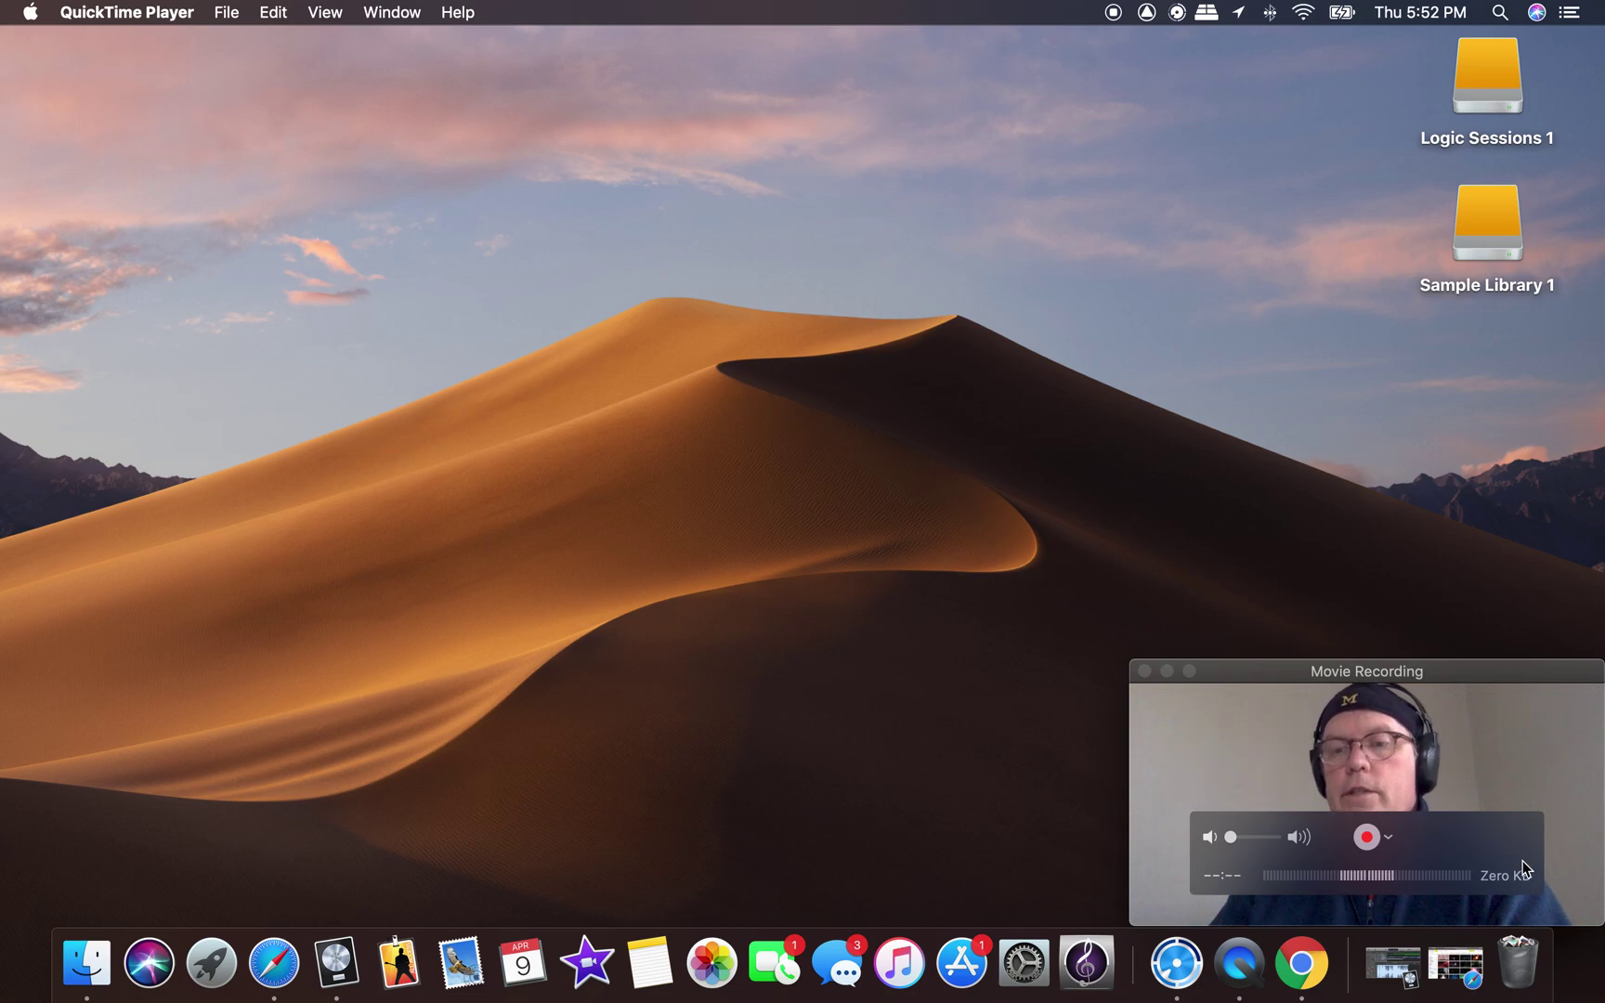
# Switch to Safari and open the 11-second "Science fiction spaceship" clip from the Storyblocks science fiction results.
pyautogui.click(1460, 974)
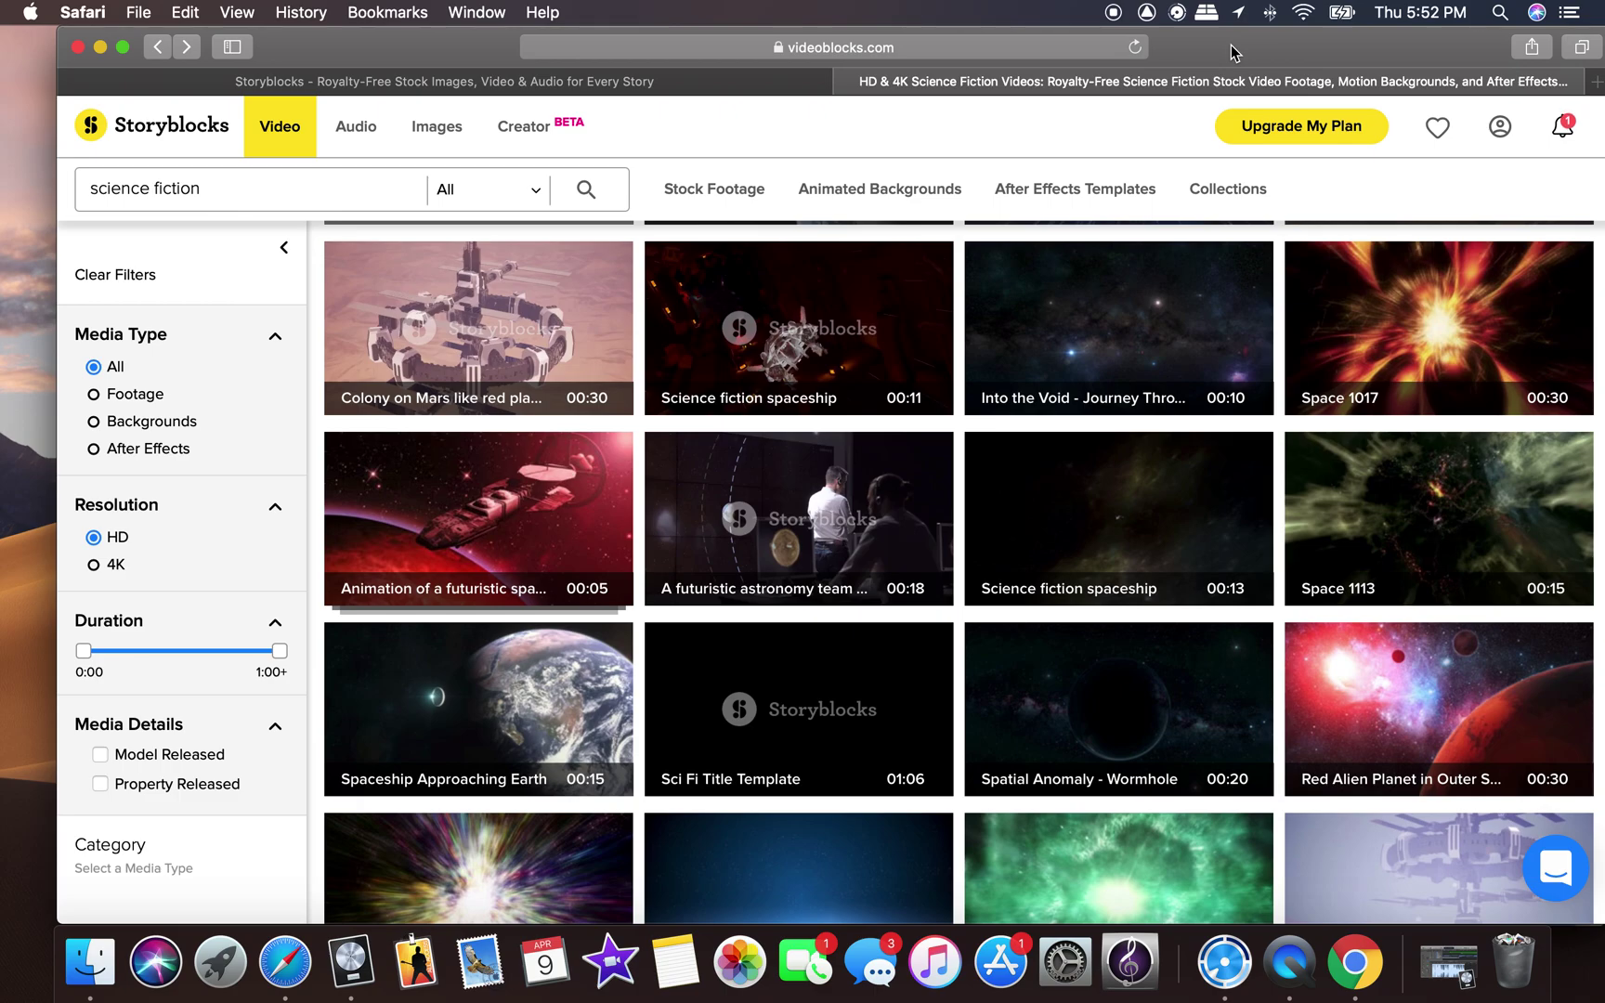
pyautogui.scroll(5, 1012, 456)
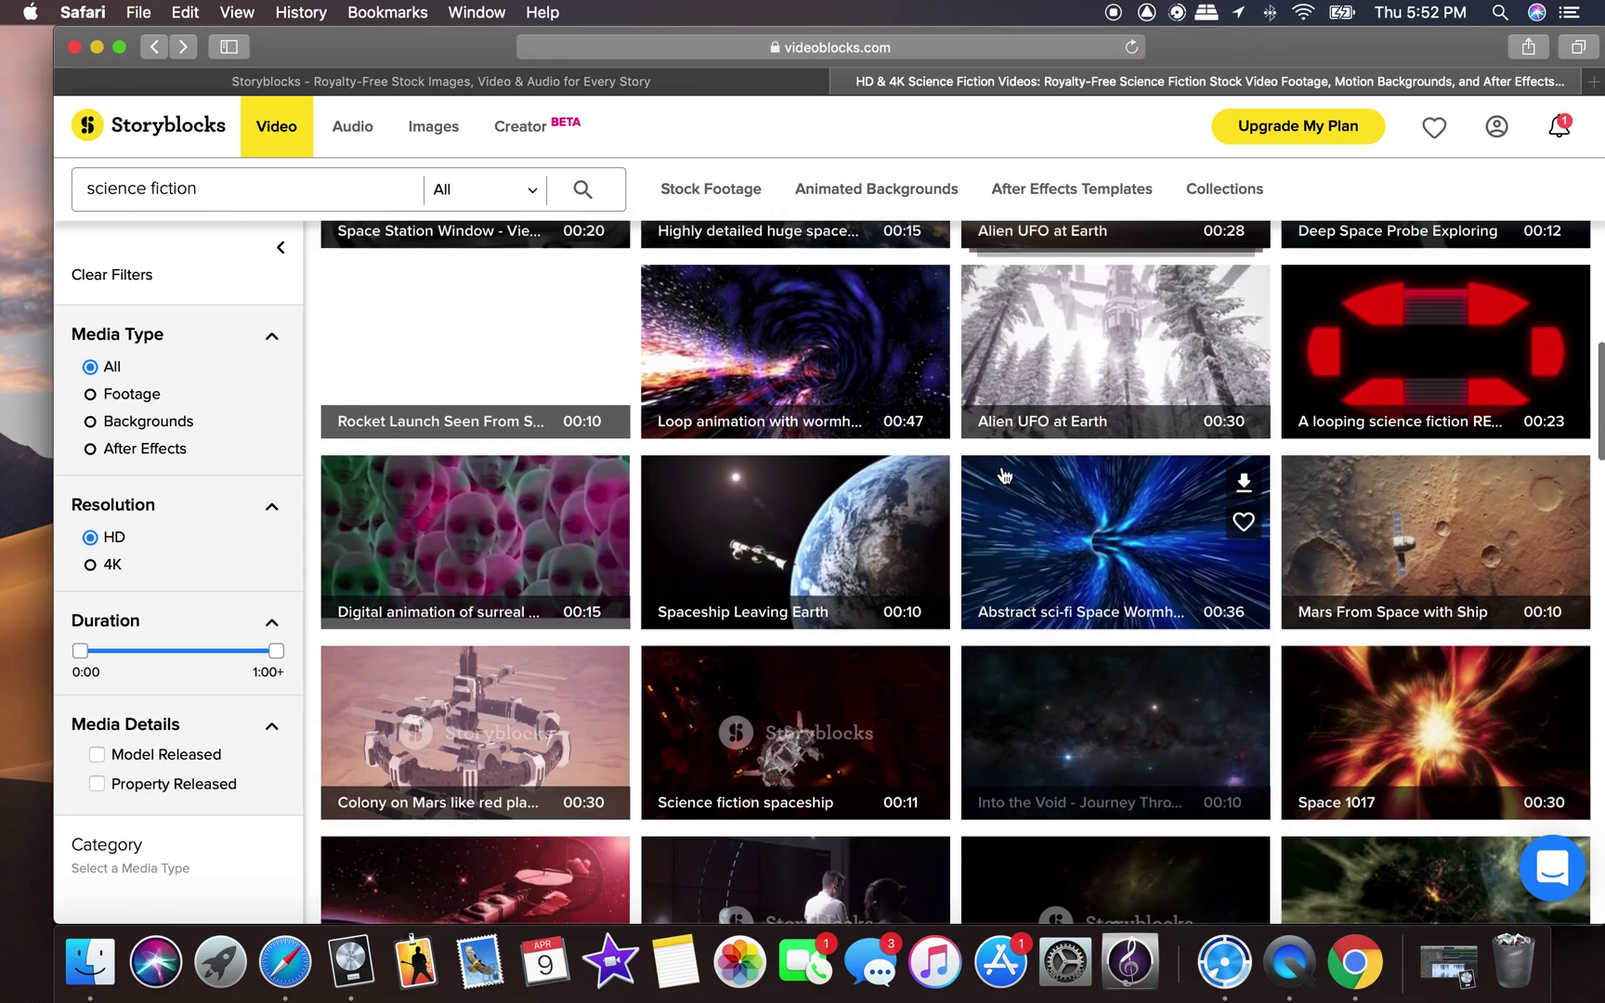
pyautogui.scroll(4, 1003, 471)
pyautogui.scroll(-4, 1006, 474)
pyautogui.scroll(6, 1006, 472)
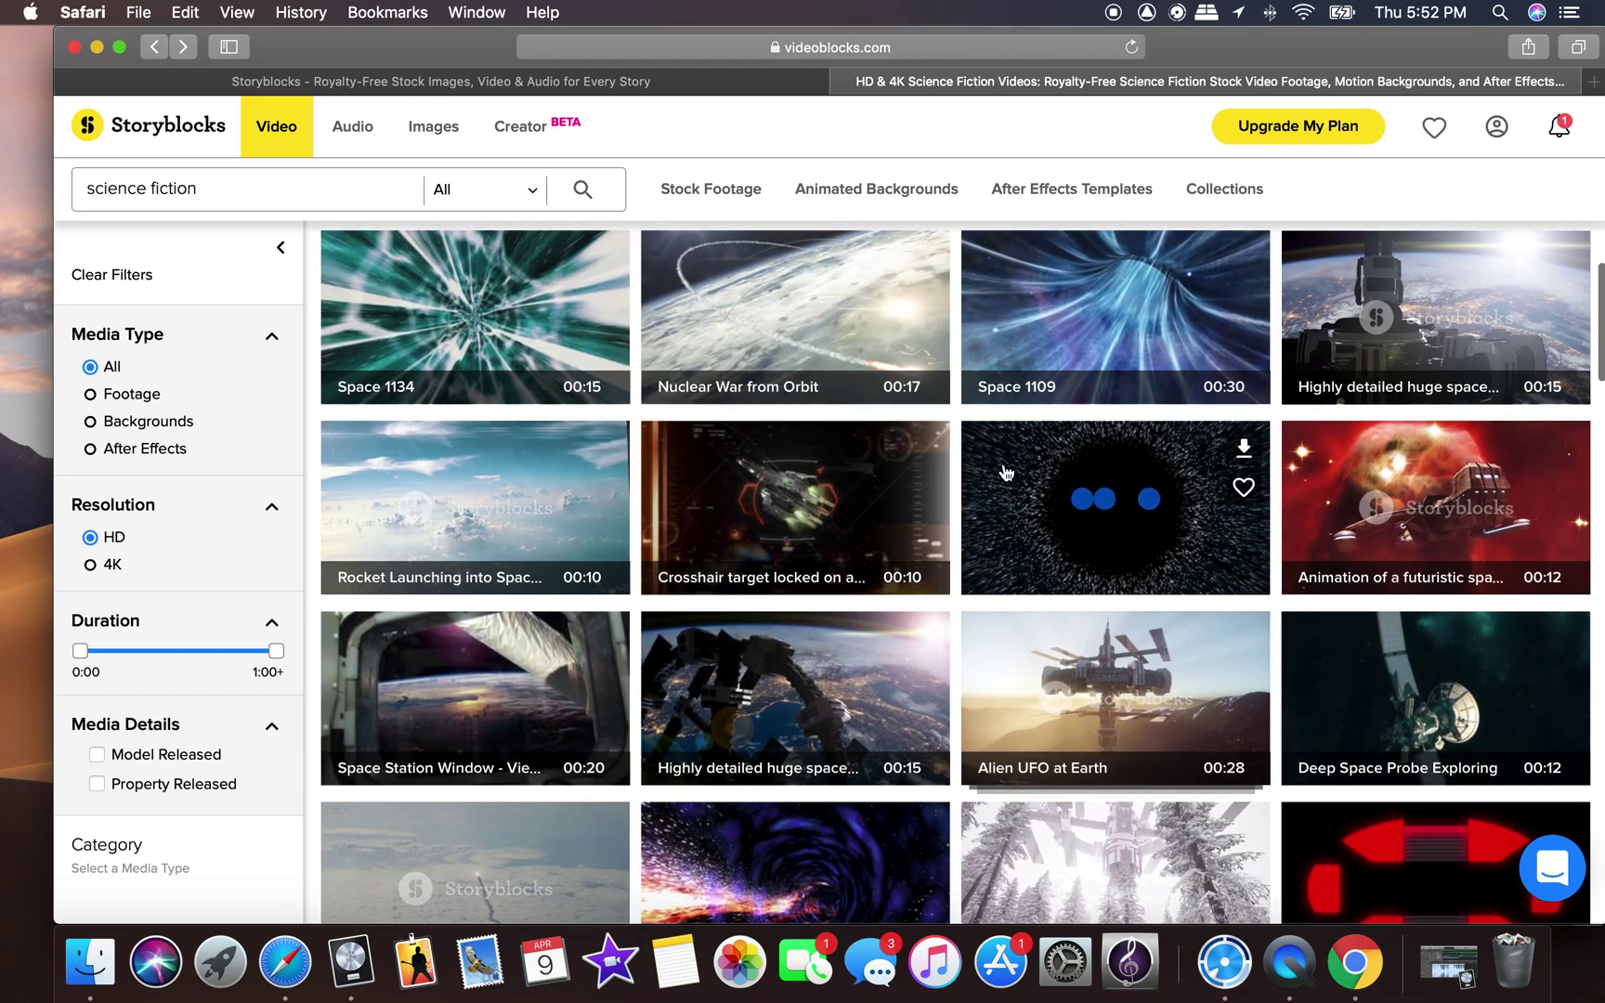
pyautogui.scroll(-7, 1006, 472)
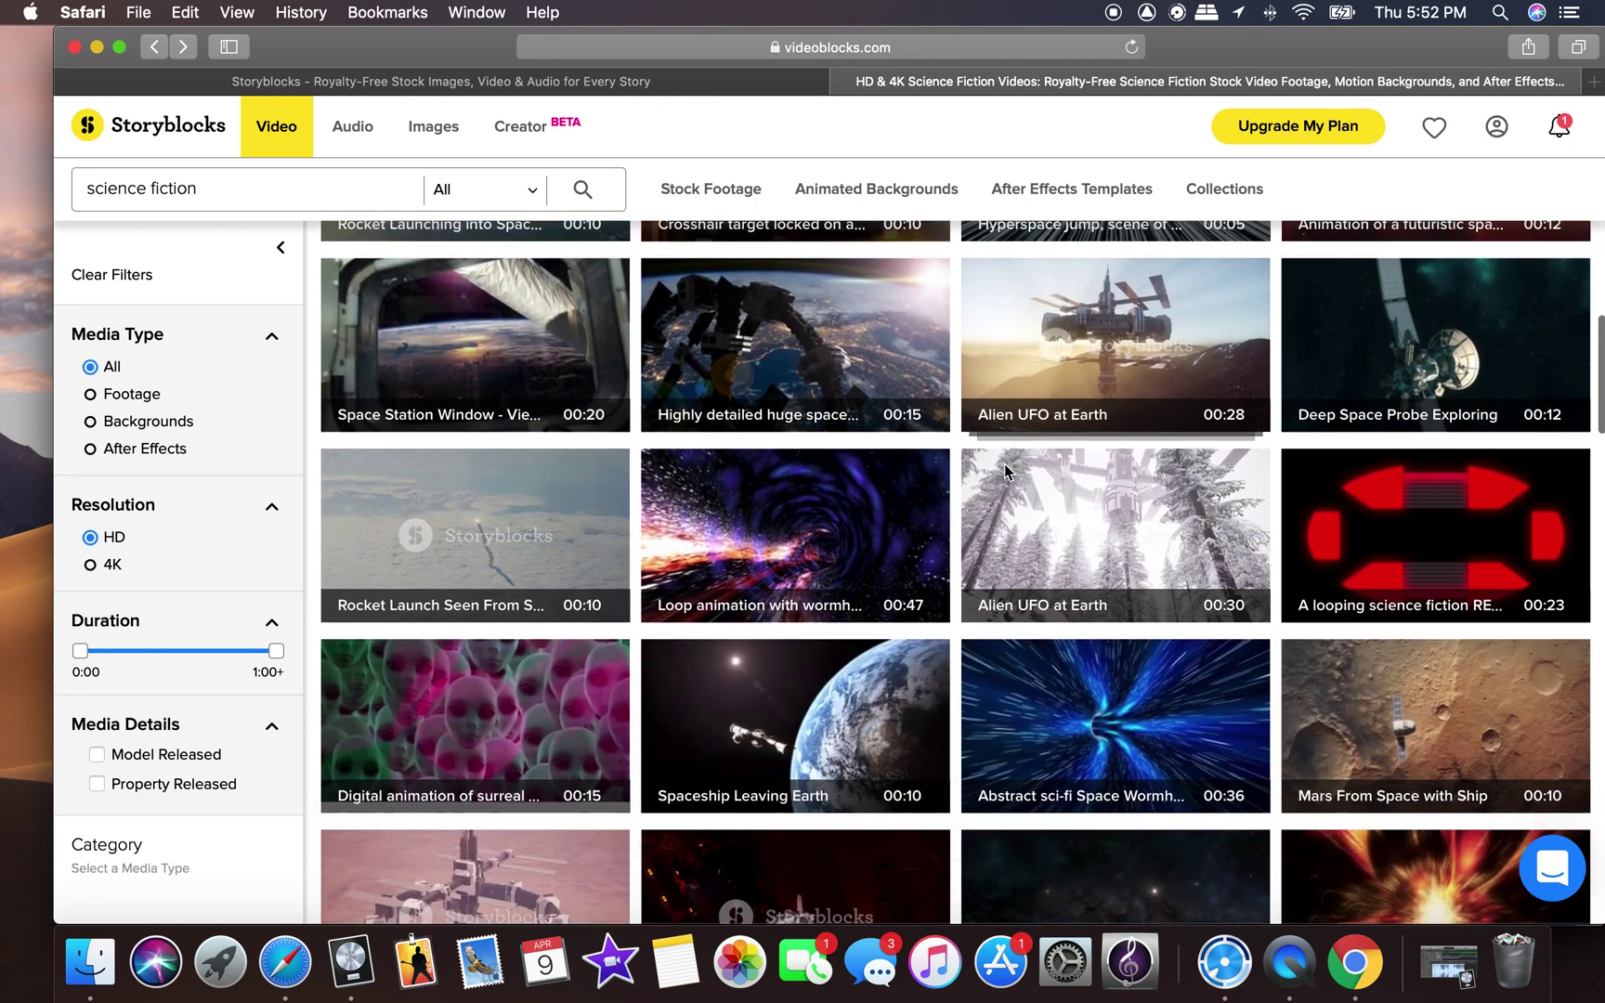
pyautogui.scroll(-3, 1004, 464)
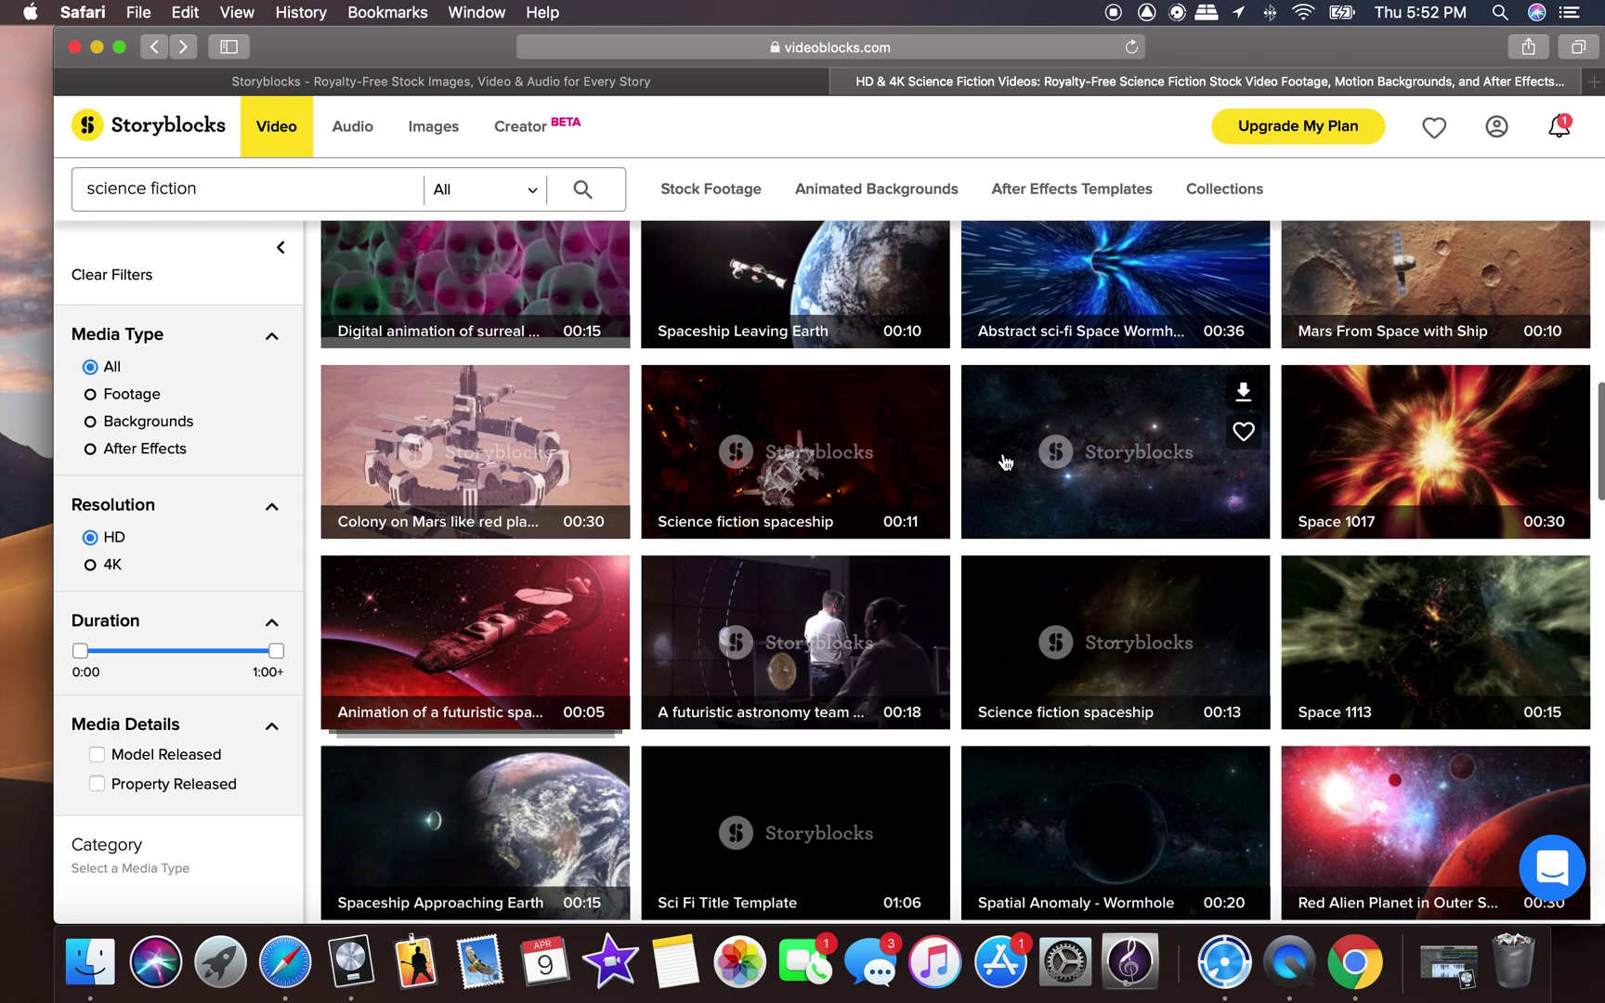
pyautogui.click(834, 454)
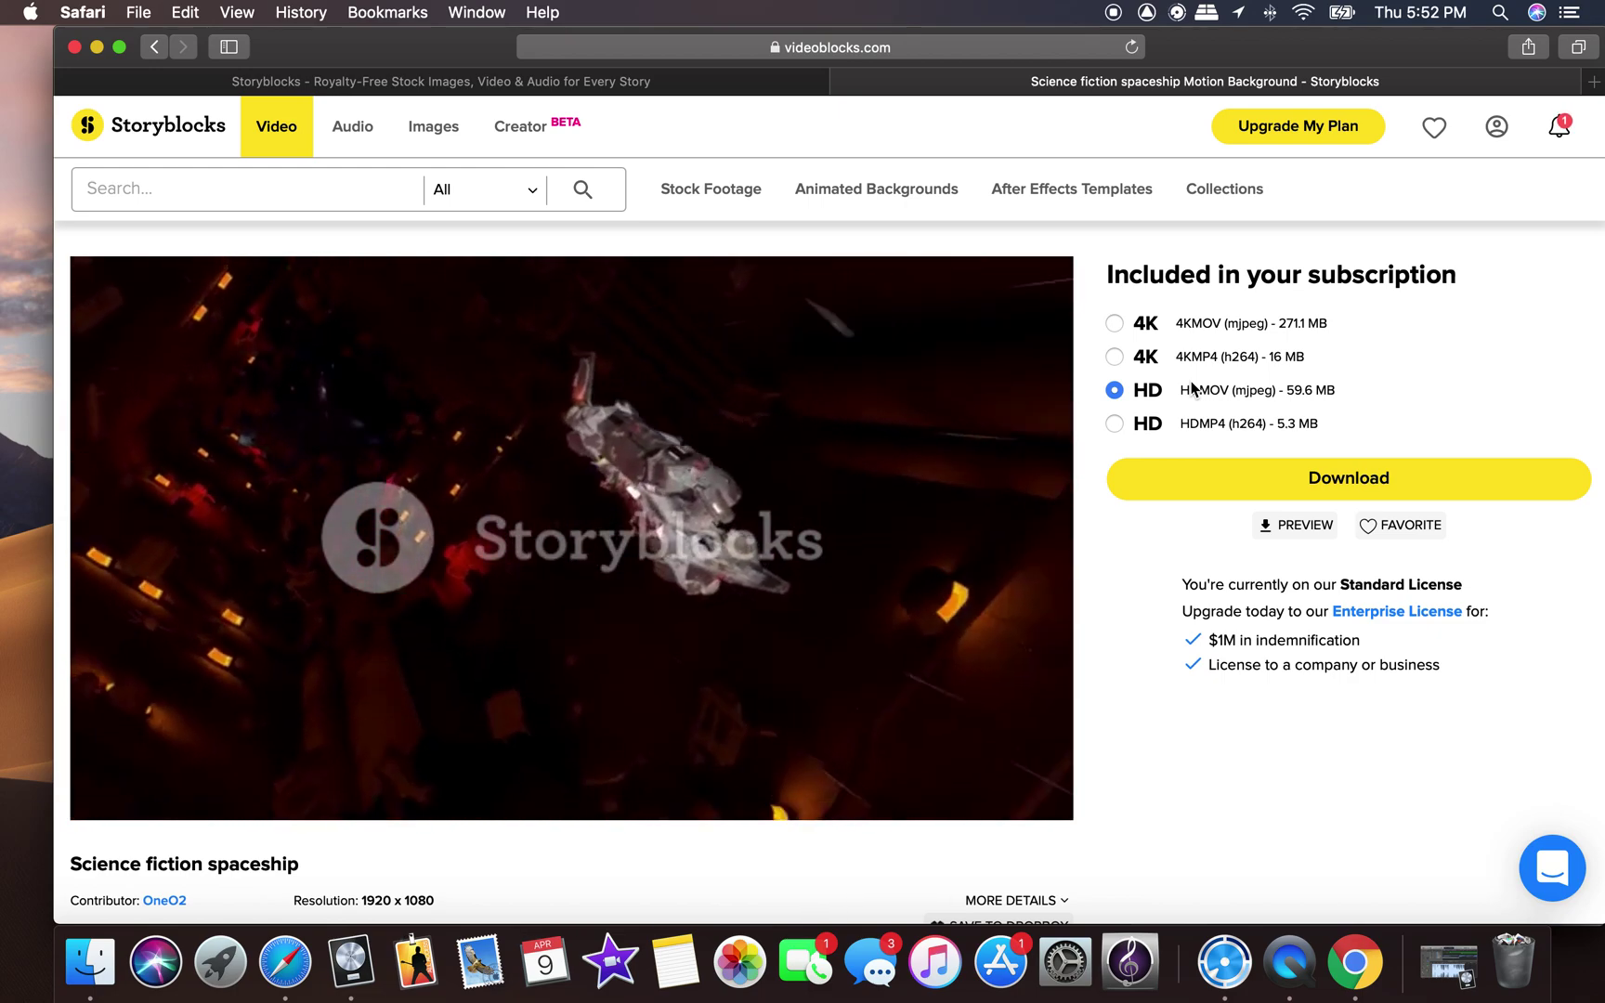
pyautogui.click(1115, 424)
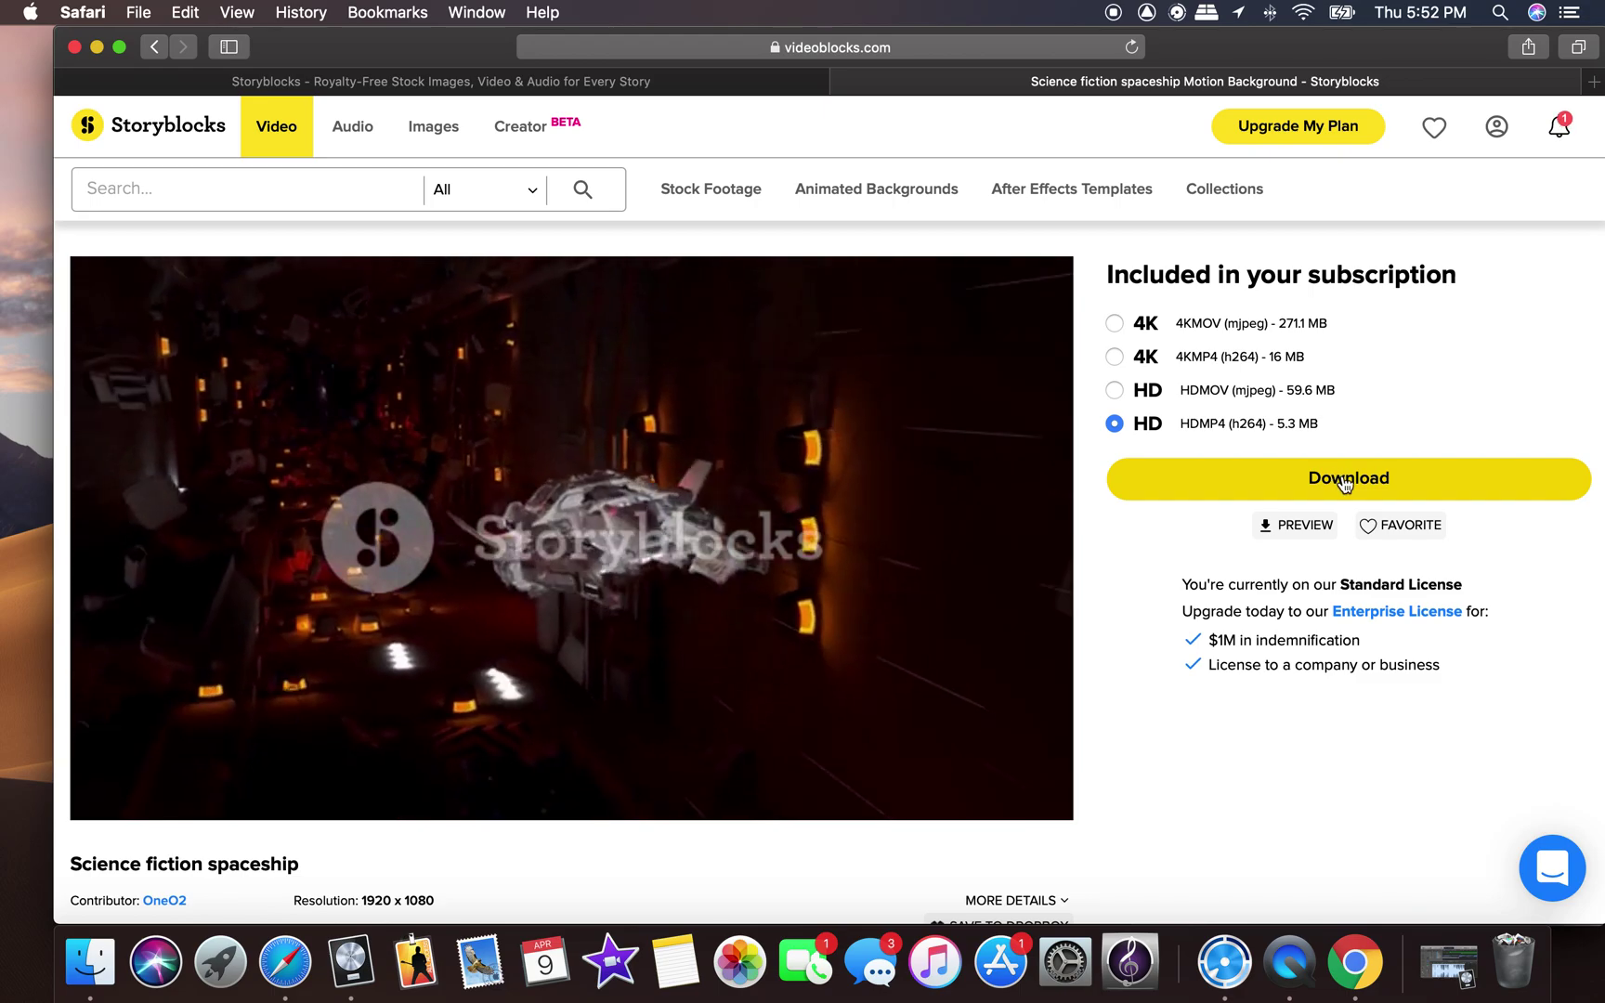
pyautogui.click(1346, 479)
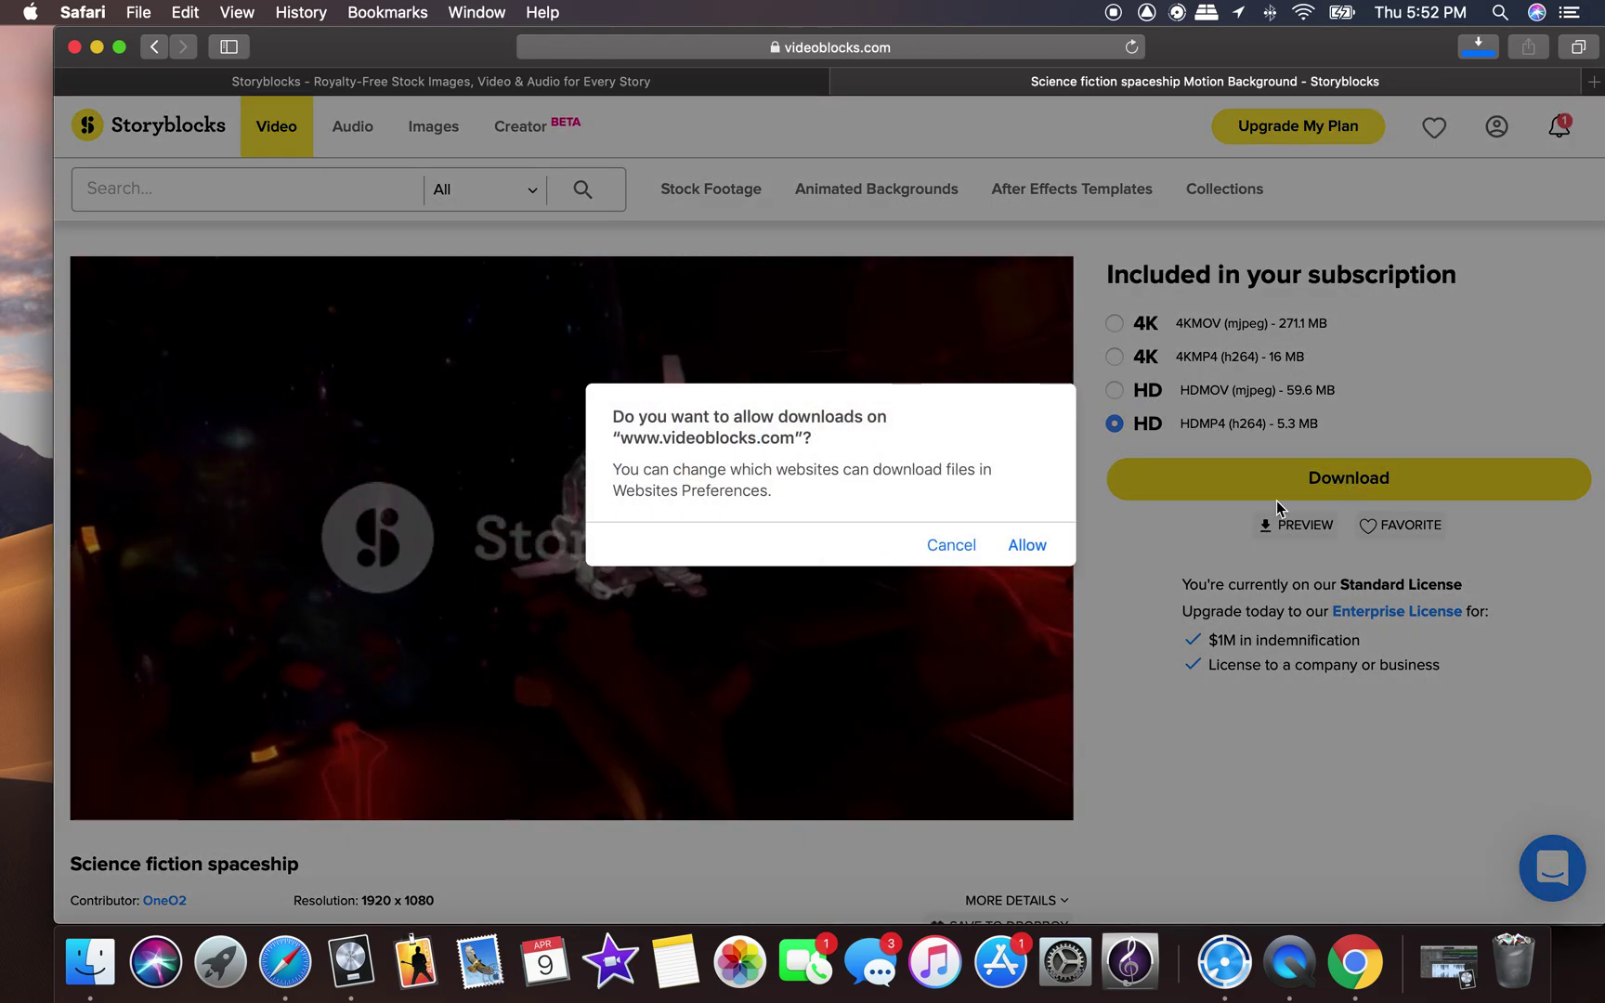
pyautogui.click(1026, 545)
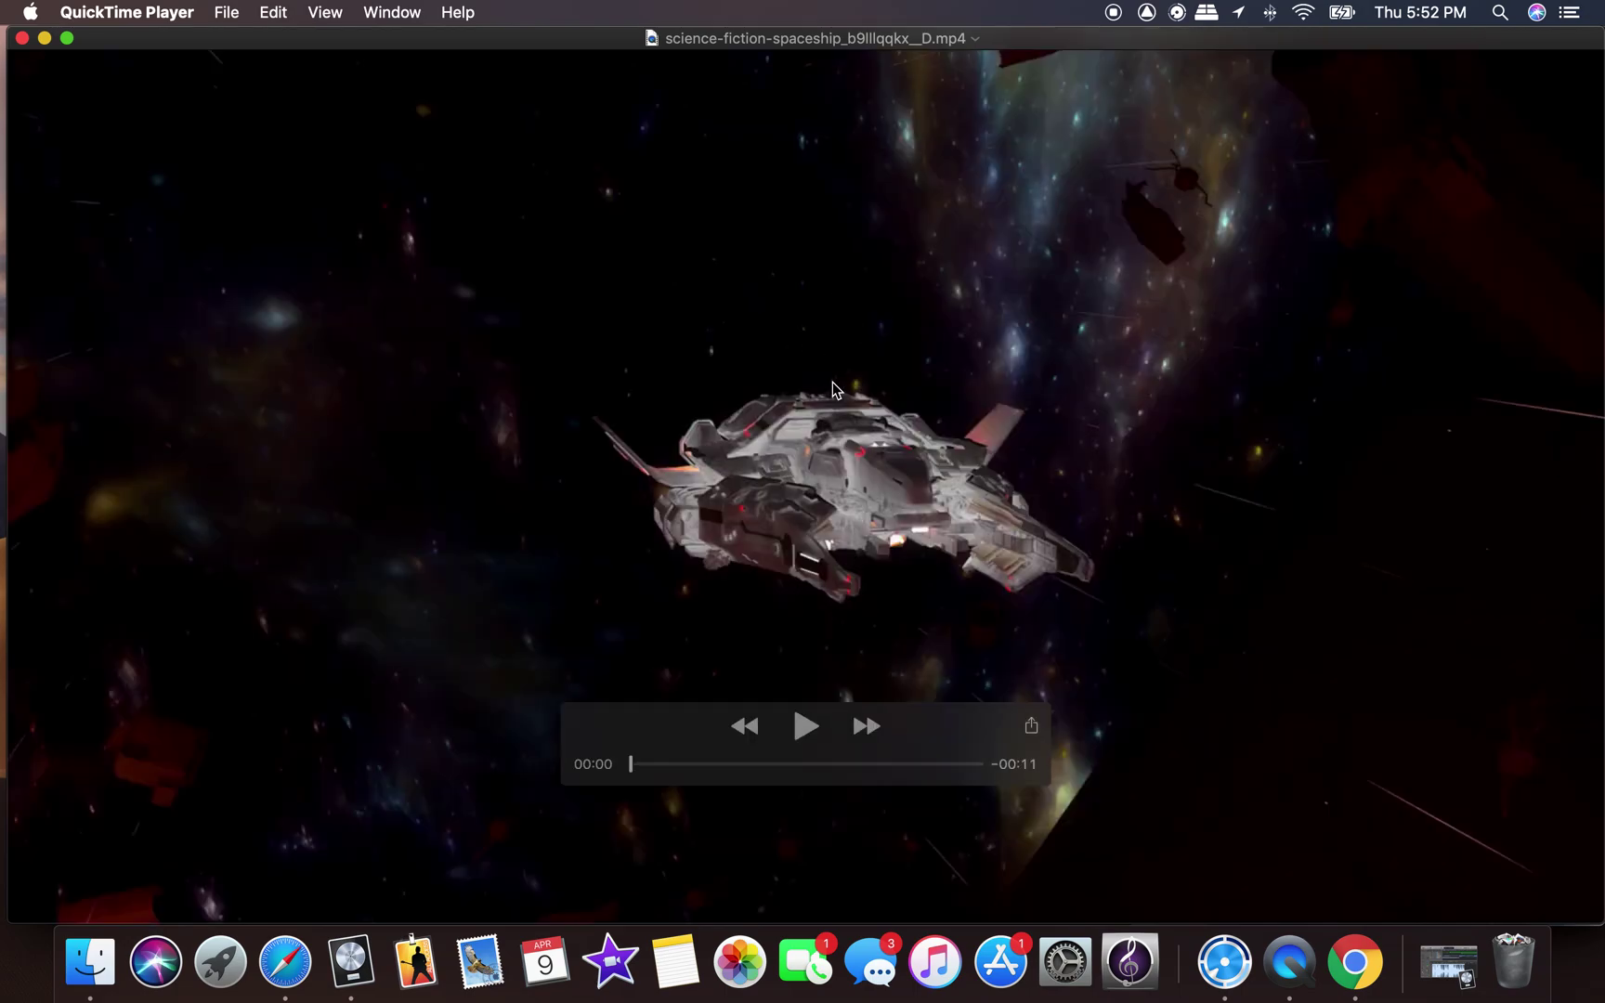
# Preview the downloaded spaceship clip in QuickTime Player, close it and return to the Storyblocks page in Safari.
pyautogui.click(806, 726)
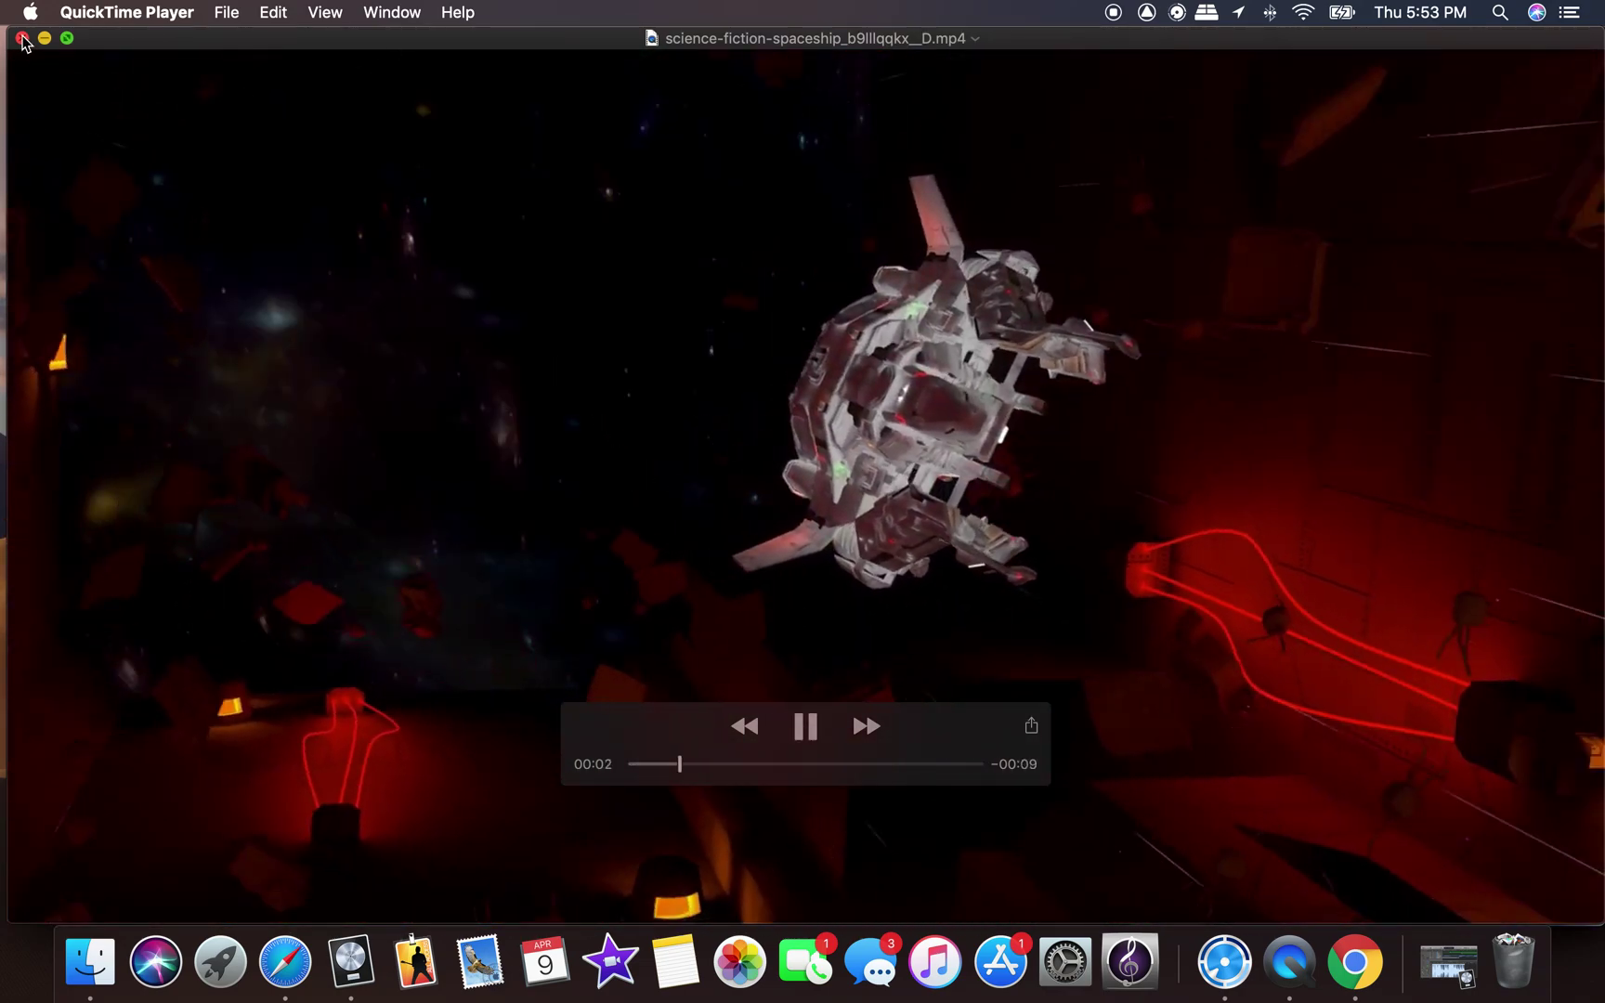
pyautogui.click(22, 39)
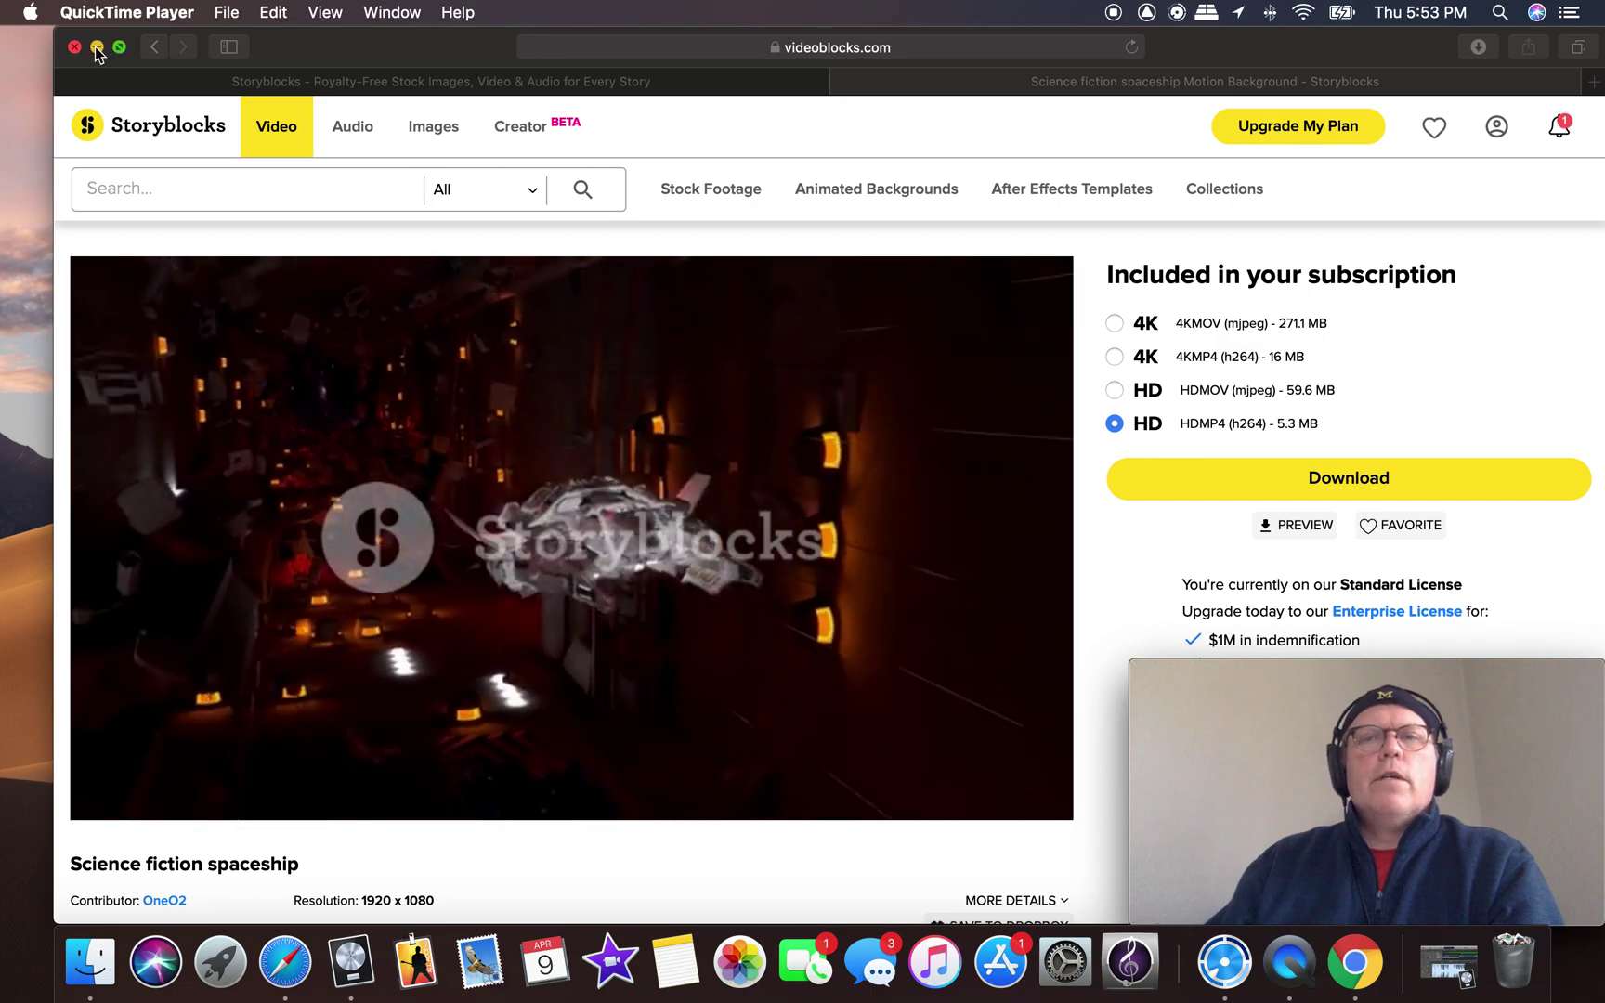
pyautogui.click(1429, 177)
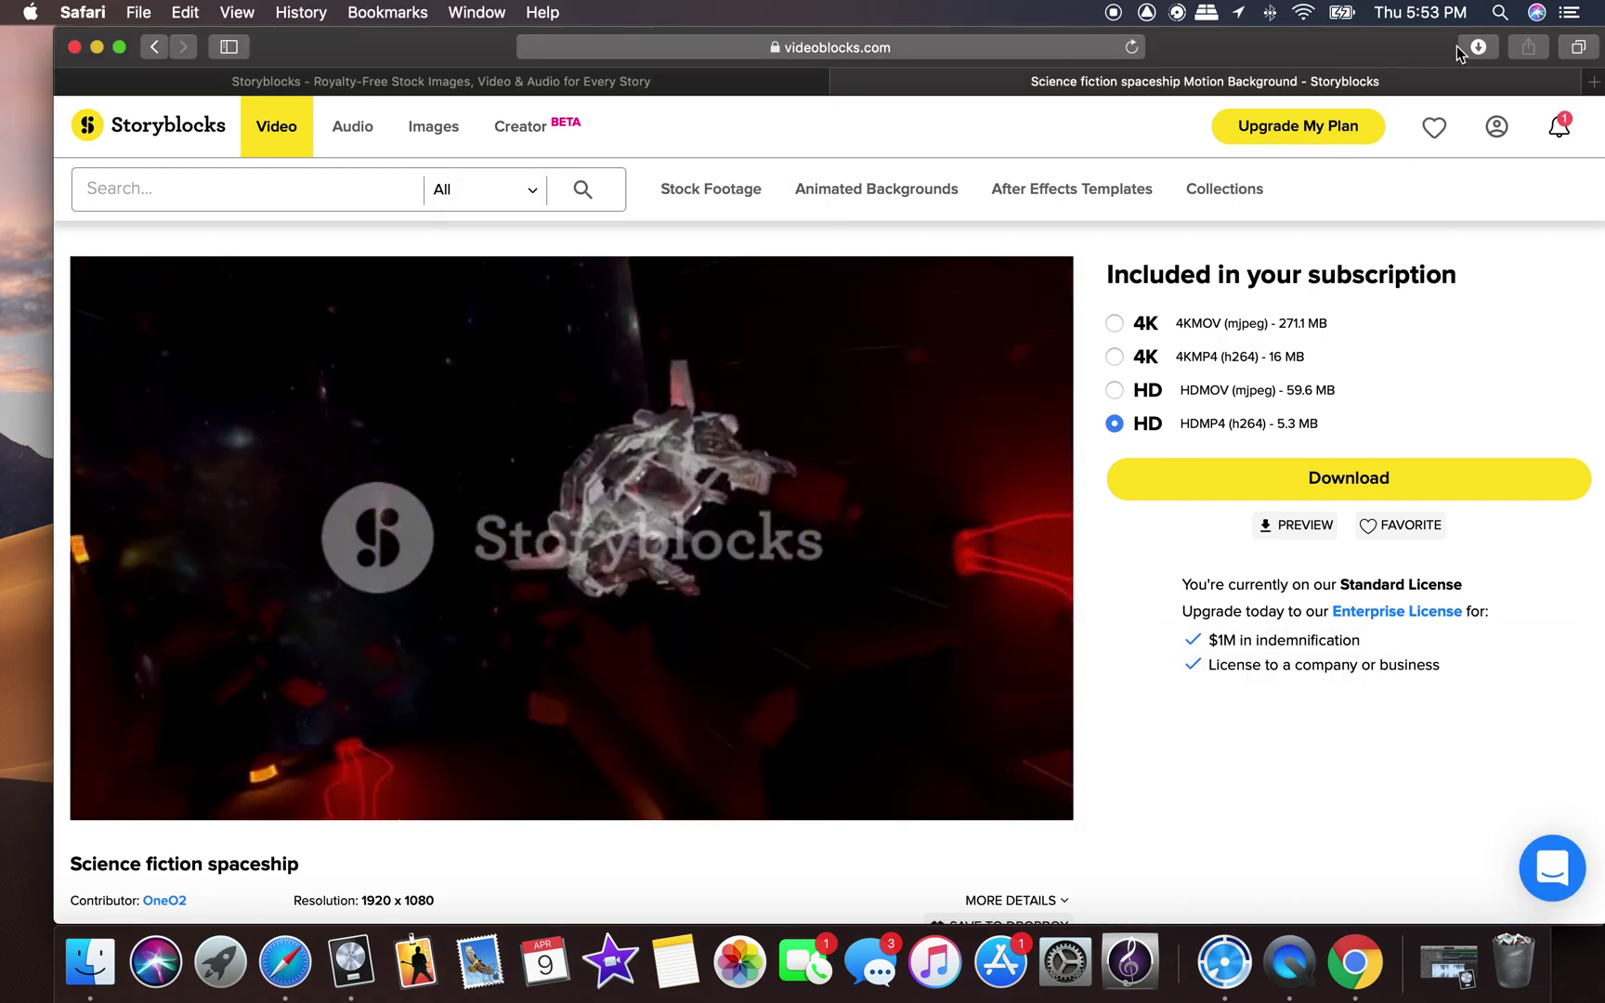
# Move the downloaded spaceship MP4 from the Downloads folder to the Desktop, close the folder and minimize Safari.
pyautogui.click(1477, 47)
pyautogui.click(1565, 140)
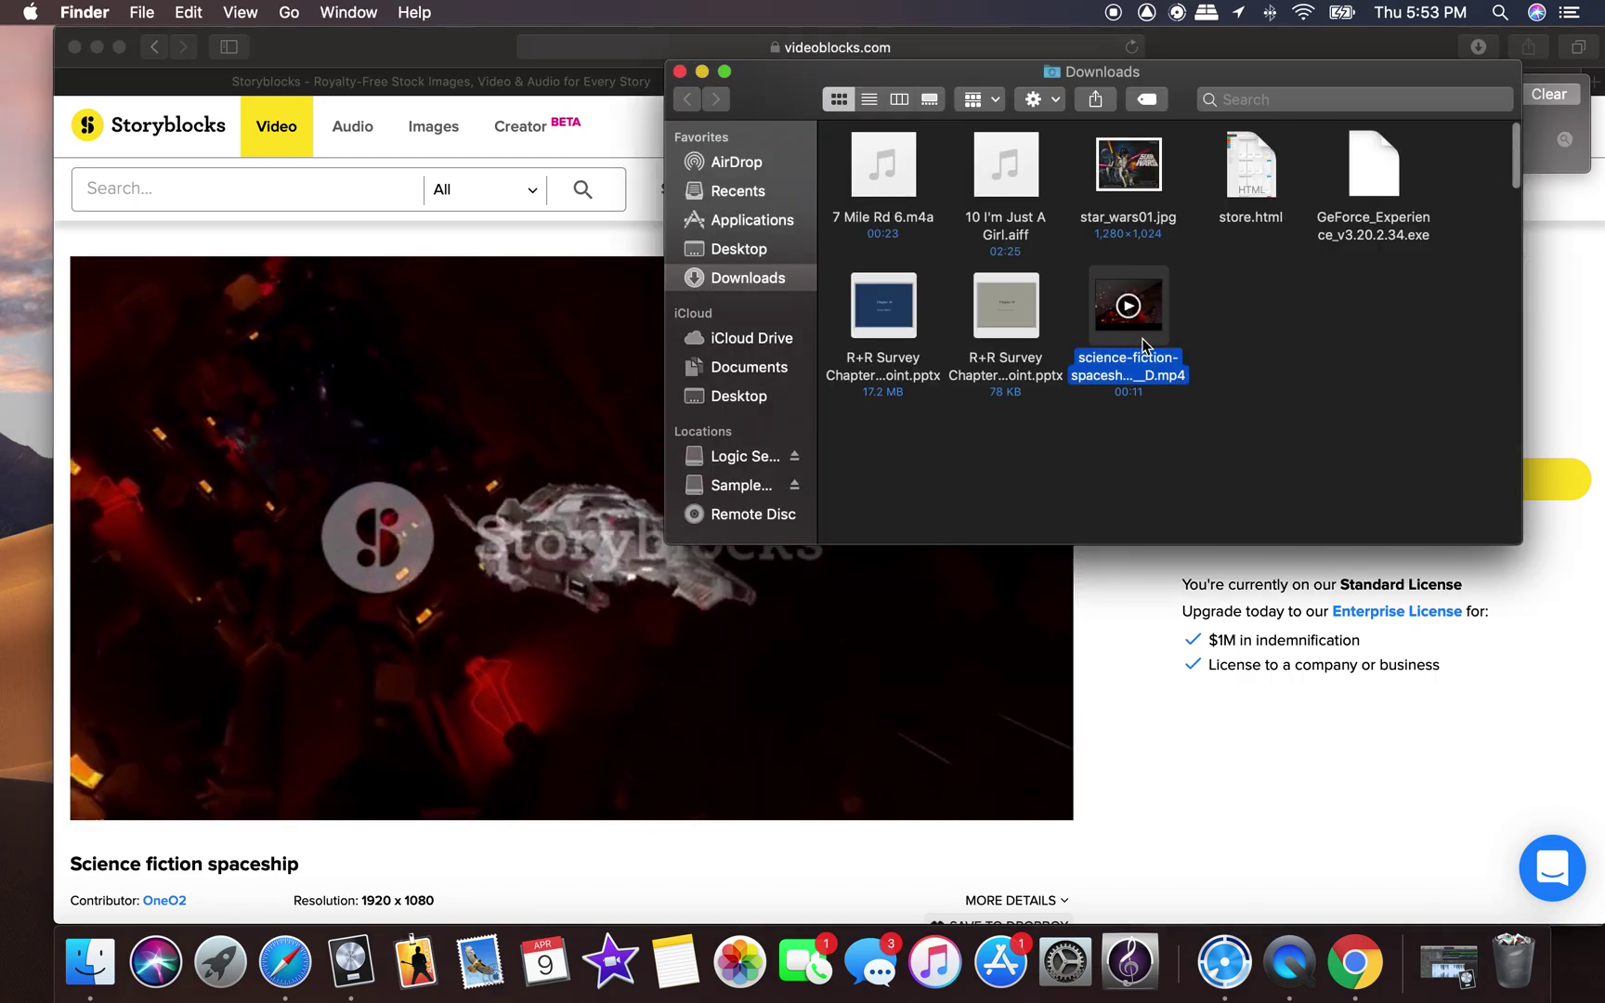
pyautogui.moveTo(1129, 307); pyautogui.dragTo(733, 249)
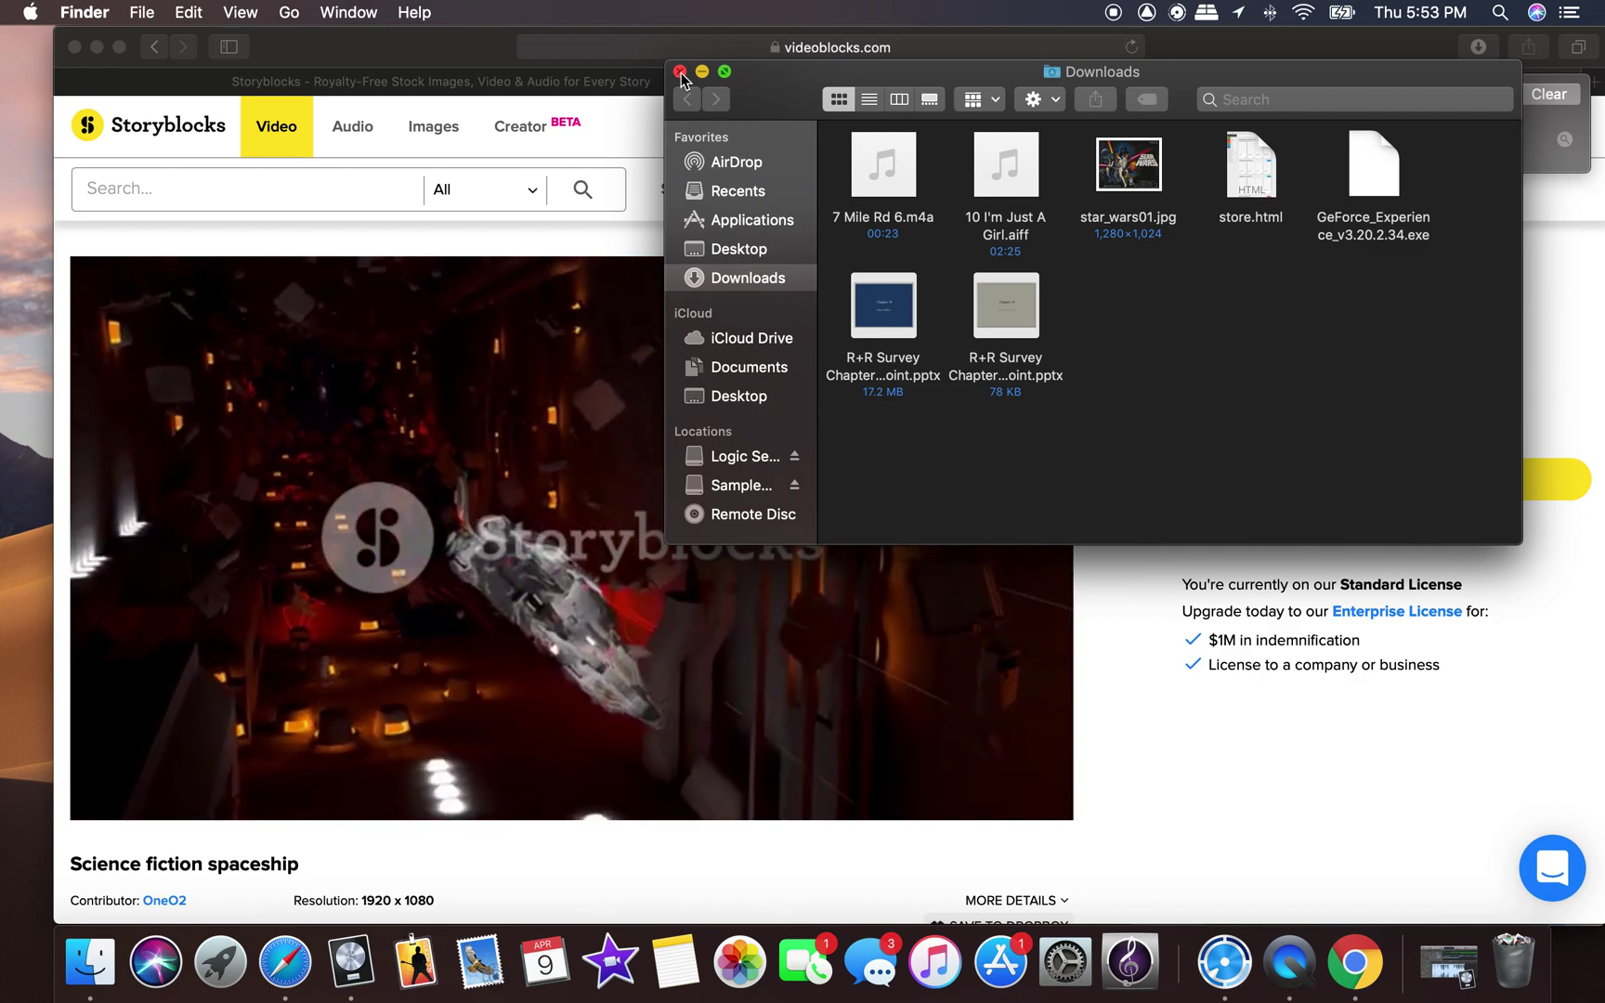
pyautogui.click(679, 72)
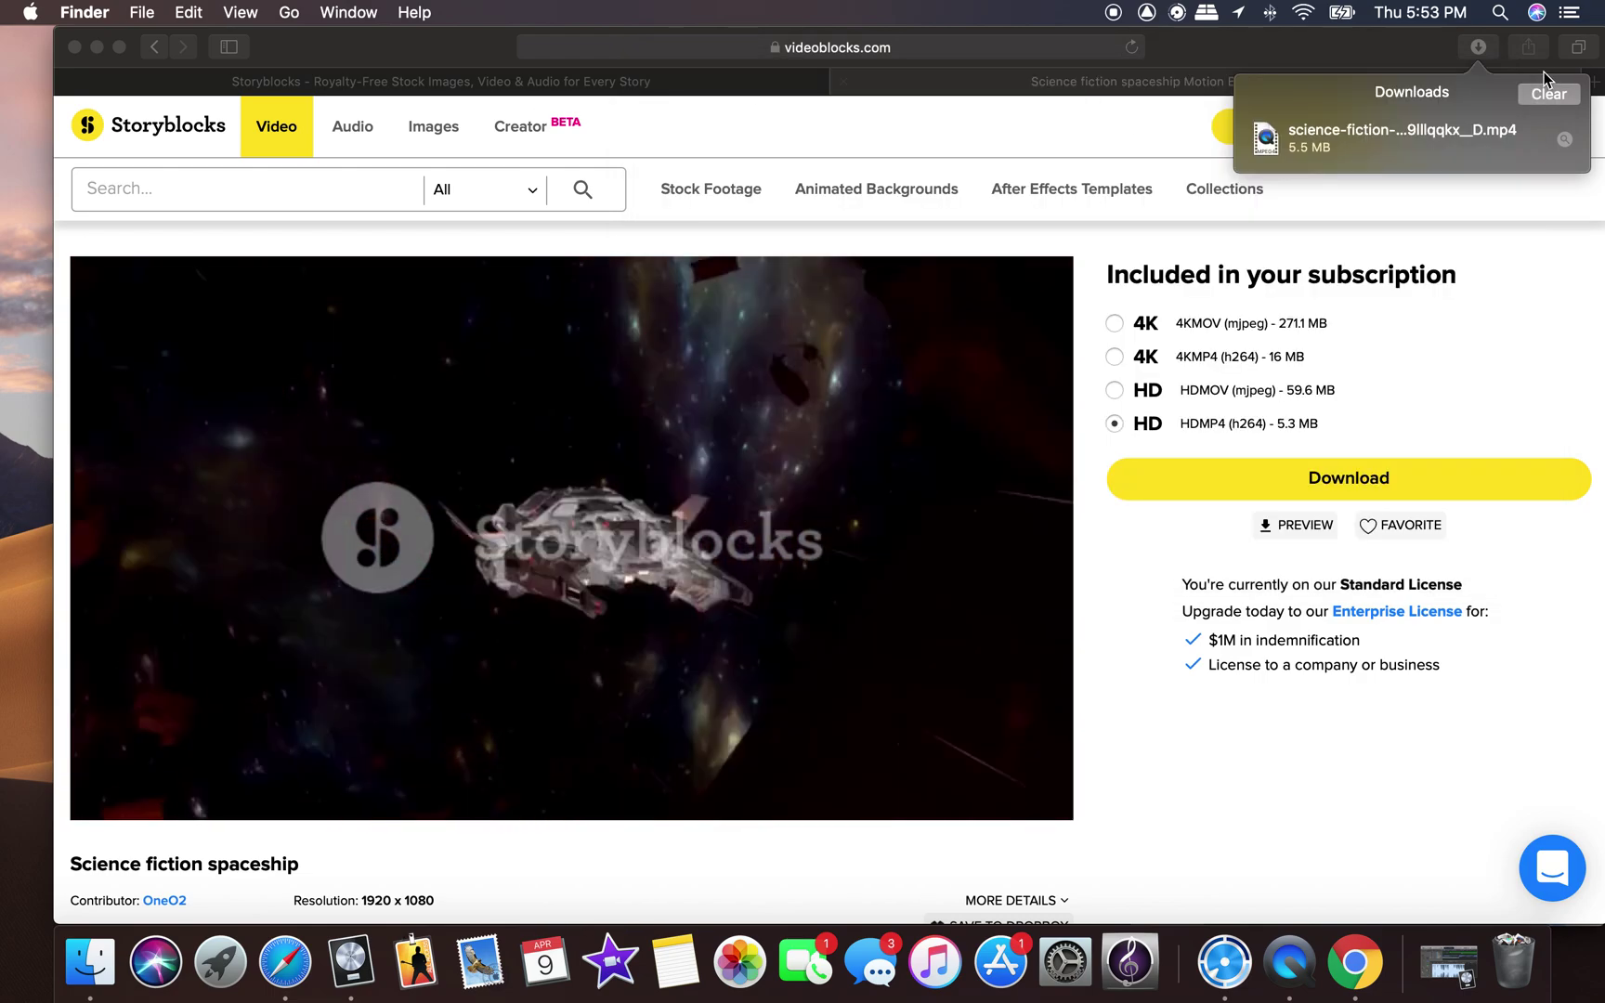
pyautogui.click(96, 46)
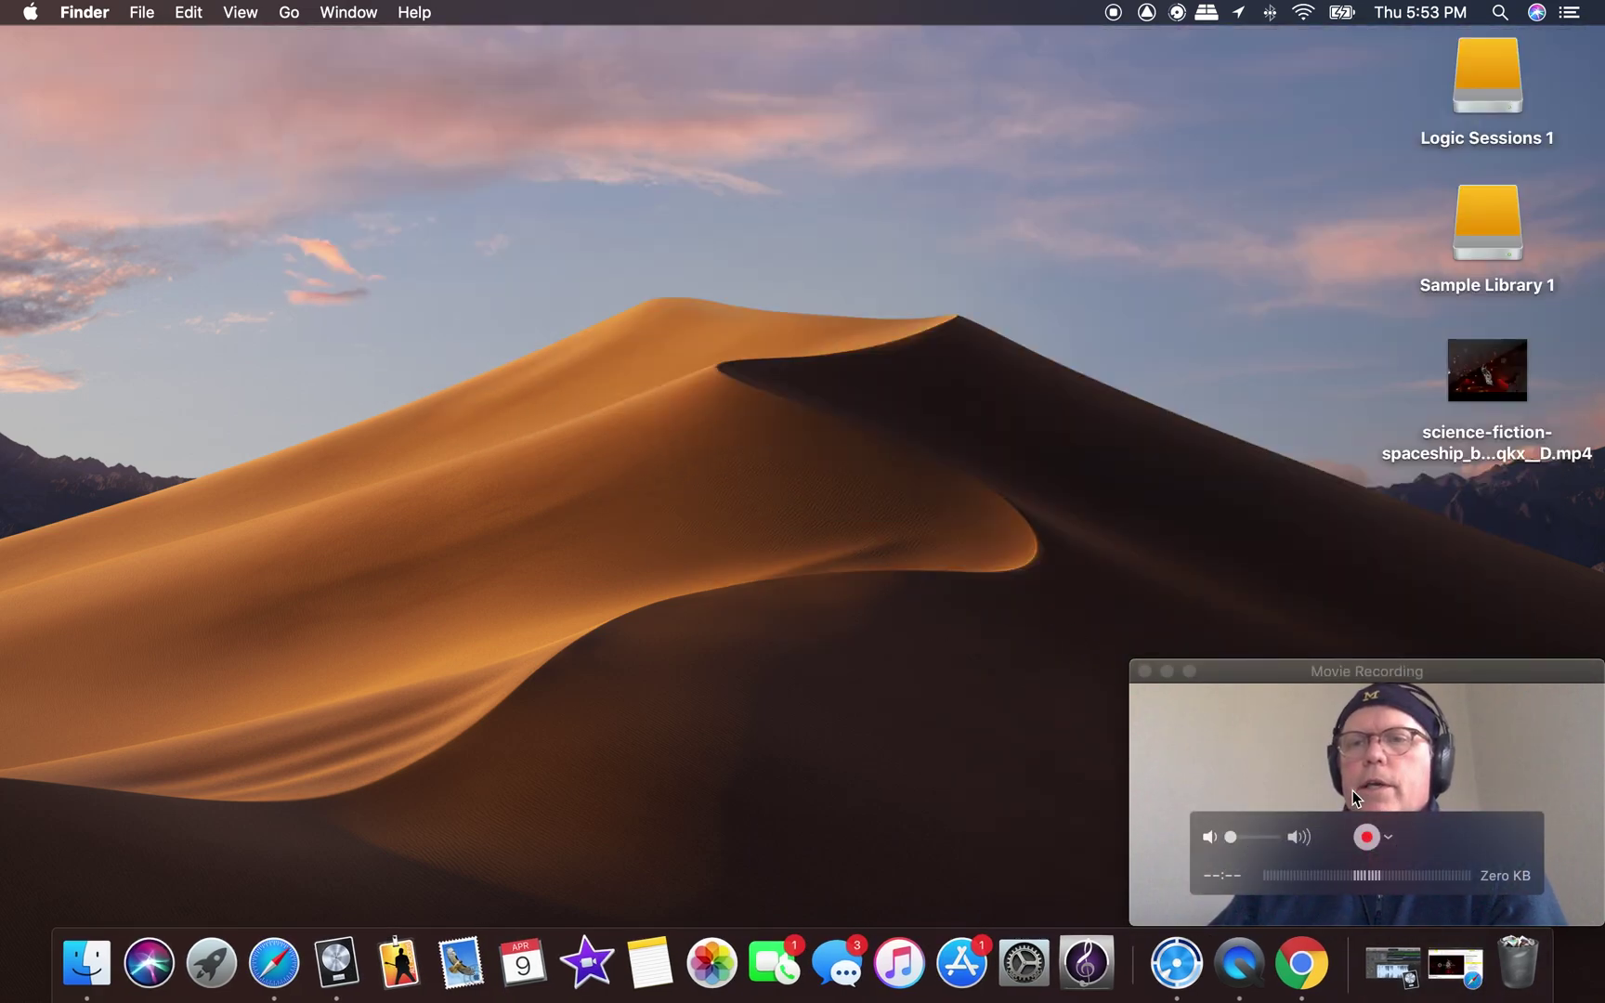
# In Logic Pro X, save and close Corrona Wave and start a new project with five software instrument tracks using Play.
pyautogui.click(338, 971)
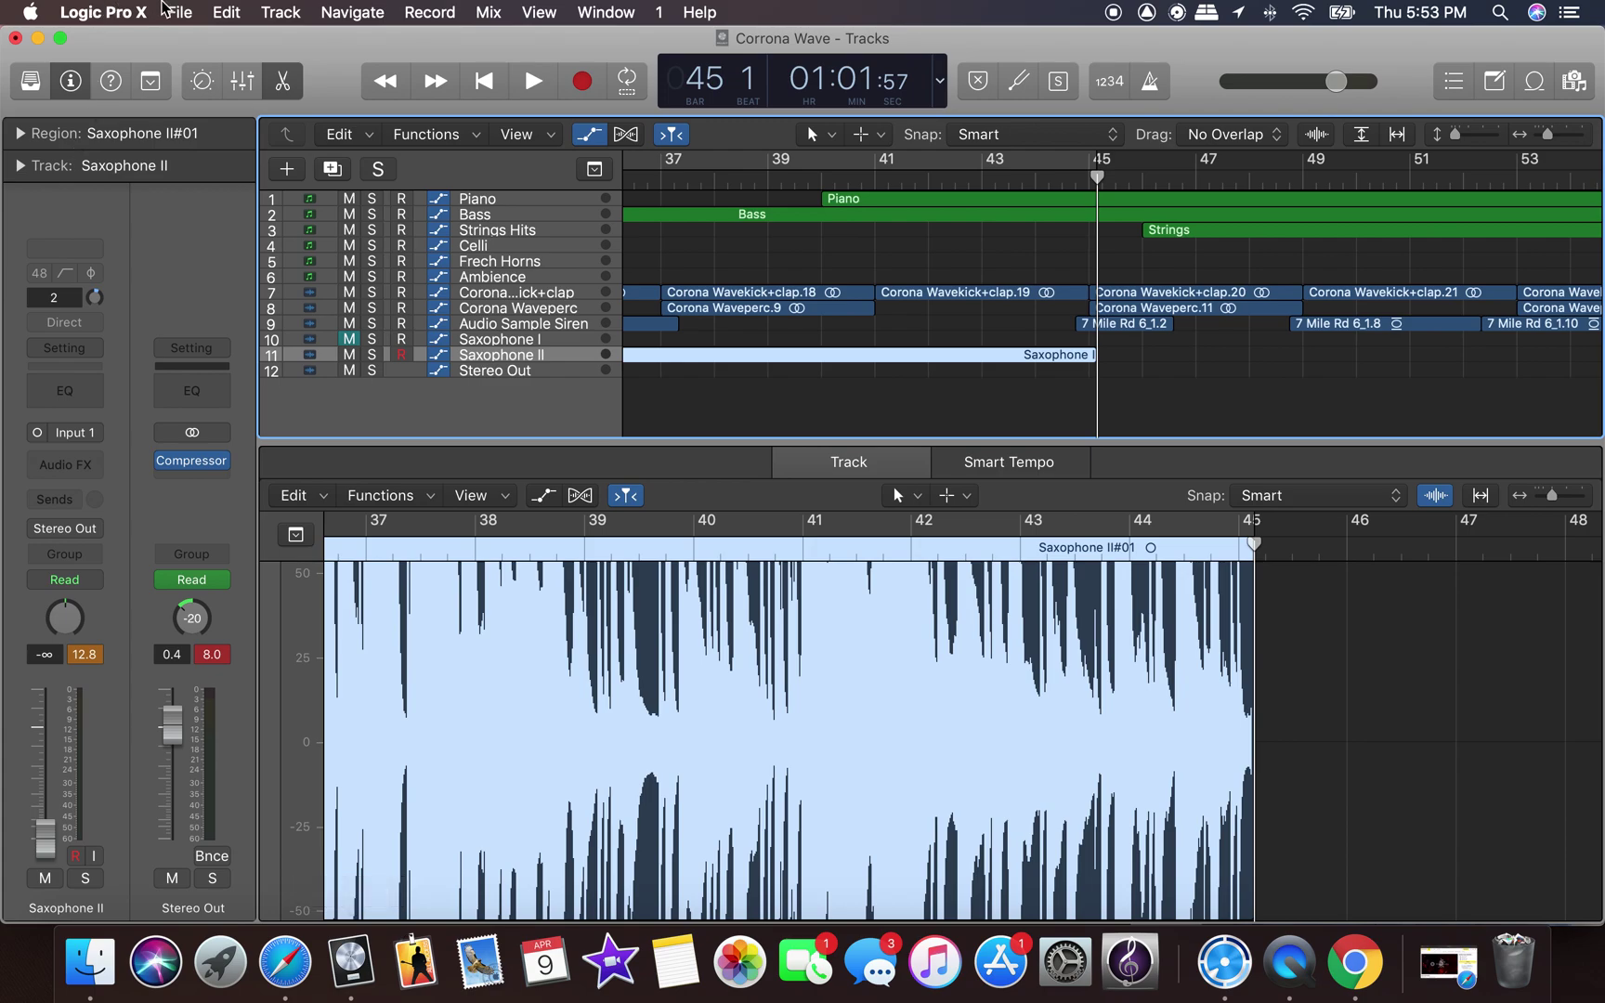
pyautogui.click(172, 15)
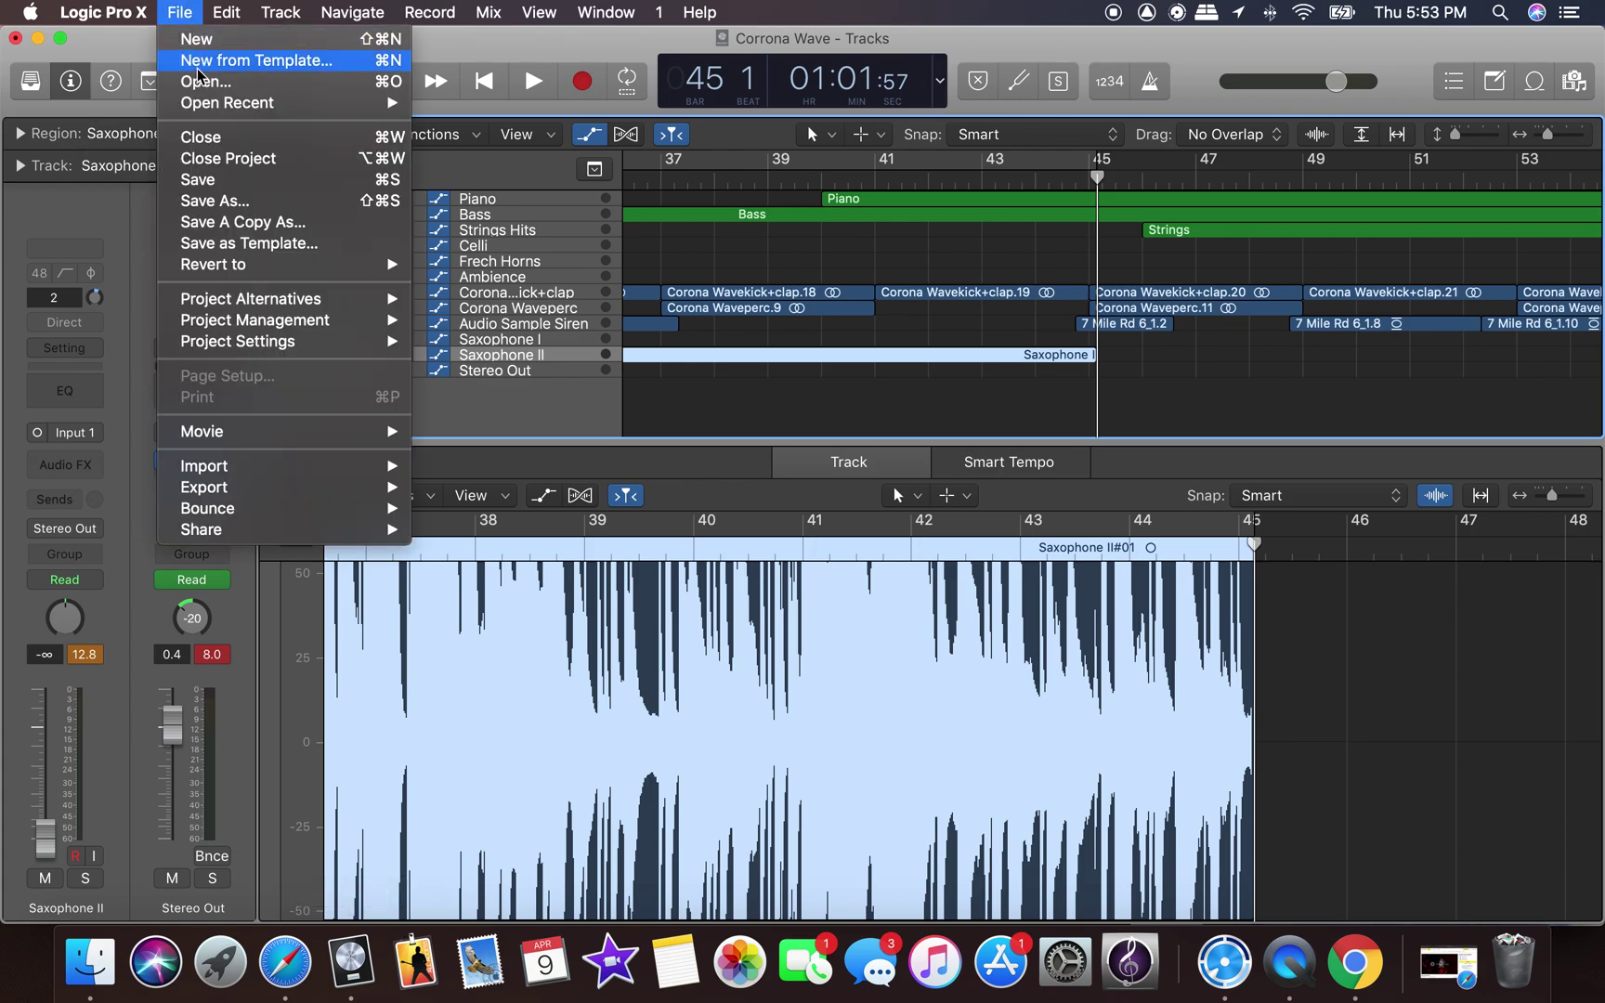
pyautogui.click(195, 48)
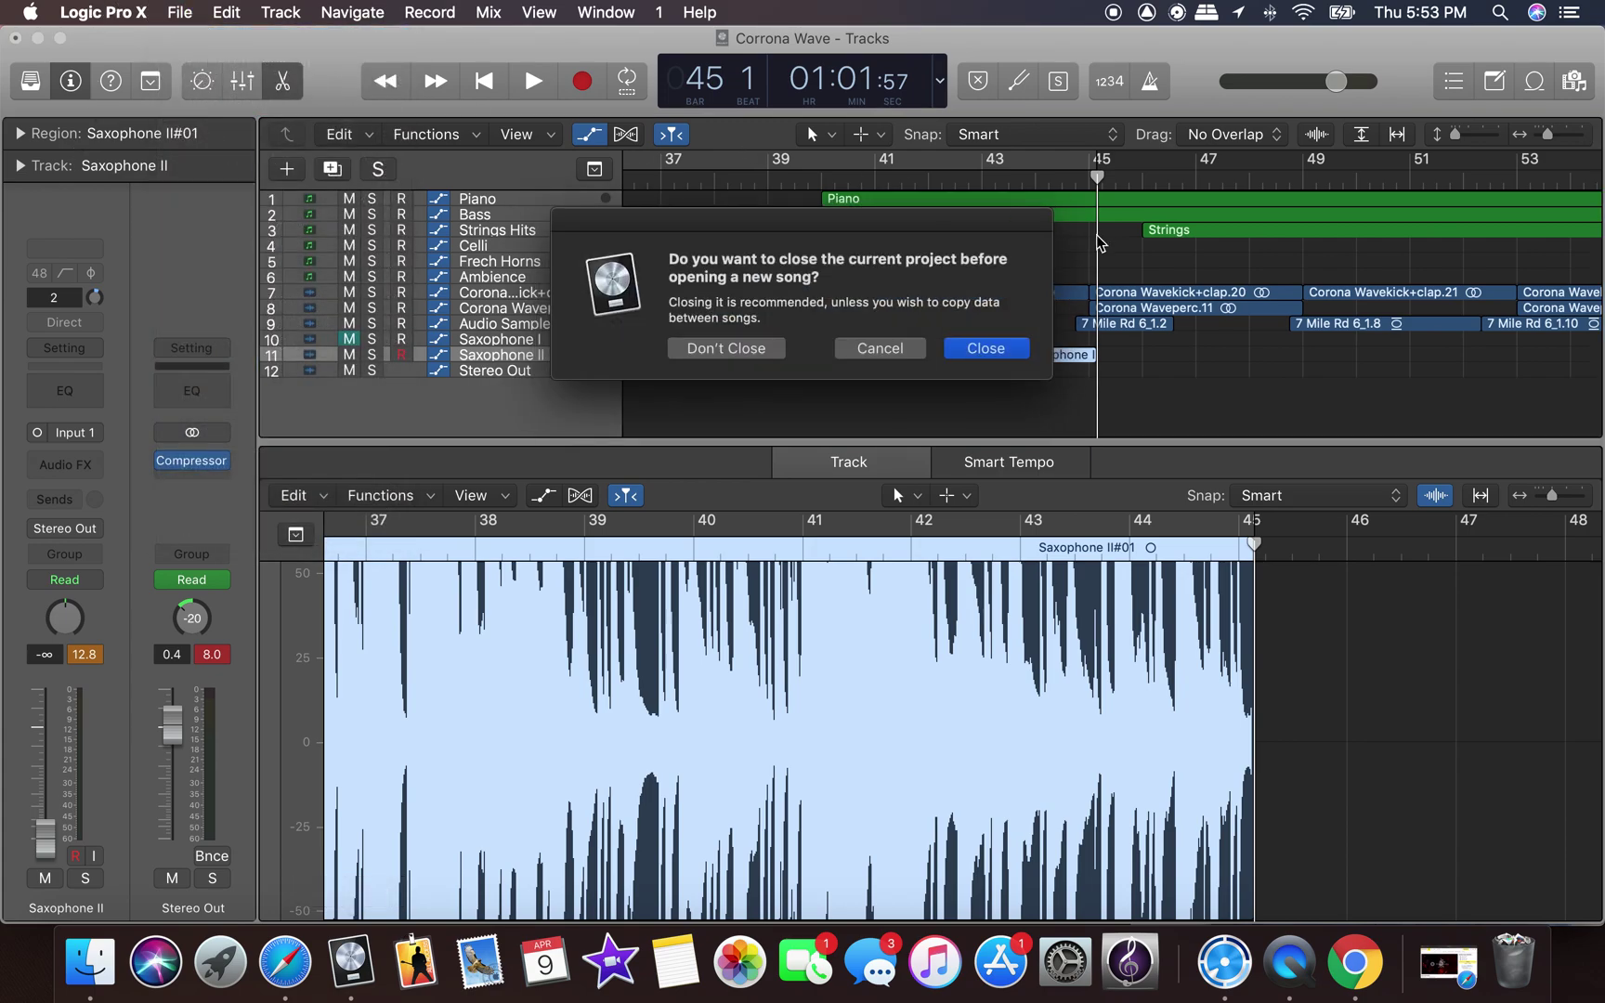
pyautogui.click(992, 347)
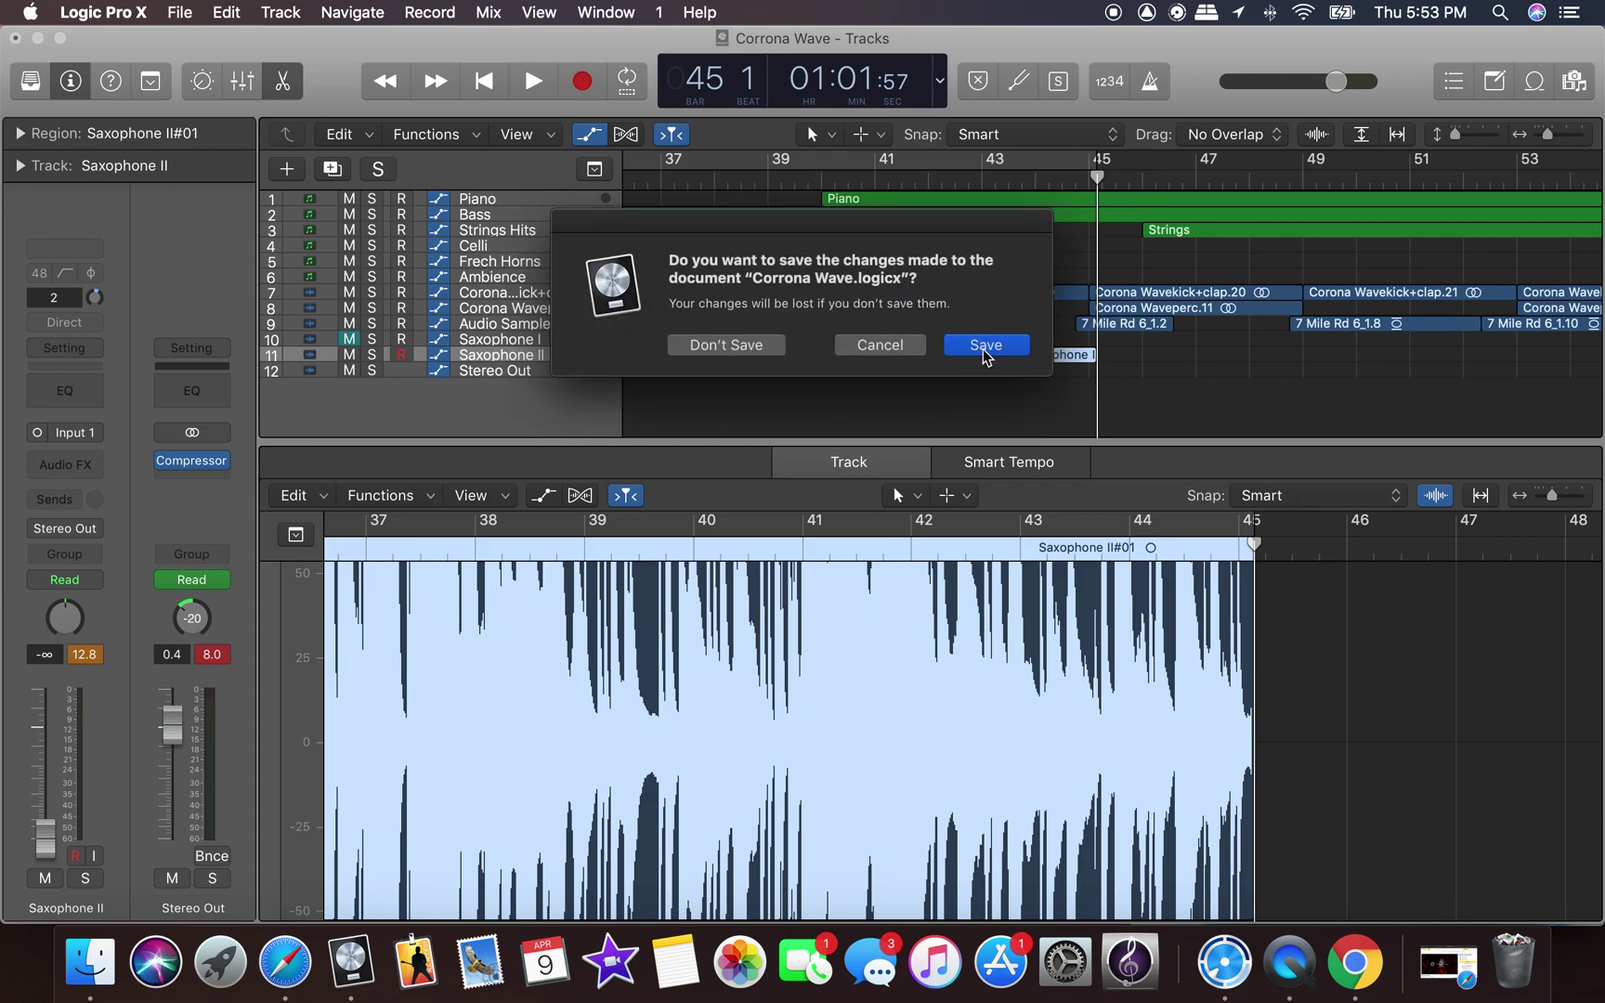
pyautogui.click(984, 346)
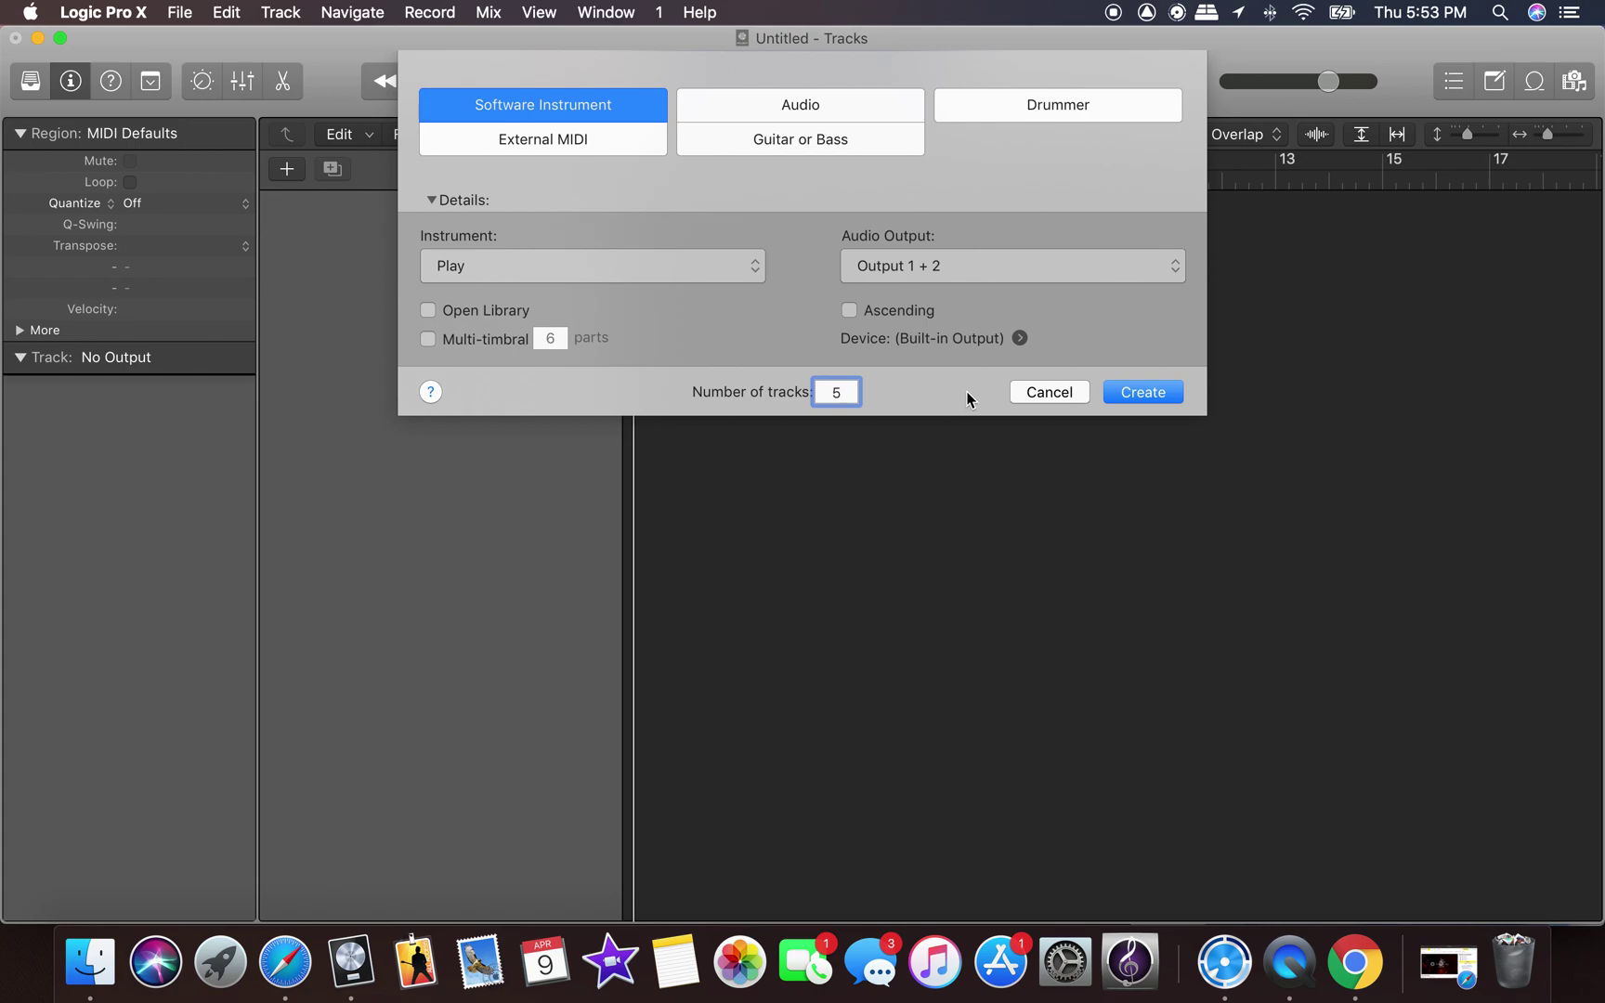
pyautogui.click(1164, 395)
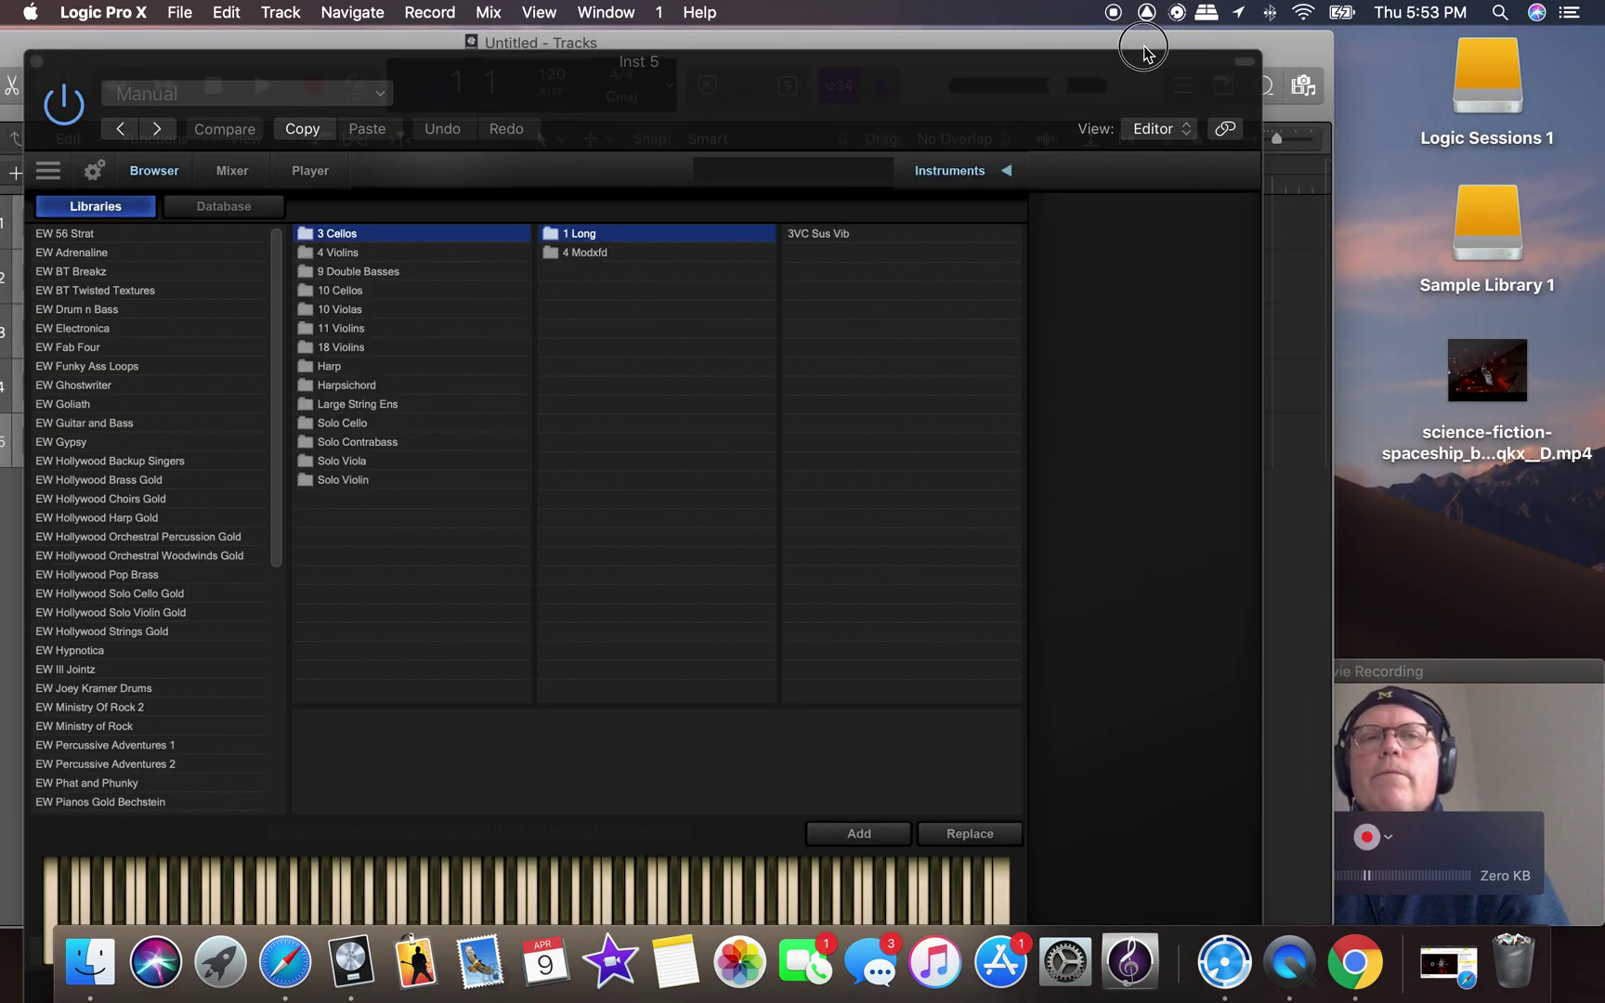
pyautogui.click(37, 62)
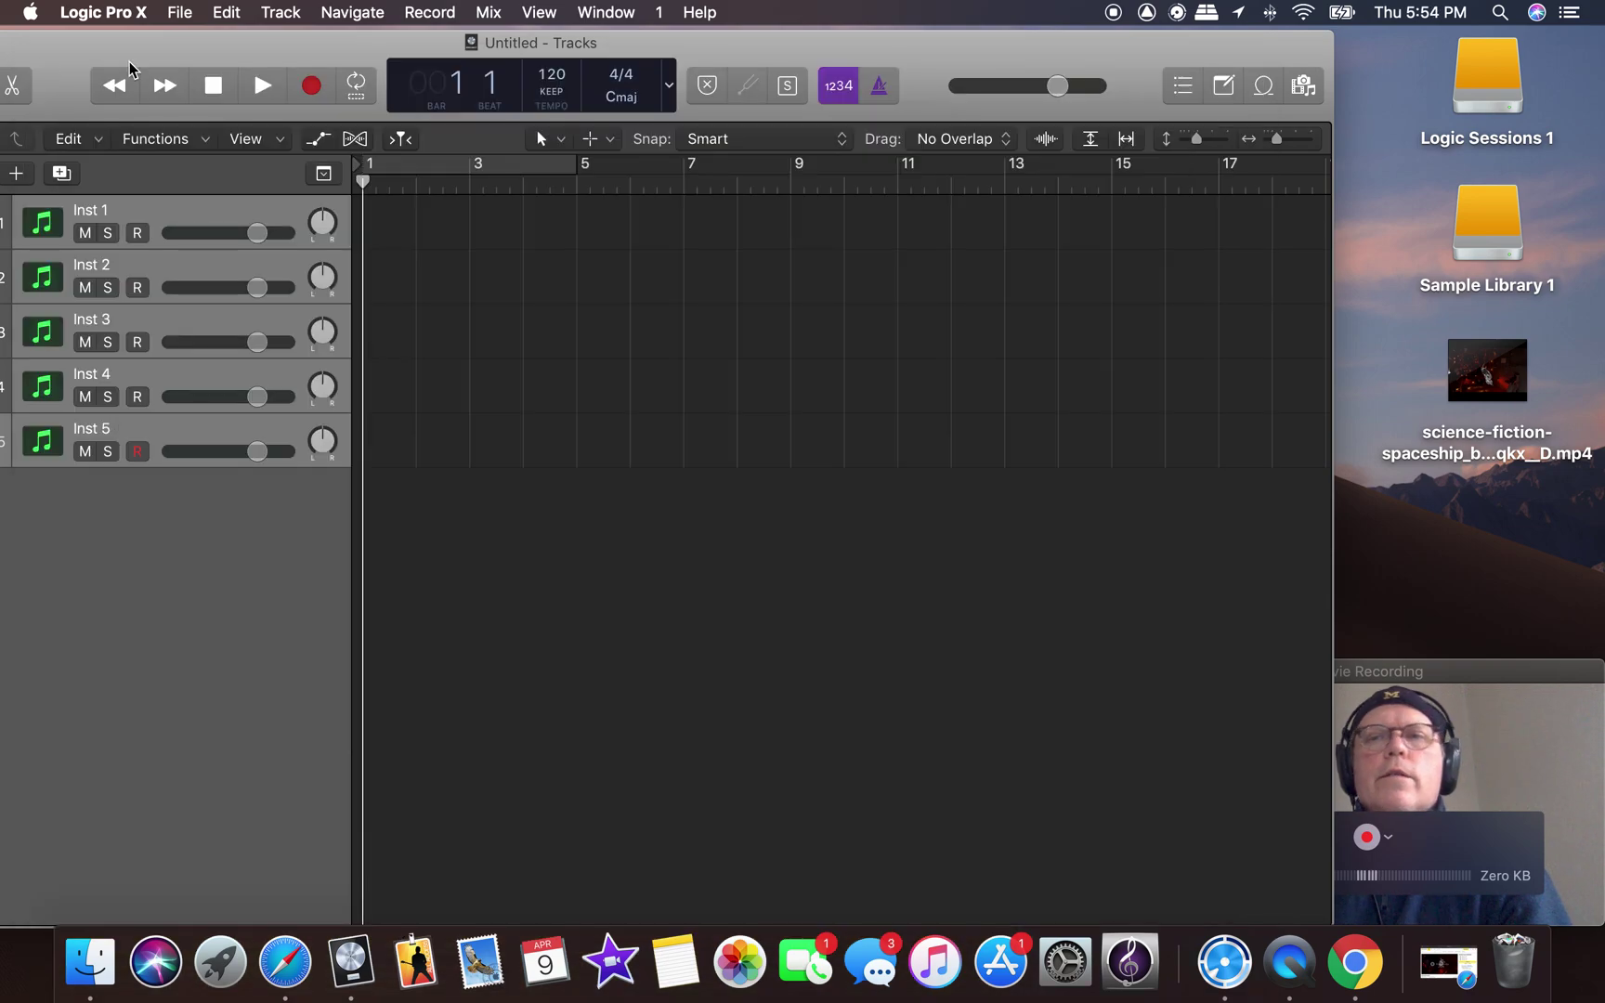
# Shrink and reposition the project window and move the Movie Recording window so the spaceship clip on the desktop is uncovered.
pyautogui.moveTo(1328, 34); pyautogui.dragTo(1107, 93)
pyautogui.moveTo(706, 107); pyautogui.dragTo(930, 9)
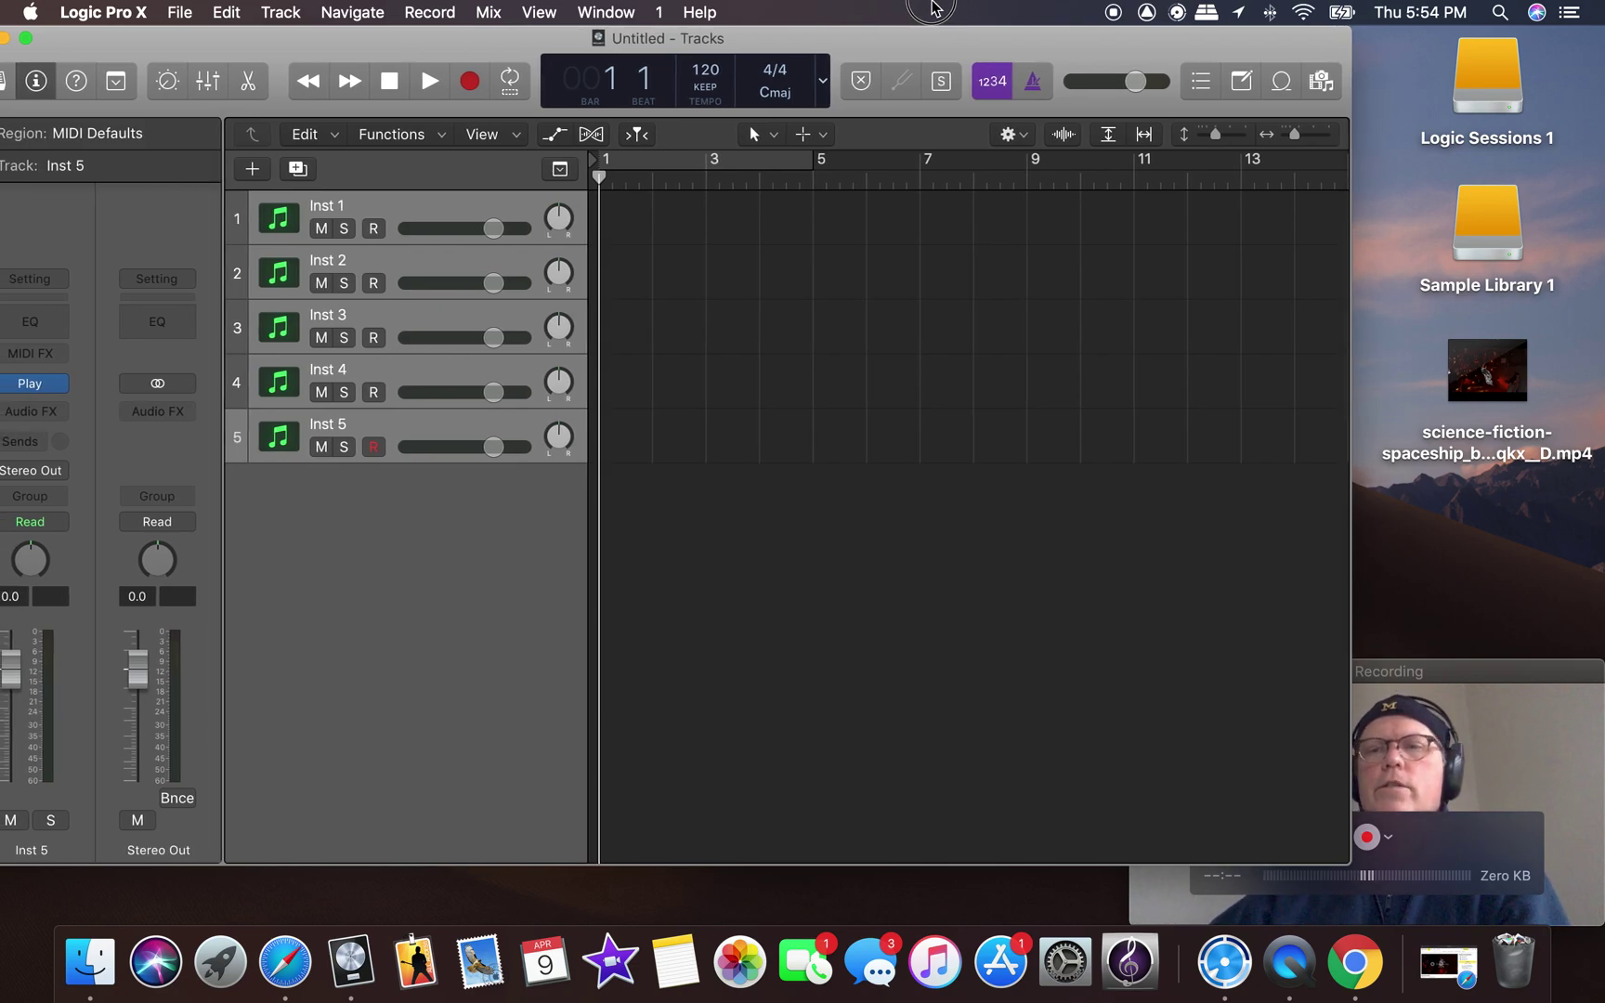
pyautogui.moveTo(1511, 661); pyautogui.dragTo(1515, 555)
pyautogui.moveTo(1508, 406)
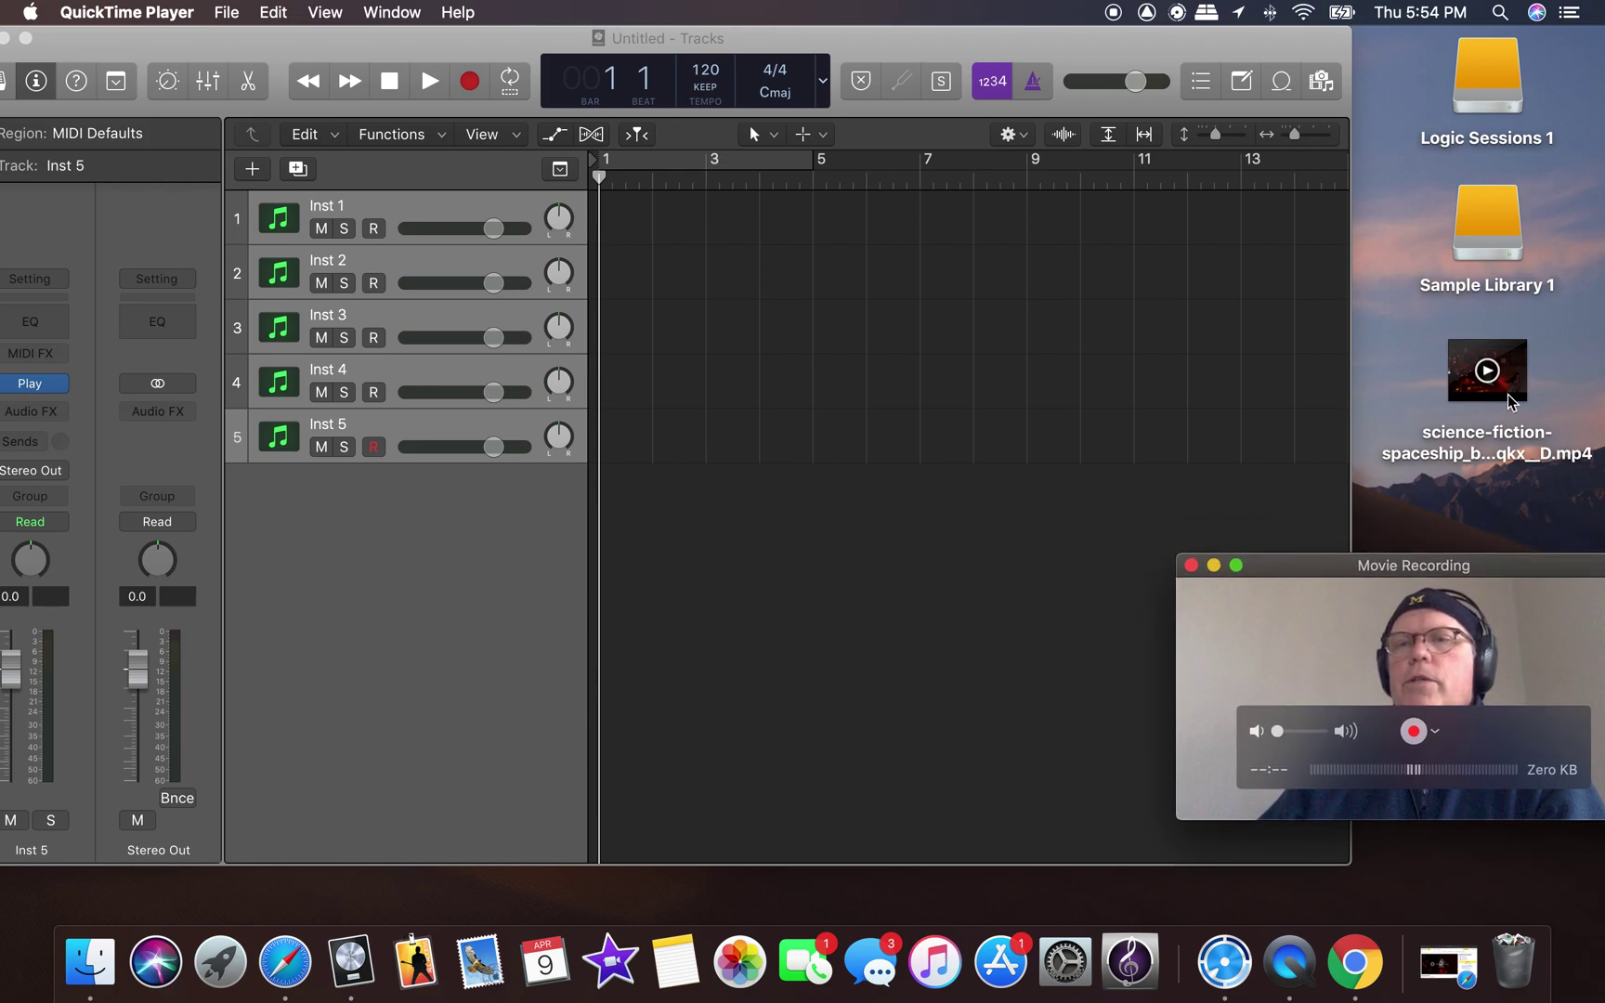
pyautogui.click(390, 33)
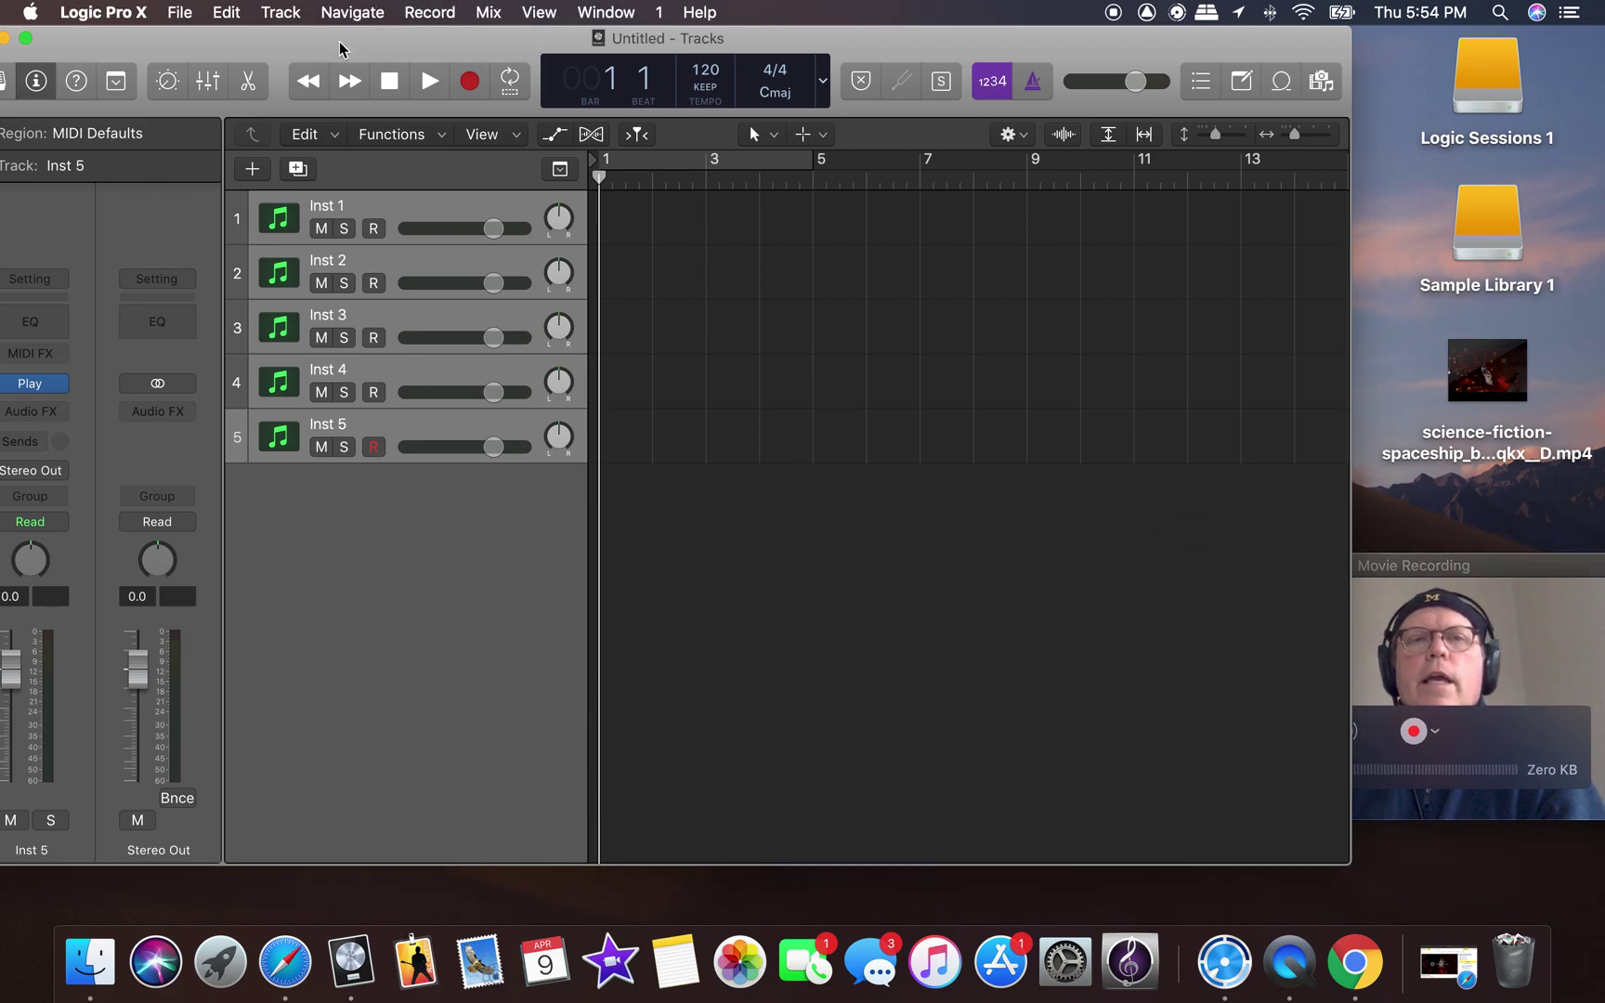
# Open the spaceship MP4 from the Desktop as the project's movie and set the project frame rate to 30 fps.
pyautogui.click(179, 13)
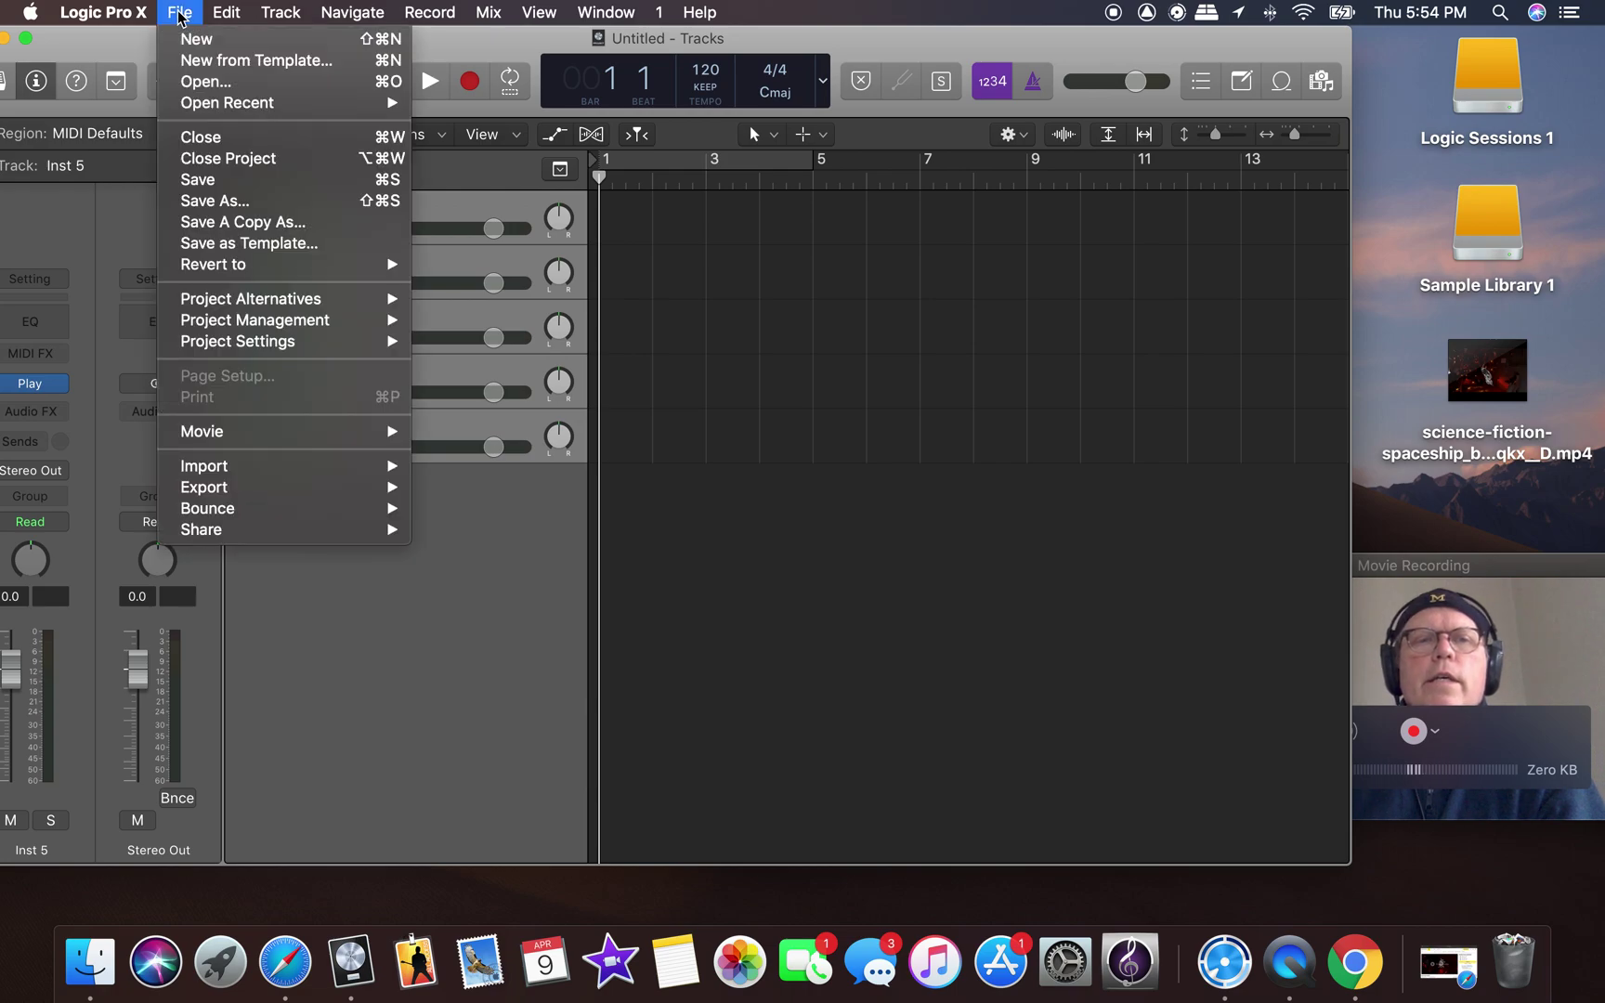
pyautogui.moveTo(263, 438)
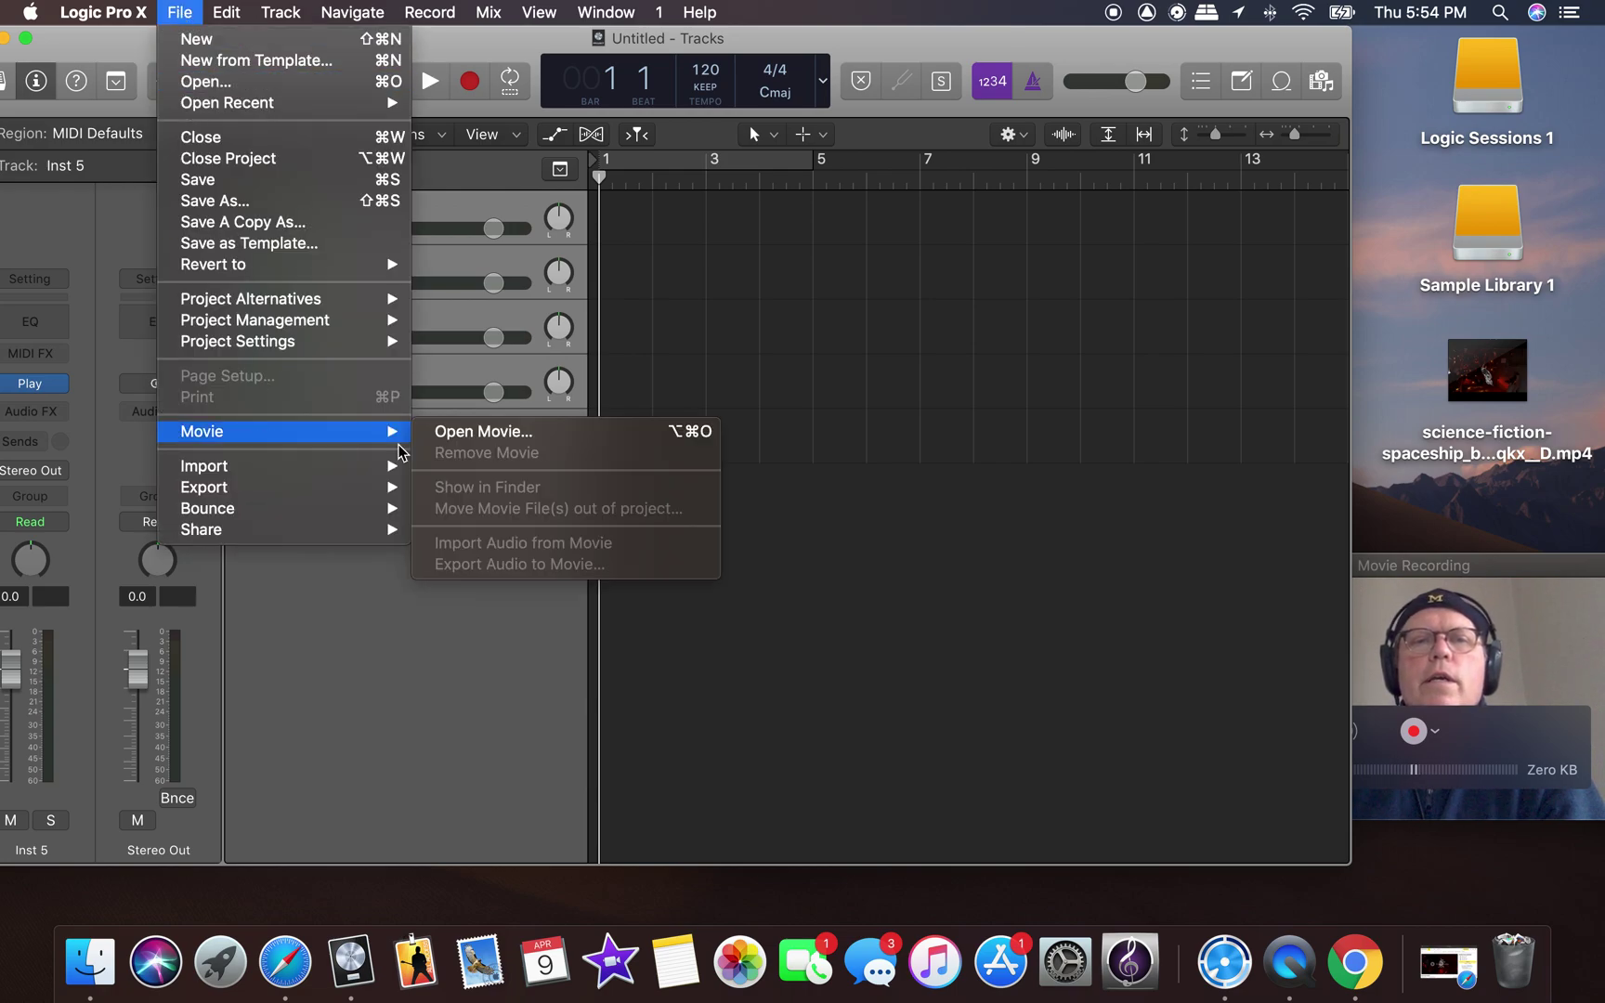
pyautogui.click(447, 433)
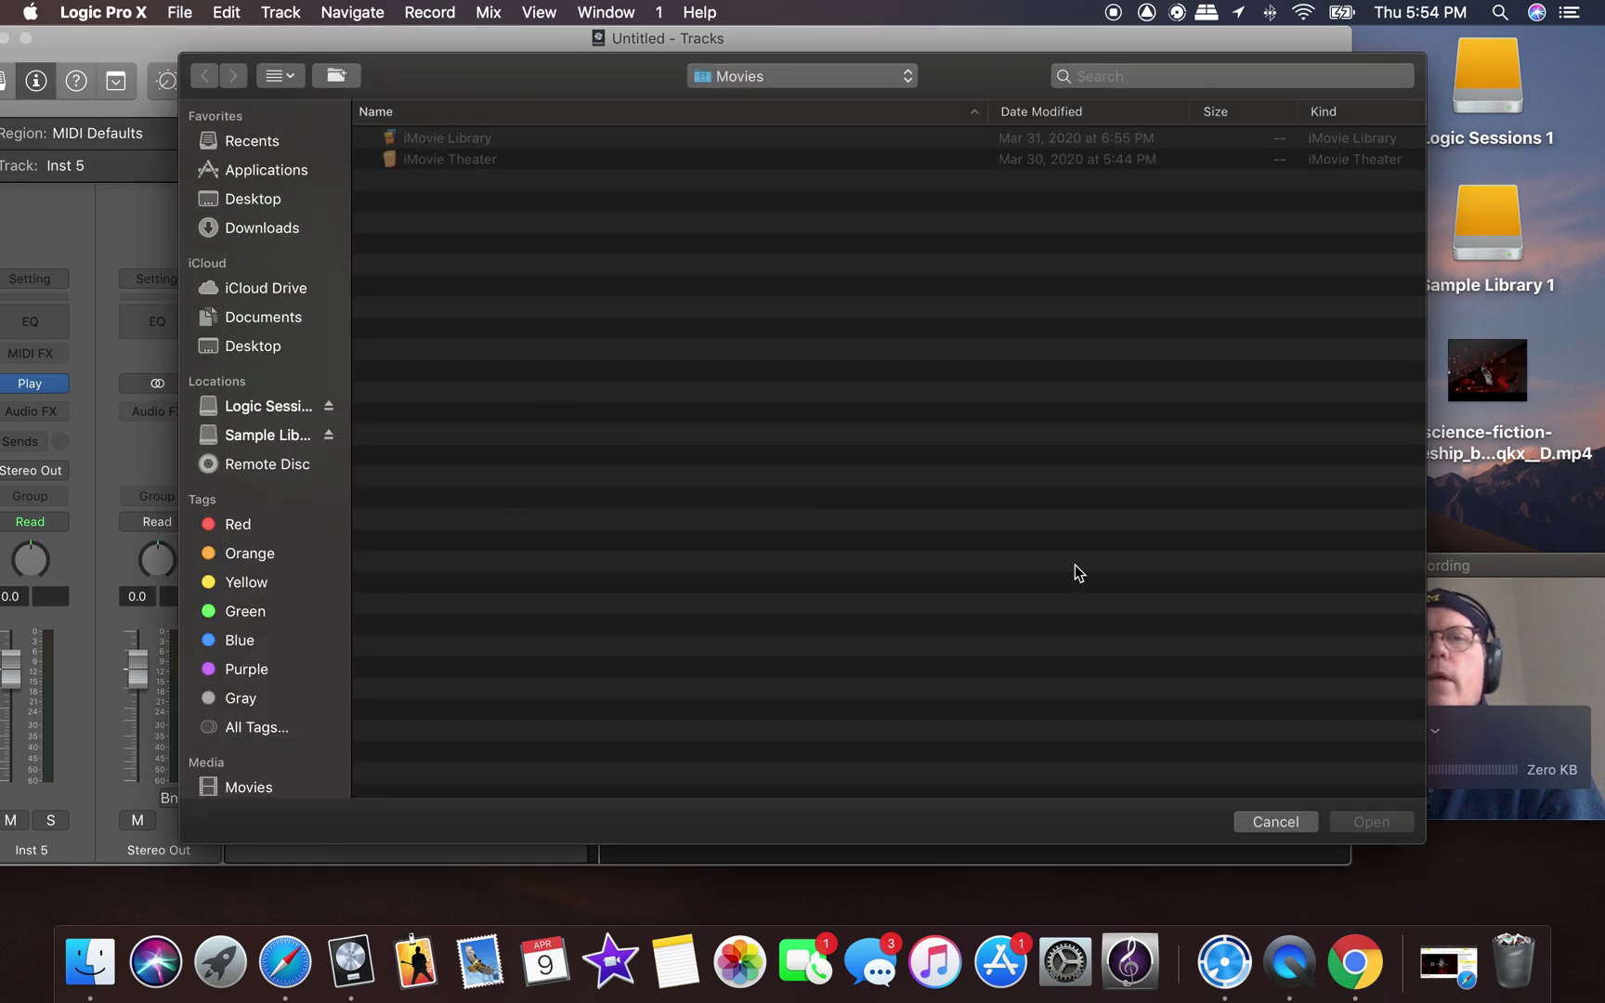
pyautogui.click(290, 202)
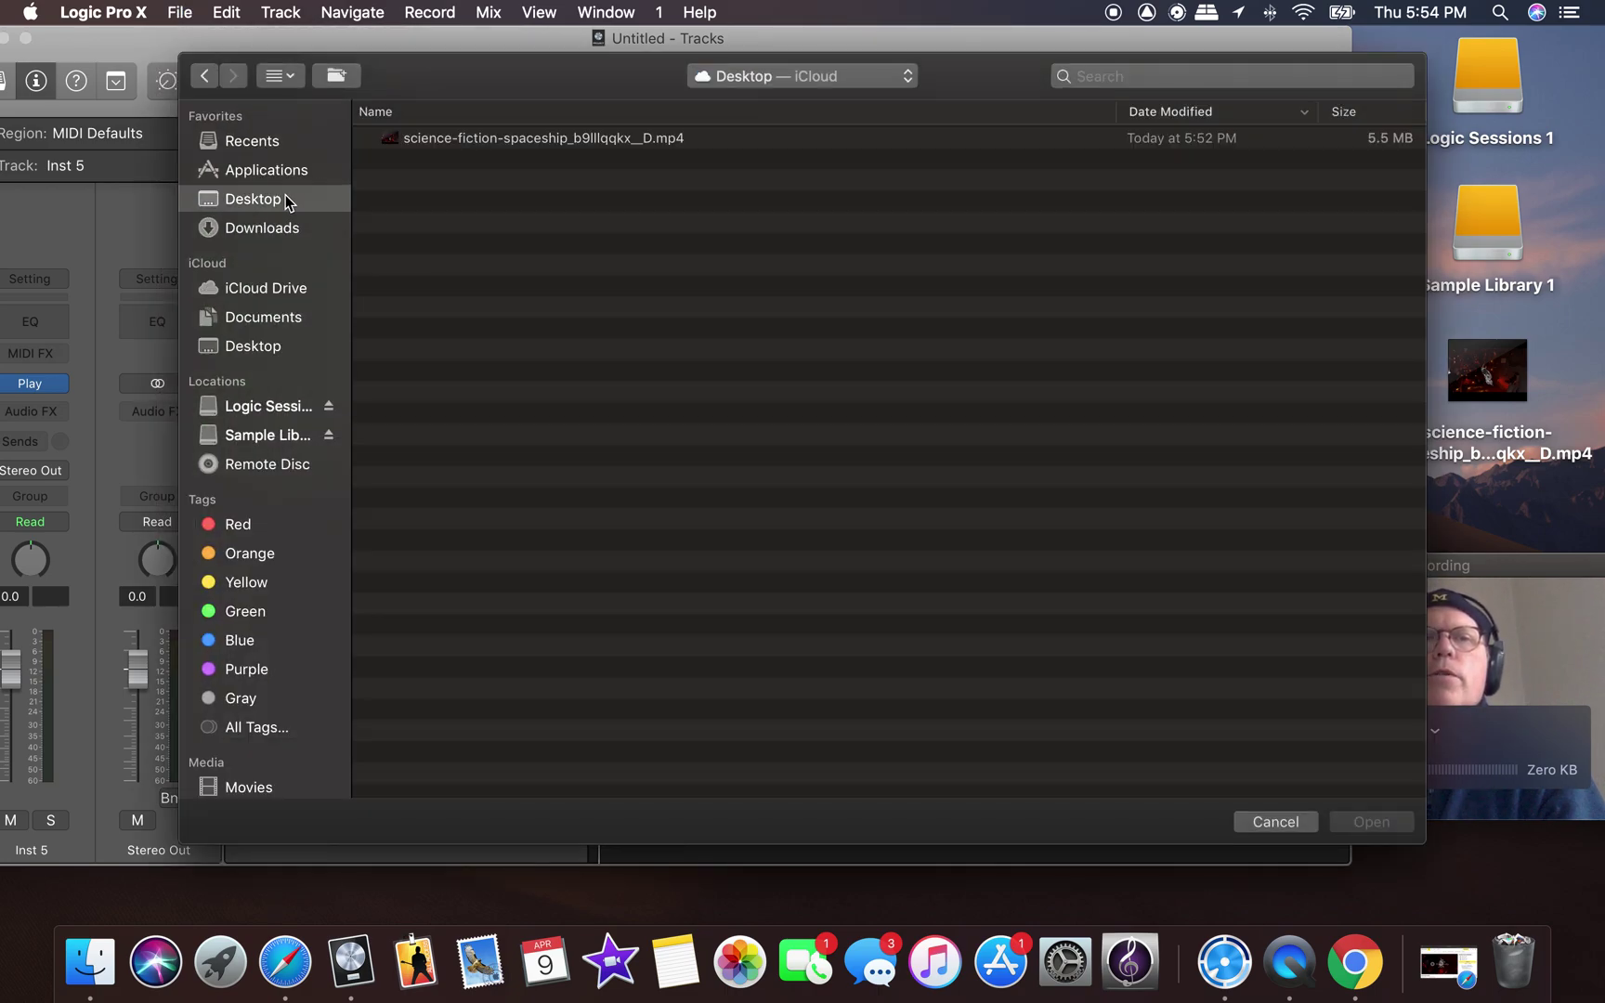
pyautogui.click(430, 141)
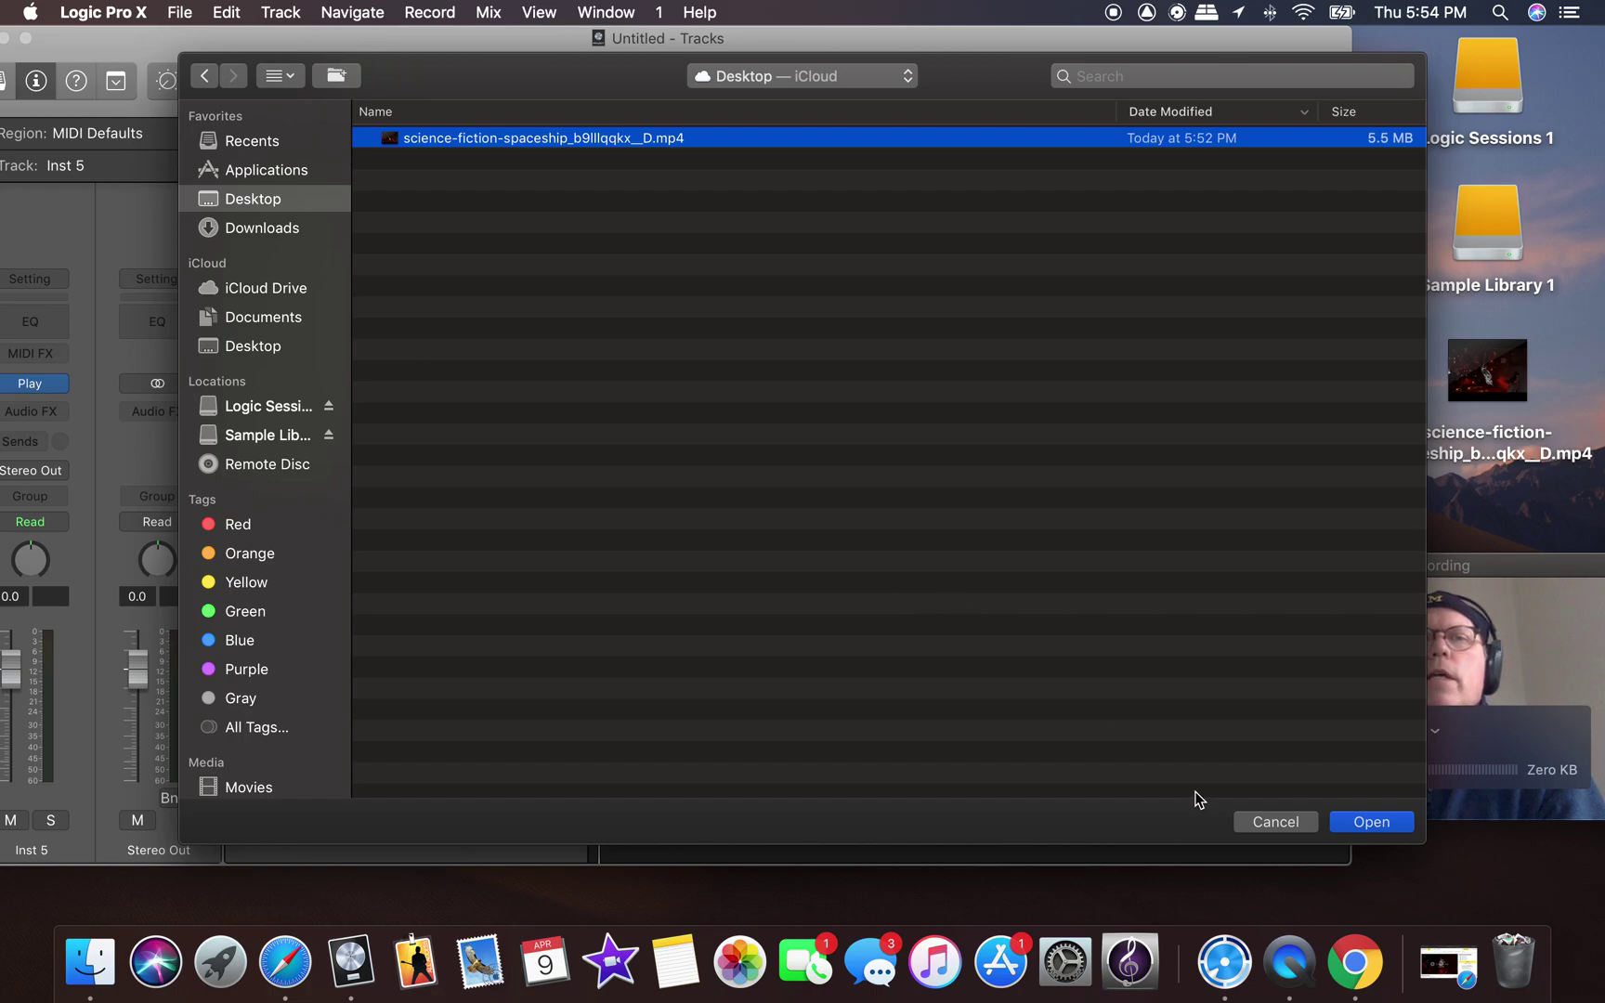
pyautogui.click(1368, 823)
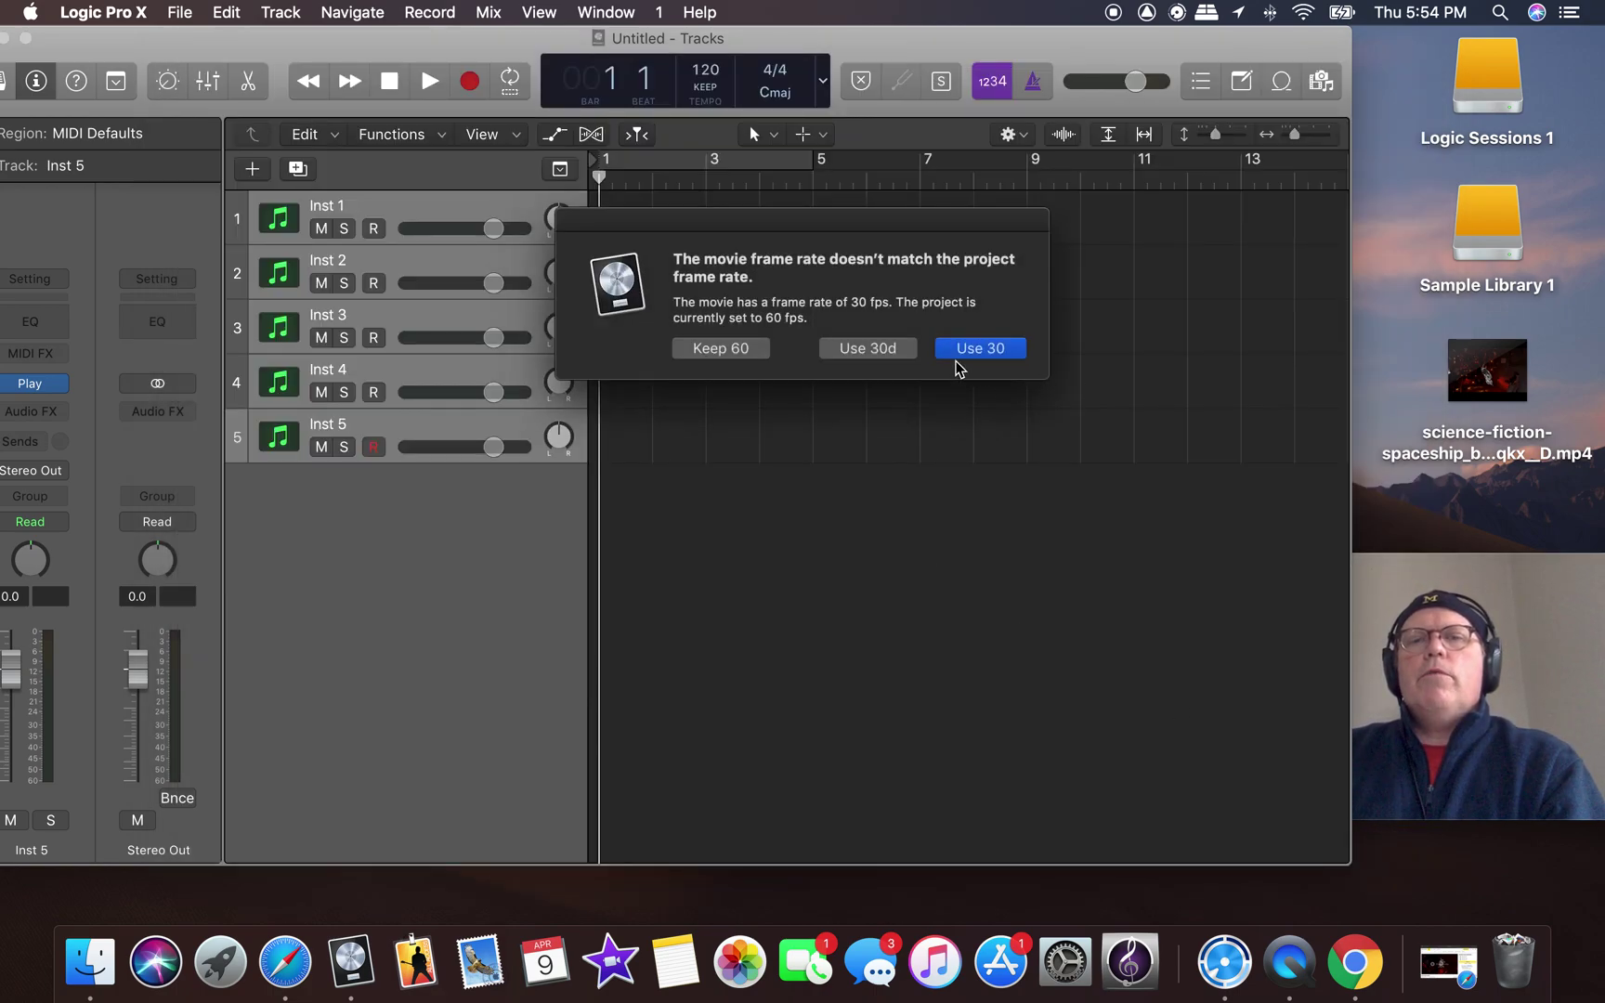
pyautogui.click(962, 351)
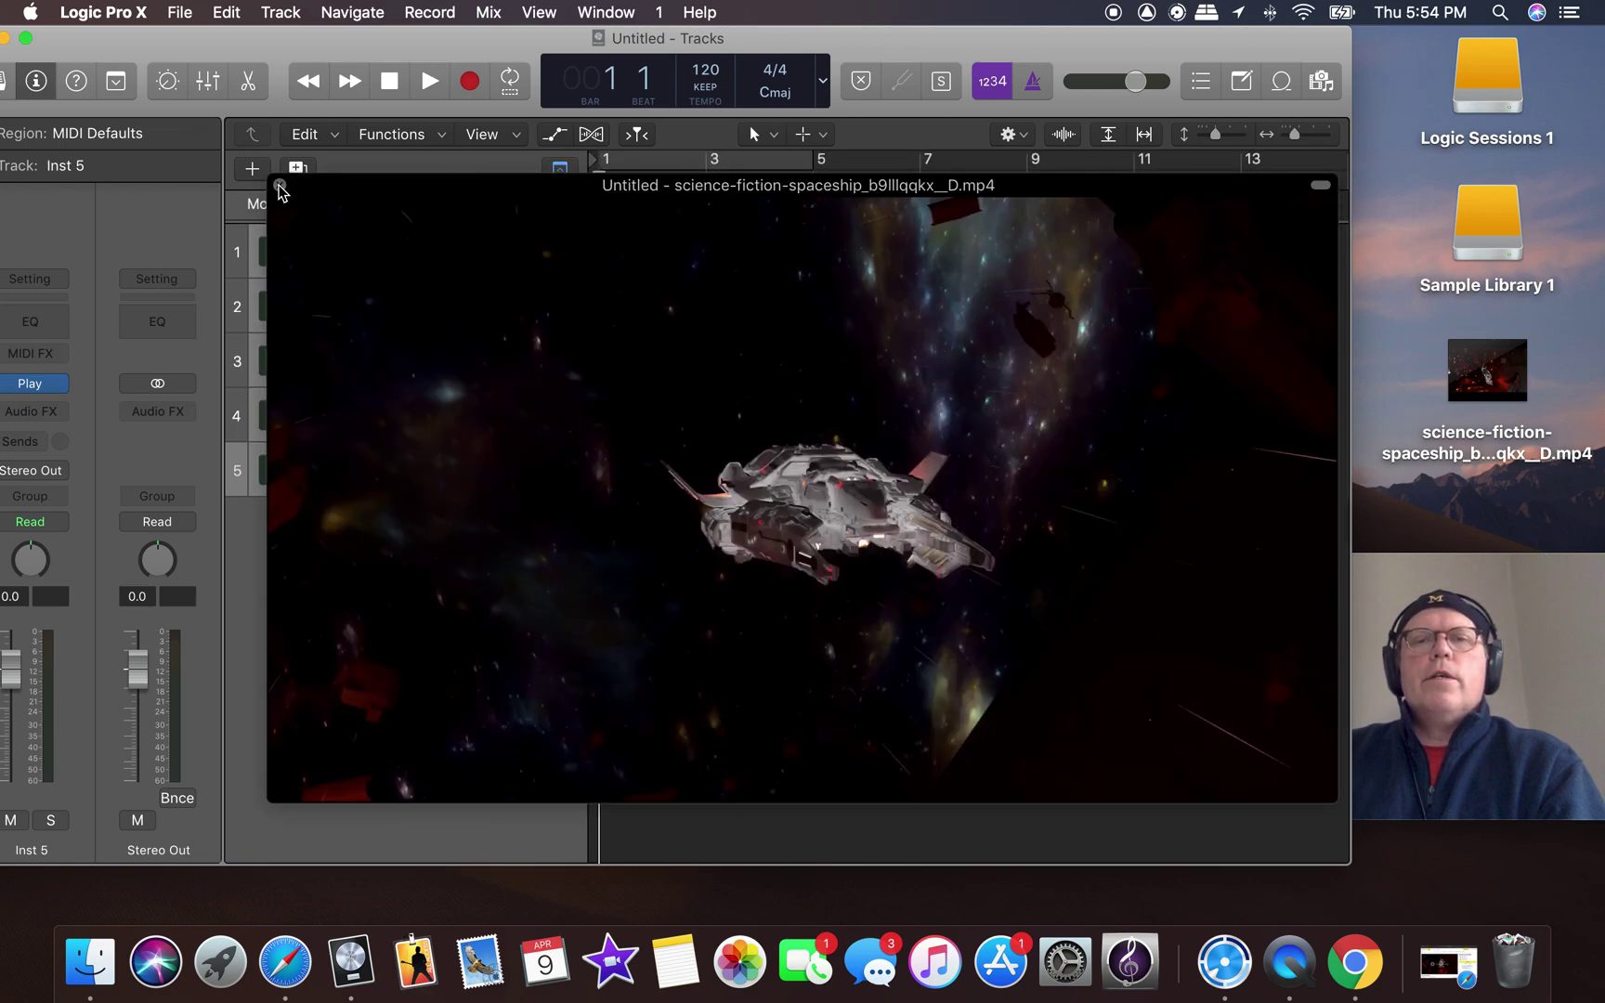
# Close the floating movie window and shift the project window so its whole inspector is in view.
pyautogui.click(280, 186)
pyautogui.click(286, 44)
pyautogui.moveTo(286, 44); pyautogui.dragTo(401, 44)
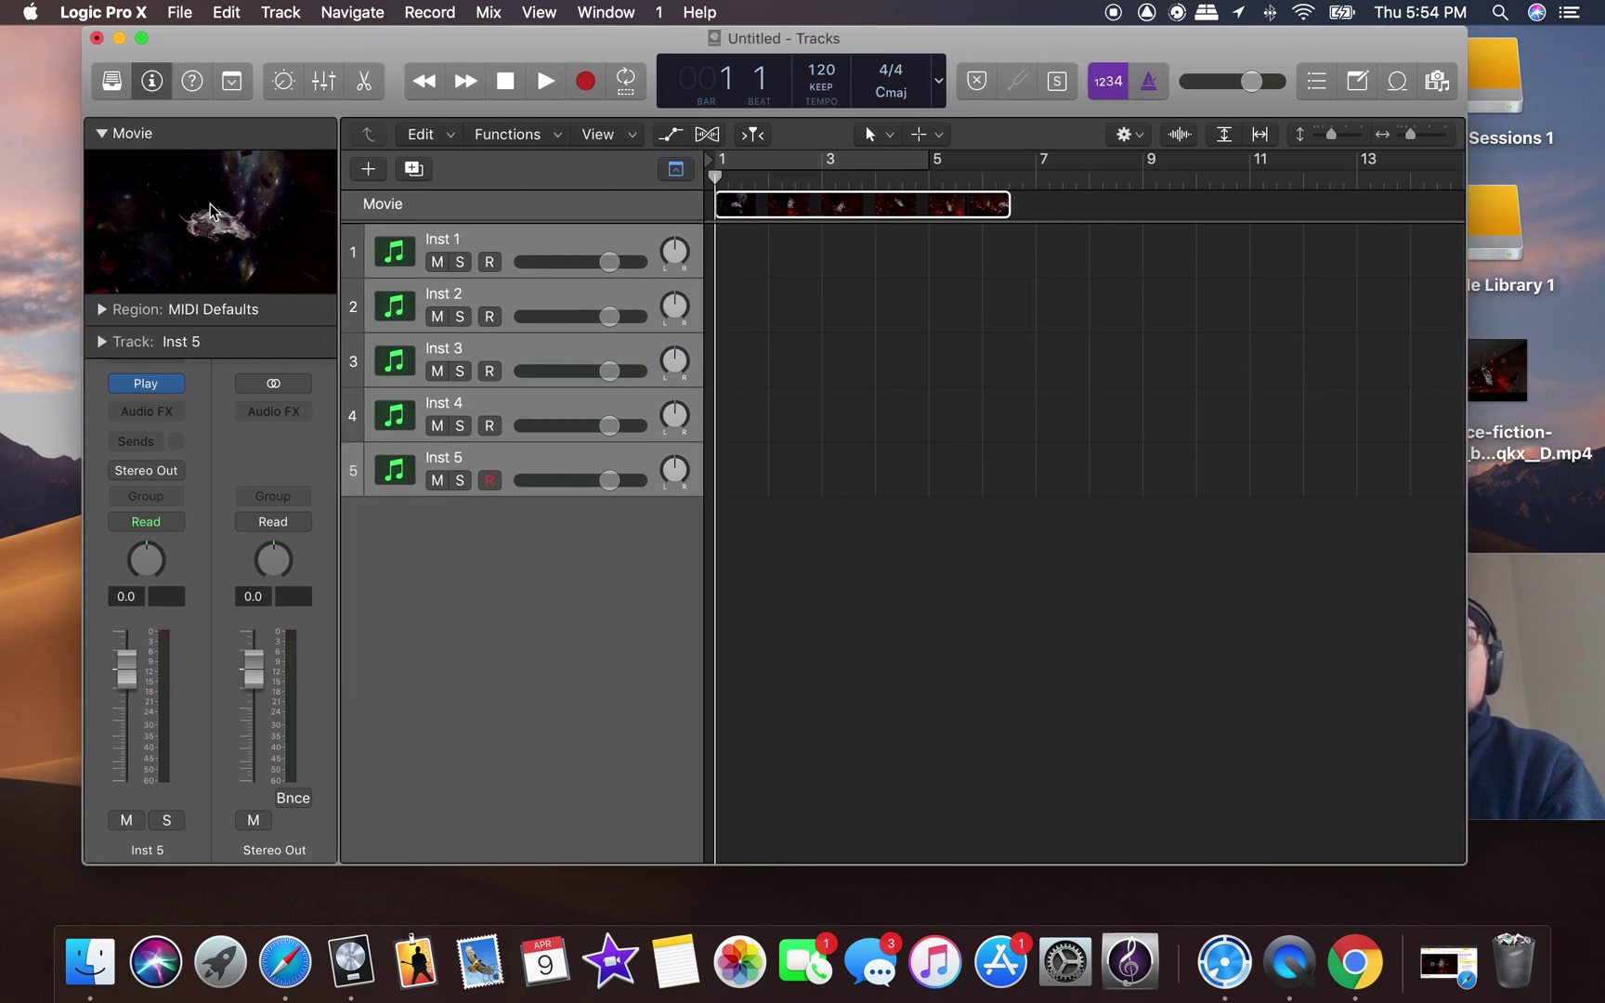
# Open the movie in its floating window, close it again and play the project to check the picture in the inspector.
pyautogui.click(210, 212)
pyautogui.click(280, 185)
pyautogui.click(546, 82)
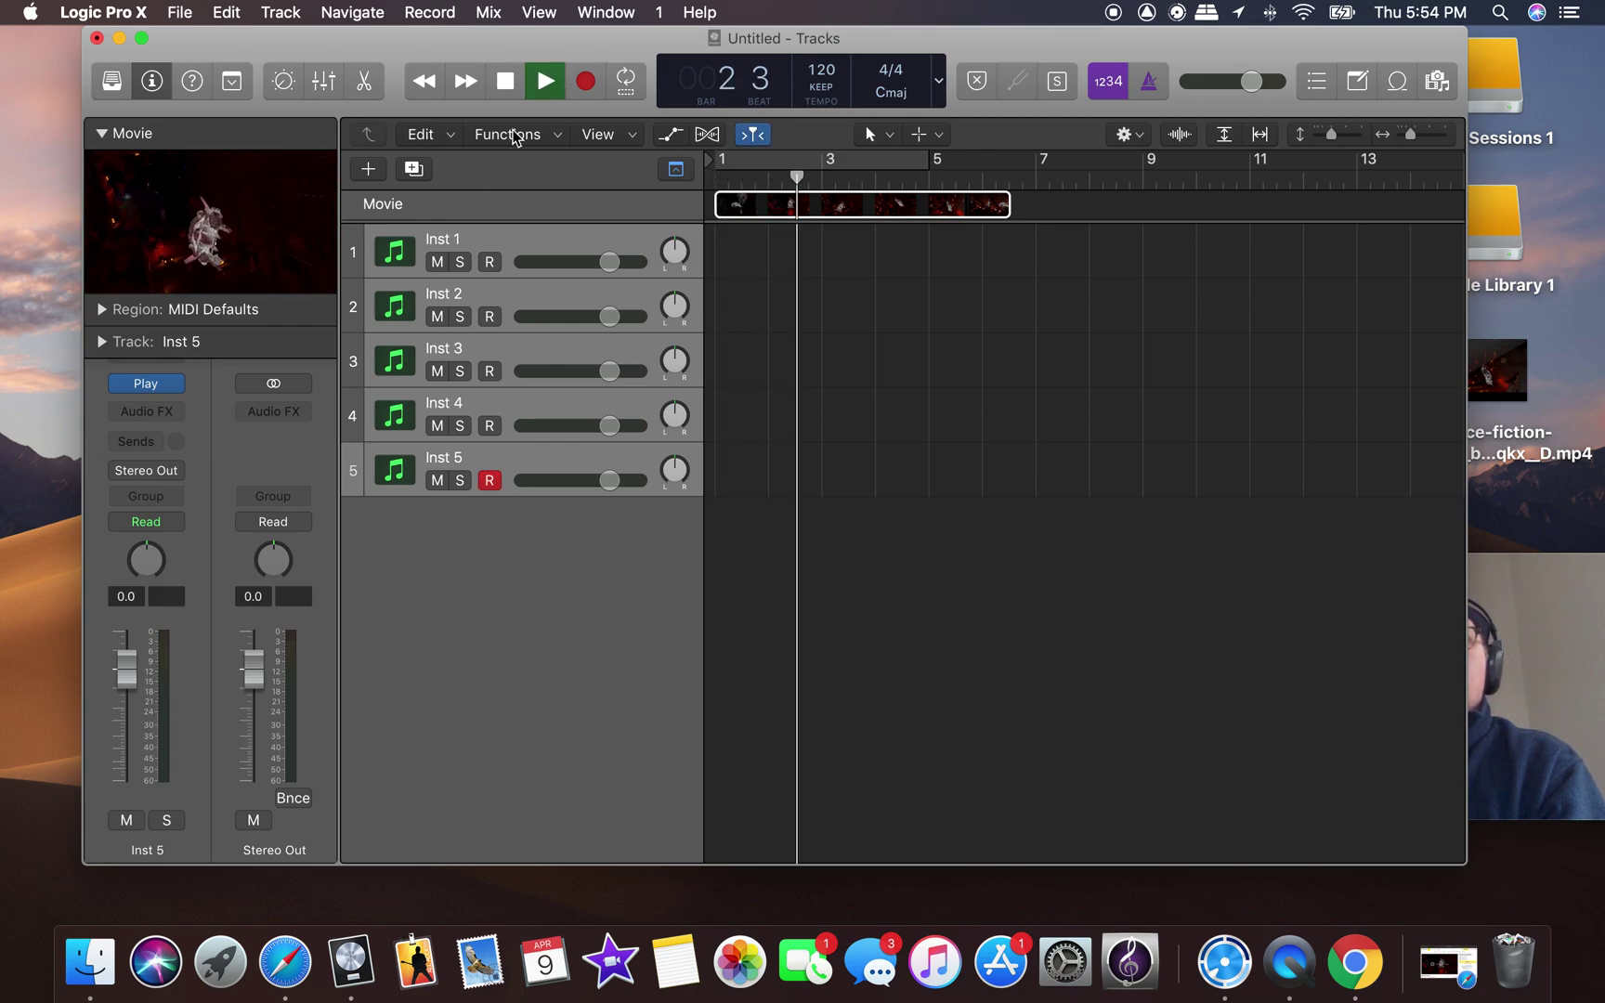
# Stop playback and save the project as Race To The Core on the Logic Sessions 1 drive.
pyautogui.press('space')
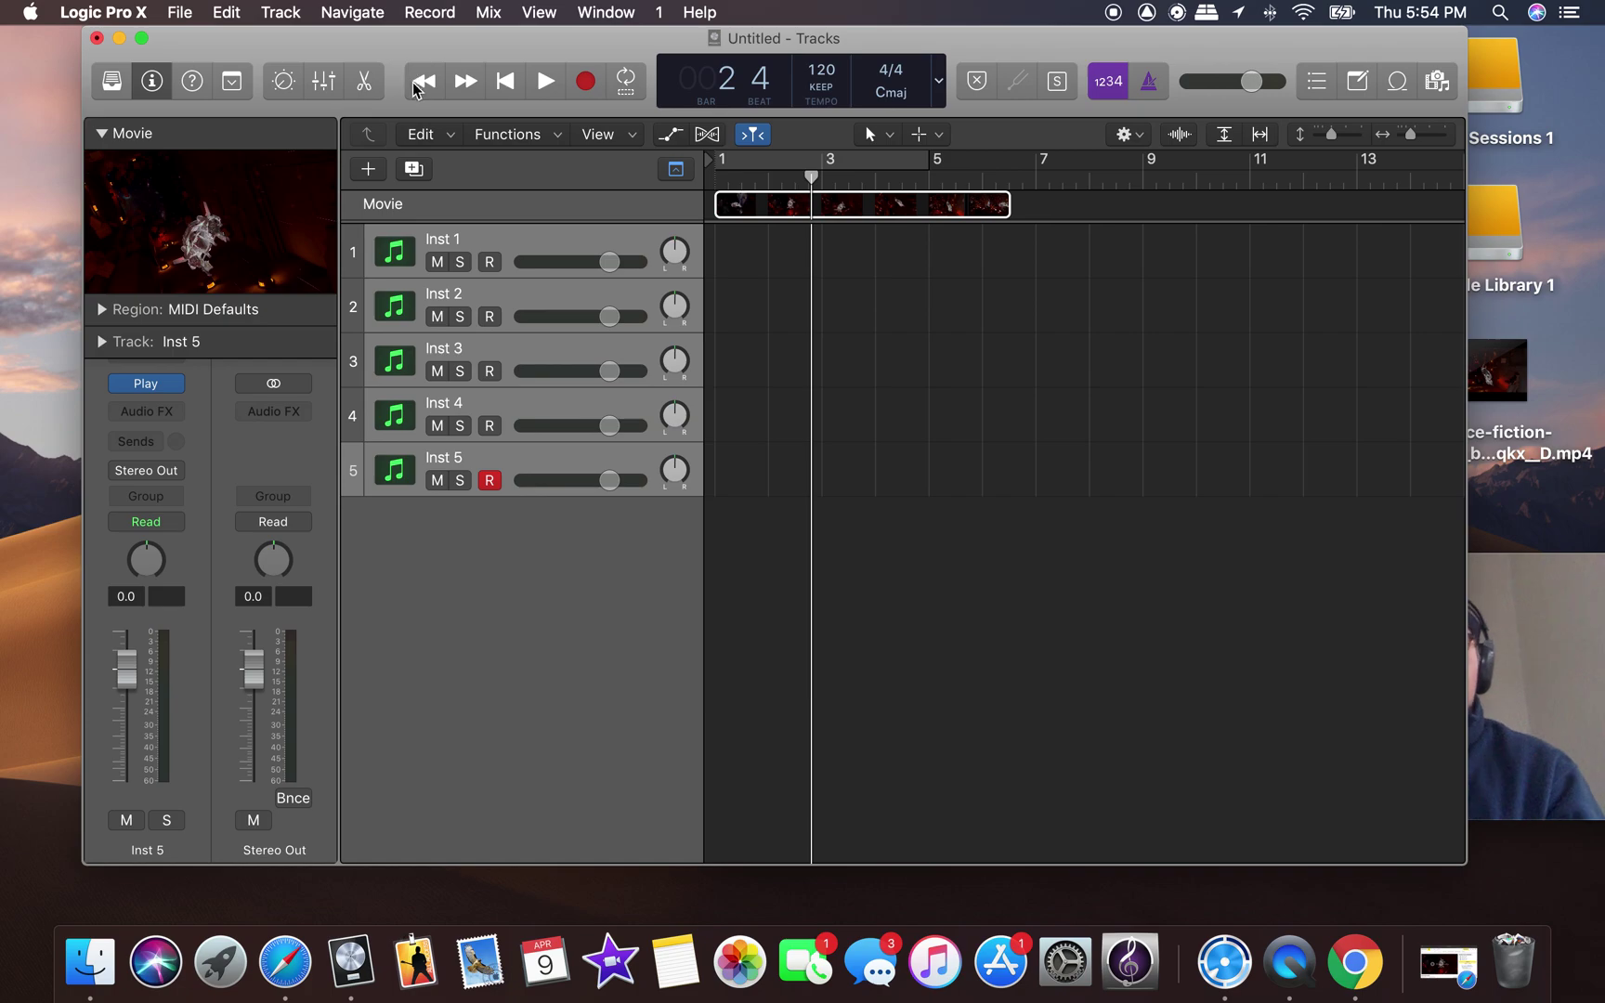
pyautogui.press('super+s')
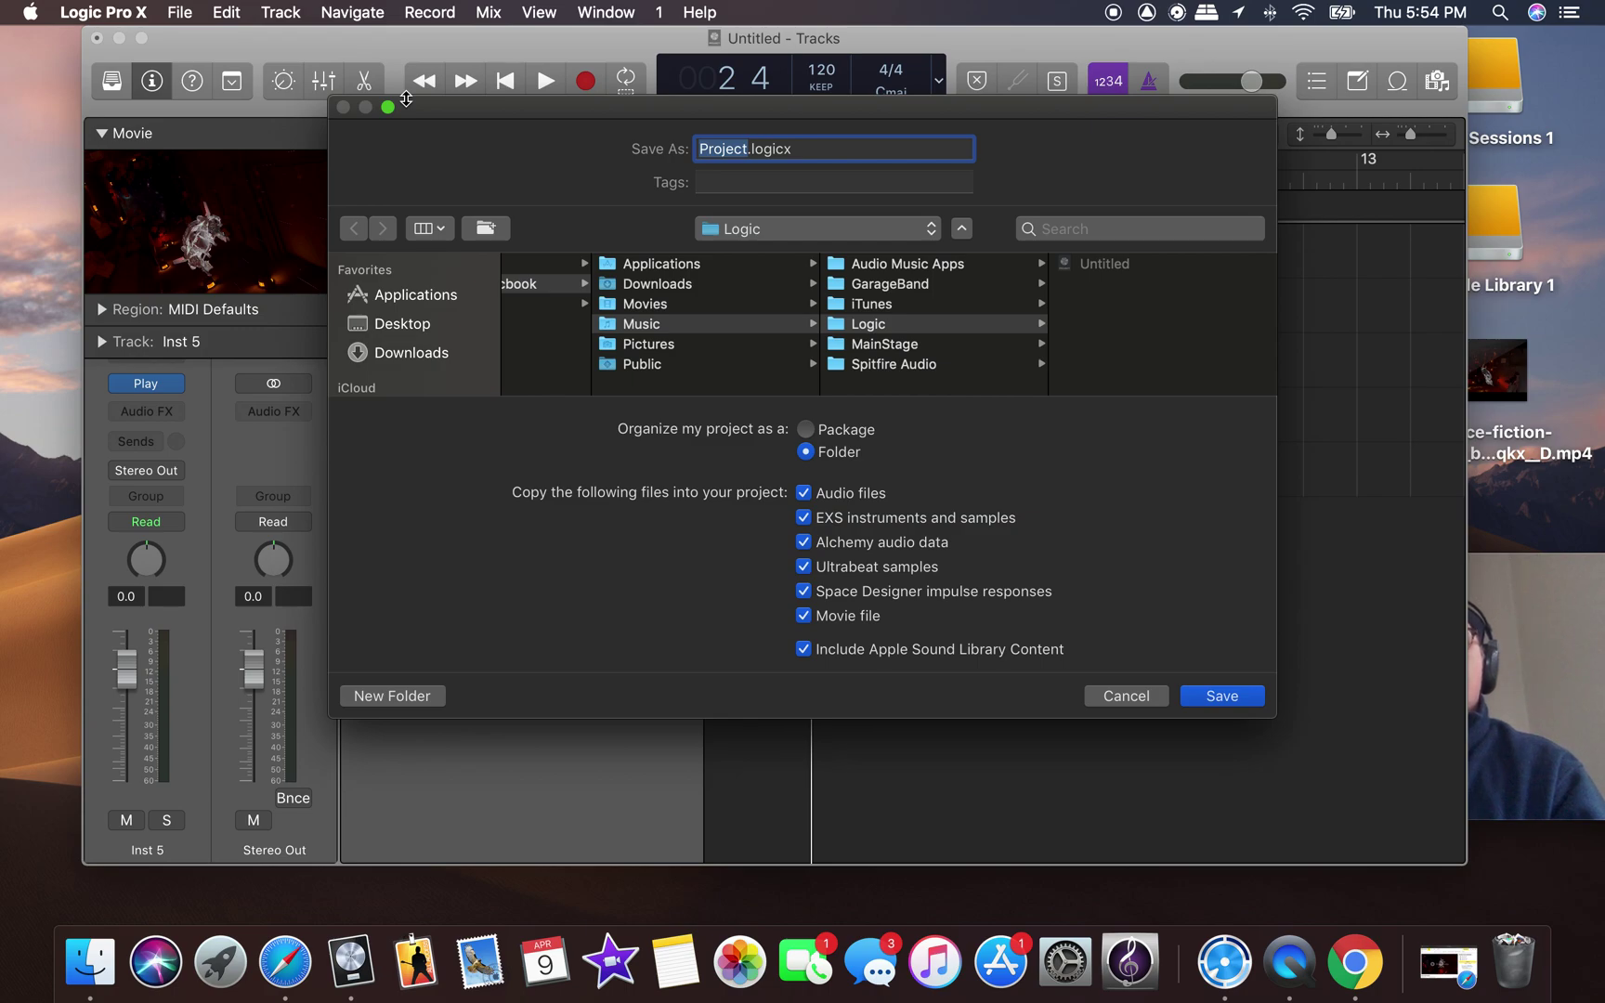
pyautogui.write('Race To')
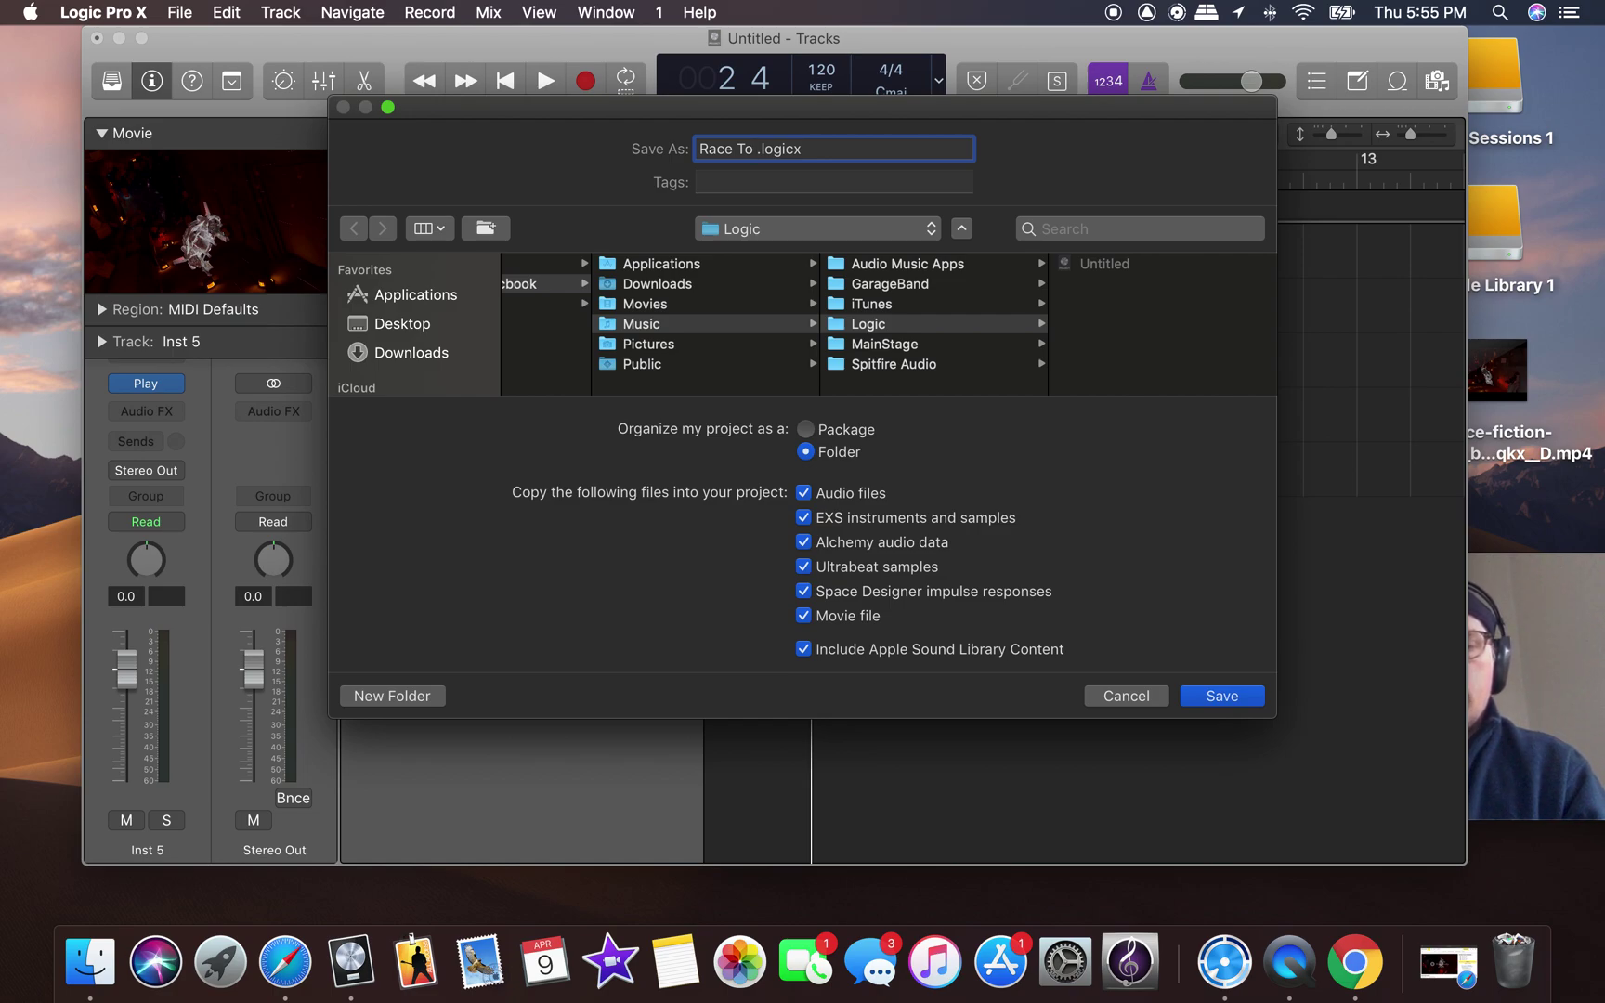
pyautogui.write('he Core')
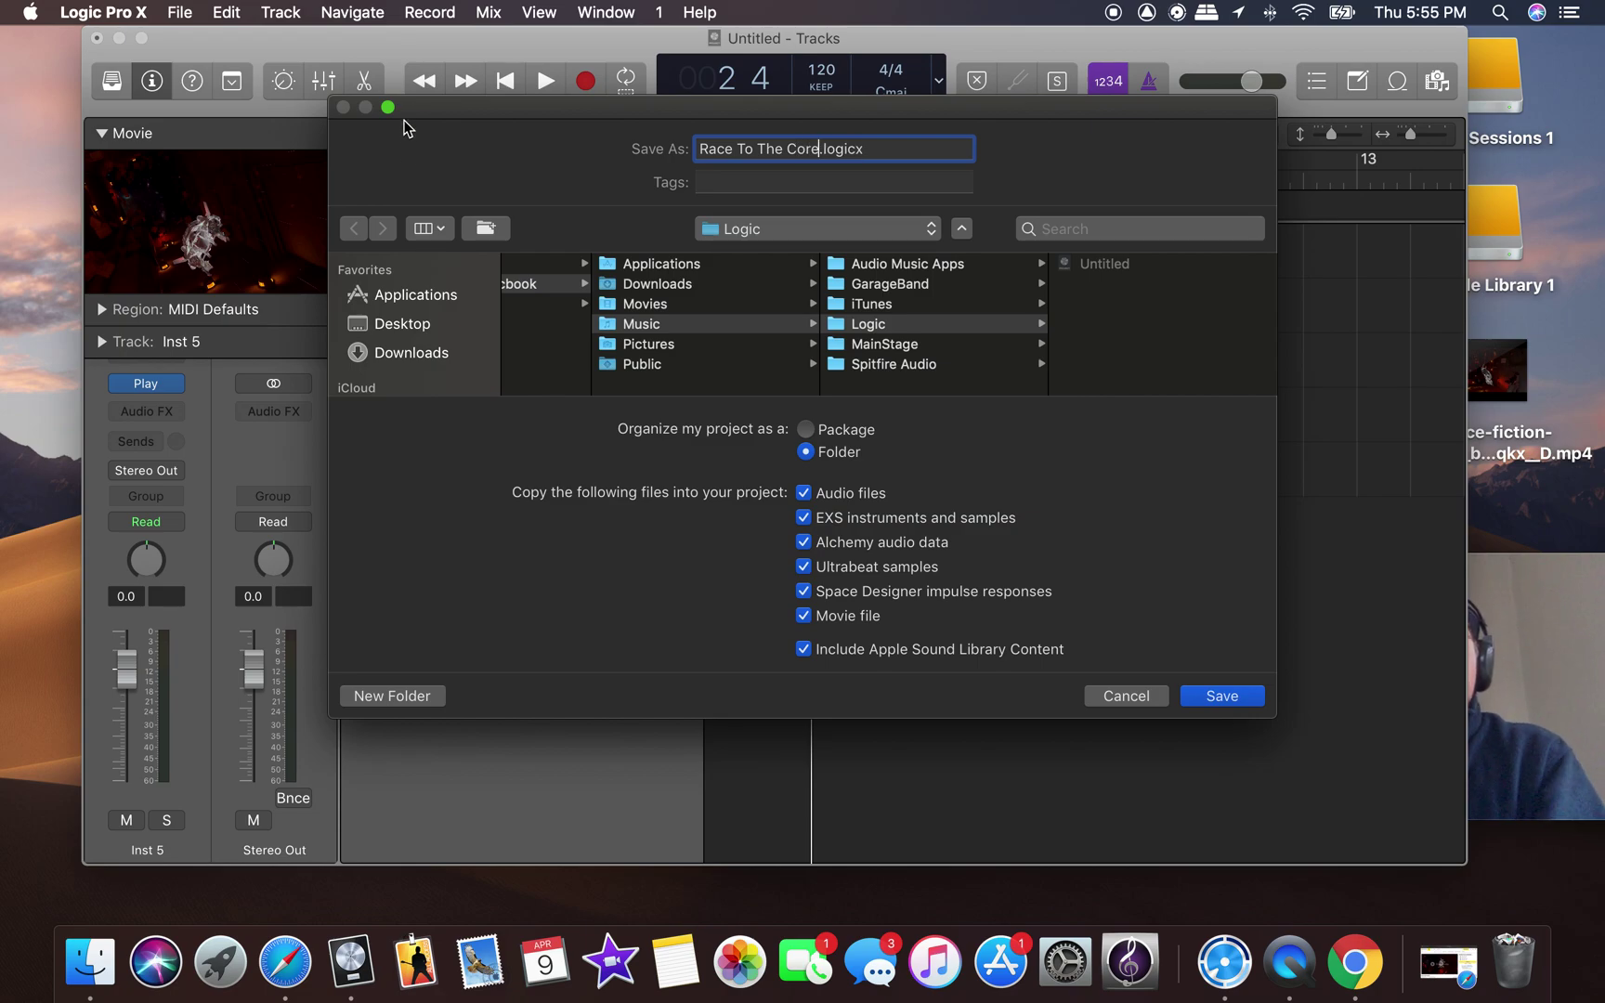
pyautogui.scroll(-4, 476, 341)
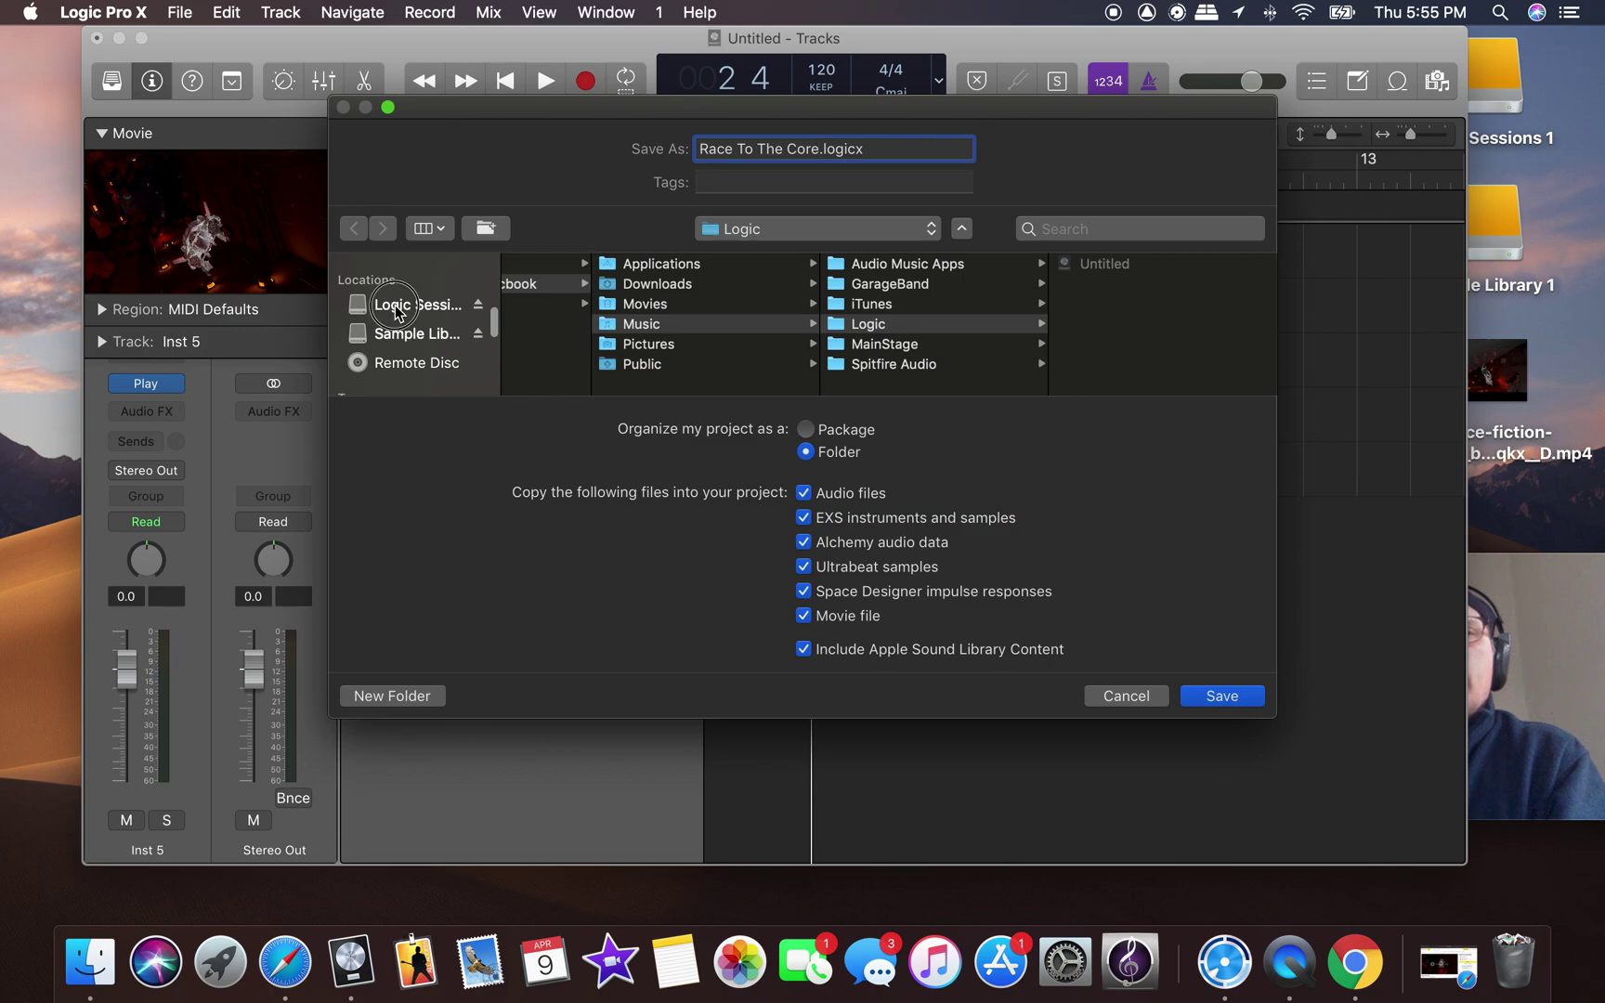
pyautogui.click(395, 310)
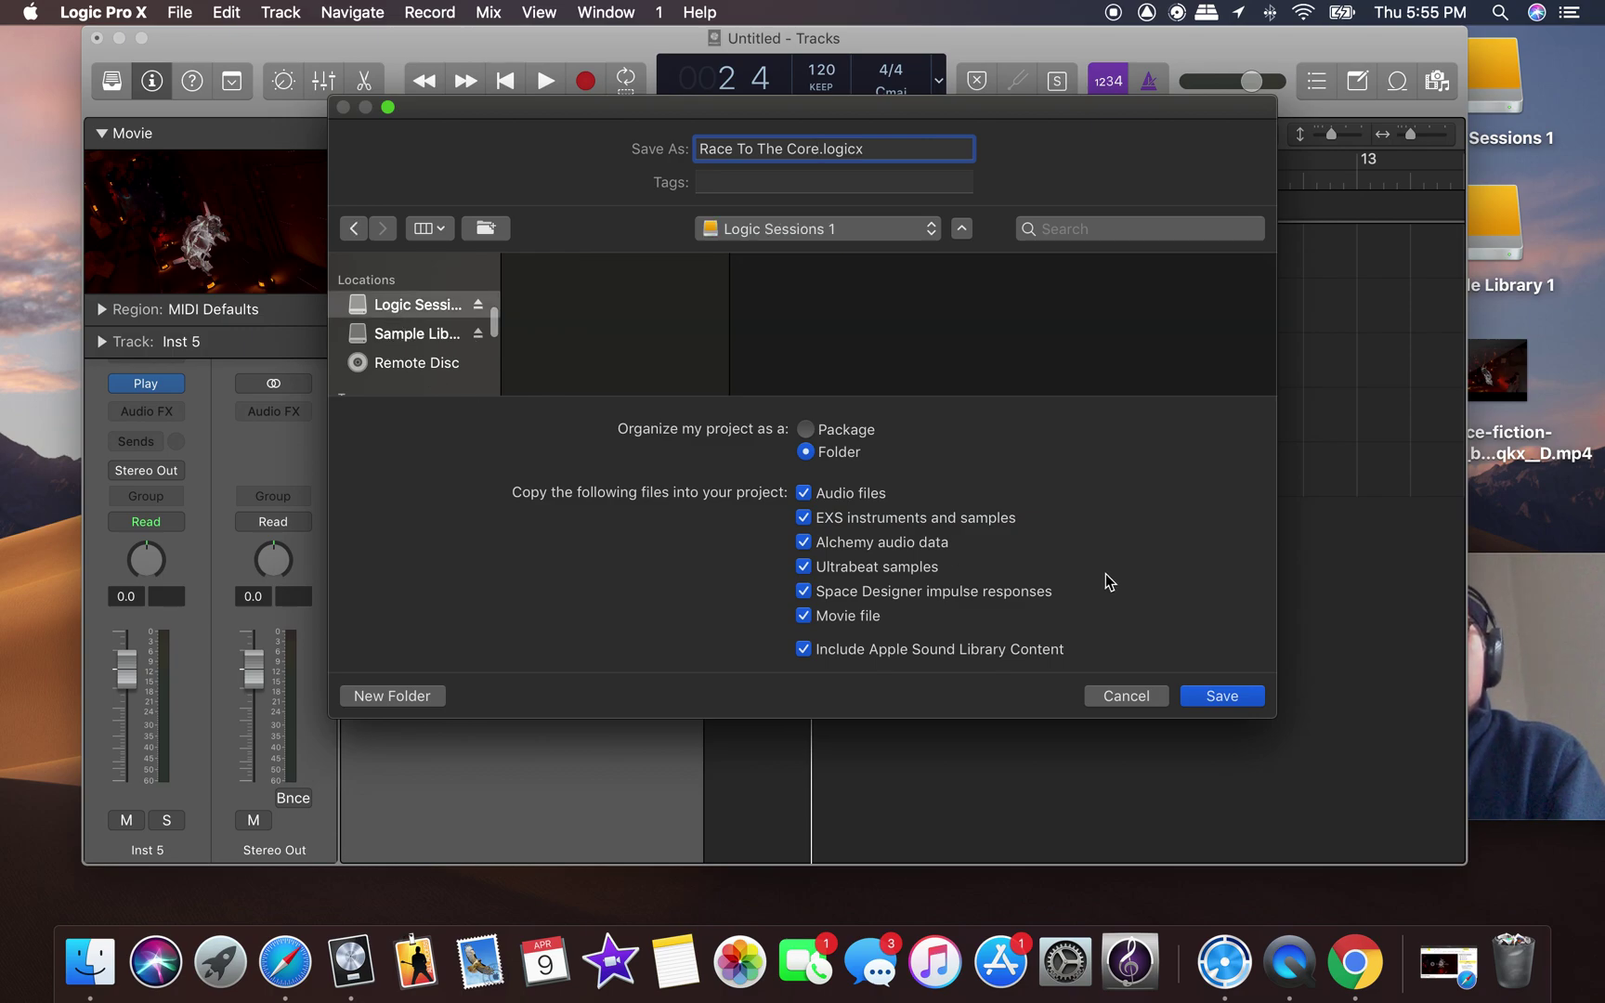
pyautogui.scroll(-10, 690, 353)
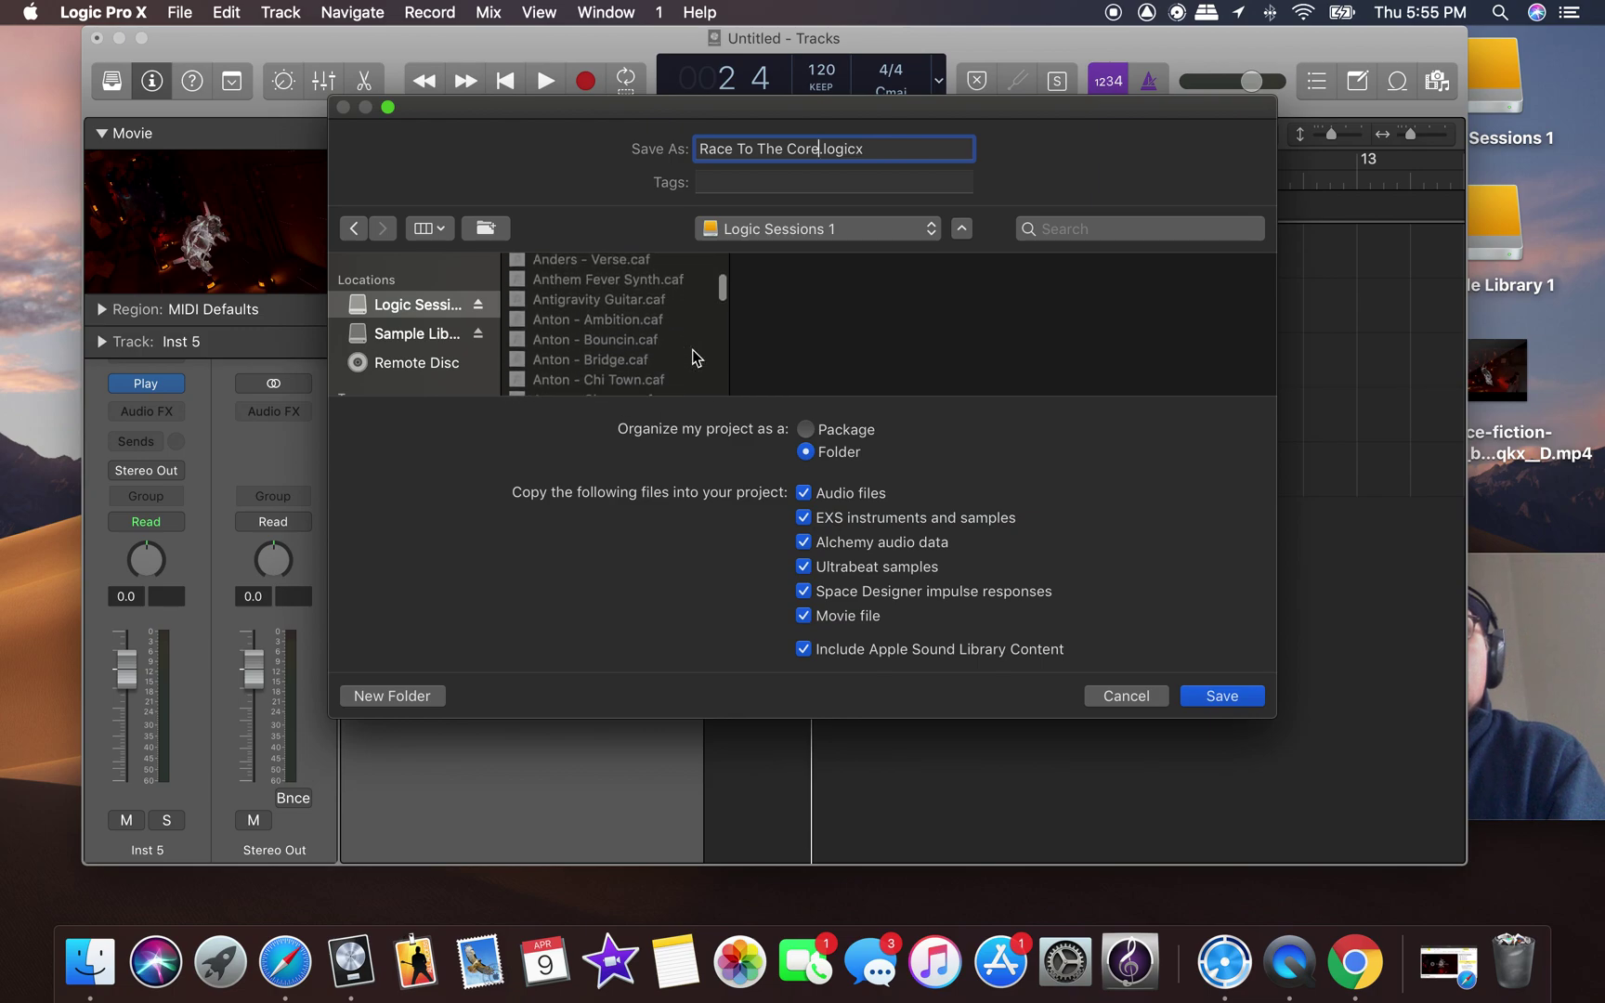
pyautogui.click(1222, 697)
# Open the movie in its floating window, play it from the start of the project to its end and stop playback.
pyautogui.click(1567, 598)
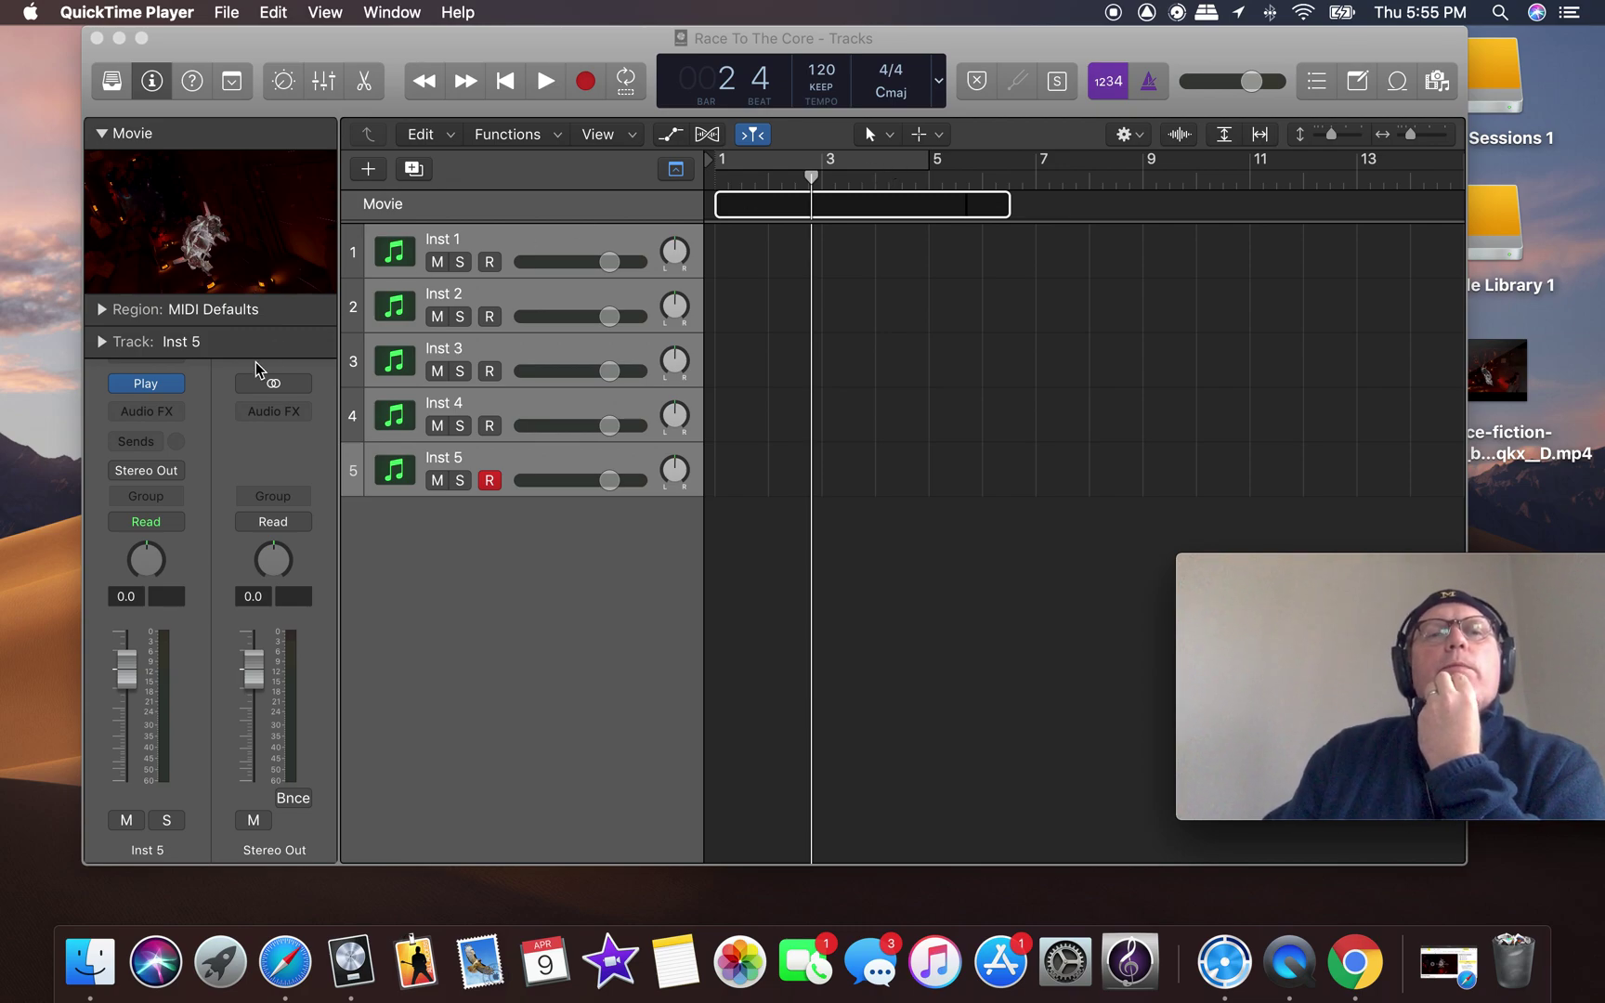
pyautogui.click(243, 250)
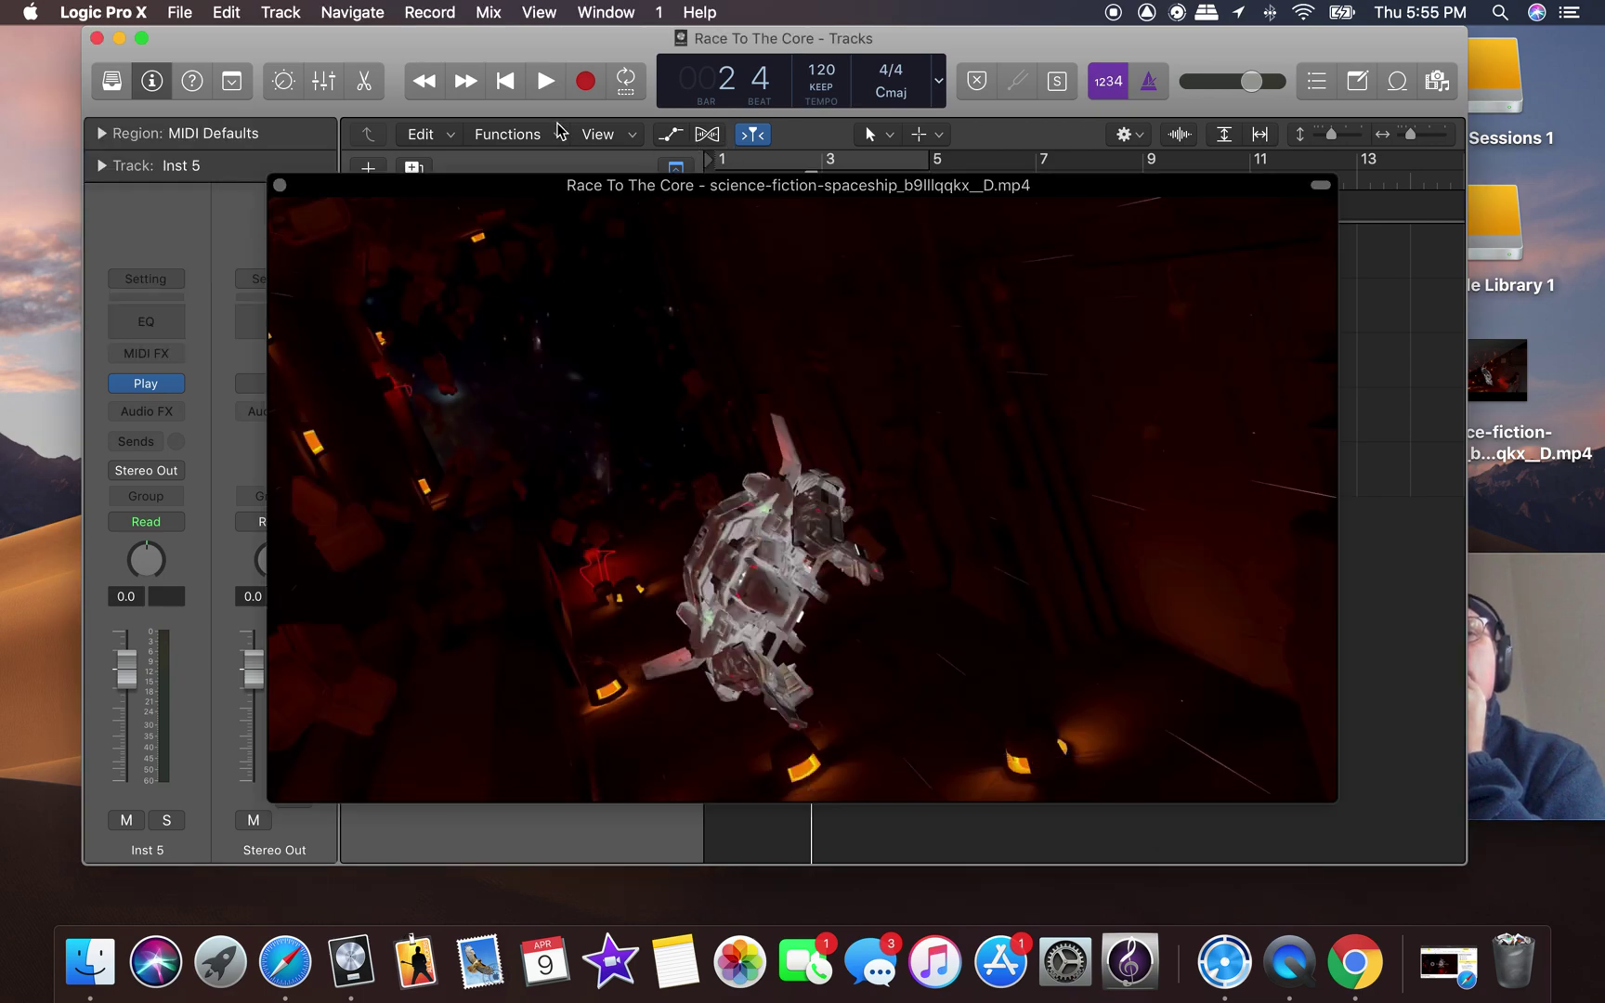
pyautogui.press('Return')
pyautogui.press('space')
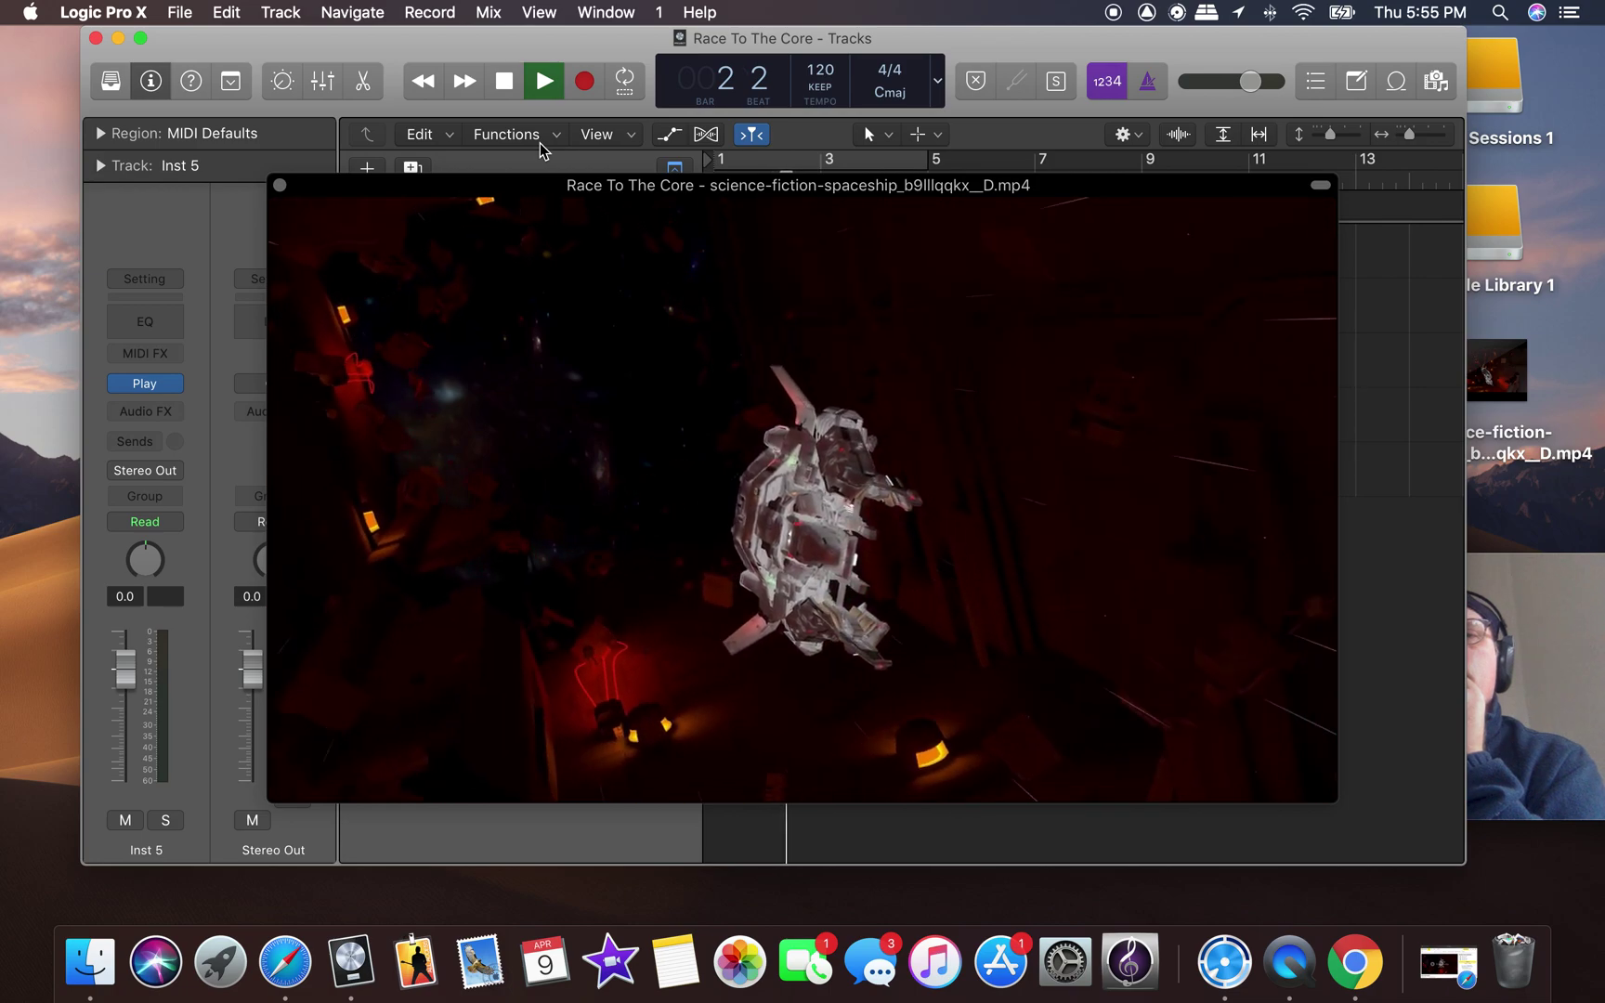
pyautogui.click(1587, 633)
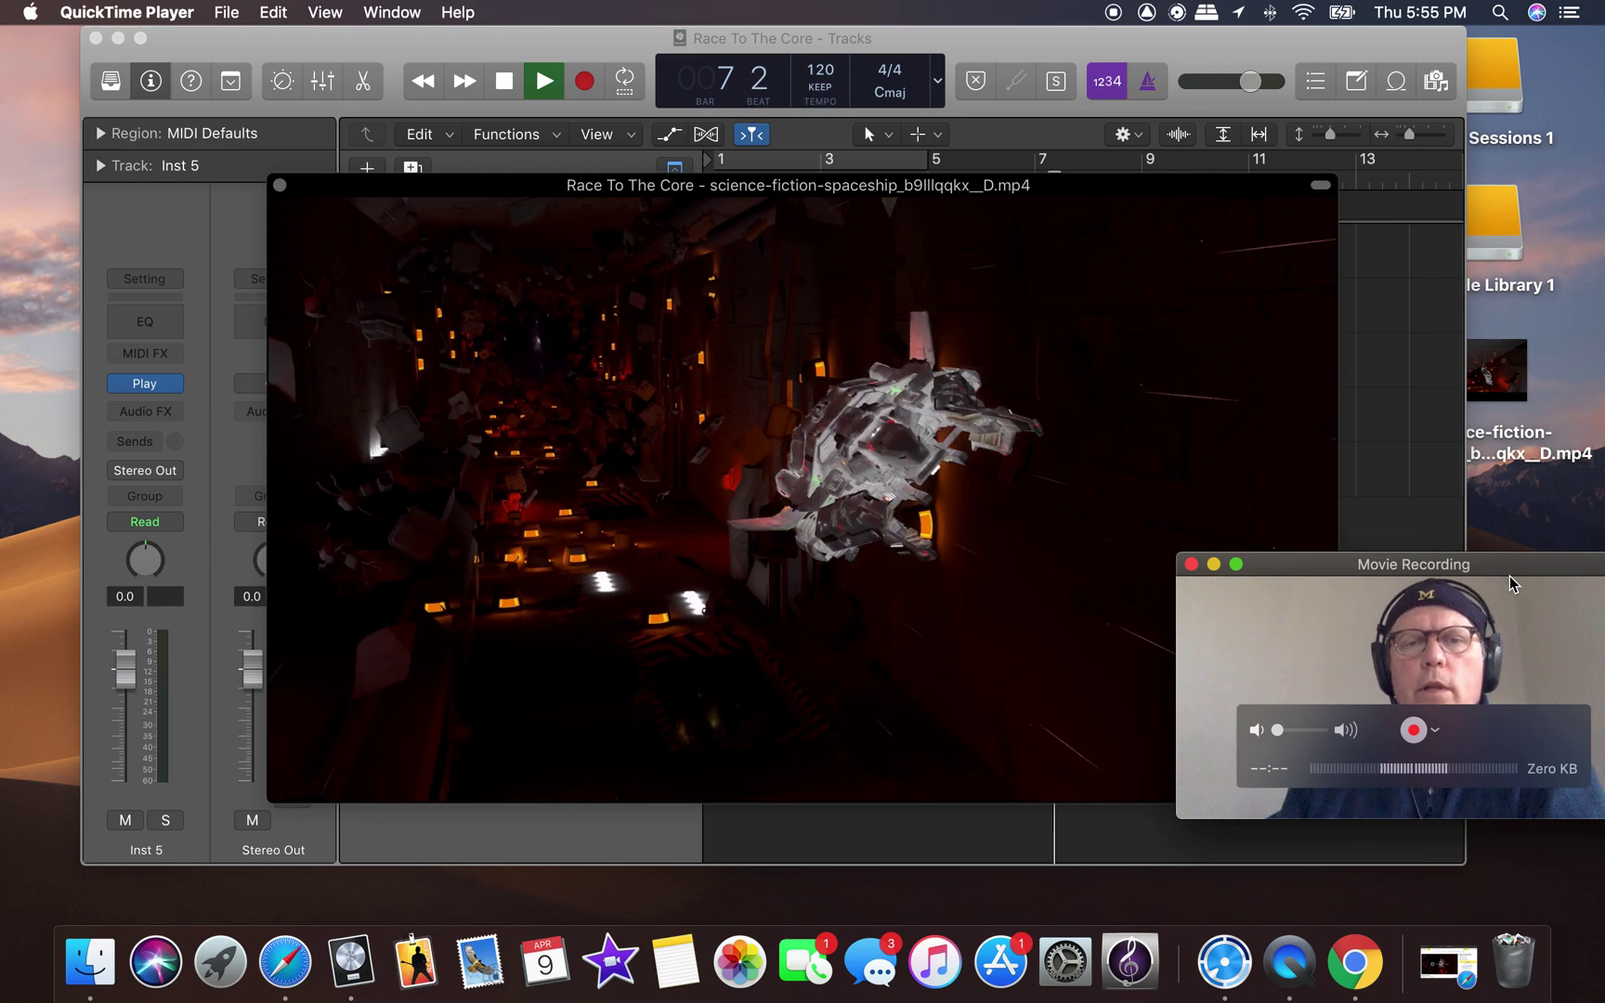
pyautogui.moveTo(899, 670)
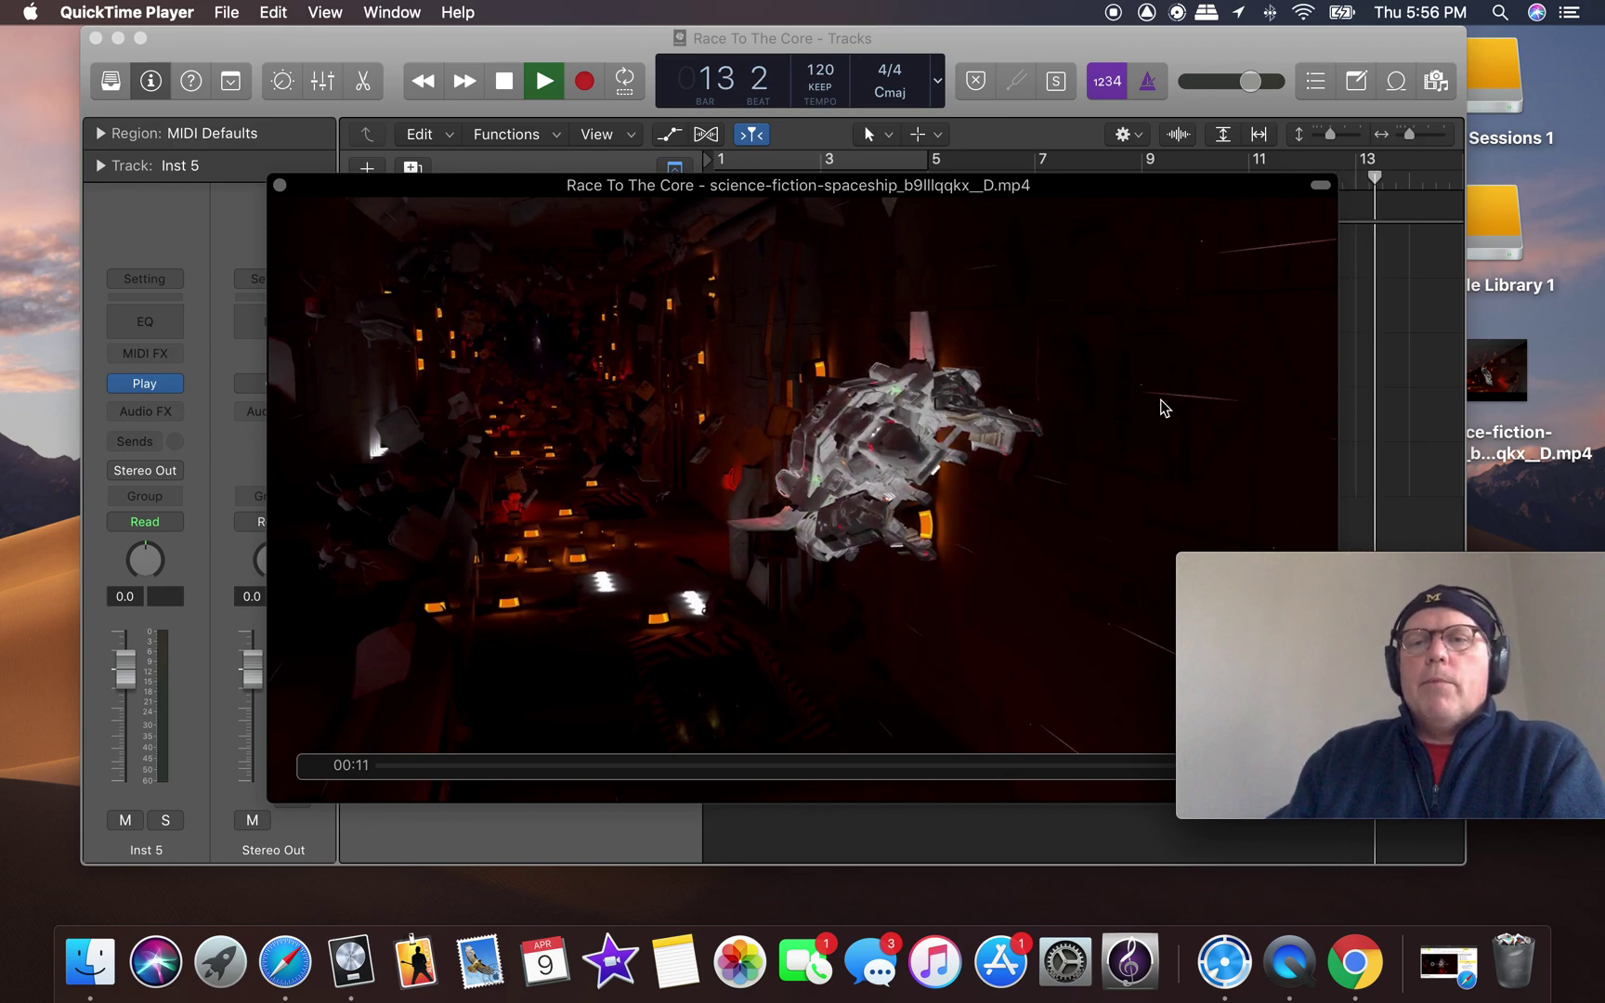
pyautogui.click(504, 81)
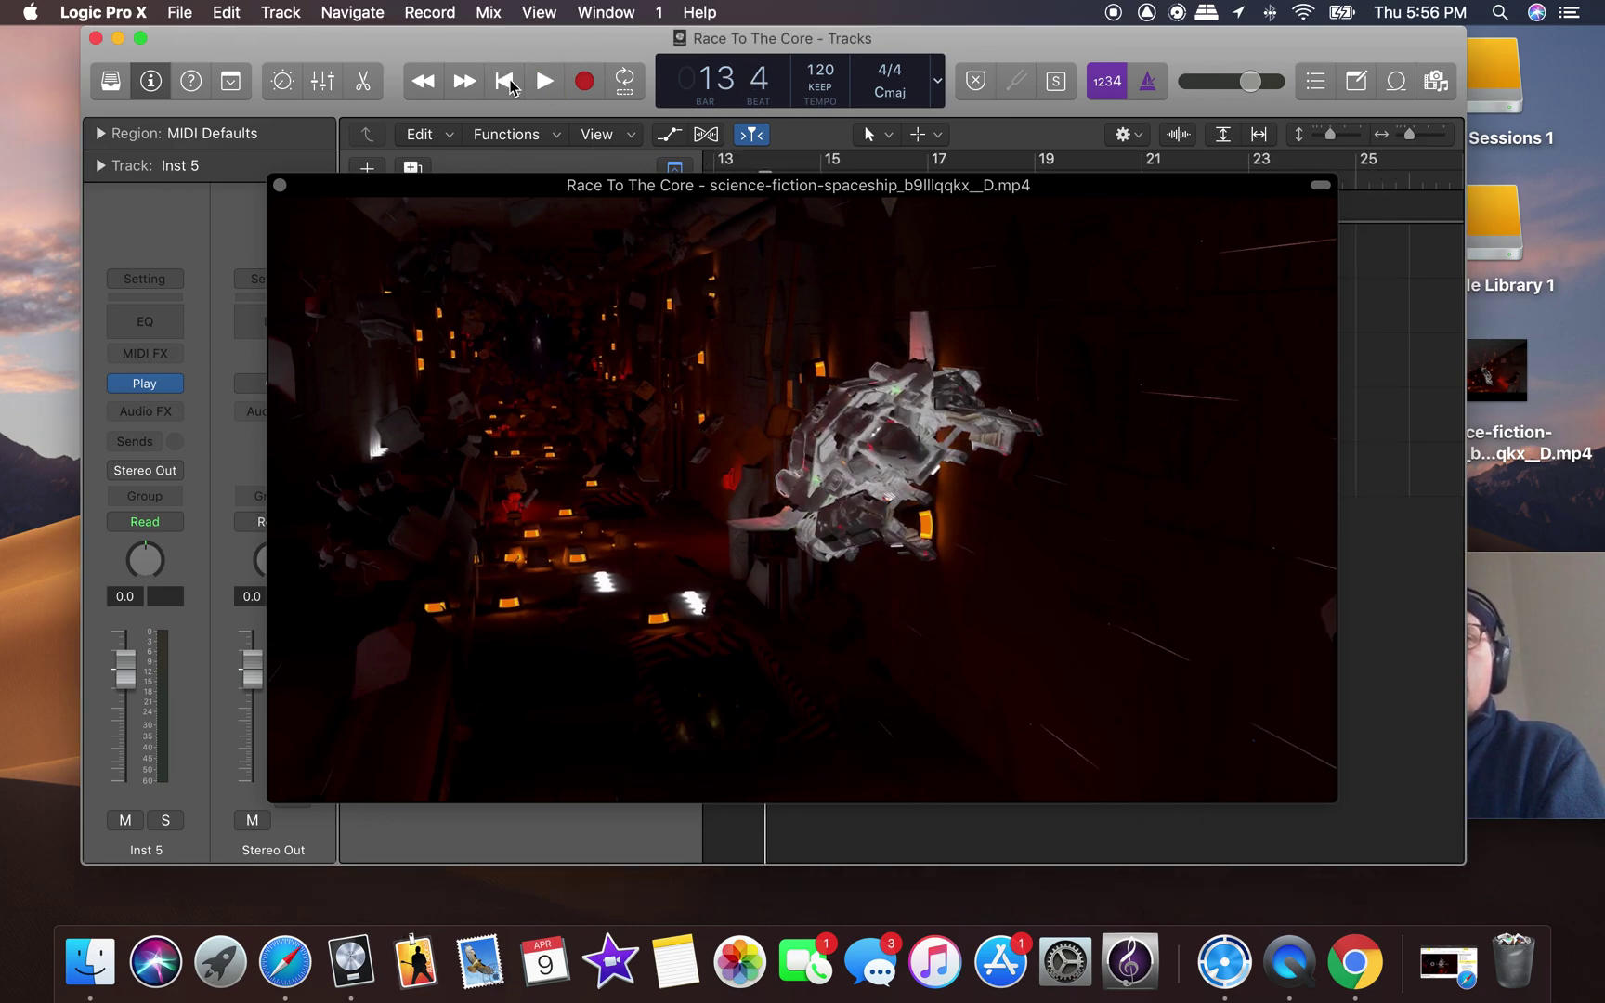
# Close the floating movie window and return the playhead to the beginning of the project.
pyautogui.click(869, 461)
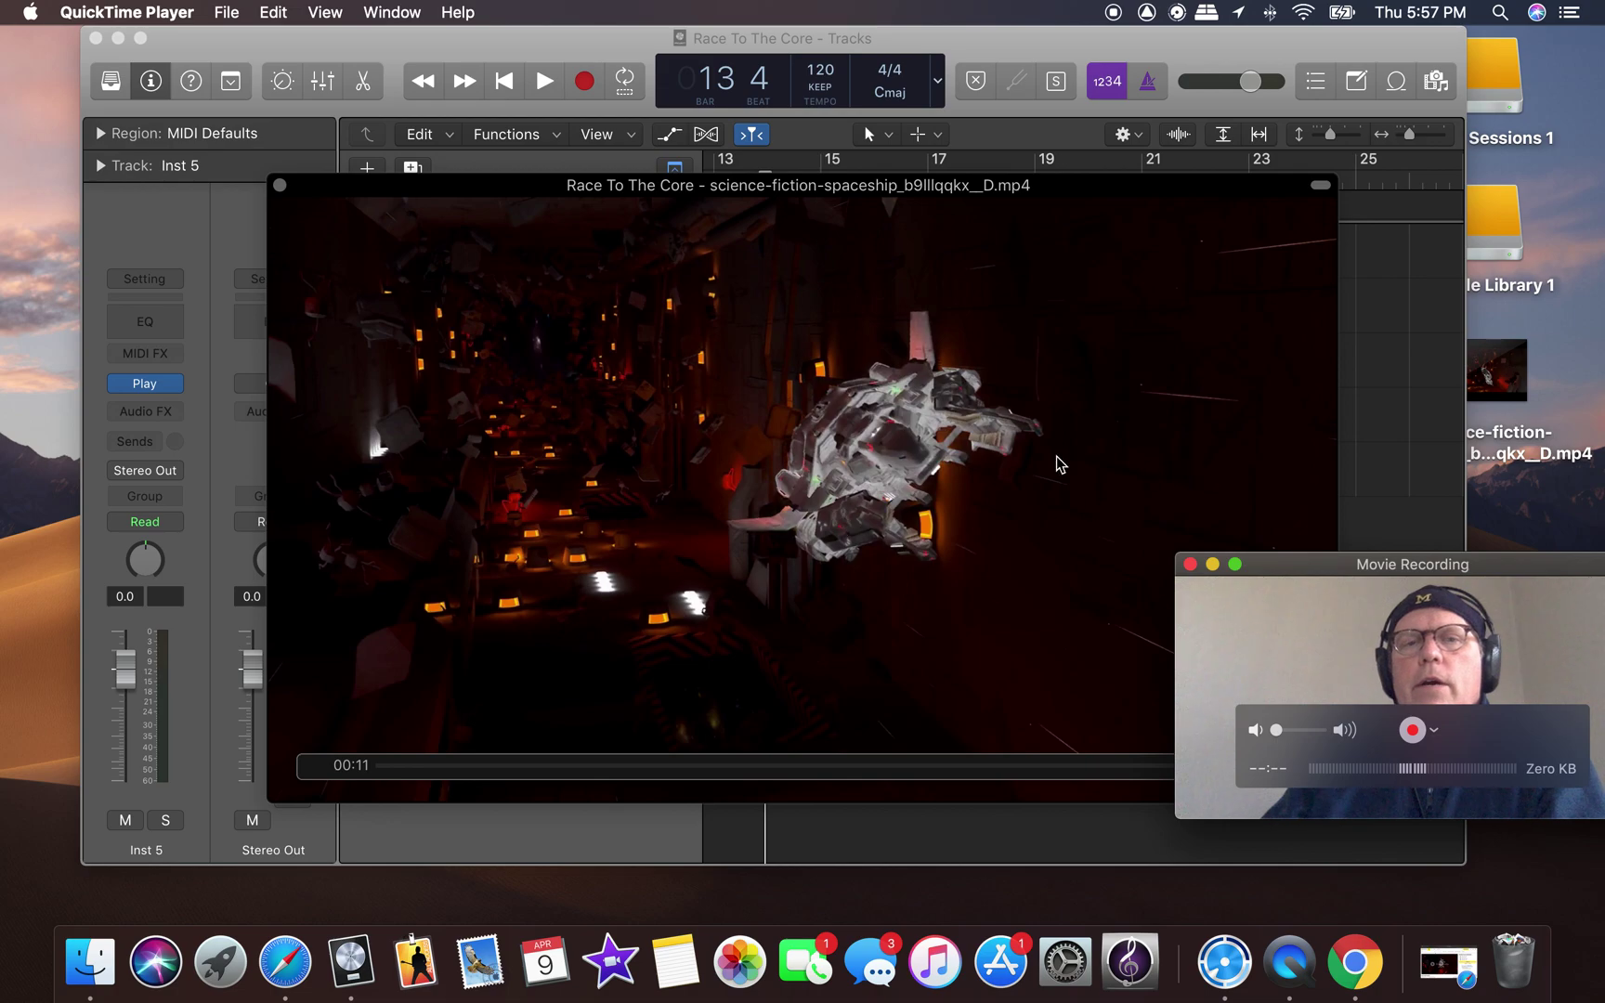
pyautogui.click(280, 185)
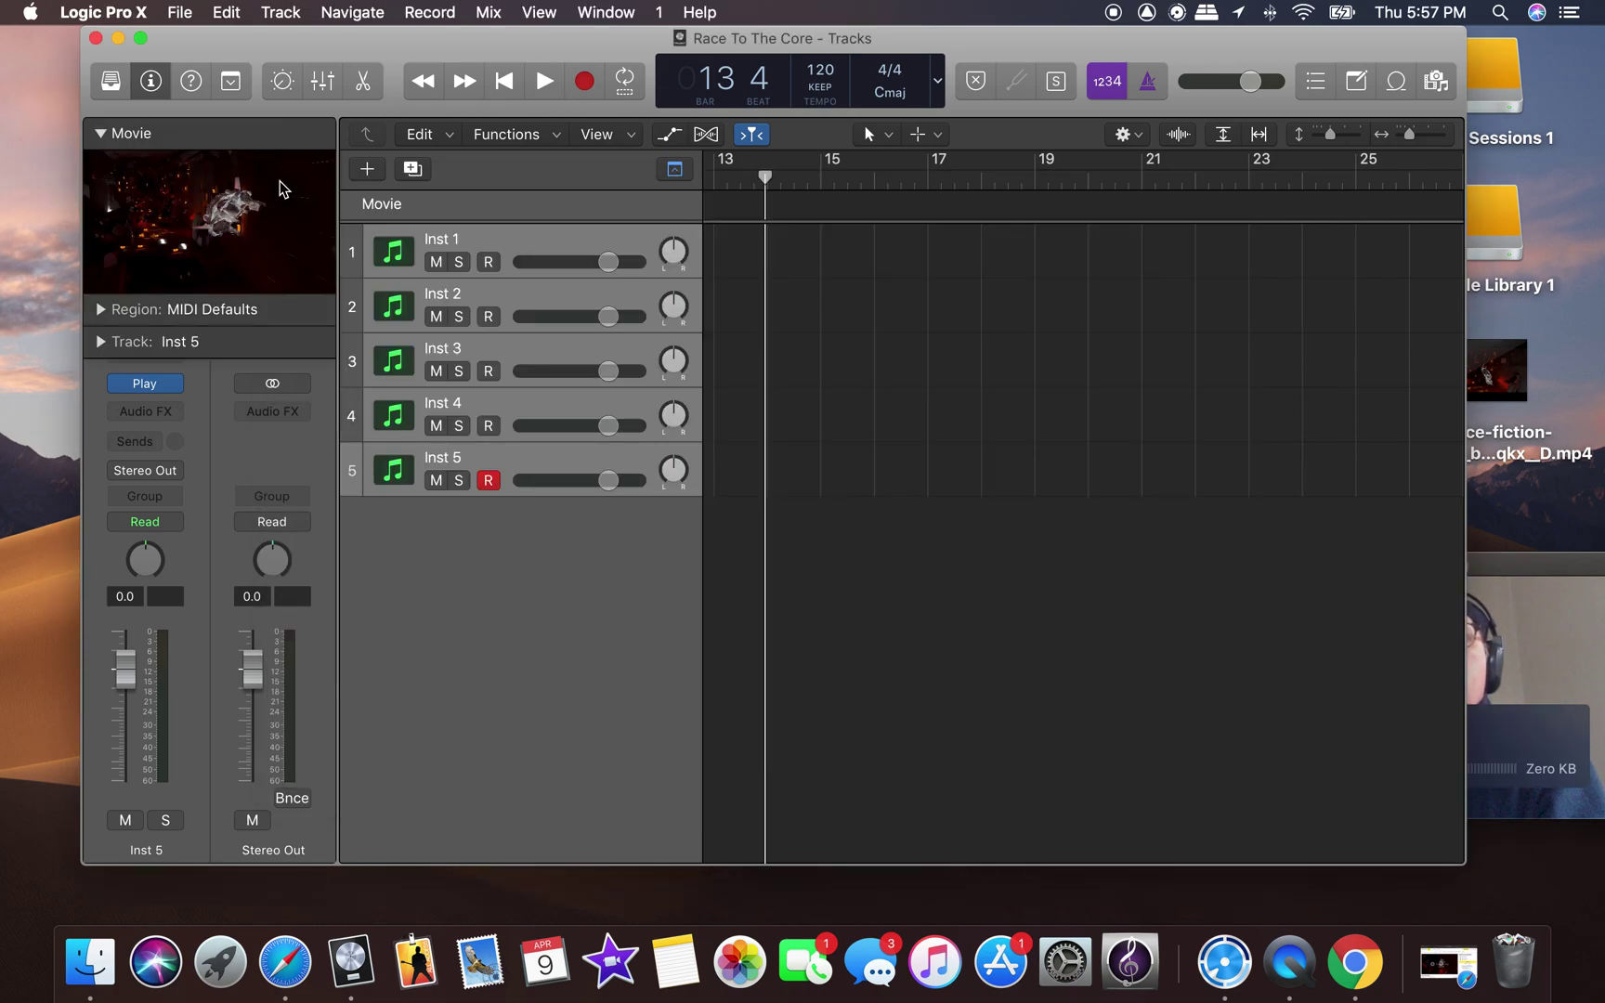
pyautogui.click(1522, 585)
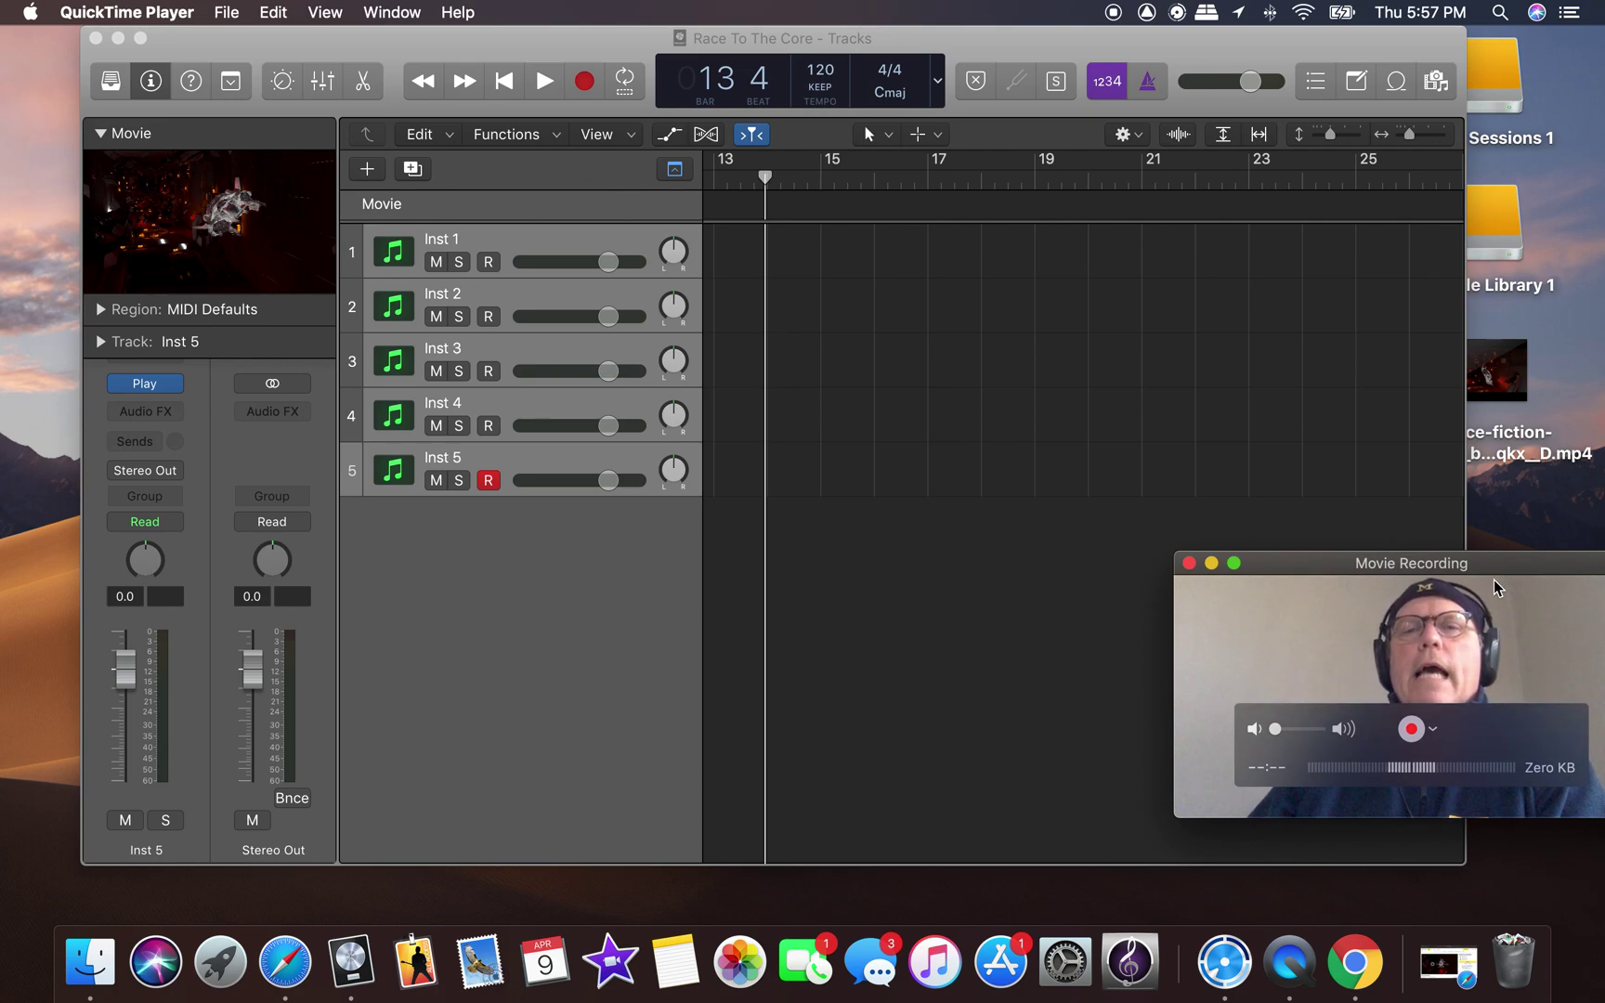
pyautogui.click(504, 83)
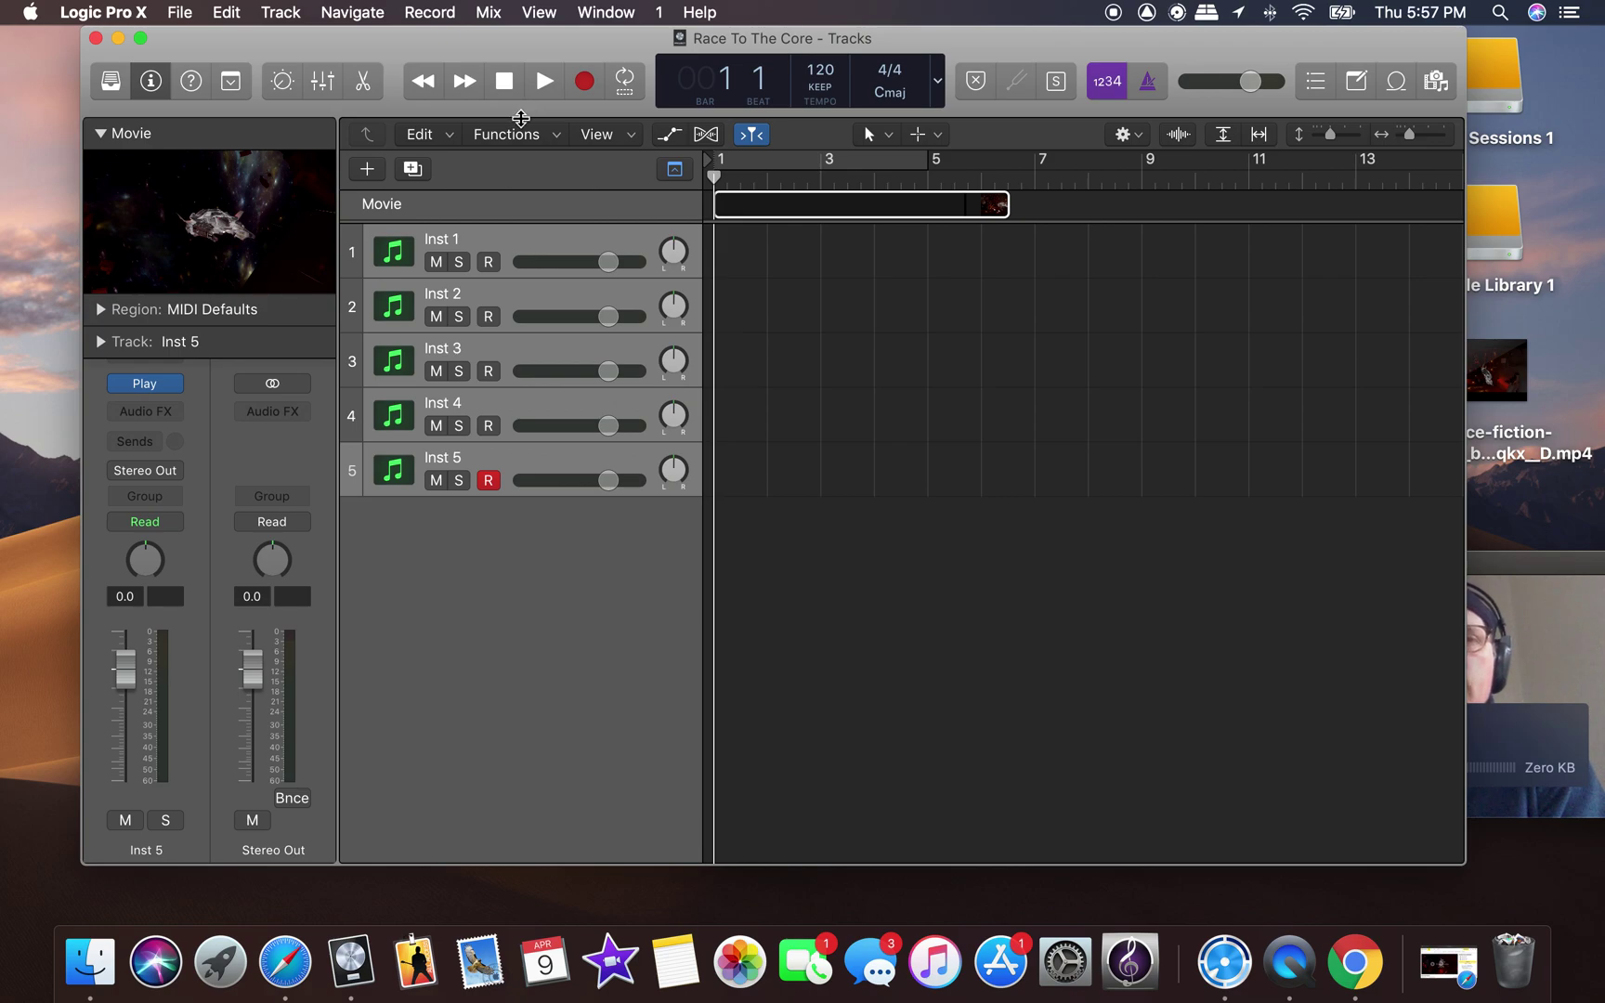
# Rename the first instrument track as Piano.
pyautogui.doubleClick(525, 234)
pyautogui.write('Piano')
pyautogui.press('Return')
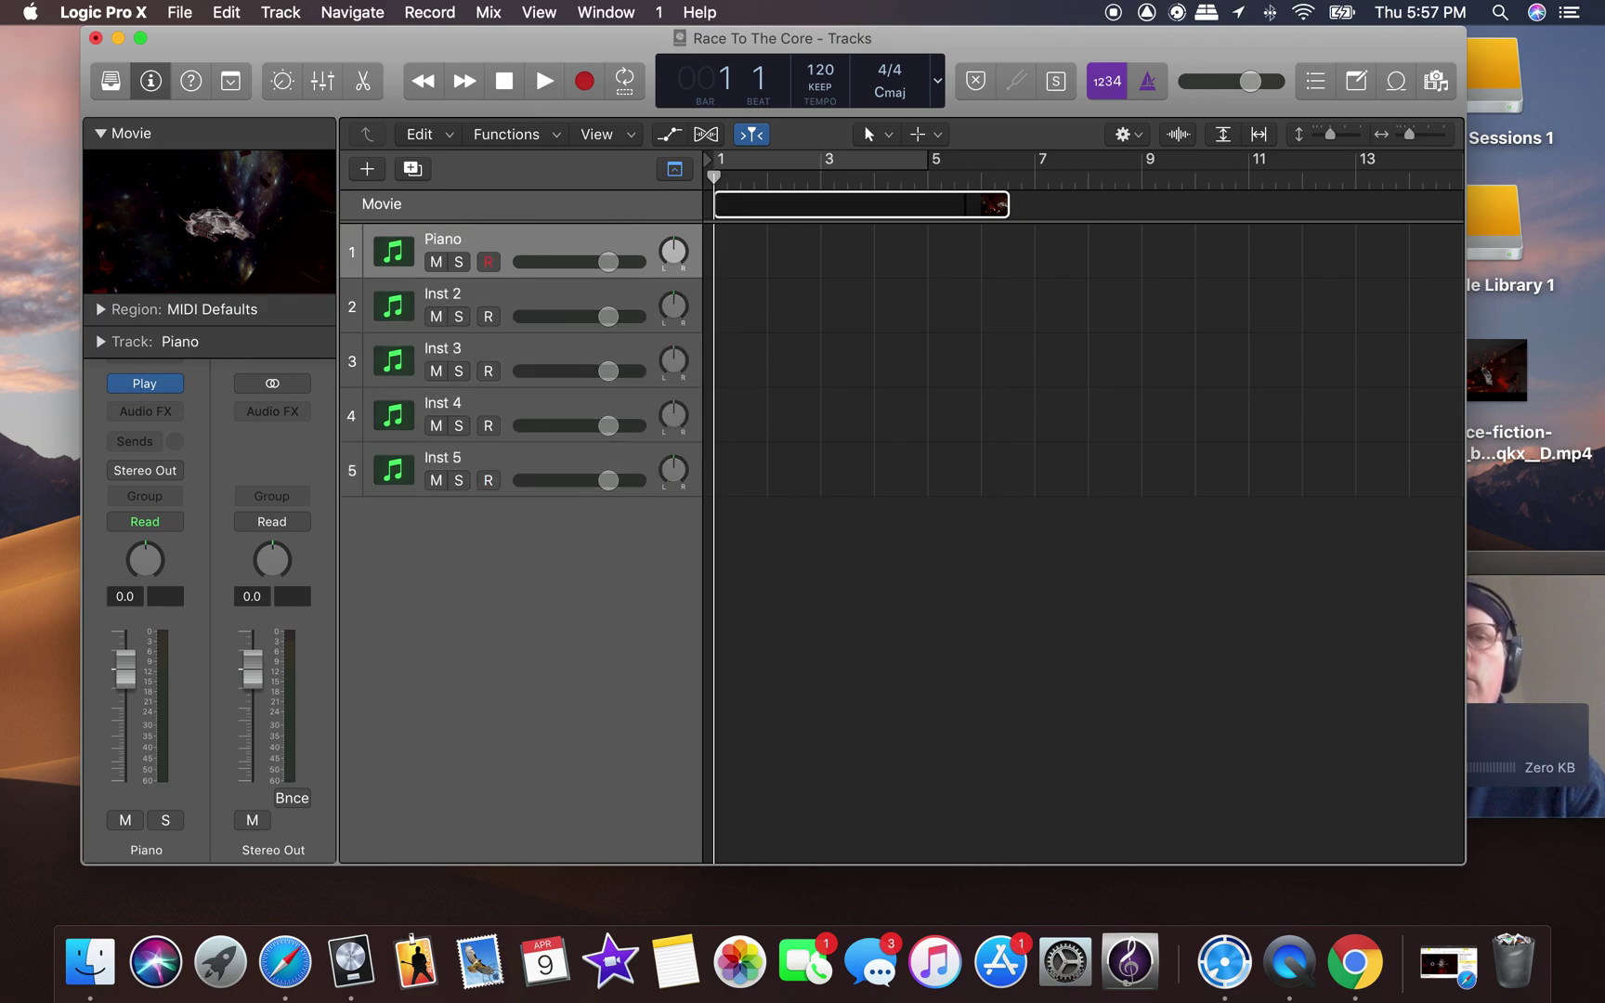
# Open the Play instrument on the Piano track and move its window to uncover the channel strip.
pyautogui.moveTo(146, 392)
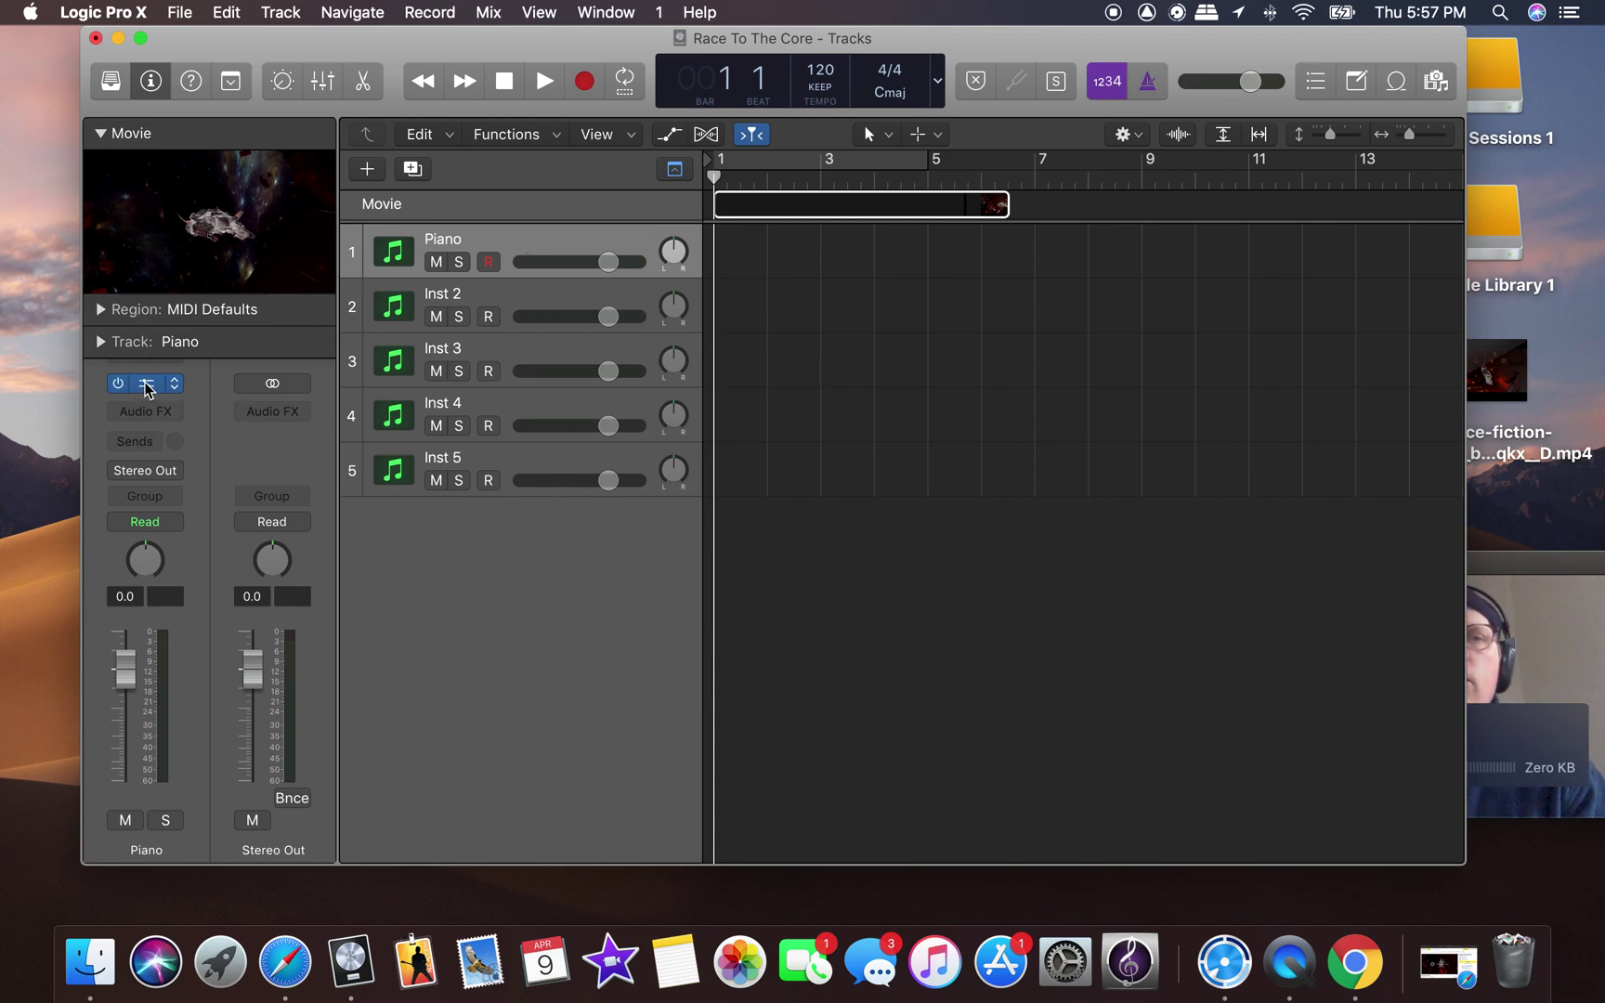
pyautogui.click(146, 384)
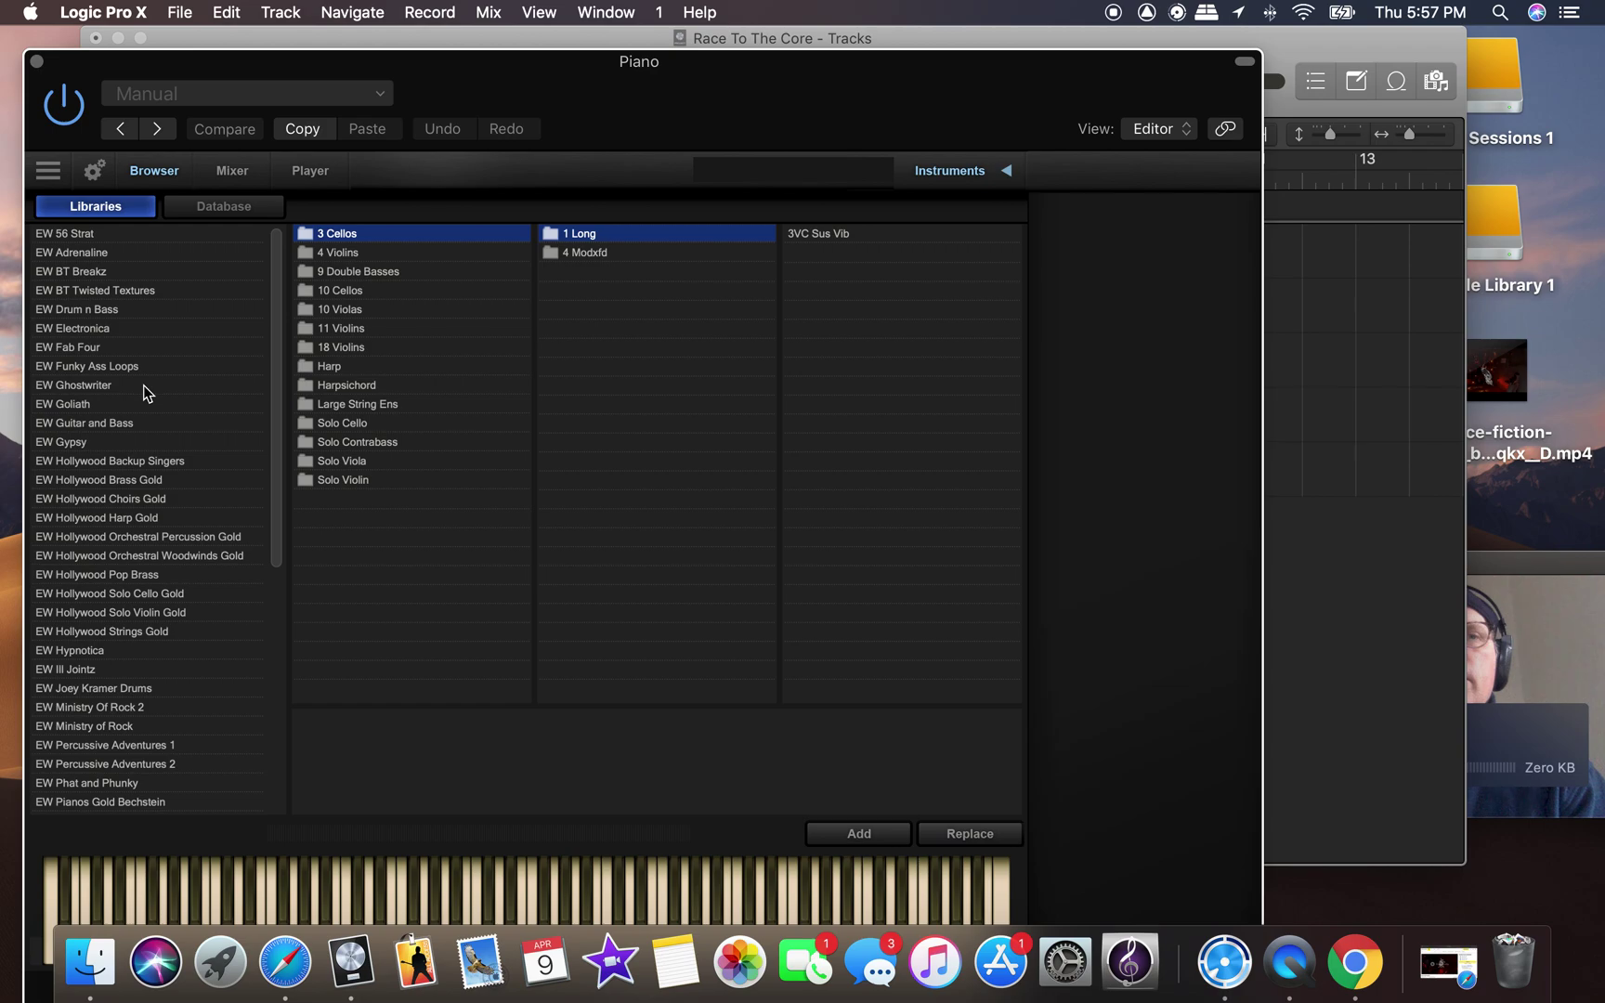
pyautogui.moveTo(582, 93); pyautogui.dragTo(811, 72)
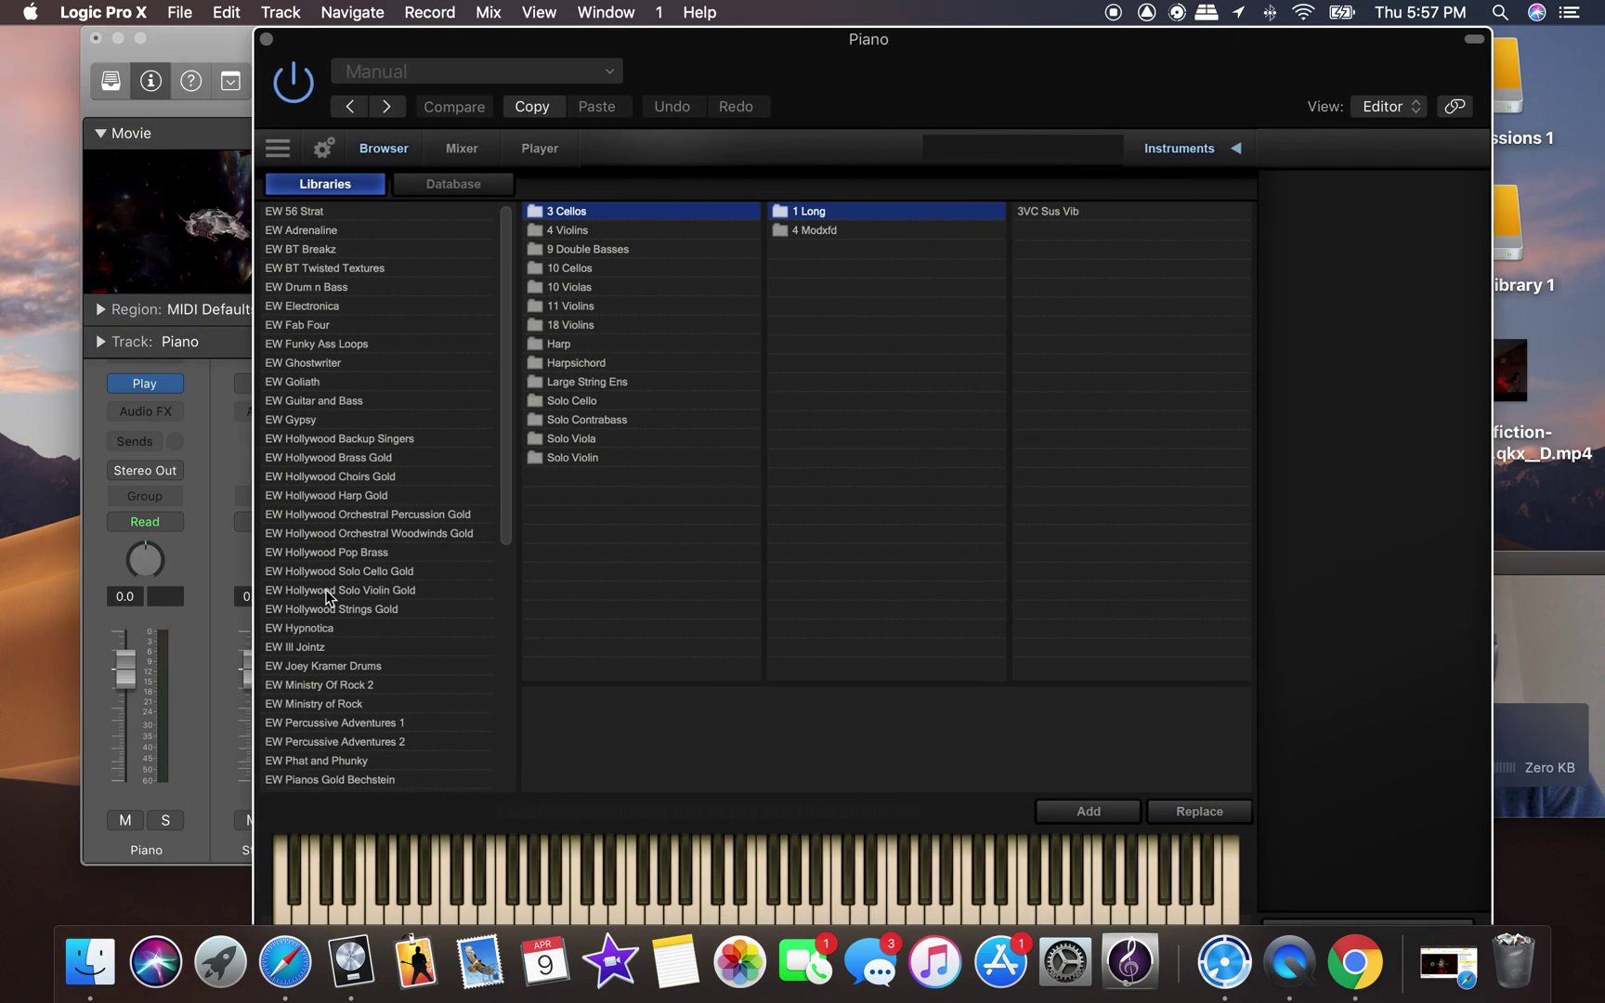
# Load the yama master lite patch from the Lite Patches of the EW Pianos Gold Yamaha library into the Piano track.
pyautogui.scroll(-10, 311, 640)
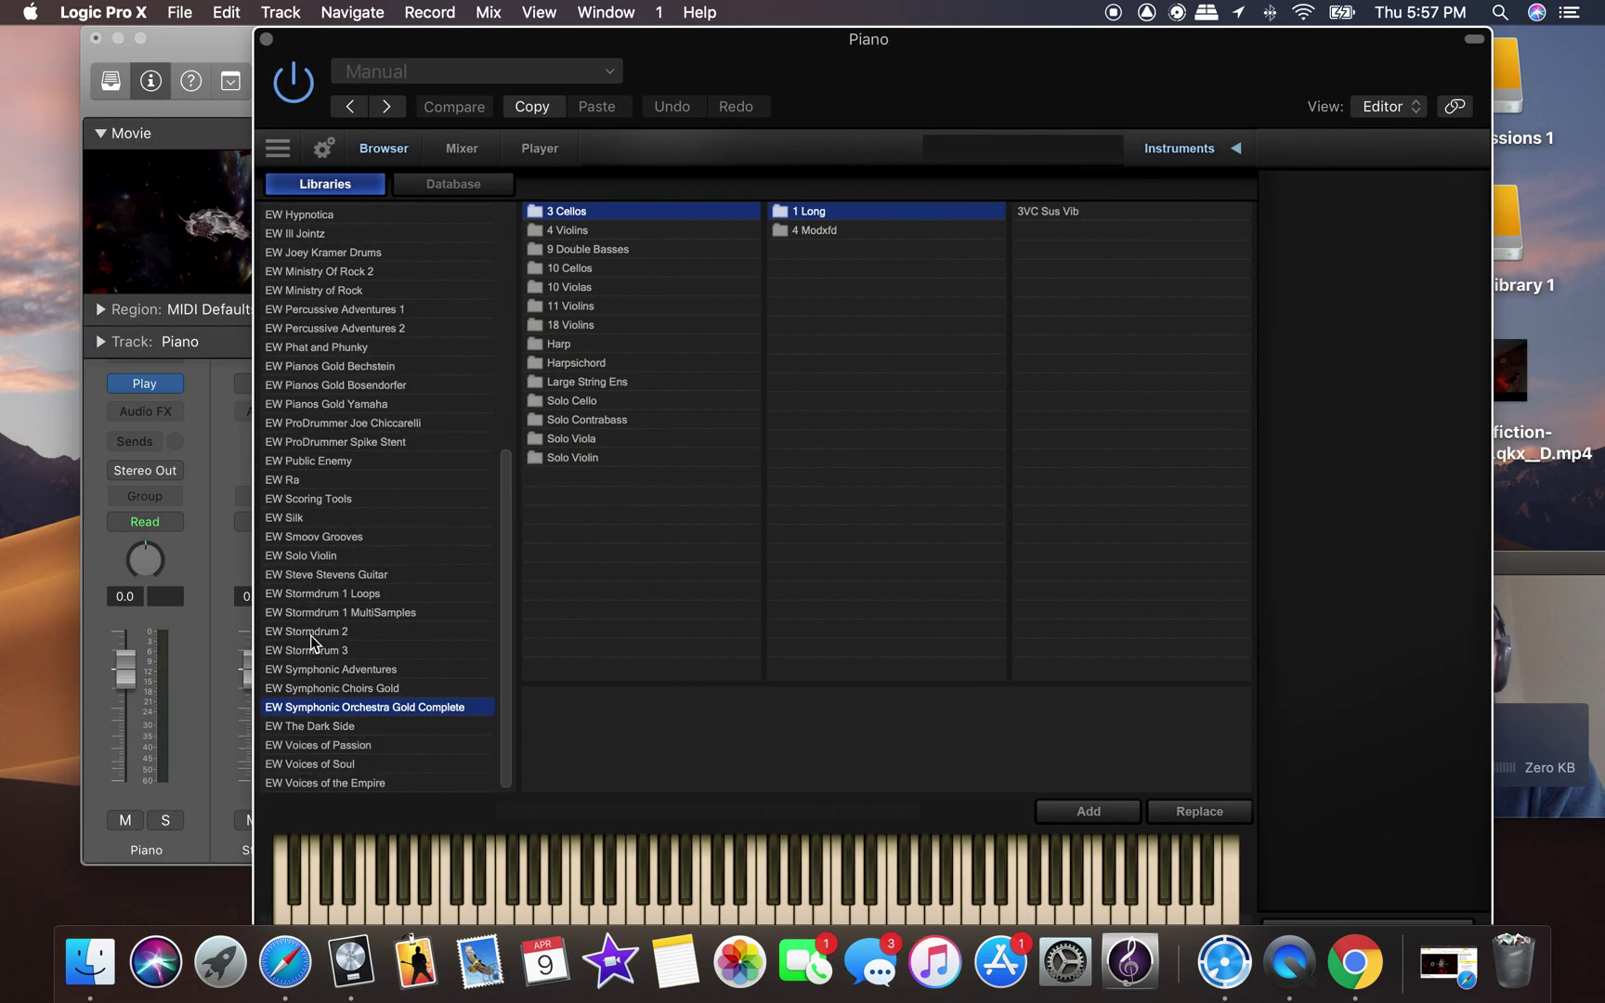
pyautogui.scroll(10, 310, 636)
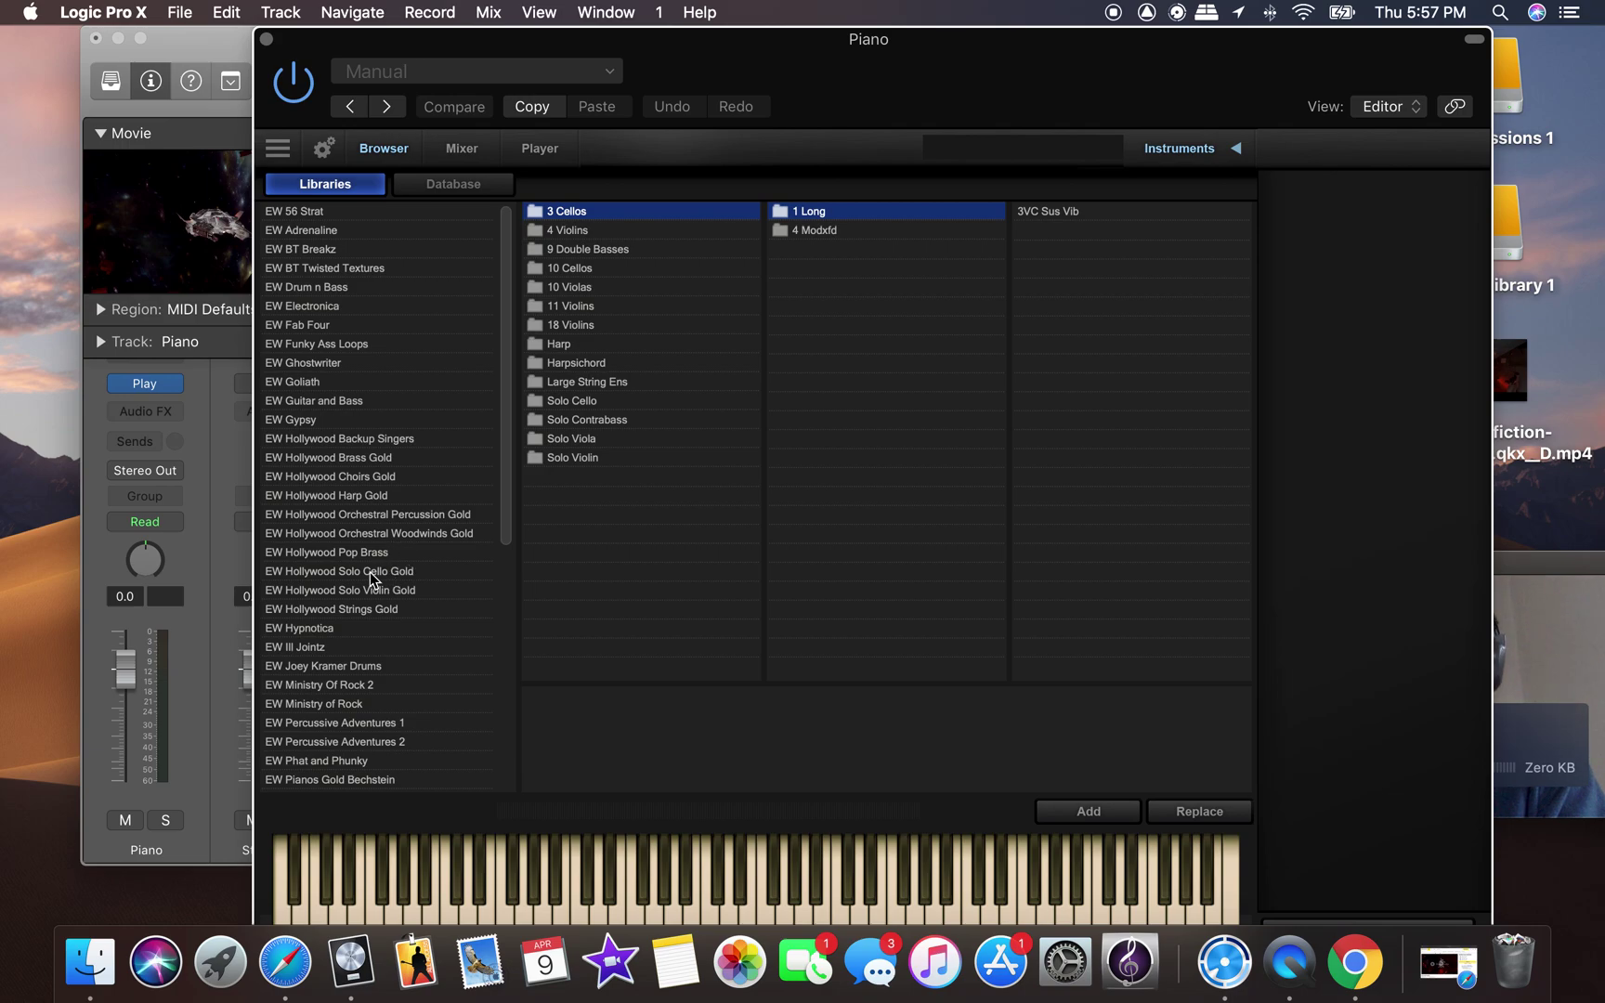
pyautogui.scroll(-5, 345, 497)
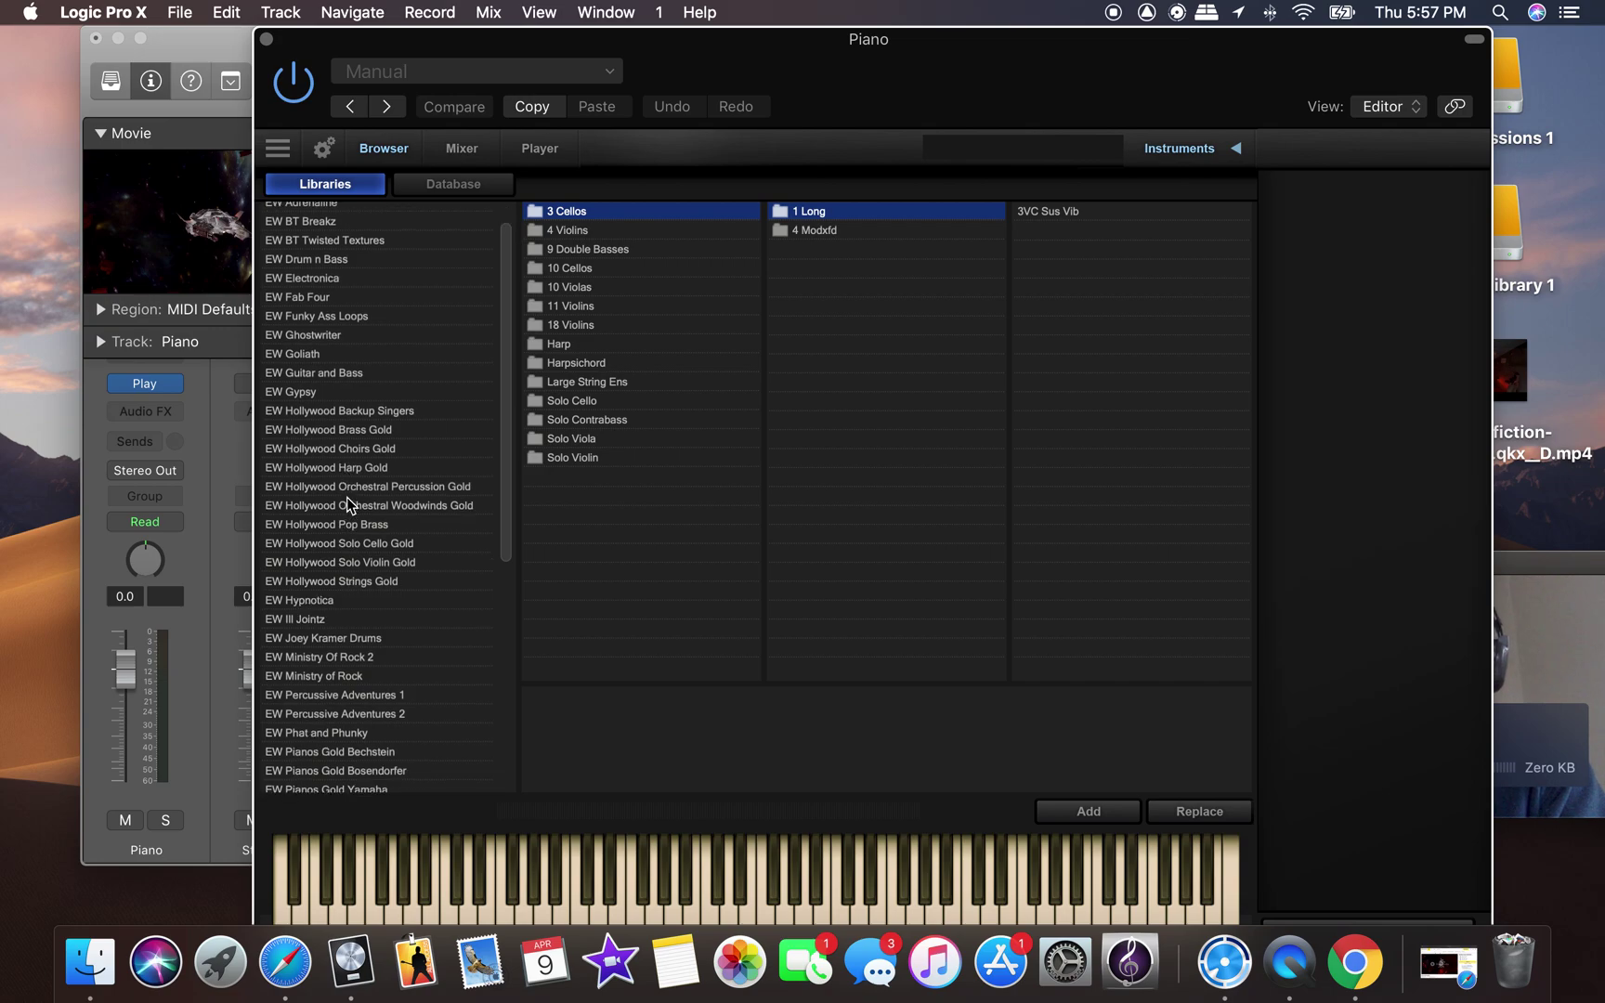
pyautogui.scroll(-4, 347, 500)
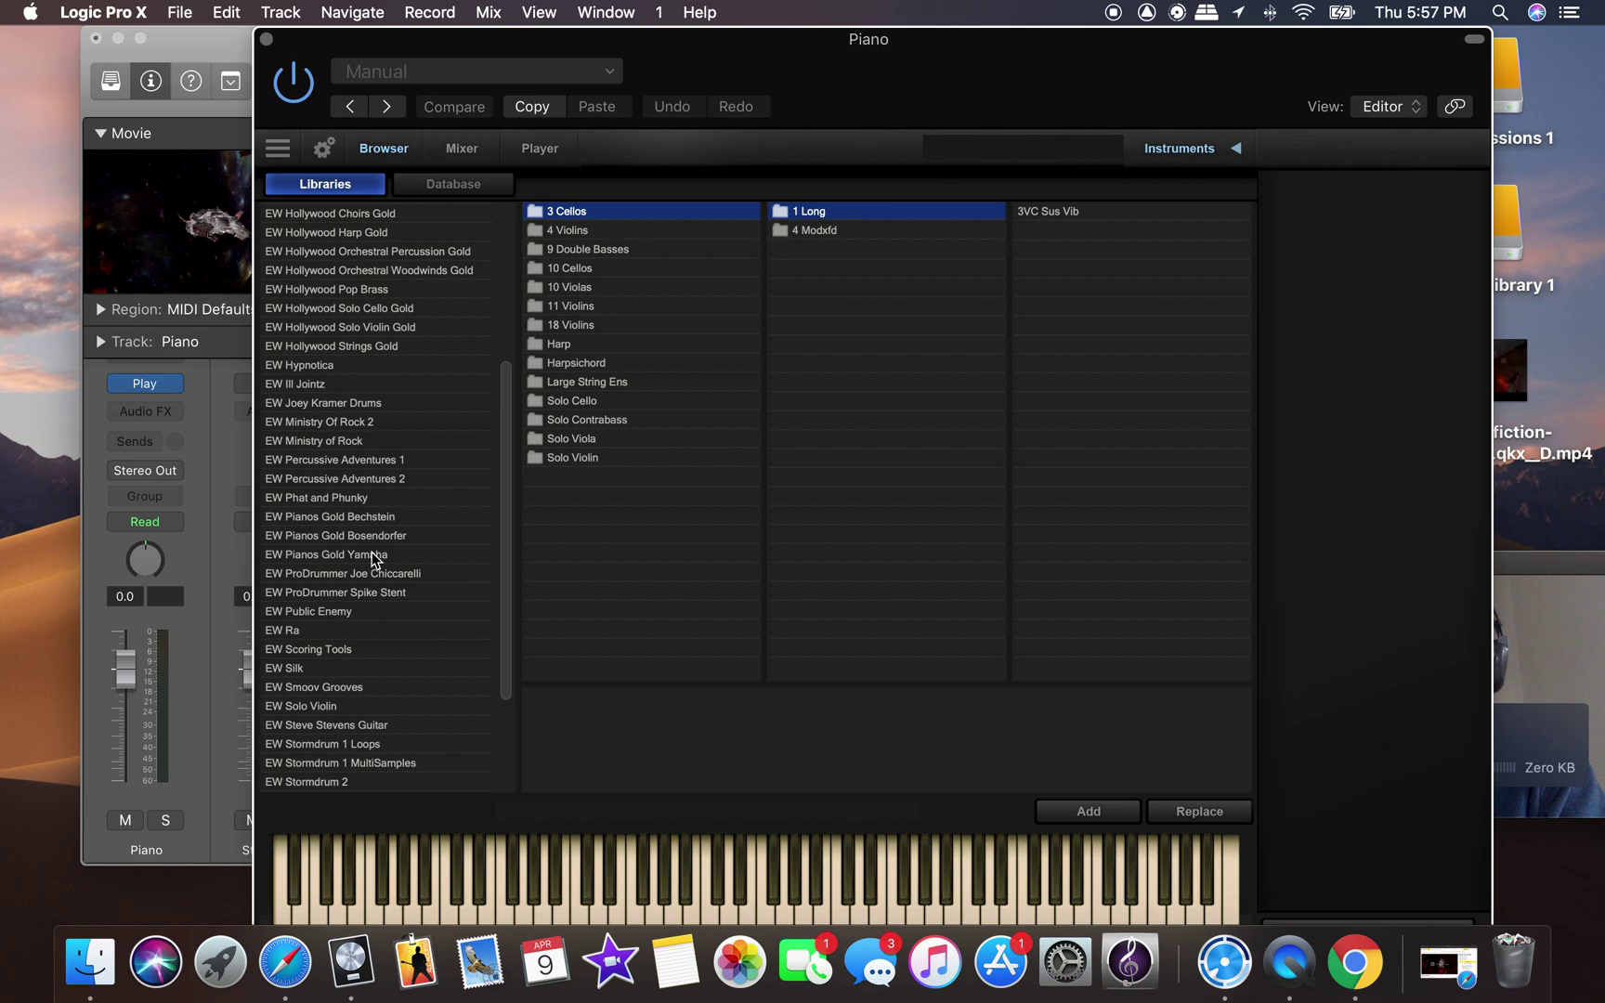
pyautogui.click(374, 556)
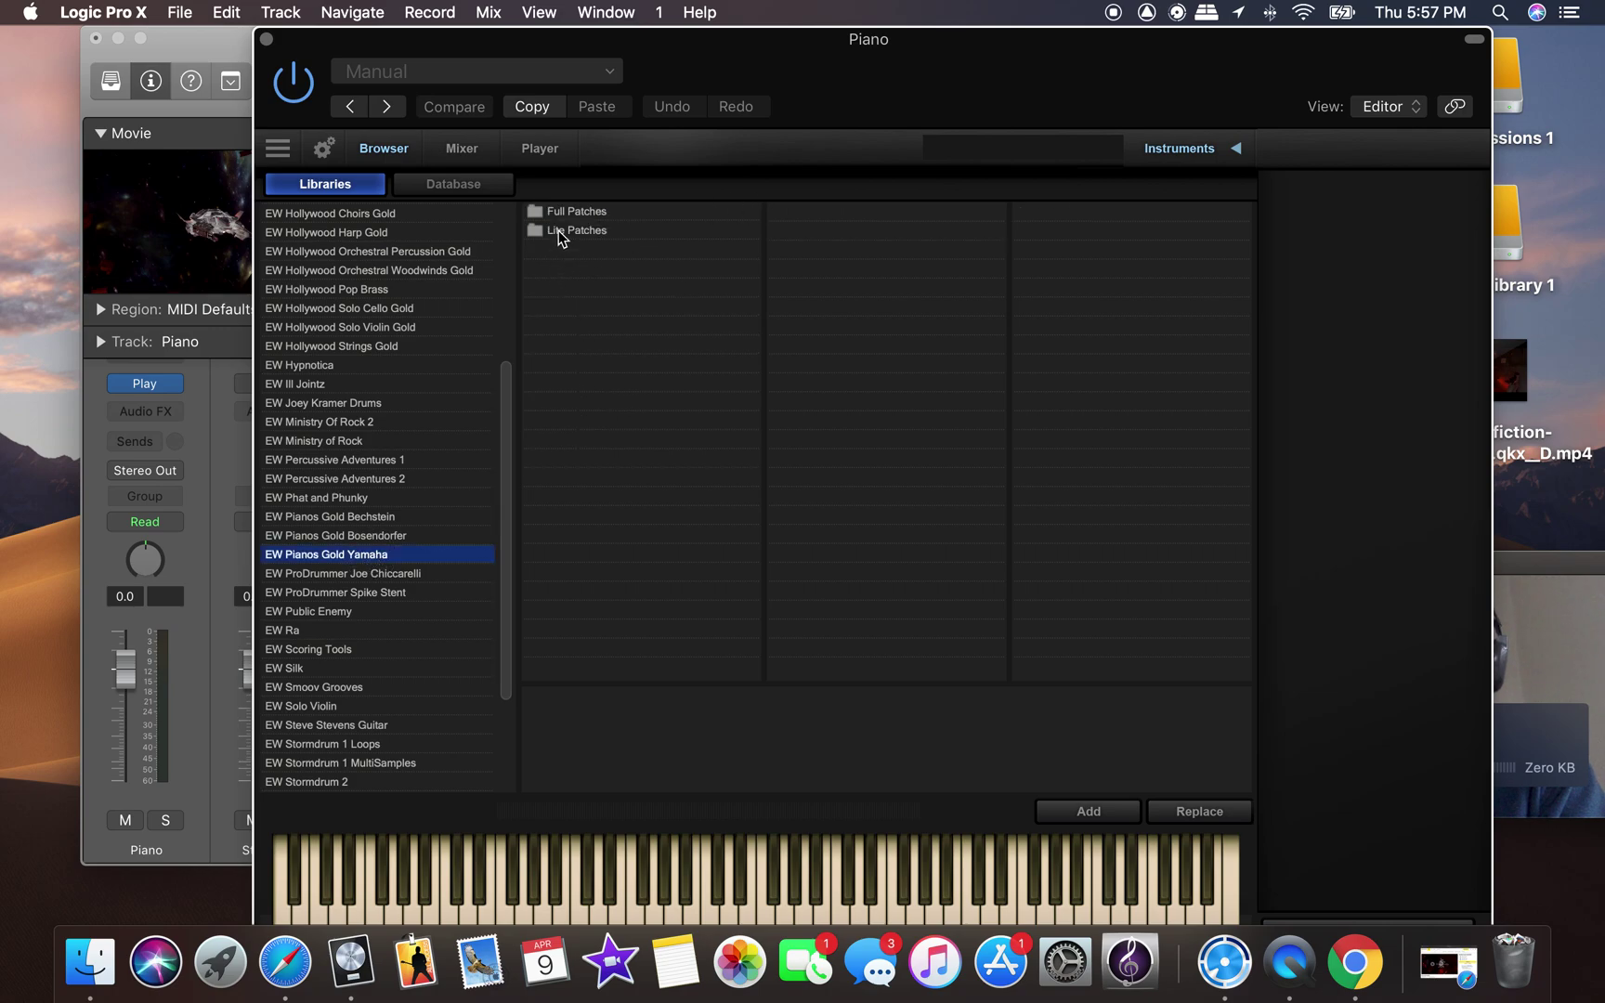
pyautogui.click(561, 232)
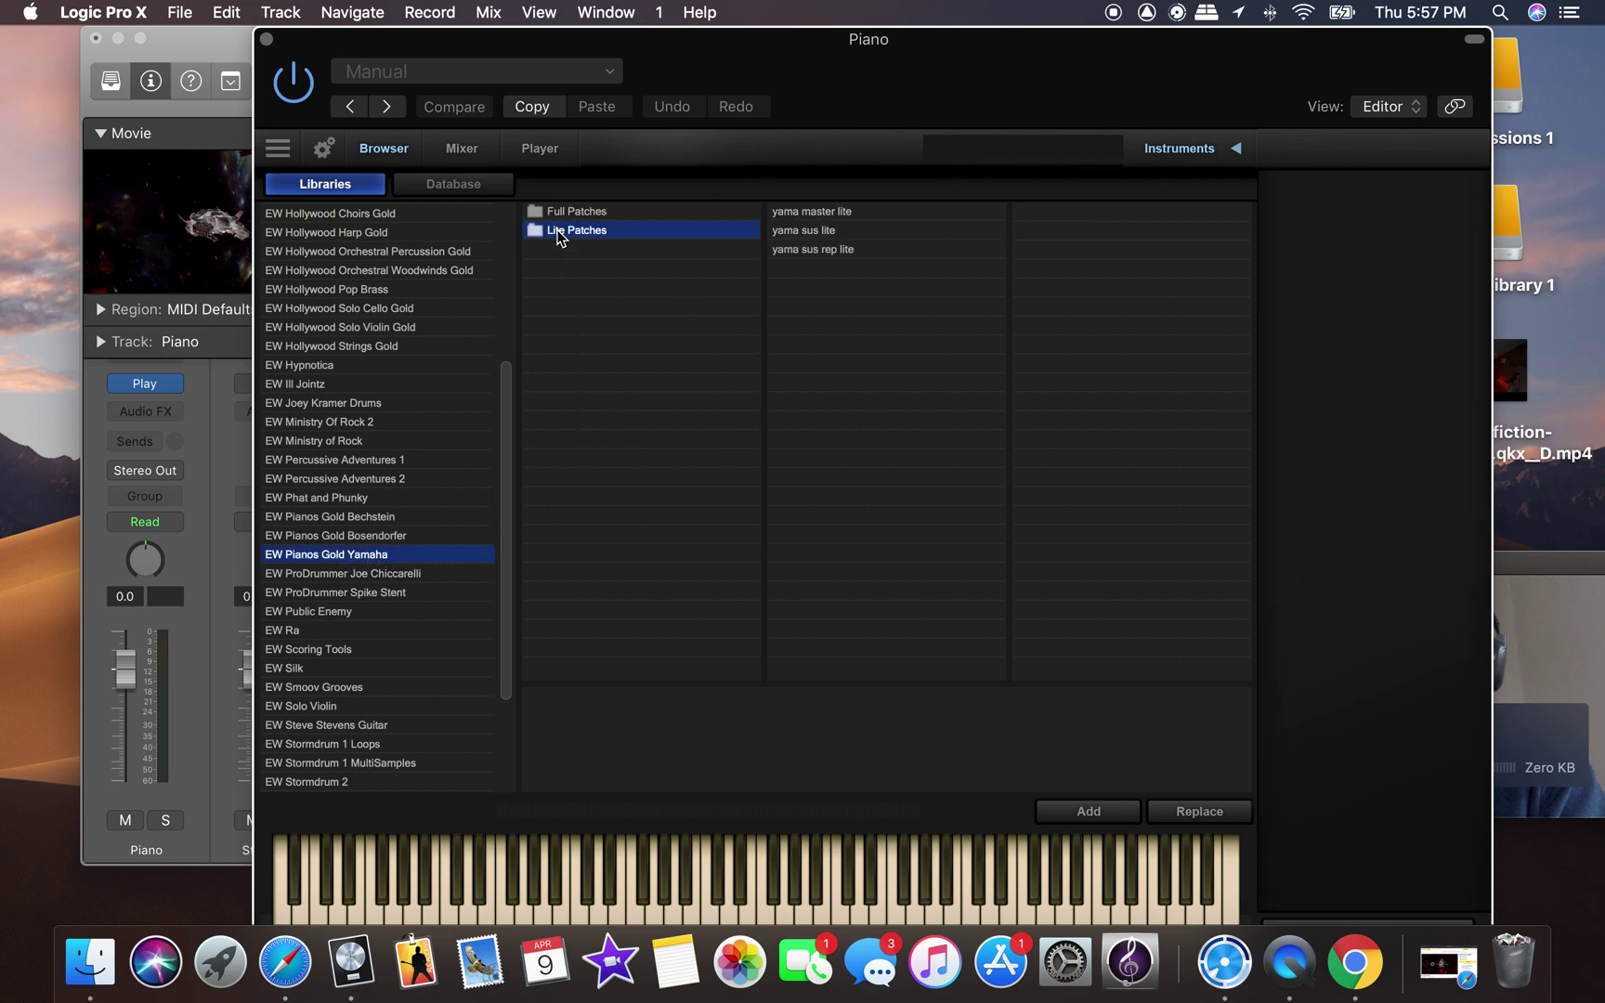
pyautogui.click(838, 212)
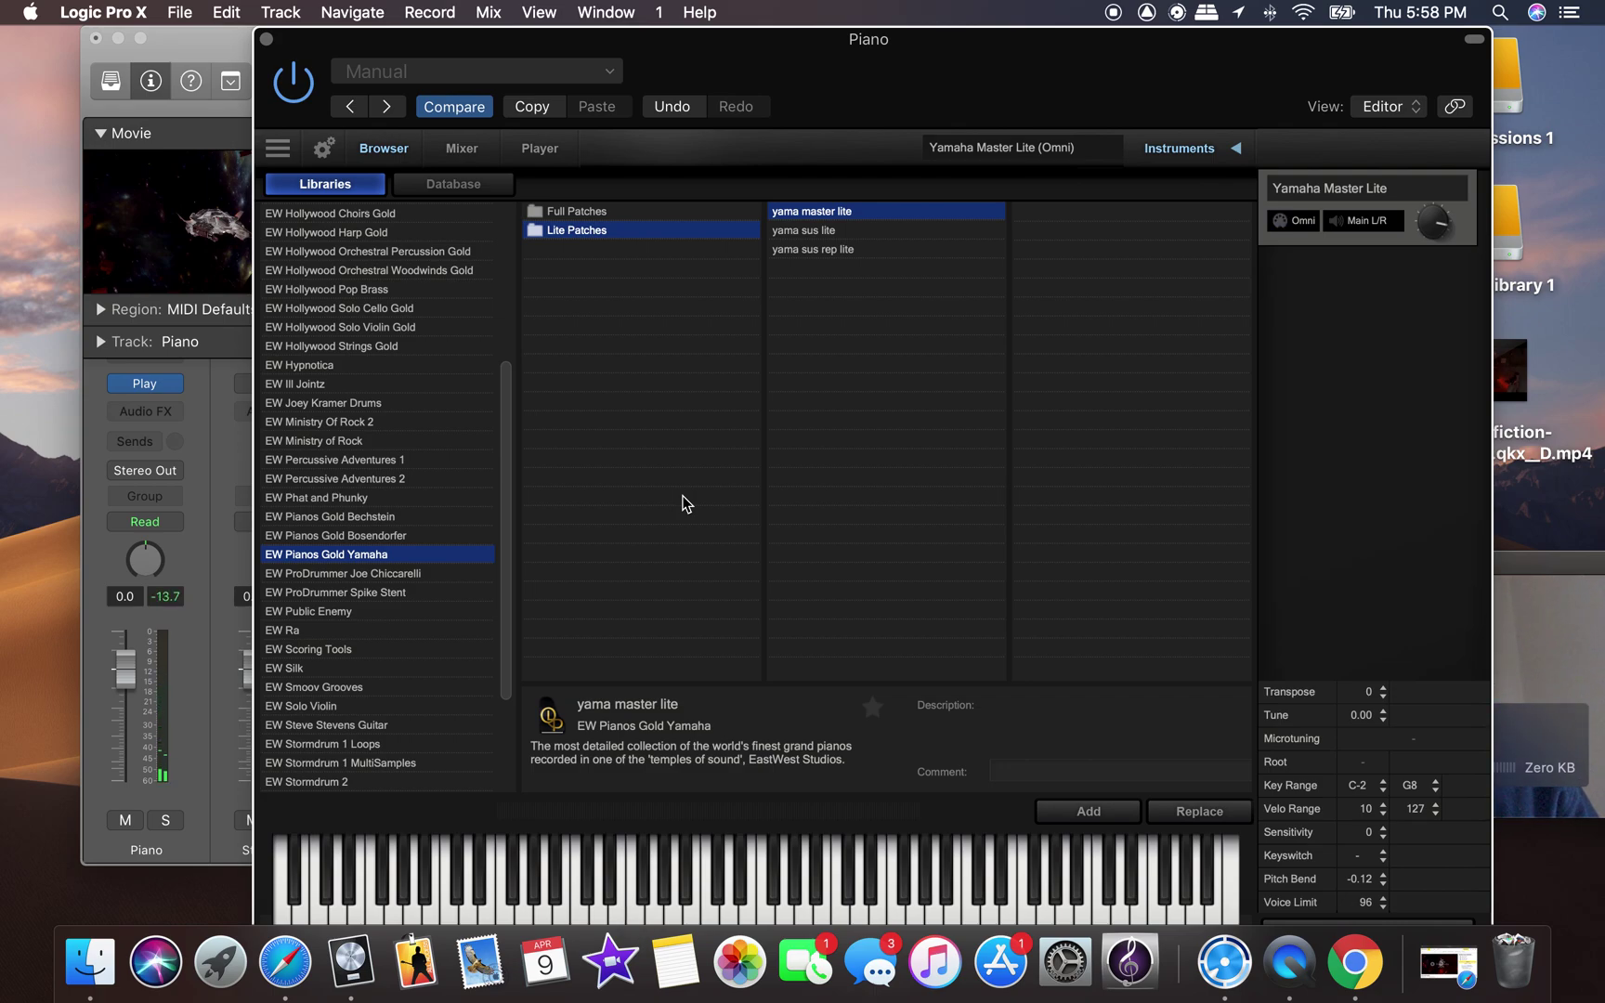
# Raise the system volume and close the Piano track's instrument window.
pyautogui.press('XF86AudioRaiseVolume')
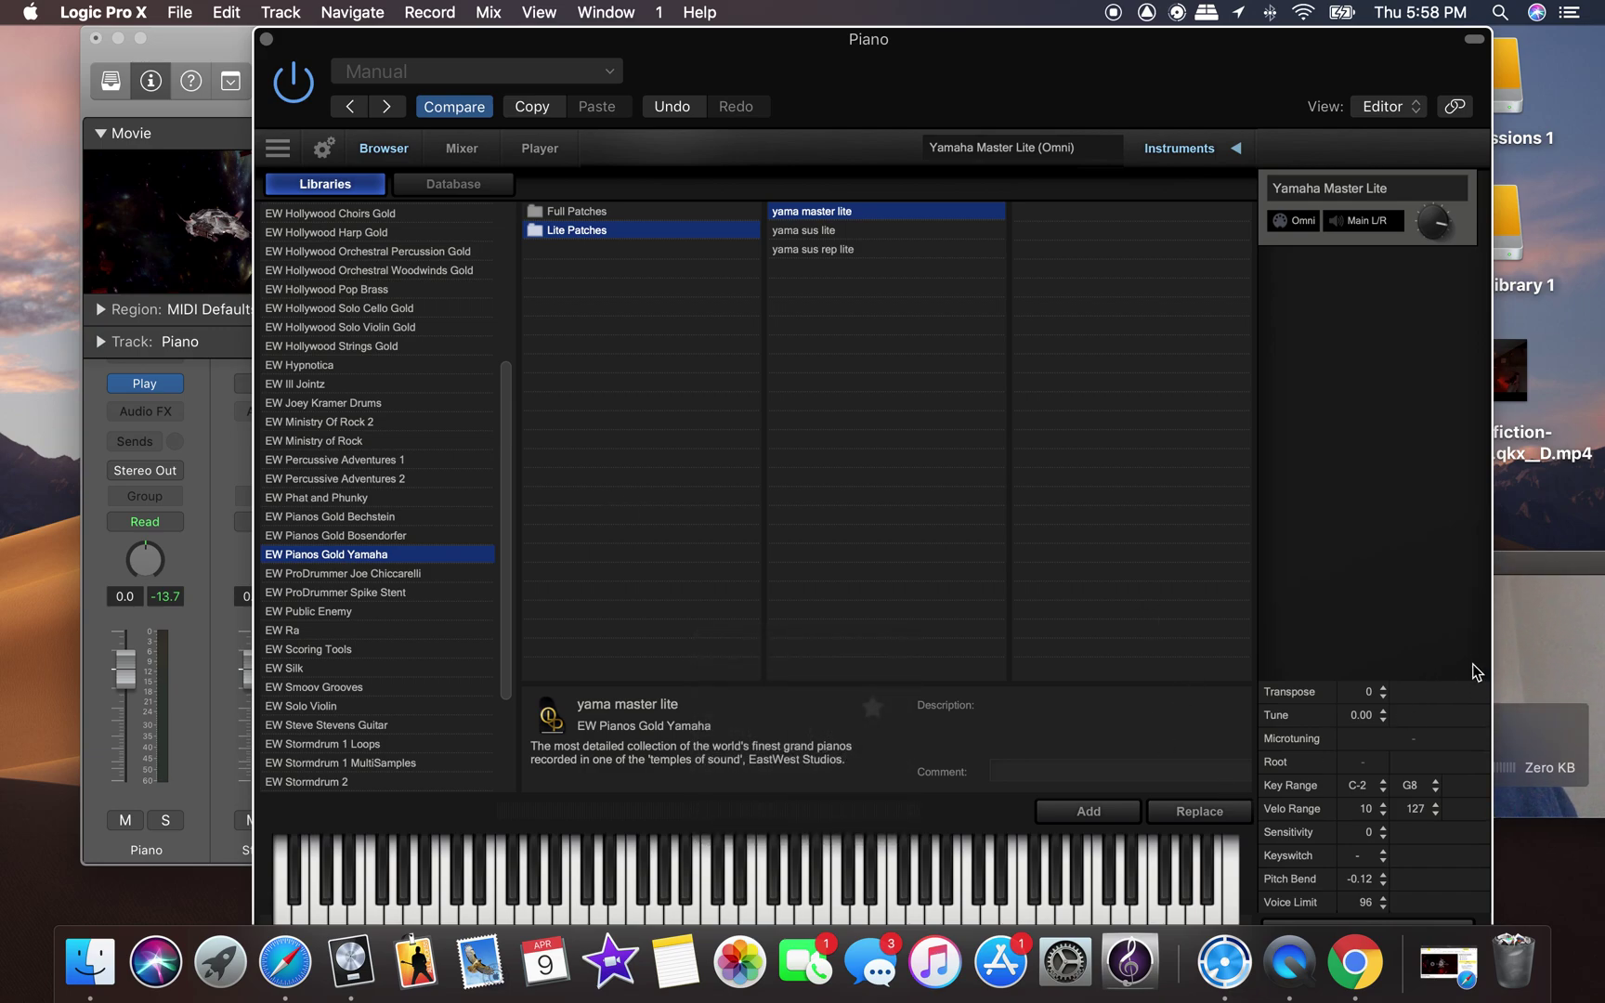
pyautogui.click(1532, 669)
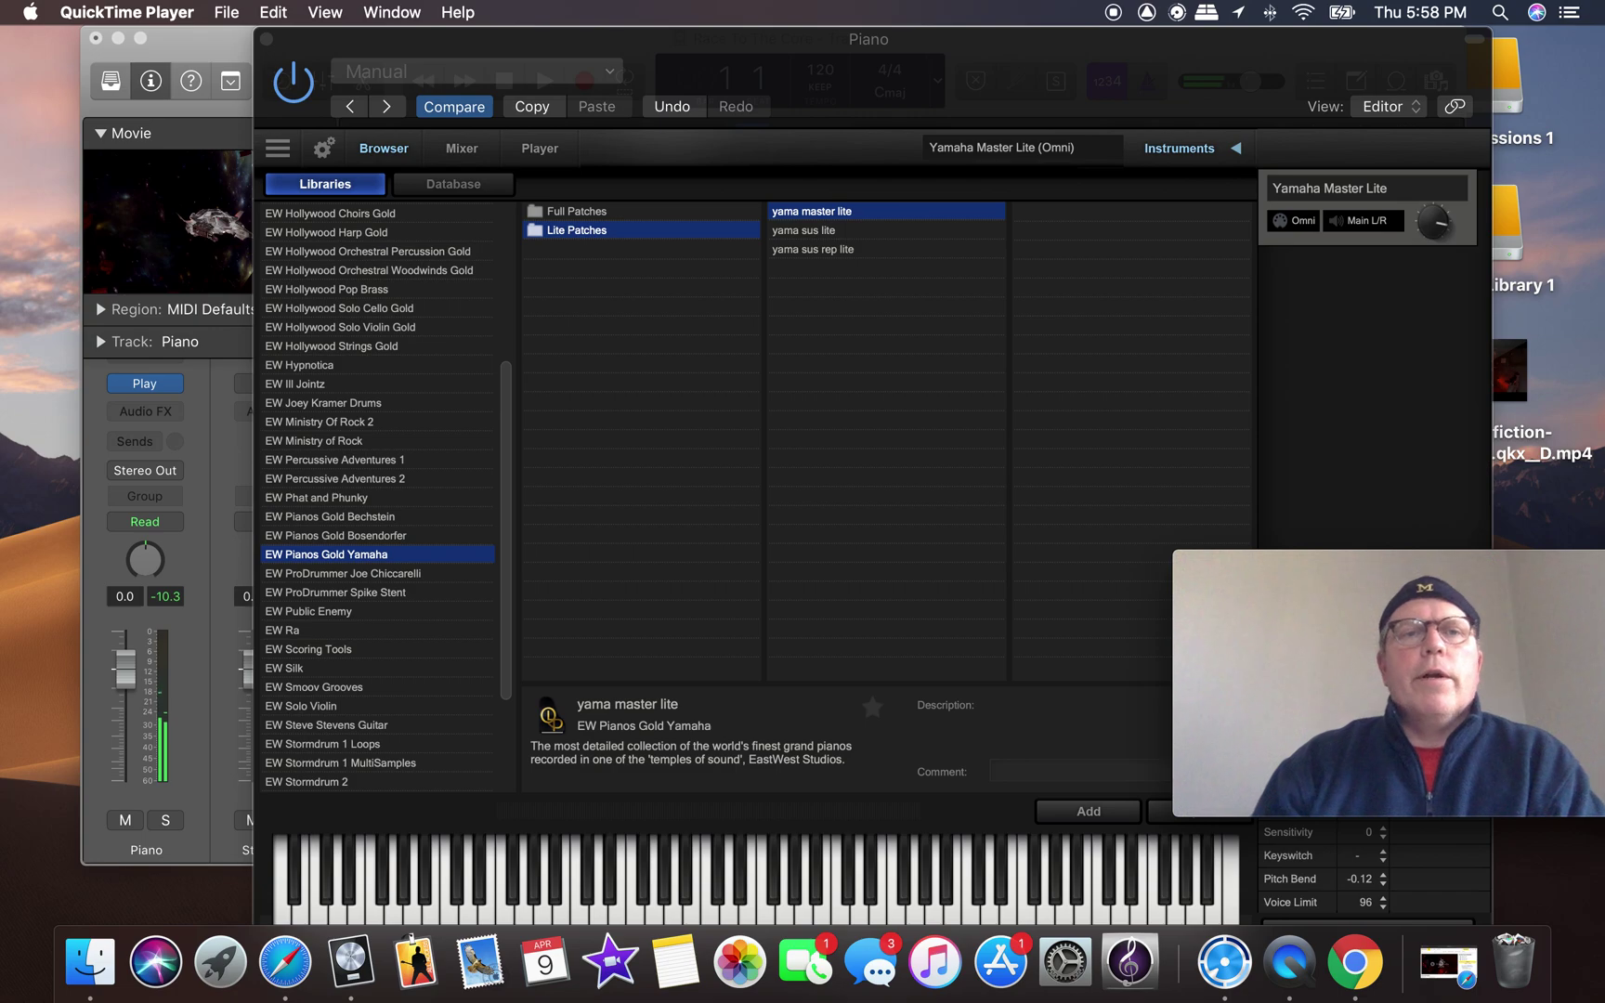
pyautogui.click(266, 39)
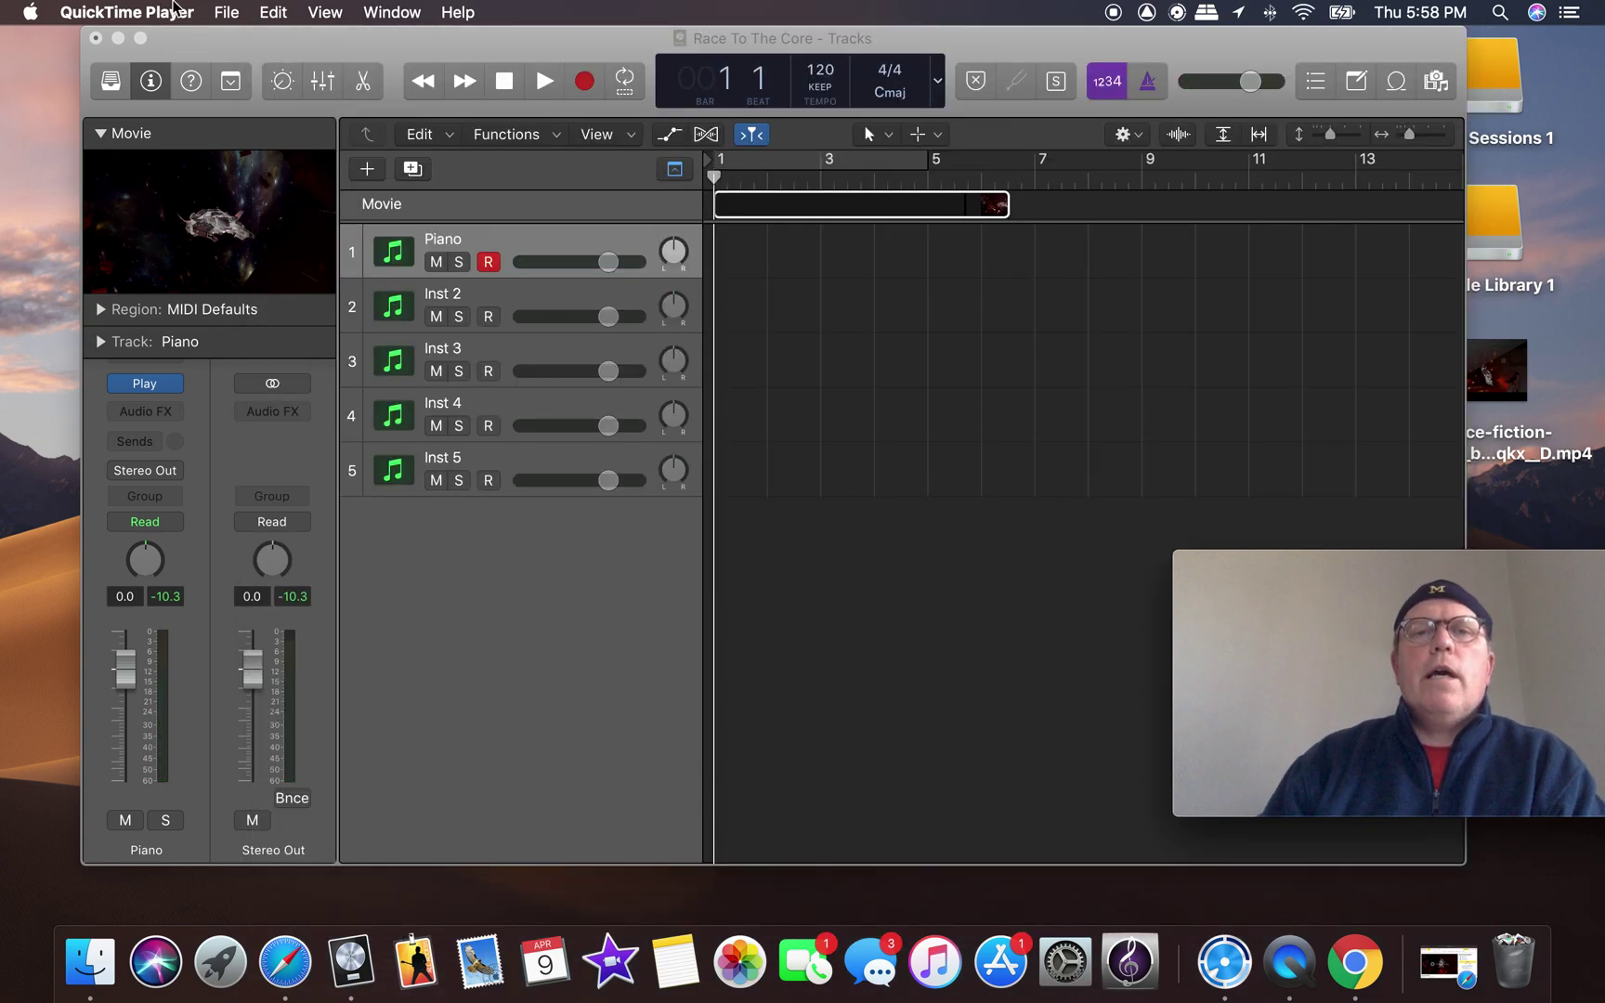
# Turn on cycle mode and extend the cycle range from bar 1 to the end of the movie.
pyautogui.click(918, 163)
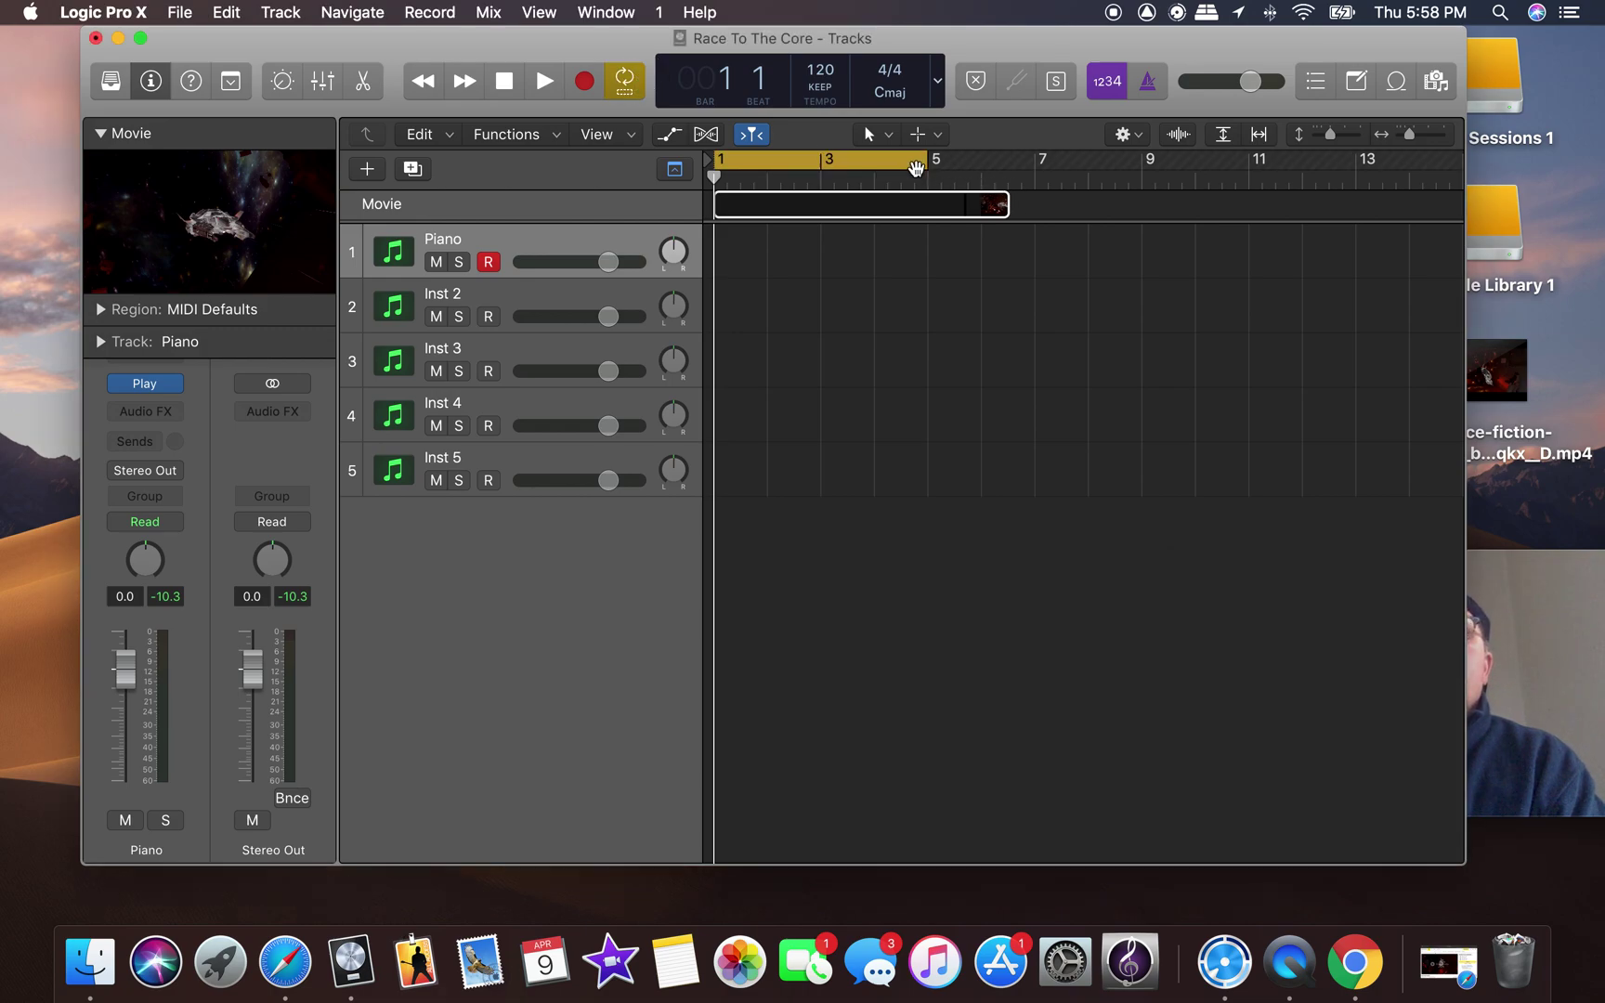
pyautogui.moveTo(926, 164); pyautogui.dragTo(1010, 163)
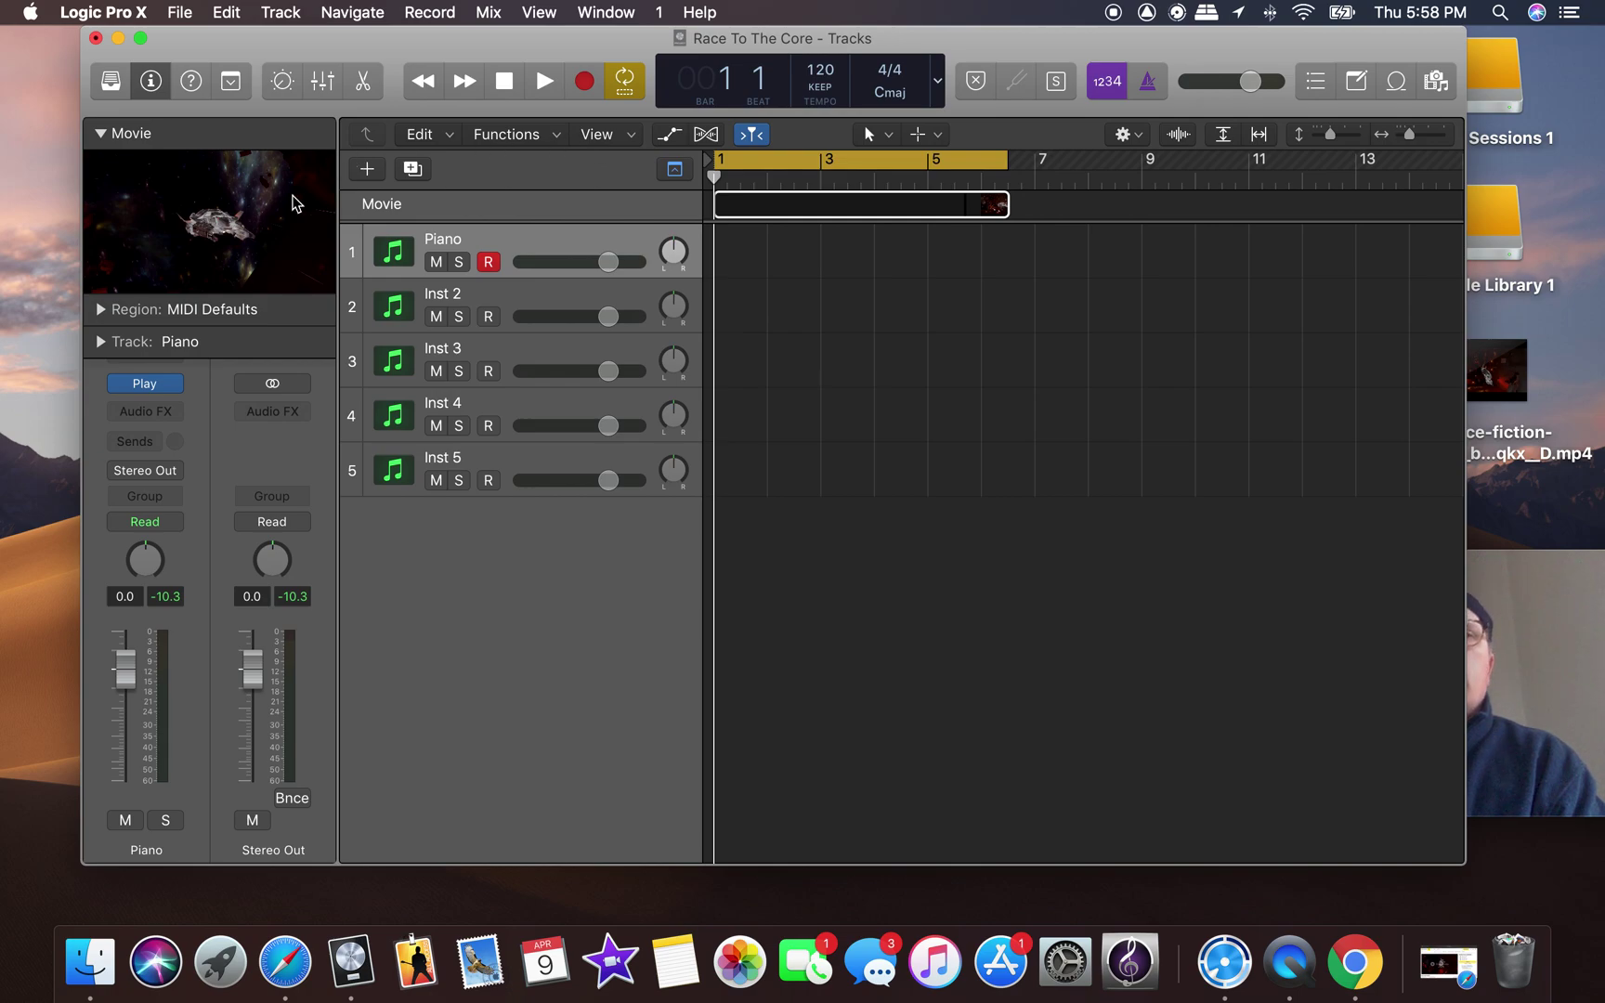
# Open the movie in its floating window and move it below the movie track so the ruler stays uncovered.
pyautogui.click(214, 217)
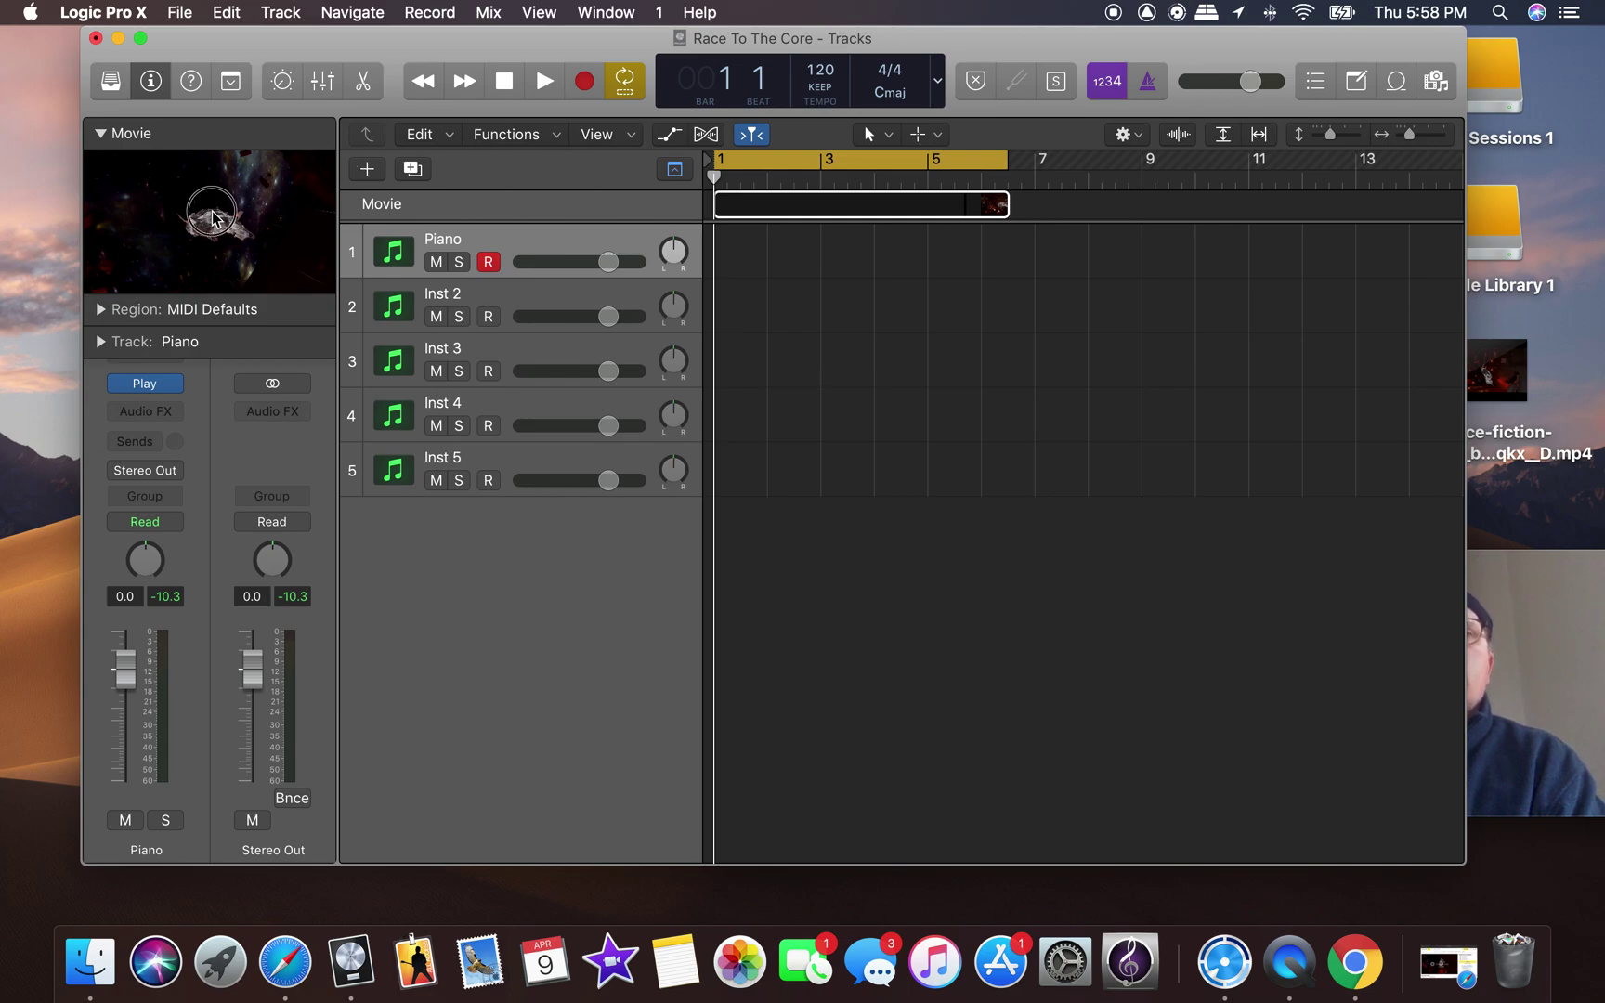
pyautogui.moveTo(710, 186); pyautogui.dragTo(749, 246)
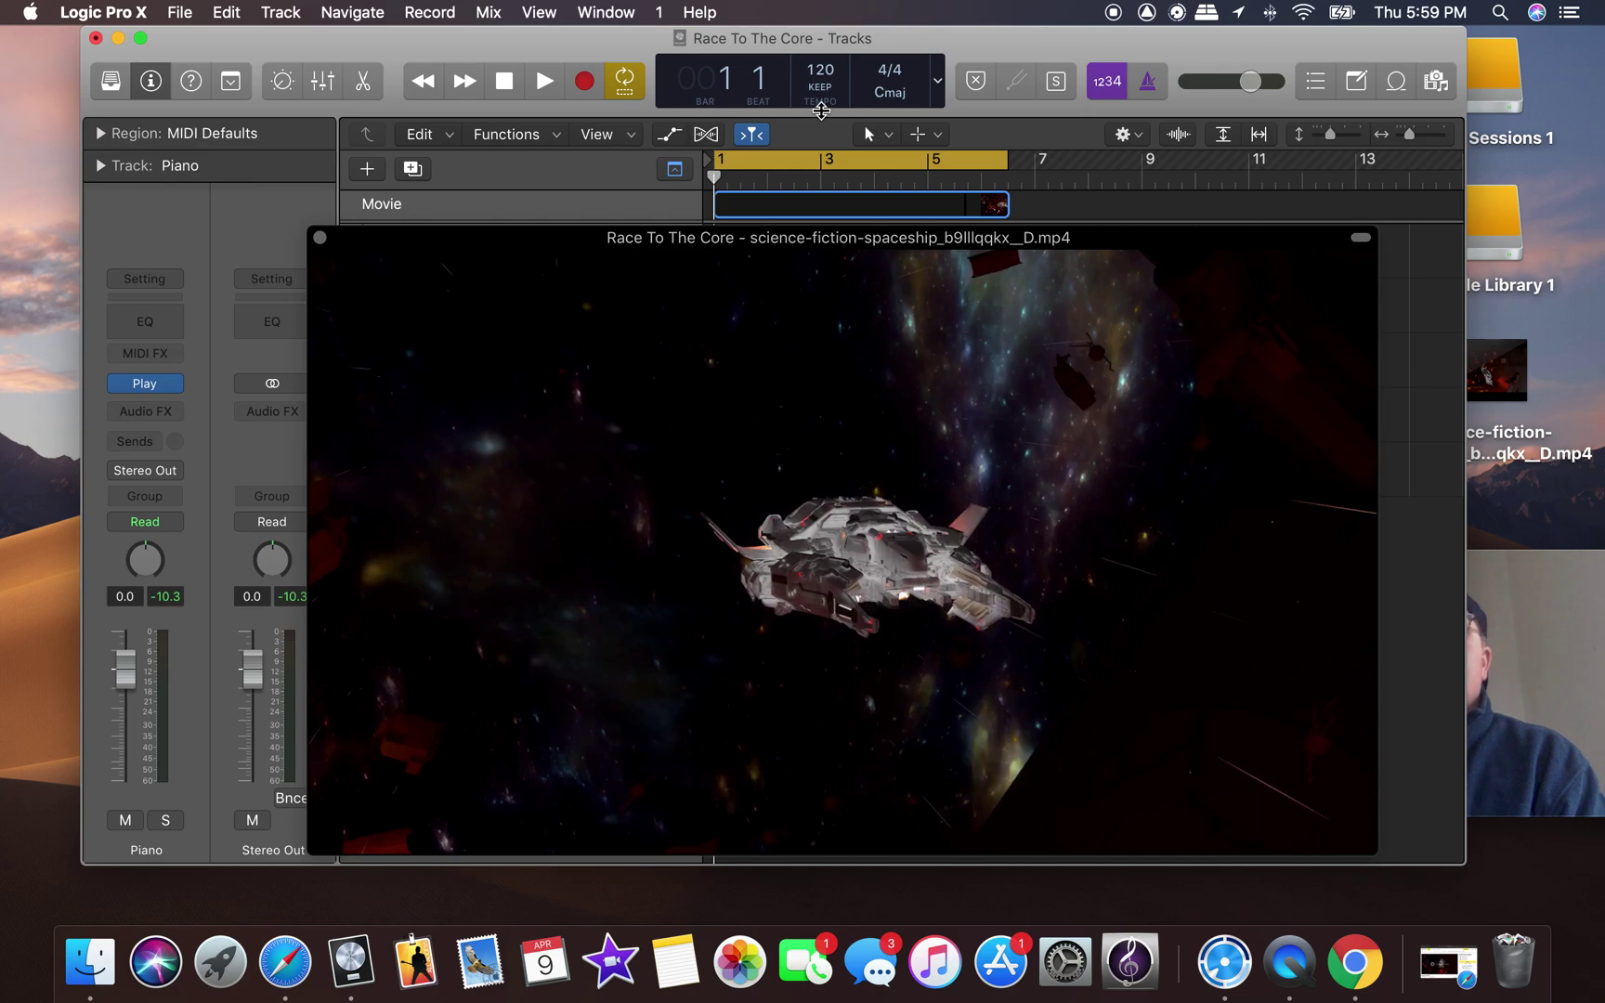
# Play the cycled movie against the metronome click, stop with the metronome and count-in switched off, and close the floating movie window.
pyautogui.click(1151, 81)
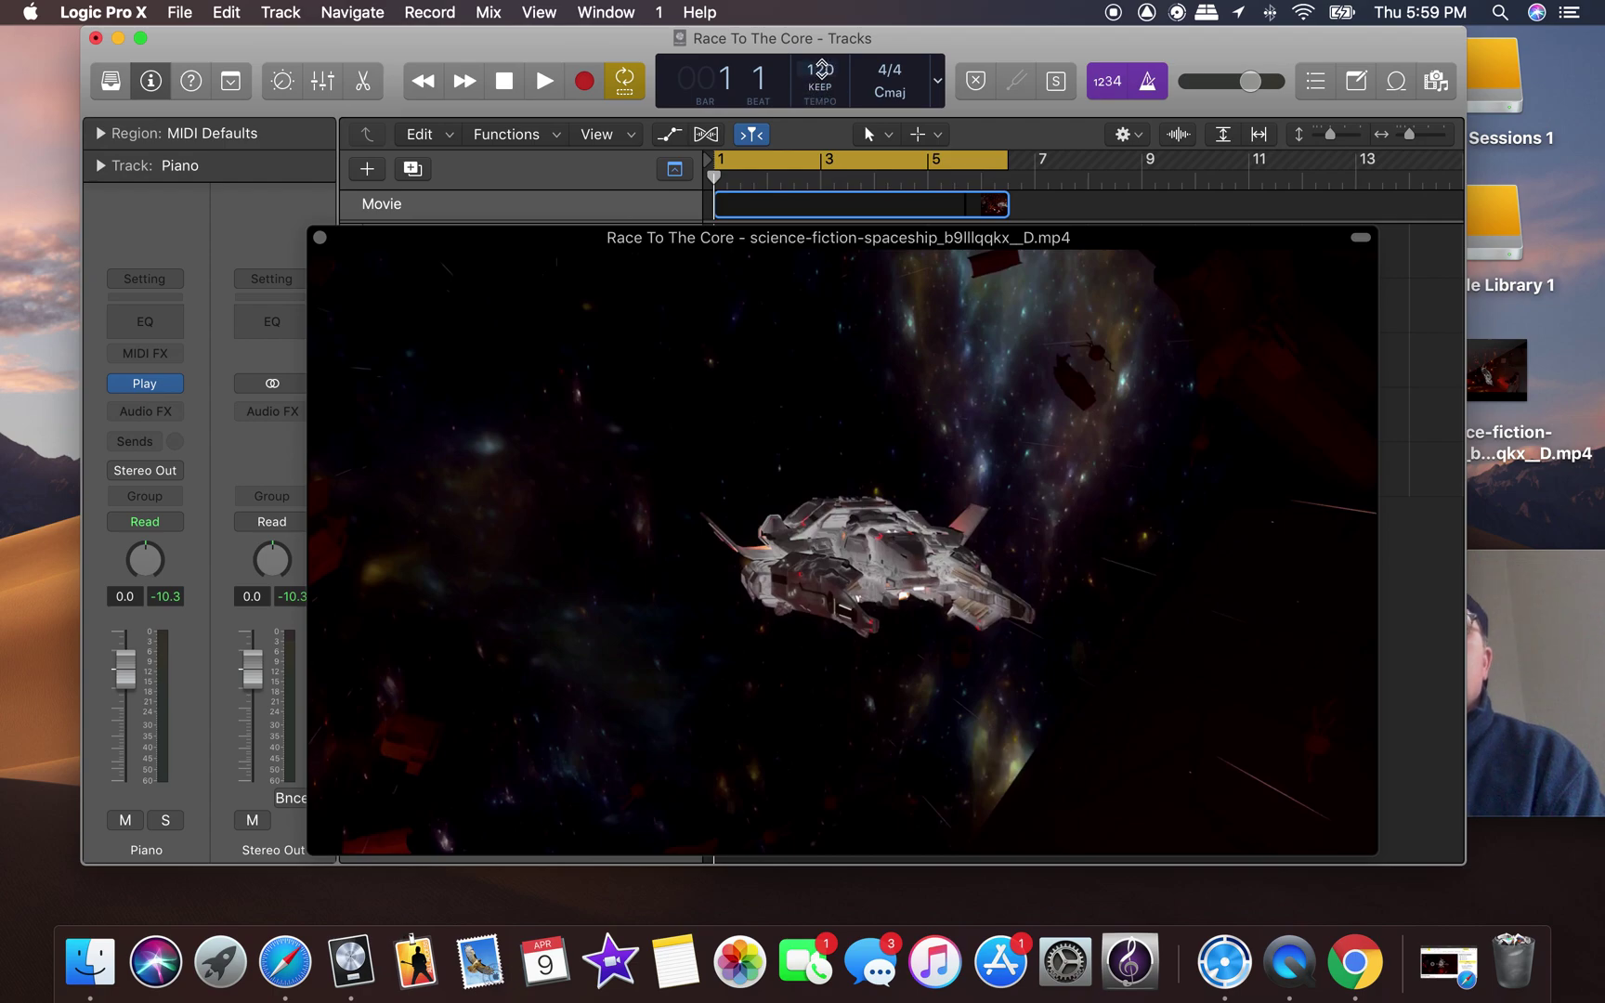
pyautogui.click(545, 84)
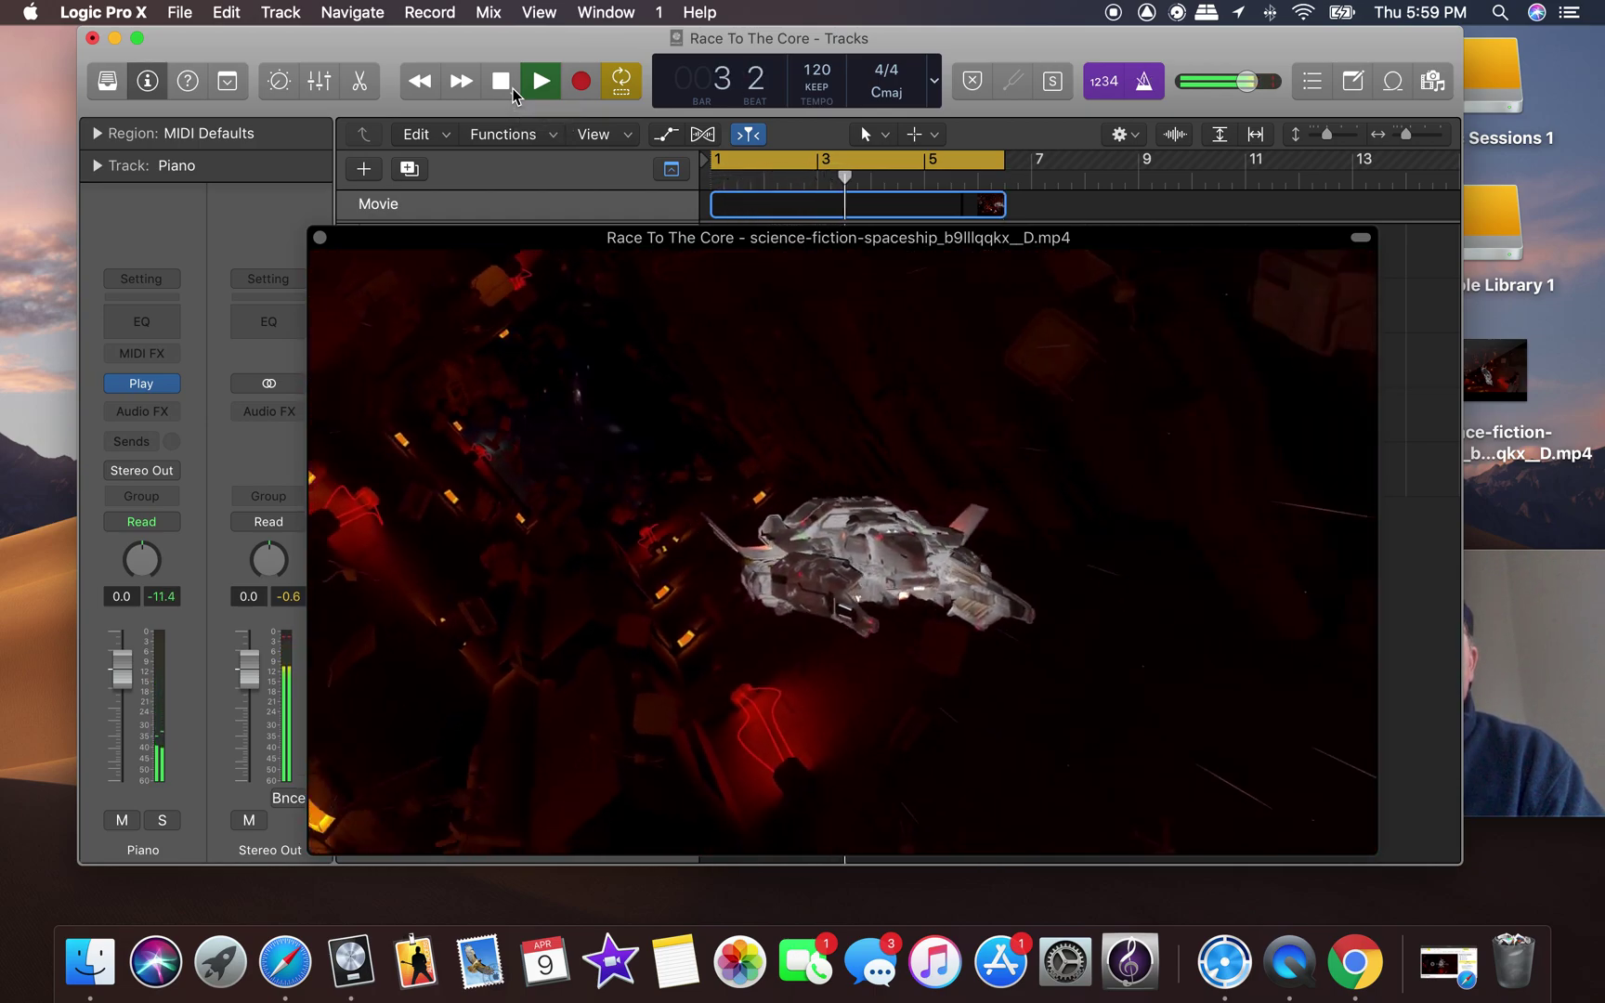
pyautogui.click(1110, 84)
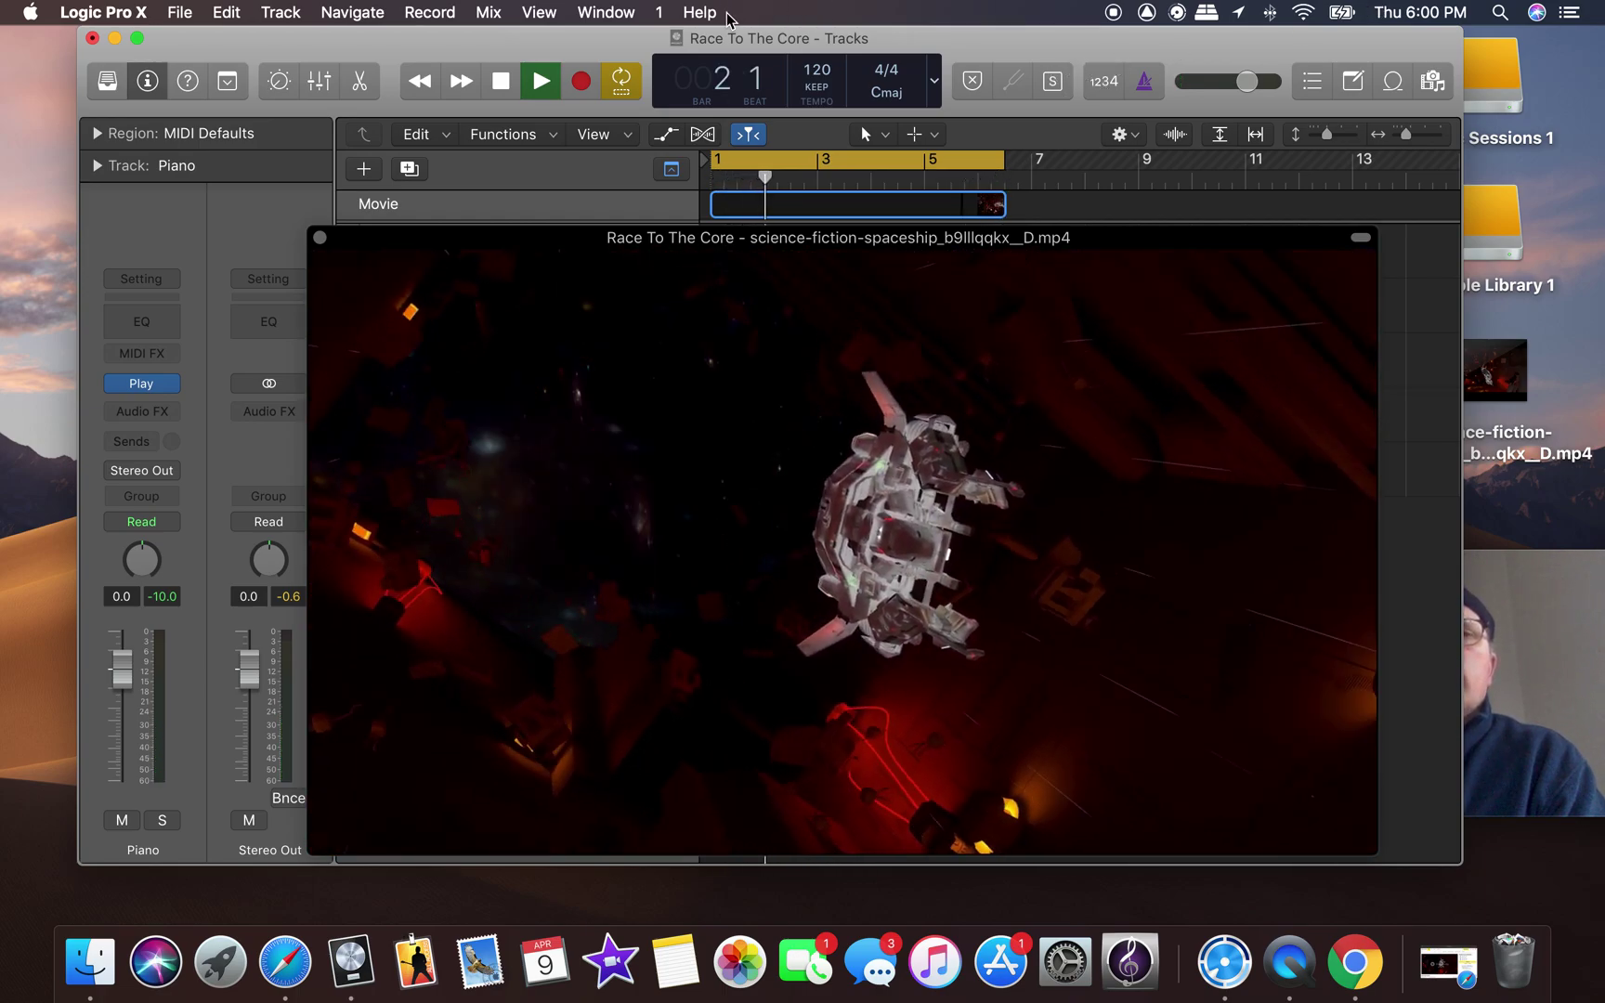
pyautogui.click(500, 83)
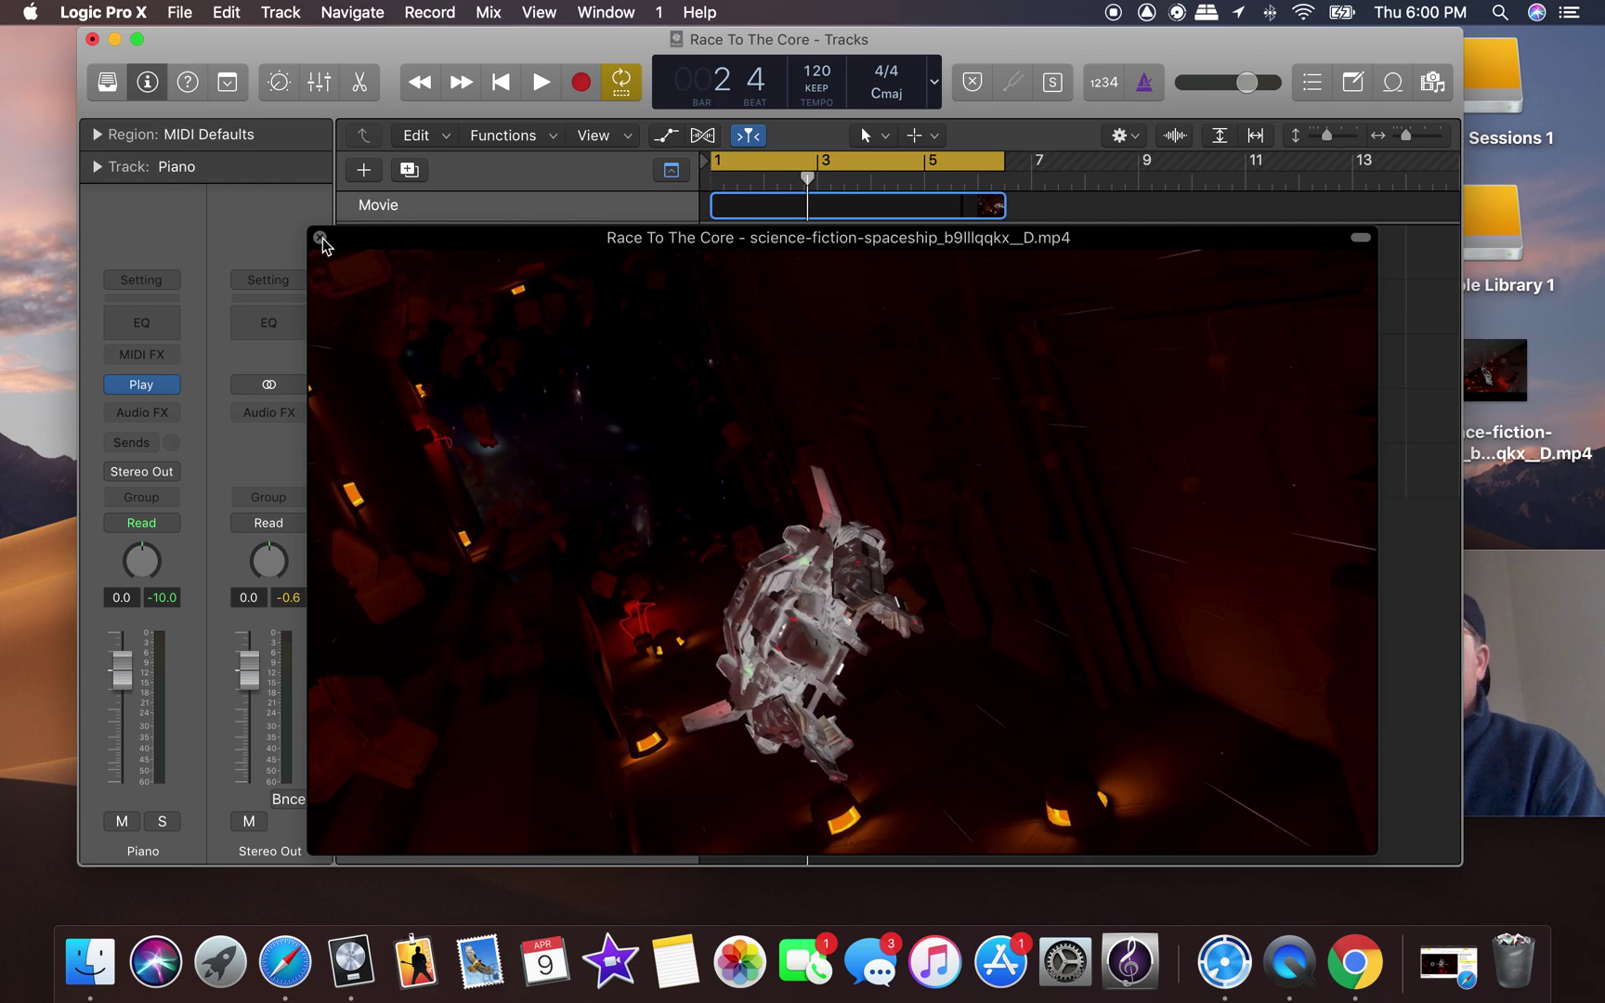
pyautogui.click(320, 239)
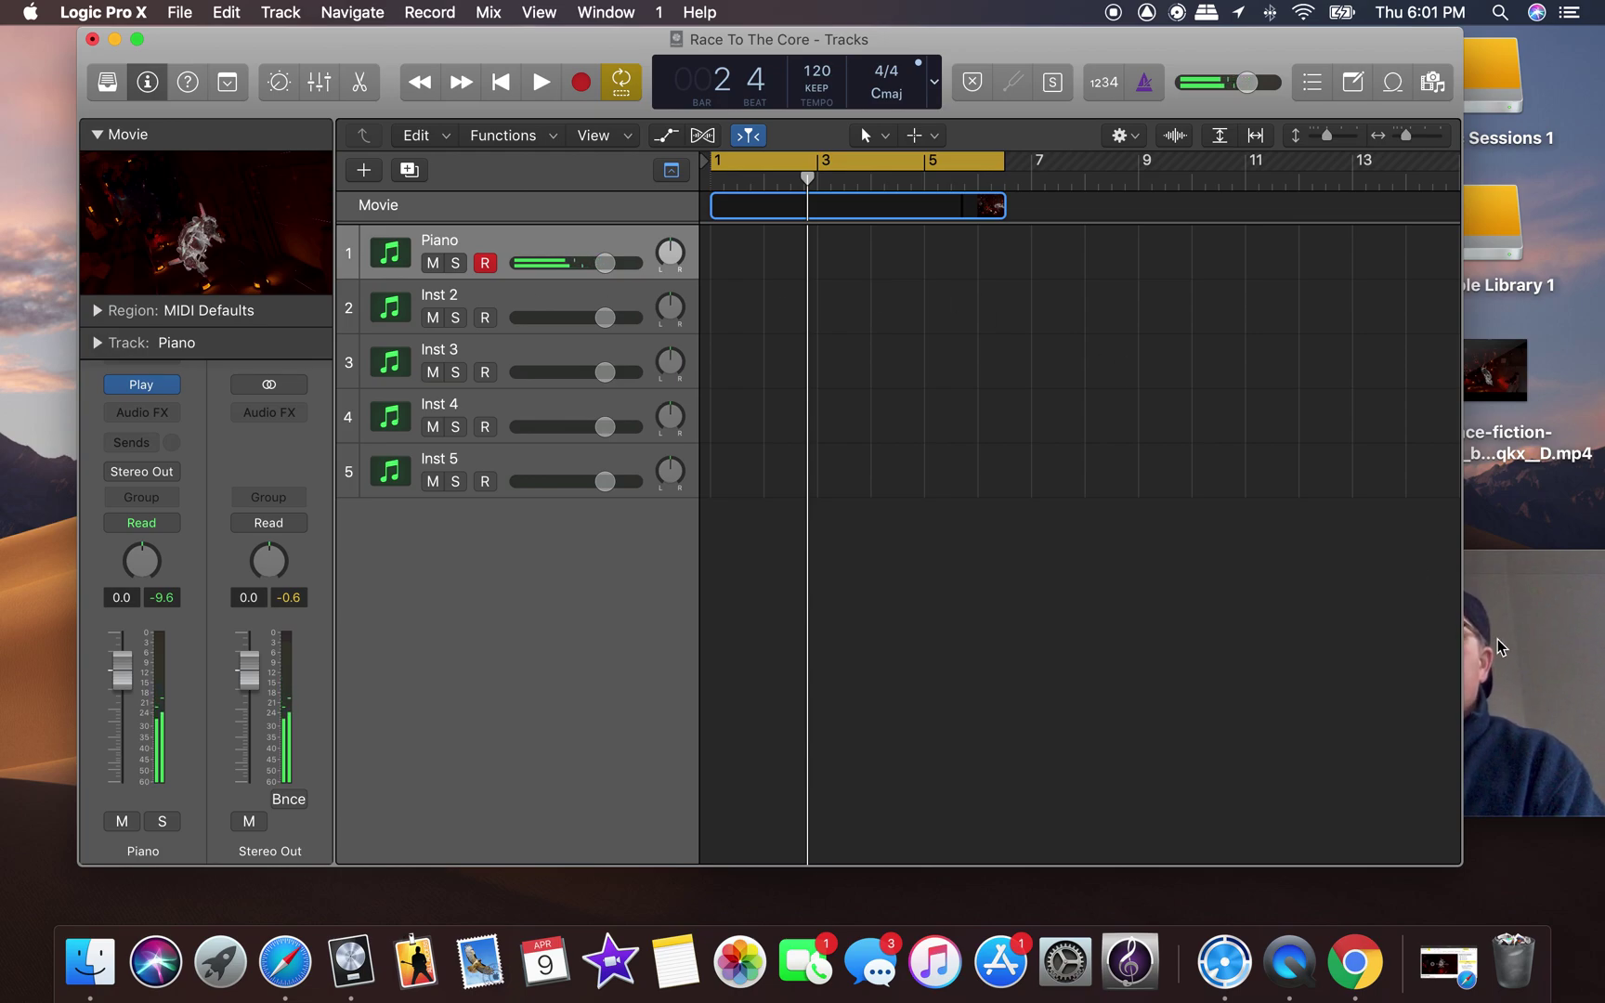
# Rename the Inst 2 track as Basses.
pyautogui.click(1523, 706)
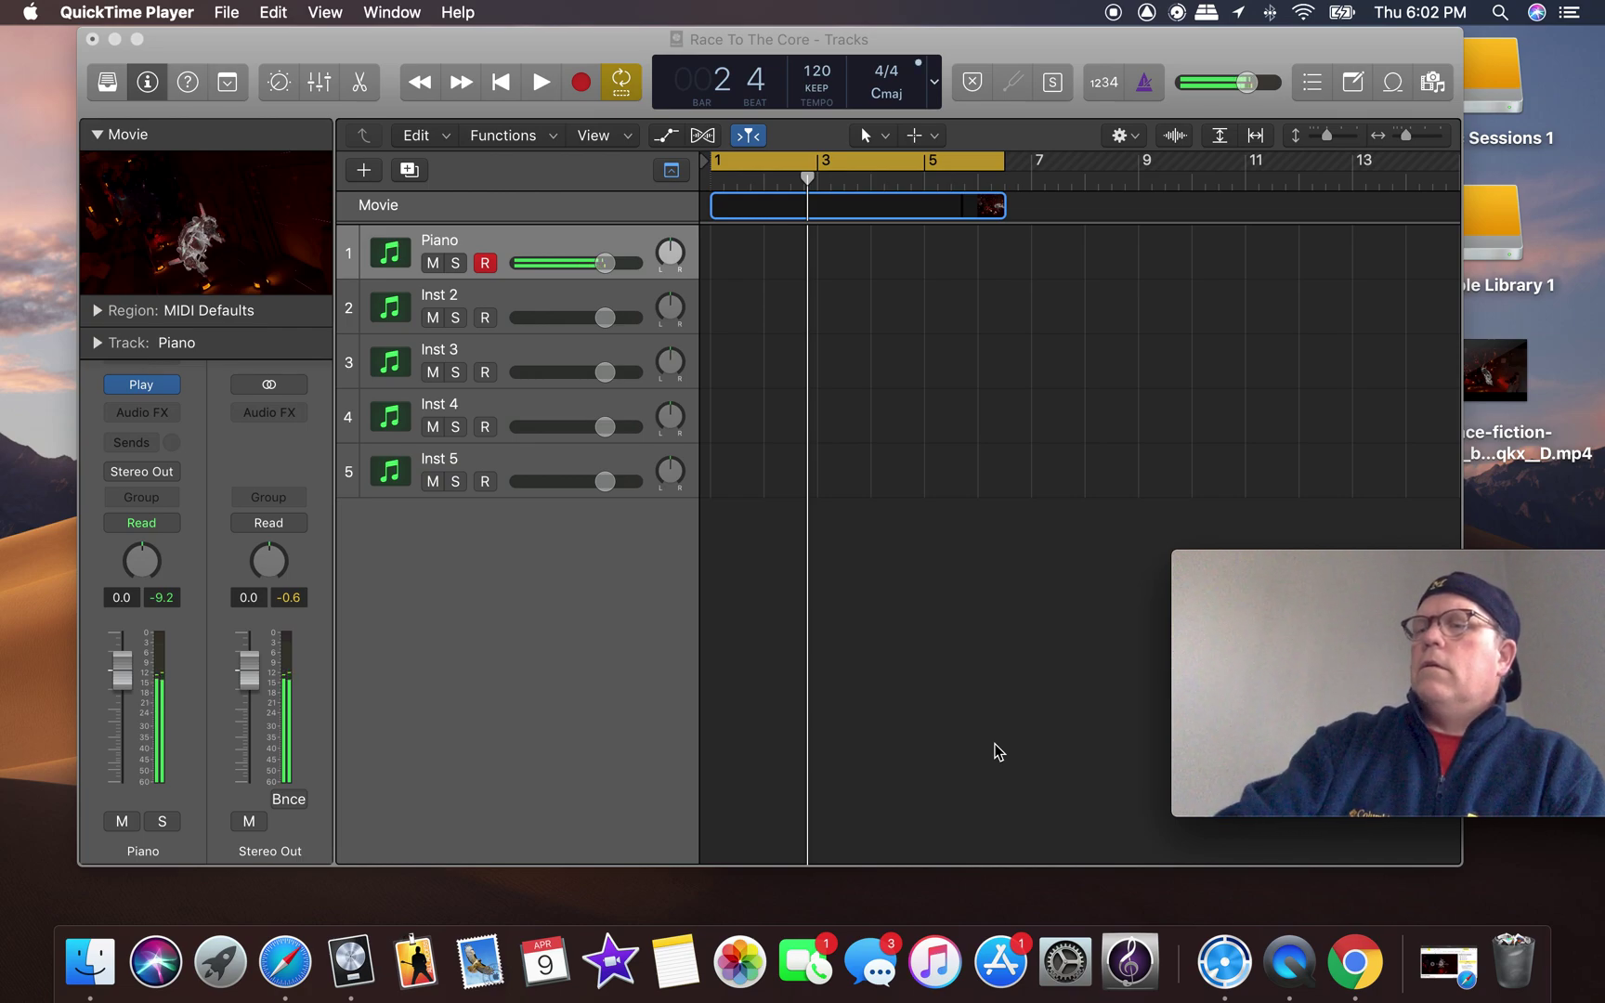
pyautogui.click(827, 767)
pyautogui.click(483, 299)
pyautogui.doubleClick(483, 299)
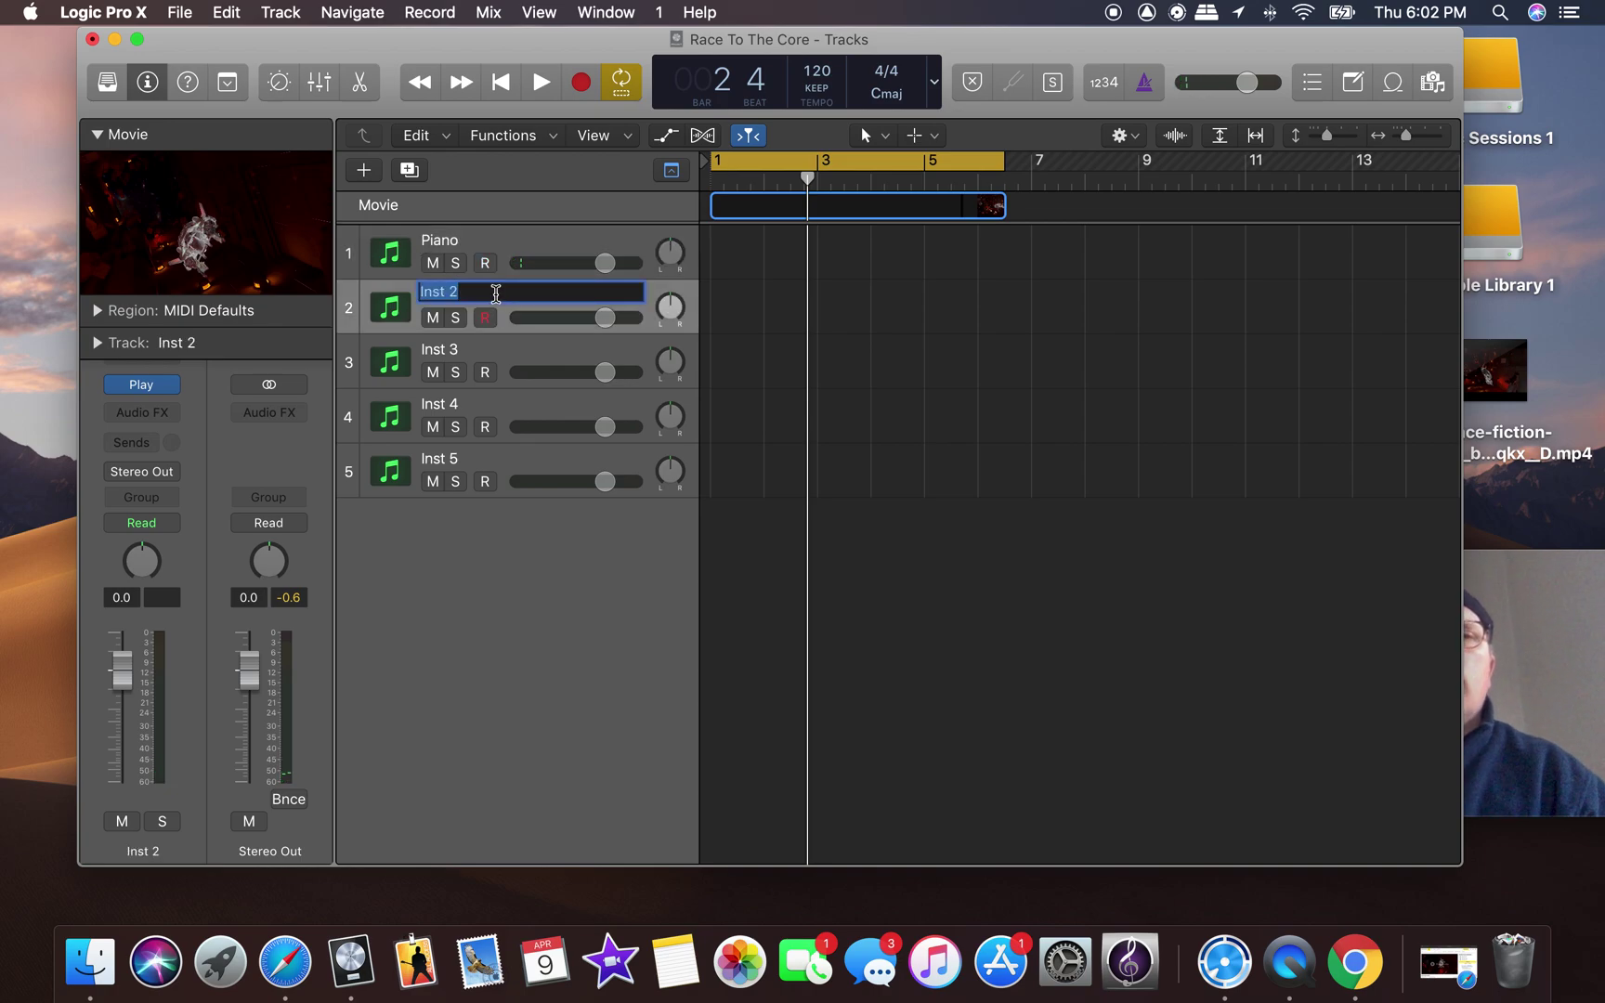
pyautogui.write('Basses')
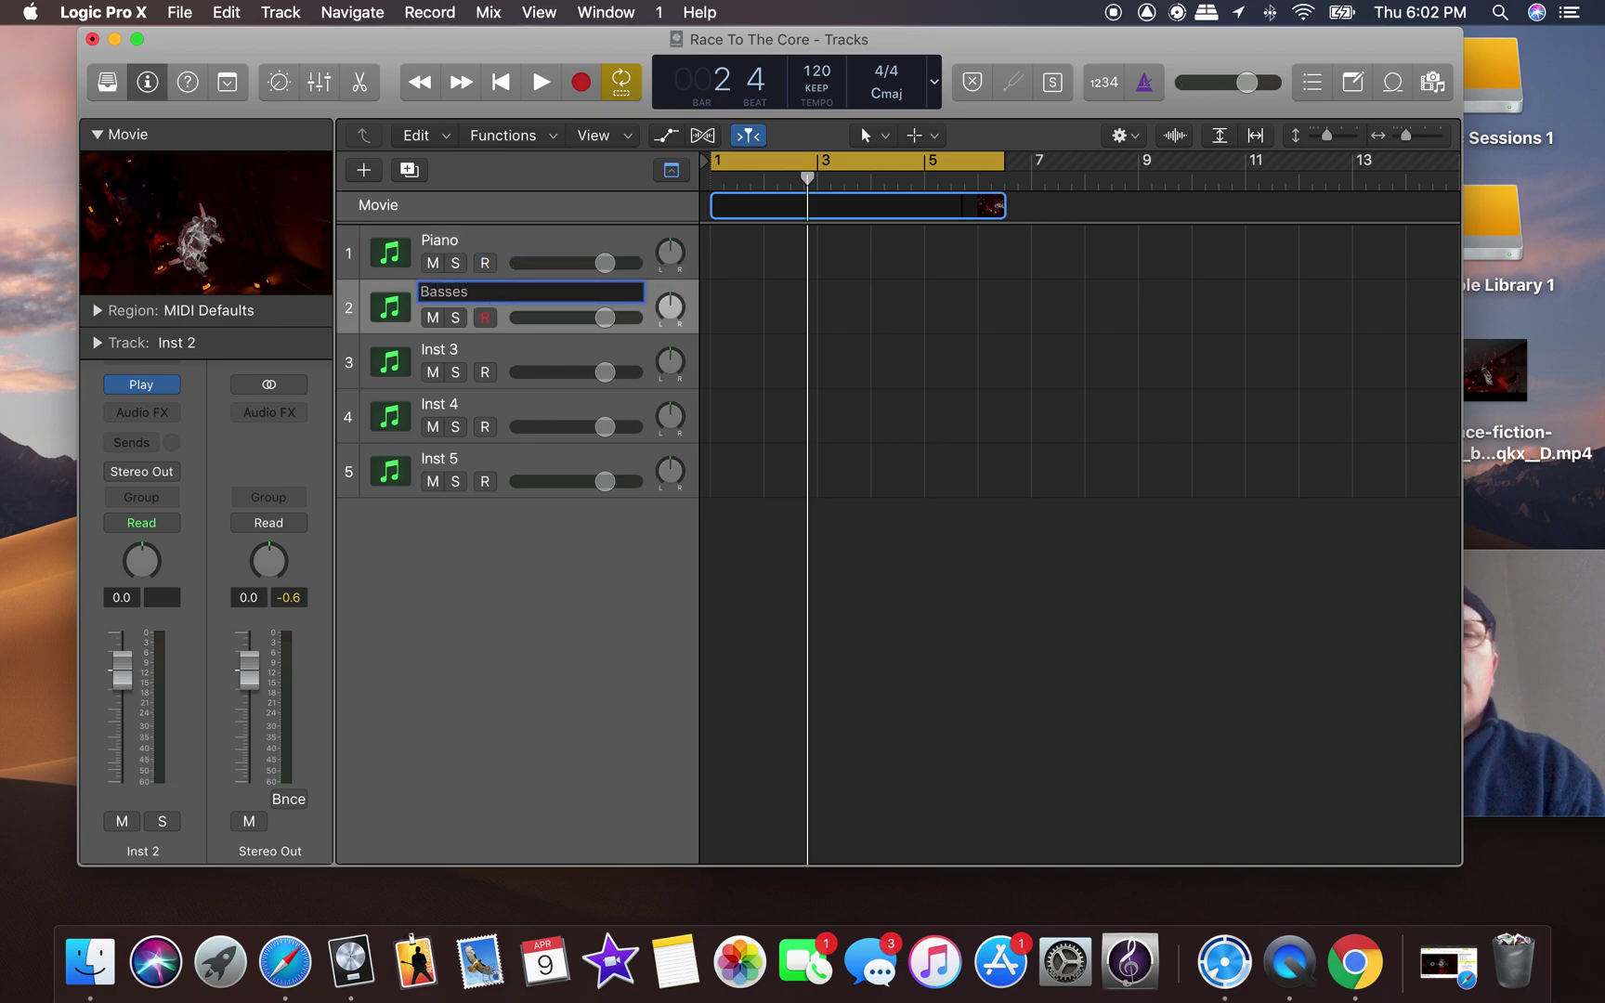
pyautogui.press('Return')
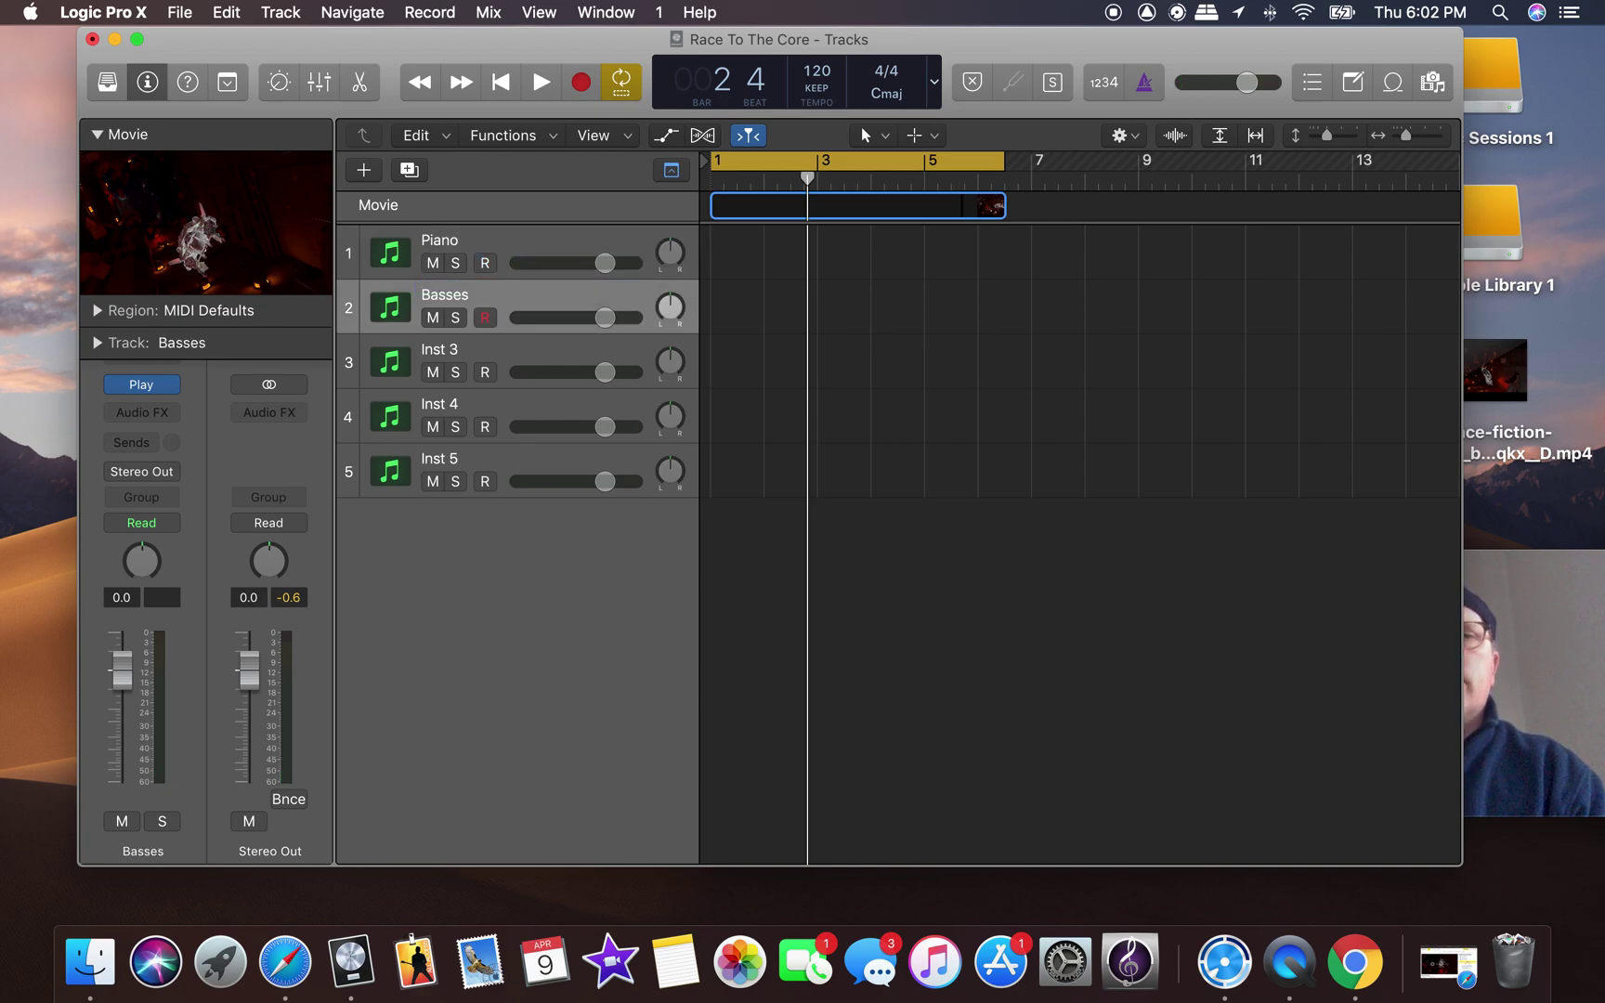
# Move the Tracks window aside, then open the Basses track's Play instrument and reposition its window so the browser is easier to reach.
pyautogui.moveTo(1228, 45); pyautogui.dragTo(1130, 47)
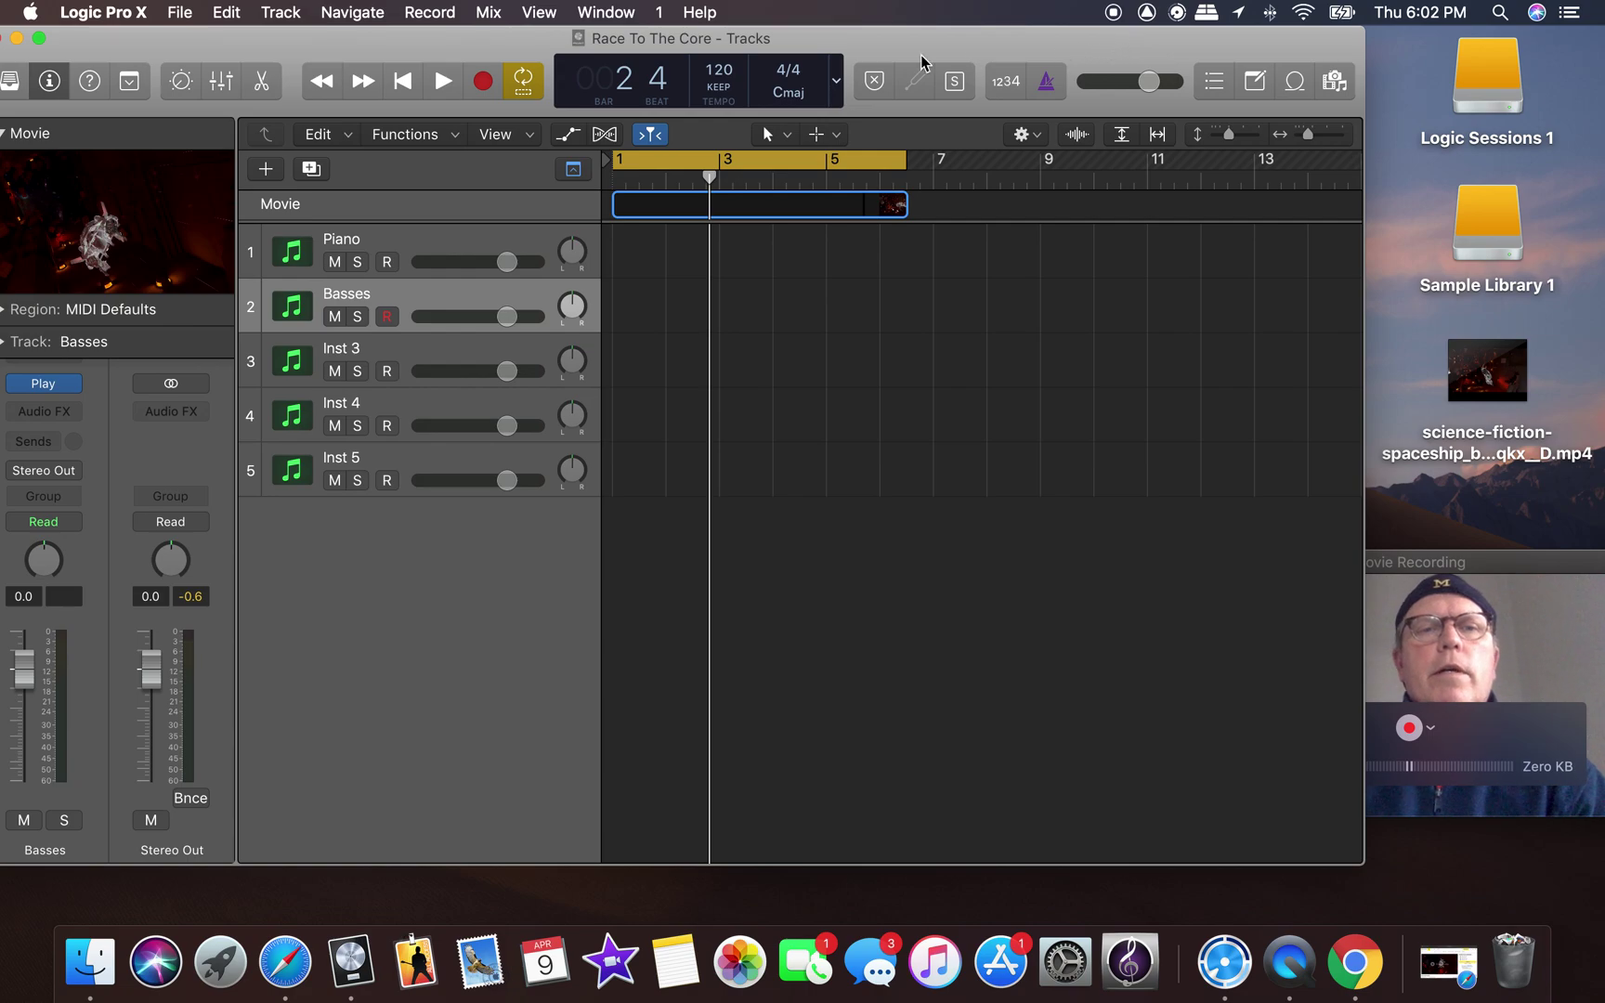
pyautogui.moveTo(149, 39); pyautogui.dragTo(186, 42)
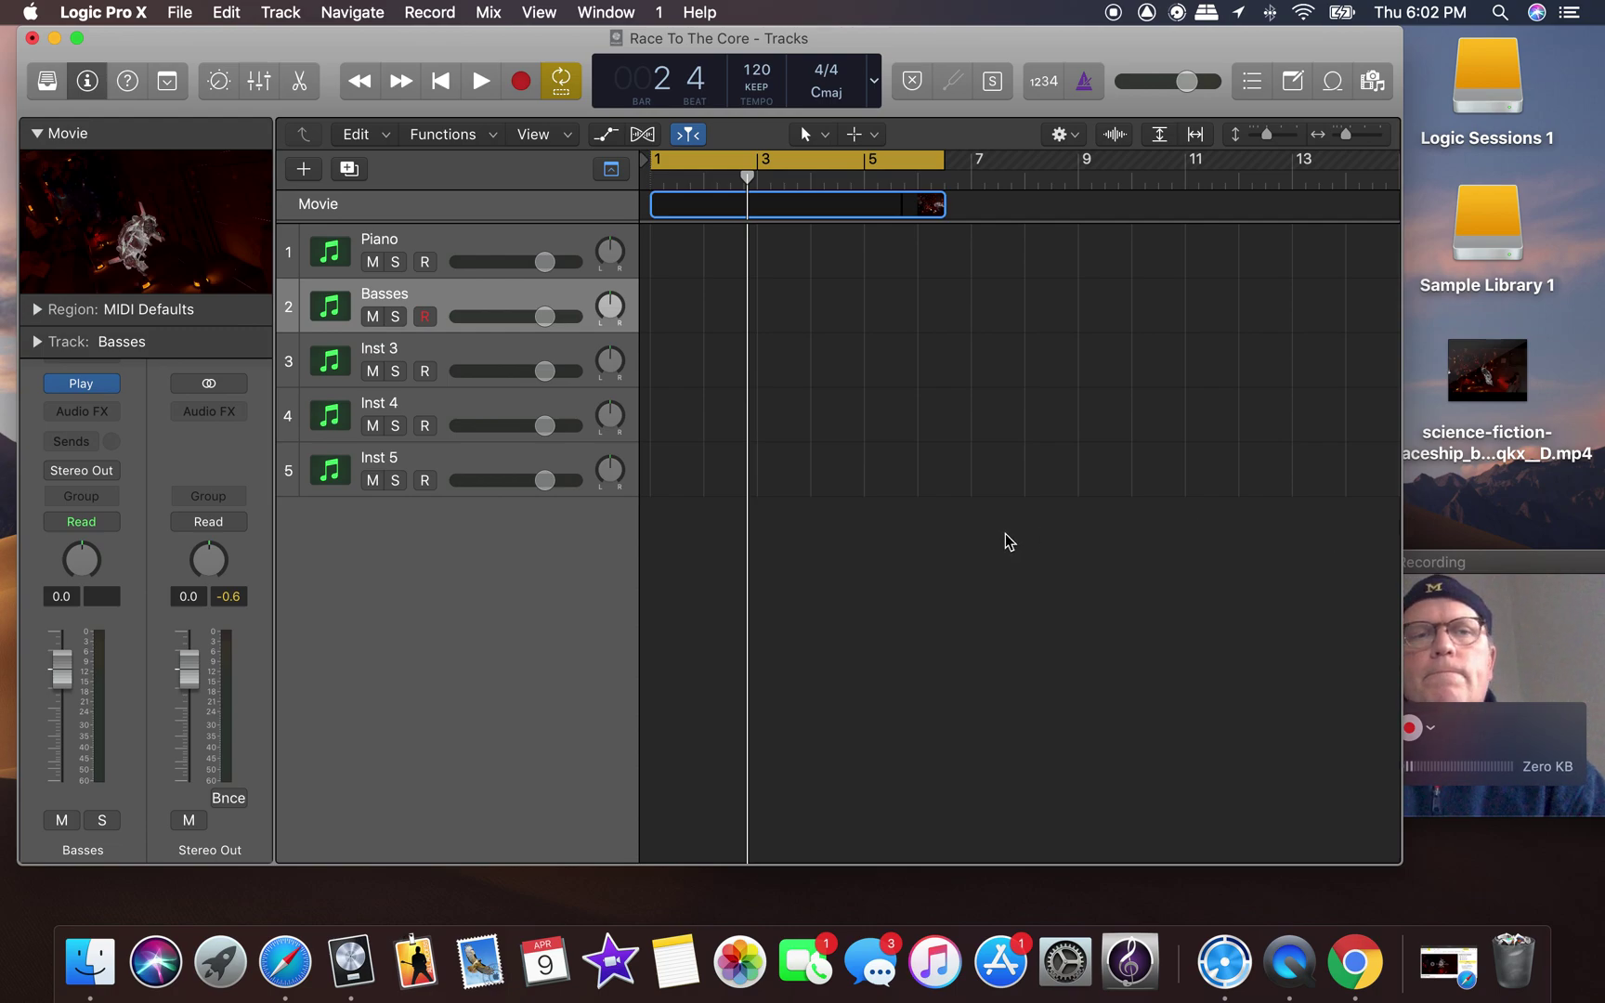
pyautogui.moveTo(74, 390)
pyautogui.click(80, 390)
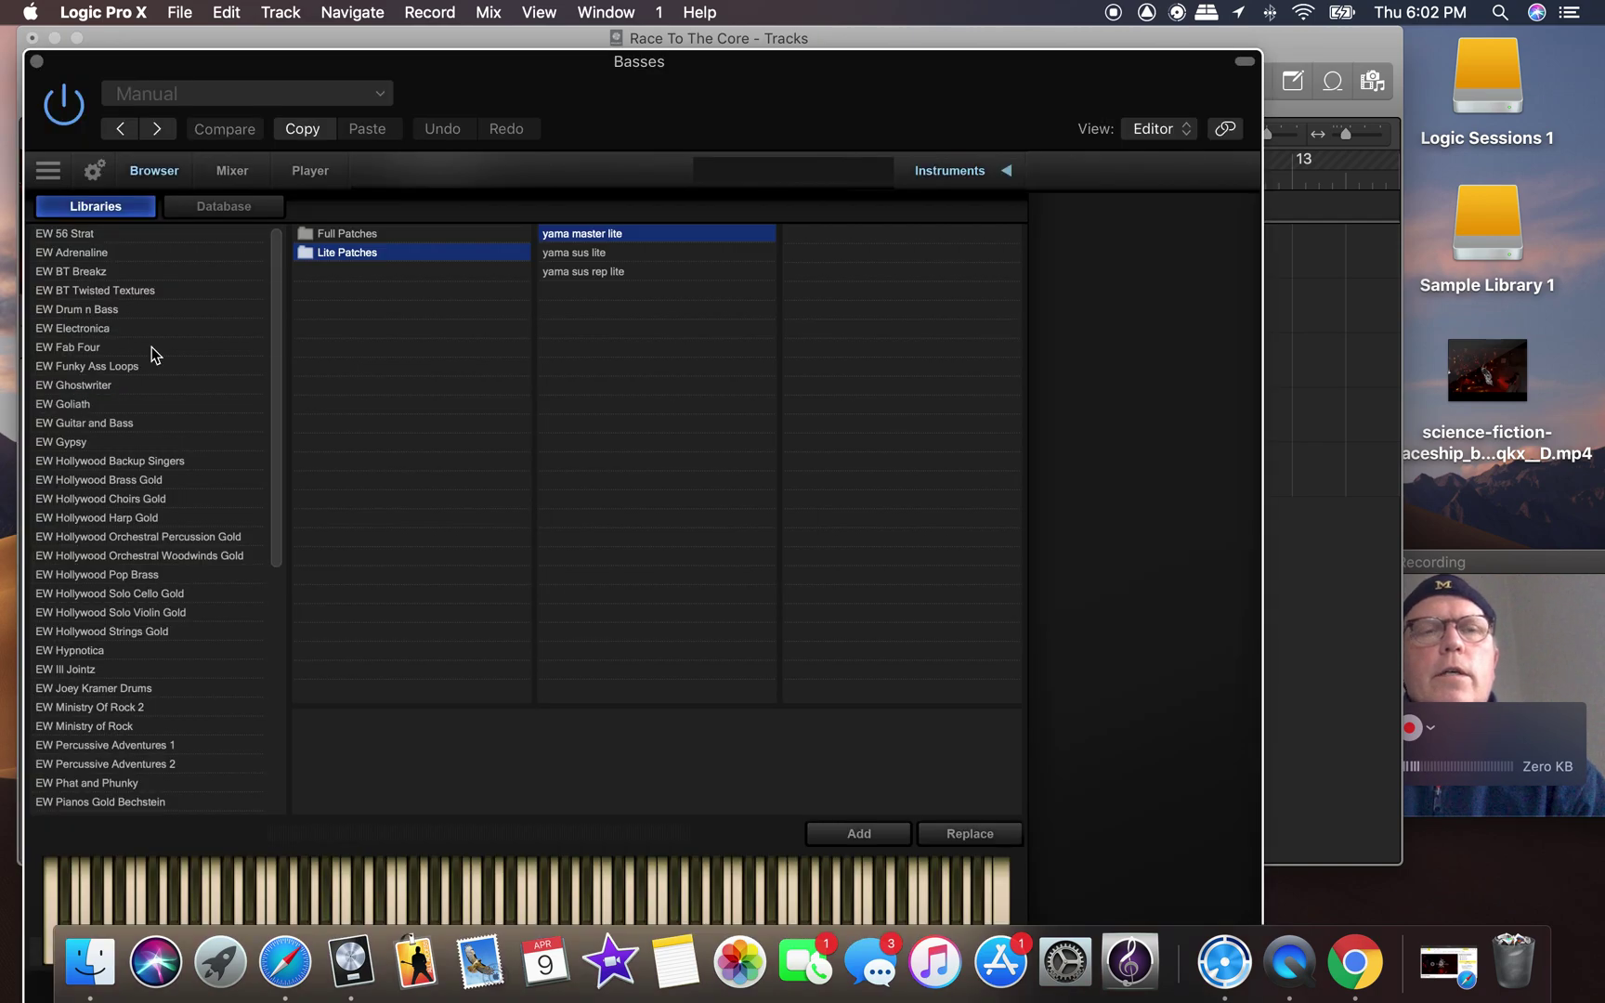
pyautogui.moveTo(543, 67); pyautogui.dragTo(608, 37)
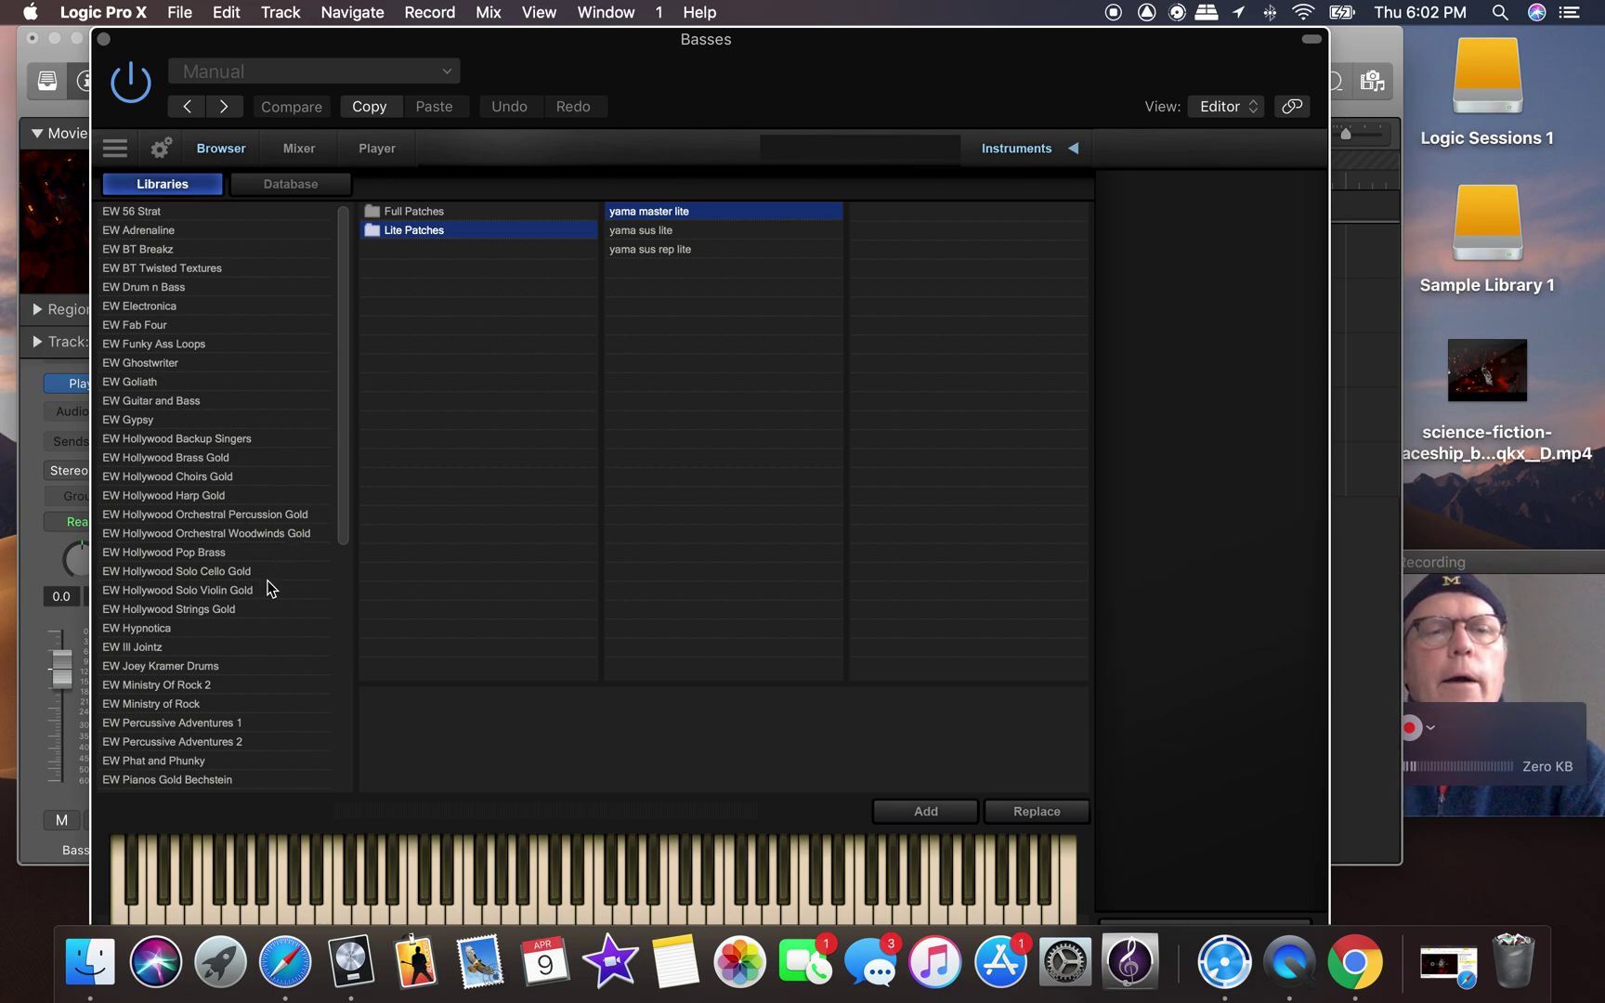
# Load the Basses Spic RRx9 patch from the 03 Short Tight folder of Basses in the EW Hollywood Strings Gold library.
pyautogui.click(219, 612)
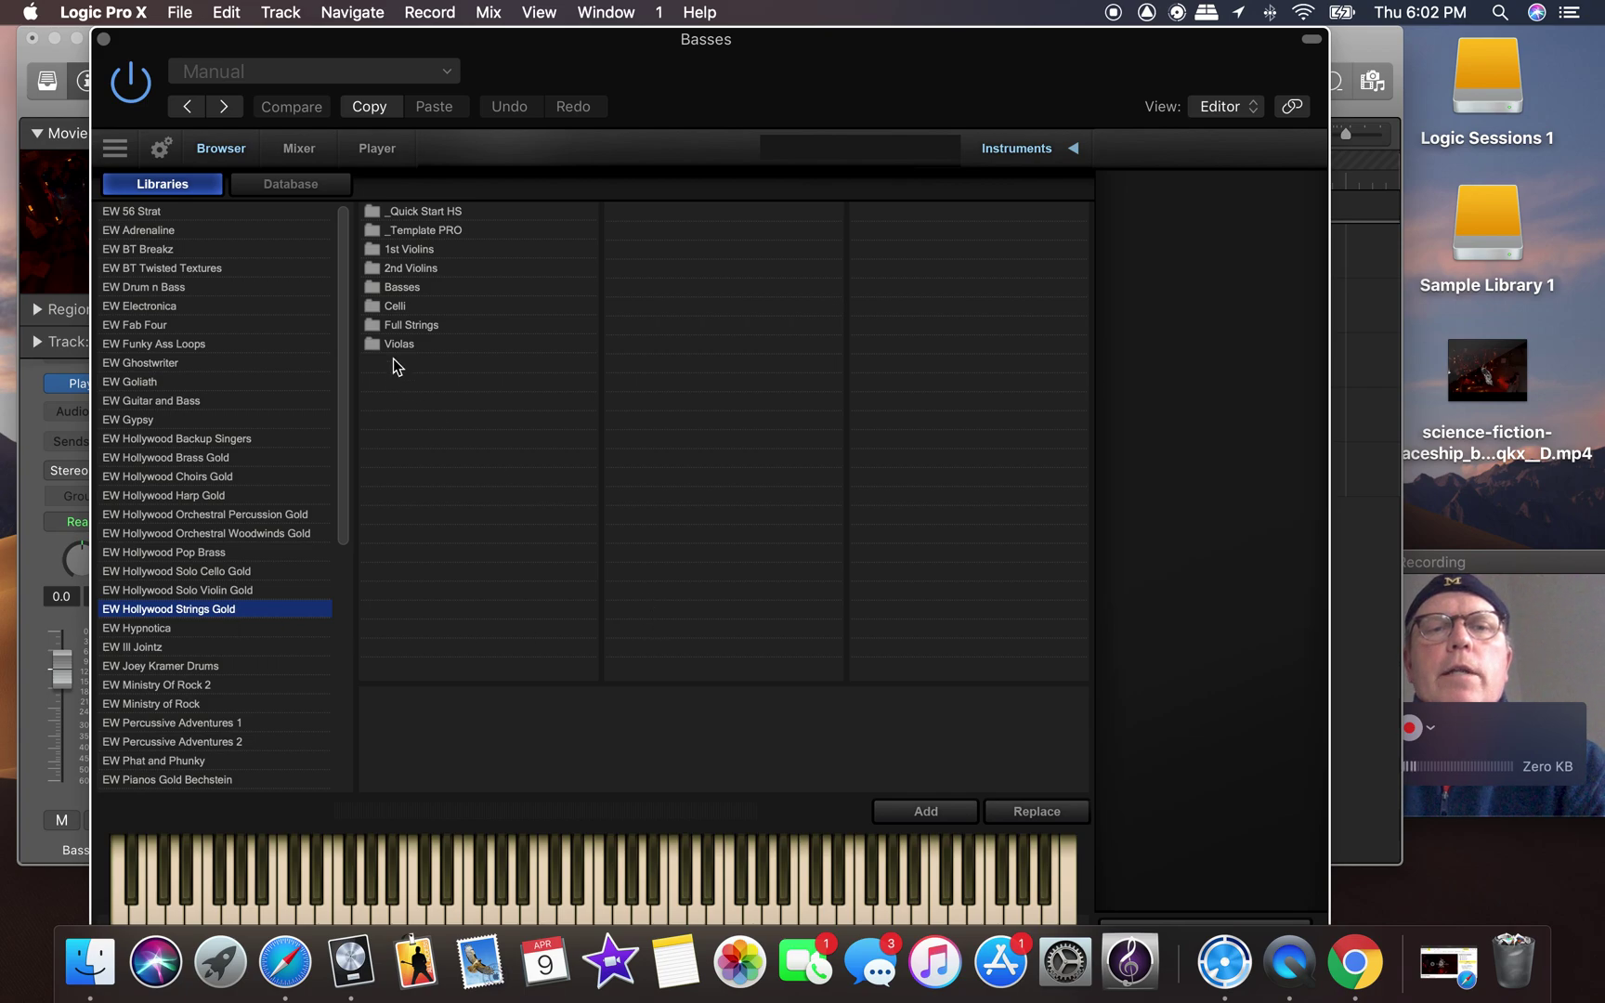
pyautogui.click(401, 289)
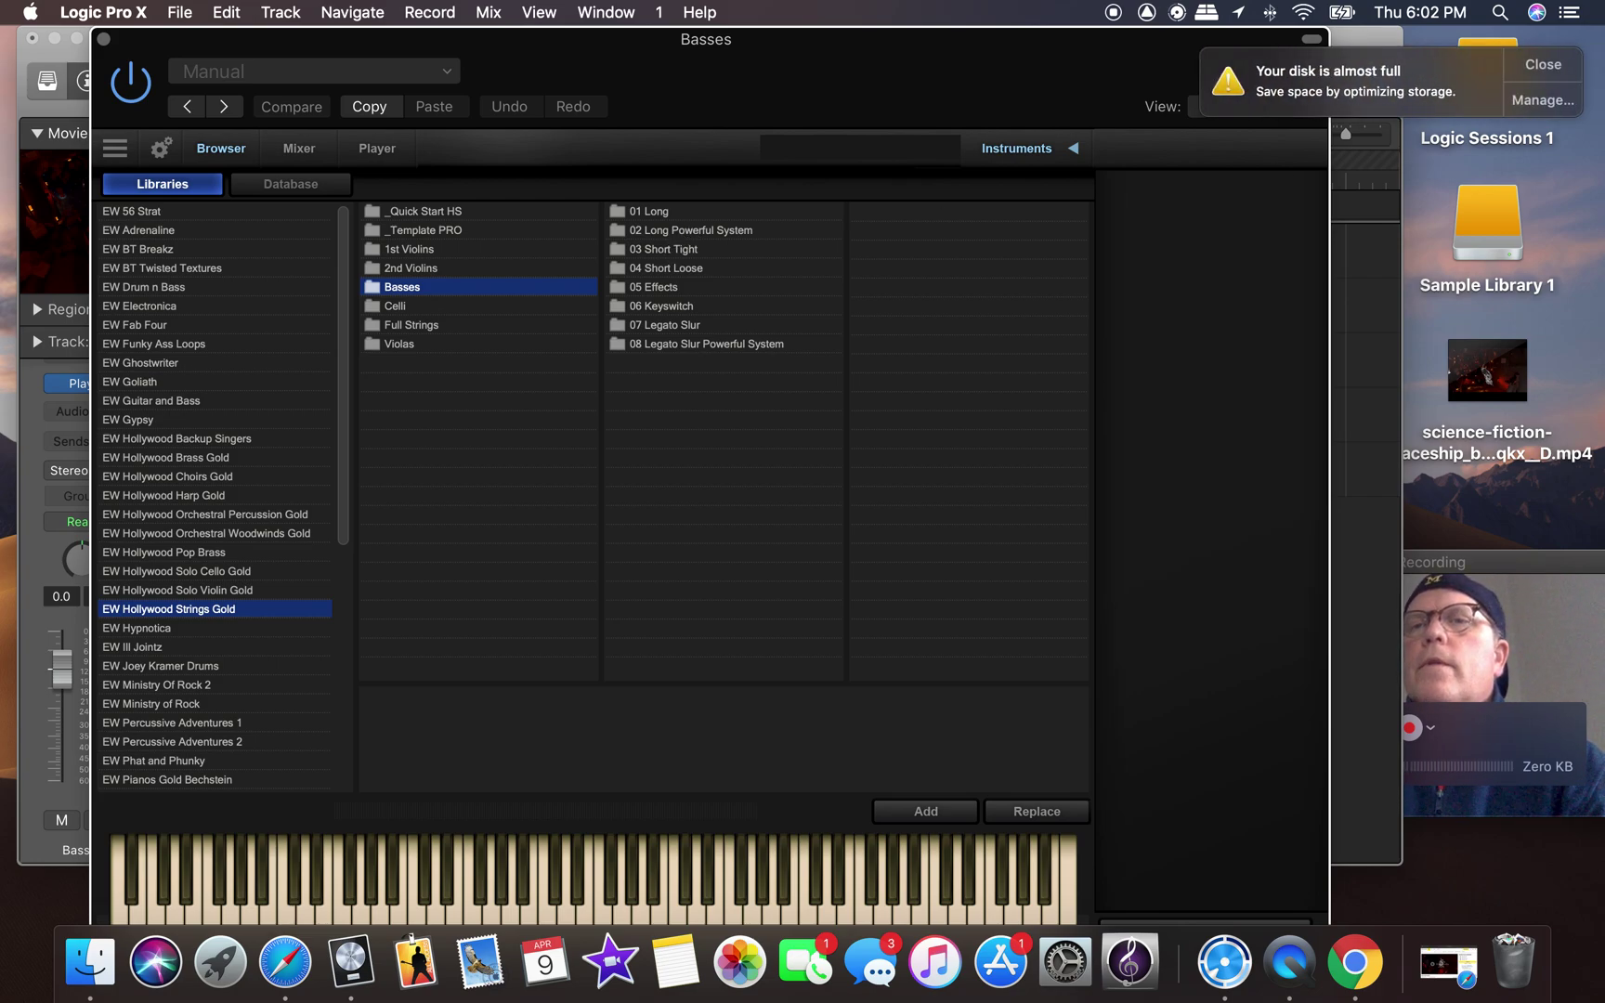
pyautogui.click(1564, 69)
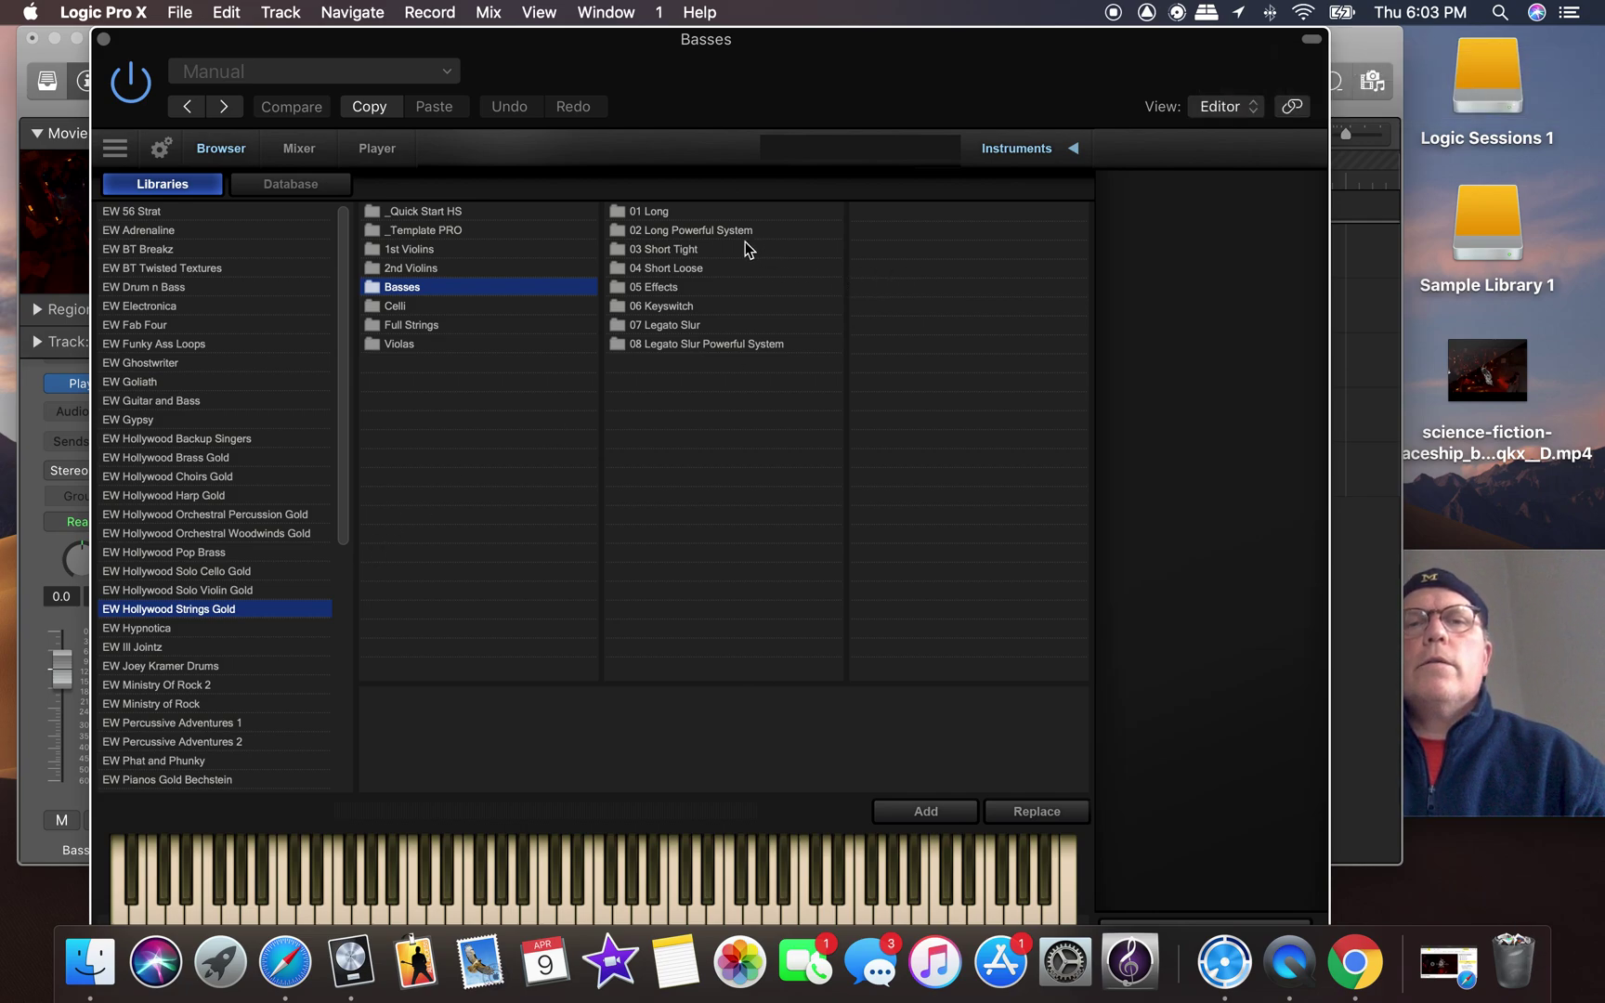
pyautogui.click(697, 251)
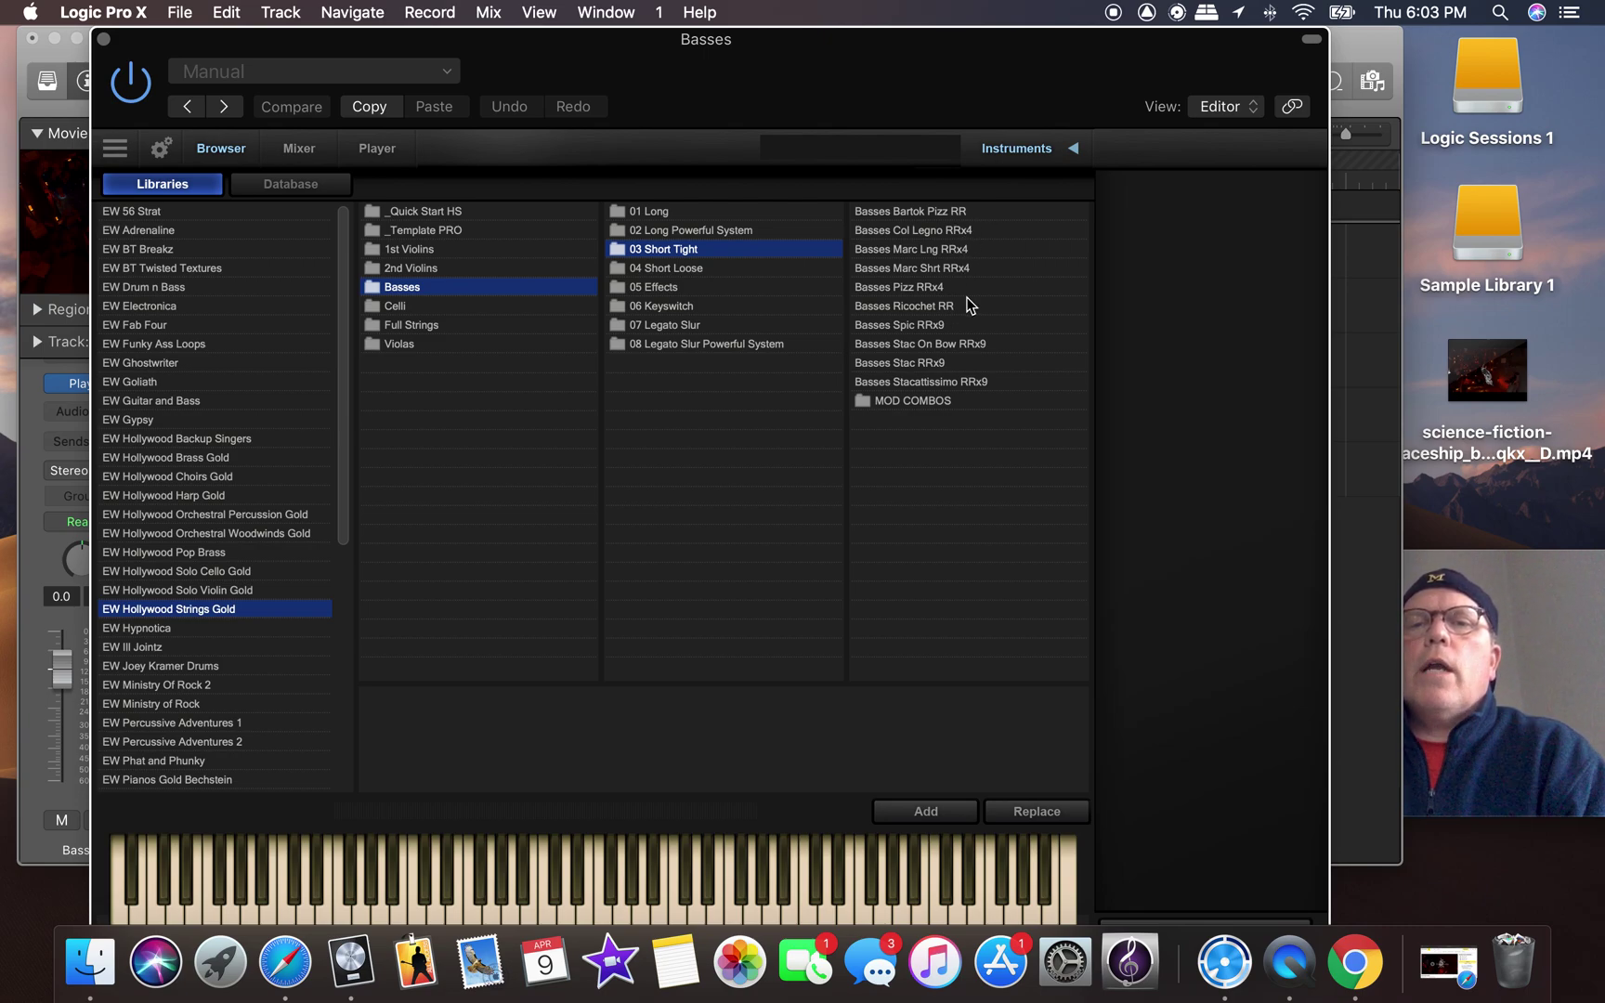
pyautogui.doubleClick(928, 326)
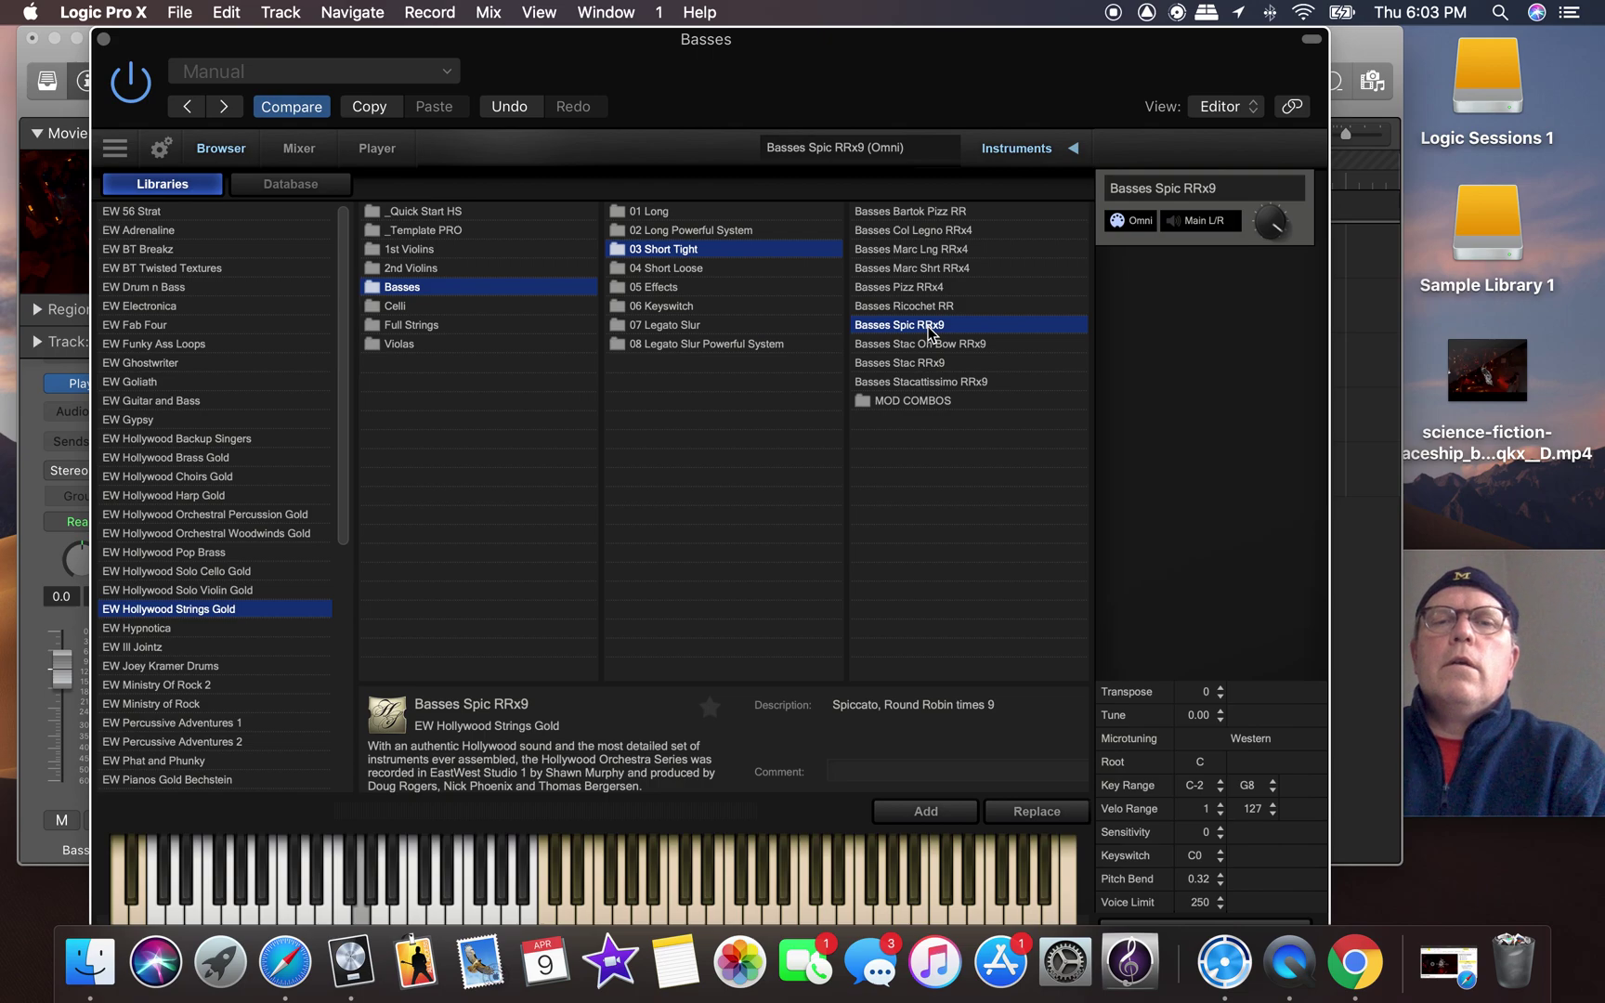
# Try the Basses Spic RRx9 LS patch from 04 Short Loose, followed by Basses Sus 8 DB Ni from 02 Long Powerful System.
pyautogui.click(689, 269)
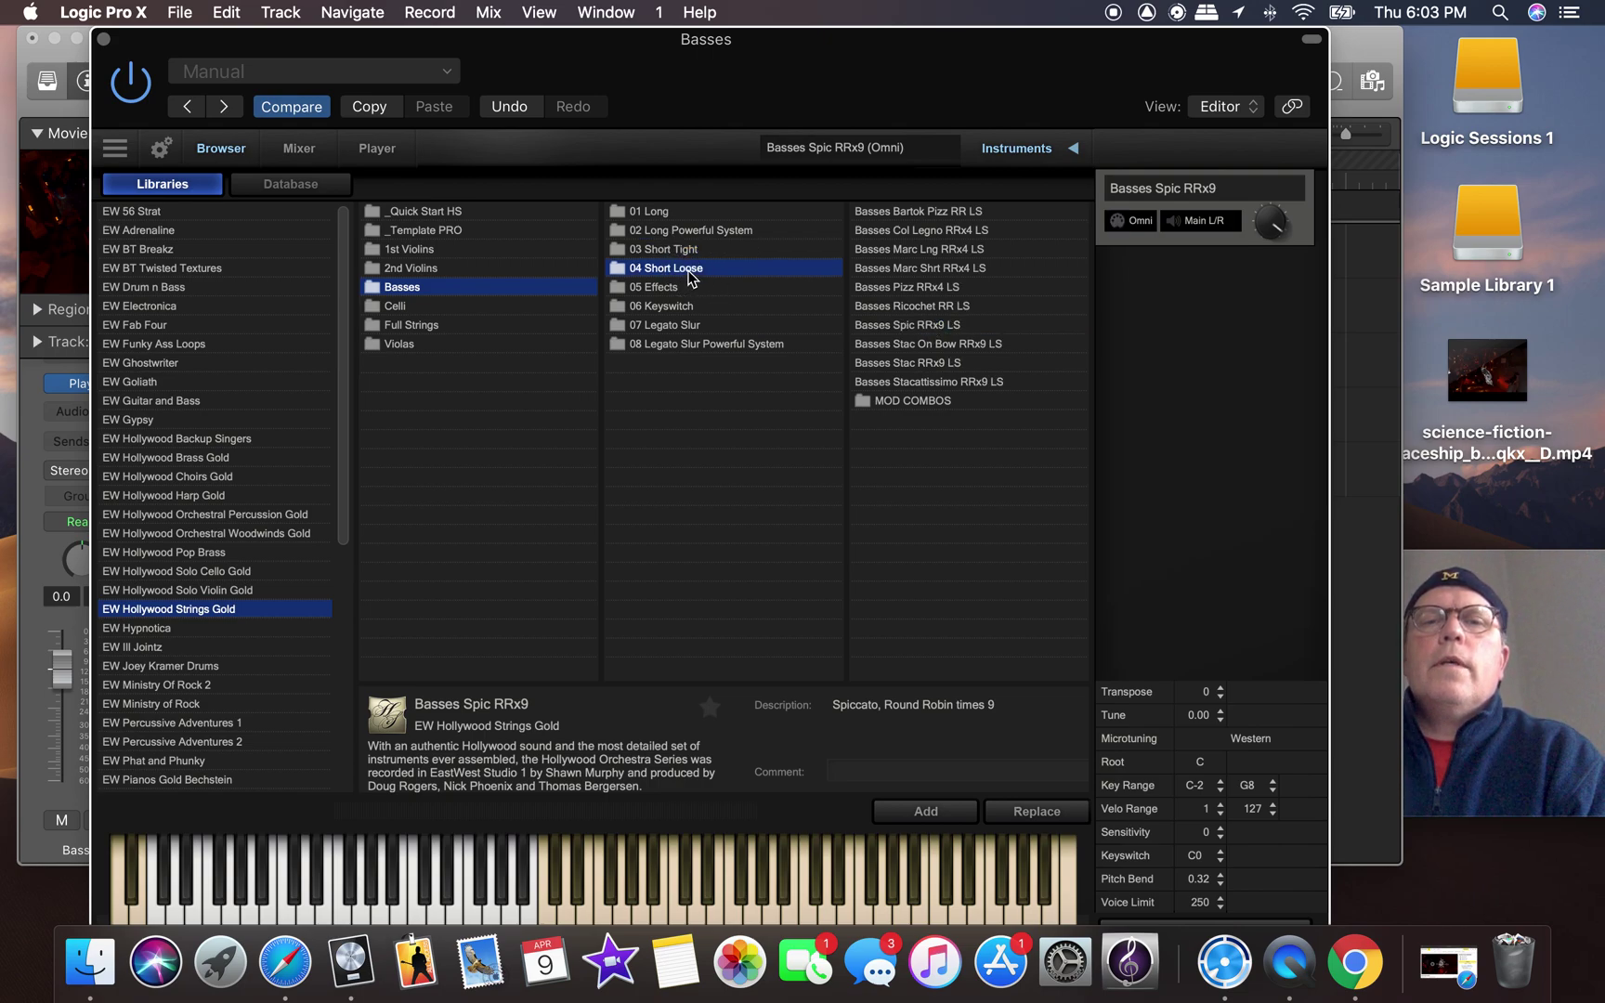
pyautogui.doubleClick(902, 325)
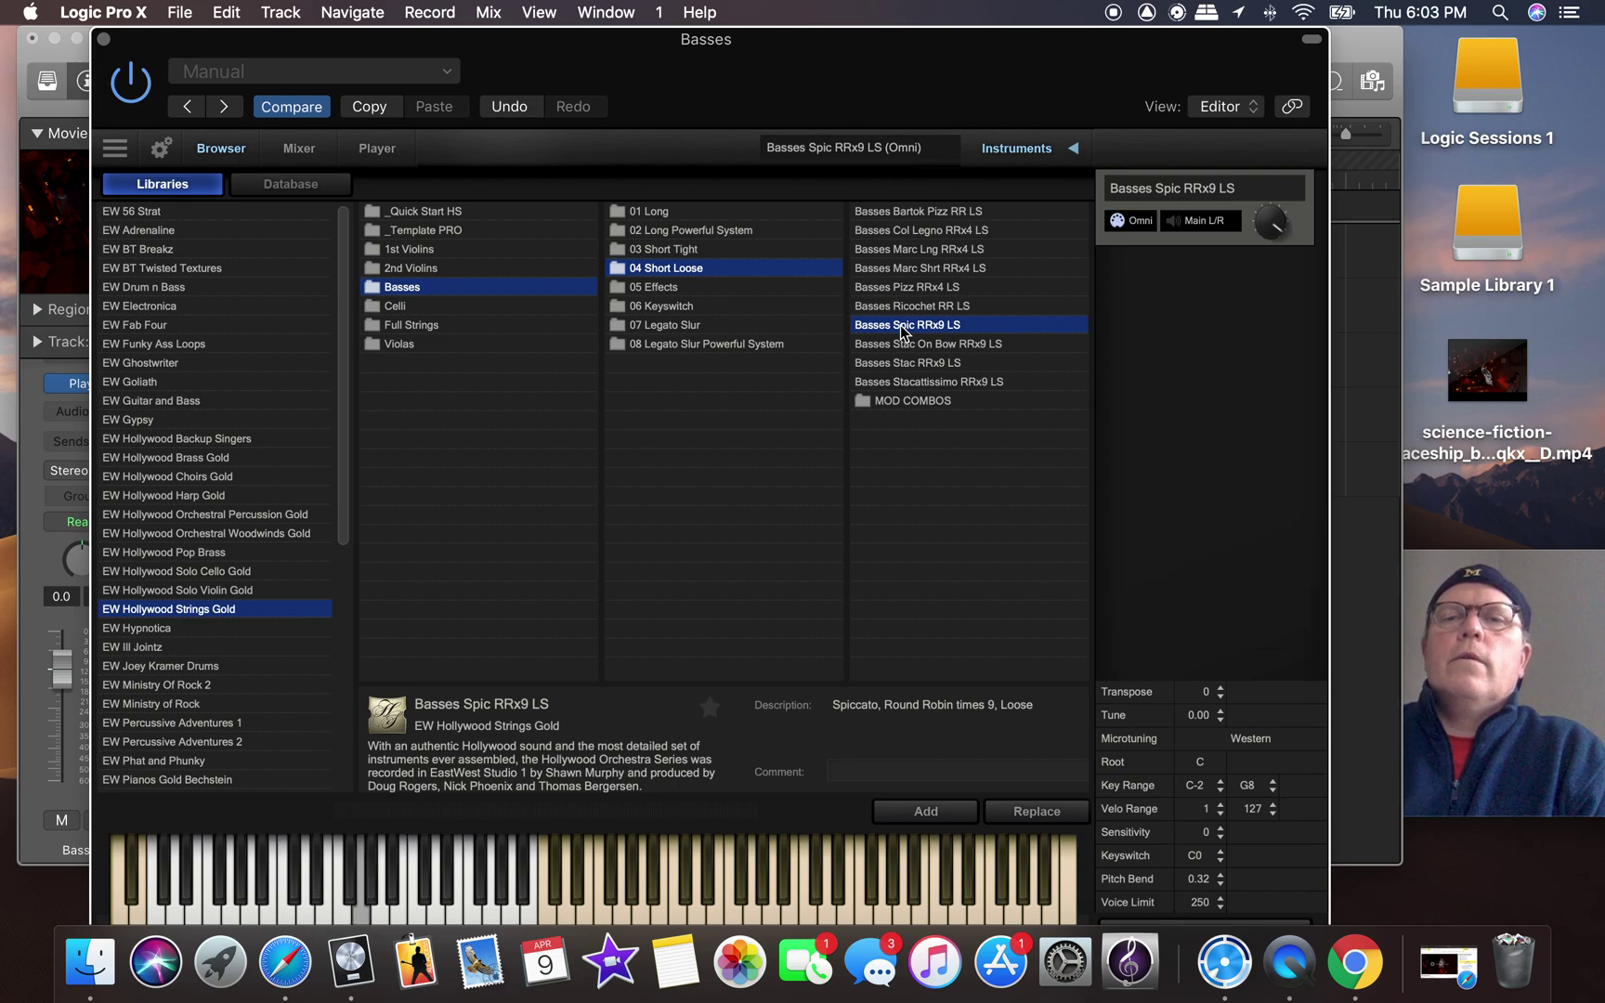
pyautogui.click(703, 232)
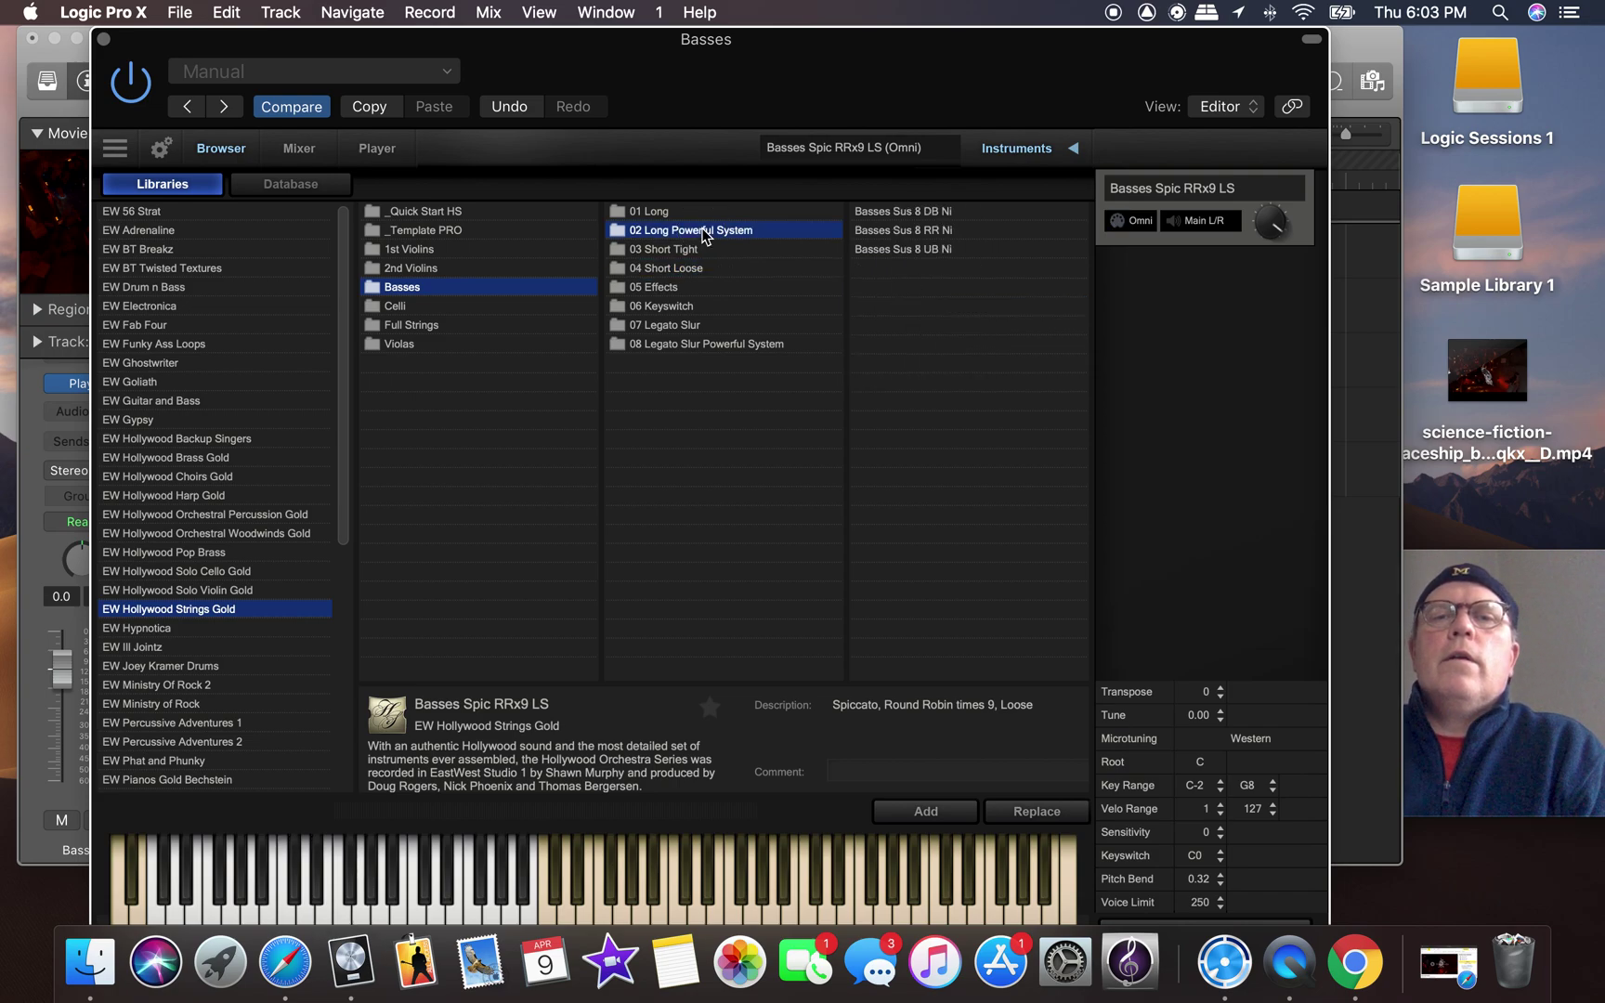
pyautogui.doubleClick(928, 213)
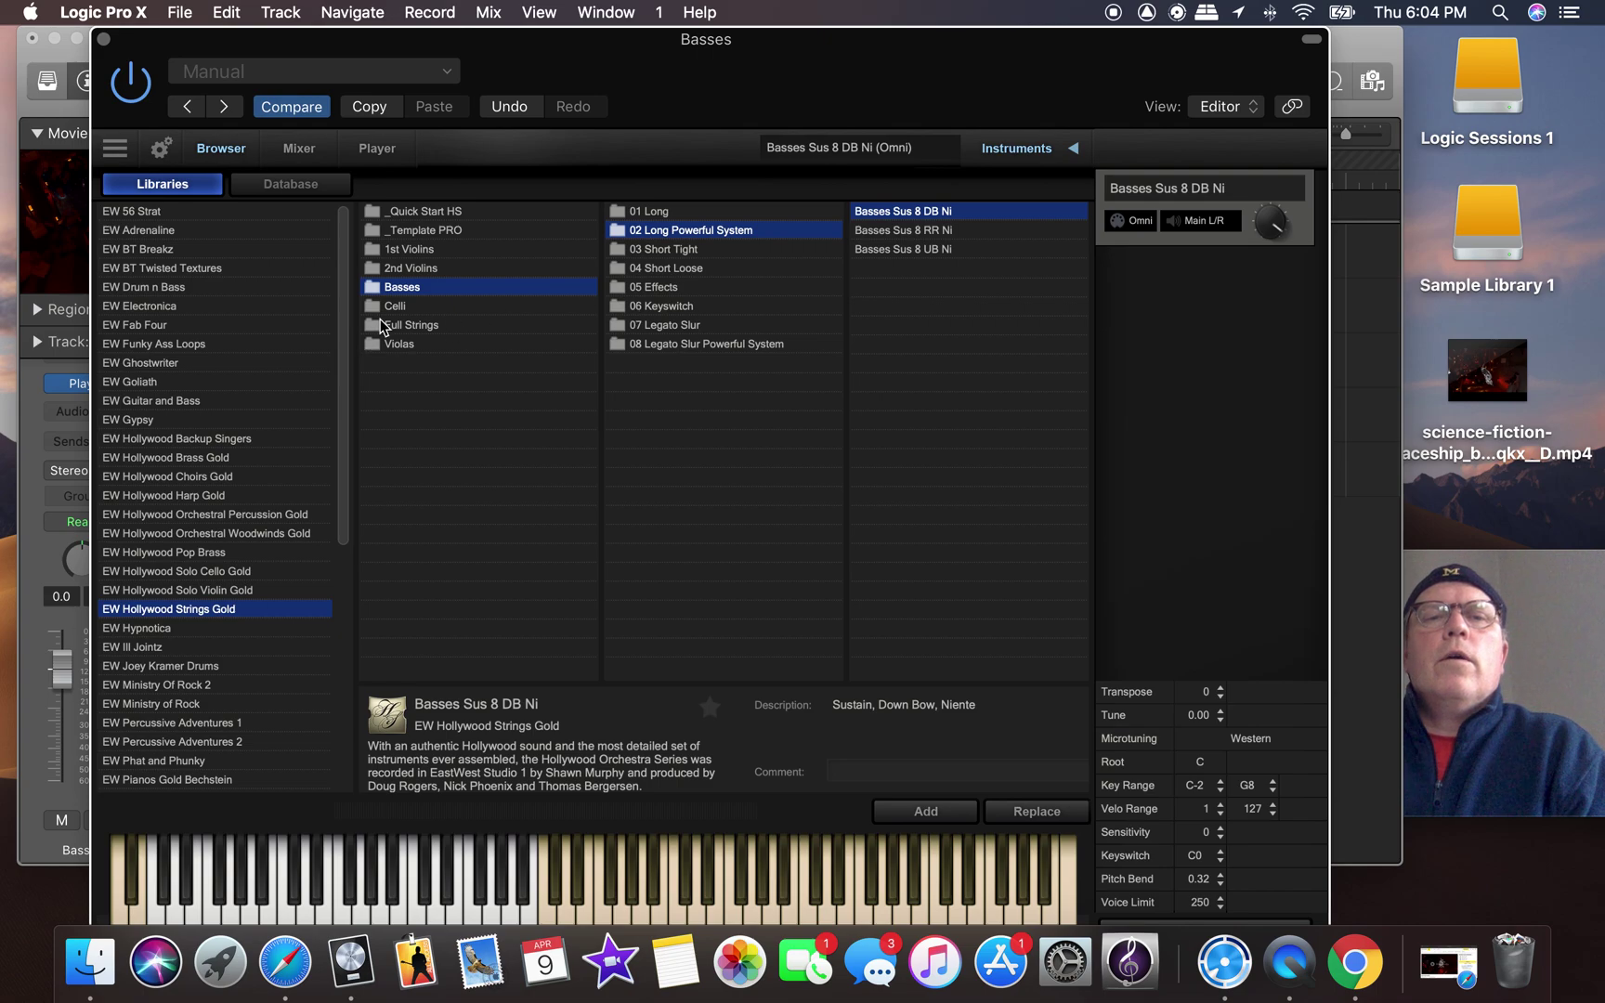
# Load the Celli Stac RRx9 patch from the 03 Short Tight folder of Celli.
pyautogui.click(402, 308)
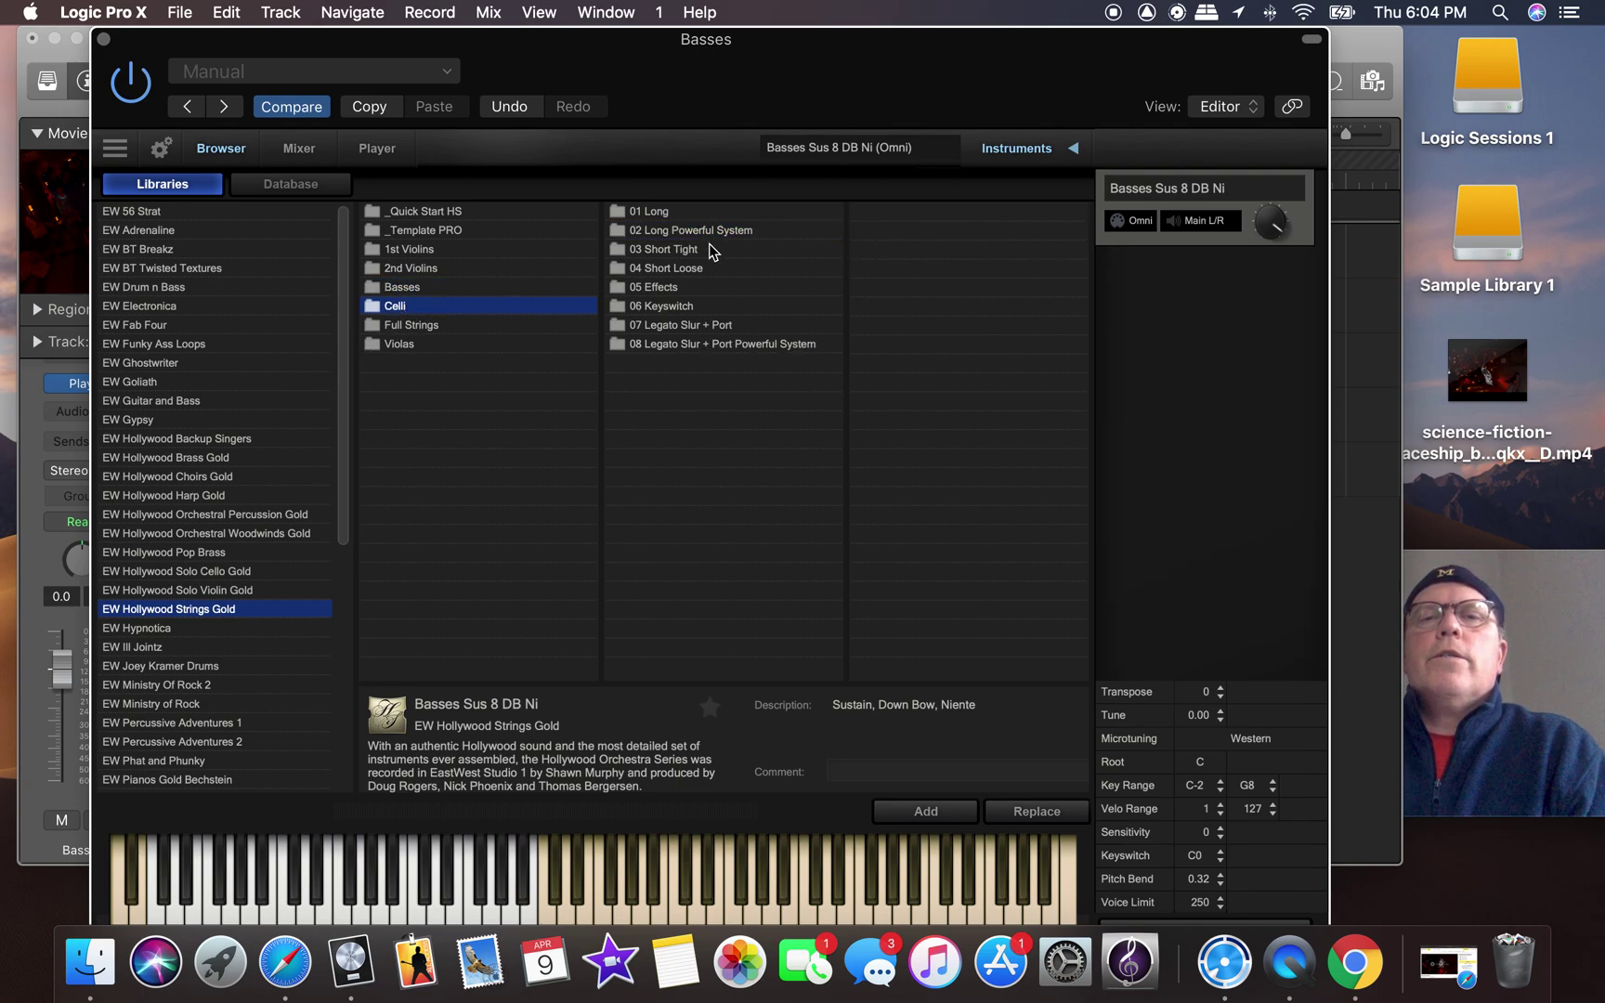
pyautogui.click(691, 251)
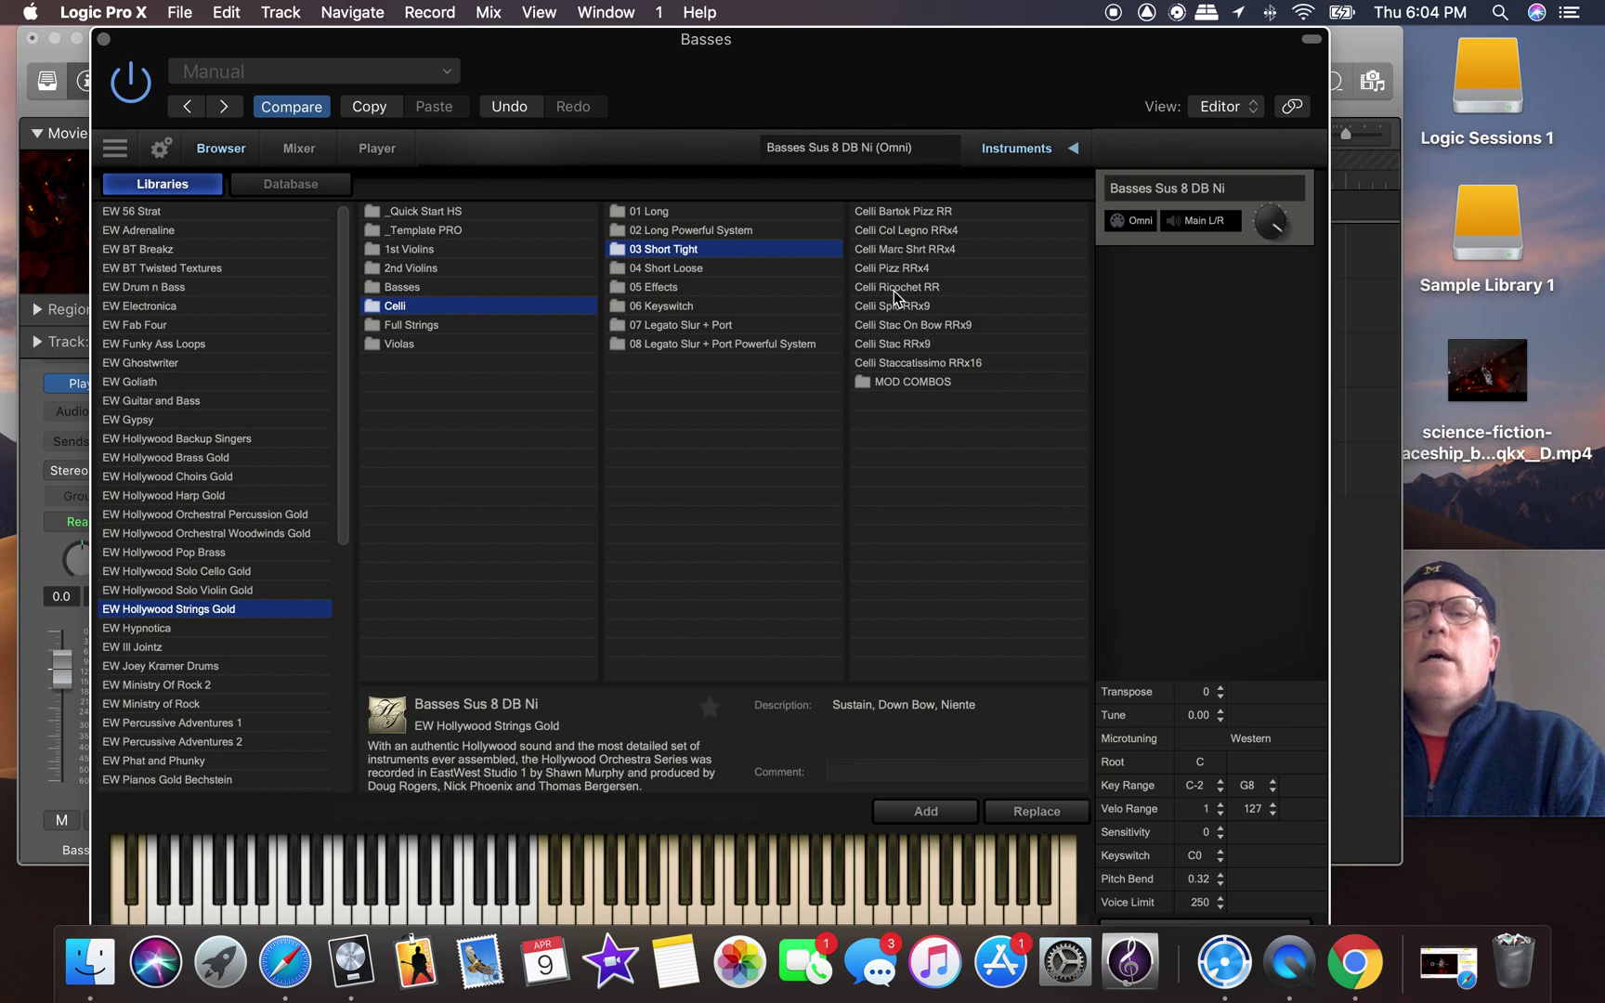
pyautogui.doubleClick(891, 344)
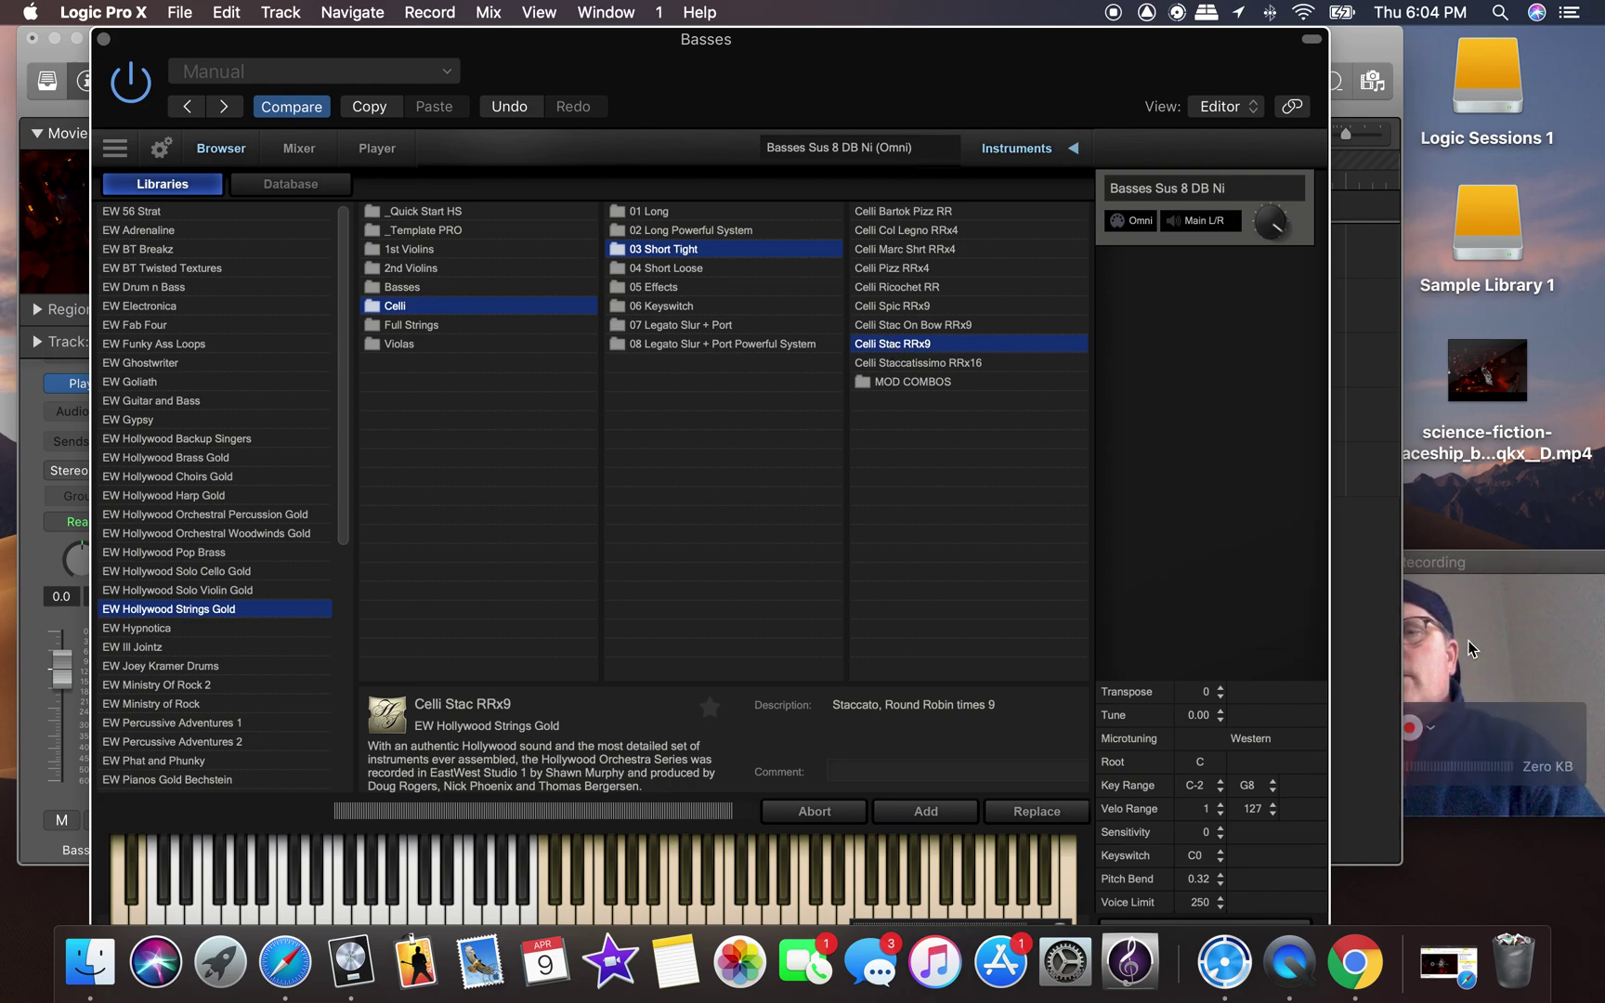
# Move QuickTime Player's Movie Recording window clear of the instrument's parameters and return to the Basses track's instrument in Logic Pro X.
pyautogui.click(1469, 648)
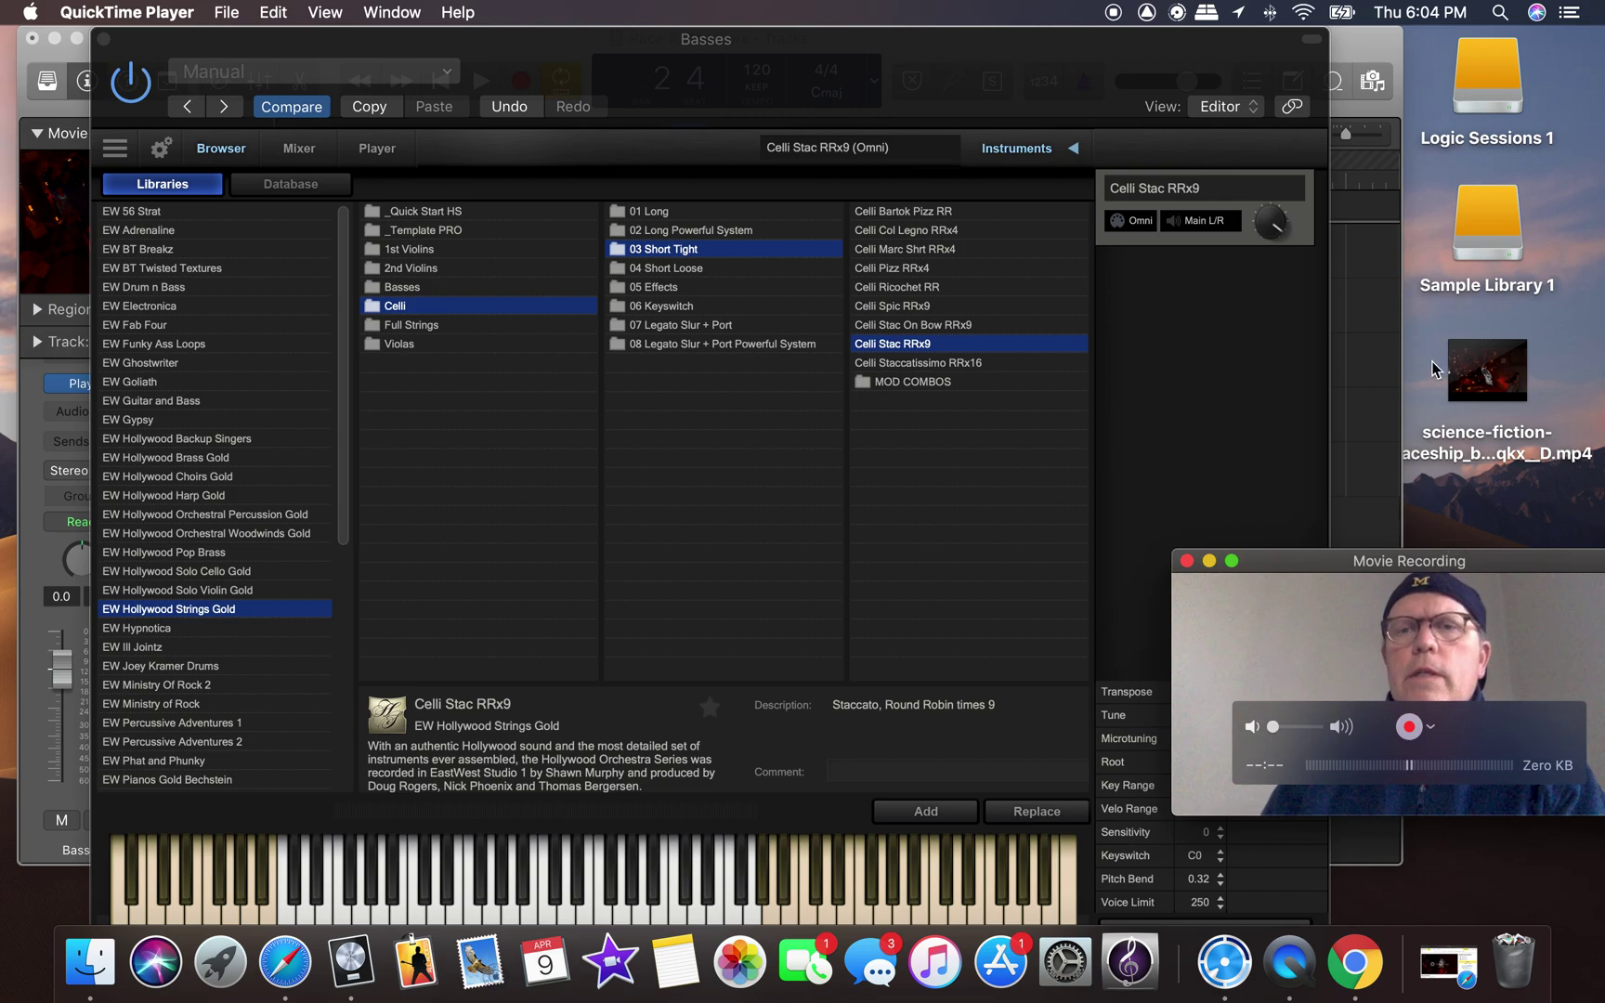
pyautogui.moveTo(1283, 563); pyautogui.dragTo(1353, 748)
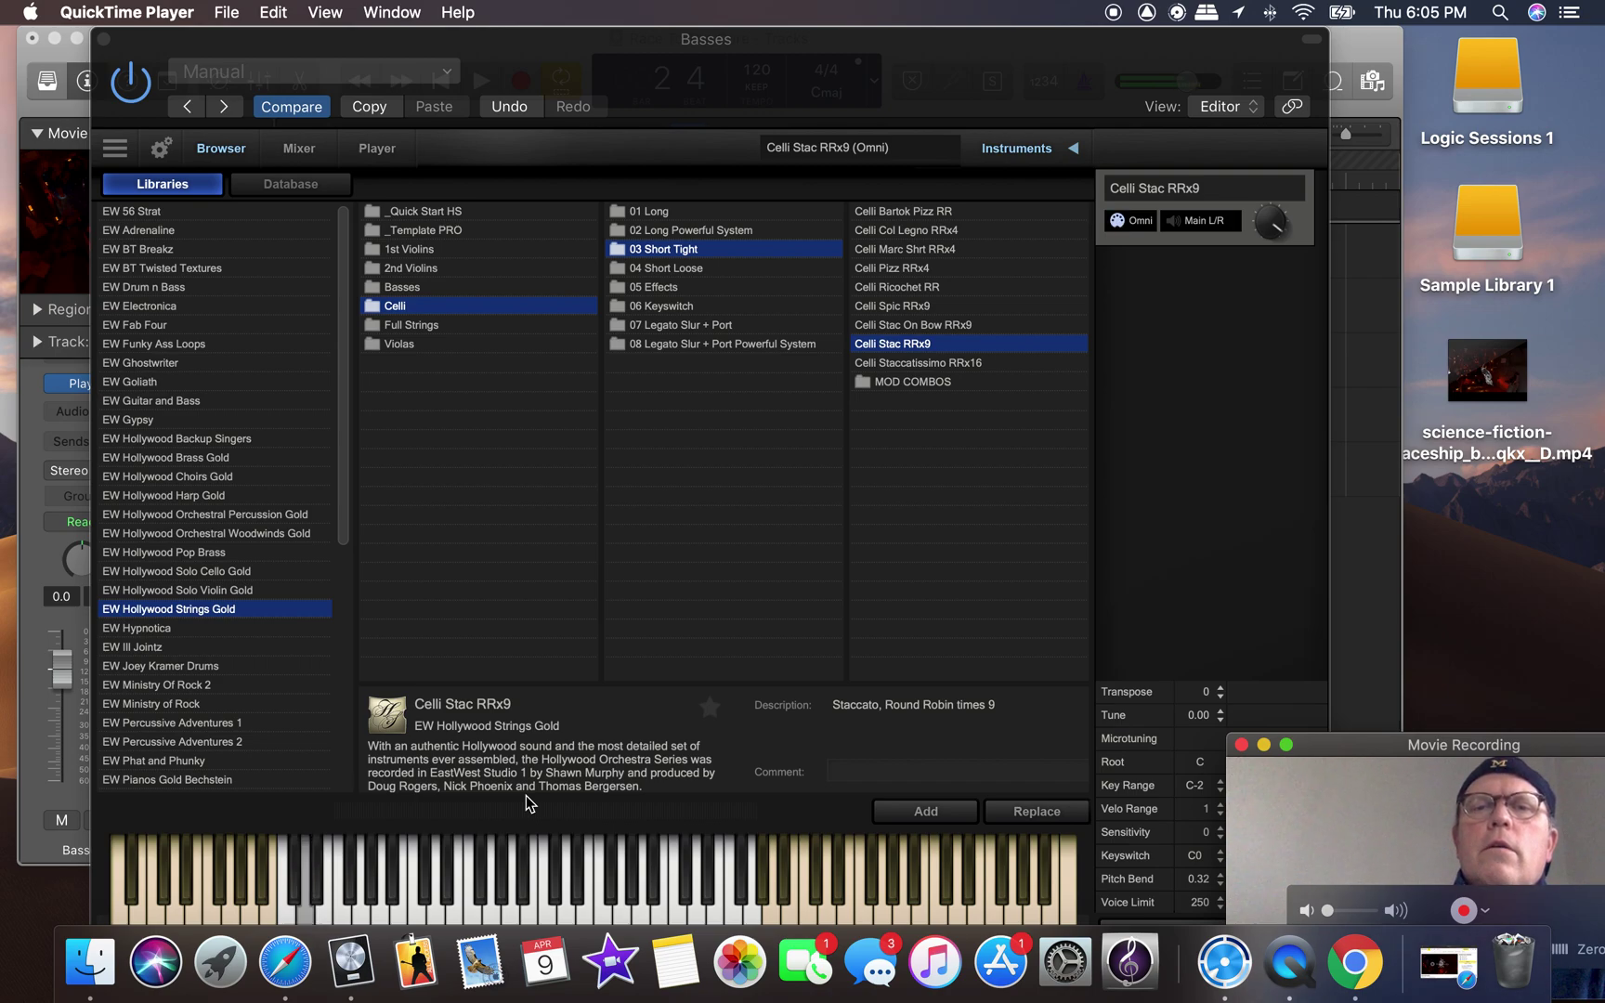
pyautogui.moveTo(560, 787); pyautogui.dragTo(578, 746)
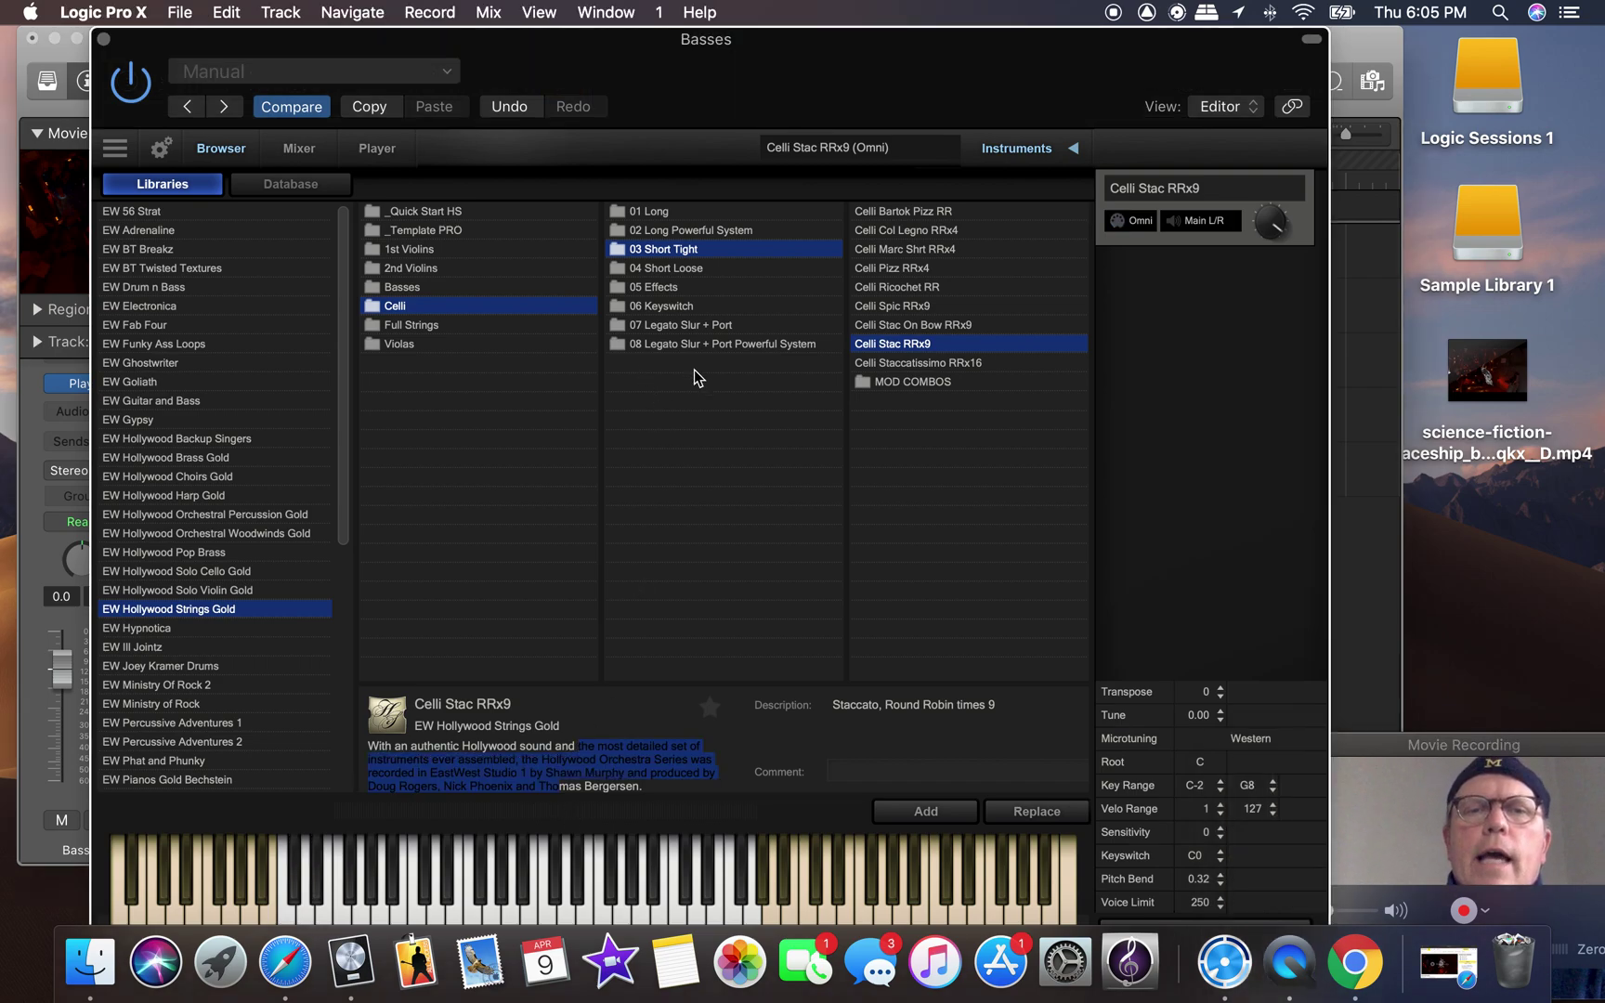
# Try the Celli Sus 13 DB 4th pos Ni patch from 02 Long Powerful System, followed by Celli 1 NV NV NV VB RR Ni from 01 Long.
pyautogui.click(728, 234)
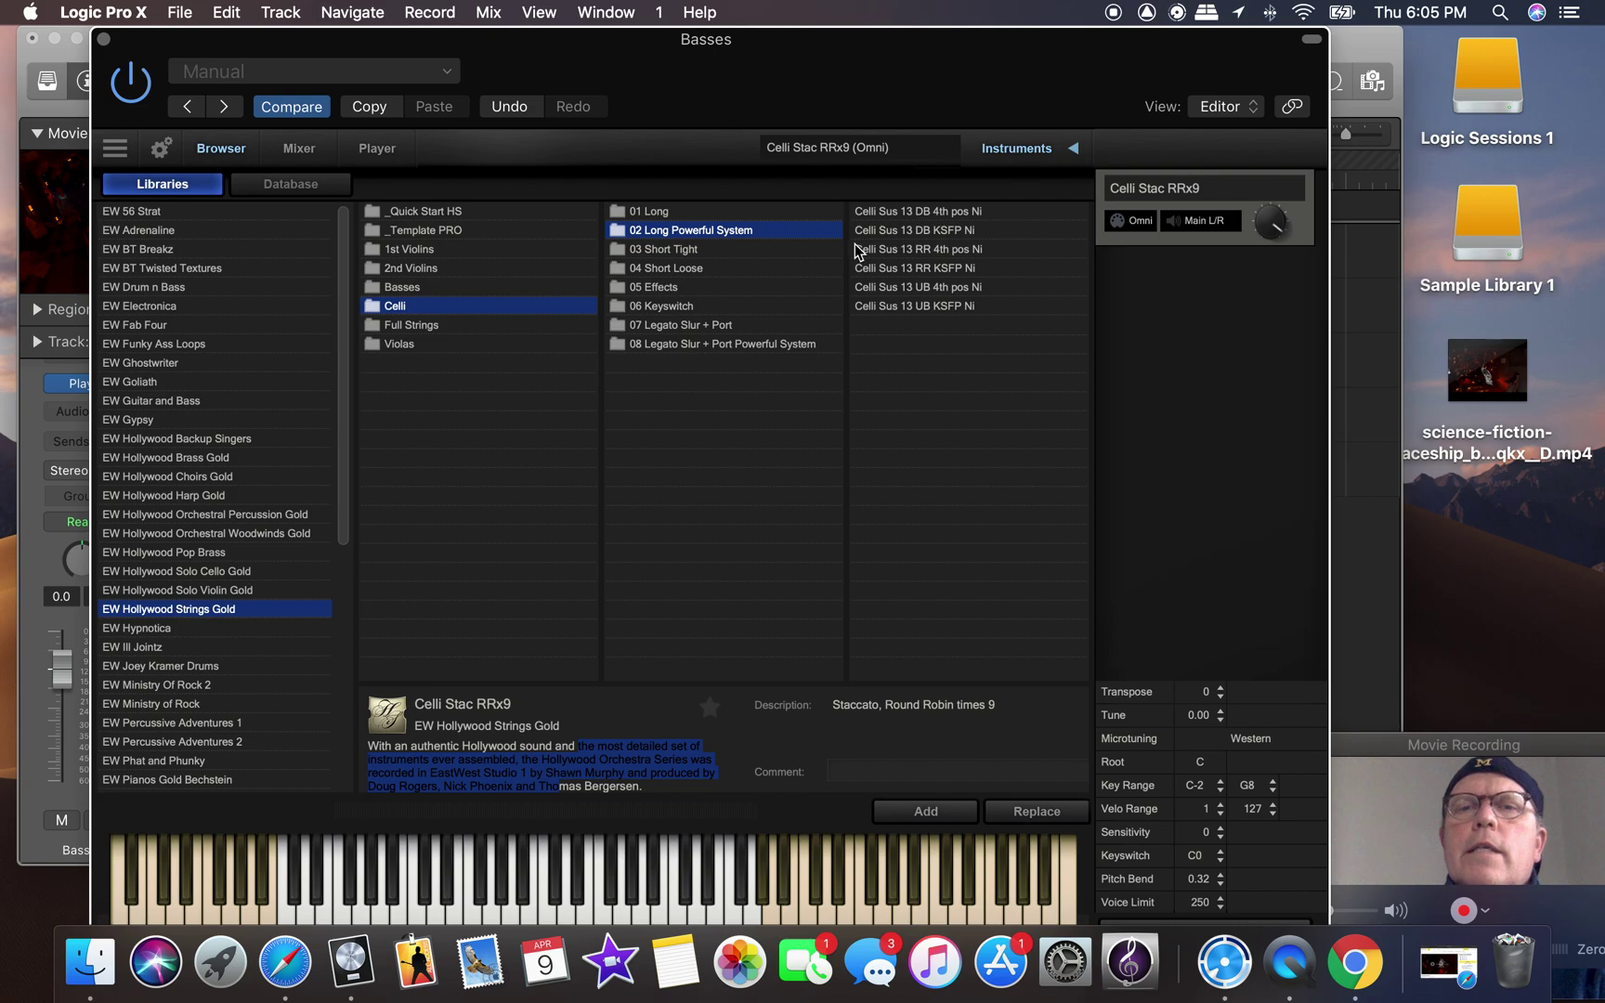
pyautogui.click(940, 211)
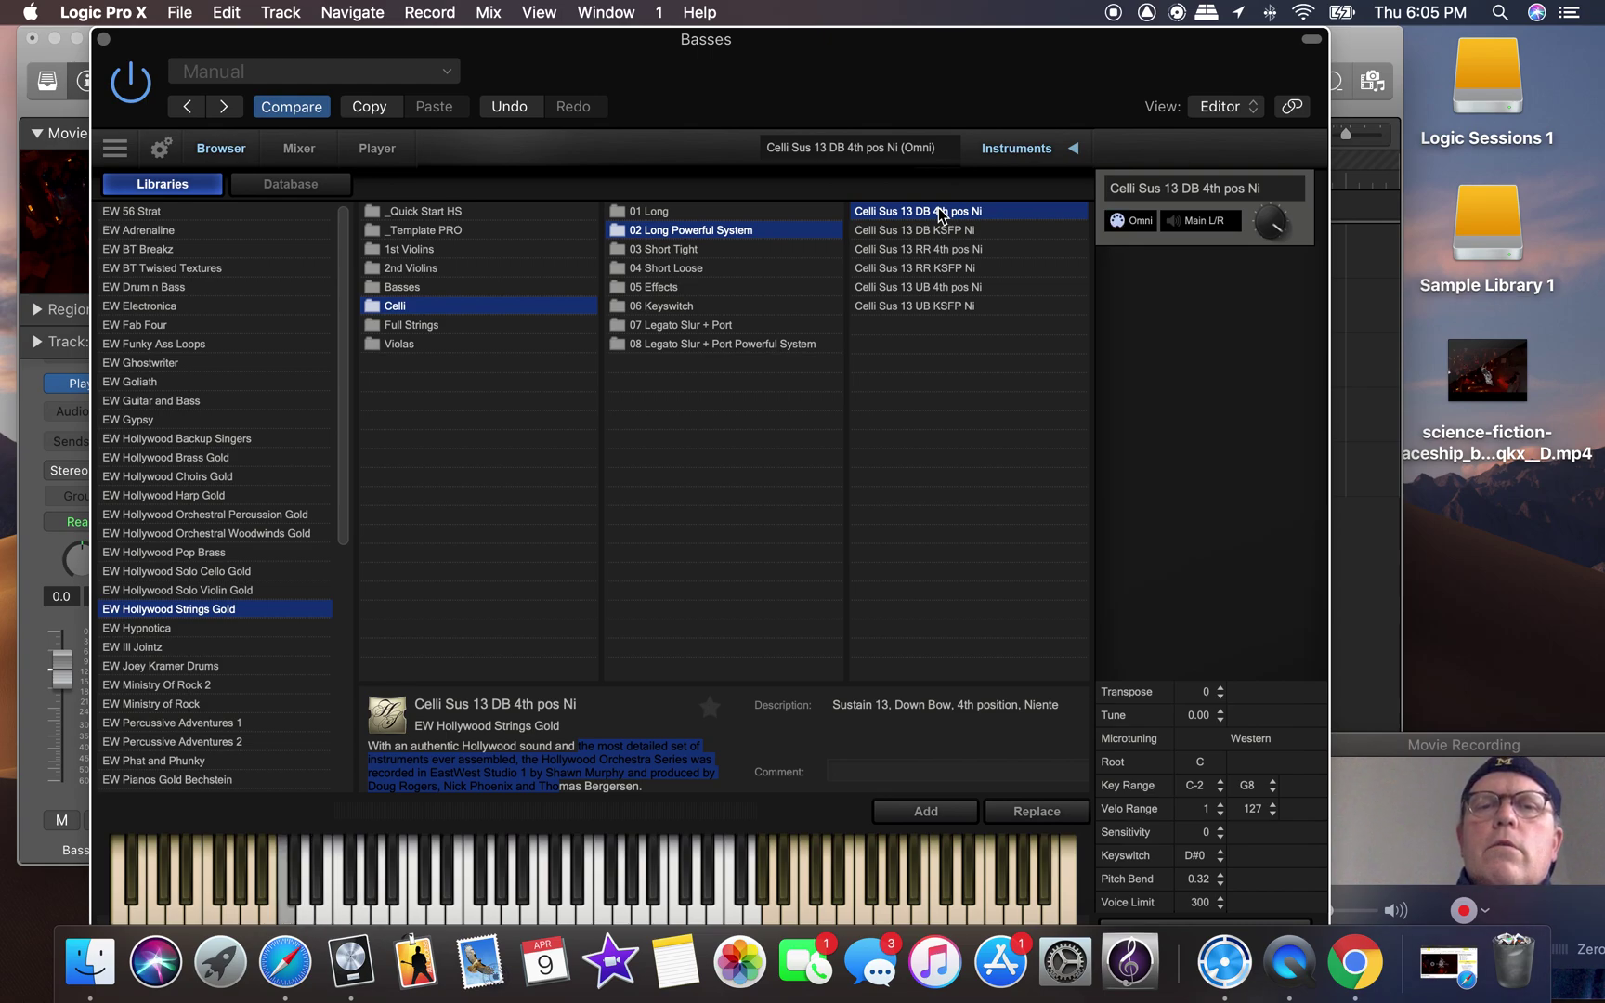
pyautogui.click(691, 213)
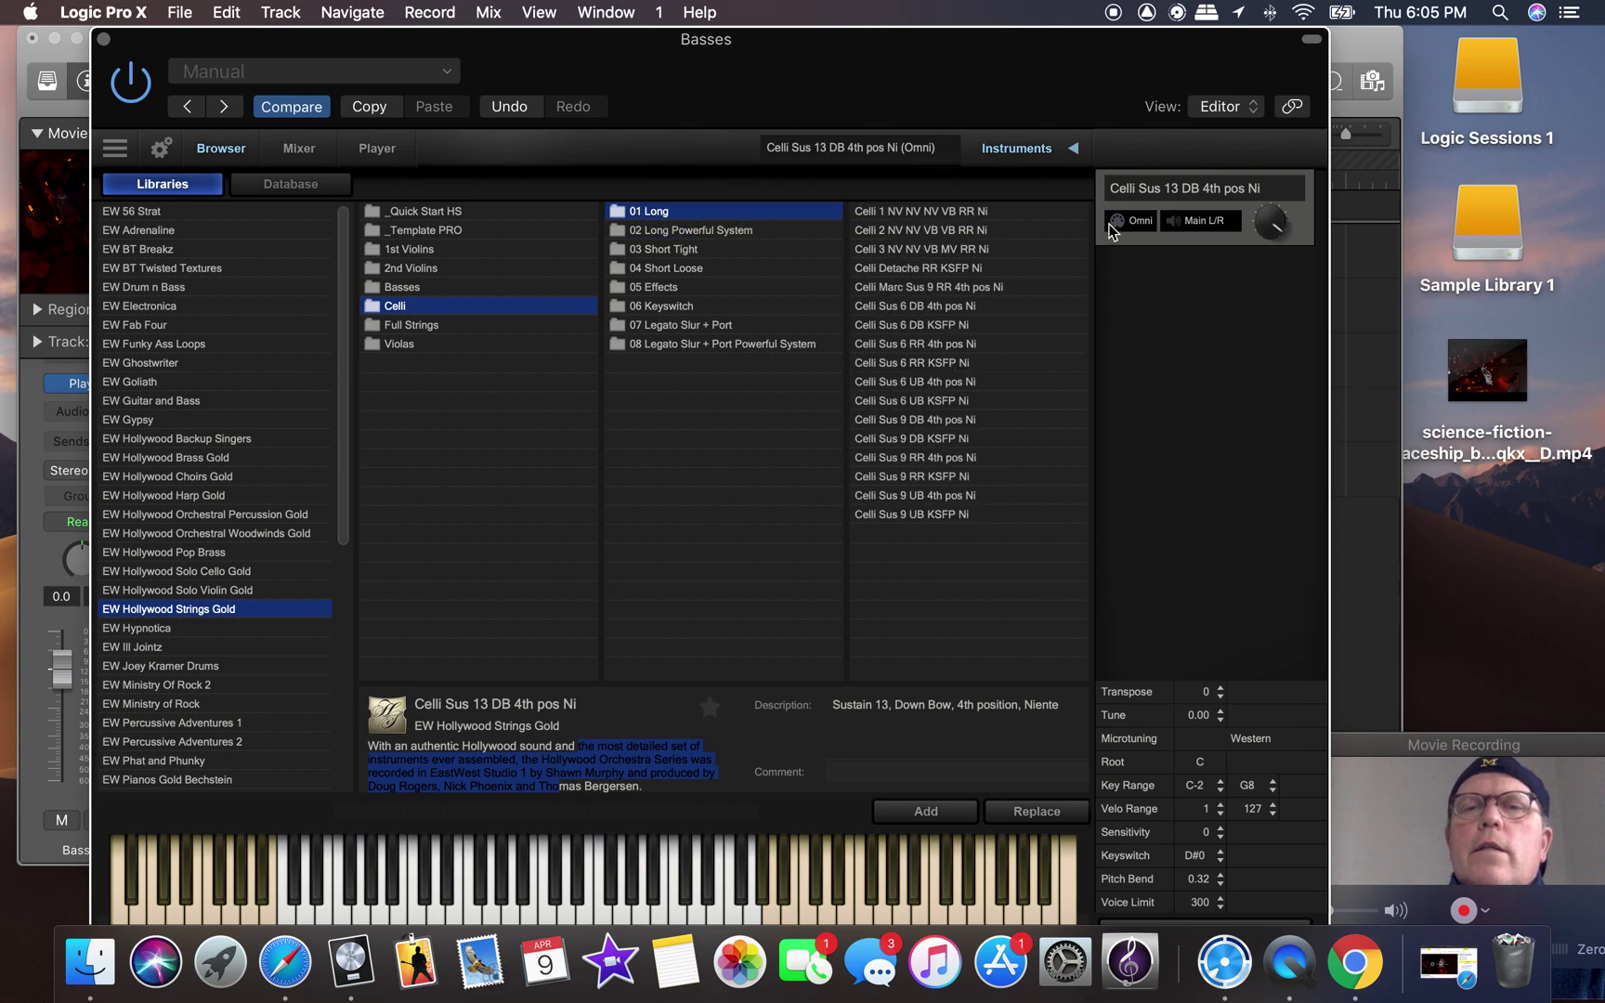
pyautogui.doubleClick(915, 213)
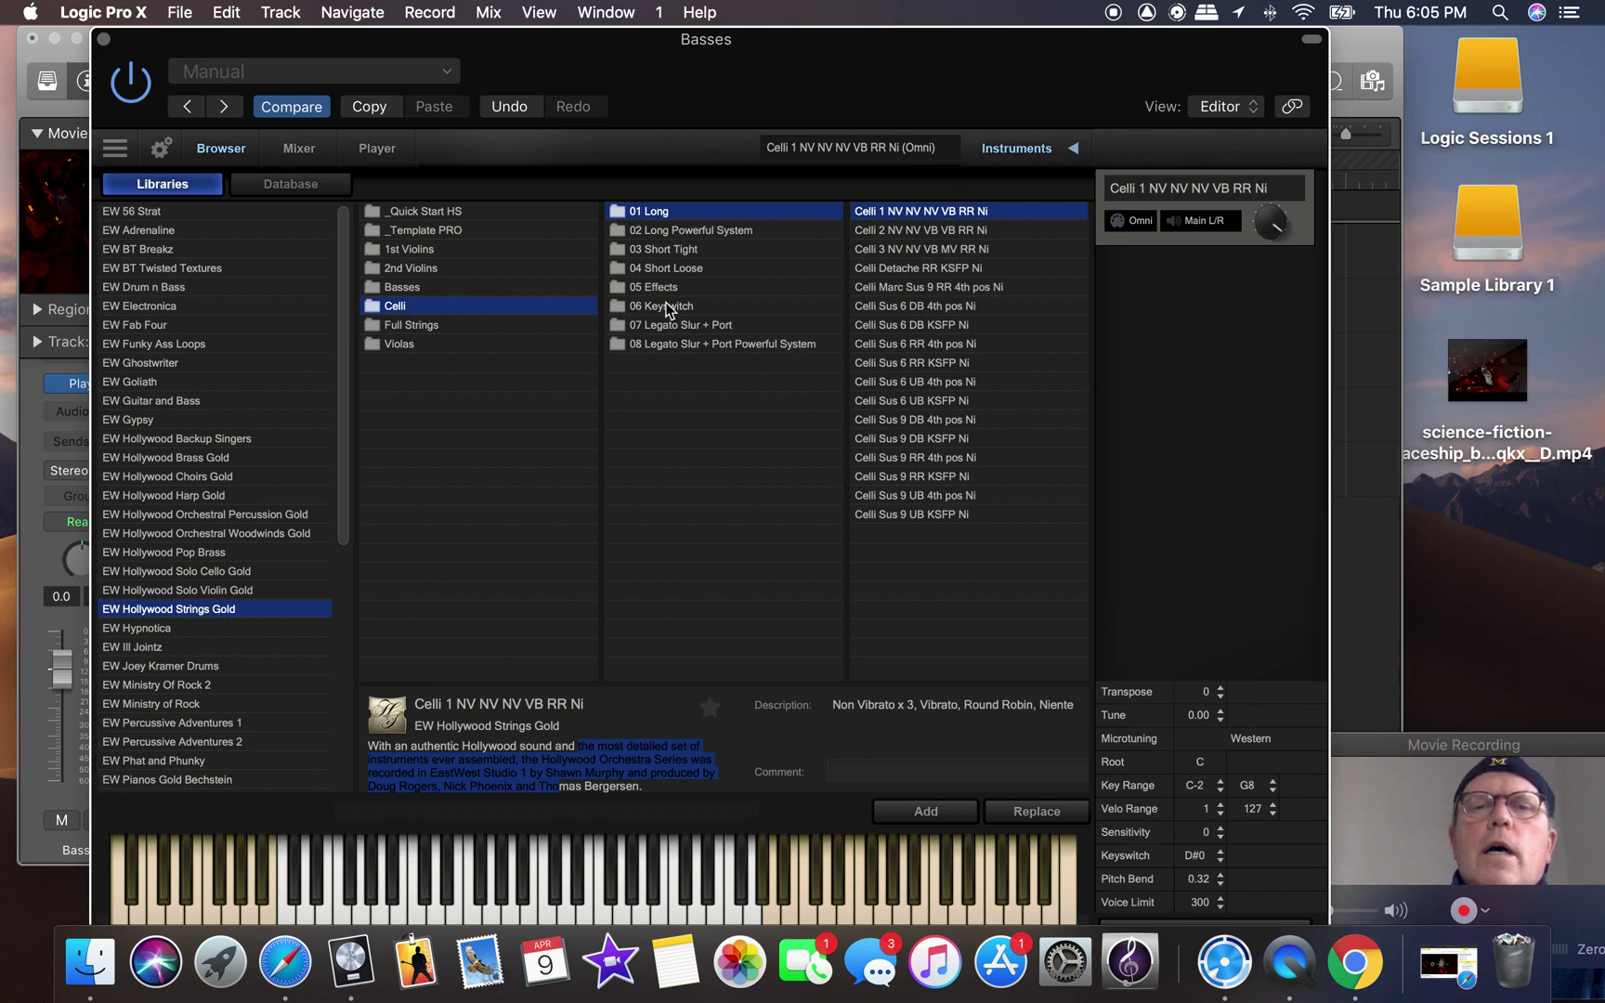
# Try the Celli Ricochet RR patch from the 03 Short Tight folder of Celli and replace it with Celli Pizz RRx4.
pyautogui.click(670, 249)
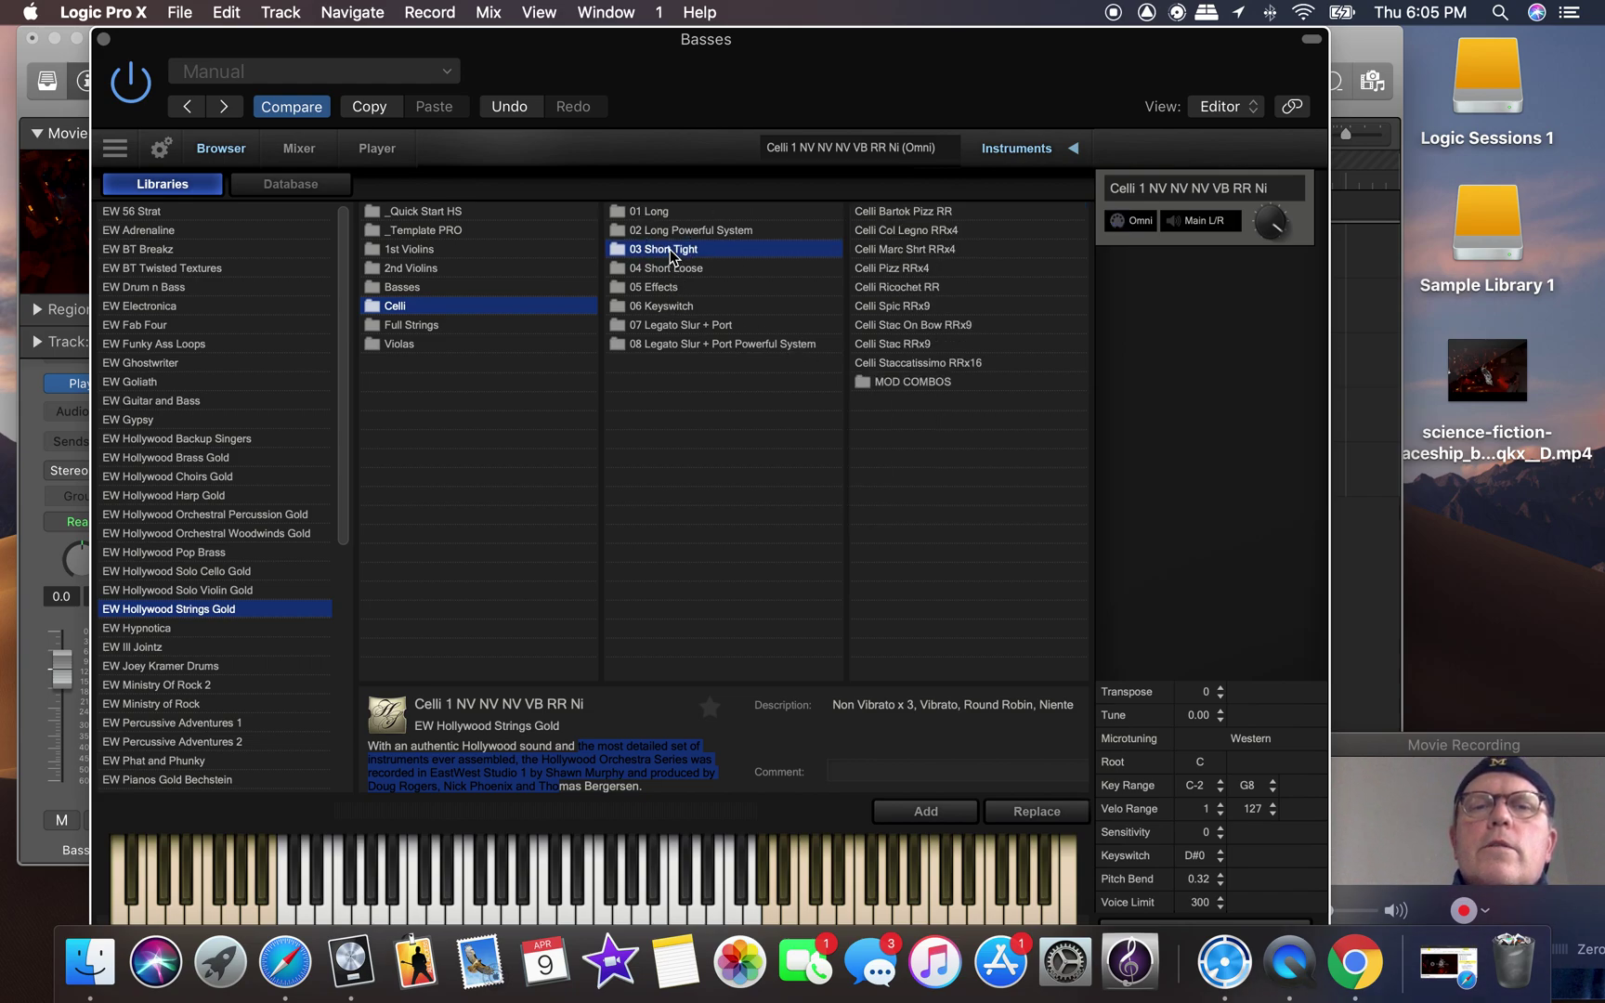
pyautogui.click(901, 289)
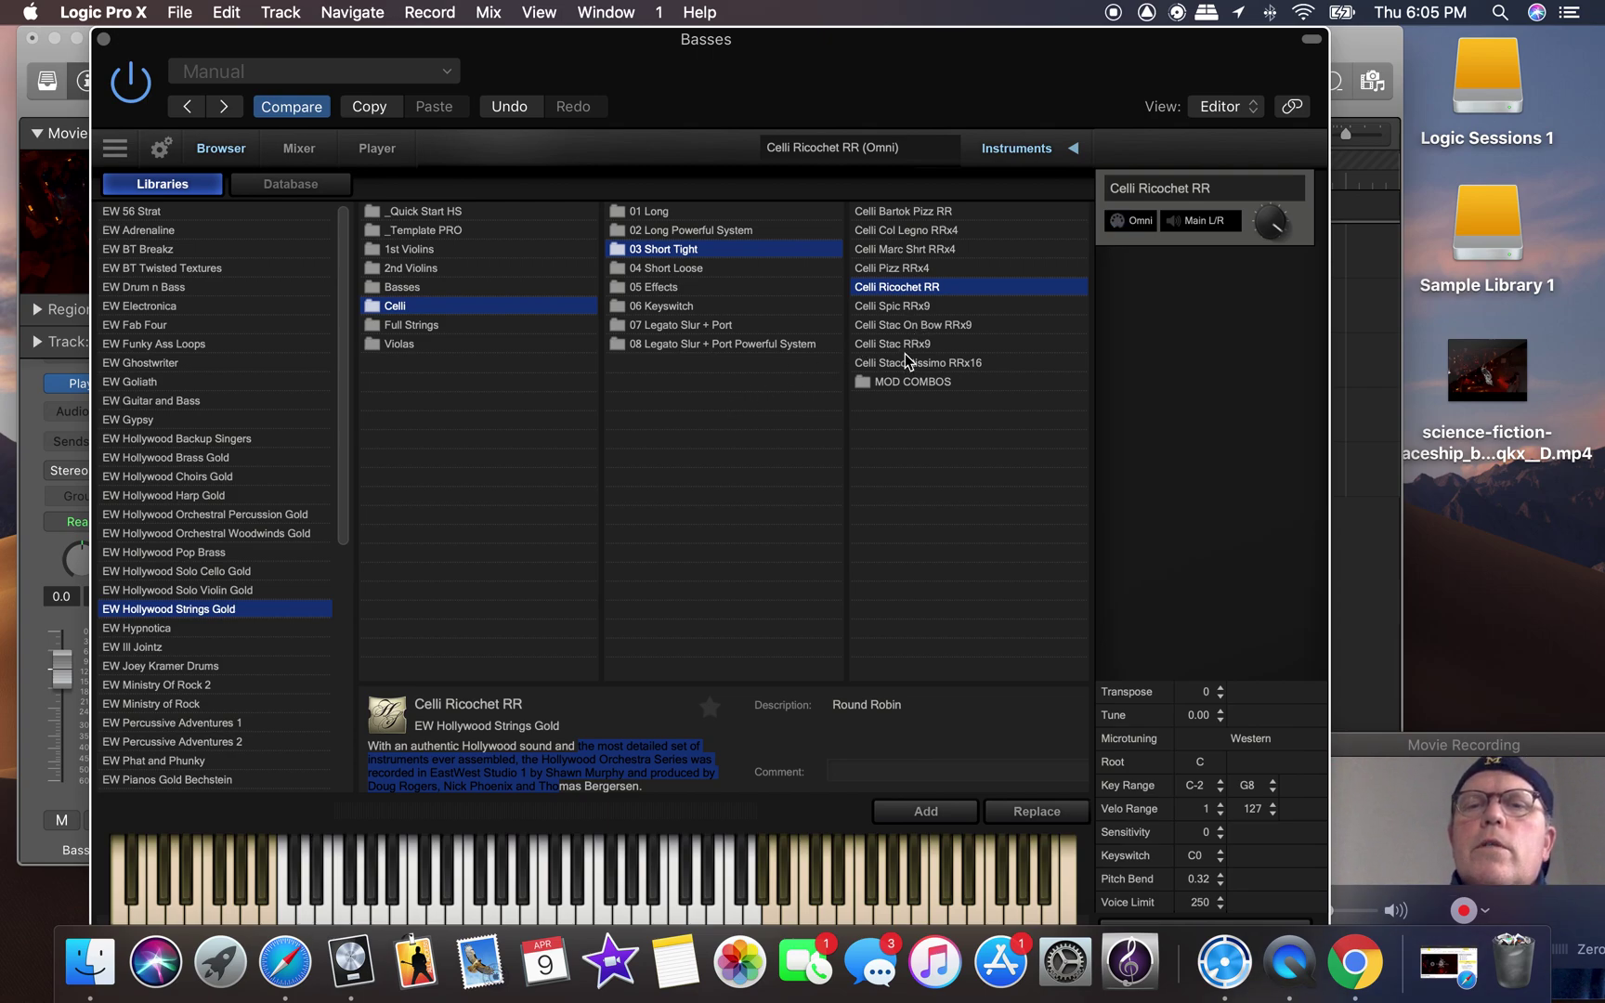
pyautogui.click(902, 268)
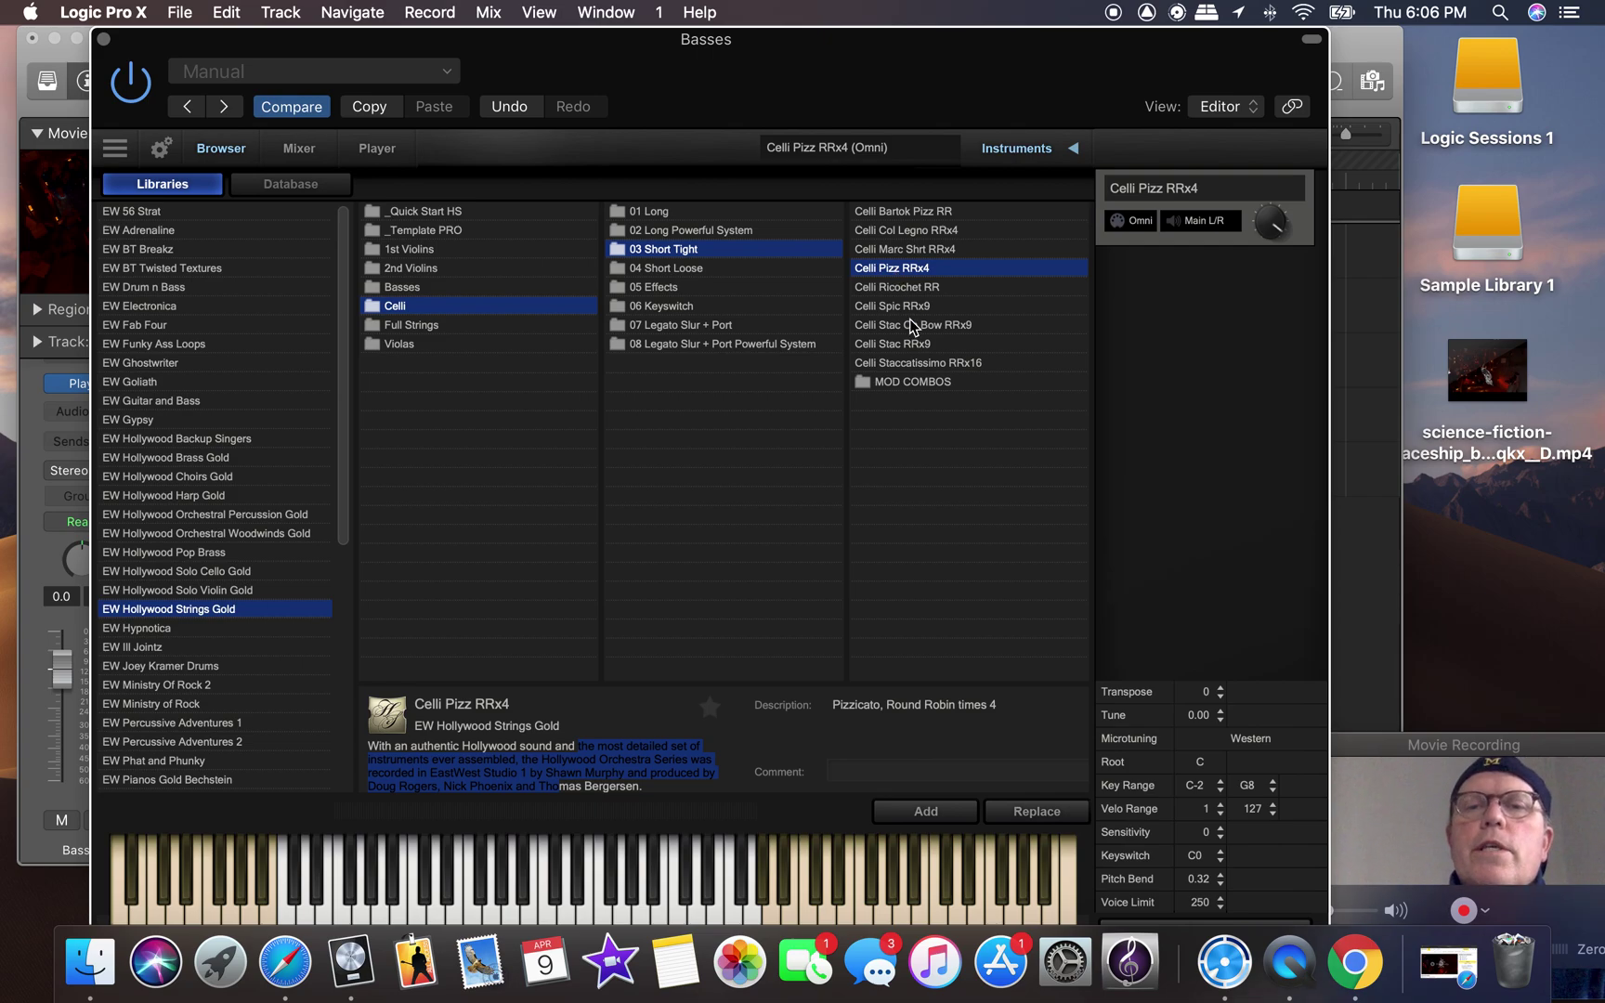
# Audition the tight and loose Celli ricochet patches and replace them with Celli Spic RRx9 from the 03 Short Tight folder.
pyautogui.click(920, 288)
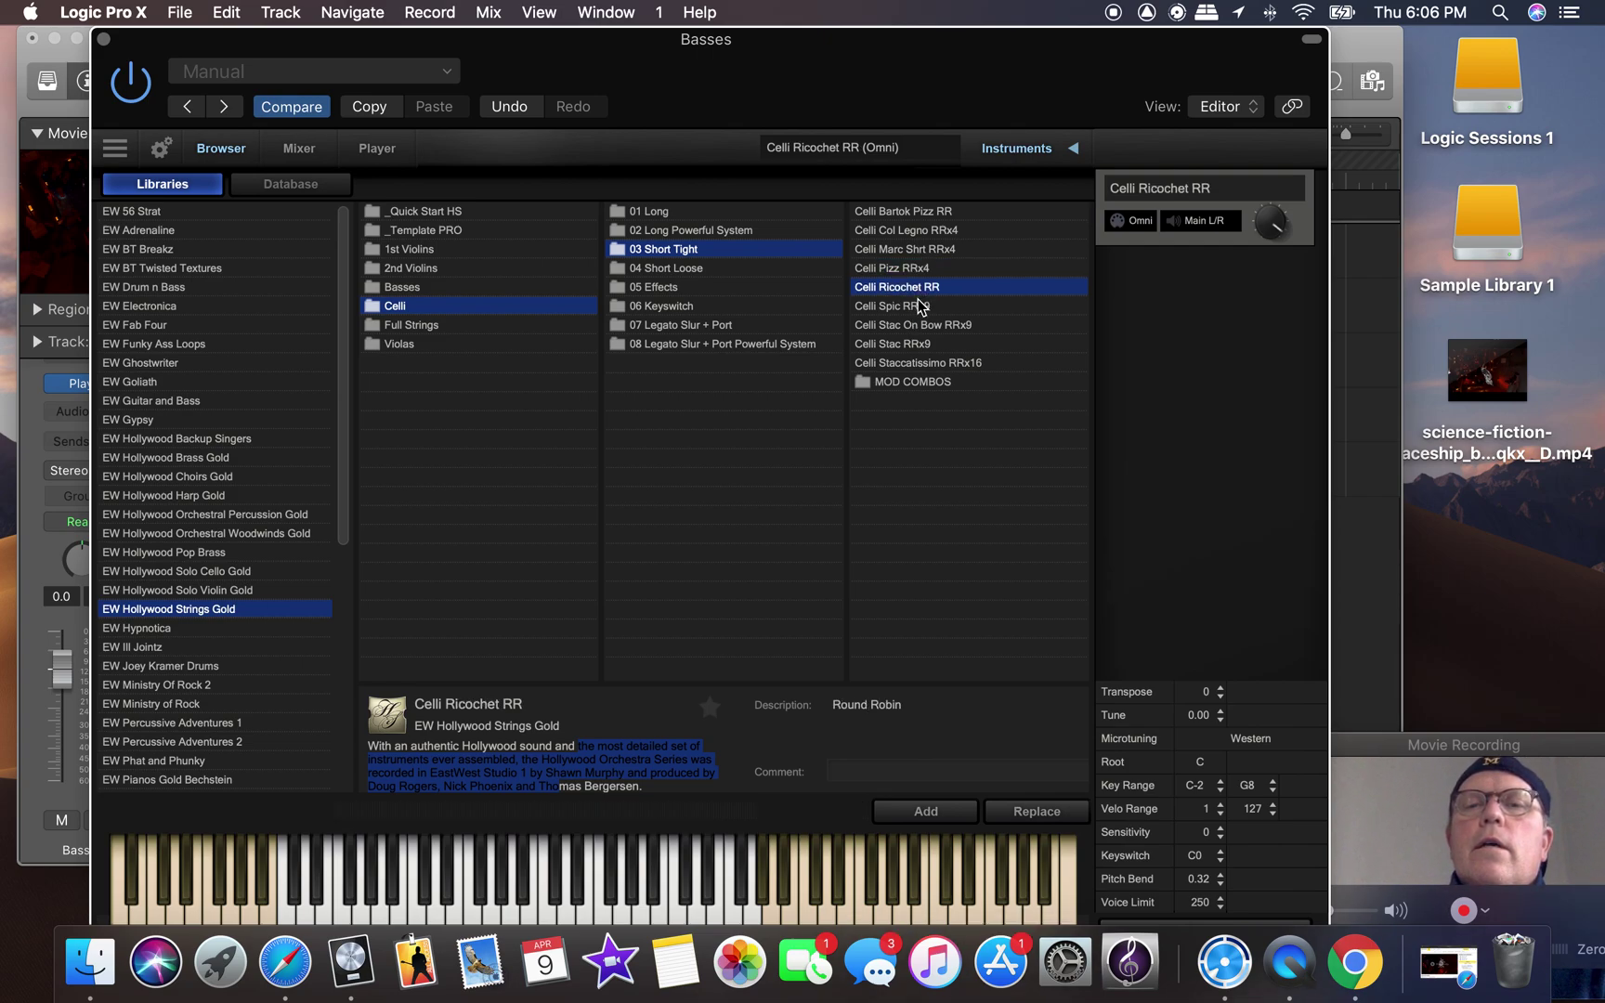
pyautogui.click(916, 308)
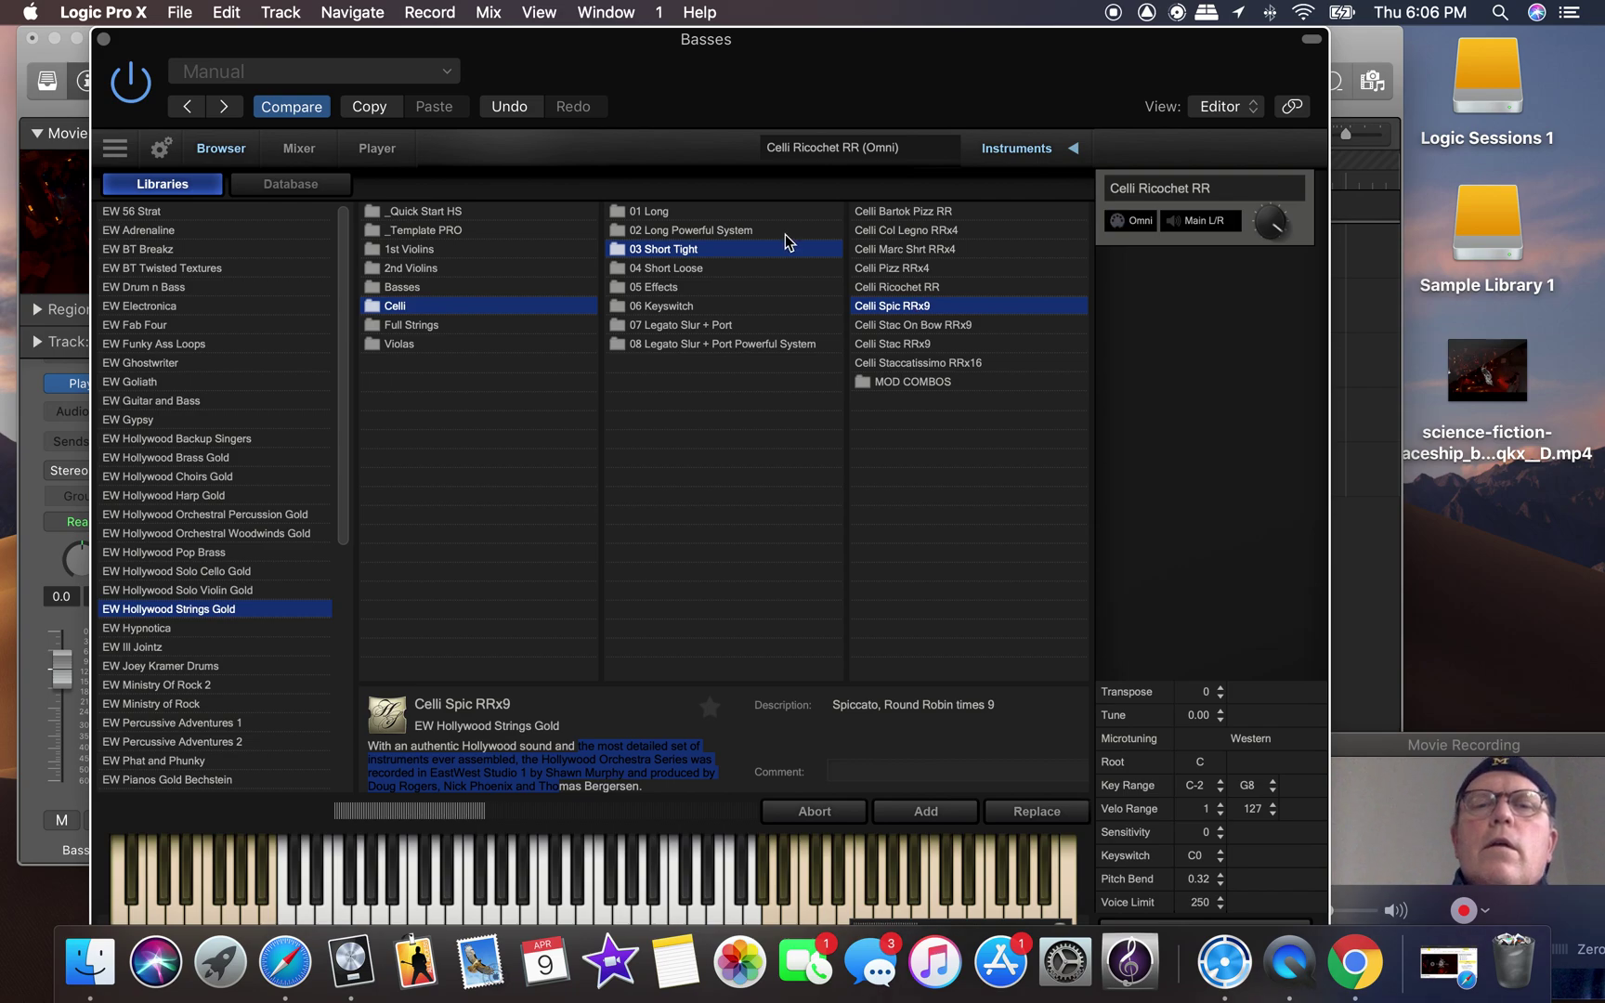
pyautogui.click(701, 268)
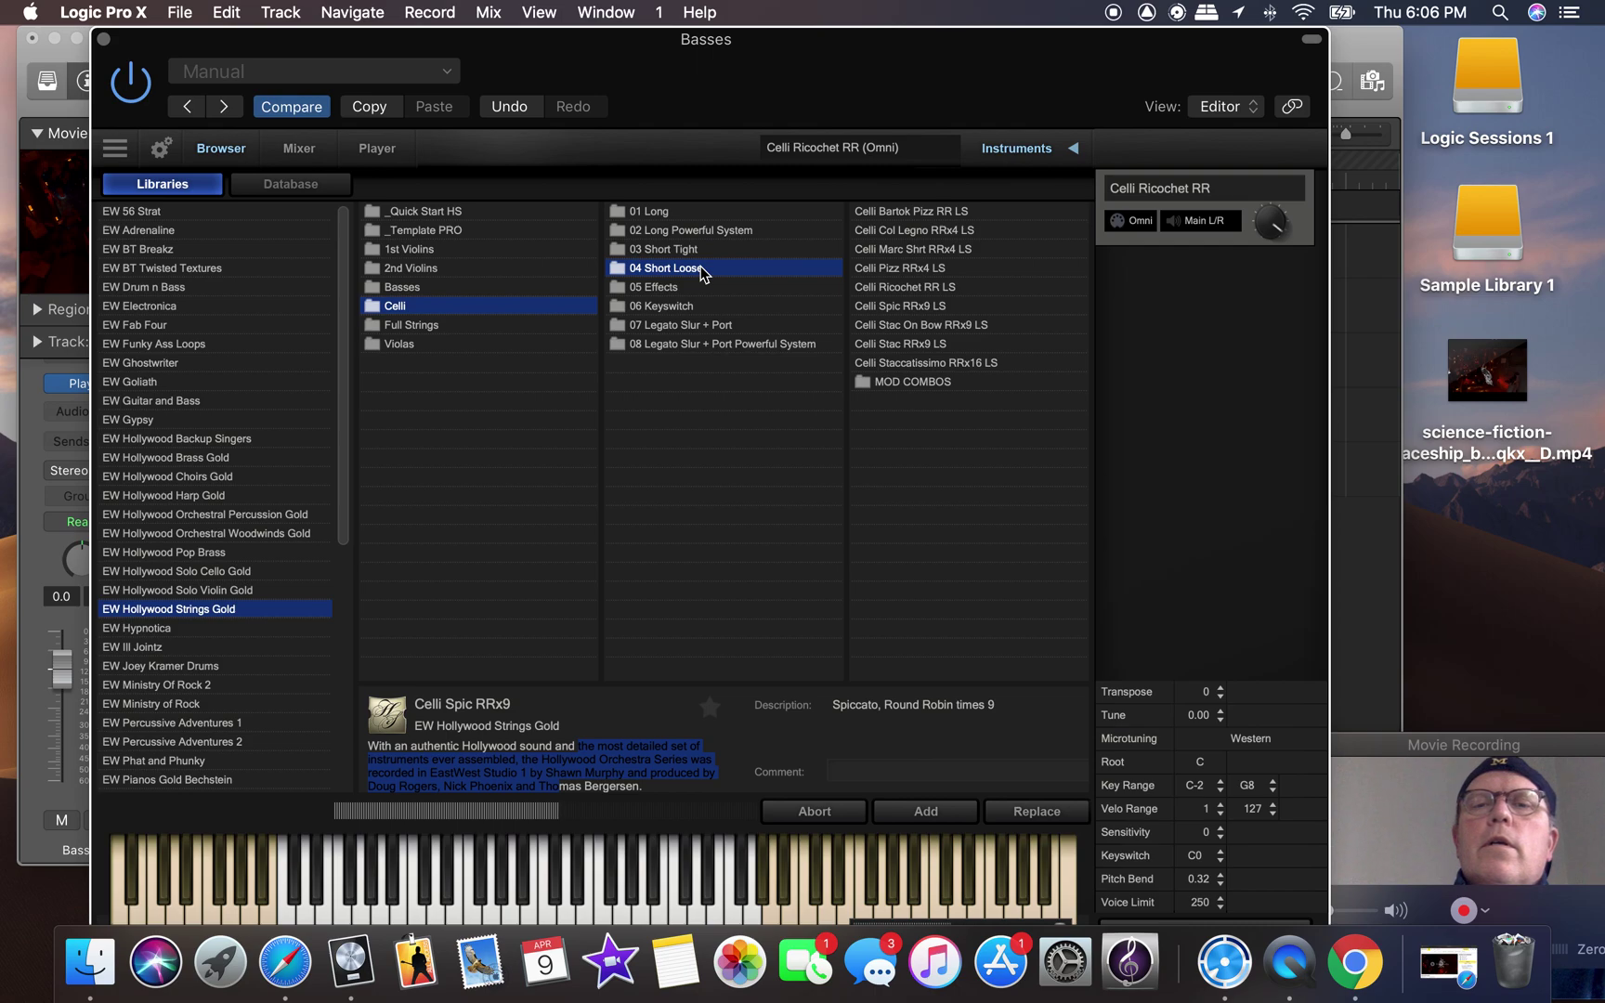
pyautogui.click(924, 288)
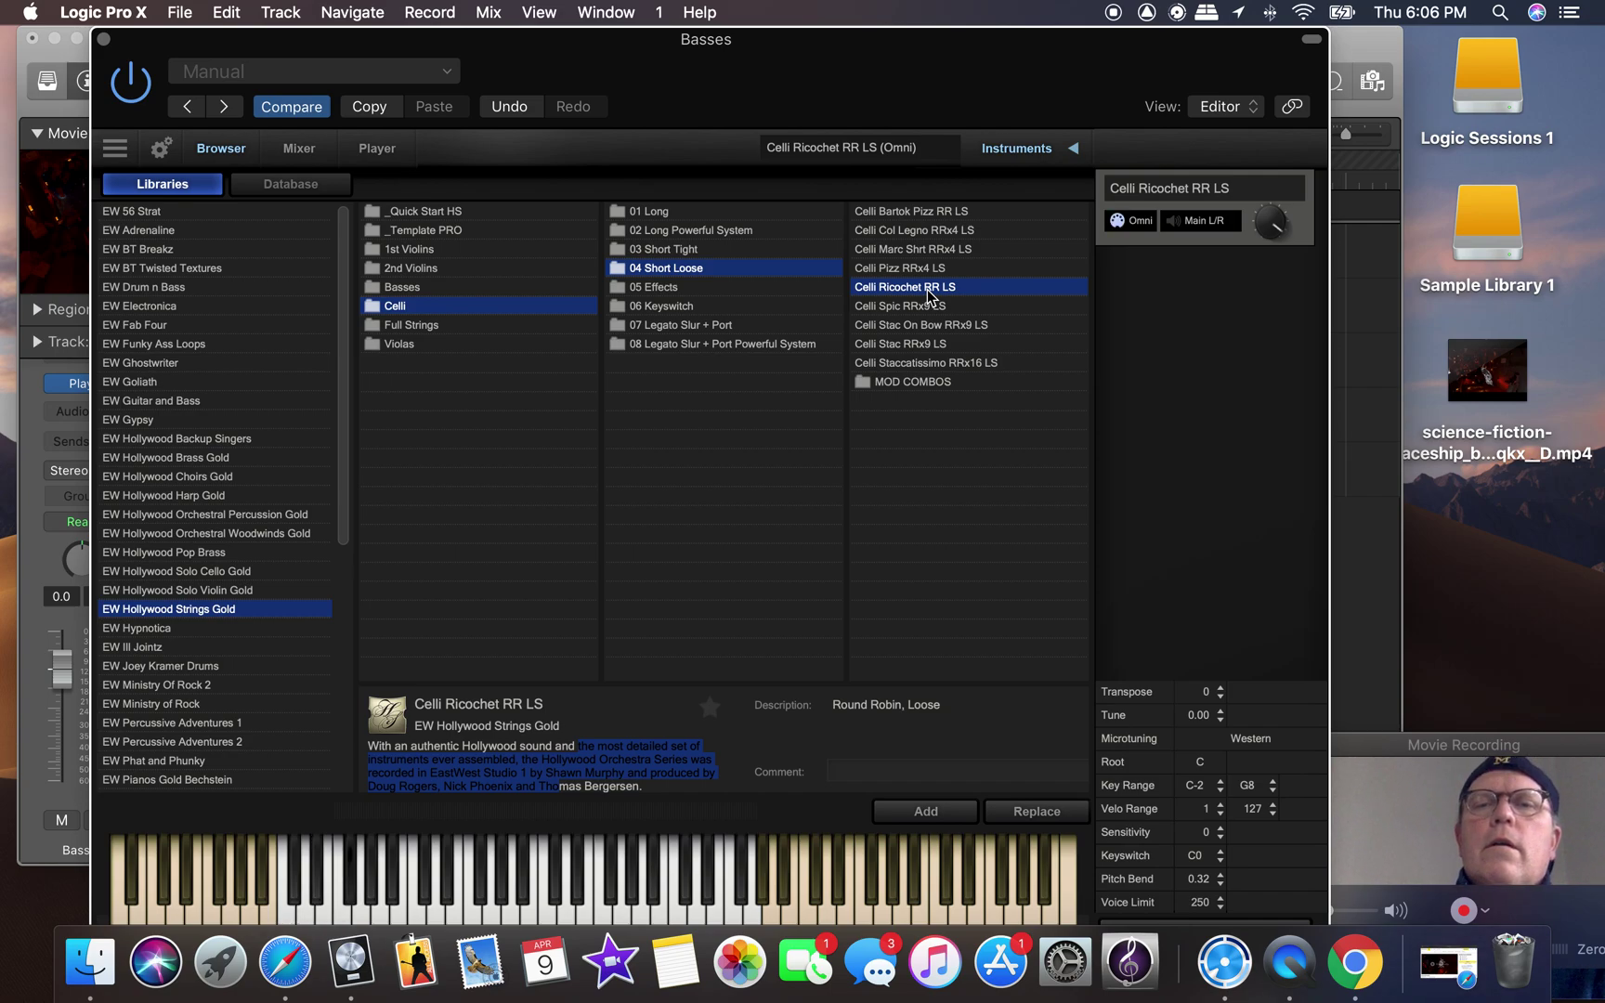
pyautogui.click(684, 251)
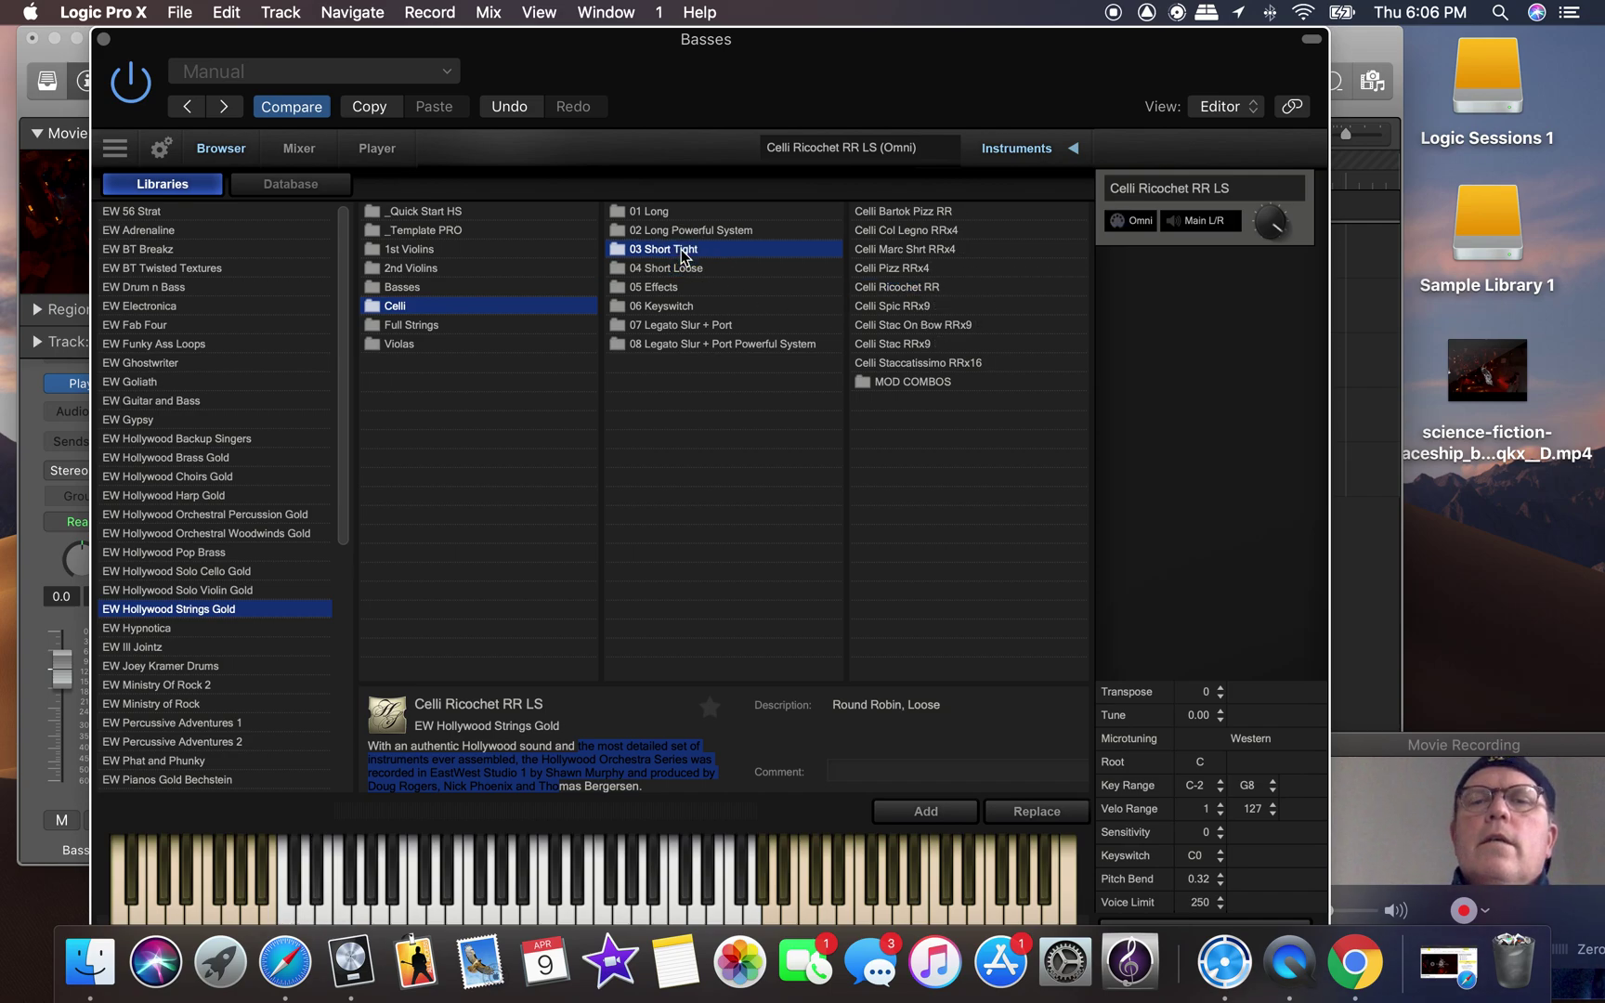
pyautogui.doubleClick(894, 309)
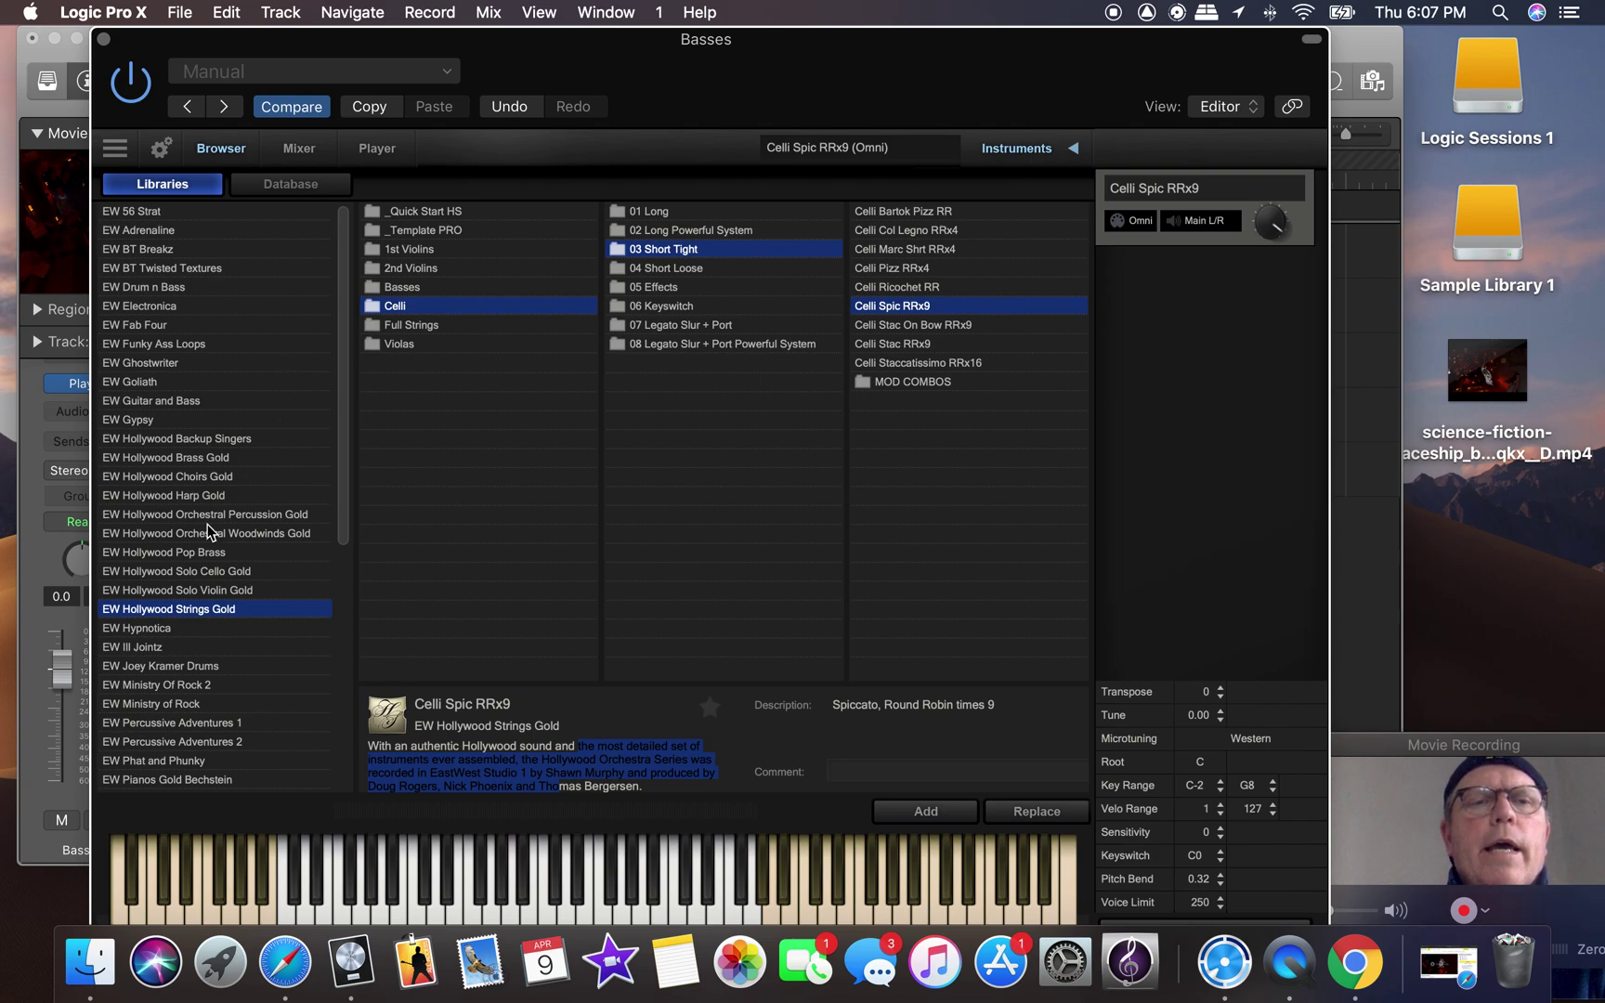
# Try the 3TB Marc Long RRx4 MOD patch from EW Hollywood Brass Gold, 2 Trombones and 1 Bass Trombone, 02 Short.
pyautogui.click(212, 454)
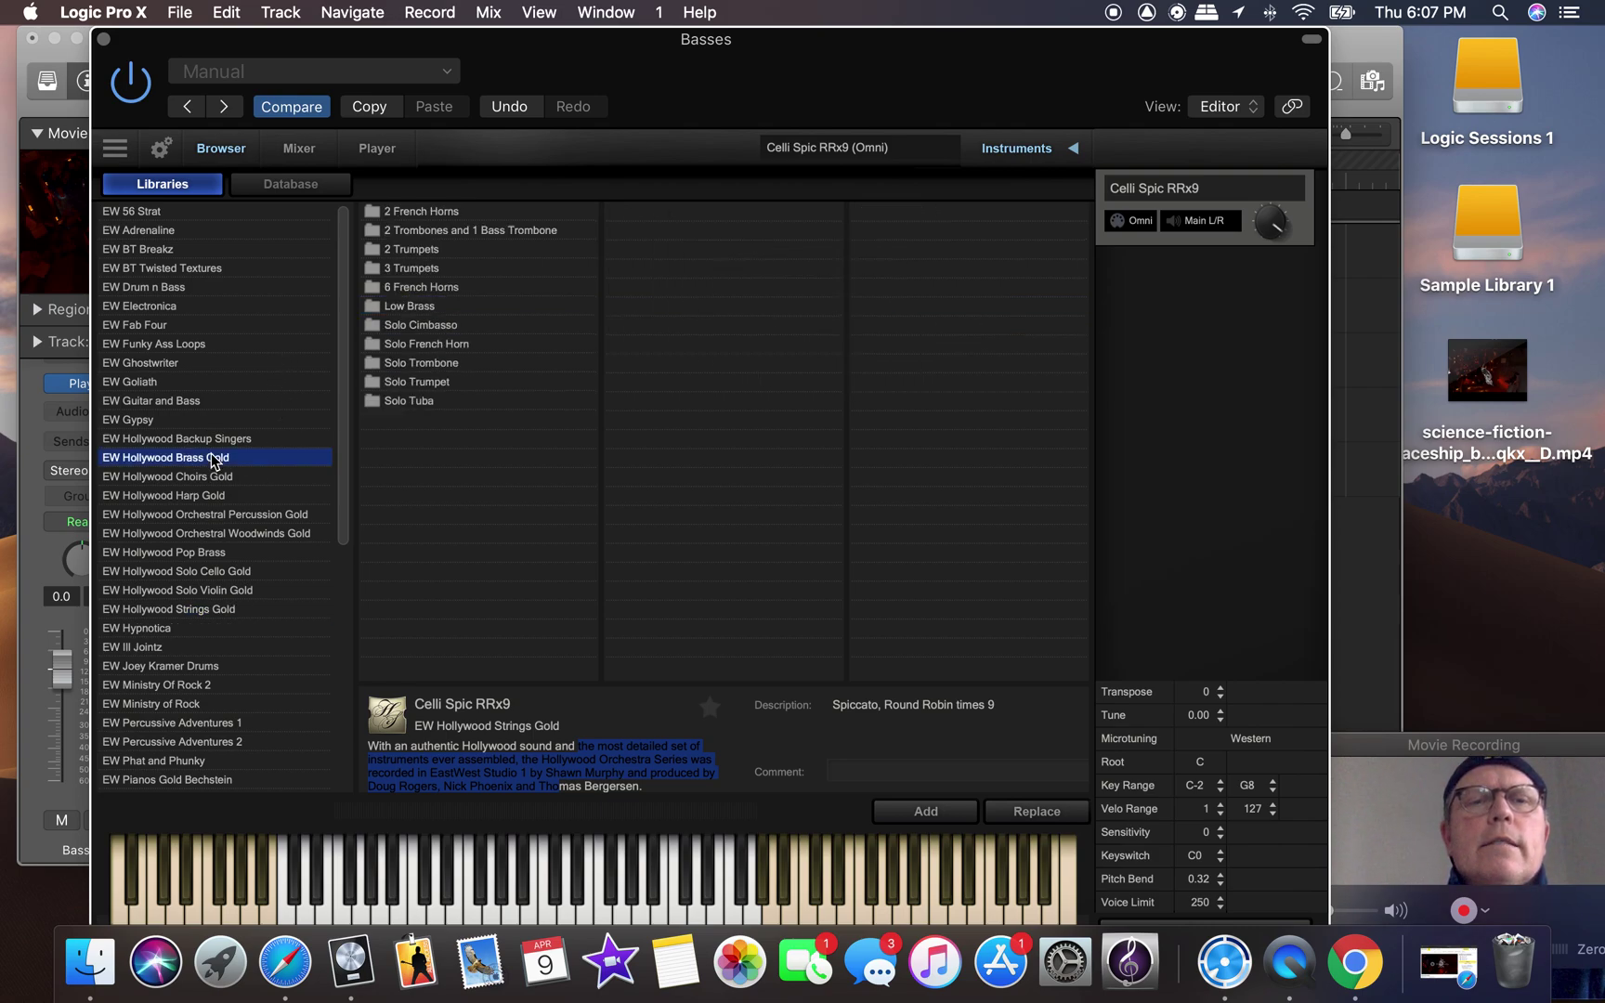
pyautogui.click(465, 232)
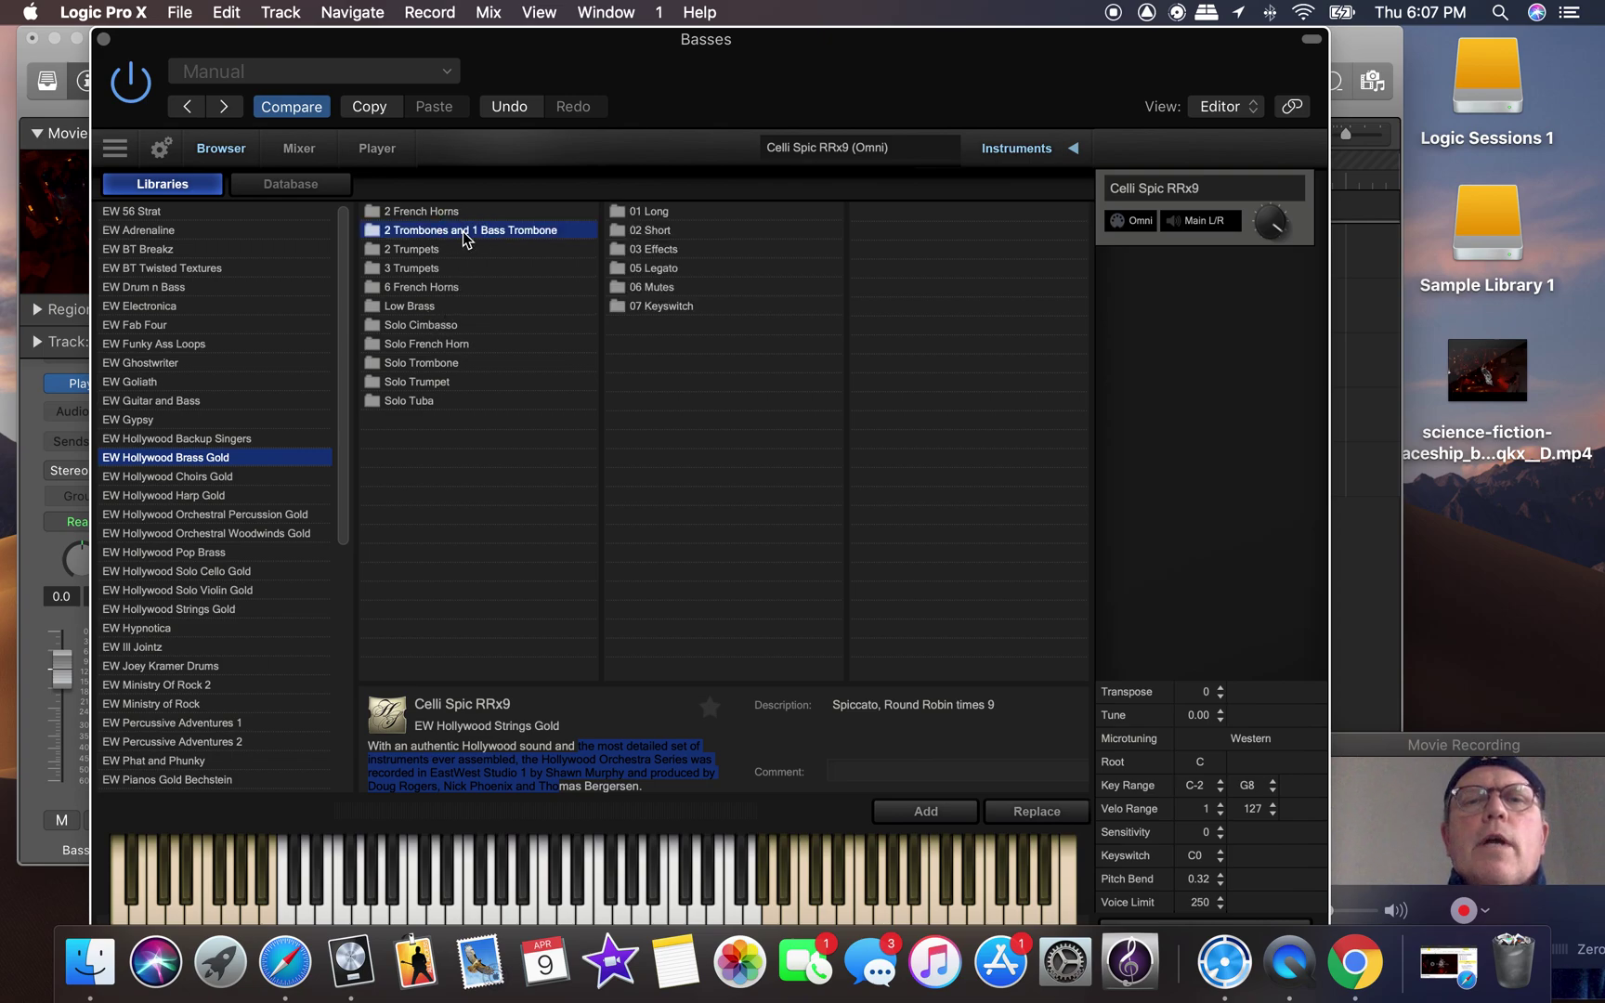
pyautogui.click(640, 231)
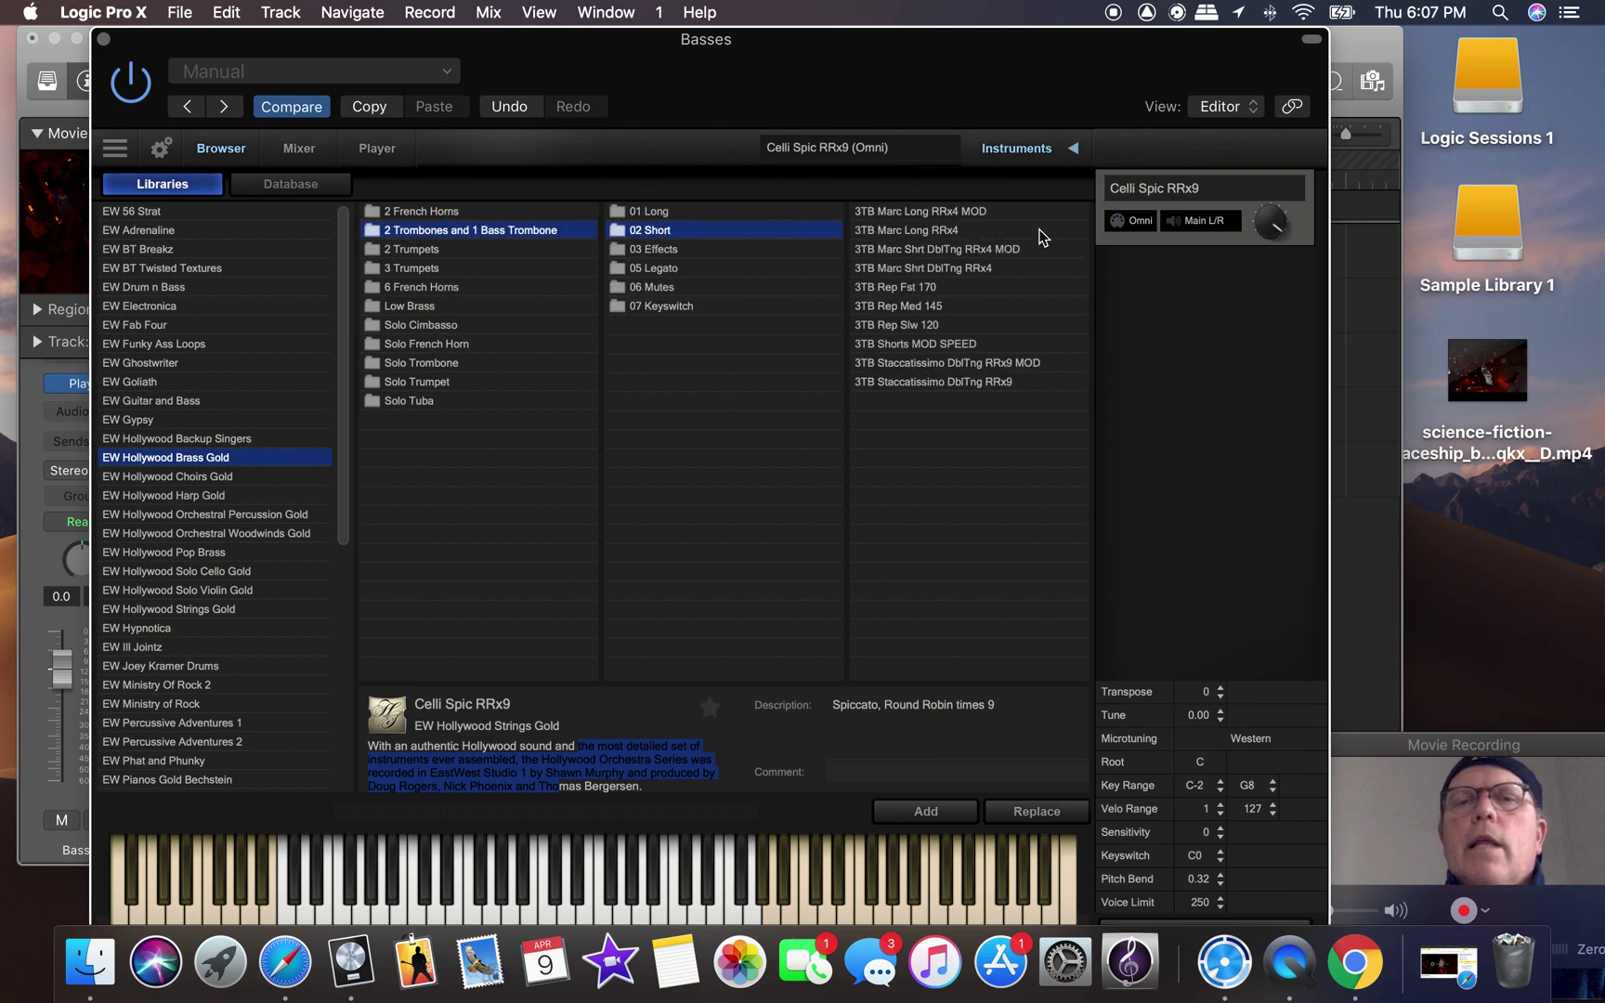
pyautogui.doubleClick(966, 213)
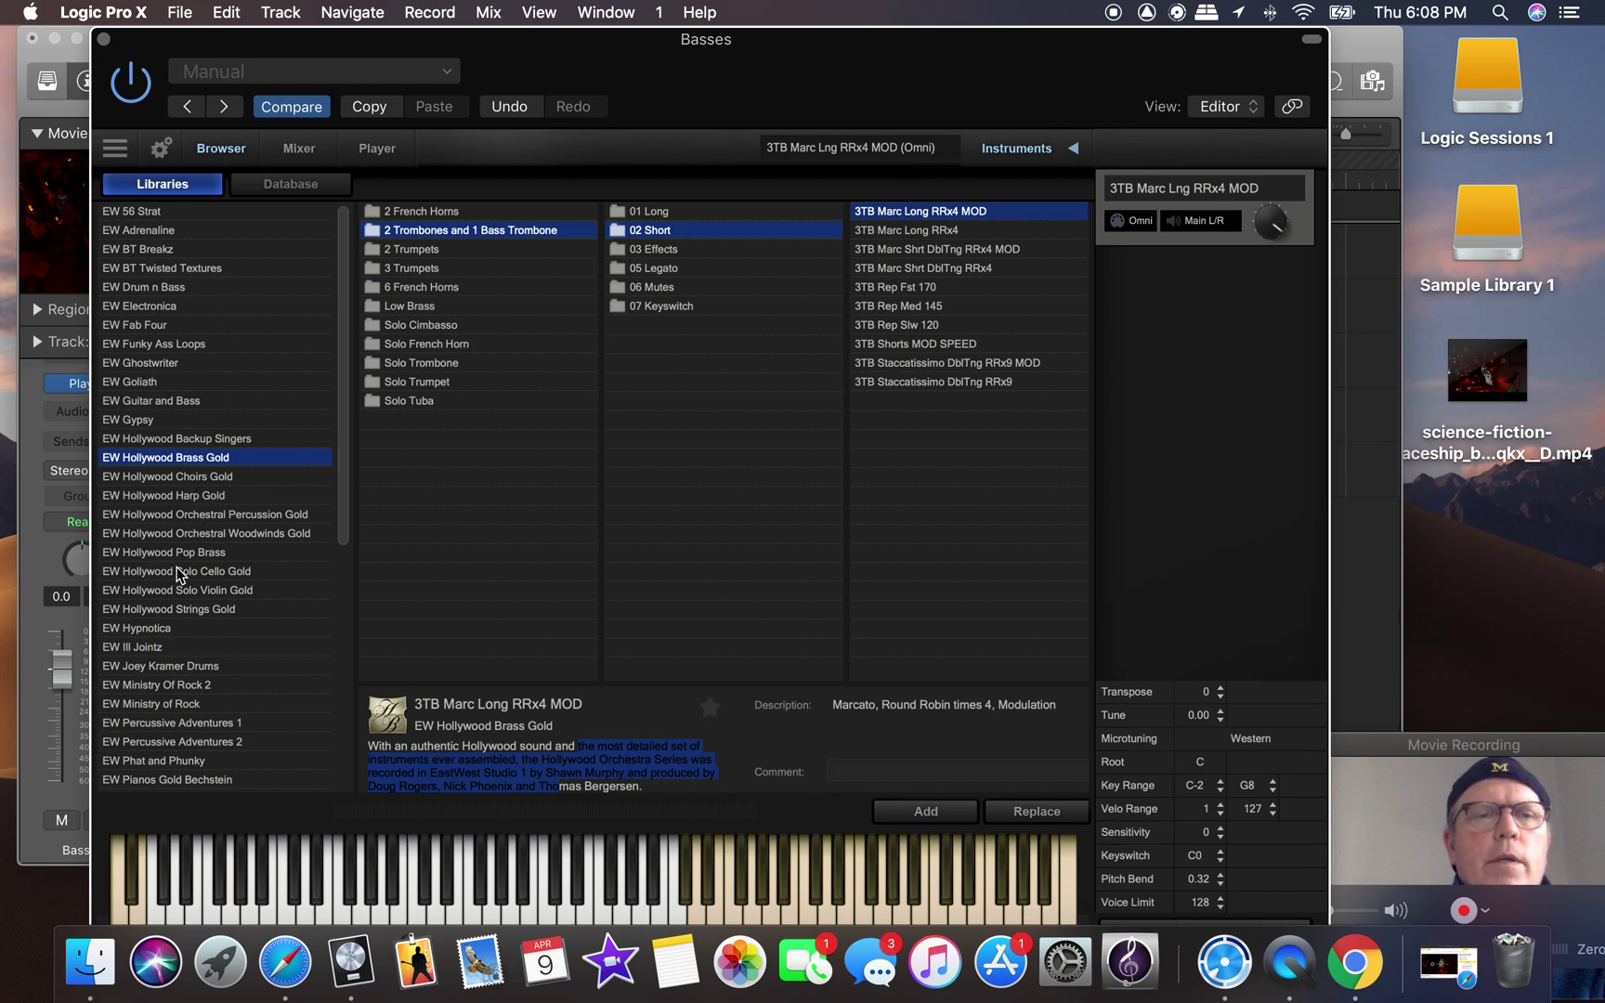
# Load CBS Mart Up Dn from EW Symphonic Orchestra Gold Complete, Gold Strings, 9 Double Basses, 2 Short, and close the Basses instrument.
pyautogui.scroll(-10, 232, 601)
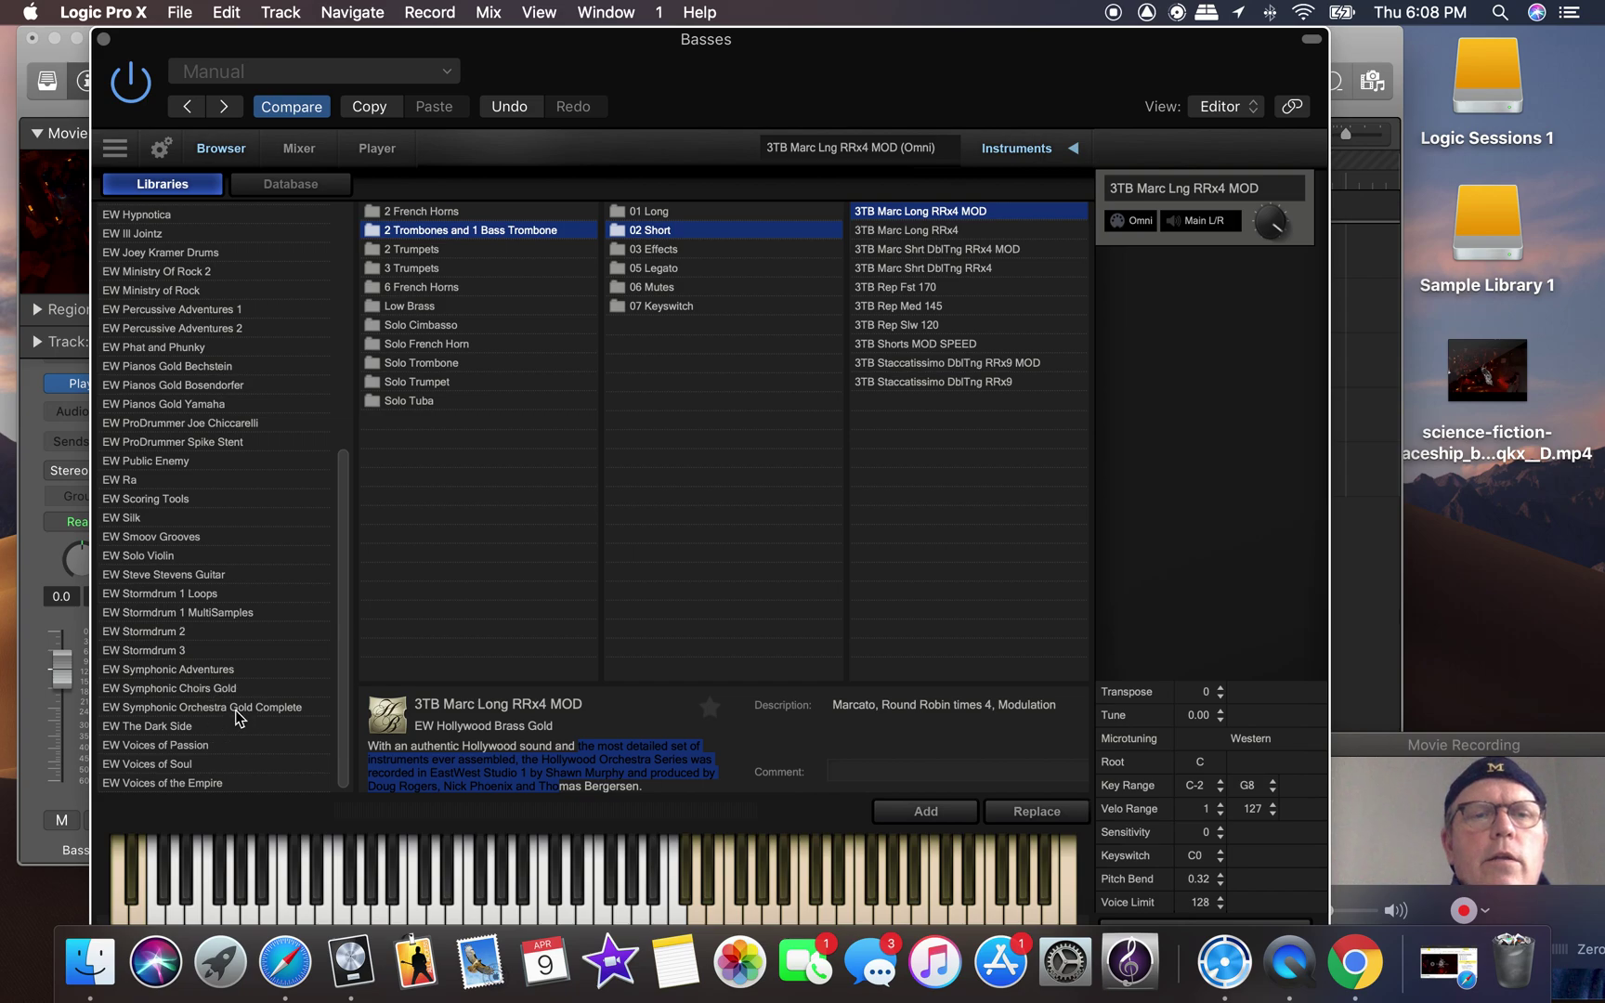
pyautogui.click(238, 709)
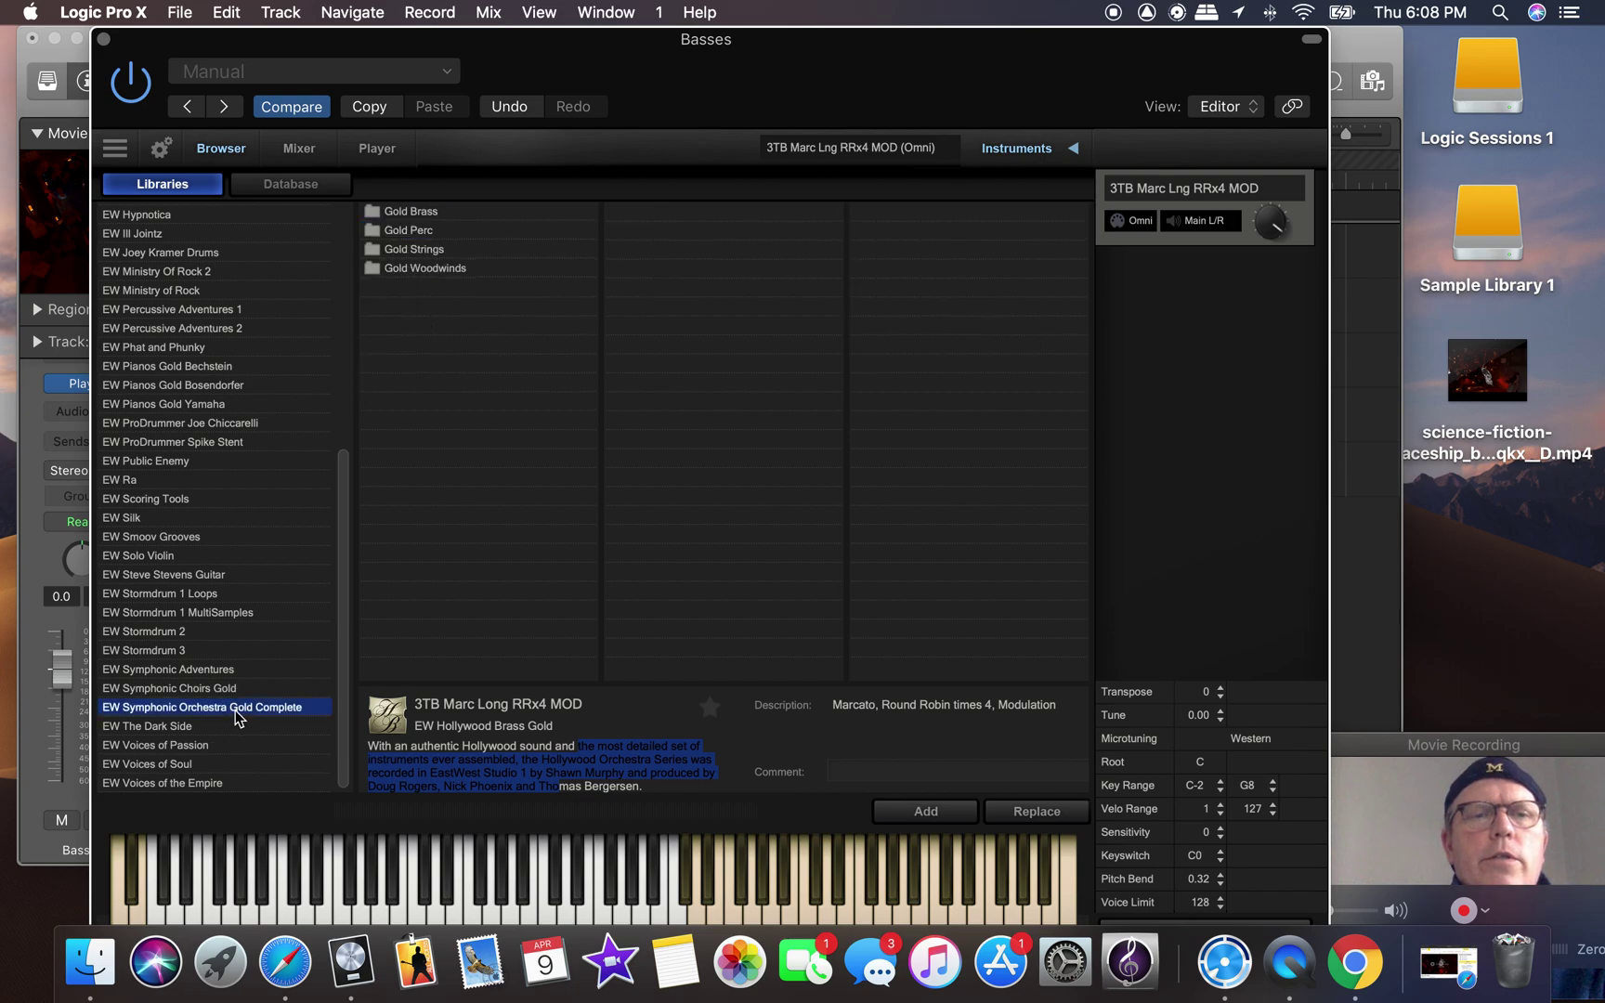
pyautogui.click(419, 250)
pyautogui.click(689, 251)
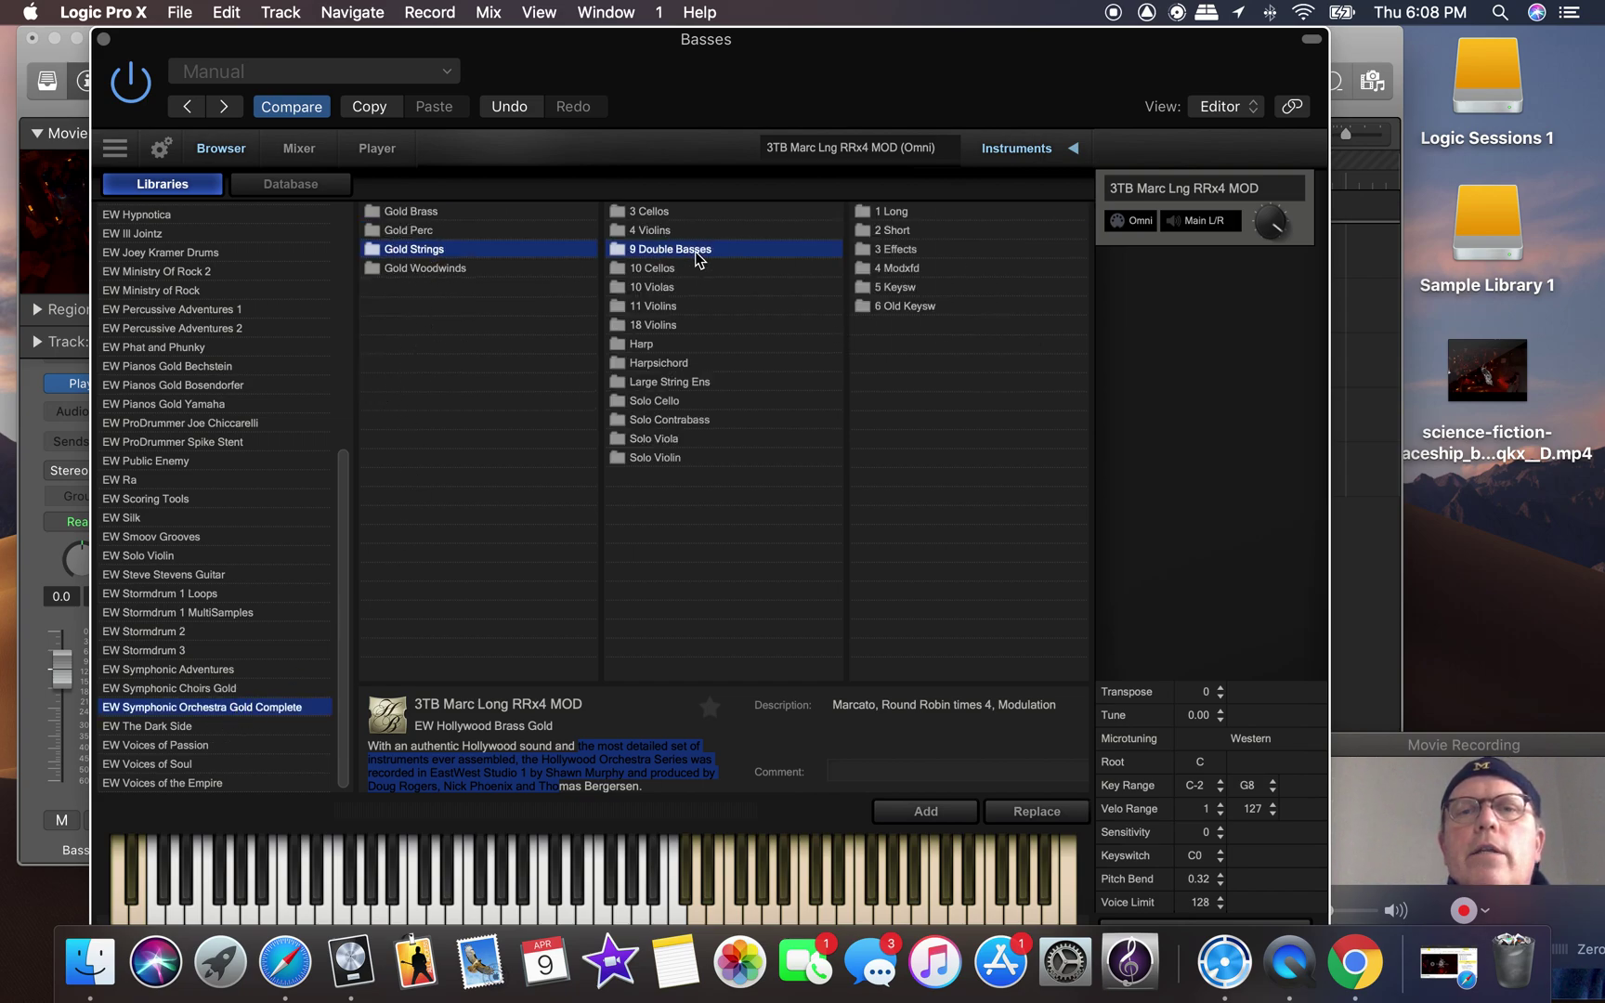
pyautogui.click(912, 230)
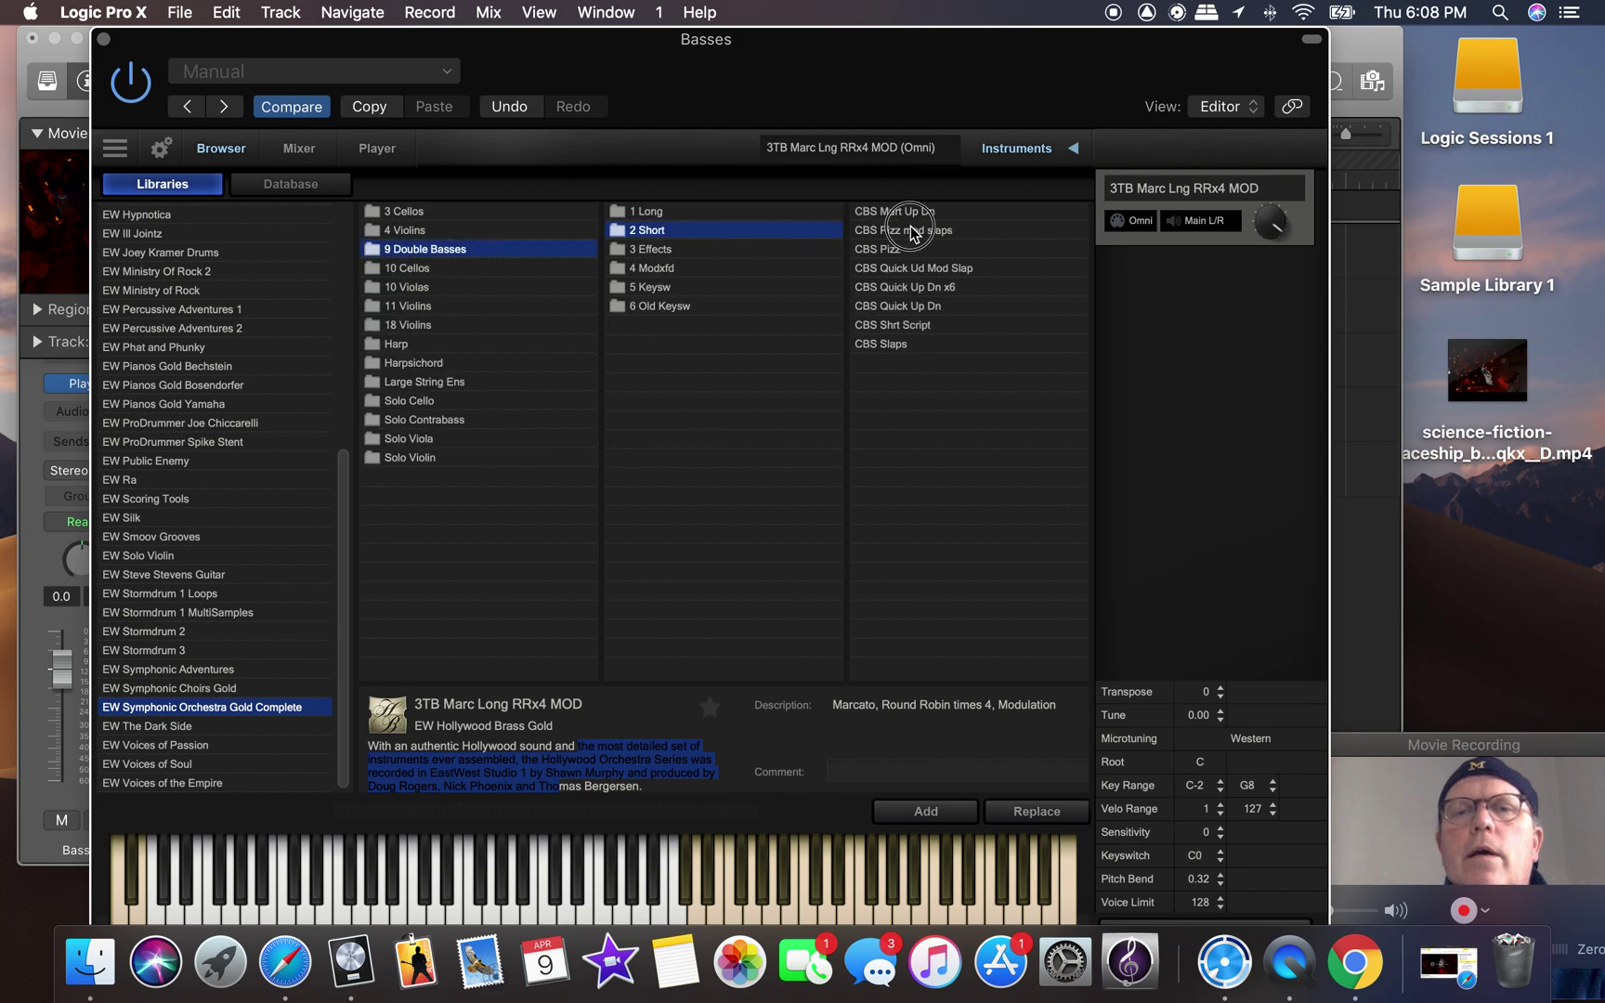
pyautogui.doubleClick(913, 231)
pyautogui.doubleClick(924, 212)
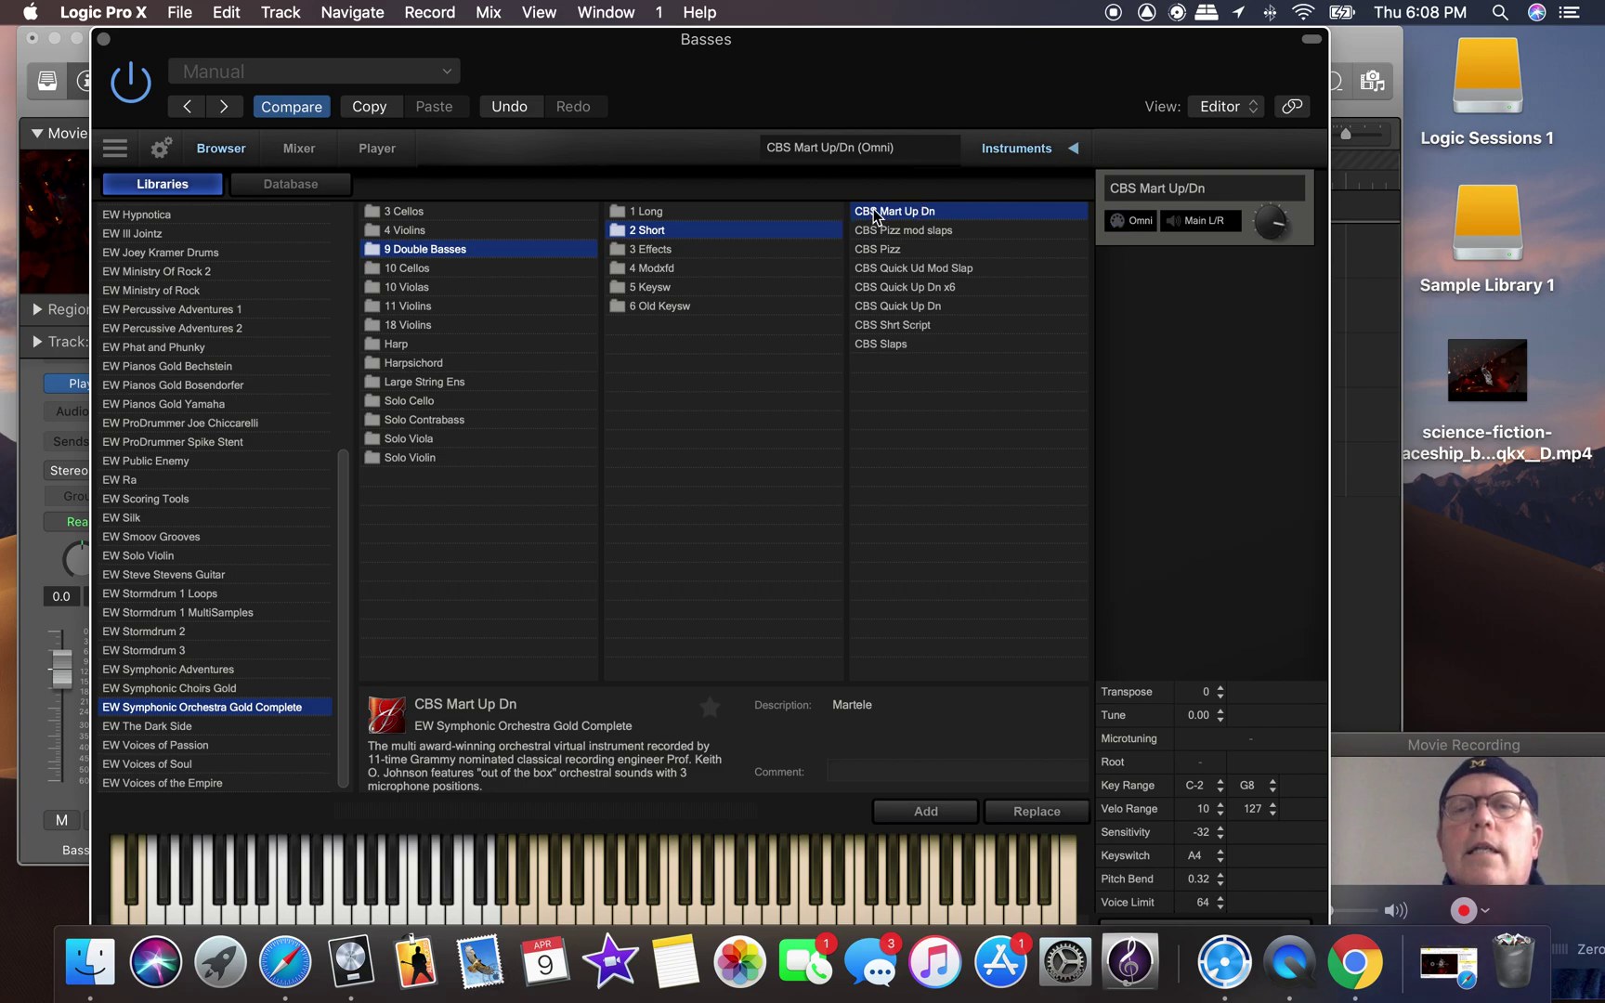
pyautogui.press('XF86AudioRaiseVolume')
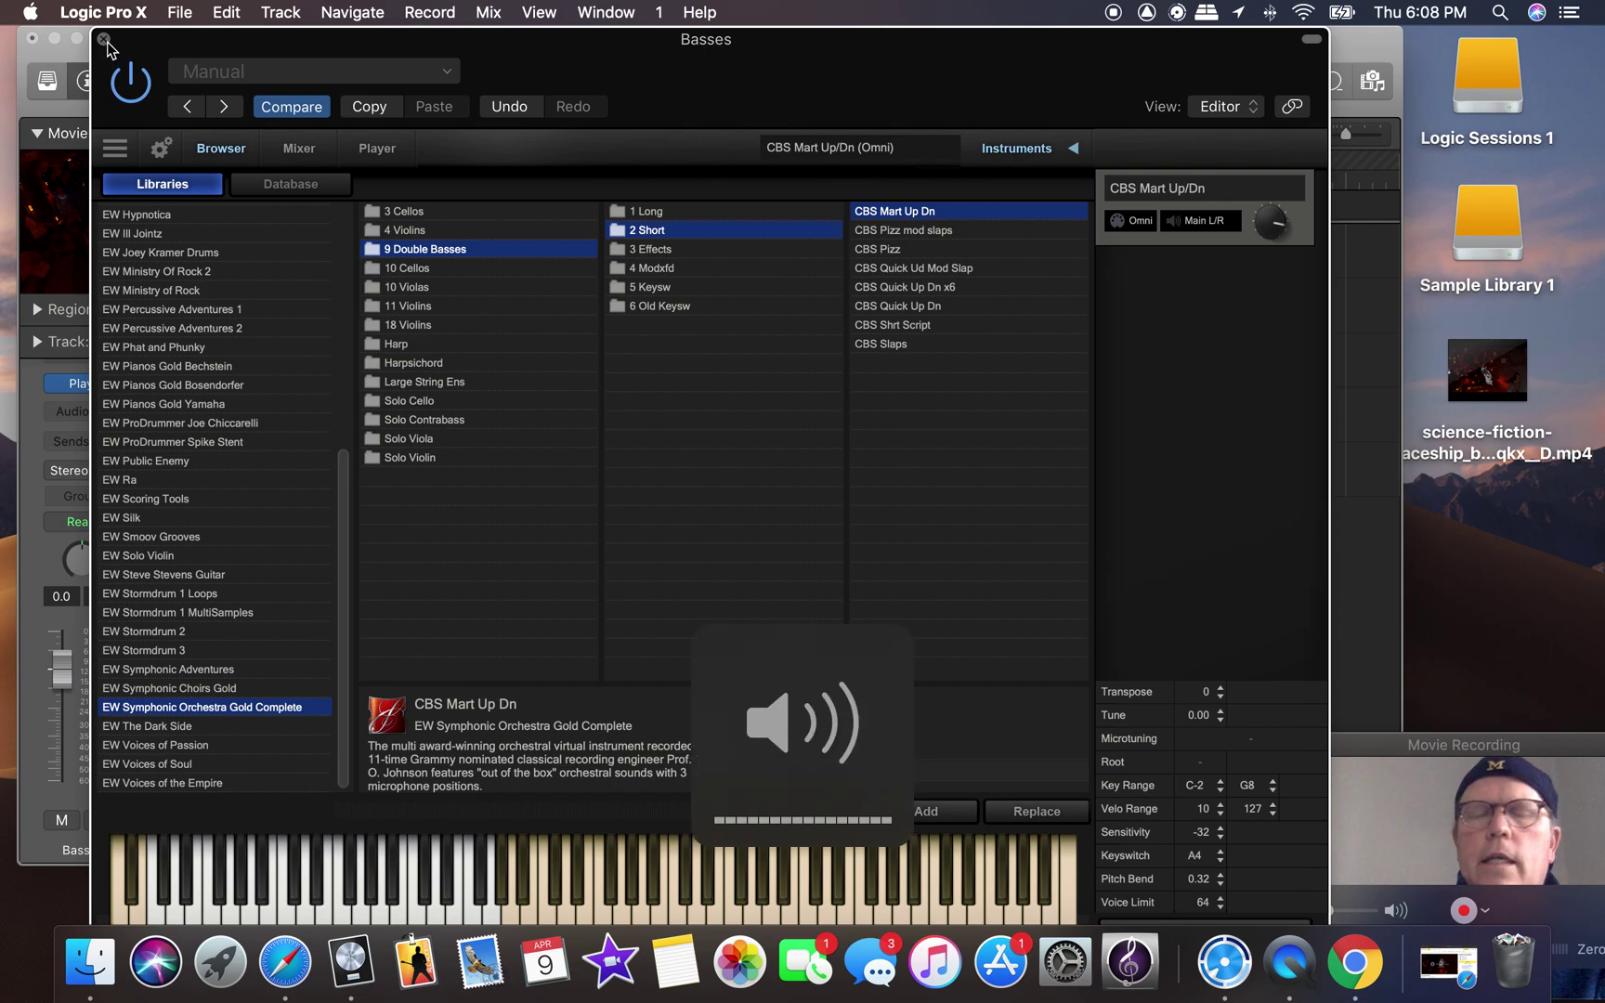
pyautogui.click(104, 40)
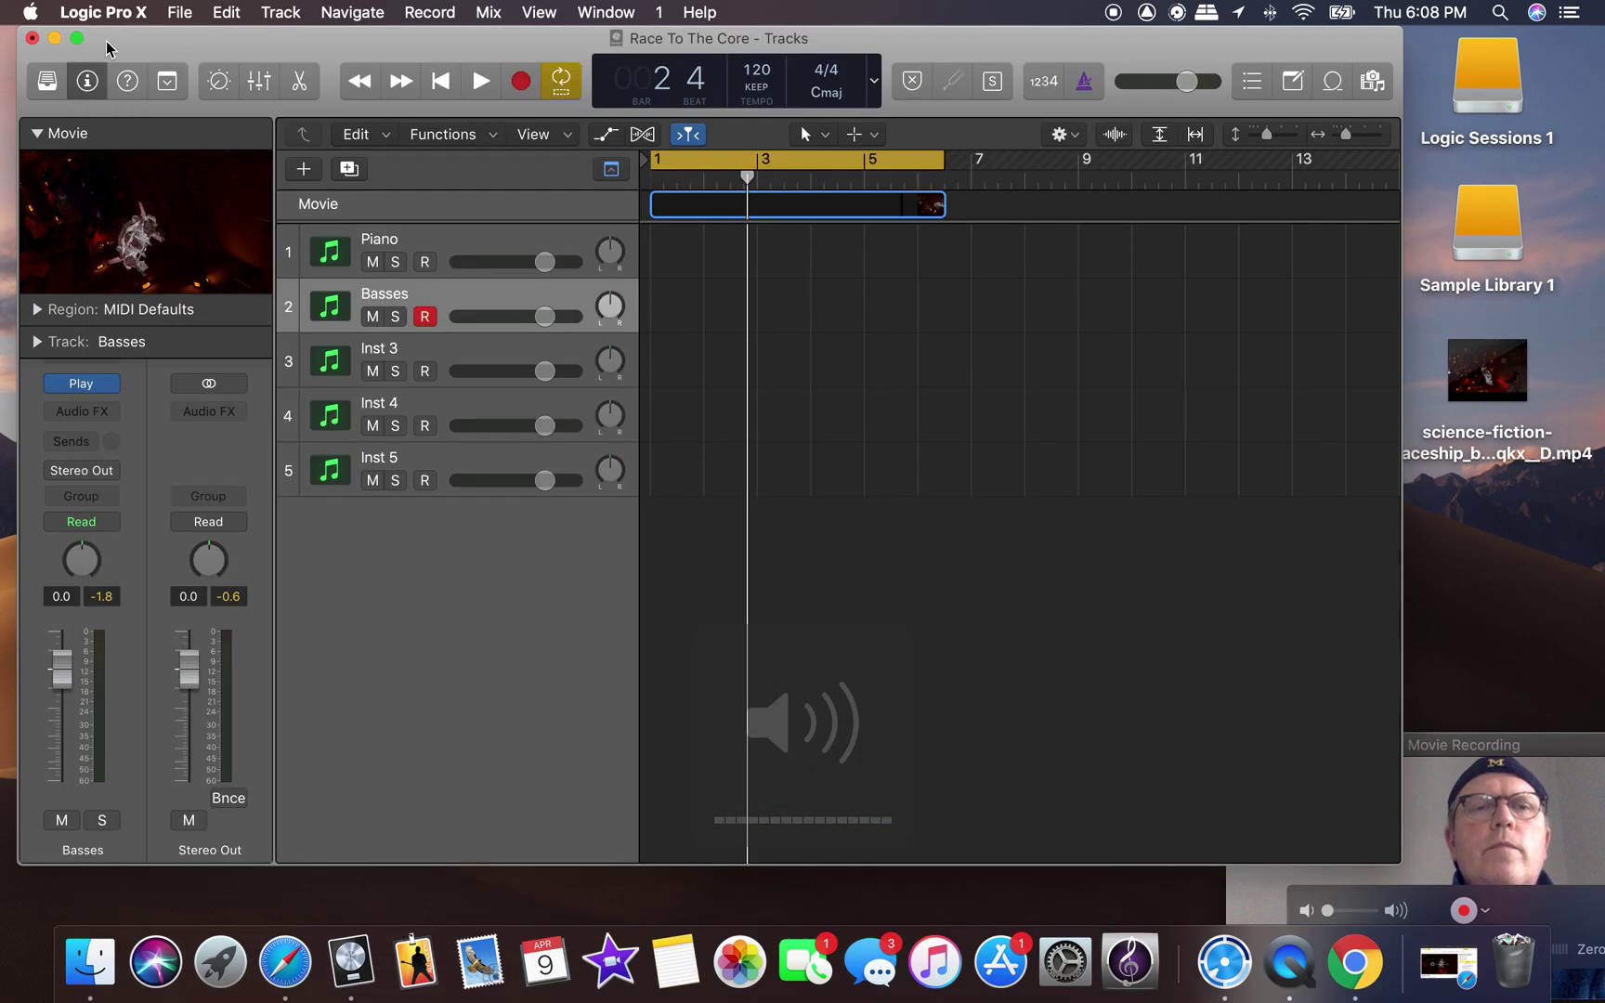
# Turn on the count-in and metronome, and play the project briefly from the beginning to hear the click.
pyautogui.click(404, 45)
pyautogui.moveTo(404, 46); pyautogui.dragTo(407, 44)
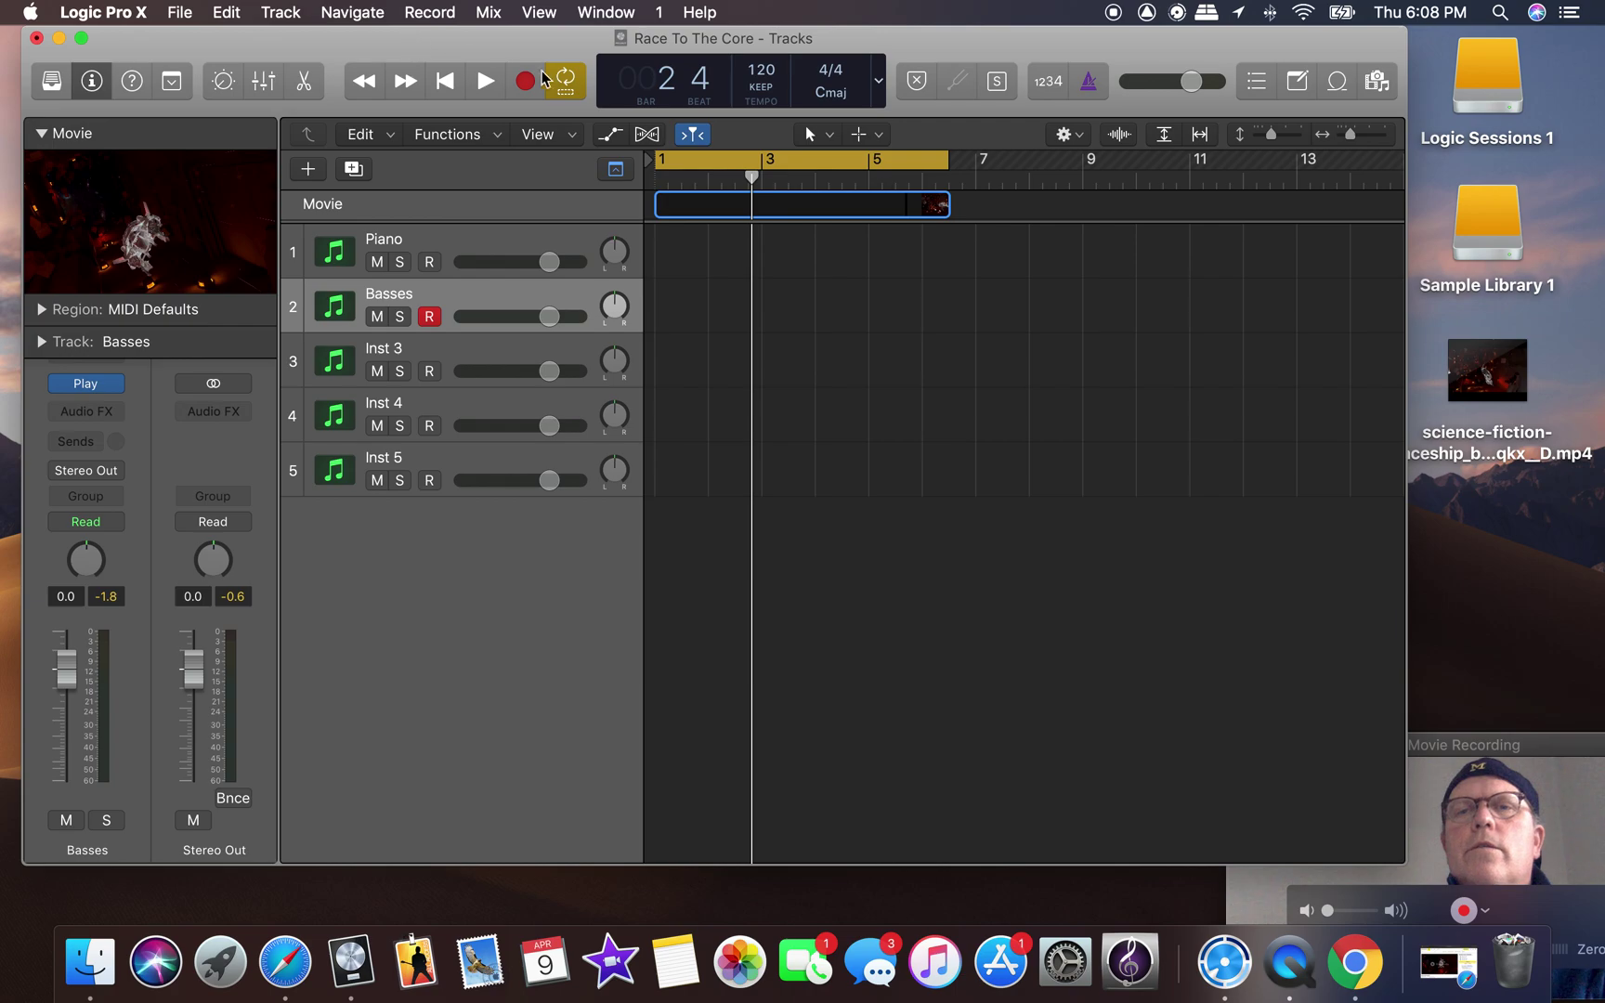
pyautogui.press('Return')
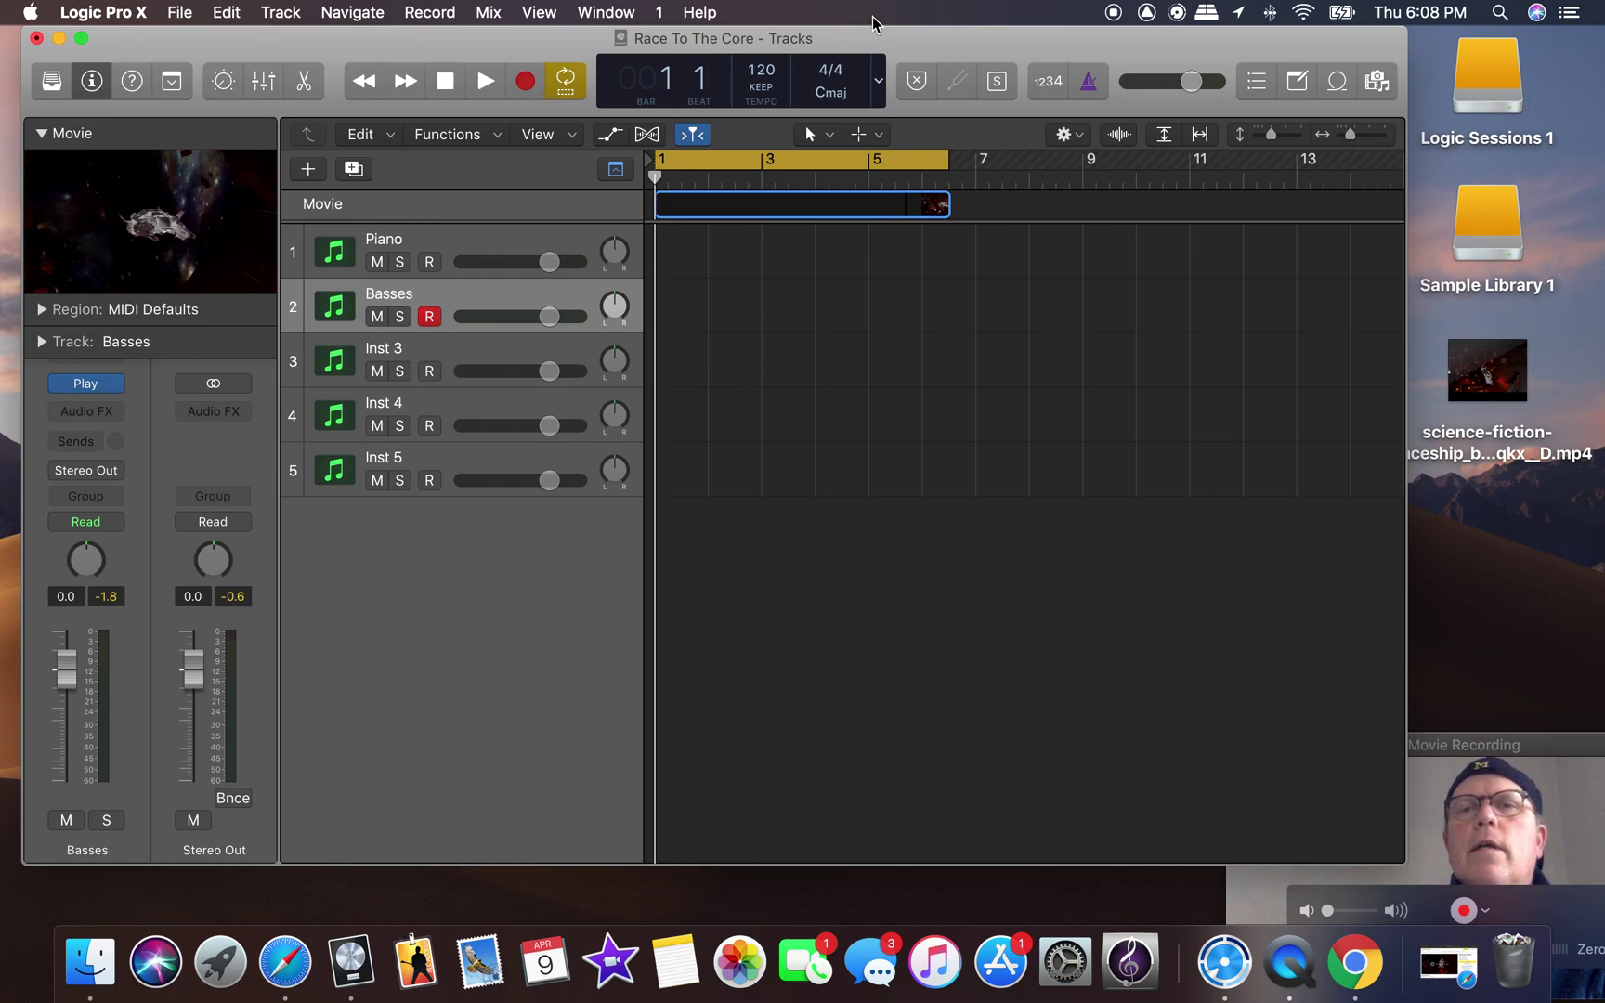
pyautogui.click(1059, 86)
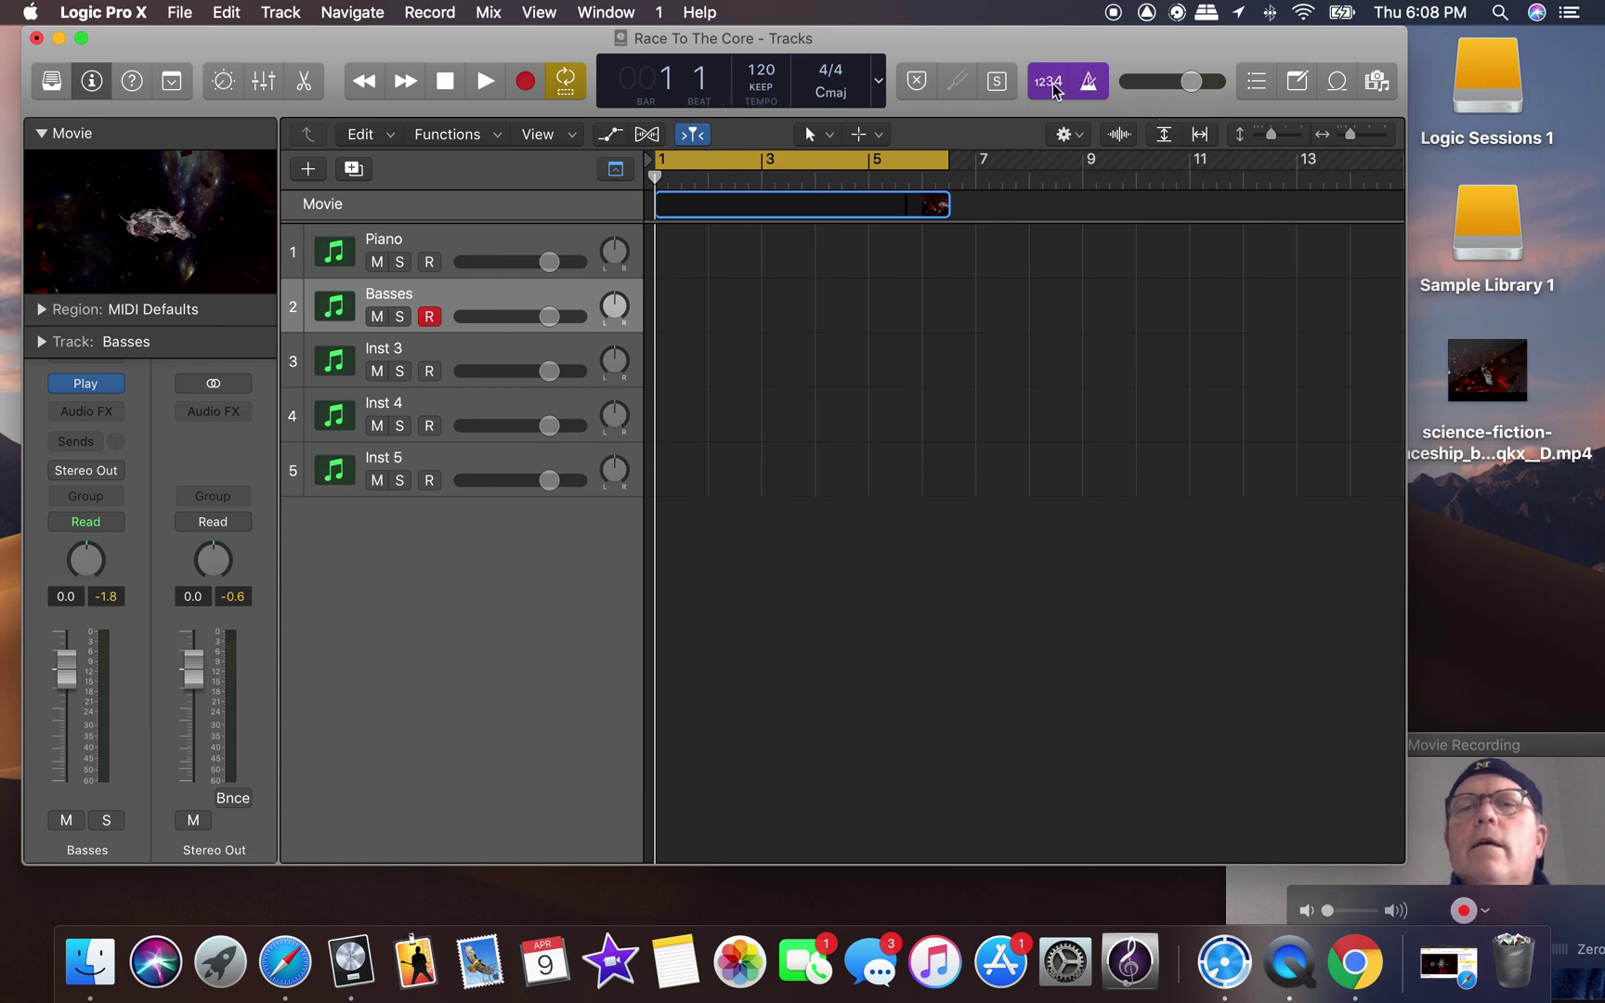
pyautogui.click(484, 86)
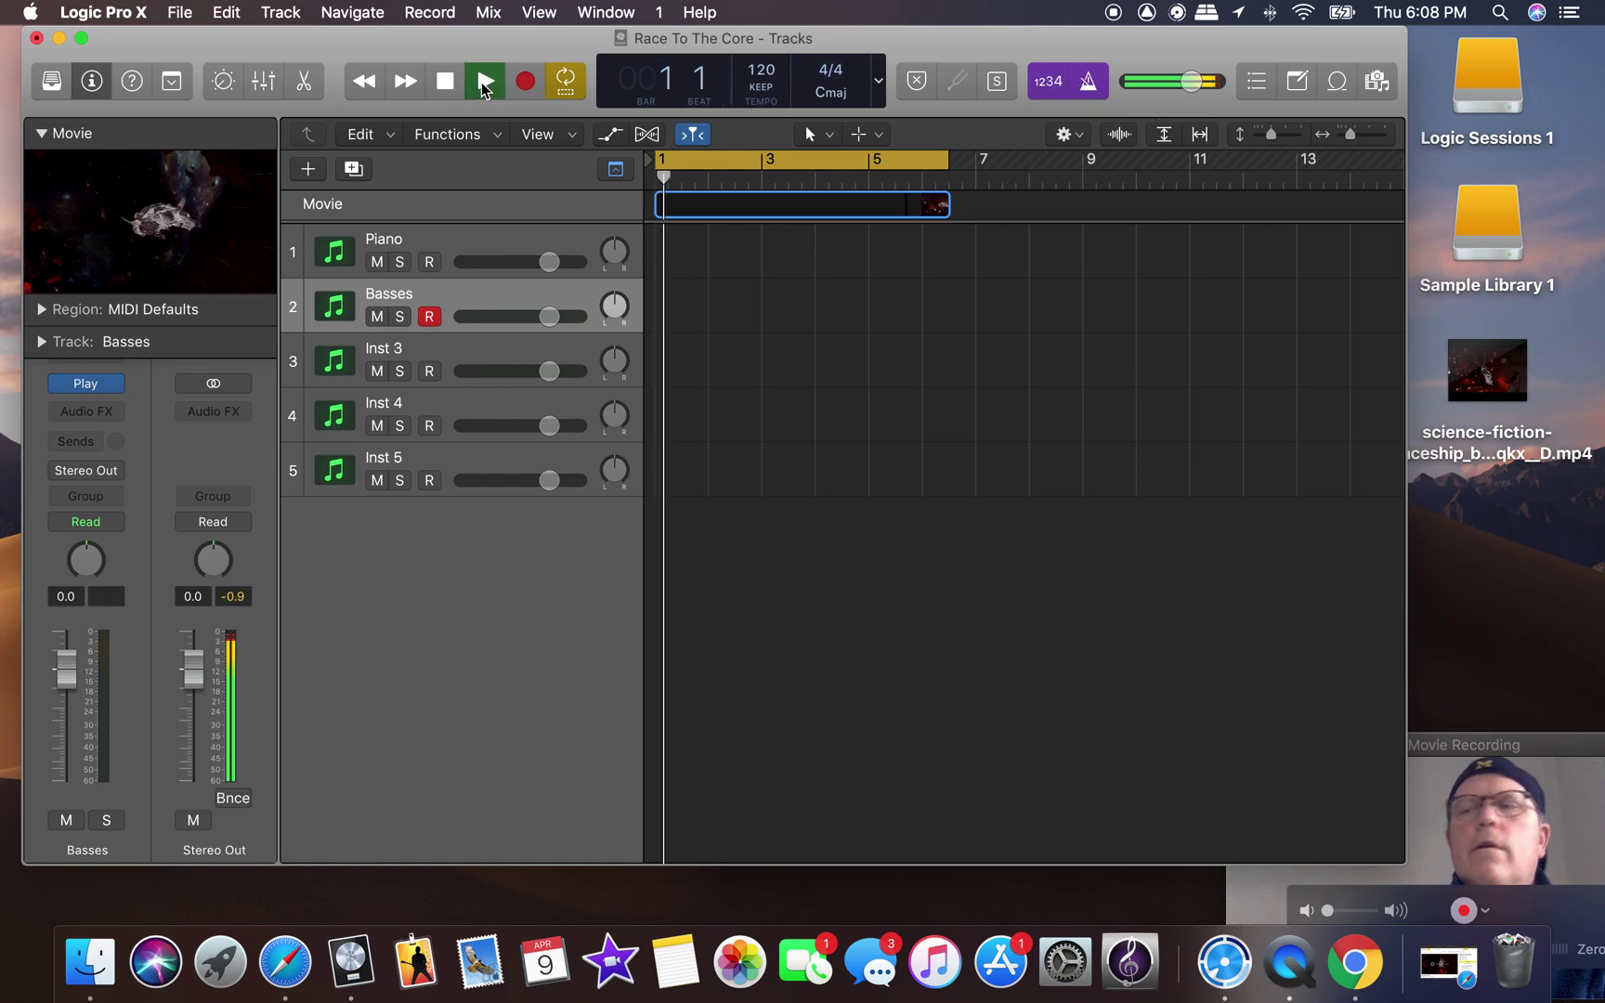
pyautogui.click(446, 82)
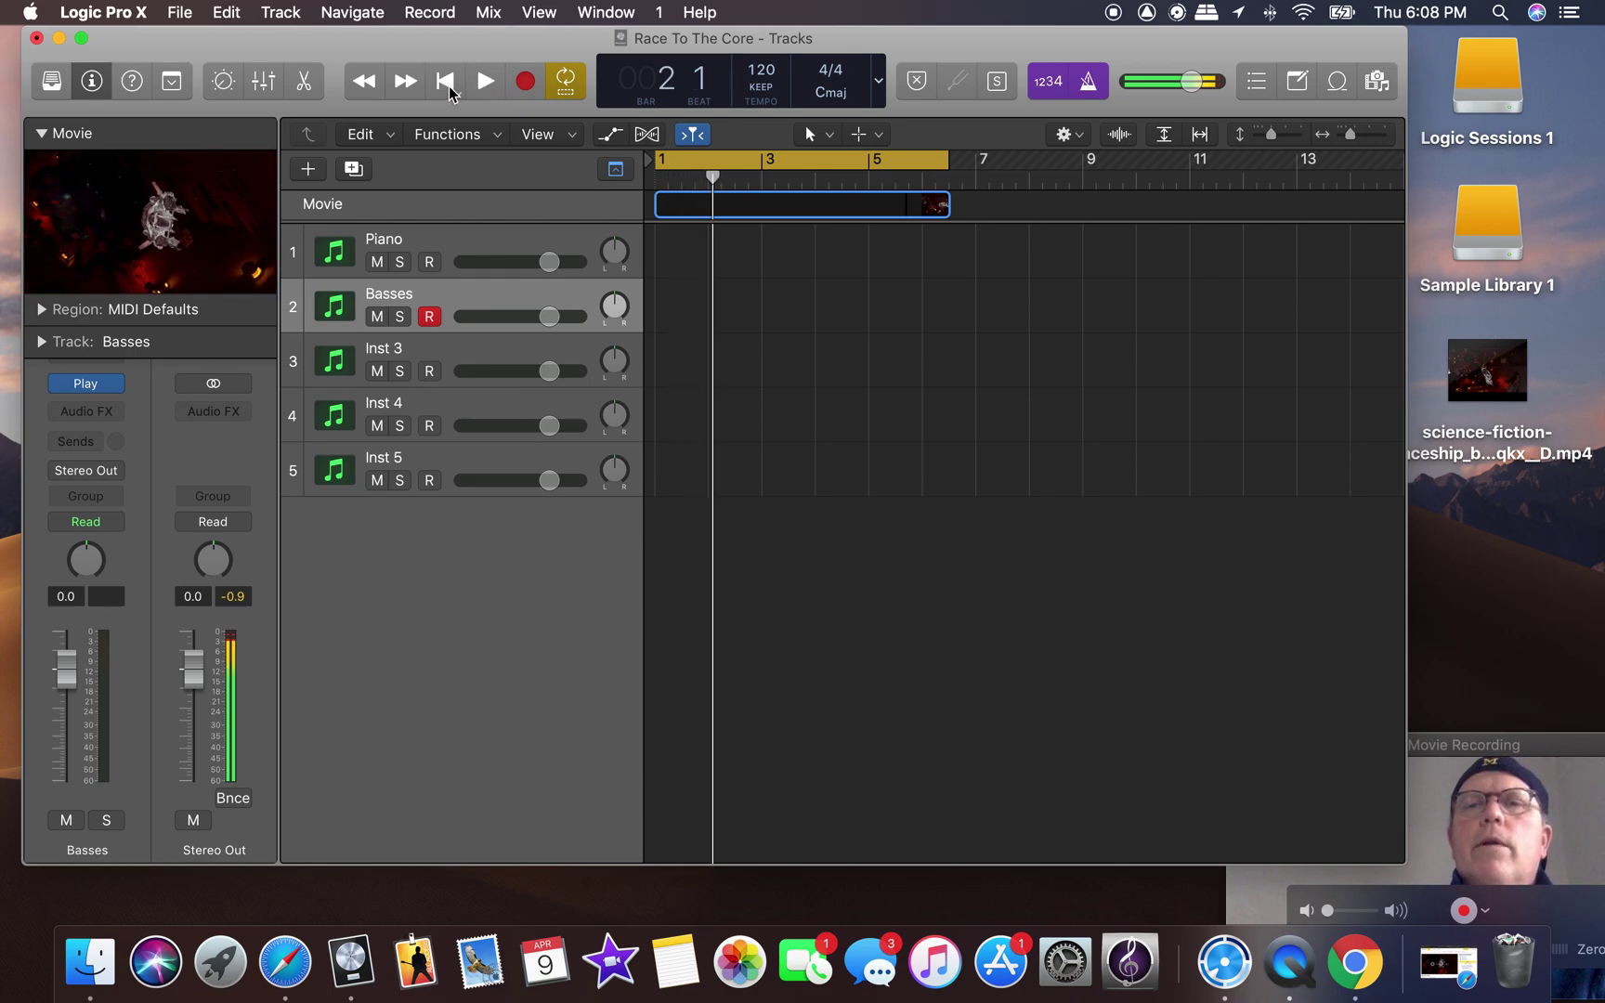
# Turn off cycle mode and return the playhead to bar 1, leaving both the count-in and the metronome on.
pyautogui.click(1065, 99)
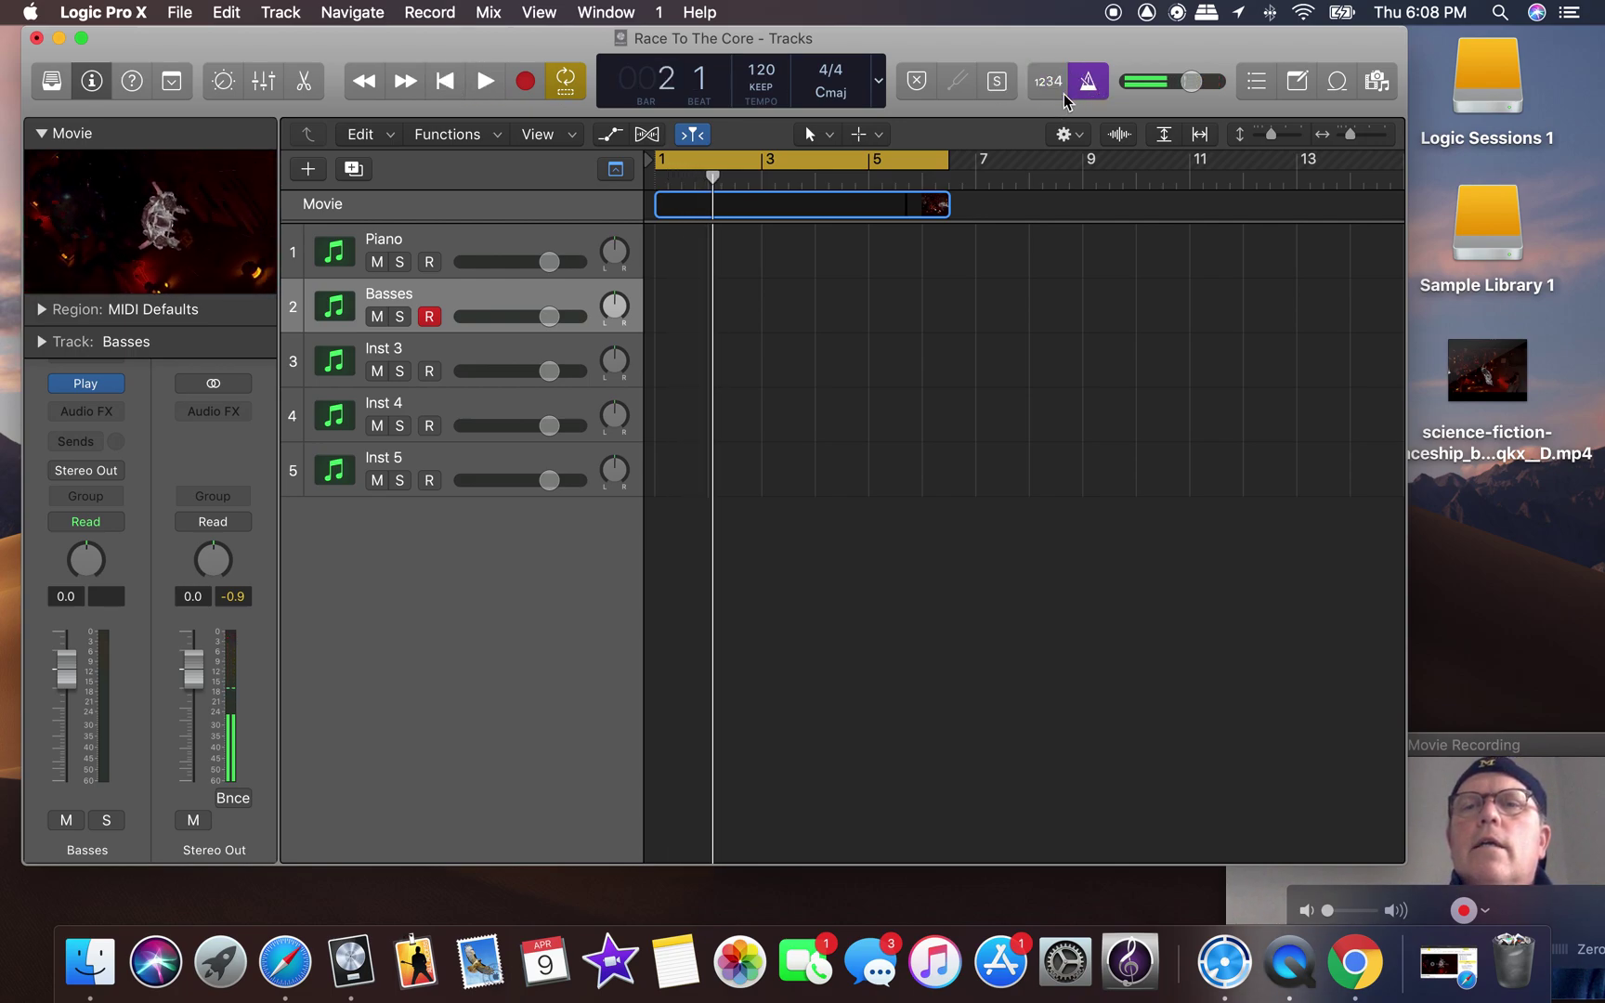
pyautogui.click(1083, 88)
pyautogui.click(1047, 84)
pyautogui.click(444, 90)
pyautogui.click(566, 81)
pyautogui.click(1076, 74)
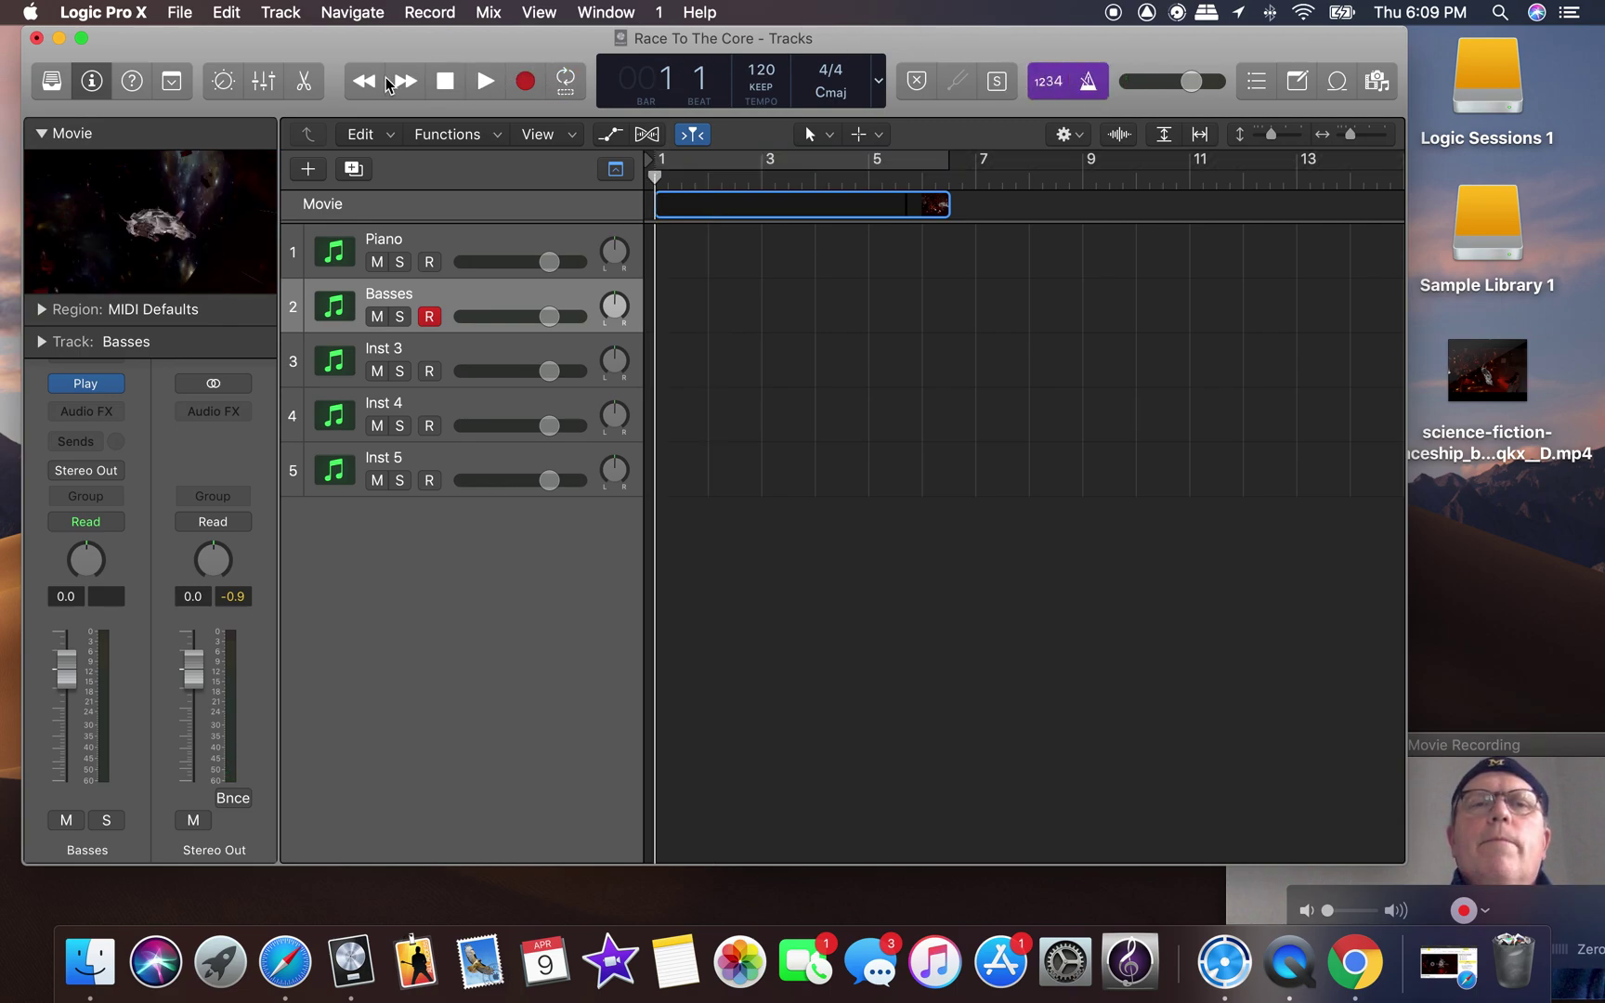
pyautogui.click(526, 81)
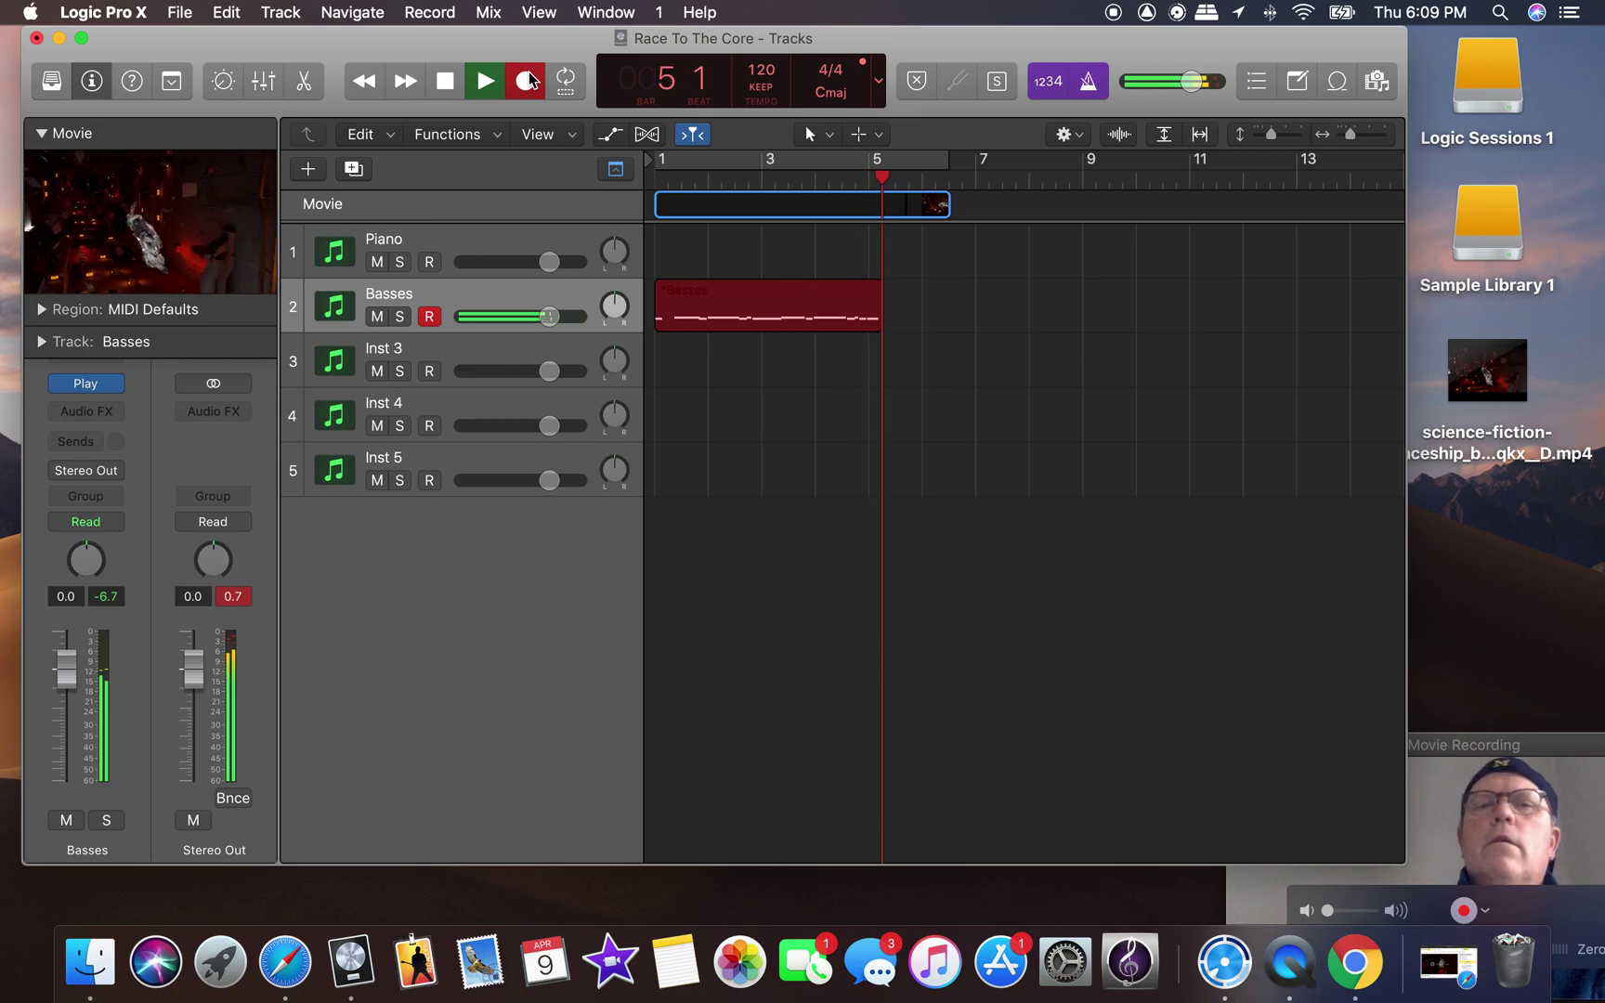
pyautogui.press('space')
pyautogui.press('Delete')
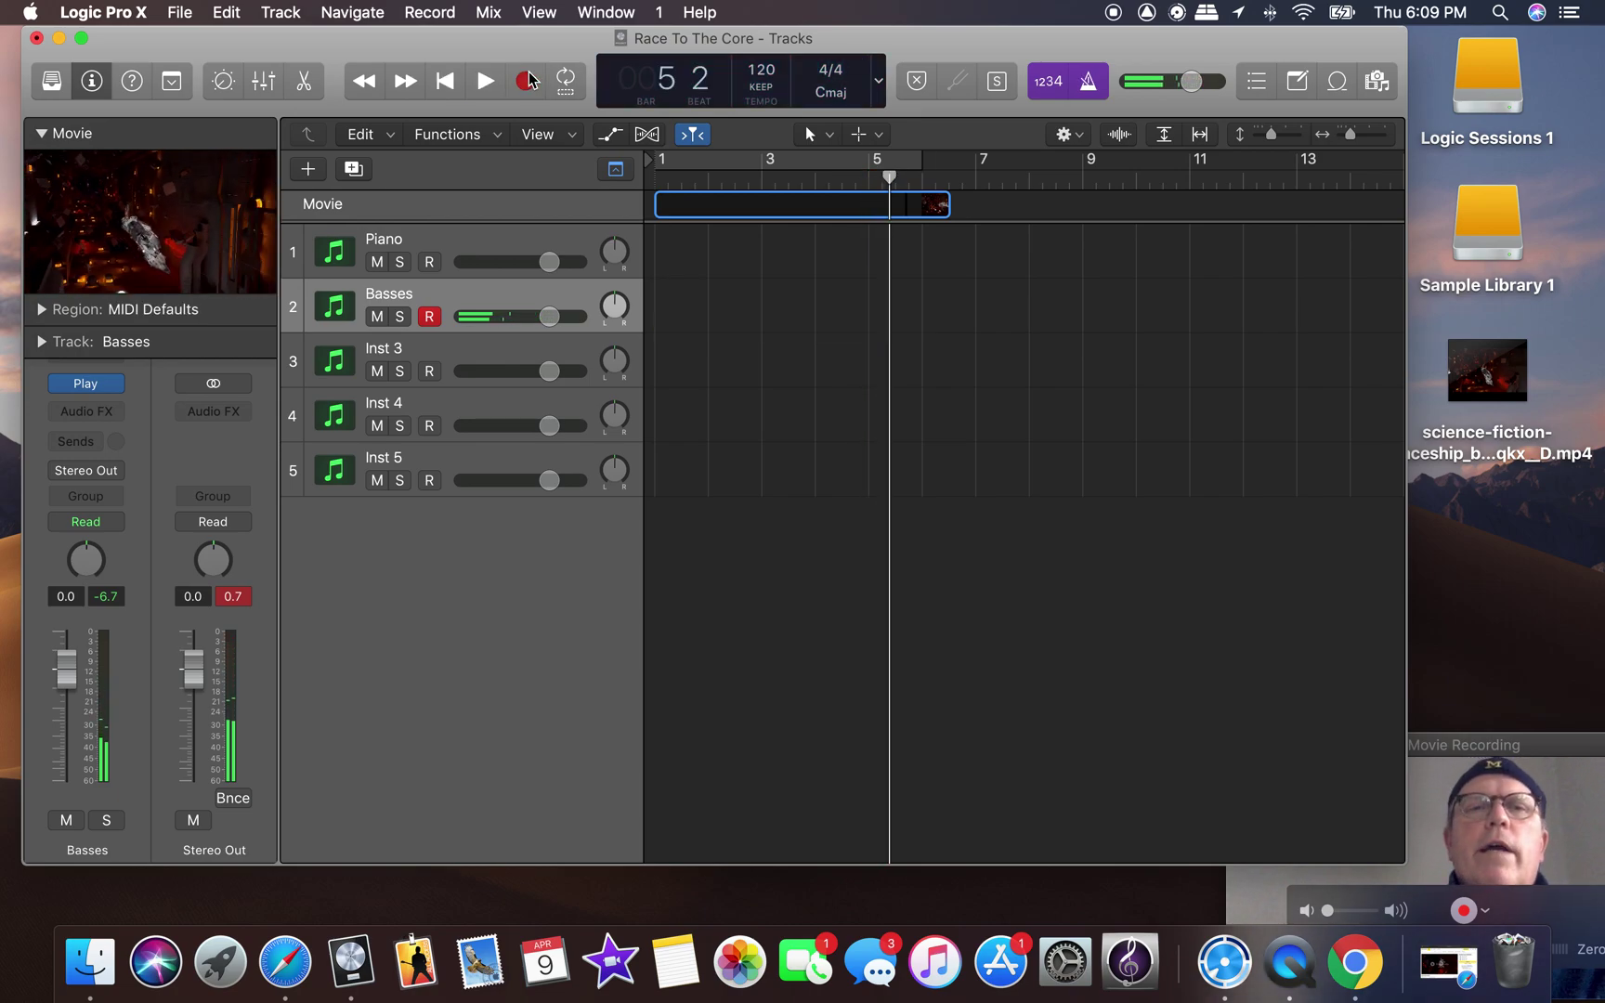
# Record the bass part on the Basses track from bar 1 to bar 8.
pyautogui.click(443, 84)
pyautogui.click(534, 82)
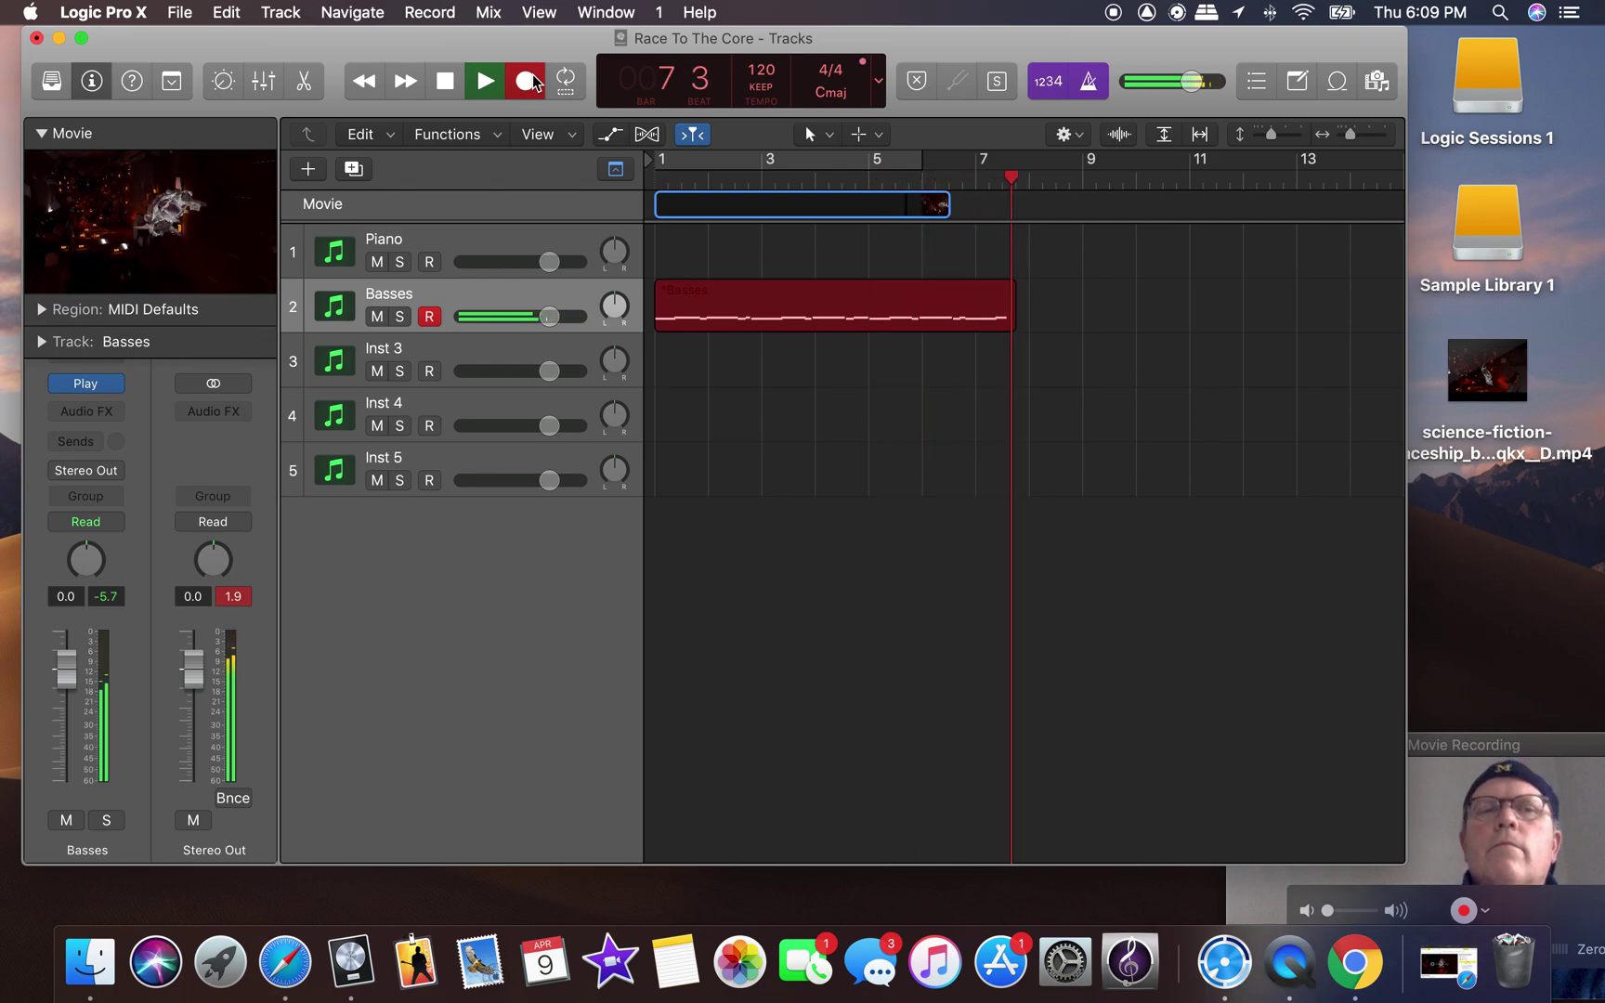
pyautogui.click(445, 81)
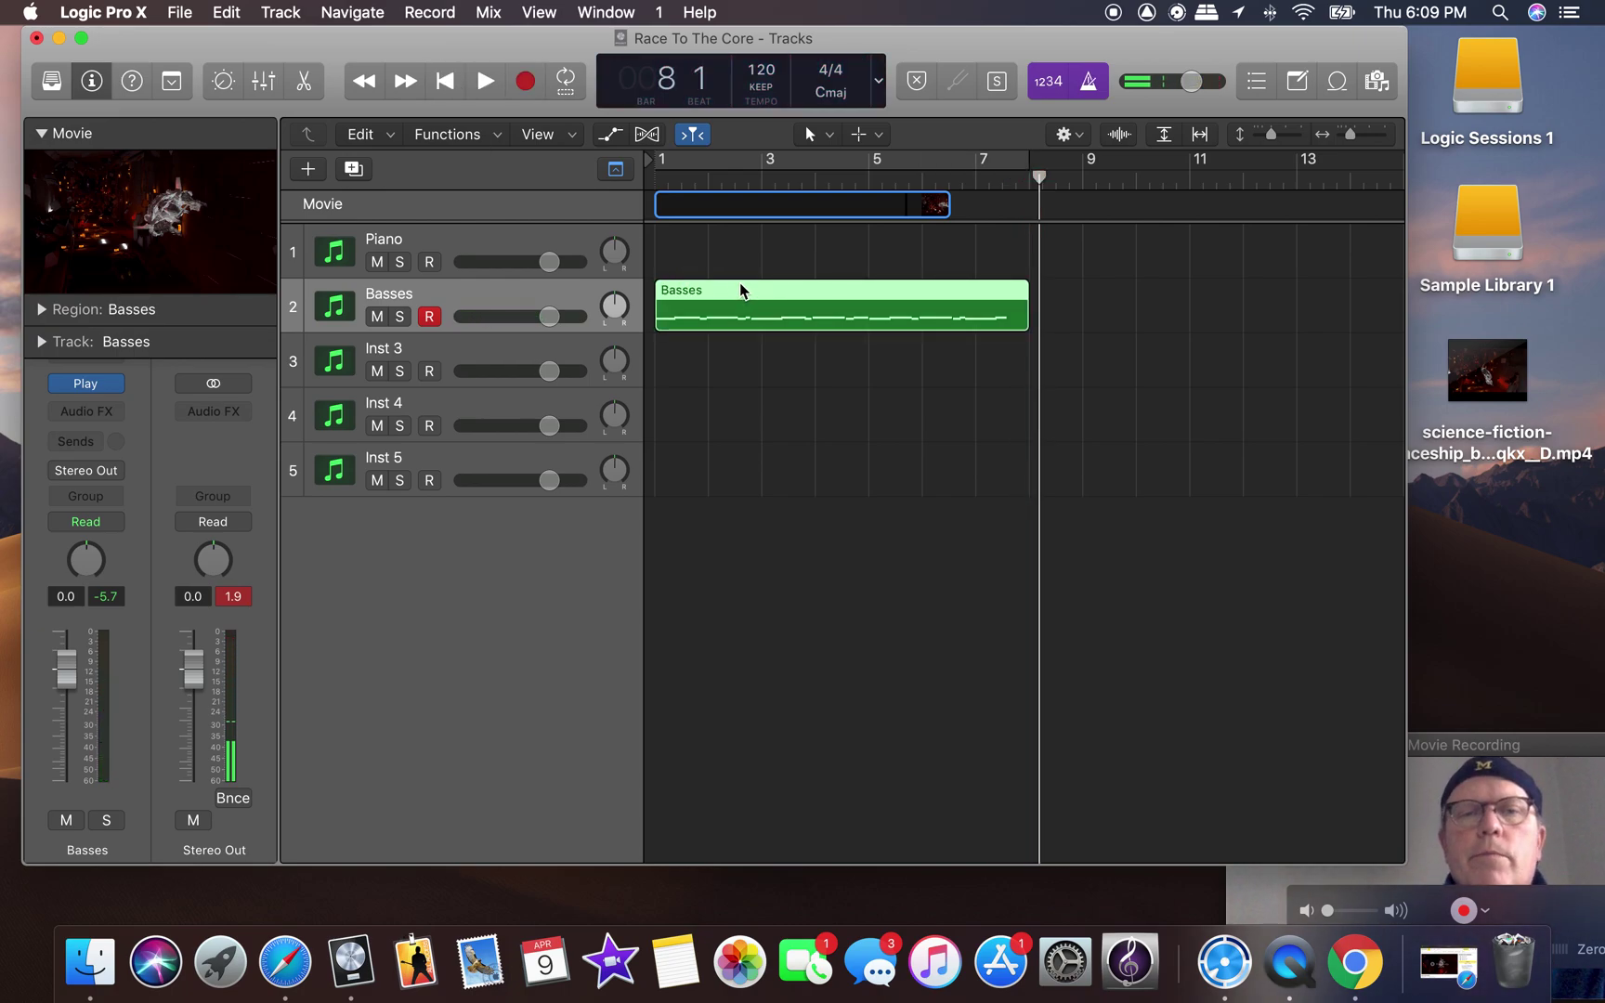
# Open the Basses region in an enlarged Piano Roll and move QuickTime Player's Movie Recording window up beside it.
pyautogui.click(305, 84)
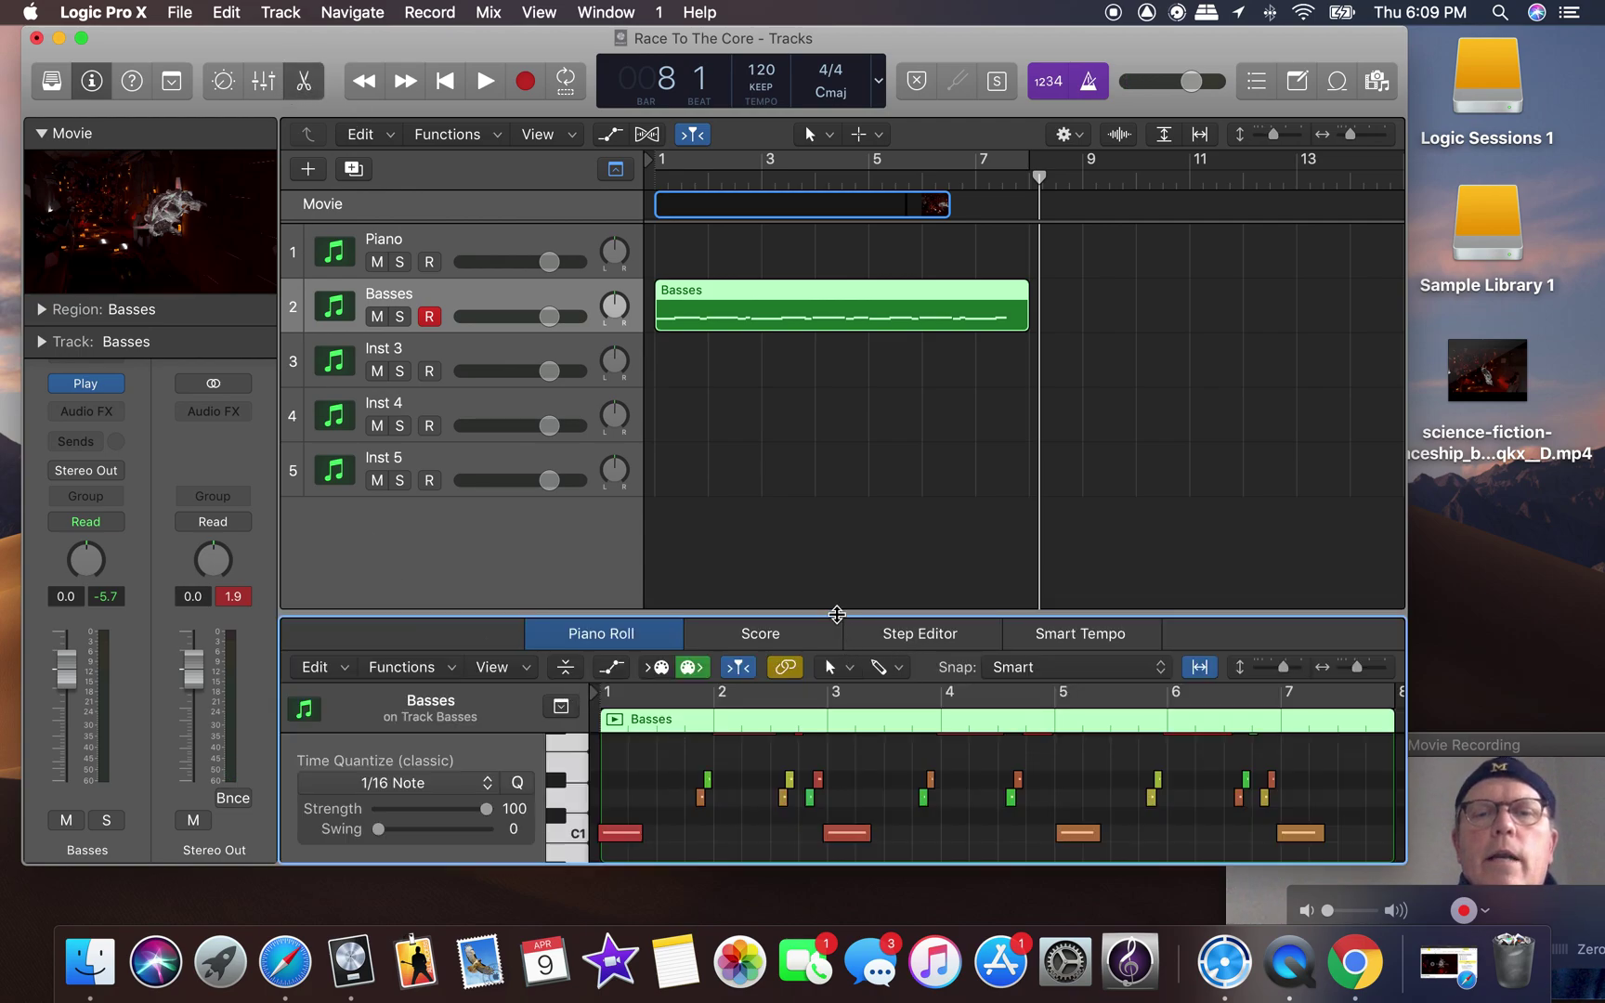
pyautogui.moveTo(837, 615); pyautogui.dragTo(820, 337)
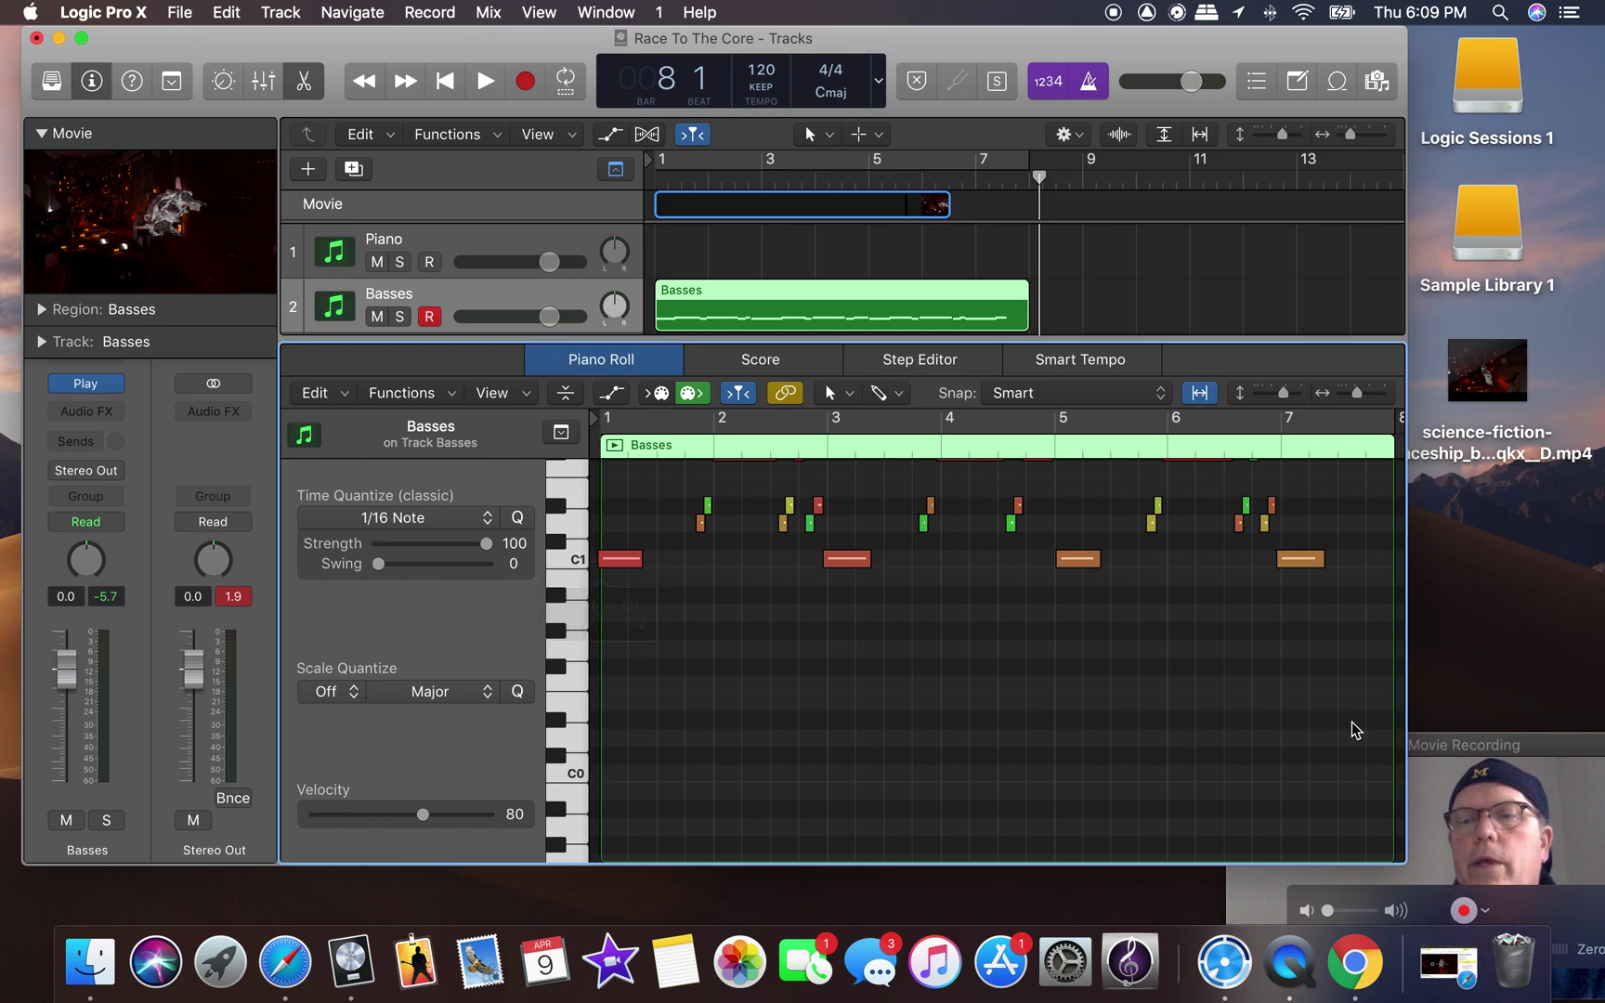
pyautogui.moveTo(1480, 749); pyautogui.dragTo(1416, 592)
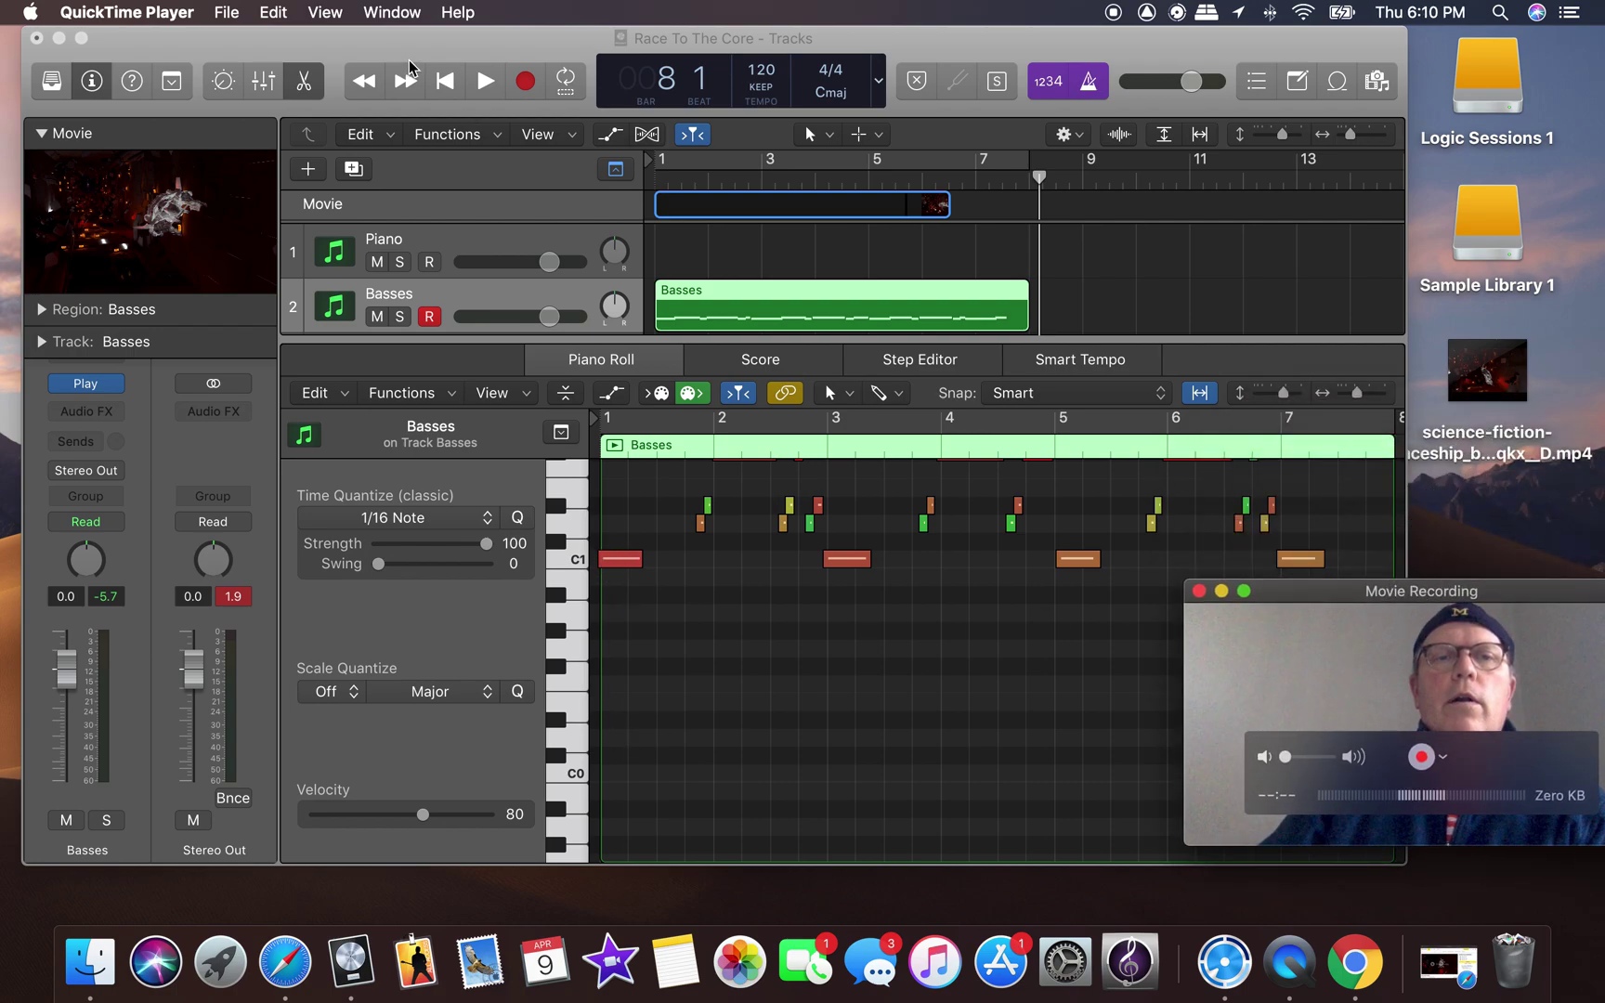
# Return to Logic Pro X and play the recorded Basses region from bar 1 to bar 2 to check its timing.
pyautogui.click(450, 85)
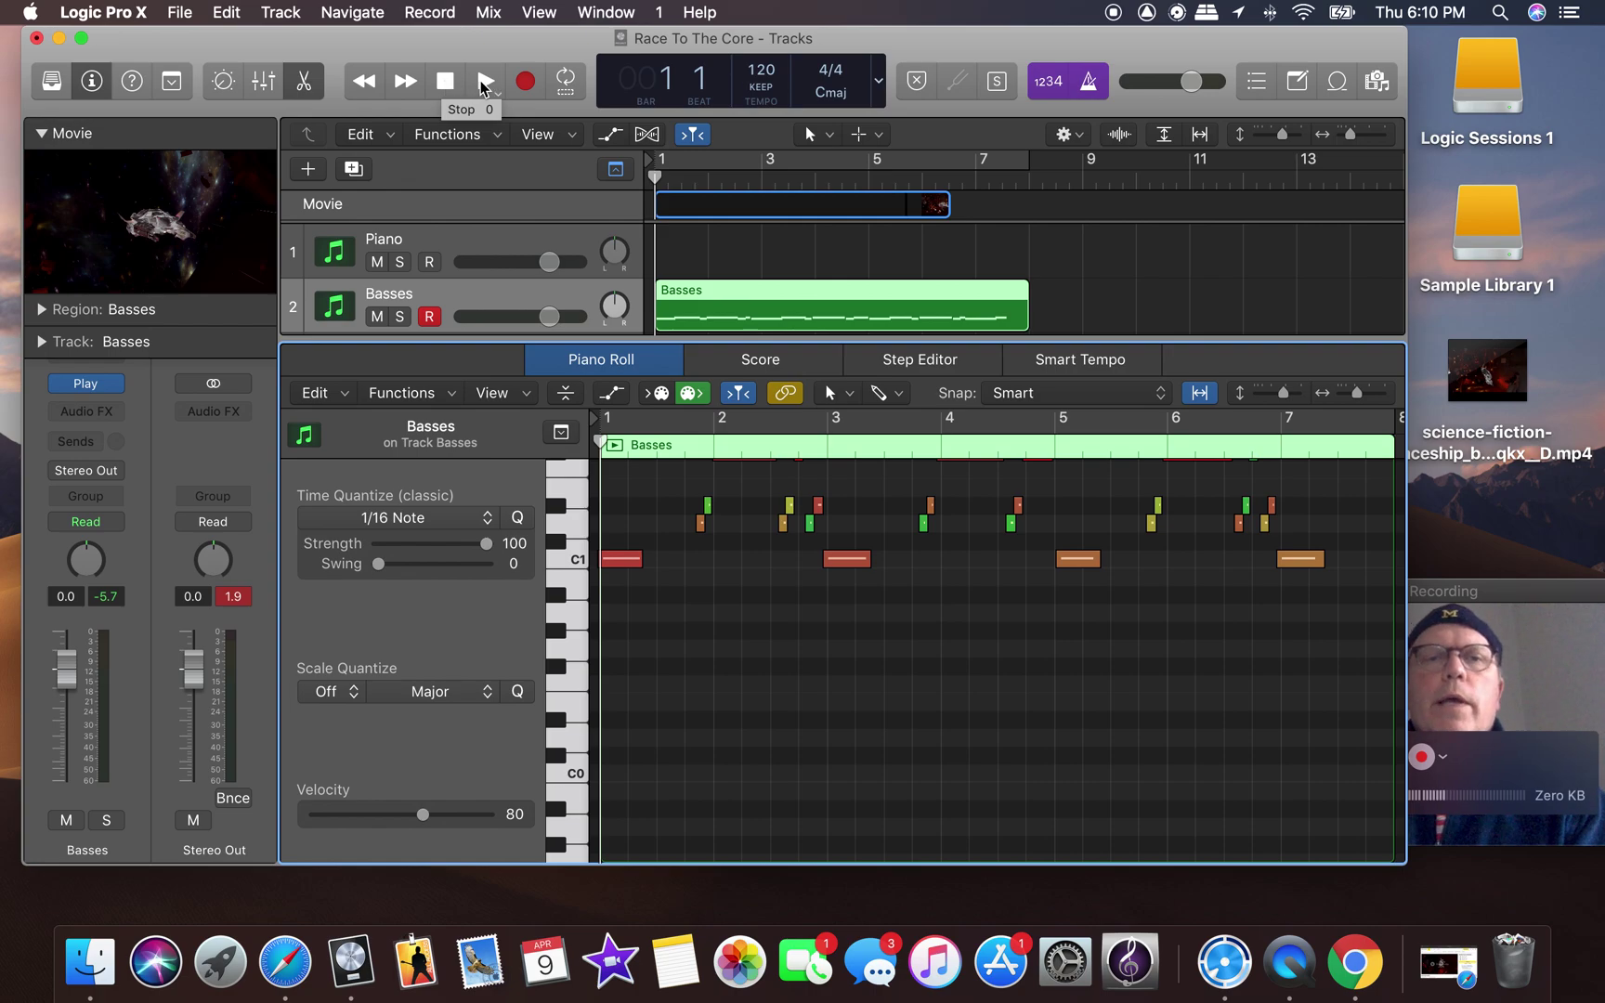
pyautogui.click(482, 84)
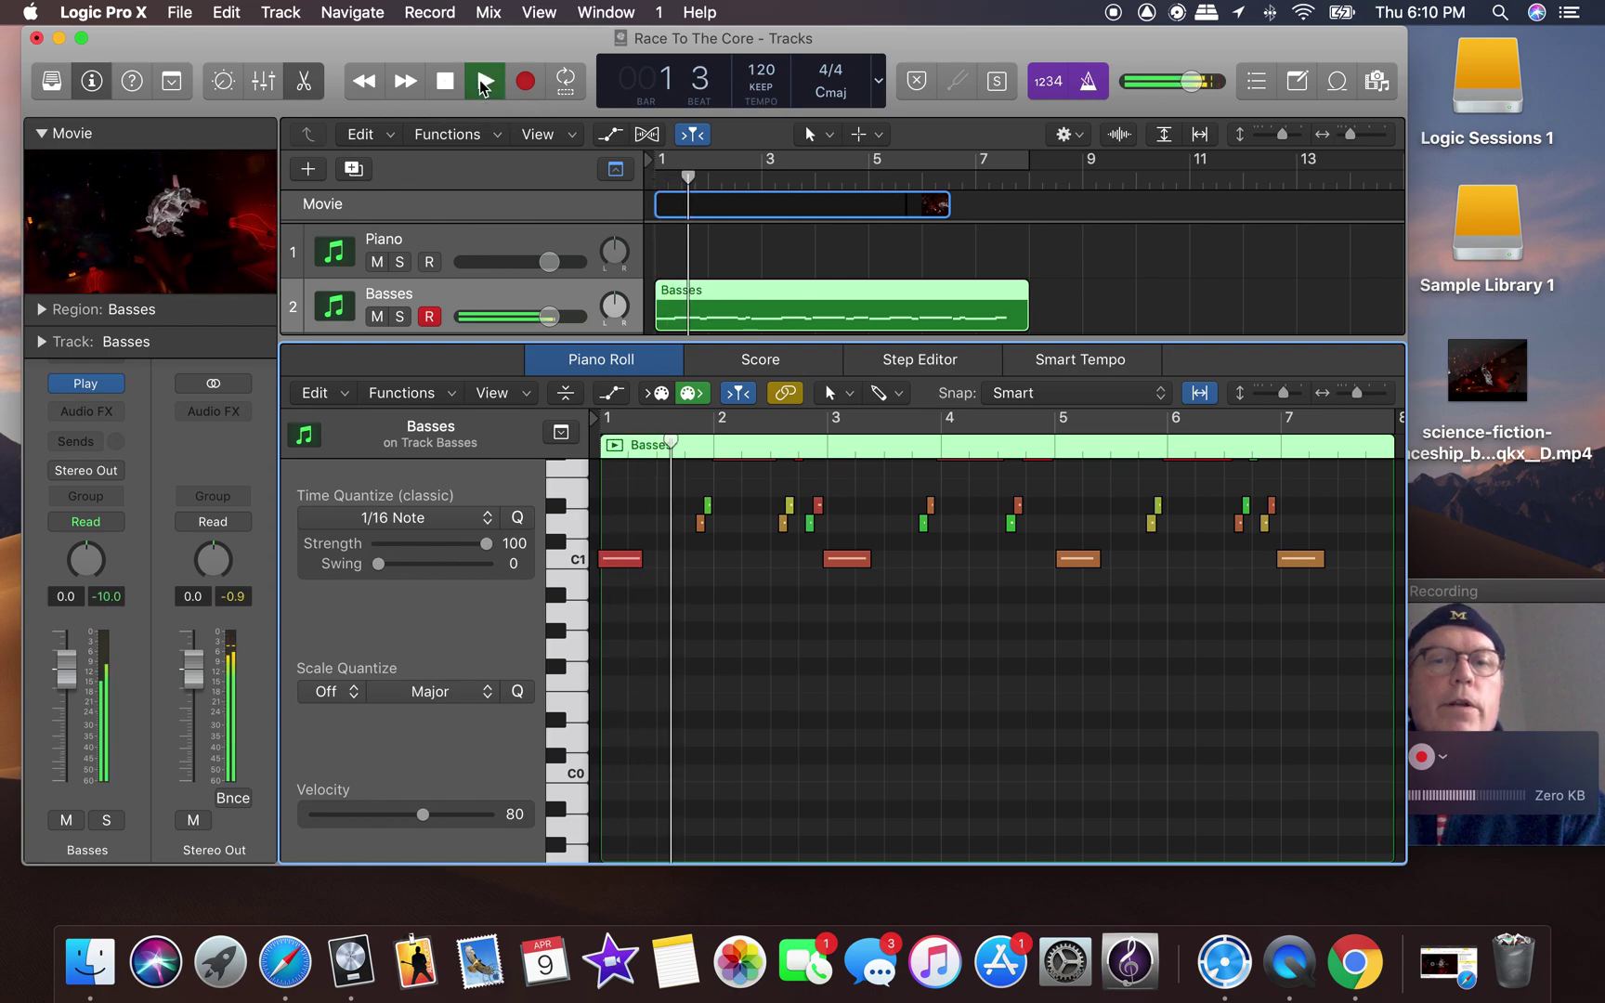
pyautogui.press('space')
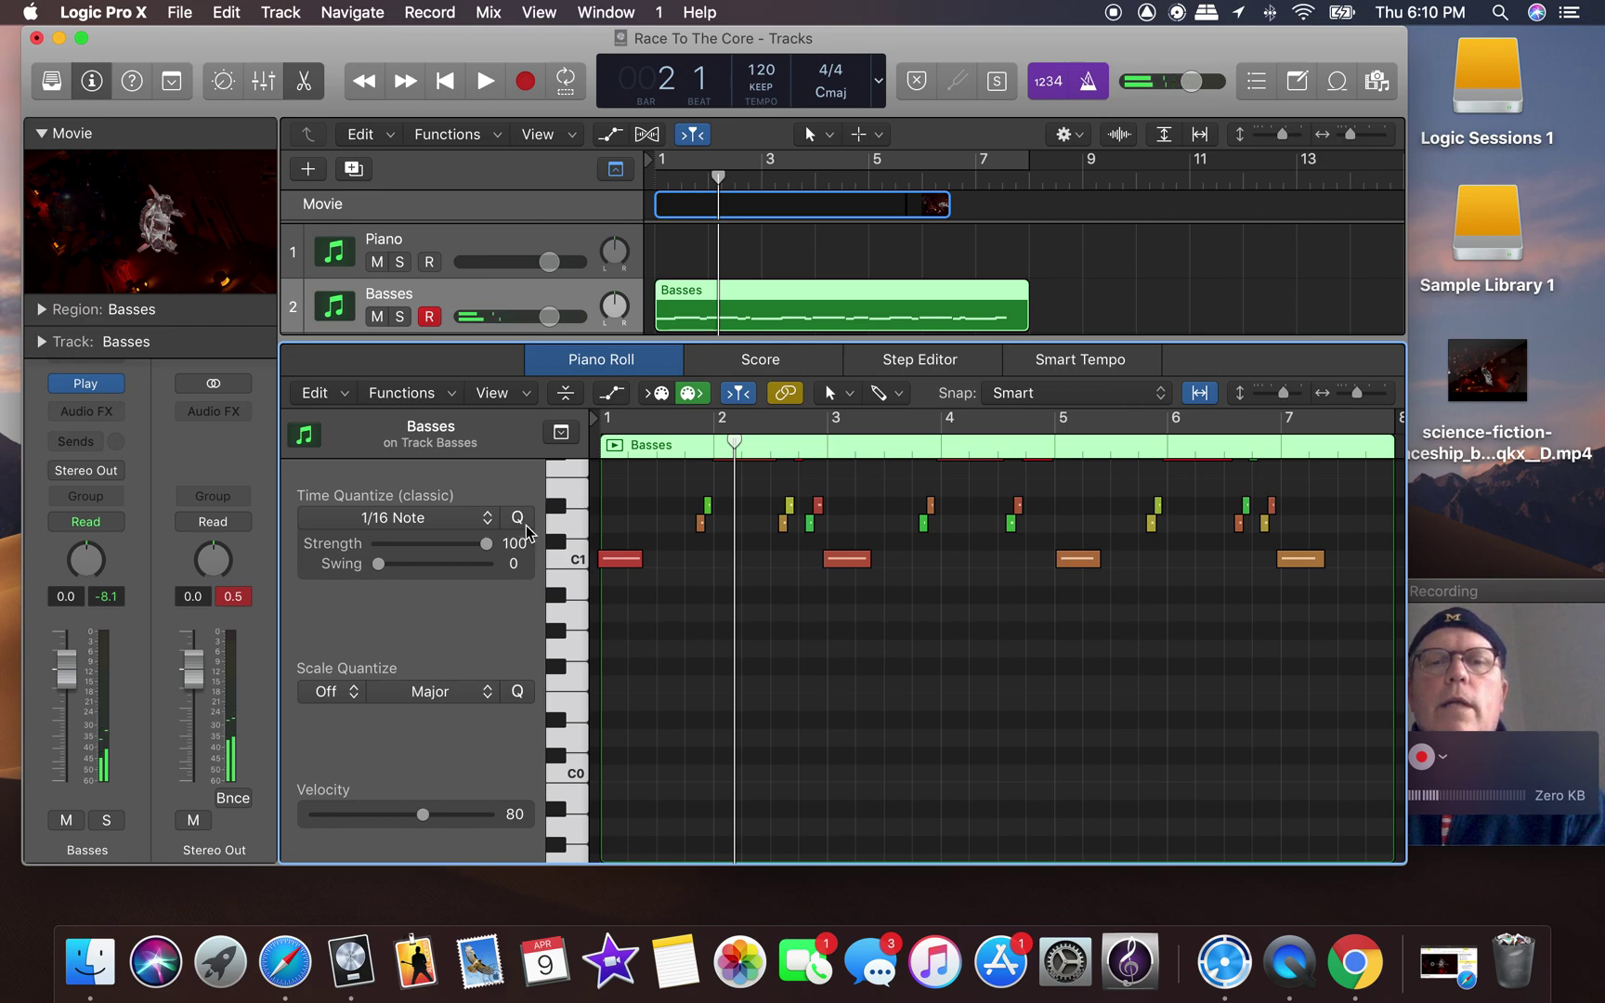
# Try quantizing all notes of the Basses region to 1/16 notes, play the region from bar 1, and undo the quantizing.
pyautogui.press('super+a')
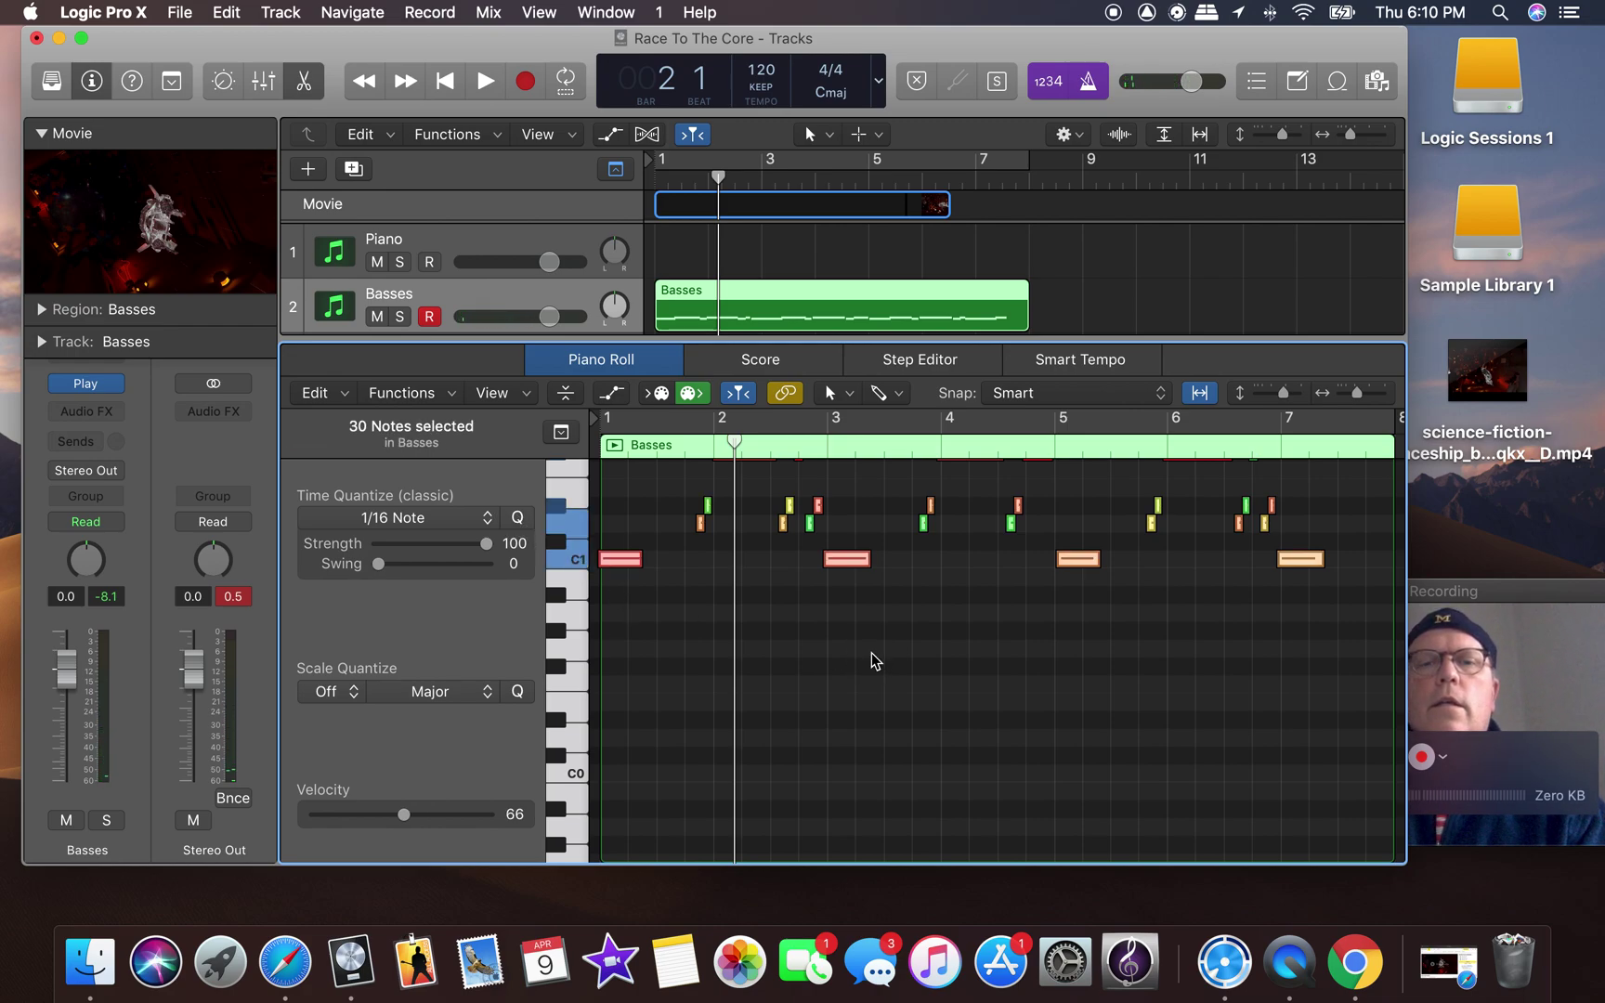
pyautogui.click(517, 521)
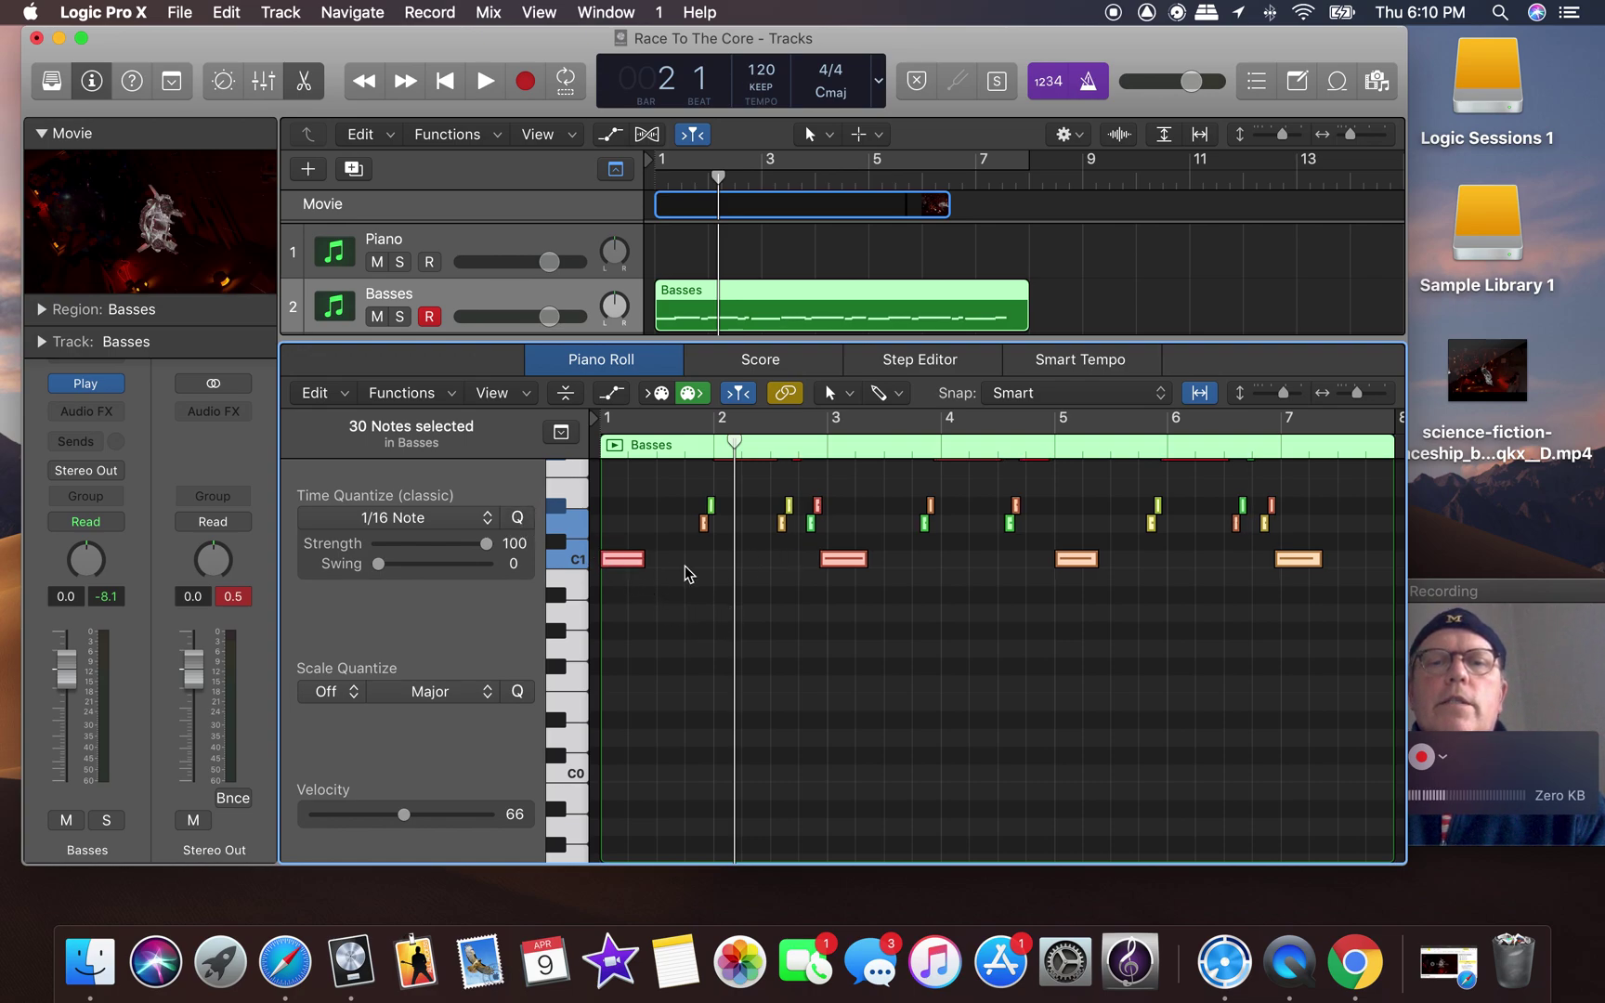
pyautogui.click(445, 80)
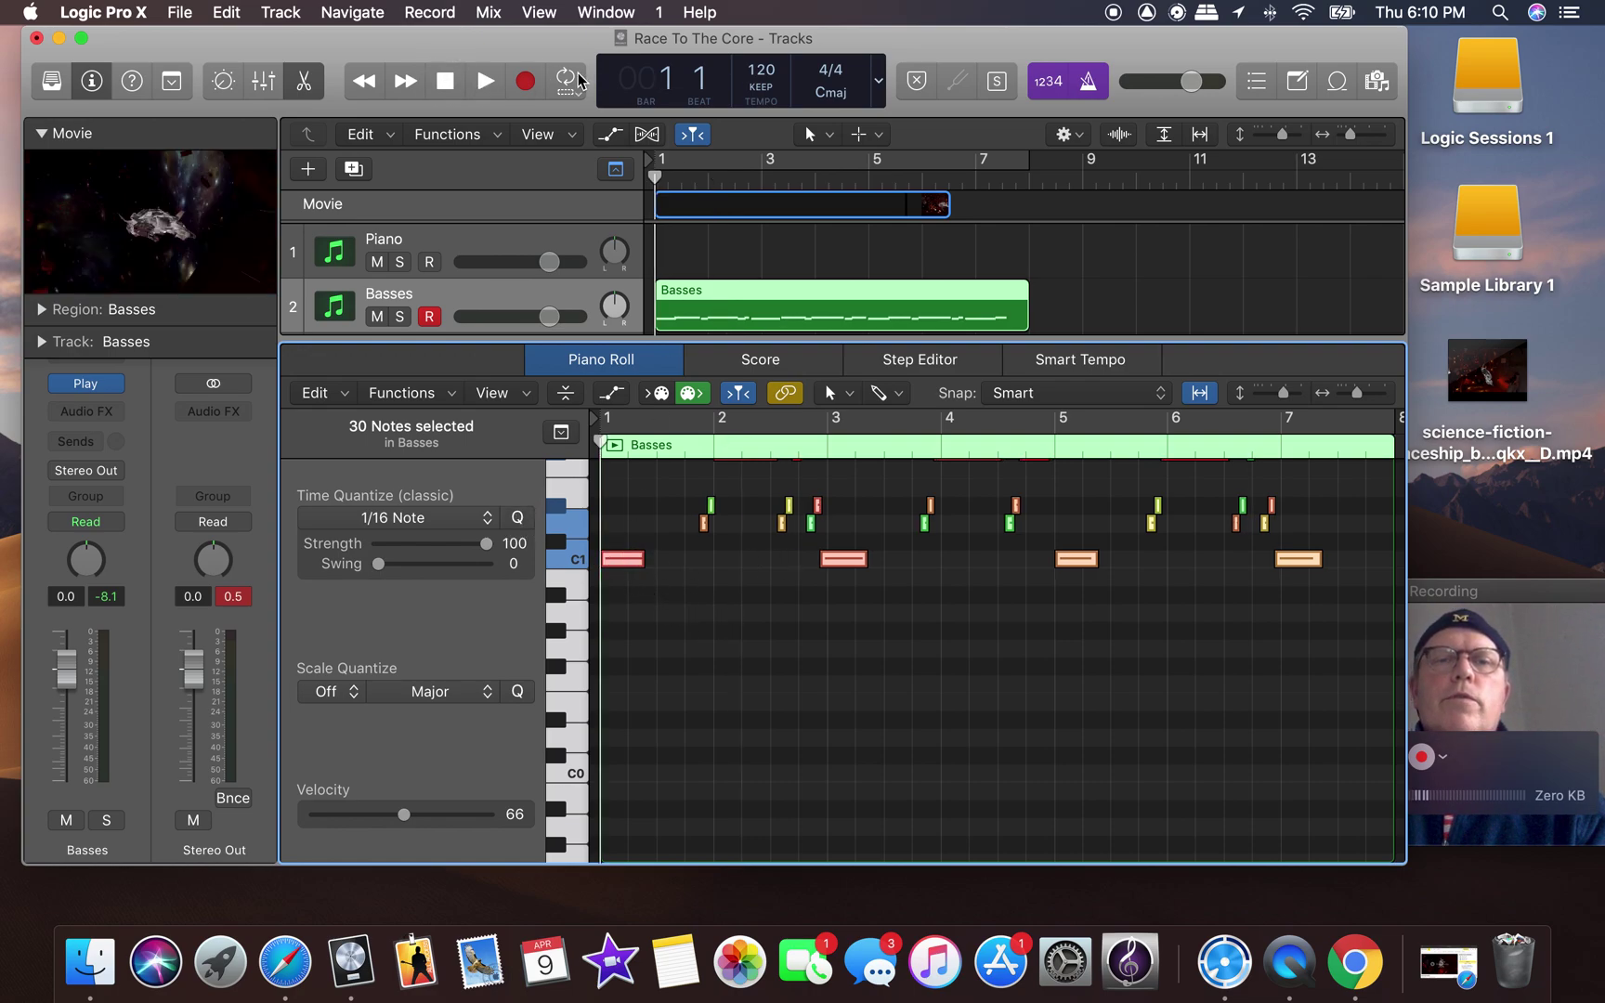
pyautogui.click(486, 82)
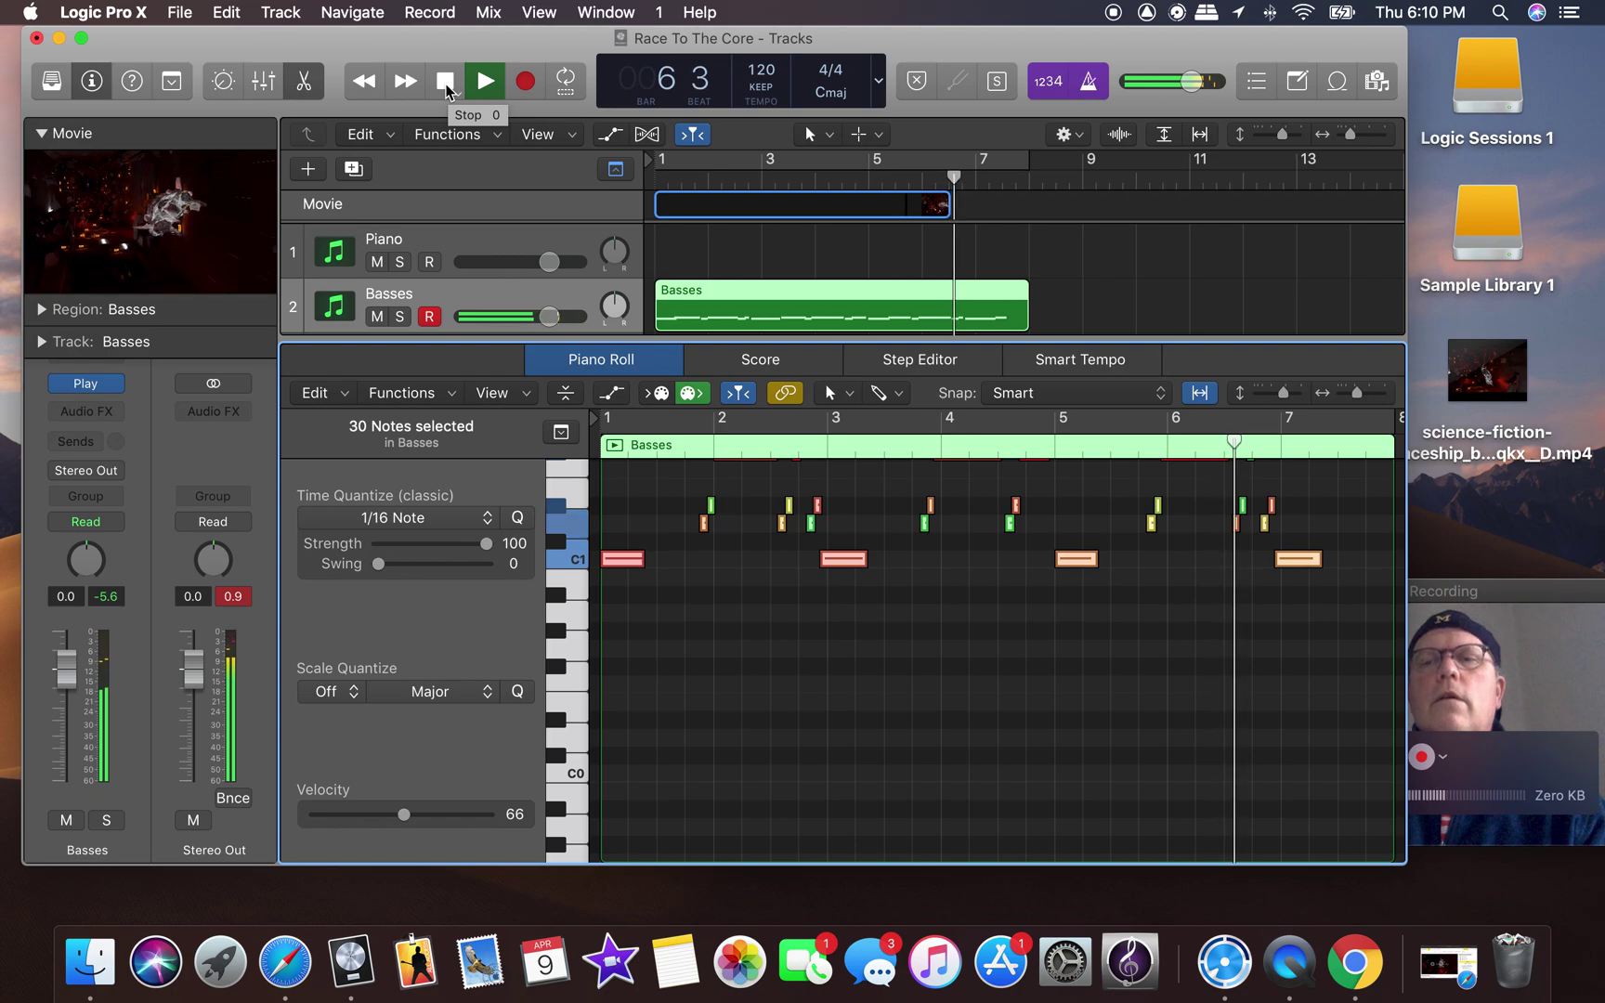
pyautogui.click(446, 82)
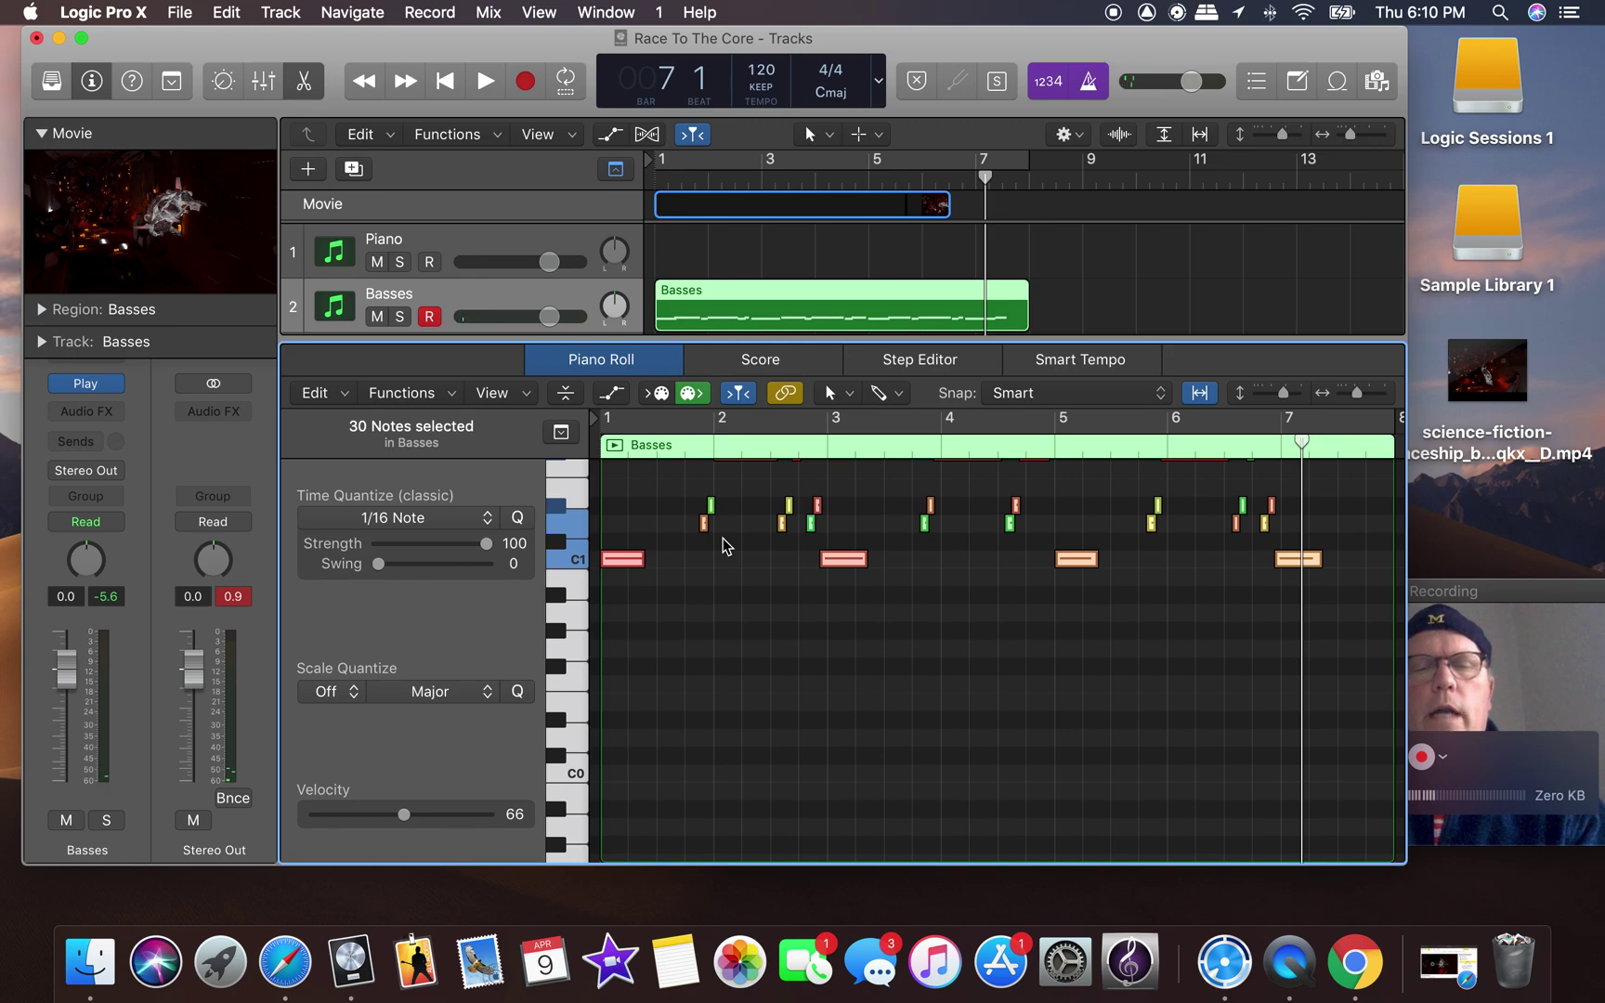
pyautogui.press('q')
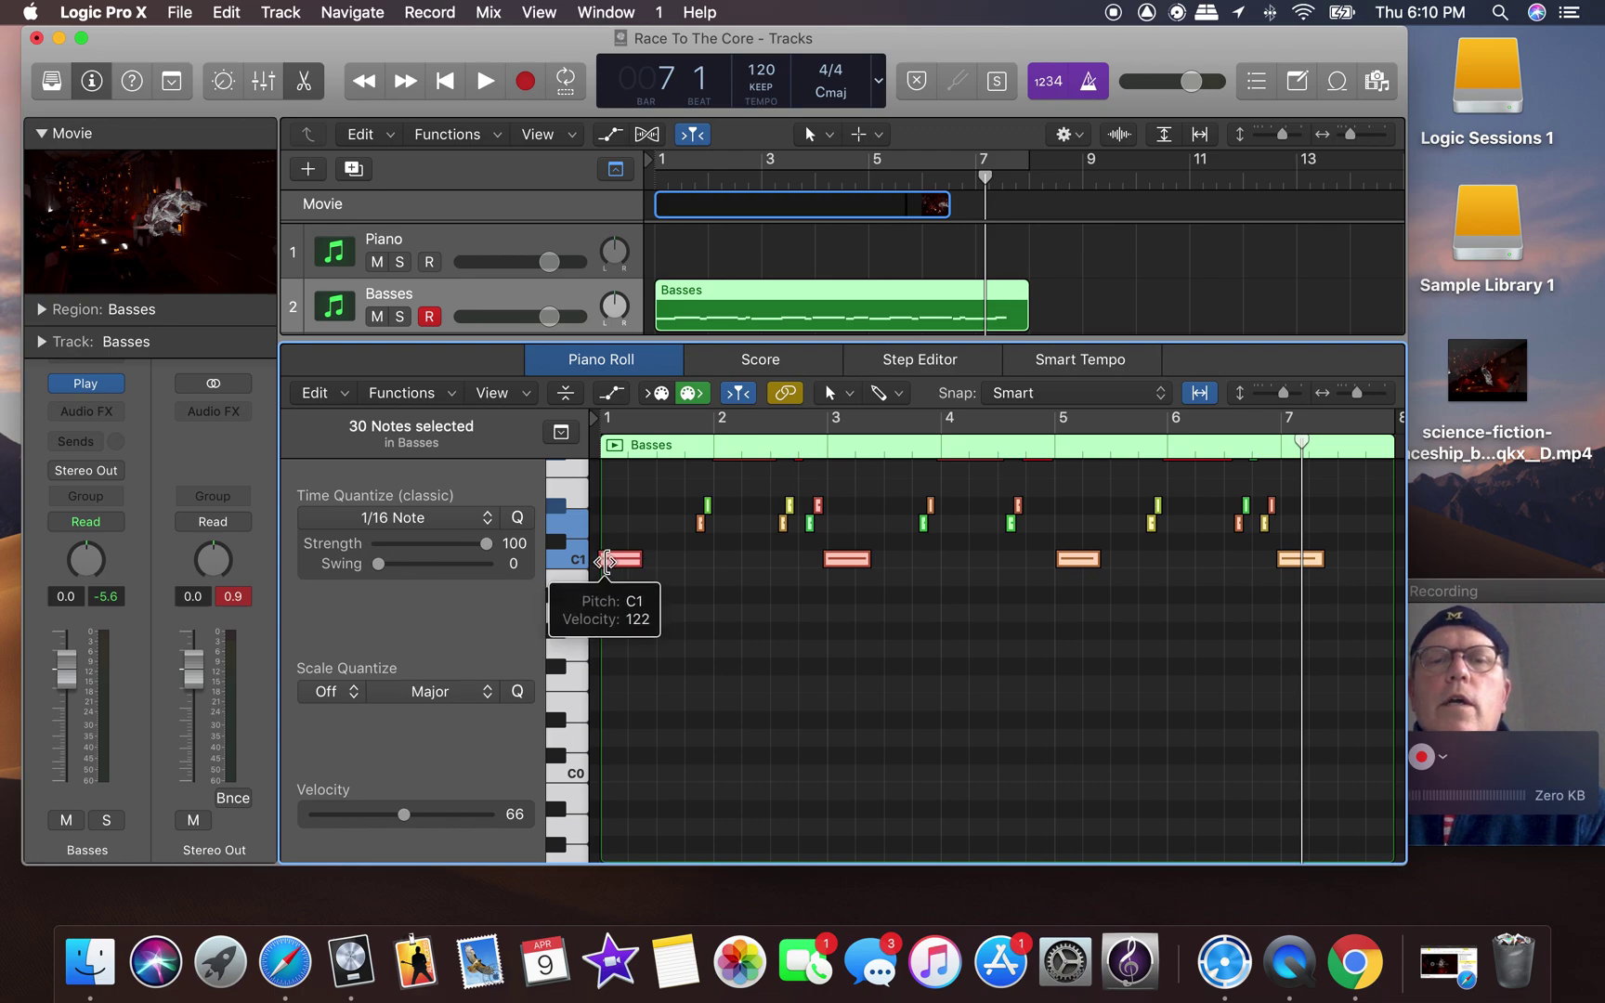
pyautogui.click(658, 599)
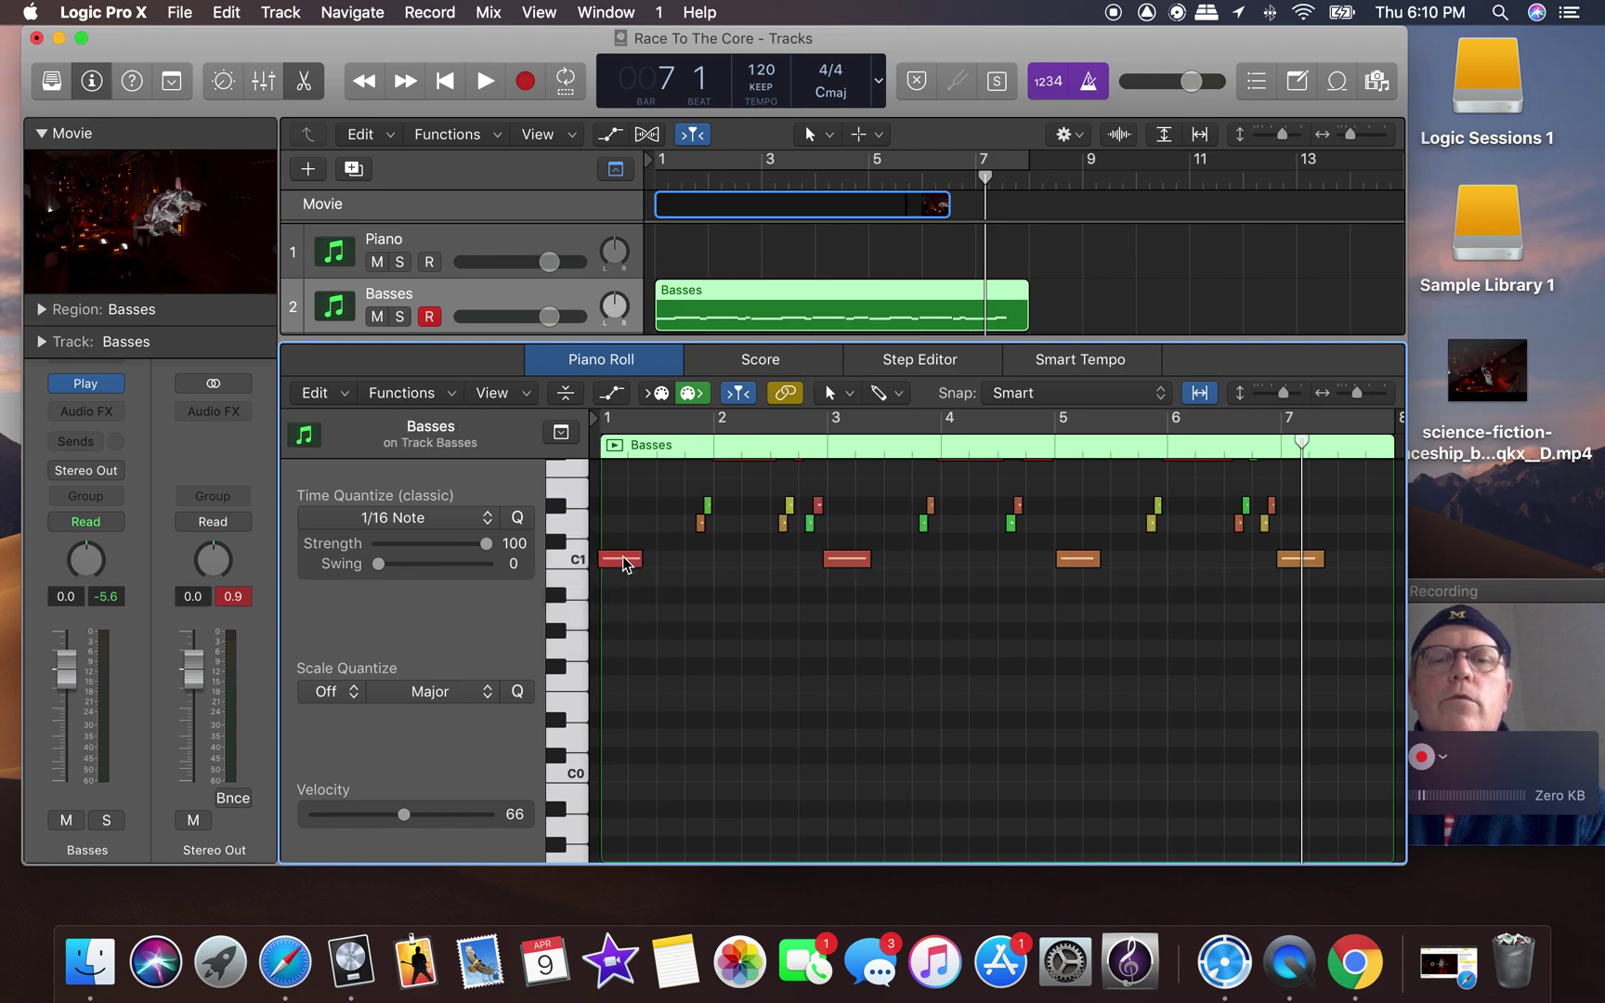
# Try shifting the first C1 note slightly later, play it from bar 1, and undo the move.
pyautogui.moveTo(625, 563)
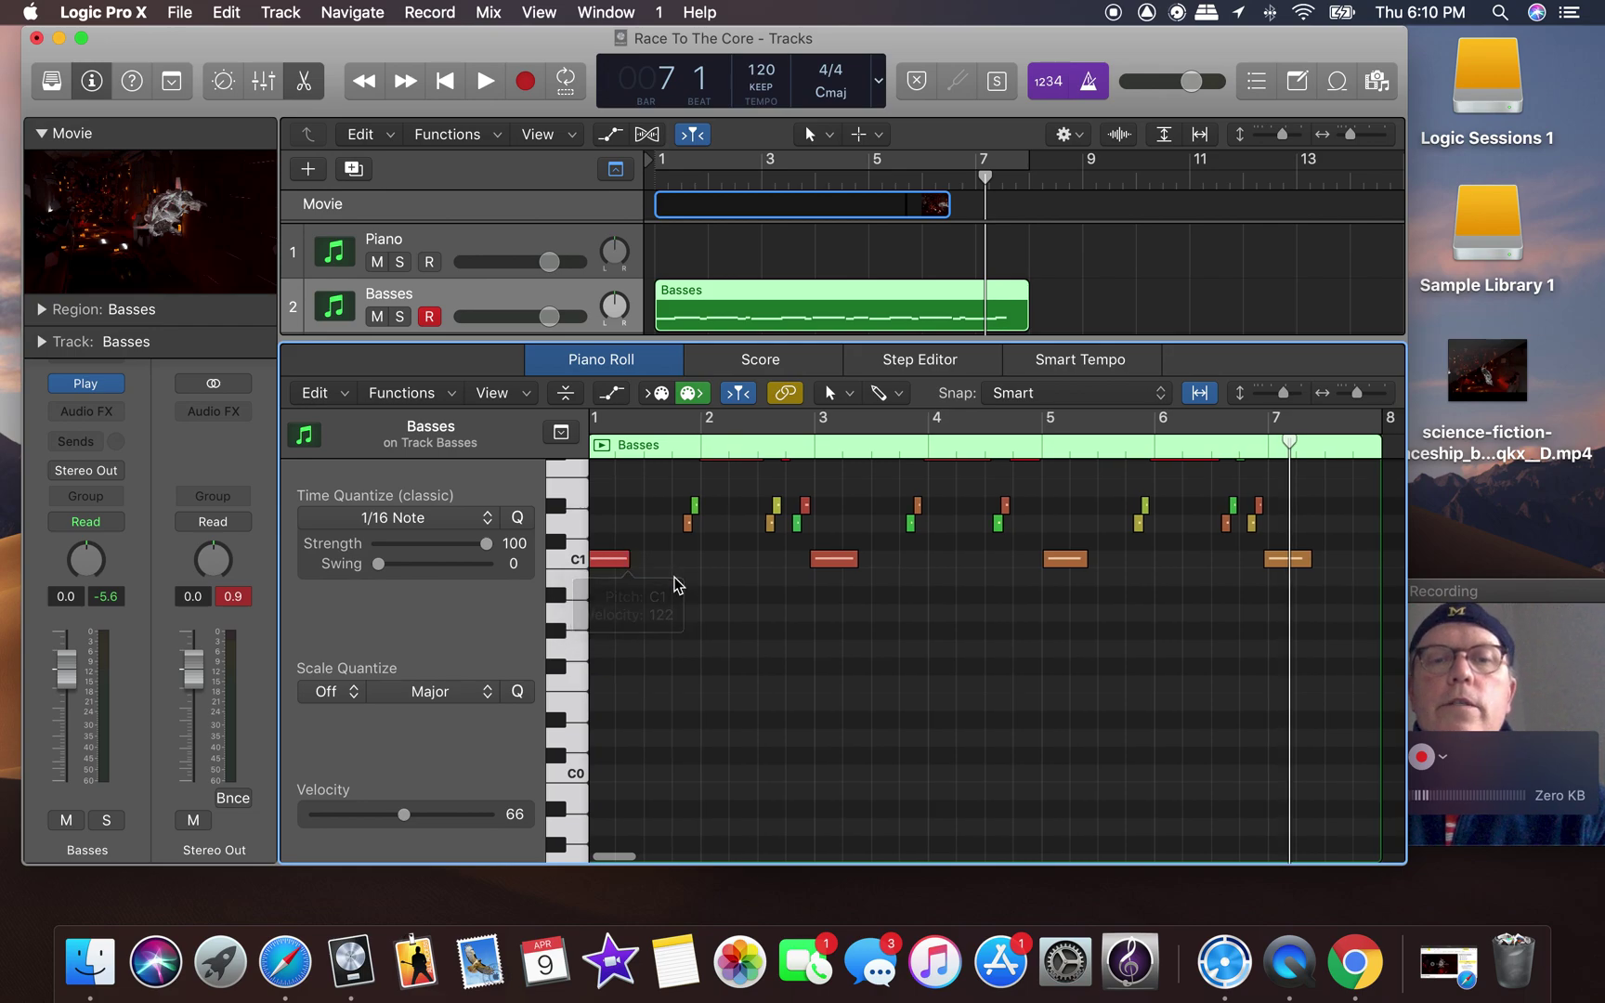
pyautogui.hscroll(-2, 669, 576)
pyautogui.click(635, 561)
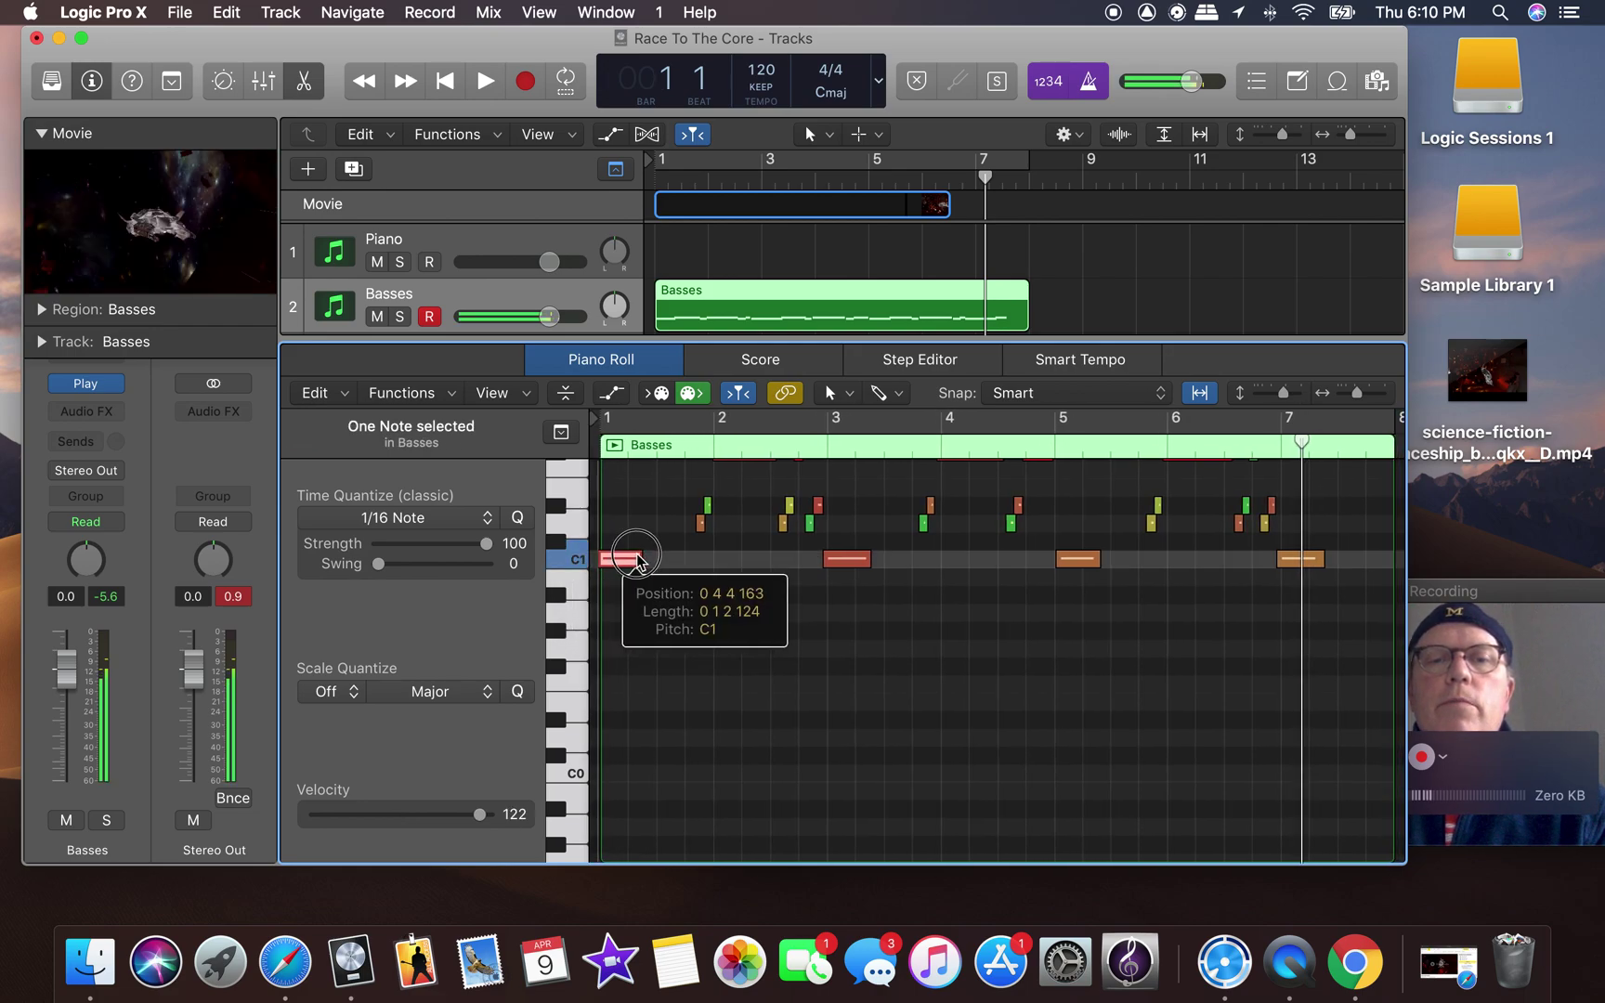
pyautogui.click(637, 561)
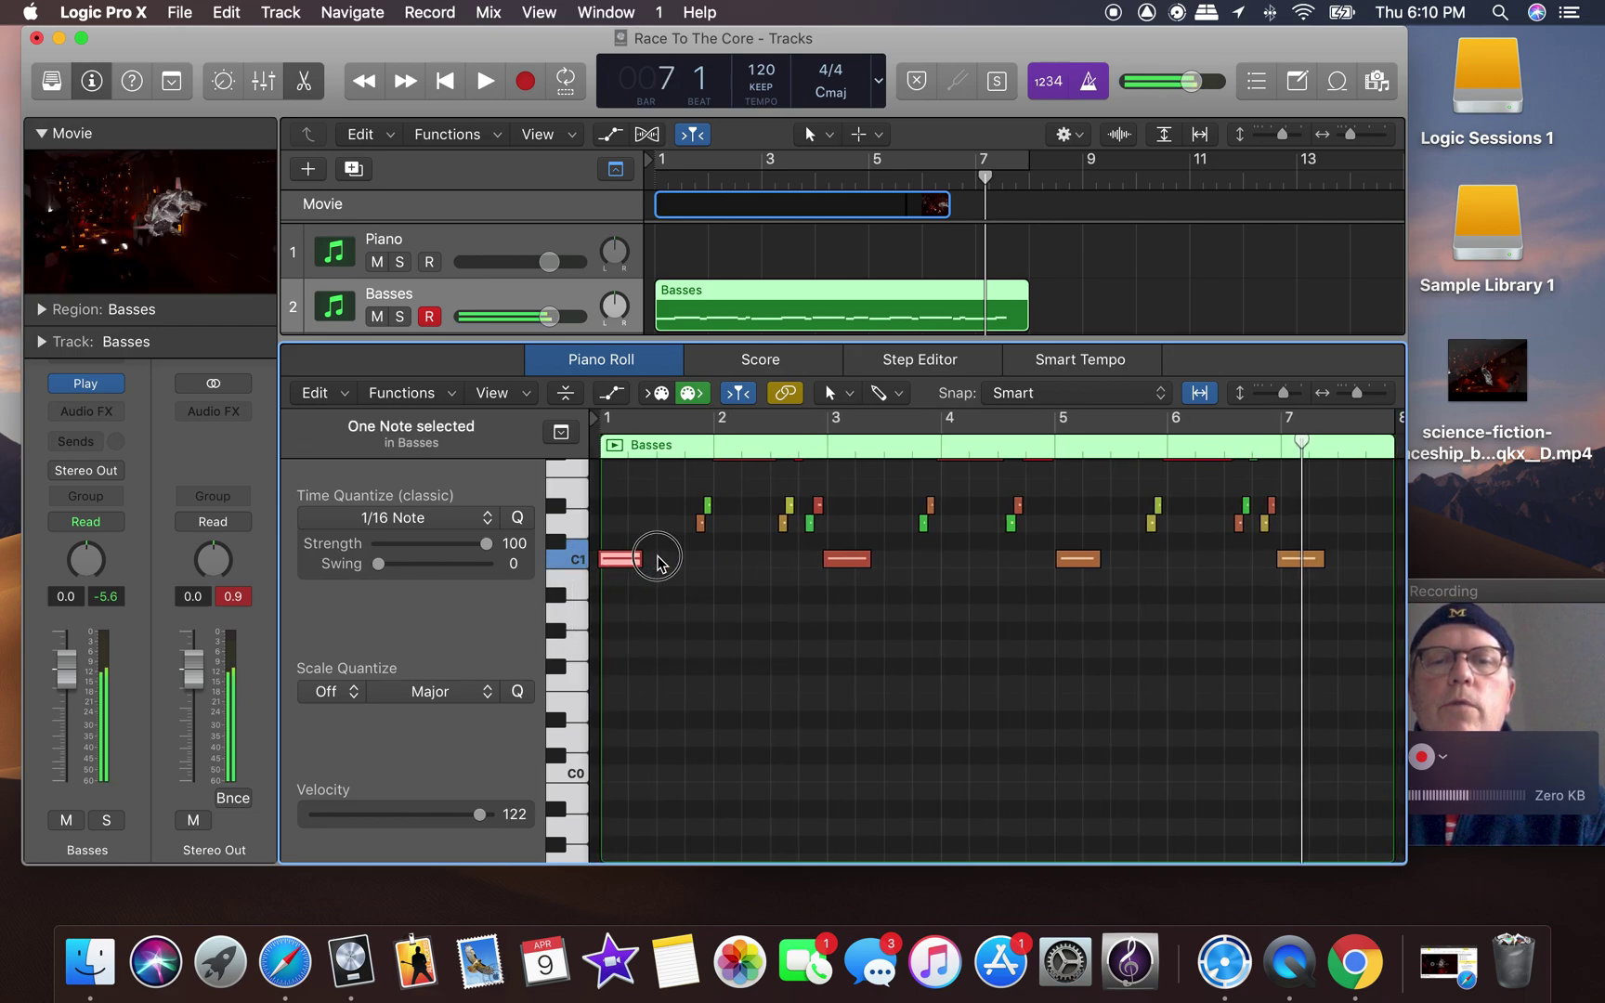
pyautogui.moveTo(637, 561); pyautogui.dragTo(629, 567)
pyautogui.click(636, 564)
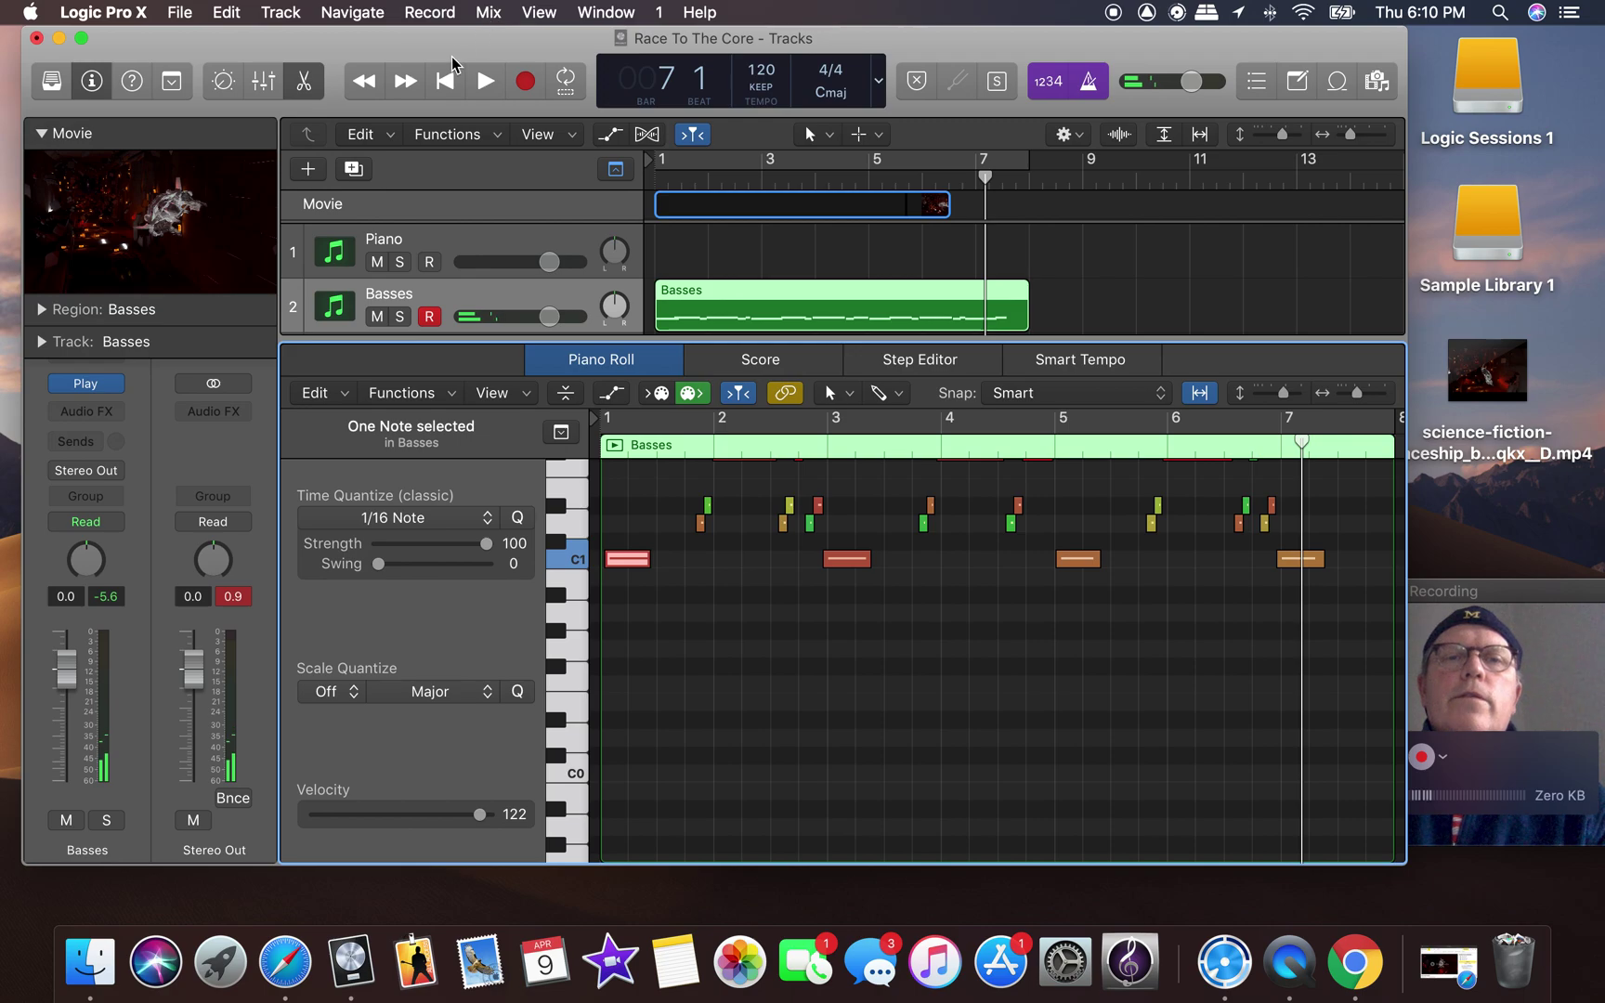
pyautogui.click(484, 82)
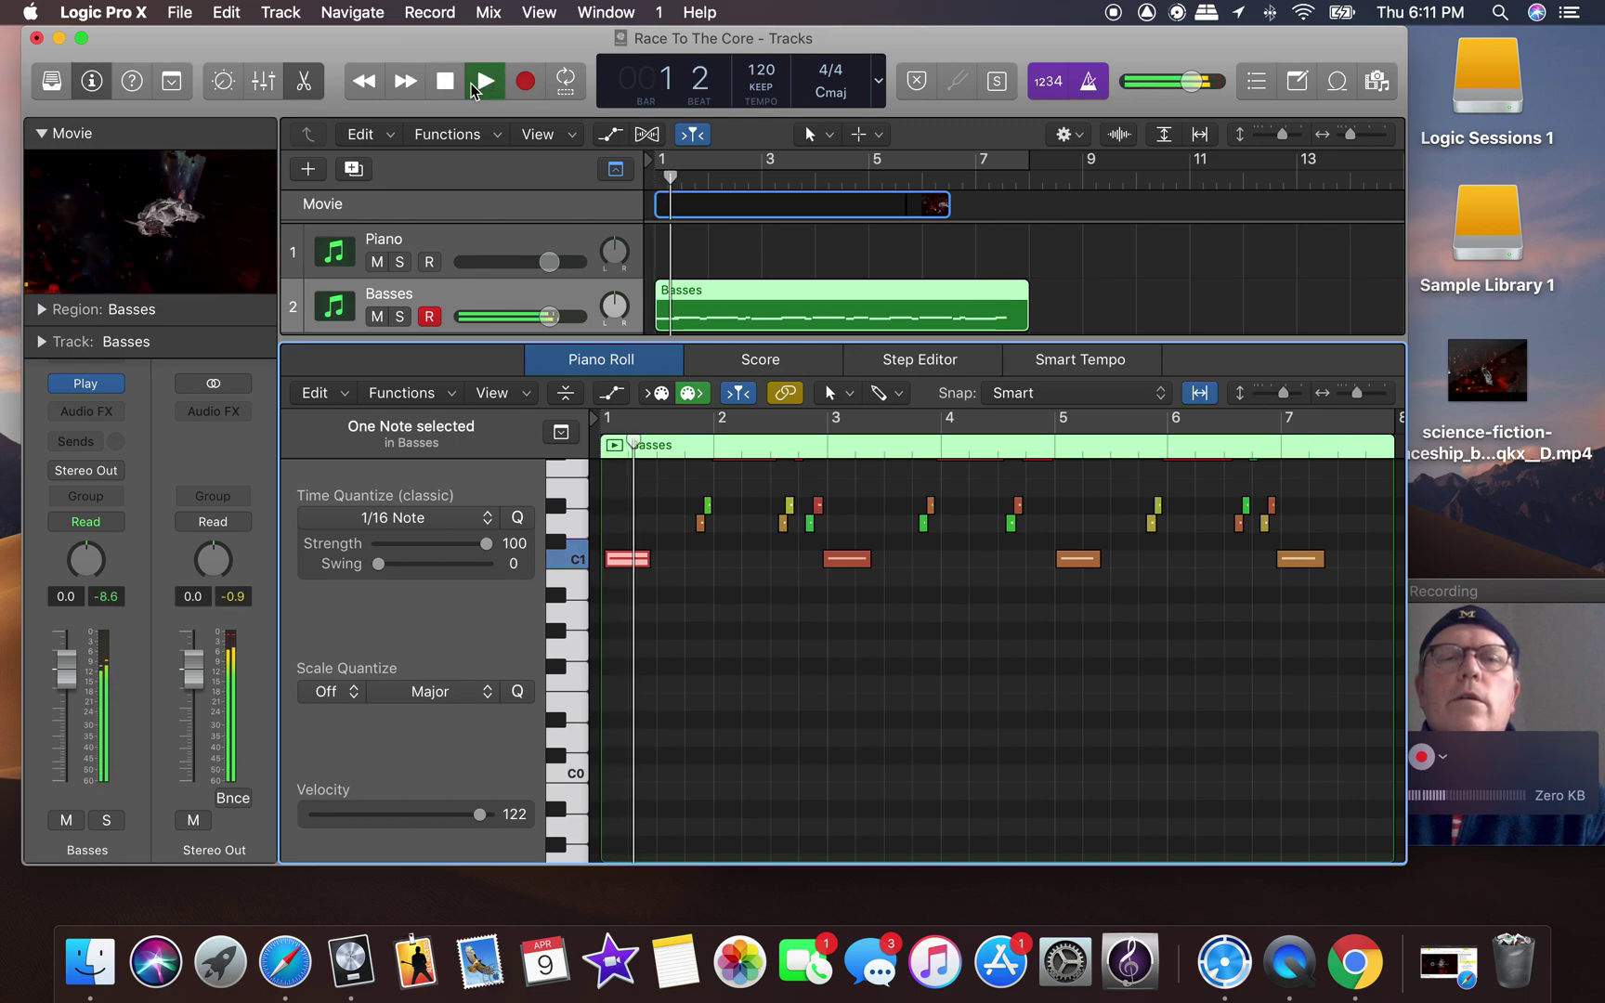
pyautogui.press('space')
pyautogui.press('q')
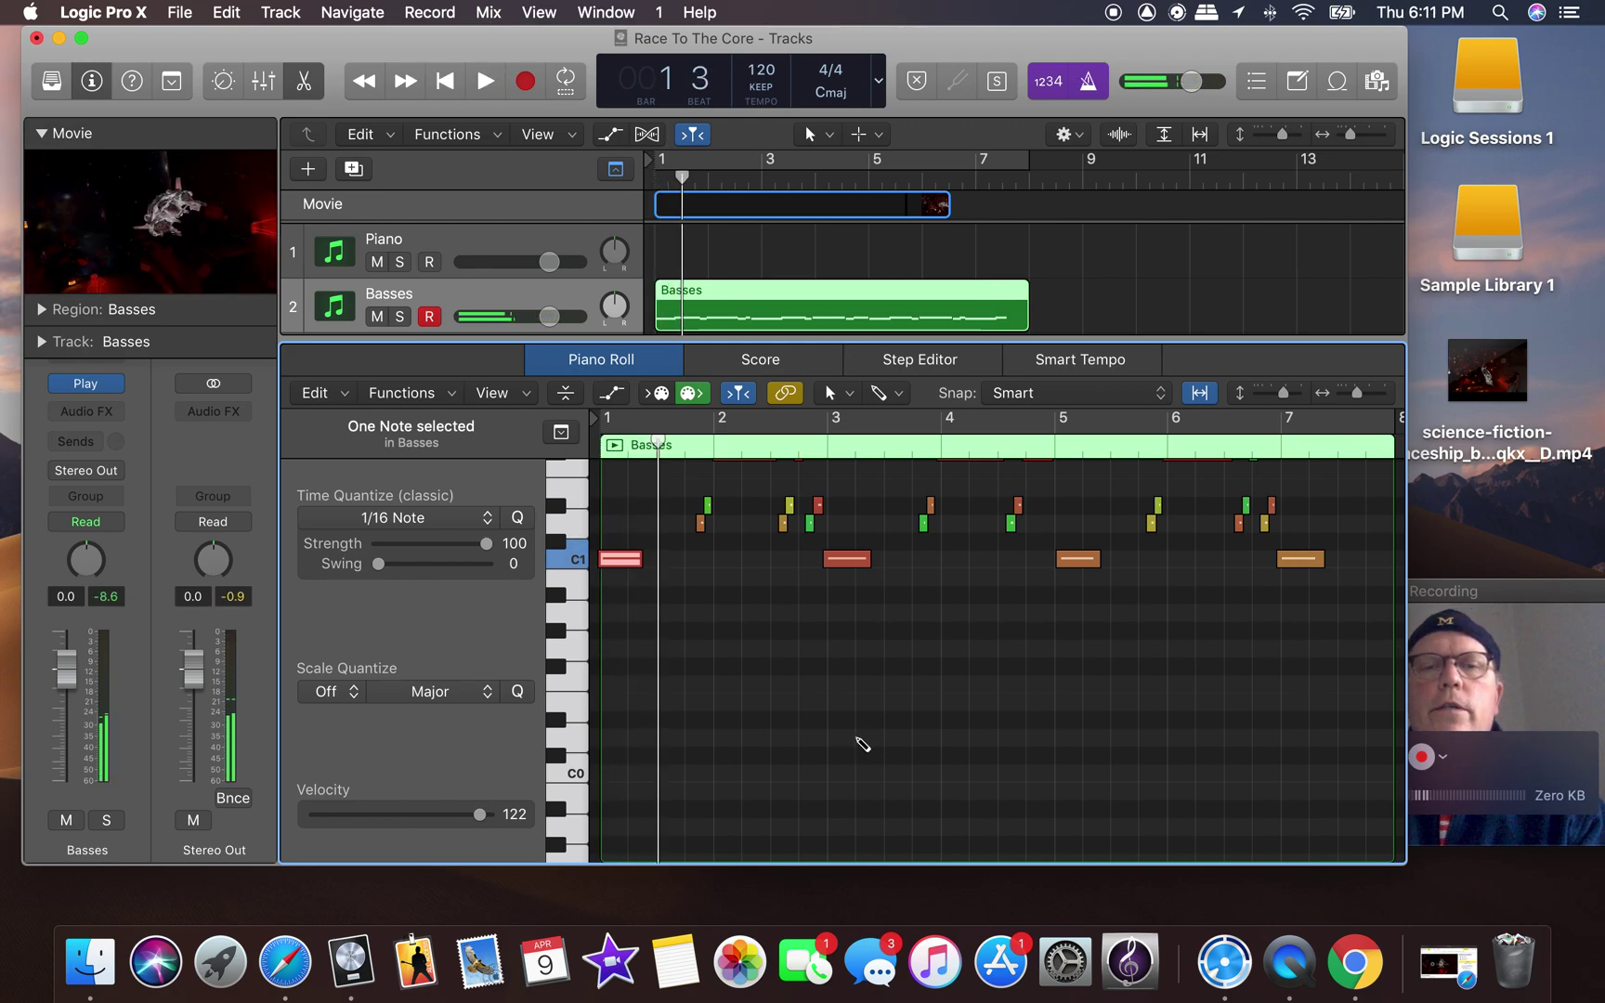
# Quantize the first C1 note of the Basses region to a 1/8 note and deselect it.
pyautogui.click(492, 518)
pyautogui.click(422, 636)
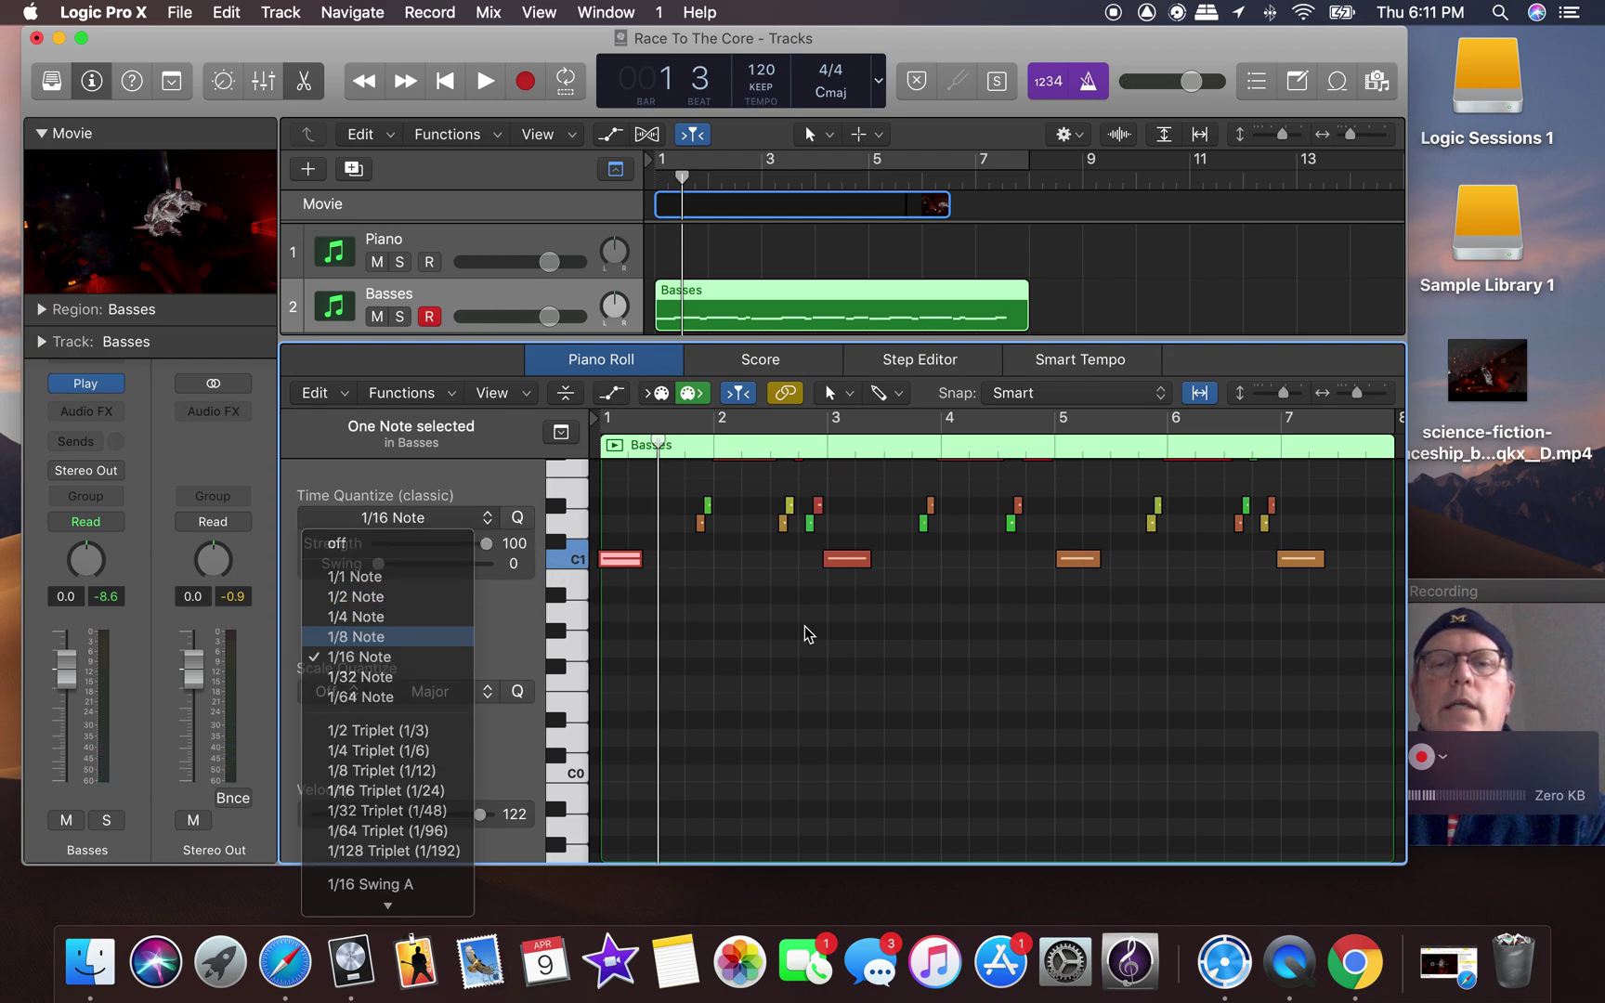
pyautogui.click(806, 634)
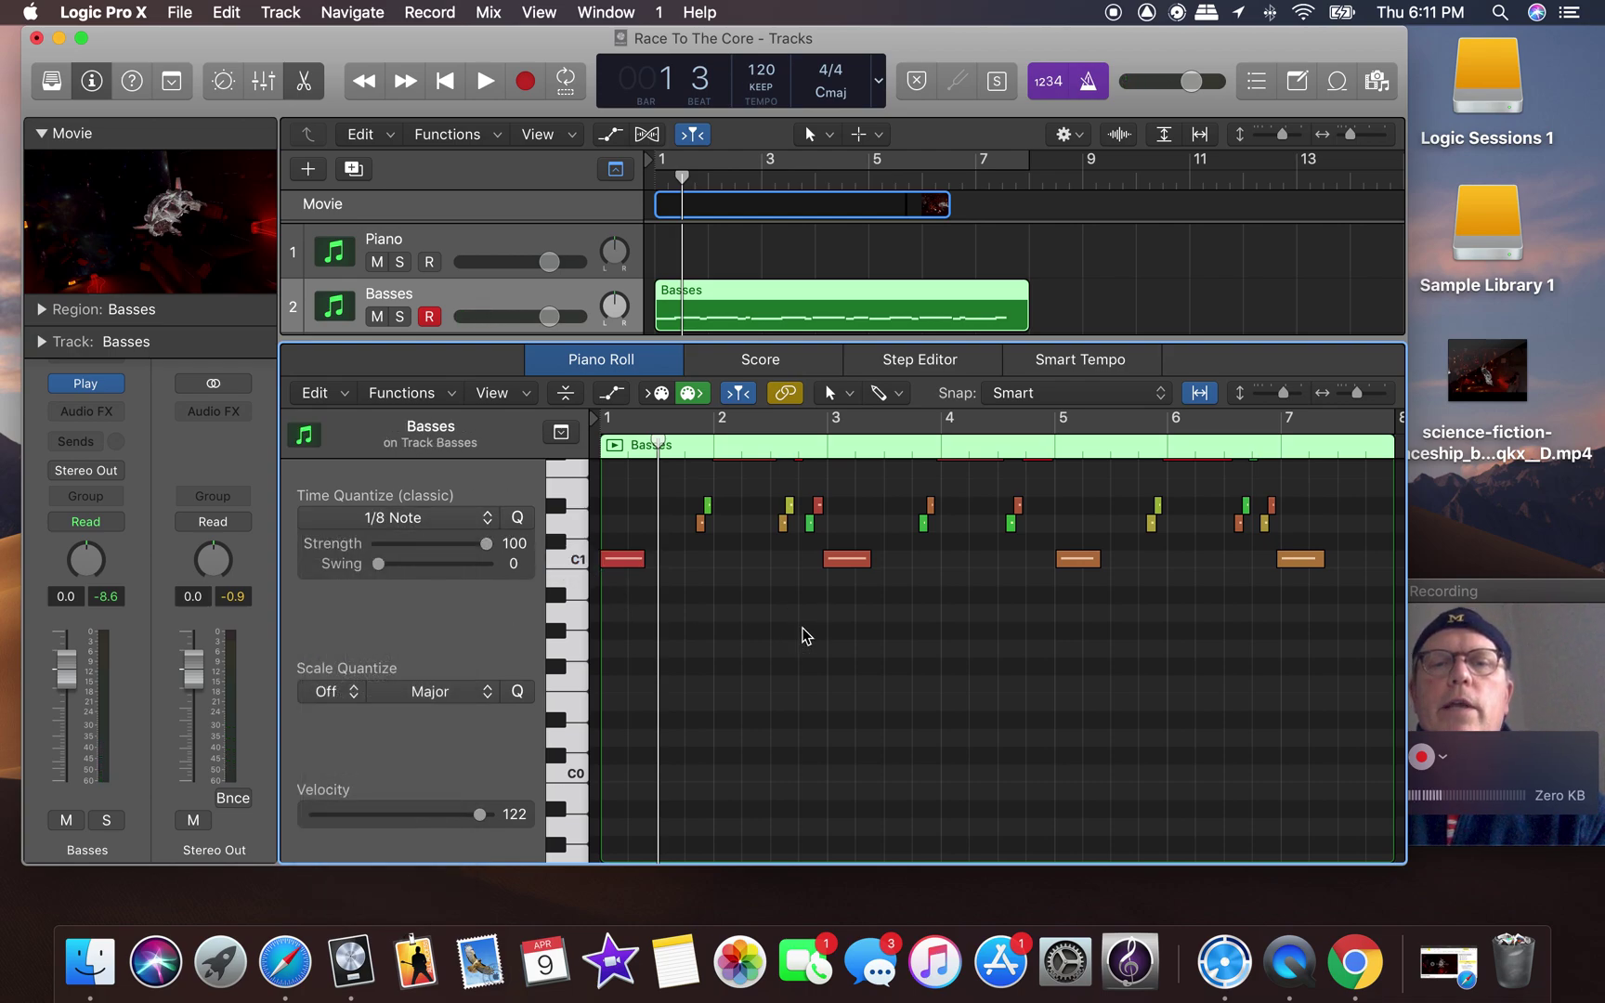
# Play the Basses region from bar 1 to bar 7 to check the timing of the notes.
pyautogui.click(444, 82)
pyautogui.click(486, 82)
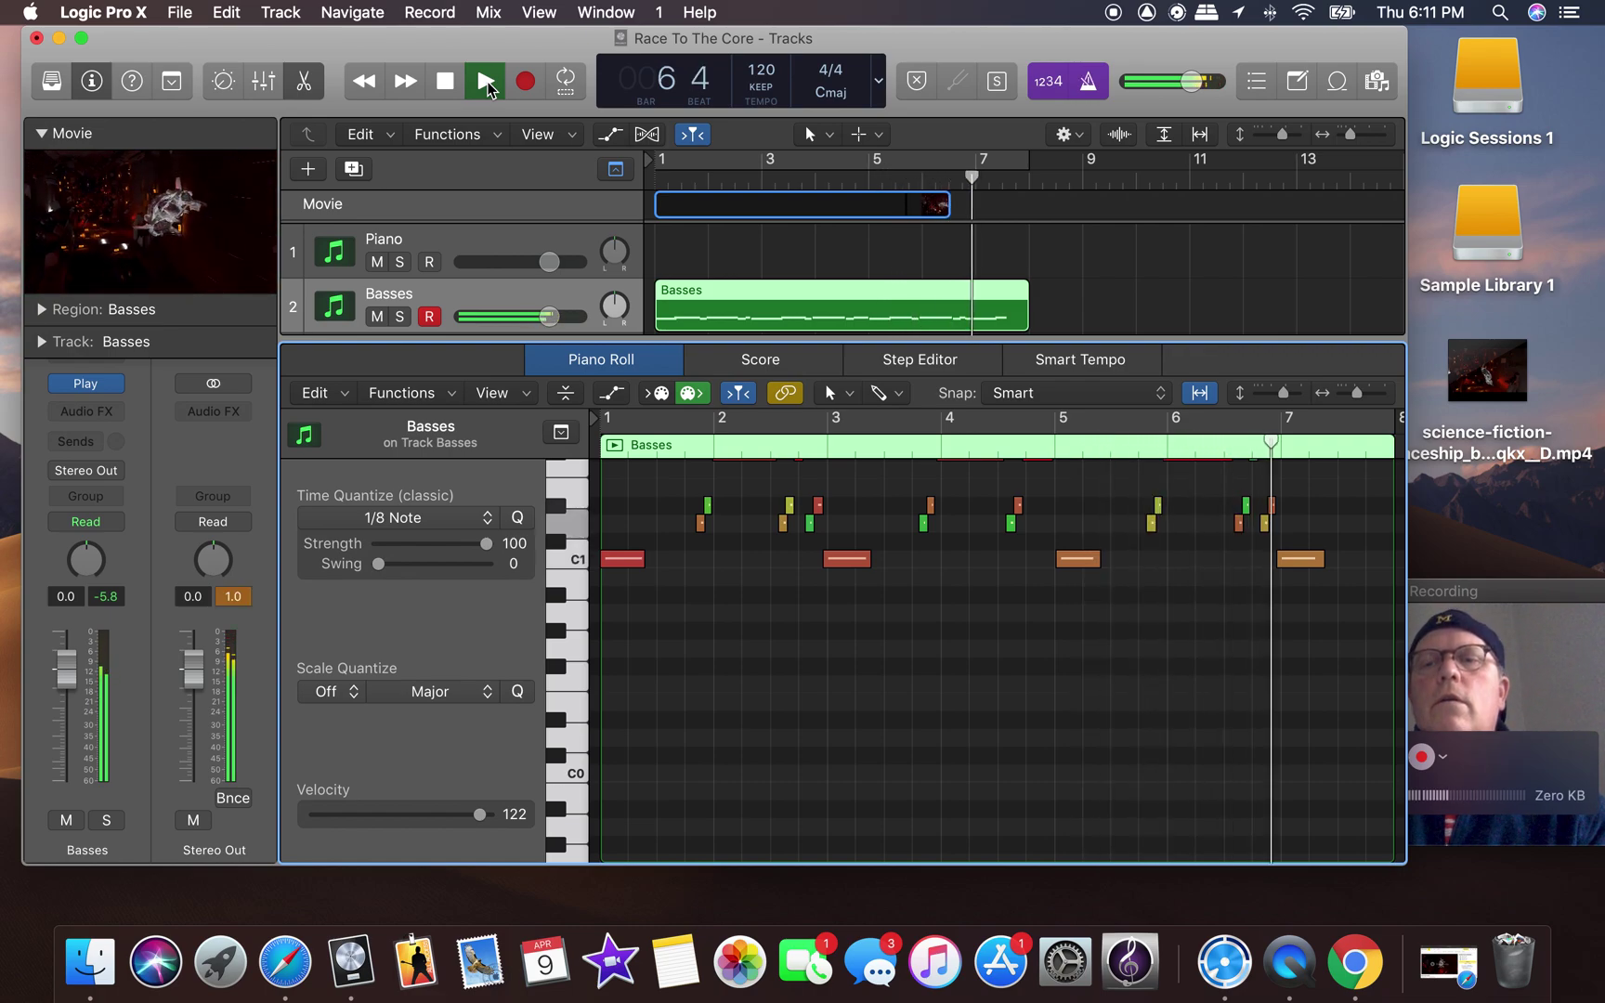
pyautogui.press('space')
pyautogui.hscroll(-10, 863, 635)
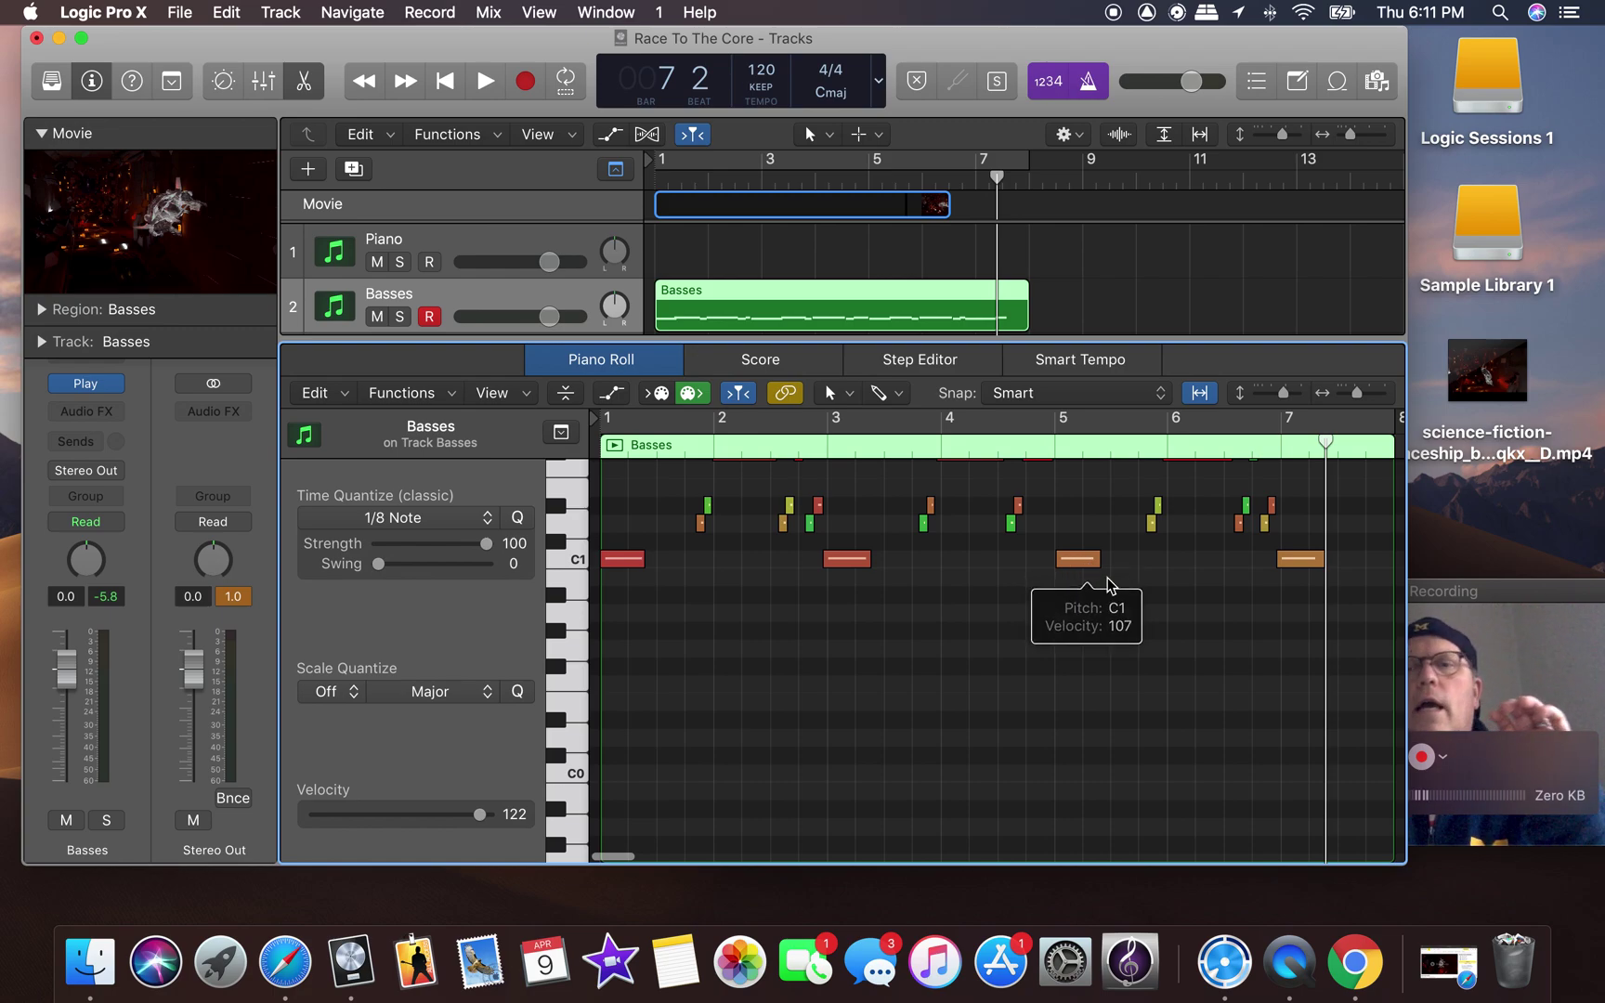
# Return to Logic Pro X from QuickTime Player and hide the inspector and the Piano Roll editor.
pyautogui.click(1556, 624)
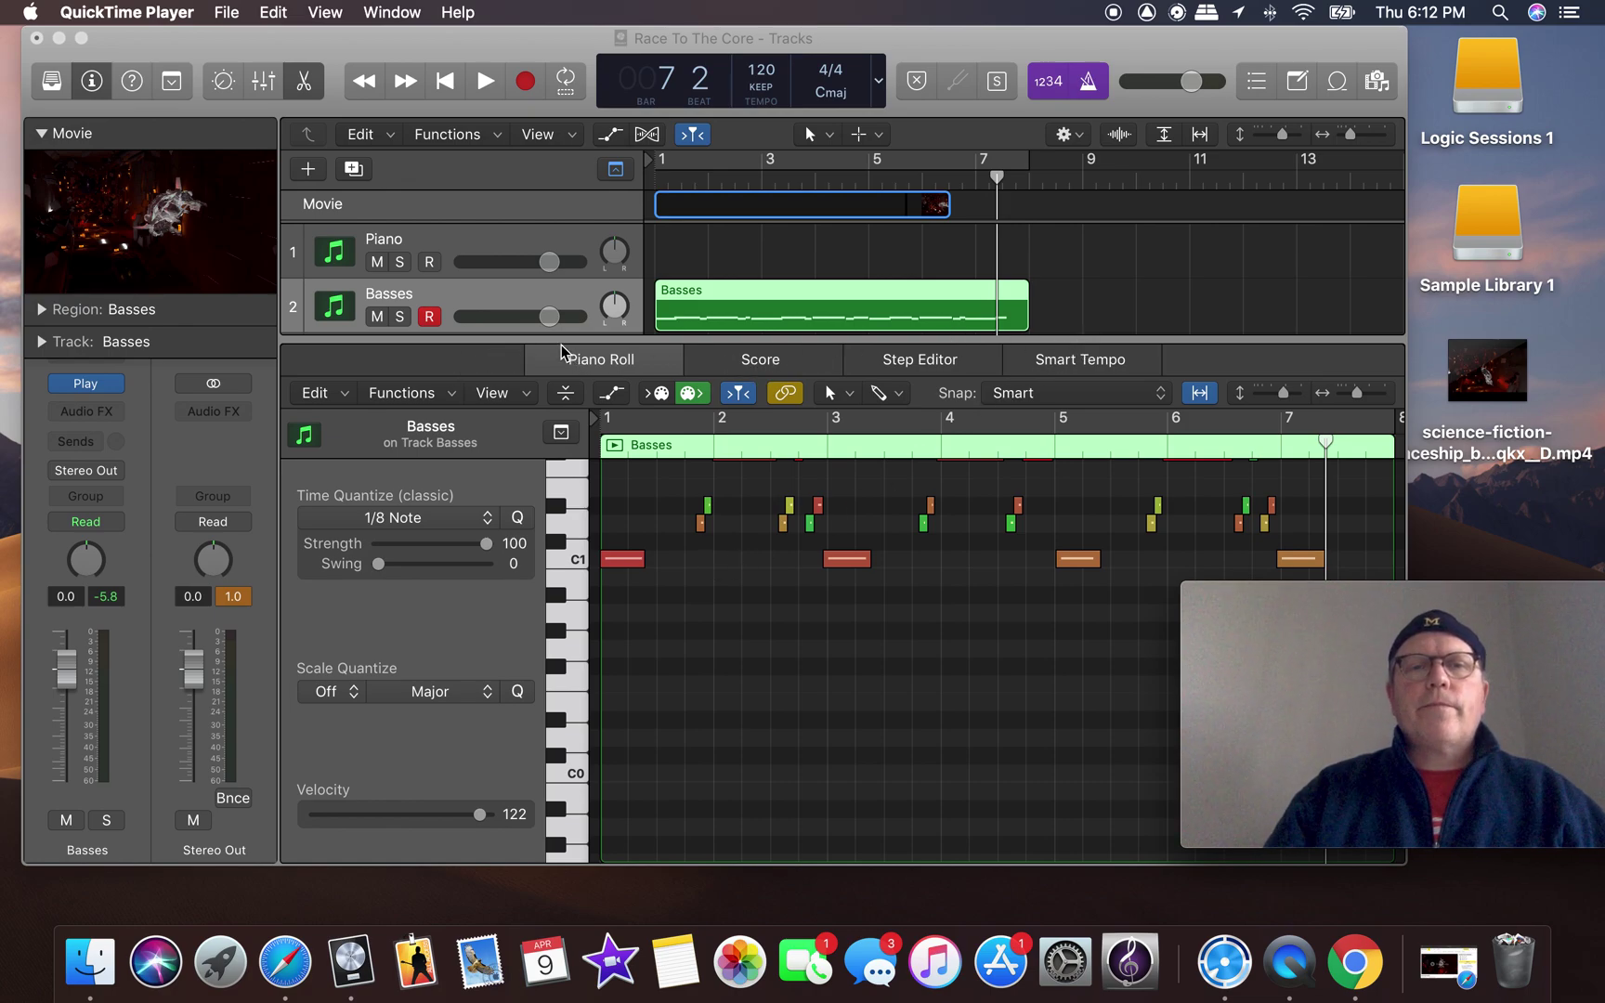
pyautogui.click(91, 81)
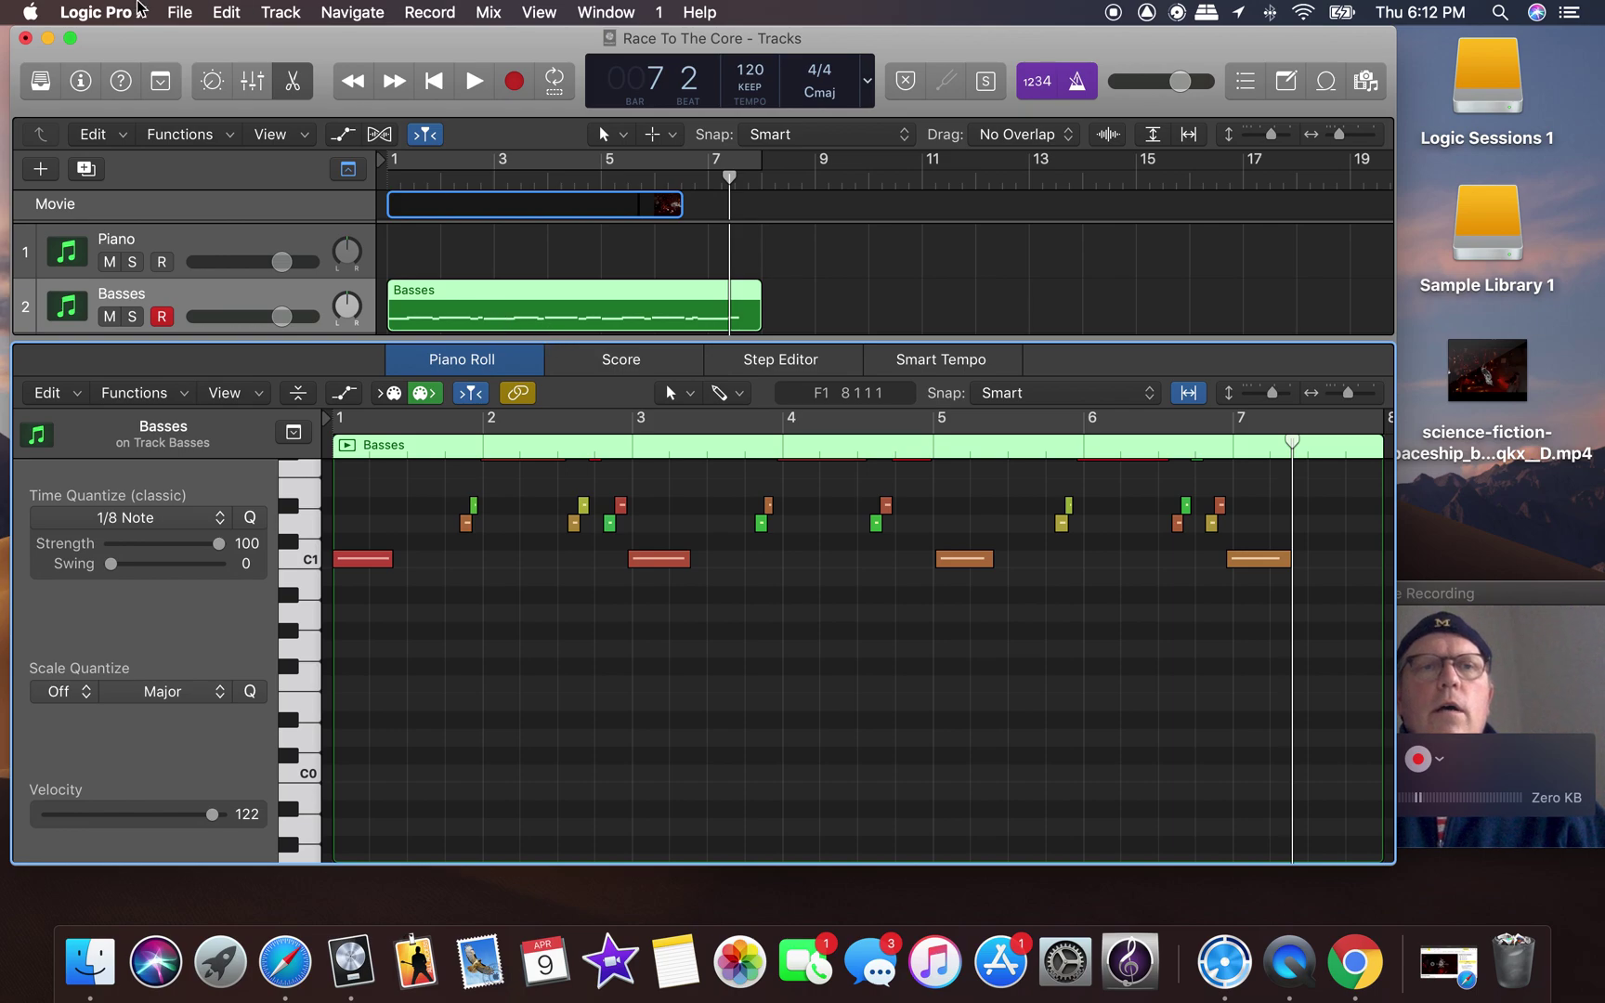
pyautogui.click(305, 88)
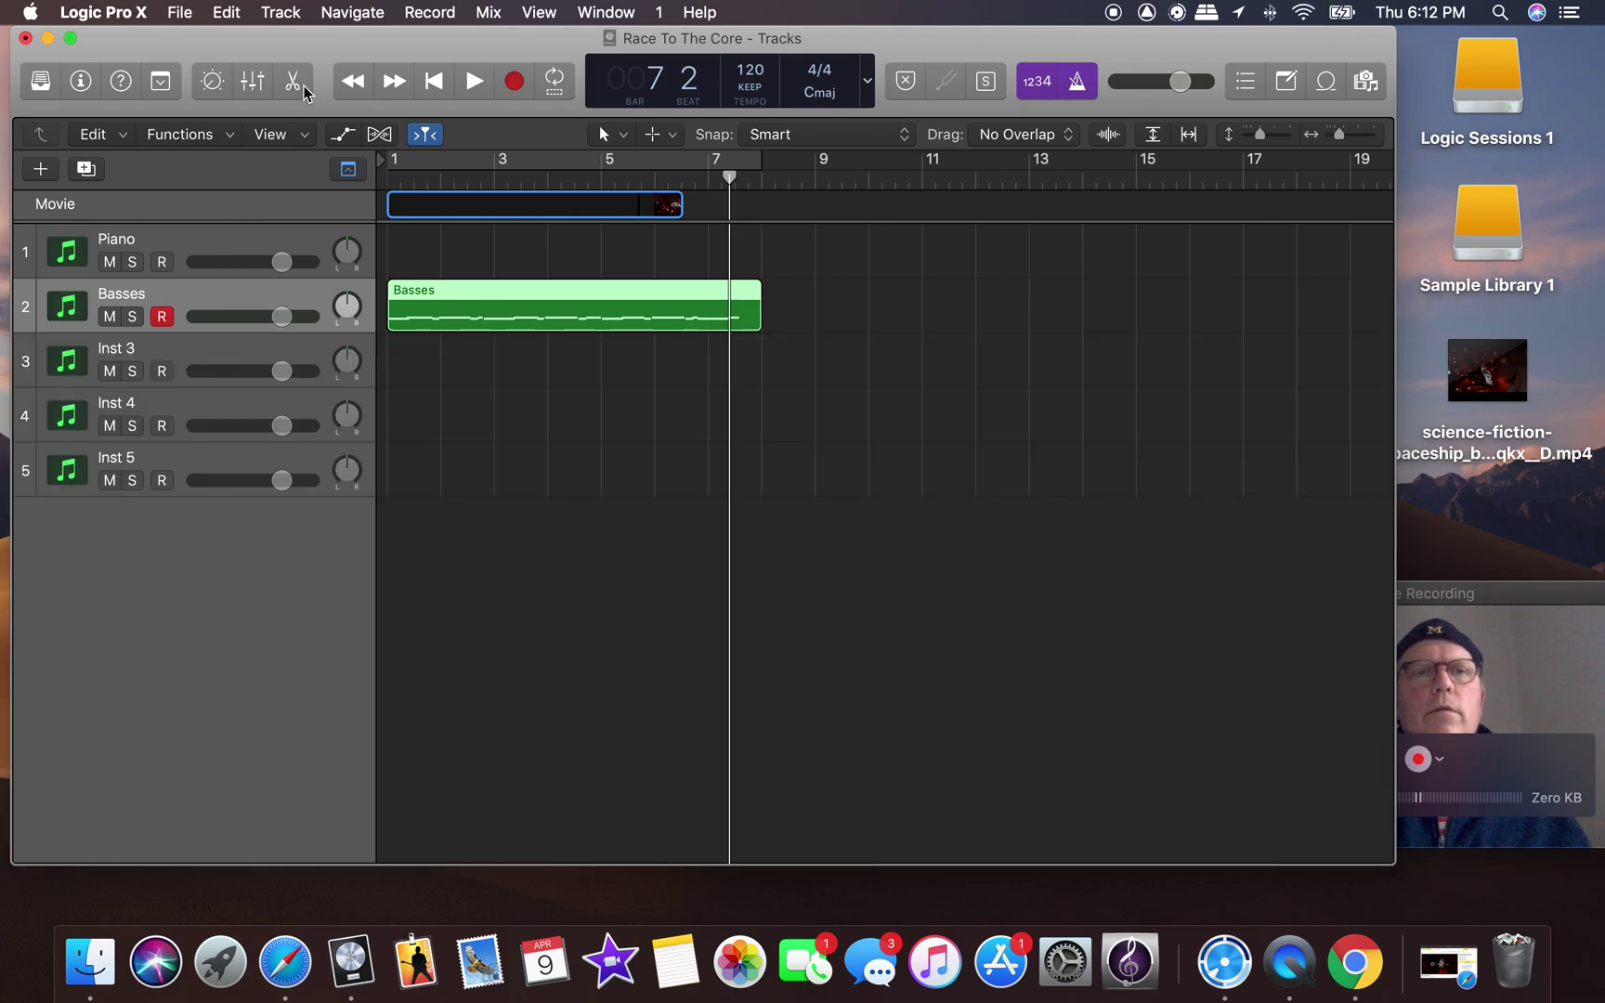
# Rename the Inst 3 track as Celli.
pyautogui.click(161, 347)
pyautogui.doubleClick(160, 349)
pyautogui.write('Celli')
pyautogui.press('Return')
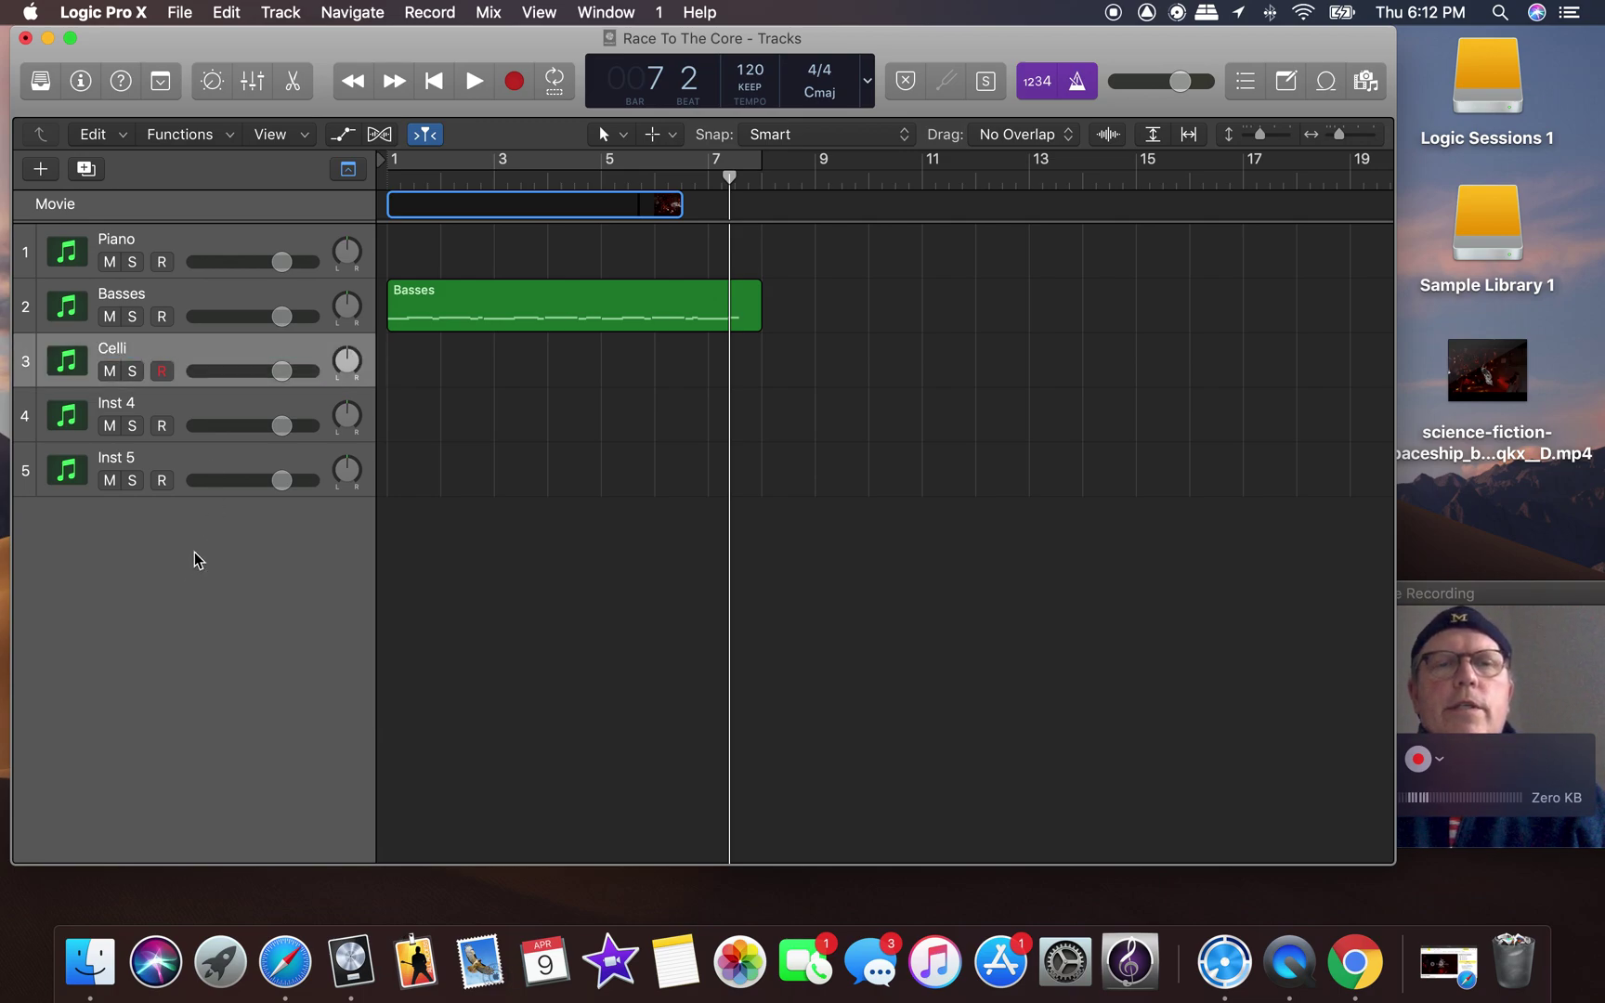
# Copy the Basses region and paste it onto the Celli track at bar 1.
pyautogui.click(598, 308)
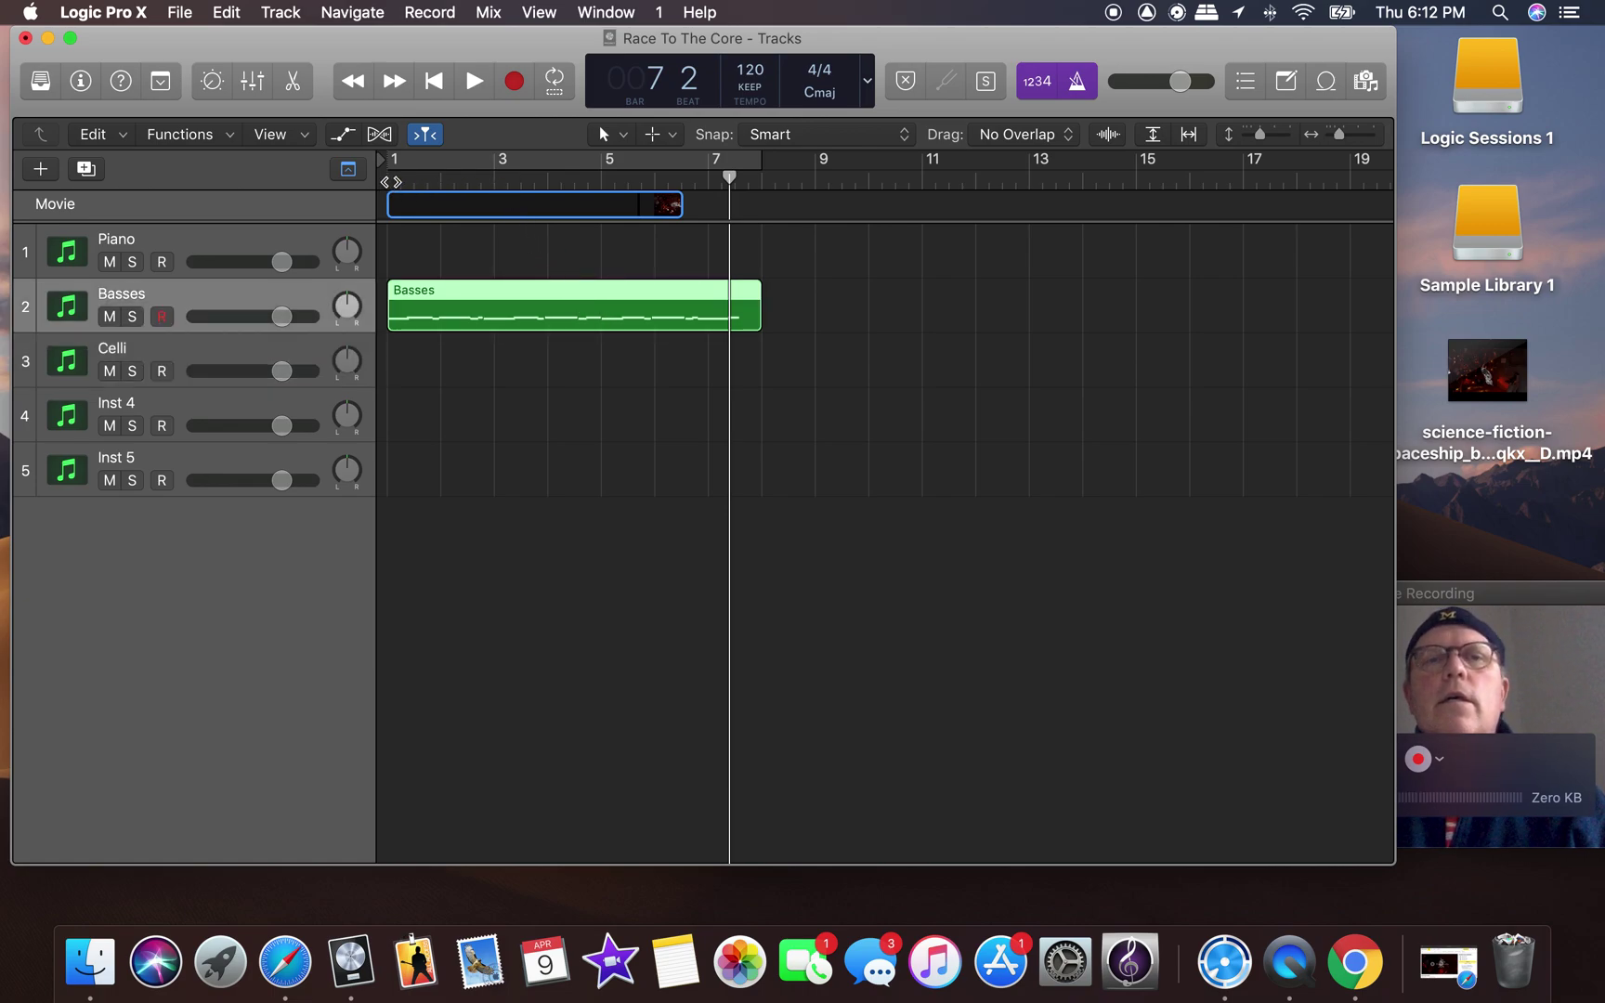
pyautogui.click(242, 360)
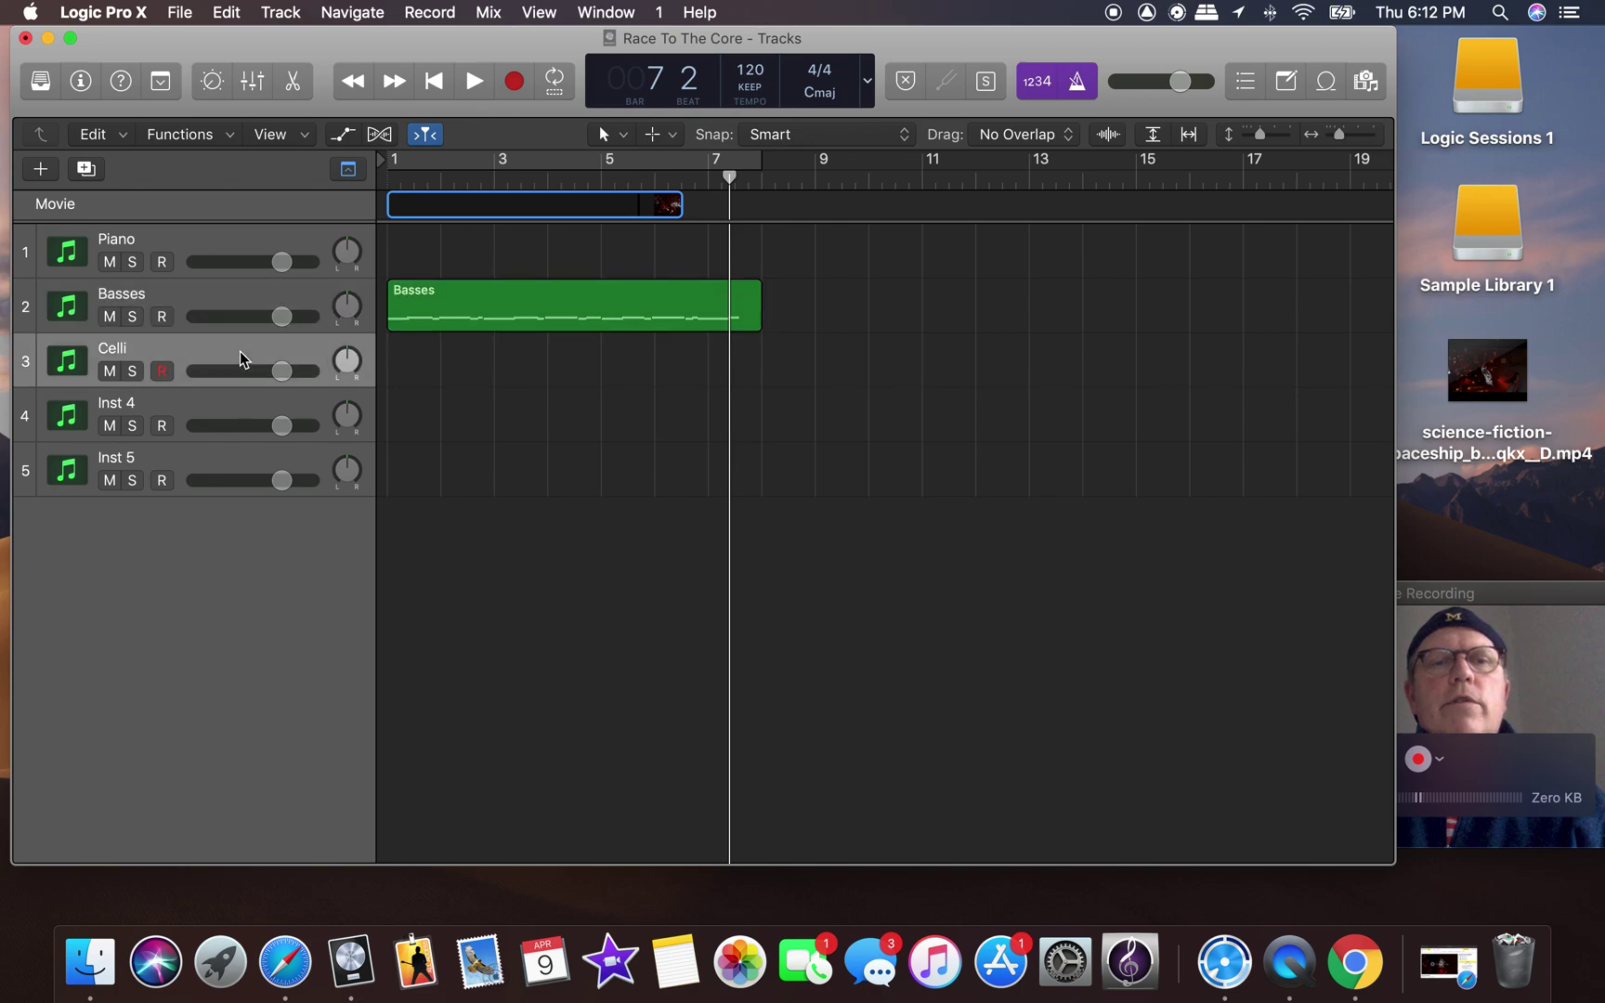
pyautogui.click(390, 179)
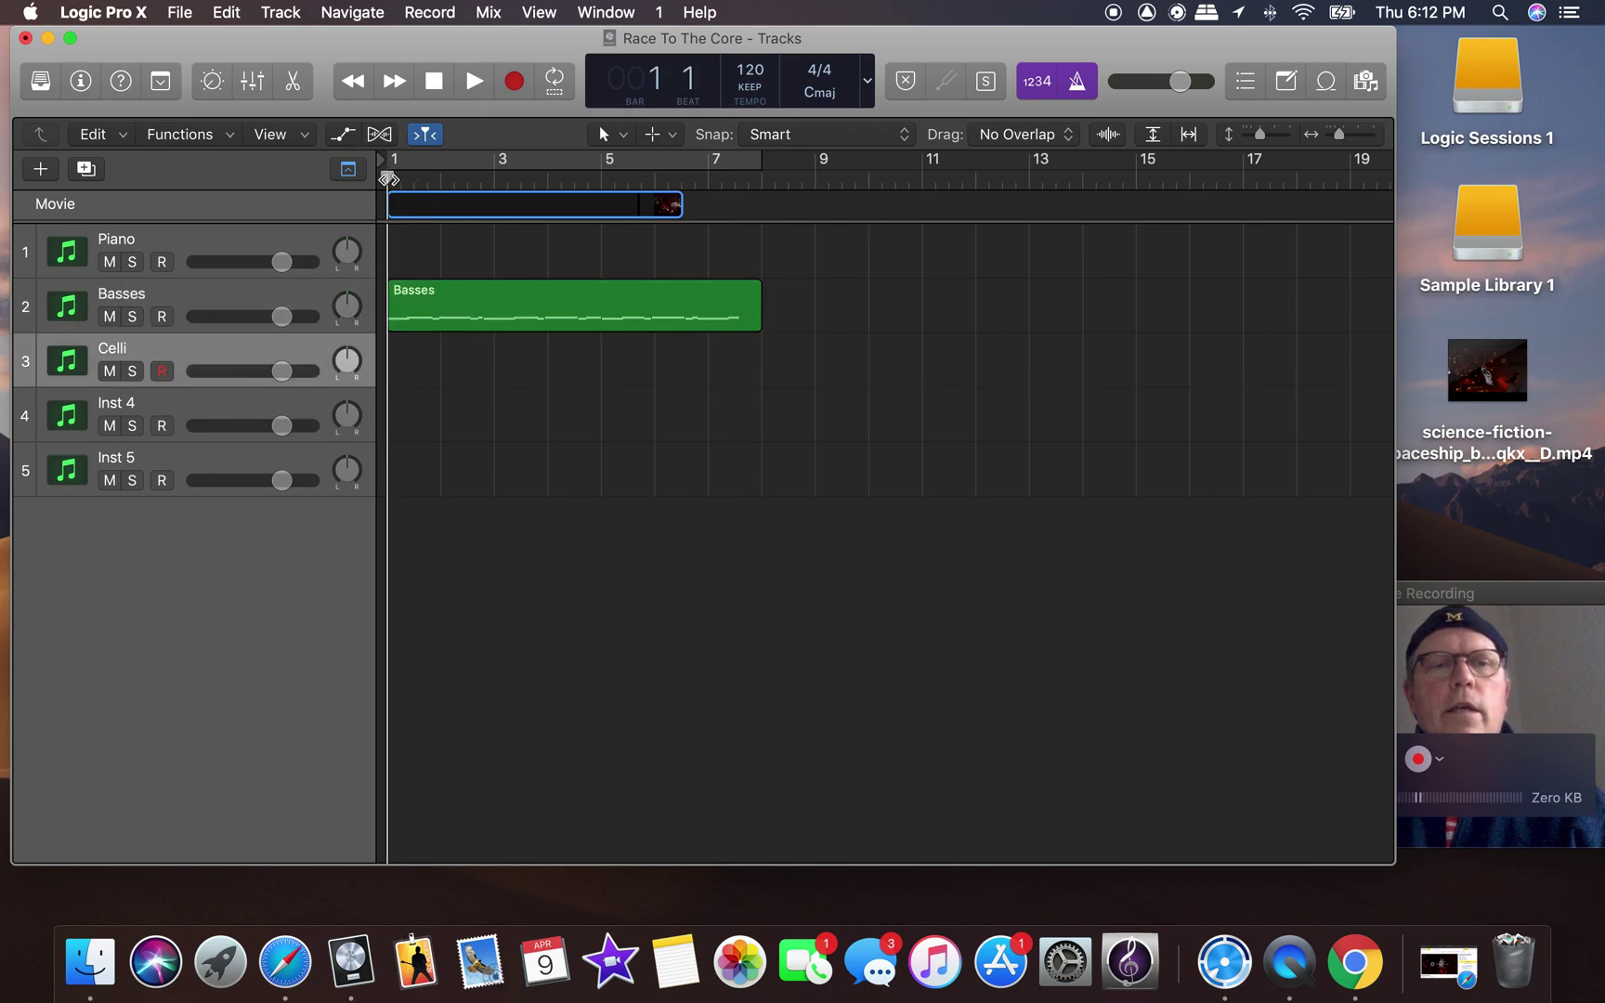
pyautogui.press('super+v')
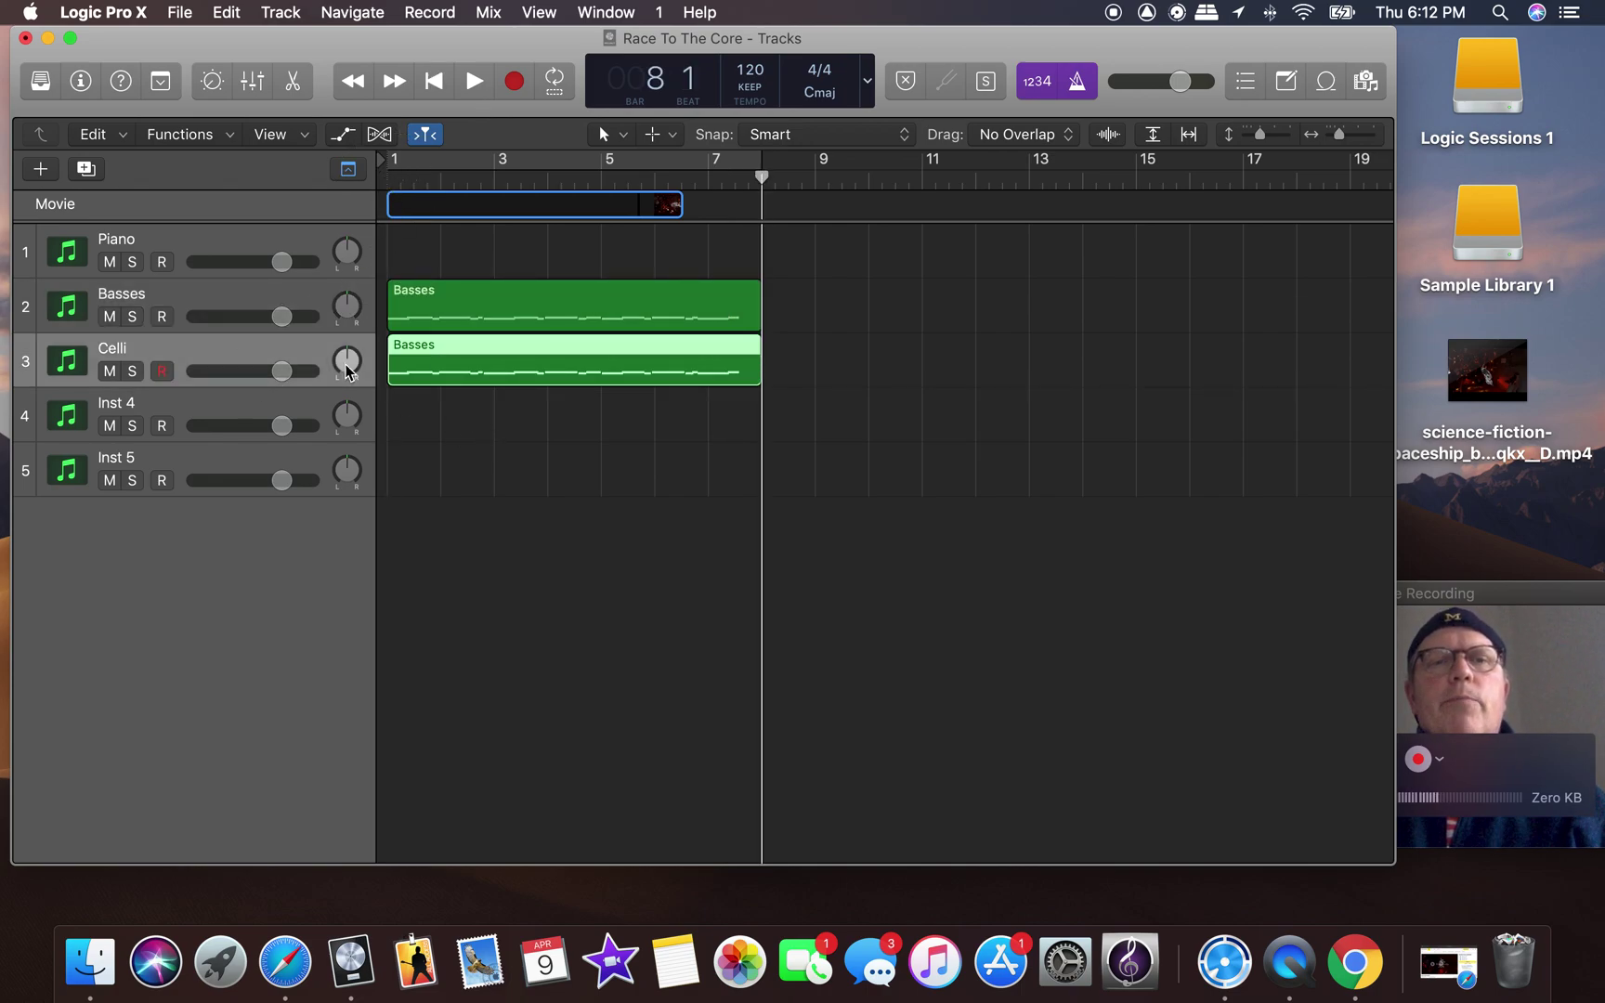
# Load the VCS Marc RR patch from the short articulations of Gold Strings' 10 Cellos into the Celli track's Play instrument.
pyautogui.moveTo(307, 39); pyautogui.dragTo(365, 39)
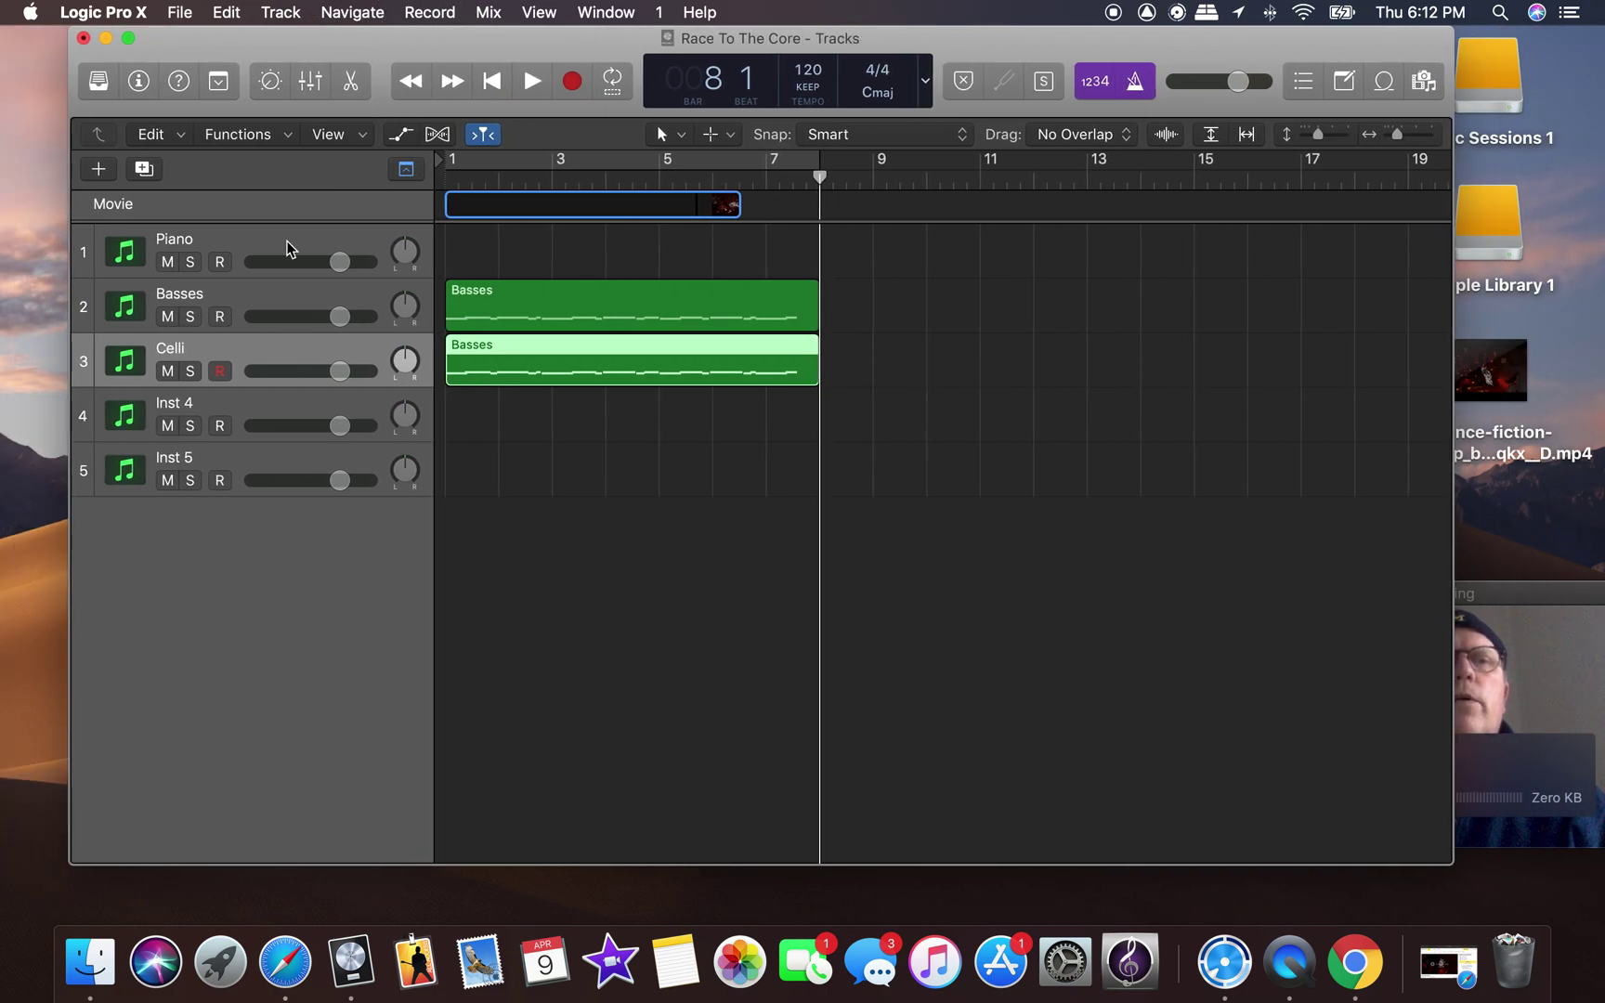
pyautogui.click(138, 81)
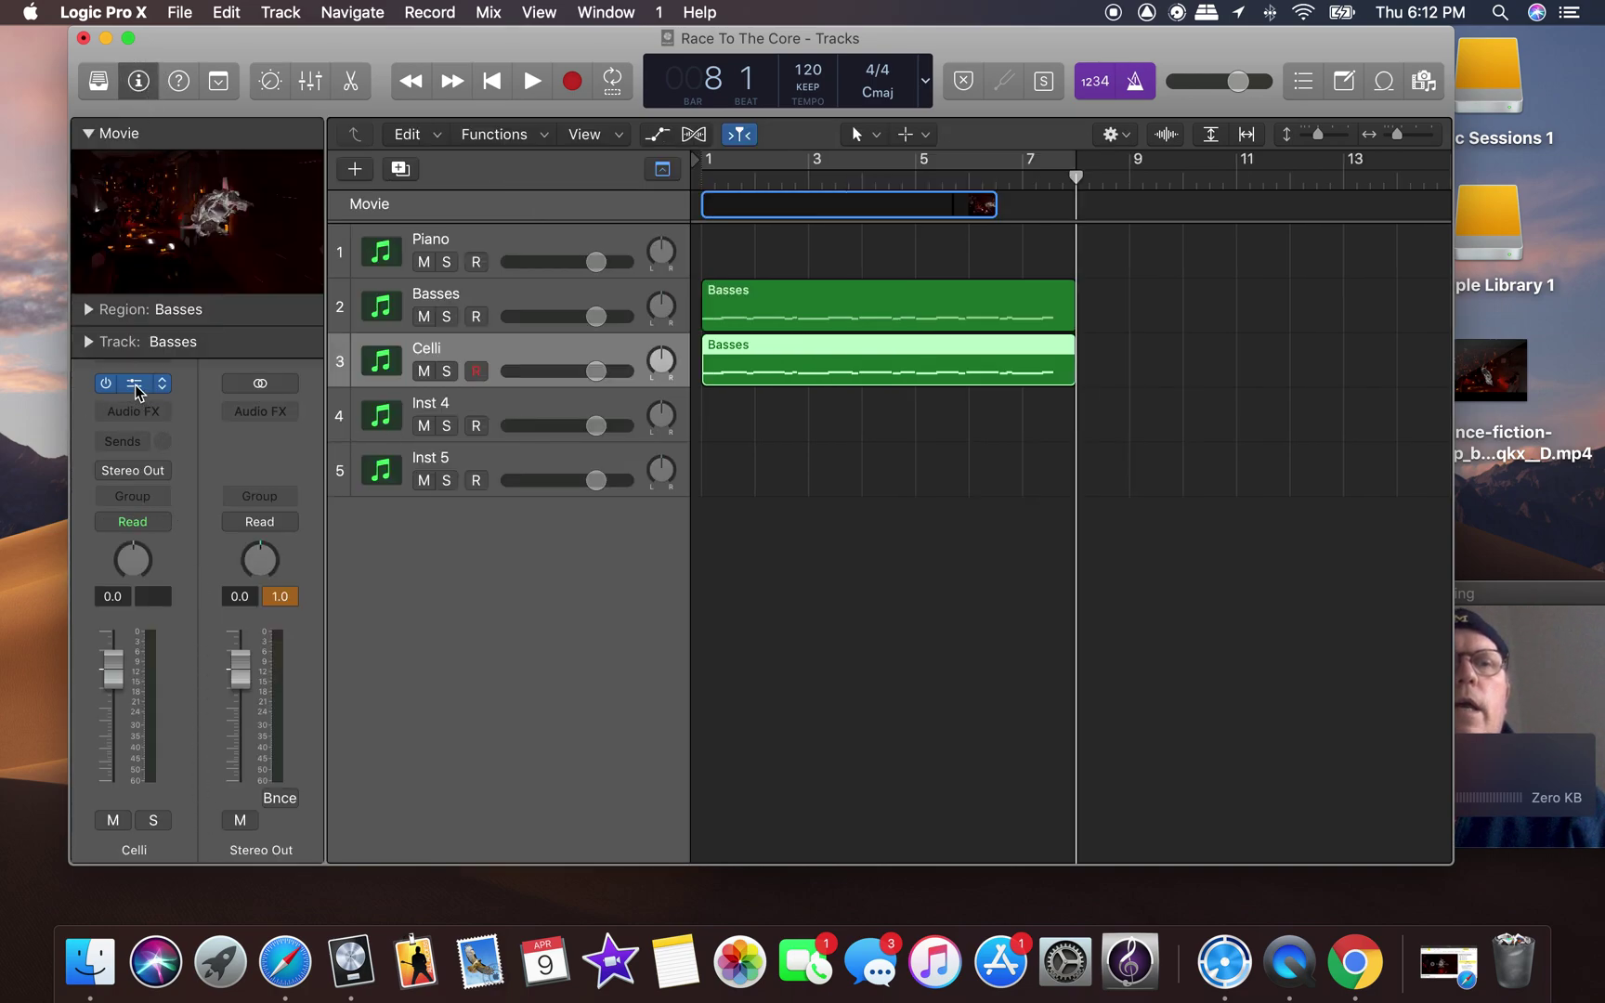
pyautogui.click(133, 384)
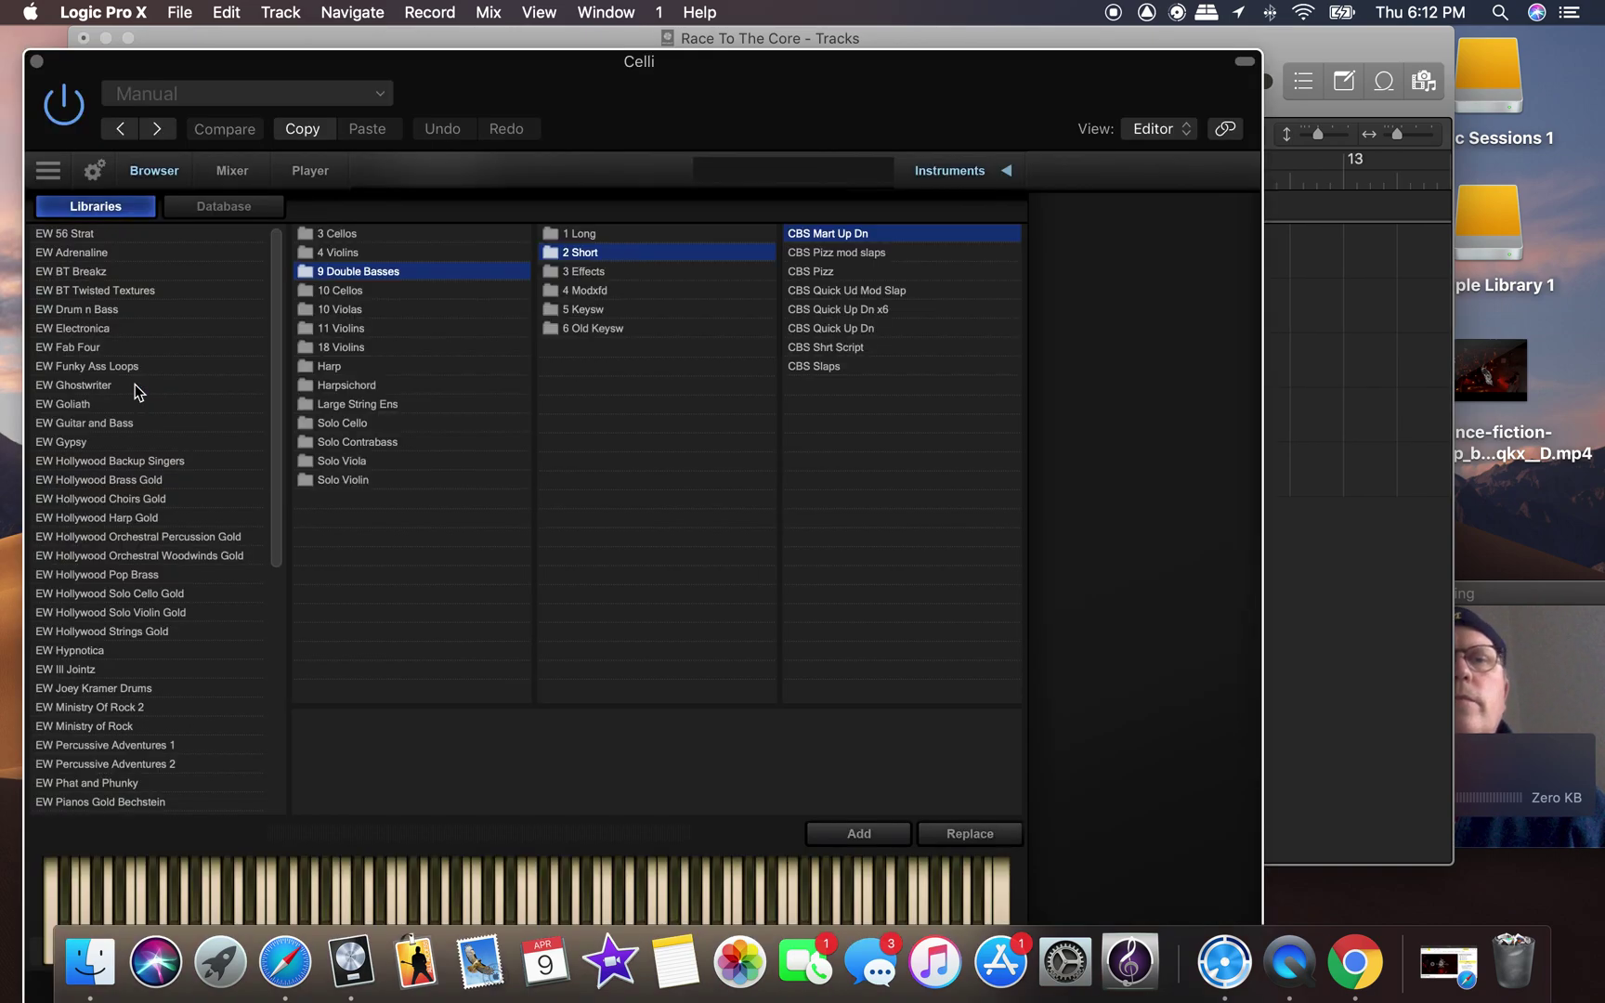
pyautogui.click(397, 291)
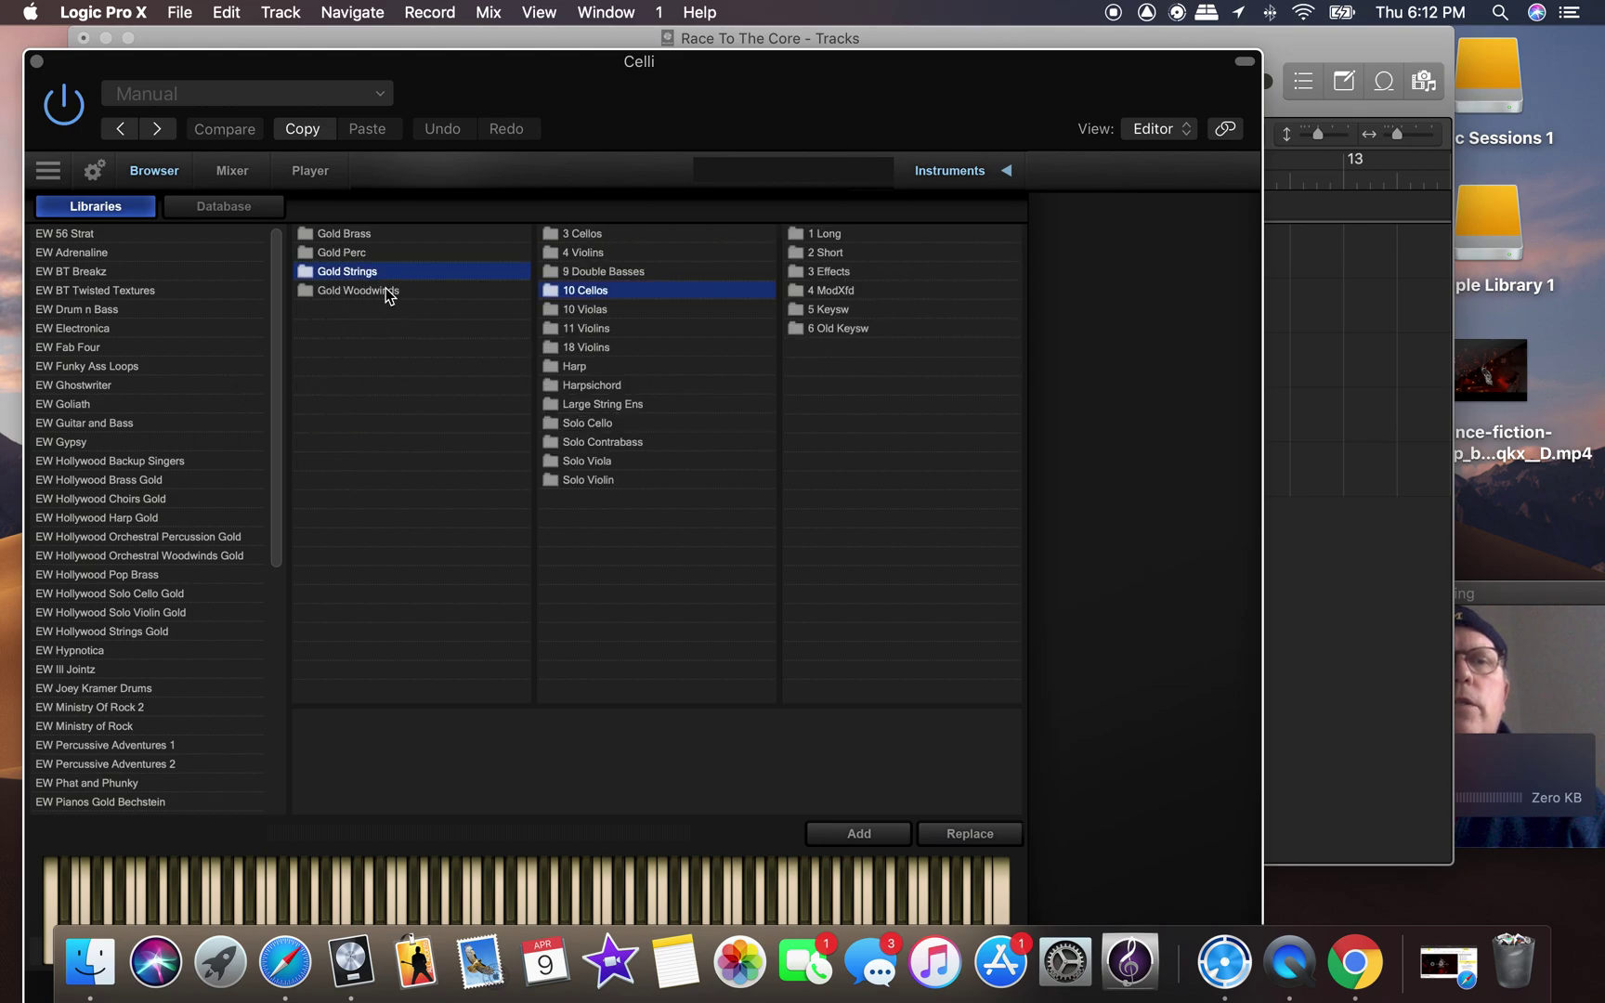
pyautogui.click(880, 251)
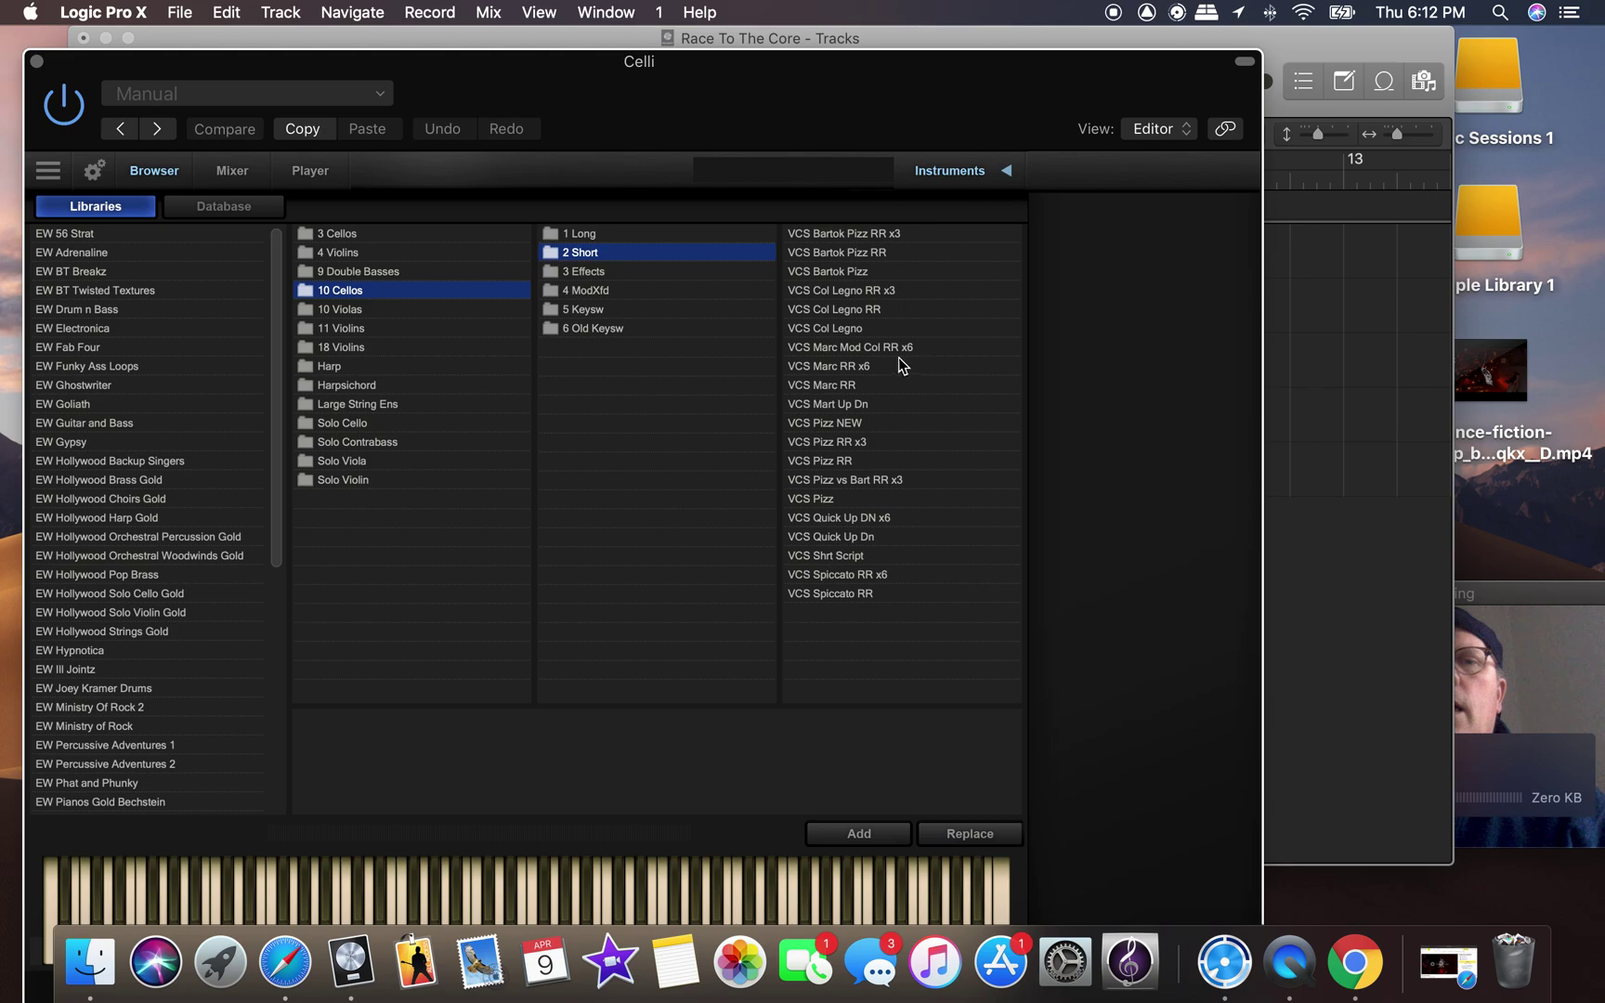
pyautogui.click(850, 390)
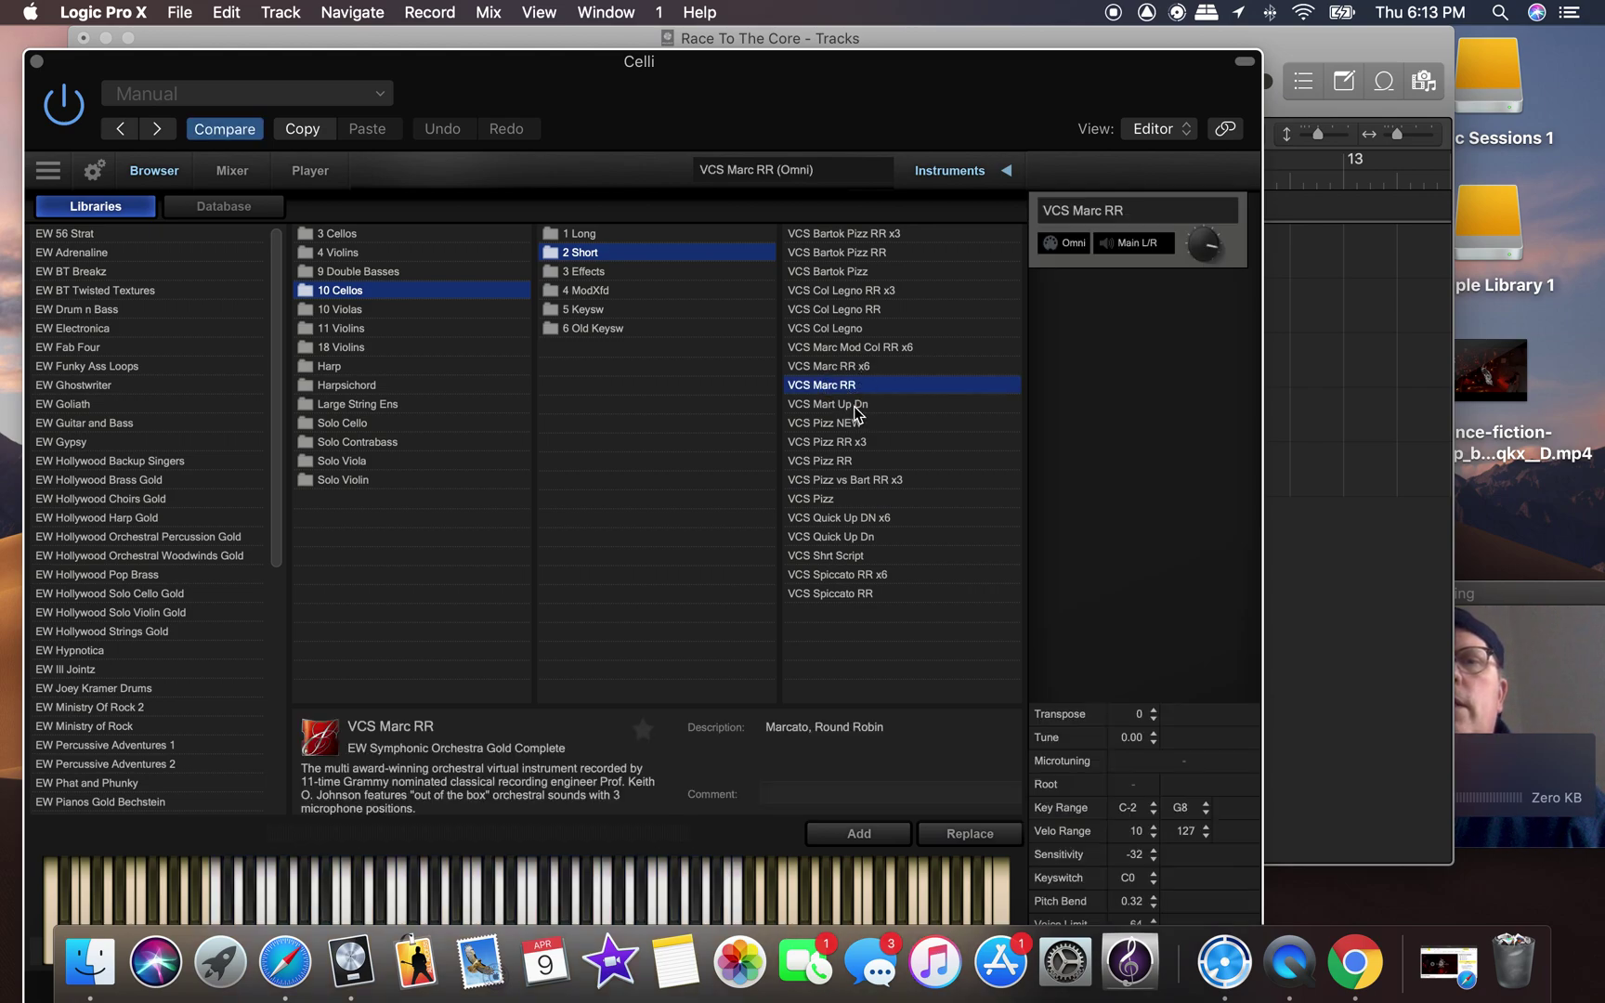
pyautogui.click(37, 62)
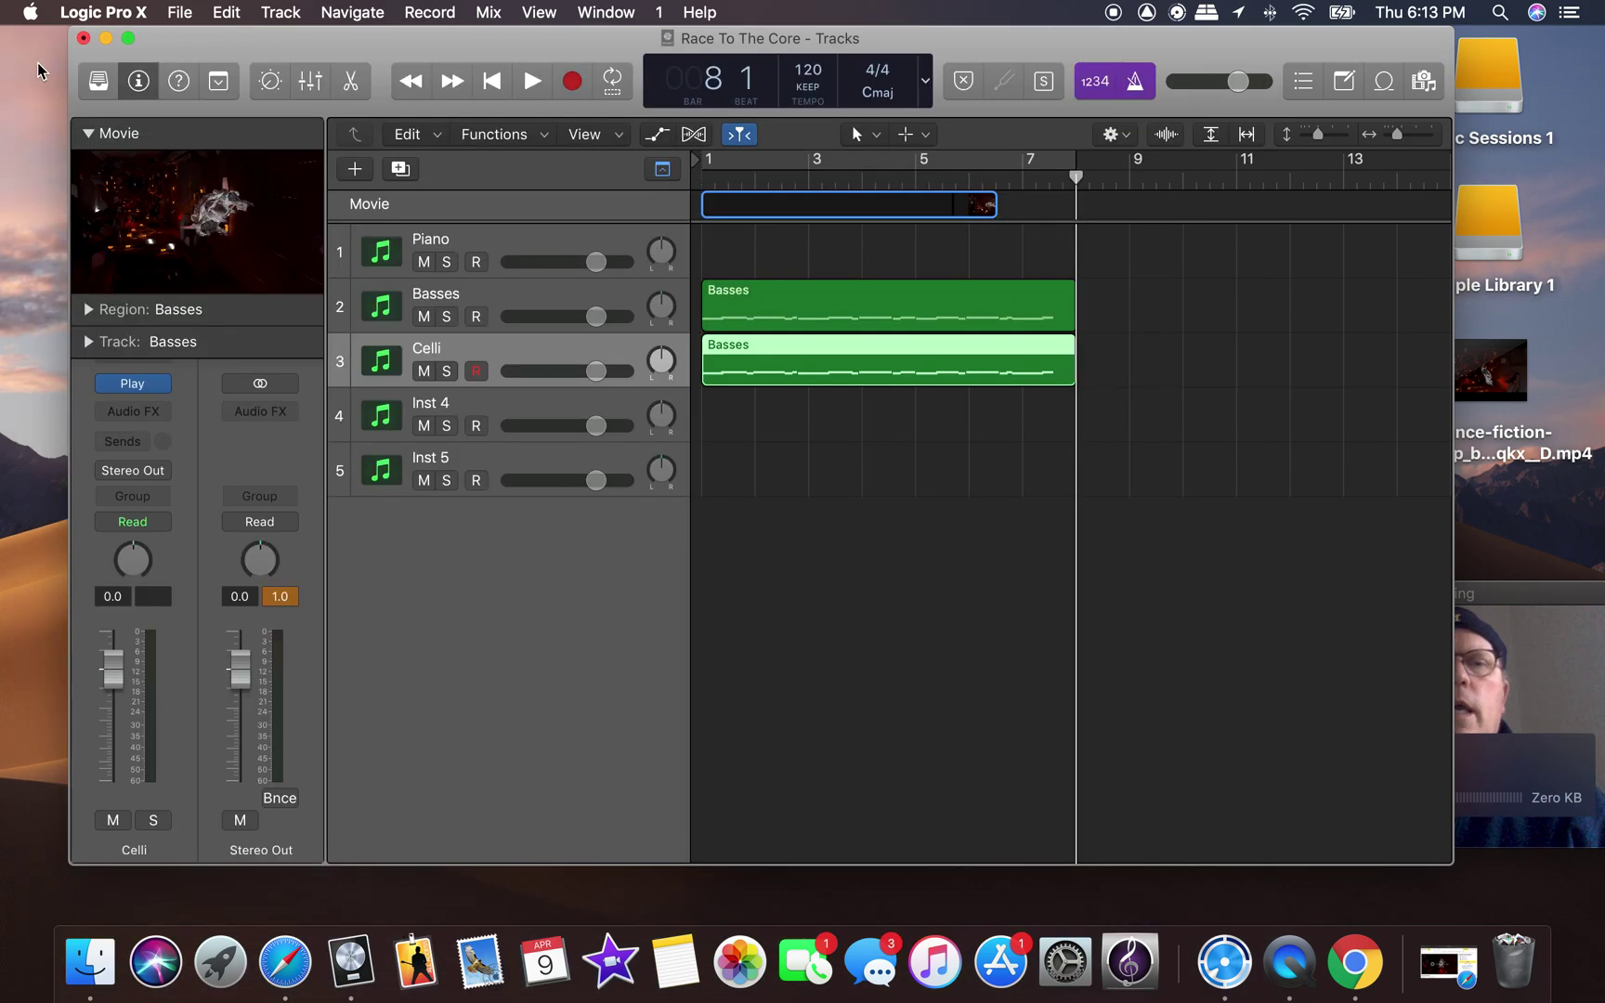
# Transpose all the notes of the Celli track's region up 12 semitones in the Piano Roll.
pyautogui.click(351, 81)
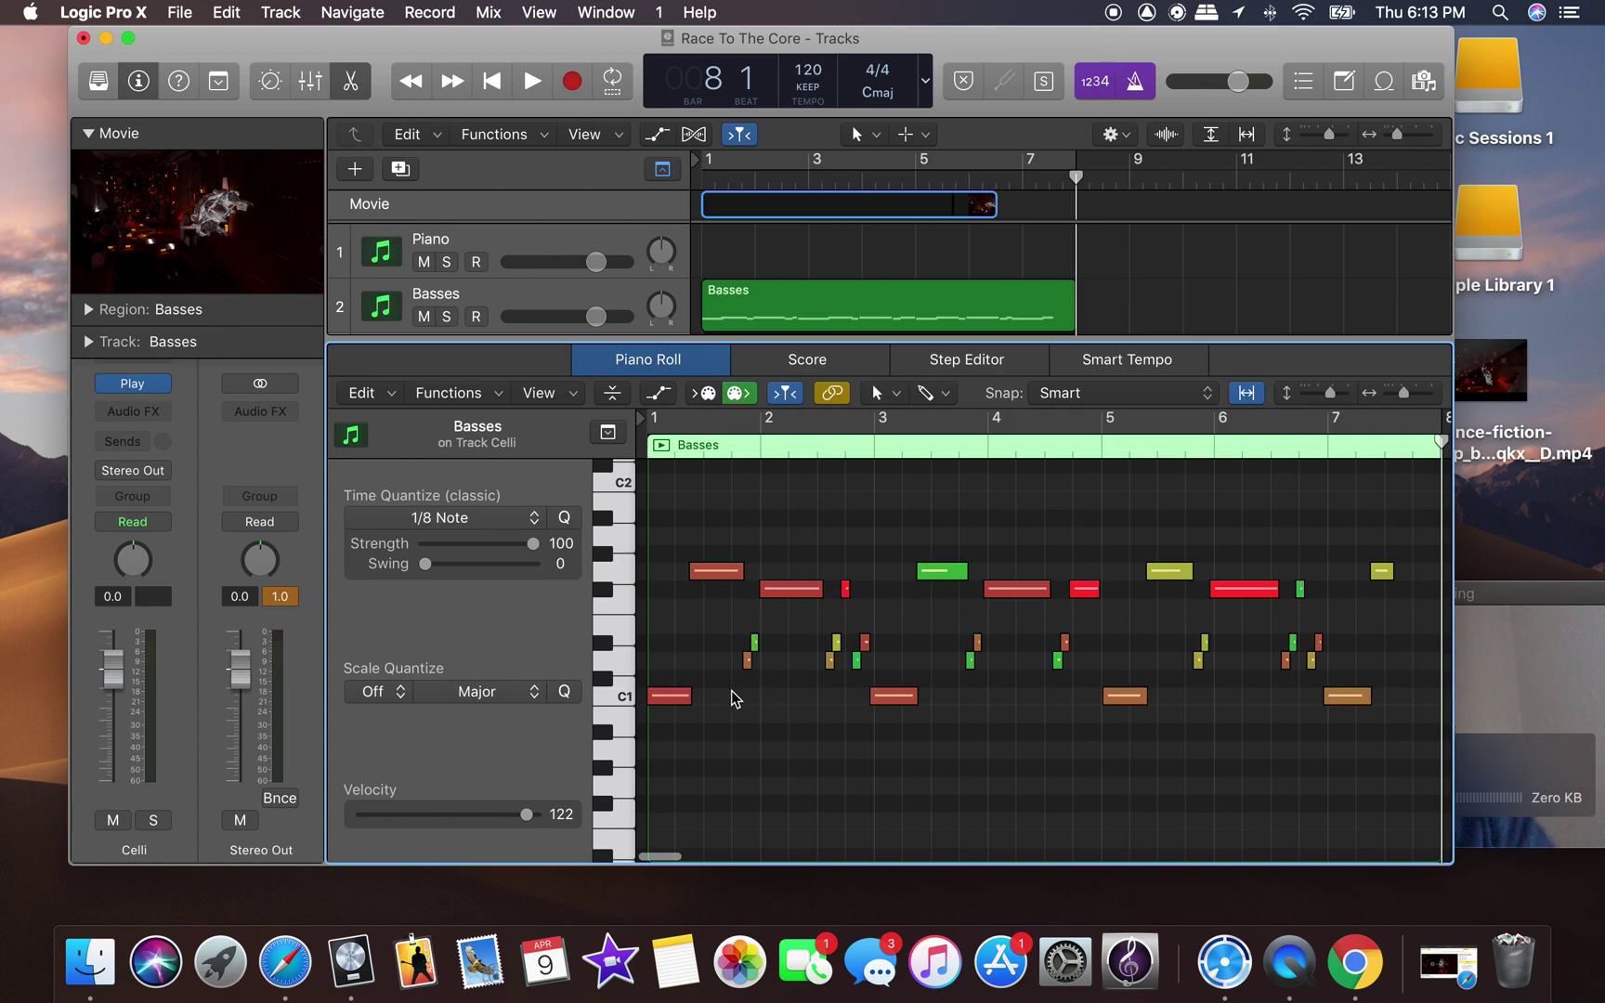
pyautogui.moveTo(845, 340); pyautogui.dragTo(833, 410)
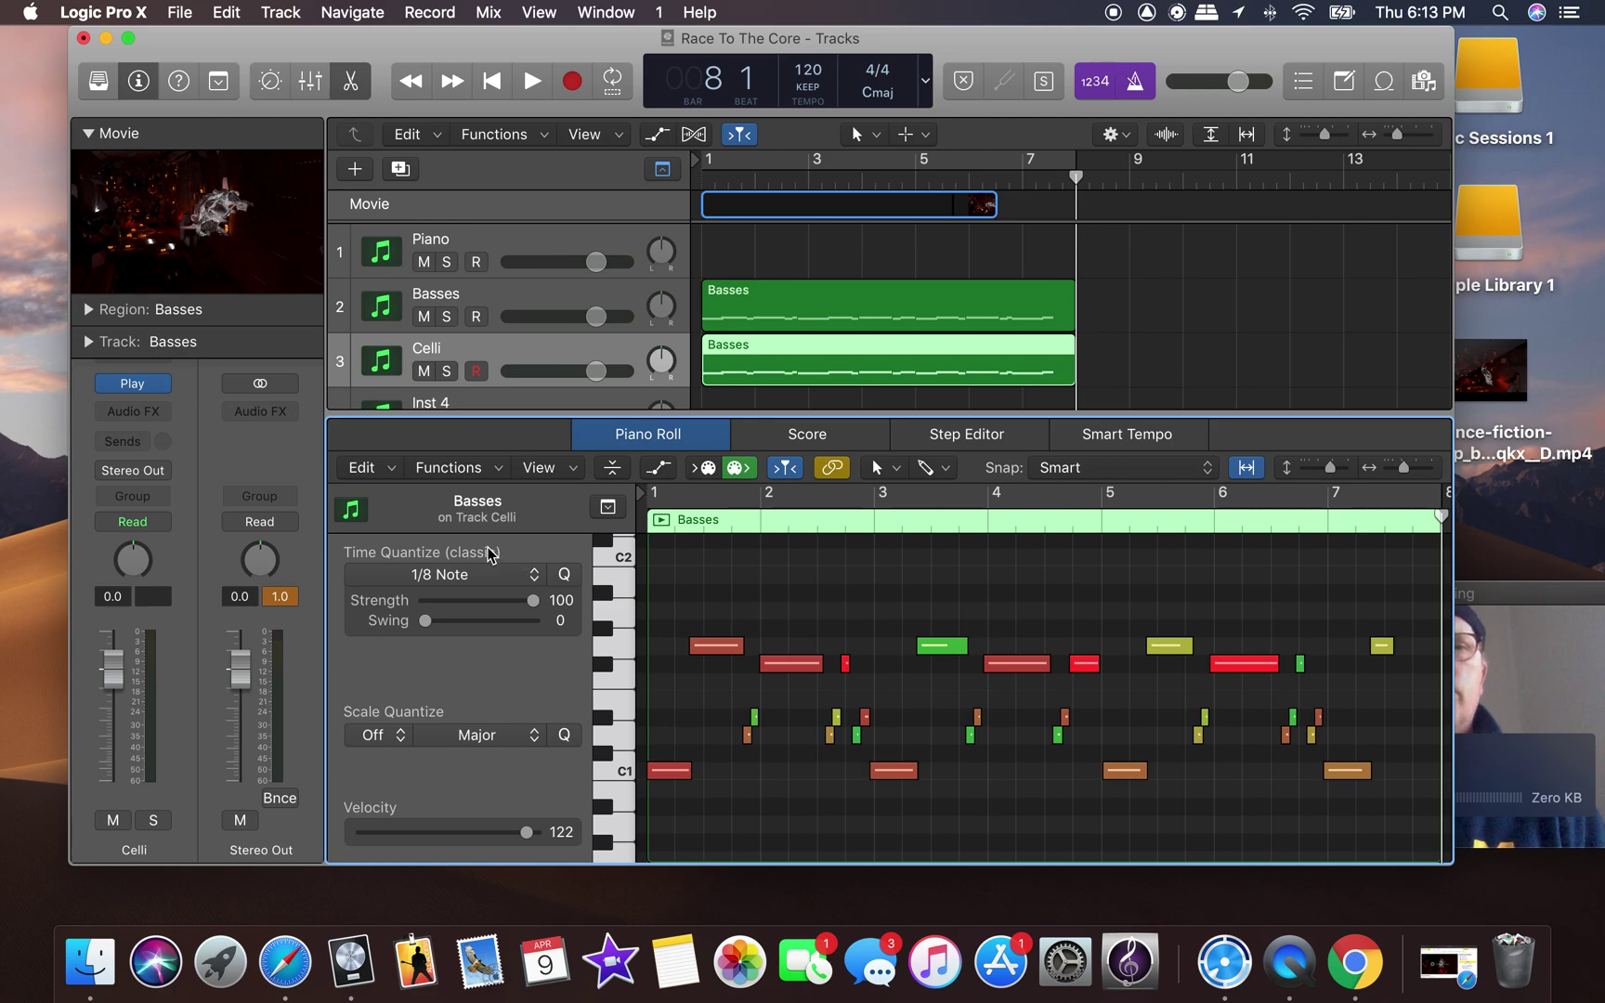
pyautogui.press('super+a')
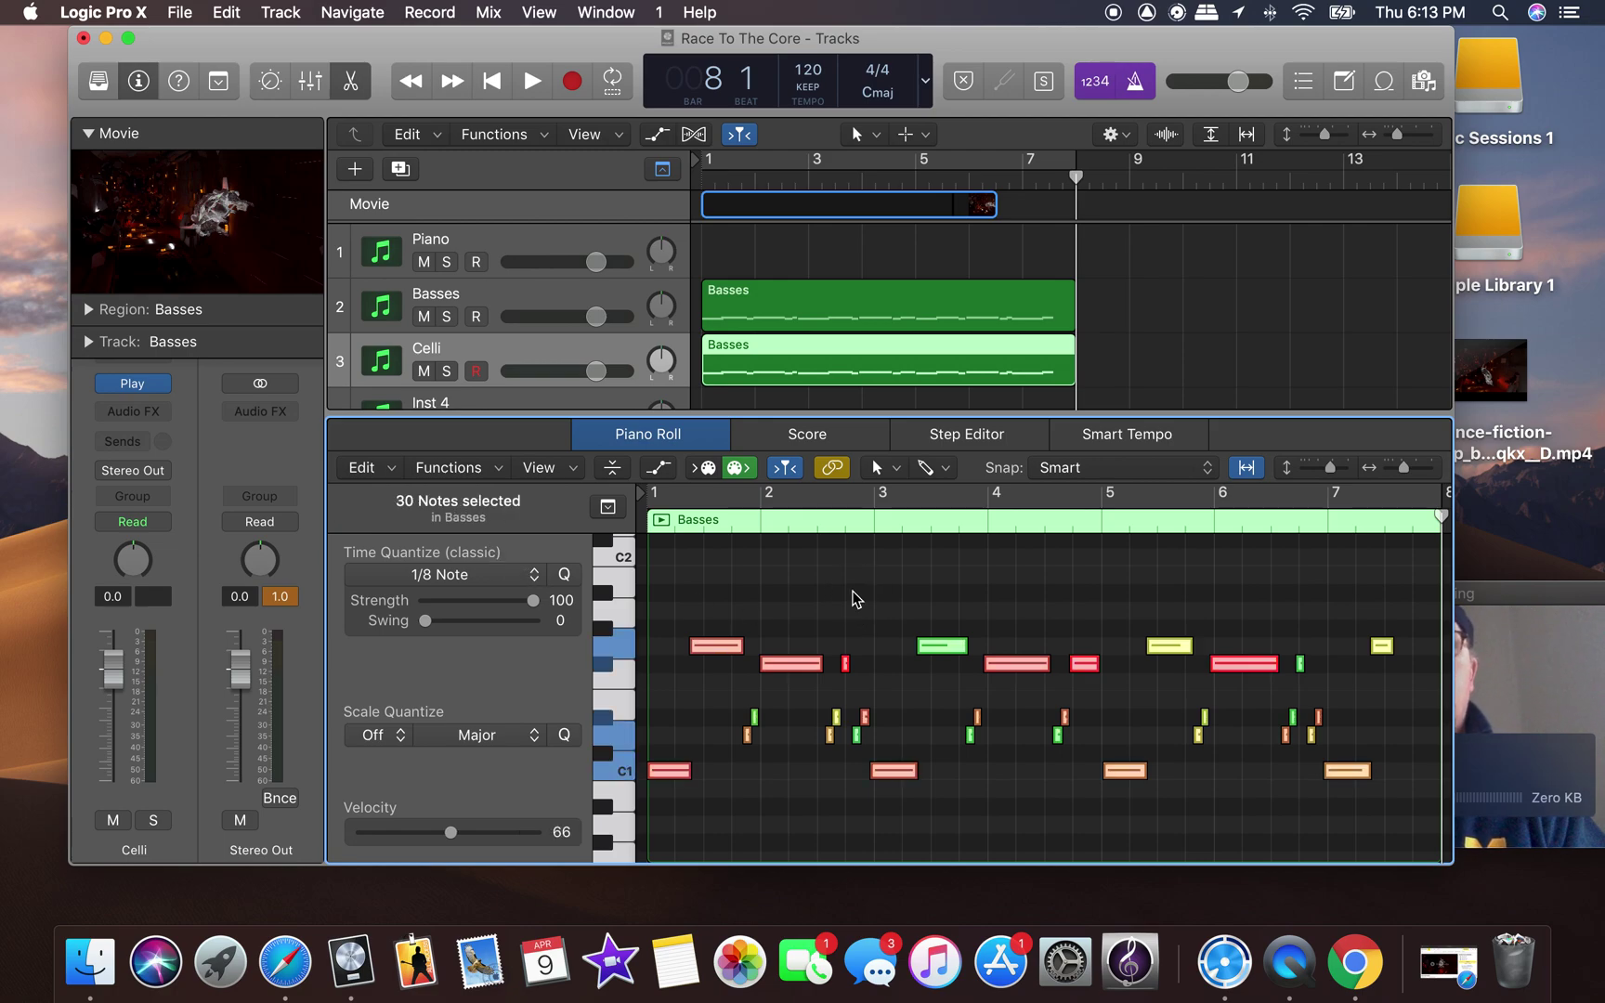
pyautogui.click(387, 471)
pyautogui.moveTo(399, 812)
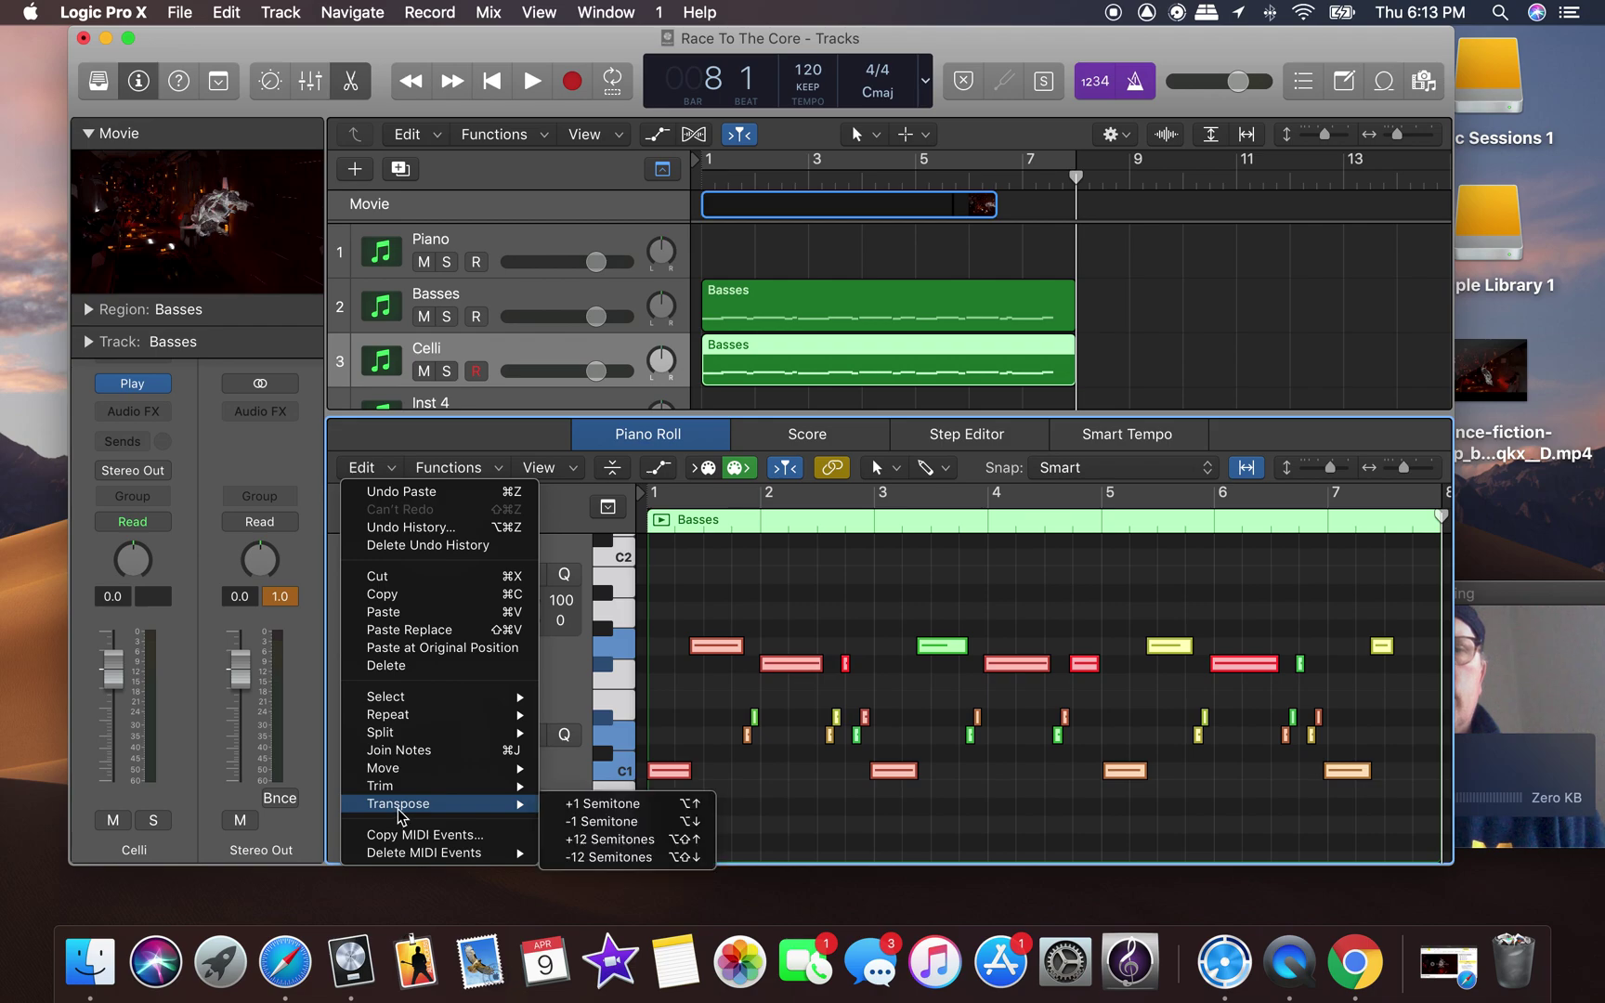
pyautogui.click(608, 840)
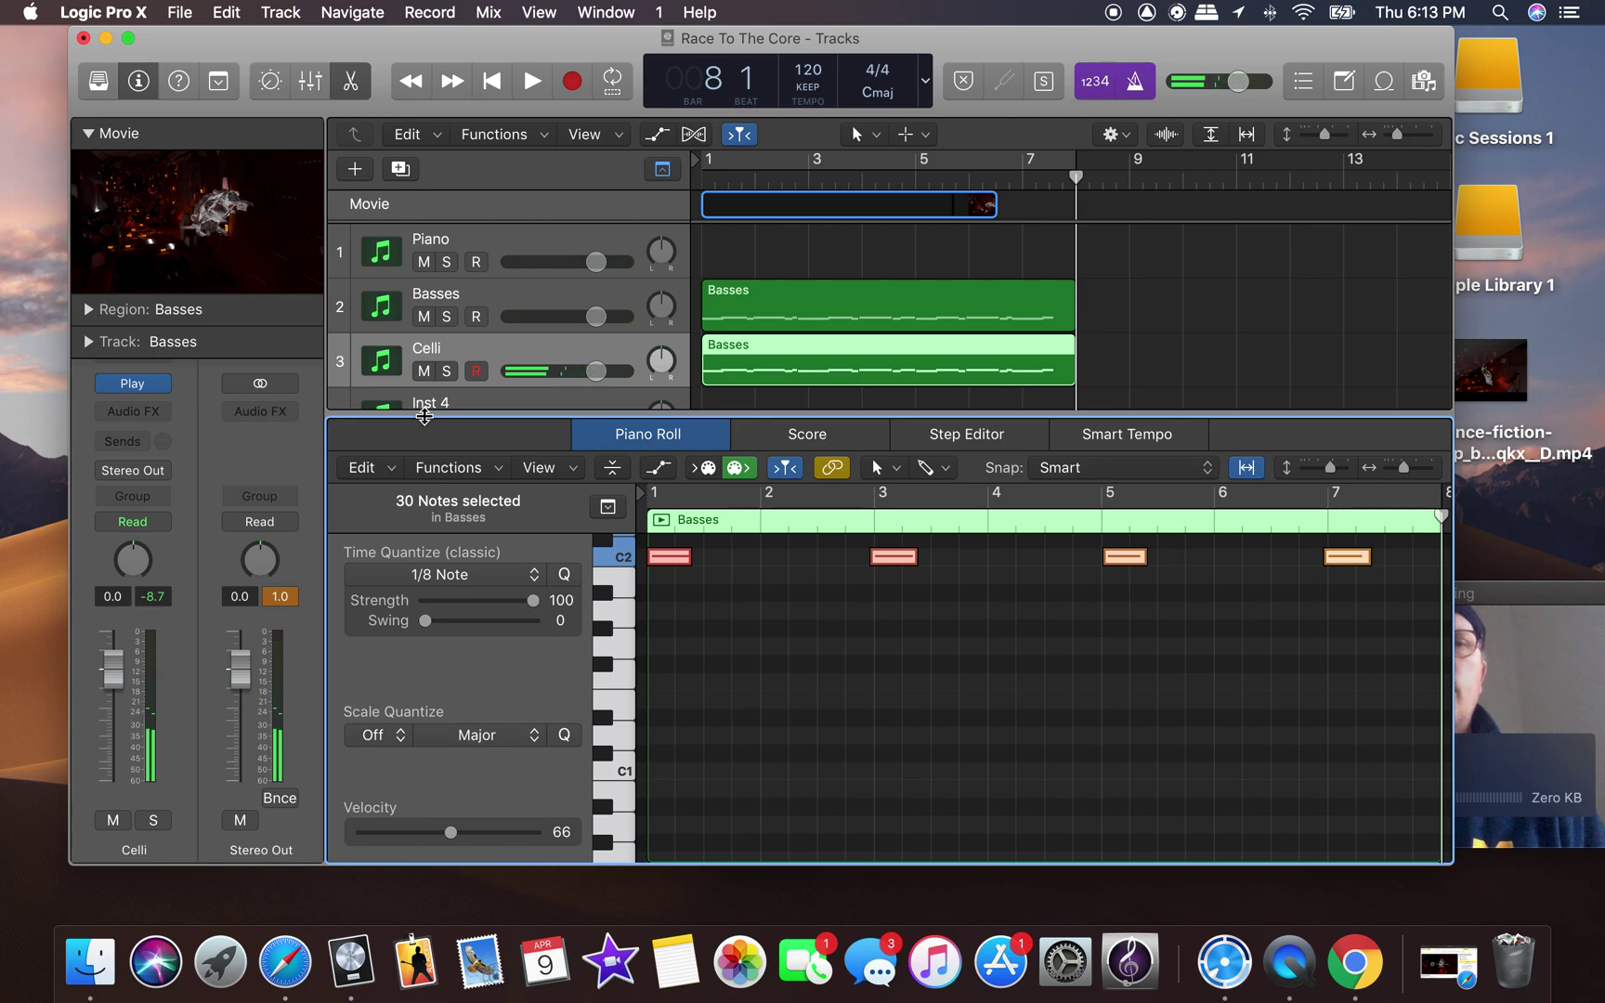
pyautogui.moveTo(445, 415); pyautogui.dragTo(445, 696)
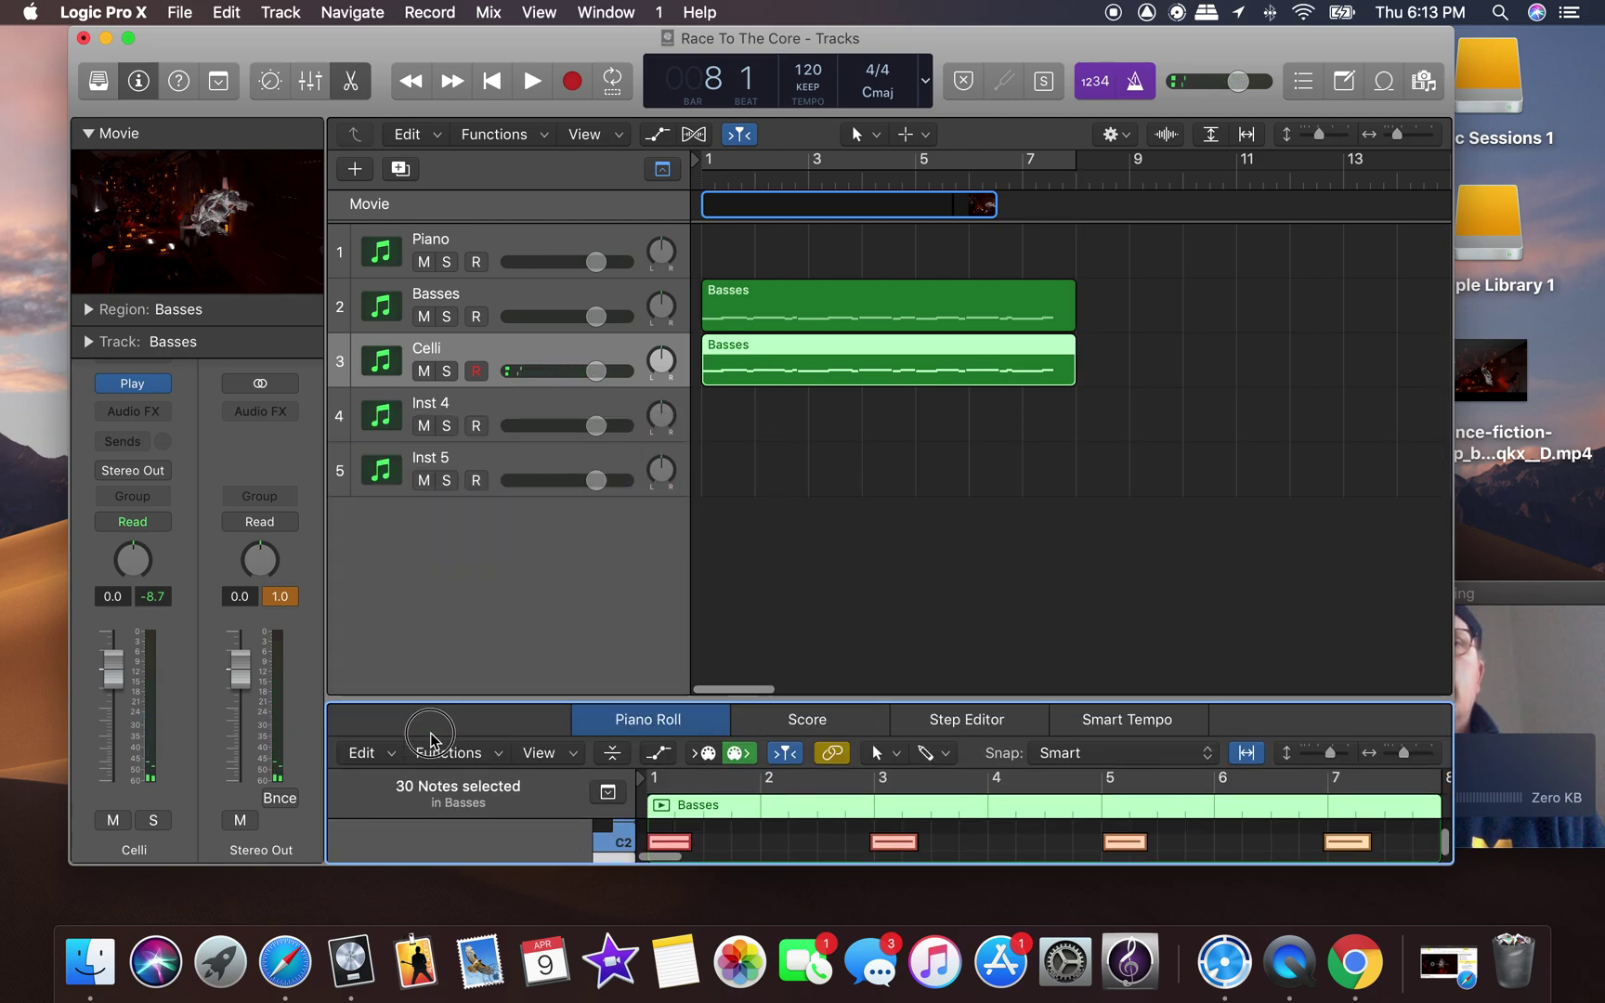
# Play the Basses and Celli parts together from bar 1 to check the octave doubling.
pyautogui.click(747, 309)
pyautogui.click(723, 376)
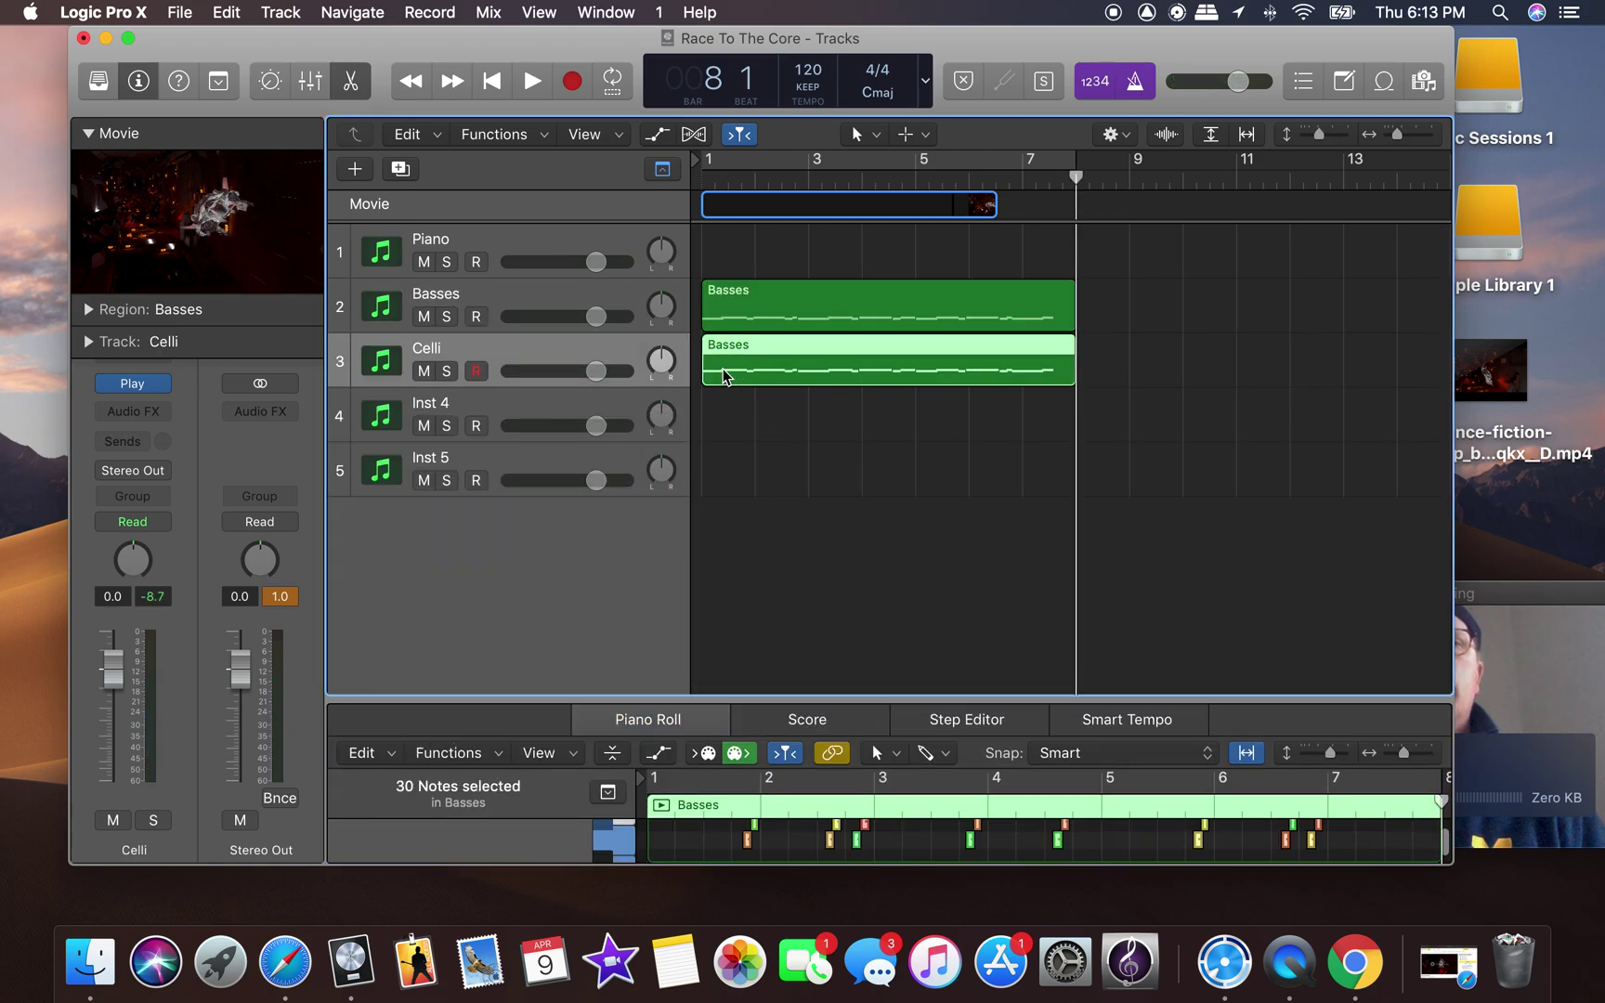
pyautogui.click(492, 82)
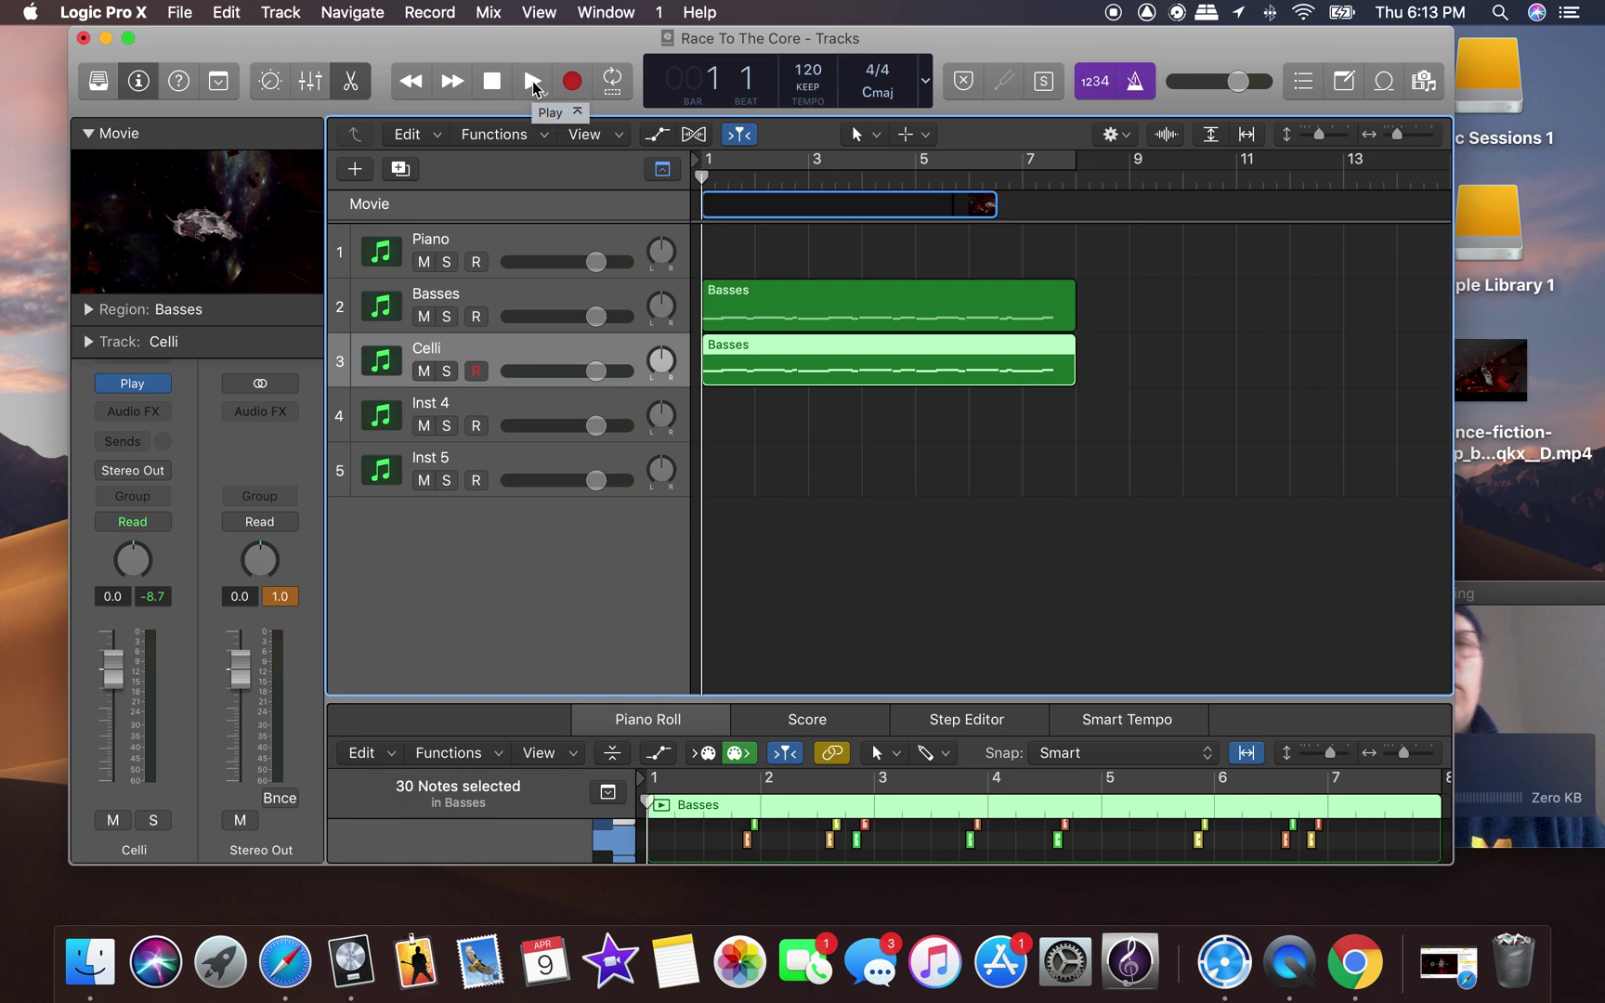
pyautogui.click(533, 82)
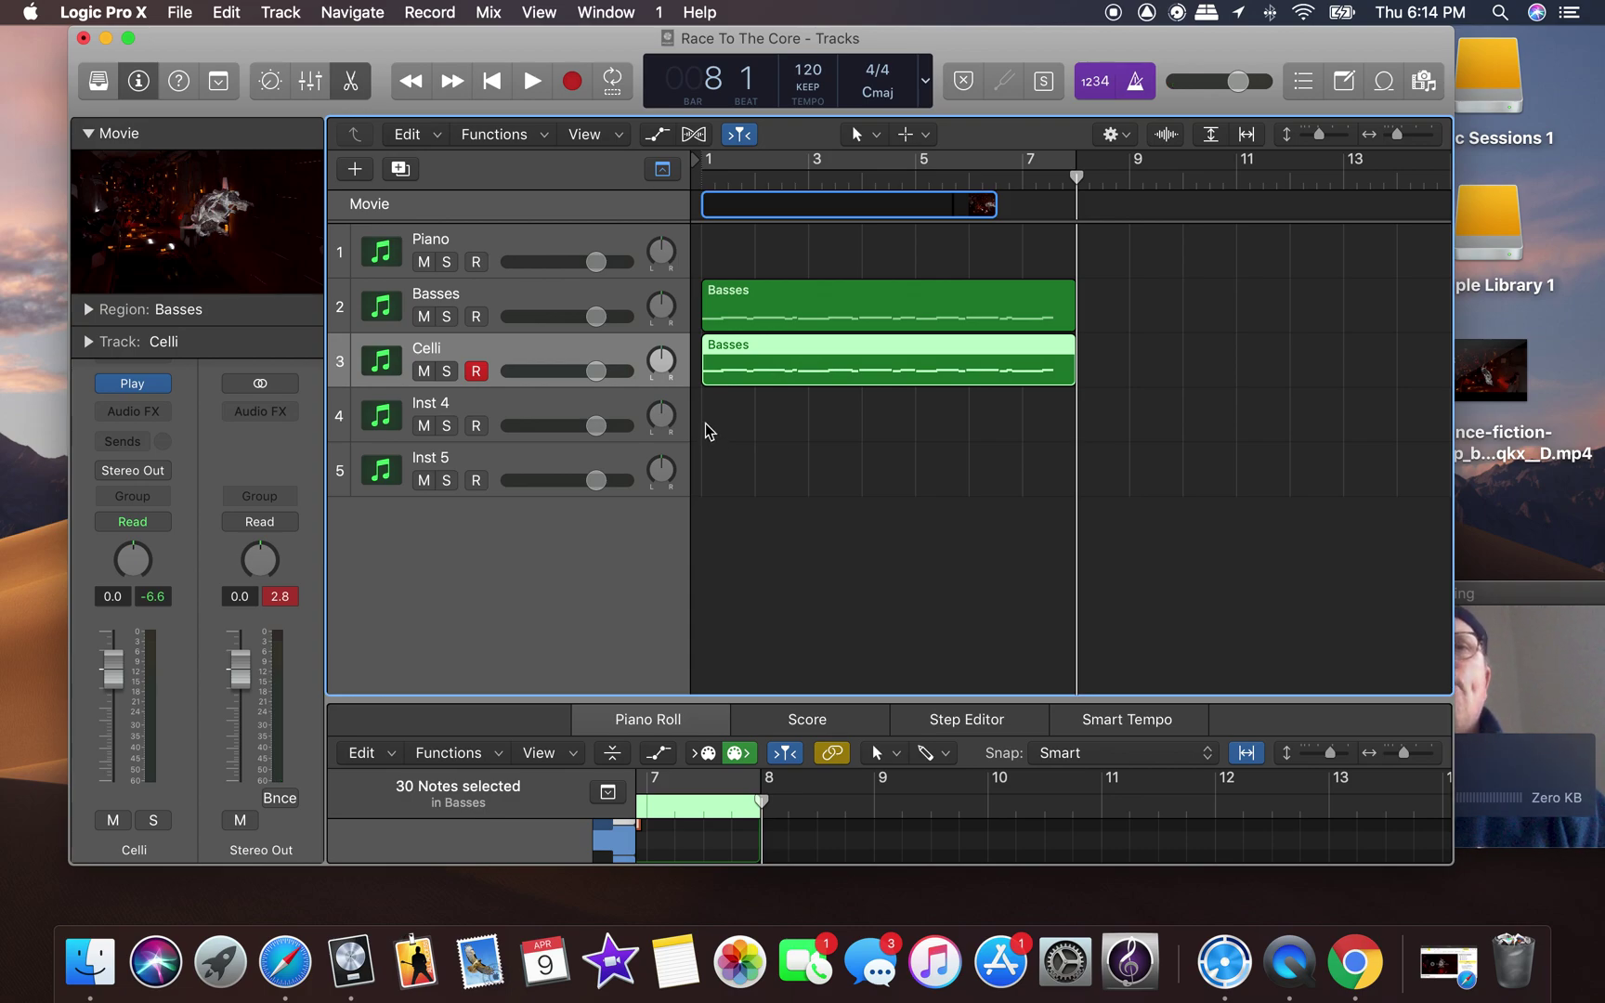
# Rename the Inst 4 track as Hi Strings.
pyautogui.click(530, 412)
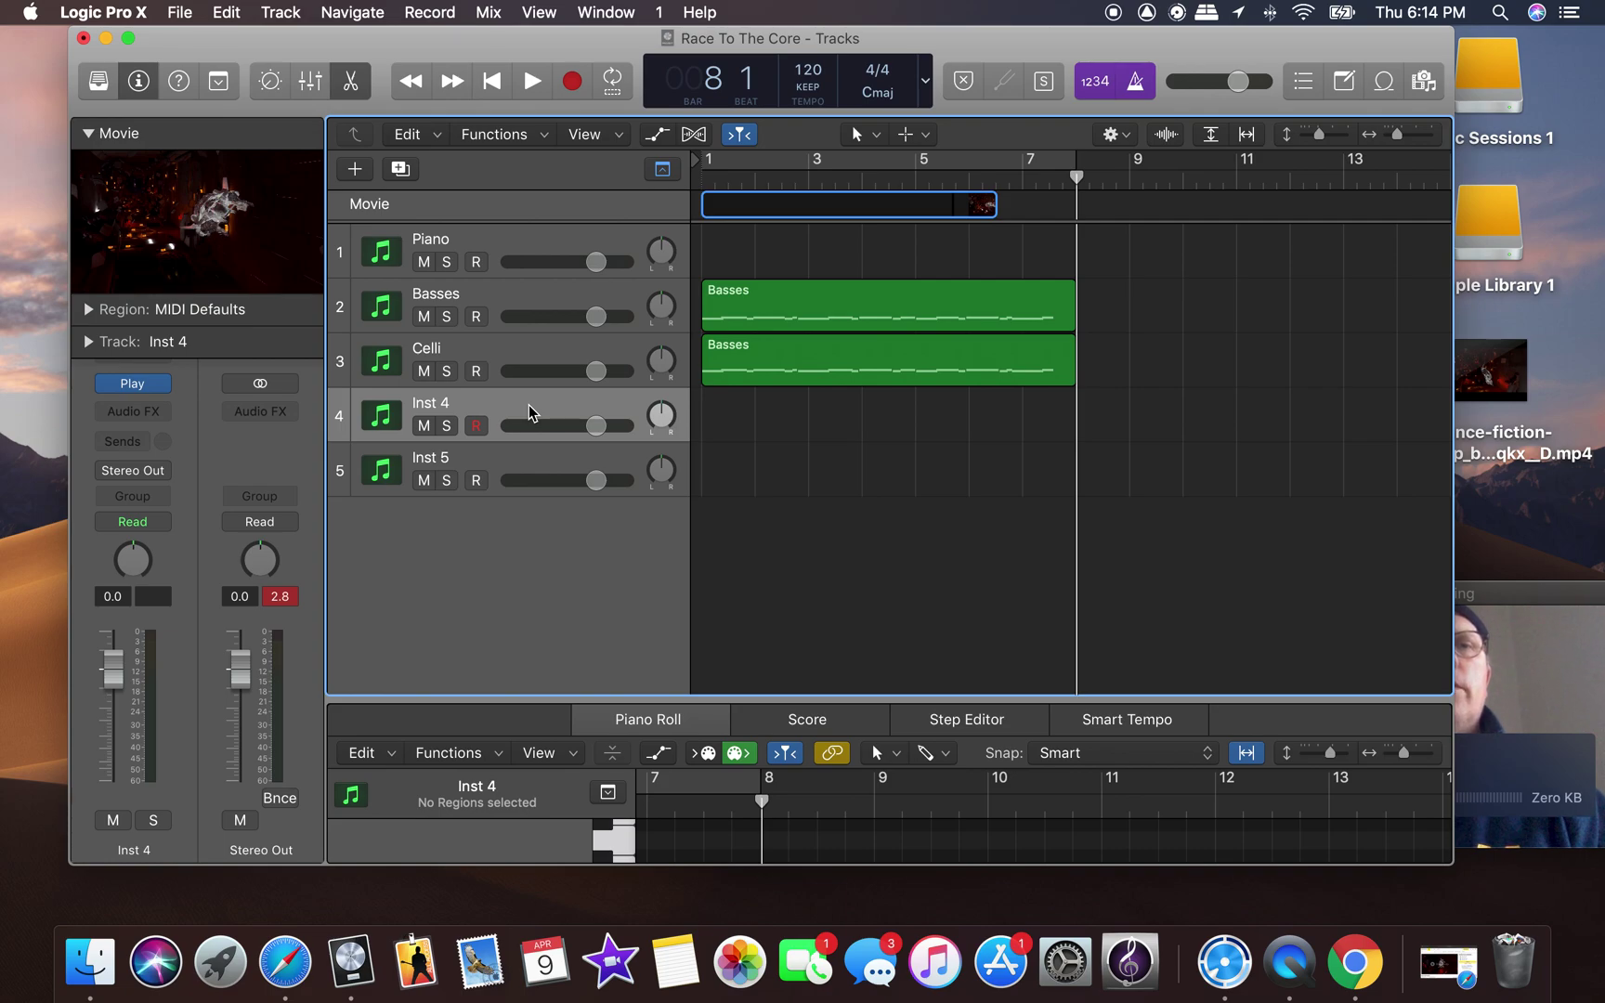
pyautogui.doubleClick(502, 409)
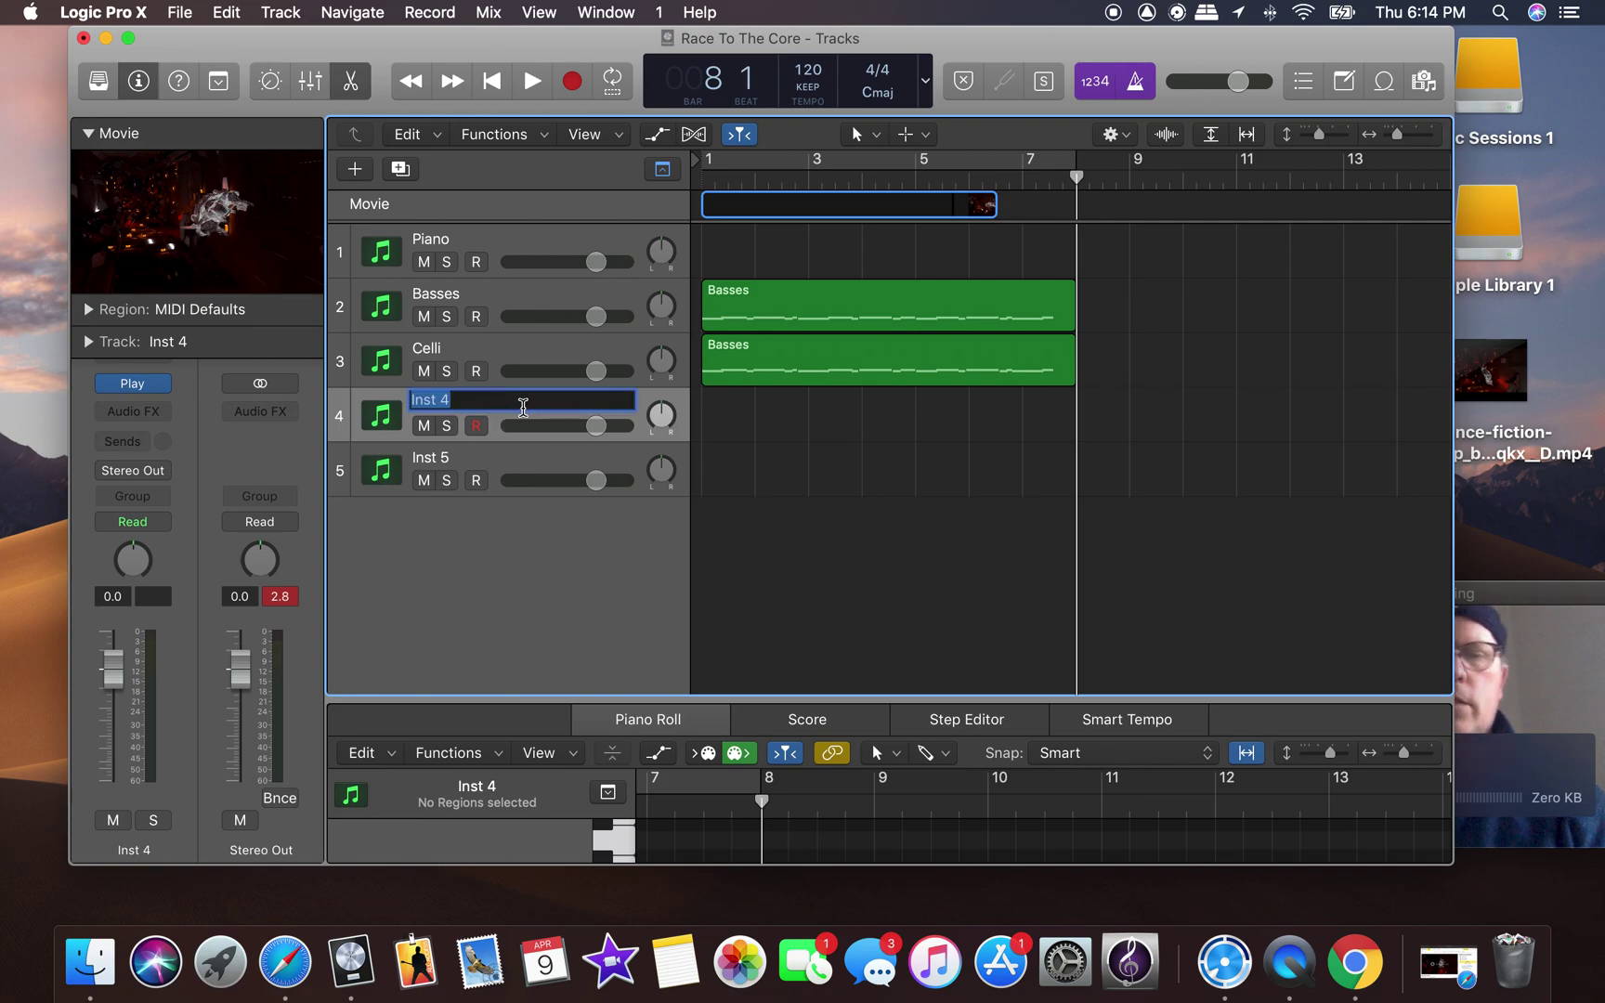
pyautogui.write('Hi Strings')
pyautogui.press('Return')
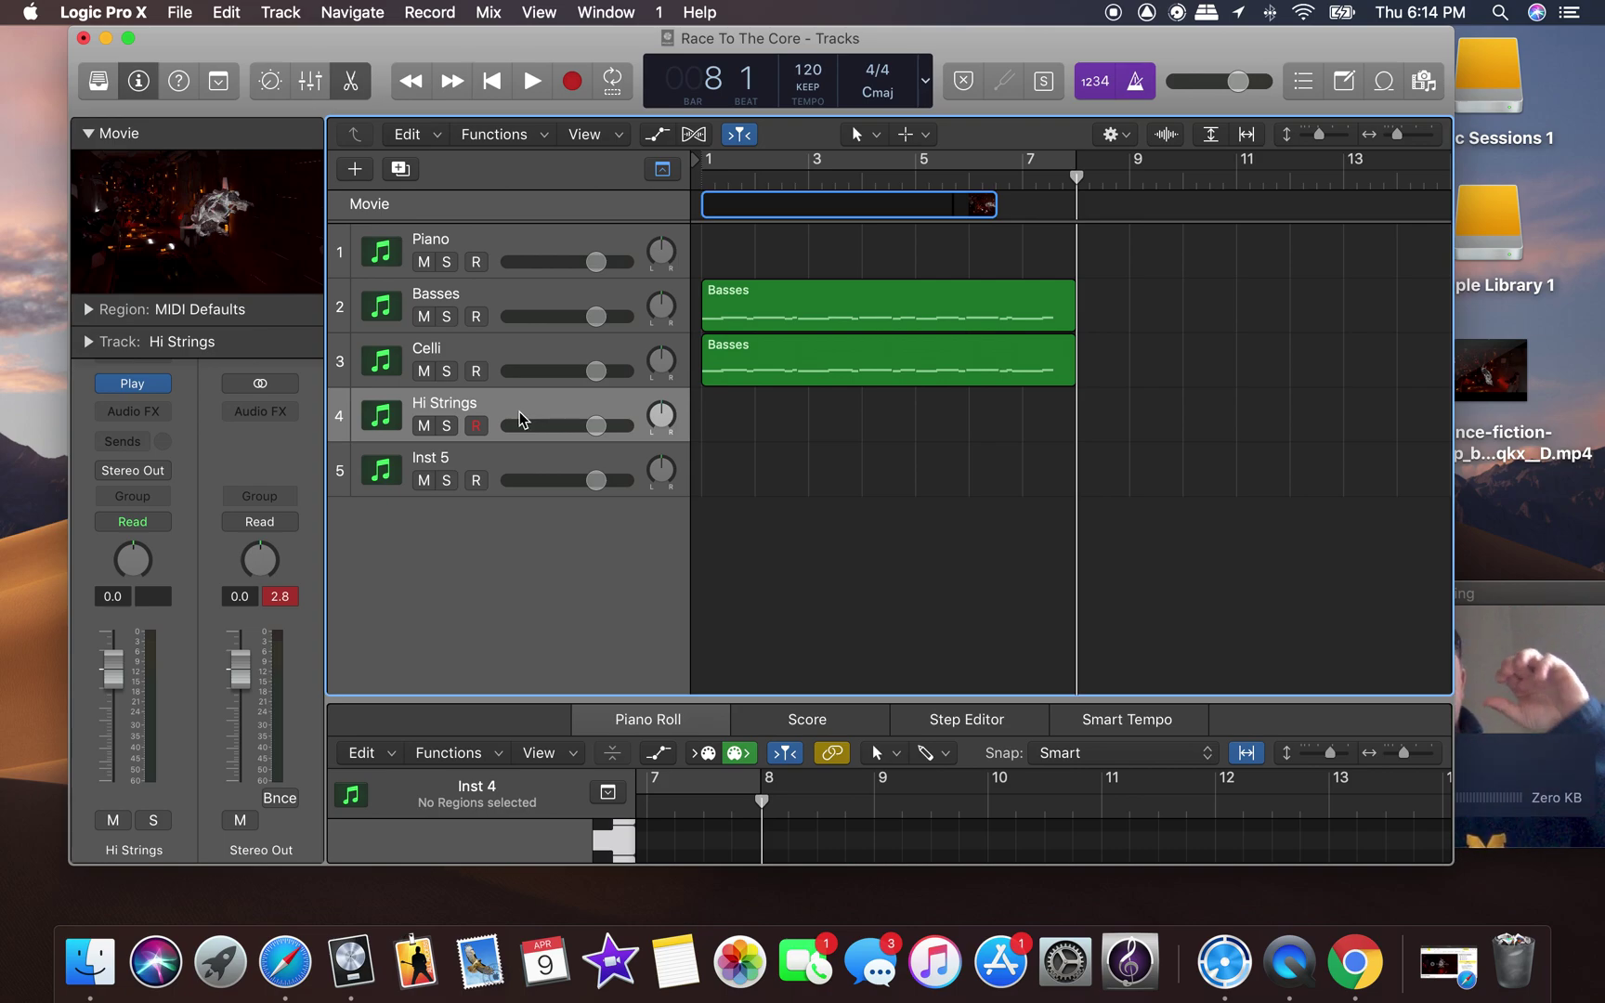
# Load the 18V Quick Up Dn patch from the short articulations of Gold Strings' 18 Violins into the Hi Strings track's Play instrument.
pyautogui.click(1491, 671)
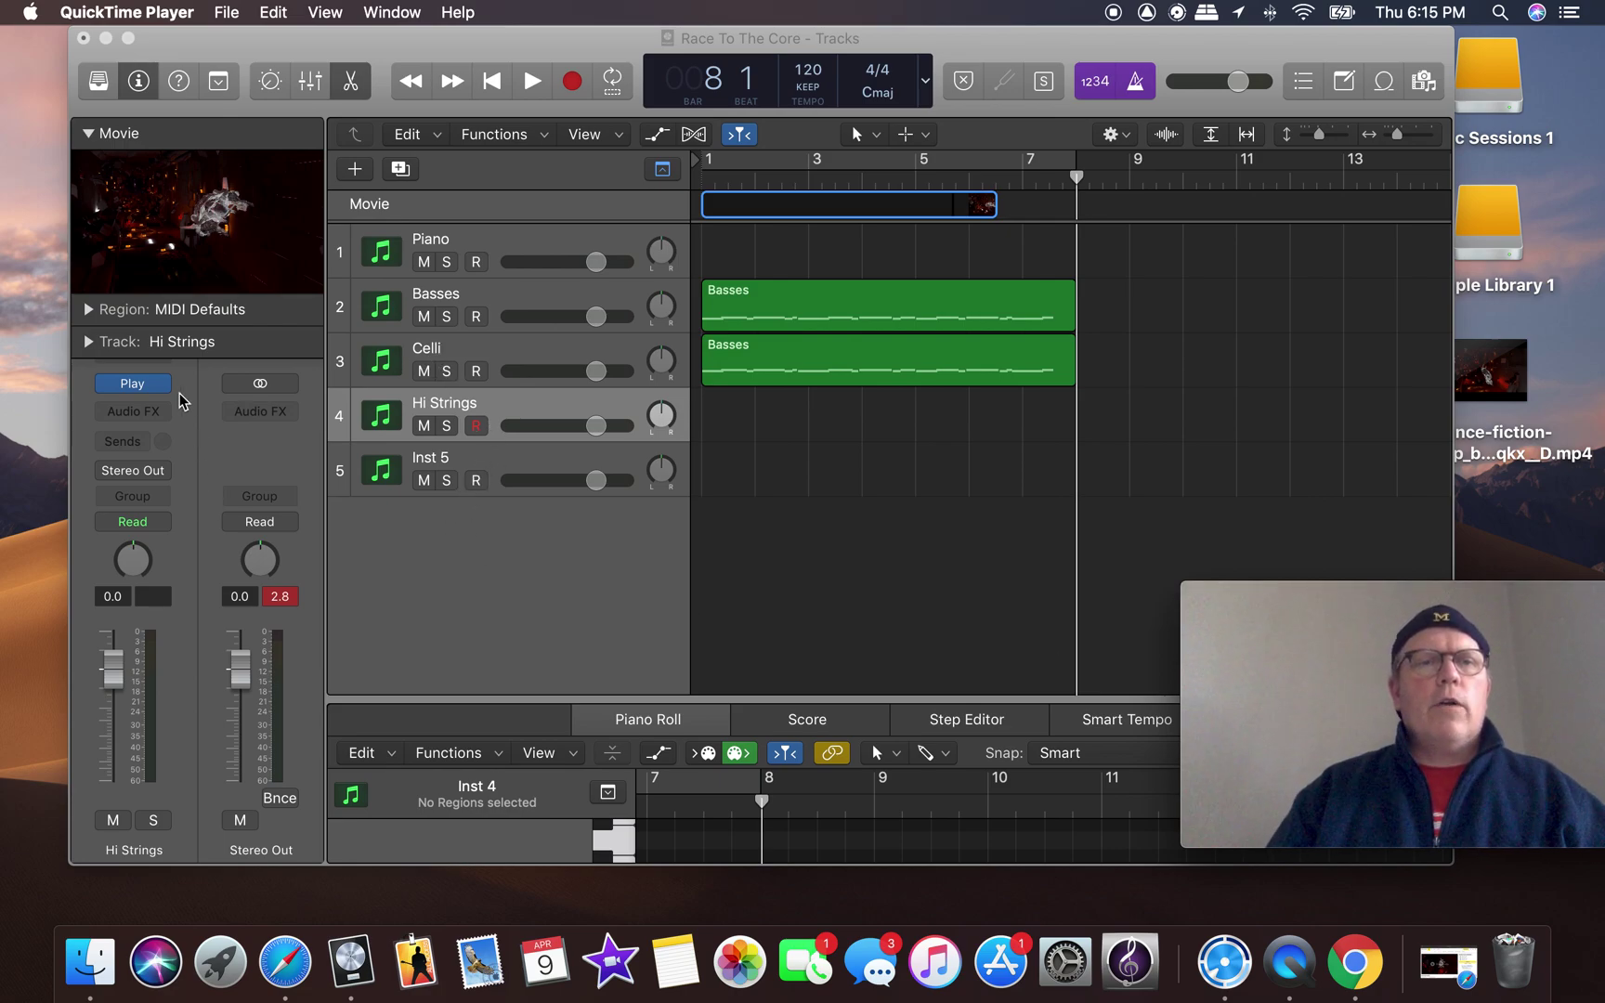
pyautogui.click(132, 388)
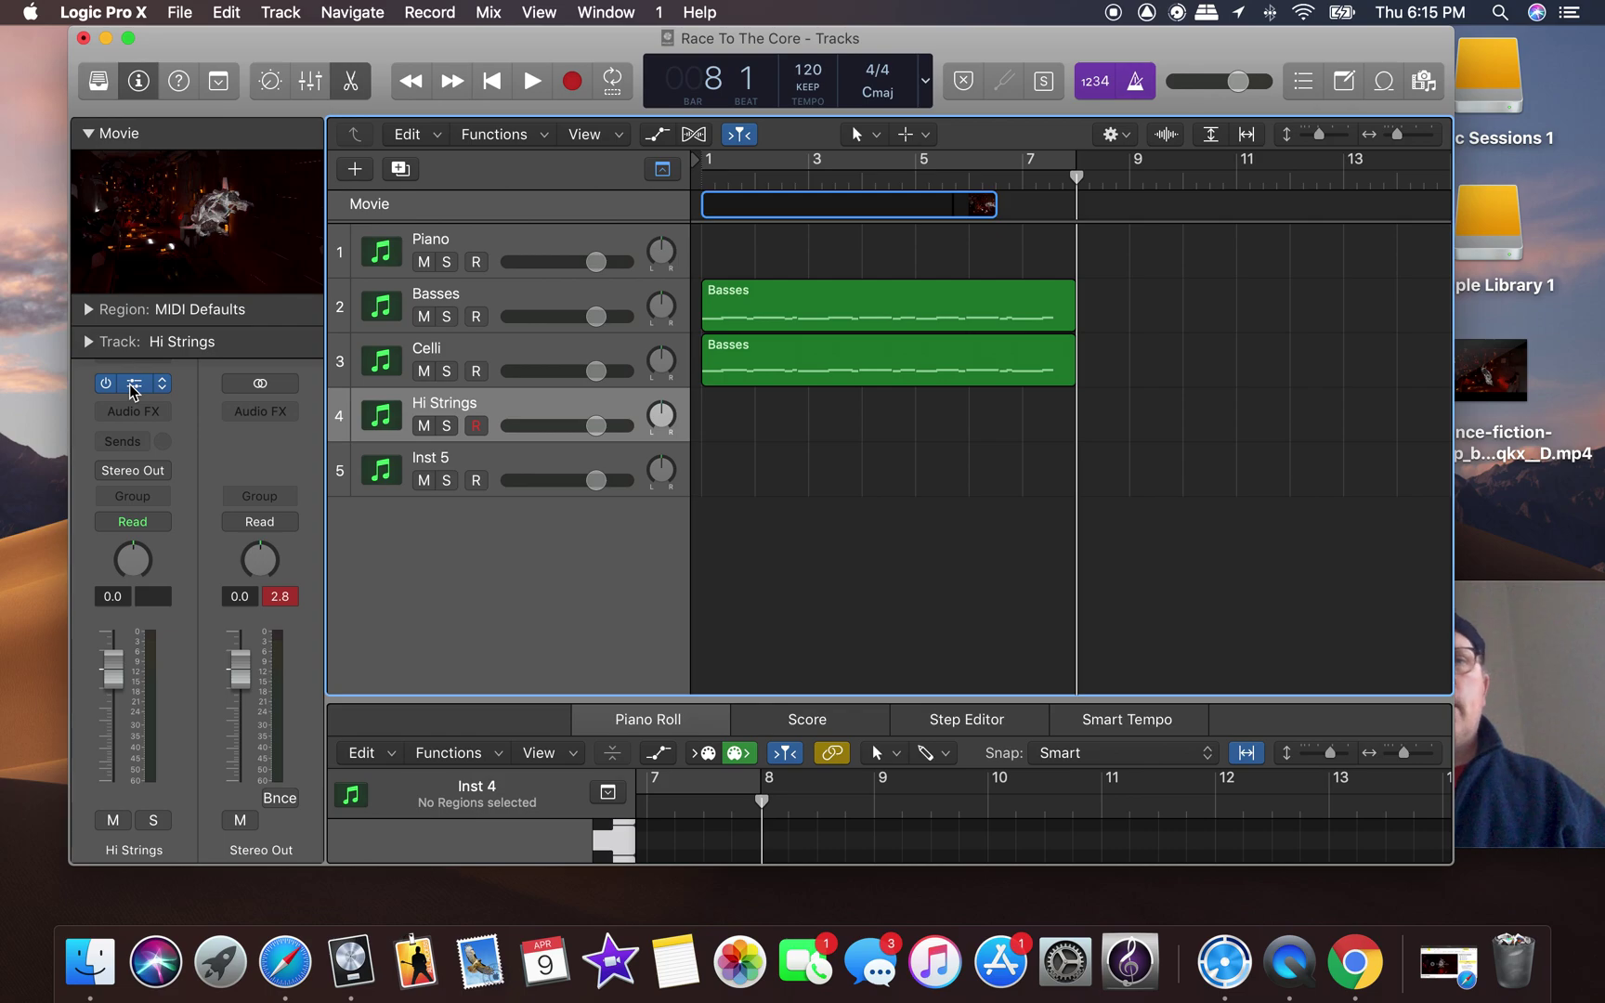
pyautogui.click(137, 388)
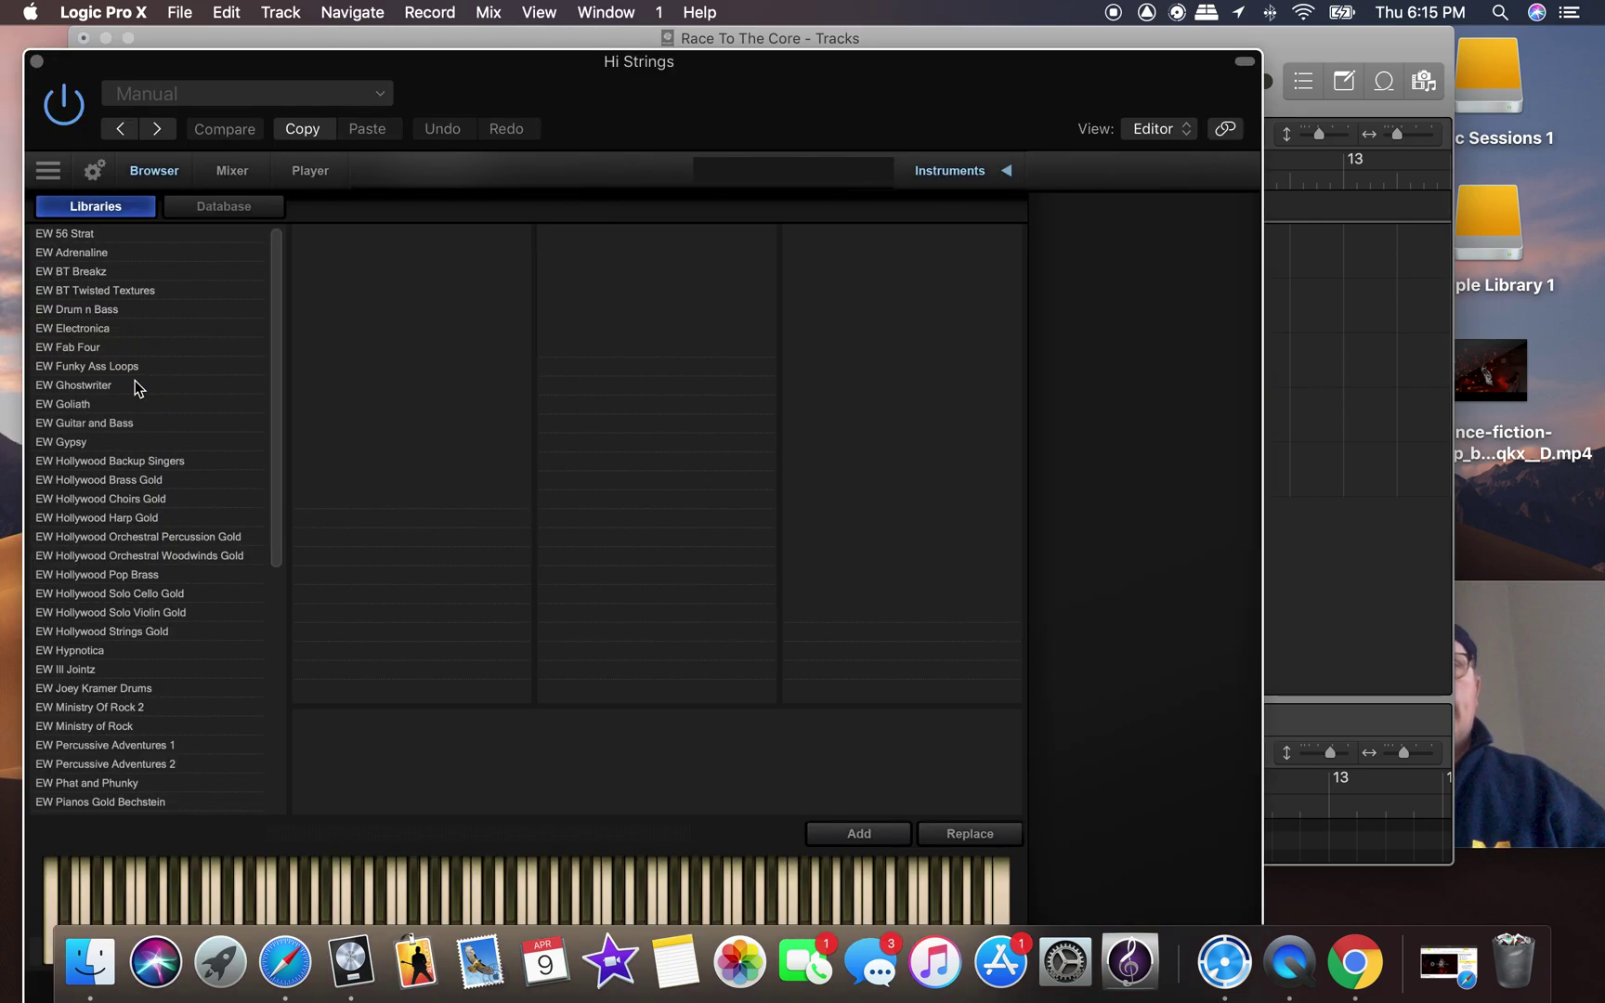
pyautogui.click(1523, 706)
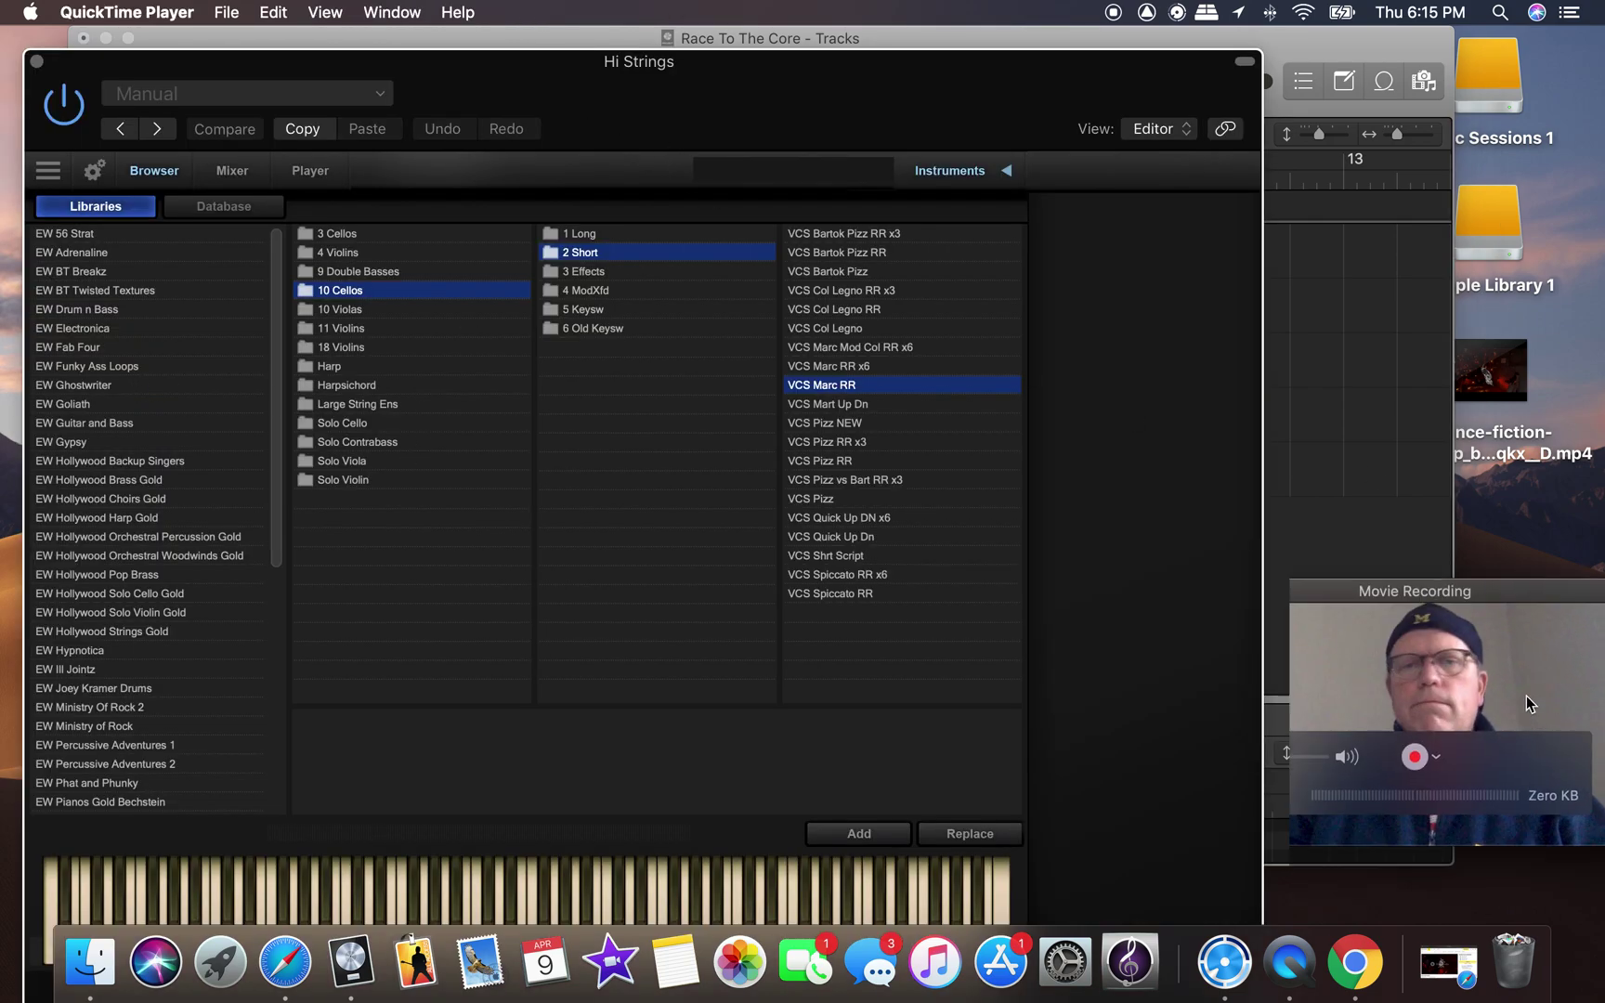
pyautogui.click(665, 83)
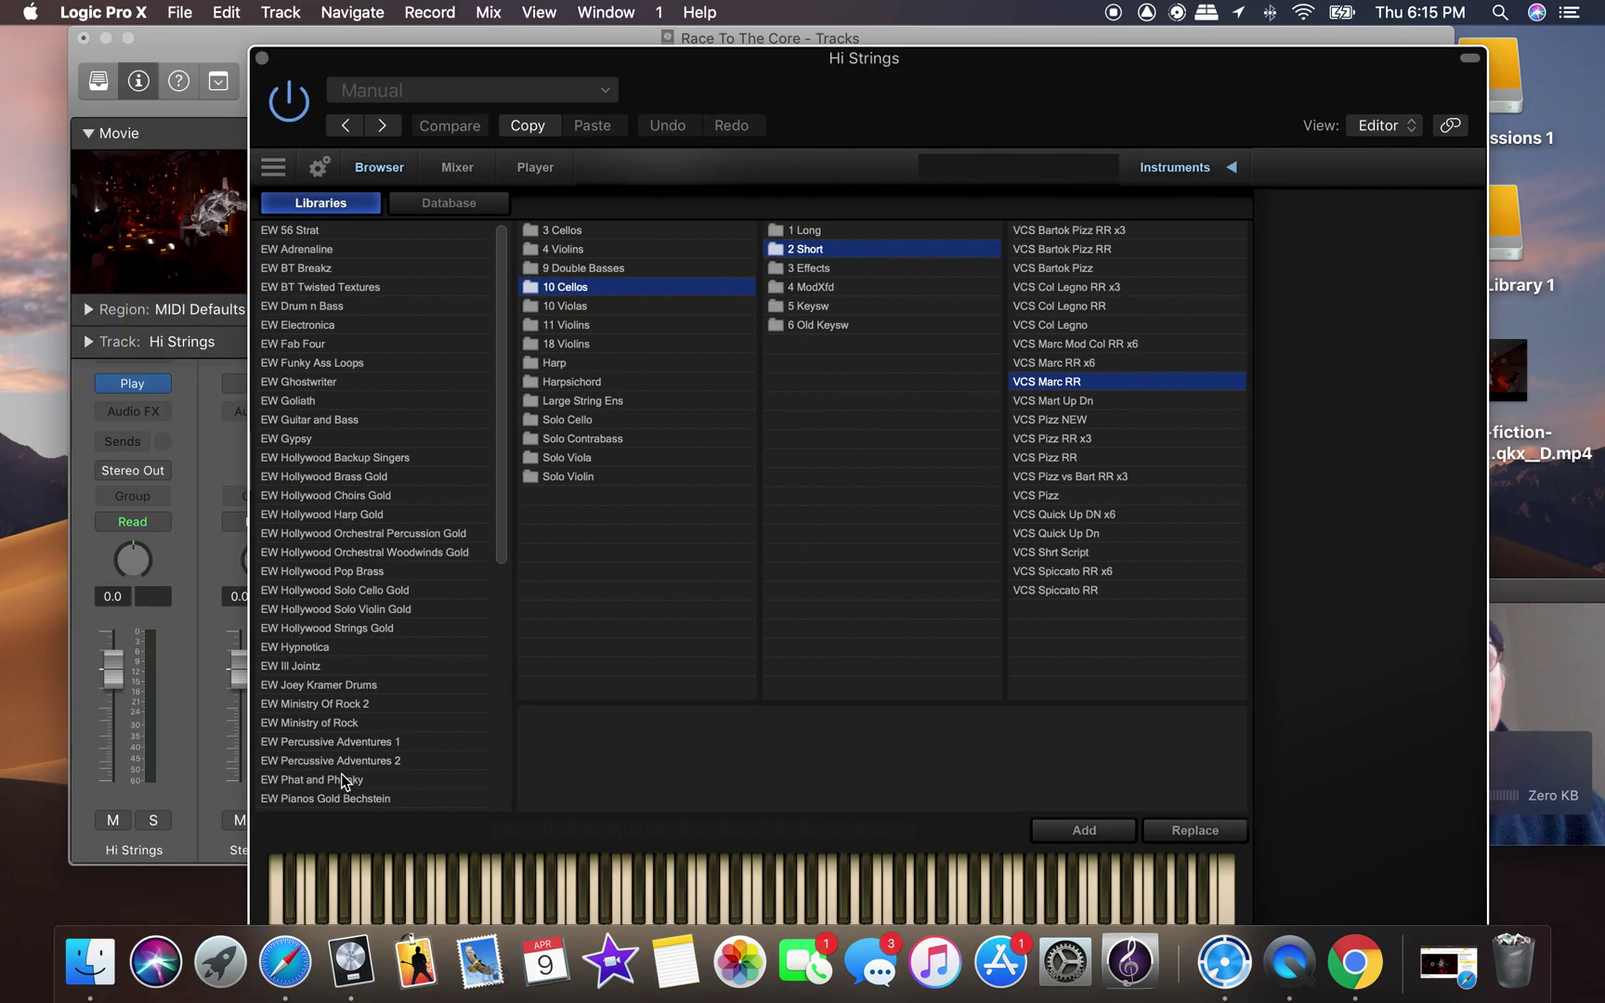
pyautogui.scroll(-10, 340, 362)
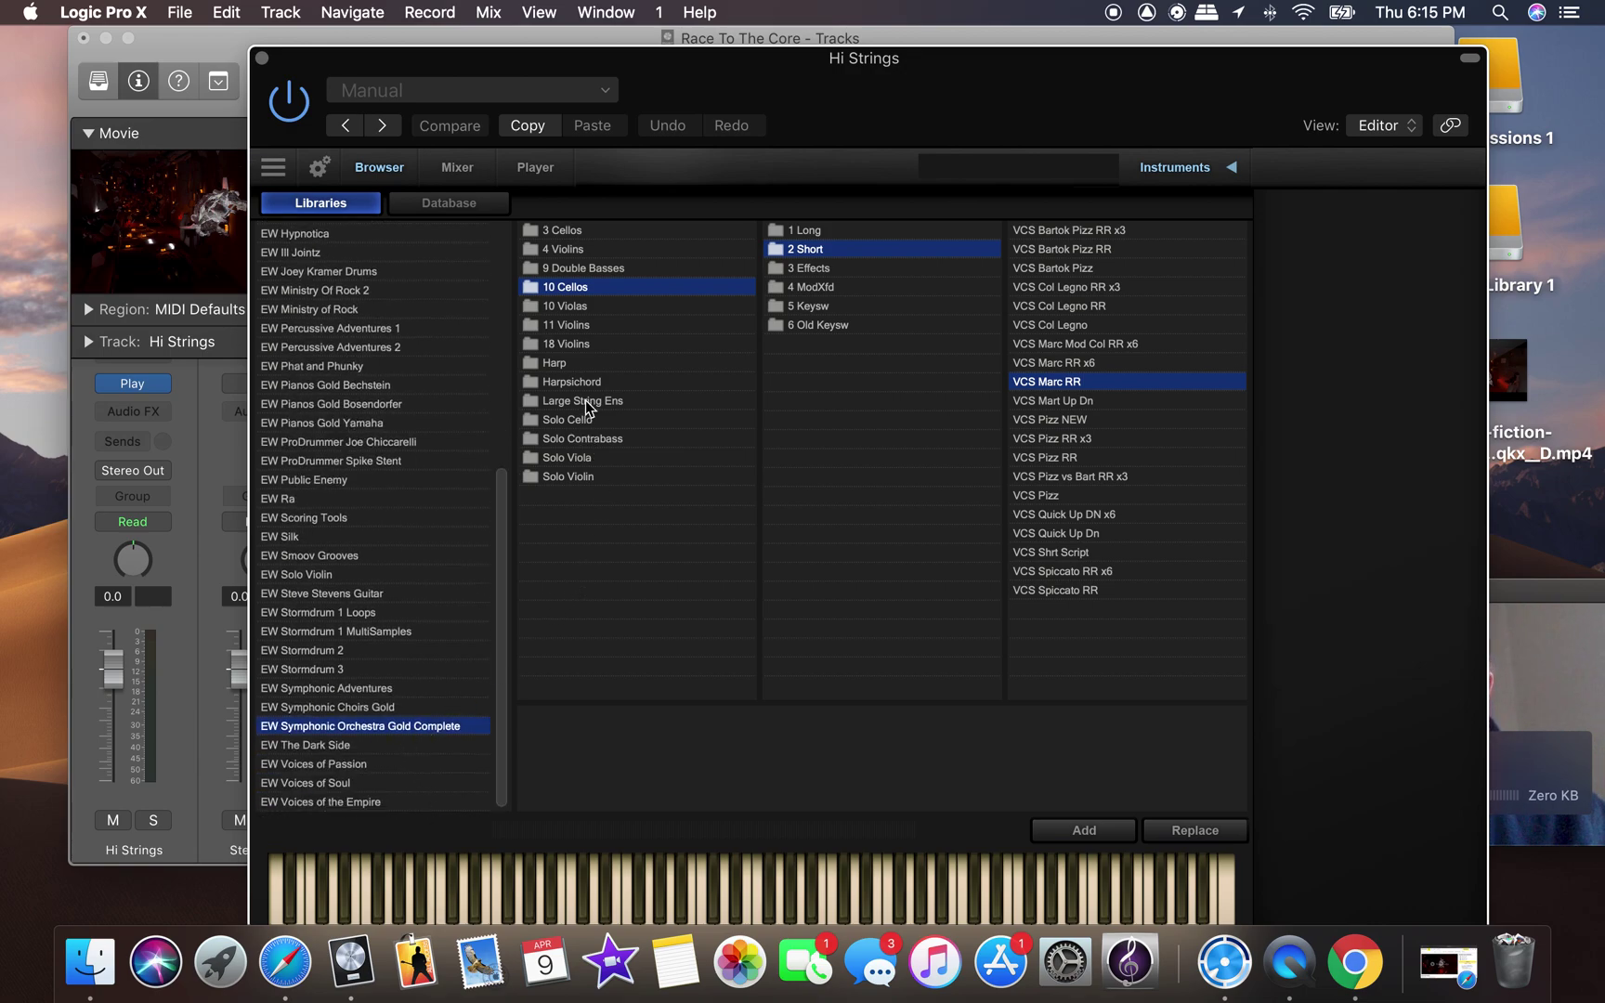
pyautogui.click(576, 344)
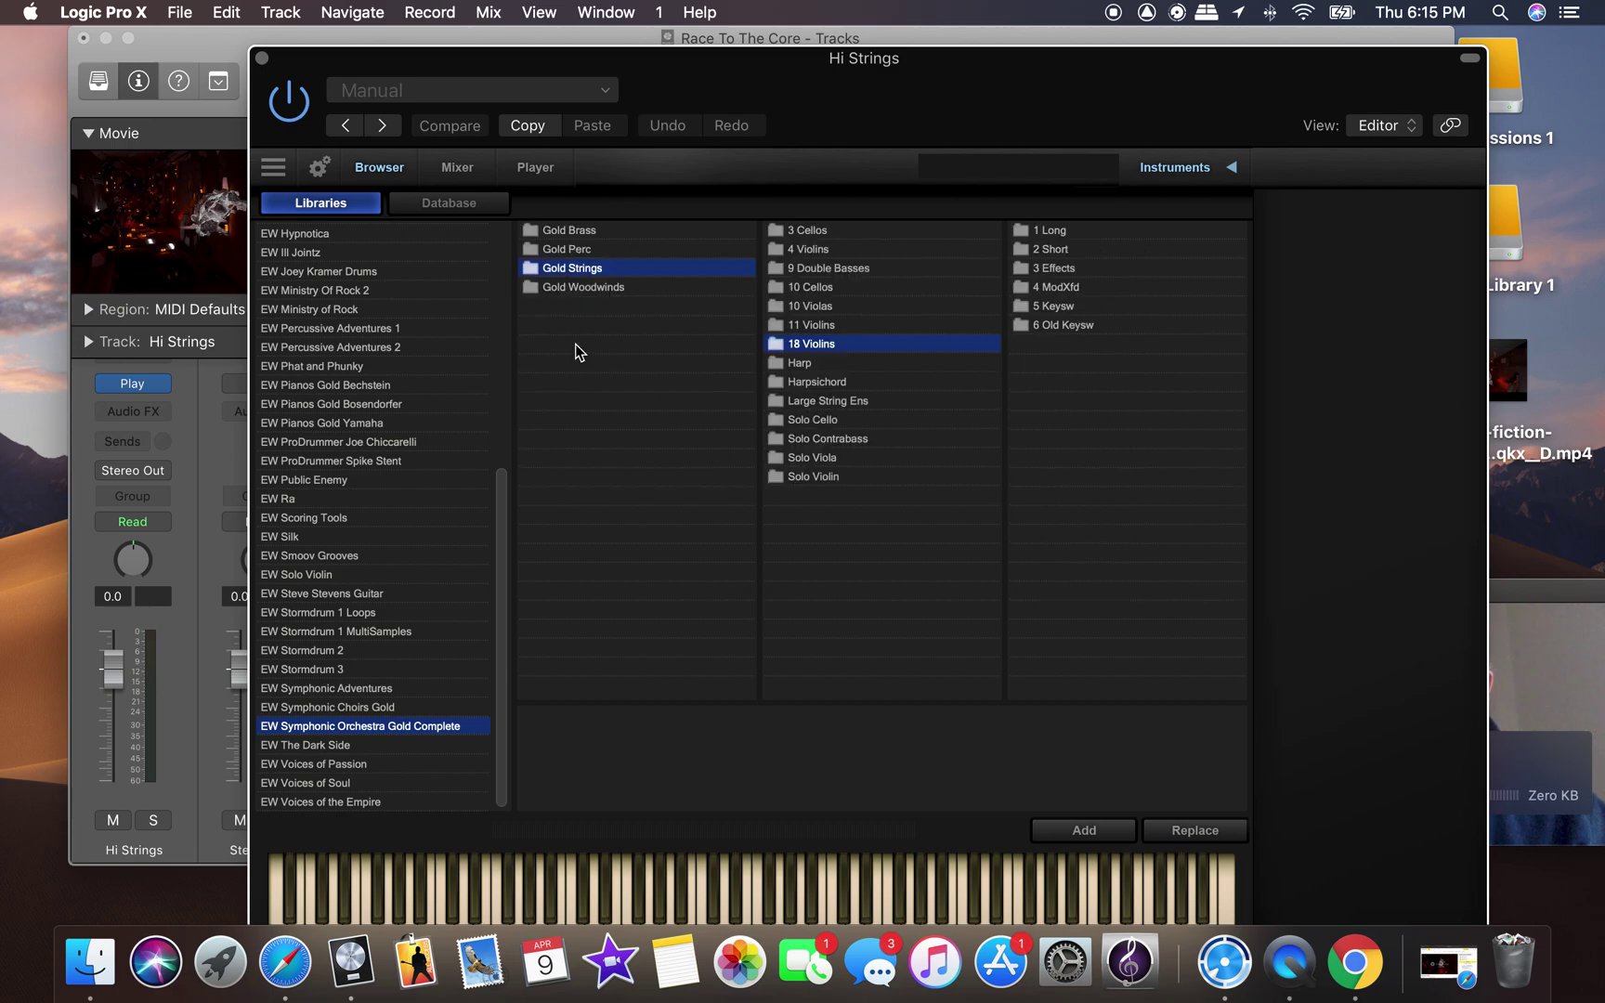
pyautogui.click(1065, 252)
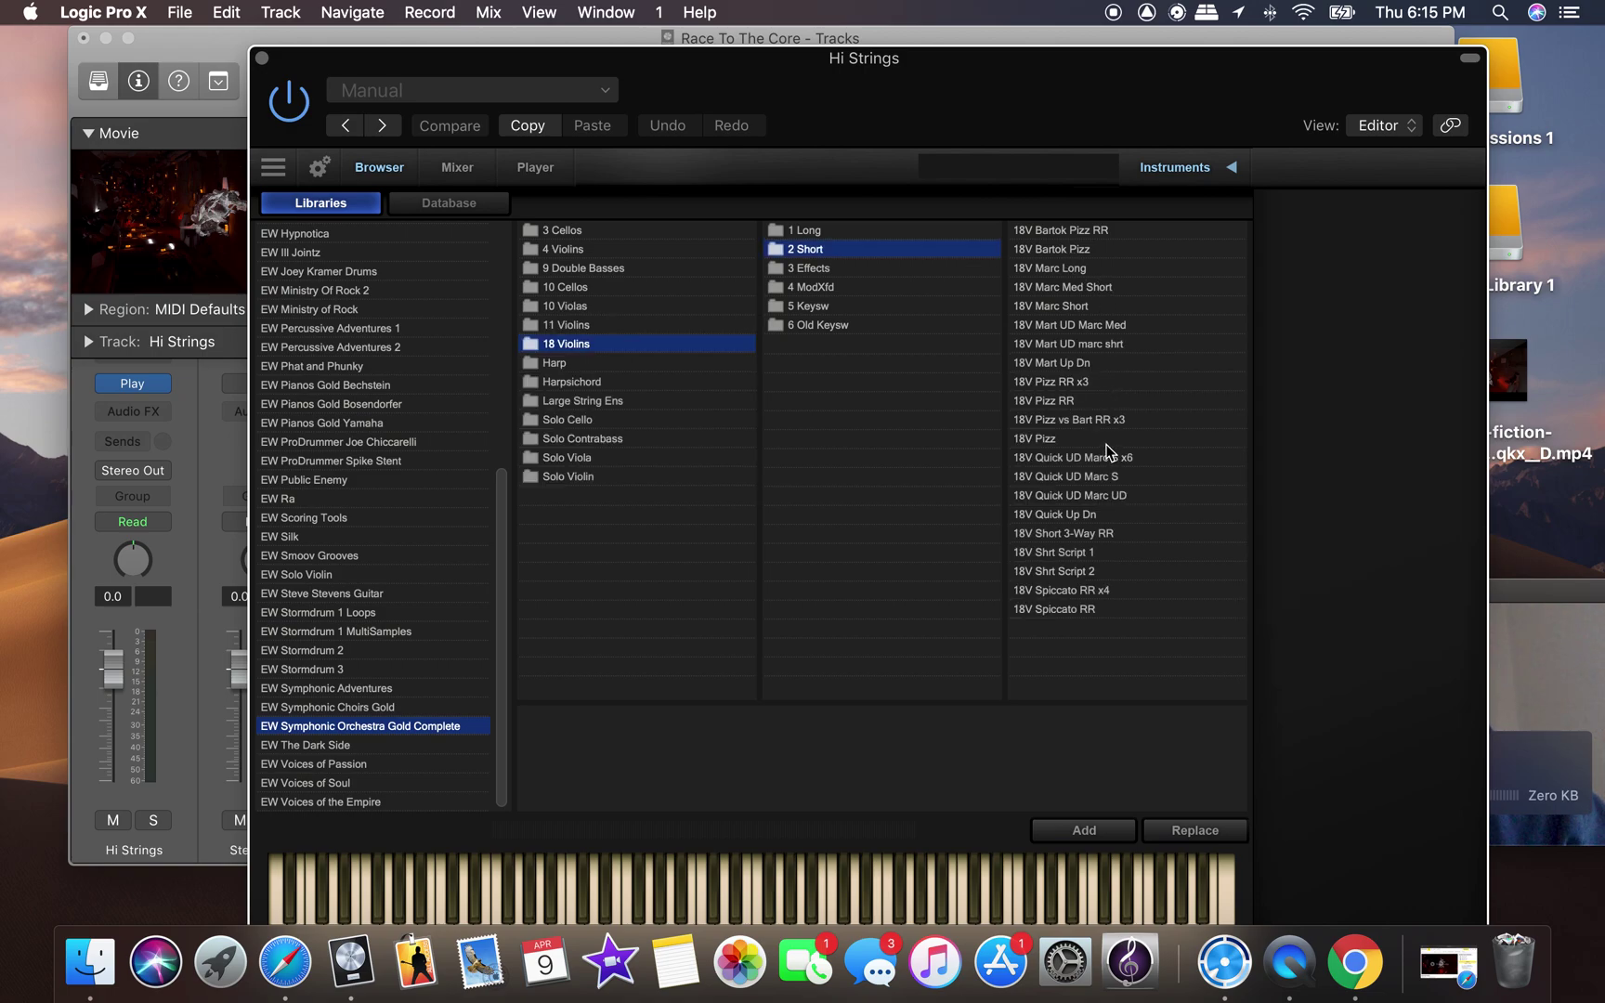
pyautogui.click(1072, 516)
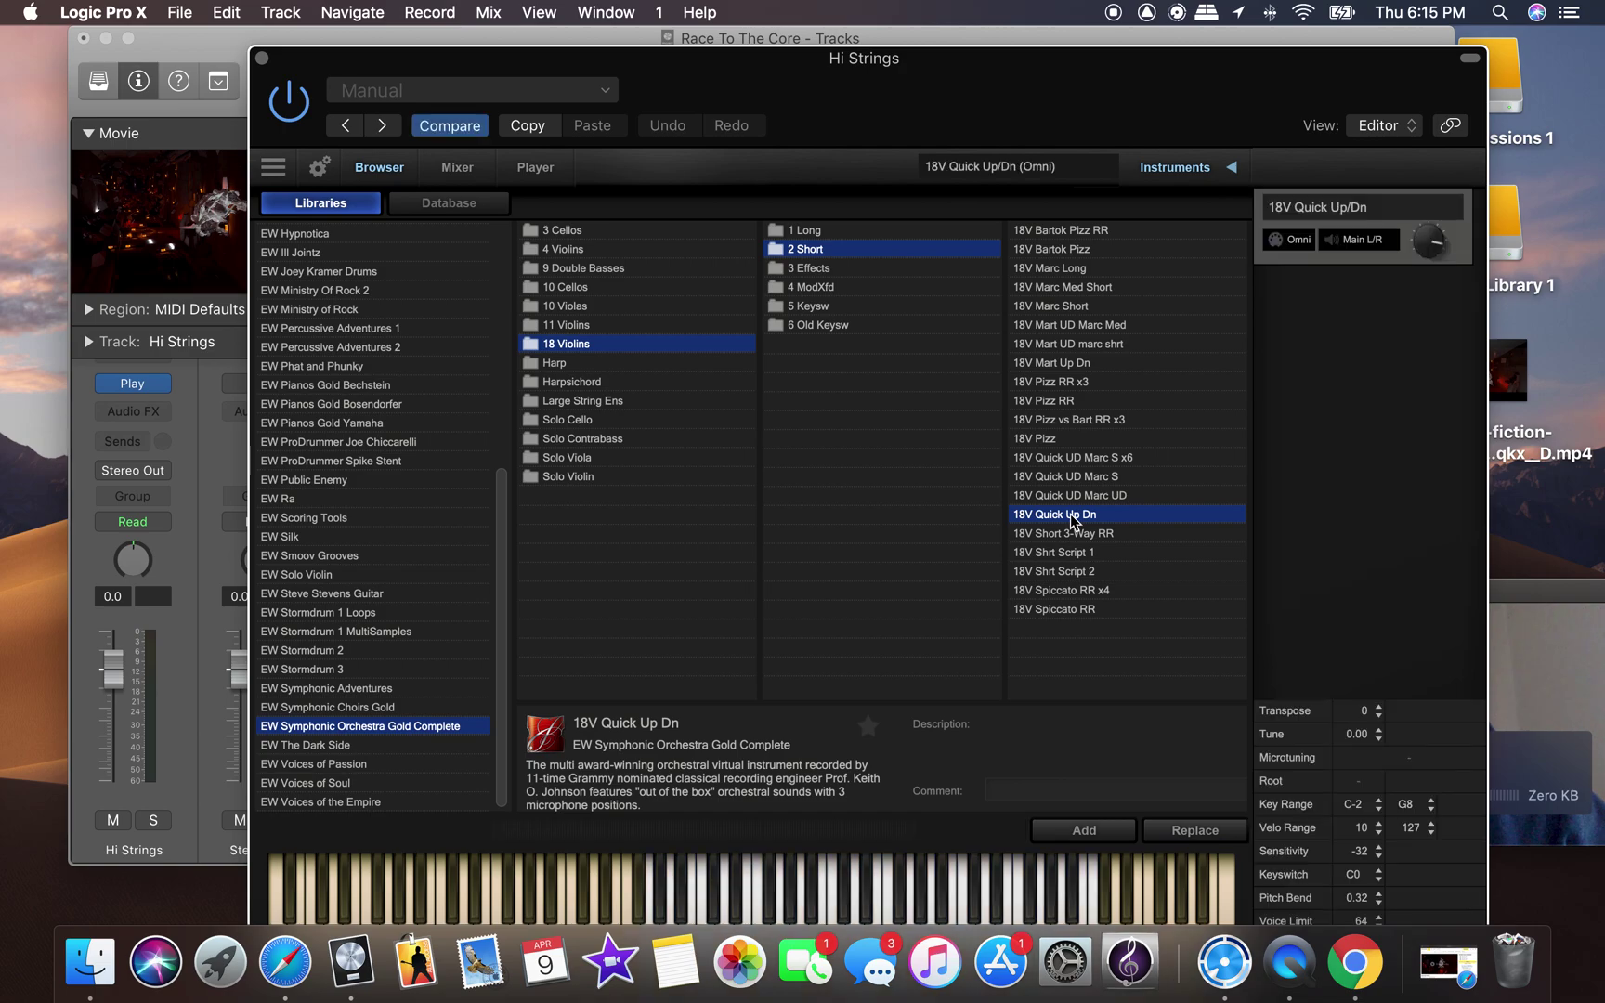
pyautogui.click(804, 877)
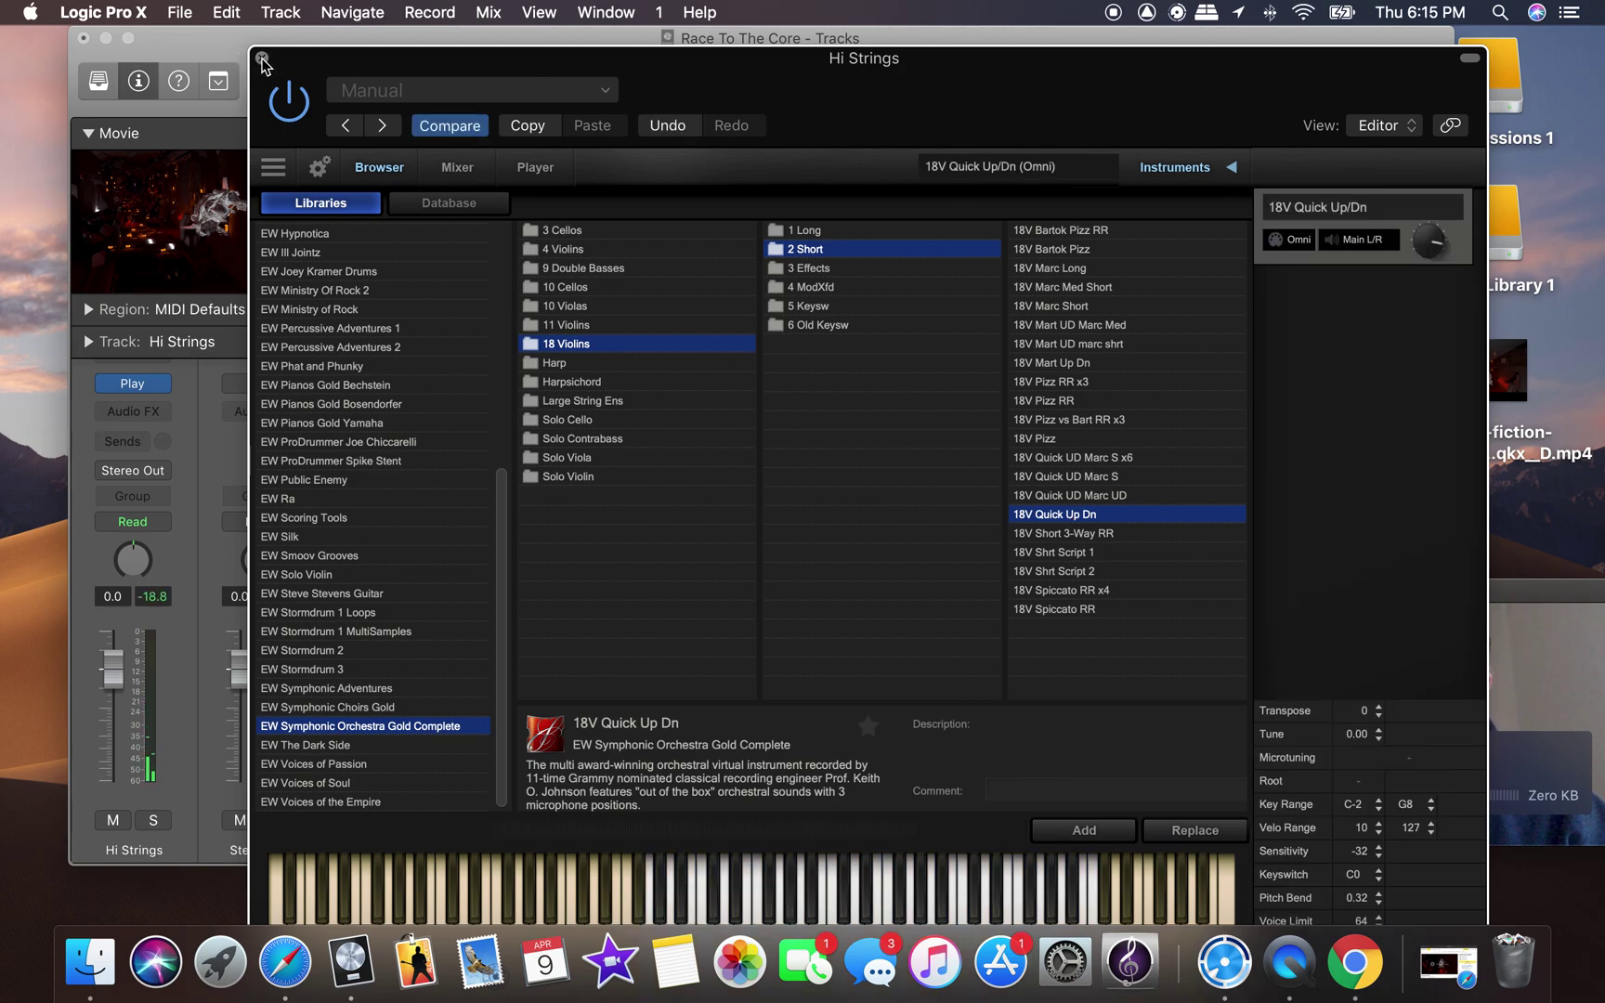
pyautogui.click(262, 60)
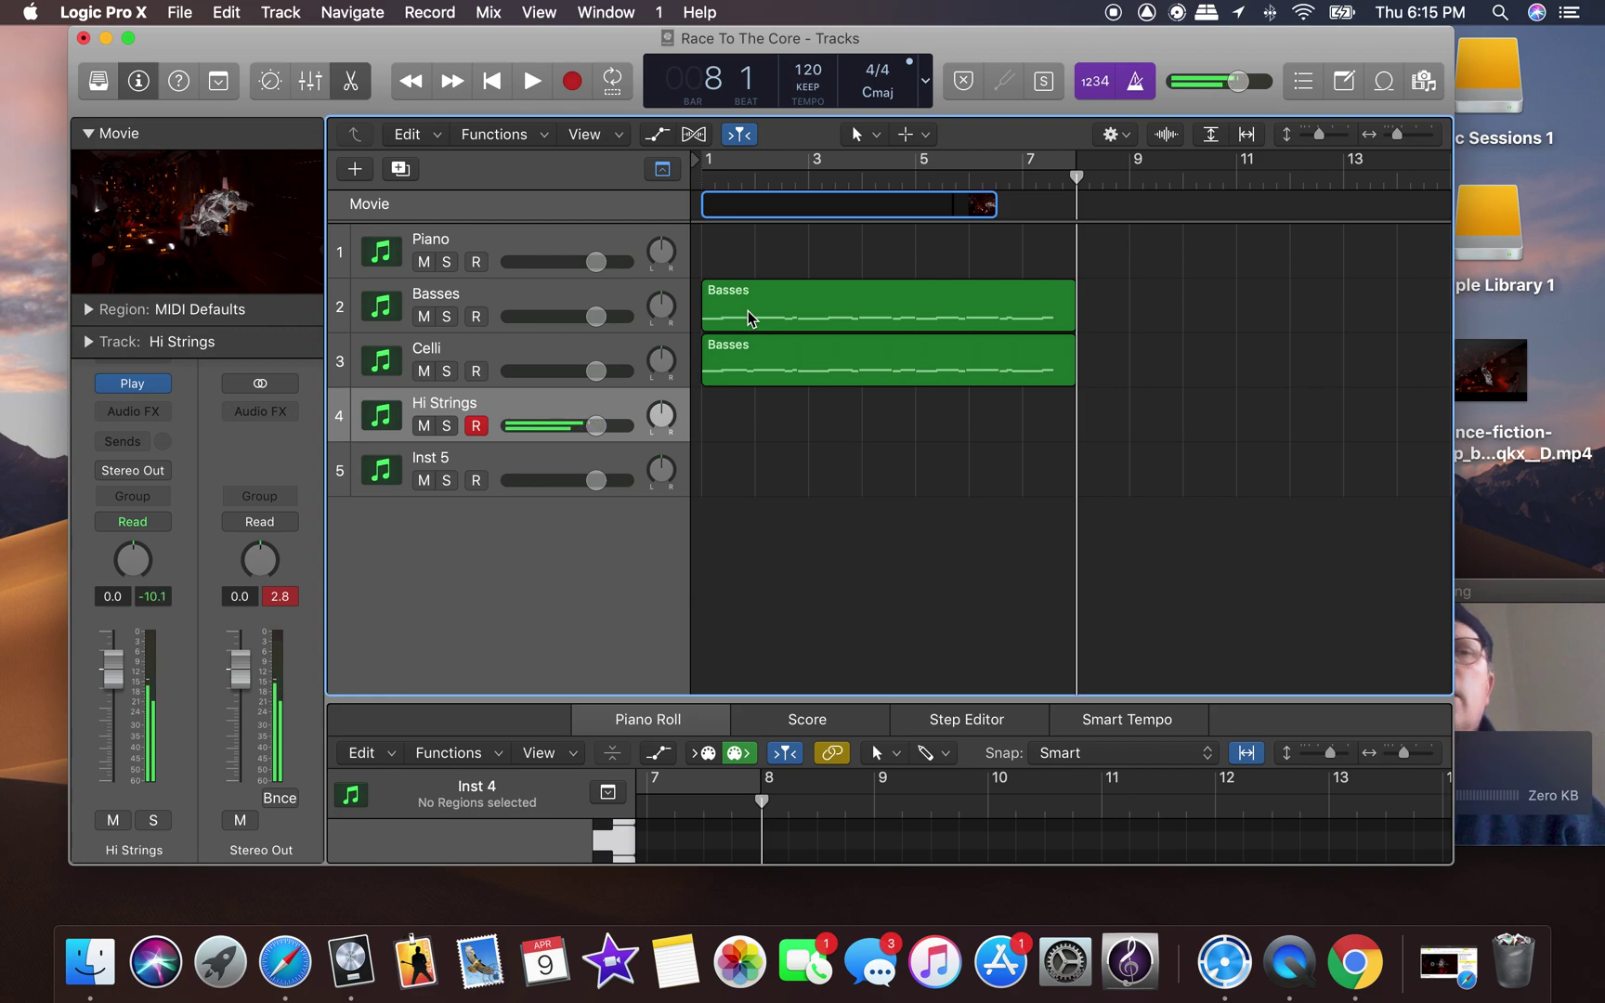
# Try a continuous repeated-note take on the Hi Strings track from bar 1, then delete the recorded region.
pyautogui.click(494, 82)
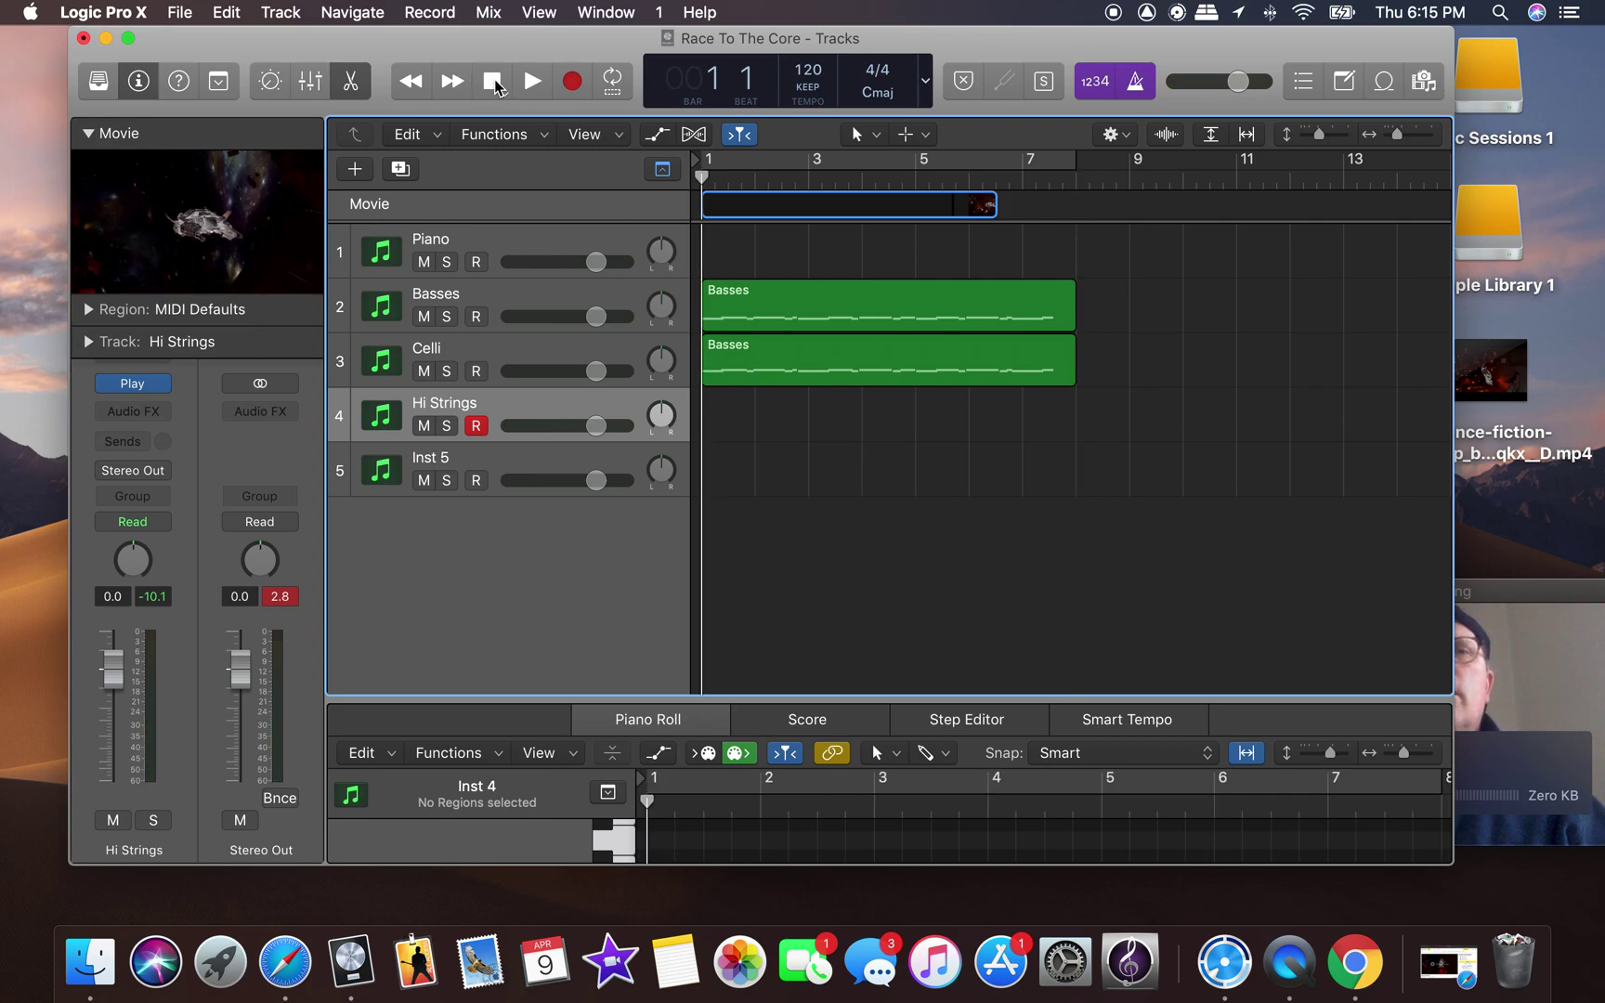
pyautogui.click(573, 86)
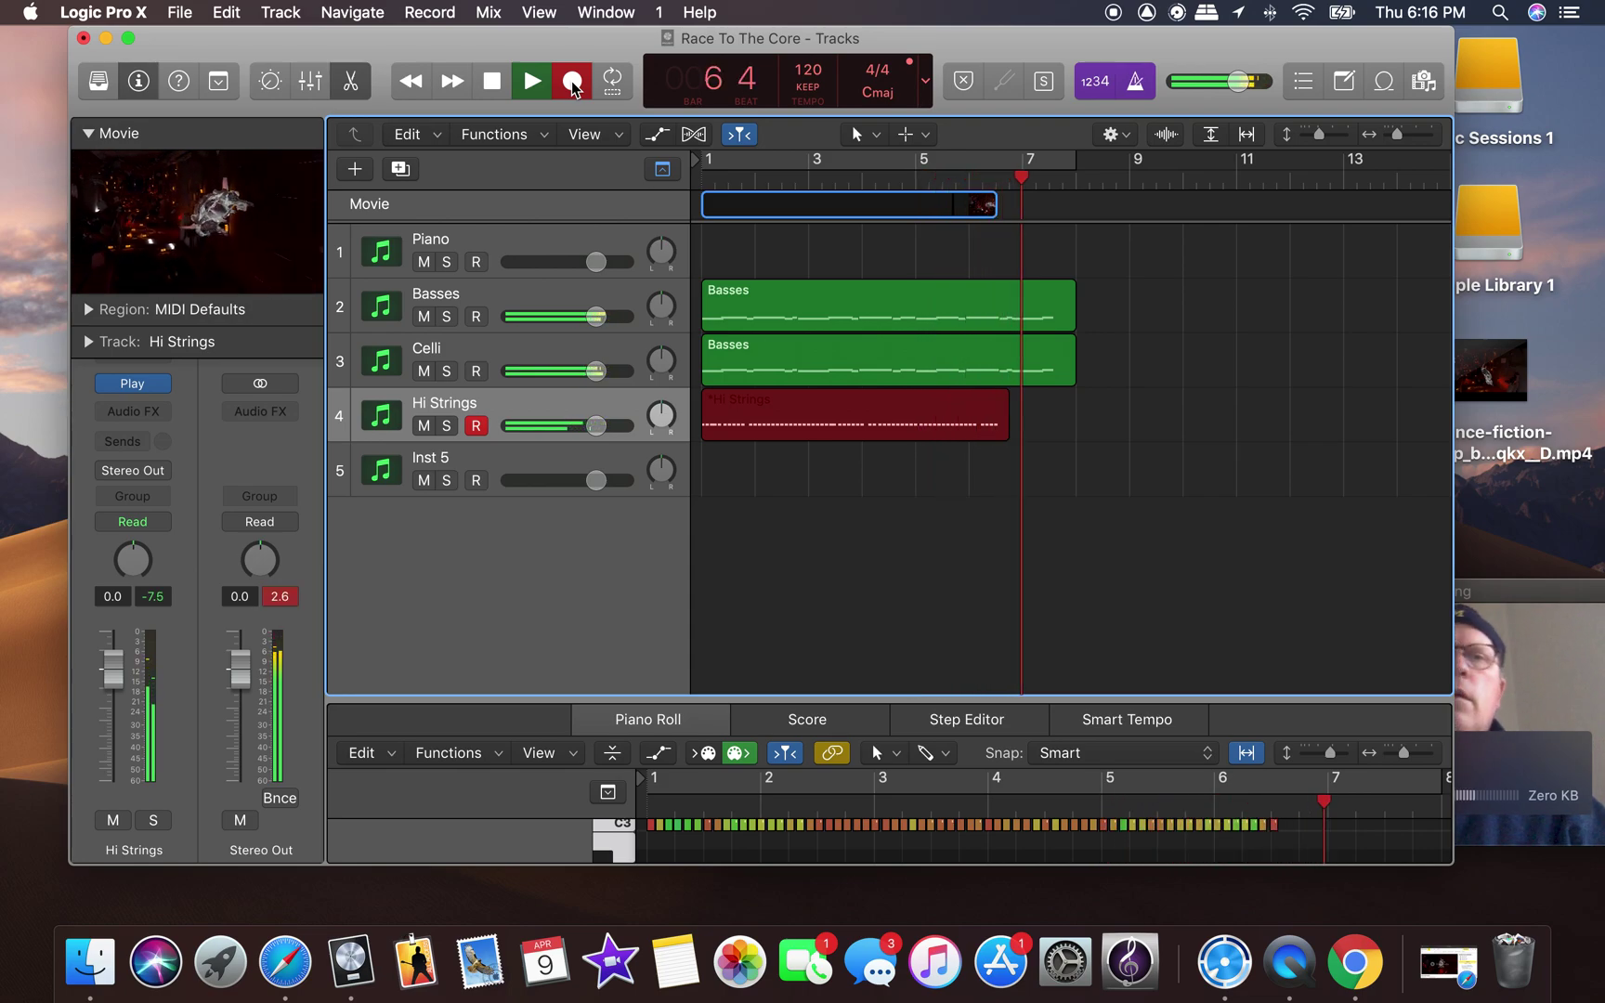
pyautogui.press('space')
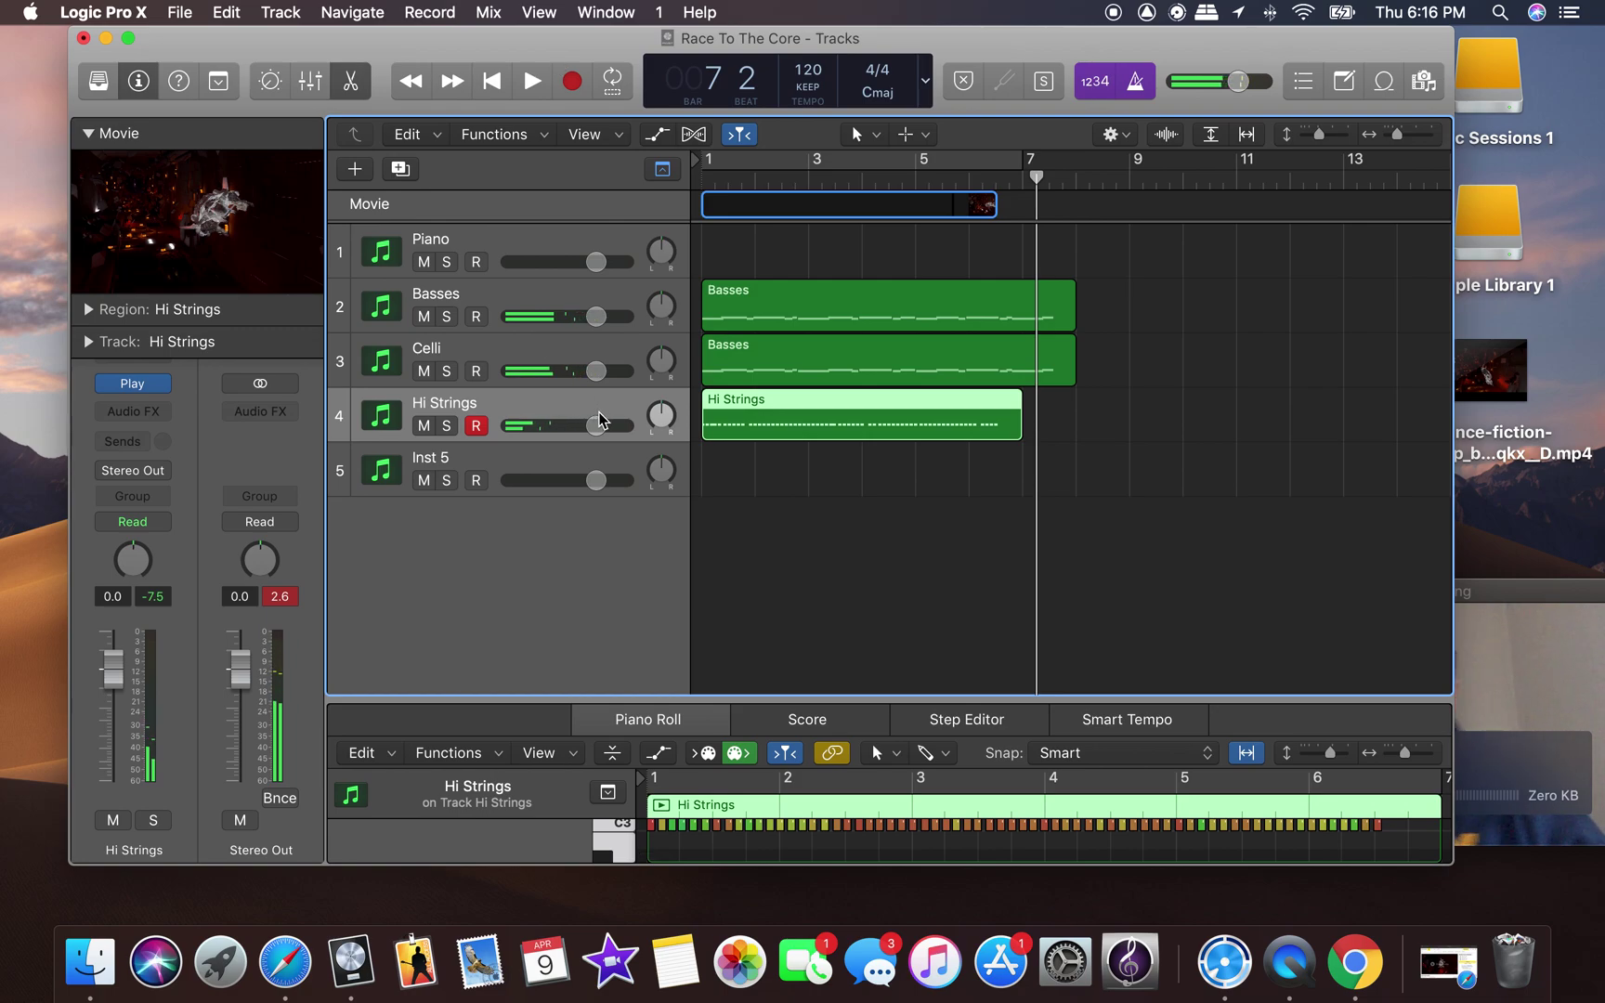
pyautogui.click(852, 401)
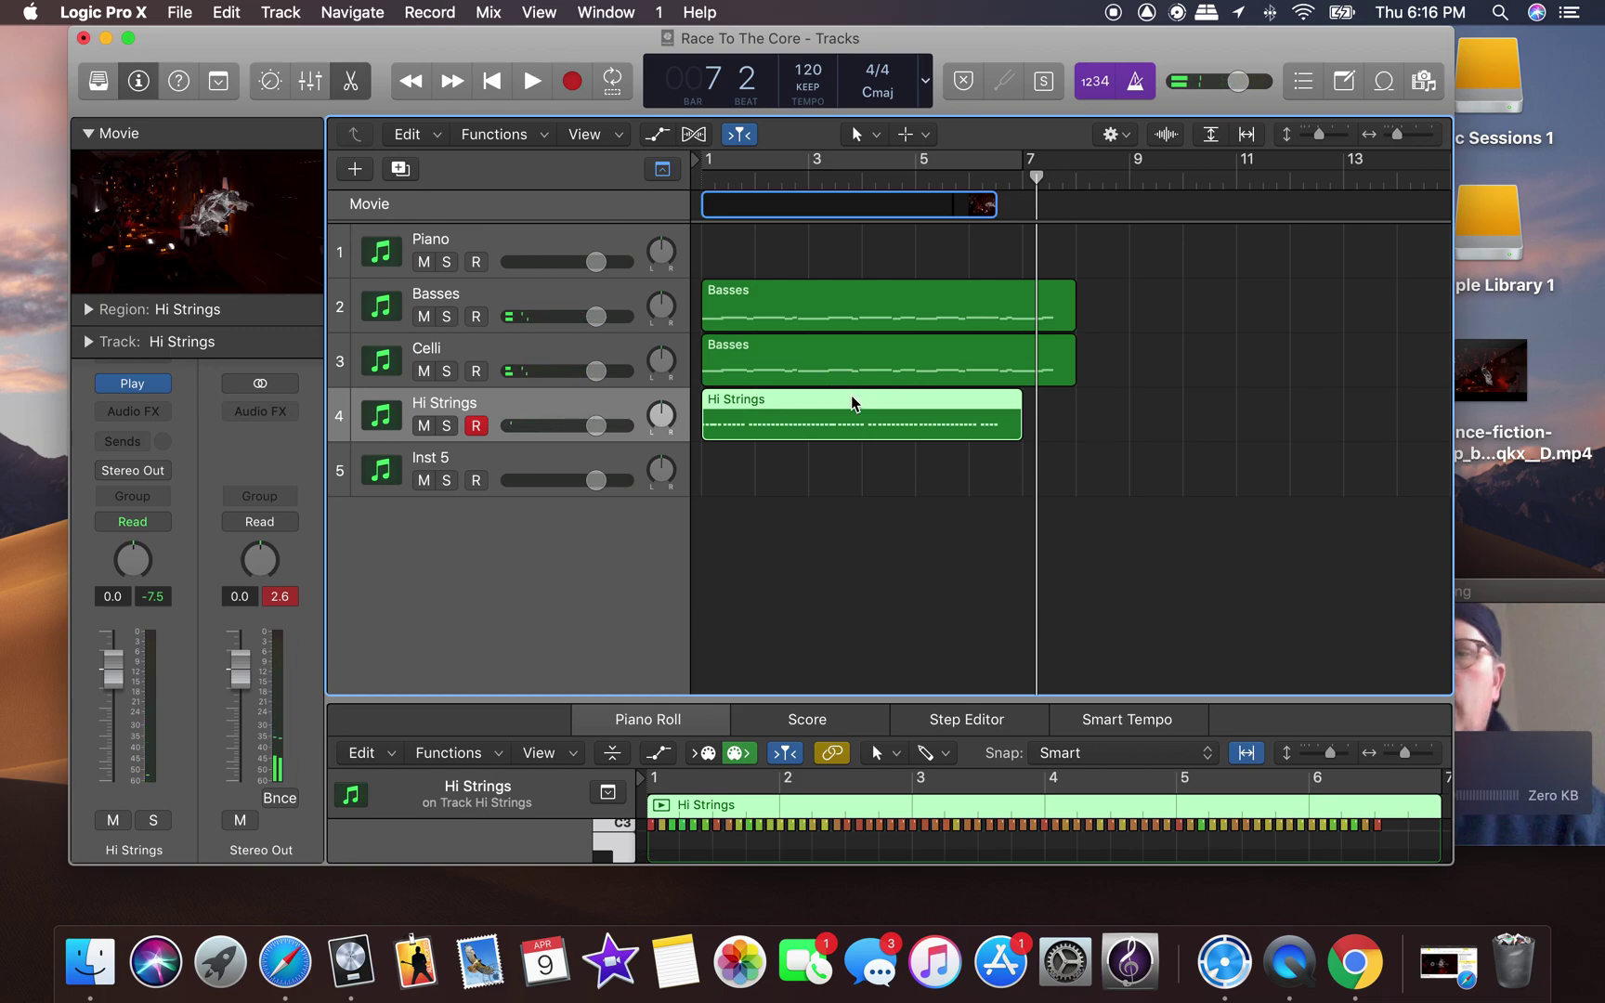
pyautogui.press('Delete')
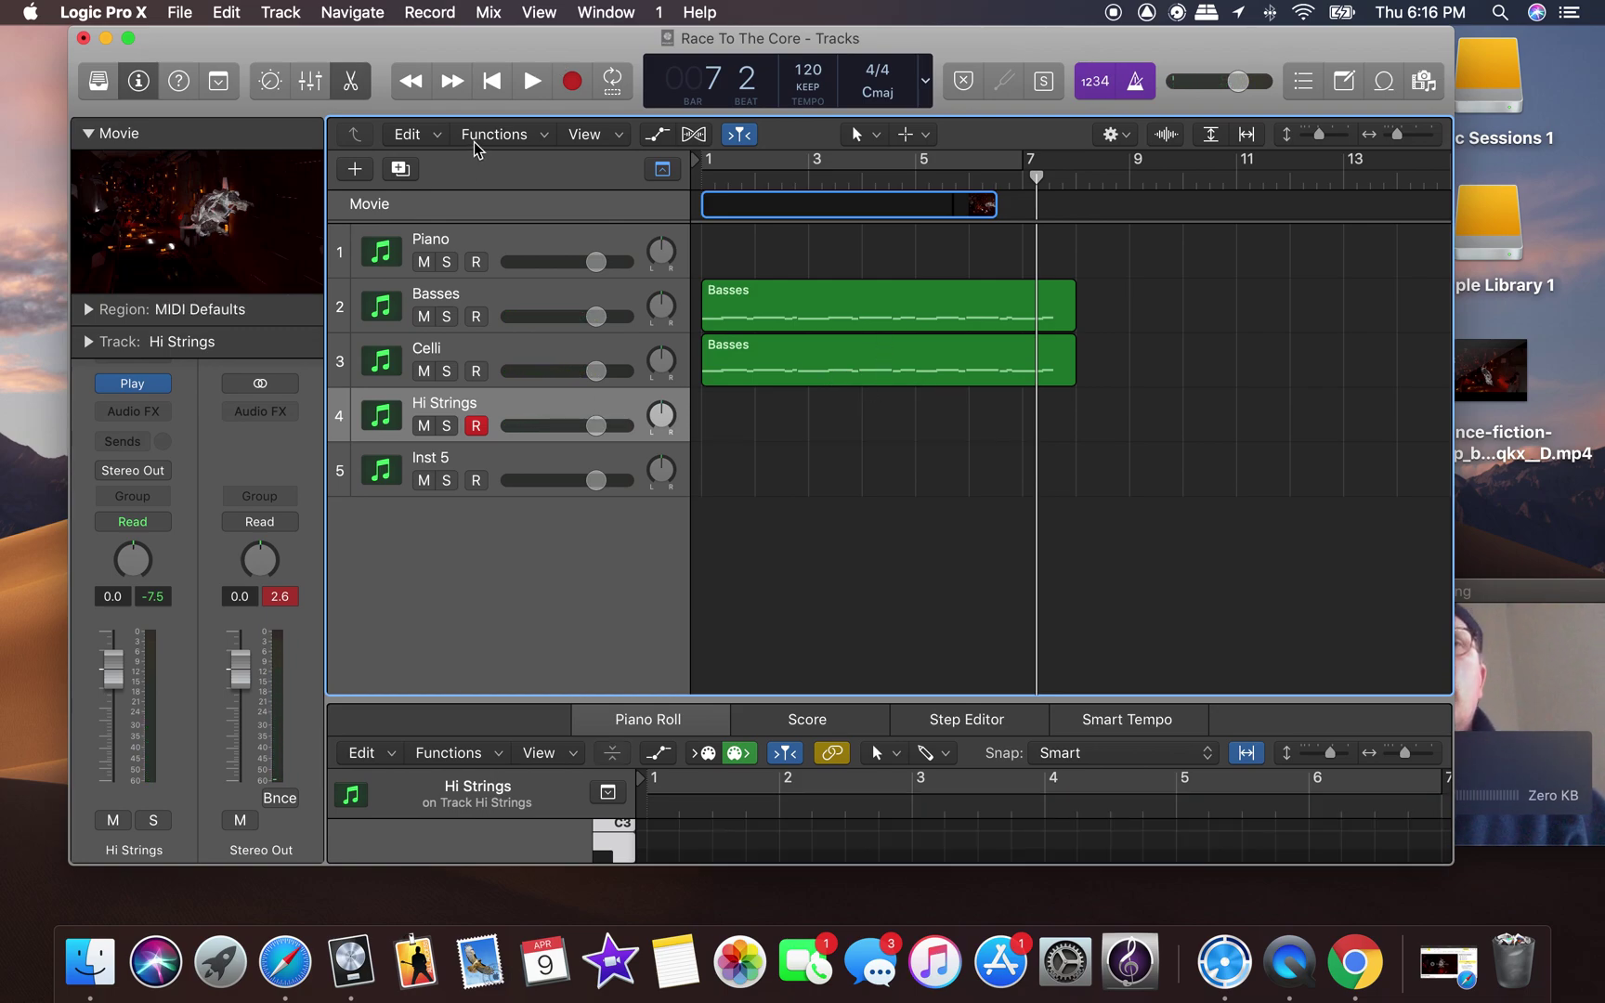
# Record short bursts of repeated notes on the Hi Strings track from bar 1 through bar 5.
pyautogui.click(492, 82)
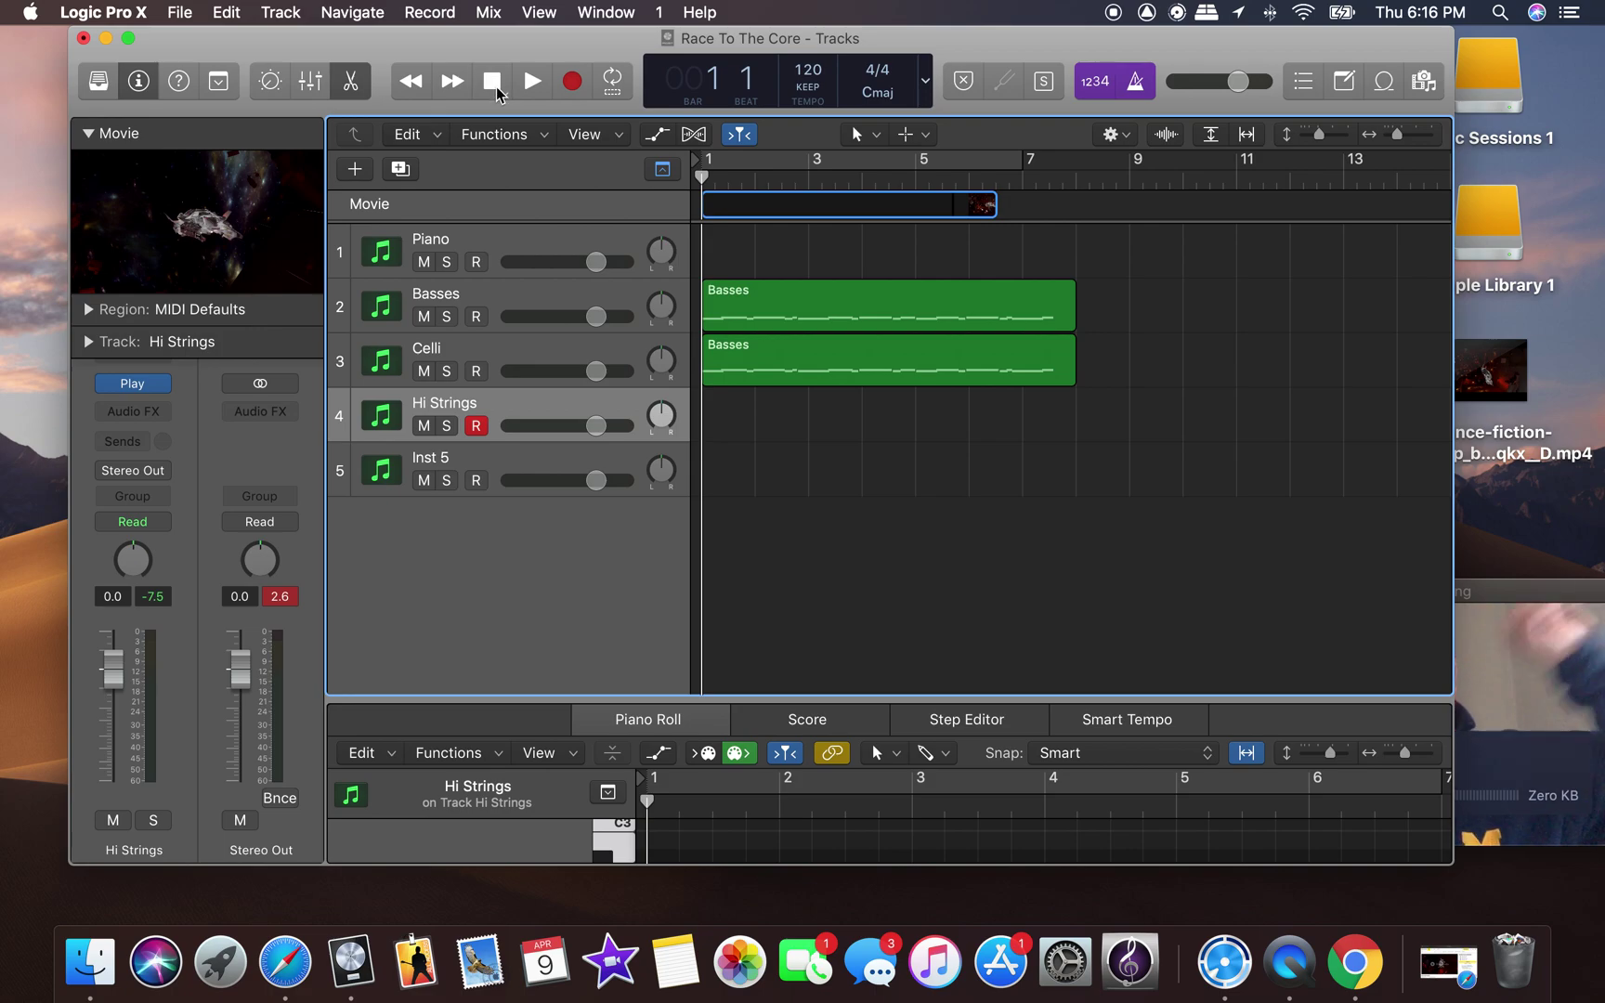
pyautogui.click(570, 85)
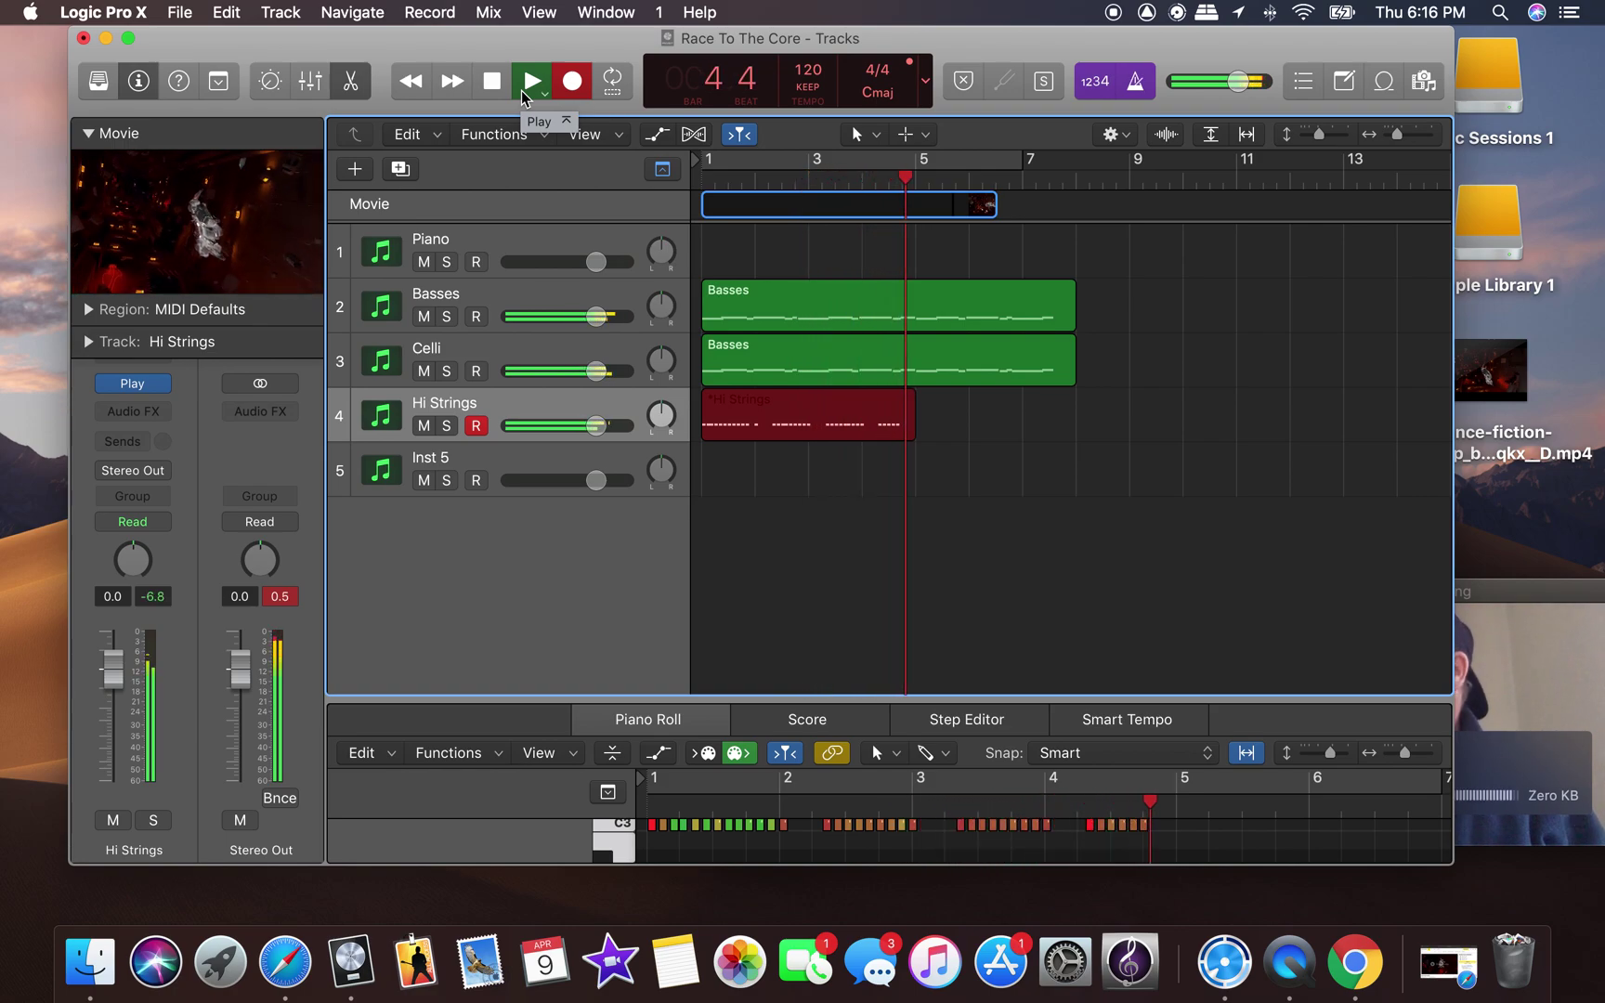
pyautogui.press('space')
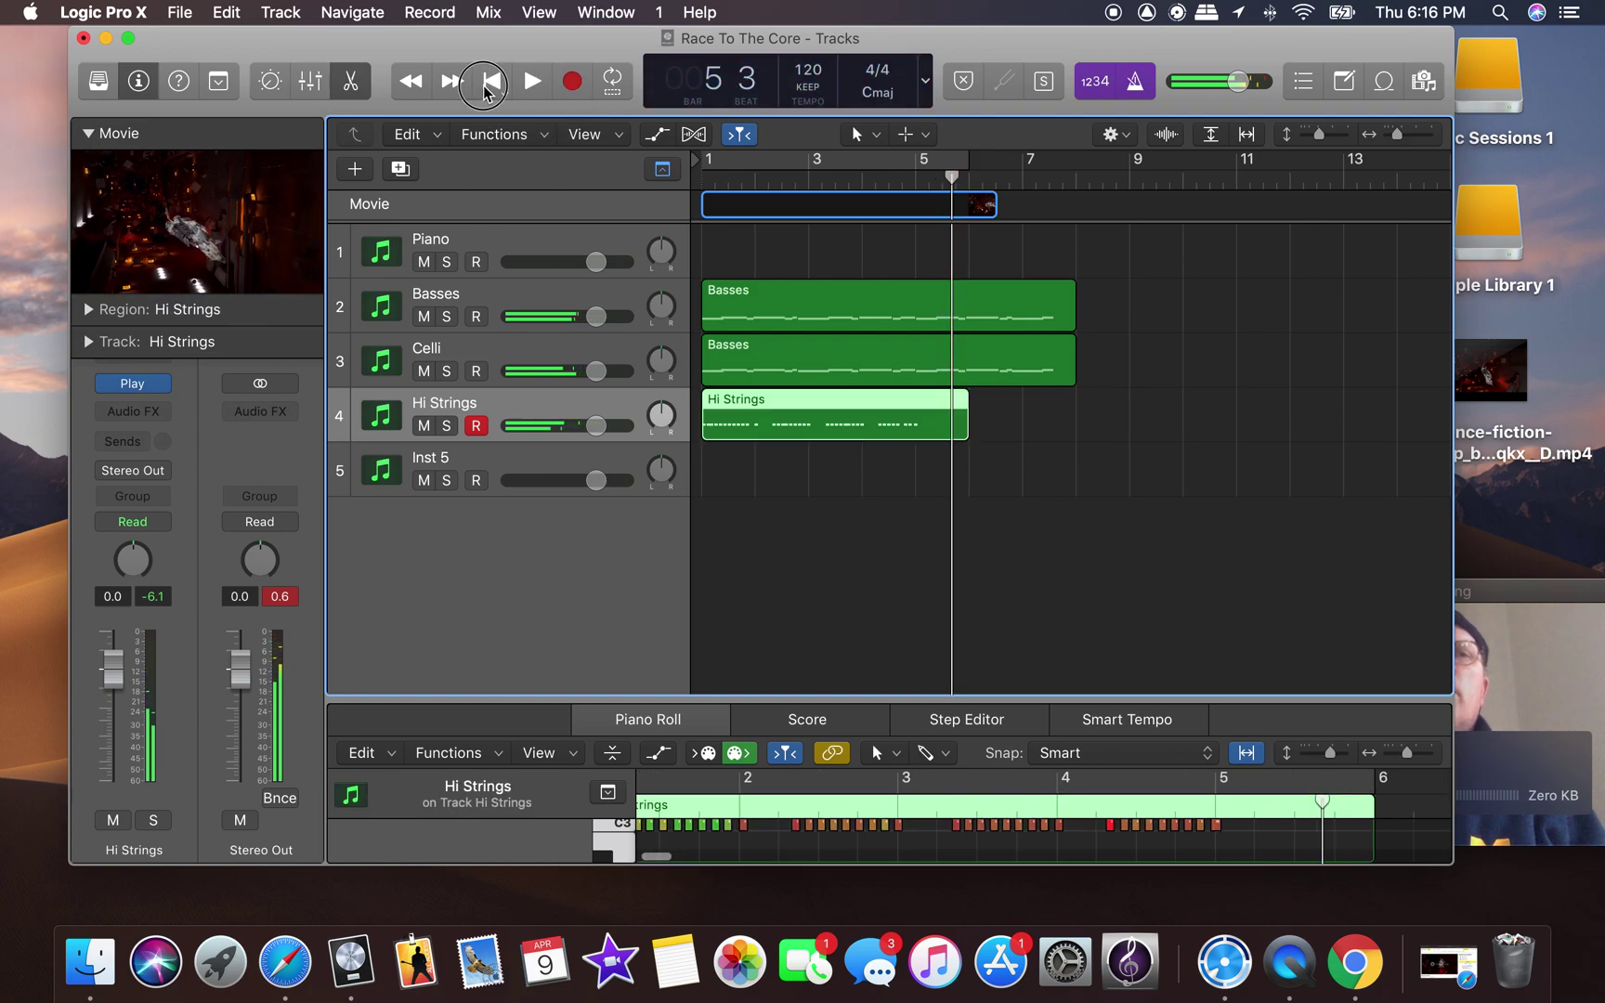
# Turn off the metronome click and count-in, and play the cue from bar 1 with the movie in its own window.
pyautogui.click(1128, 87)
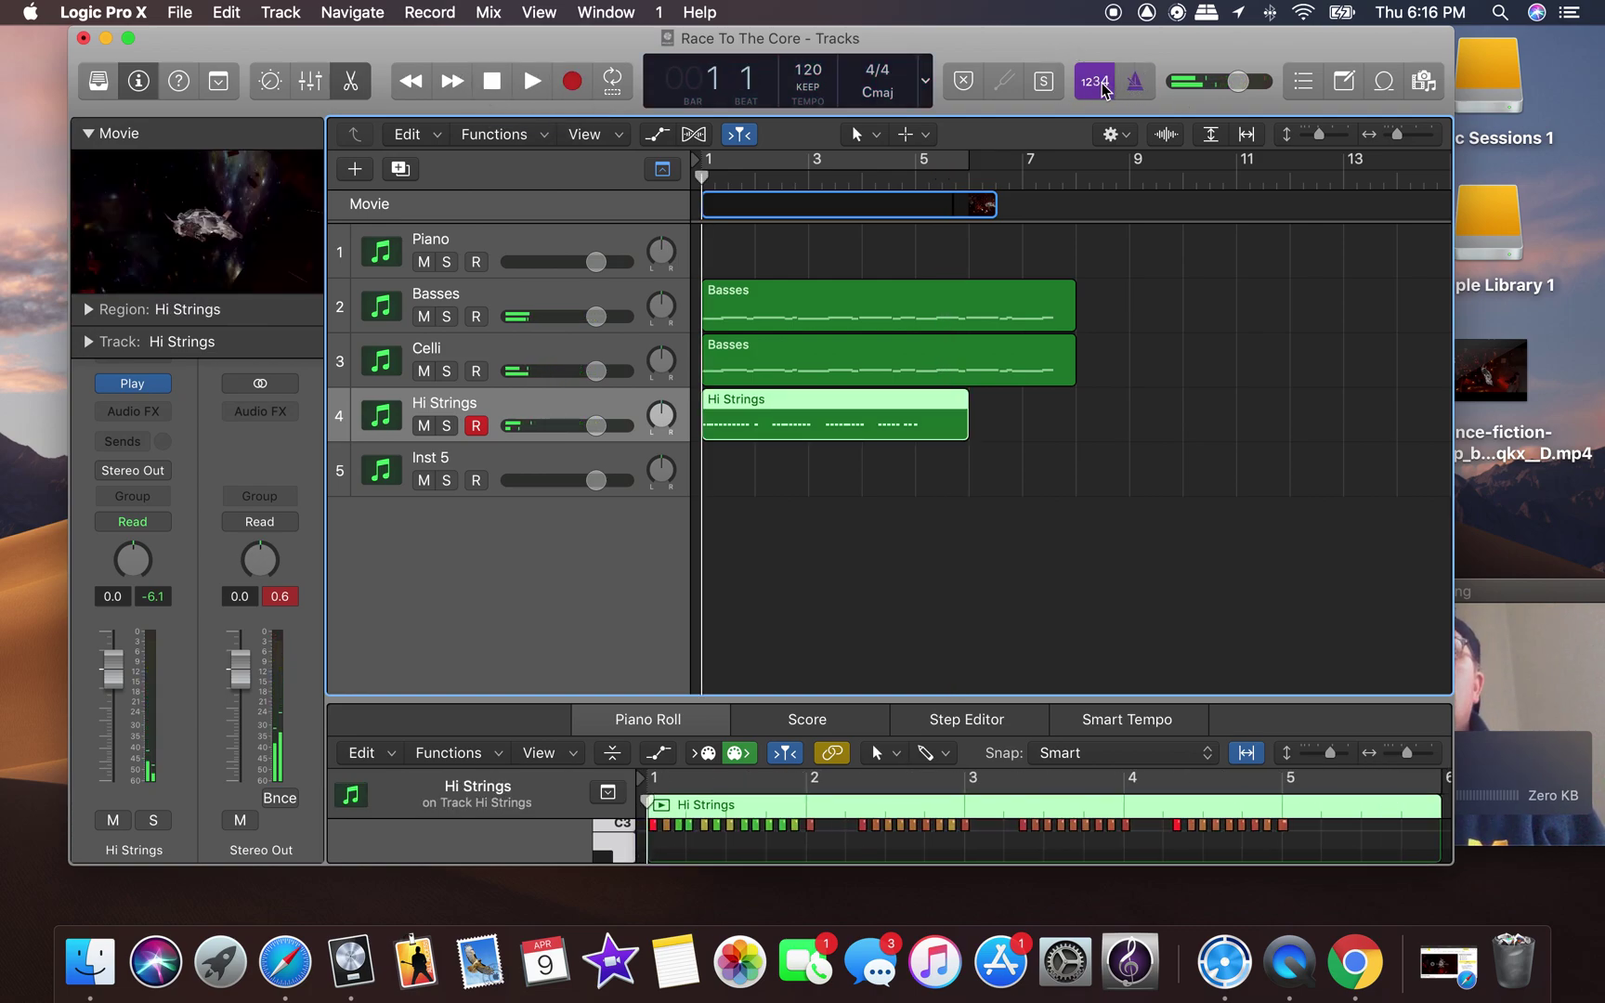
pyautogui.click(493, 82)
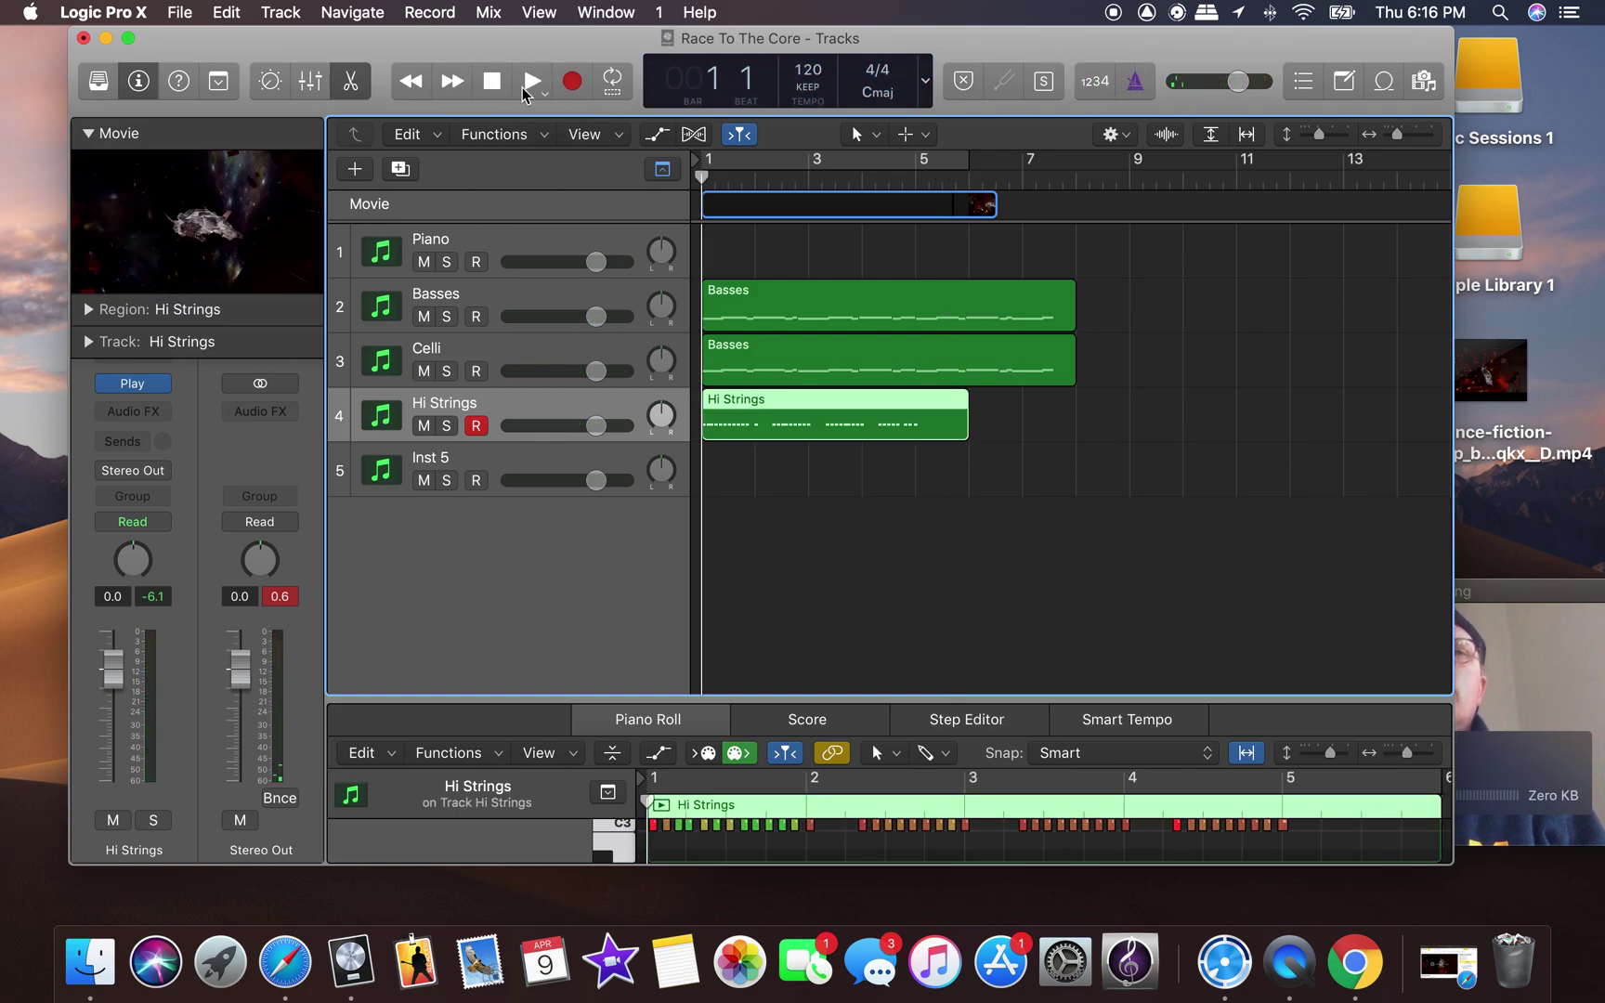
pyautogui.click(251, 221)
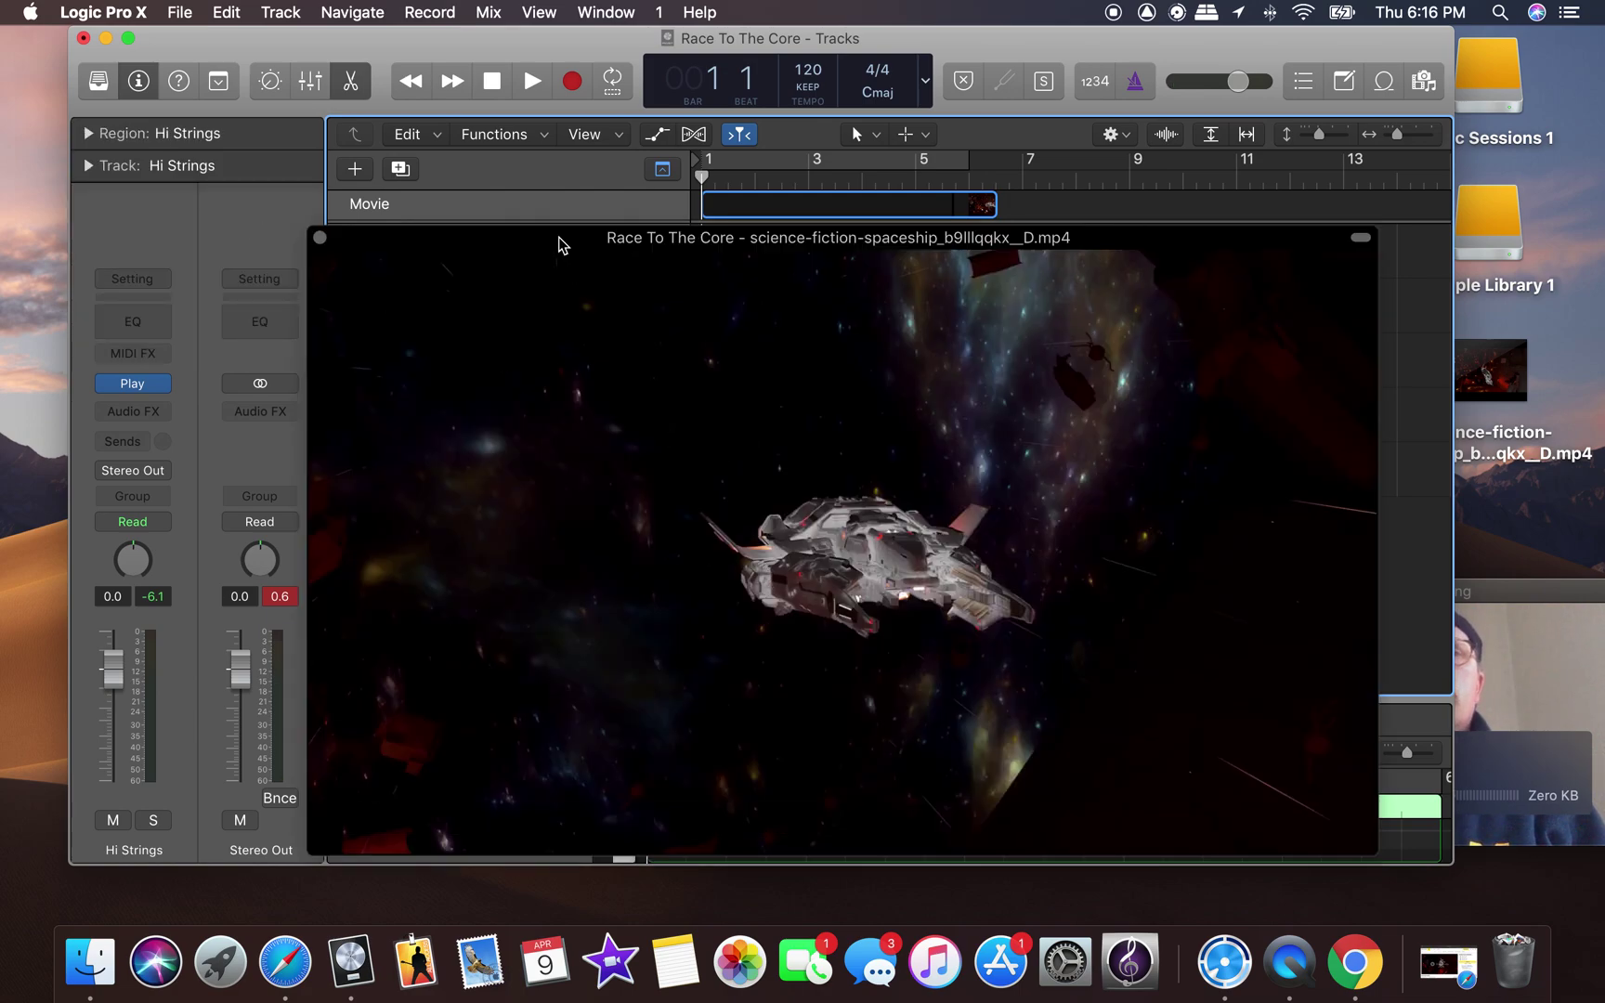
pyautogui.click(533, 82)
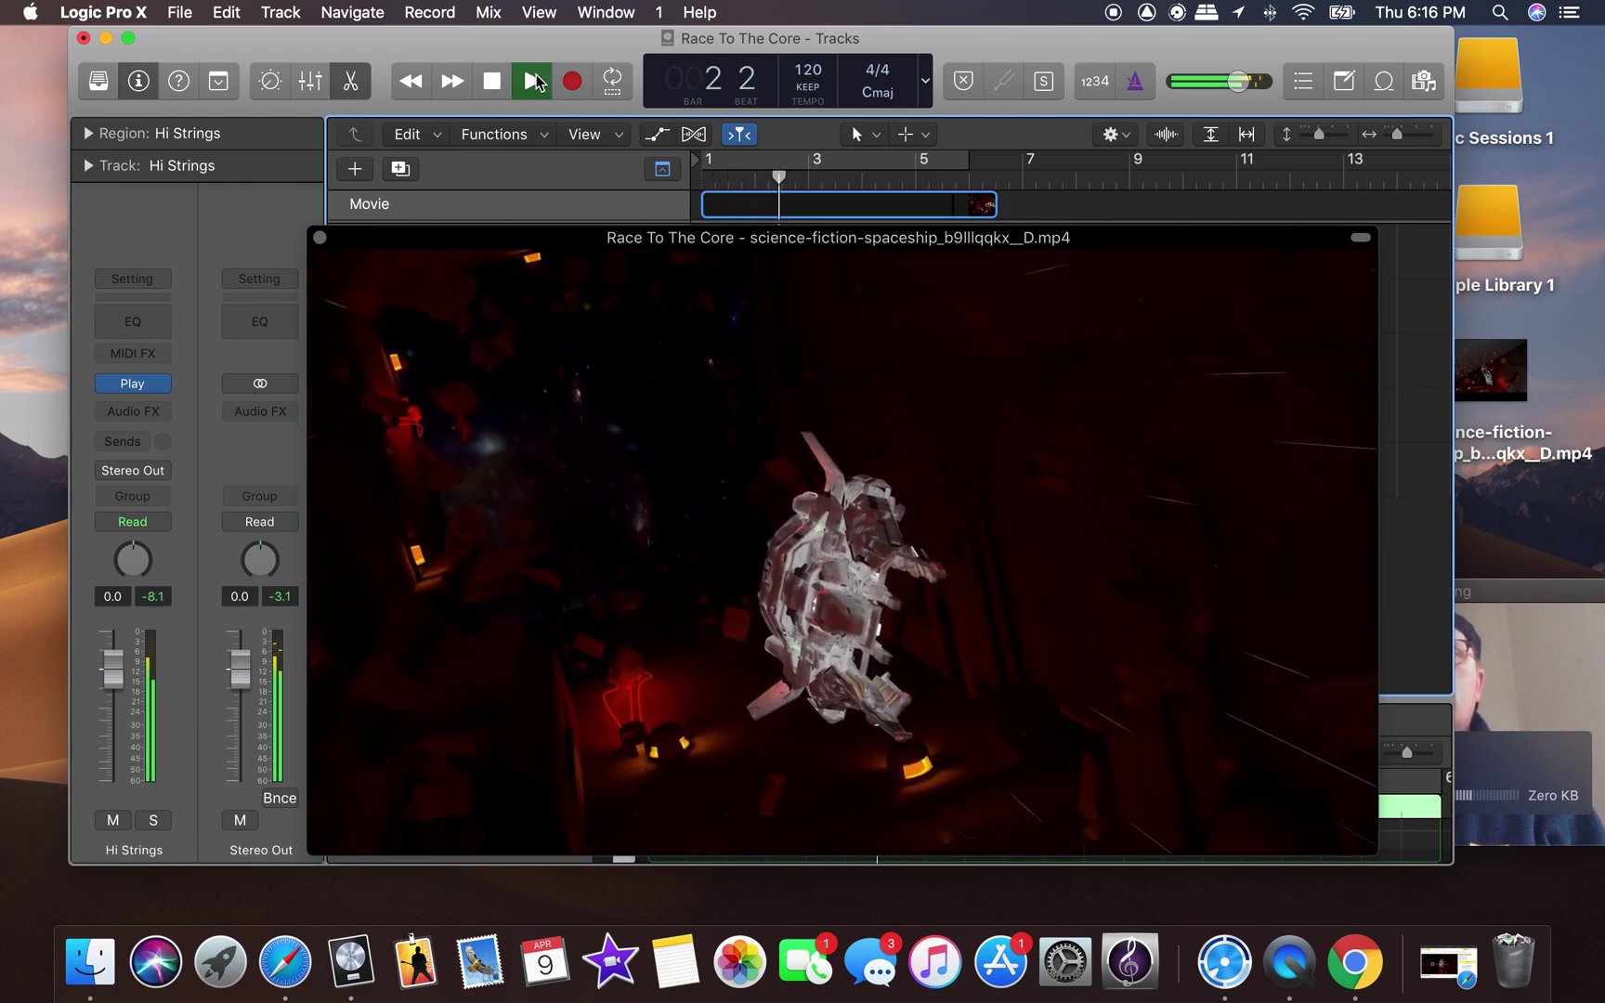
# Stop playback, close the floating movie window and delete the recorded Hi Strings region.
pyautogui.click(495, 82)
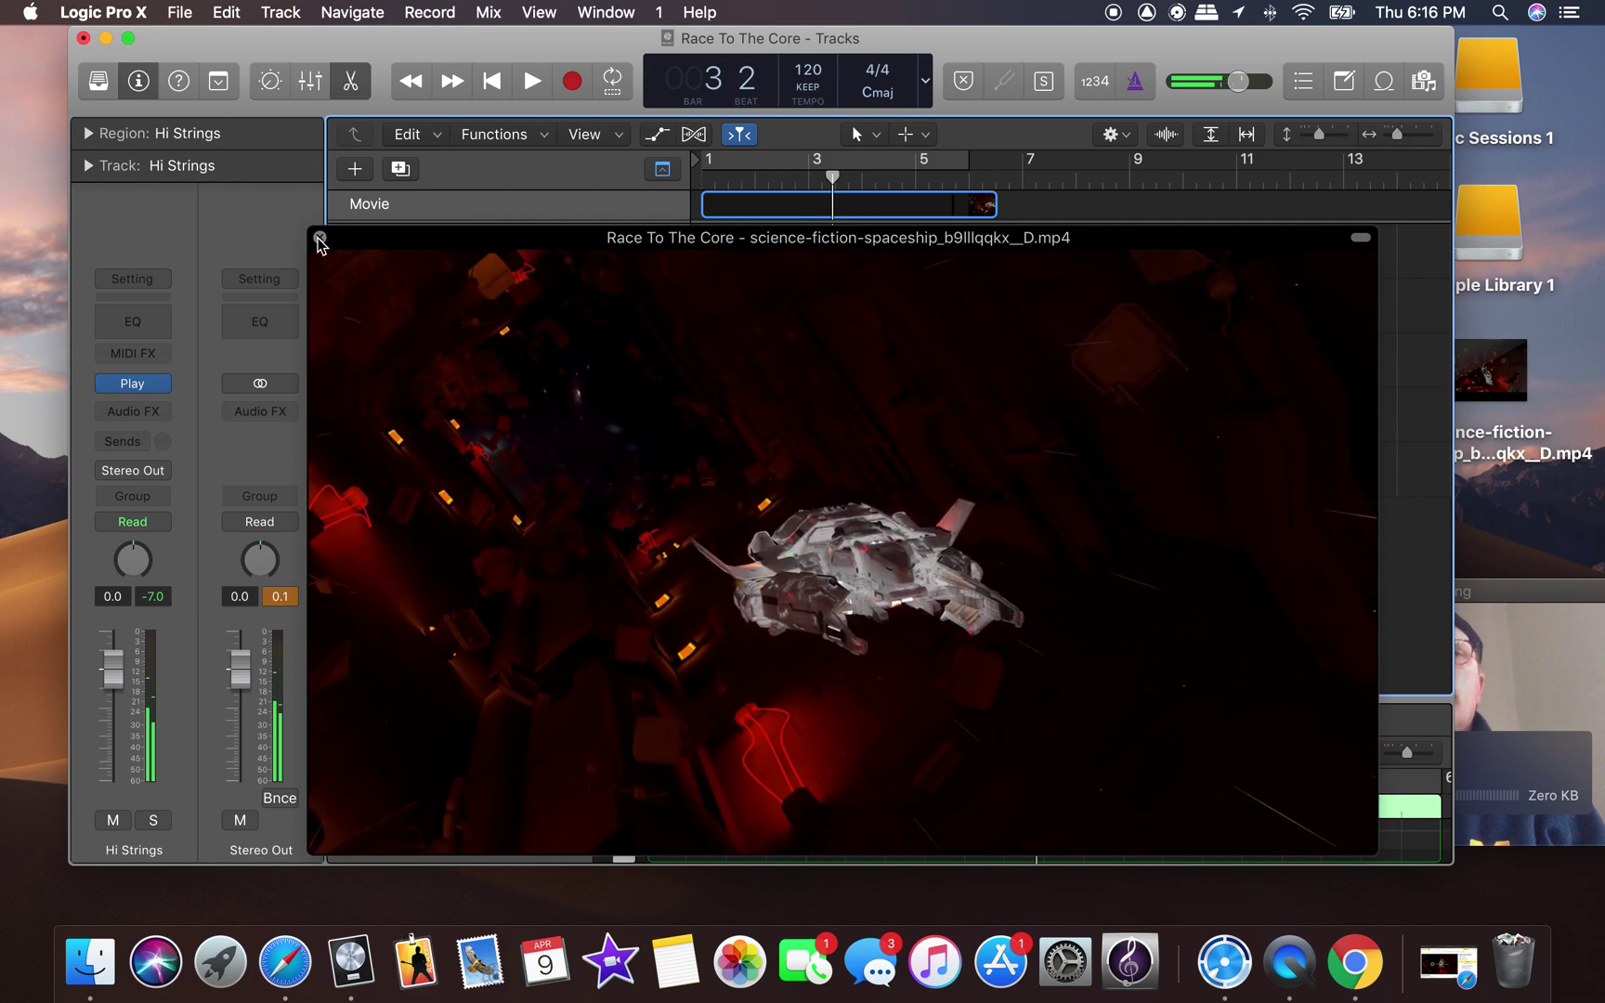
pyautogui.click(319, 239)
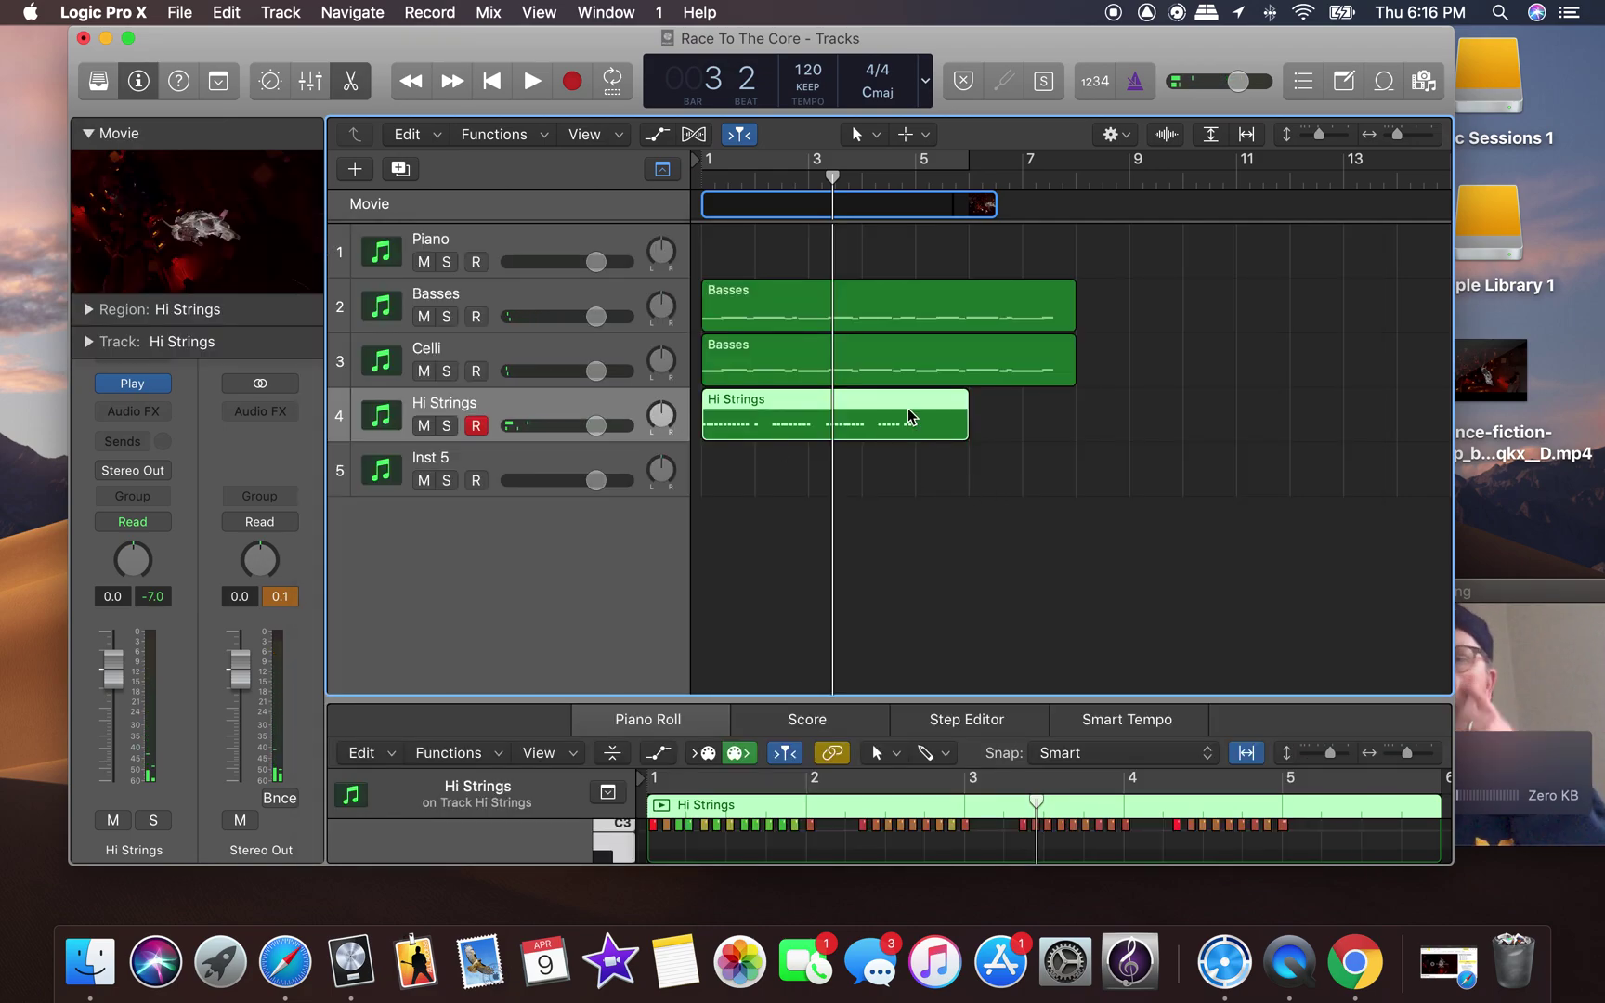
pyautogui.press('Delete')
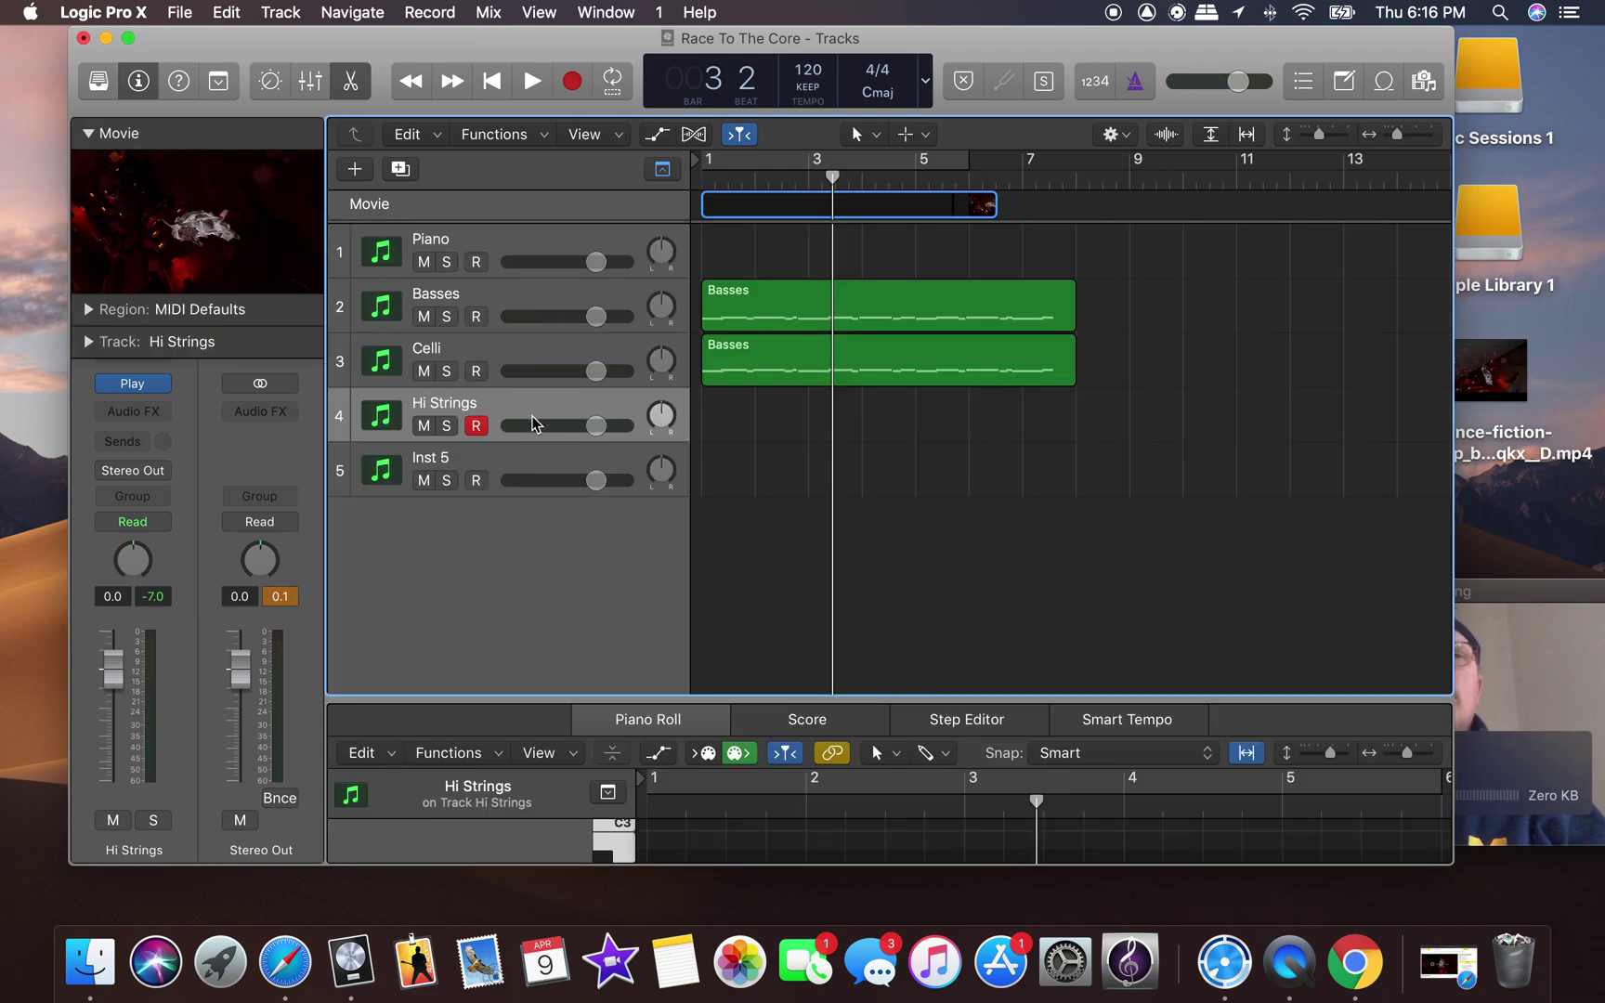
pyautogui.click(1514, 637)
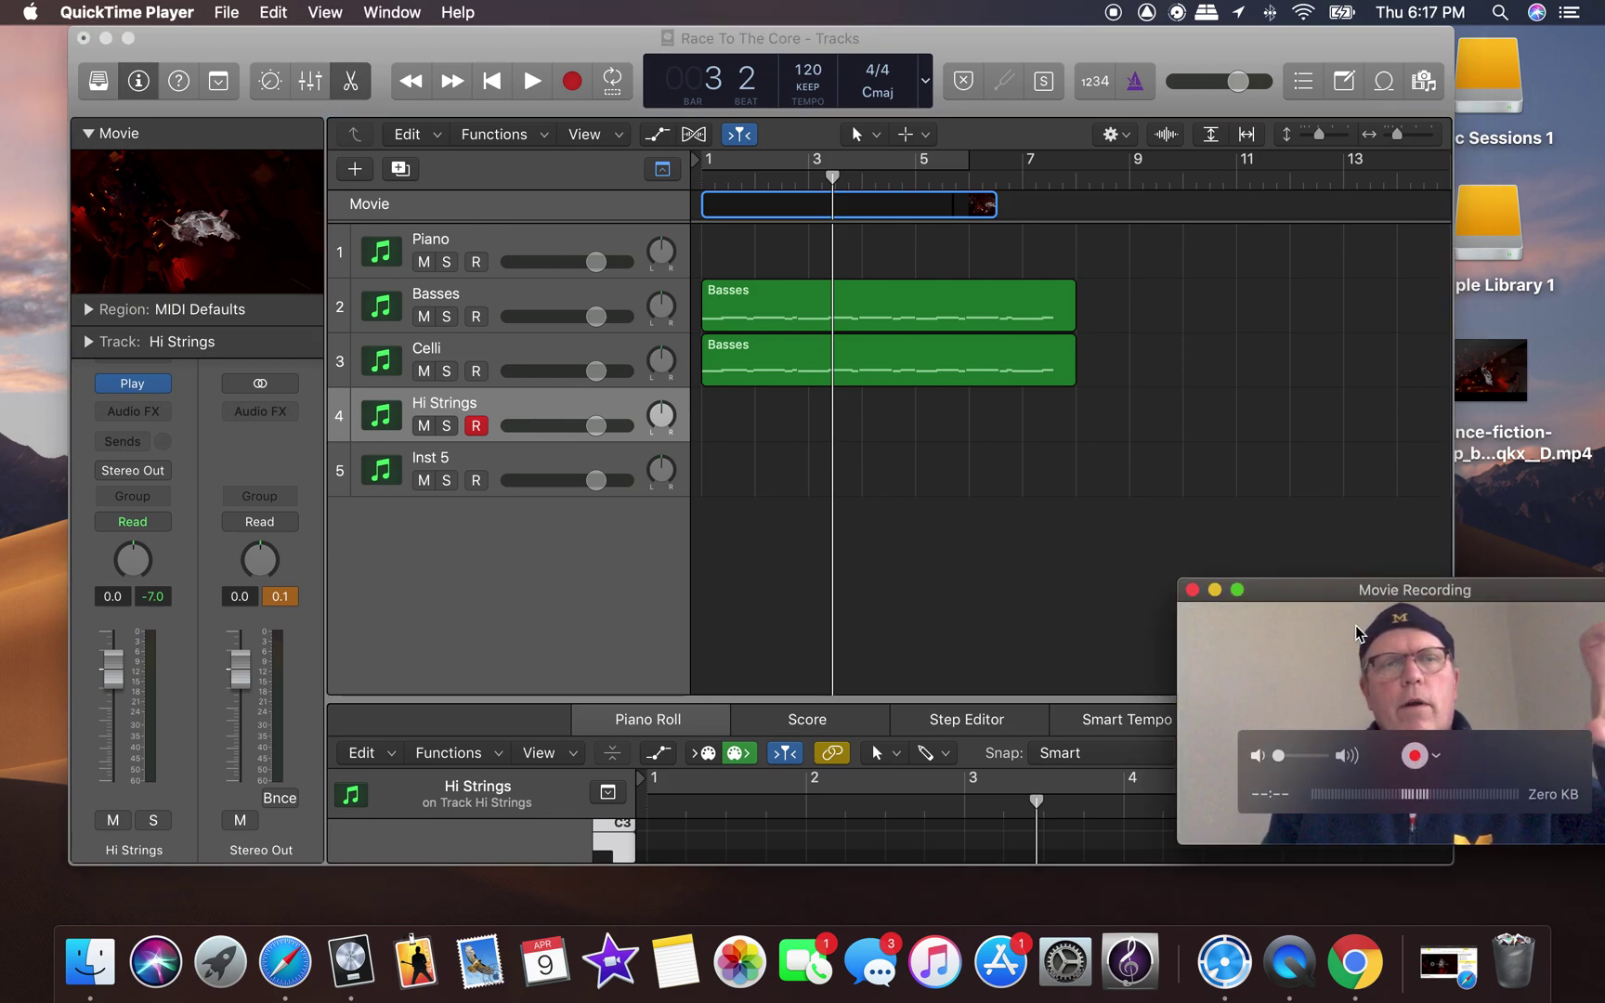
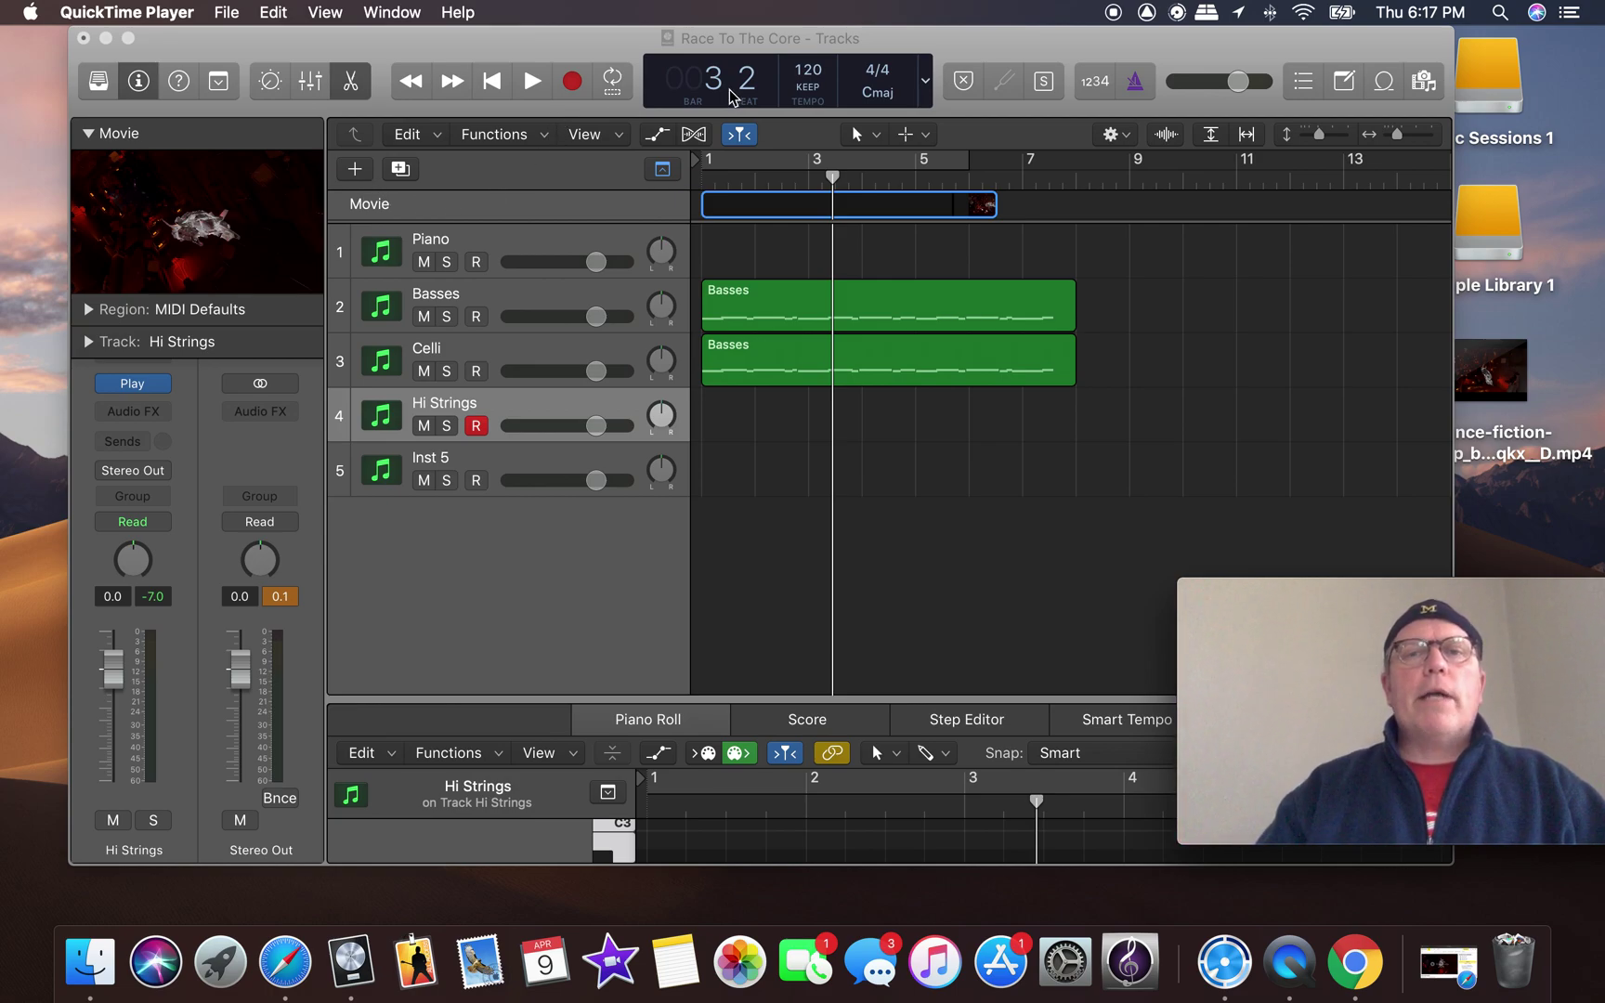
# Turn on the metronome click and count-in, and record a longer repeated-note take on the Hi Strings track from bar 1 through bar 7.
pyautogui.click(1097, 82)
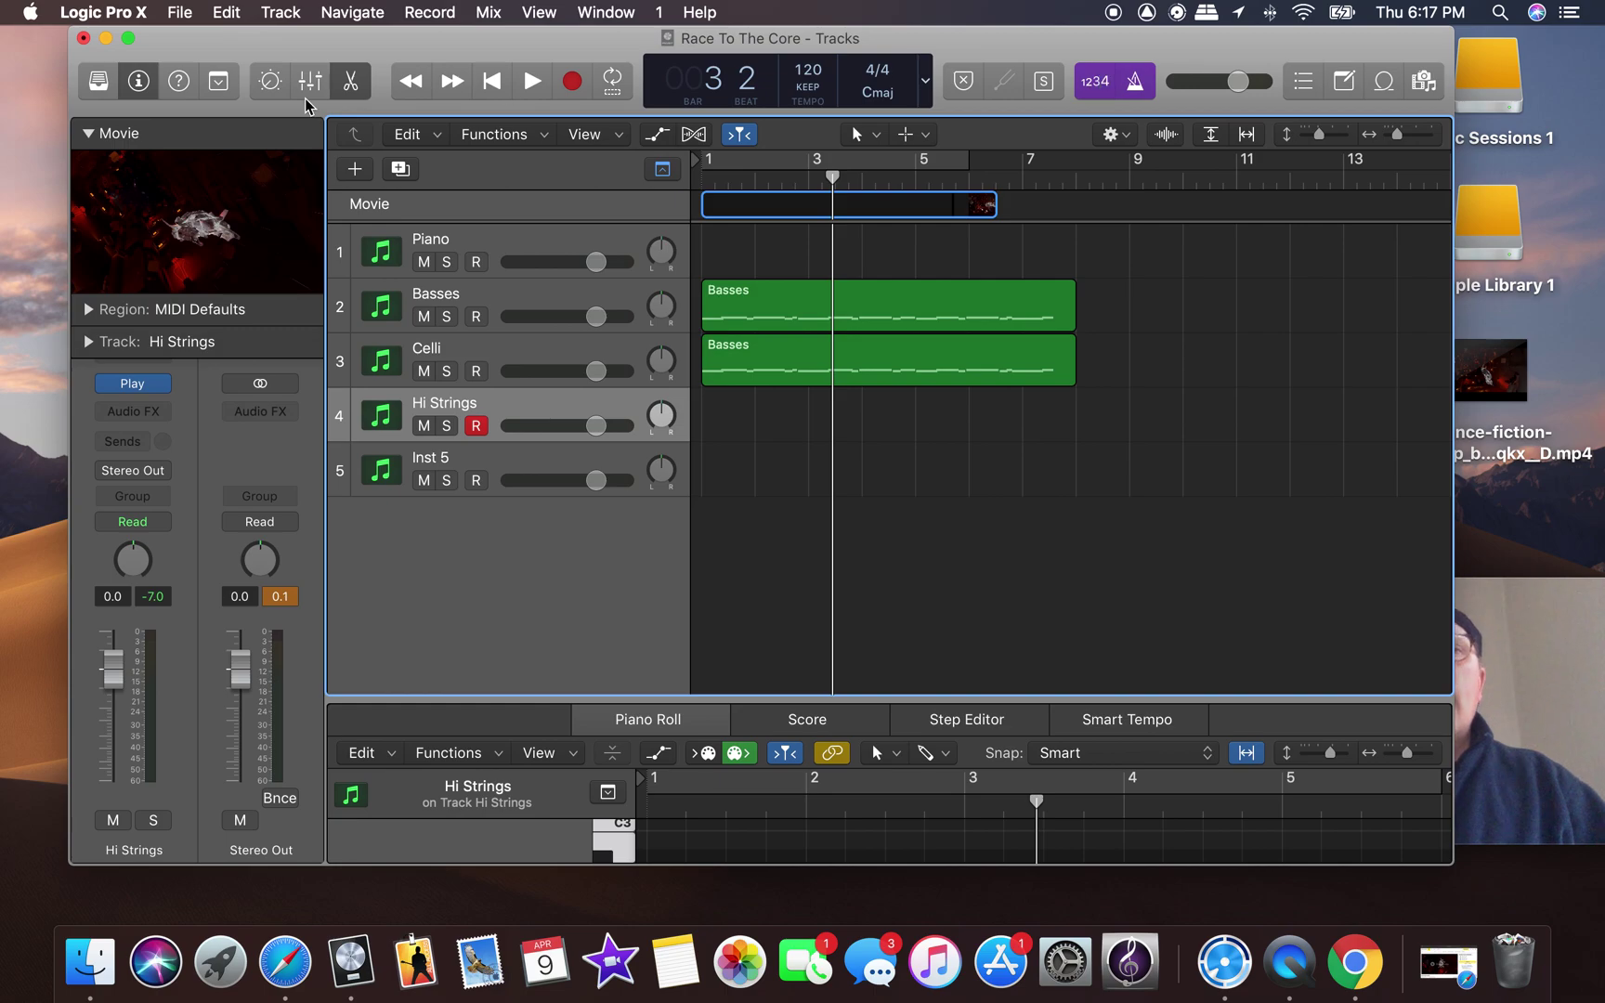
pyautogui.click(495, 84)
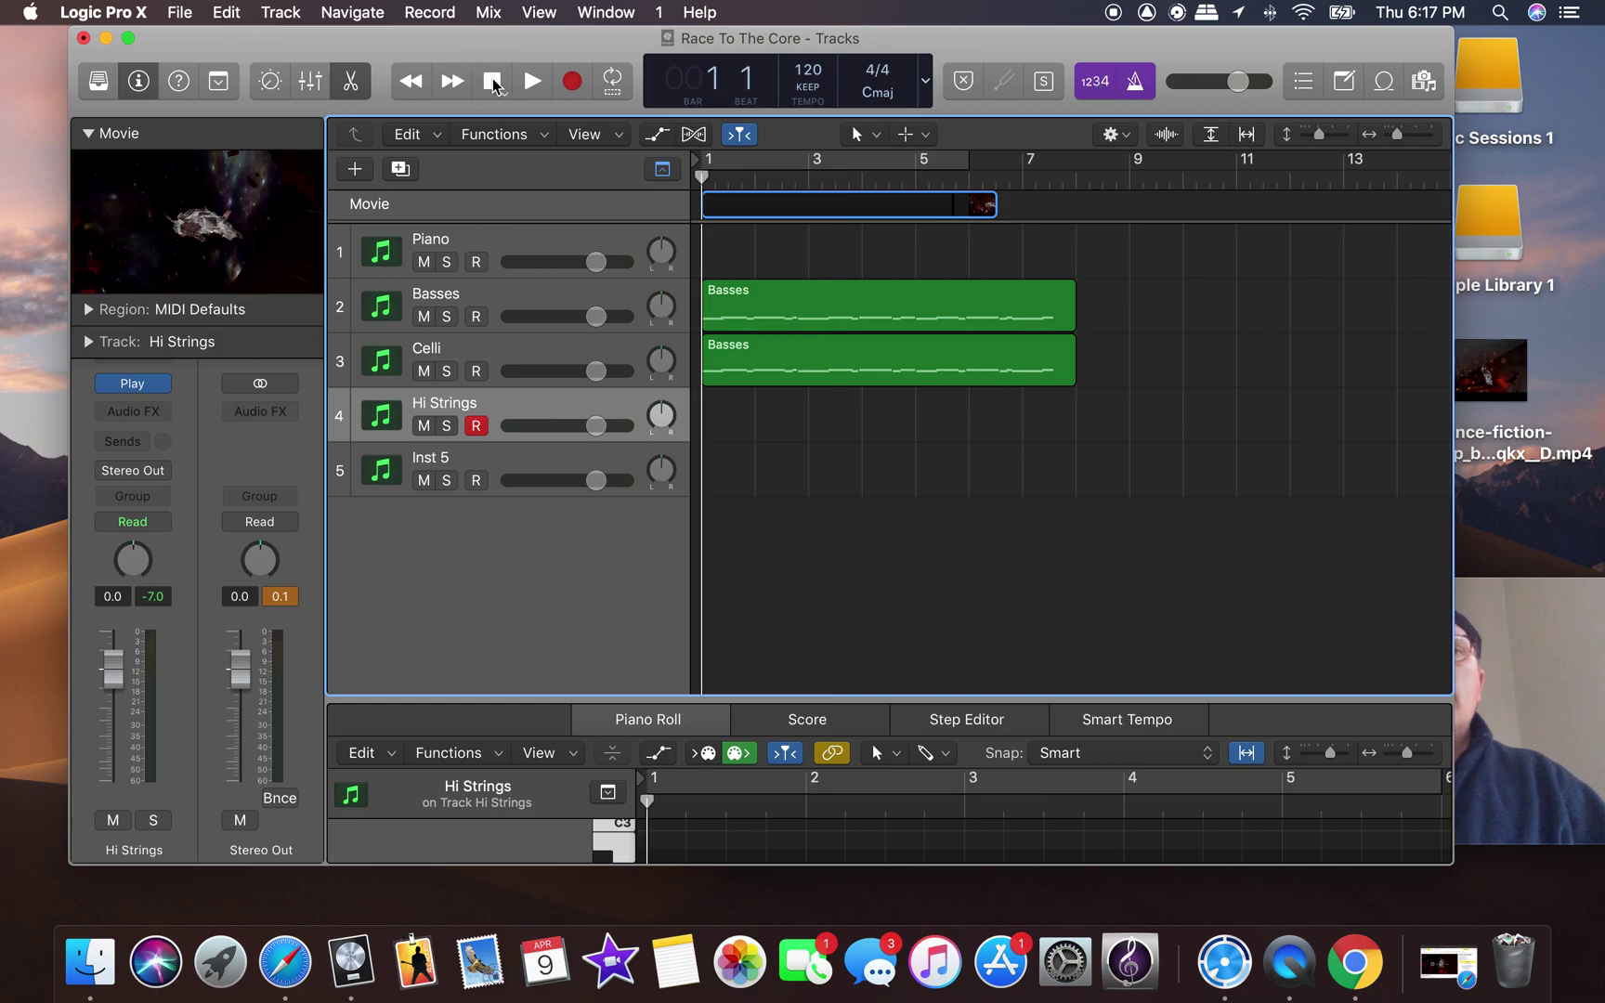
pyautogui.click(574, 83)
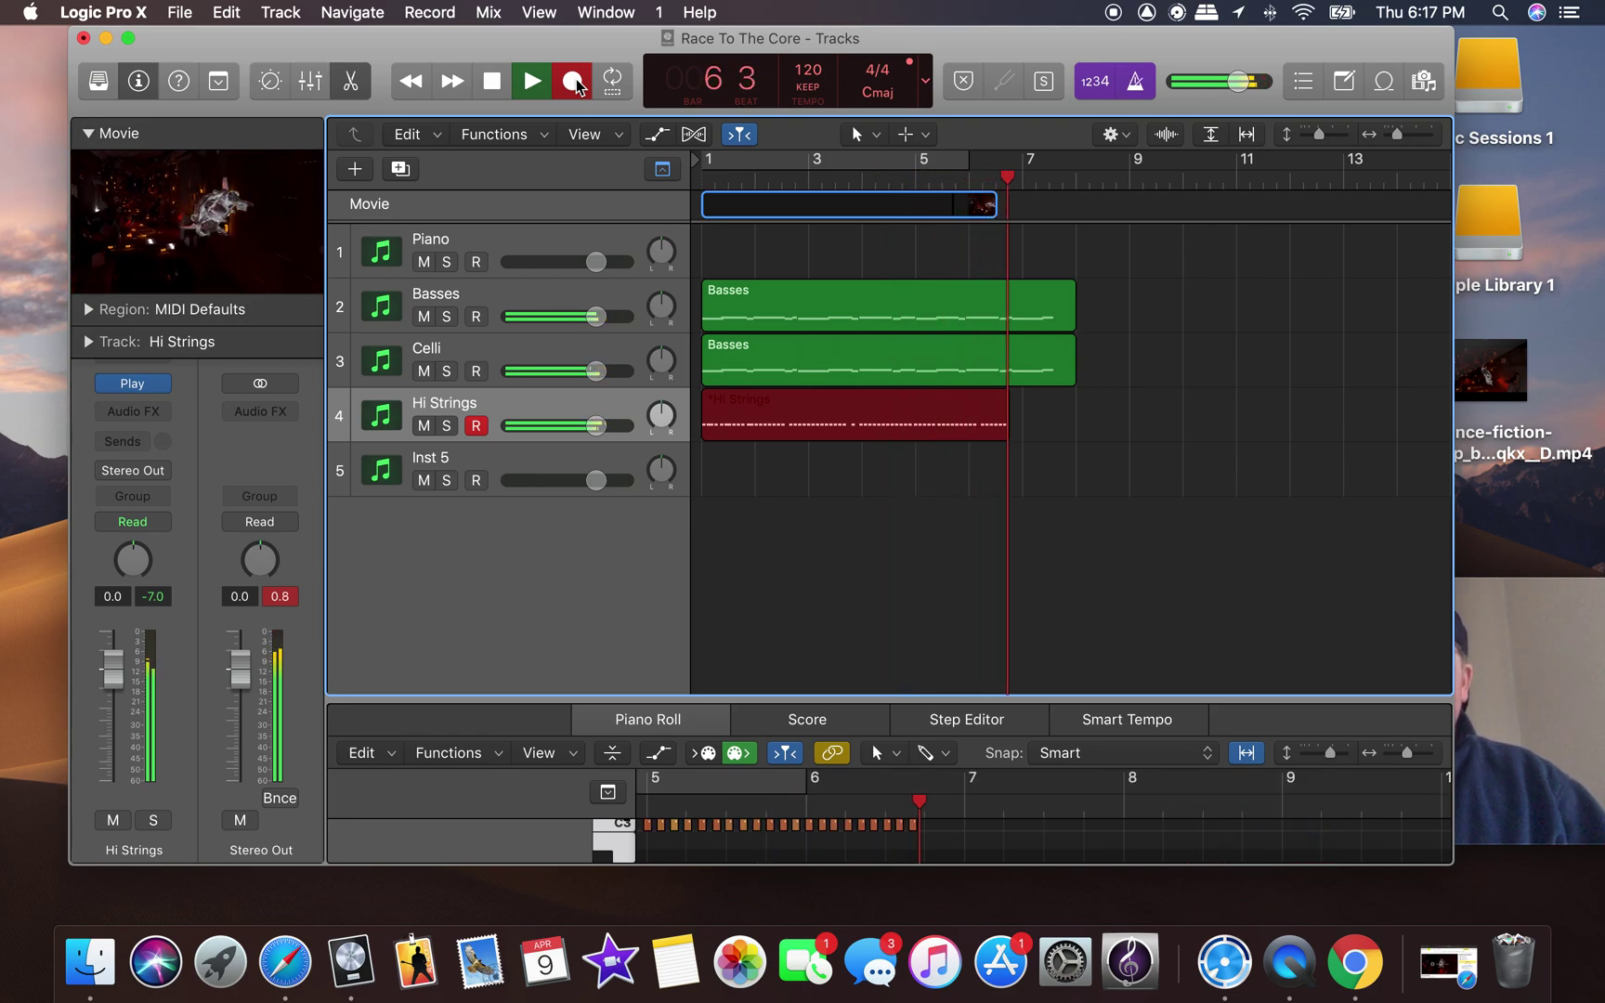
pyautogui.click(527, 79)
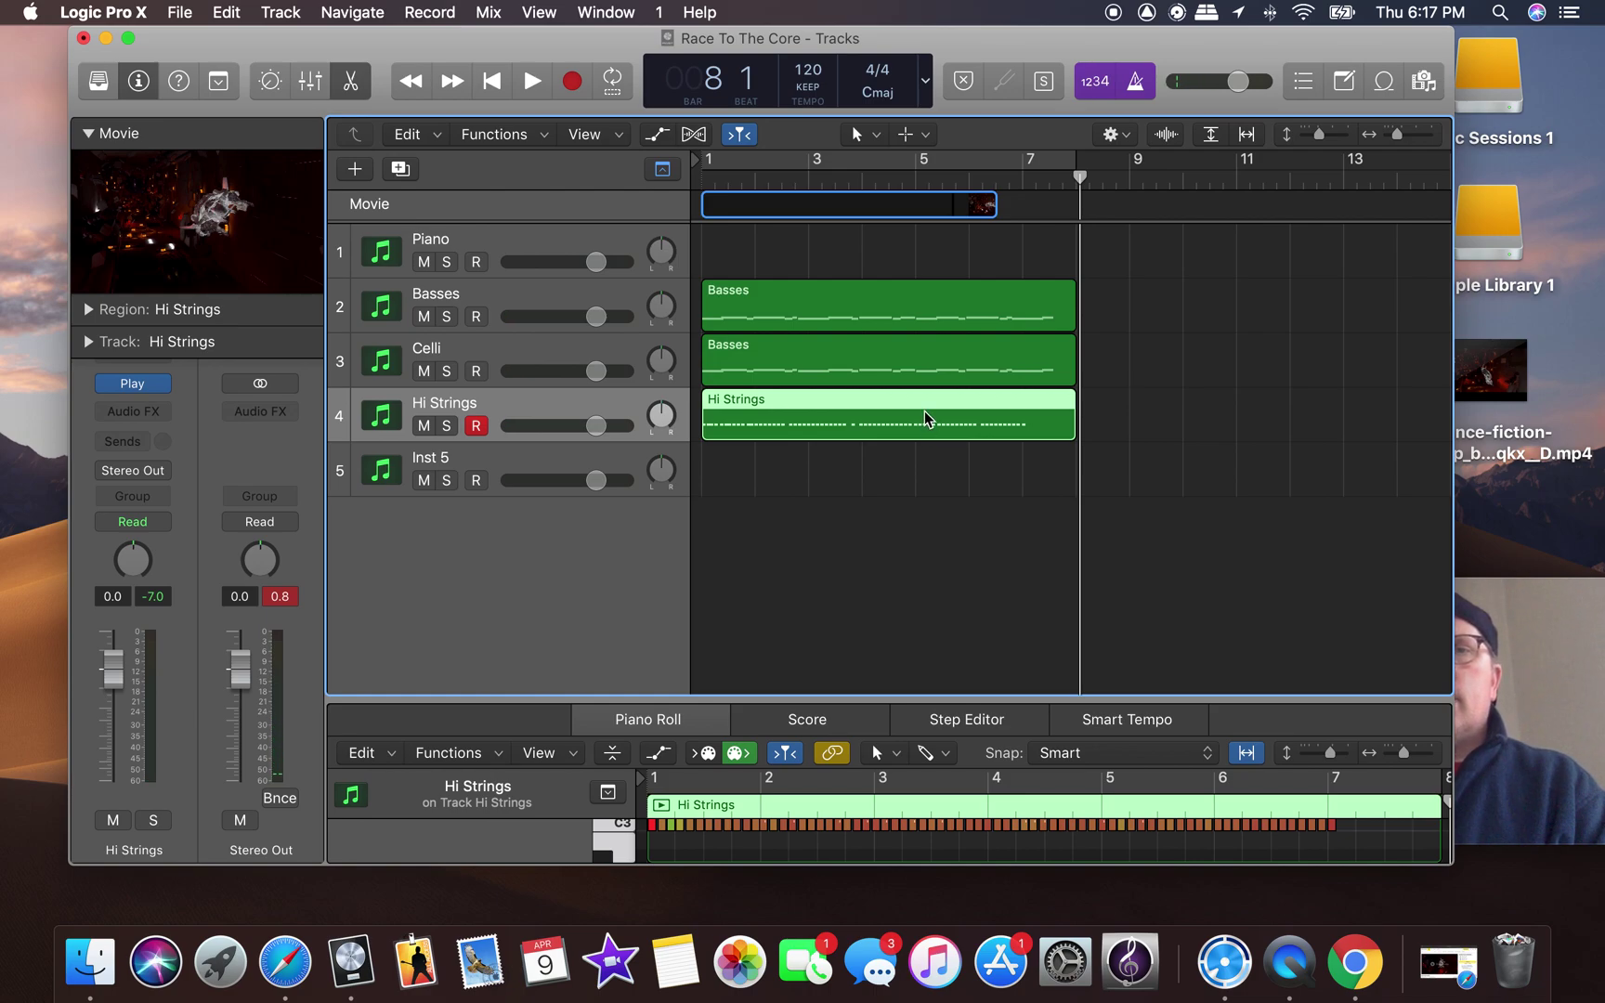
pyautogui.click(978, 300)
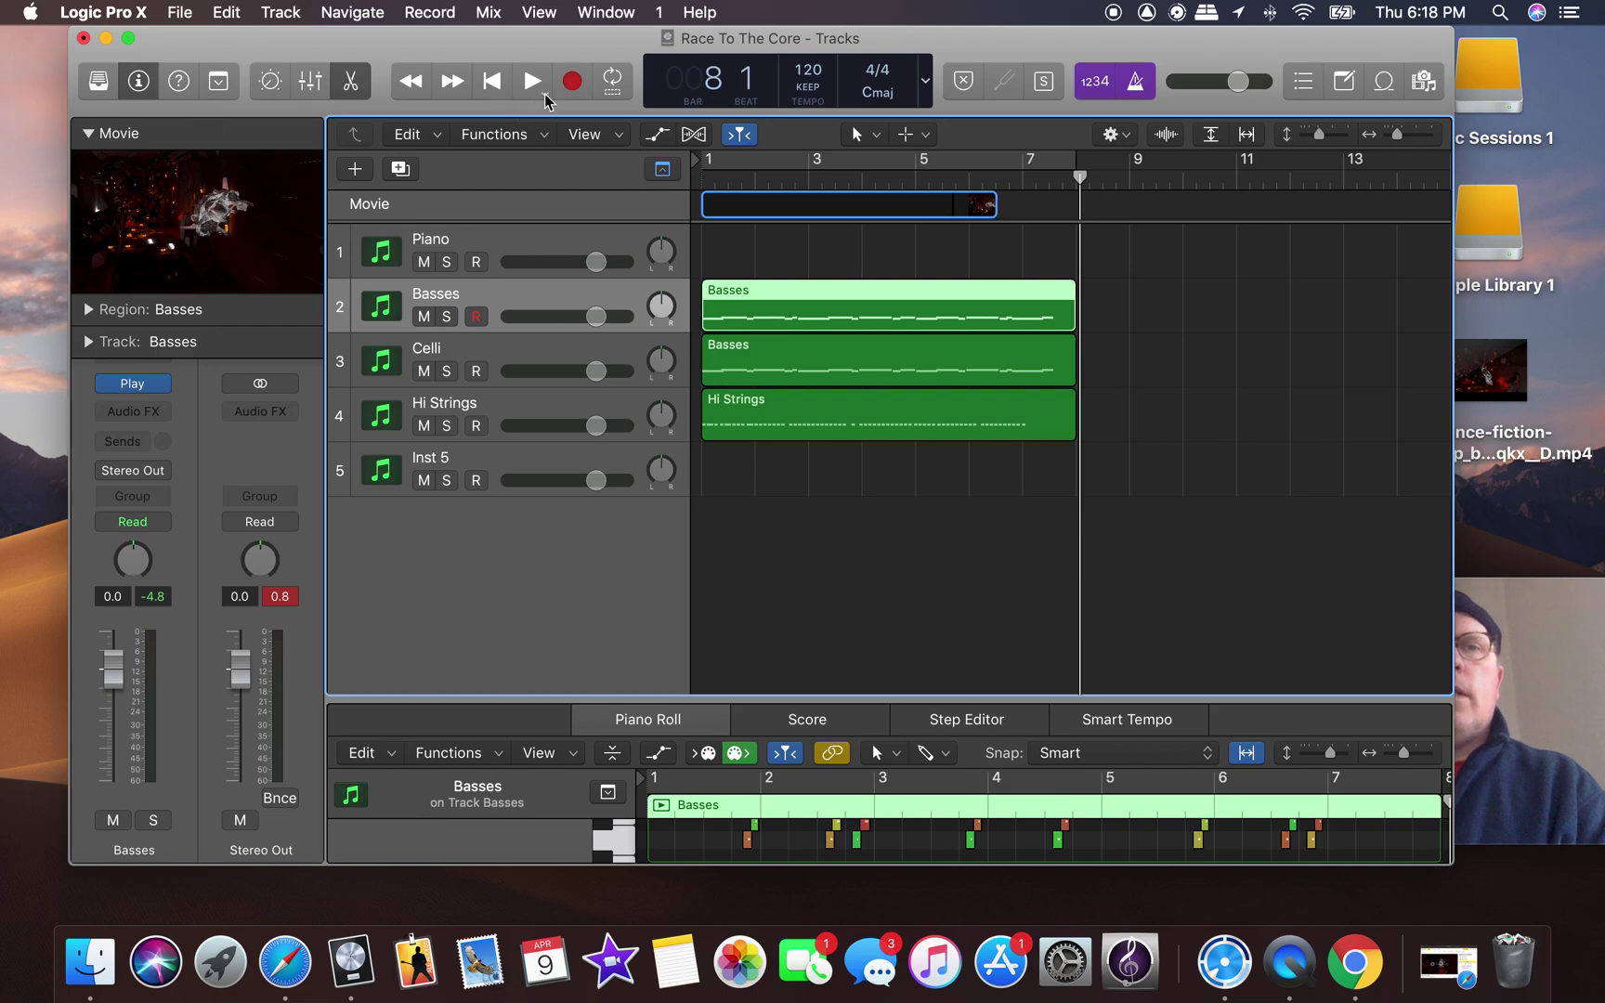
pyautogui.click(136, 82)
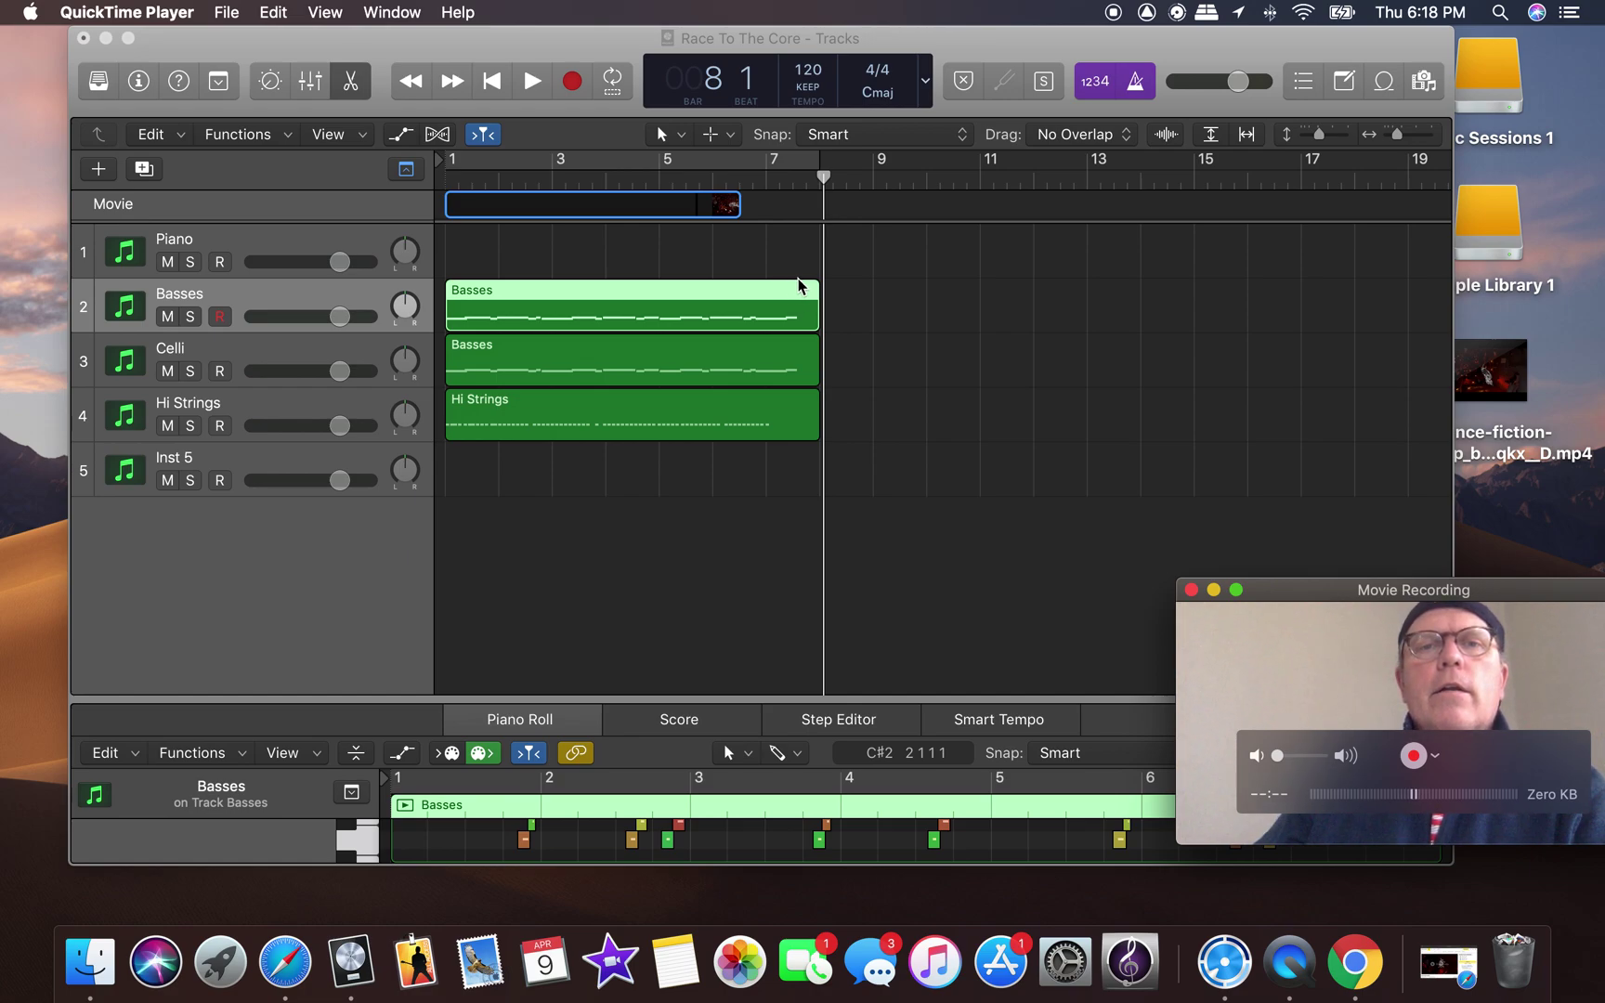
pyautogui.click(783, 167)
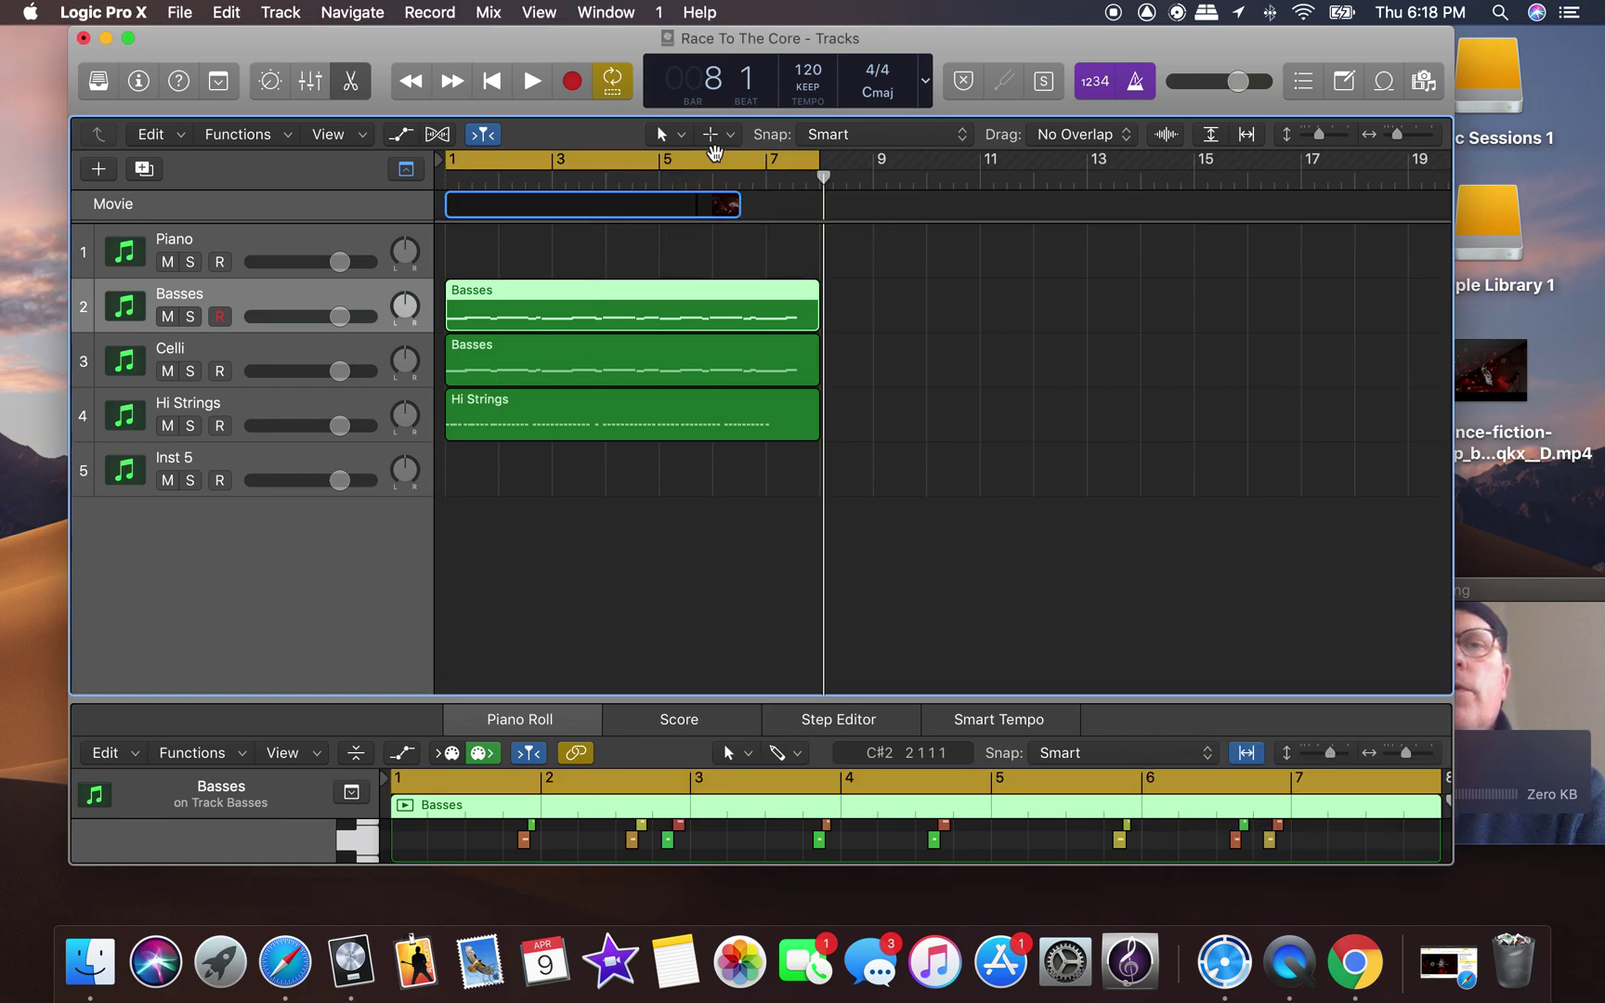
pyautogui.click(580, 86)
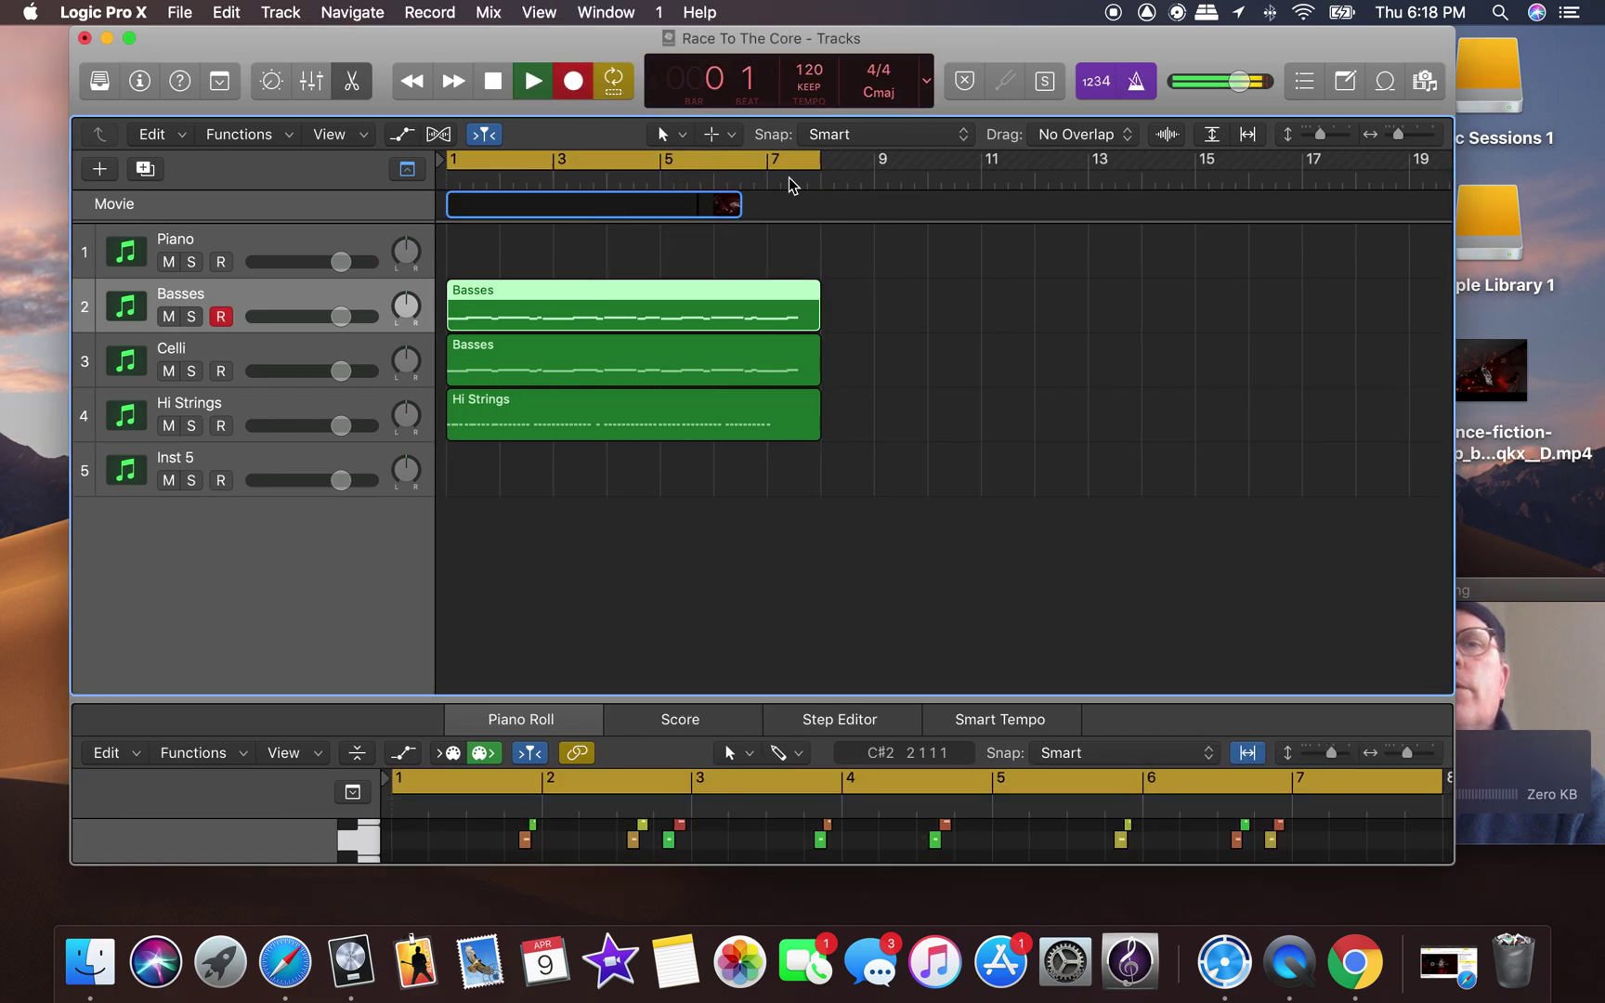
pyautogui.click(617, 83)
pyautogui.press('space')
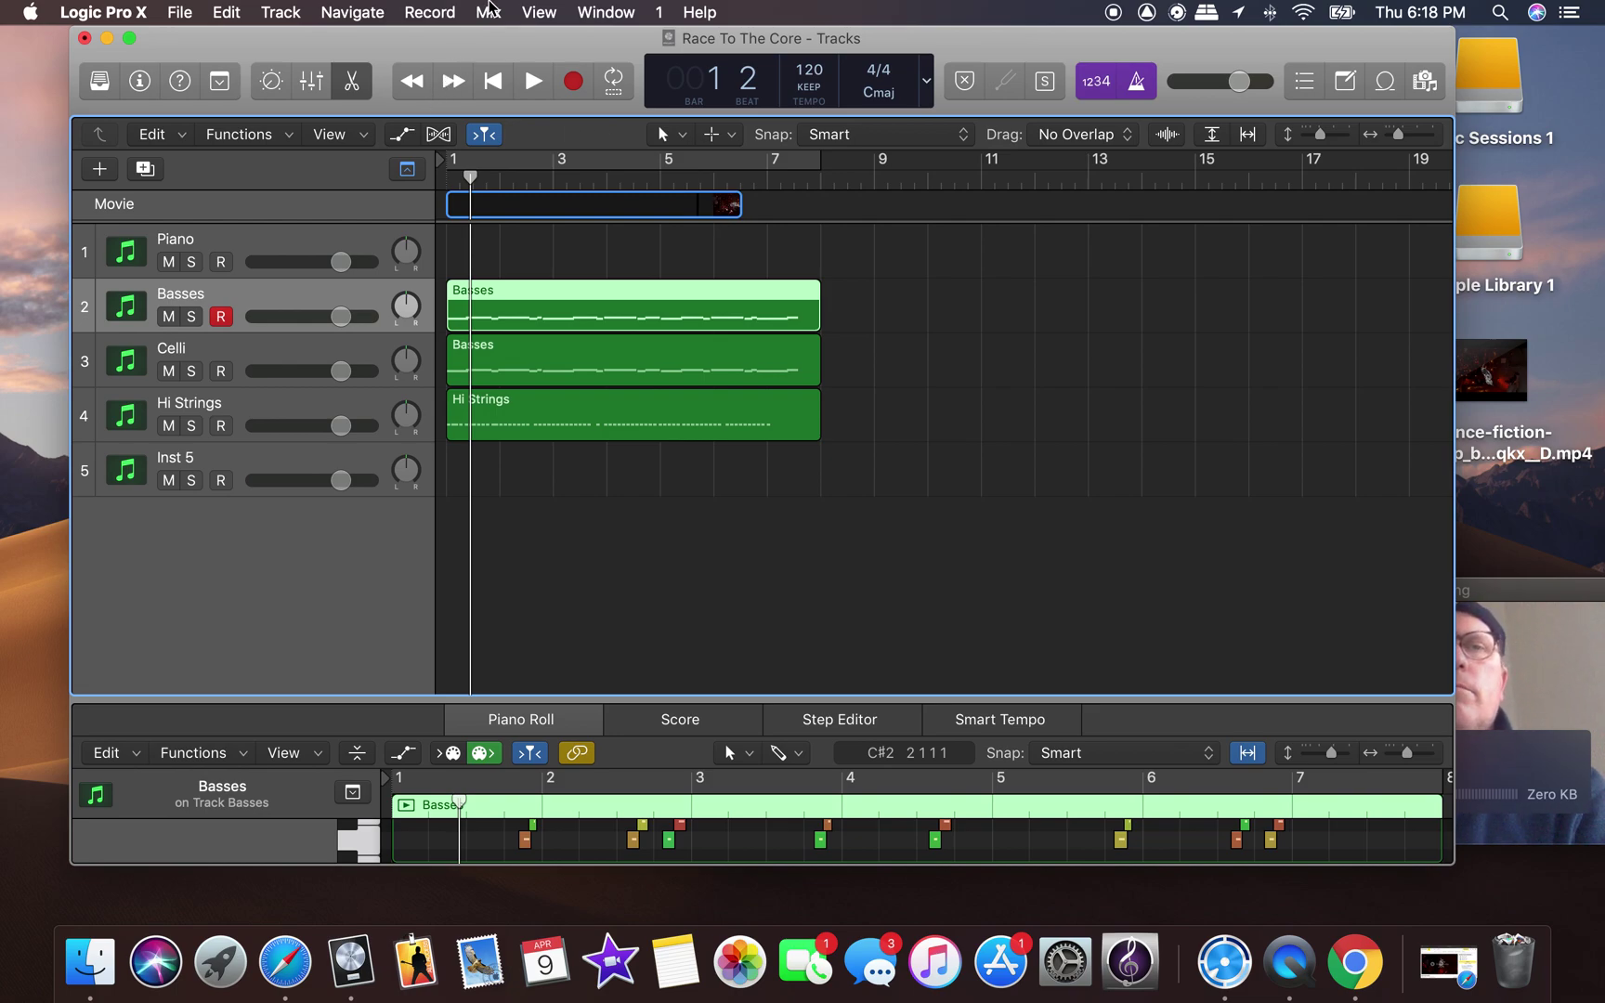
# Create a volume fade-out on the main output and shift its automation curve earlier so it ends just past the movie's end.
pyautogui.click(487, 12)
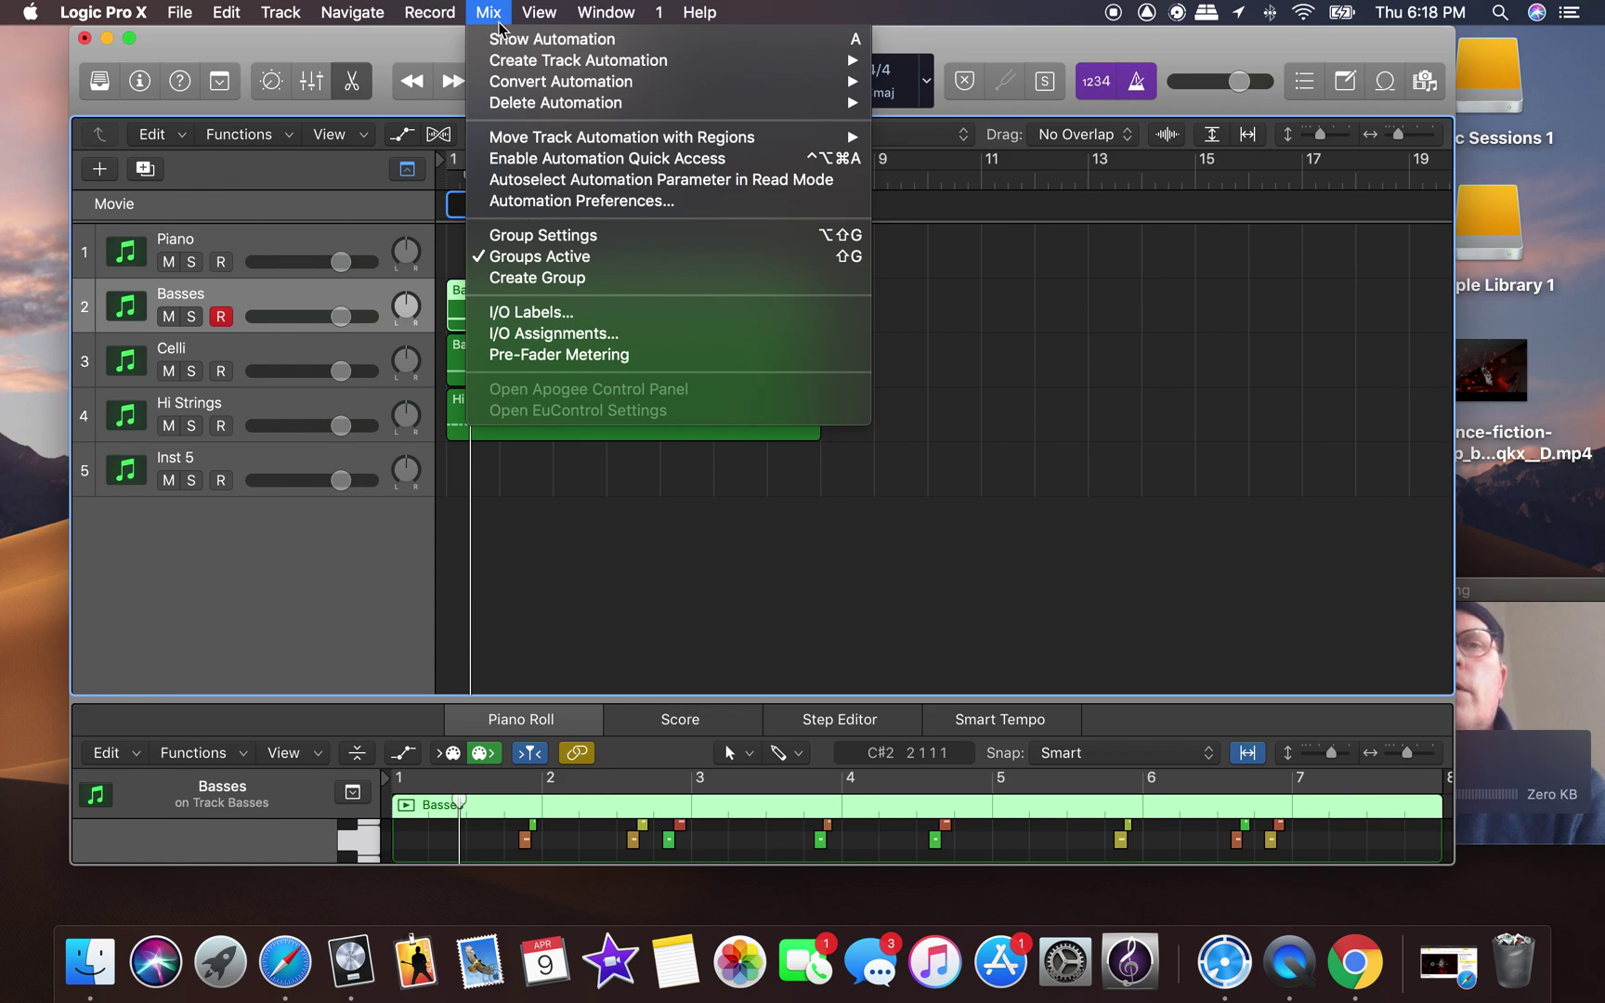
pyautogui.moveTo(602, 62)
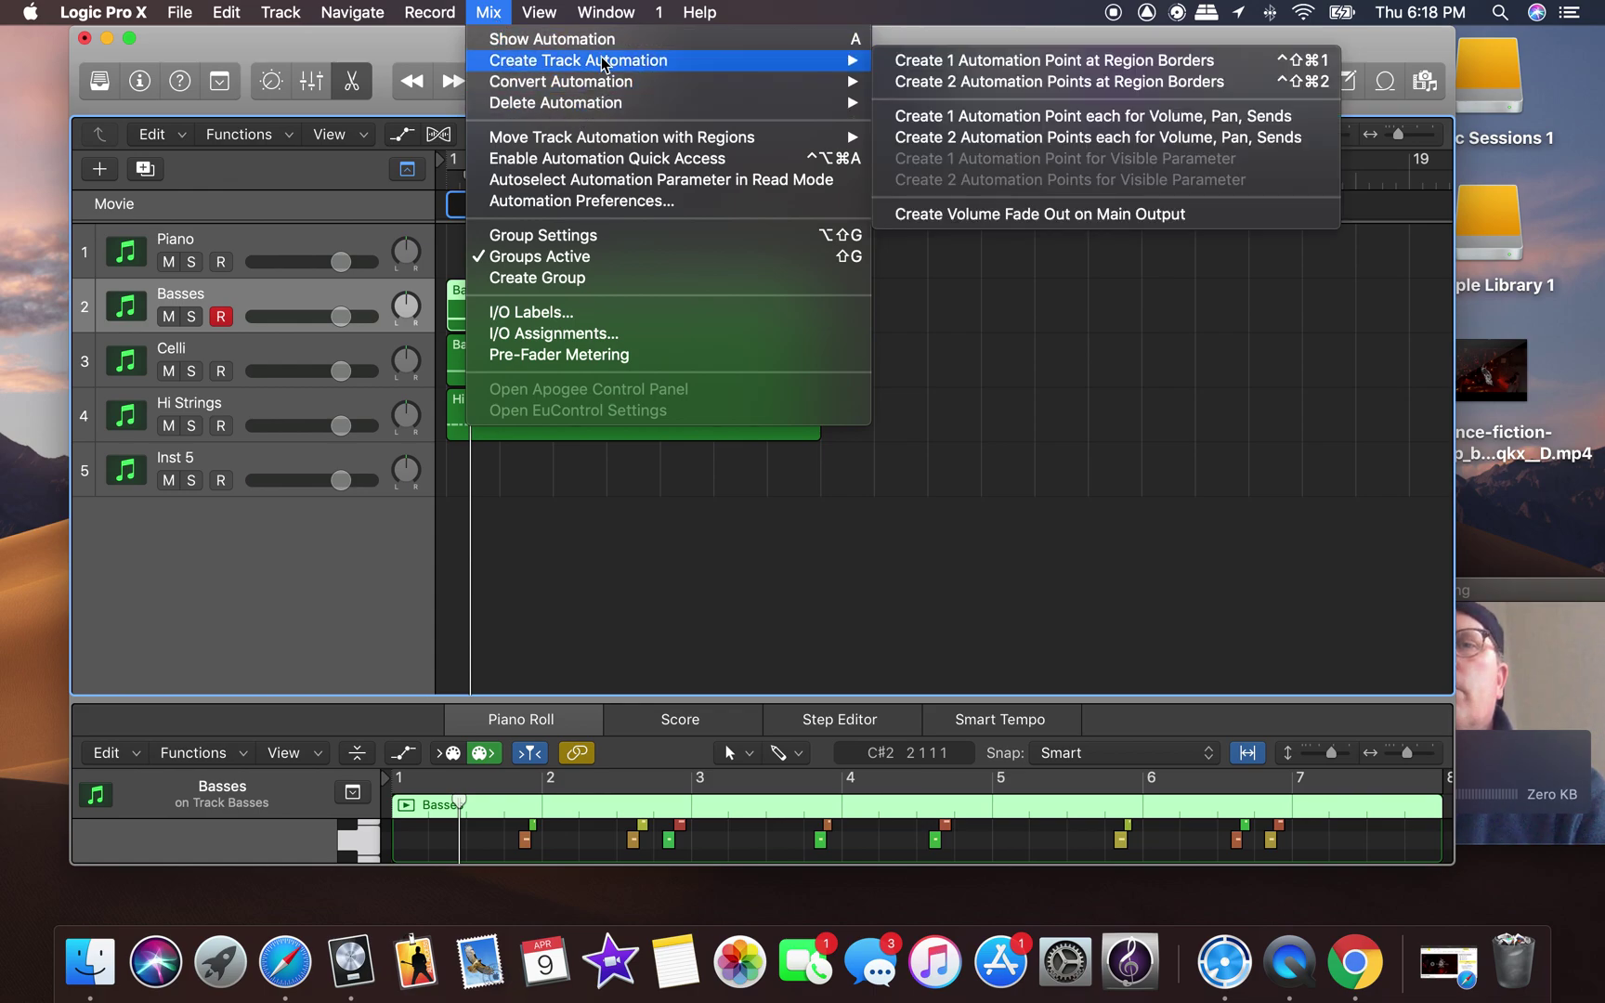
pyautogui.click(1040, 213)
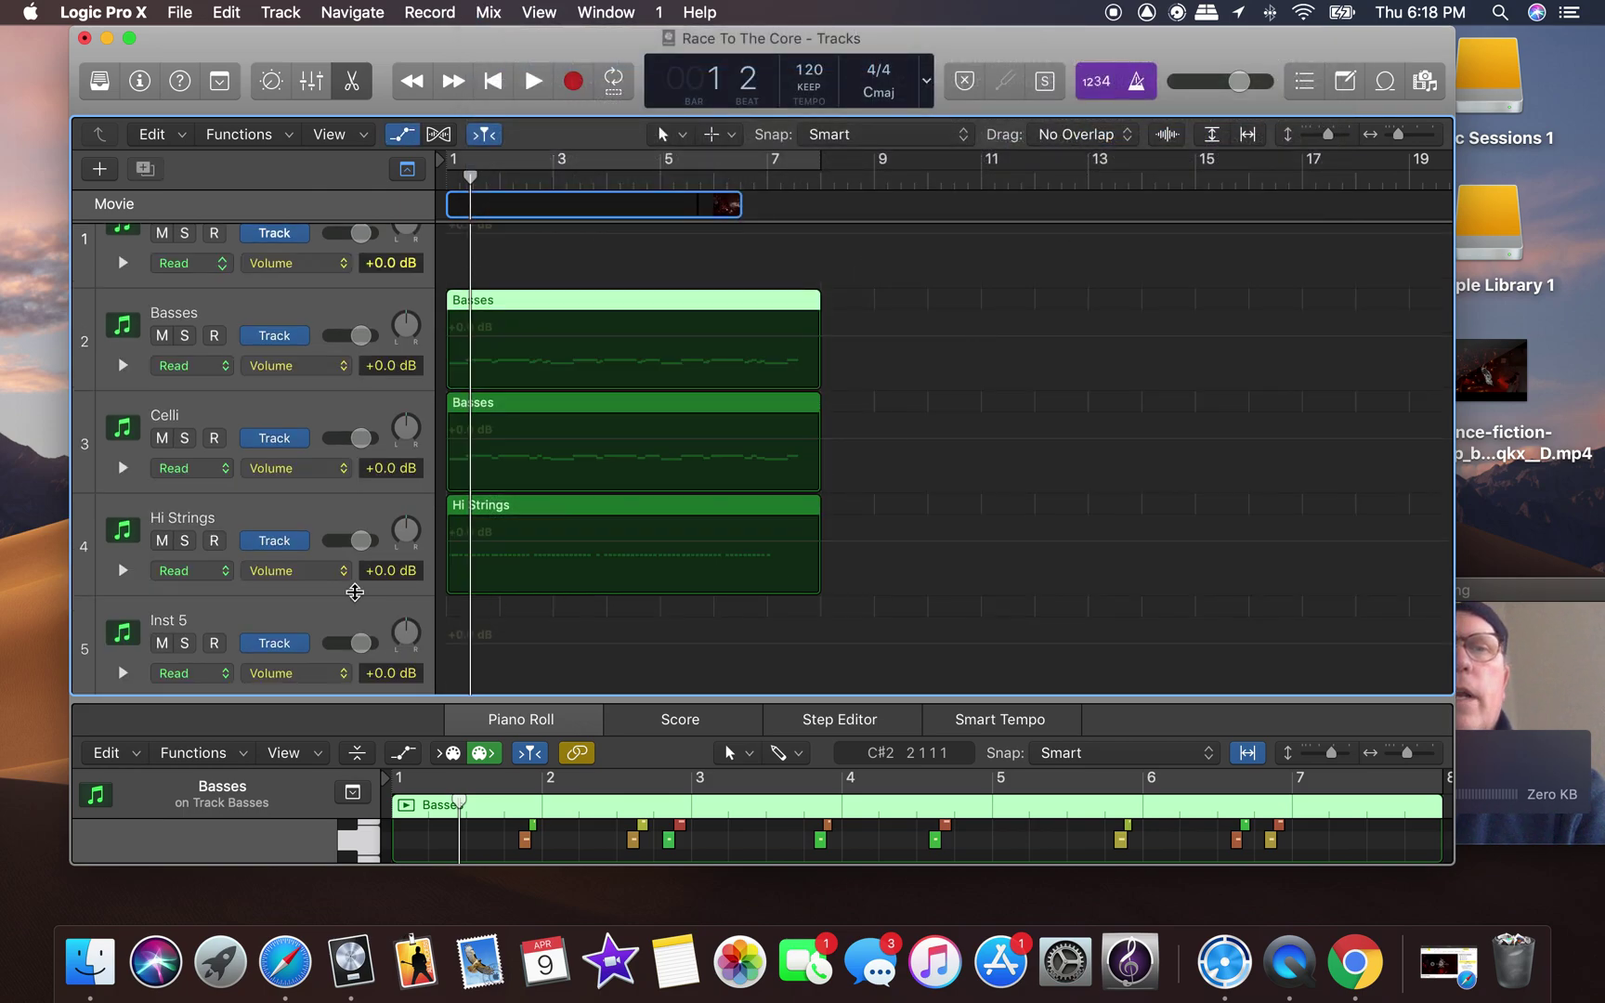
pyautogui.scroll(-3, 355, 592)
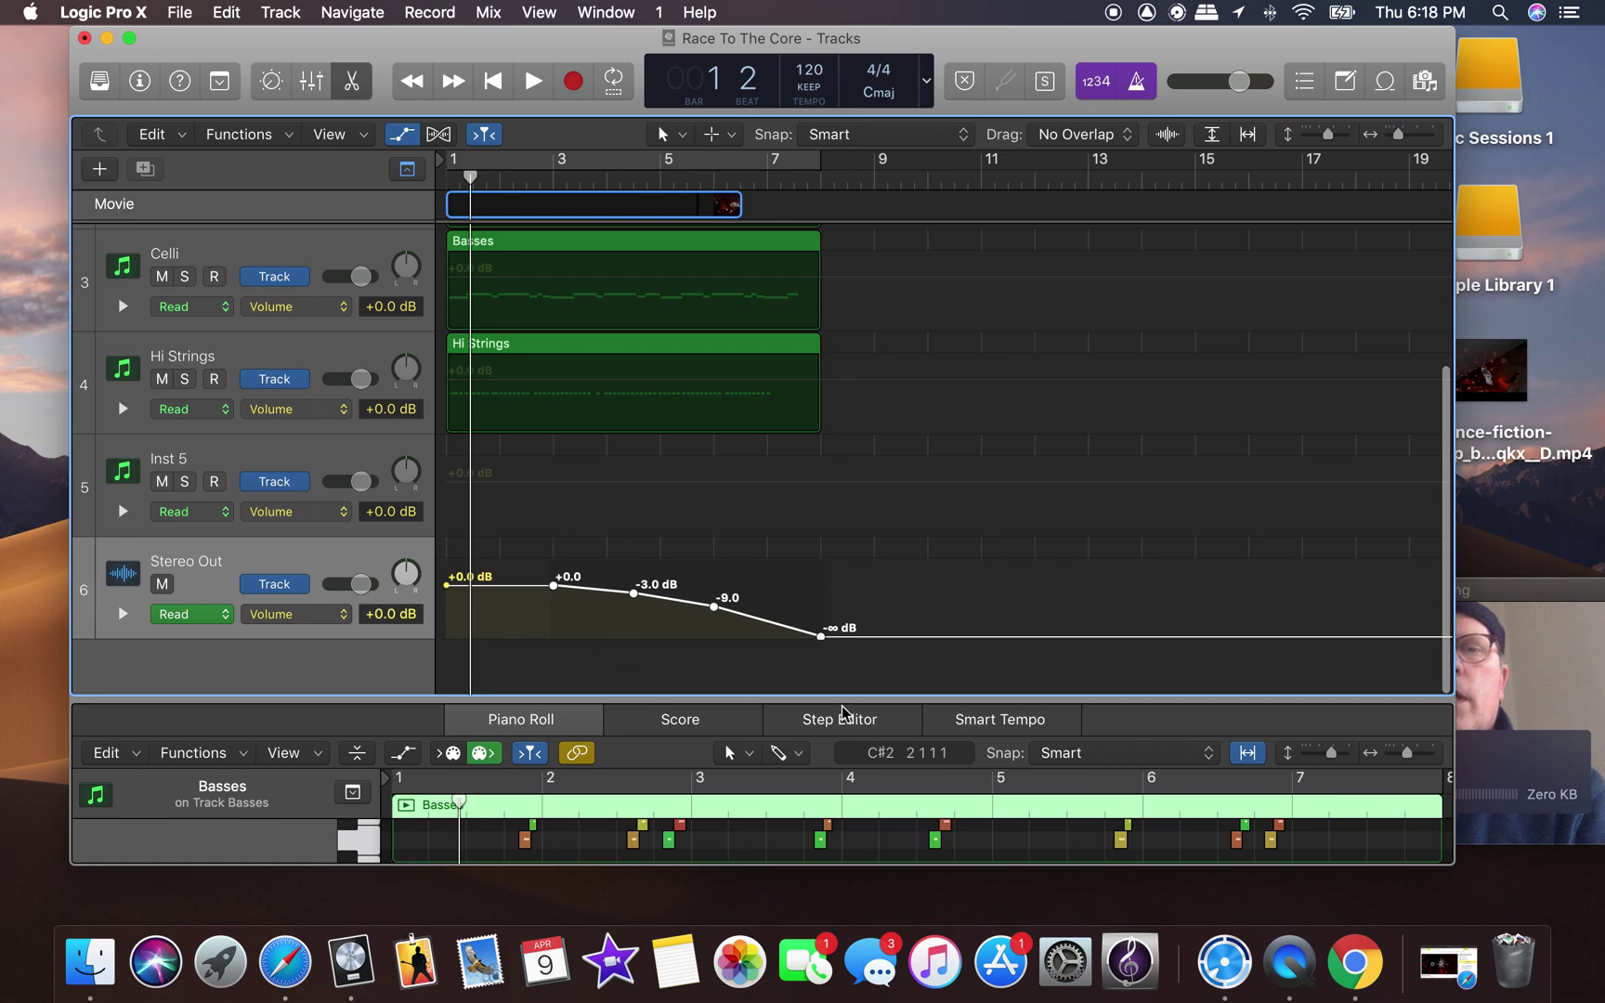
pyautogui.moveTo(821, 639); pyautogui.dragTo(748, 637)
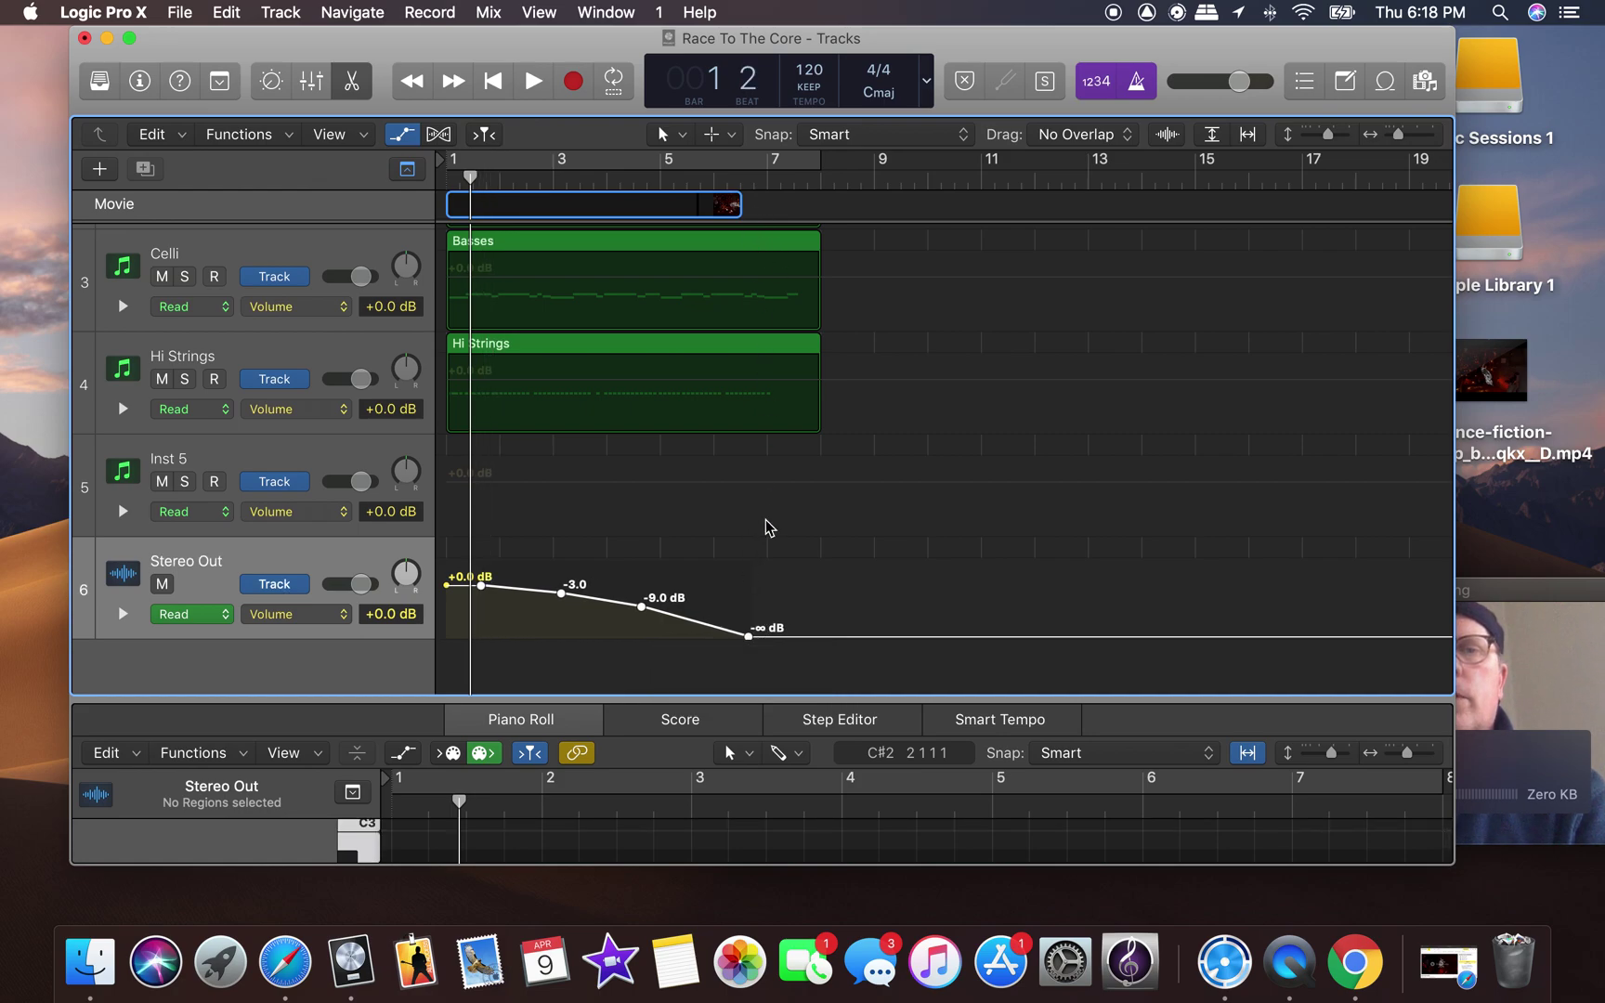
pyautogui.moveTo(748, 639); pyautogui.dragTo(752, 637)
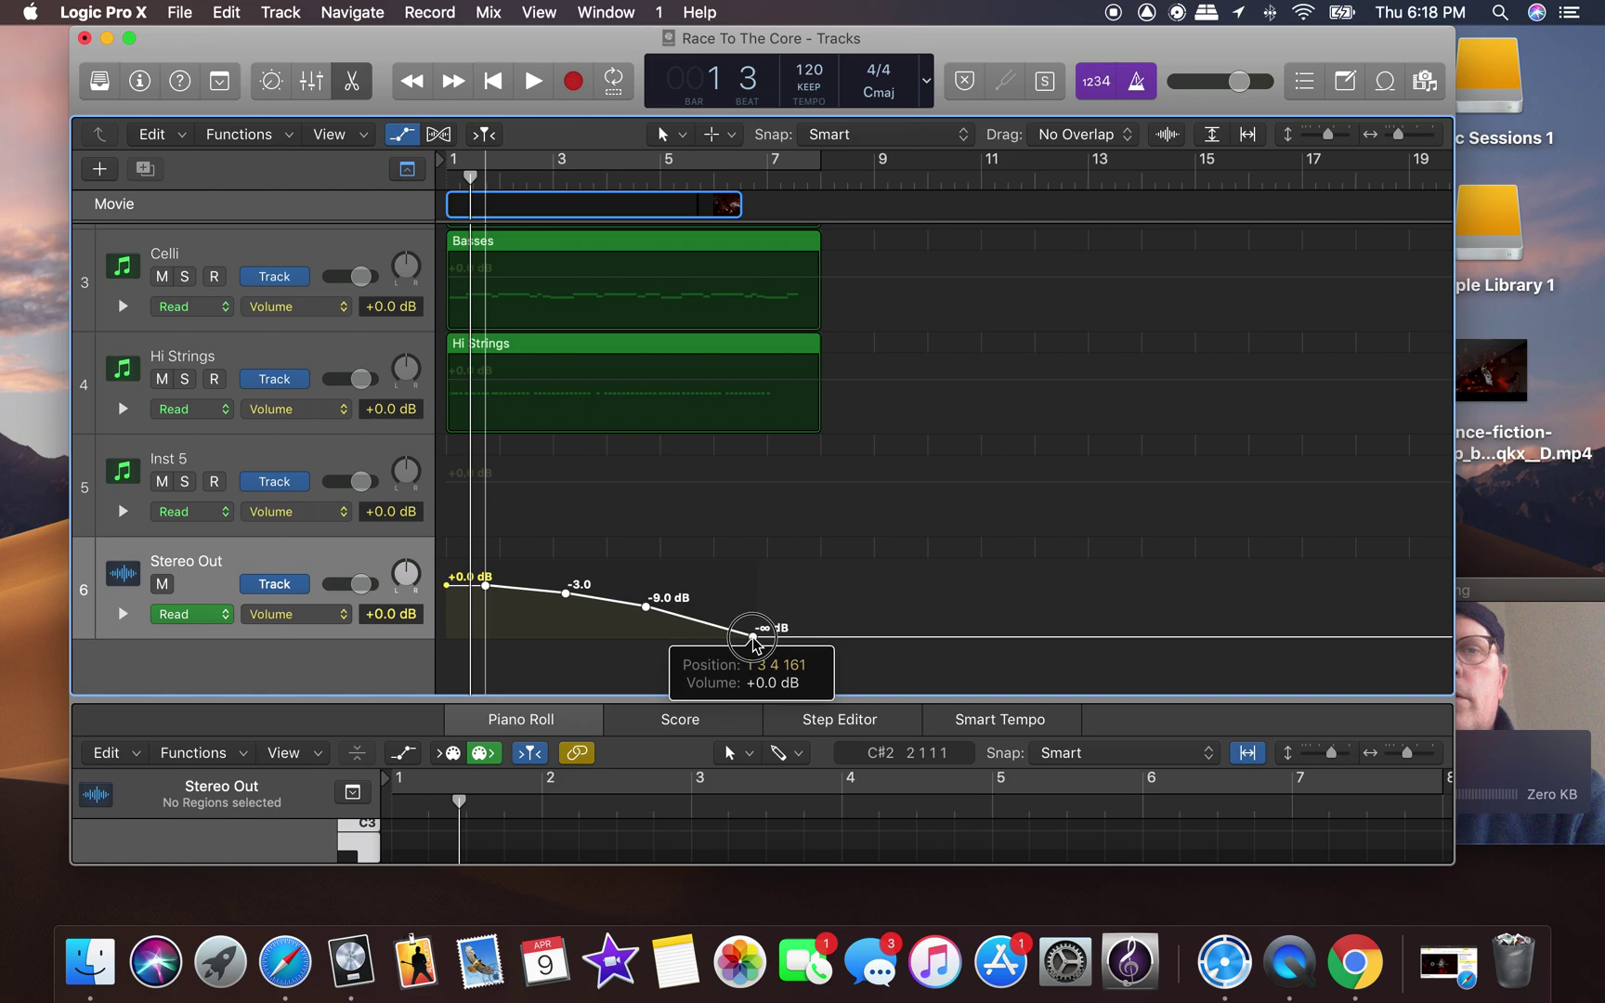
# Play the cue from bar 1 with the movie in its own window to check the fade-out, then close the movie window.
pyautogui.click(493, 90)
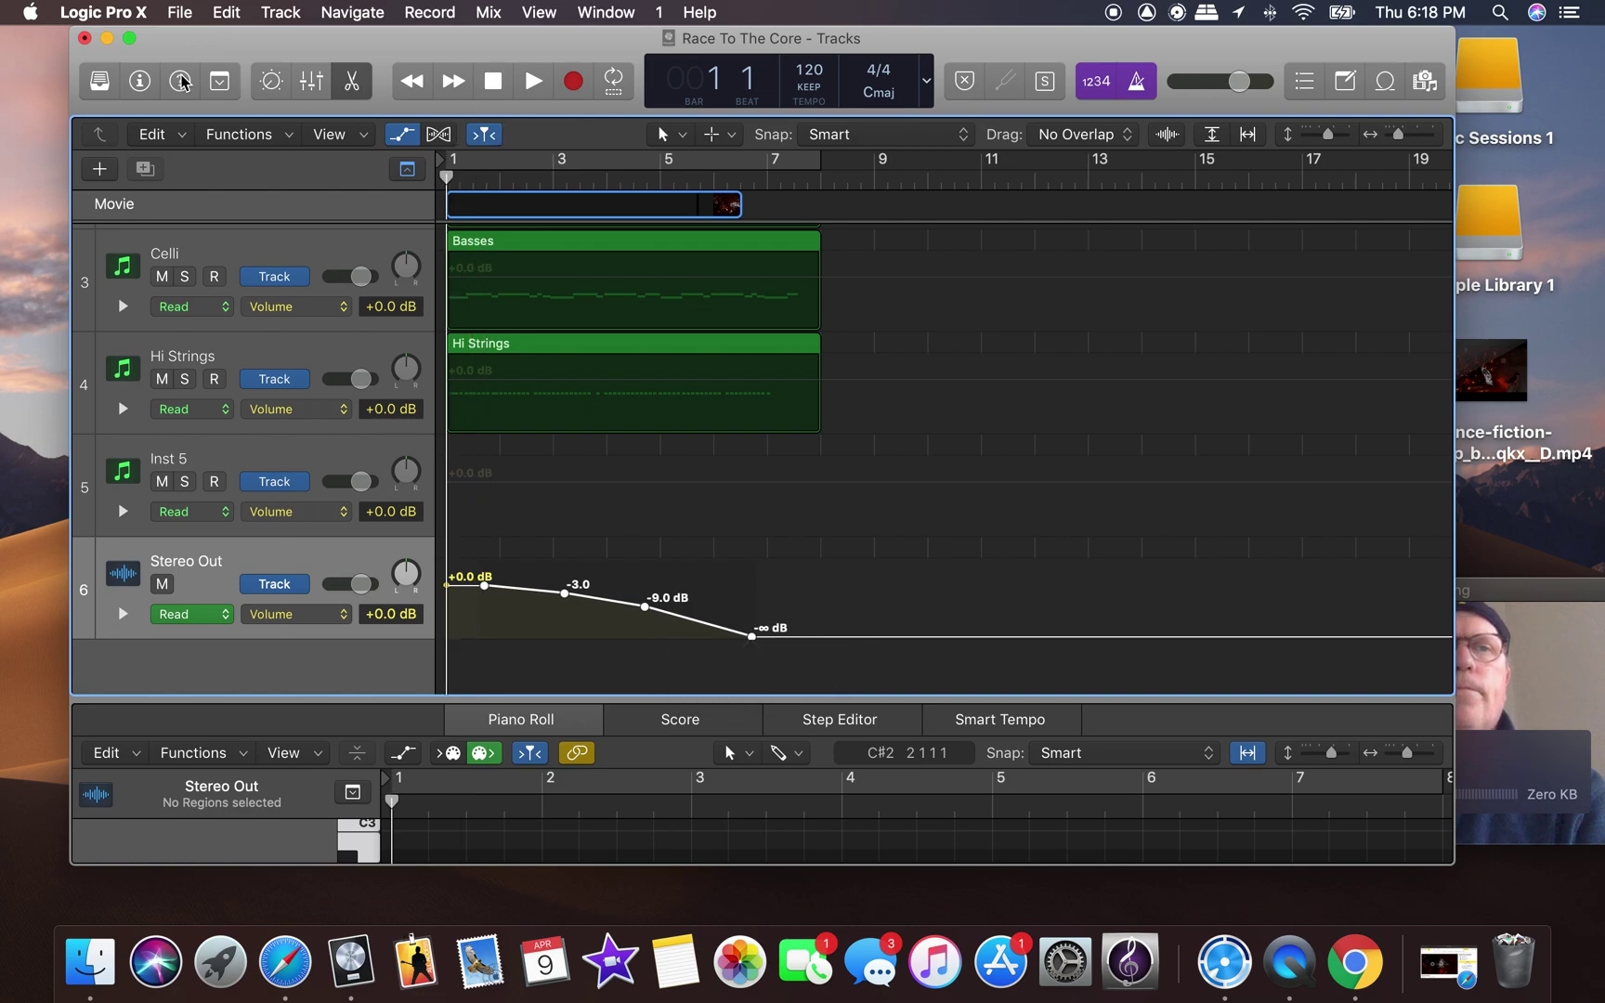
pyautogui.click(139, 82)
pyautogui.click(260, 209)
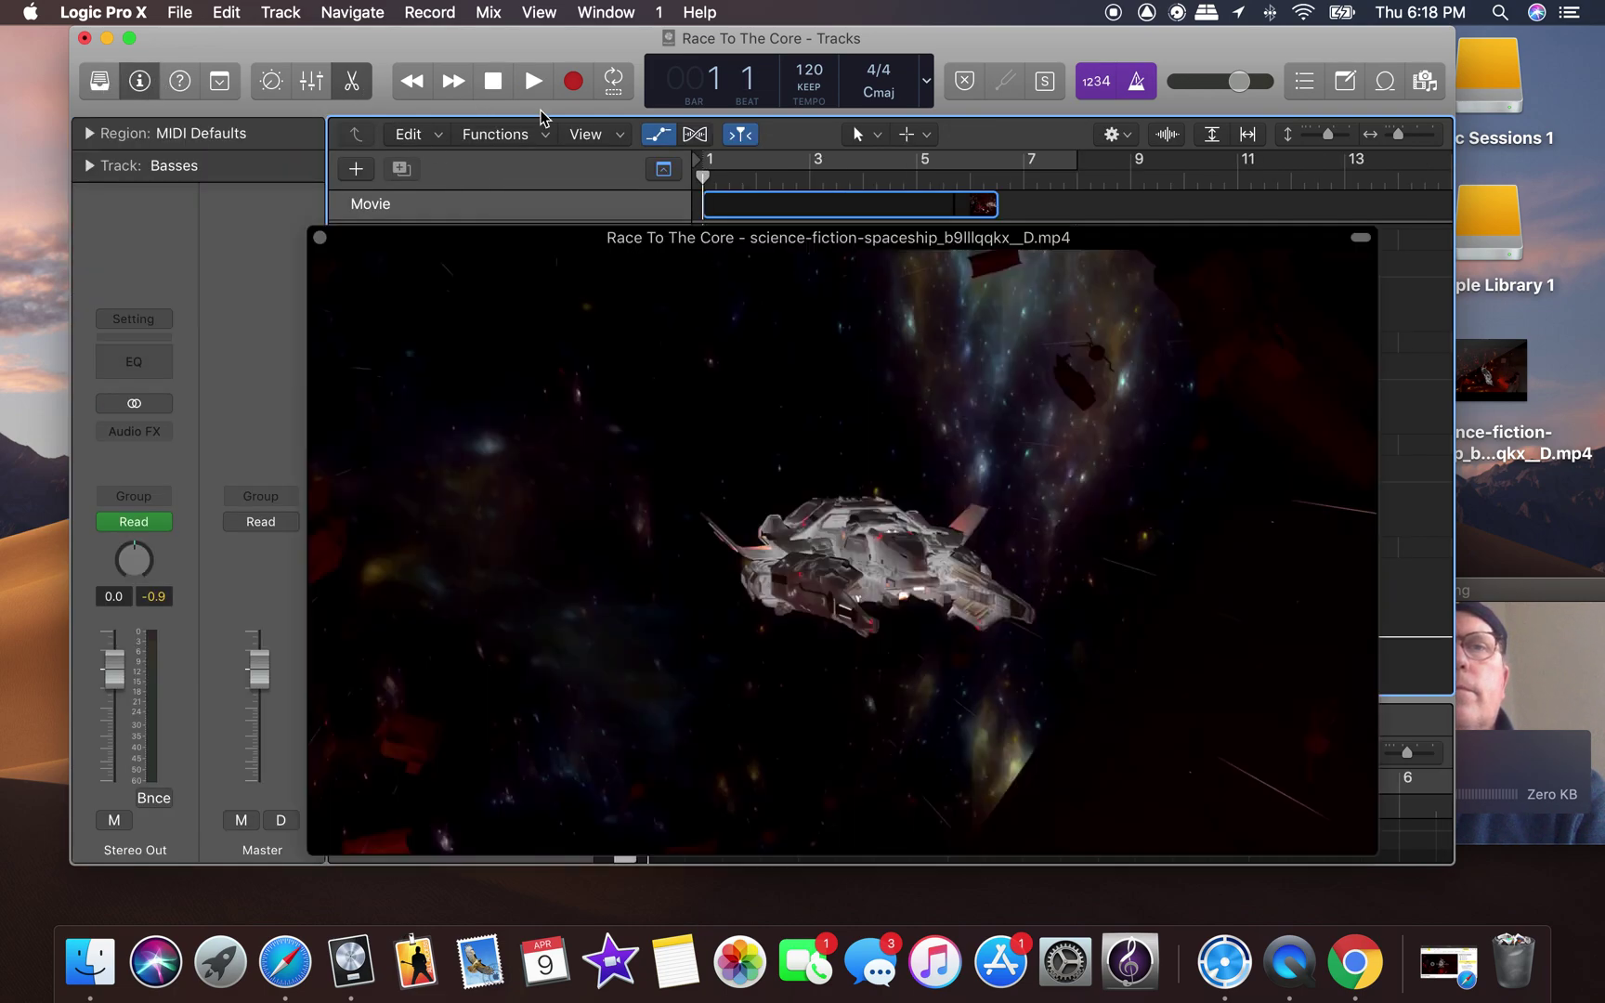
pyautogui.click(547, 79)
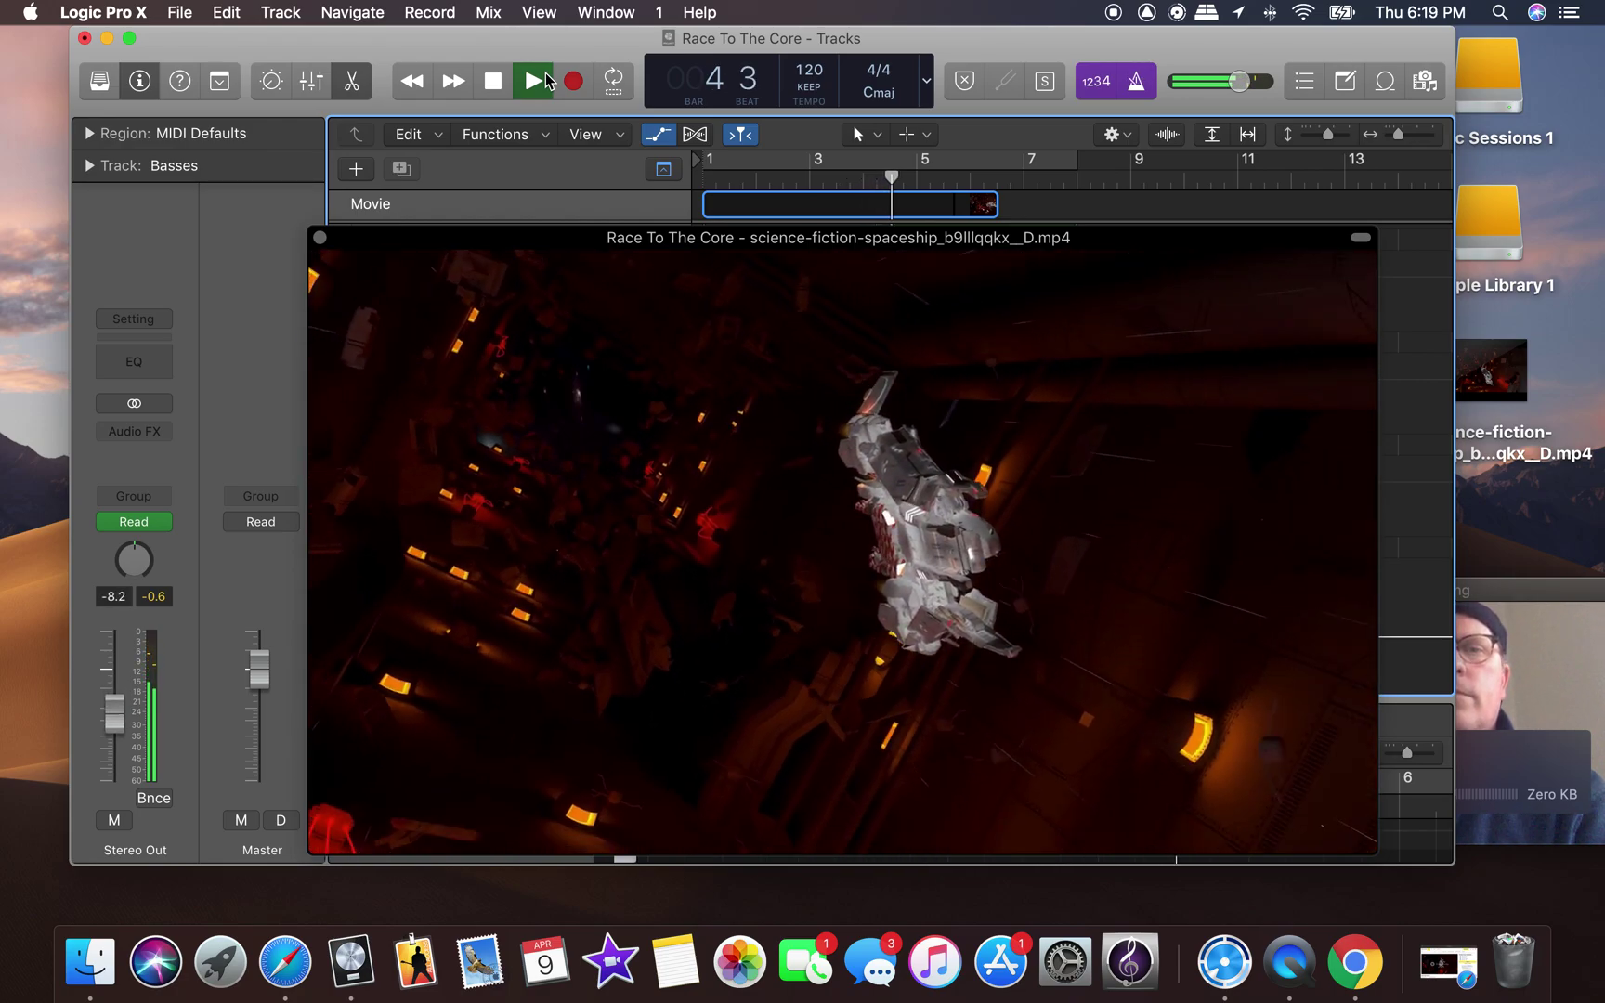
pyautogui.click(497, 82)
pyautogui.click(497, 82)
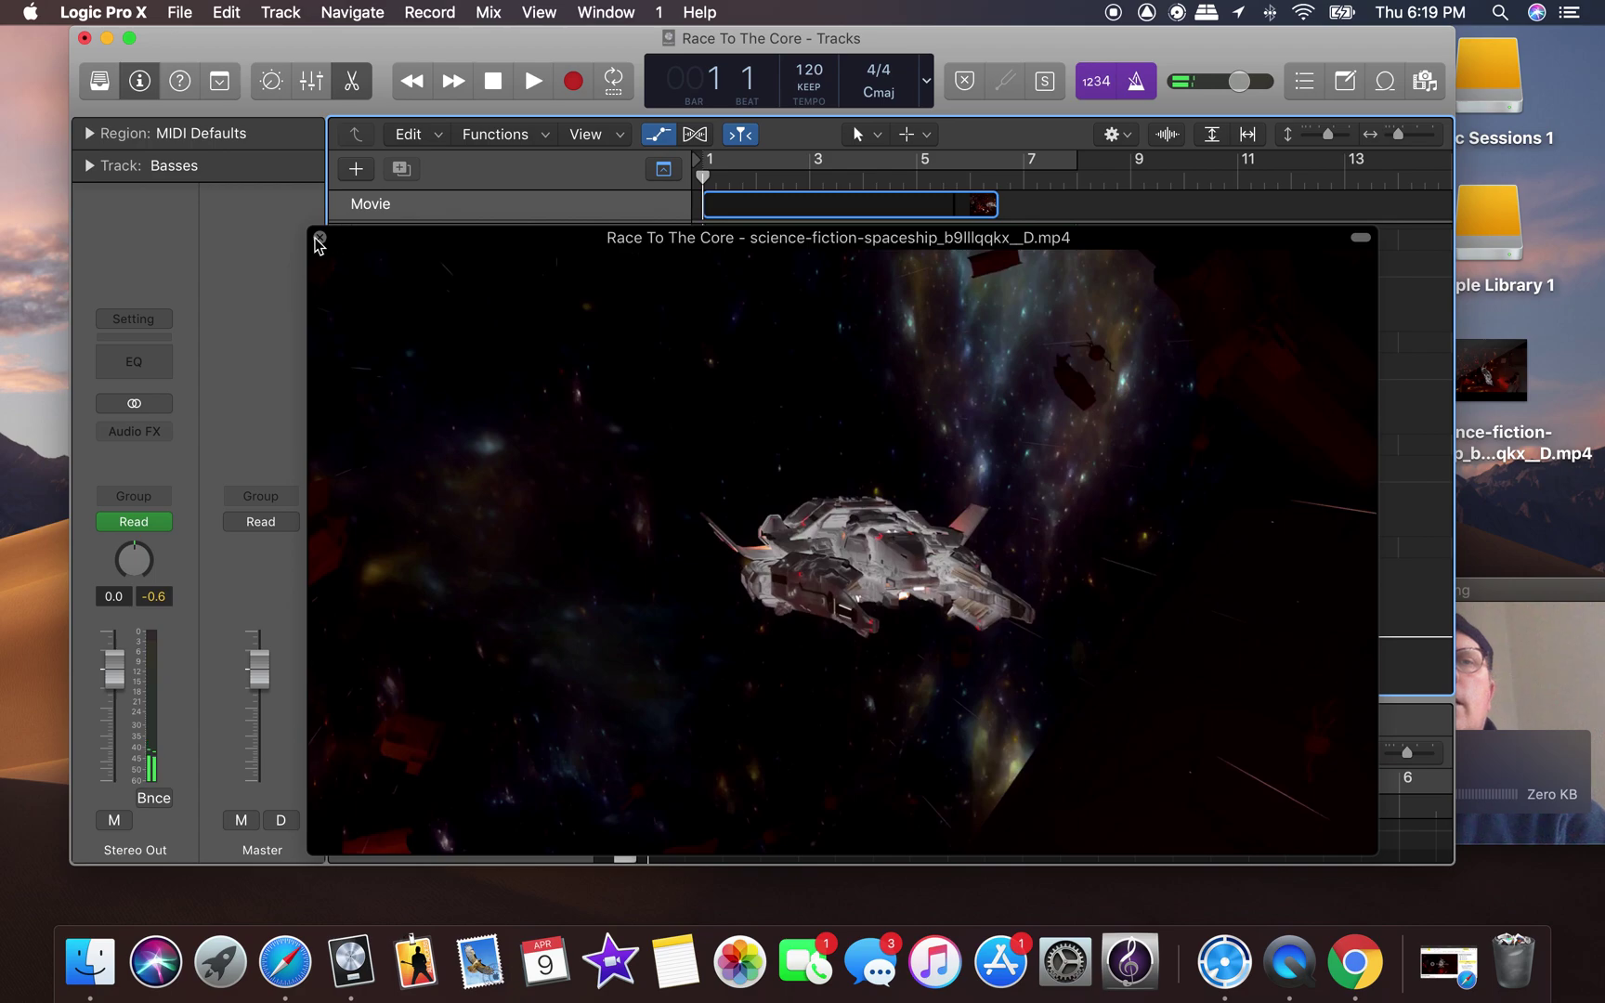
pyautogui.click(320, 237)
# Undo the volume fade-out automation on the Stereo Out track.
pyautogui.press('super+z')
pyautogui.press('super+z')
pyautogui.press('super+z')
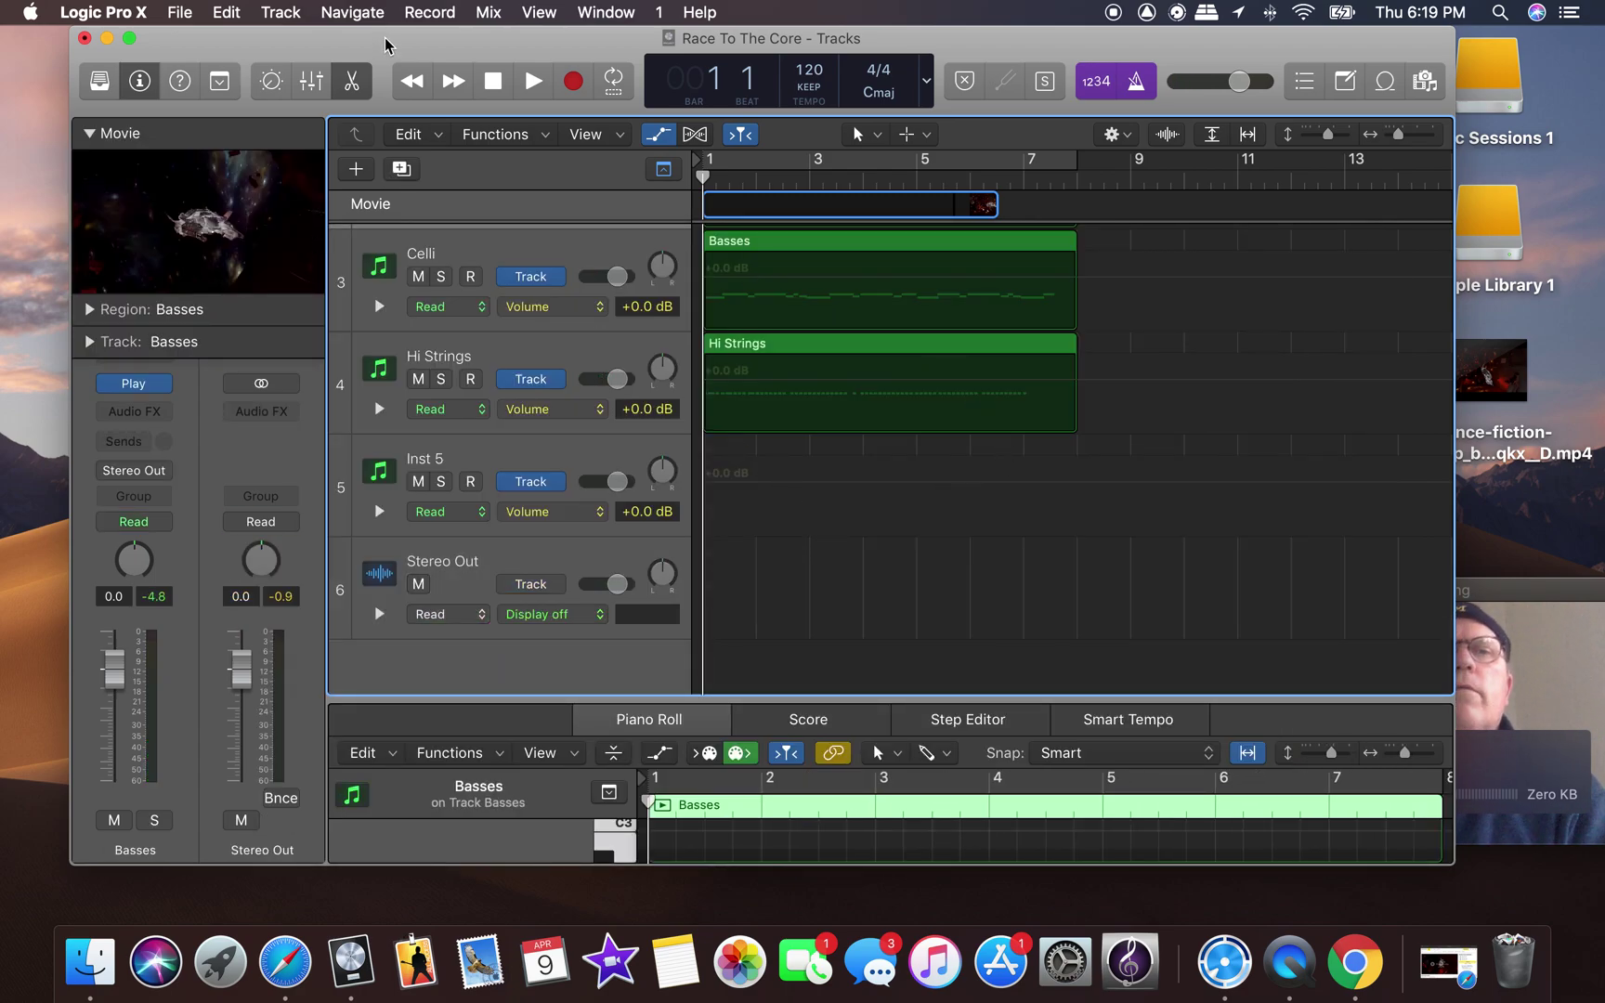
# Rename the Piano track as Hi Winds.
pyautogui.scroll(4, 571, 518)
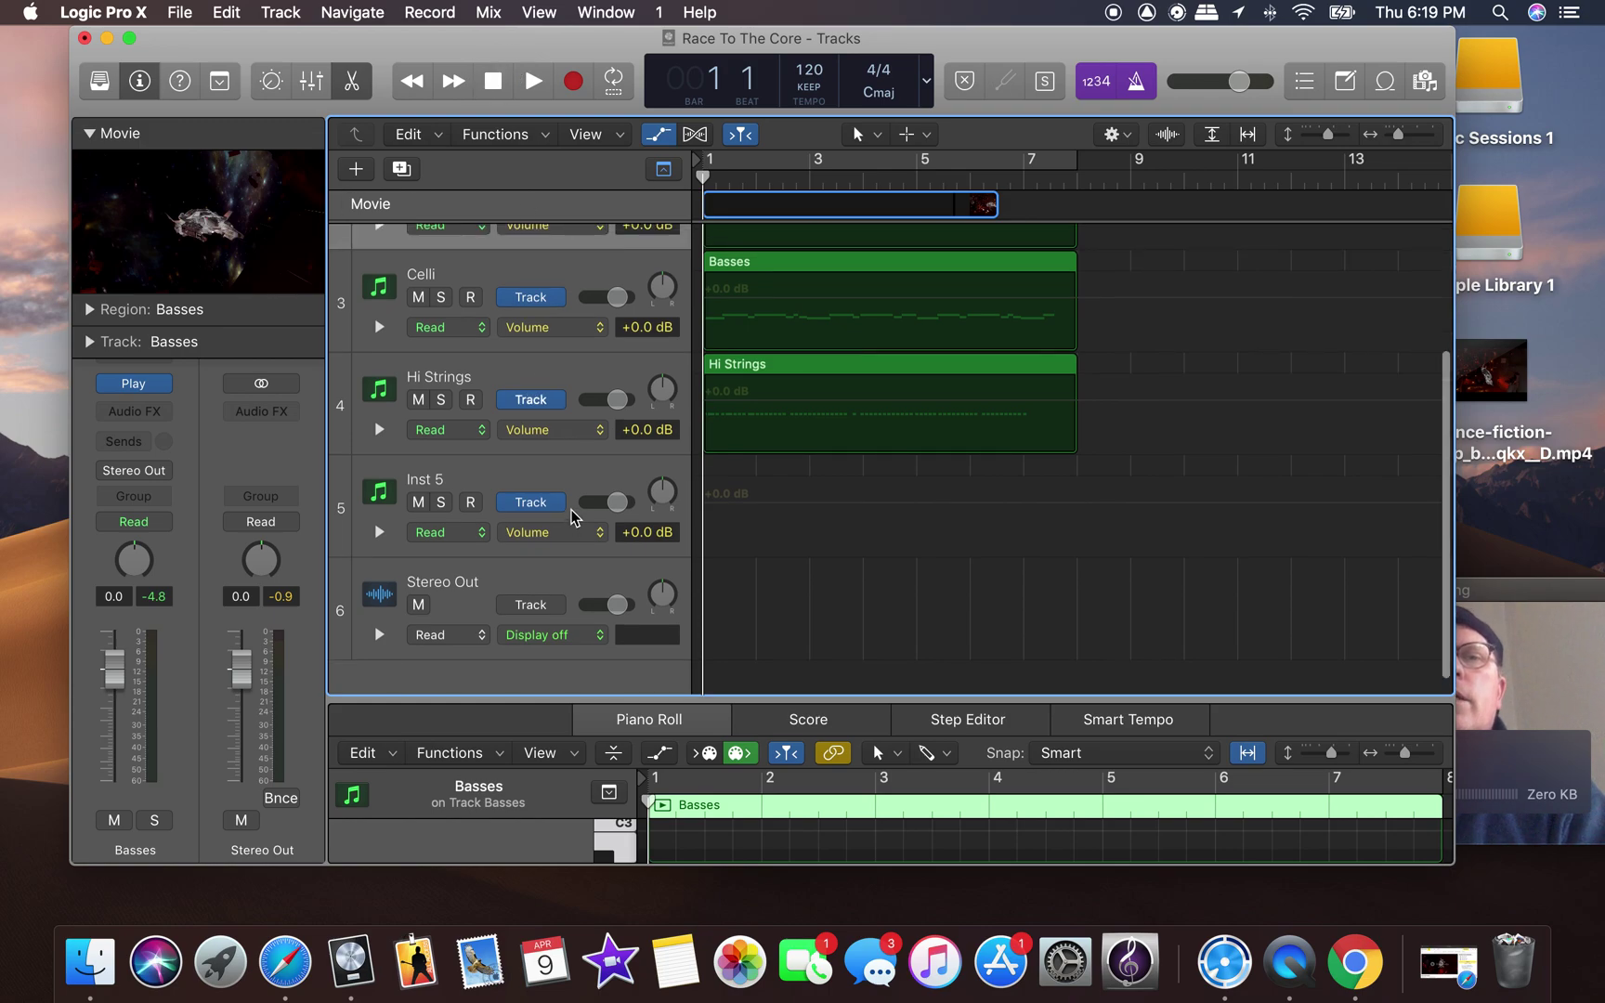
pyautogui.scroll(2, 571, 517)
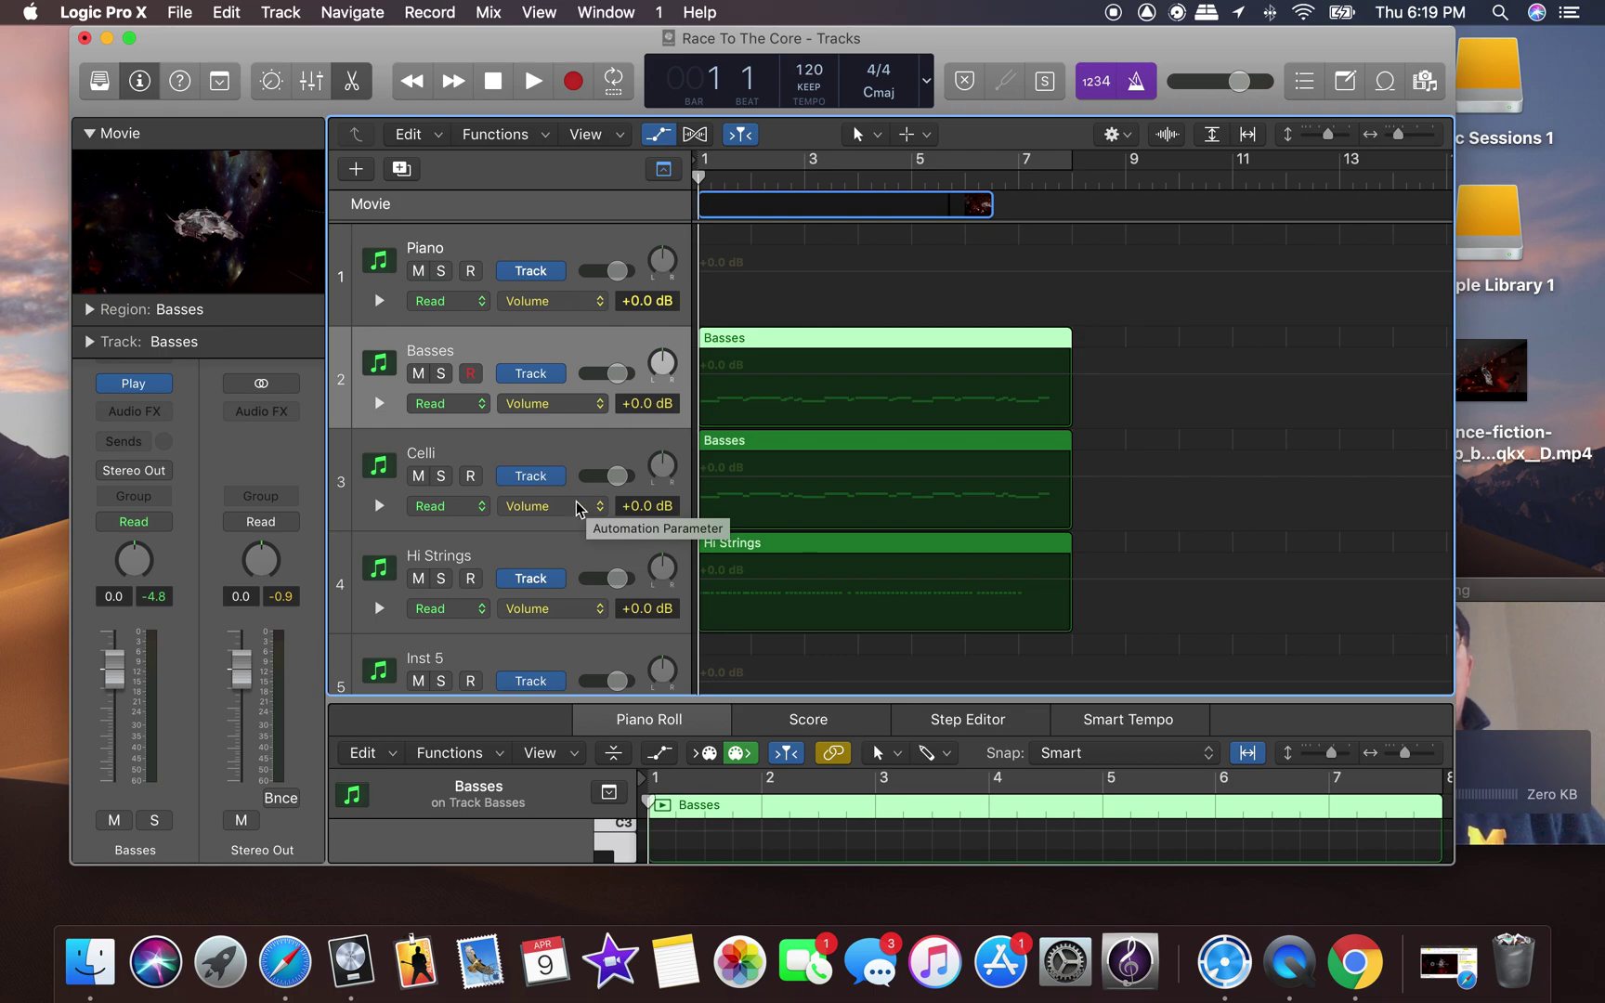
pyautogui.scroll(-2, 578, 506)
pyautogui.scroll(2, 577, 506)
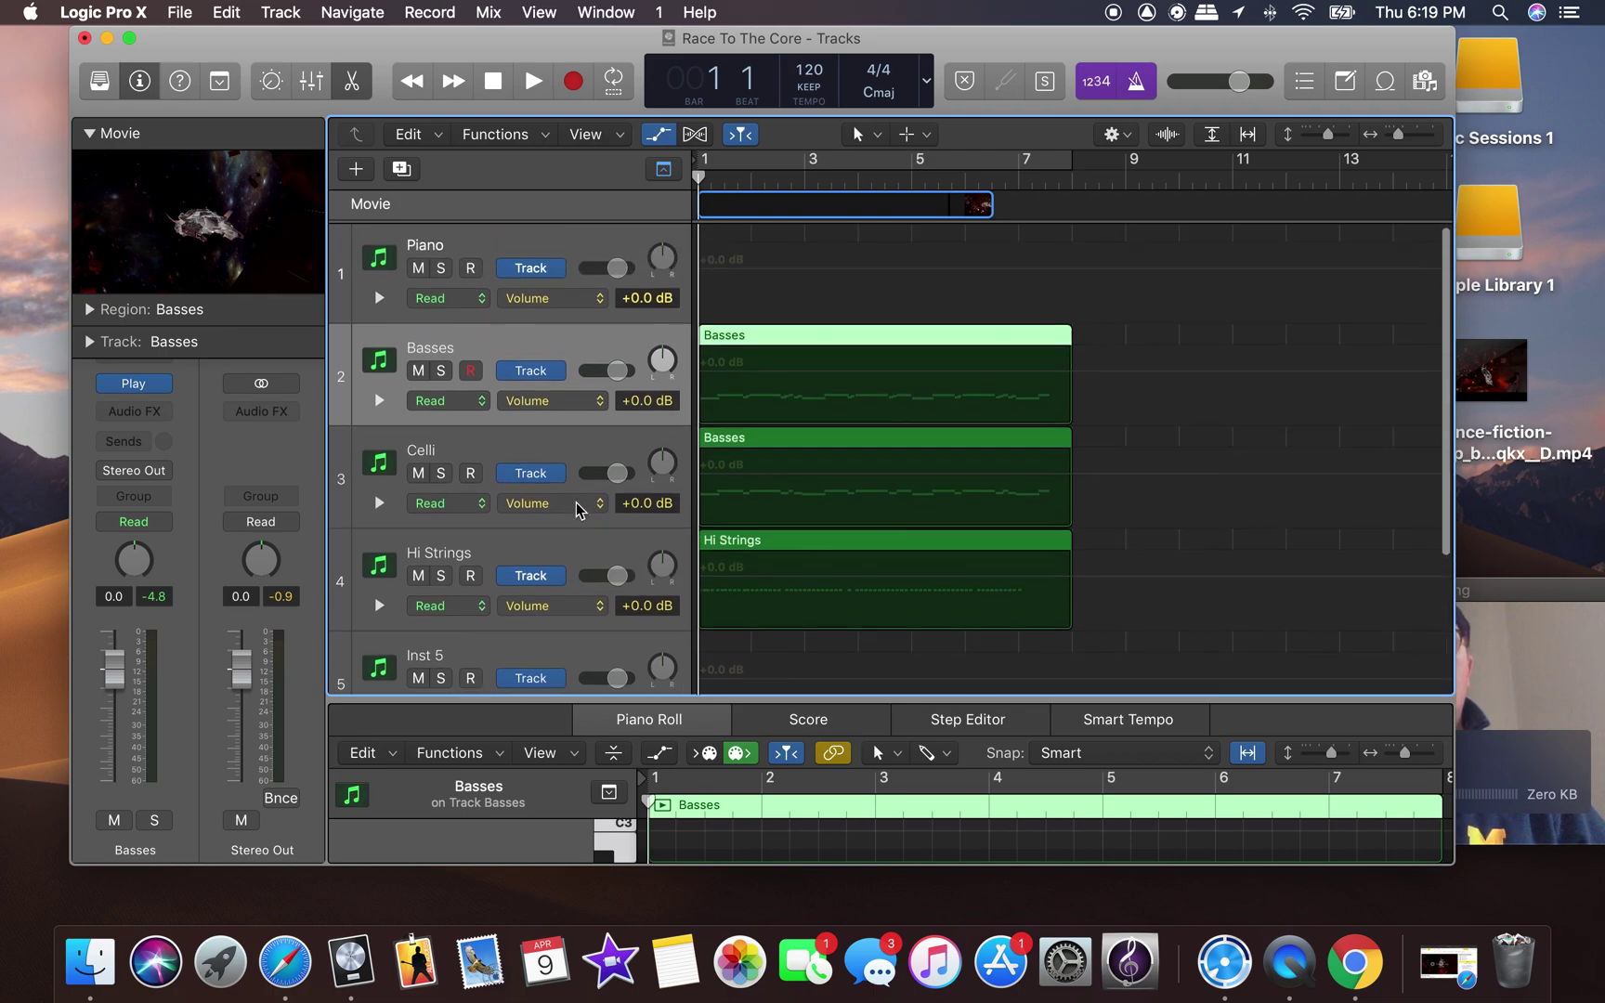
pyautogui.click(503, 246)
pyautogui.doubleClick(502, 242)
pyautogui.write('F')
pyautogui.press('BackSpace')
pyautogui.press('BackSpace')
pyautogui.press('BackSpace')
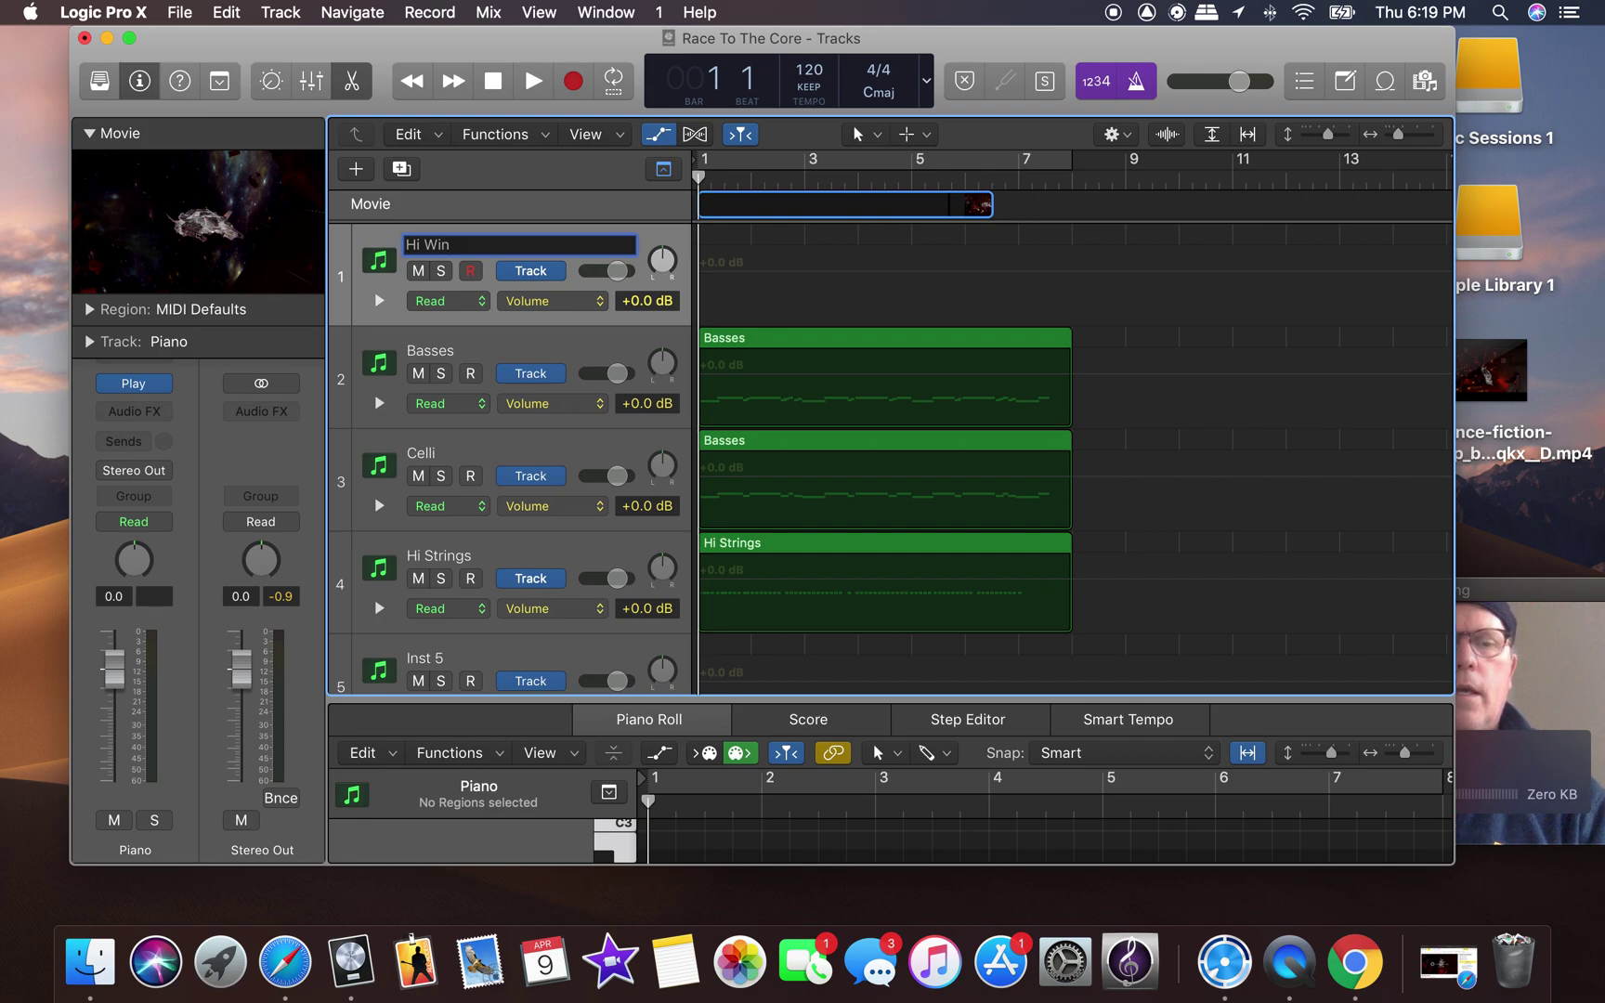
pyautogui.press('BackSpace')
pyautogui.press('BackSpace')
pyautogui.press('BackSpace')
pyautogui.write('ds')
pyautogui.press('Return')
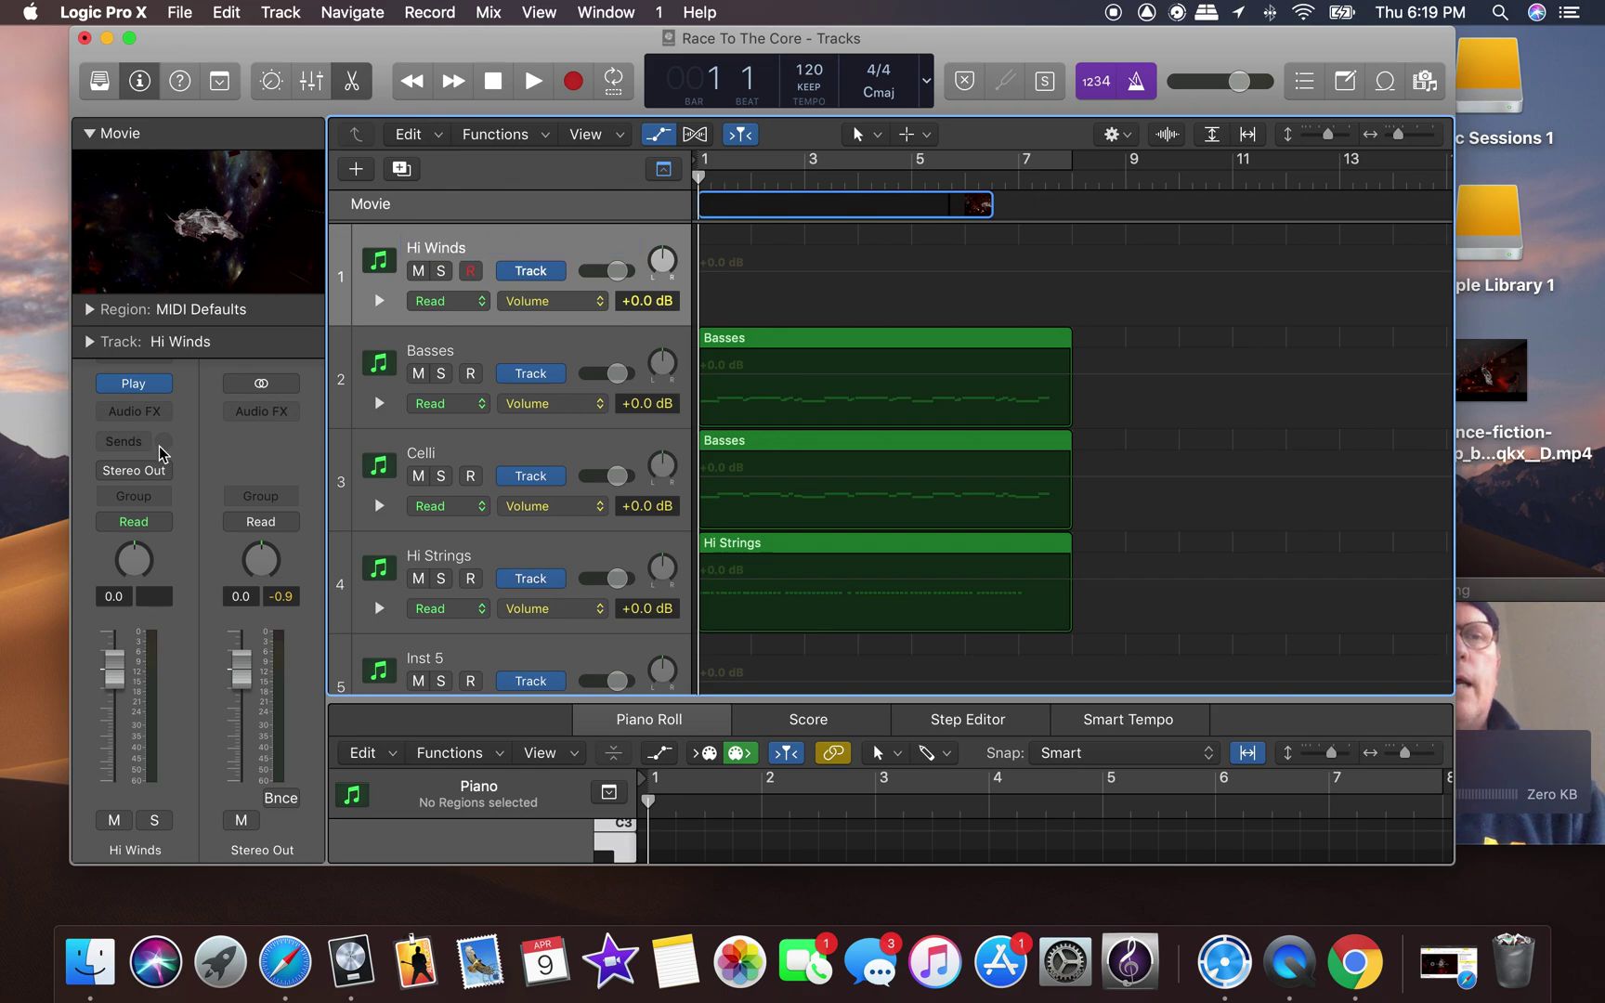
# Open the Hi Winds track's Play instrument and browse to the EW Hollywood Orchestral Woodwinds Gold library.
pyautogui.click(142, 387)
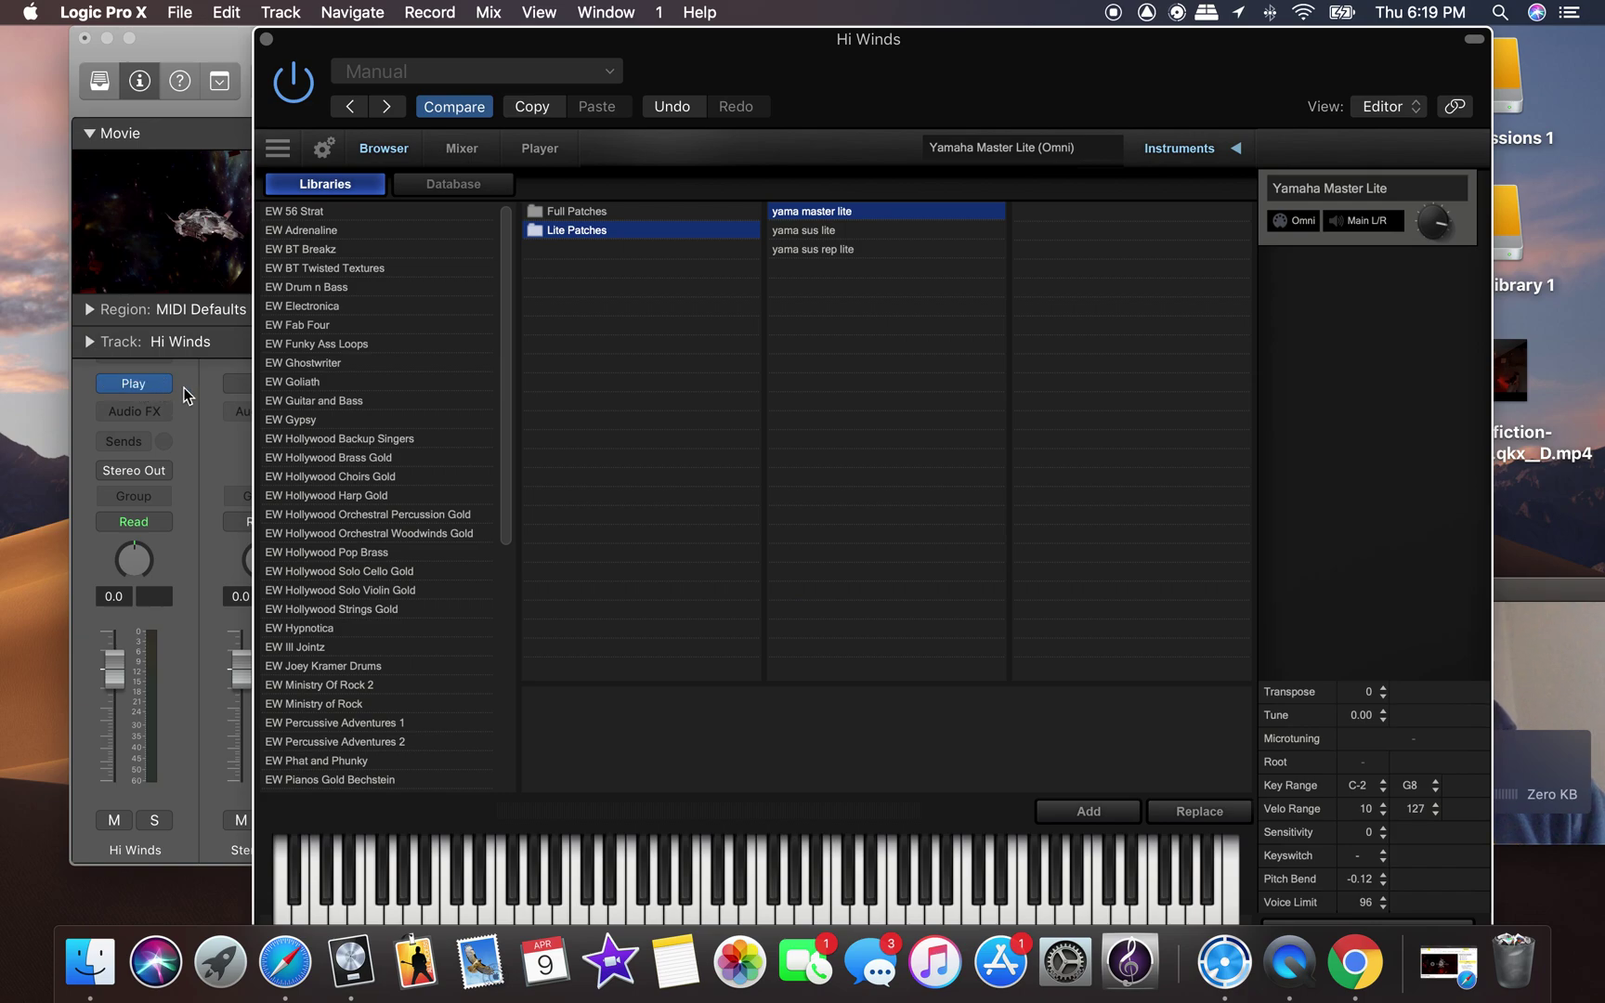
pyautogui.moveTo(870, 37); pyautogui.dragTo(726, 37)
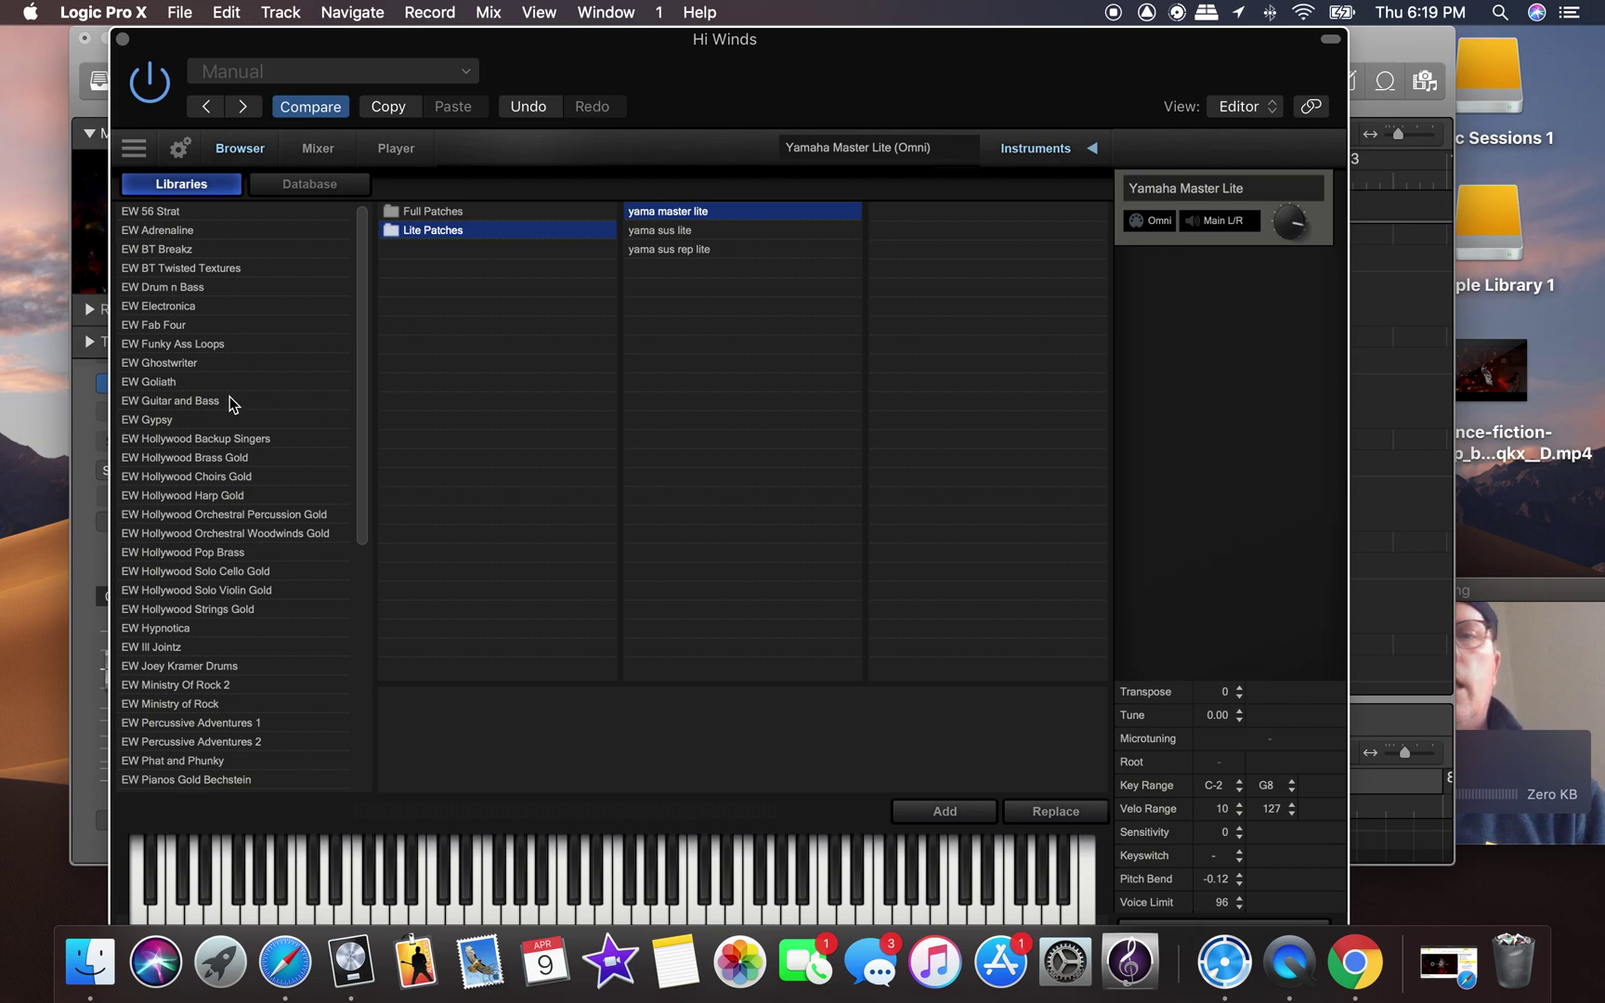
pyautogui.click(1535, 663)
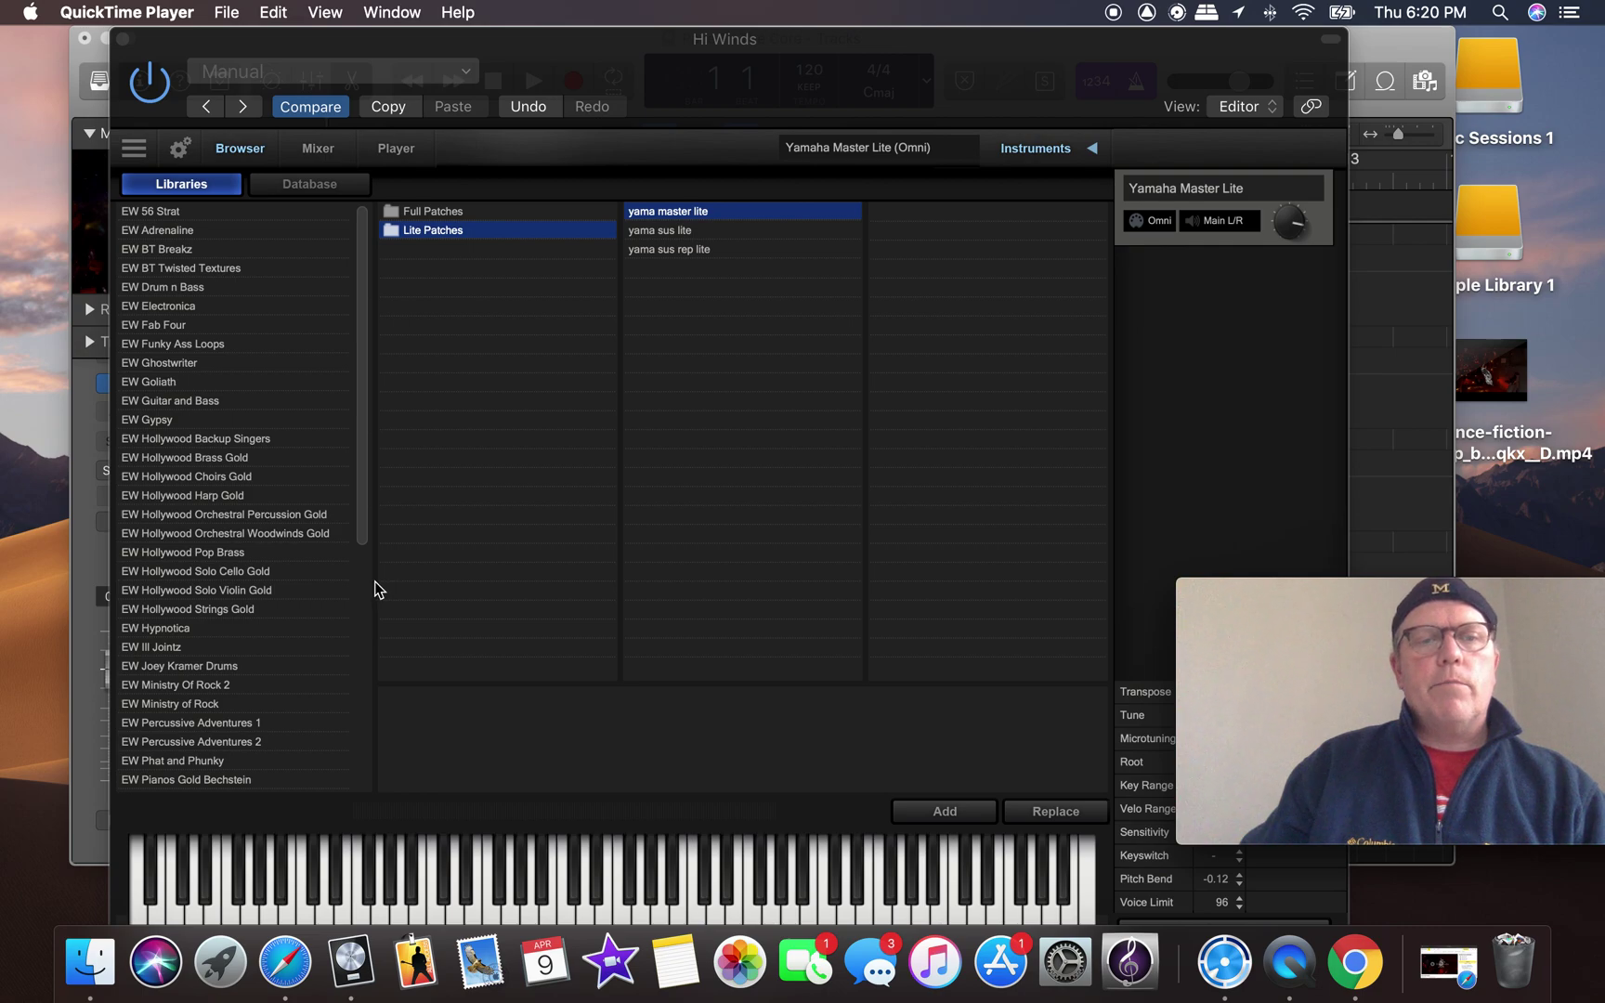
pyautogui.scroll(-3, 257, 583)
pyautogui.scroll(-5, 257, 583)
pyautogui.scroll(-4, 257, 584)
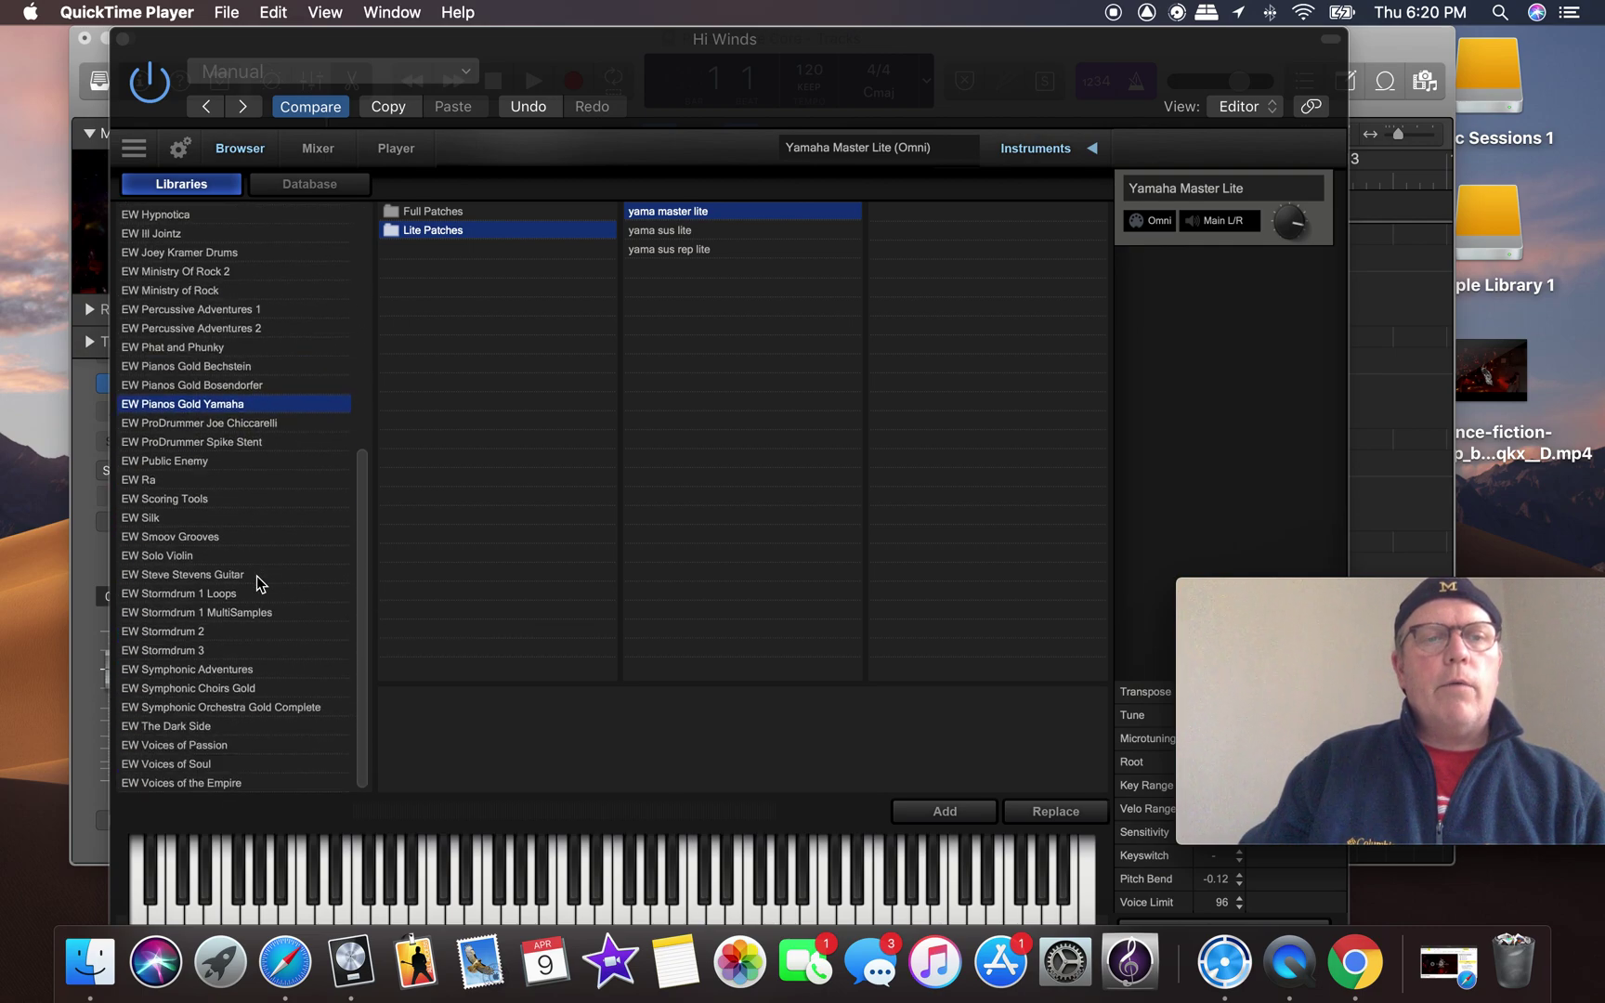
pyautogui.scroll(10, 257, 582)
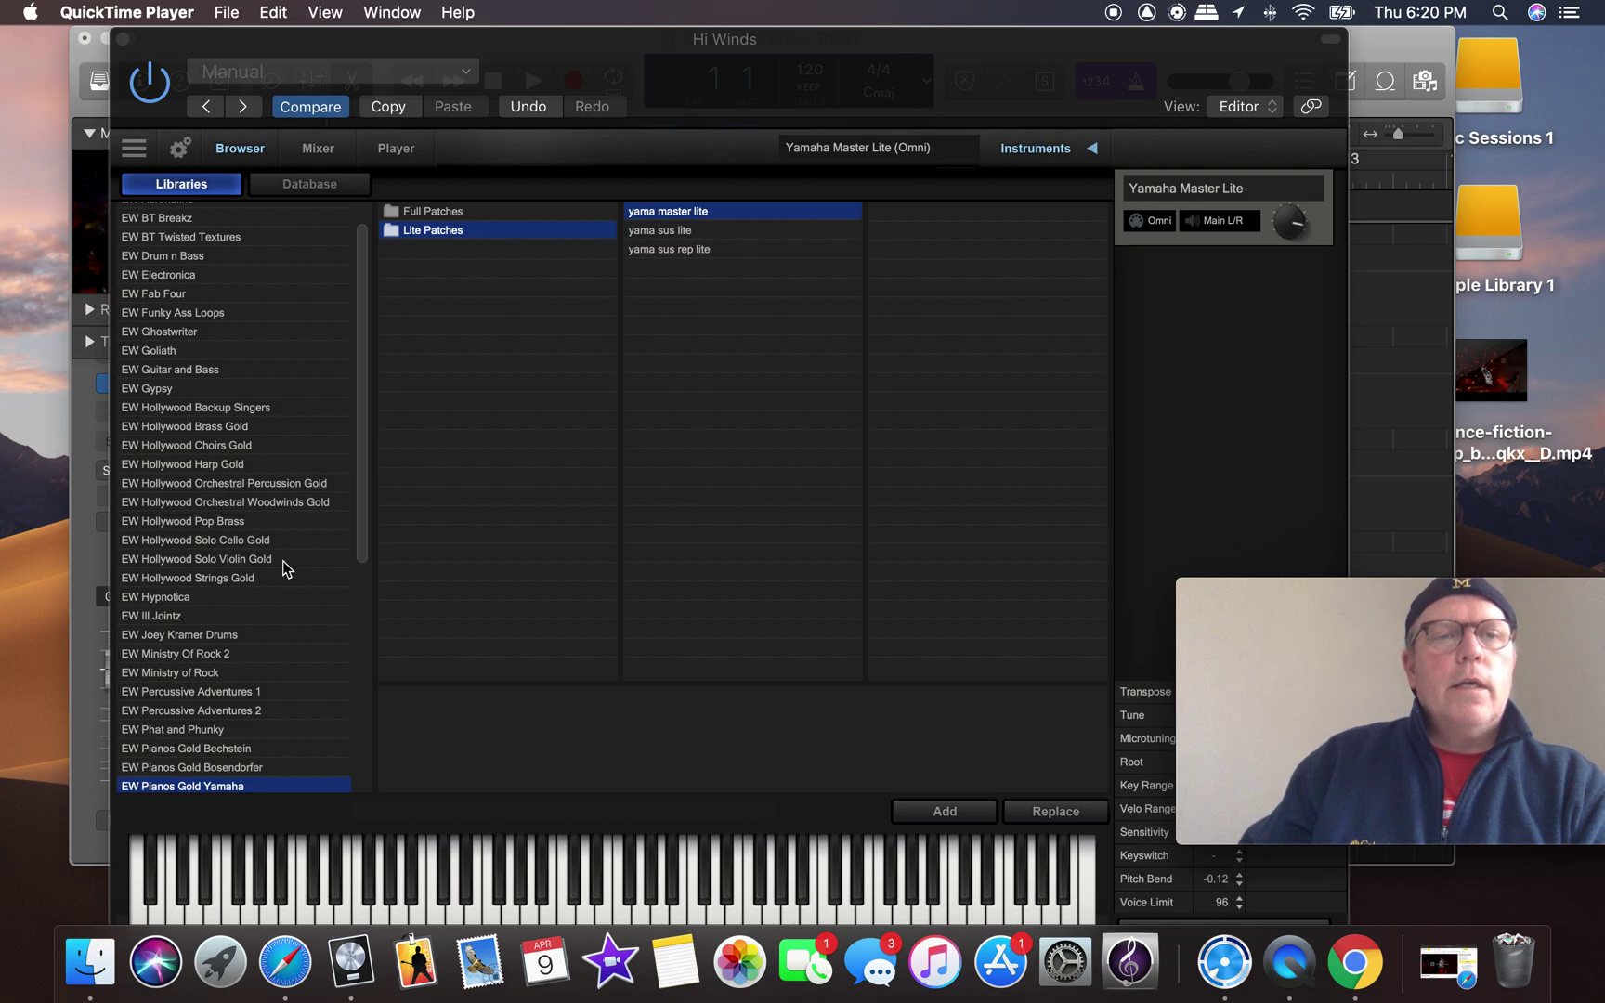
pyautogui.click(267, 501)
pyautogui.click(268, 501)
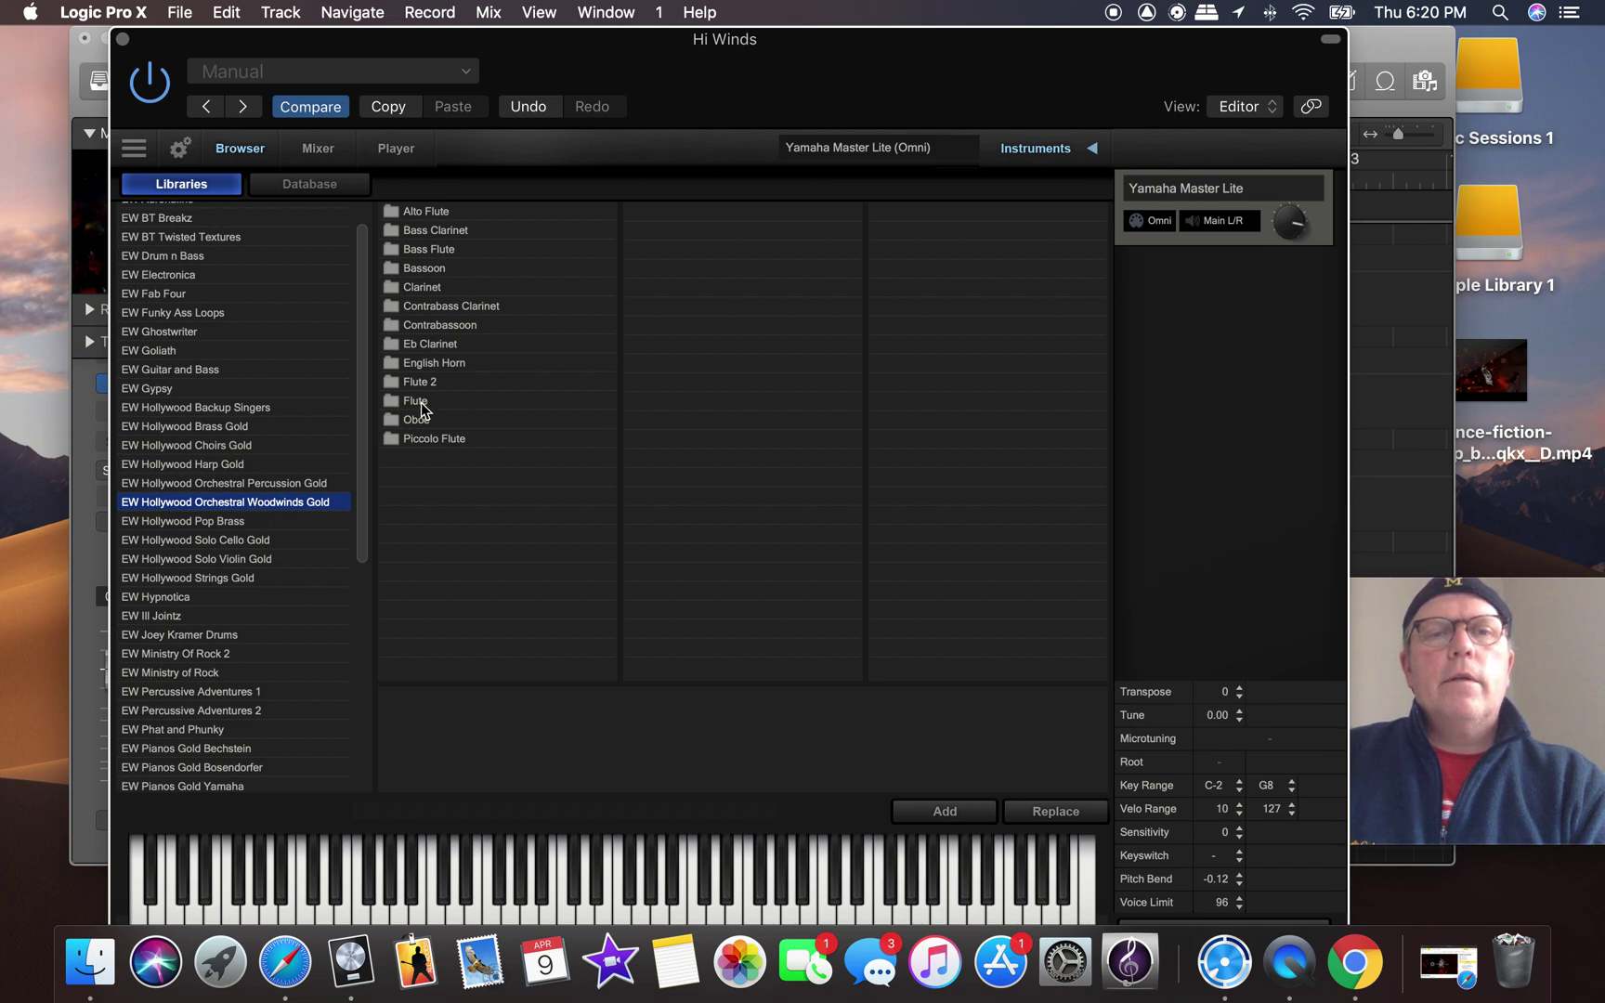
# Load the flute's short patch FL Marc Shrt DblTng RRx4 and close the instrument window.
pyautogui.click(419, 403)
pyautogui.click(683, 230)
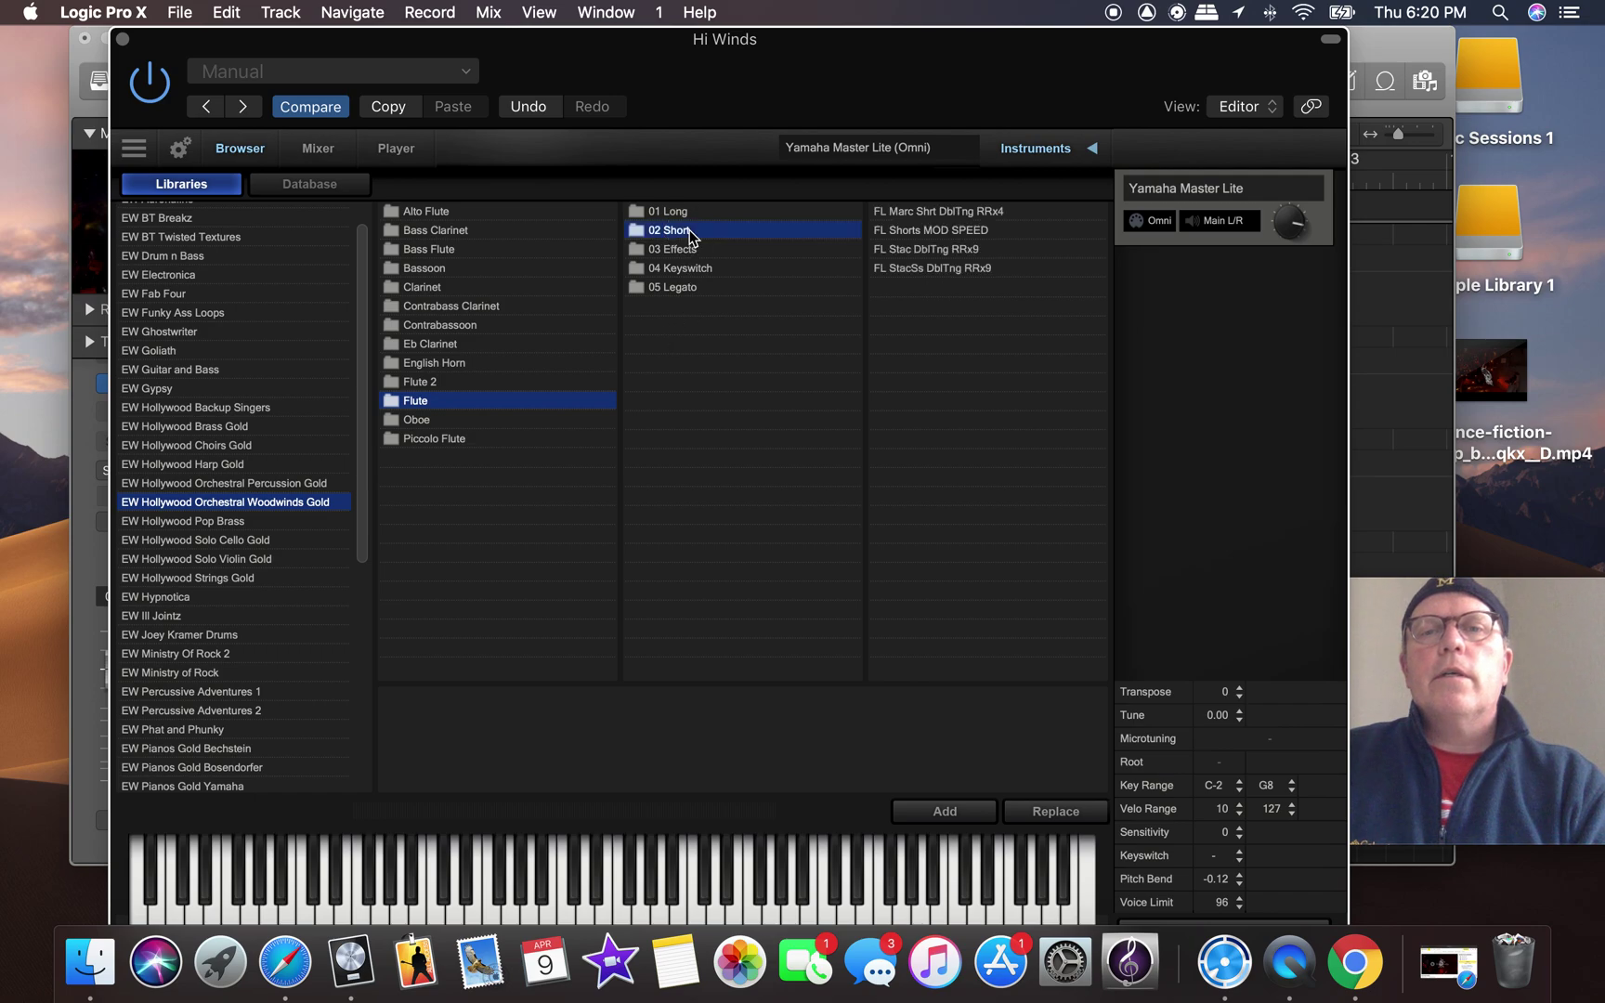
pyautogui.click(1015, 212)
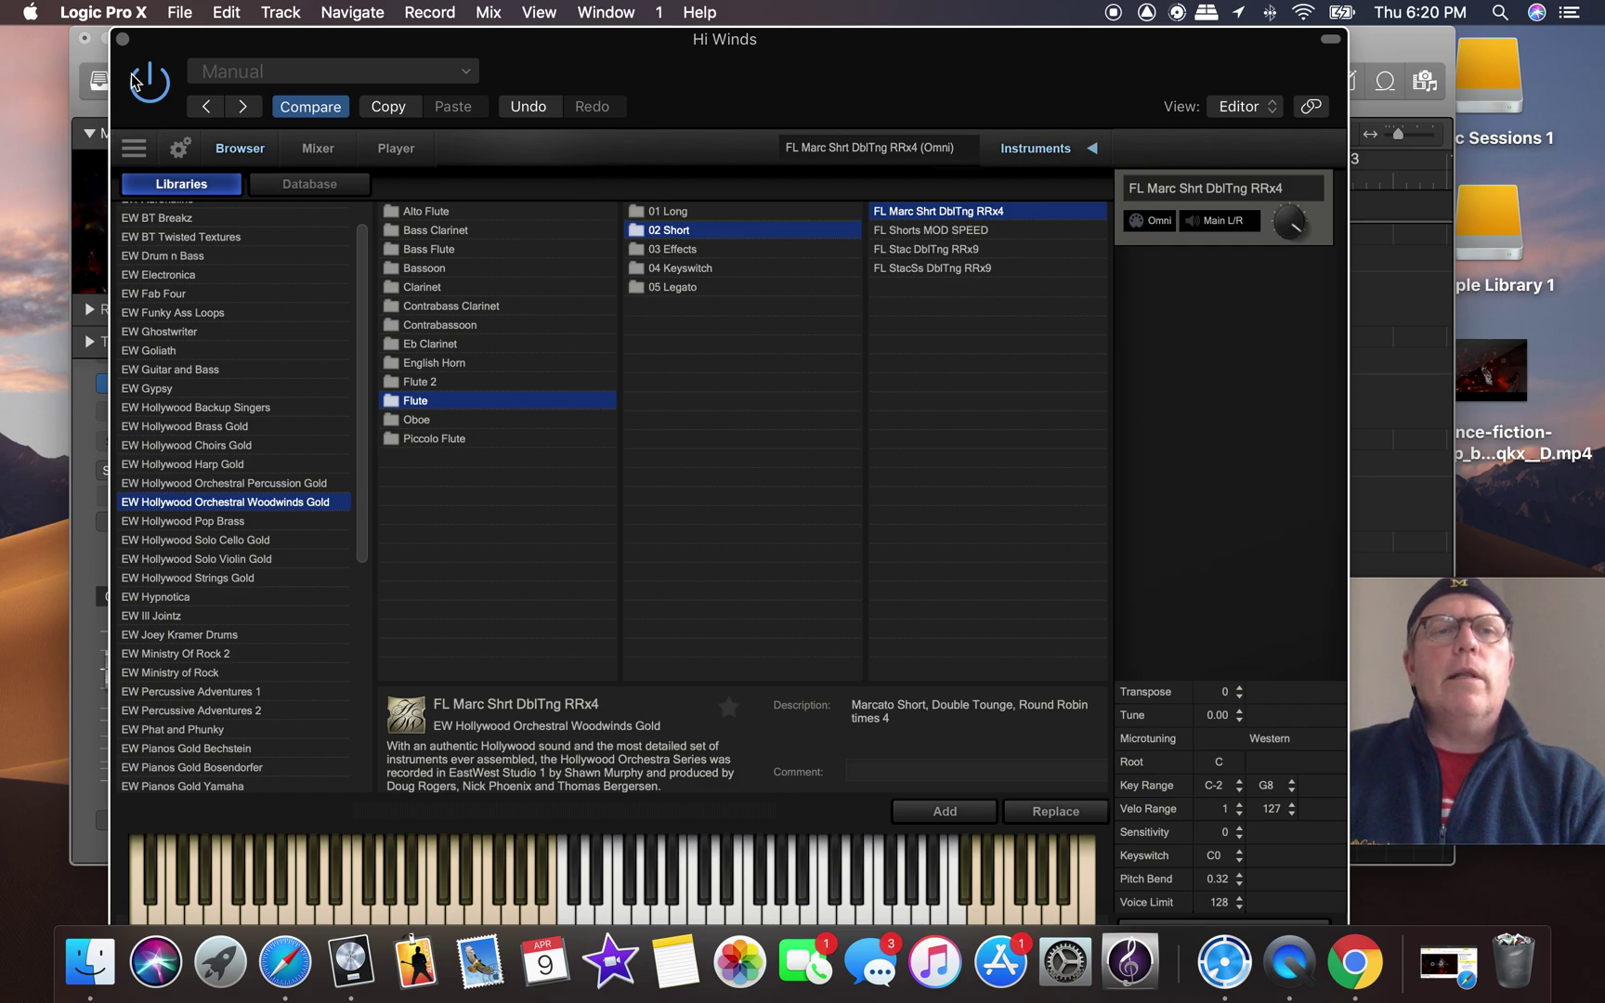
pyautogui.click(123, 40)
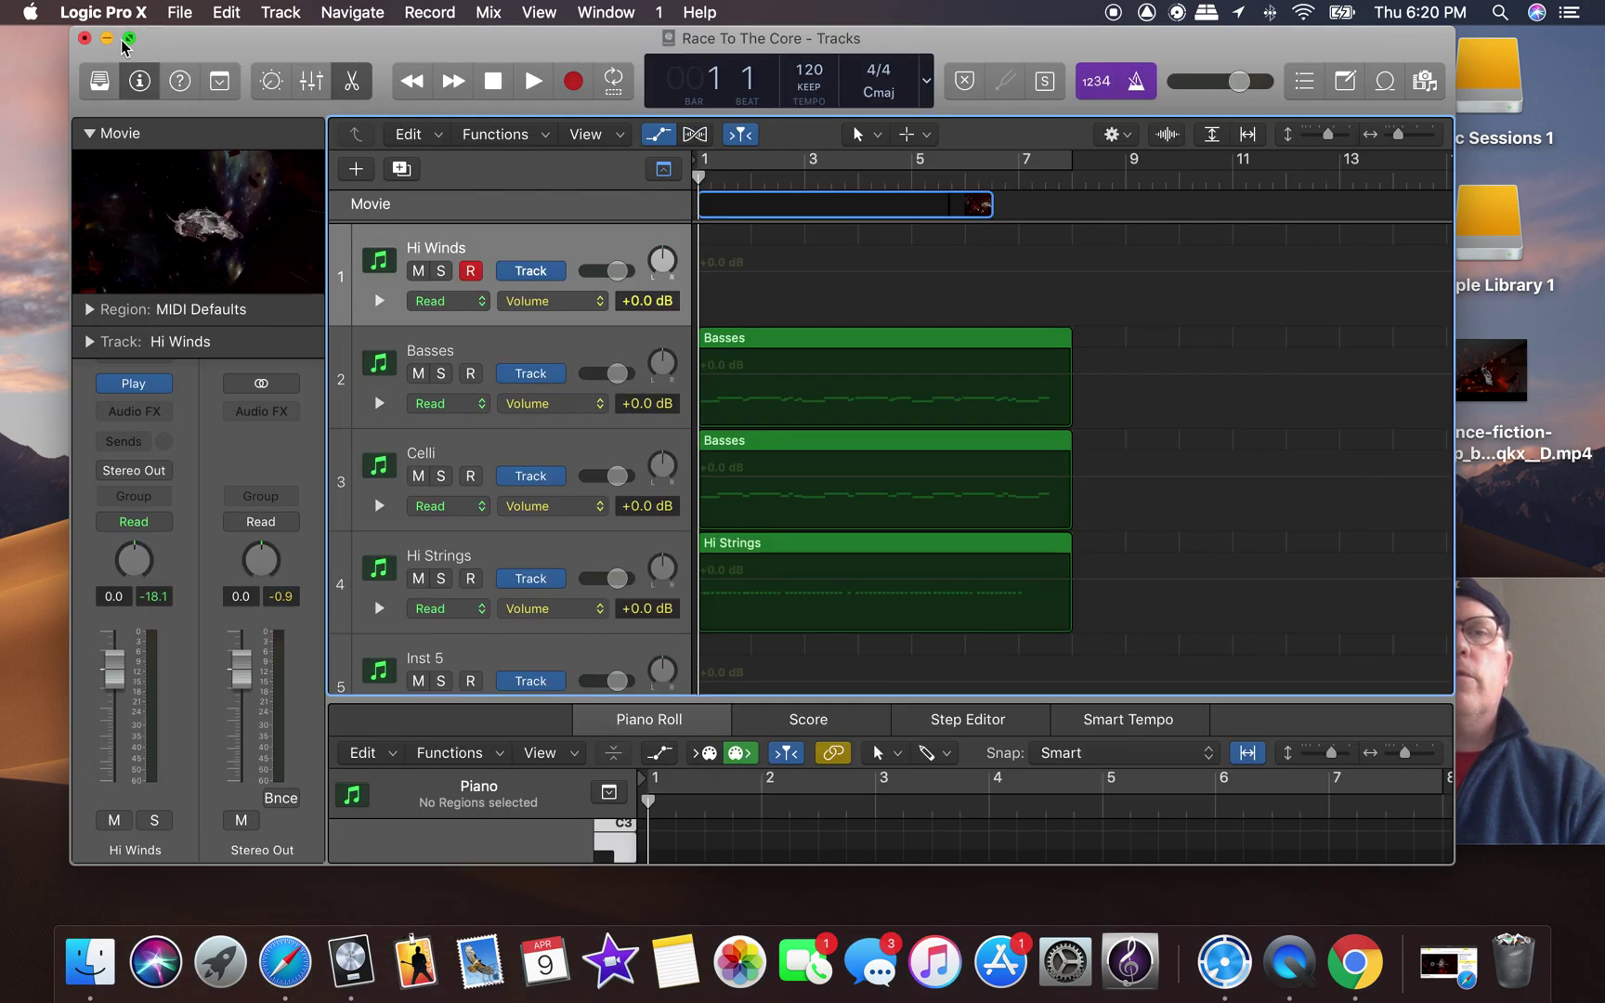
# Rename the Hi Winds track as Flutes.
pyautogui.doubleClick(498, 246)
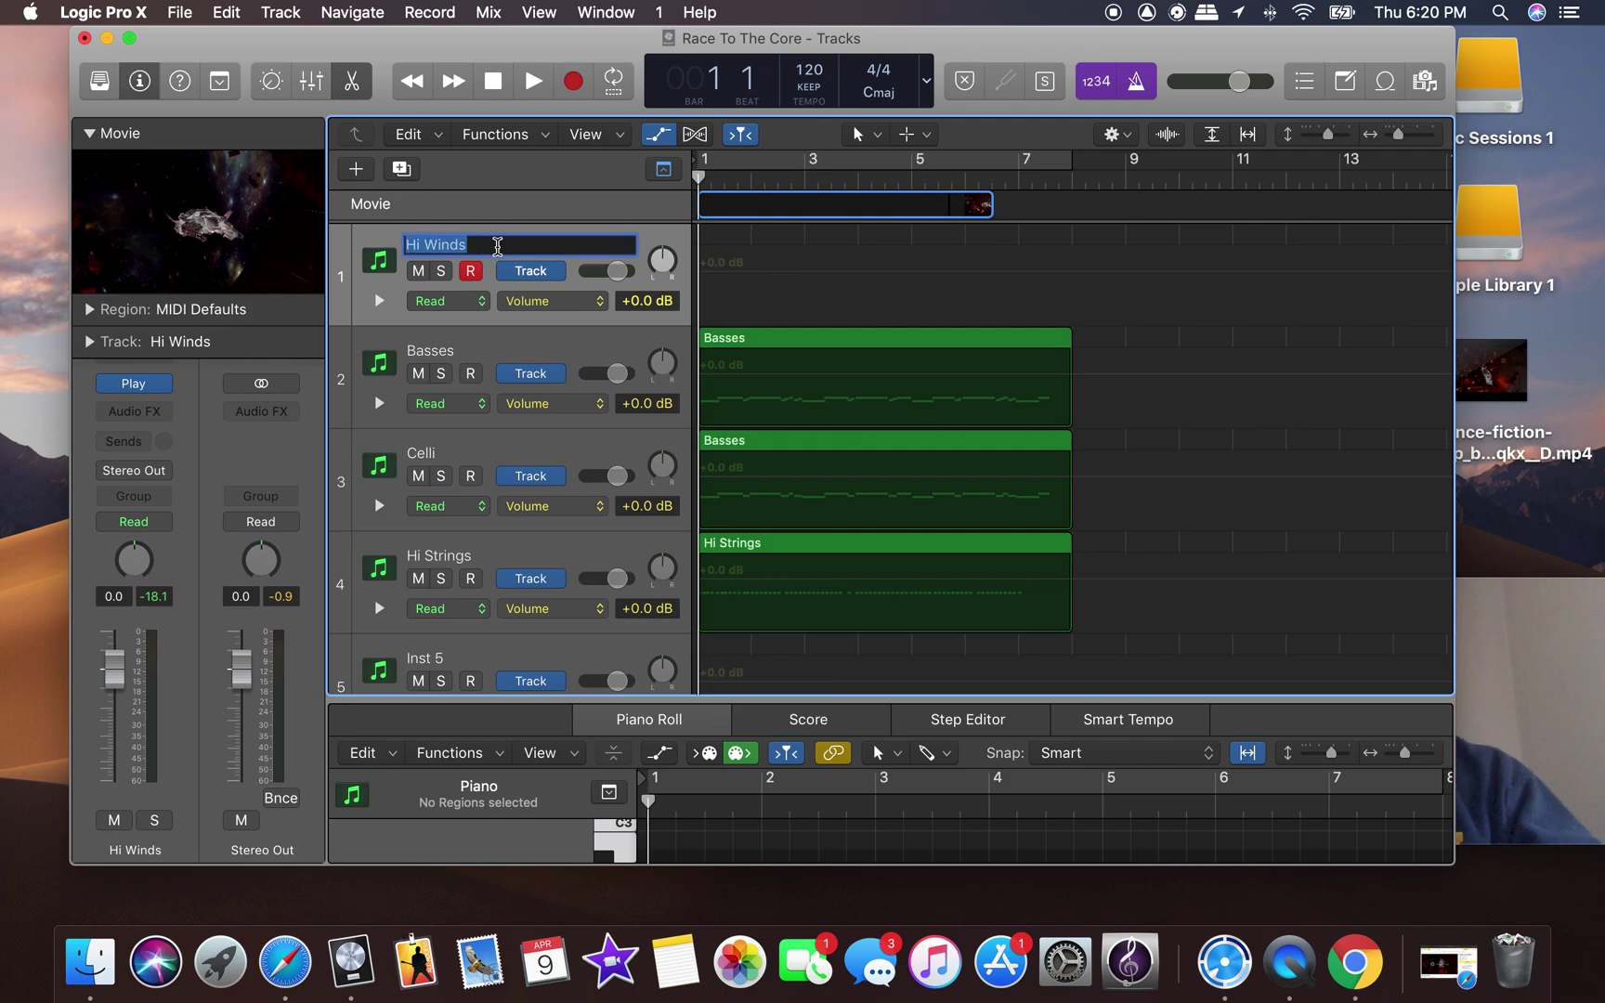
pyautogui.write('Flu')
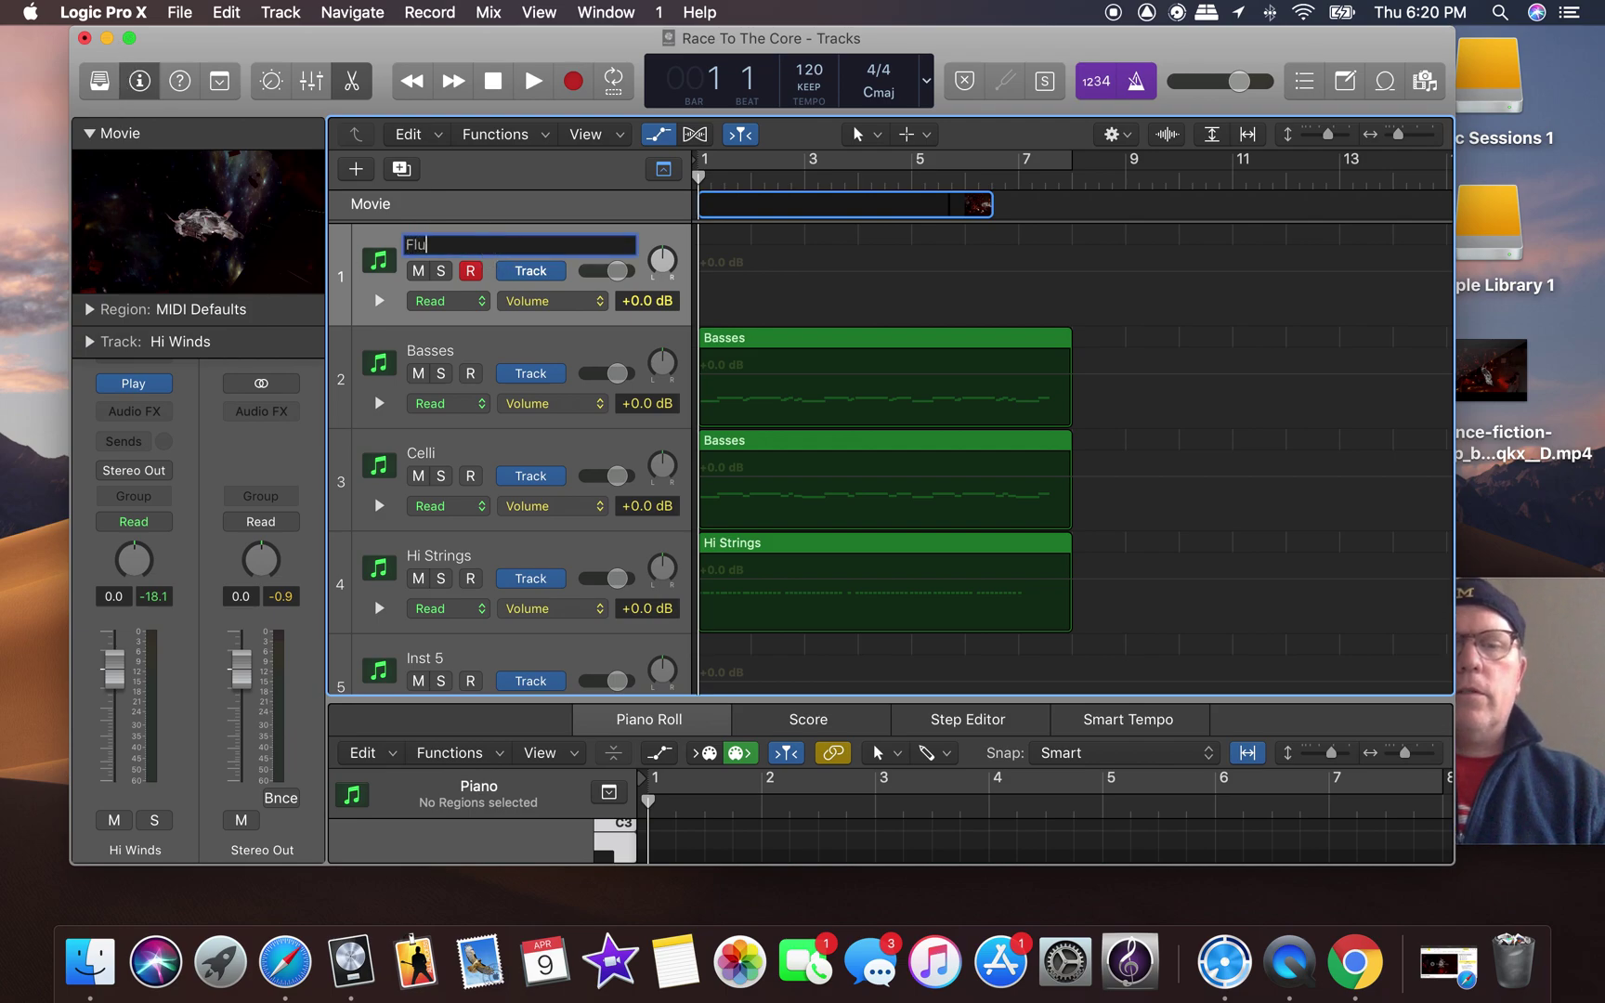
pyautogui.write('tes')
pyautogui.press('Return')
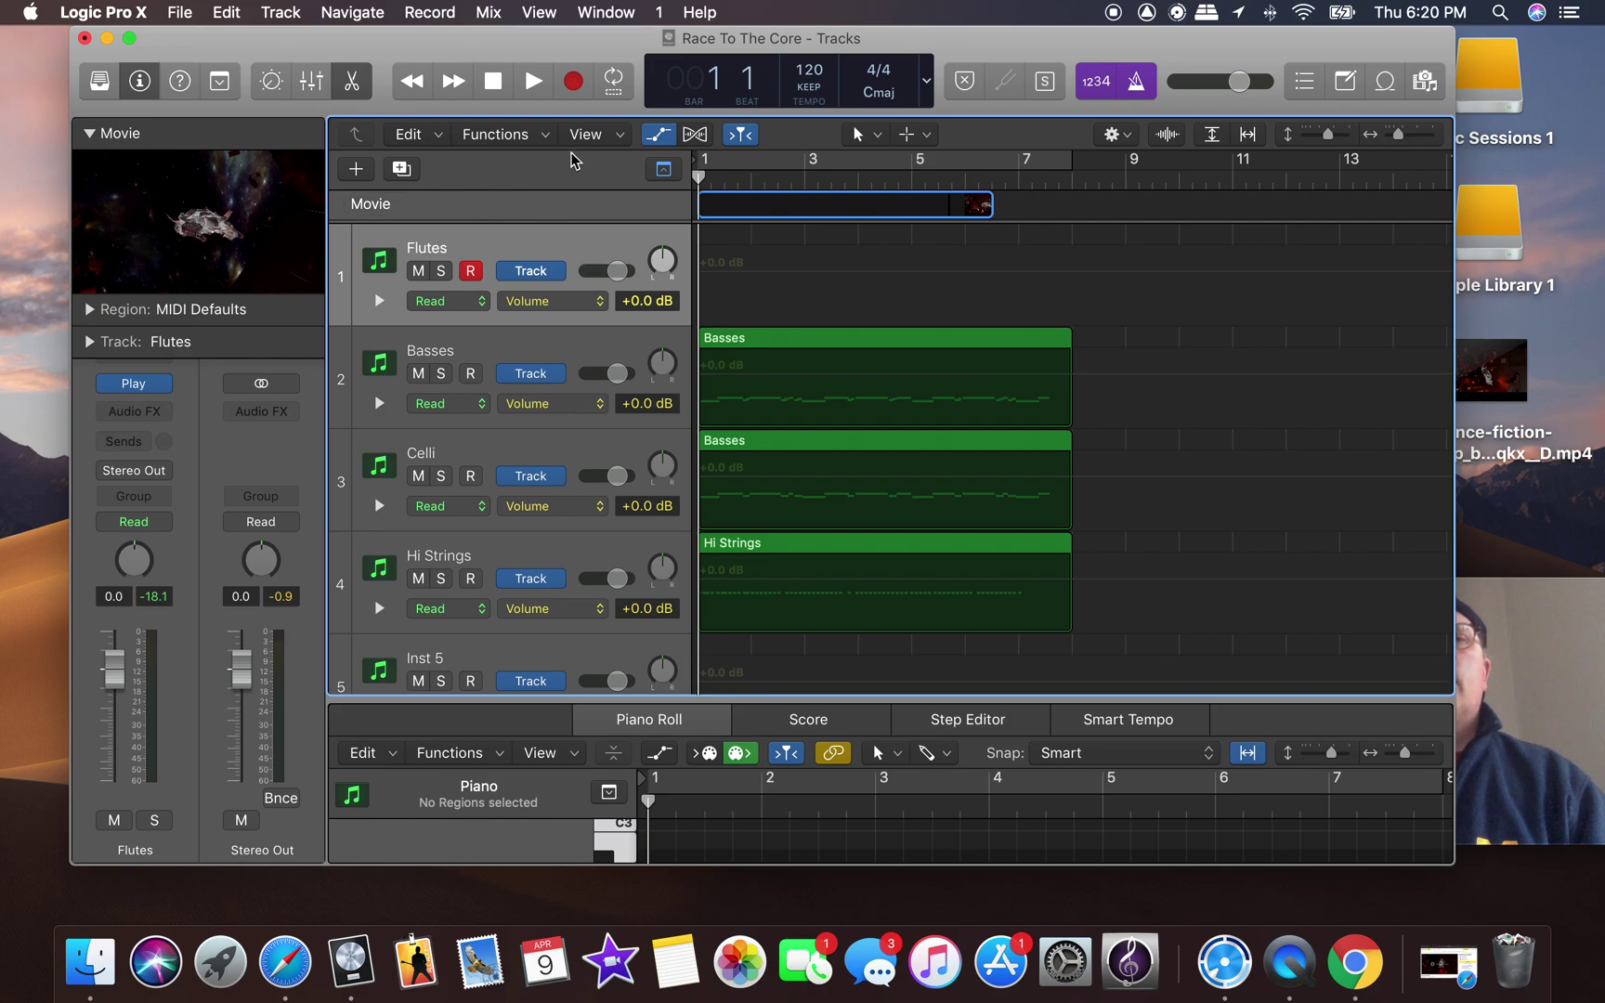
# Turn on cycle mode, raise the Flutes track volume to +5.1 dB and turn the master volume up fully.
pyautogui.click(613, 84)
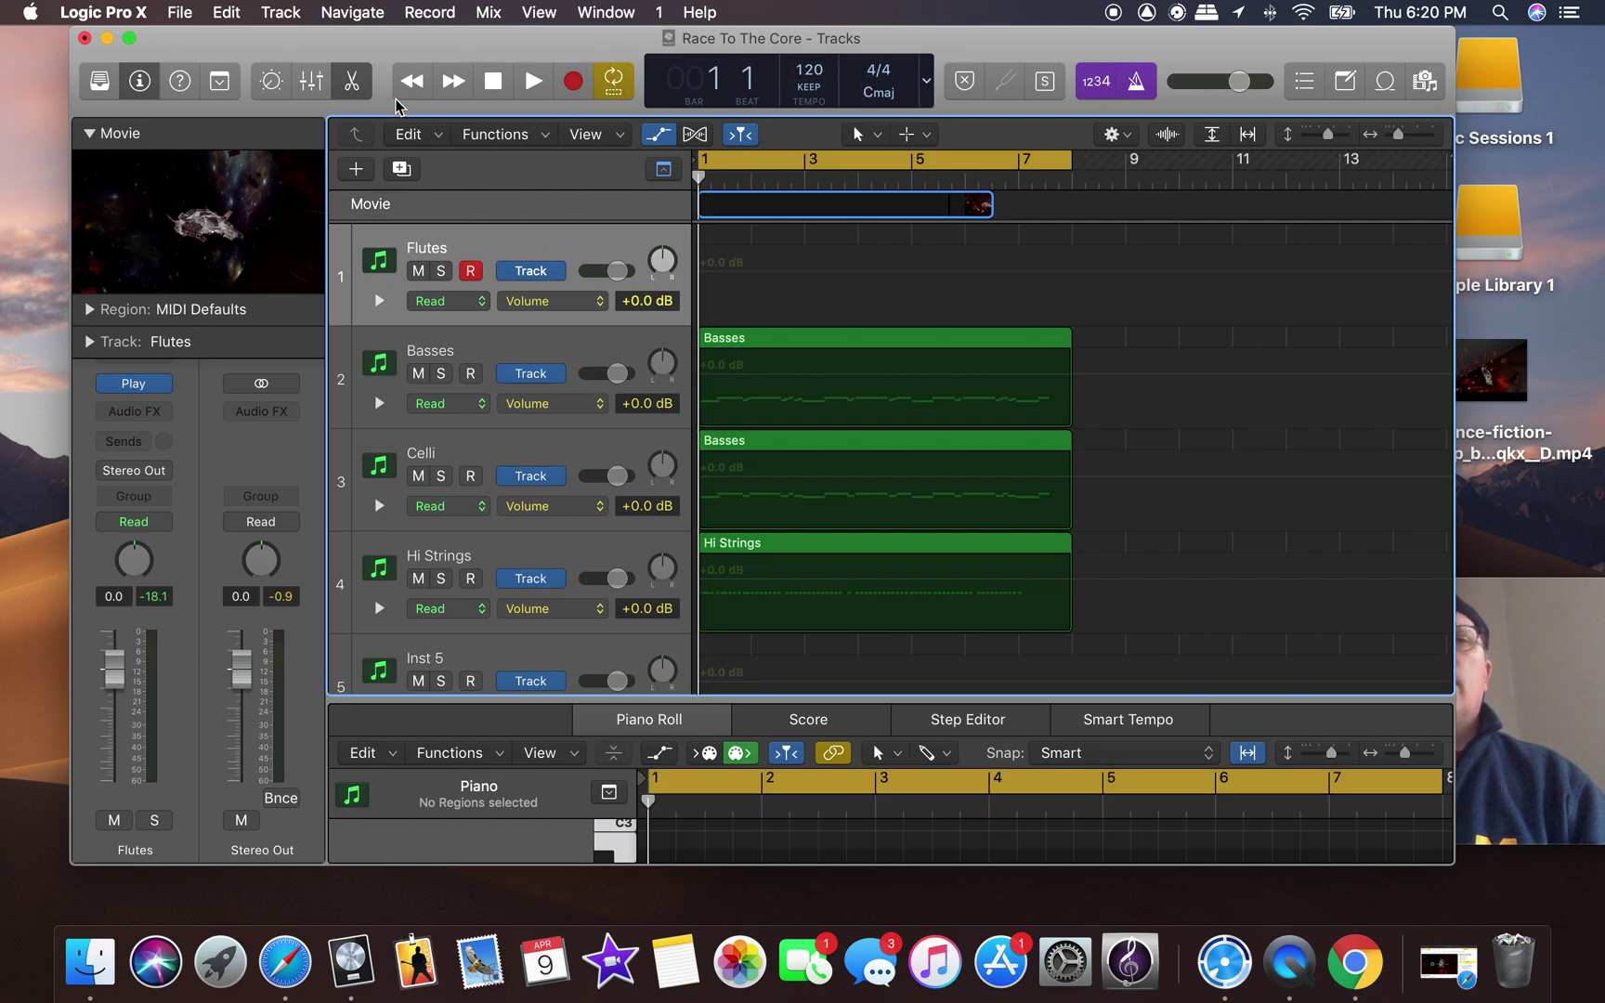
pyautogui.moveTo(617, 272); pyautogui.dragTo(628, 271)
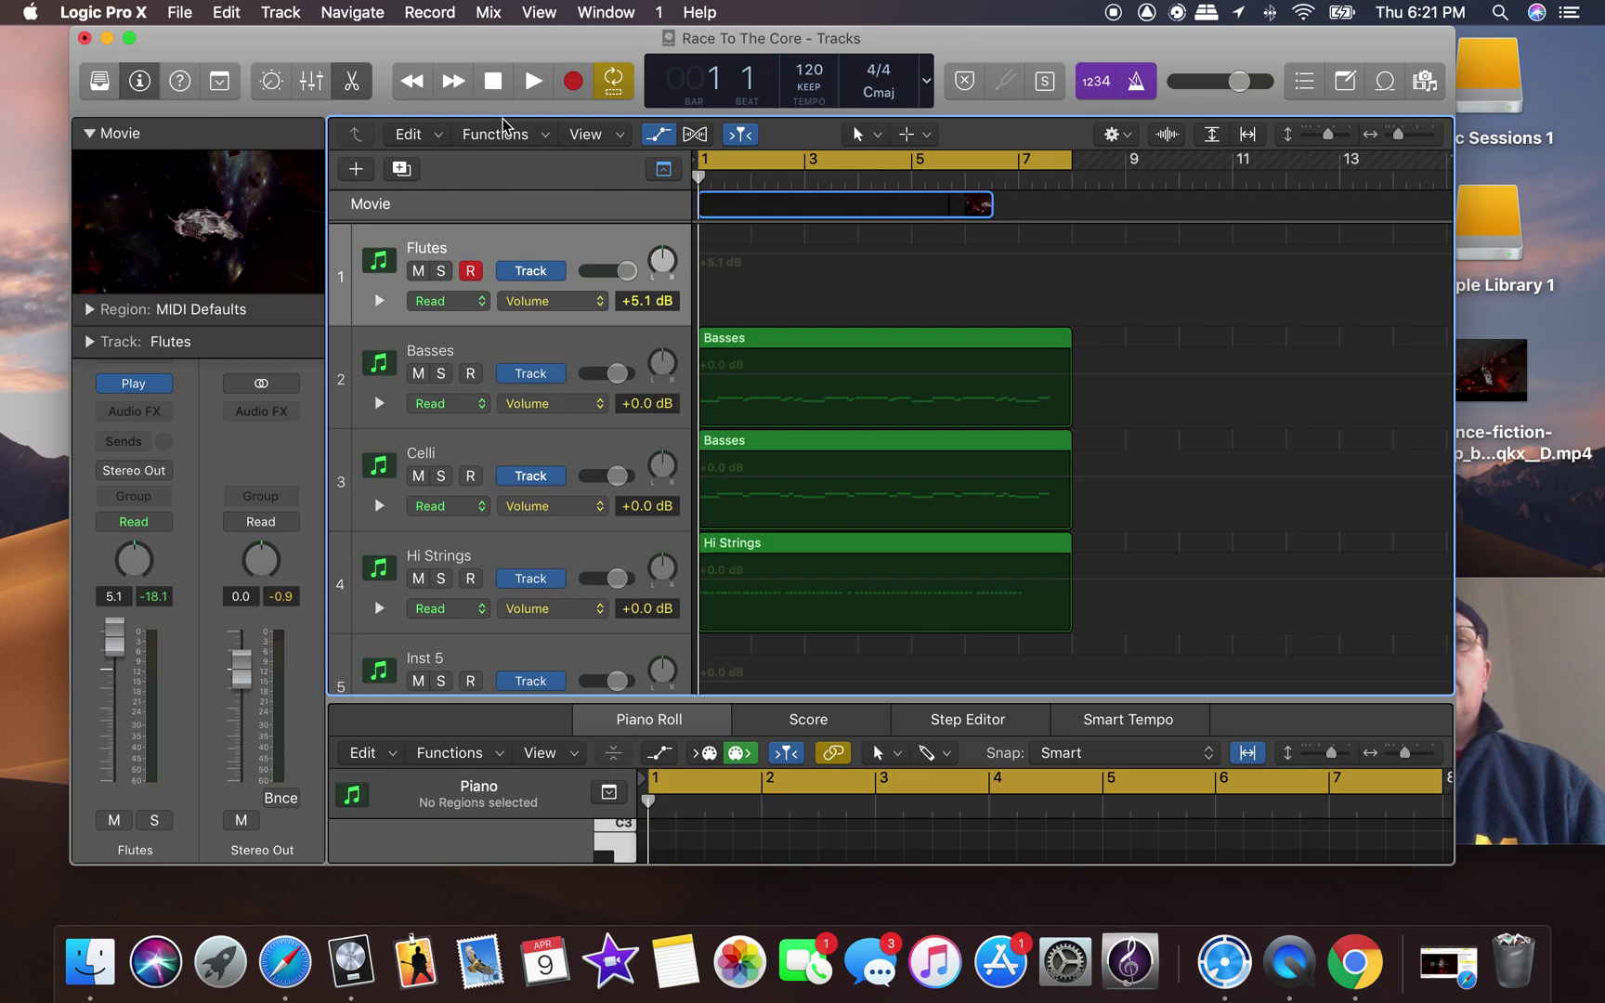
pyautogui.moveTo(1245, 86); pyautogui.dragTo(1269, 84)
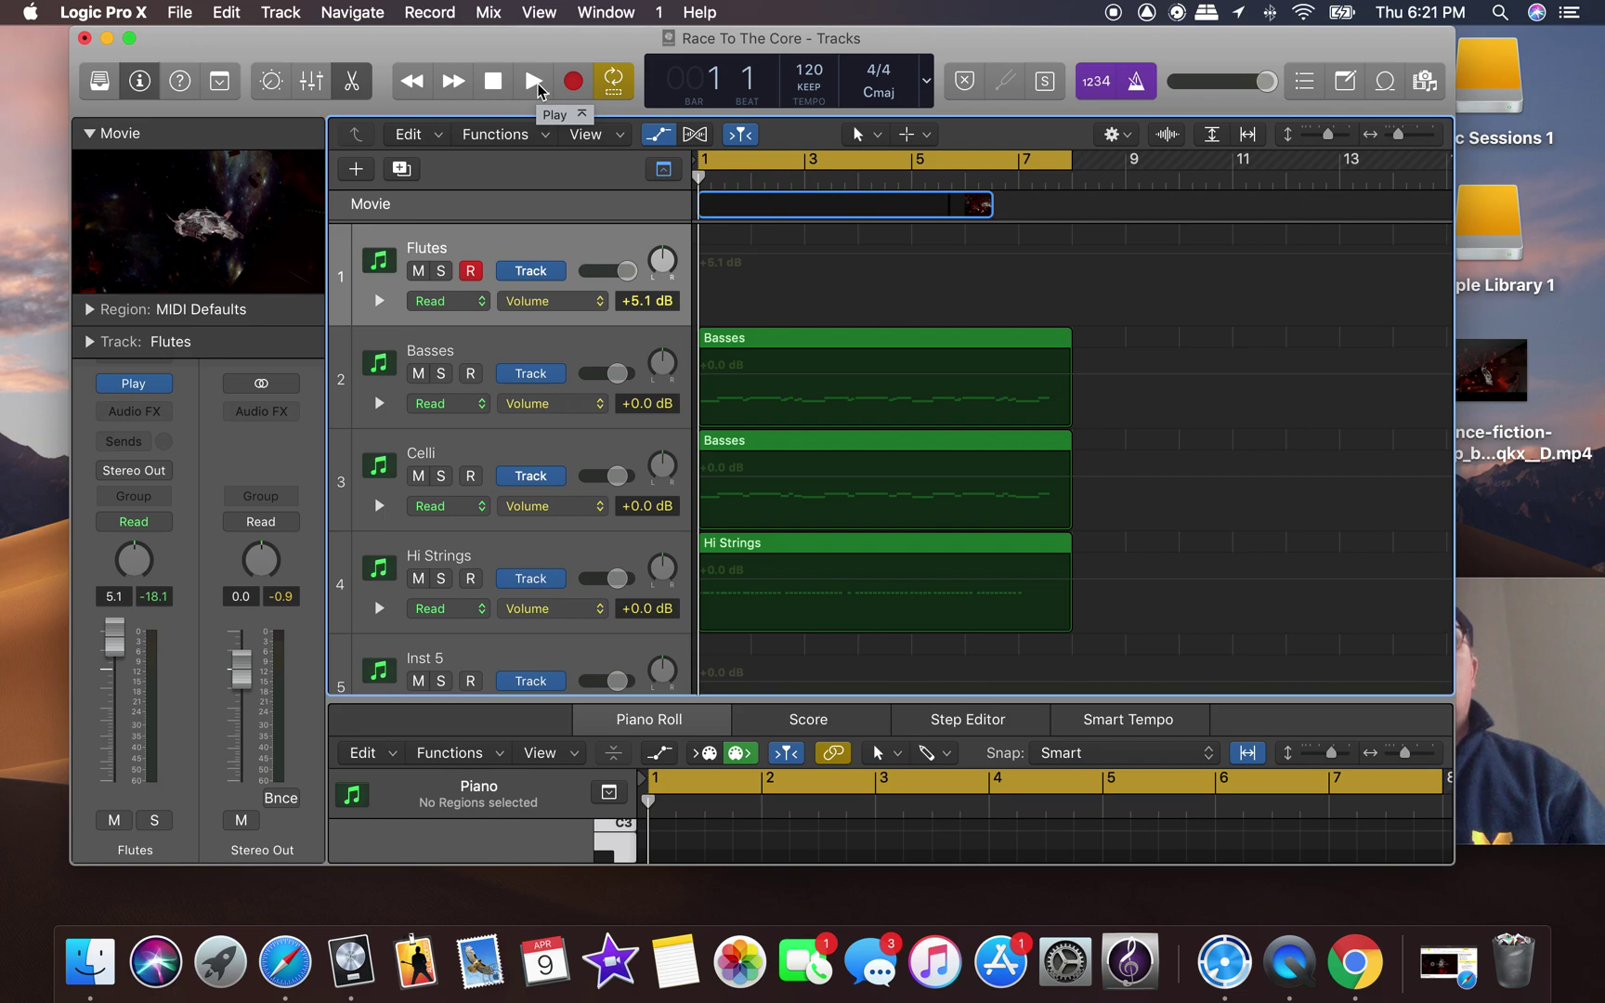
# Play the cue through to rehearse the flute part, return to bar 1 and turn off cycle mode.
pyautogui.click(535, 84)
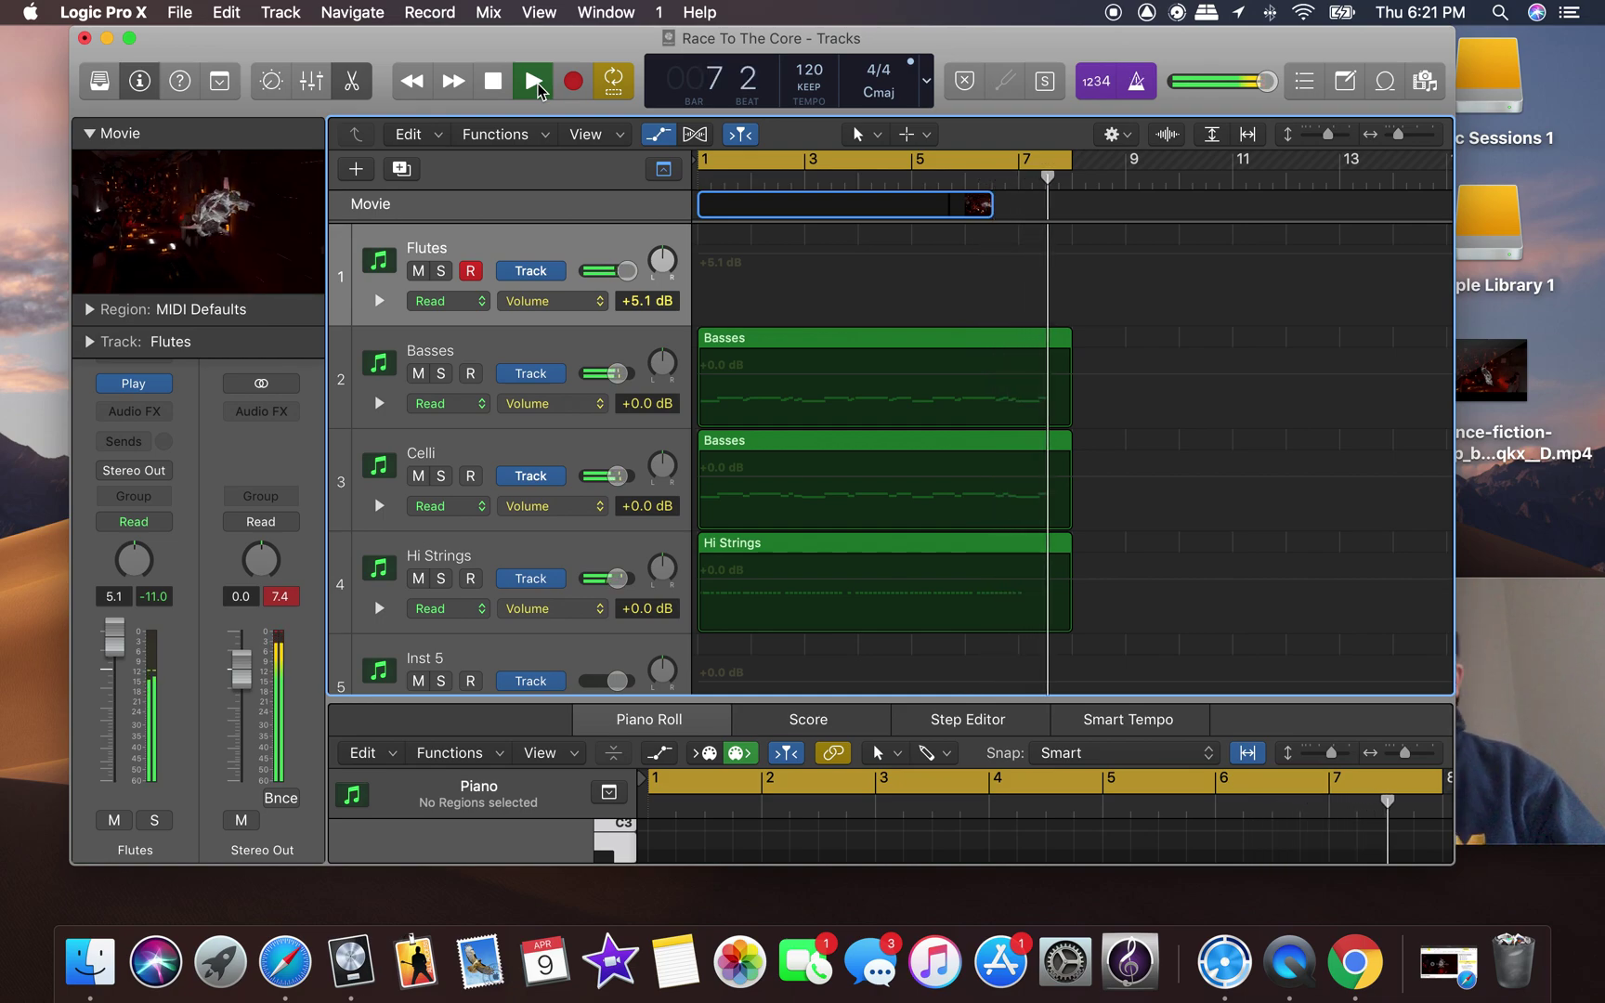
pyautogui.click(490, 67)
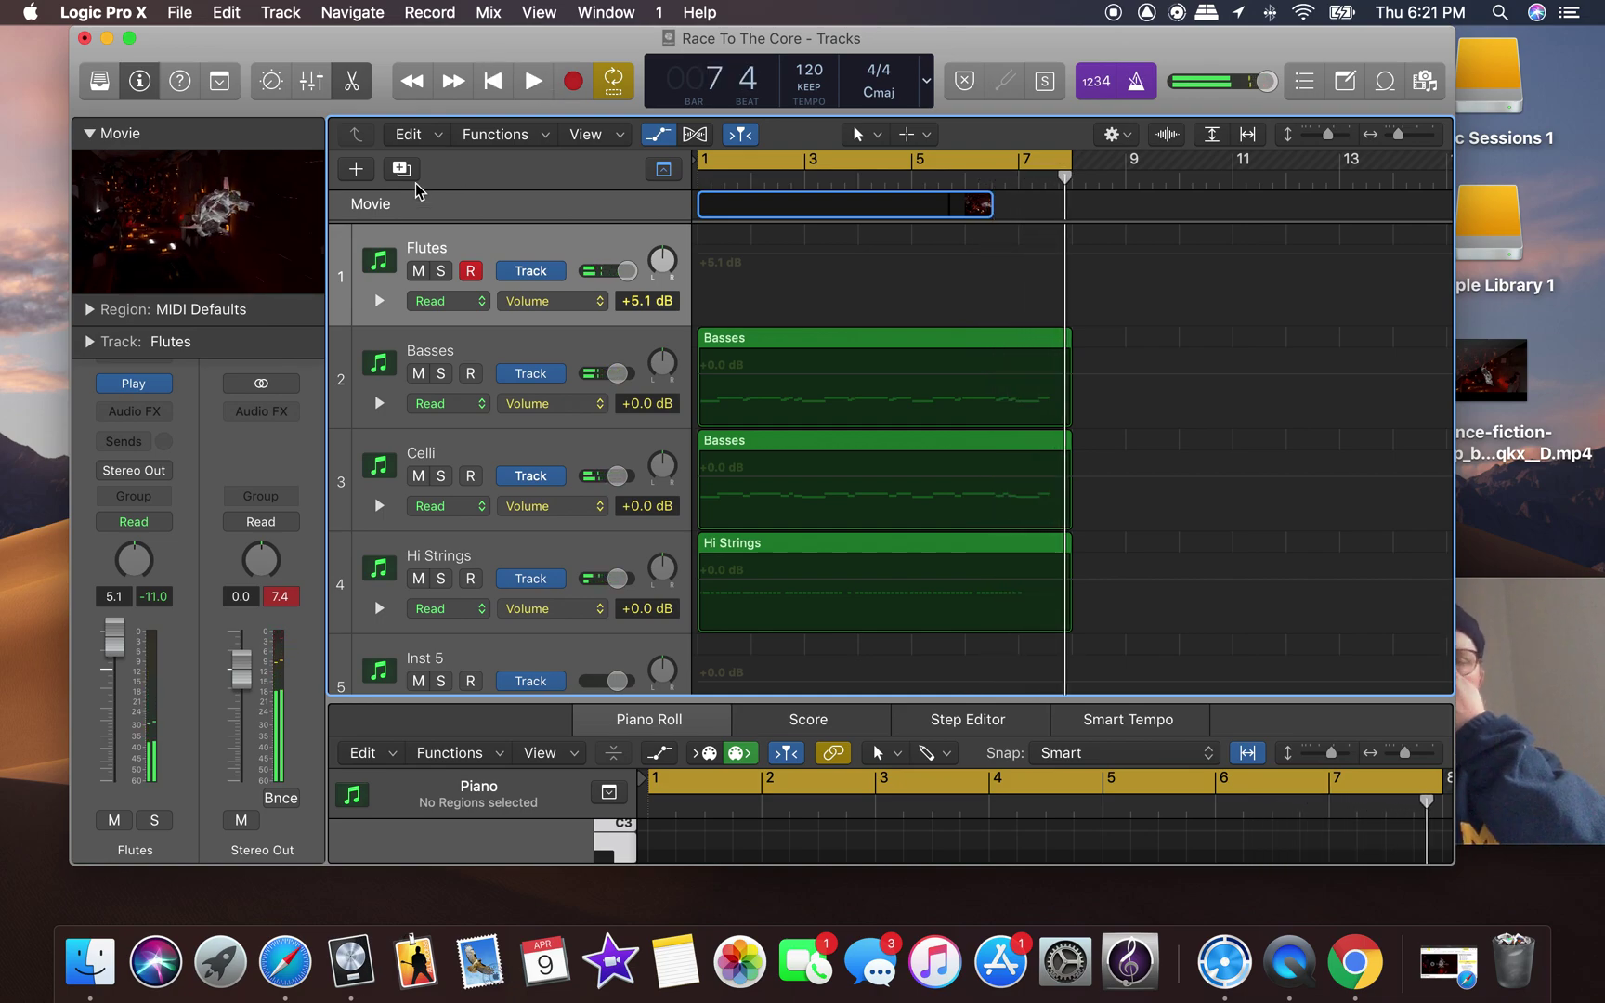
pyautogui.press('Return')
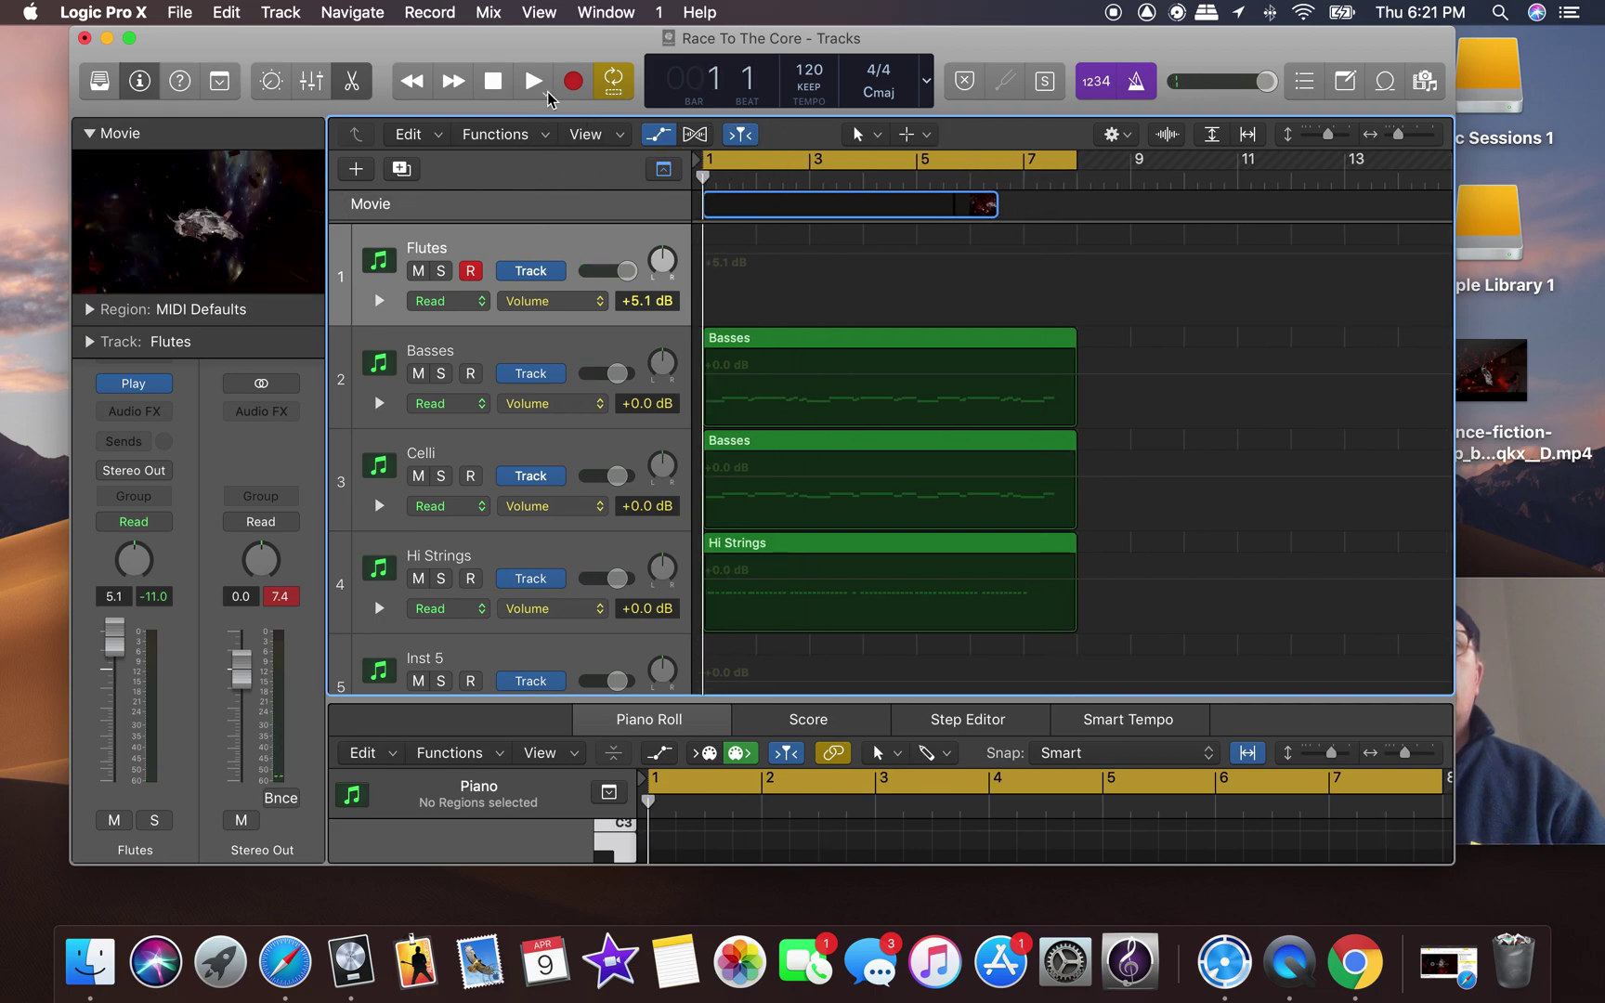
pyautogui.click(615, 84)
# Try to record a flute take on the Flutes track from bar 1 and undo it.
pyautogui.click(575, 87)
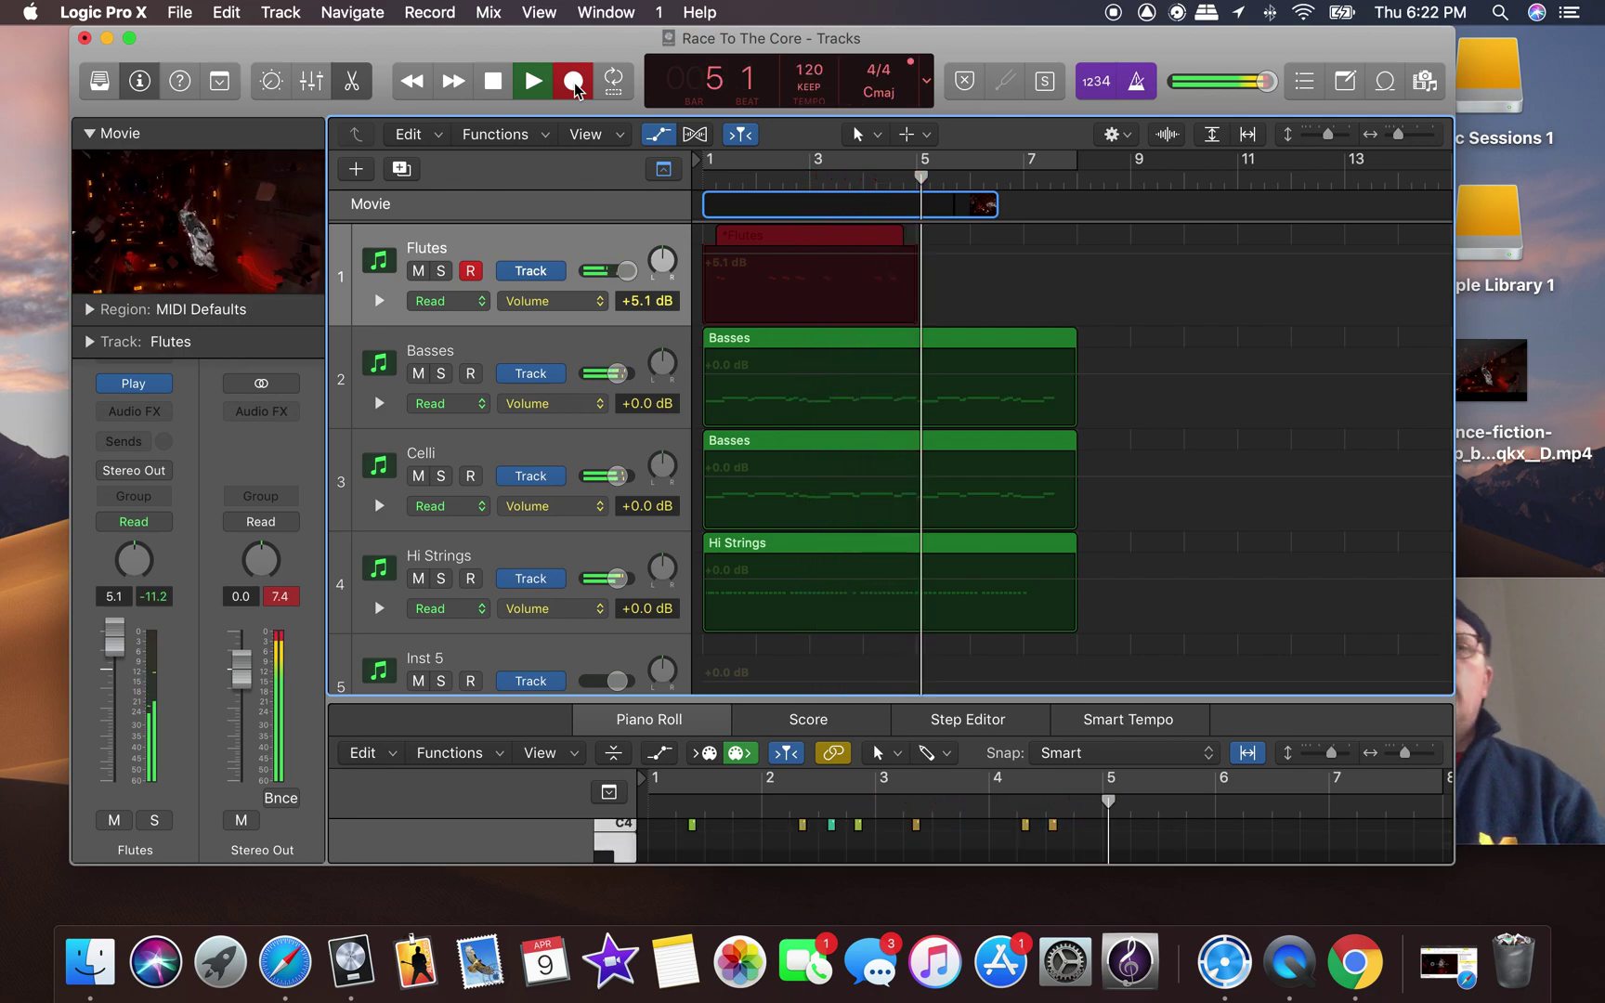
pyautogui.click(574, 83)
pyautogui.press('super+z')
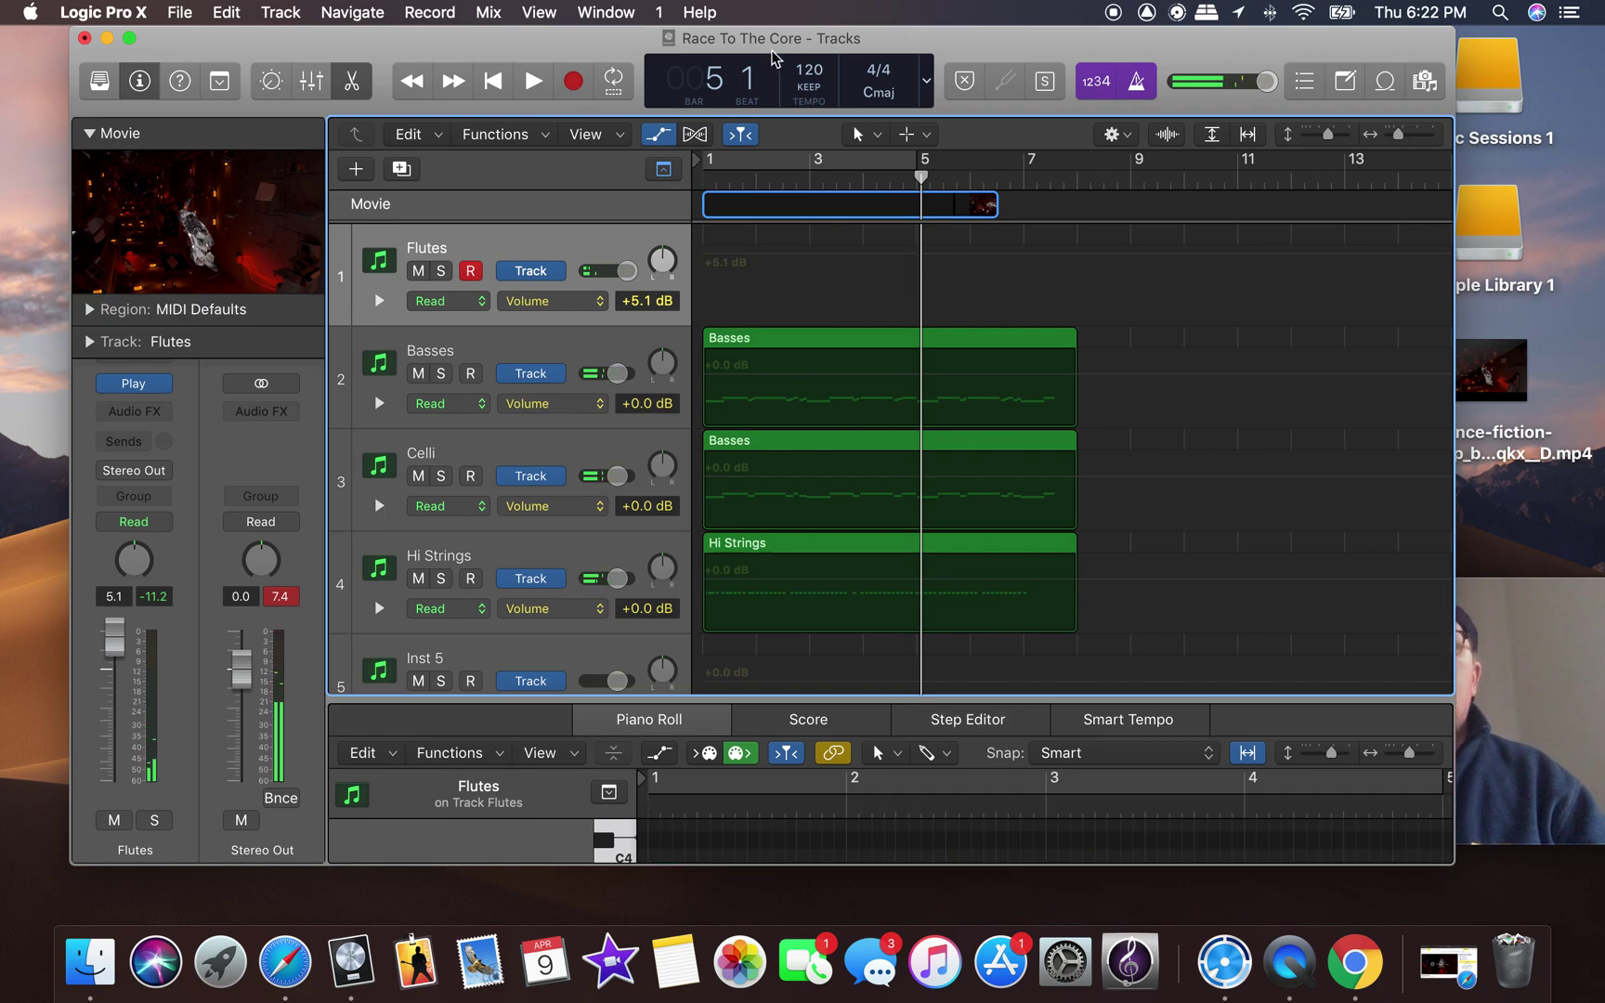
# Set the project tempo to 100, record a flute part on the Flutes track from bar 1 and return to the start.
pyautogui.click(809, 71)
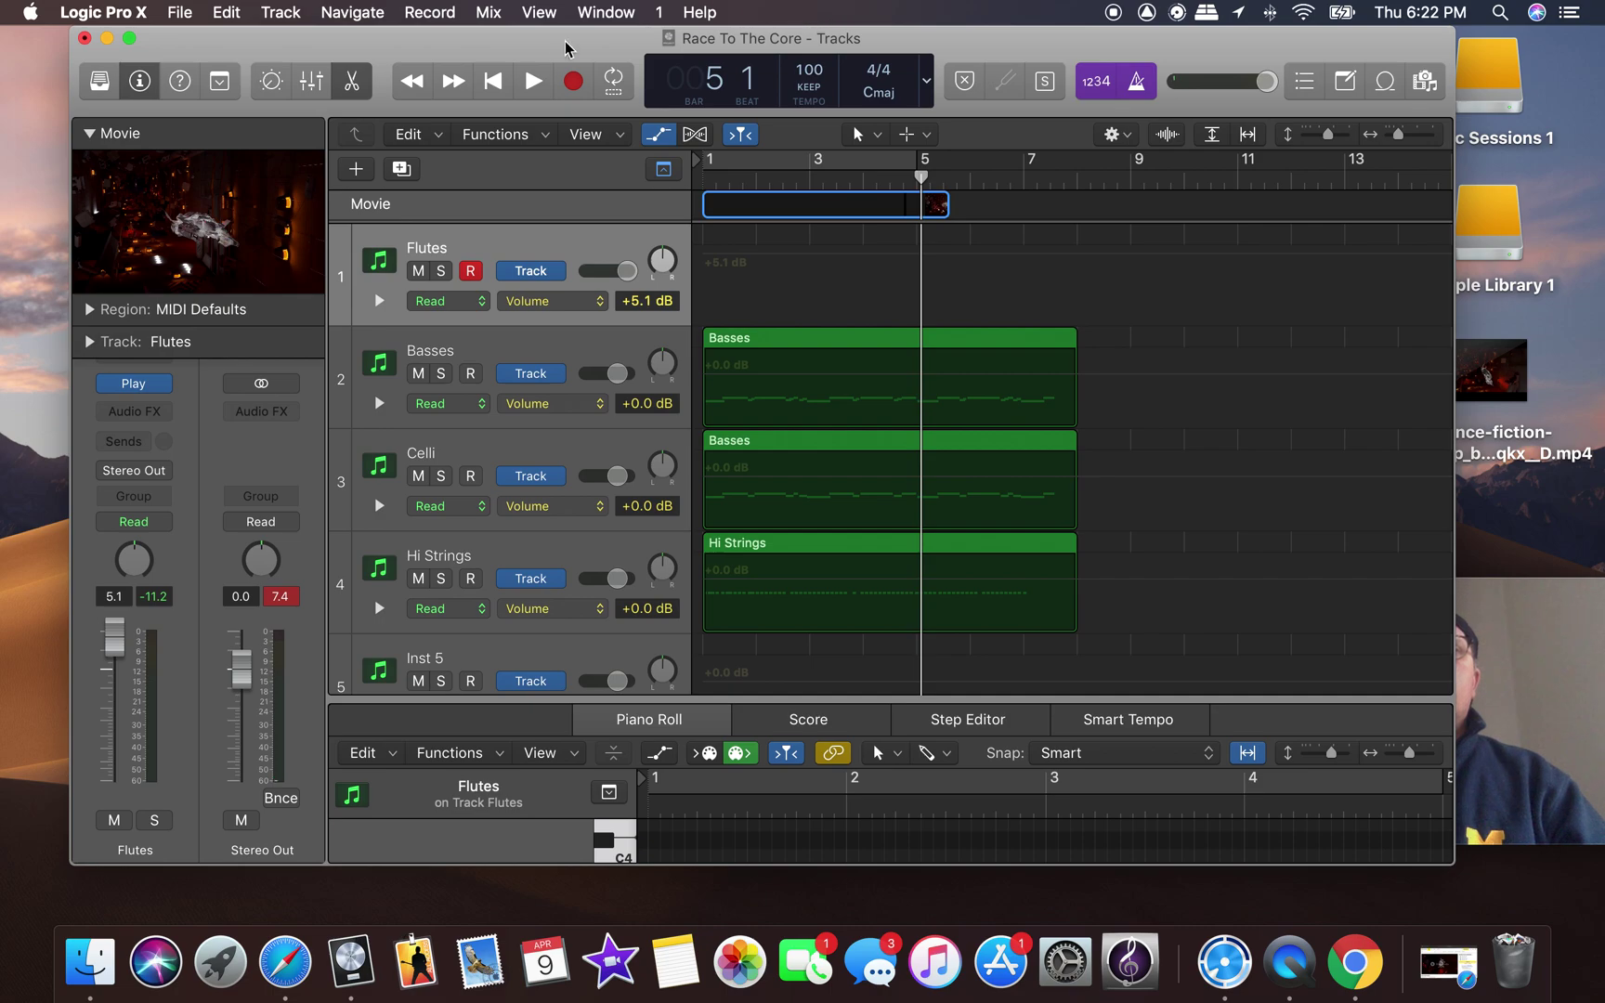
pyautogui.click(489, 81)
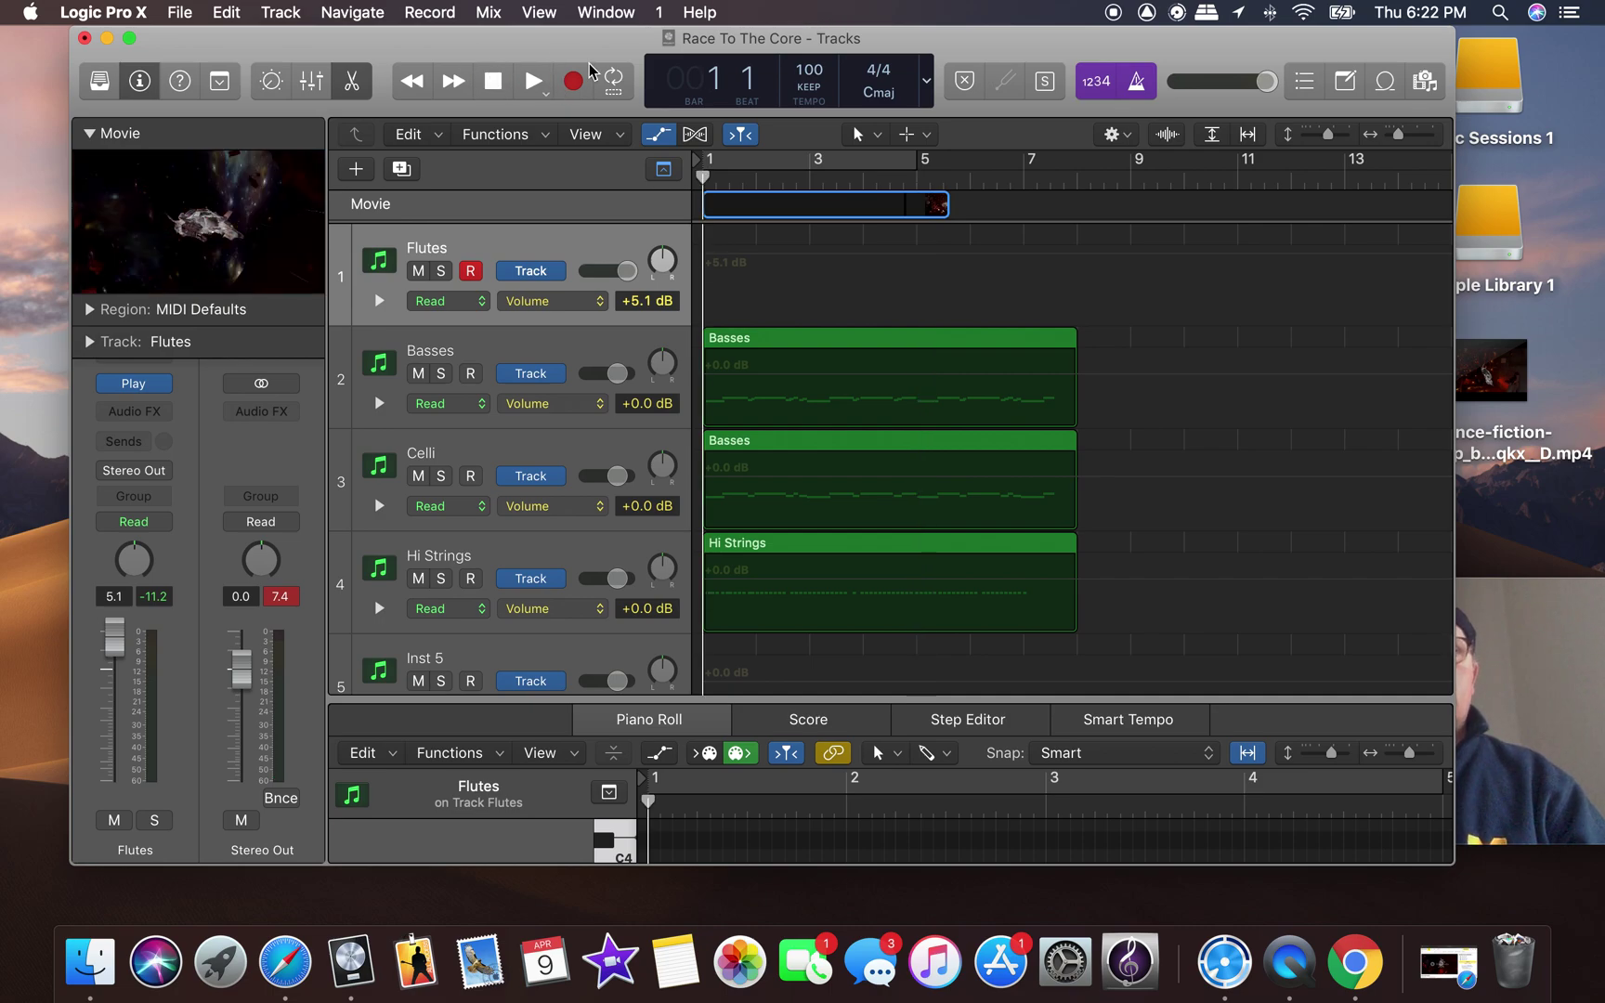
pyautogui.click(1561, 651)
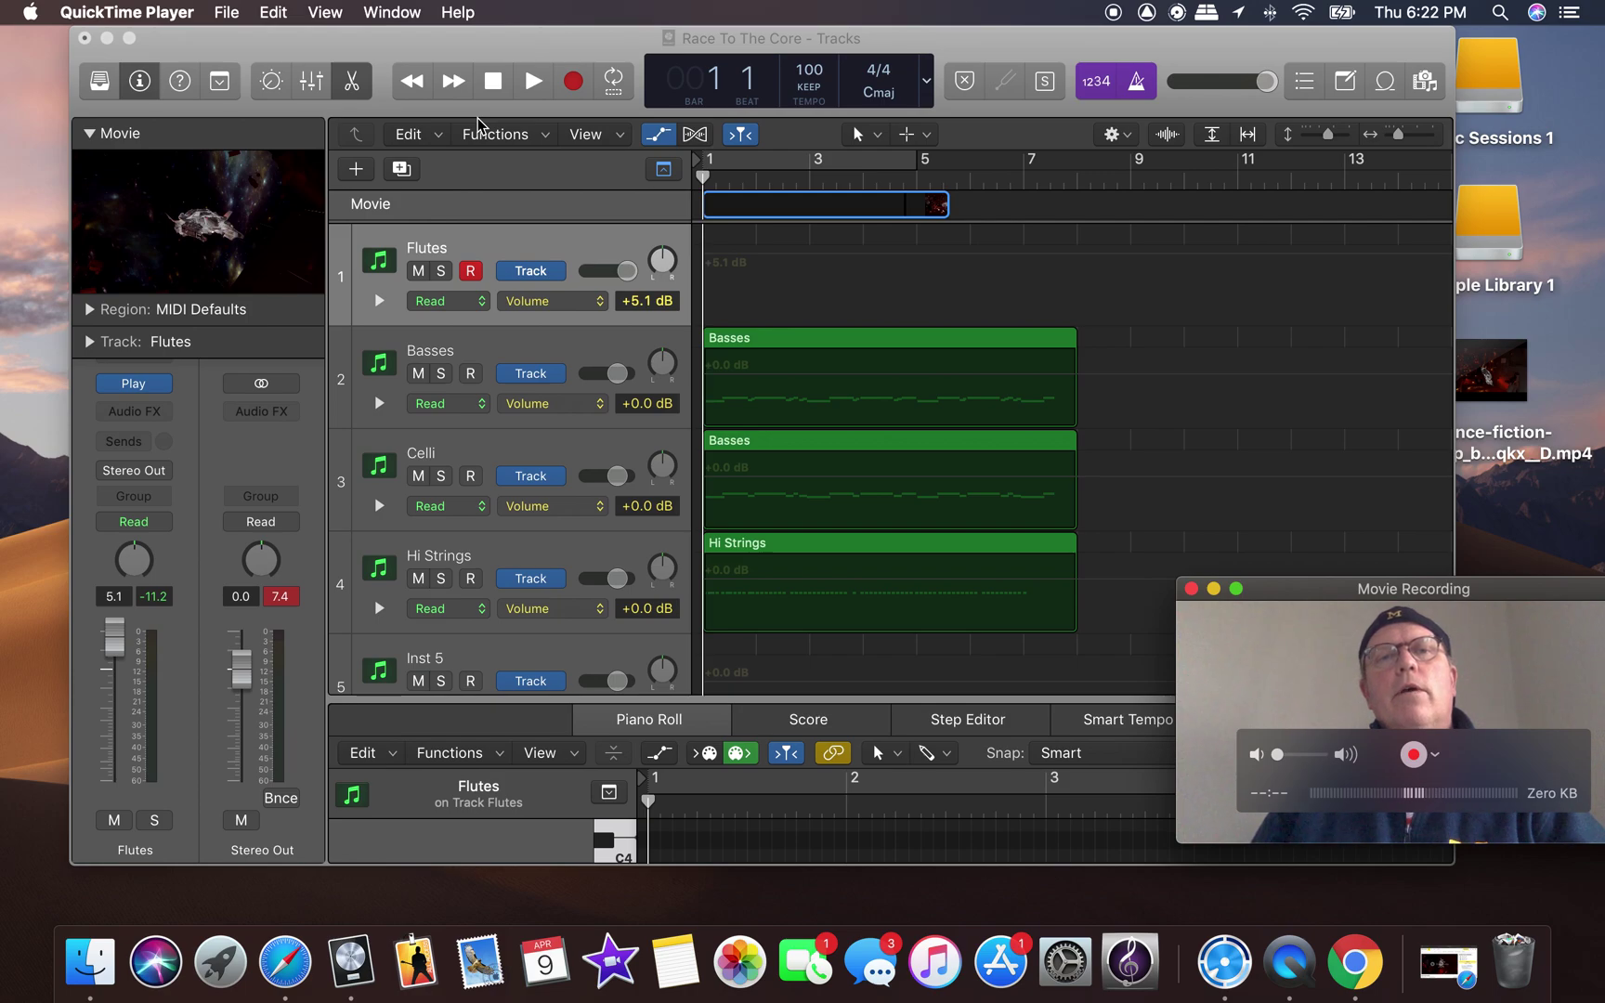
pyautogui.click(571, 83)
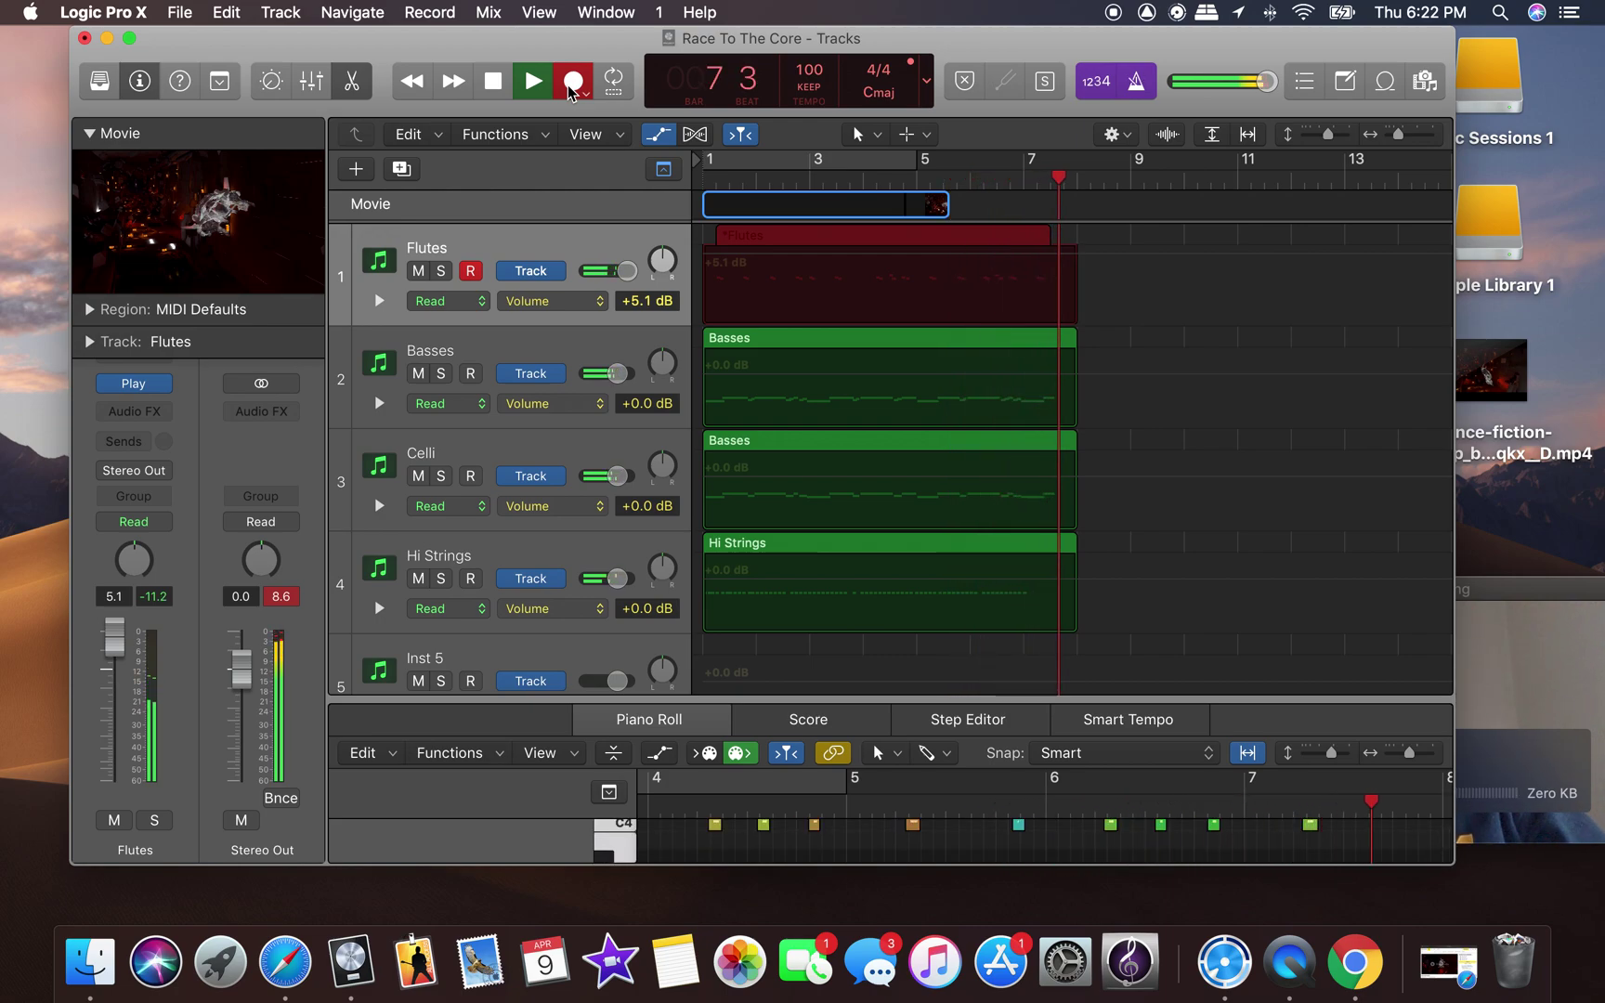
pyautogui.click(494, 81)
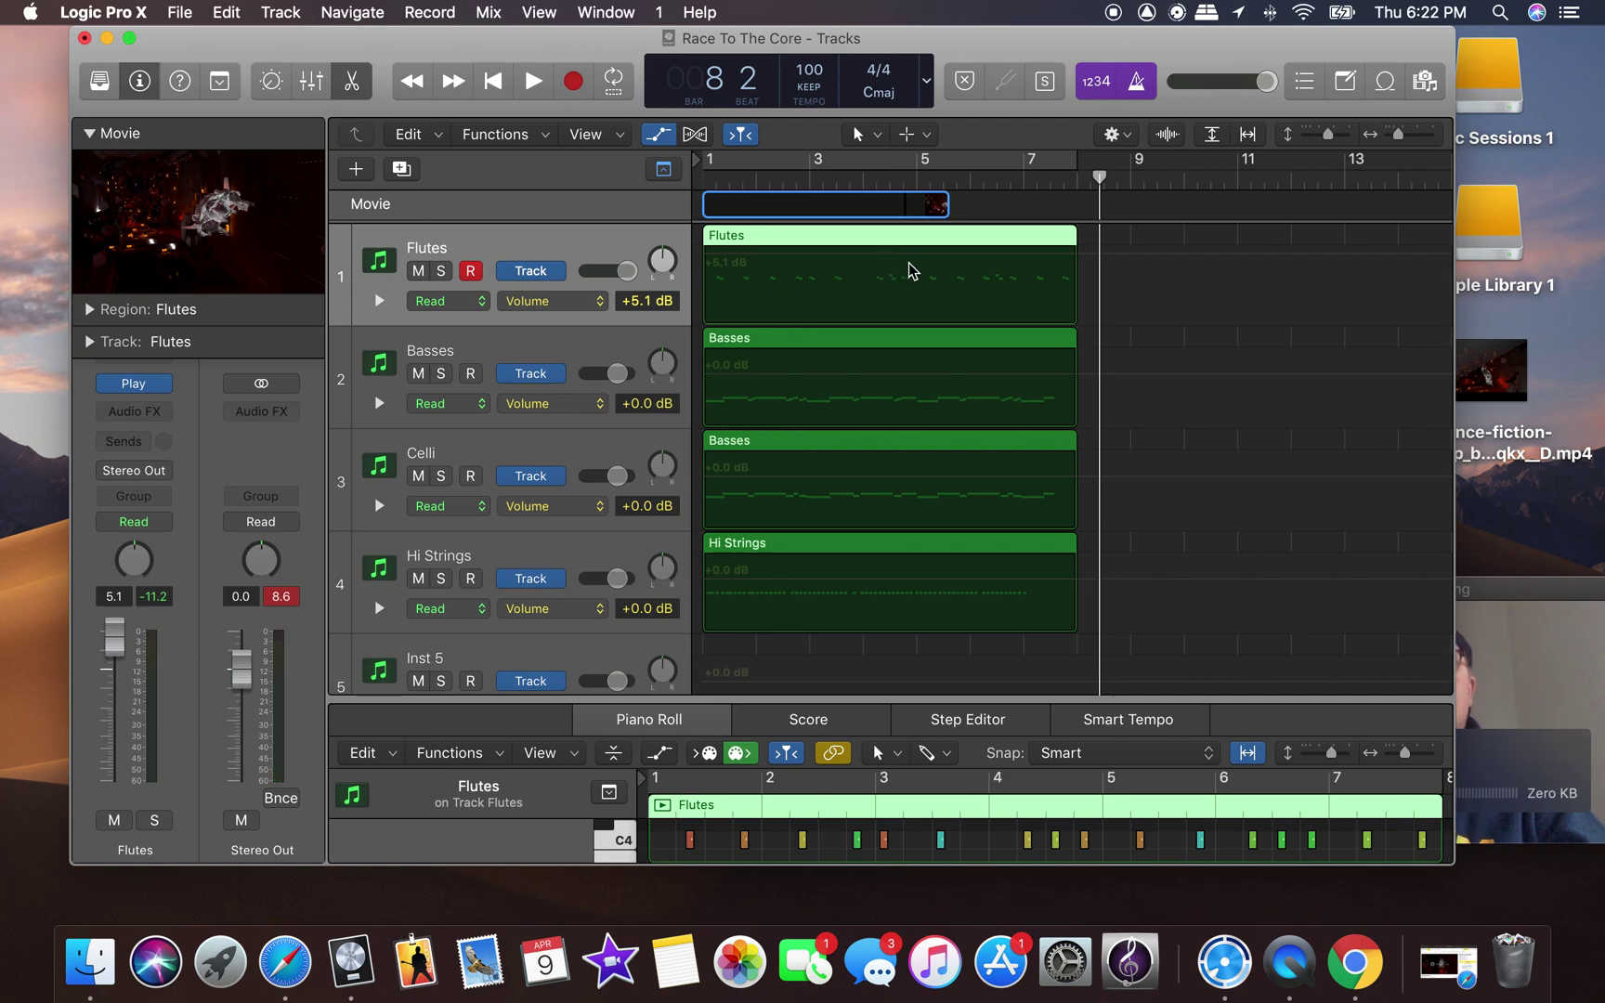
pyautogui.click(495, 88)
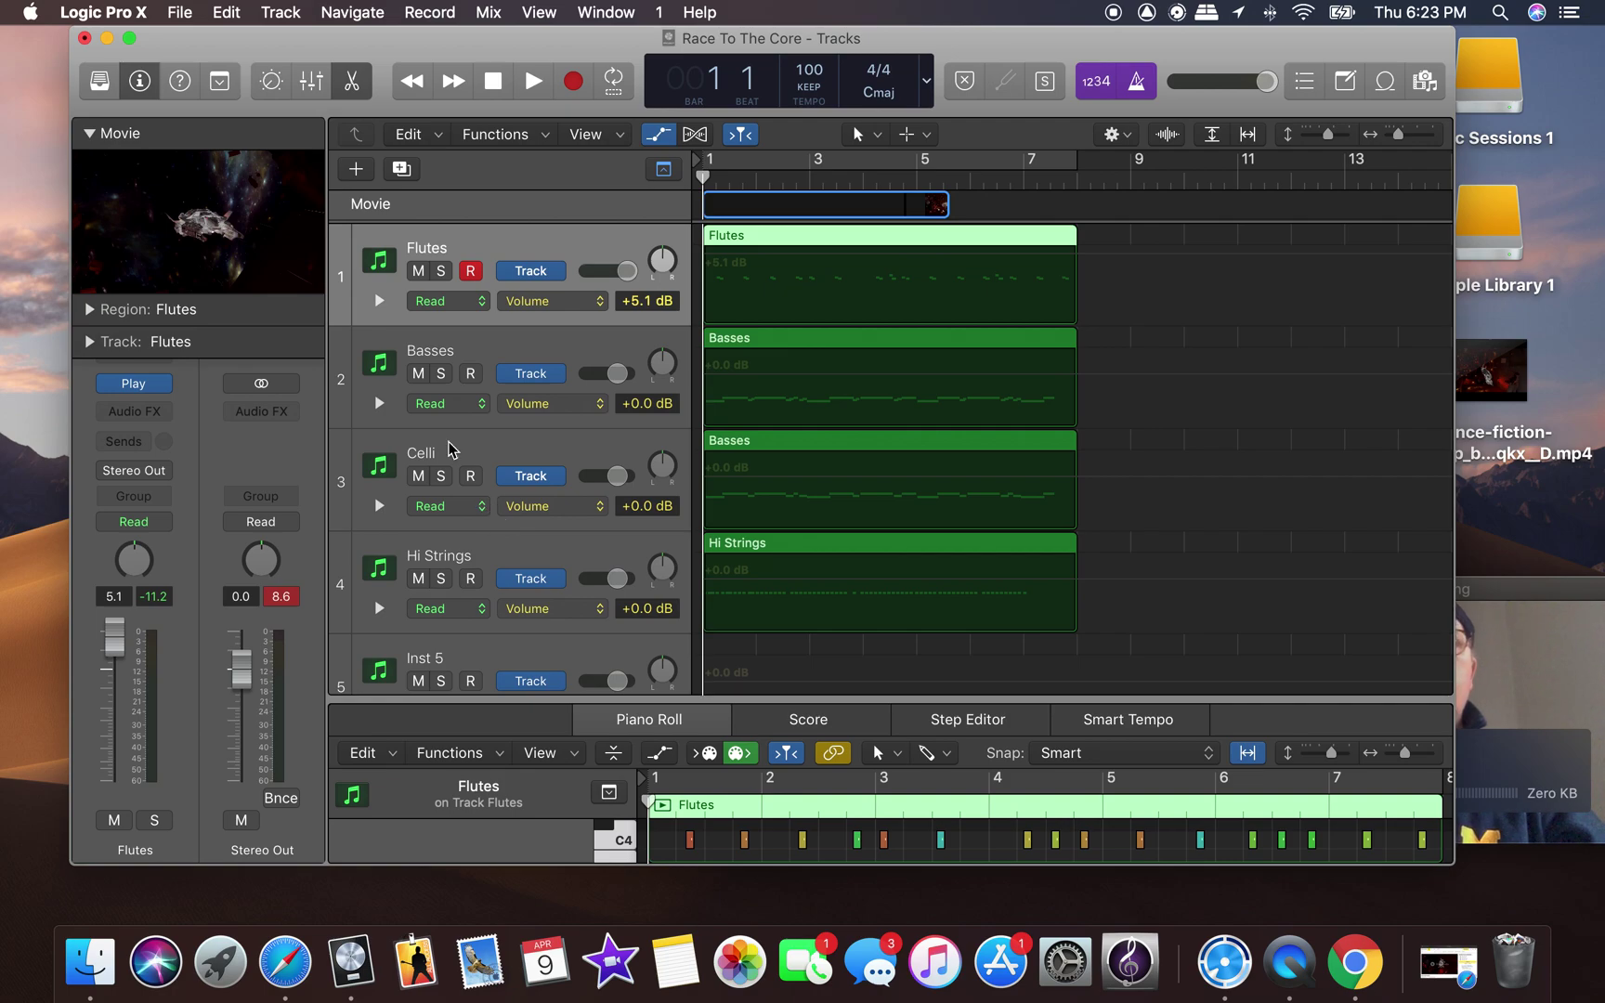
# Reorder the tracks from top to bottom as Inst 5, Flutes, Hi Strings, Celli and Basses.
pyautogui.scroll(-2, 442, 678)
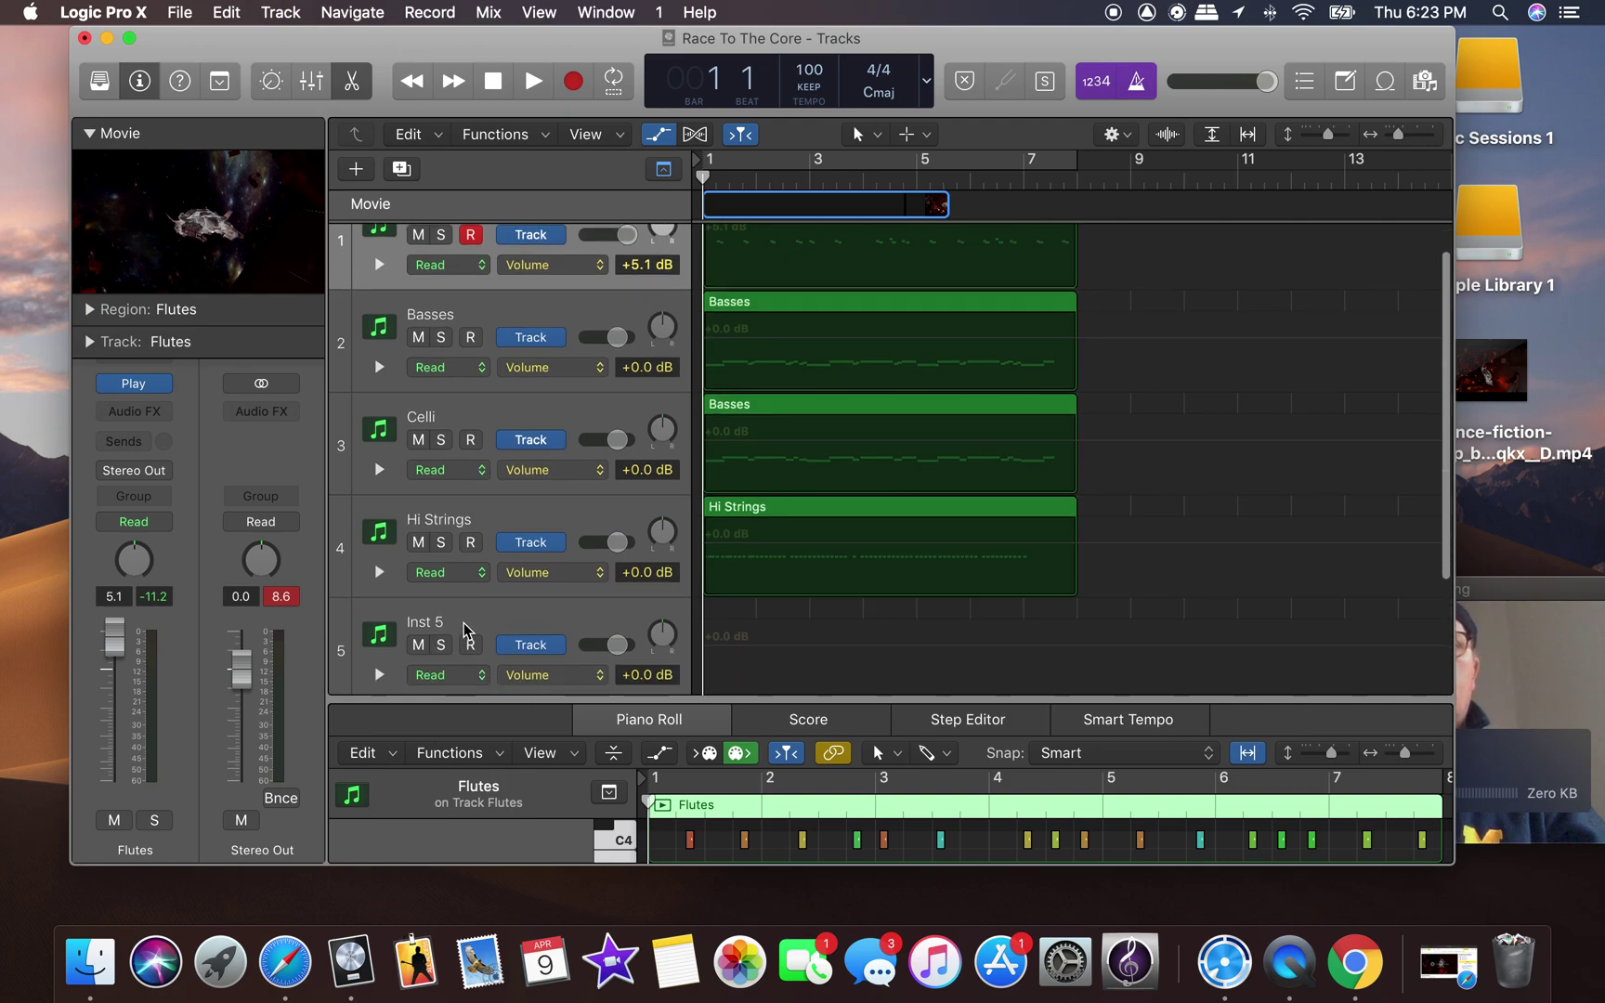
pyautogui.click(465, 604)
pyautogui.moveTo(491, 610); pyautogui.dragTo(485, 250)
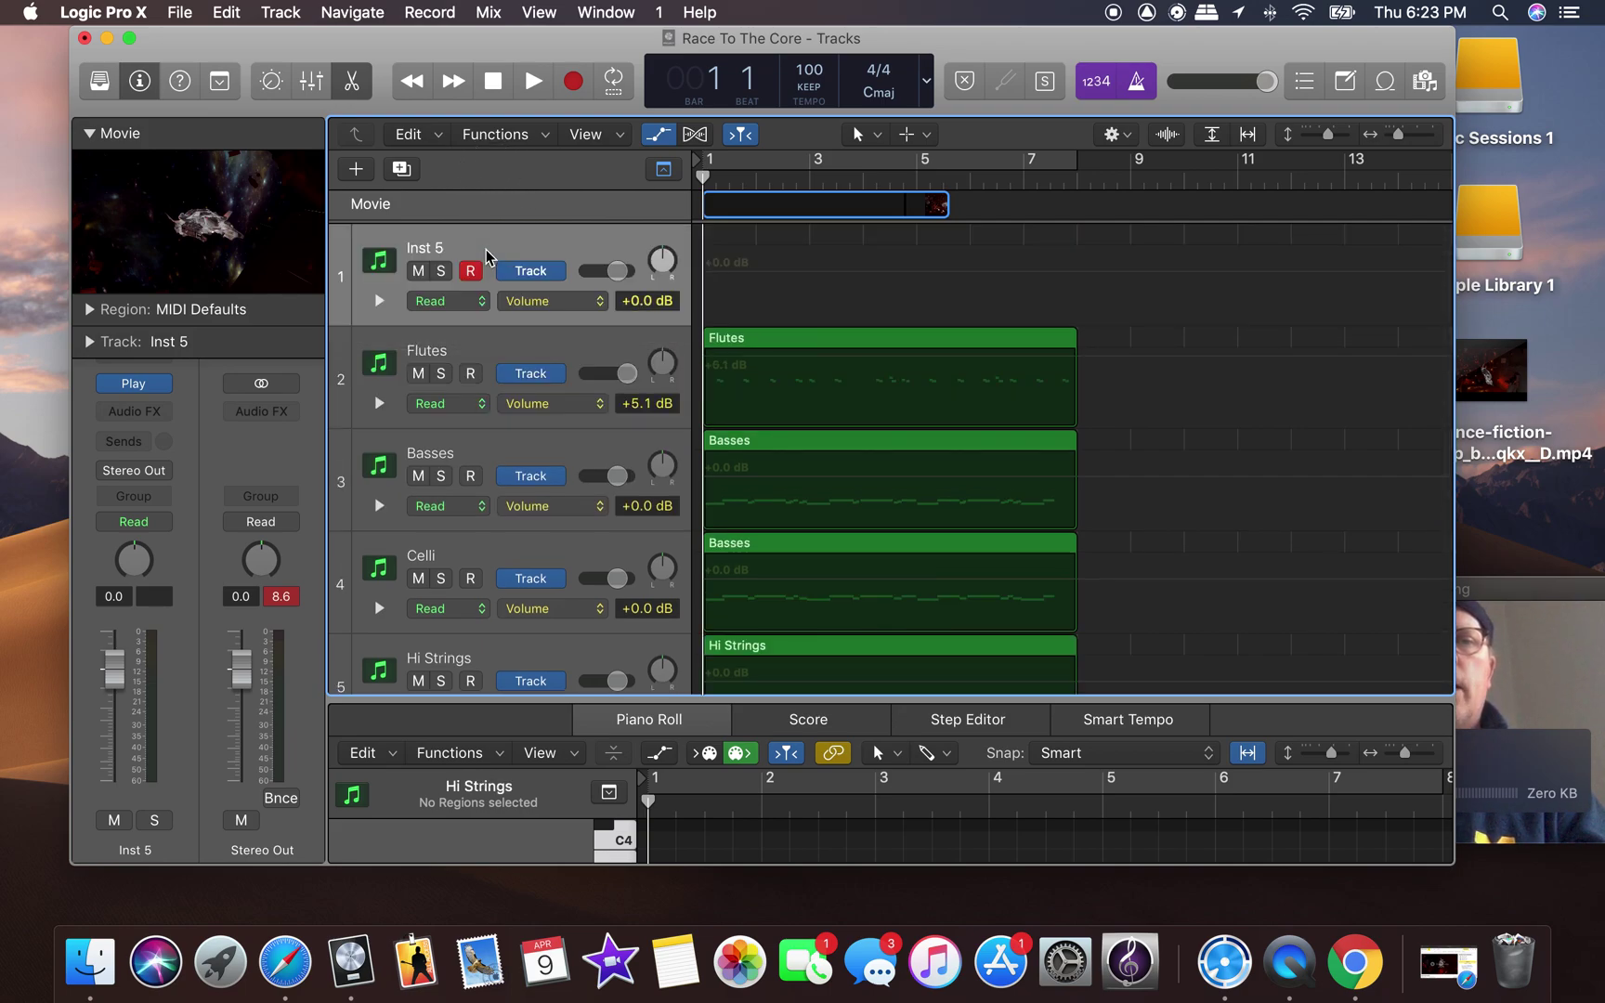
pyautogui.moveTo(457, 529)
pyautogui.mouseDown()
pyautogui.moveTo(445, 457)
pyautogui.moveTo(456, 519)
pyautogui.mouseUp()
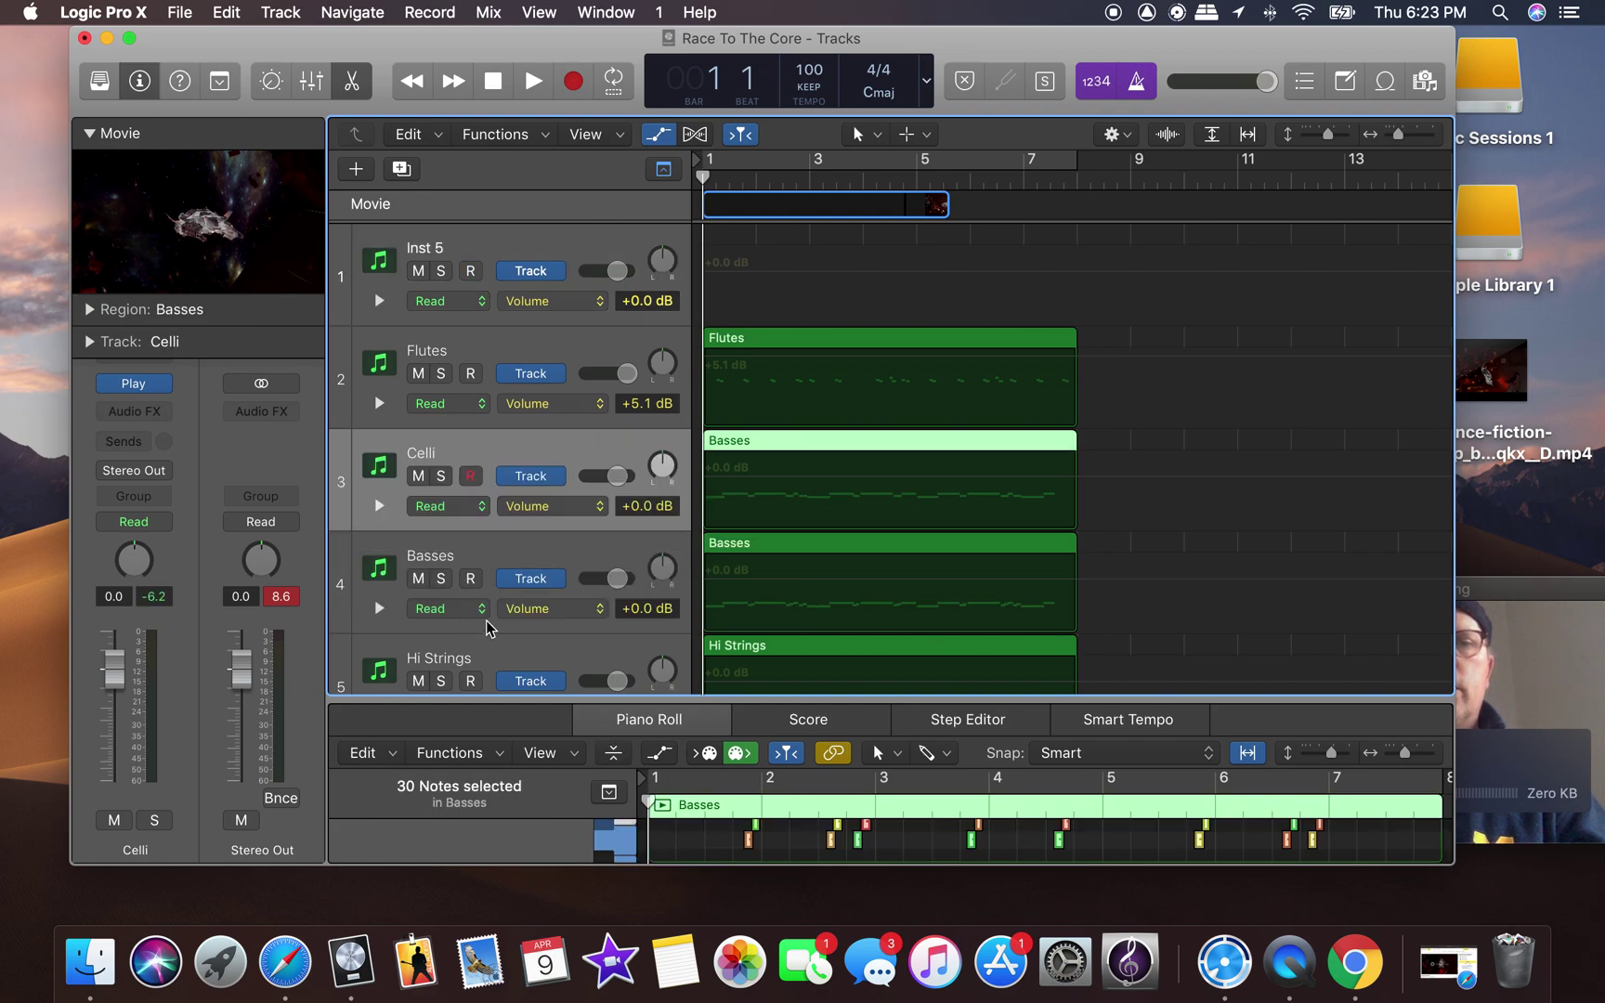
pyautogui.moveTo(478, 644); pyautogui.dragTo(481, 397)
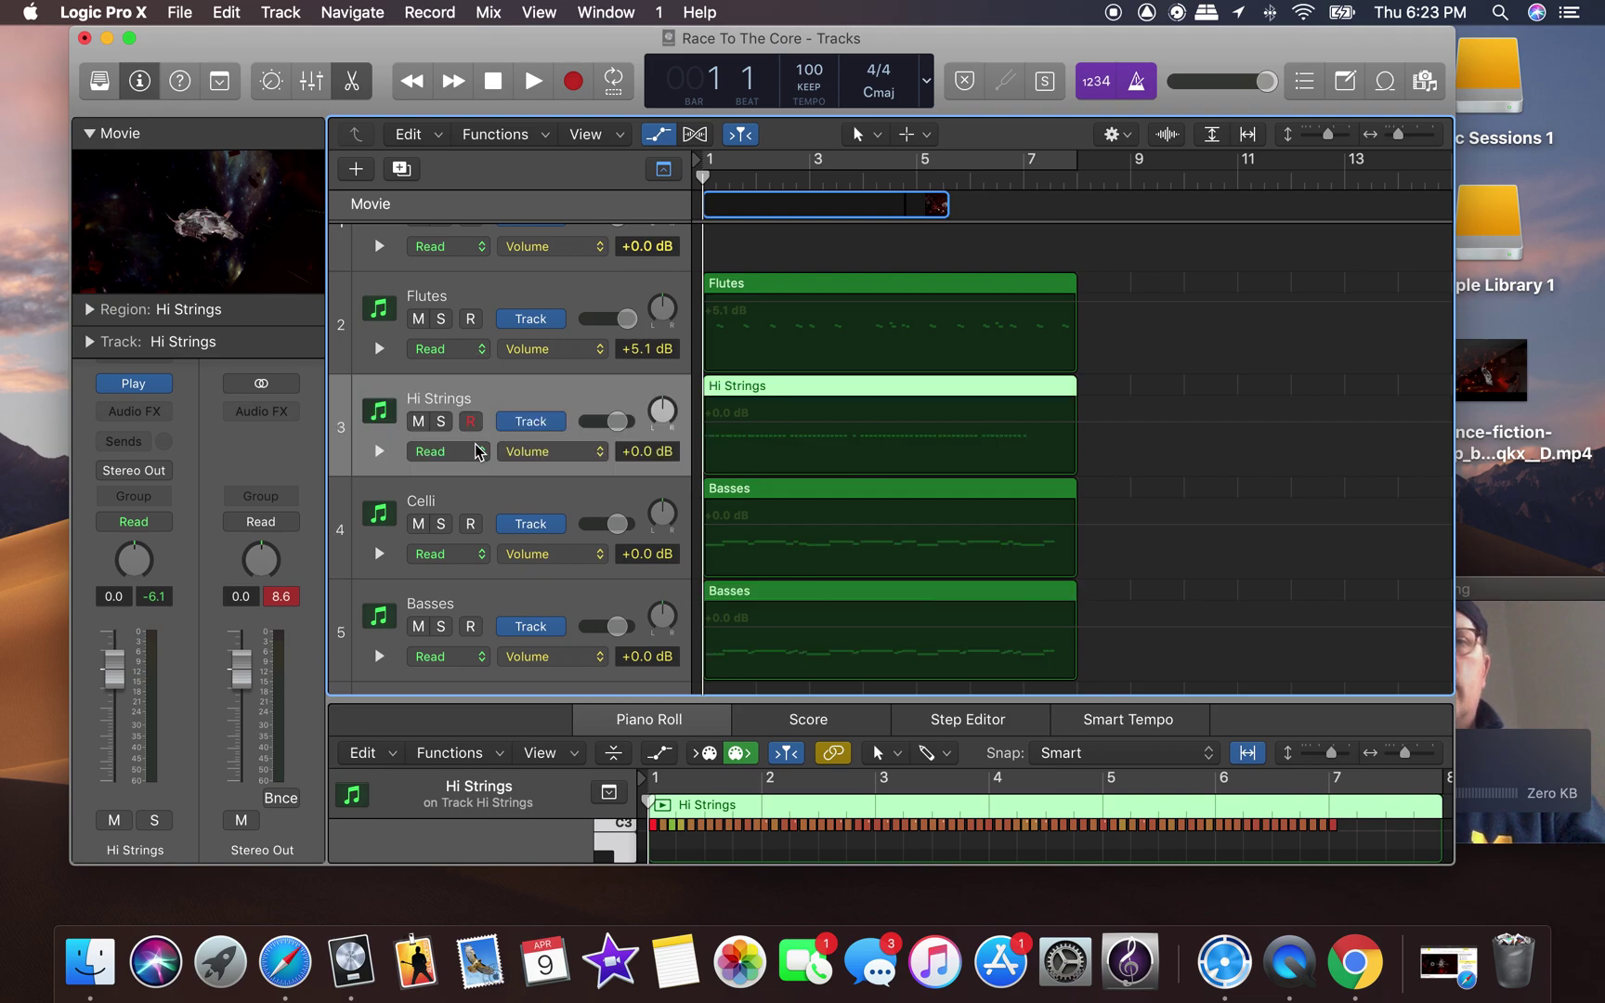
pyautogui.scroll(2, 477, 452)
# Rename the Inst 5 track as Picc.
pyautogui.click(1472, 664)
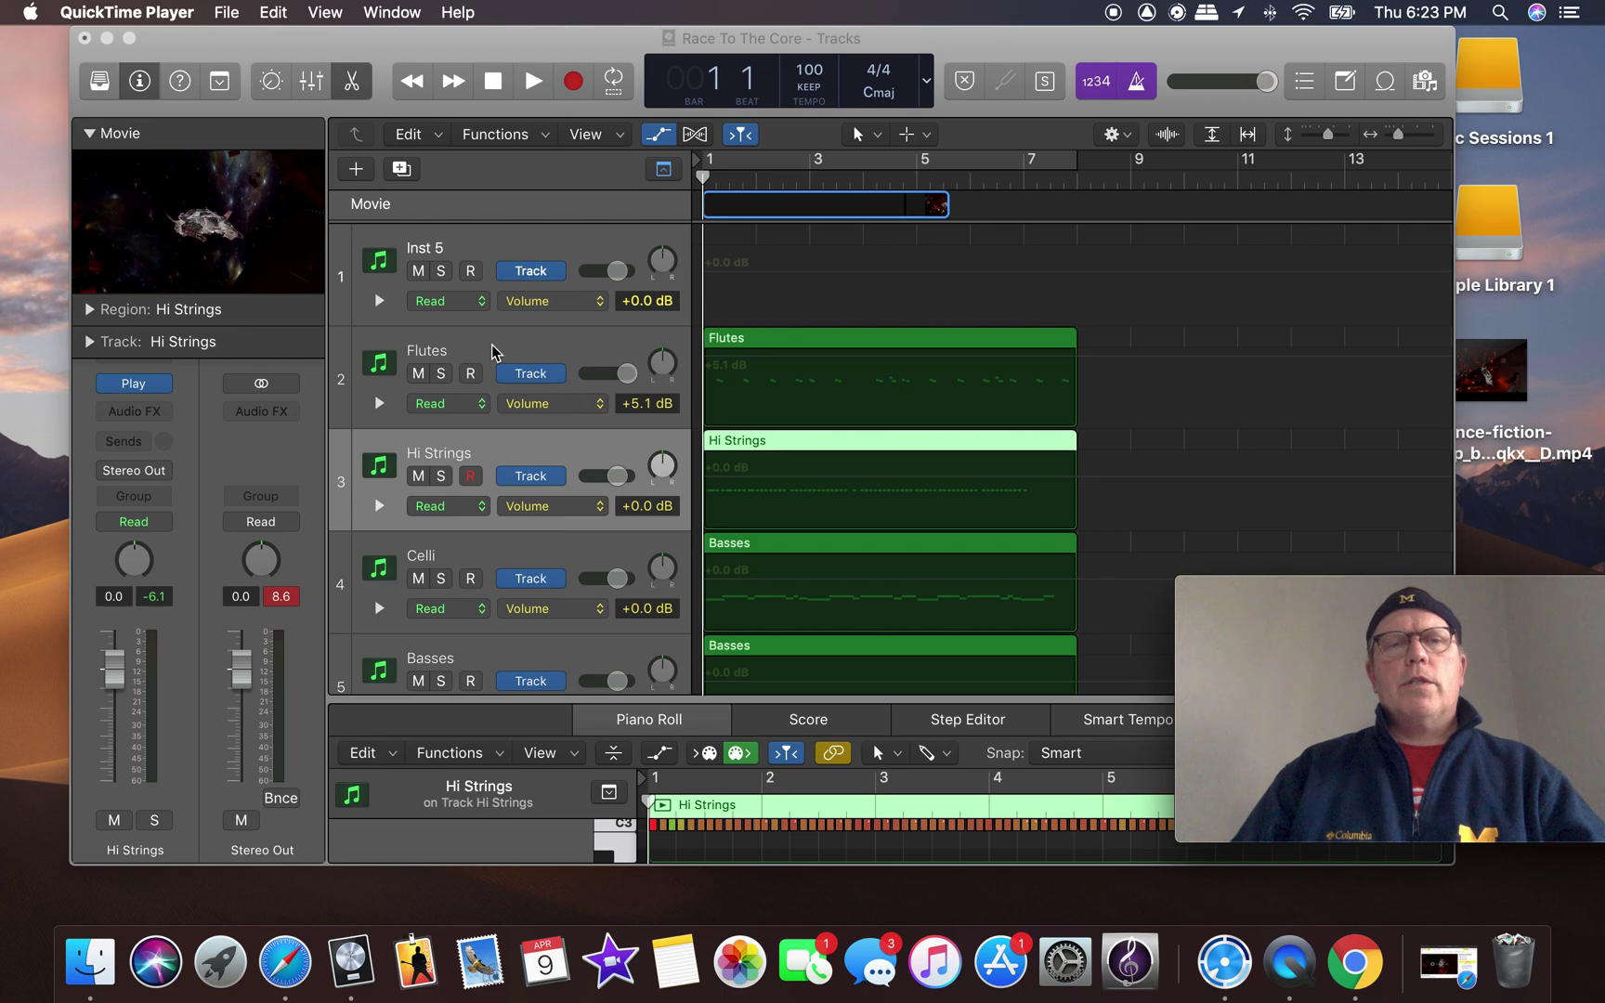
pyautogui.click(480, 254)
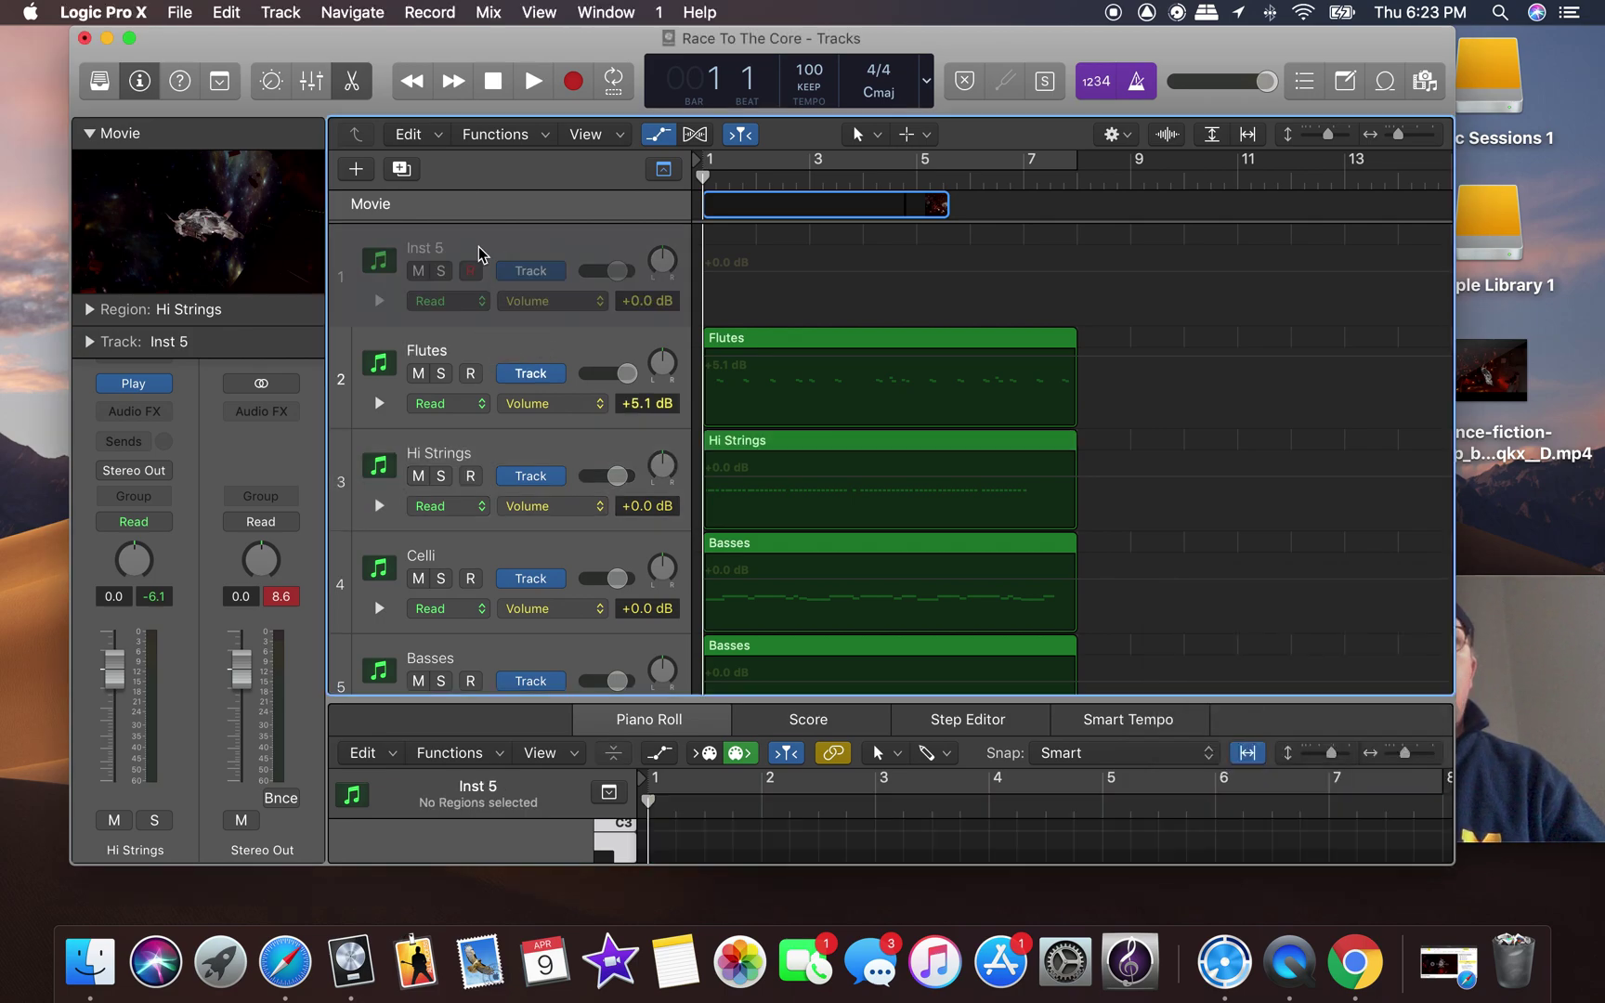
pyautogui.doubleClick(480, 249)
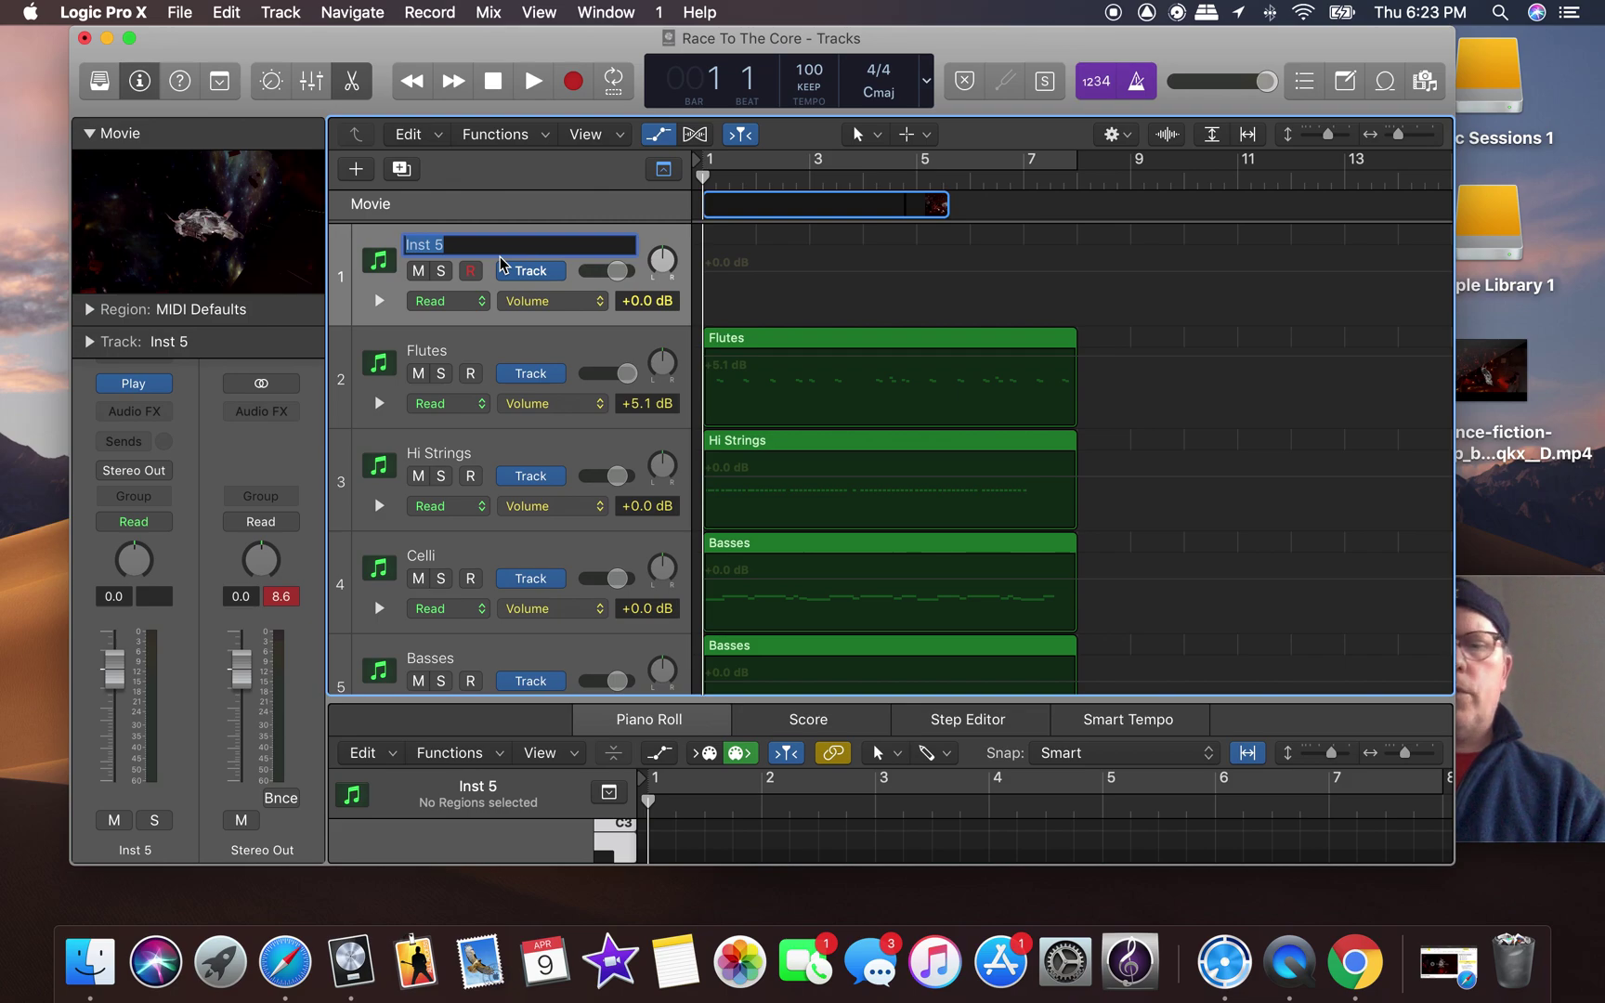
pyautogui.write('Picc.')
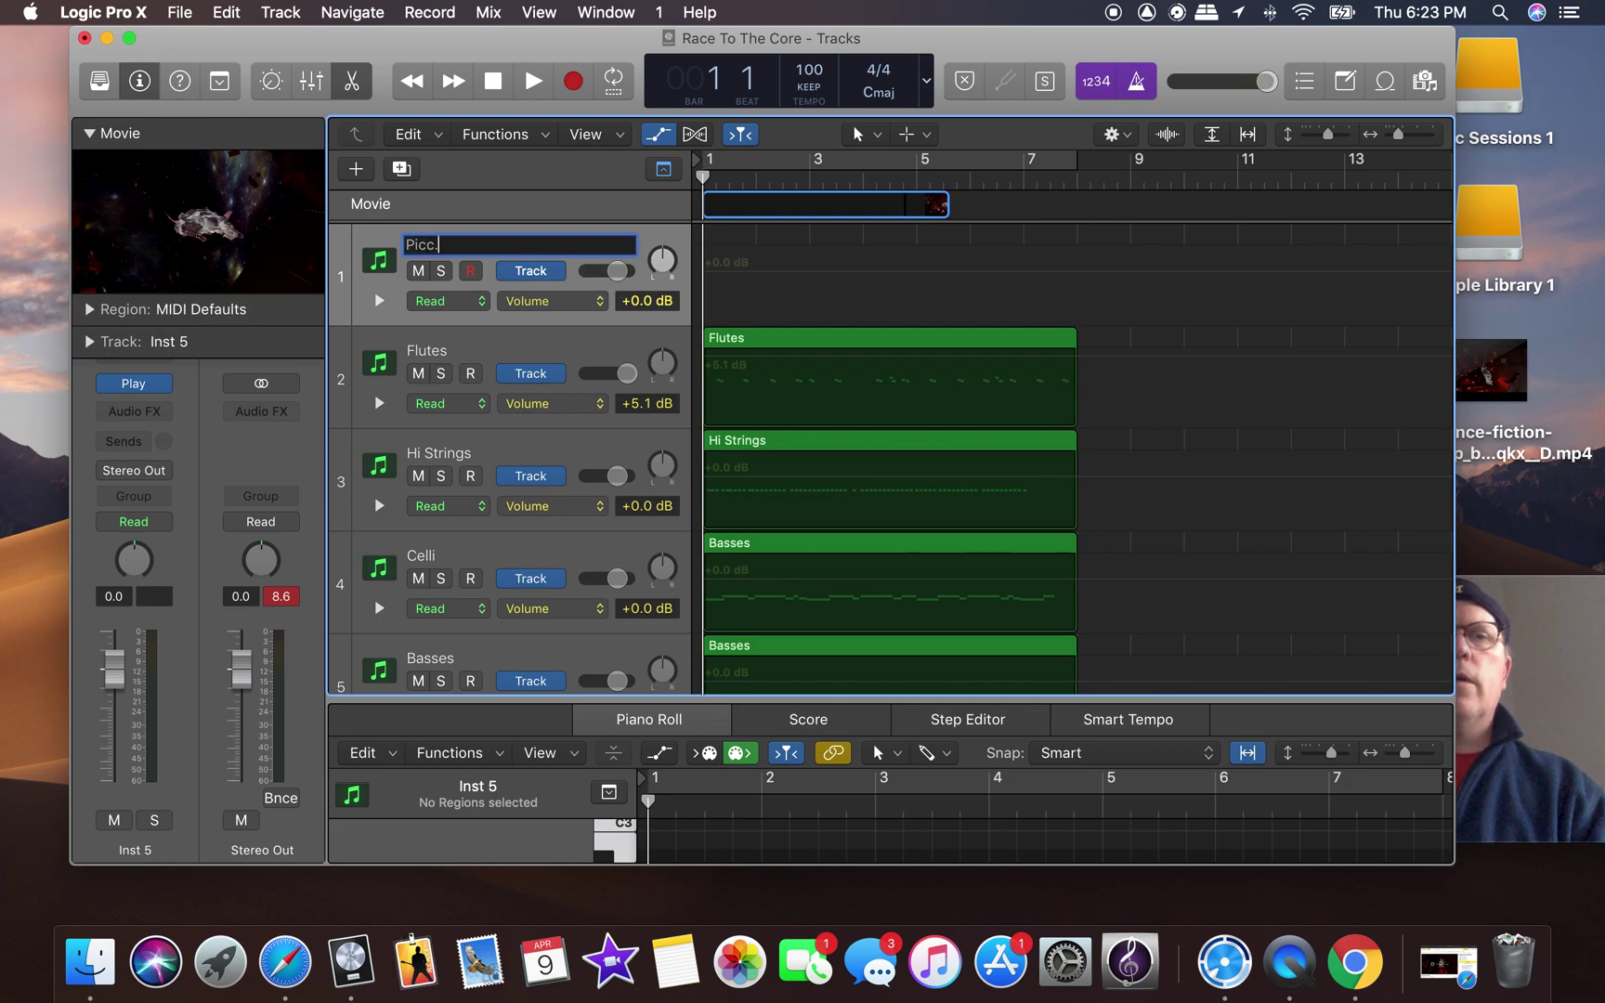
pyautogui.press('Return')
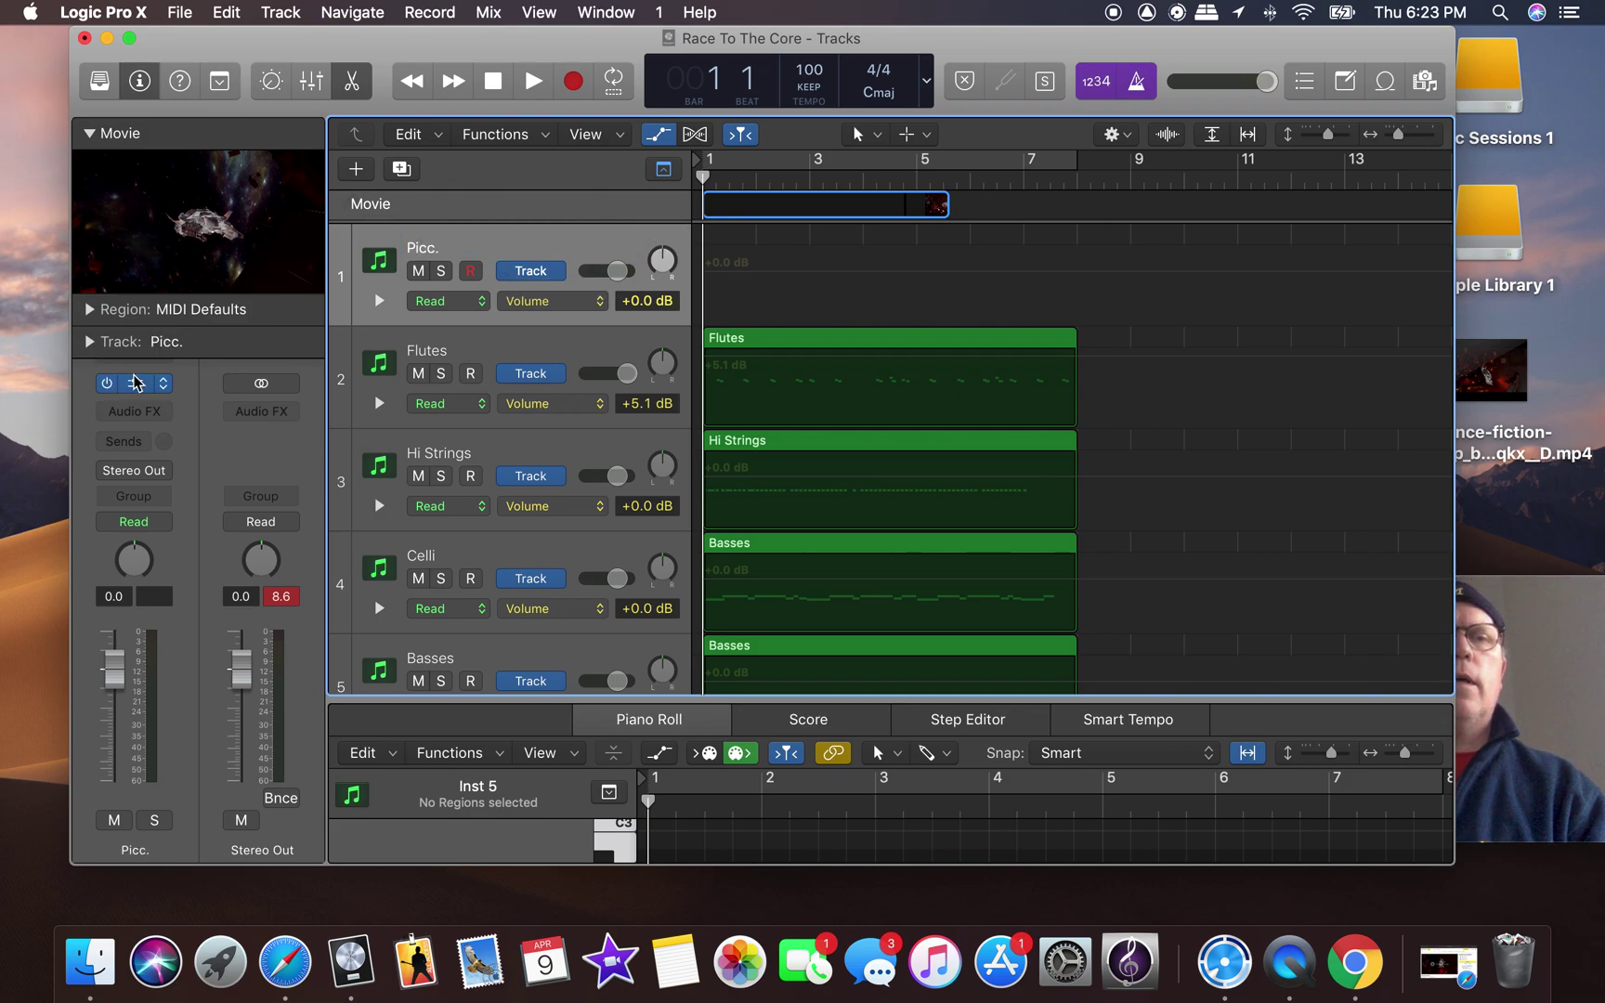
# Copy the region on the Flutes track to the Picc. track at bar 1.
pyautogui.click(765, 340)
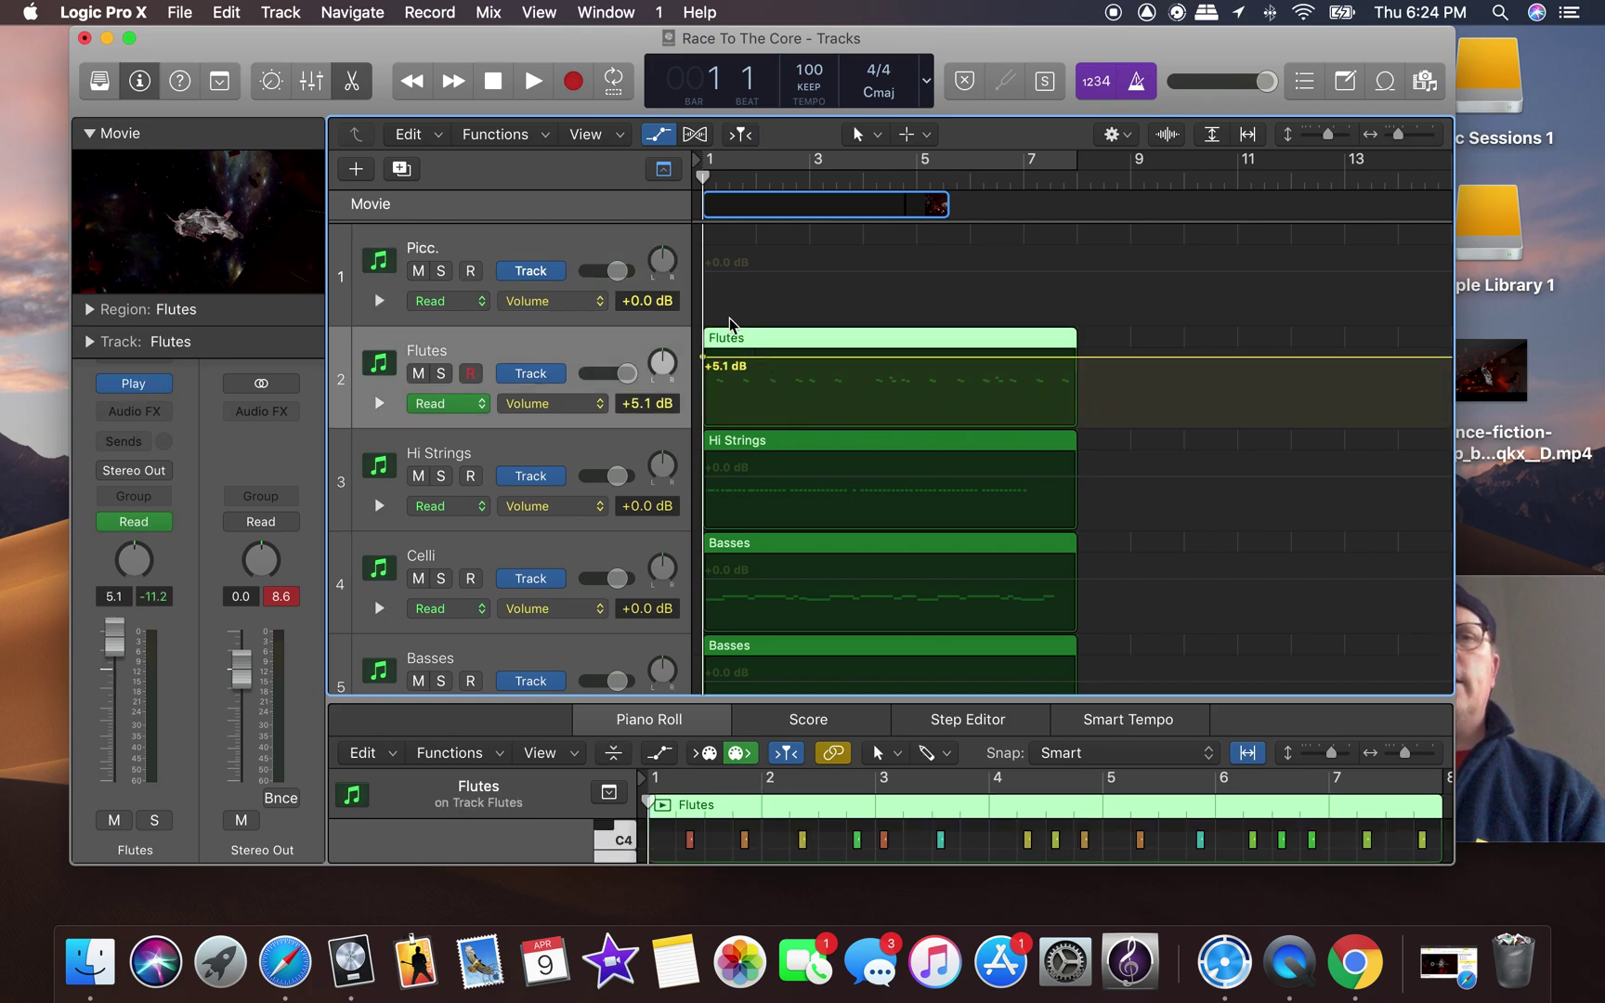
pyautogui.click(558, 261)
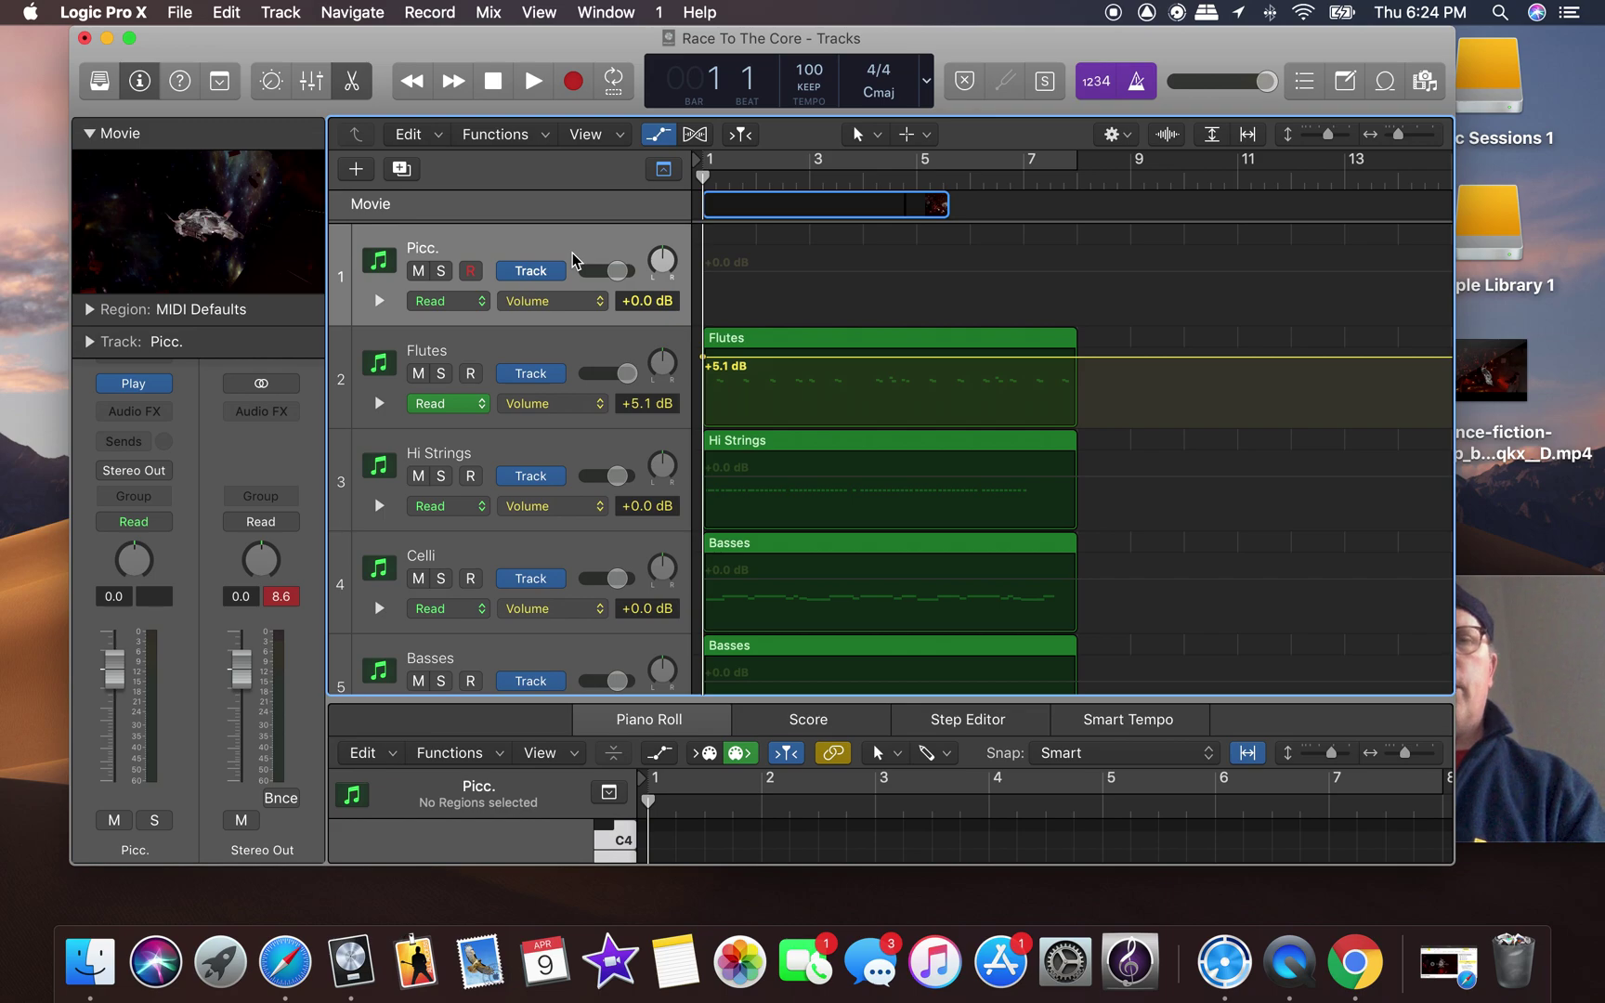
pyautogui.press('super+v')
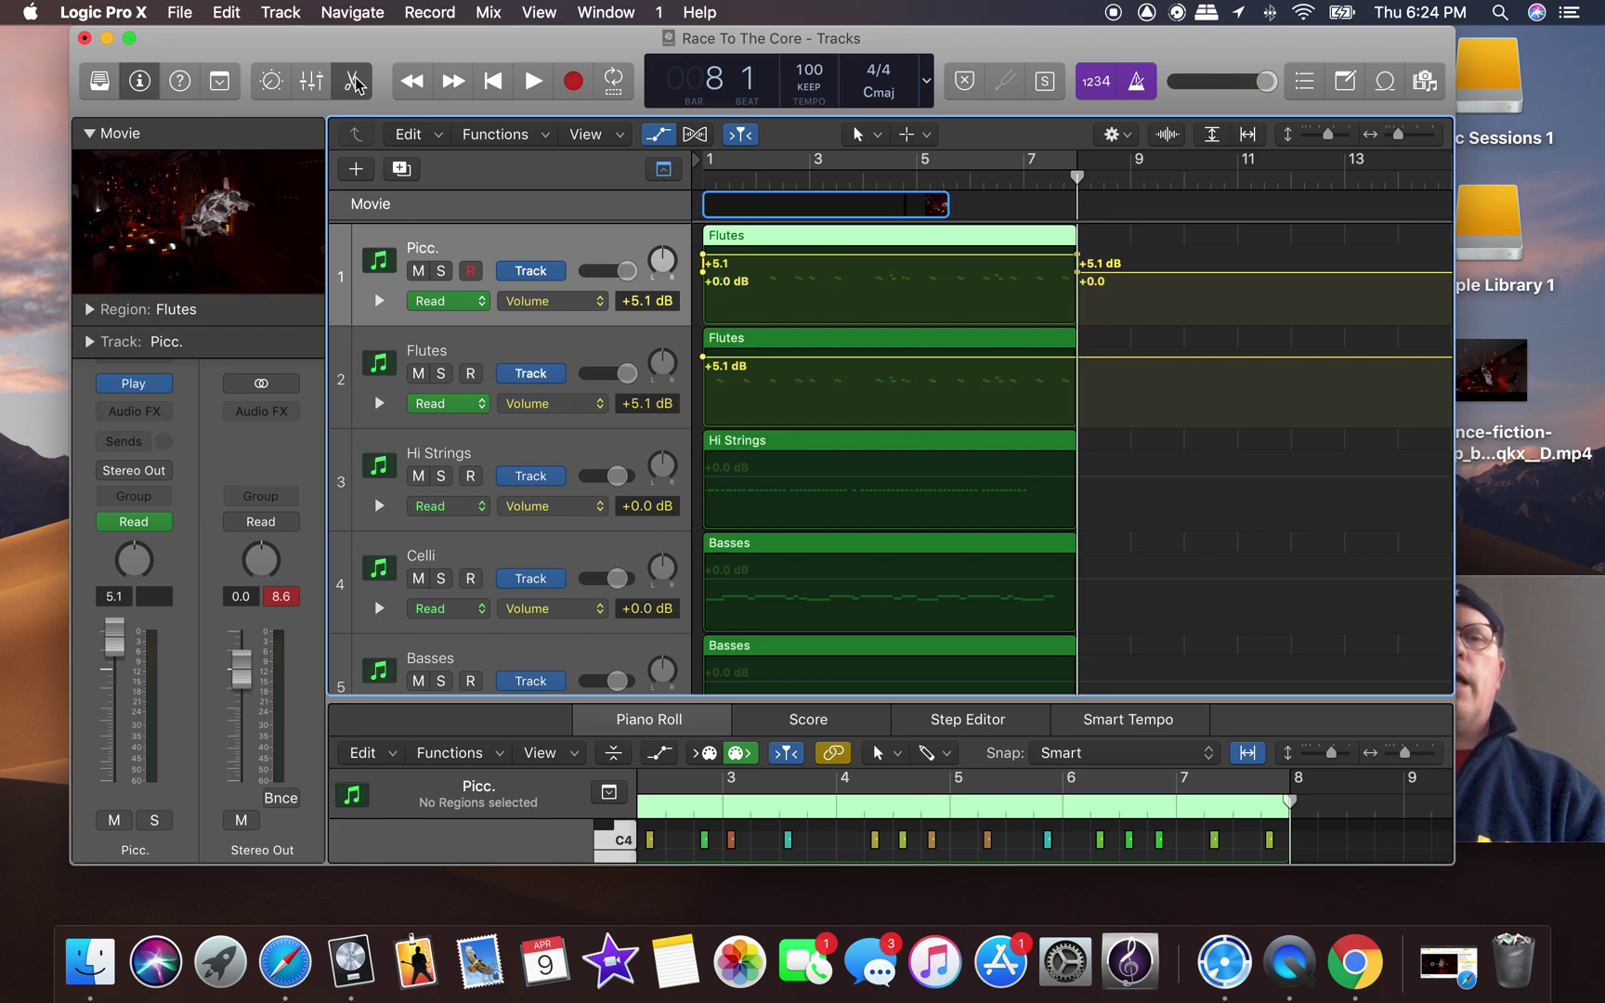
pyautogui.click(98, 82)
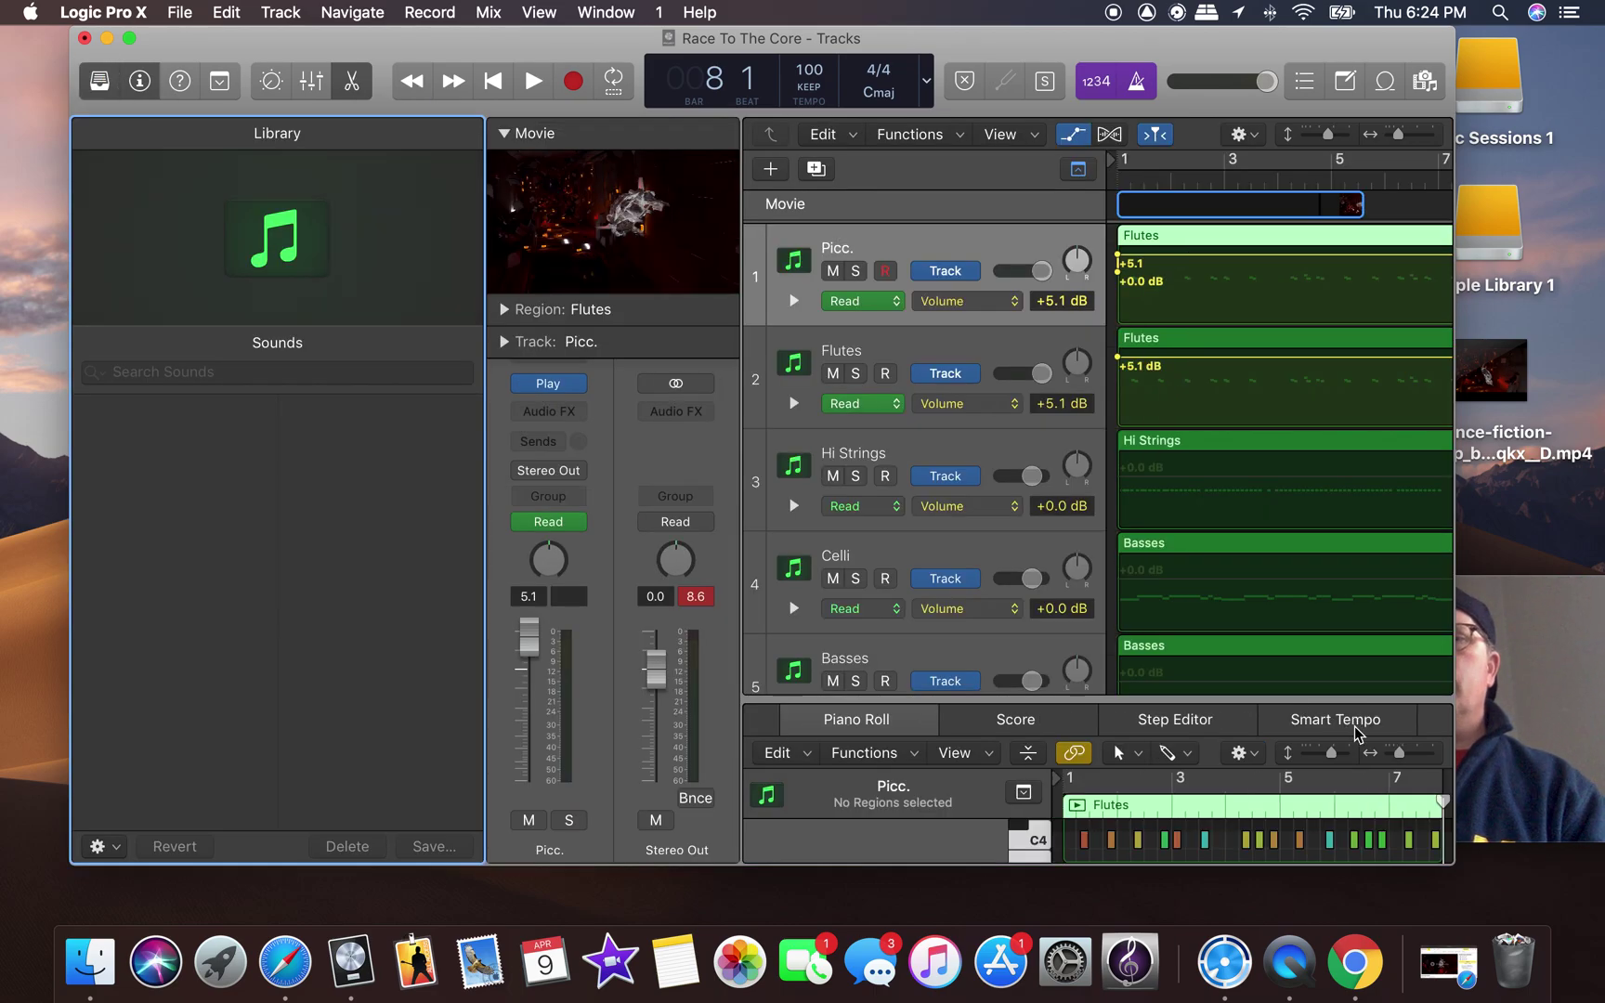
pyautogui.click(1528, 666)
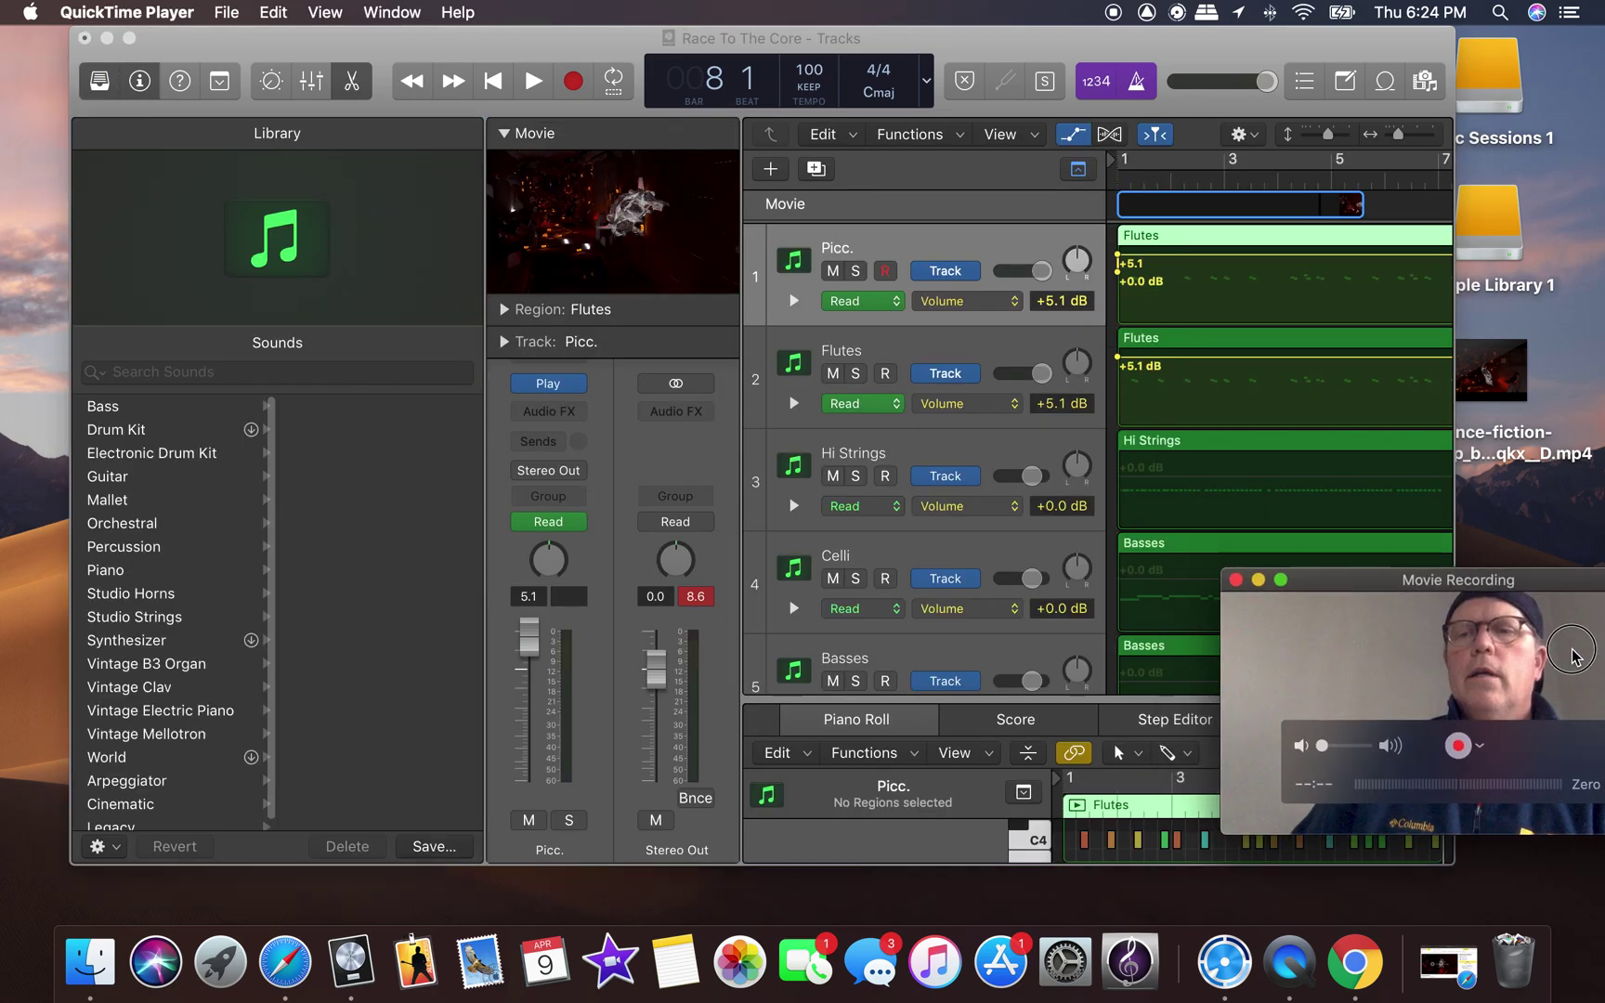
pyautogui.click(262, 422)
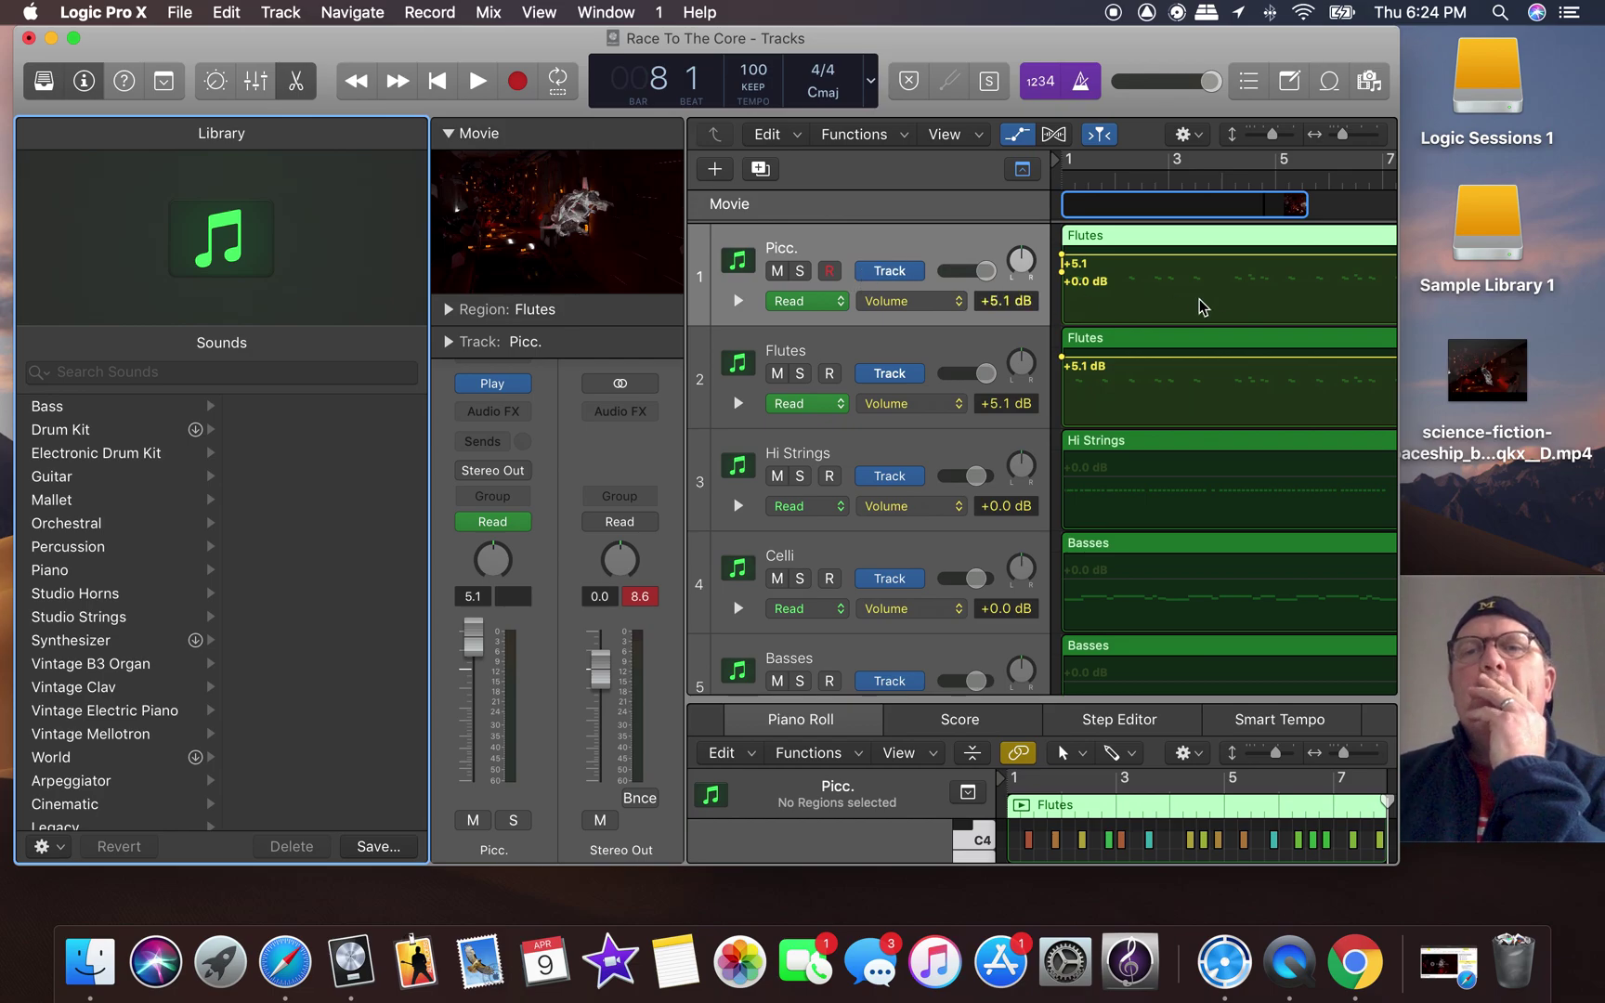
pyautogui.click(43, 81)
# Hide the inspector, enlarge the Piano Roll and transpose all notes of the copied Picc. region up 12 semitones.
pyautogui.click(83, 81)
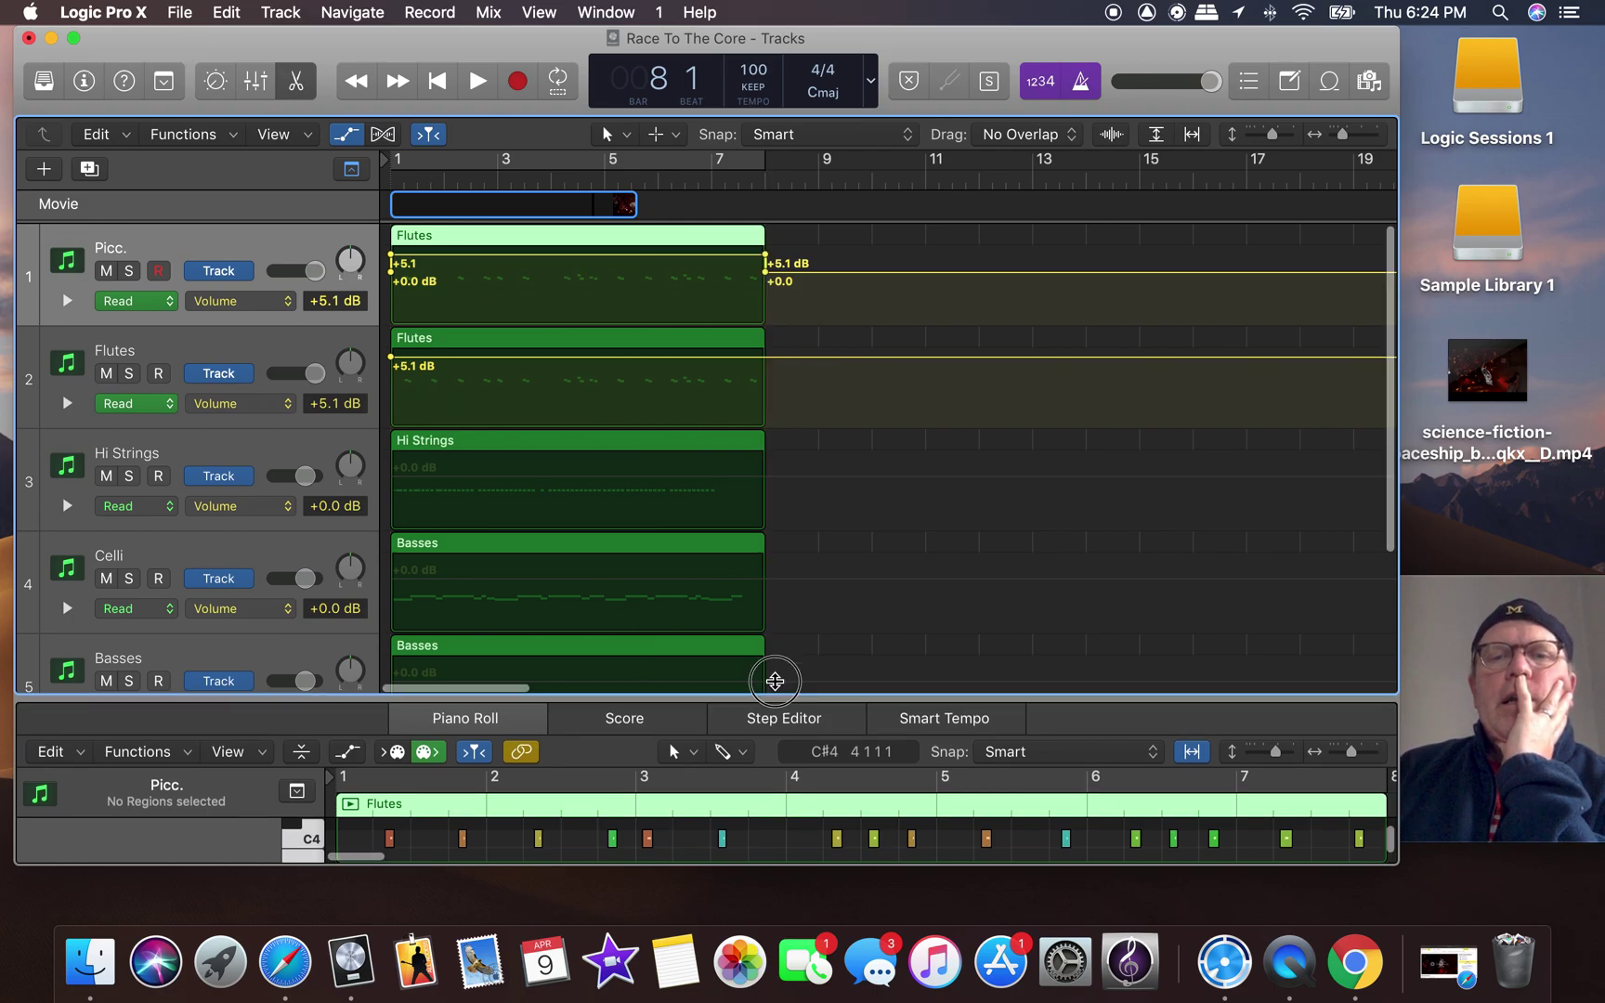
pyautogui.moveTo(769, 670); pyautogui.dragTo(786, 228)
pyautogui.click(735, 469)
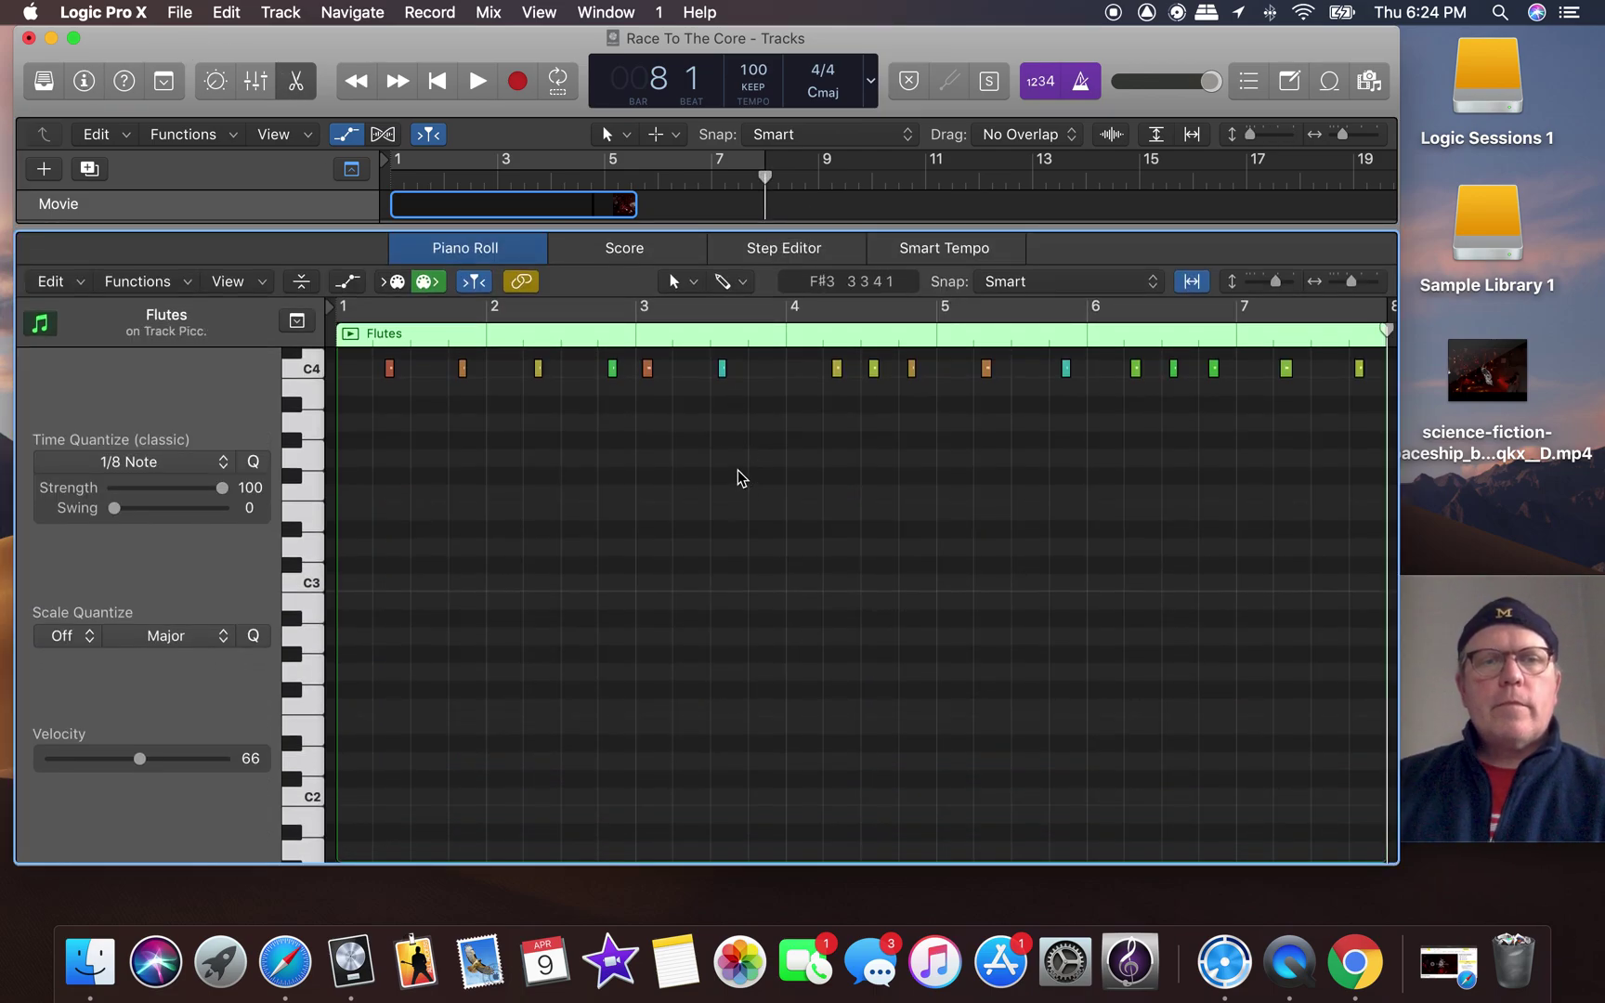
pyautogui.press('super+a')
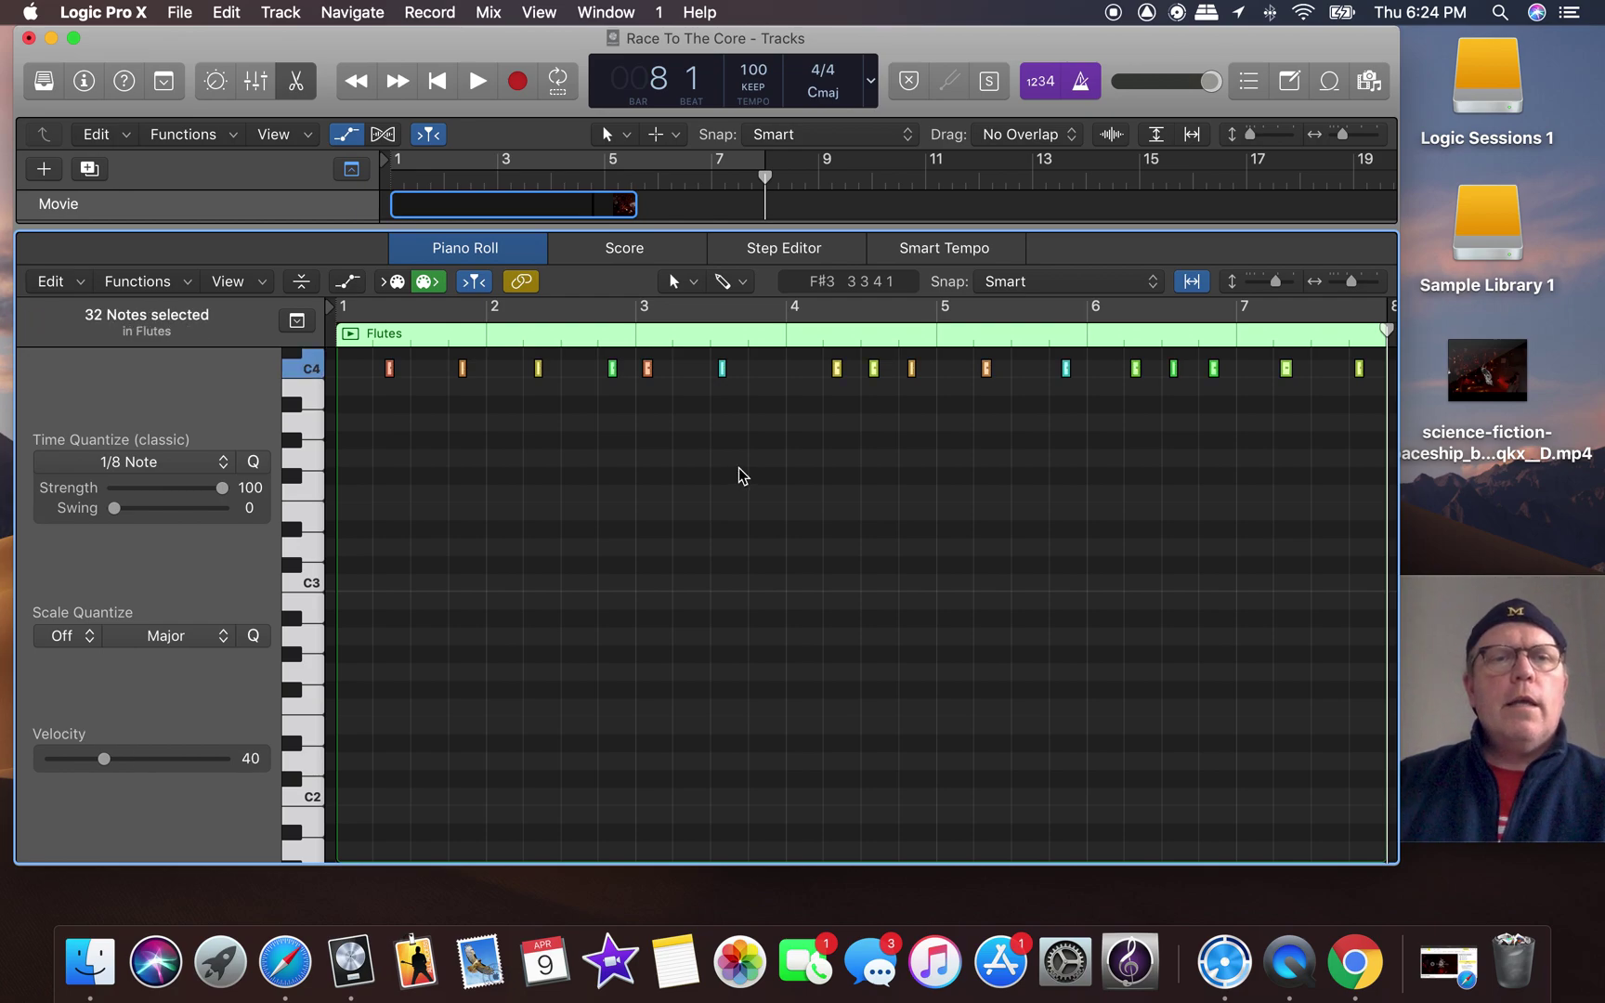
pyautogui.click(79, 285)
pyautogui.moveTo(140, 622)
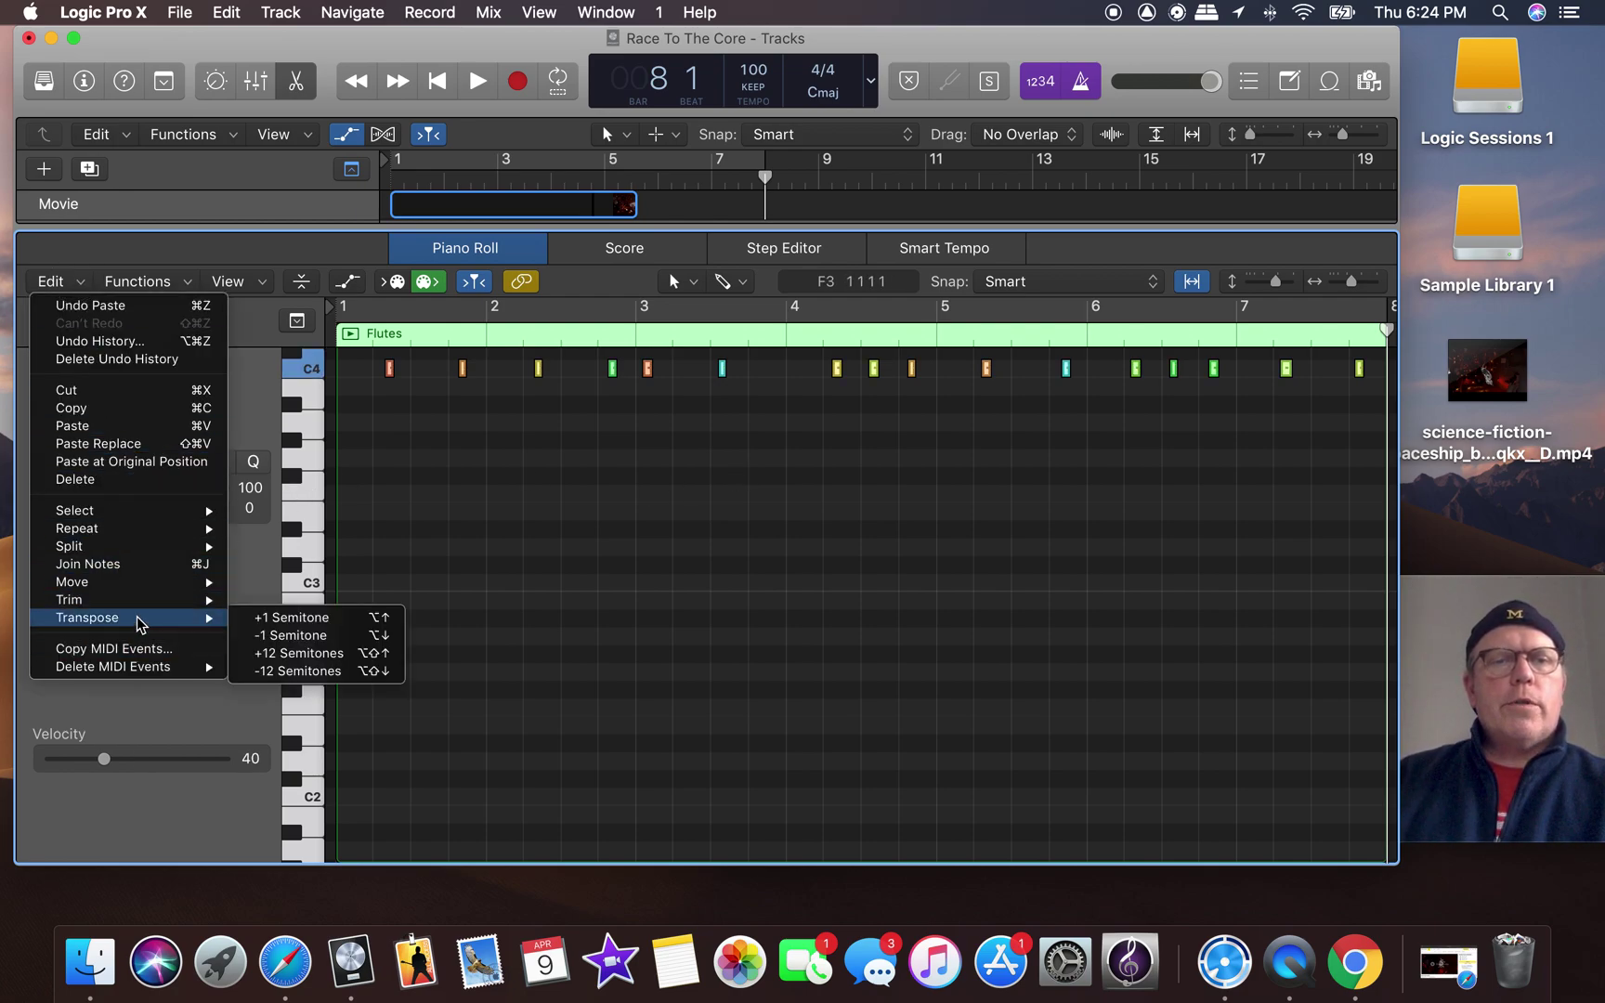
pyautogui.click(331, 652)
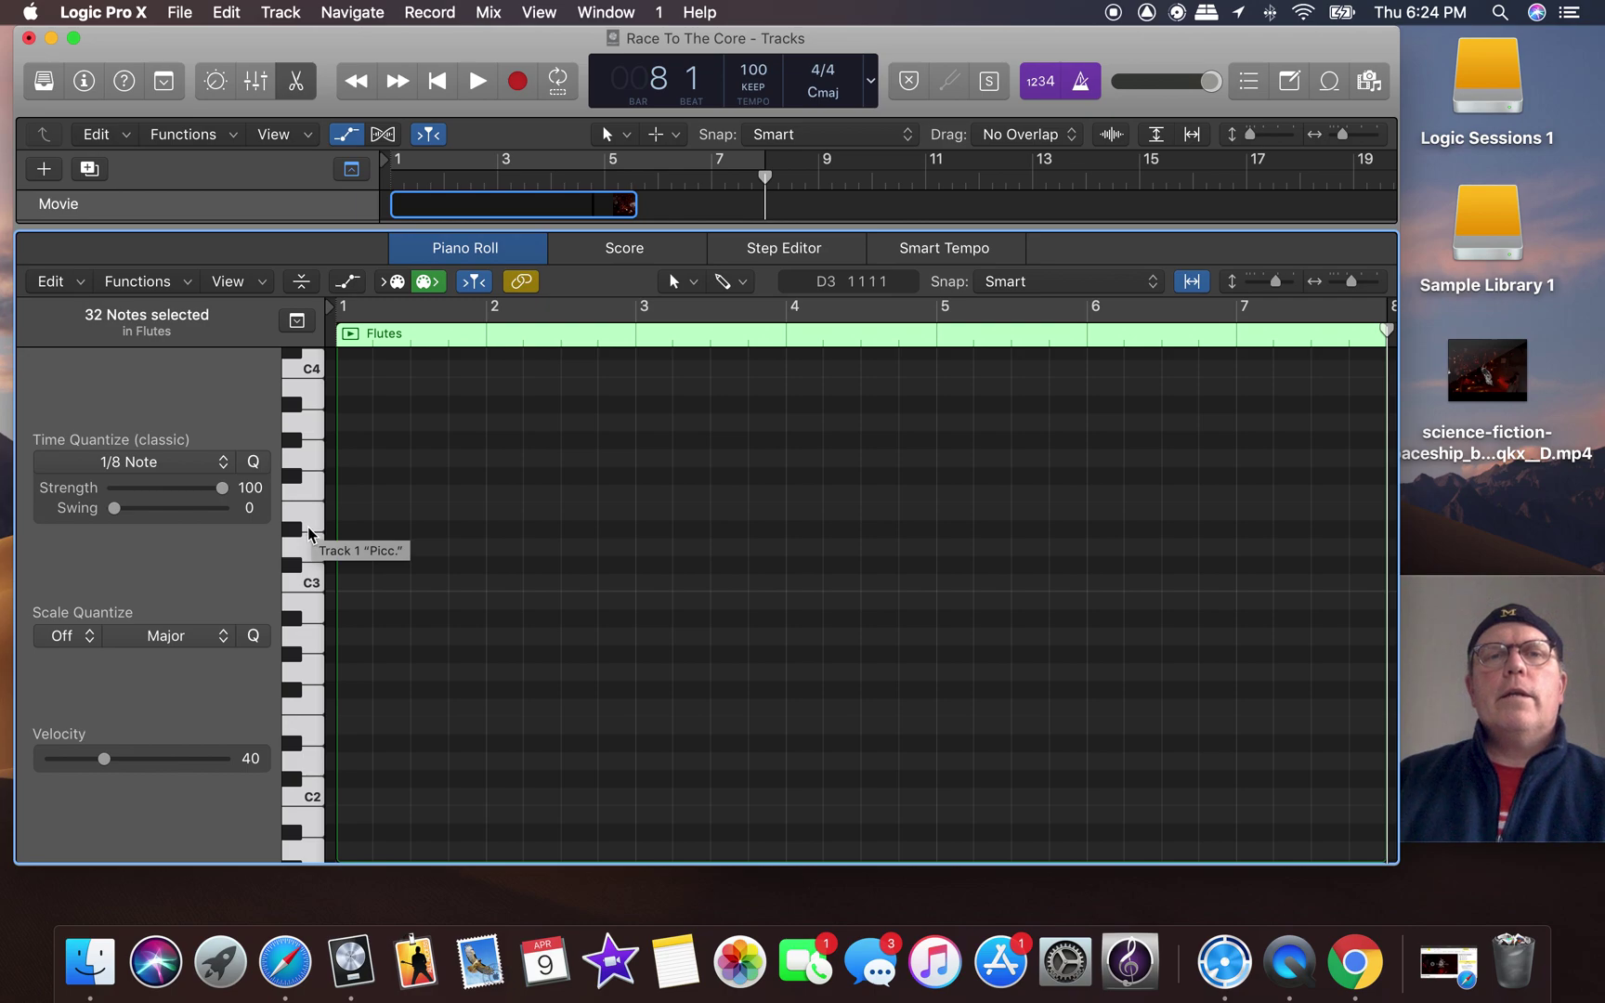
# Return the playhead to the start of the project and close the Piano Roll editor.
pyautogui.click(439, 86)
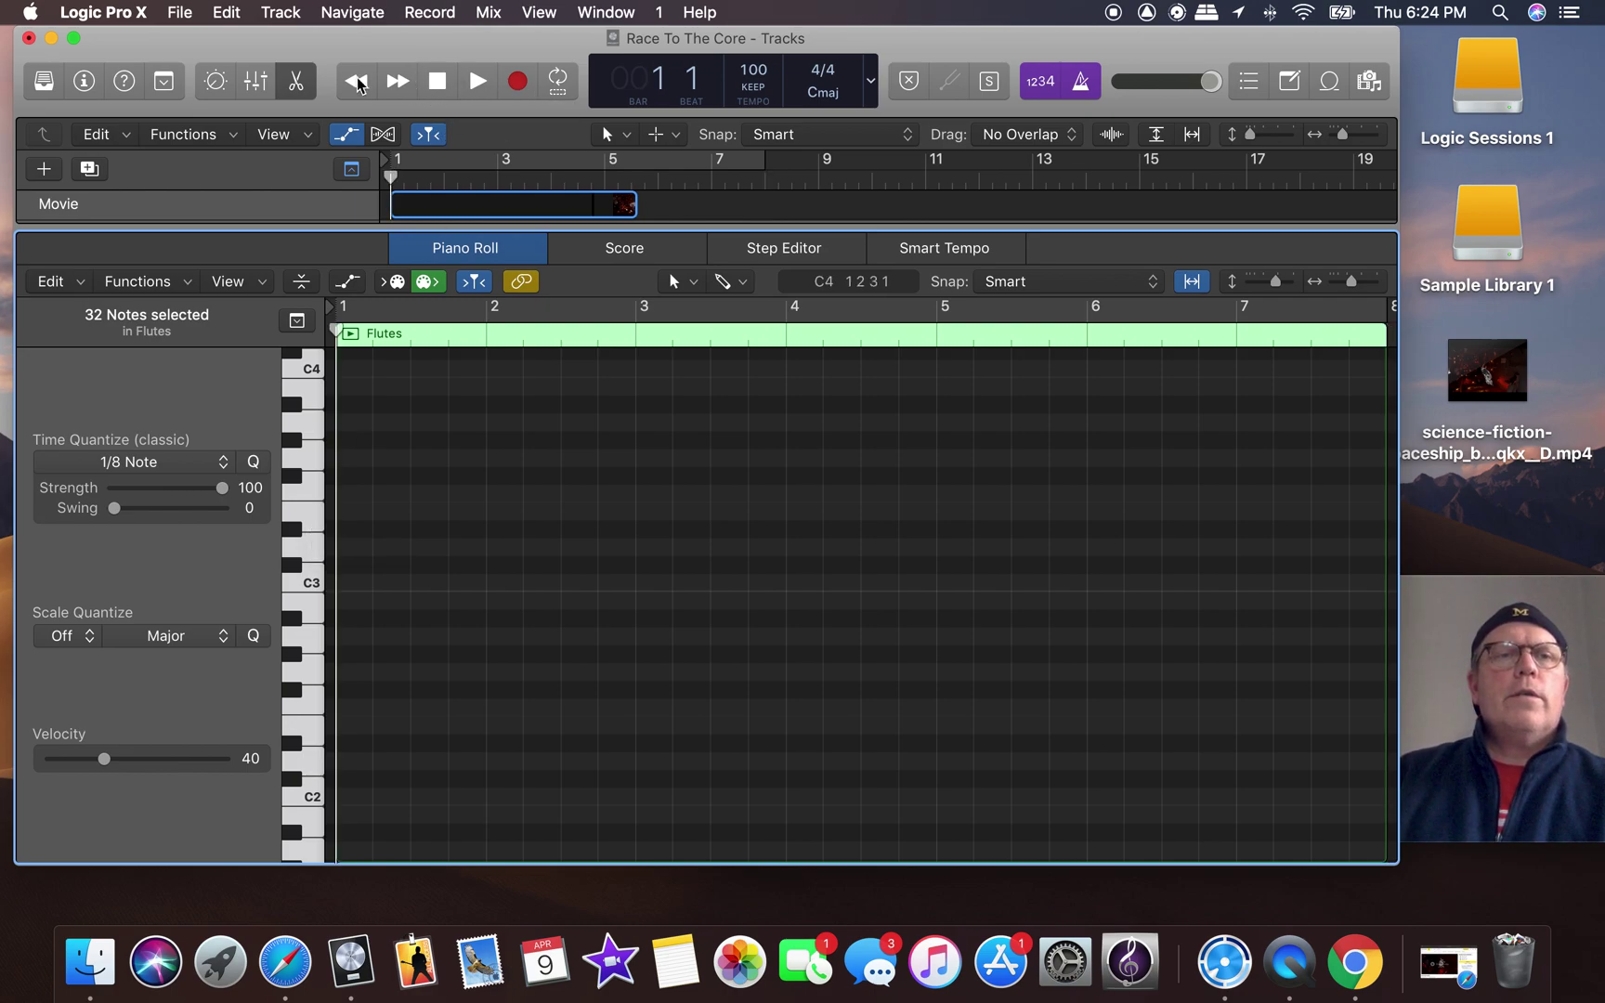
pyautogui.click(45, 81)
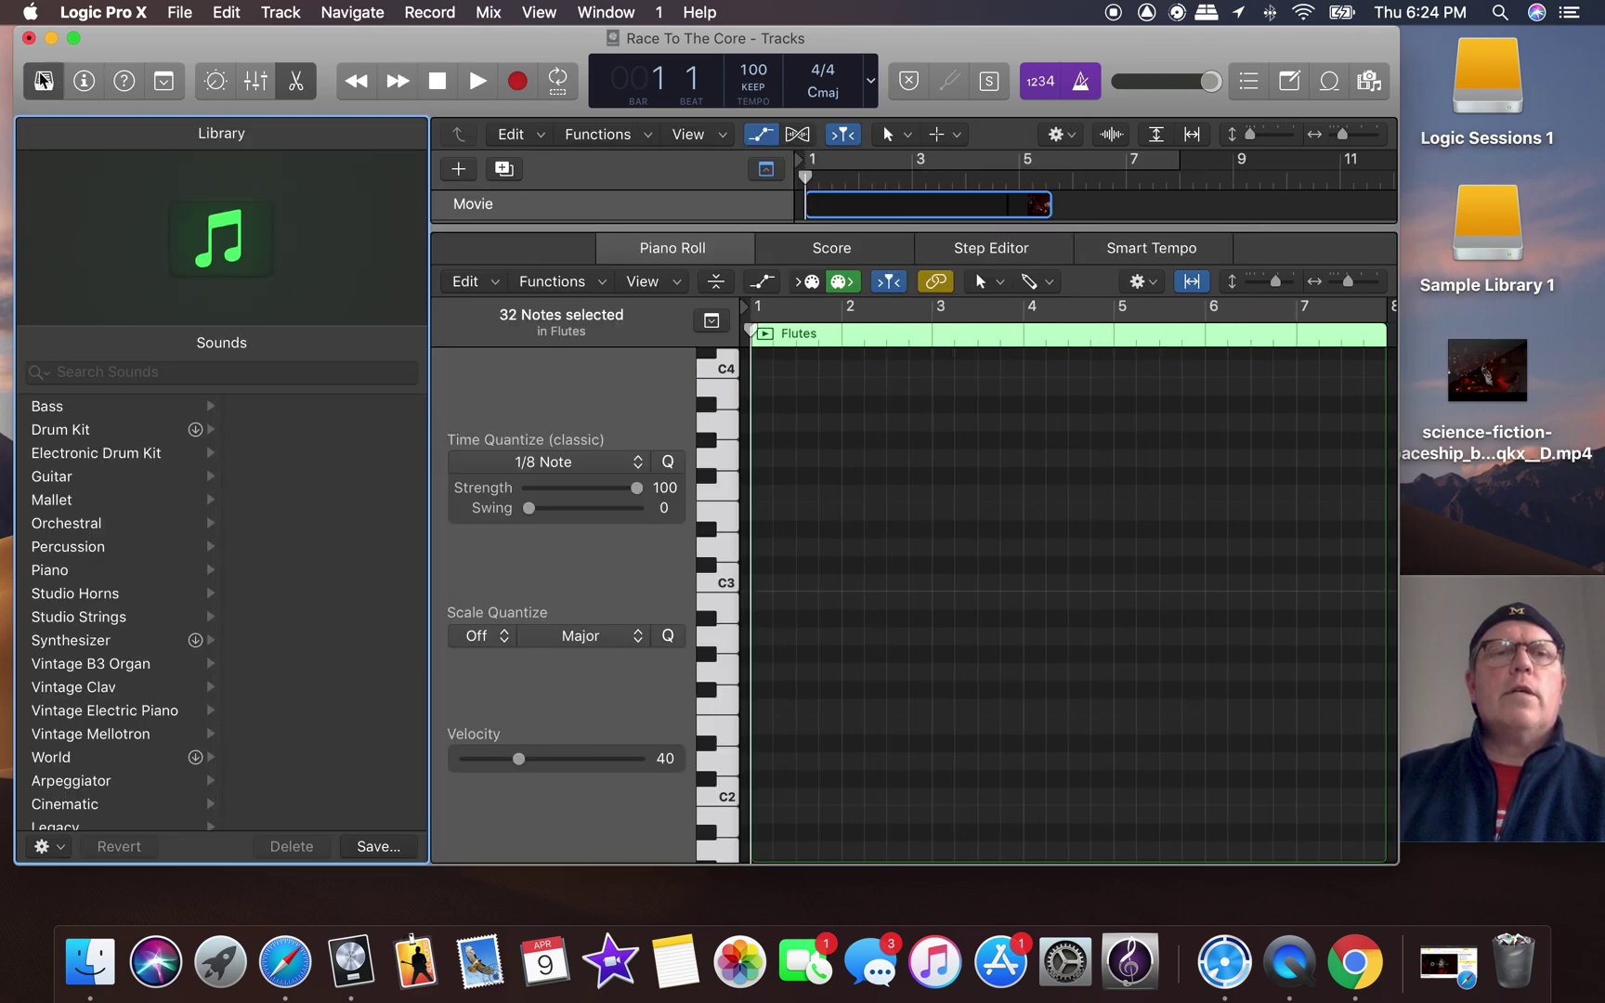
pyautogui.click(43, 81)
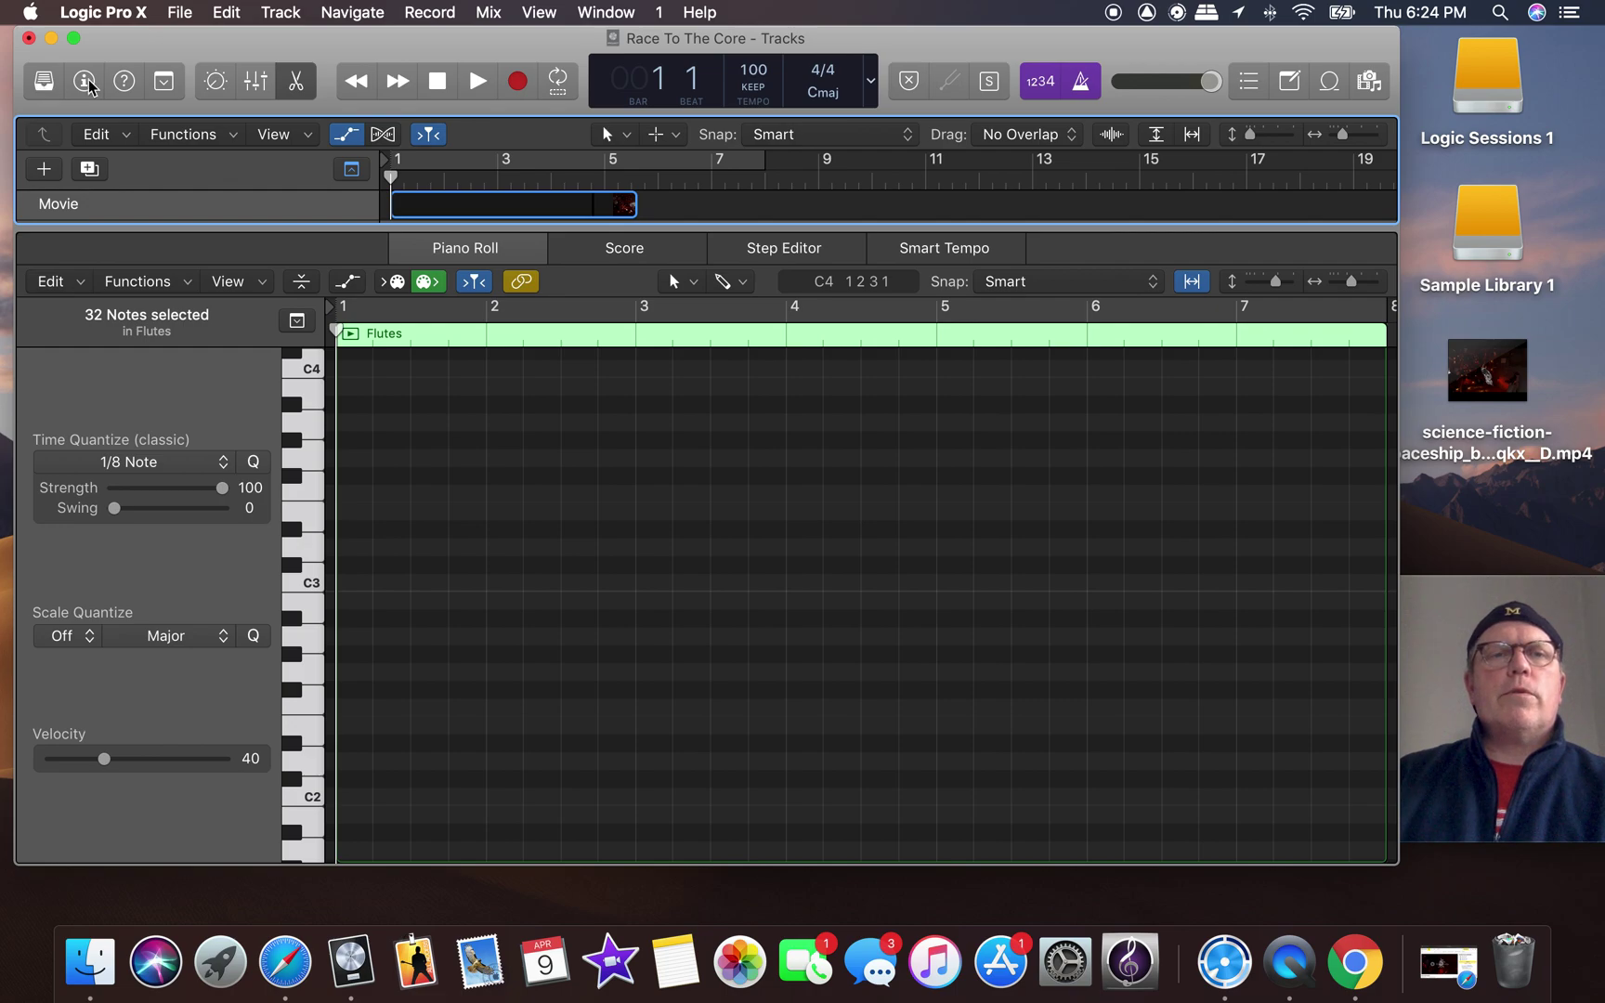
pyautogui.click(293, 86)
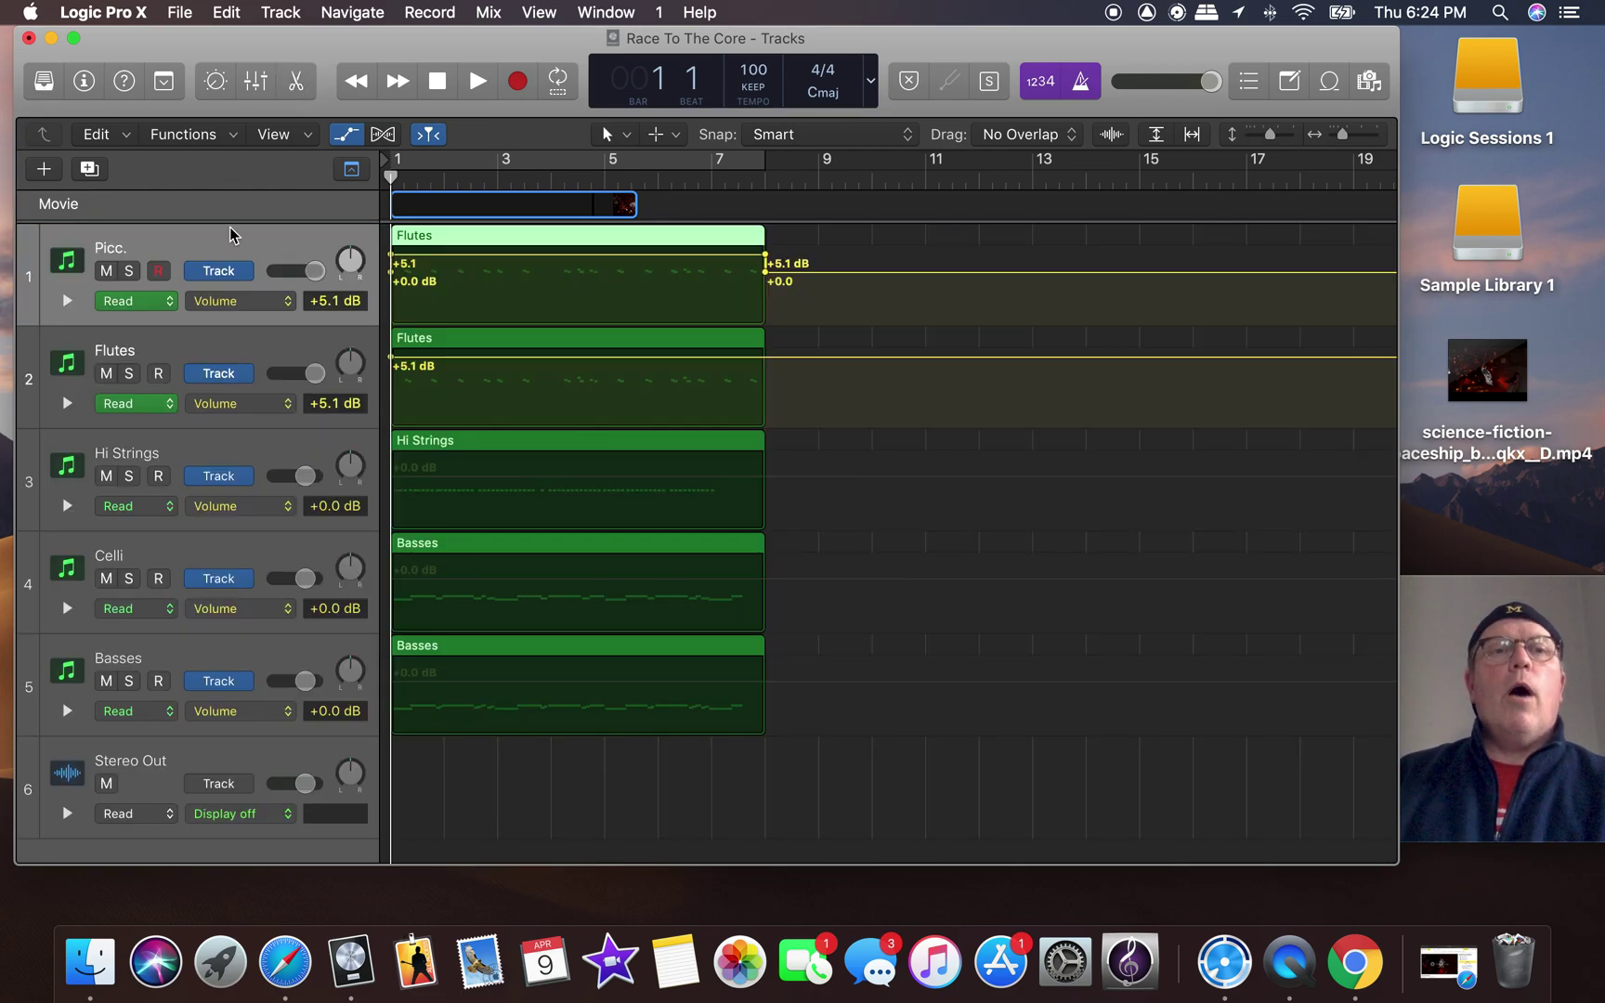
pyautogui.moveTo(339, 37); pyautogui.dragTo(384, 37)
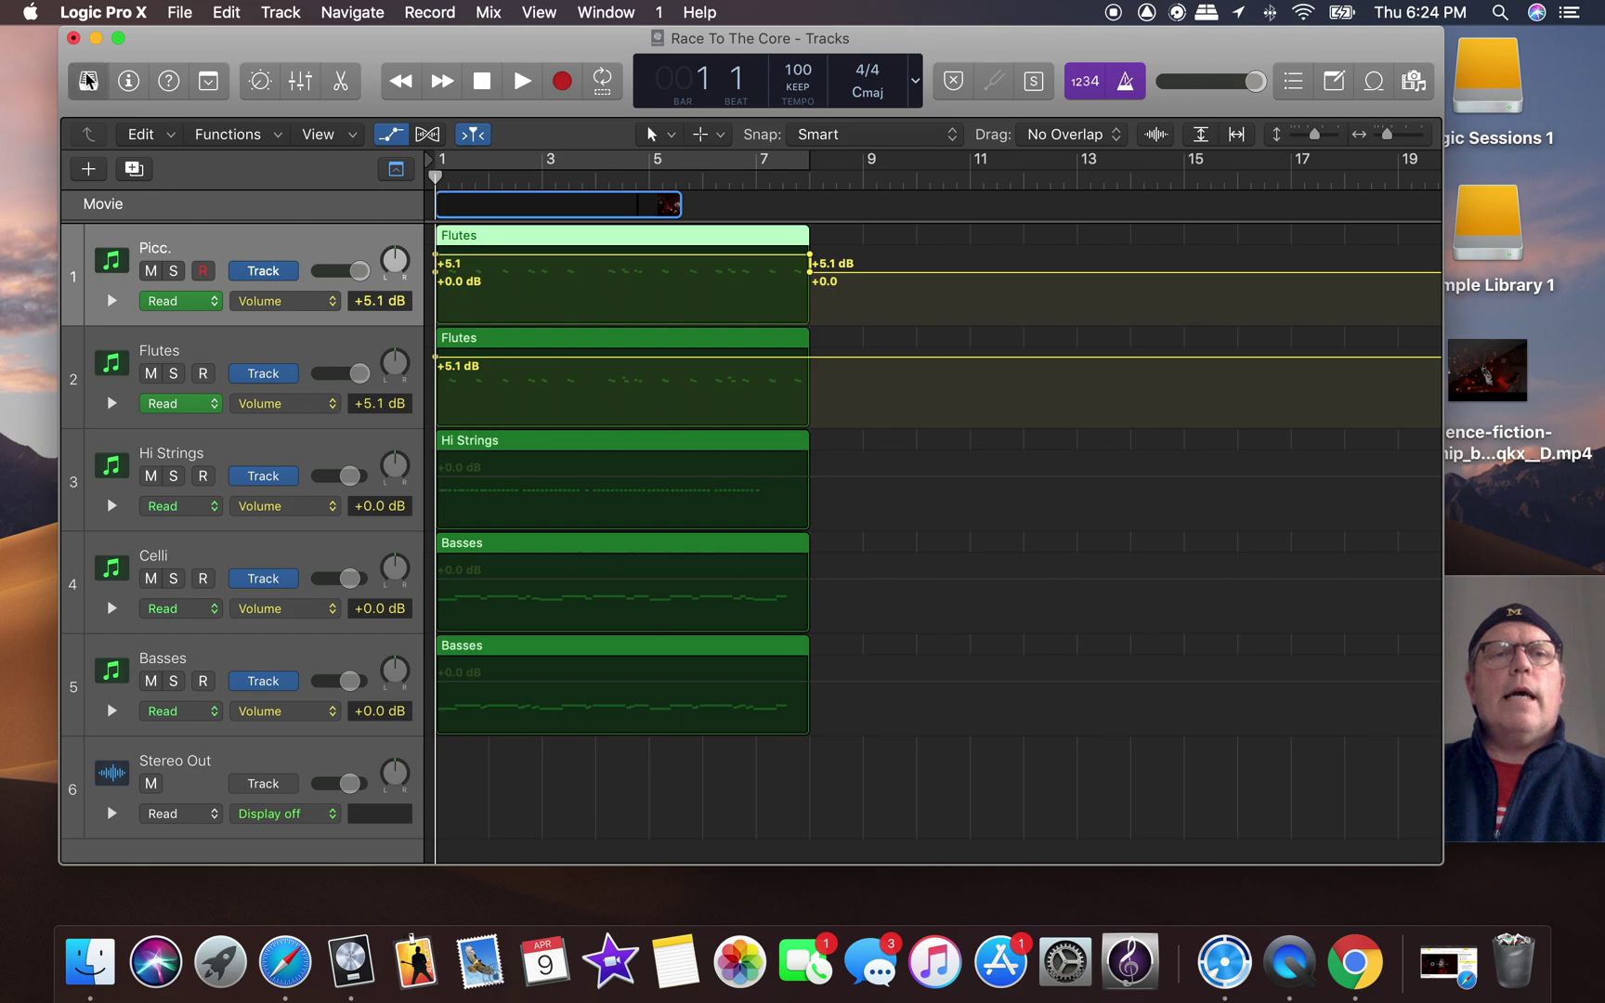
pyautogui.click(86, 81)
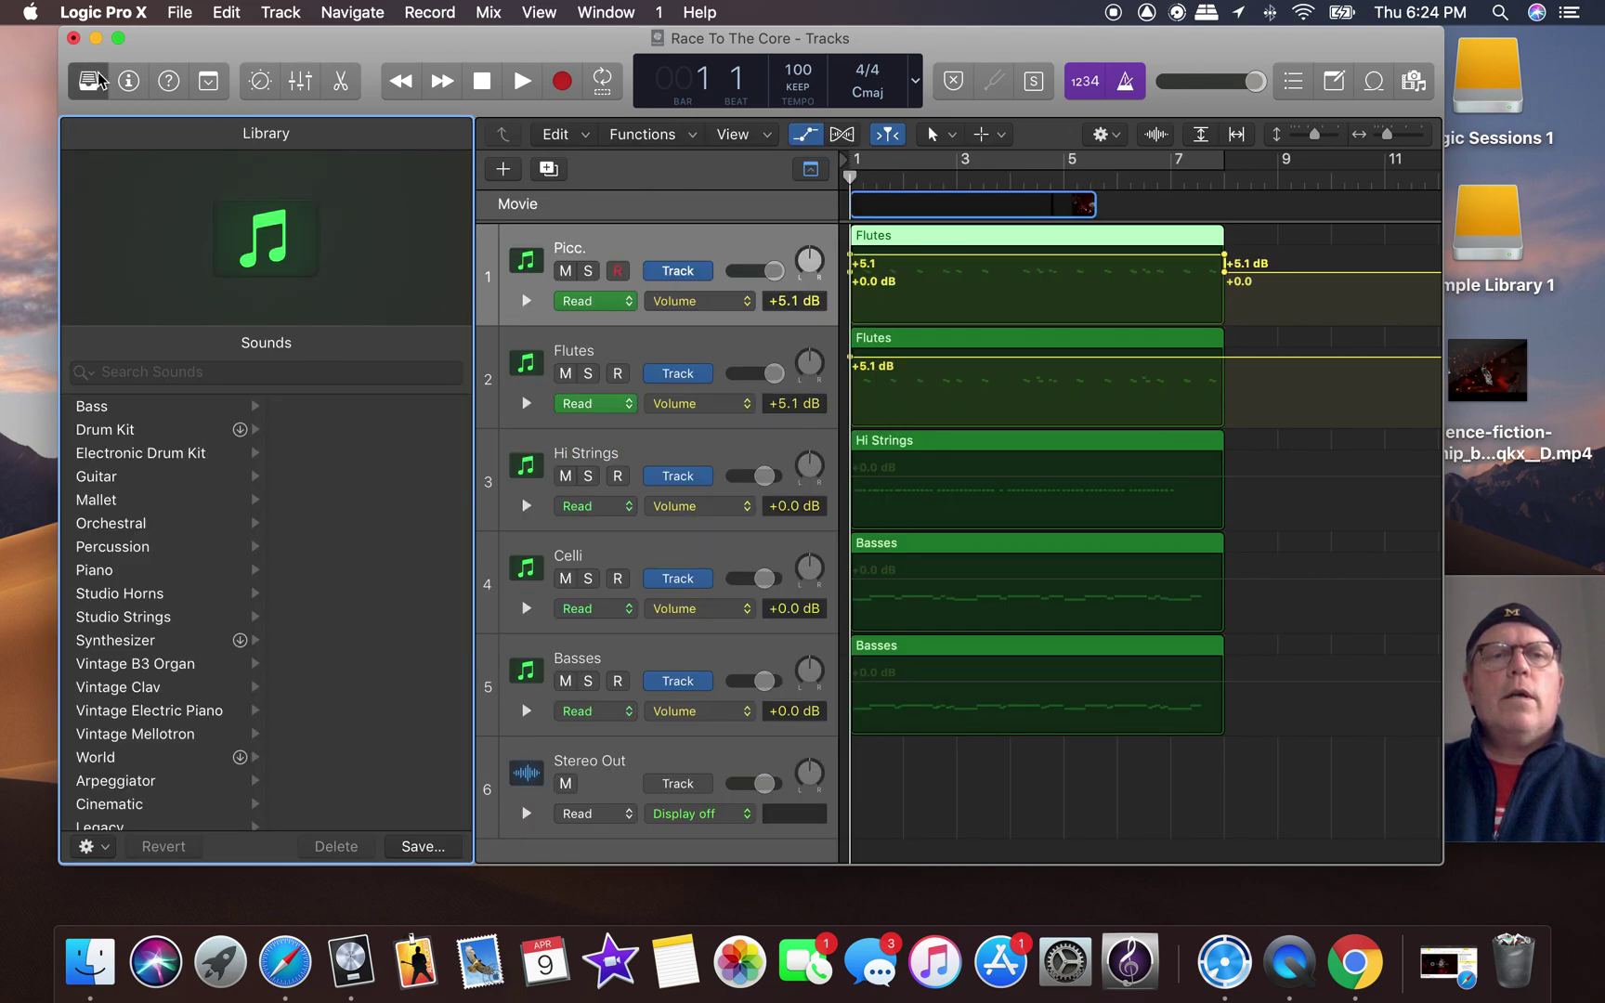
pyautogui.click(96, 81)
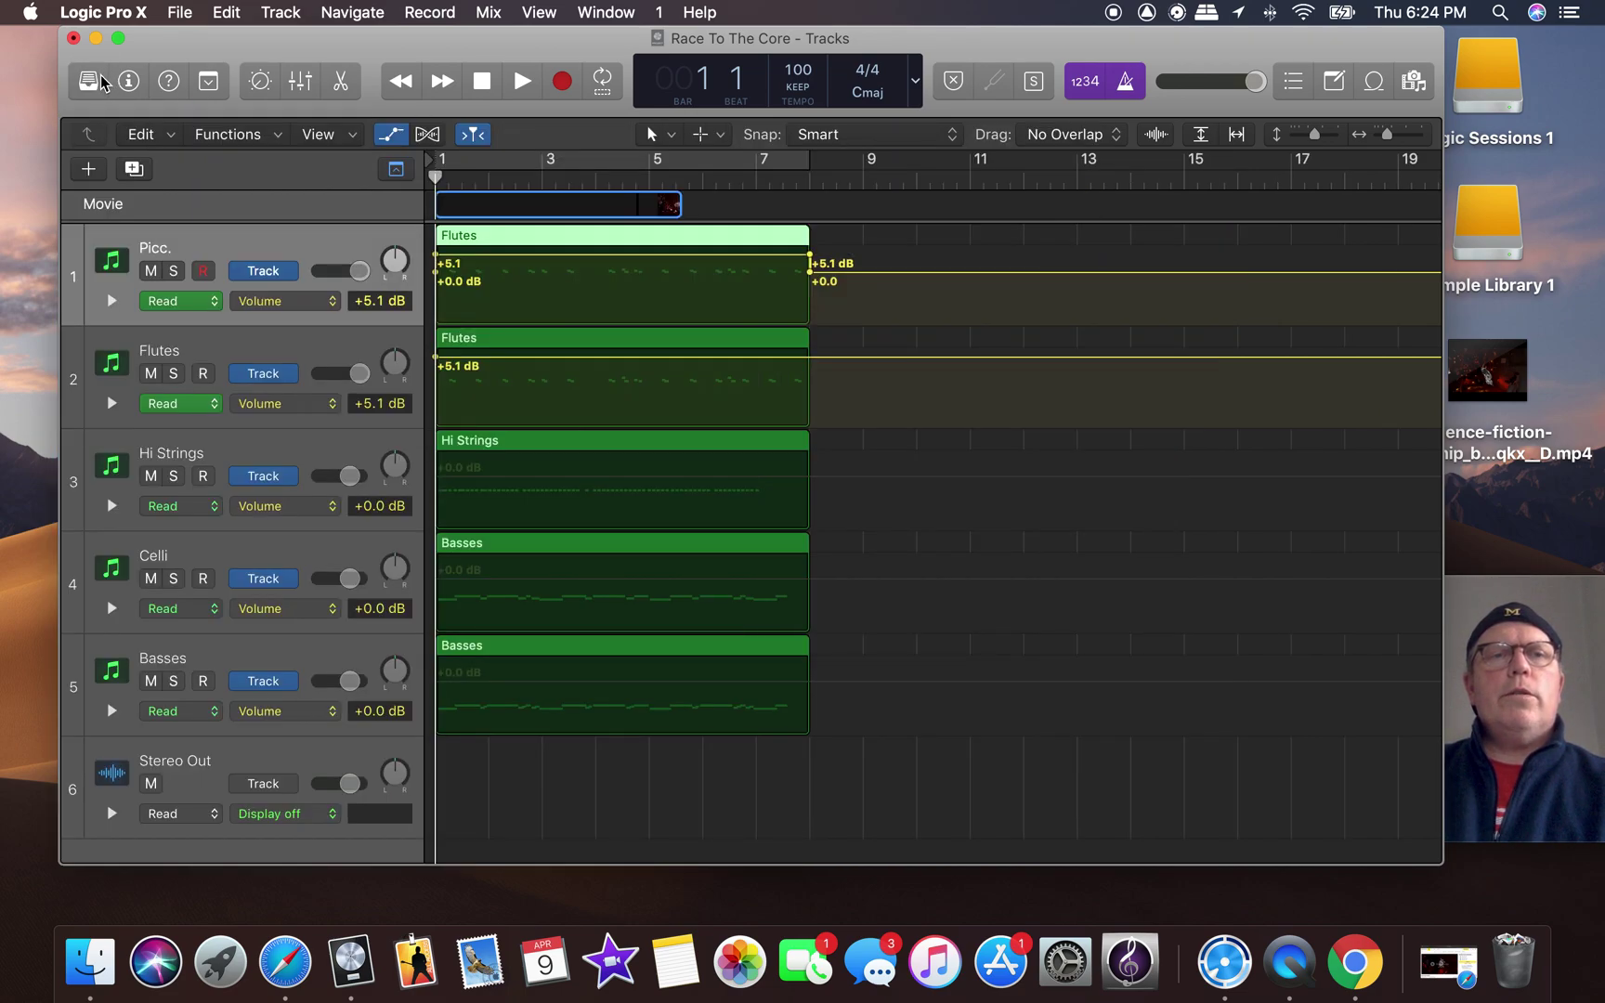
# Load PF Stac DblTng RRx9 from the EW Hollywood Orchestral Woodwinds Gold short Piccolo Flute patches into the Picc. track's Play instrument.
pyautogui.click(128, 81)
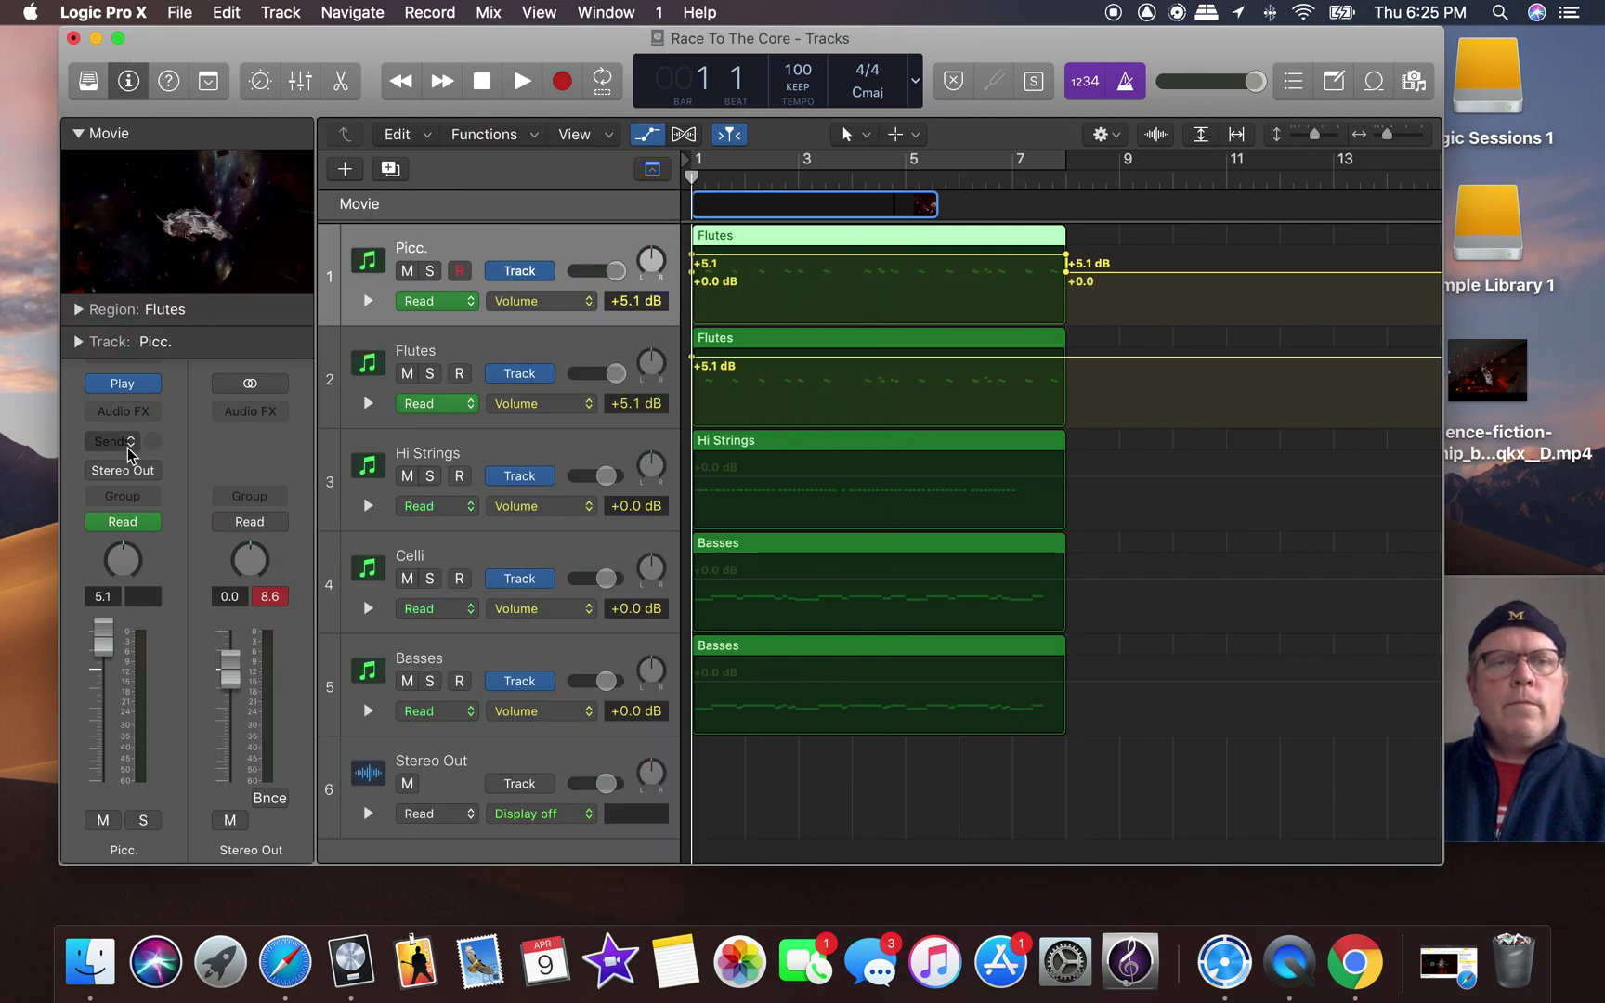
pyautogui.click(125, 385)
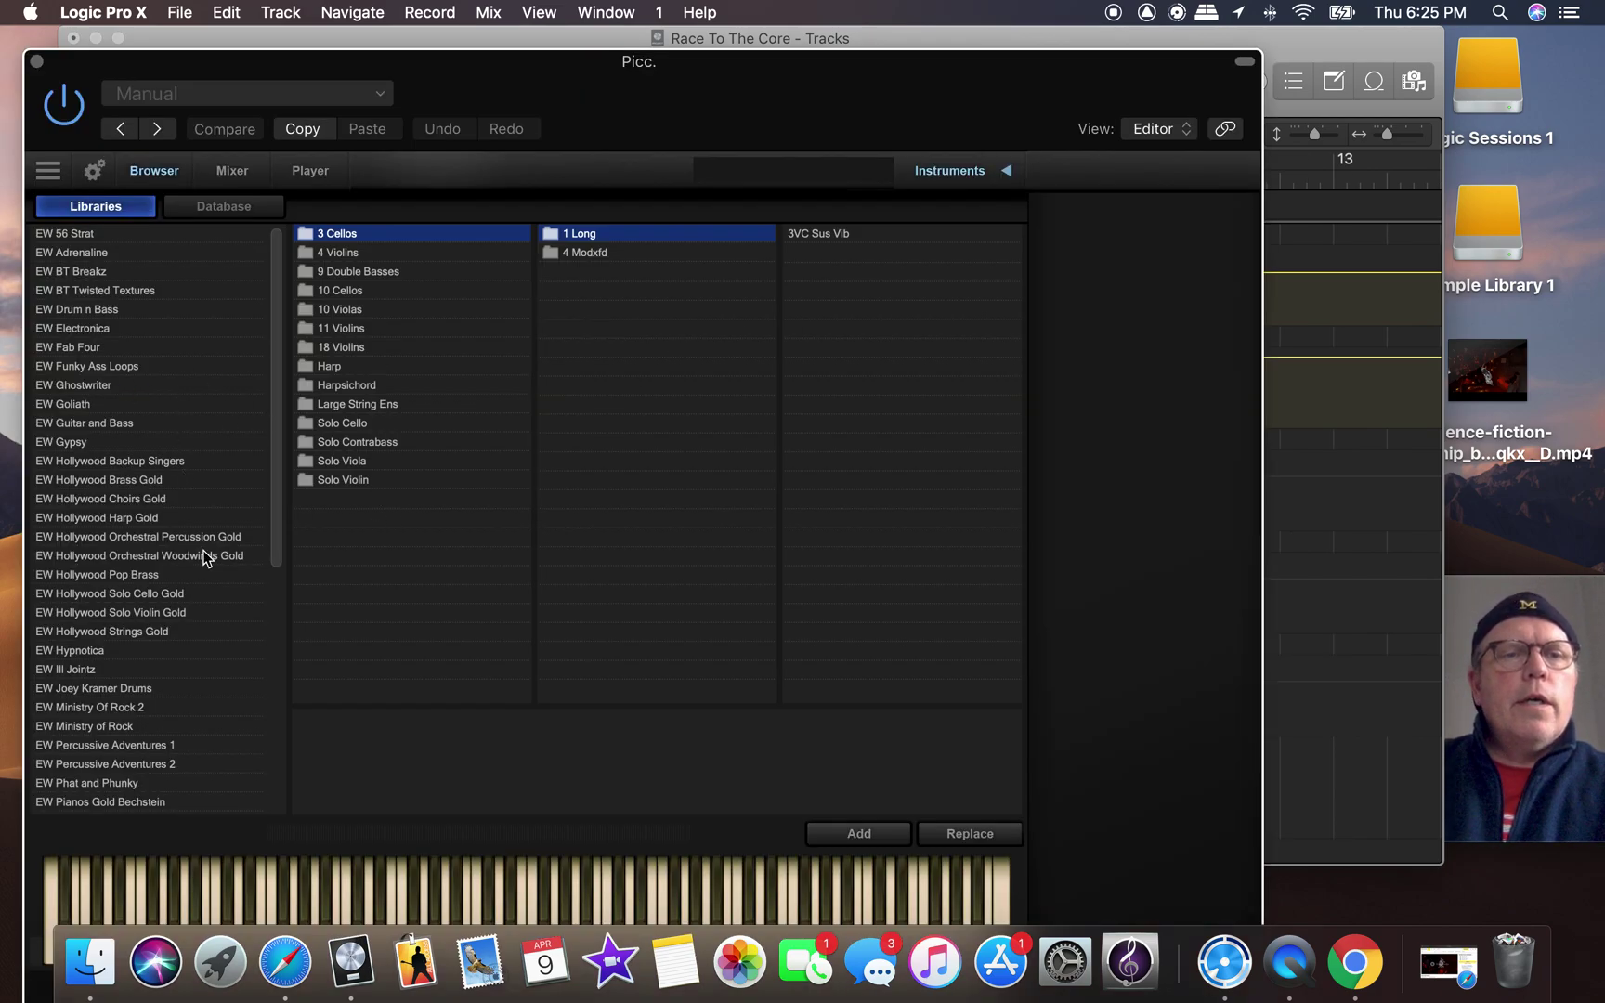
pyautogui.scroll(-3, 196, 622)
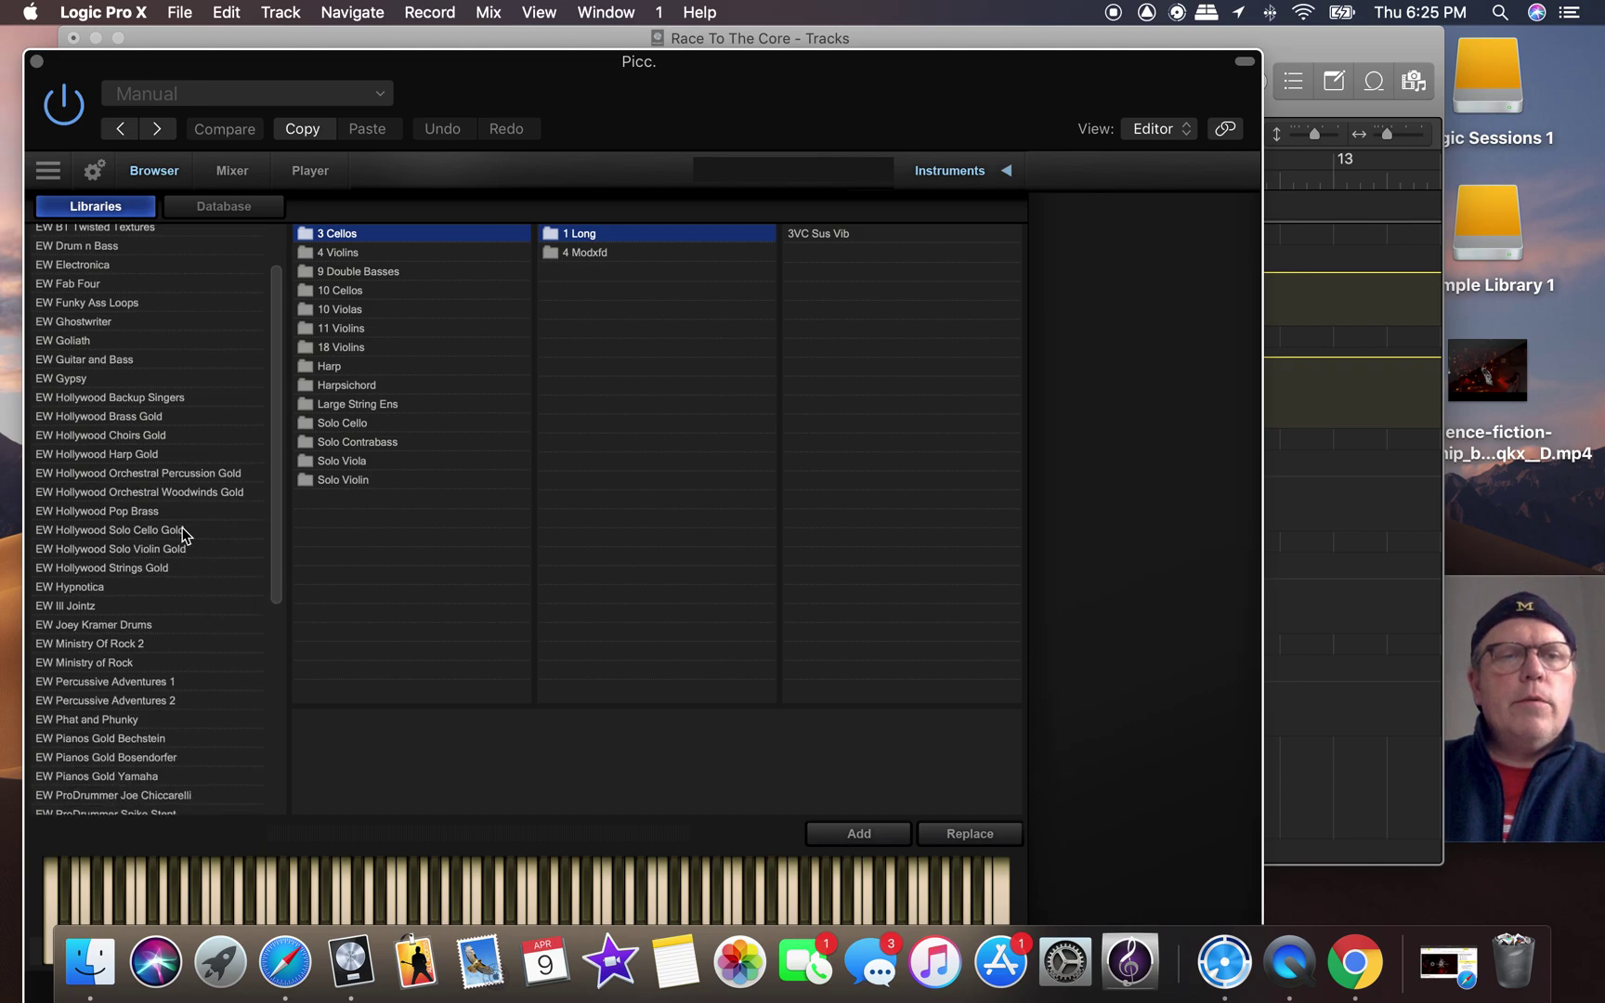
pyautogui.click(190, 492)
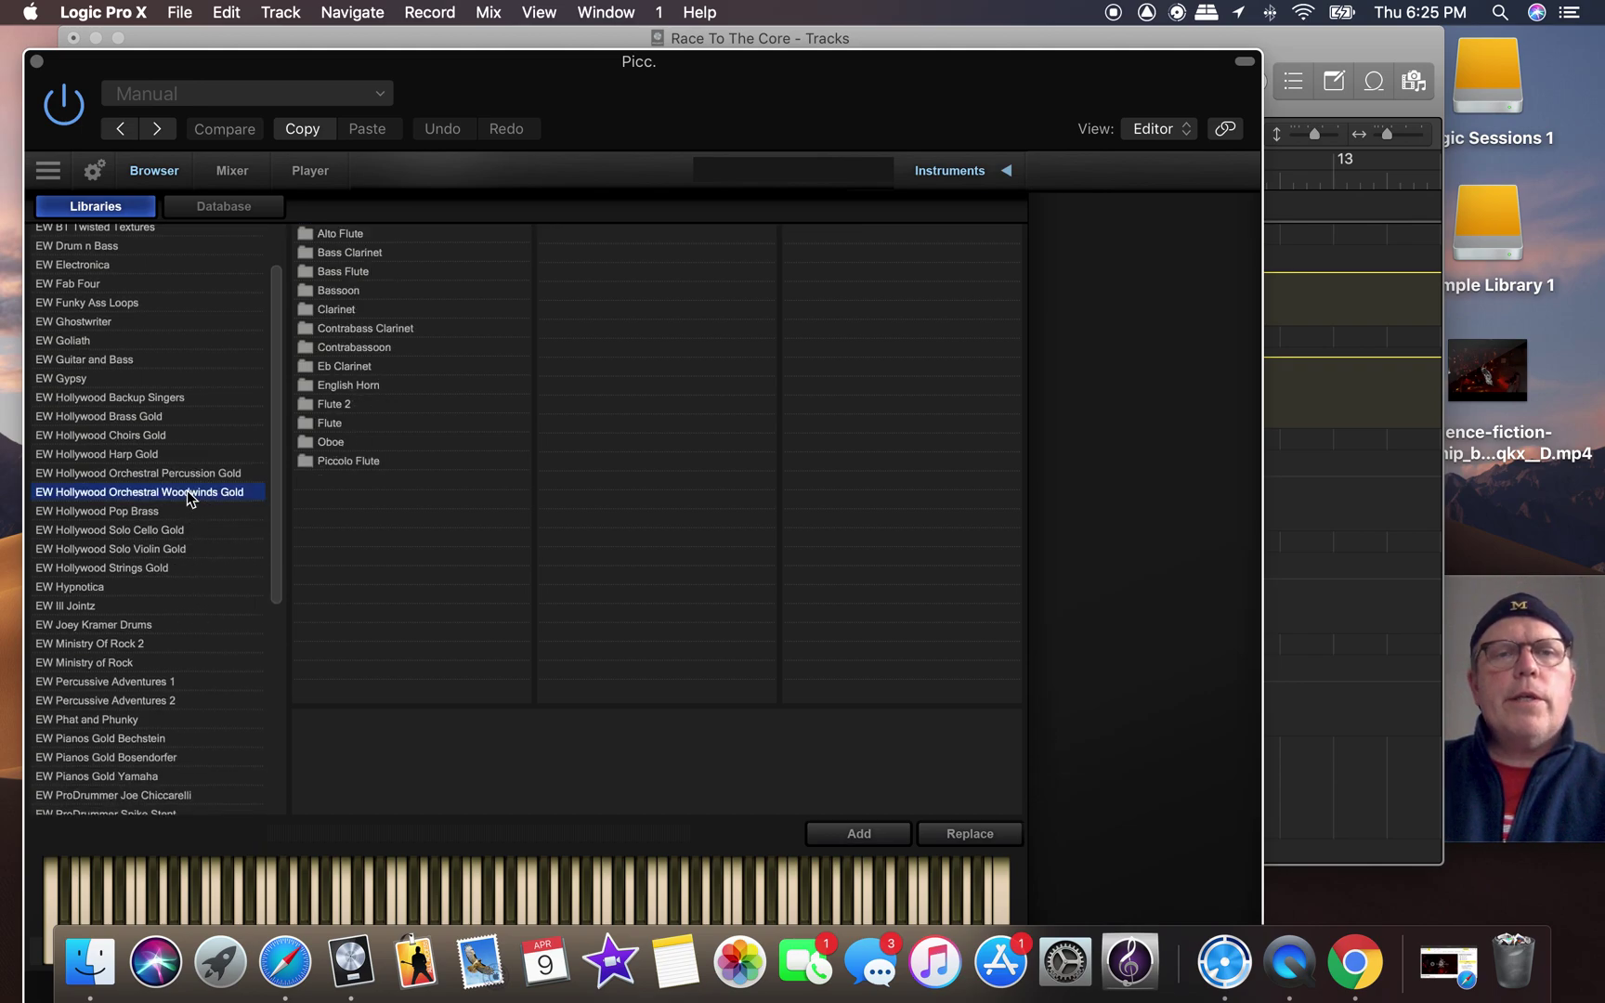
pyautogui.click(357, 465)
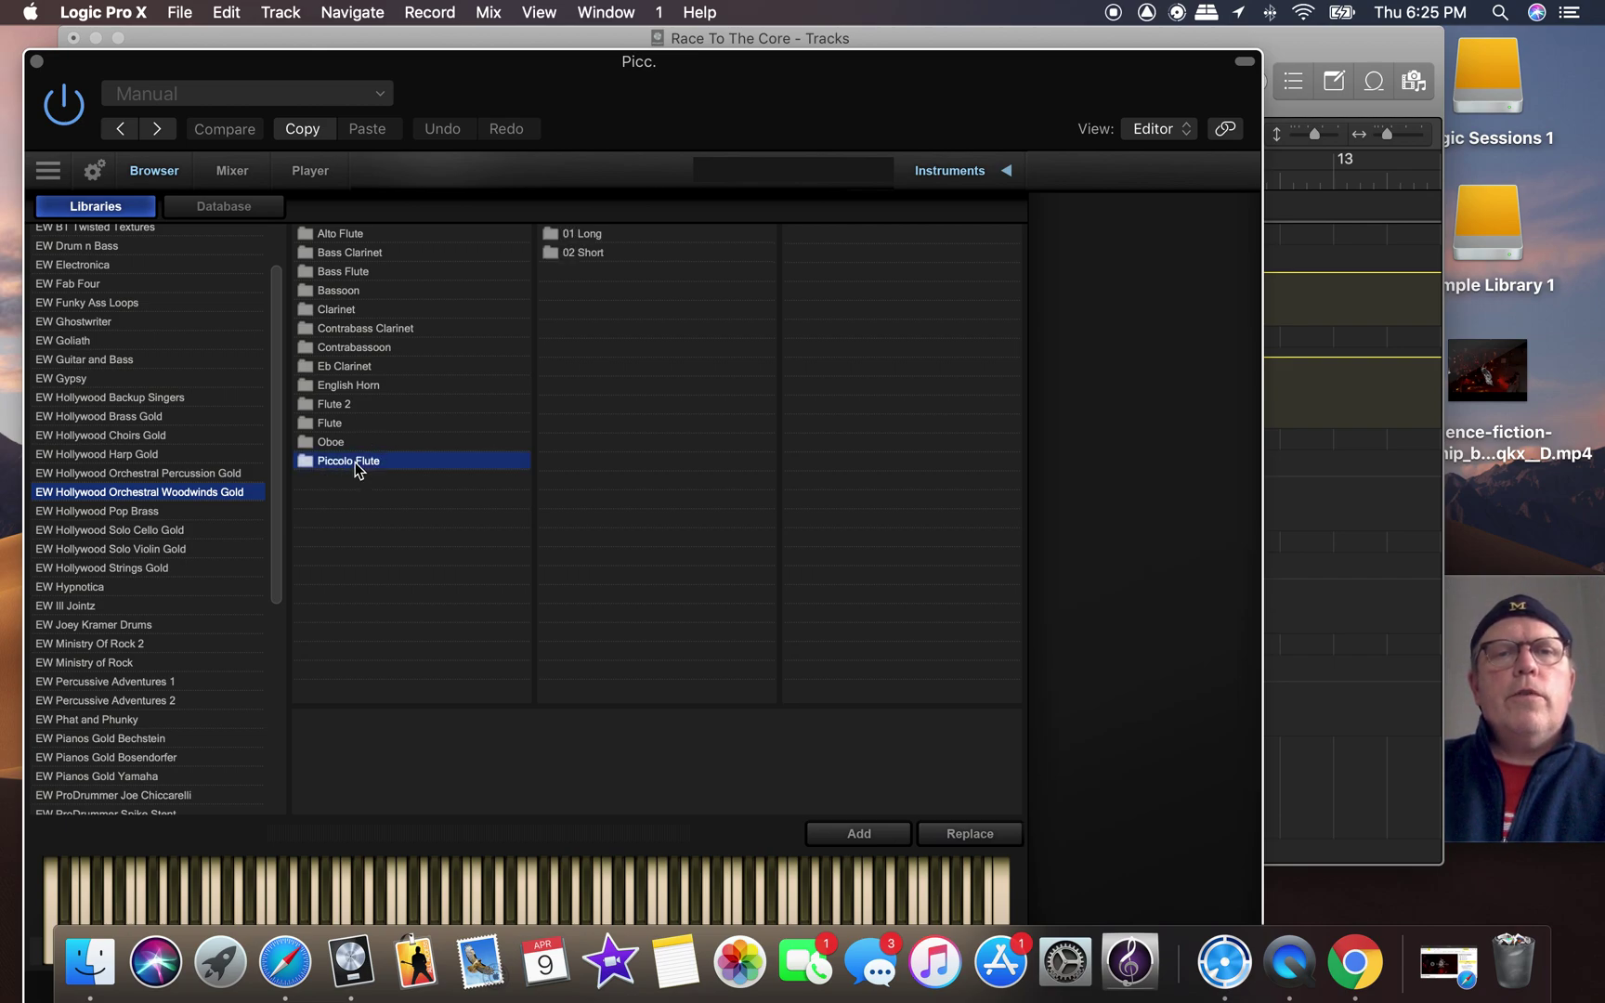
pyautogui.click(604, 258)
pyautogui.click(897, 237)
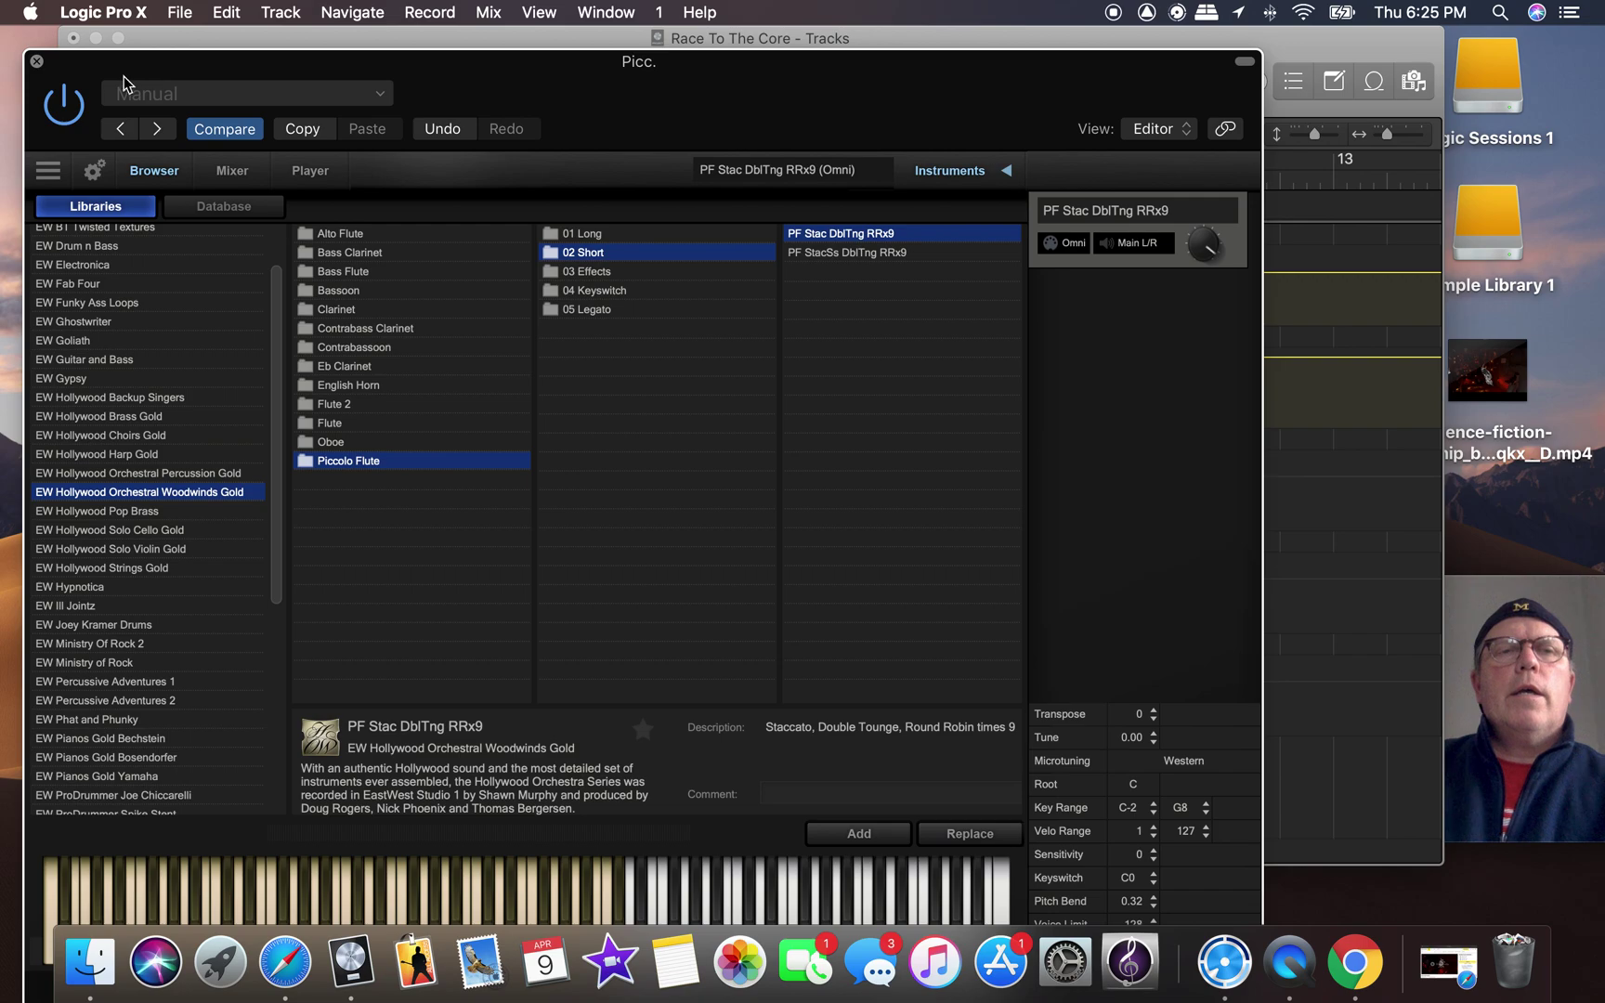
pyautogui.click(38, 61)
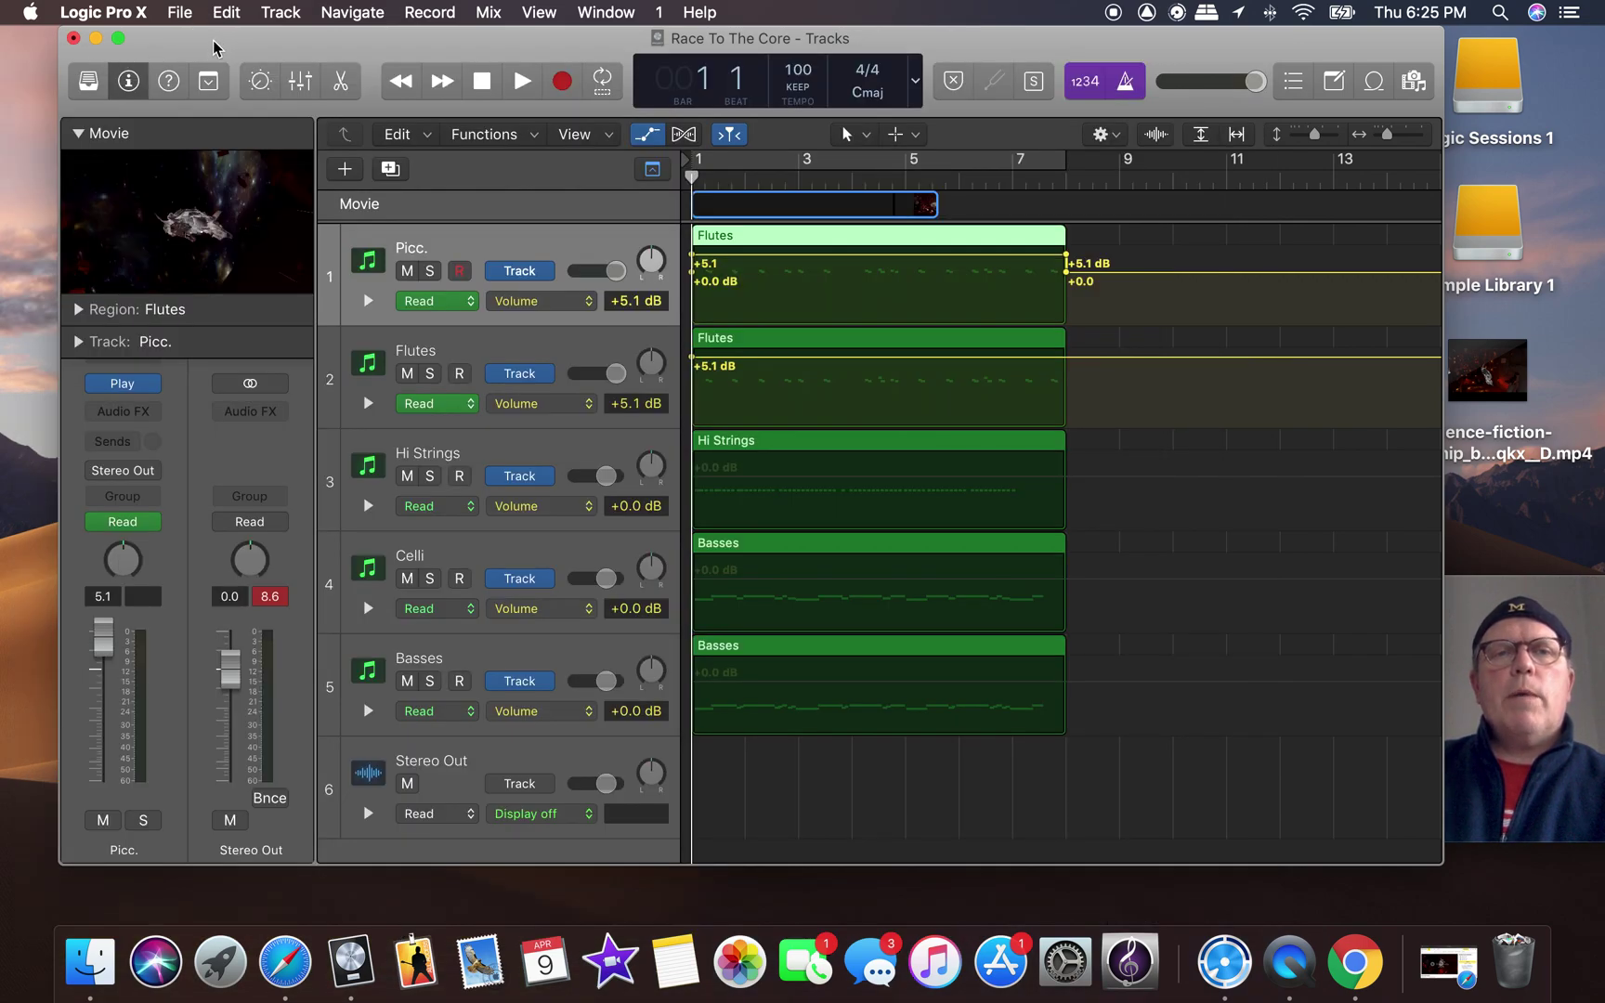
# Play the opening bar of the arrangement and try to raise the project tempo to 130.
pyautogui.click(522, 84)
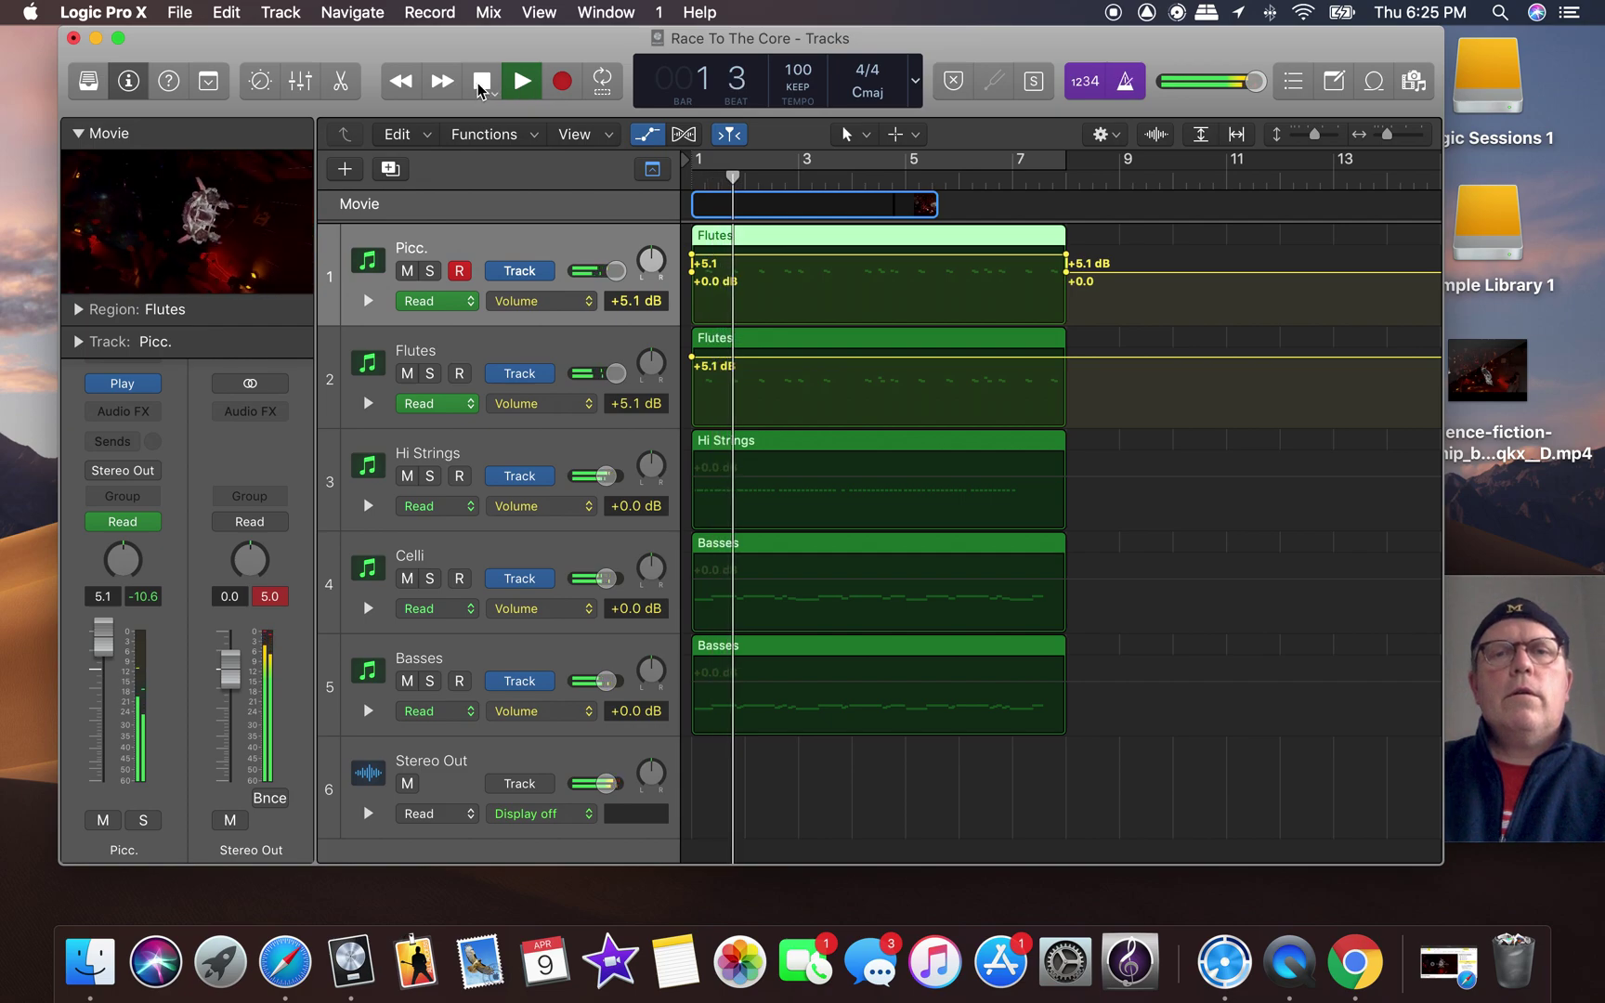
pyautogui.click(482, 83)
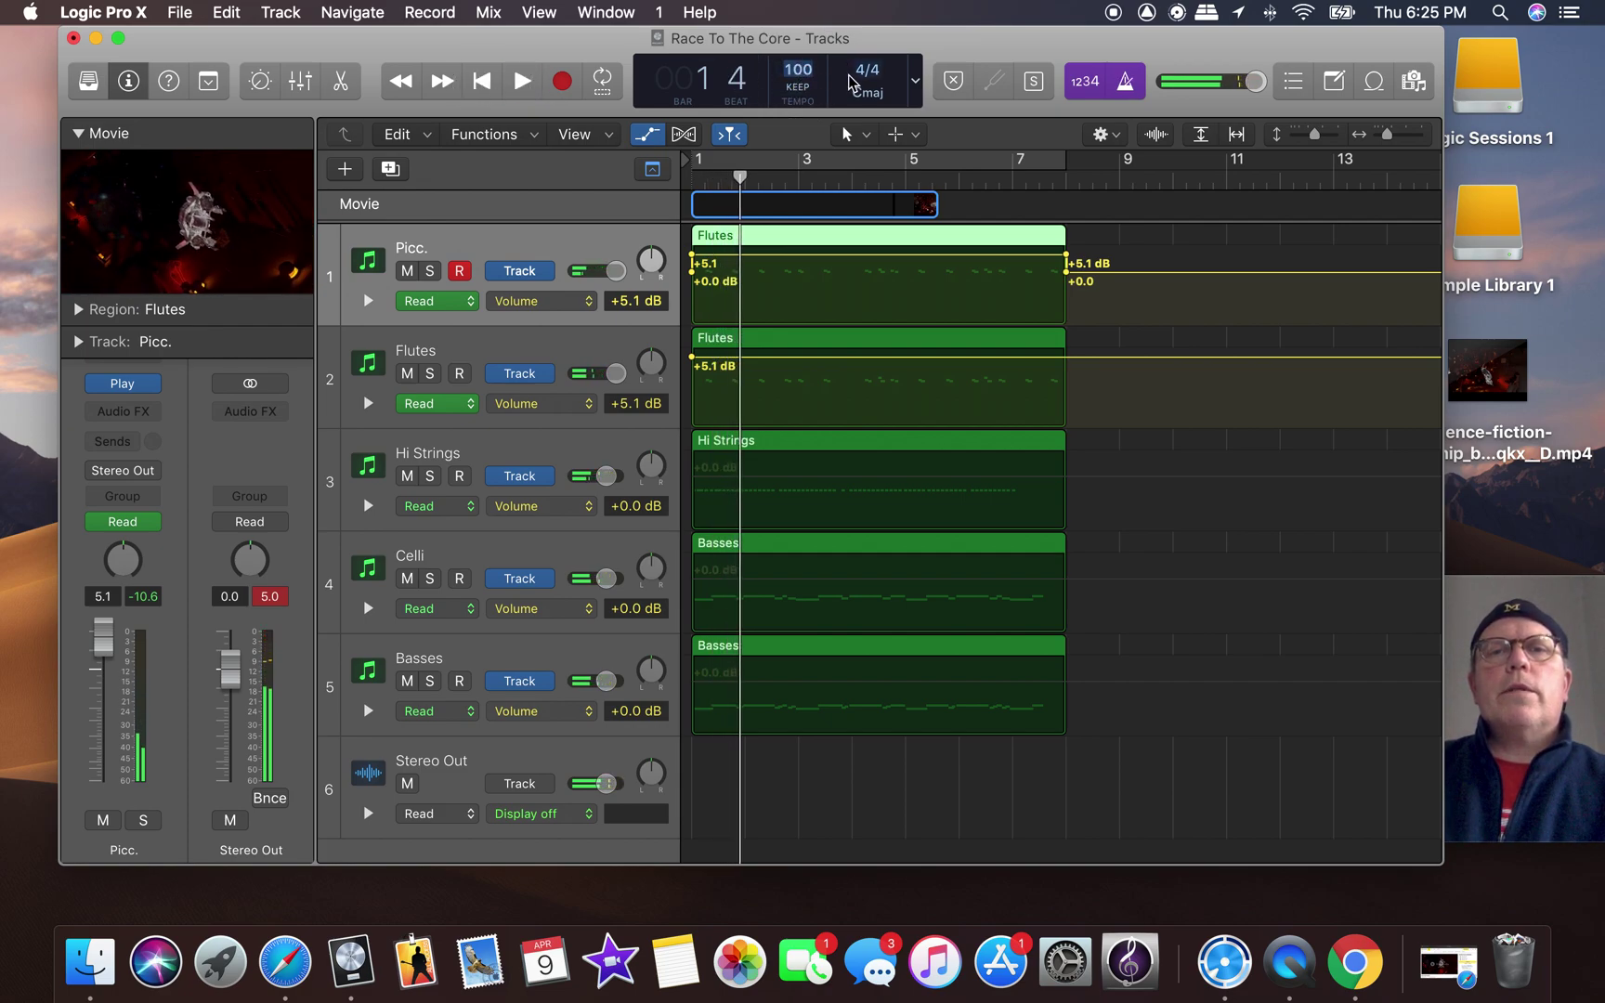
pyautogui.write('120')
pyautogui.press('Return')
pyautogui.press('BackSpace')
pyautogui.press('BackSpace')
pyautogui.write('1')
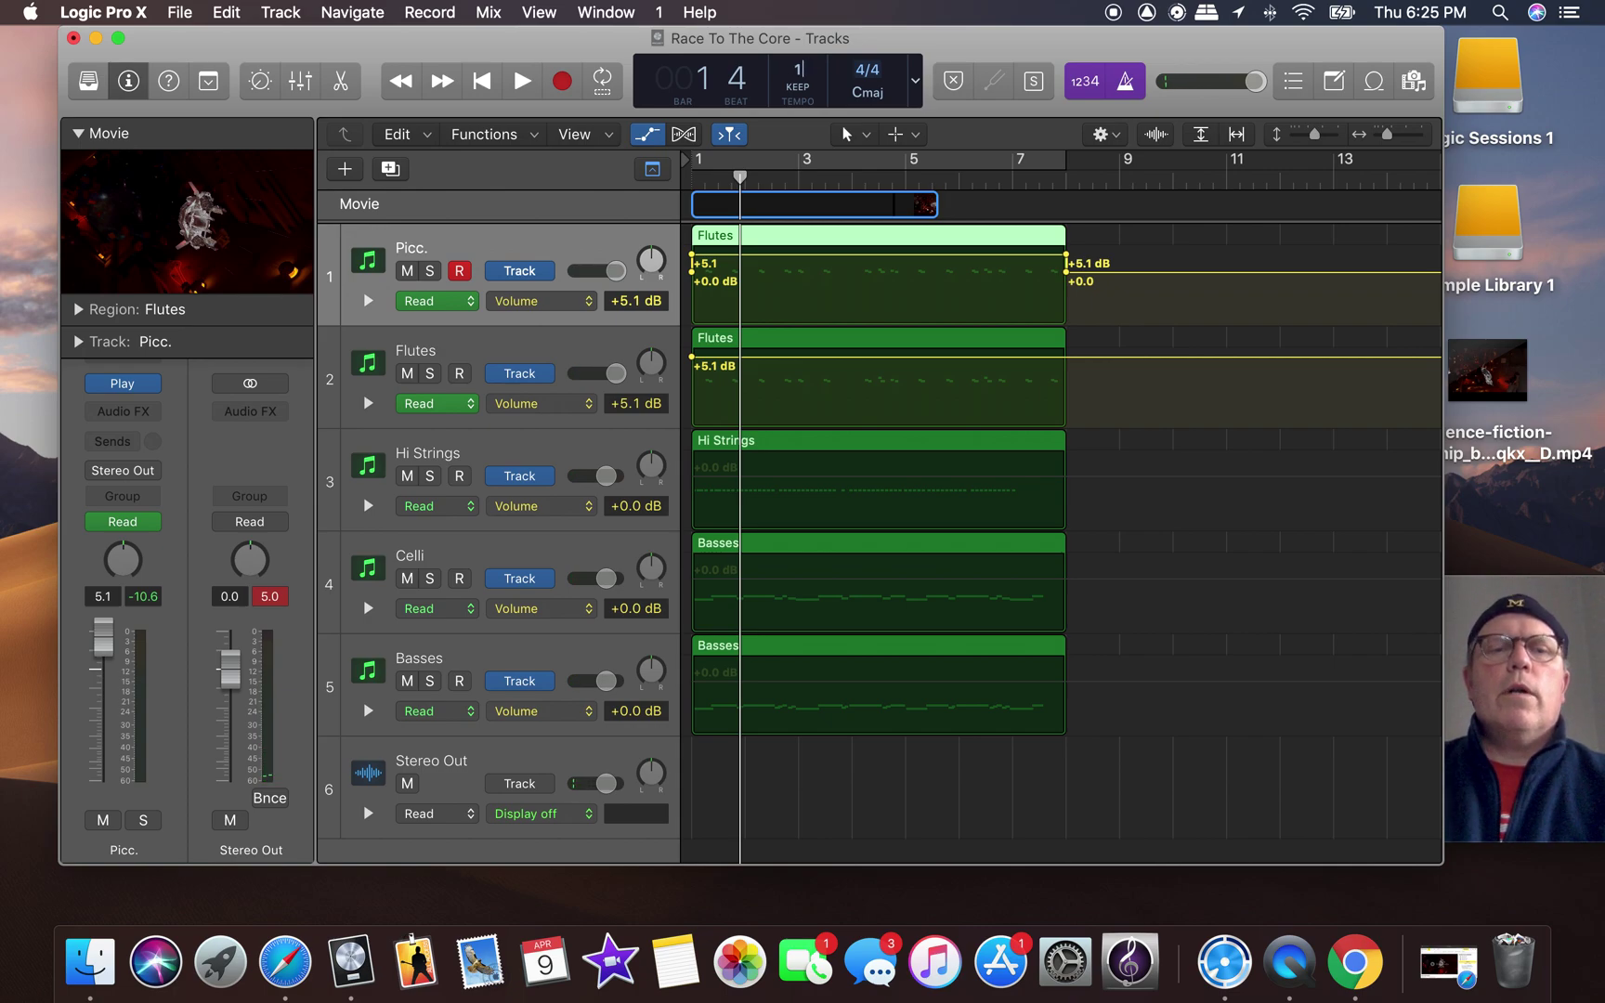
pyautogui.write('30')
pyautogui.press('Return')
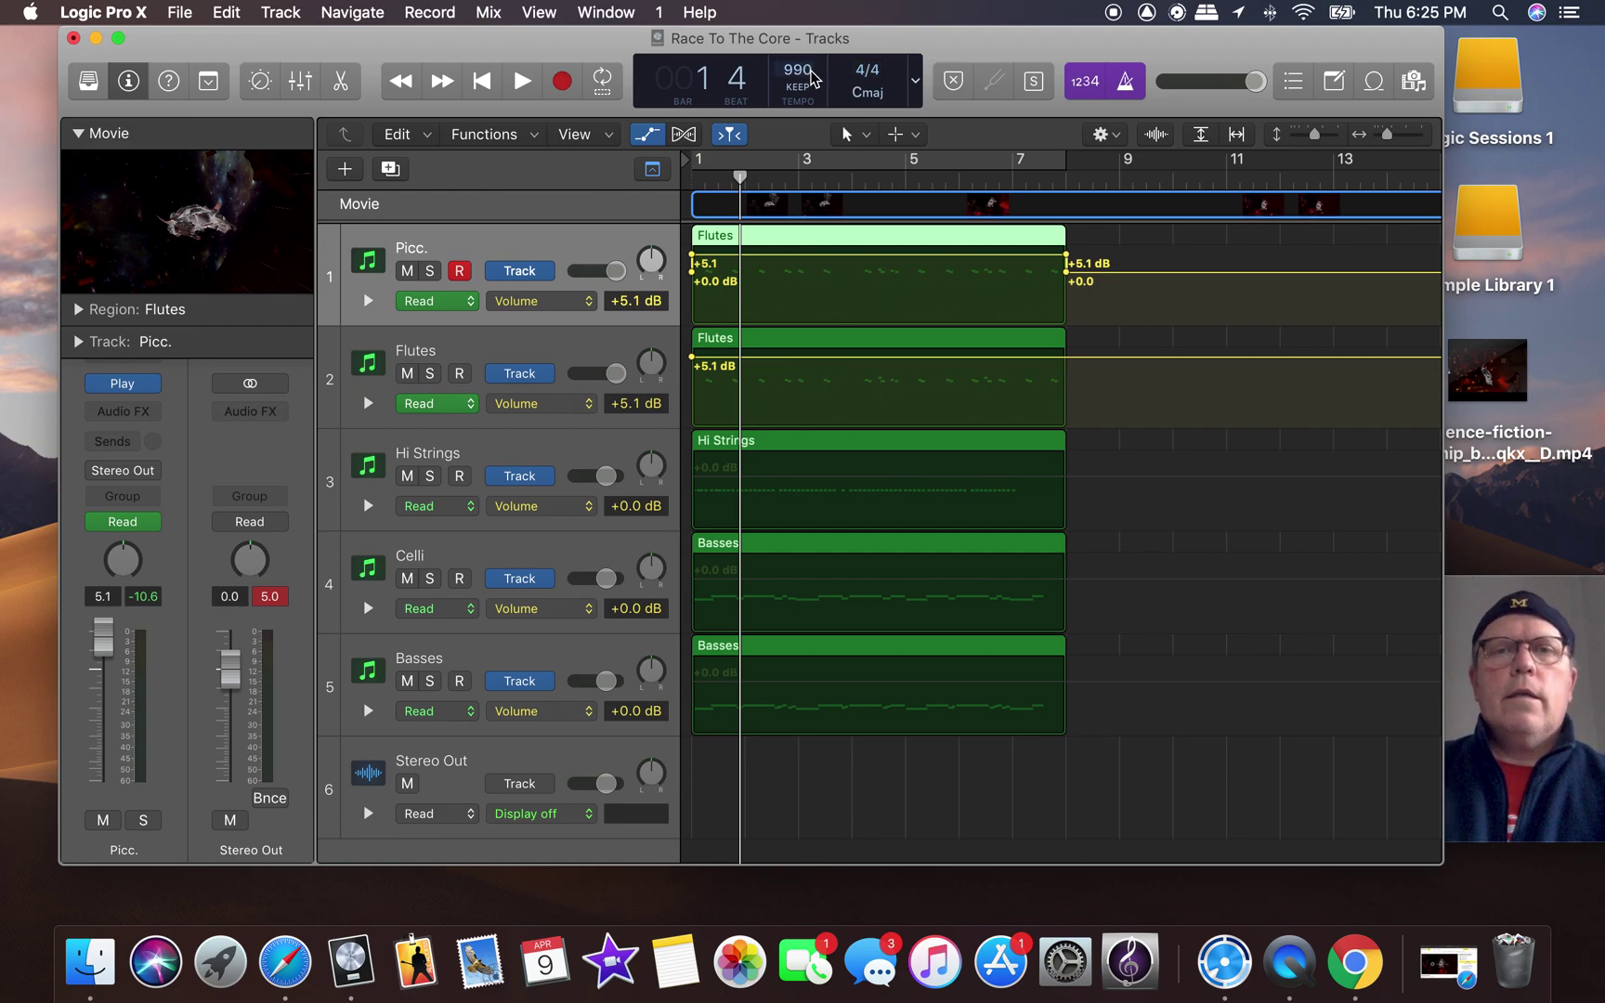
# Set the project tempo to 130.
pyautogui.press('3')
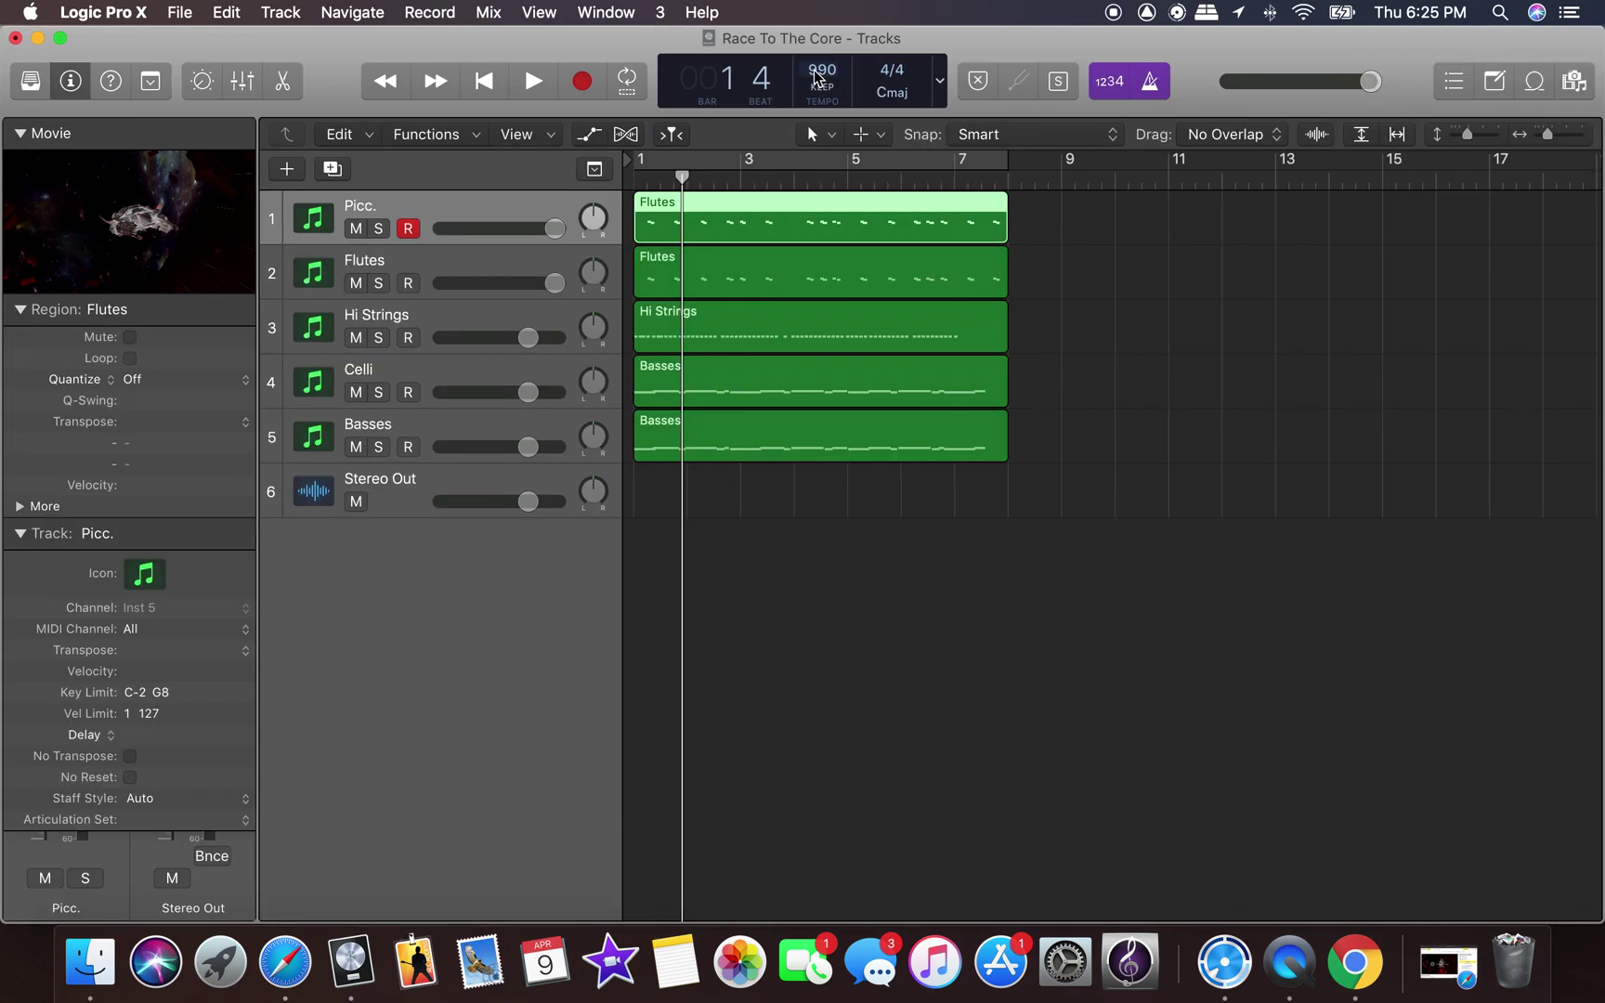
pyautogui.doubleClick(839, 67)
pyautogui.write('130')
pyautogui.press('Return')
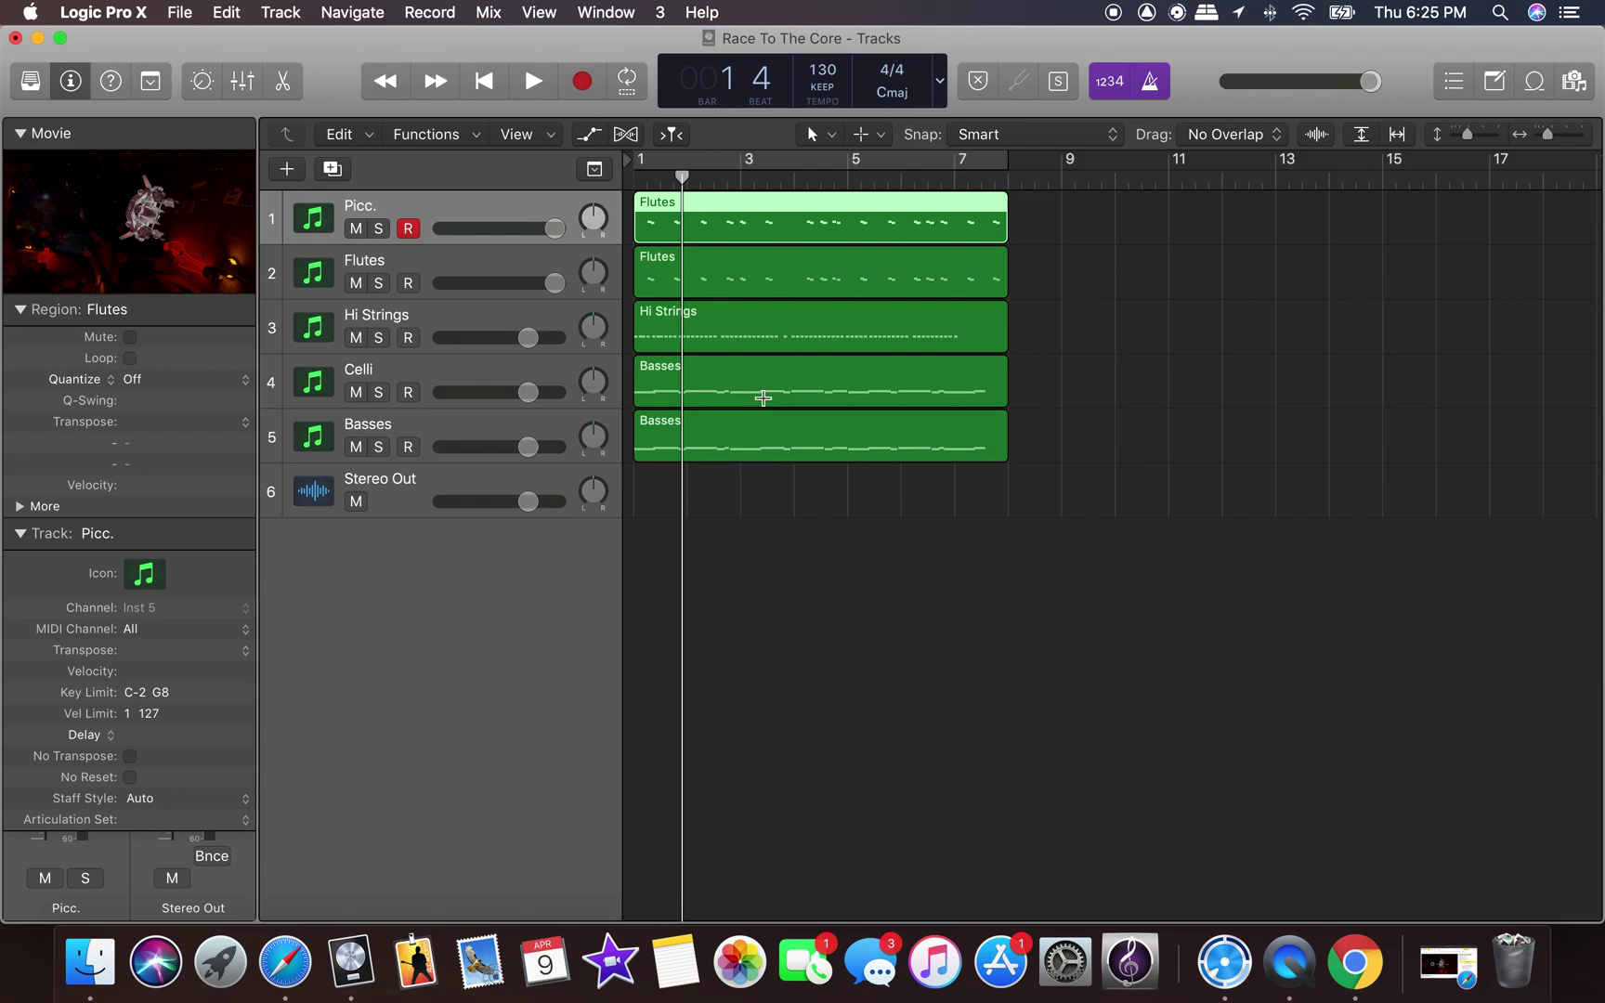
# Undo the latest edits back to before the top track was renamed.
pyautogui.press('super+z')
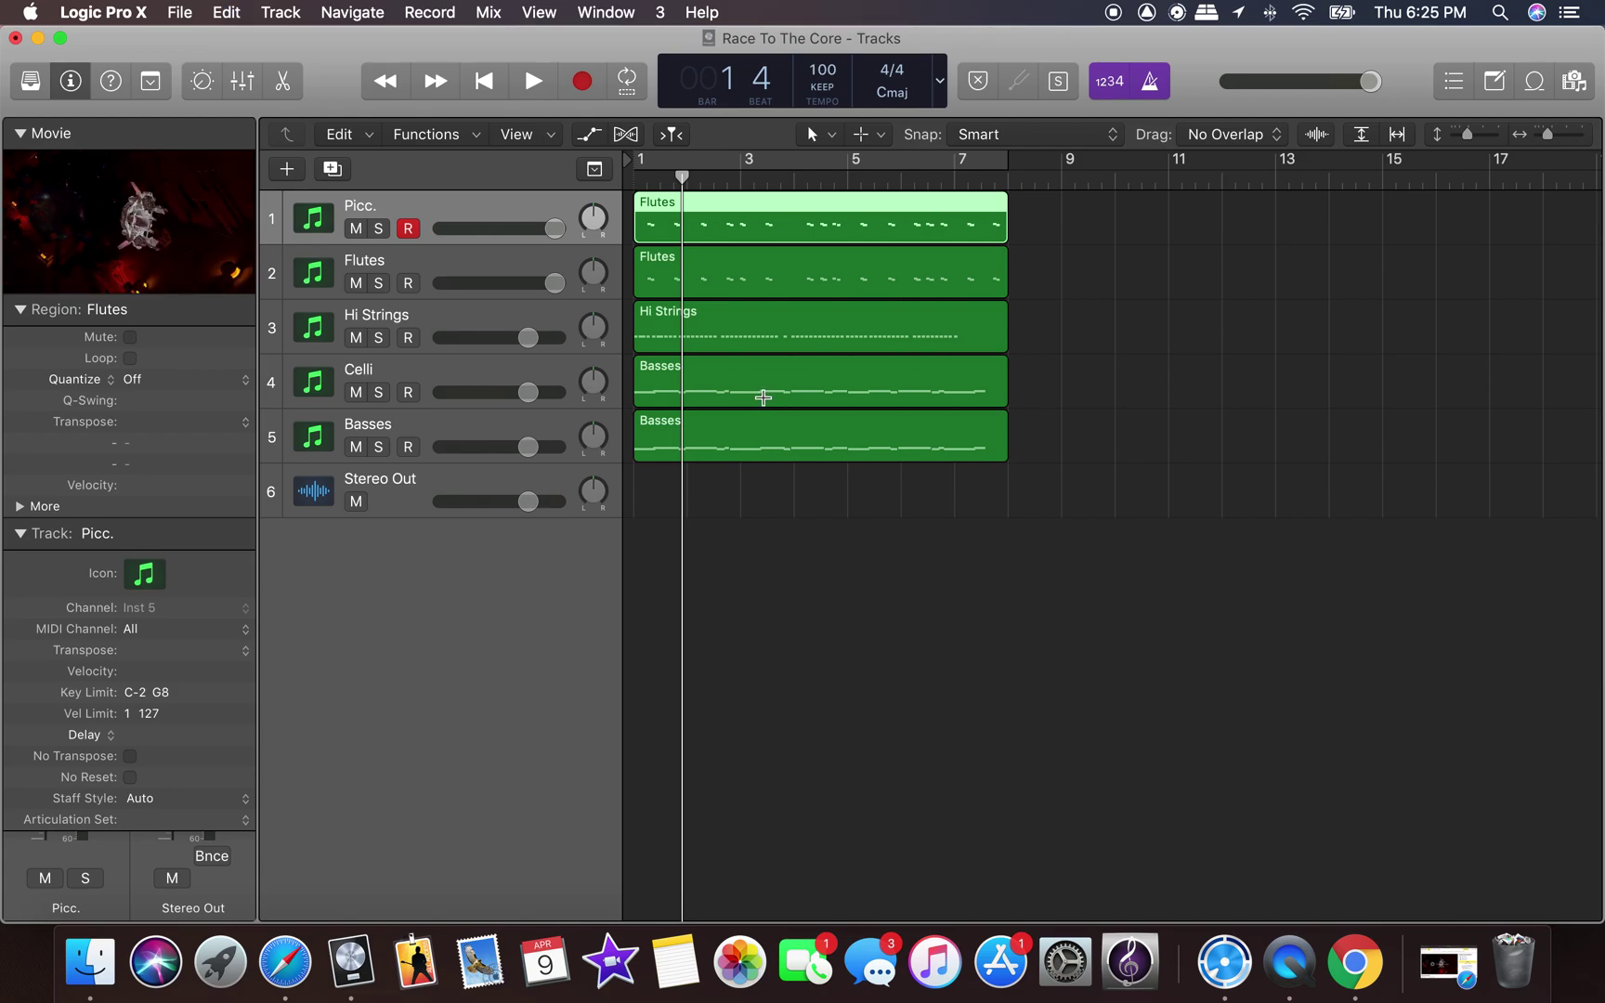
pyautogui.press('super+z')
pyautogui.press('super+z')
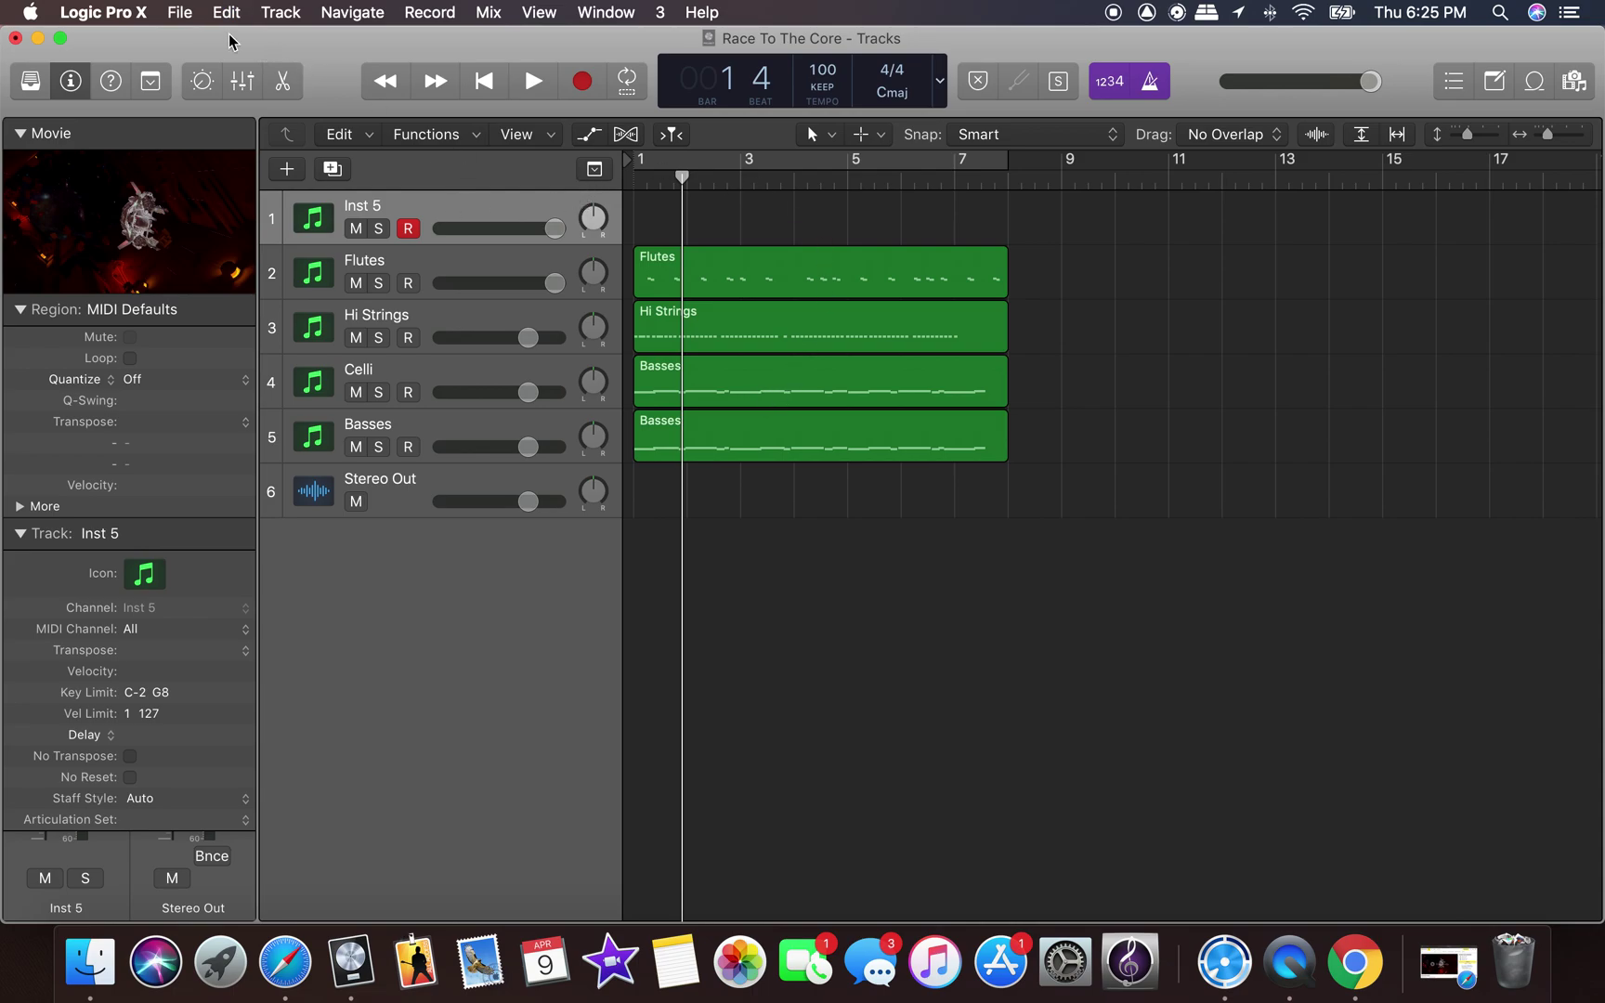
# Redo the renaming of the top track to Picc. and undo the automation edit that followed it.
pyautogui.click(179, 12)
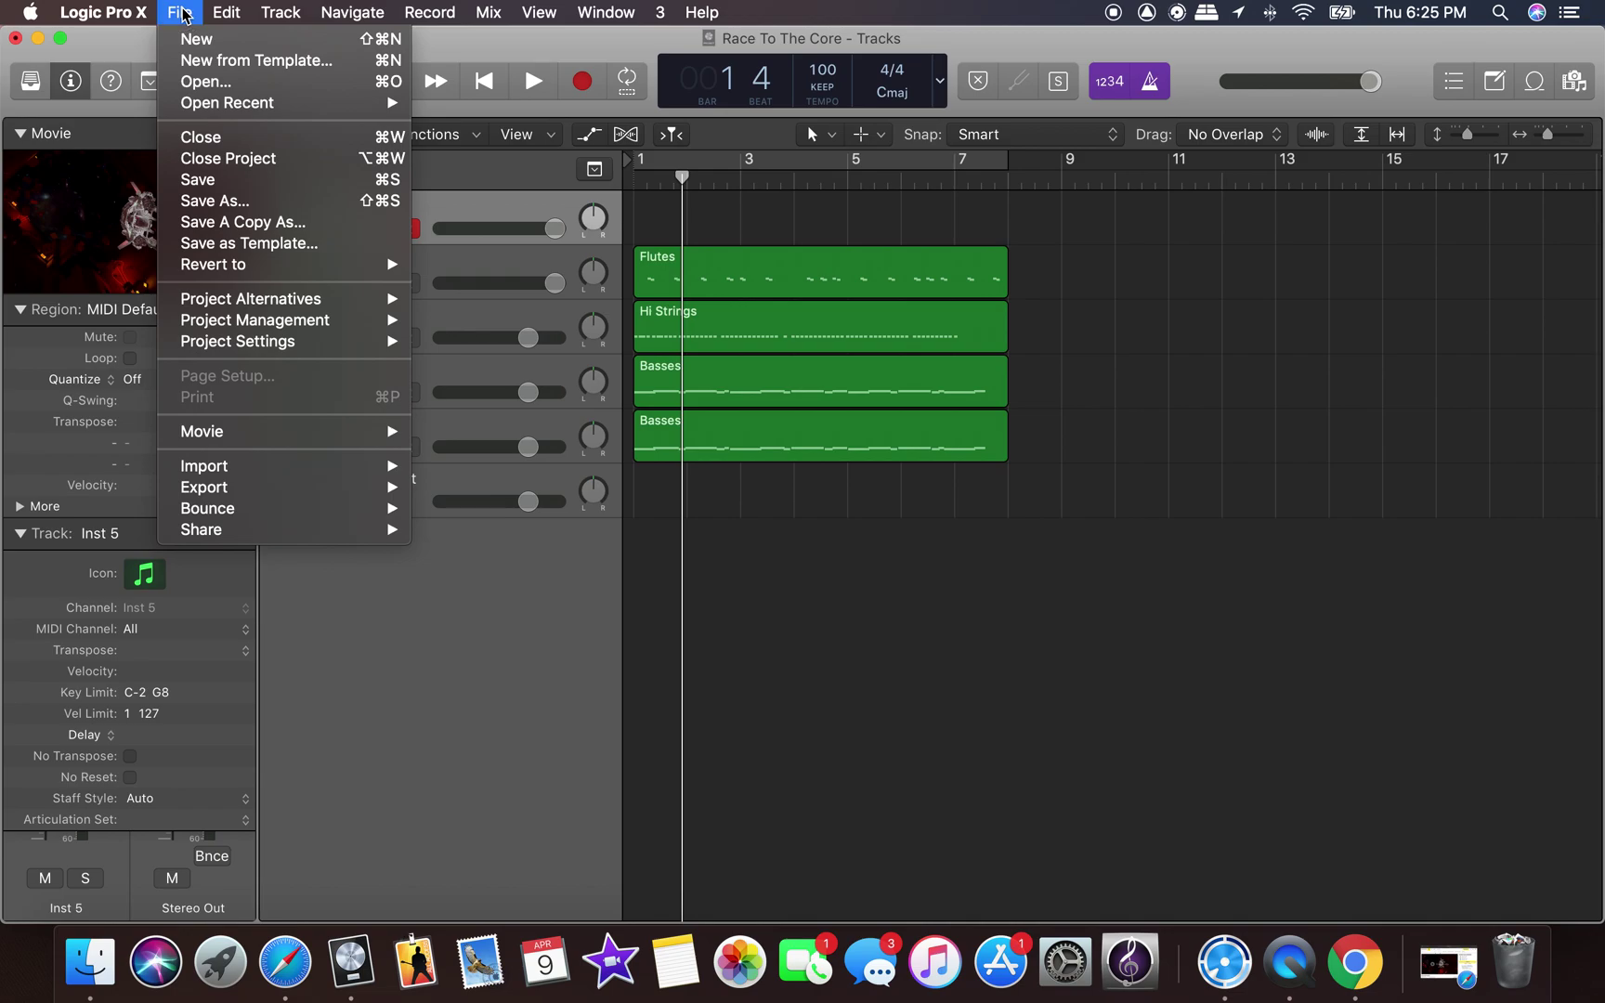
pyautogui.moveTo(236, 13)
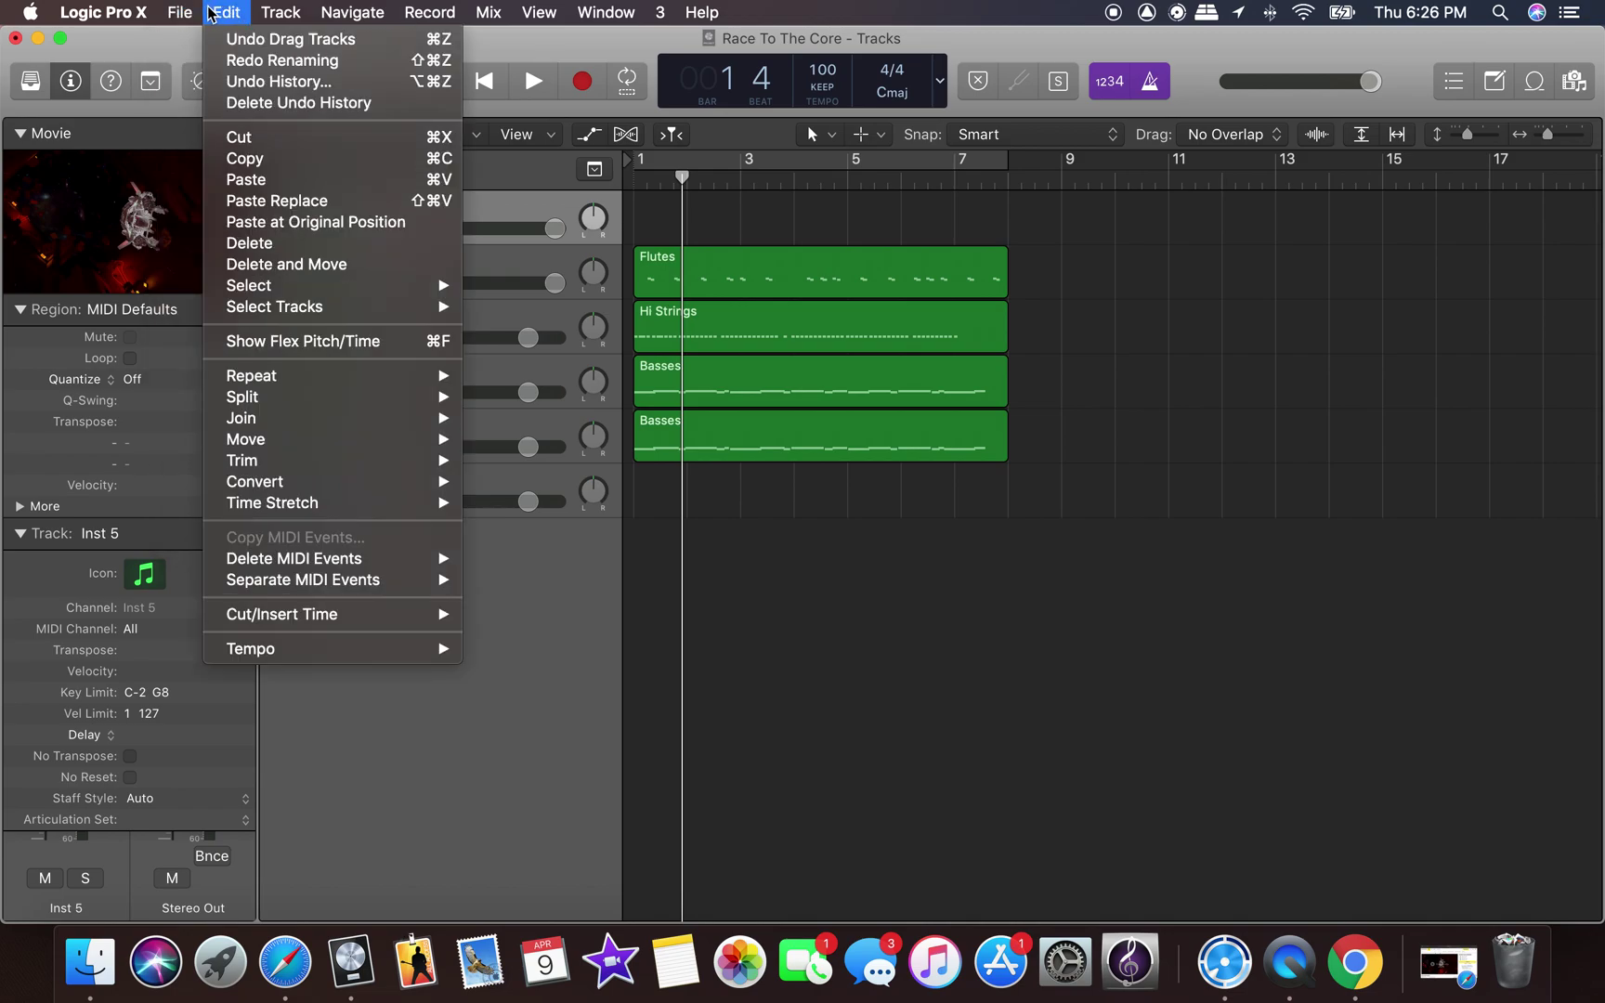
pyautogui.moveTo(187, 13)
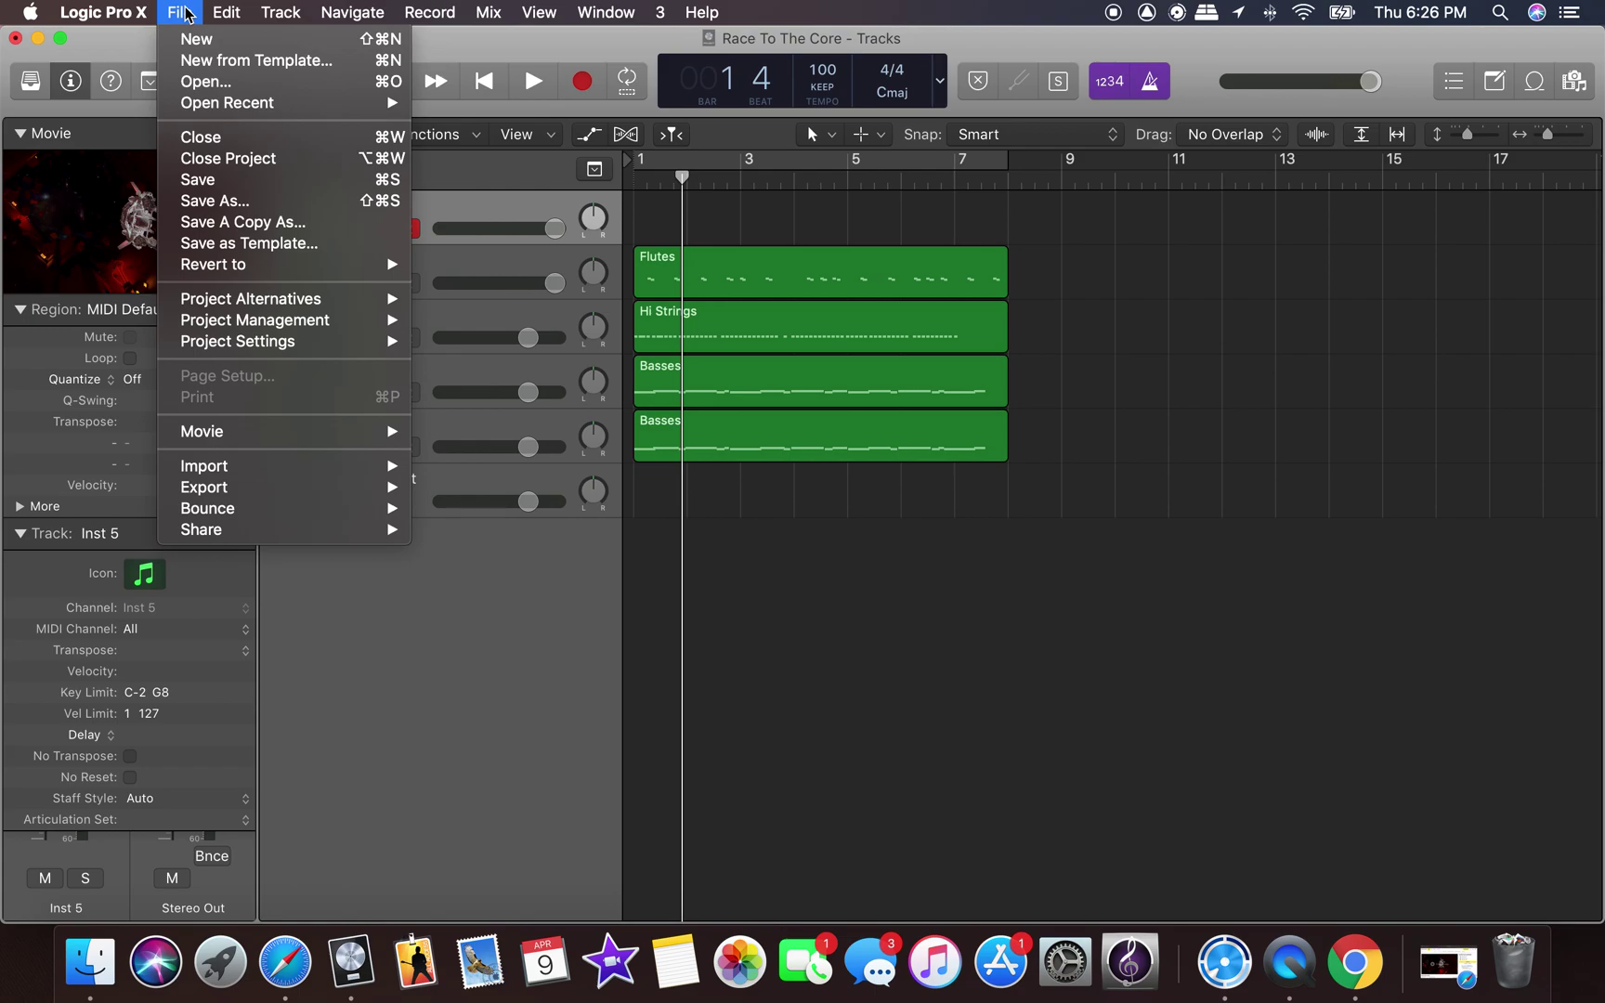
pyautogui.click(245, 60)
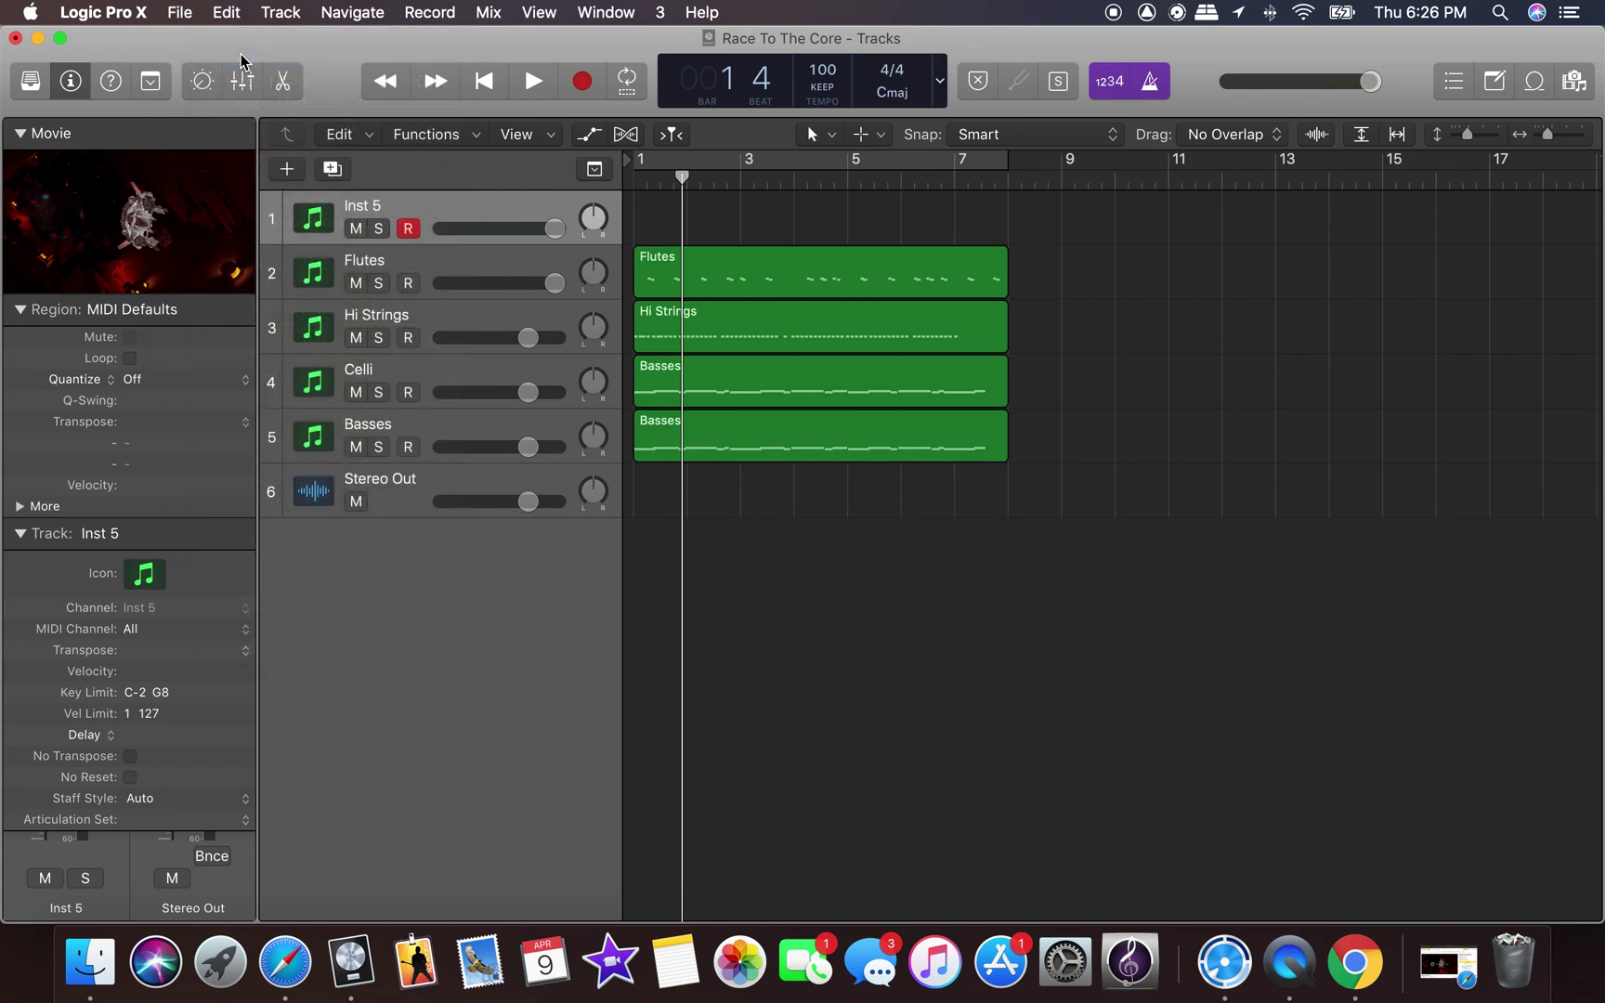
pyautogui.click(229, 13)
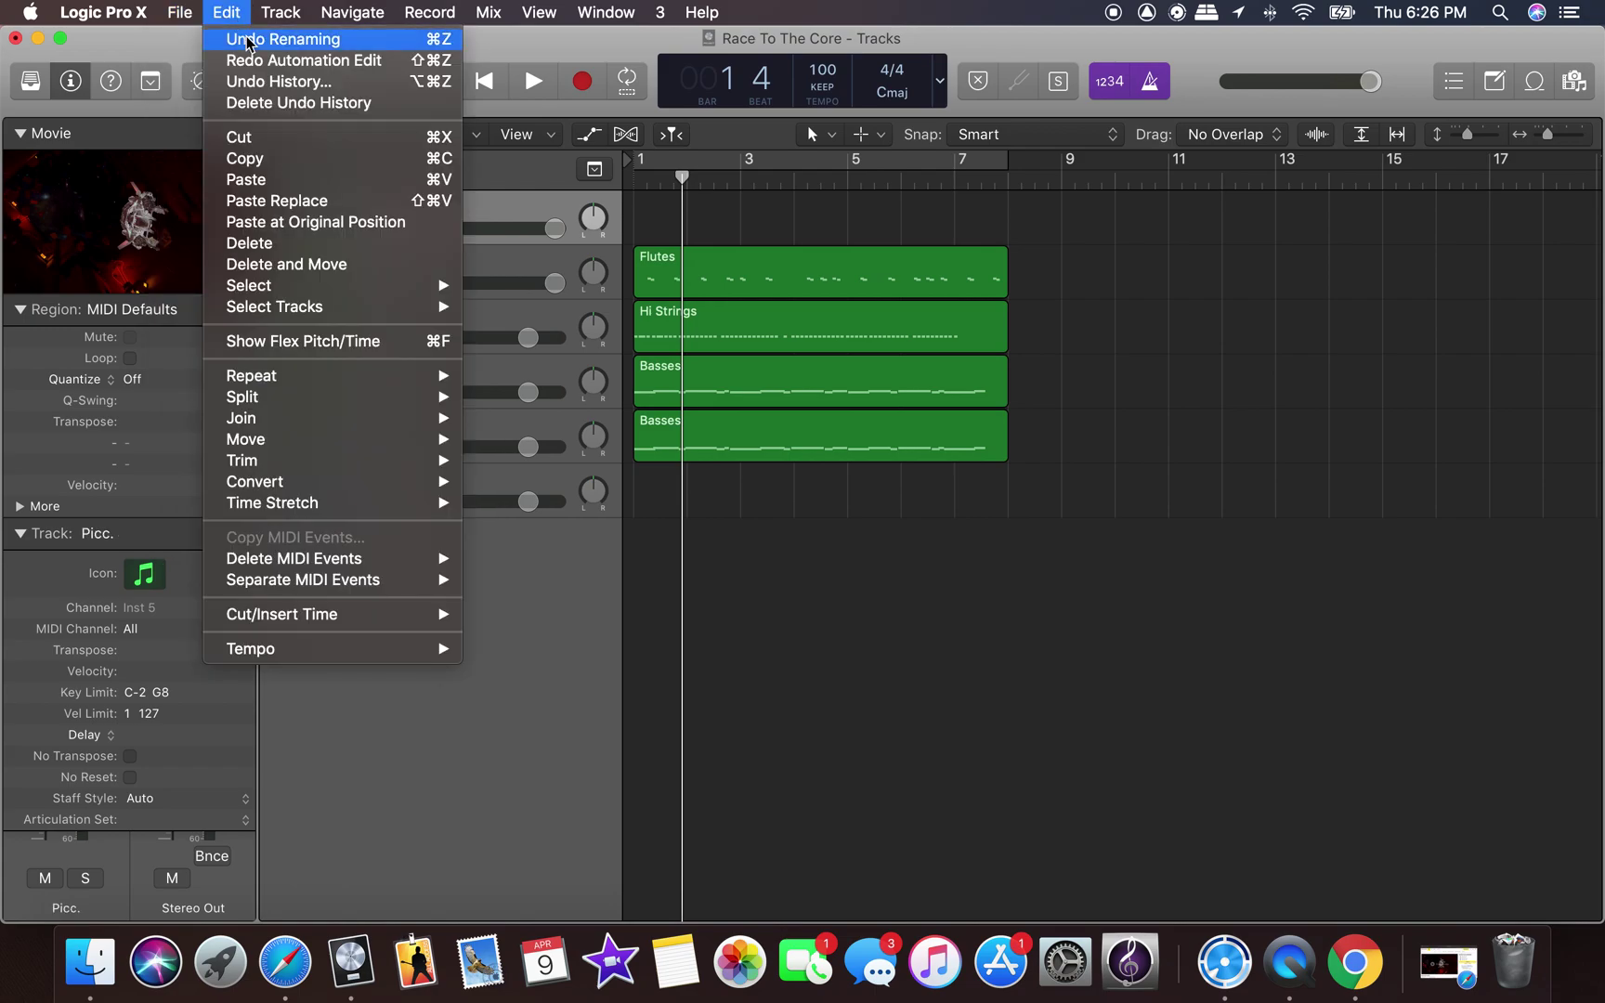
pyautogui.click(252, 61)
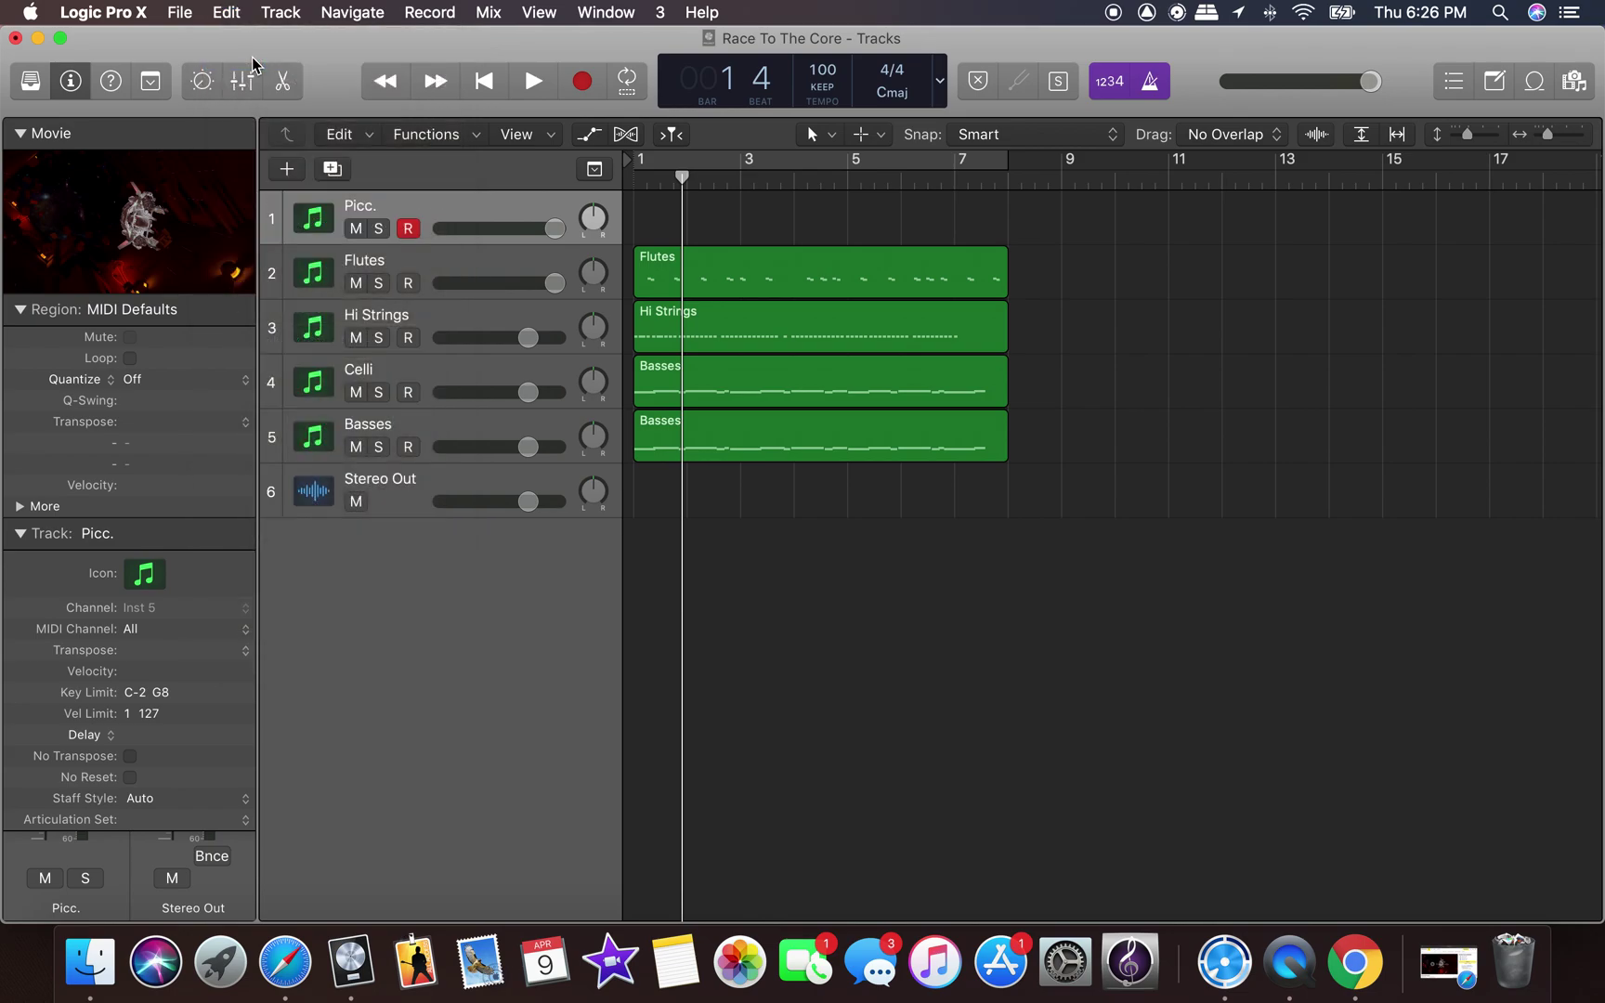
pyautogui.click(226, 14)
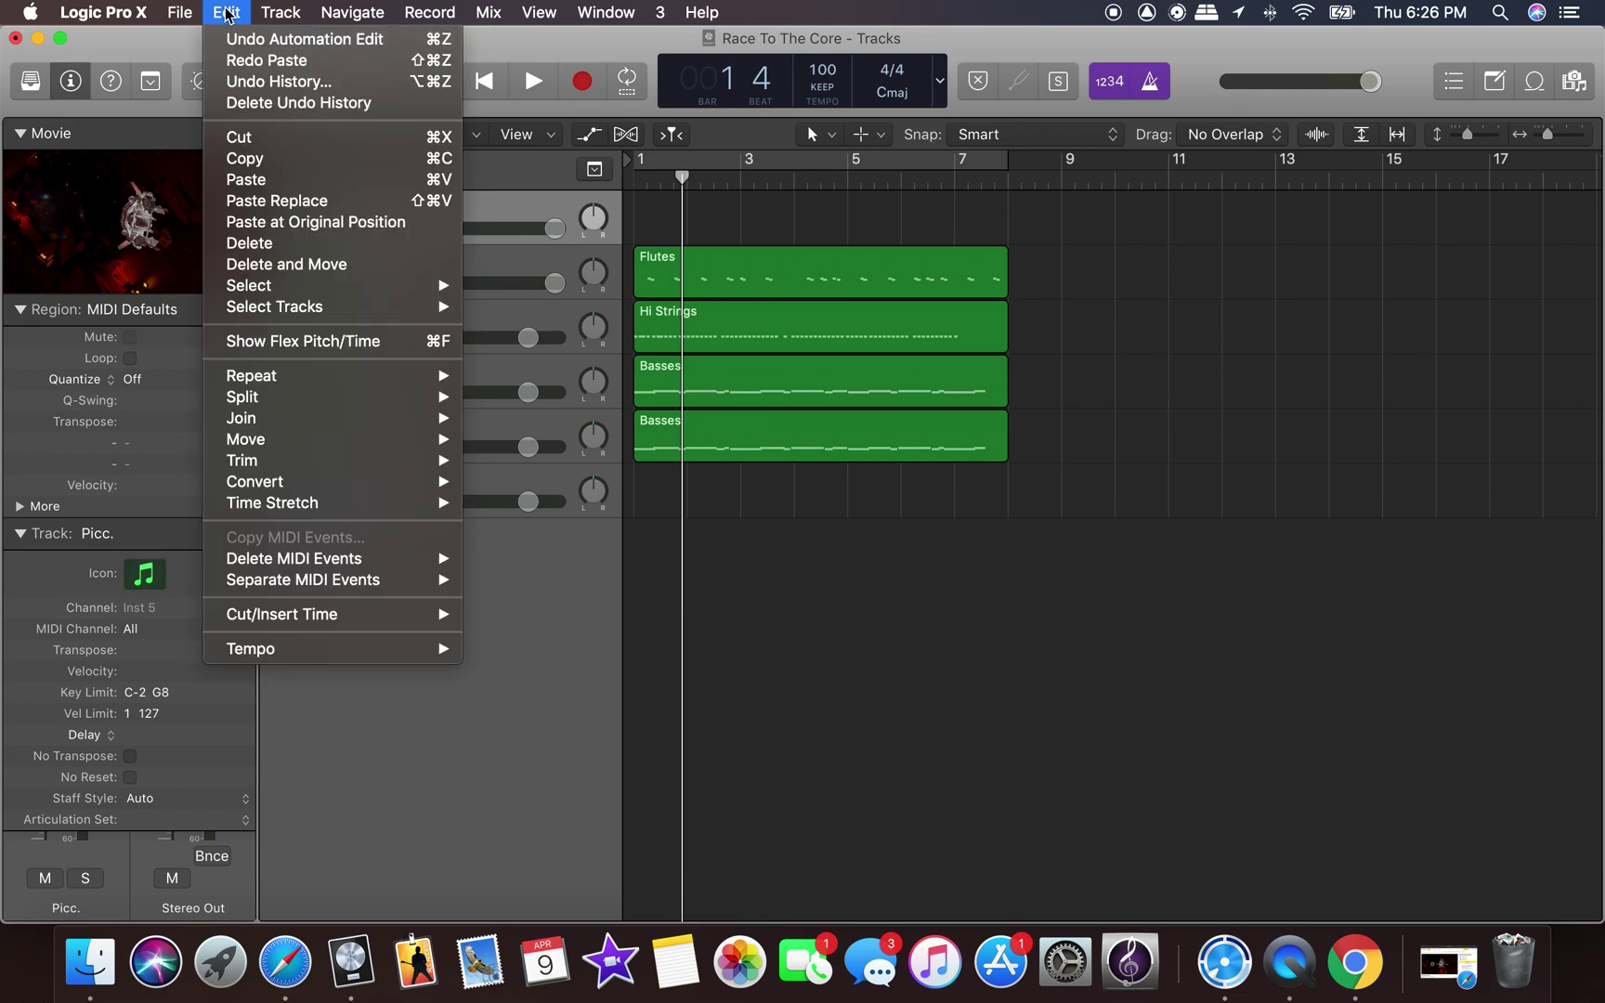
pyautogui.click(259, 41)
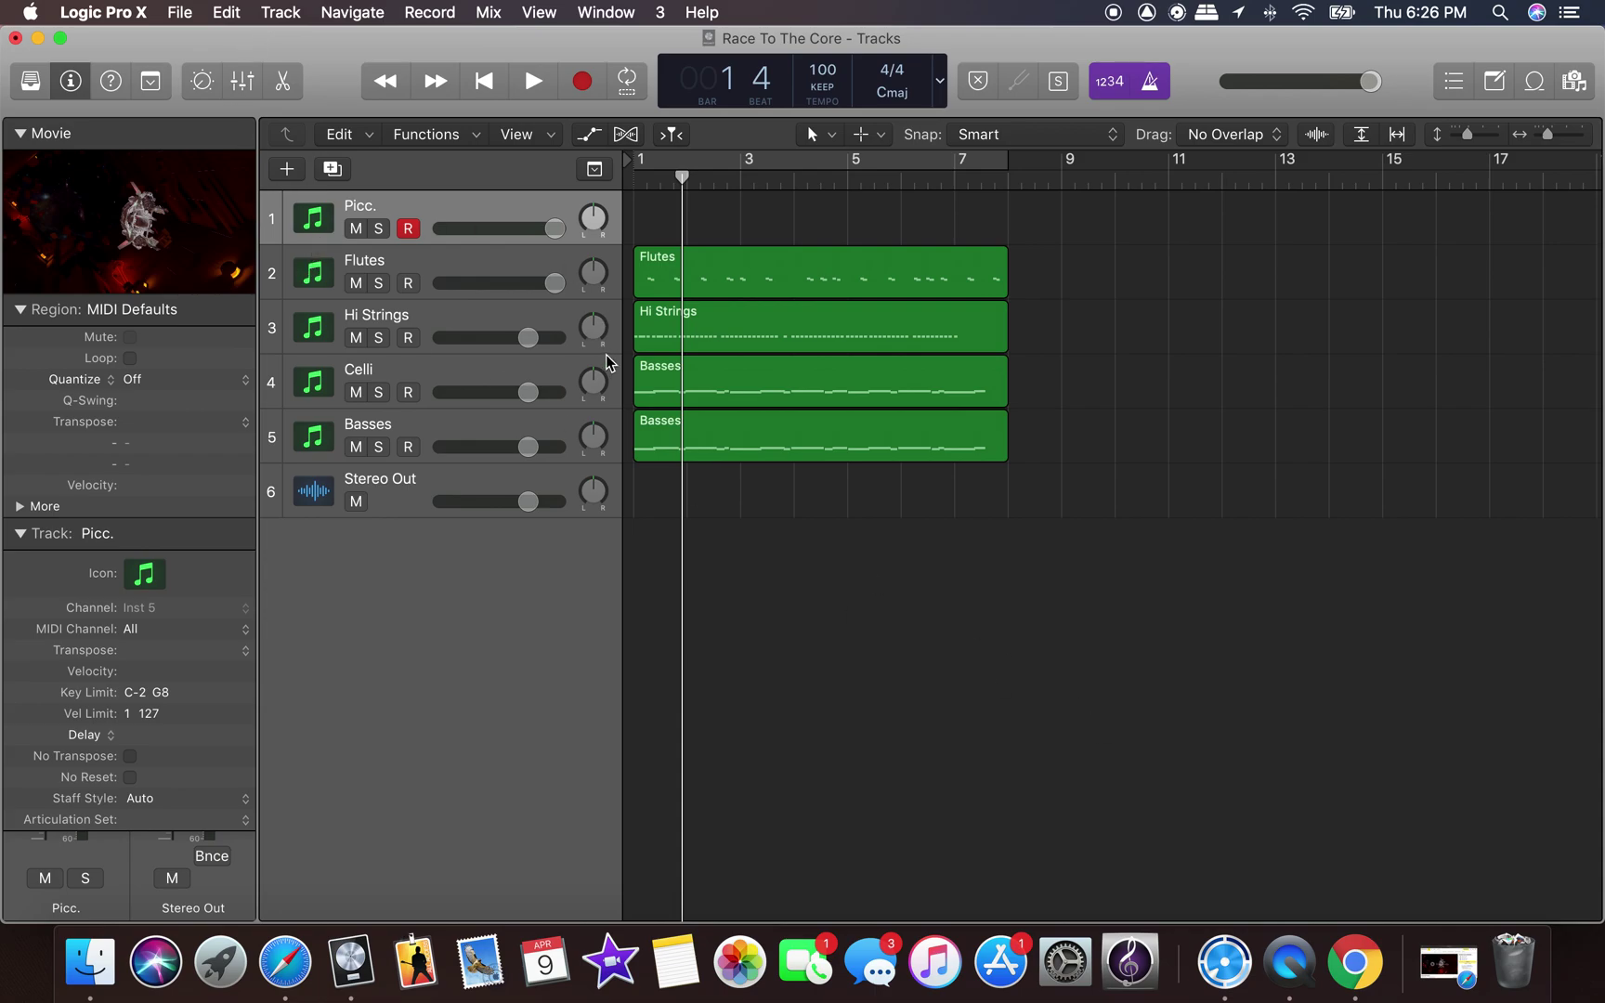
# Copy the Flutes region onto the Picc. track at bar 1.
pyautogui.press('Return')
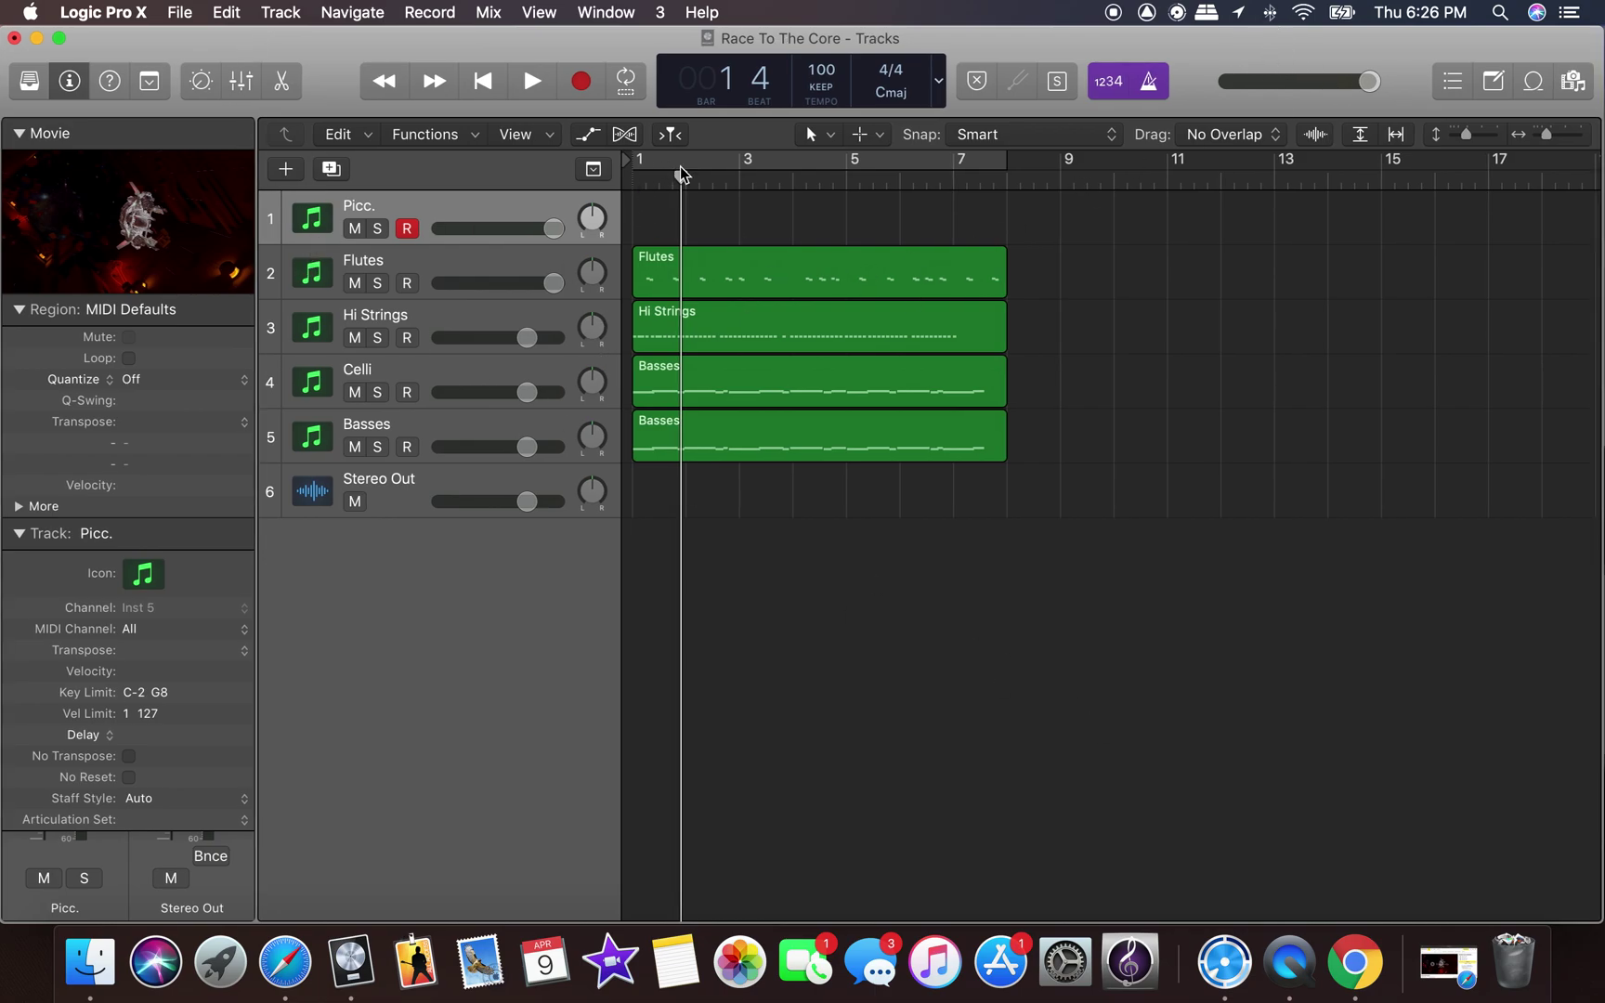
pyautogui.click(791, 275)
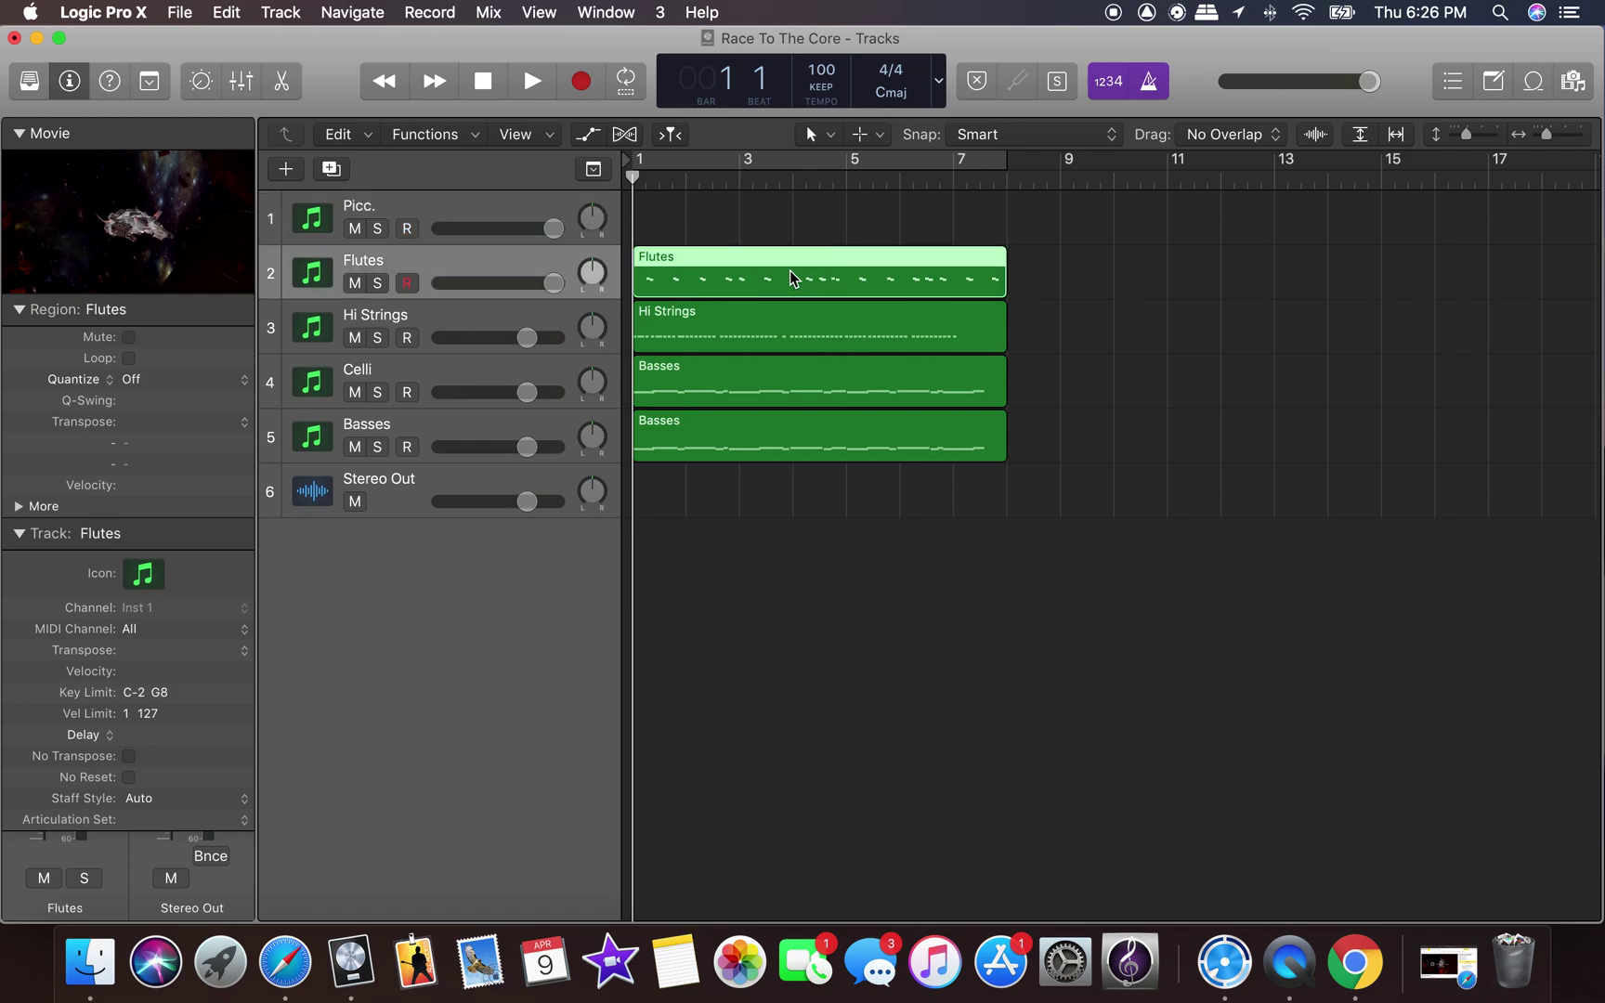
pyautogui.click(617, 210)
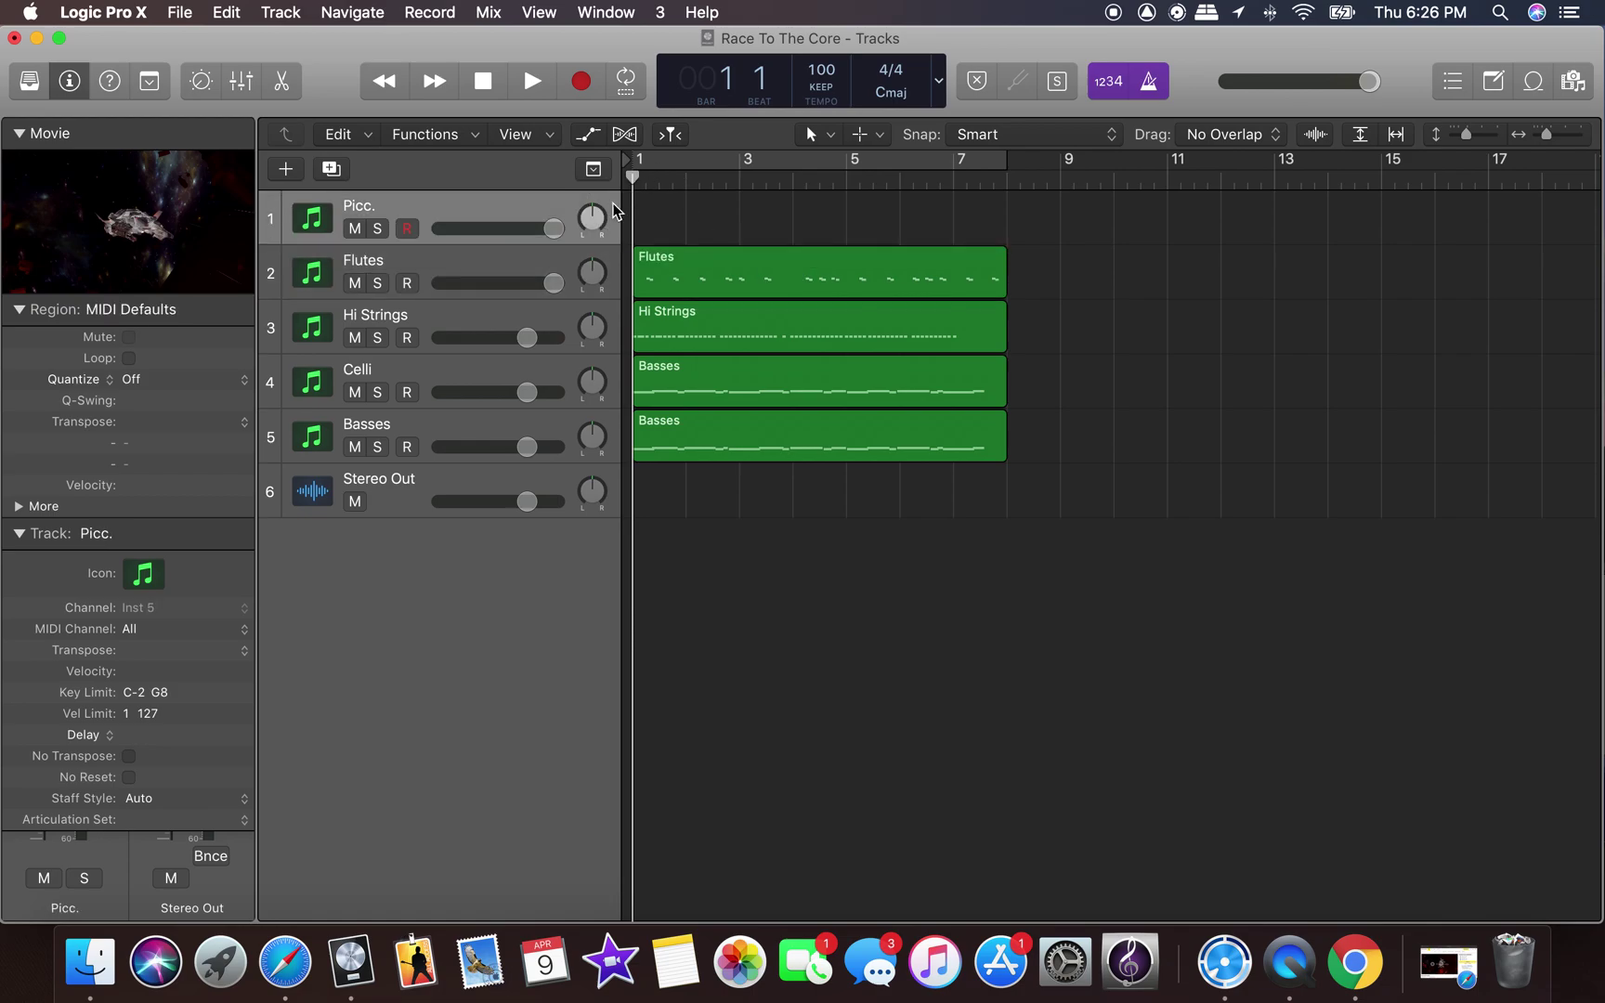
pyautogui.press('super+v')
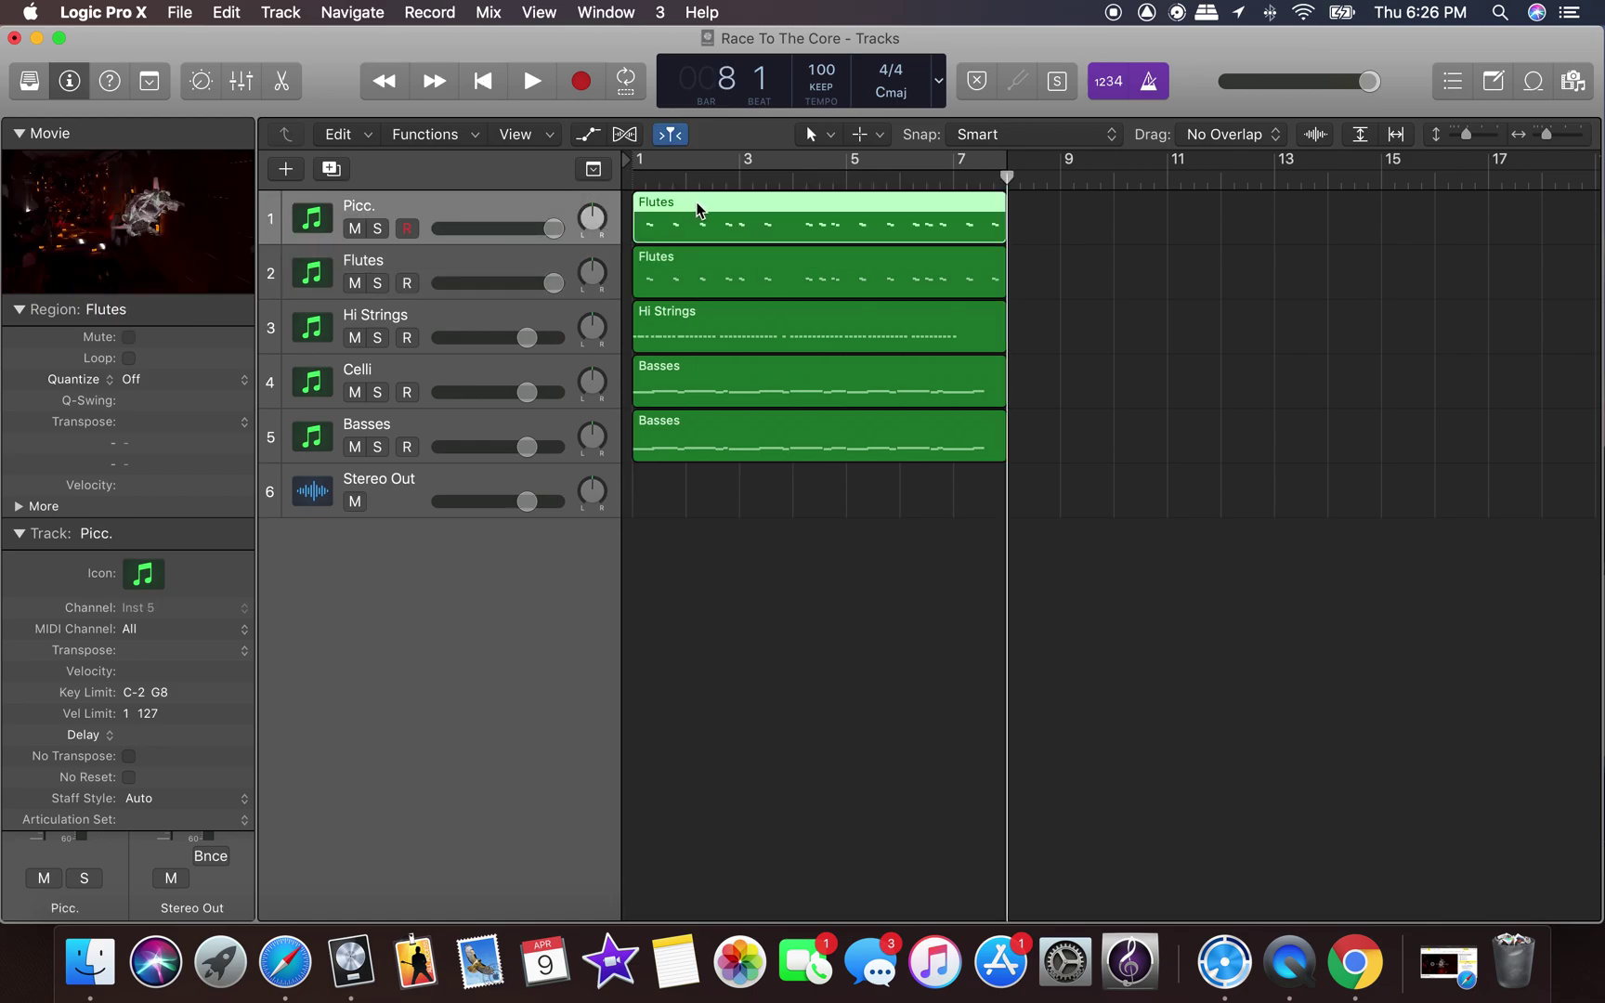
# Transpose all notes of the Picc. track's region up one octave in the Piano Roll.
pyautogui.click(281, 81)
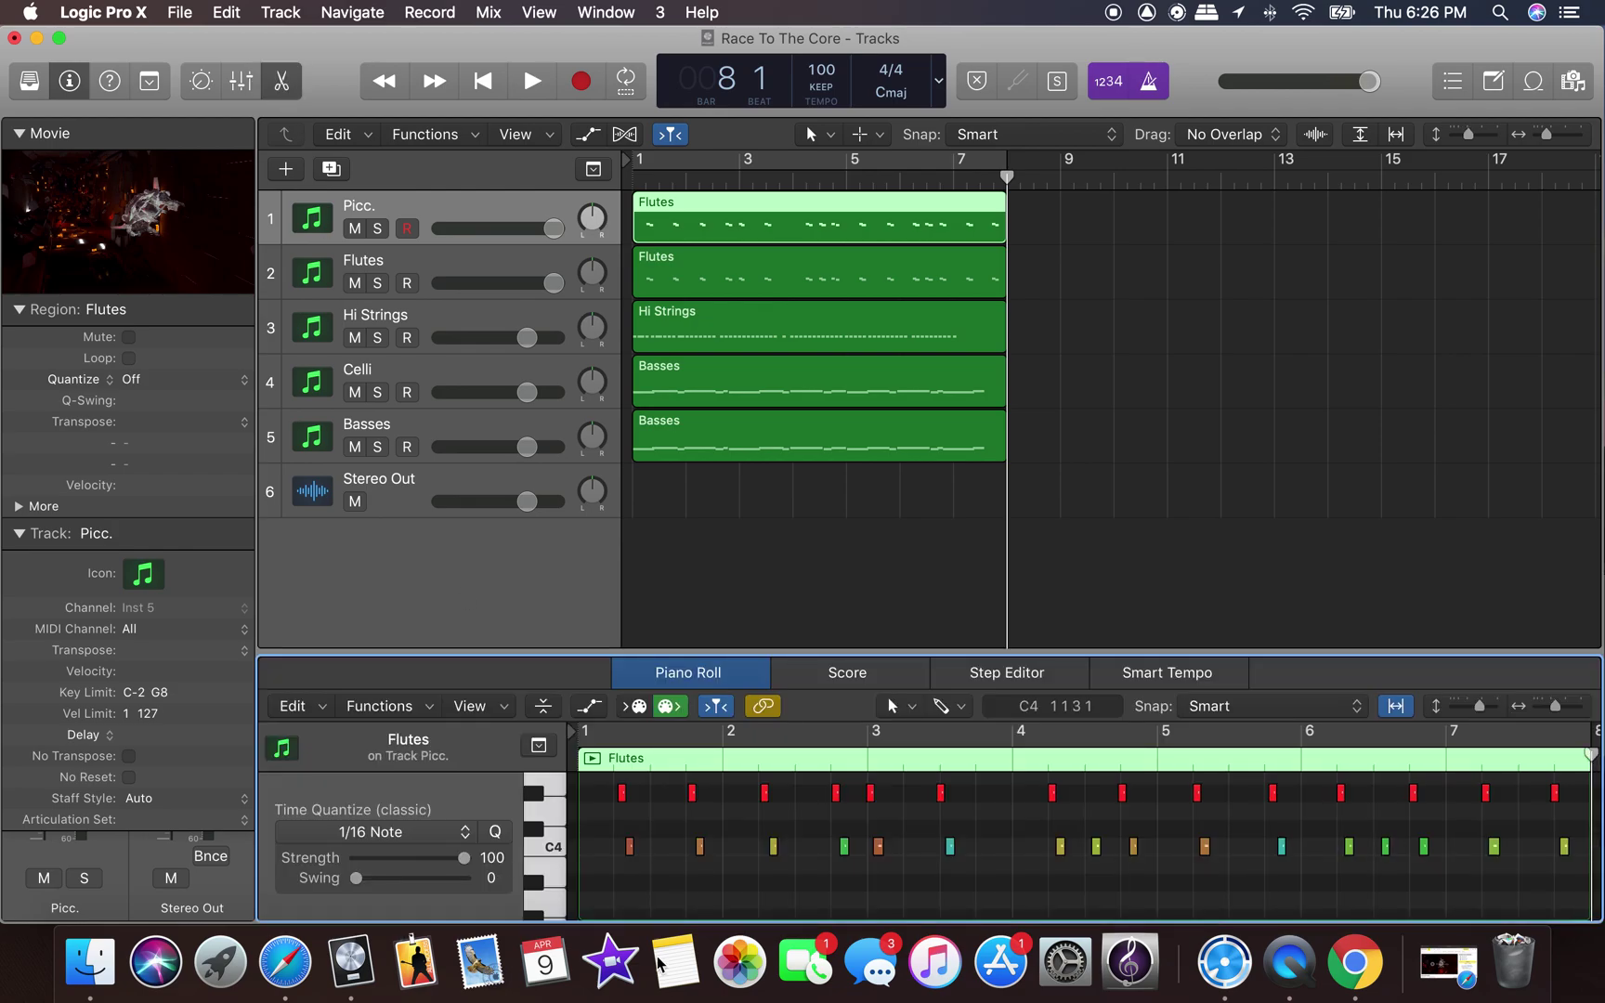
pyautogui.press('super+a')
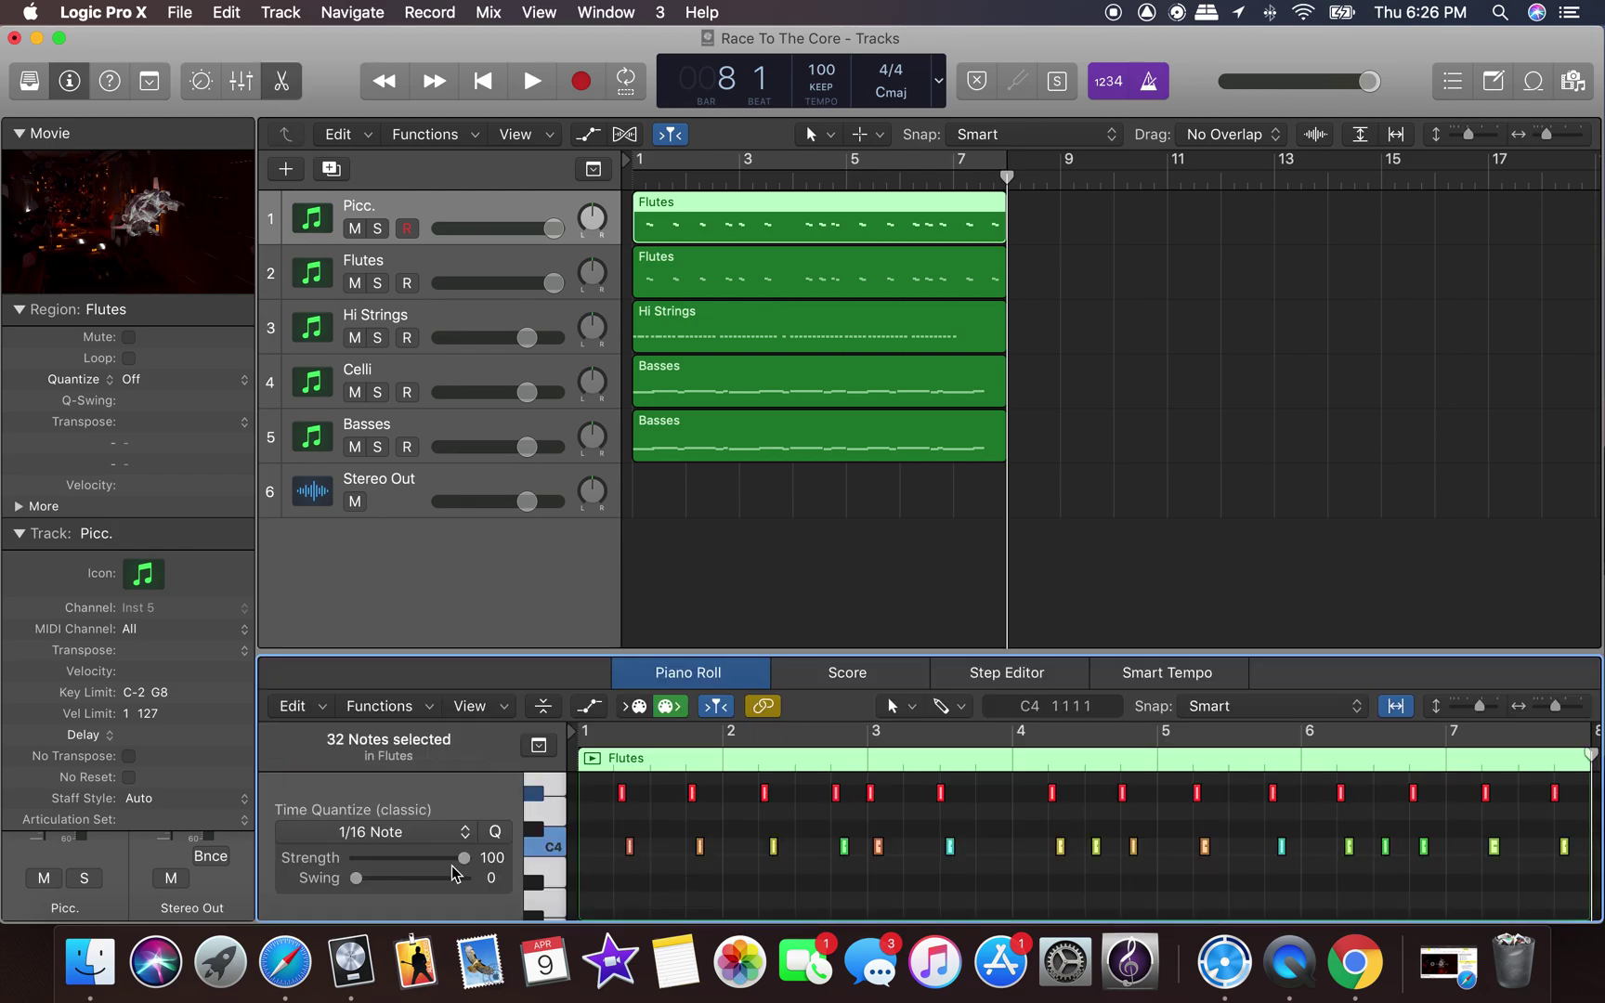
pyautogui.click(293, 705)
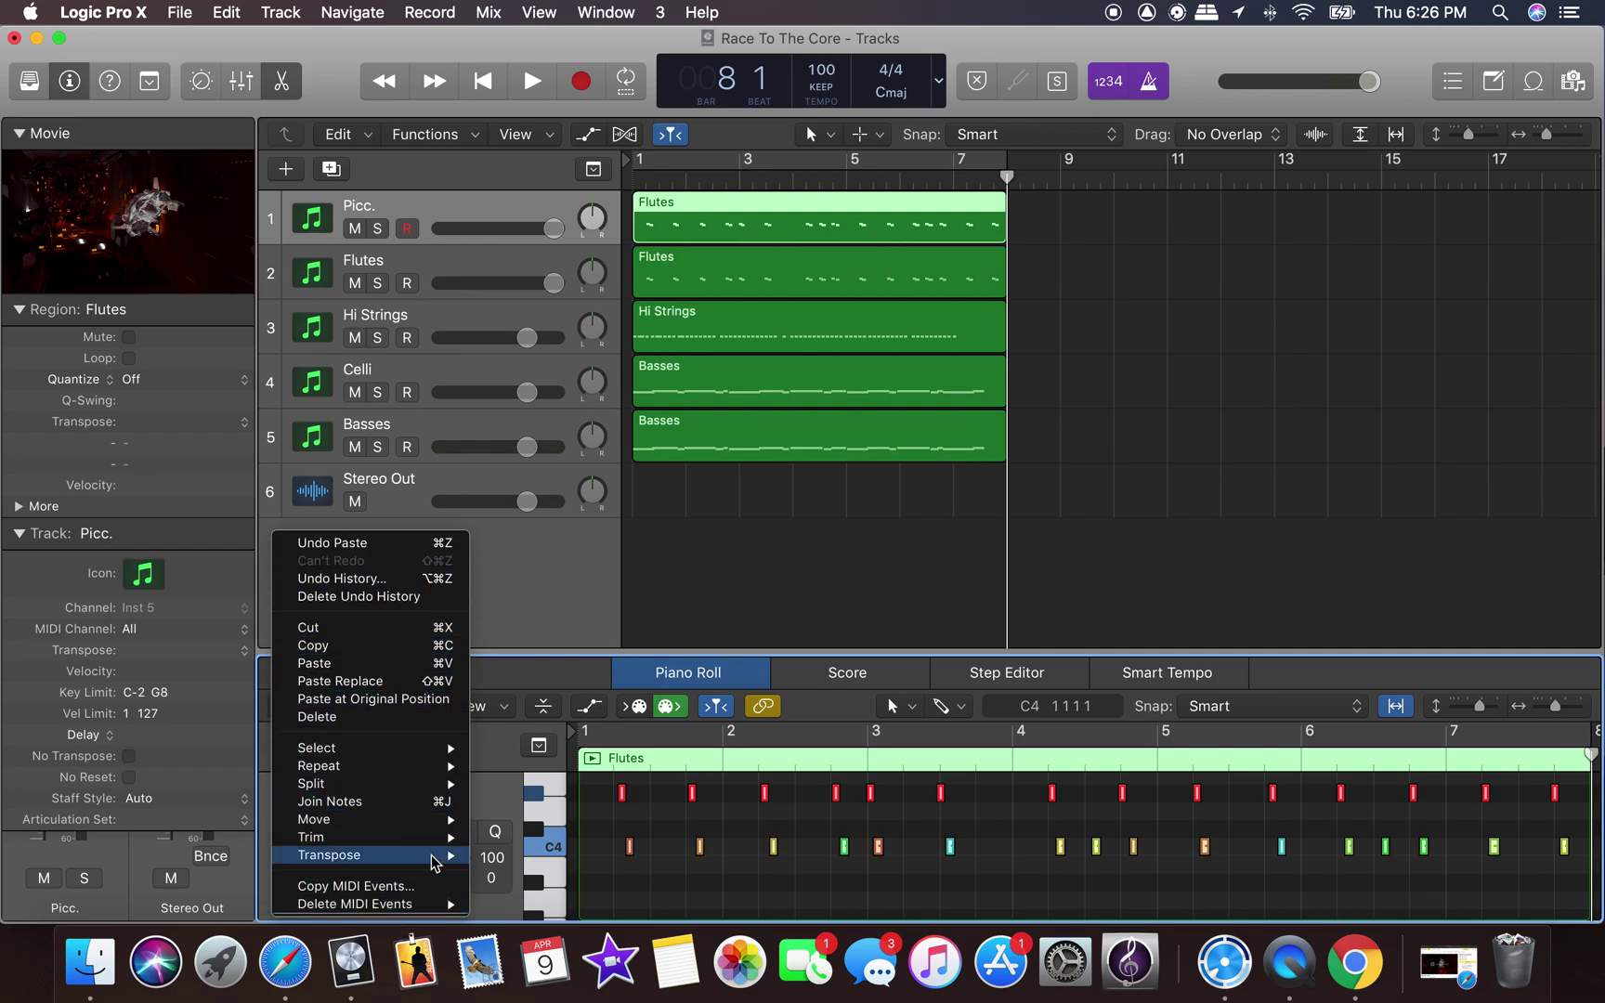
pyautogui.moveTo(447, 855)
pyautogui.click(597, 894)
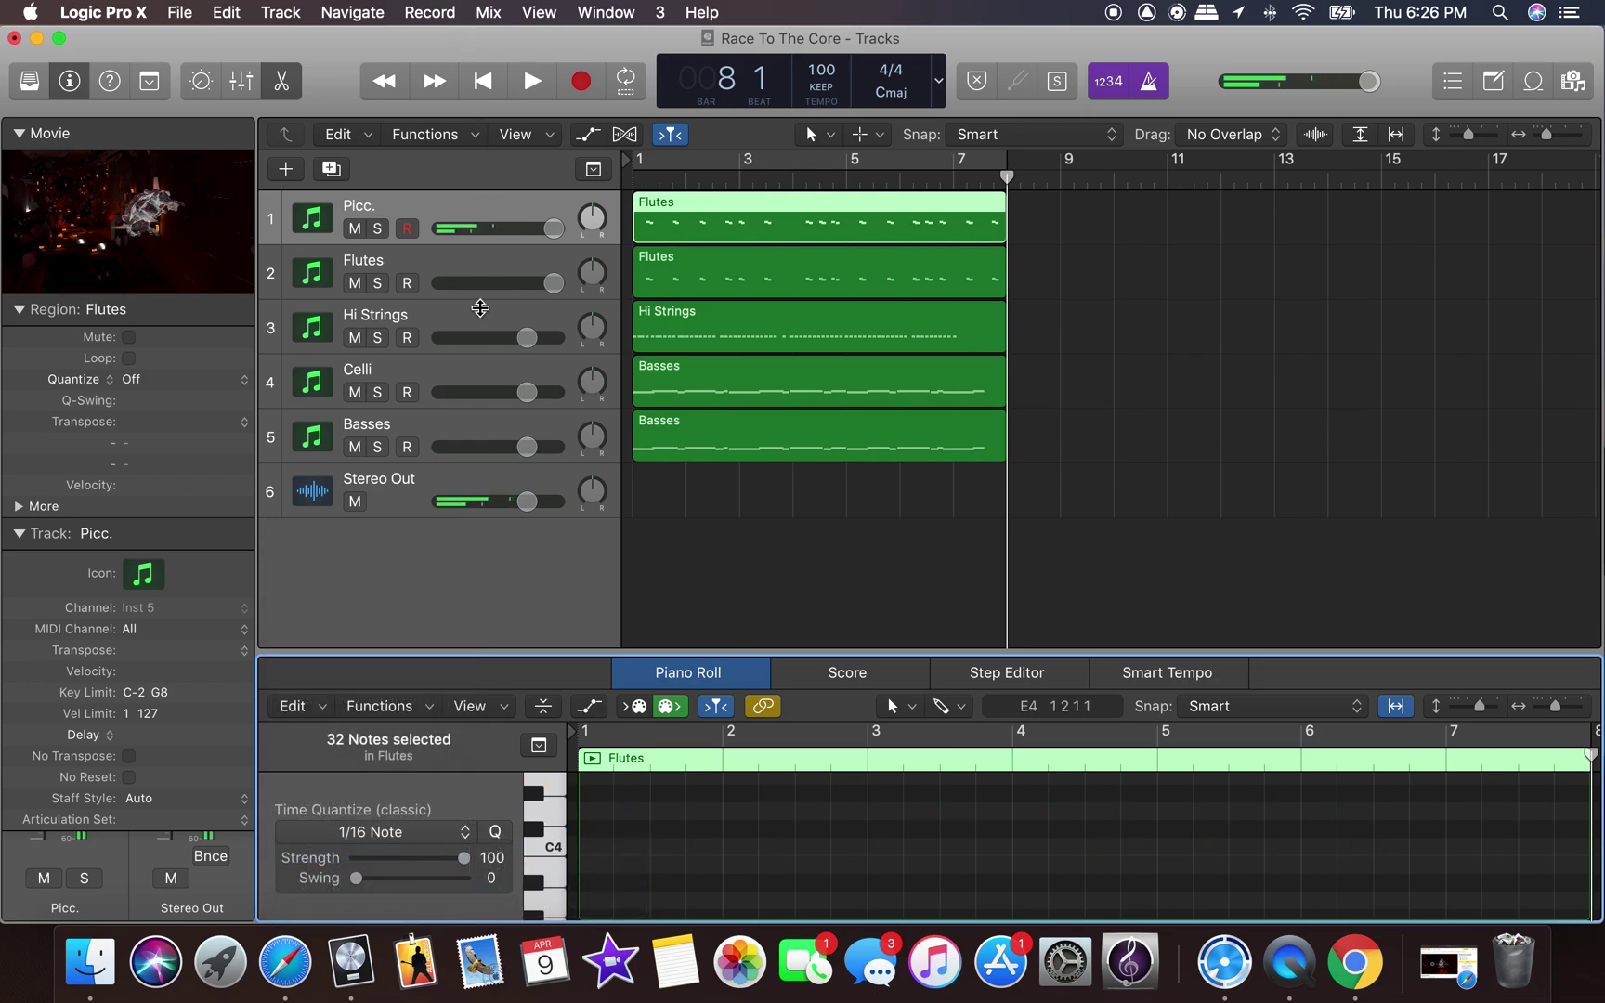
# Collapse the Picc. track's region and track parameters and check the patch loaded in its Play instrument.
pyautogui.click(423, 492)
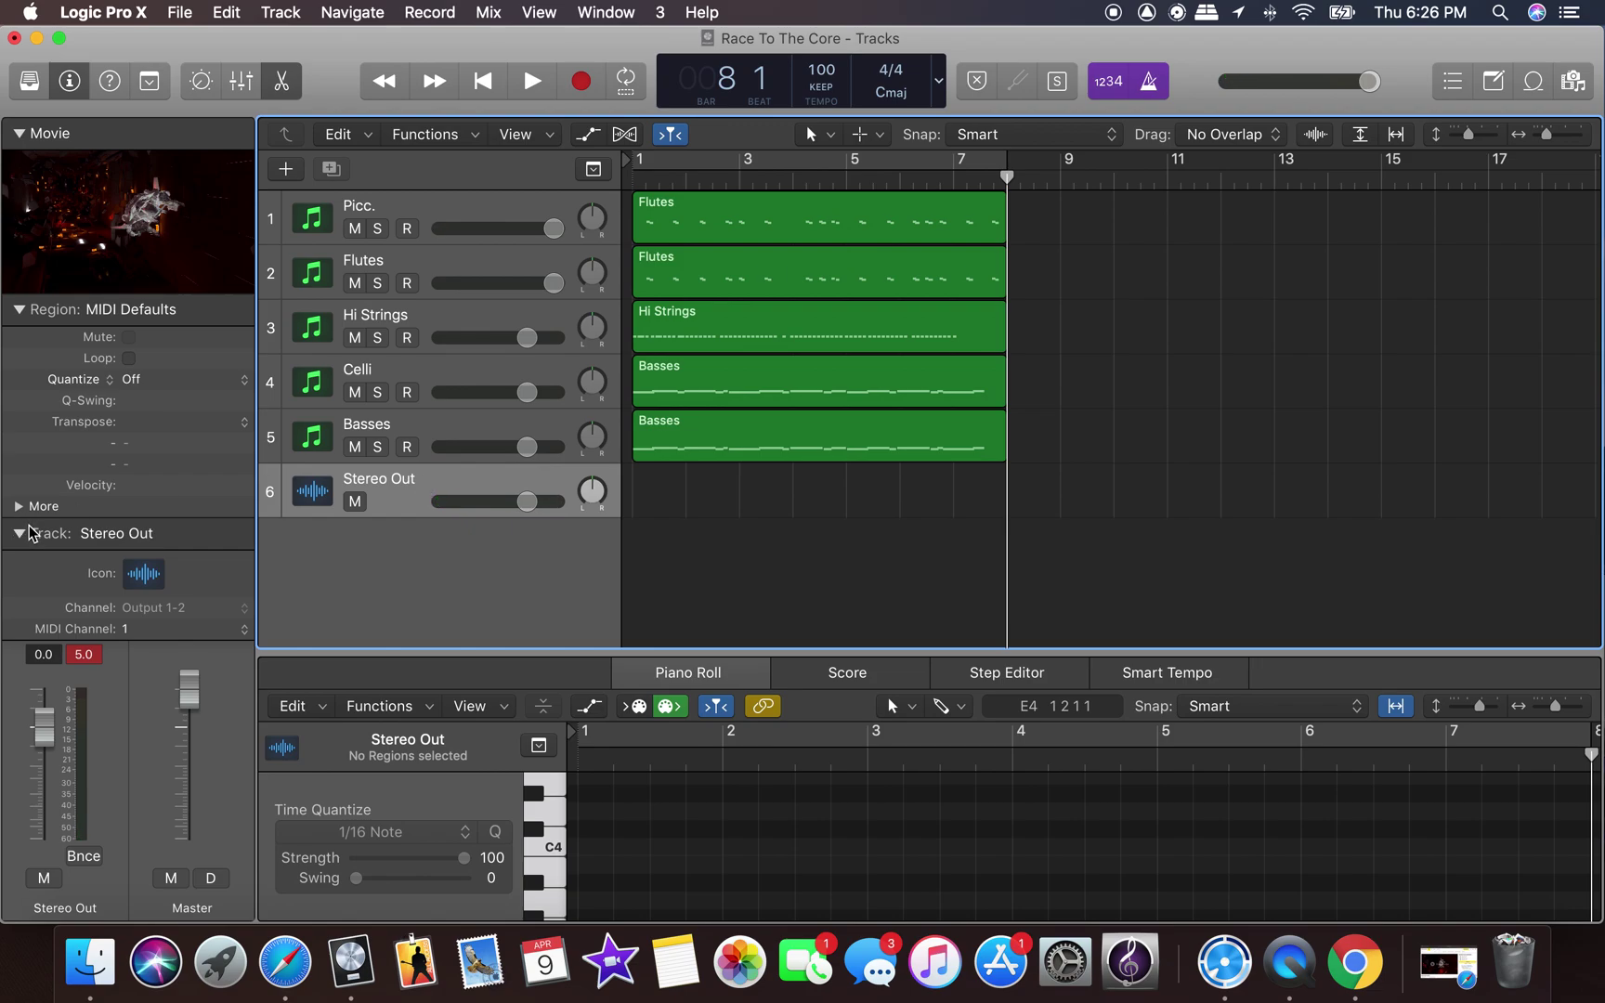
pyautogui.click(433, 211)
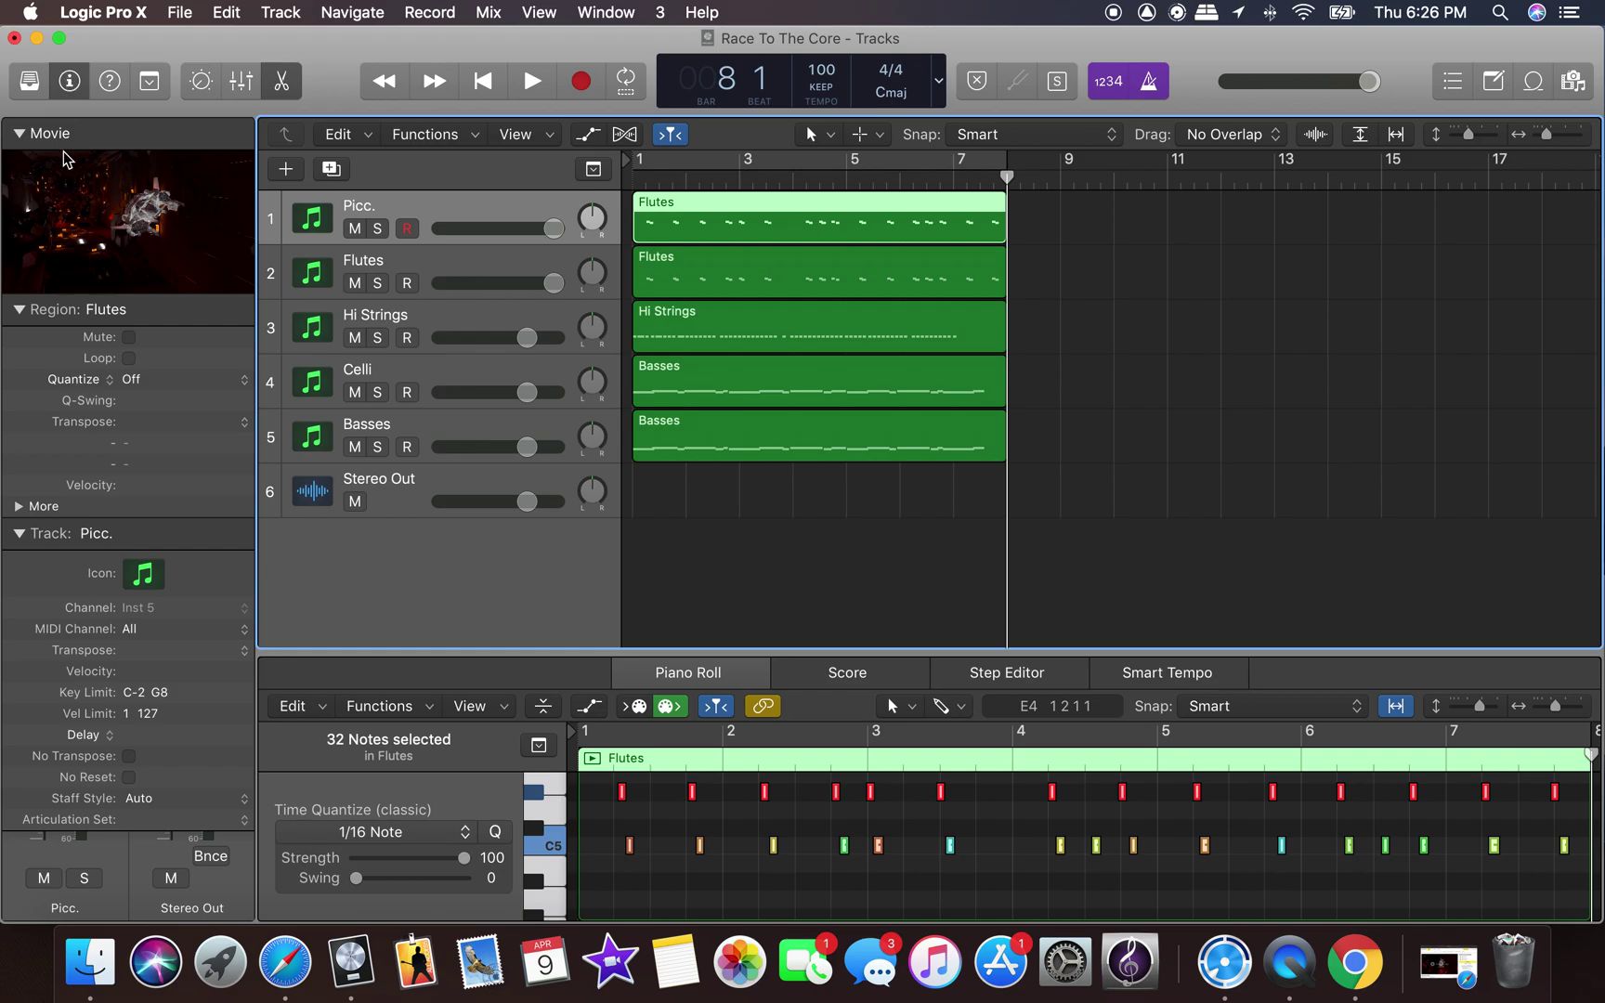
pyautogui.click(20, 534)
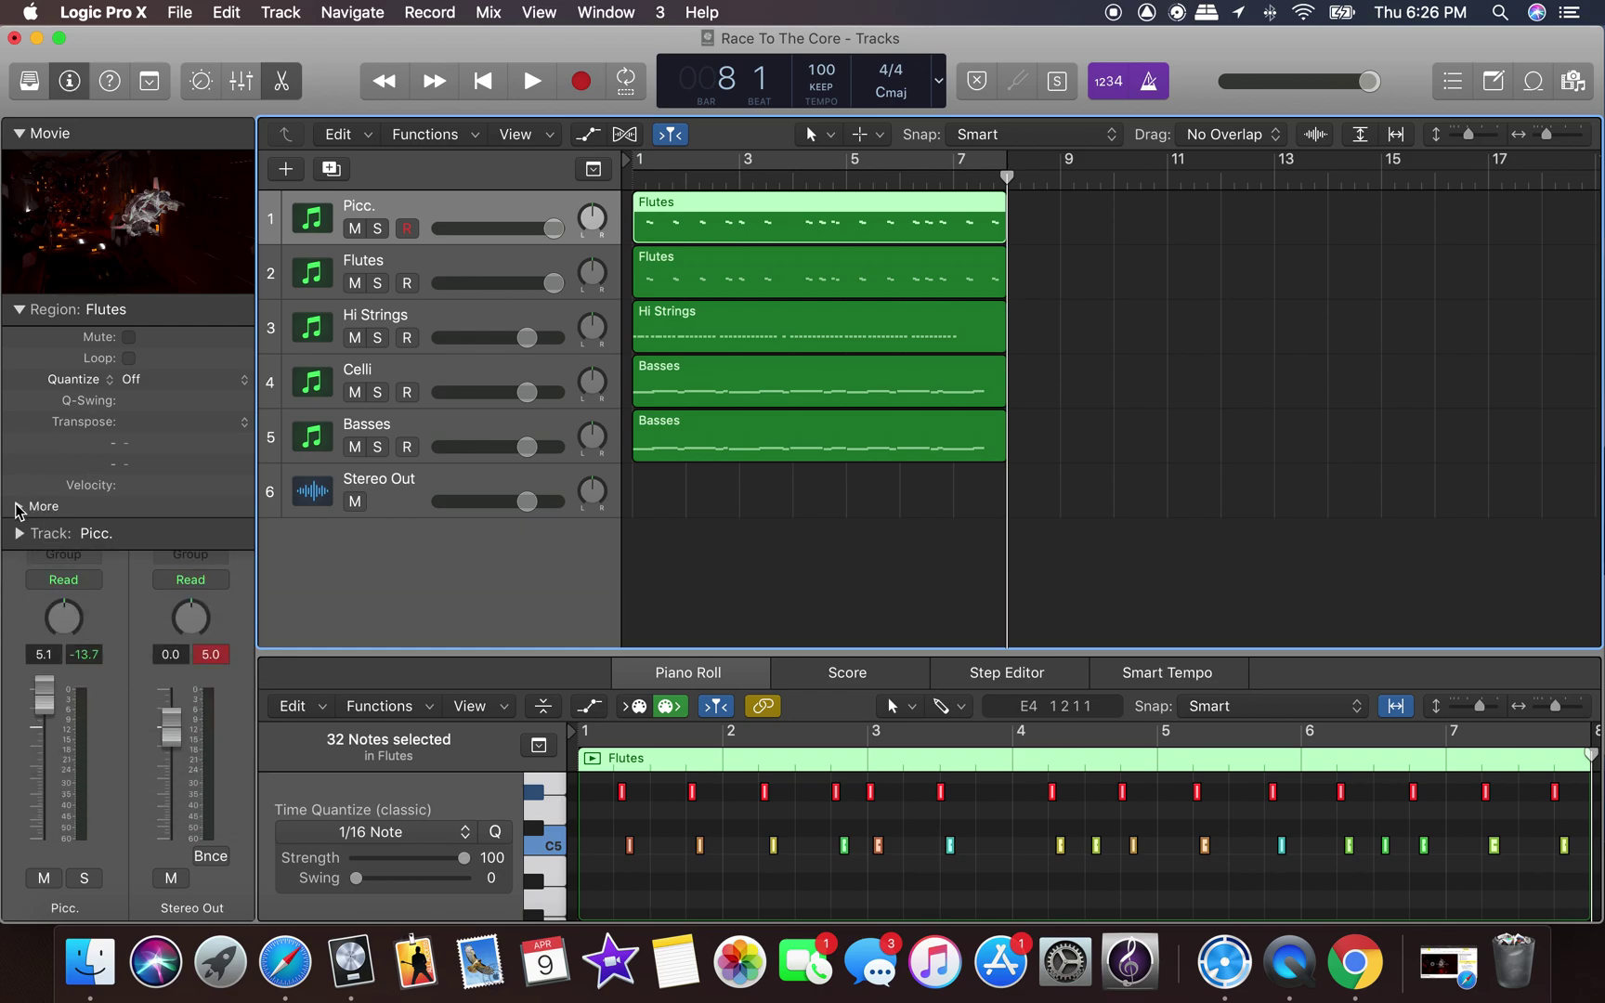
pyautogui.click(20, 507)
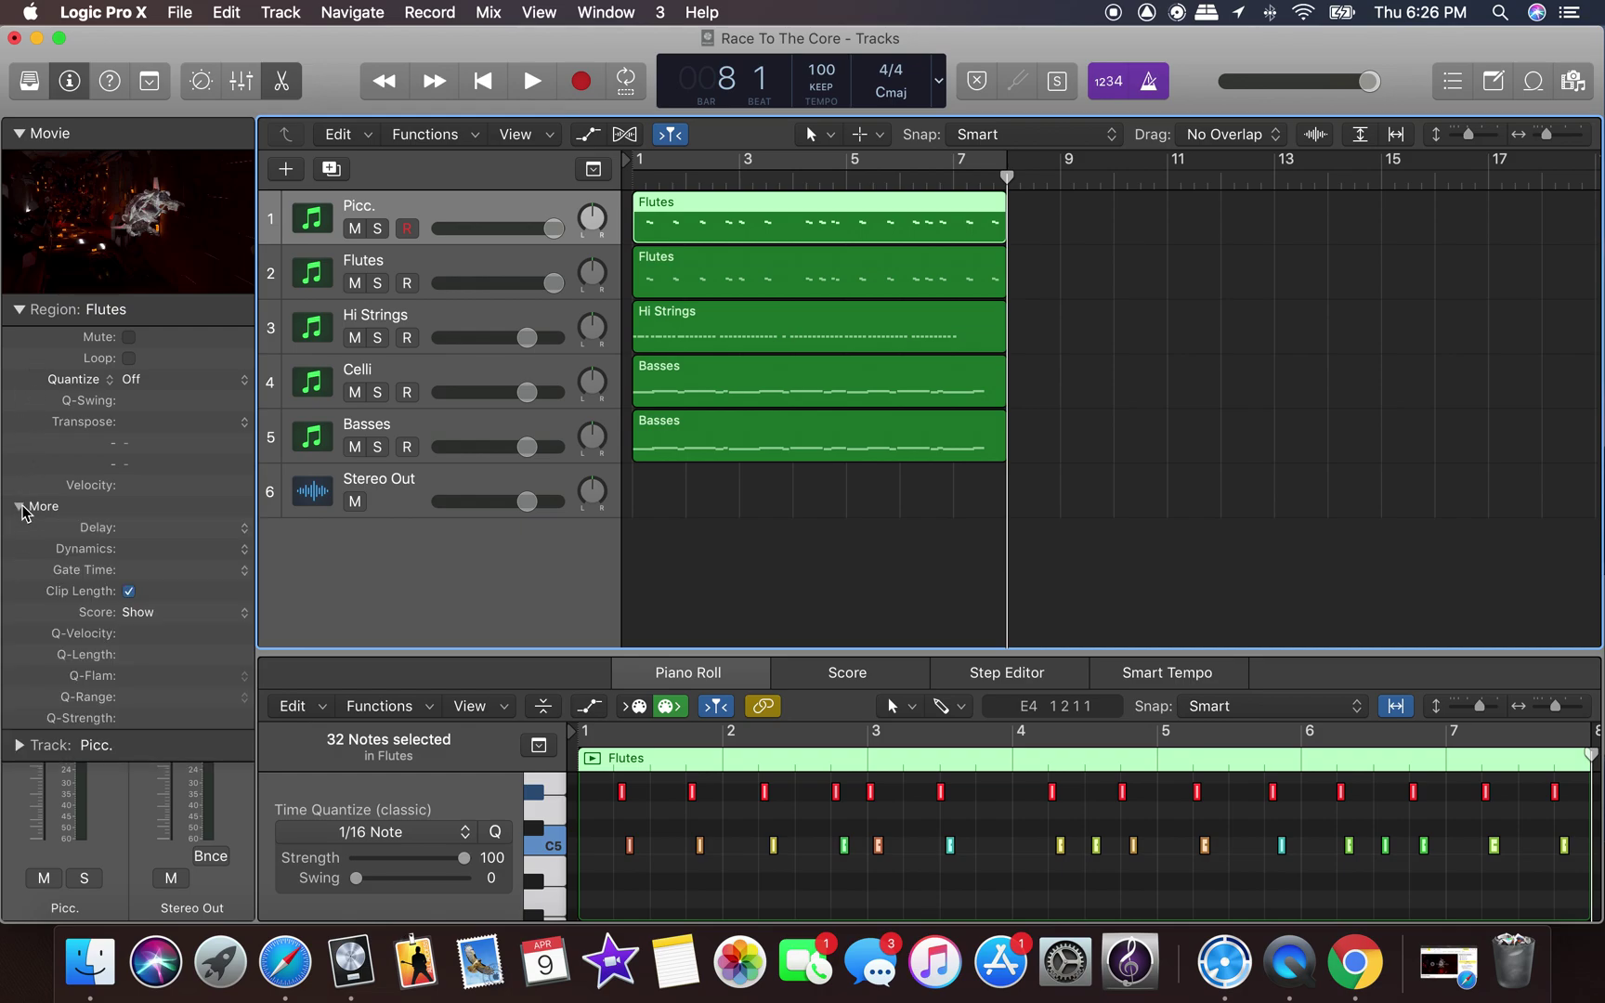
pyautogui.click(20, 508)
pyautogui.click(20, 312)
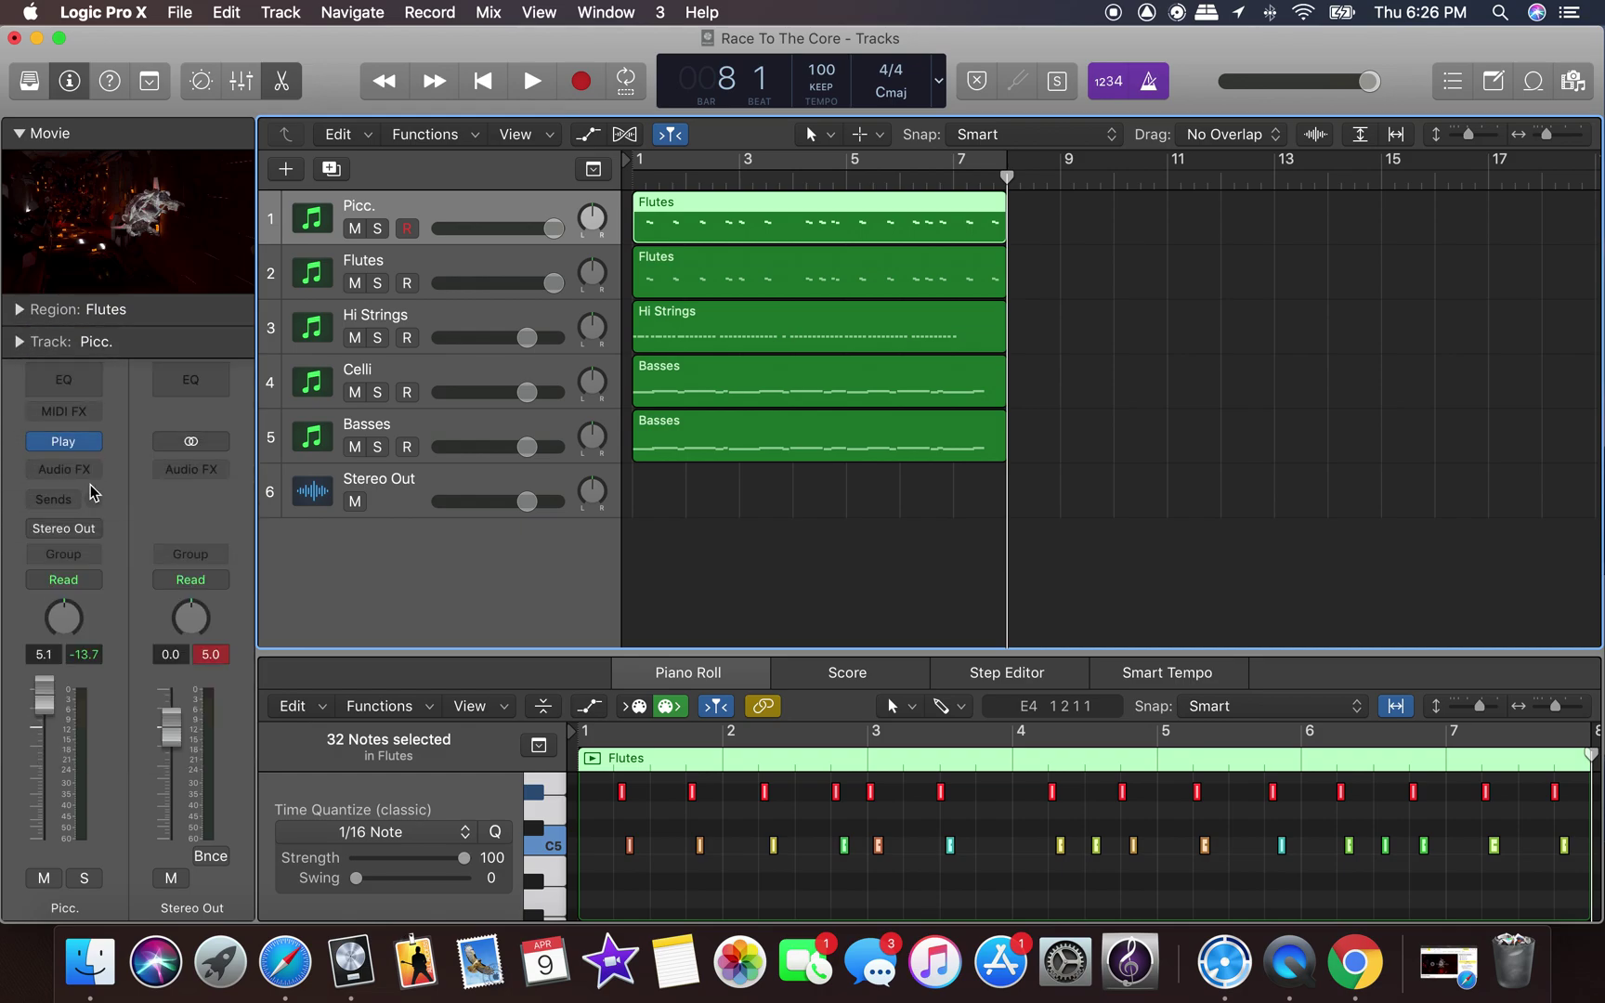
pyautogui.click(65, 444)
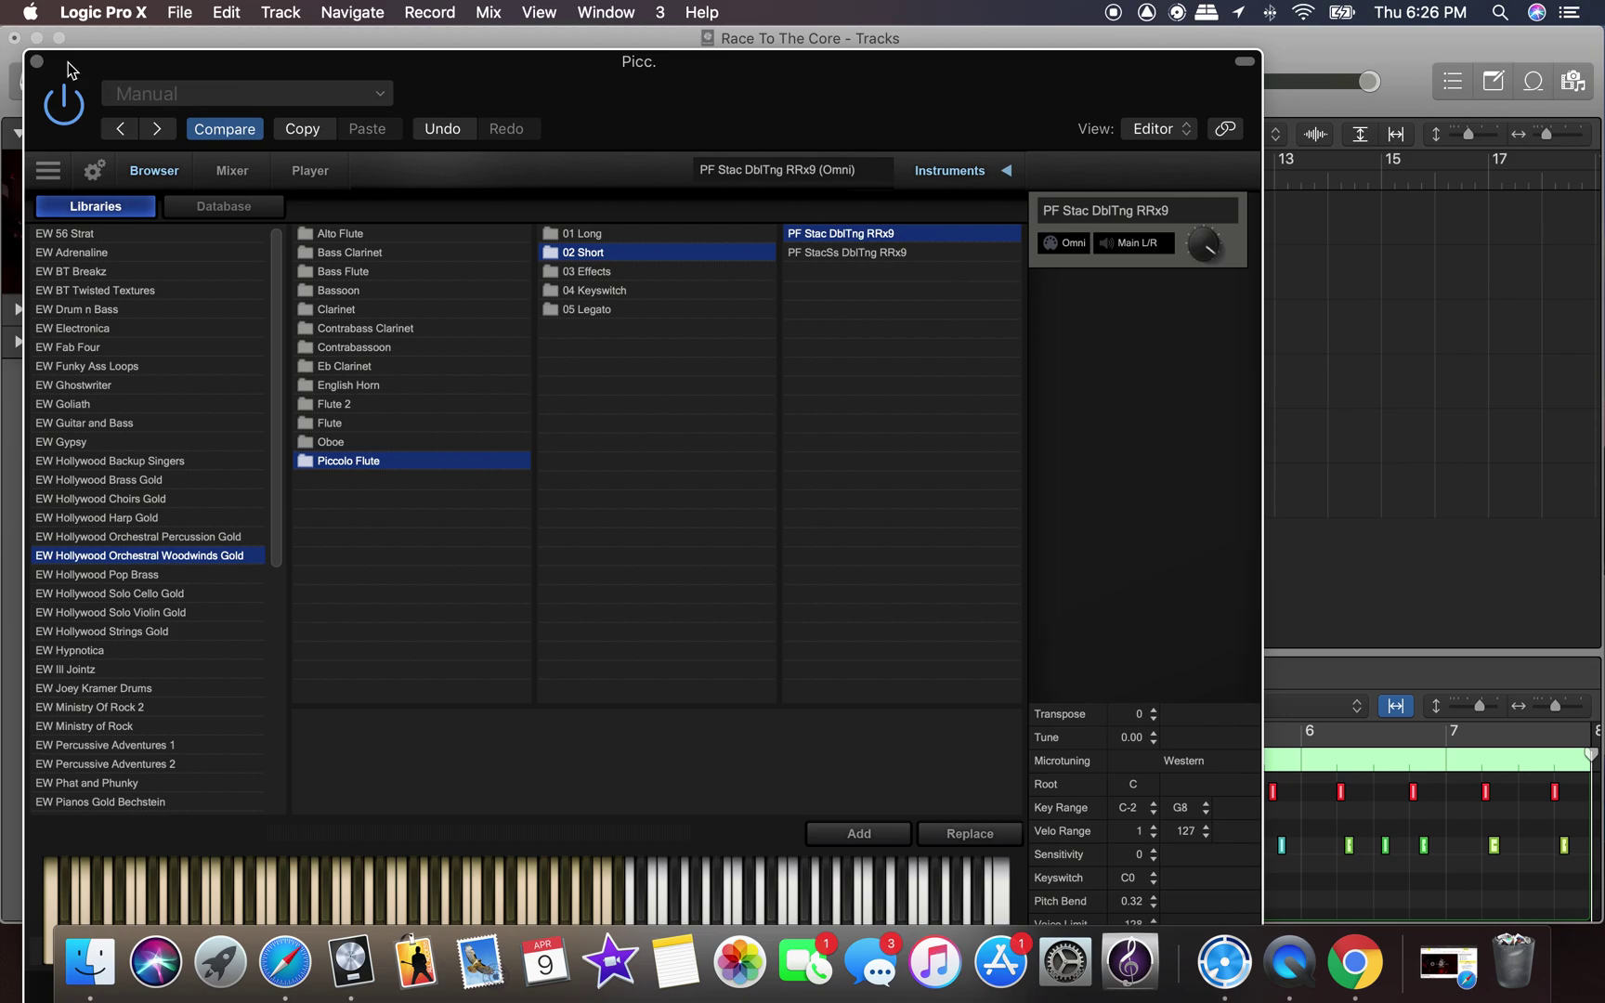
pyautogui.click(37, 62)
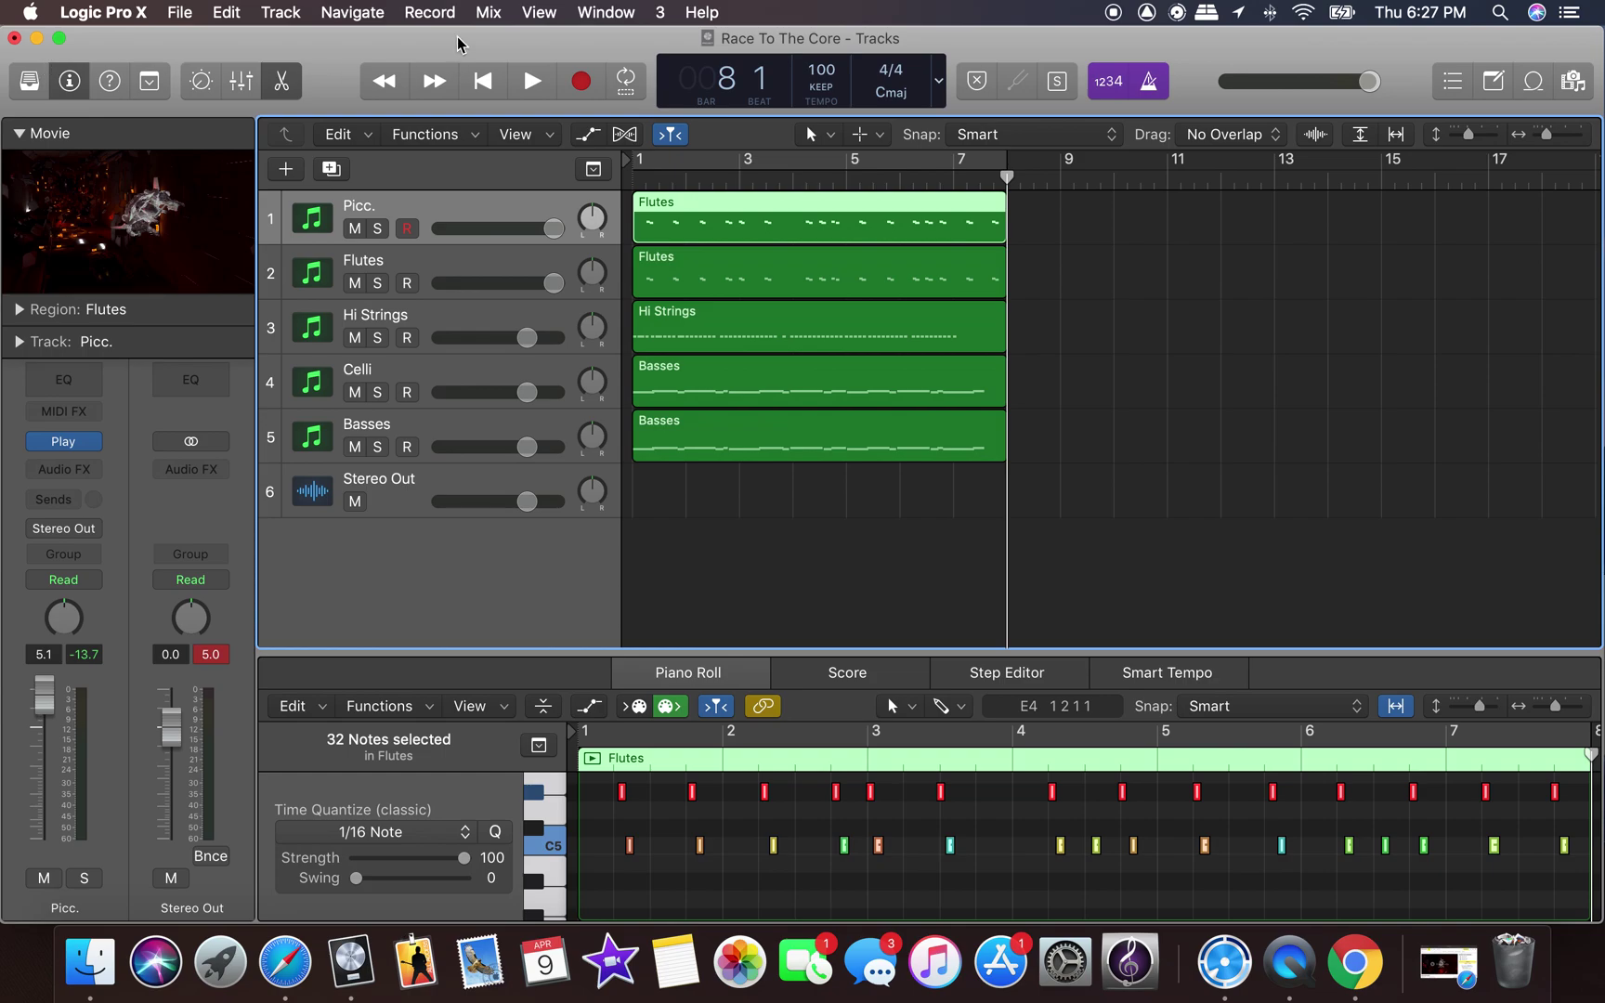
# Play the arrangement from the start into bar 4 and set the project tempo to 140.
pyautogui.click(482, 82)
pyautogui.click(532, 82)
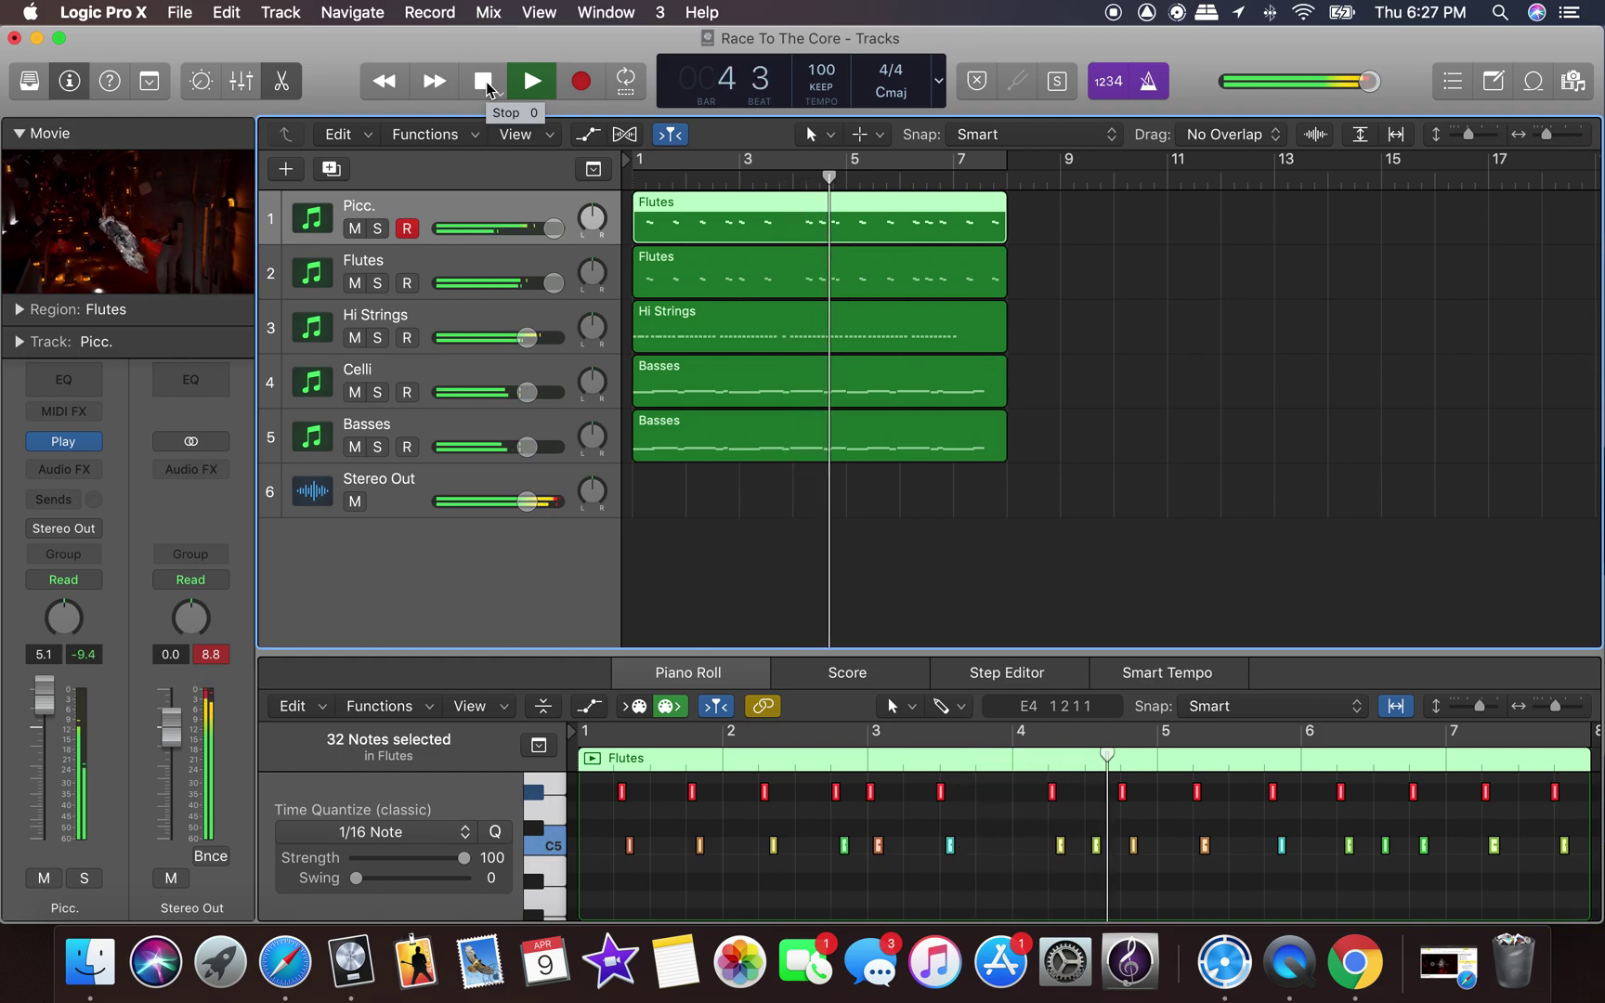
pyautogui.click(487, 87)
pyautogui.doubleClick(821, 70)
pyautogui.write('140')
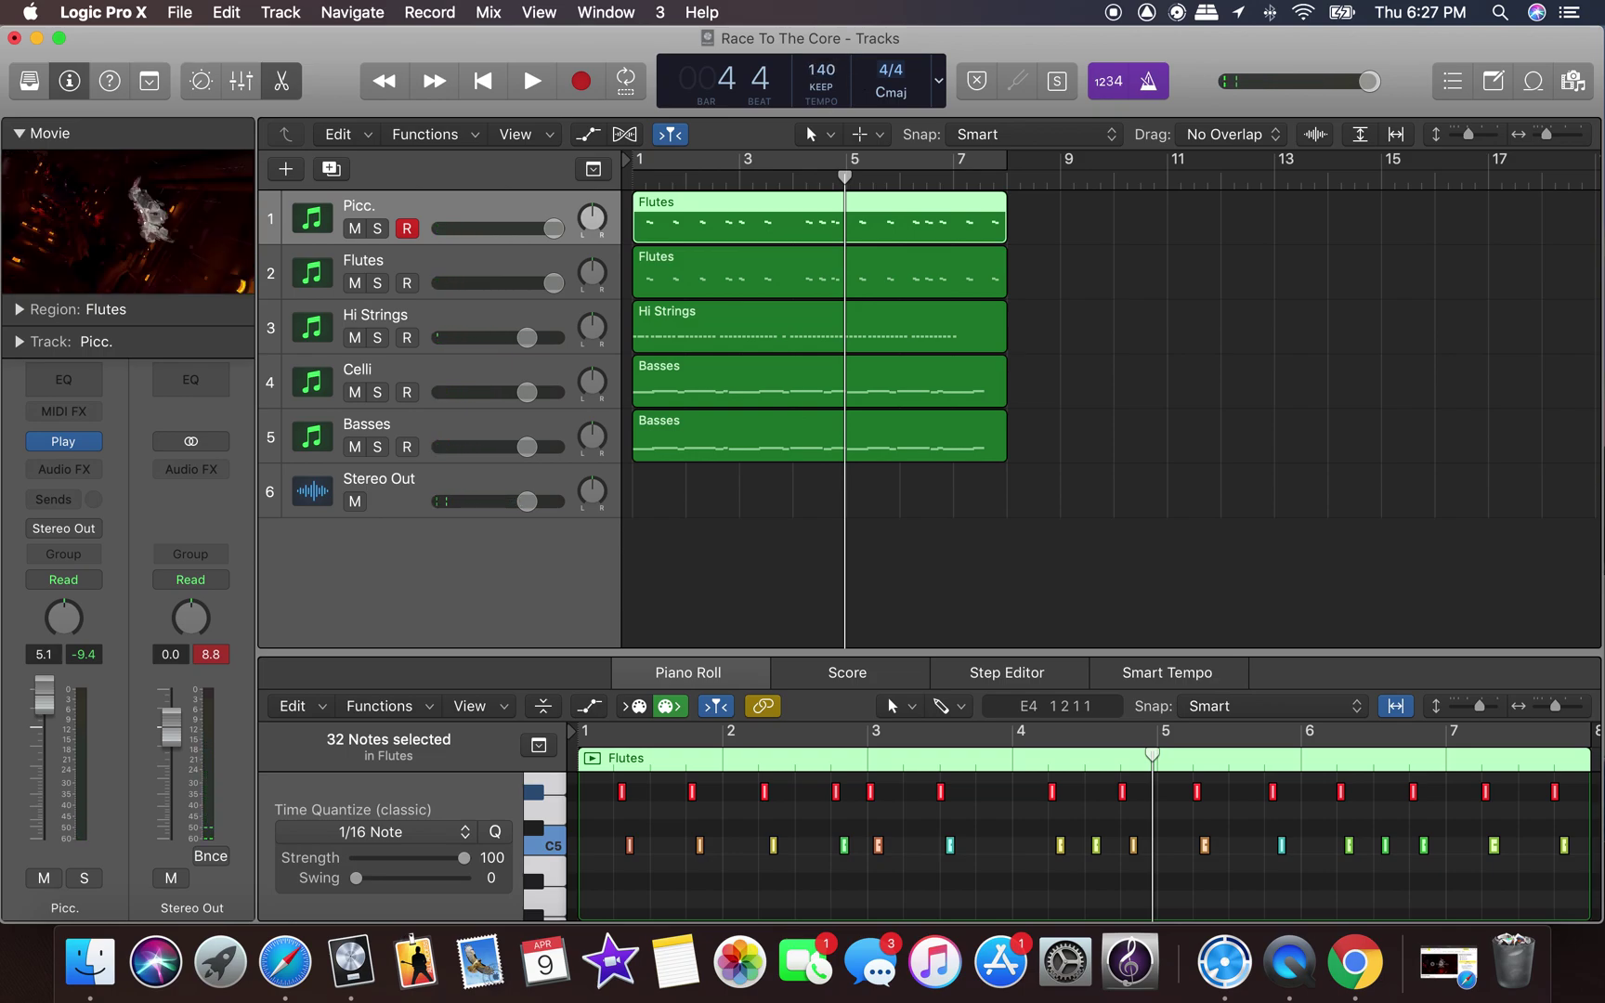
# Audition the opening bars from the start and set the project tempo to 120.
pyautogui.click(484, 83)
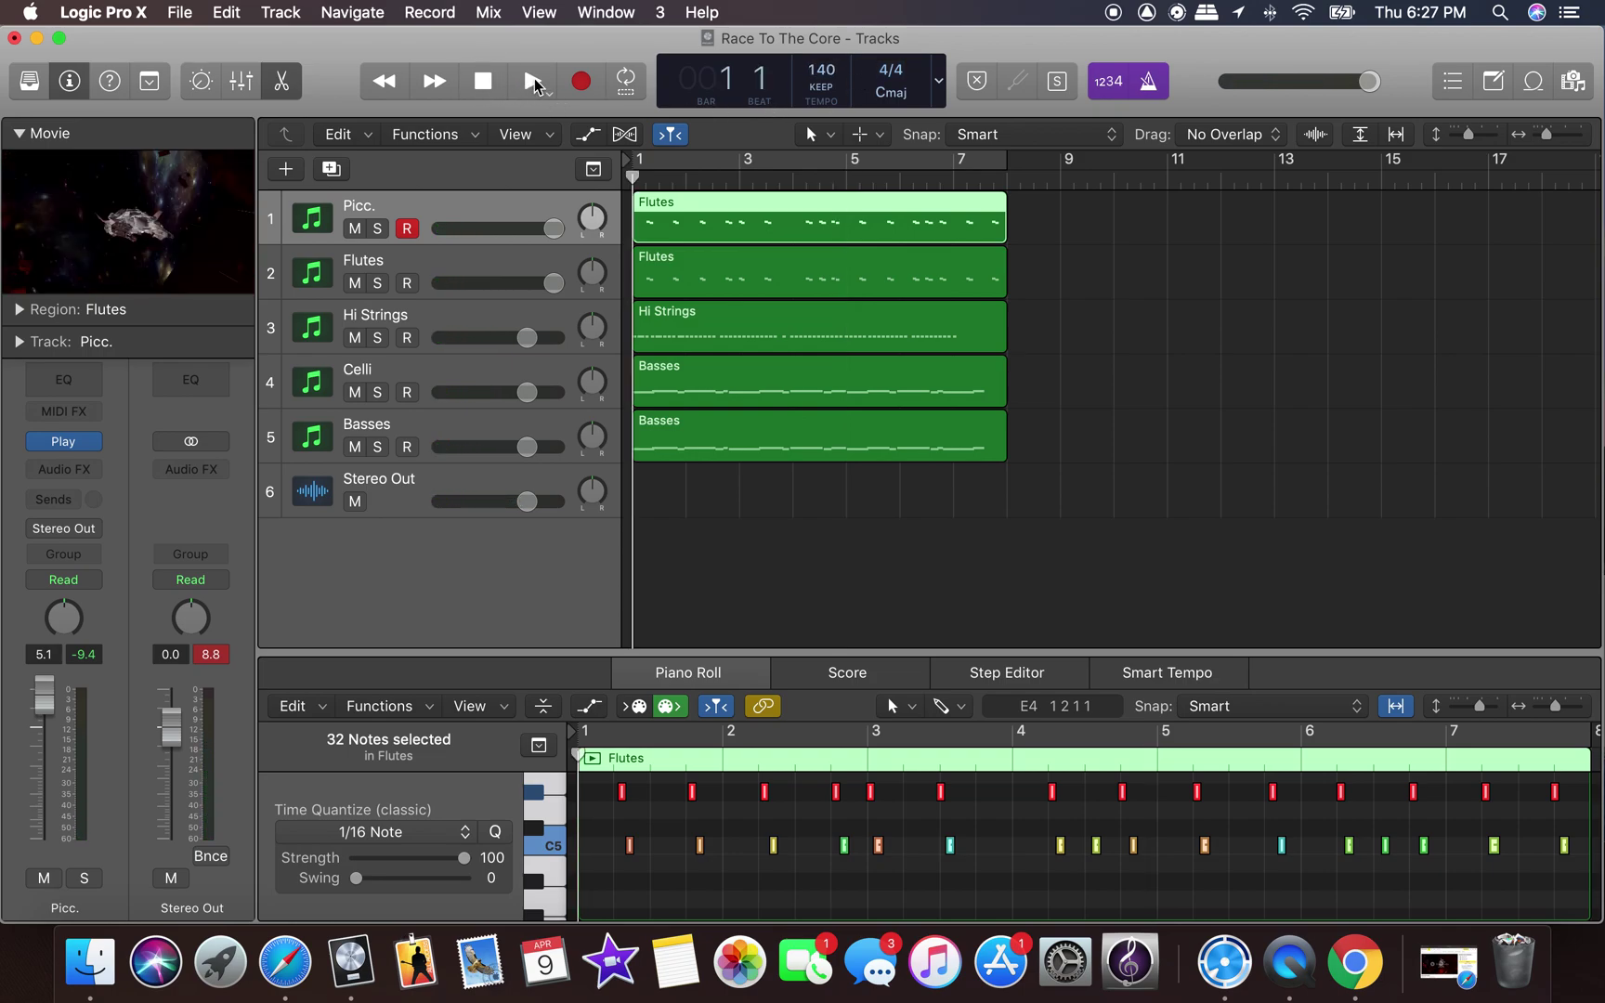
pyautogui.click(533, 82)
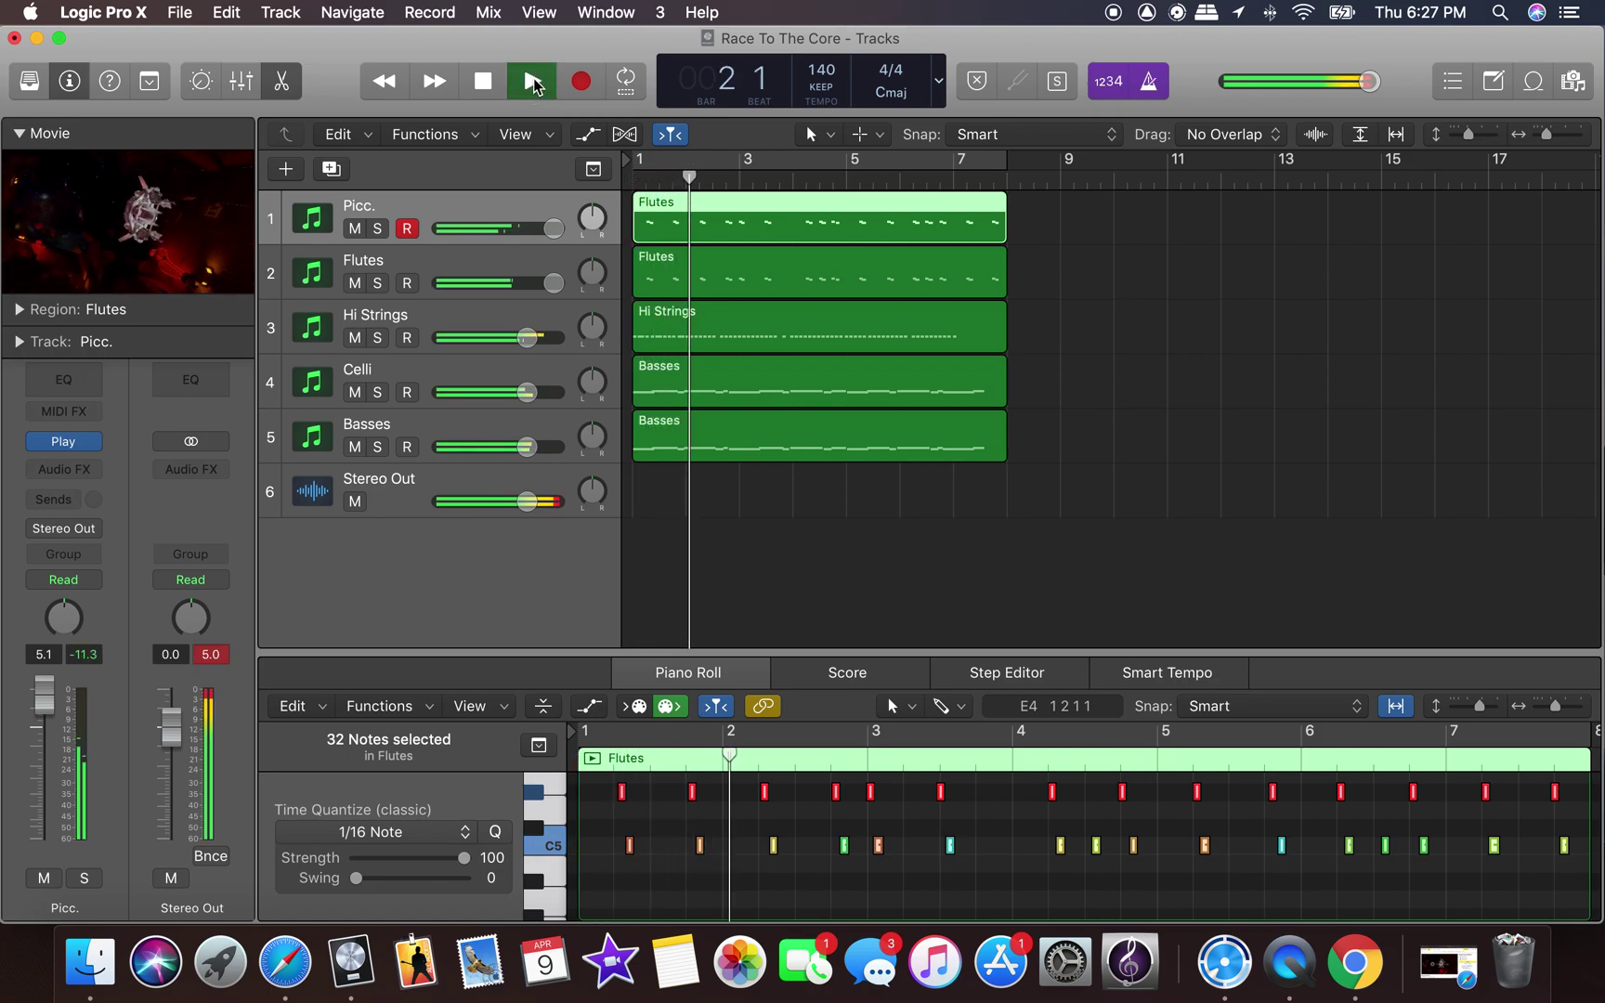
pyautogui.click(483, 83)
pyautogui.doubleClick(838, 71)
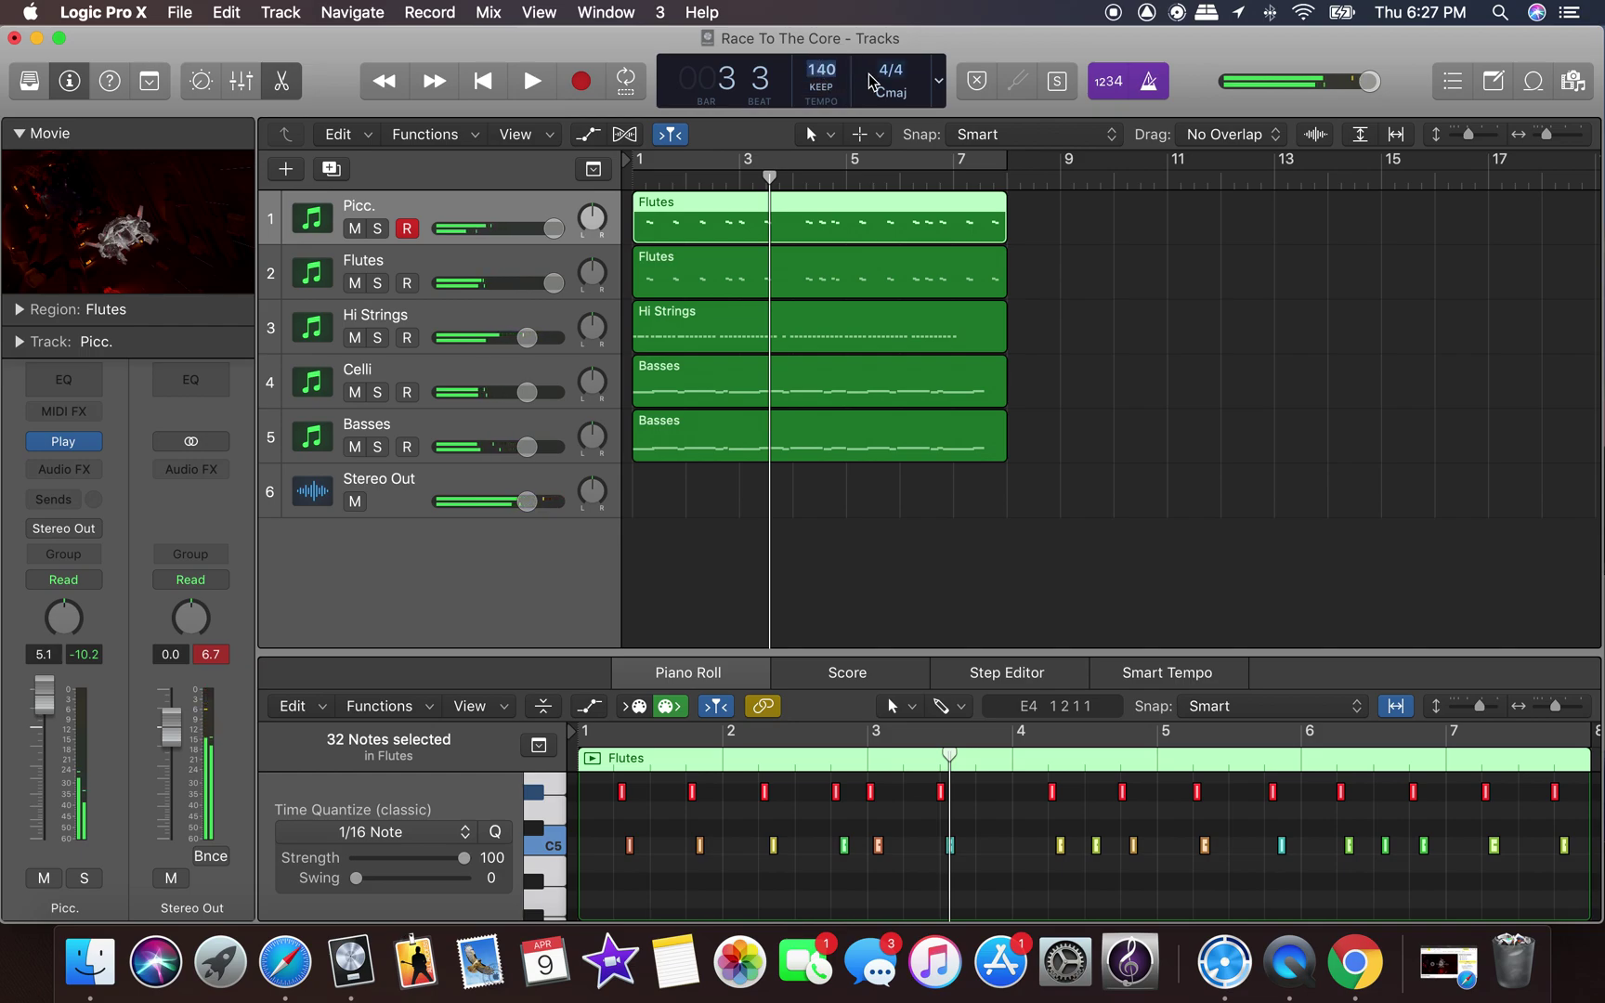
pyautogui.write('1')
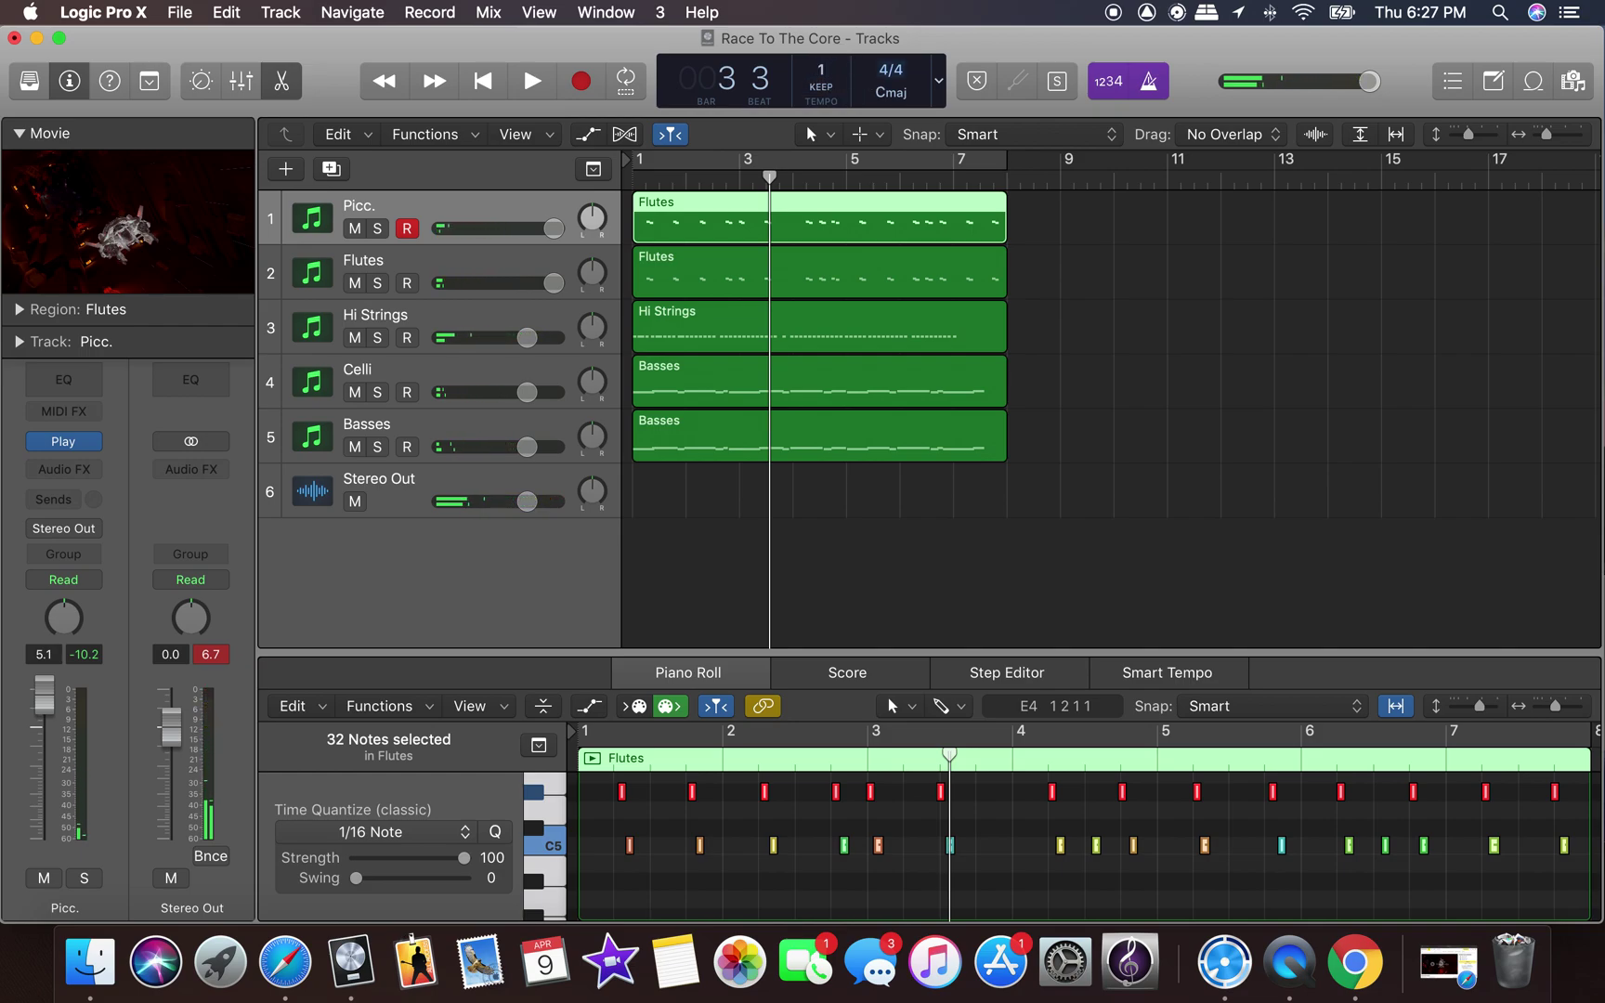
pyautogui.write('20')
pyautogui.press('Return')
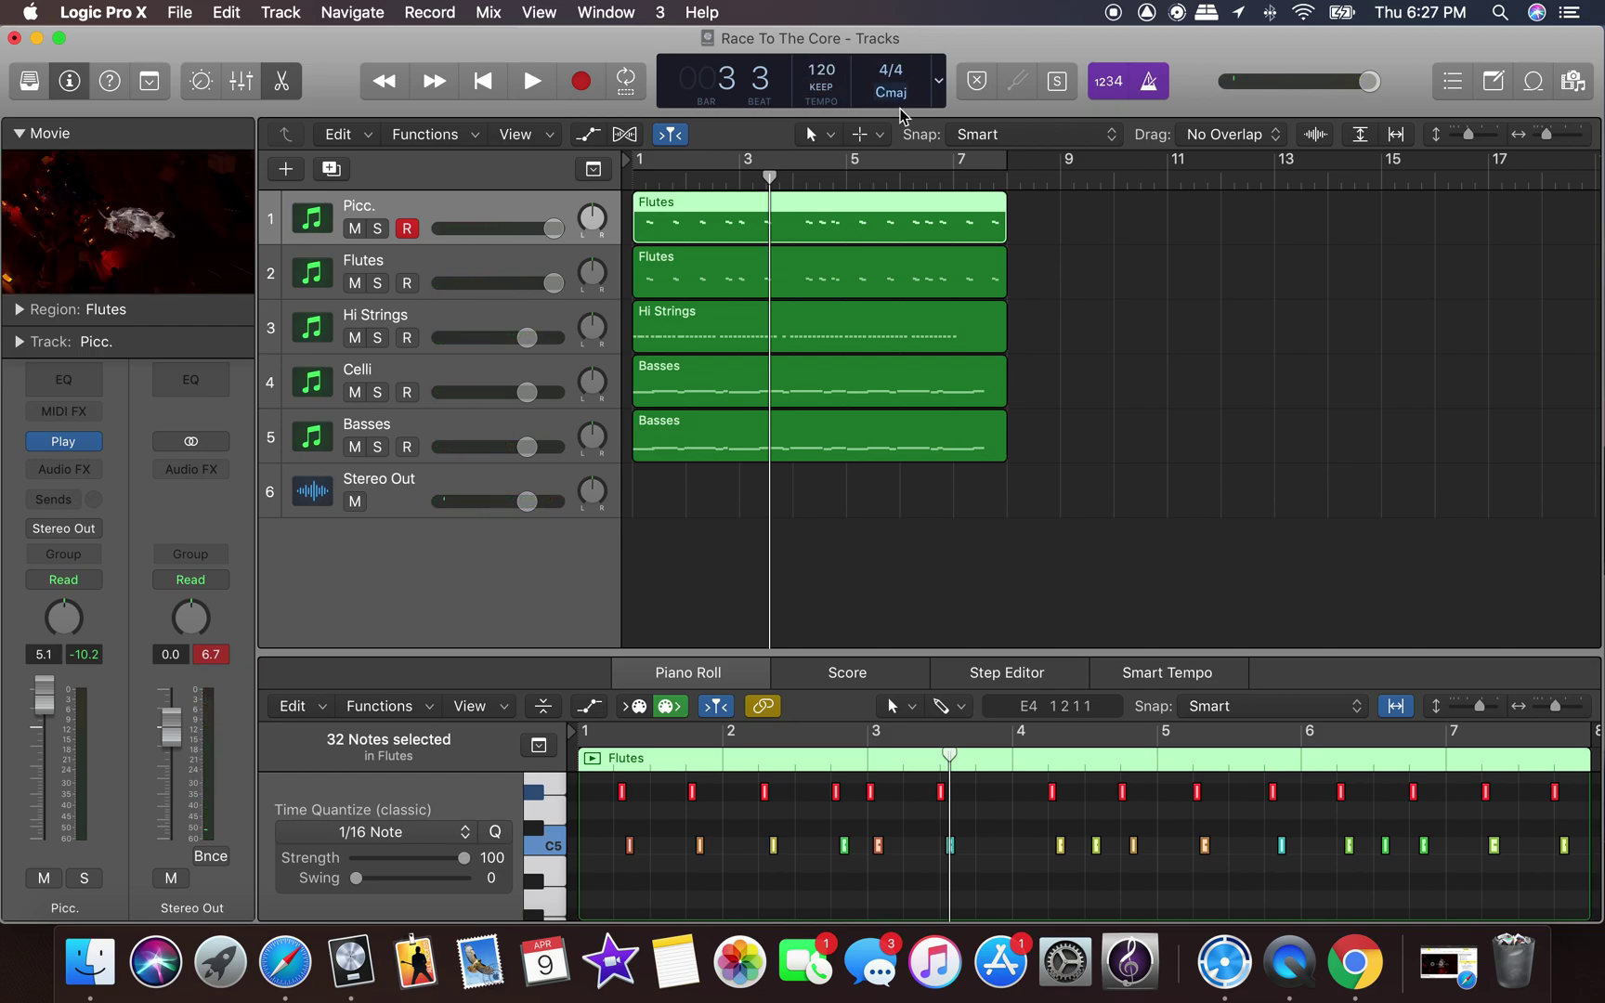
# Play the arrangement from bar 1 into bar 3 to check the new tempo.
pyautogui.click(905, 219)
pyautogui.click(905, 215)
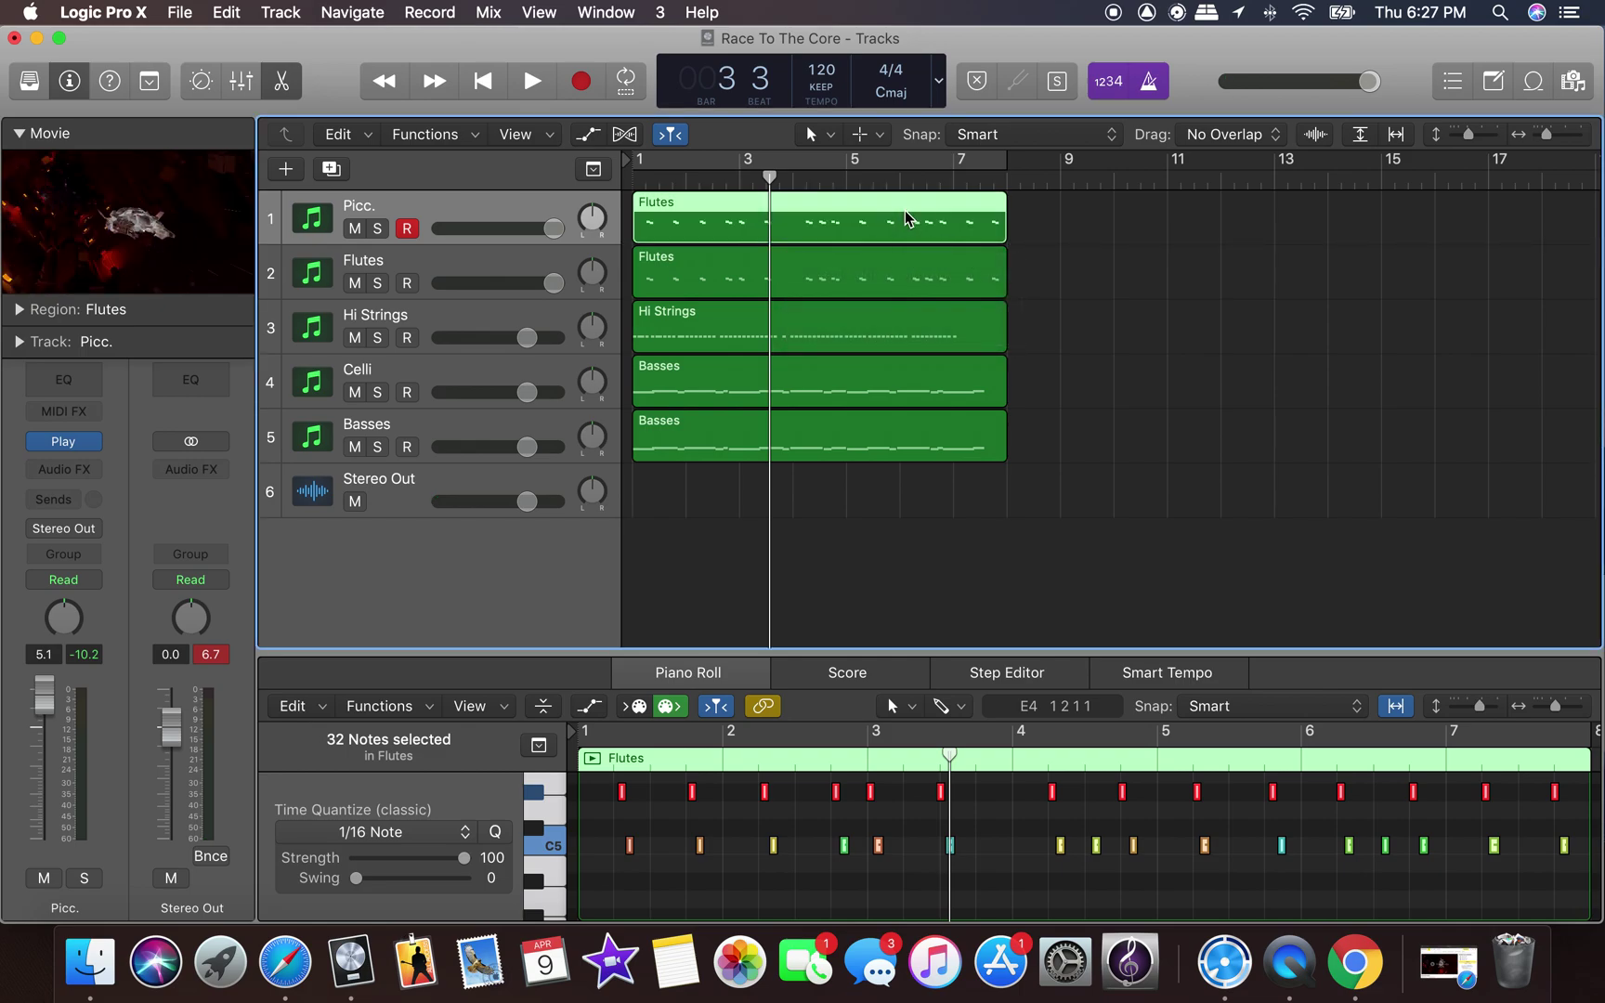
pyautogui.click(485, 82)
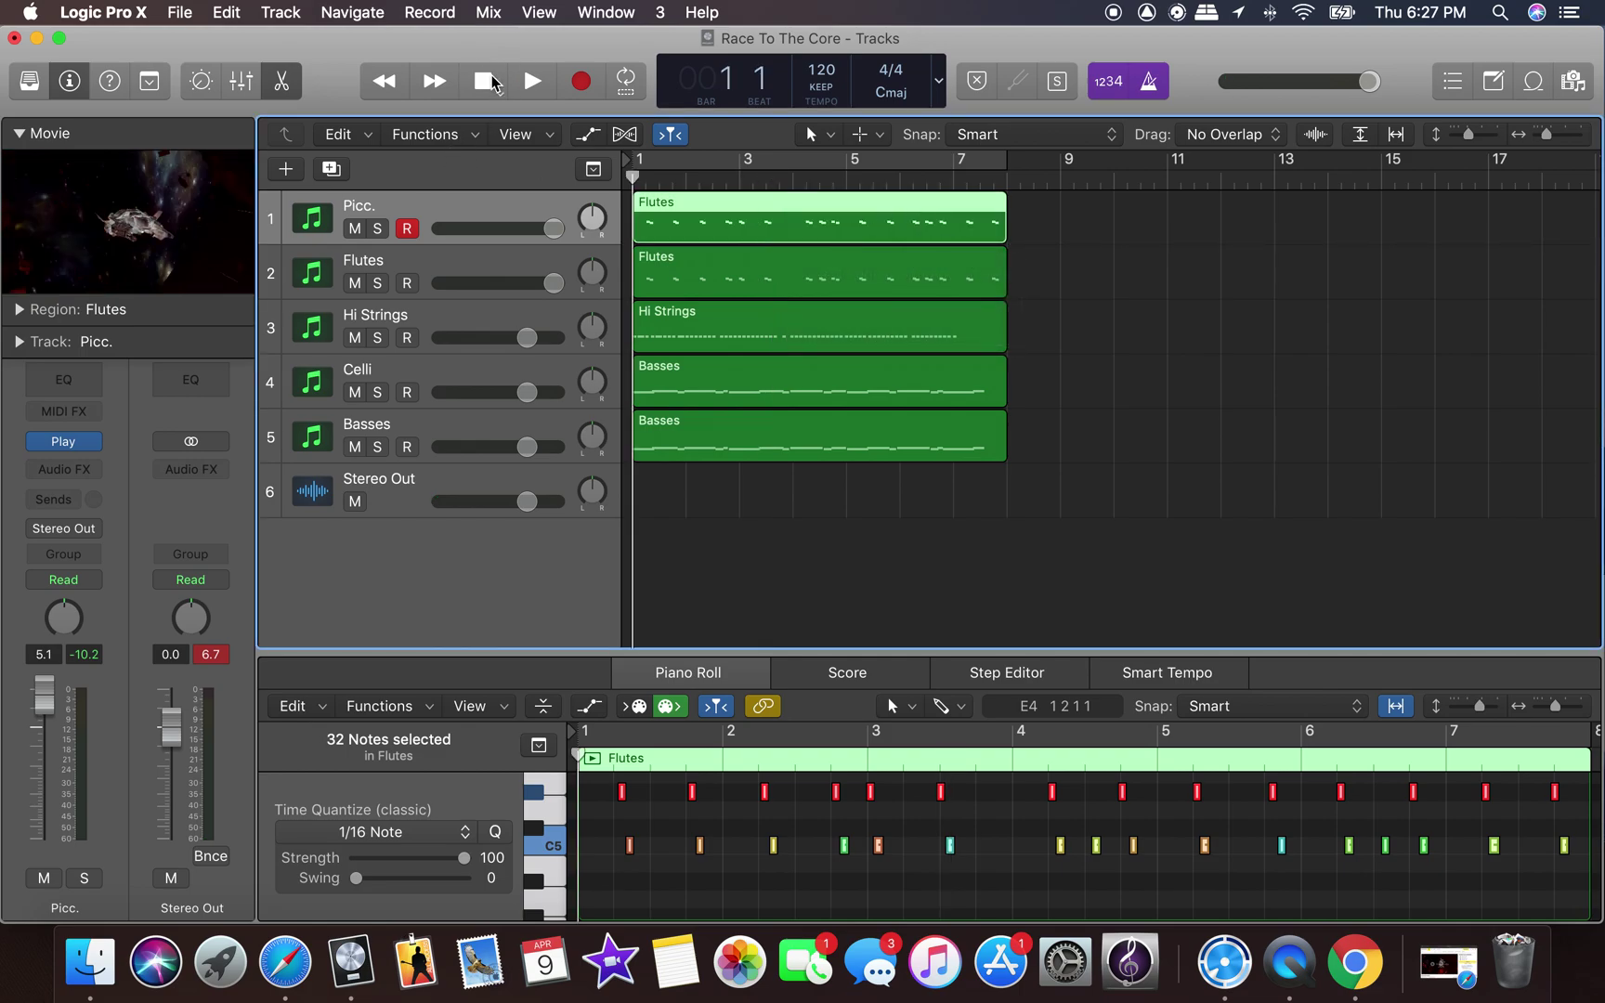
pyautogui.click(533, 82)
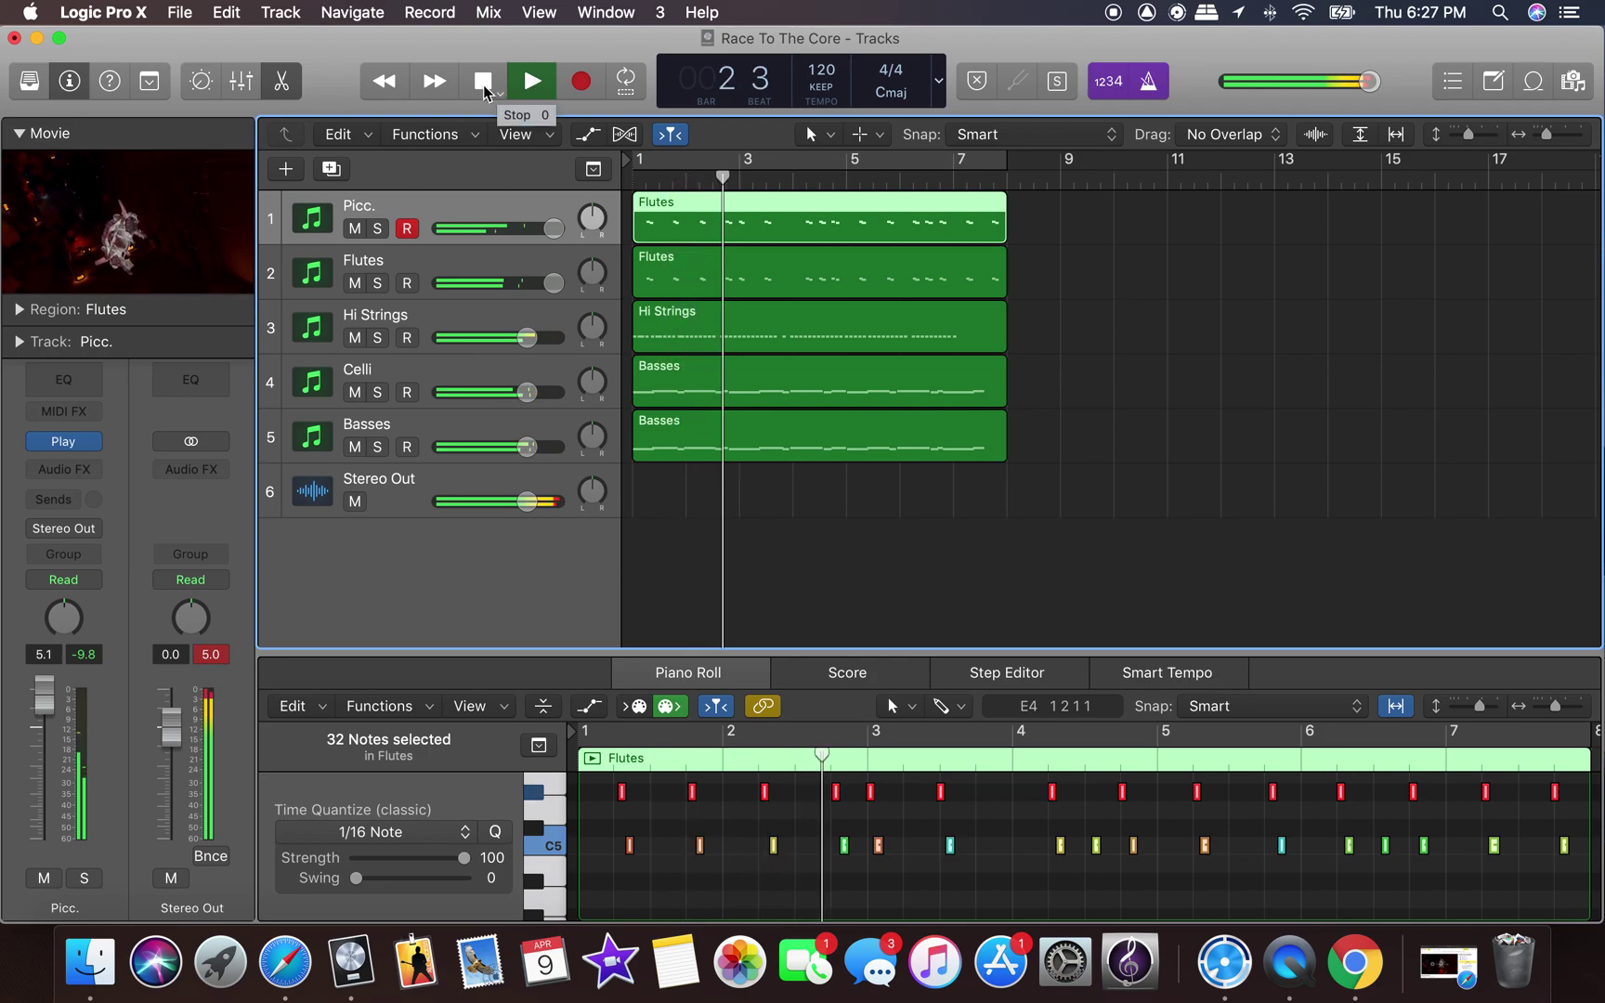
pyautogui.click(485, 85)
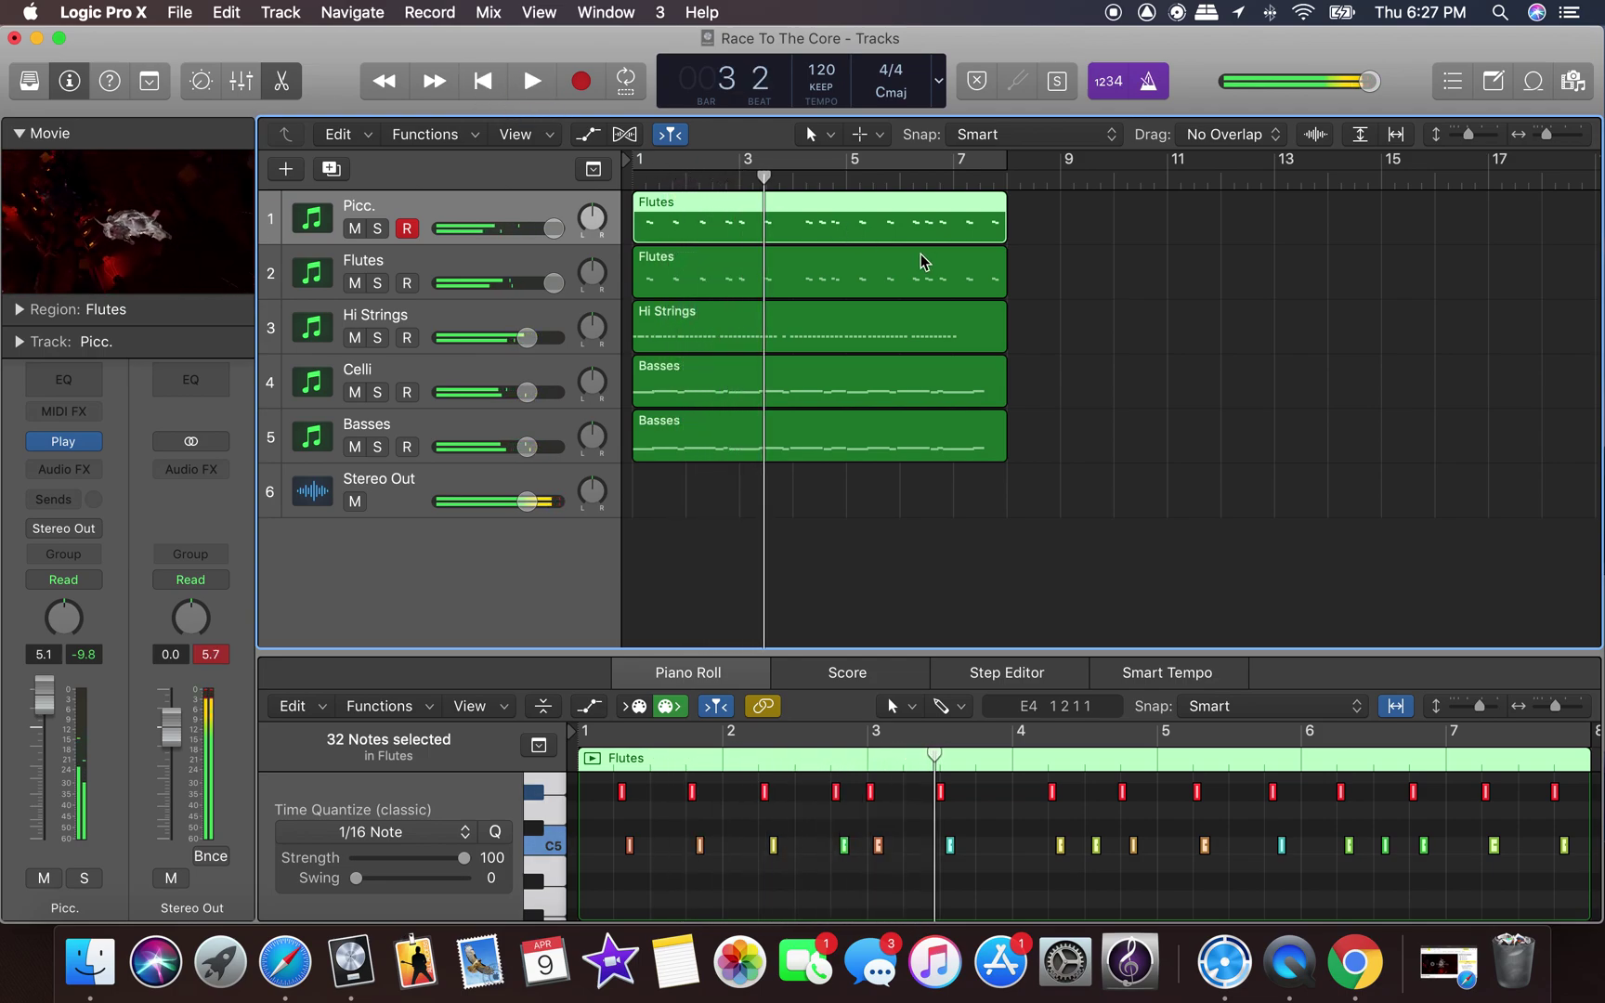
# Delete the existing regions from the Picc. and Flutes tracks.
pyautogui.press('Delete')
pyautogui.click(870, 277)
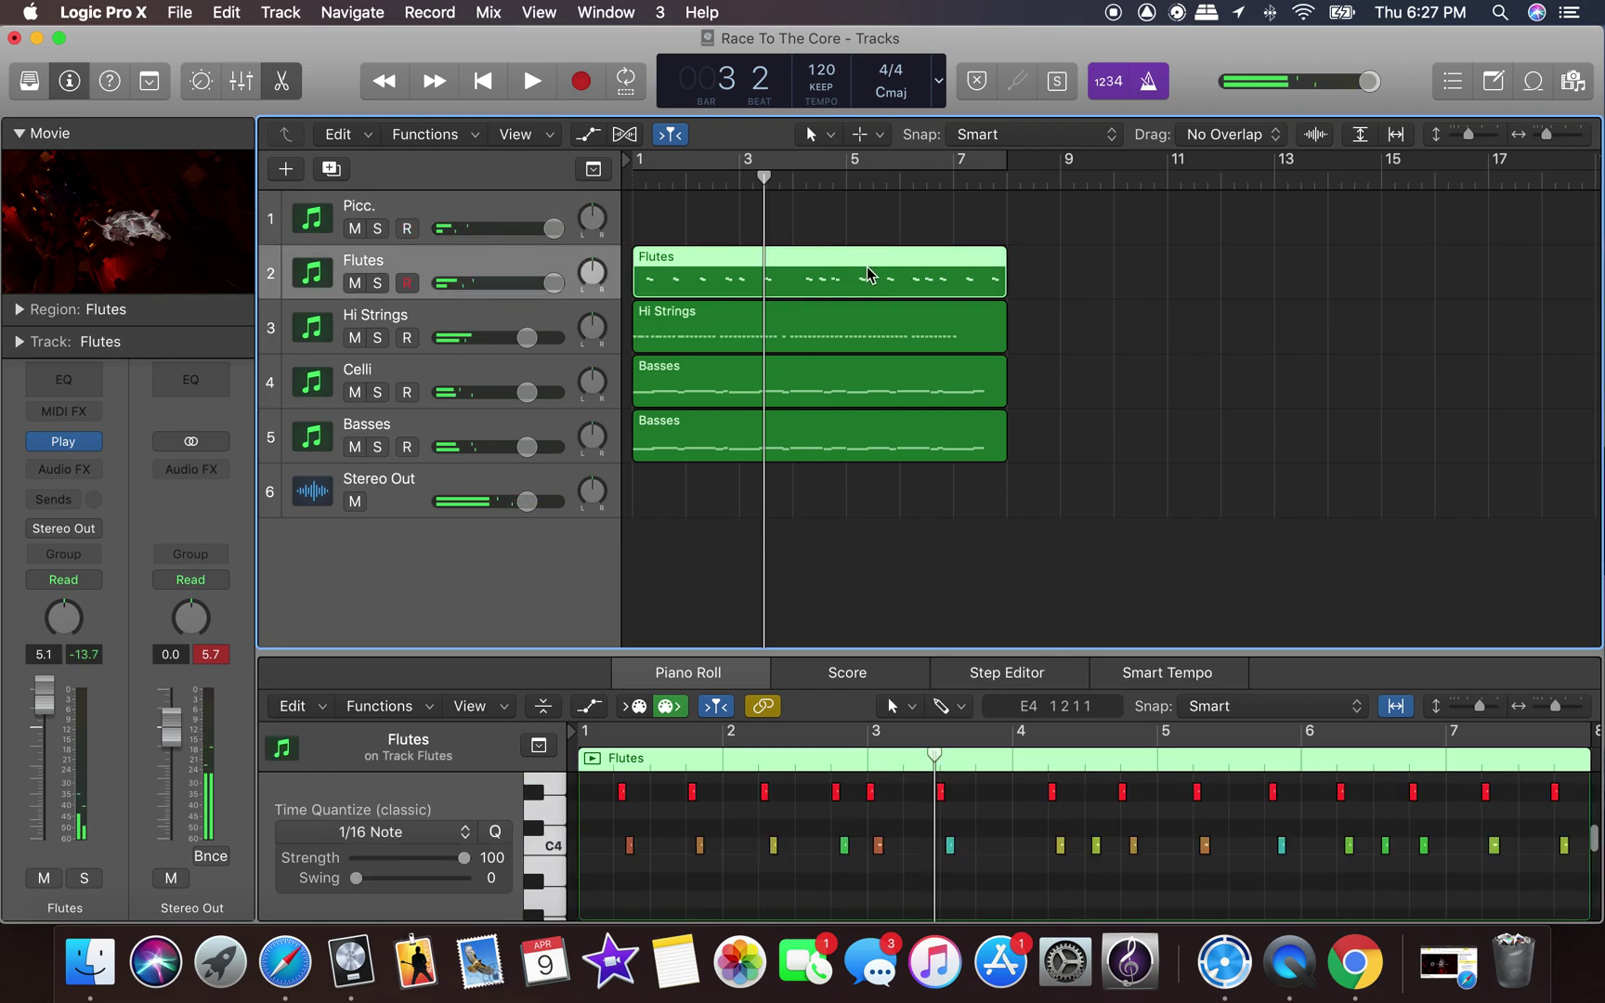
pyautogui.press('Delete')
# Record a short take on the Flutes track from bar 1 into bar 2 and delete it.
pyautogui.click(500, 82)
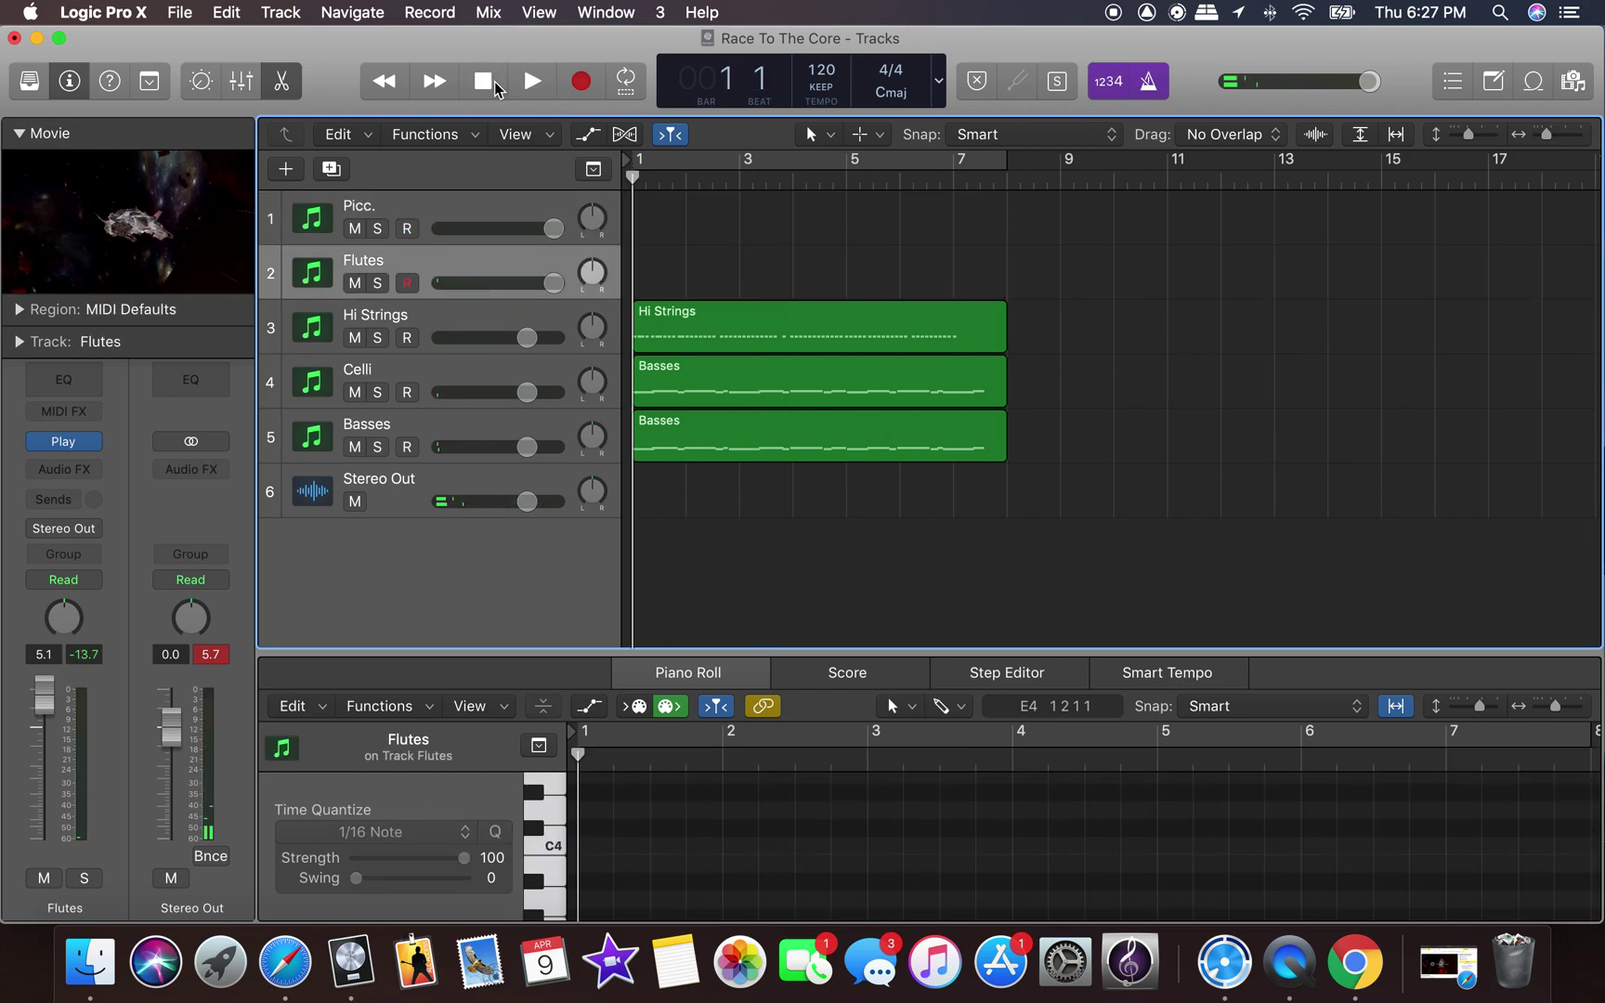
pyautogui.click(578, 82)
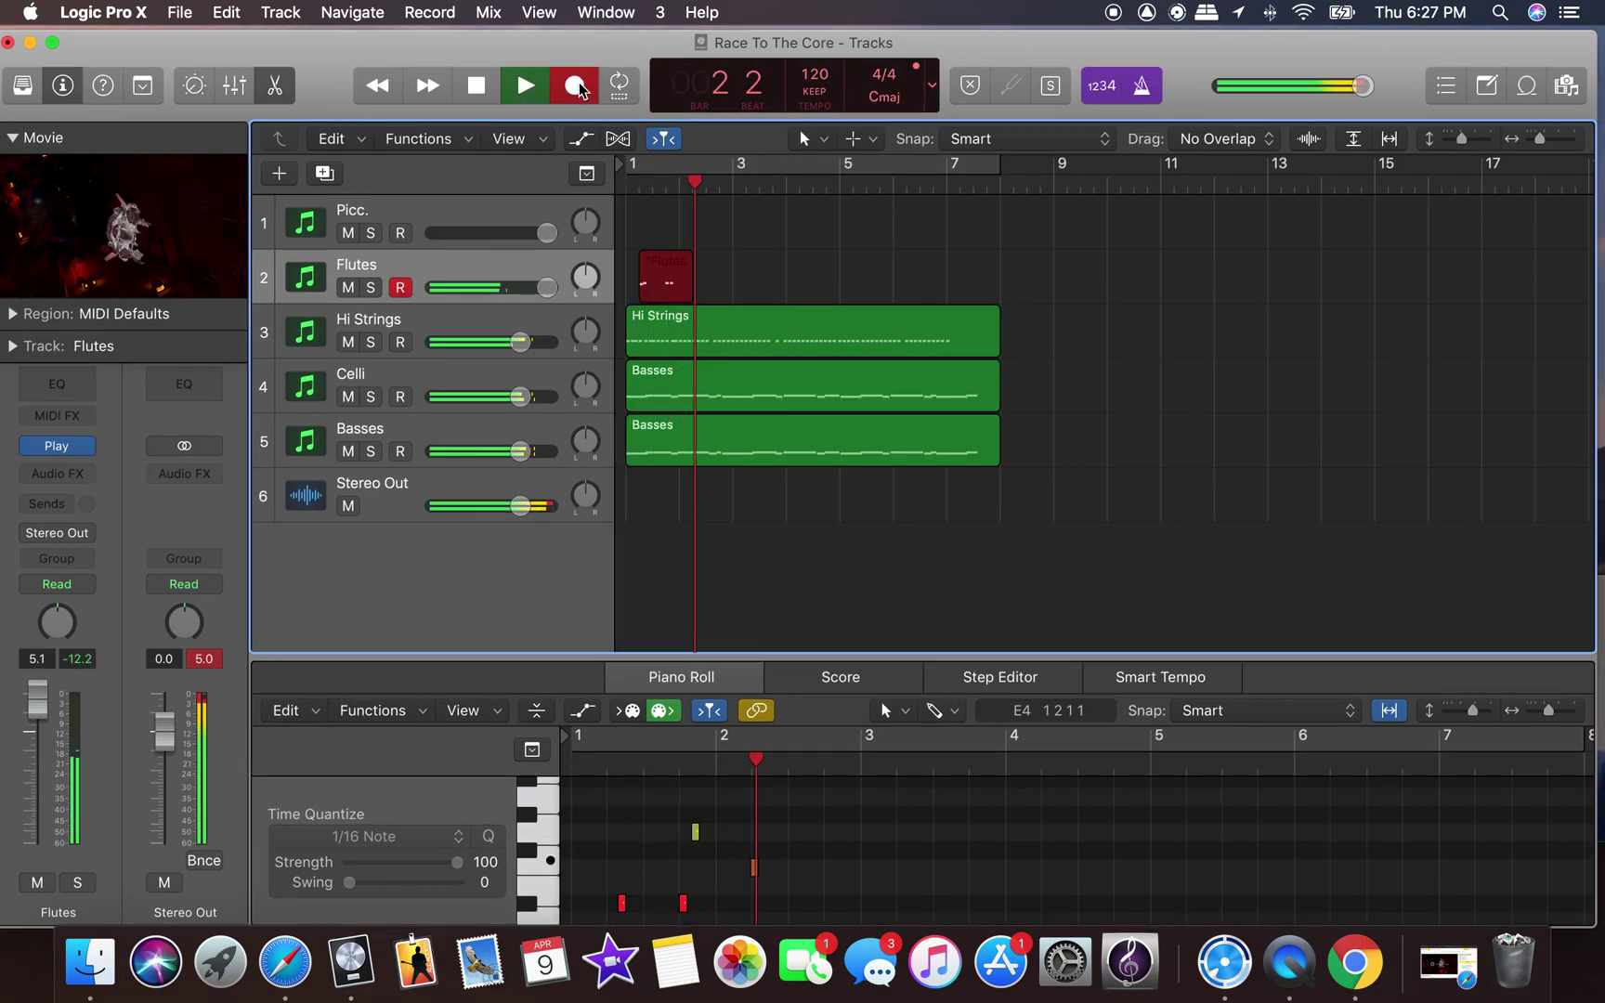
pyautogui.press('space')
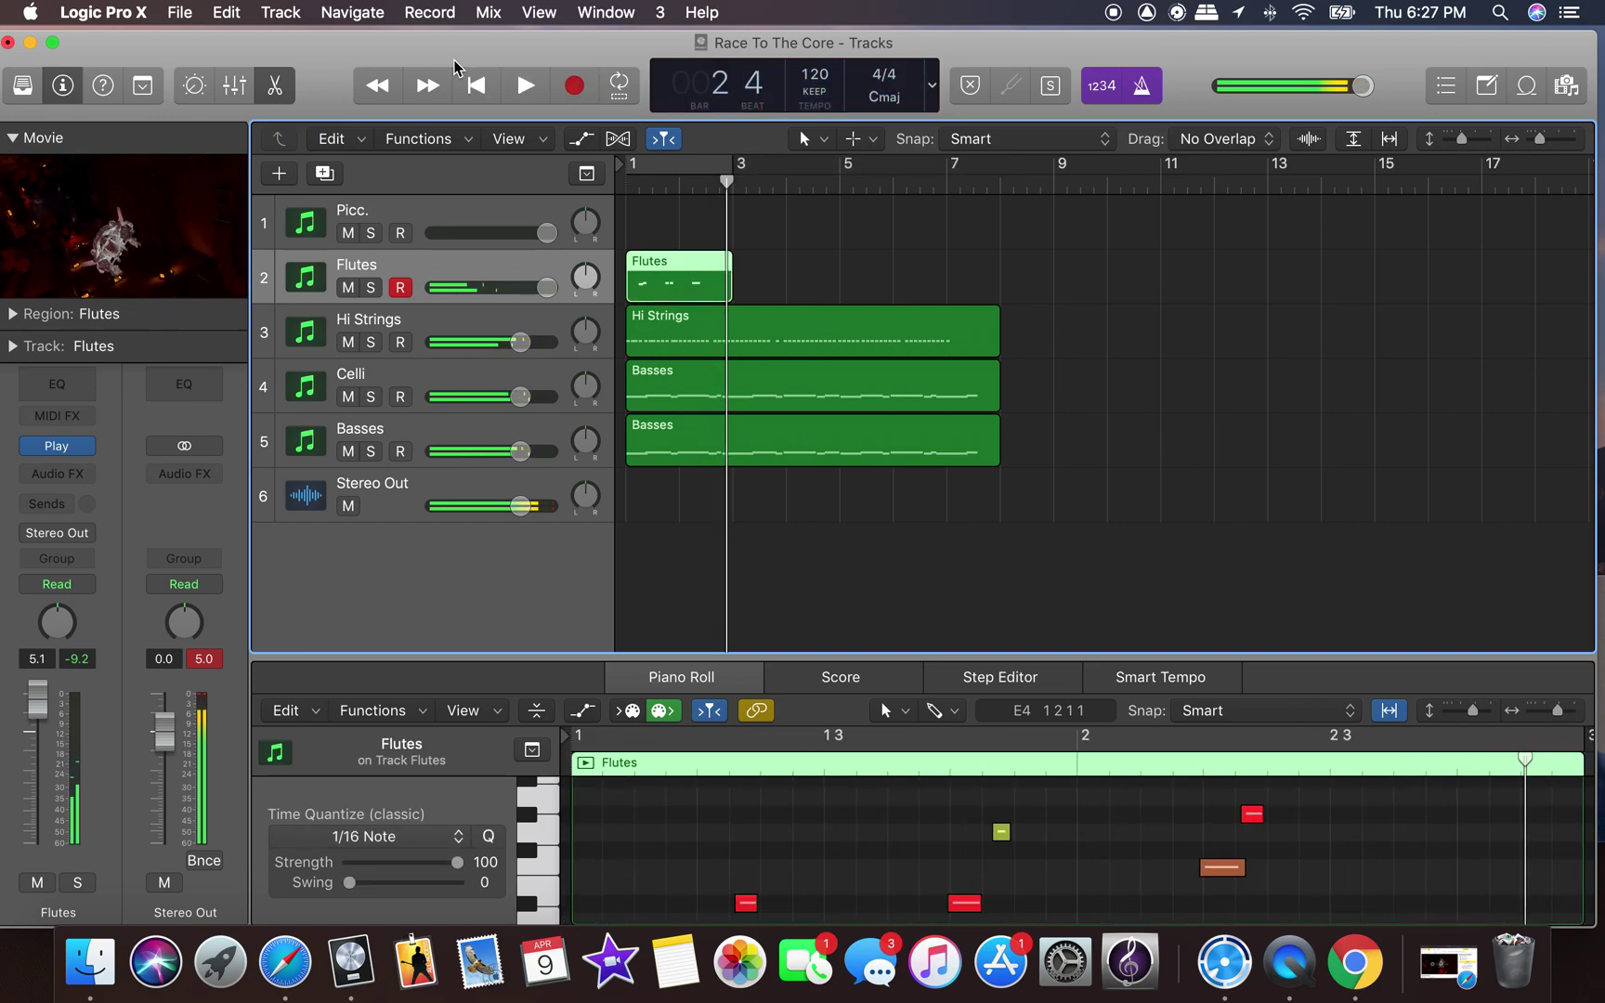
pyautogui.press('Delete')
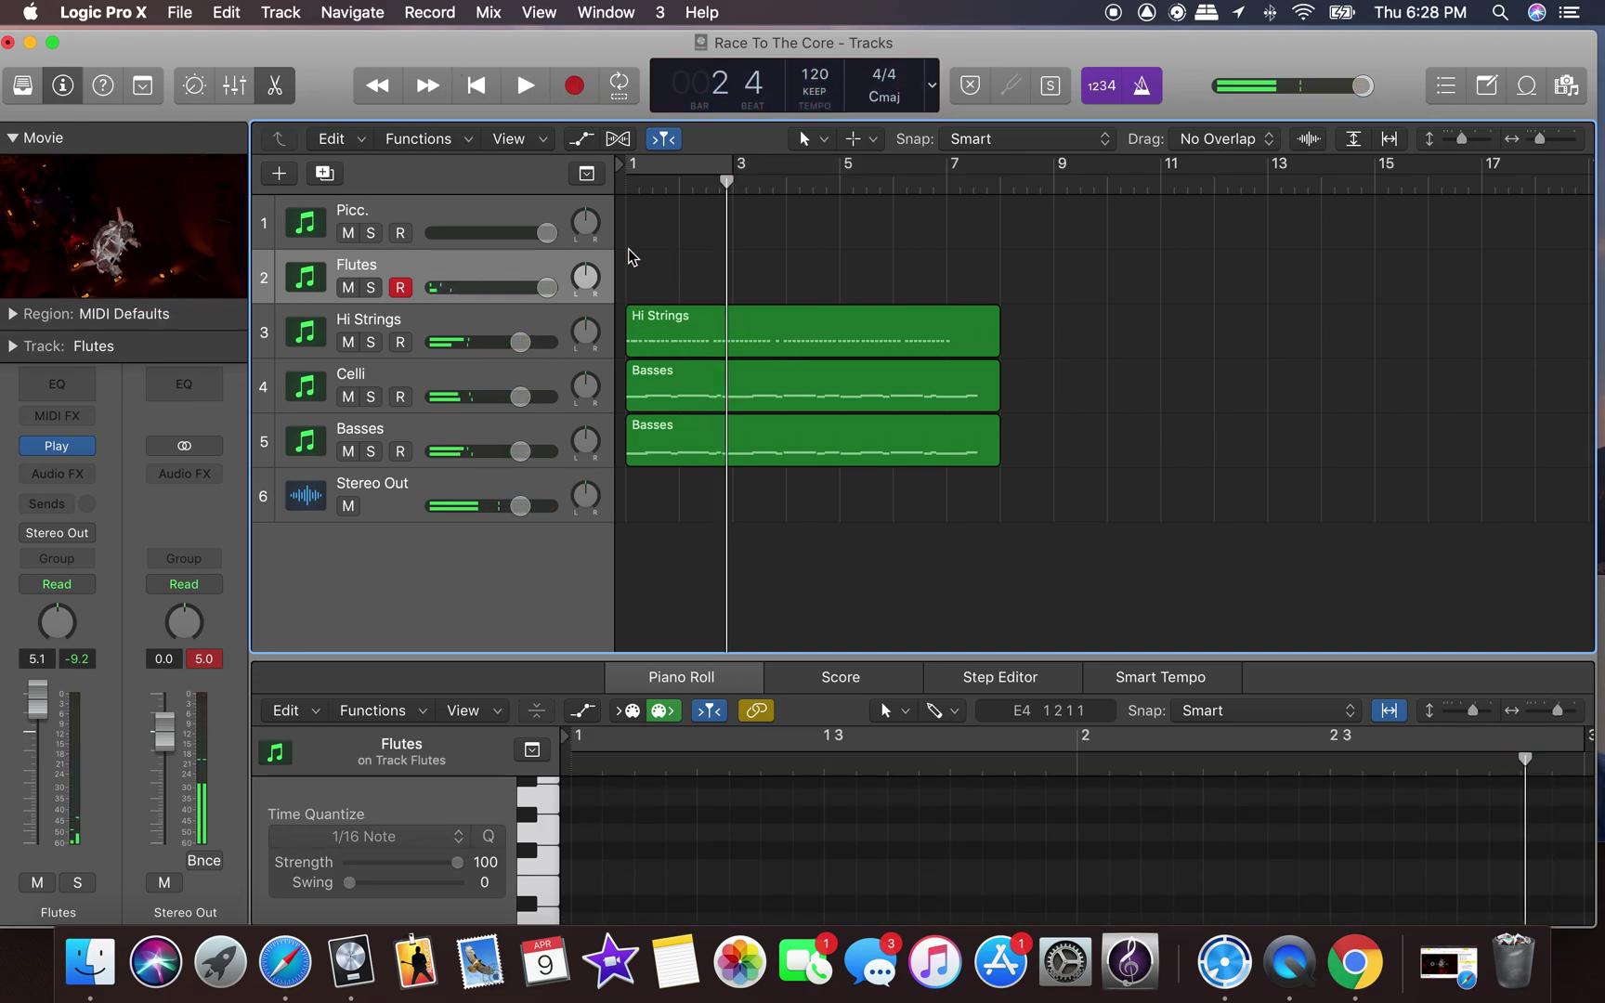
# Record another Flutes take from bar 1 into bar 4 and remove its region while keeping the track.
pyautogui.click(477, 87)
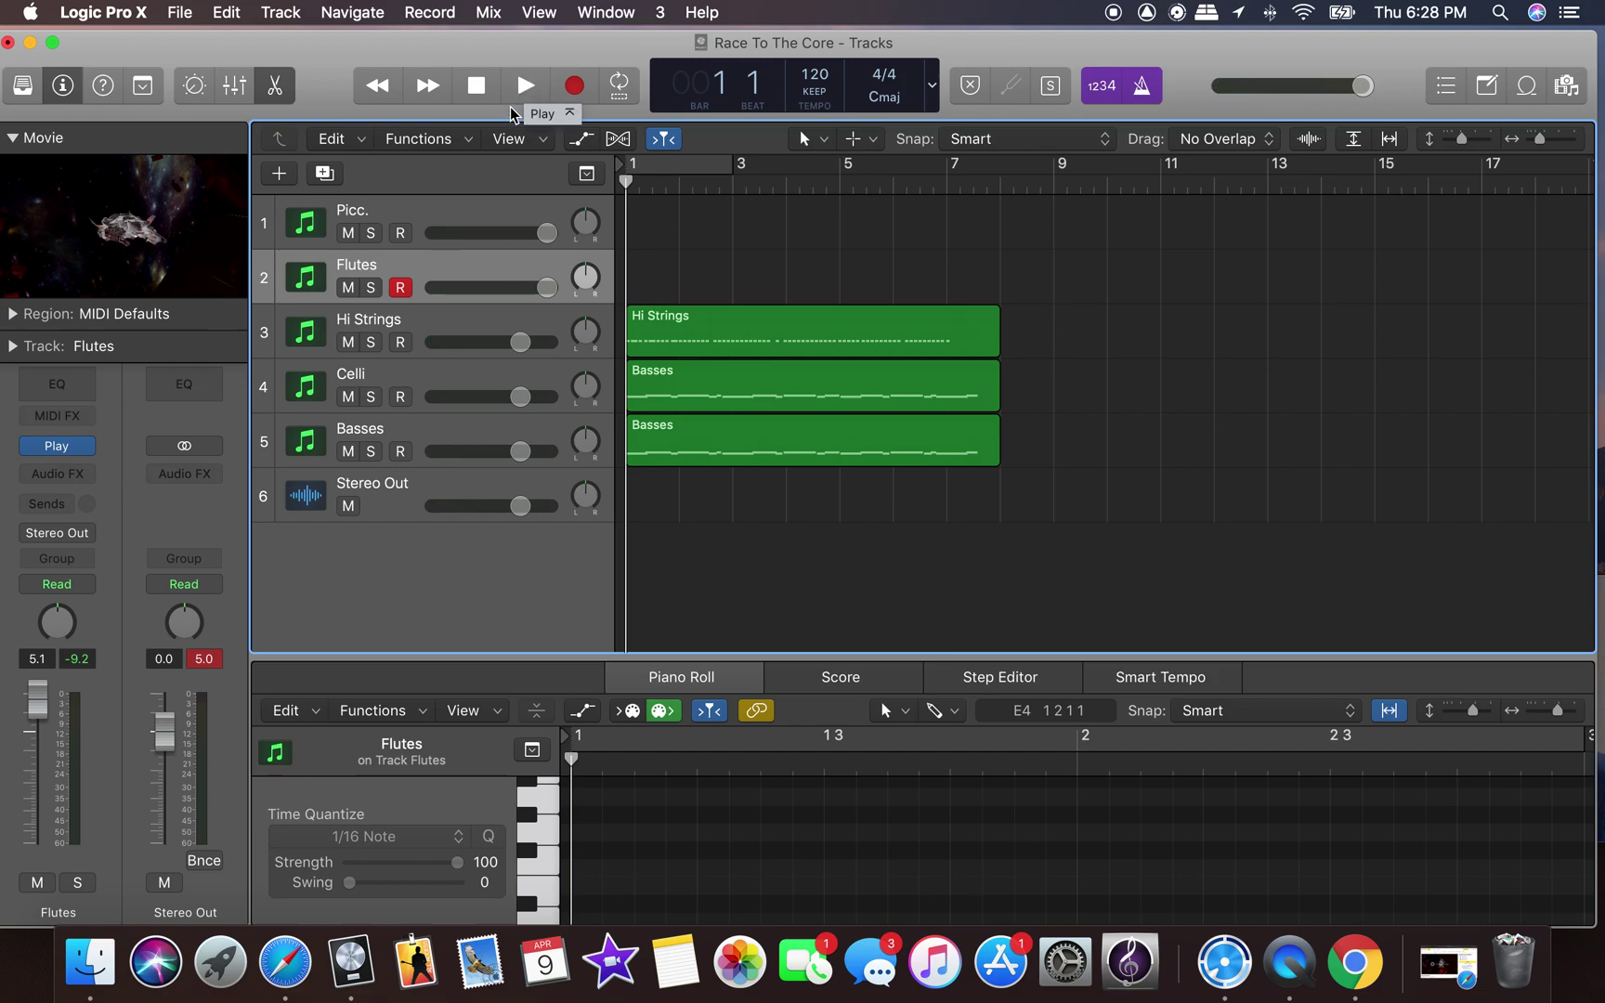
pyautogui.click(575, 87)
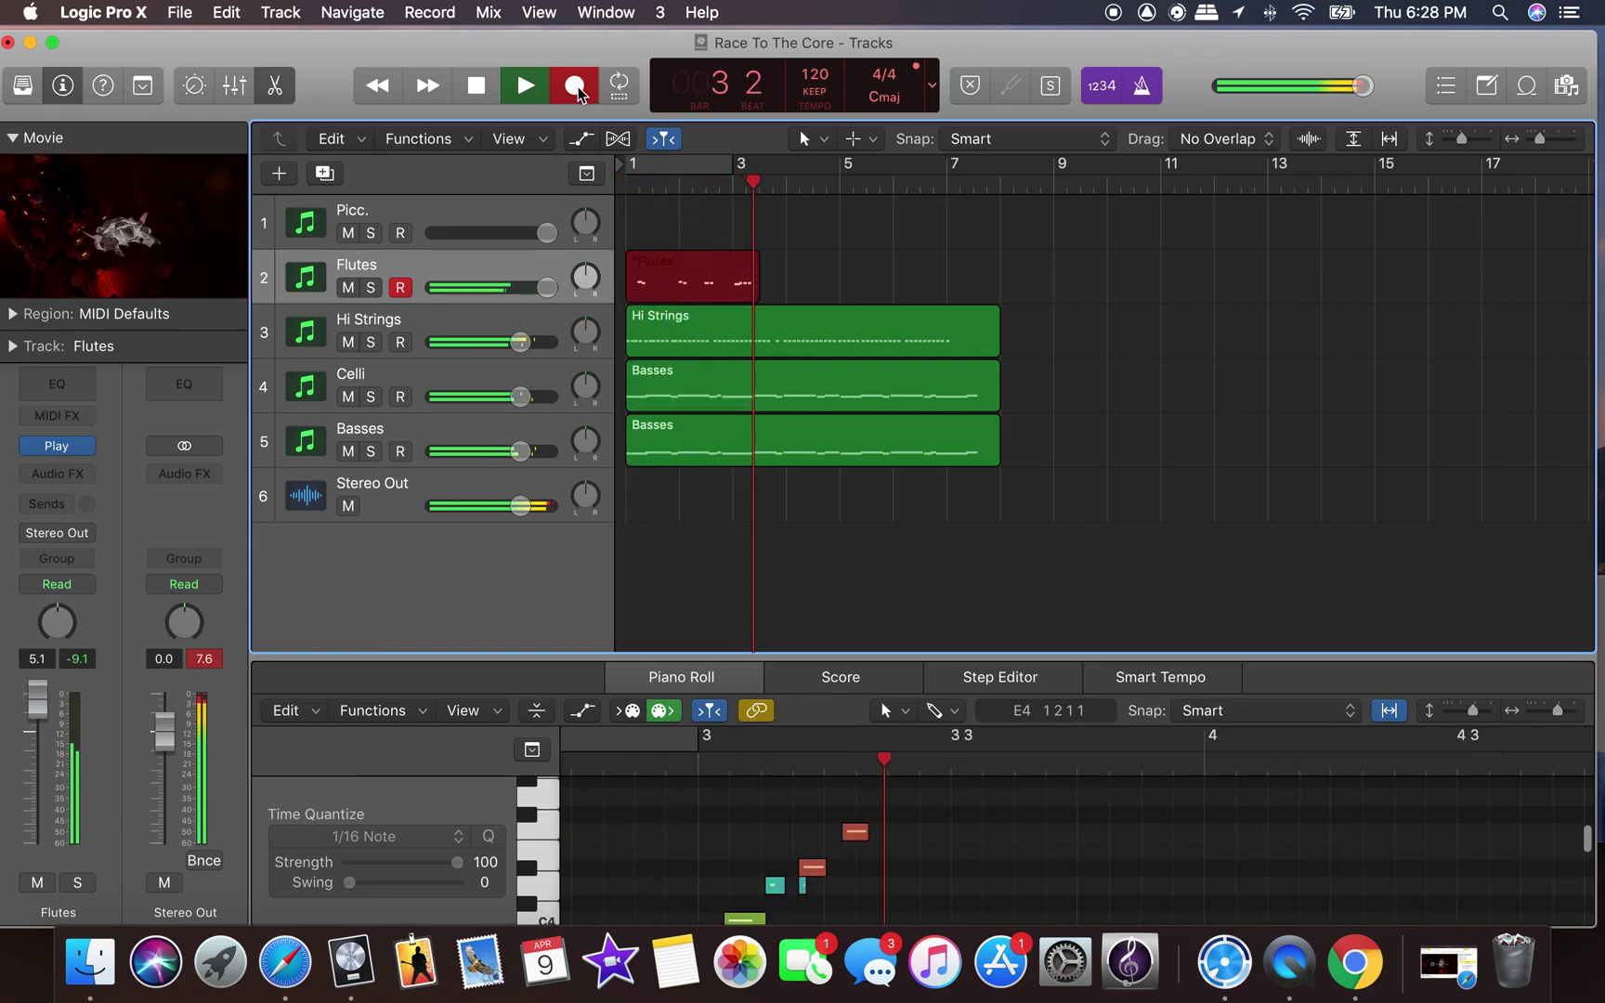
pyautogui.click(417, 87)
pyautogui.click(637, 248)
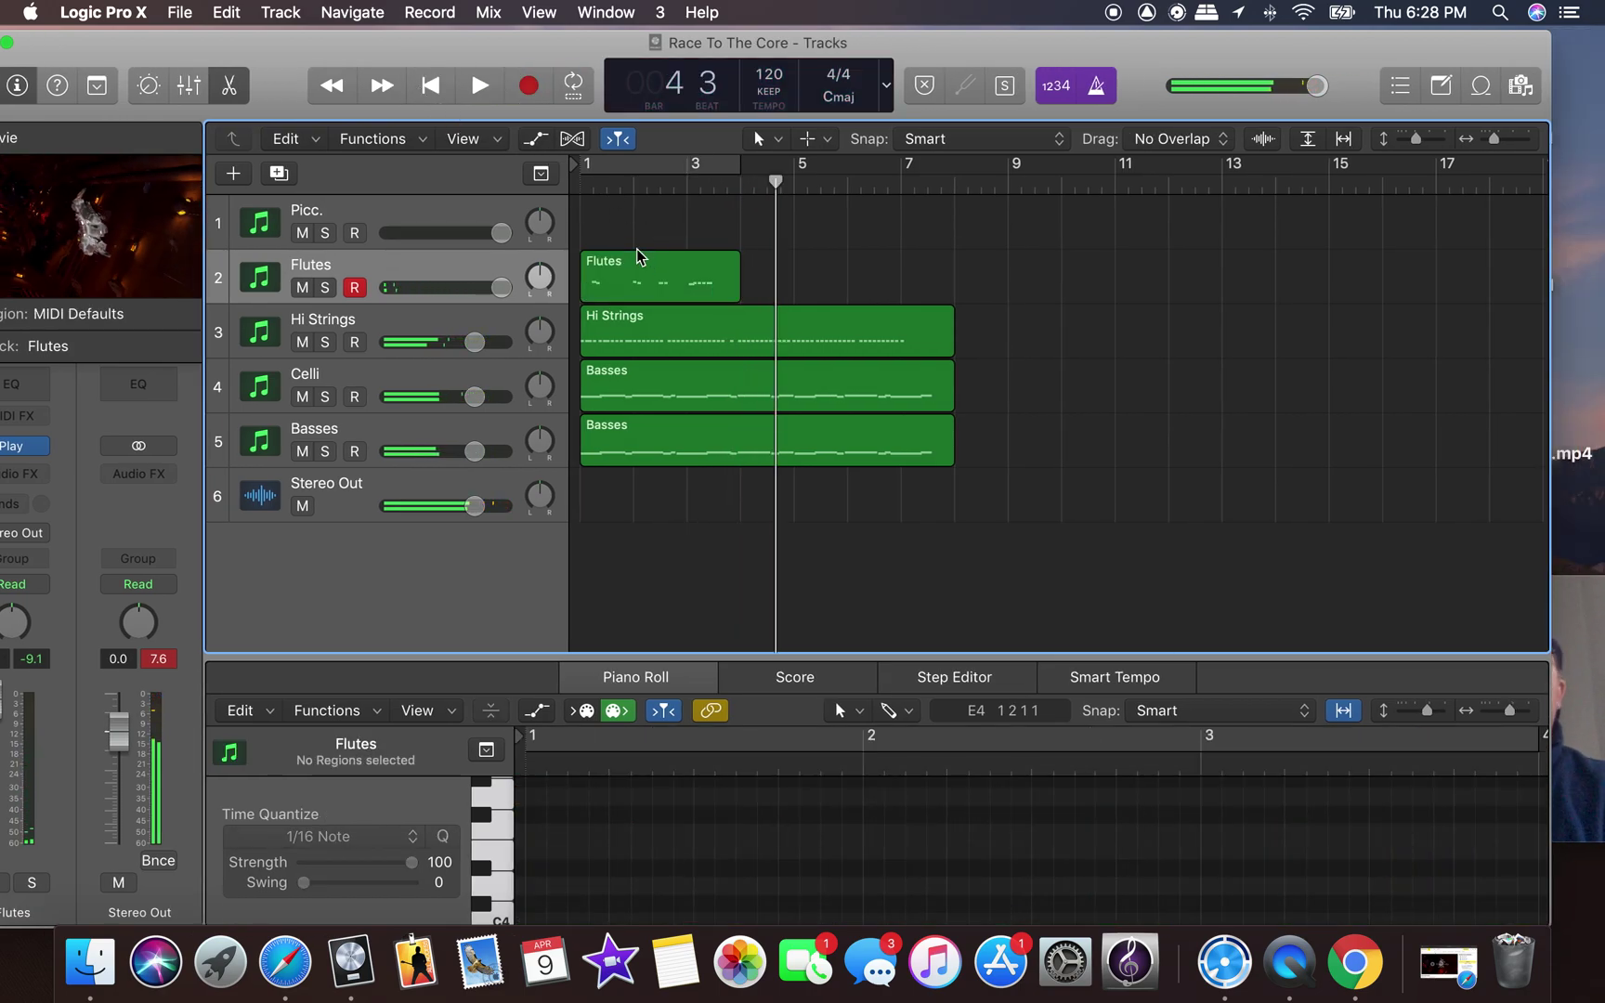
pyautogui.press('super+BackSpace')
pyautogui.click(849, 344)
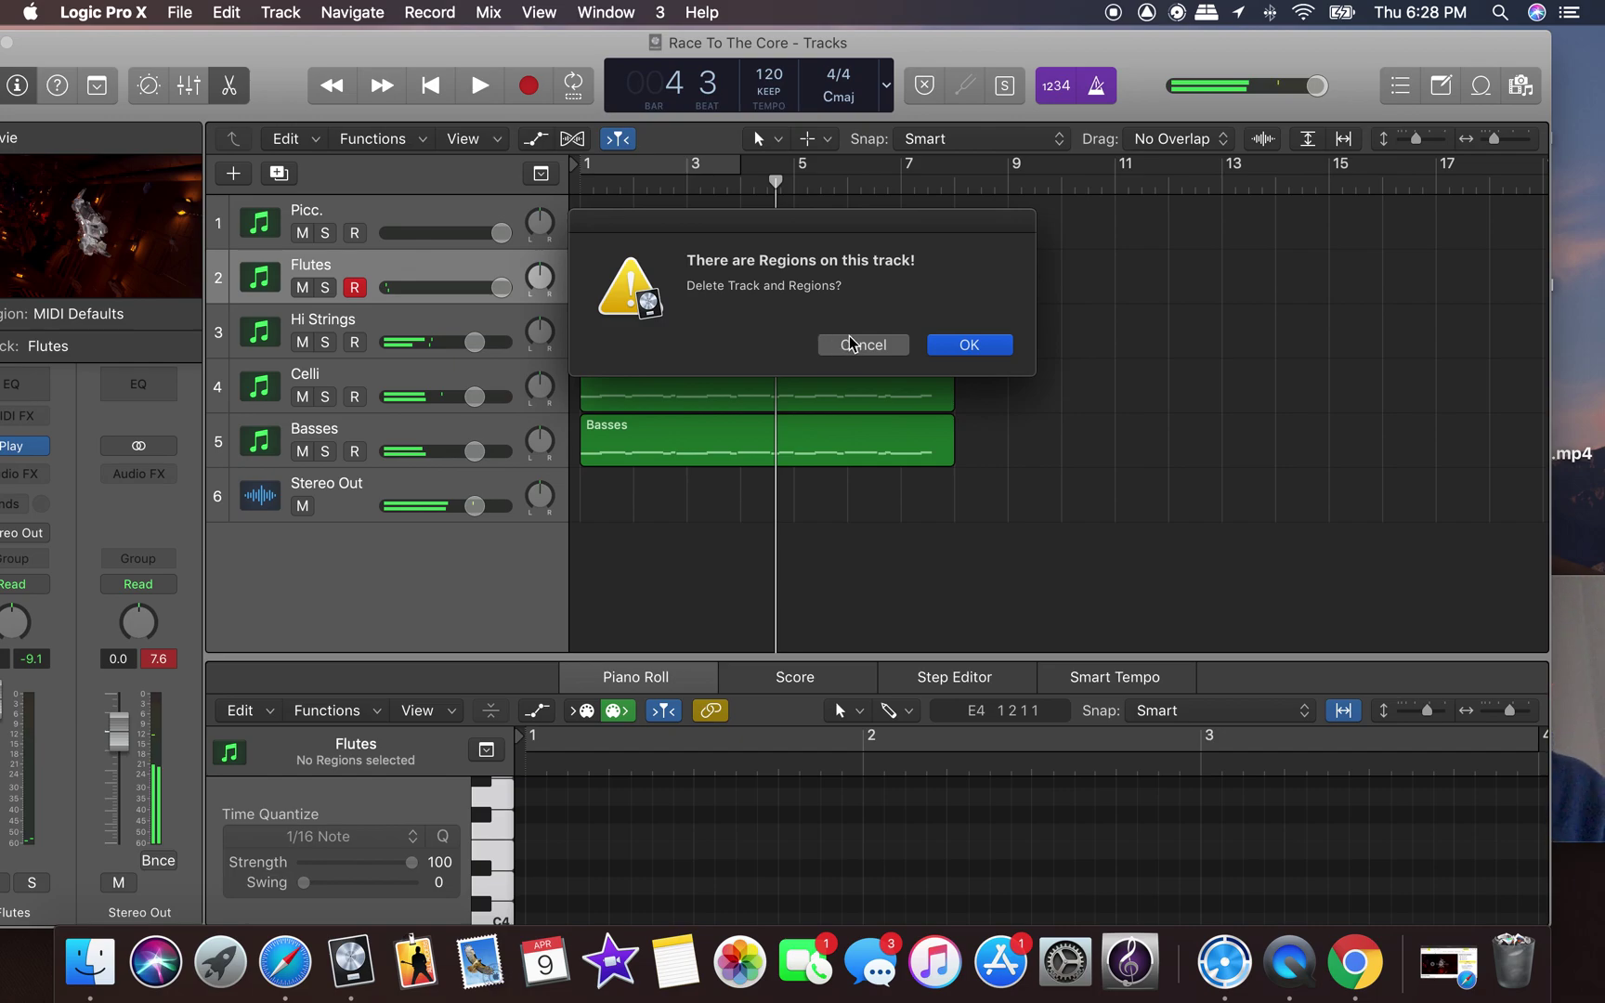
pyautogui.click(726, 290)
pyautogui.press('Delete')
# Try a longer Flutes take from bar 1 into bar 7 and discard the recorded region.
pyautogui.moveTo(467, 51); pyautogui.dragTo(600, 39)
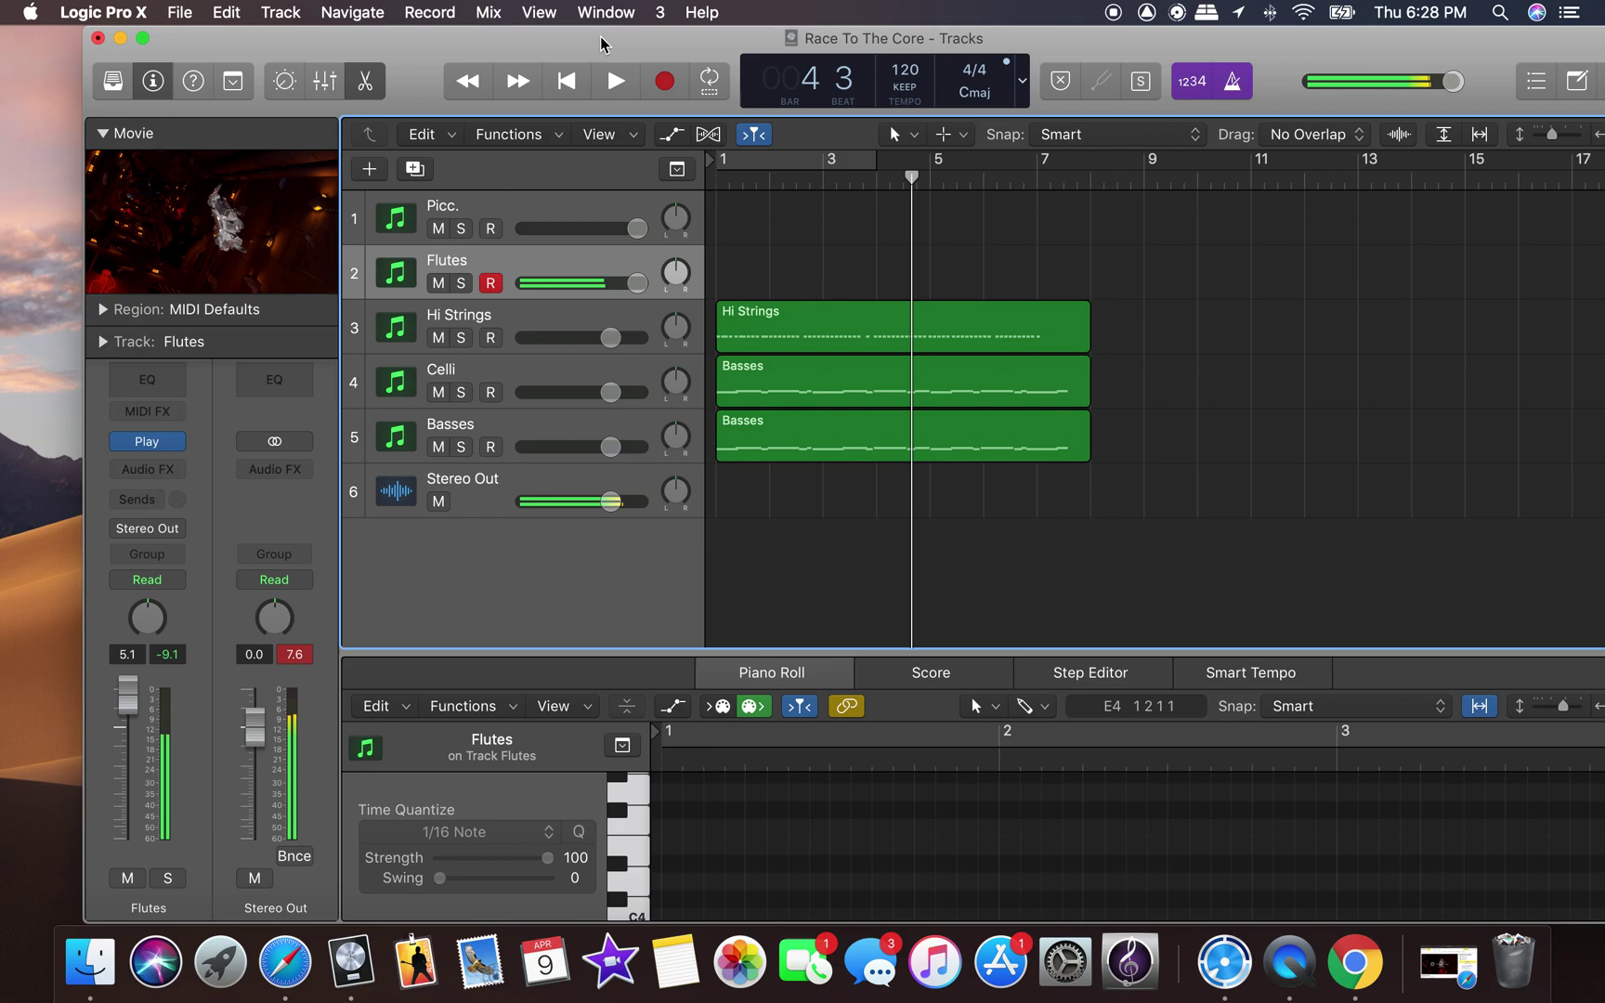
pyautogui.click(569, 80)
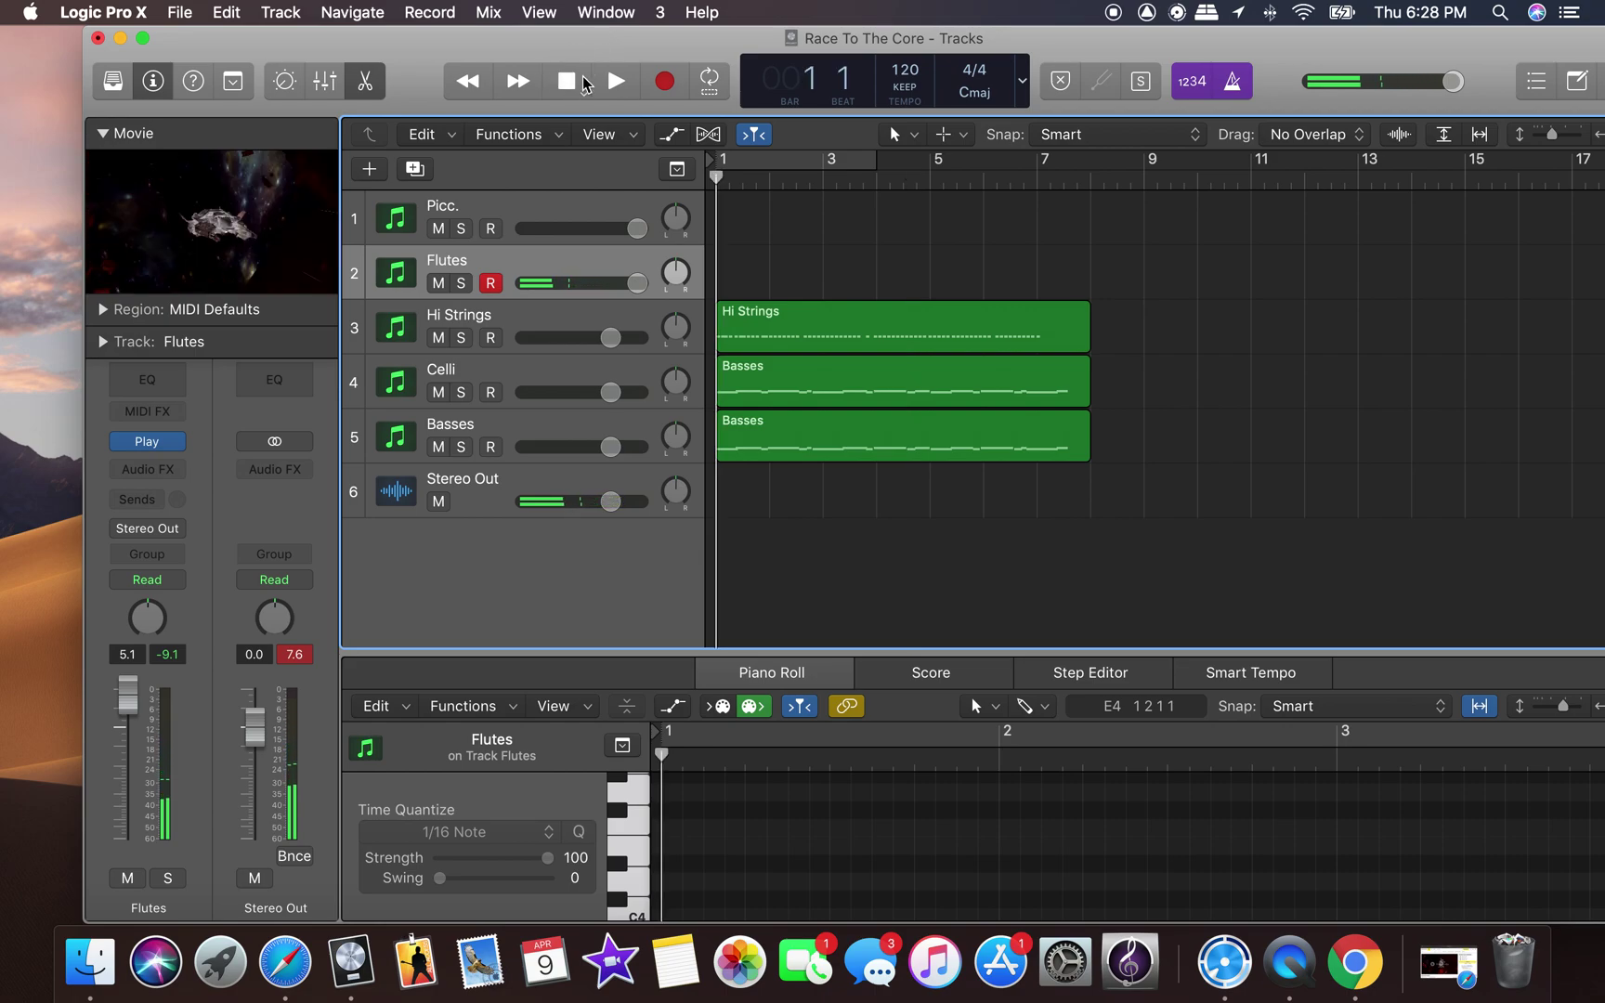
pyautogui.click(665, 80)
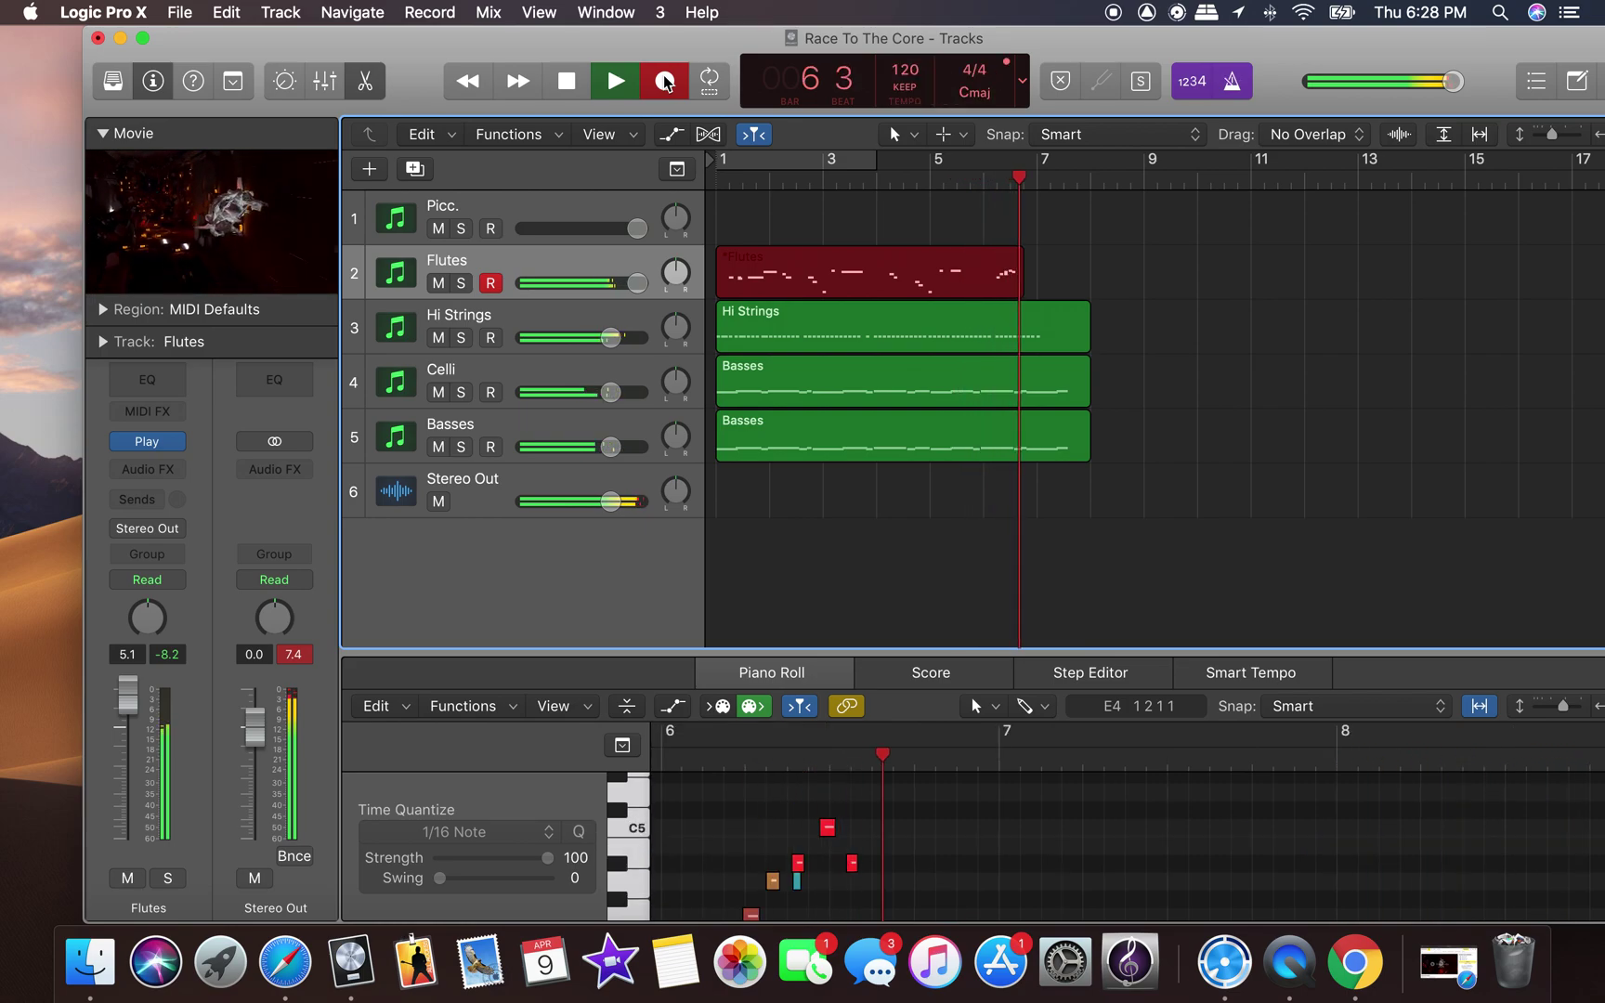
pyautogui.press('space')
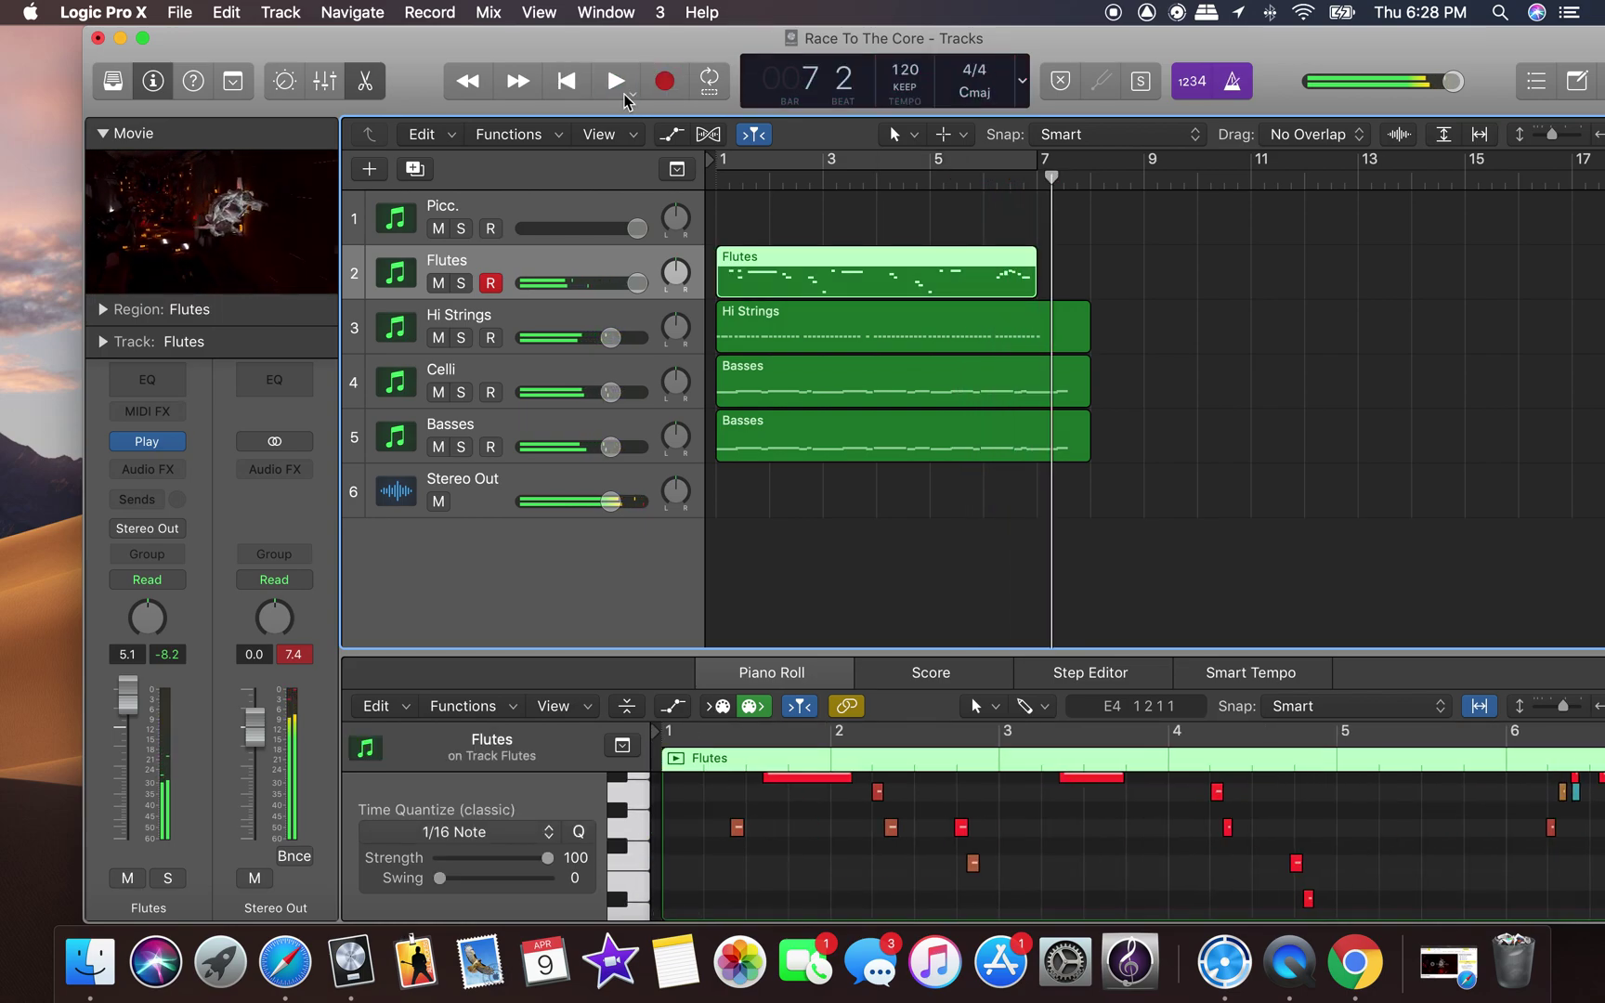
pyautogui.press('Delete')
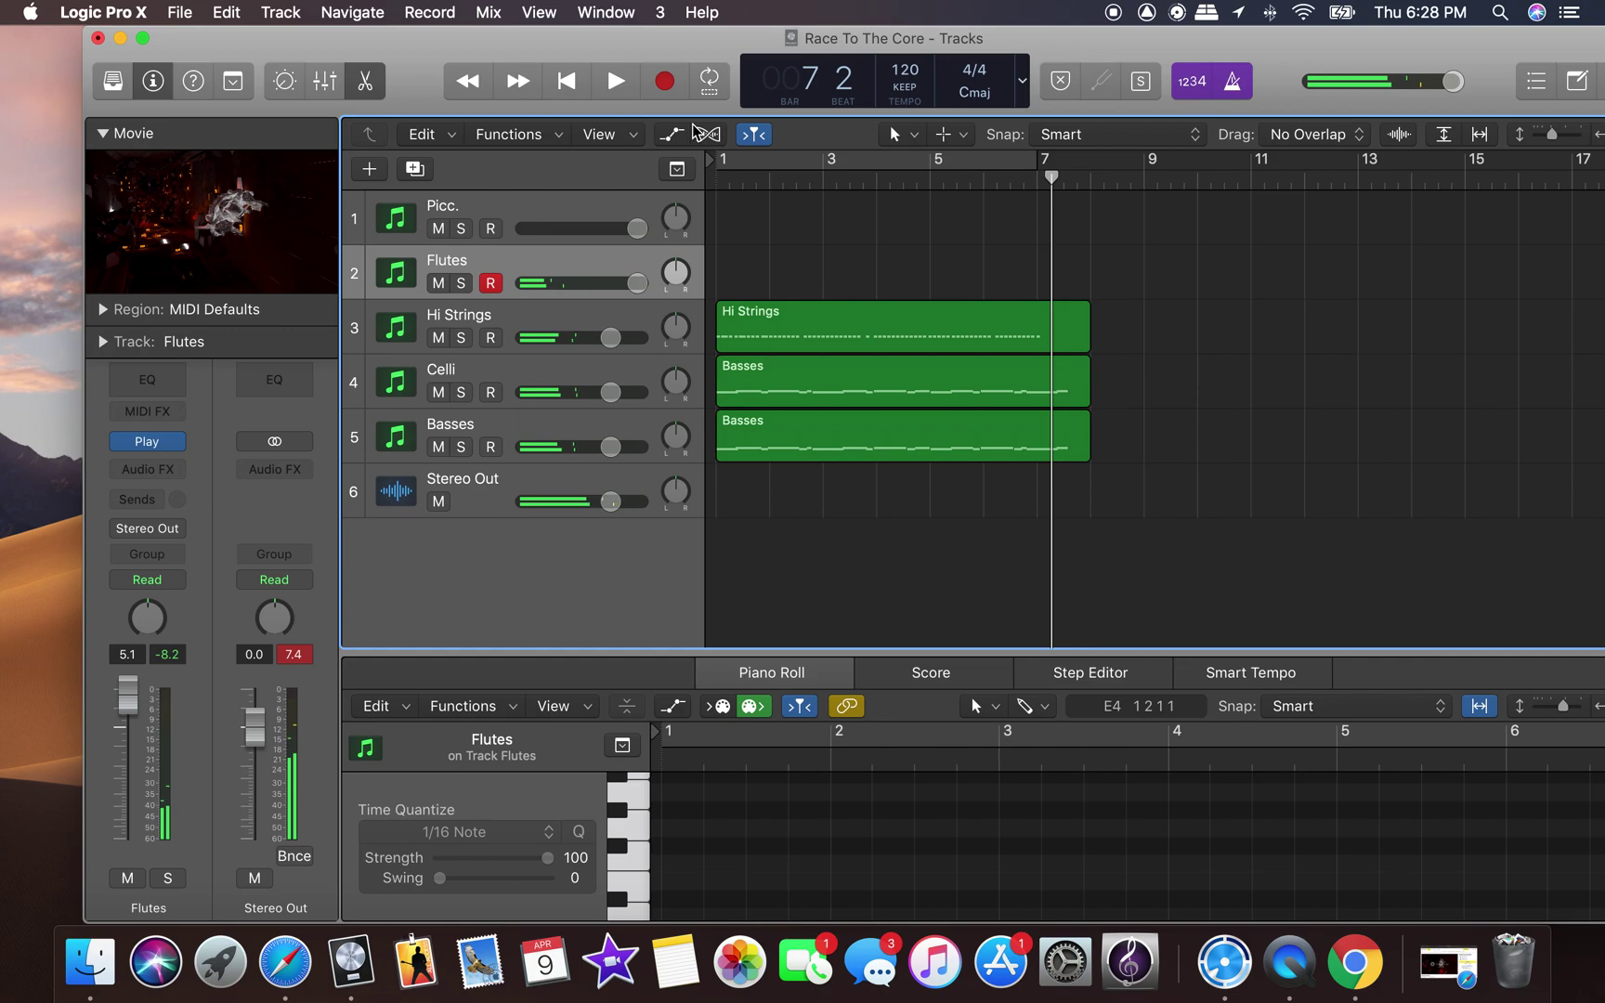
# Record a new flute part on the Flutes track from bar 1 to the end of bar 7.
pyautogui.click(567, 82)
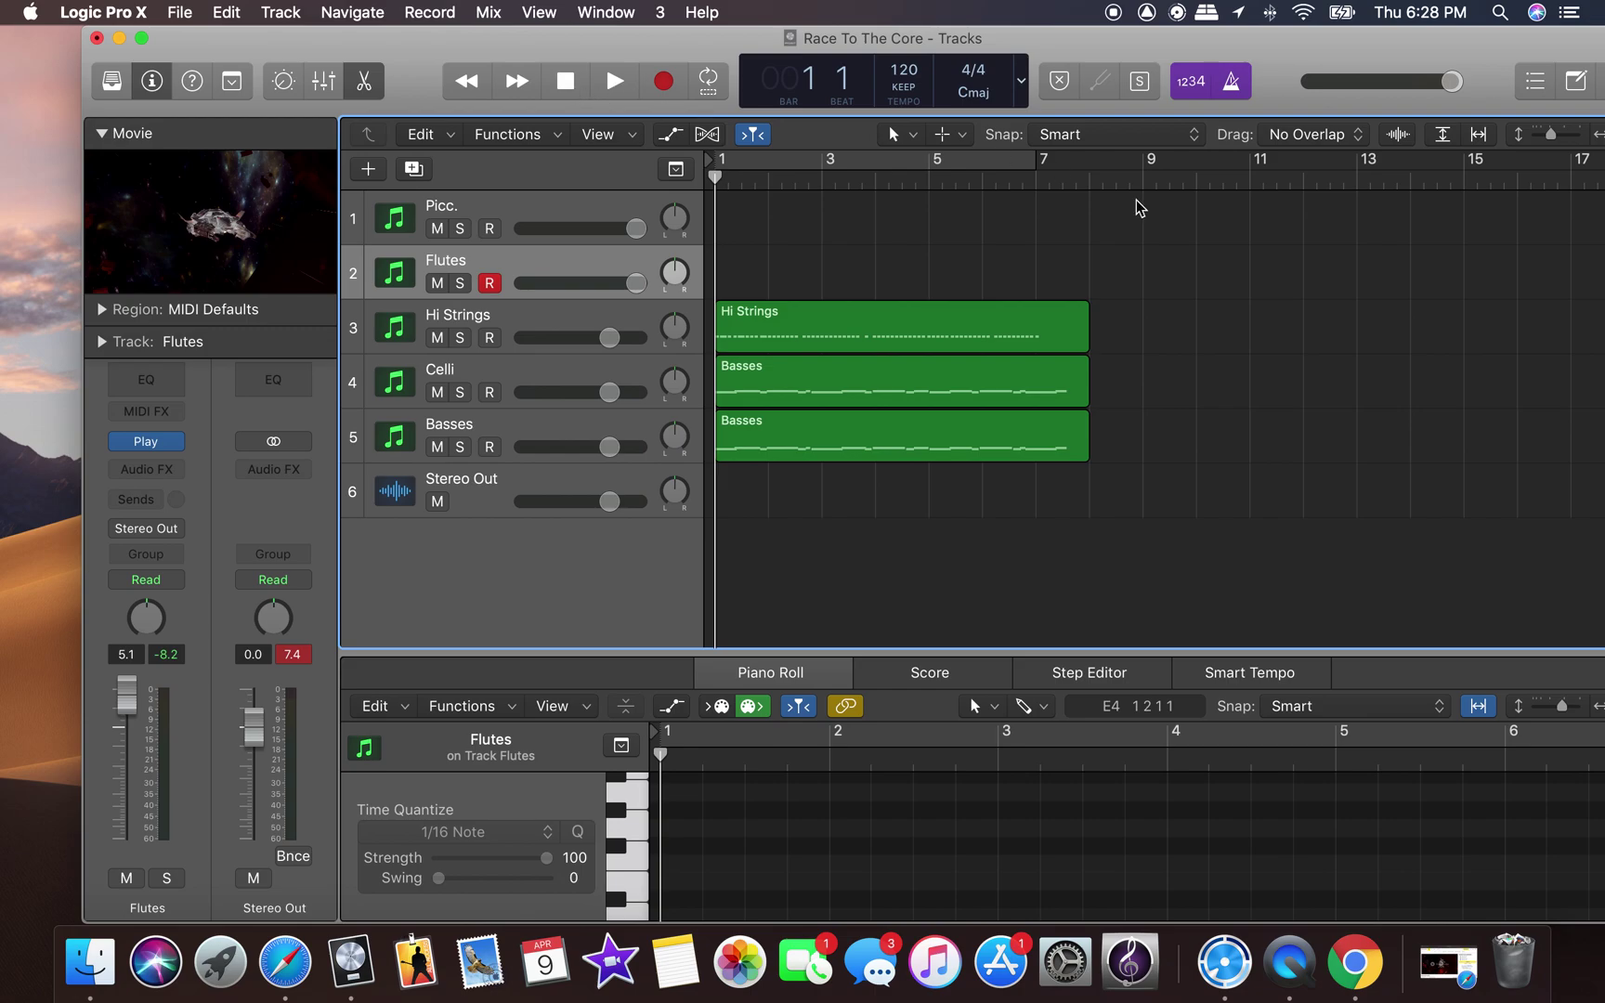
pyautogui.moveTo(1297, 37); pyautogui.dragTo(1194, 43)
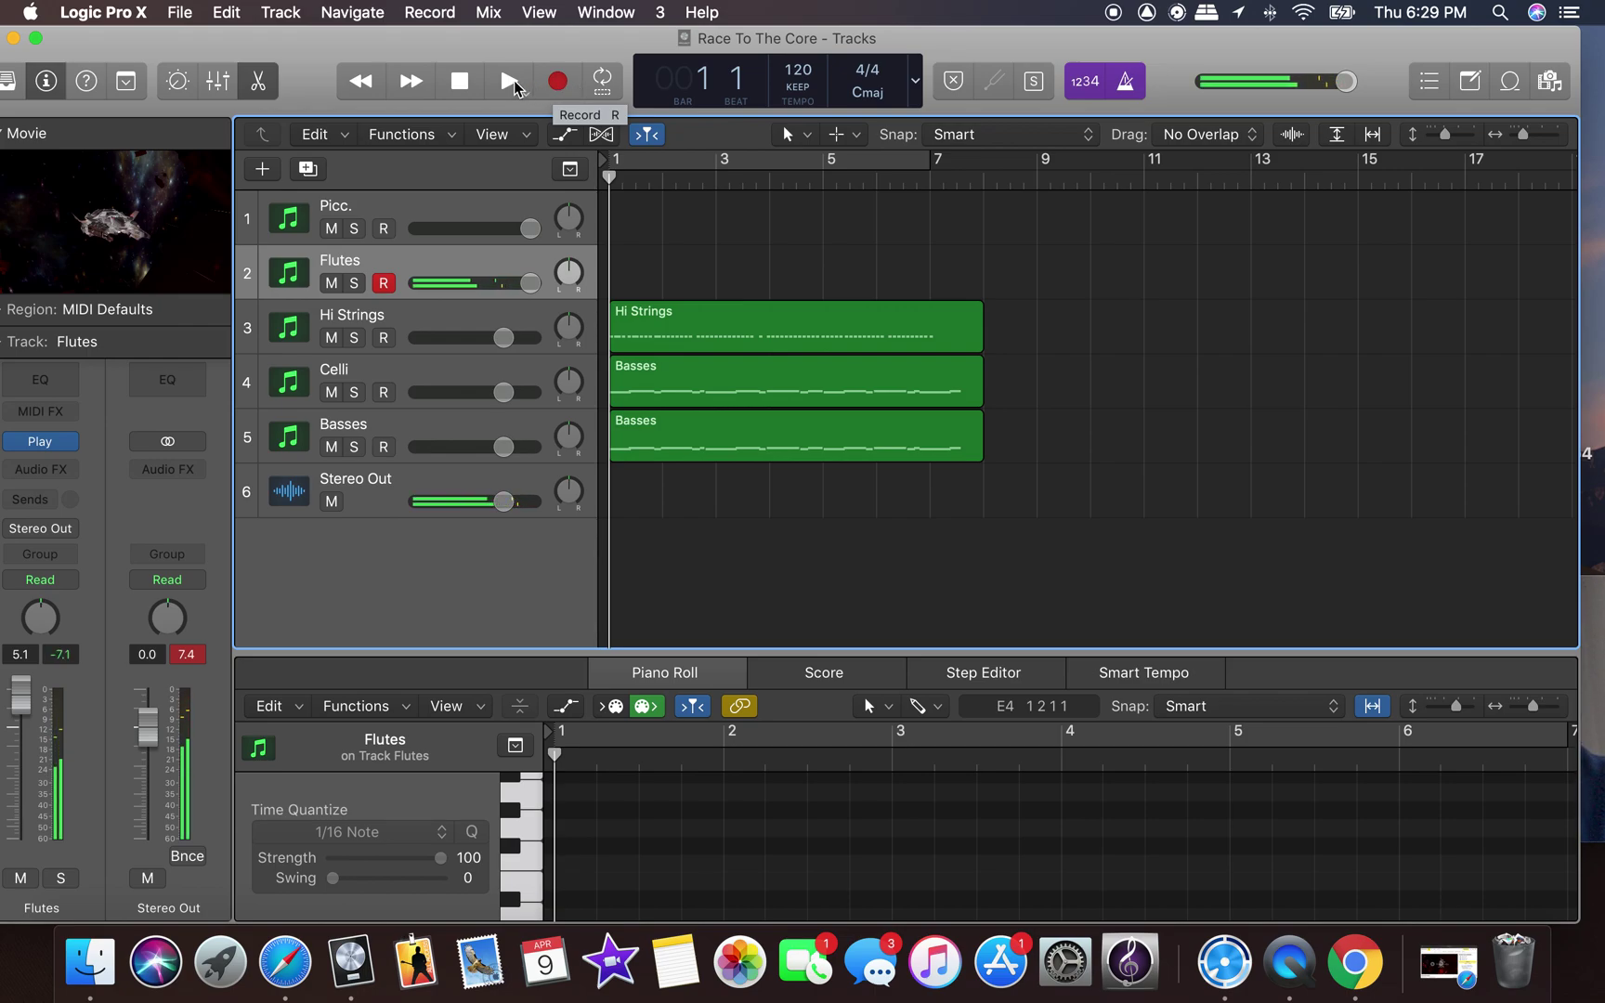
pyautogui.click(556, 82)
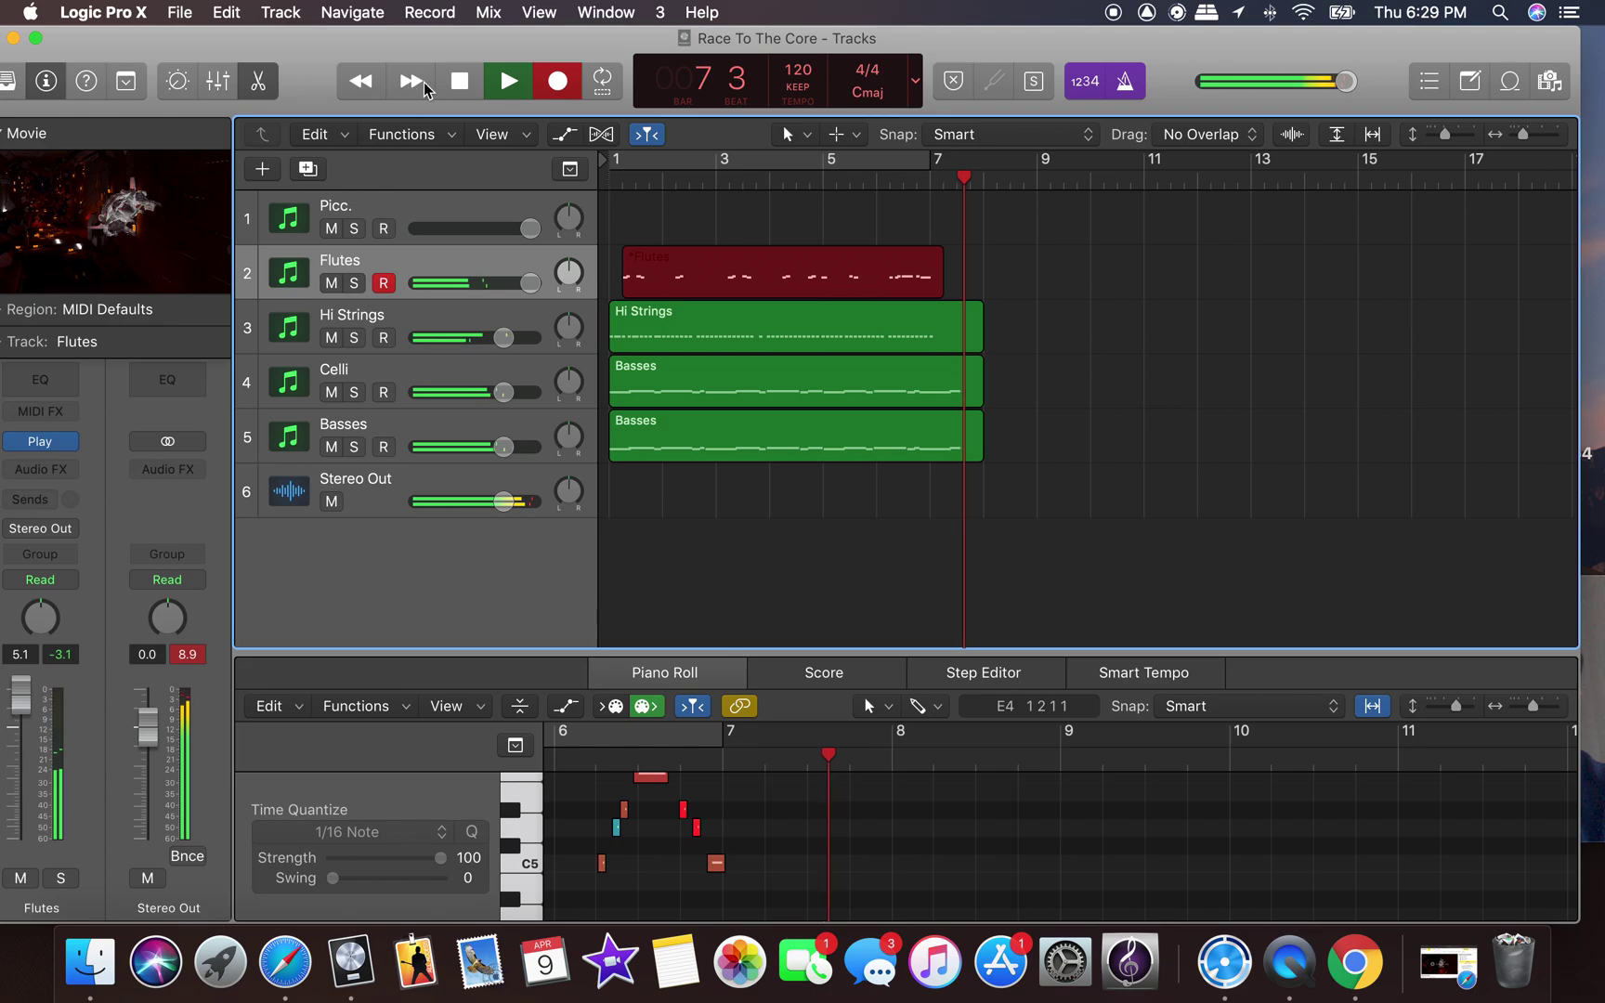
pyautogui.click(462, 81)
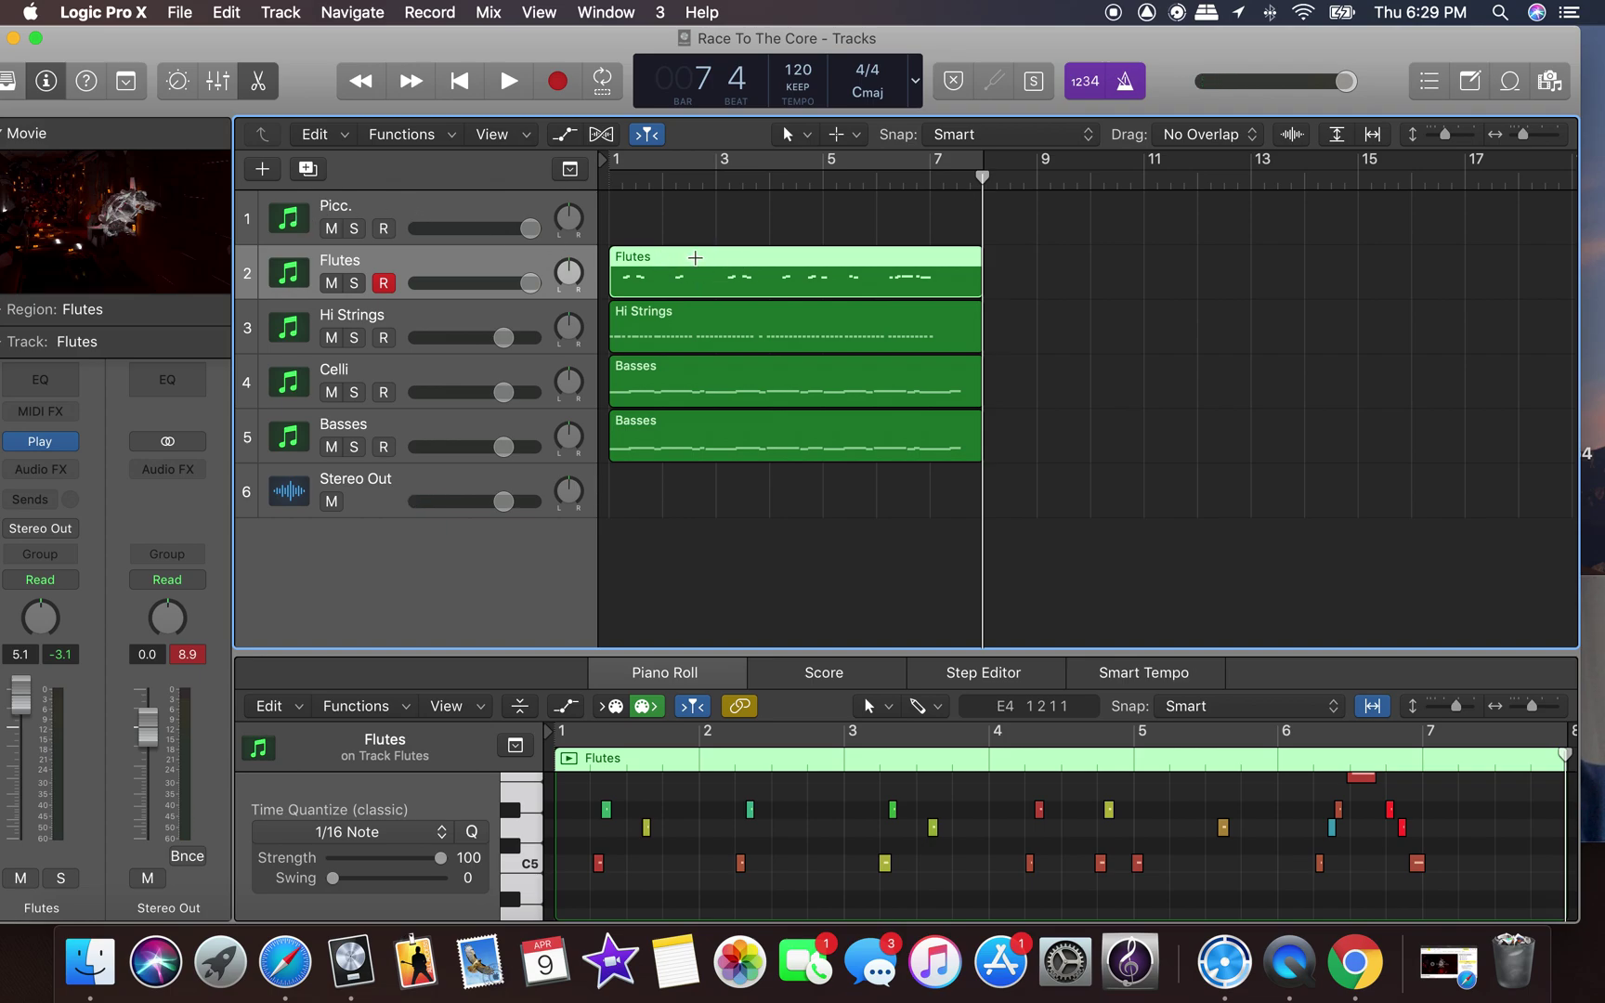
# Rename the Picc. track to Oboe.
pyautogui.click(403, 208)
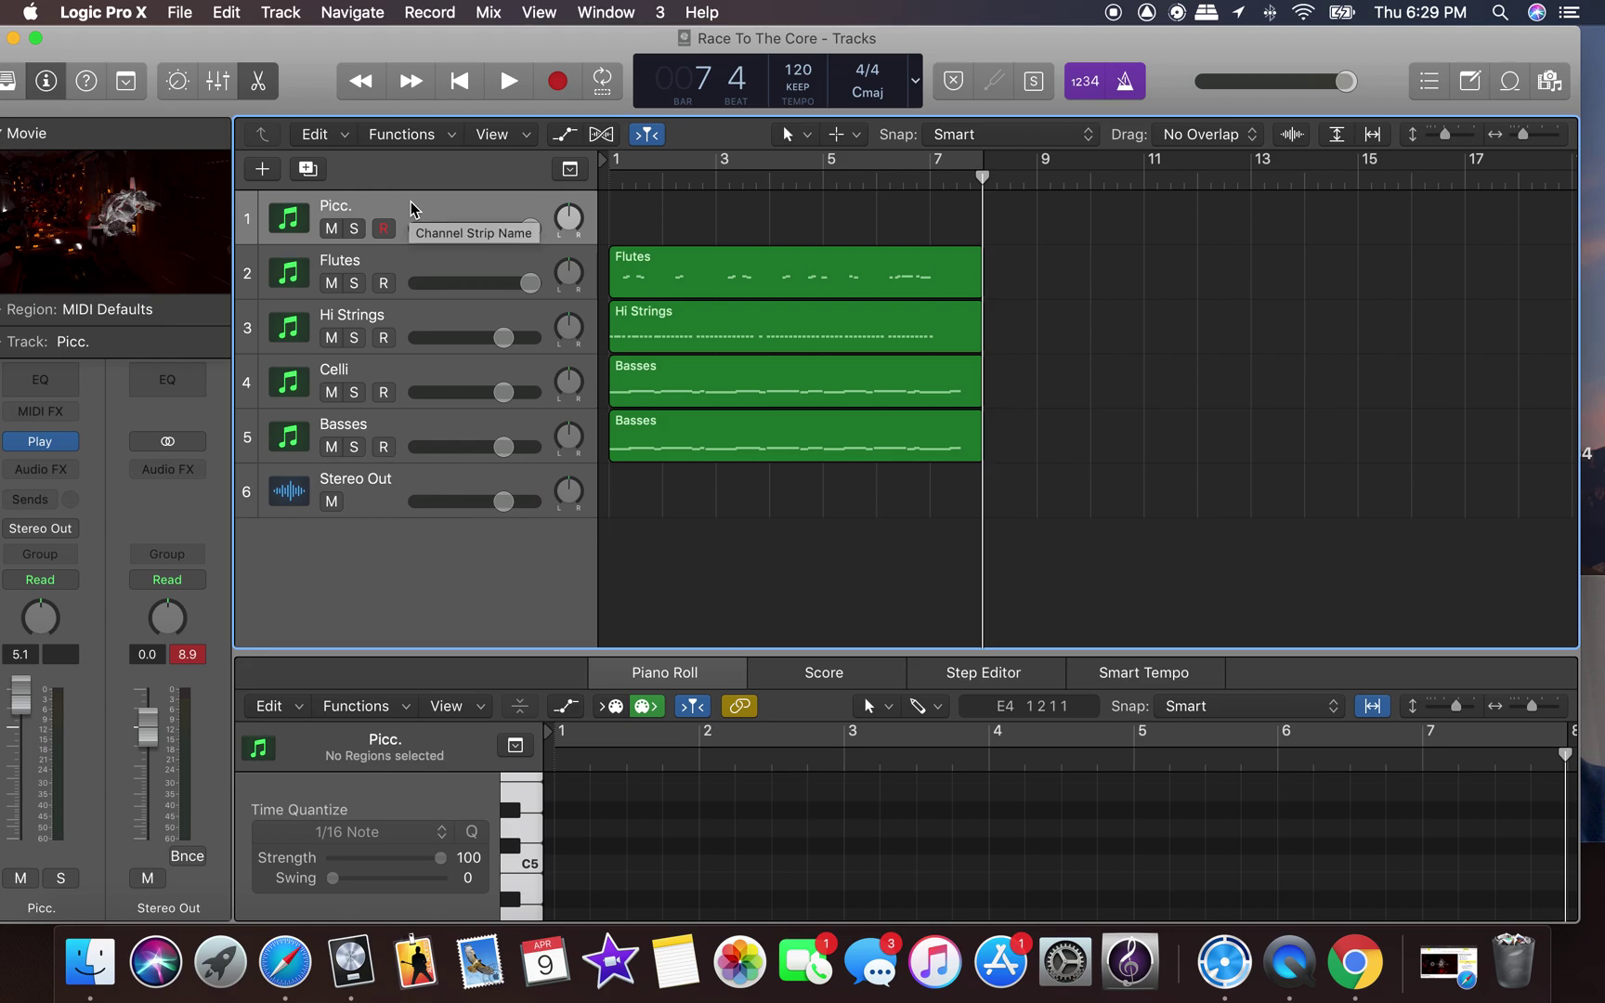
pyautogui.moveTo(458, 46); pyautogui.dragTo(548, 46)
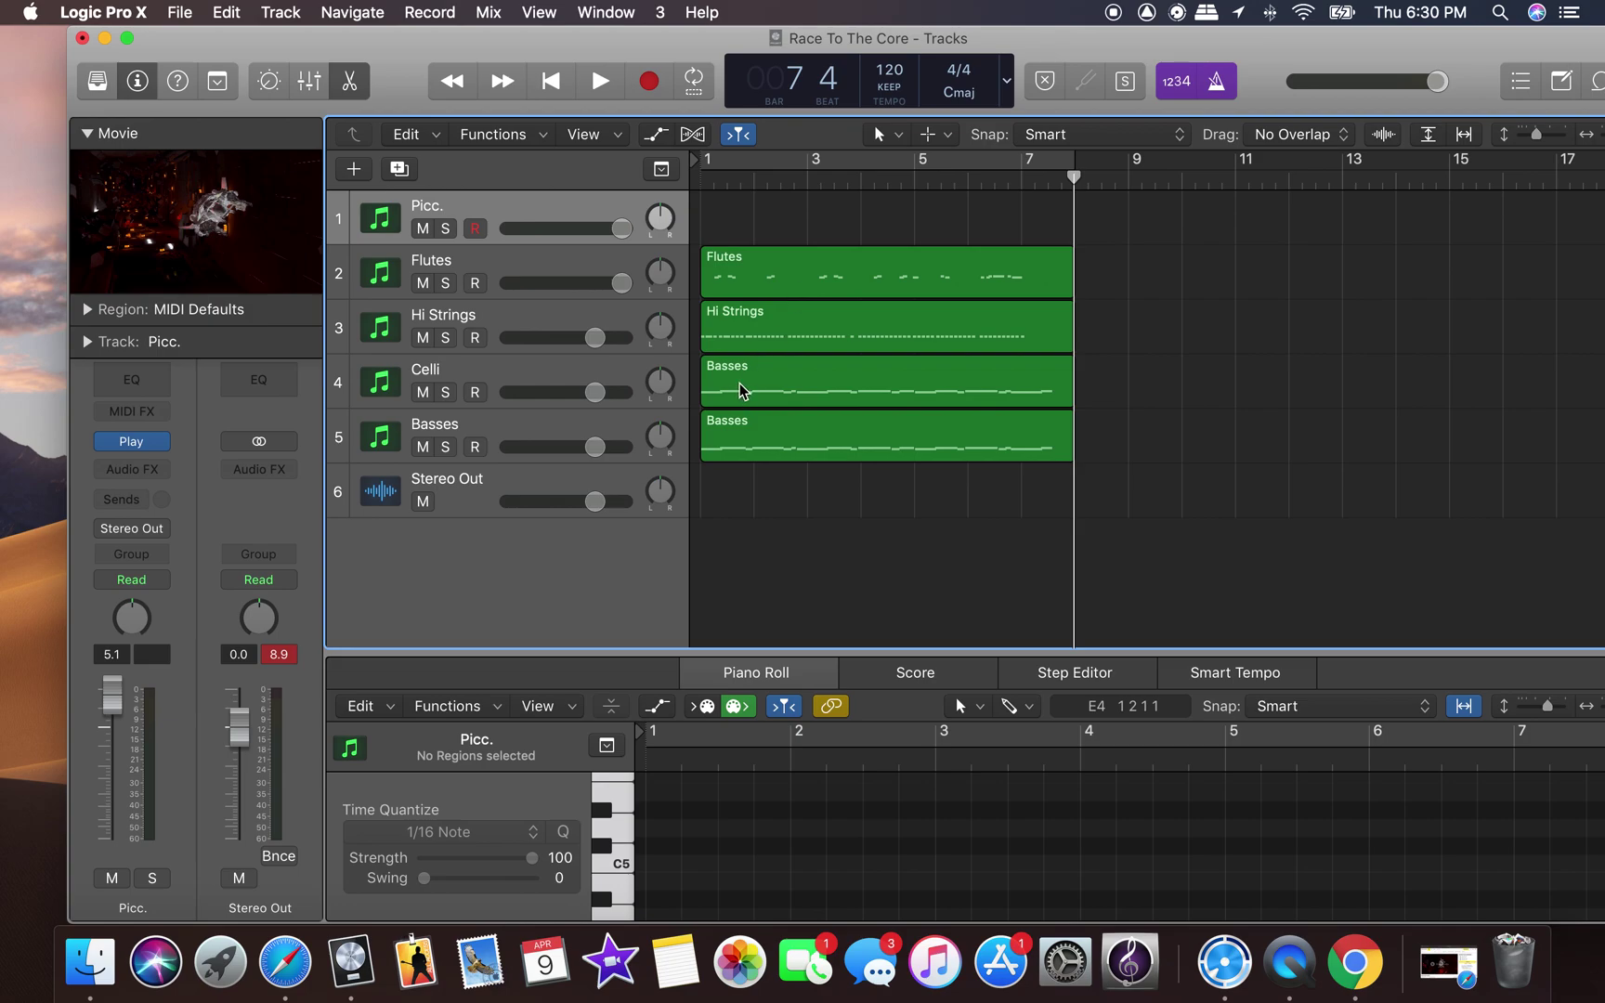
pyautogui.doubleClick(494, 202)
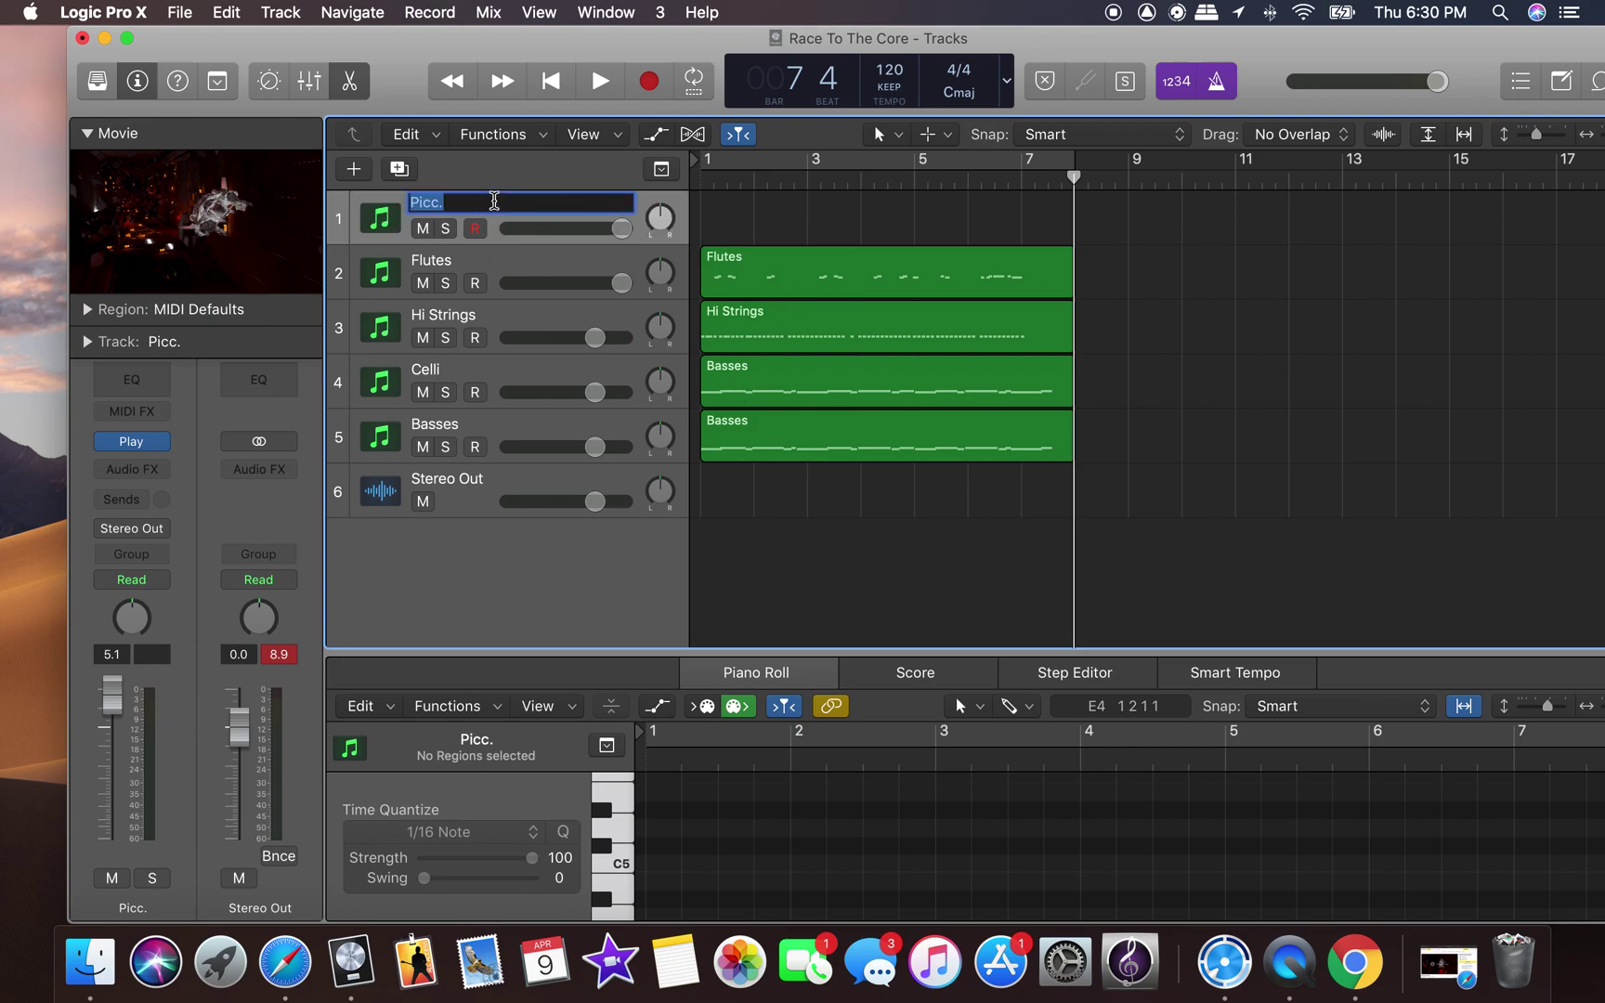
pyautogui.write('Oboe')
pyautogui.press('Return')
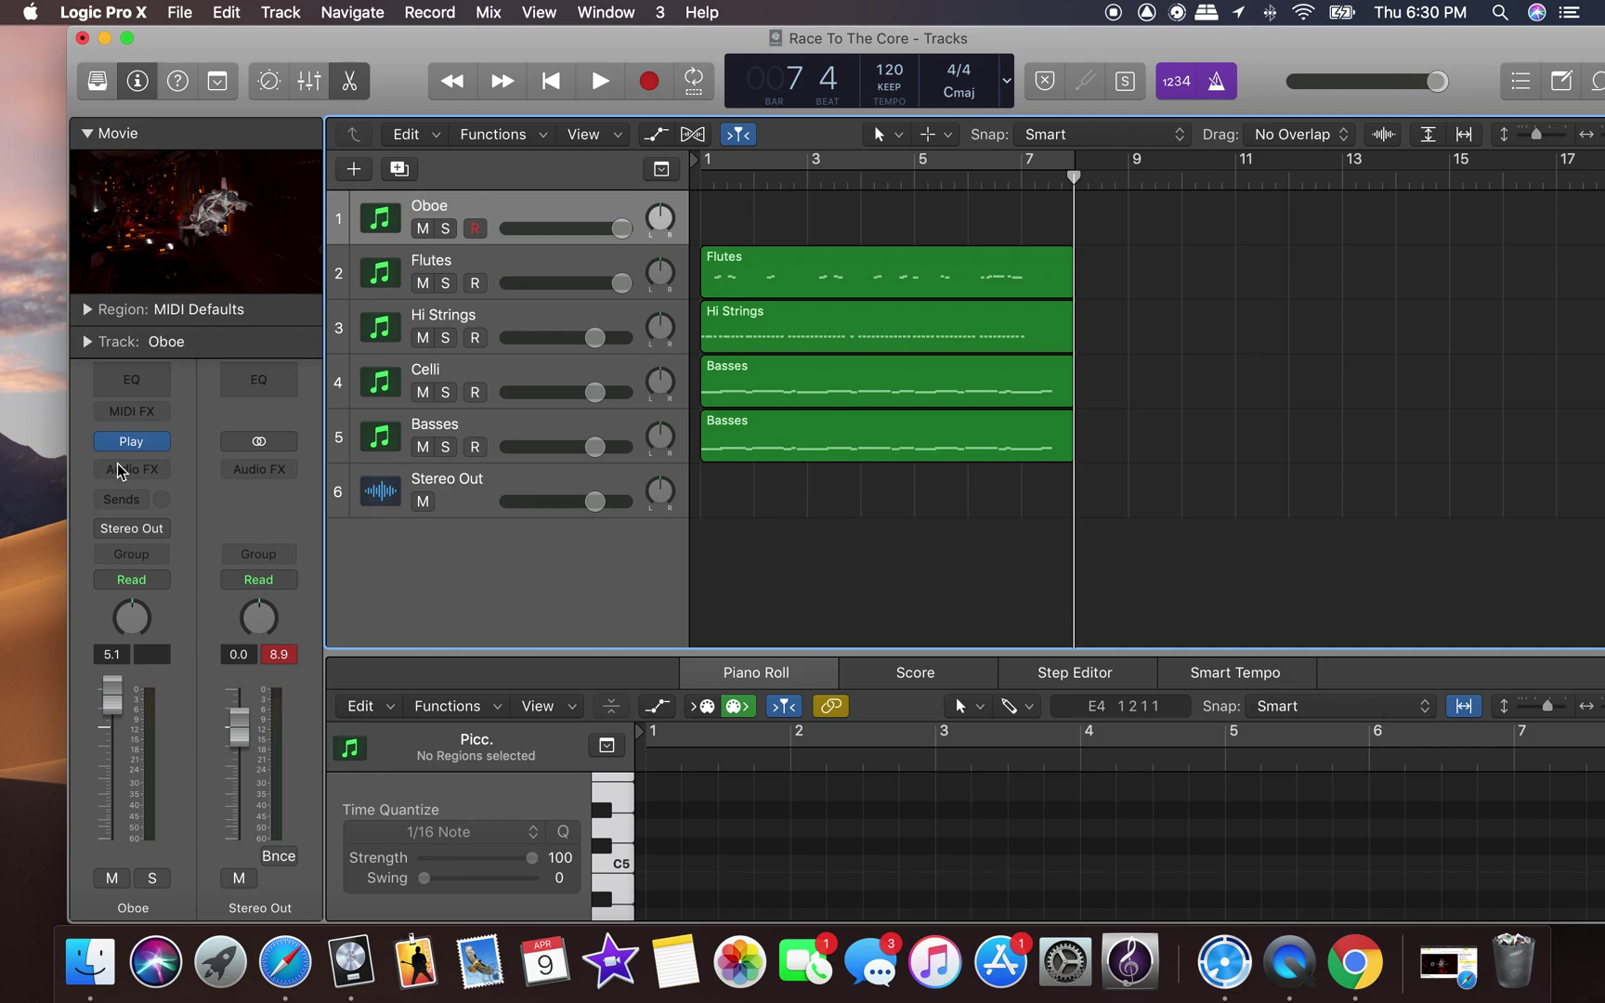
# Load the OB LegRep RRx4 long oboe patch from EW Hollywood Orchestral Woodwinds Gold into the Oboe track's Play instrument.
pyautogui.click(137, 442)
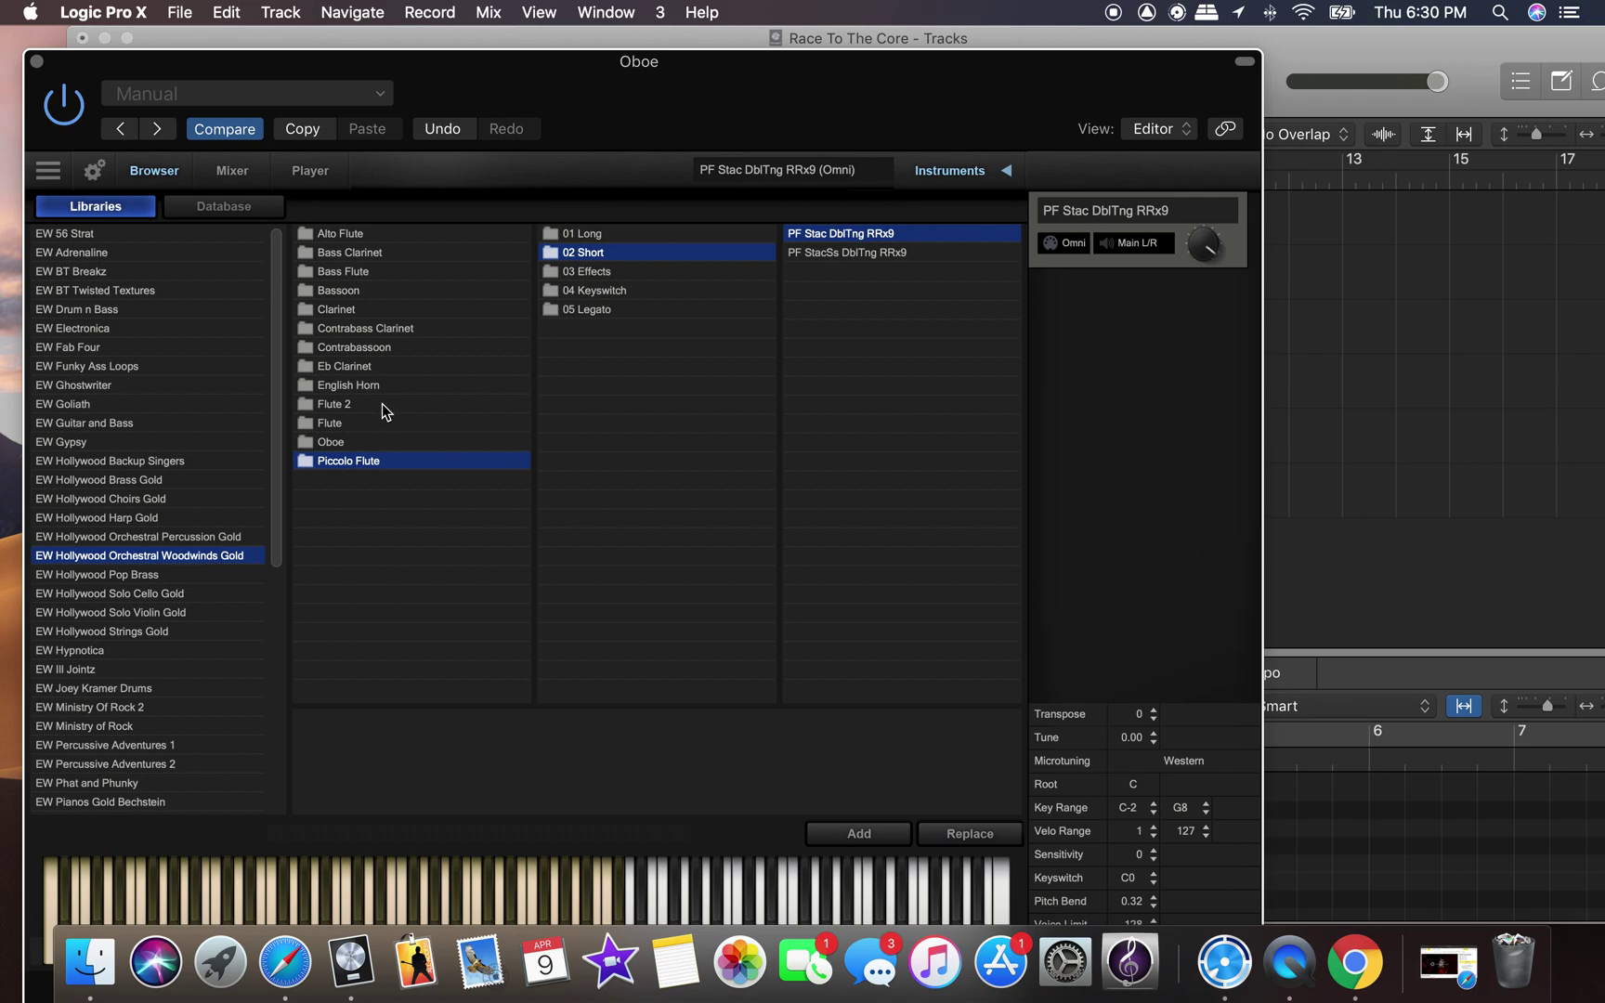
pyautogui.click(336, 447)
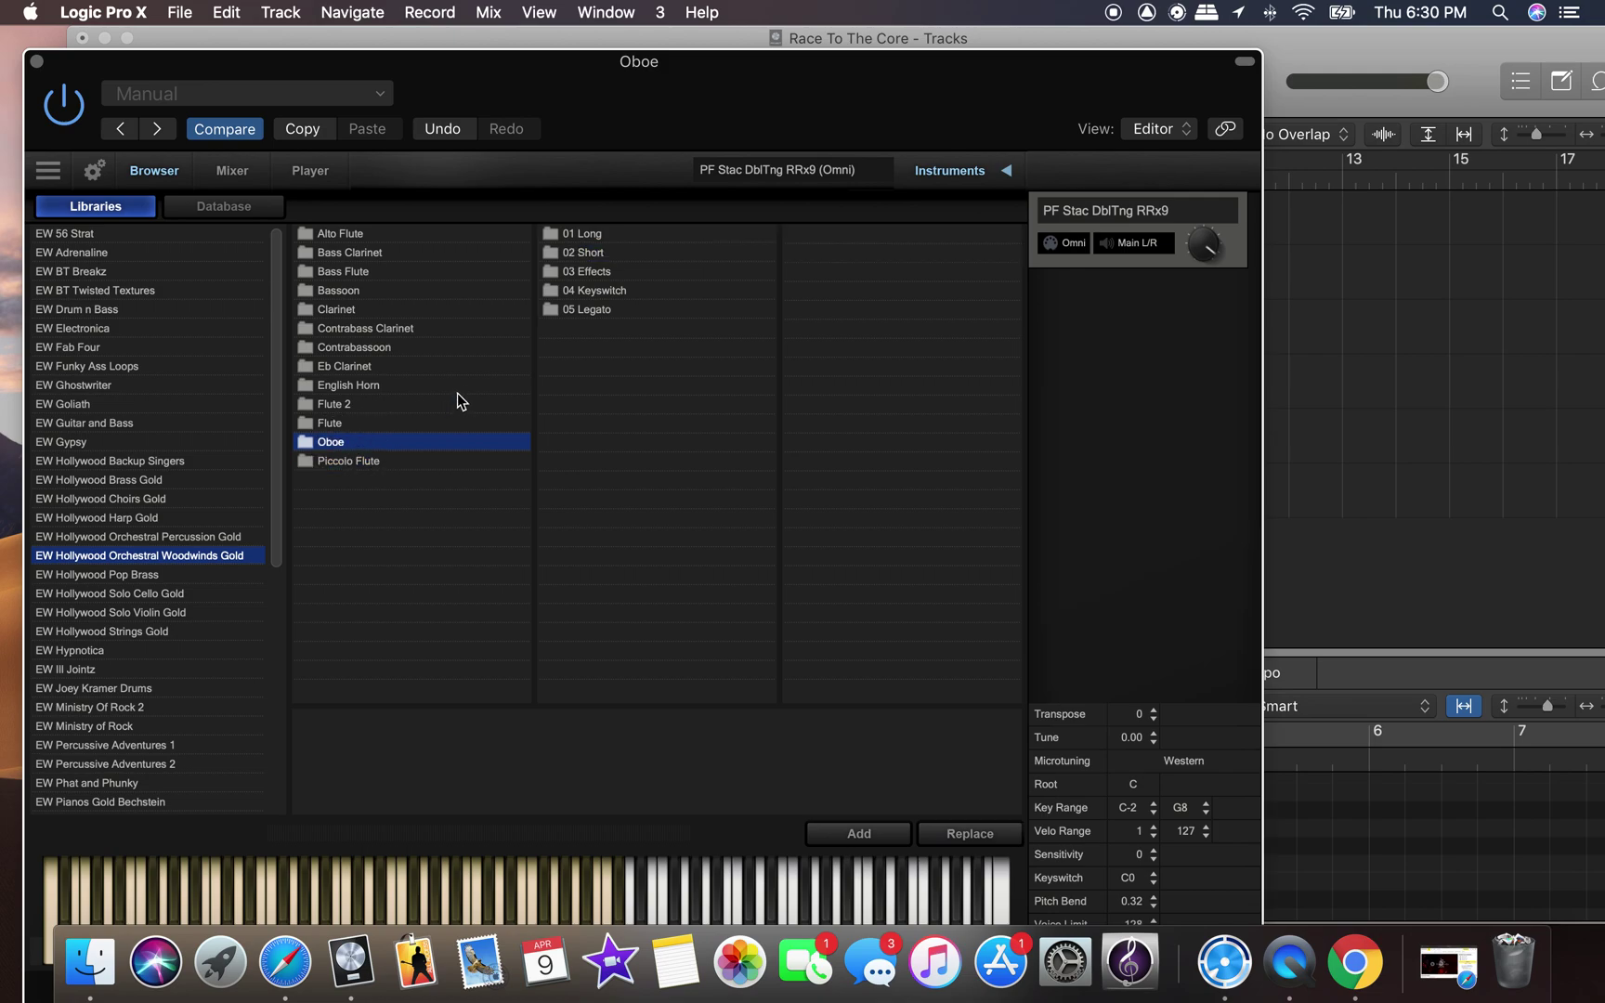
pyautogui.click(626, 234)
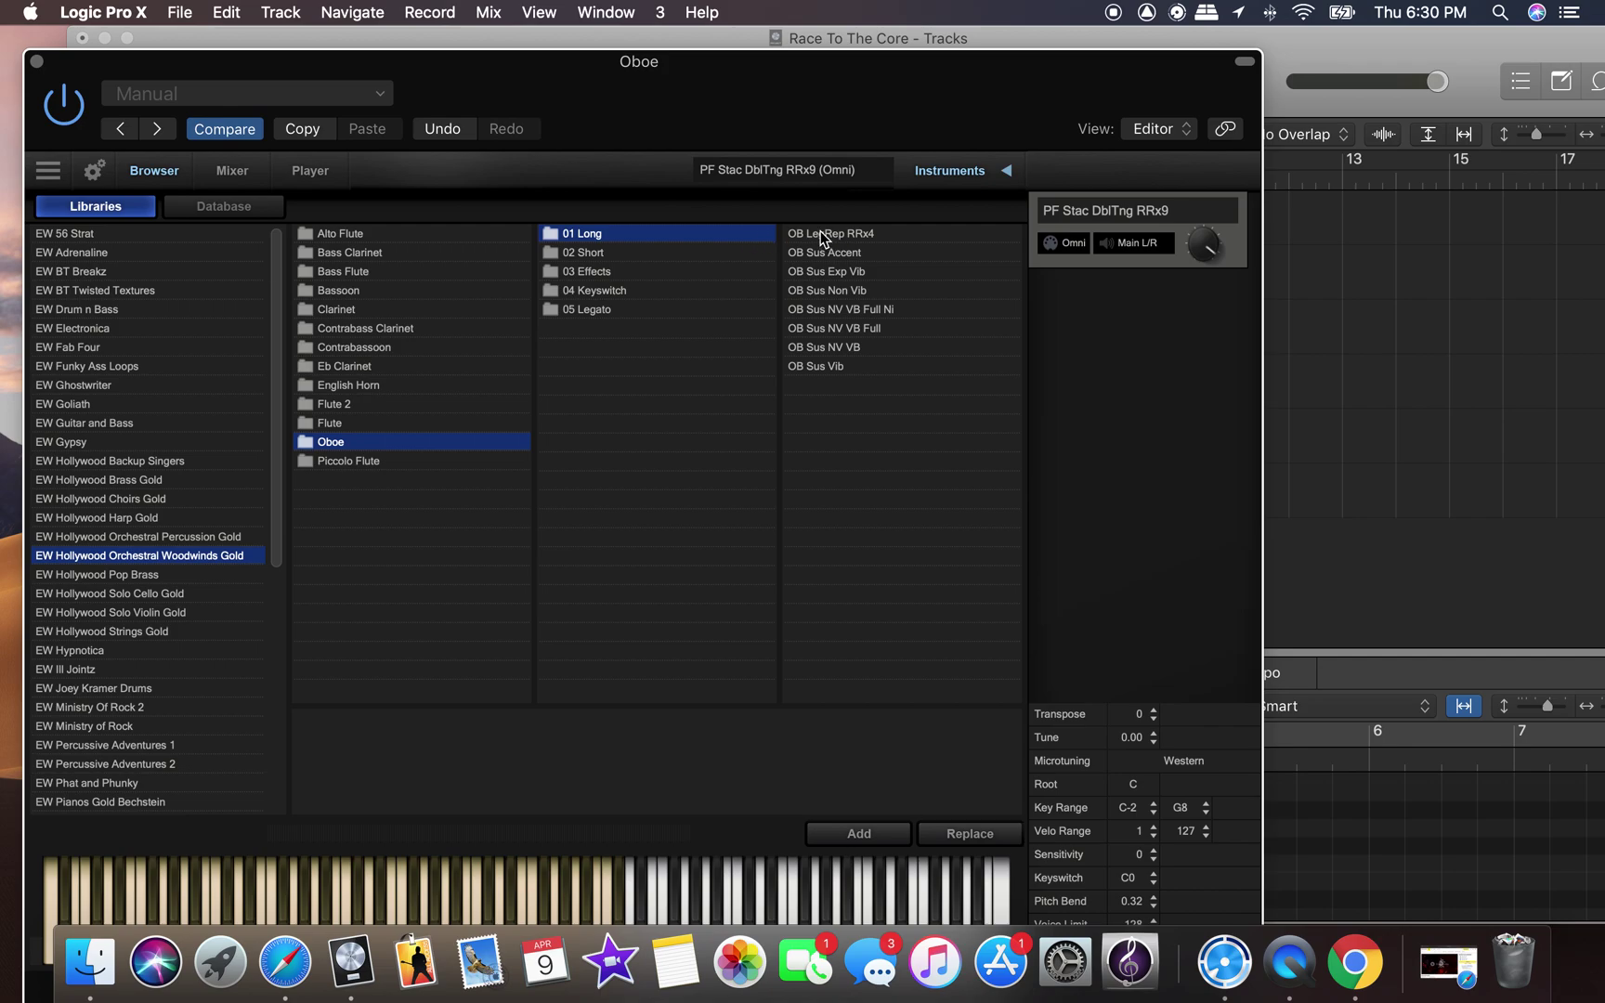
pyautogui.doubleClick(874, 235)
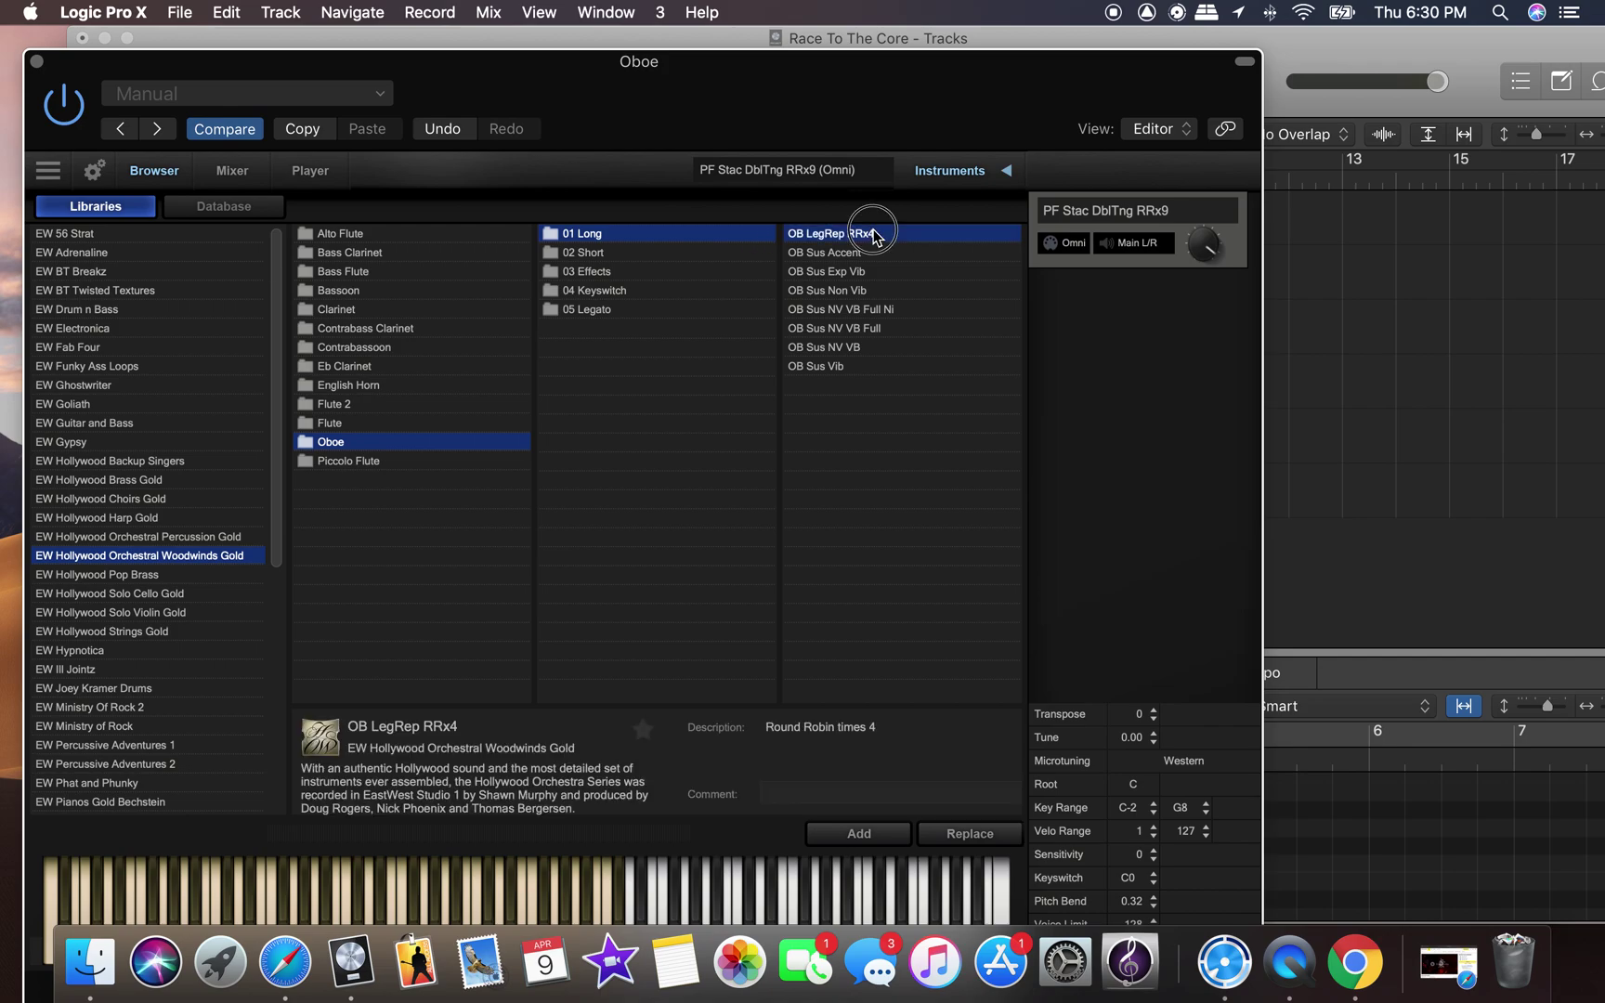
pyautogui.click(37, 62)
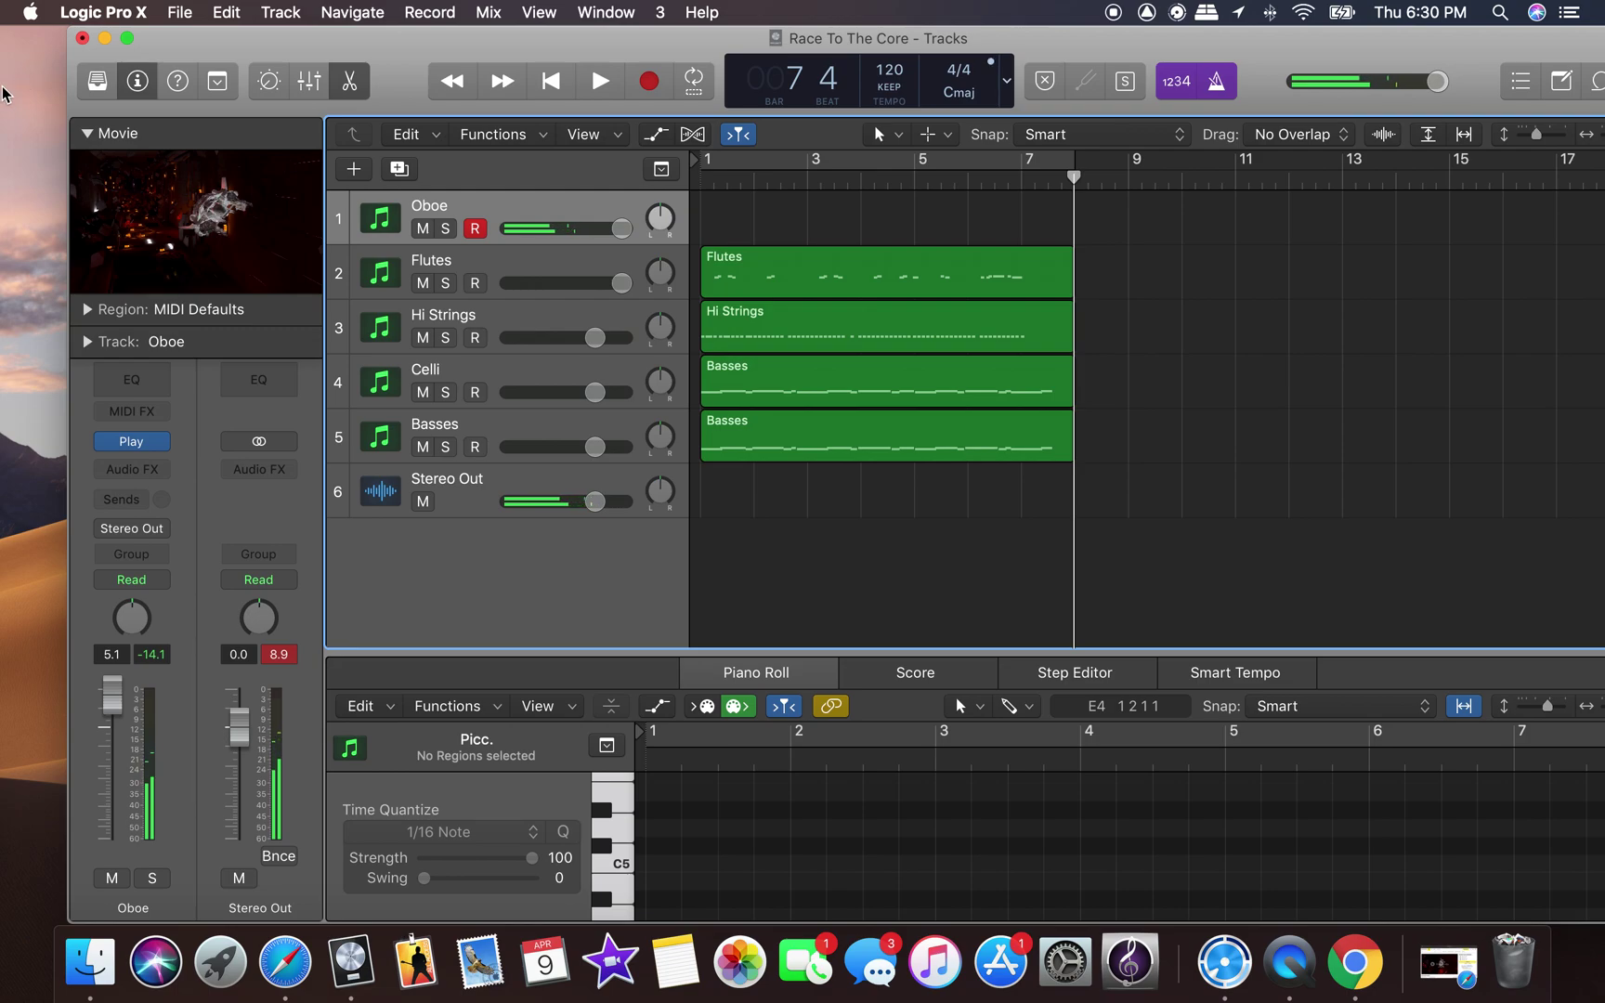
# Record an Oboe take from bar 1 into bar 4 and delete the resulting region.
pyautogui.click(555, 81)
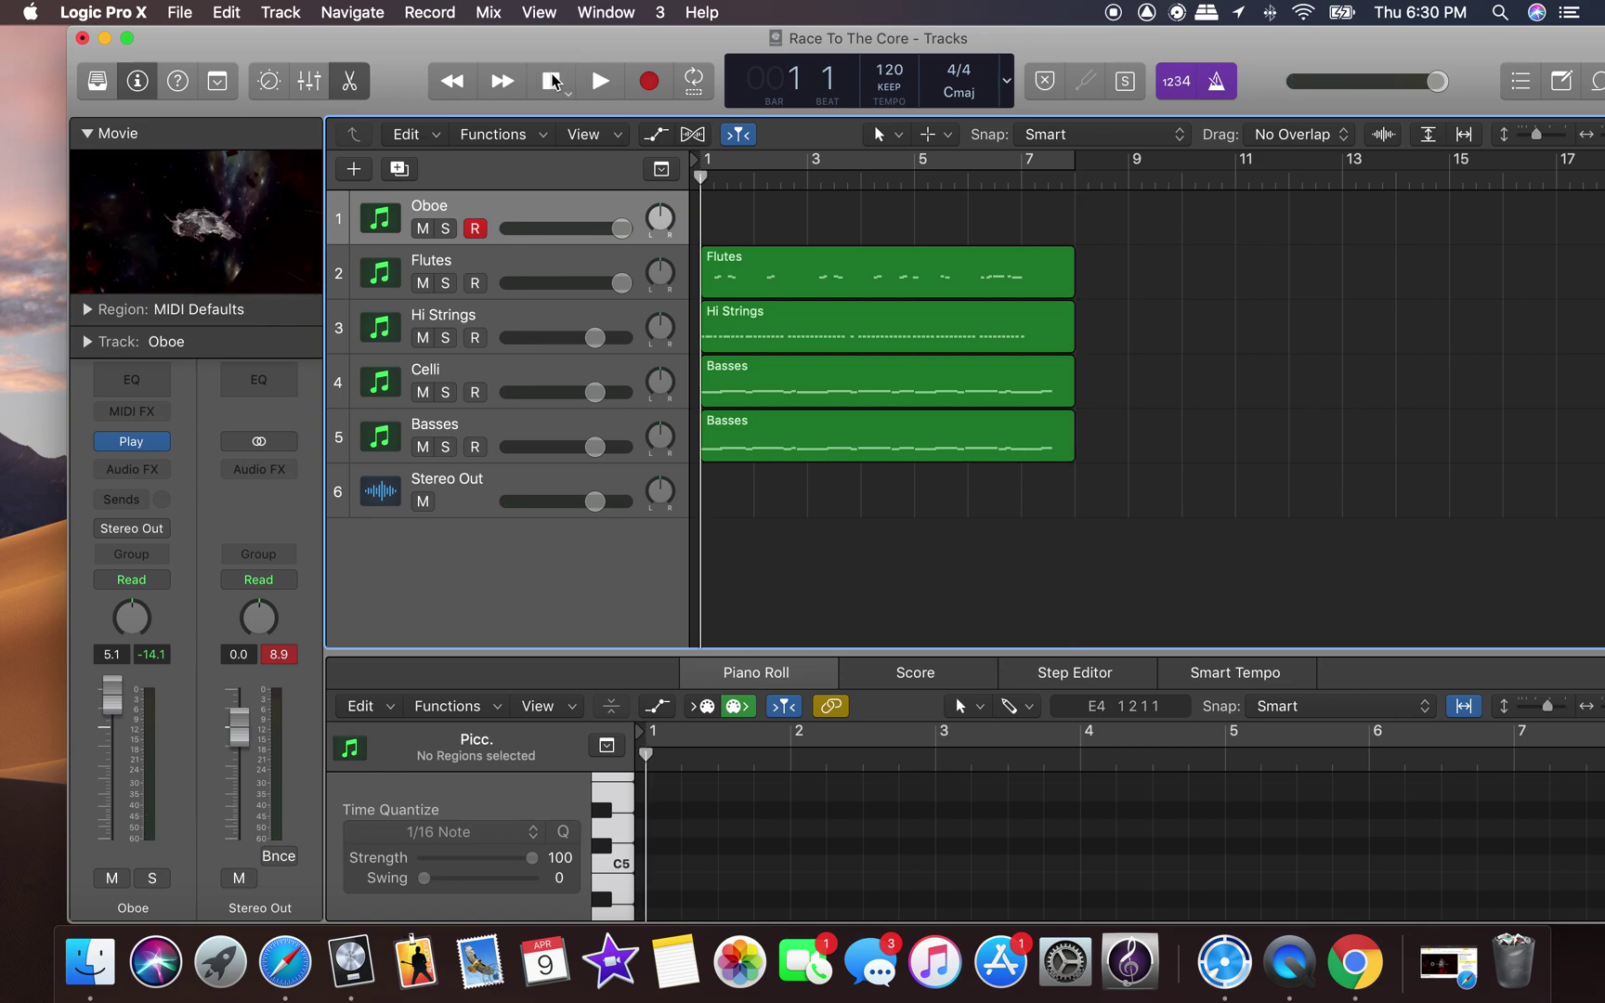
pyautogui.click(179, 13)
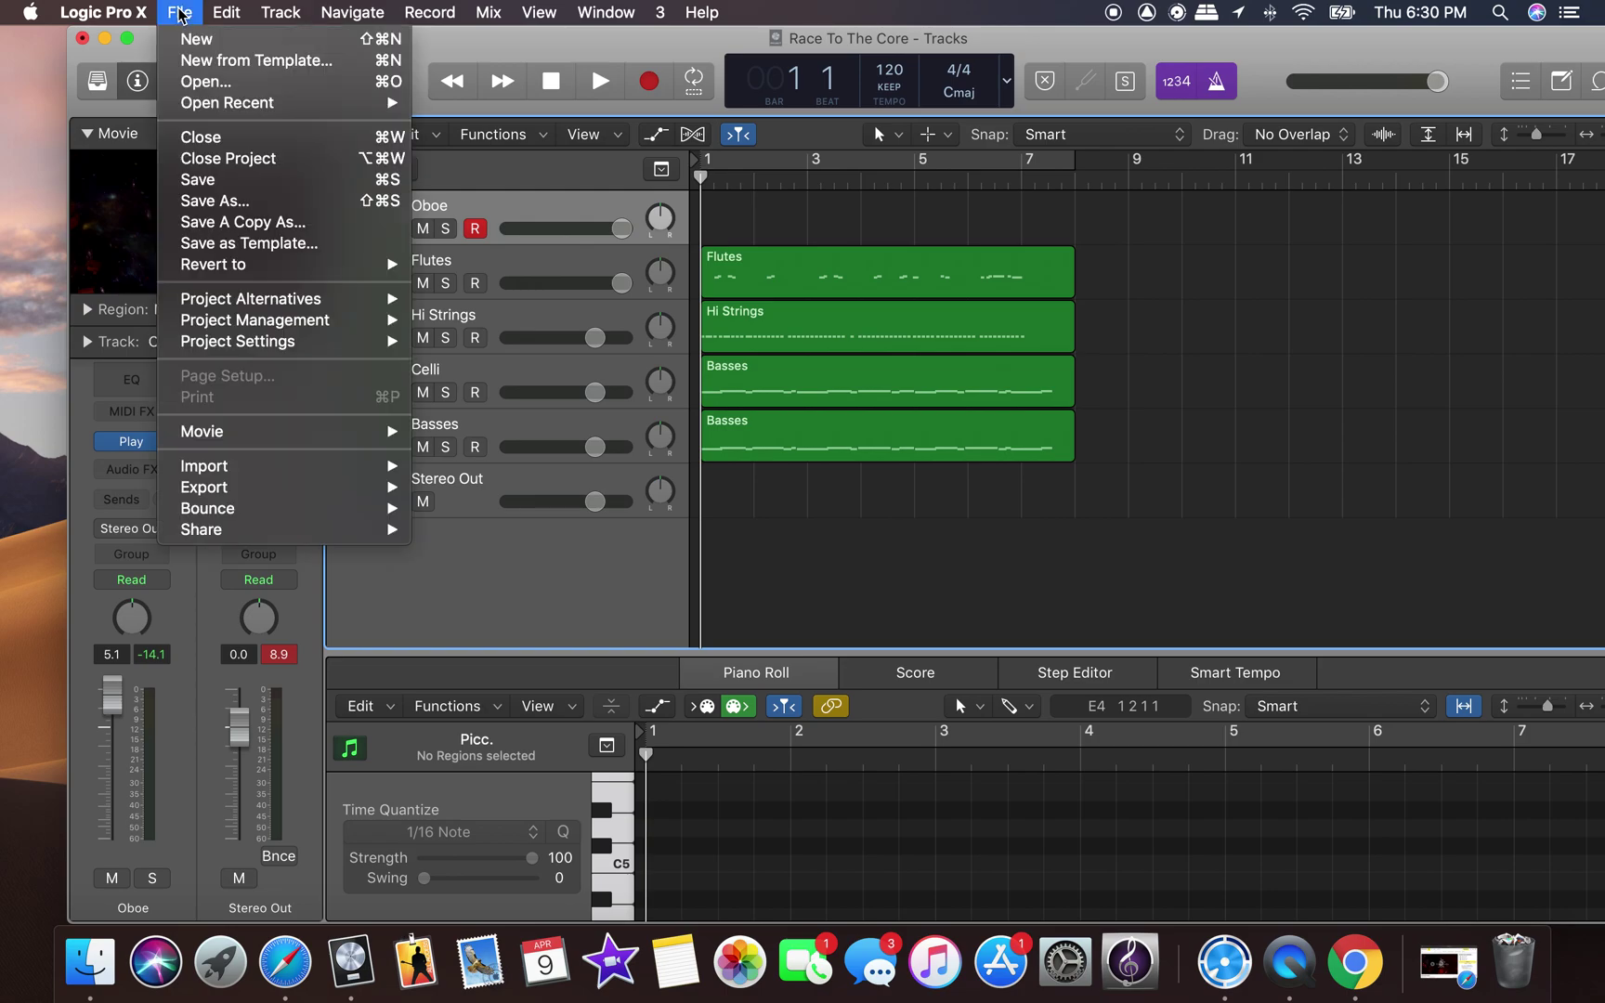
pyautogui.moveTo(227, 12)
pyautogui.click(523, 32)
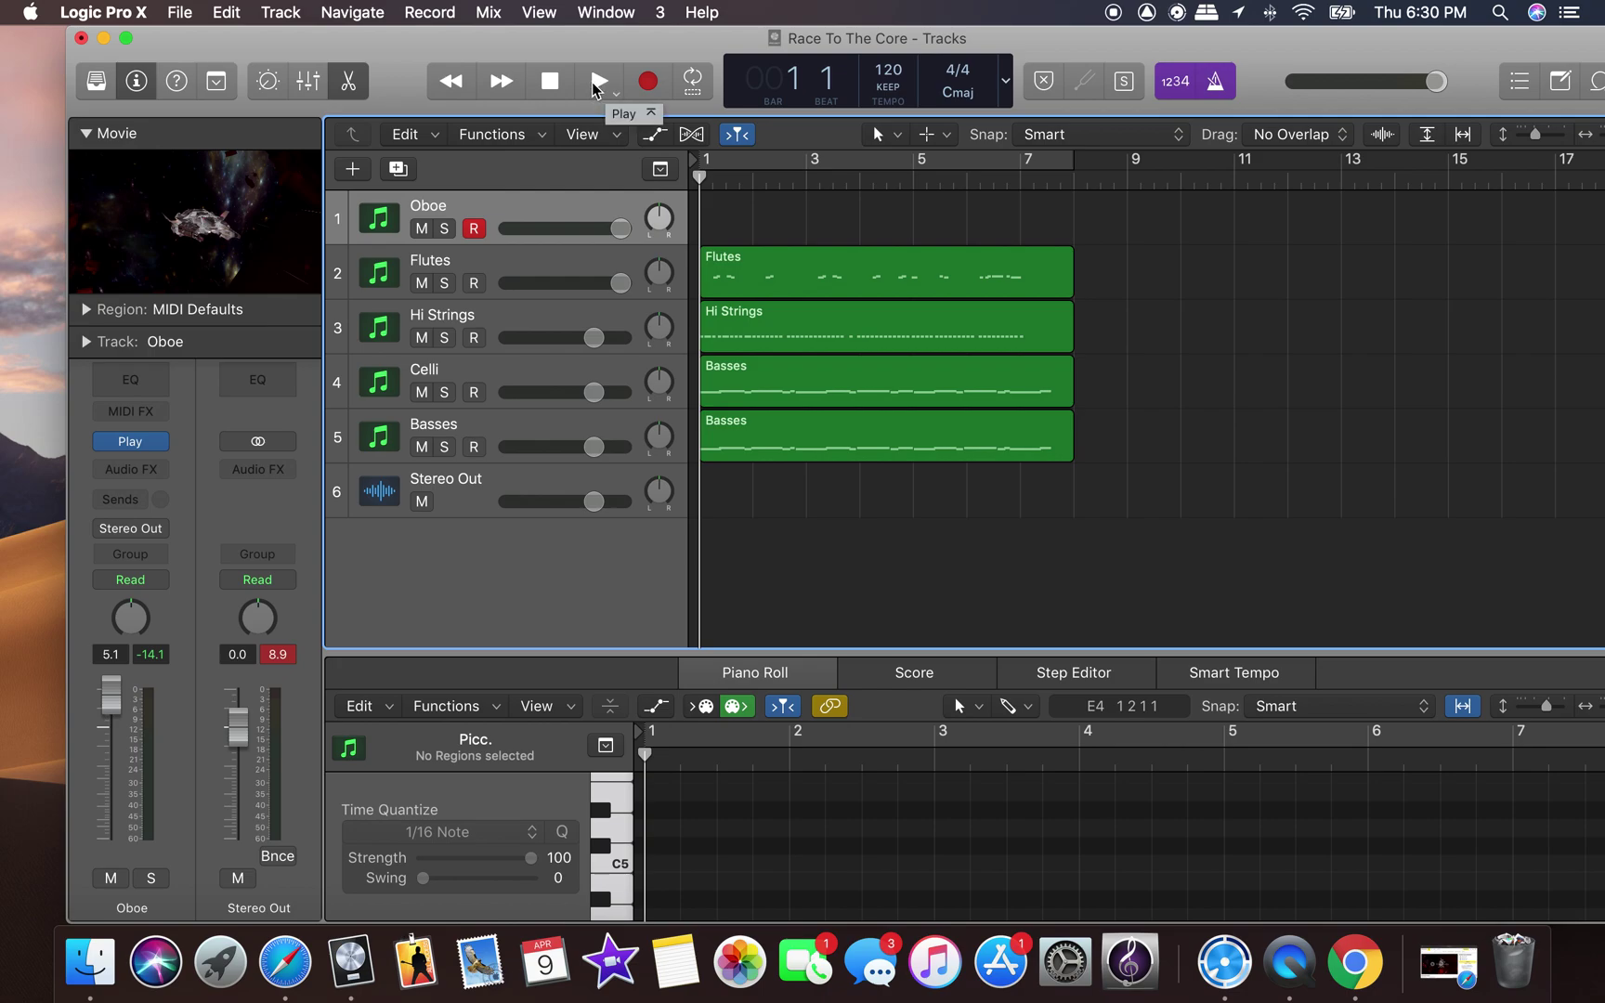
pyautogui.press('r')
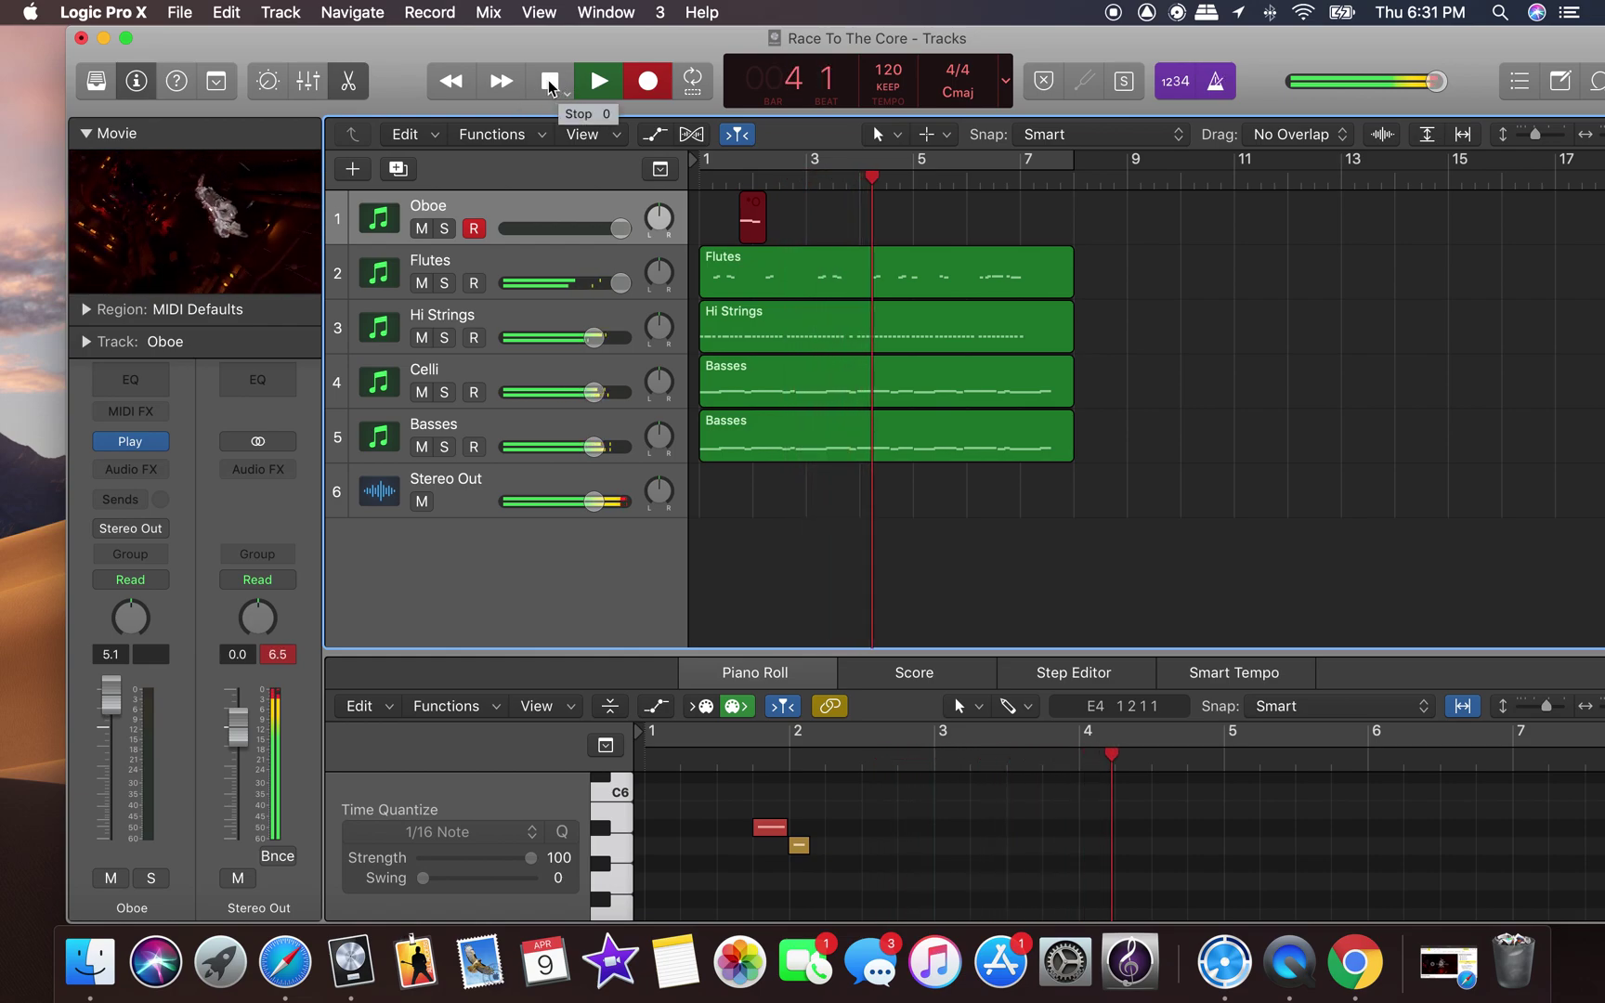
pyautogui.click(548, 80)
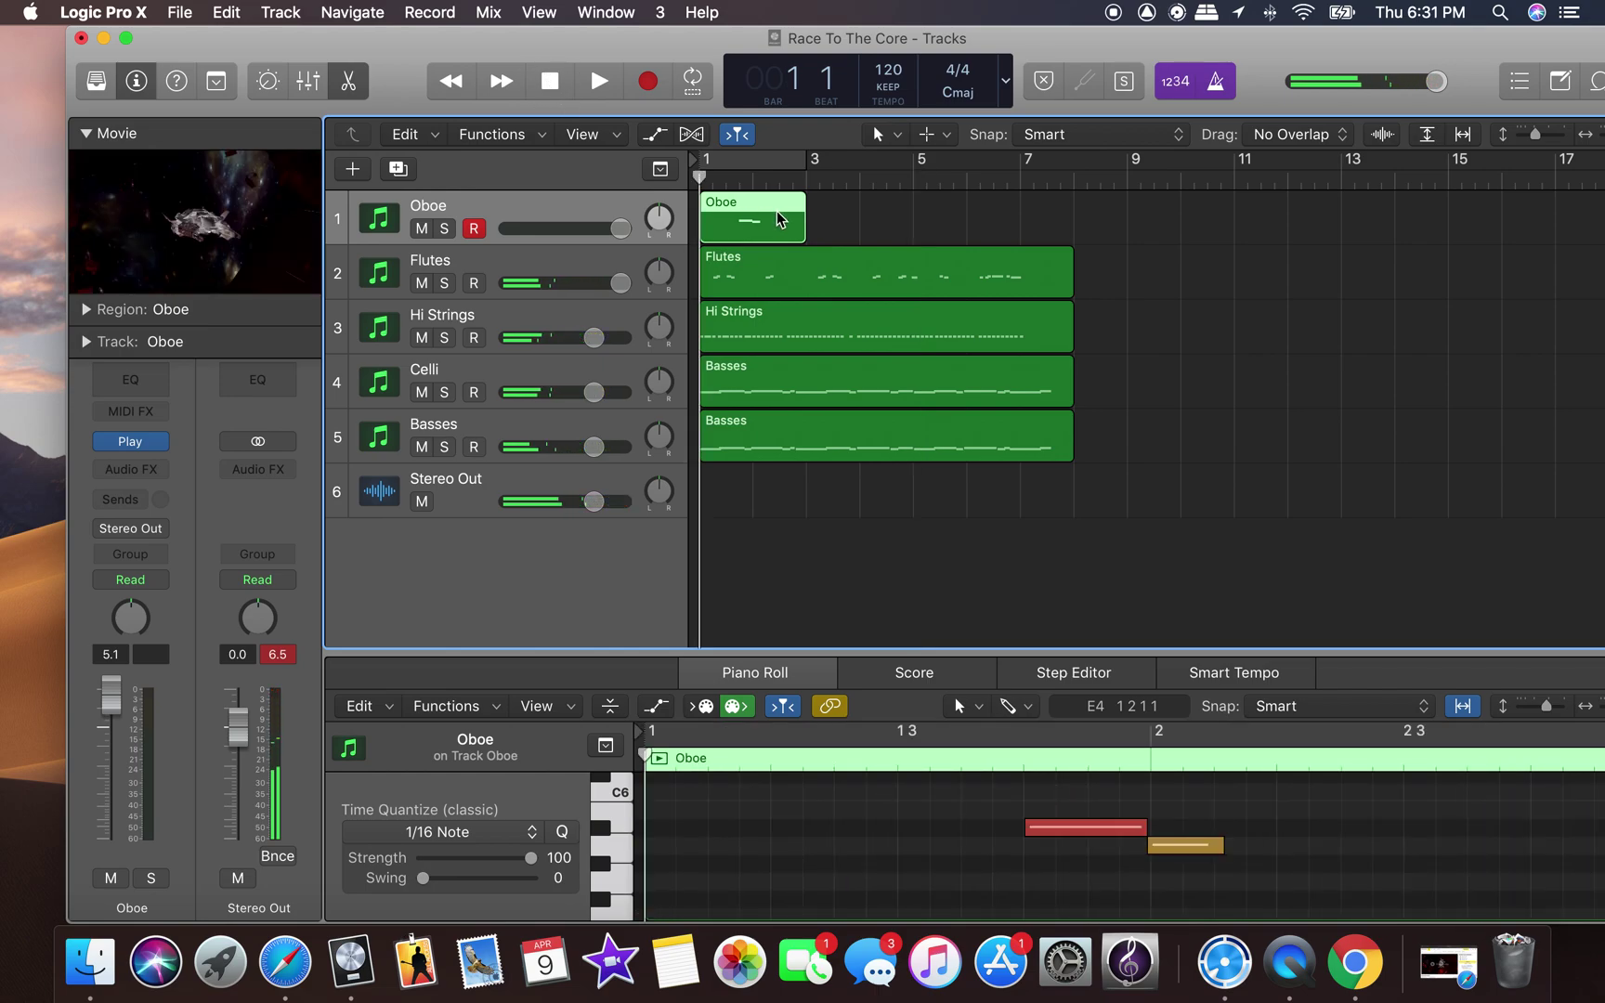
pyautogui.press('Delete')
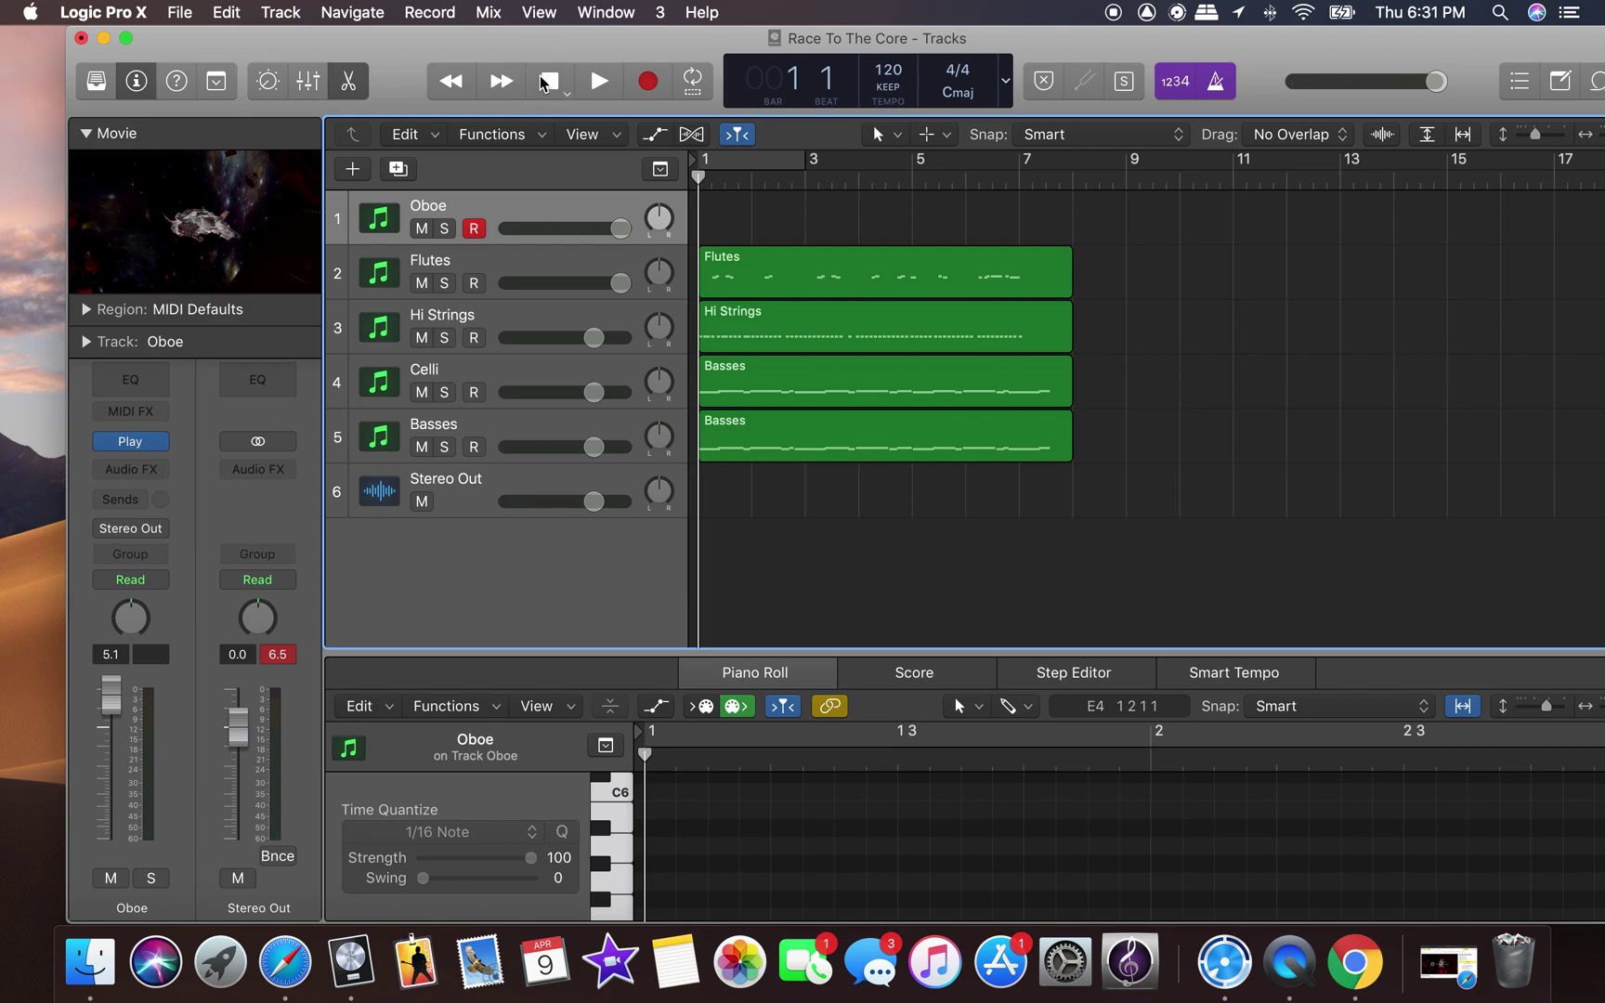
pyautogui.click(640, 80)
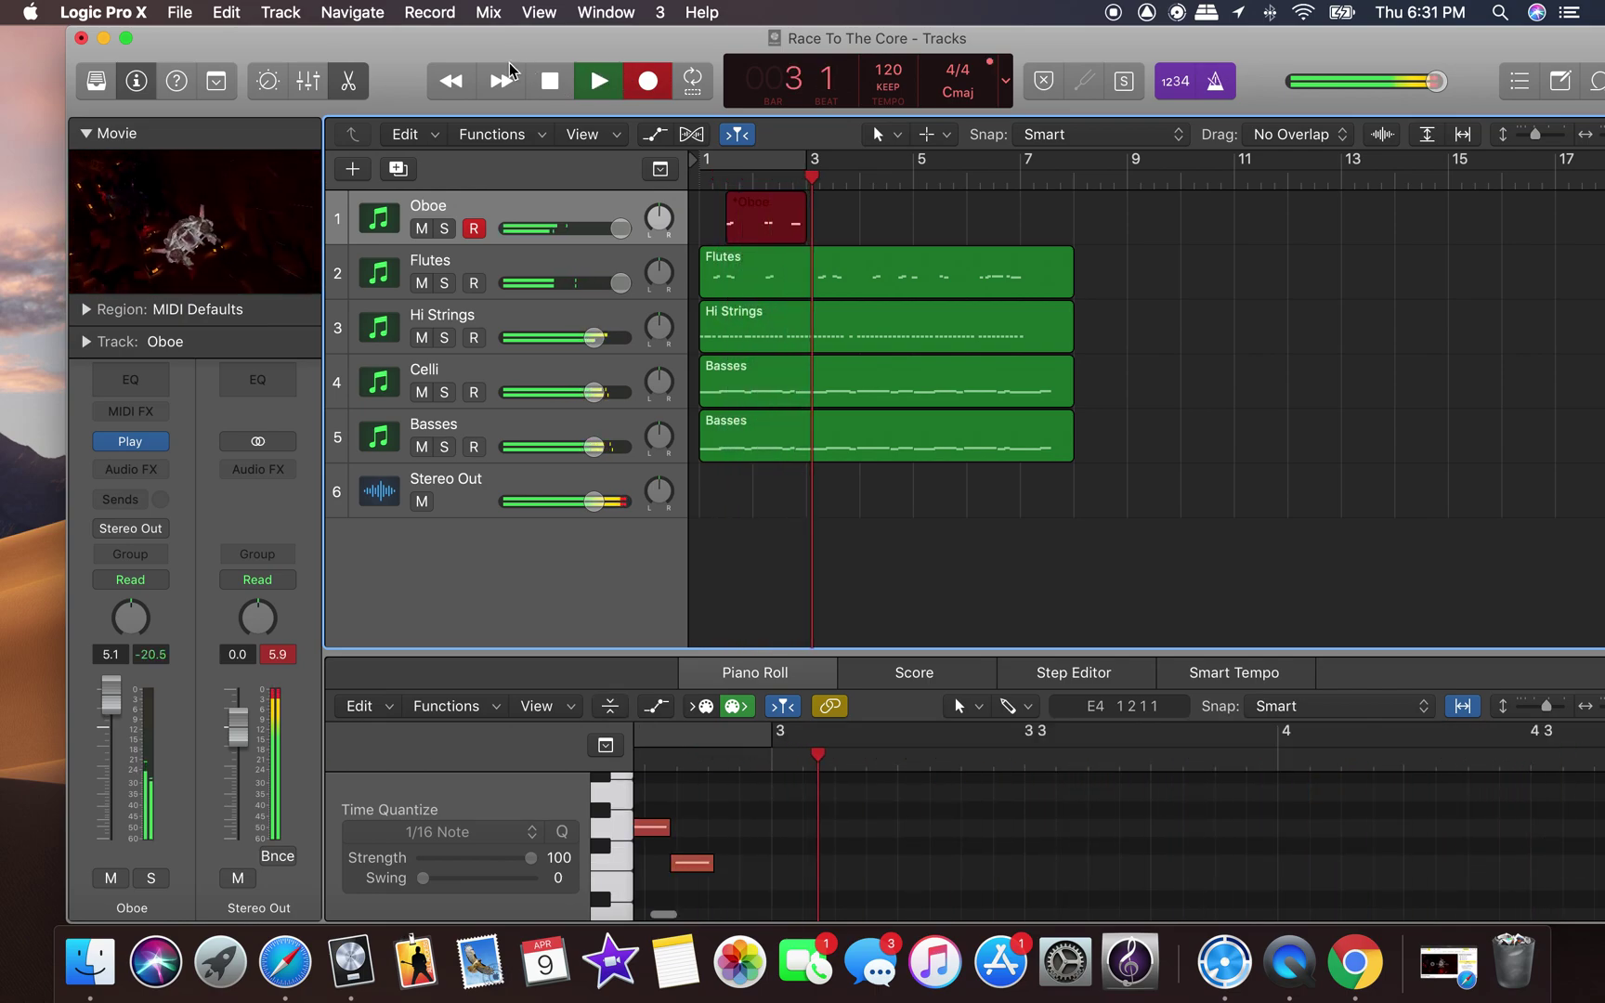
pyautogui.press('space')
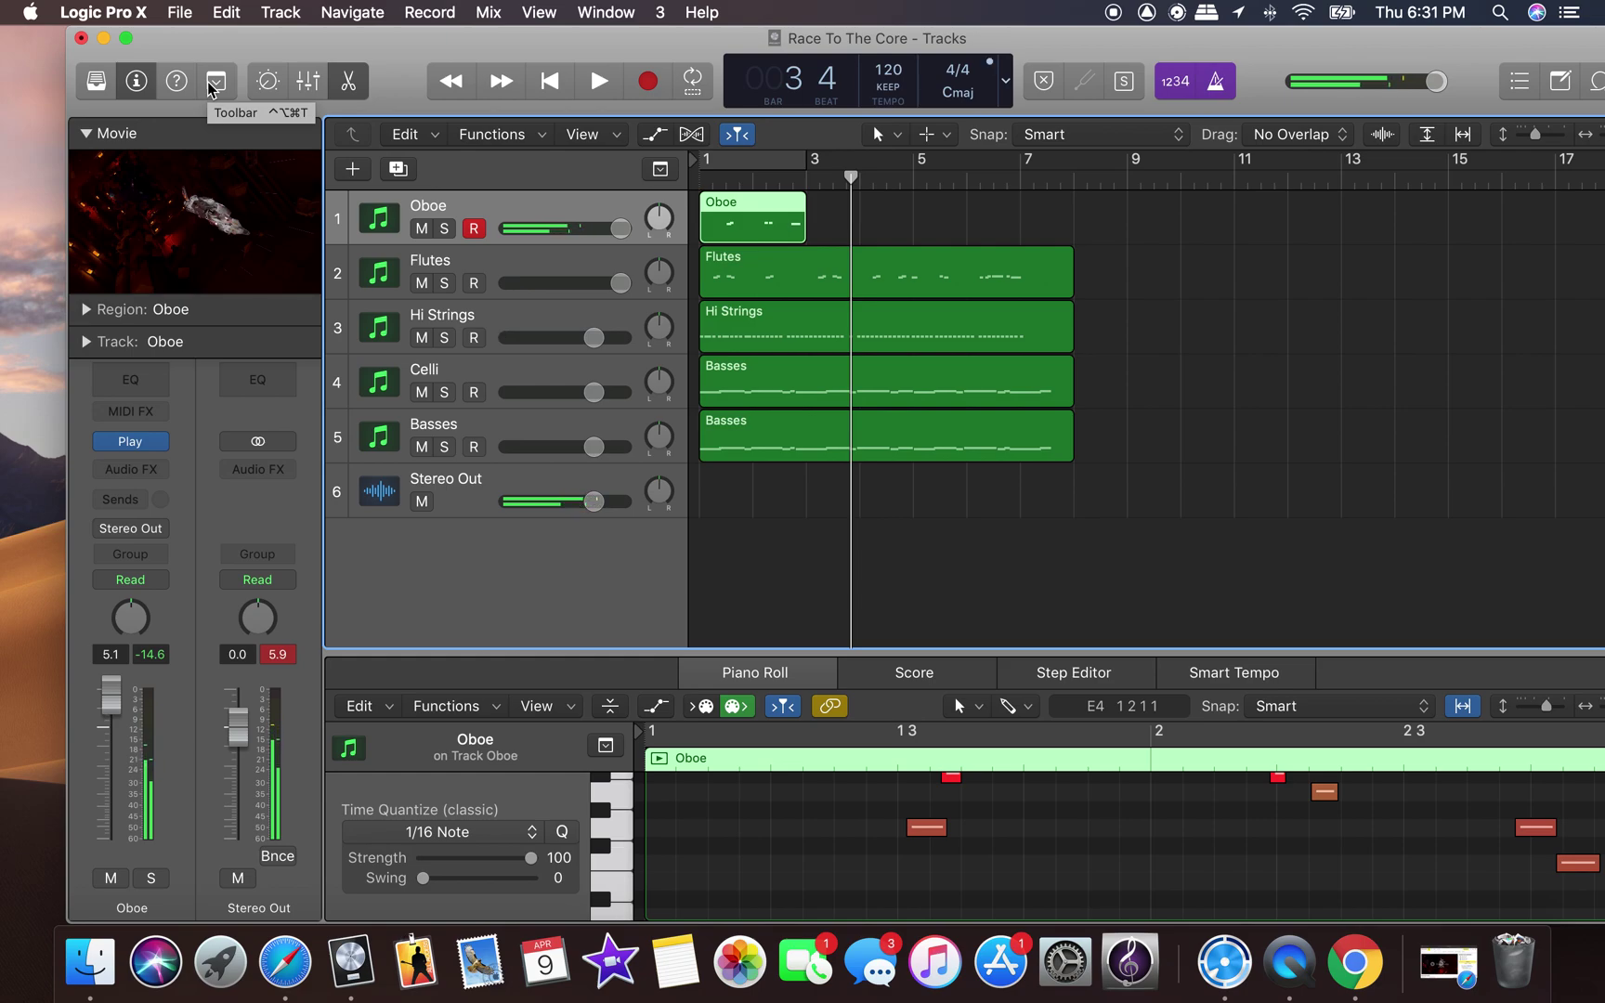
pyautogui.press('Delete')
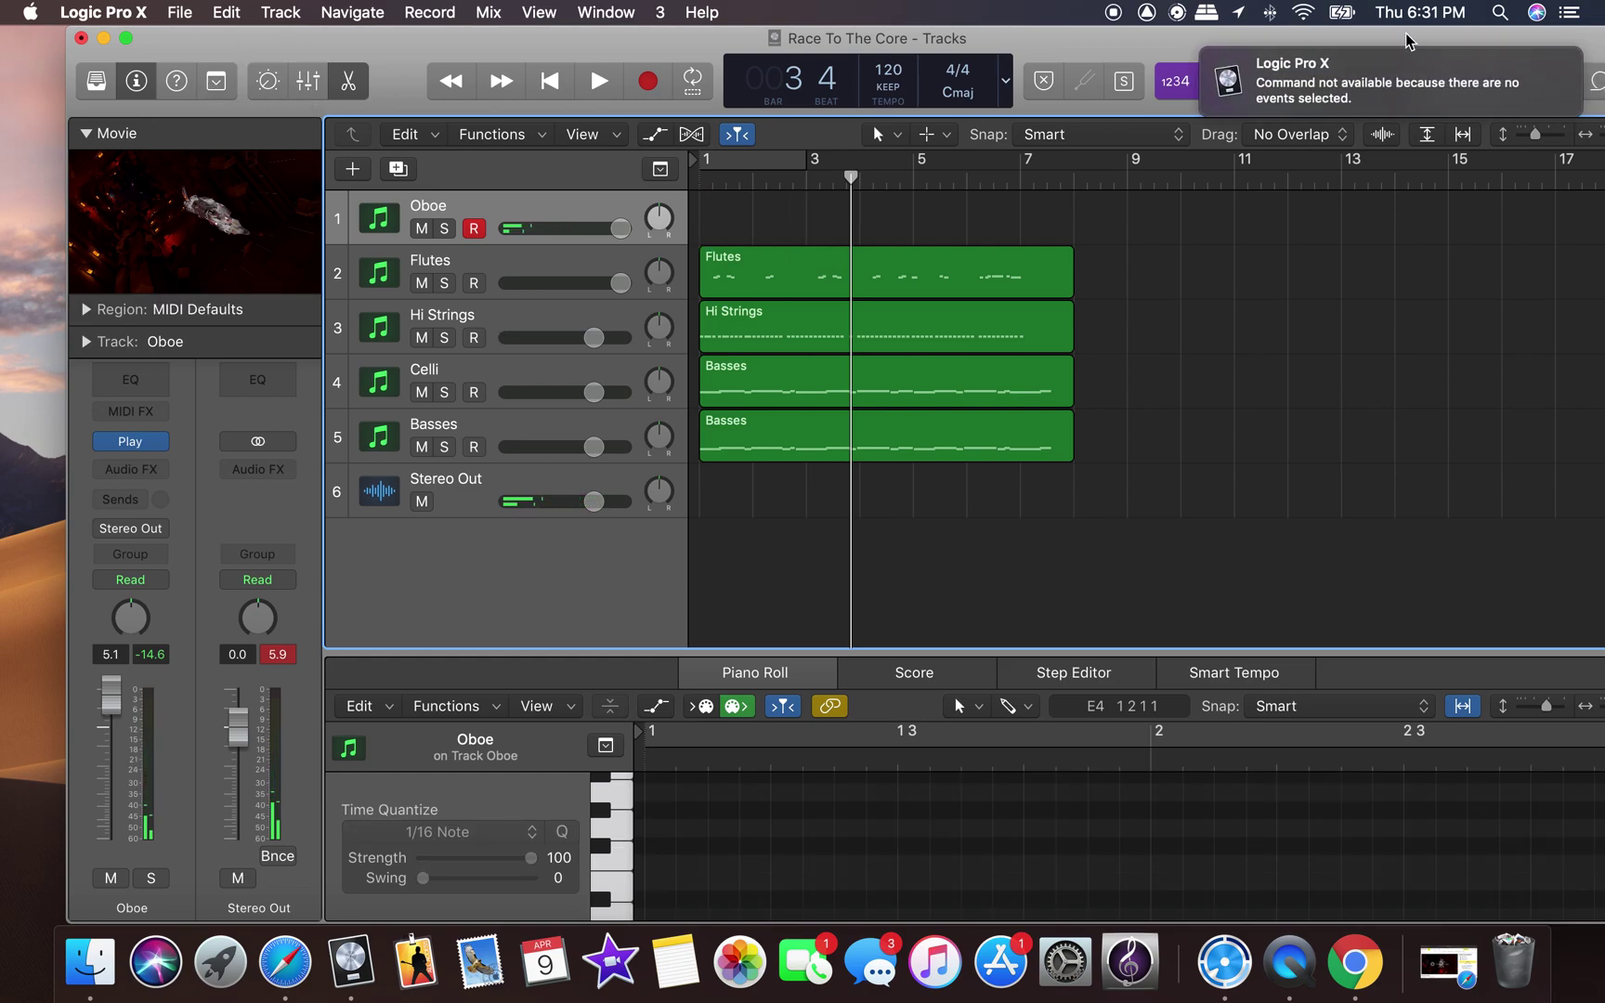
# Record an oboe part on the Oboe track from bar 1 and raise that track's volume to 6.0 dB.
pyautogui.click(551, 81)
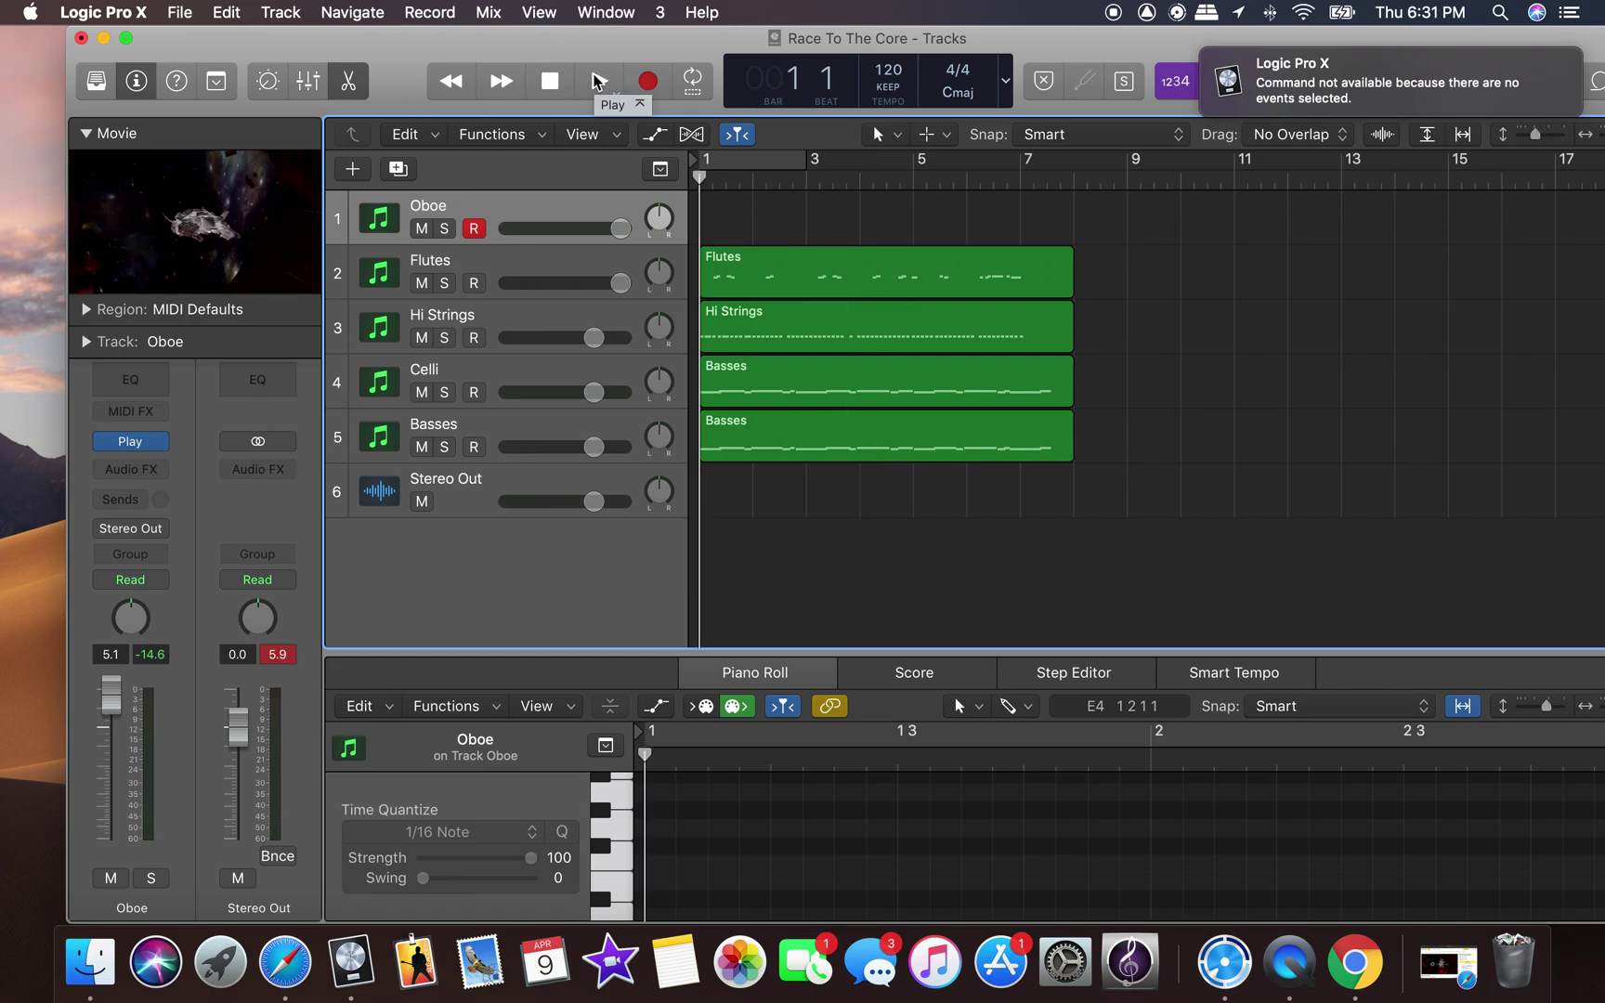
pyautogui.click(650, 81)
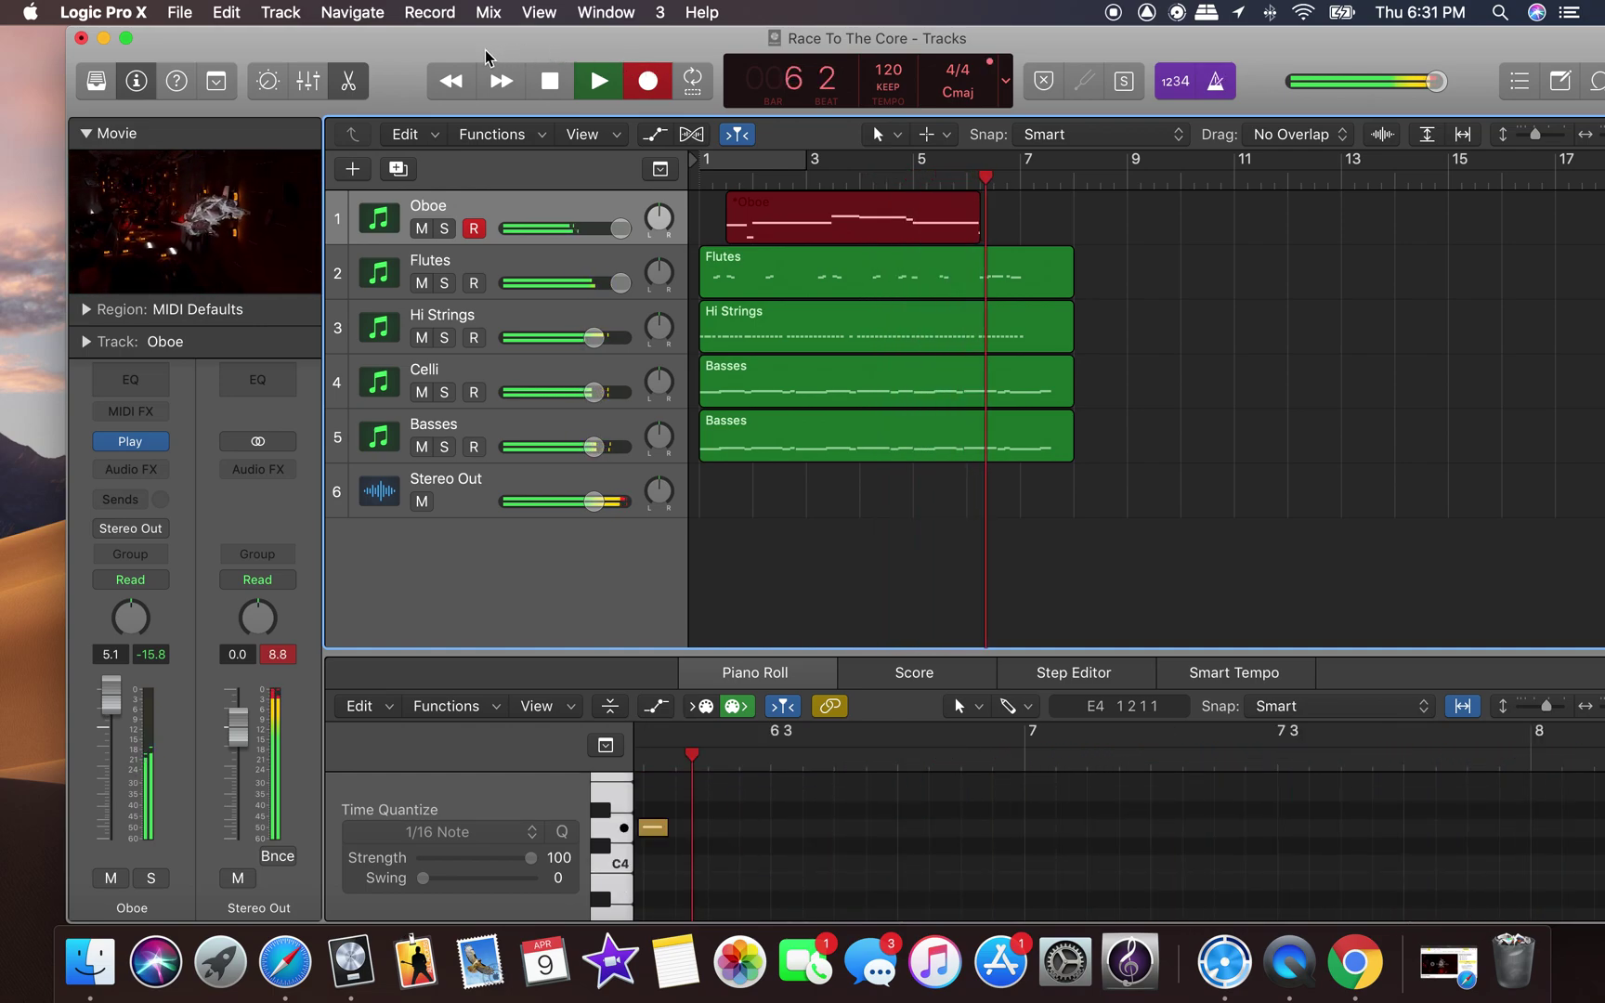
pyautogui.click(554, 82)
pyautogui.moveTo(618, 237); pyautogui.dragTo(625, 238)
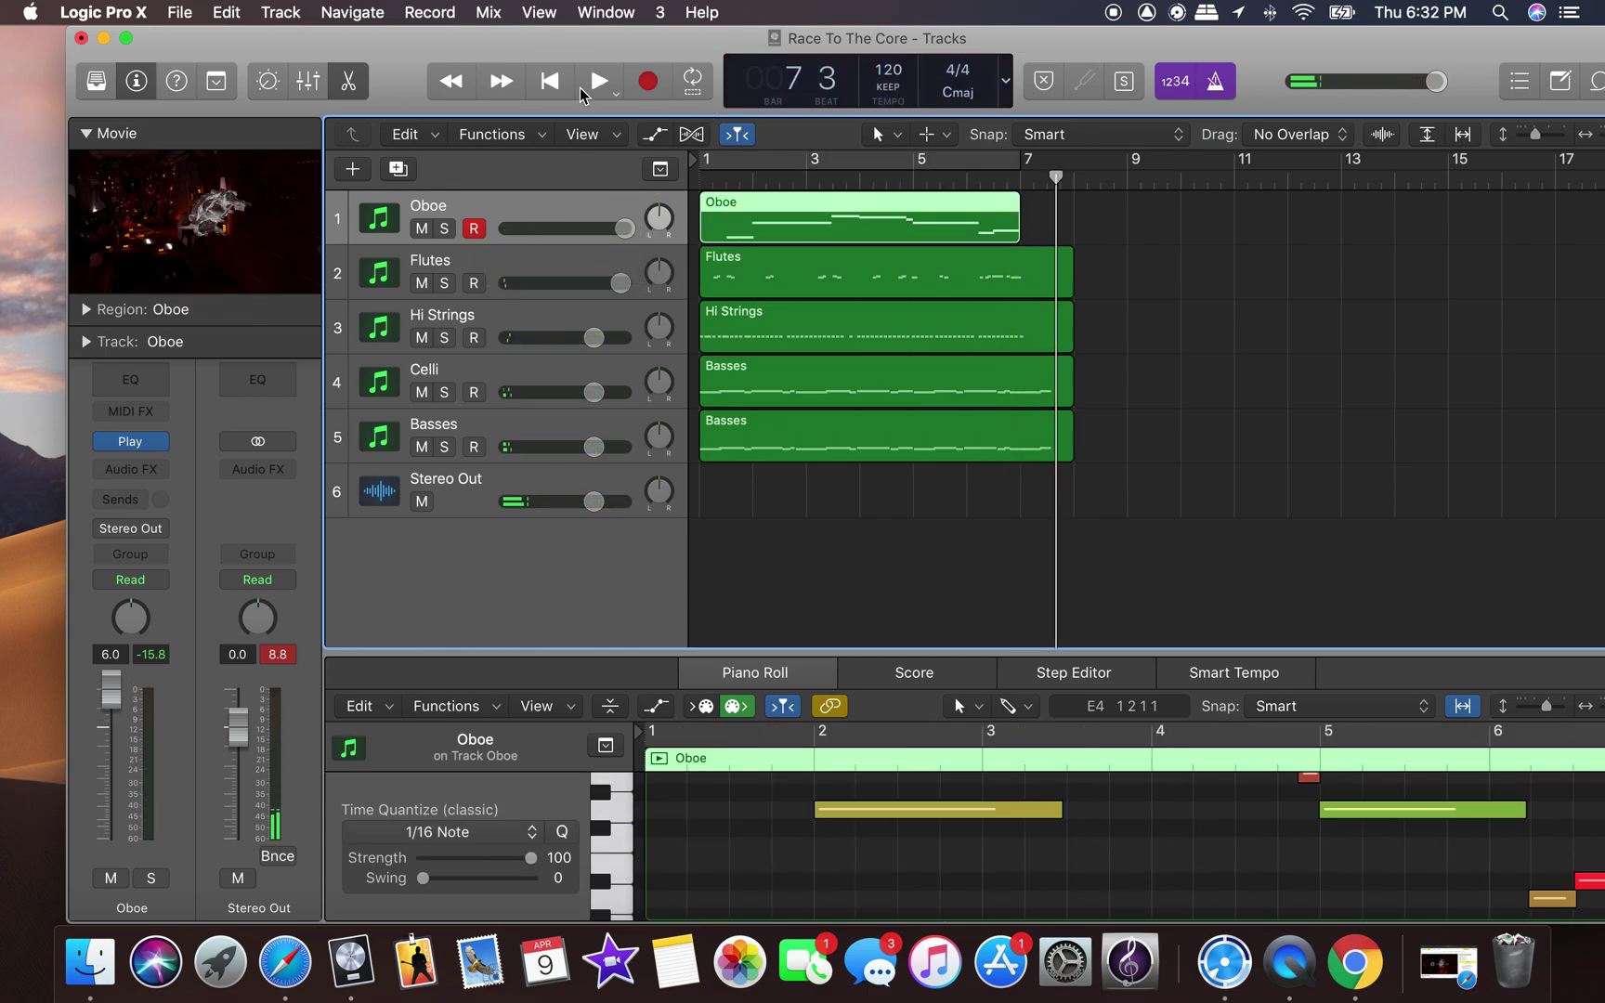
# Lower the Flutes track's volume while playing the arrangement back from the start, then stop playback.
pyautogui.click(588, 86)
pyautogui.click(589, 84)
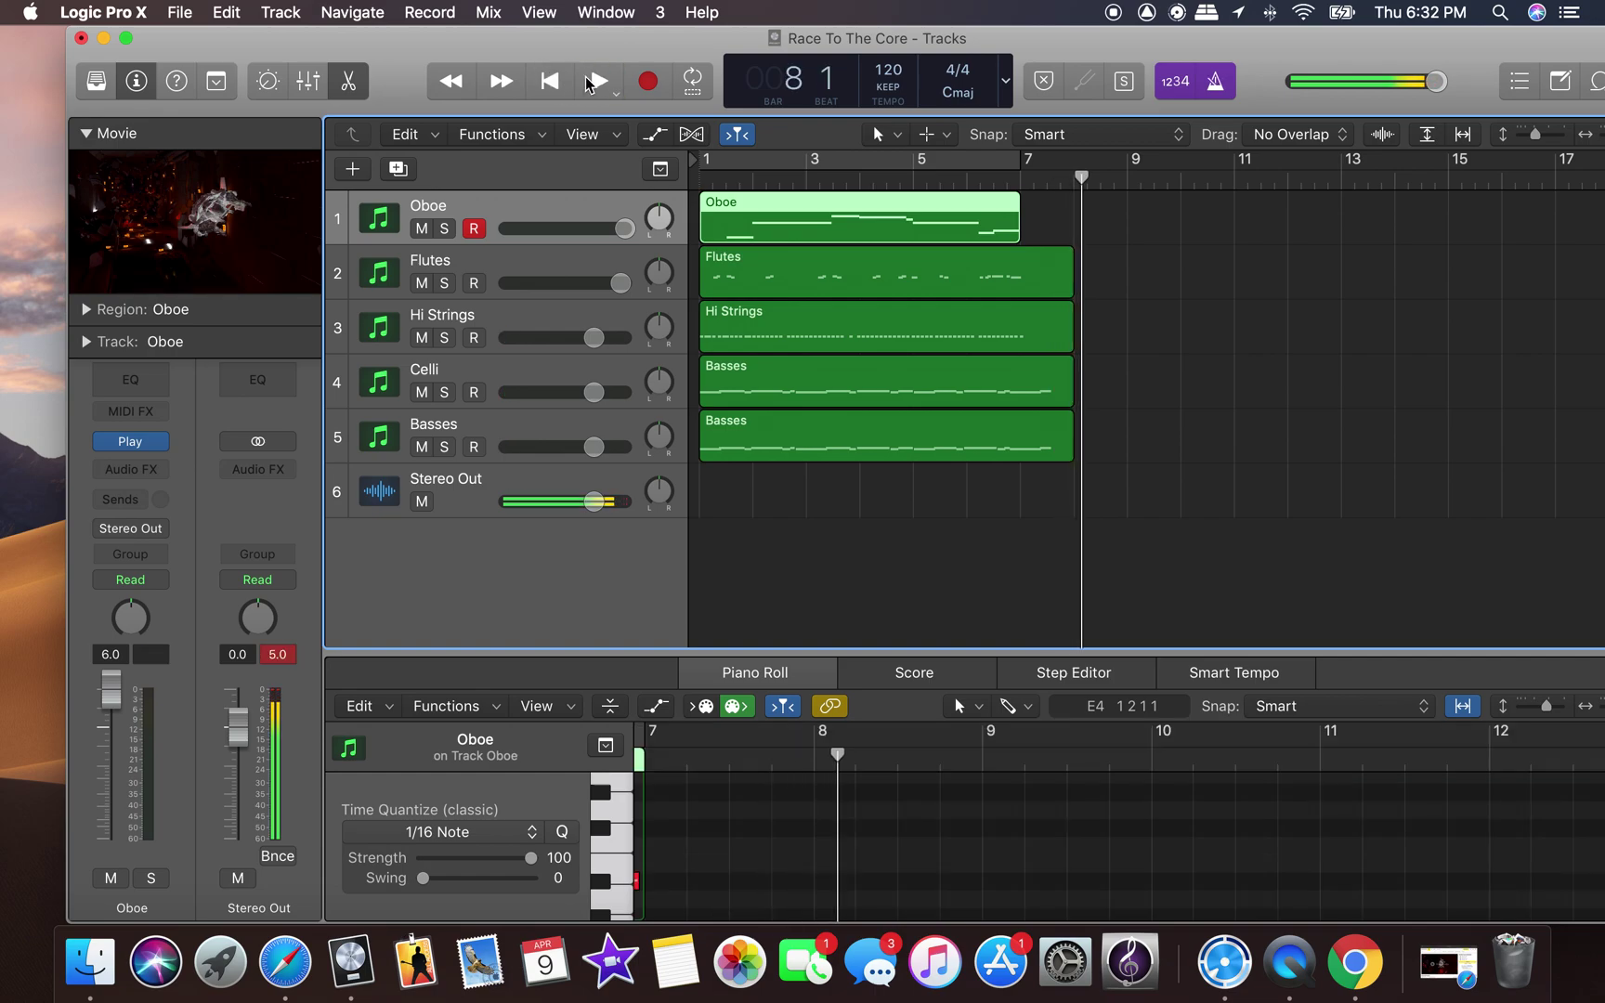
pyautogui.click(554, 81)
pyautogui.click(591, 78)
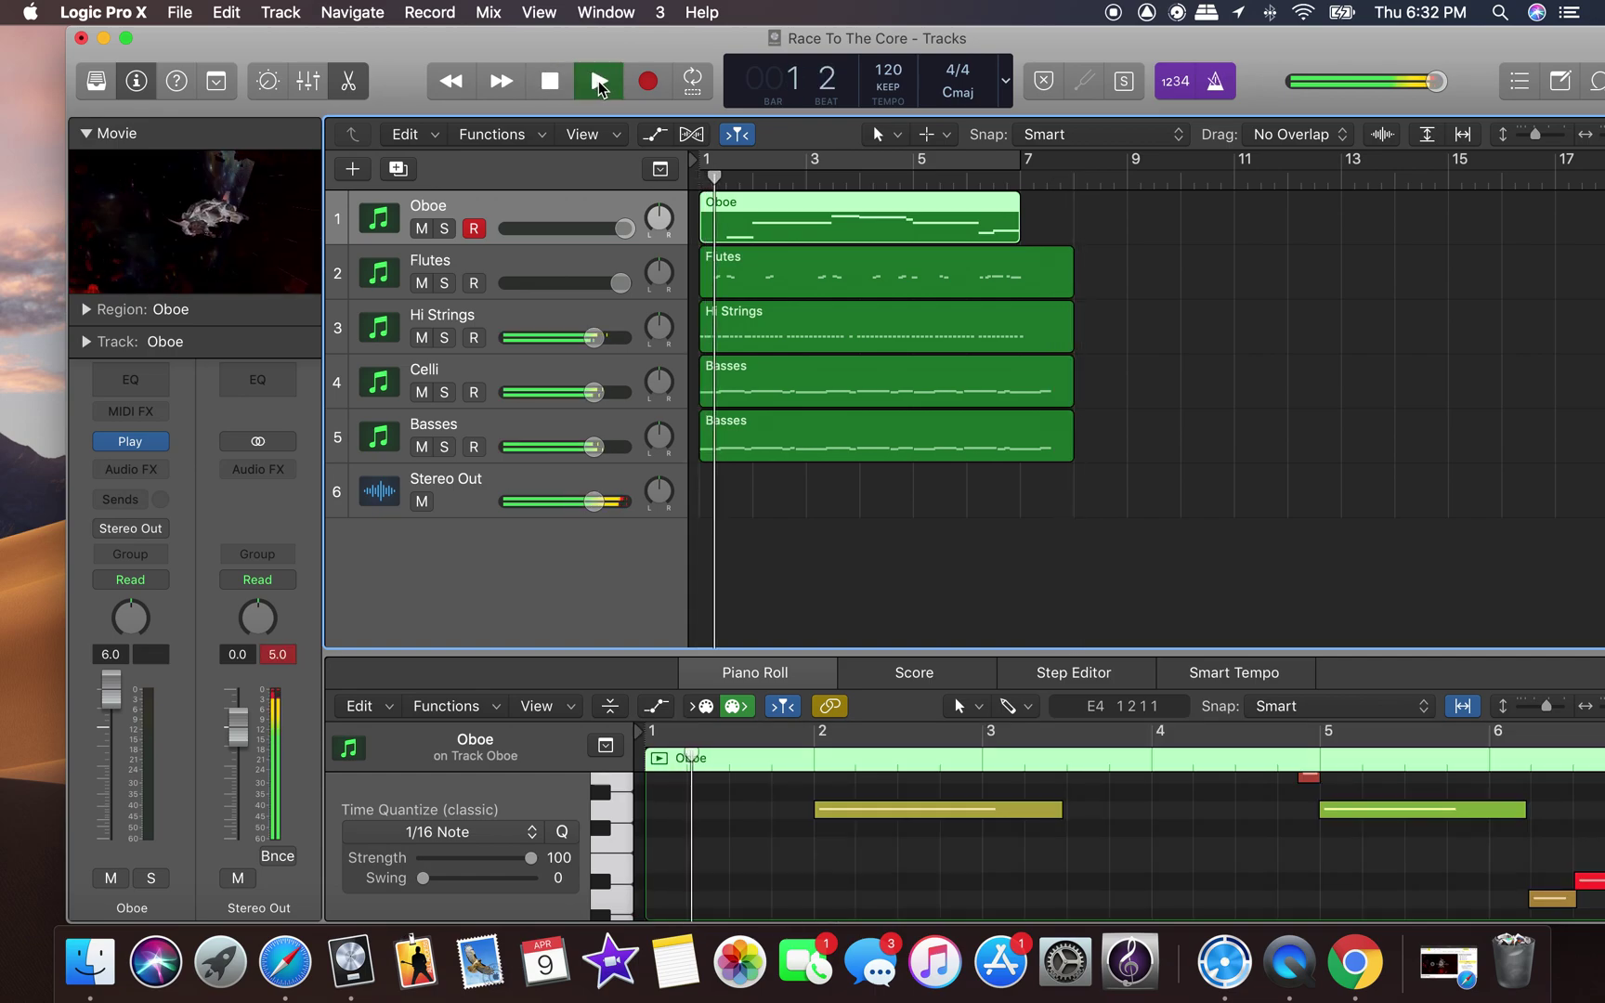
pyautogui.moveTo(619, 283); pyautogui.dragTo(576, 283)
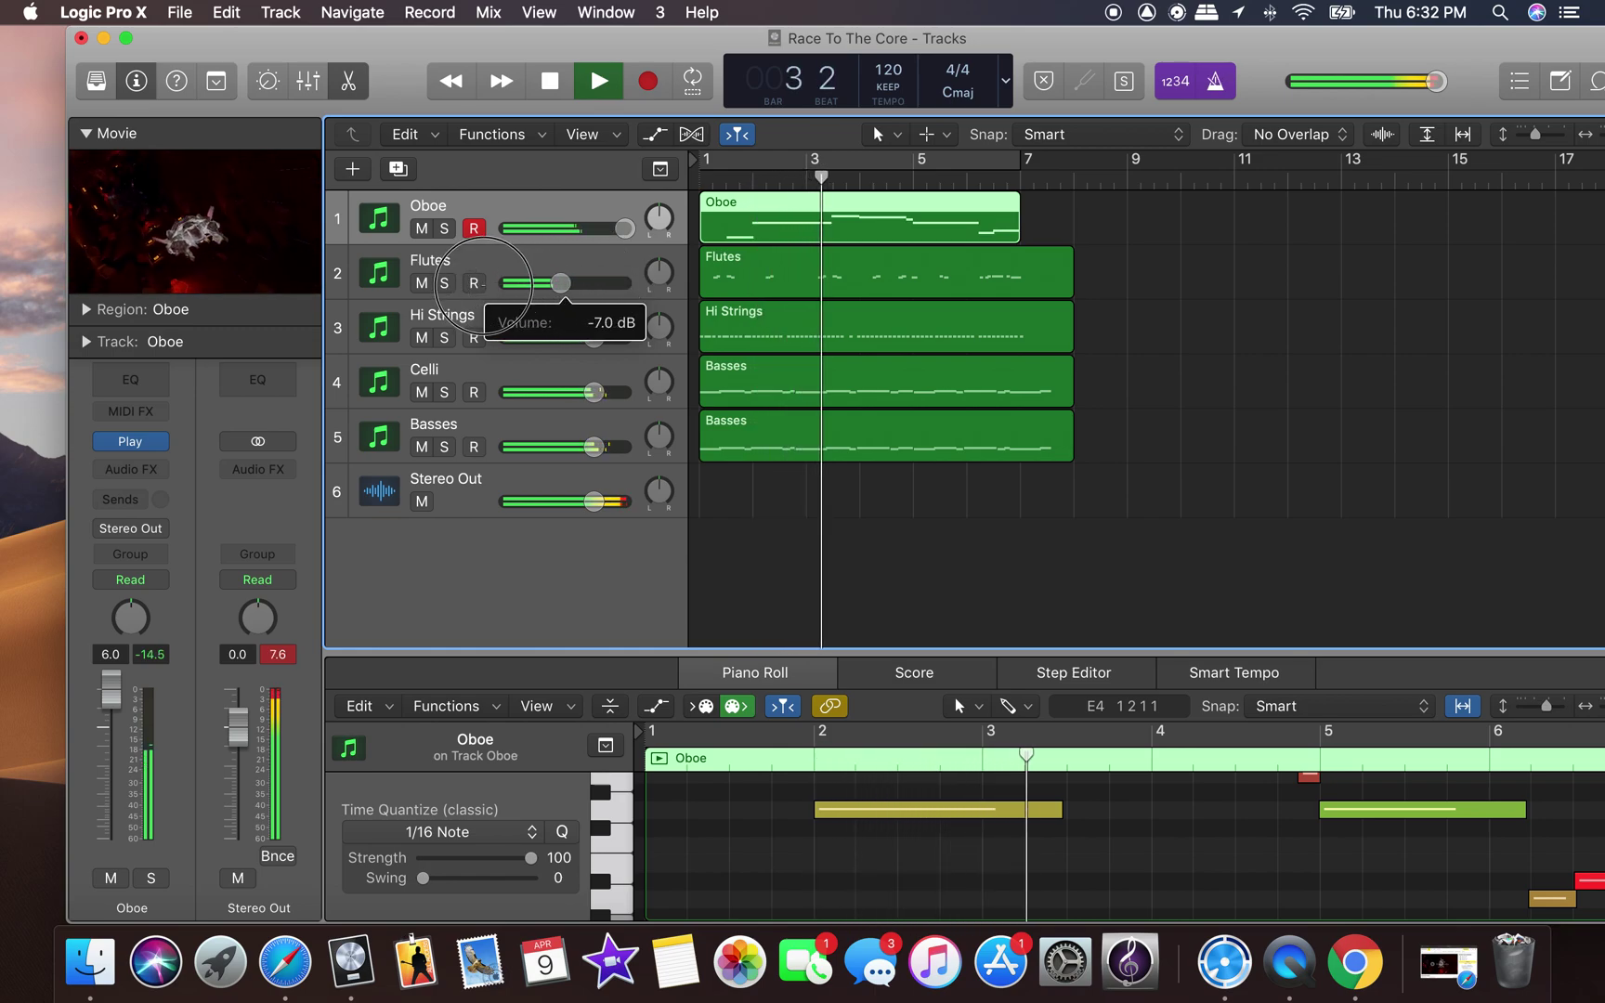
pyautogui.moveTo(517, 288); pyautogui.dragTo(519, 287)
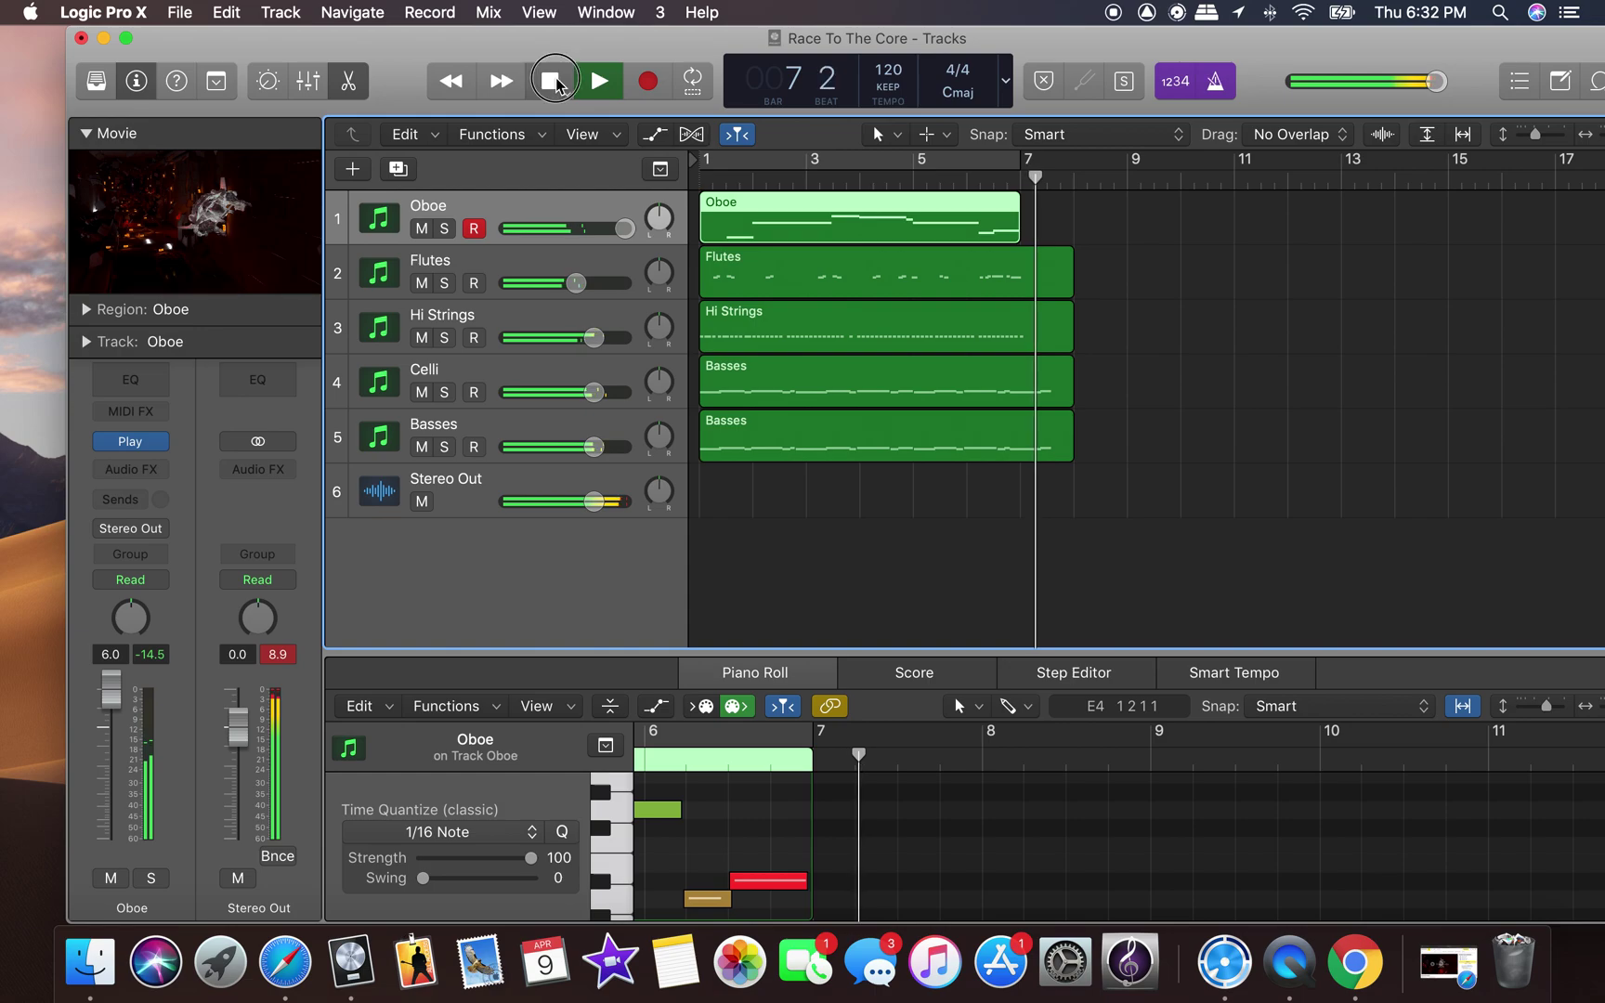
pyautogui.press('space')
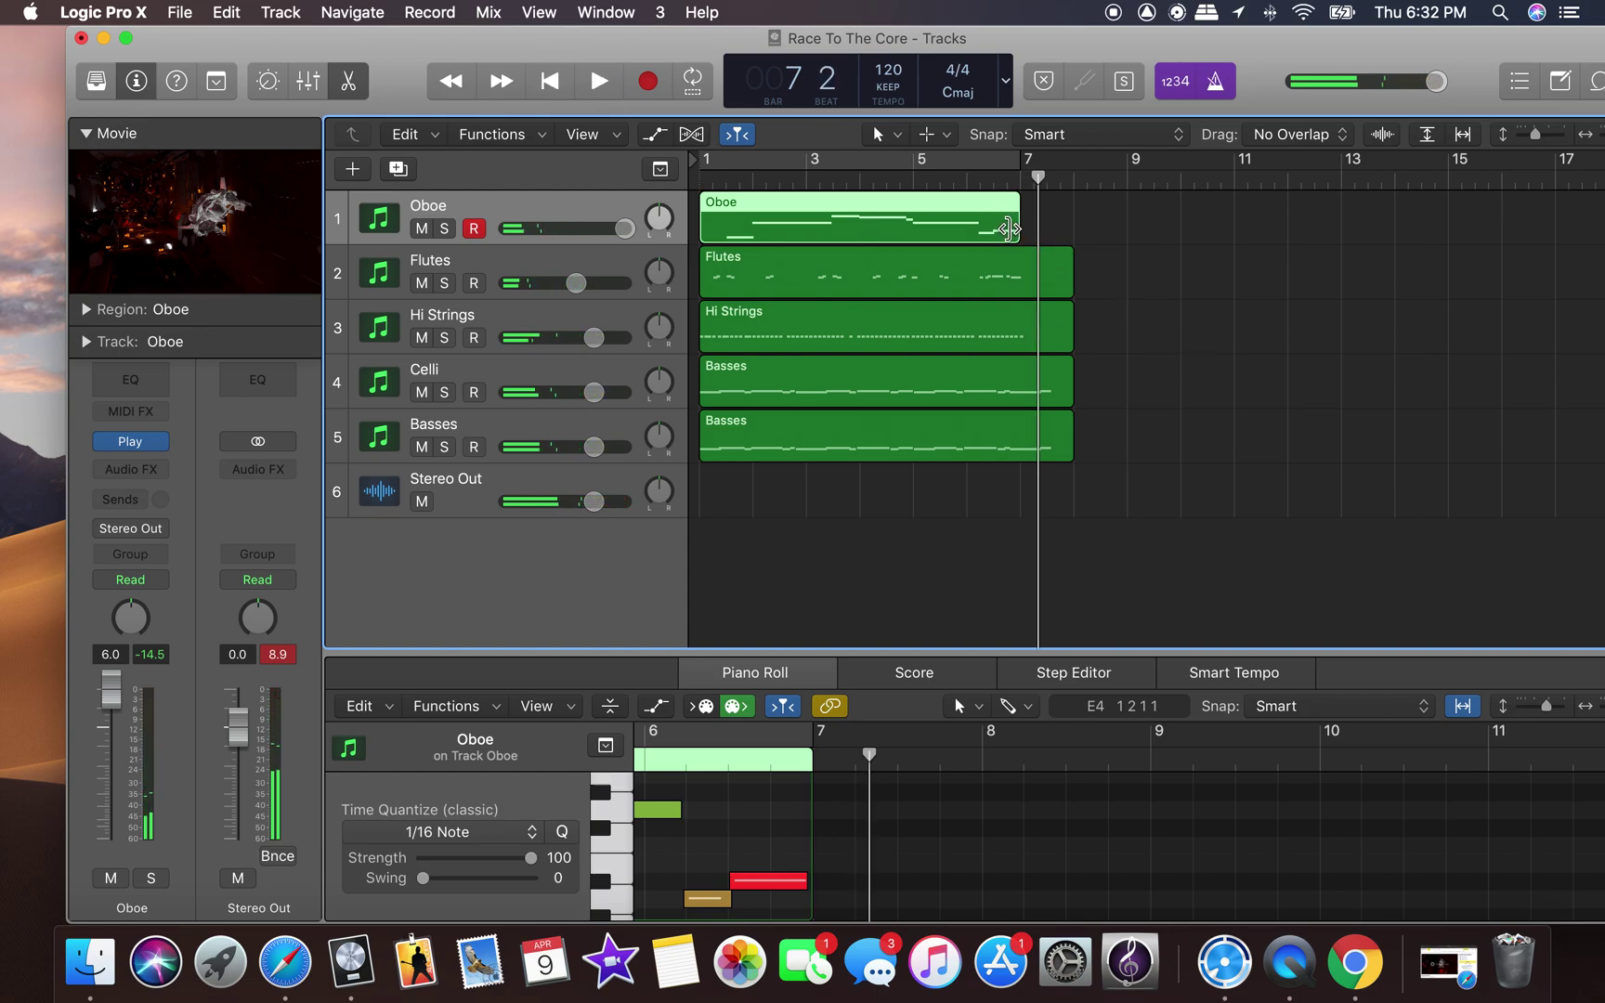
# Trim the end of the Oboe region back to just after bar 6 and audition the part from the start in solo.
pyautogui.moveTo(1014, 230); pyautogui.dragTo(981, 228)
pyautogui.click(552, 83)
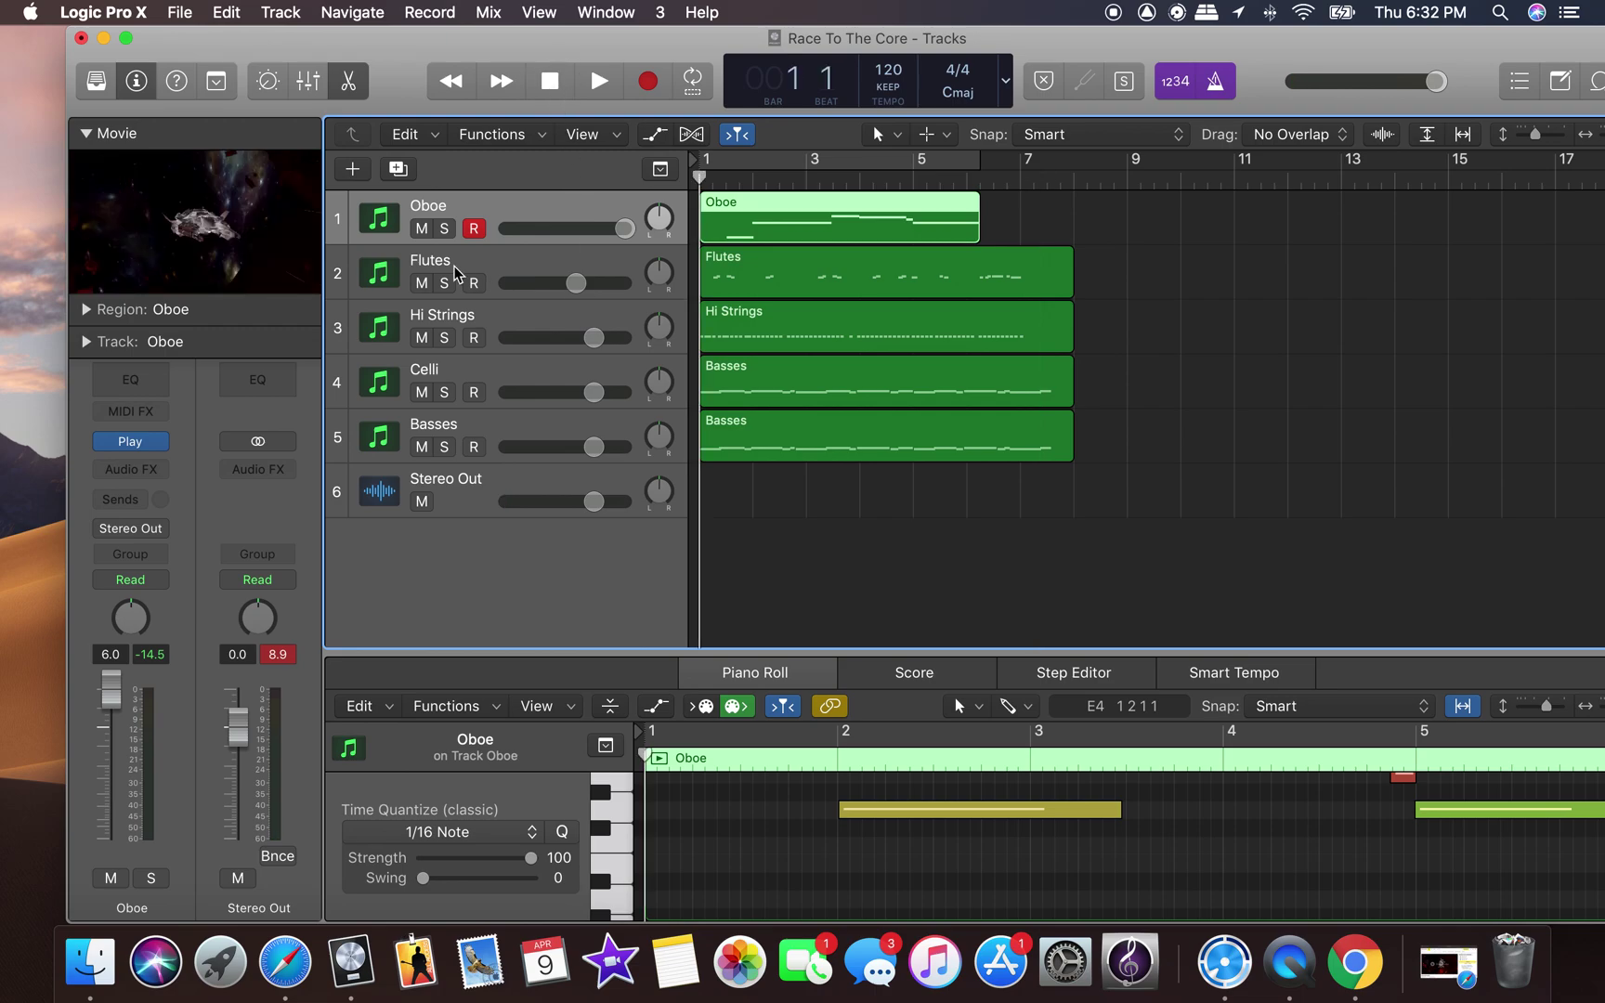
pyautogui.click(444, 230)
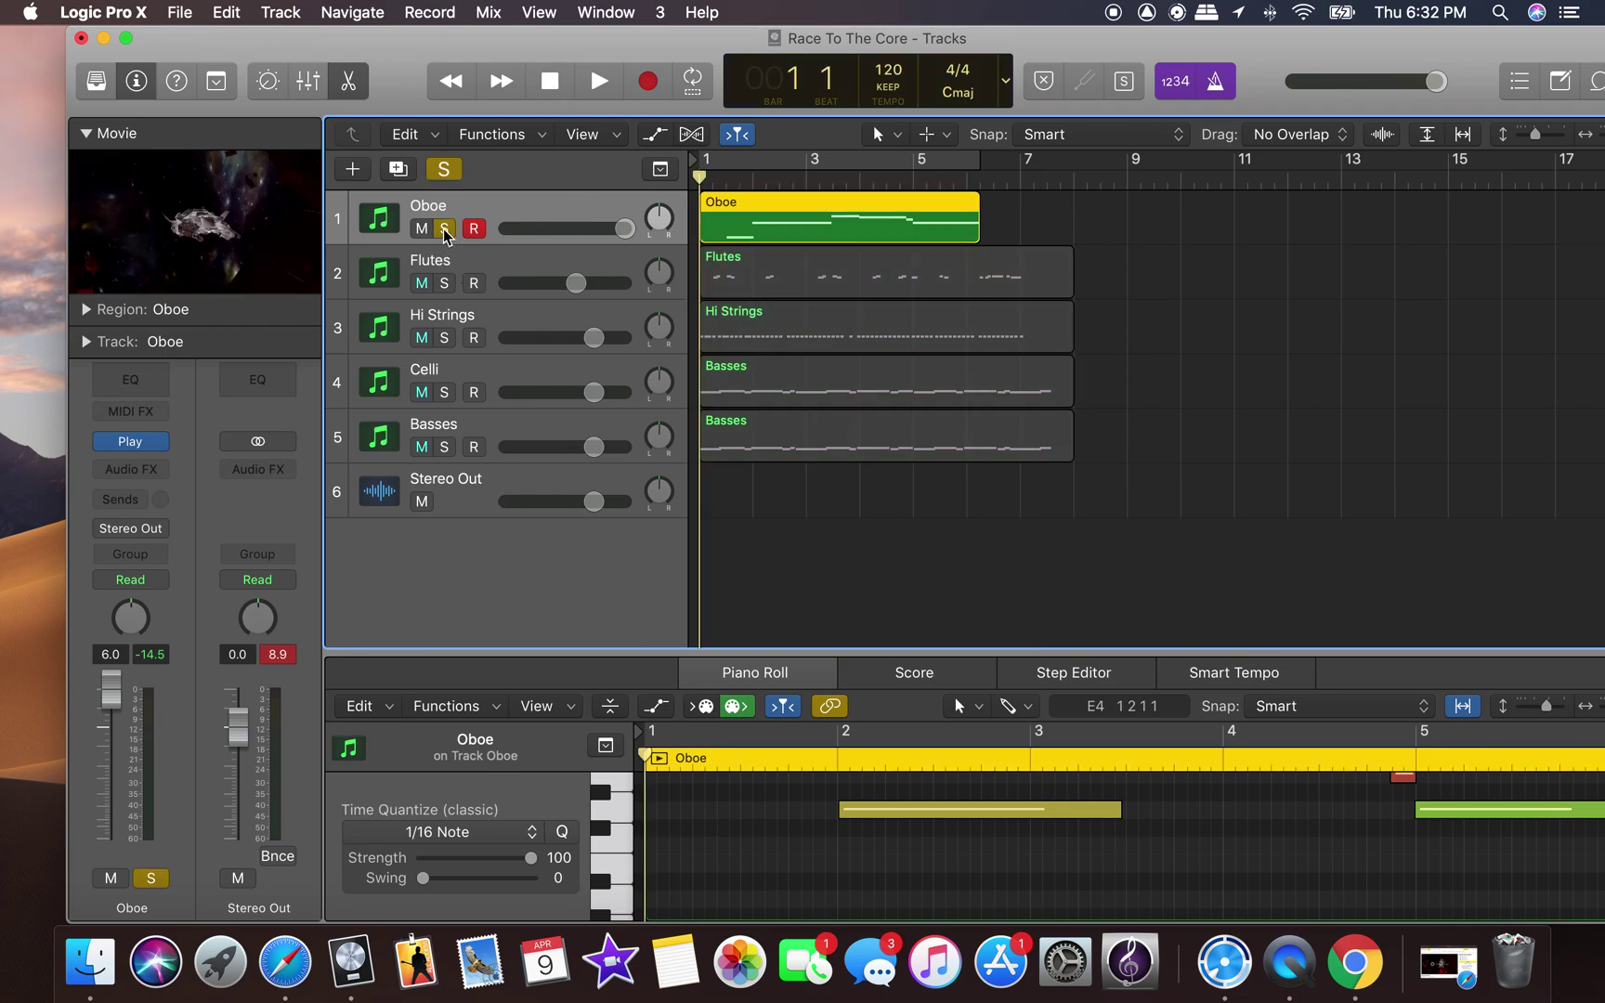
pyautogui.click(590, 82)
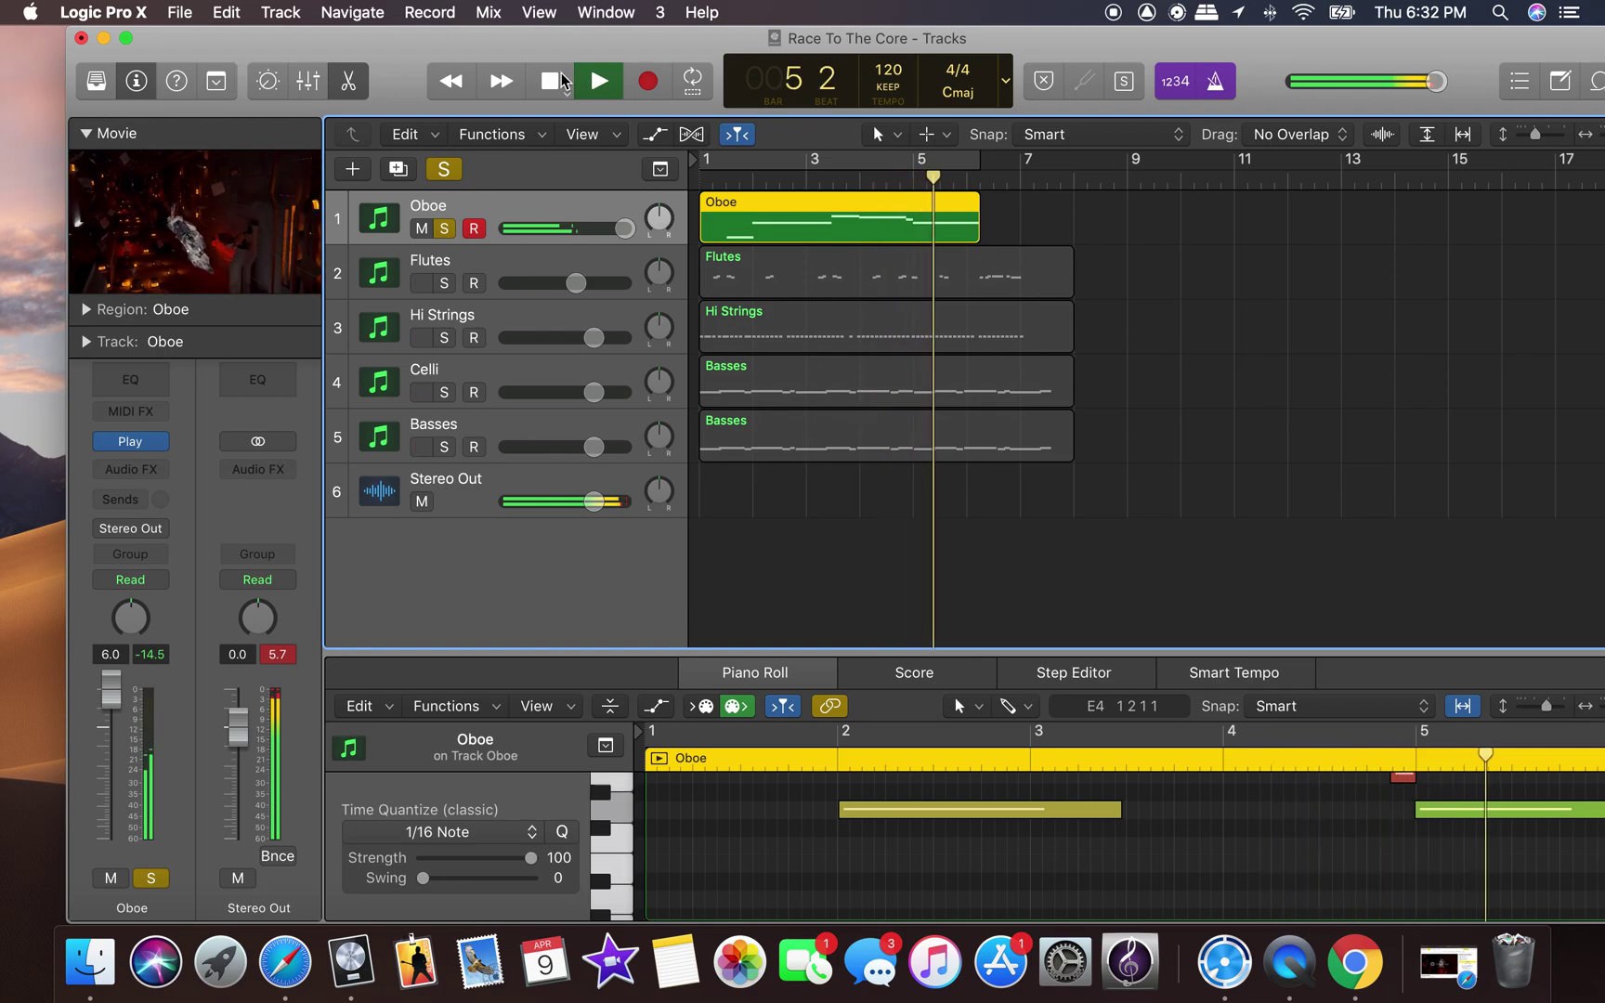
pyautogui.click(555, 80)
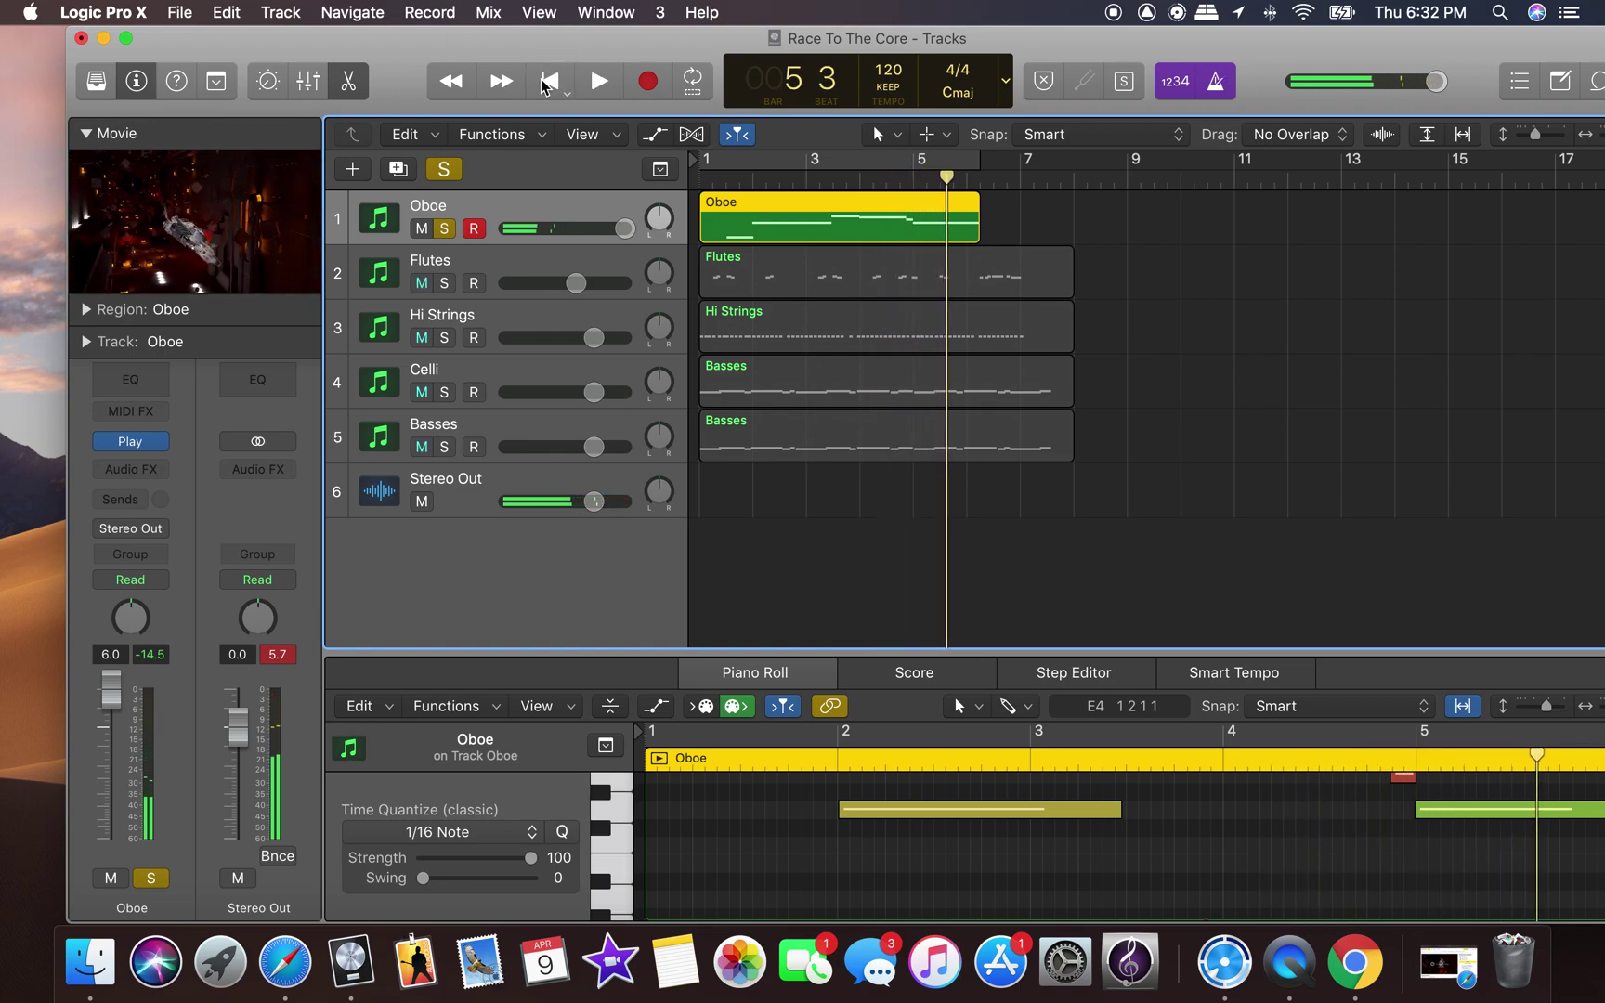
pyautogui.click(443, 229)
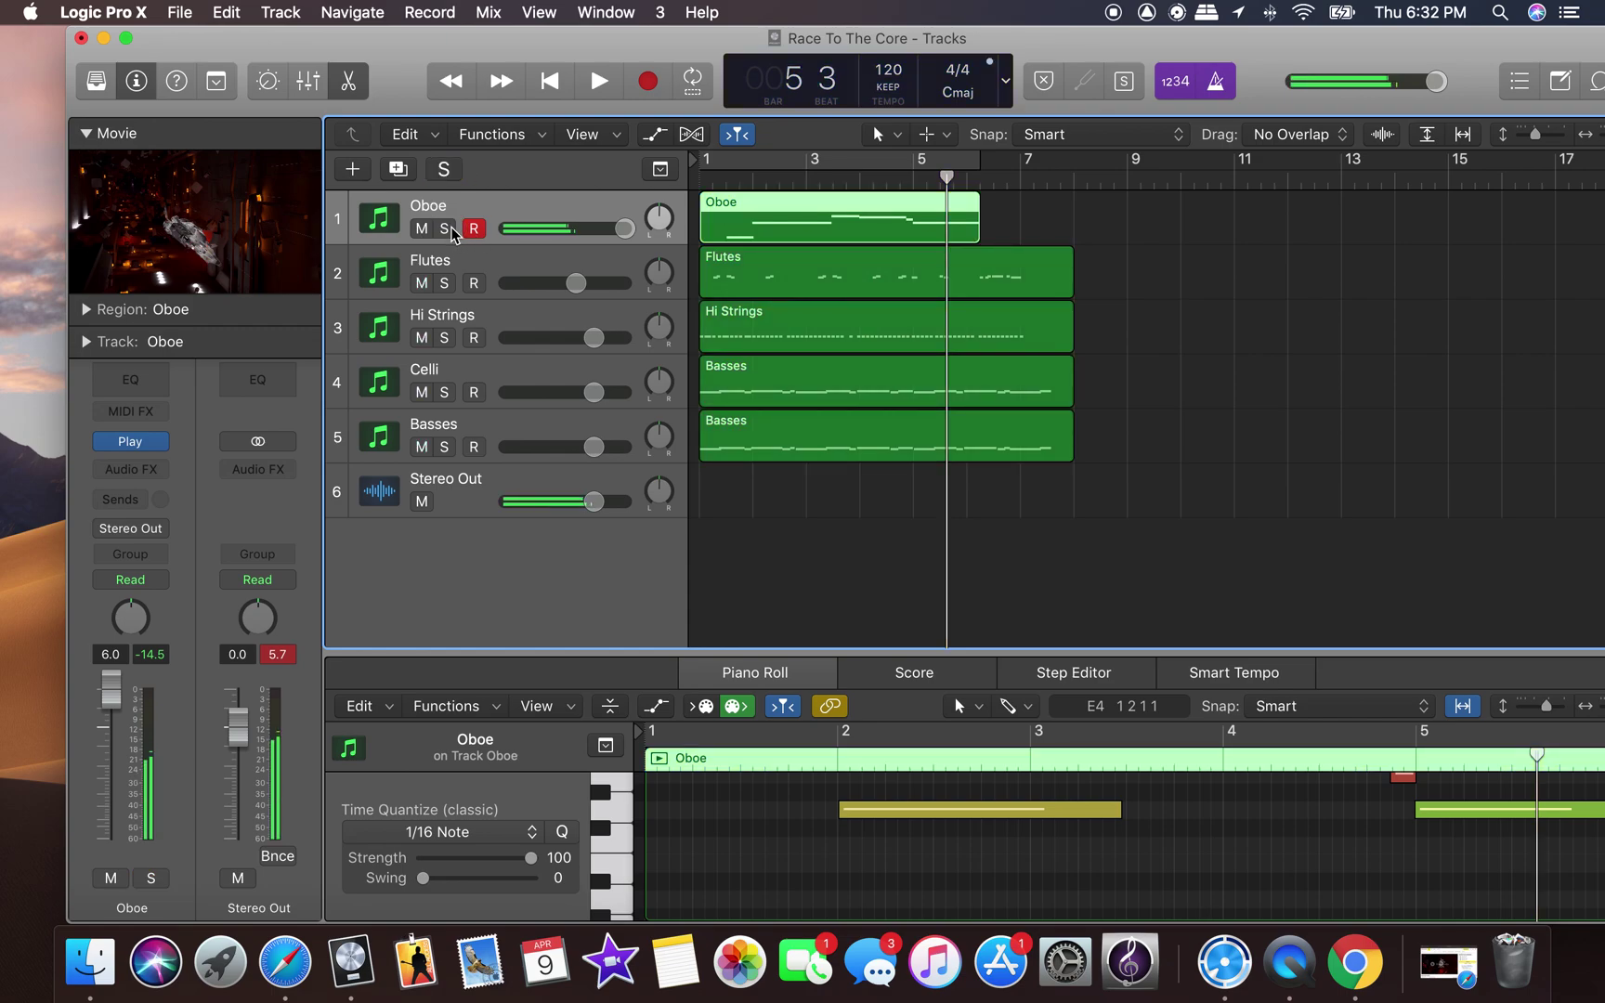
# Play the arrangement from the start with all tracks audible to check the oboe line in context.
pyautogui.click(550, 81)
pyautogui.click(598, 81)
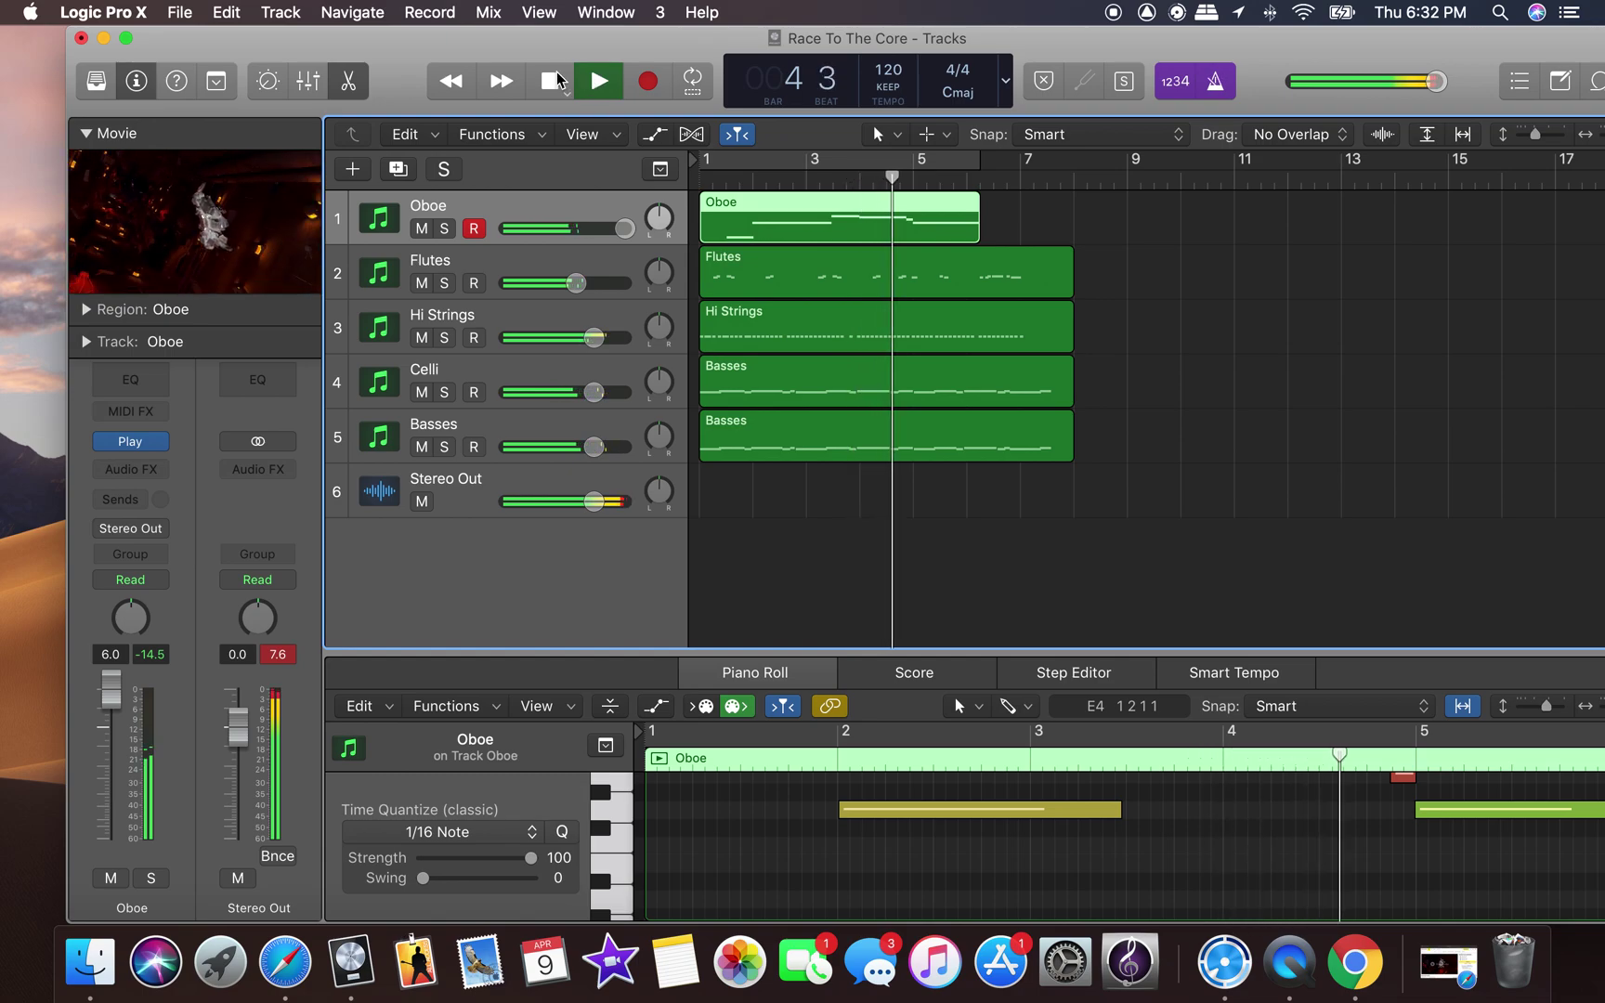
pyautogui.click(555, 80)
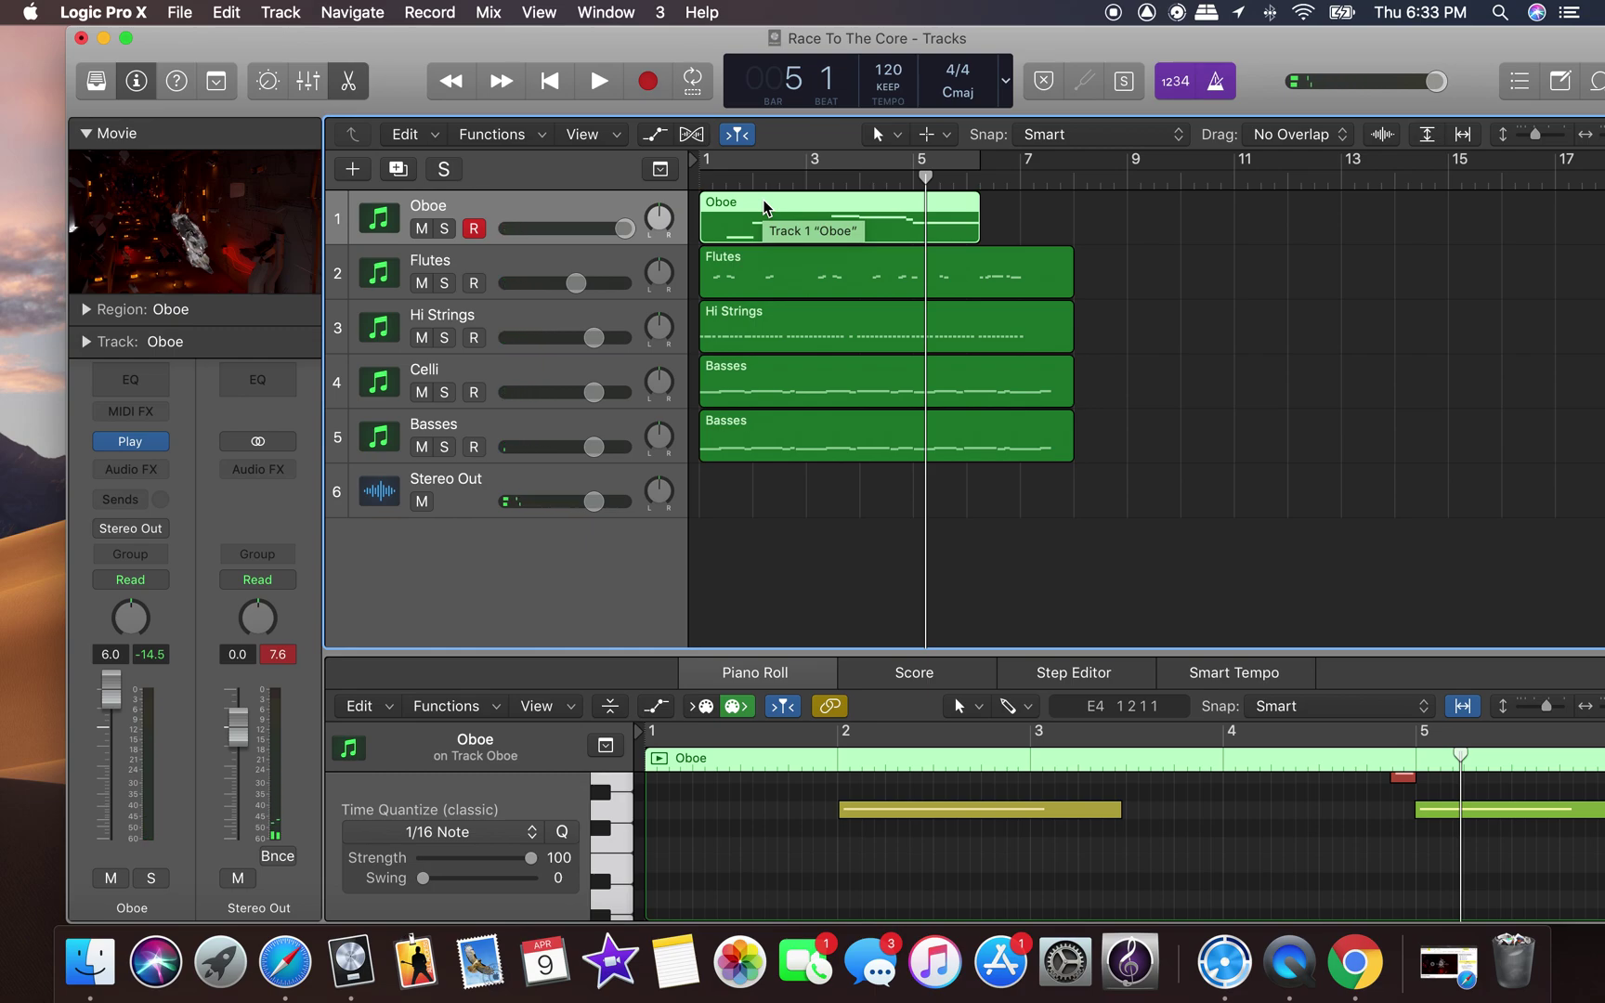
# Rename the Hi Strings track as VN II.
pyautogui.doubleClick(502, 313)
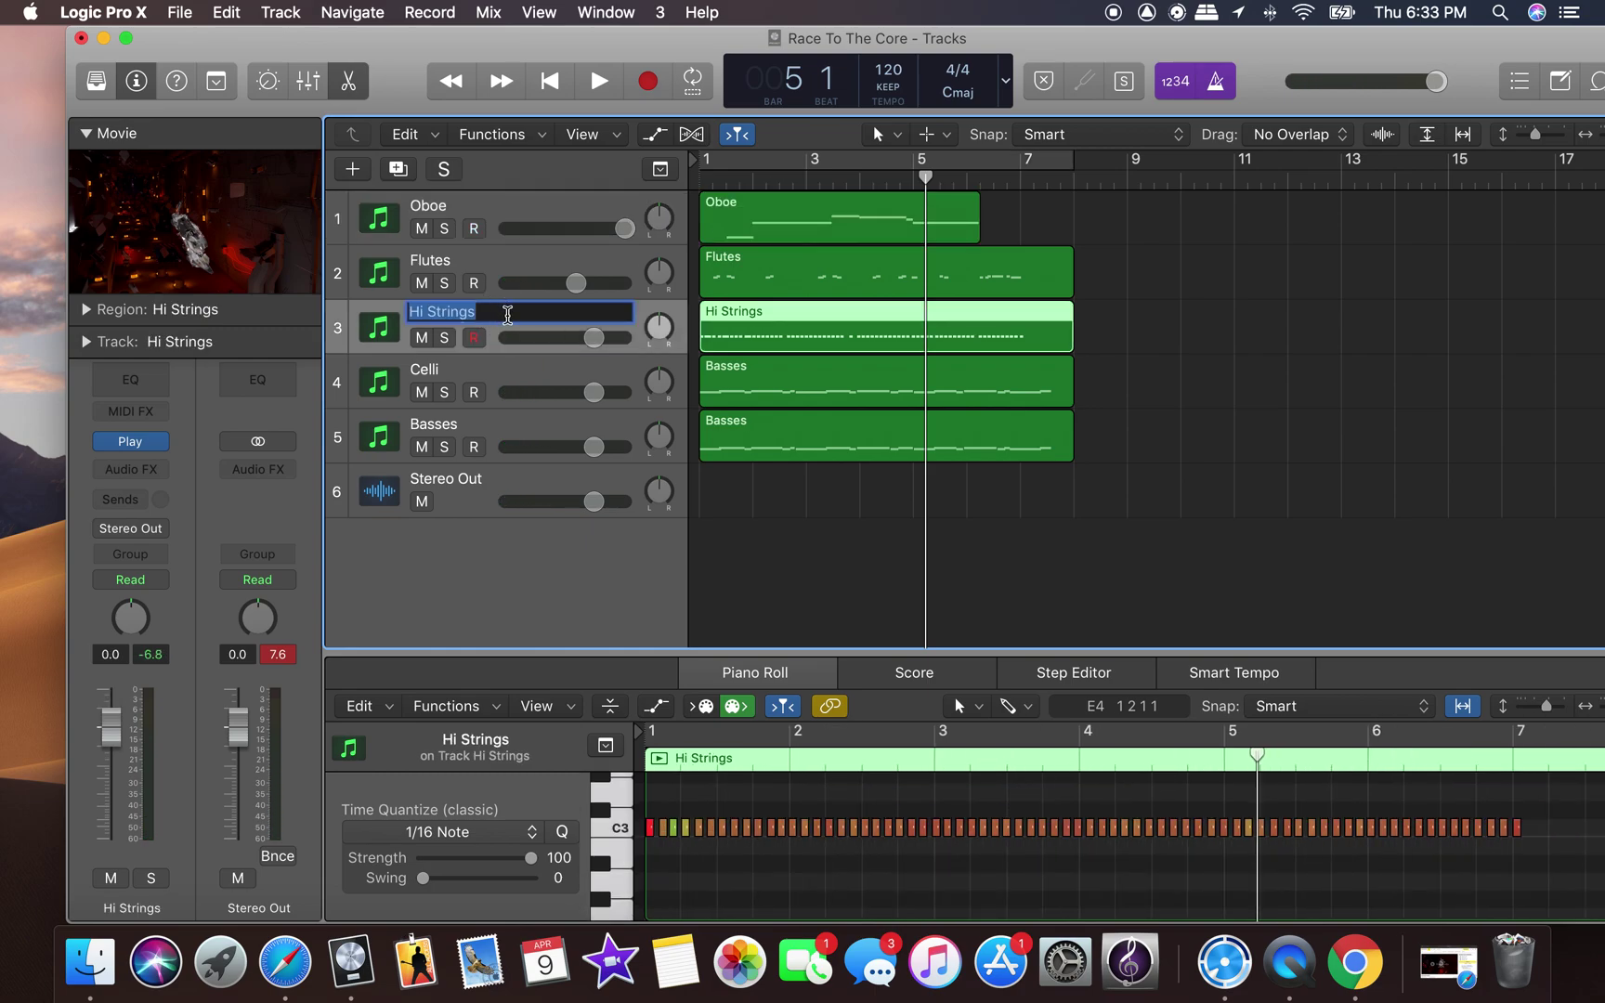
pyautogui.press('BackSpace')
pyautogui.write('VN II')
pyautogui.press('Return')
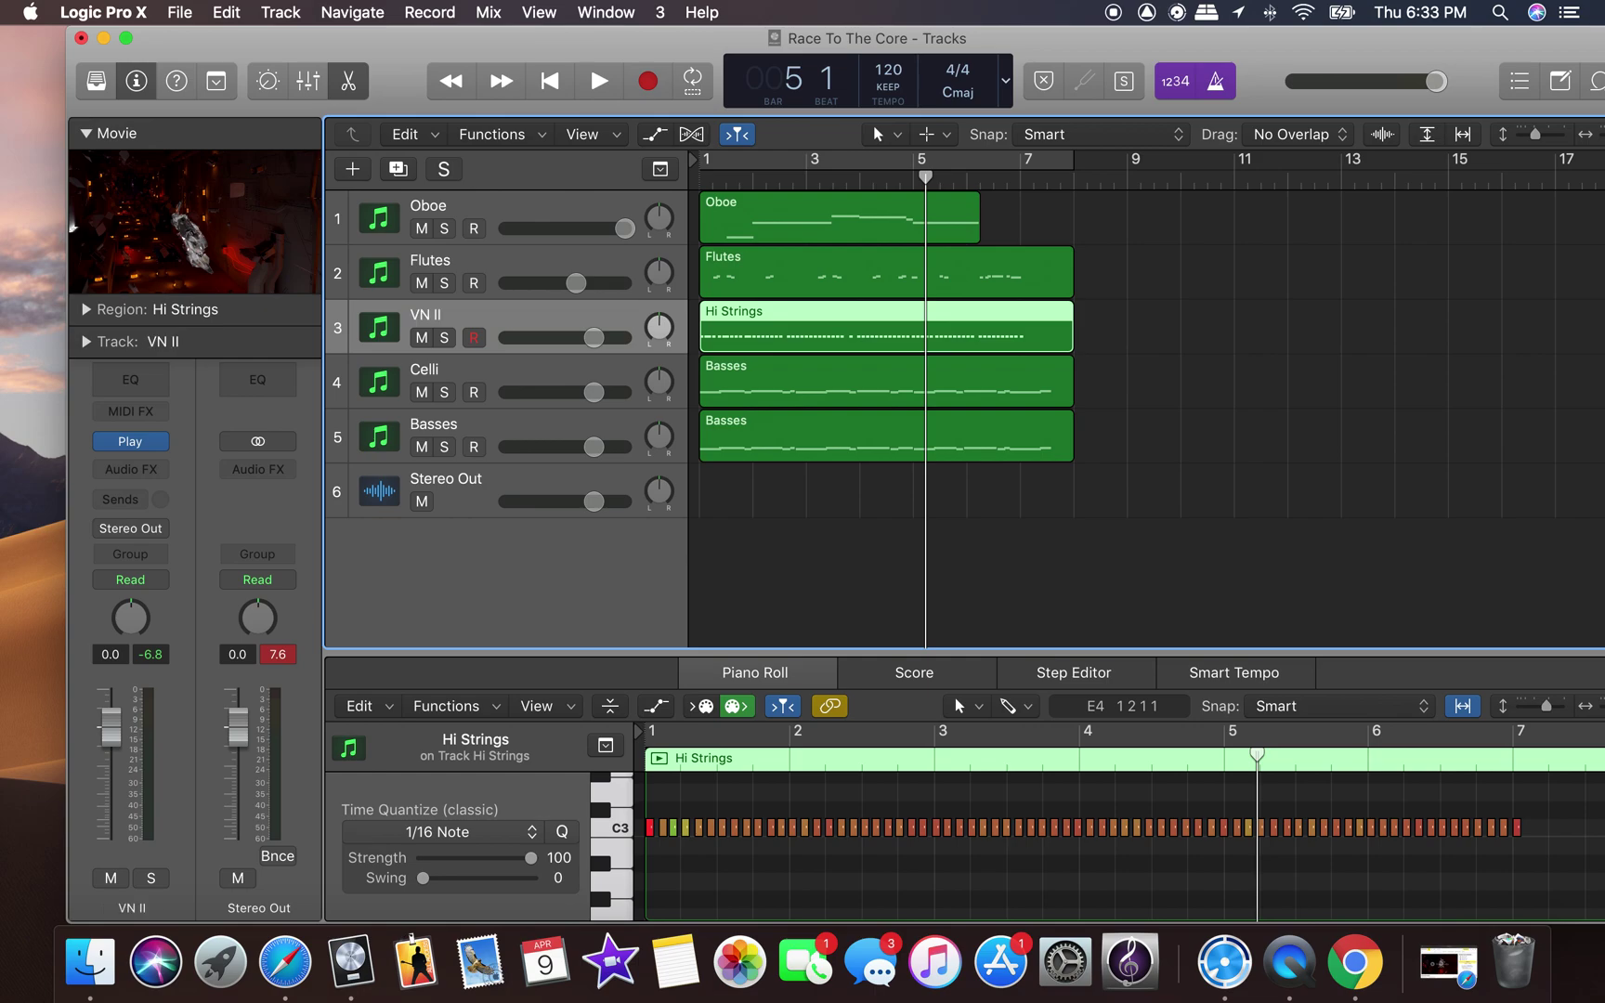
# Add a new software instrument track below VN II and name it VN I.
pyautogui.click(180, 12)
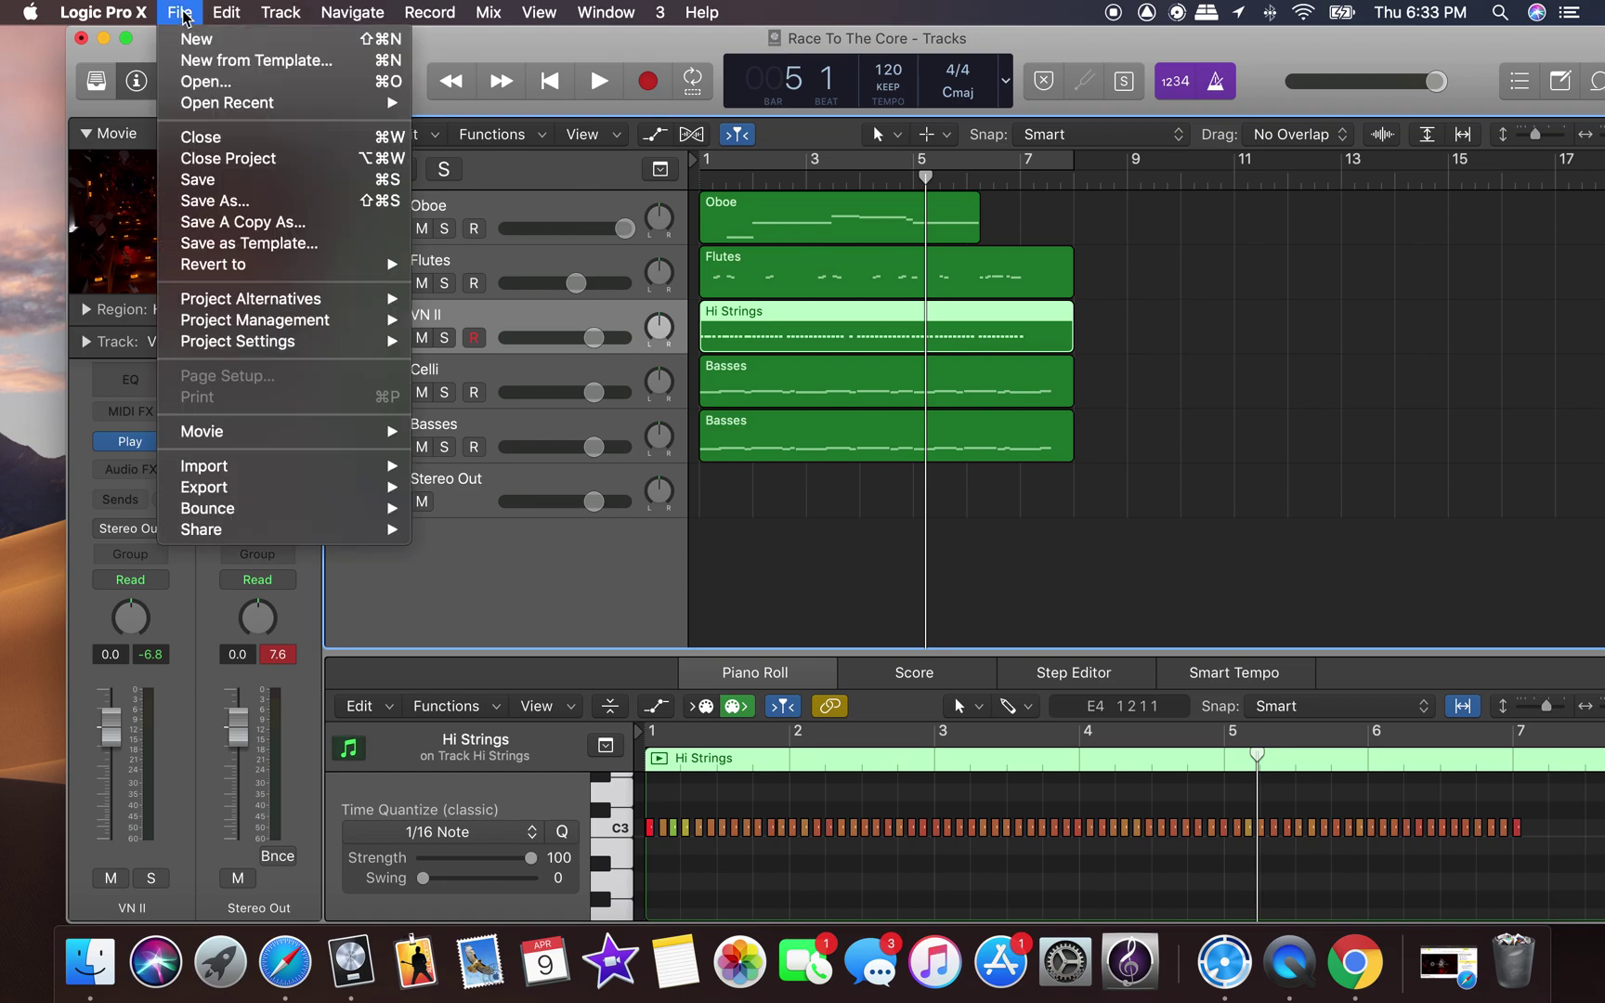
pyautogui.moveTo(297, 12)
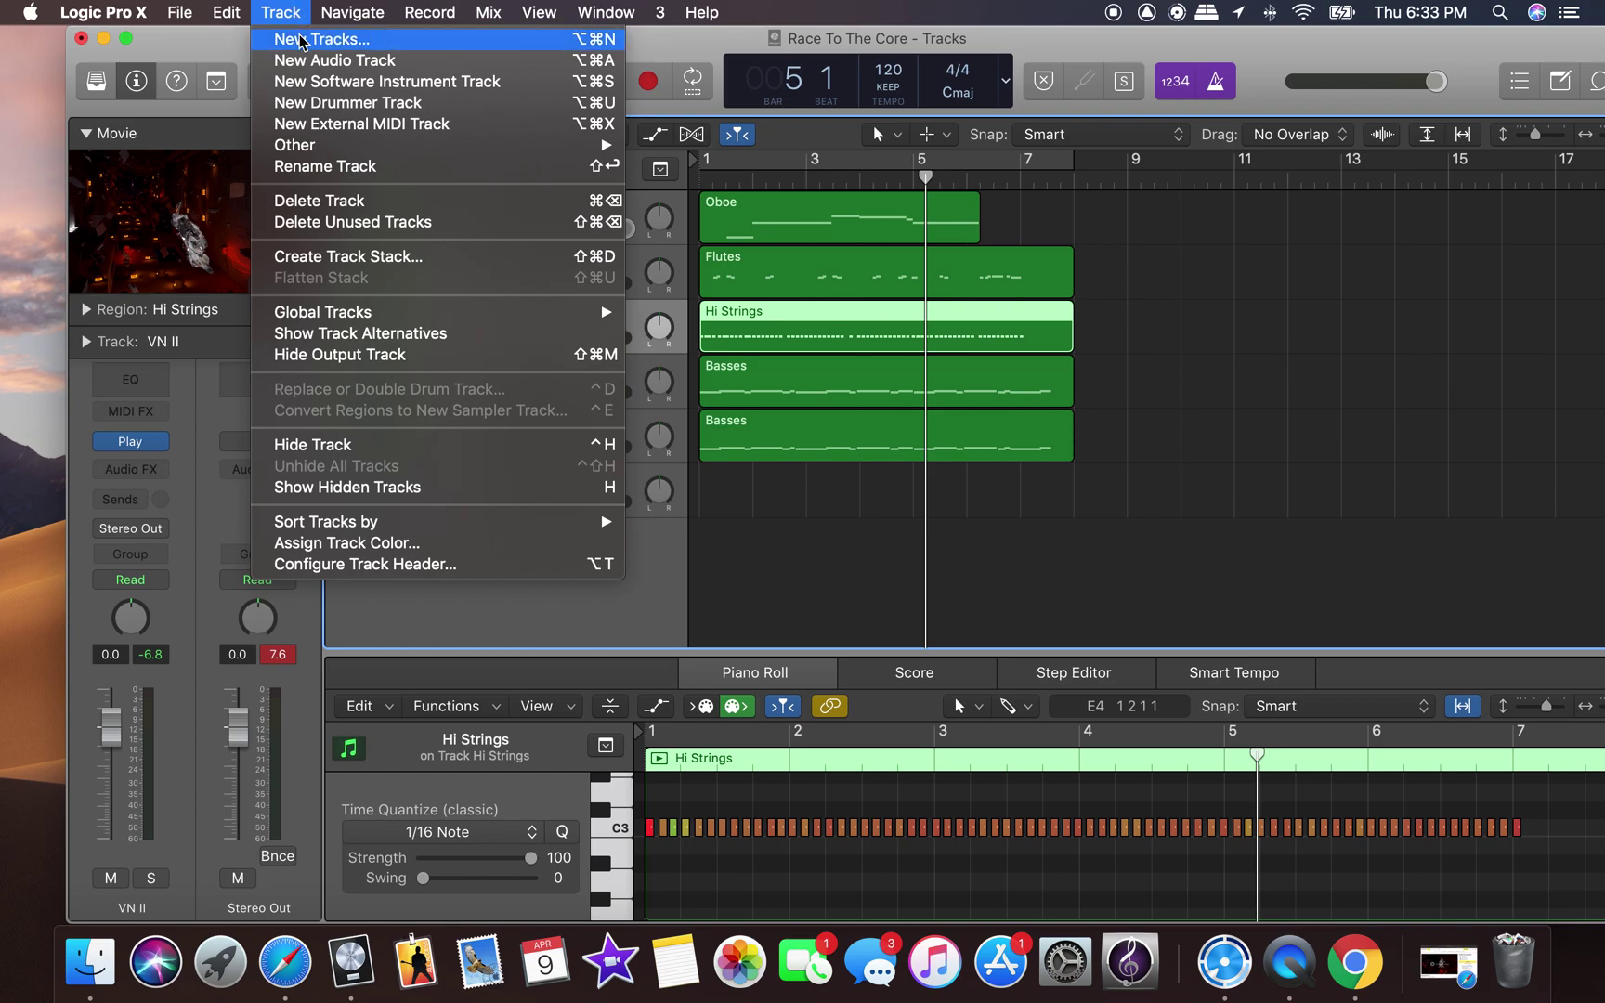
pyautogui.click(332, 84)
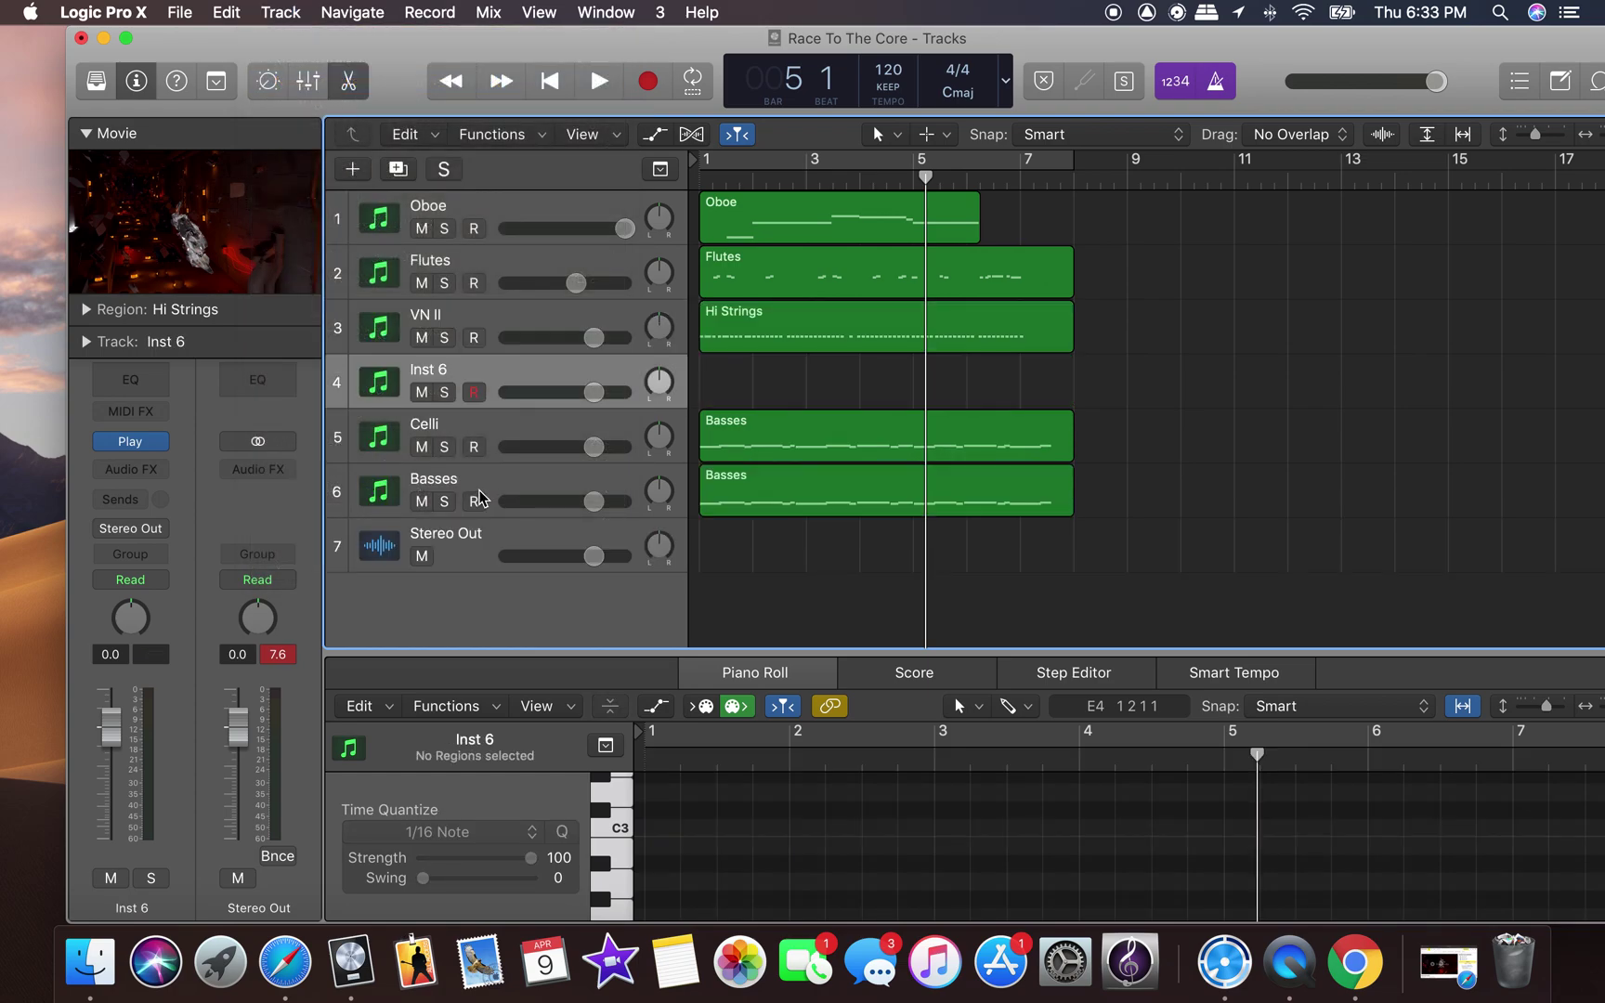
pyautogui.doubleClick(481, 368)
pyautogui.write('VN I')
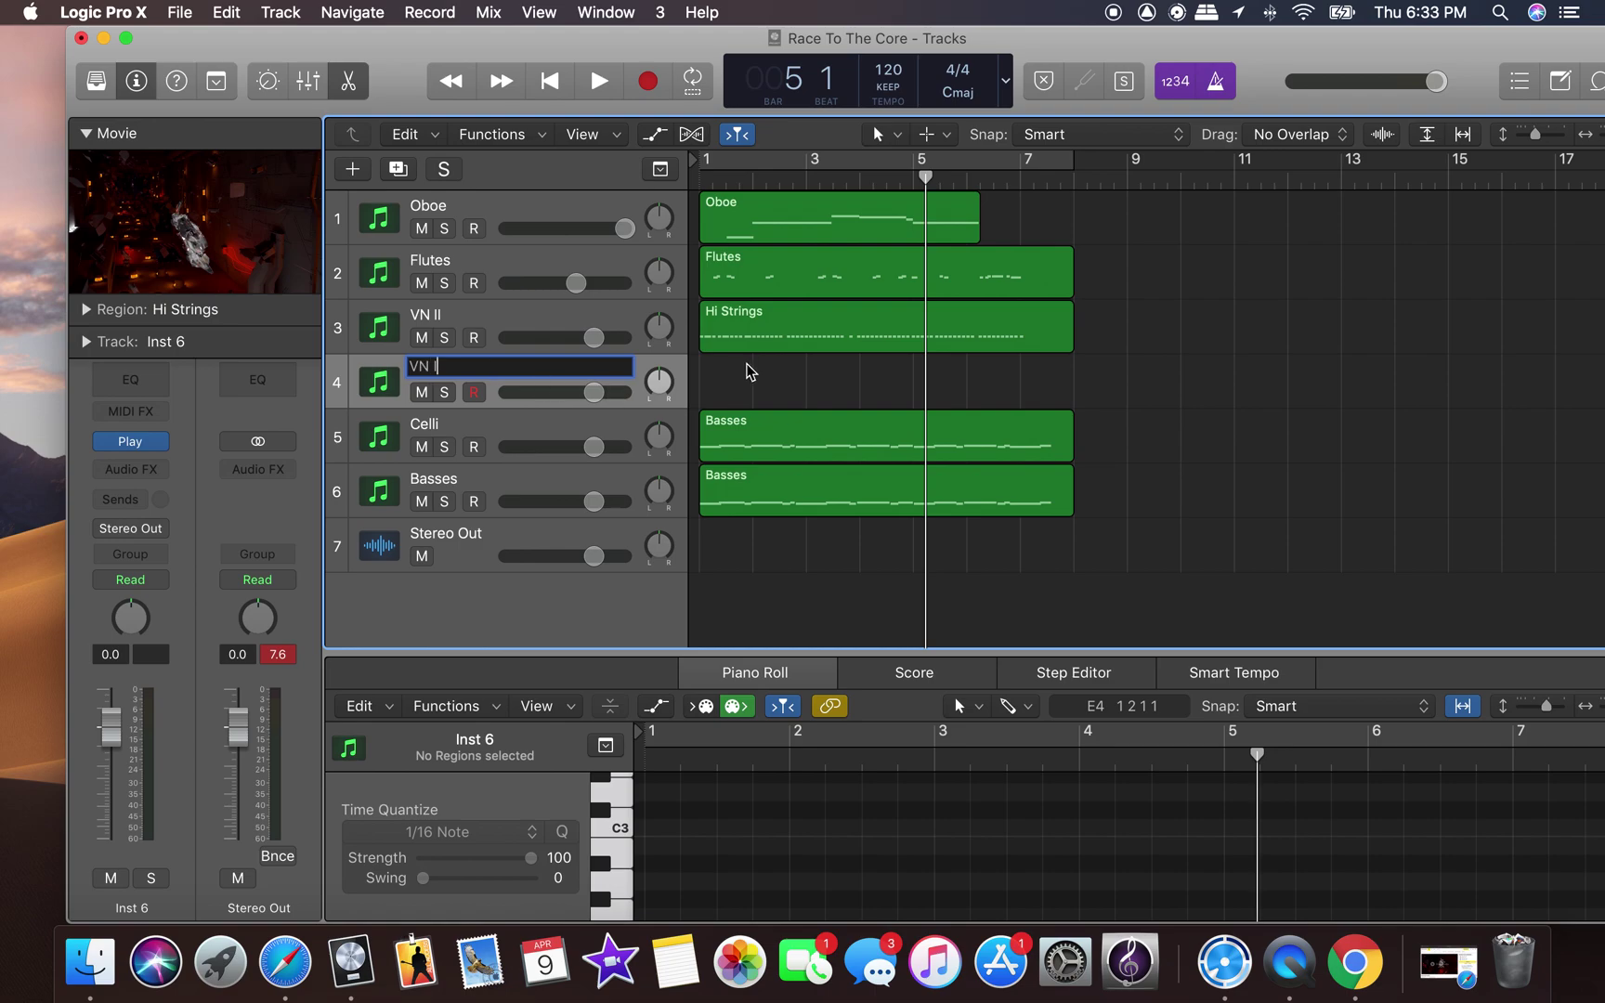
pyautogui.press('Return')
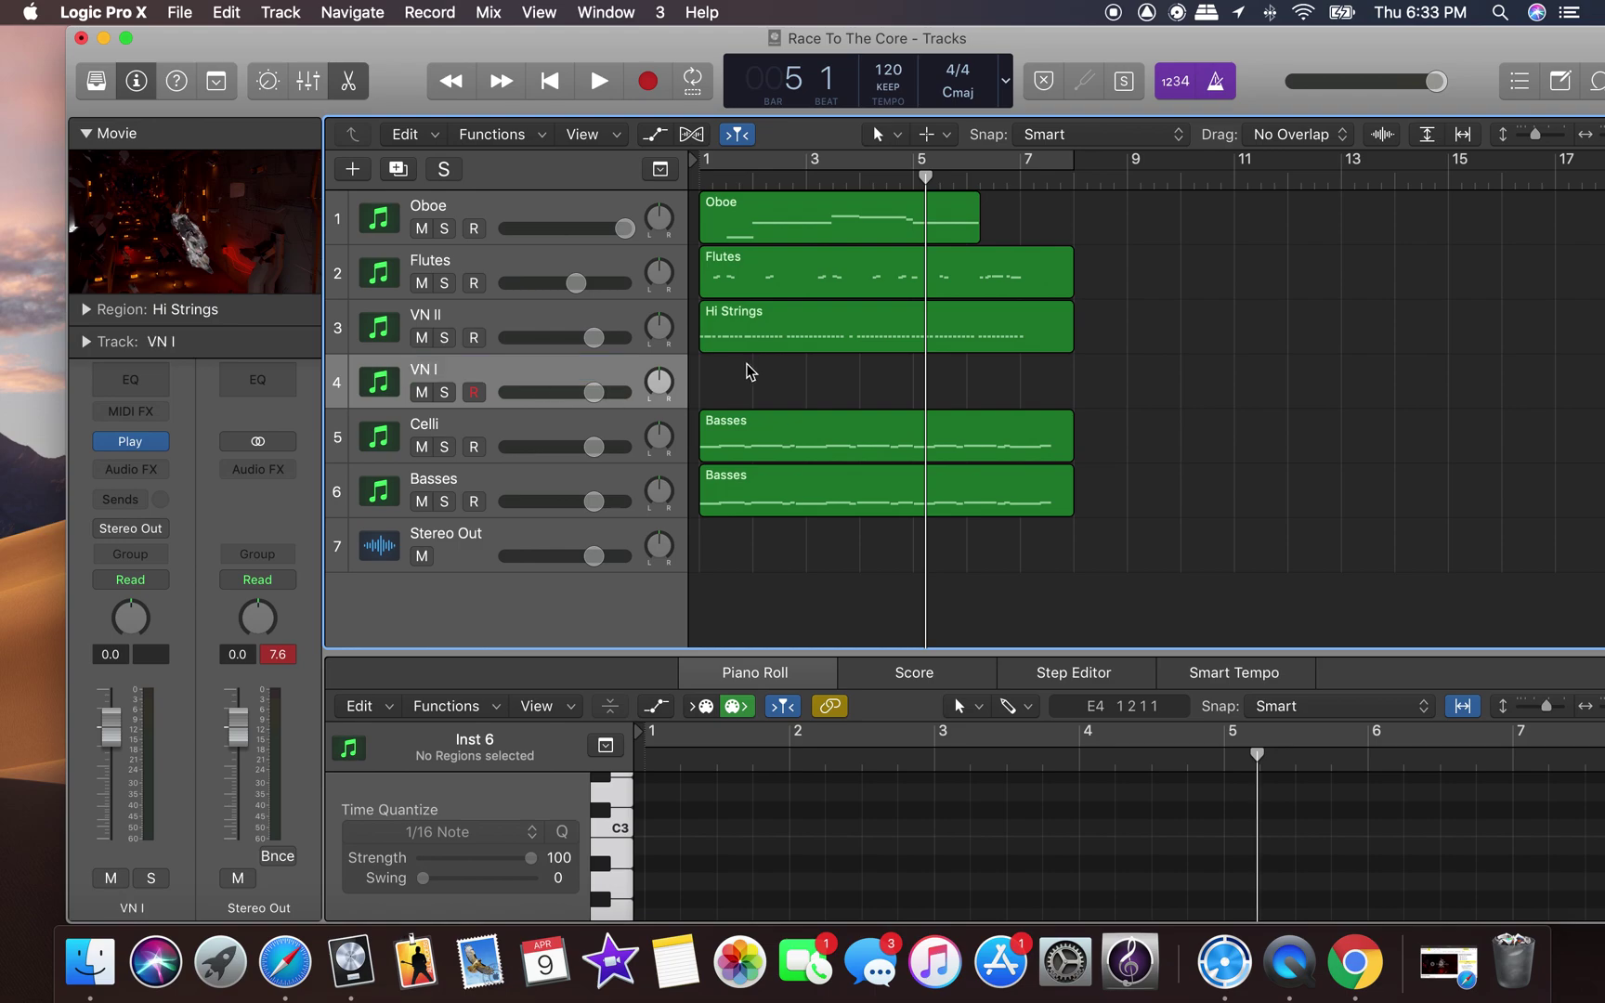
# Move the VN I track above the VN II track and select the Oboe region.
pyautogui.moveTo(506, 386); pyautogui.dragTo(498, 322)
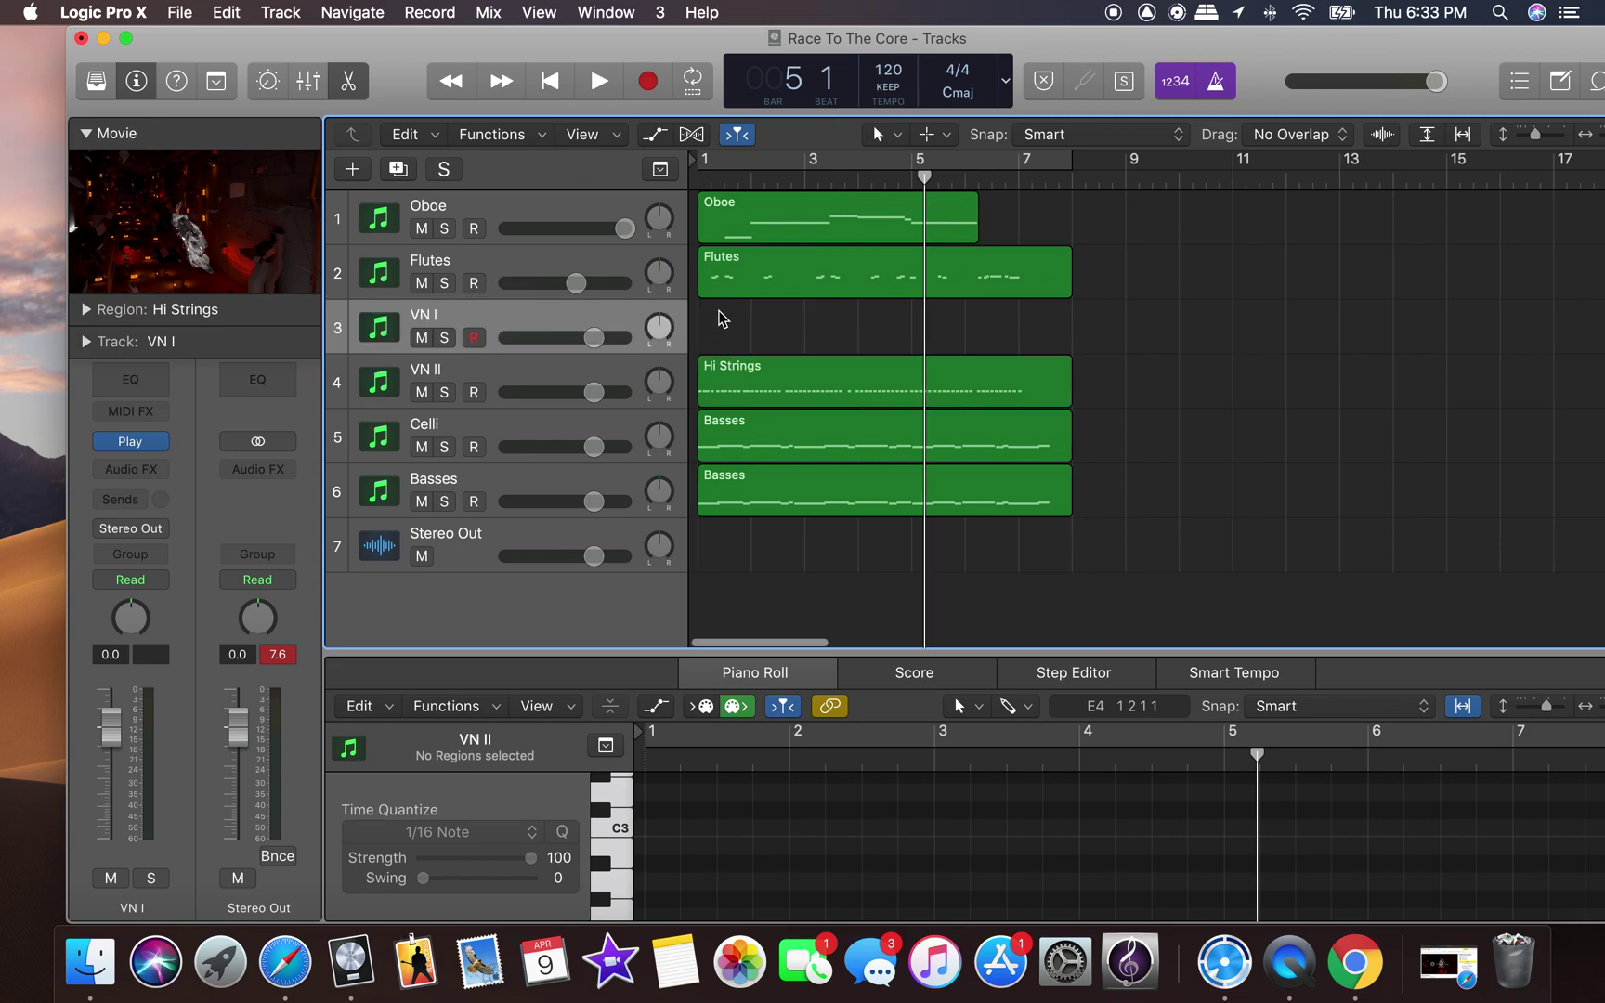
pyautogui.click(726, 232)
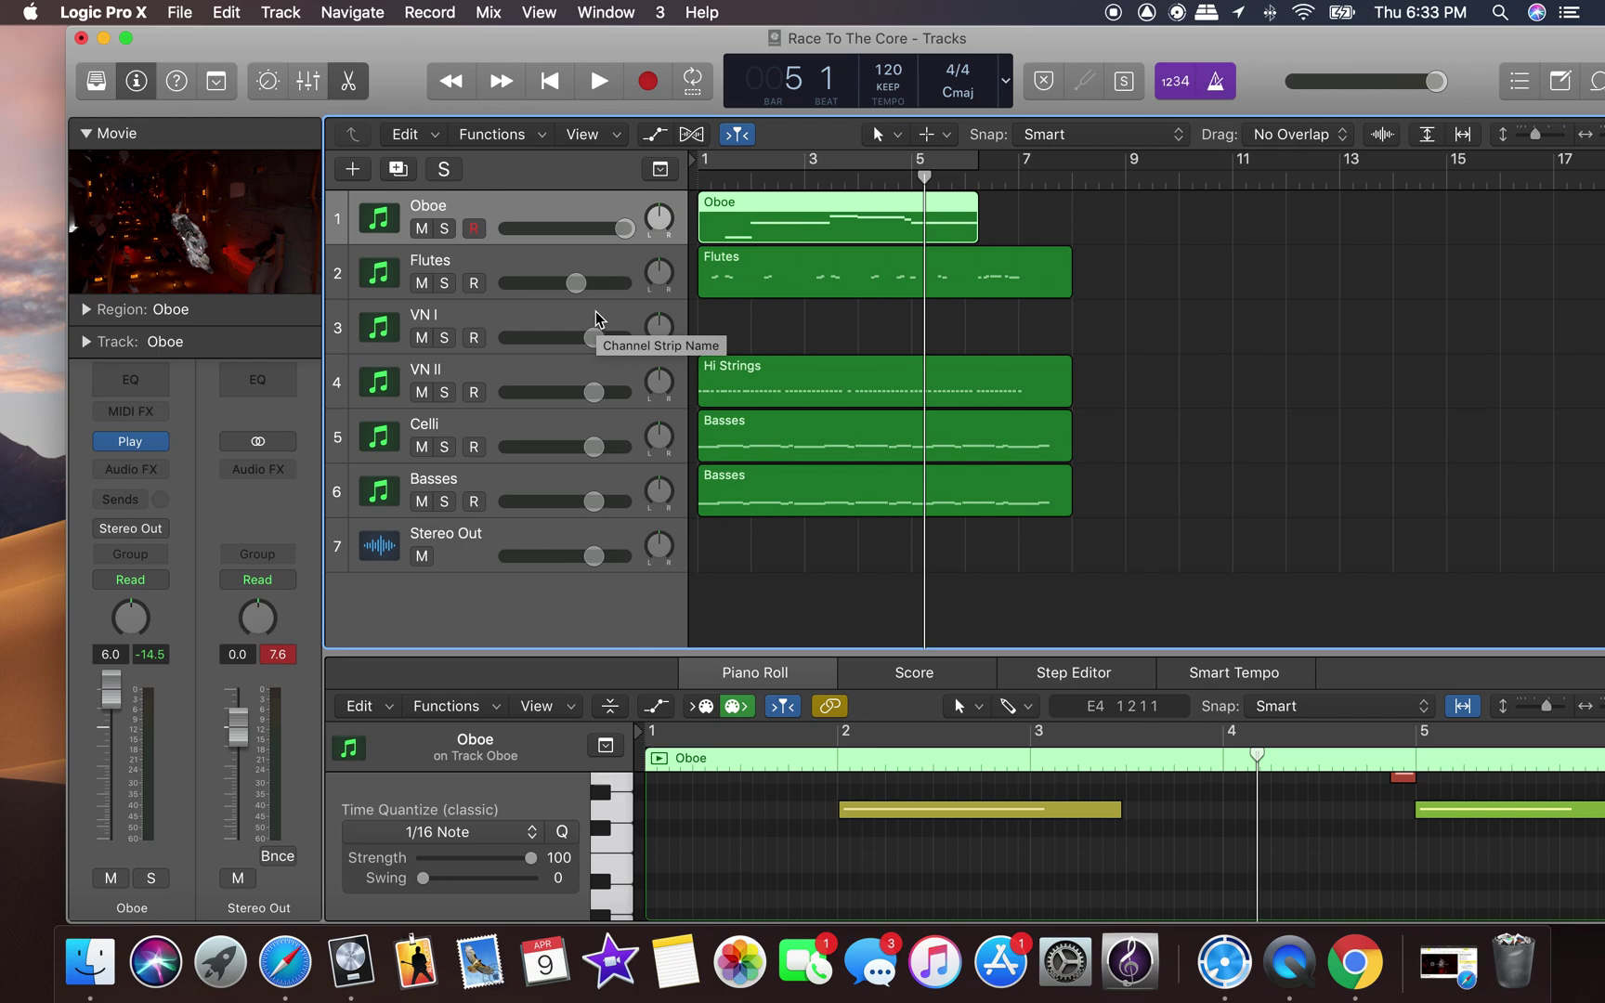
# Load the 18V Butter Leg Forte patch from EW Symphonic Orchestra Gold Complete, Gold Strings, 18 Violins, Long, into the VN I track's instrument.
pyautogui.click(525, 325)
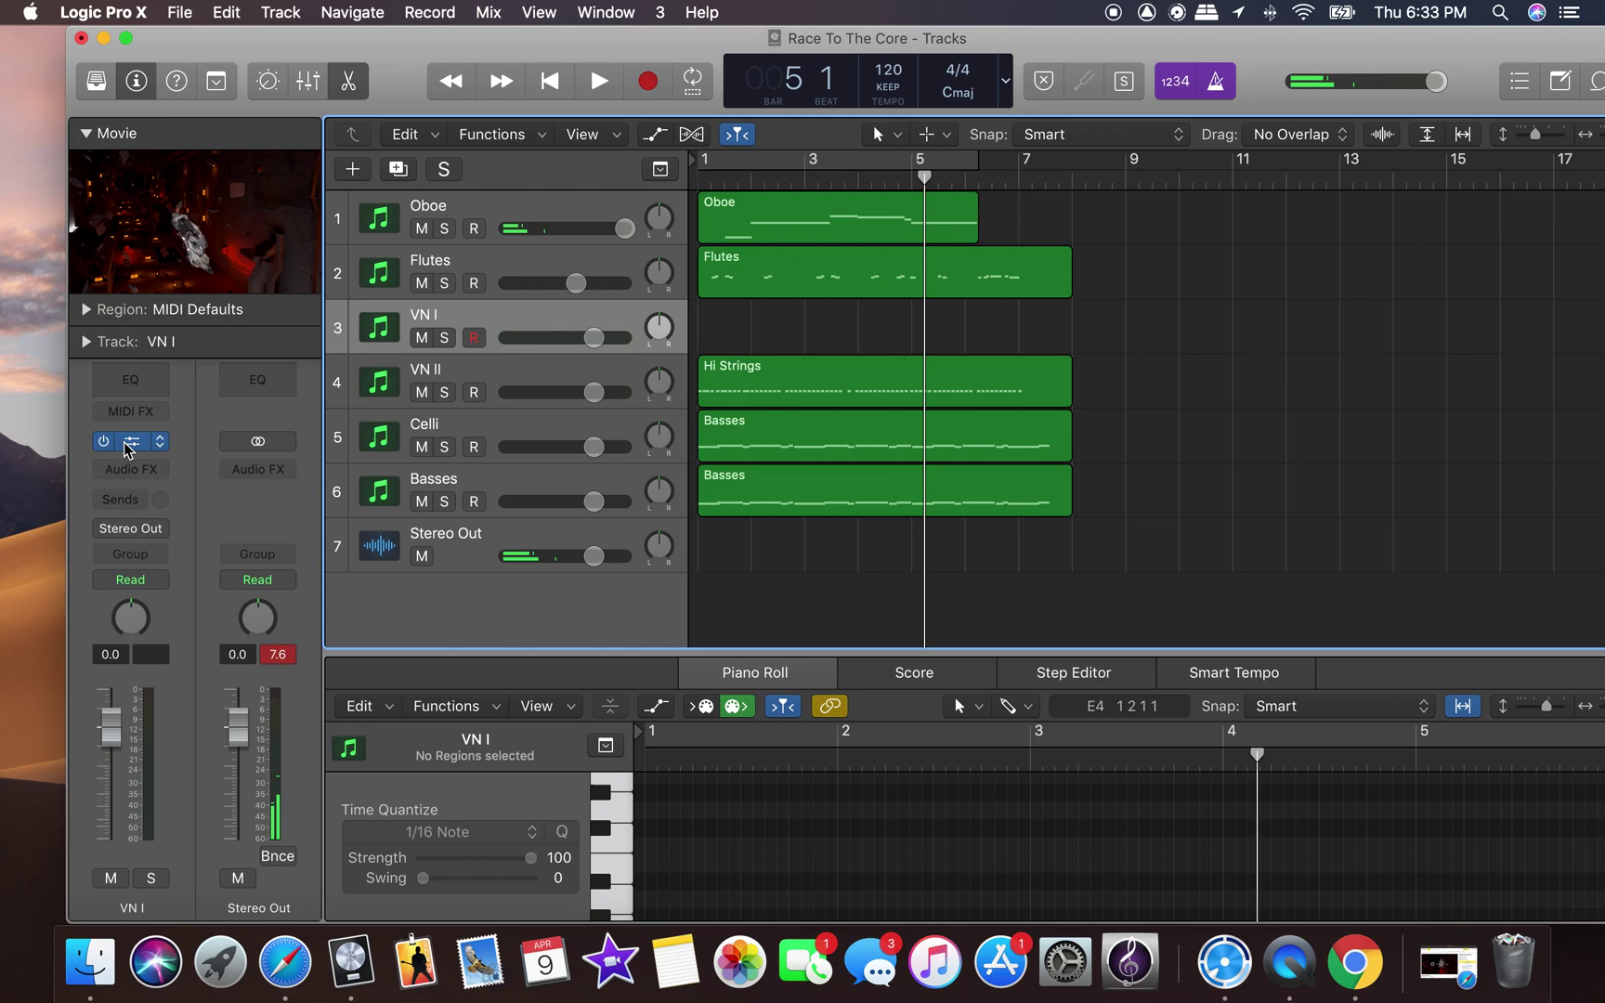
pyautogui.click(127, 446)
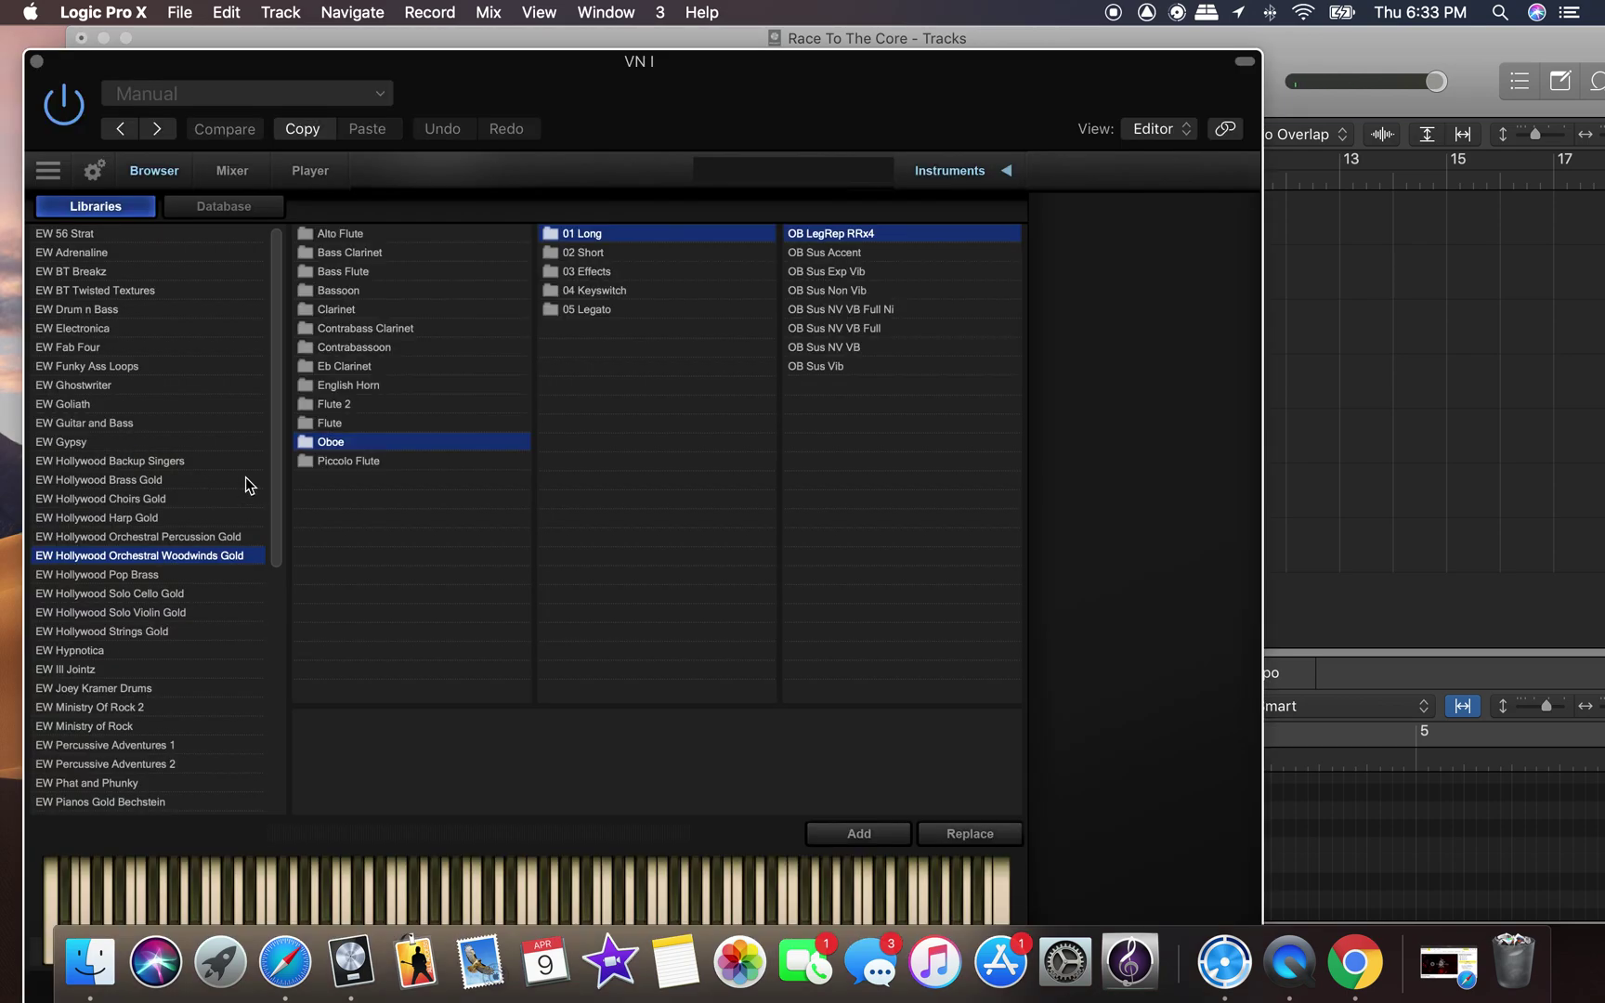
pyautogui.scroll(-10, 159, 584)
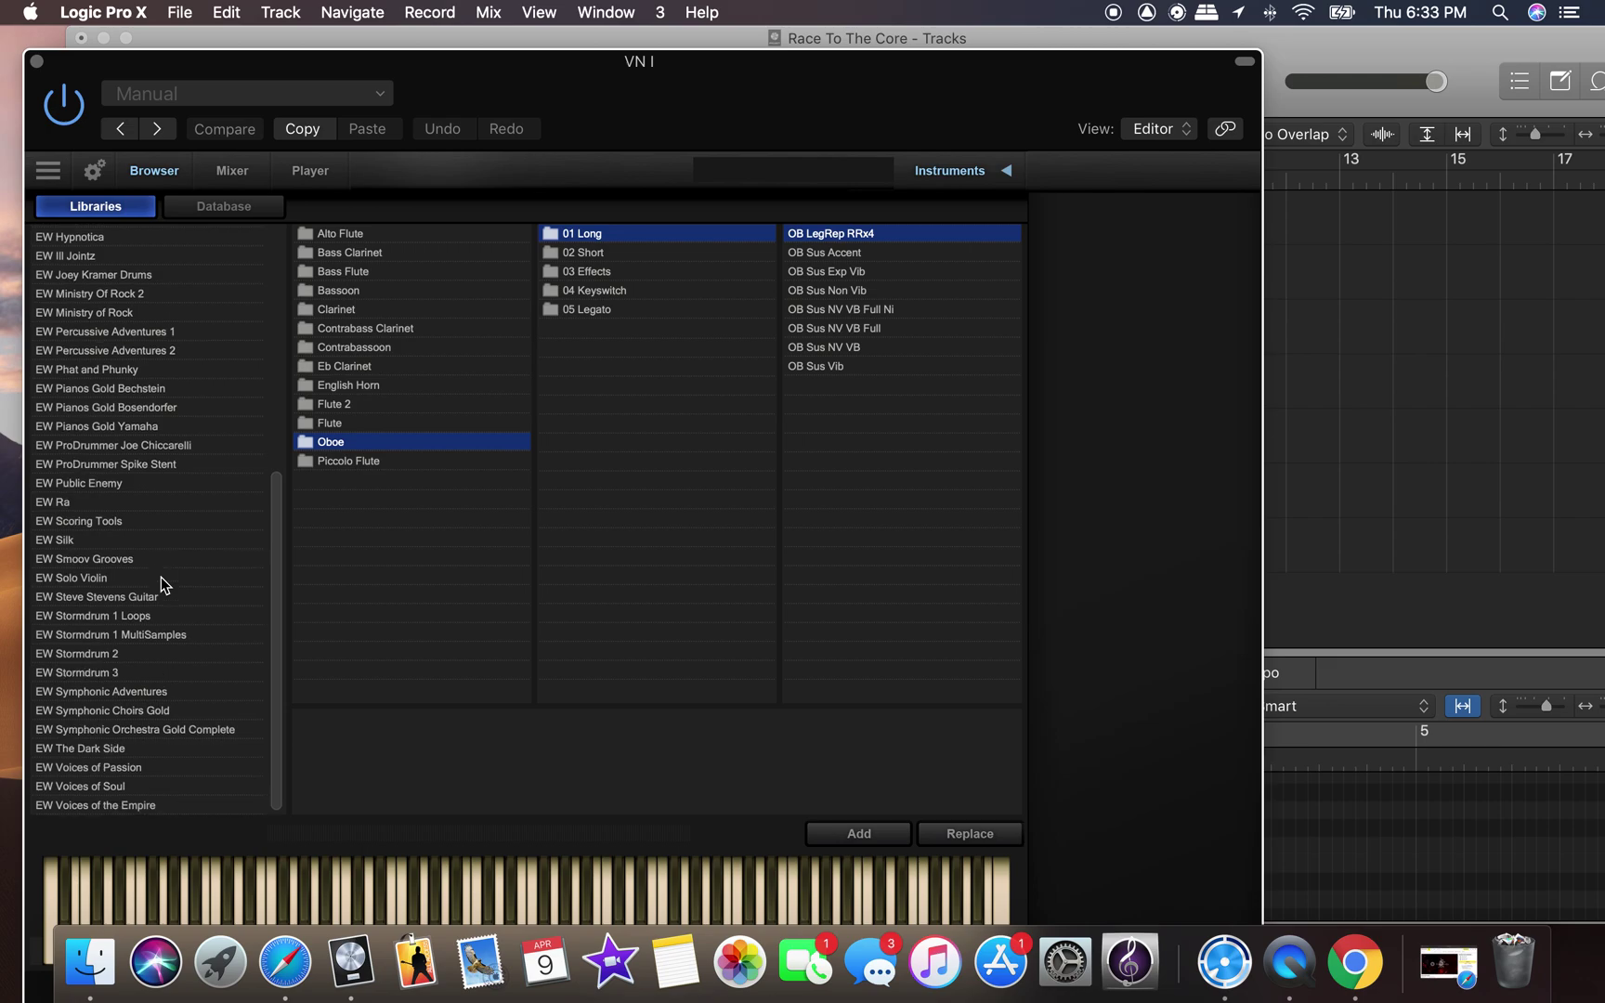
pyautogui.click(144, 730)
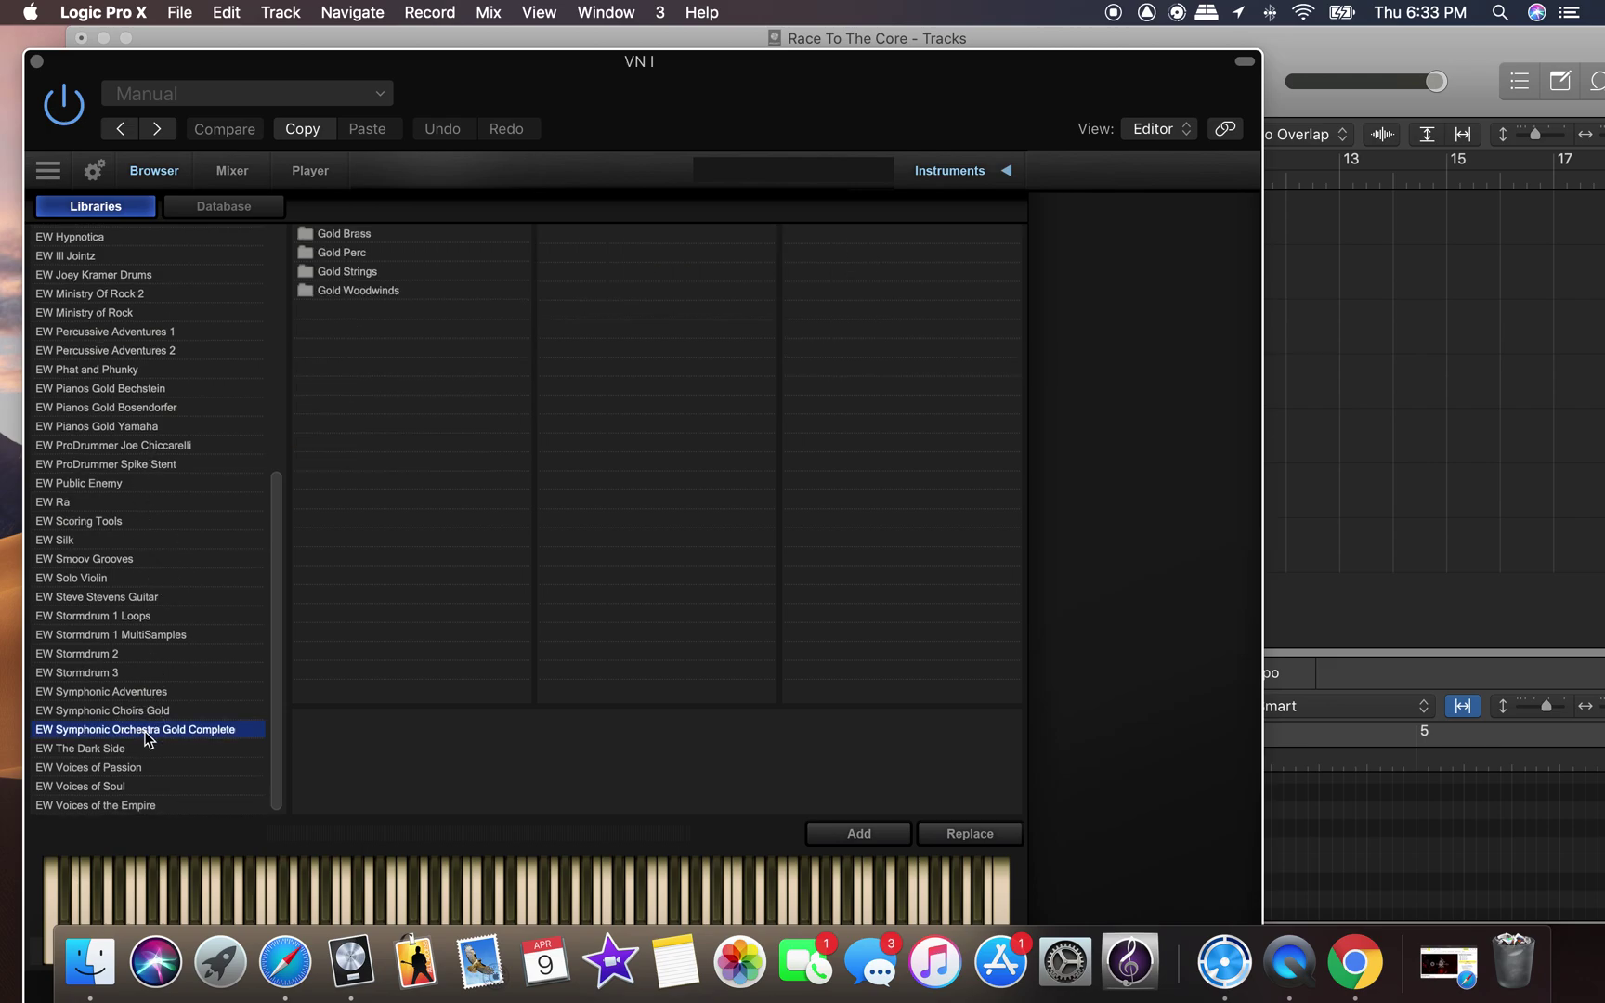
pyautogui.click(374, 274)
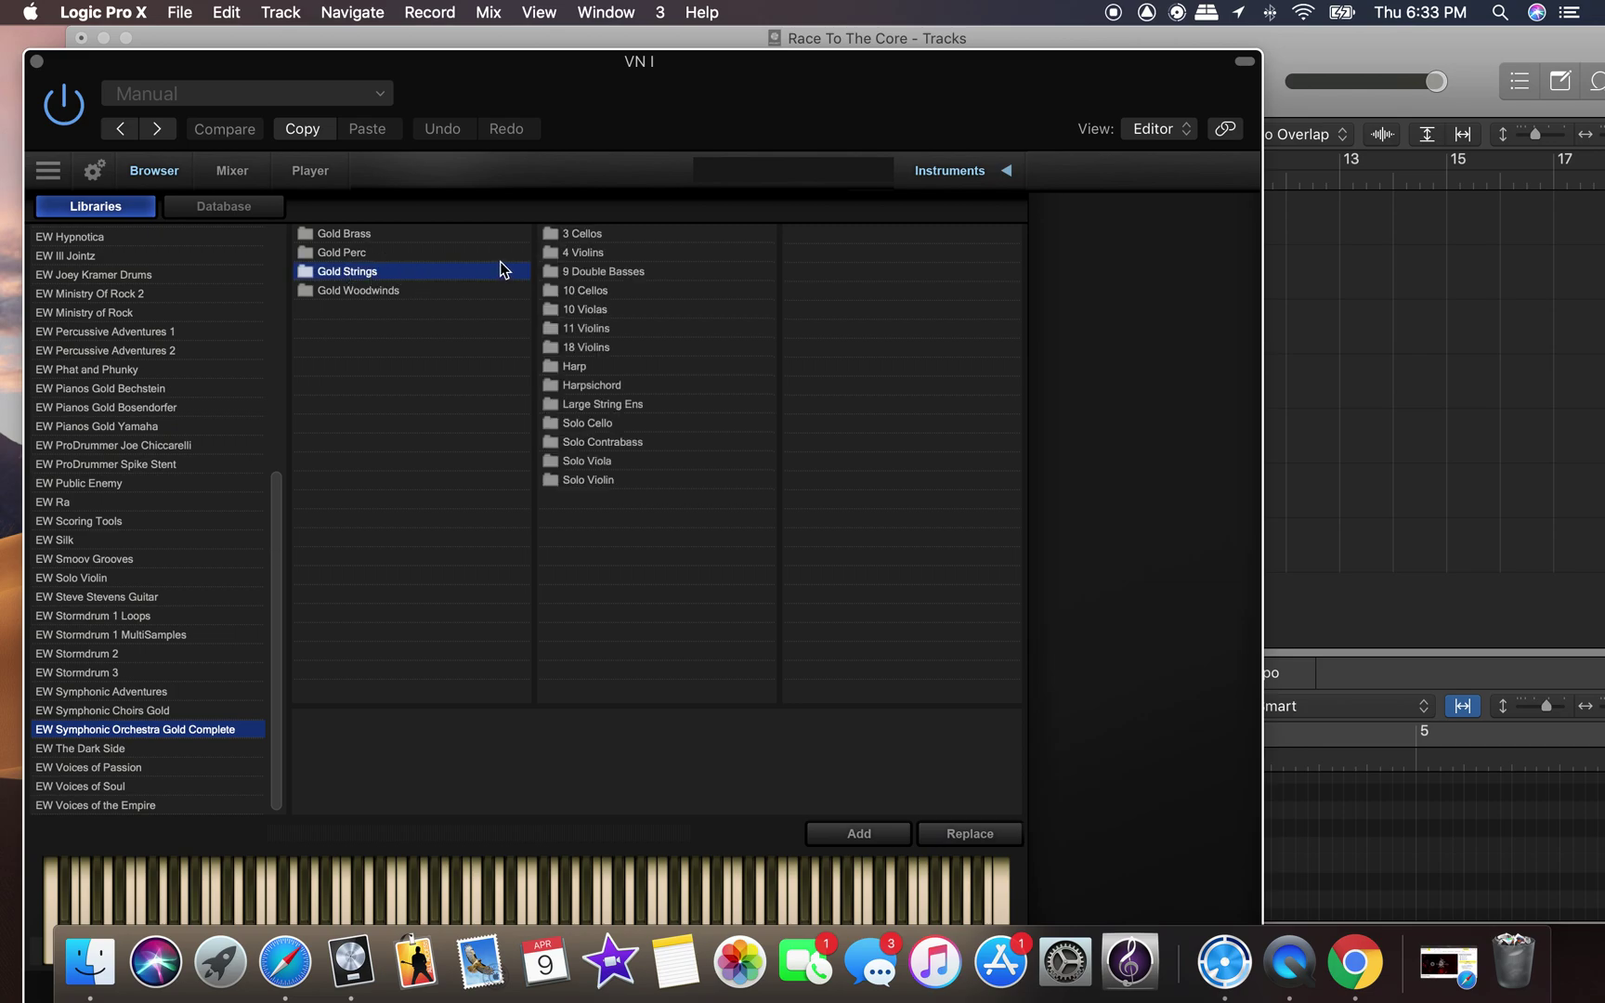
pyautogui.click(573, 349)
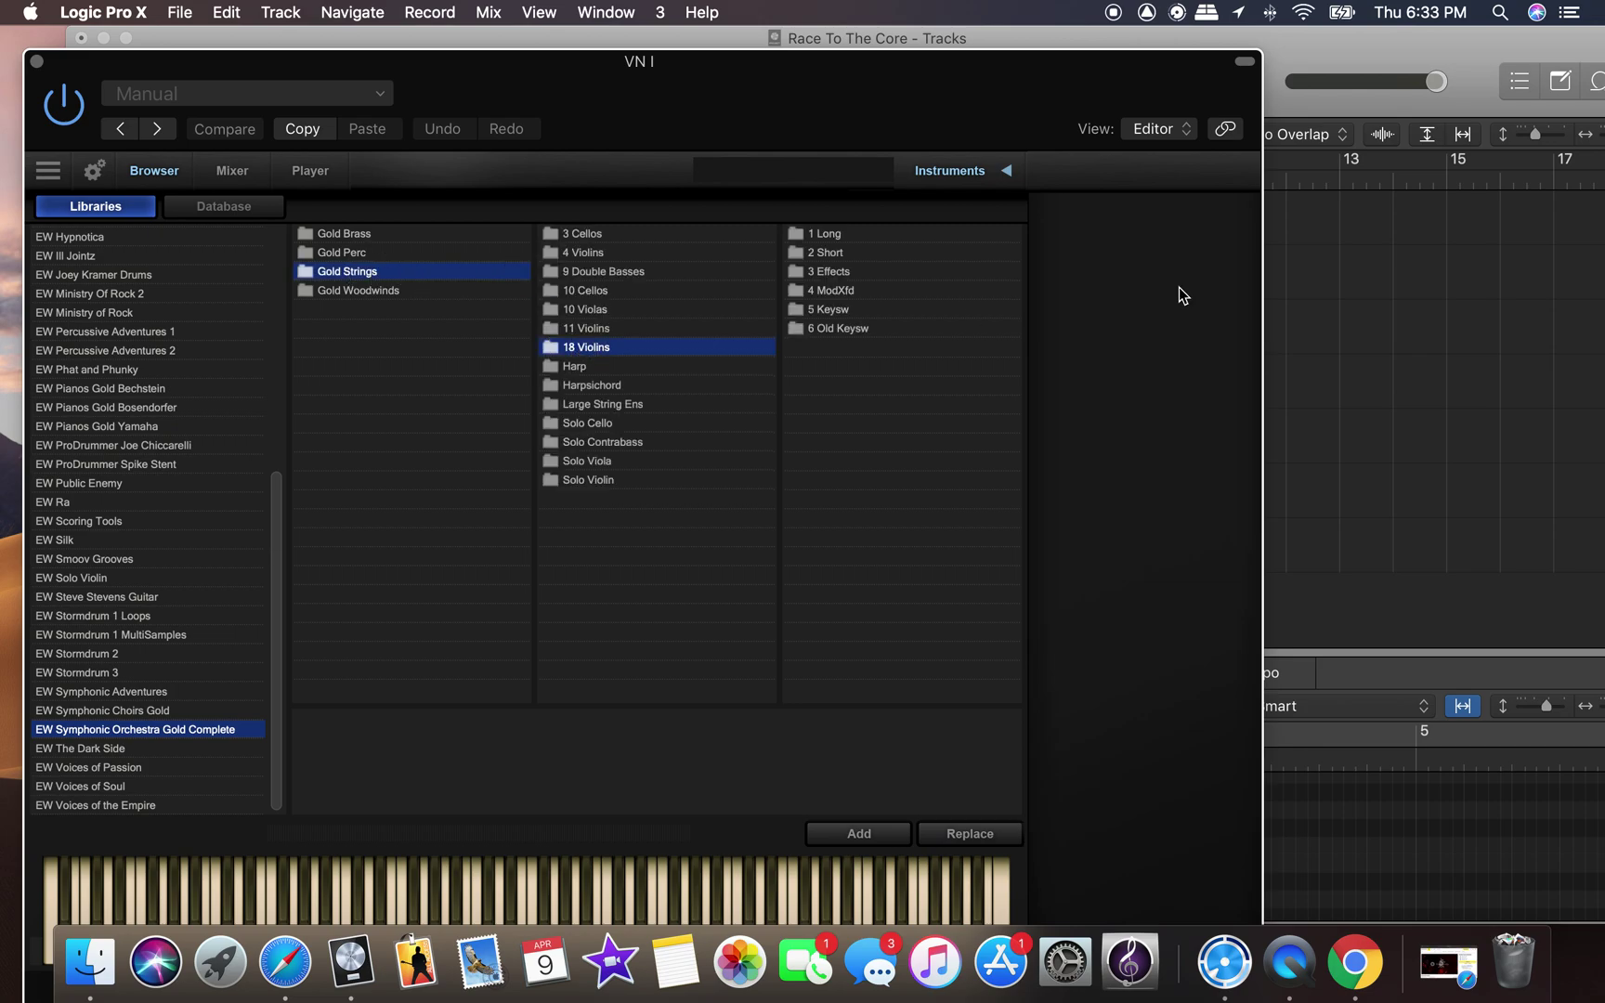
pyautogui.click(827, 235)
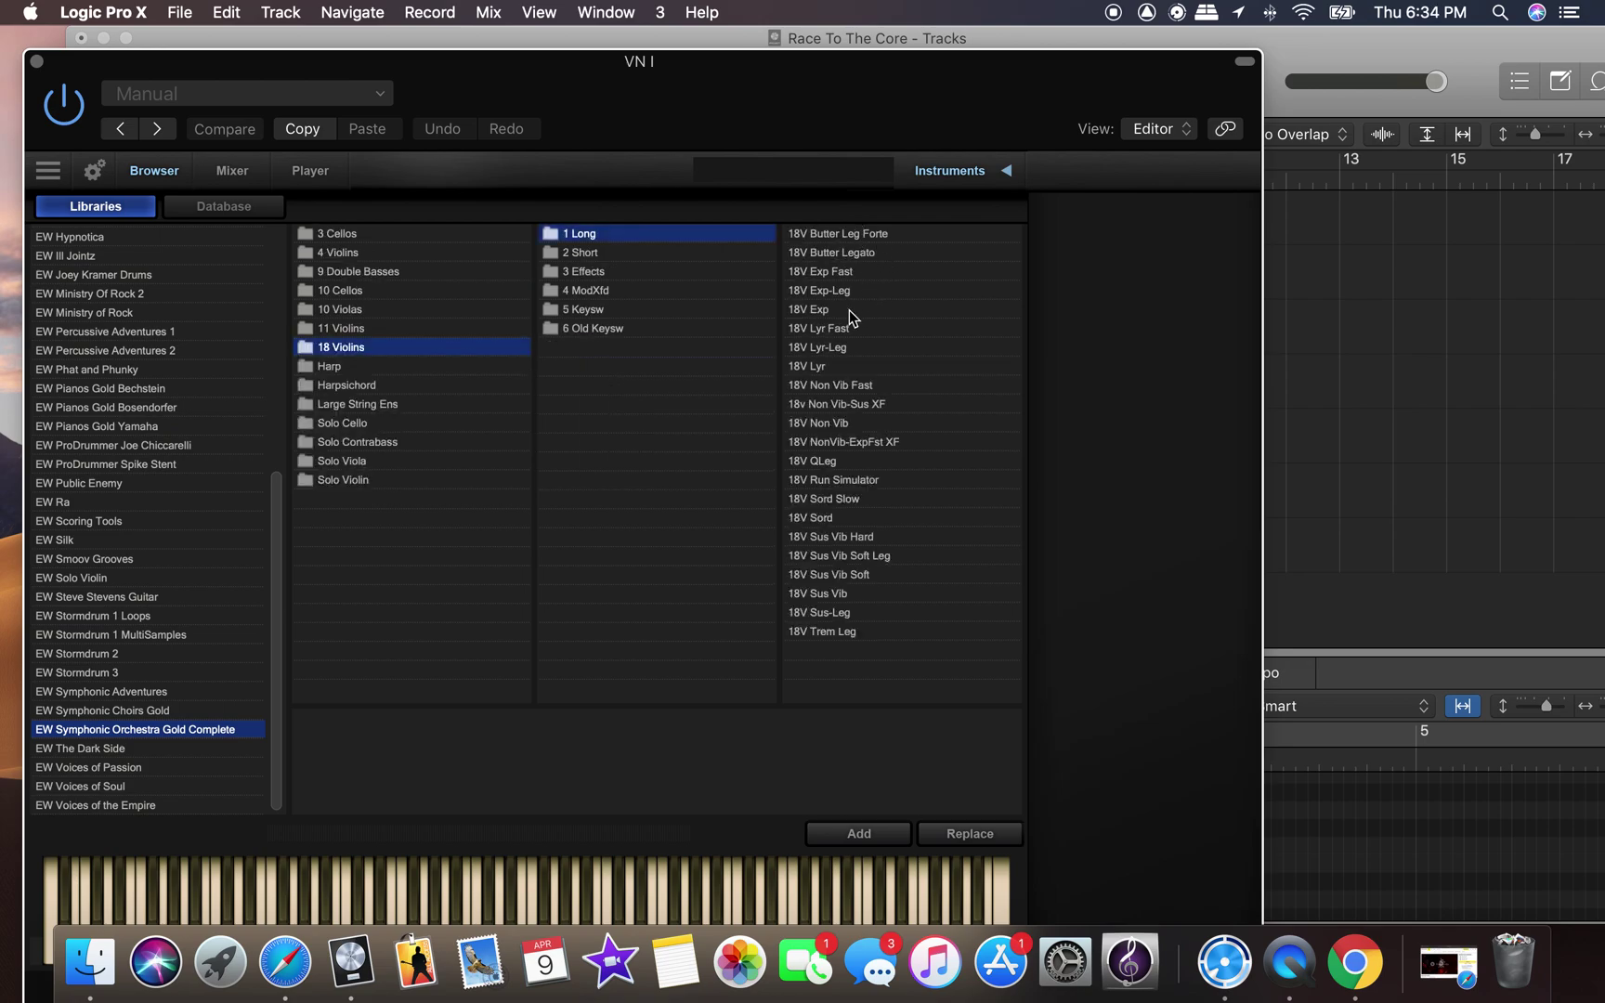
pyautogui.doubleClick(849, 251)
pyautogui.doubleClick(850, 236)
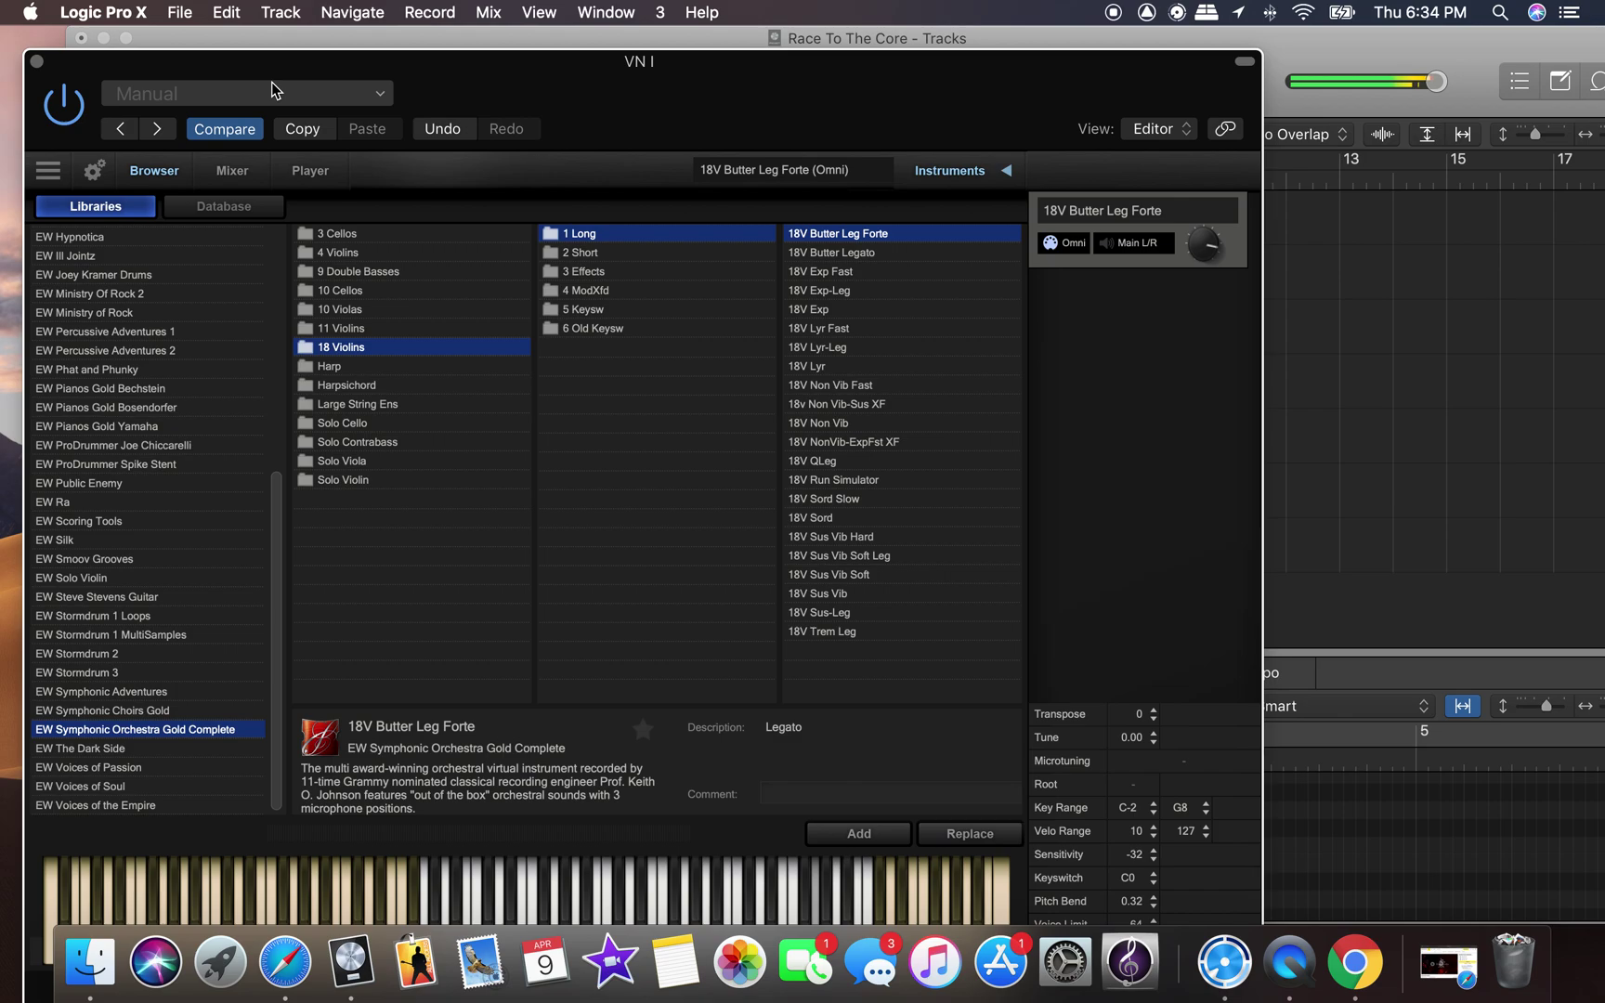
# Copy the Oboe region onto the VN I track so that it starts at bar 1.
pyautogui.click(37, 62)
pyautogui.click(753, 336)
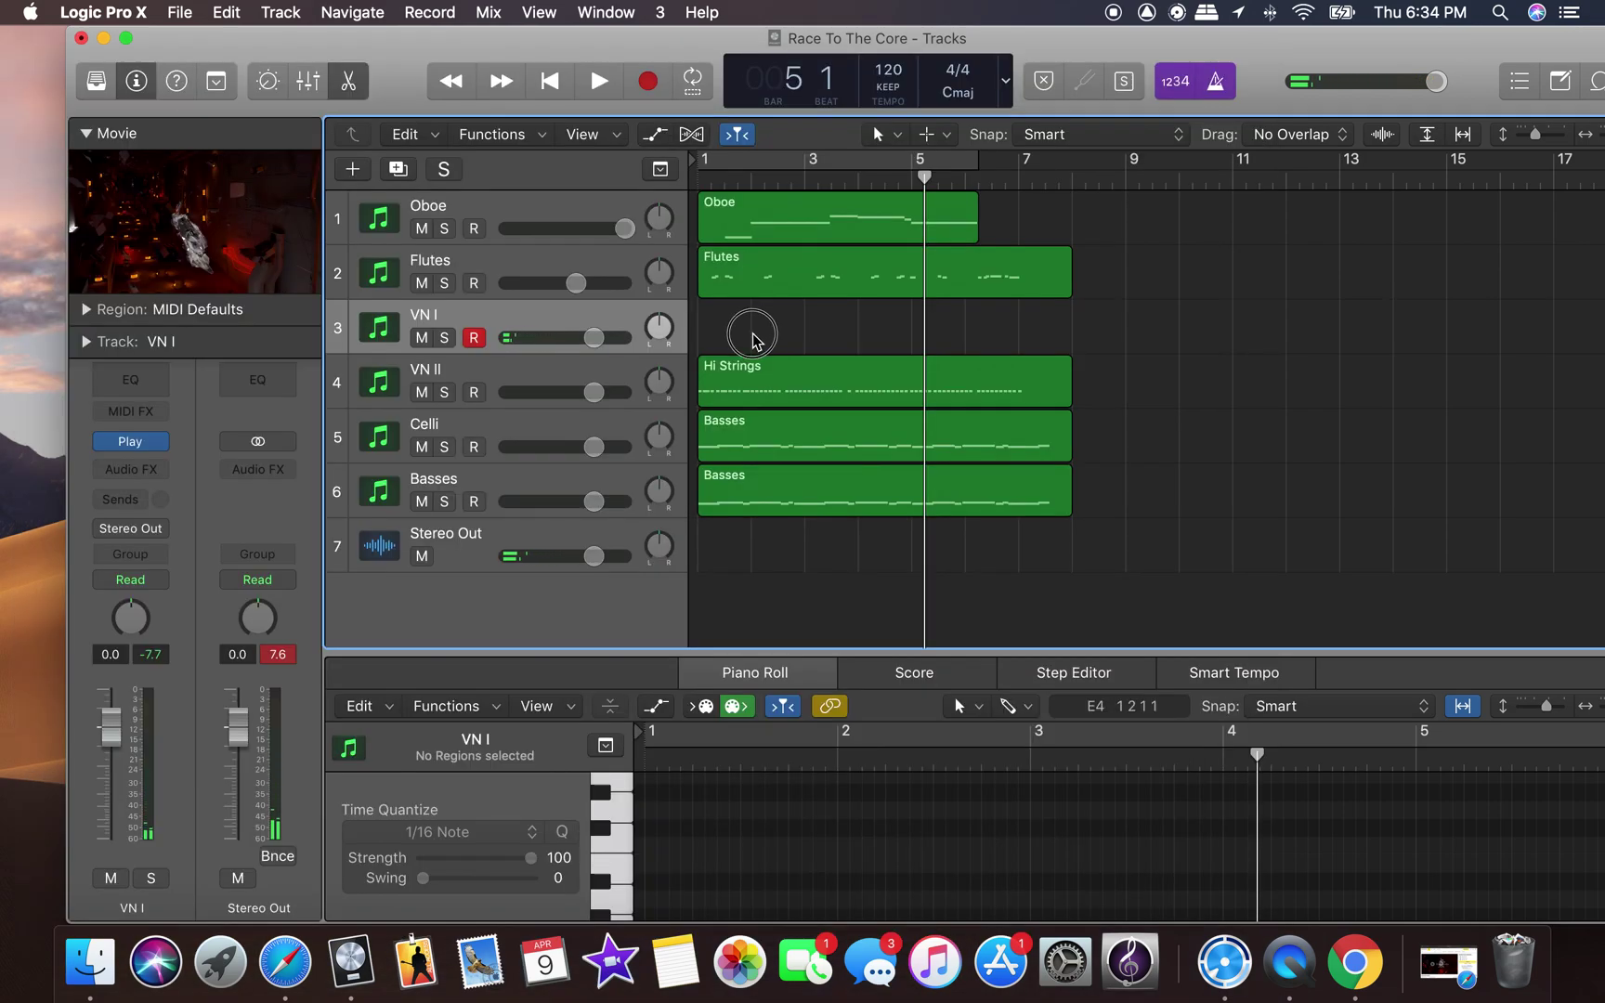
pyautogui.click(733, 215)
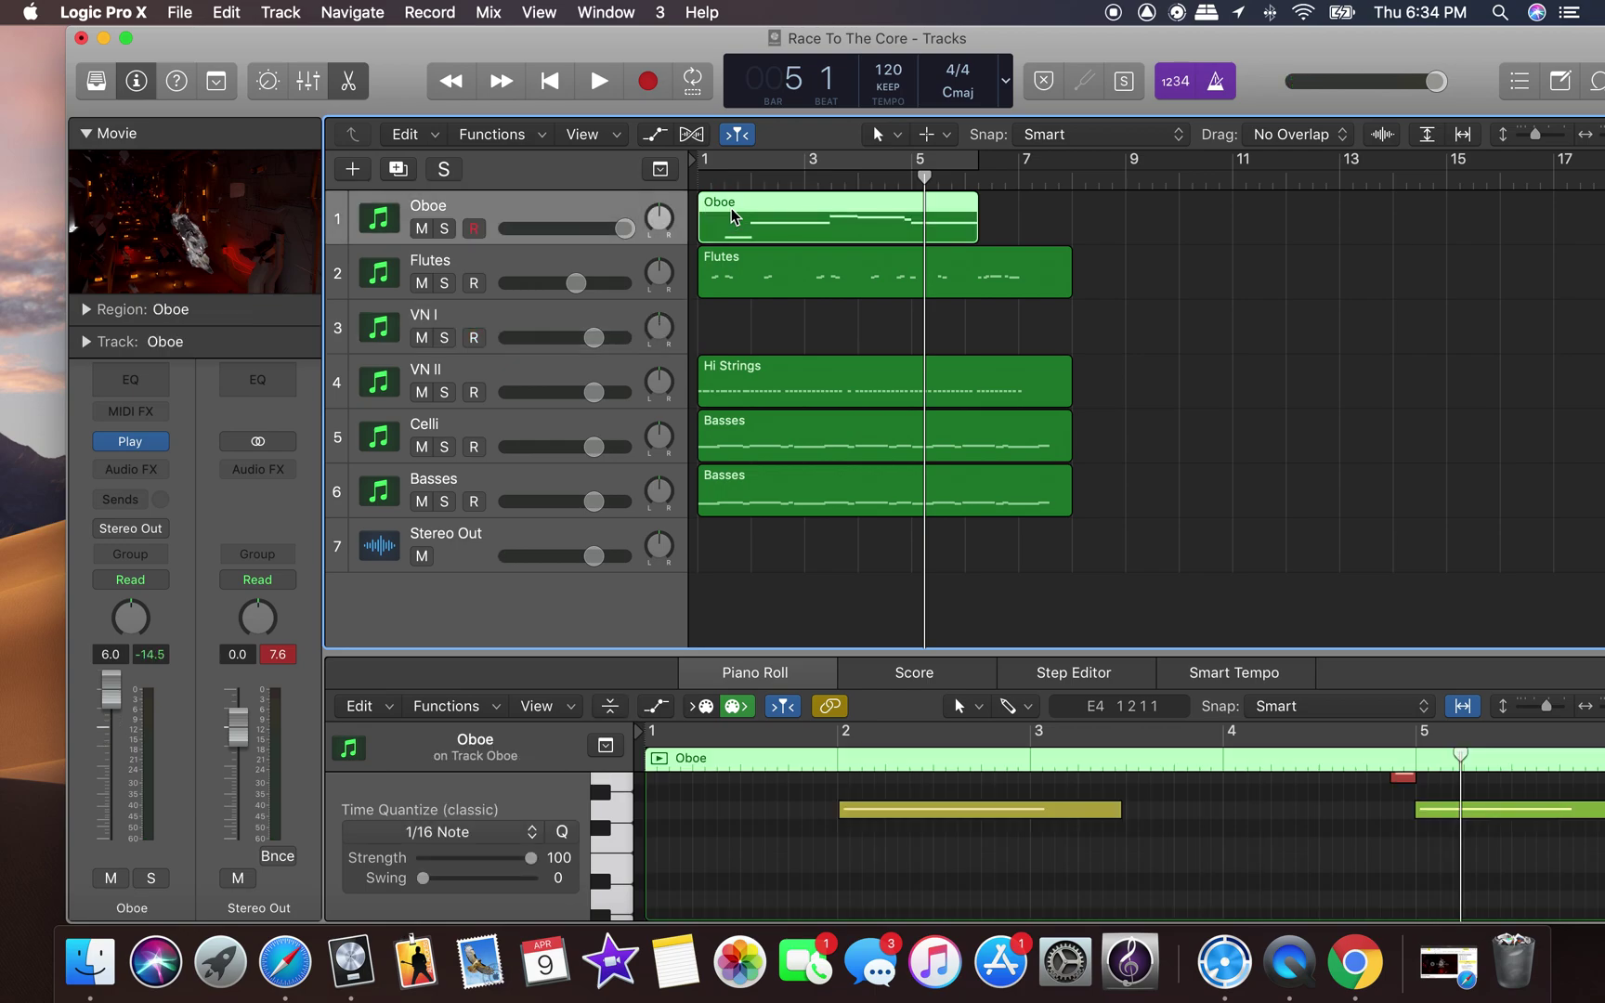
pyautogui.click(611, 310)
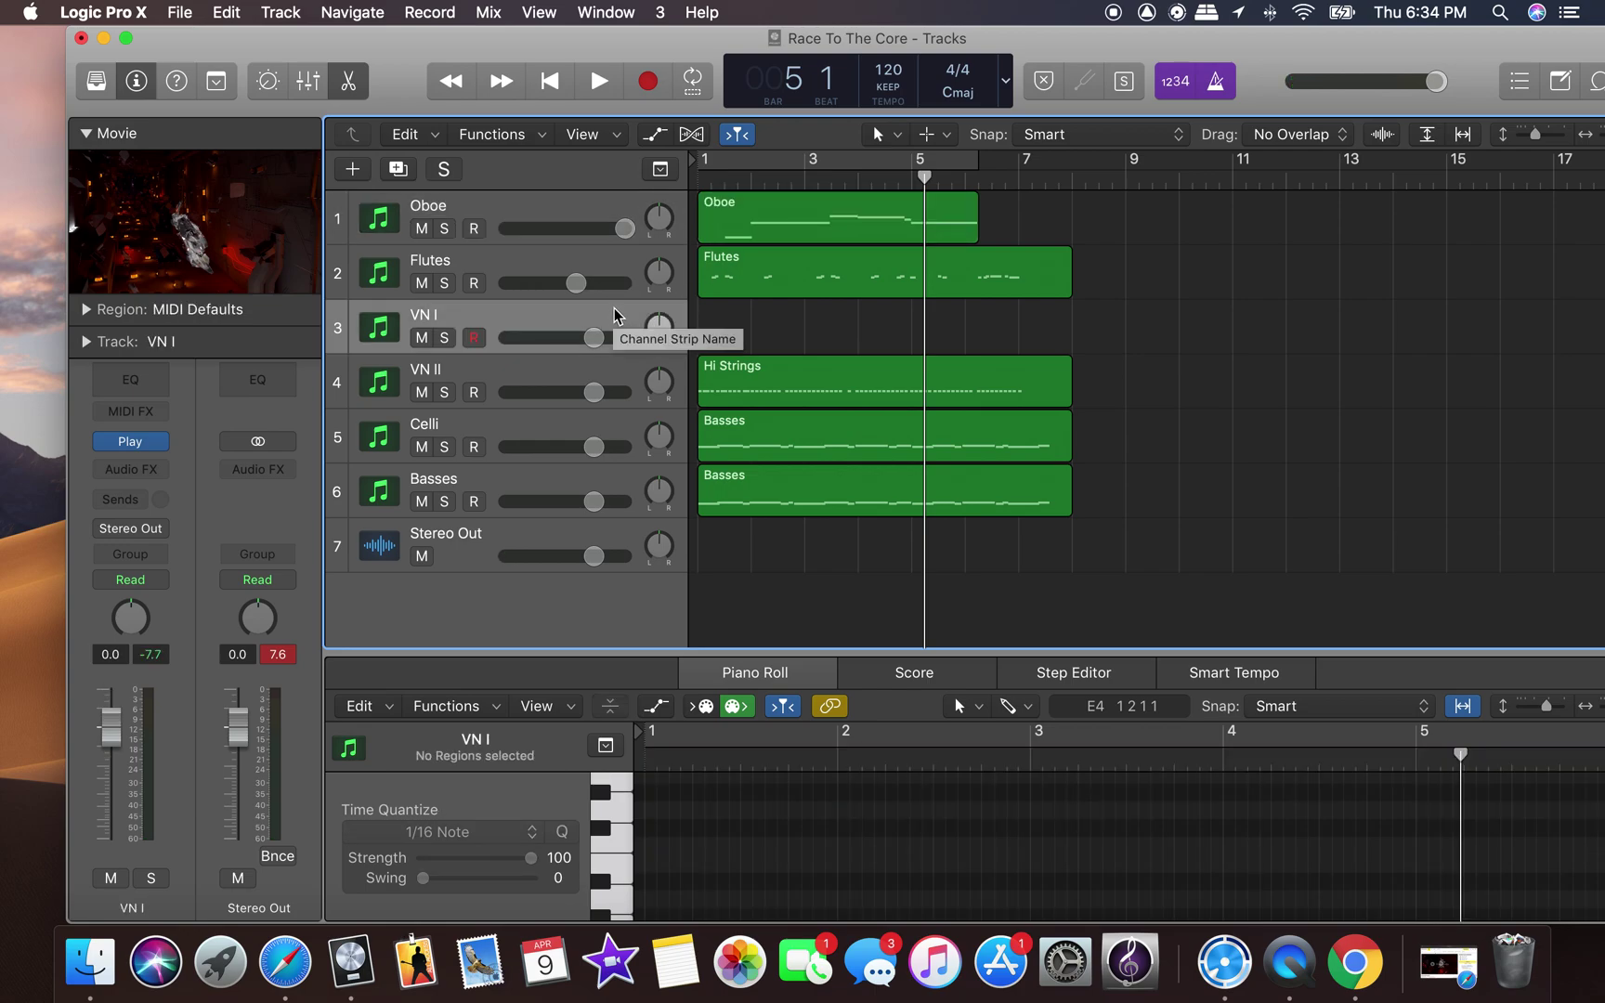
pyautogui.press('super+v')
pyautogui.moveTo(1013, 331); pyautogui.dragTo(786, 314)
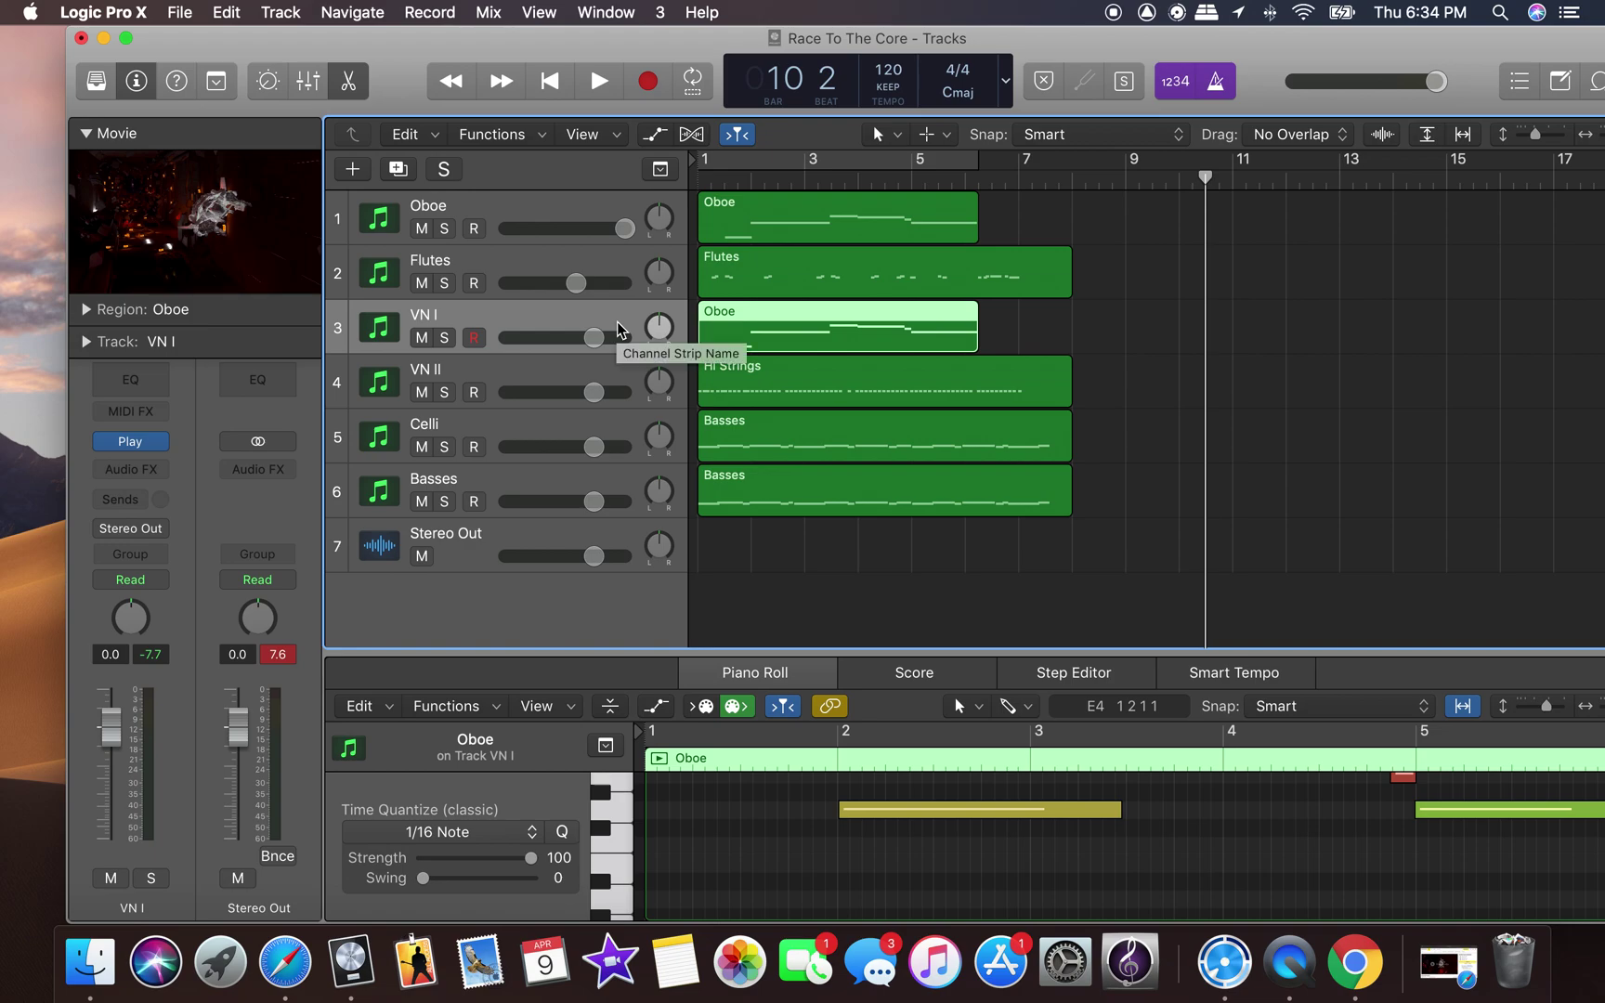
# Play the cue from the beginning, lowering the VN II volume slightly and raising the VN I volume to +2.0 dB.
pyautogui.click(551, 83)
pyautogui.click(600, 82)
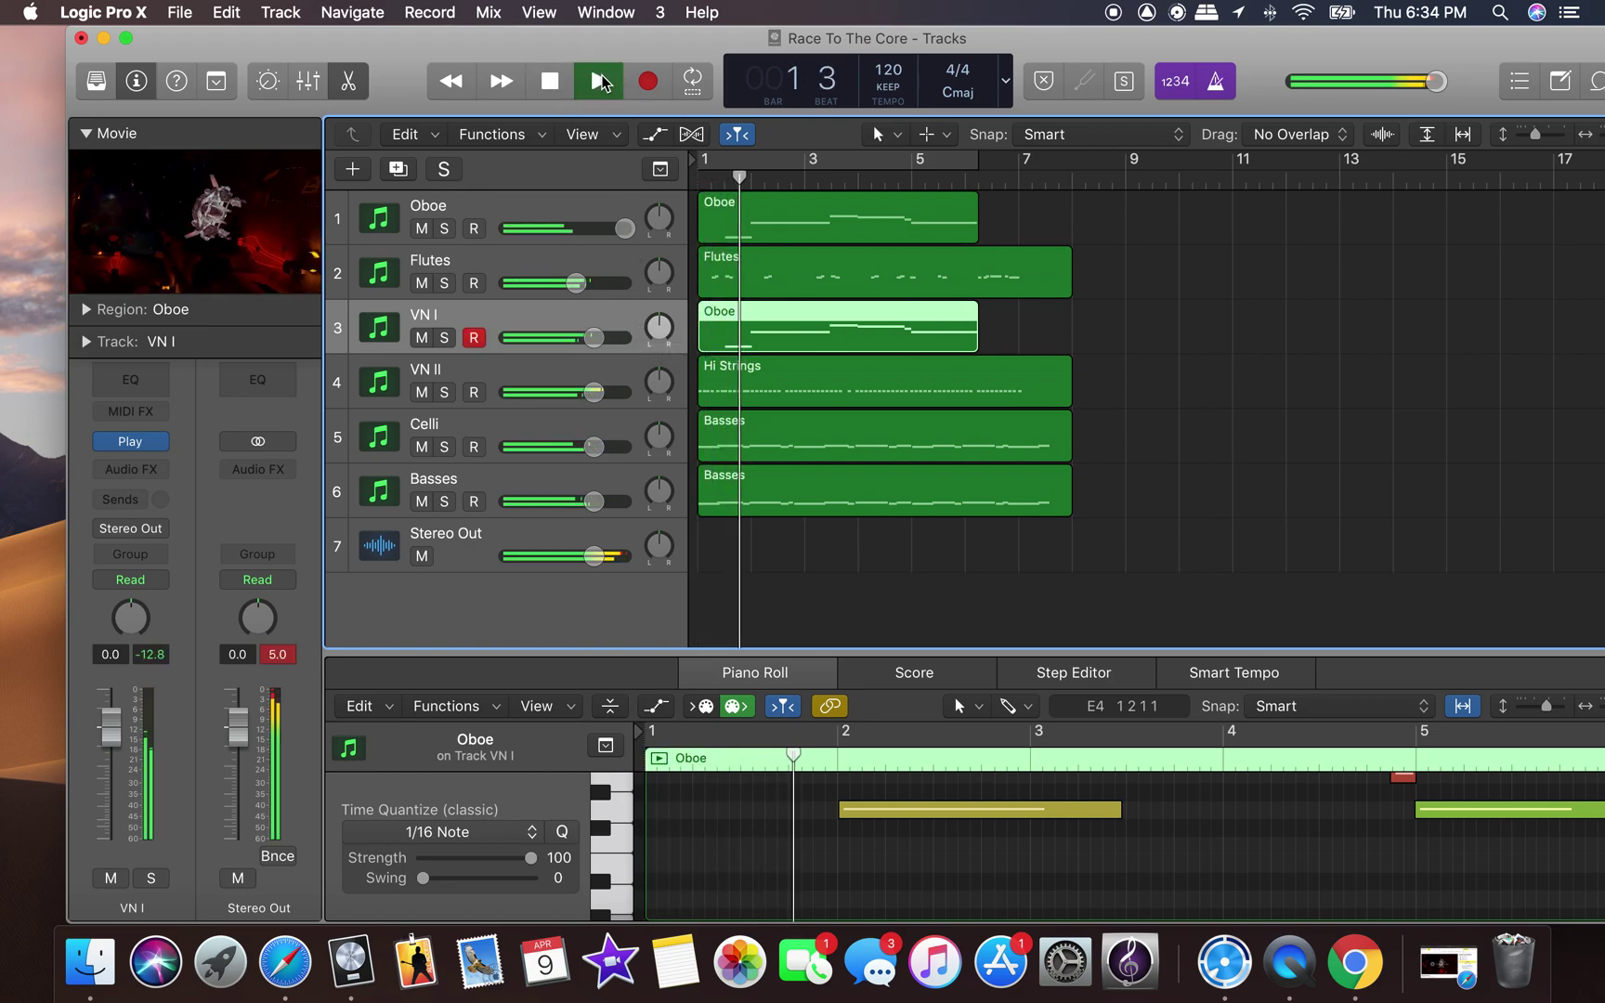
pyautogui.moveTo(593, 392); pyautogui.dragTo(603, 337)
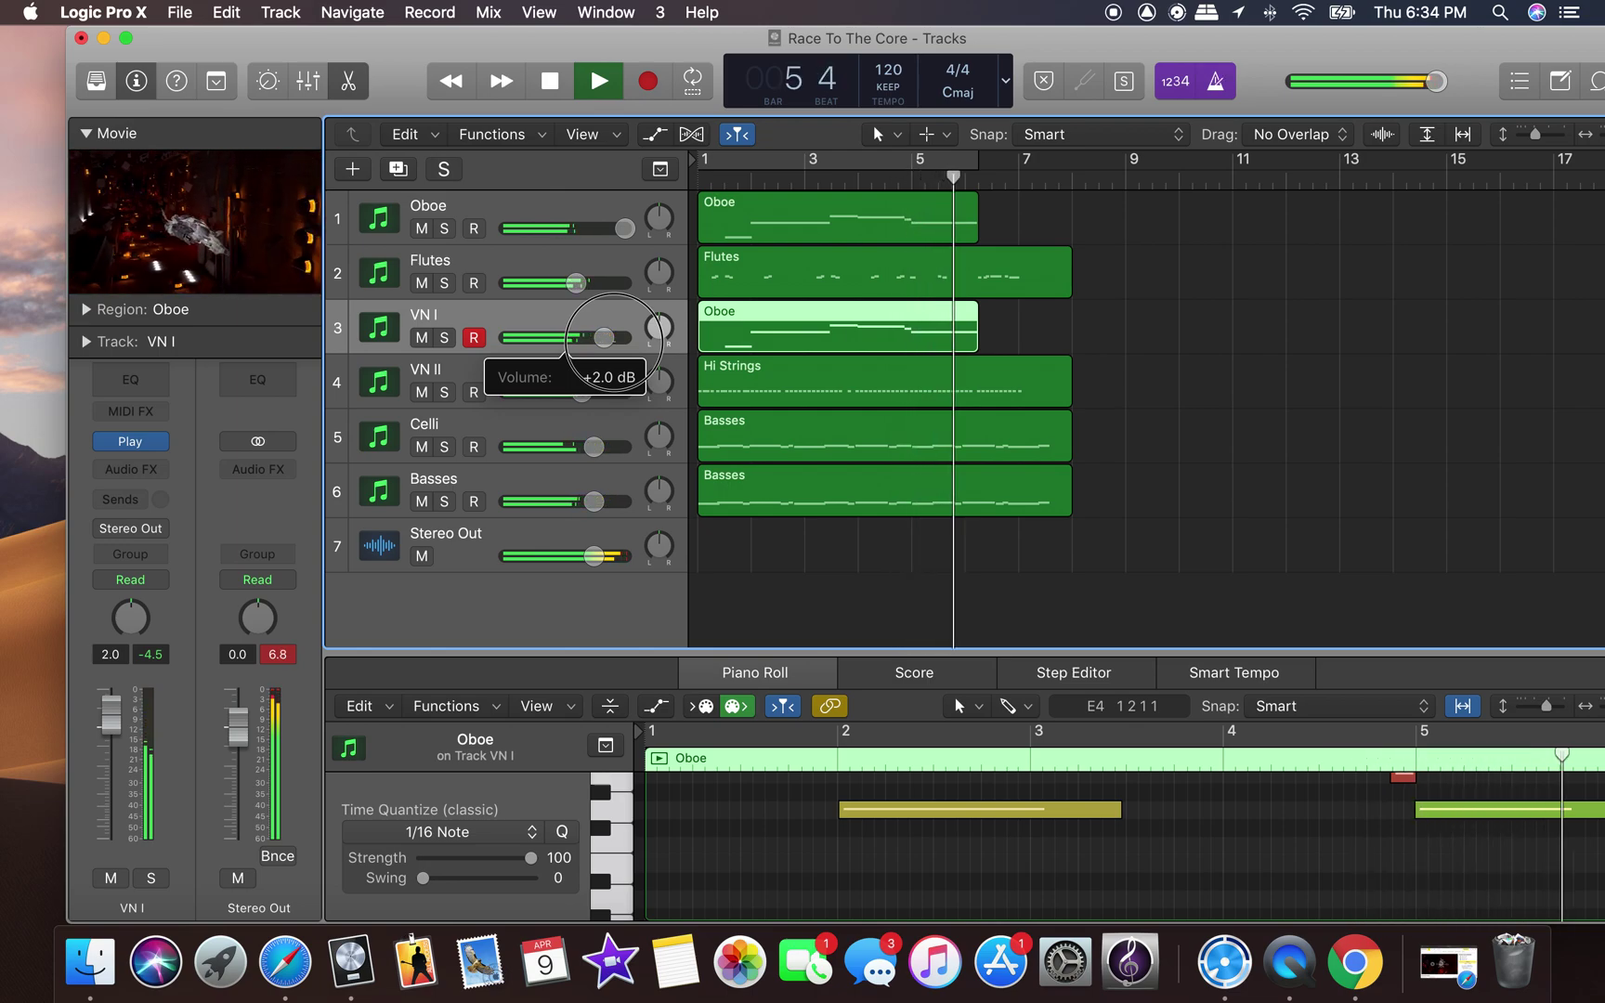
pyautogui.click(550, 81)
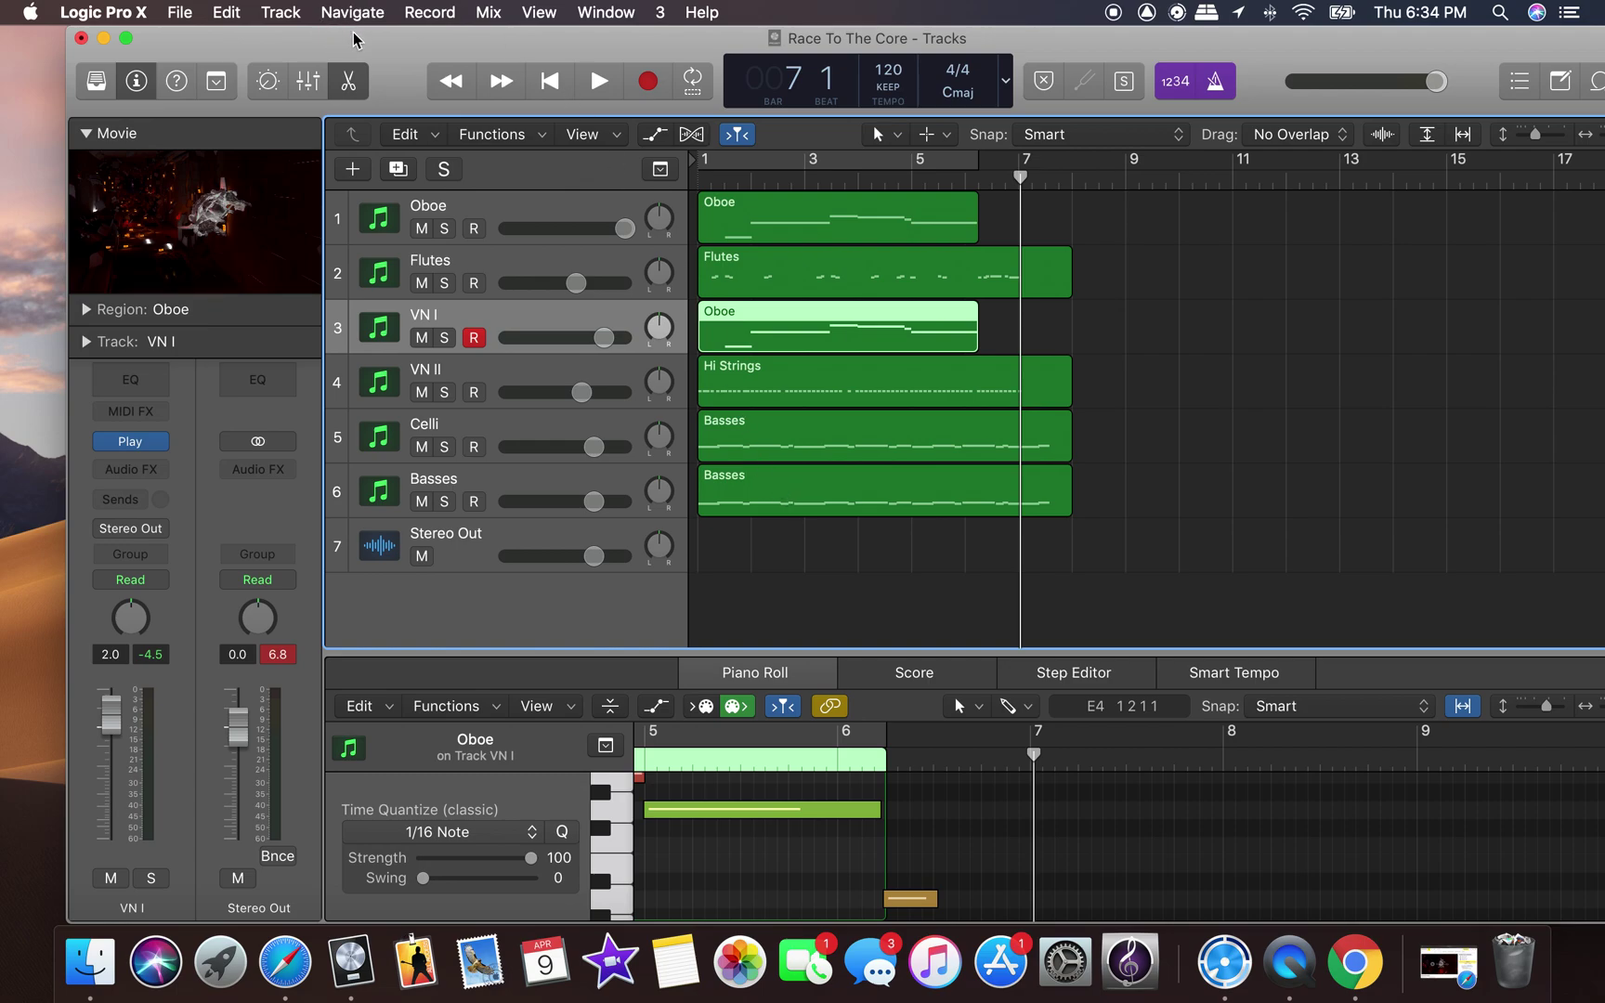
# Create five new software instrument tracks with the Play instrument and Output 1 + 2 below VN I.
pyautogui.moveTo(1542, 41); pyautogui.dragTo(1487, 29)
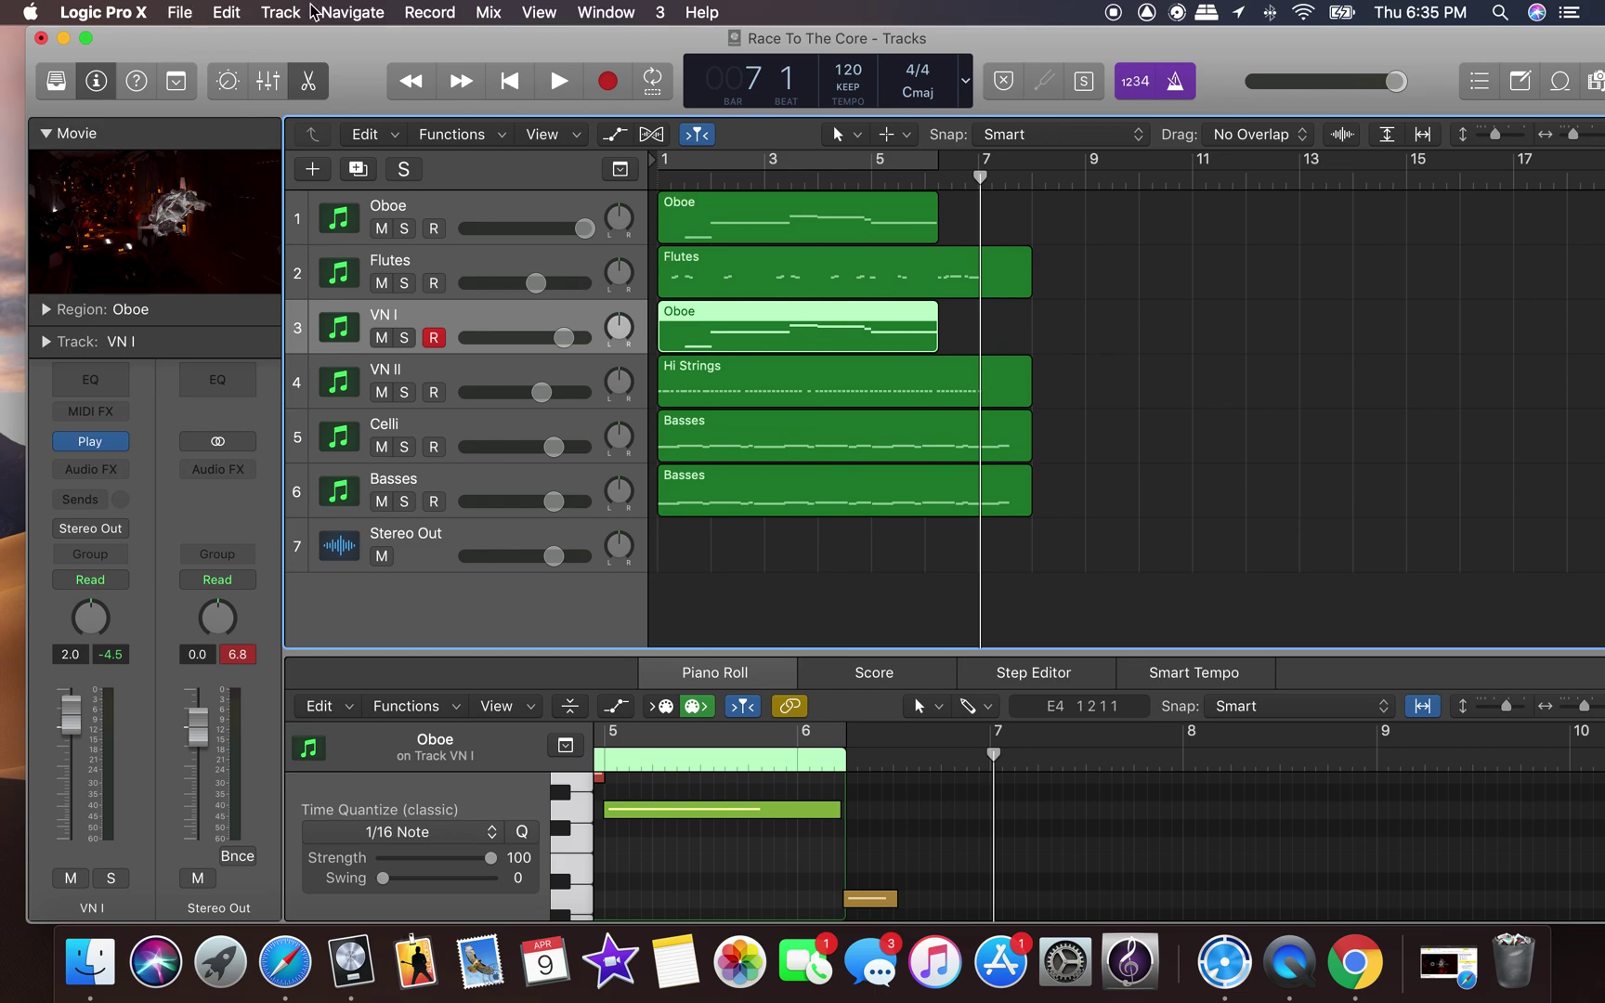
pyautogui.click(282, 13)
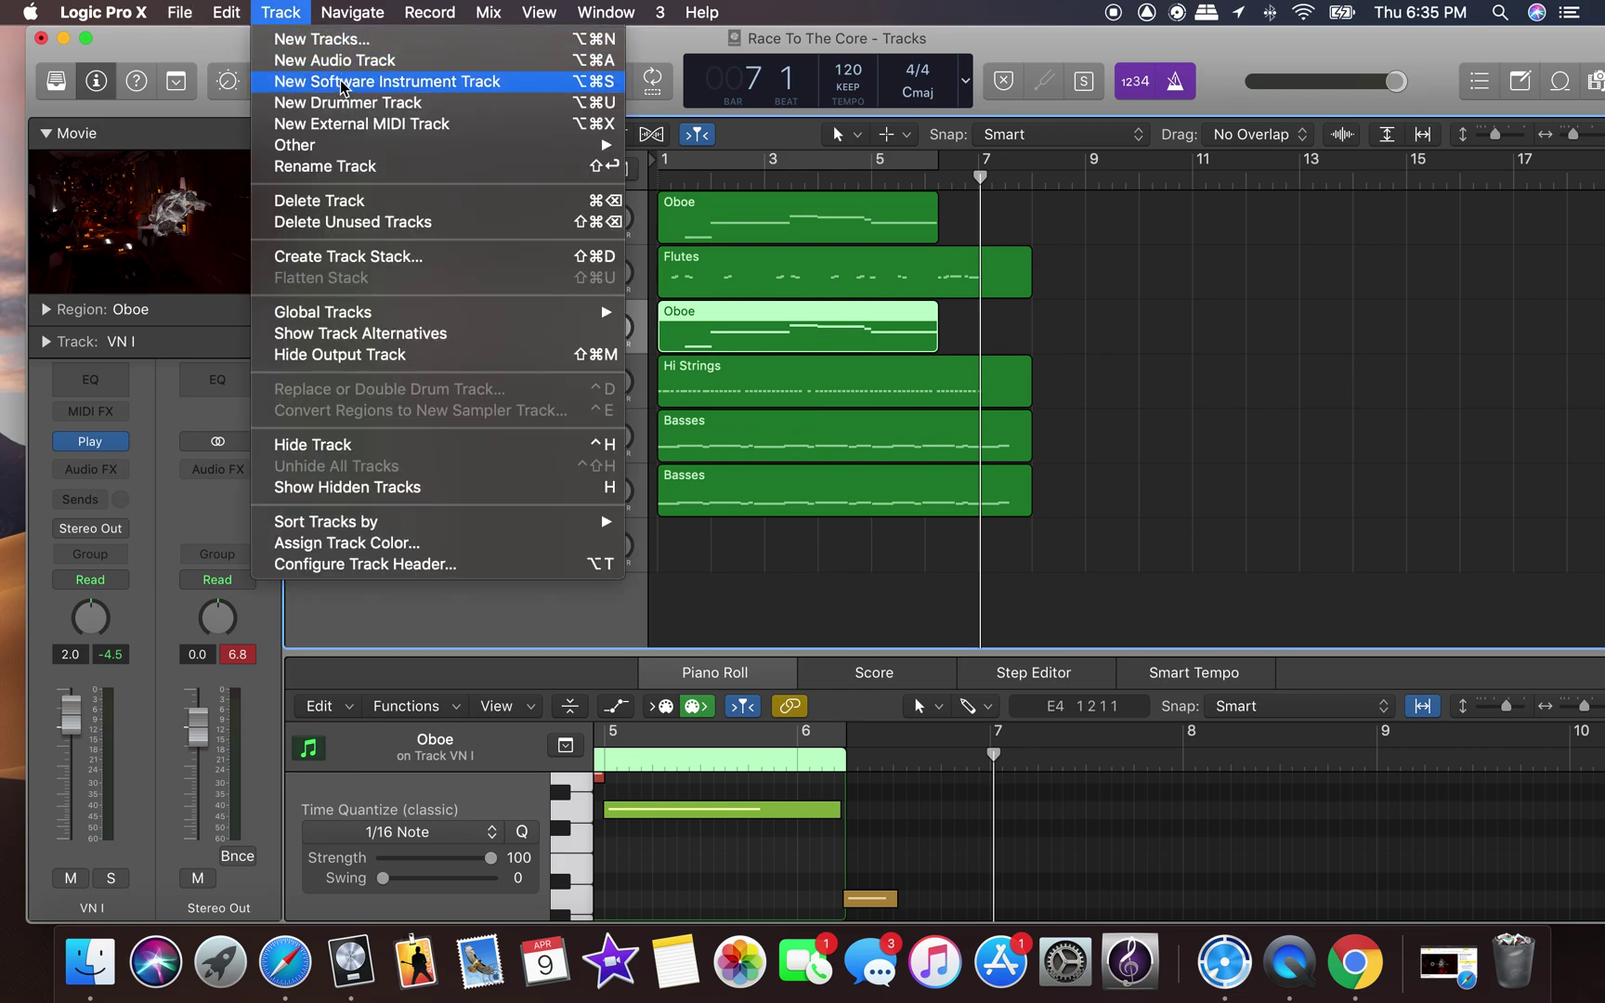
pyautogui.click(343, 45)
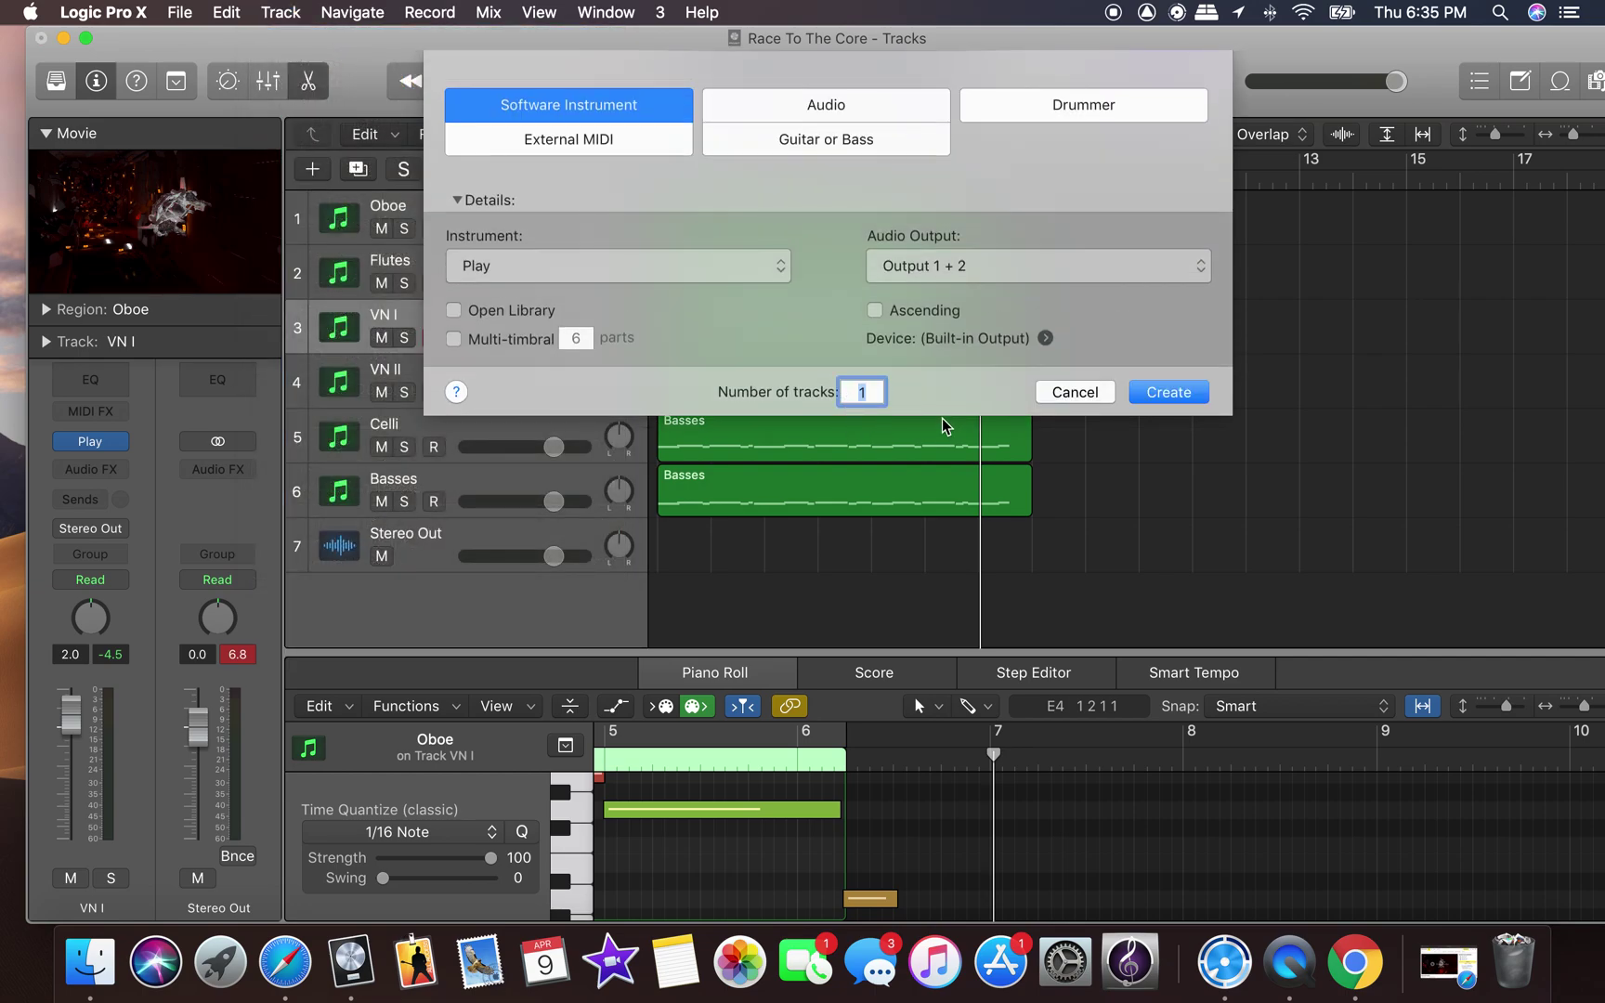
pyautogui.write('5')
pyautogui.click(1189, 392)
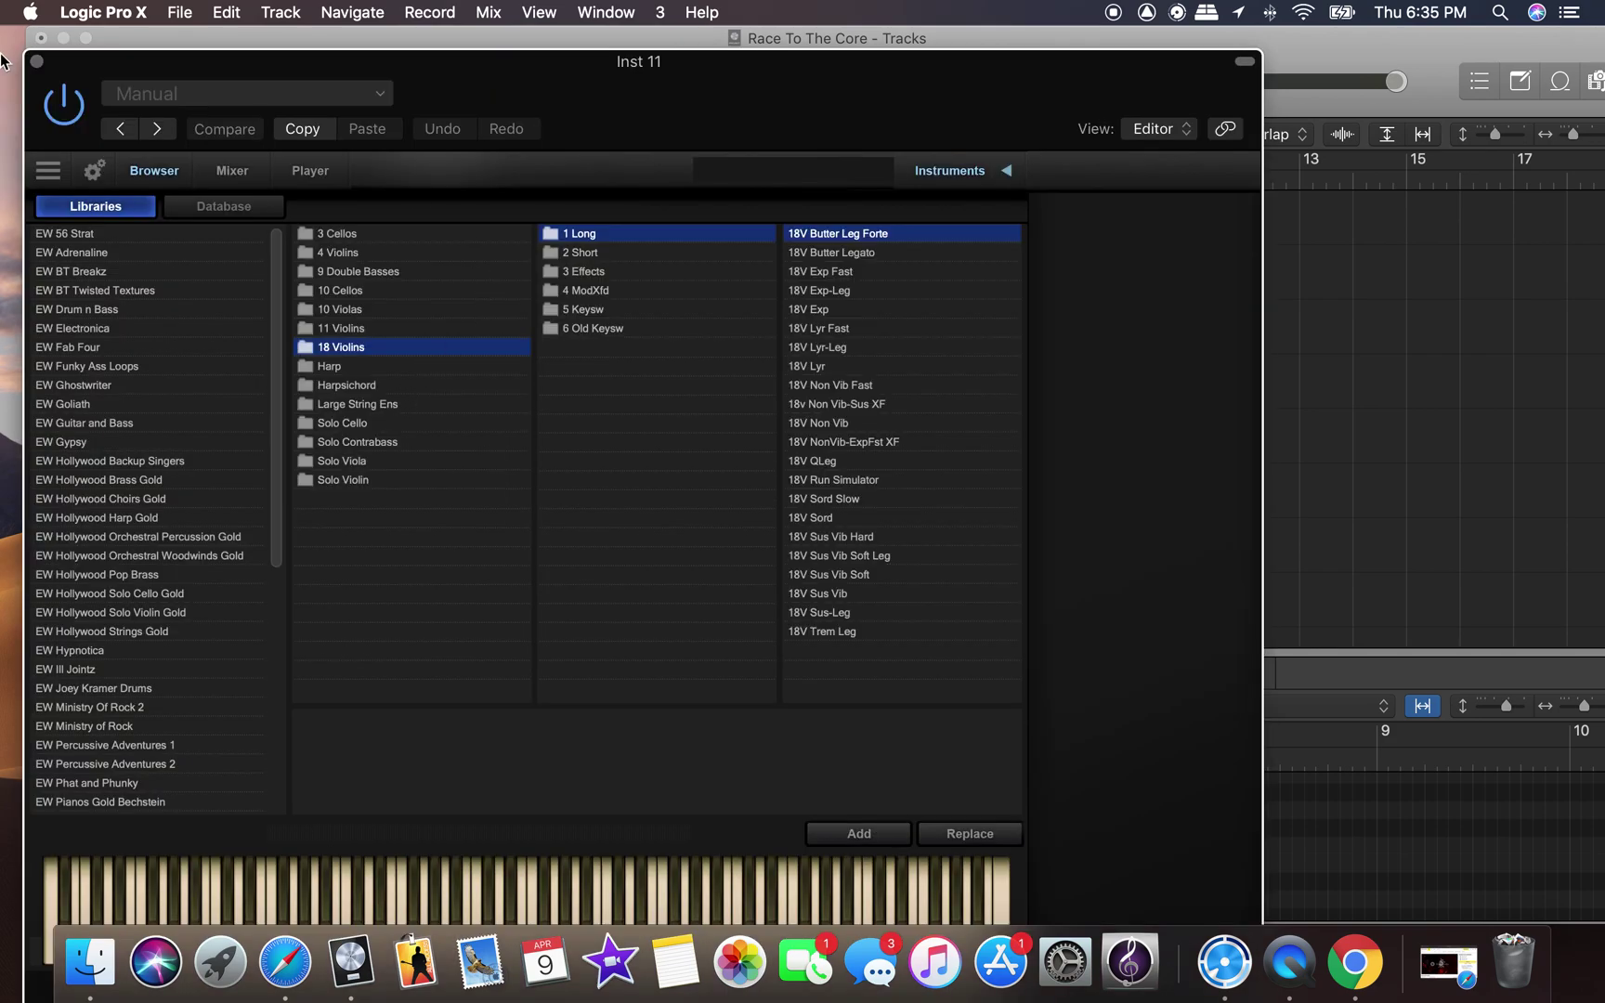
pyautogui.click(37, 62)
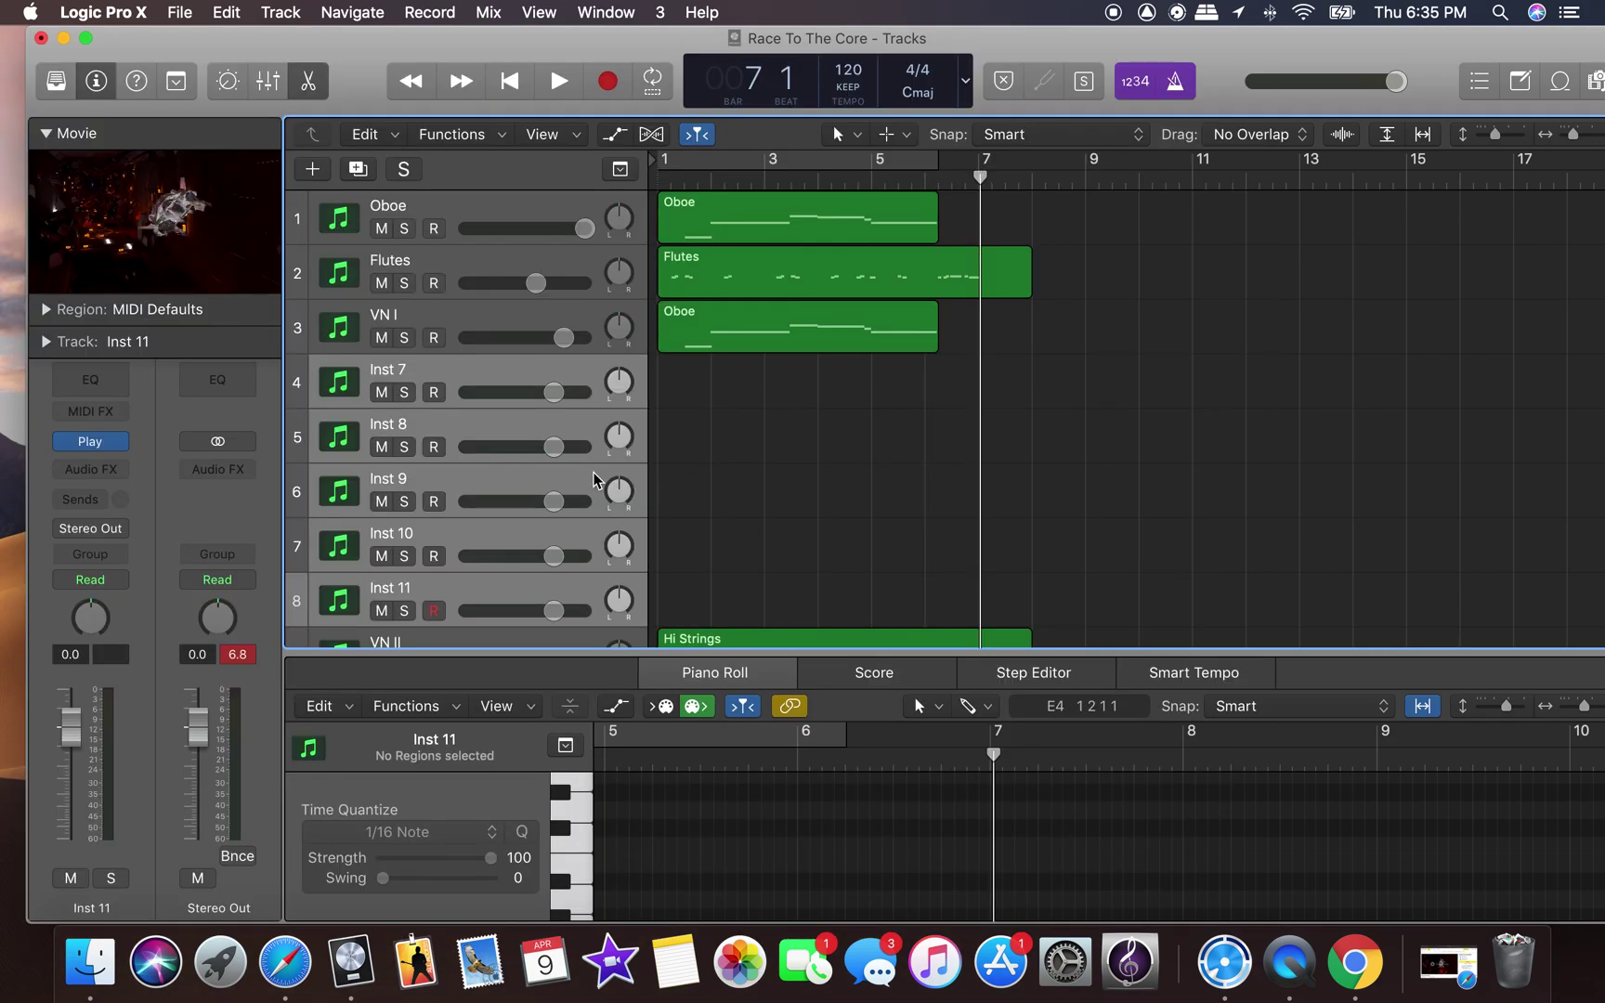
# Rename the Inst 7 track as Timpani.
pyautogui.doubleClick(469, 366)
pyautogui.write('Ti')
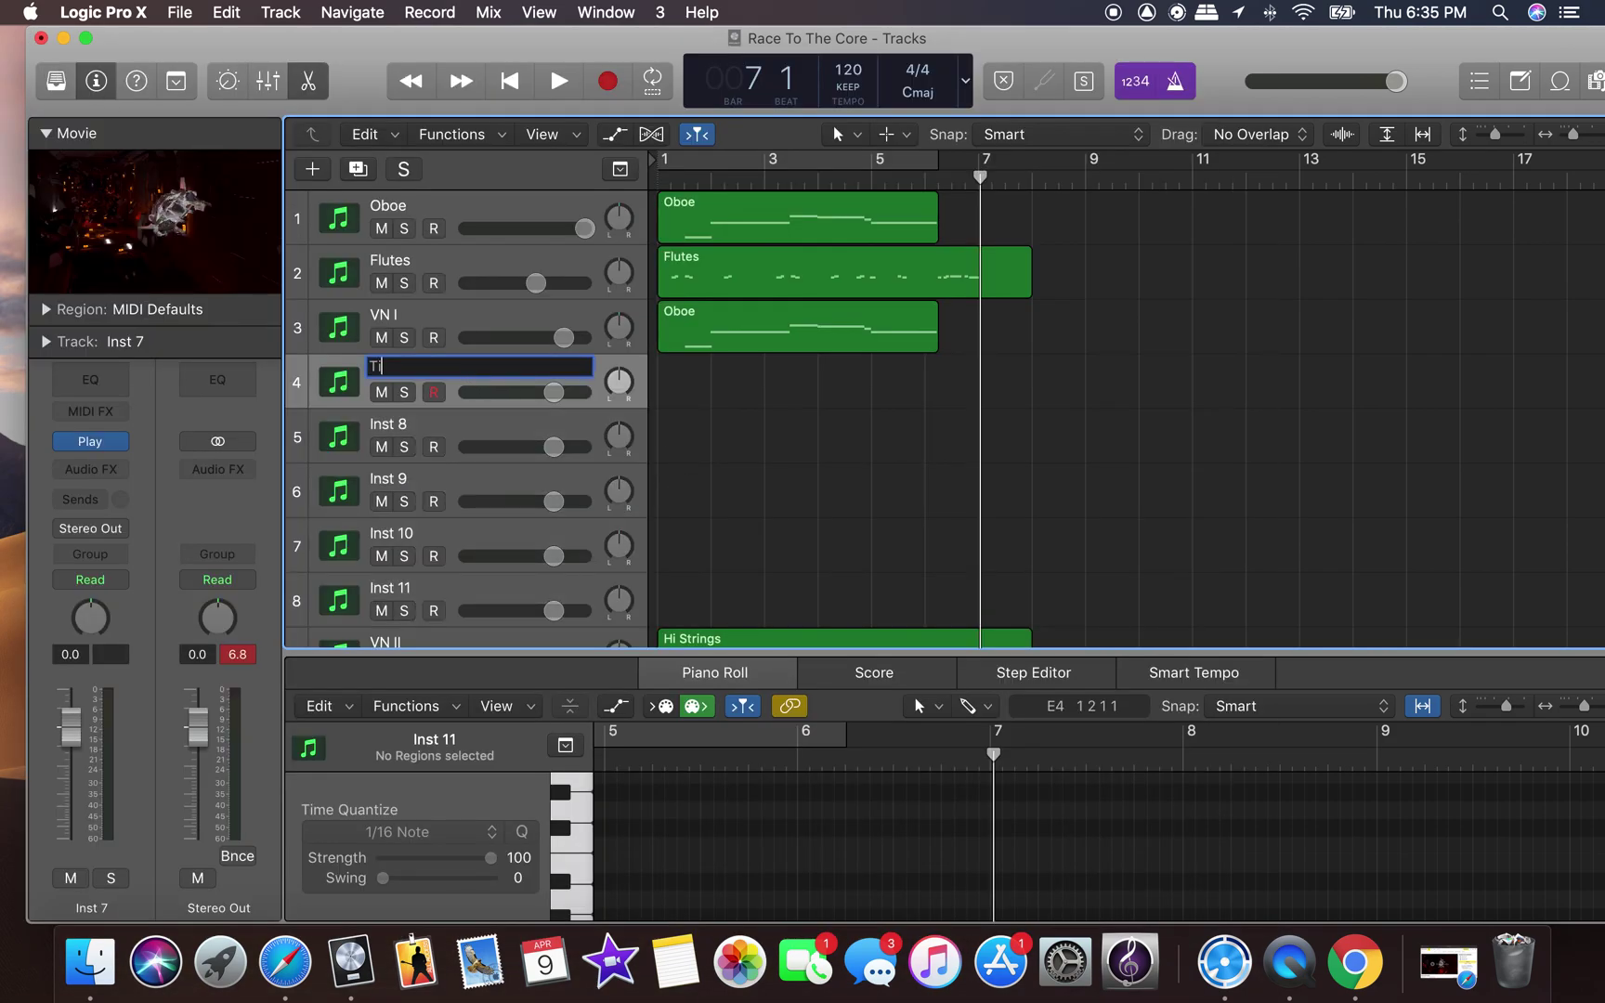
pyautogui.write('mpani')
pyautogui.press('Return')
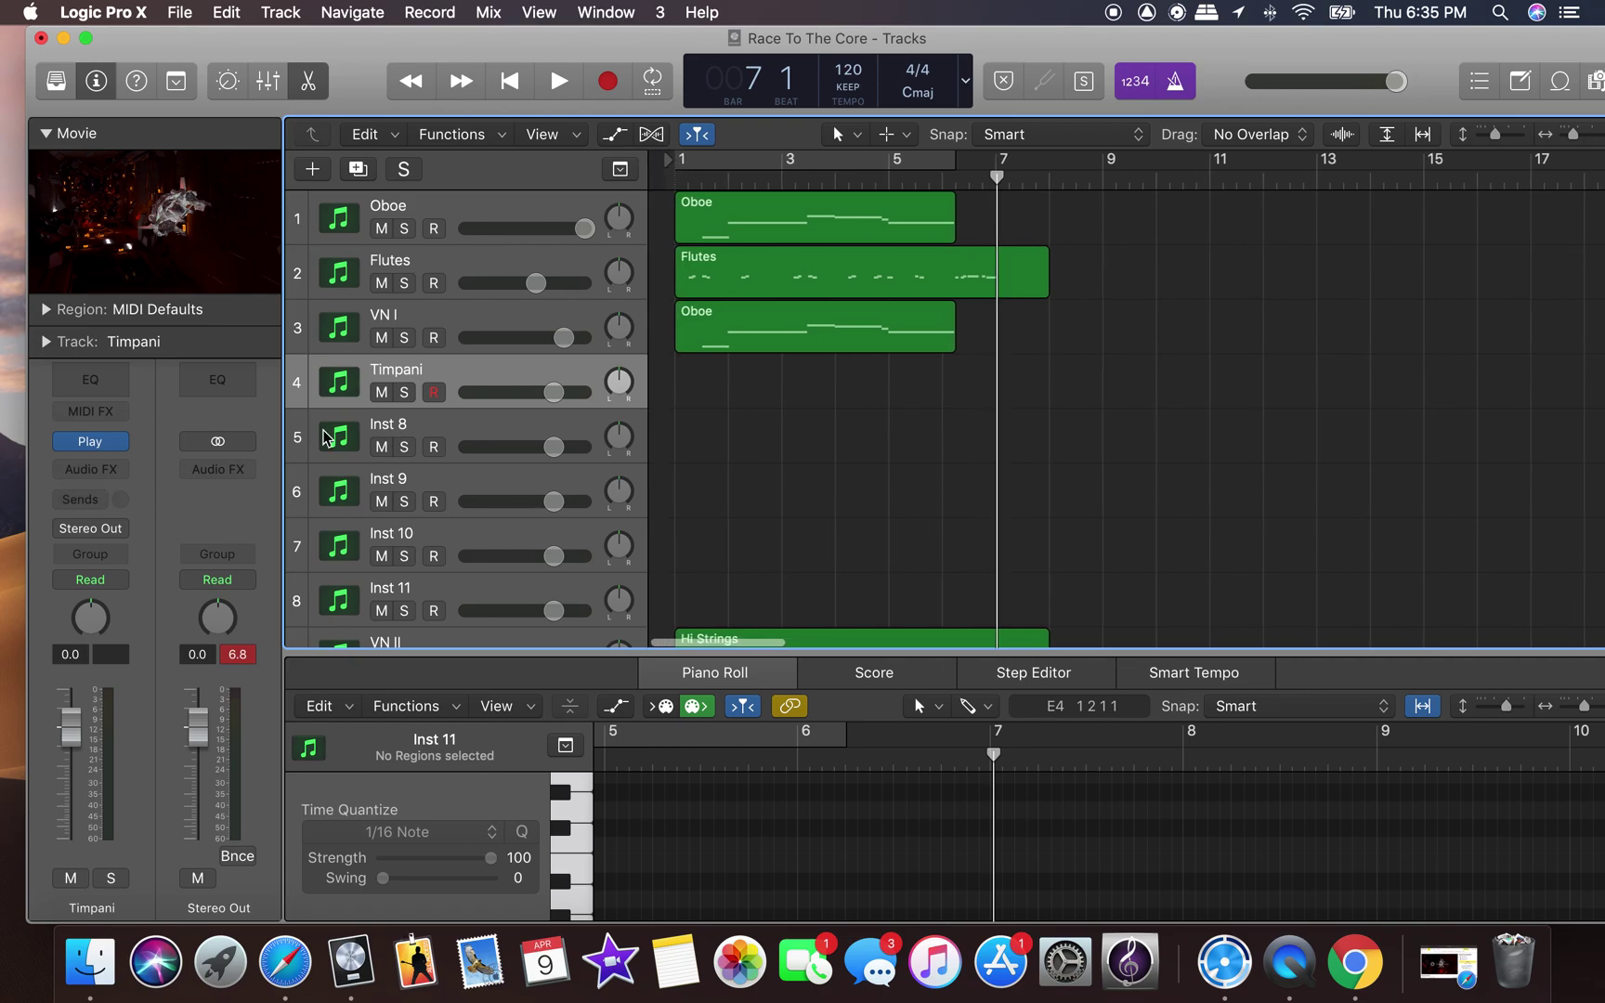
pyautogui.click(94, 444)
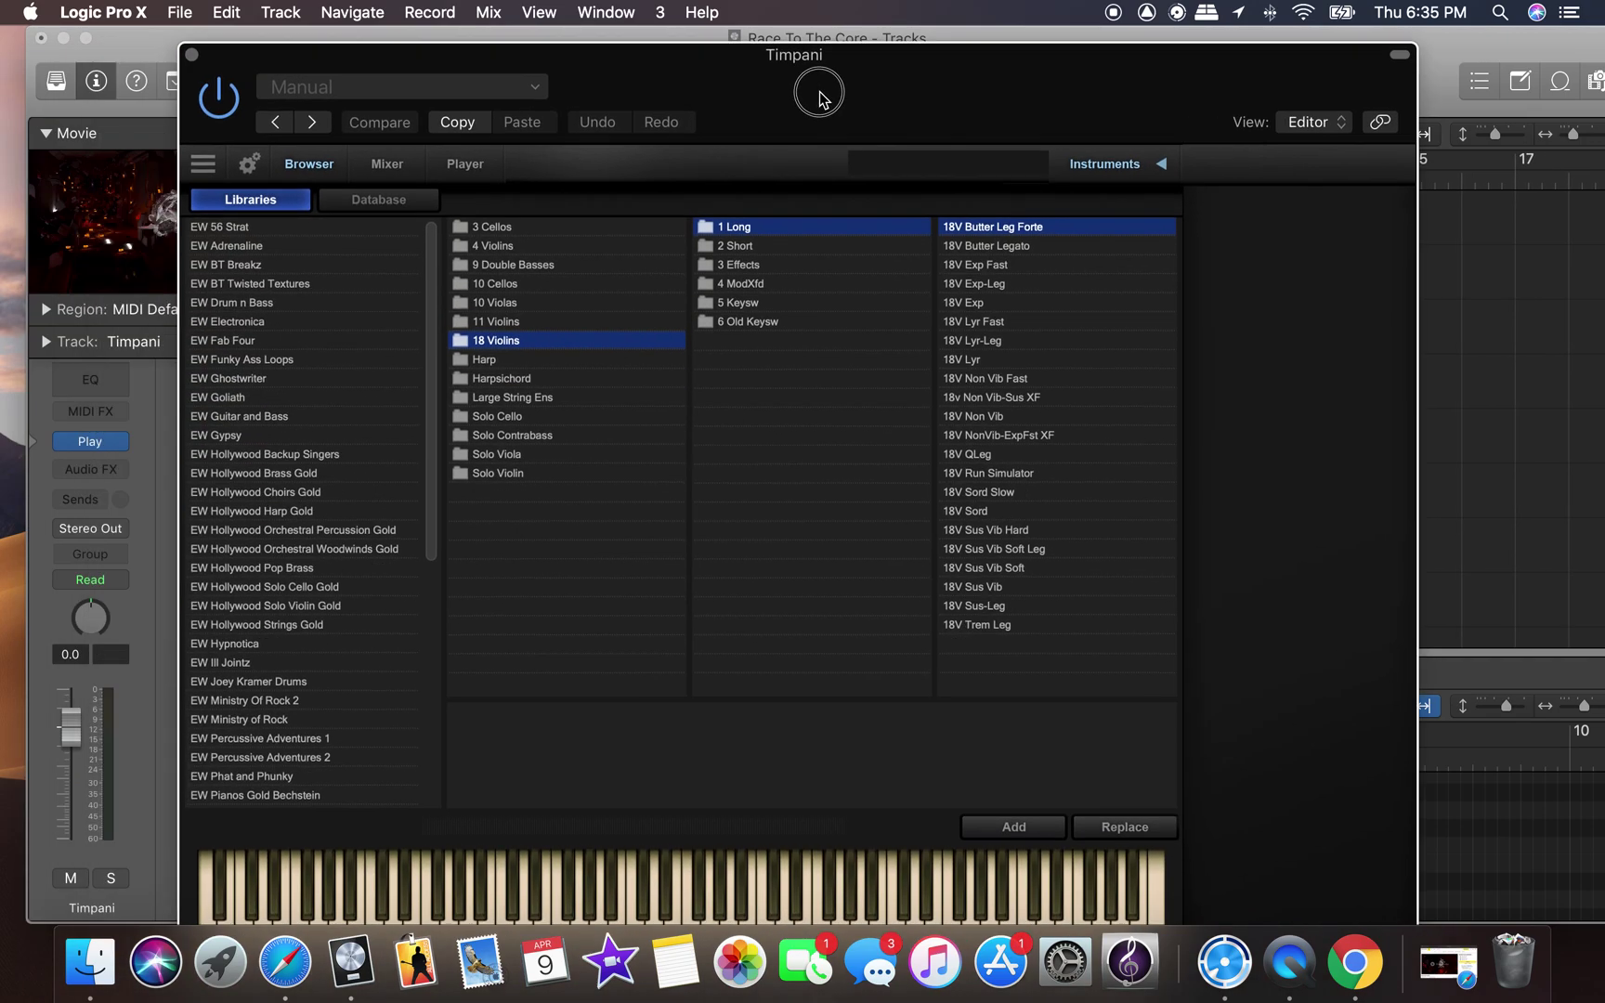
pyautogui.moveTo(819, 94); pyautogui.dragTo(812, 71)
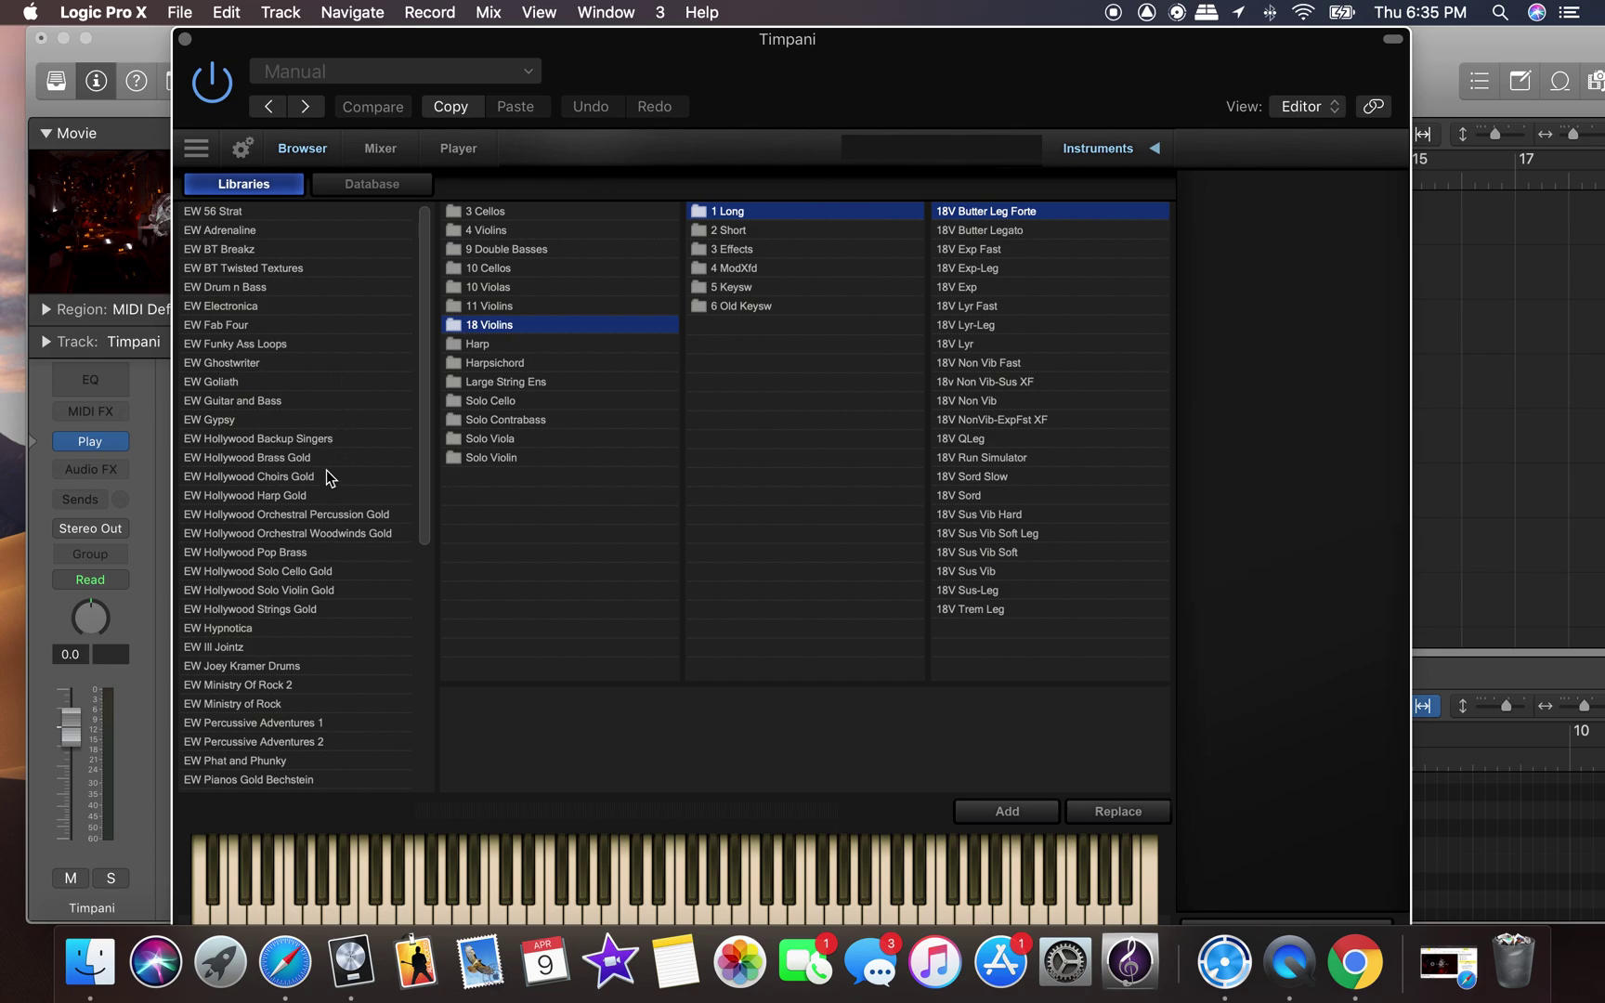
pyautogui.scroll(-10, 325, 517)
pyautogui.click(314, 707)
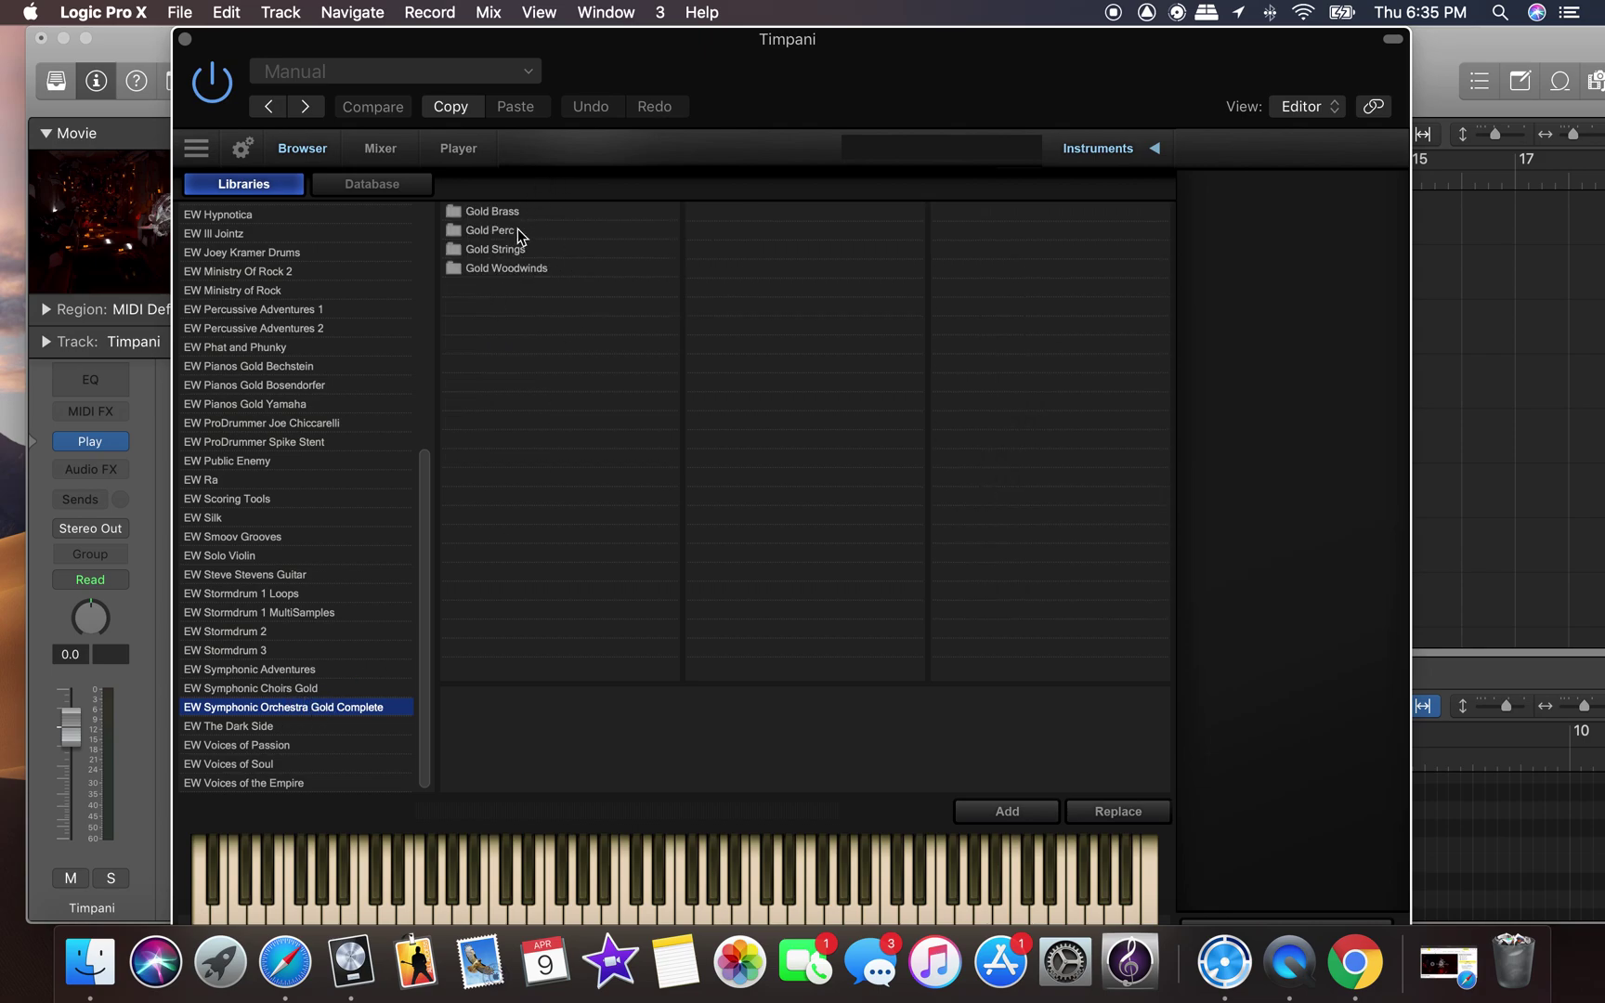
pyautogui.click(518, 230)
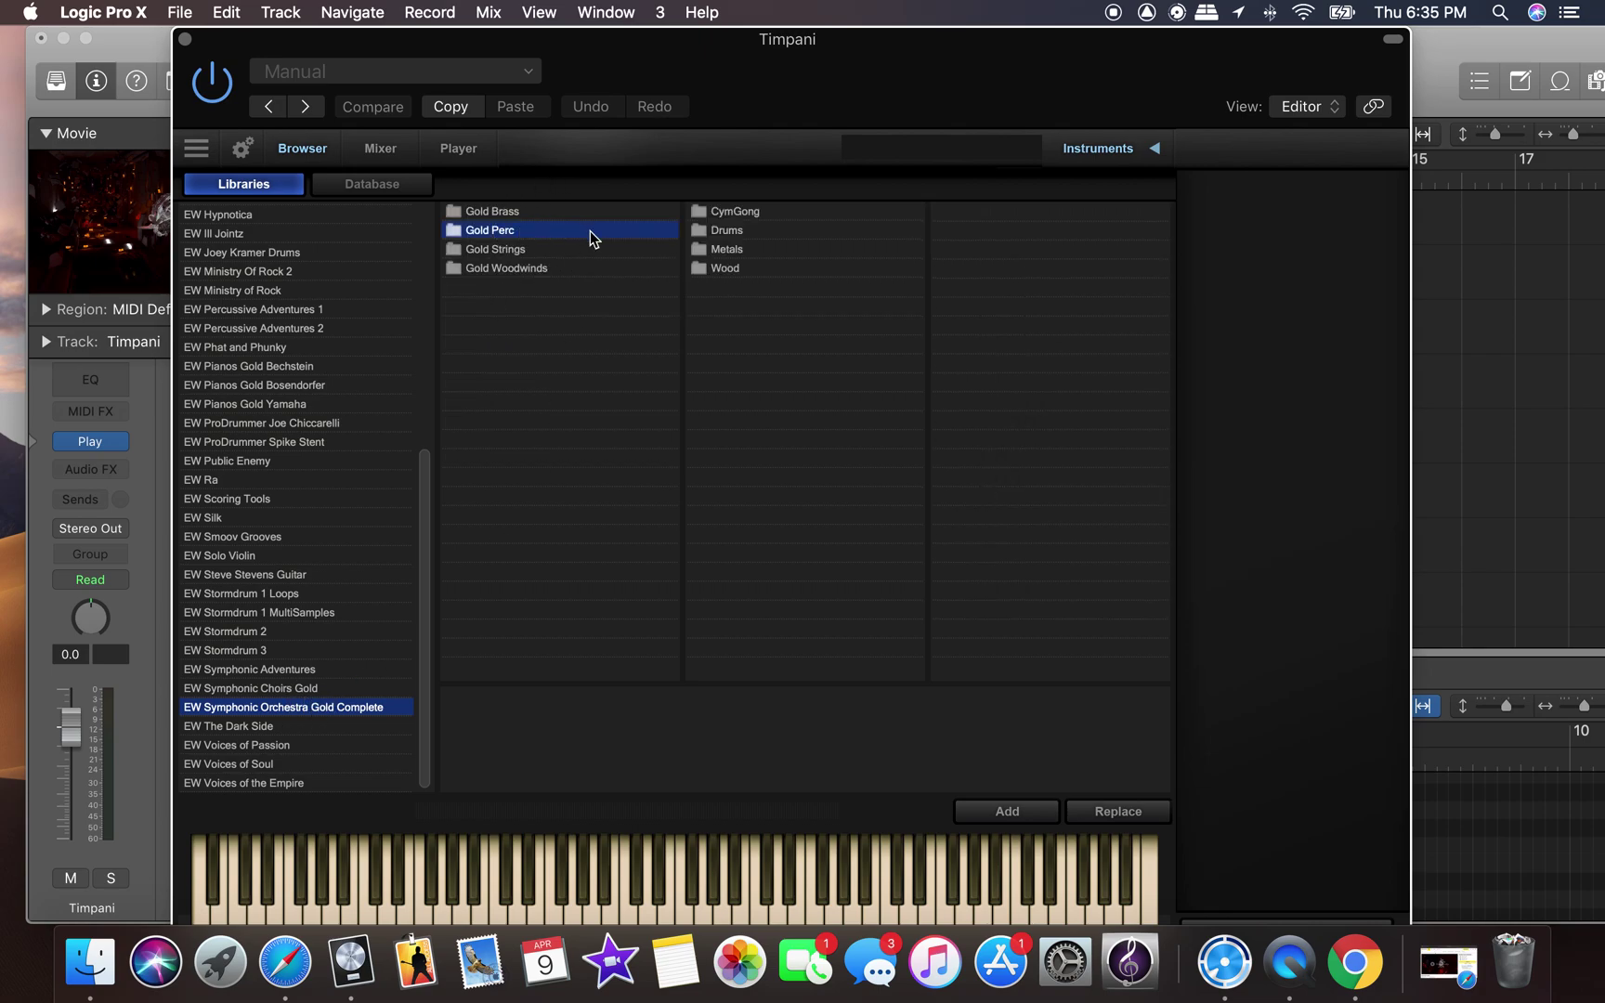
pyautogui.click(741, 230)
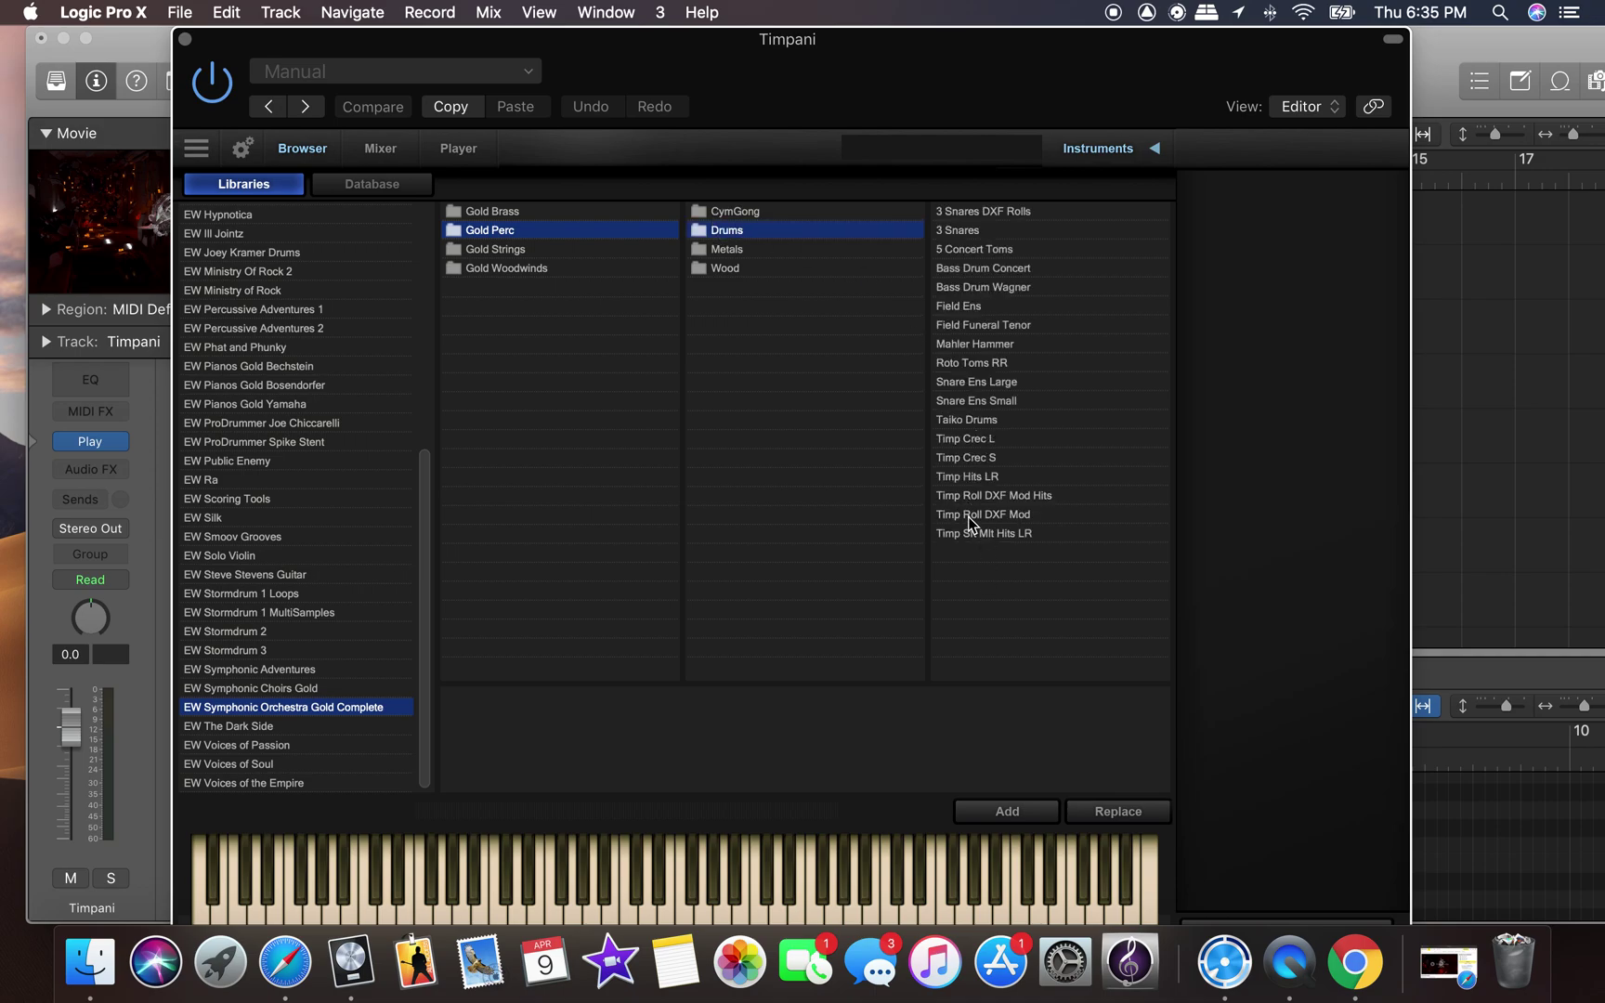
pyautogui.click(185, 39)
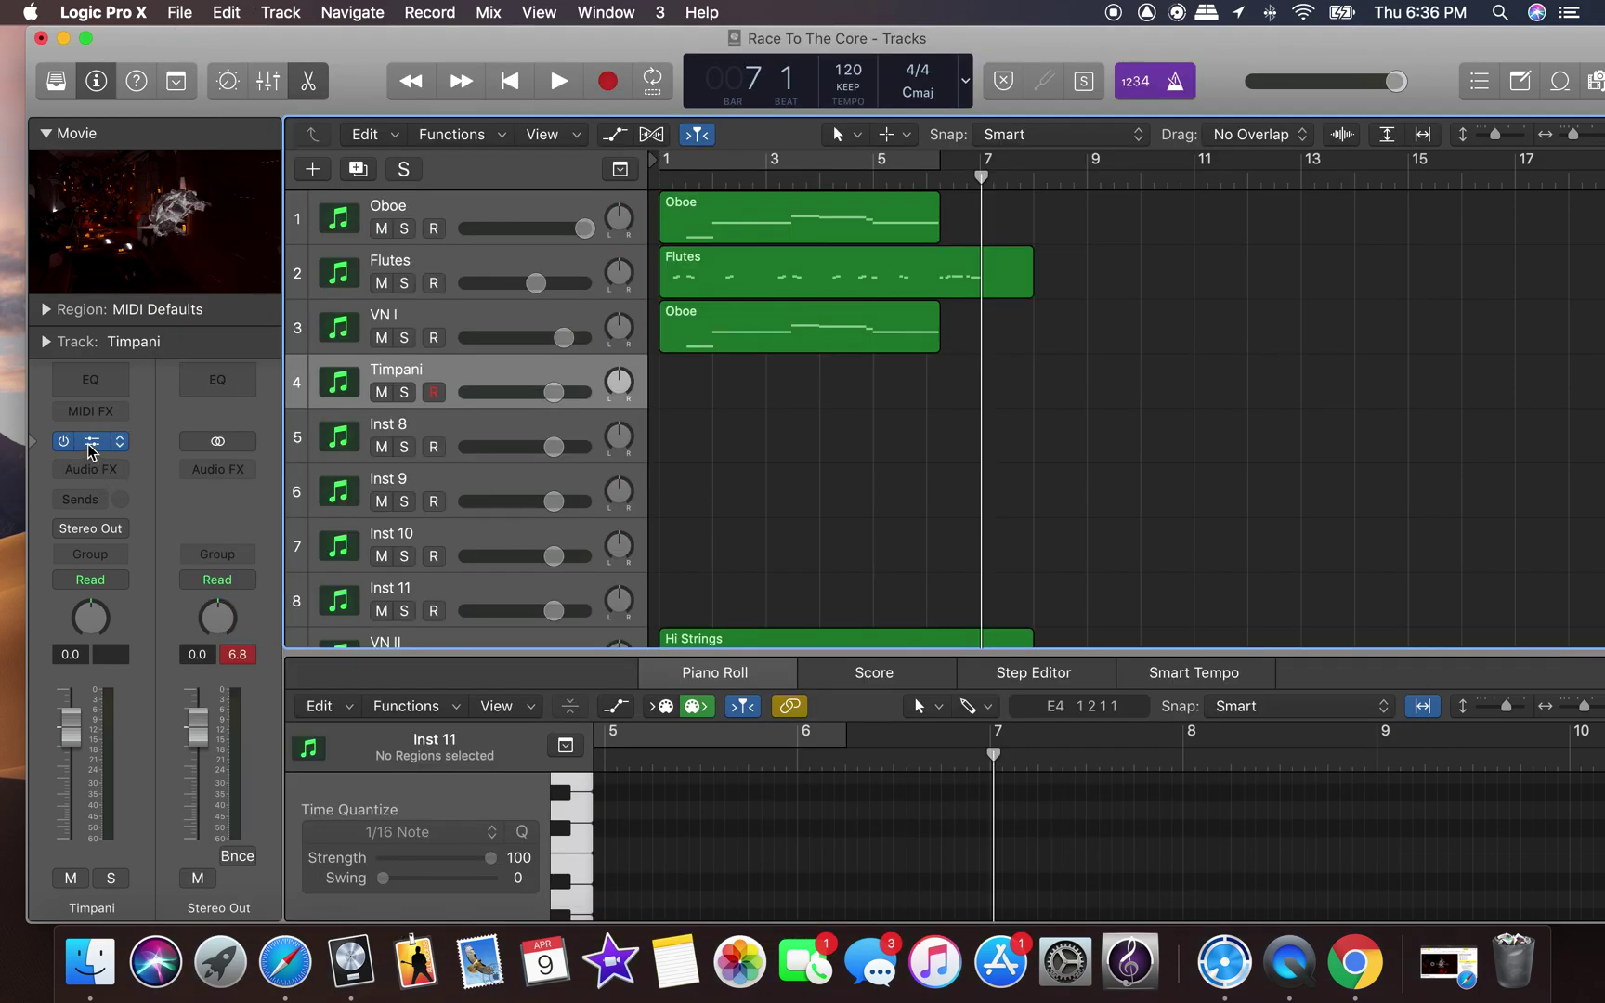
# Load the Timpani Hrd Lng patch from EW Hollywood Orchestral Percussion Gold, Drums, Timpani, into the Timpani track's instrument.
pyautogui.click(90, 444)
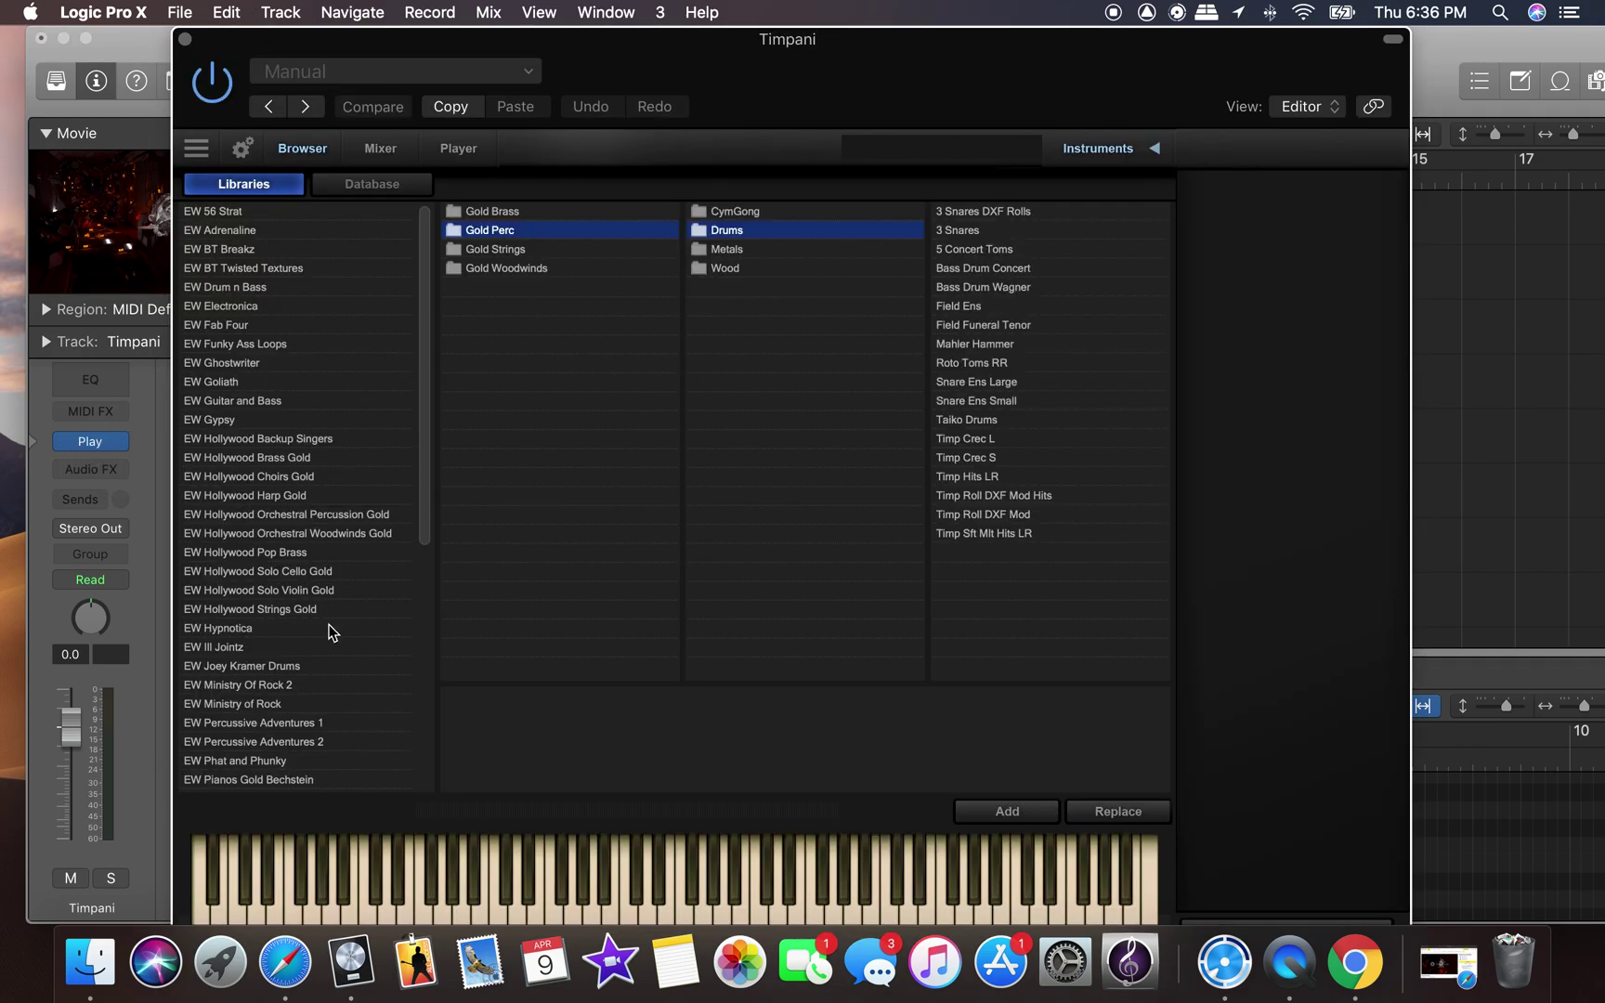
pyautogui.click(329, 515)
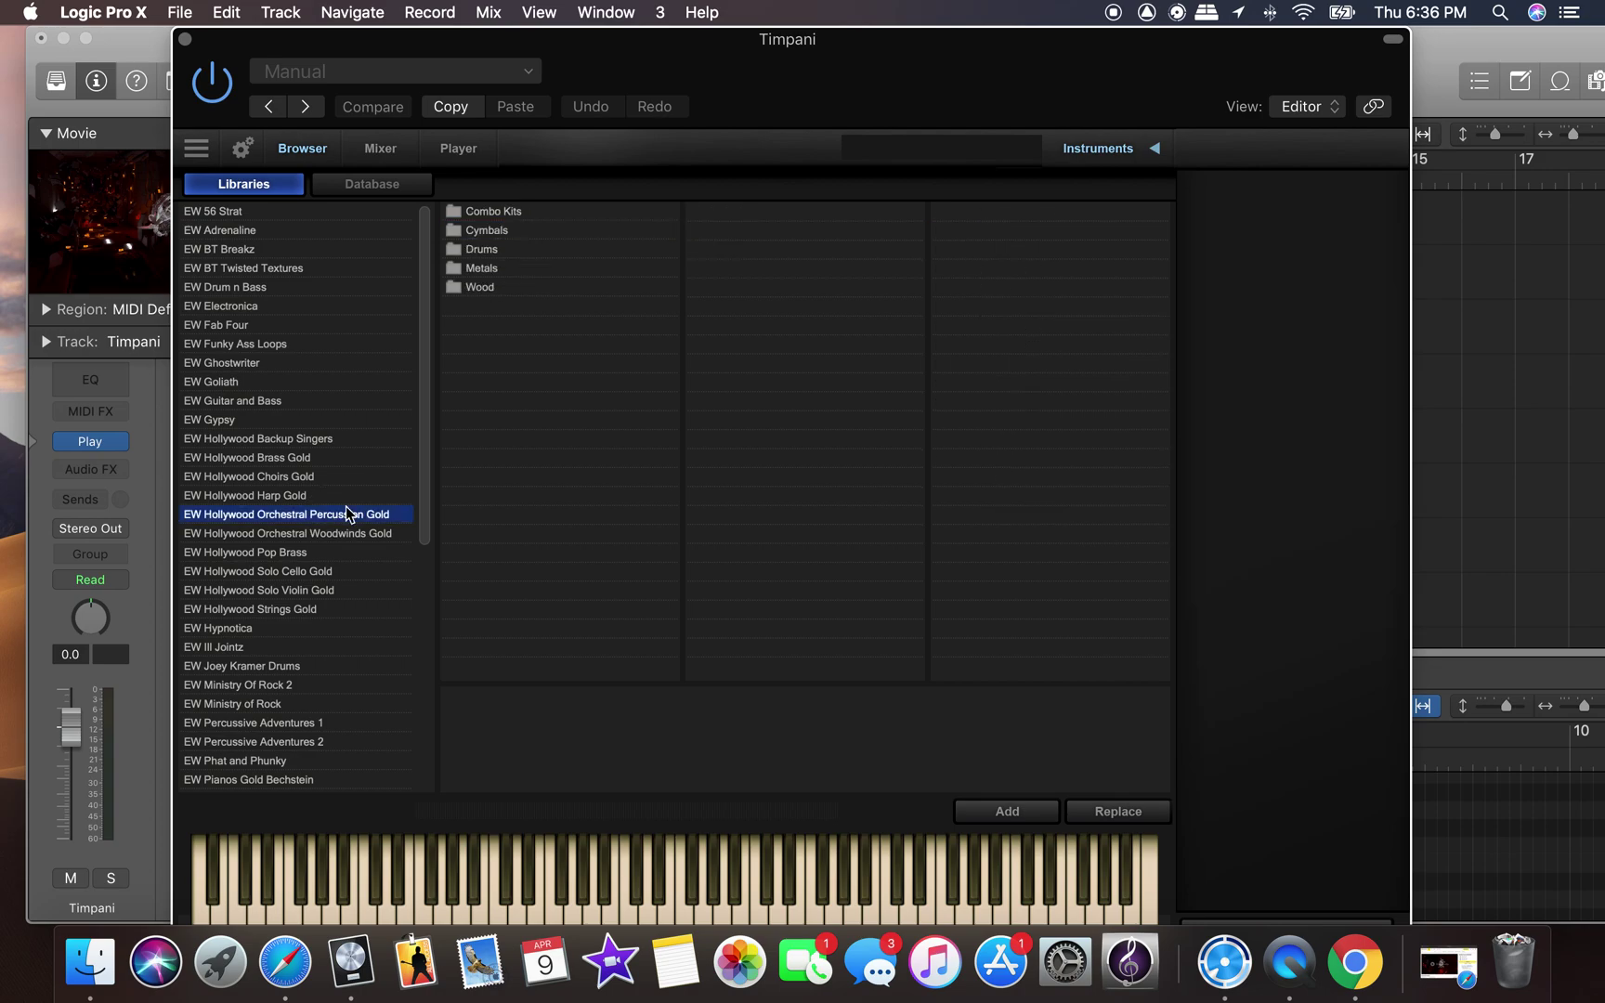
pyautogui.click(476, 248)
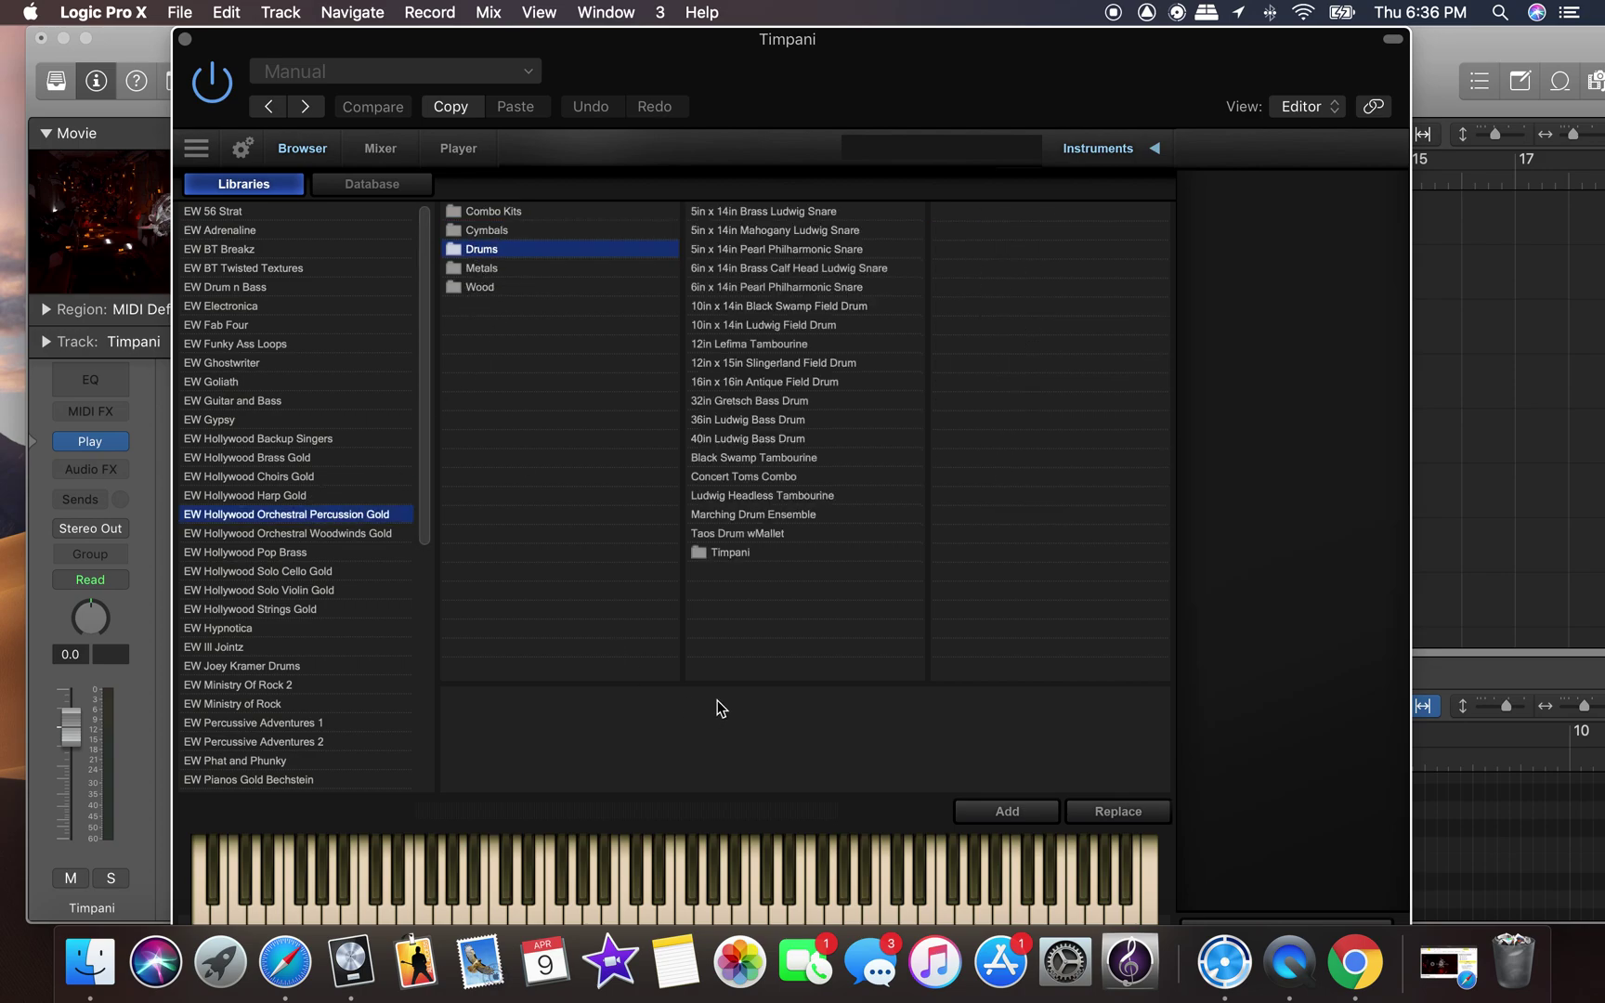
pyautogui.click(724, 553)
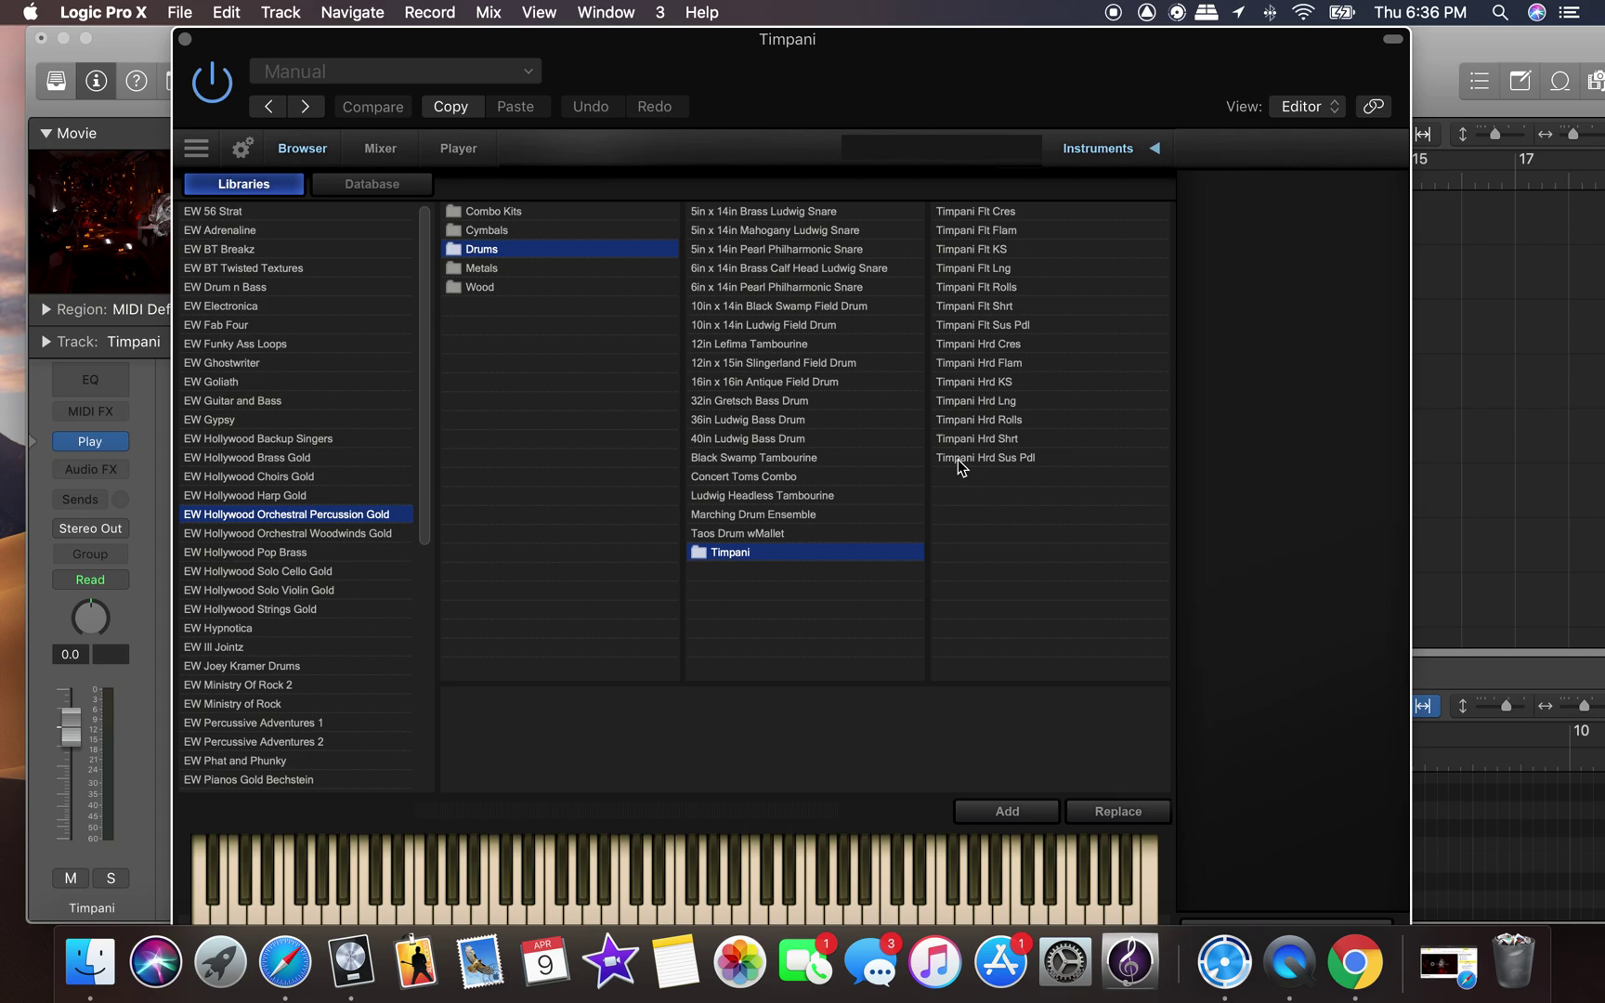
pyautogui.click(999, 379)
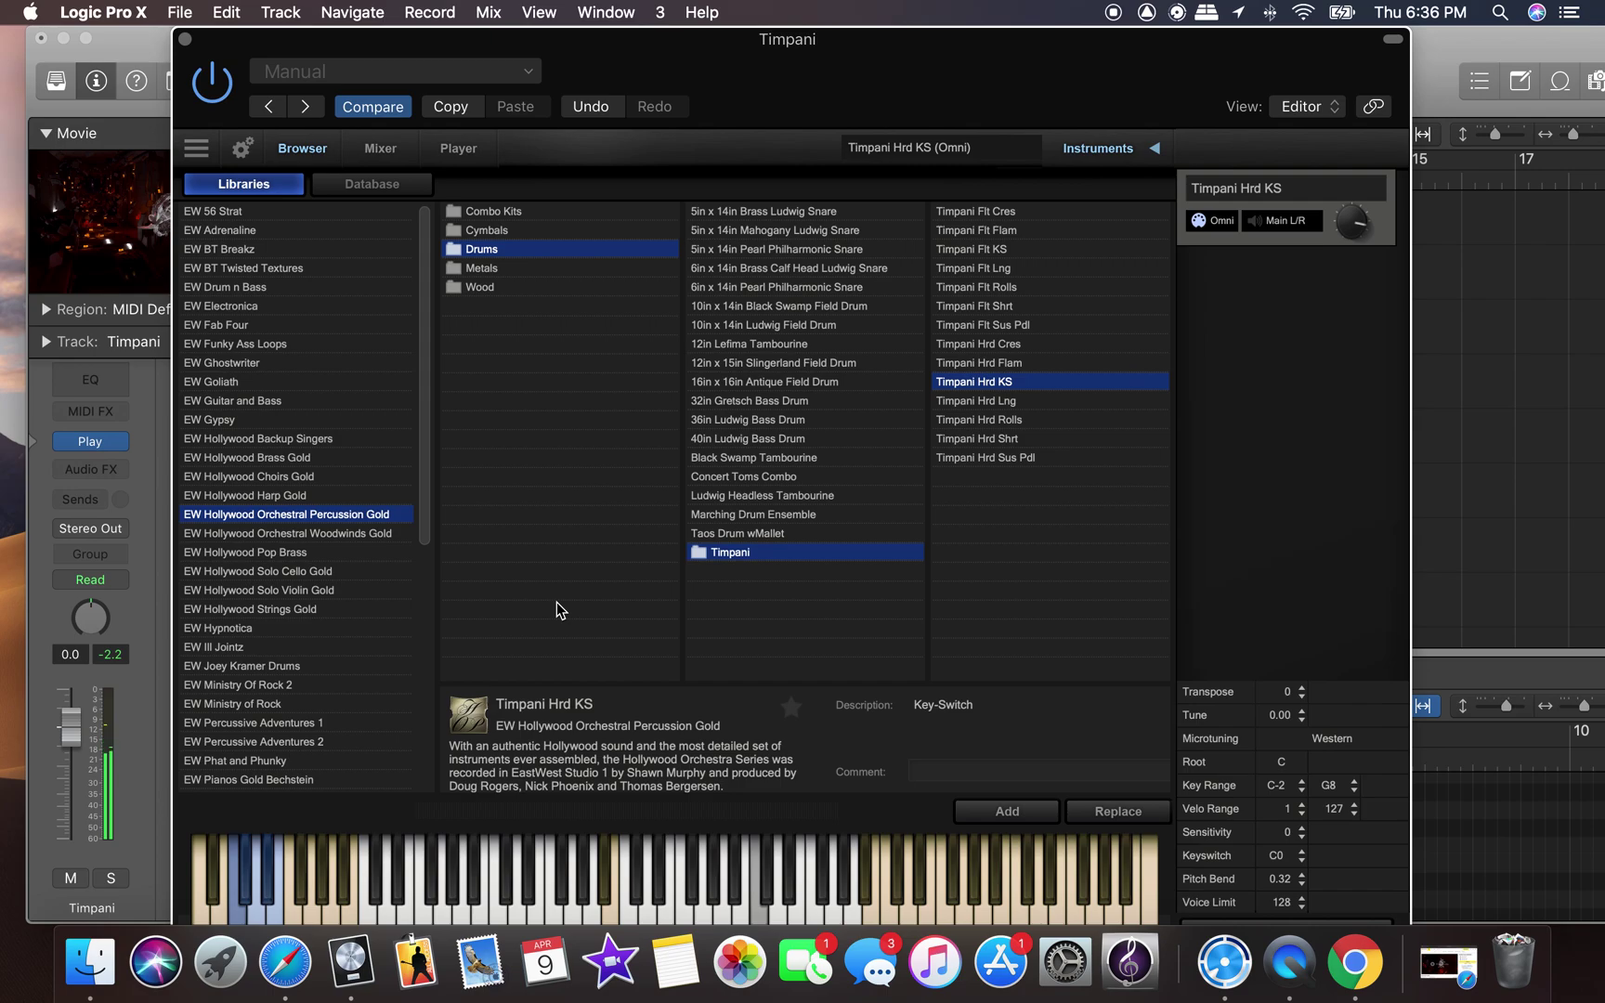
pyautogui.click(951, 405)
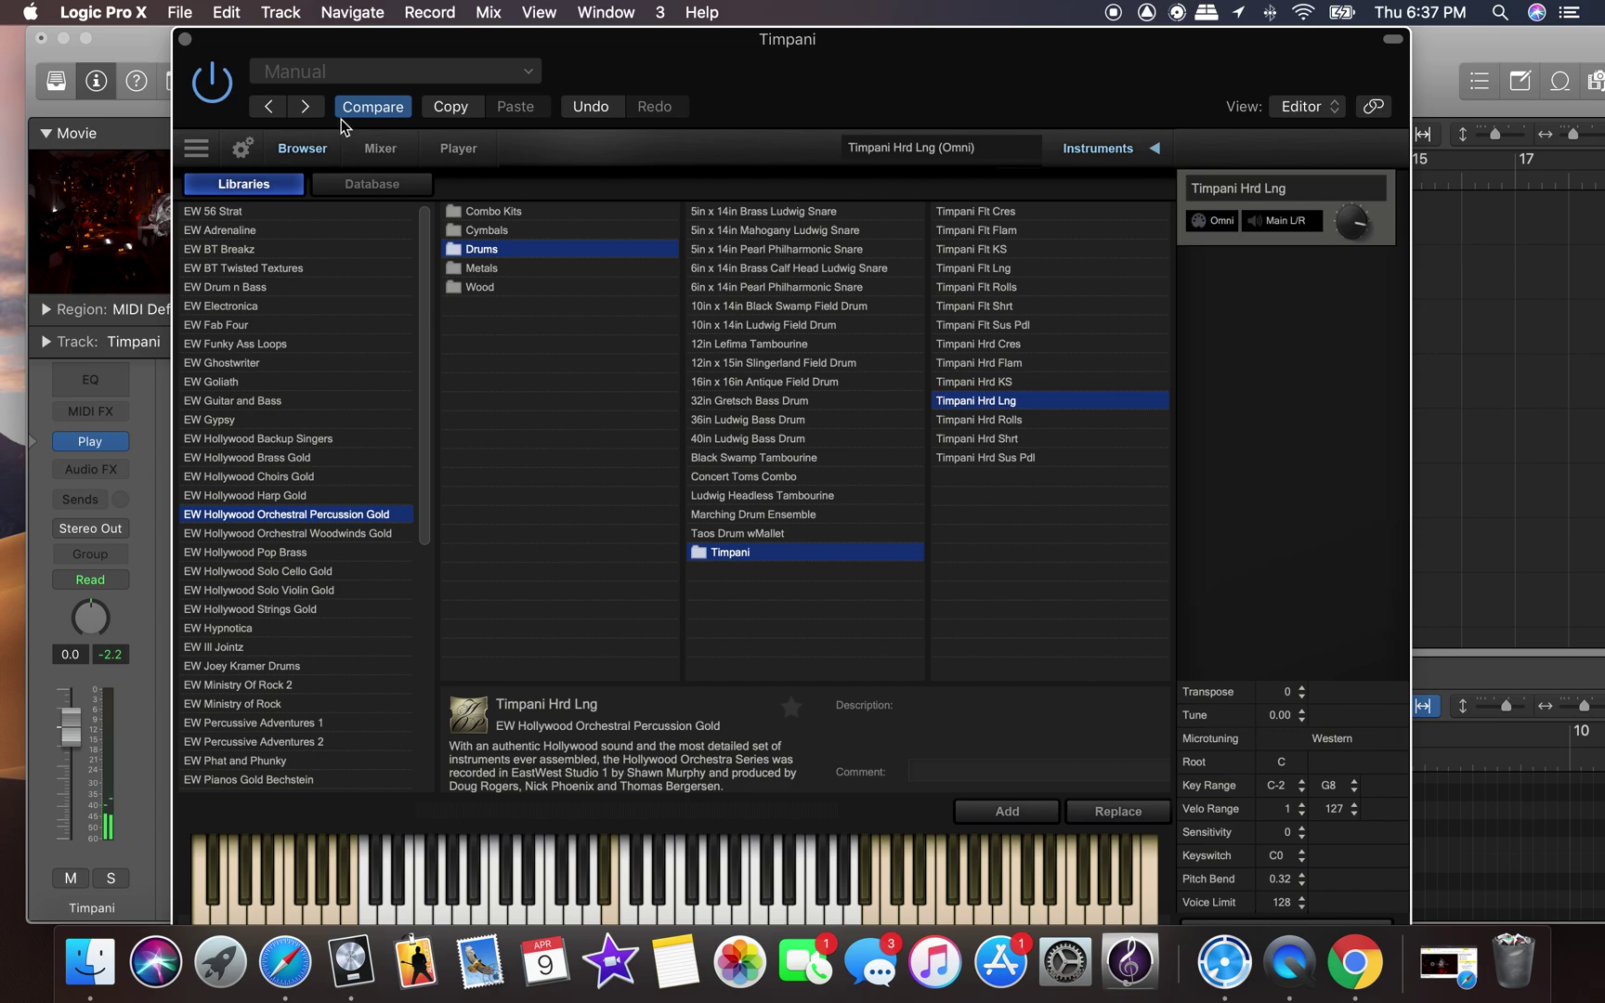
pyautogui.click(186, 39)
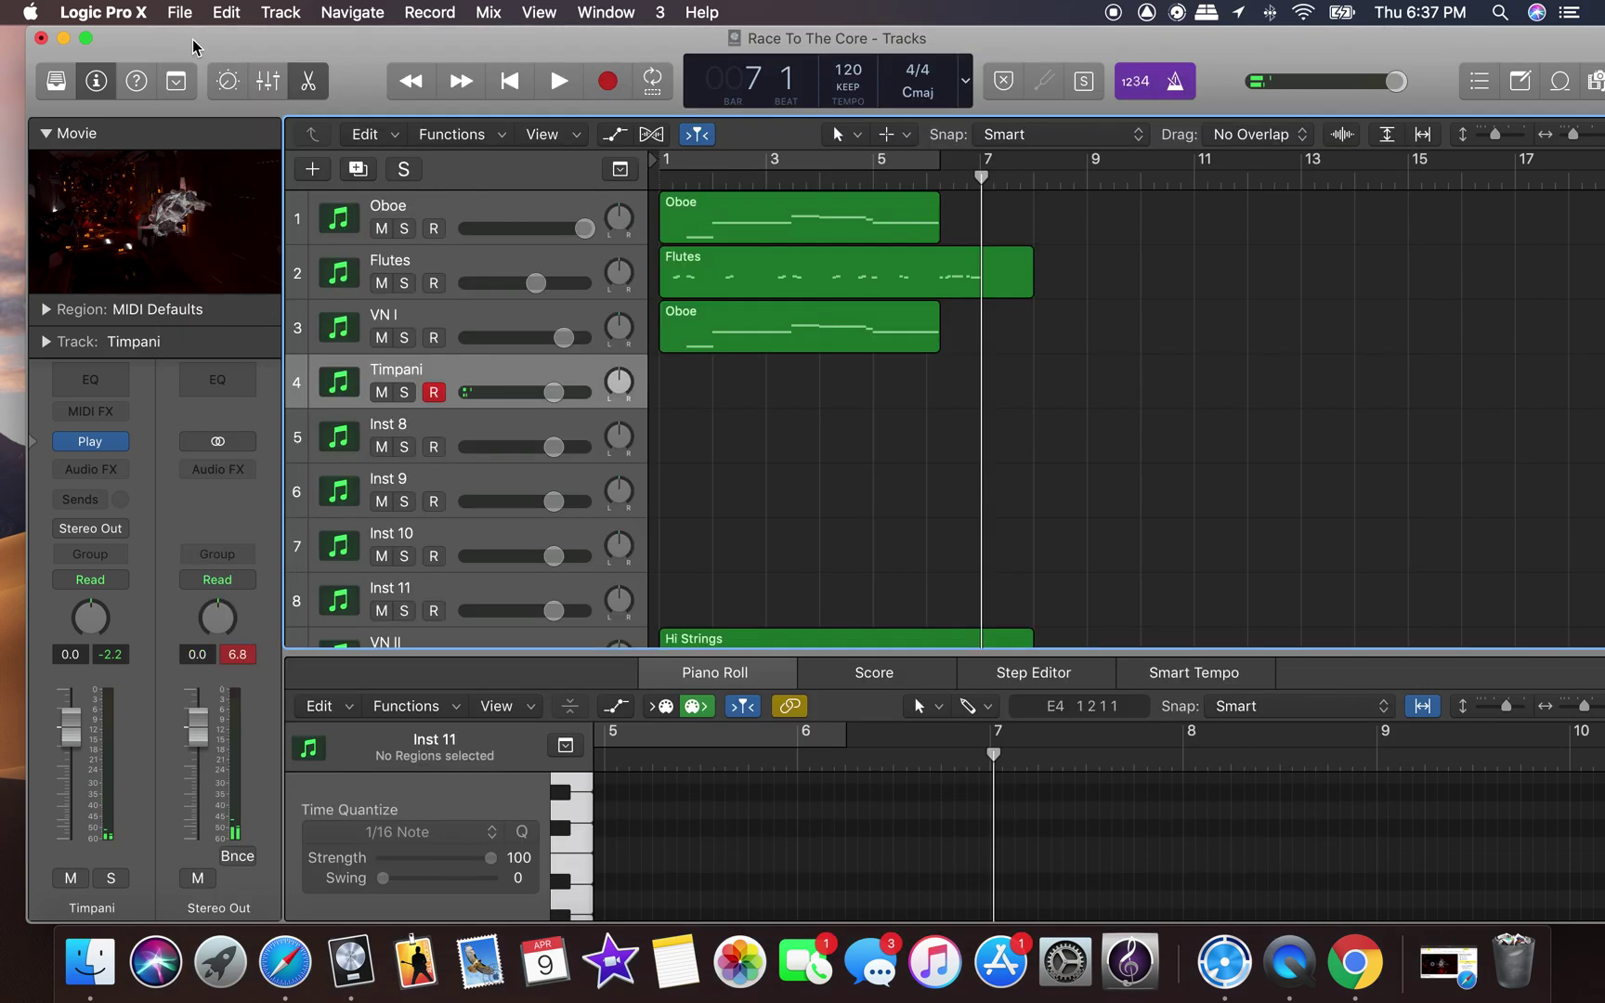
# Record a timpani part of long repeated C4 notes, one per bar, from bar 1 to the end of bar 7.
pyautogui.click(510, 81)
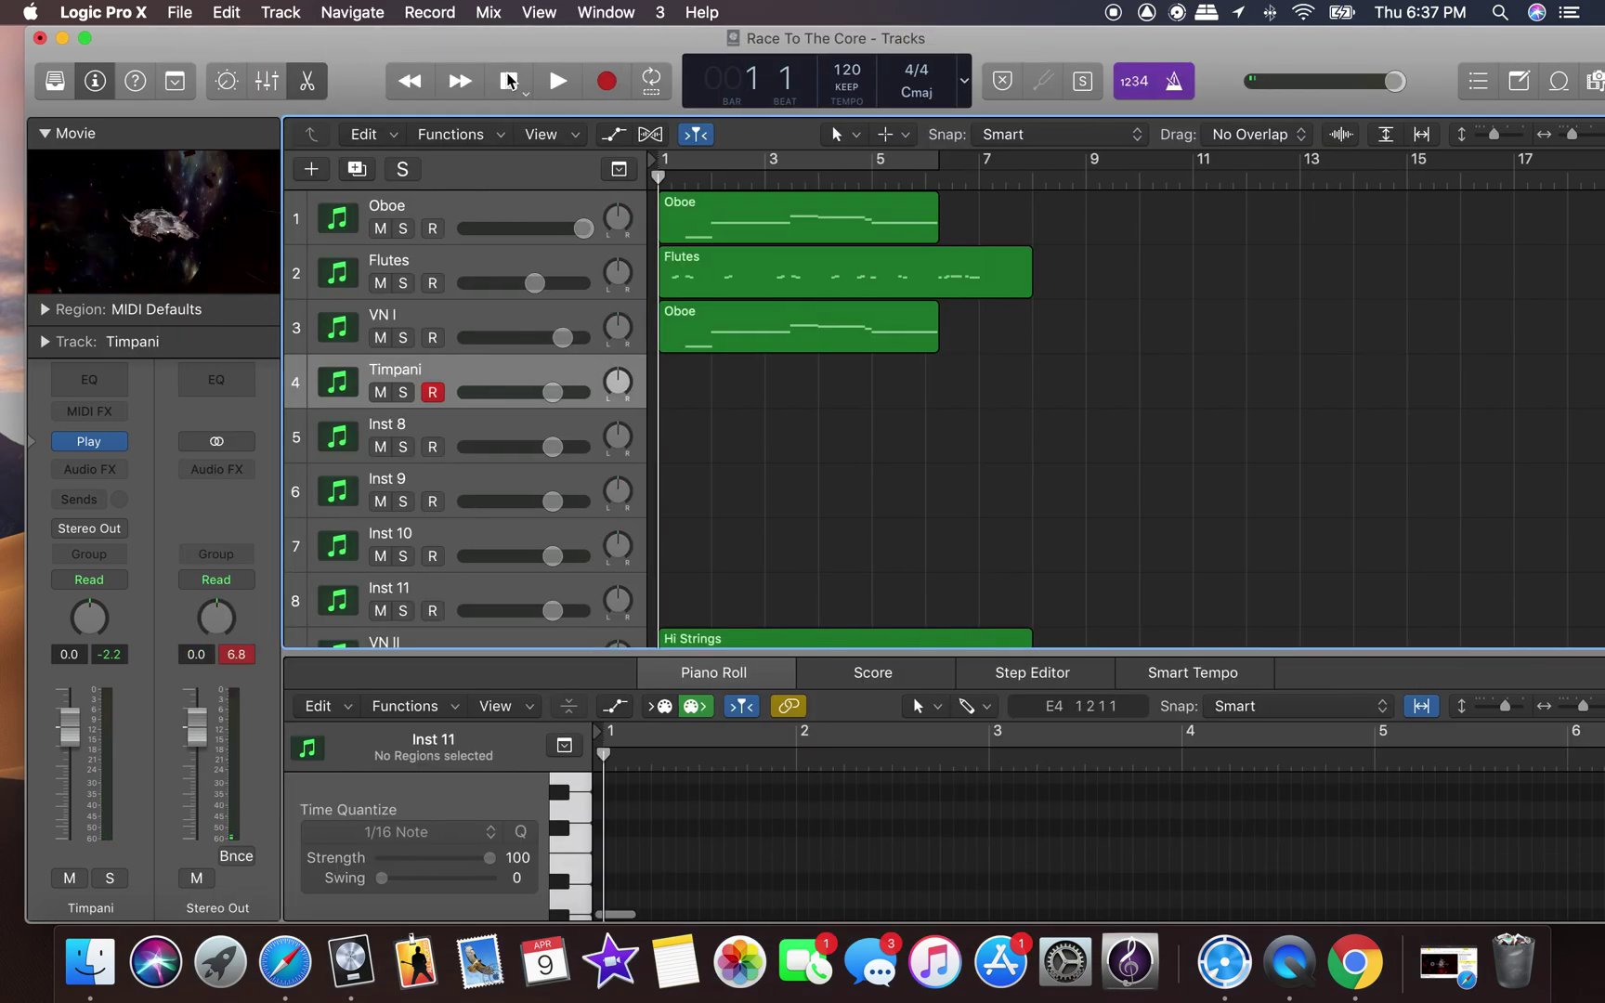
pyautogui.click(613, 84)
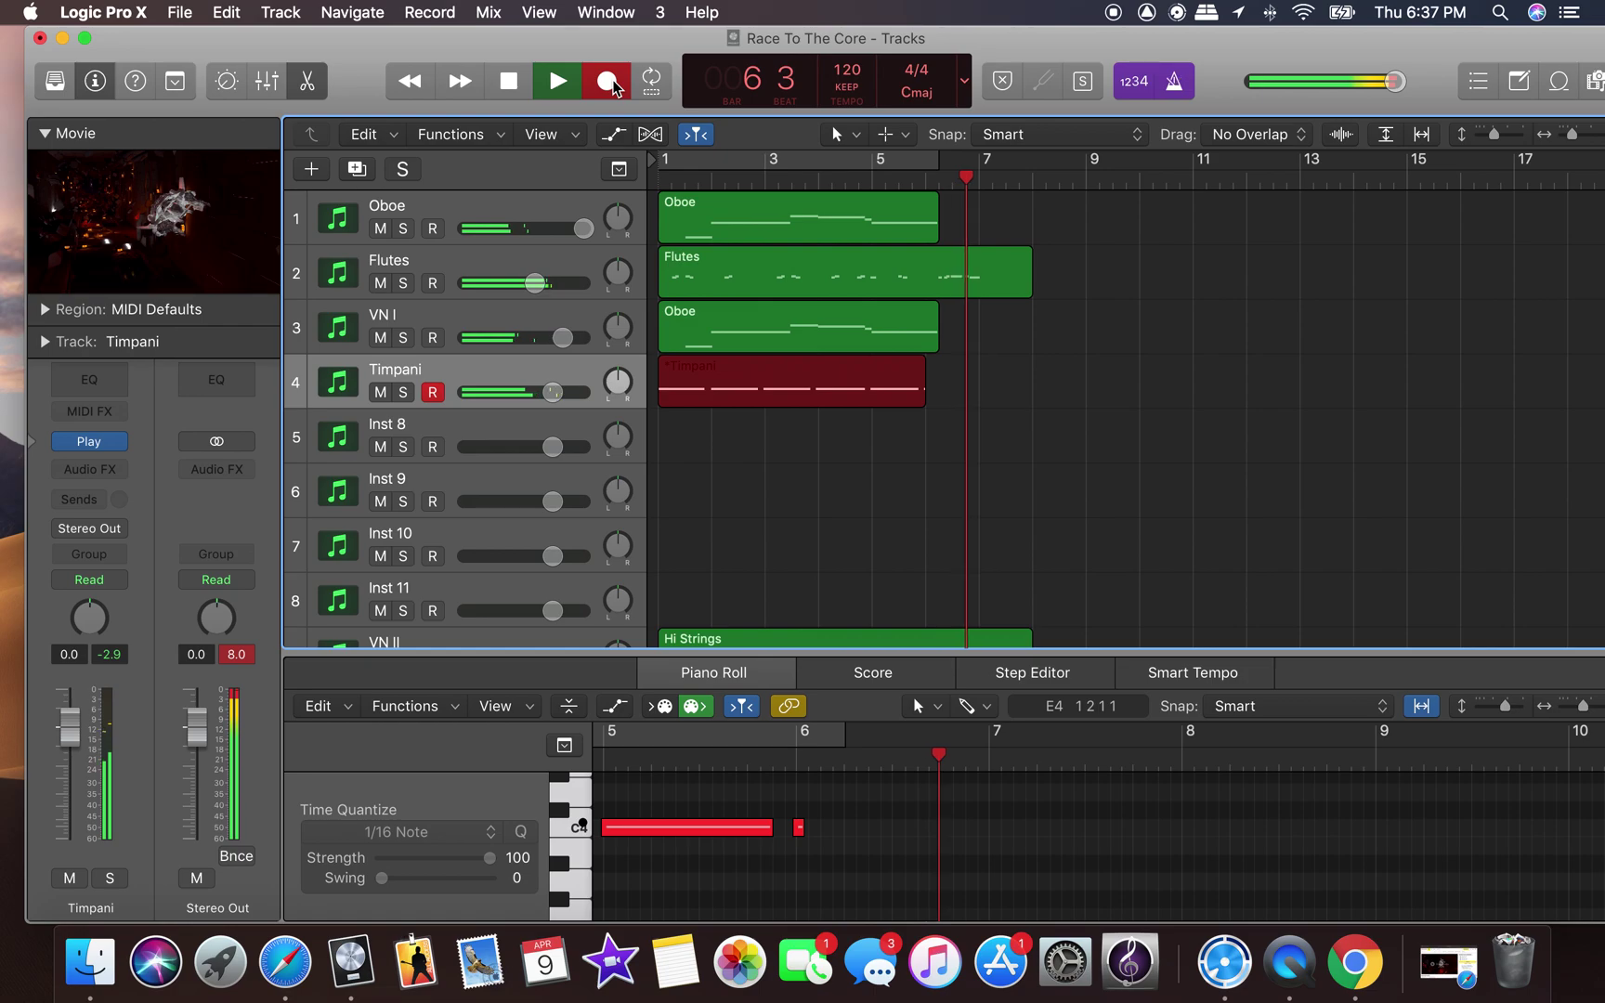
pyautogui.press('space')
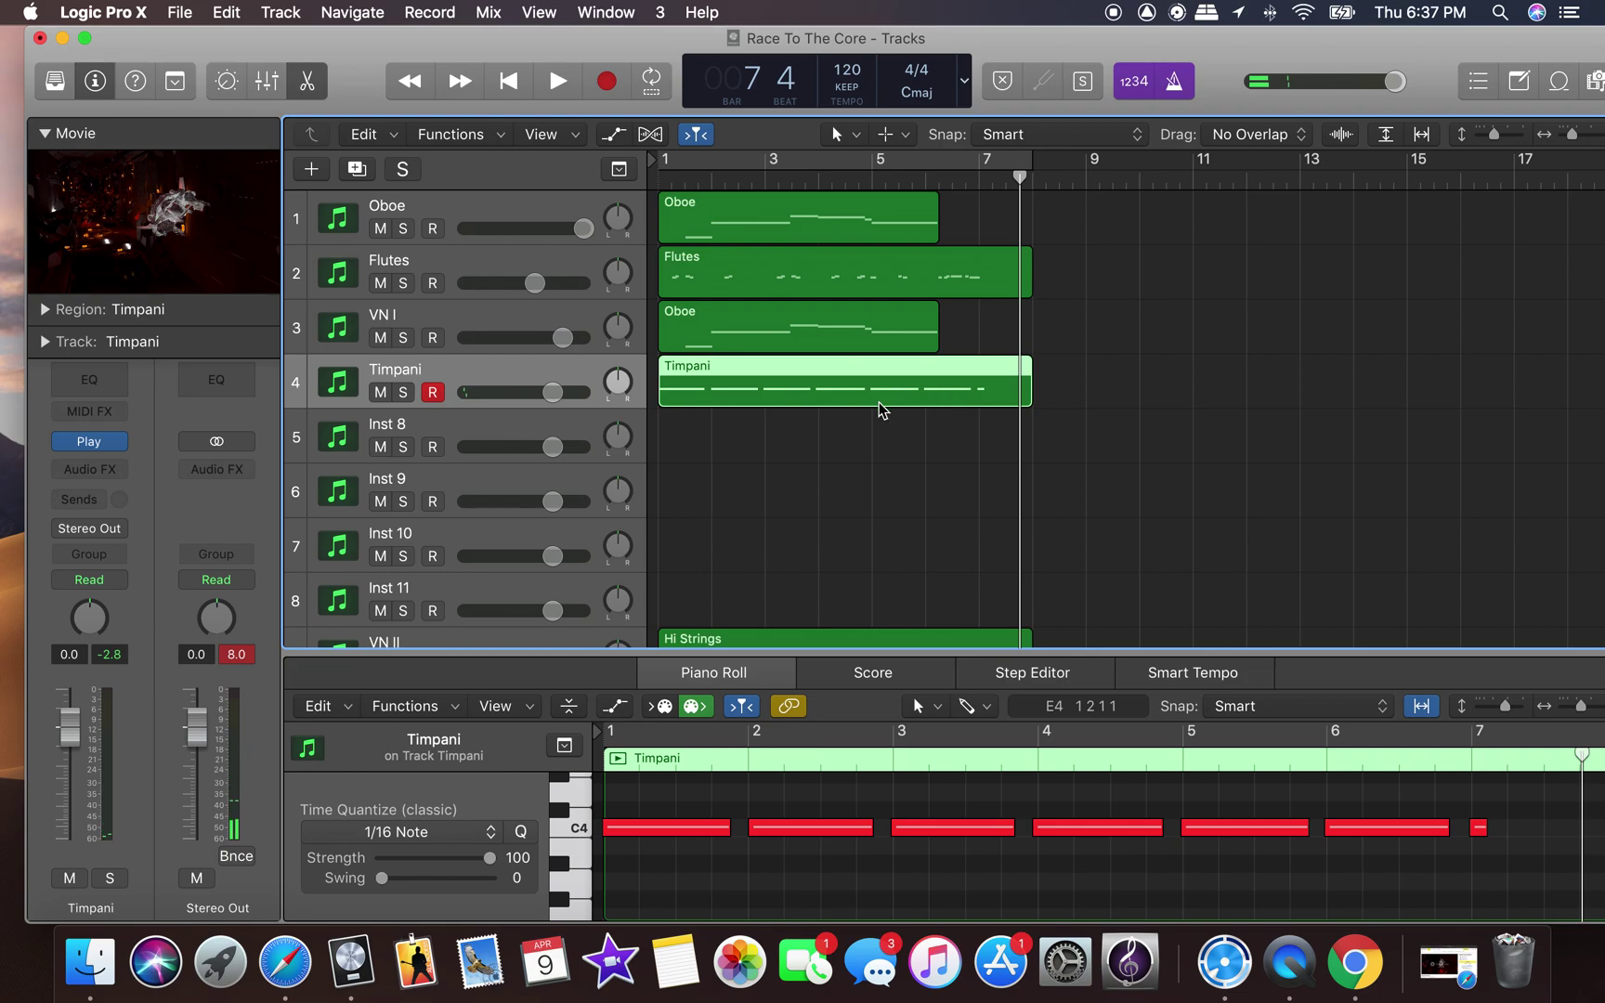
# Rename the Inst 8 track as Snare.
pyautogui.click(474, 429)
pyautogui.doubleClick(472, 426)
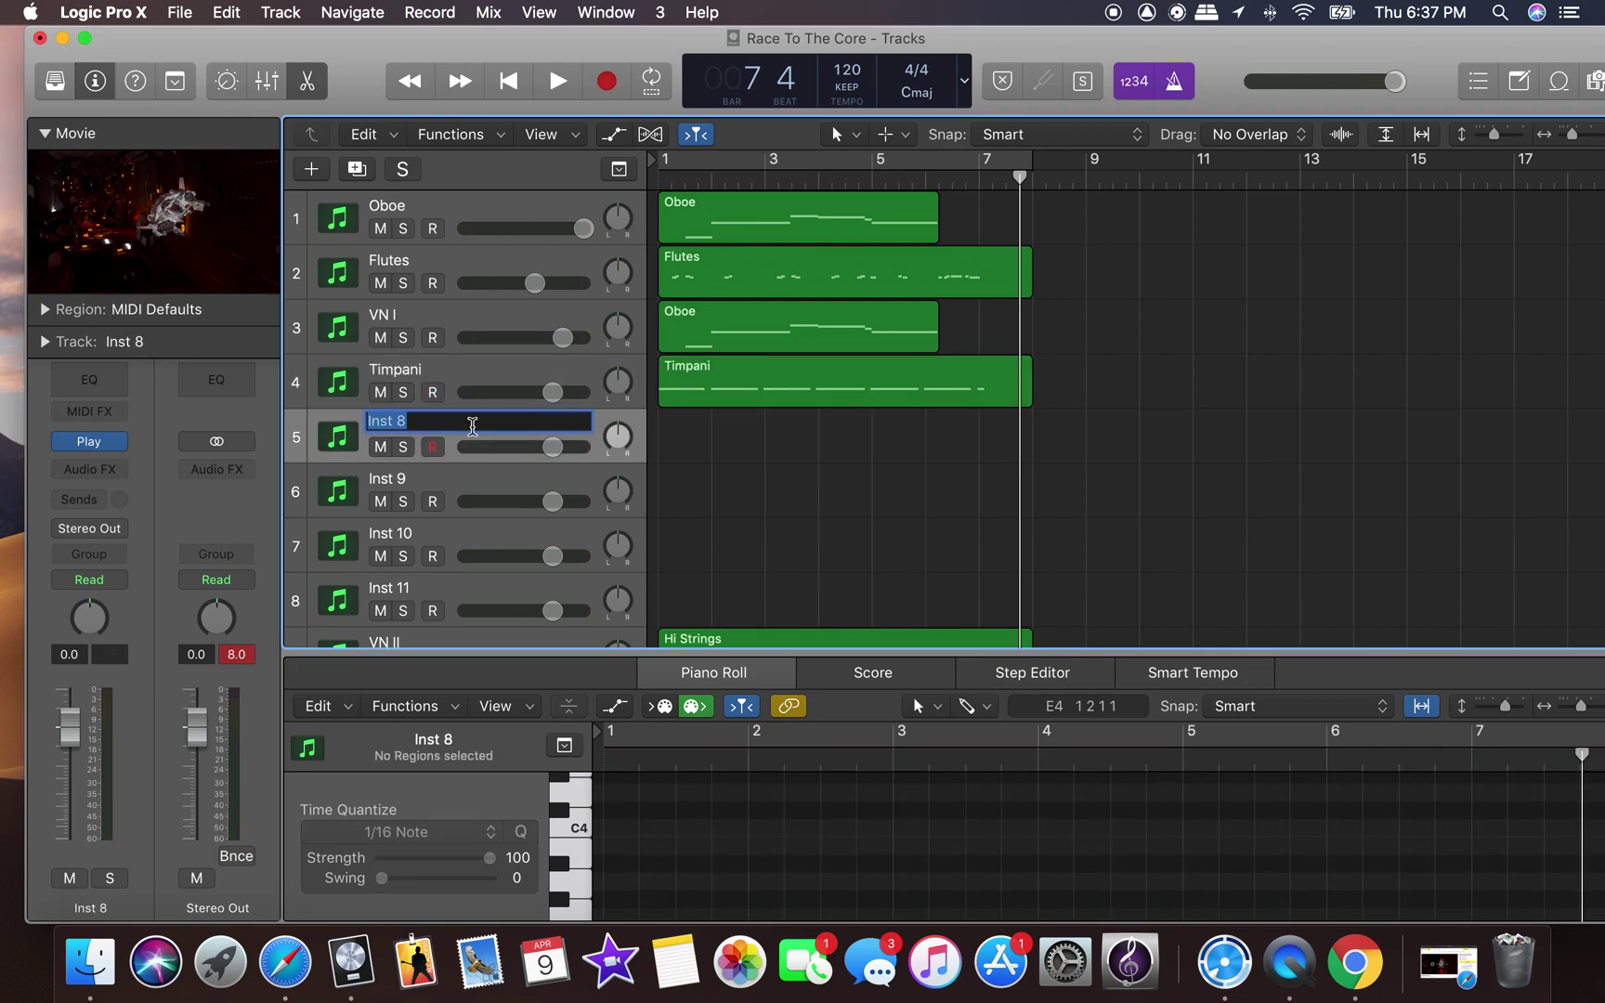
pyautogui.write('Snare')
pyautogui.press('Return')
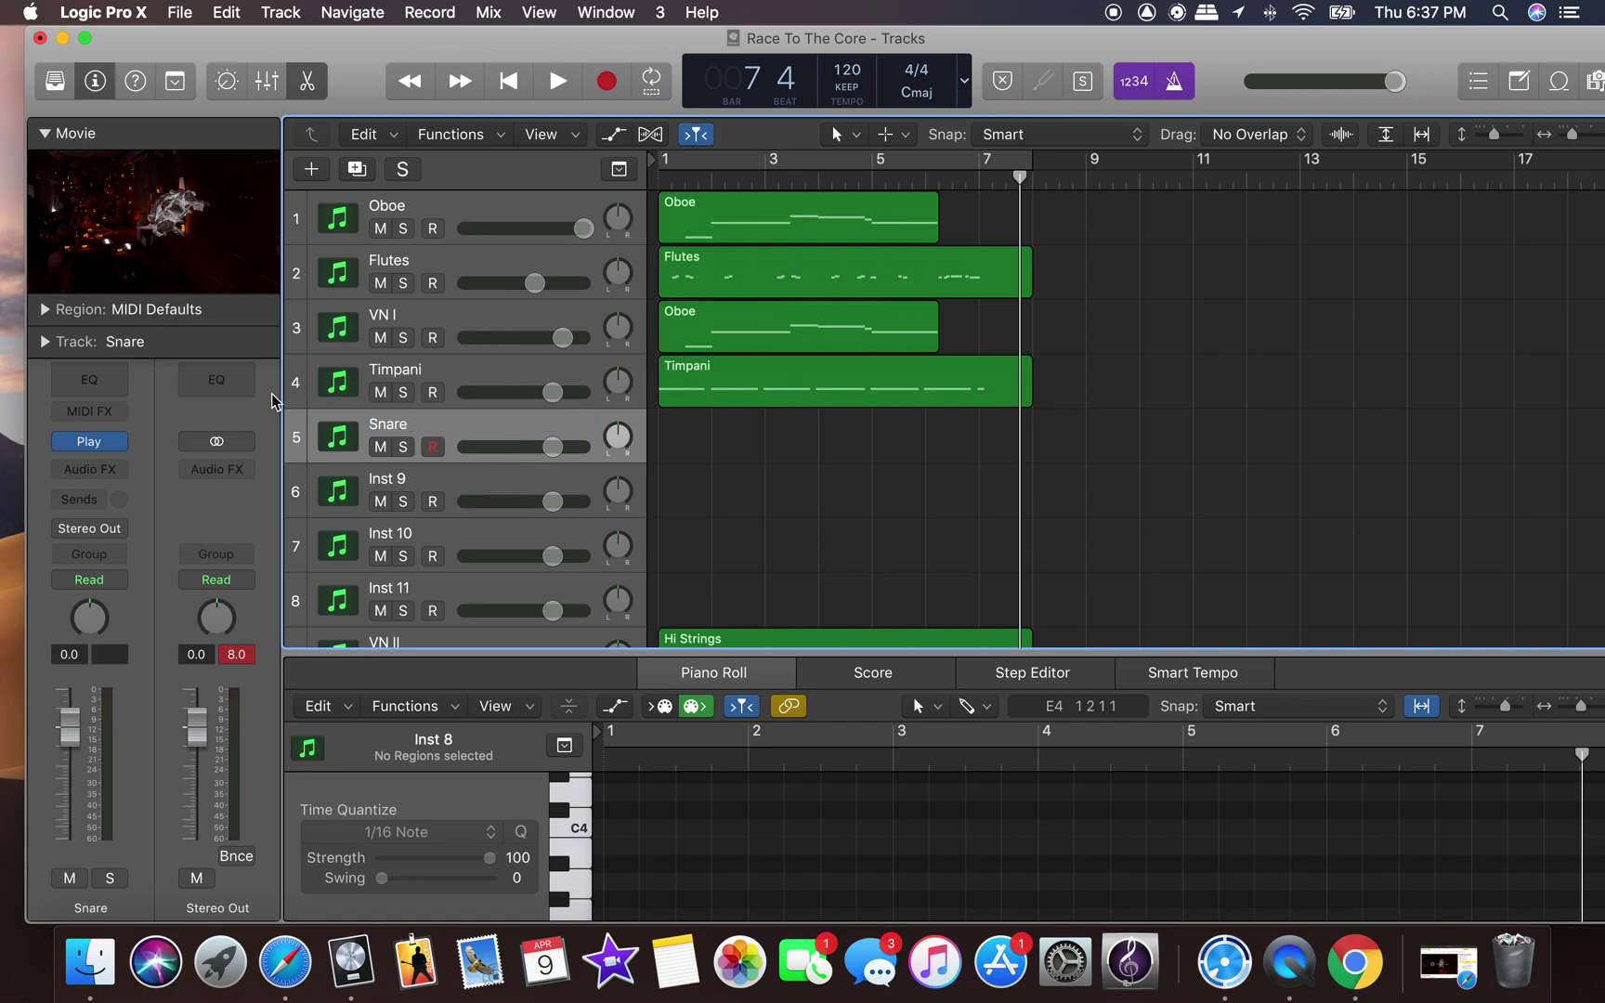
# Load the 5in x 14in Brass Ludwig Snare patch from EW Hollywood Orchestral Percussion Gold, Drums, into the Snare track's instrument.
pyautogui.click(100, 443)
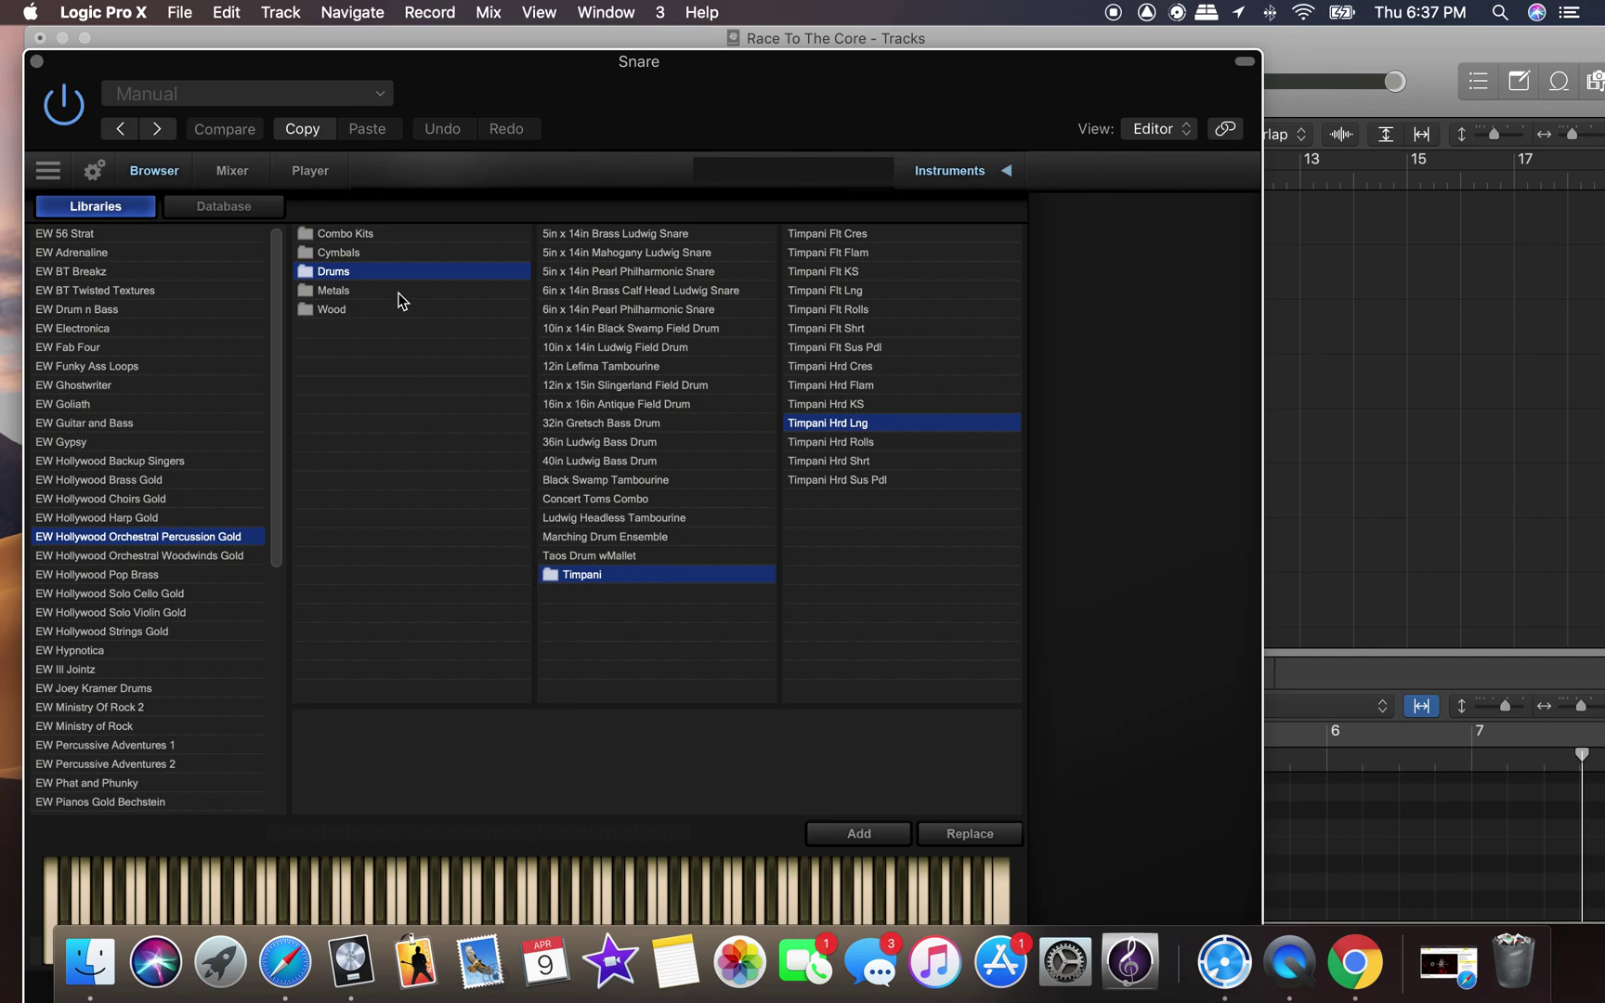
pyautogui.click(618, 233)
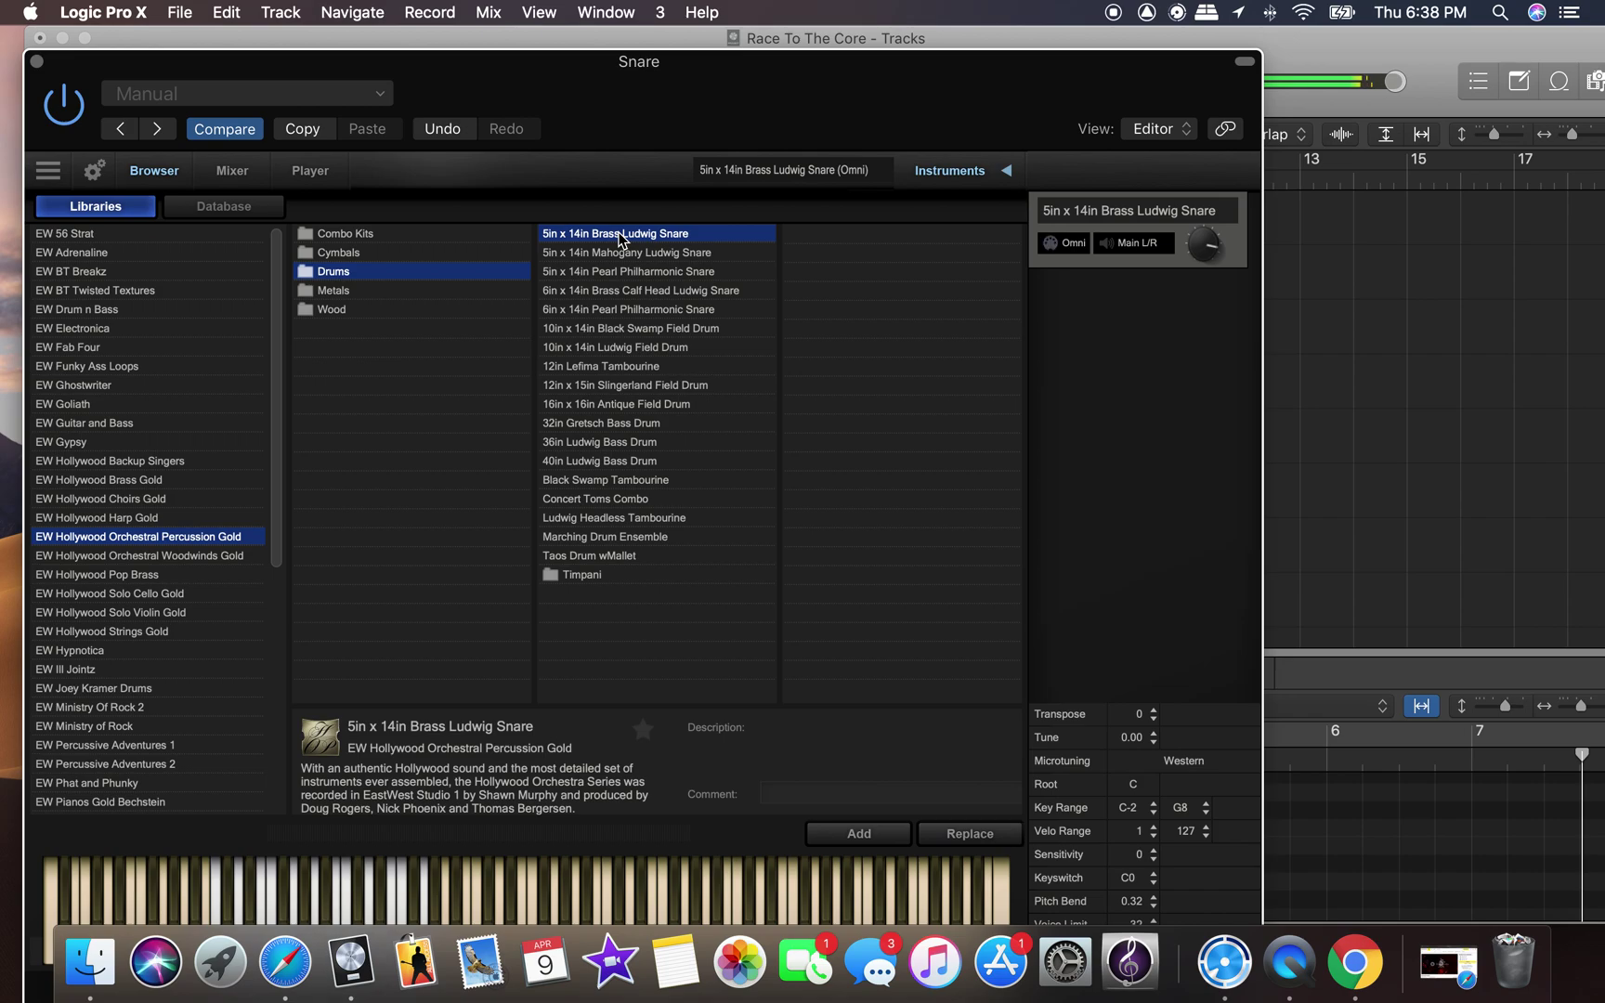
pyautogui.click(37, 62)
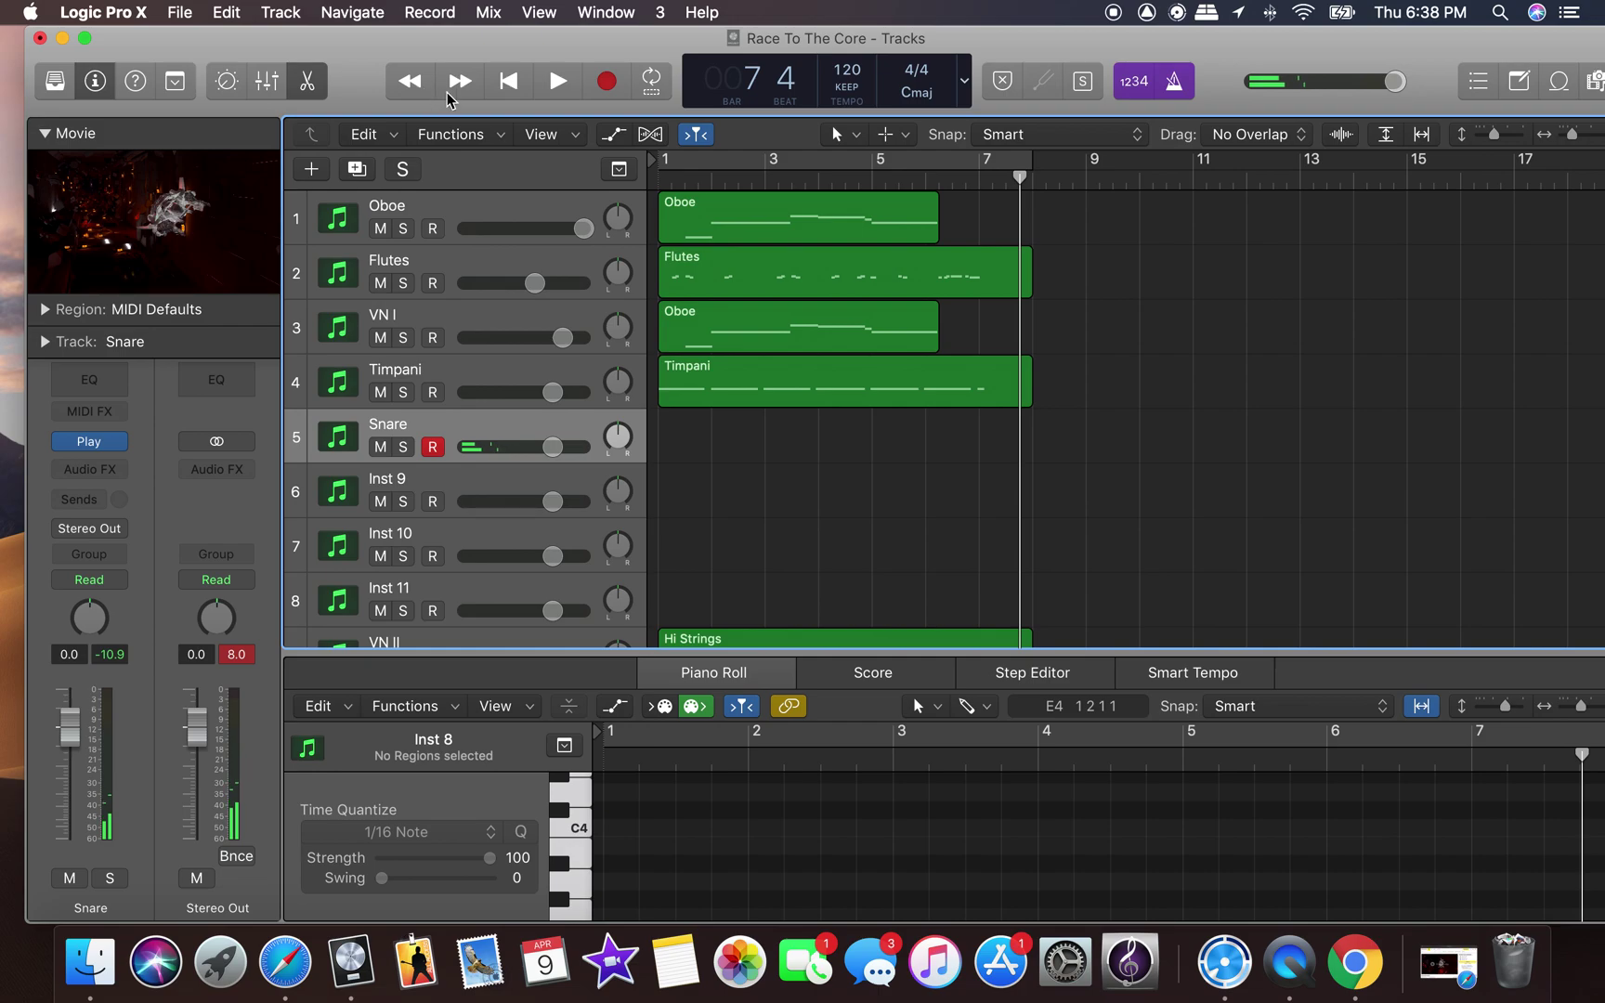
# Replace the Snare track's patch with 5in x 14in Pearl Philharmonic Snare after auditioning the 5in x 14in Mahogany Ludwig Snare.
pyautogui.click(503, 85)
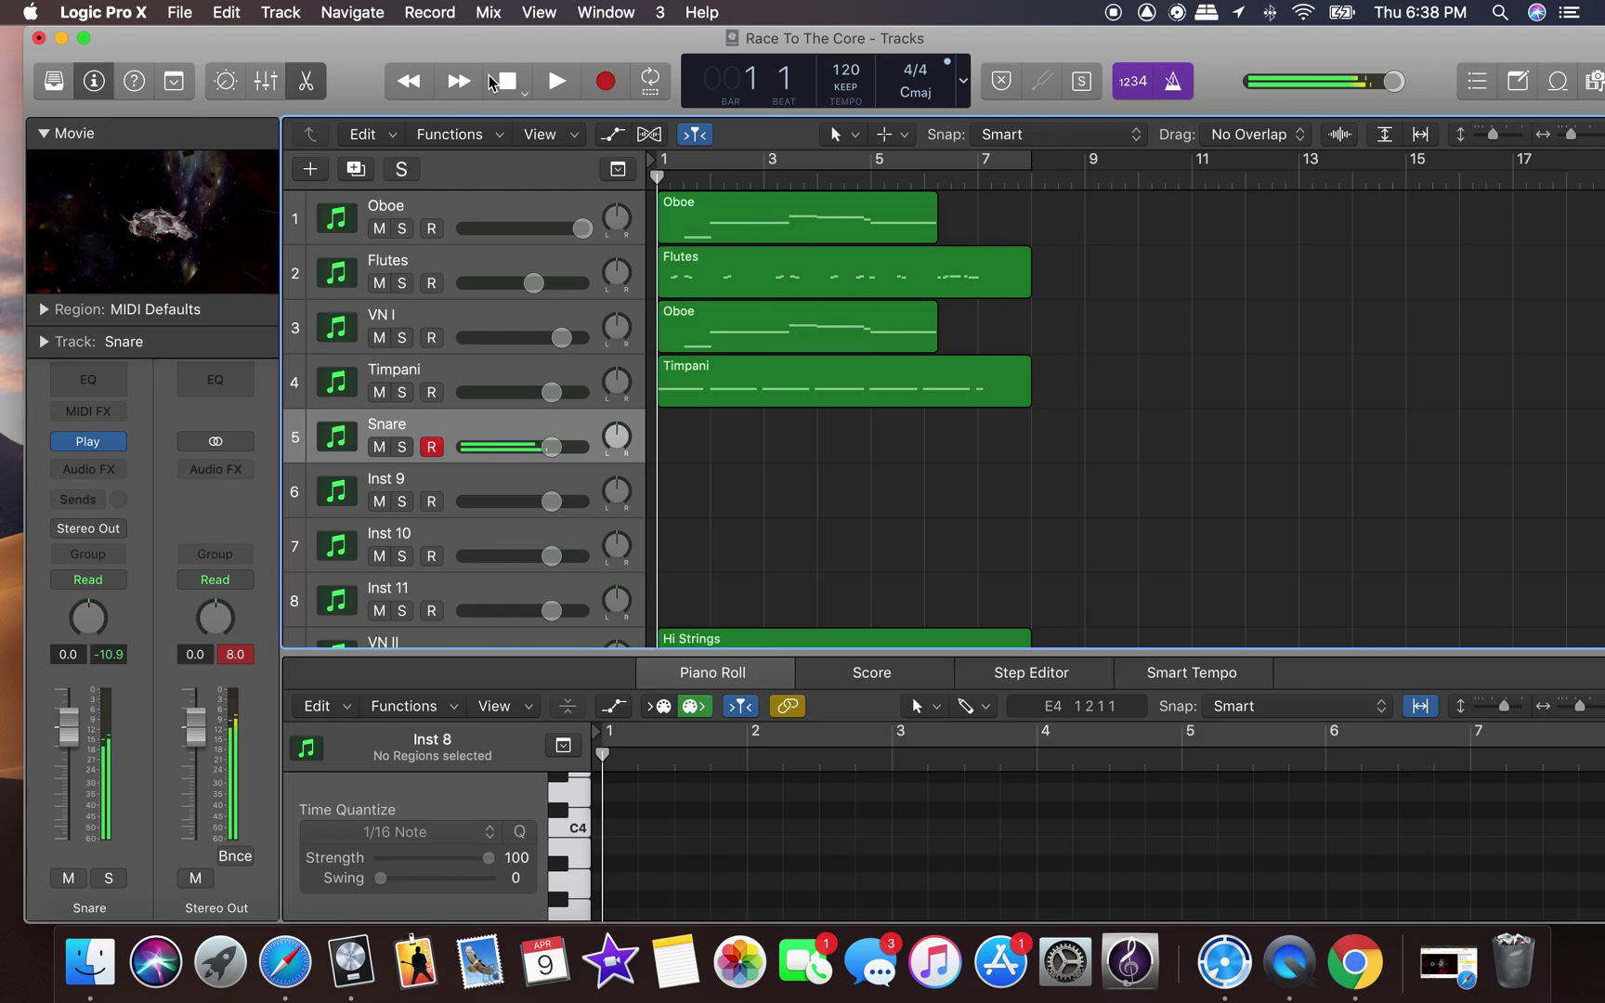
pyautogui.click(89, 443)
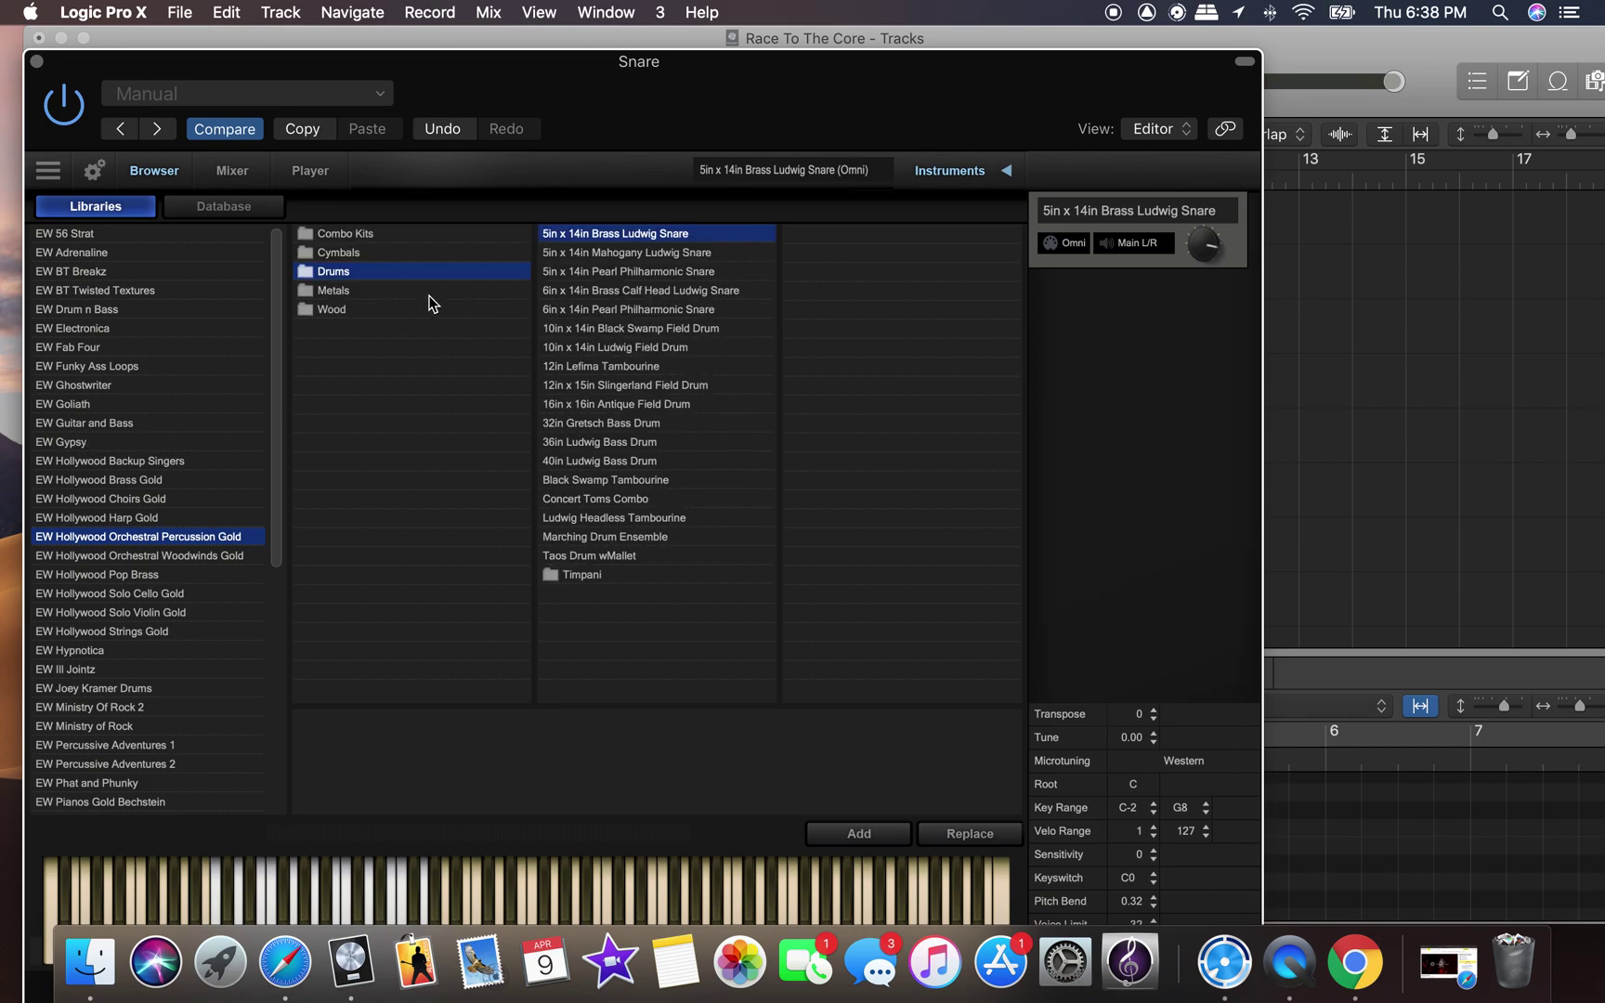
pyautogui.click(641, 253)
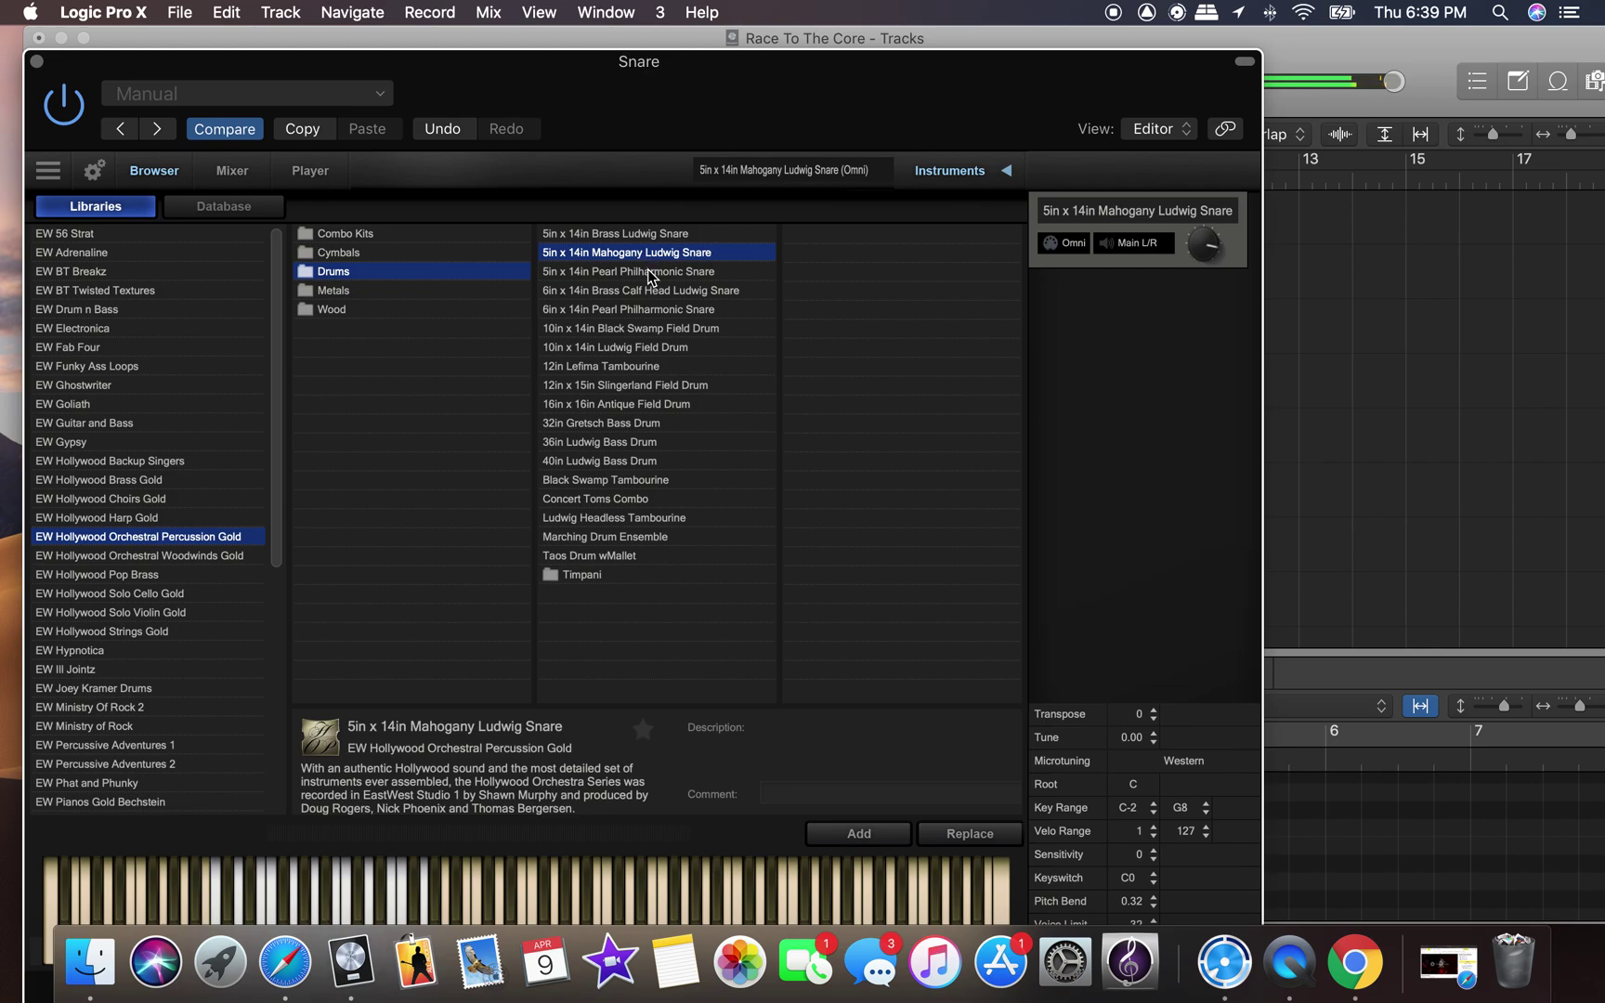
pyautogui.click(649, 271)
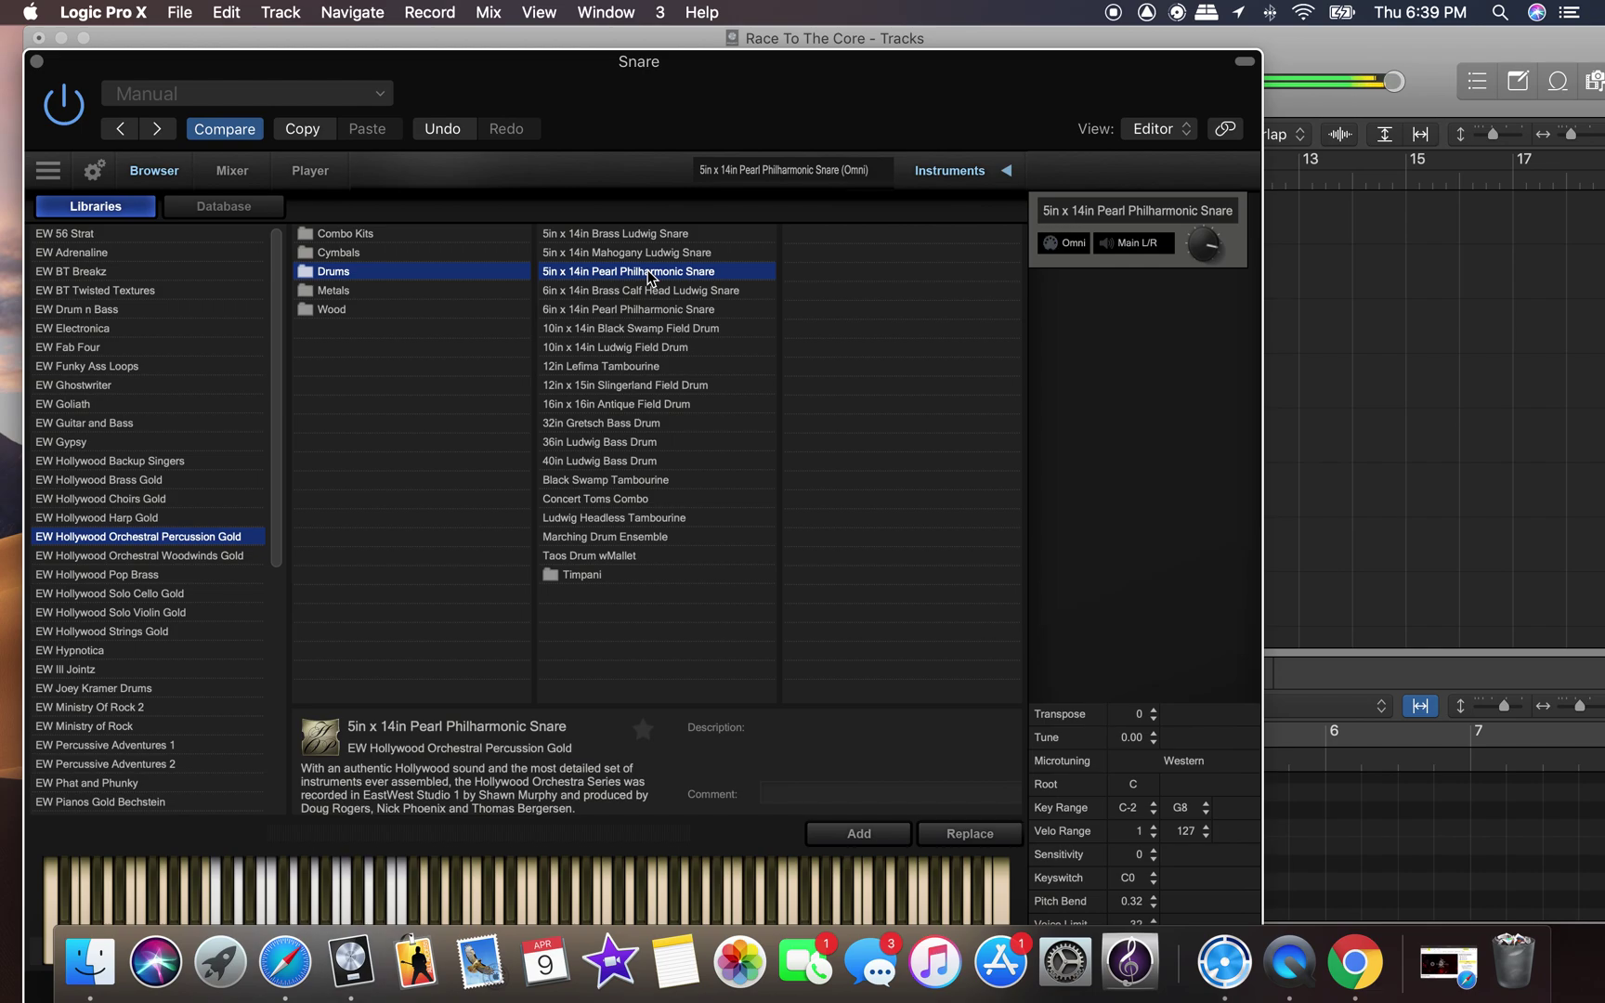
pyautogui.click(36, 61)
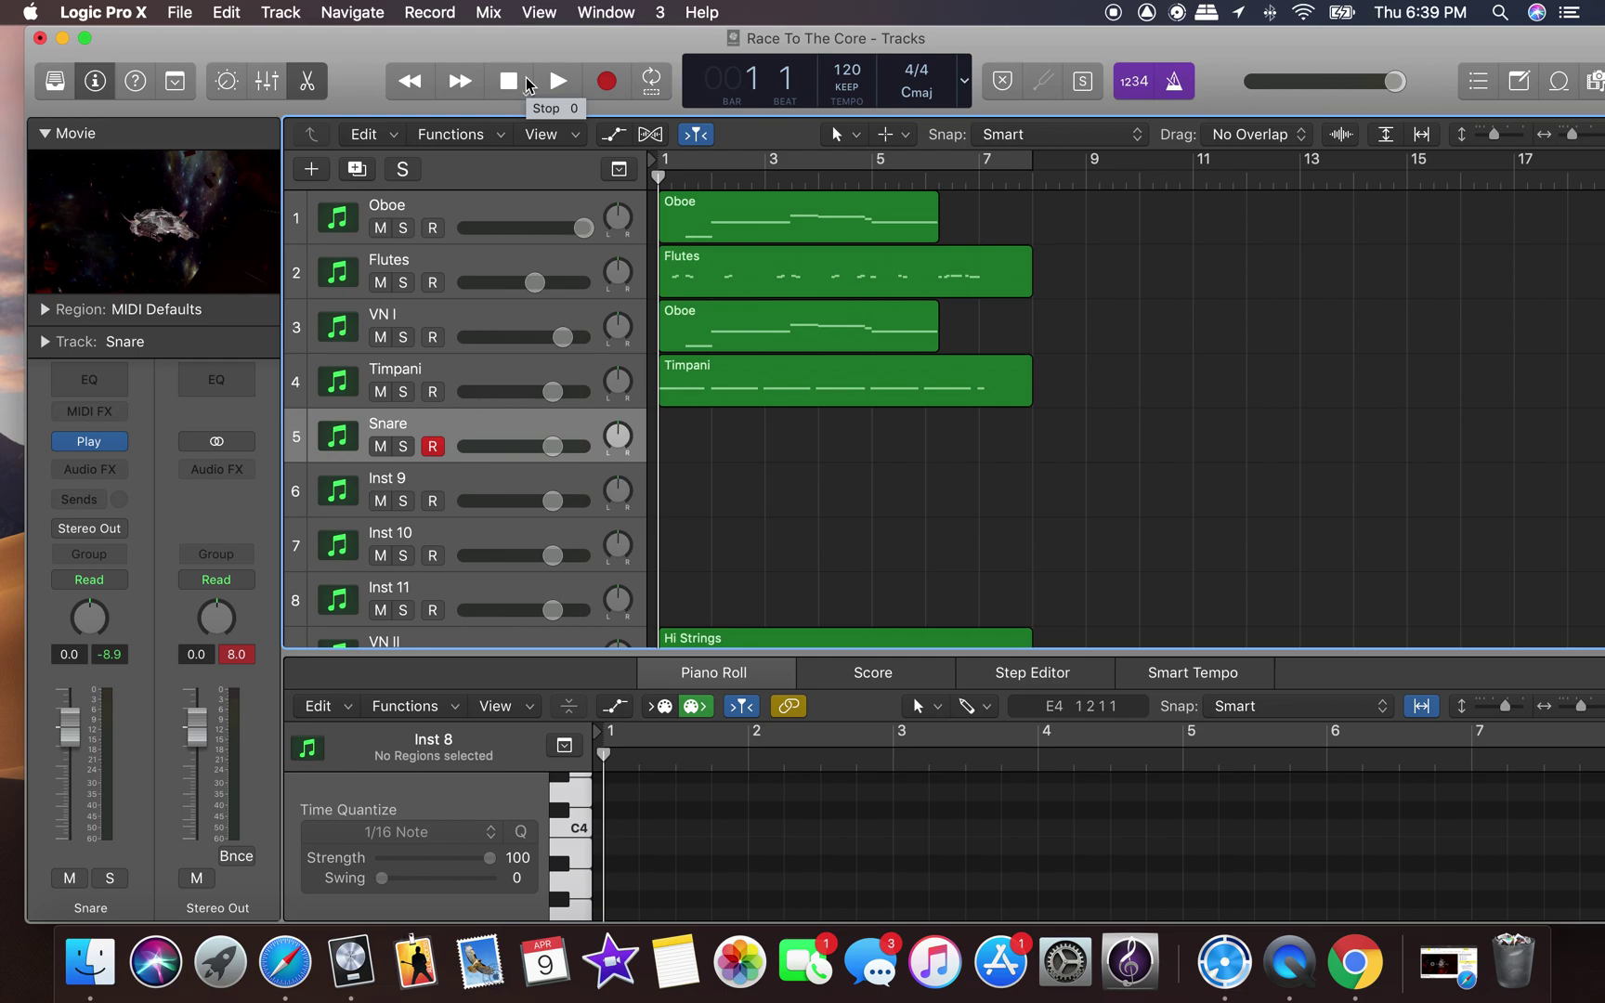
# Try to record a busy repeated C2 snare rhythm from bar 1, and delete the take.
pyautogui.moveTo(1259, 42); pyautogui.dragTo(1005, 43)
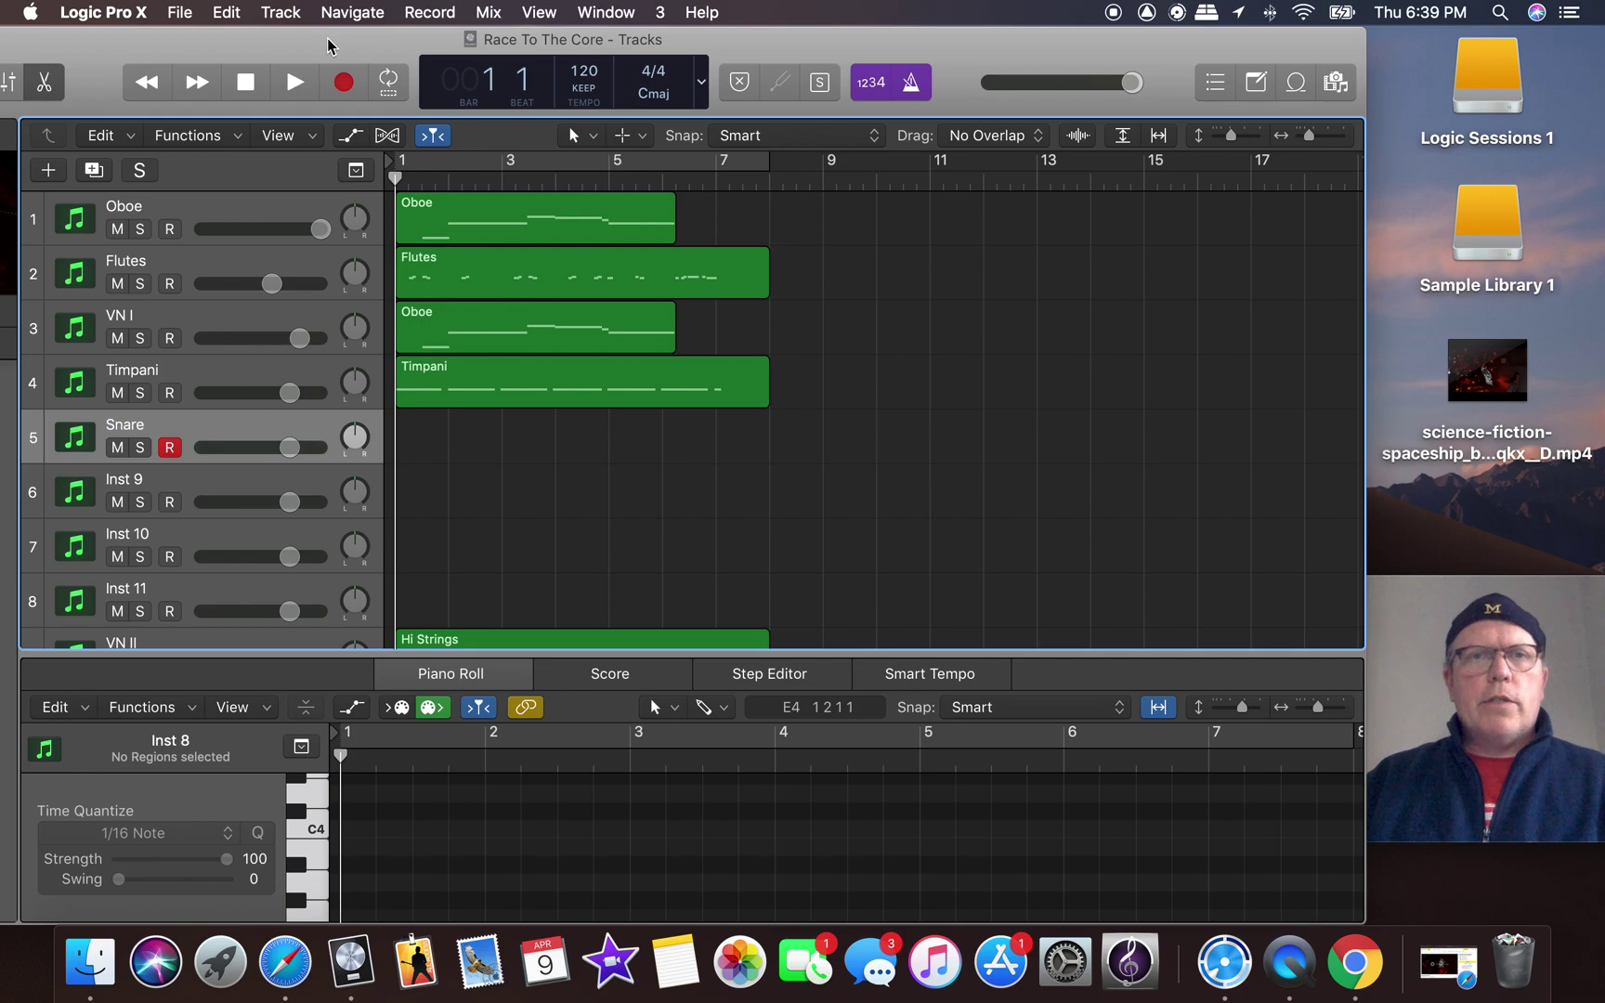
pyautogui.moveTo(327, 45); pyautogui.dragTo(369, 39)
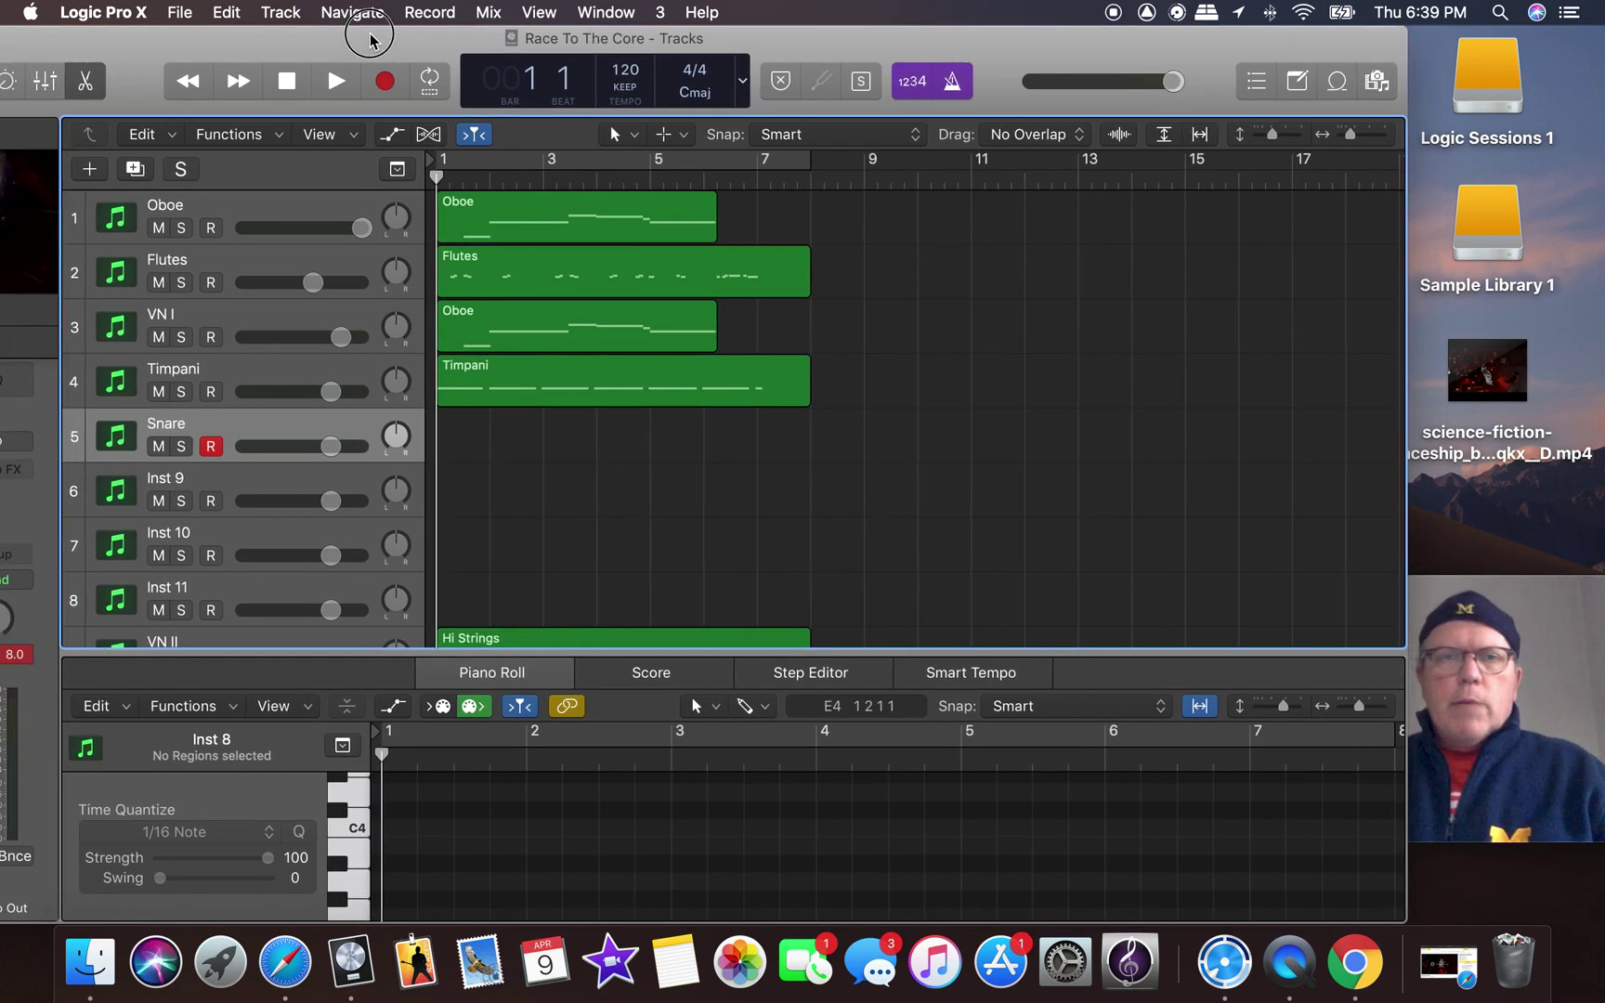
pyautogui.click(369, 82)
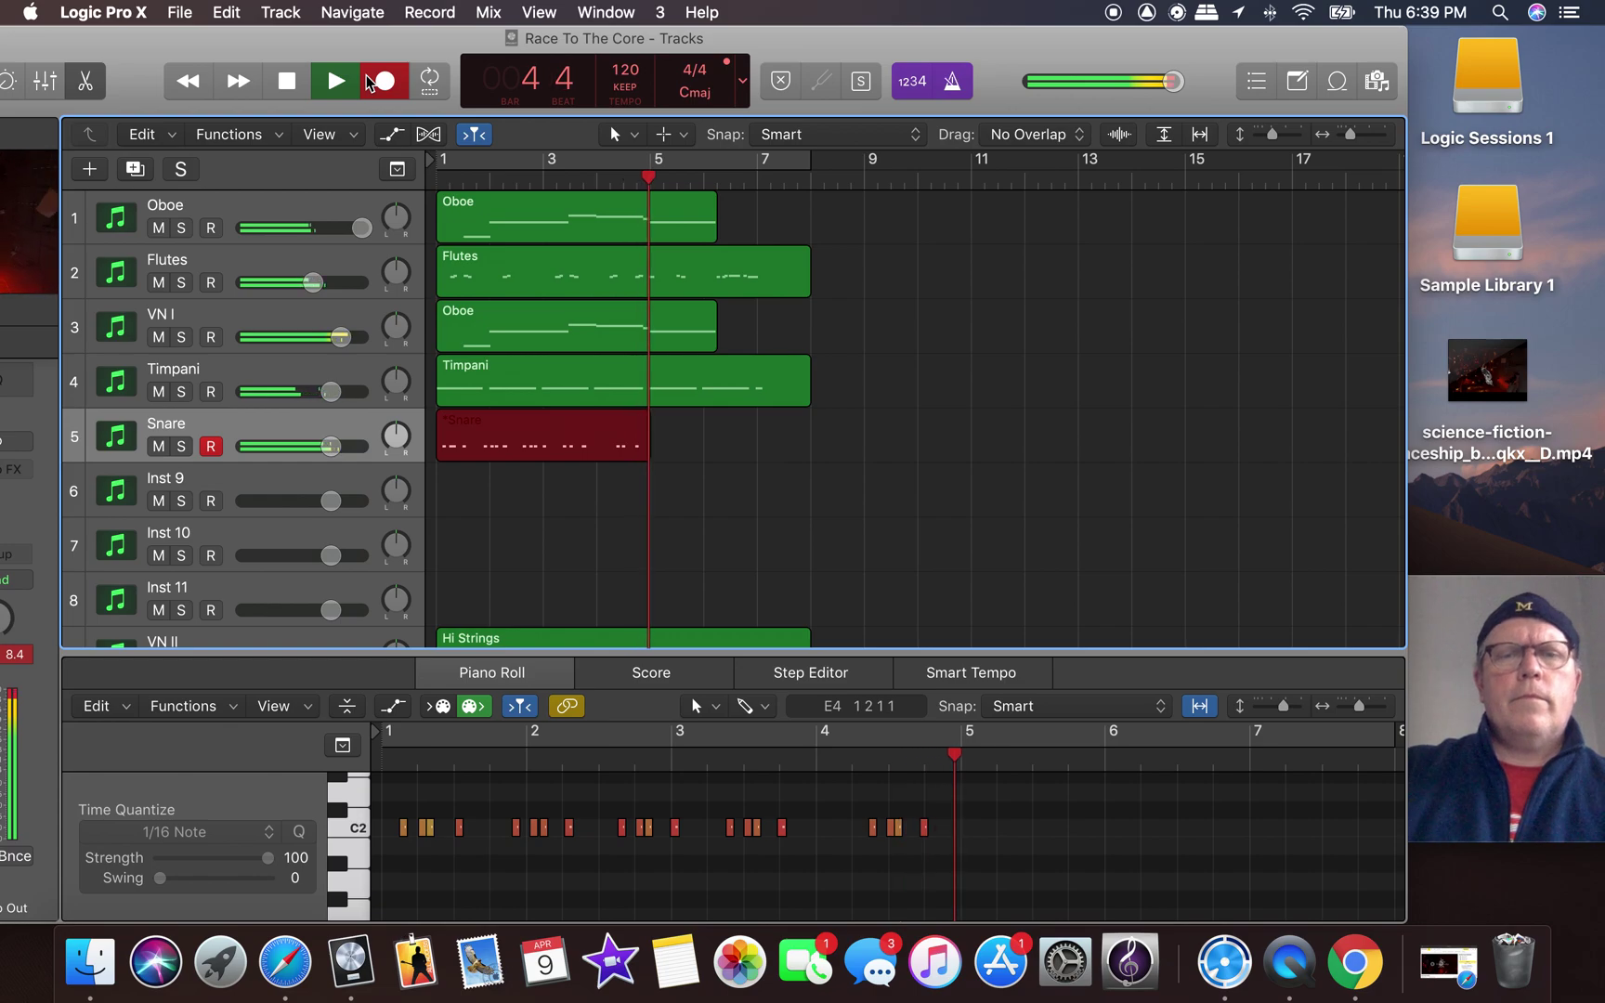
pyautogui.press('space')
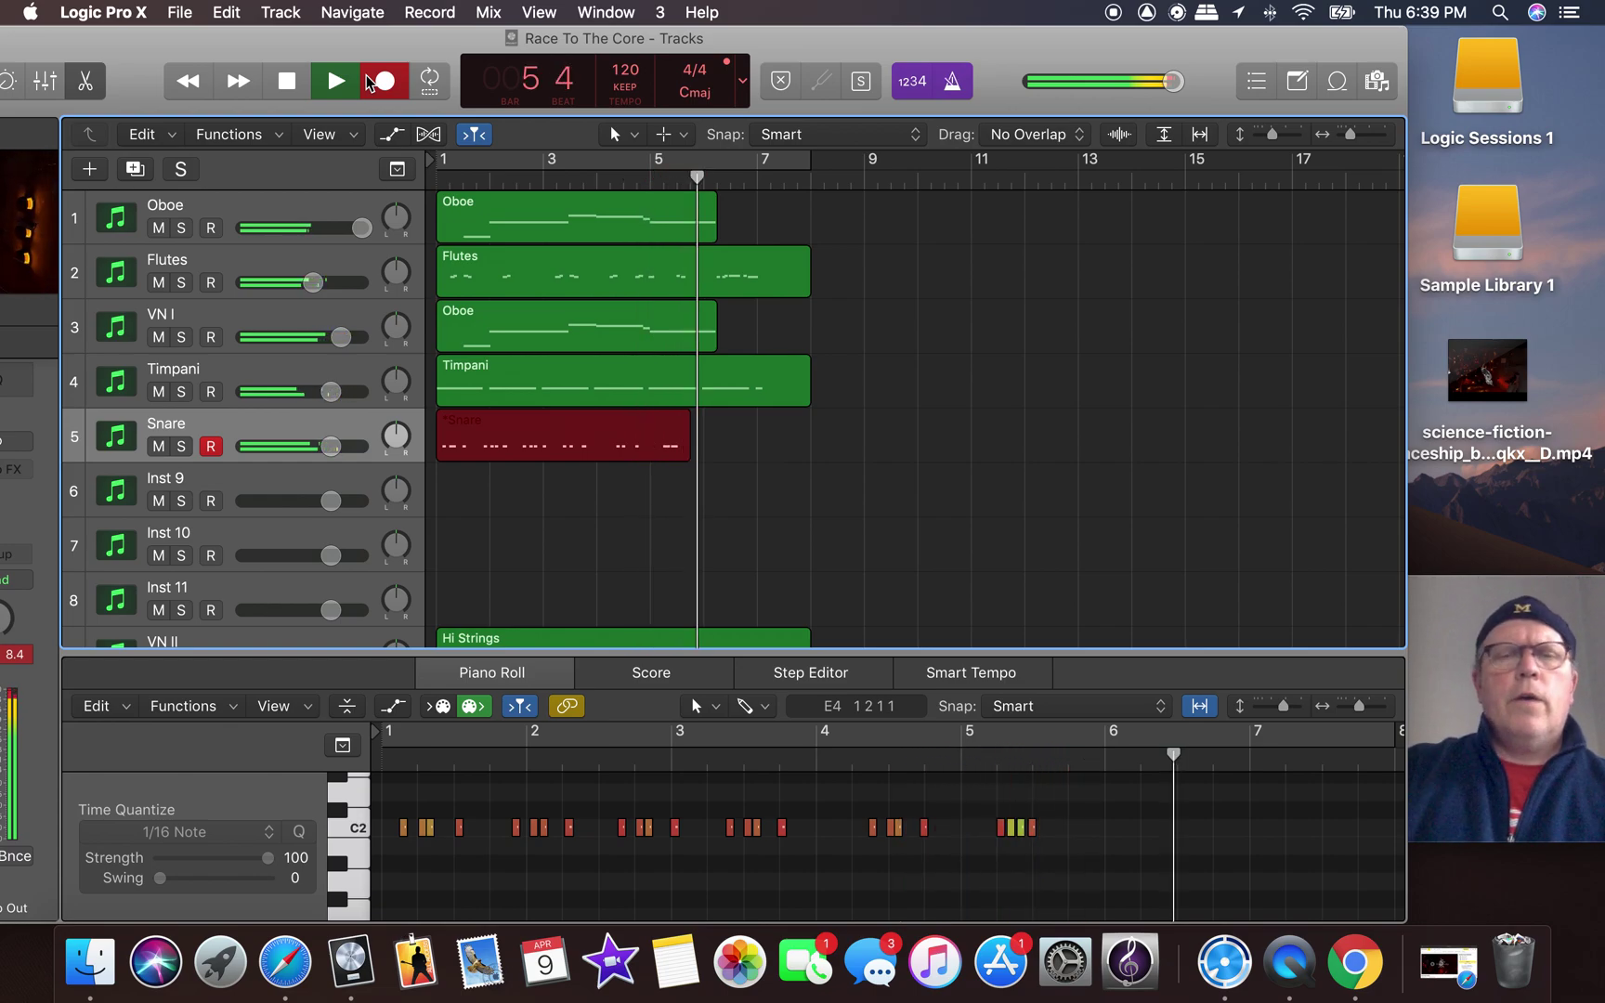
pyautogui.press('Delete')
pyautogui.click(285, 89)
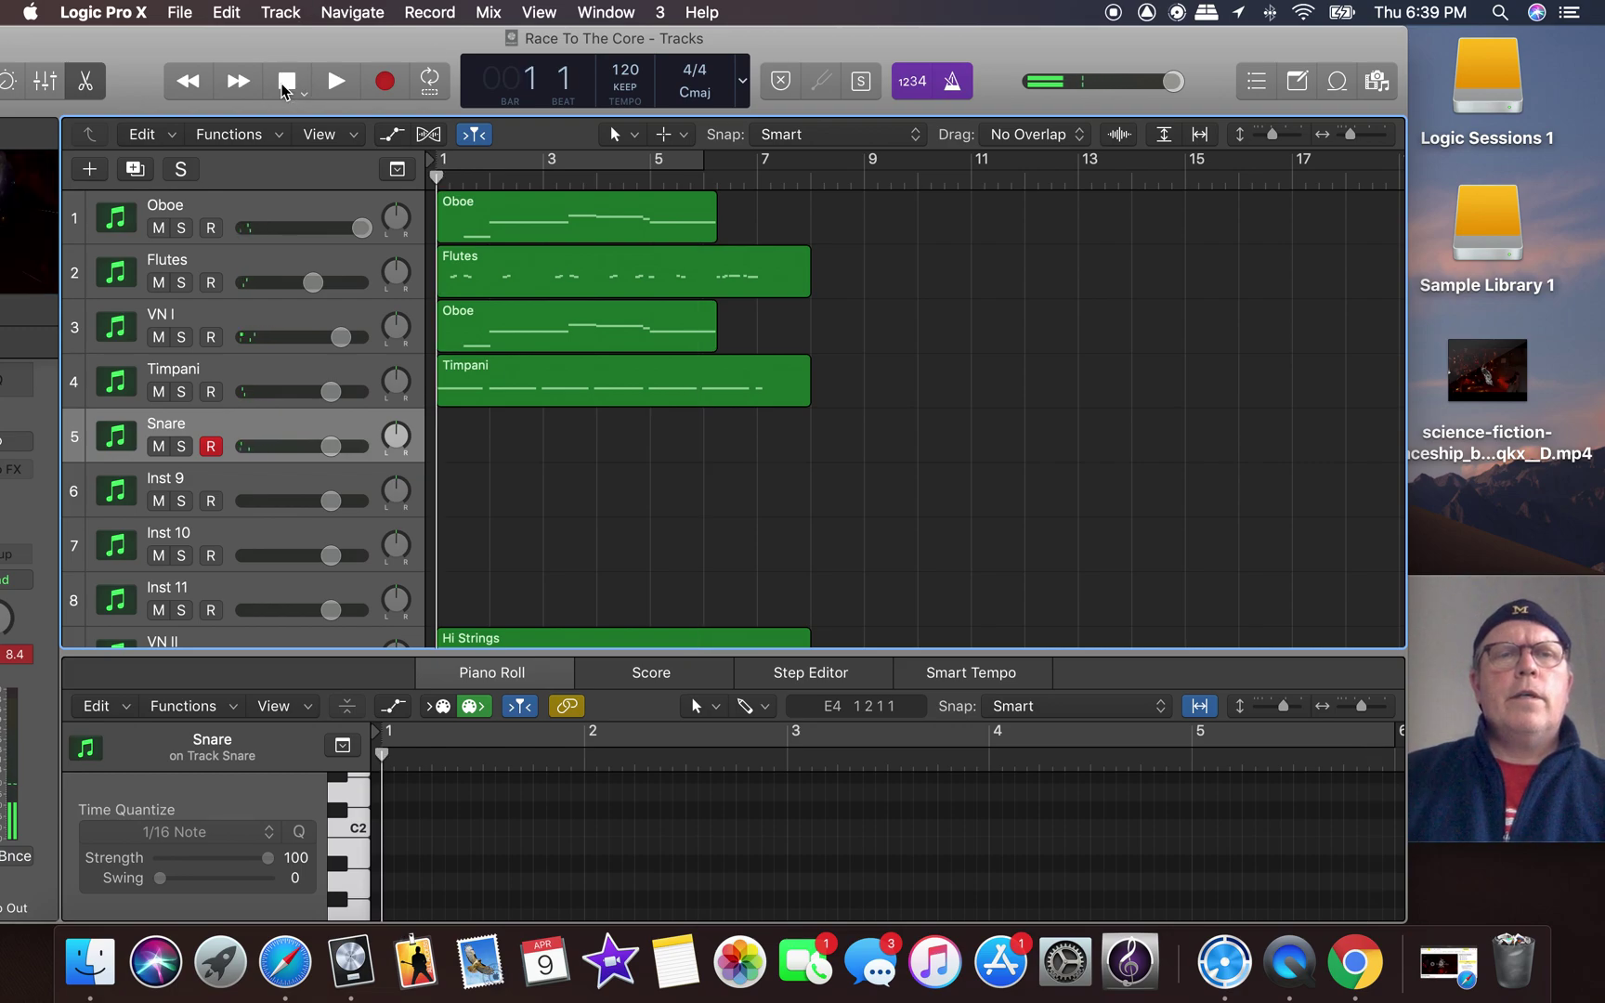
# Try two more snare takes with sparser three-hit C2 figures from bar 1, undoing each one.
pyautogui.click(385, 82)
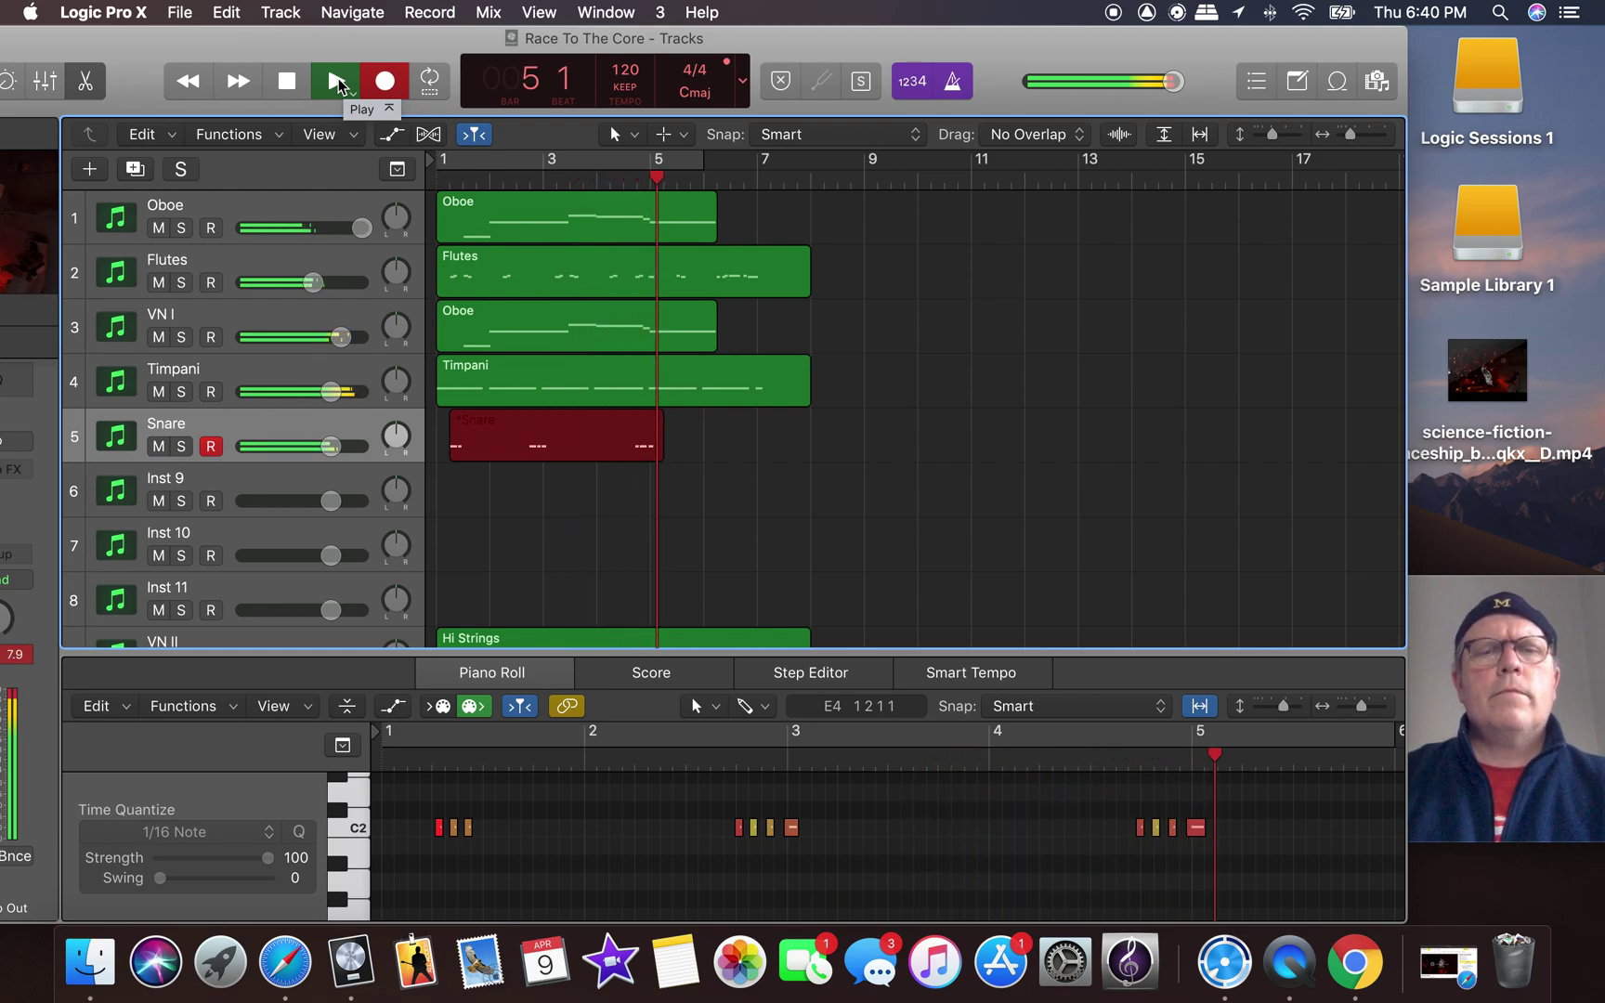
pyautogui.press('space')
pyautogui.press('super+z')
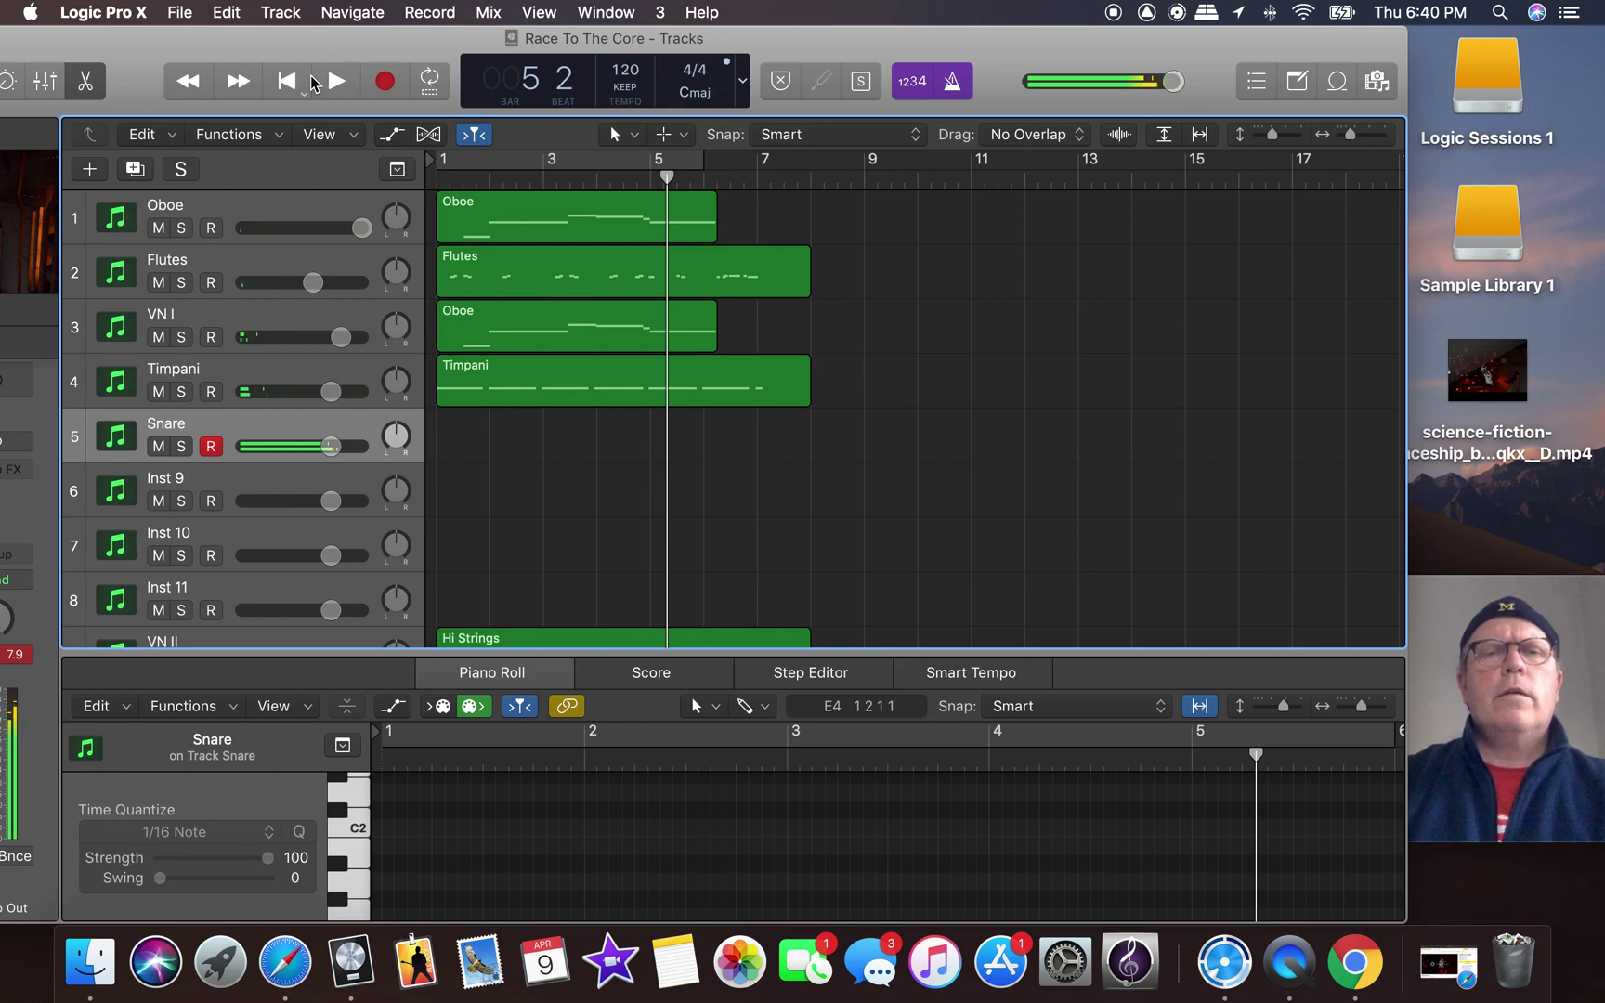
pyautogui.click(314, 82)
pyautogui.click(286, 81)
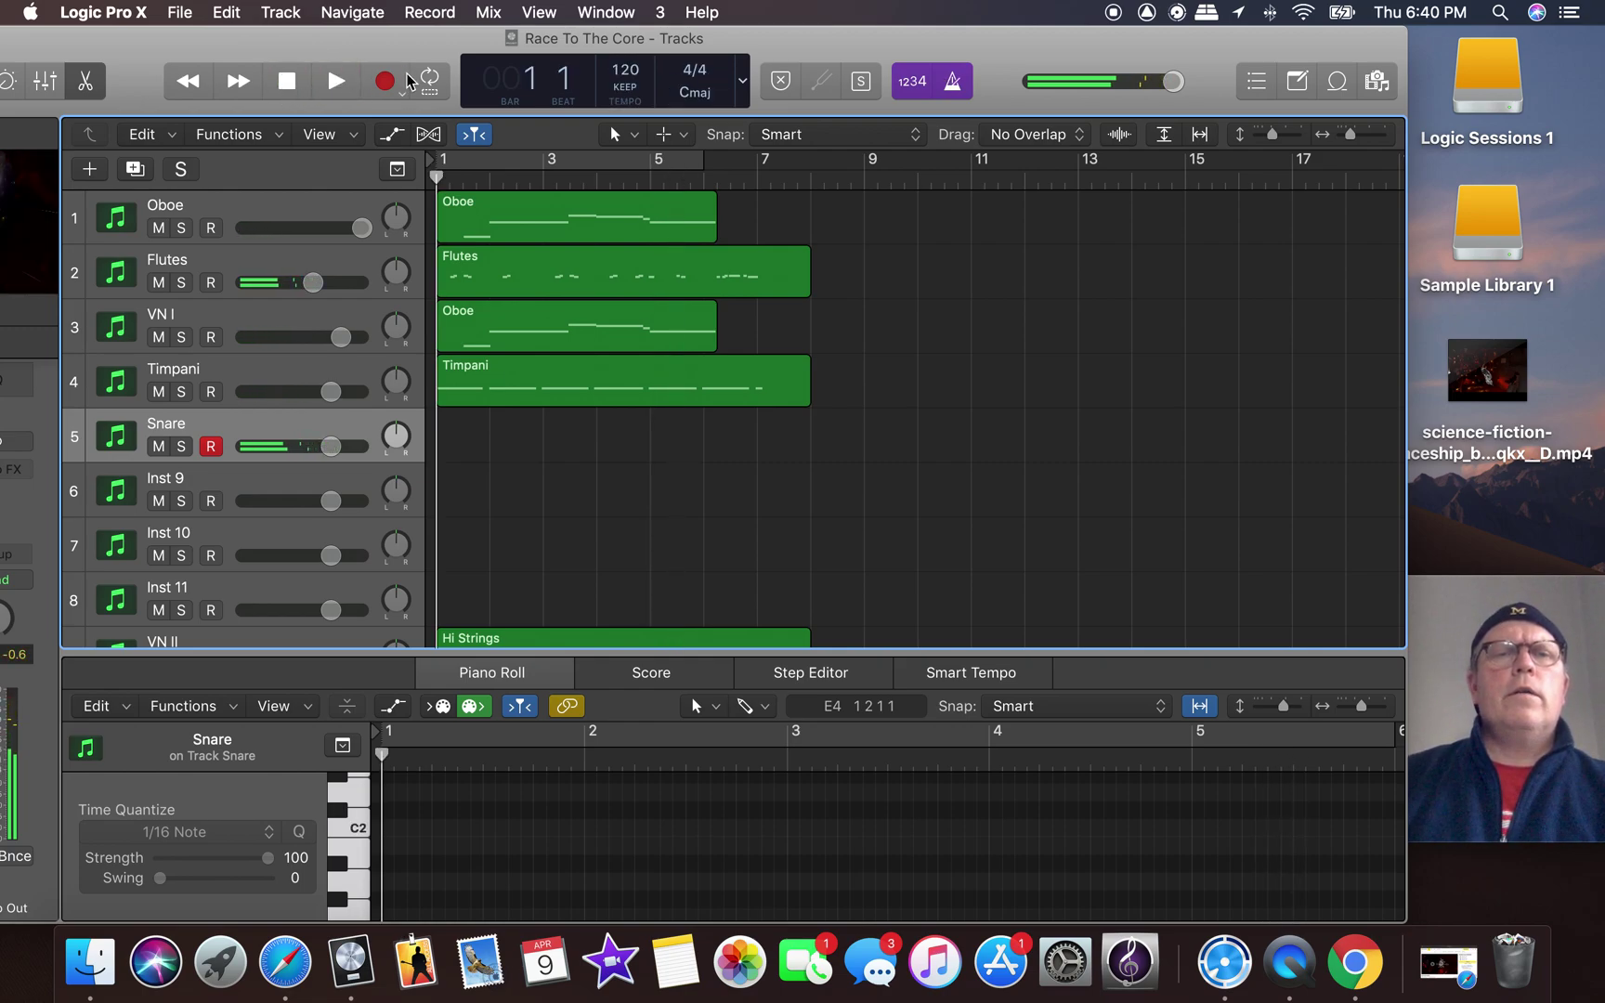
pyautogui.click(386, 81)
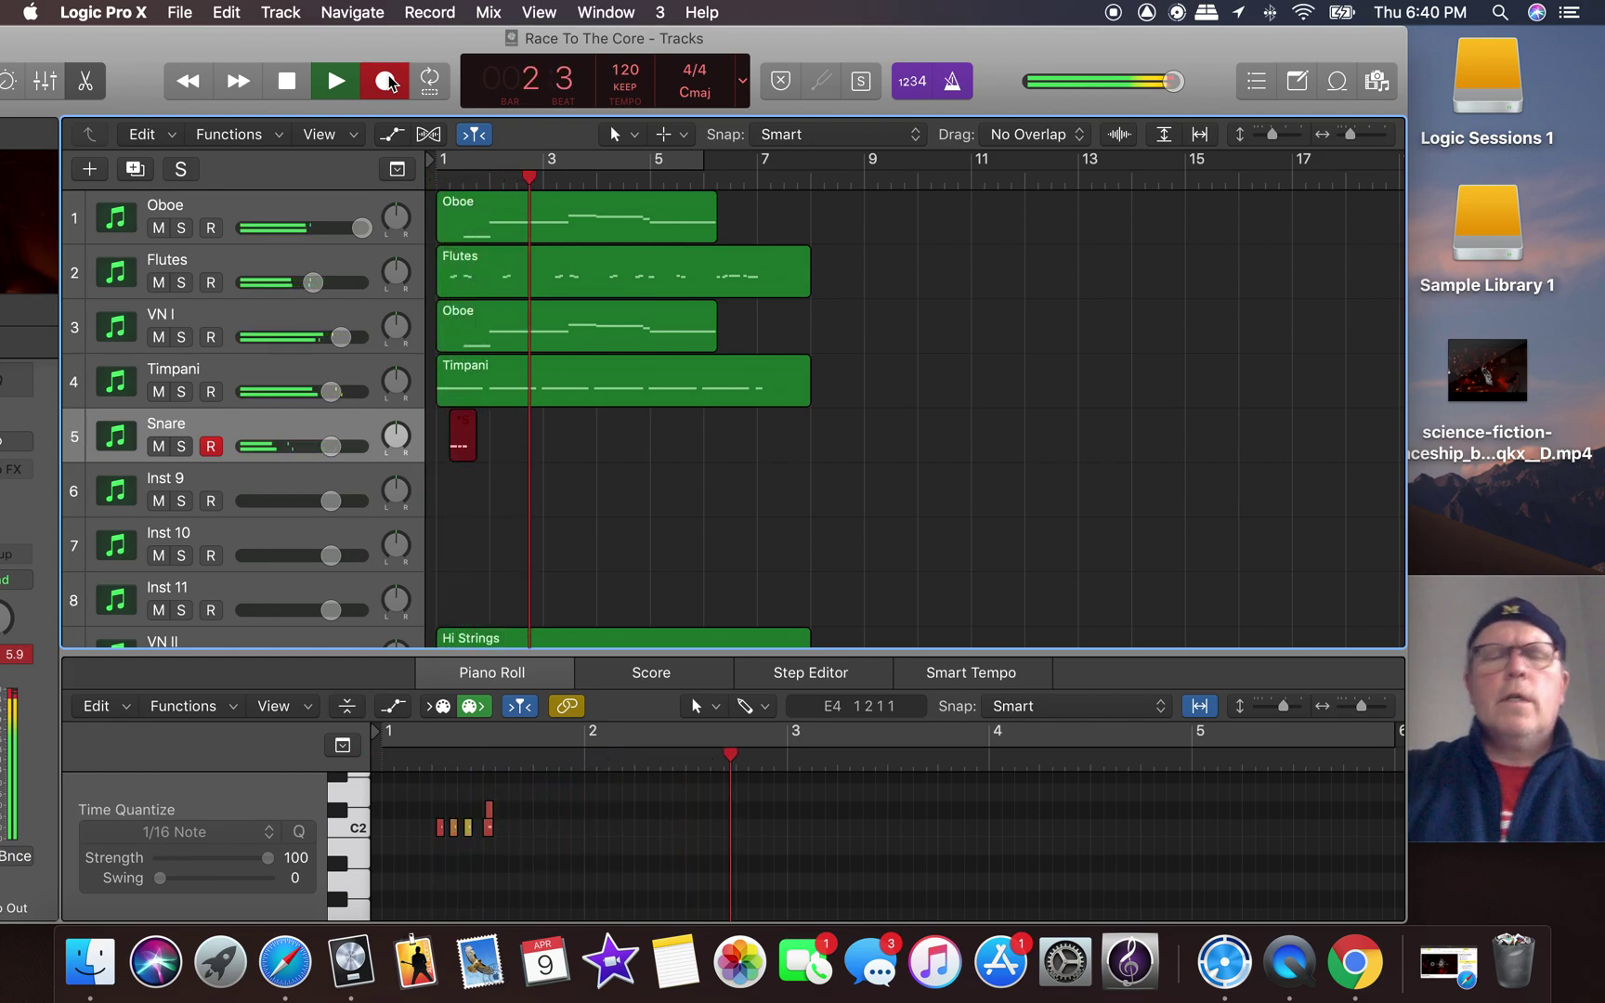
pyautogui.press('space')
pyautogui.press('super+z')
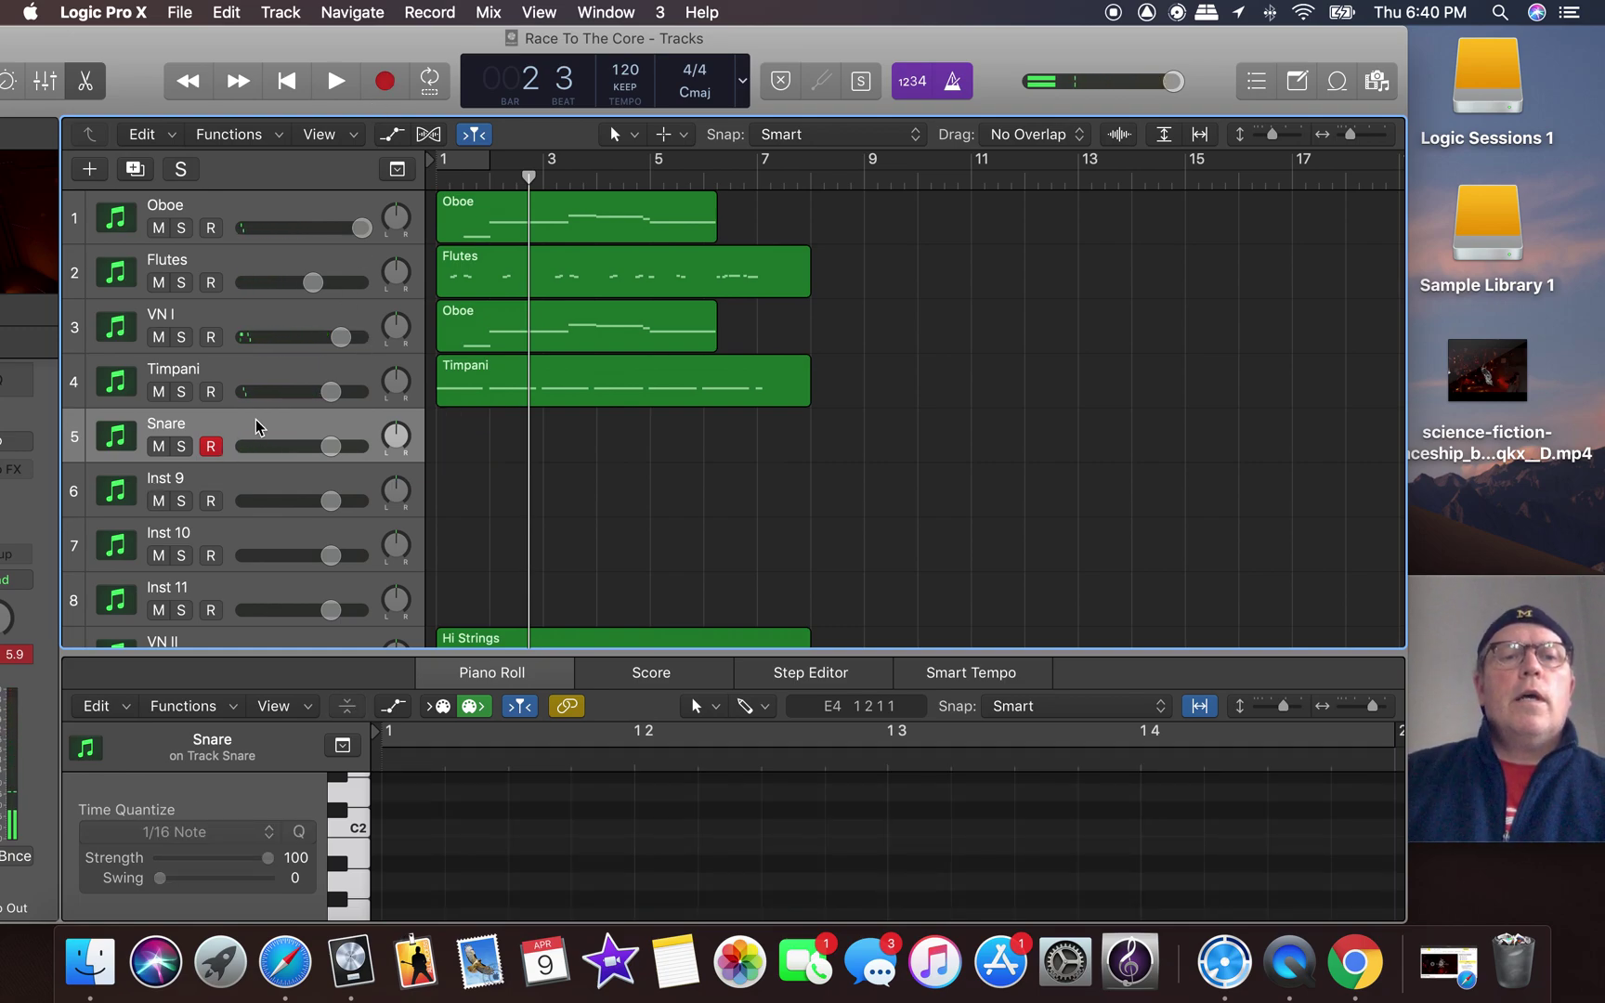
# Record a snare part of short C2 figures, one per bar, from bar 1 to the end of bar 7.
pyautogui.click(307, 81)
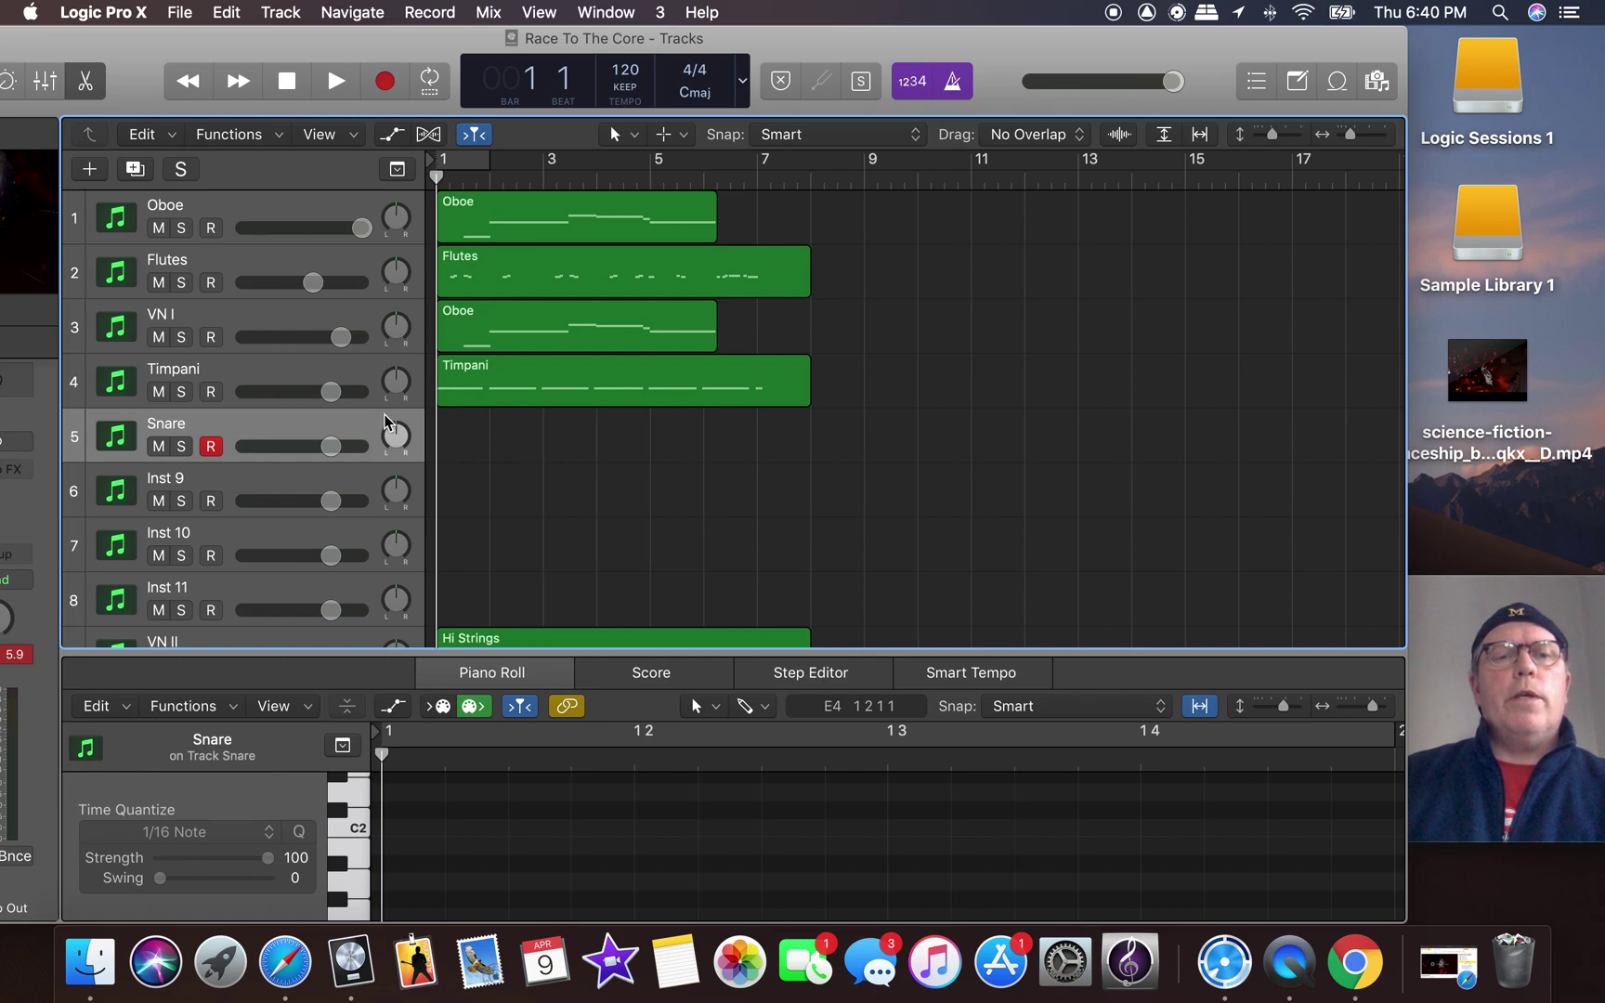
pyautogui.click(377, 83)
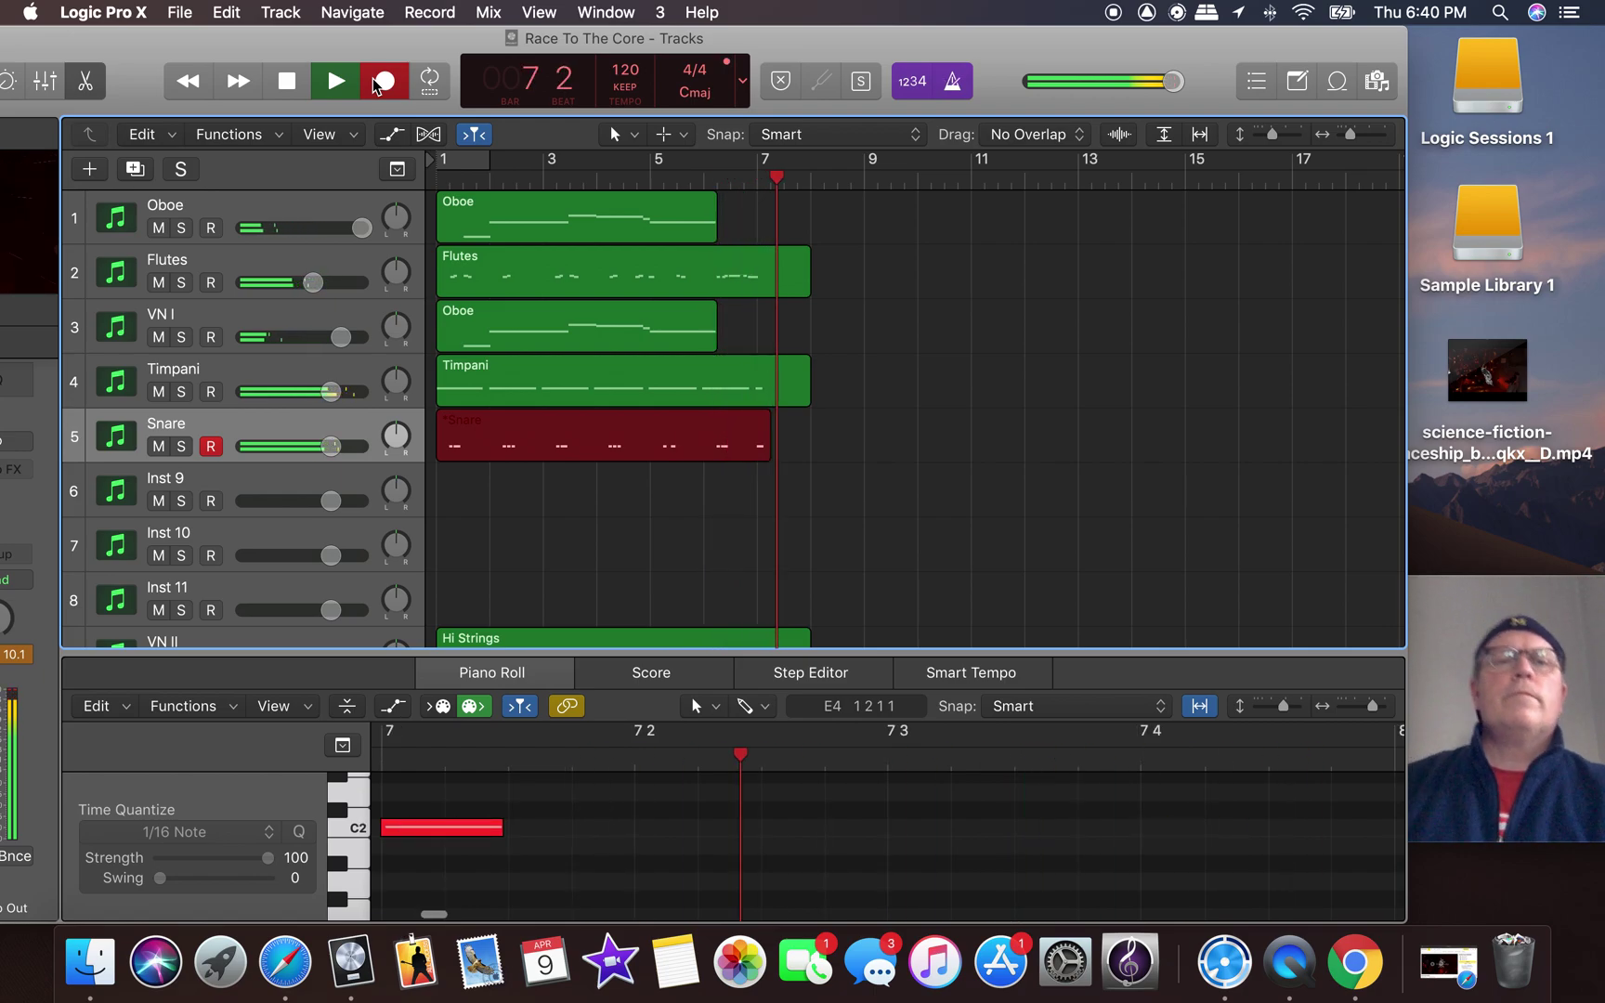
pyautogui.click(288, 82)
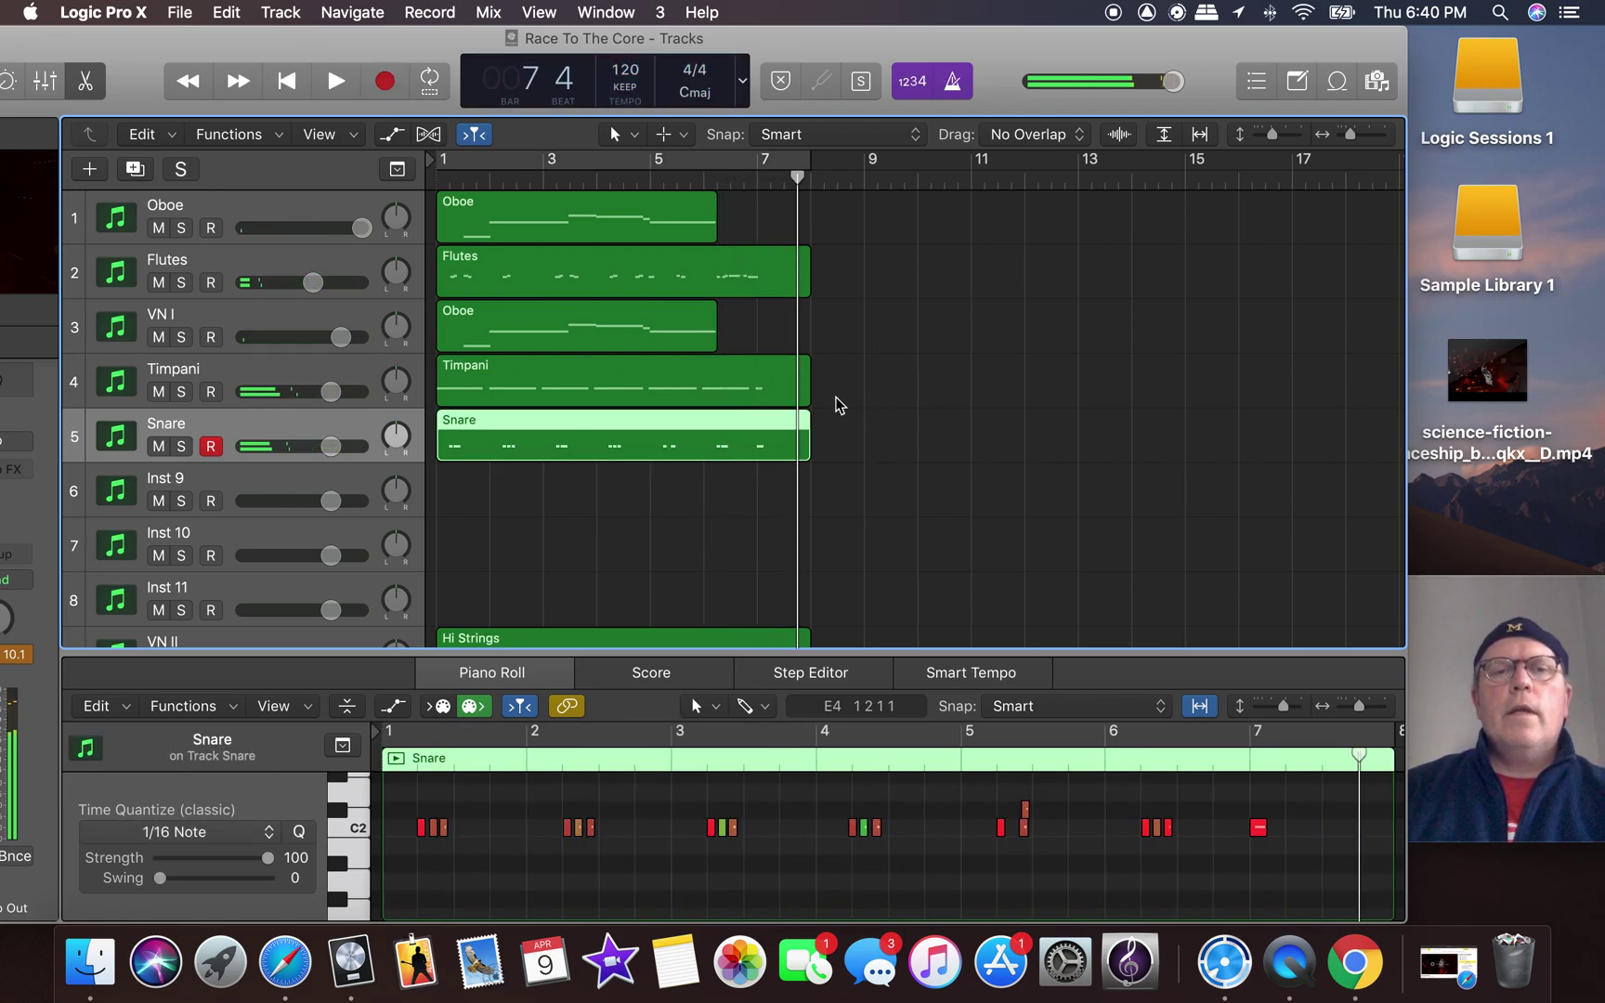
# Try shortening the end of the Basses region on the Celli track, and undo the trim.
pyautogui.scroll(-2, 823, 398)
pyautogui.scroll(-5, 825, 396)
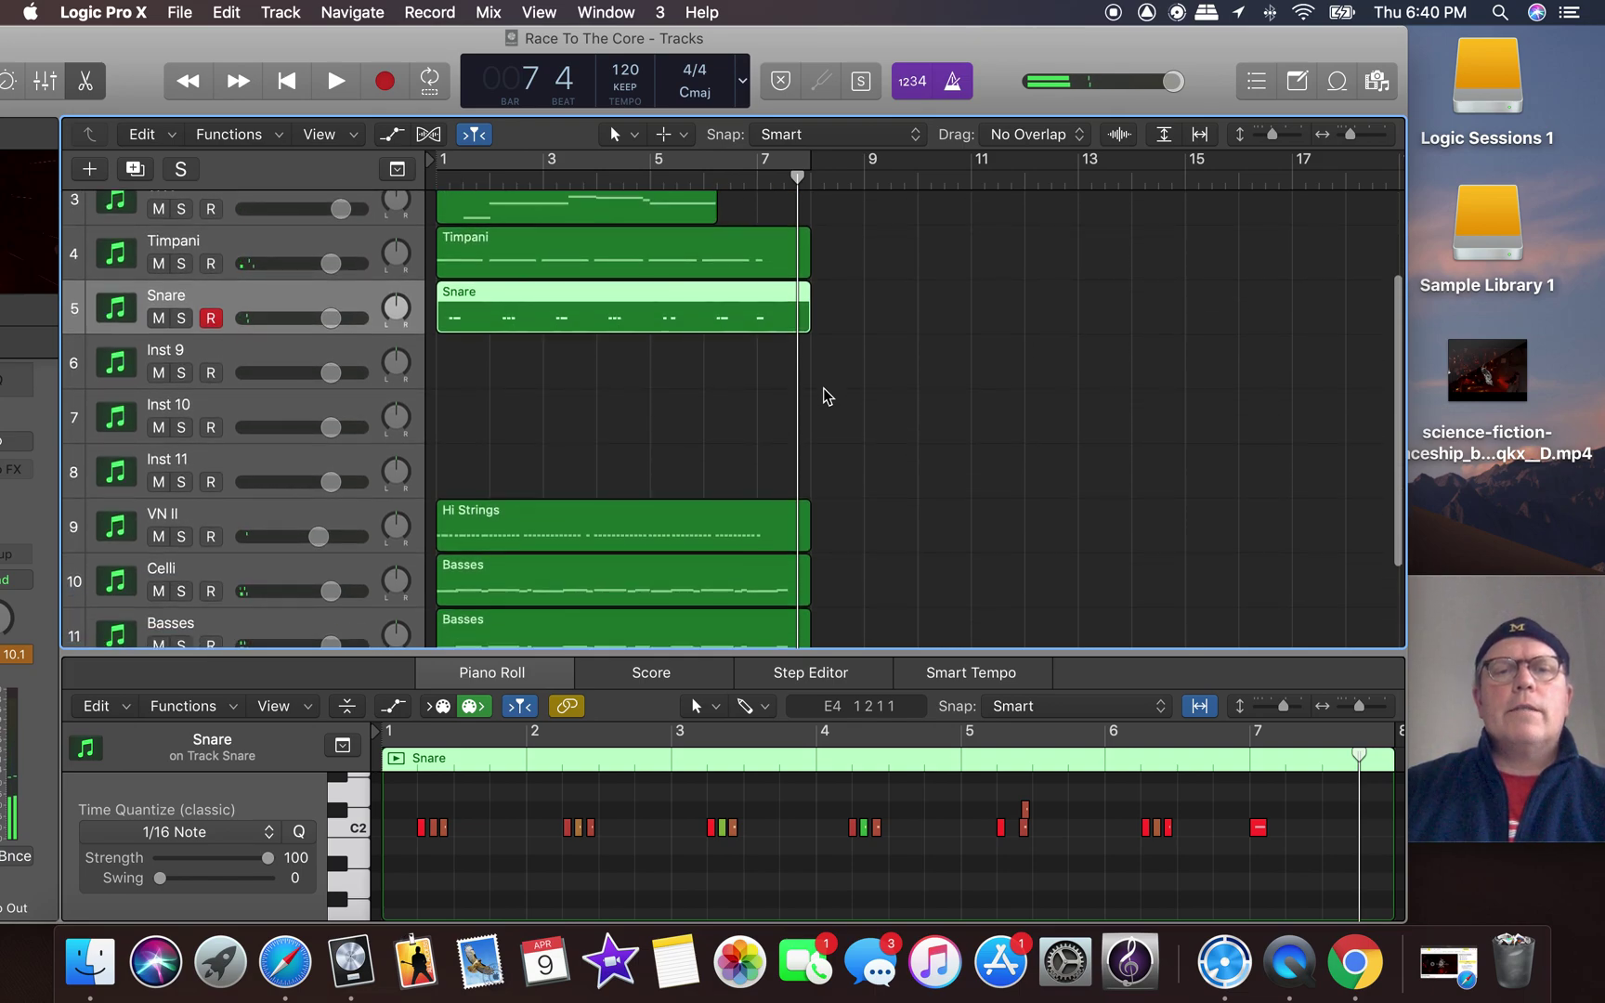
pyautogui.click(757, 444)
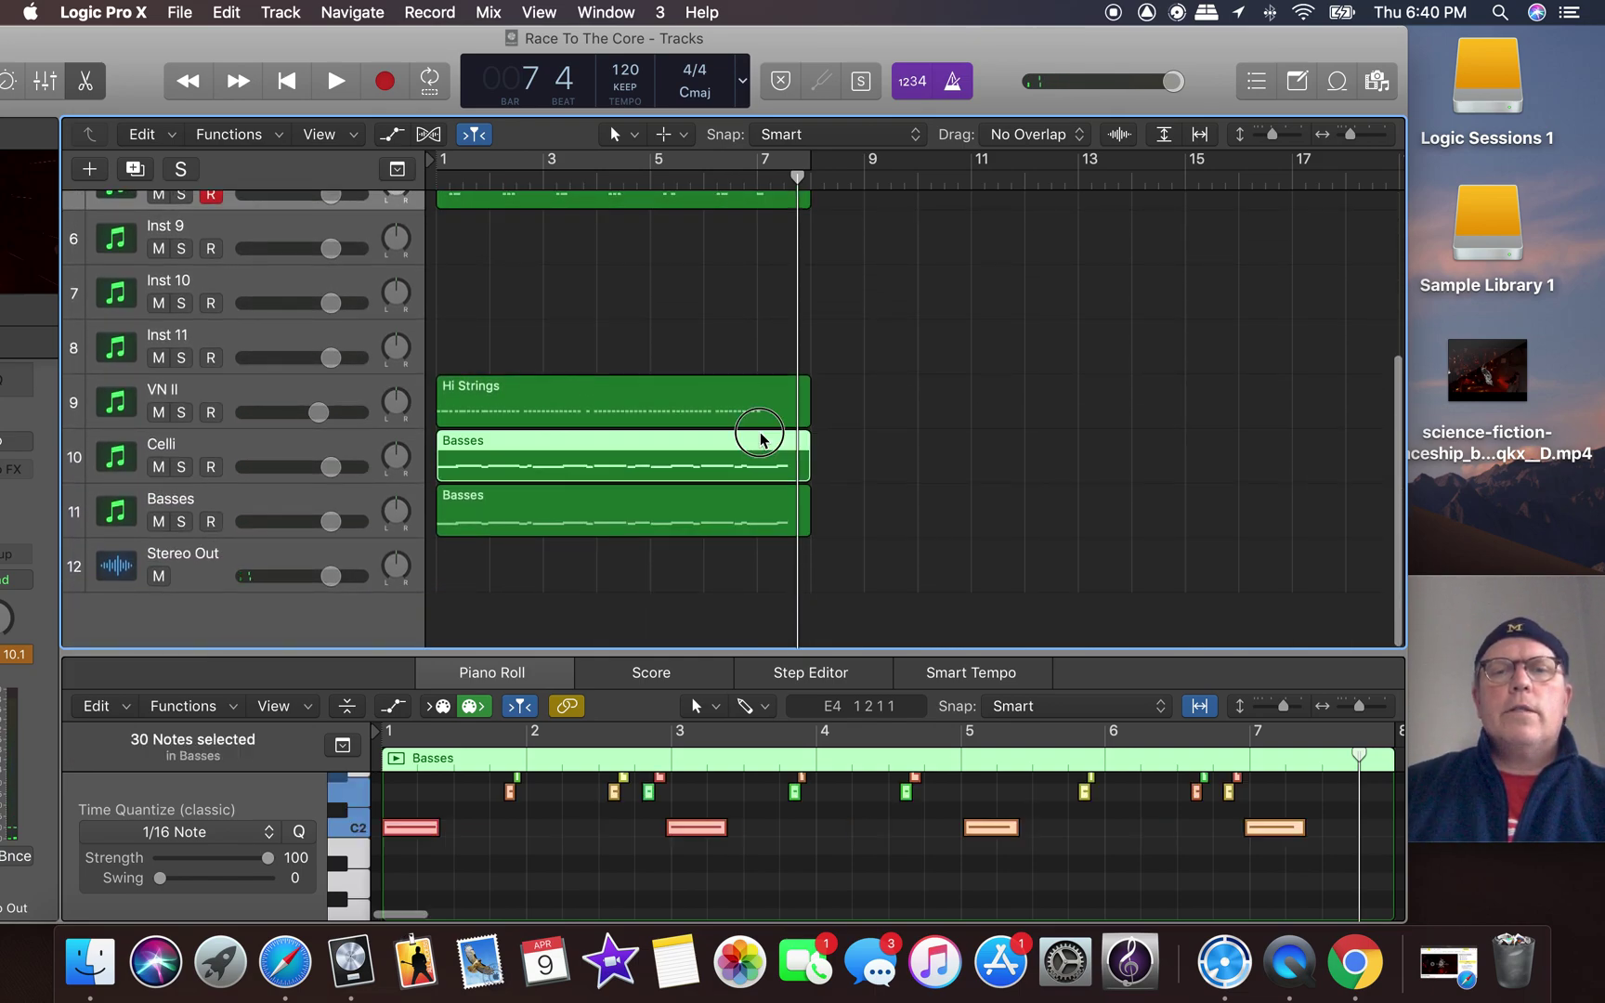
pyautogui.moveTo(805, 475)
pyautogui.mouseDown()
pyautogui.moveTo(771, 471)
pyautogui.moveTo(770, 443)
pyautogui.moveTo(782, 464)
pyautogui.moveTo(767, 470)
pyautogui.moveTo(782, 469)
pyautogui.mouseUp()
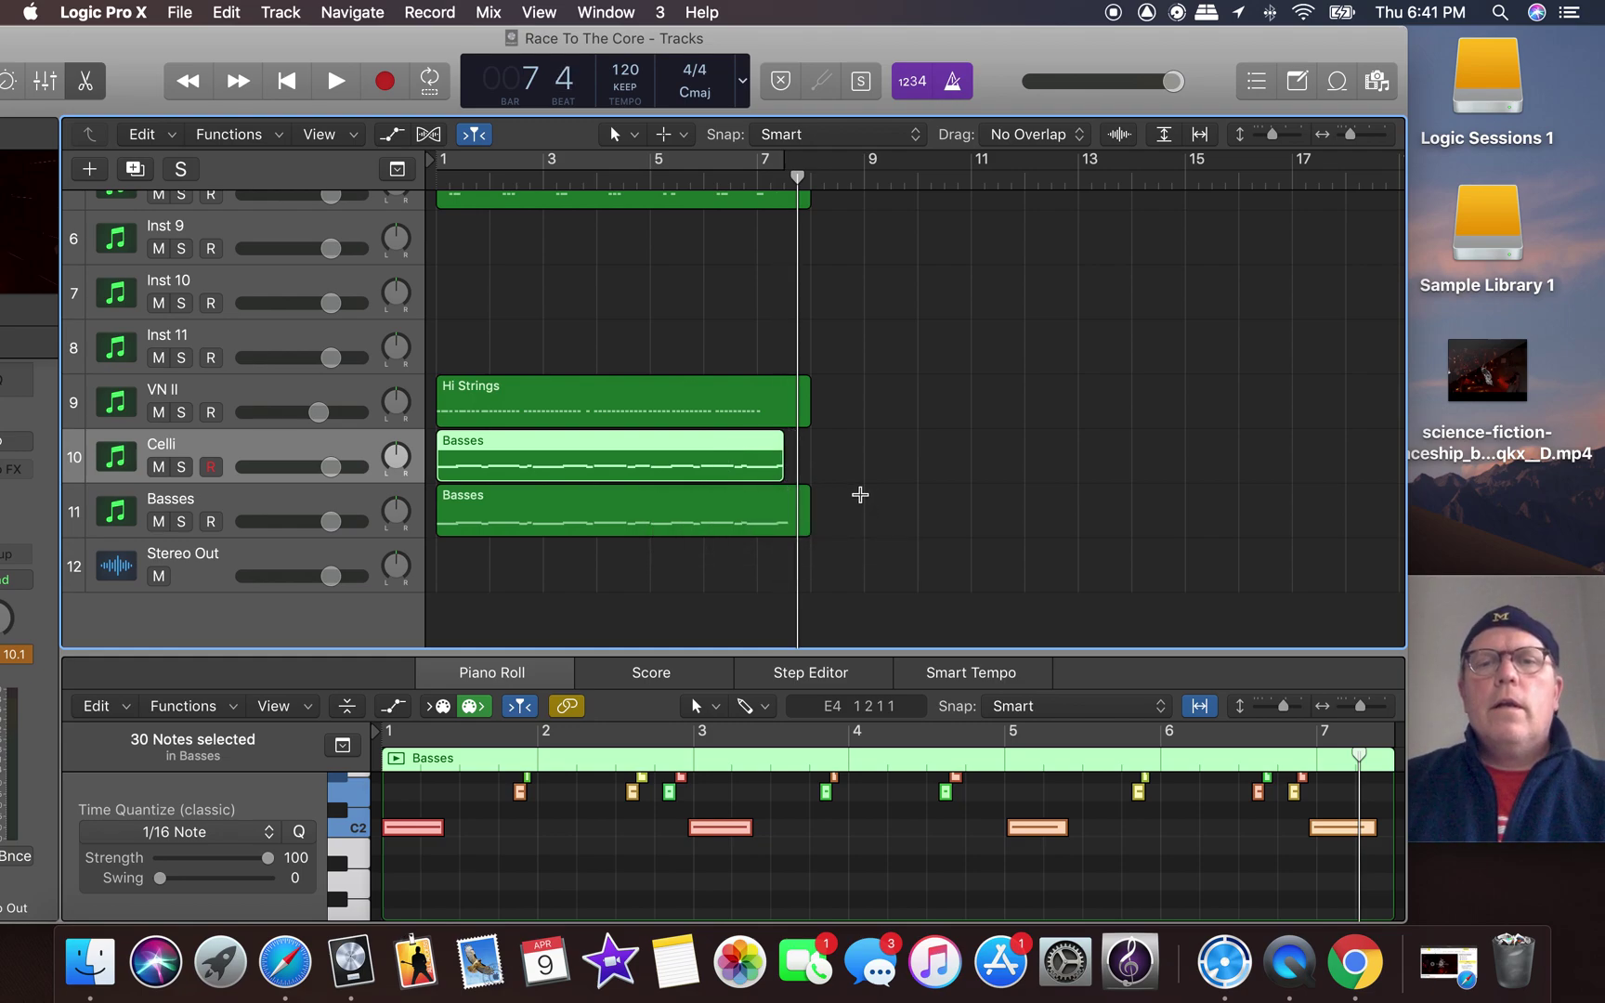
pyautogui.press('super+z')
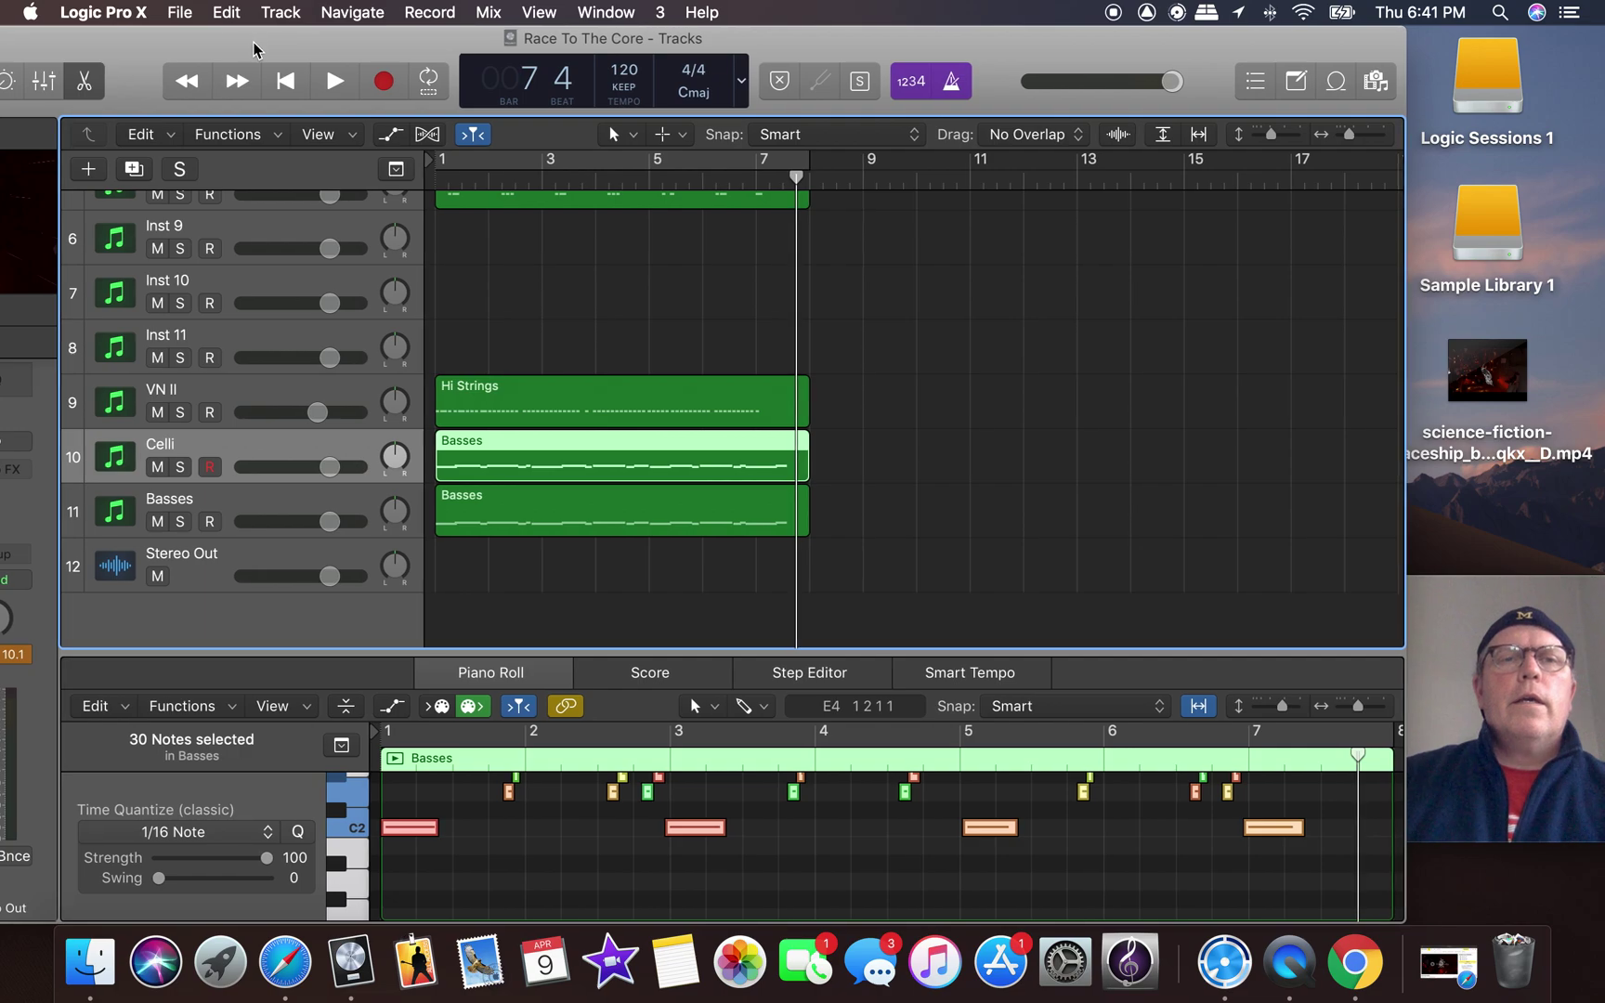
# Move the stray high note in bar 5 of the Snare region down to C2, between its two neighbouring hits.
pyautogui.scroll(3, 548, 278)
pyautogui.click(551, 280)
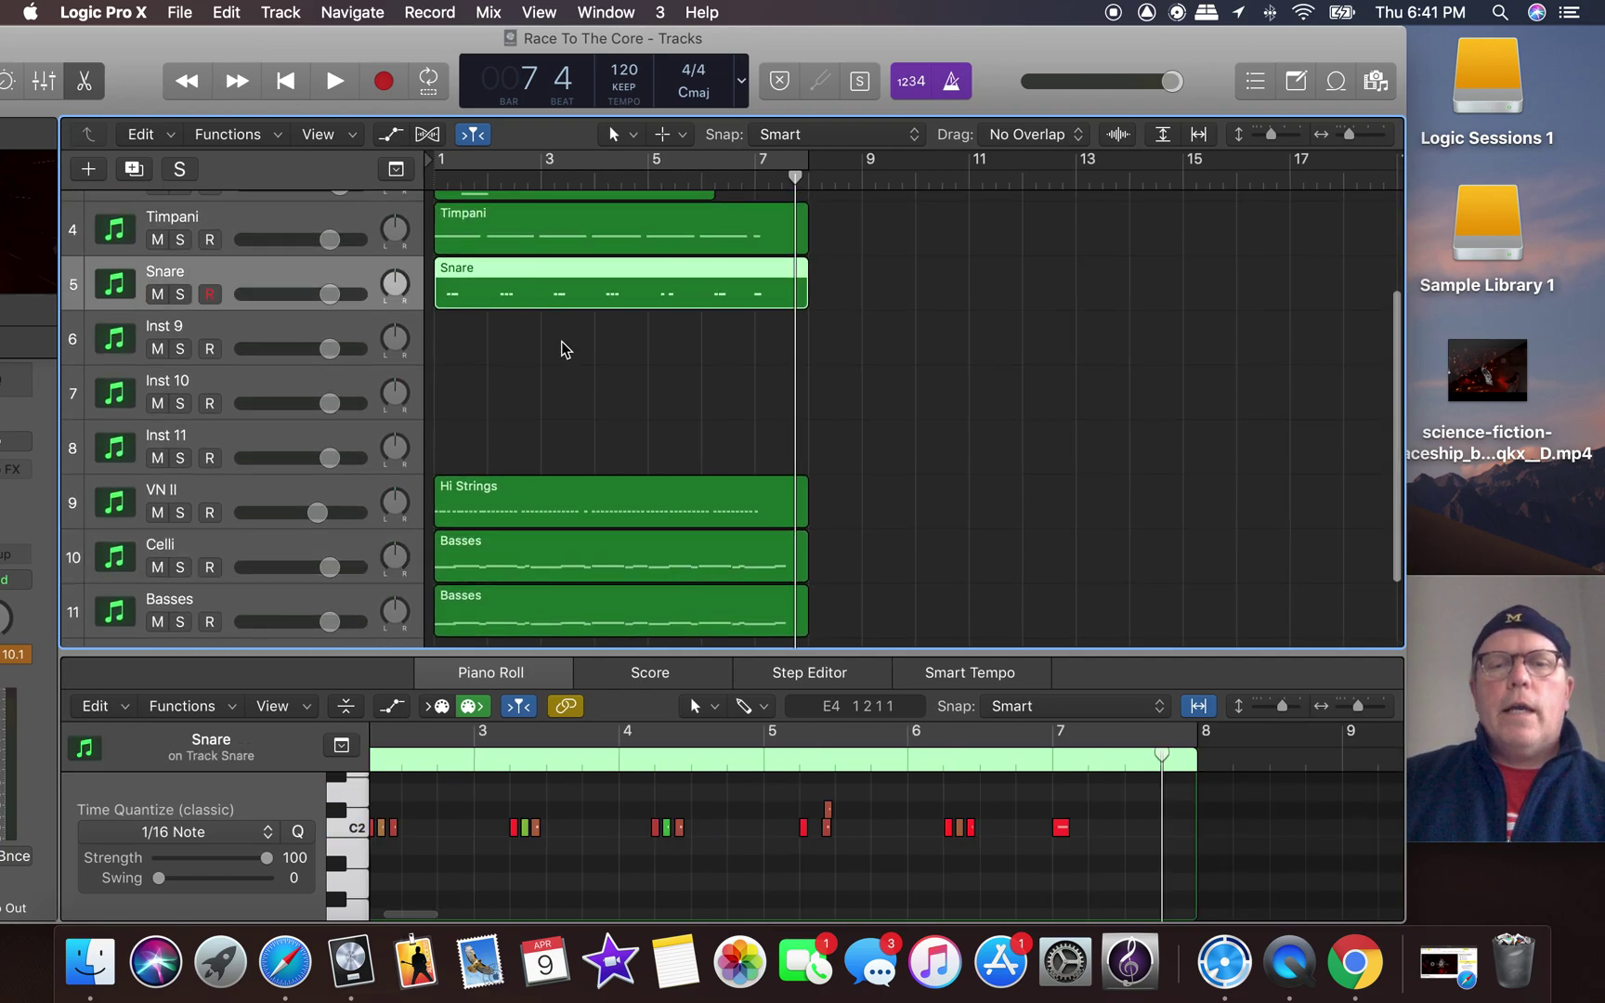
pyautogui.moveTo(830, 815); pyautogui.dragTo(810, 845)
pyautogui.scroll(-3, 810, 847)
pyautogui.scroll(3, 810, 847)
pyautogui.hscroll(-5, 808, 849)
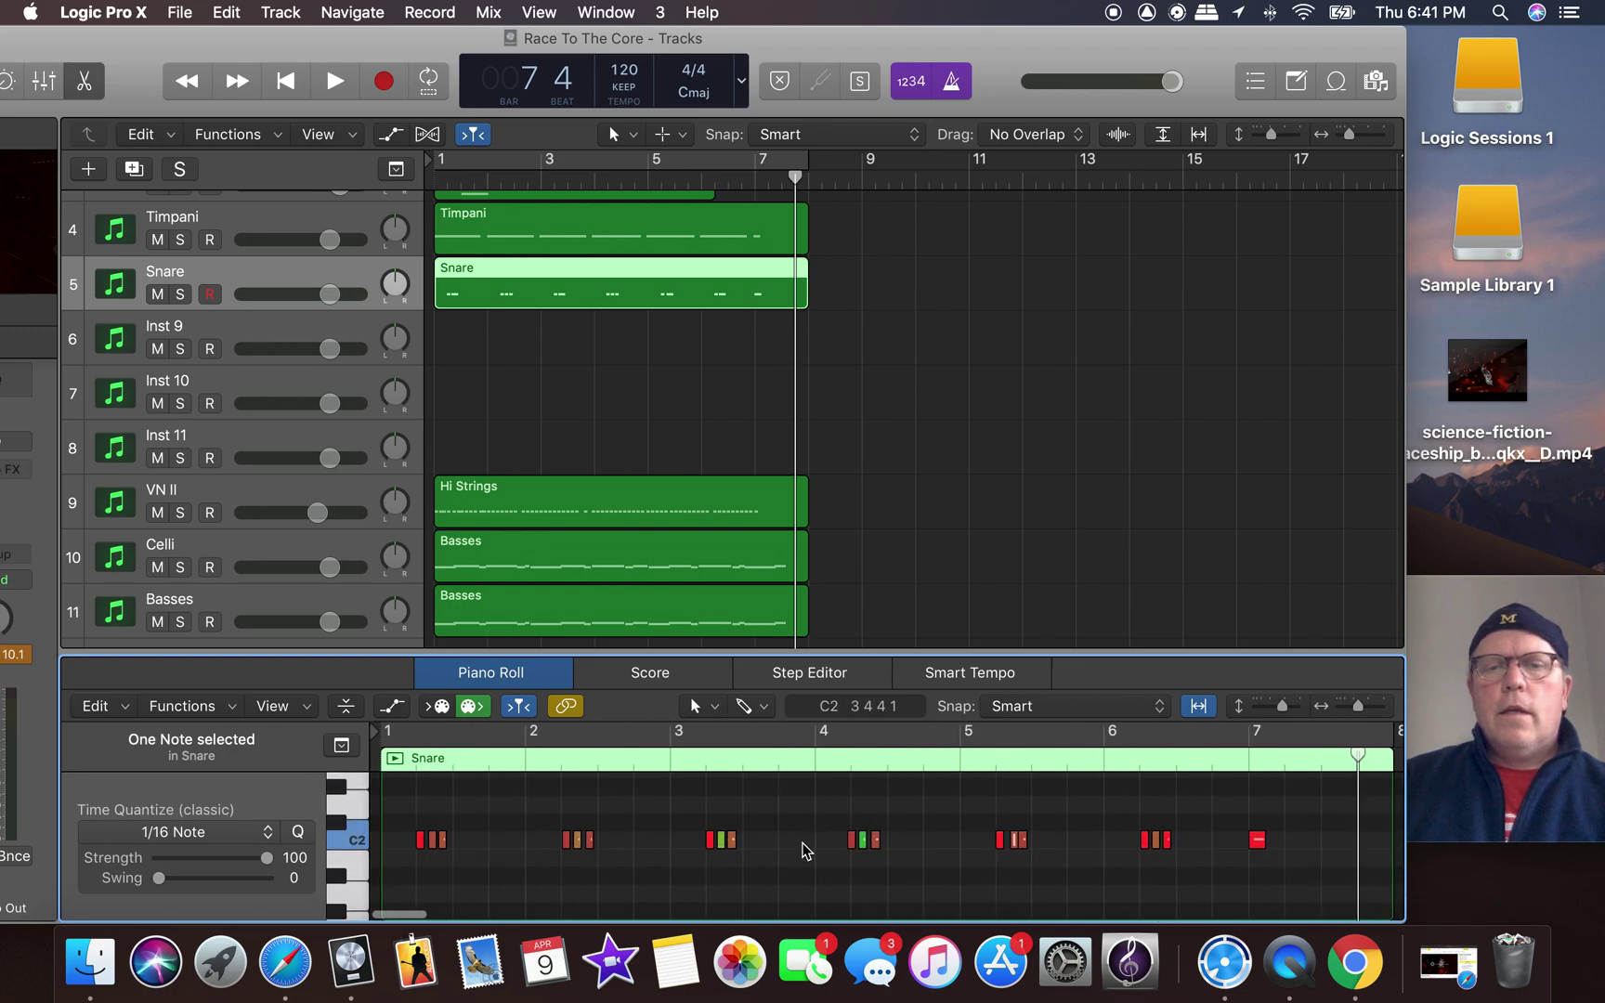
# Audition single snare hits and quantize all notes in the Snare region to 1/16 & 1/8 Triplet with strength 87.
pyautogui.click(721, 841)
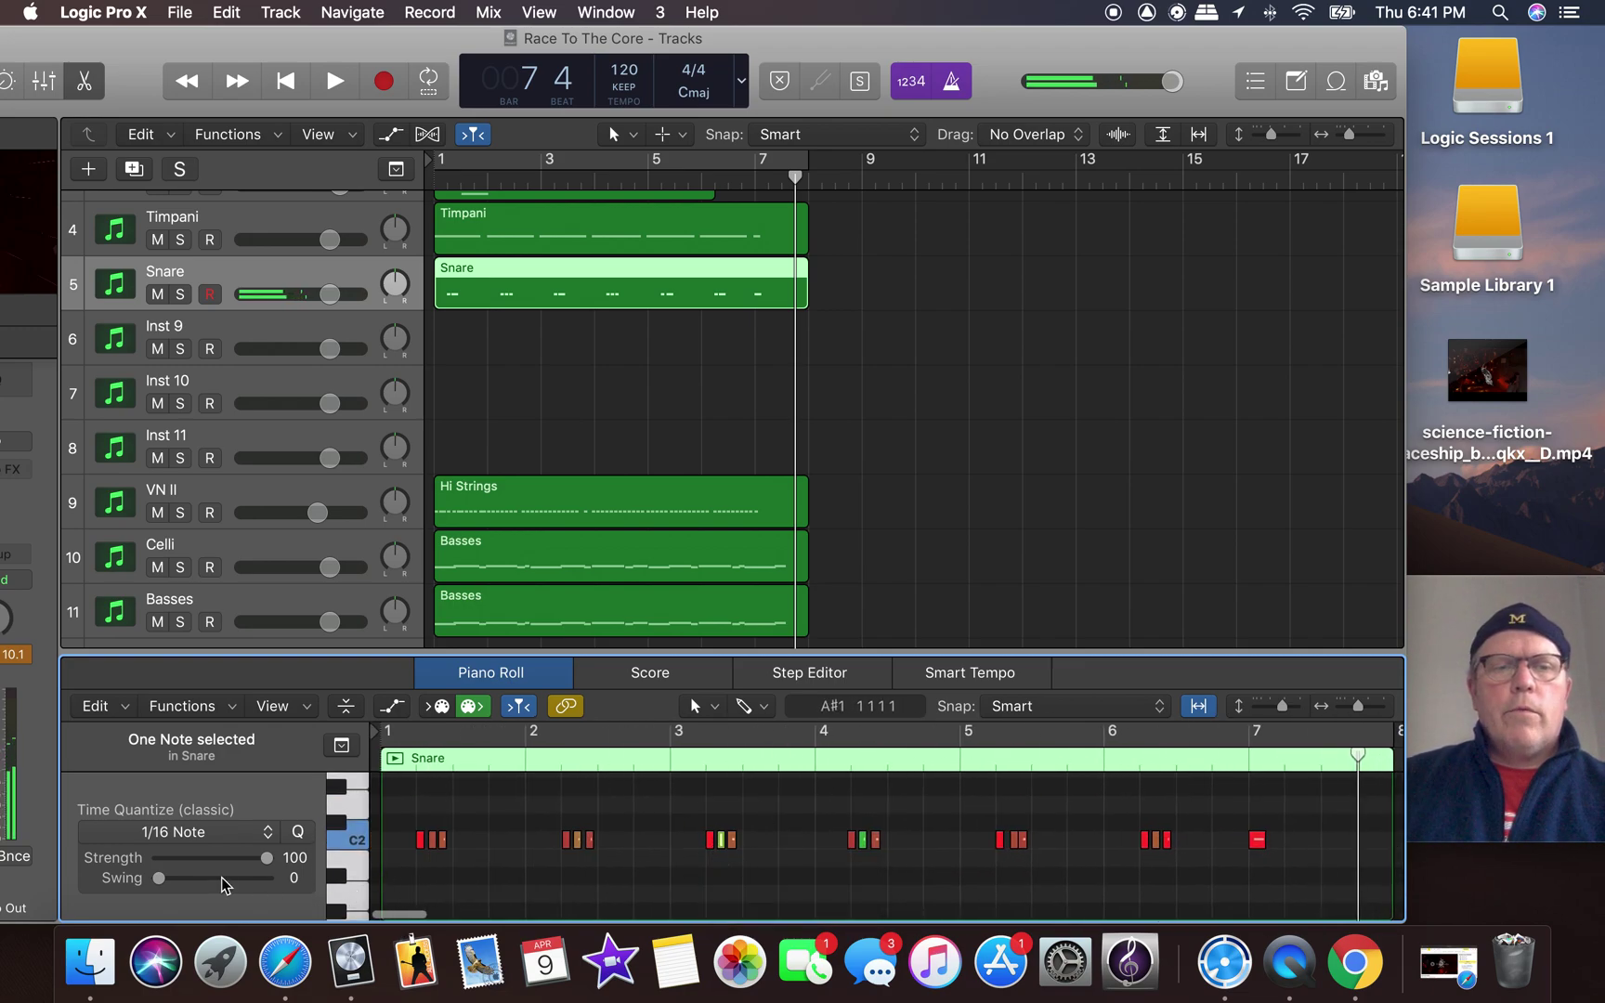
pyautogui.click(724, 841)
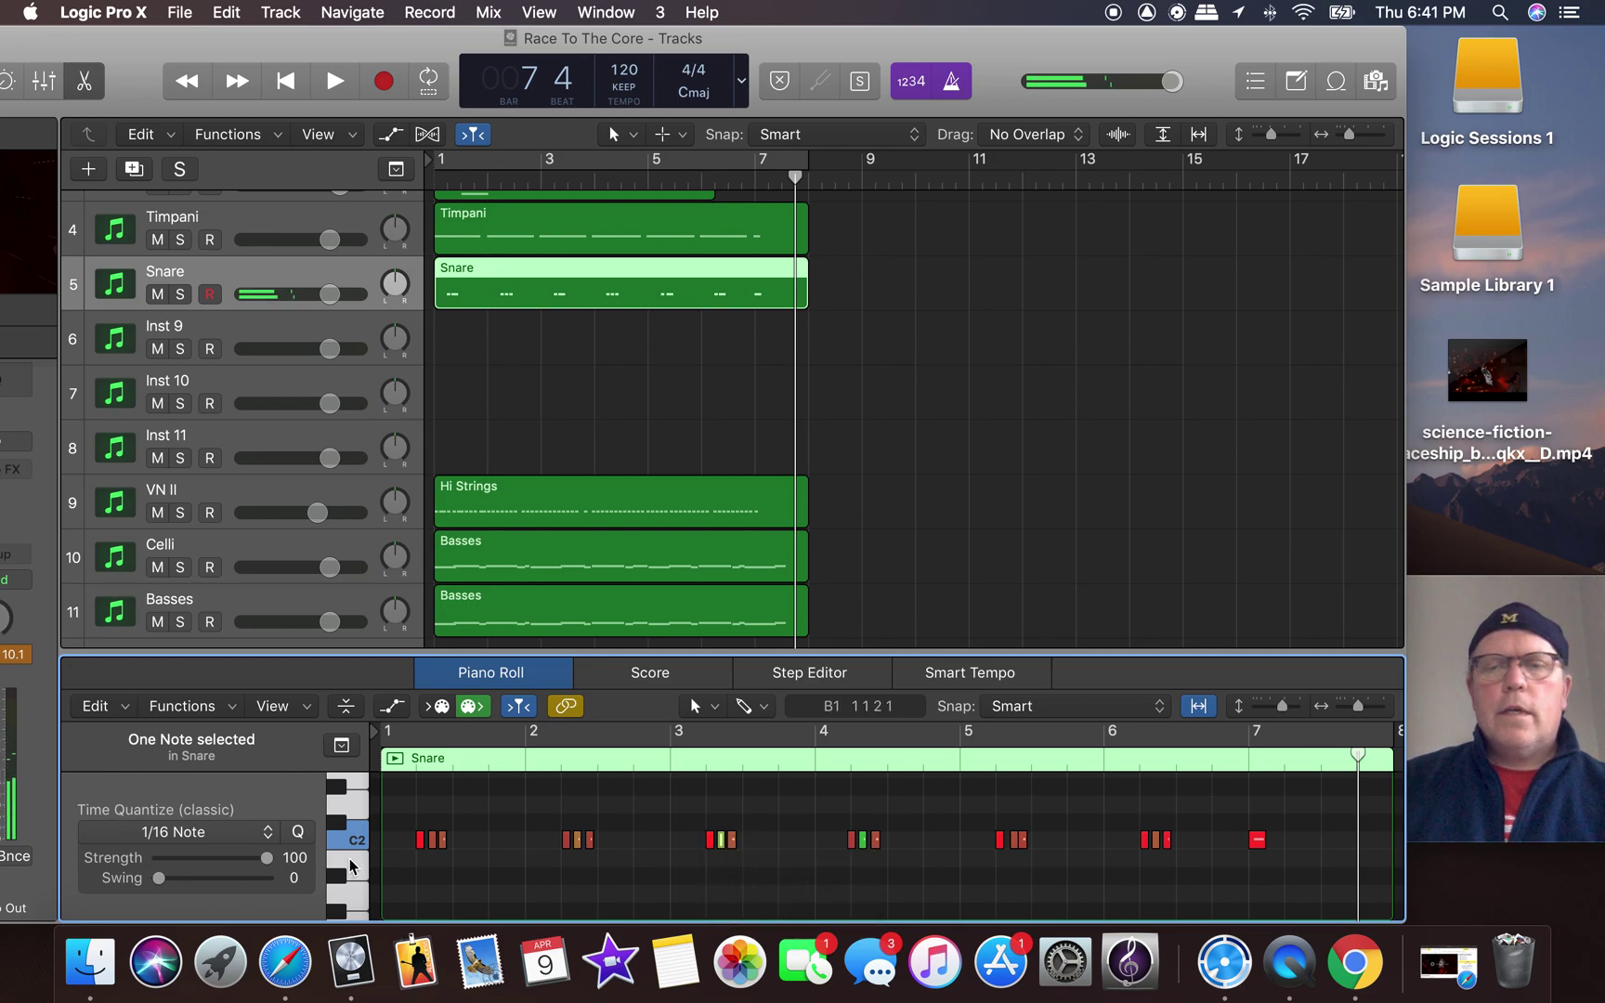
pyautogui.click(1257, 842)
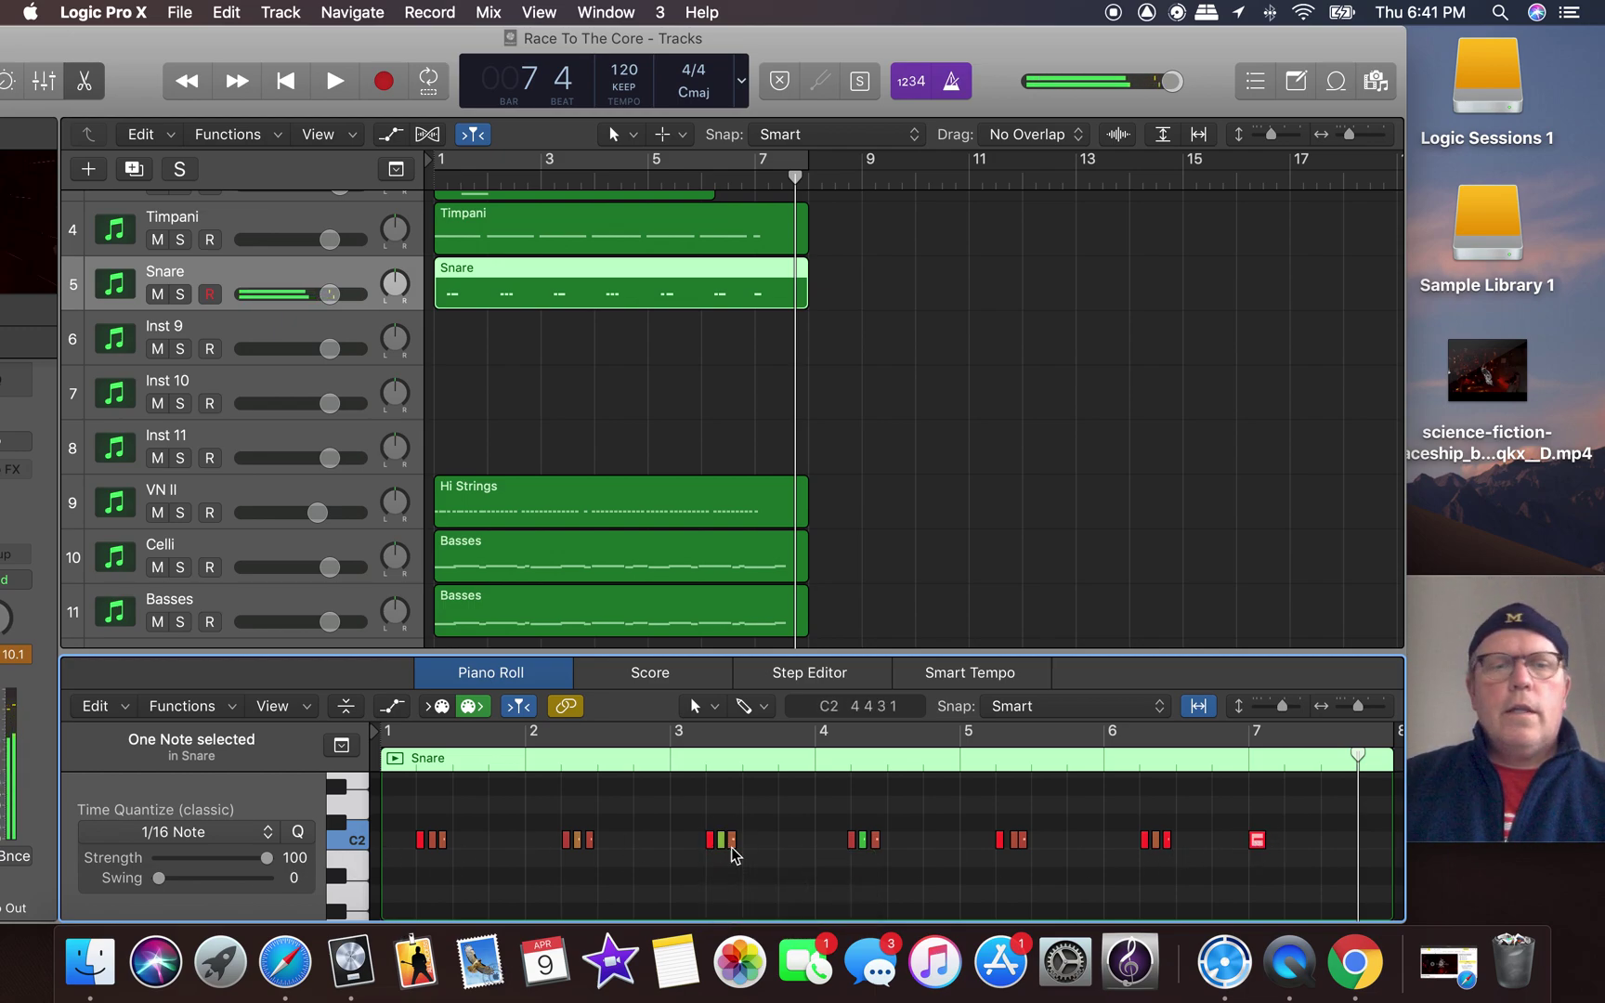
pyautogui.moveTo(269, 862); pyautogui.dragTo(258, 869)
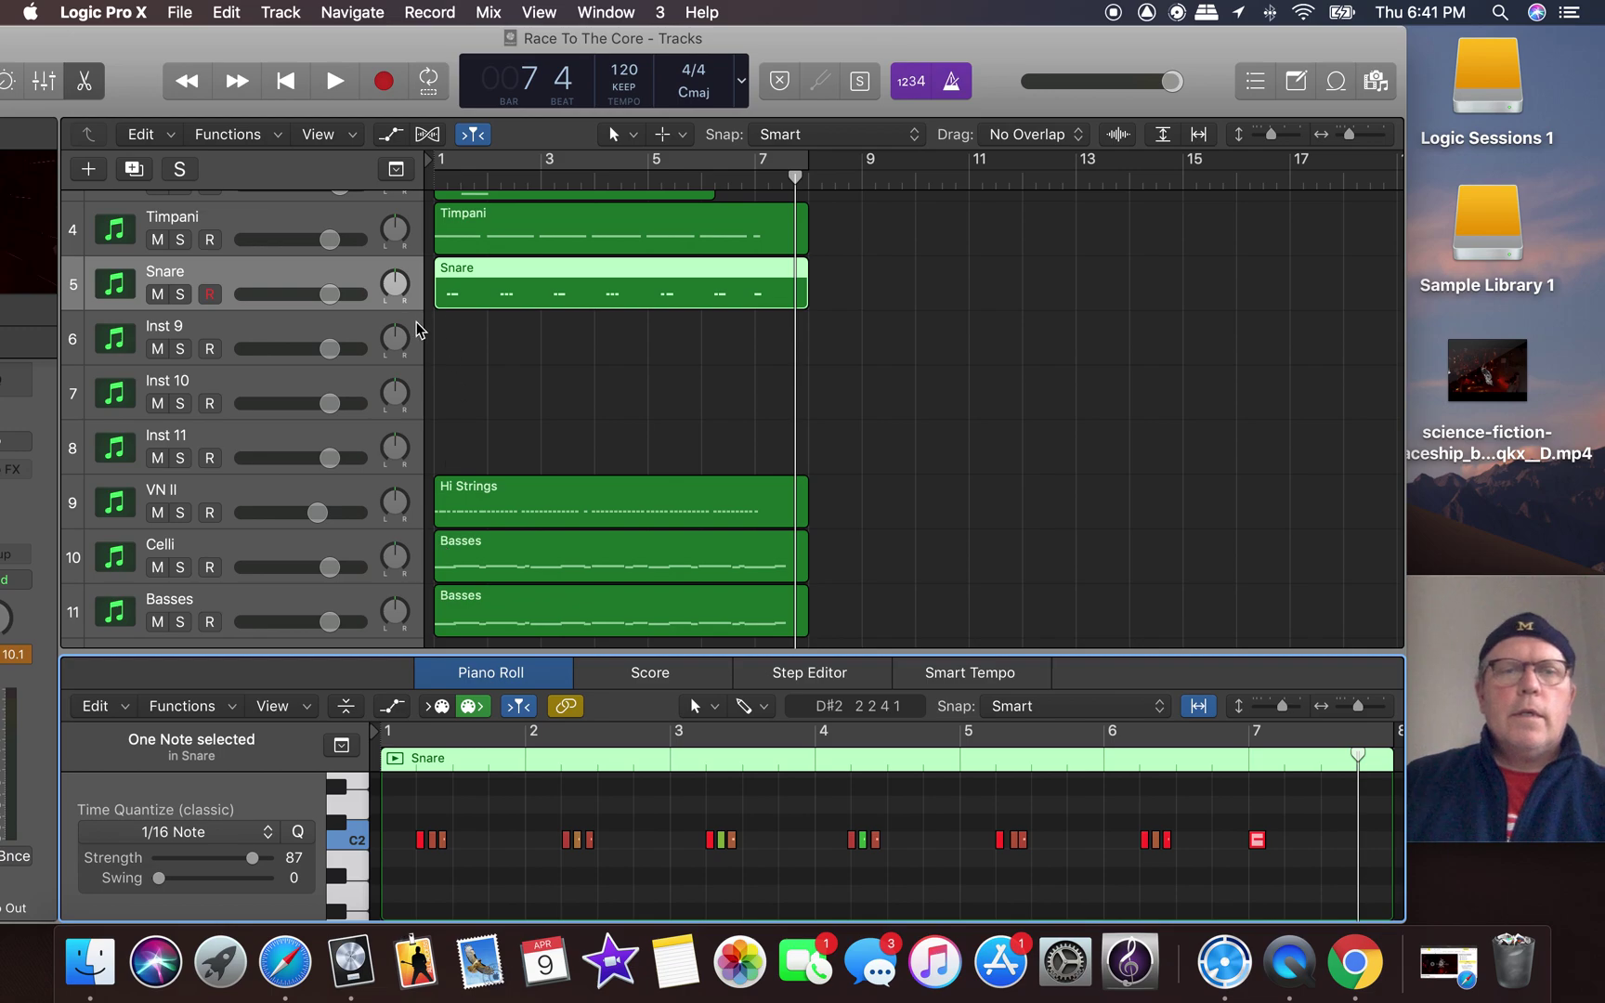
pyautogui.click(483, 844)
pyautogui.press('super+a')
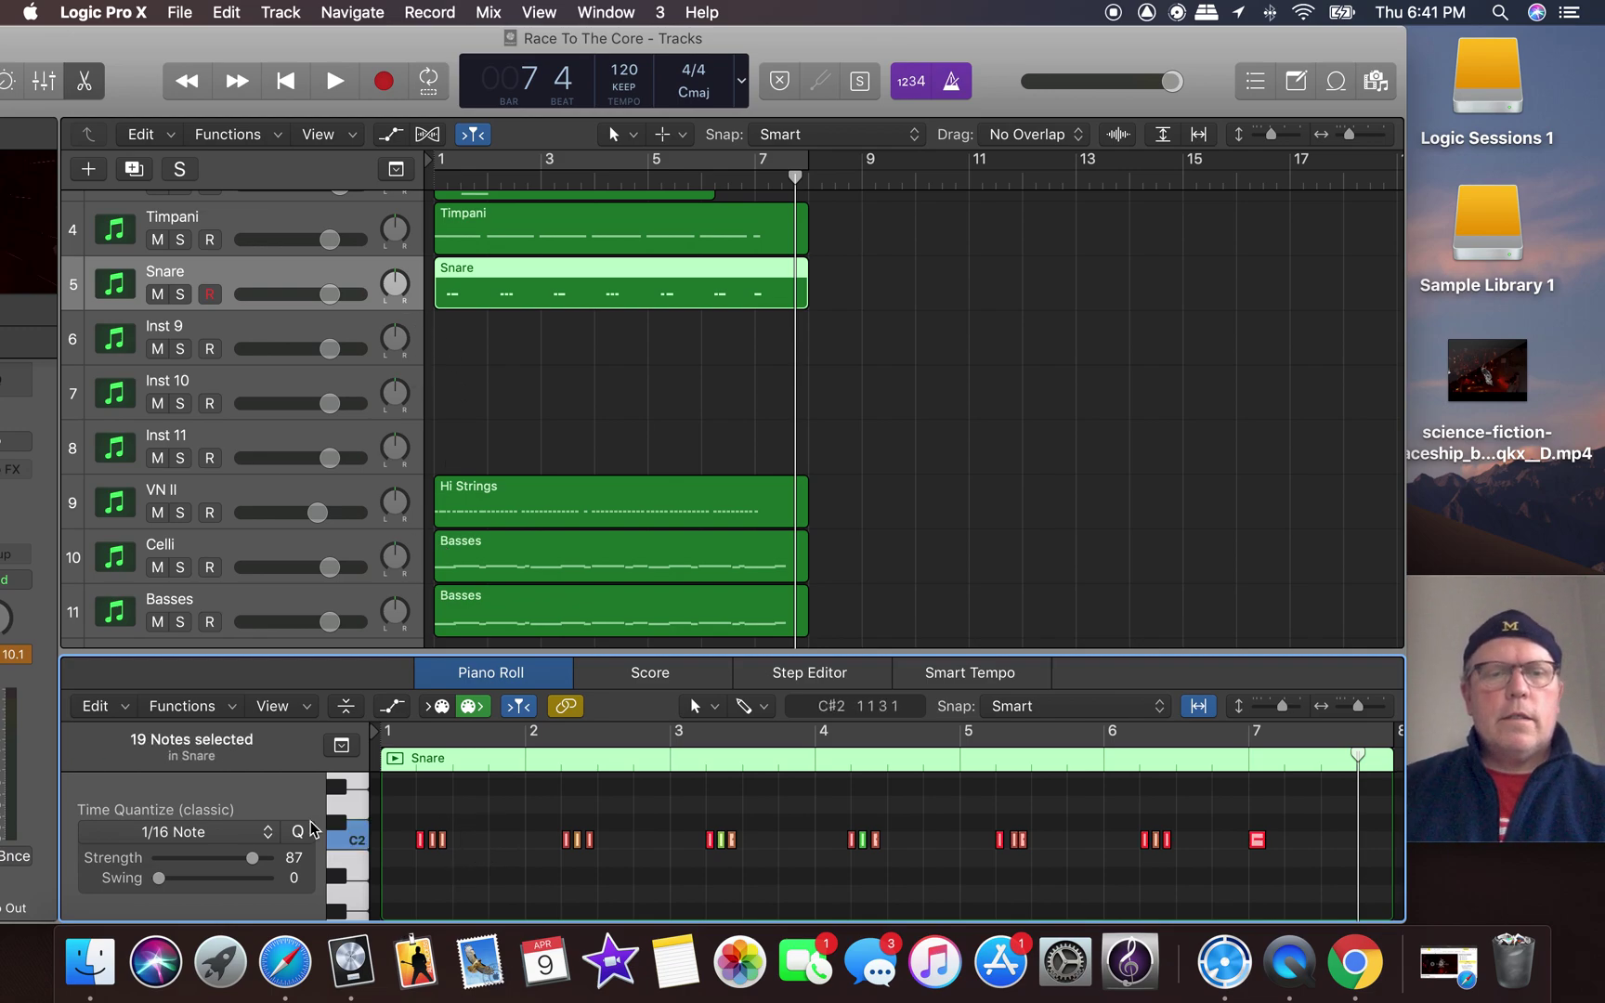
pyautogui.click(270, 833)
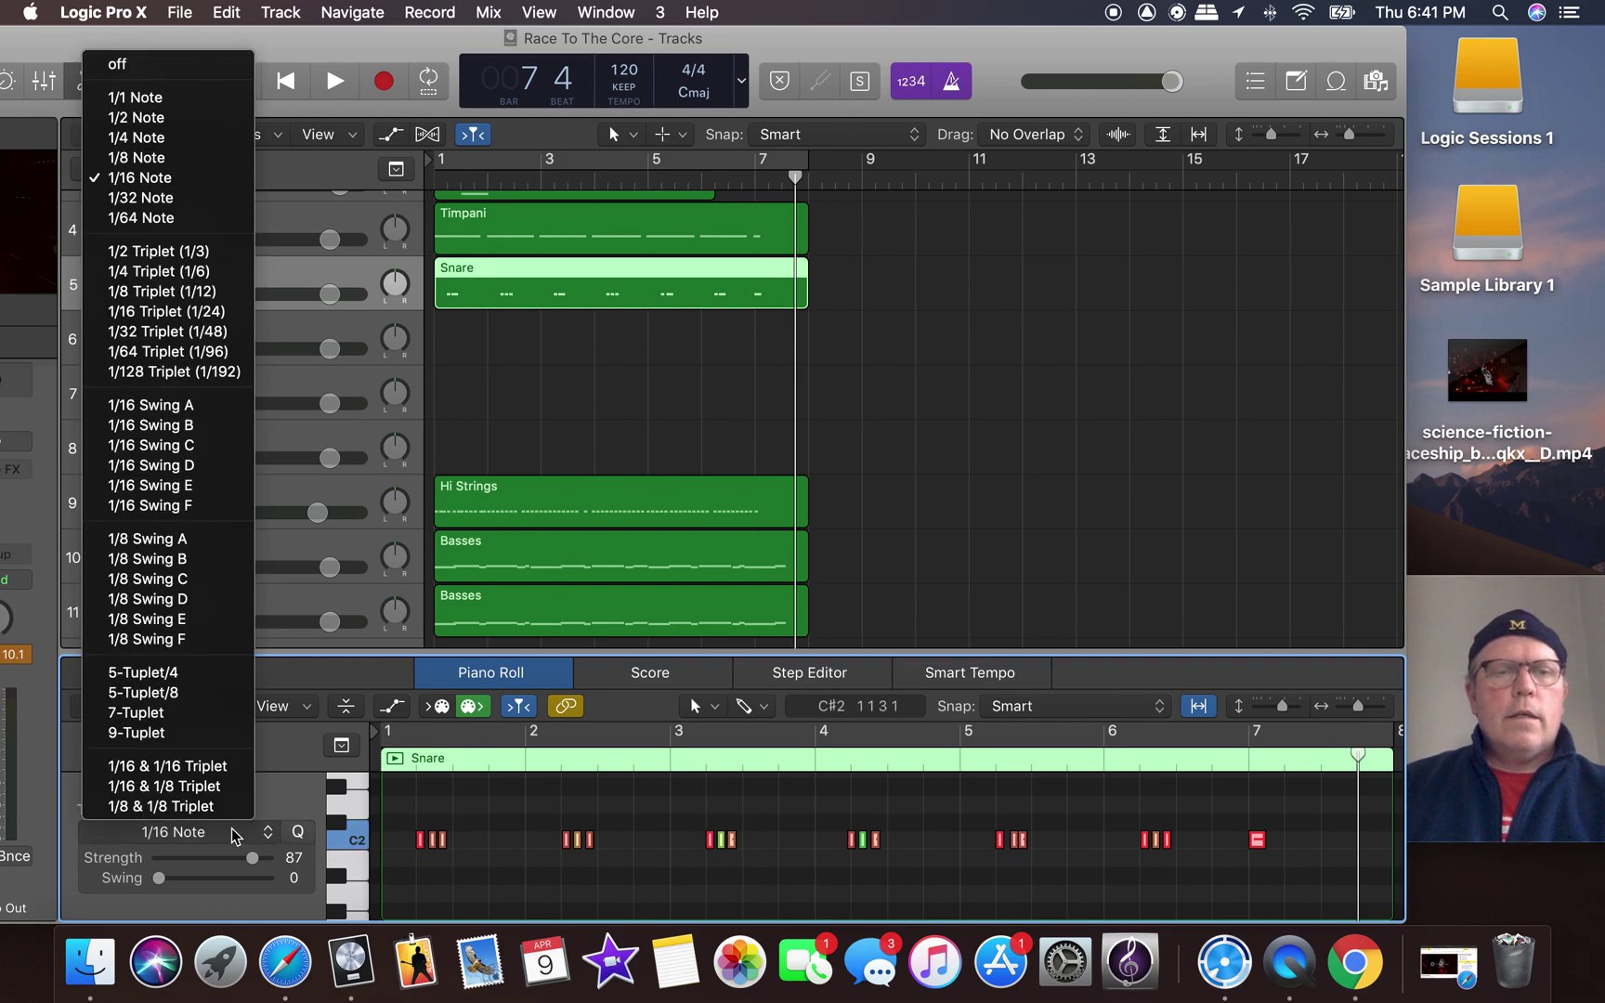
pyautogui.click(205, 785)
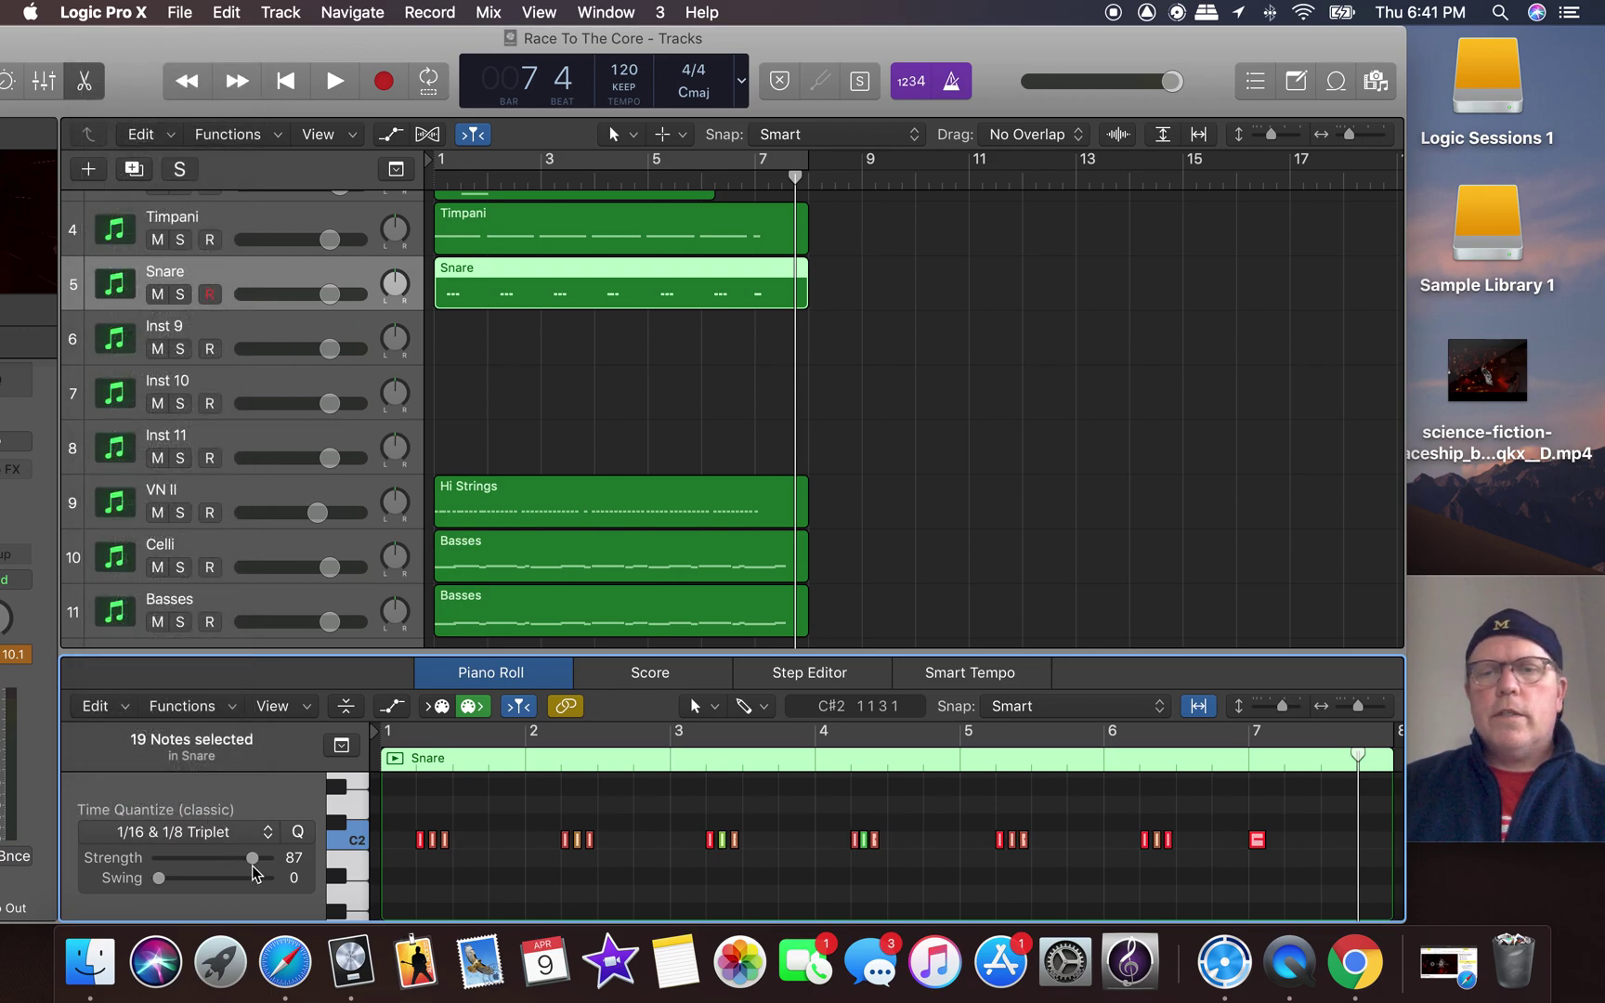
# Play the cue from the start to check the quantized snare, and delete the Snare region.
pyautogui.click(285, 82)
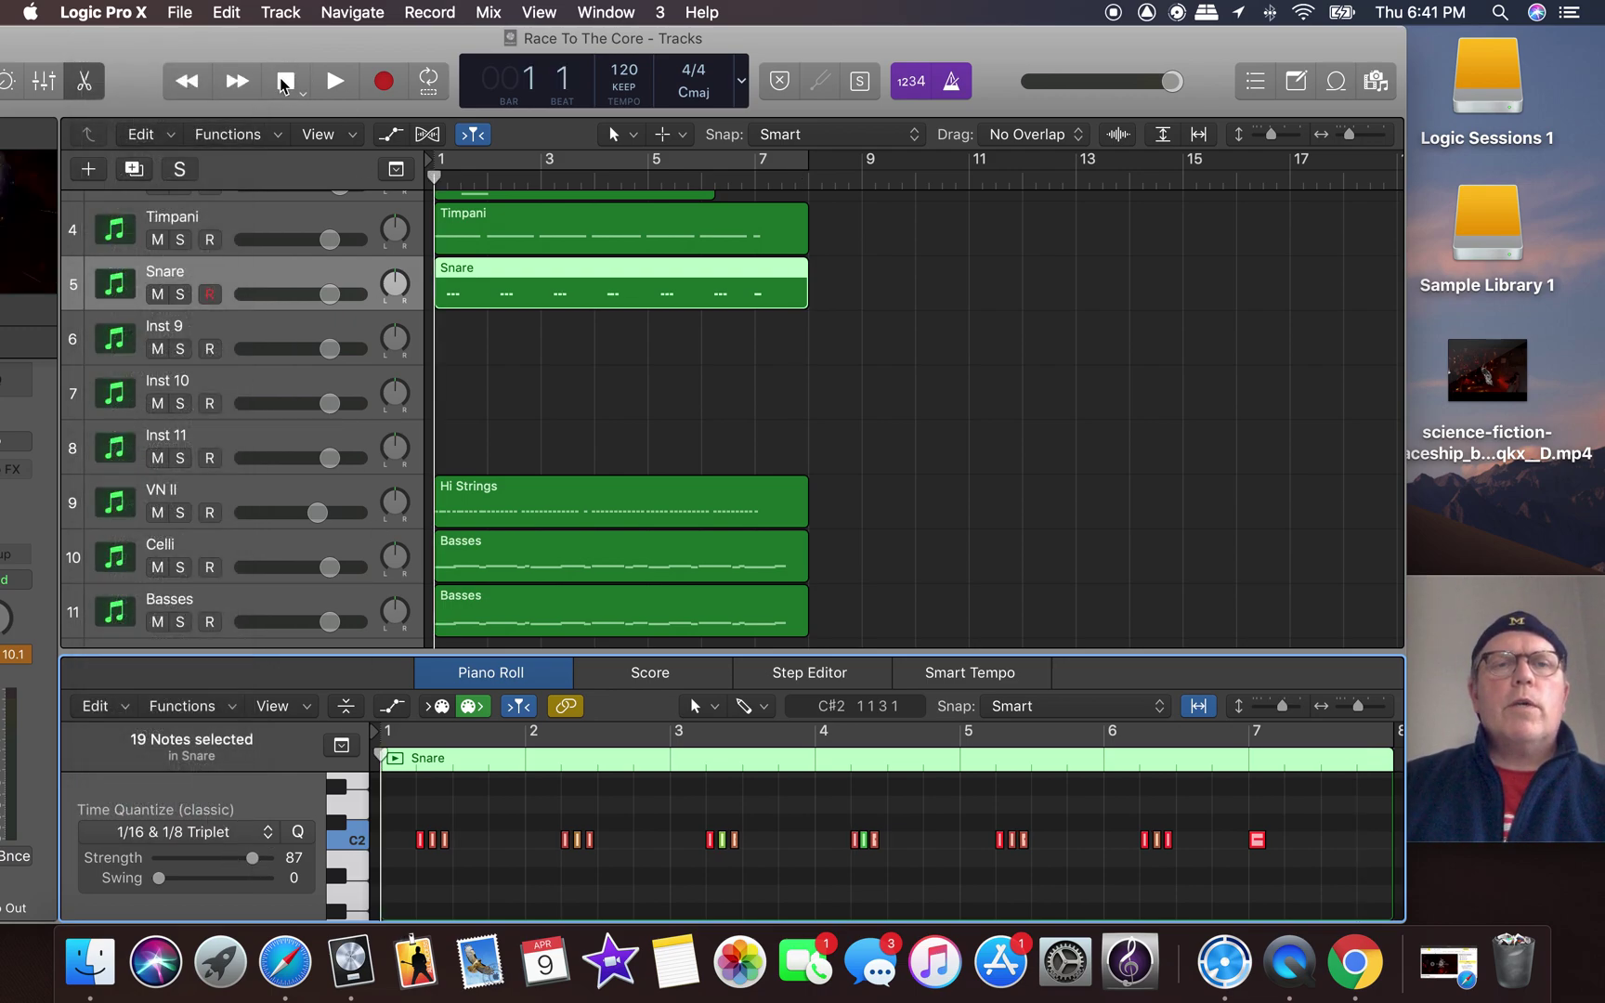
pyautogui.click(333, 82)
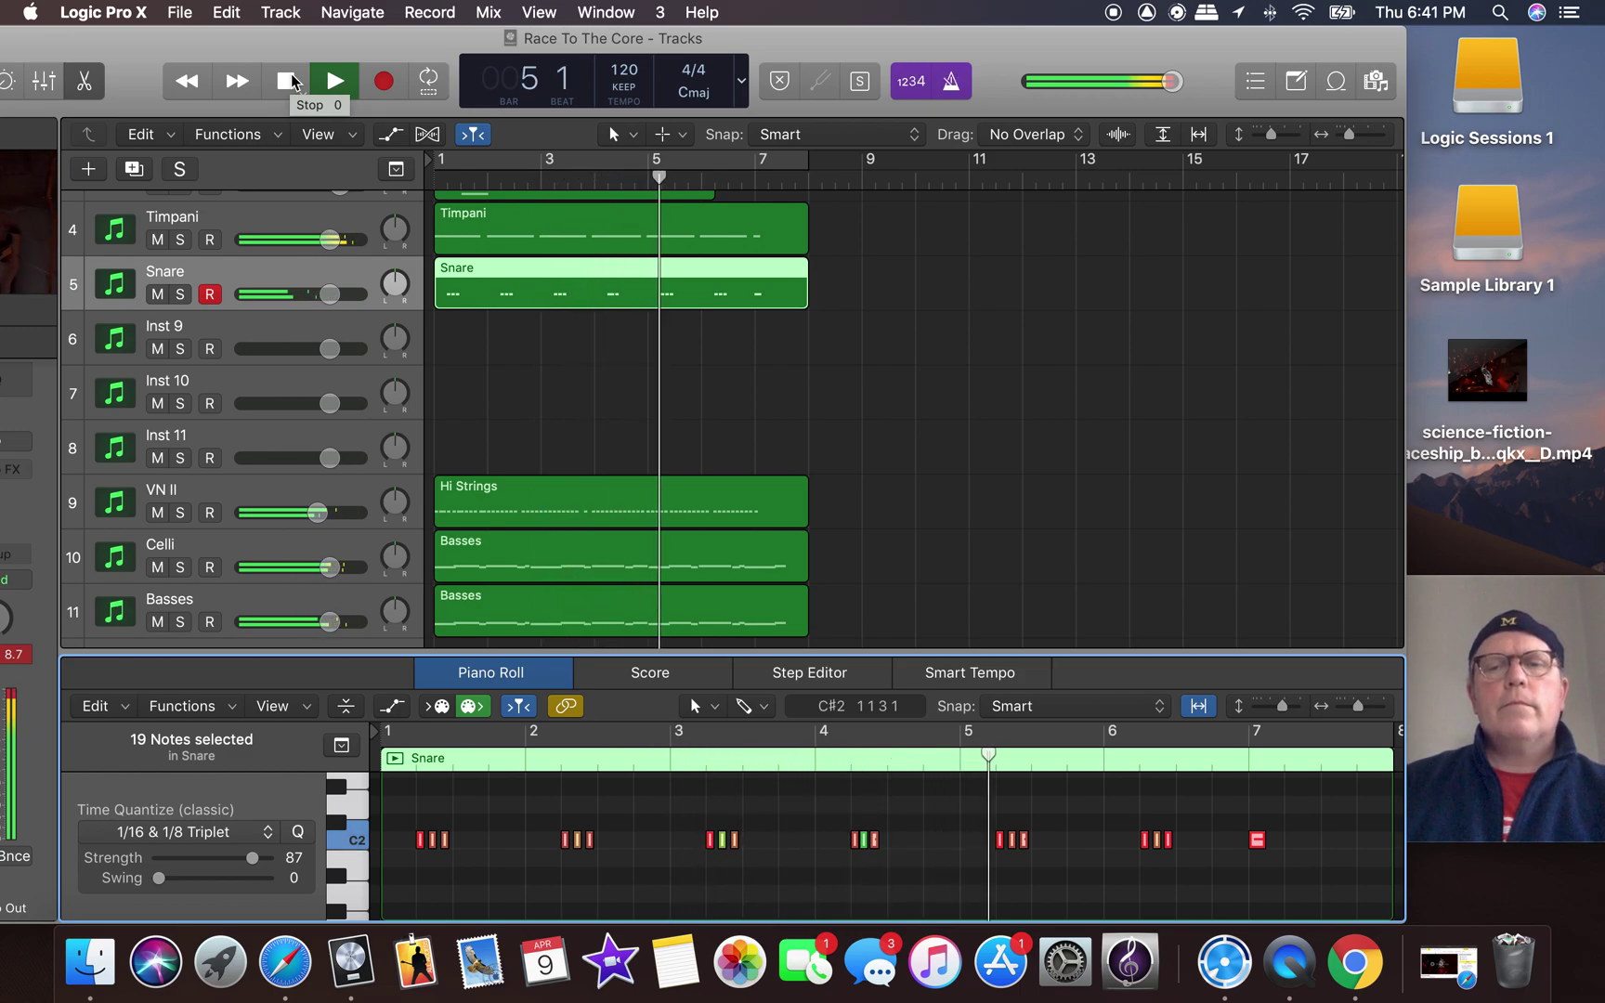
pyautogui.click(288, 82)
pyautogui.click(539, 293)
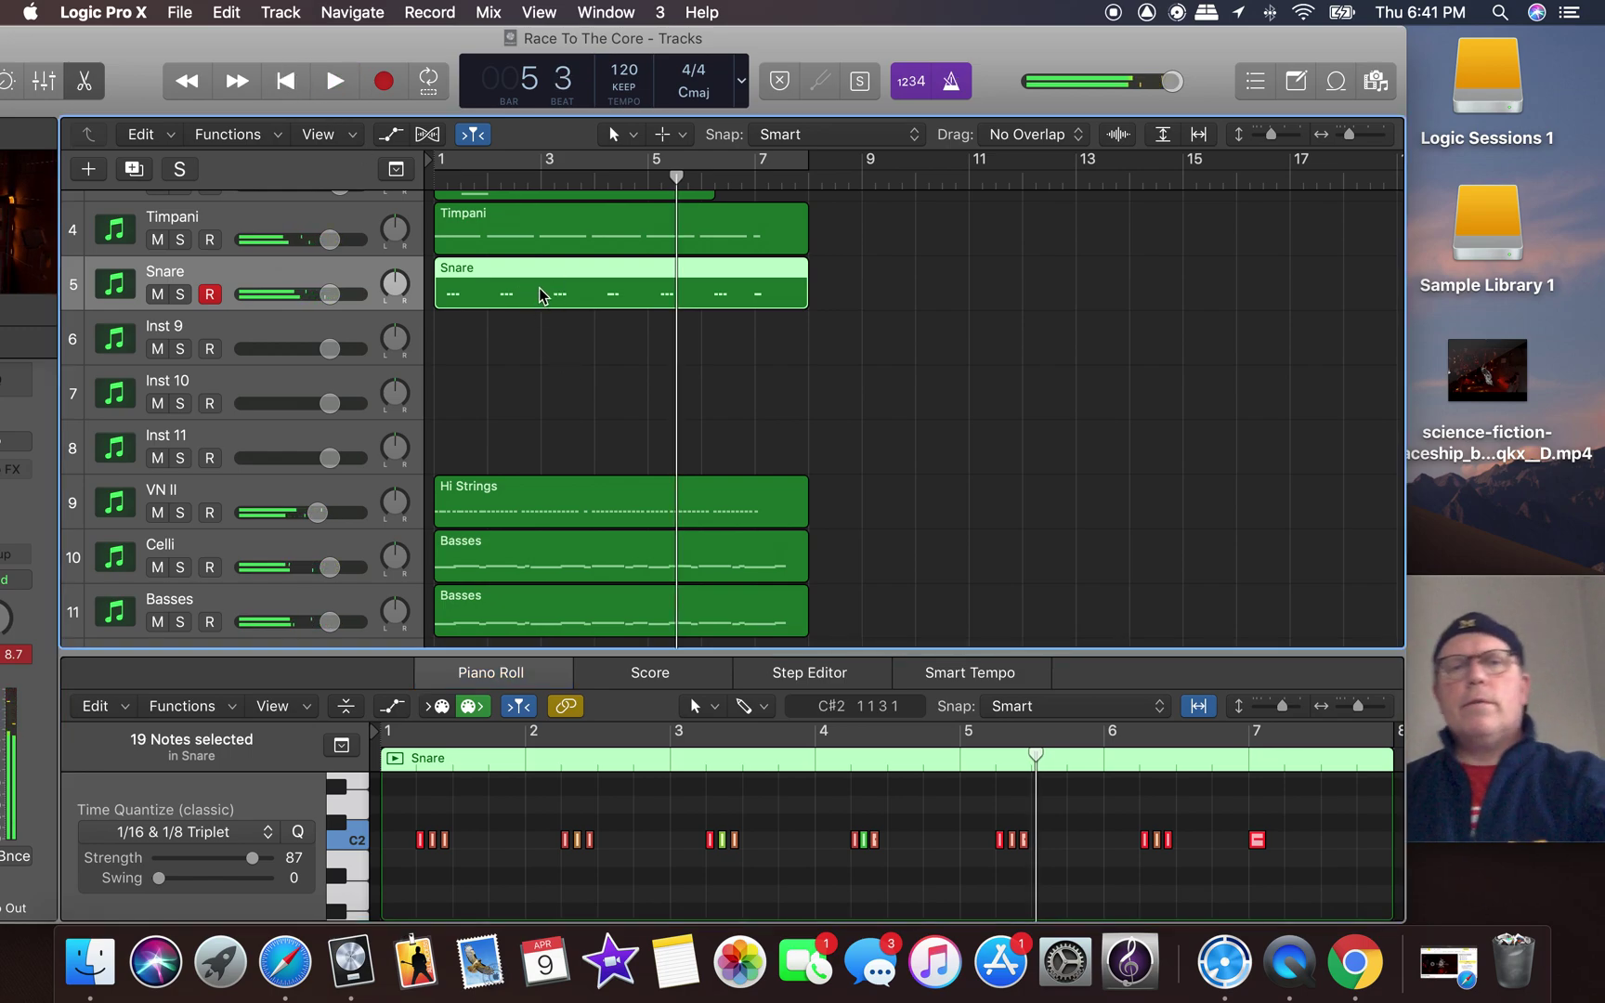
pyautogui.press('Delete')
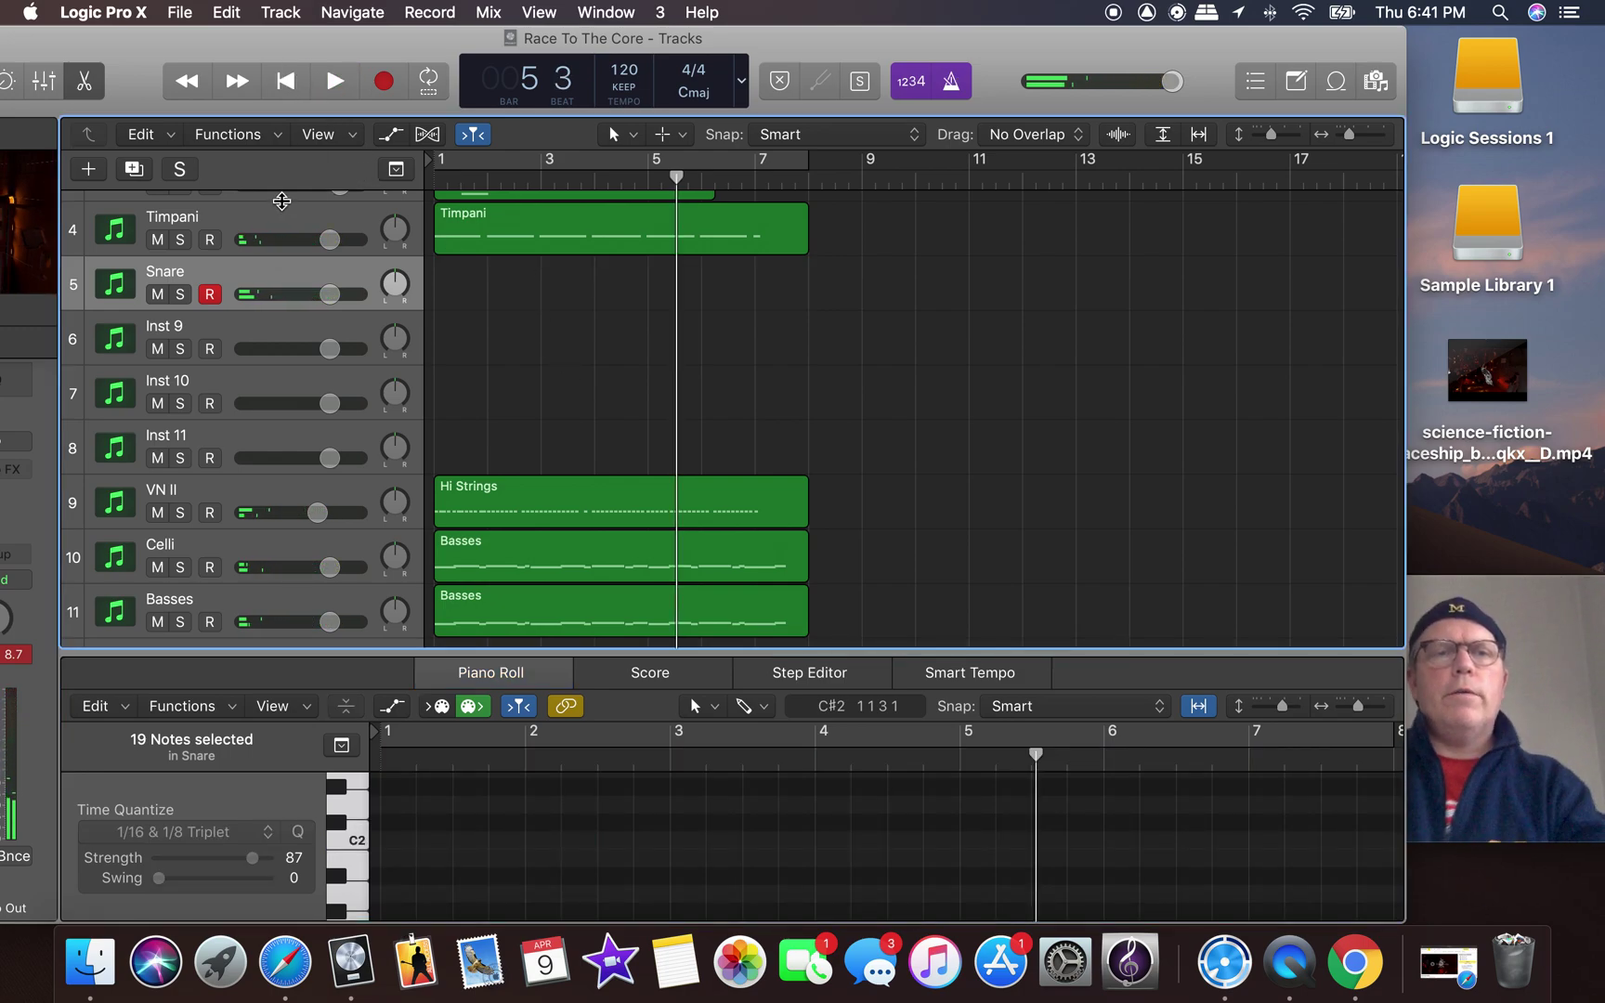
# Lower the Snare track's volume to -4.5 dB and record a new snare part on C2 from bar 1 to bar 7.
pyautogui.click(284, 86)
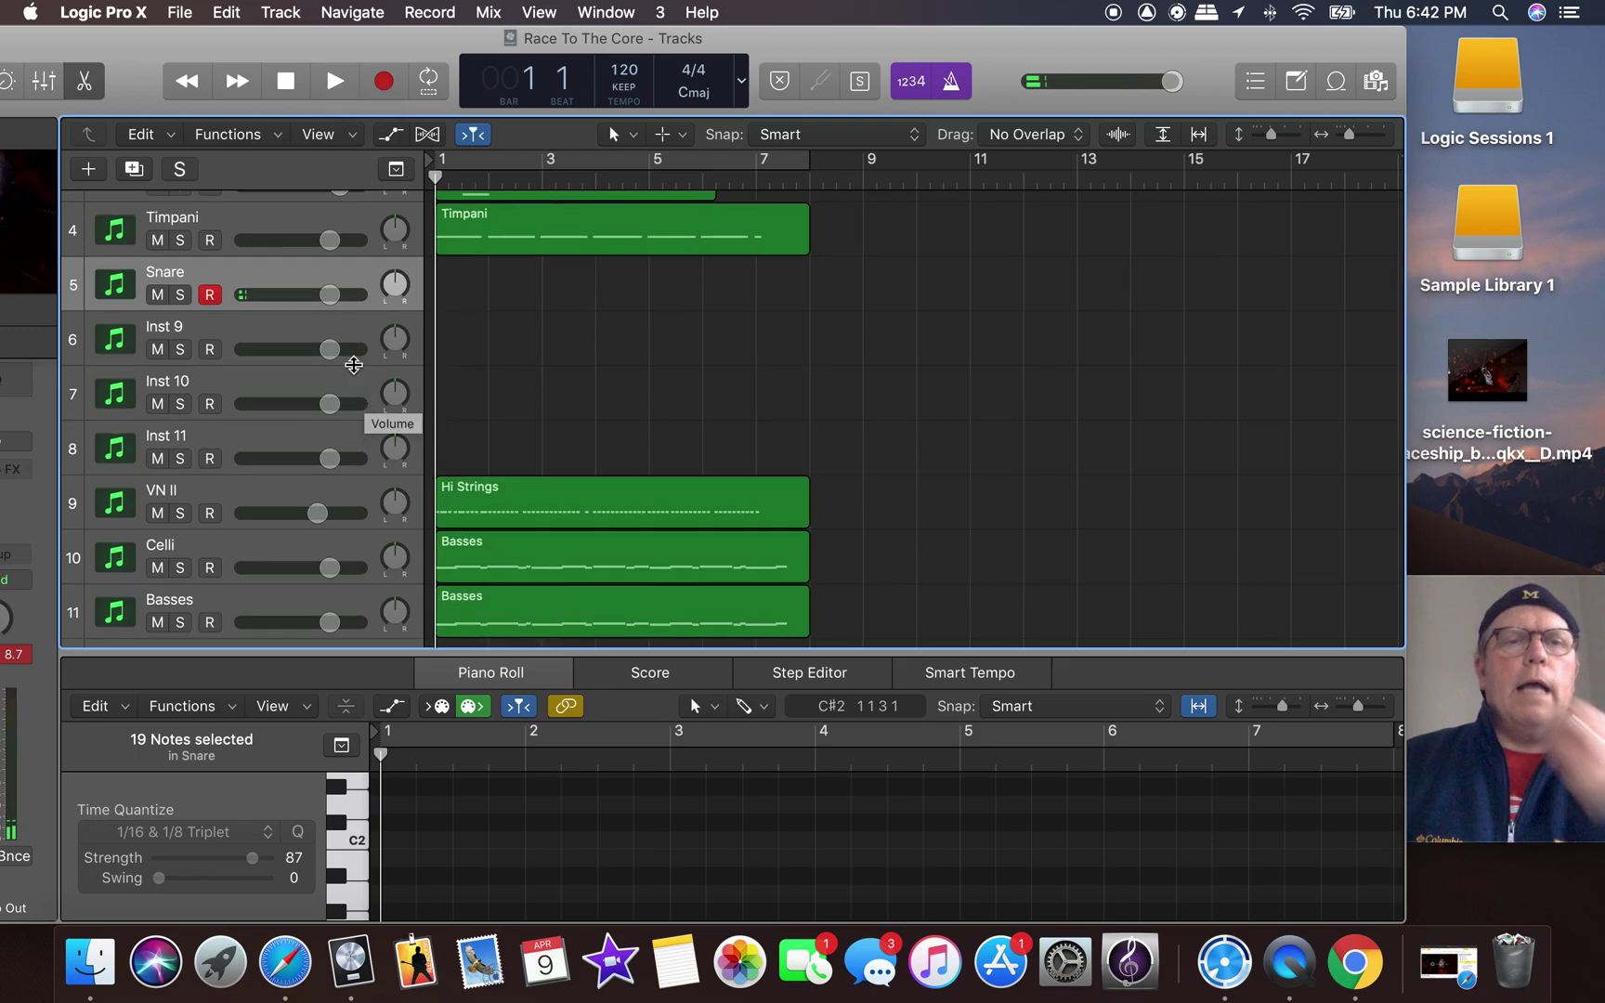
pyautogui.moveTo(324, 298); pyautogui.dragTo(292, 298)
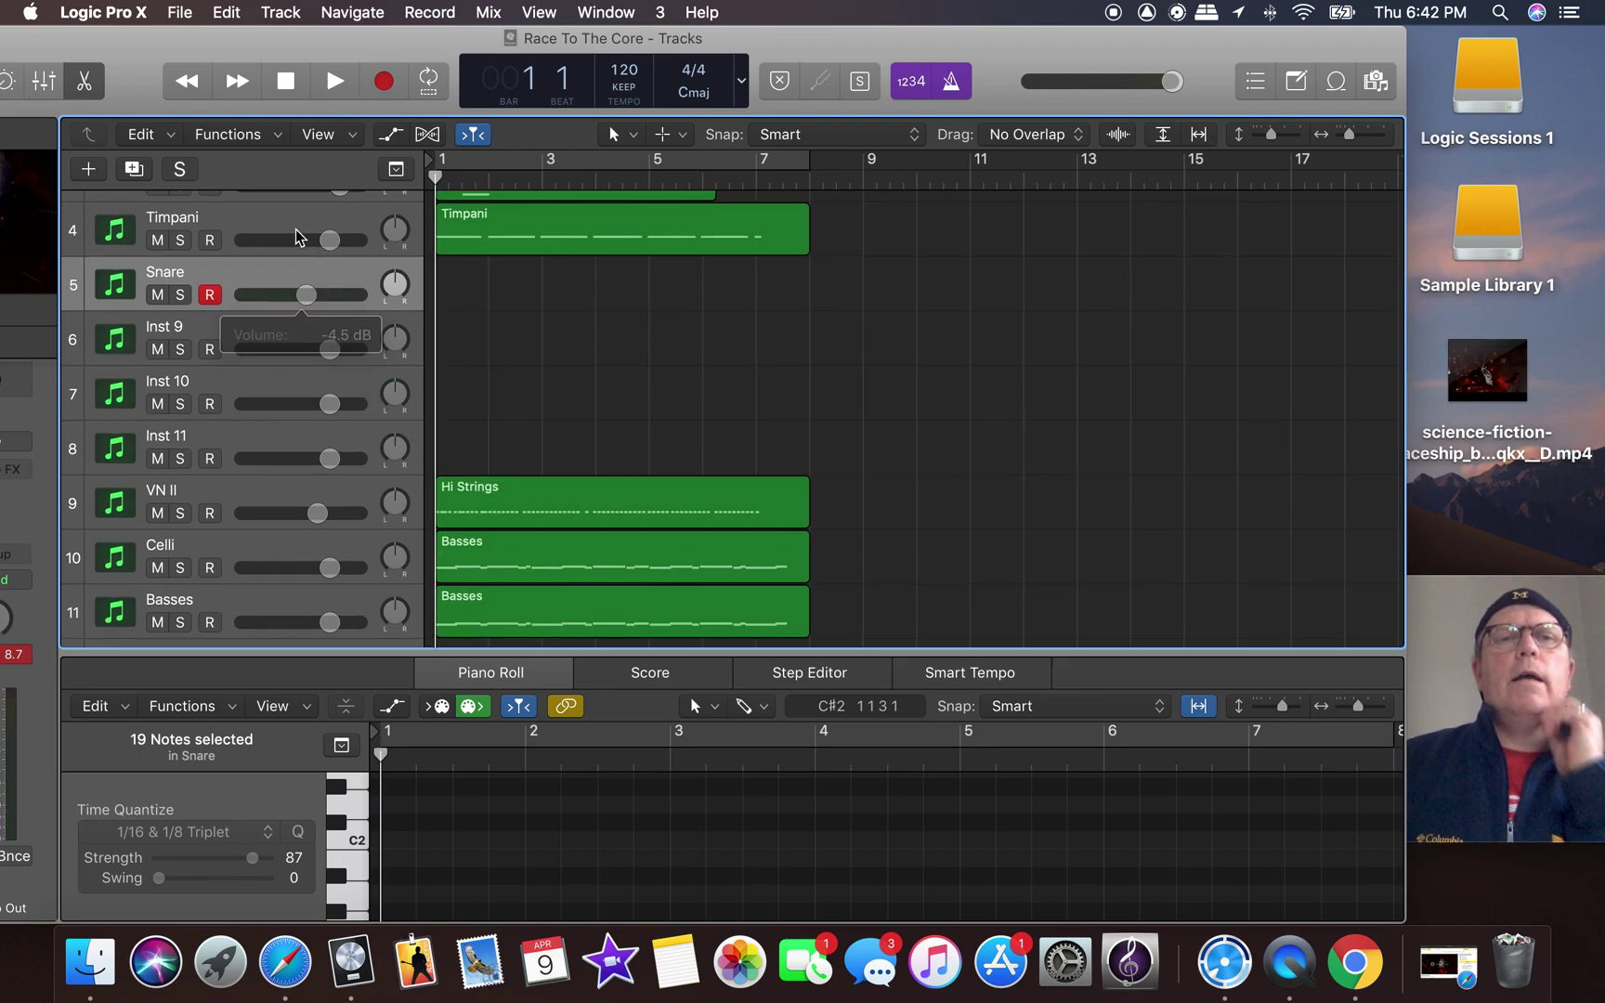
pyautogui.click(382, 82)
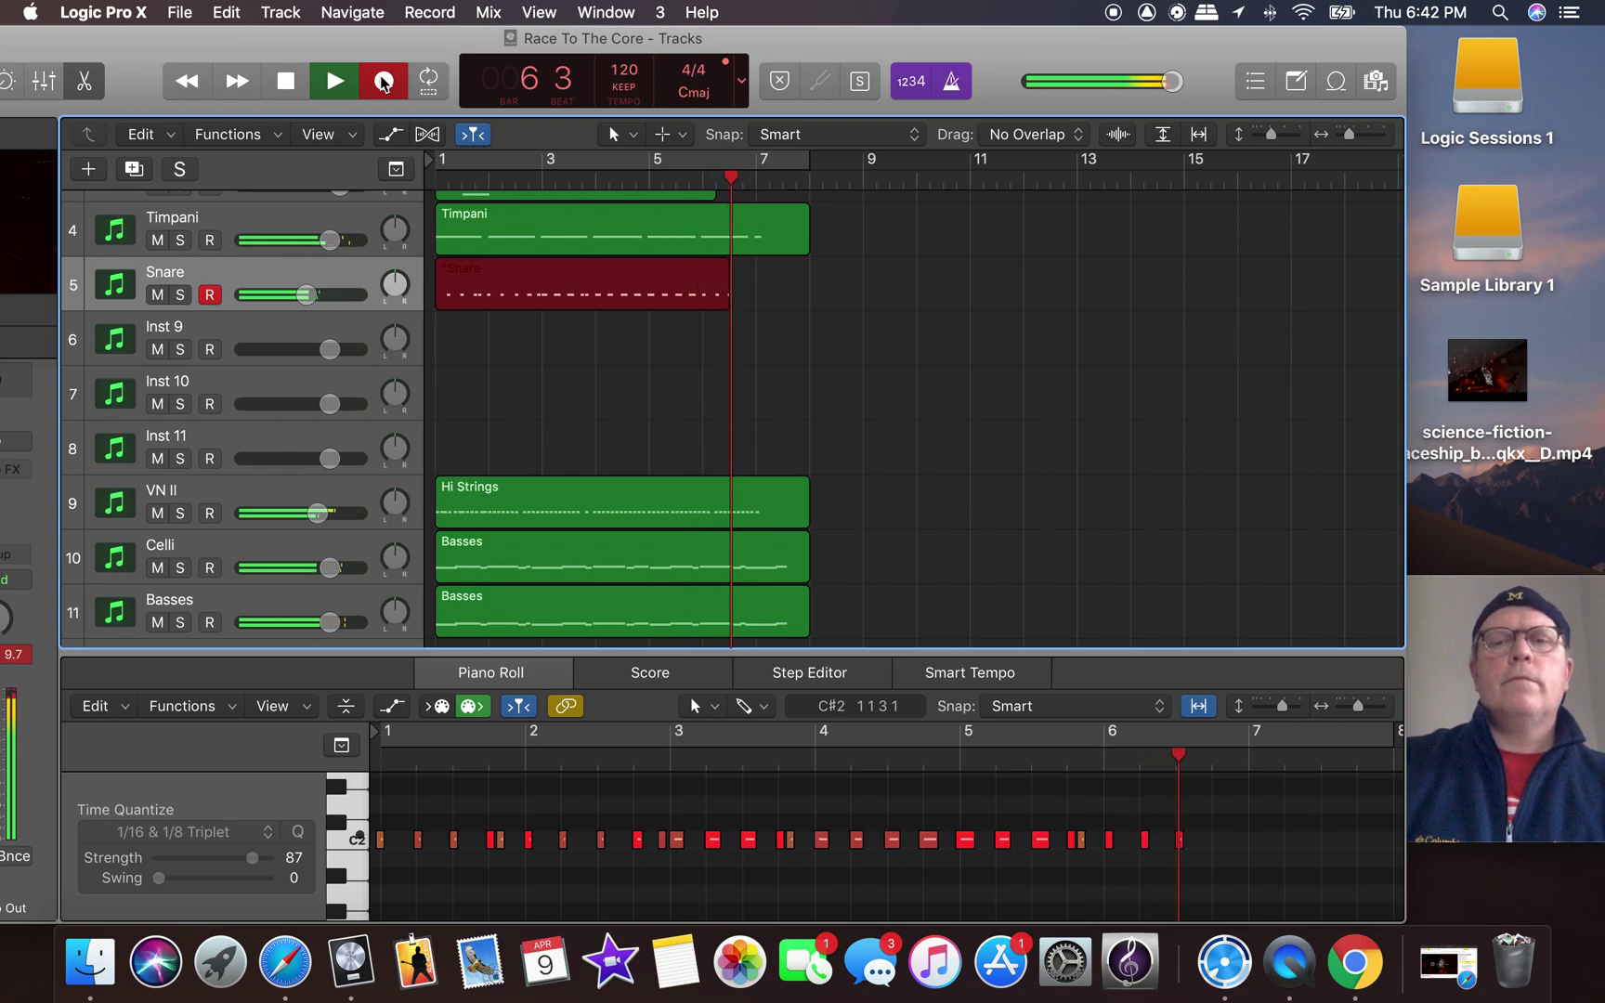
pyautogui.click(285, 81)
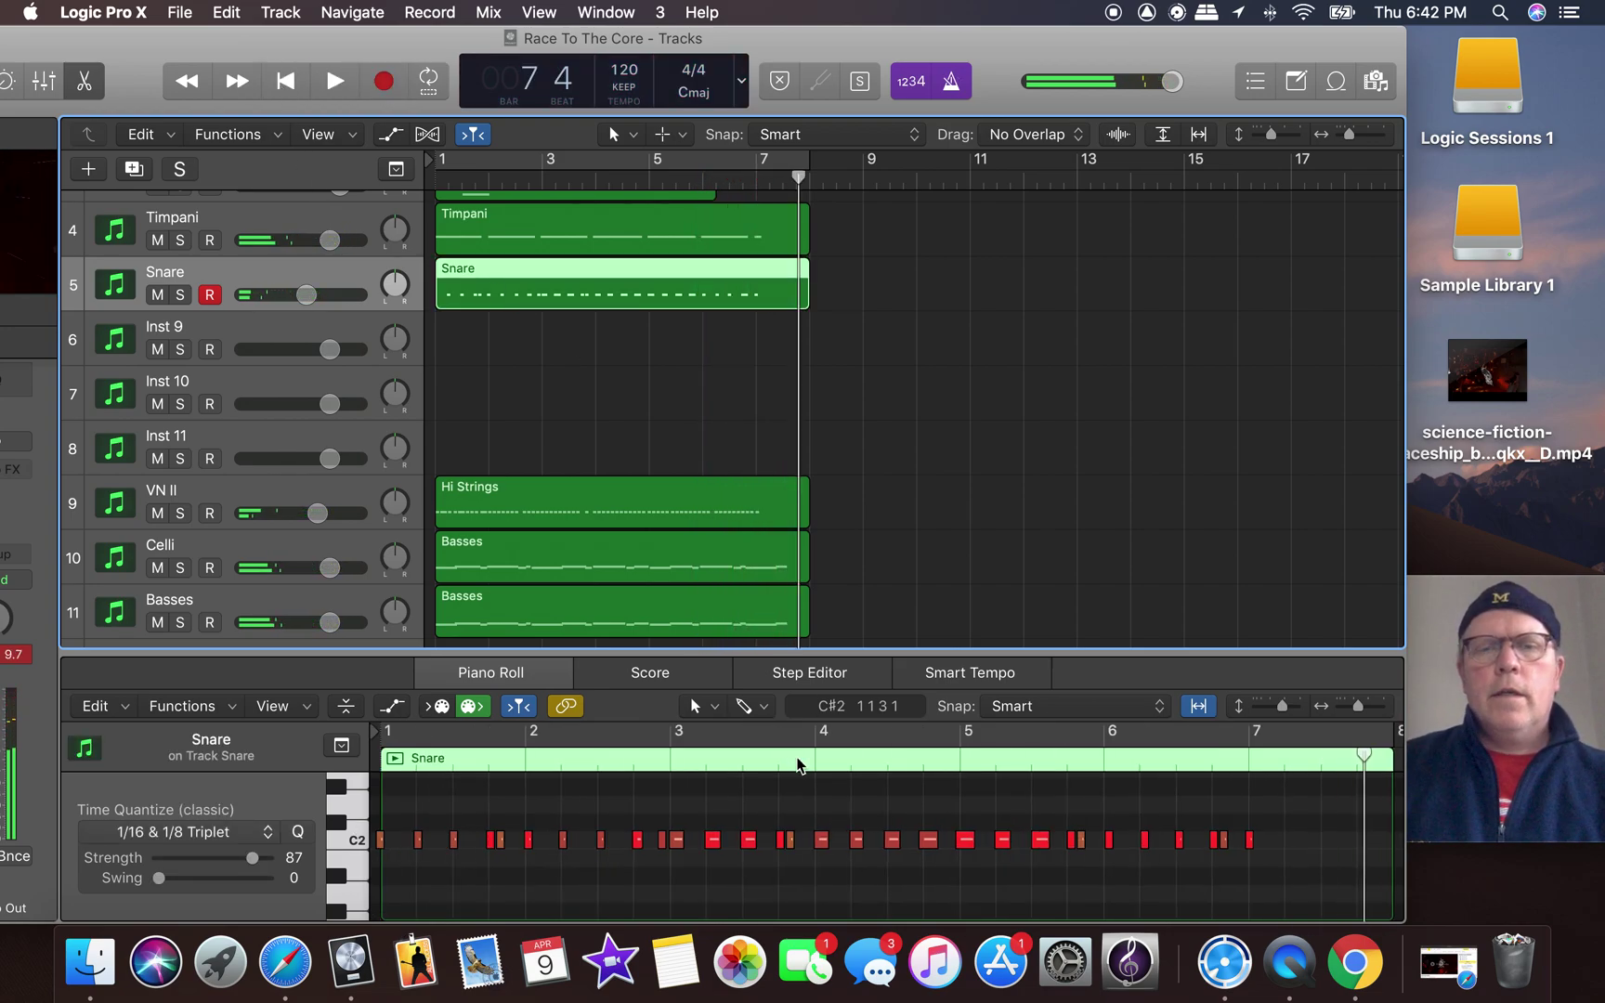
# Quantize all C2 notes in the Snare region to 1/4 Note.
pyautogui.click(802, 801)
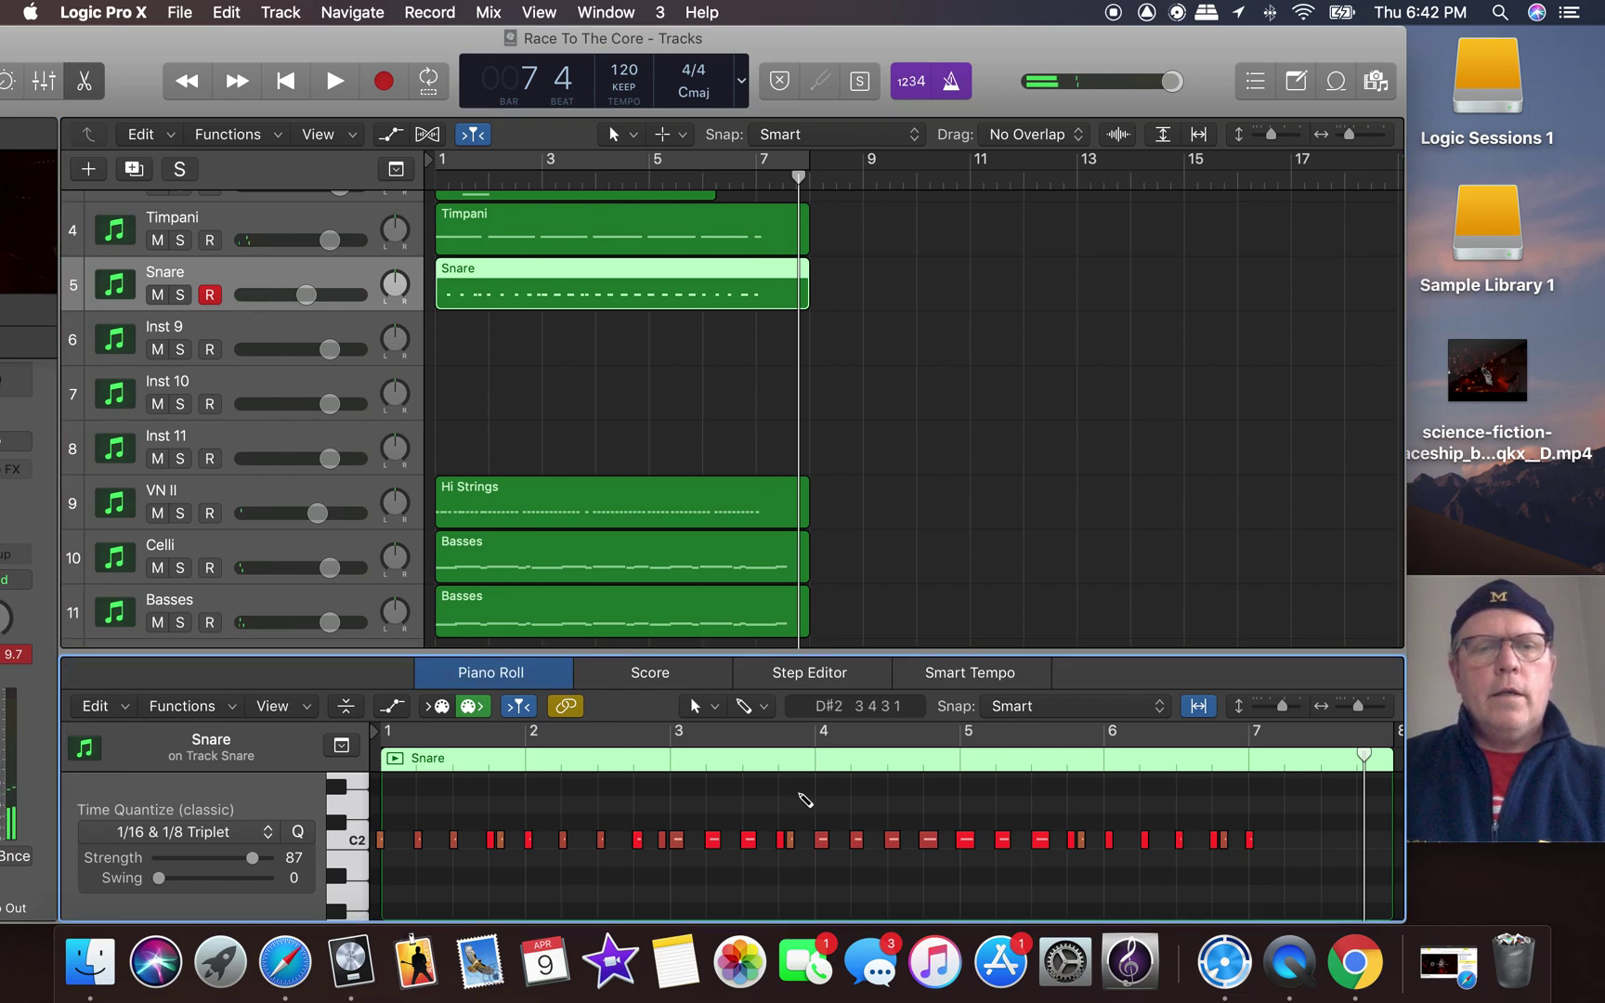
pyautogui.click(357, 840)
pyautogui.click(271, 833)
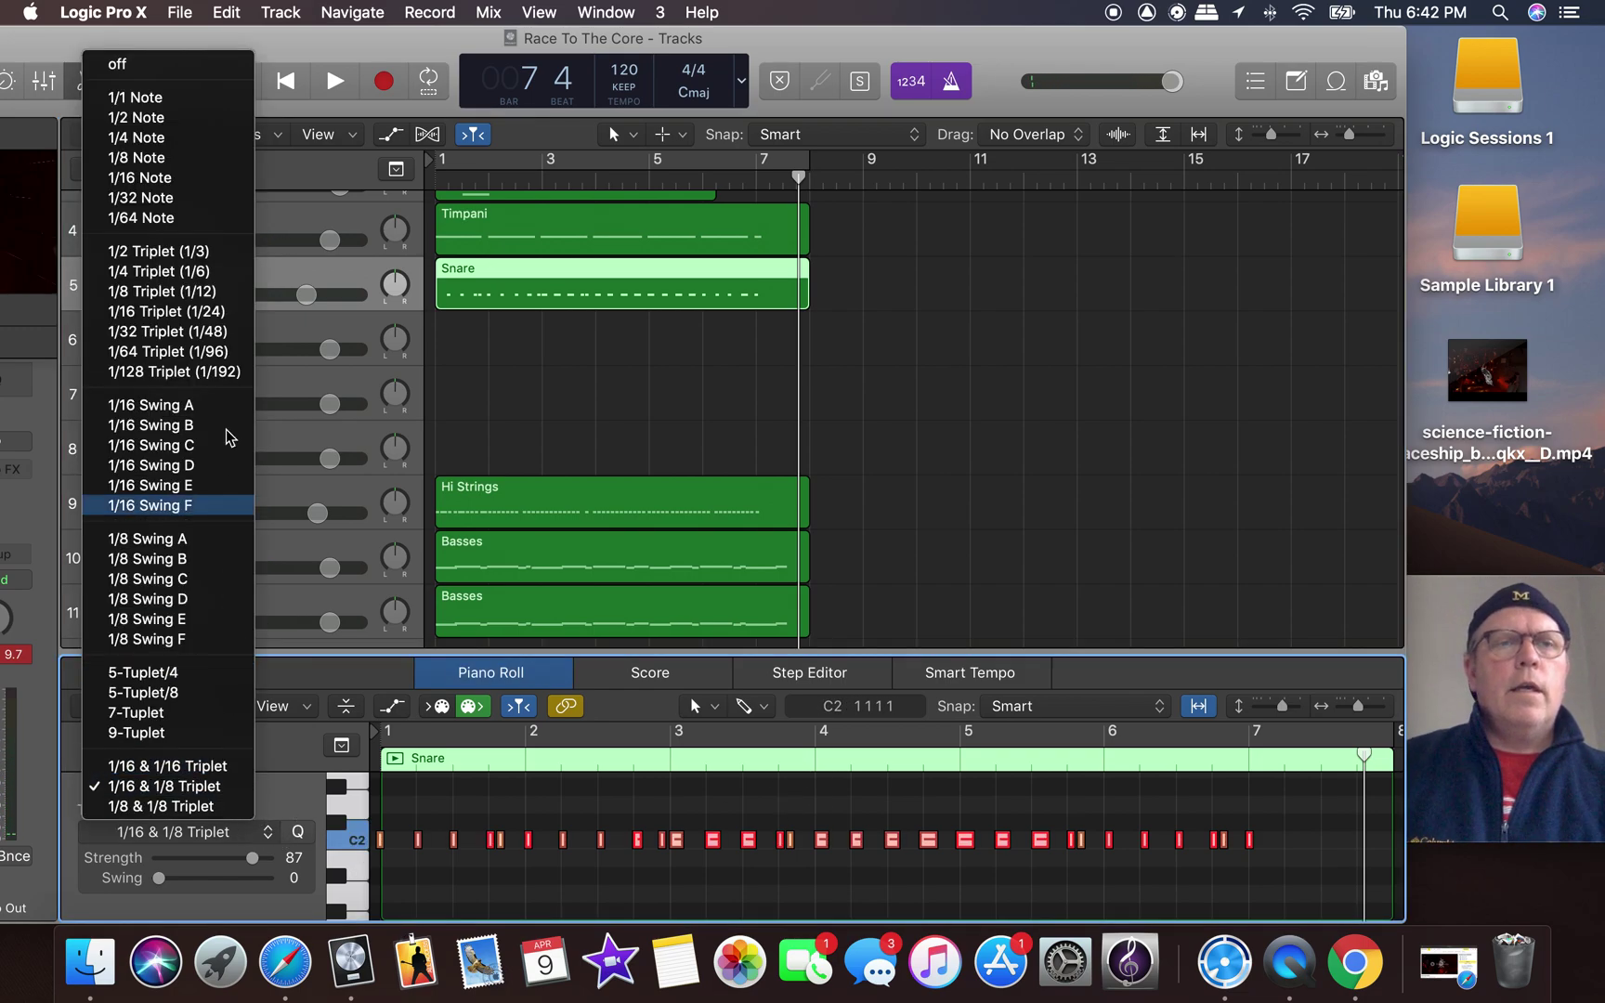
pyautogui.click(204, 139)
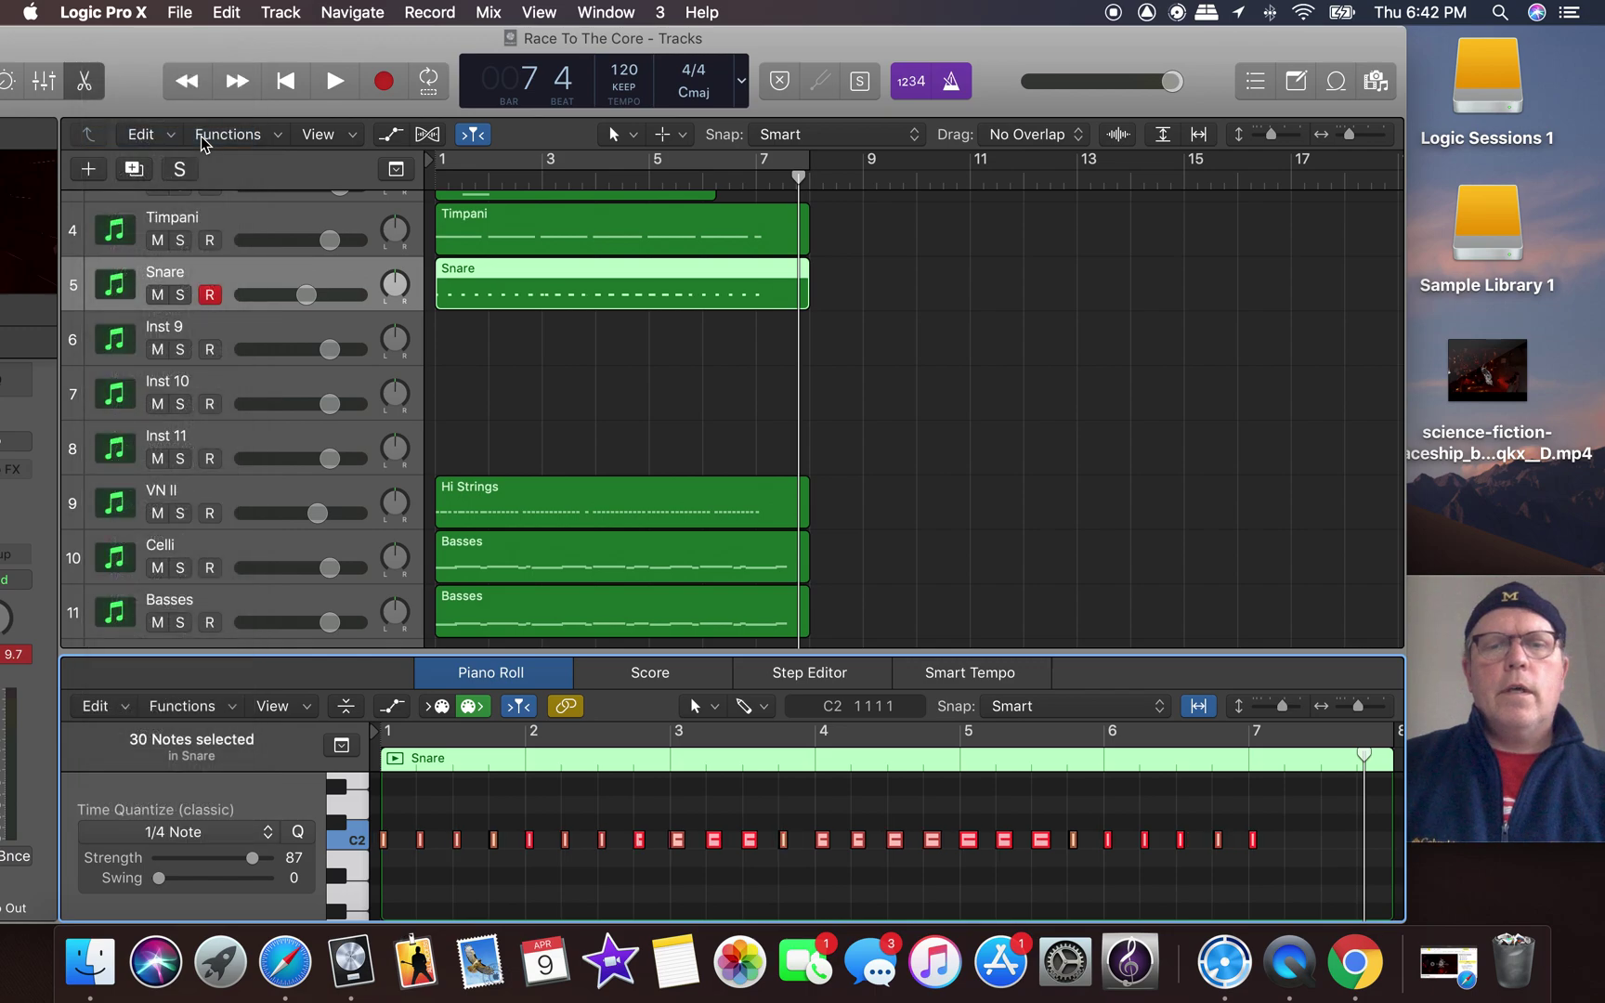
# Play the cue from the start with the metronome and count-in off to check the snare, and delete the Snare region.
pyautogui.press('Return')
pyautogui.press('space')
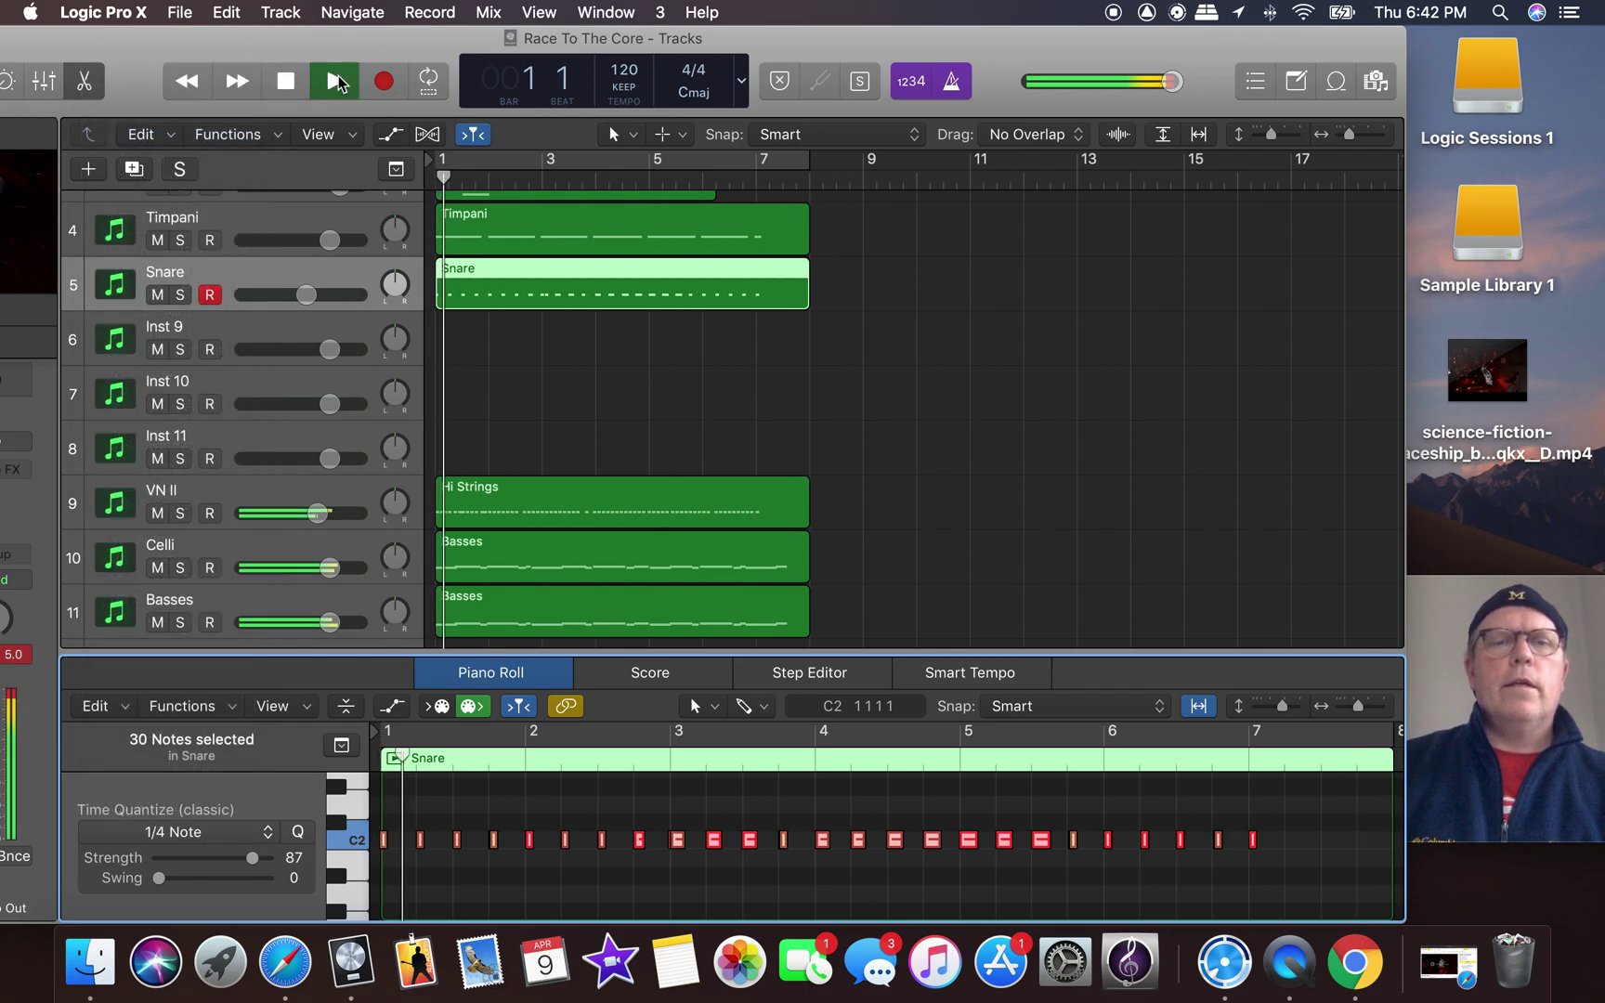
pyautogui.click(940, 84)
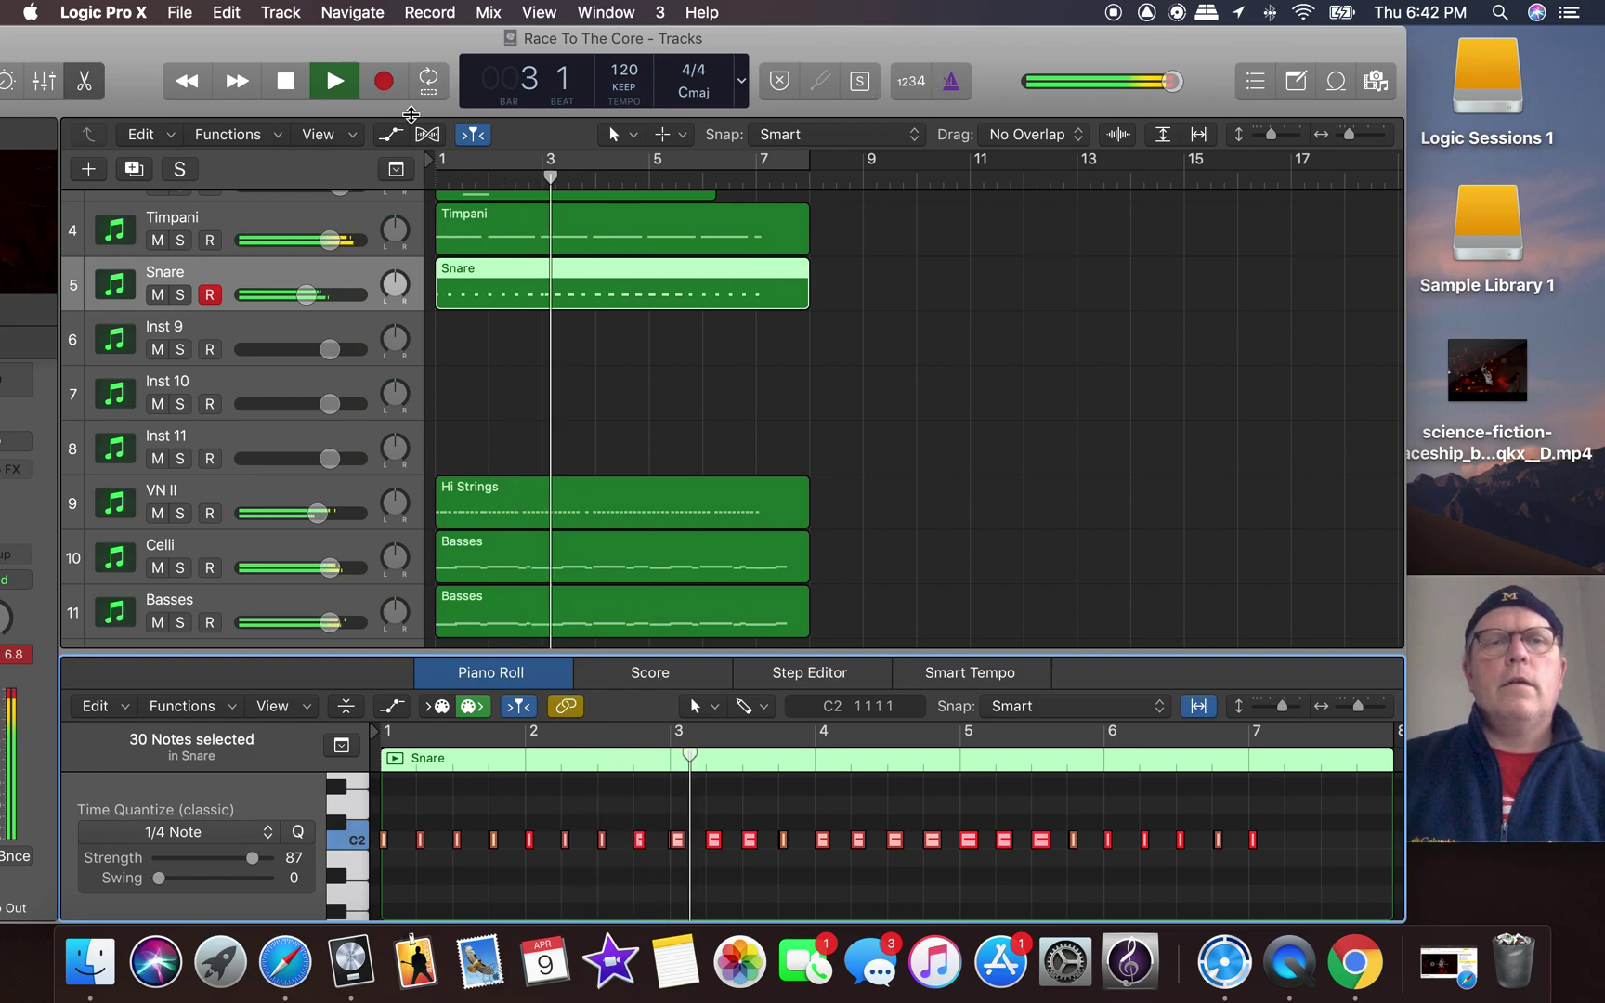
pyautogui.click(287, 93)
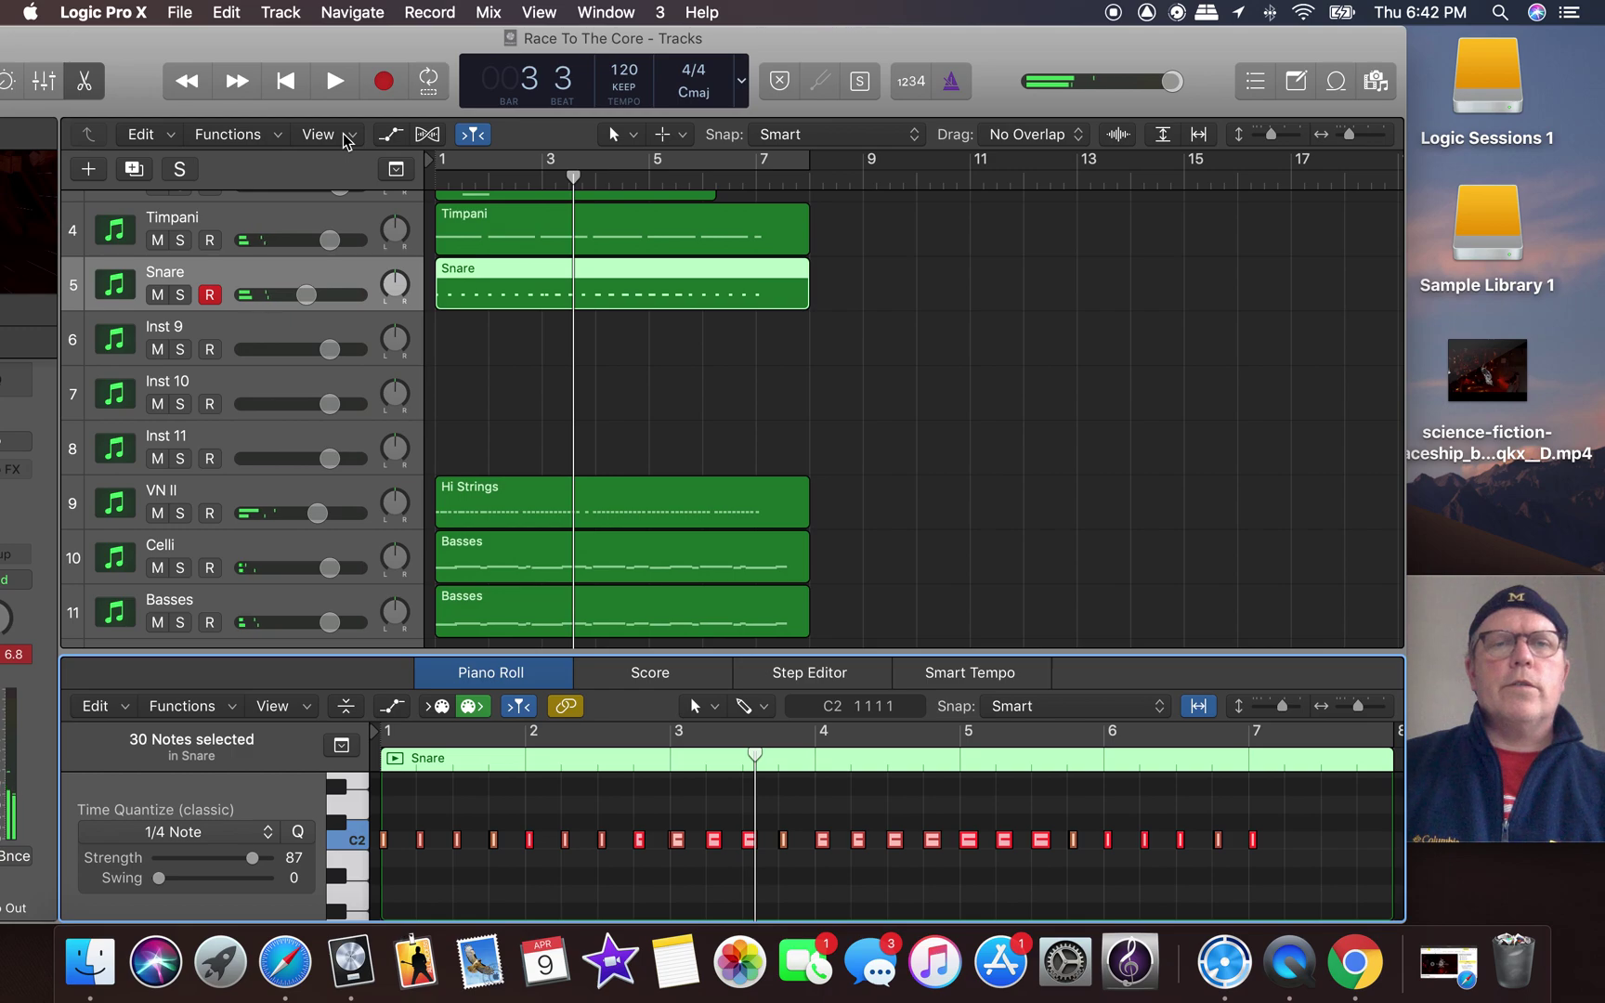
pyautogui.click(548, 269)
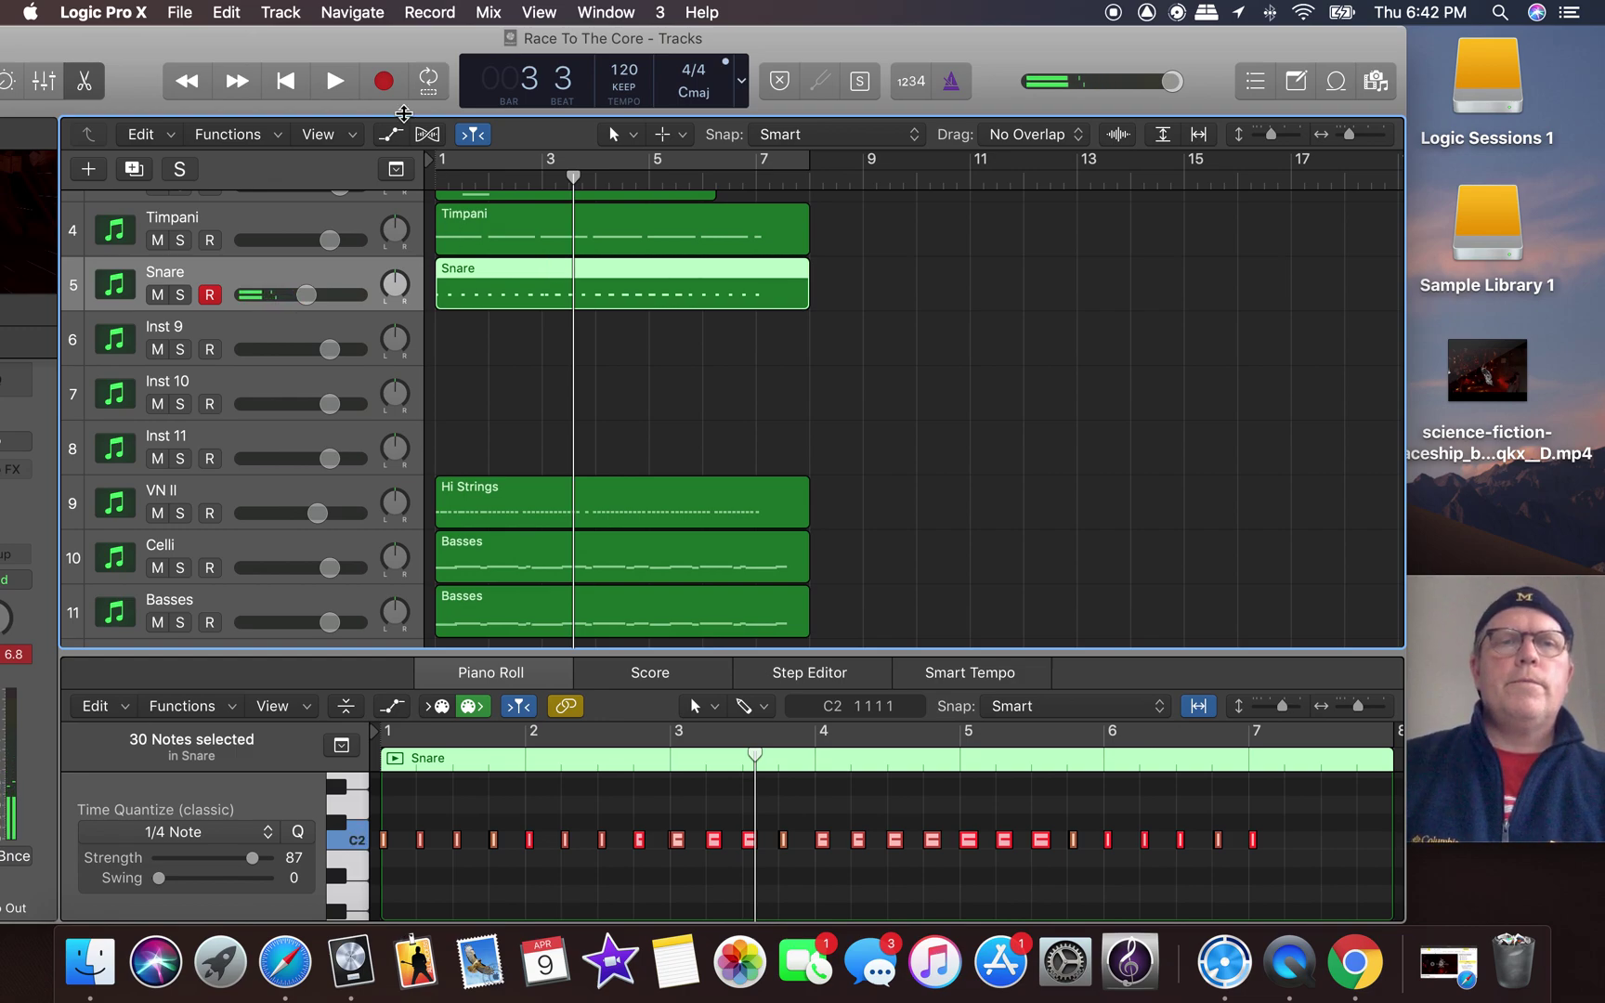
pyautogui.press('Return')
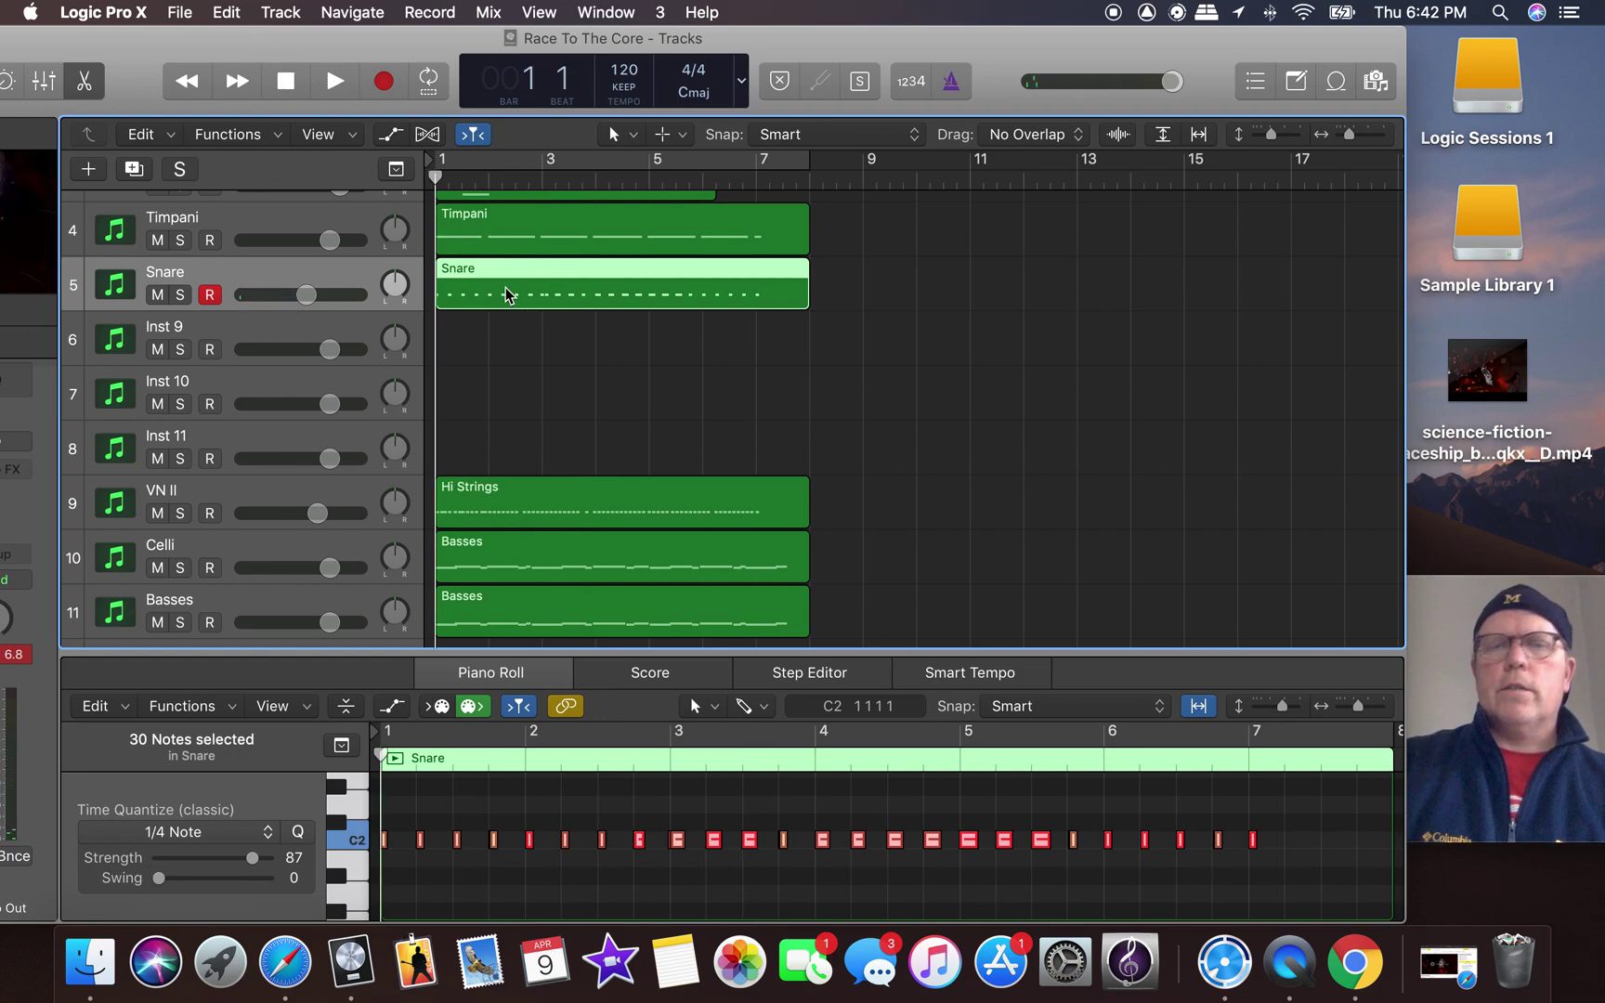
pyautogui.press('Delete')
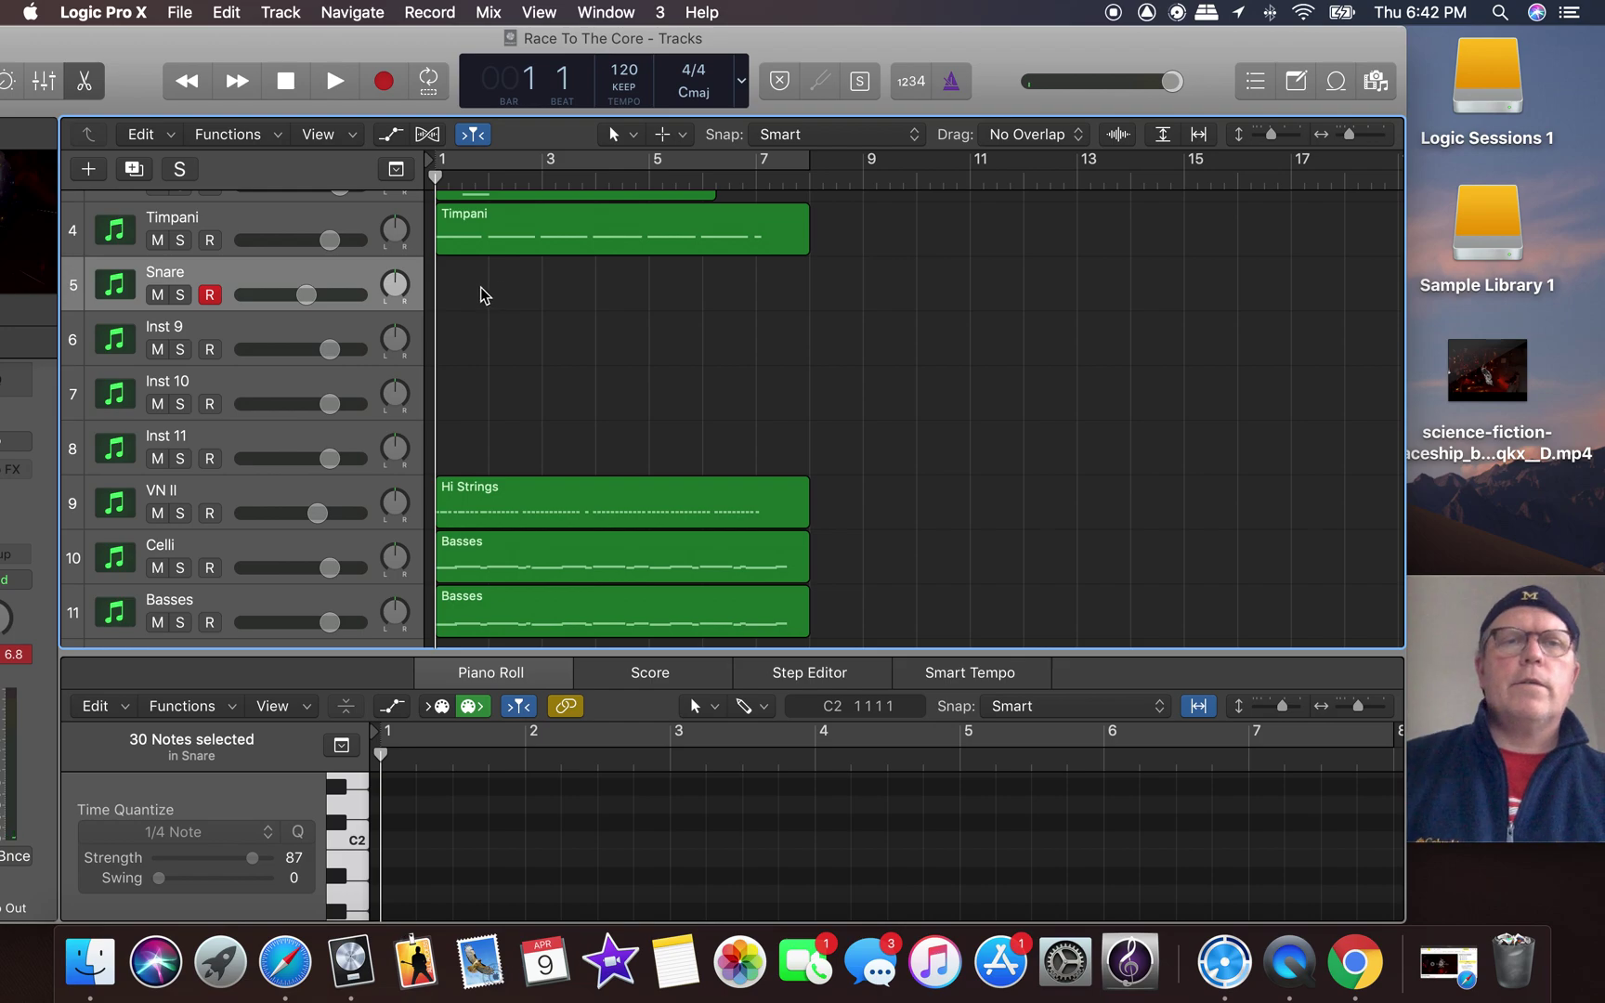
# Turn the count-in back on and record a snare take with long C2 notes over the first two bars.
pyautogui.click(384, 81)
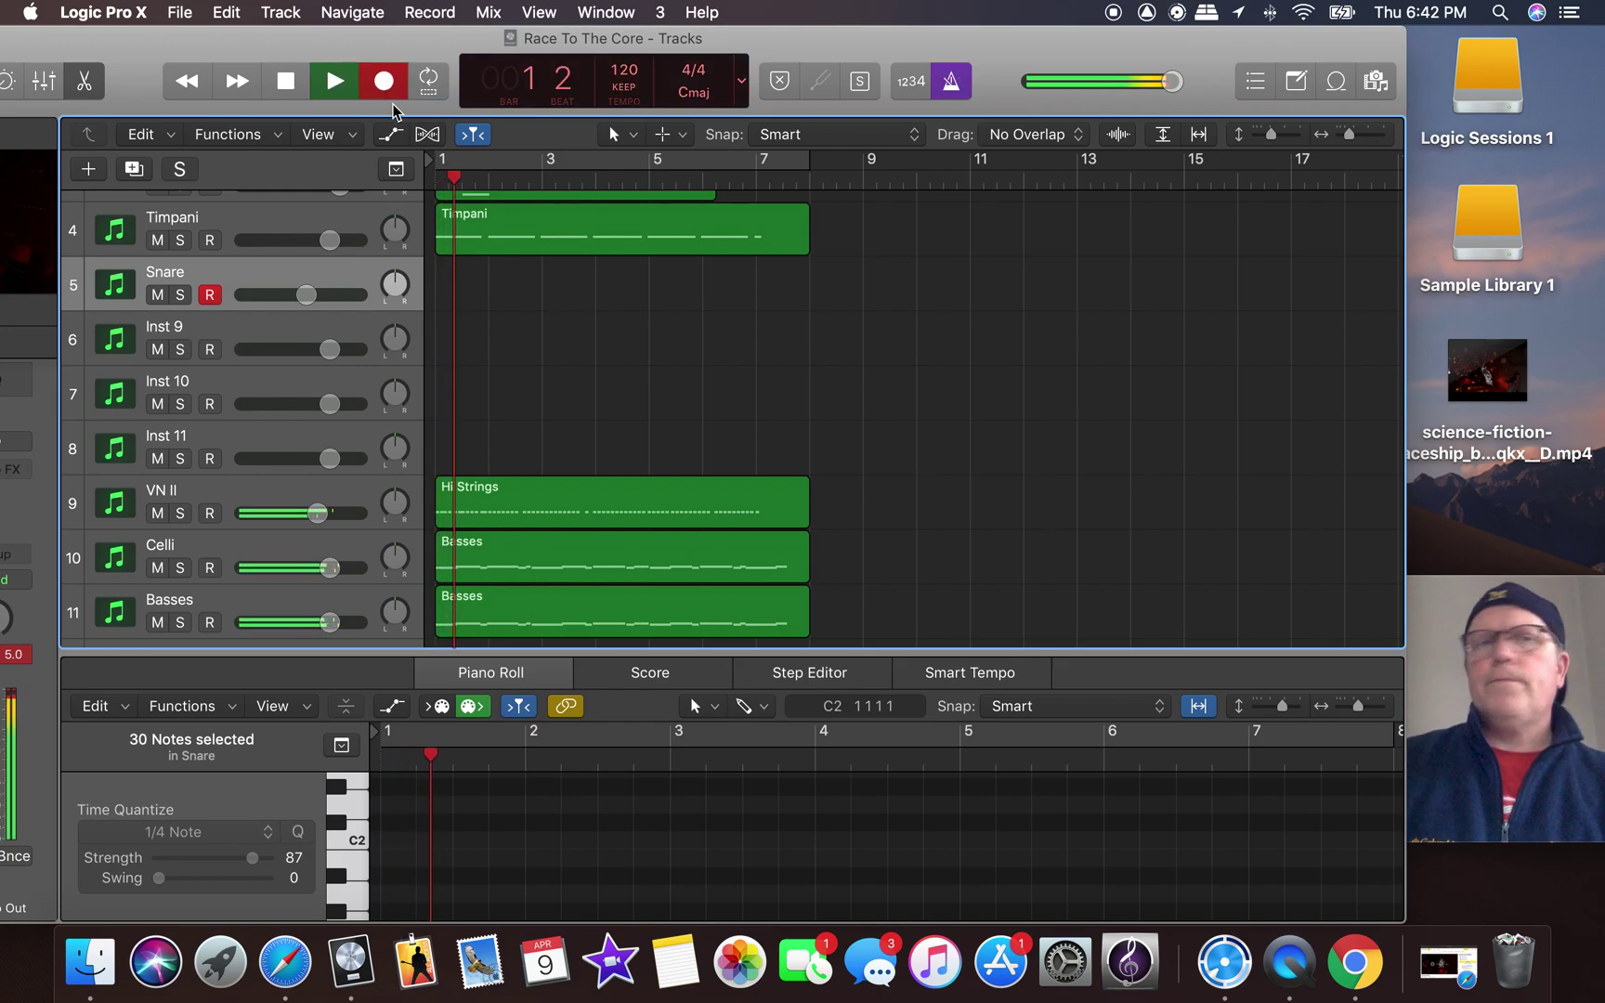
pyautogui.click(282, 81)
pyautogui.click(910, 82)
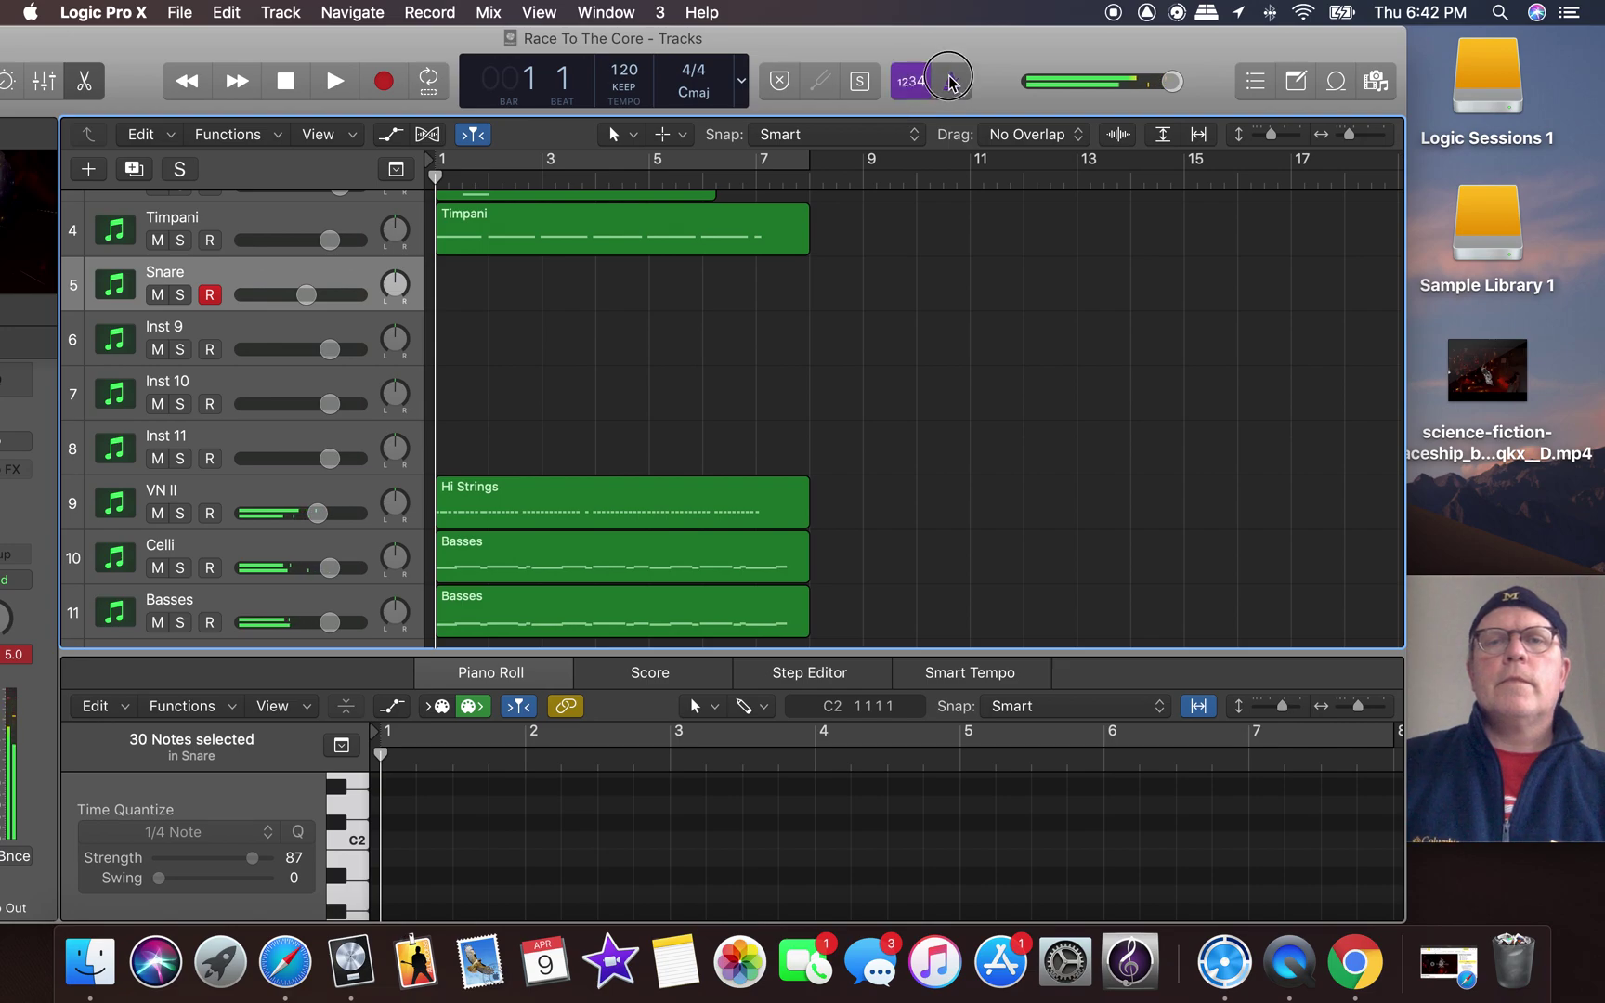
pyautogui.click(385, 80)
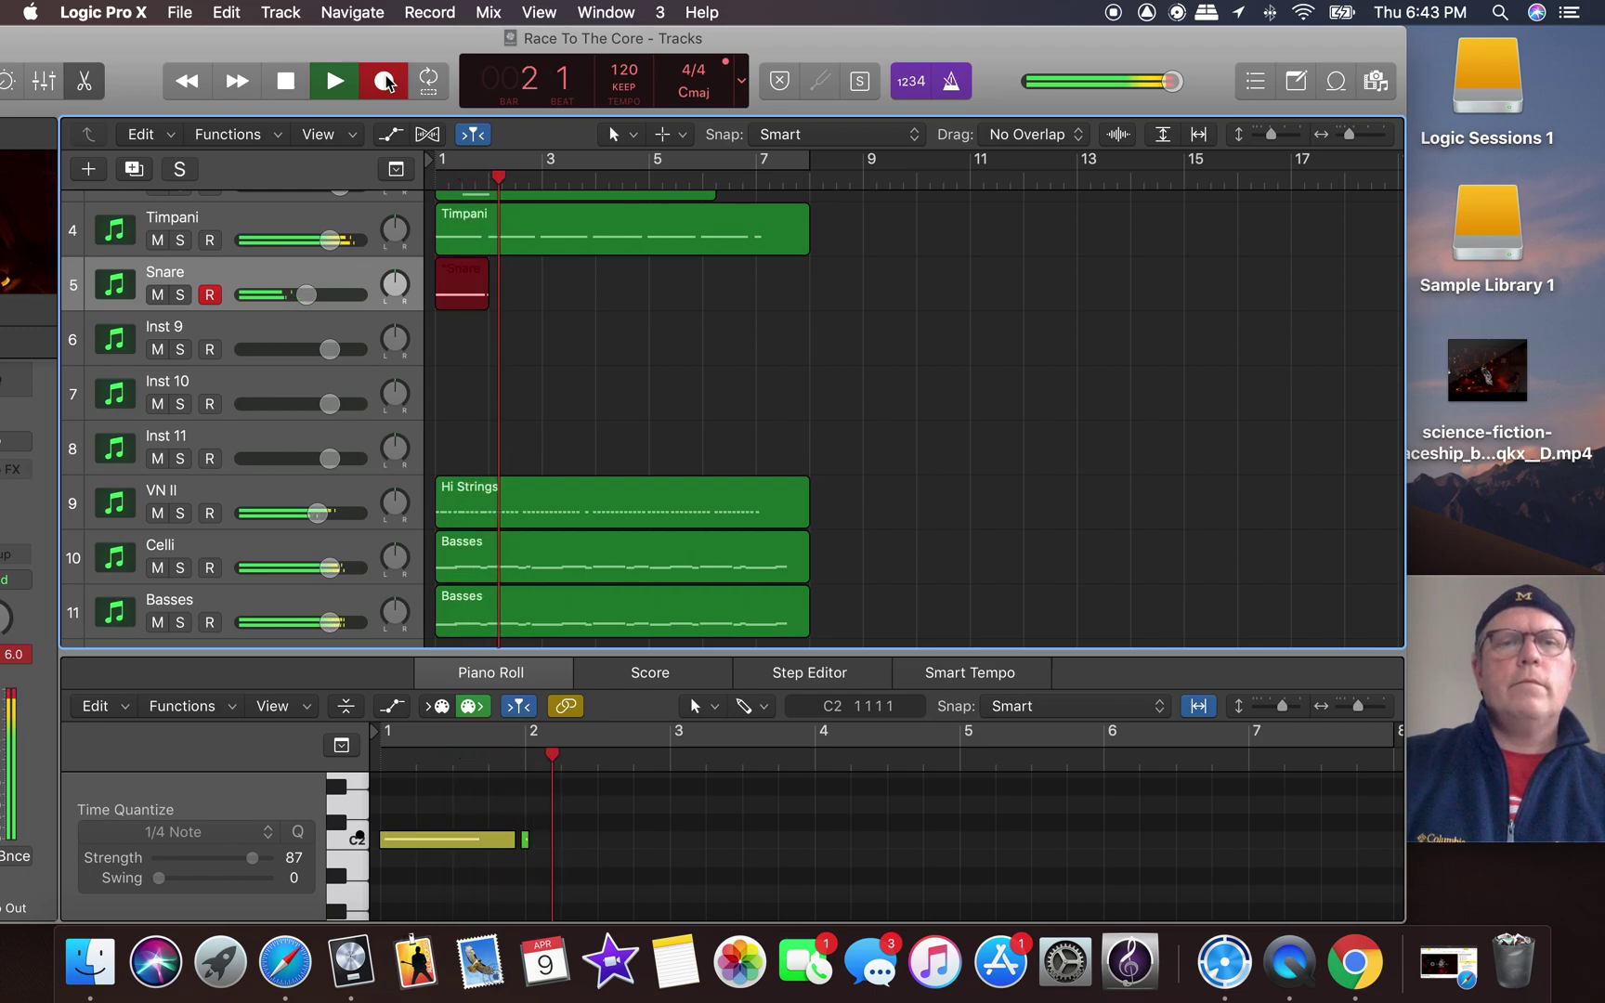
pyautogui.click(385, 81)
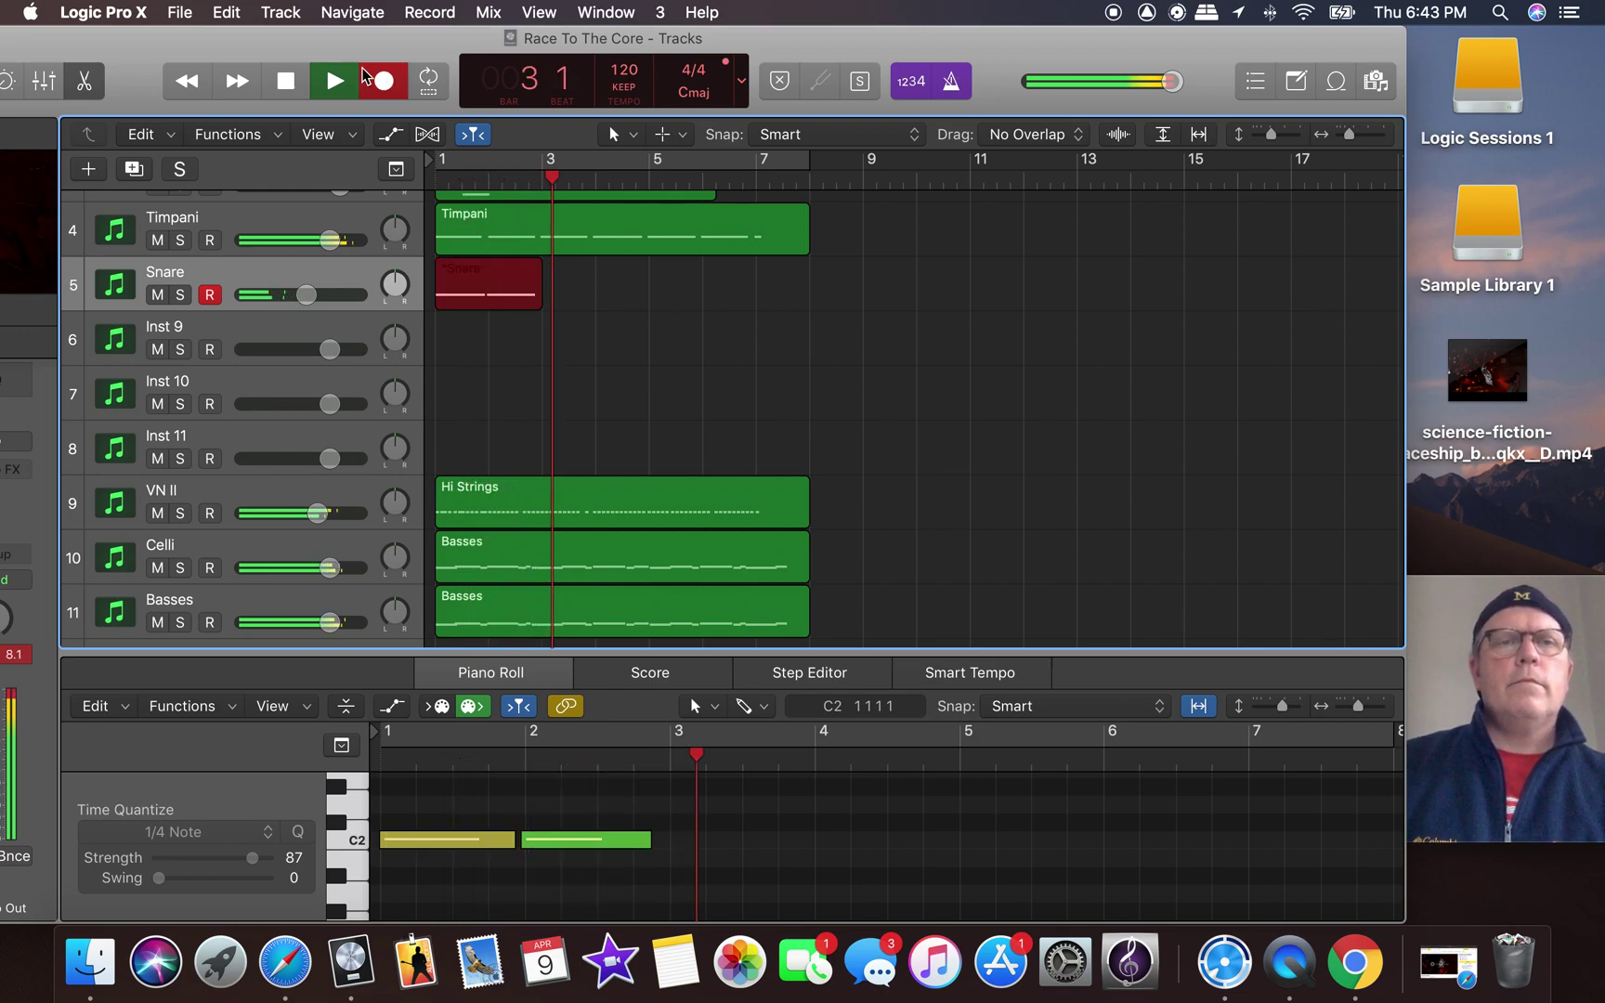
pyautogui.click(285, 82)
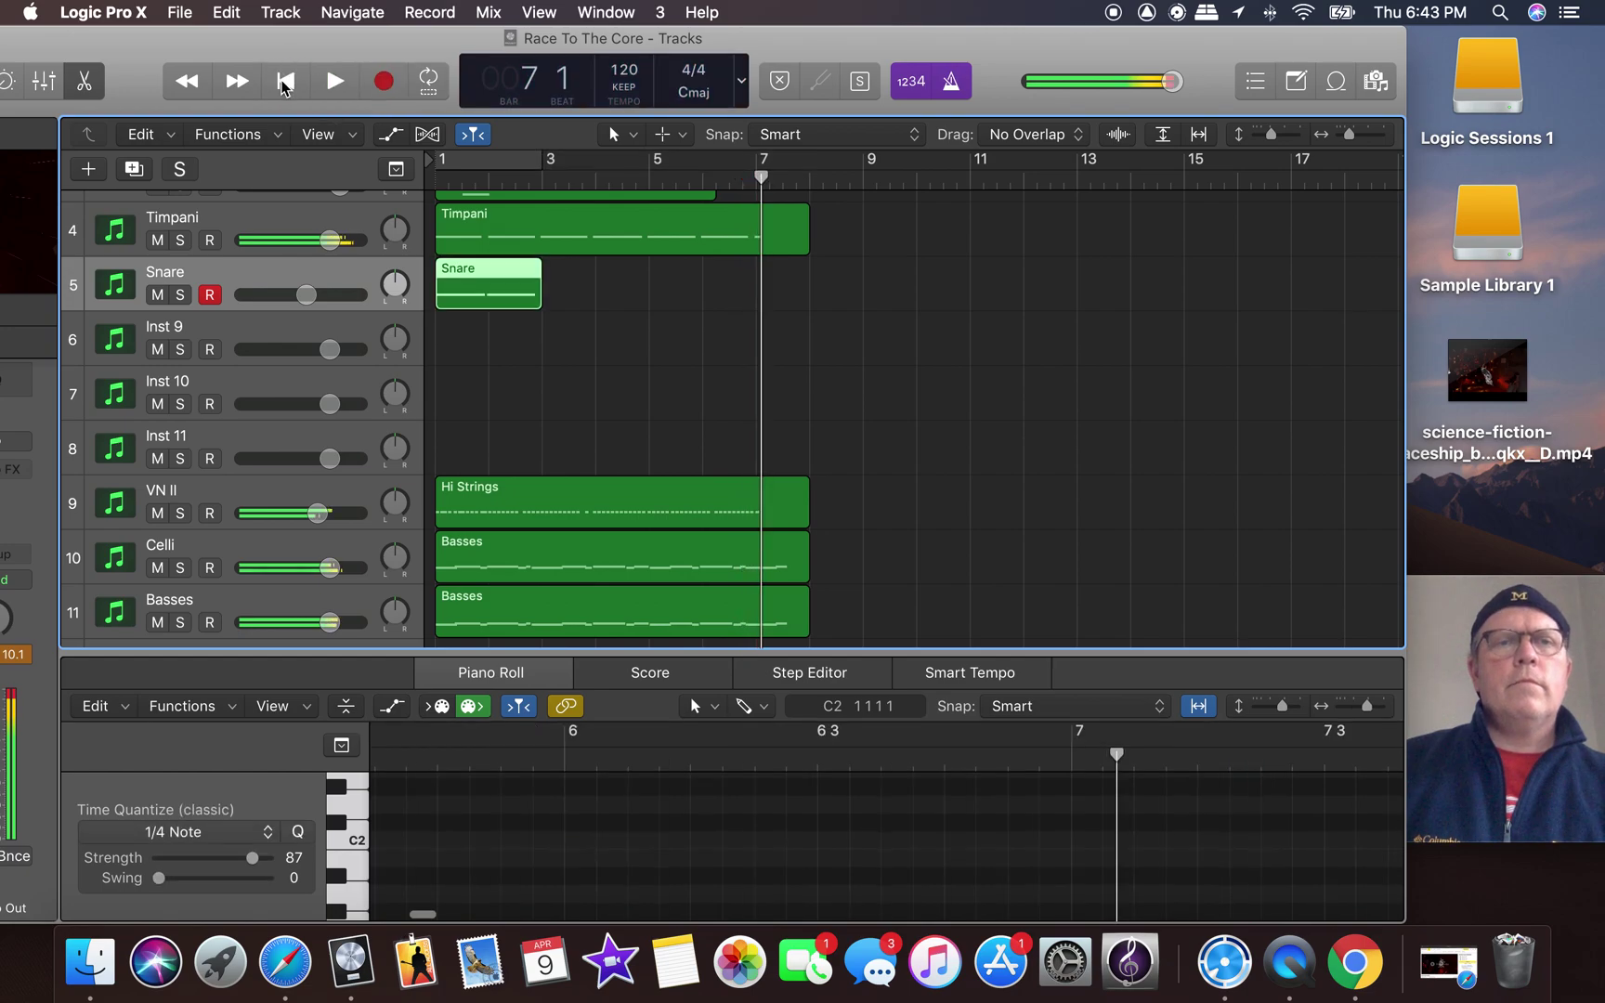
# Audition the 10in x 14in Ludwig Field Drum on the Snare track, and load the 6in x 14in Brass Calf Head Ludwig Snare instead.
pyautogui.moveTo(149, 74); pyautogui.dragTo(453, 74)
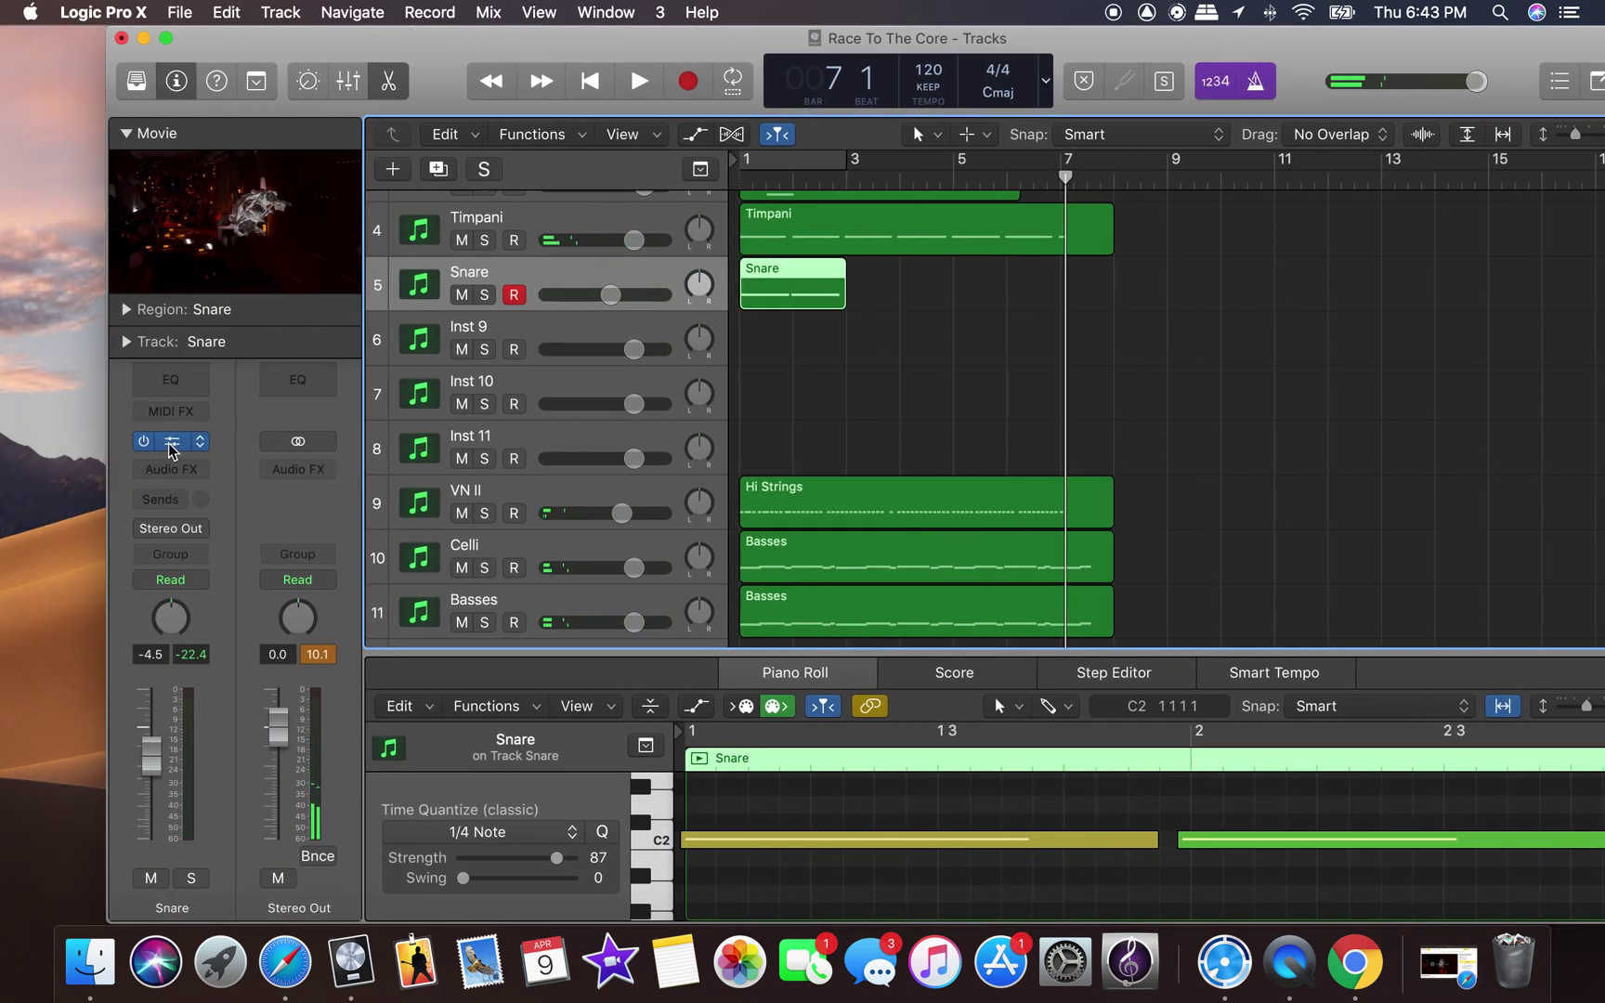
pyautogui.click(171, 442)
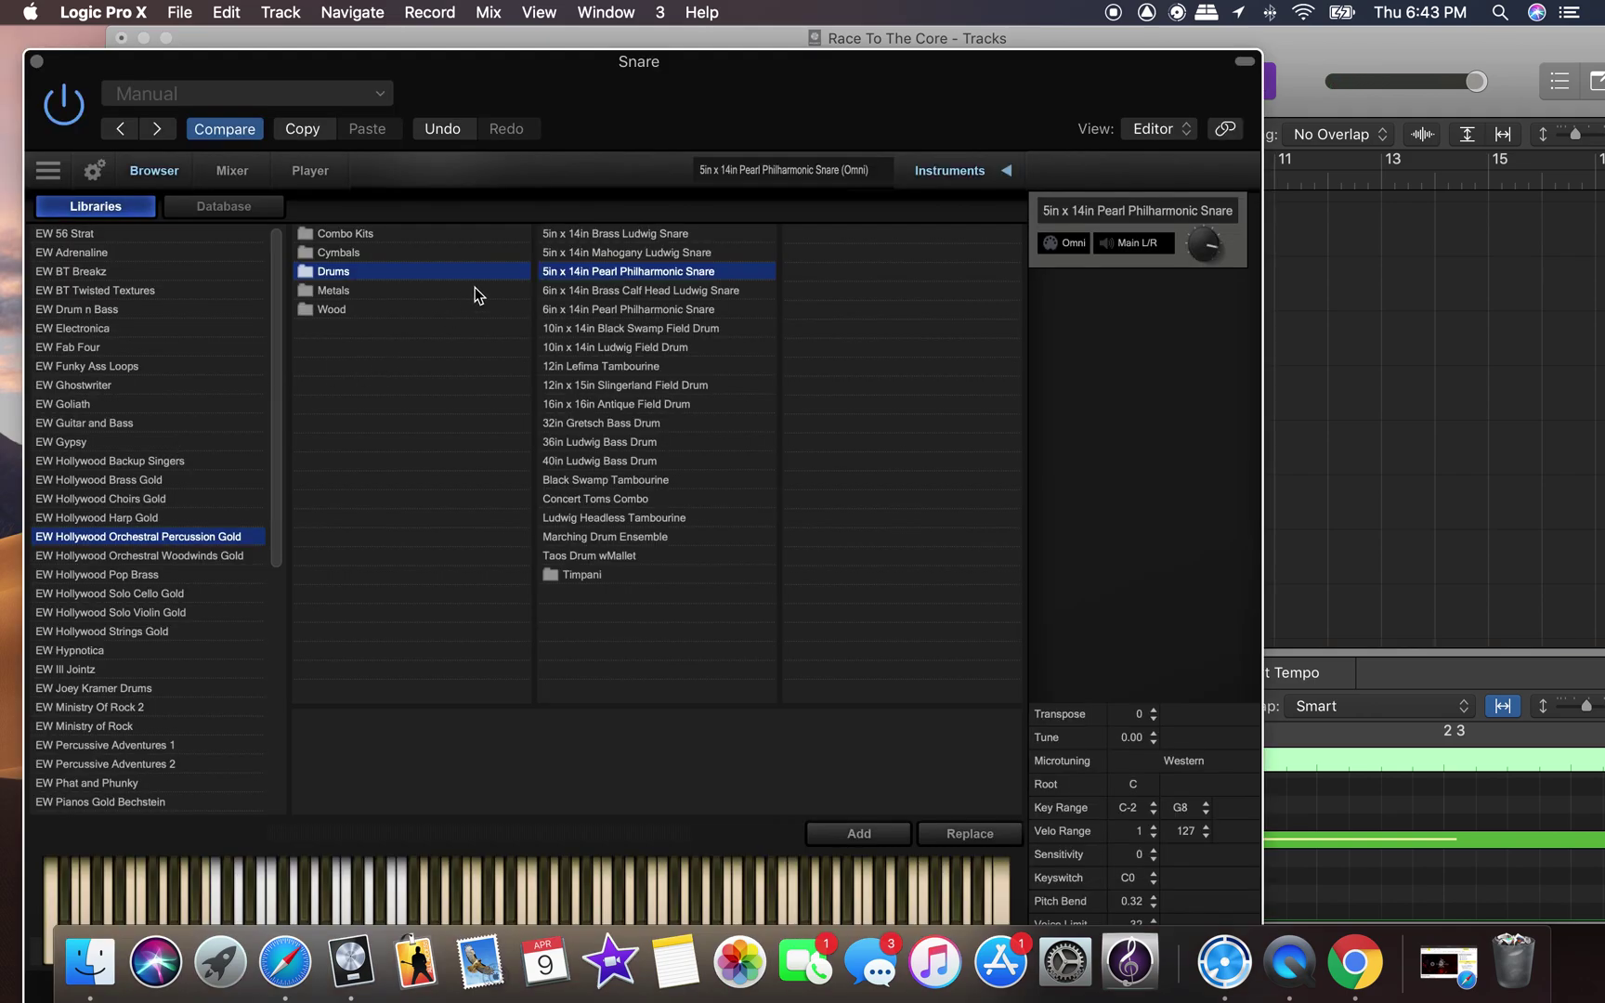
pyautogui.doubleClick(636, 347)
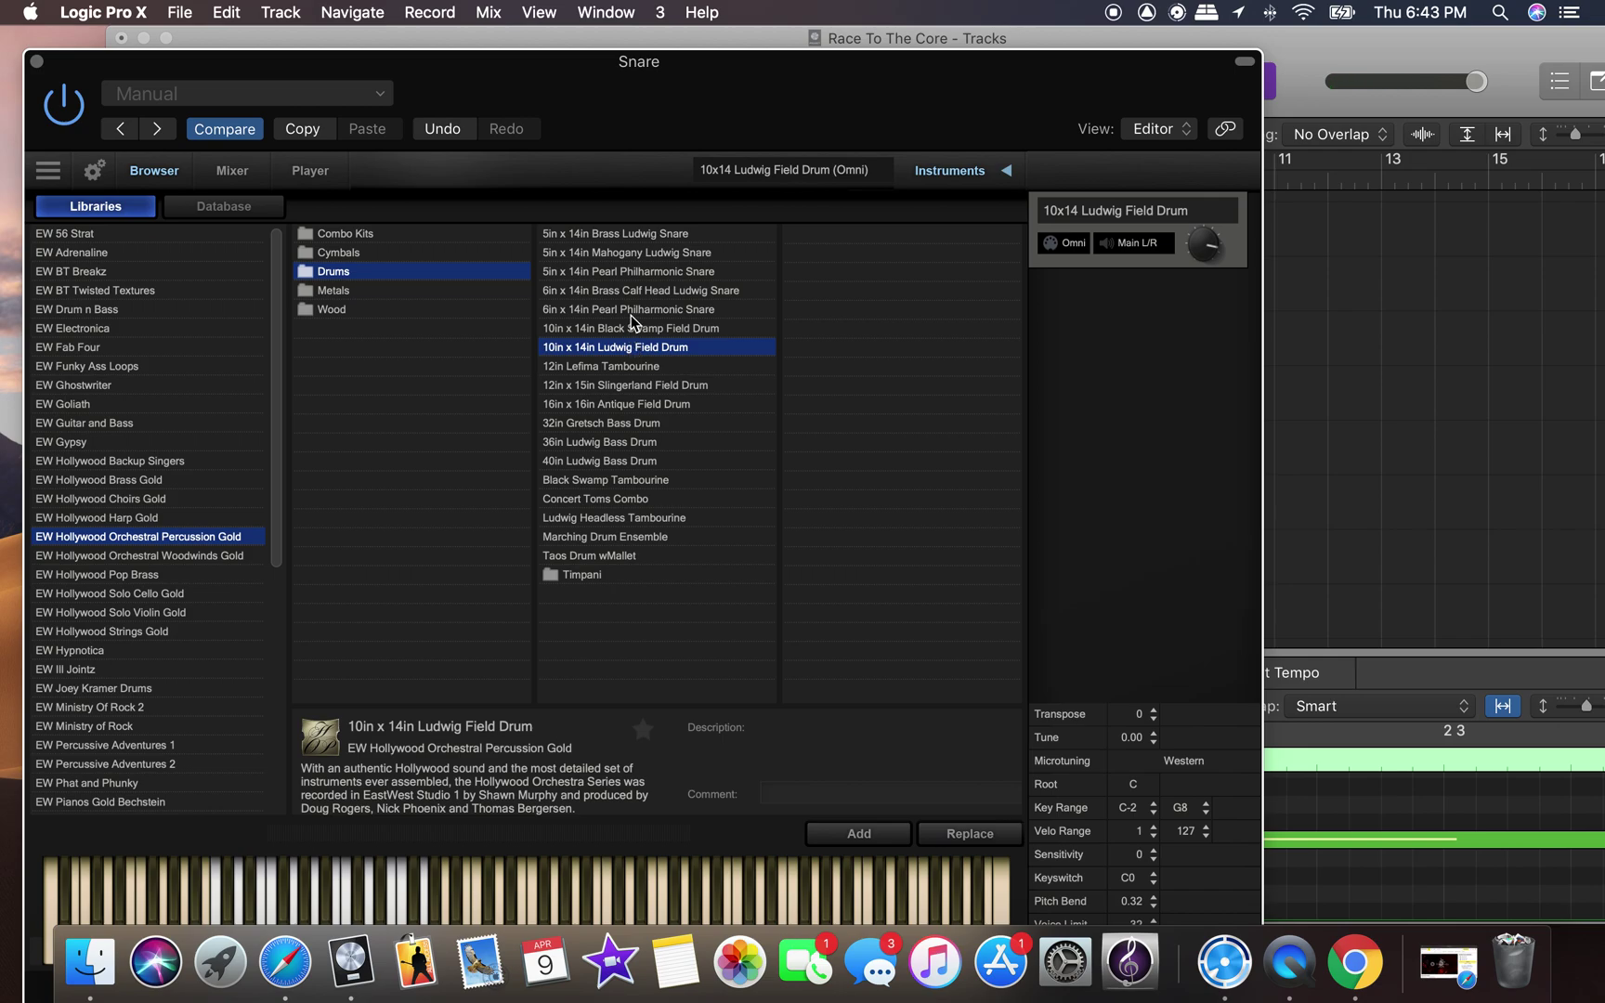
pyautogui.click(634, 290)
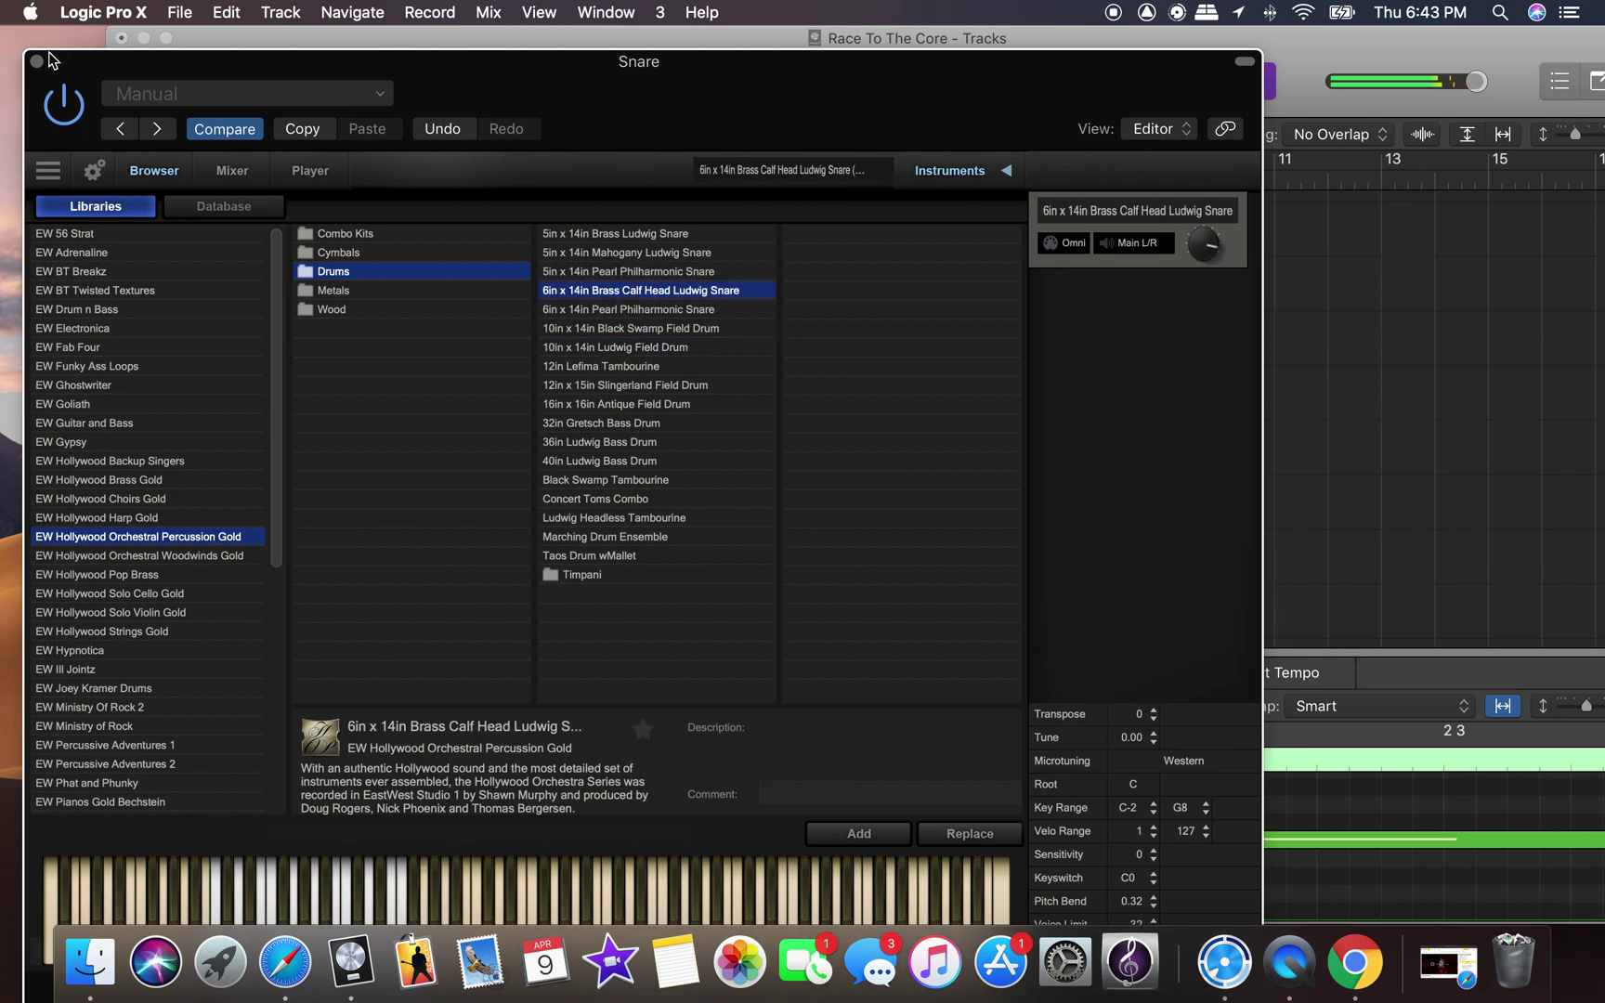
pyautogui.click(36, 62)
# Record a take from bar 1 with the Brass Calf Head snare sound, and delete the resulting Snare region.
pyautogui.click(589, 81)
pyautogui.click(688, 81)
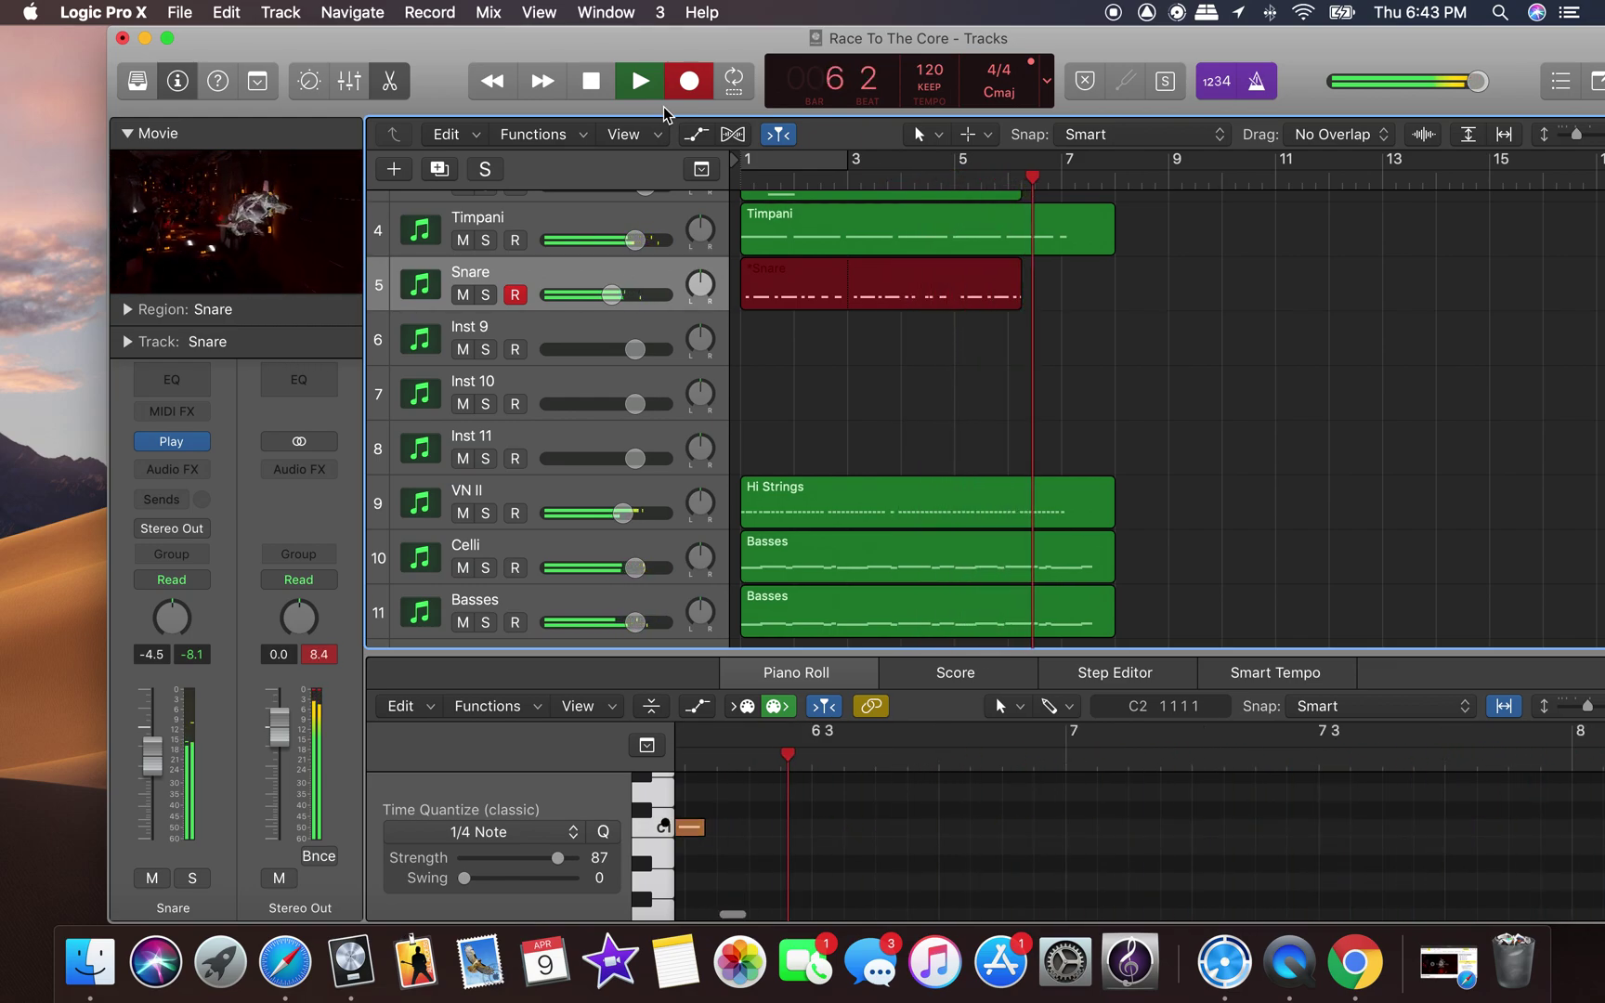
pyautogui.click(592, 83)
pyautogui.press('Delete')
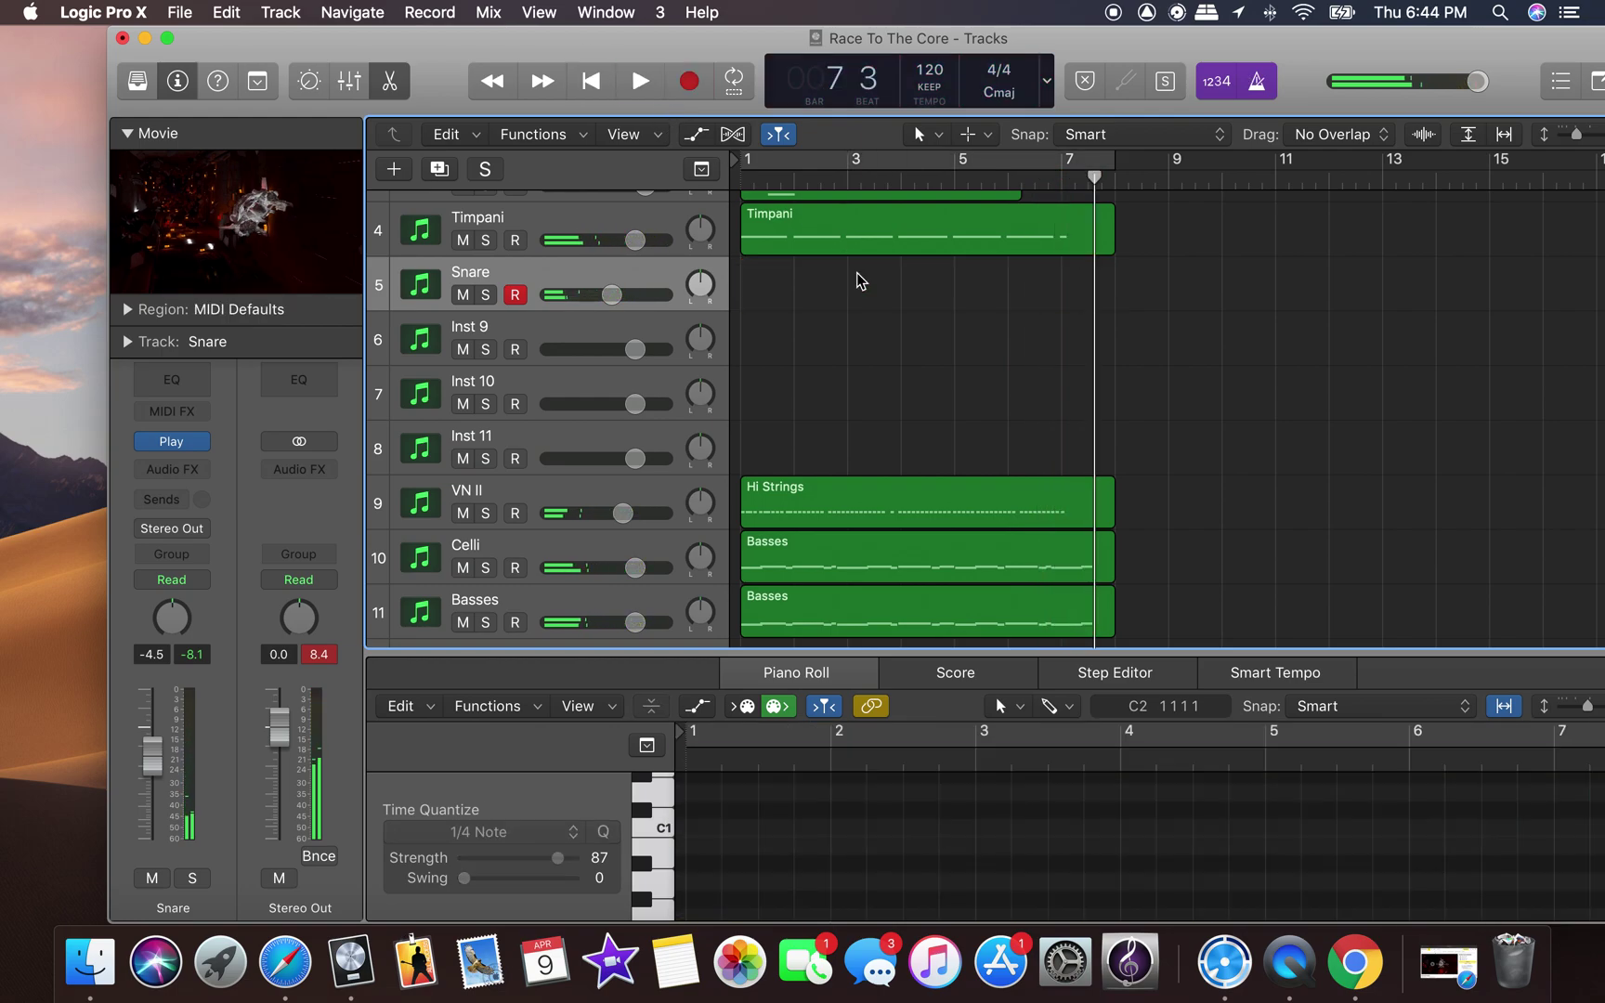
# Record a new Snare part from bar 1 to bar 7, alternating long notes and short hits on C1.
pyautogui.click(591, 82)
pyautogui.click(687, 82)
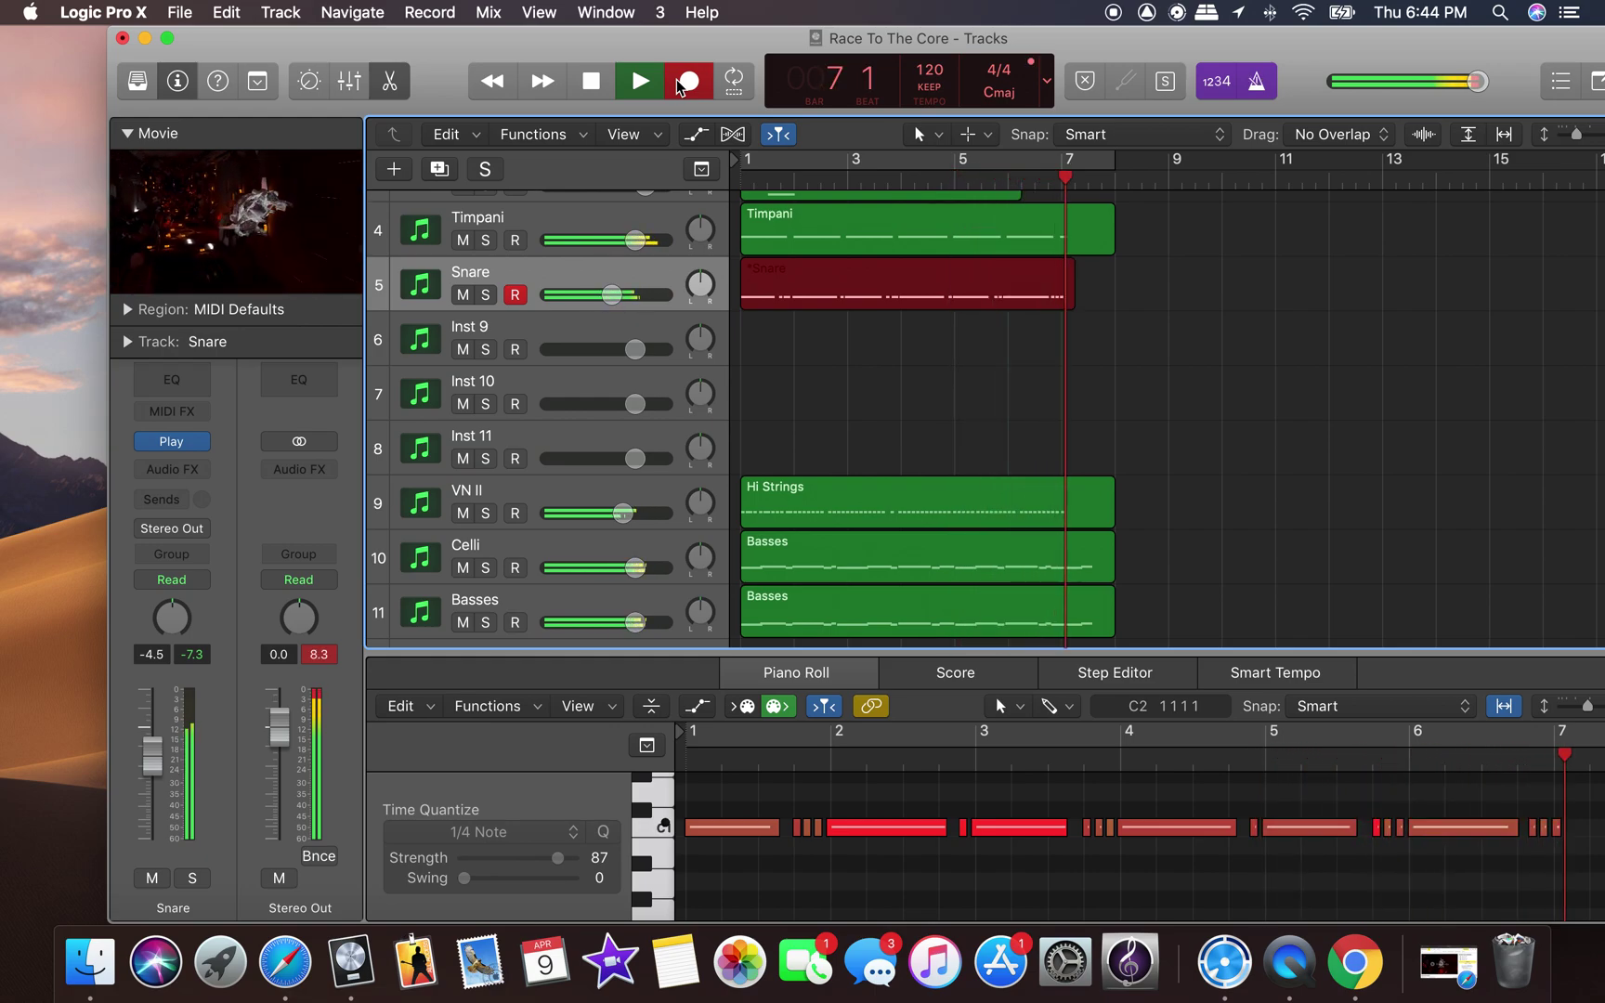
pyautogui.press('space')
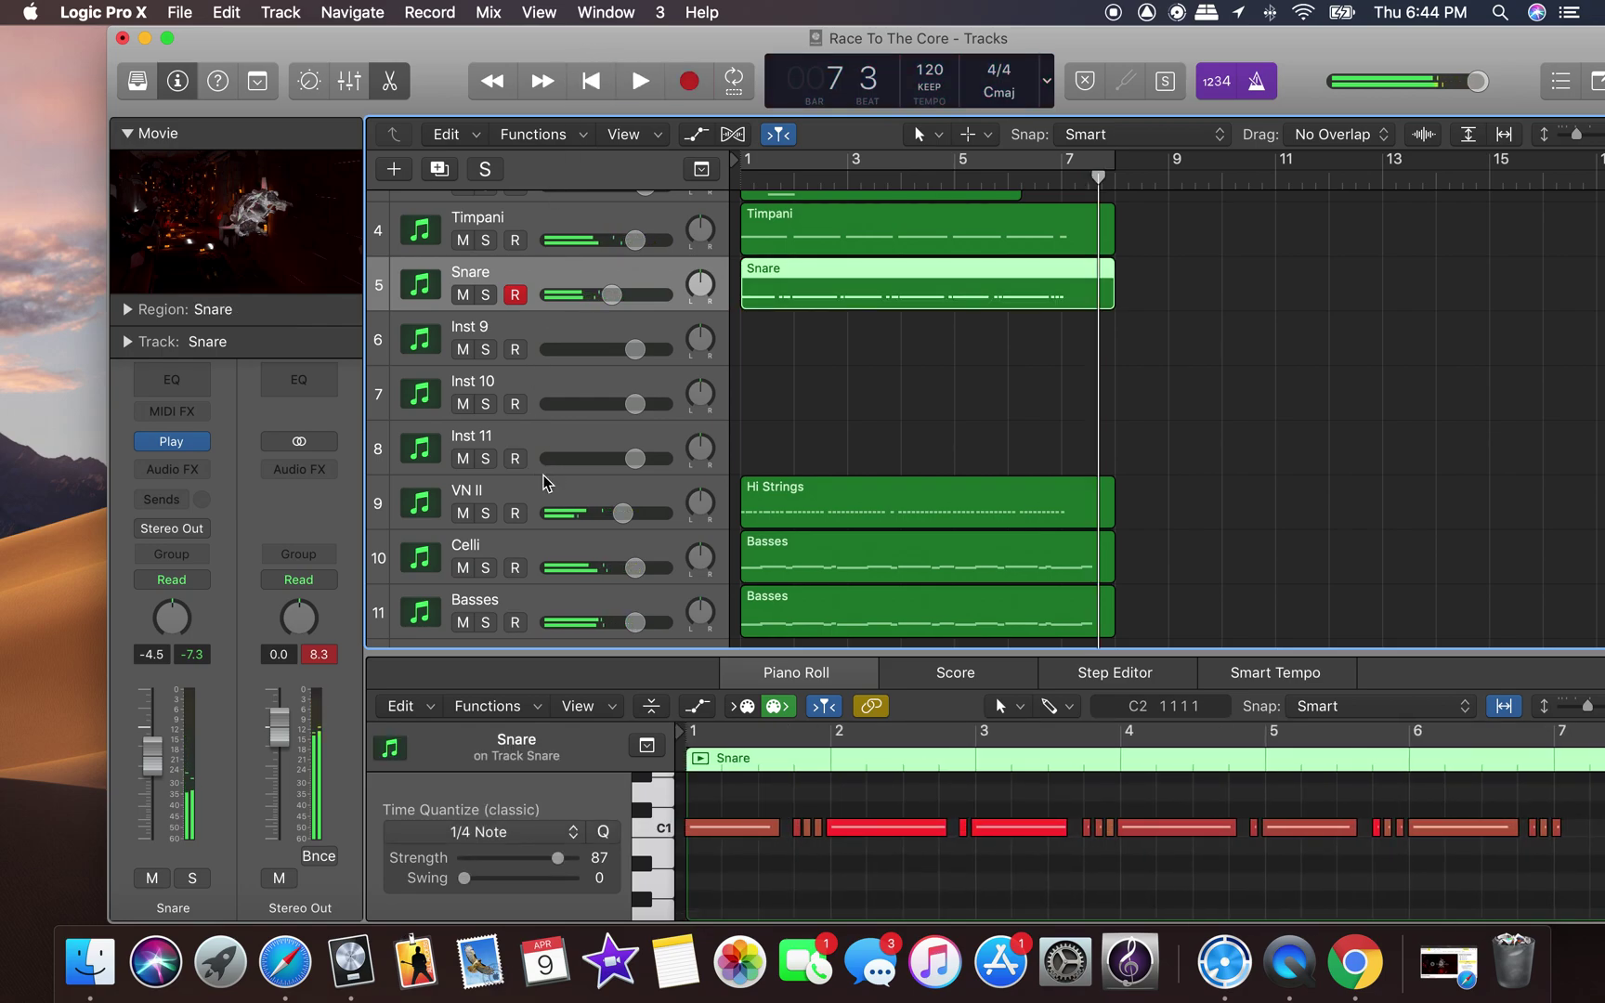
# Rename the Inst 9 track as Cymbals.
pyautogui.scroll(3, 536, 313)
pyautogui.moveTo(1338, 36); pyautogui.dragTo(1015, 30)
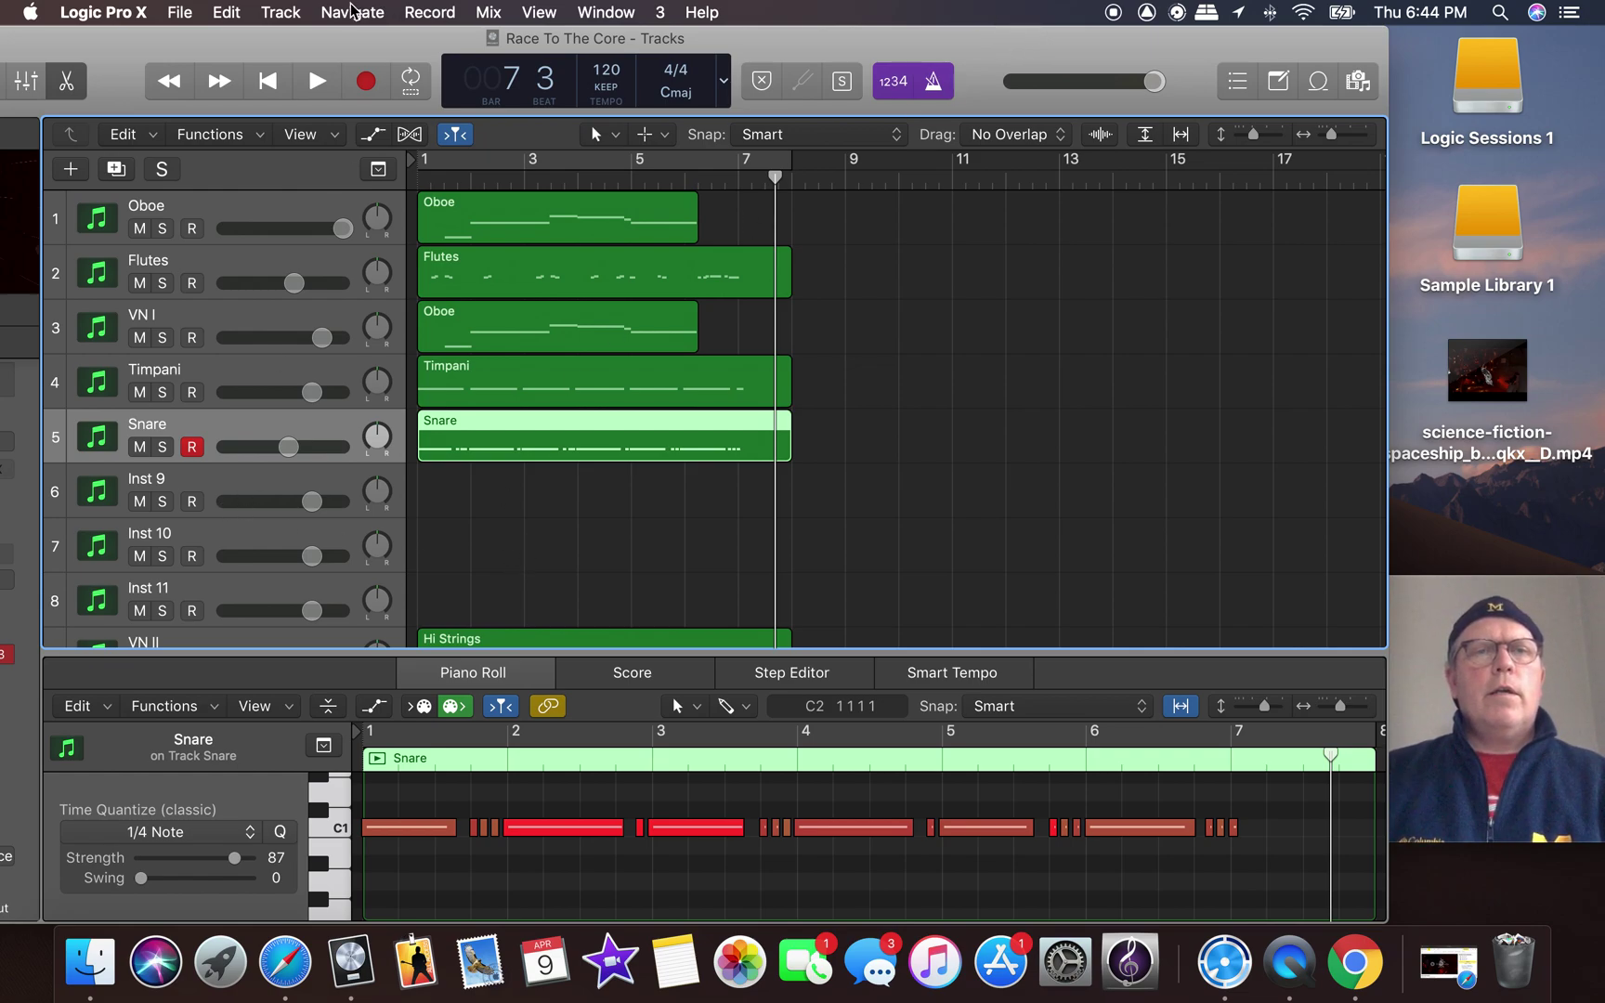
pyautogui.moveTo(841, 36); pyautogui.dragTo(951, 36)
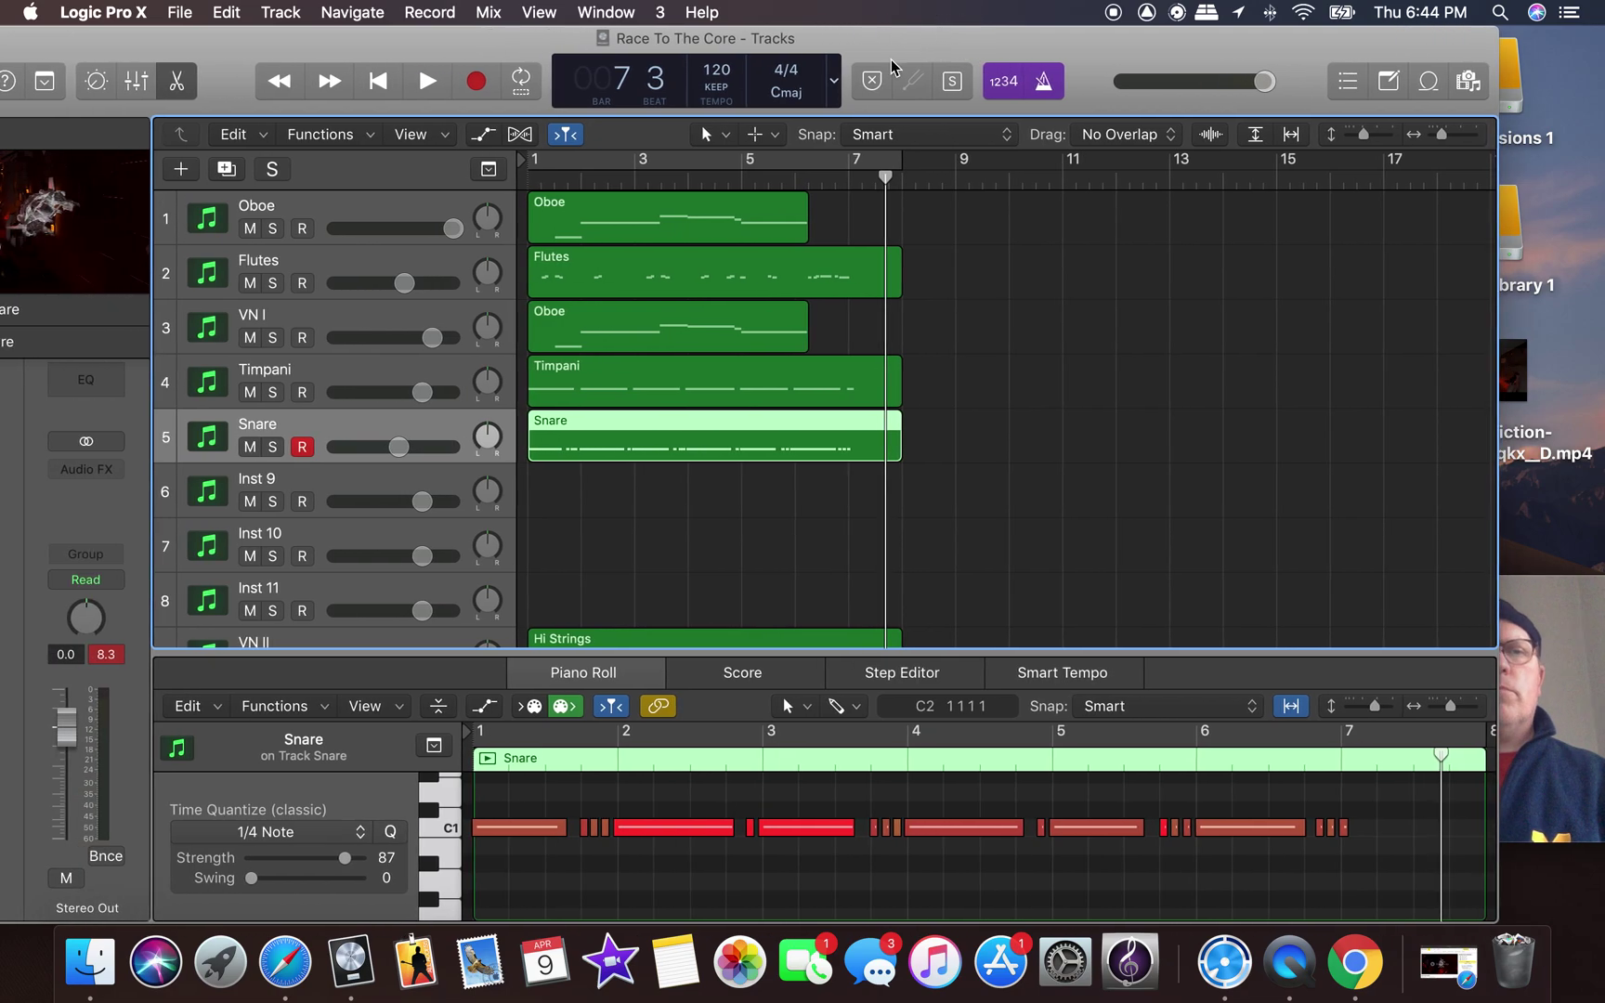
pyautogui.click(319, 496)
pyautogui.doubleClick(294, 475)
pyautogui.write('Cymbals')
pyautogui.press('Return')
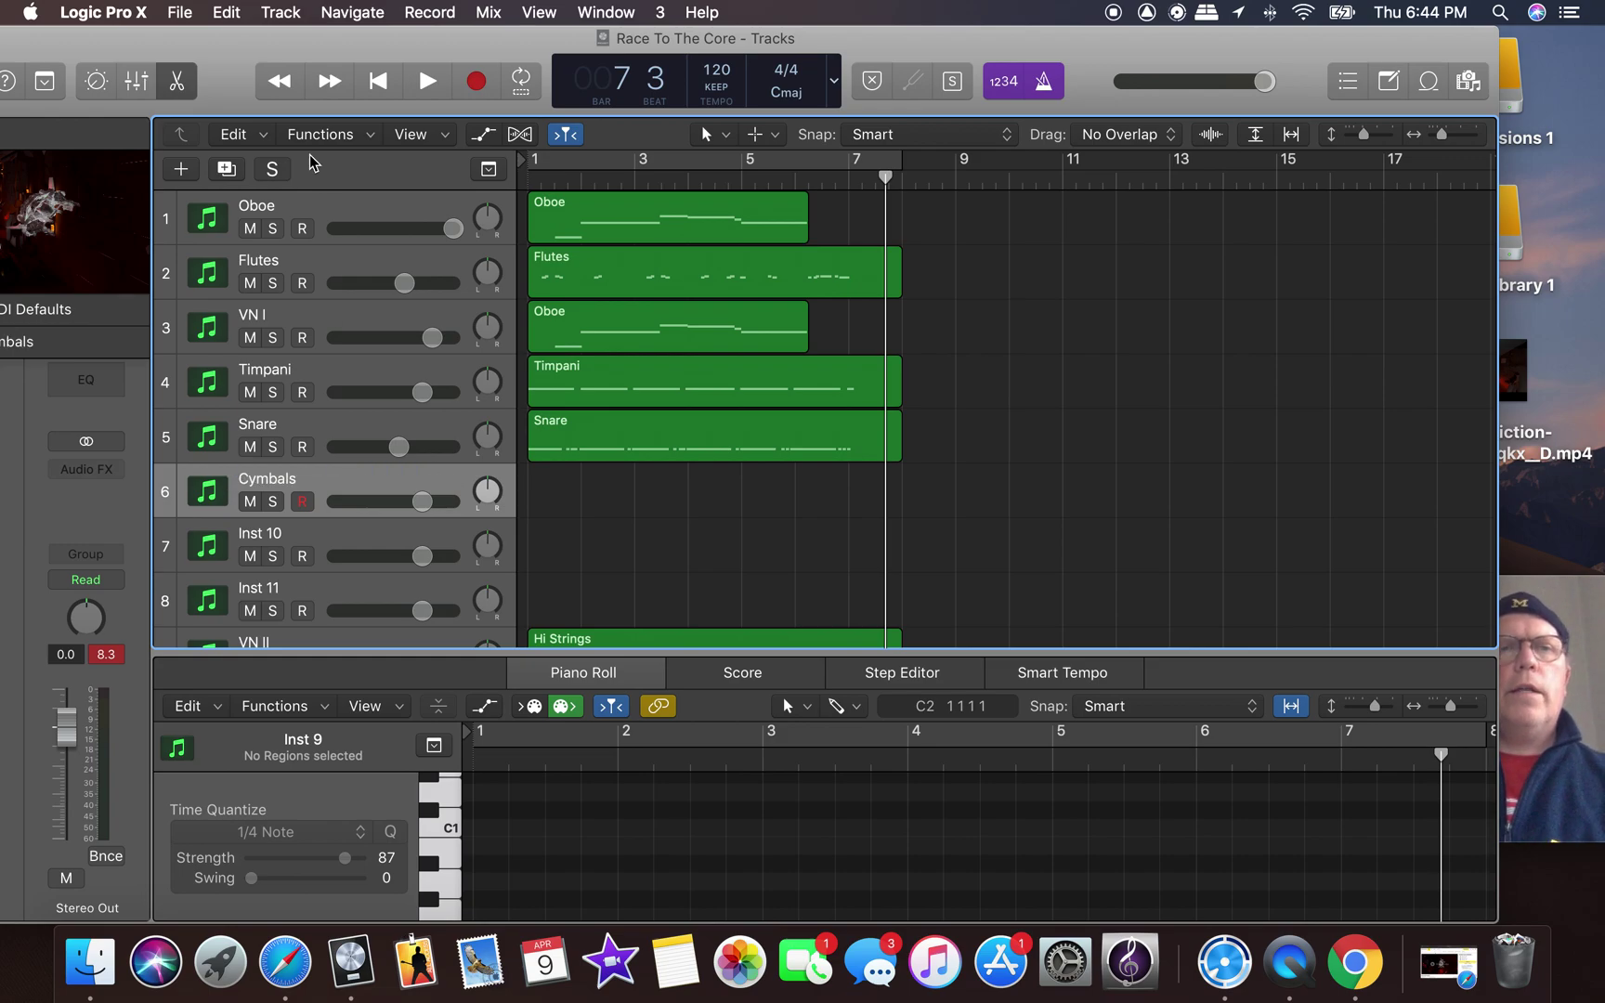
# On the Cymbals track, audition the 17in Istanbul Crash from the Hollywood Orchestral Percussion Gold cymbal pairs, and load the 28in Small Tam Tam.
pyautogui.click(227, 12)
pyautogui.click(703, 43)
pyautogui.moveTo(212, 38); pyautogui.dragTo(339, 23)
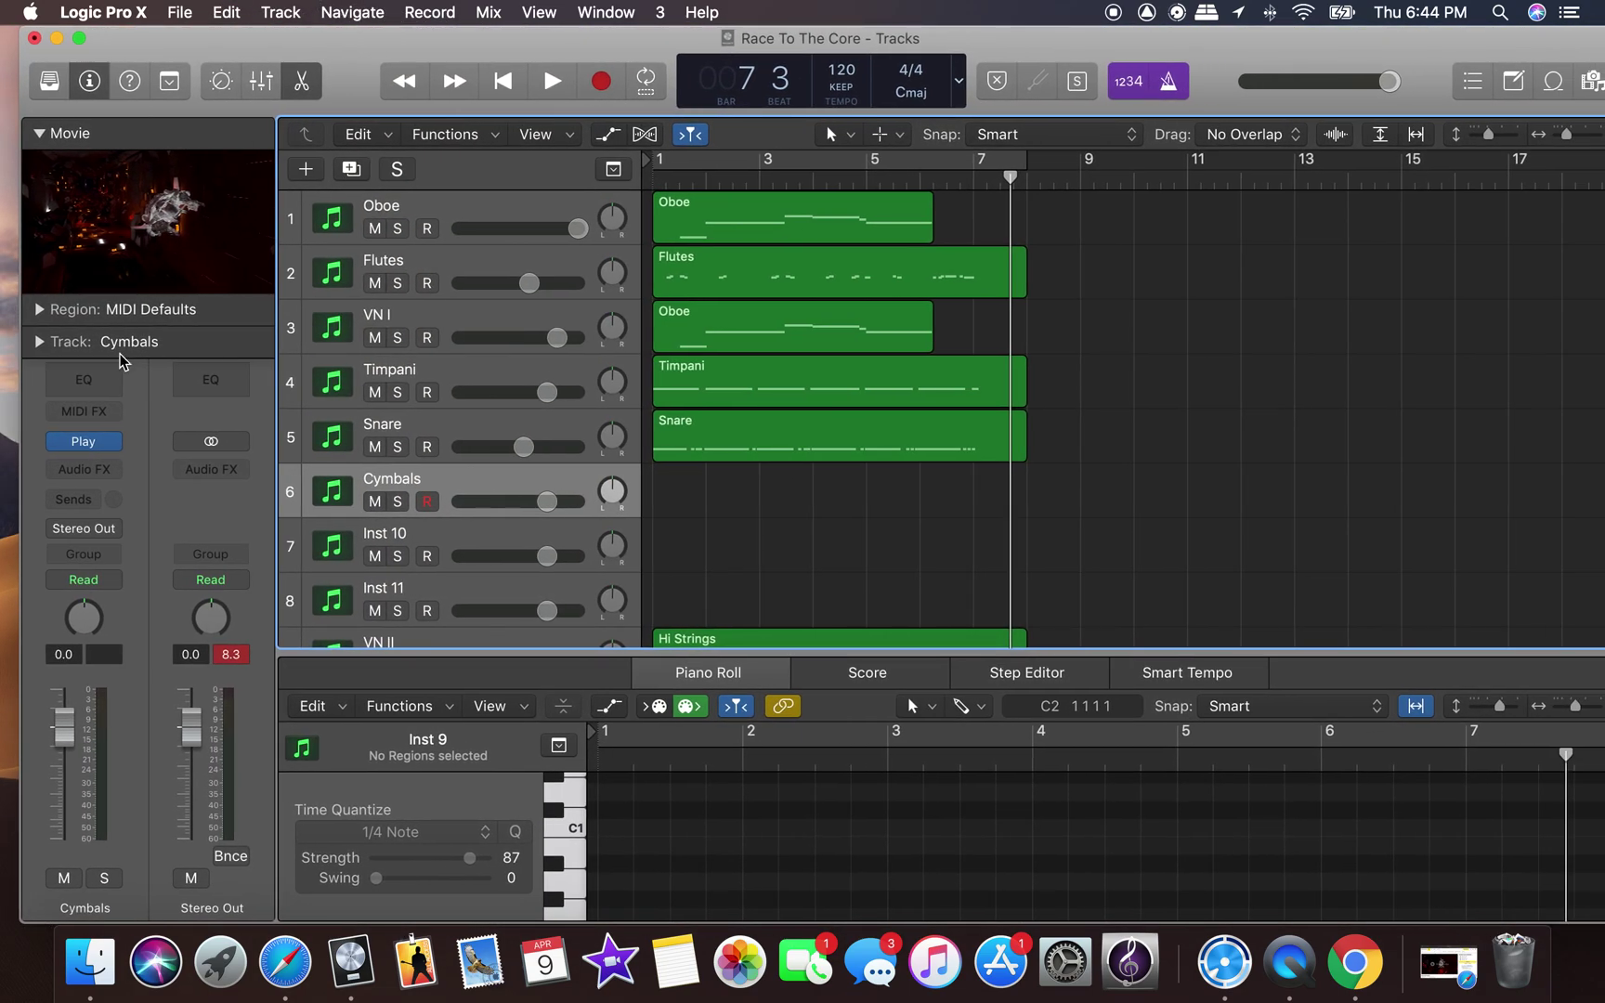
pyautogui.click(82, 444)
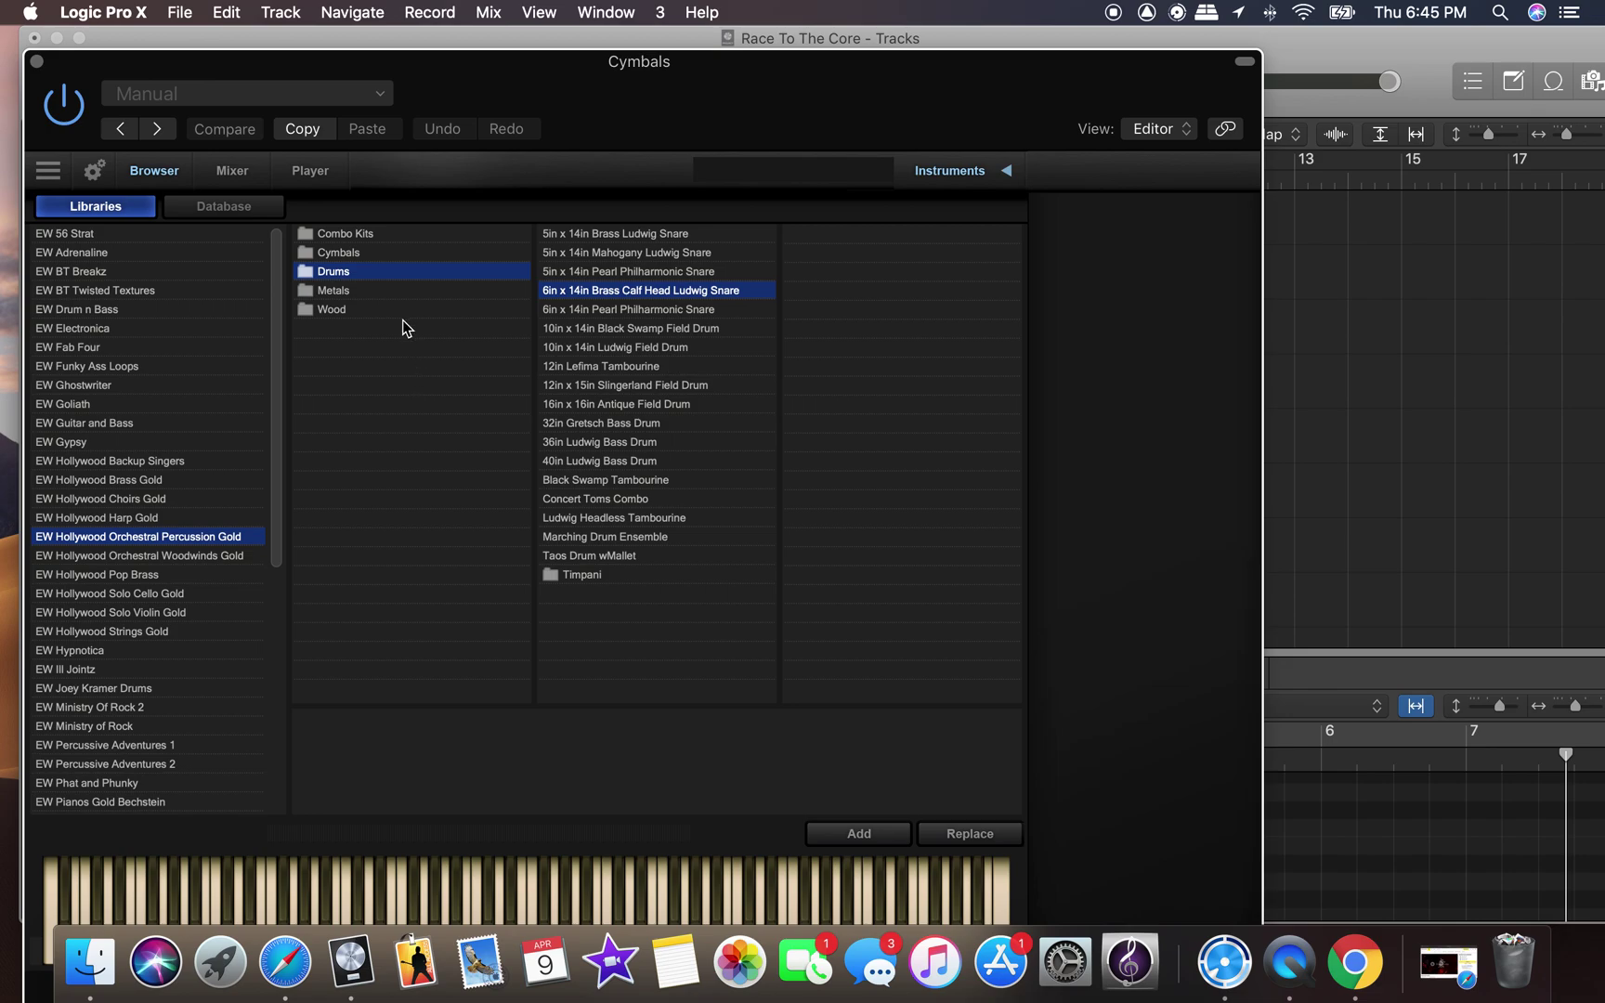
pyautogui.click(357, 256)
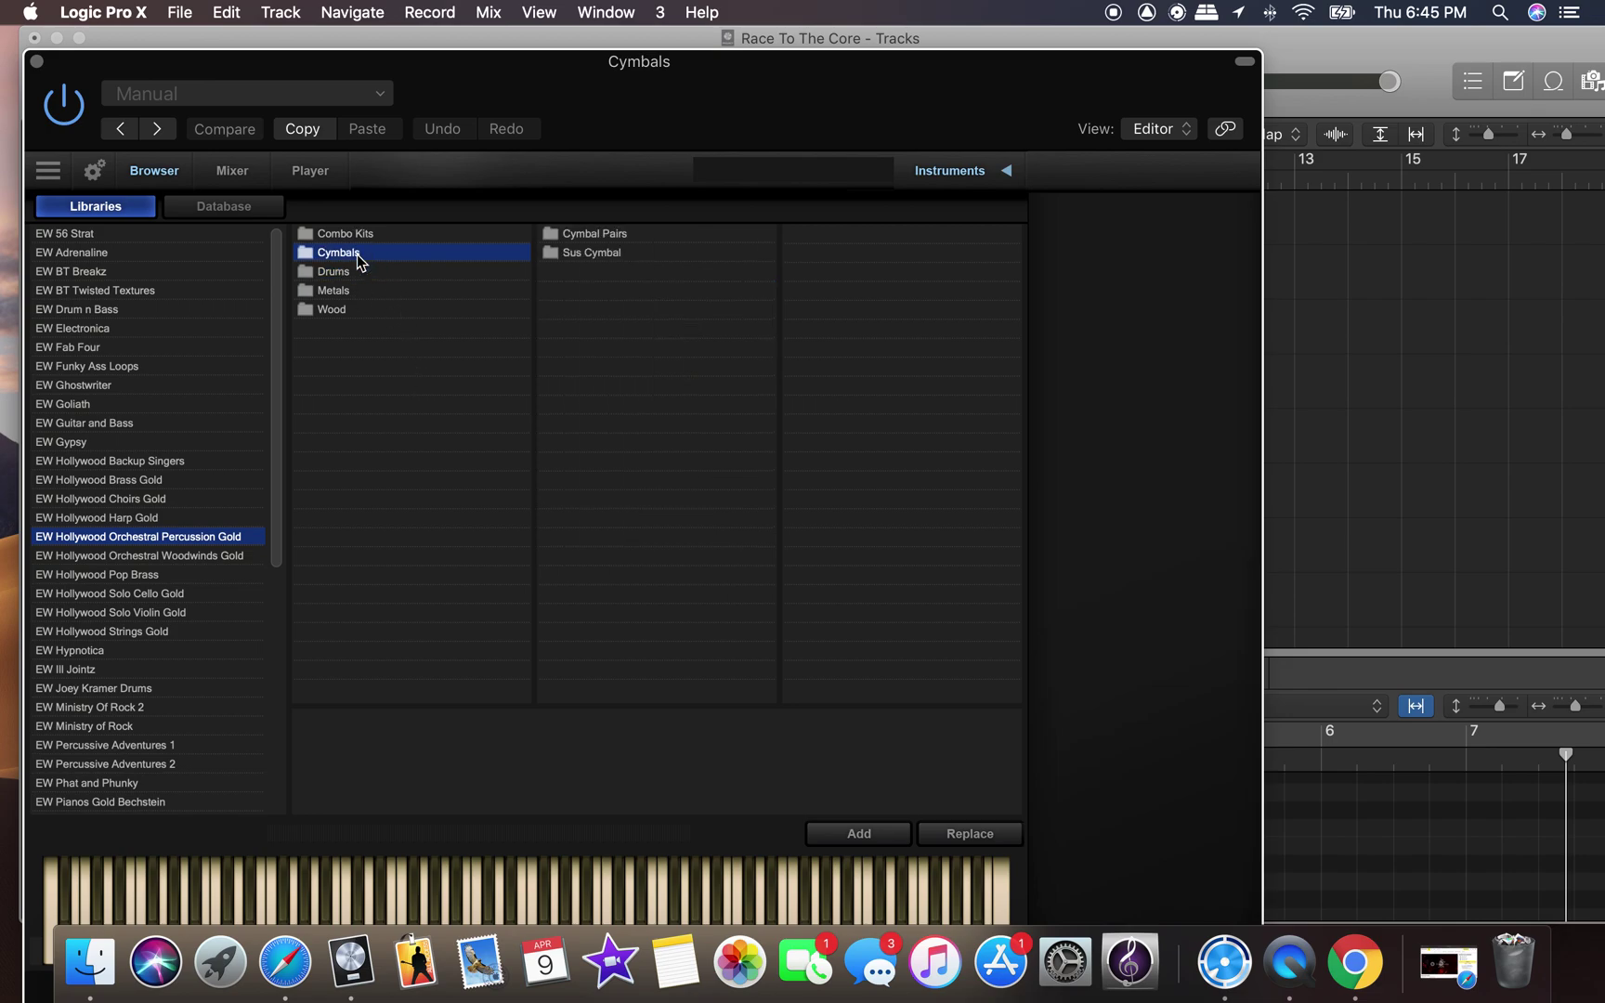
pyautogui.click(636, 243)
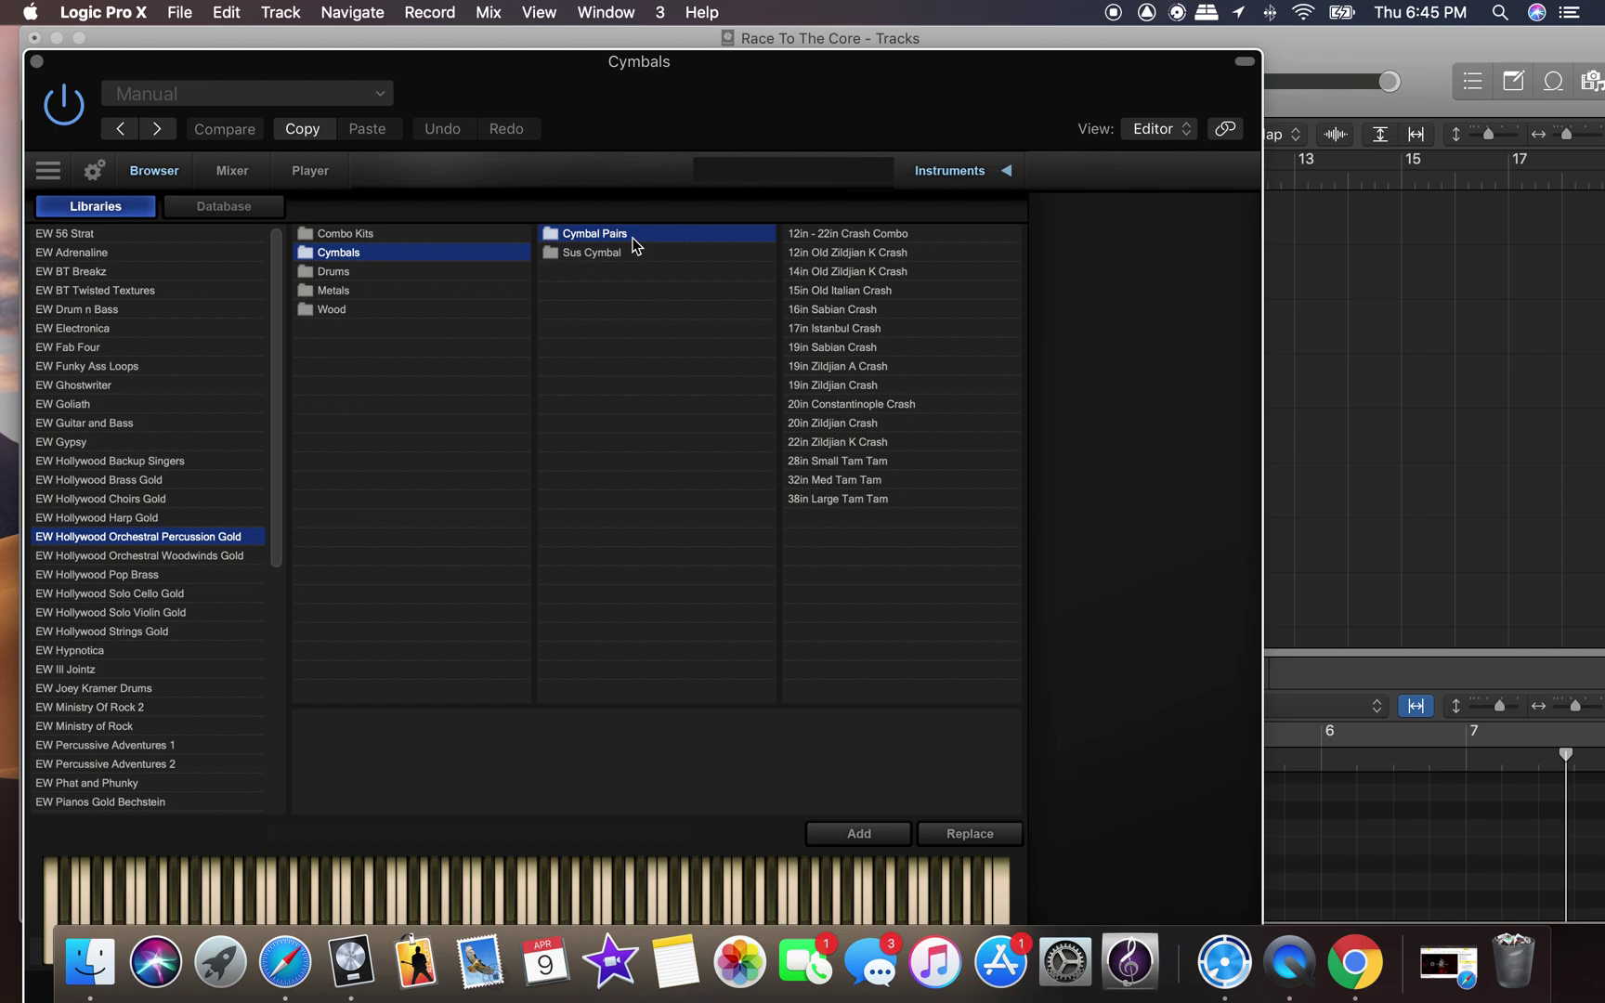
pyautogui.doubleClick(856, 327)
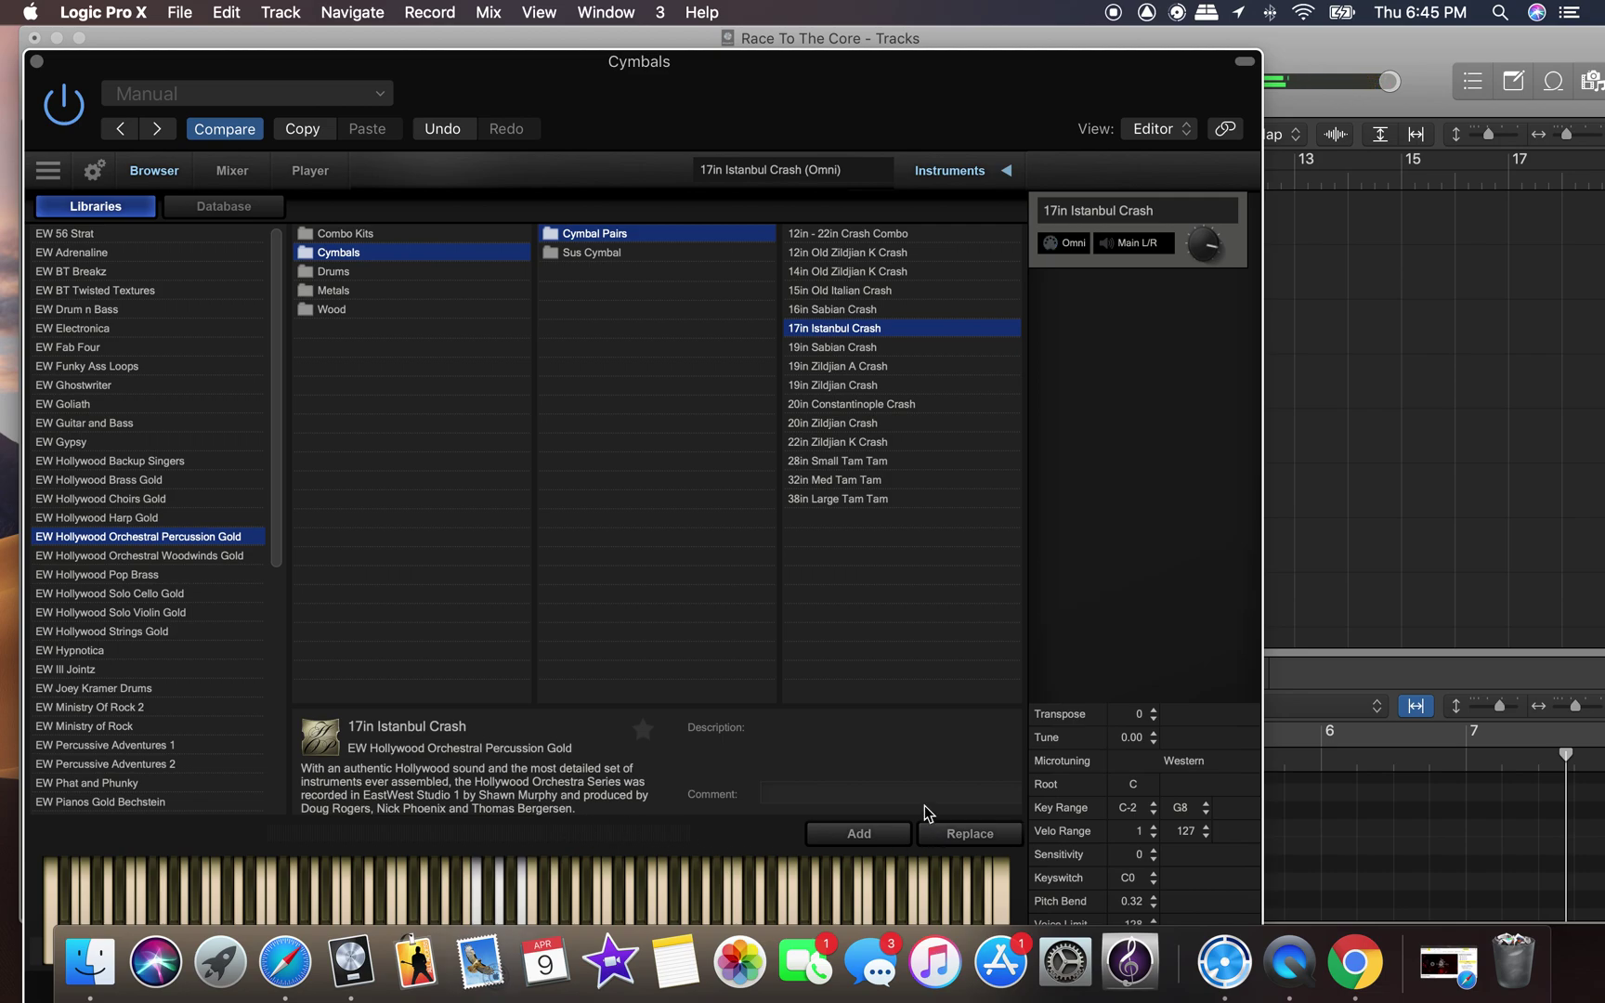
pyautogui.click(852, 462)
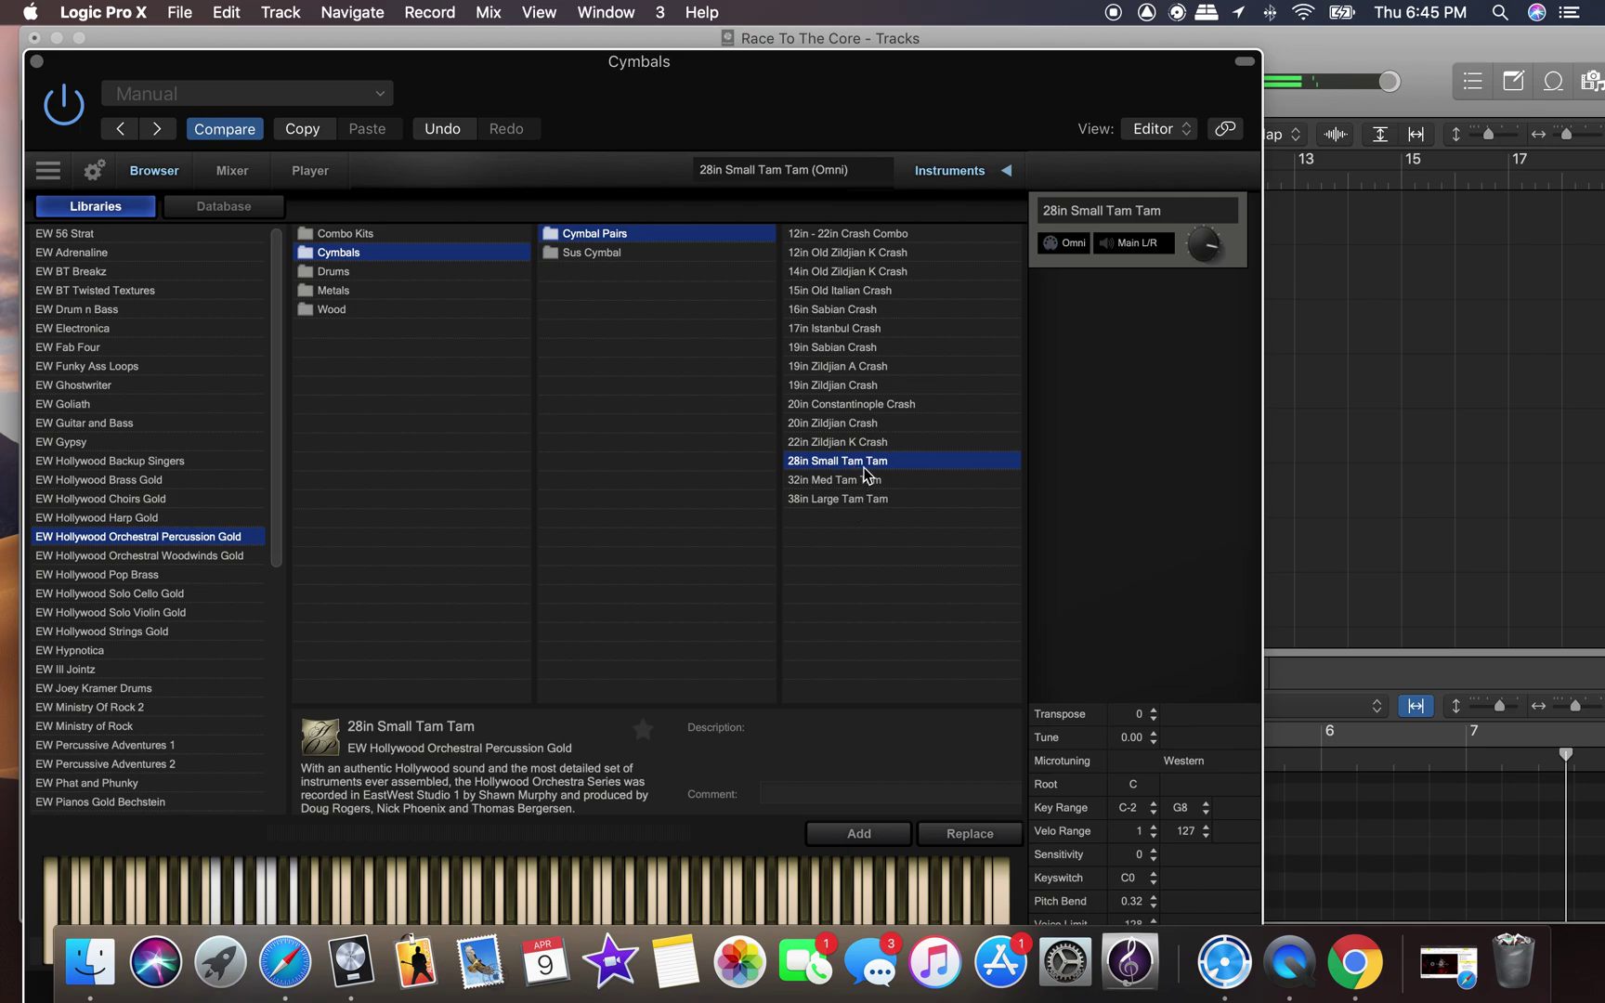
# Audition the 15in Old Italian Crash and 12in - 22in Crash Combo, and load the 20in Constantinople Crash for the Cymbals track.
pyautogui.doubleClick(865, 291)
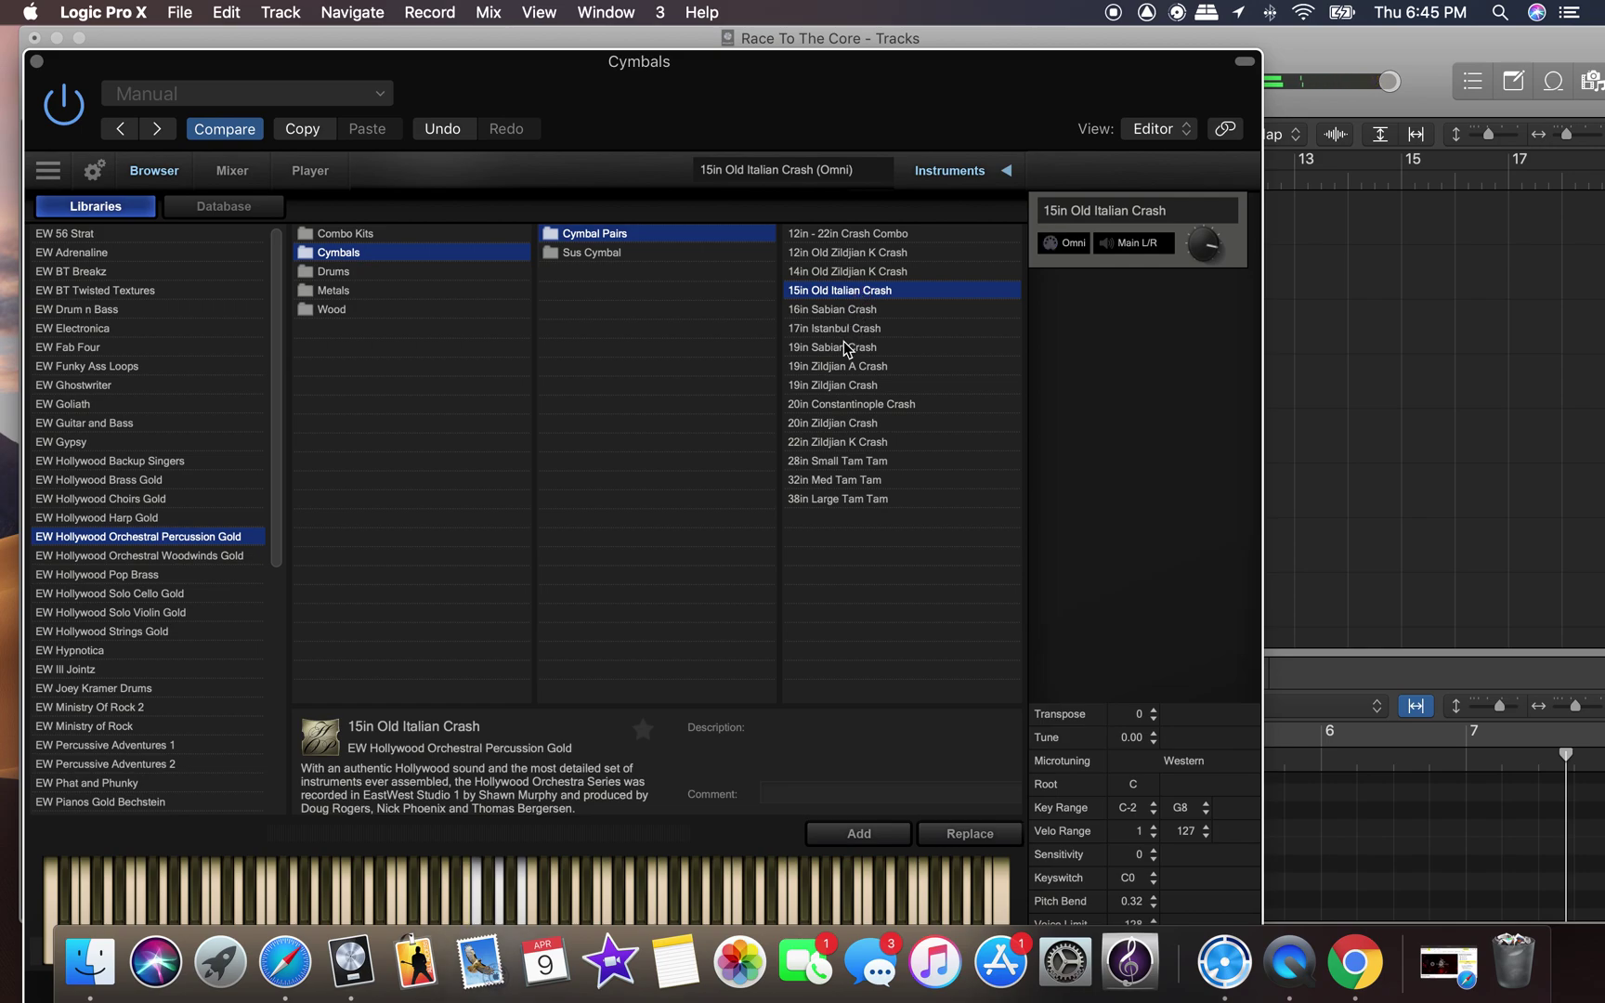
pyautogui.doubleClick(847, 236)
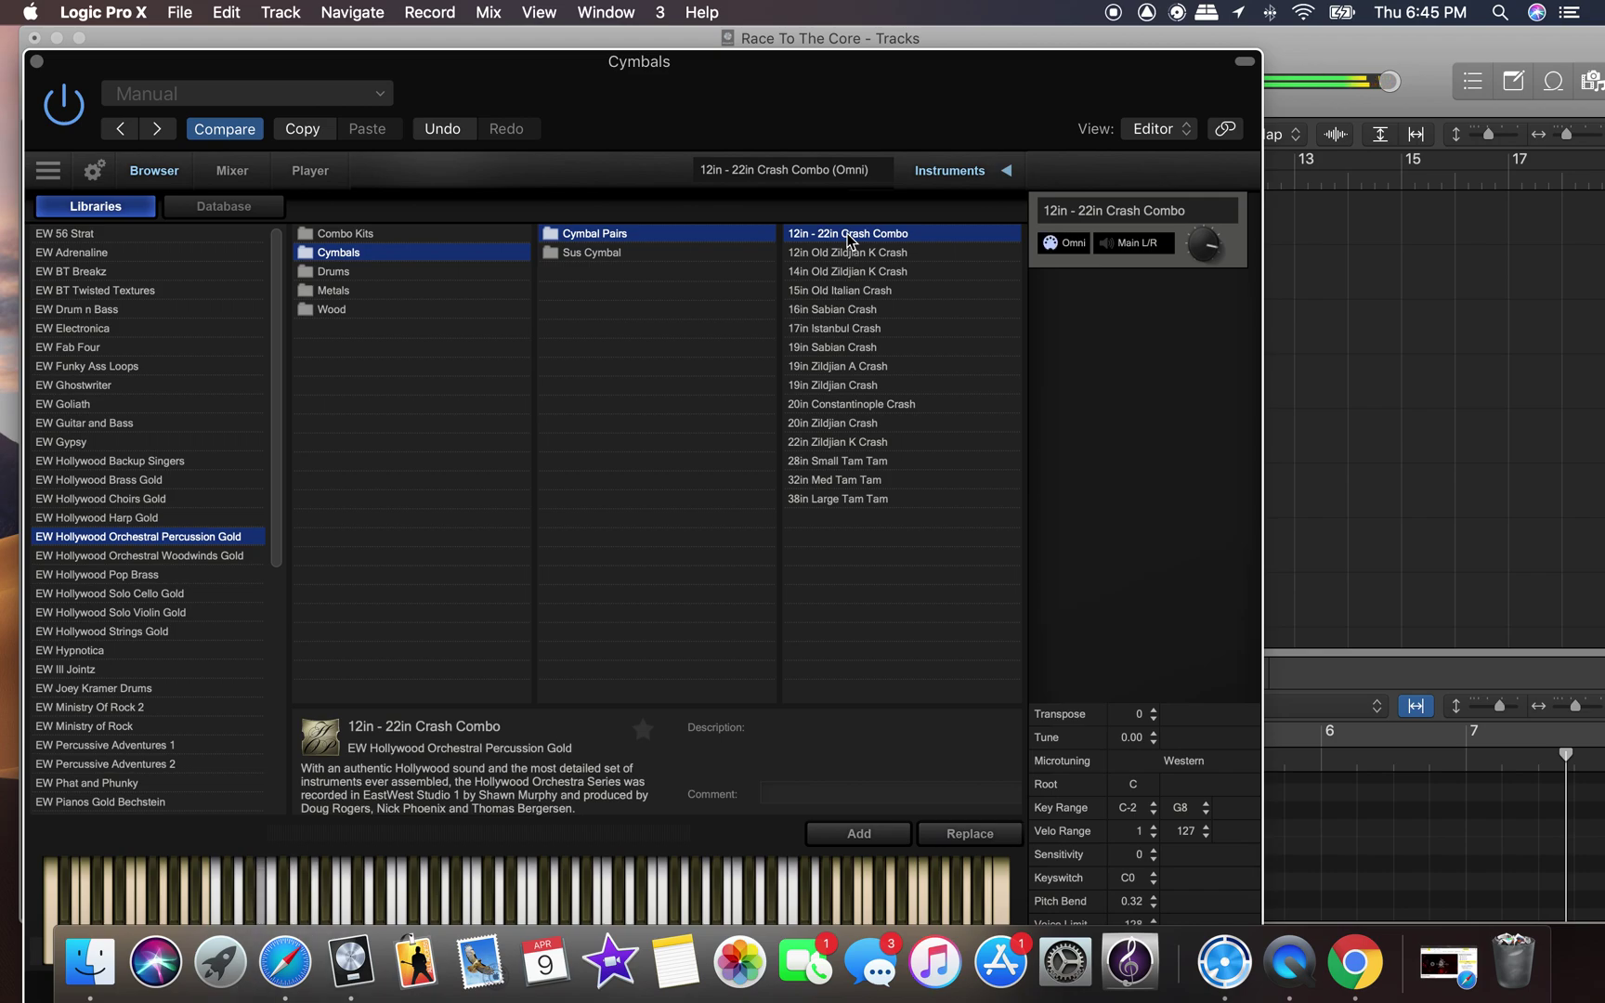
pyautogui.click(855, 405)
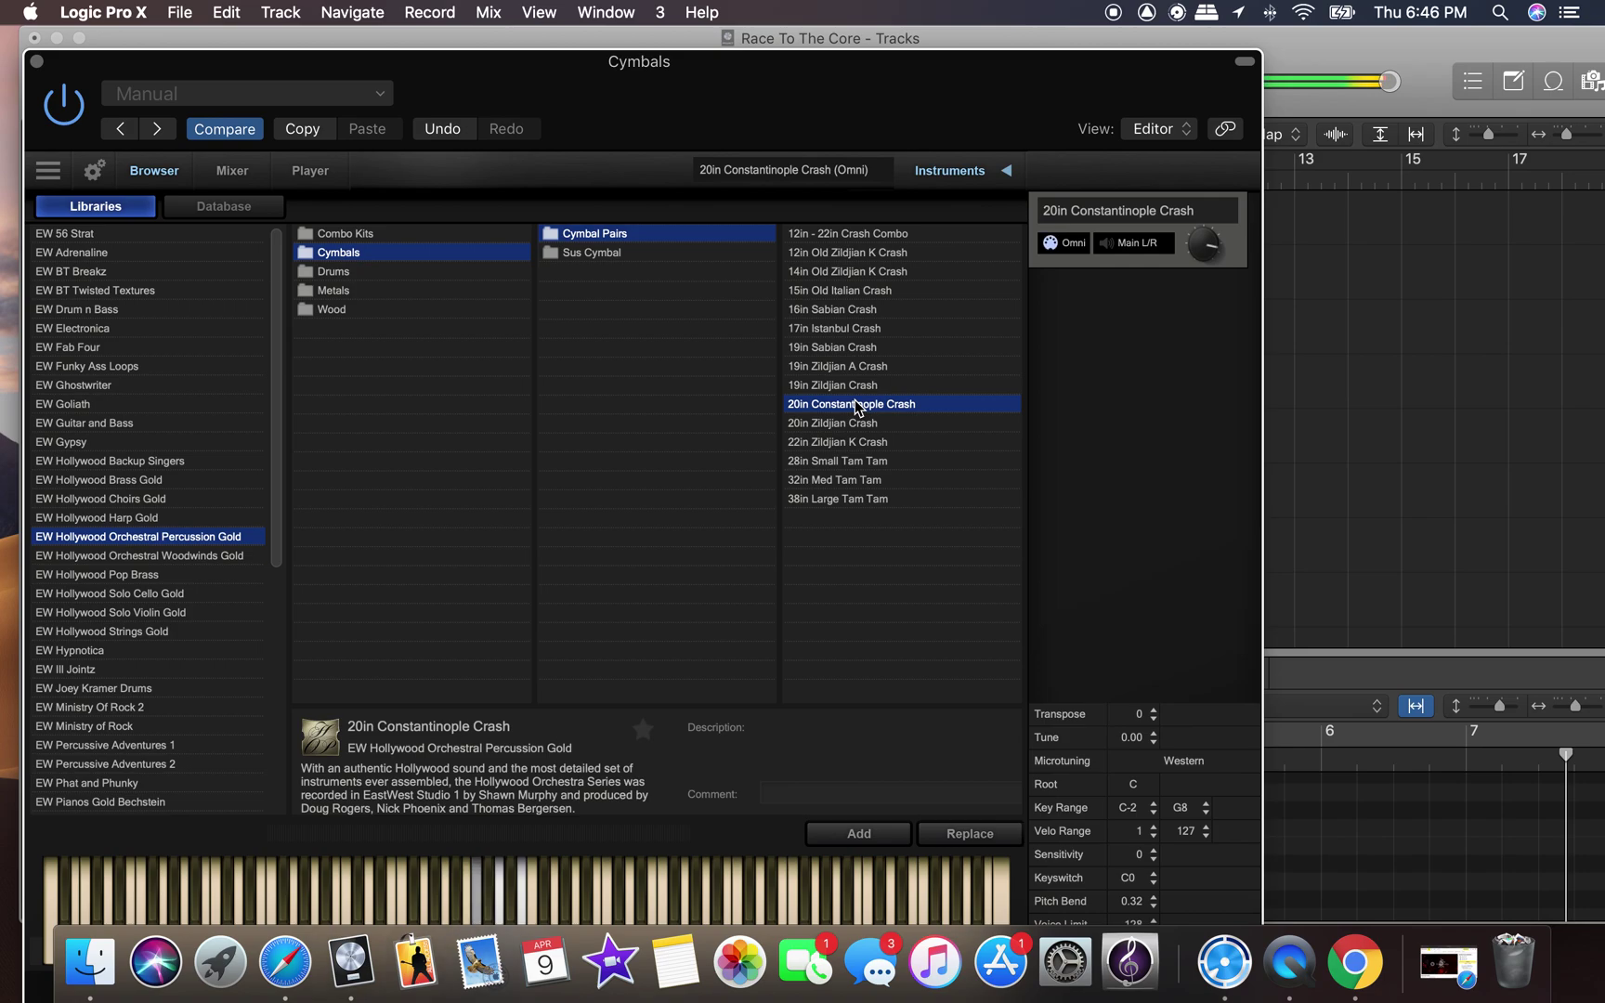
pyautogui.click(37, 63)
# Record a Cymbals part from bar 1 to bar 9 with two long crash notes on C3.
pyautogui.click(502, 82)
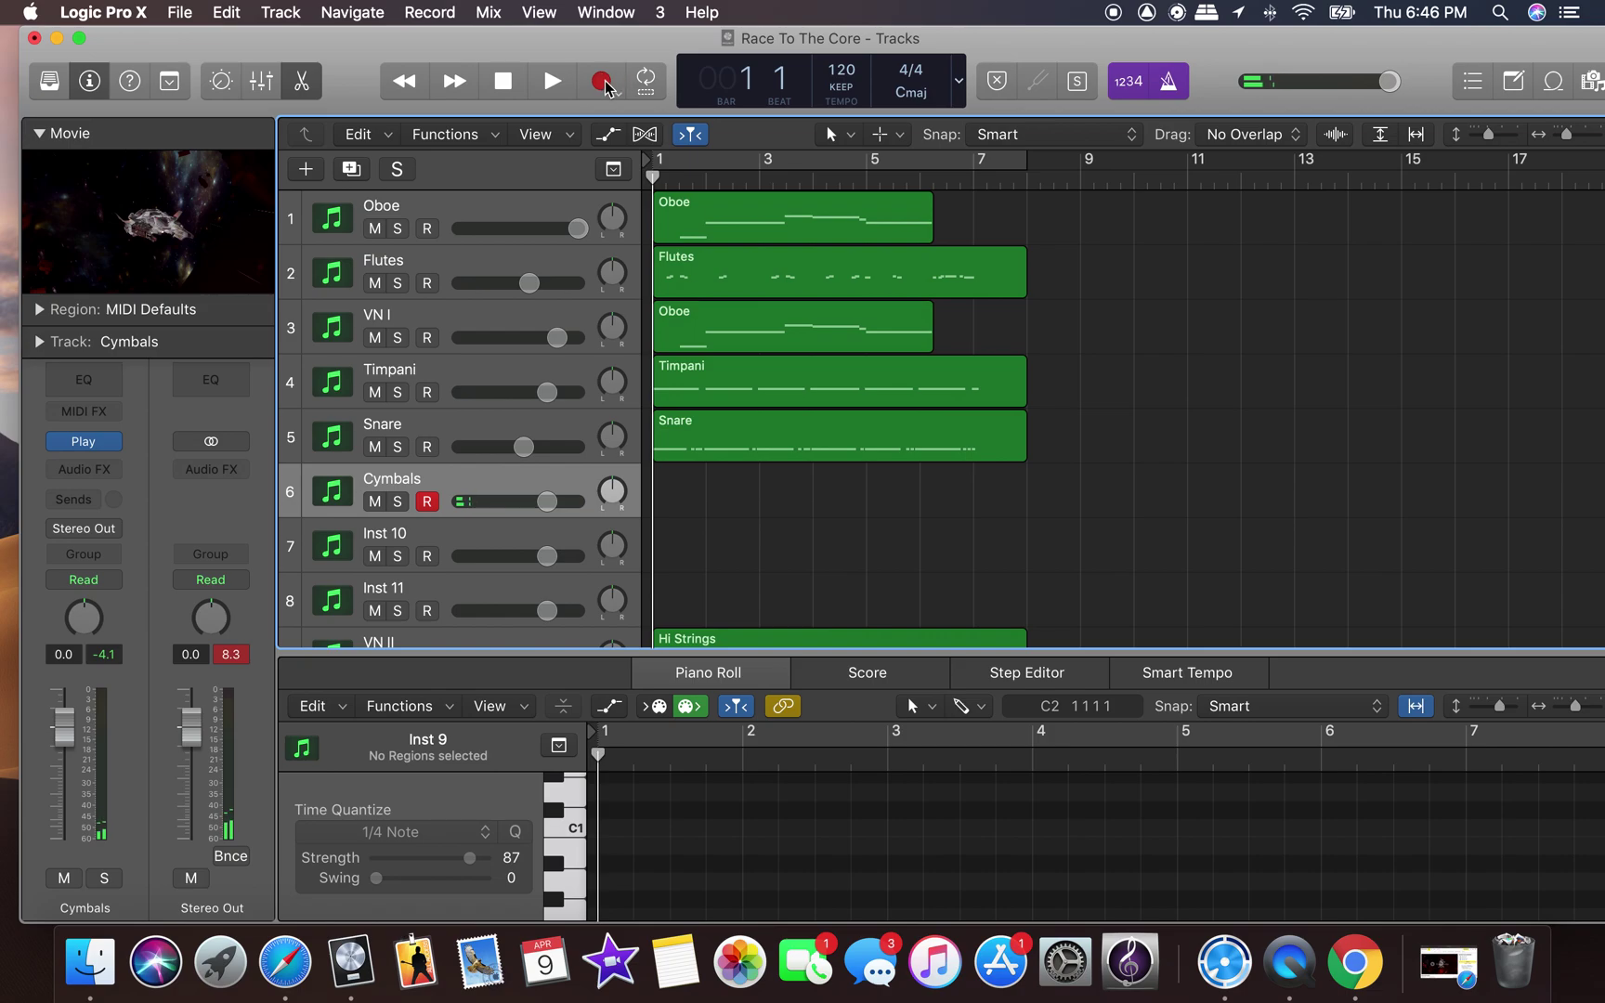
pyautogui.click(604, 83)
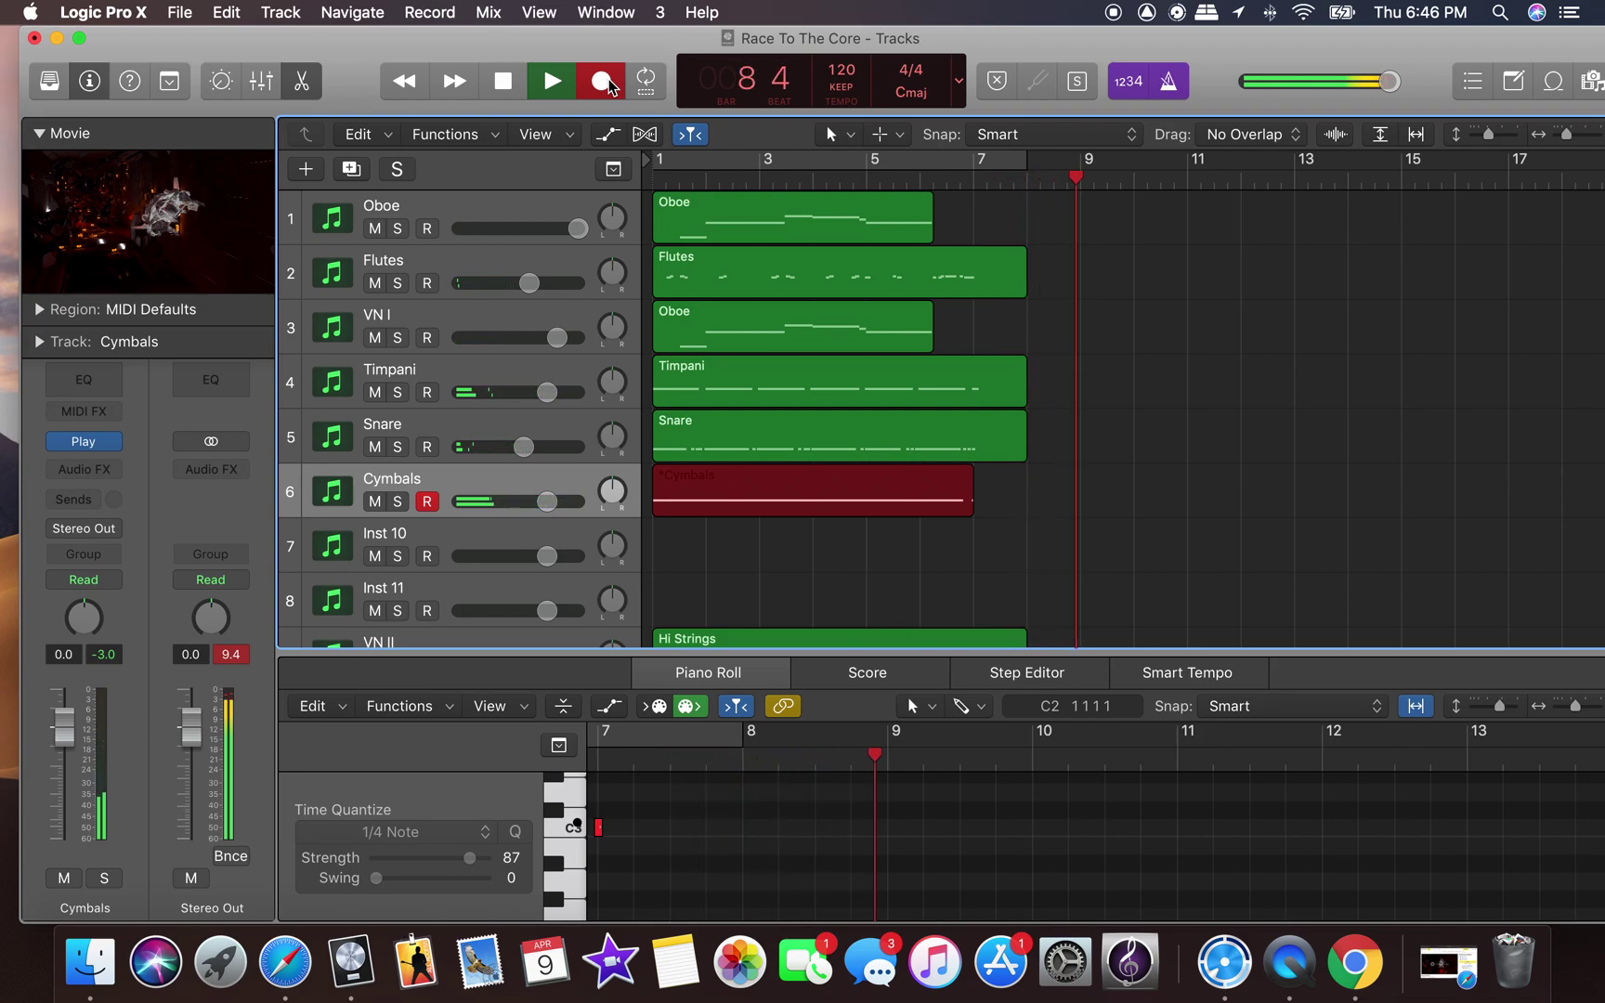
pyautogui.click(502, 81)
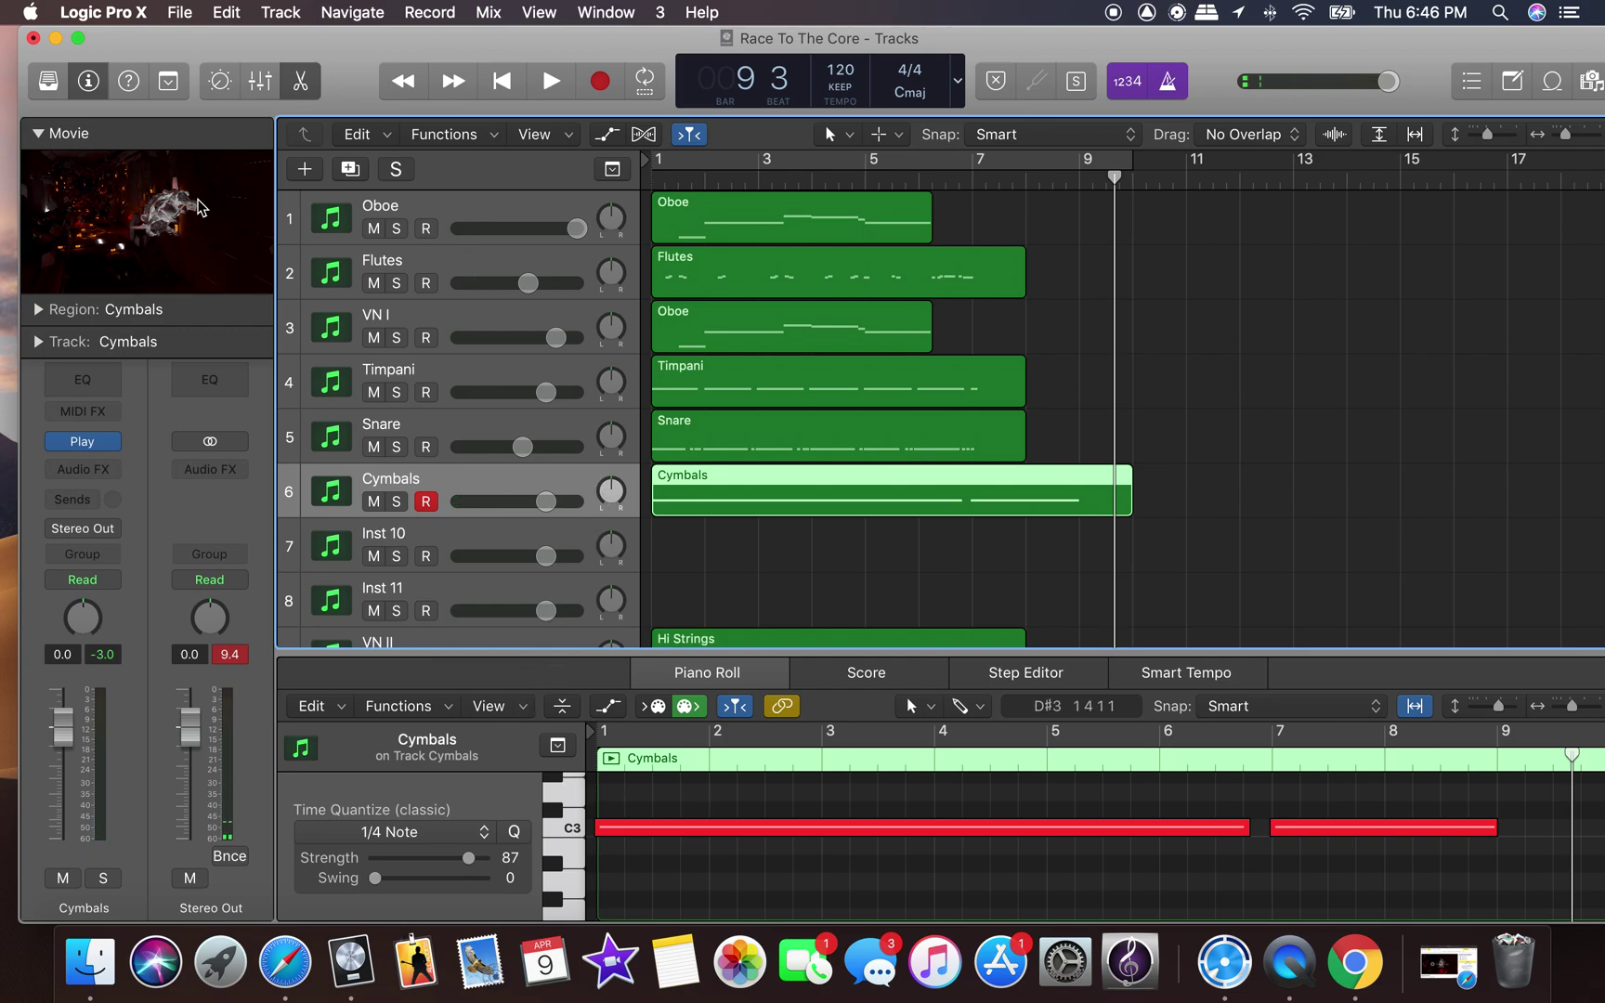
# Quantize all notes in the Cymbals region to 1/4 notes.
pyautogui.click(760, 804)
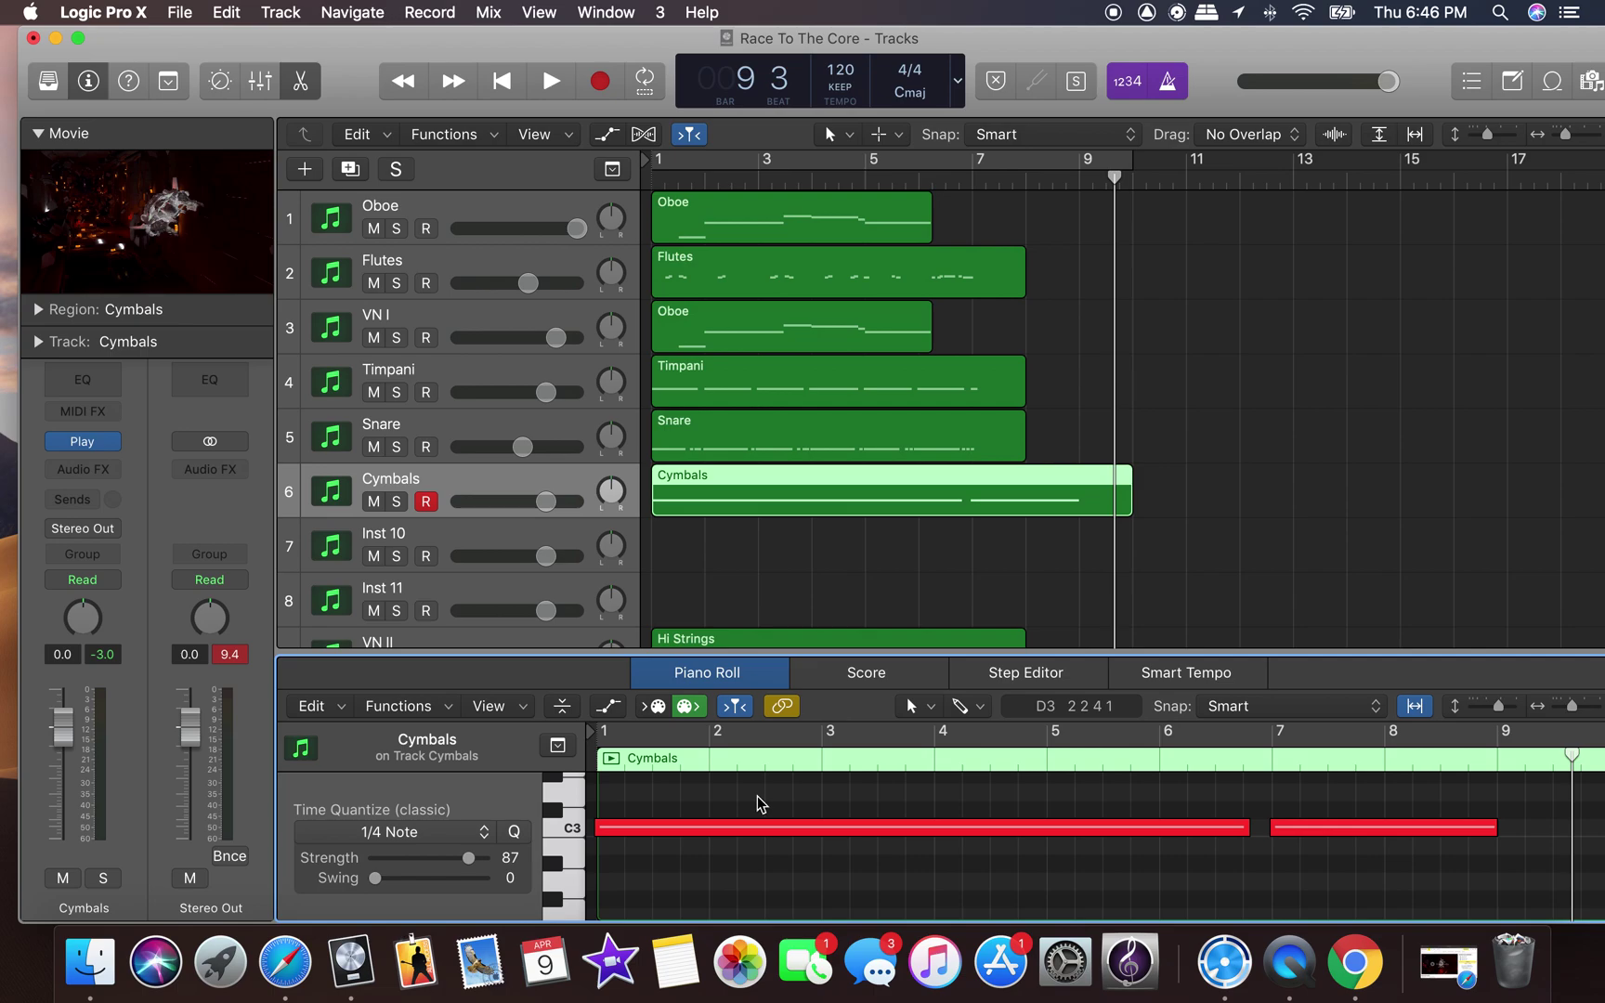
pyautogui.press('super+a')
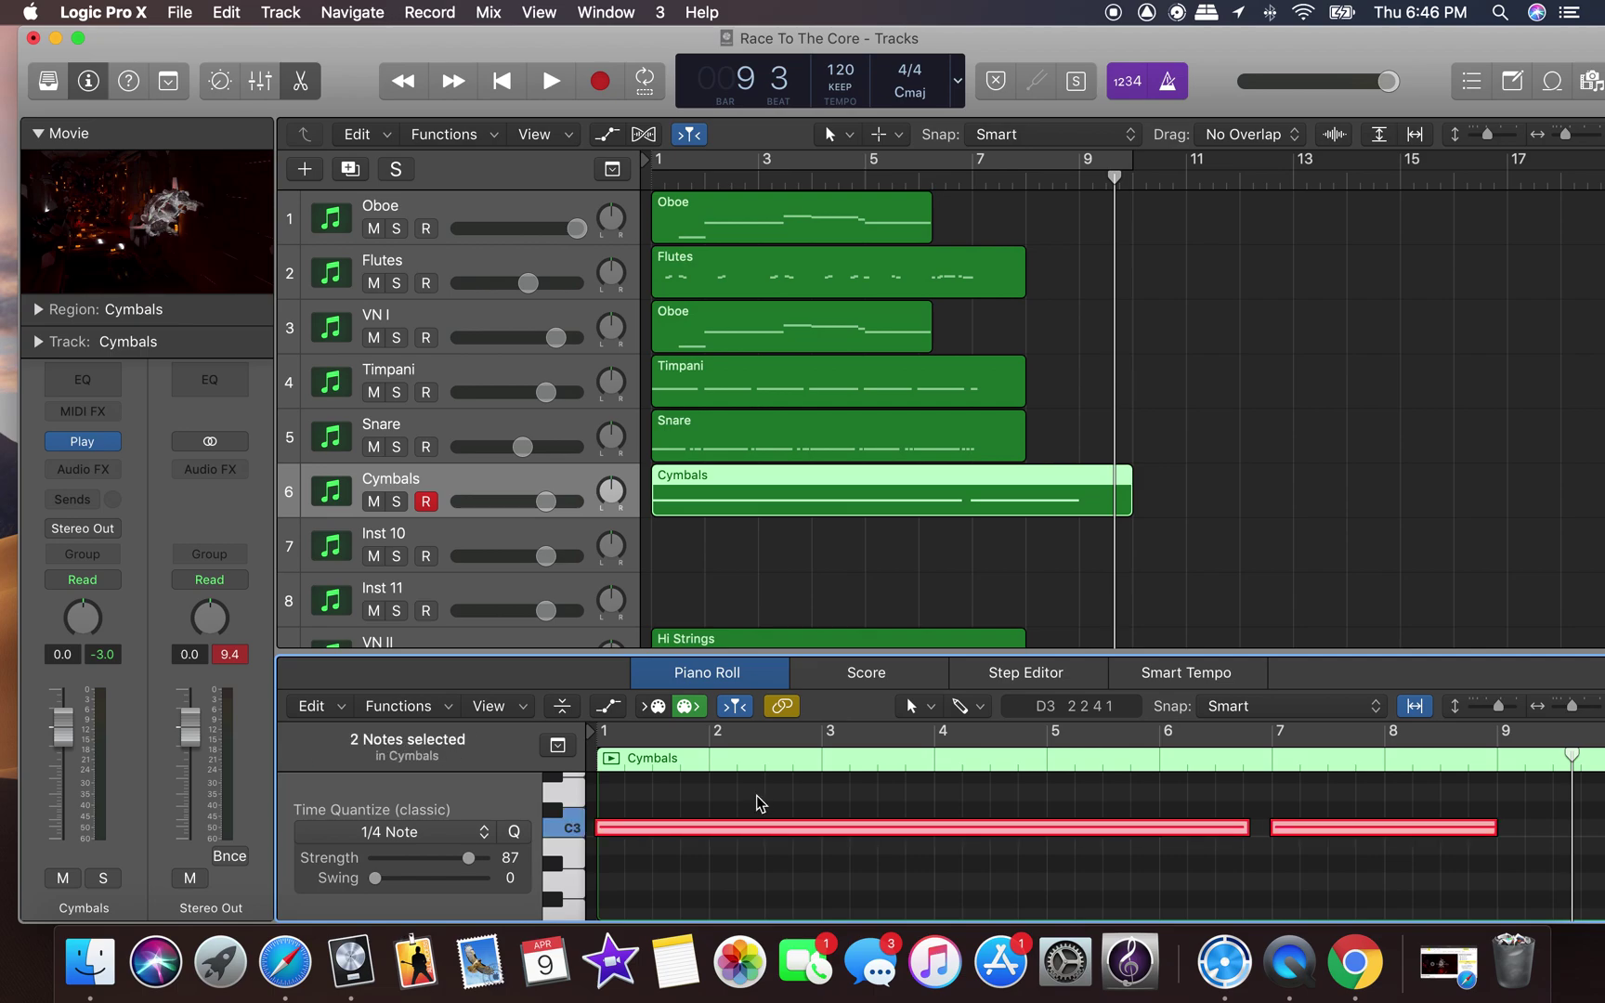
pyautogui.click(514, 833)
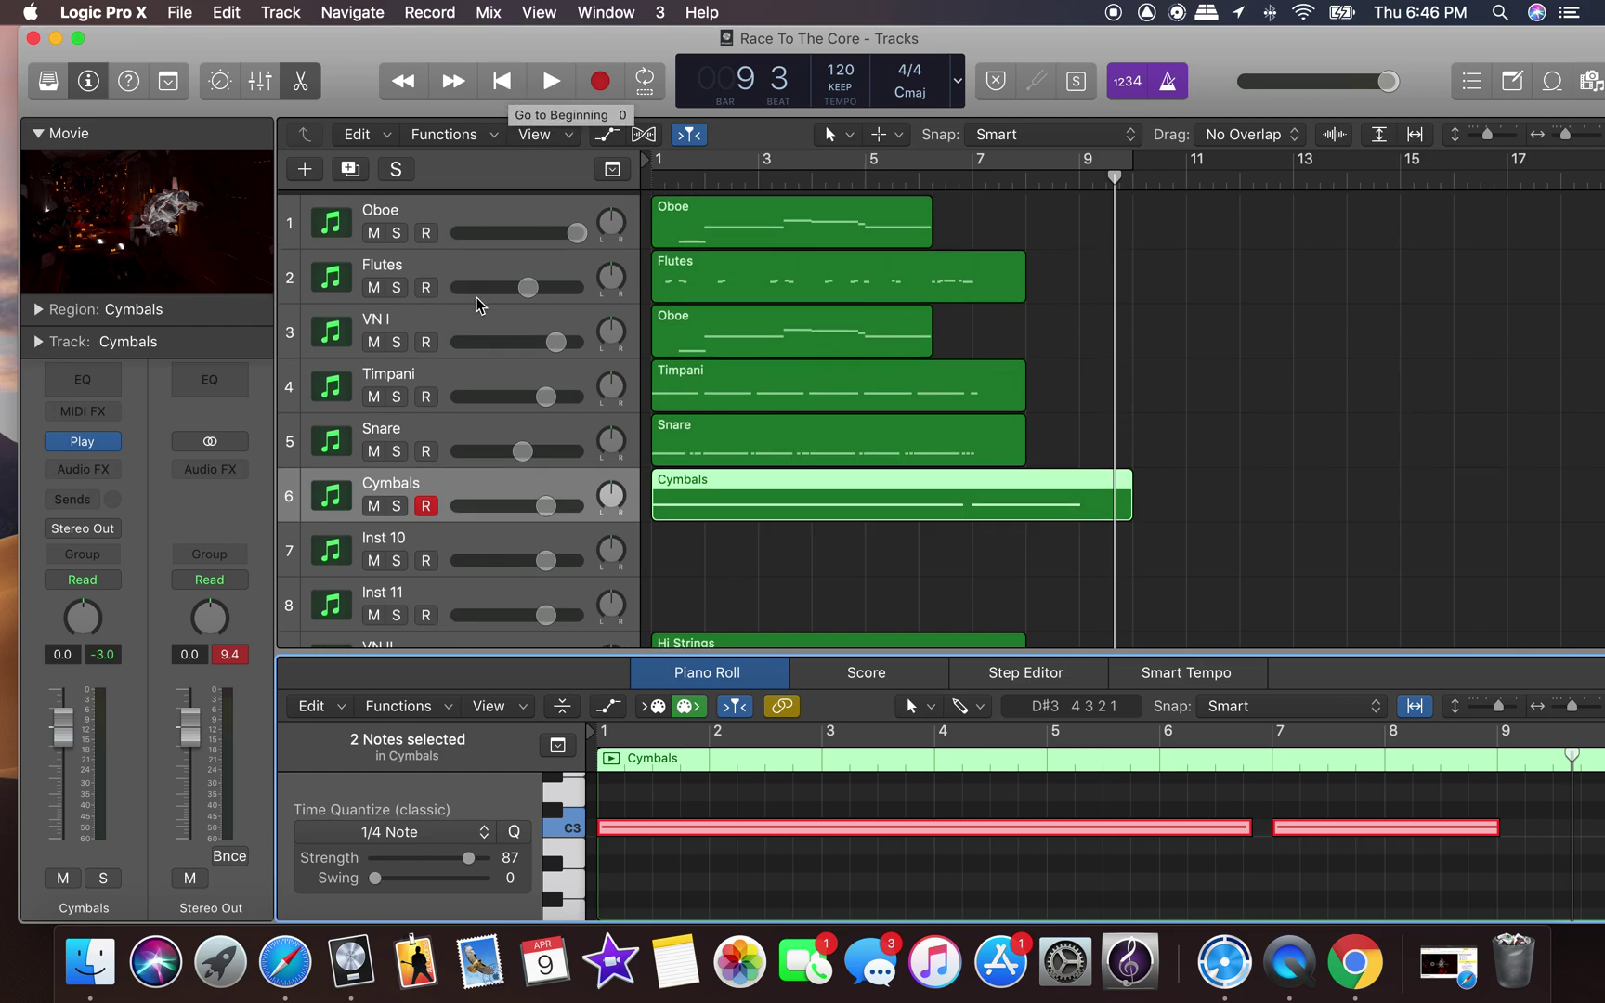
# Rename the Inst 10 track as Low Brass.
pyautogui.scroll(1, 479, 302)
pyautogui.scroll(-4, 478, 302)
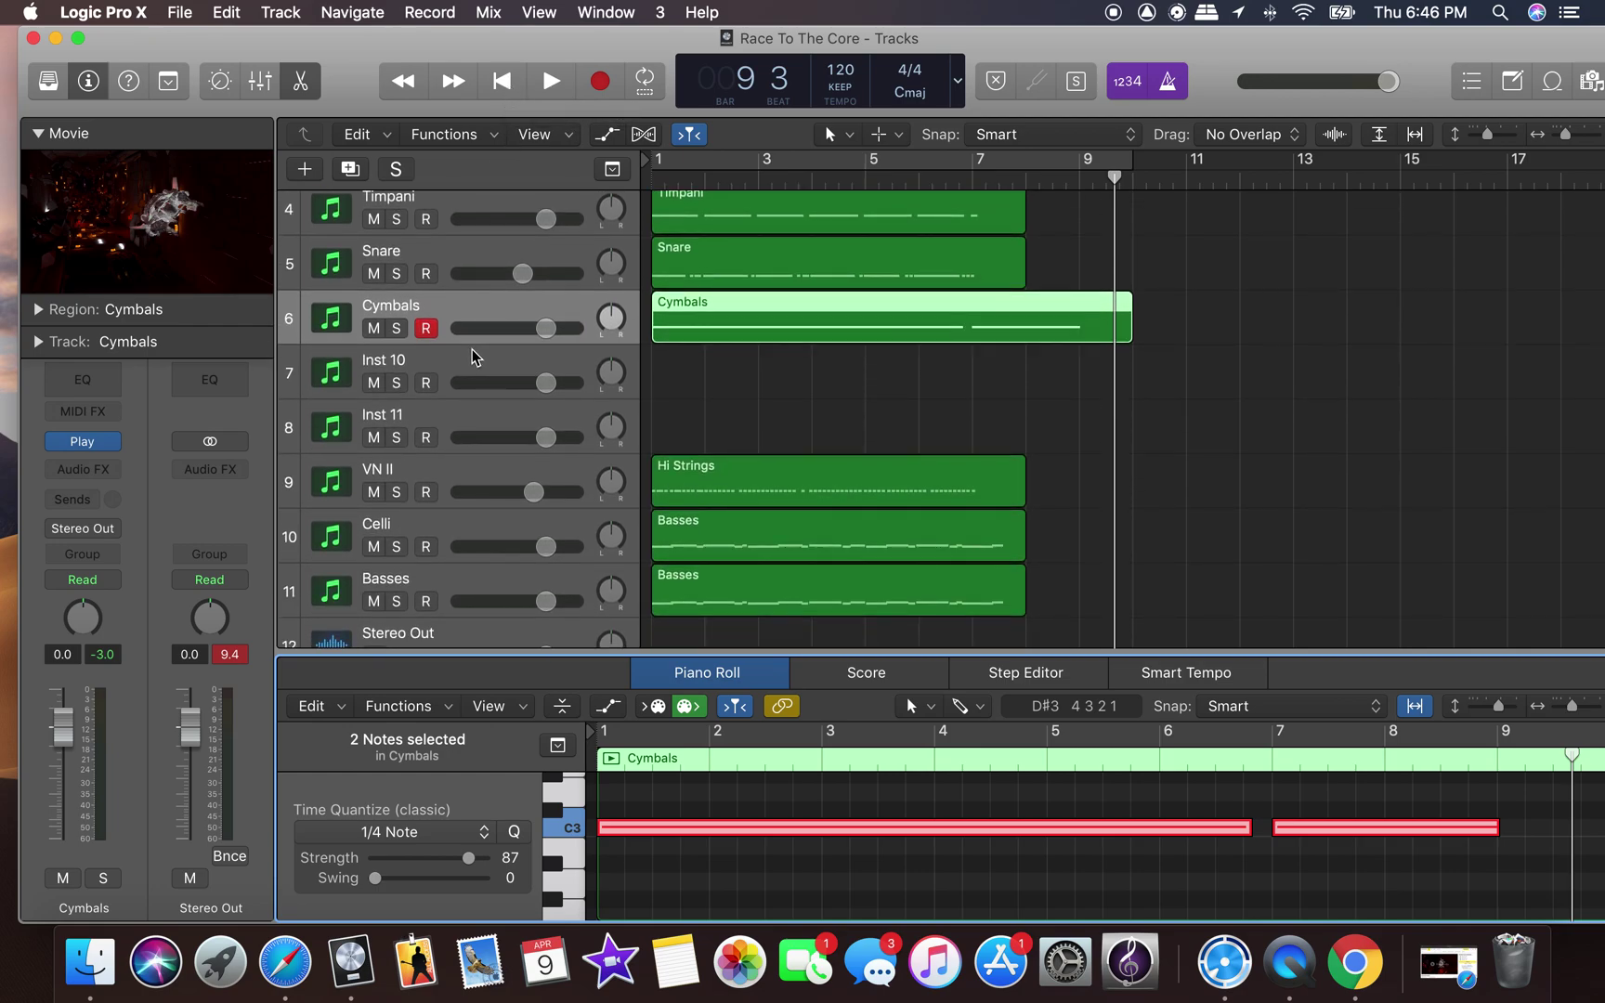
pyautogui.doubleClick(471, 359)
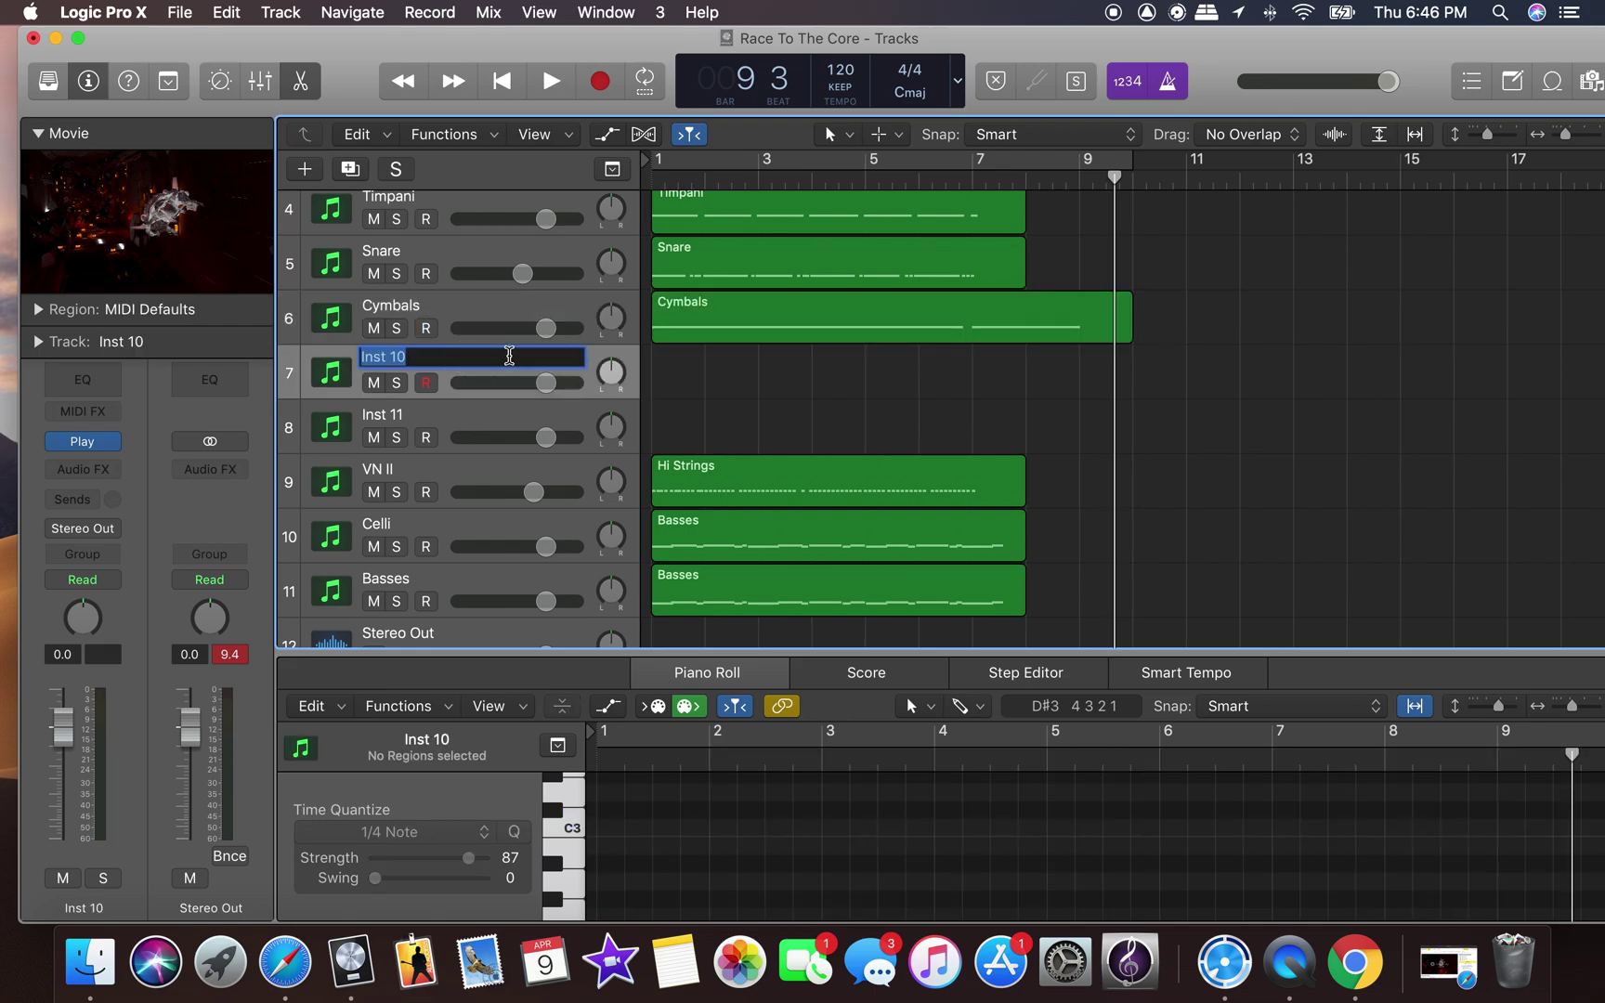
pyautogui.write('Low Brass')
pyautogui.press('Return')
# Browse the Inst 11 track's instrument libraries for a brass sound, checking the Hollywood Pop Brass sustains and Hollywood Orchestral Woodwinds Gold.
pyautogui.click(281, 414)
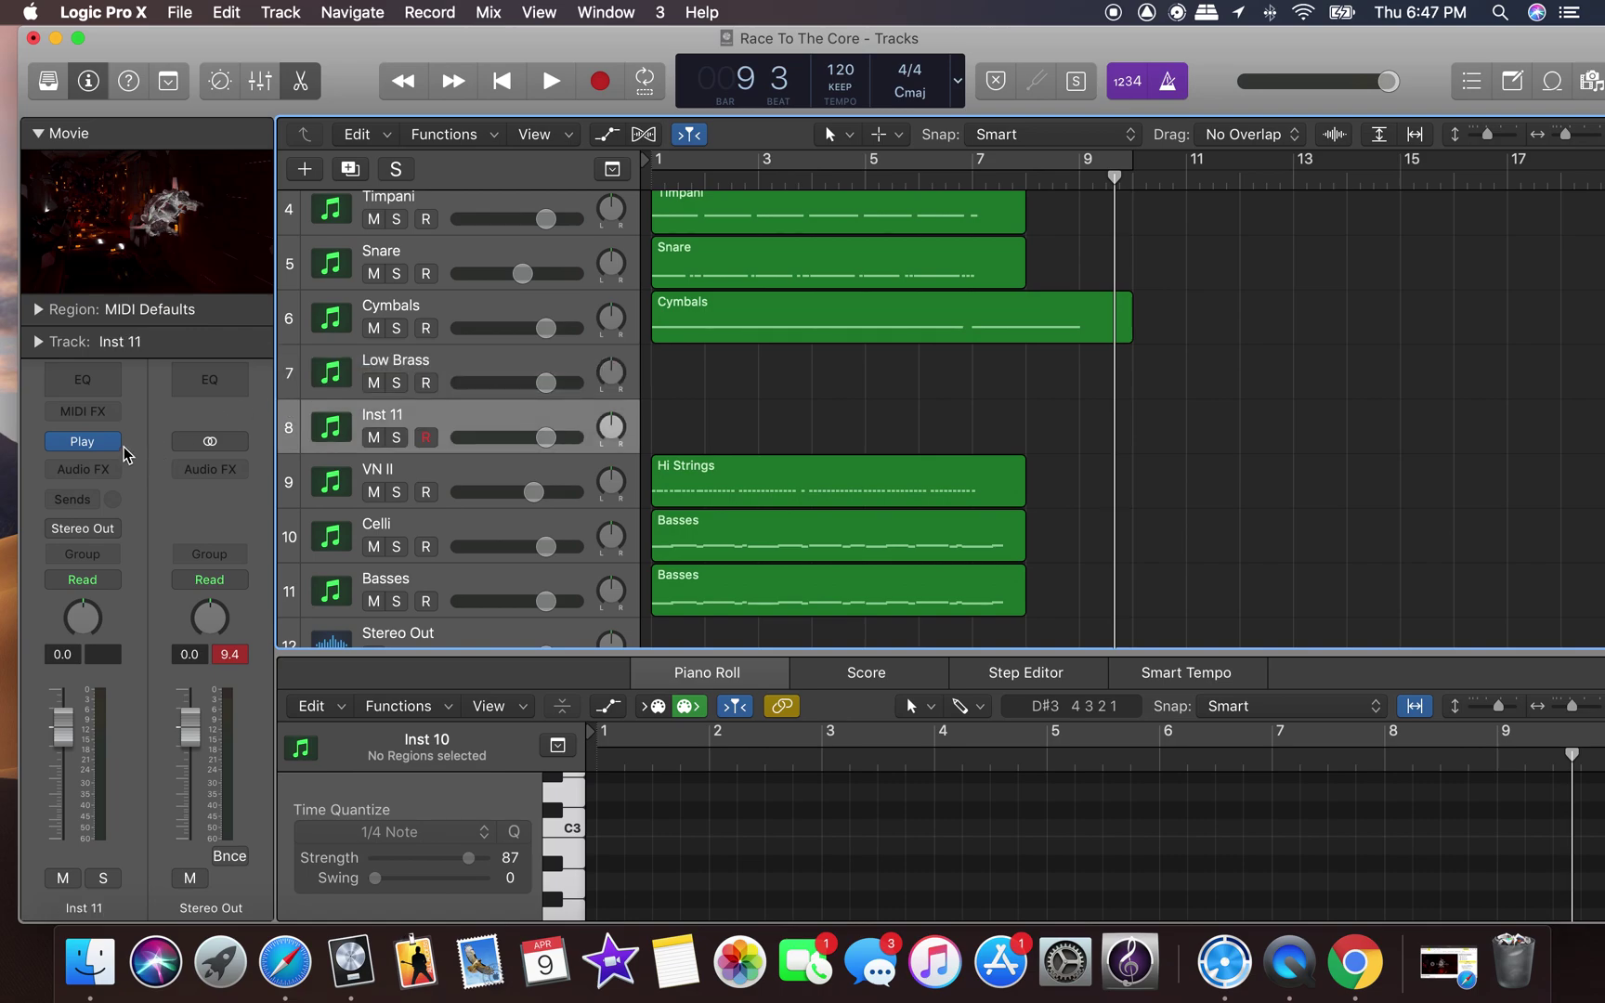
pyautogui.click(86, 443)
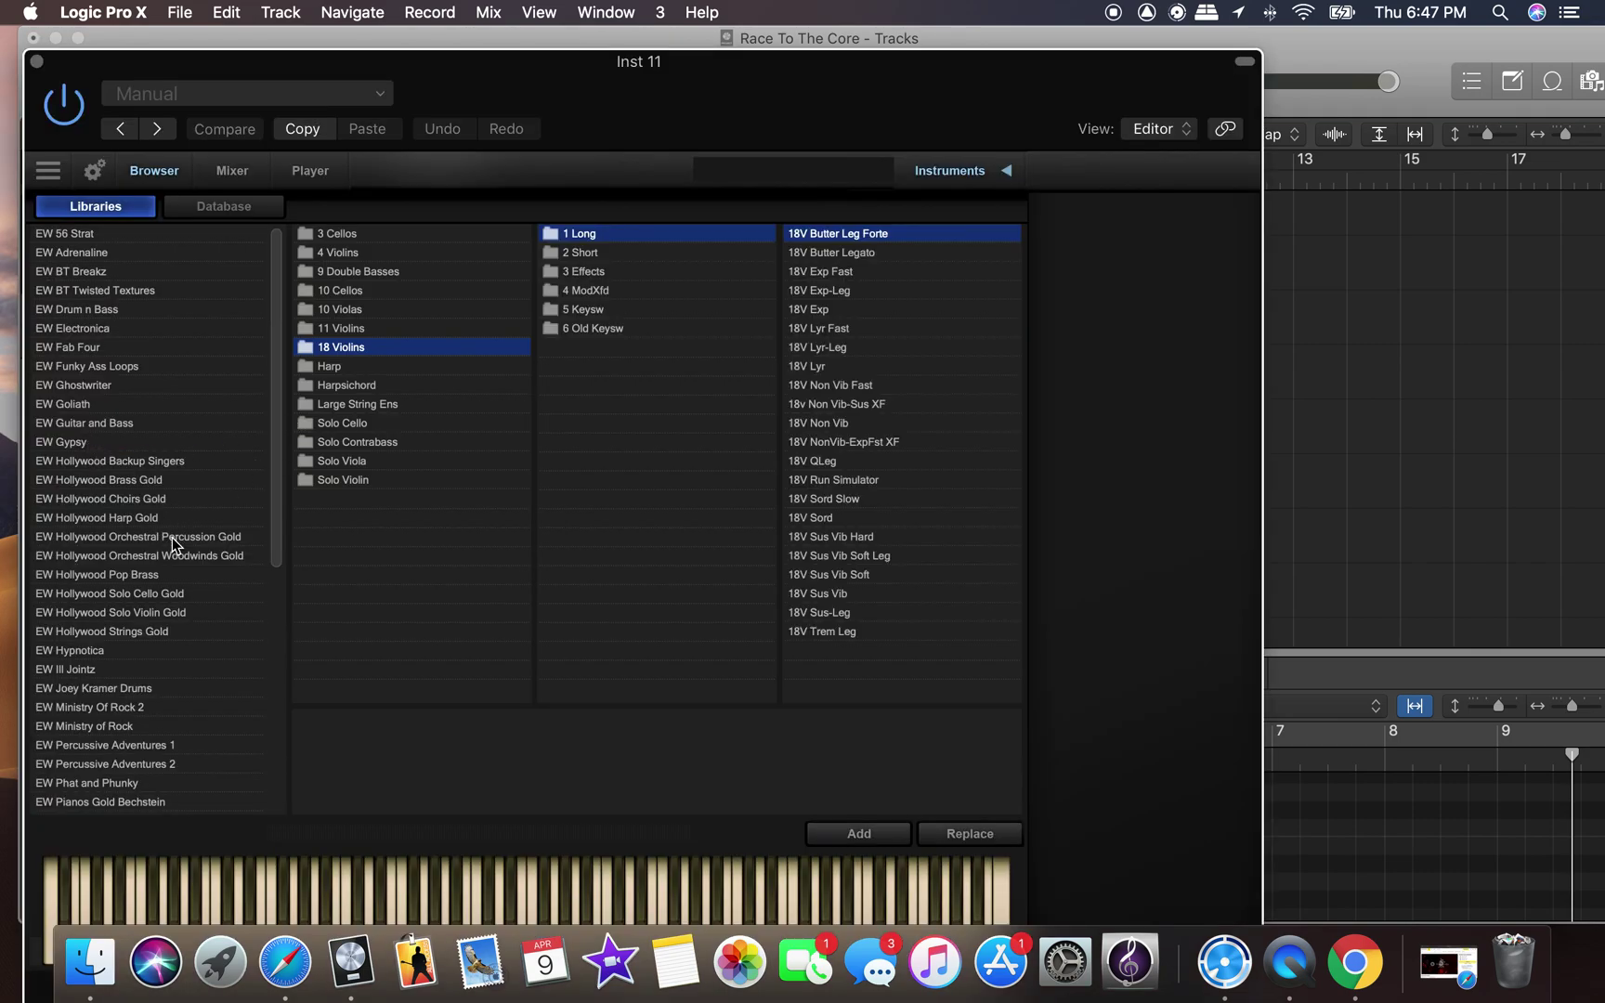
pyautogui.click(149, 576)
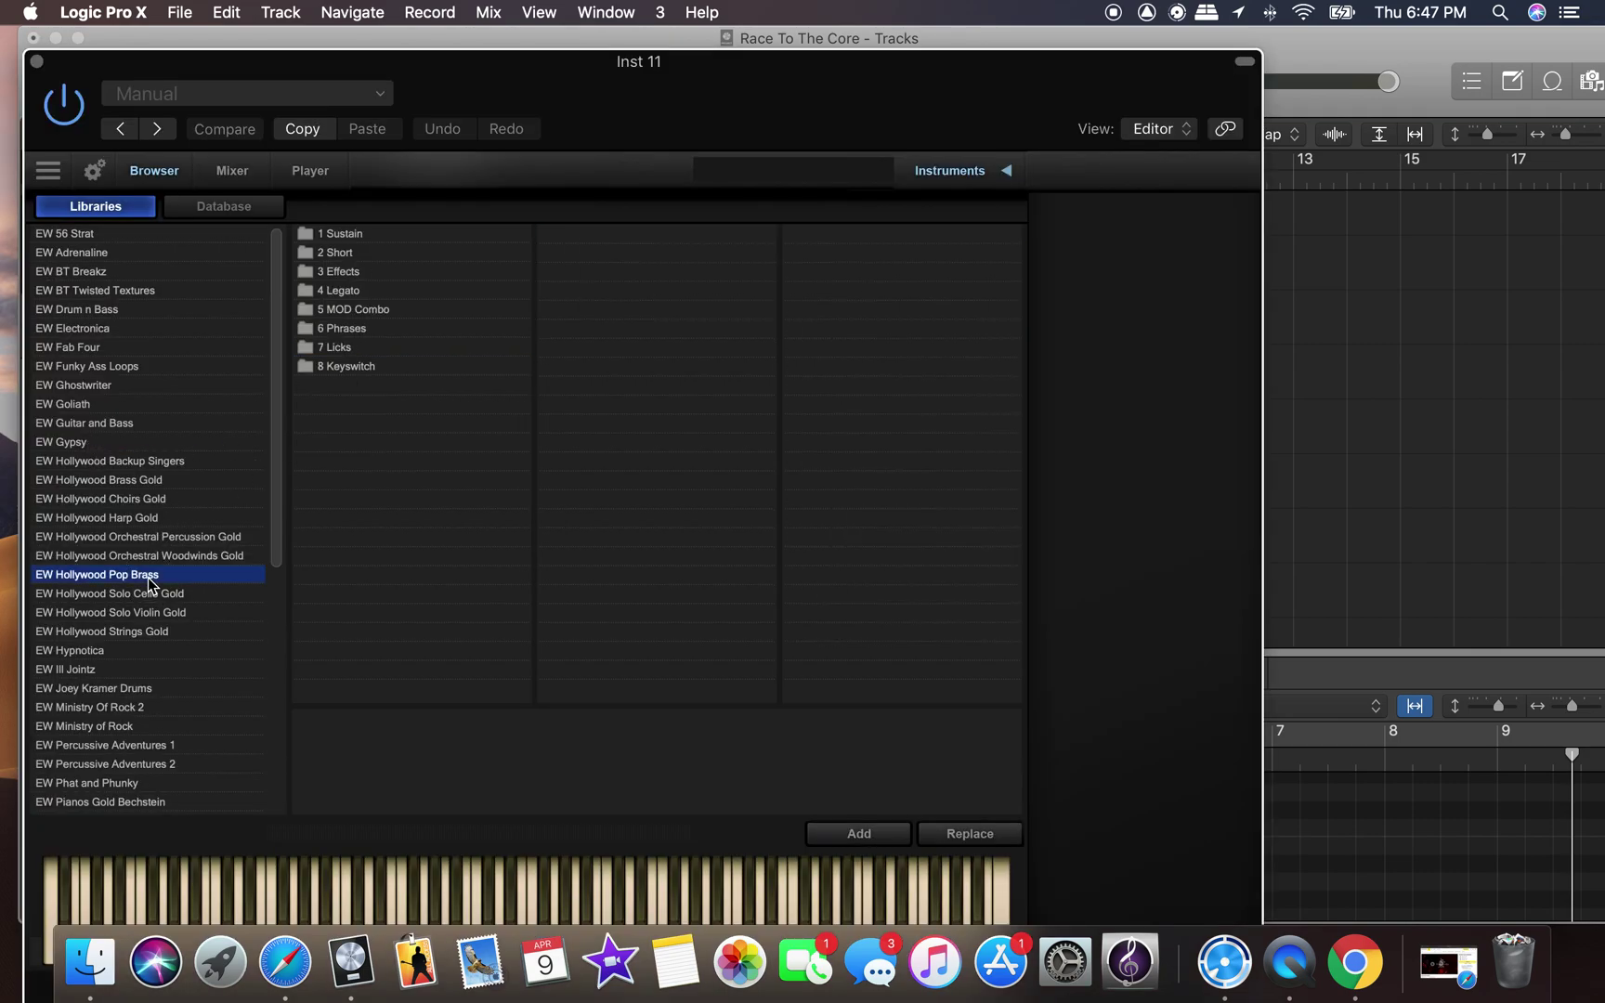
pyautogui.click(346, 235)
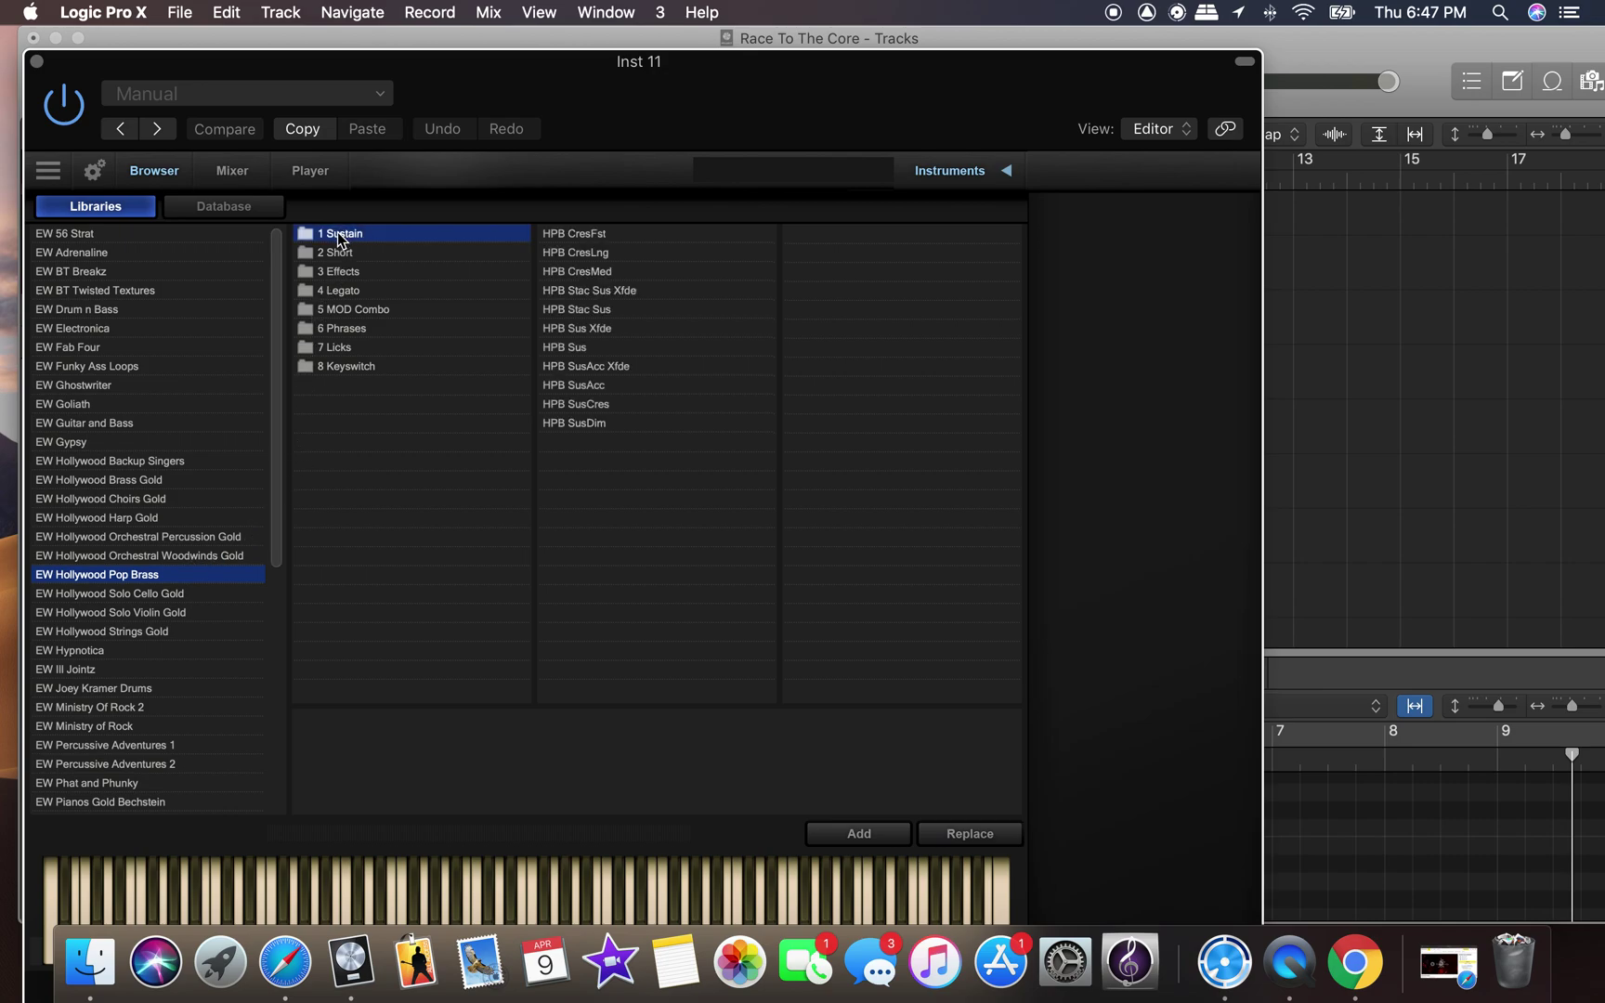
pyautogui.scroll(-10, 91, 603)
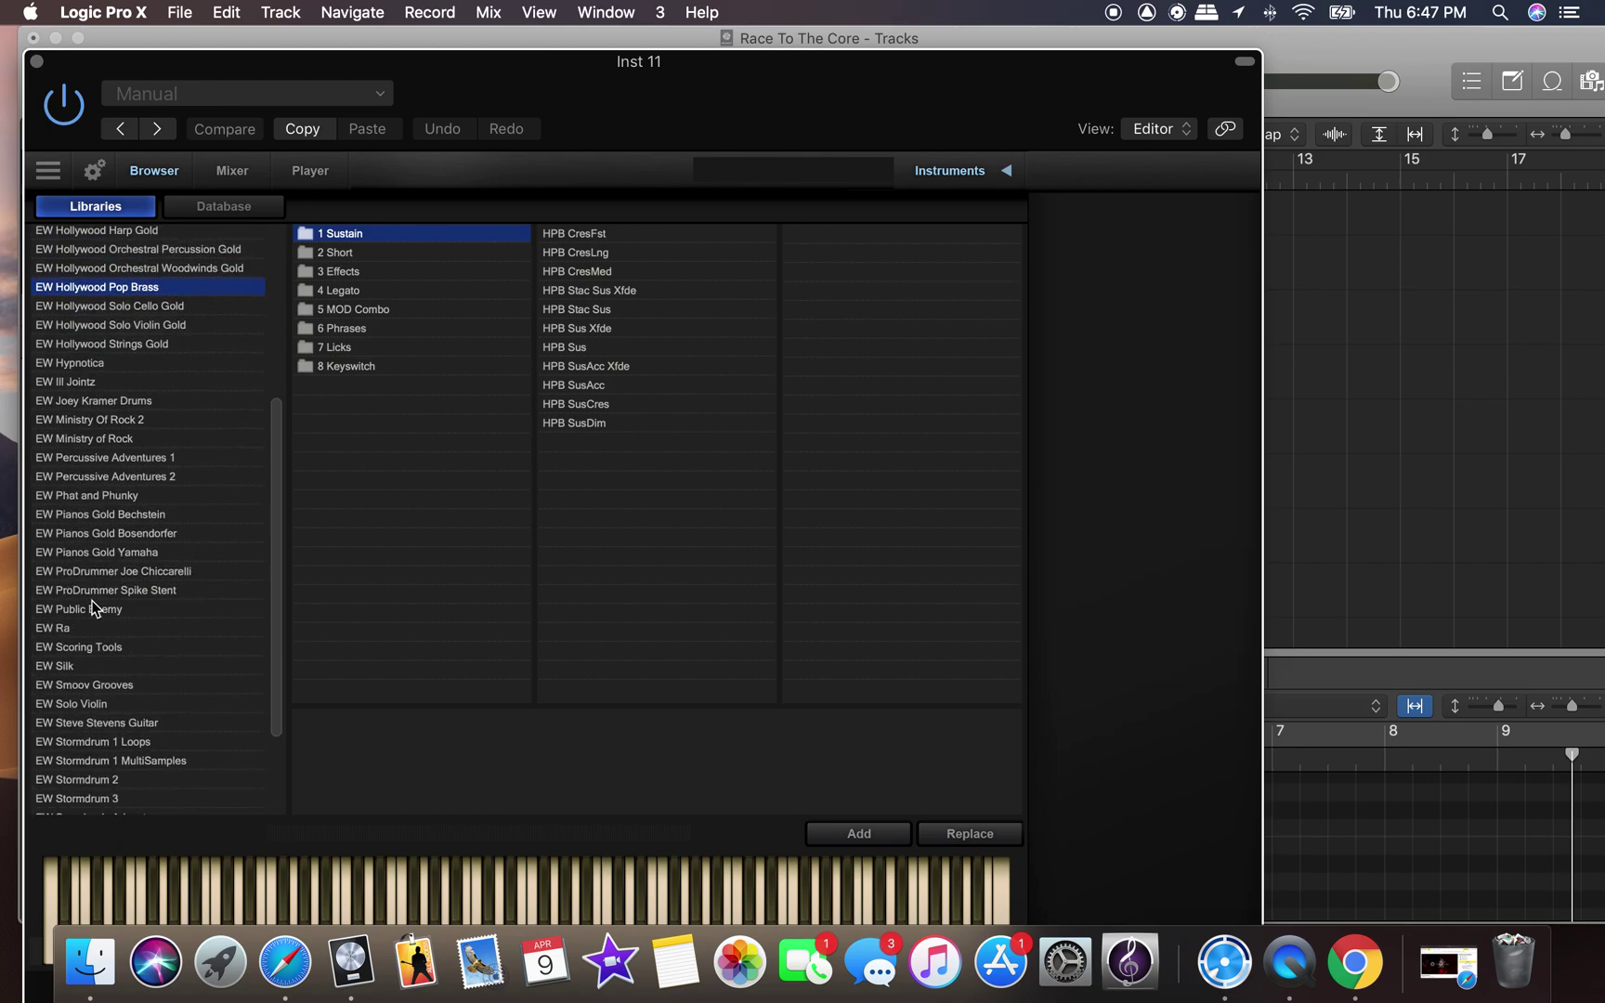
pyautogui.scroll(5, 109, 747)
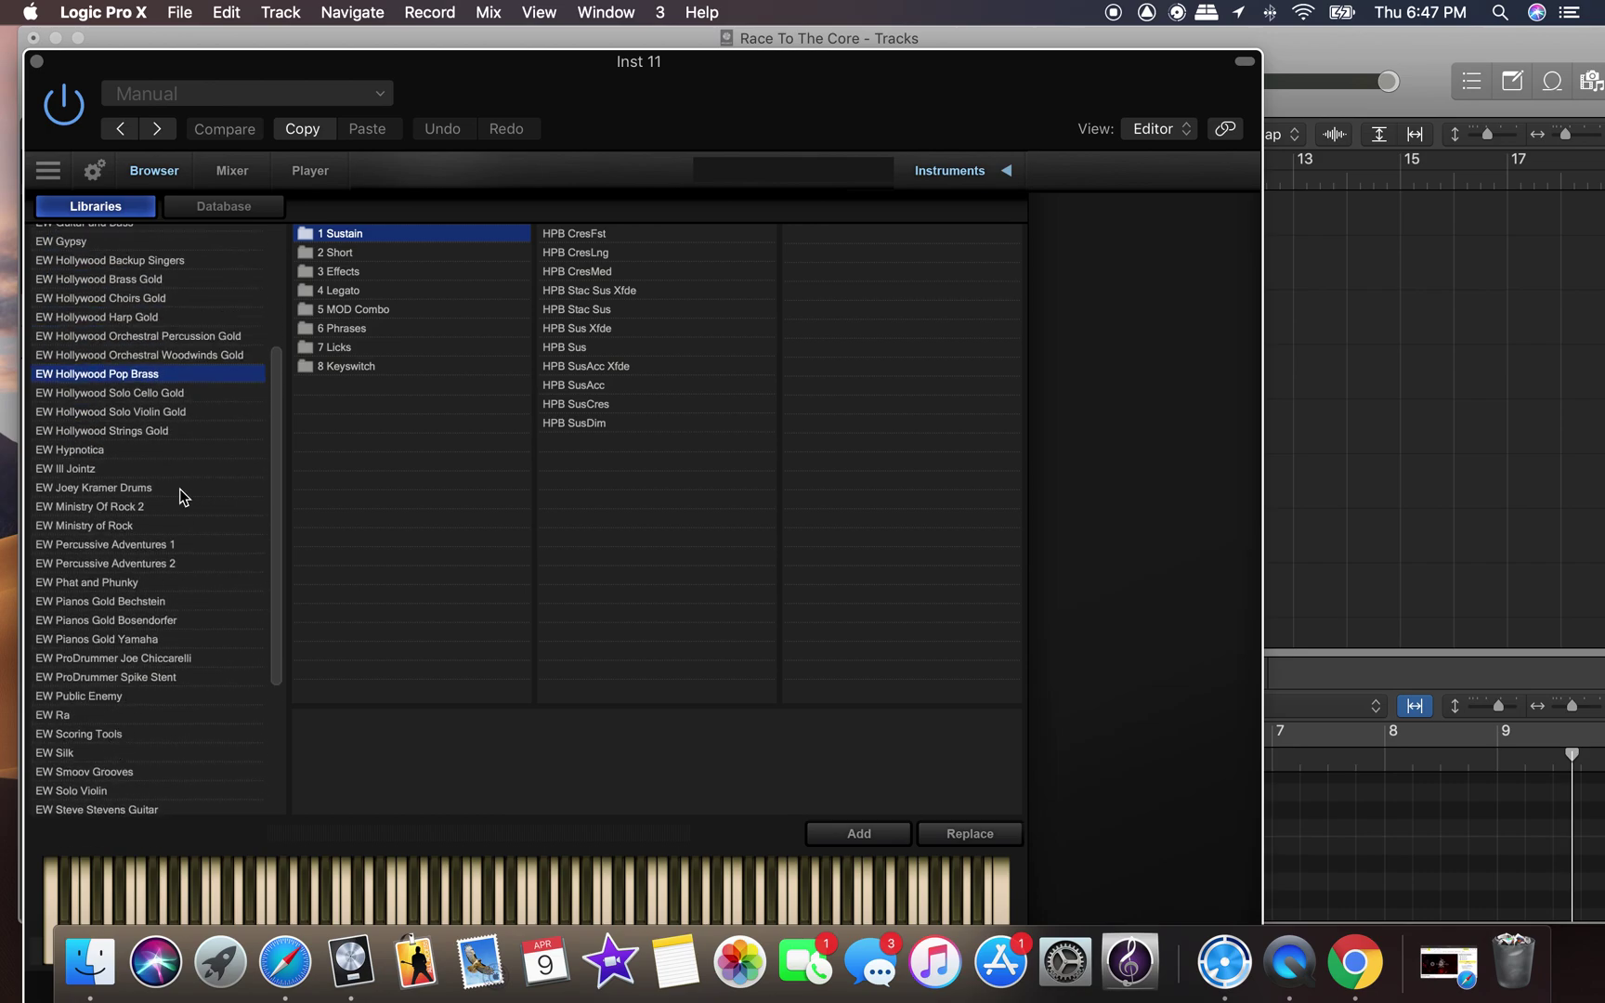
pyautogui.click(196, 355)
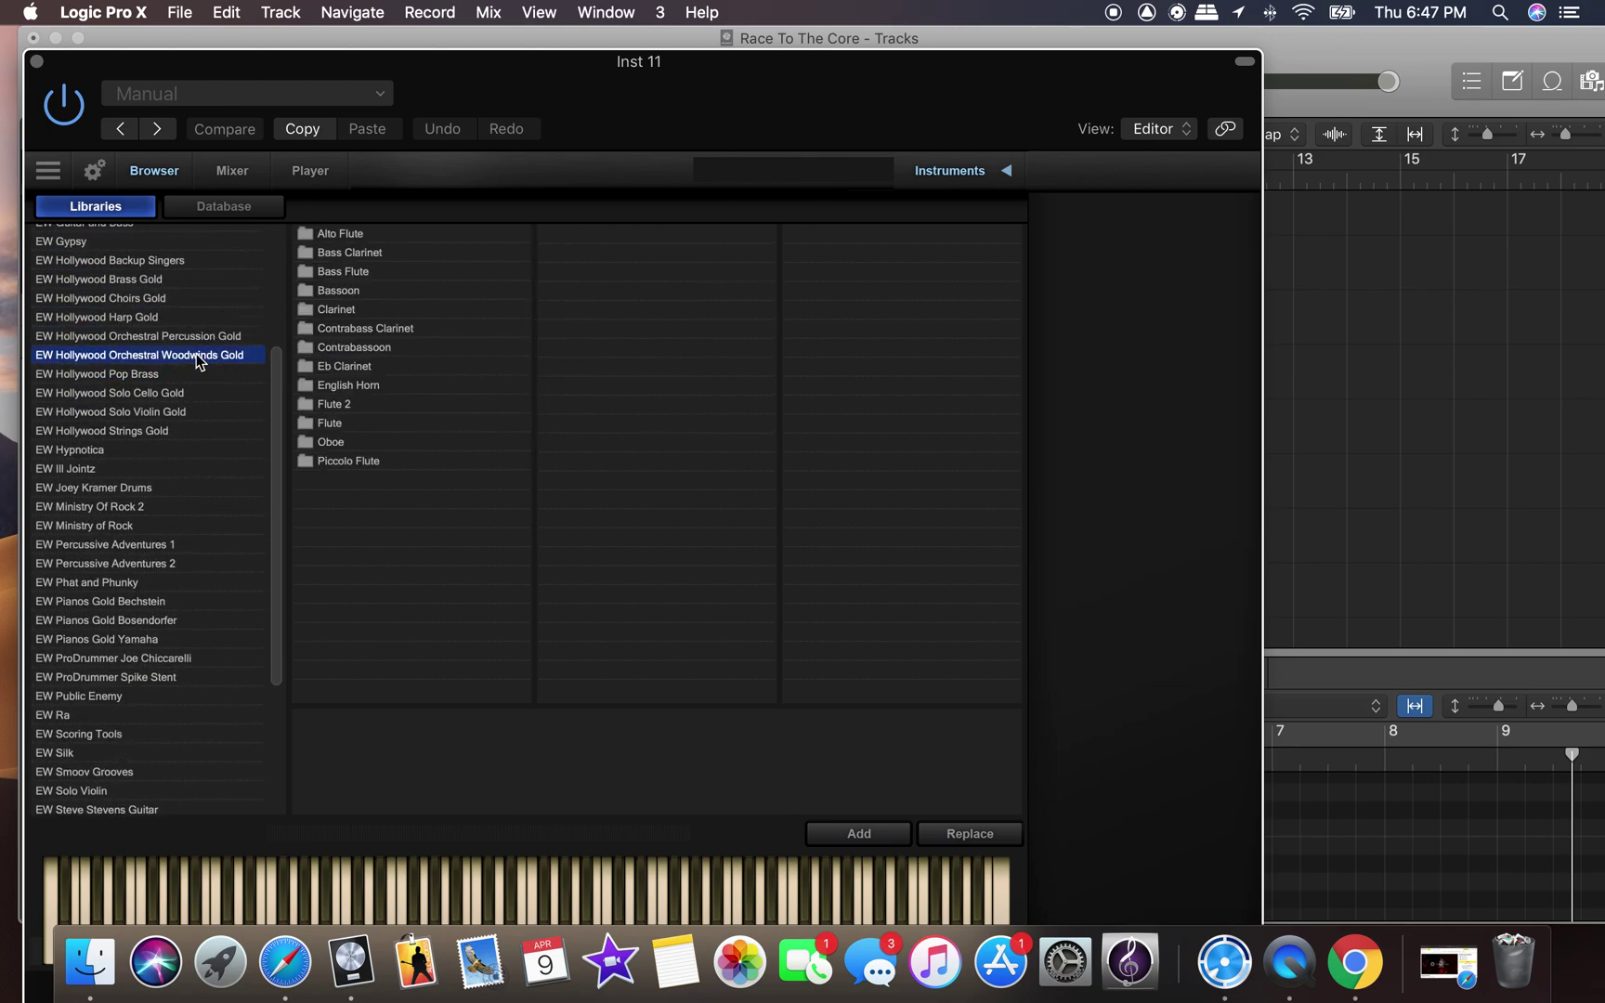
pyautogui.scroll(-7, 127, 616)
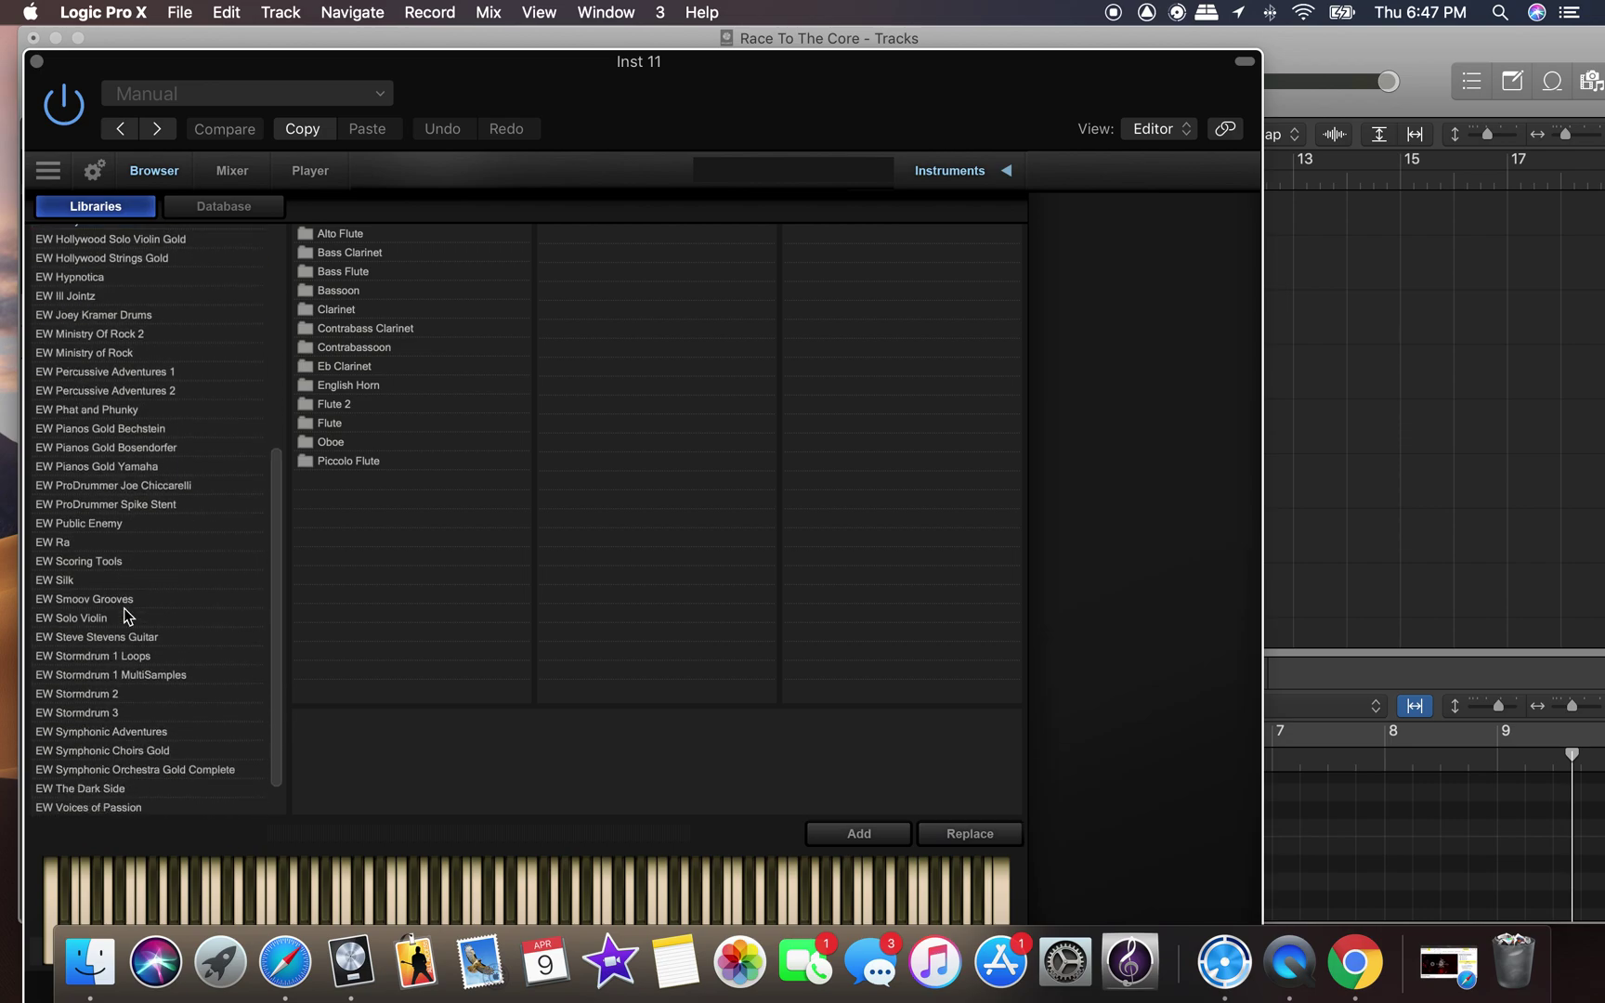
# Load a long 6 French Horns patch on Inst 11 from the Gold Brass folder of EW Symphonic Orchestra Gold Complete.
pyautogui.click(168, 730)
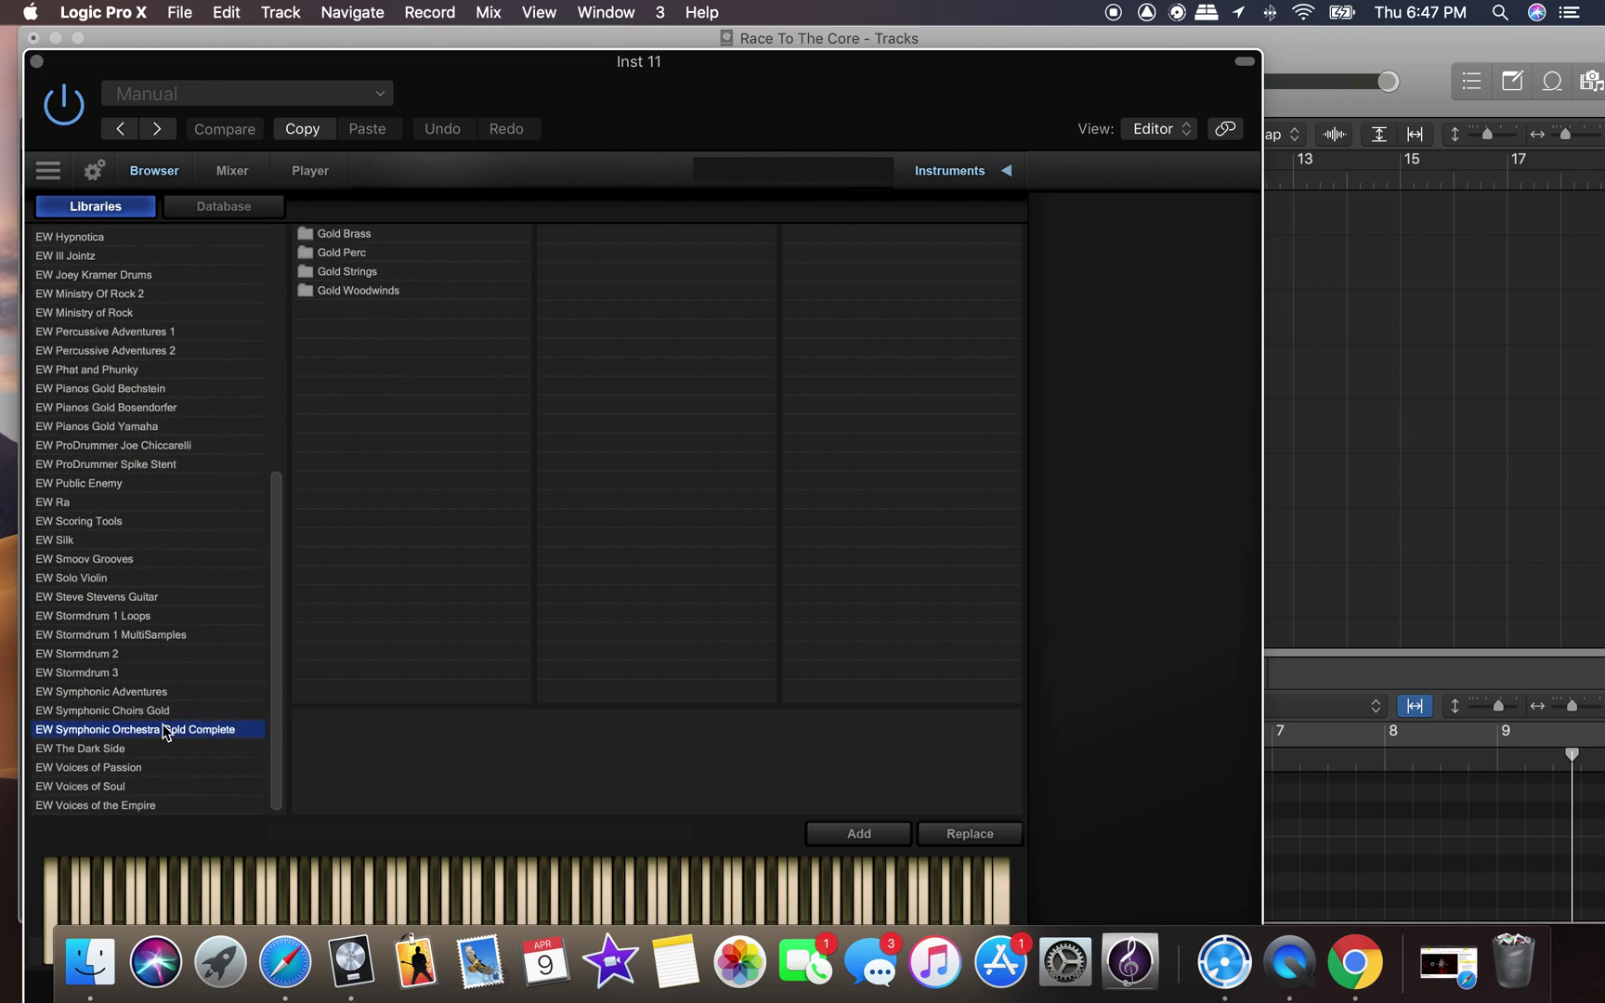
pyautogui.click(361, 237)
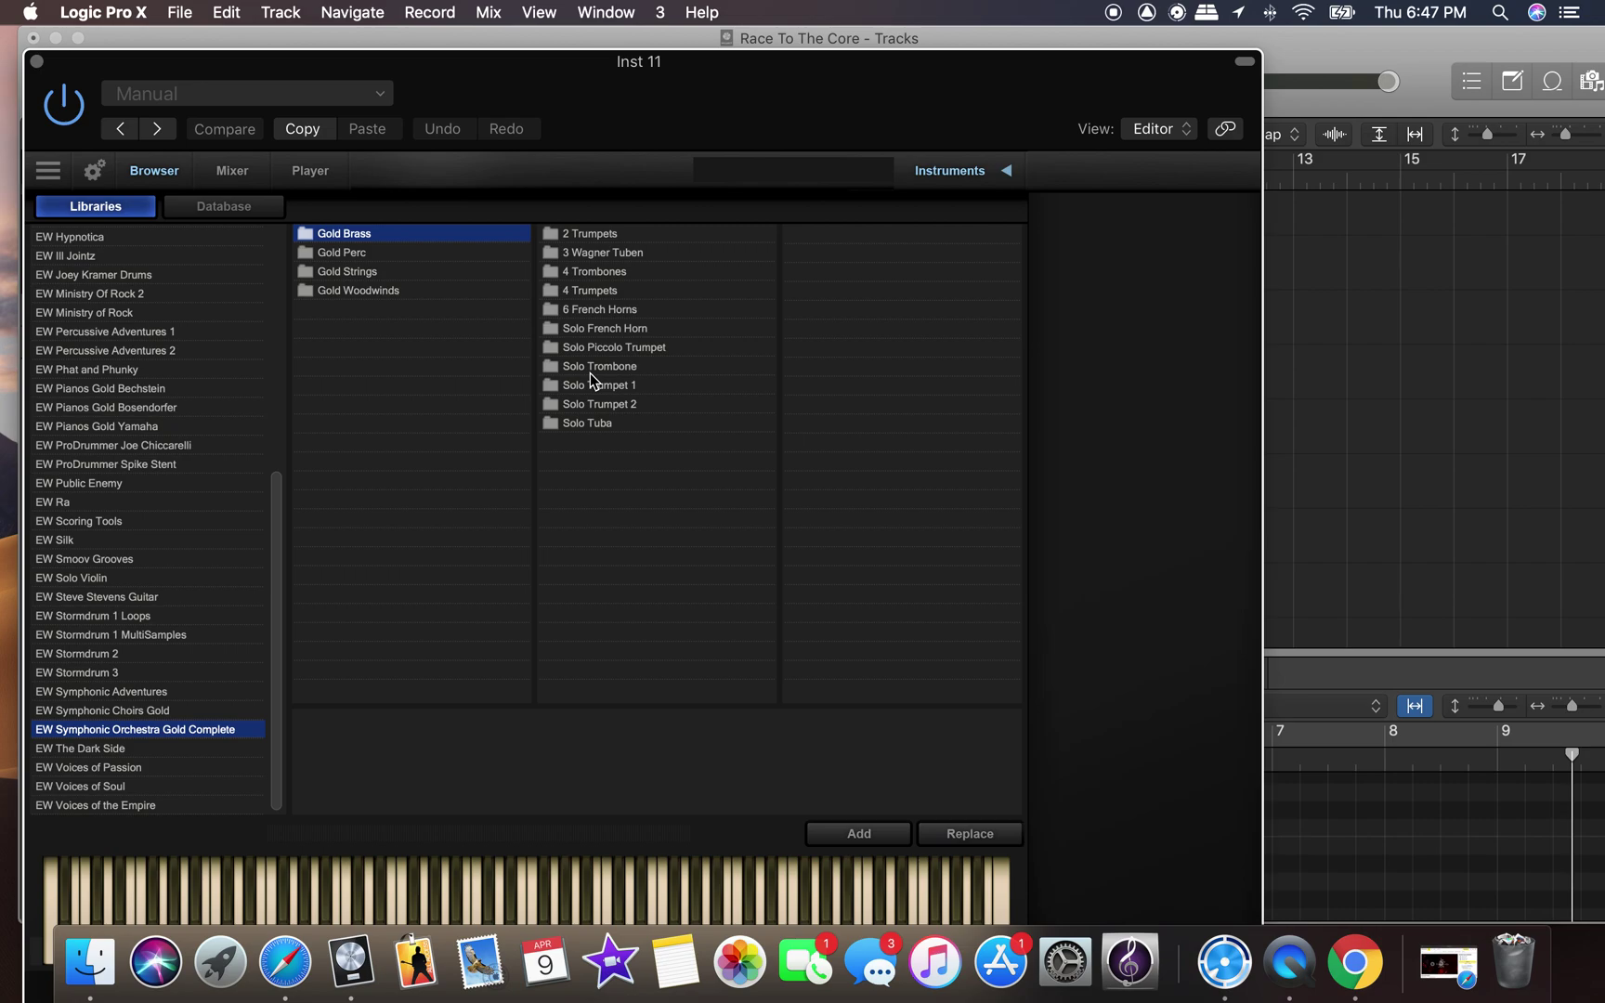
pyautogui.click(610, 314)
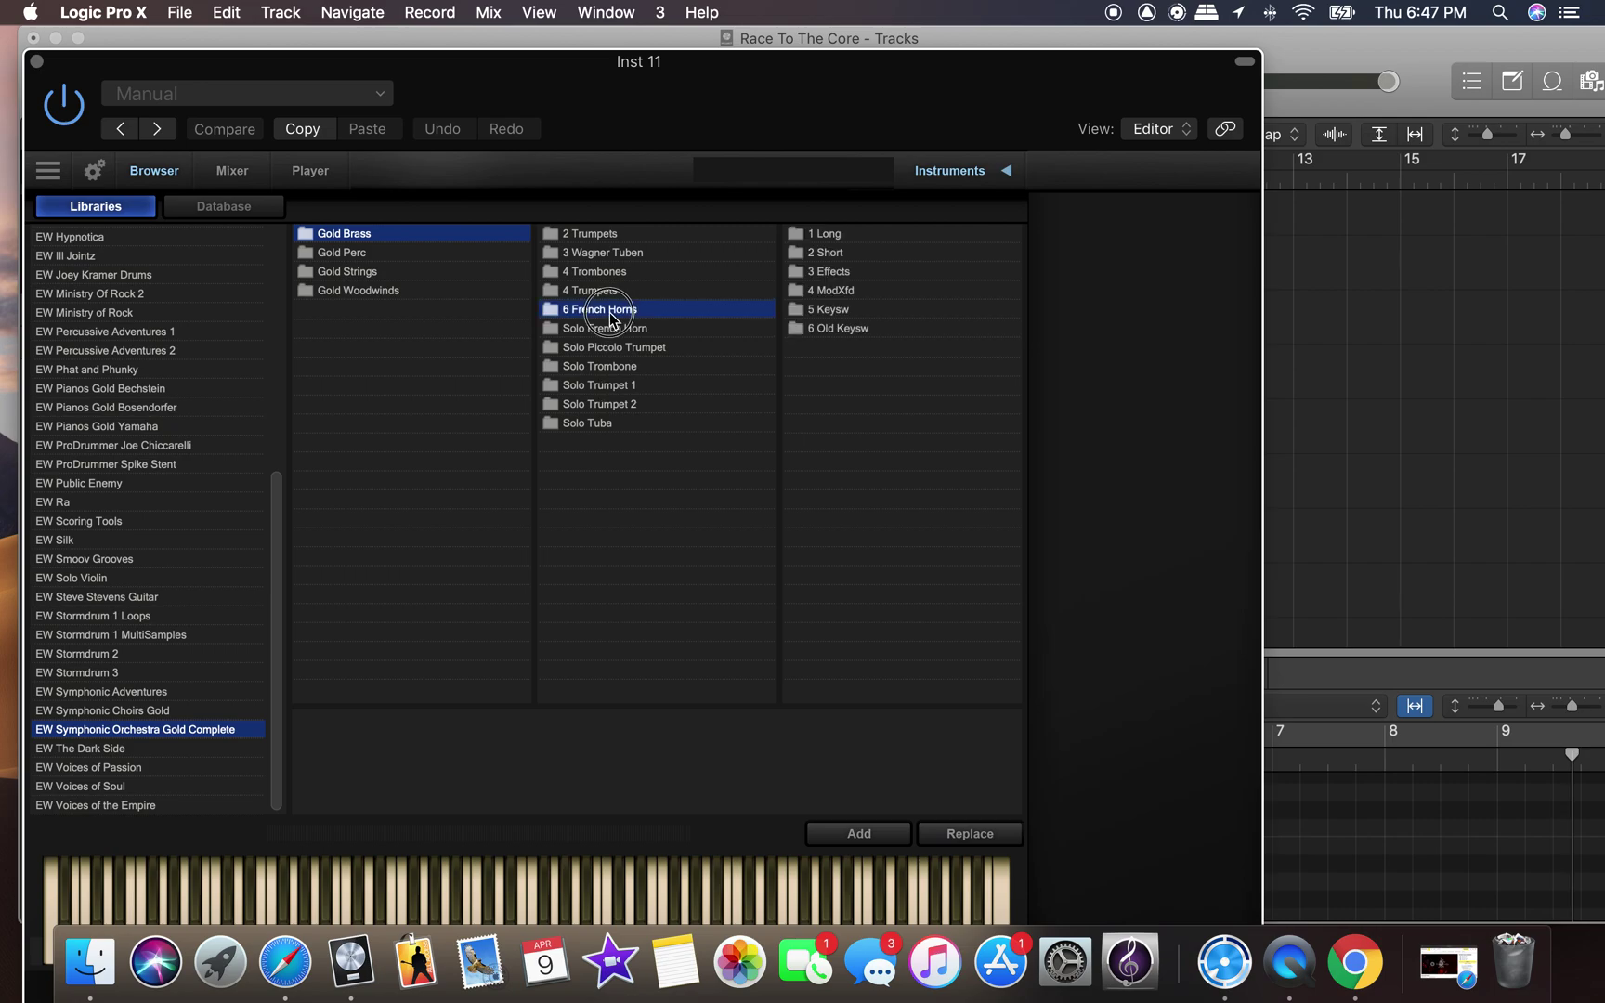
pyautogui.click(832, 234)
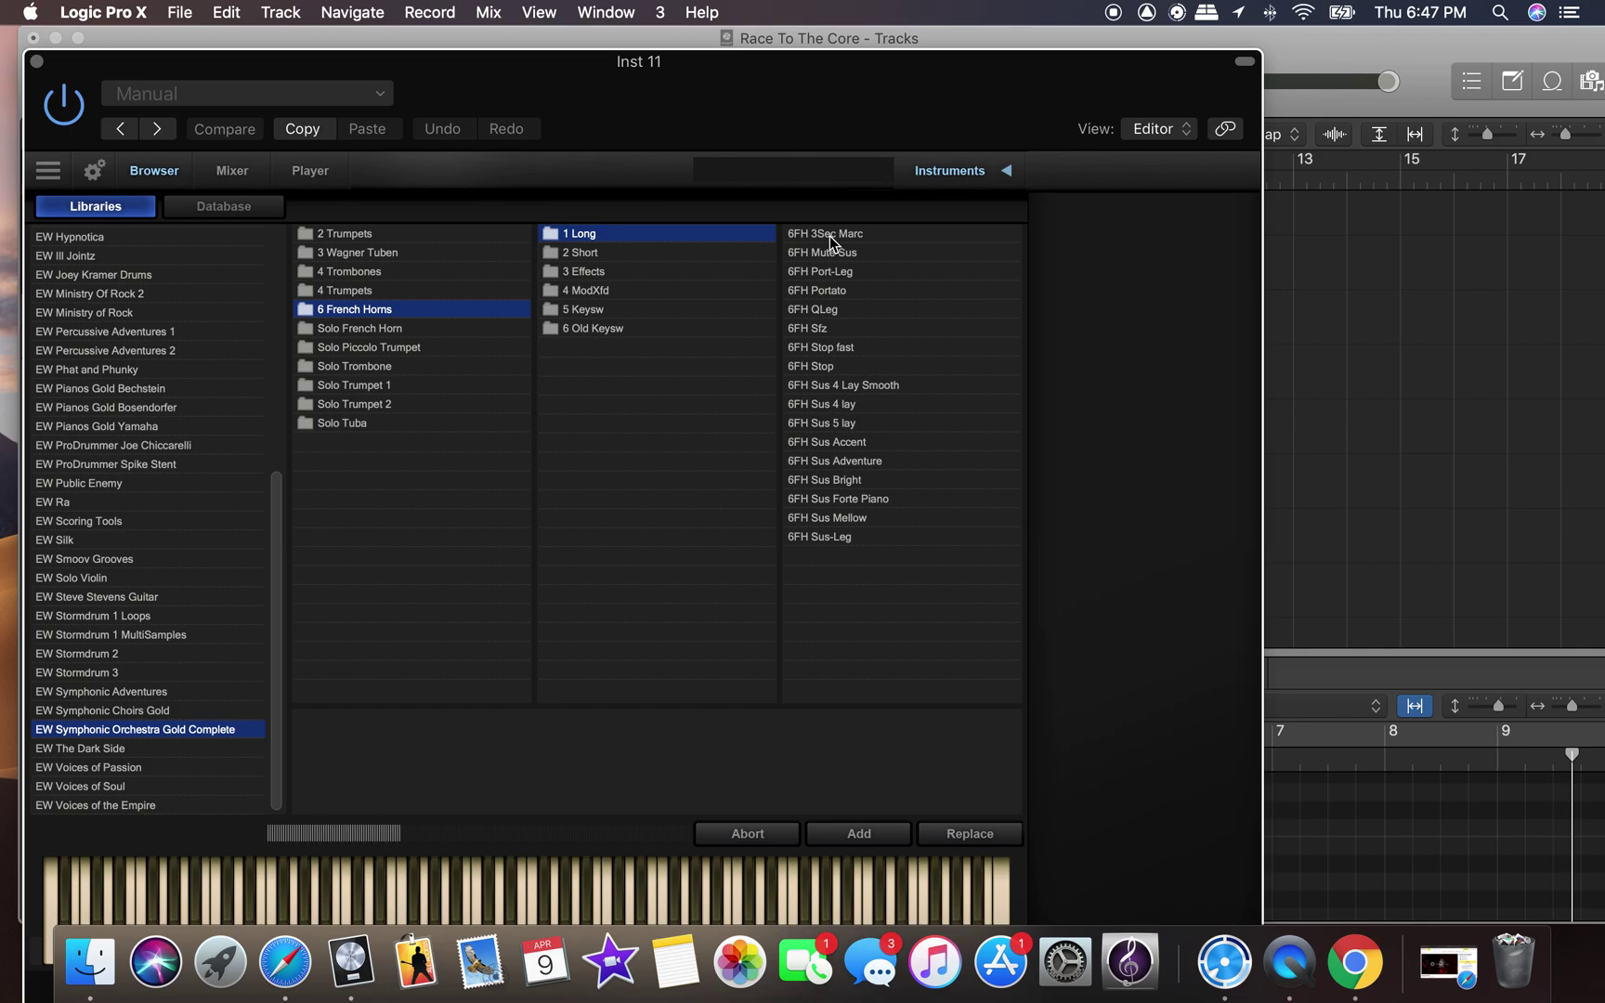
pyautogui.click(37, 62)
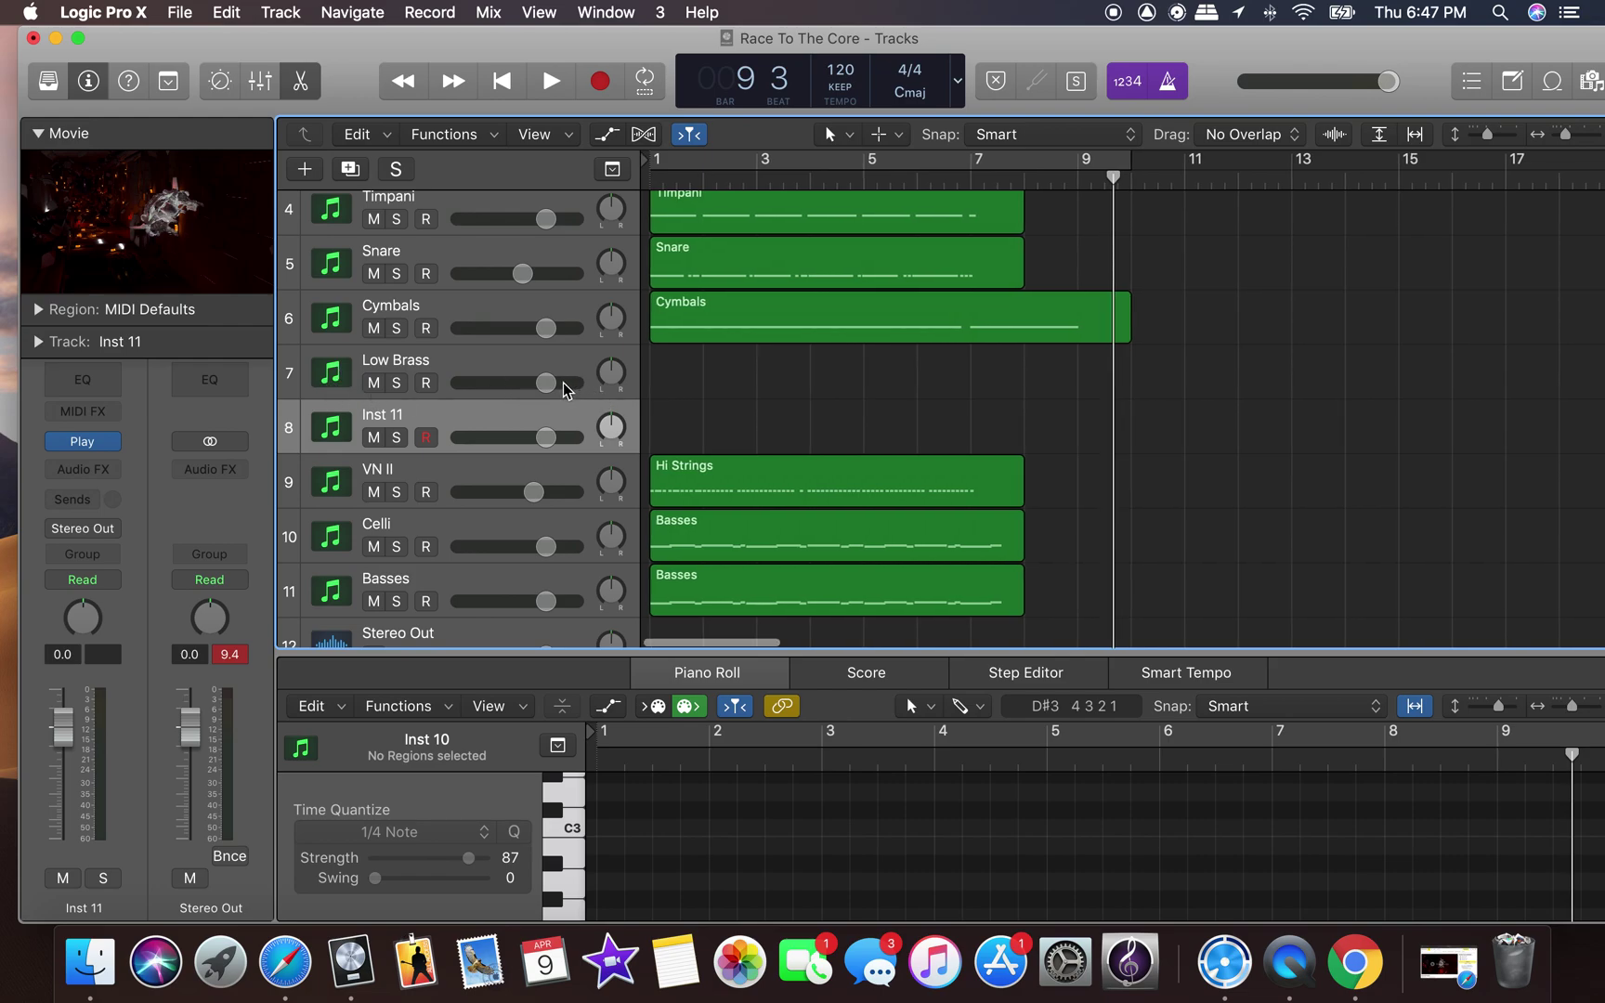
# Raise the Low Brass track's volume to 5.8 dB, and rename the Inst 11 track as Horns.
pyautogui.moveTo(548, 383); pyautogui.dragTo(597, 401)
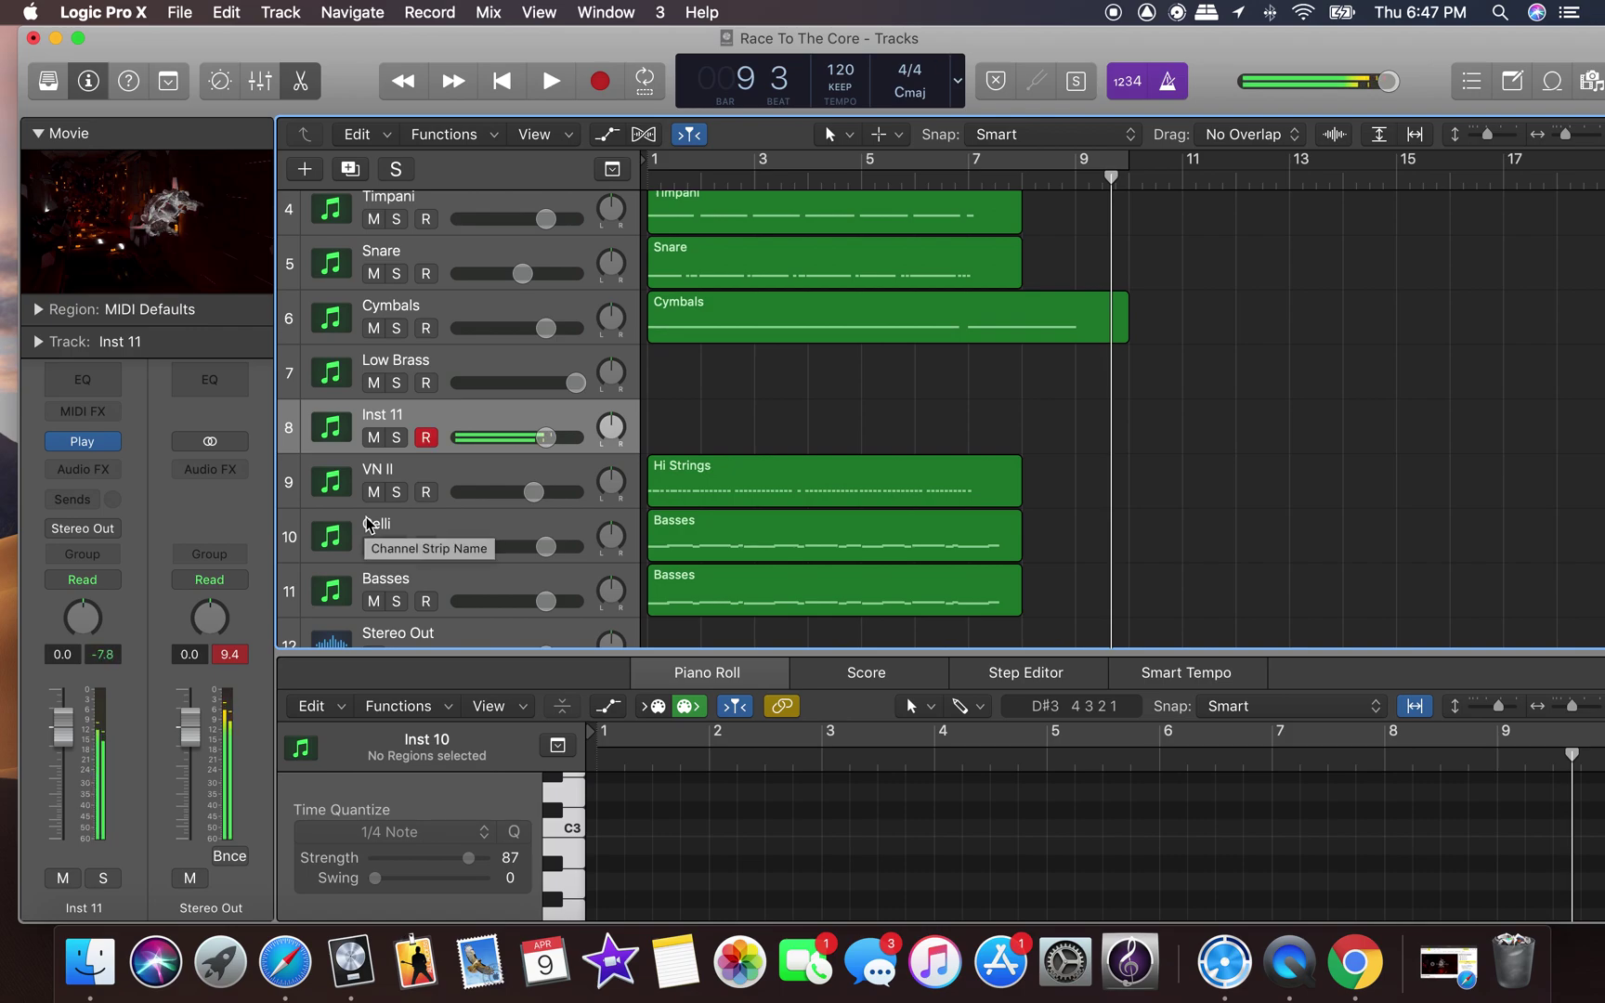
pyautogui.scroll(3, 370, 525)
pyautogui.scroll(-2, 390, 525)
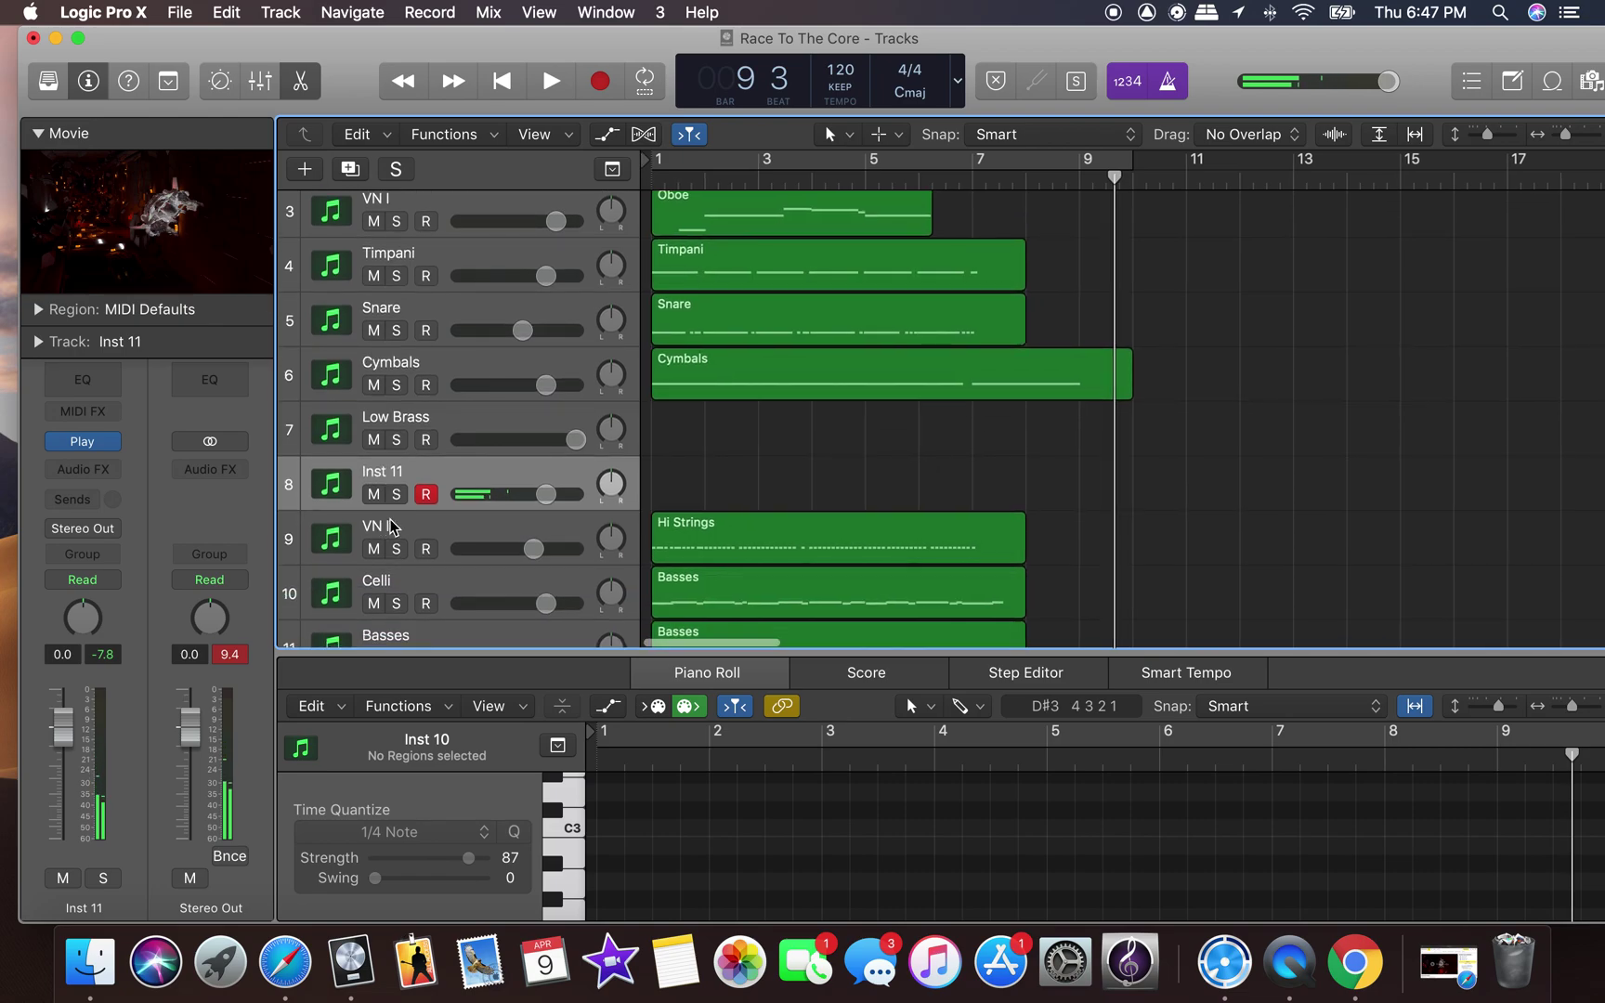
pyautogui.doubleClick(427, 470)
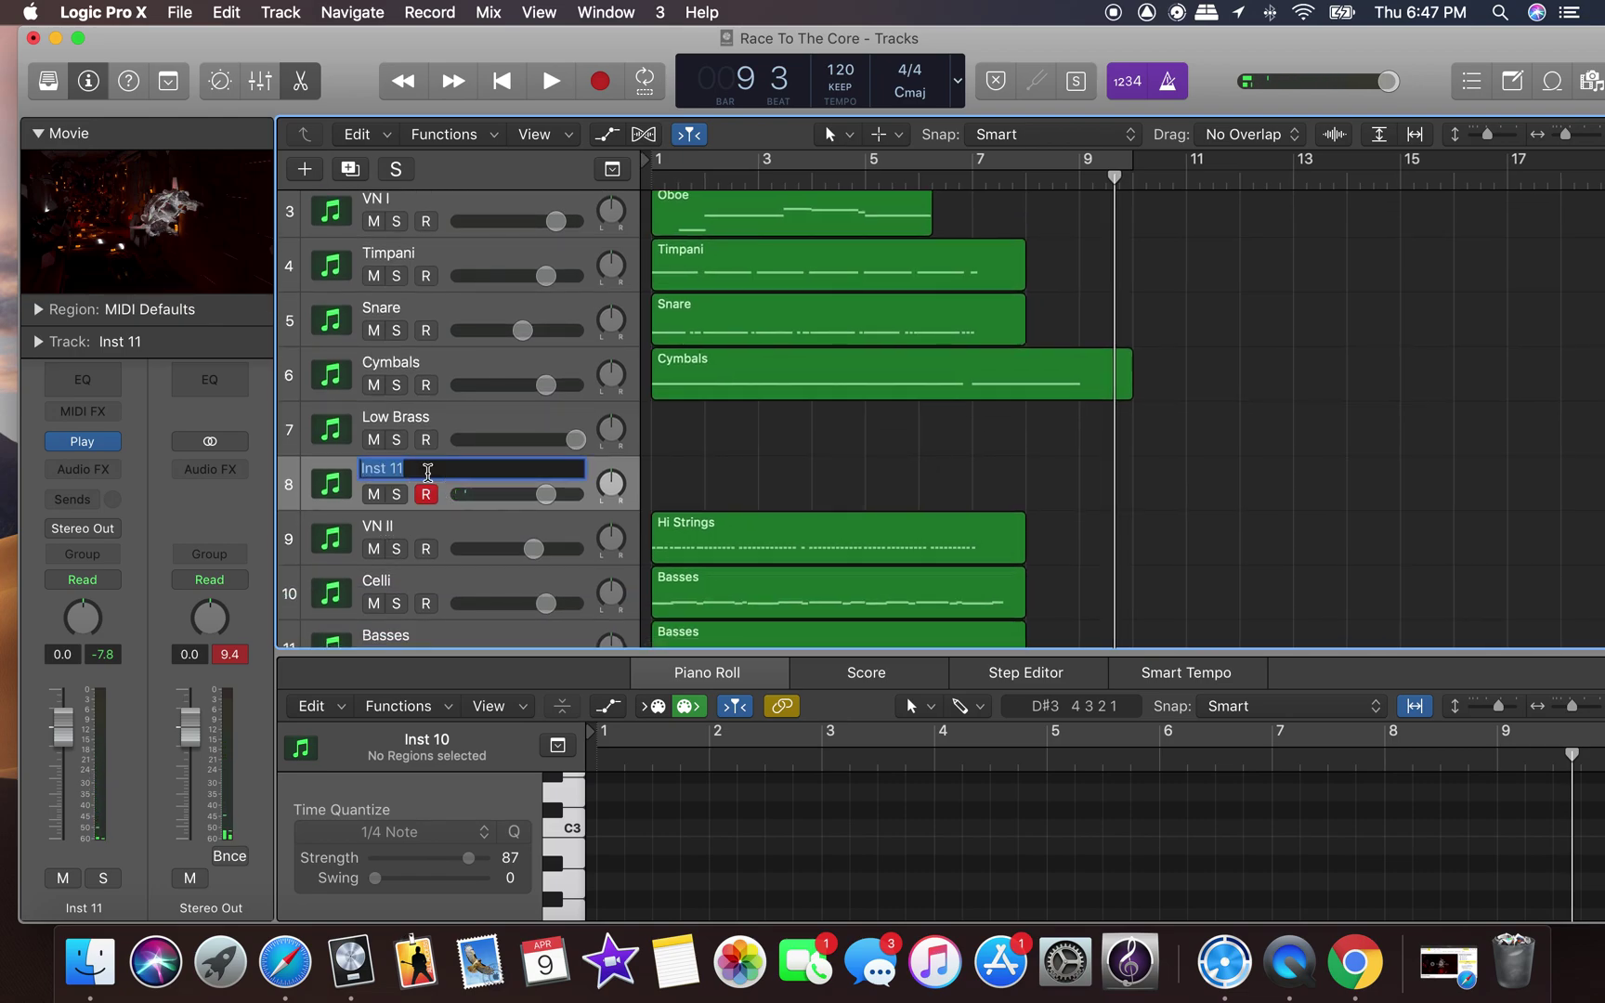
pyautogui.write('Horns')
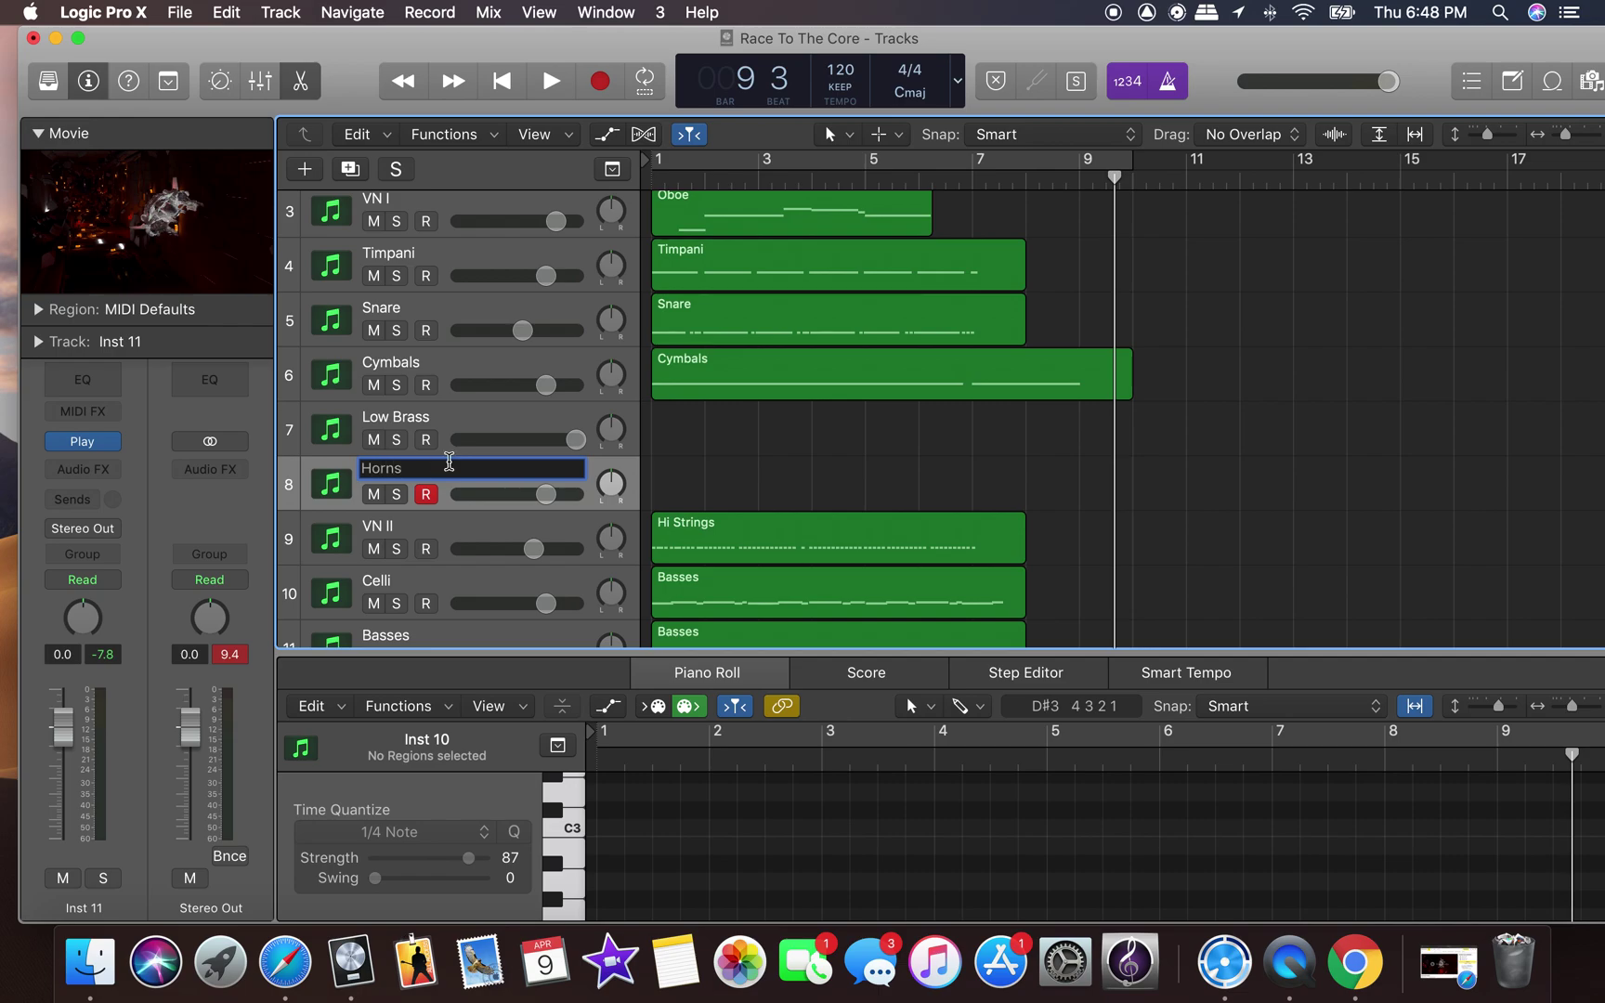
# Delete the empty Low Brass track.
pyautogui.click(455, 424)
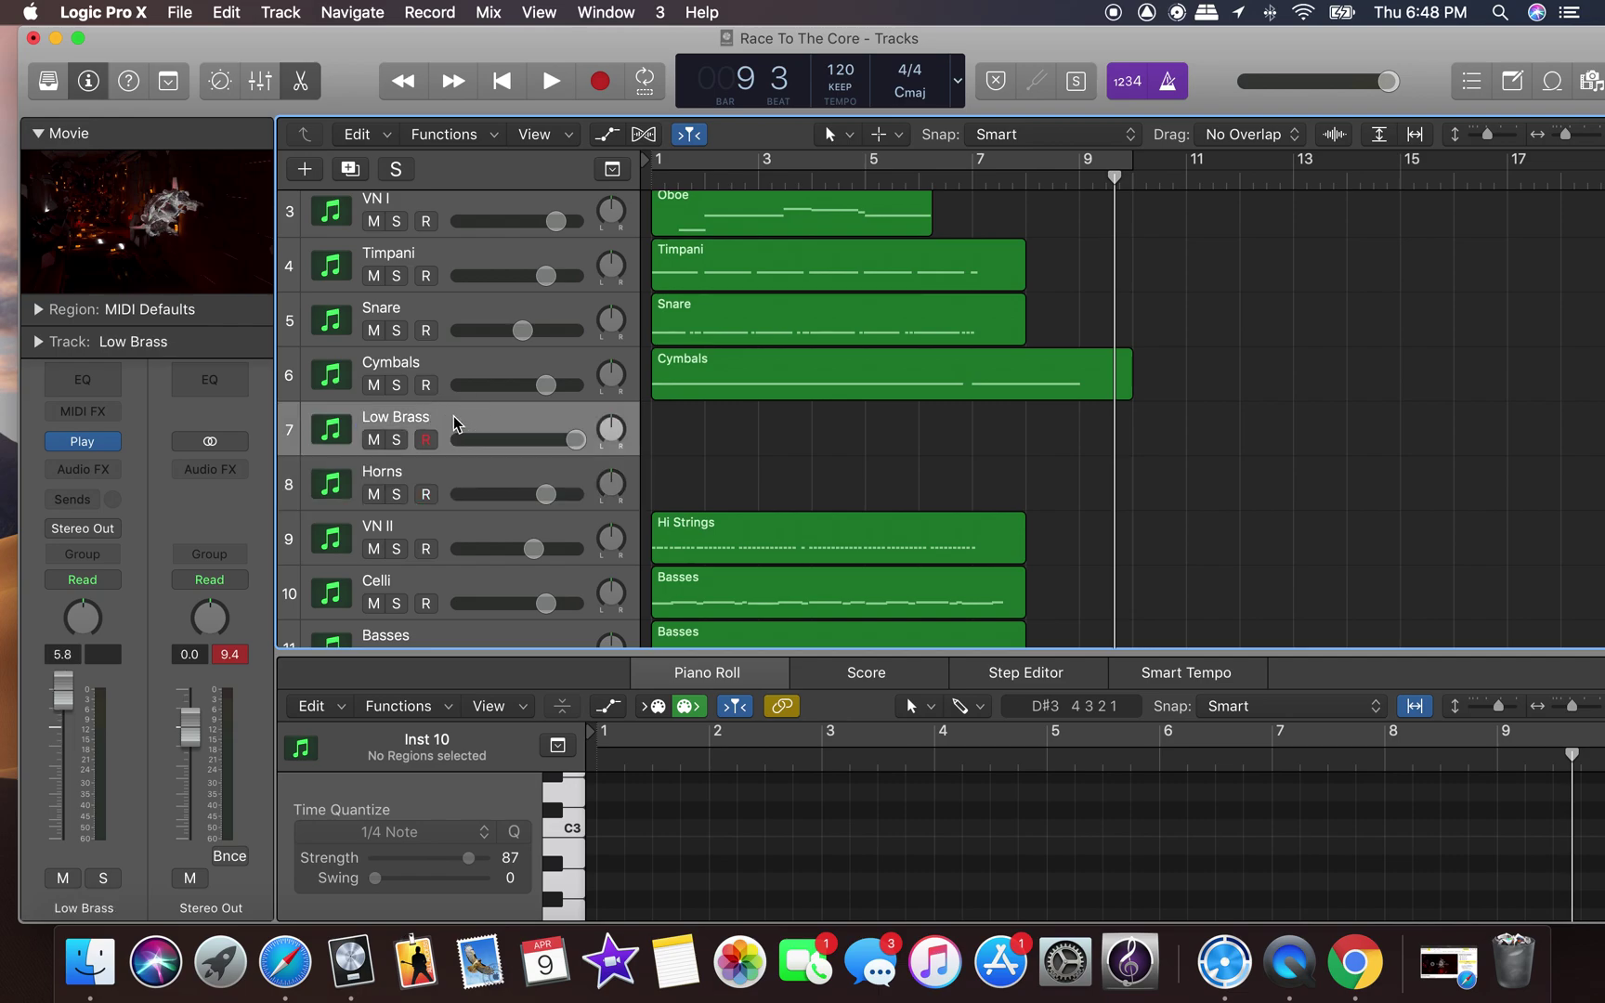
pyautogui.rightClick(455, 423)
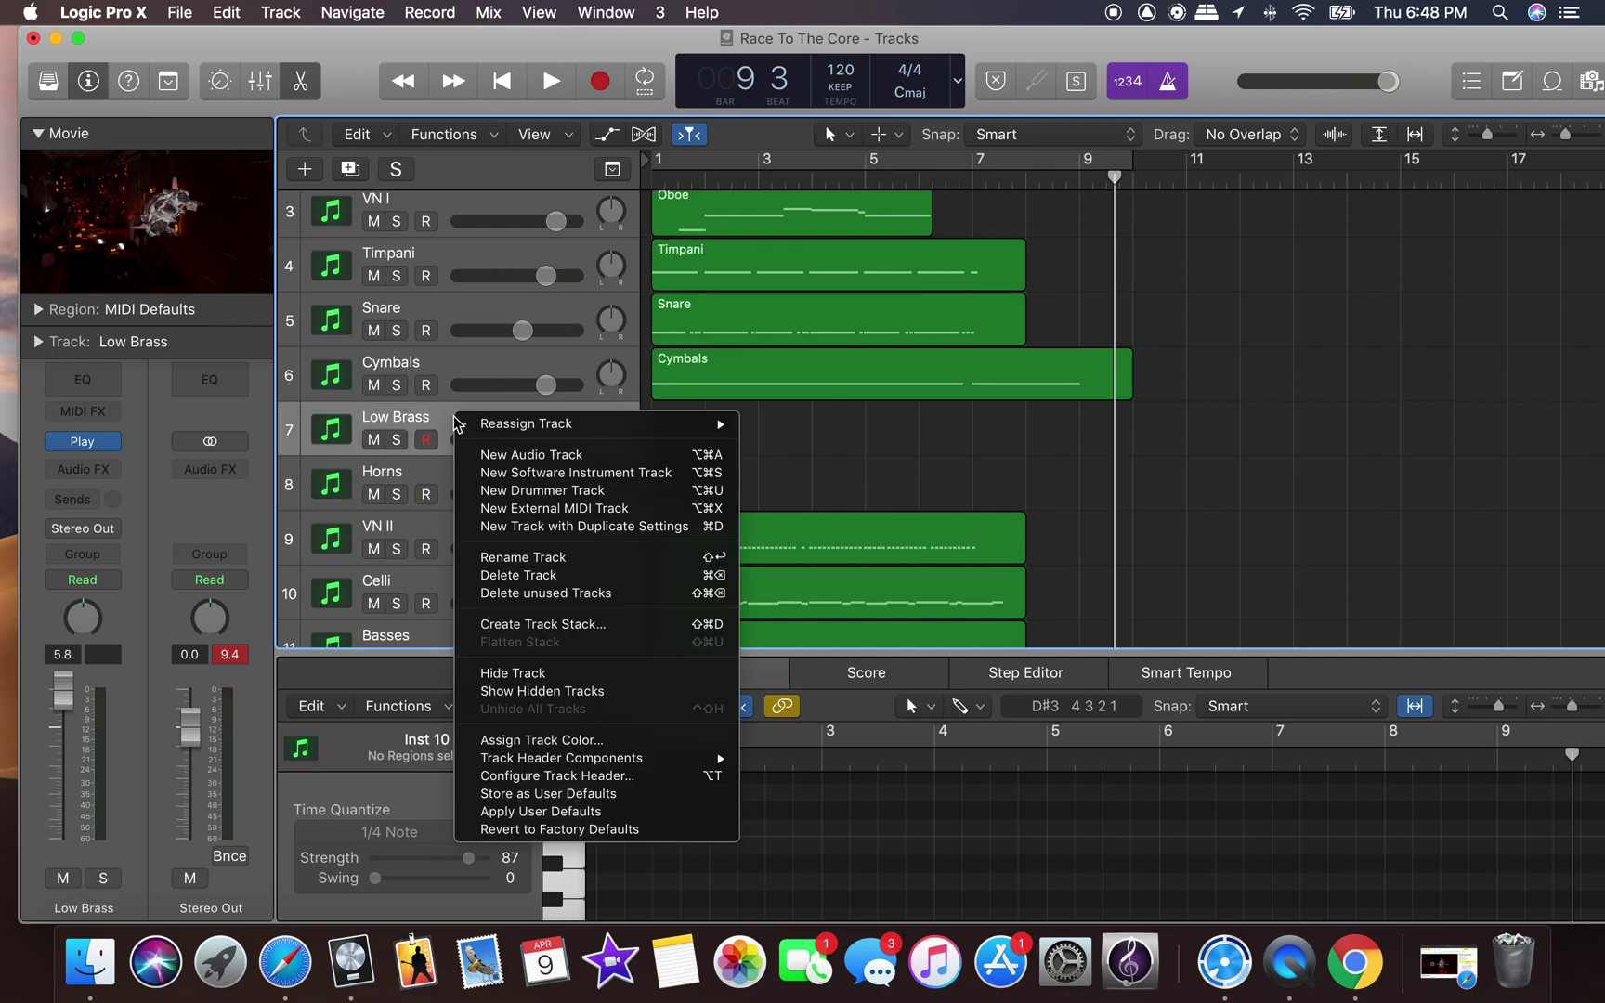
pyautogui.click(534, 576)
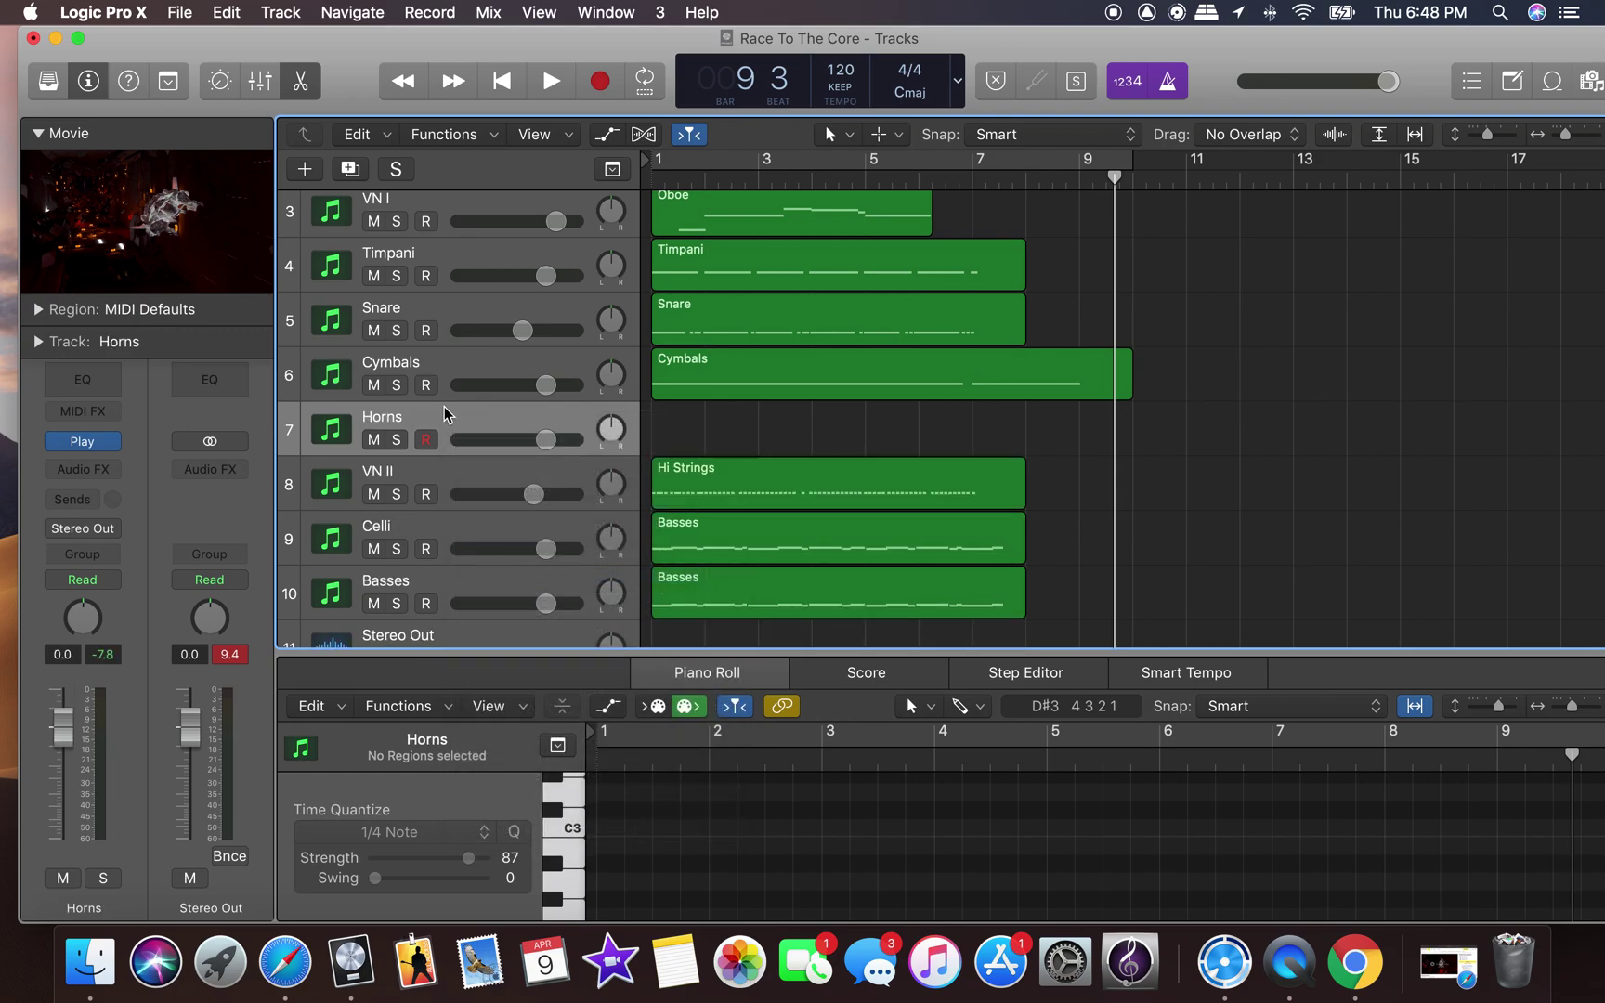
# Record a Horns take against the playback from bar 1 to bar 6, and undo the recording.
pyautogui.click(504, 79)
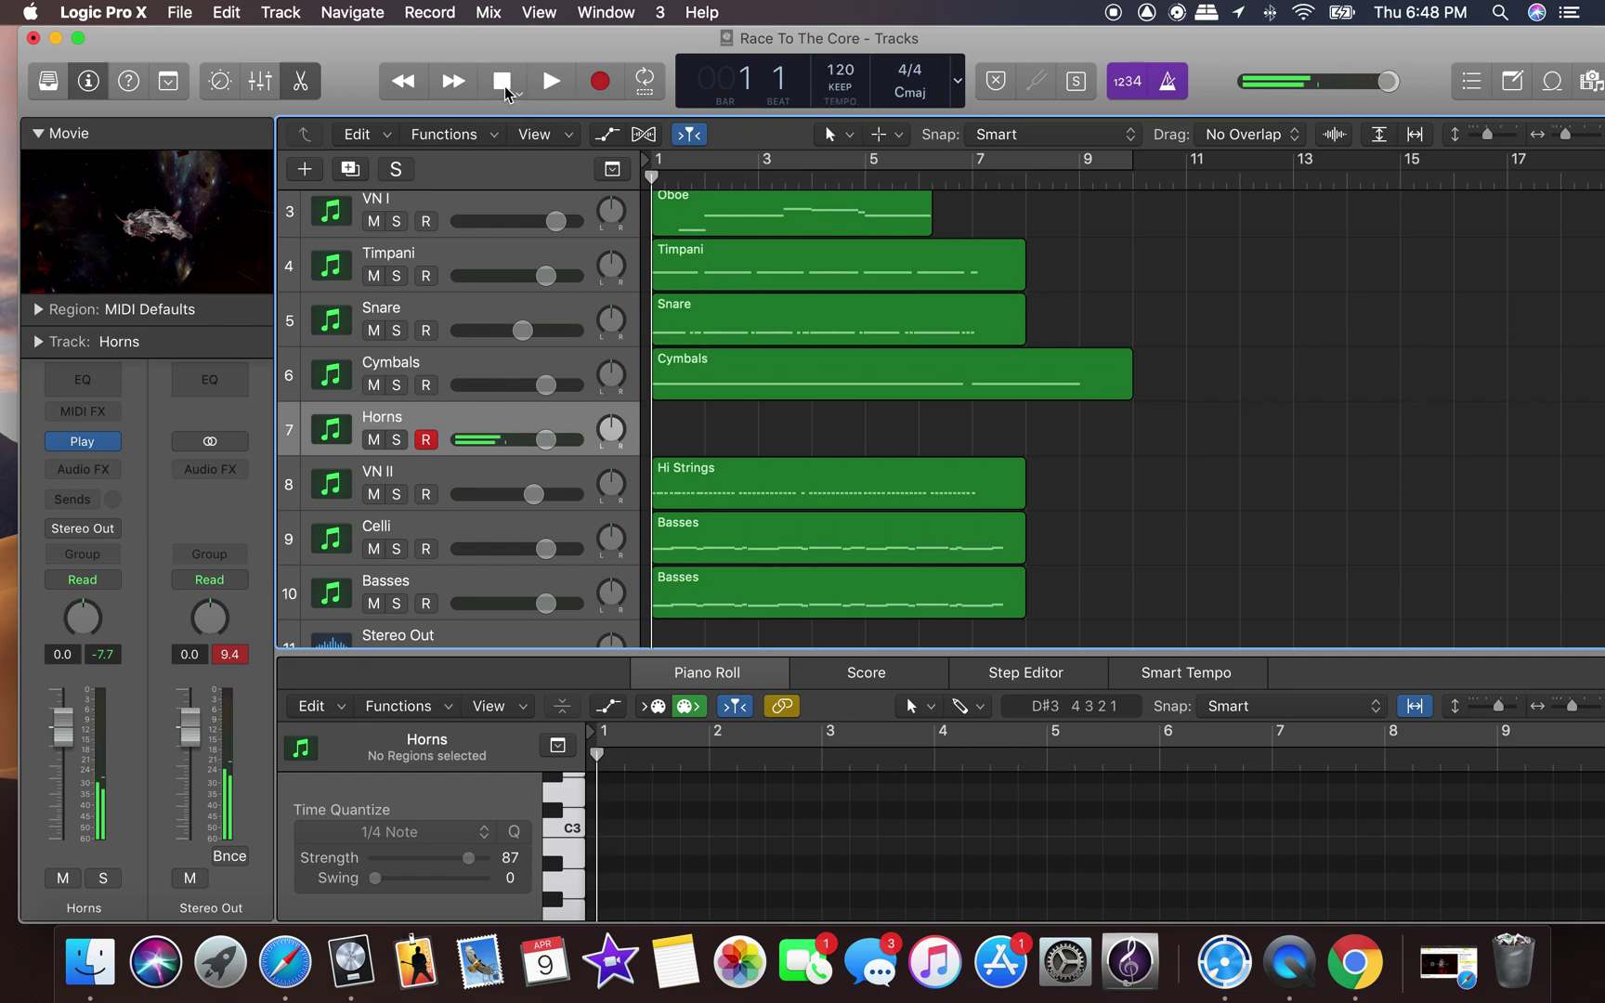
pyautogui.click(597, 81)
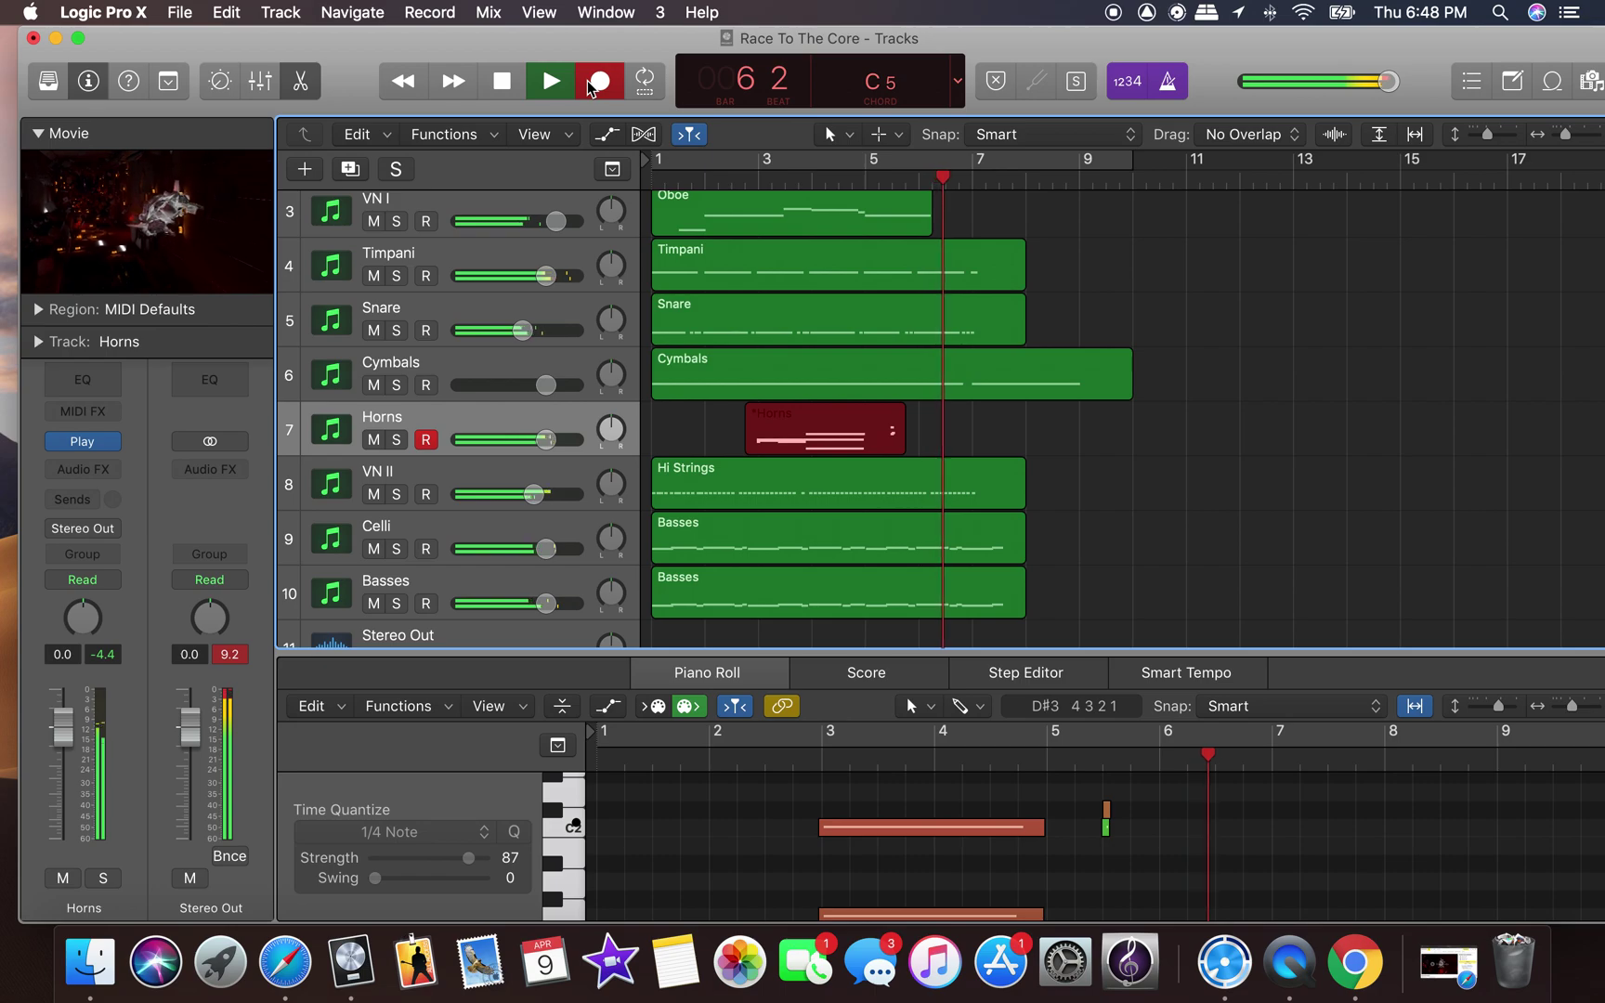
pyautogui.click(597, 81)
pyautogui.press('cmd+z')
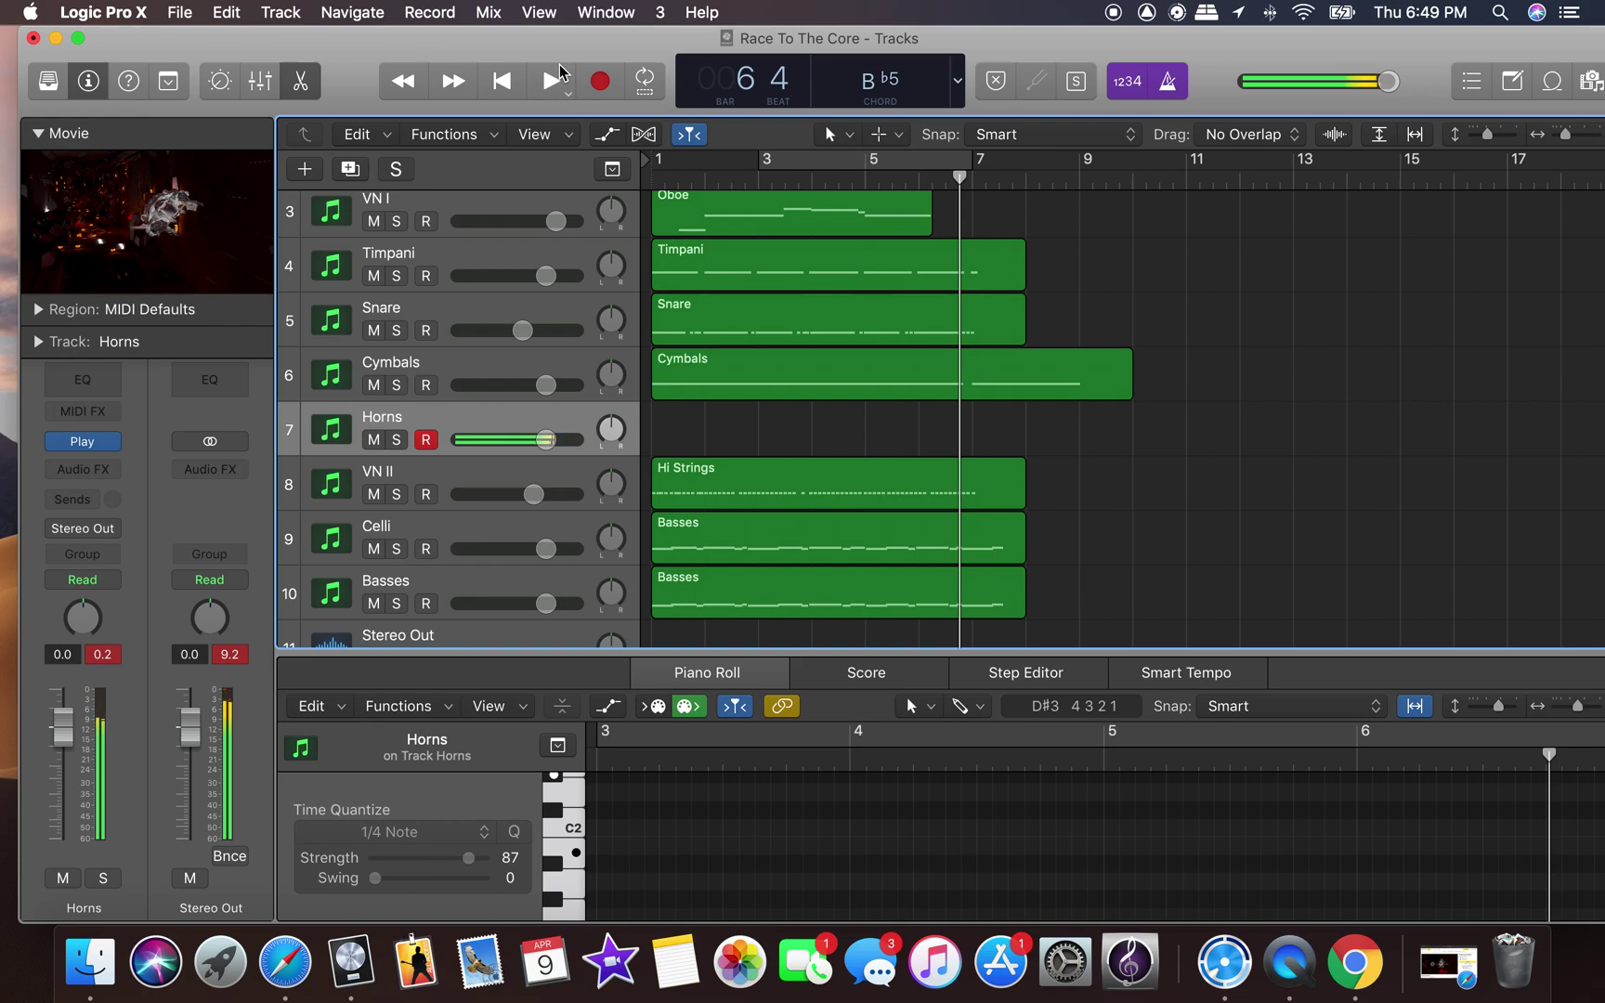
# Record a Horns take from bar 1 into bar 4, and delete the recorded region.
pyautogui.click(501, 81)
pyautogui.click(599, 81)
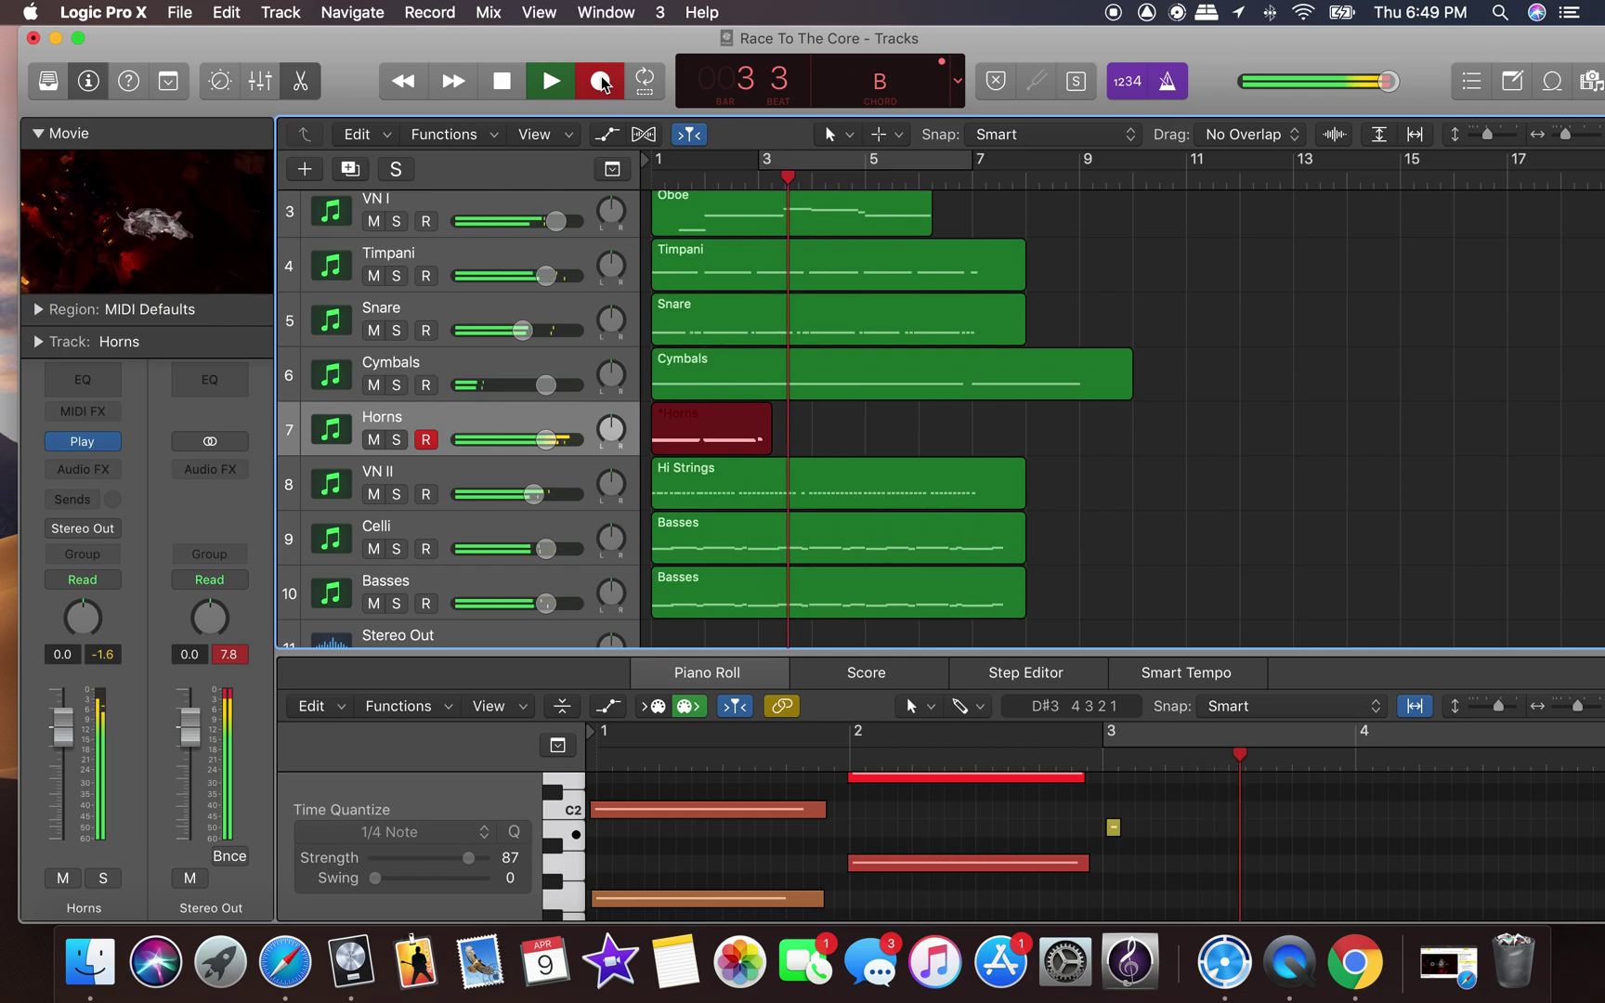
pyautogui.click(600, 83)
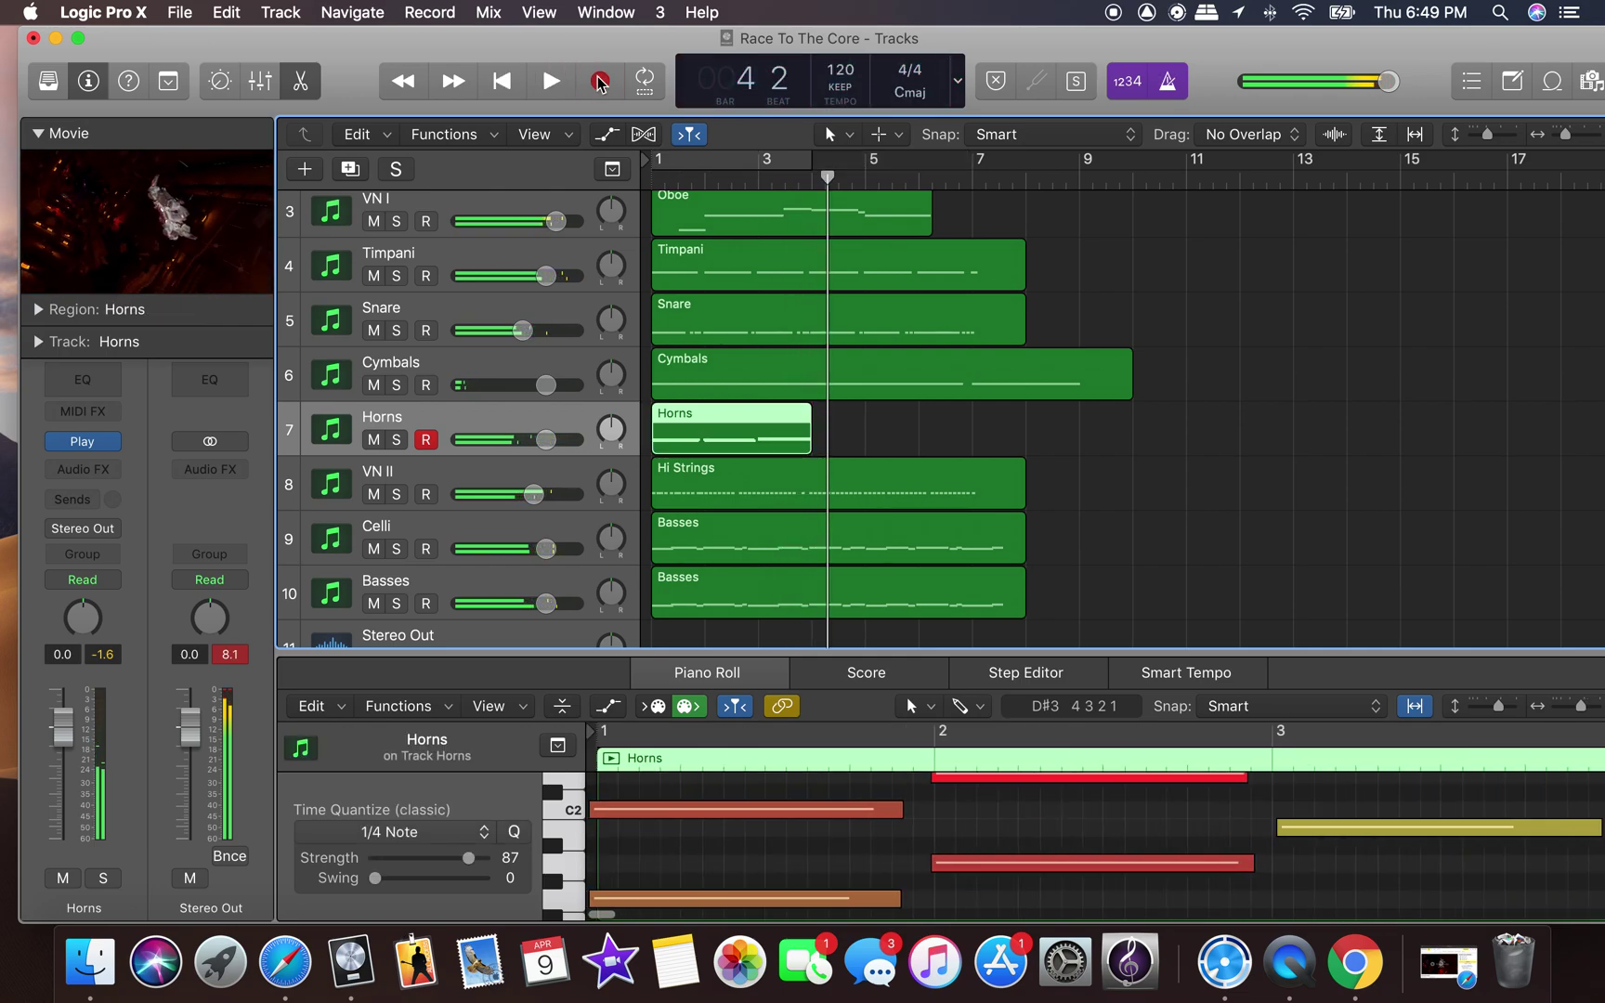
pyautogui.press('Delete')
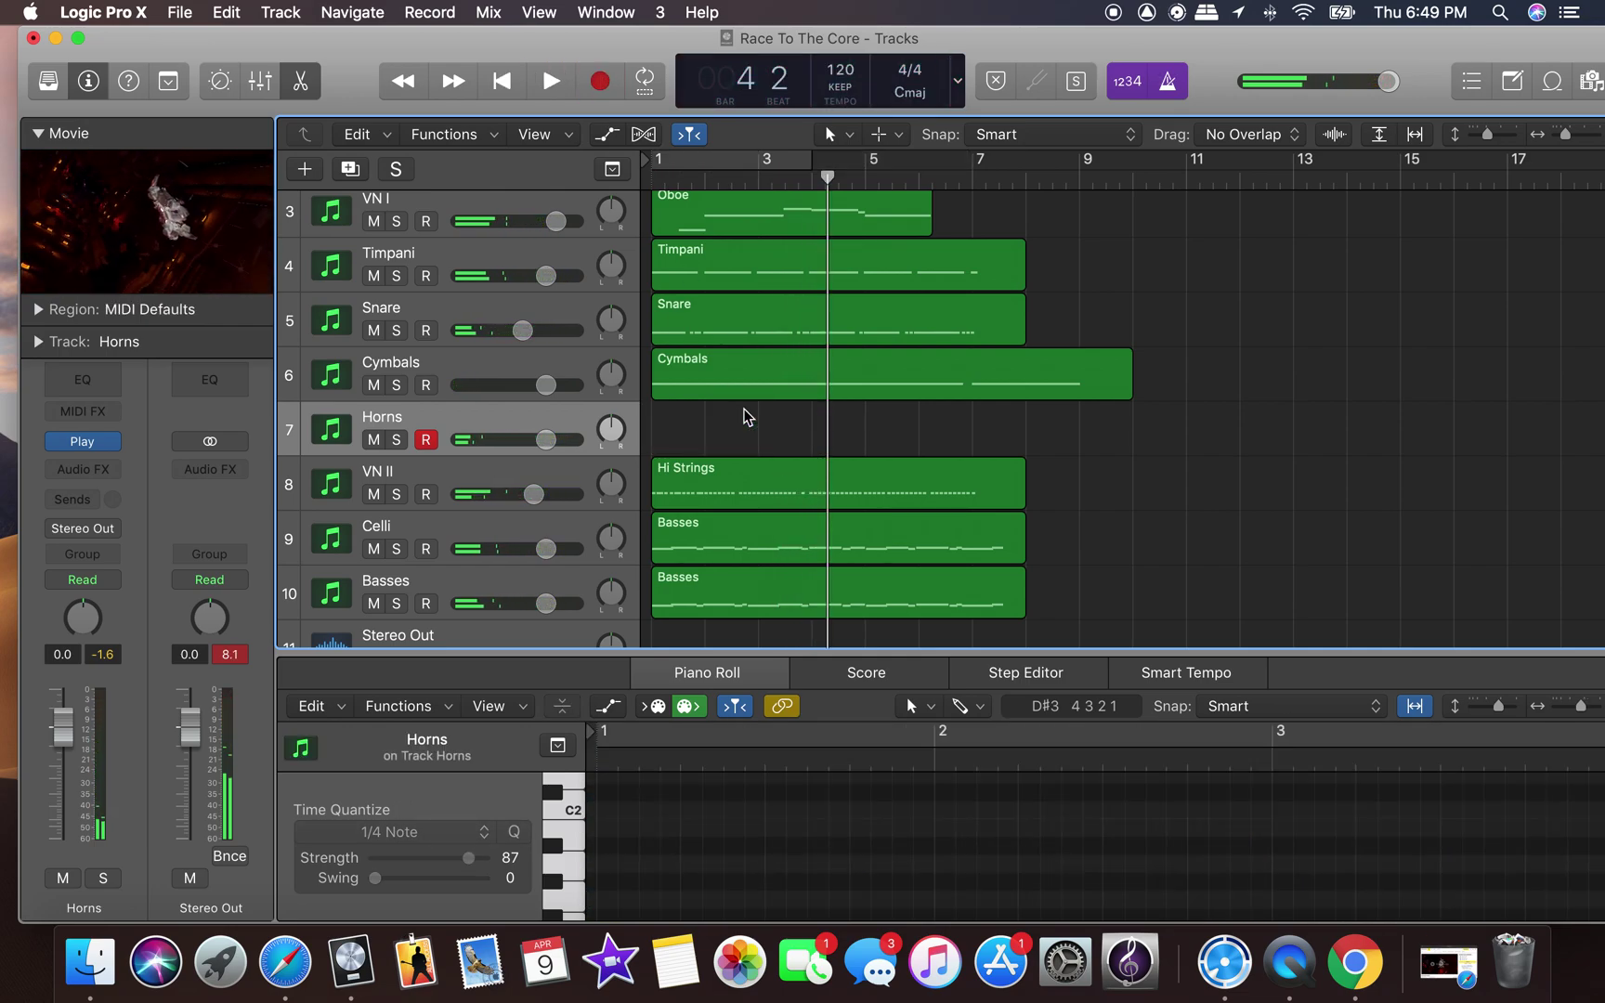
# Record a new Horns take from bar 1 into bar 3, and undo the recording.
pyautogui.click(502, 83)
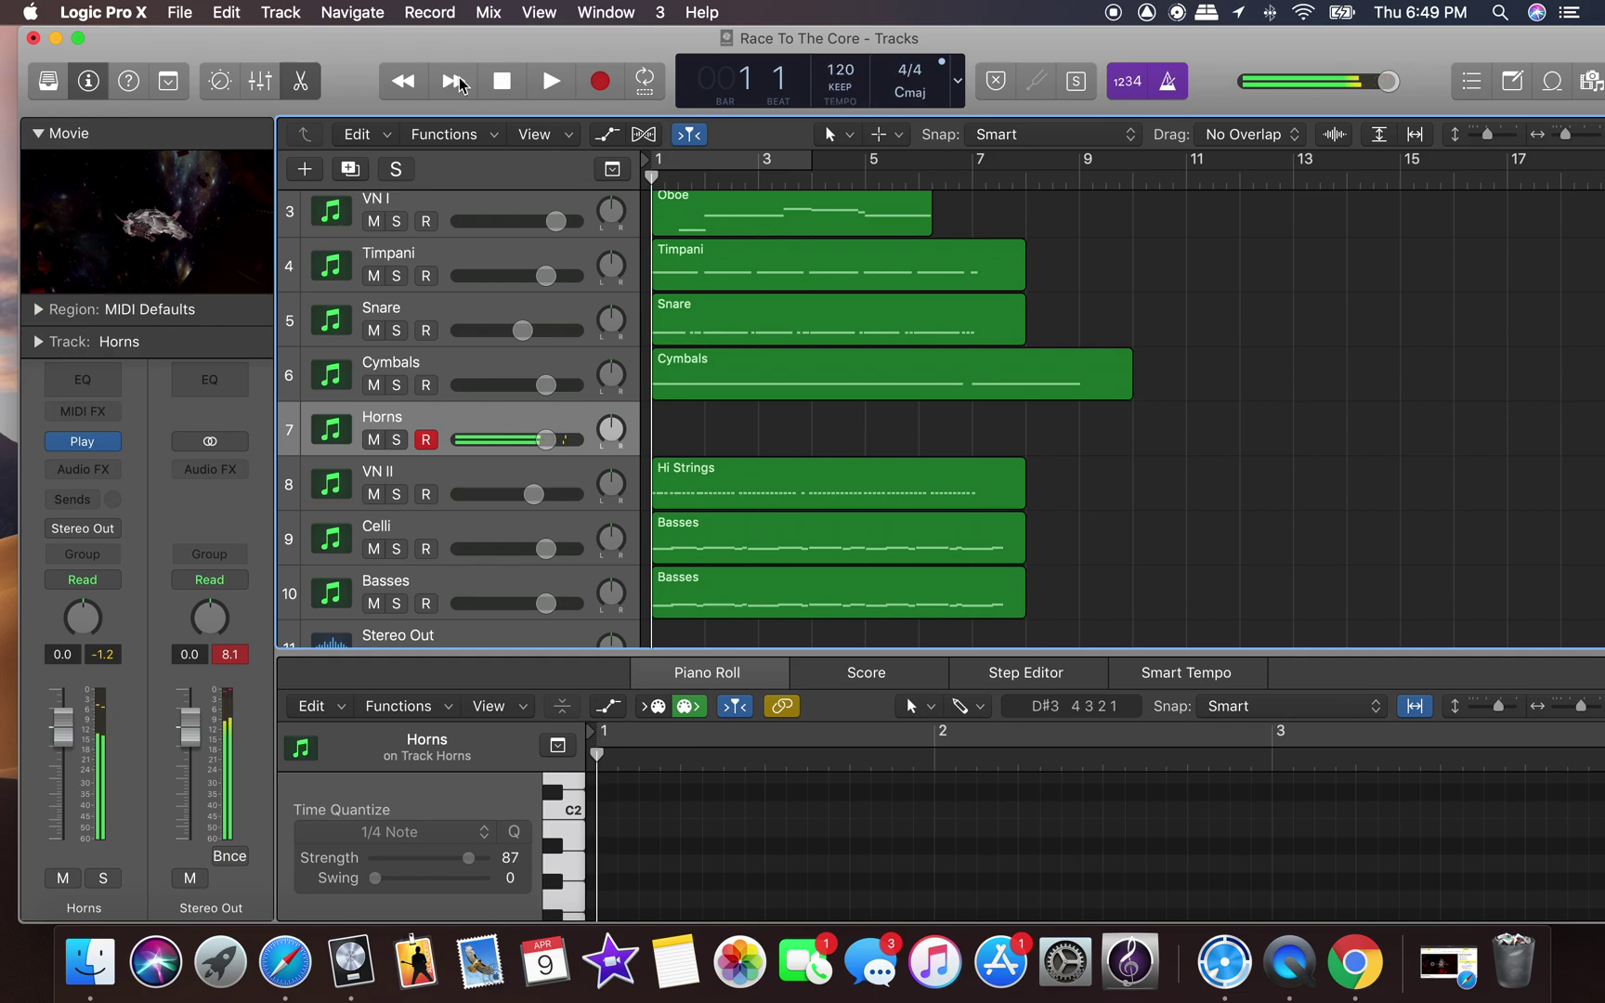
pyautogui.click(401, 84)
pyautogui.click(602, 84)
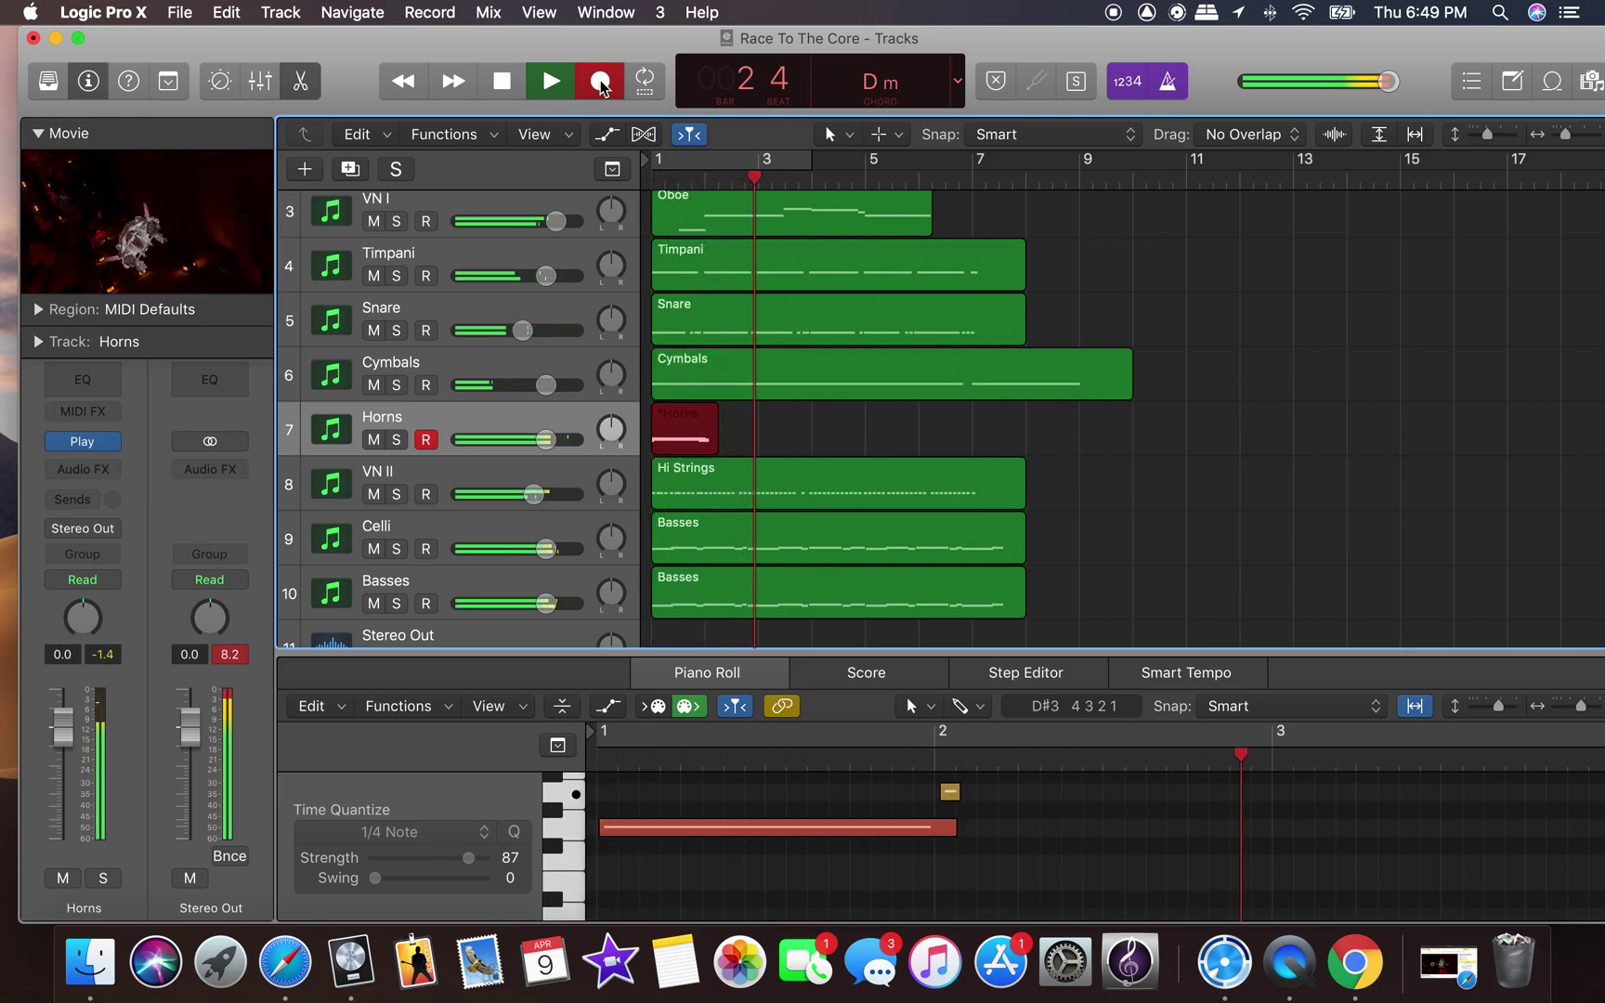
pyautogui.press('space')
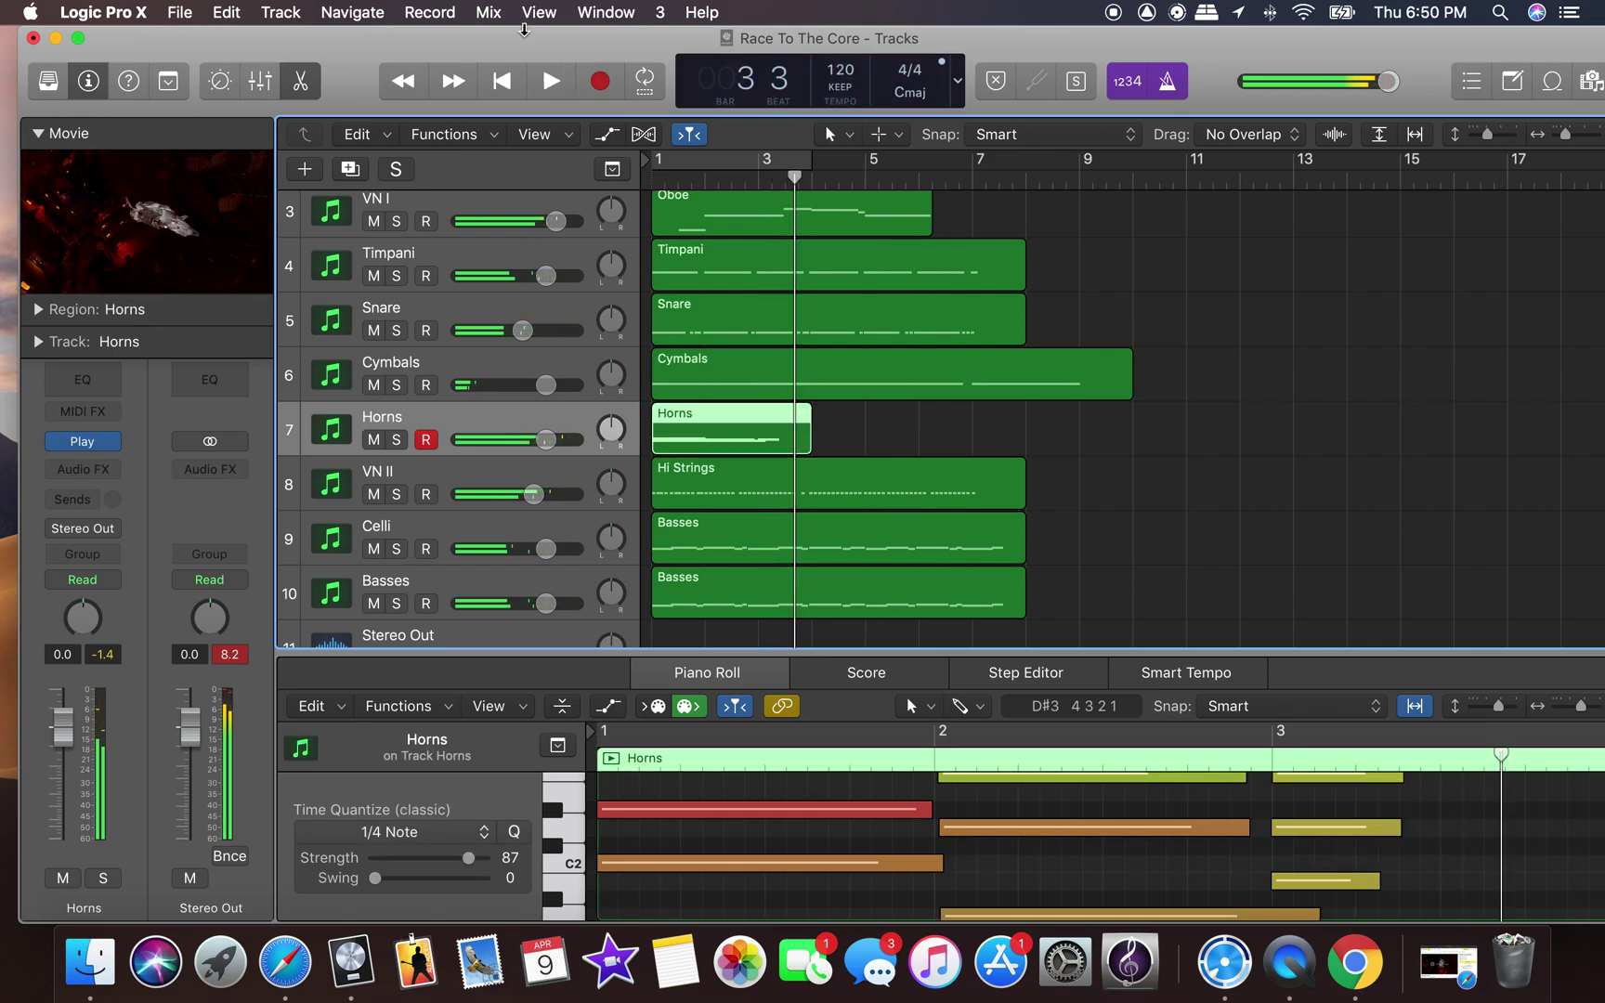
pyautogui.press('super+z')
# Record another Horns take from bar 1 to bar 6, and delete the recorded region.
pyautogui.click(500, 82)
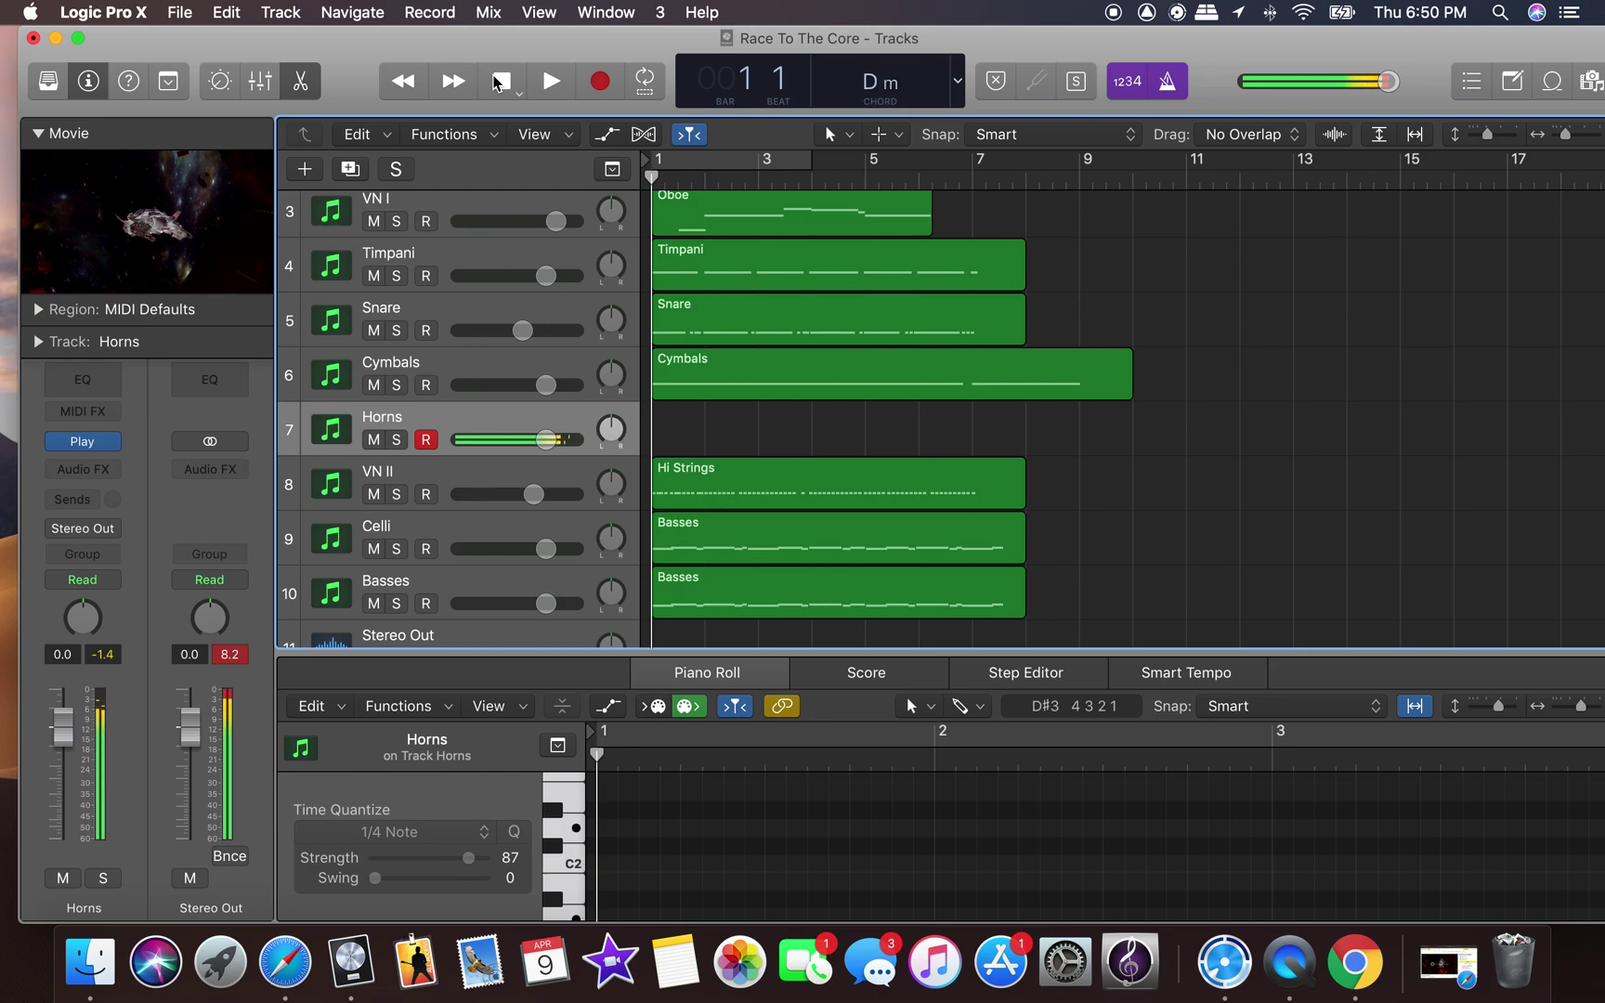
pyautogui.click(497, 82)
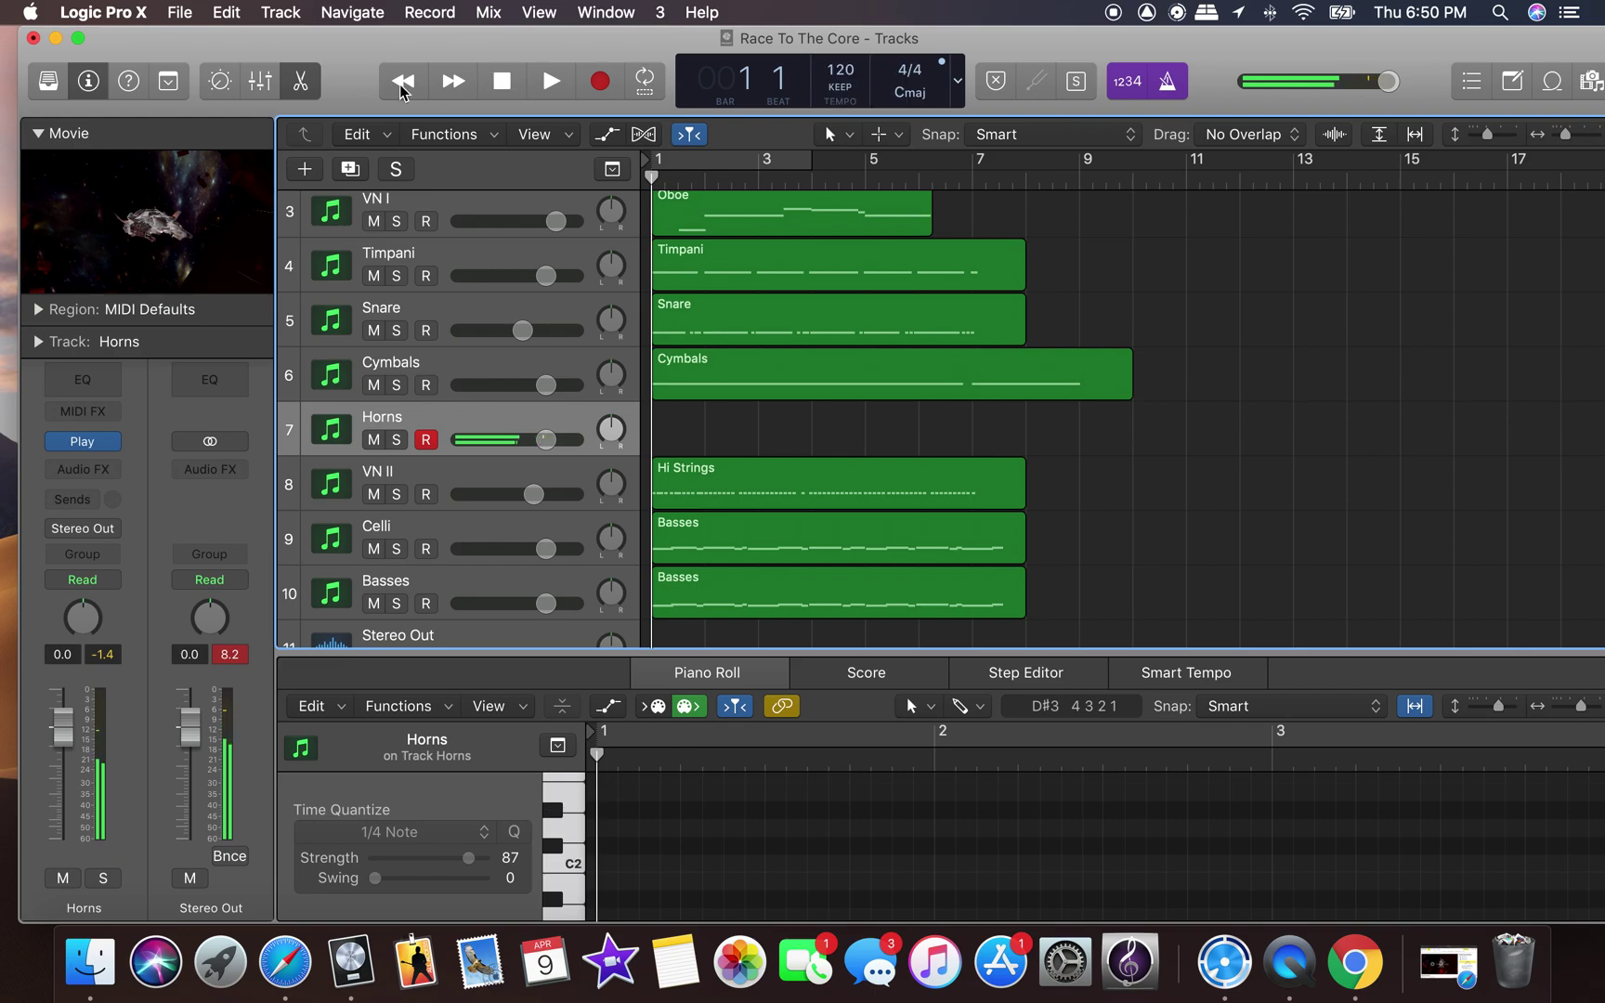
pyautogui.click(600, 81)
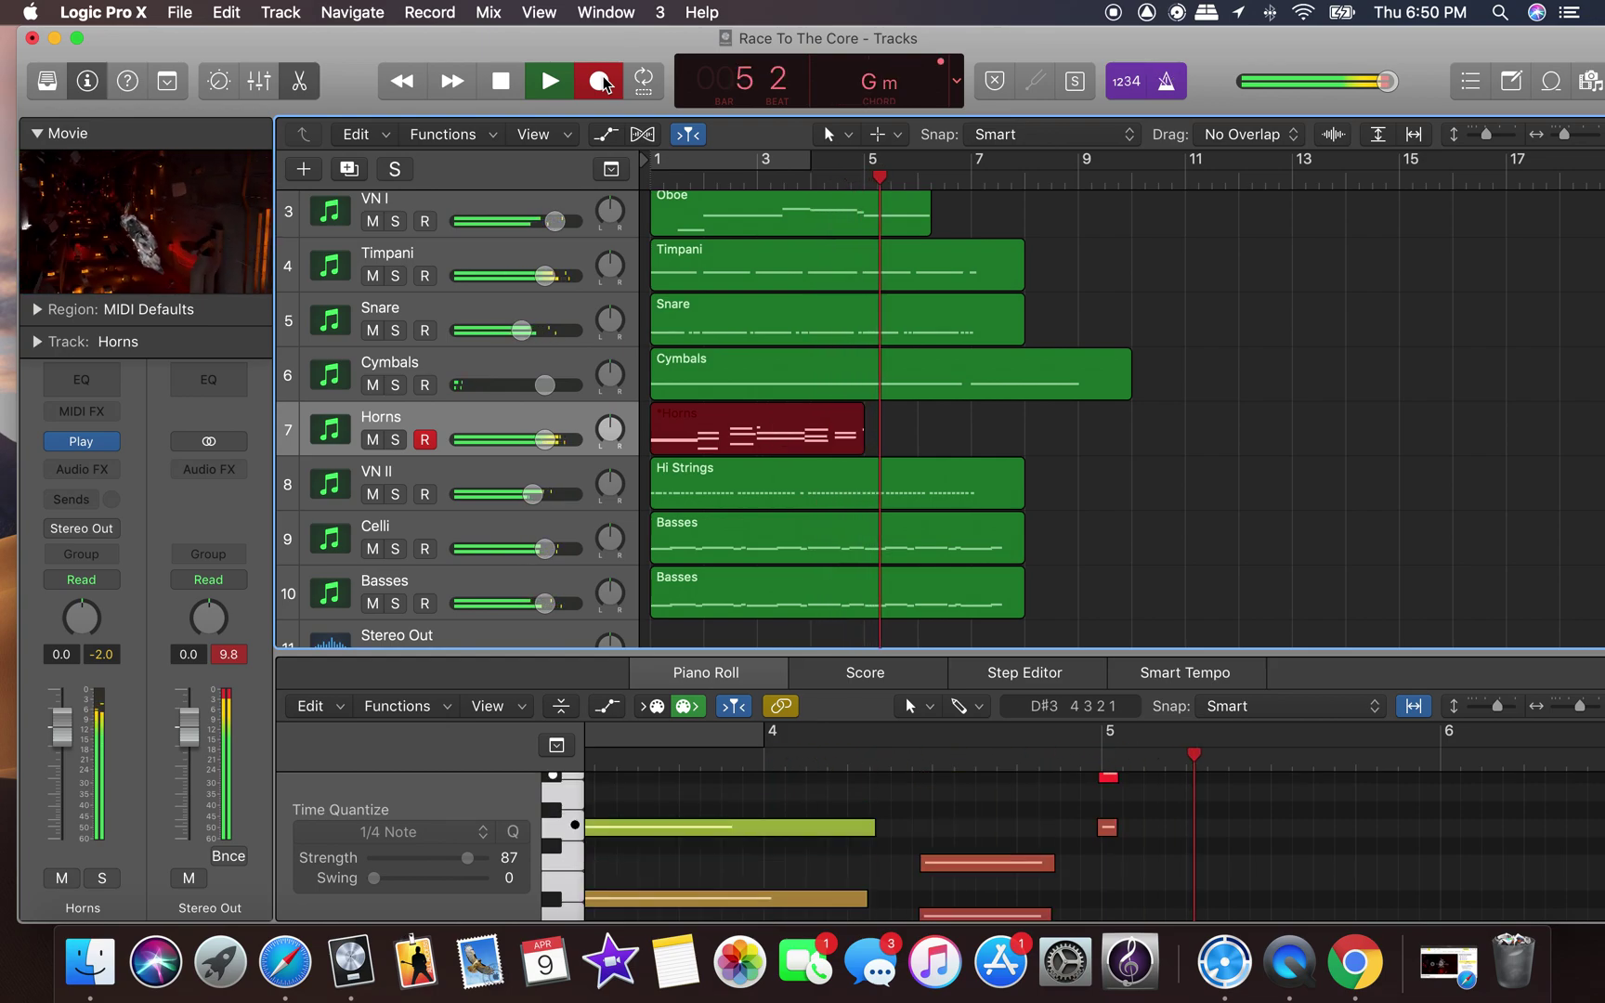
pyautogui.click(600, 82)
pyautogui.click(500, 82)
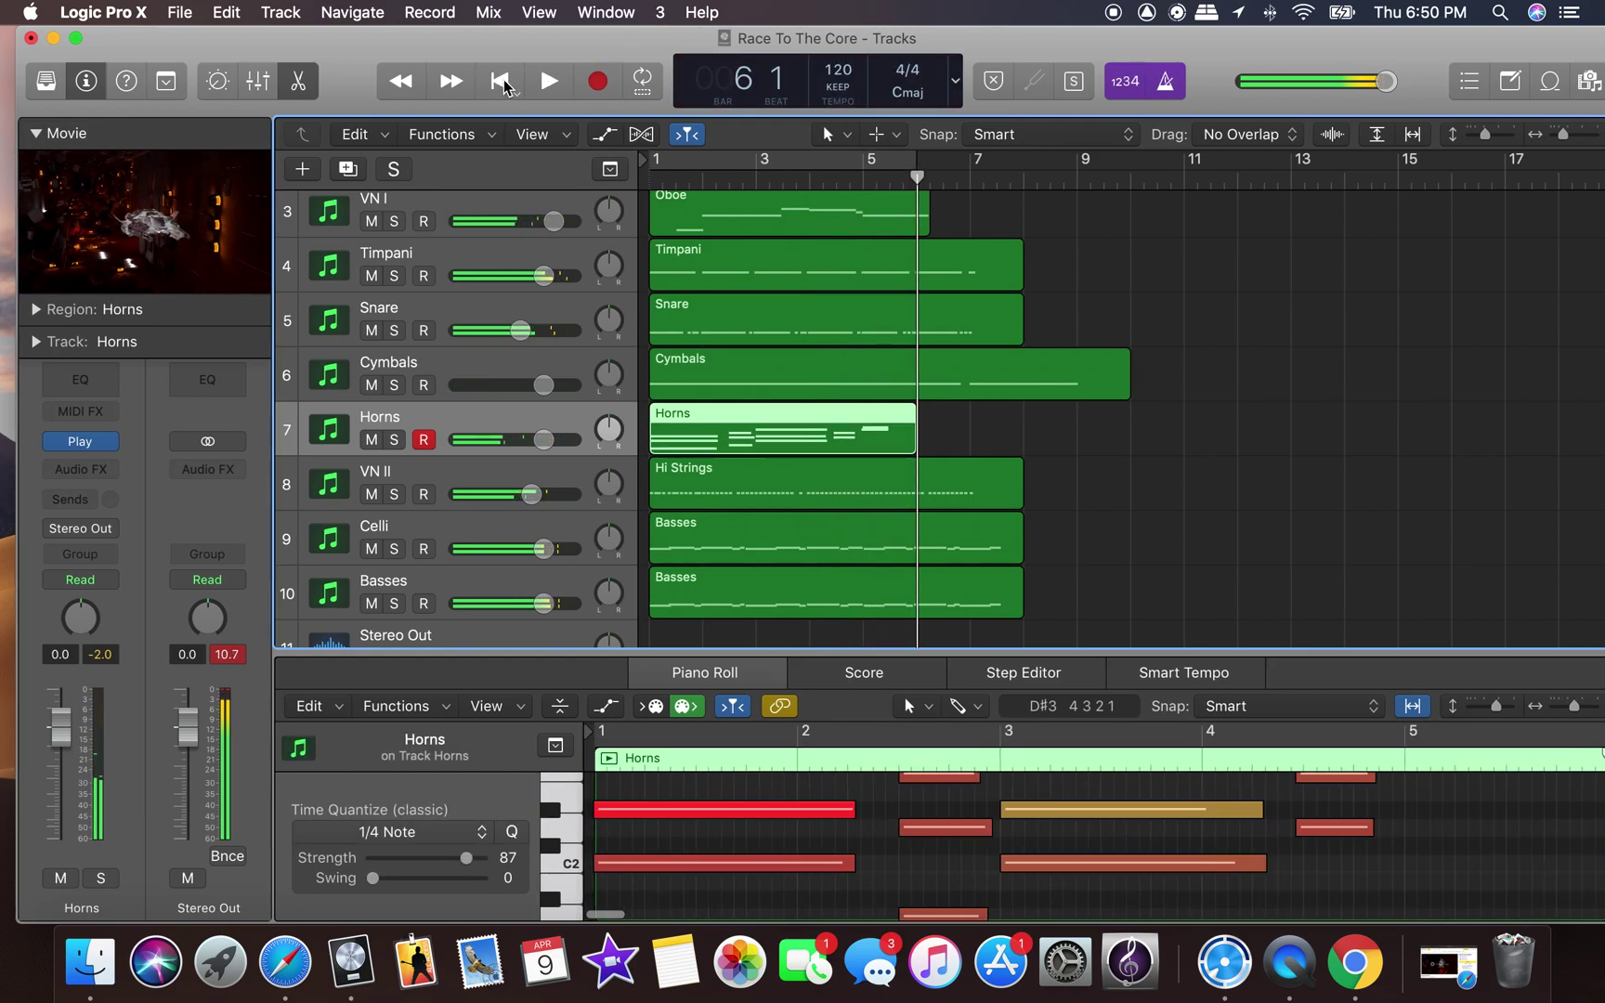
pyautogui.press('Delete')
# Retry the Horns take from bar 1 past bar 5 against the playback, and delete it.
pyautogui.click(500, 81)
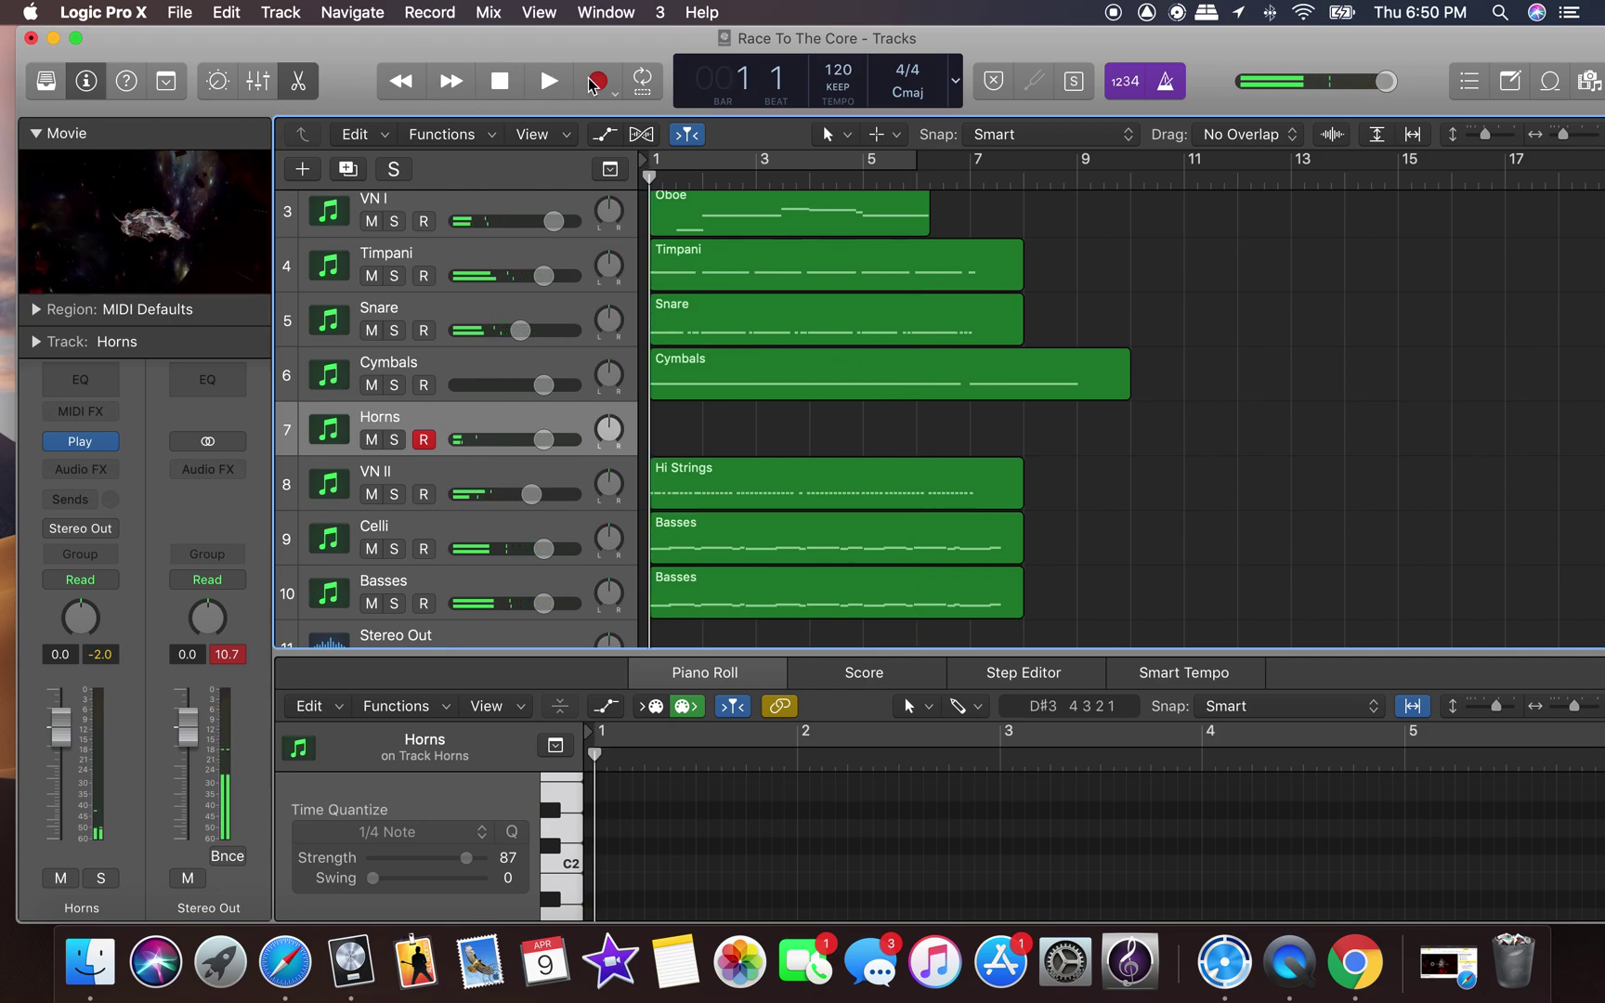
pyautogui.click(588, 76)
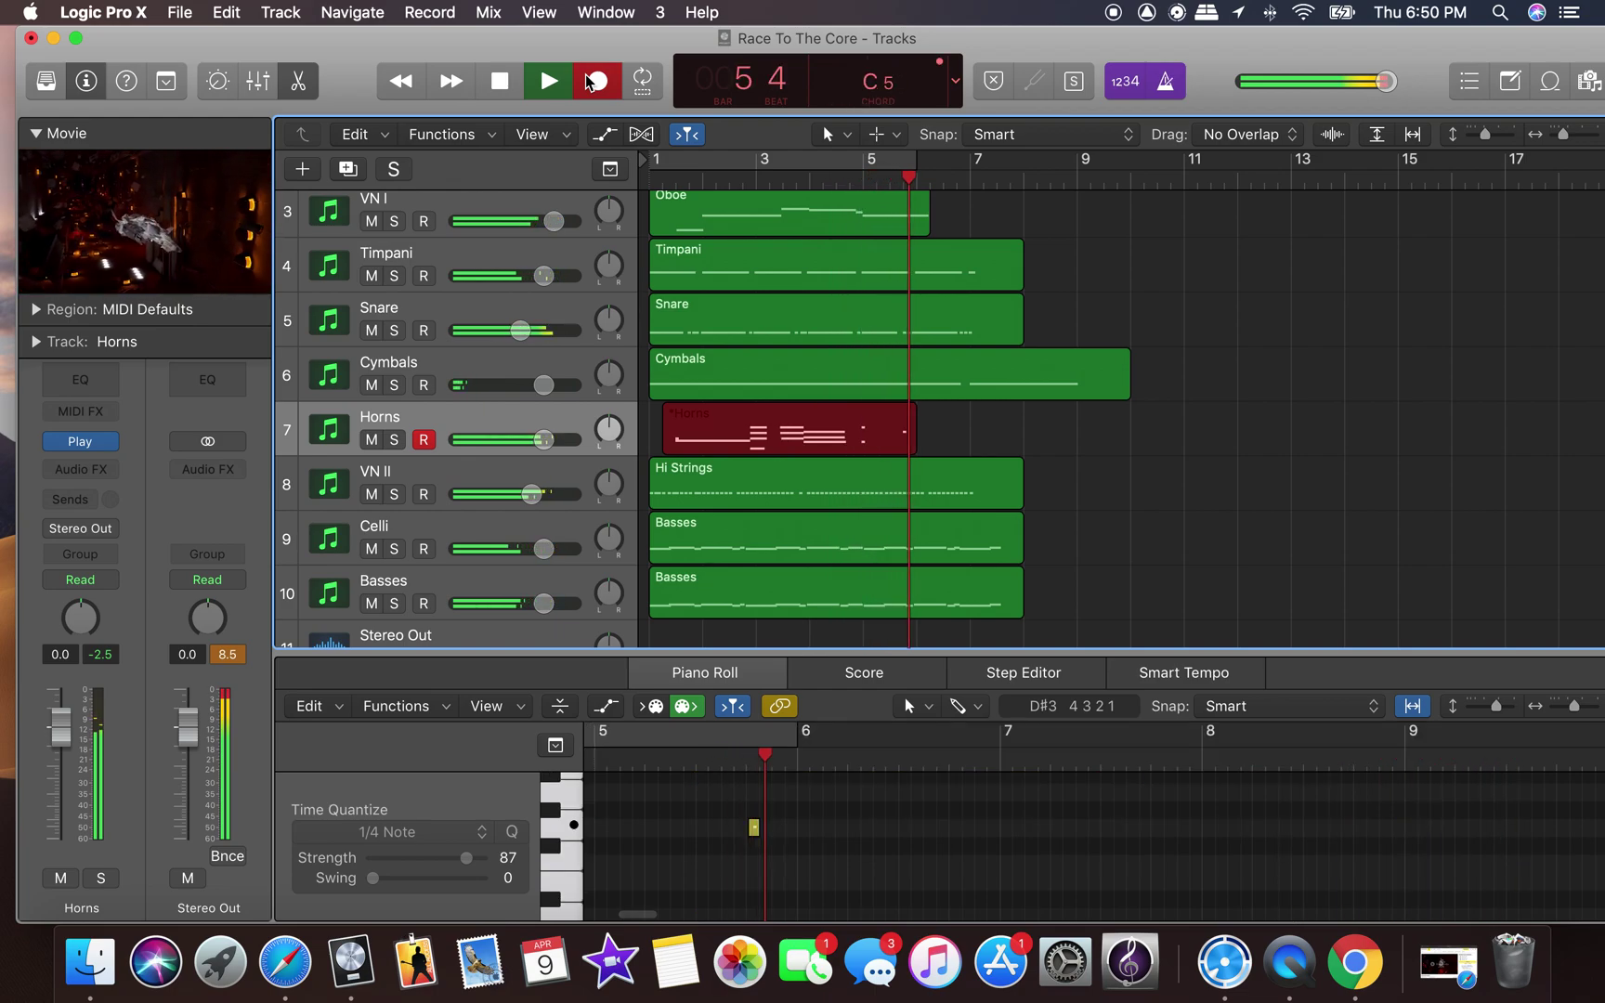
pyautogui.click(585, 75)
pyautogui.press('Delete')
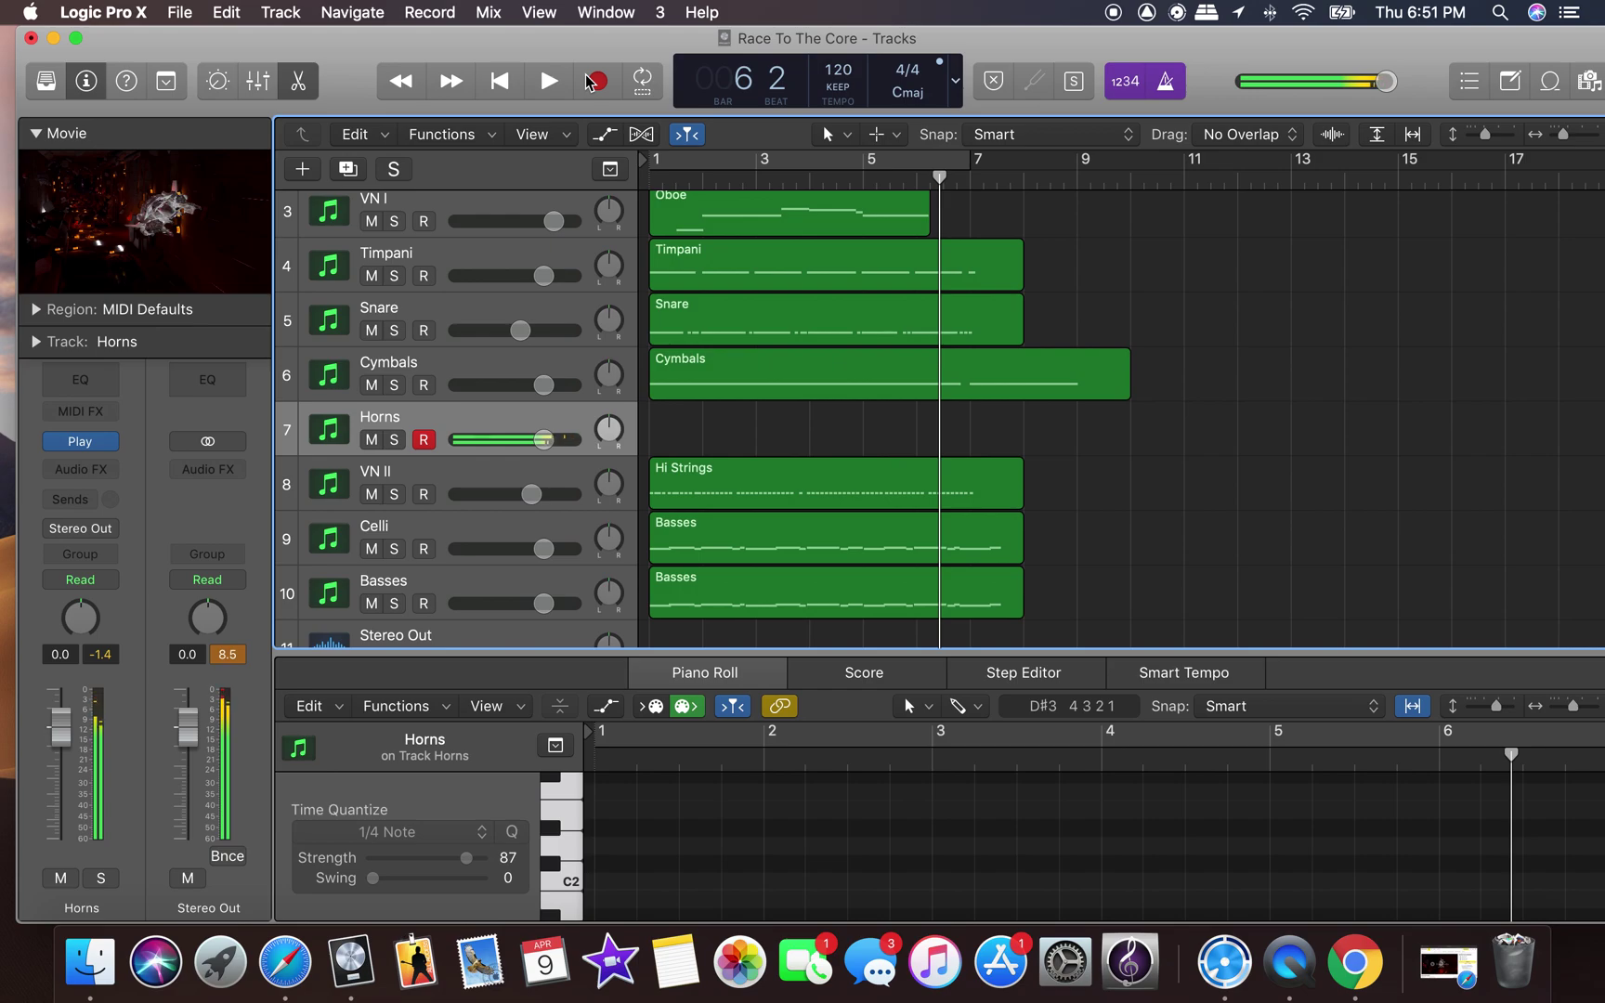
# Record the Horns part again from bar 1 into bar 4, and undo the take.
pyautogui.click(499, 82)
pyautogui.click(597, 81)
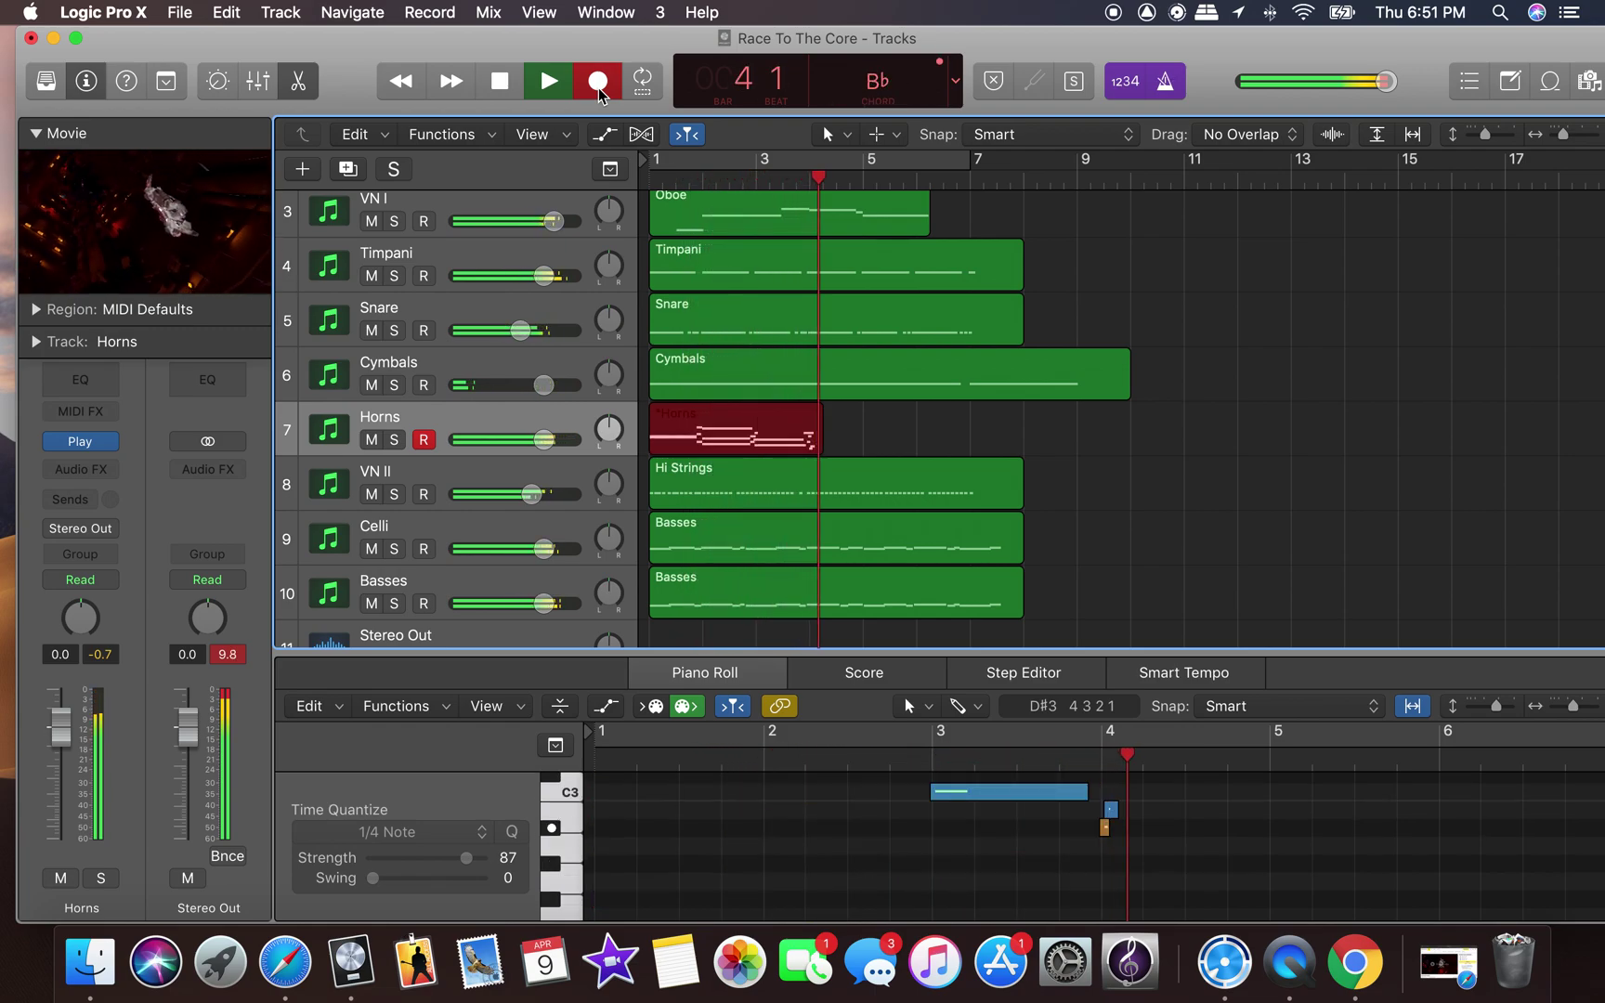
pyautogui.press('space')
pyautogui.press('super+z')
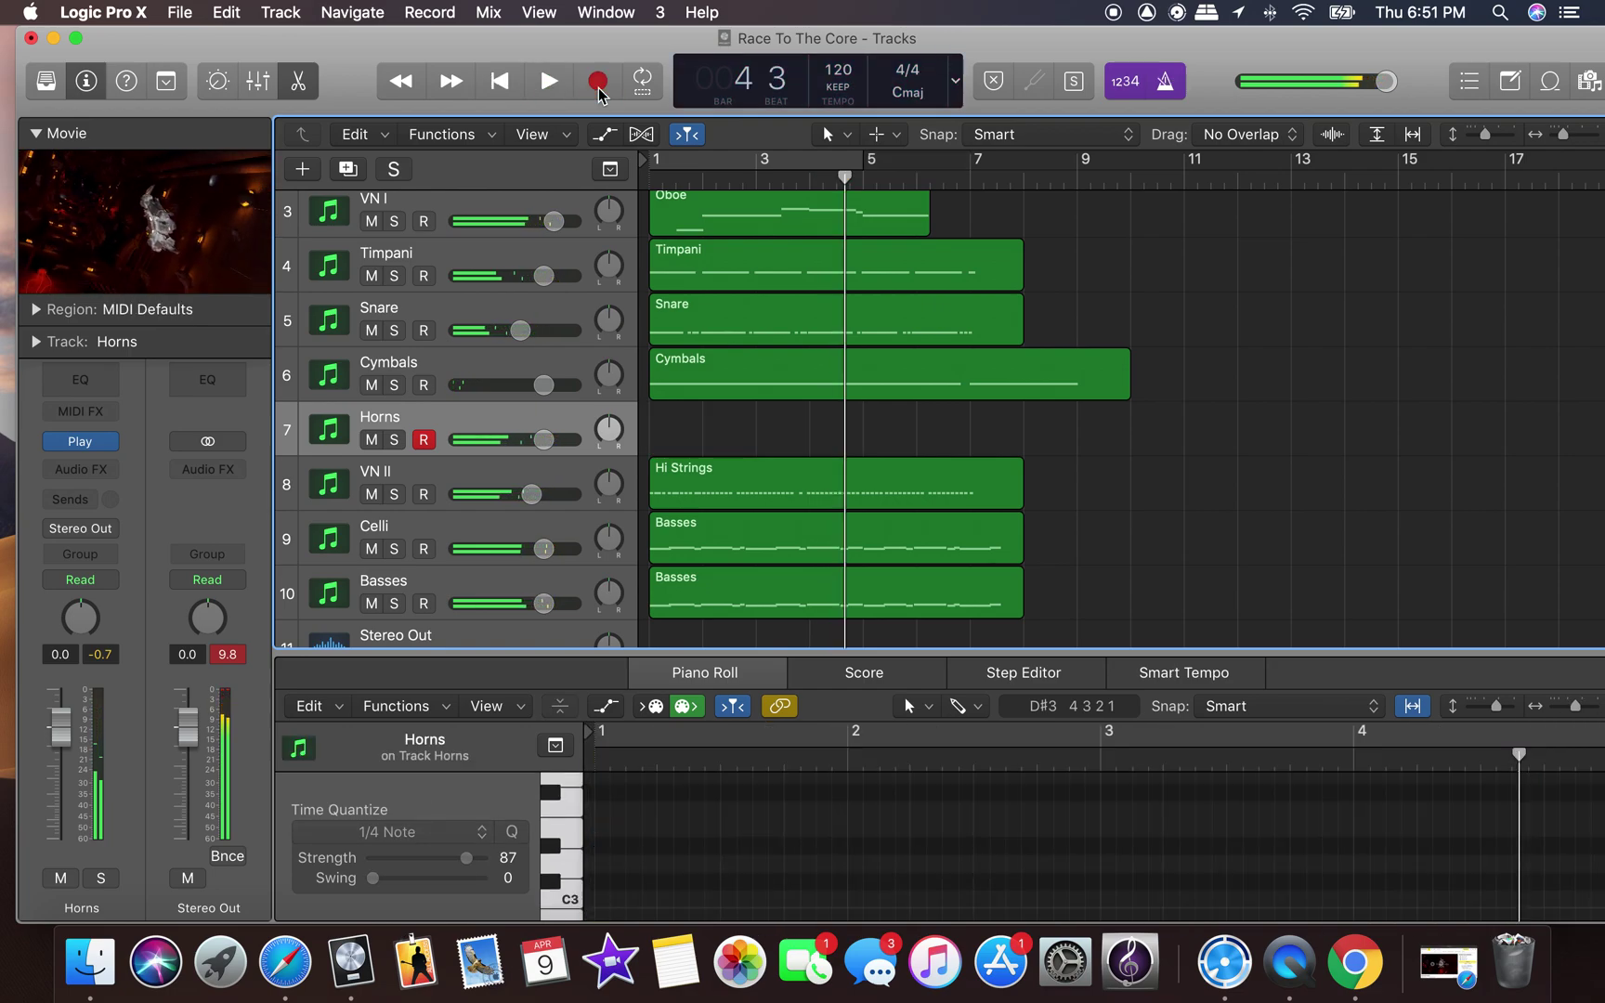
# Return the playhead to bar 1 and raise the Horns track's volume to +6.0 dB.
pyautogui.click(502, 81)
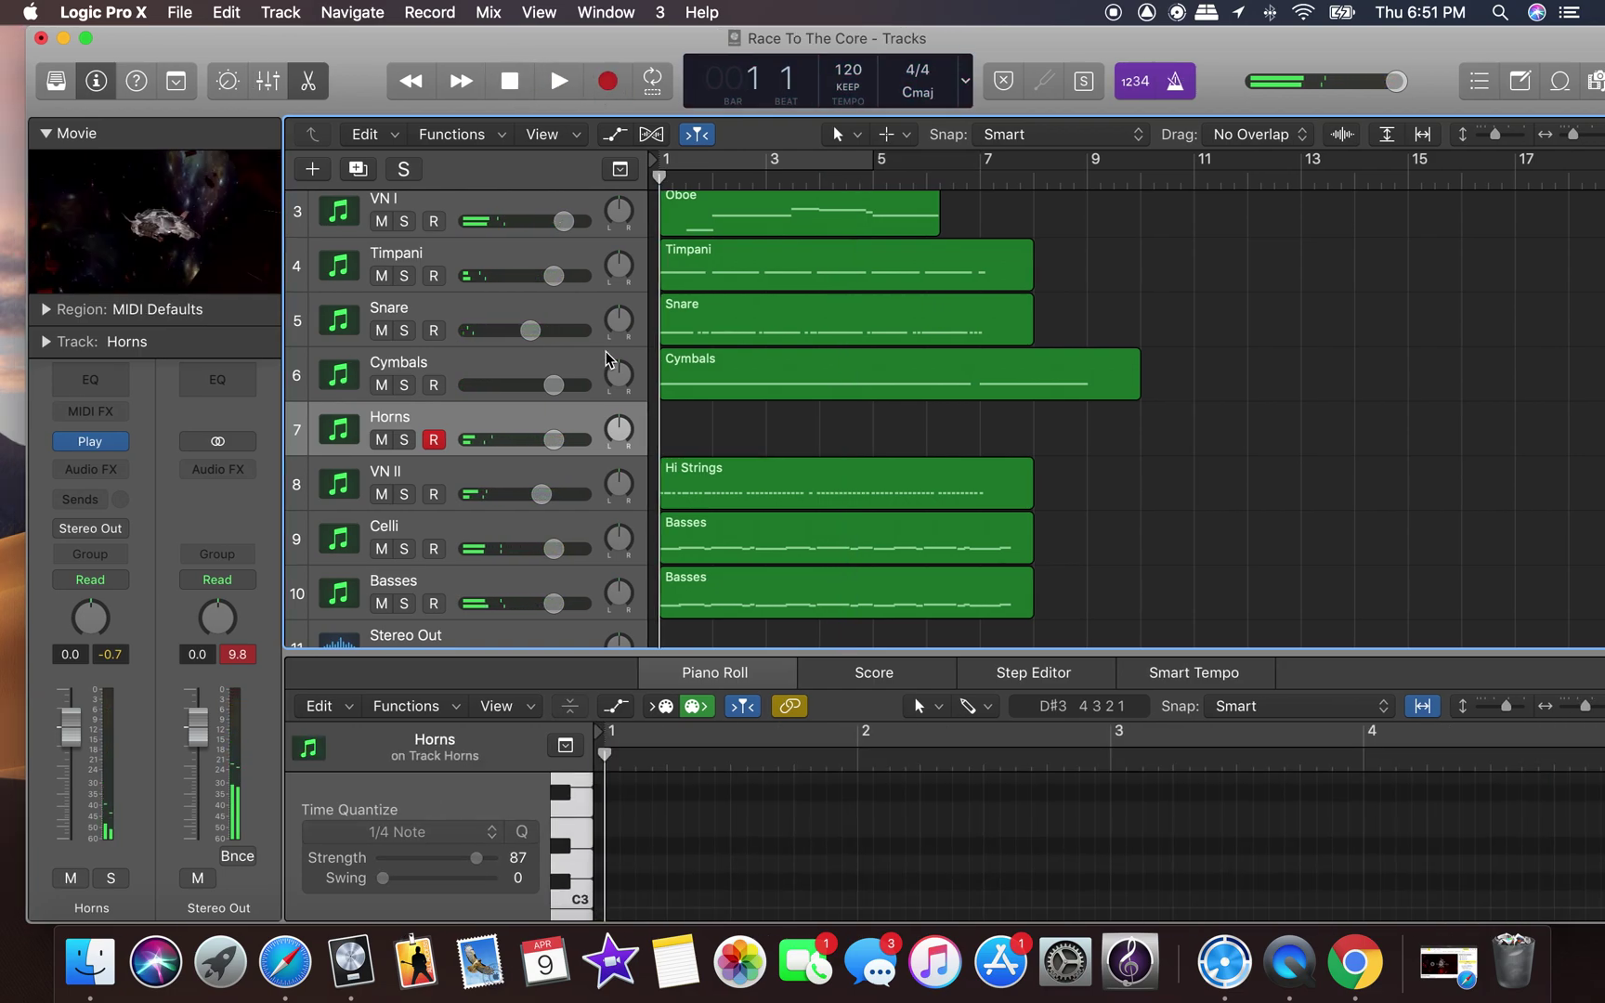
pyautogui.moveTo(554, 450); pyautogui.dragTo(585, 449)
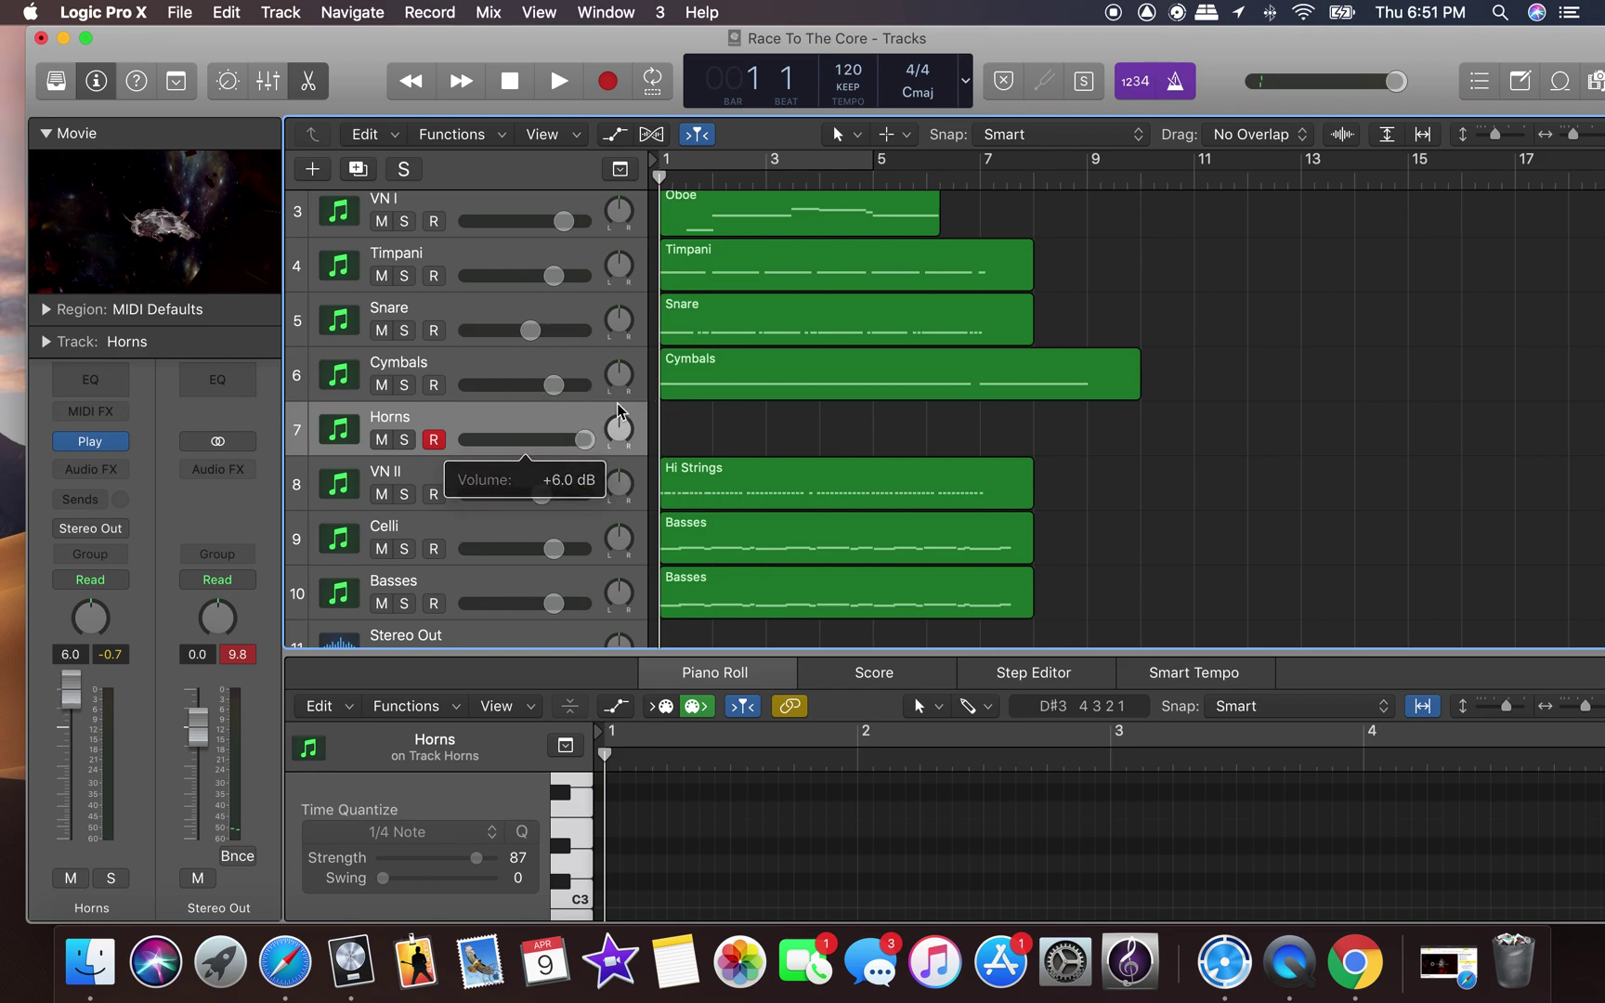
# Record a short Horns take from bar 1 into bar 2, and undo it.
pyautogui.click(604, 74)
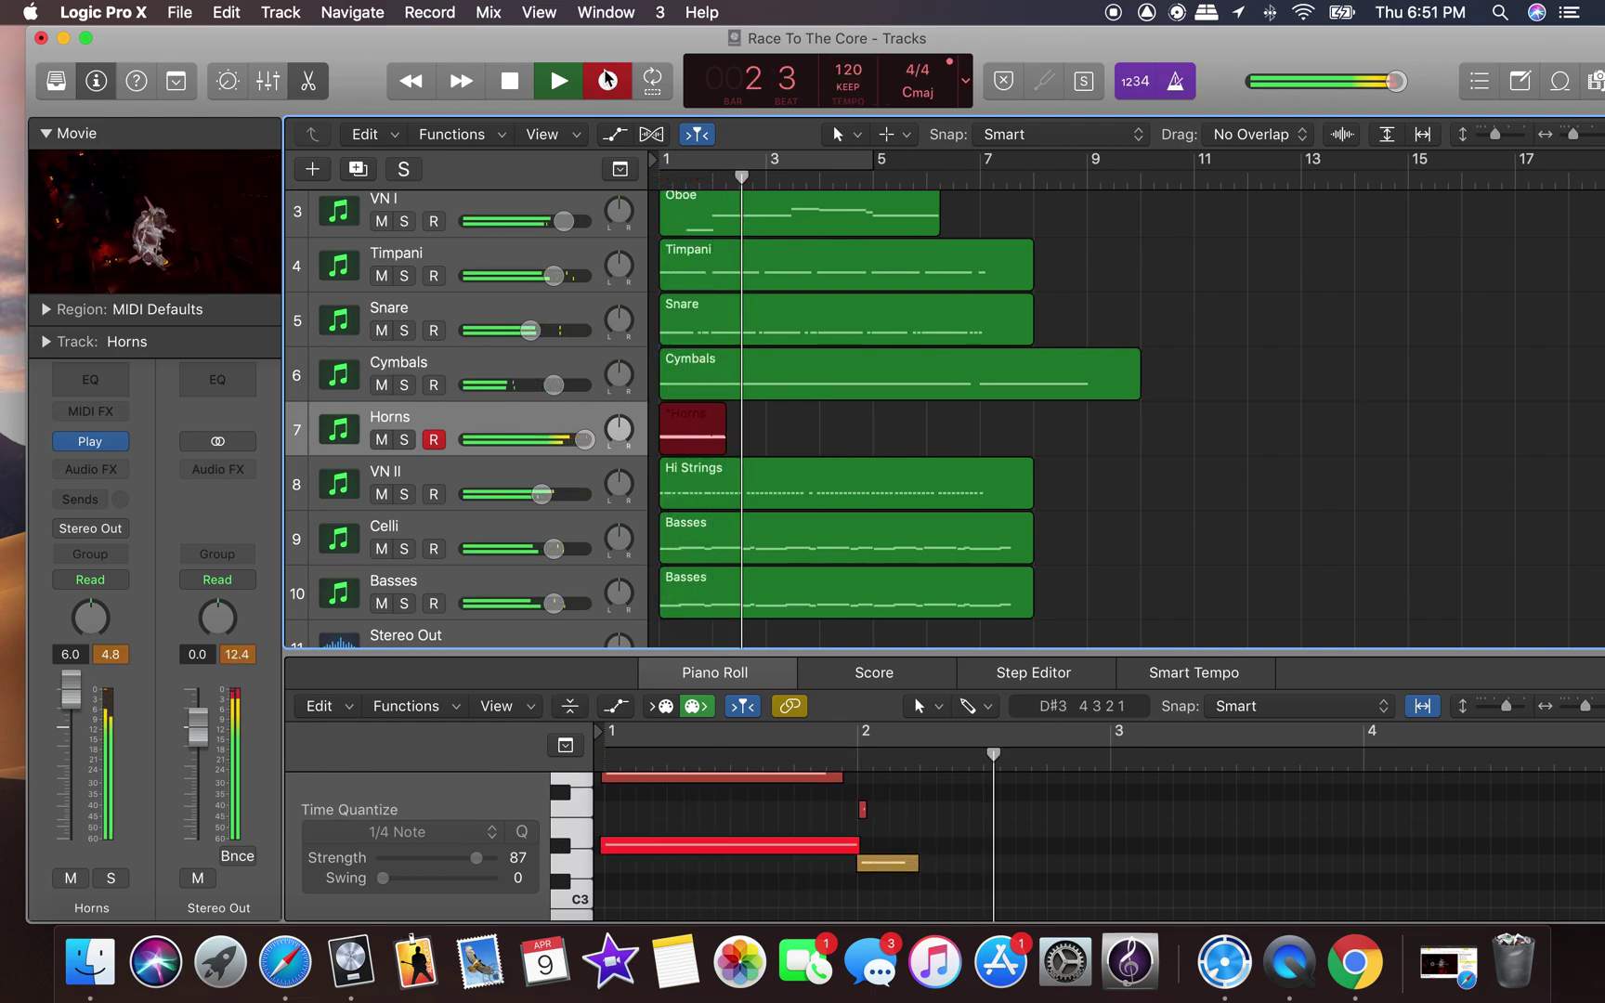
pyautogui.press('space')
pyautogui.press('super+z')
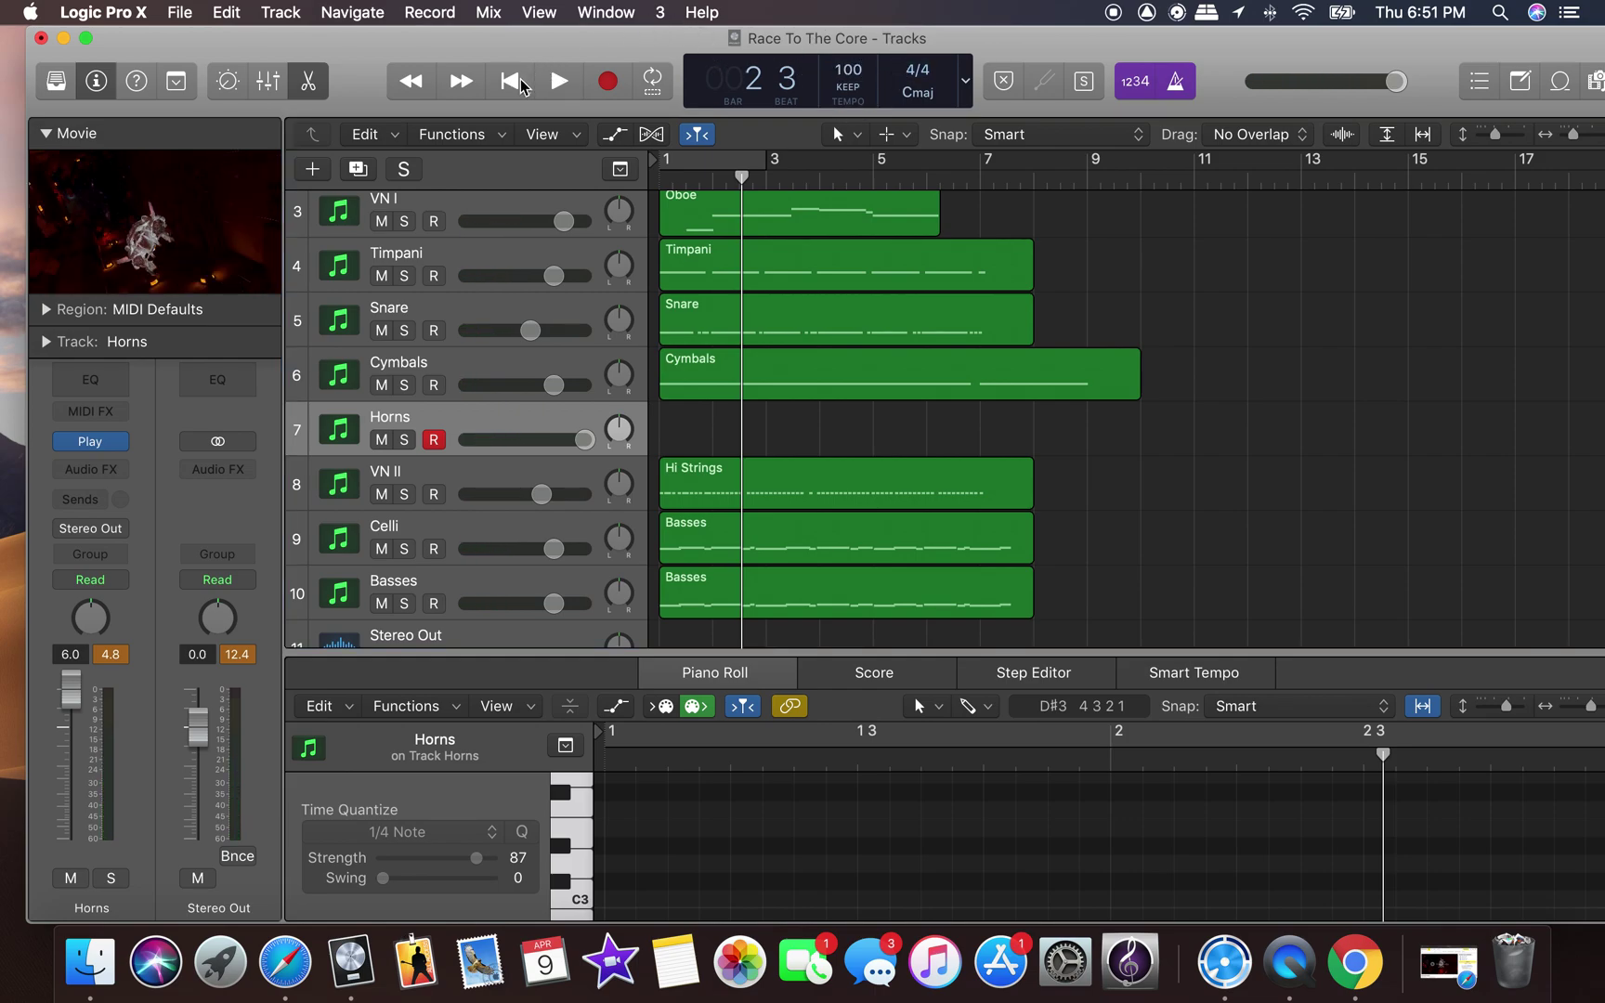
# Record a full Horns take from bar 1 through bar 7, and delete the recorded region.
pyautogui.click(513, 82)
pyautogui.click(602, 80)
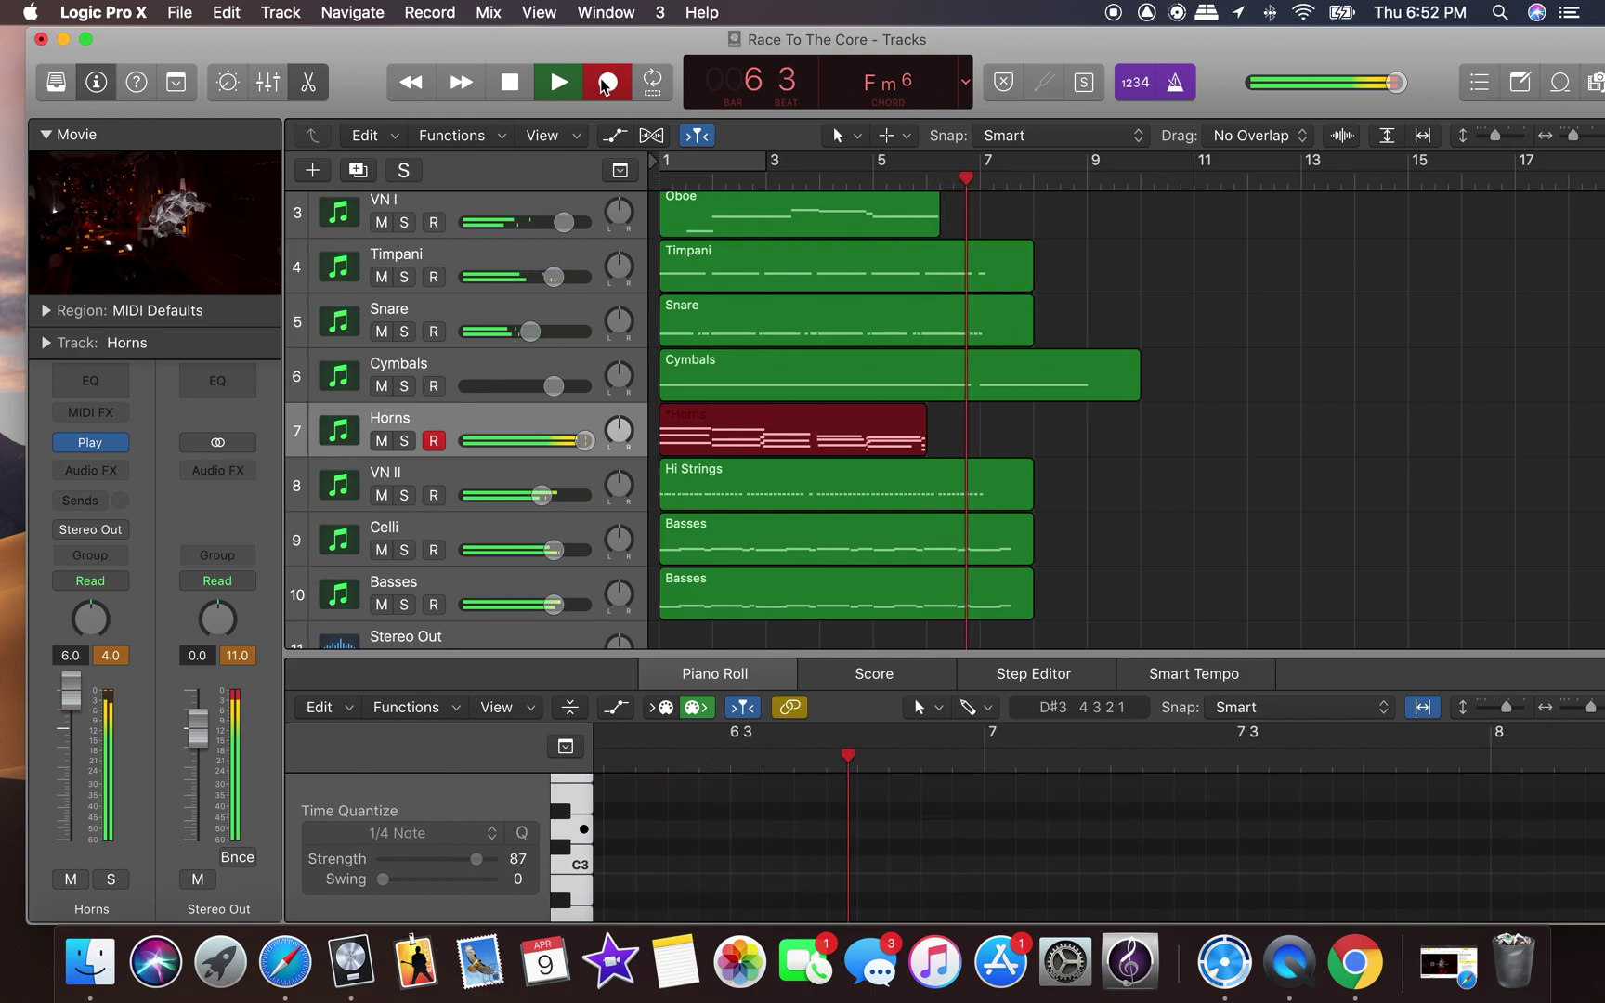
pyautogui.click(509, 81)
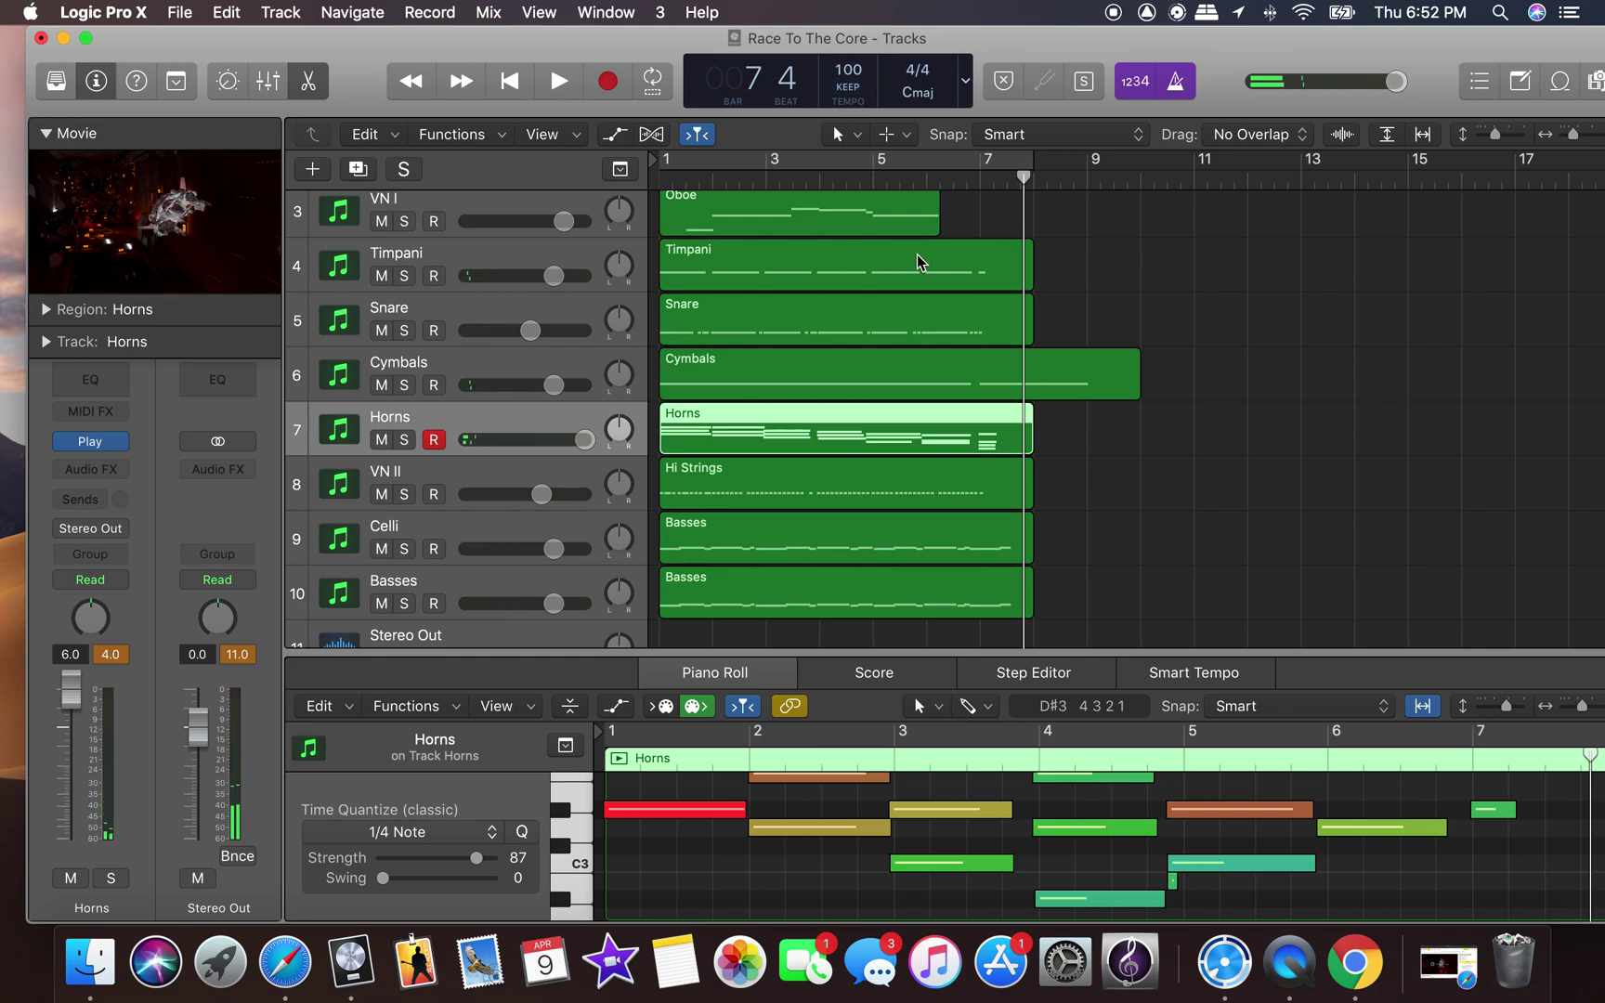
pyautogui.press('Delete')
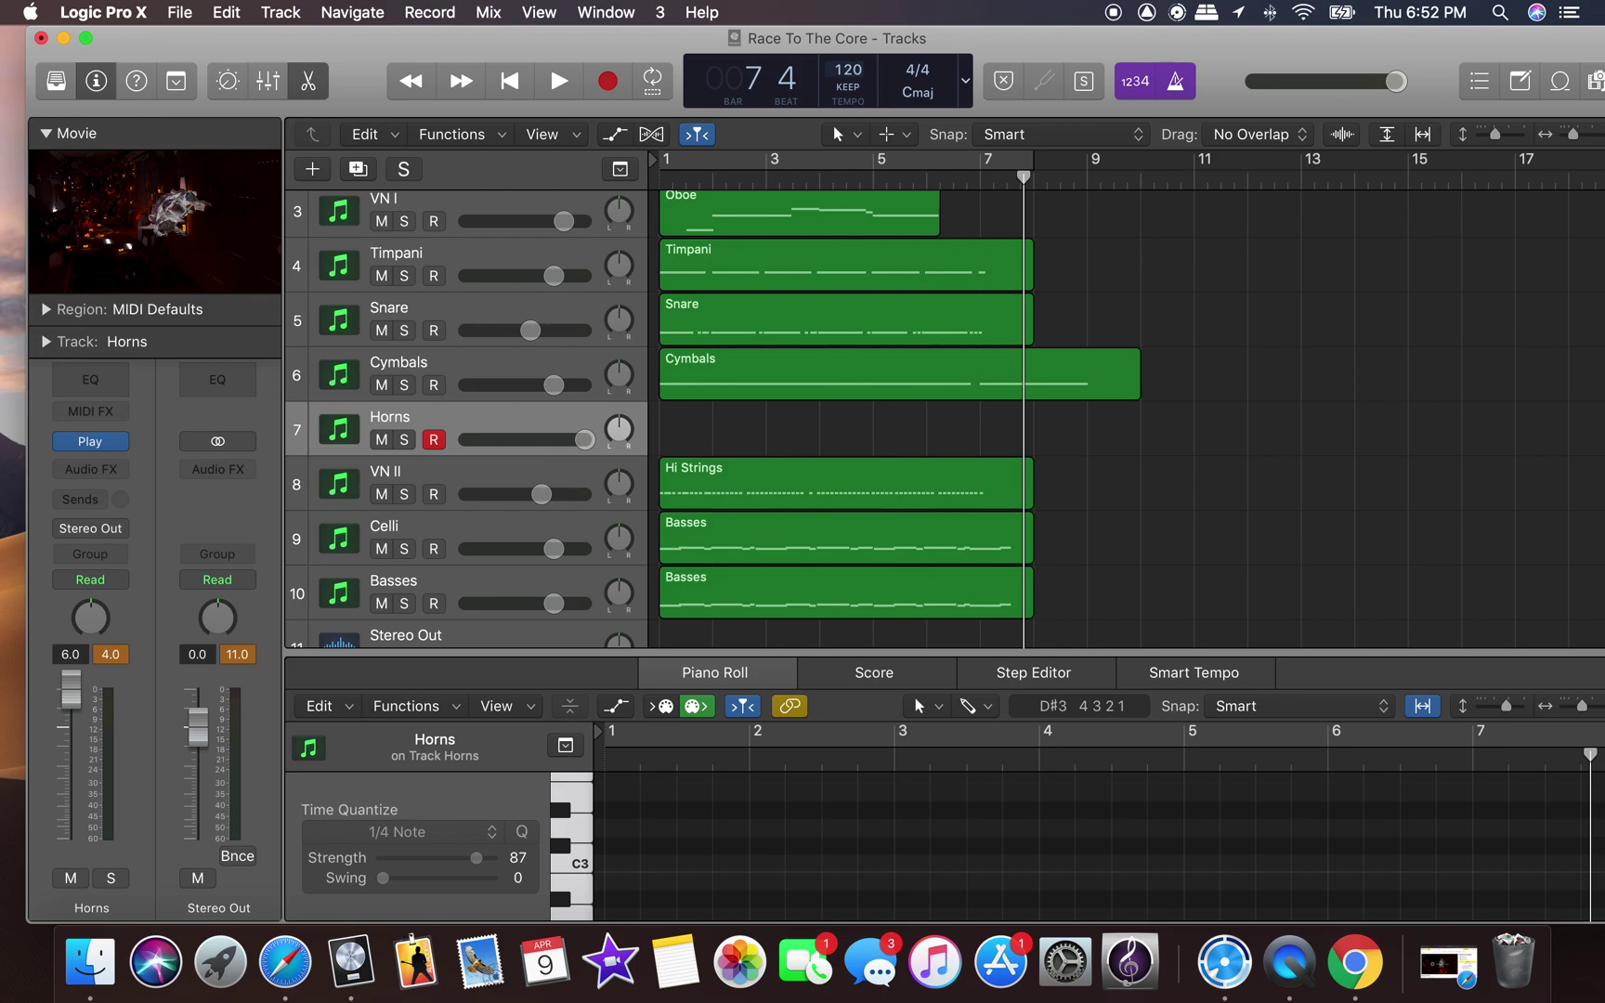
# Record a longer Horns take from the start of the cue, stopping in bar 9.
pyautogui.click(524, 79)
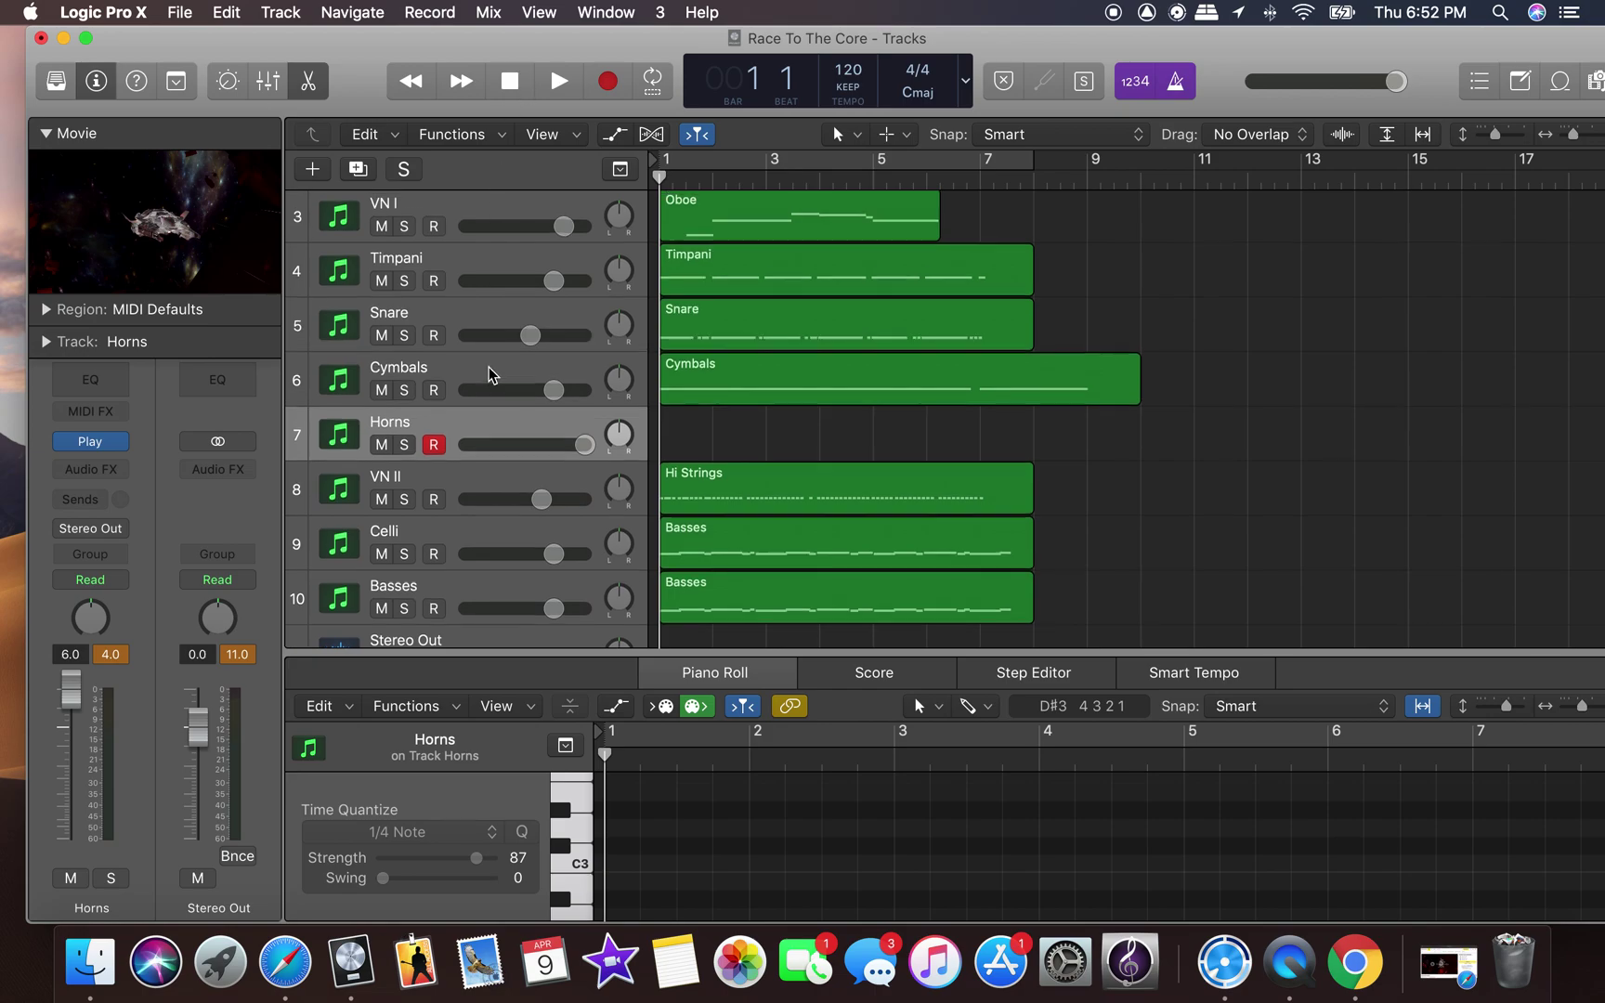
pyautogui.scroll(2, 489, 365)
pyautogui.scroll(3, 490, 366)
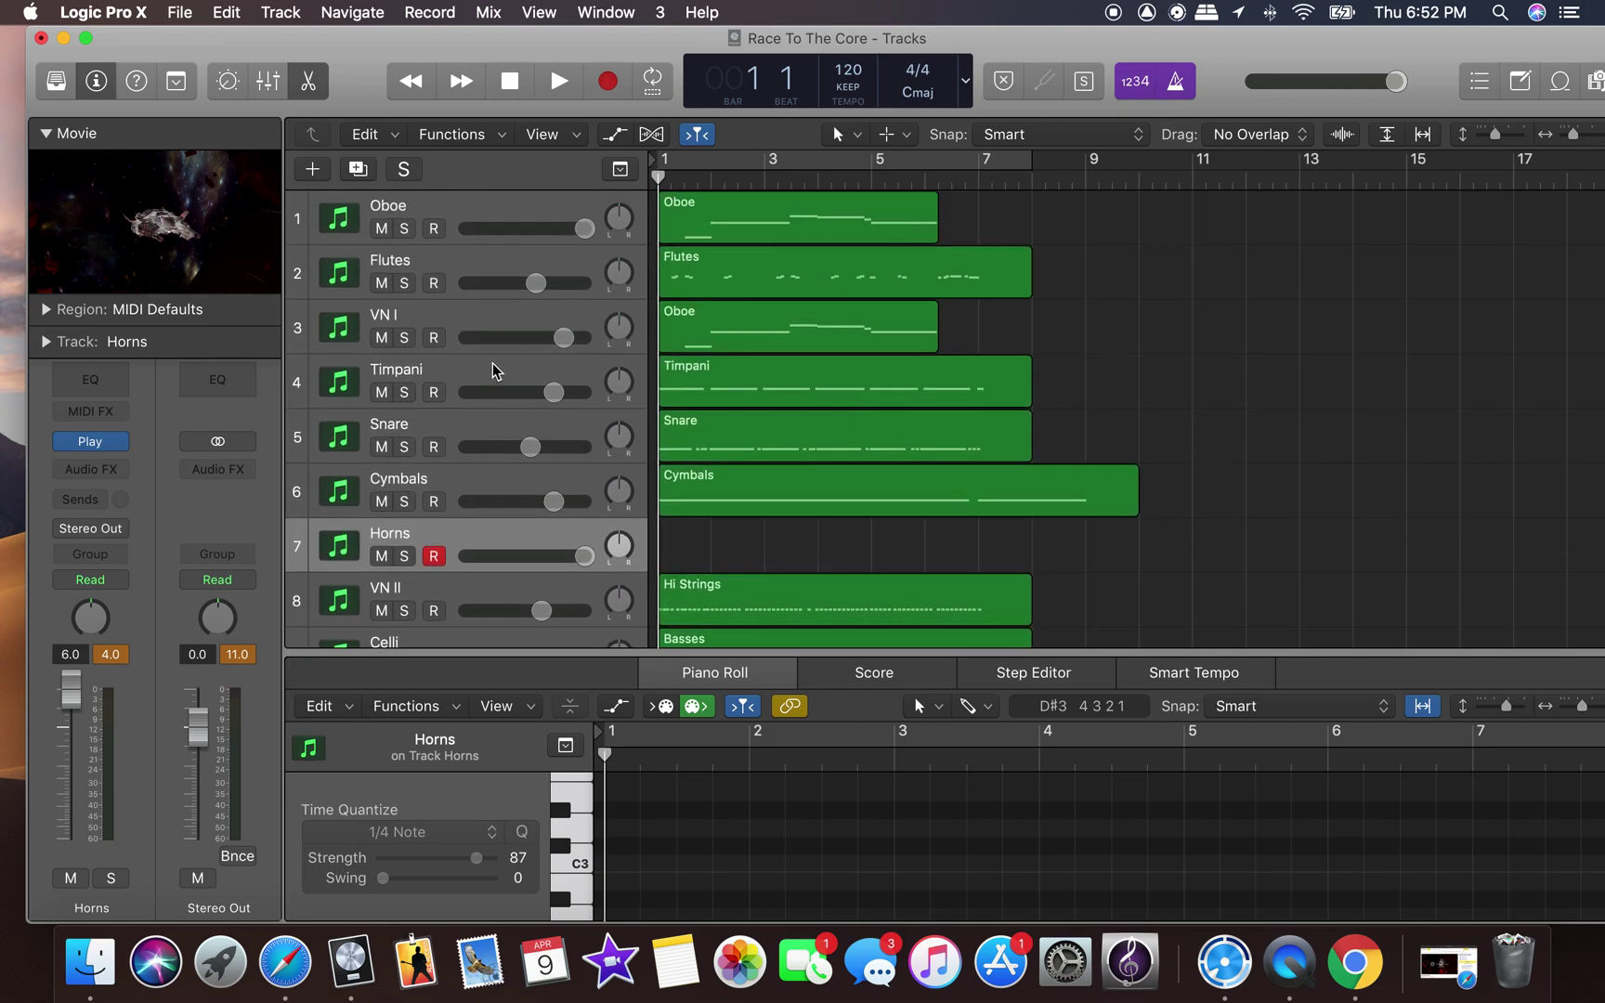
pyautogui.scroll(-6, 497, 367)
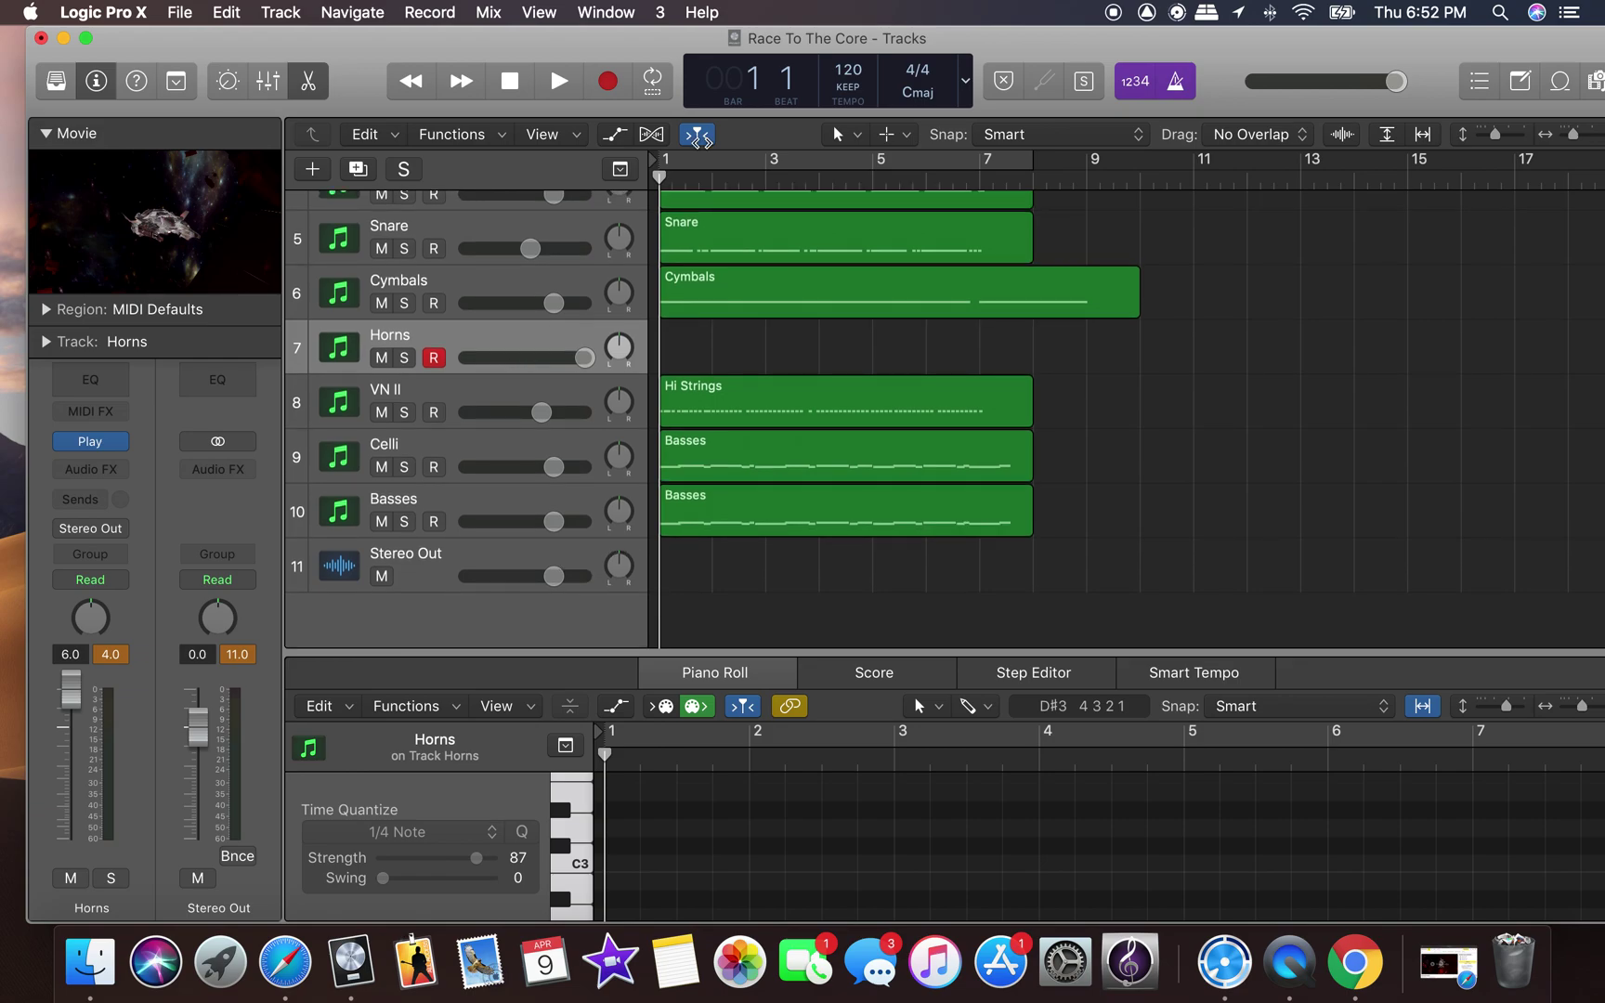
pyautogui.click(608, 82)
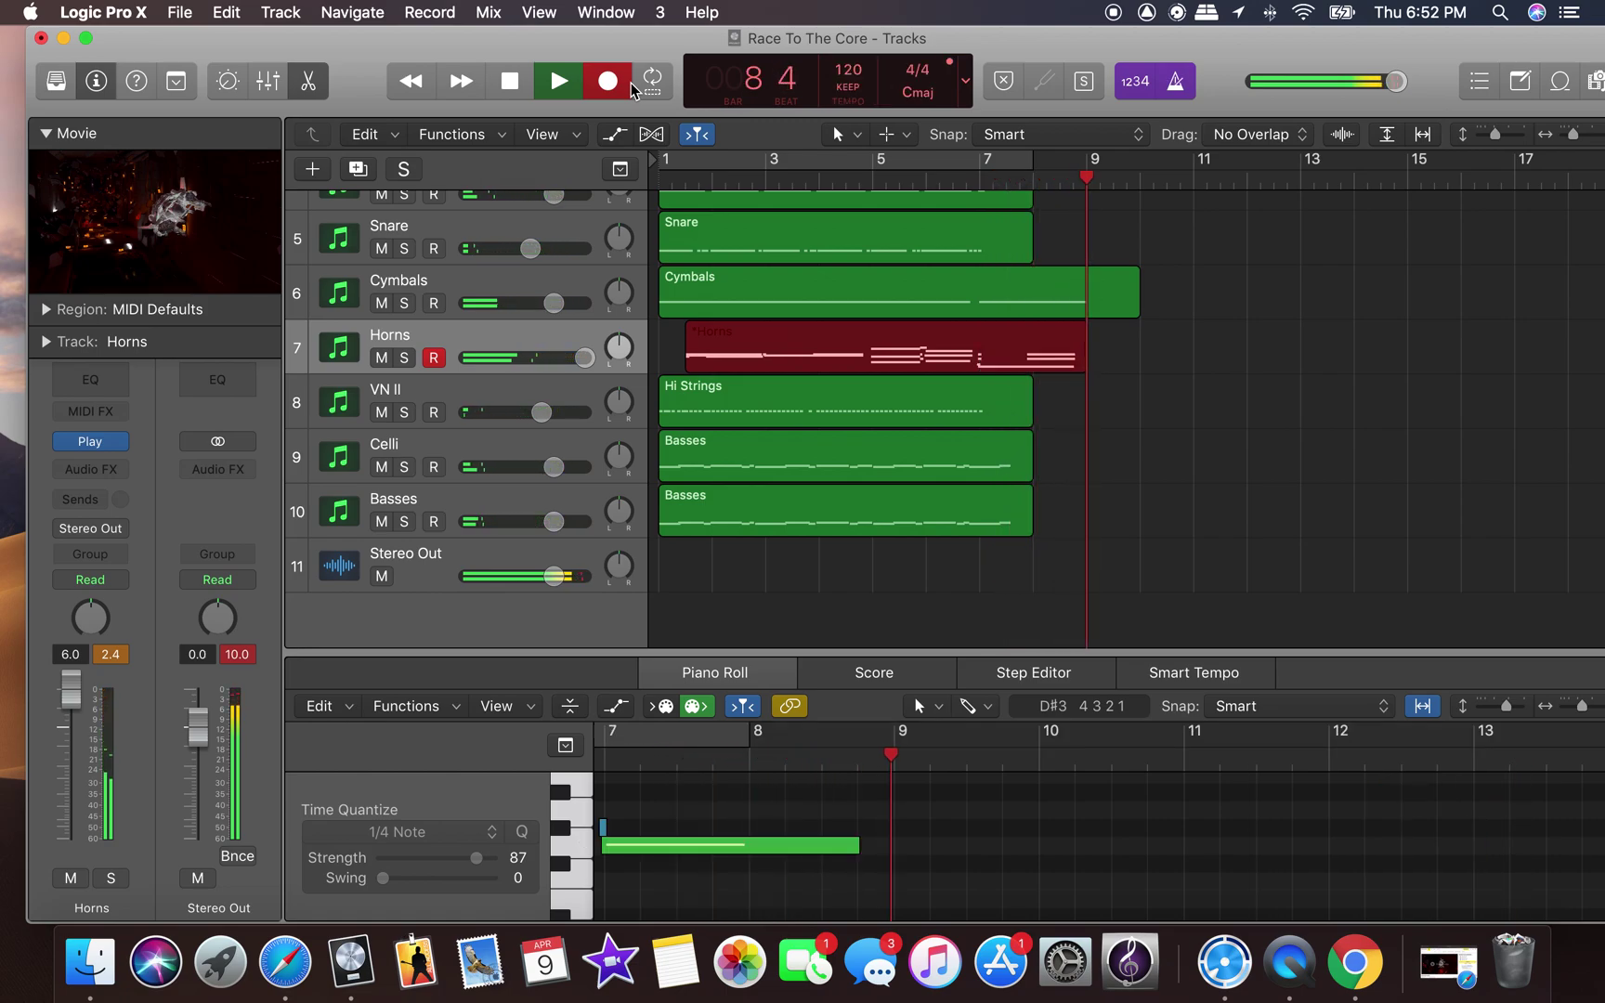
pyautogui.press('space')
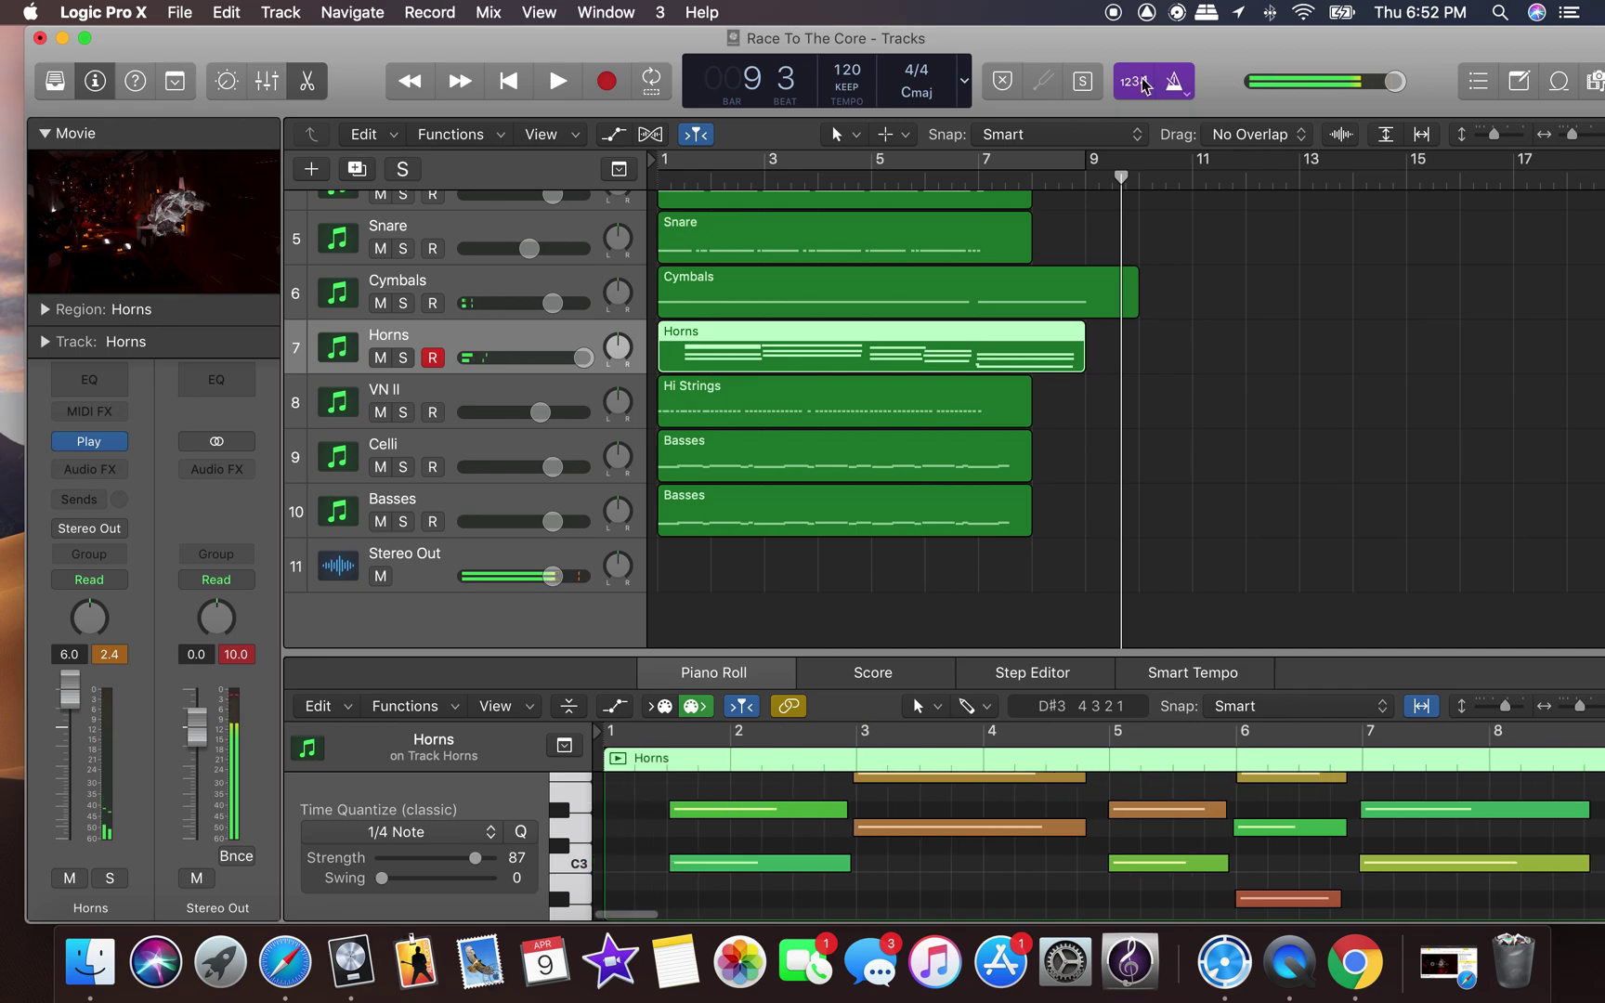
# Play the recorded Horns take back from bar 1 into bar 2, and delete its region.
pyautogui.click(505, 84)
pyautogui.click(557, 82)
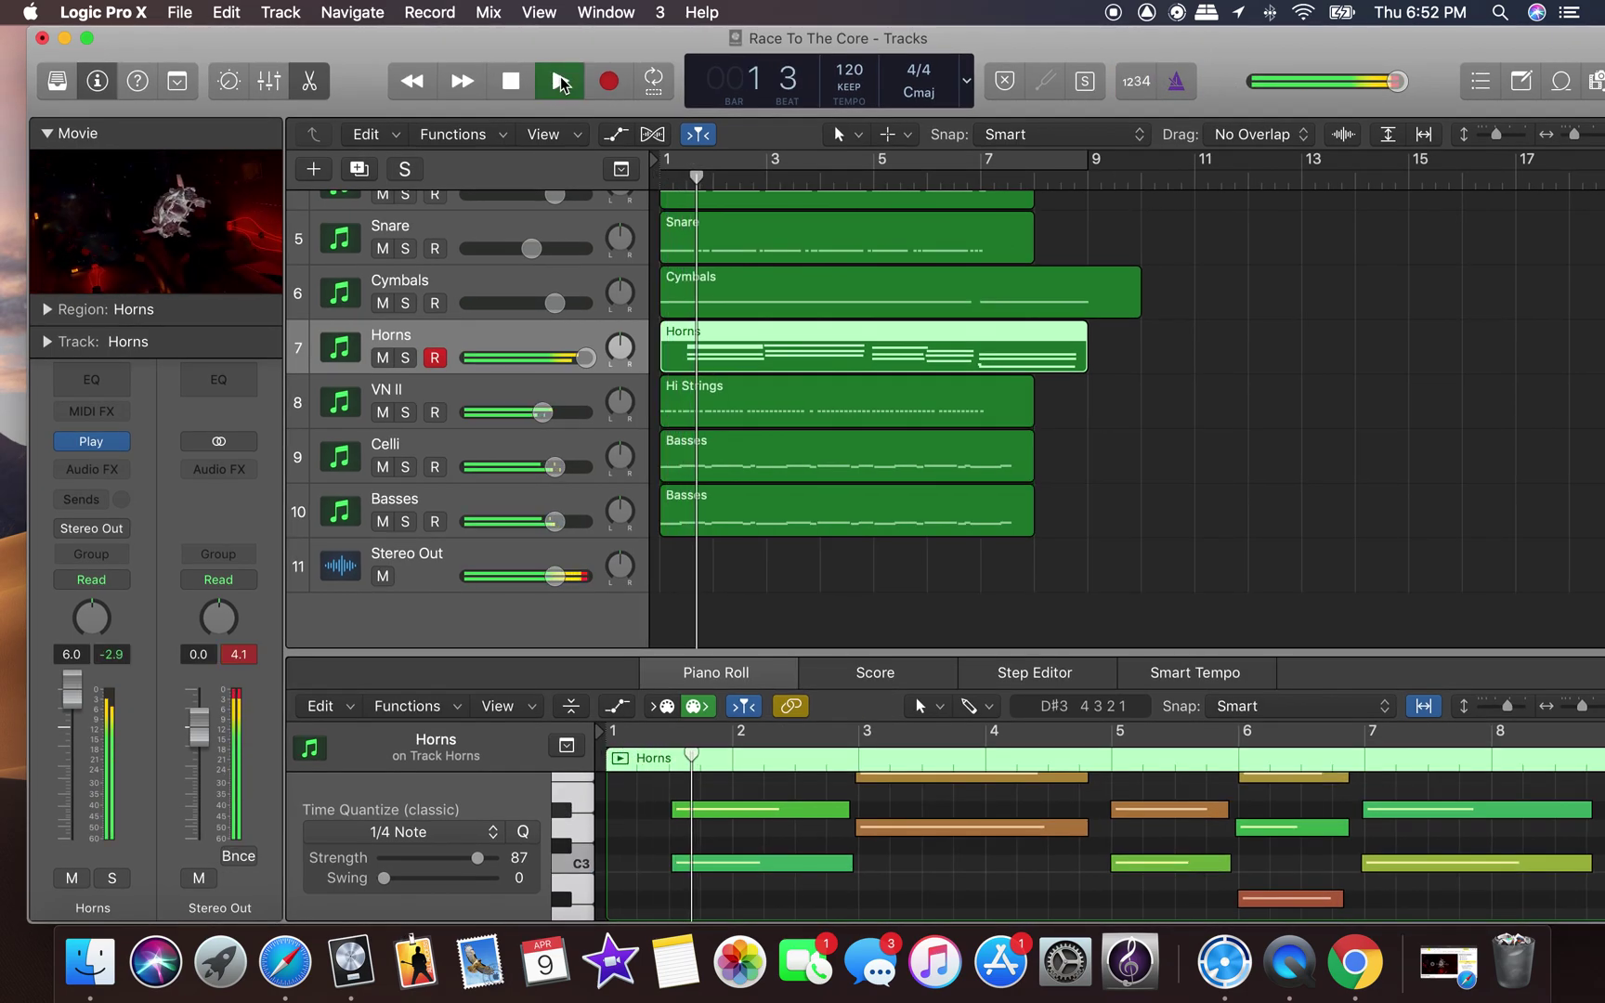
pyautogui.press('space')
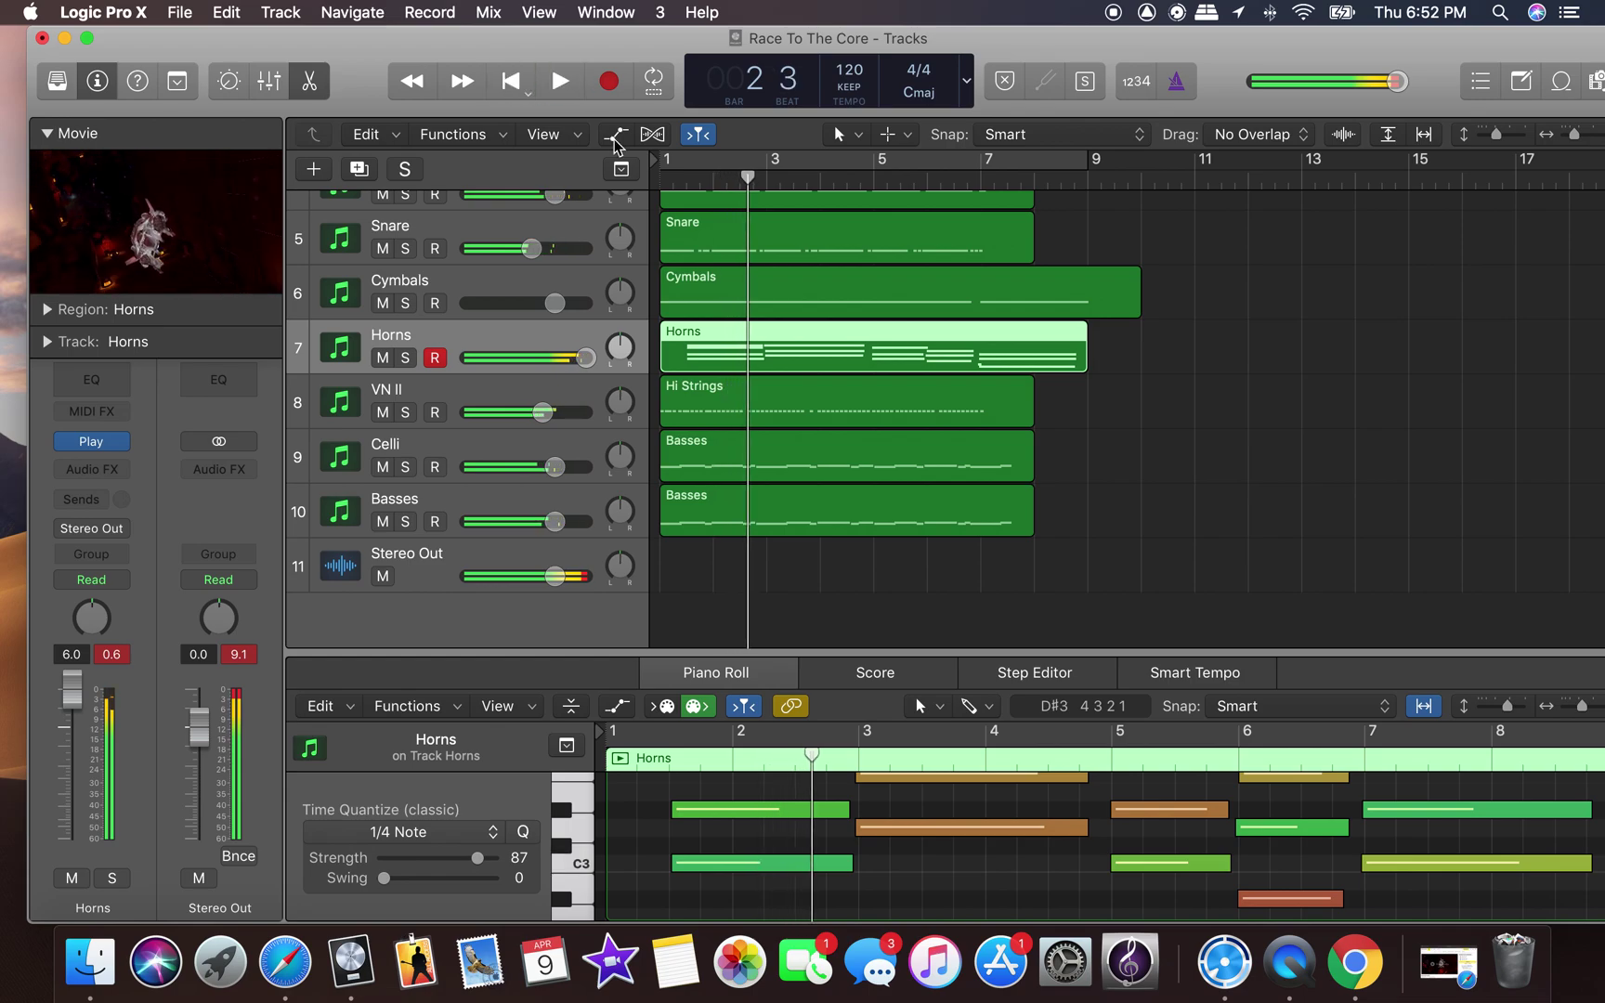
pyautogui.click(843, 326)
pyautogui.press('Delete')
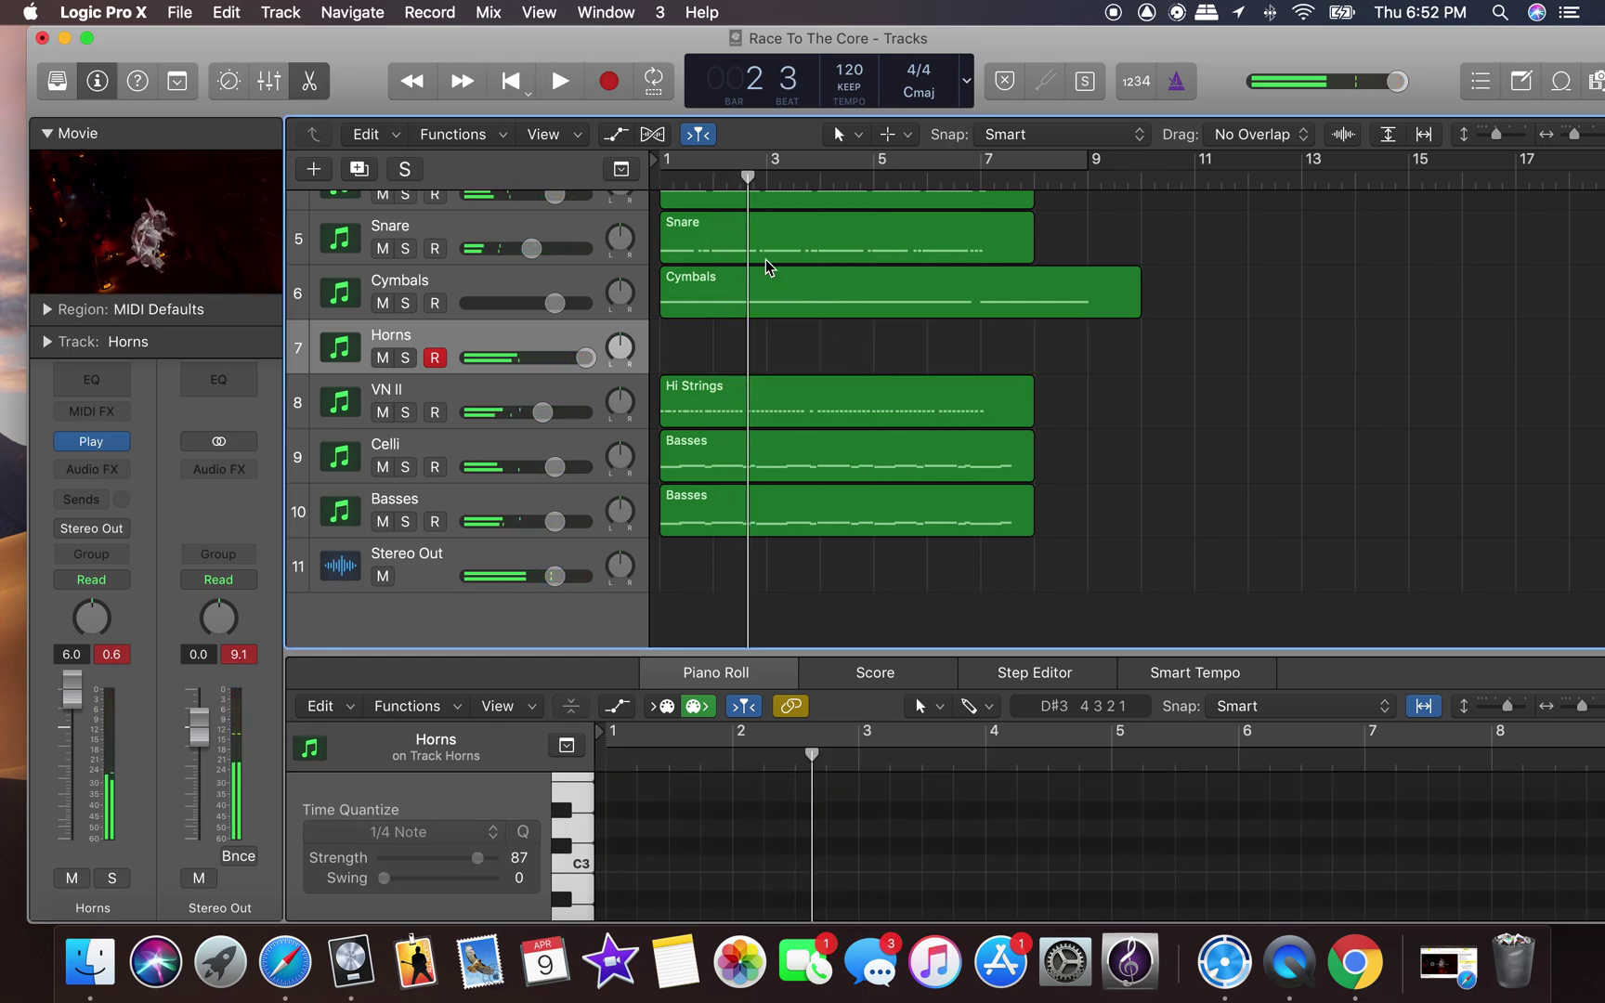
pyautogui.click(526, 81)
pyautogui.click(608, 81)
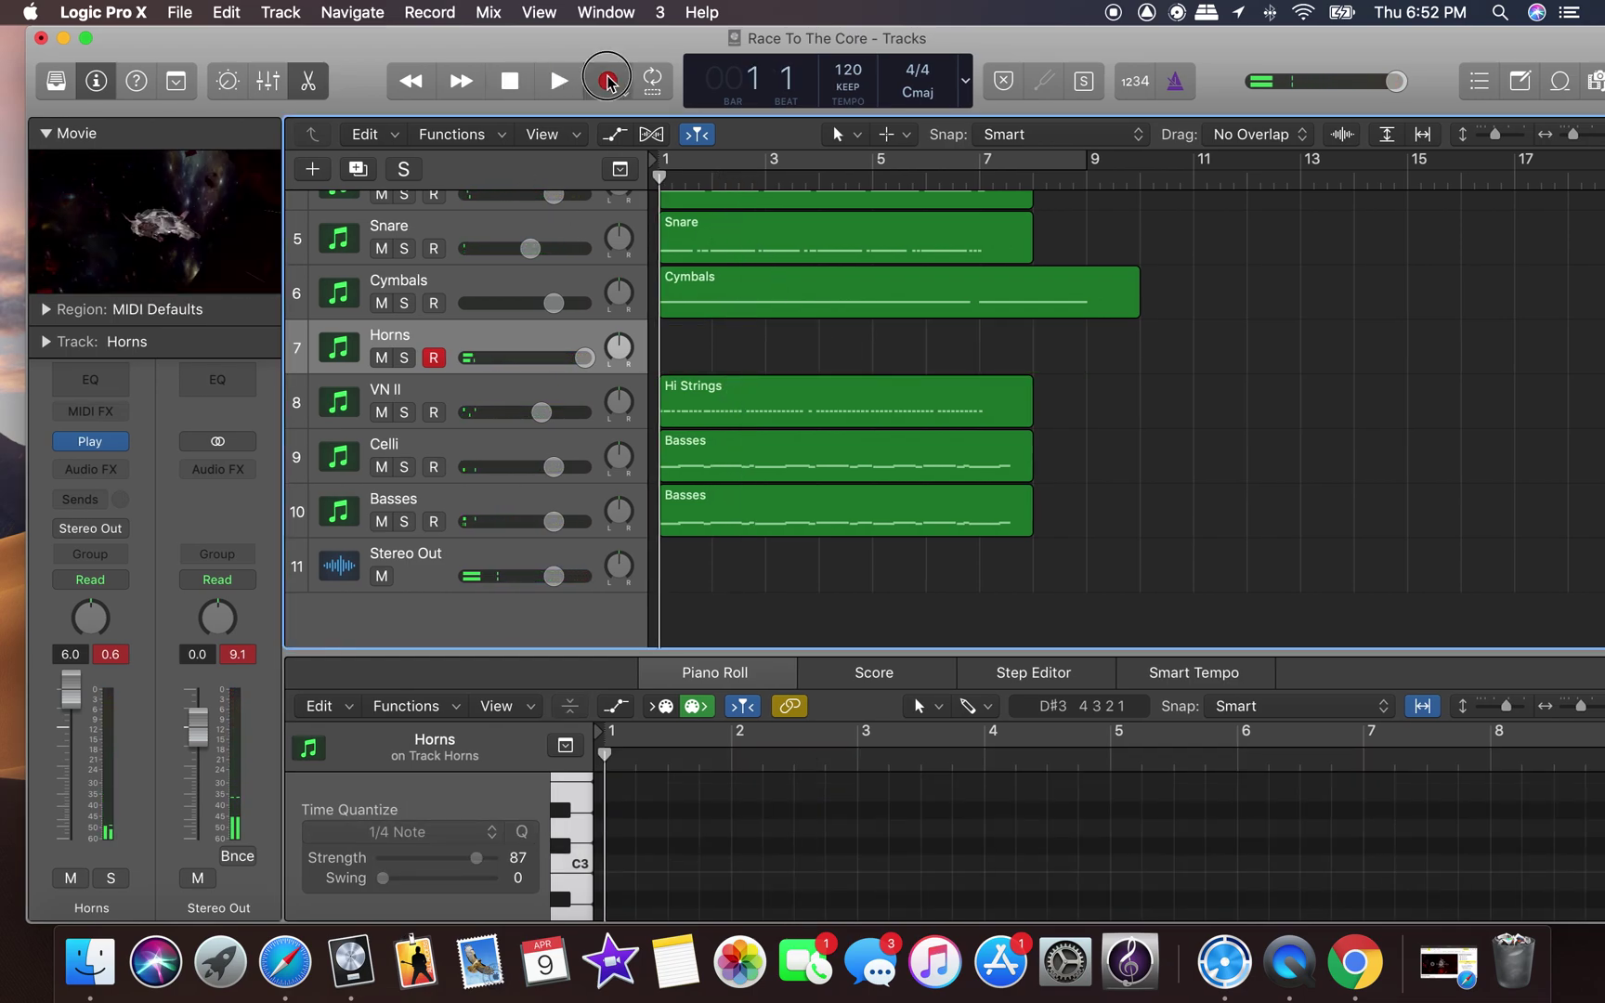
pyautogui.press('space')
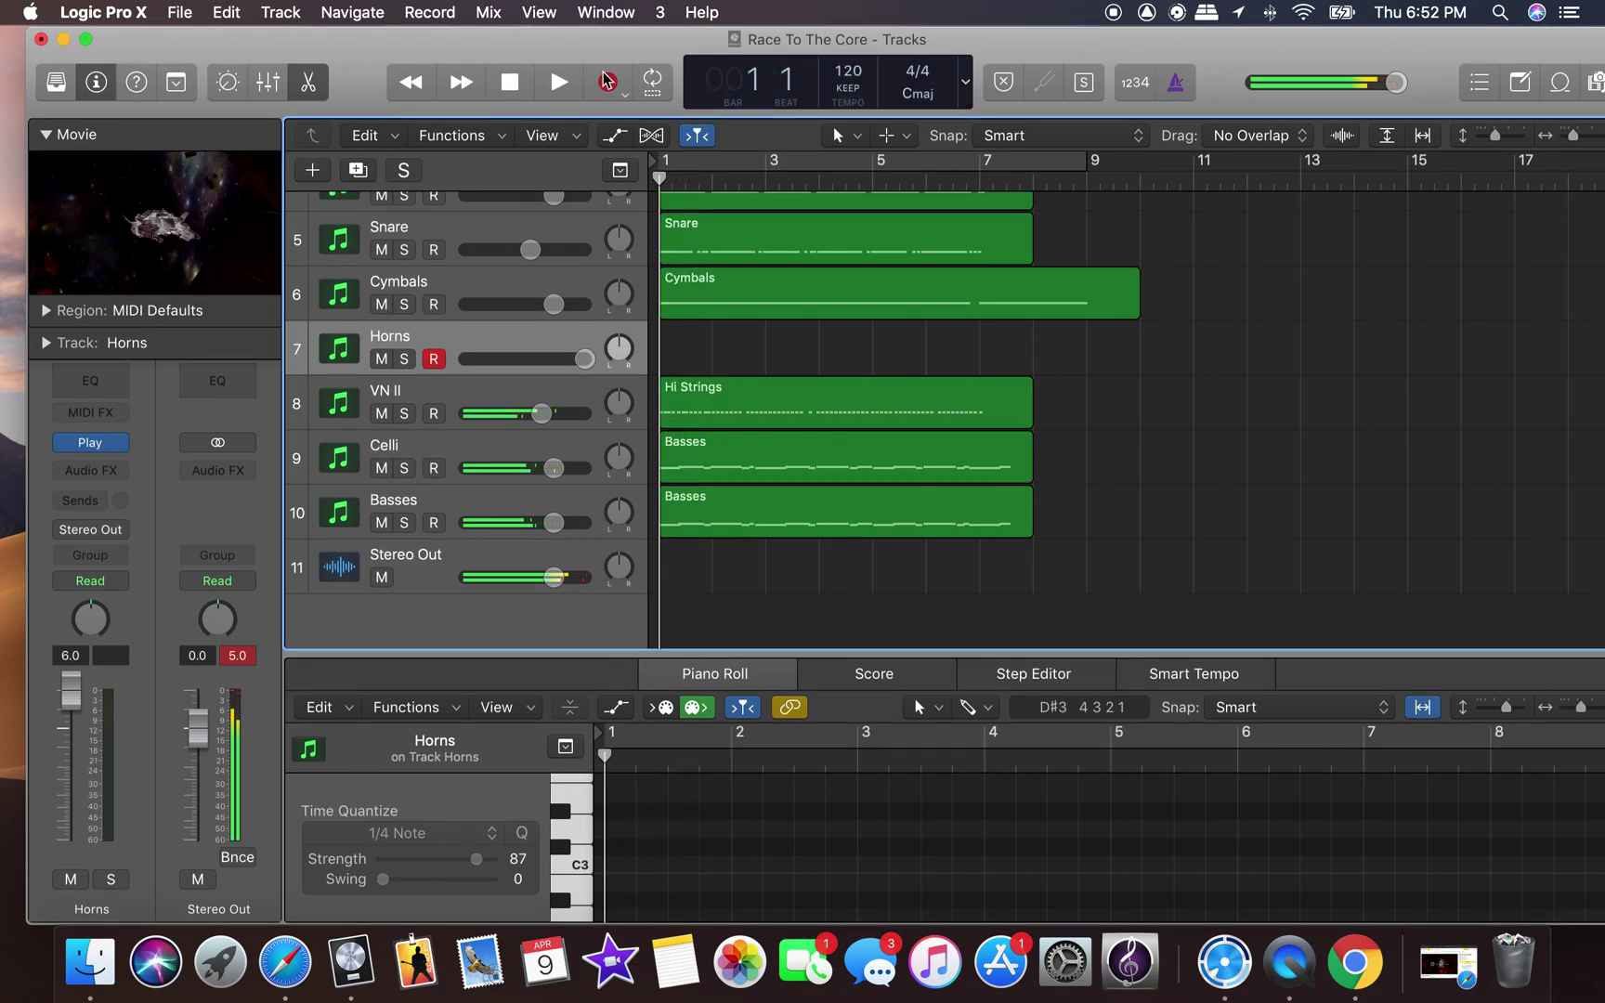
pyautogui.click(608, 81)
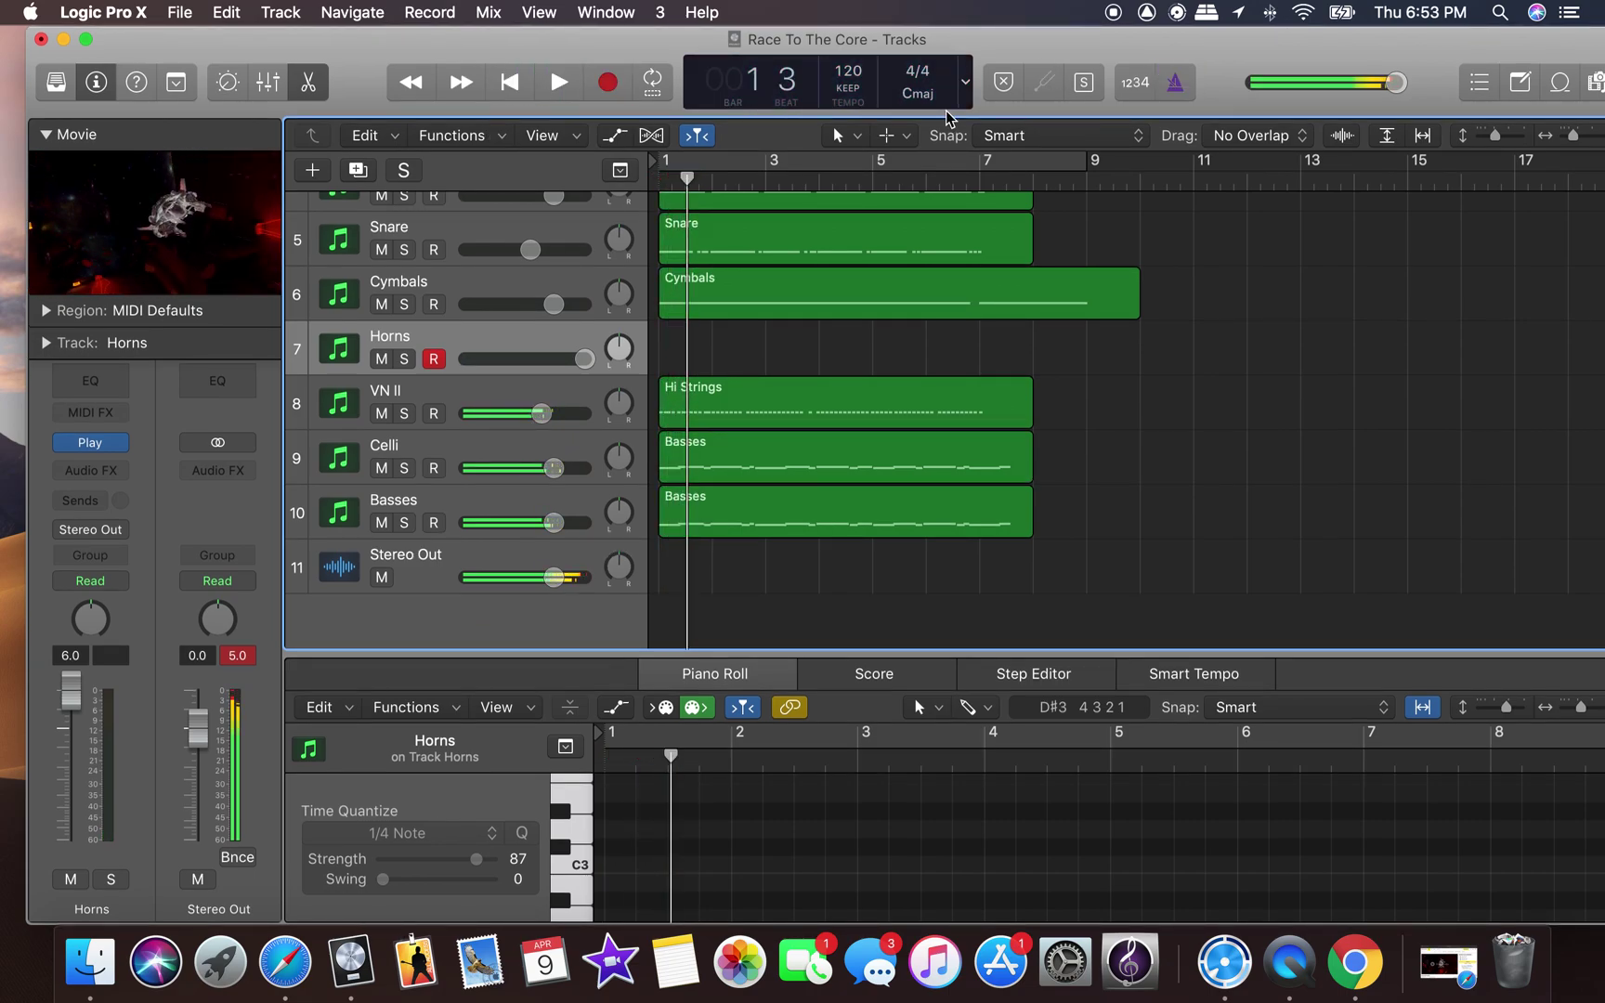
# Turn on the count-in and metronome, record a Horns take from bar 1 into bar 8, and delete its region.
pyautogui.click(1160, 88)
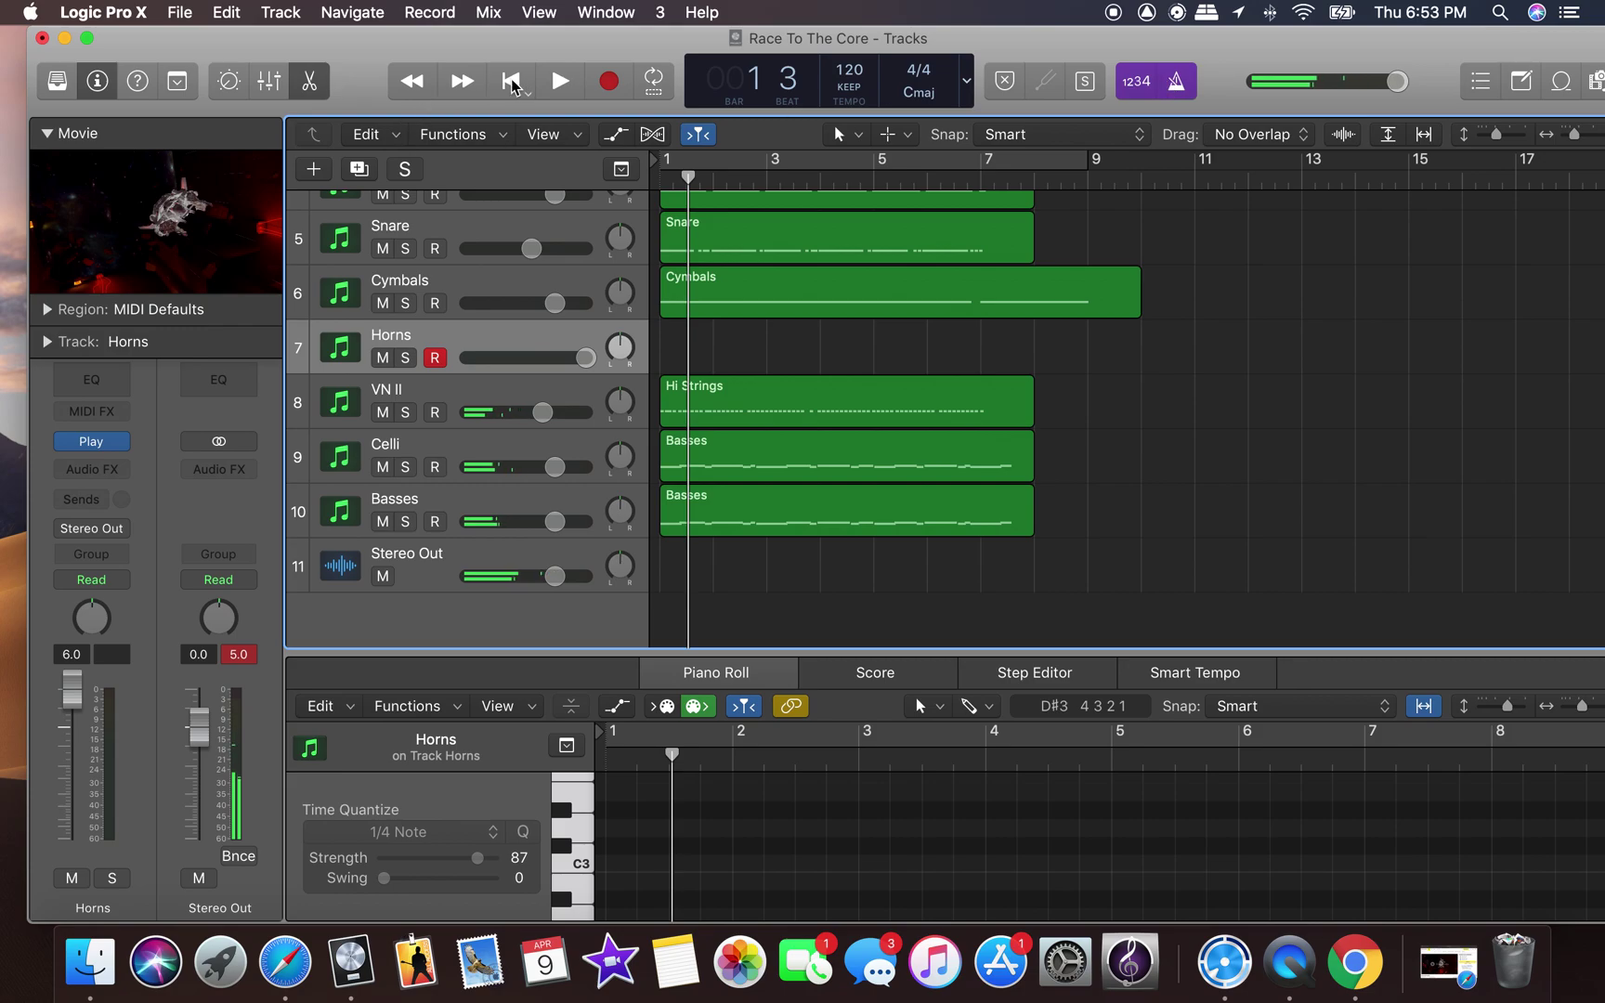
pyautogui.click(512, 83)
pyautogui.click(621, 82)
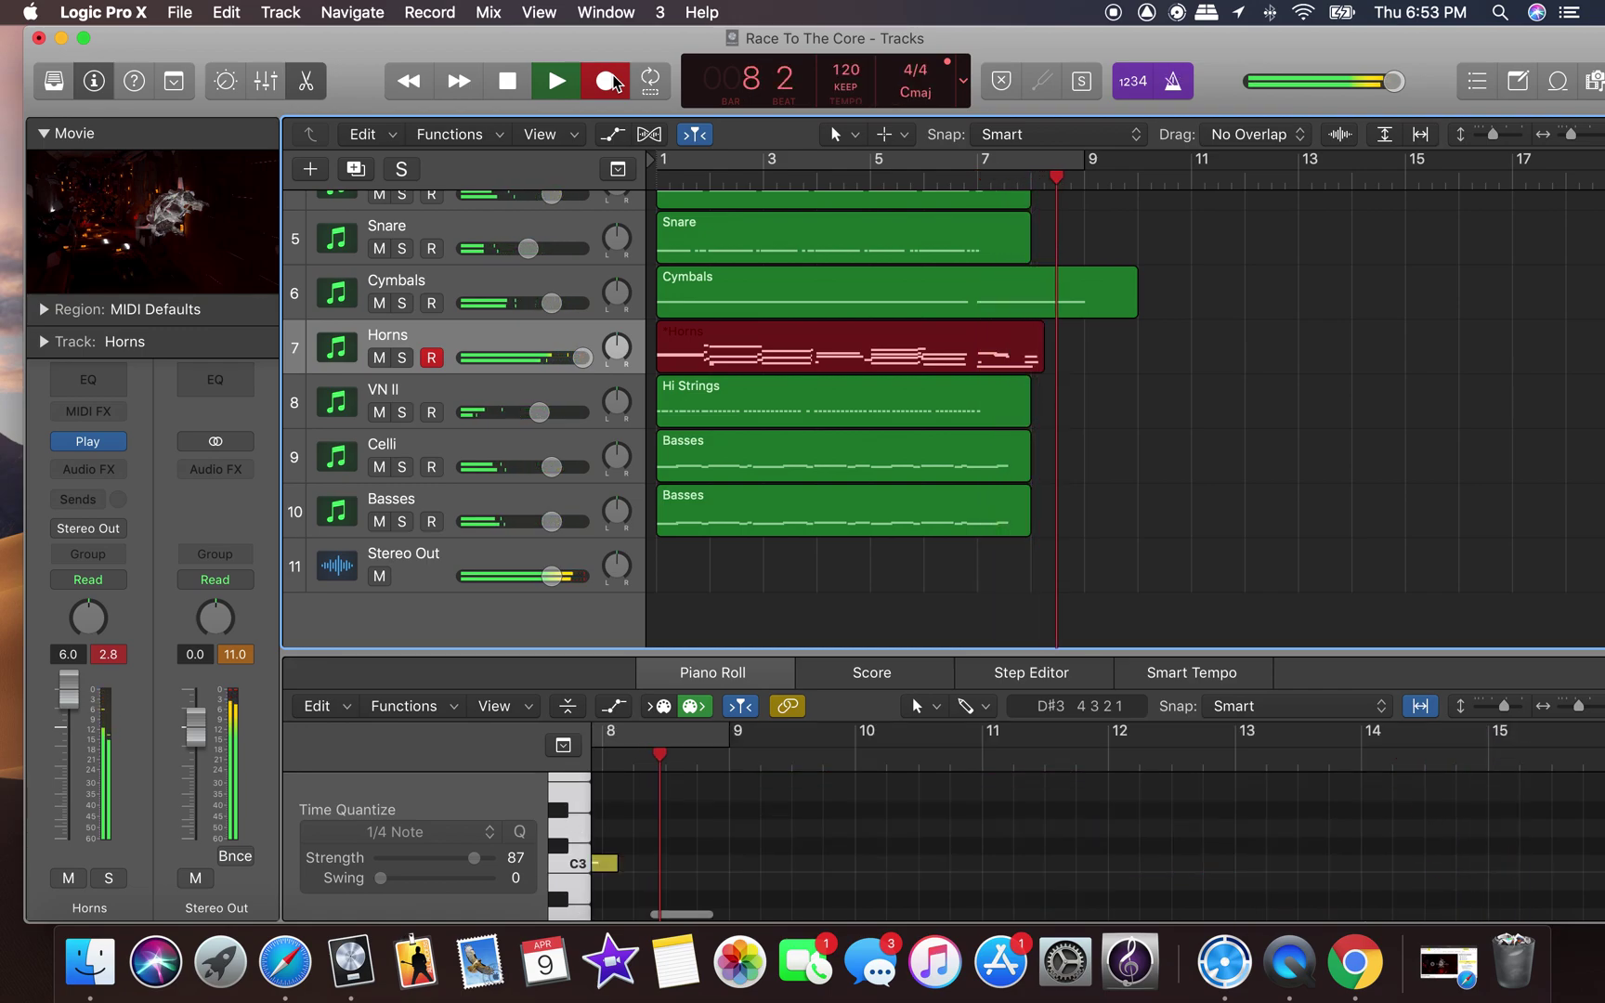
pyautogui.press('space')
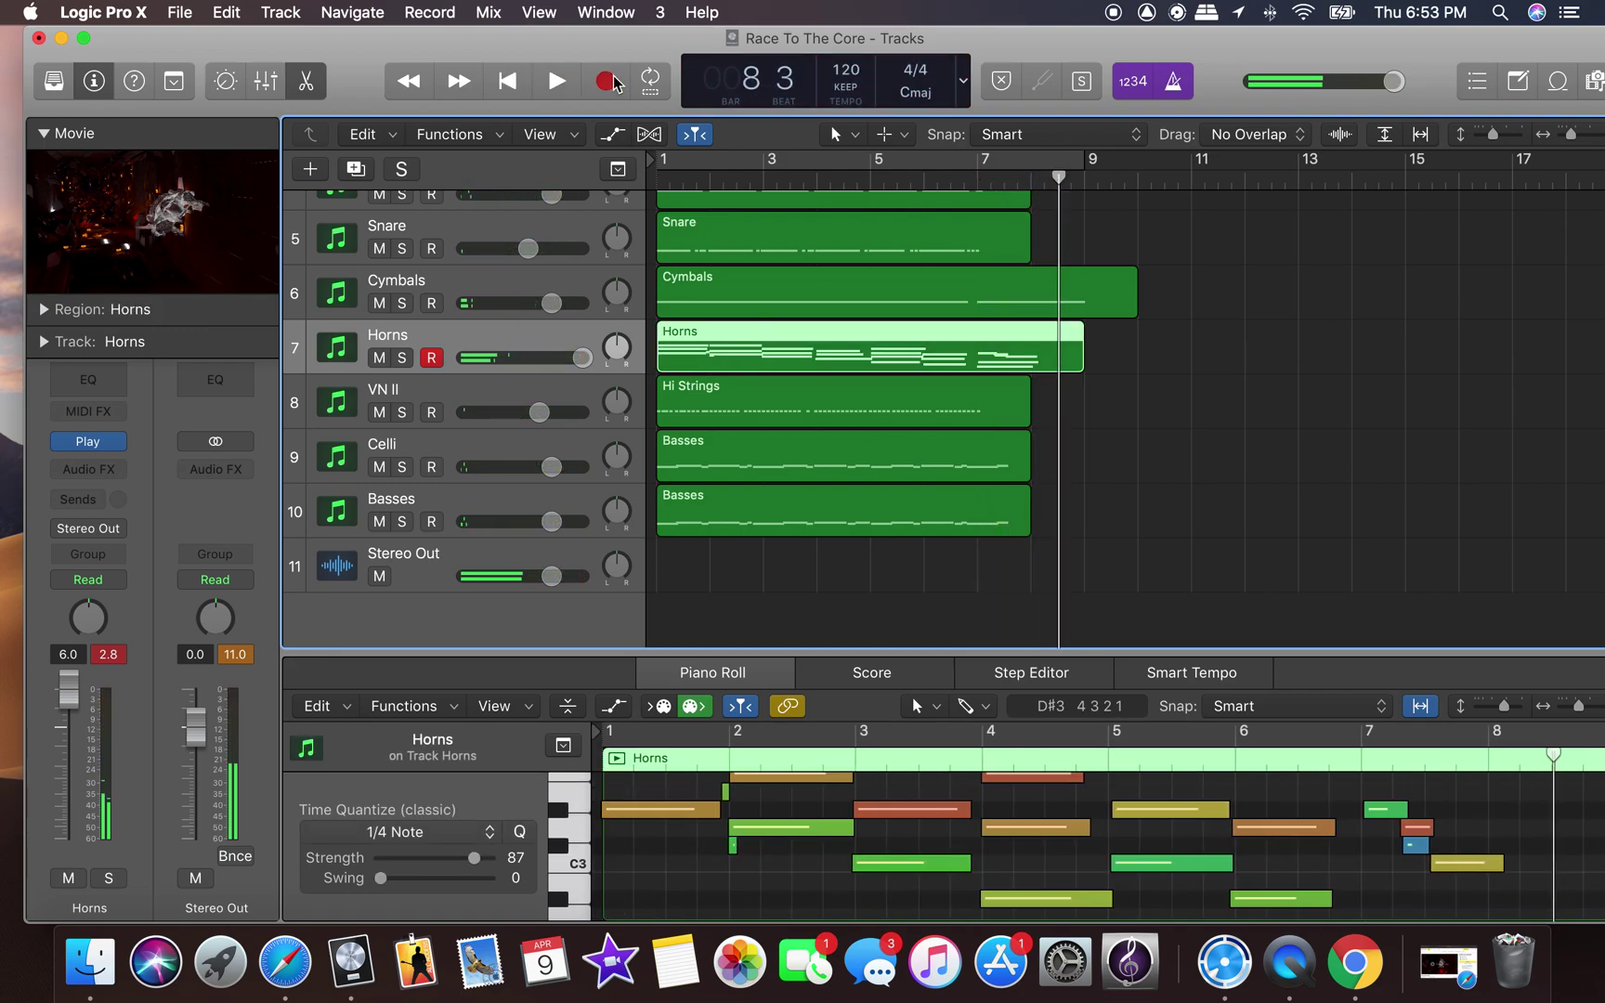
pyautogui.press('Delete')
# Play the opening briefly for reference, and record a new Horns take from bar 1, stopping in bar 8.
pyautogui.click(525, 82)
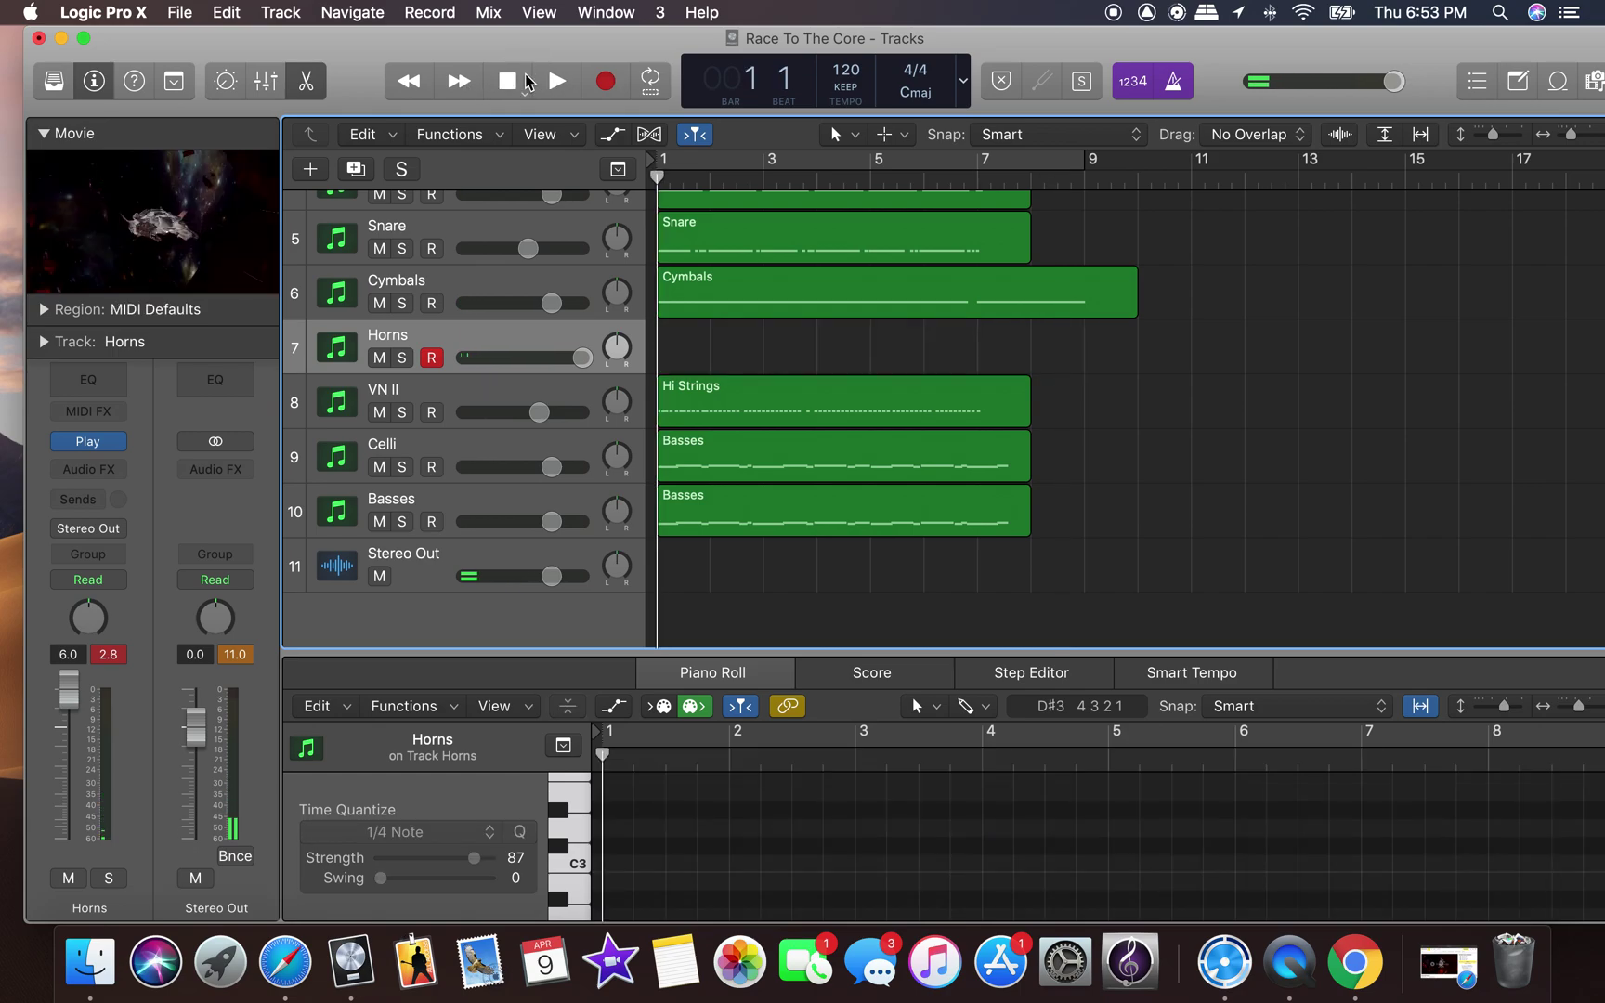
pyautogui.click(559, 82)
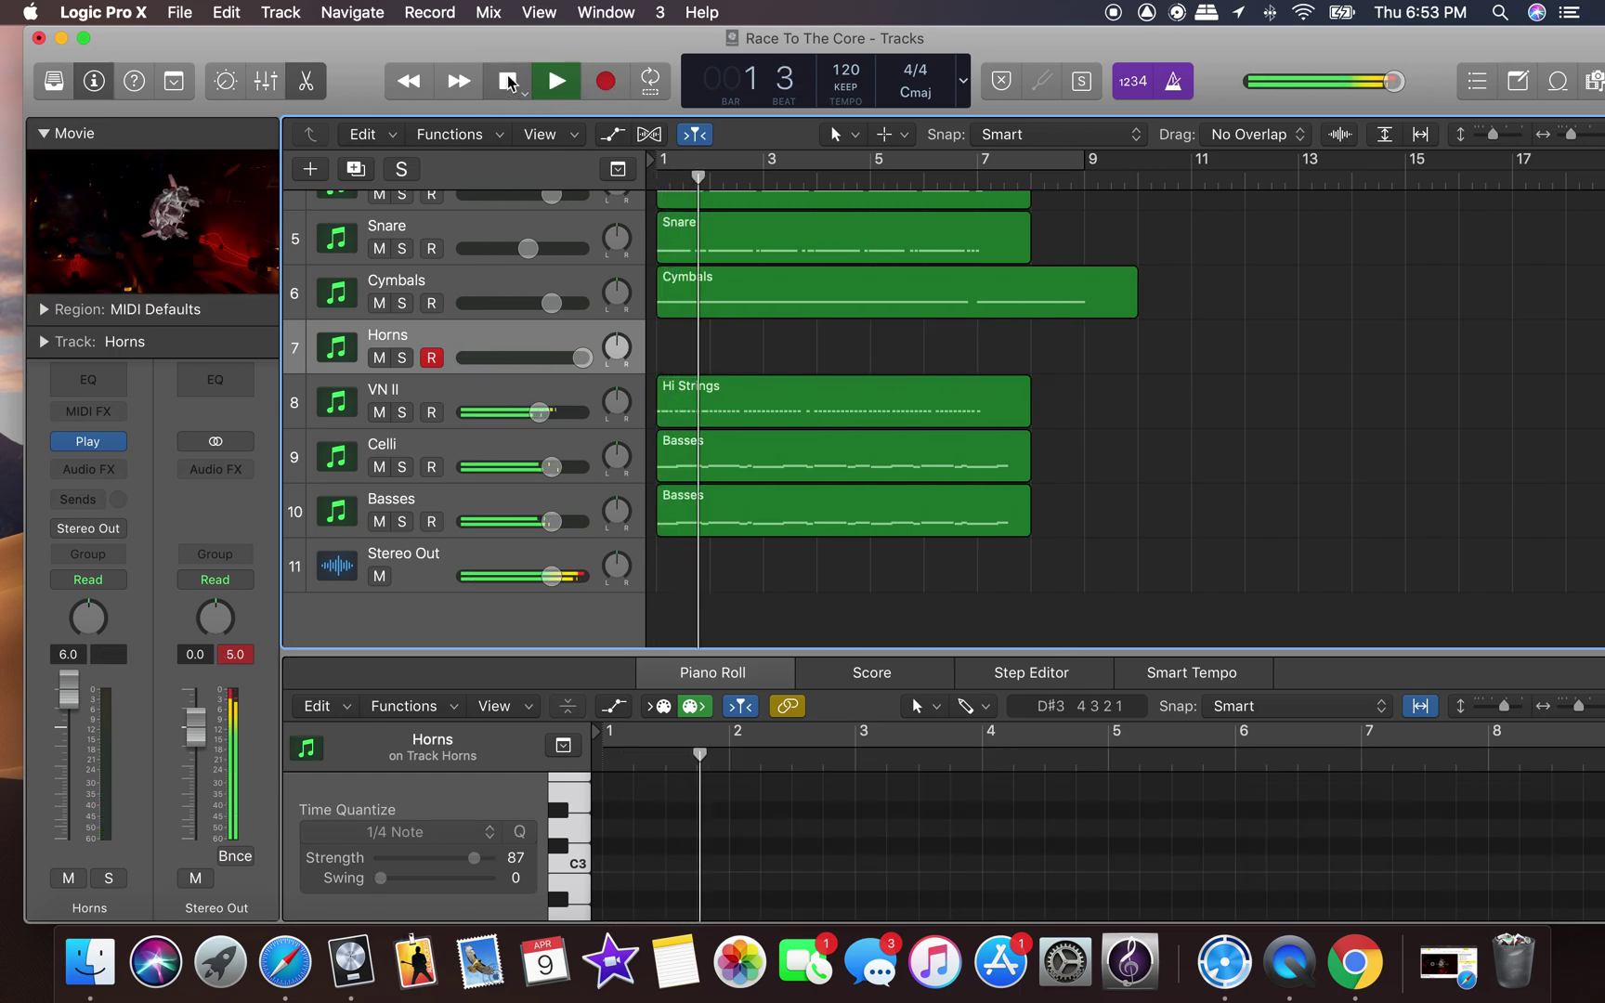
pyautogui.click(509, 82)
pyautogui.click(509, 82)
pyautogui.click(626, 83)
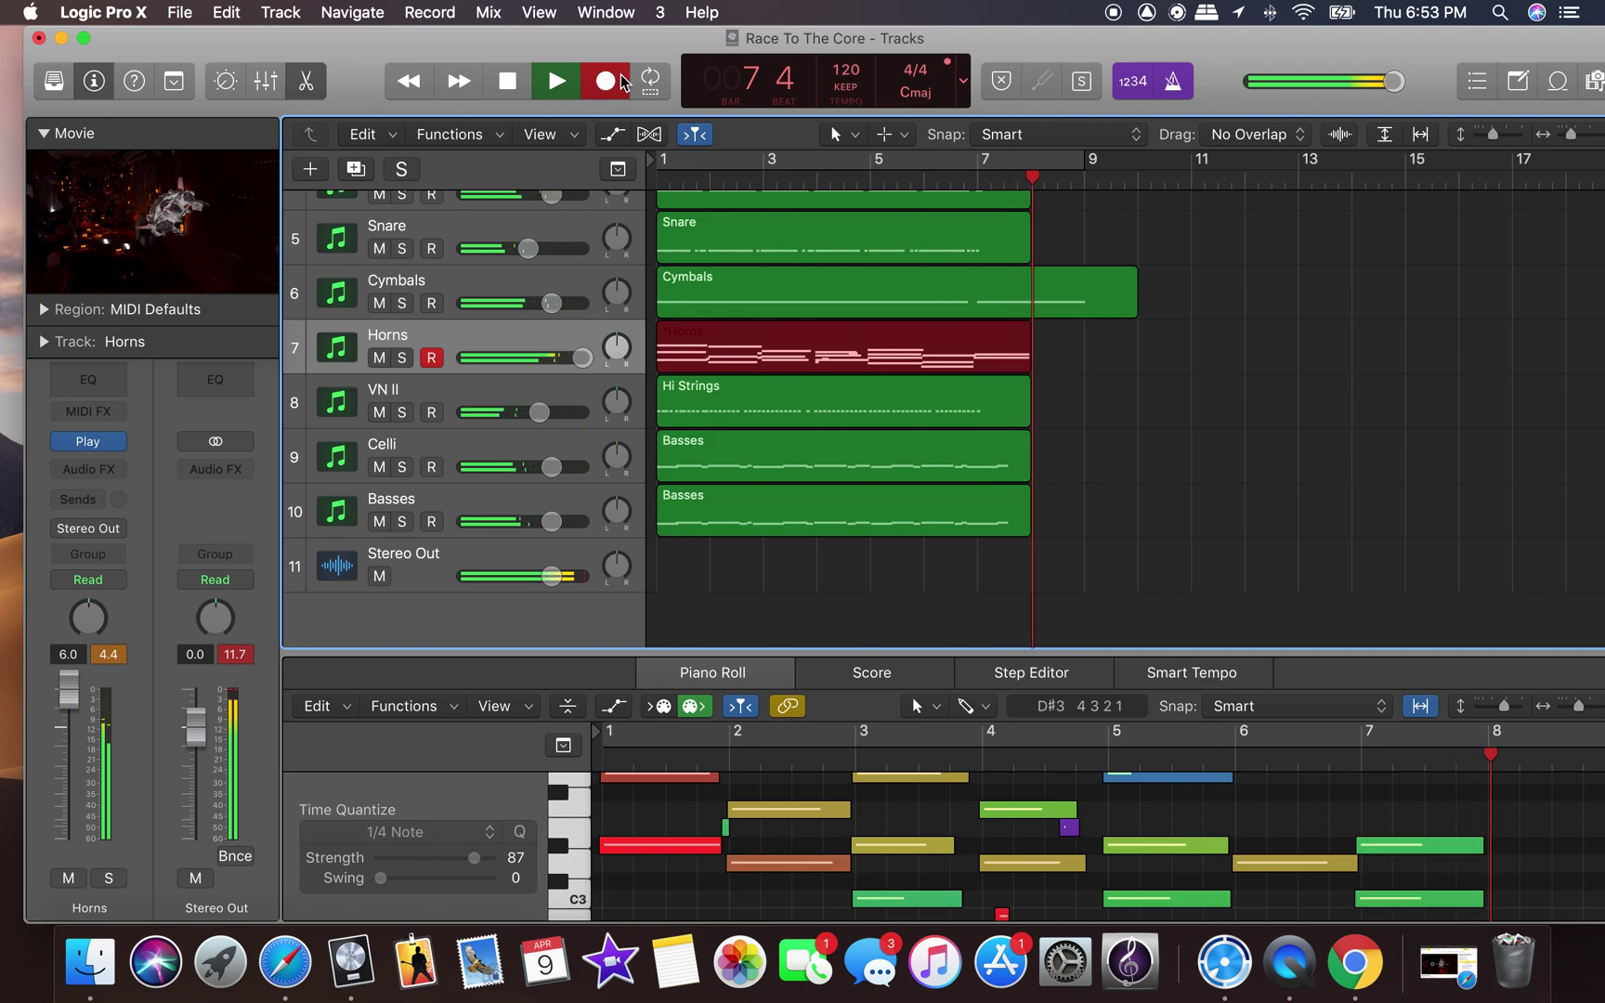
pyautogui.click(524, 88)
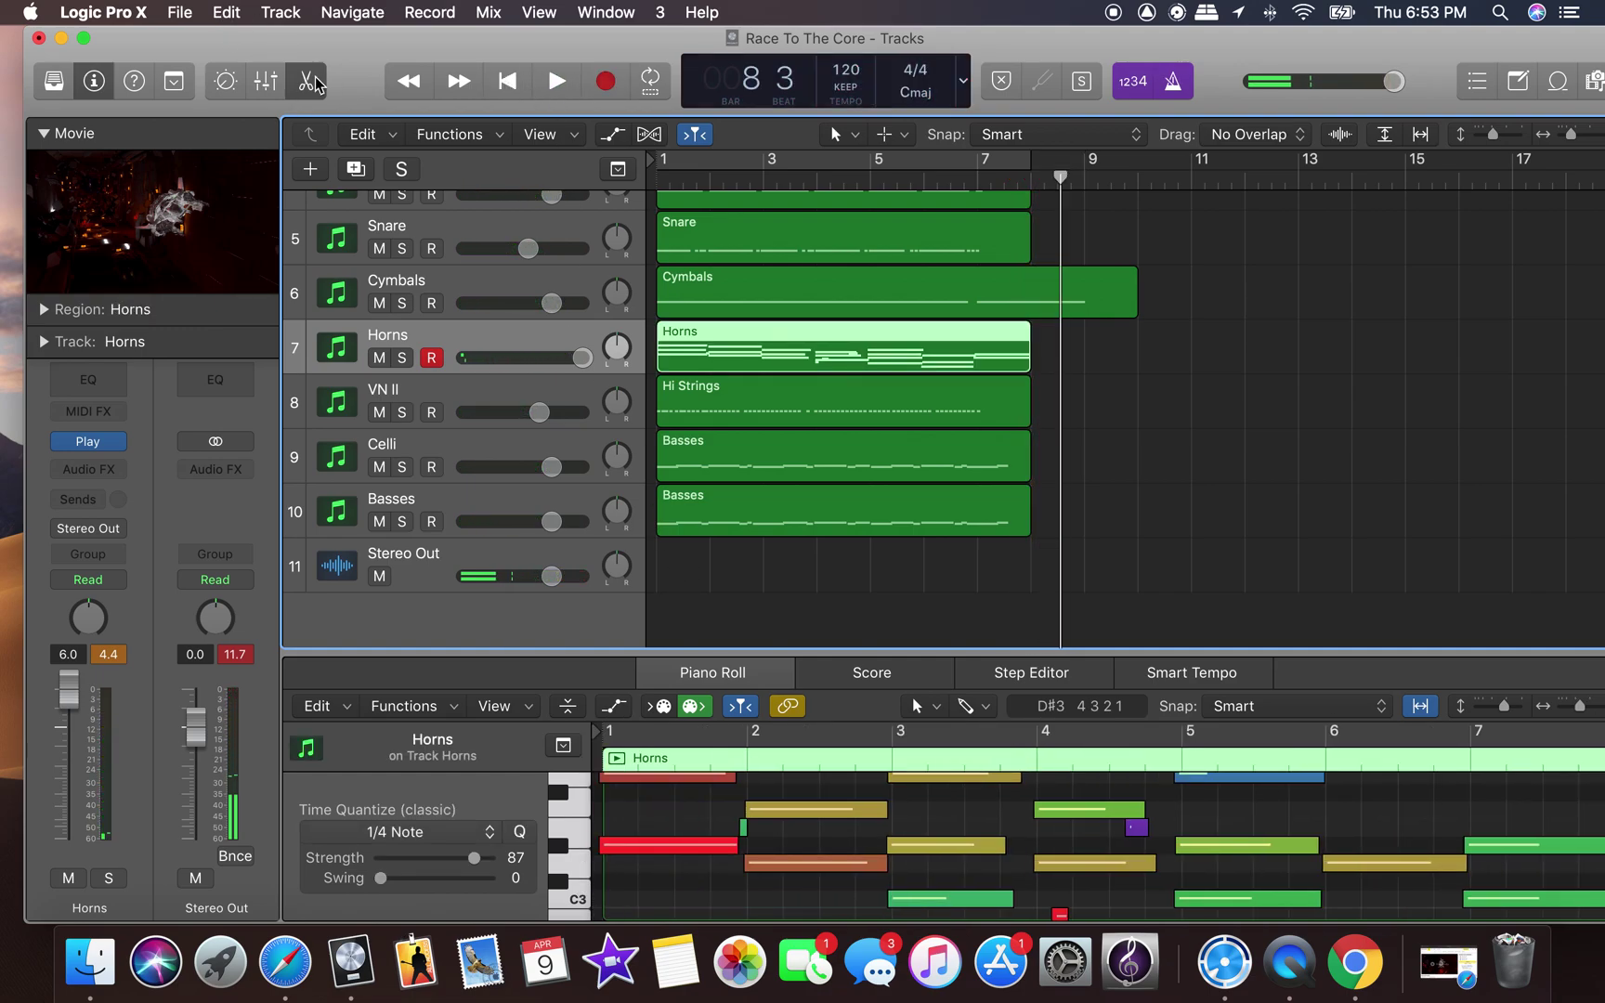
# Hide the inspector, enlarge the Piano Roll and delete the stray short notes in bars 1 and 4 of the Horns region.
pyautogui.click(96, 82)
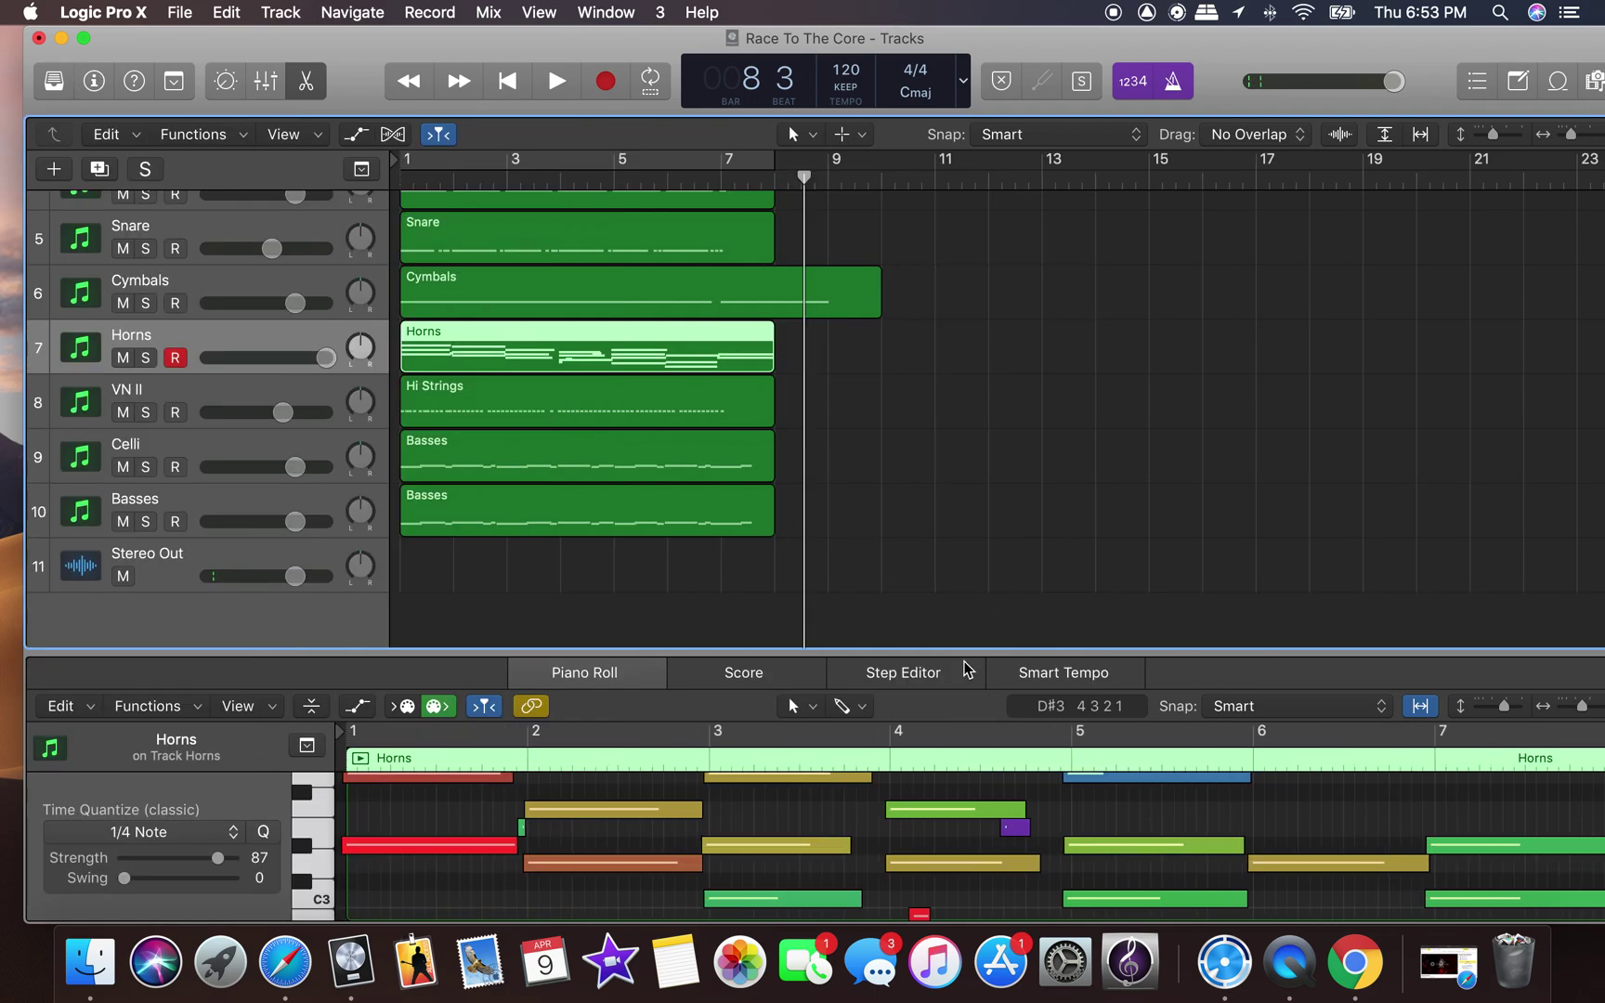
pyautogui.moveTo(918, 651); pyautogui.dragTo(845, 269)
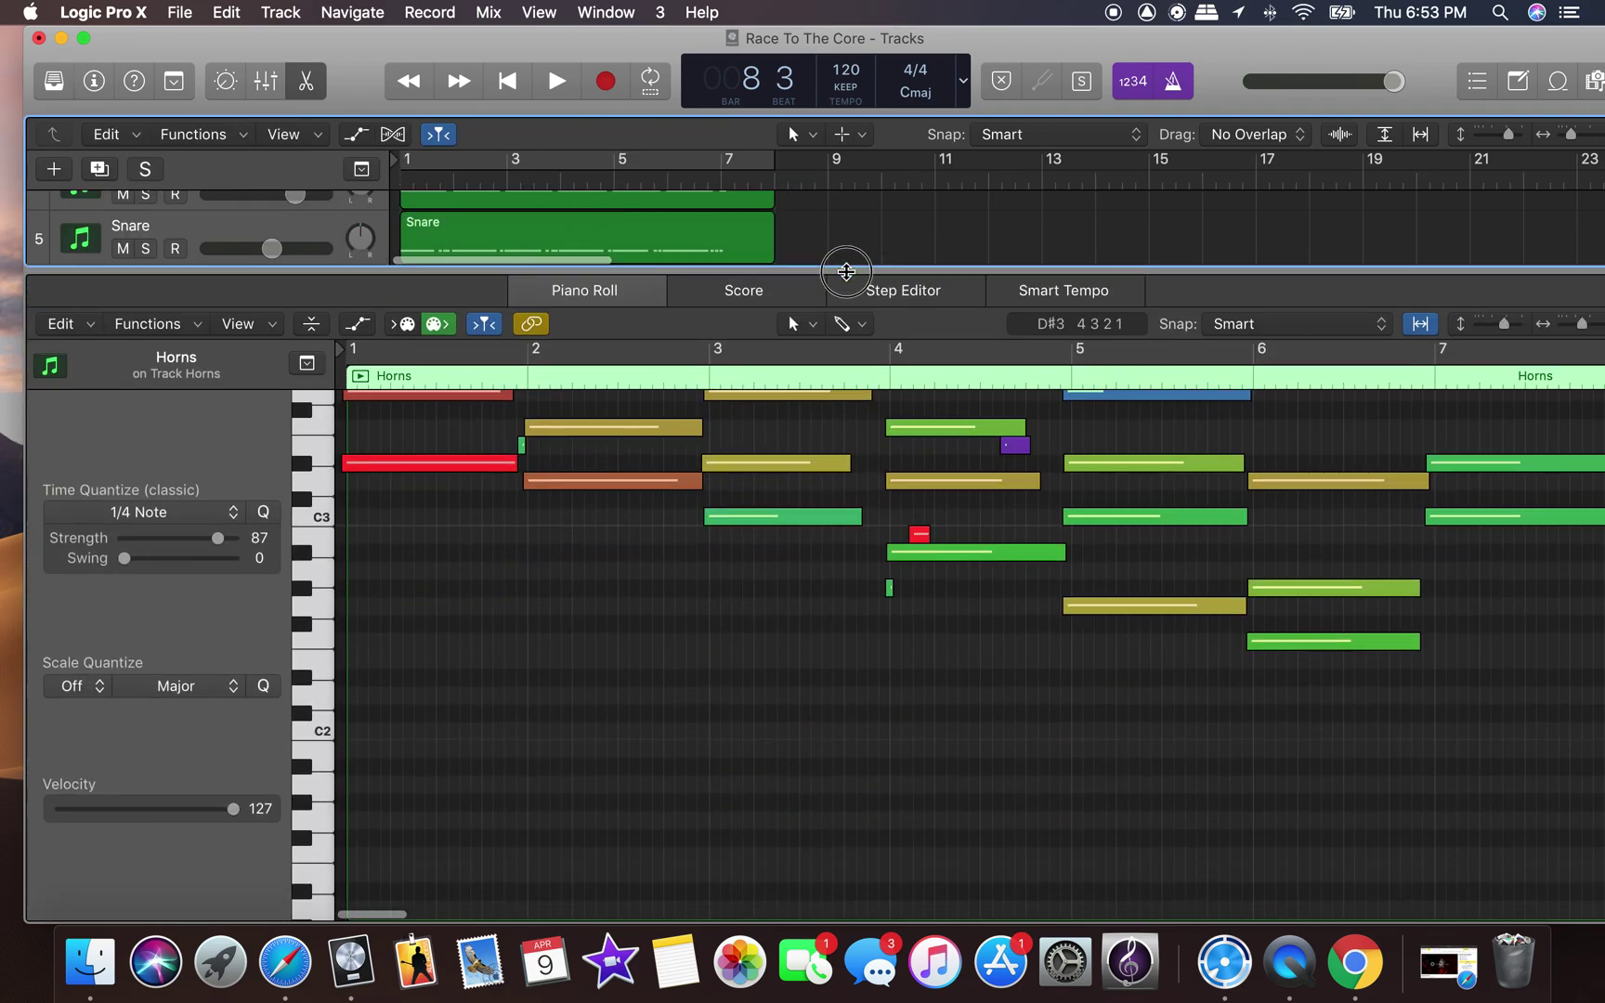
pyautogui.scroll(4, 984, 567)
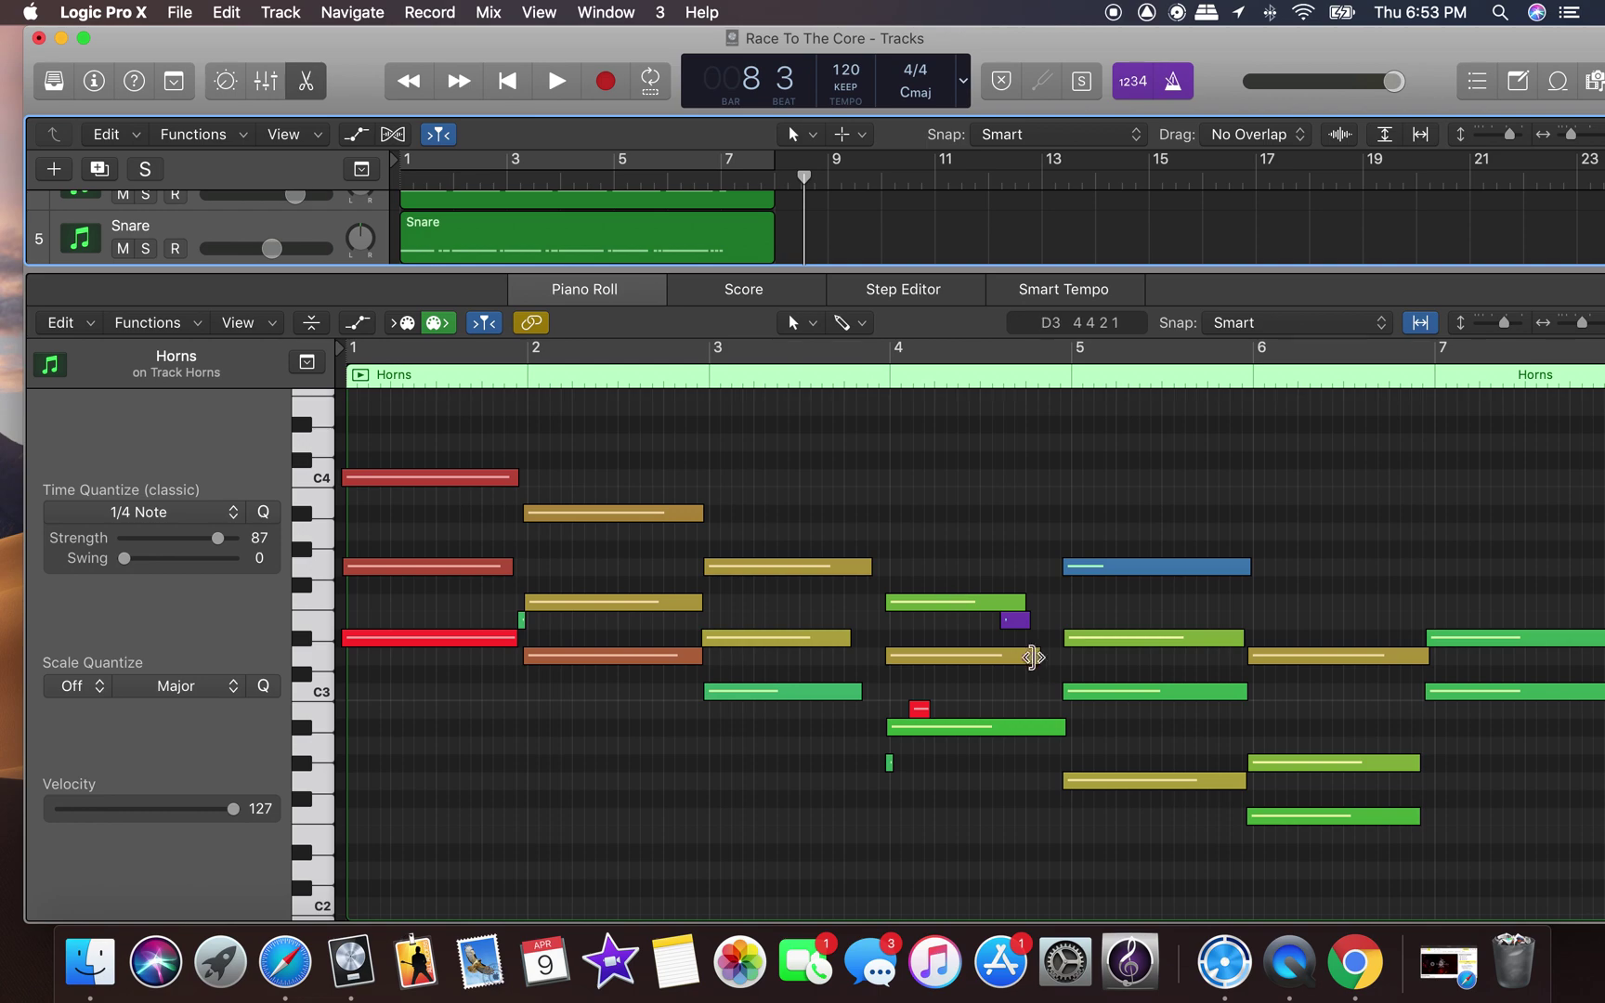
pyautogui.click(1019, 626)
pyautogui.click(919, 713)
pyautogui.press('BackSpace')
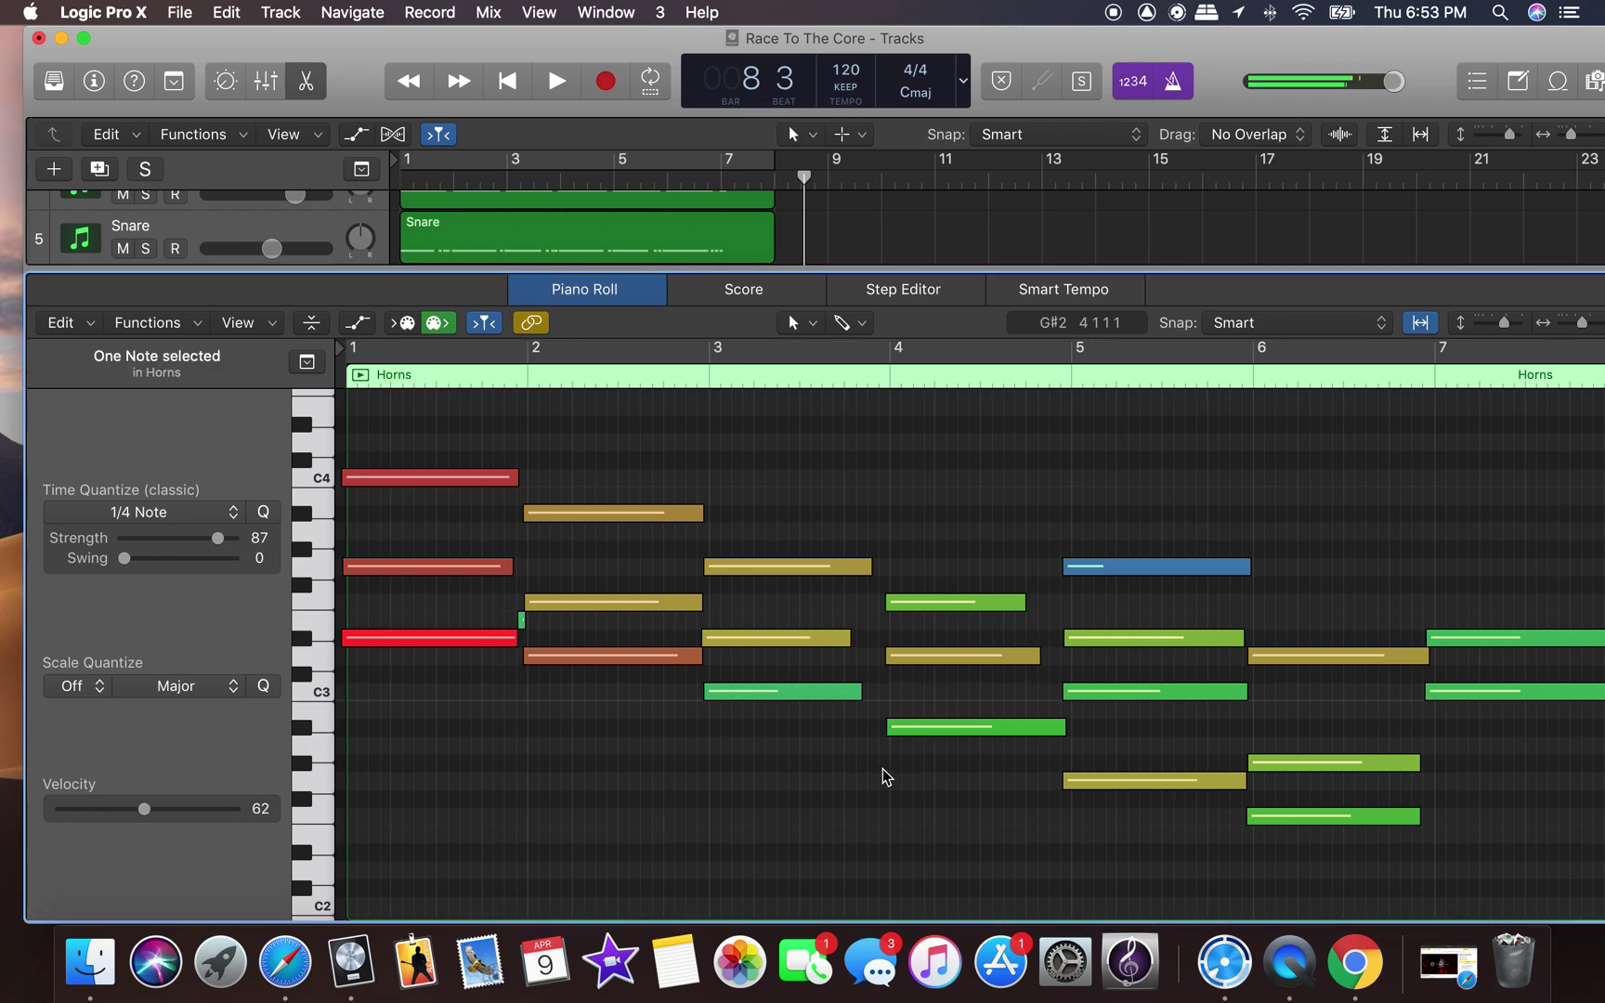
pyautogui.click(522, 620)
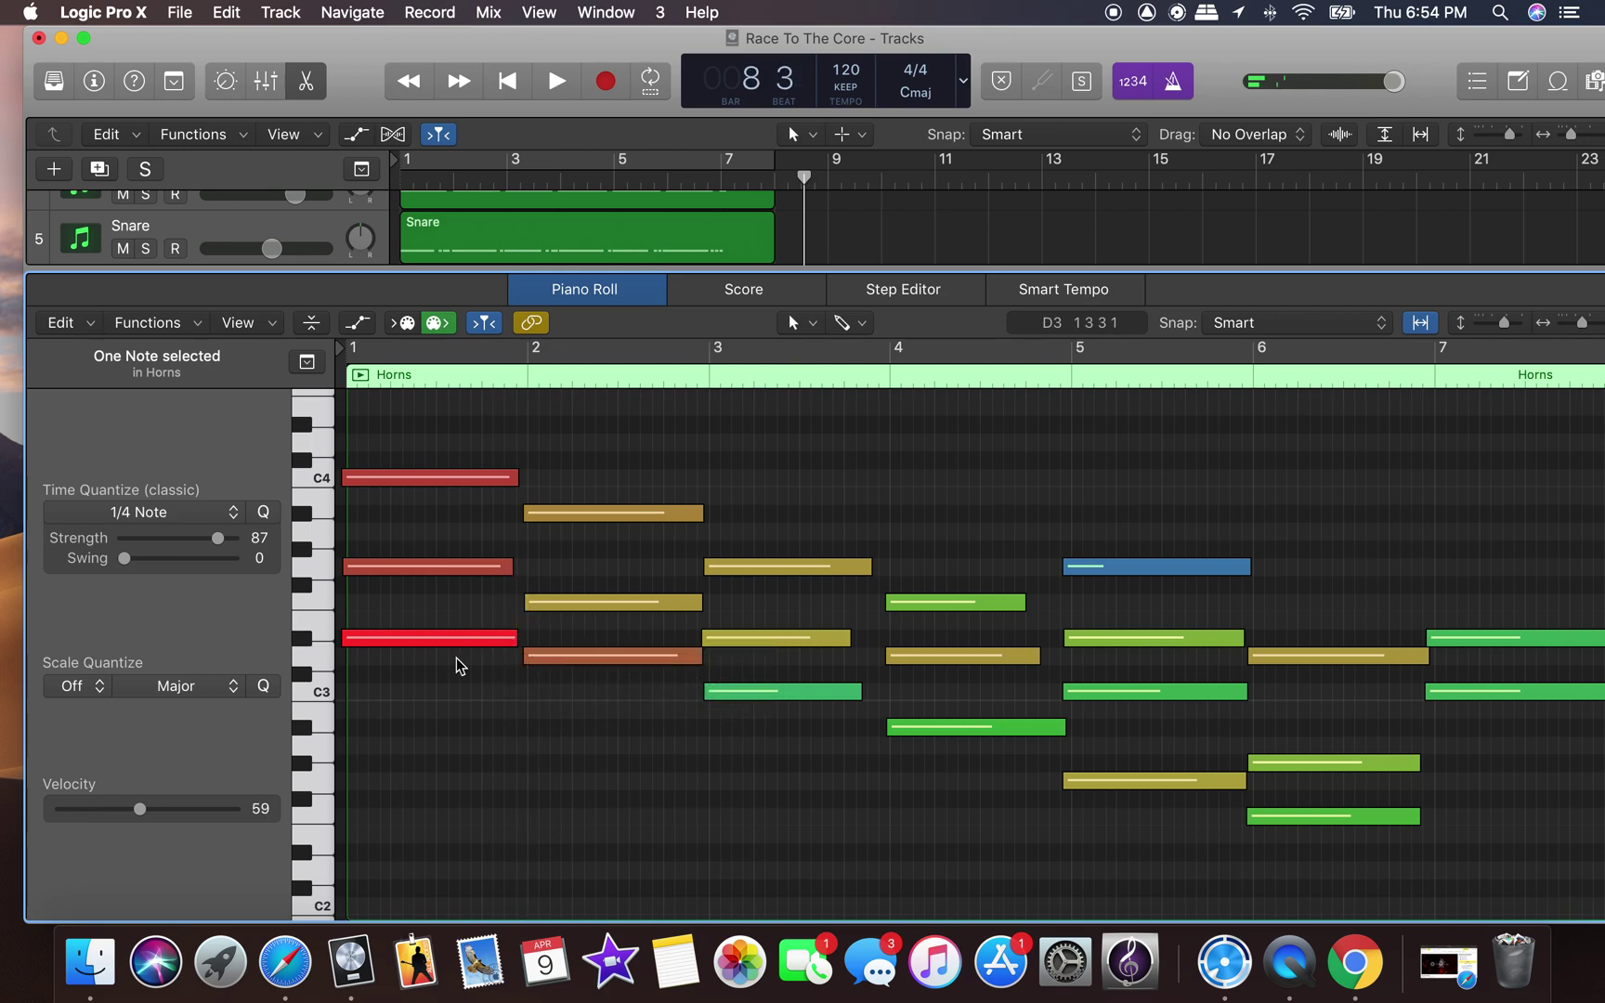
# Quantize all notes of the Horns region to 1/8 Note.
pyautogui.press('super+a')
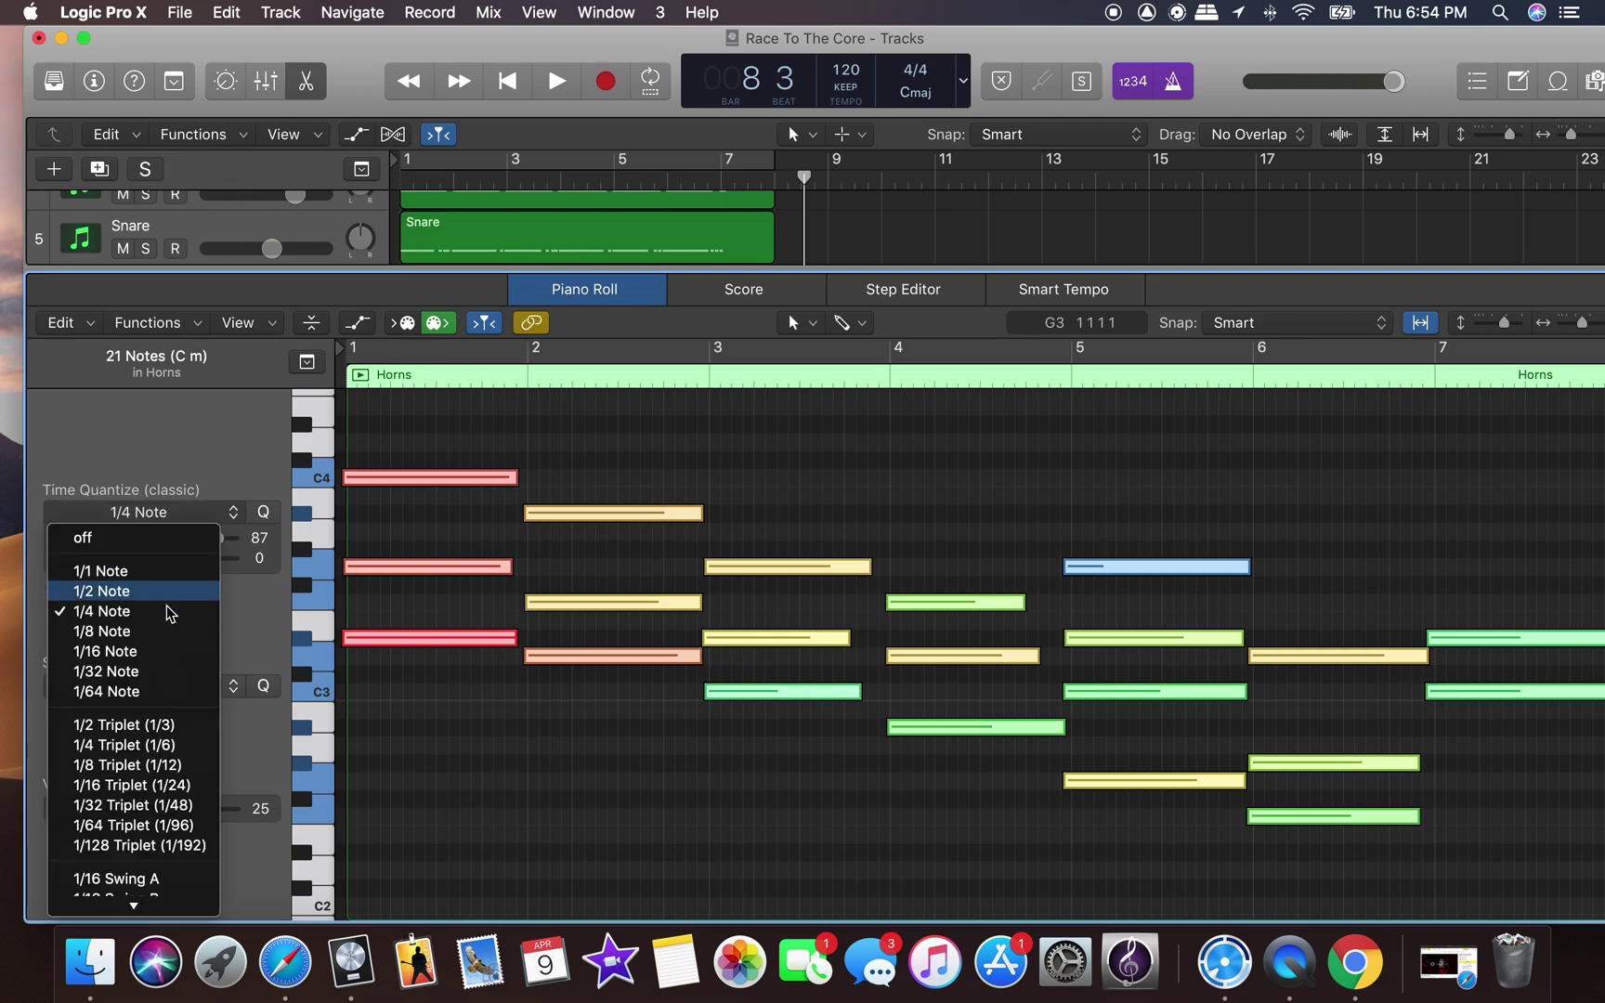
pyautogui.click(161, 633)
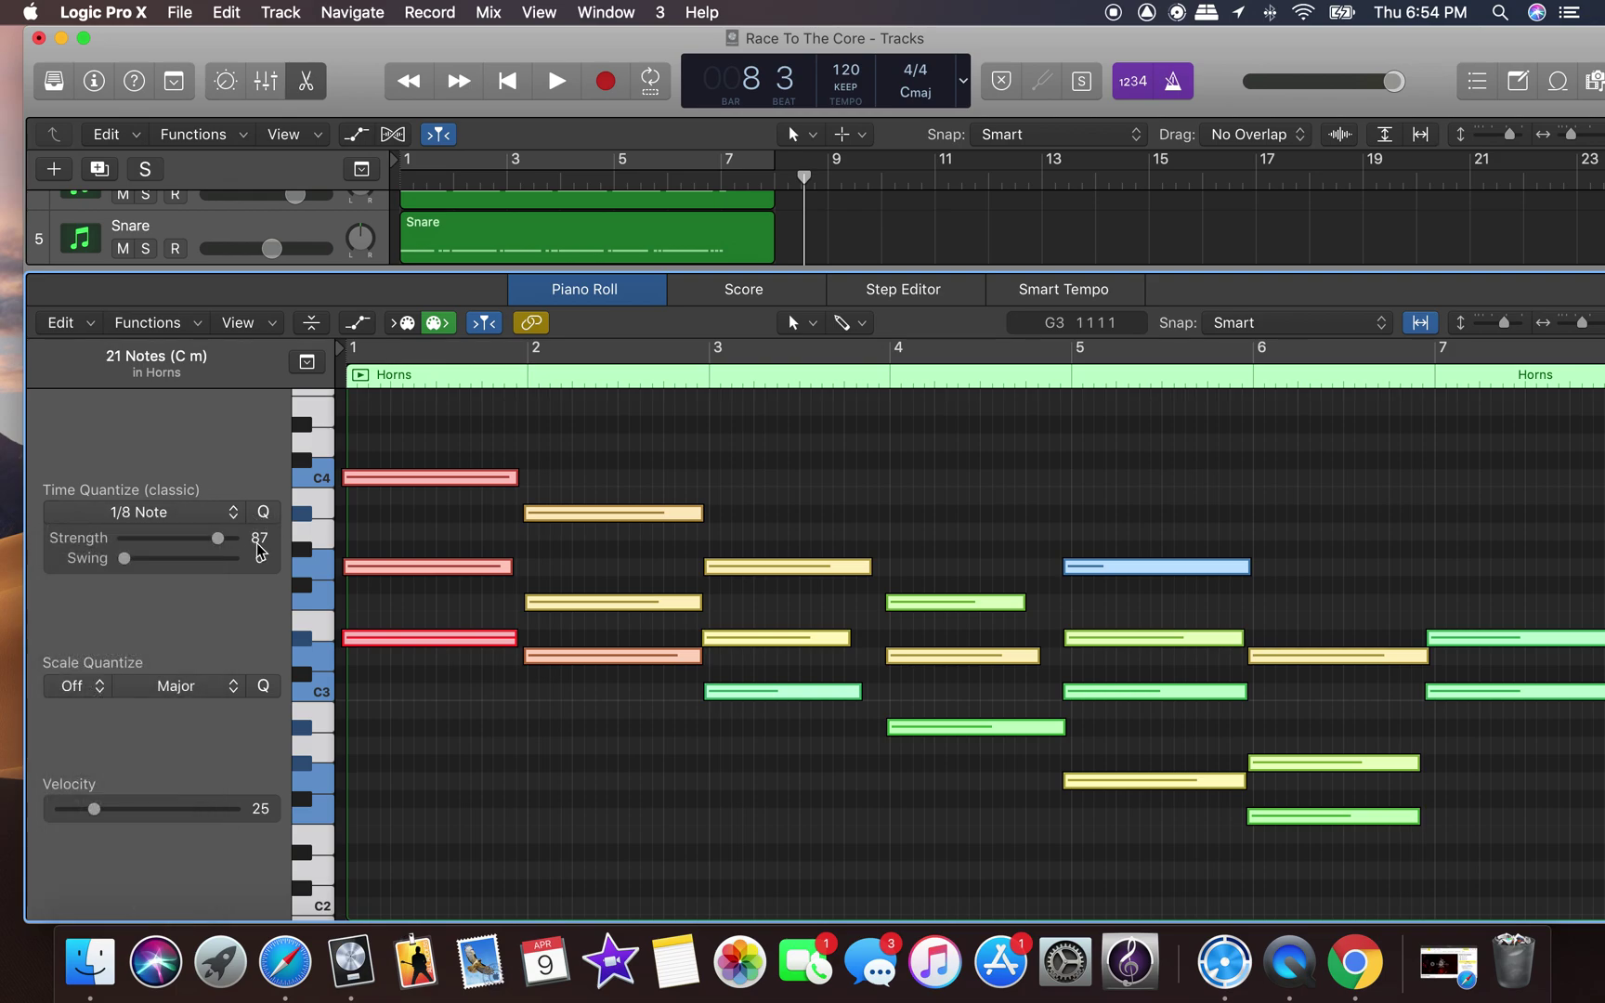
pyautogui.click(265, 513)
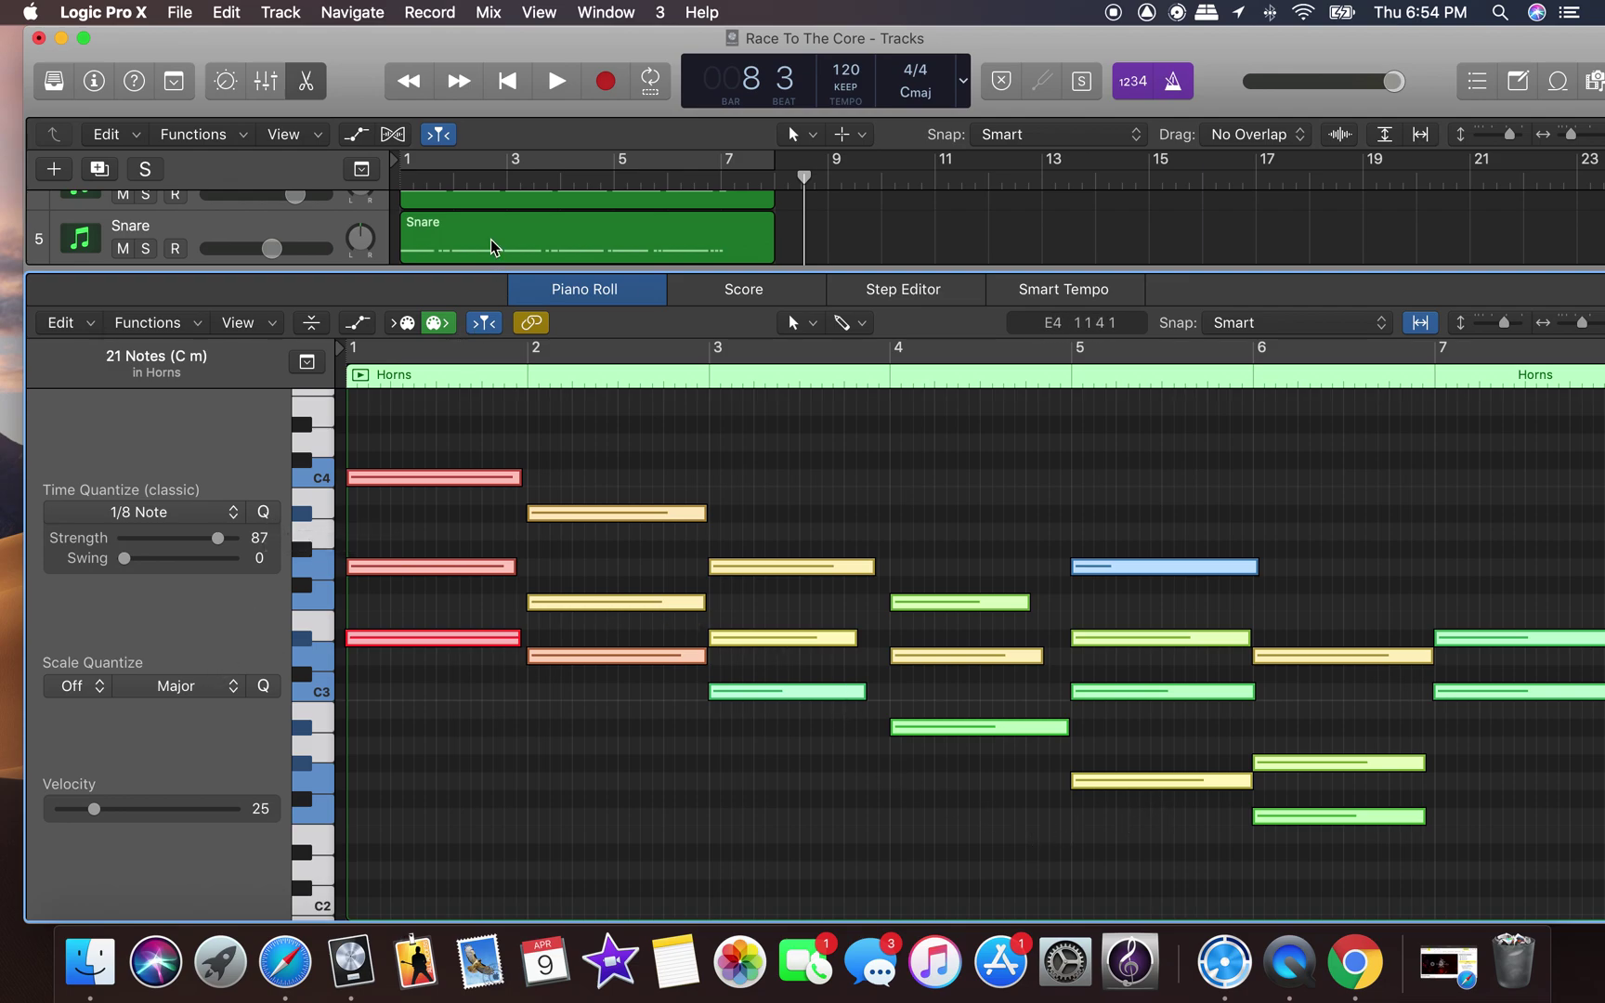
# Solo the Horns track and play its part briefly from bar 1 with the Piano Roll enlarged.
pyautogui.moveTo(276, 267); pyautogui.dragTo(275, 610)
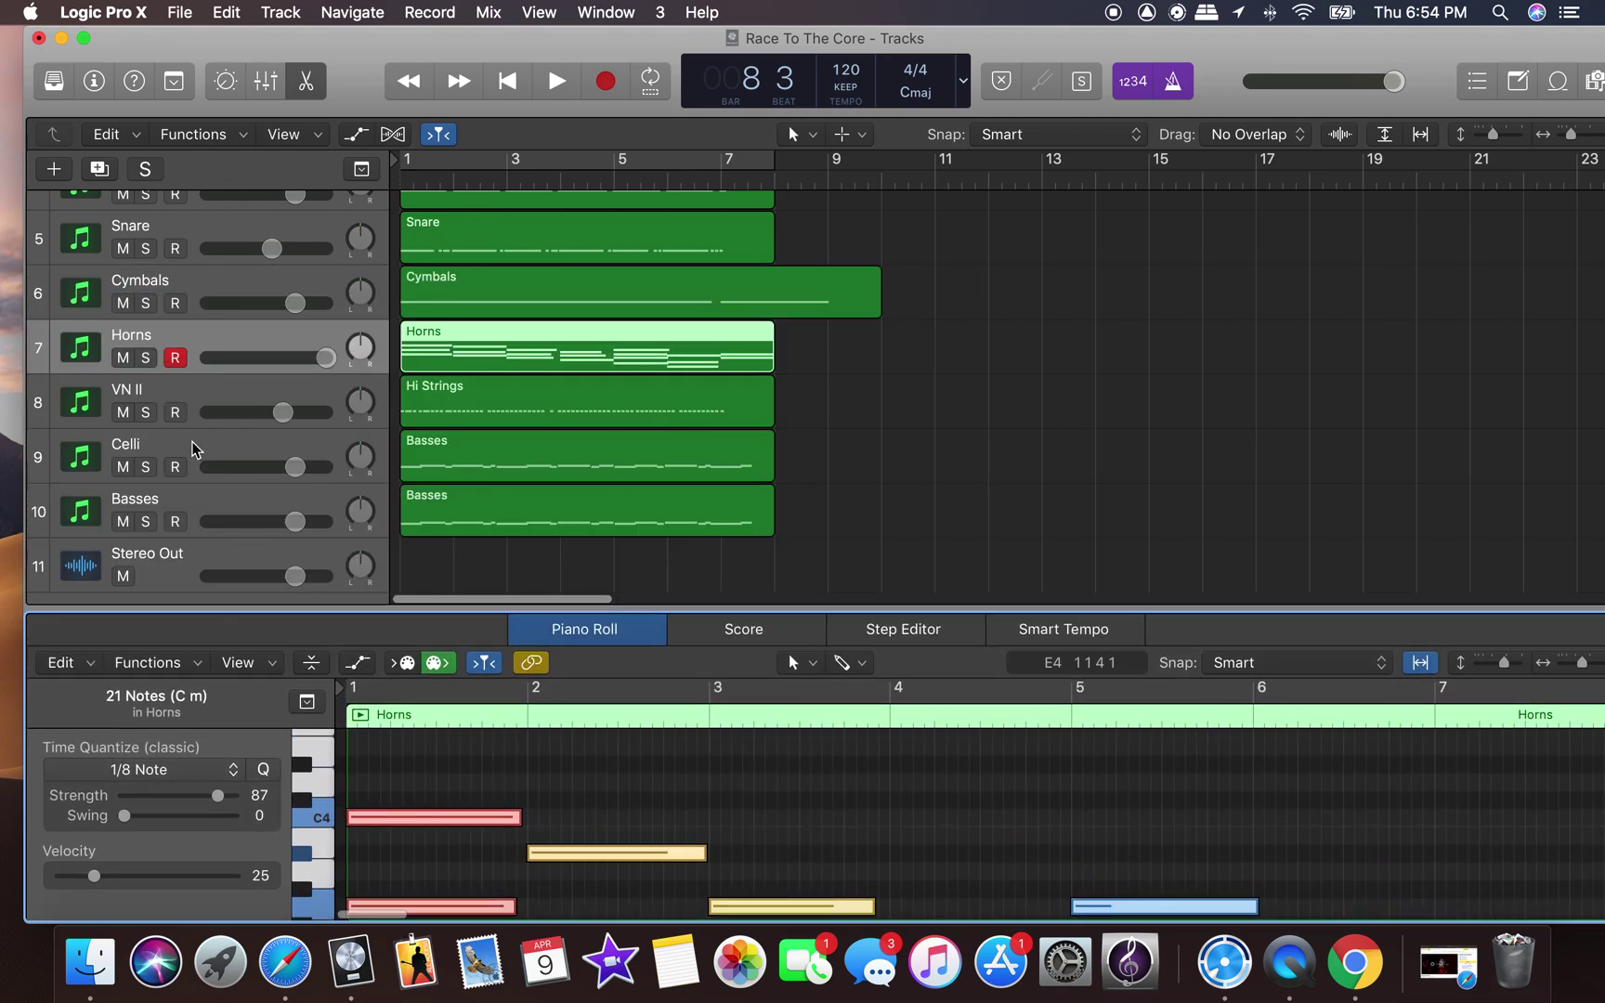
pyautogui.click(148, 359)
pyautogui.moveTo(706, 622); pyautogui.dragTo(742, 205)
pyautogui.click(507, 81)
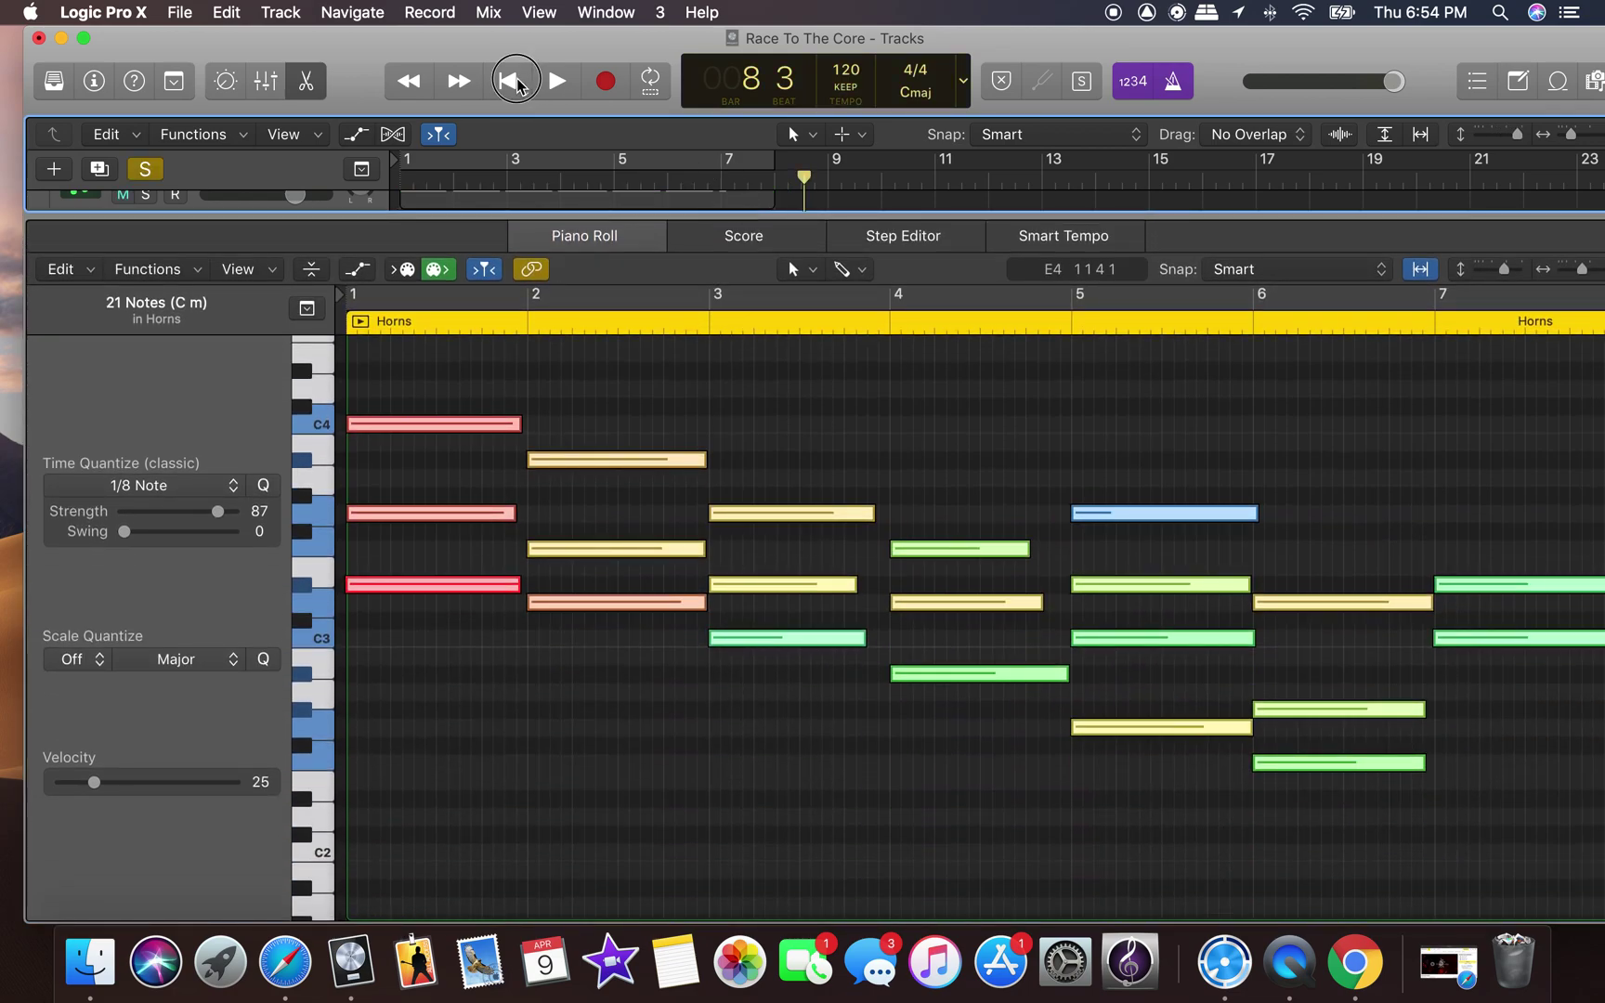
pyautogui.click(556, 80)
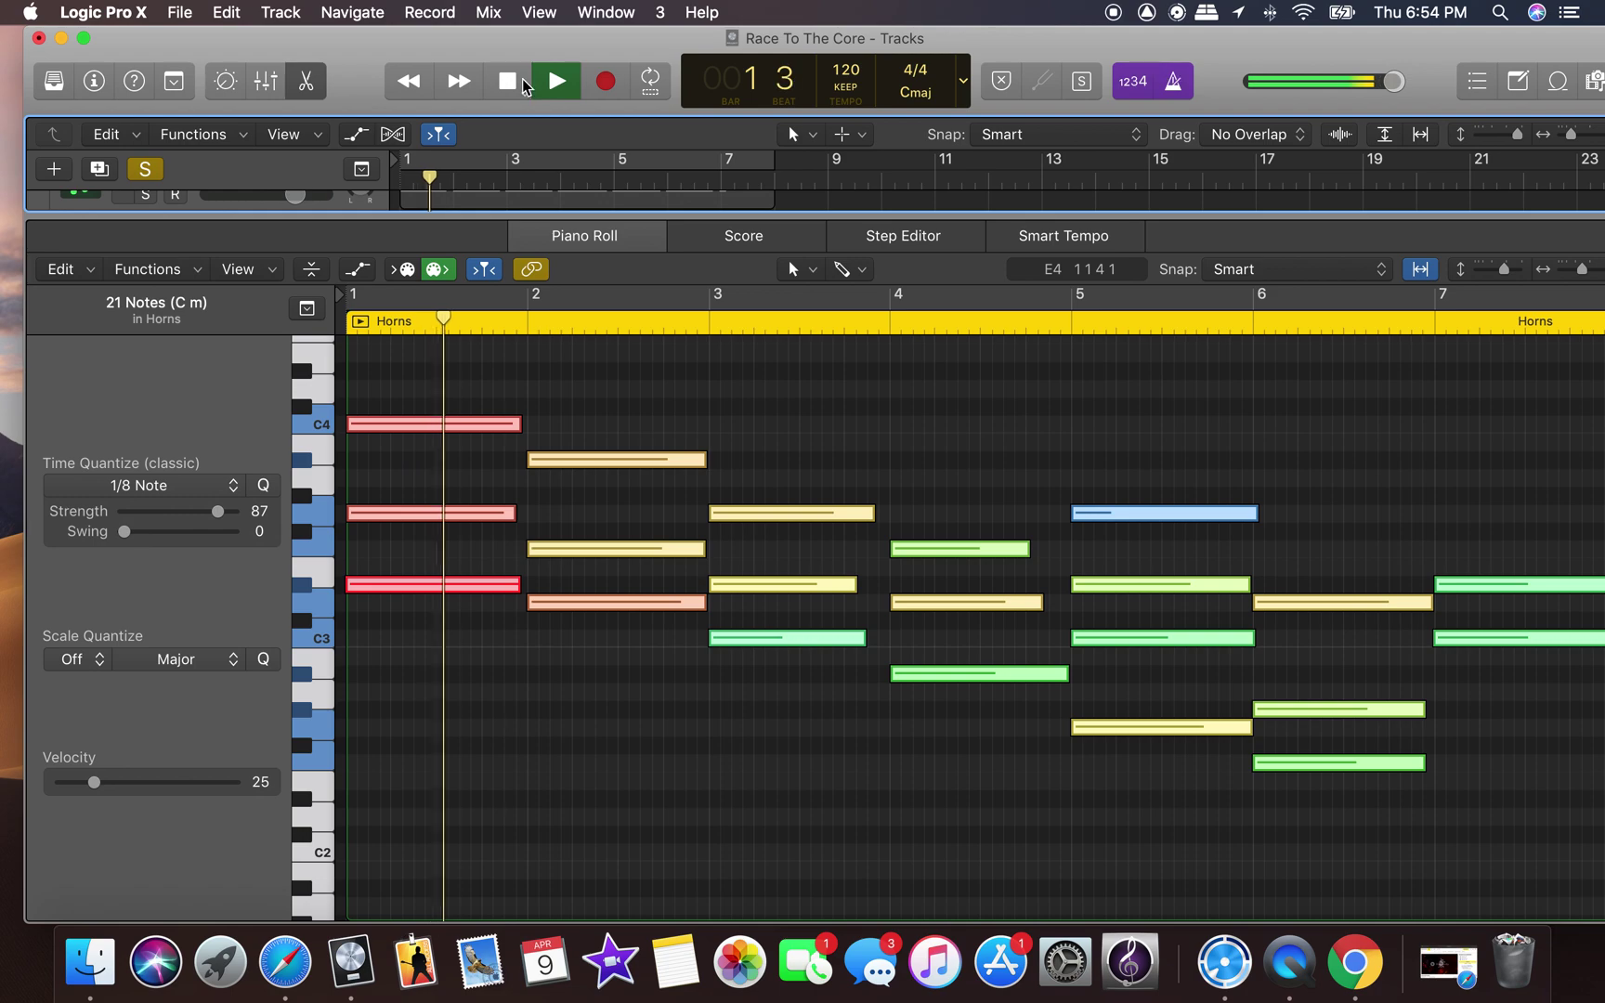
pyautogui.click(555, 80)
# Leave the Timpani part, select the Horns track in the full track list and reopen its notes in the Piano Roll.
pyautogui.press('Down')
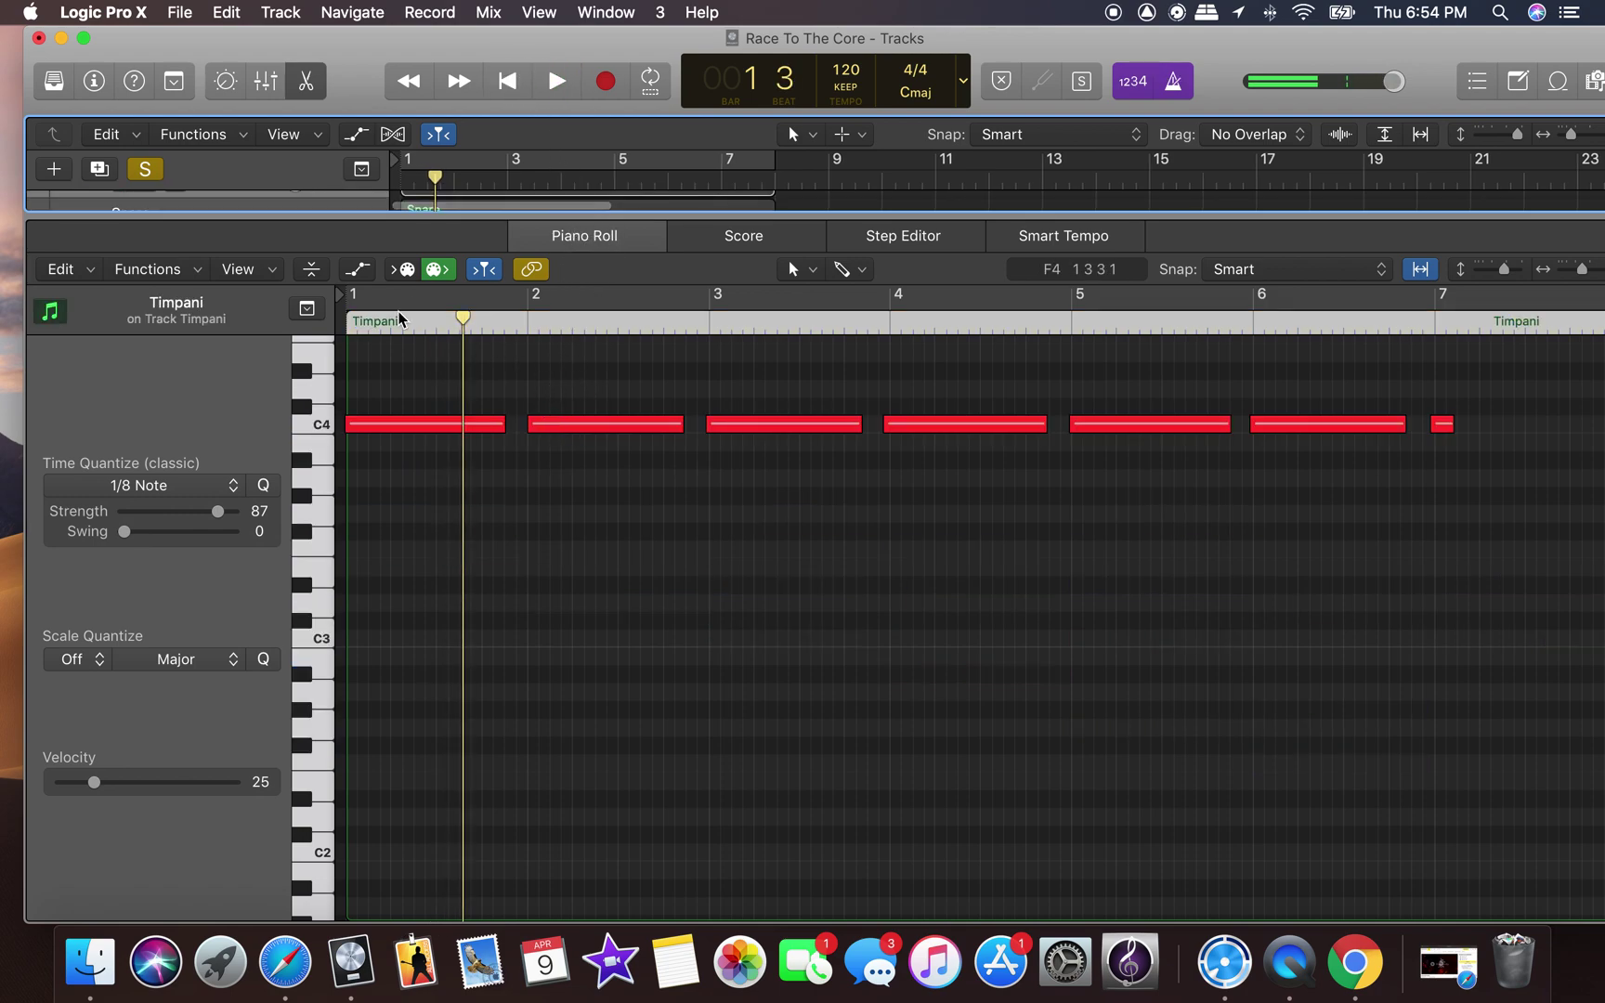
pyautogui.scroll(10, 584, 526)
pyautogui.scroll(5, 595, 527)
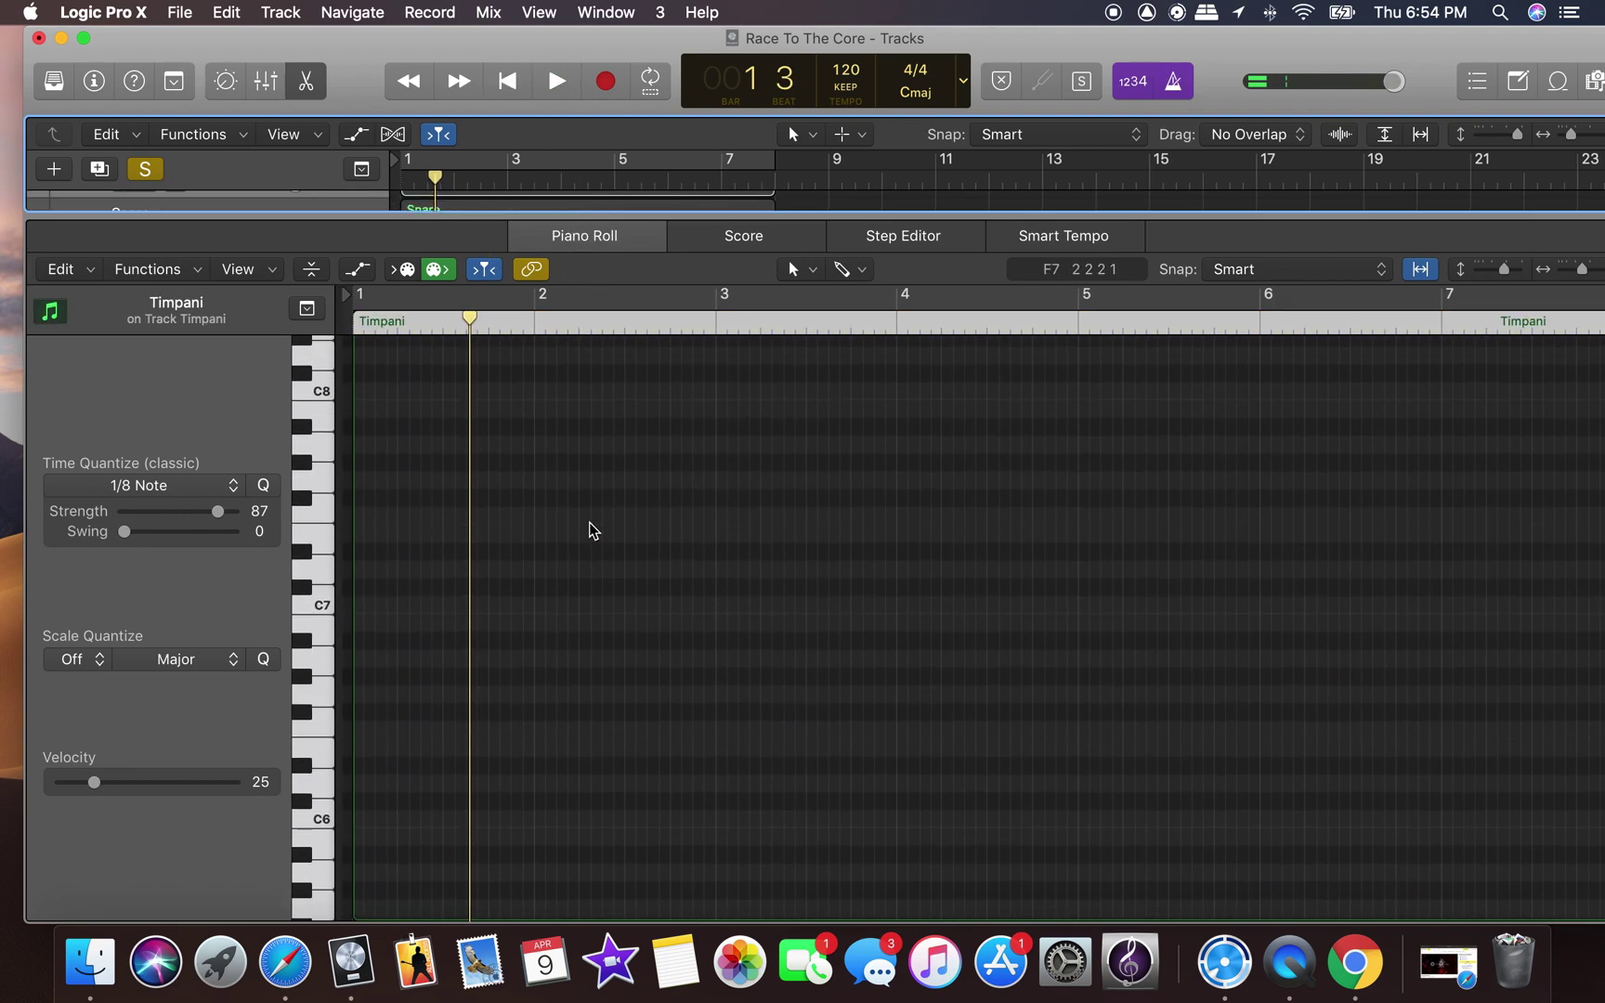
pyautogui.moveTo(562, 215); pyautogui.dragTo(506, 866)
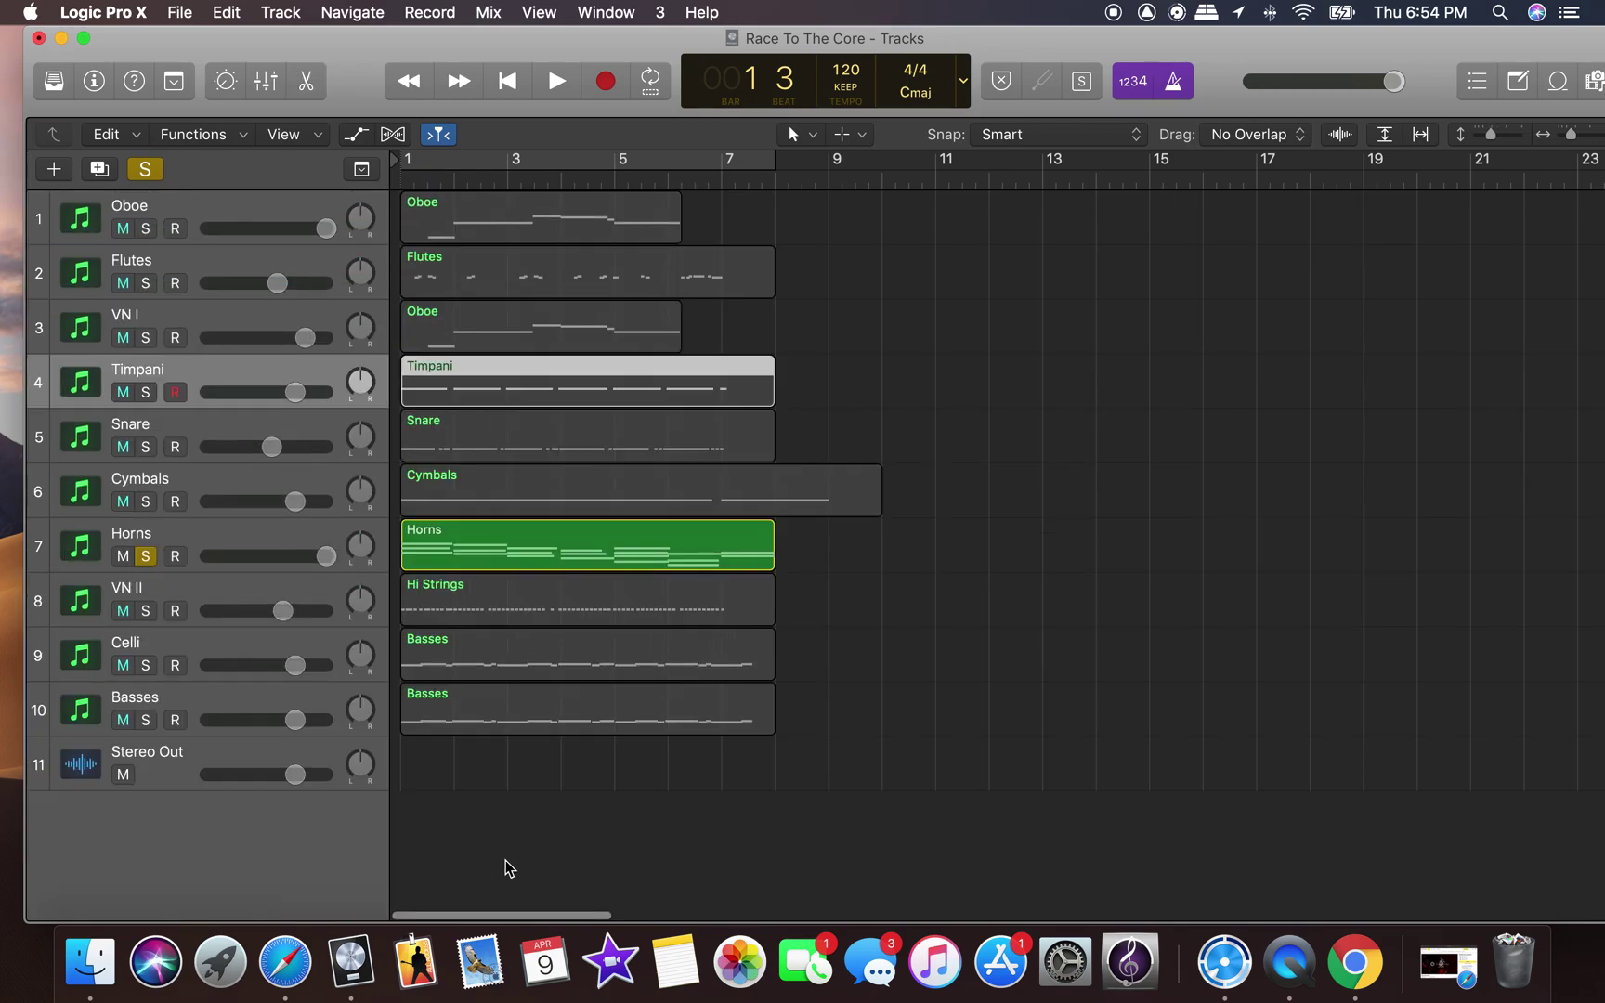
pyautogui.click(239, 537)
pyautogui.click(305, 81)
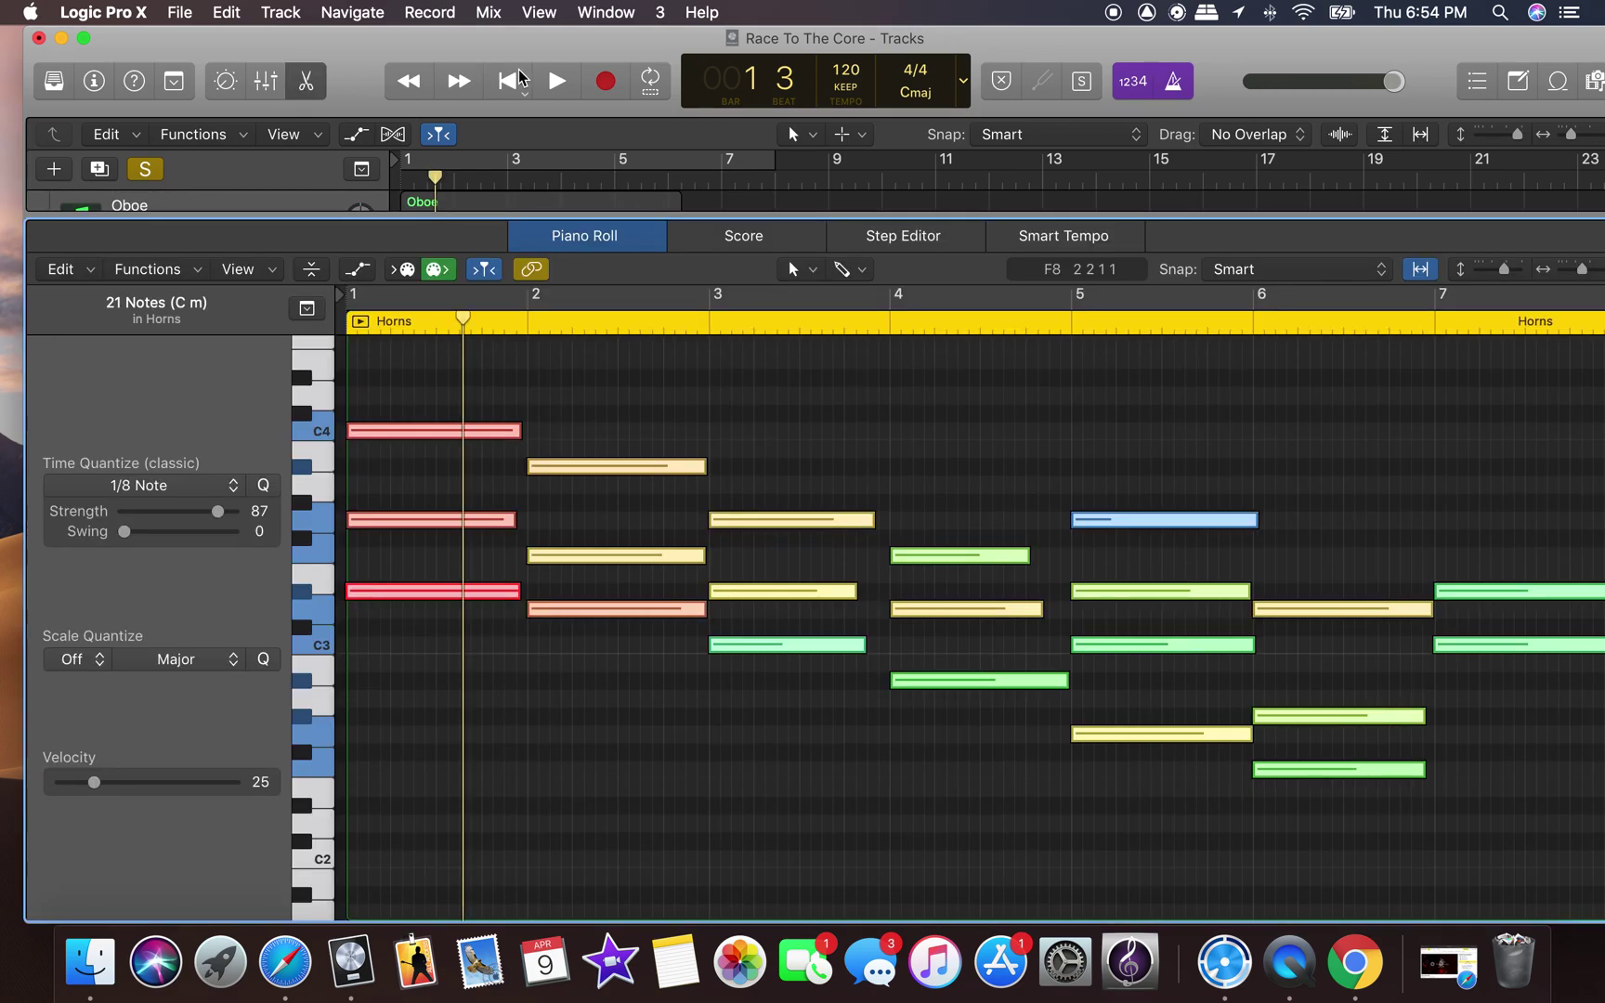
# Play the soloed Horns from bar 1, and clear the solo to hear the same opening with all tracks.
pyautogui.click(501, 84)
pyautogui.press('space')
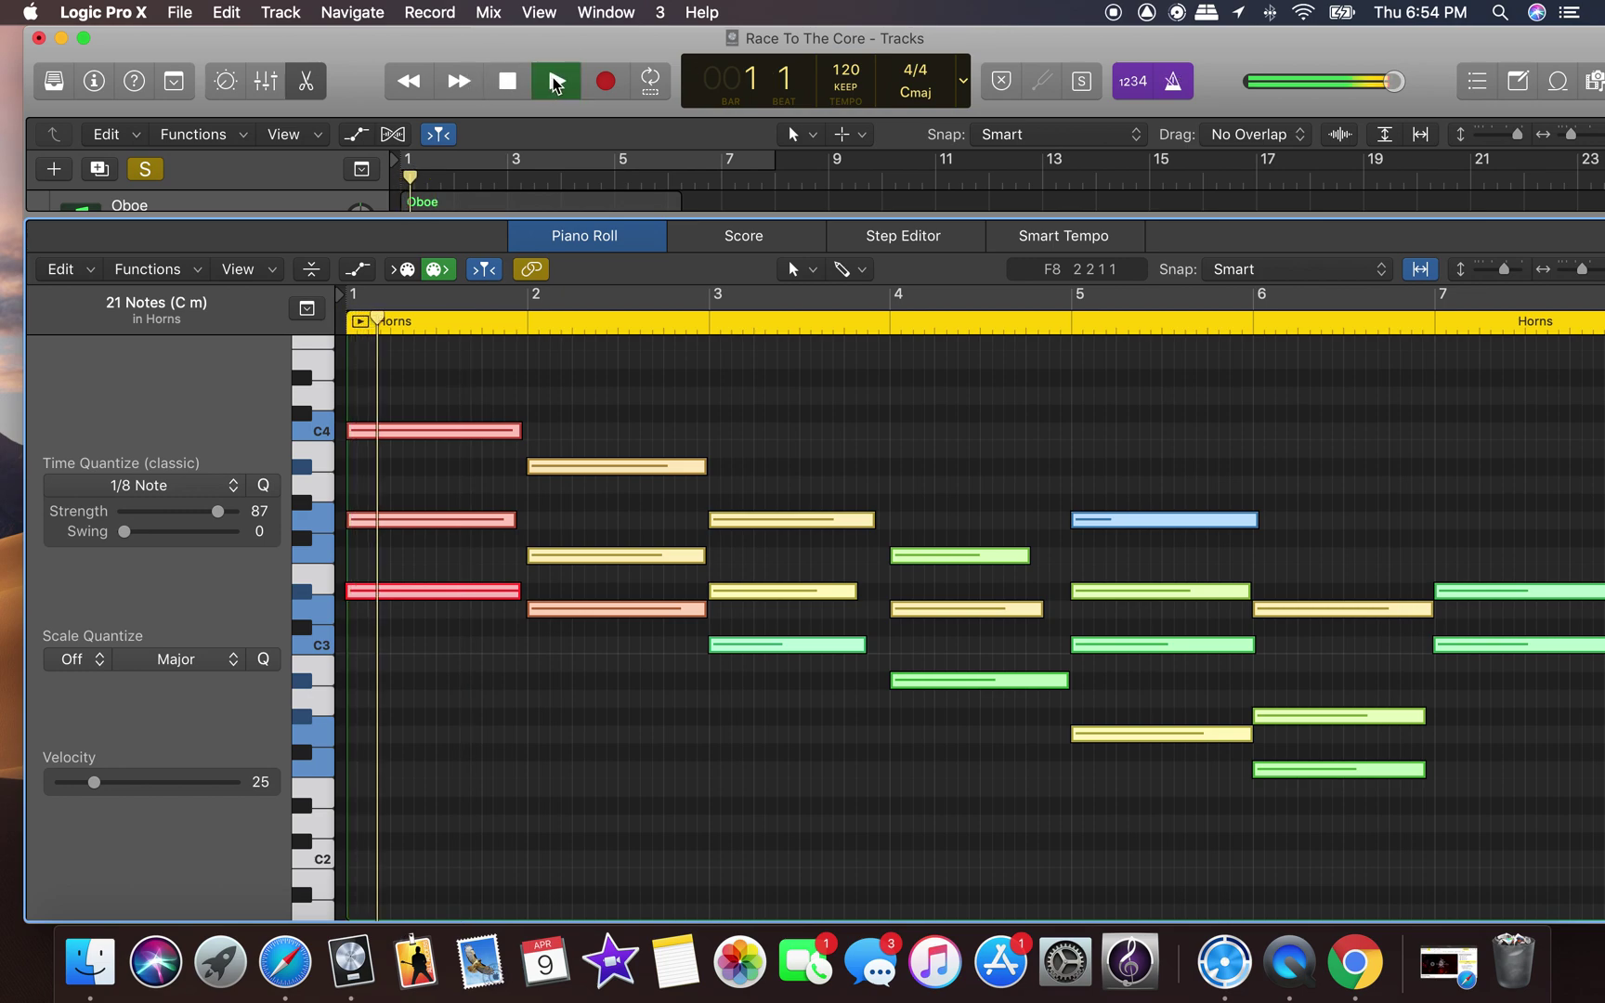
pyautogui.click(513, 85)
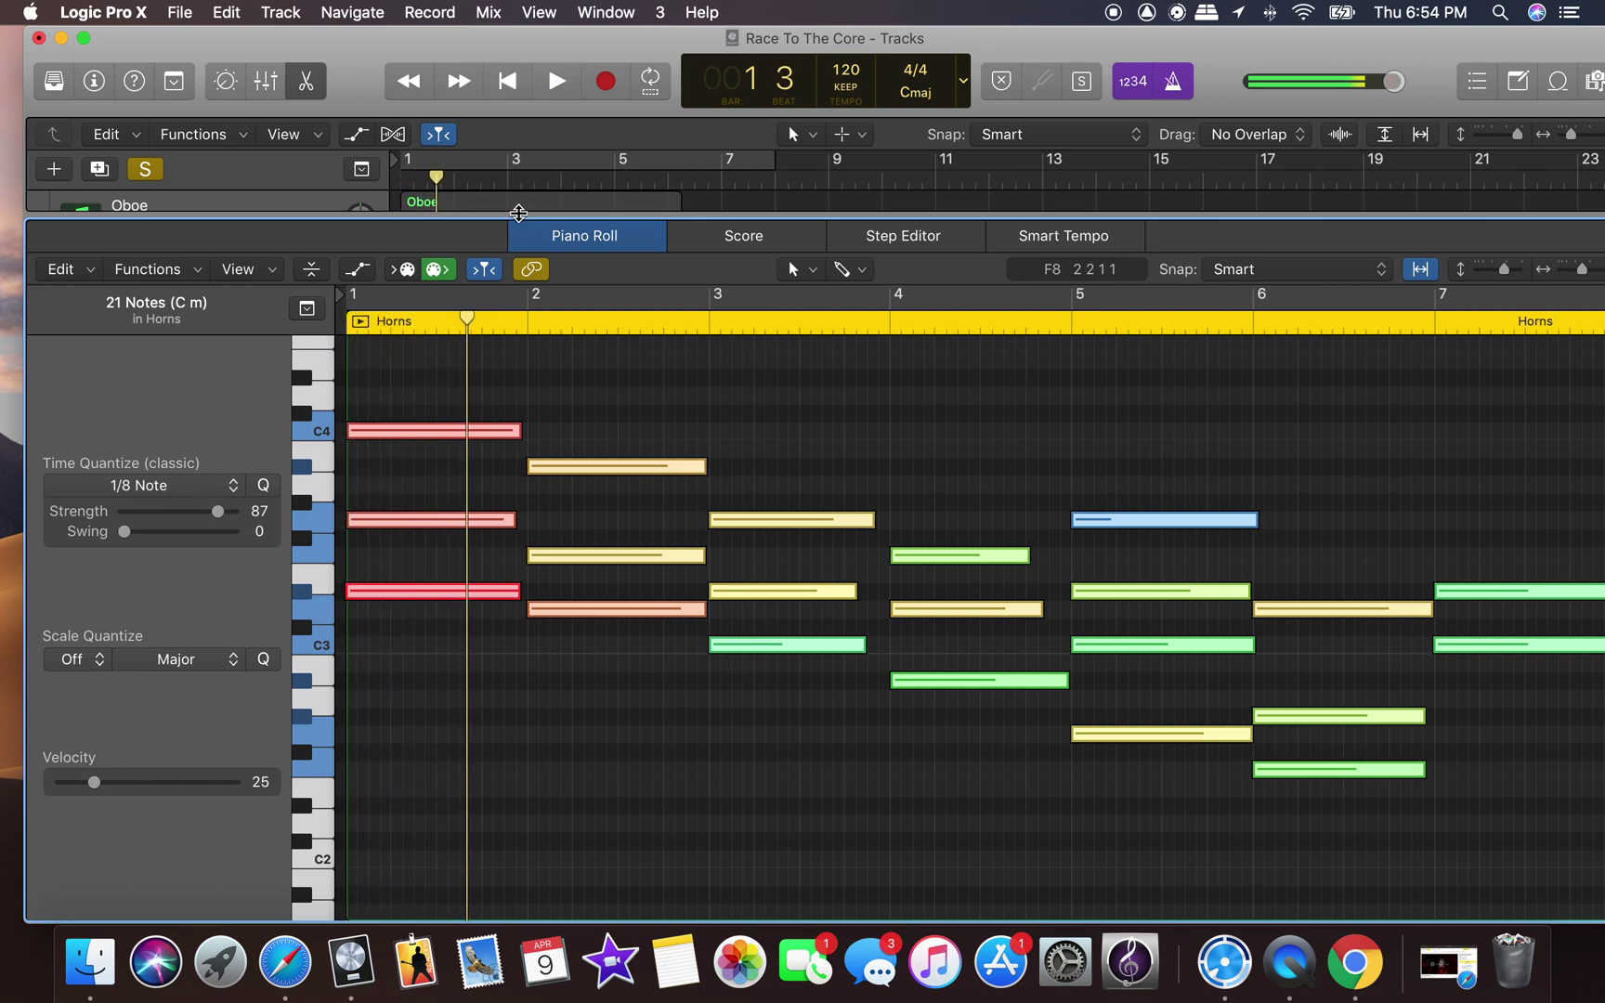
pyautogui.click(163, 170)
pyautogui.click(554, 84)
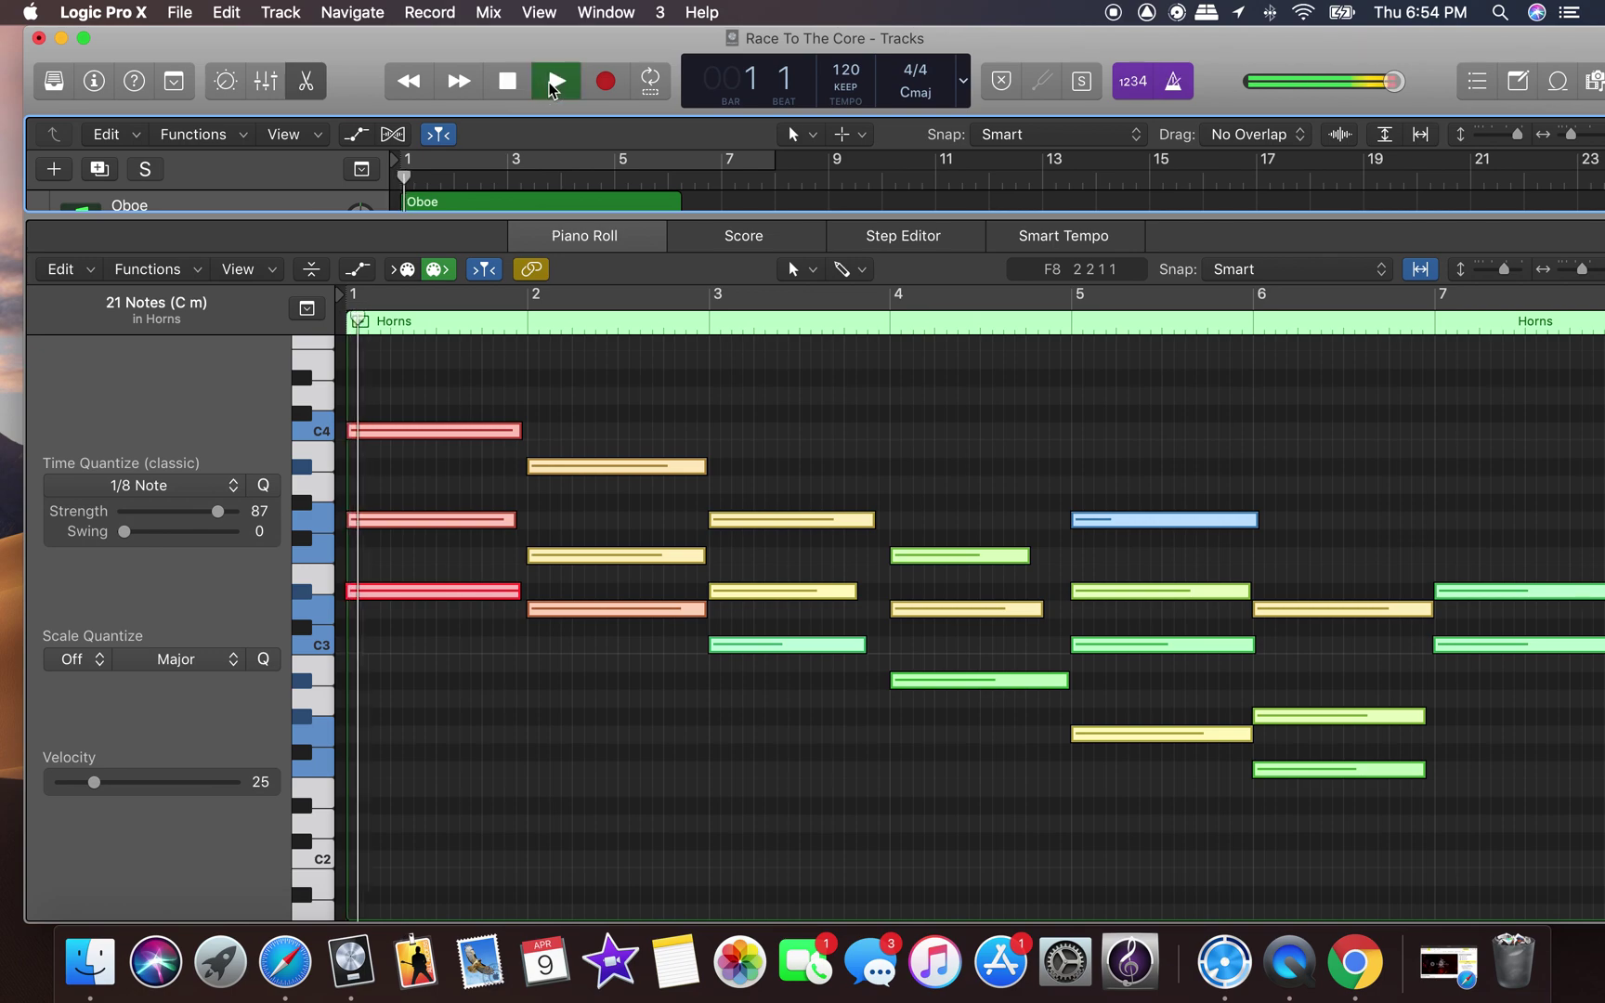
pyautogui.click(511, 85)
# Close the Piano Roll and play the full cue from bar 1 into bar 3.
pyautogui.click(305, 91)
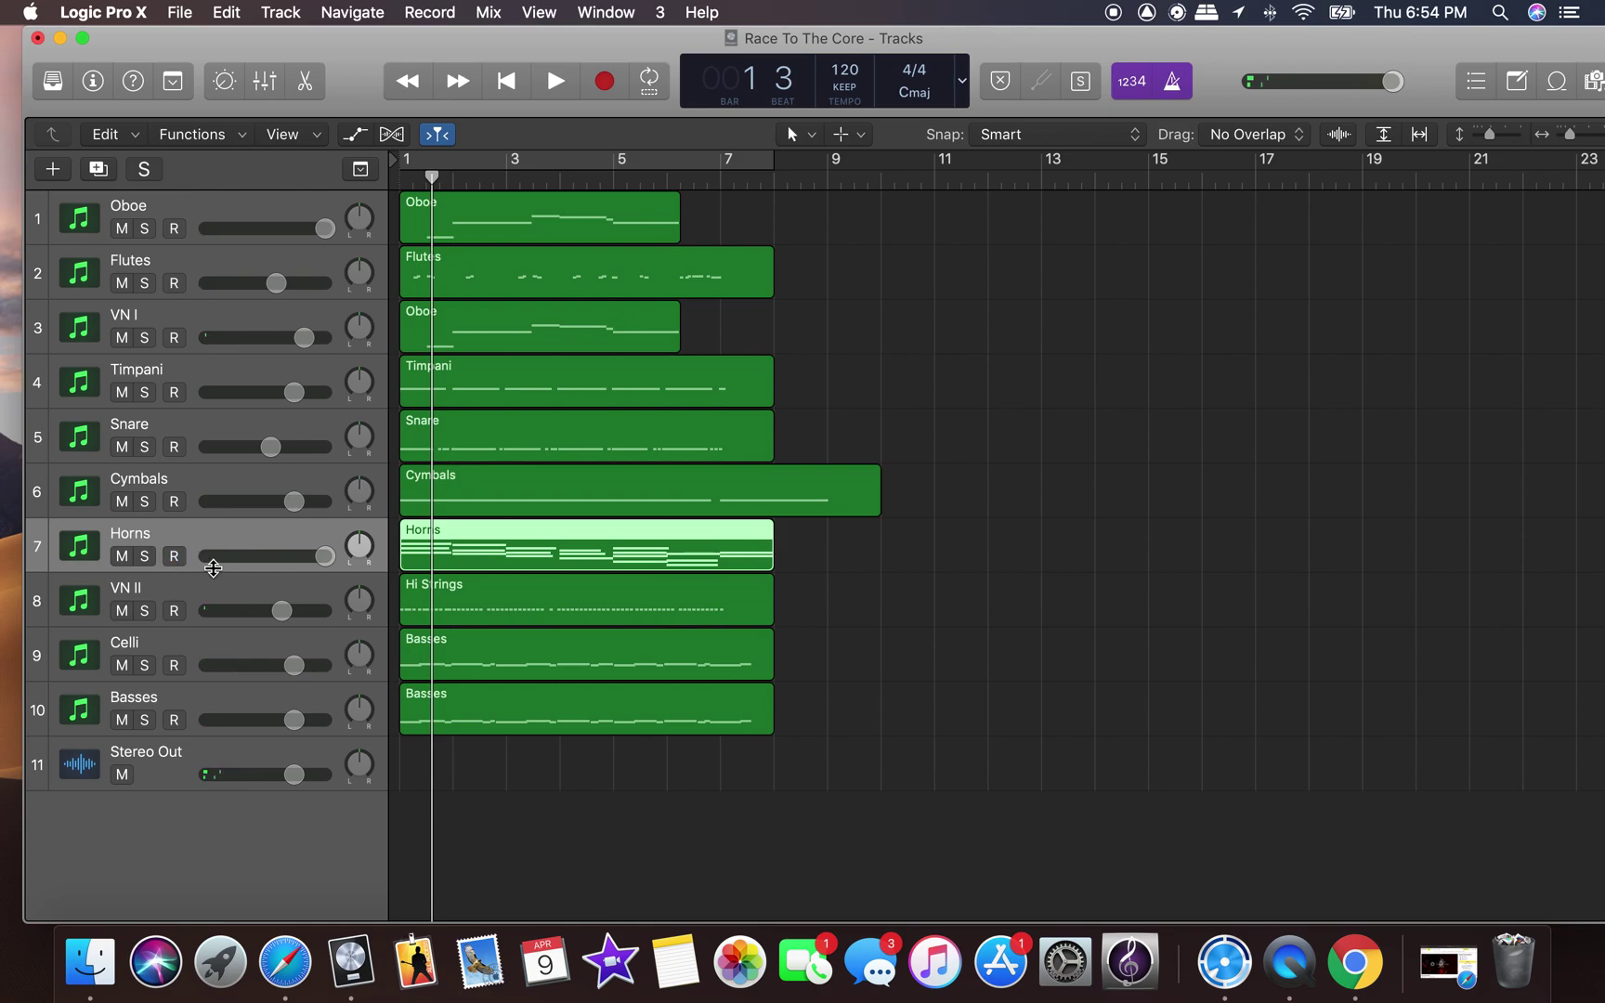
pyautogui.click(506, 82)
pyautogui.click(560, 83)
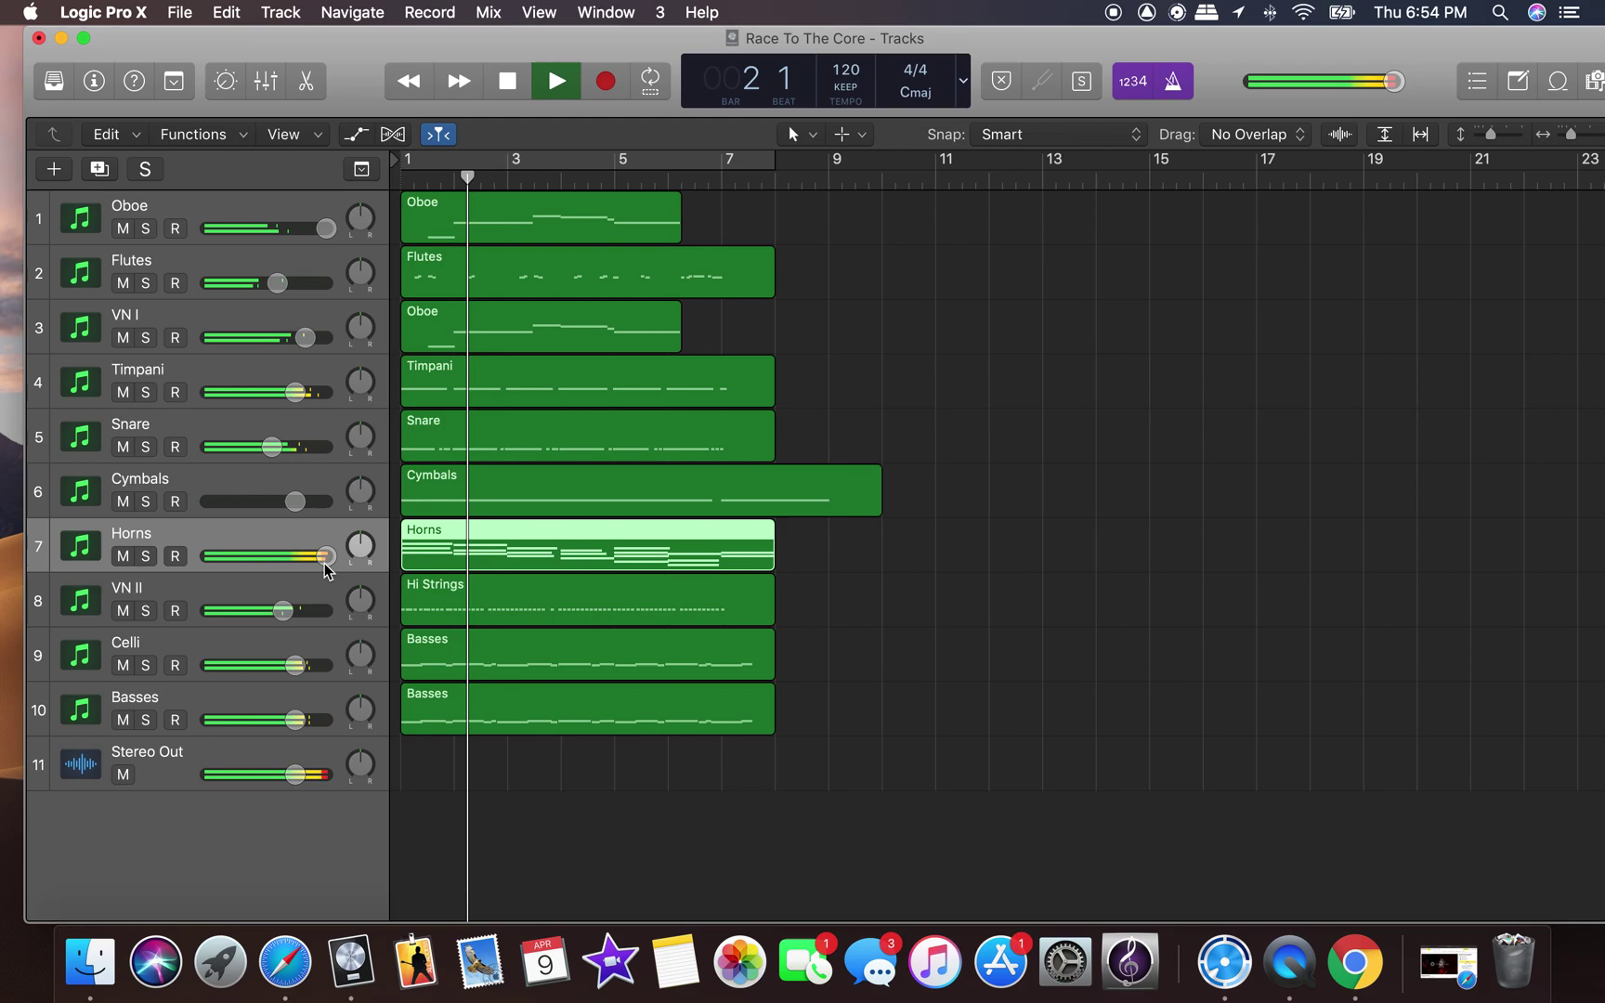
pyautogui.click(508, 83)
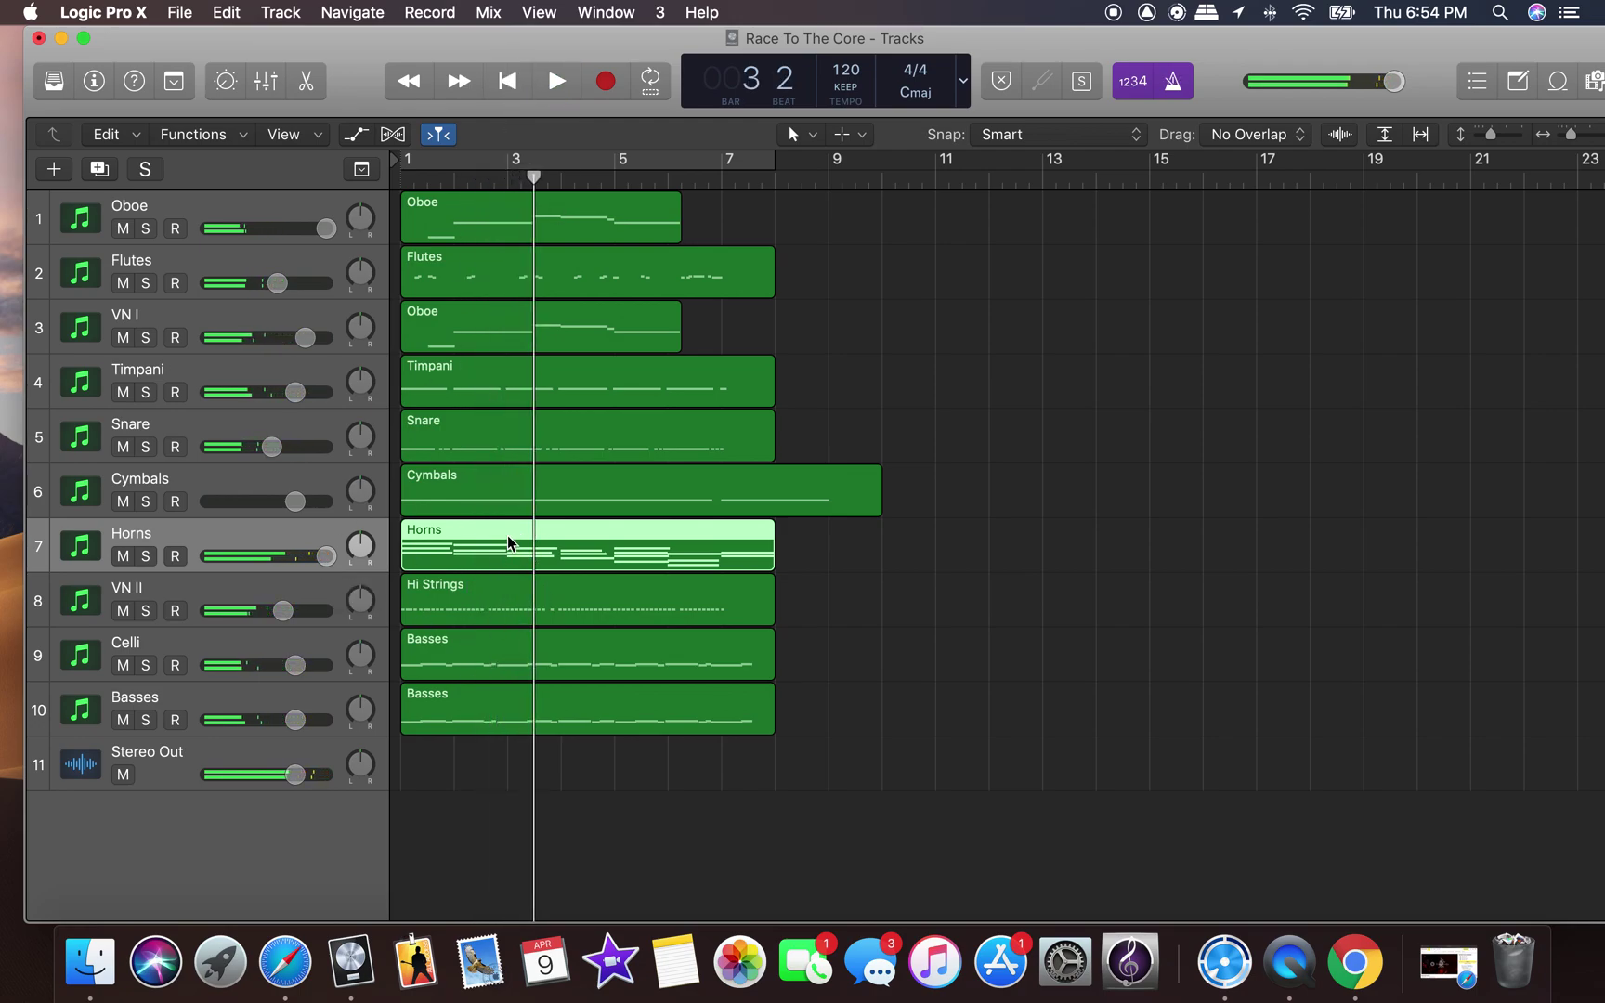
# Select all notes of the Horns region in the Piano Roll and requantize them to 1/16 Note.
pyautogui.click(299, 83)
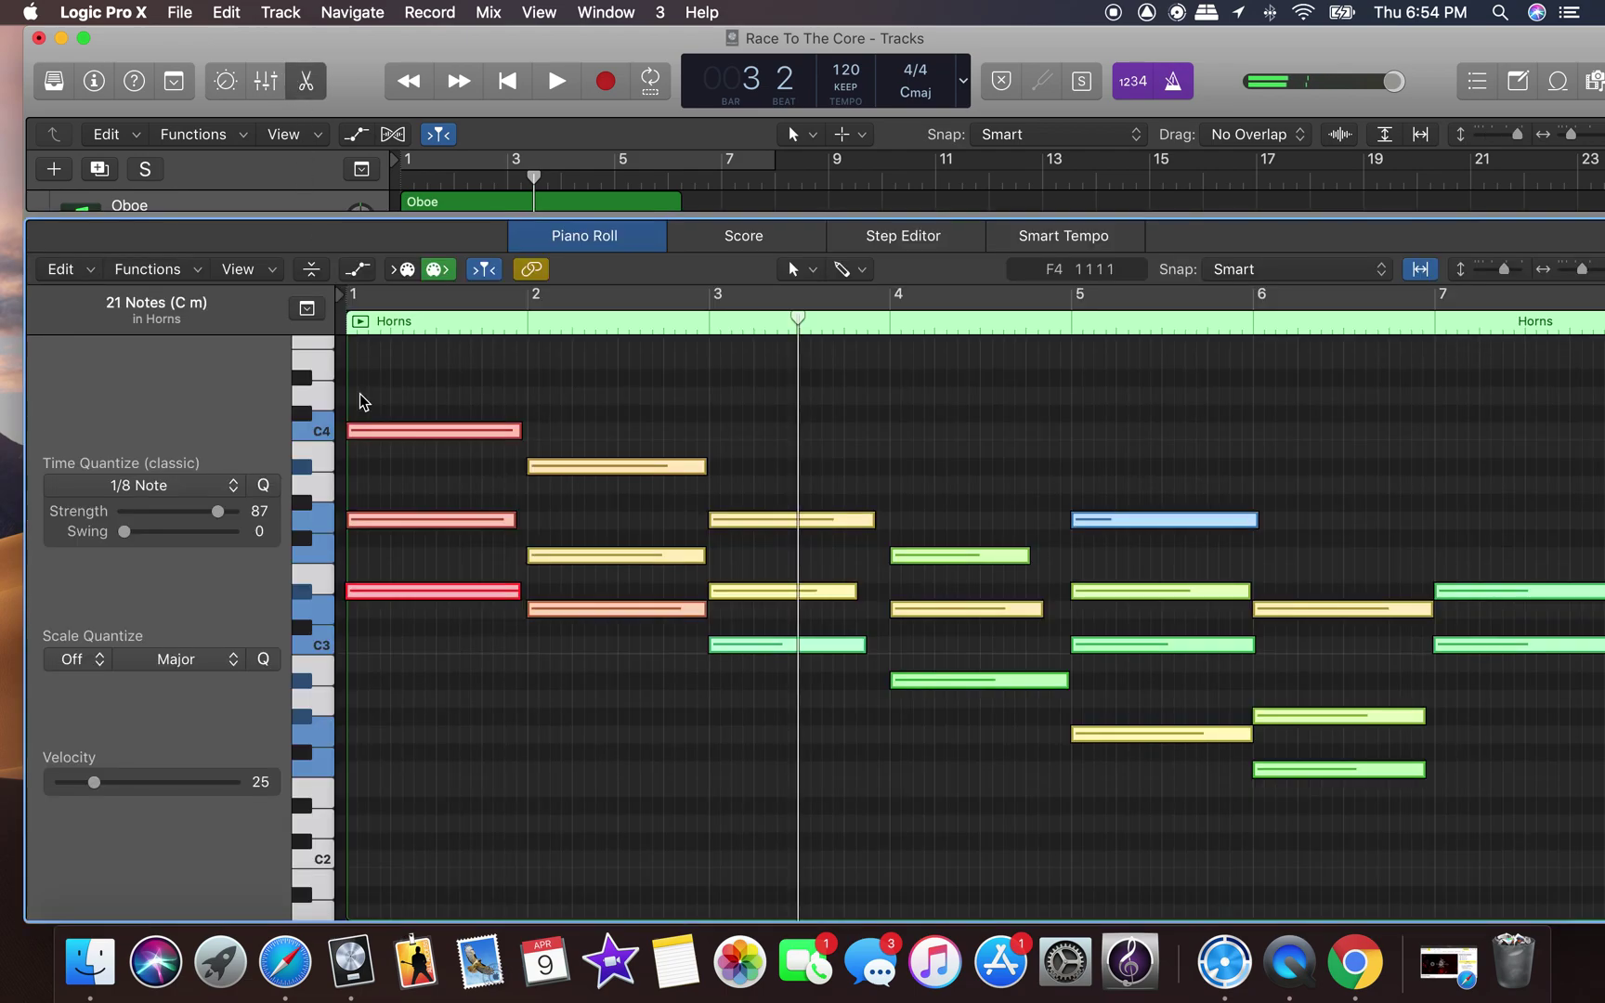
pyautogui.click(422, 697)
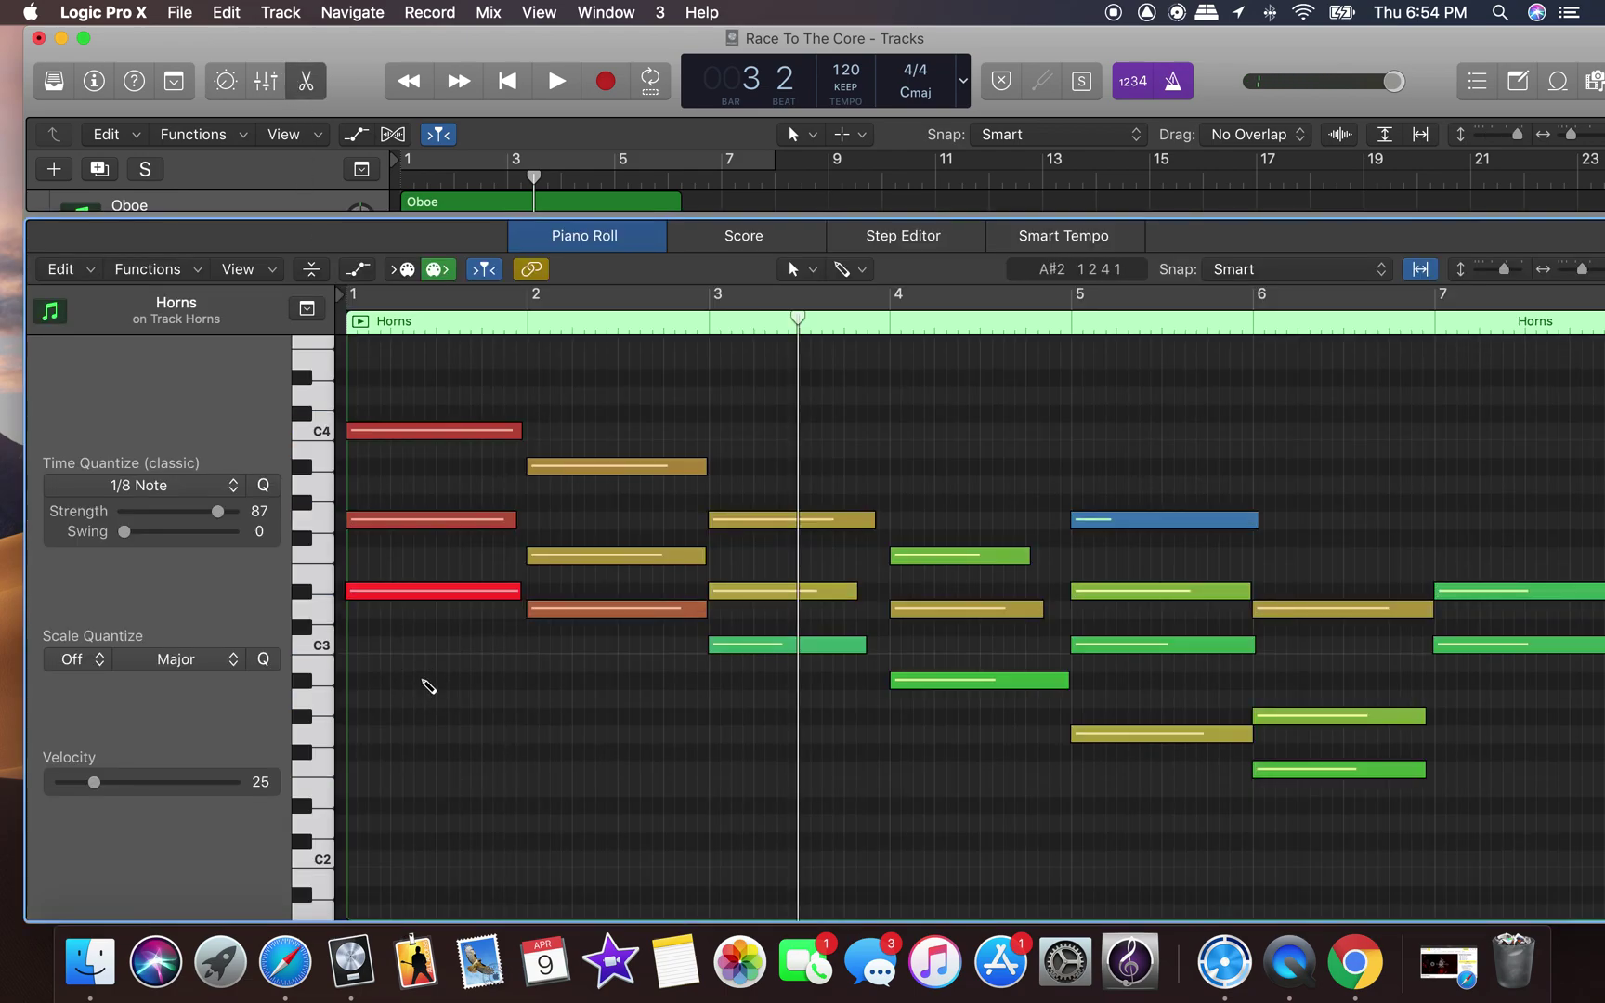
pyautogui.press('super+a')
pyautogui.click(189, 495)
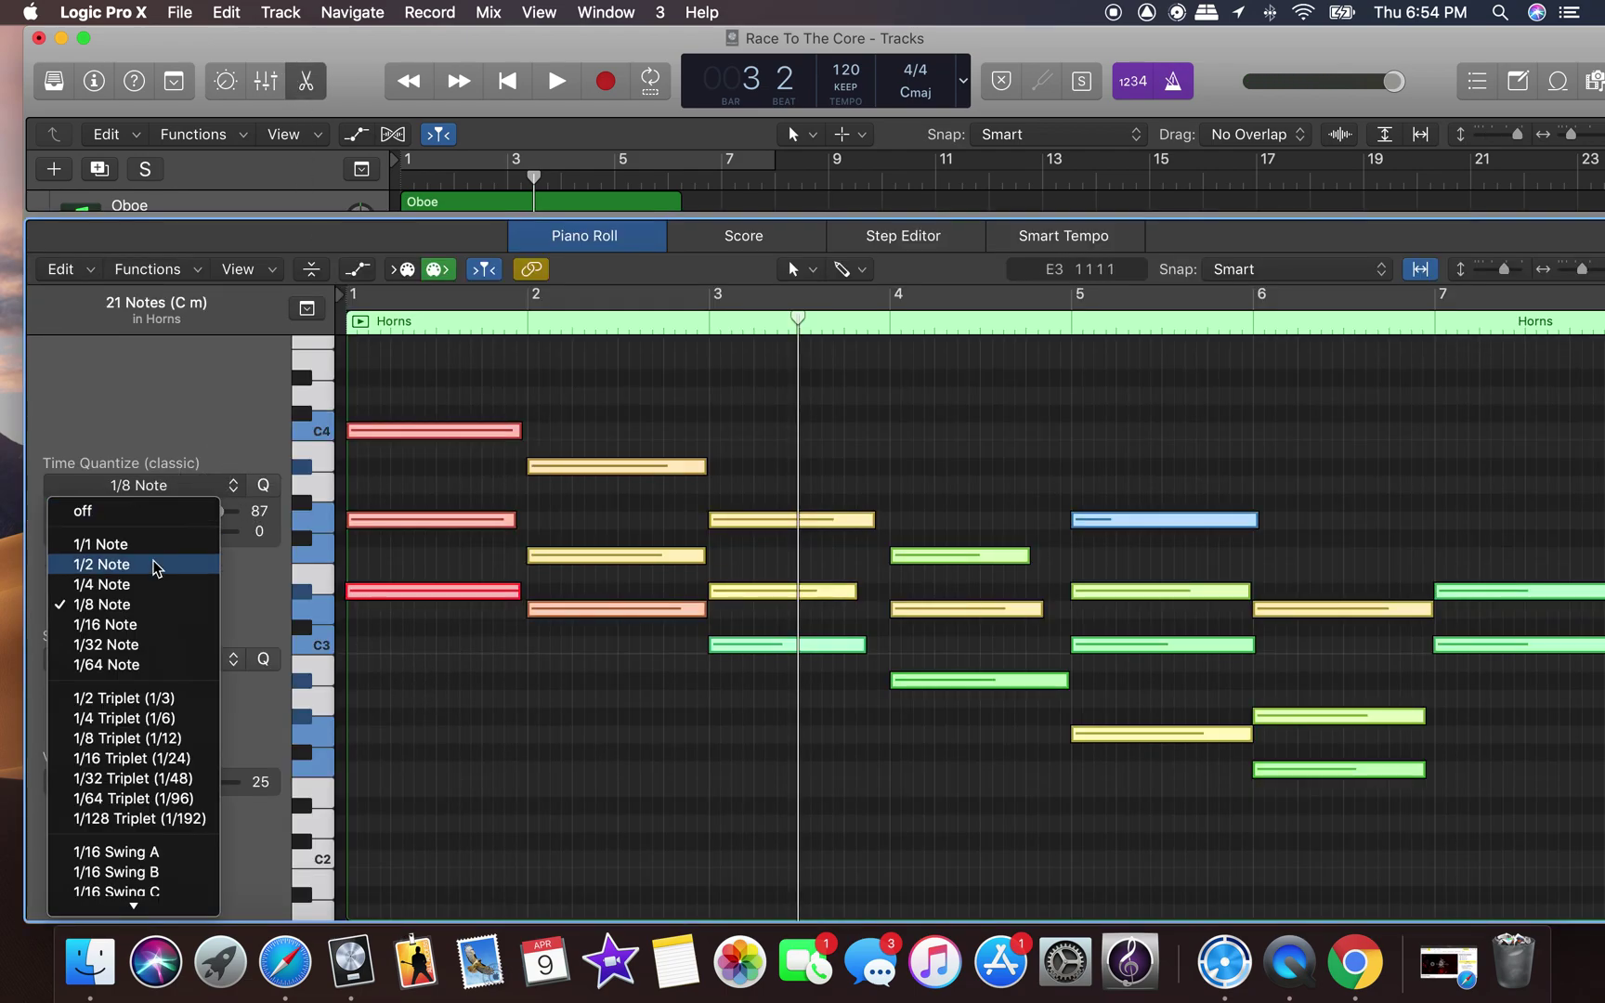
pyautogui.click(153, 625)
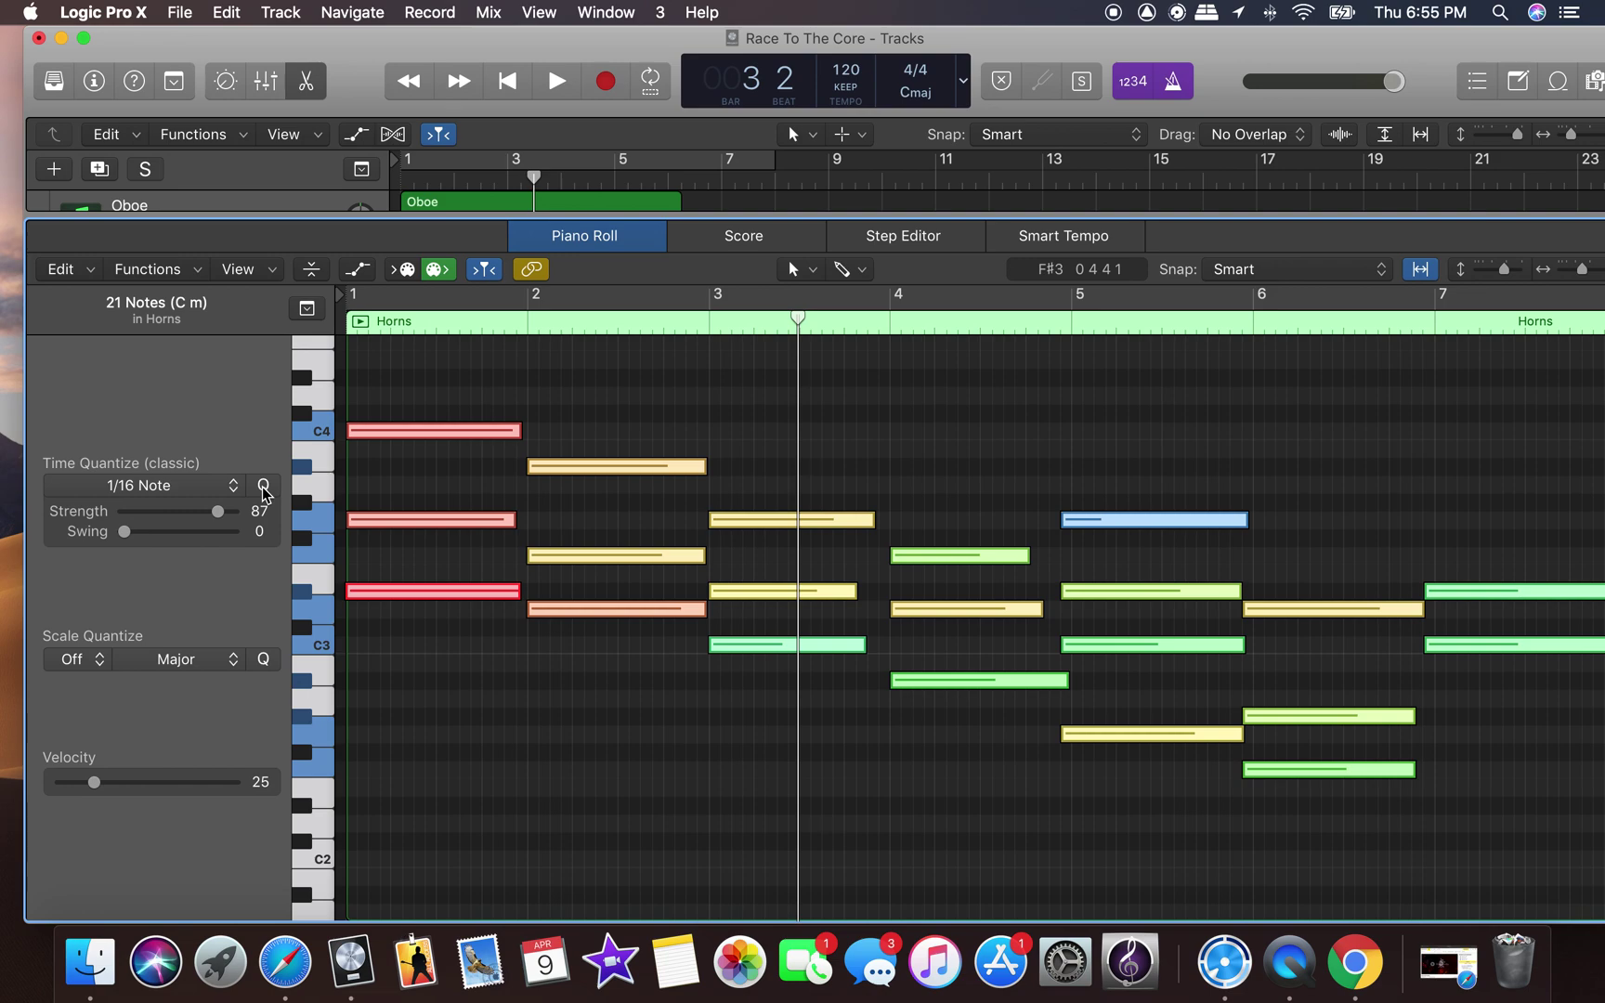
# Play the full cue from bar 1 into bar 7, and enlarge the track area to select the Horns region.
pyautogui.click(507, 81)
pyautogui.click(553, 81)
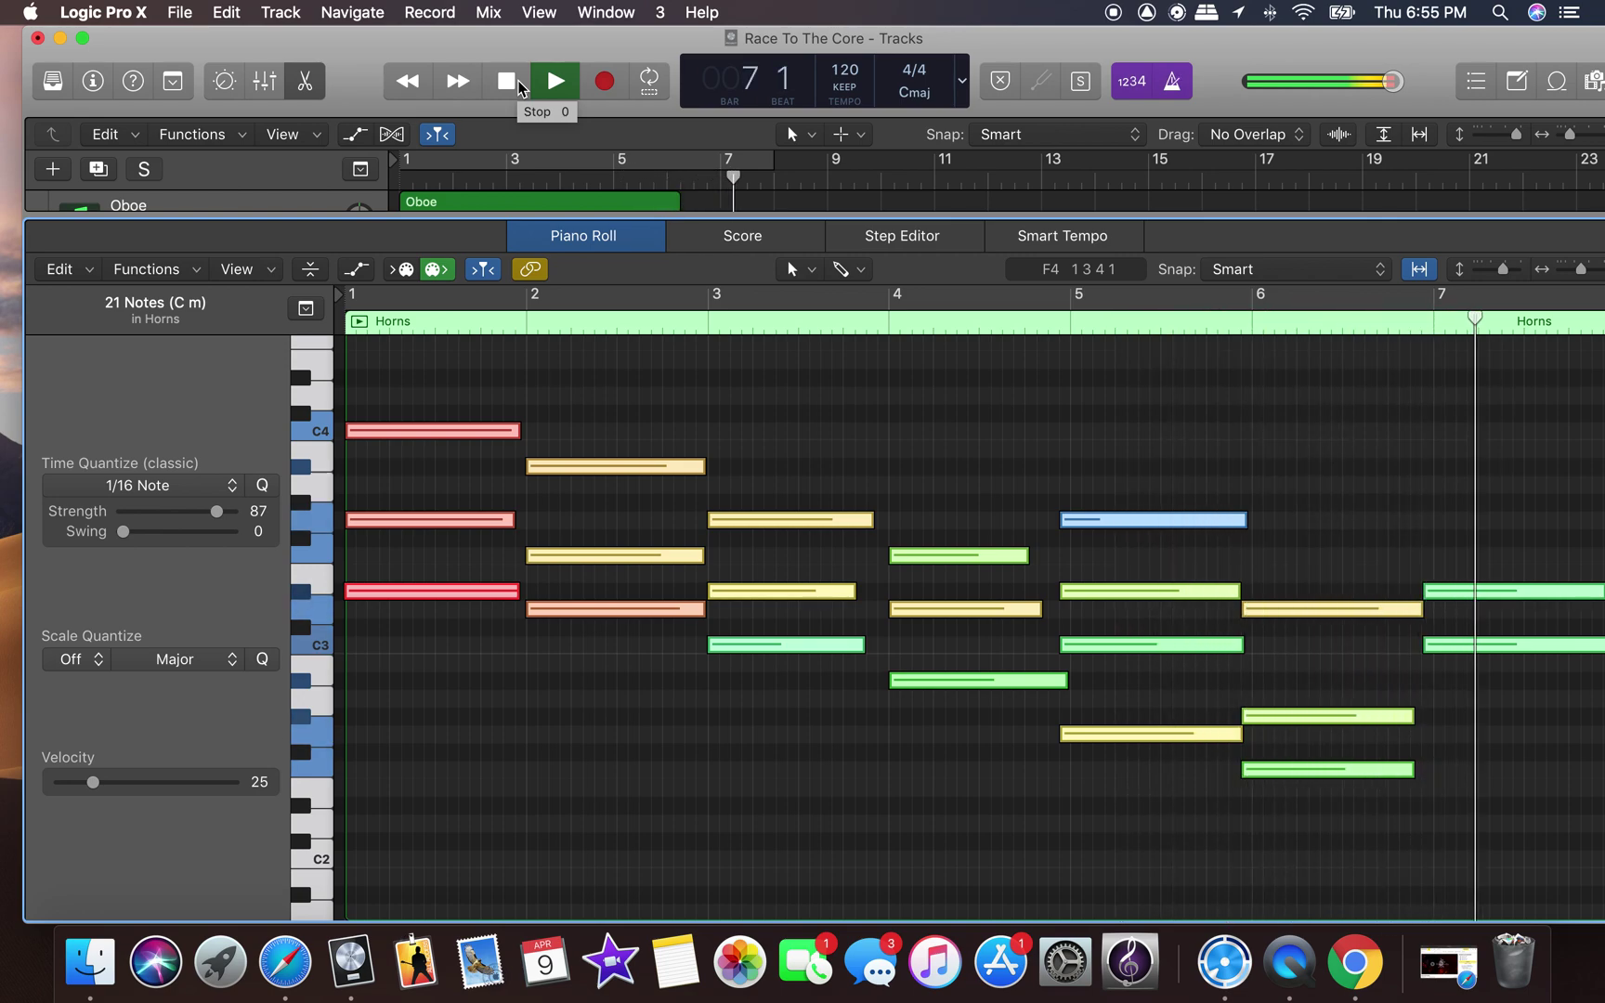
pyautogui.click(509, 80)
pyautogui.click(509, 80)
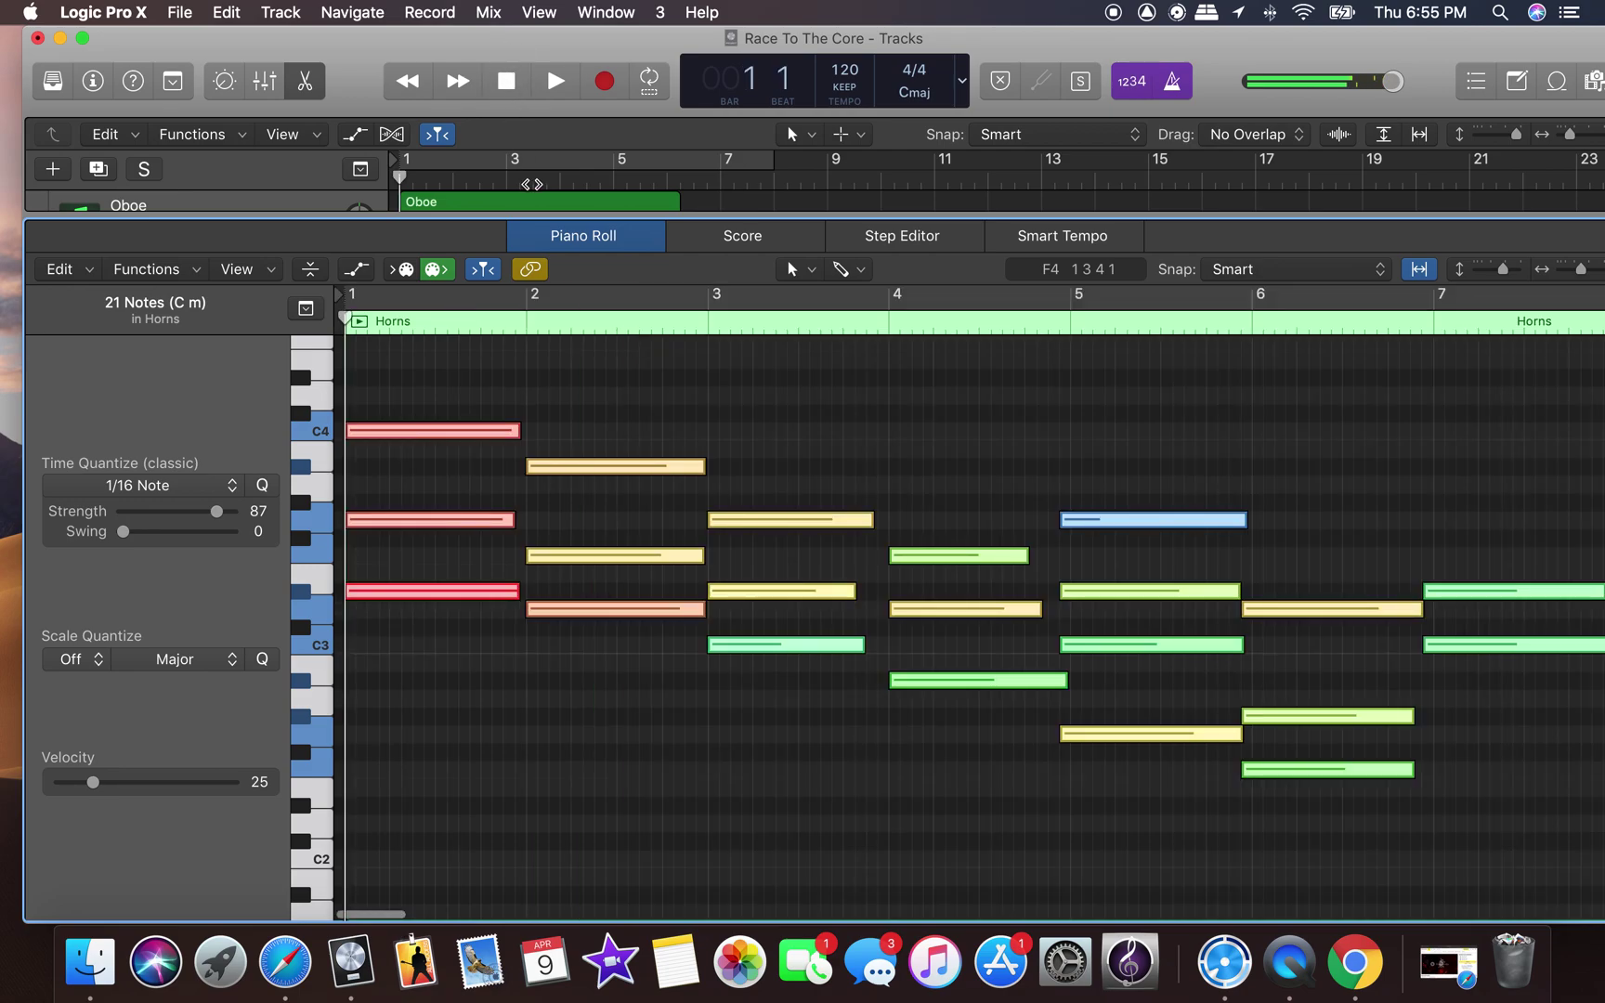
pyautogui.moveTo(612, 213); pyautogui.dragTo(627, 760)
pyautogui.click(550, 543)
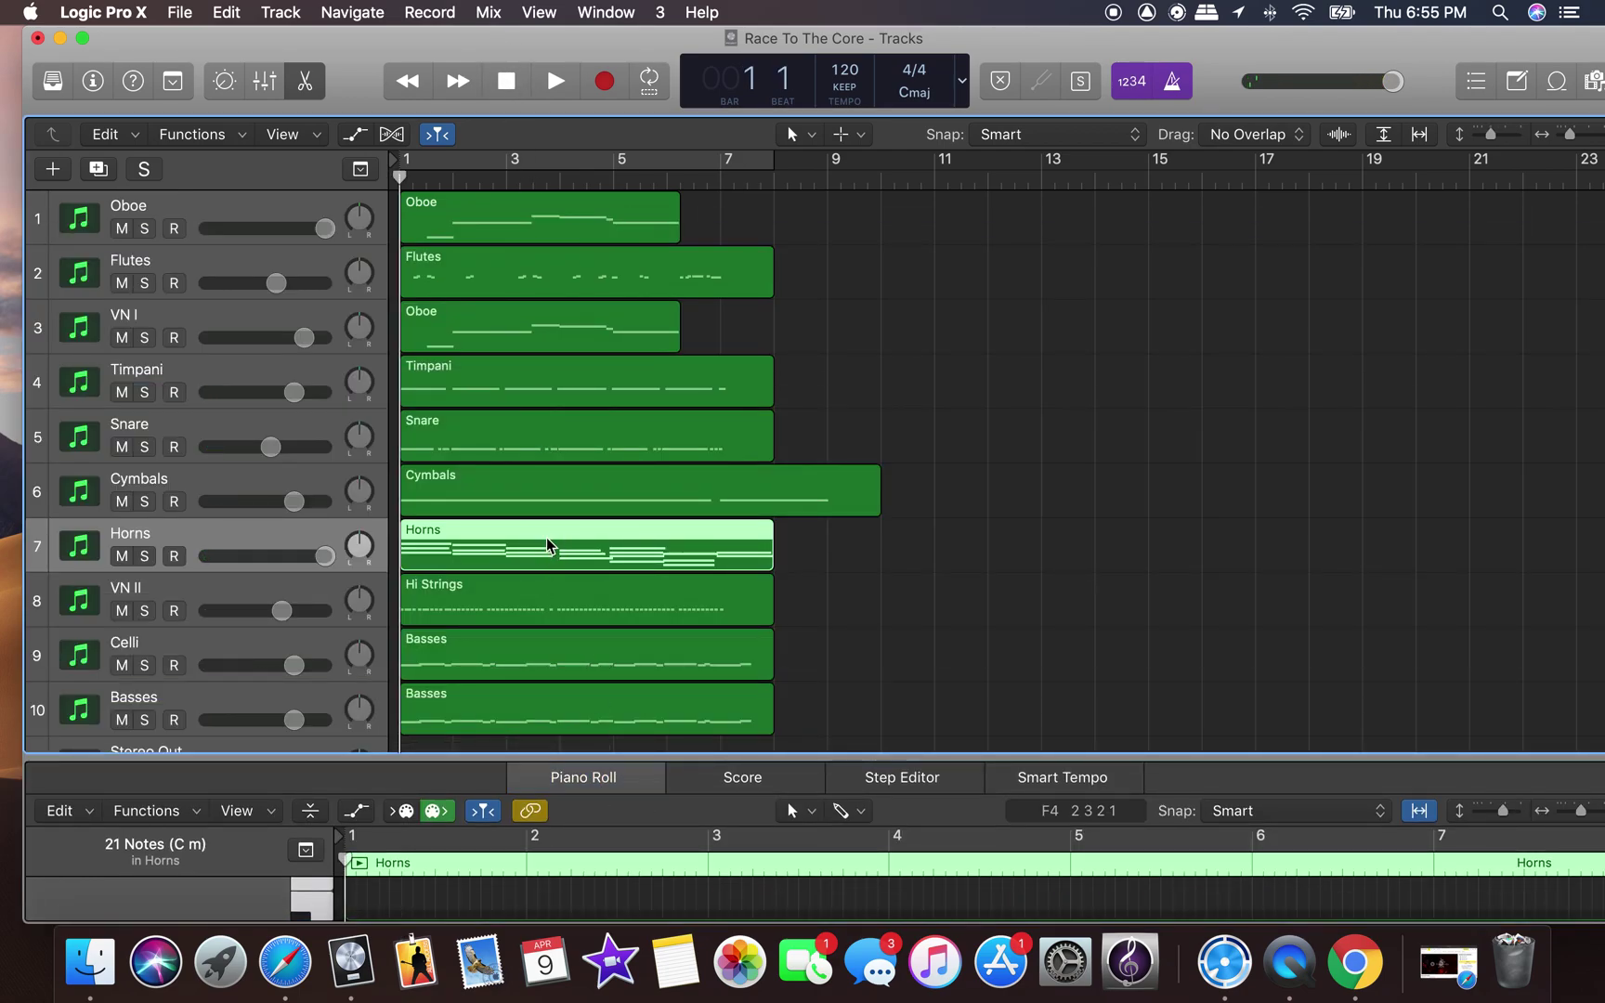
# Delete the Horns region and try recording a new horn part from bar 1 on the same track.
pyautogui.press('Delete')
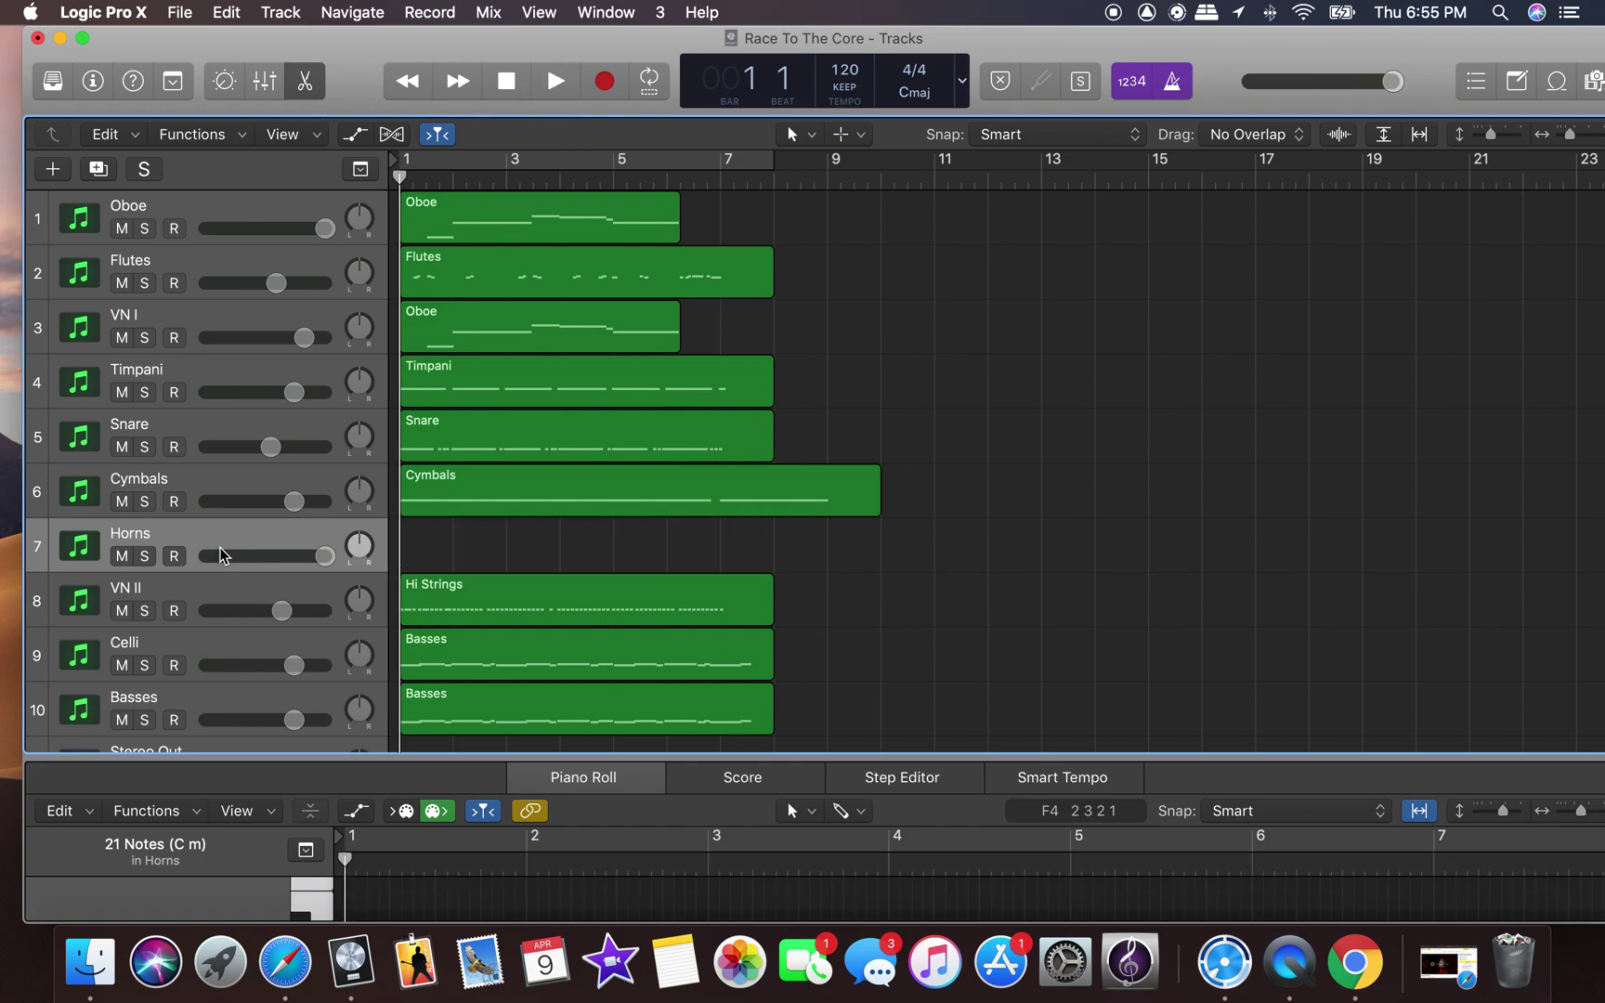
pyautogui.click(602, 80)
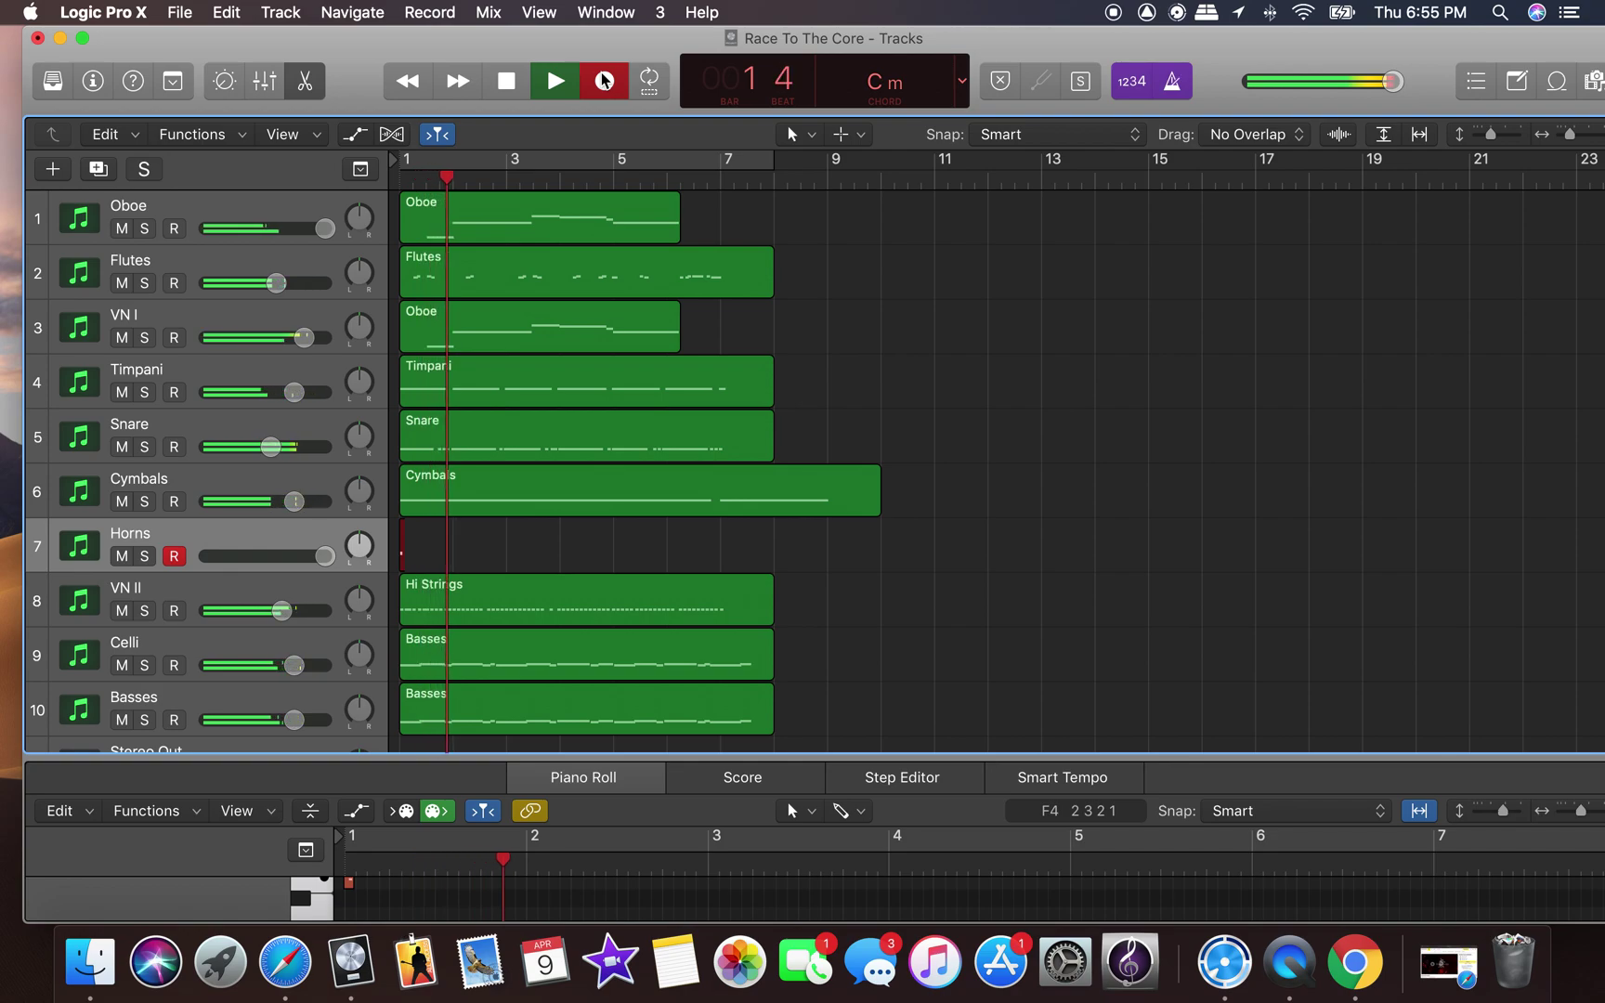
pyautogui.click(603, 79)
pyautogui.moveTo(555, 37); pyautogui.dragTo(743, 37)
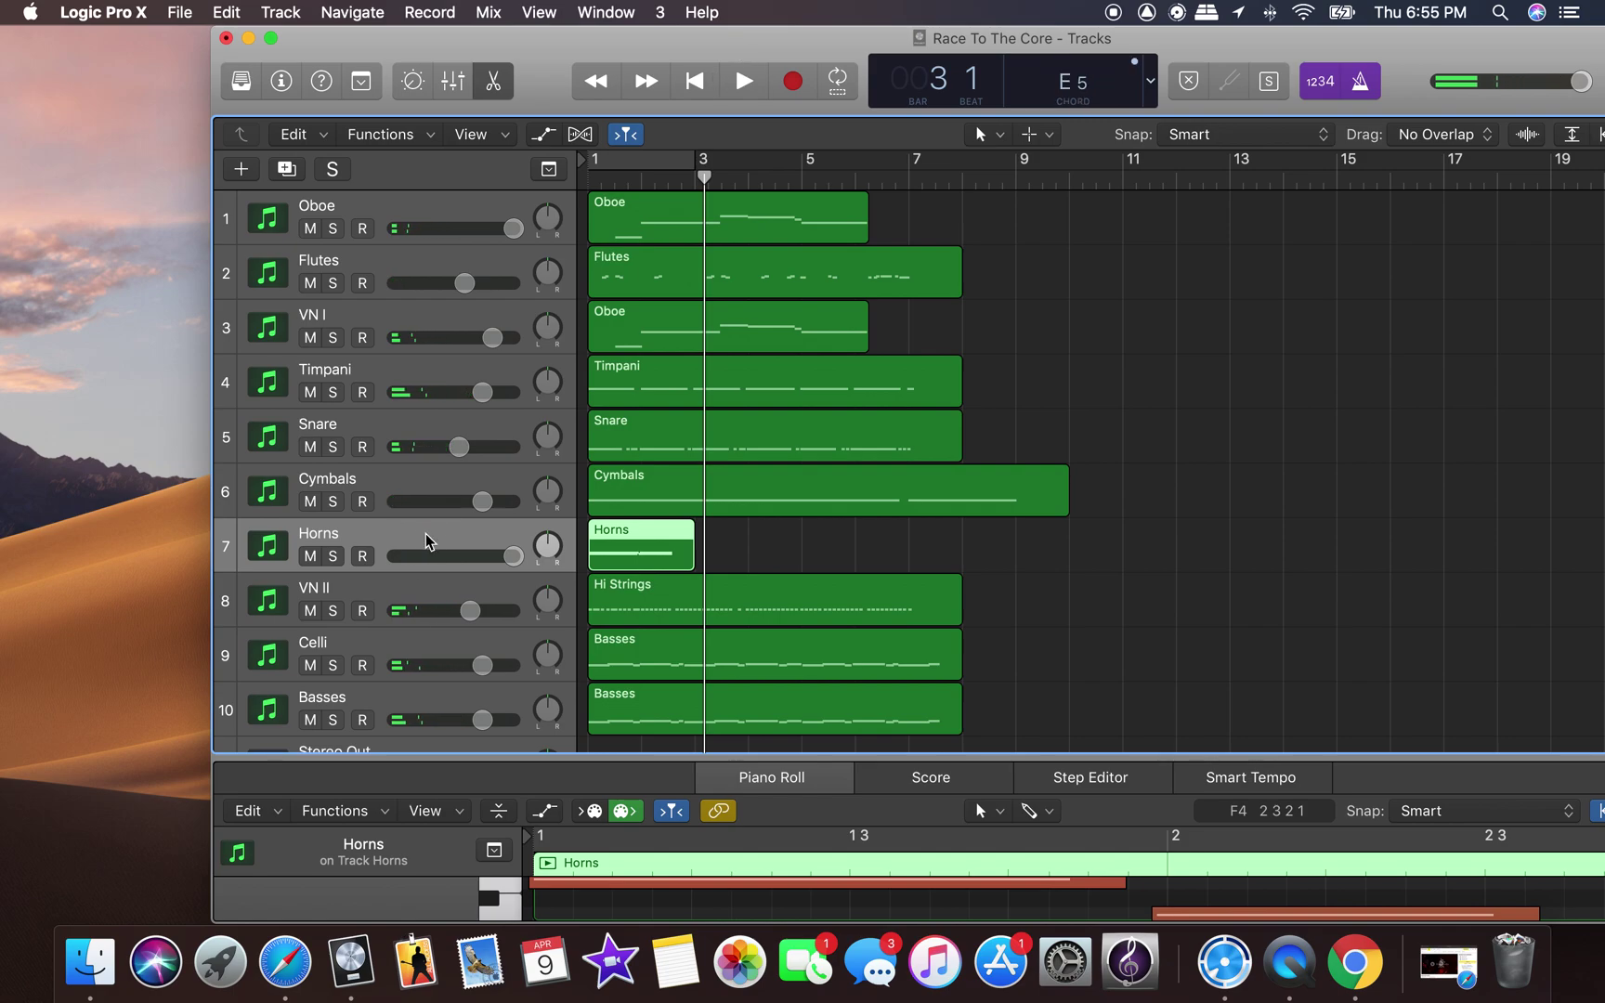
# Delete the Horns track together with its regions.
pyautogui.scroll(-1, 423, 542)
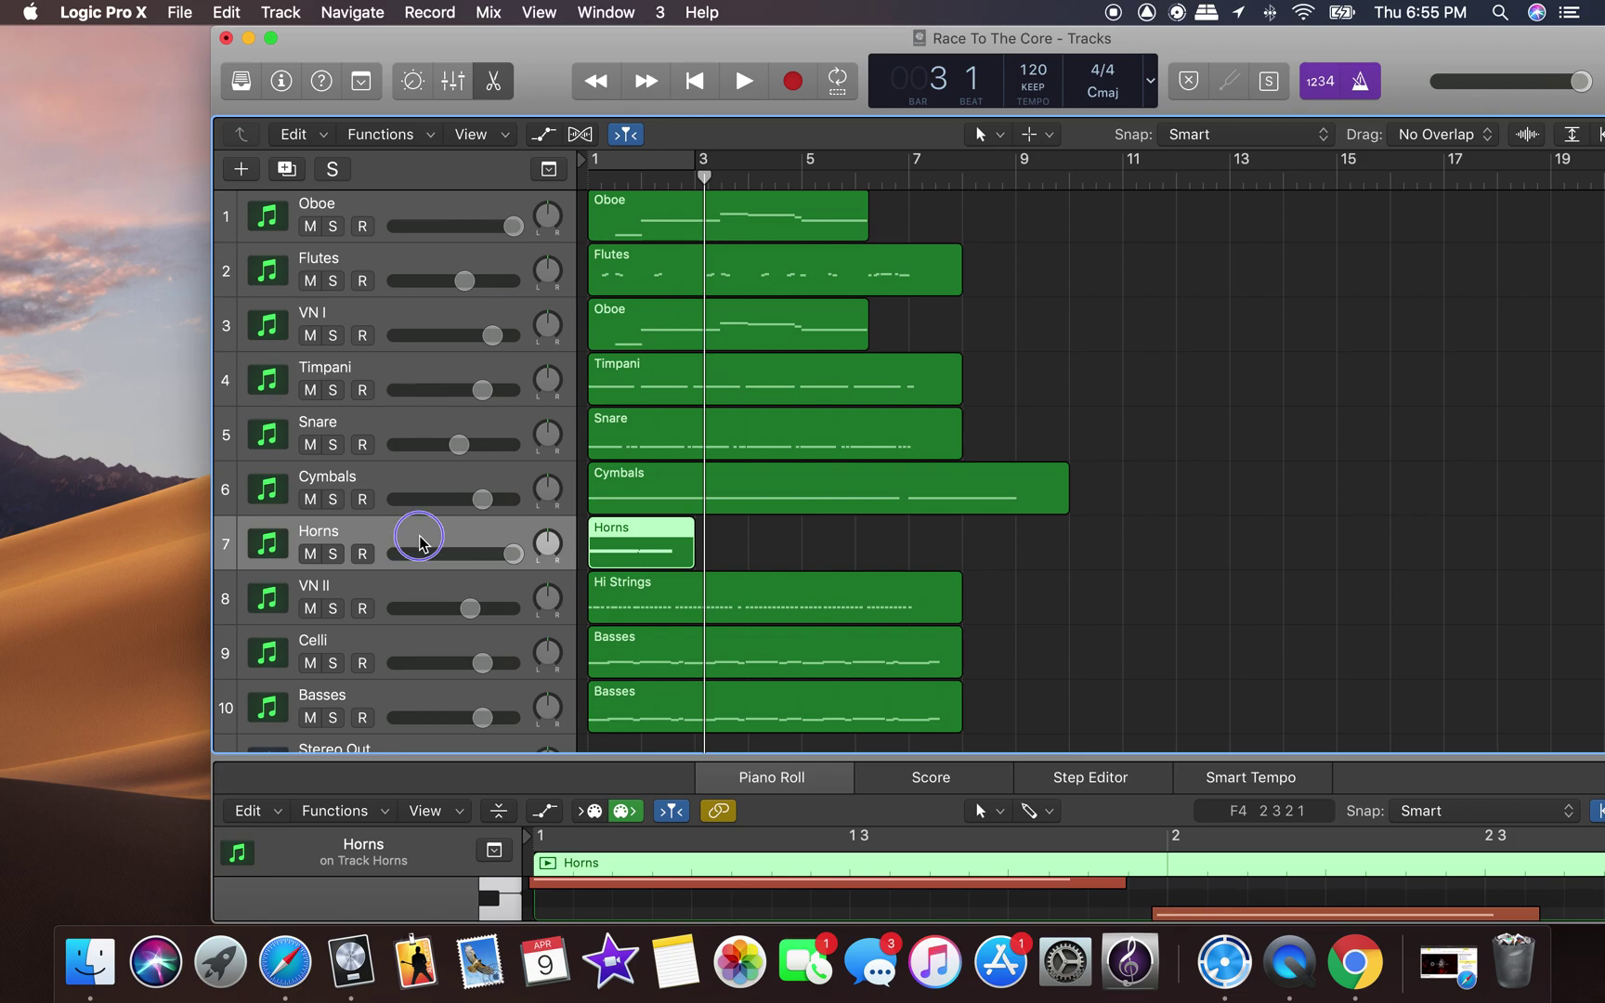
pyautogui.rightClick(419, 543)
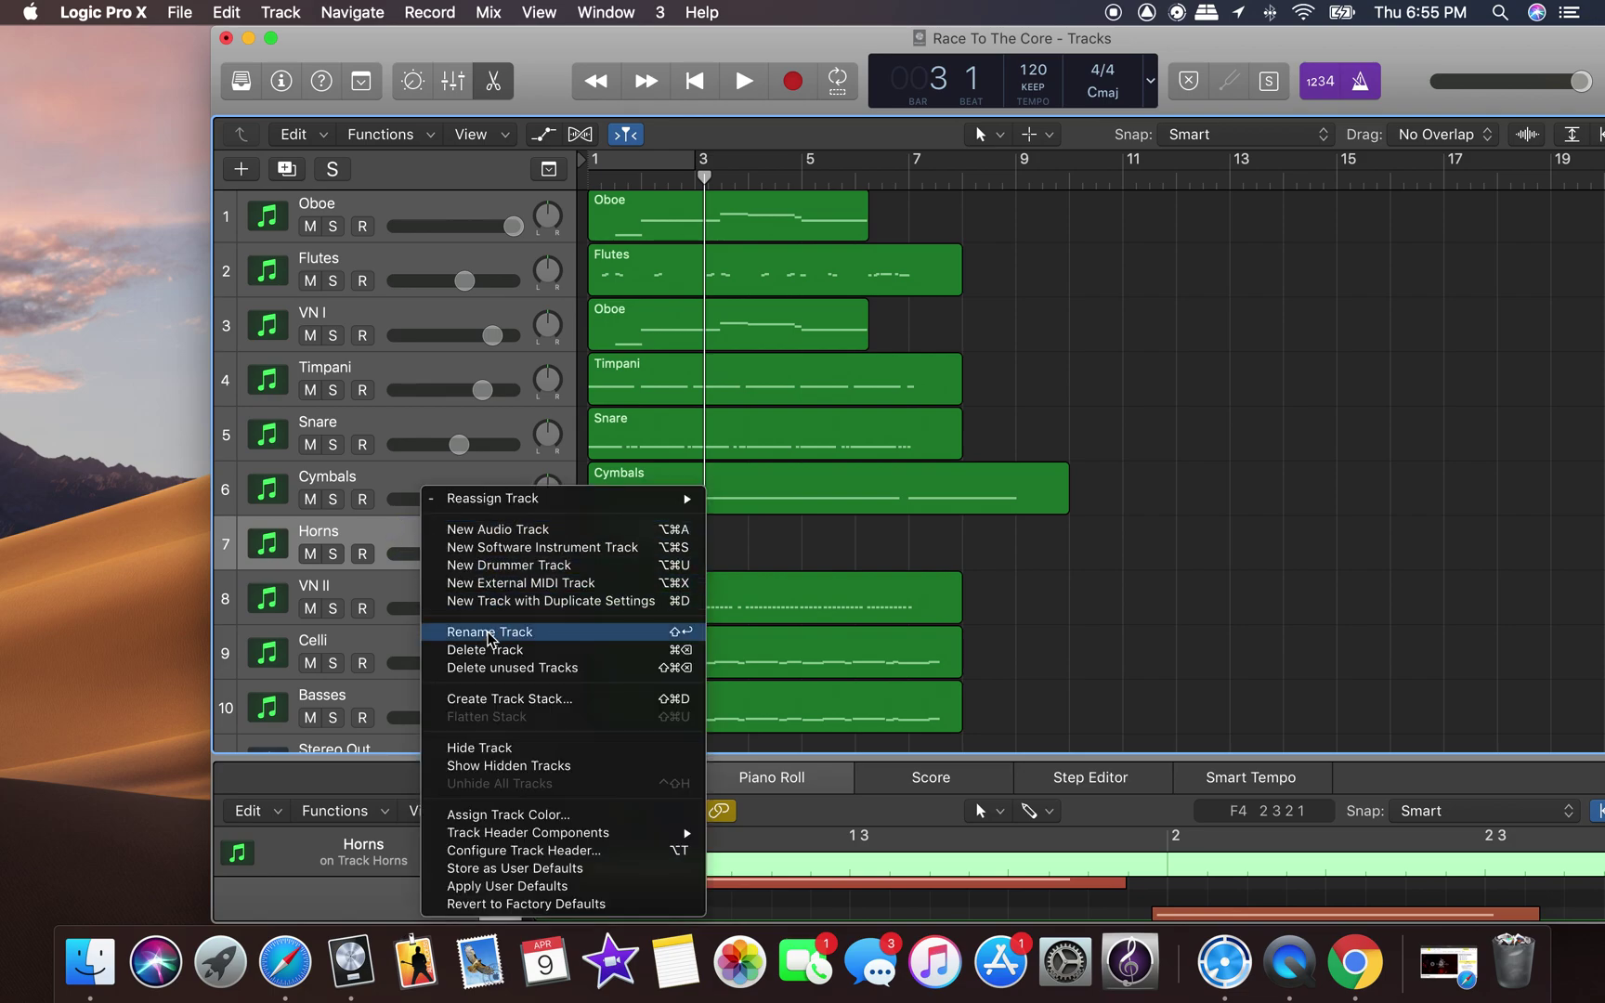
pyautogui.click(488, 650)
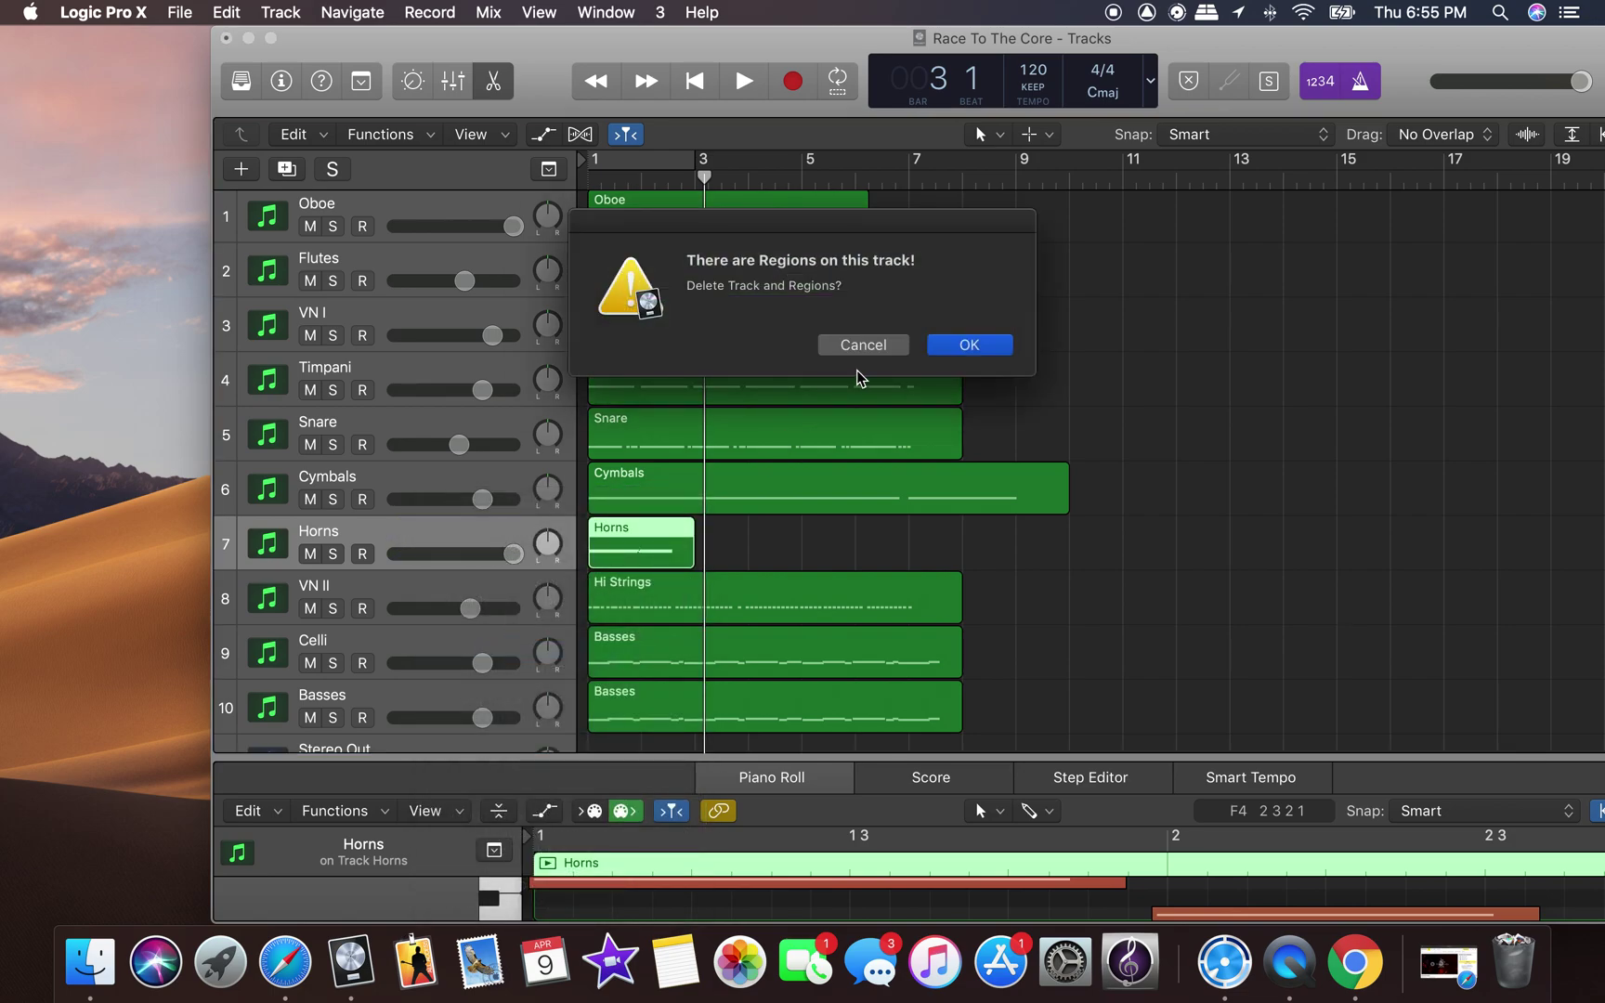
pyautogui.click(956, 345)
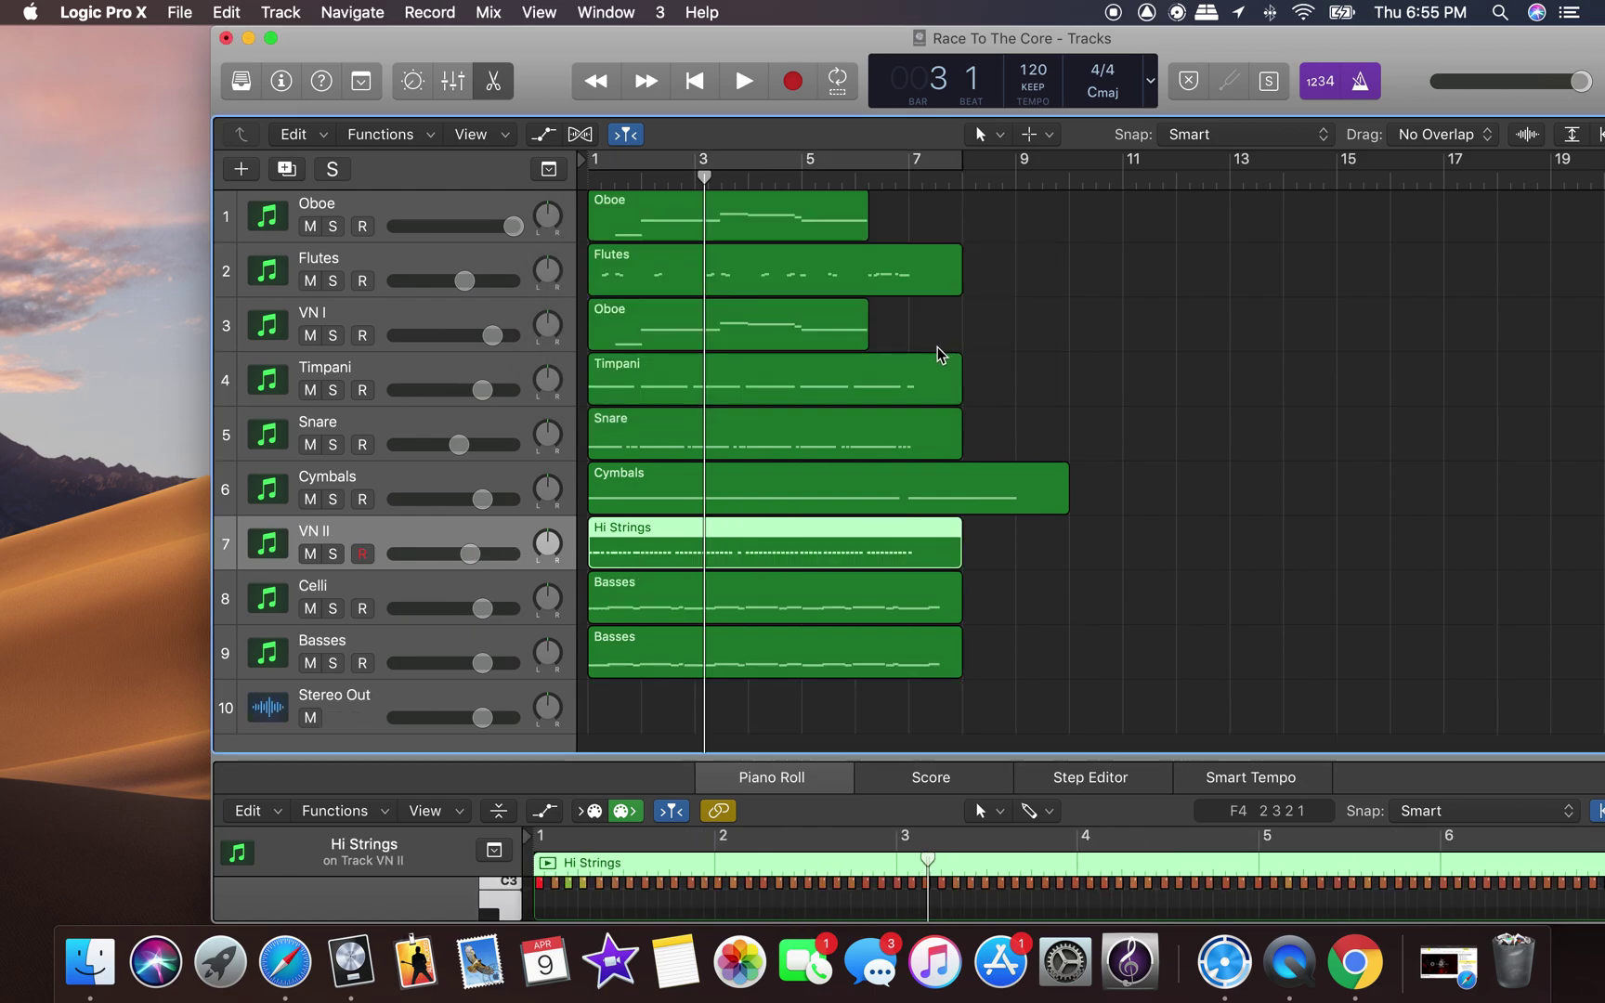
# Add a new software instrument track below VN II and rename it Horns.
pyautogui.click(282, 12)
pyautogui.click(327, 79)
pyautogui.doubleClick(370, 587)
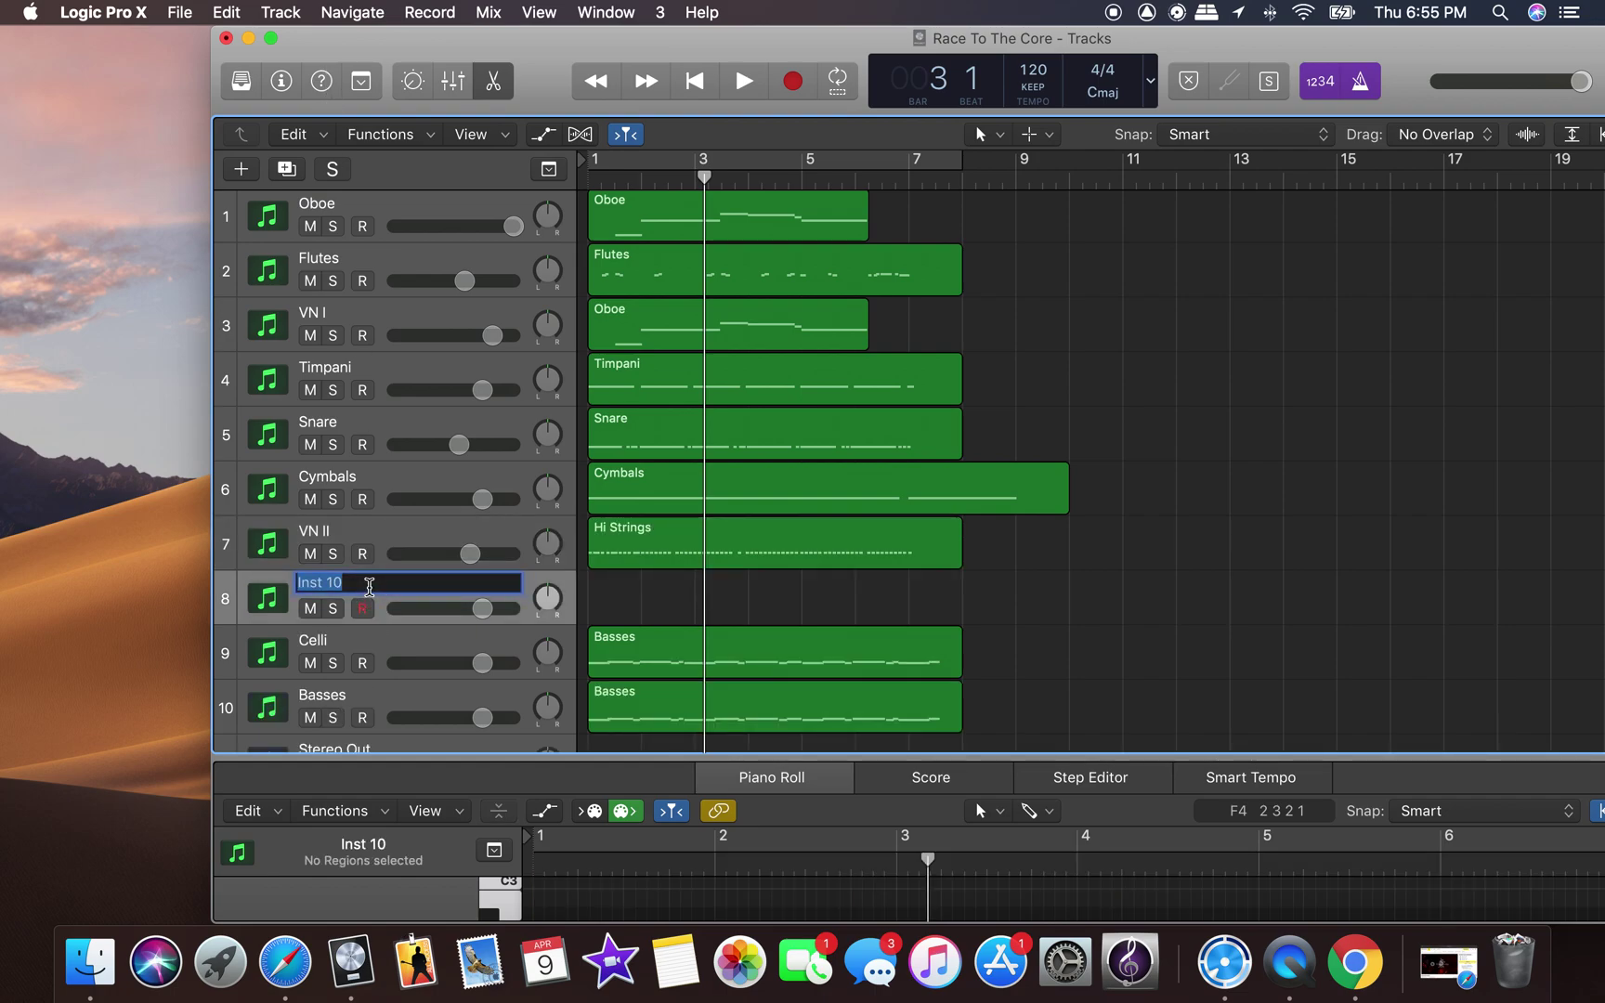
pyautogui.press('Return')
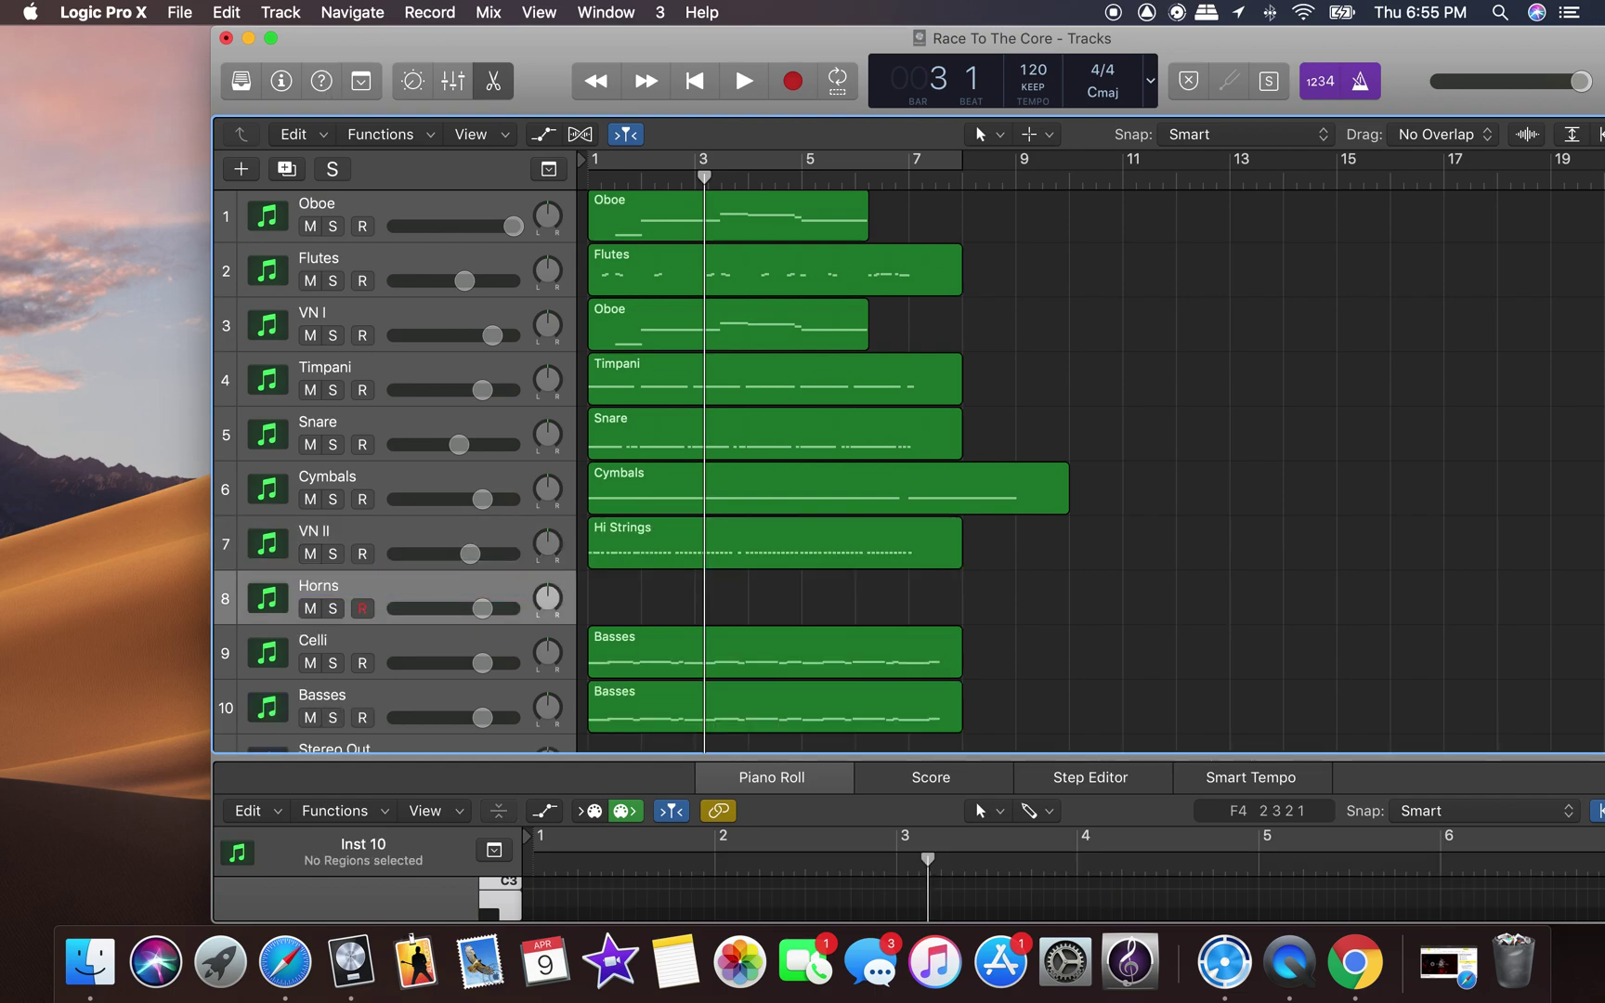
pyautogui.moveTo(608, 33); pyautogui.dragTo(519, 32)
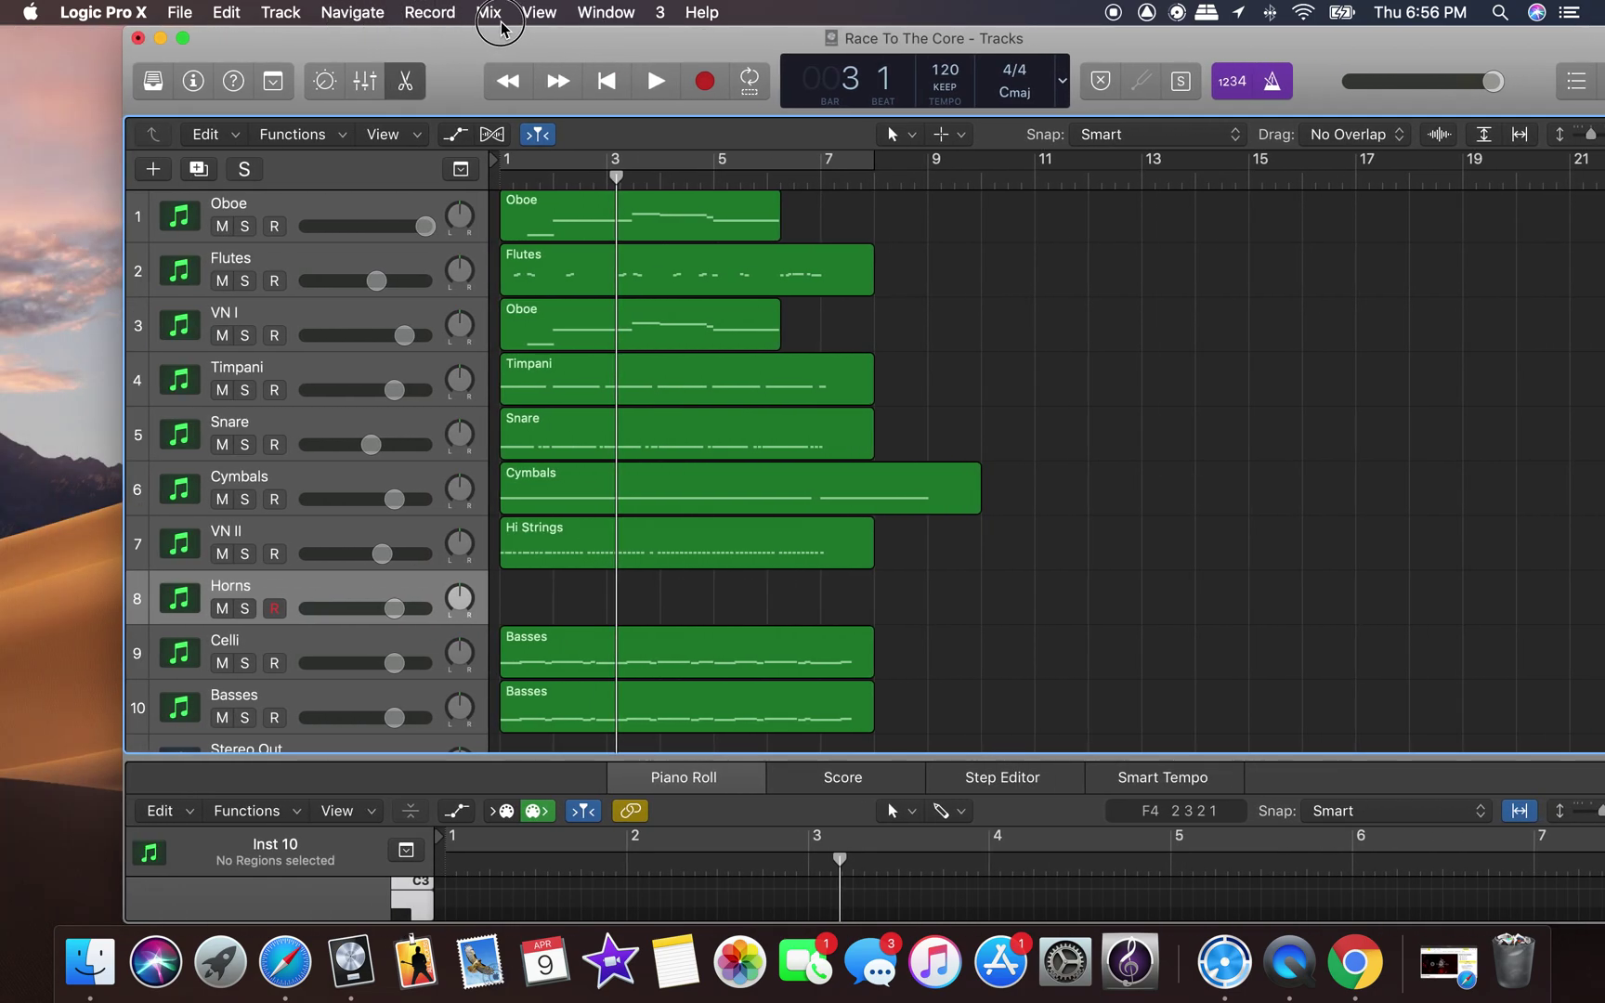
# Load the 6FH 3Sec Marc patch from the long 6 French Horns articulations into the new Horns track's Play instrument.
pyautogui.click(192, 81)
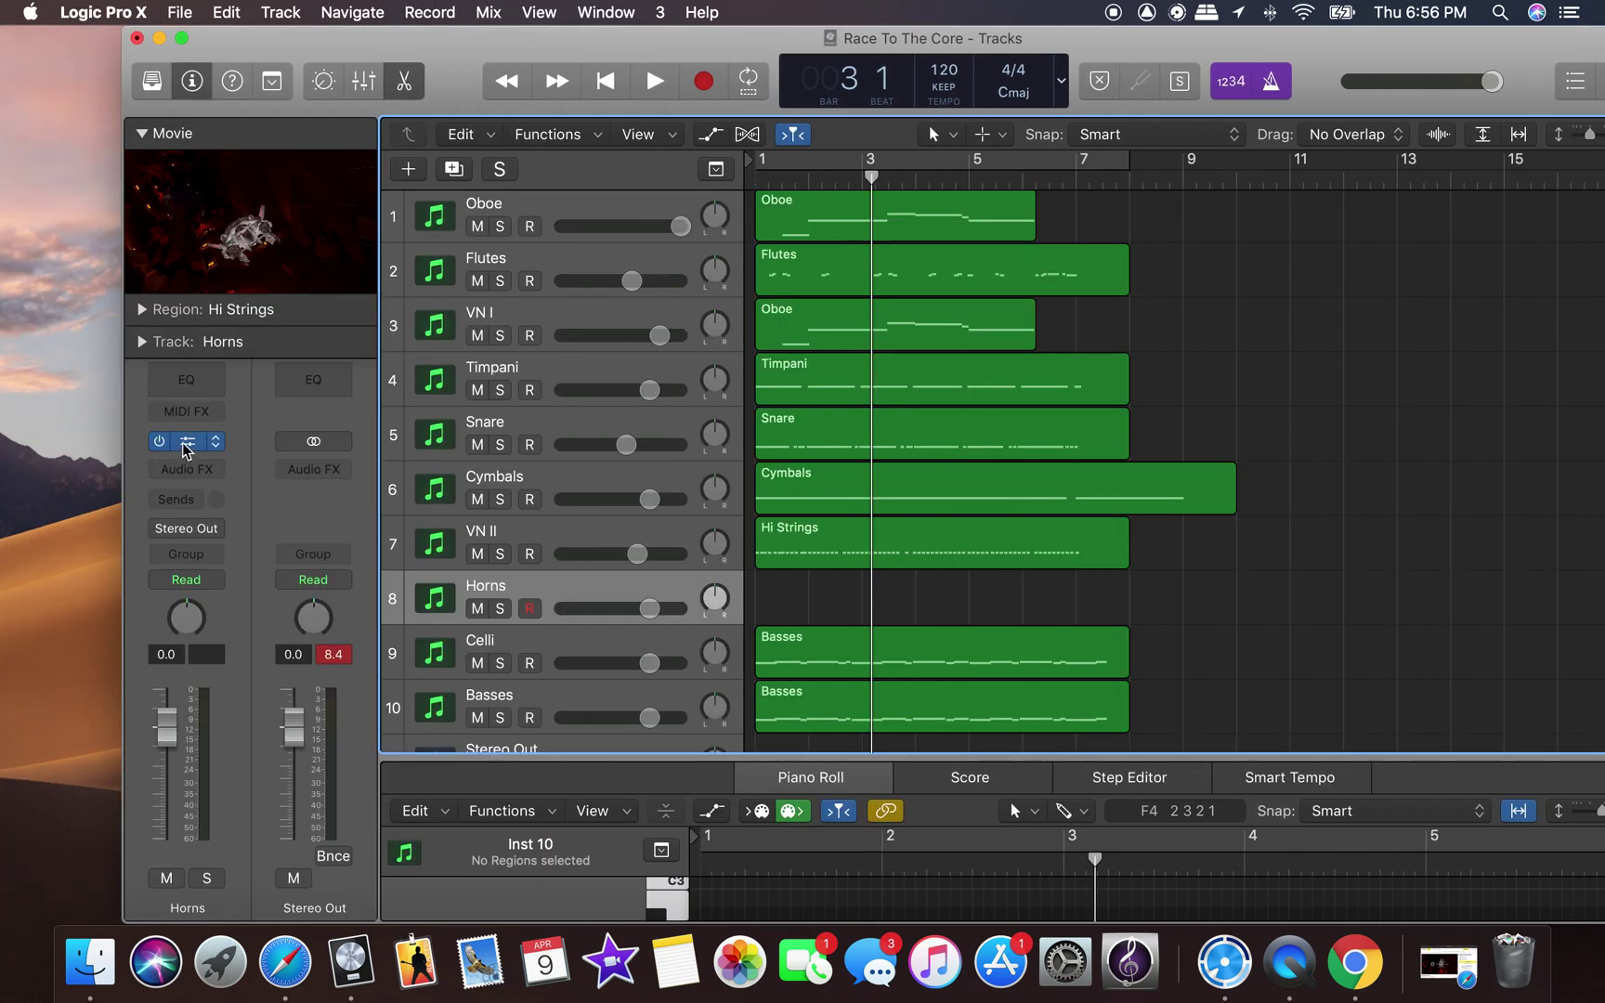
pyautogui.click(183, 445)
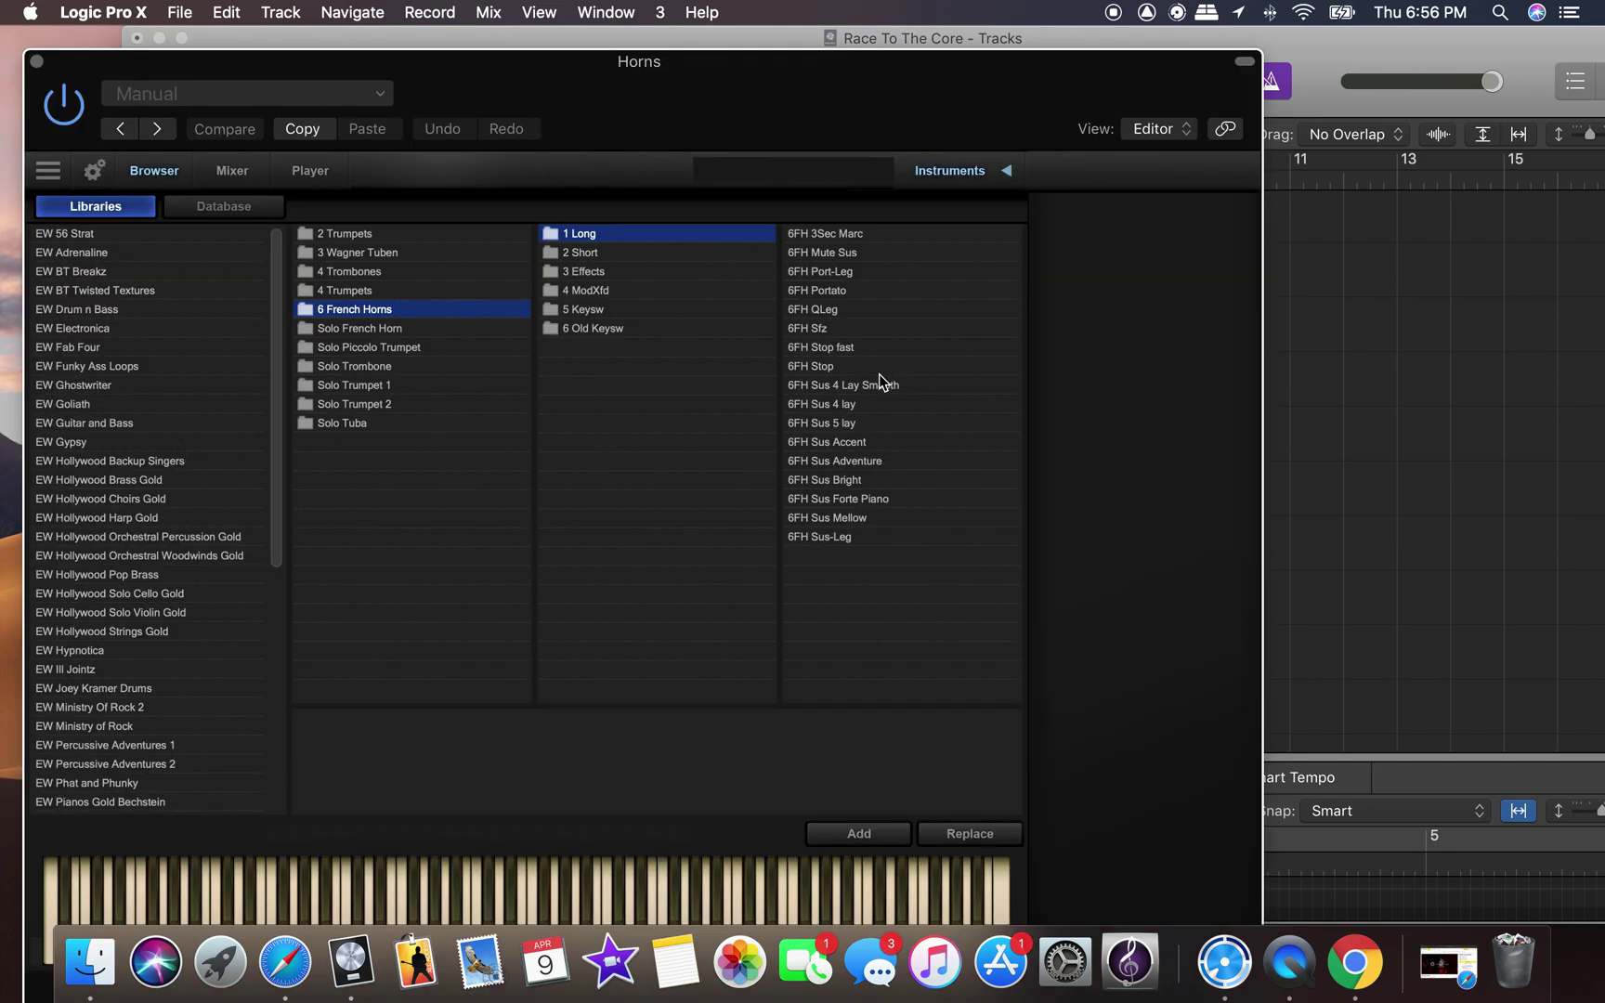
pyautogui.doubleClick(864, 238)
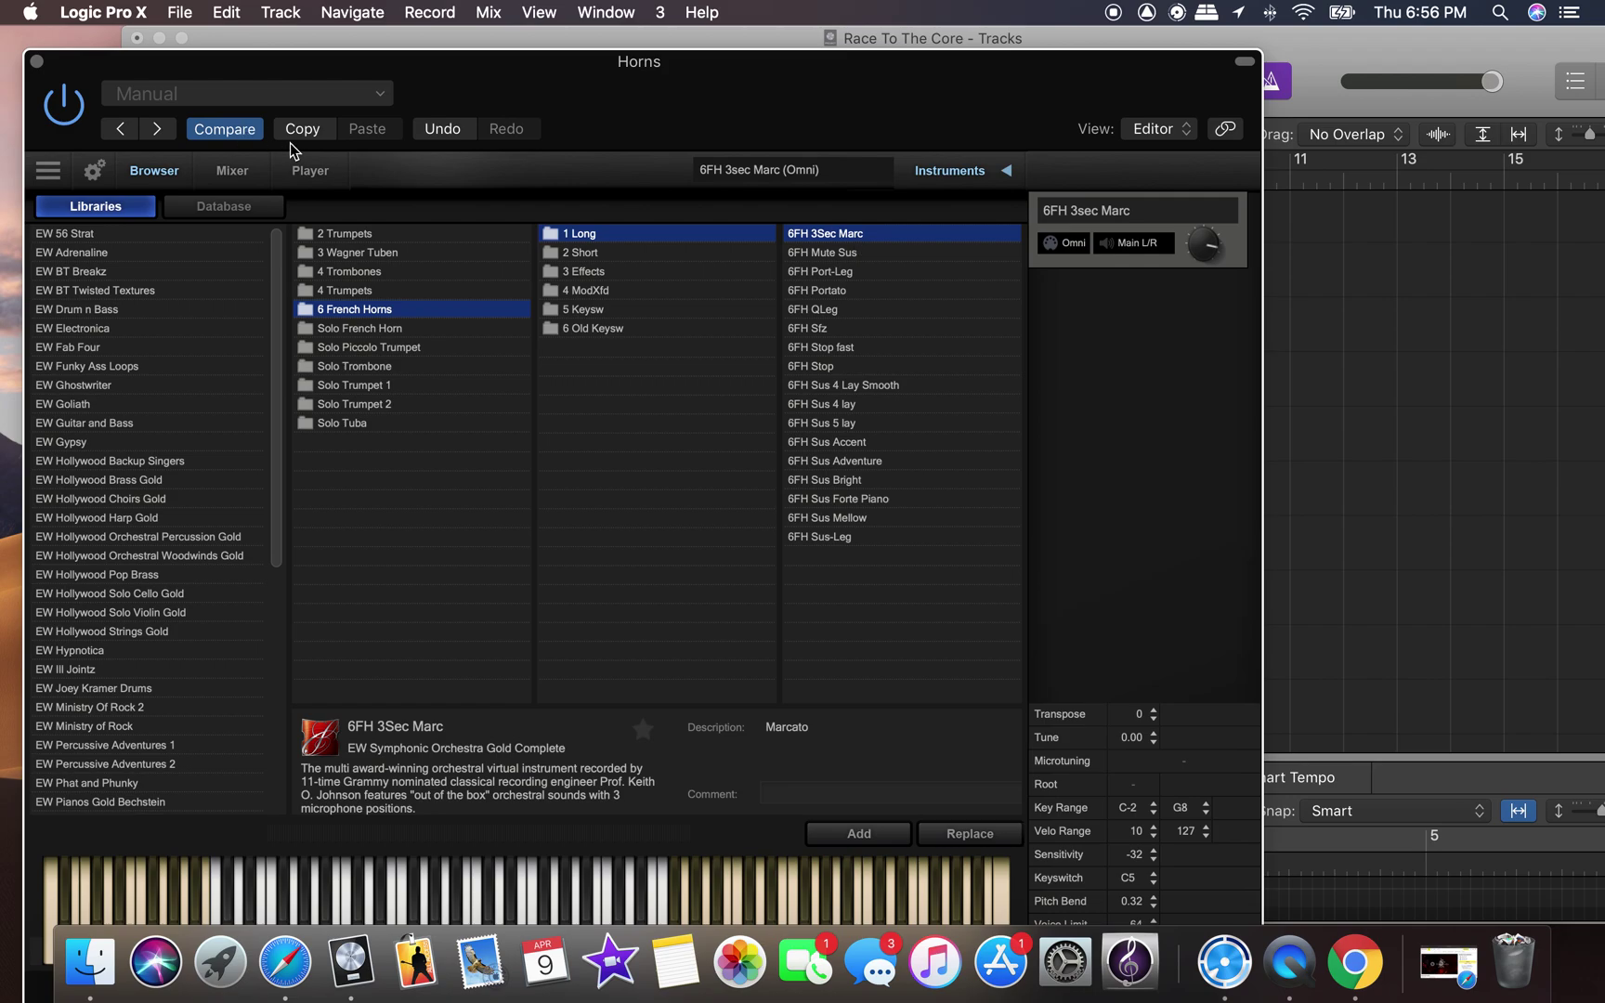
pyautogui.click(37, 62)
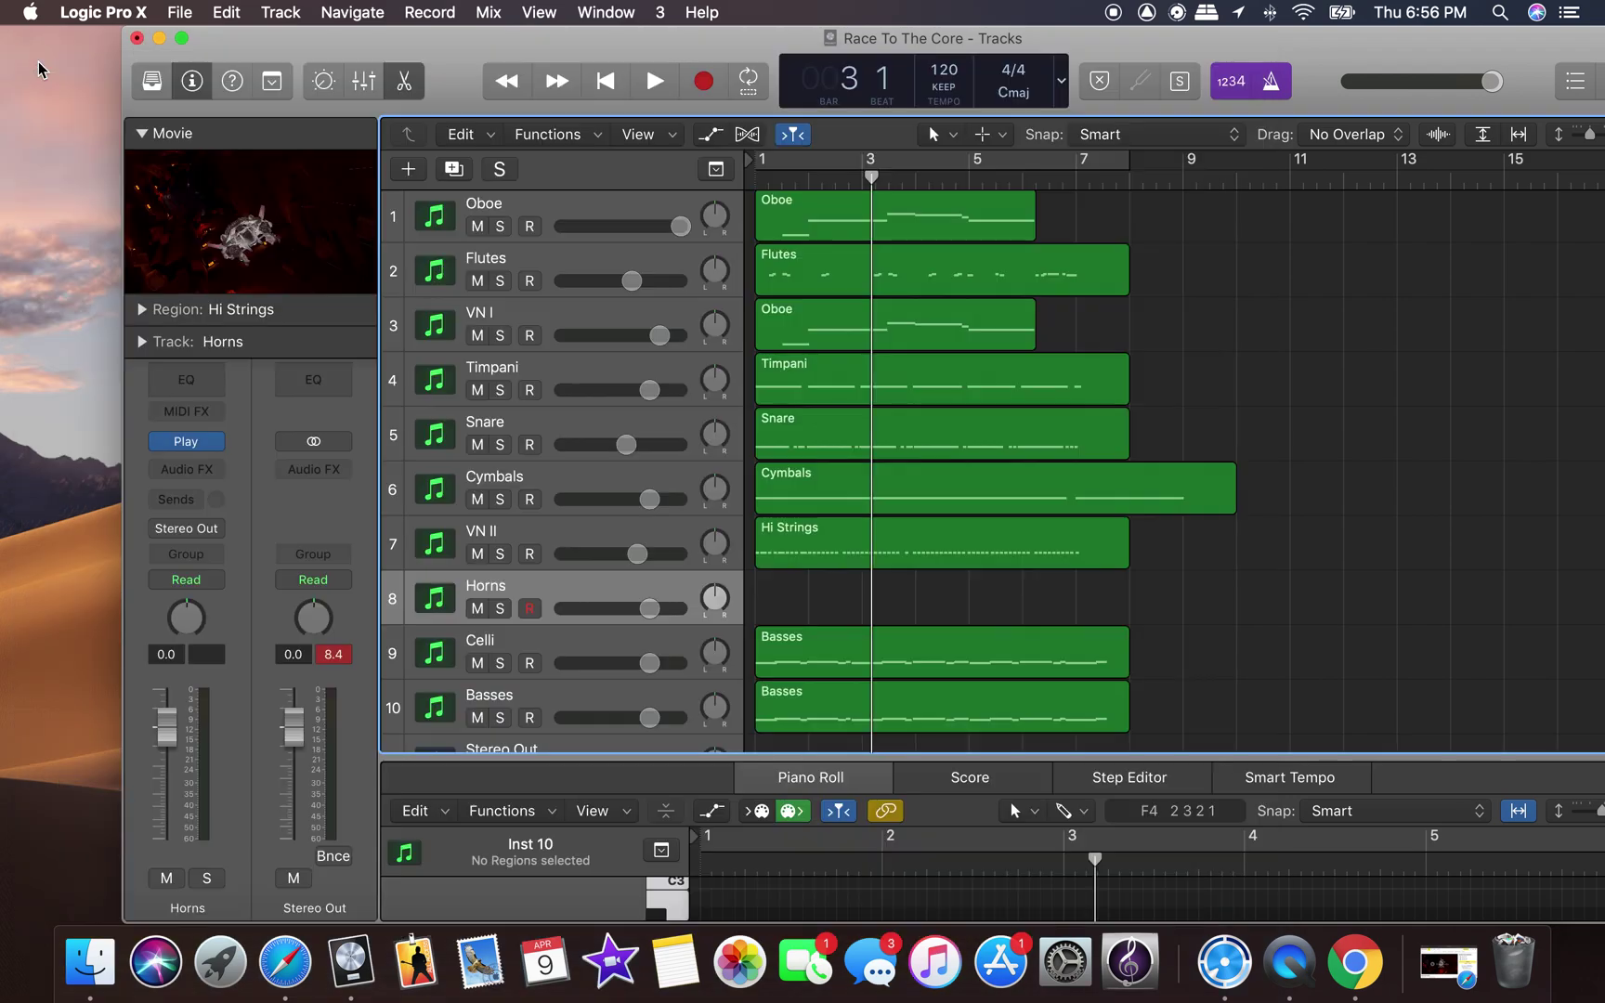
pyautogui.moveTo(340, 60); pyautogui.dragTo(269, 60)
# Record a new horn part on the Horns track from bar 1 into bar 9.
pyautogui.click(534, 80)
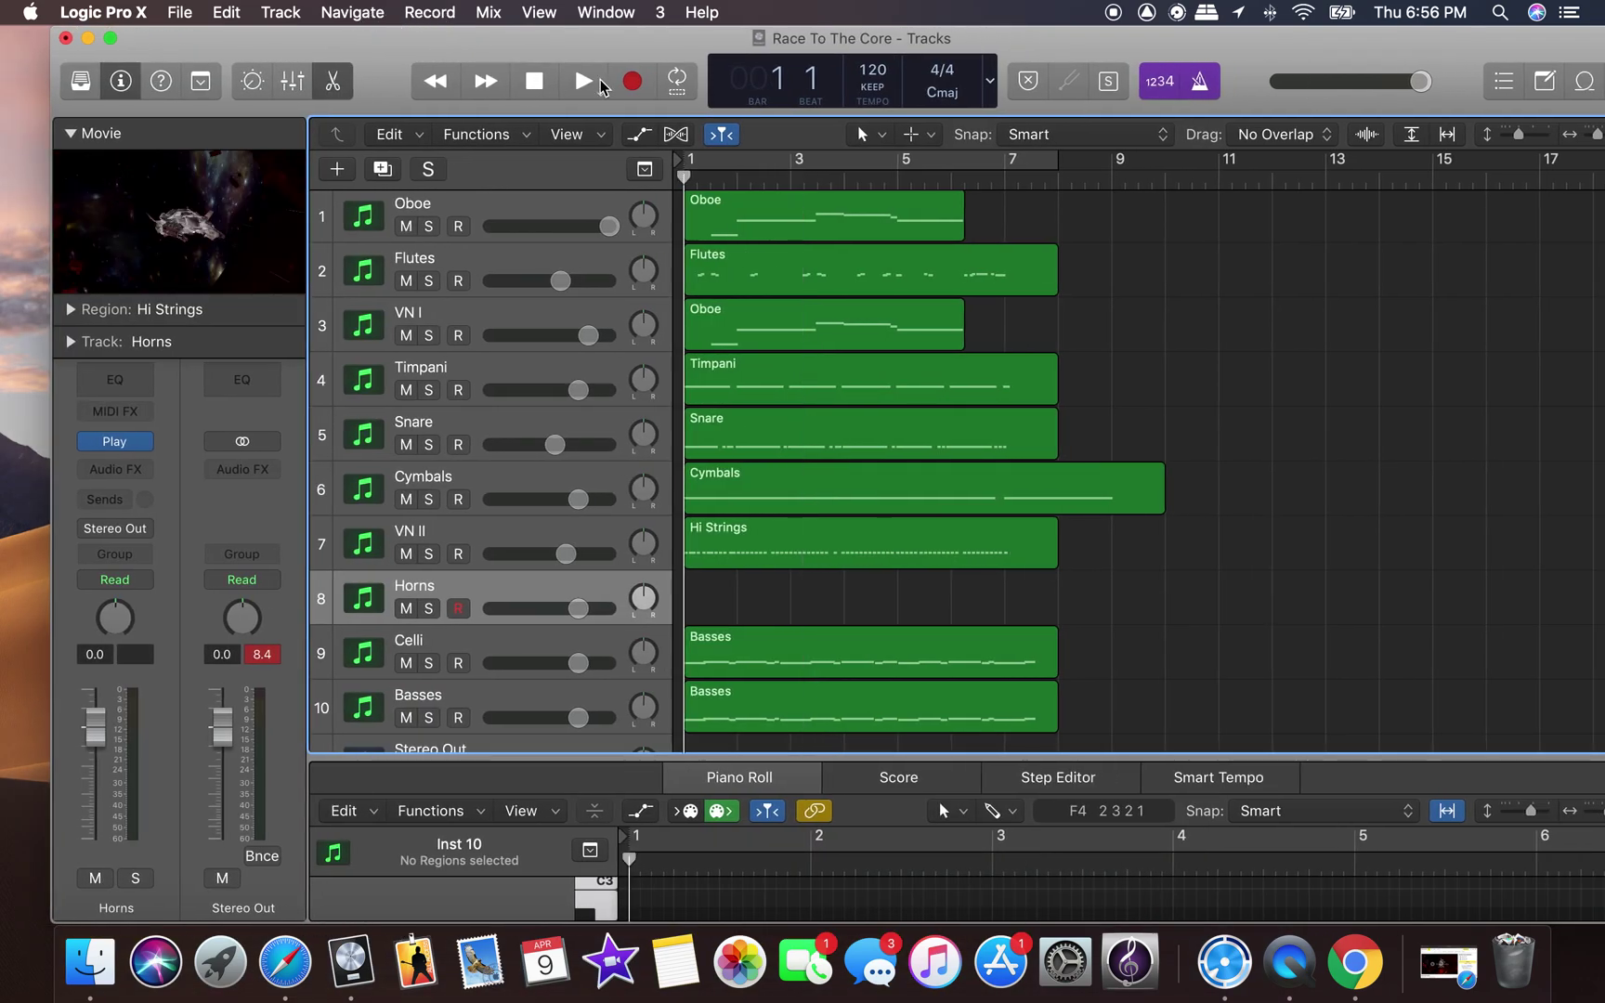
pyautogui.click(630, 81)
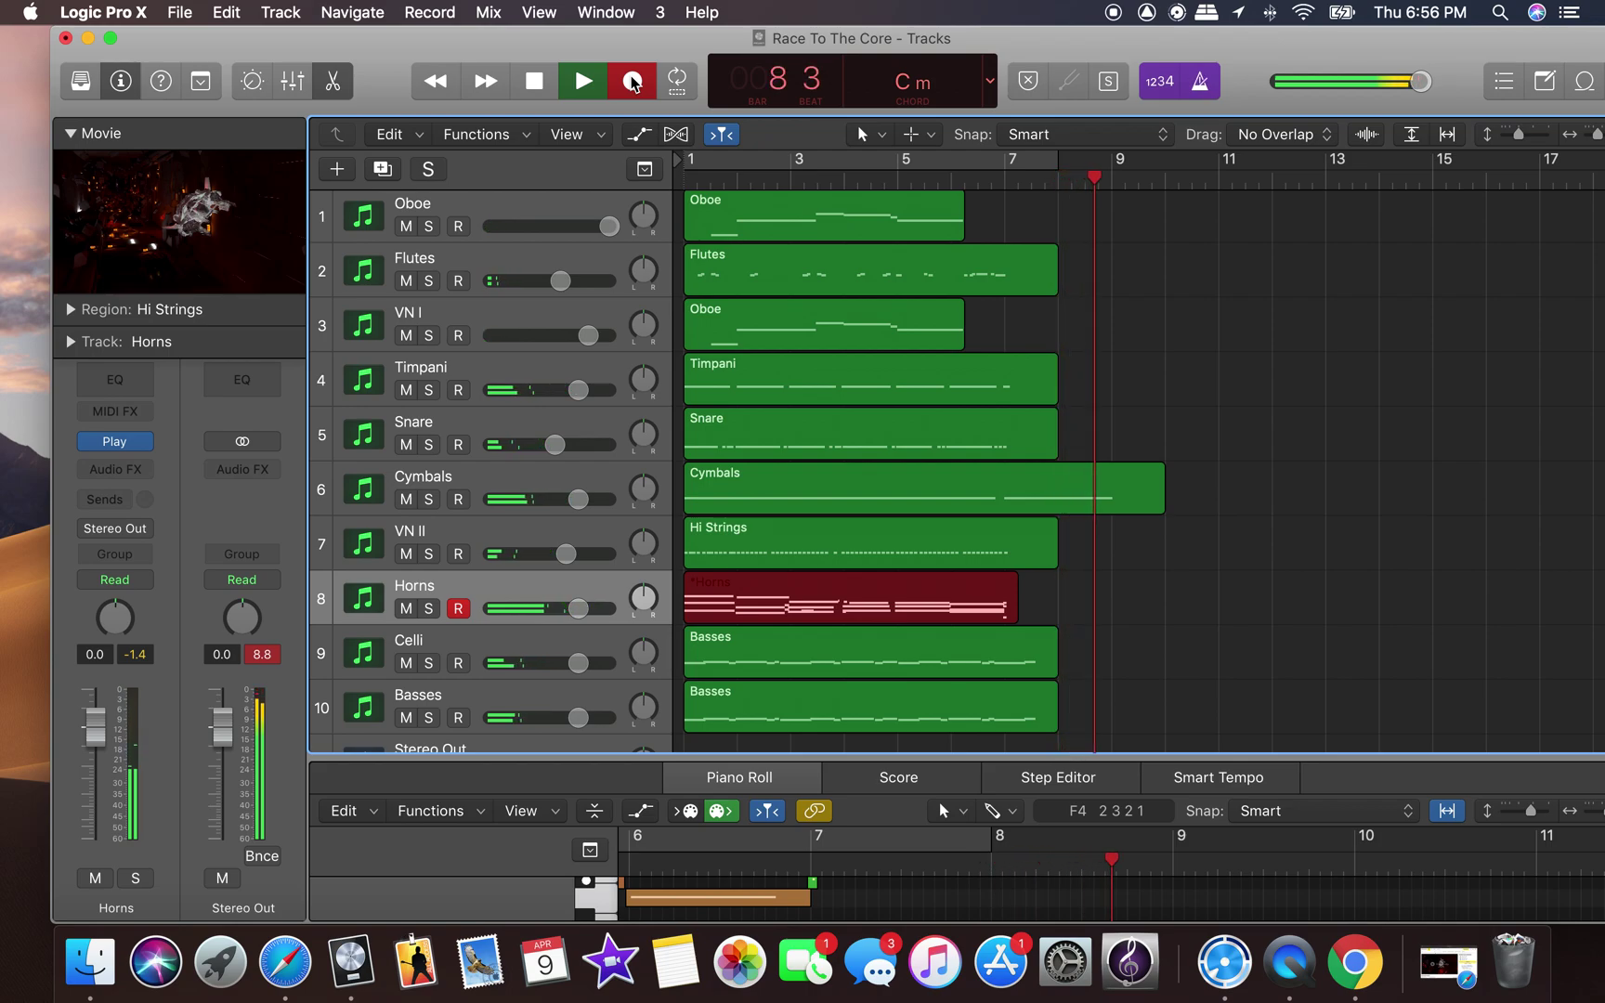
pyautogui.click(536, 81)
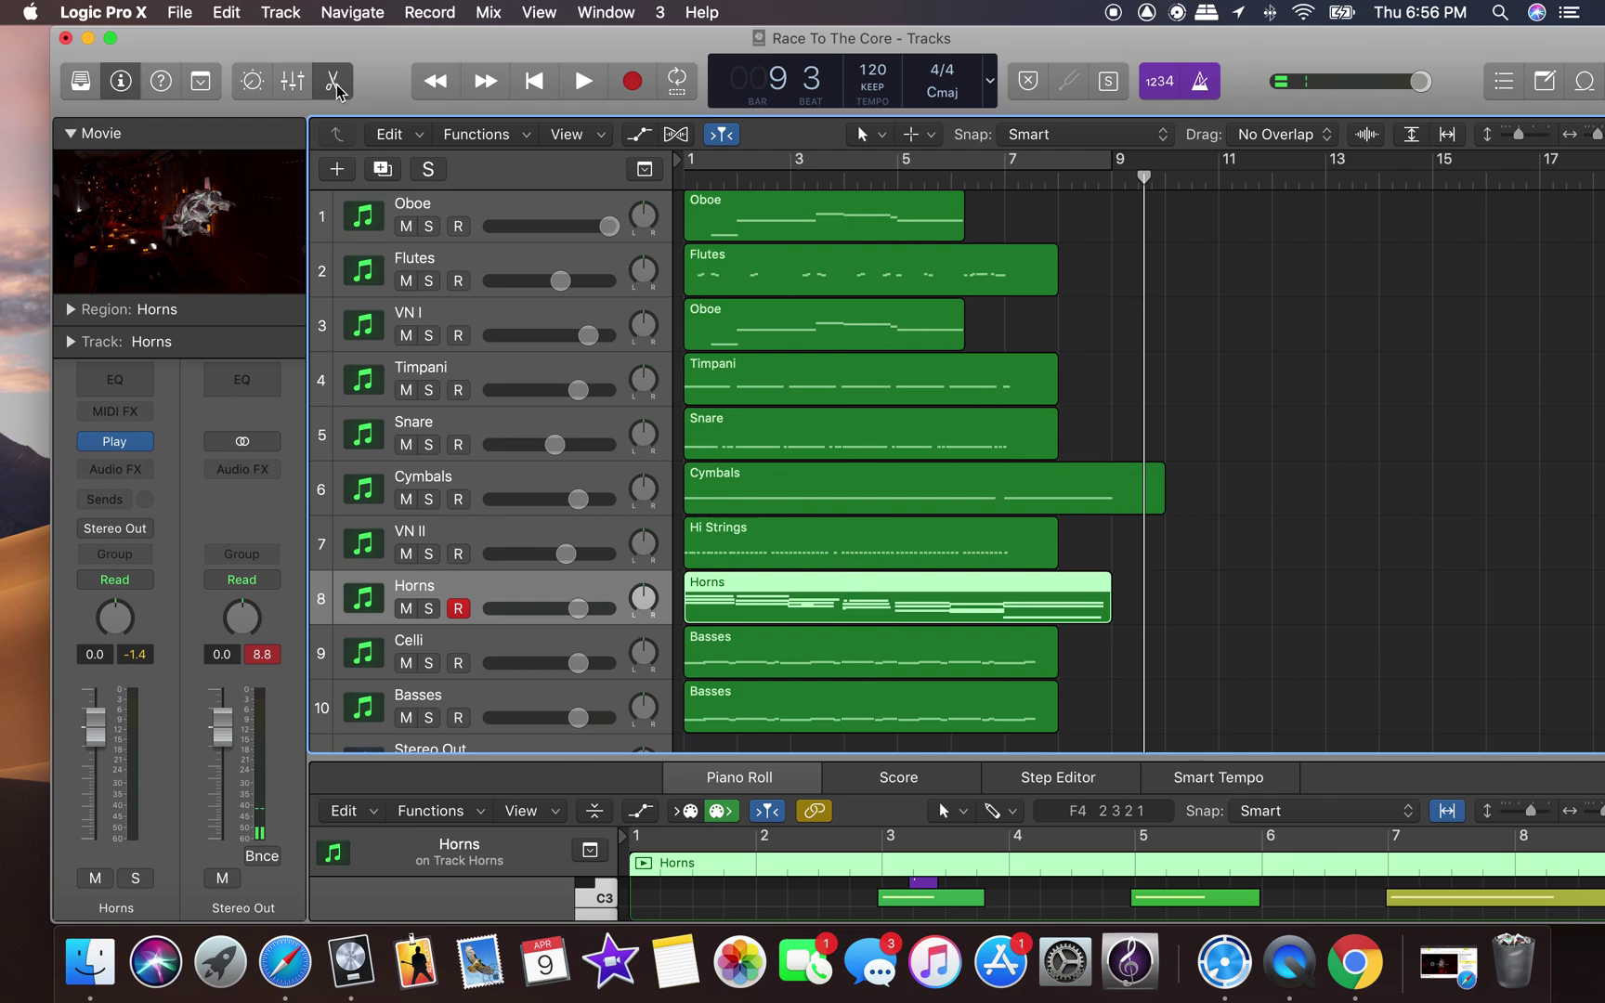
# Enlarge the Piano Roll and delete the stray short Horns notes: C#3 in bar 3, and F#3 and A2 at the start of bar 4.
pyautogui.moveTo(762, 754); pyautogui.dragTo(695, 154)
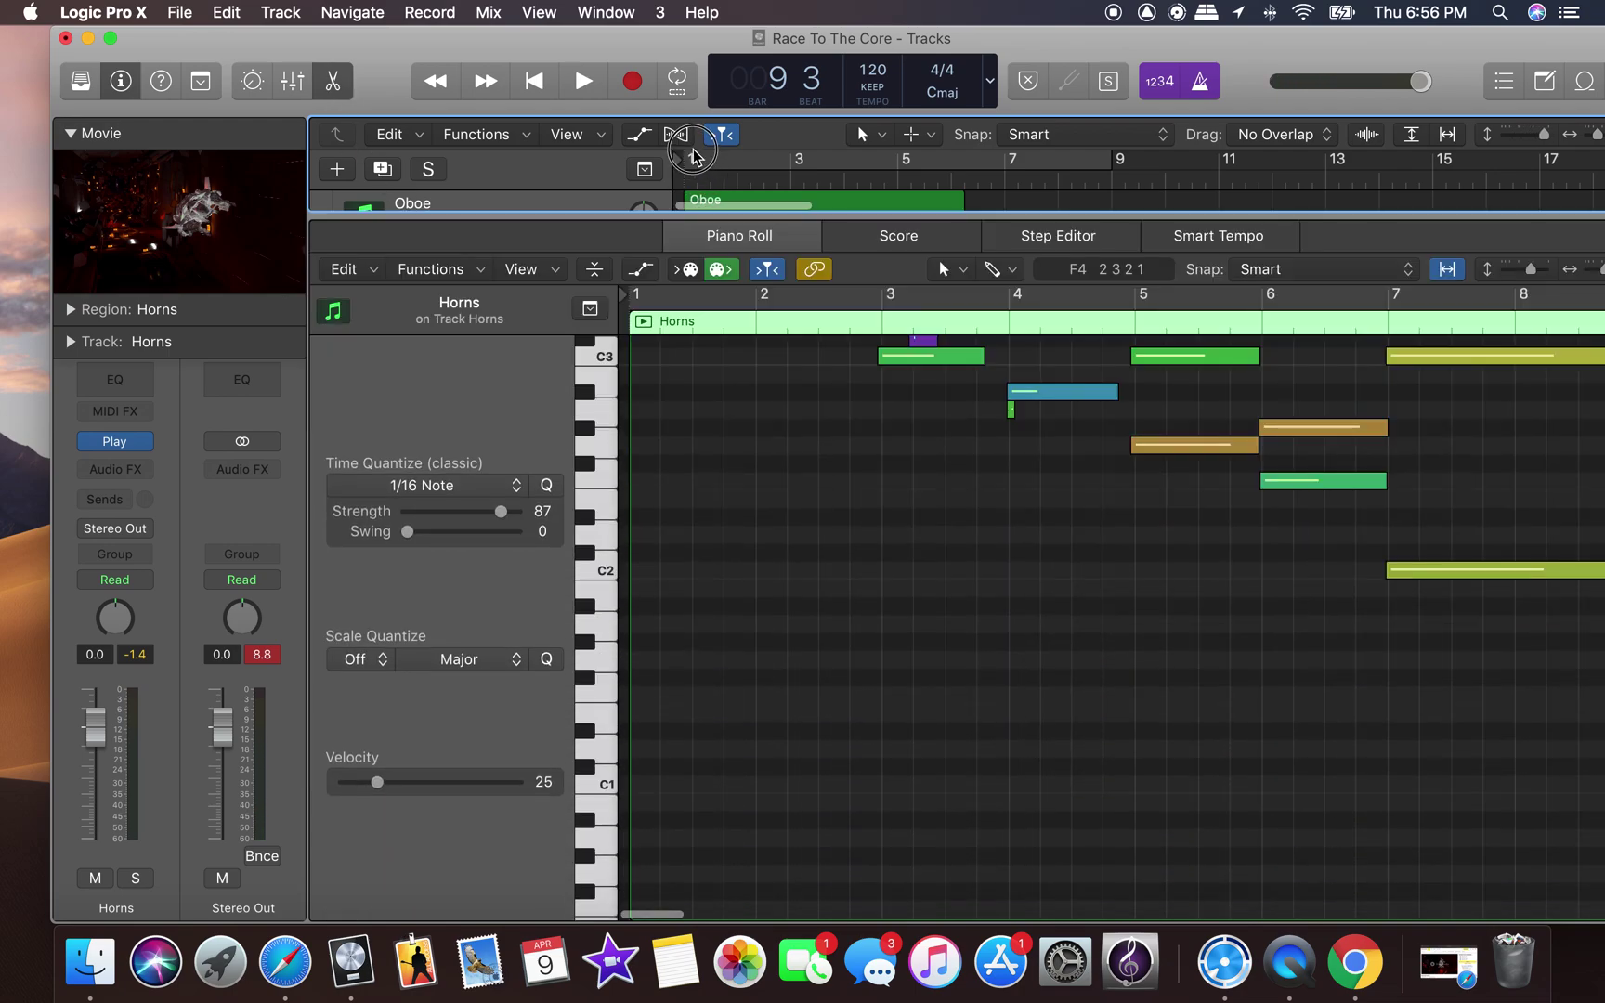
pyautogui.scroll(8, 945, 528)
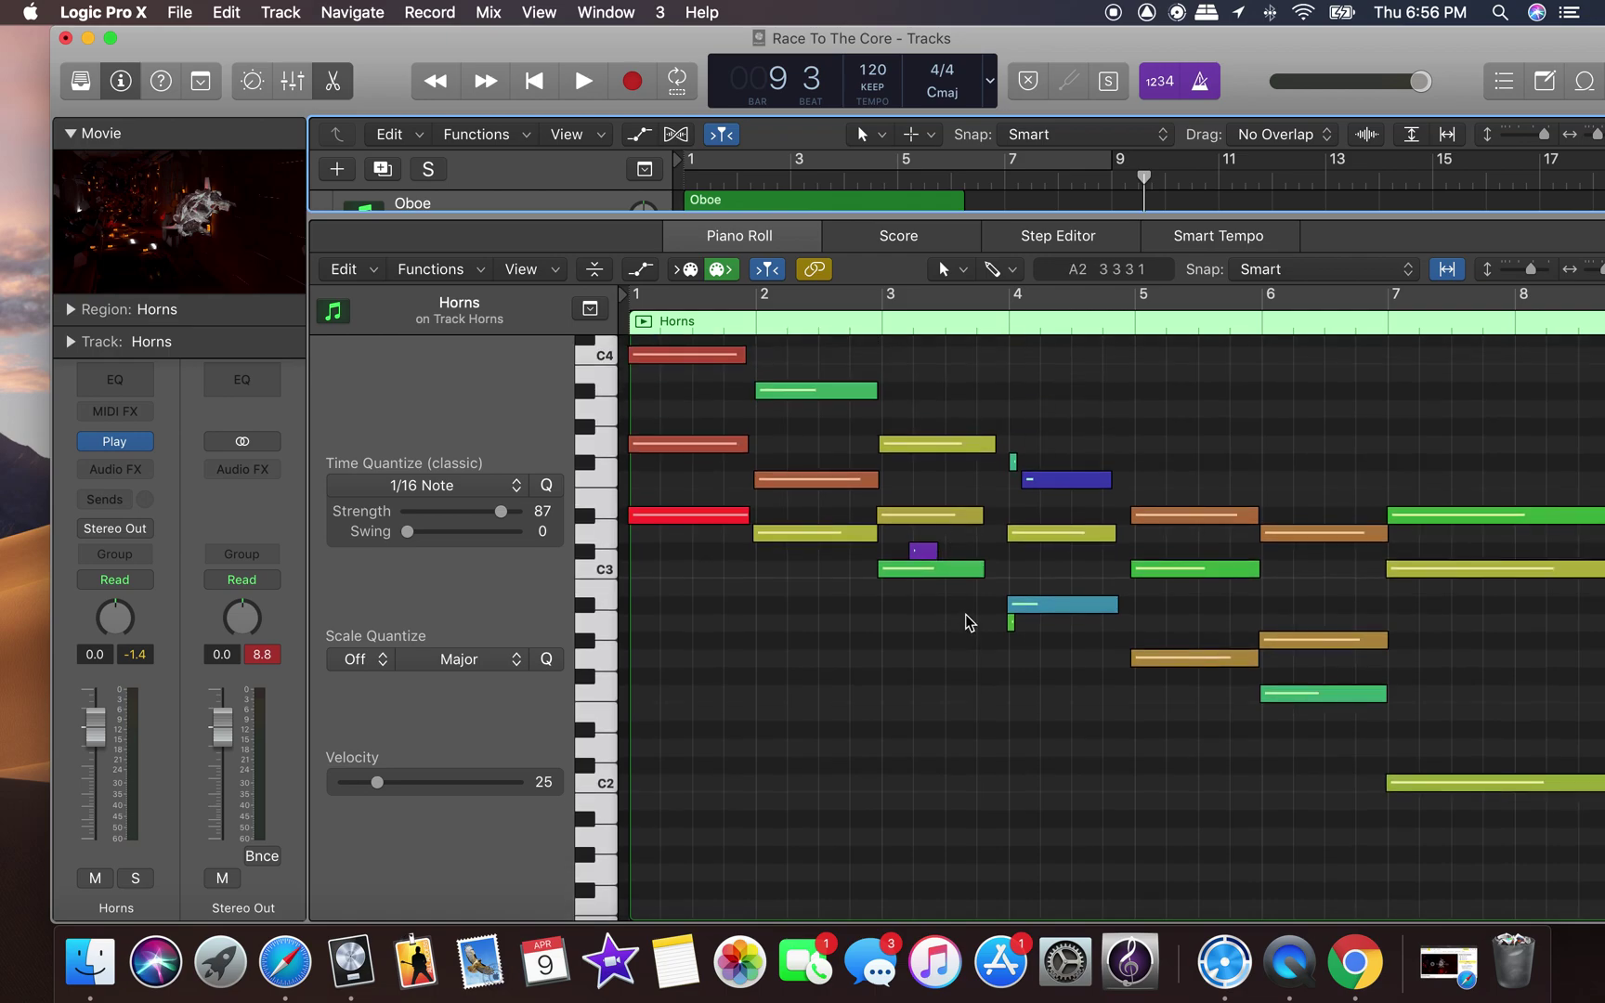
pyautogui.moveTo(1014, 463); pyautogui.dragTo(1004, 474)
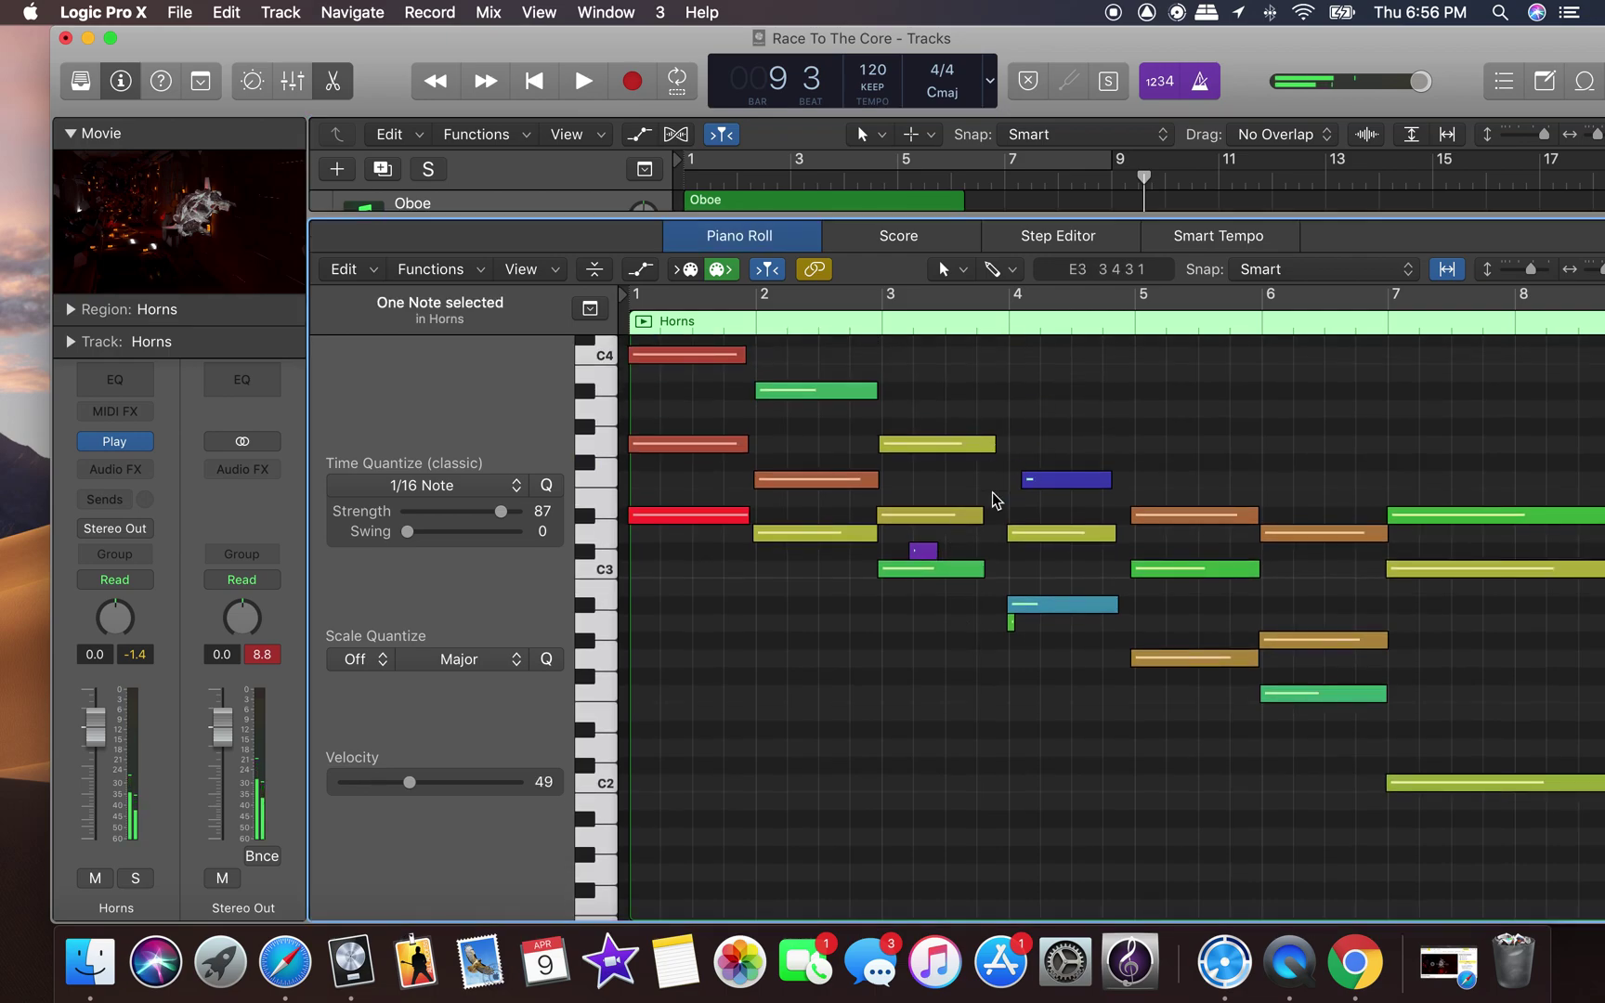
pyautogui.moveTo(929, 550); pyautogui.dragTo(1013, 627)
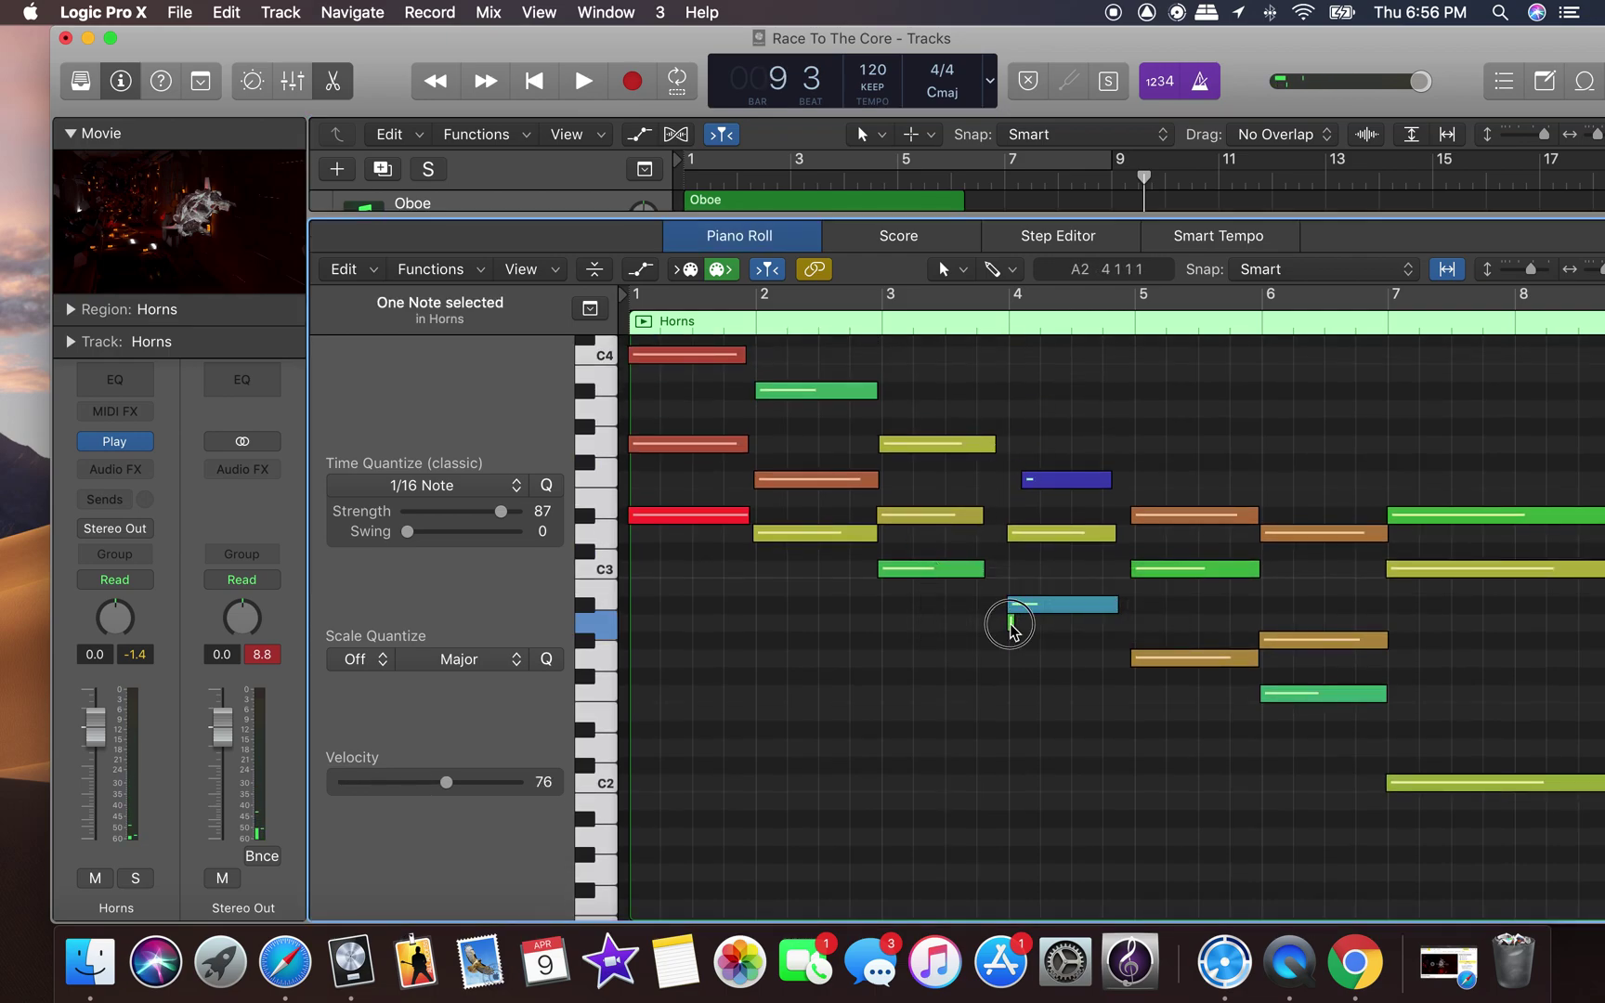
pyautogui.hscroll(2, 1050, 645)
pyautogui.hscroll(-3, 1047, 645)
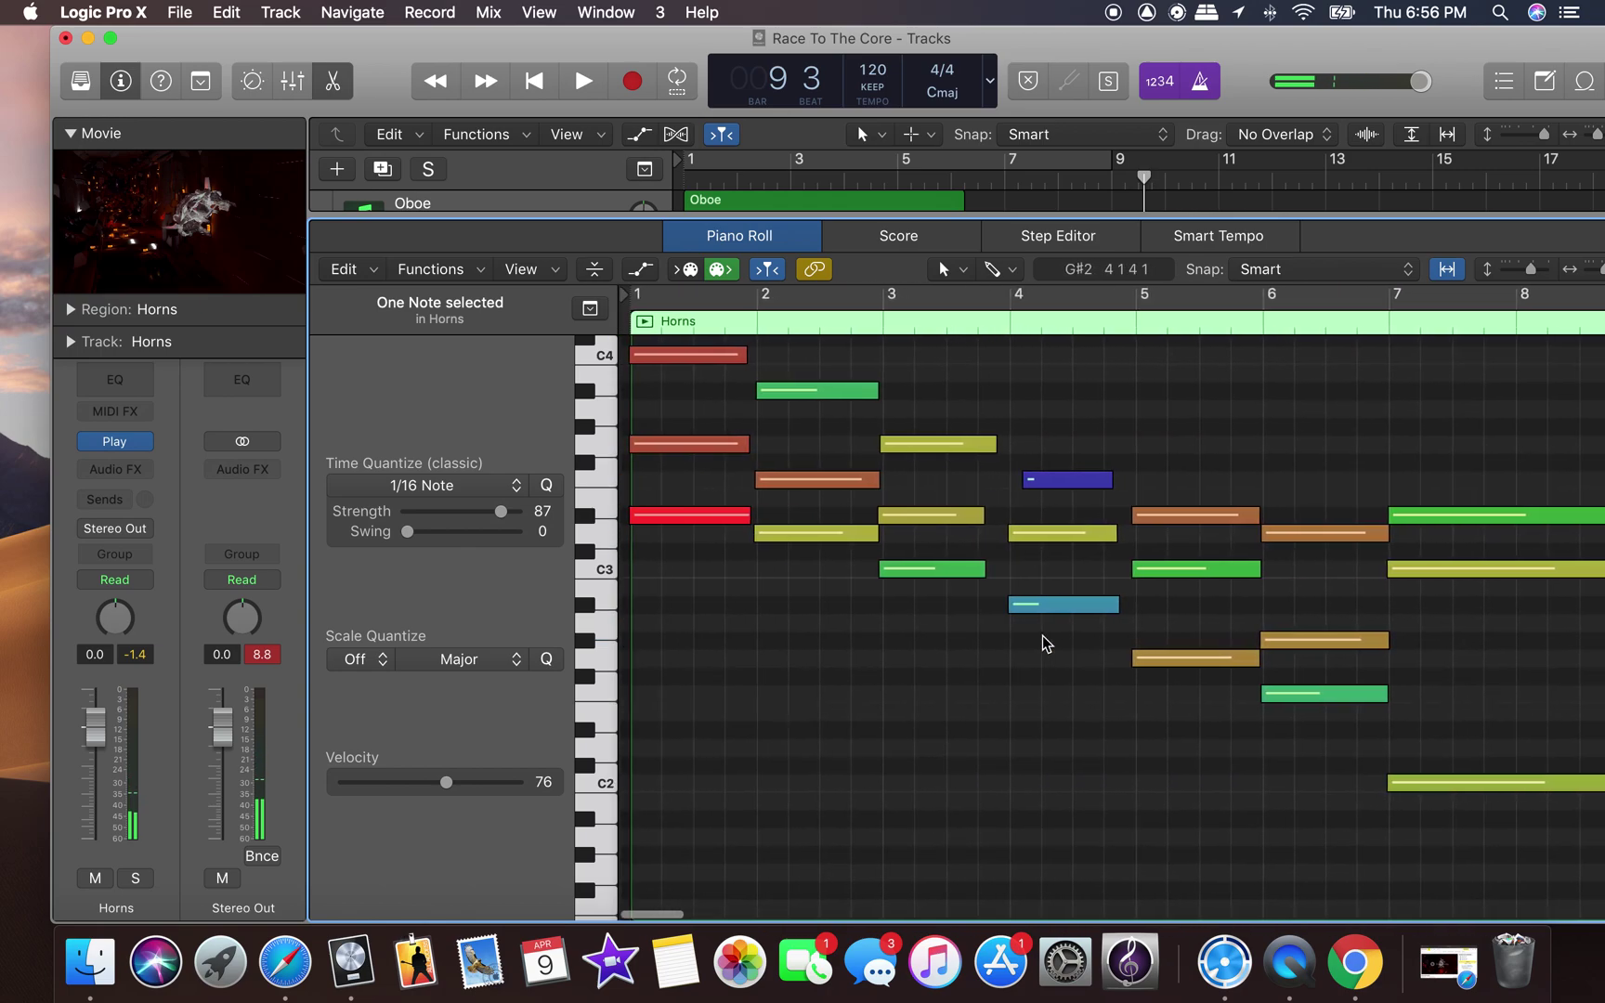
# Play the opening from bar 1 and audition the three Horns notes of the first chord individually.
pyautogui.click(527, 83)
pyautogui.press('space')
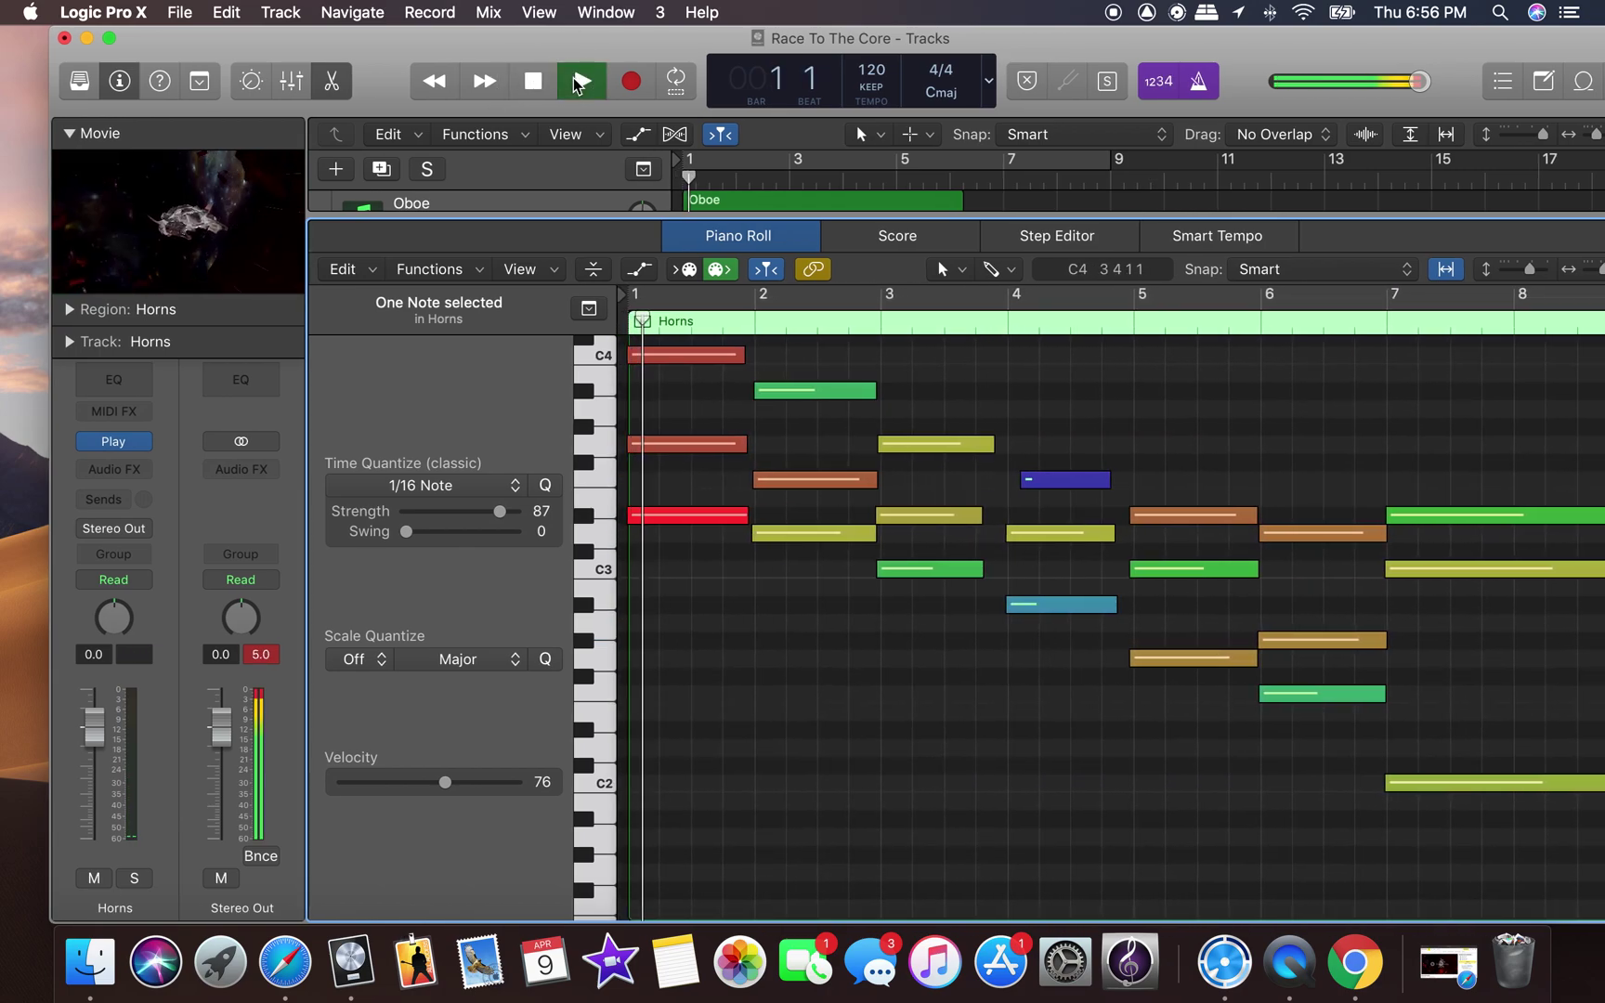
pyautogui.click(526, 84)
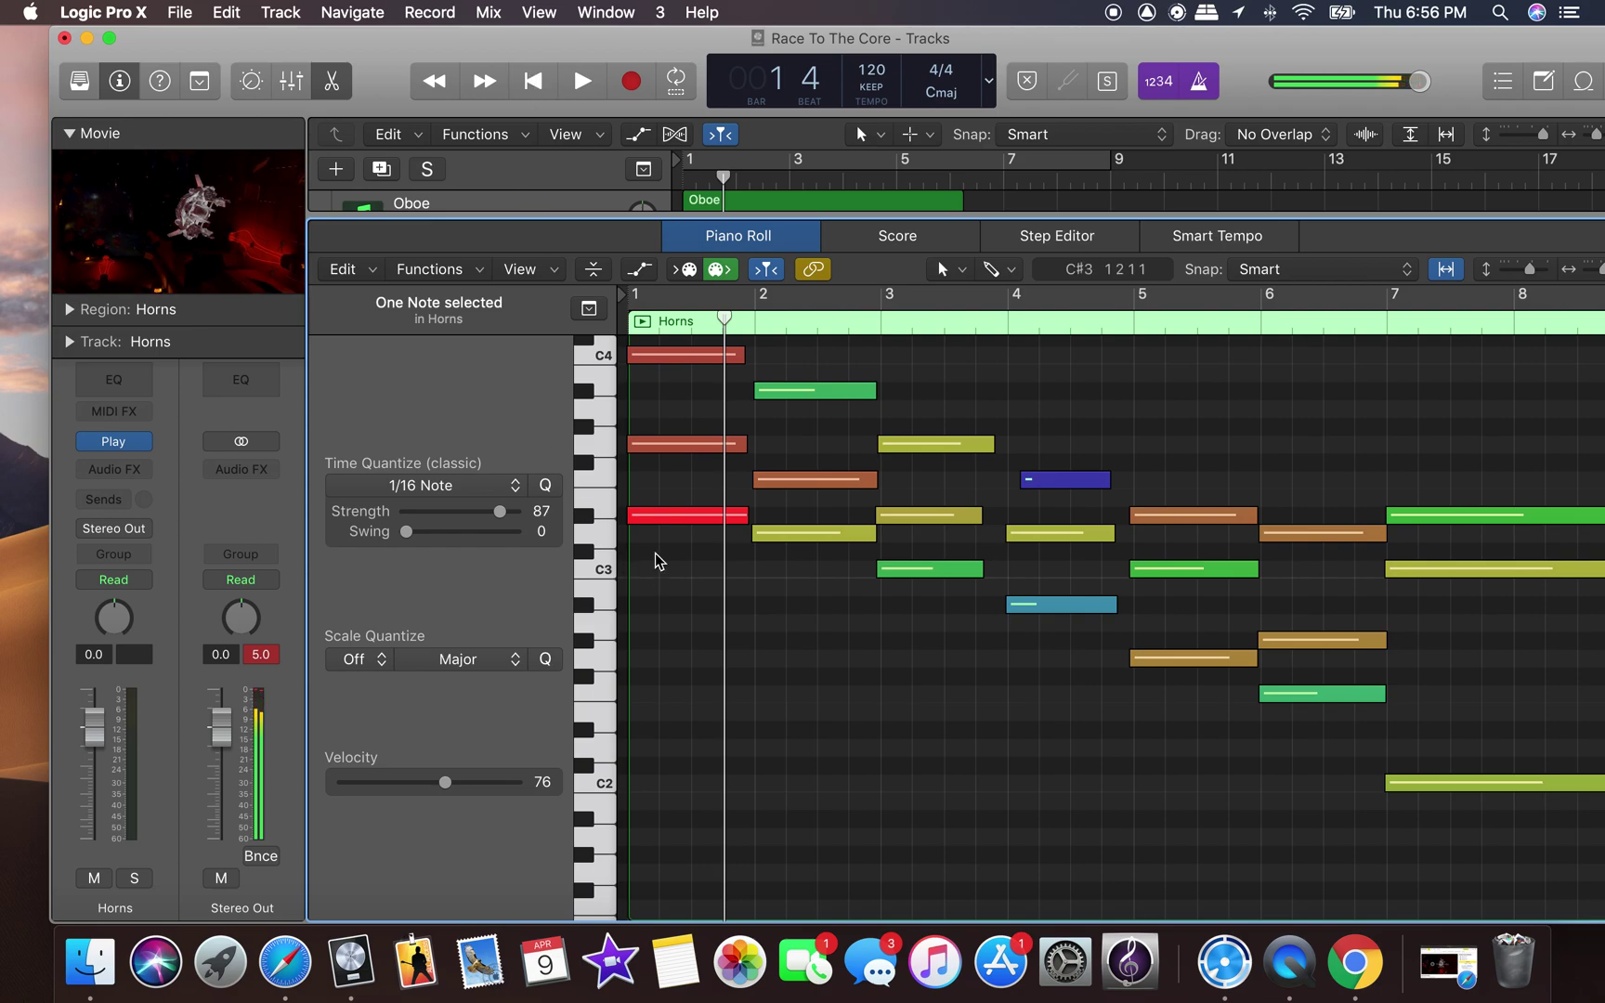
pyautogui.click(650, 515)
pyautogui.click(654, 444)
pyautogui.click(660, 355)
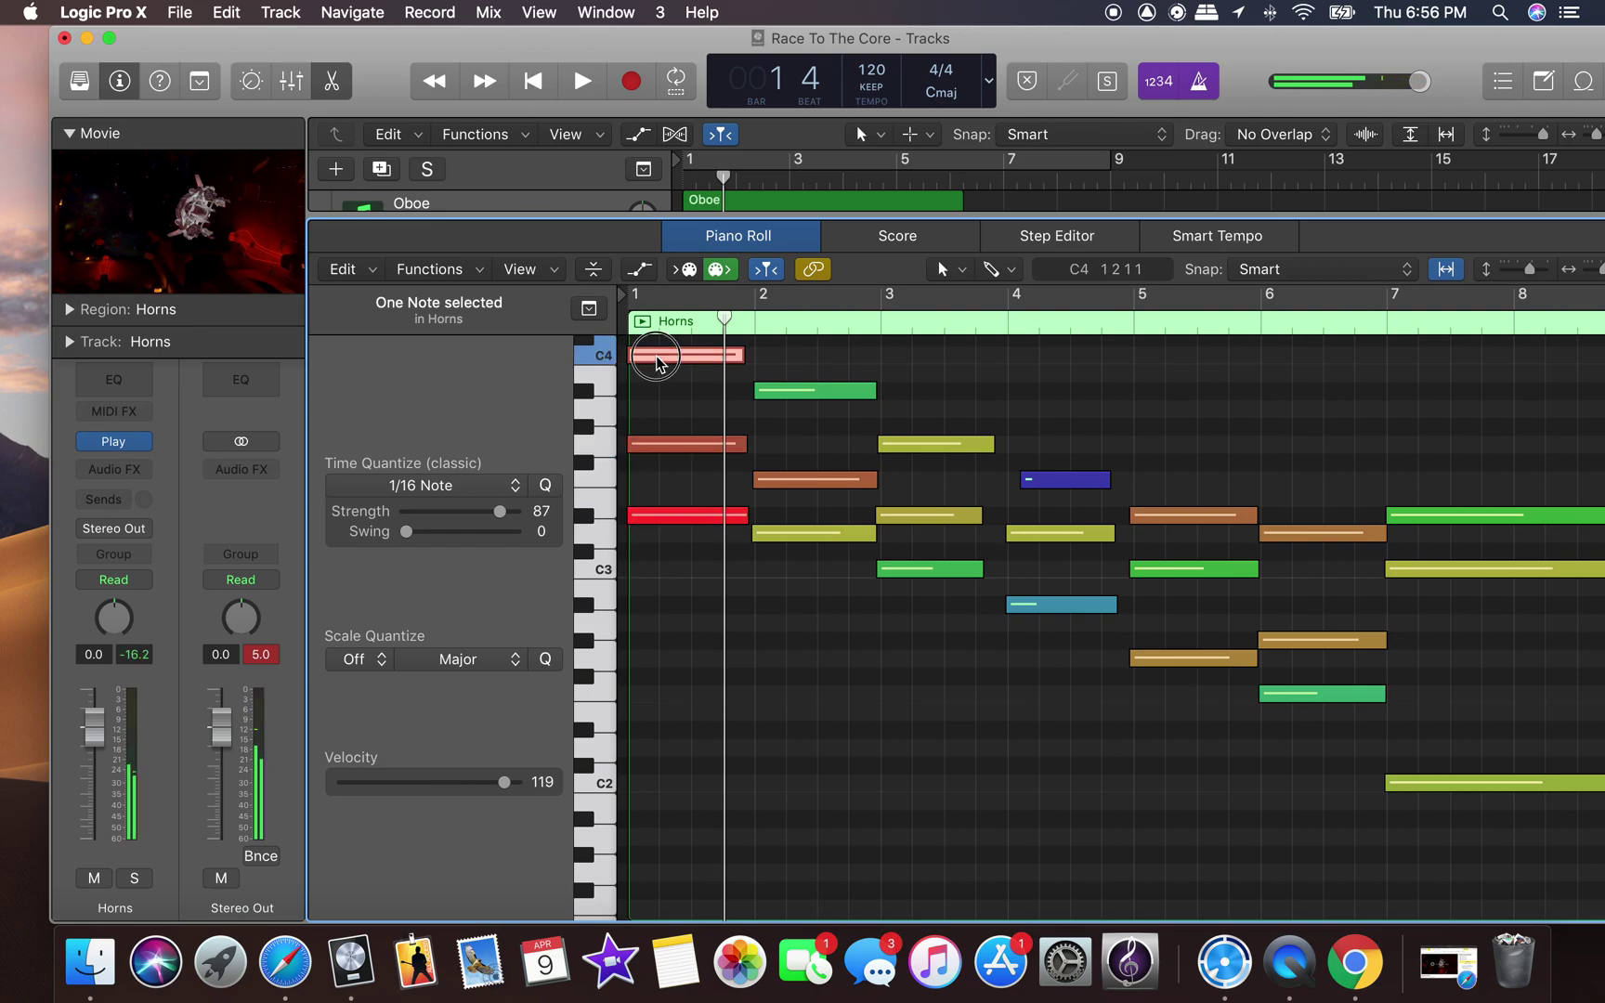
pyautogui.click(650, 393)
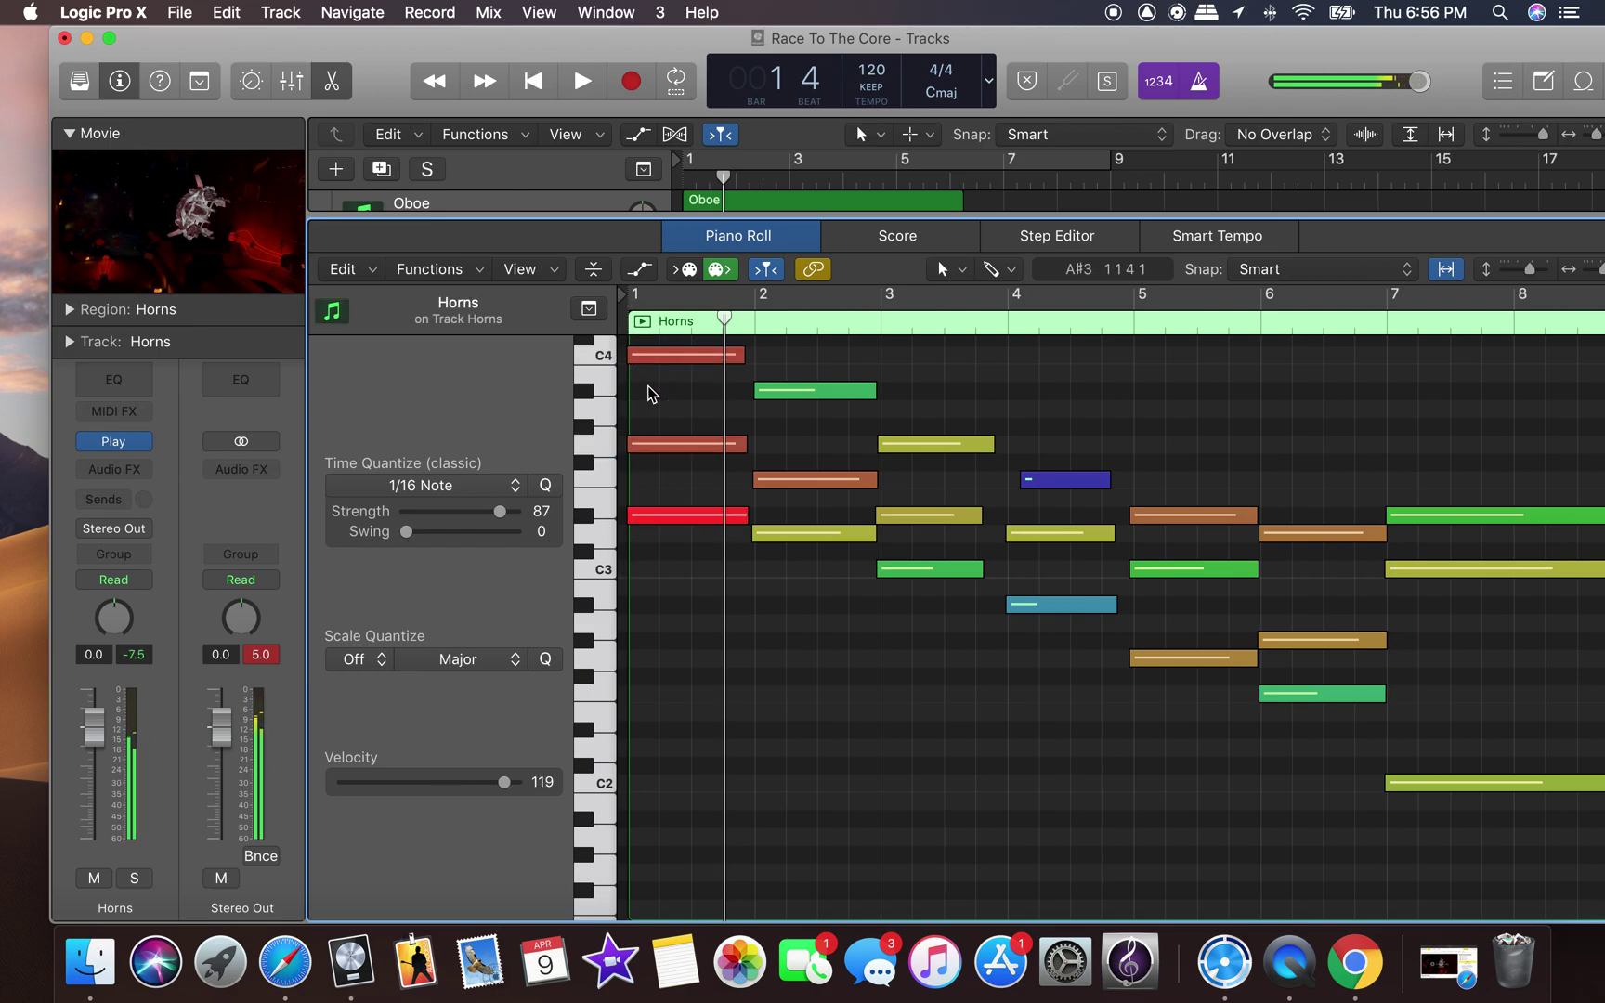
# Quantize all notes of the Horns region to 1/16 Note, check the opening, and close the Piano Roll.
pyautogui.press('super+a')
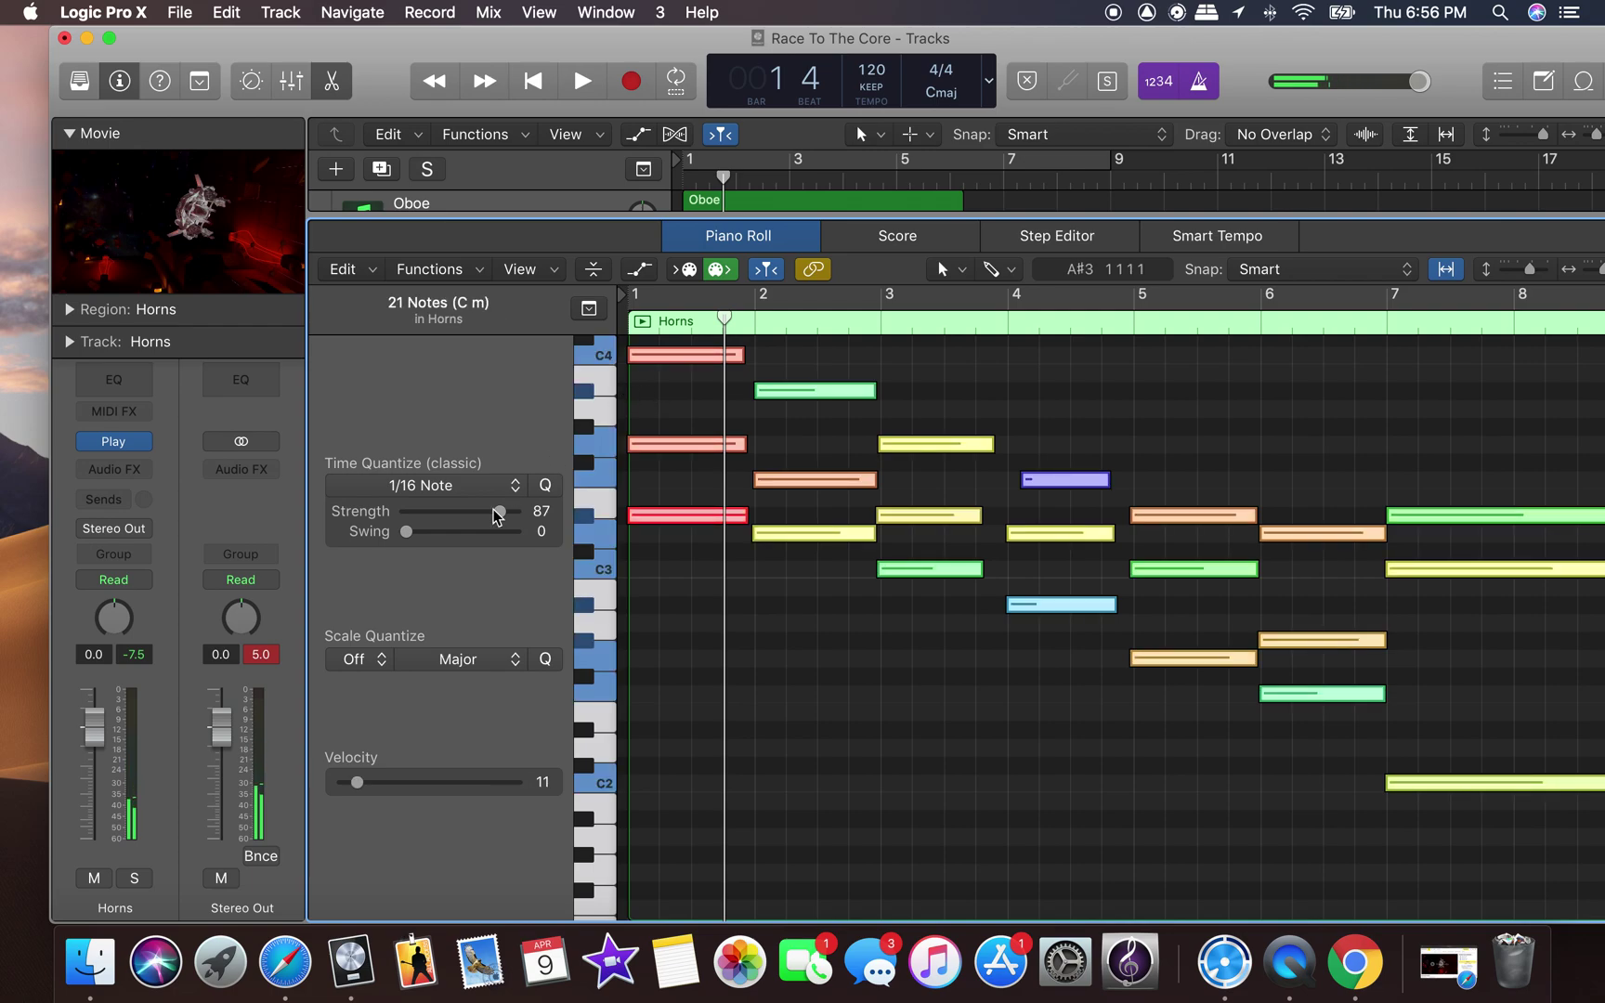
pyautogui.click(535, 492)
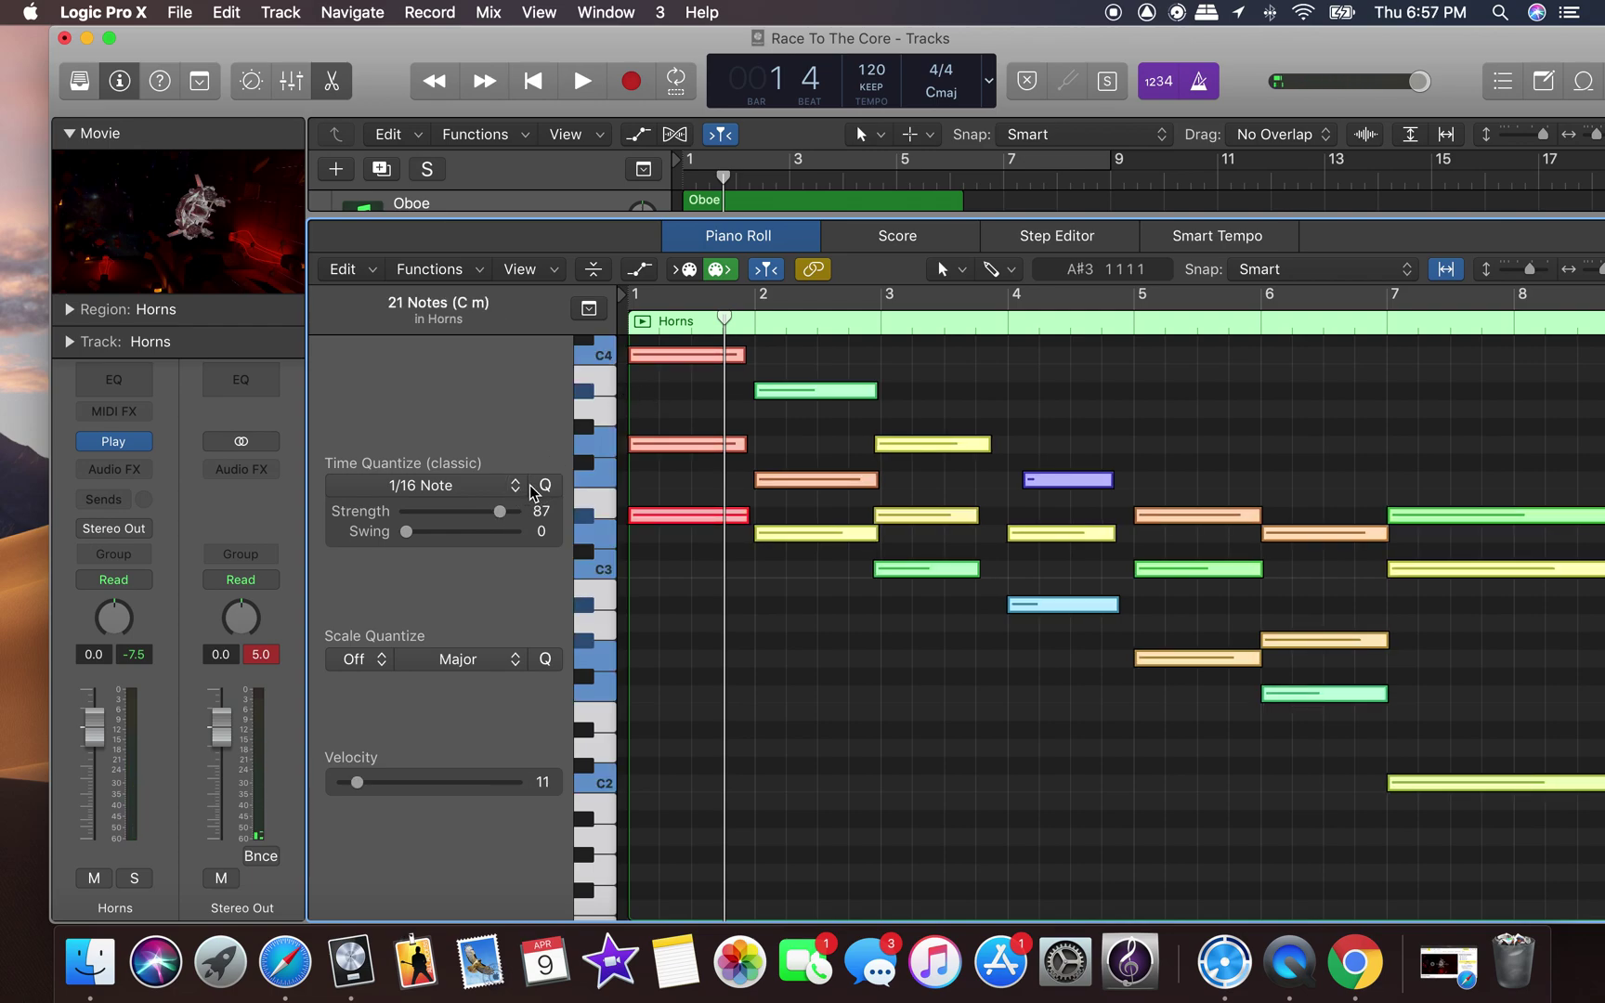
pyautogui.click(532, 81)
pyautogui.click(583, 80)
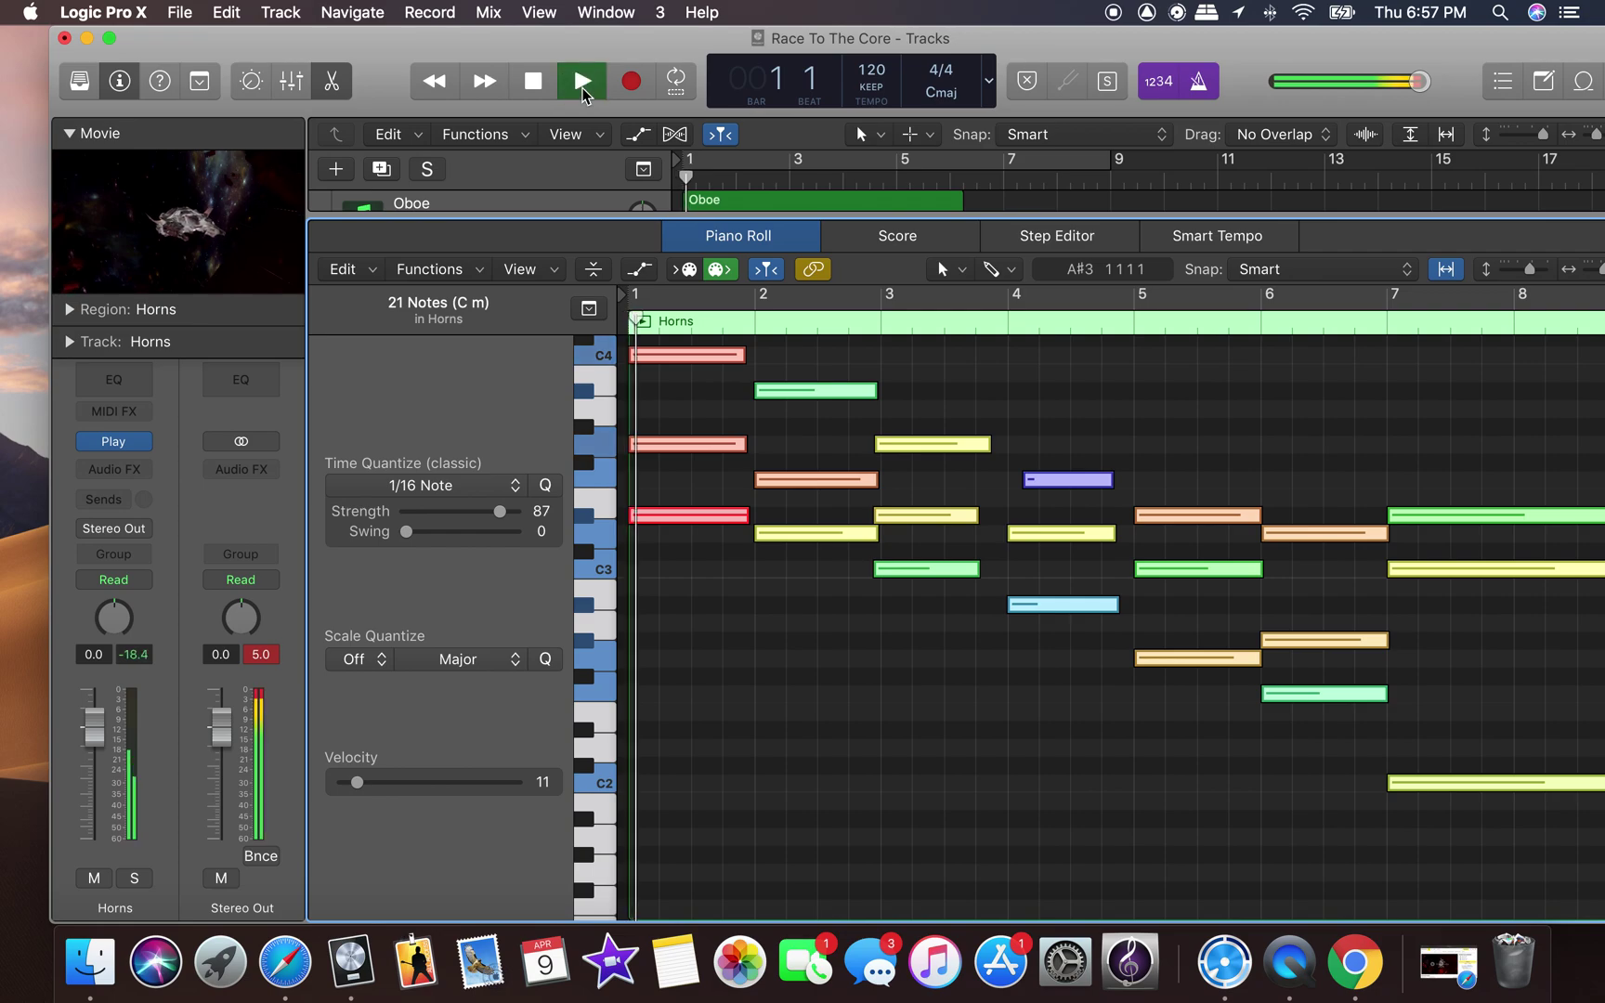
pyautogui.moveTo(573, 226); pyautogui.dragTo(570, 785)
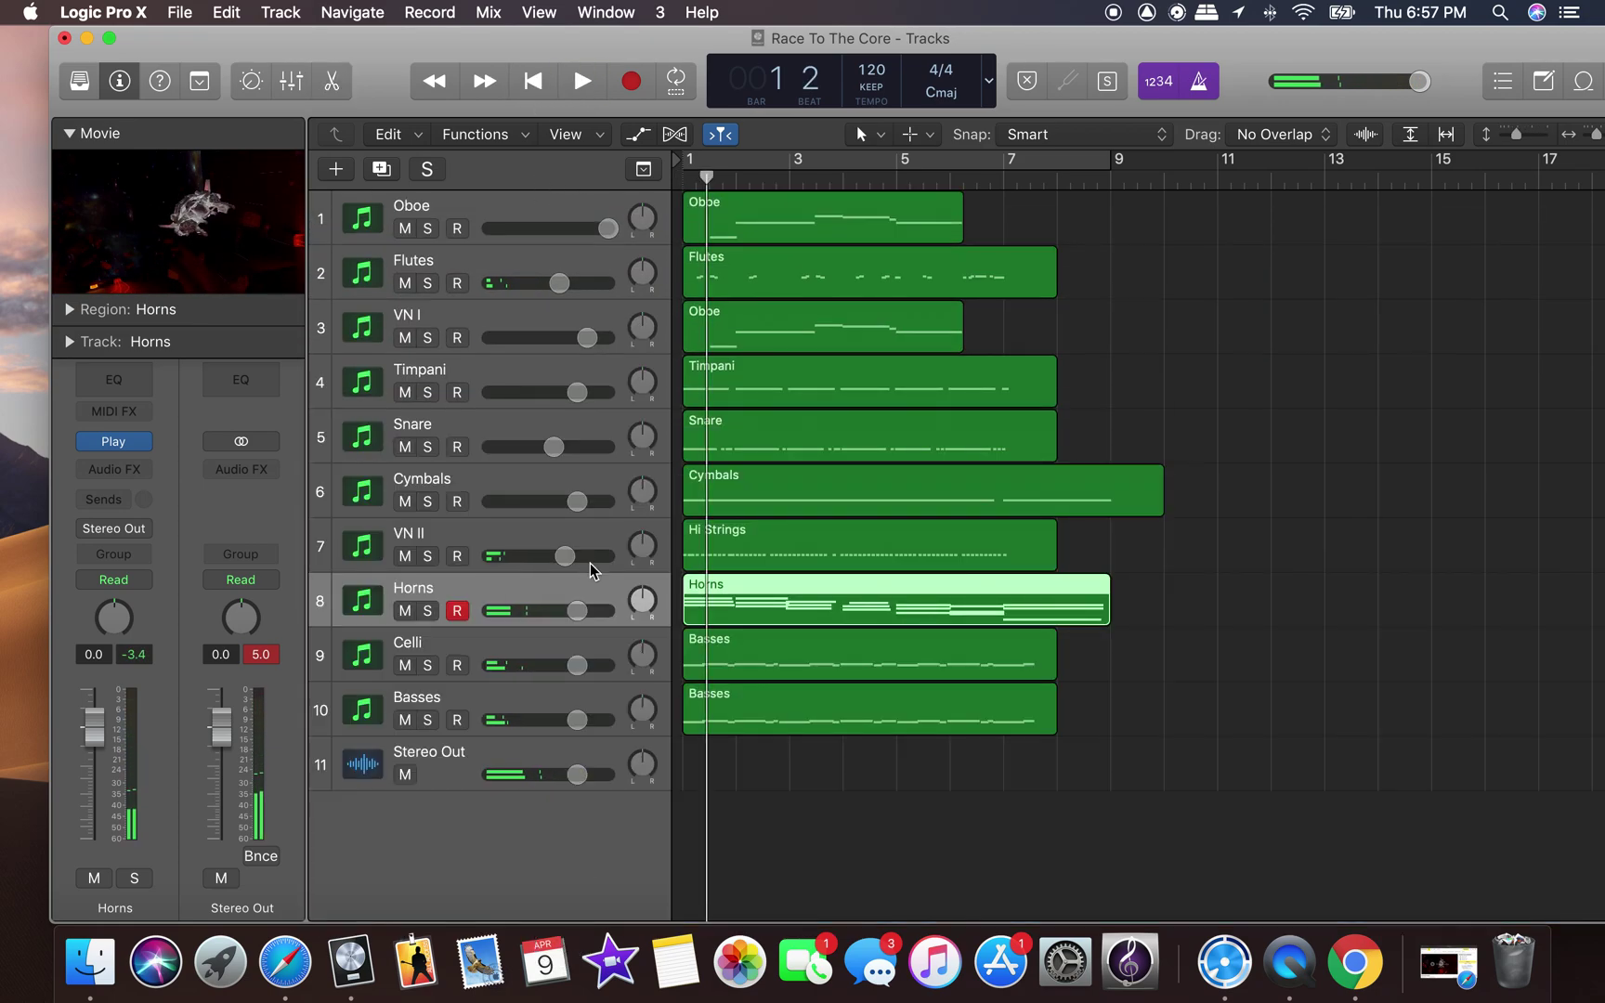
pyautogui.click(534, 82)
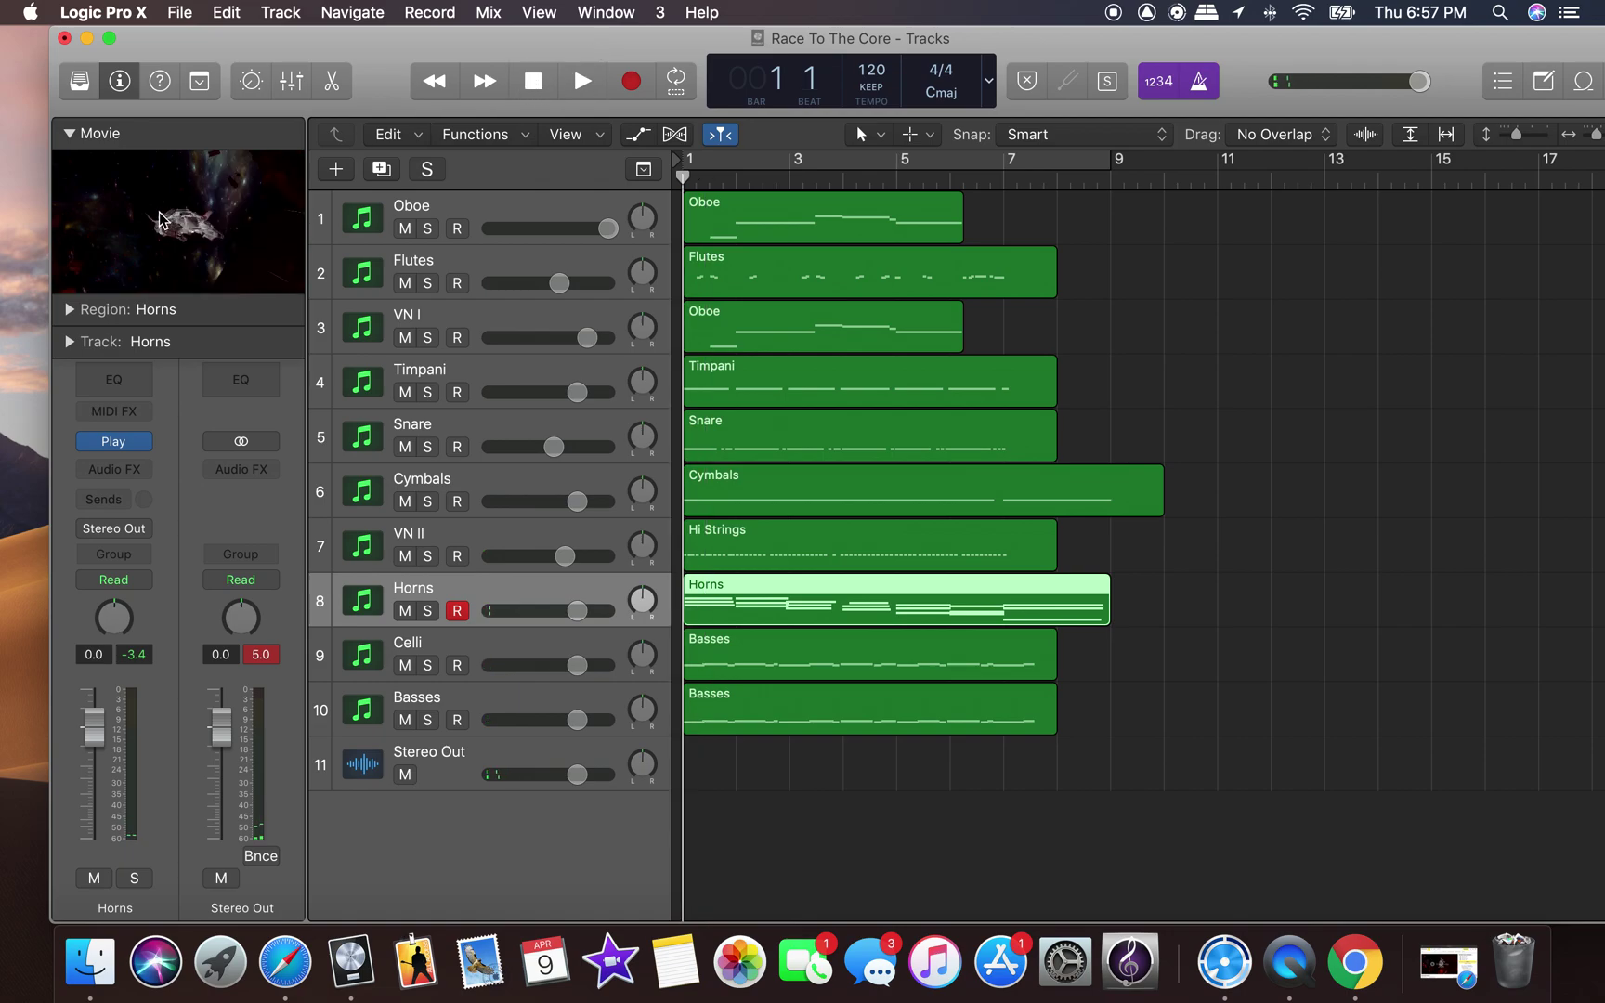
# Play the full cue from bar 1 with the movie in its own window, and turn off the metronome and count-in.
pyautogui.doubleClick(174, 210)
pyautogui.click(582, 82)
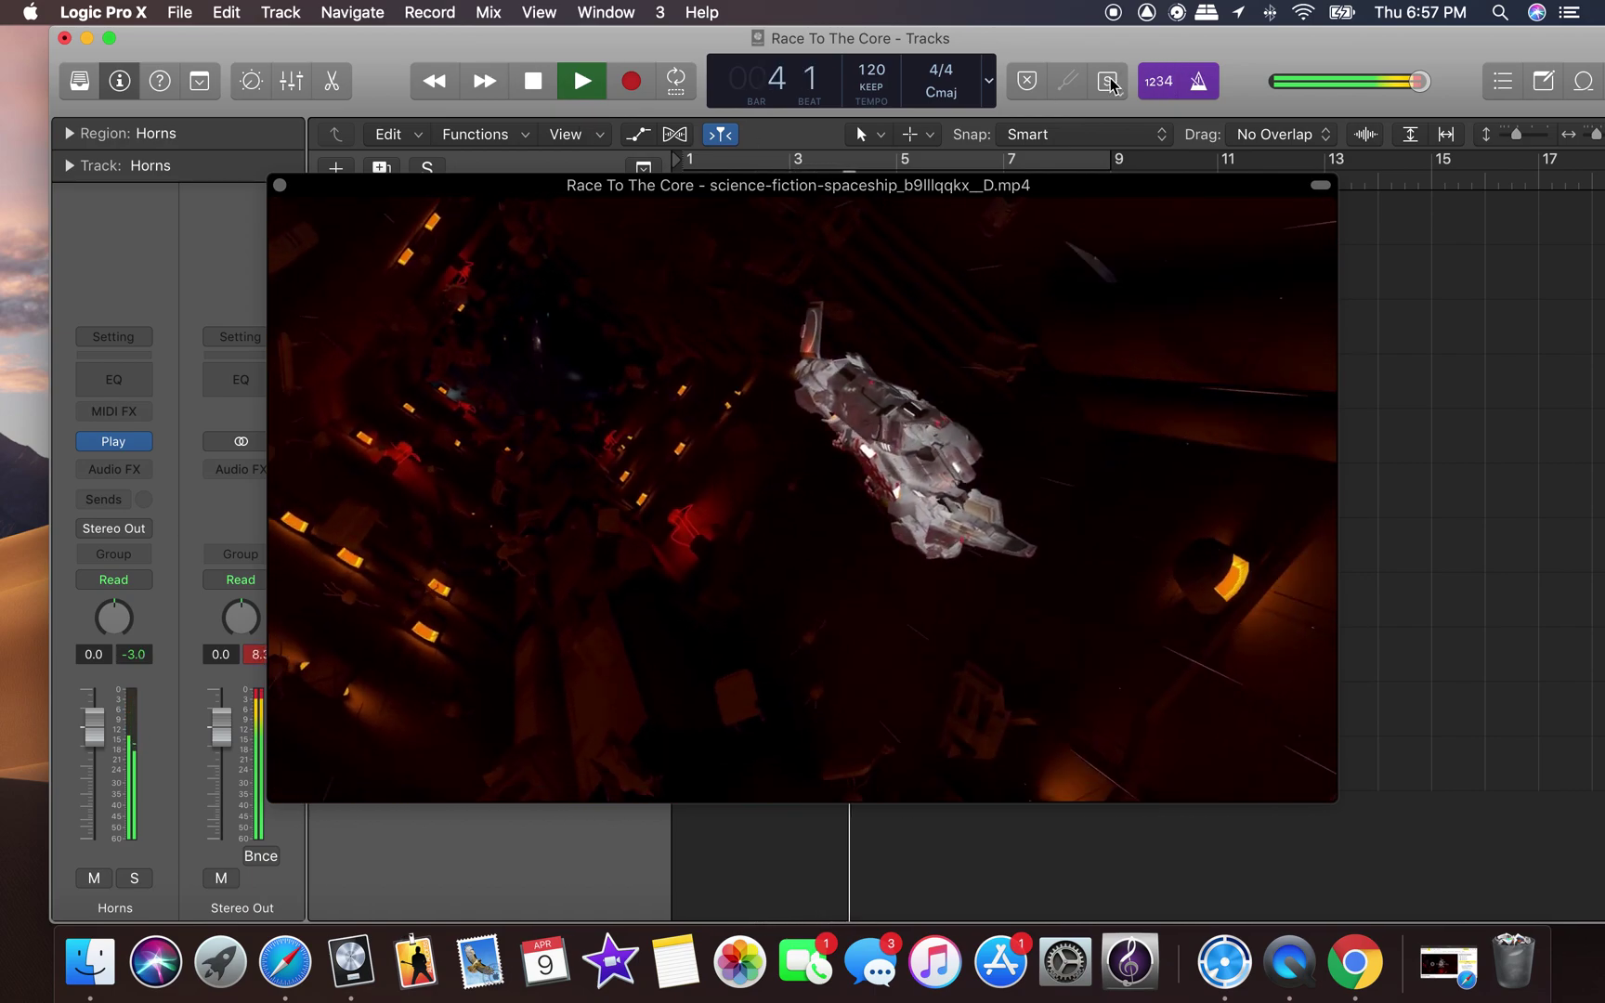
pyautogui.click(1210, 84)
pyautogui.click(1158, 82)
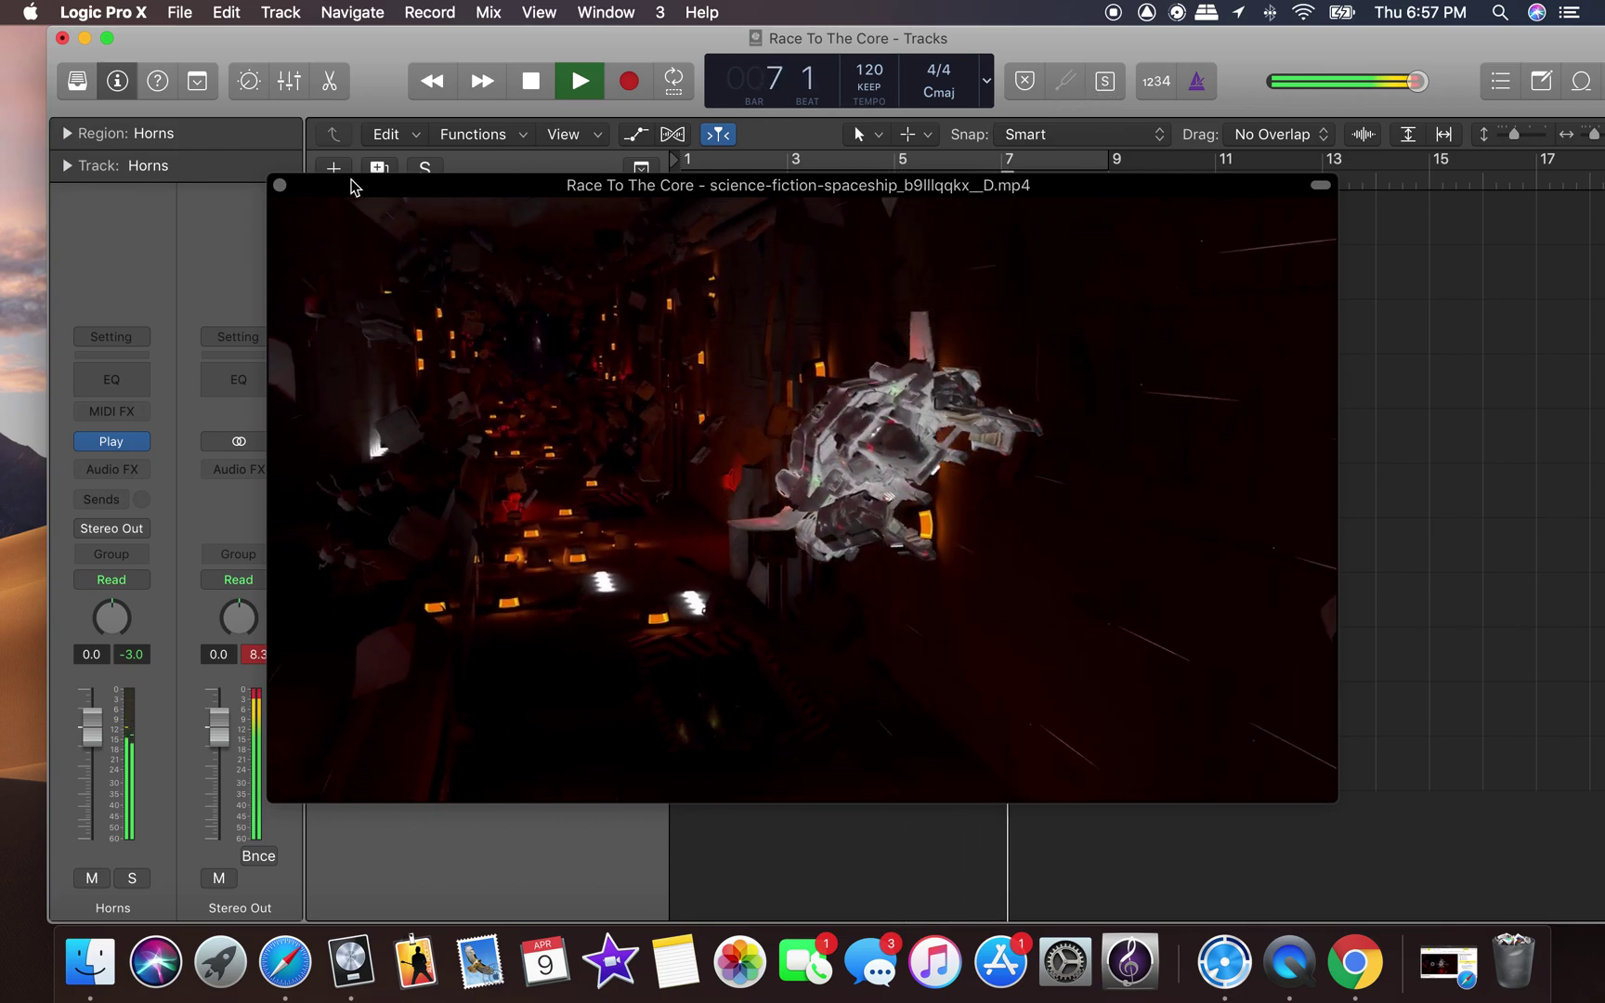
pyautogui.click(280, 187)
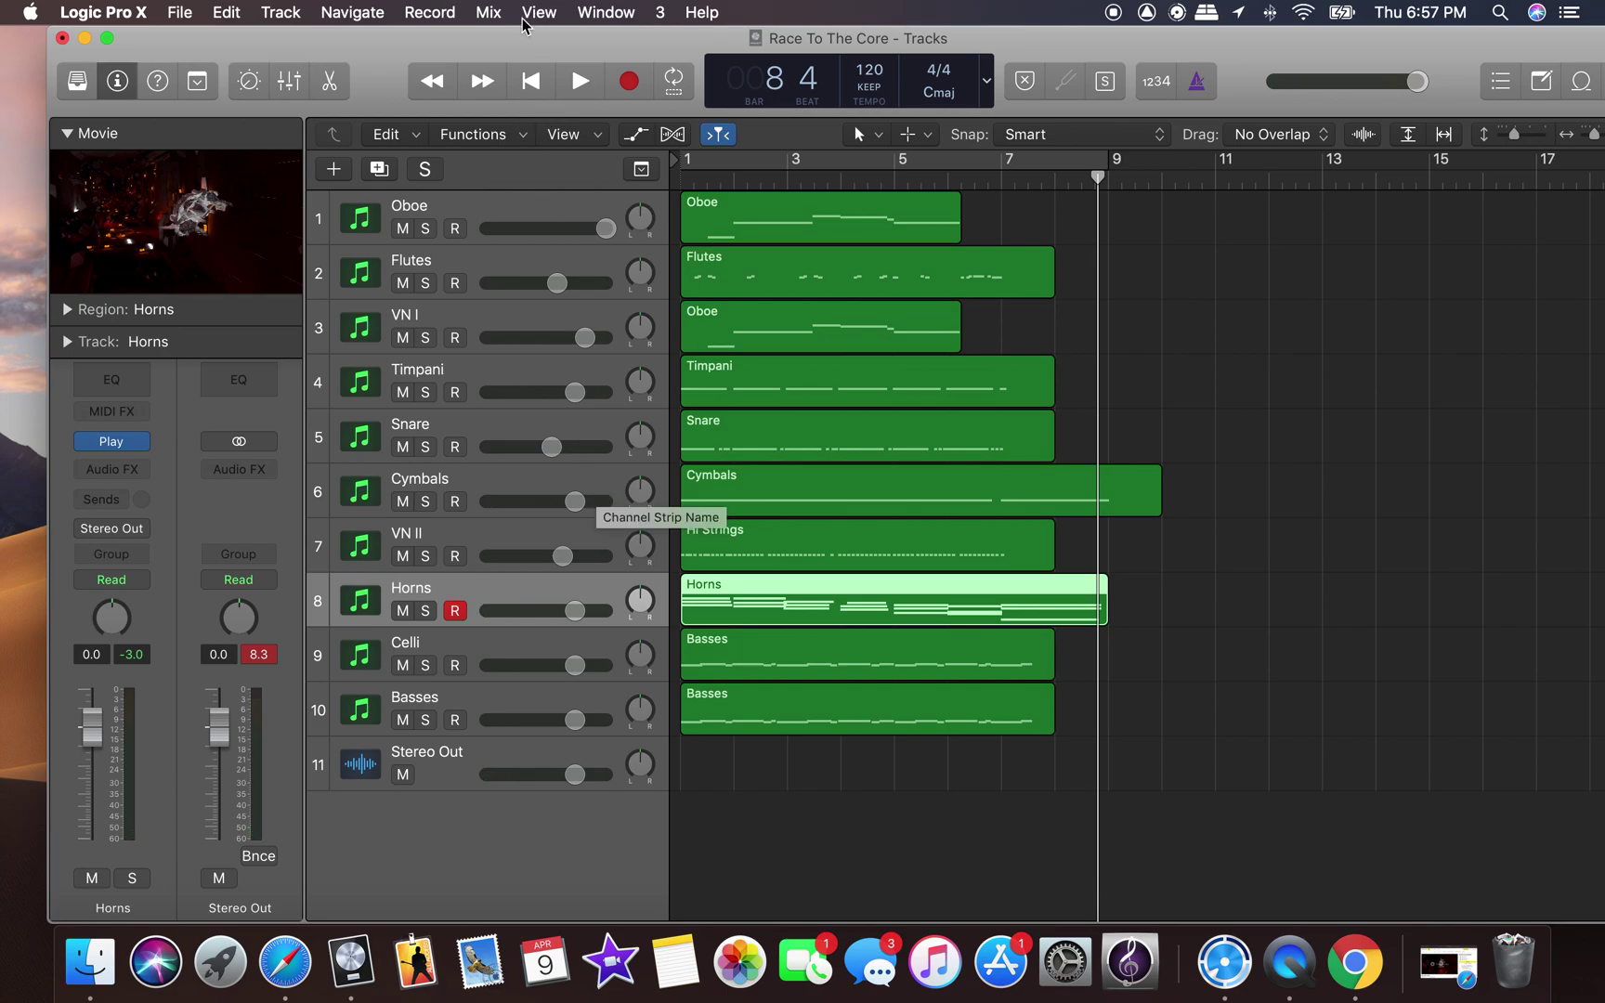
# Loop the cue with the Mixer open, setting the Celli level to 1.8 dB and Stereo Out to -3.3 dB.
pyautogui.click(291, 82)
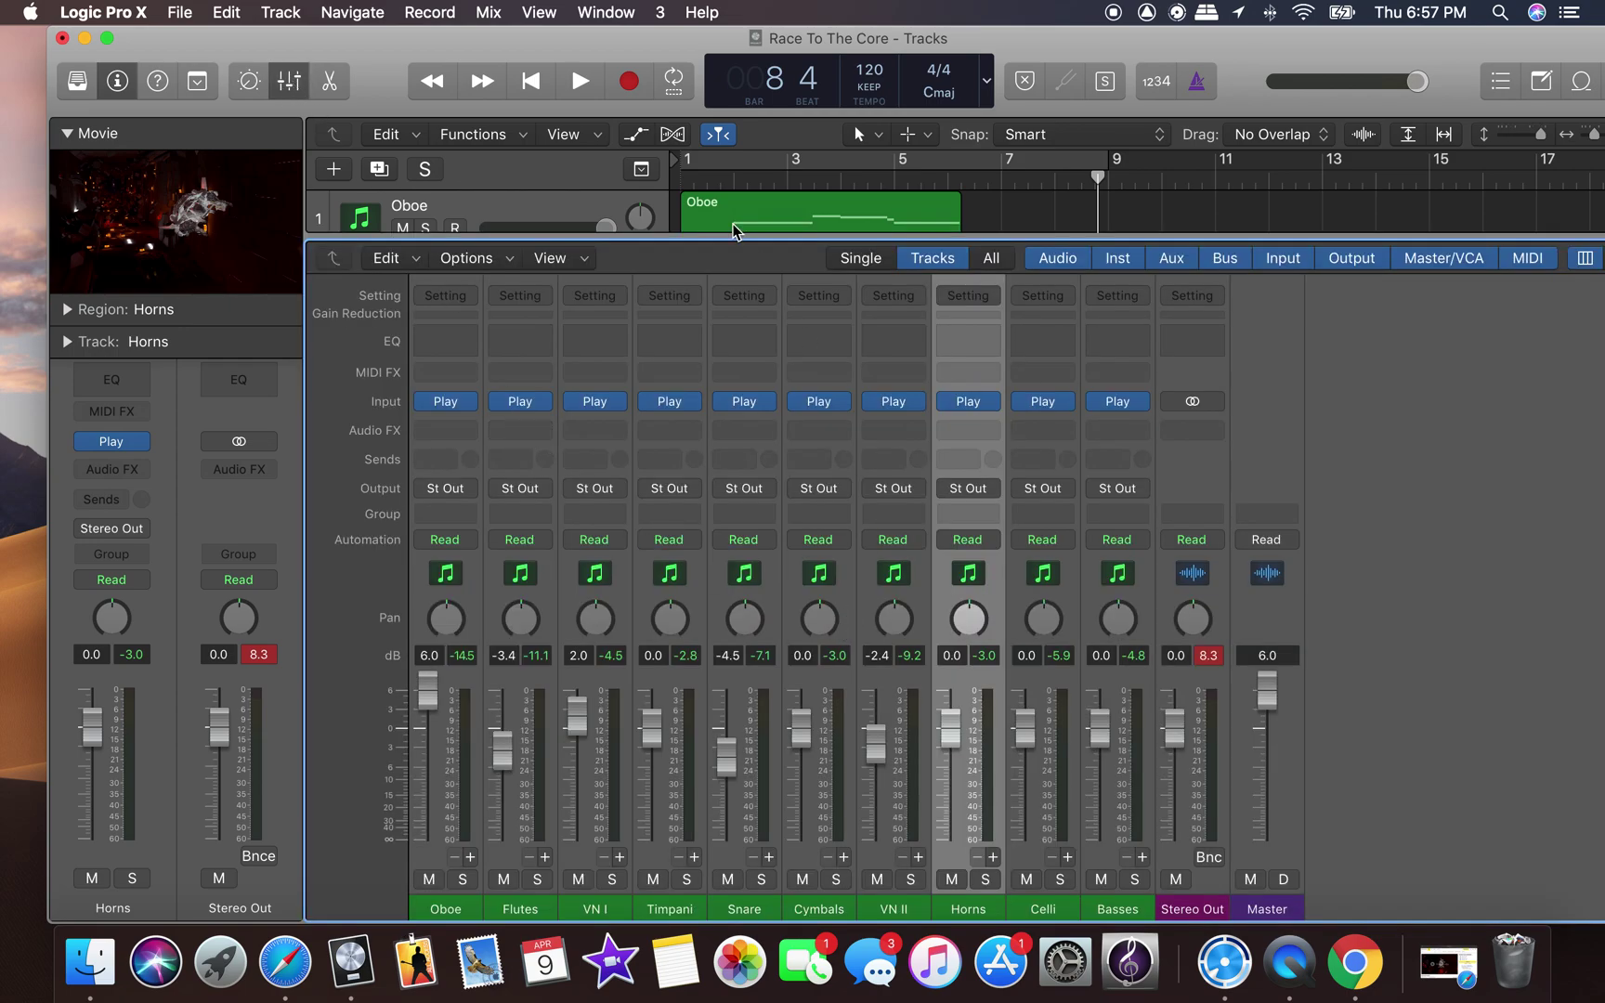
pyautogui.click(674, 80)
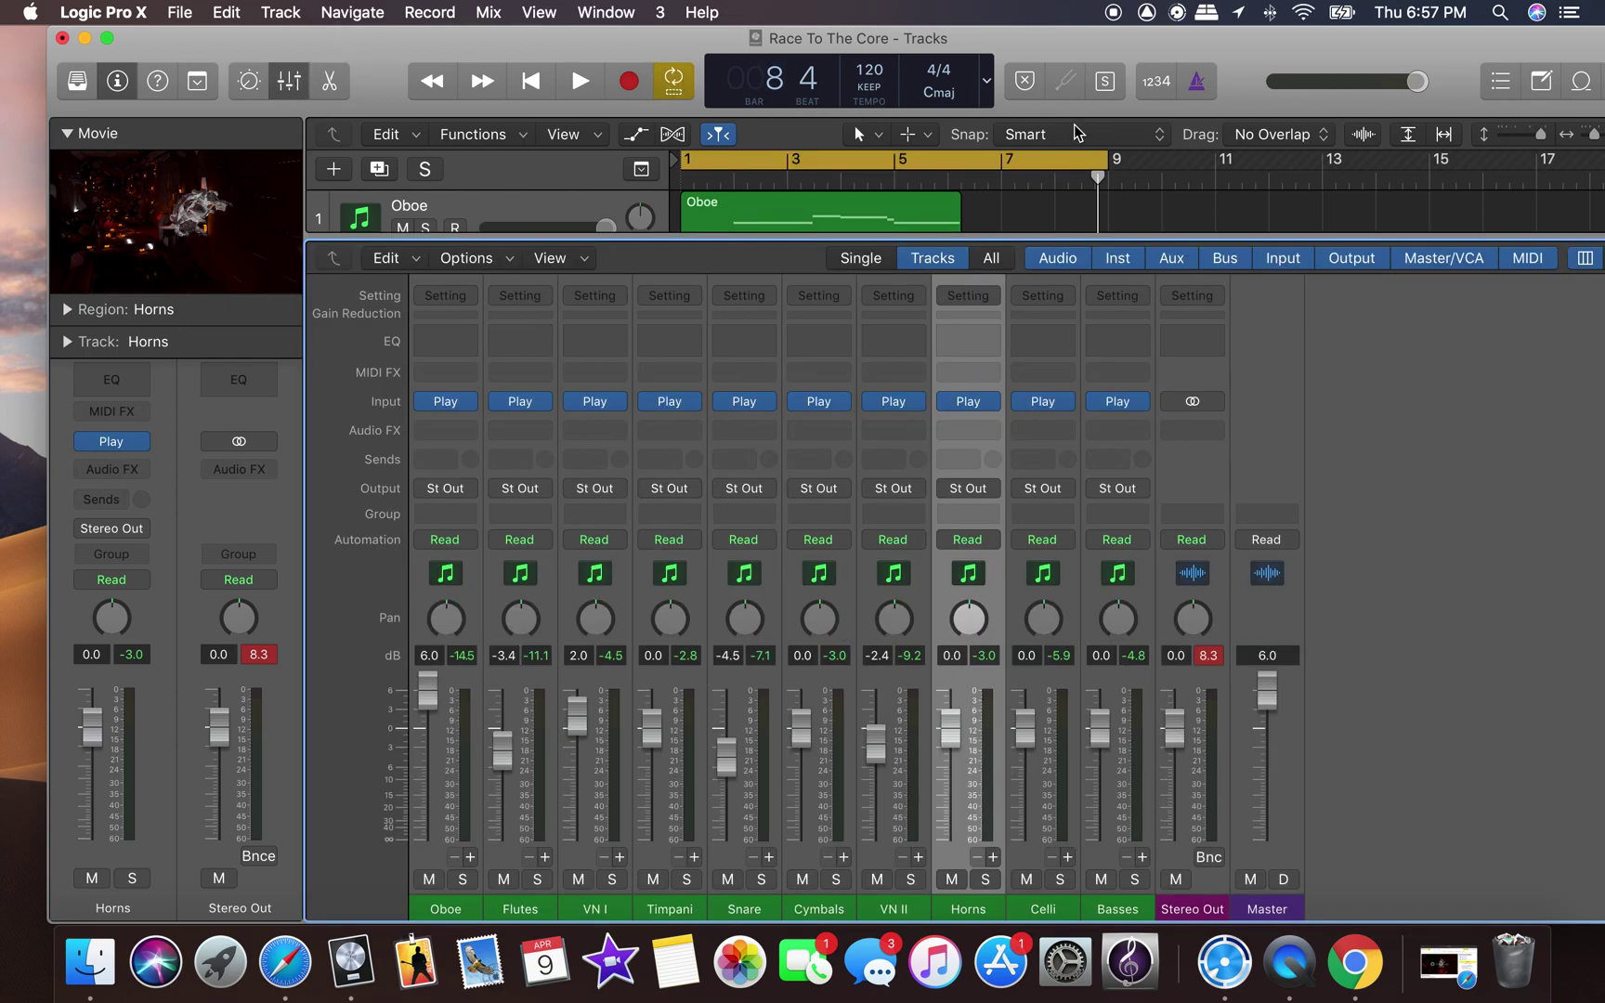
pyautogui.click(598, 83)
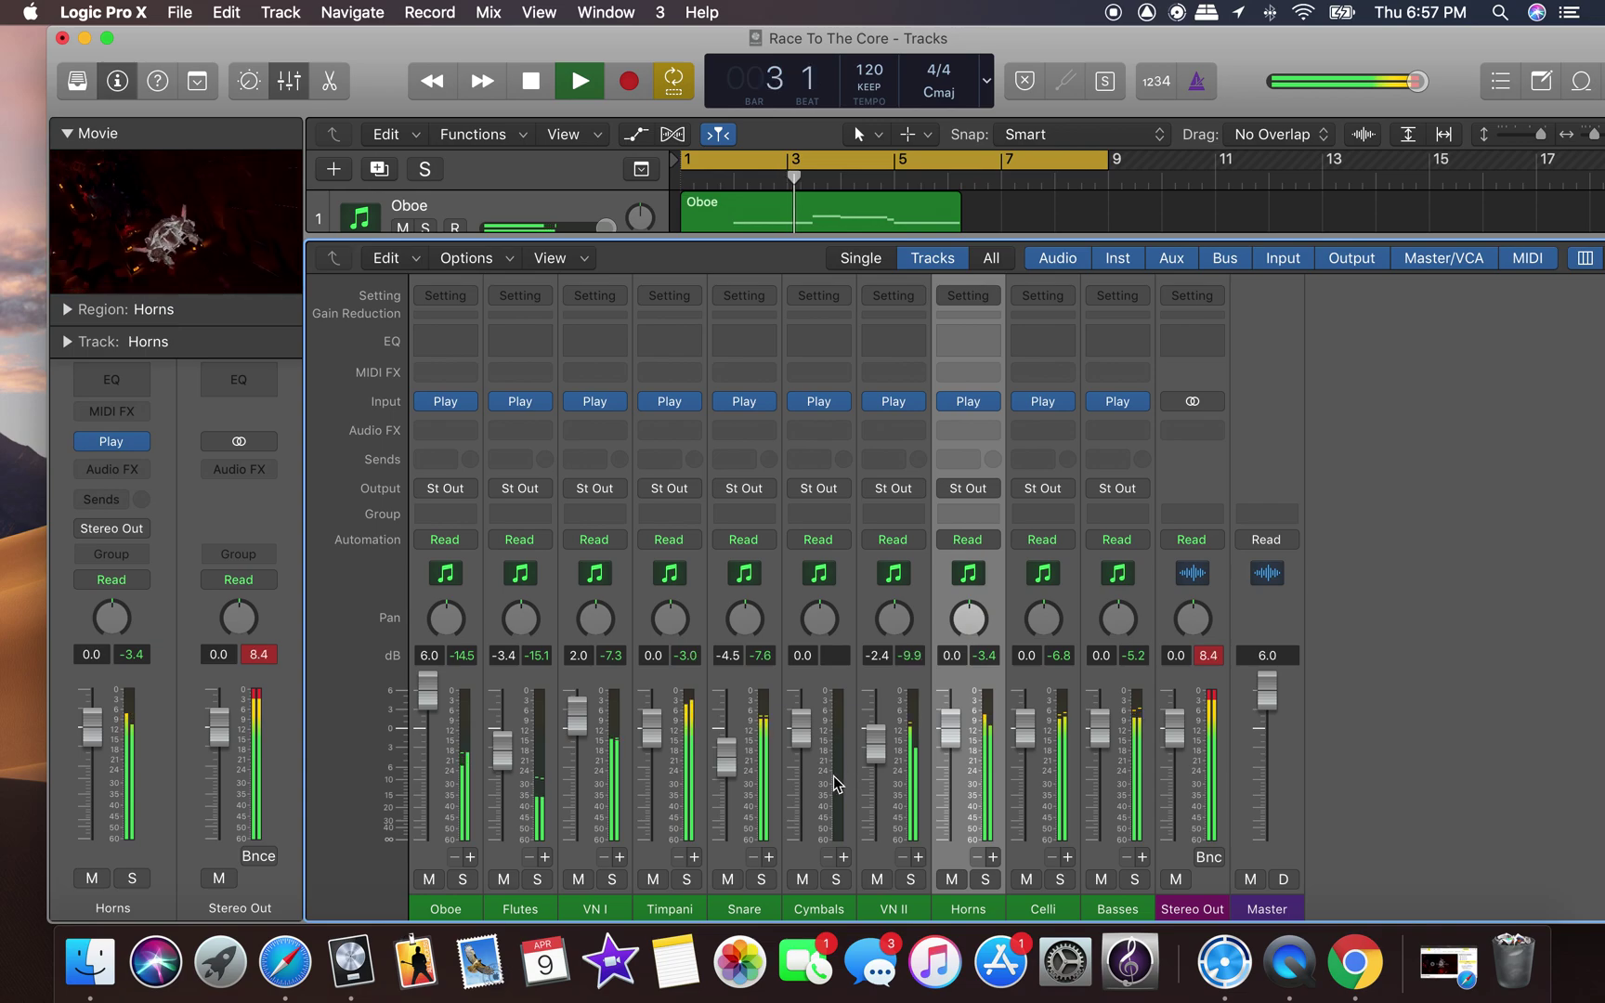
pyautogui.moveTo(1020, 736); pyautogui.dragTo(1021, 712)
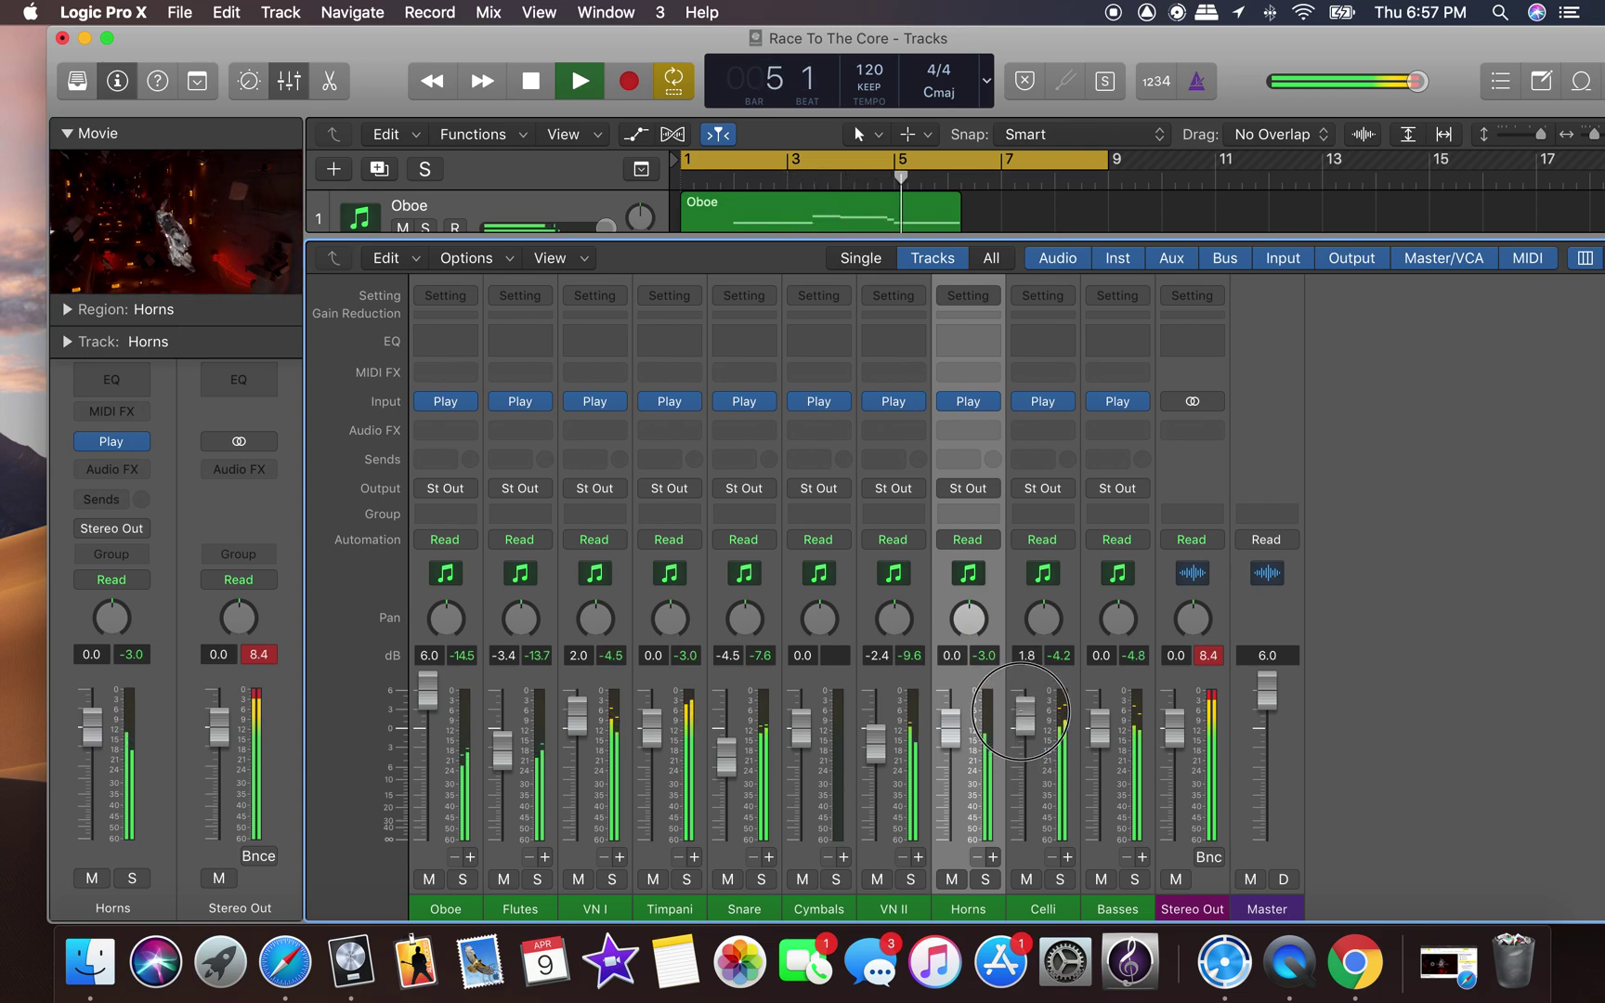
pyautogui.moveTo(1175, 733); pyautogui.dragTo(1176, 764)
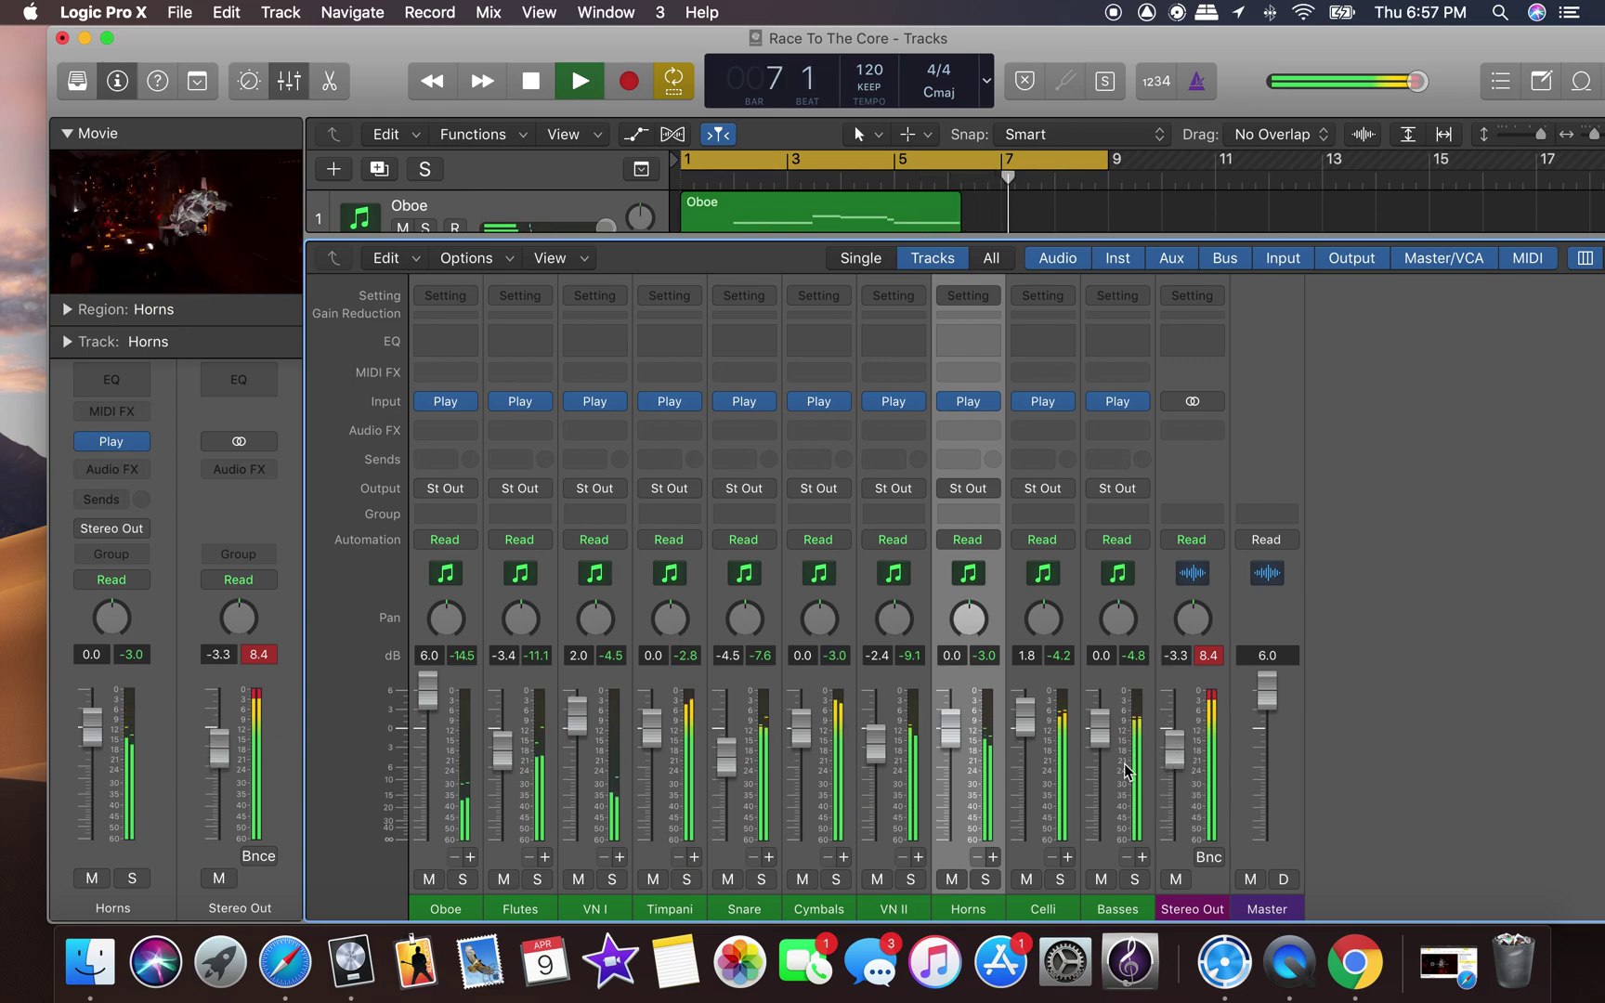
# Set the Flutes level to -4.7 dB and VN I to 0.4 dB, then end looped playback and close the Mixer.
pyautogui.moveTo(503, 743); pyautogui.dragTo(511, 755)
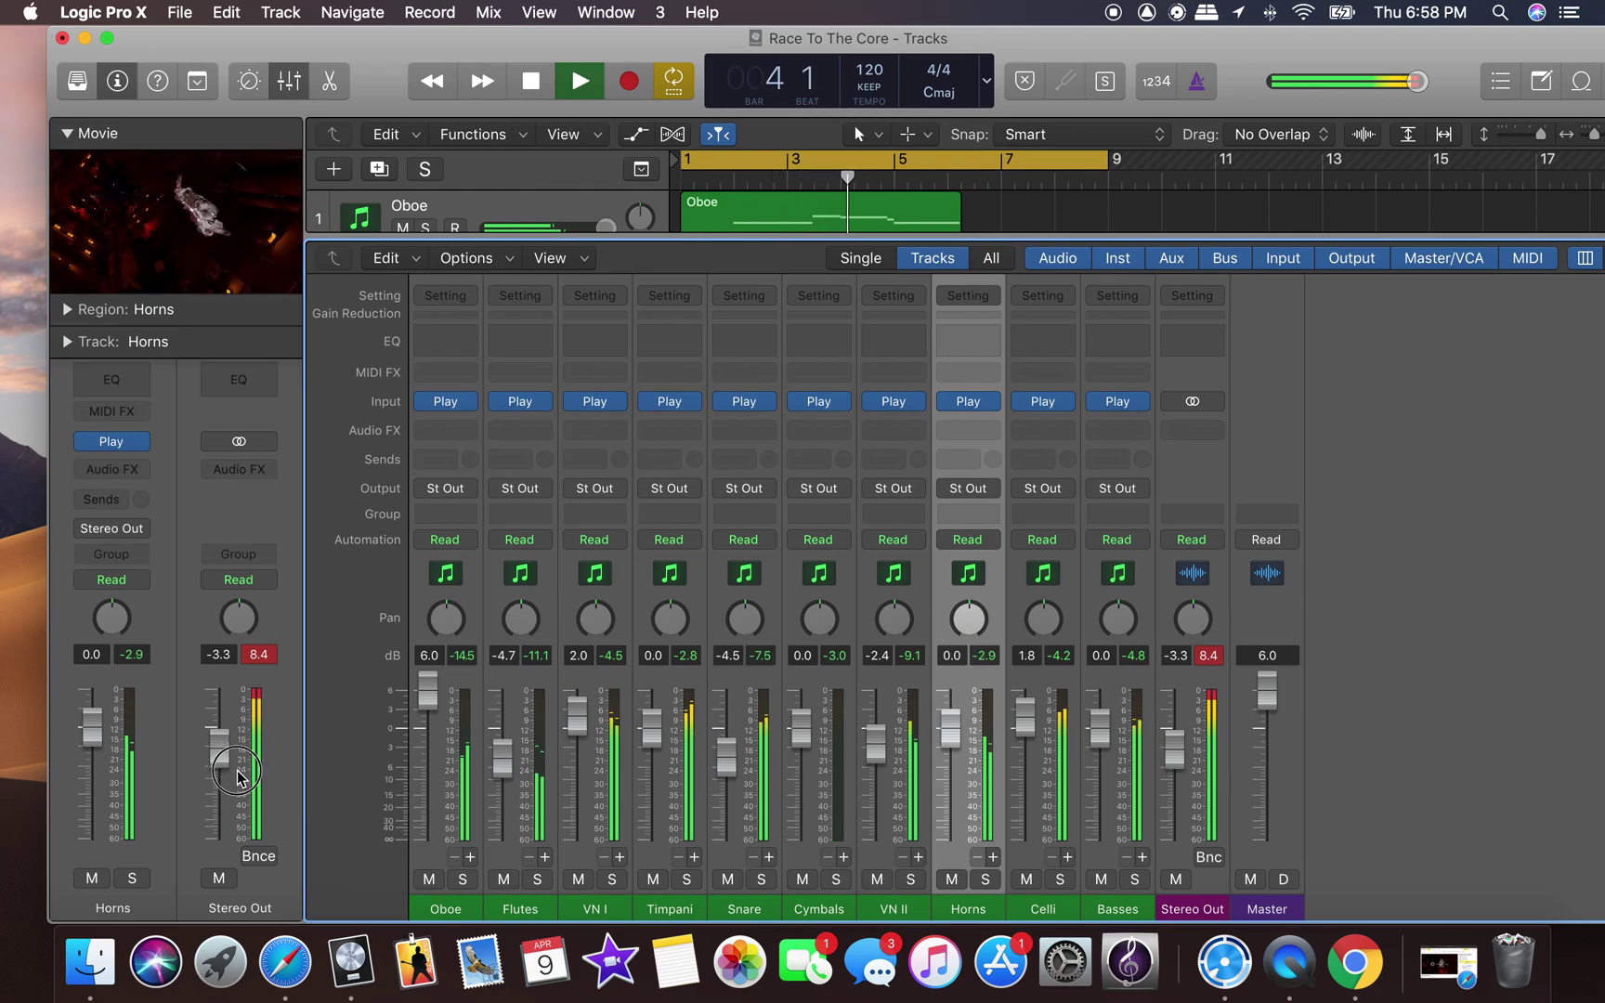
pyautogui.moveTo(577, 716); pyautogui.dragTo(576, 732)
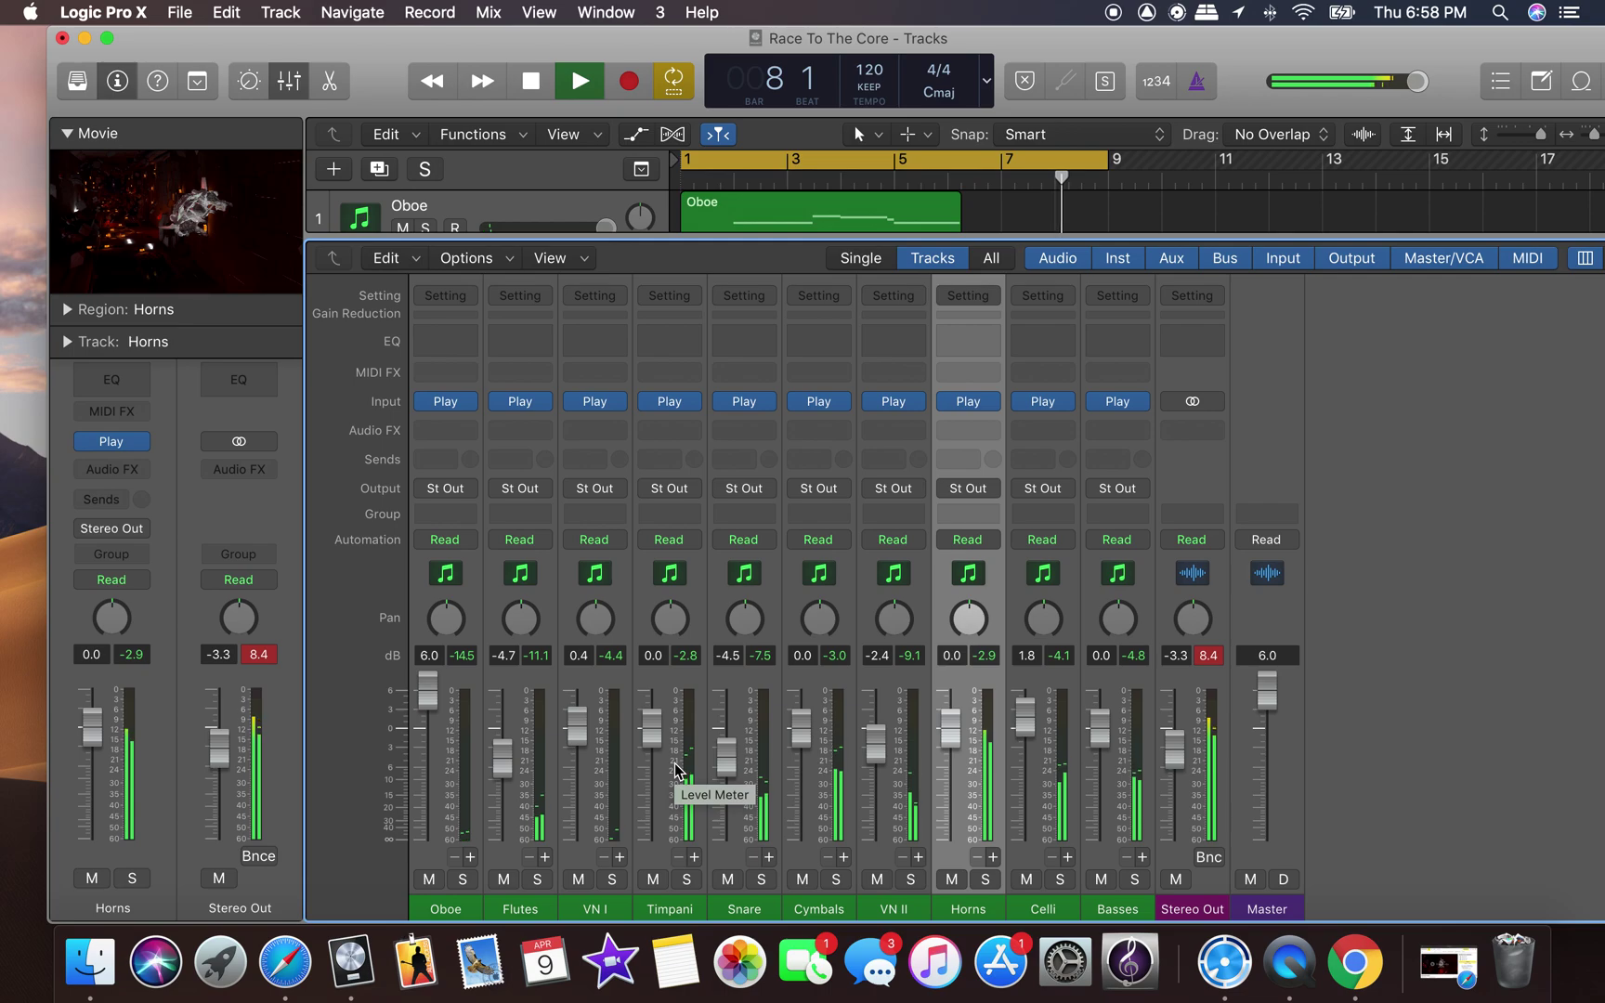
pyautogui.click(687, 86)
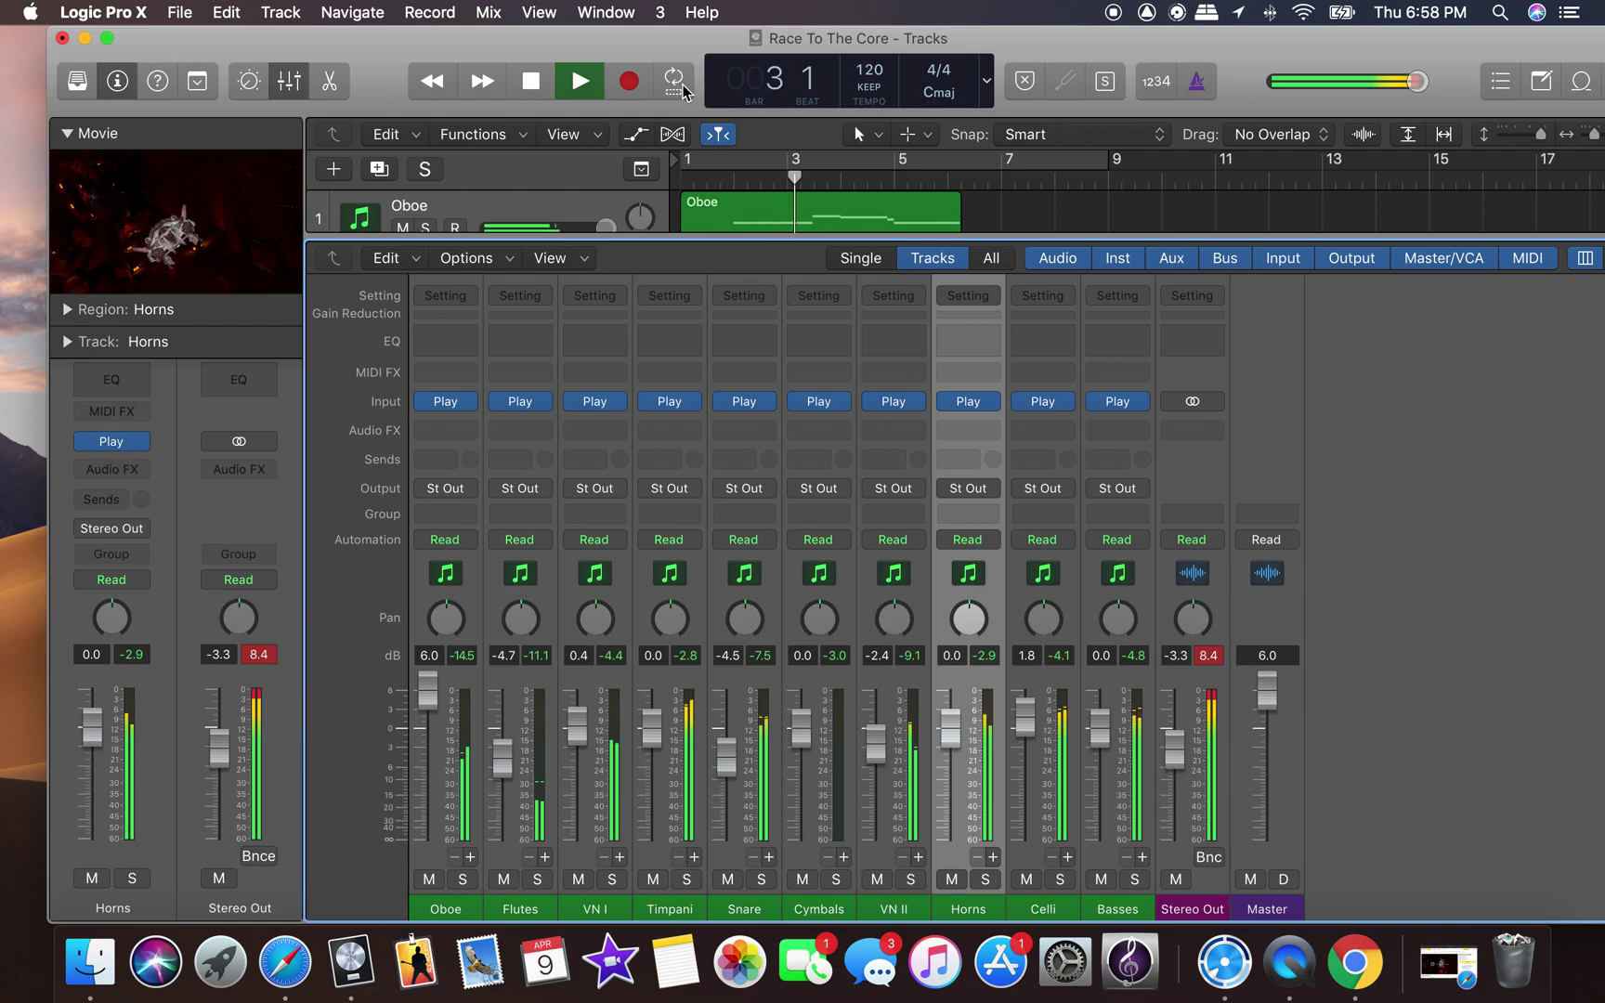
pyautogui.click(530, 81)
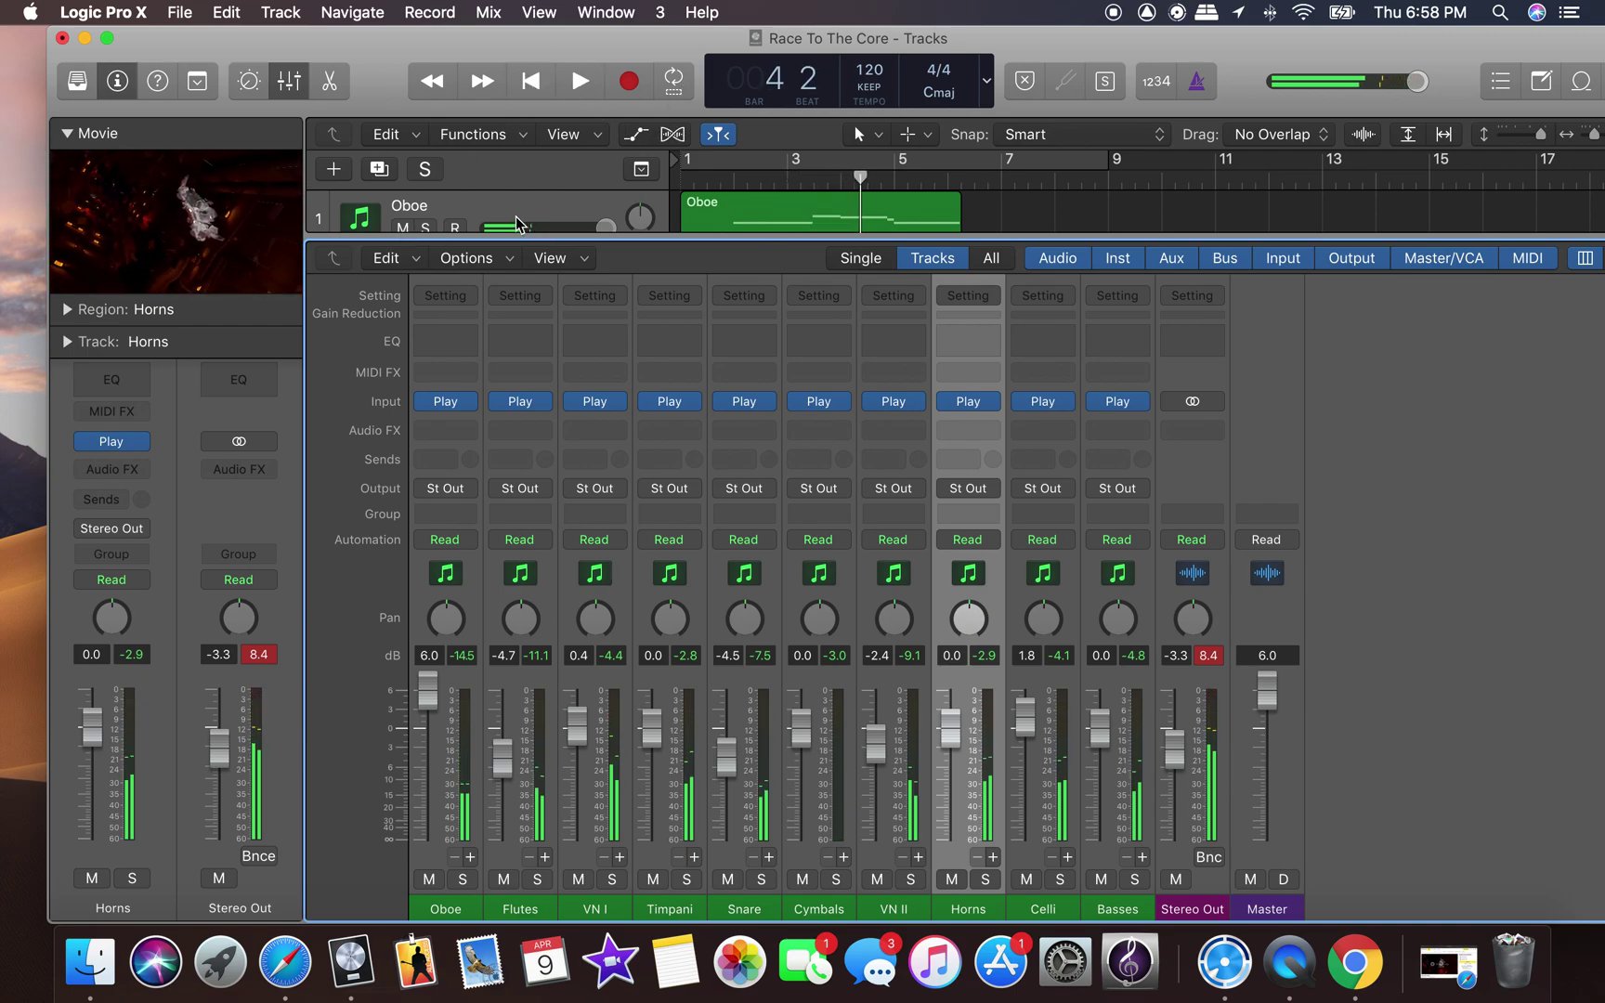
pyautogui.click(290, 81)
# Insert a stereo Compressor on the Stereo Out channel and switch it to the Vintage Opto model.
pyautogui.moveTo(1357, 55); pyautogui.dragTo(1038, 62)
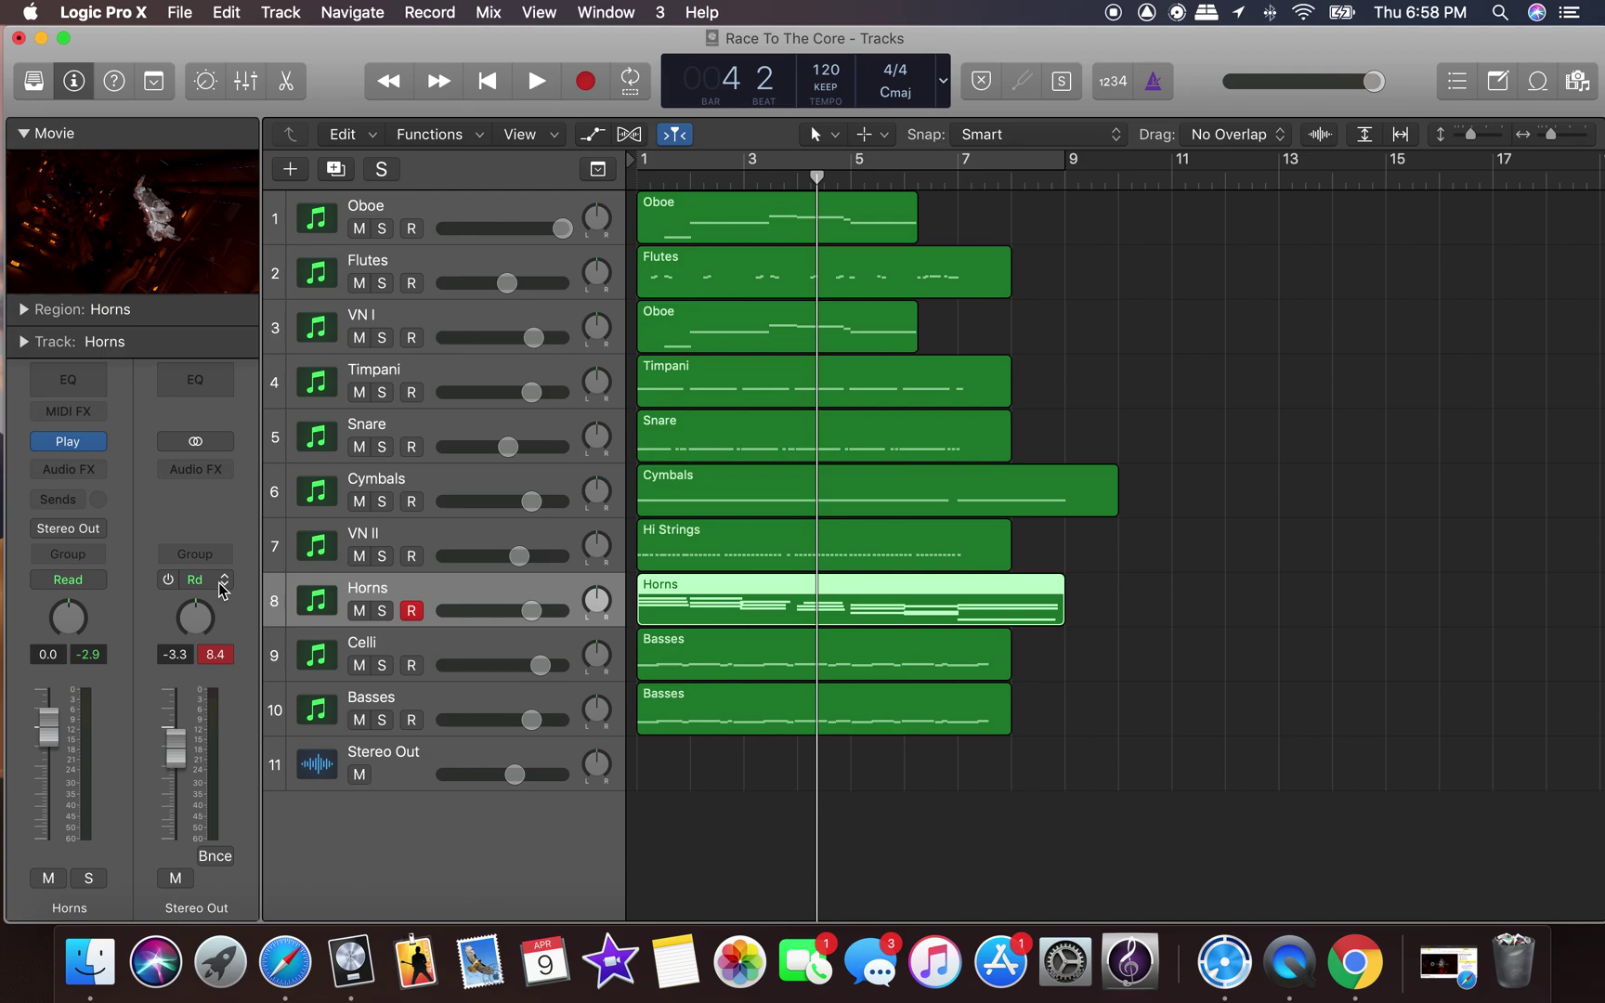
pyautogui.click(223, 469)
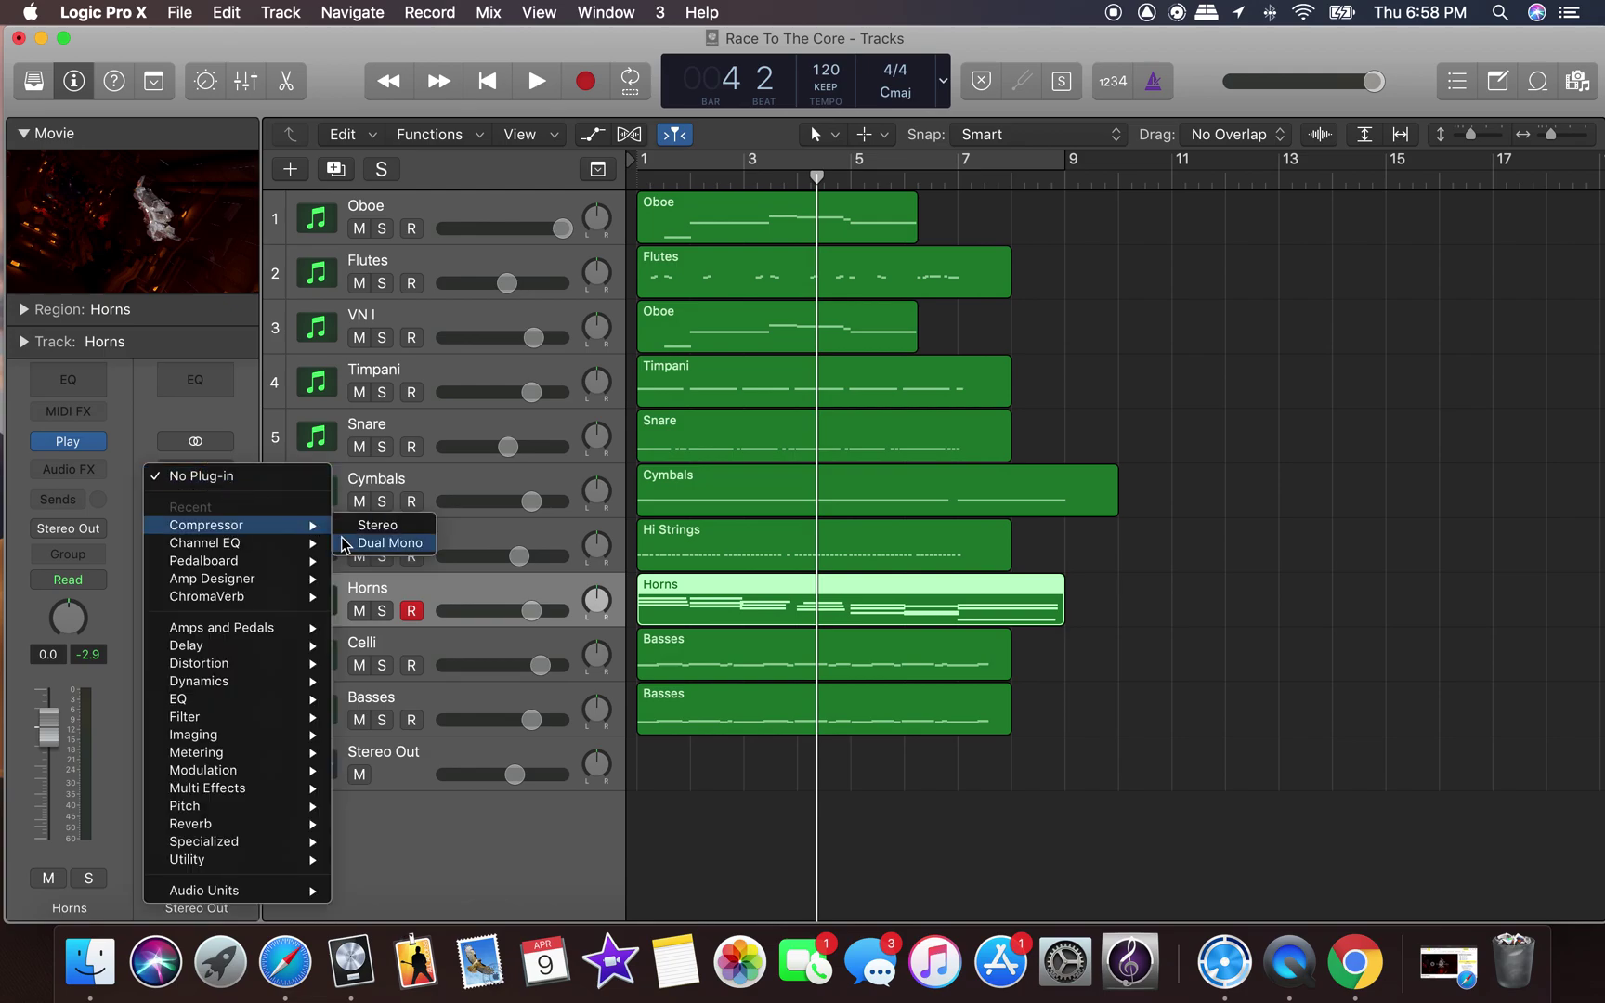
pyautogui.click(372, 525)
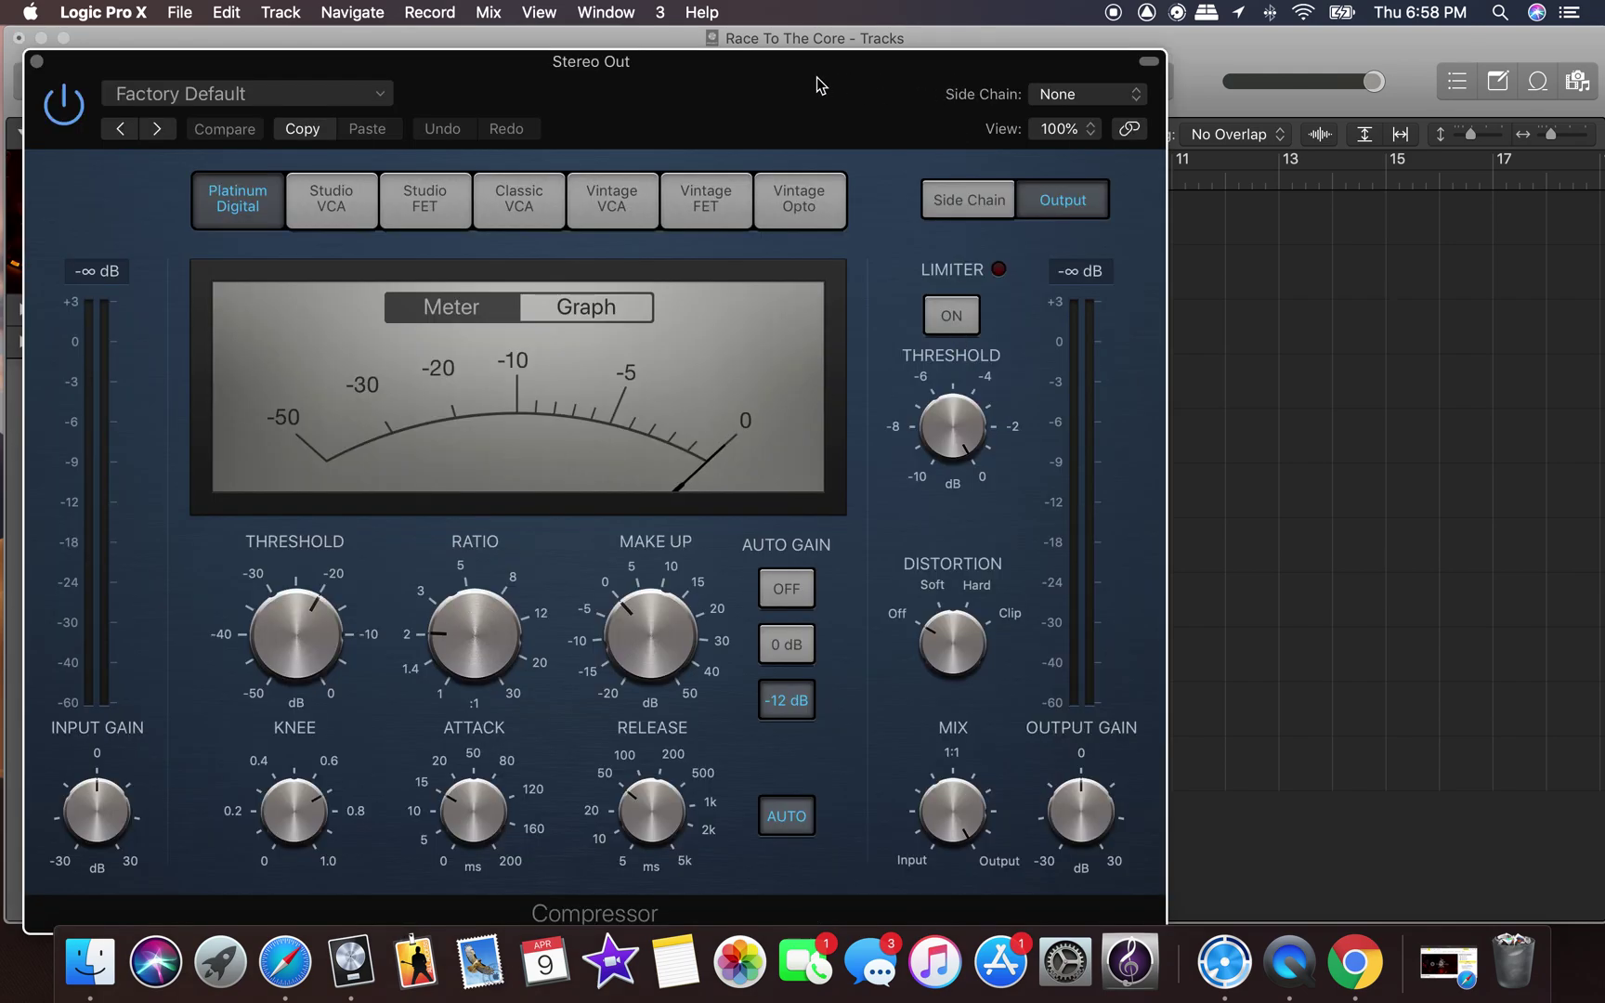
pyautogui.moveTo(817, 85); pyautogui.dragTo(883, 62)
pyautogui.click(890, 186)
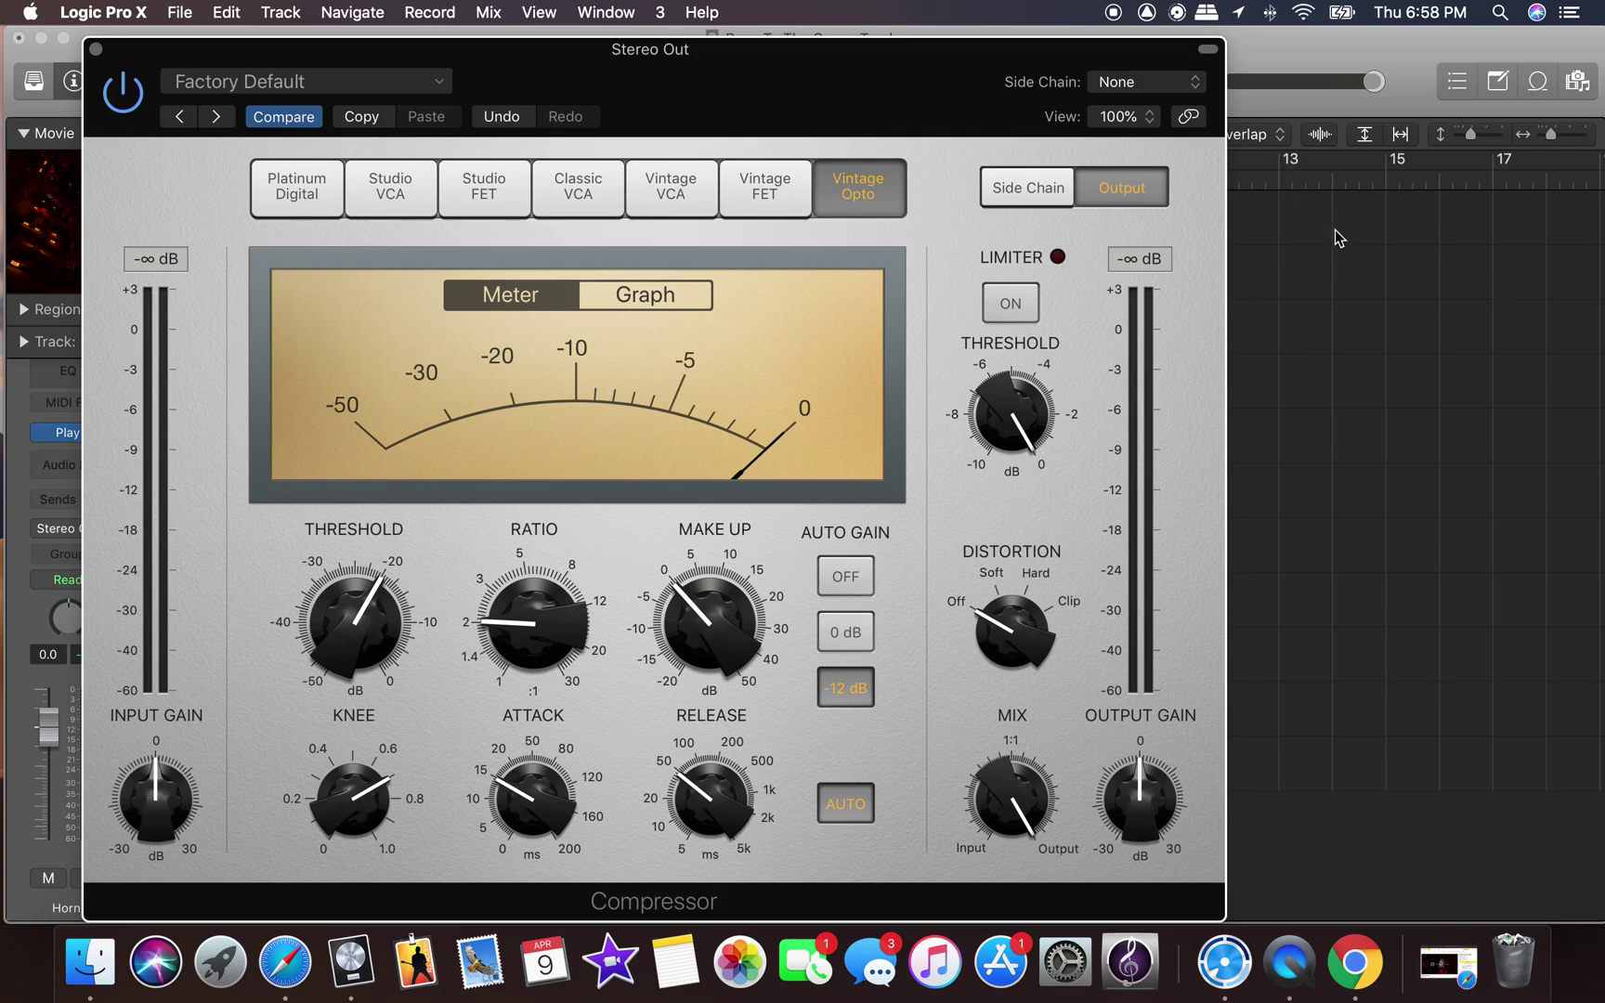
pyautogui.moveTo(862, 91); pyautogui.dragTo(925, 211)
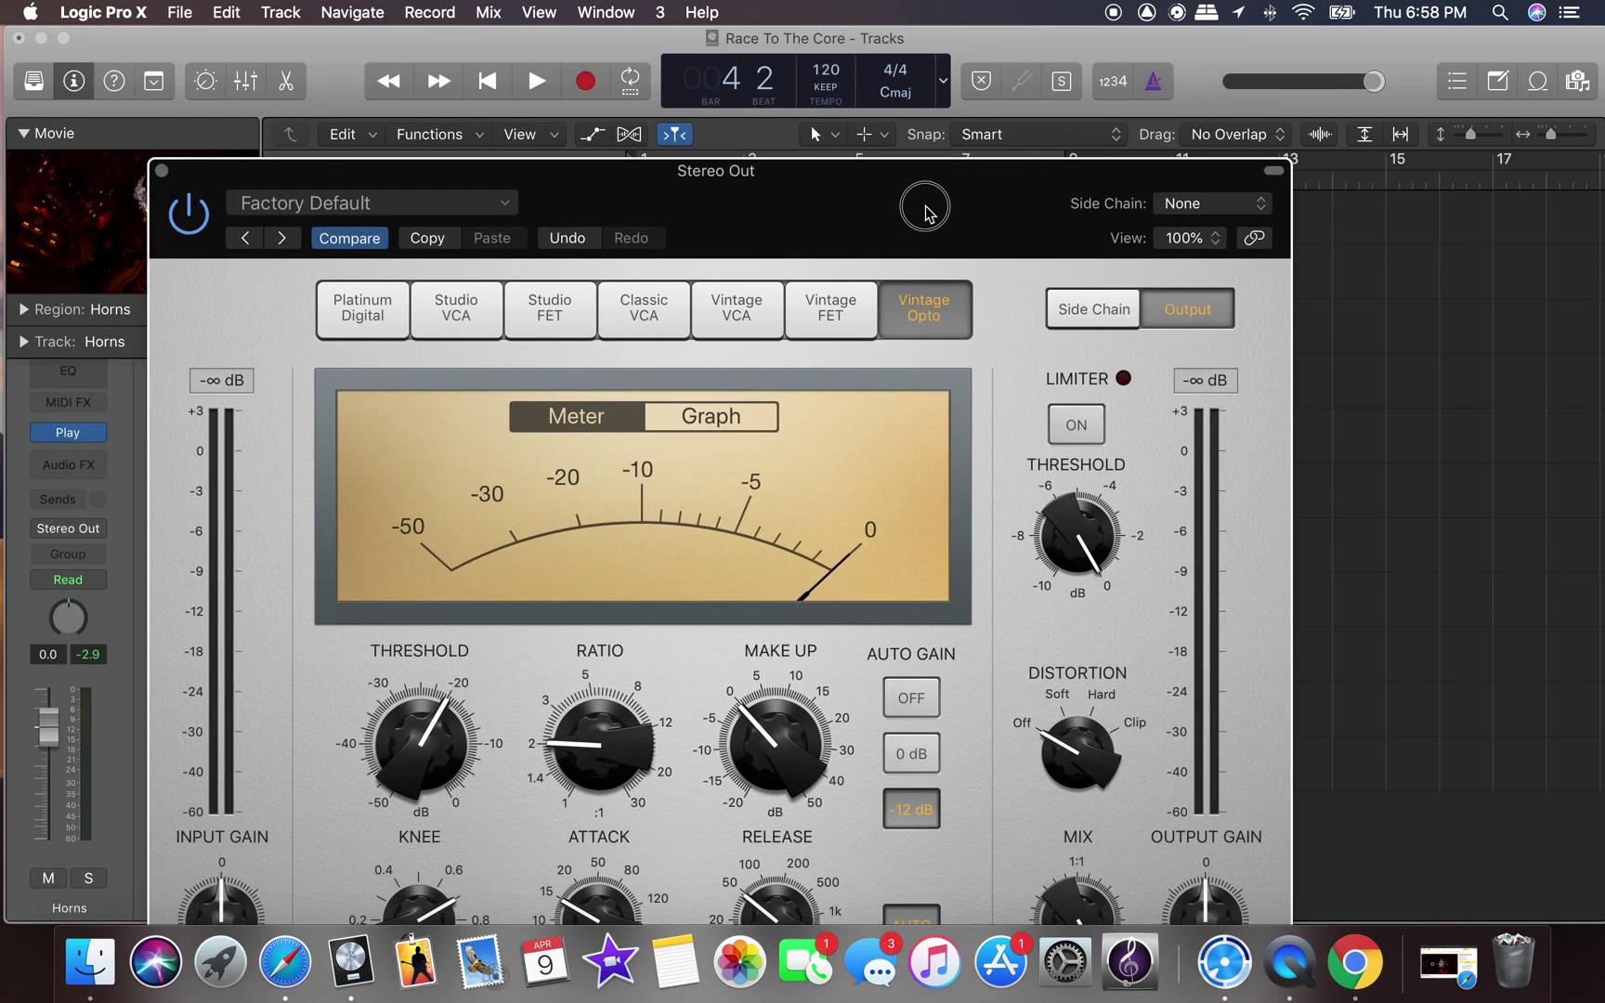
# While playing the cue, set the Compressor's distortion to Soft and its output gain to +2.5 dB, and close the plug-in.
pyautogui.click(485, 81)
pyautogui.click(536, 81)
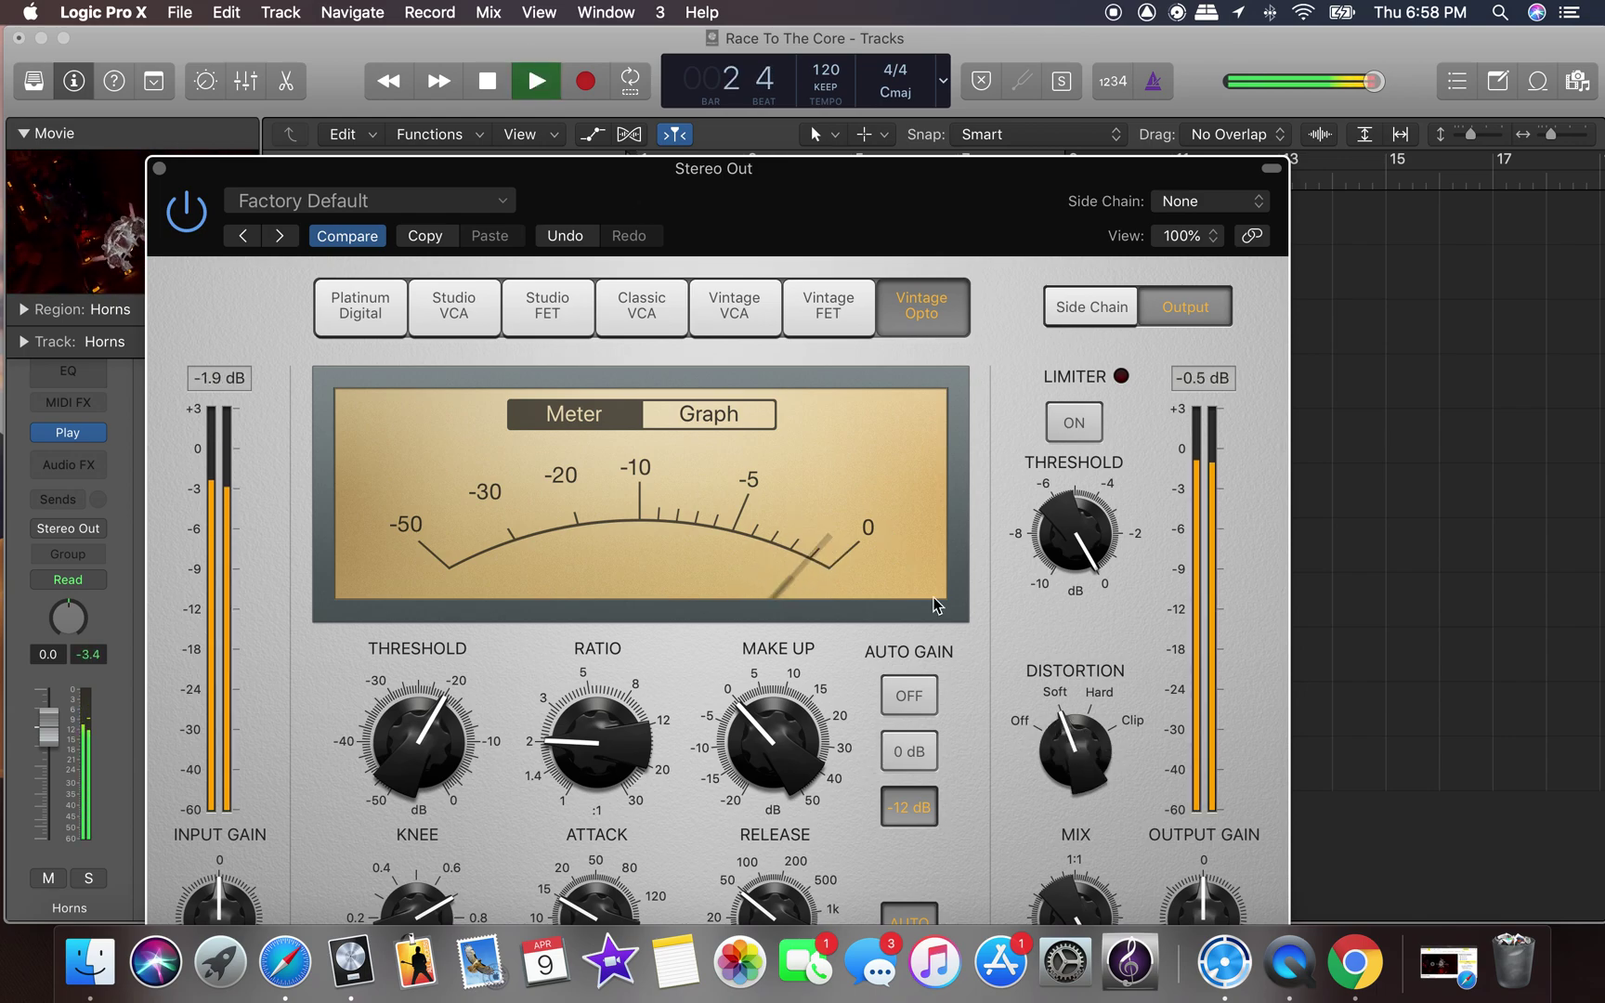
pyautogui.moveTo(1179, 897); pyautogui.dragTo(1181, 897)
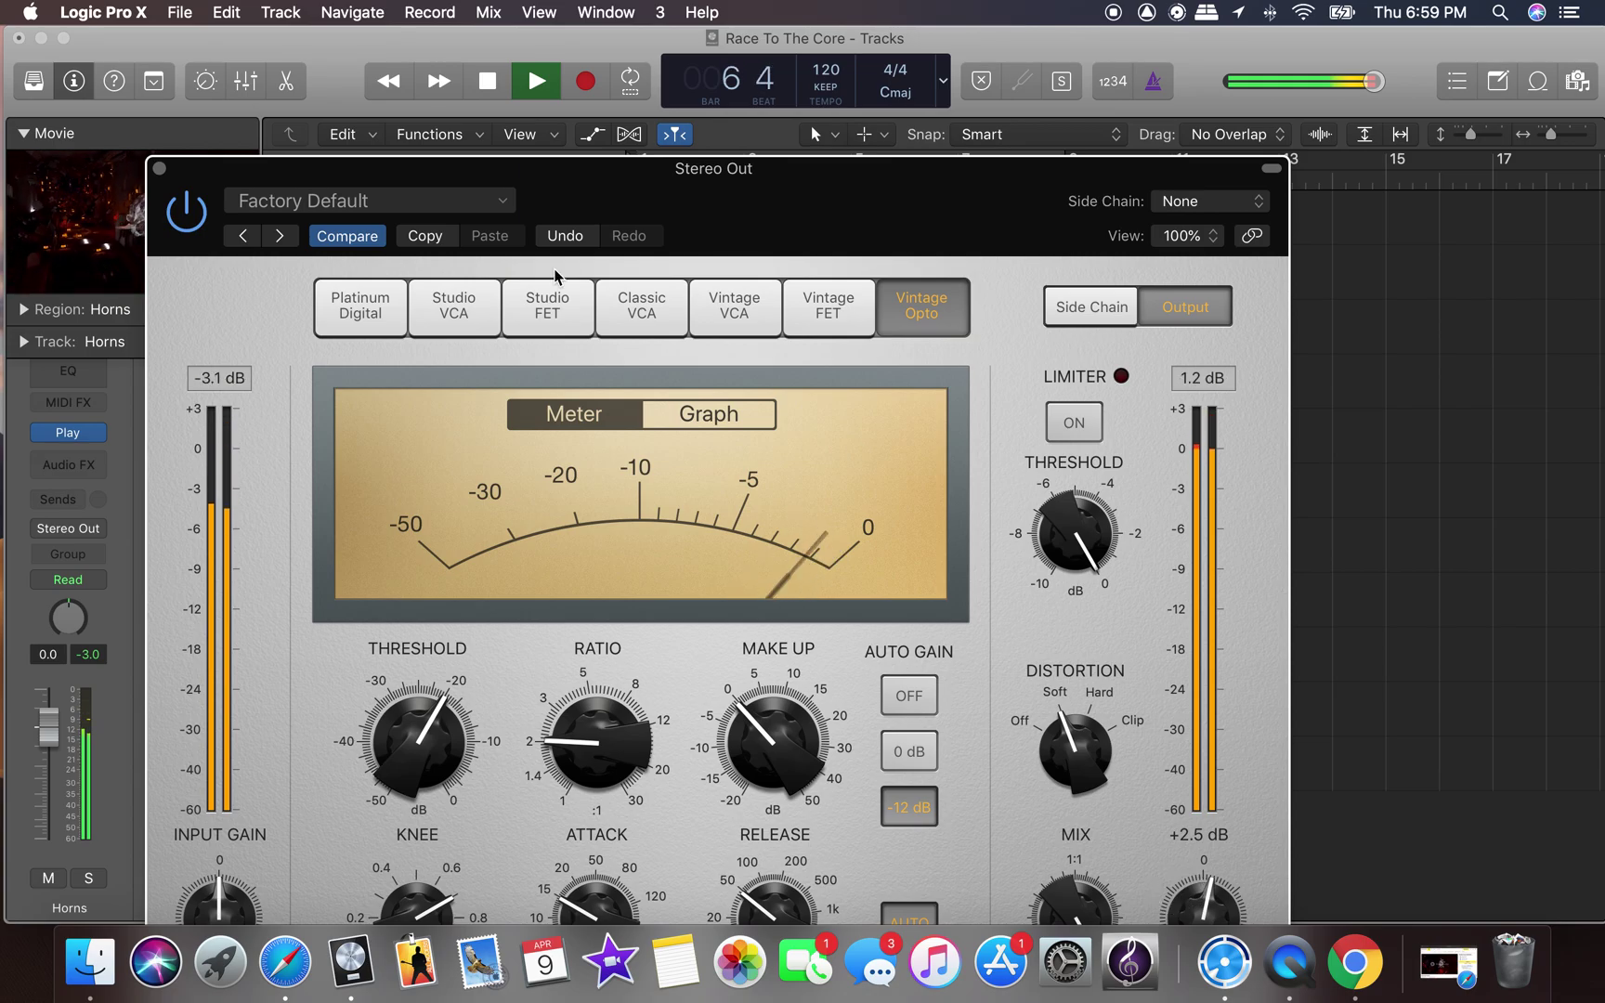
pyautogui.click(160, 169)
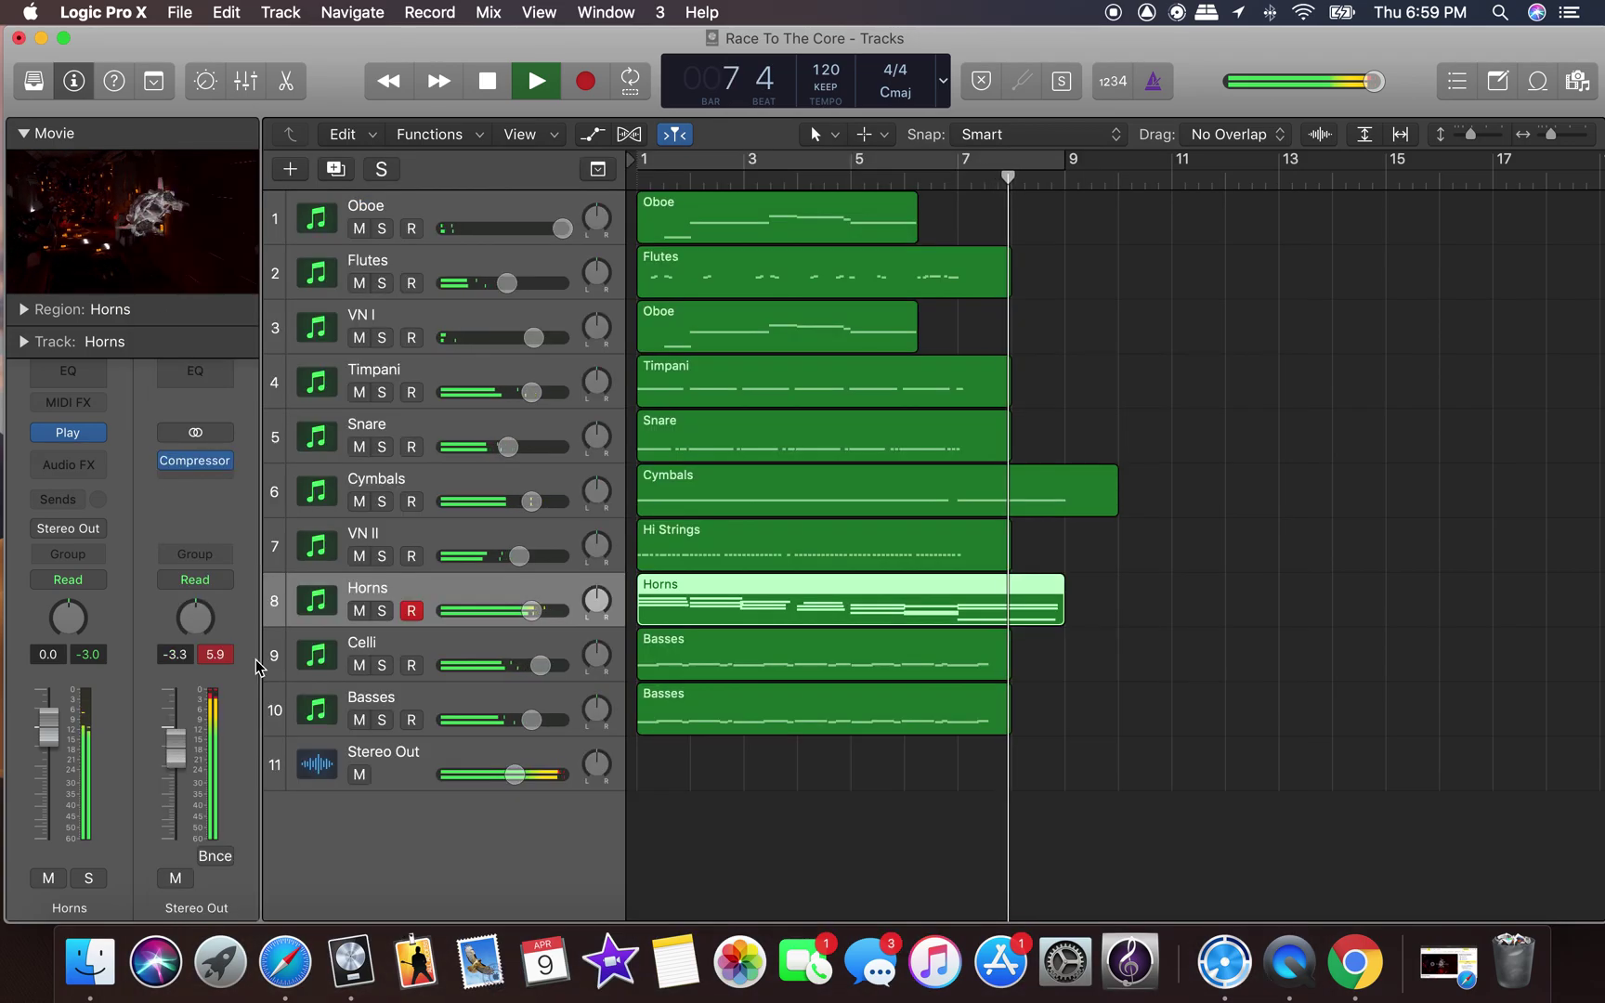
# Insert a stereo ChromaVerb after the Compressor on Stereo Out.
pyautogui.click(229, 485)
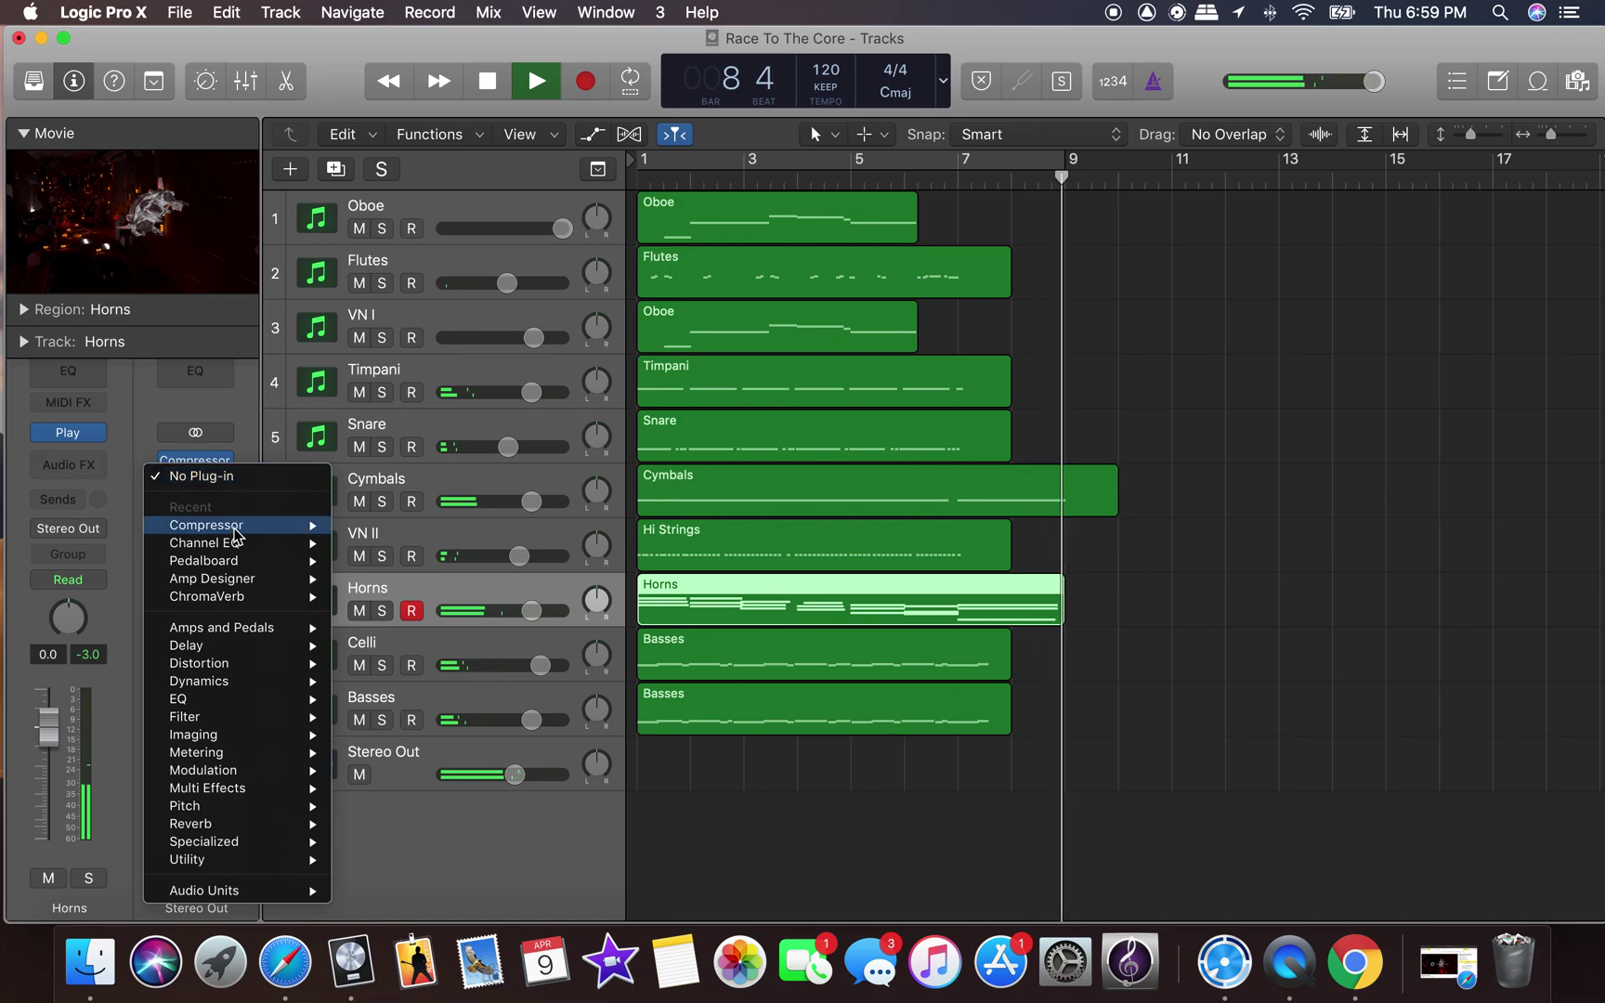
pyautogui.moveTo(234, 543)
pyautogui.moveTo(232, 597)
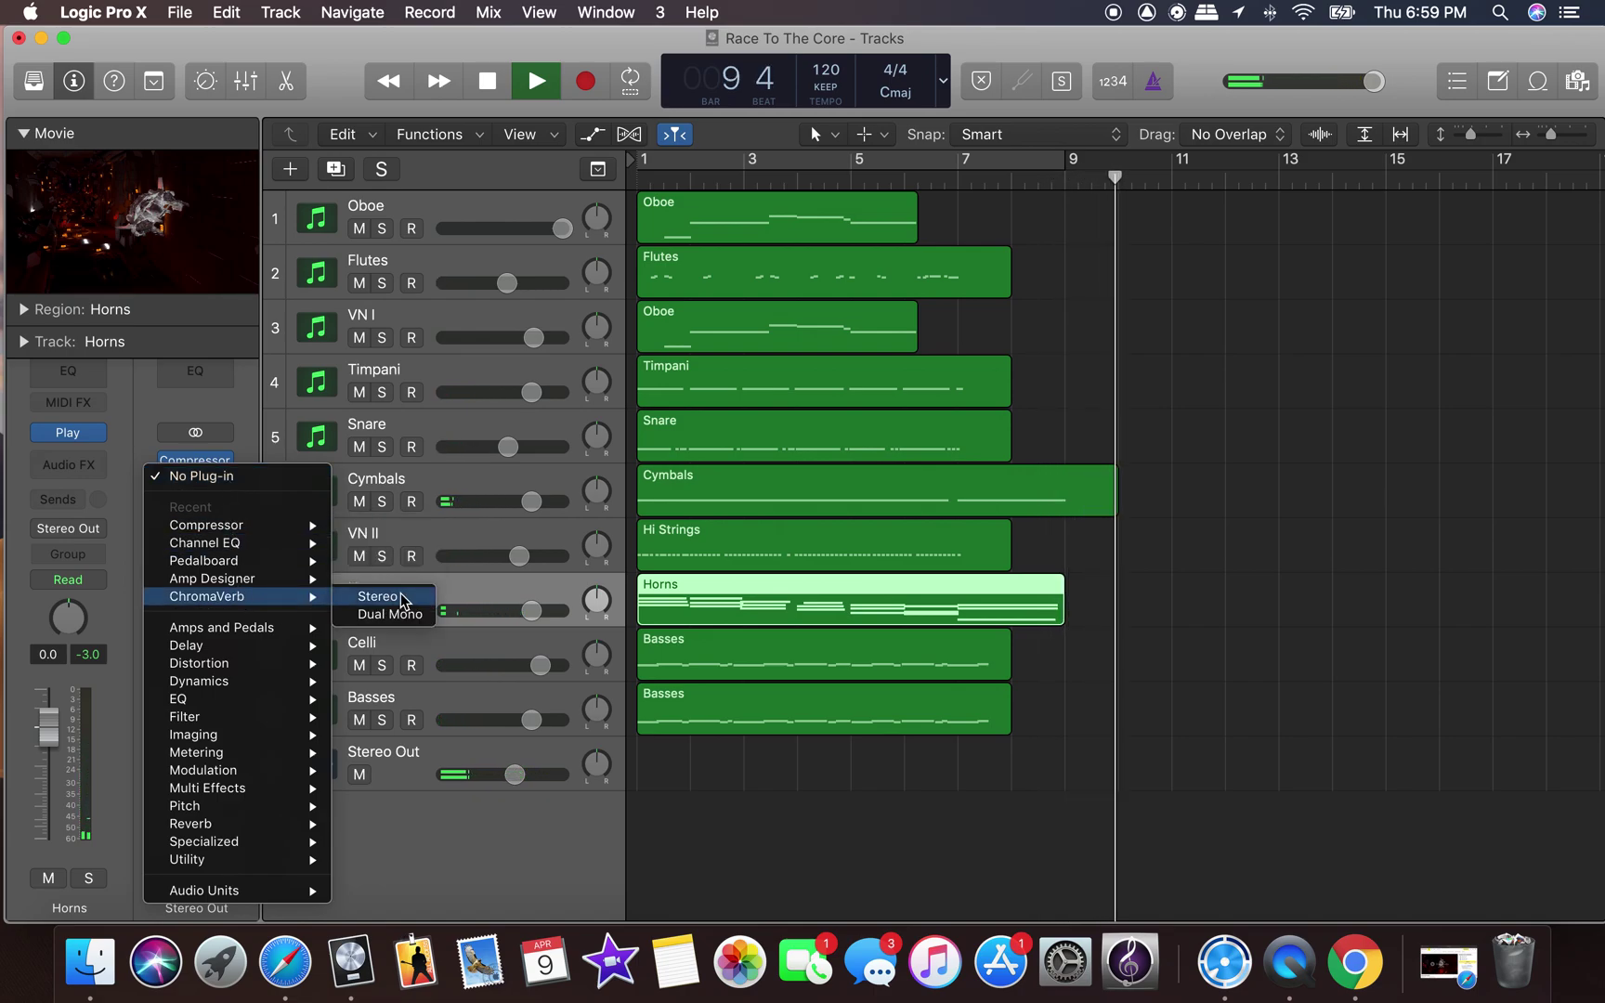
pyautogui.click(401, 599)
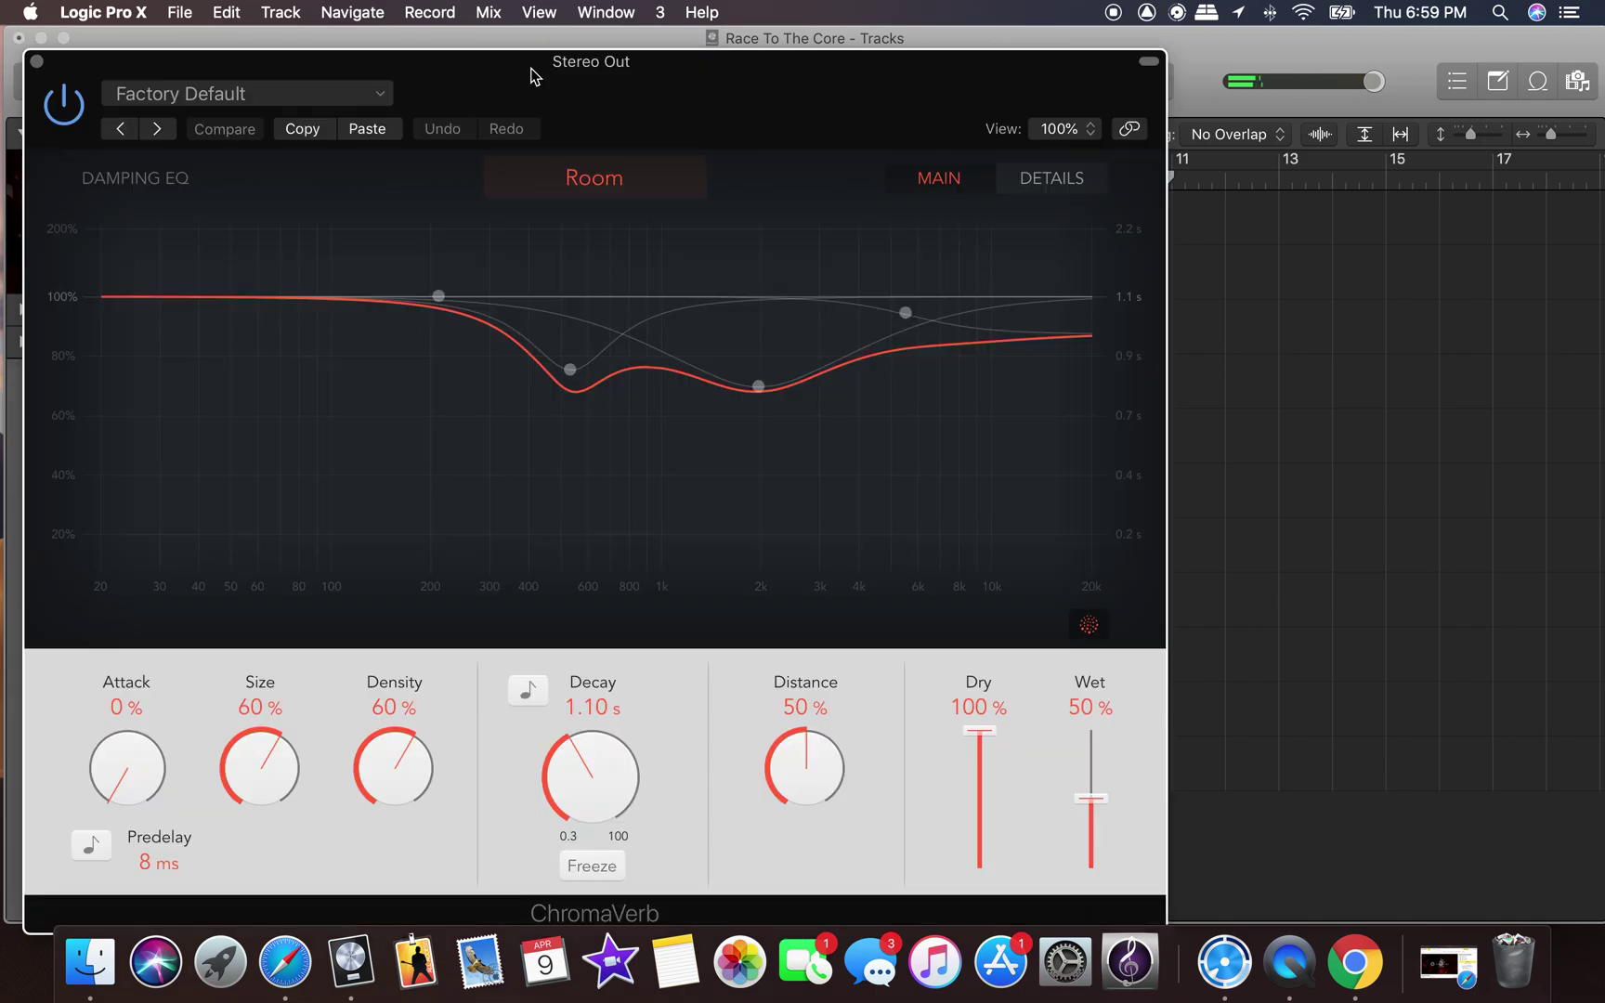
pyautogui.moveTo(376, 74); pyautogui.dragTo(550, 263)
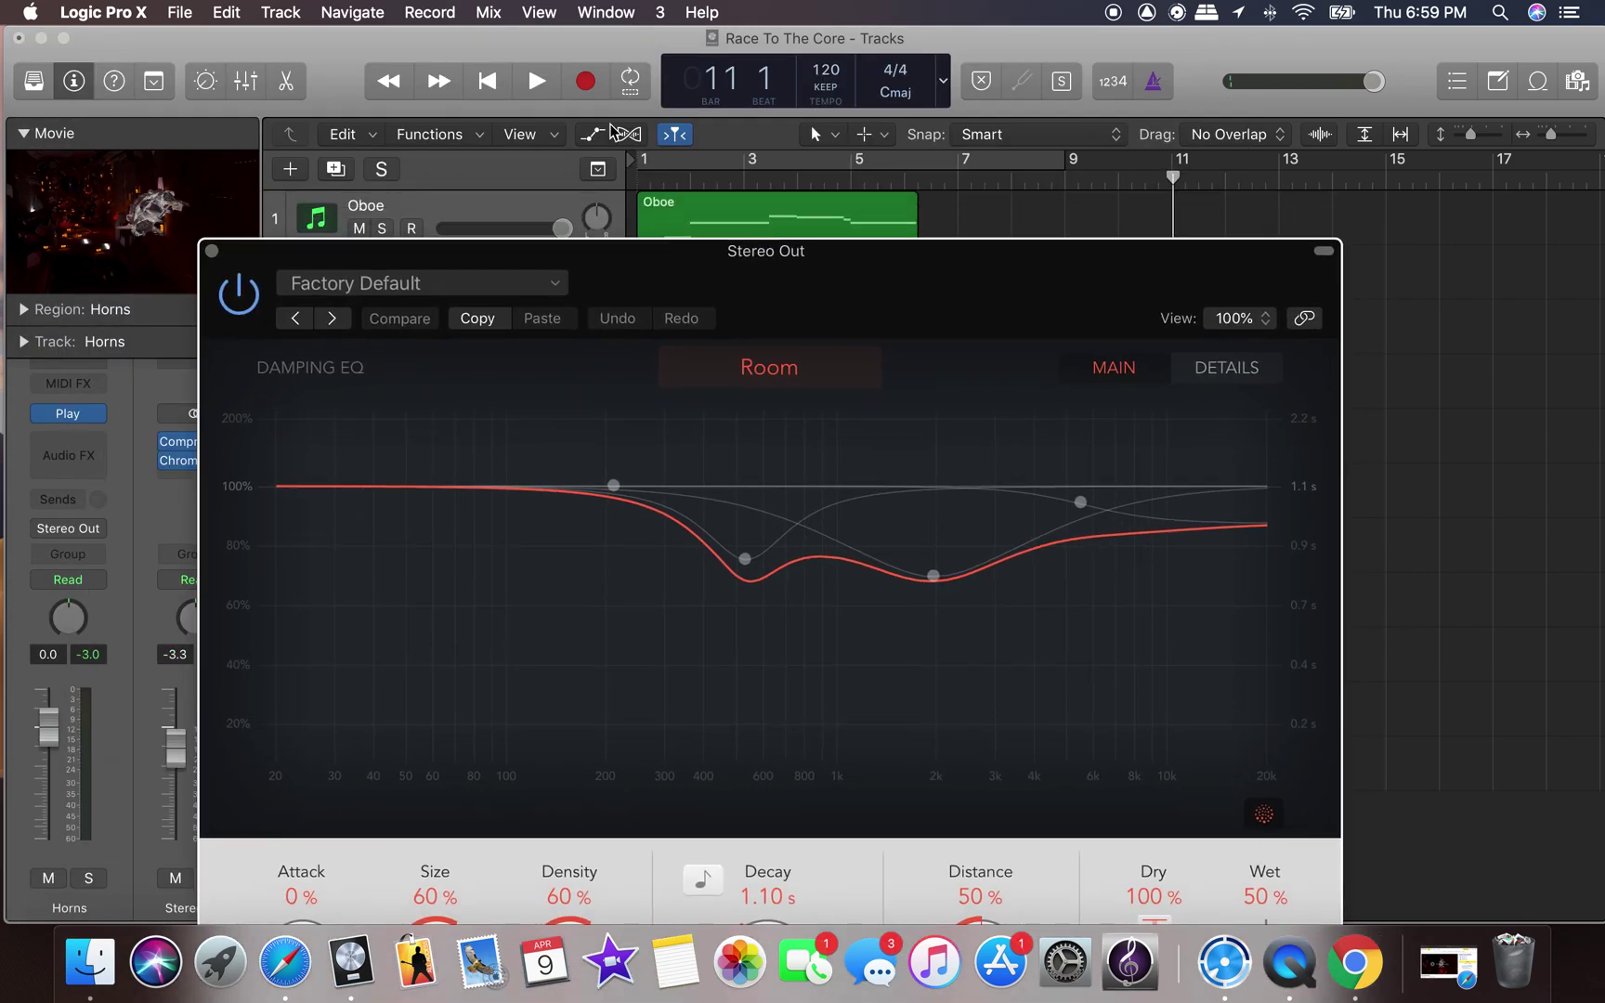
# Turn on cycle mode from bar 1 and load the Large Ambience preset in ChromaVerb.
pyautogui.click(487, 82)
pyautogui.click(537, 81)
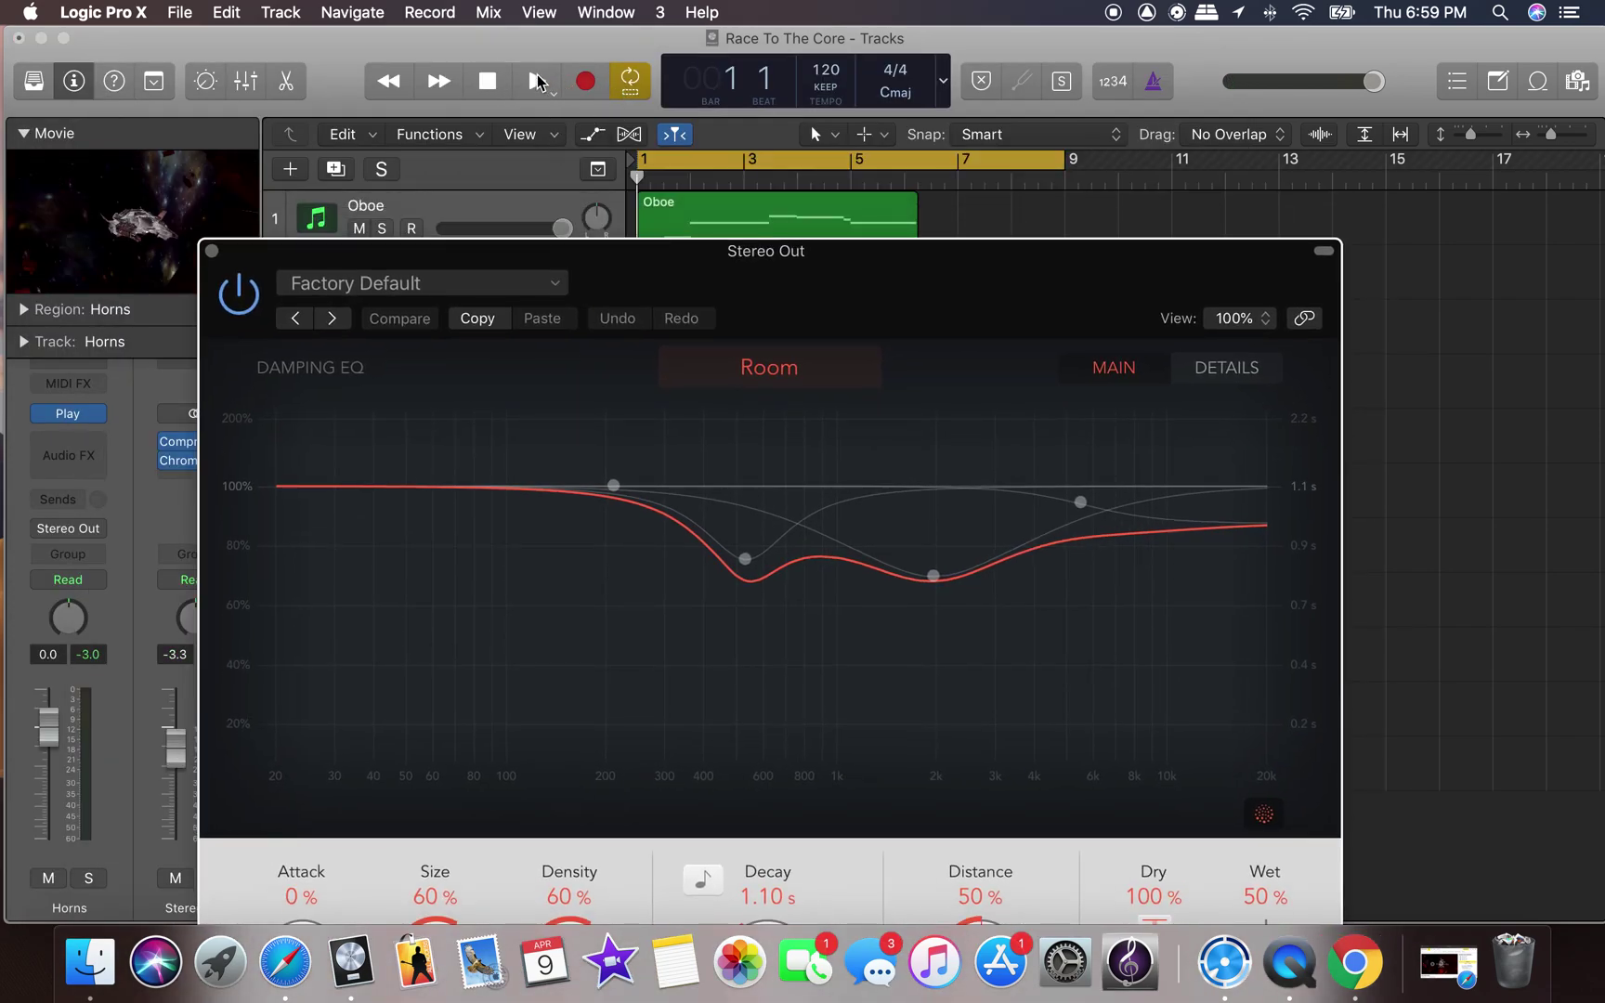
pyautogui.click(410, 283)
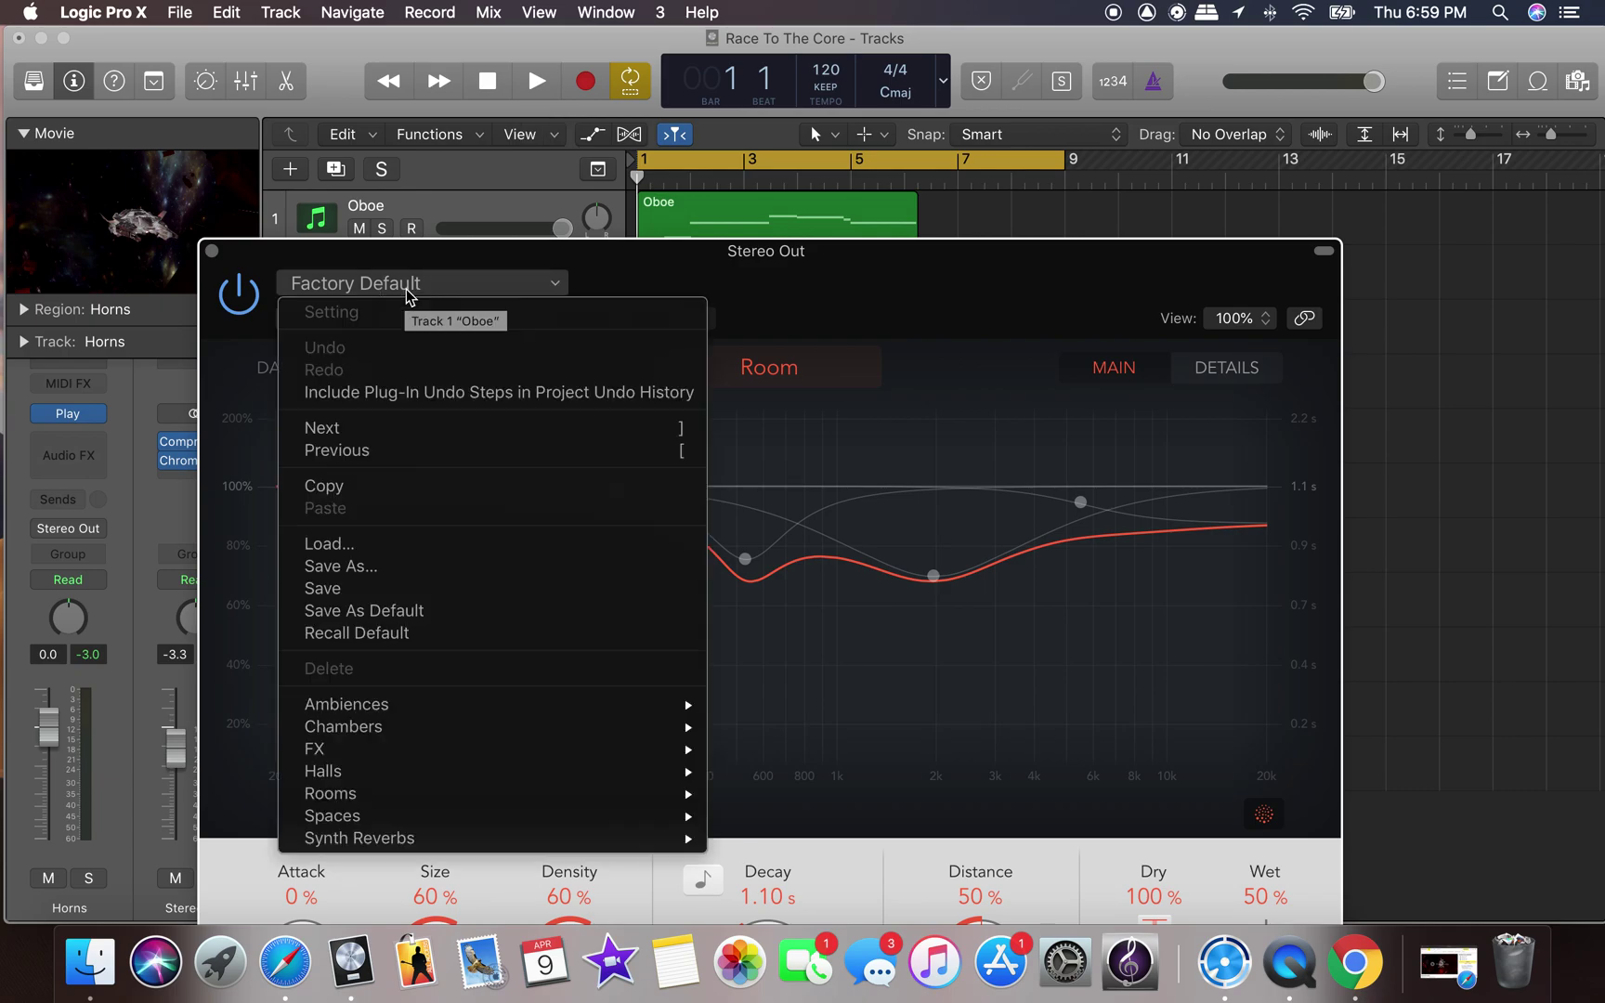
pyautogui.moveTo(438, 794)
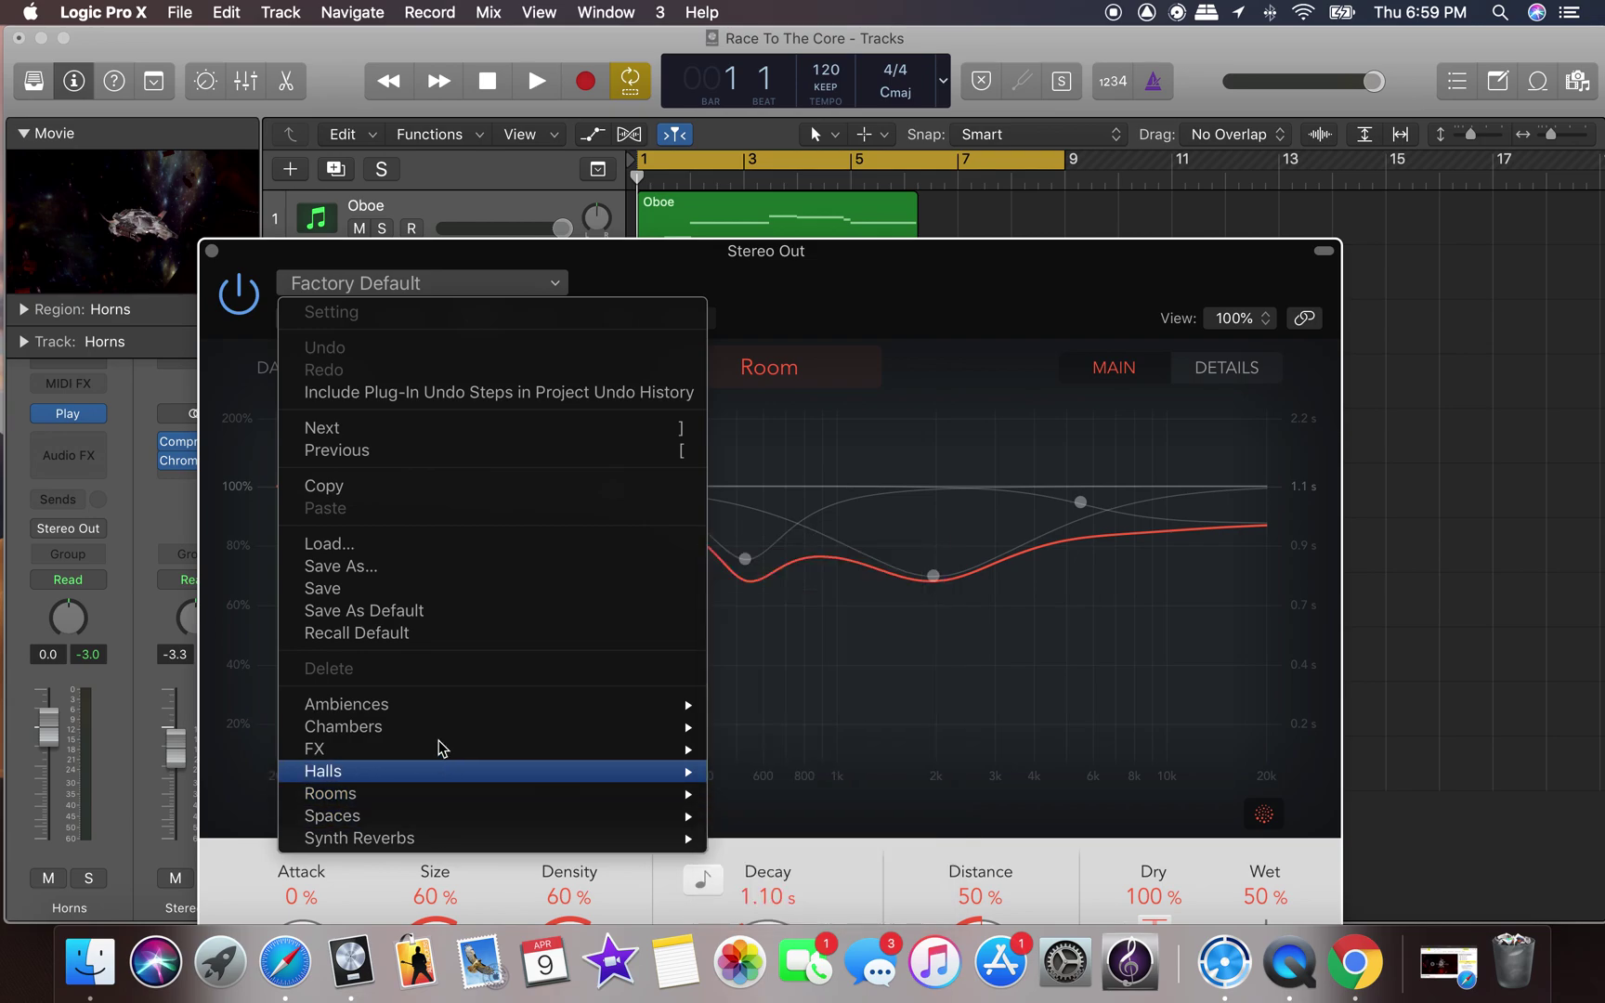
pyautogui.moveTo(450, 708)
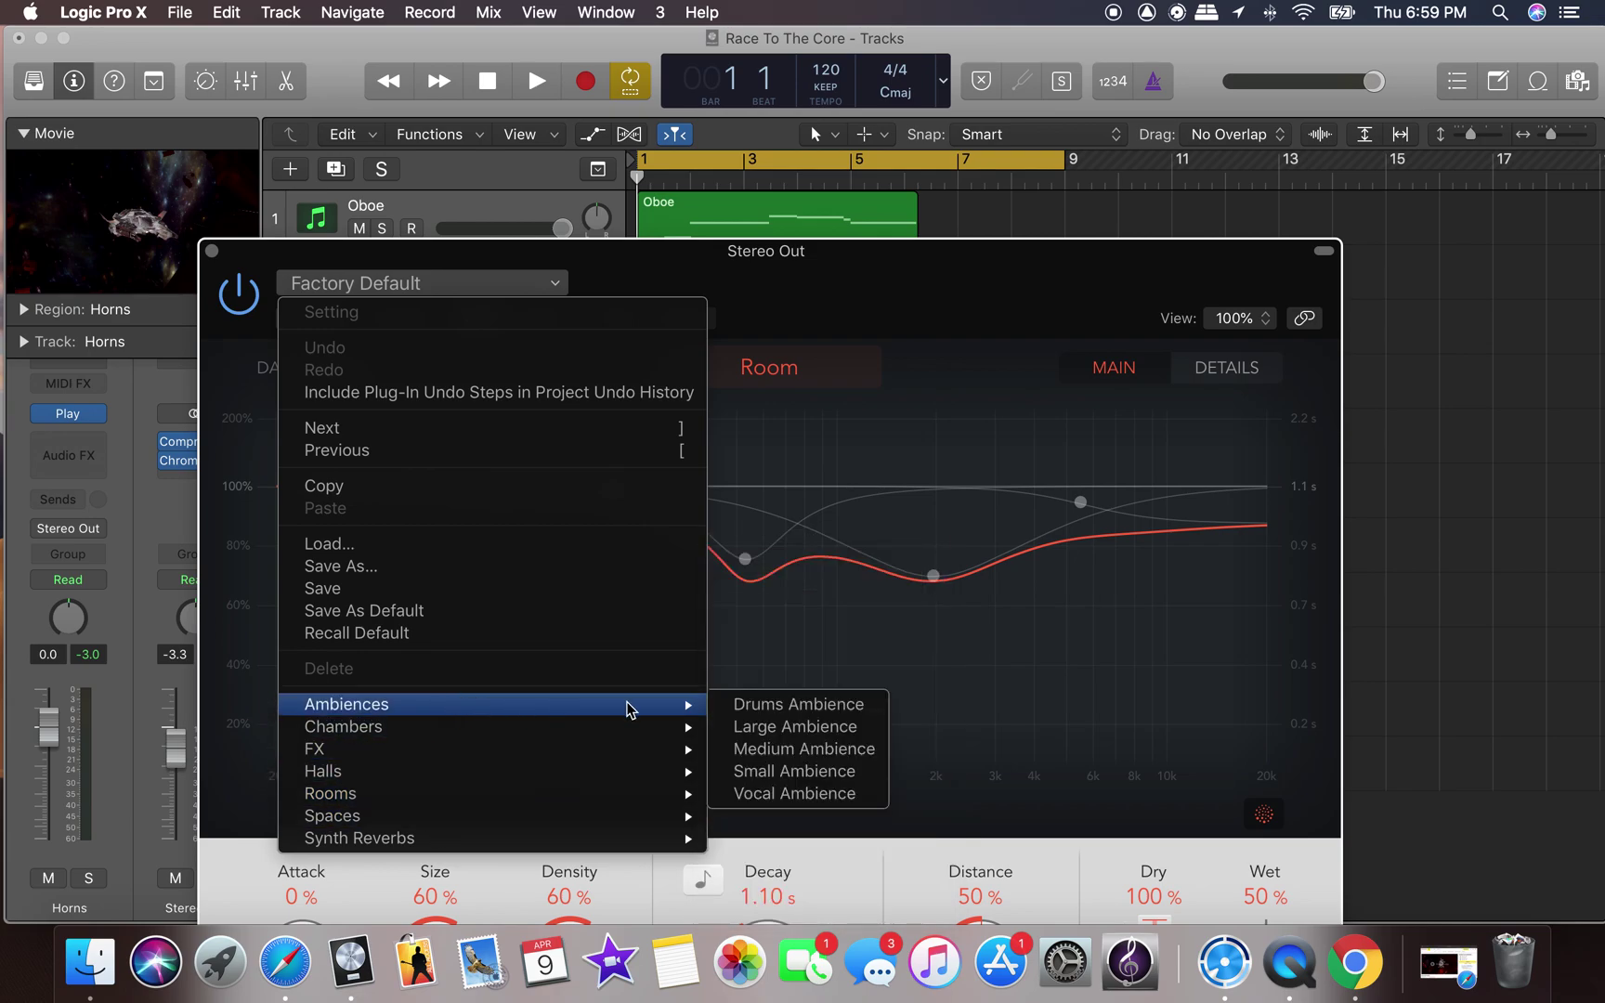
pyautogui.click(765, 726)
pyautogui.moveTo(811, 293)
pyautogui.mouseDown()
pyautogui.moveTo(882, 308)
pyautogui.moveTo(798, 269)
pyautogui.mouseUp()
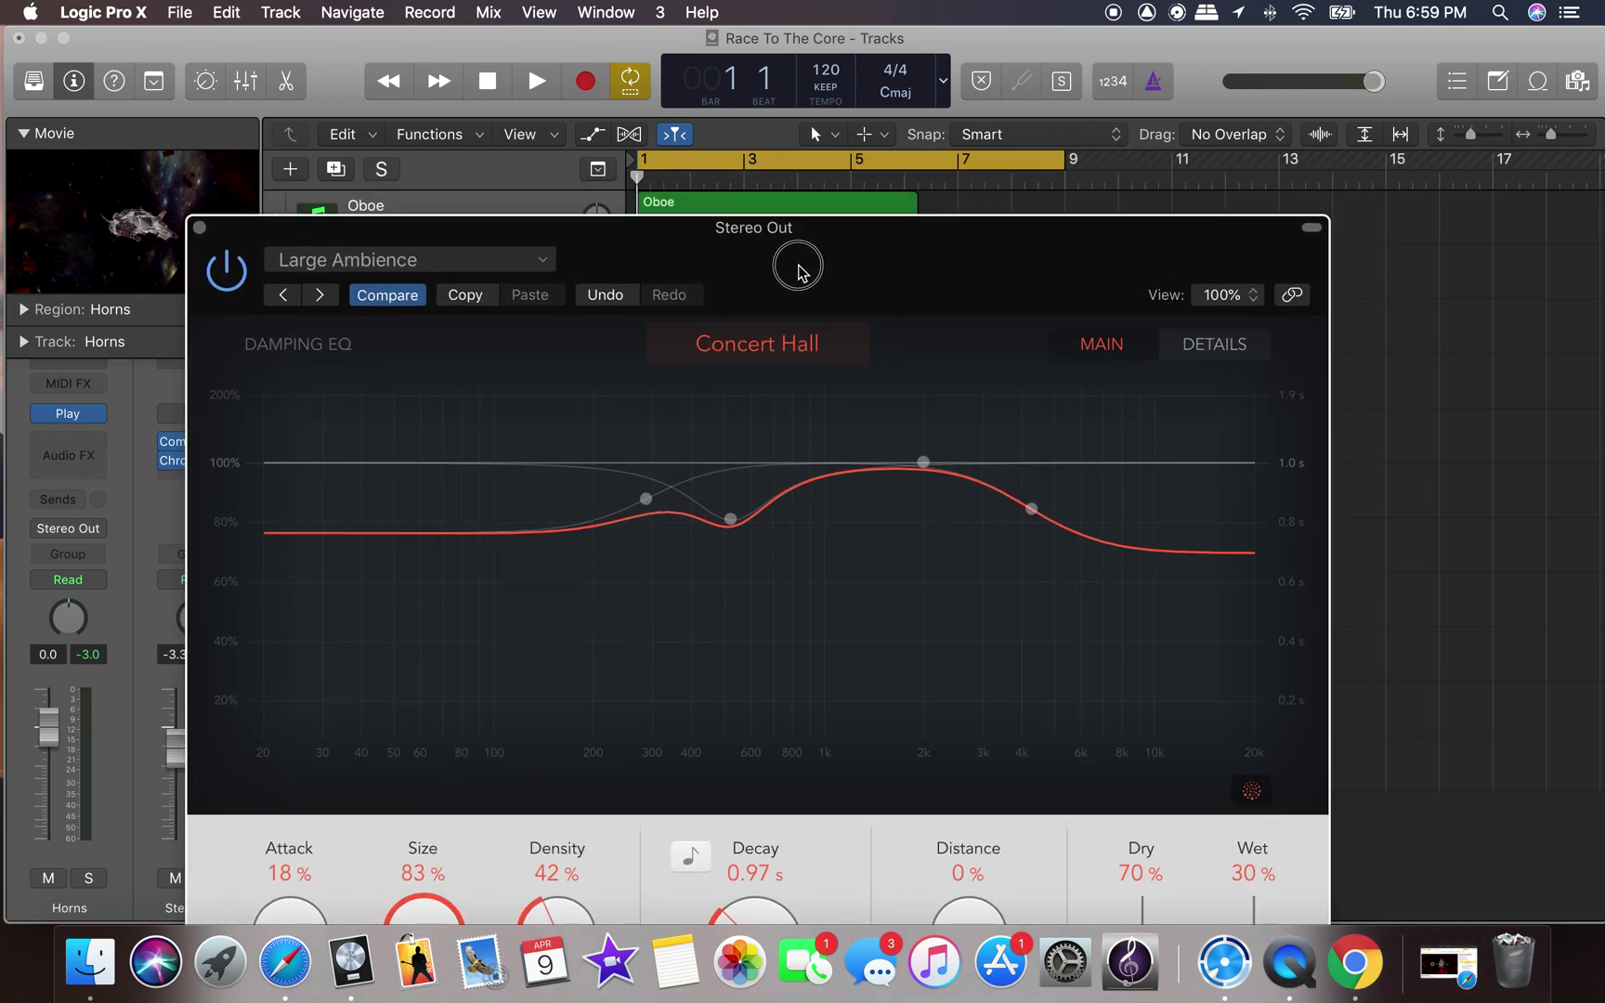
# Play the loop, compare the preset with the default Room settings, and change ChromaVerb's room type to Reflective Hall.
pyautogui.click(553, 81)
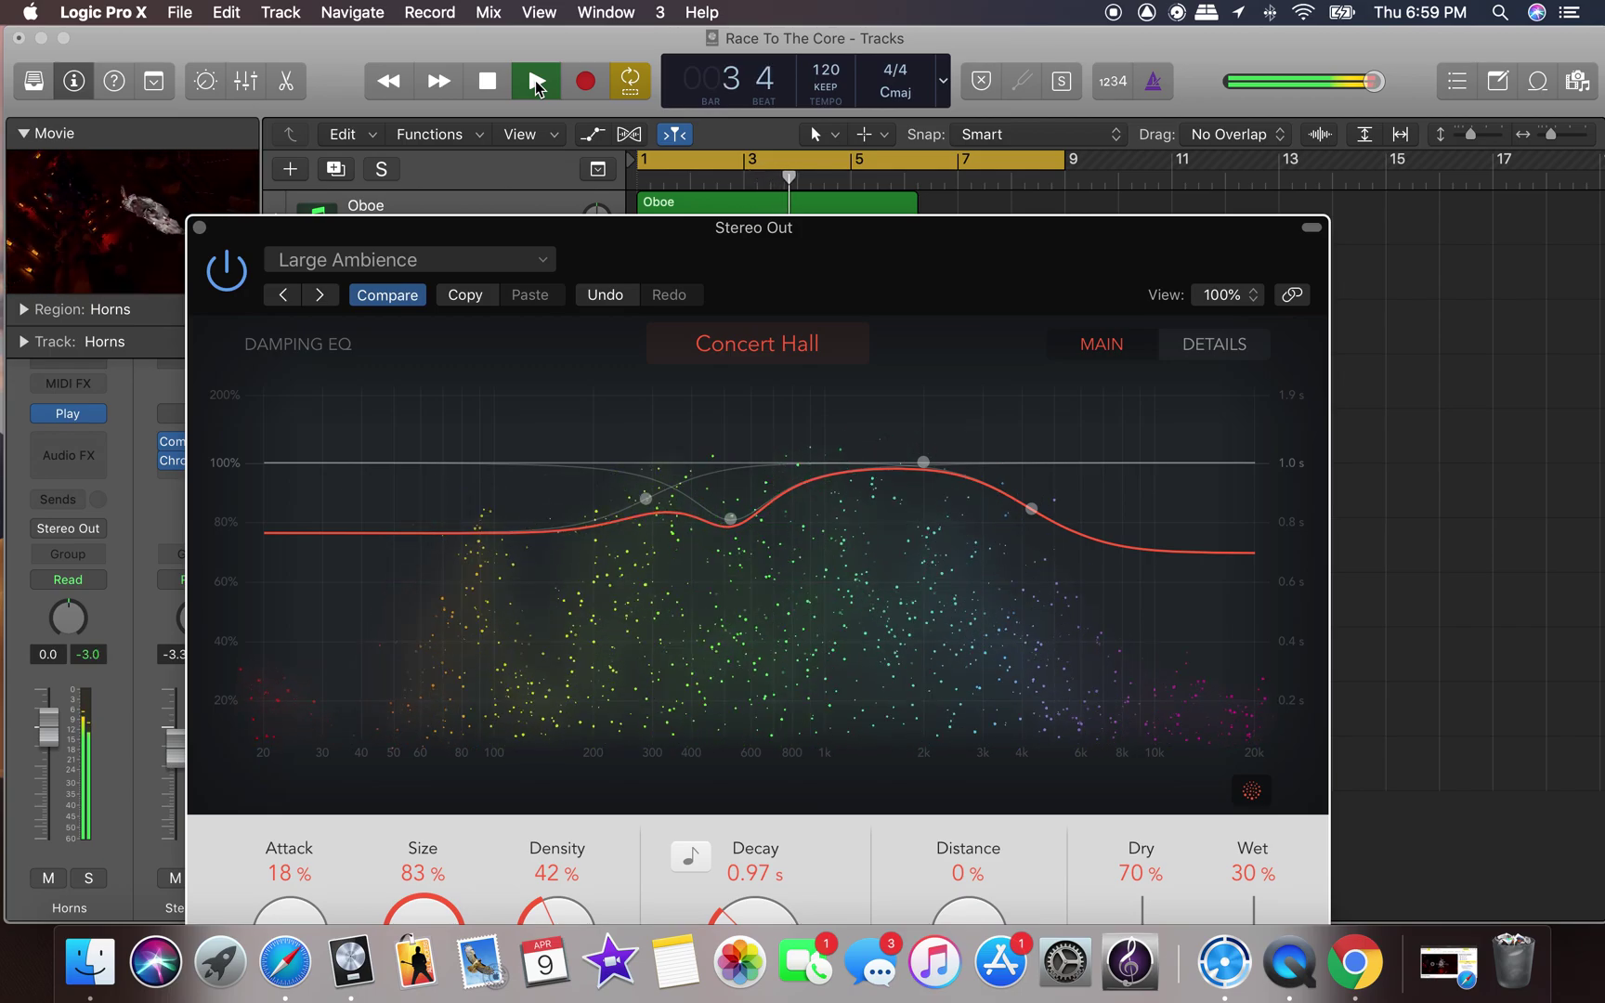
pyautogui.click(393, 298)
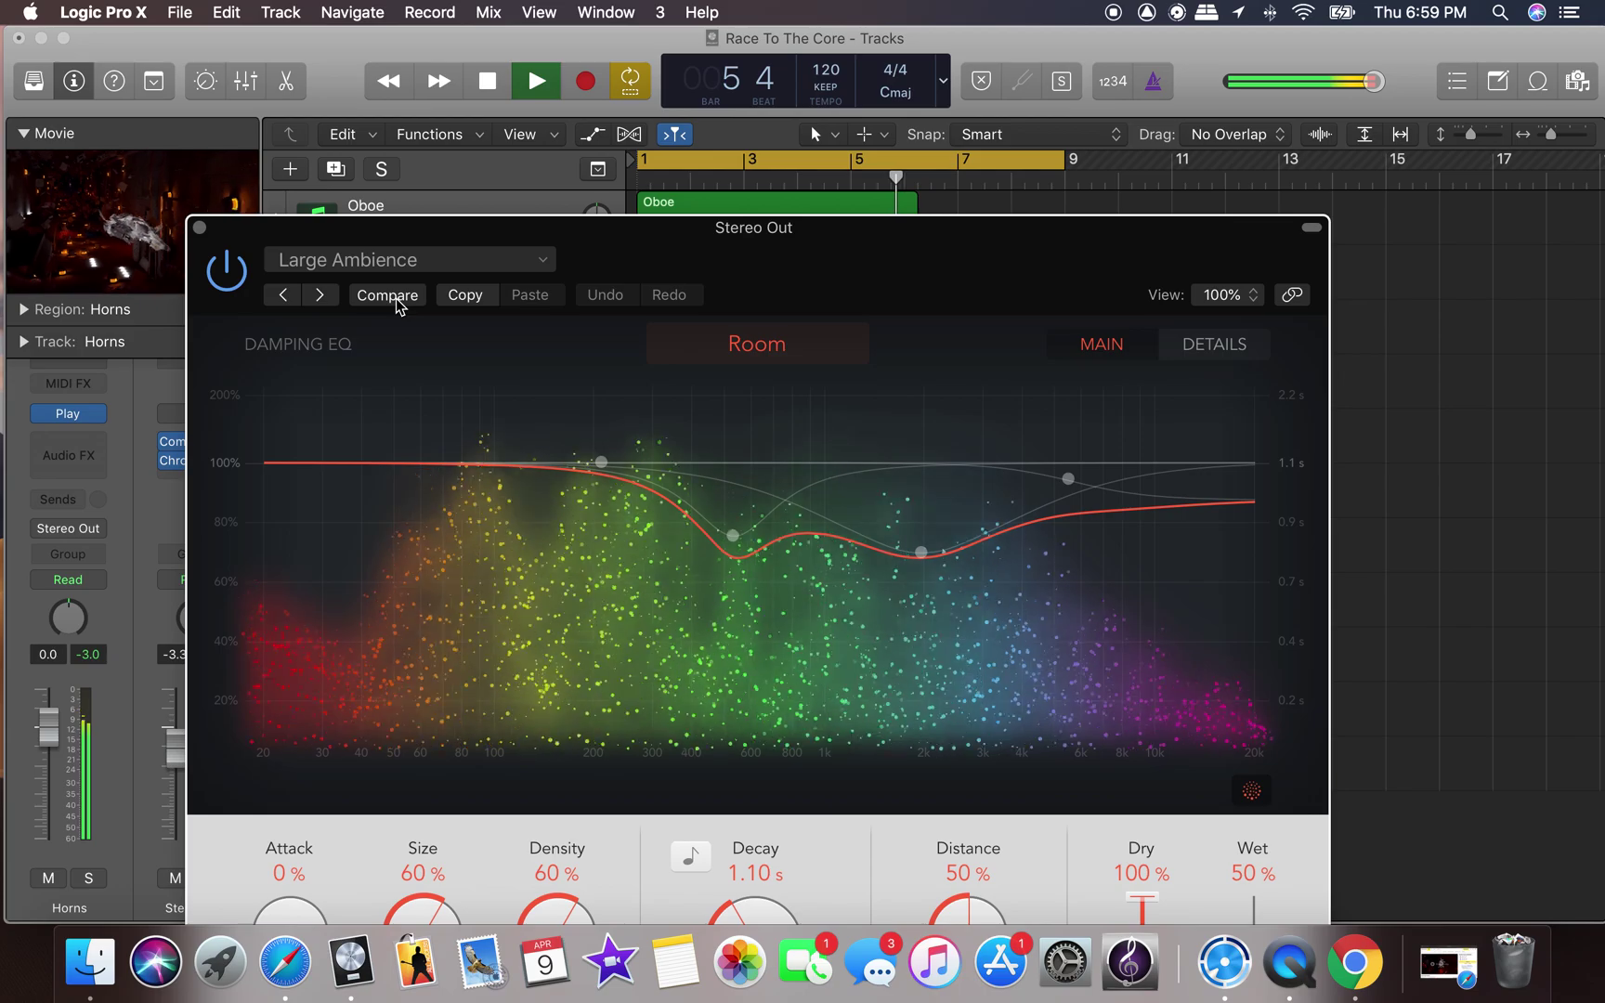
pyautogui.click(423, 265)
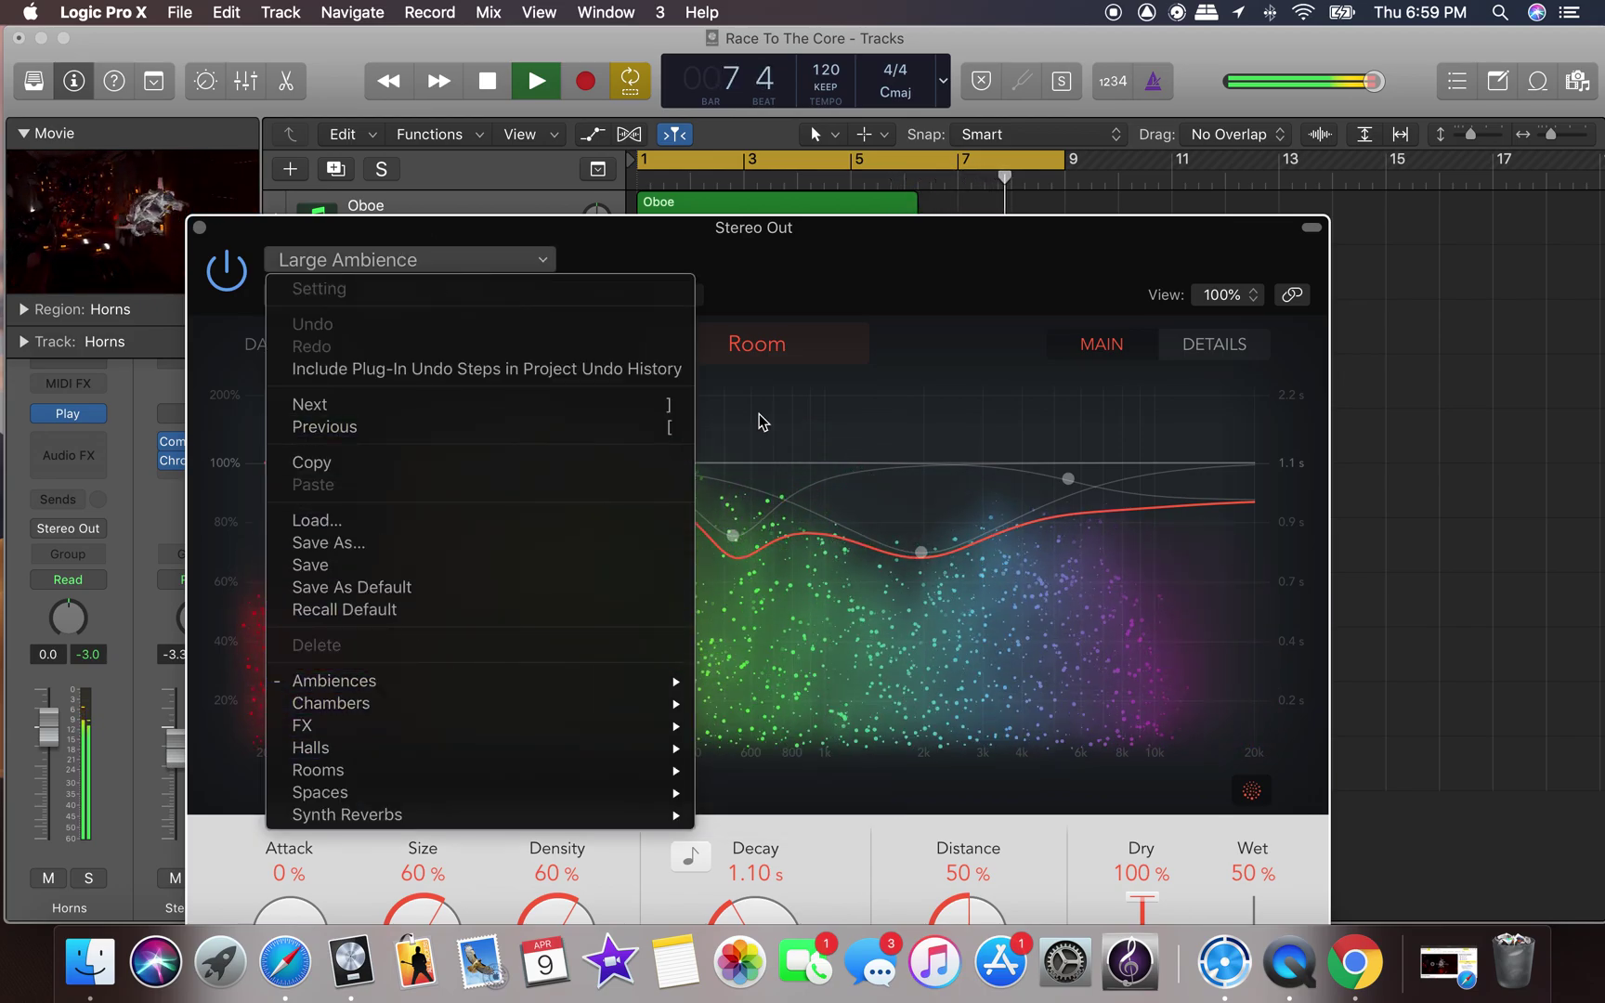
pyautogui.click(763, 380)
pyautogui.click(763, 353)
pyautogui.click(764, 348)
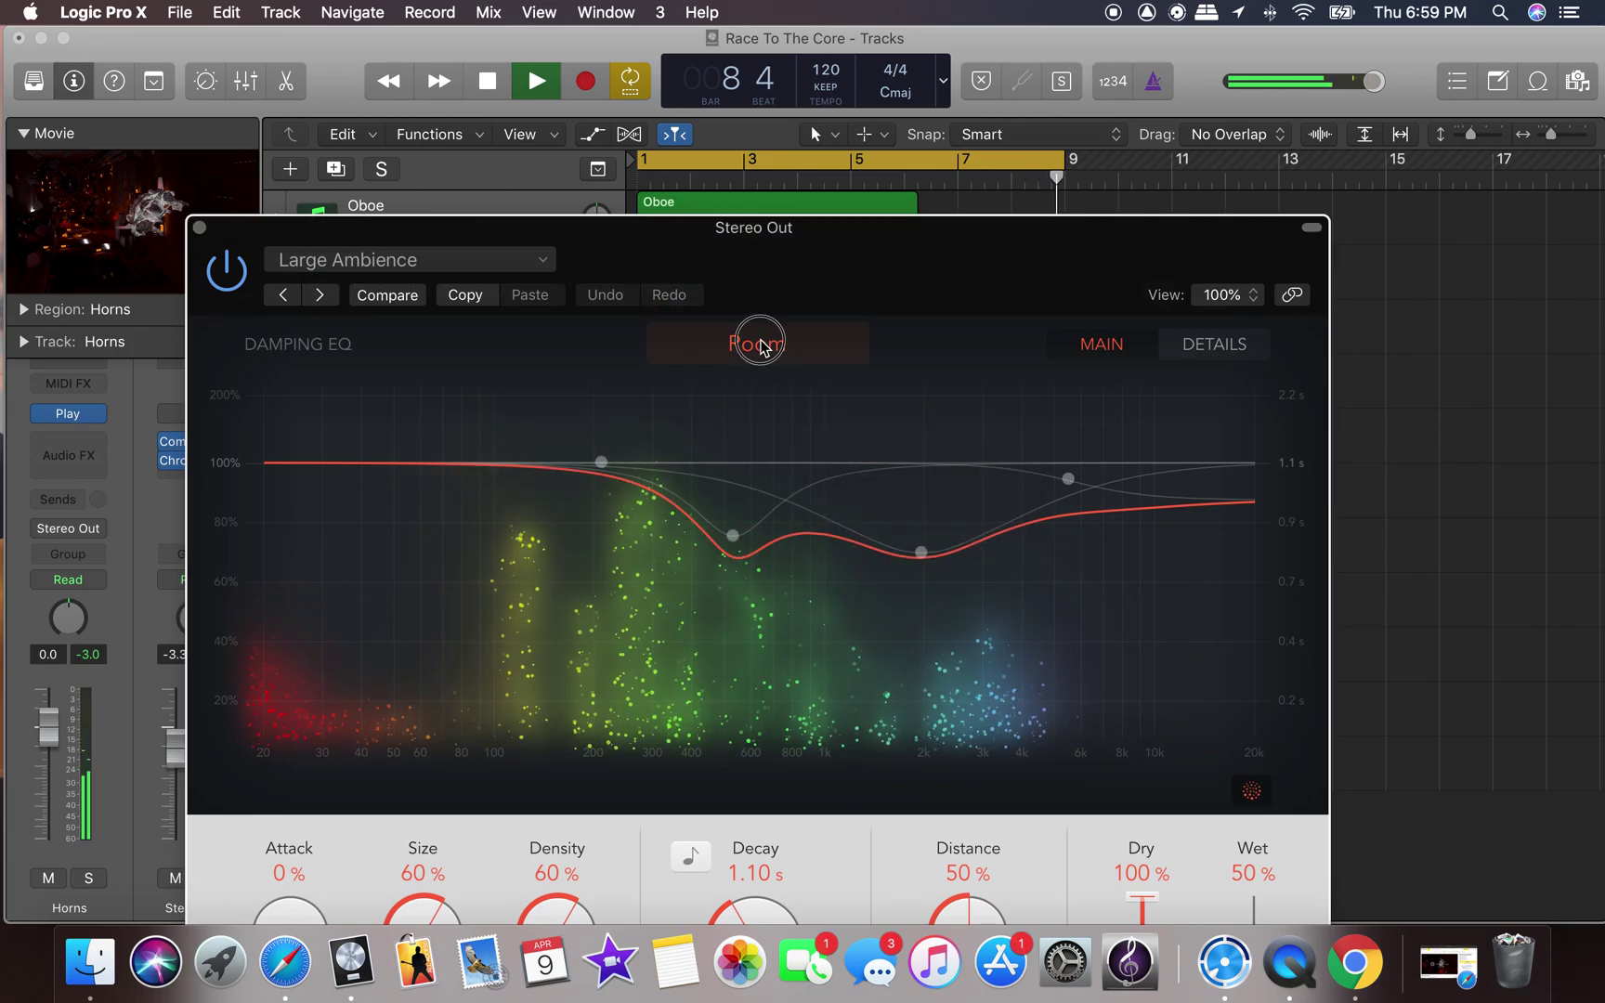
pyautogui.click(763, 349)
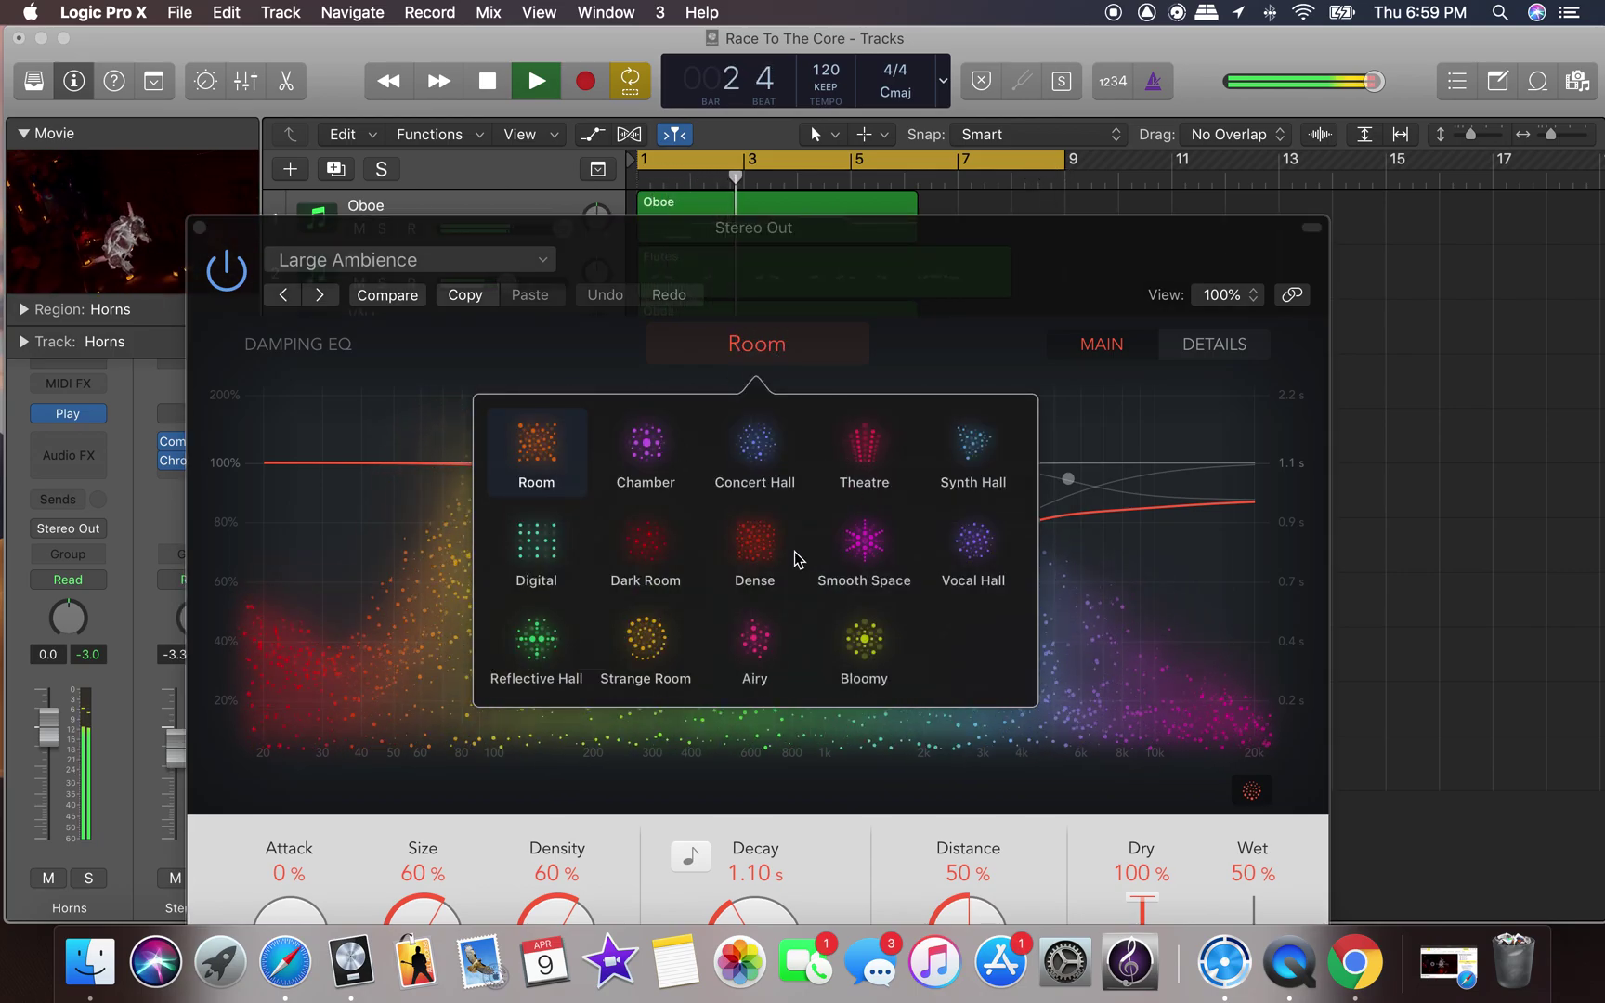
pyautogui.click(534, 645)
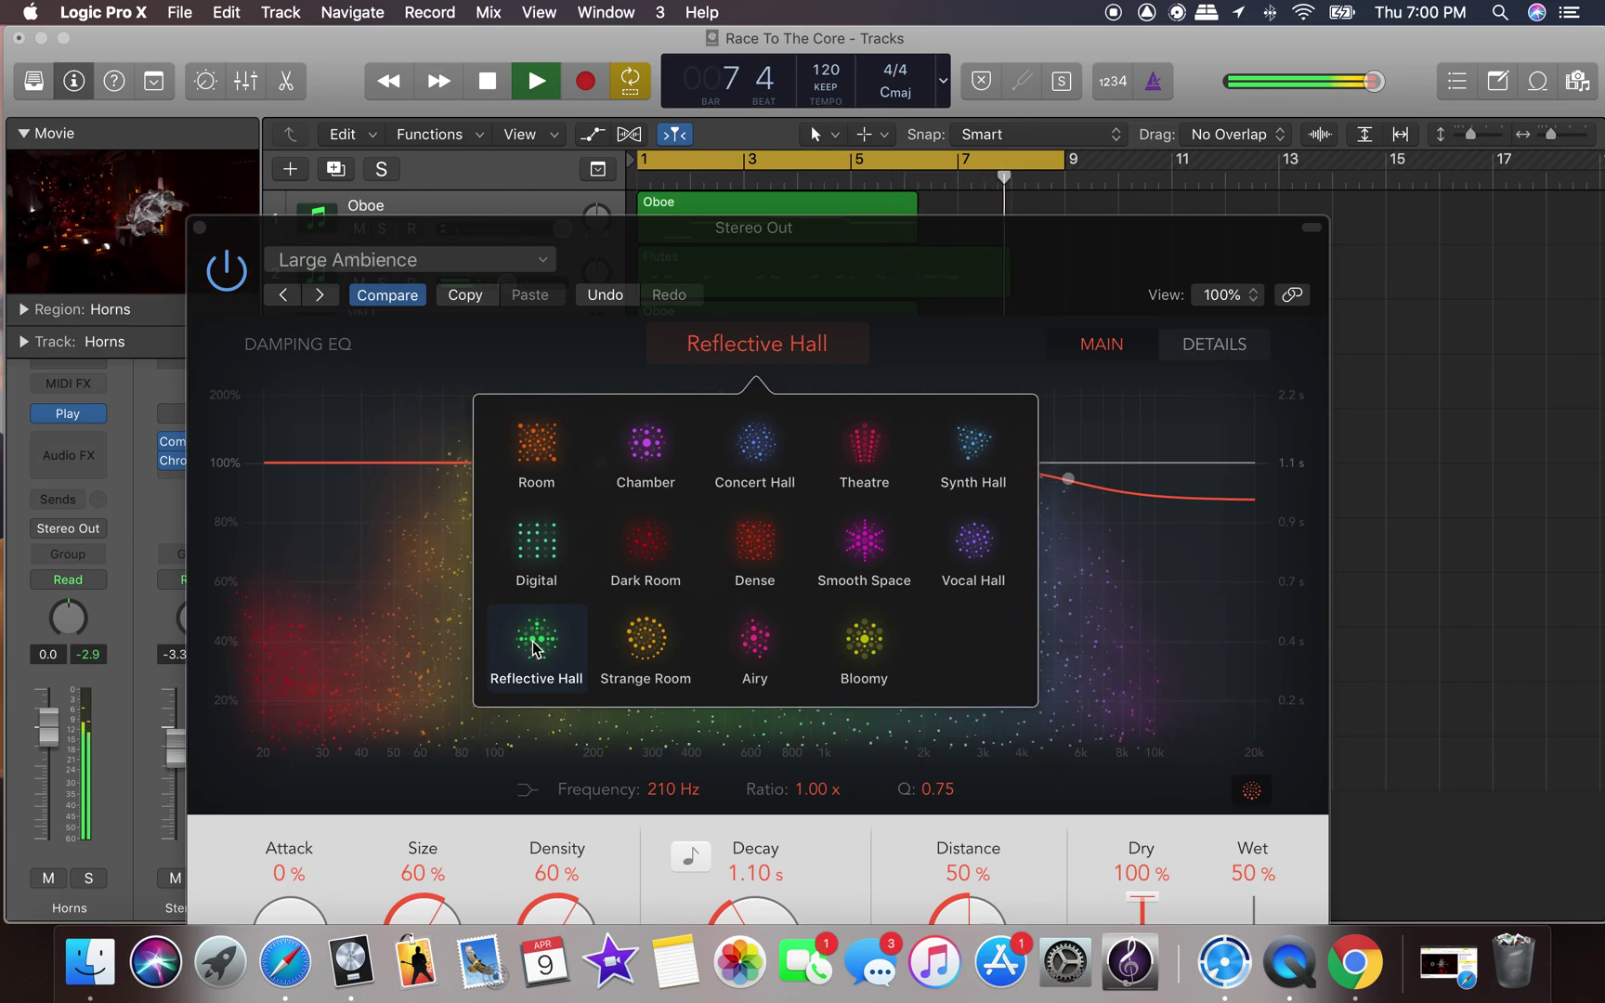
# Close ChromaVerb, lower the Snare track's volume during playback, and stop the cue.
pyautogui.click(199, 228)
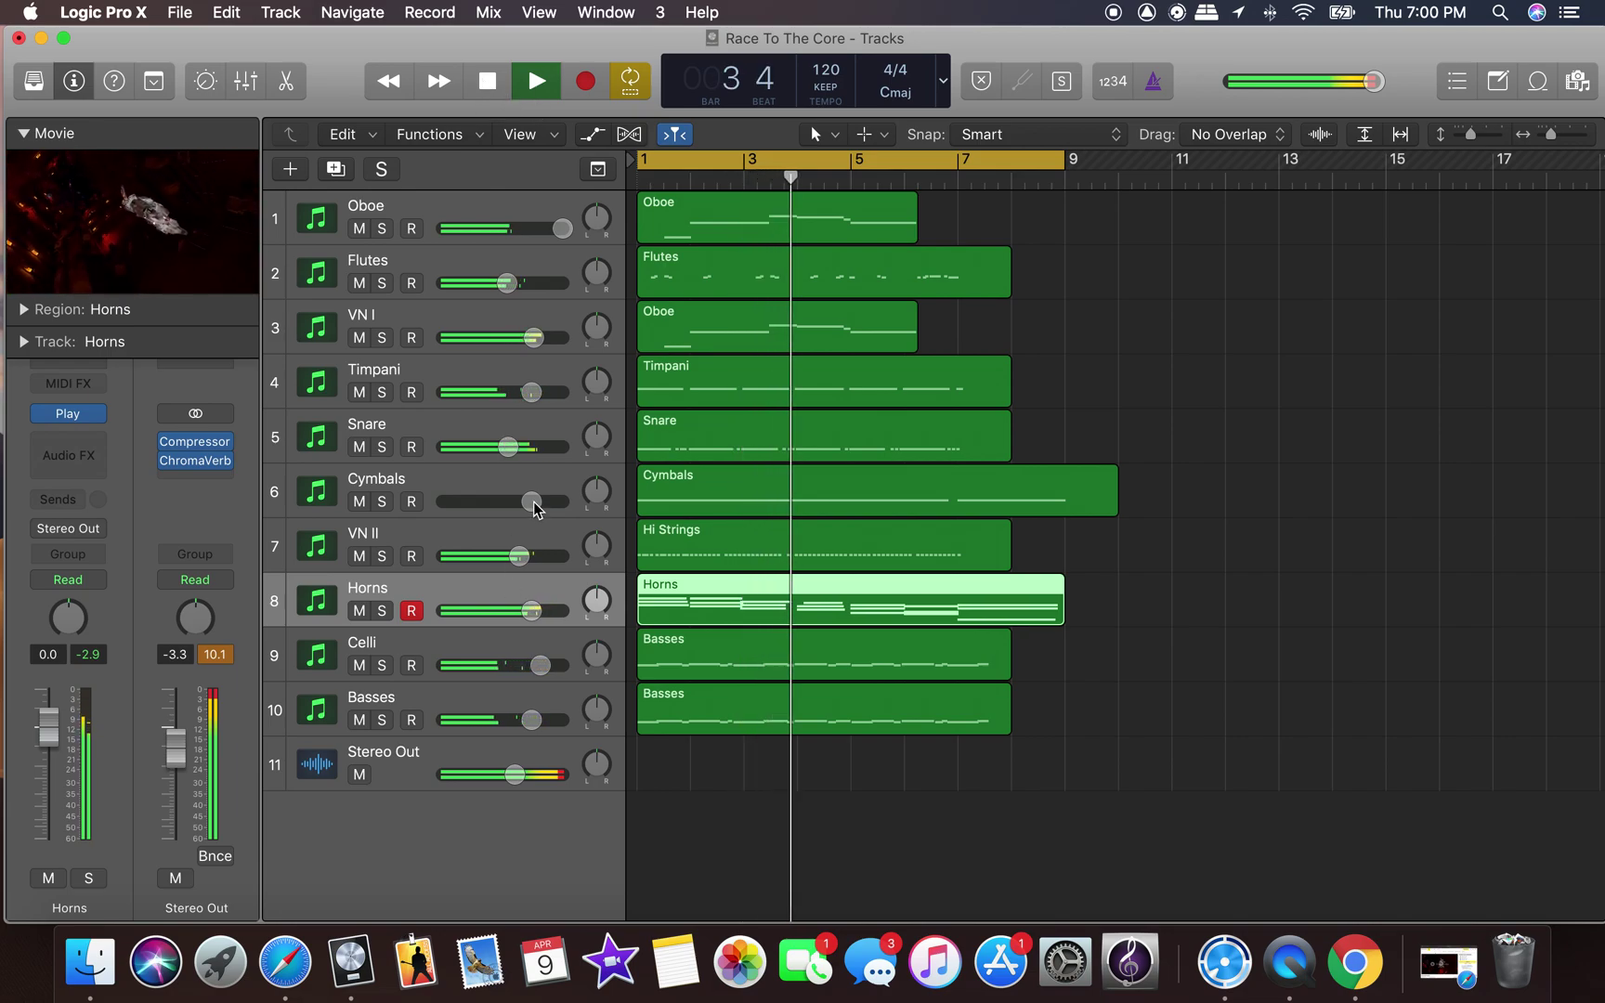
pyautogui.moveTo(517, 452); pyautogui.dragTo(481, 447)
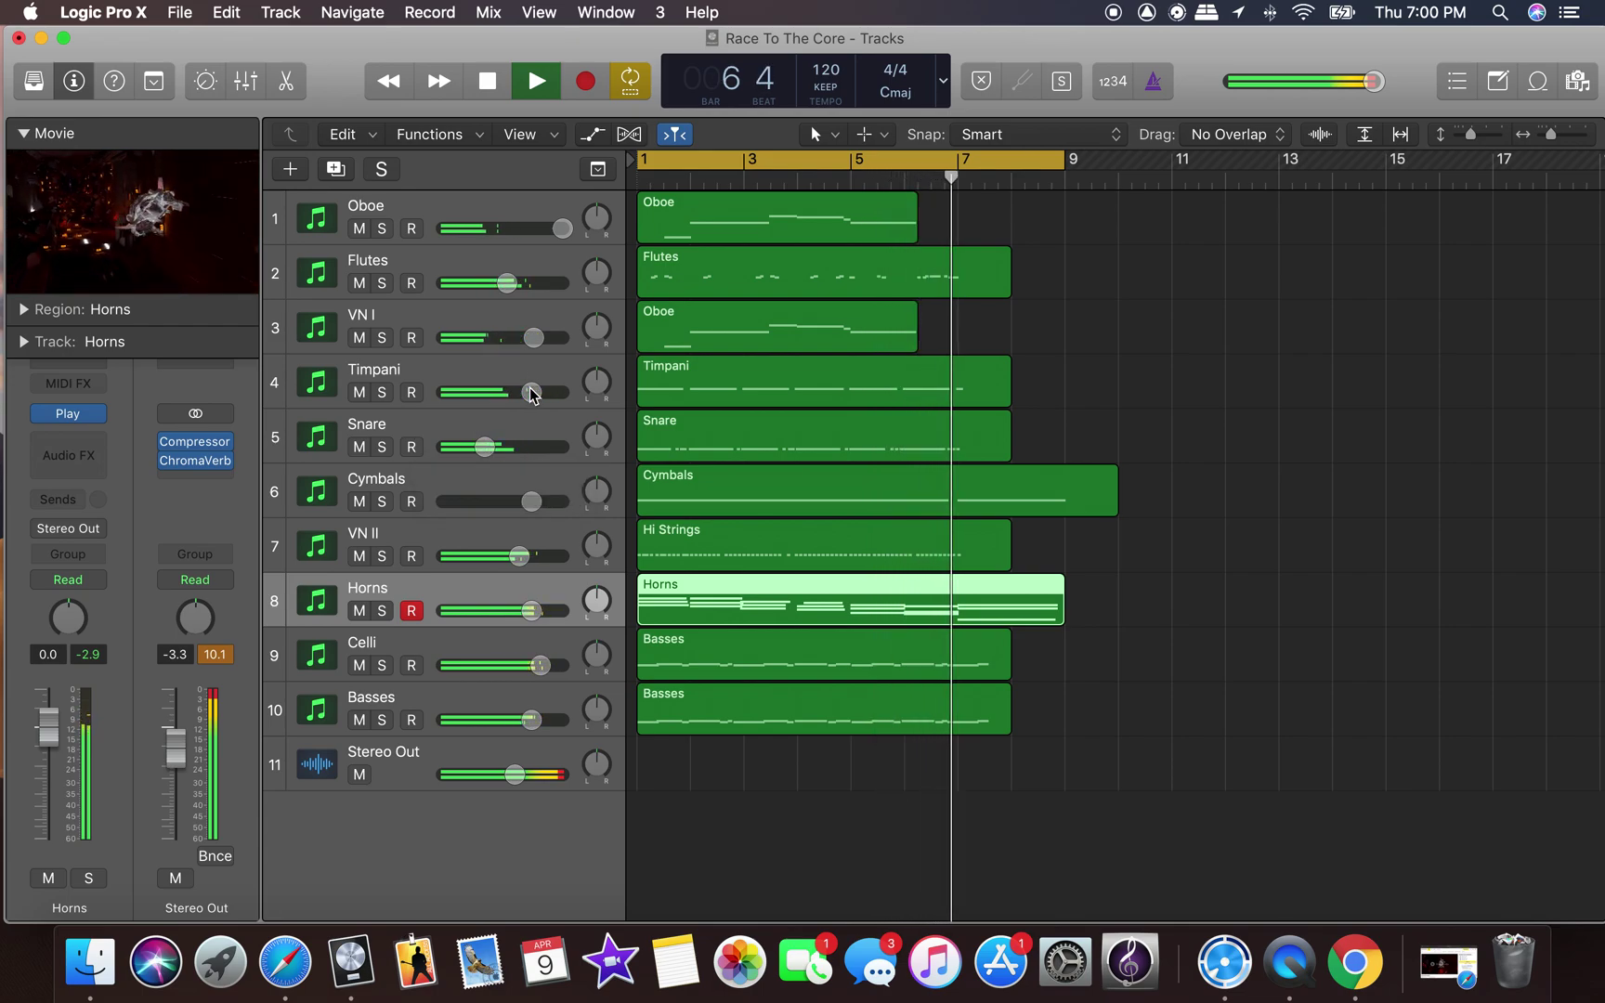
pyautogui.click(488, 81)
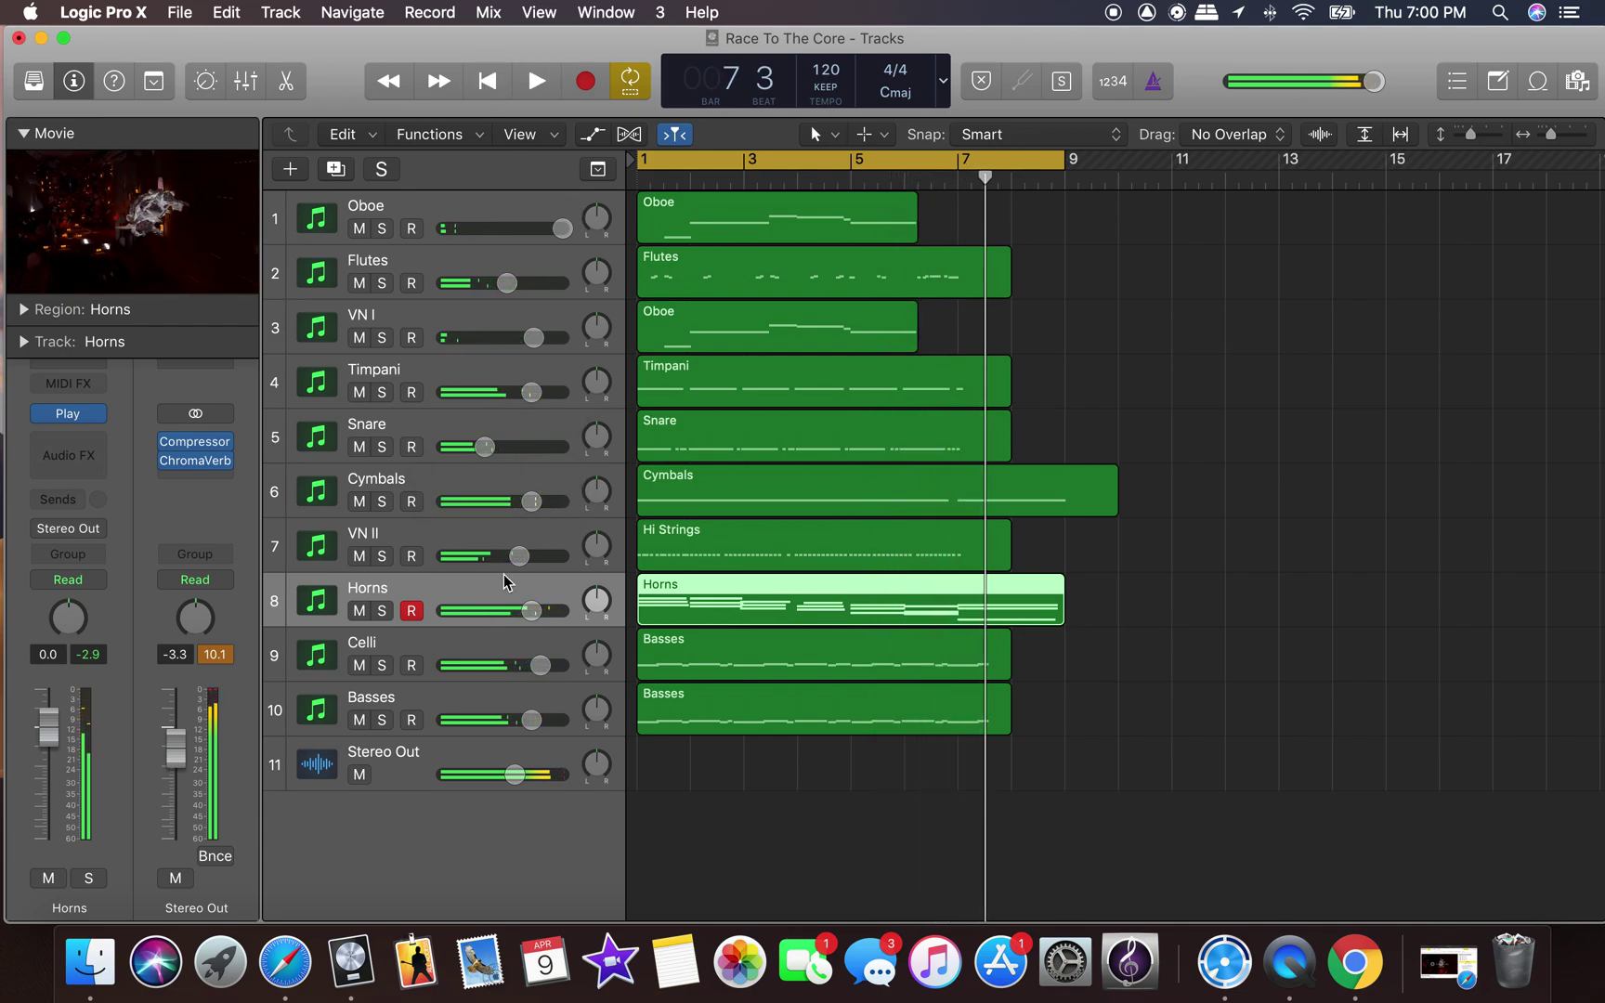
# Raise the VN II track's volume, replay the cue from the start, and raise VN II further during playback.
pyautogui.moveTo(518, 557); pyautogui.dragTo(562, 573)
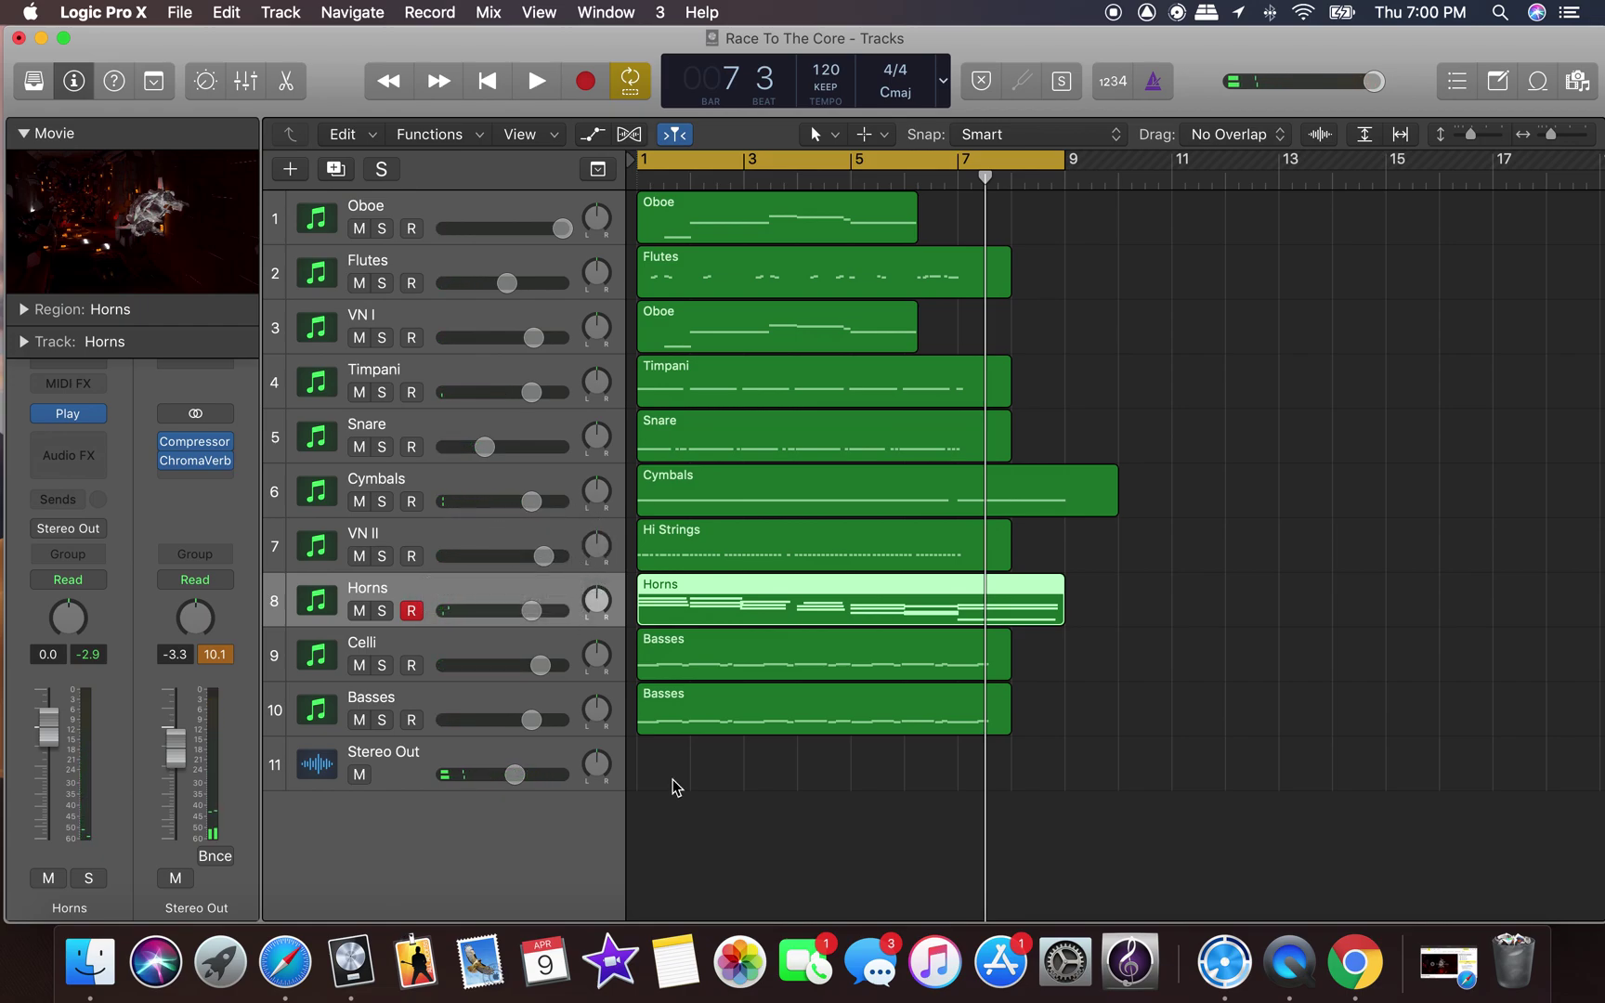
pyautogui.click(485, 86)
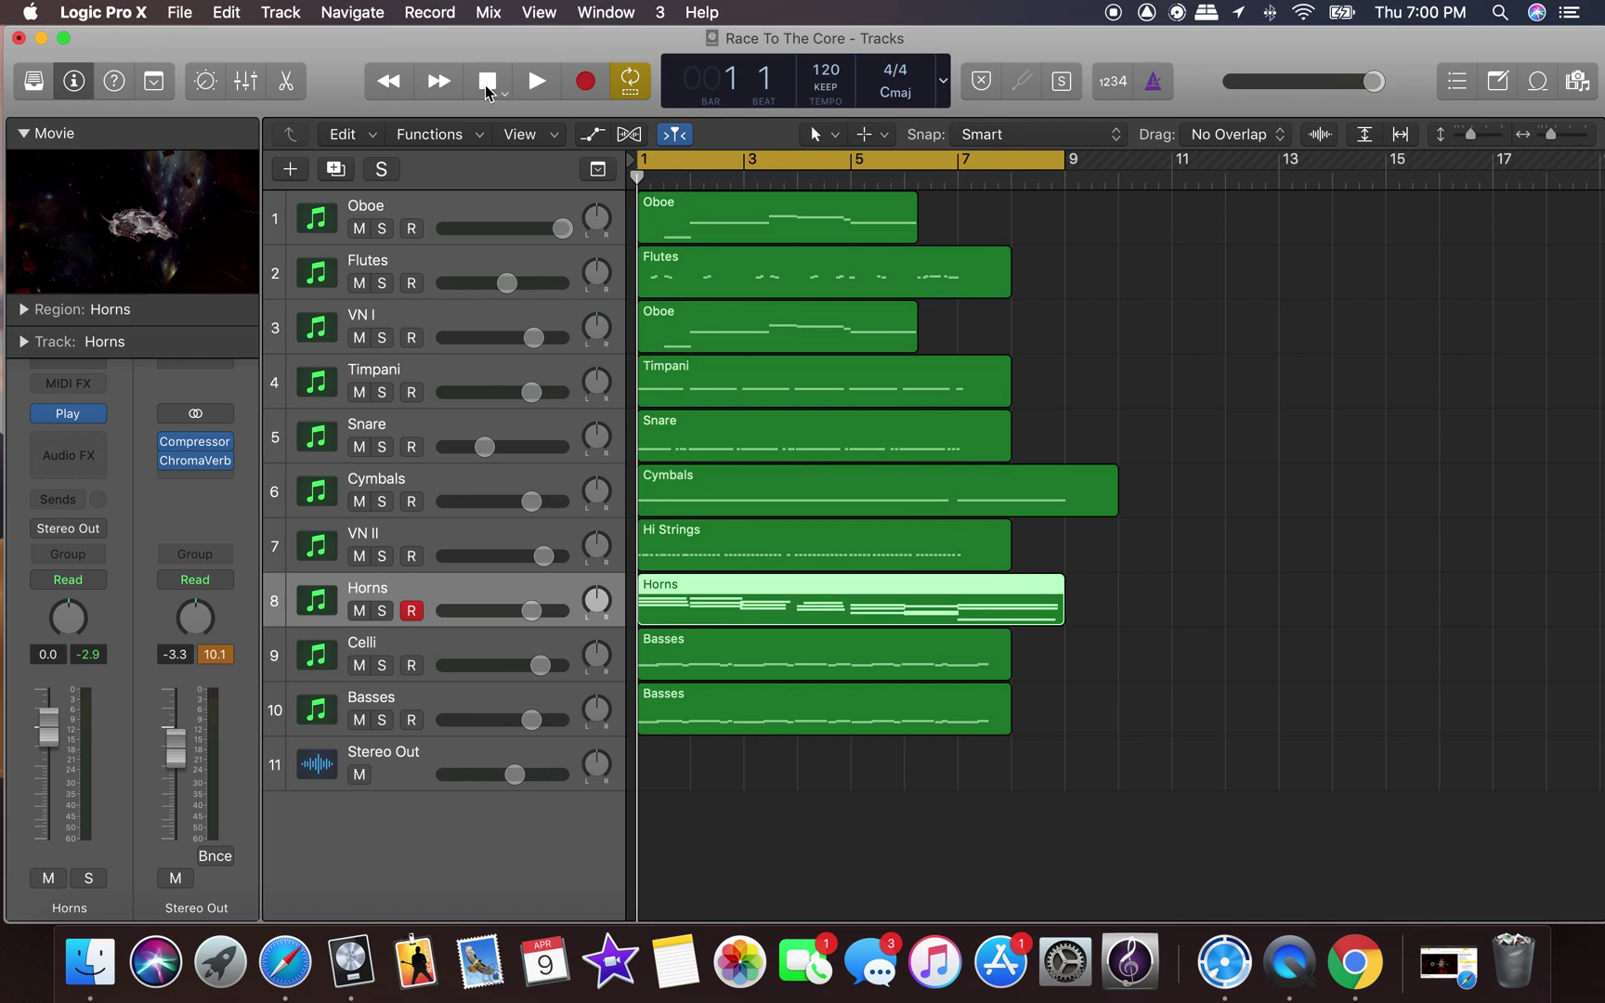
pyautogui.click(534, 83)
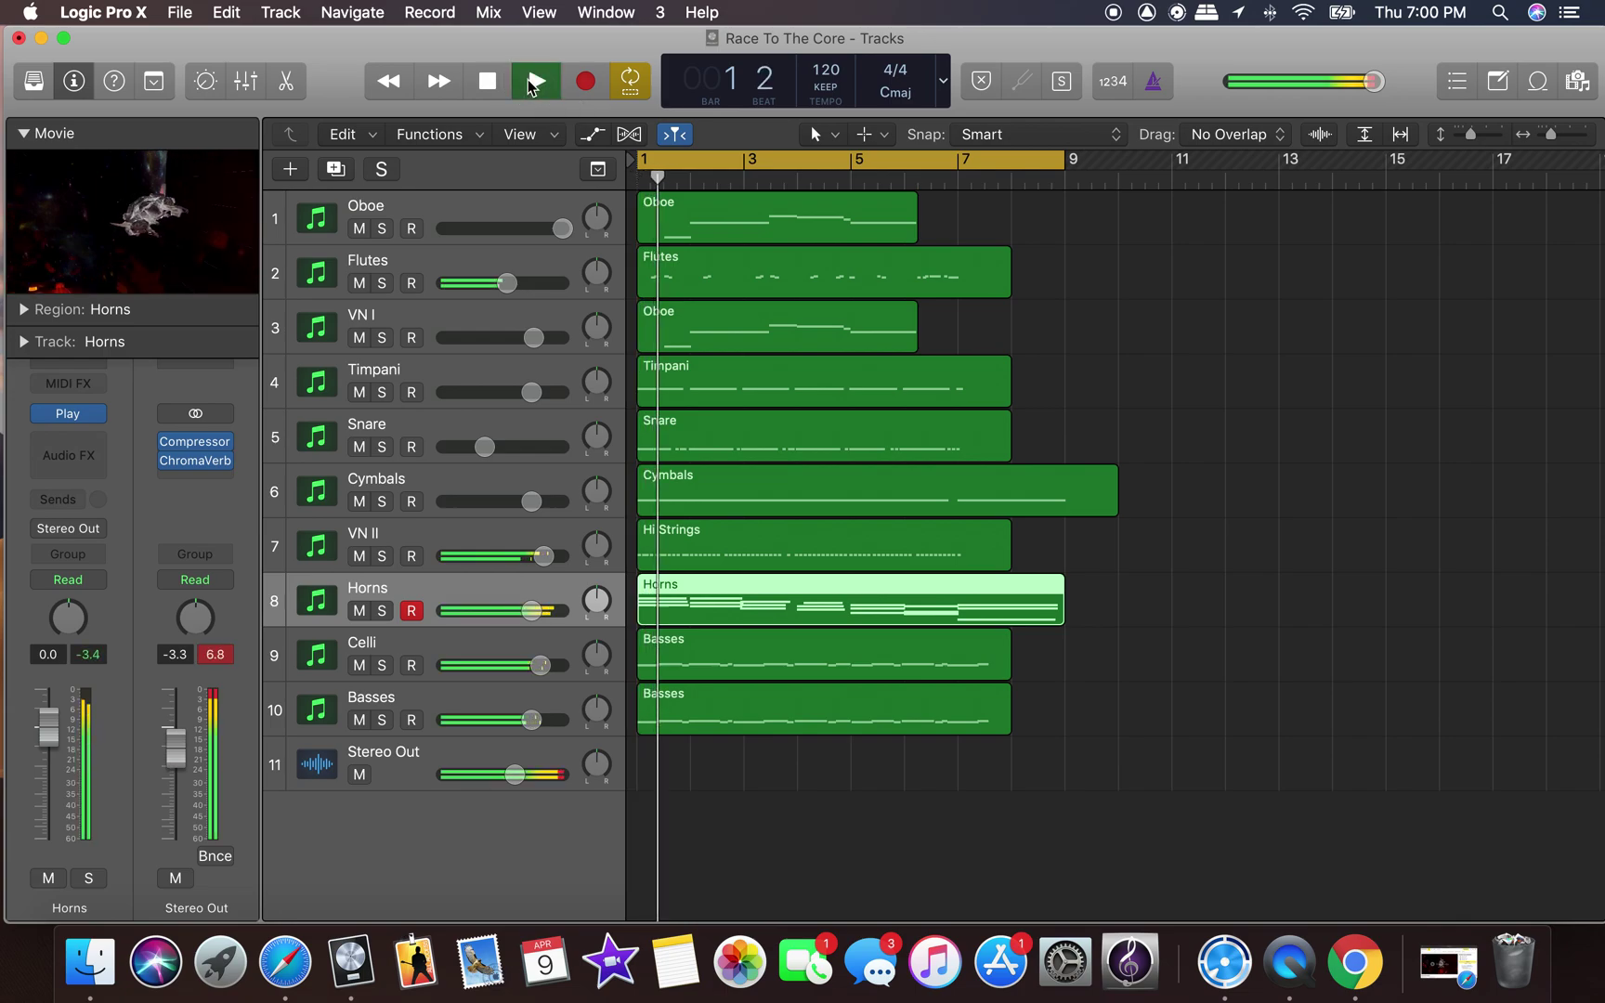
pyautogui.moveTo(543, 555); pyautogui.dragTo(584, 557)
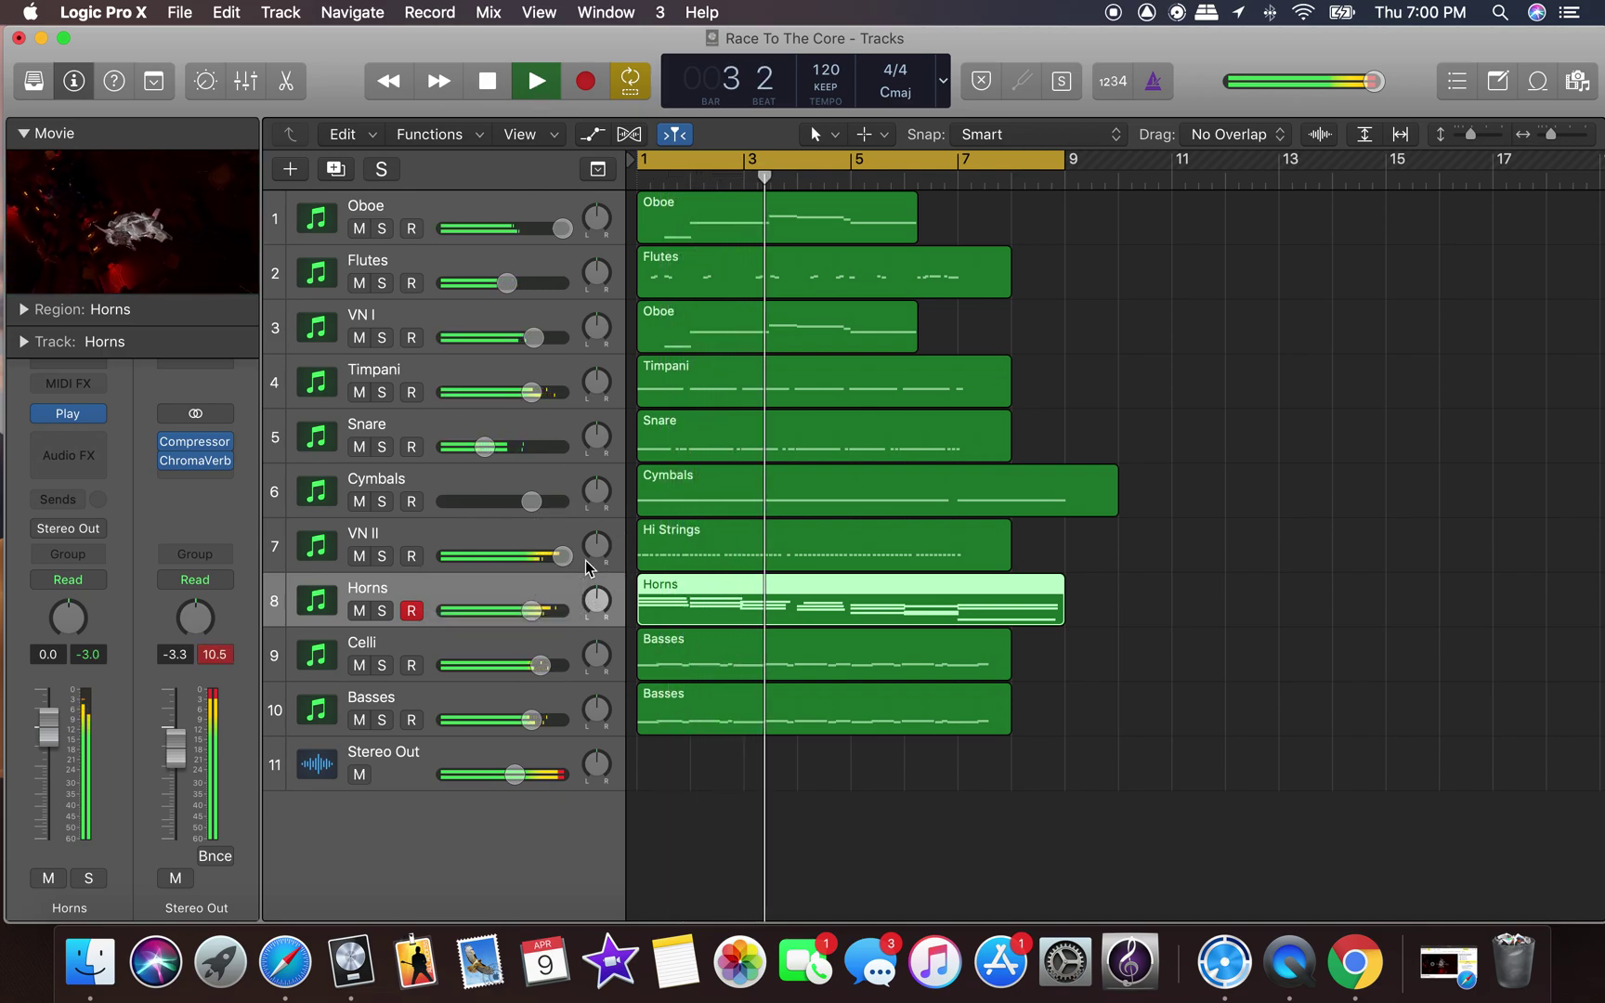
# Rebalance the strings during playback by lowering VN I to about -0.9 dB, reducing VN II slightly and raising Basses to about +3.0 dB.
pyautogui.moveTo(534, 338); pyautogui.dragTo(527, 338)
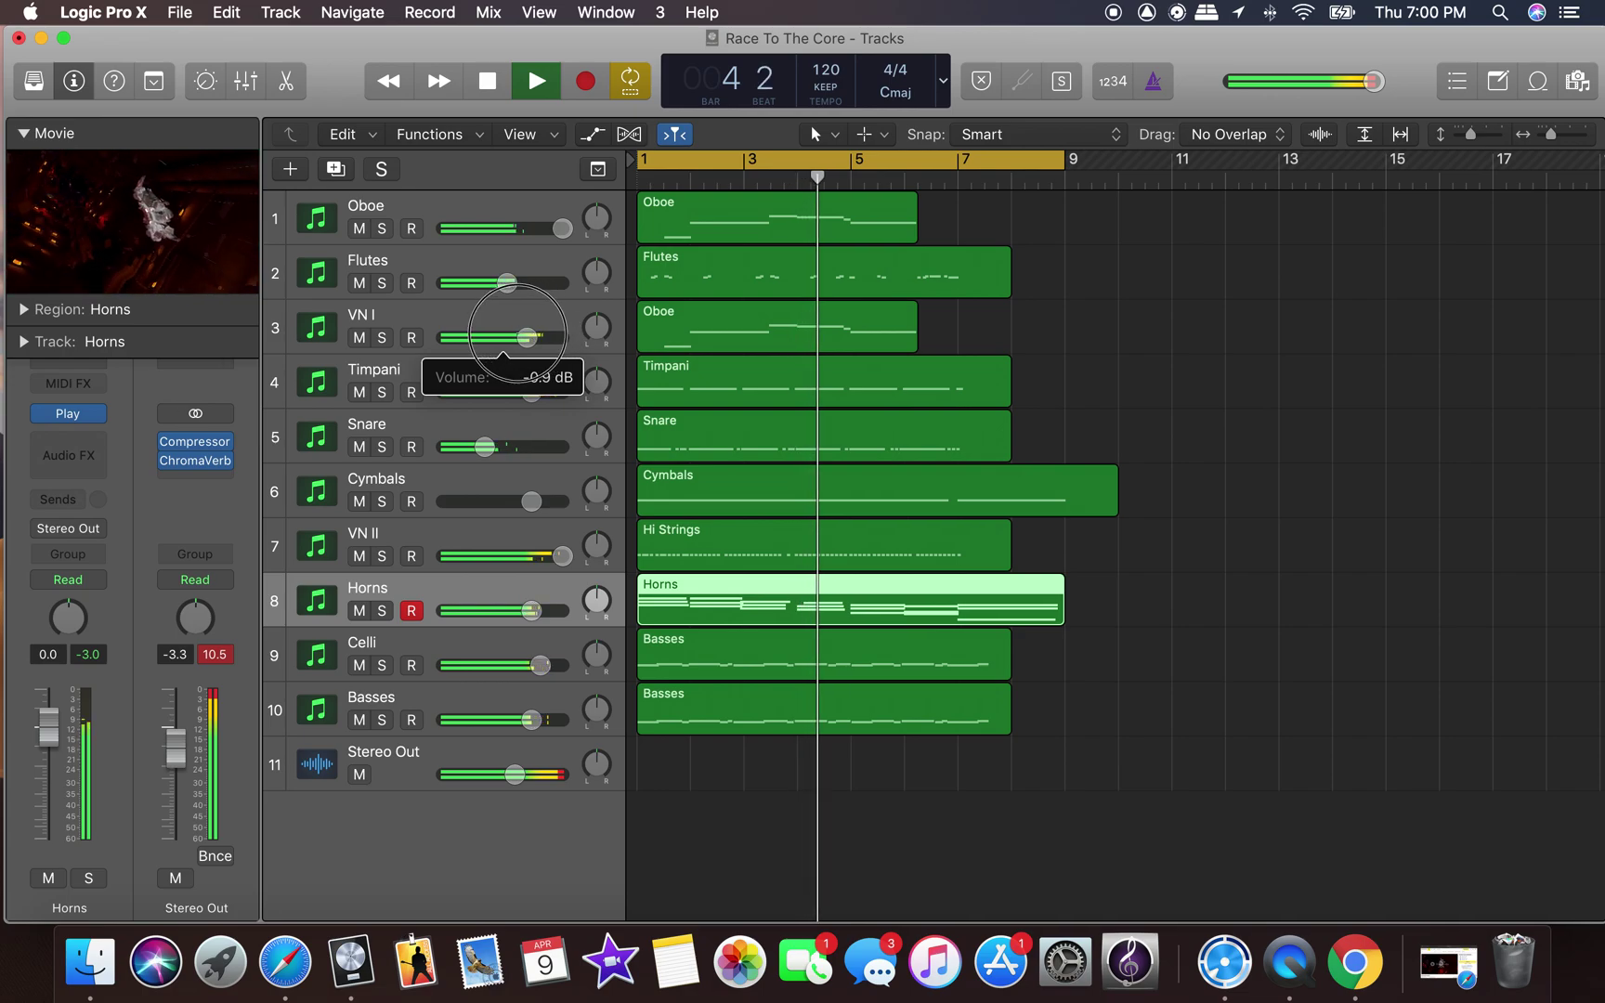
pyautogui.moveTo(557, 555); pyautogui.dragTo(541, 558)
pyautogui.moveTo(532, 719); pyautogui.dragTo(558, 718)
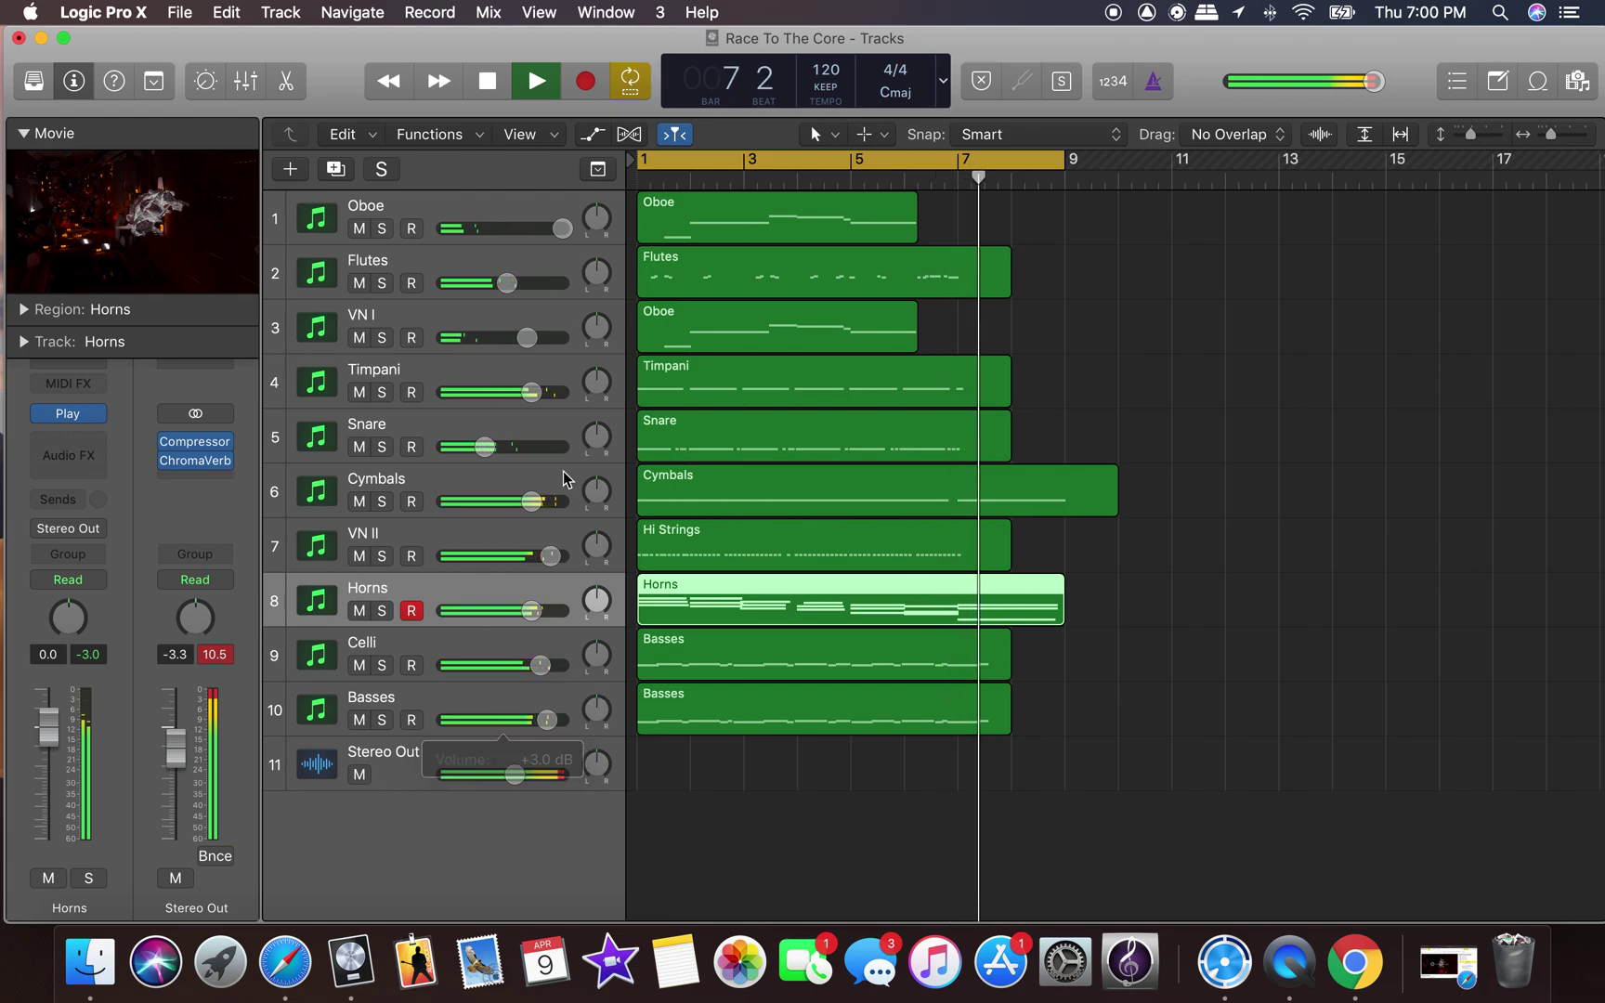
pyautogui.press('space')
pyautogui.moveTo(1147, 39); pyautogui.dragTo(892, 51)
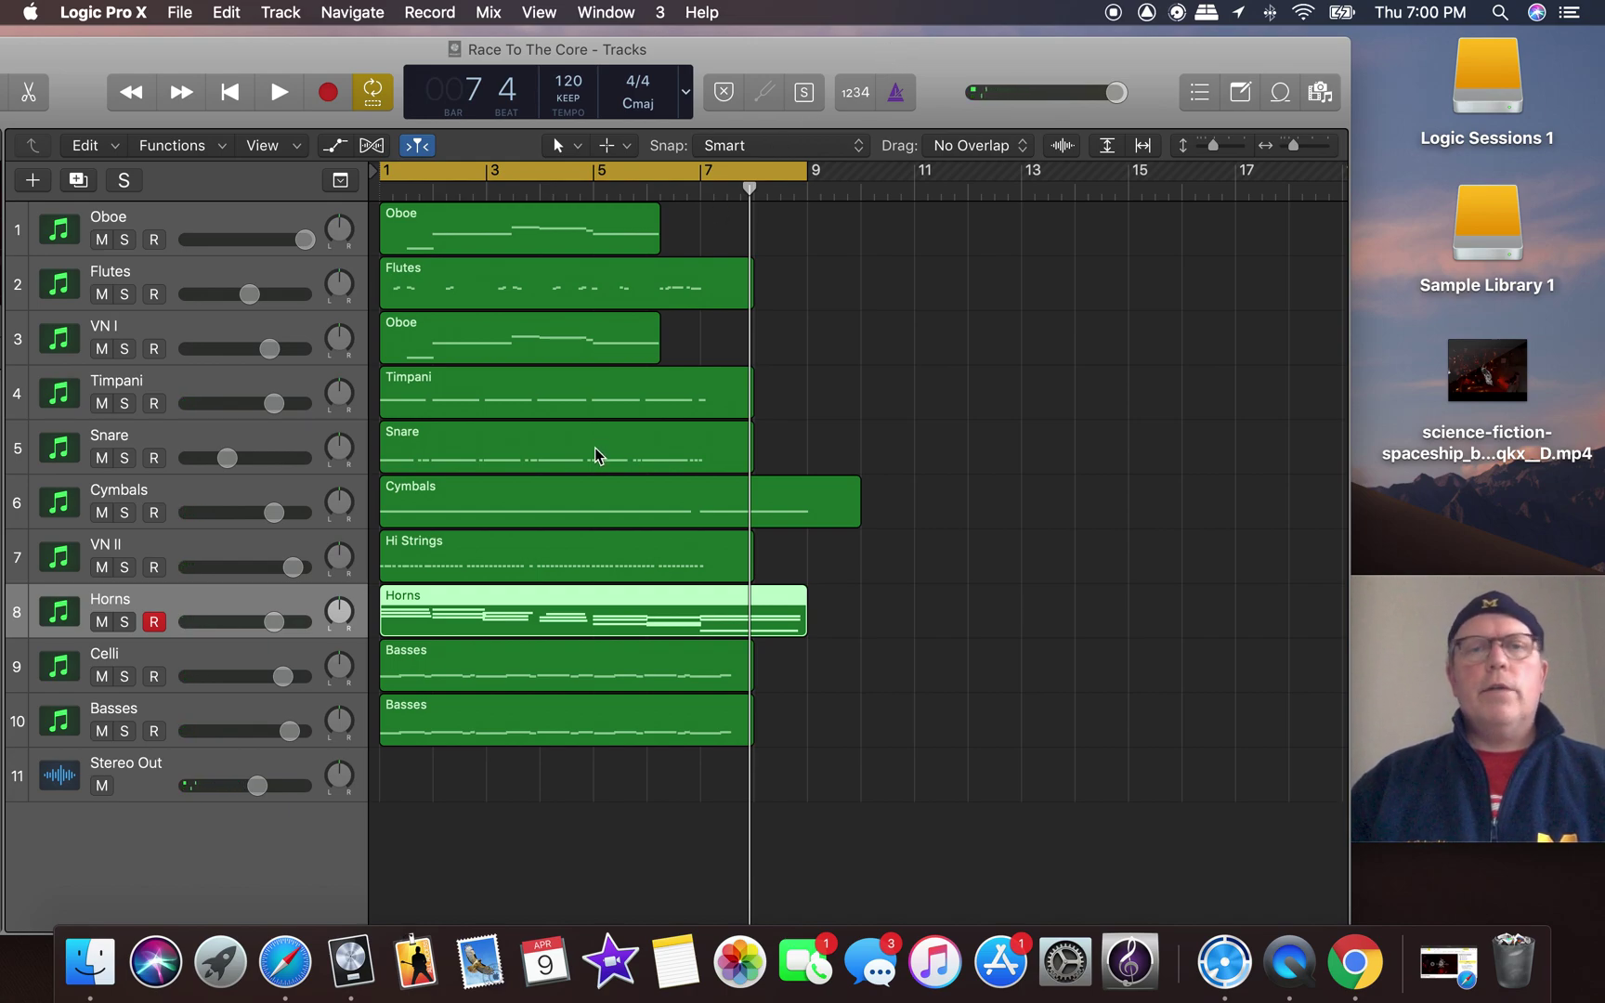
pyautogui.moveTo(995, 50); pyautogui.dragTo(1268, 45)
pyautogui.click(180, 12)
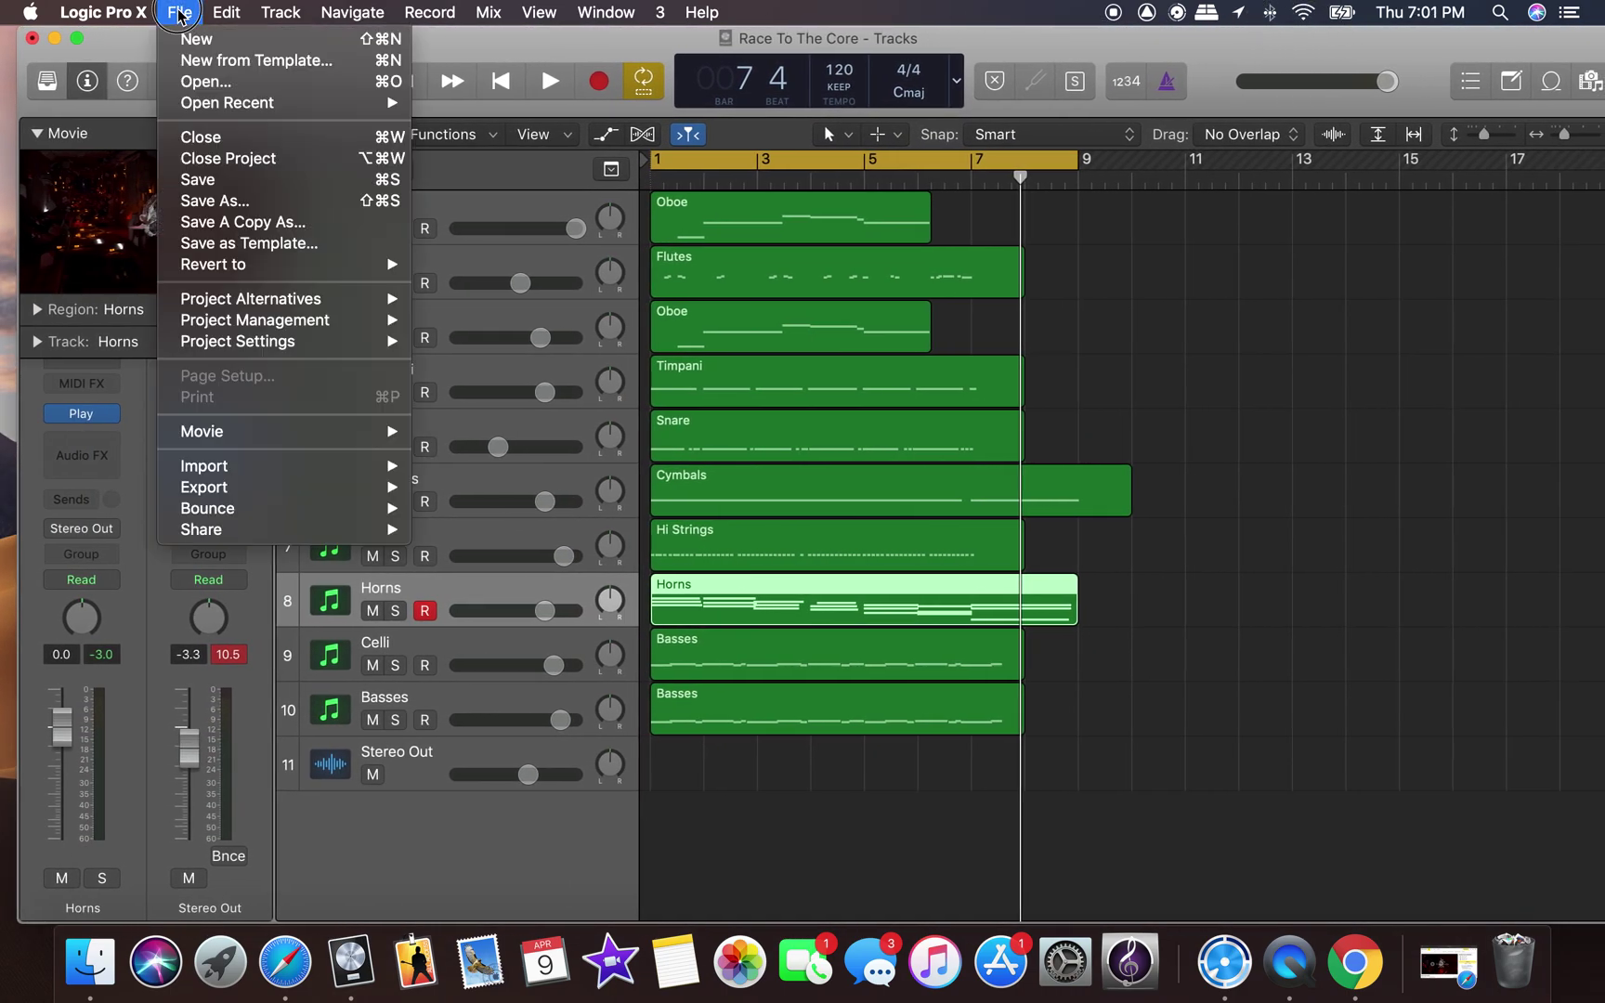
pyautogui.moveTo(228, 431)
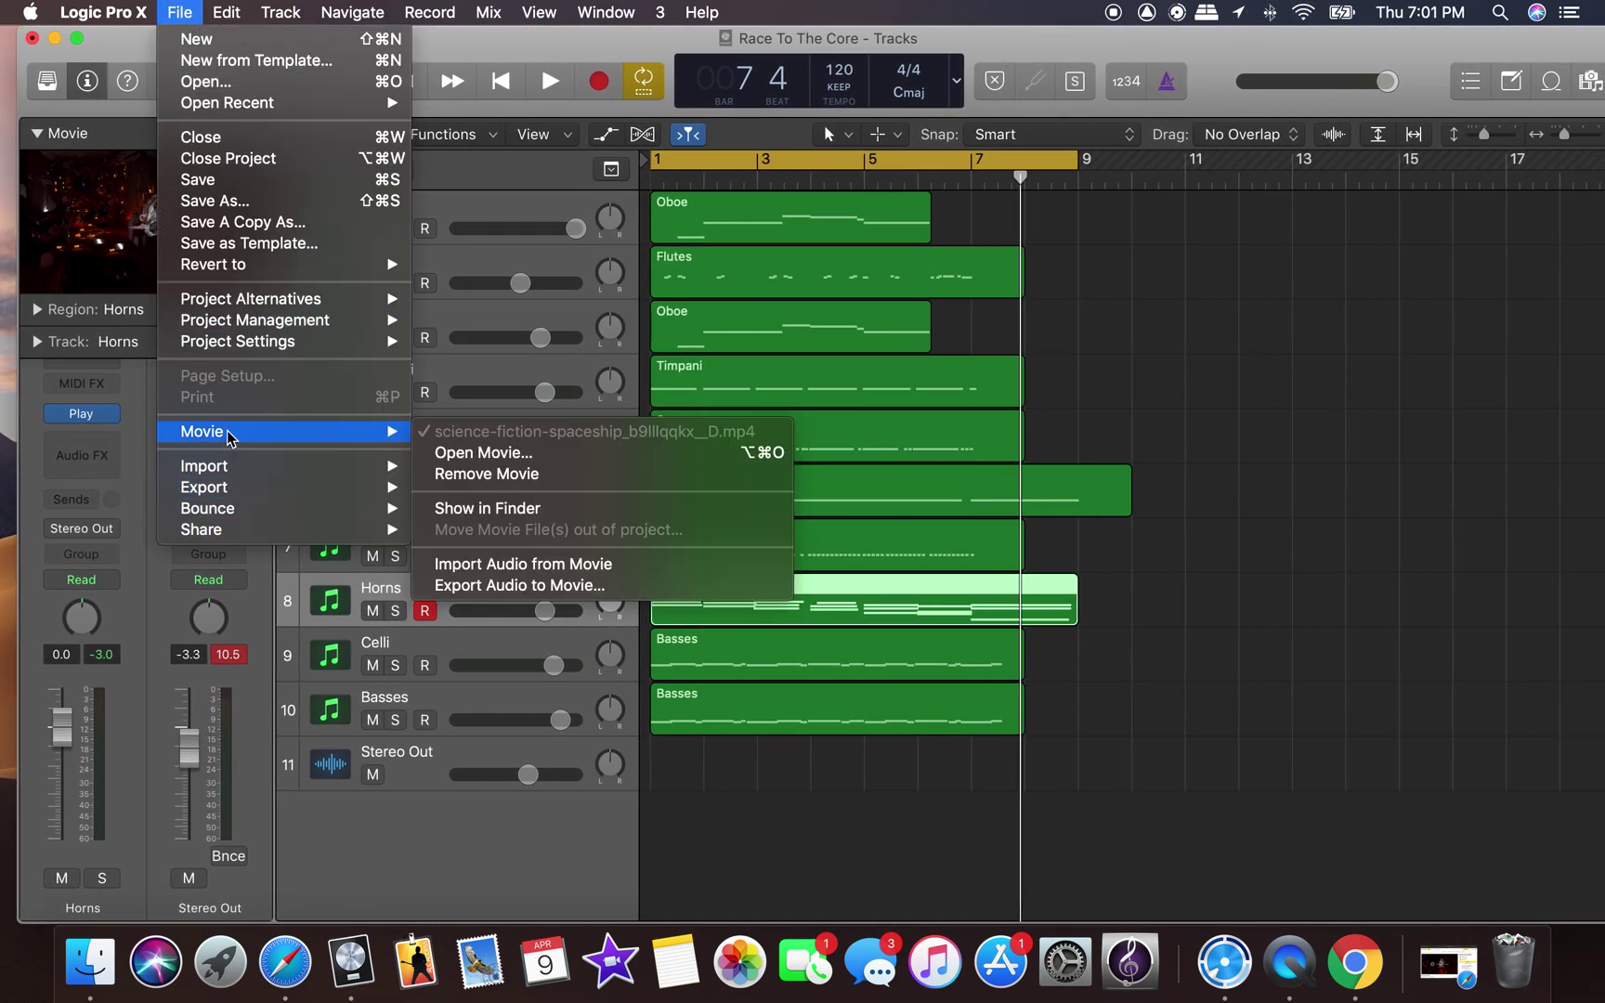
pyautogui.click(502, 585)
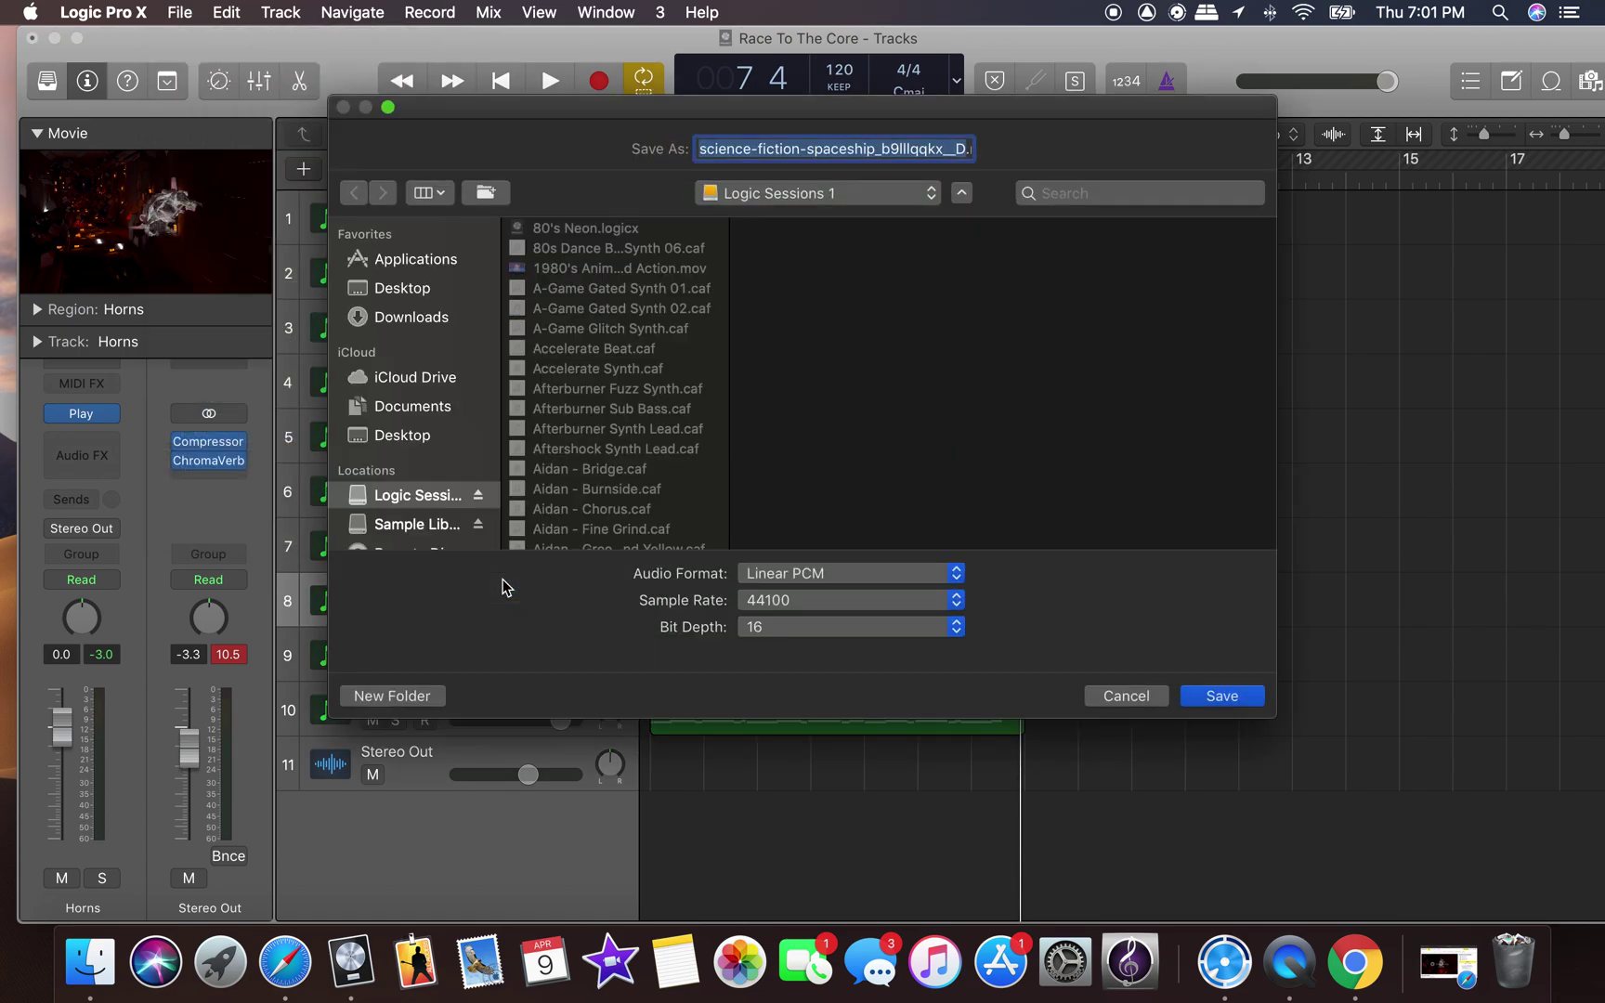
pyautogui.click(1129, 696)
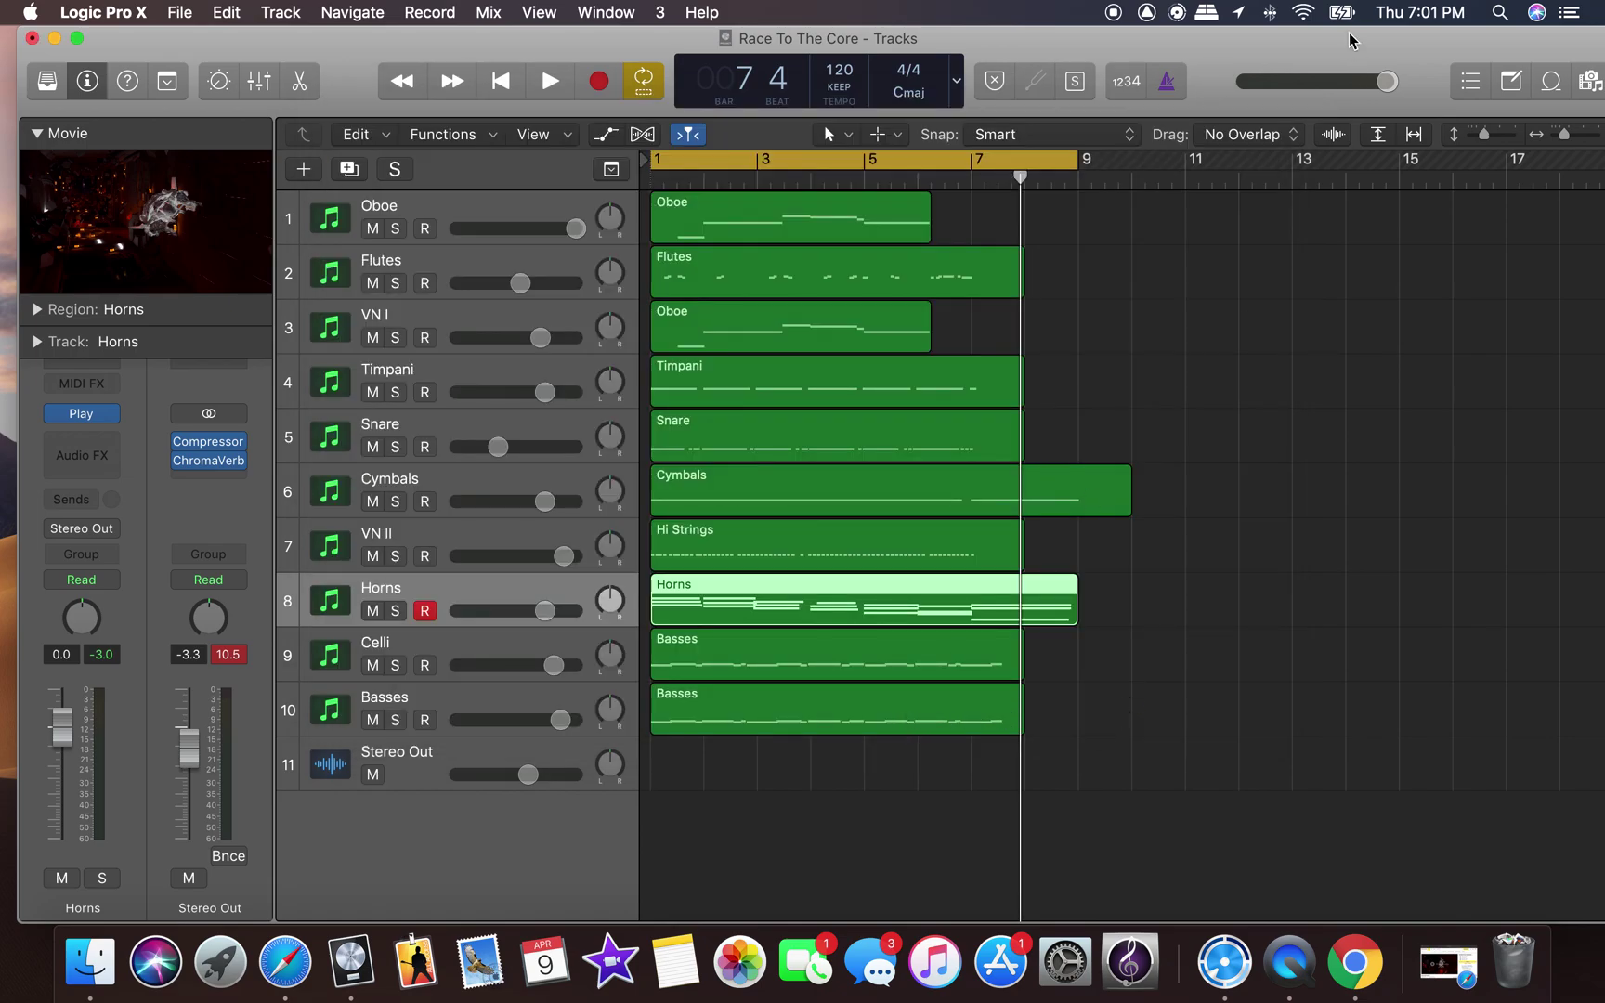
pyautogui.click(1105, 19)
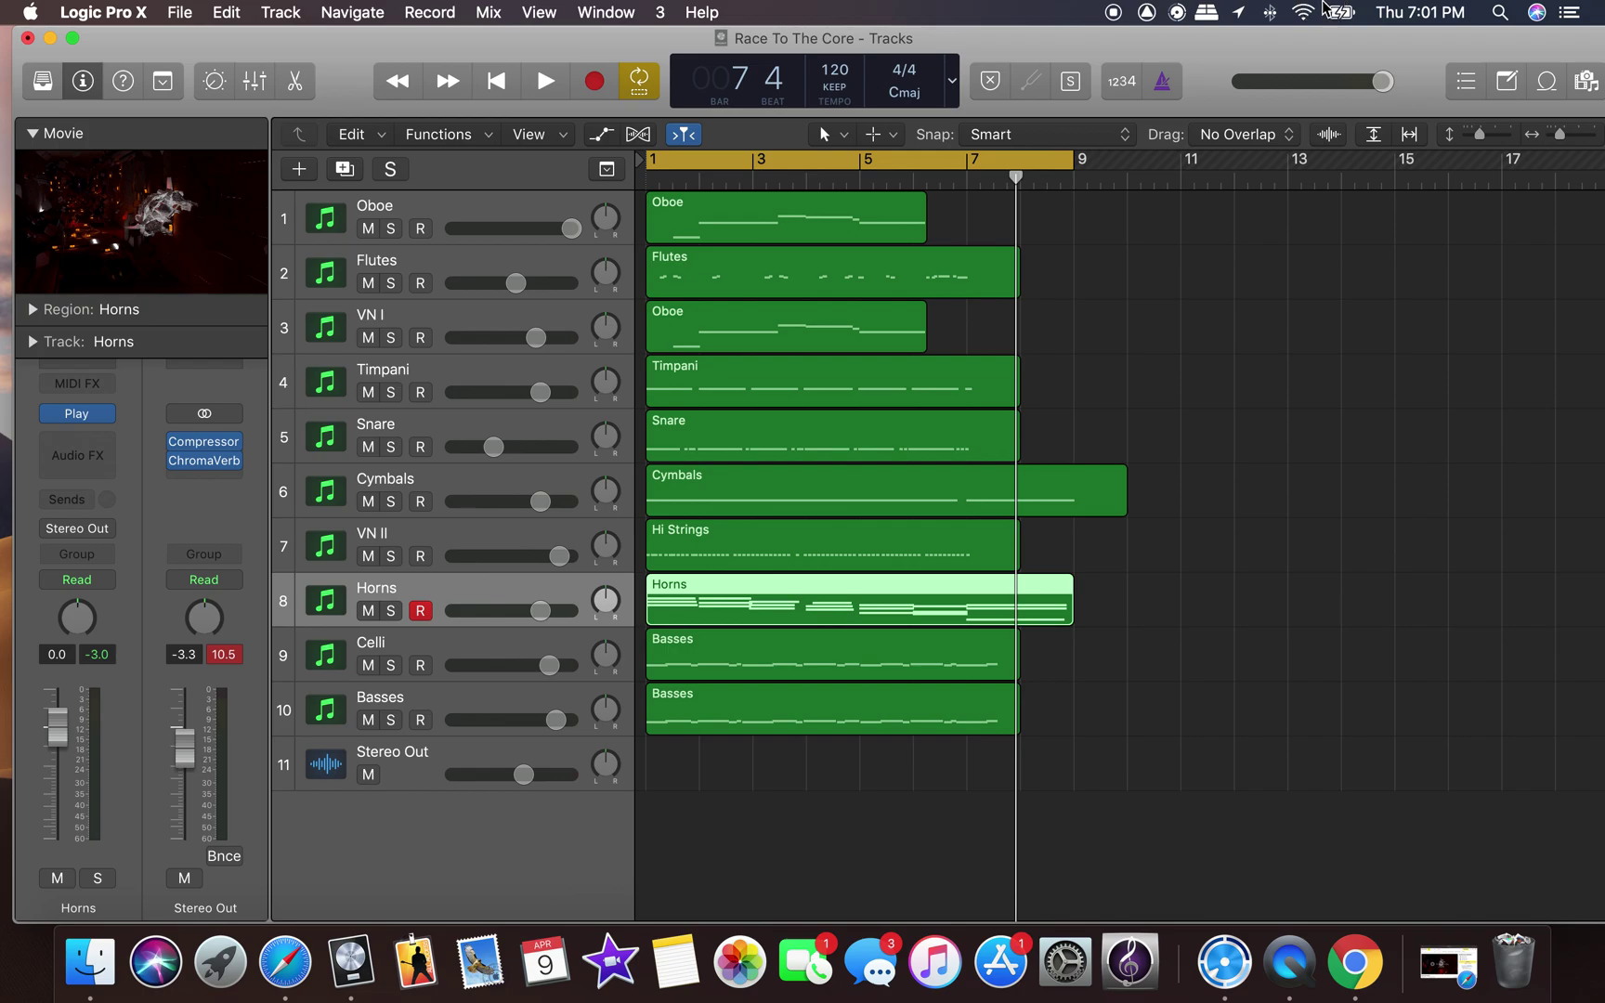
# Add a software instrument track named "Space Sounds" below Horns and open its Play instrument.
pyautogui.click(290, 15)
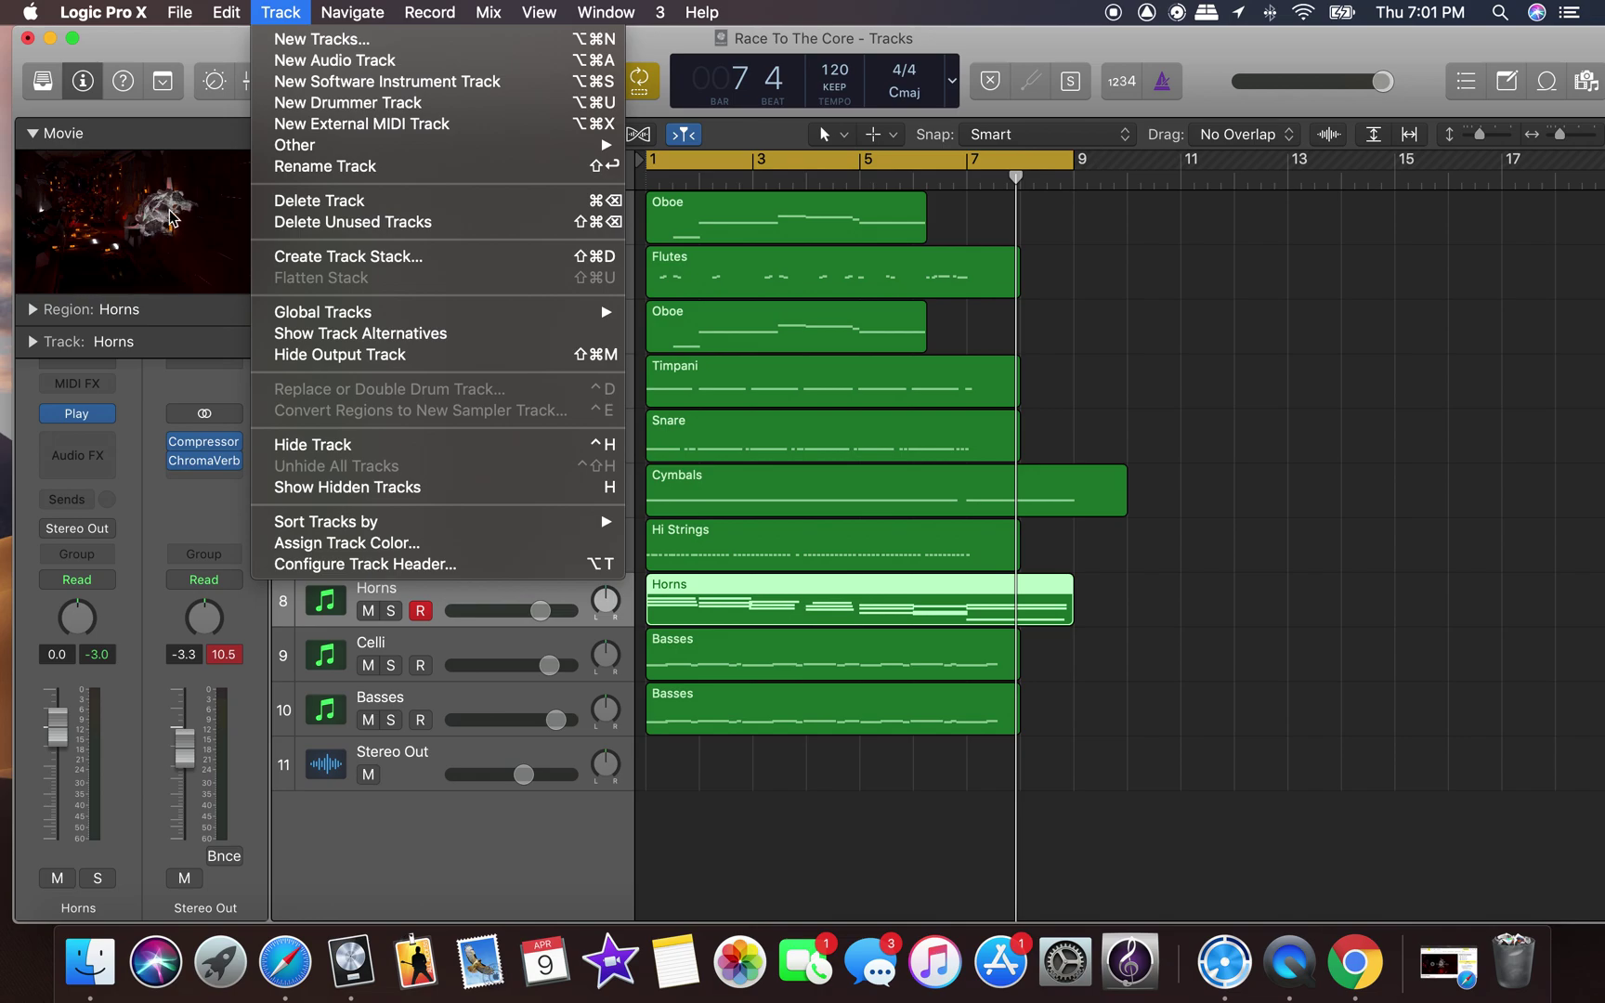
pyautogui.click(379, 84)
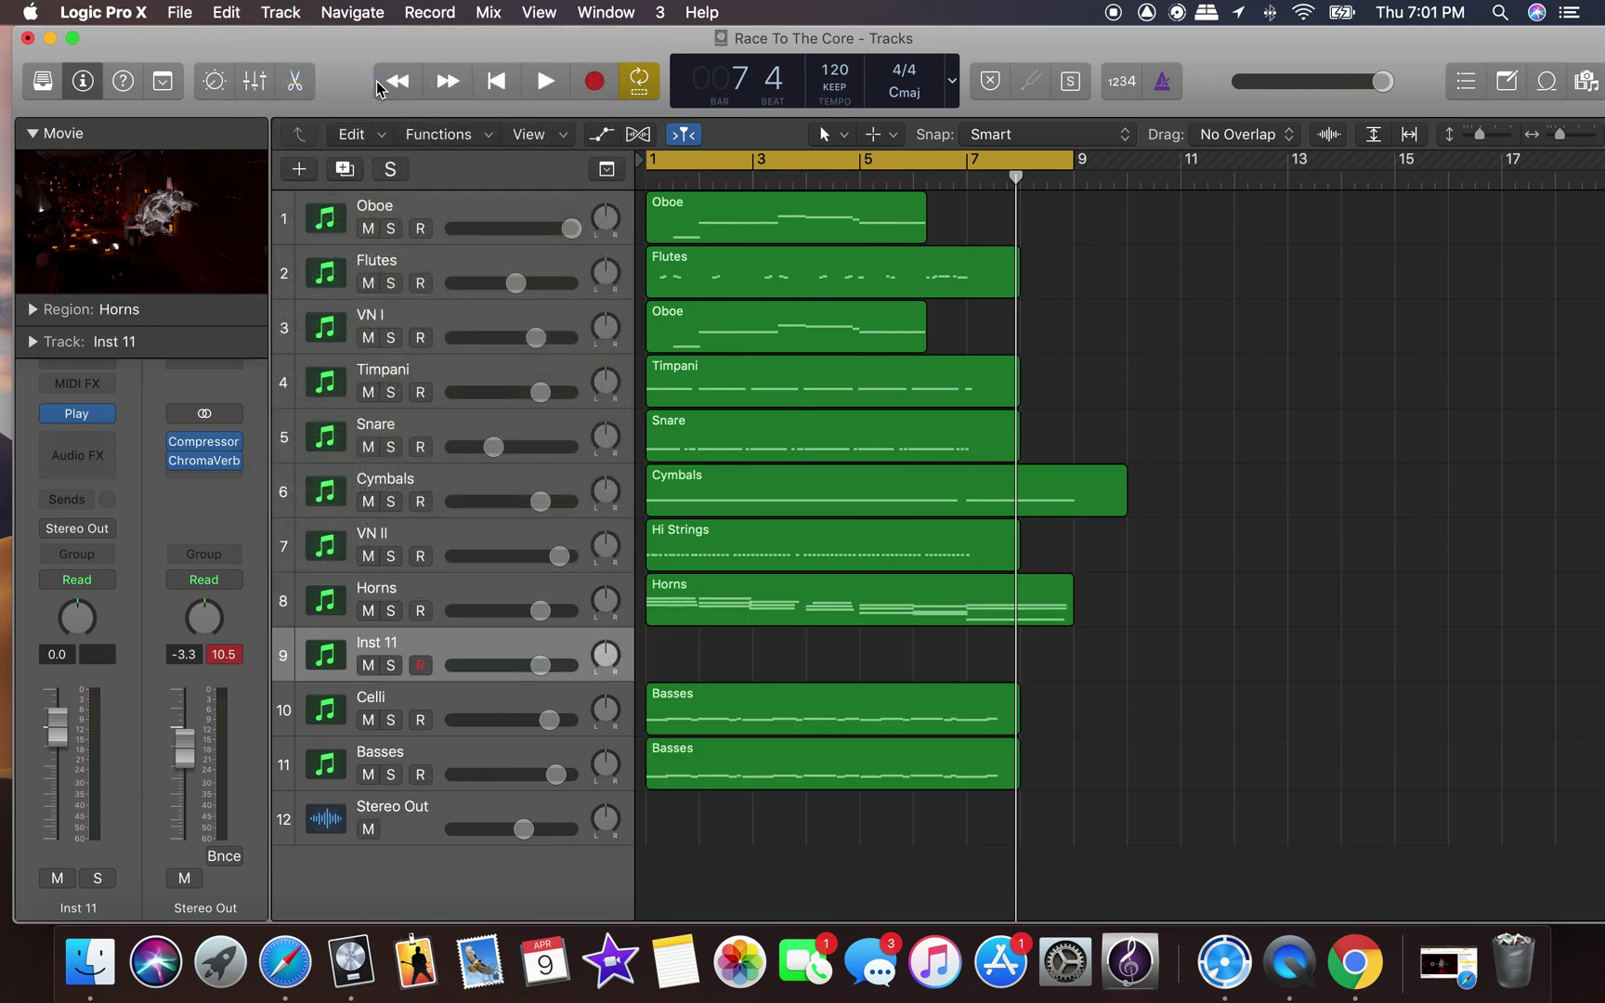
pyautogui.doubleClick(450, 644)
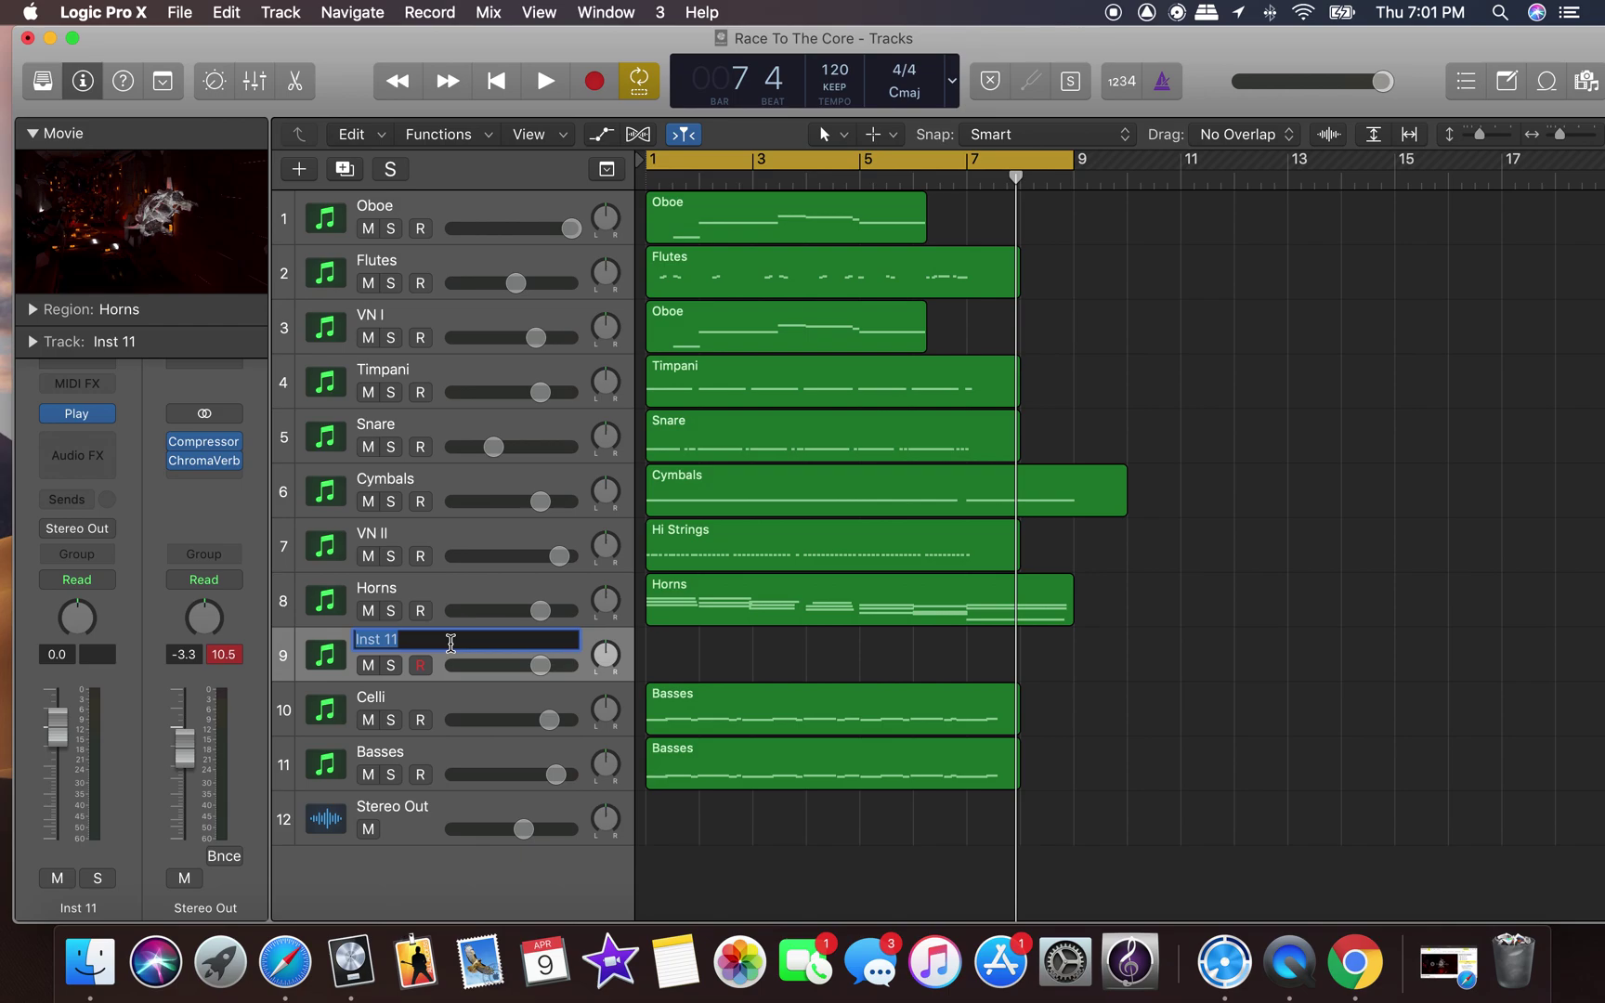
pyautogui.write('Space Sounds')
pyautogui.press('Return')
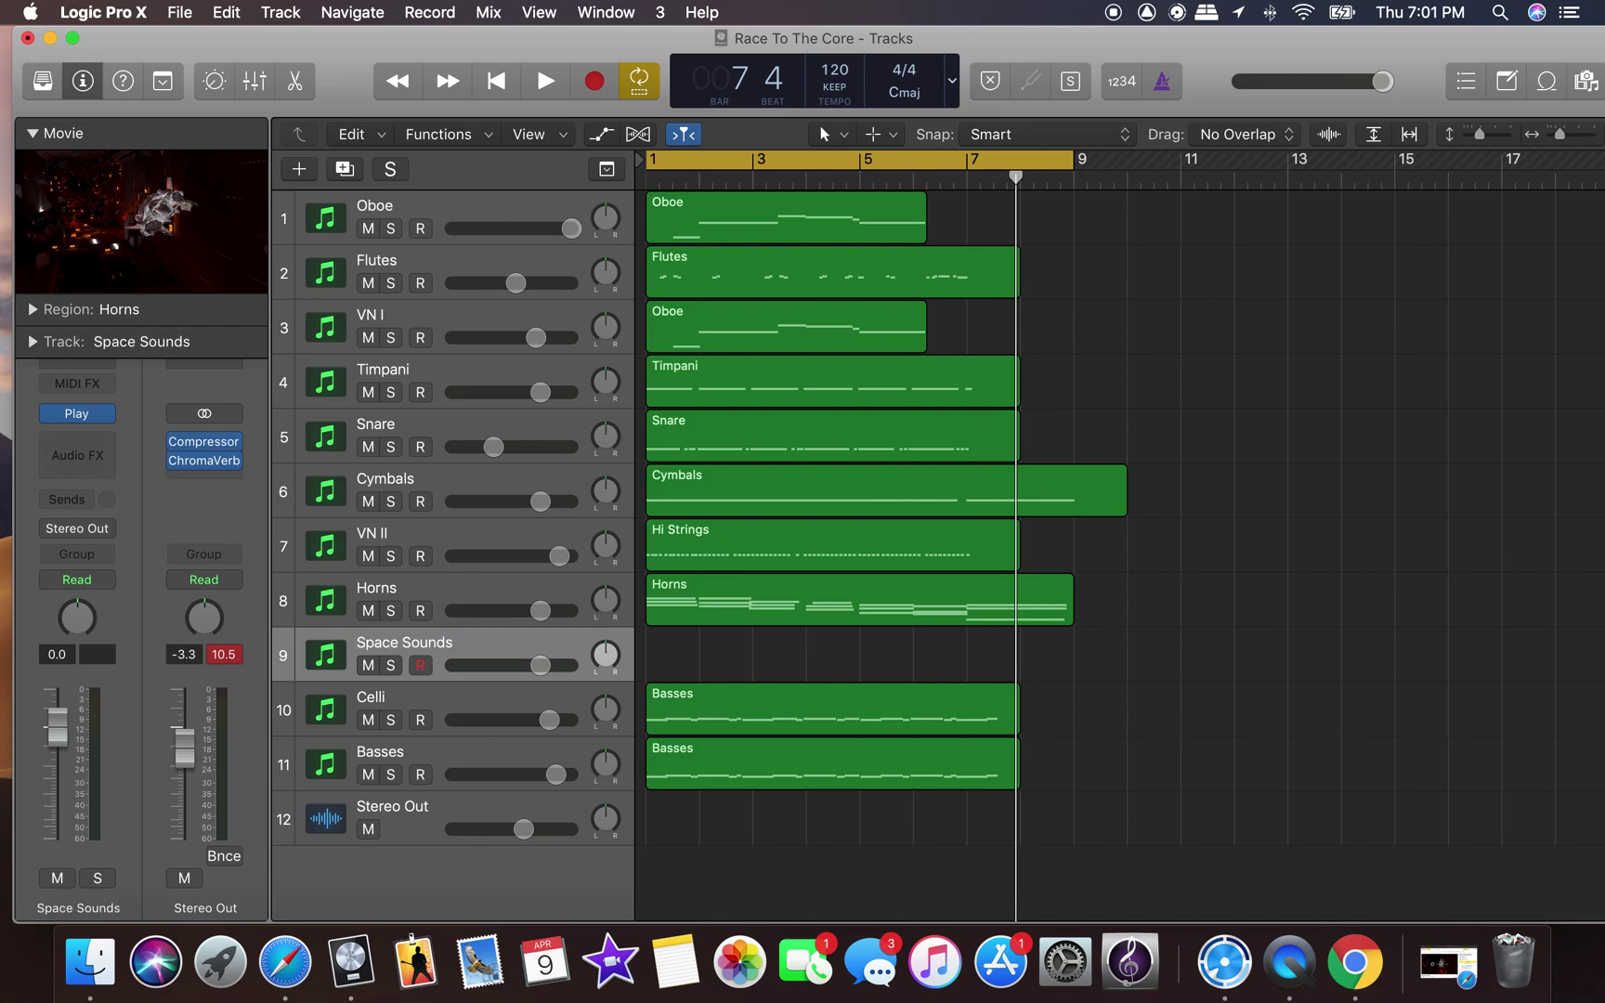
pyautogui.click(77, 415)
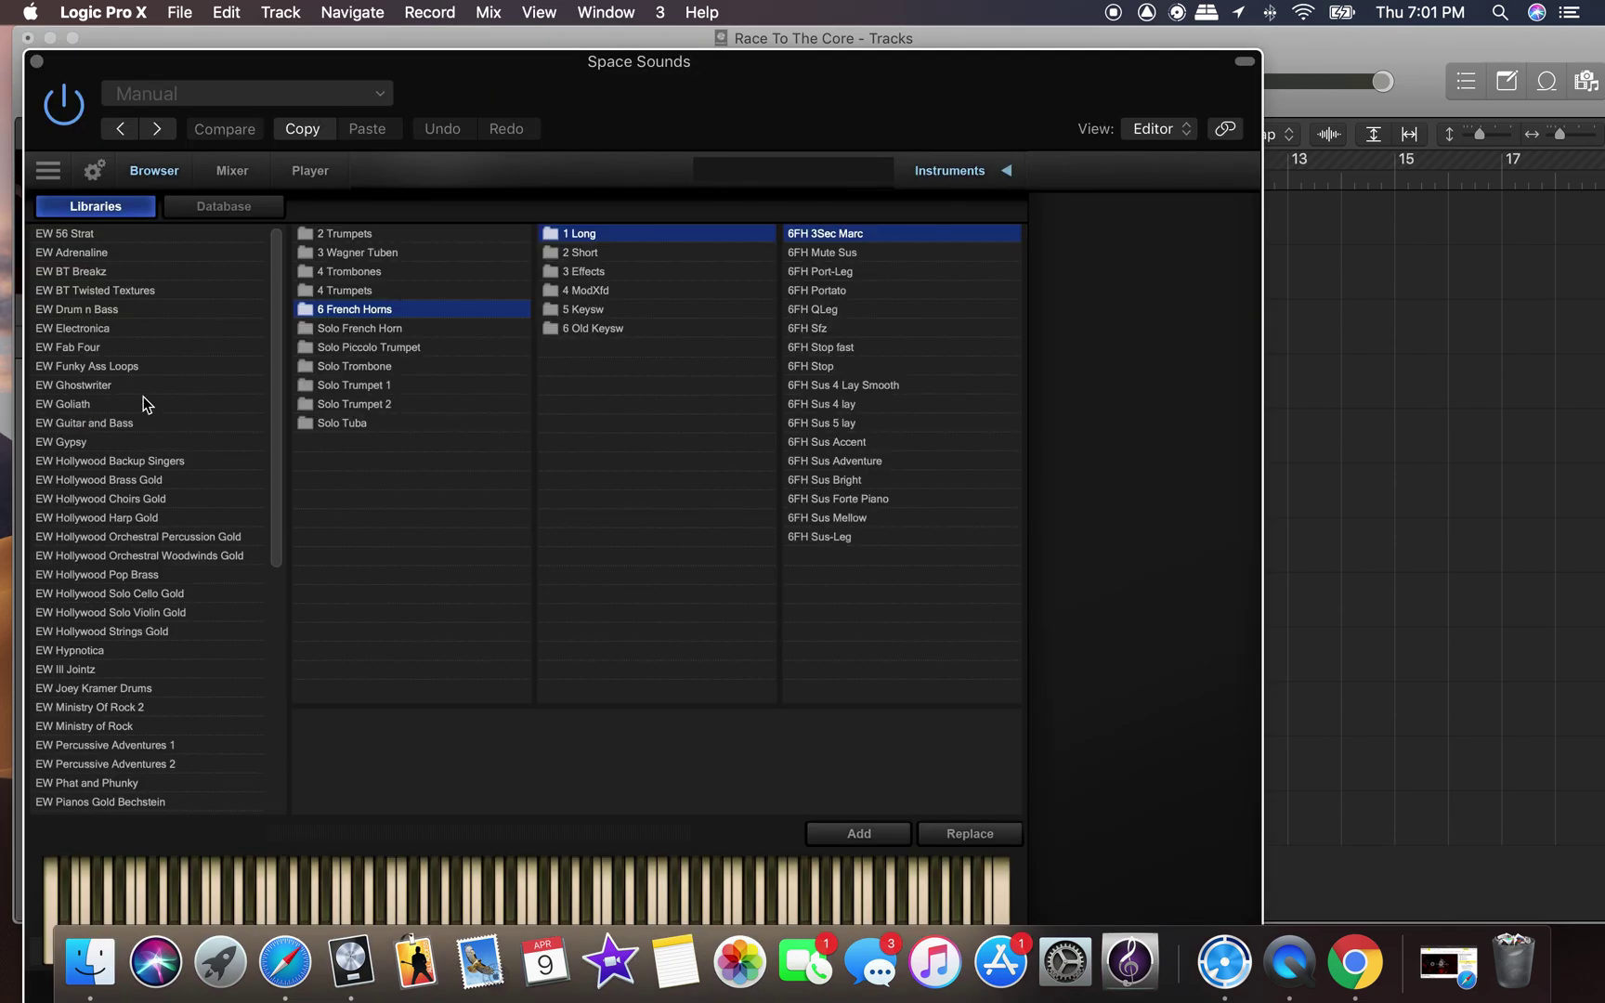
# Look through Play's library list, instrument database, main menu and settings for a source of space sound effects.
pyautogui.click(187, 208)
pyautogui.click(123, 212)
pyautogui.moveTo(455, 81); pyautogui.dragTo(559, 75)
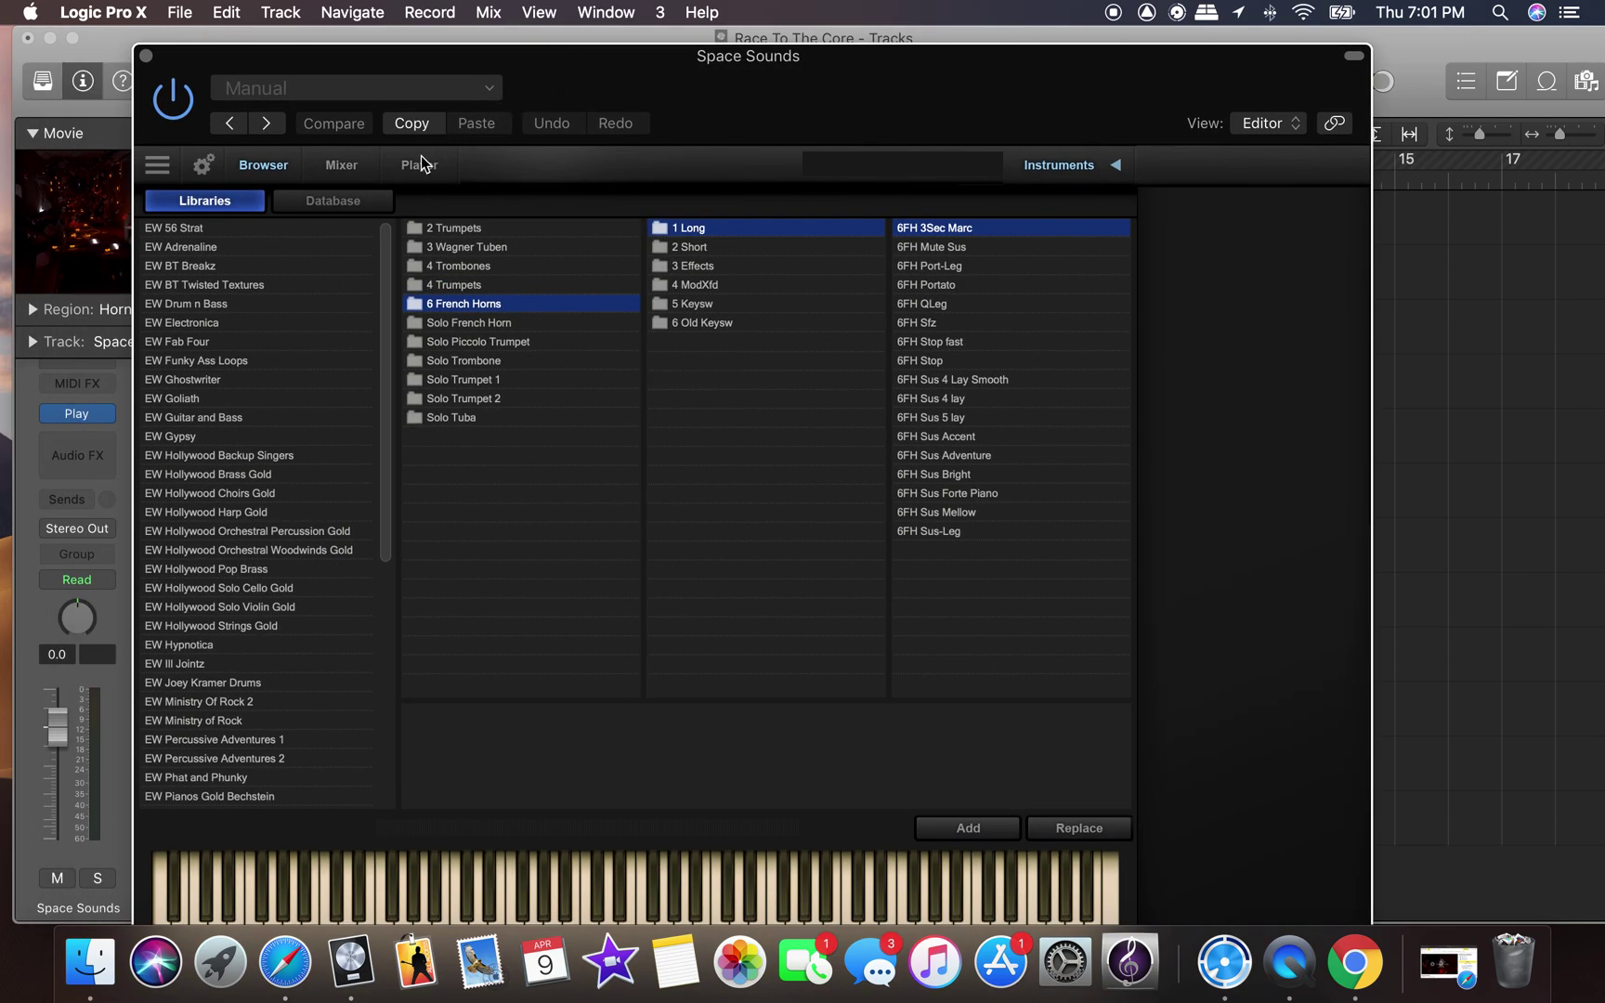
pyautogui.click(165, 164)
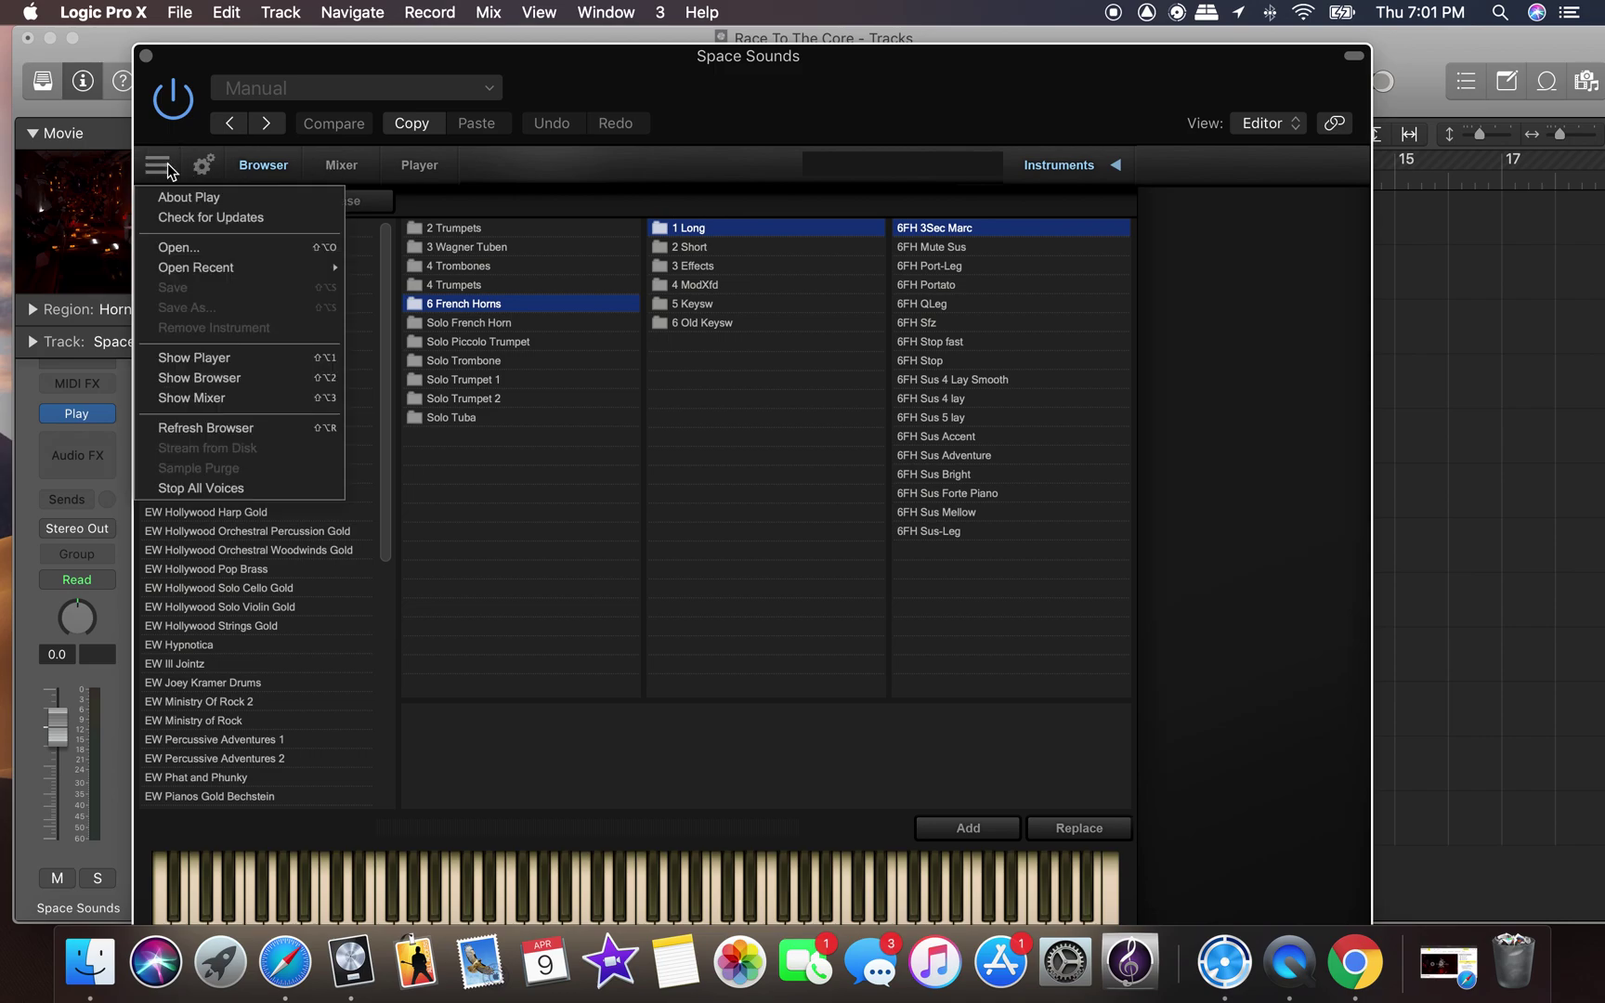
pyautogui.click(283, 163)
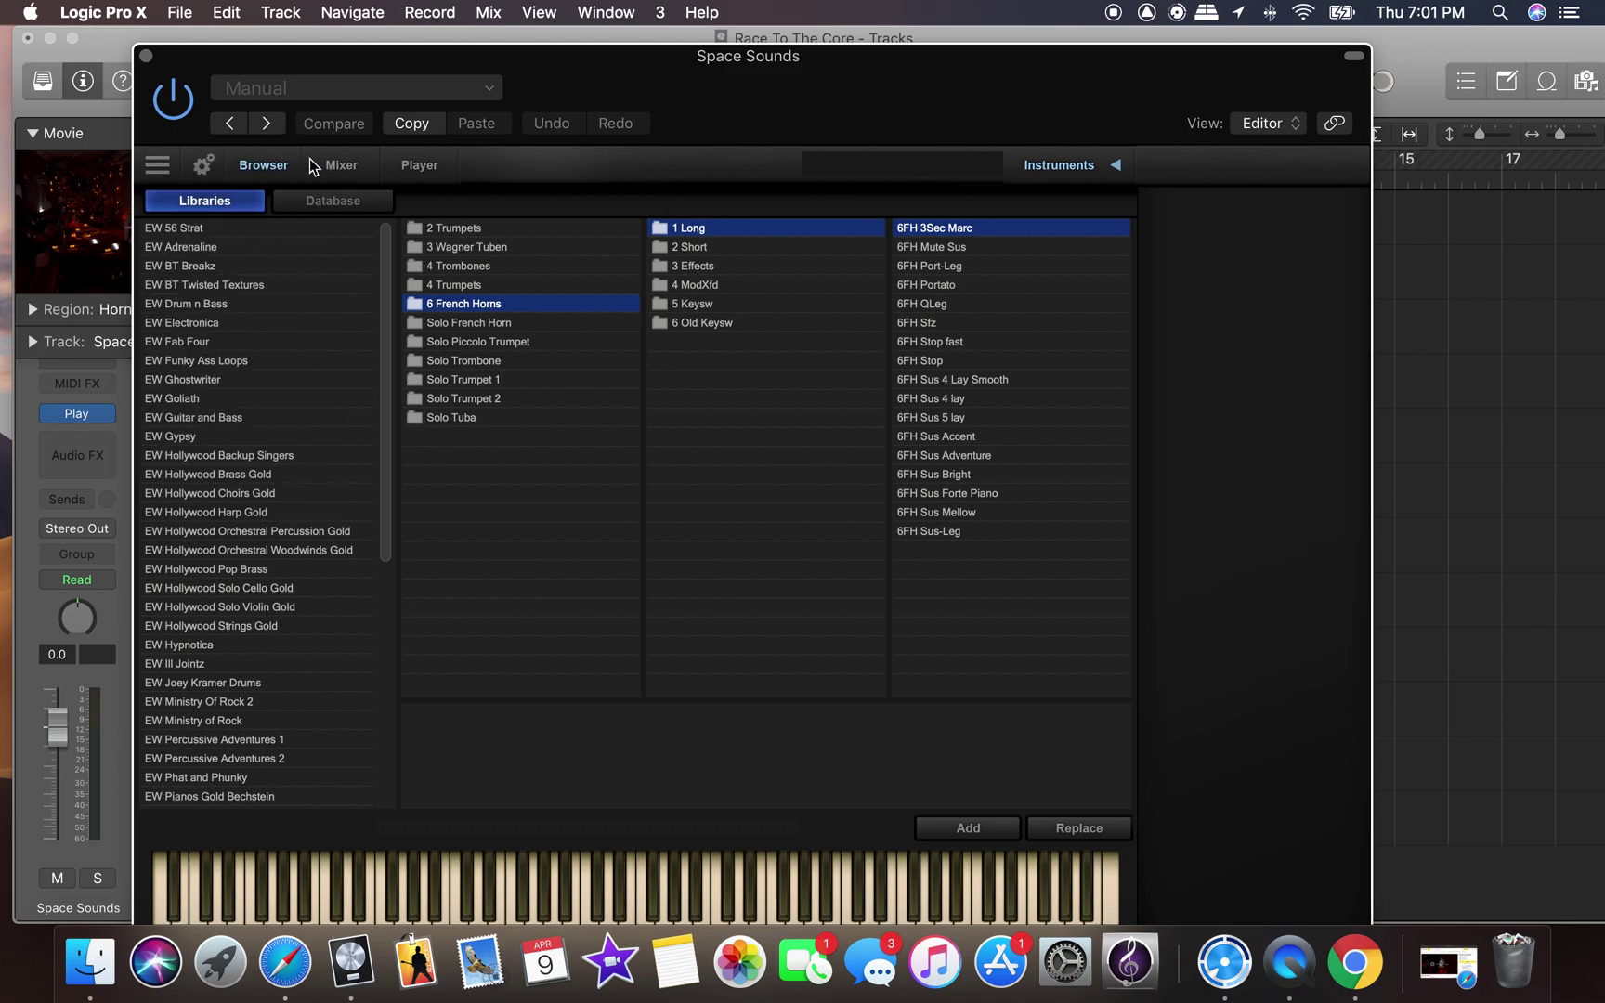
pyautogui.click(339, 201)
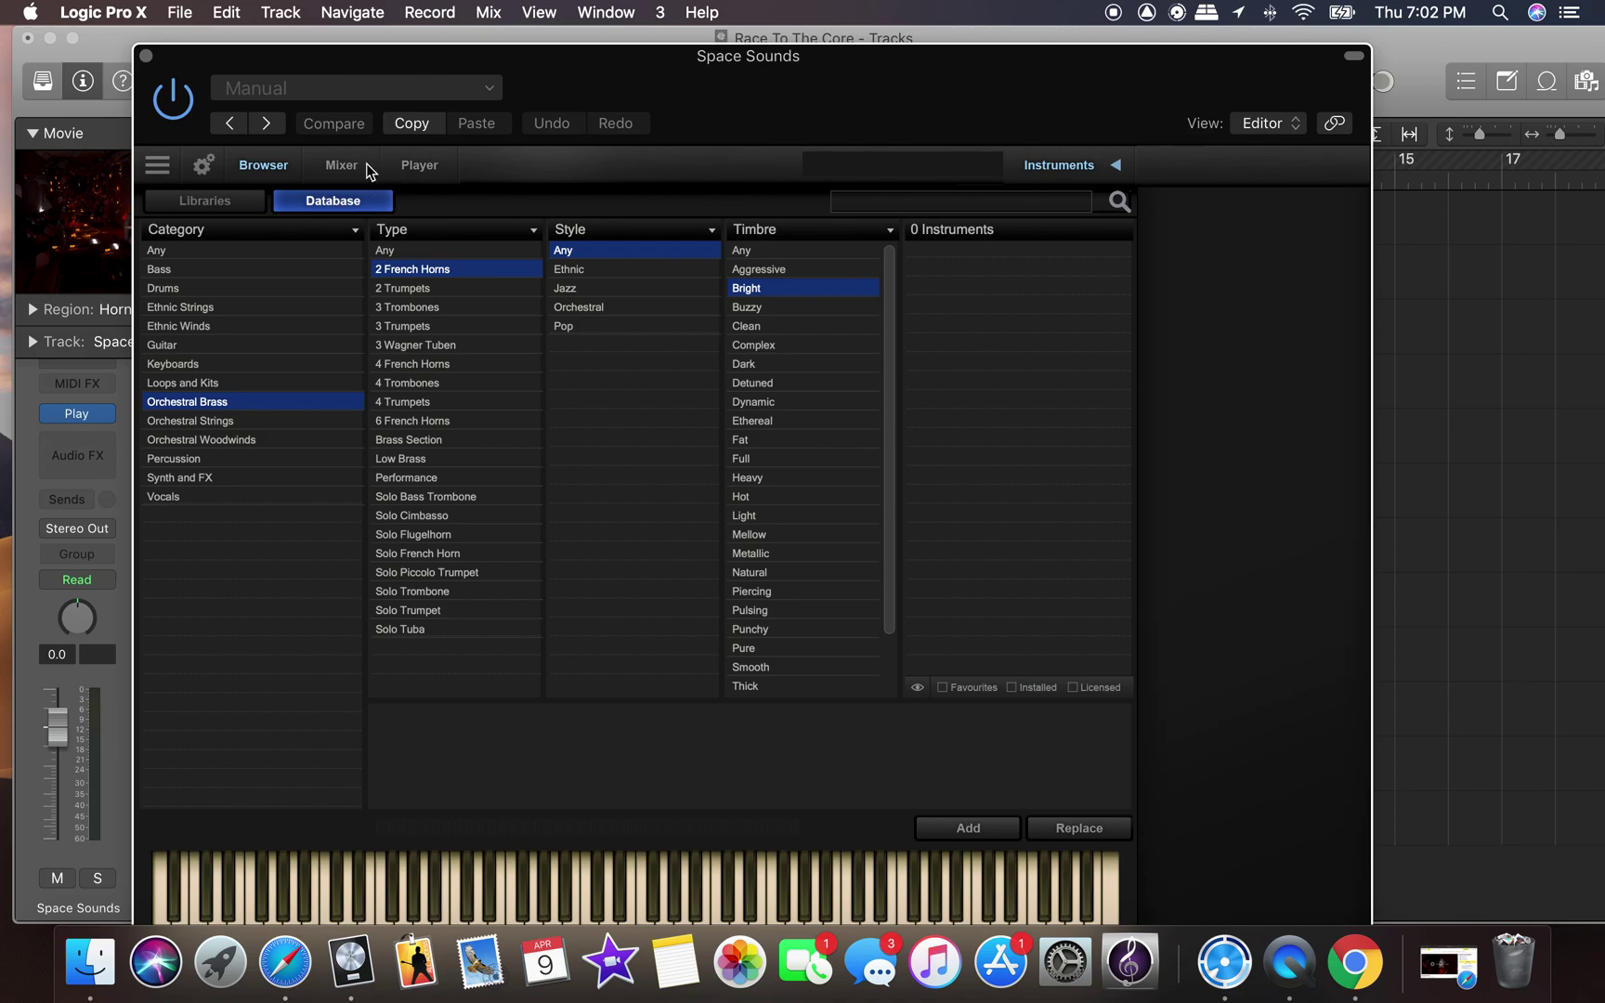
pyautogui.click(229, 201)
pyautogui.scroll(-10, 277, 481)
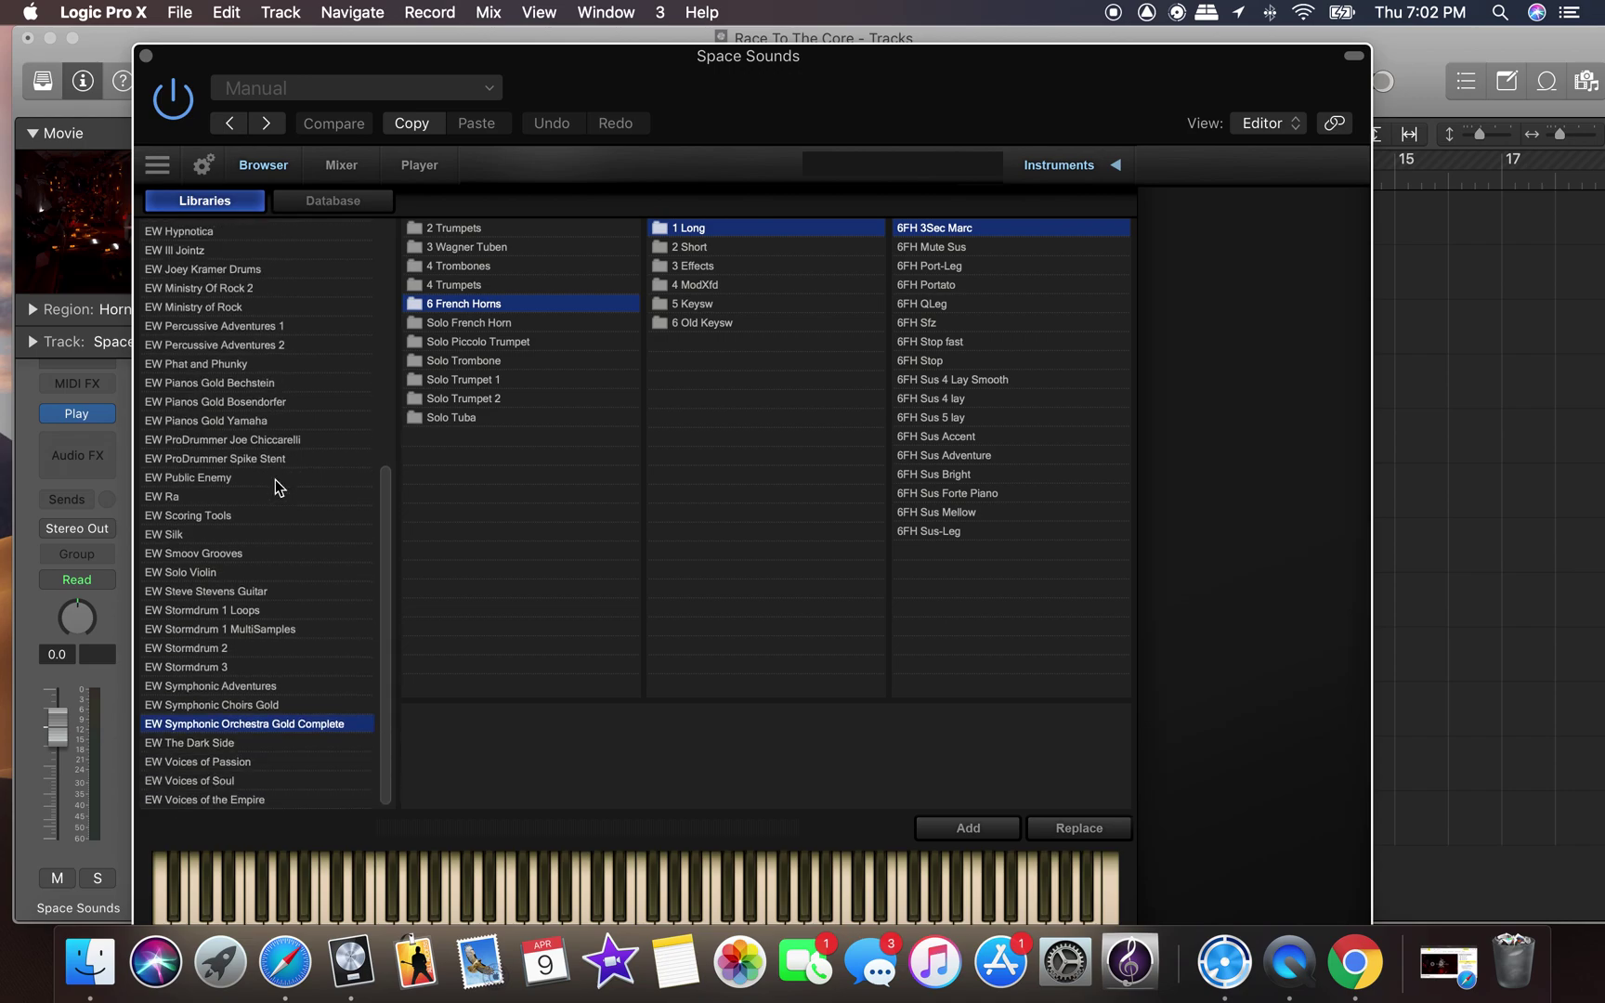
pyautogui.scroll(10, 275, 479)
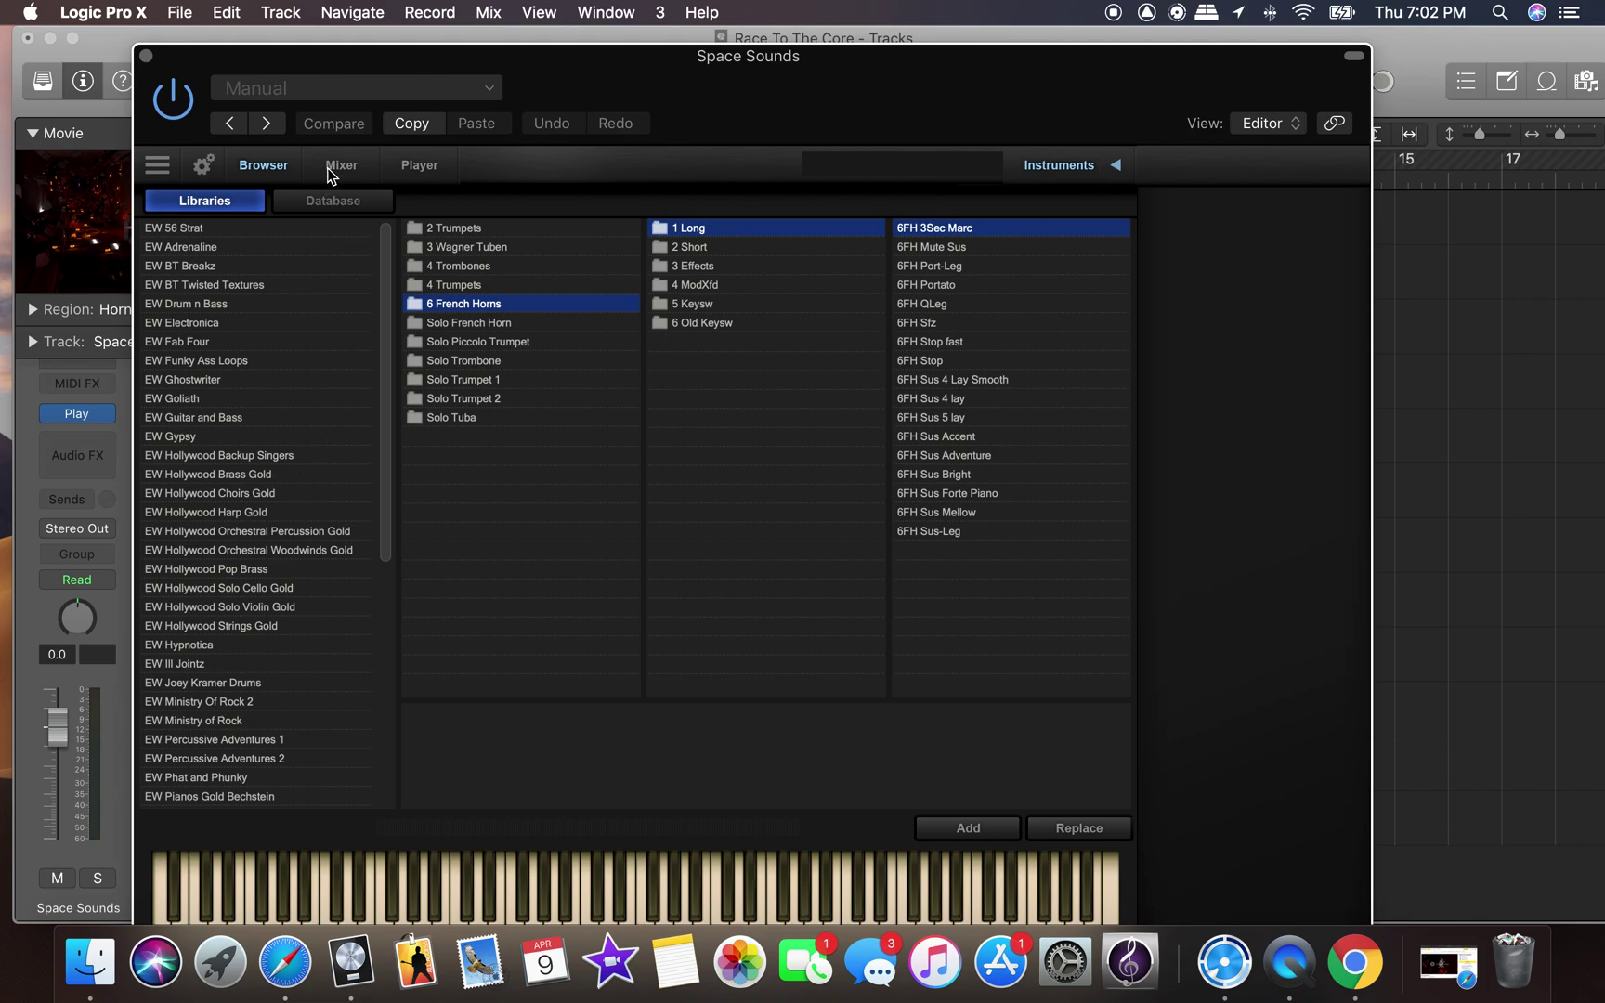
pyautogui.click(203, 165)
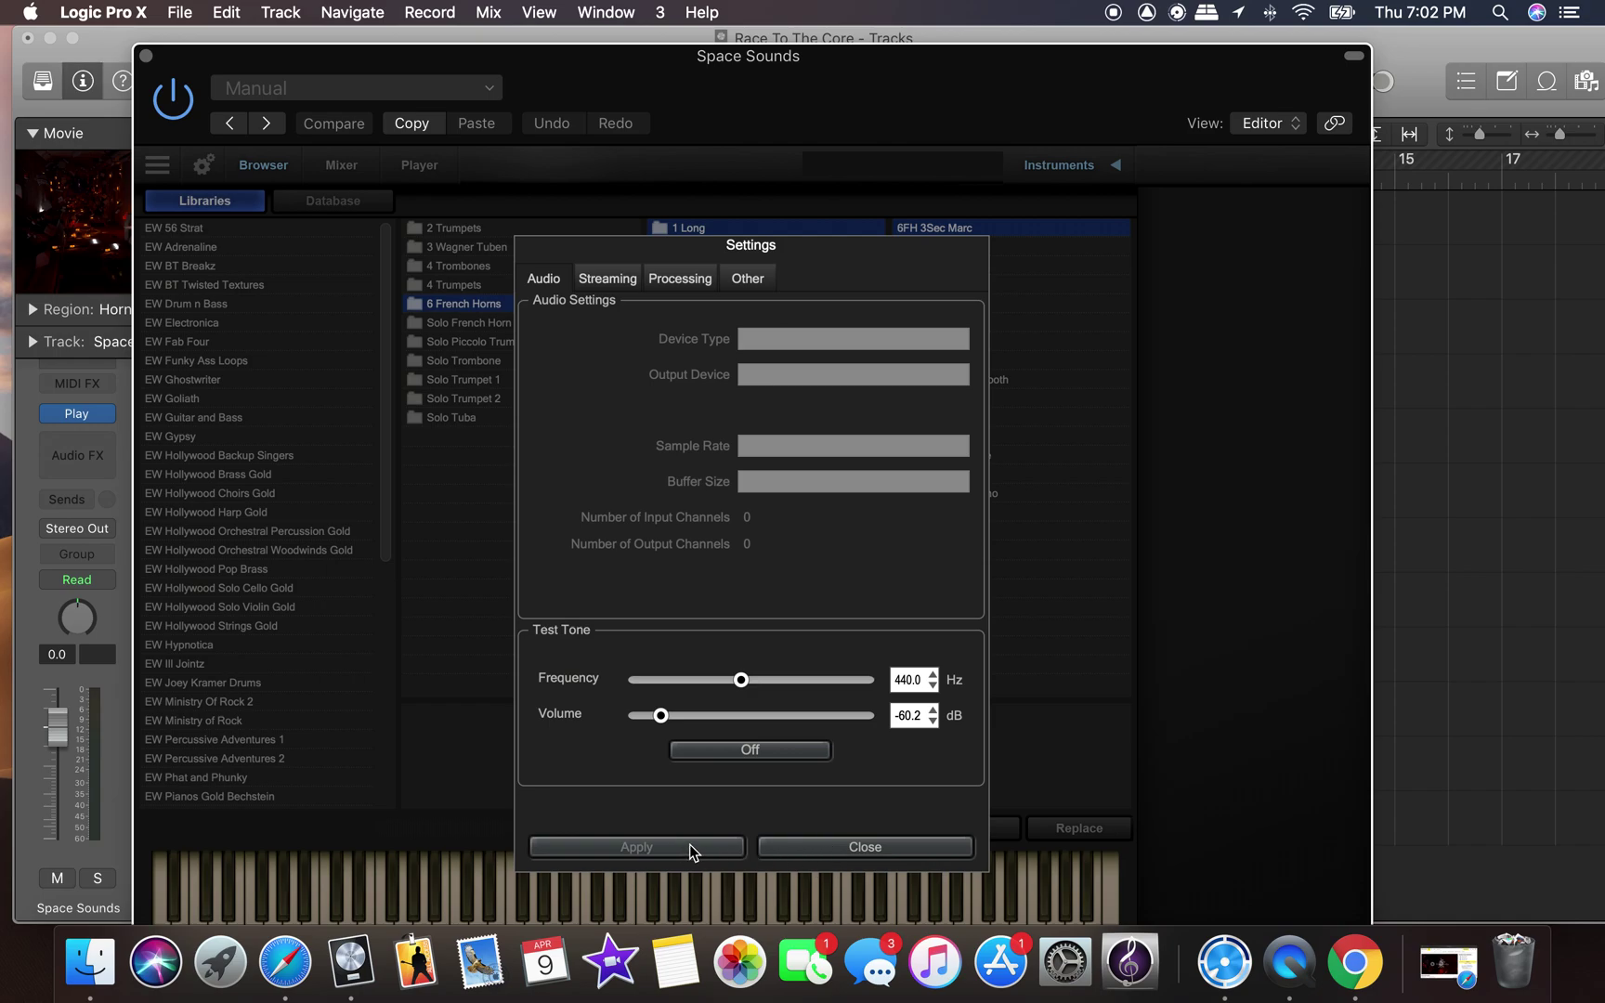
pyautogui.click(878, 847)
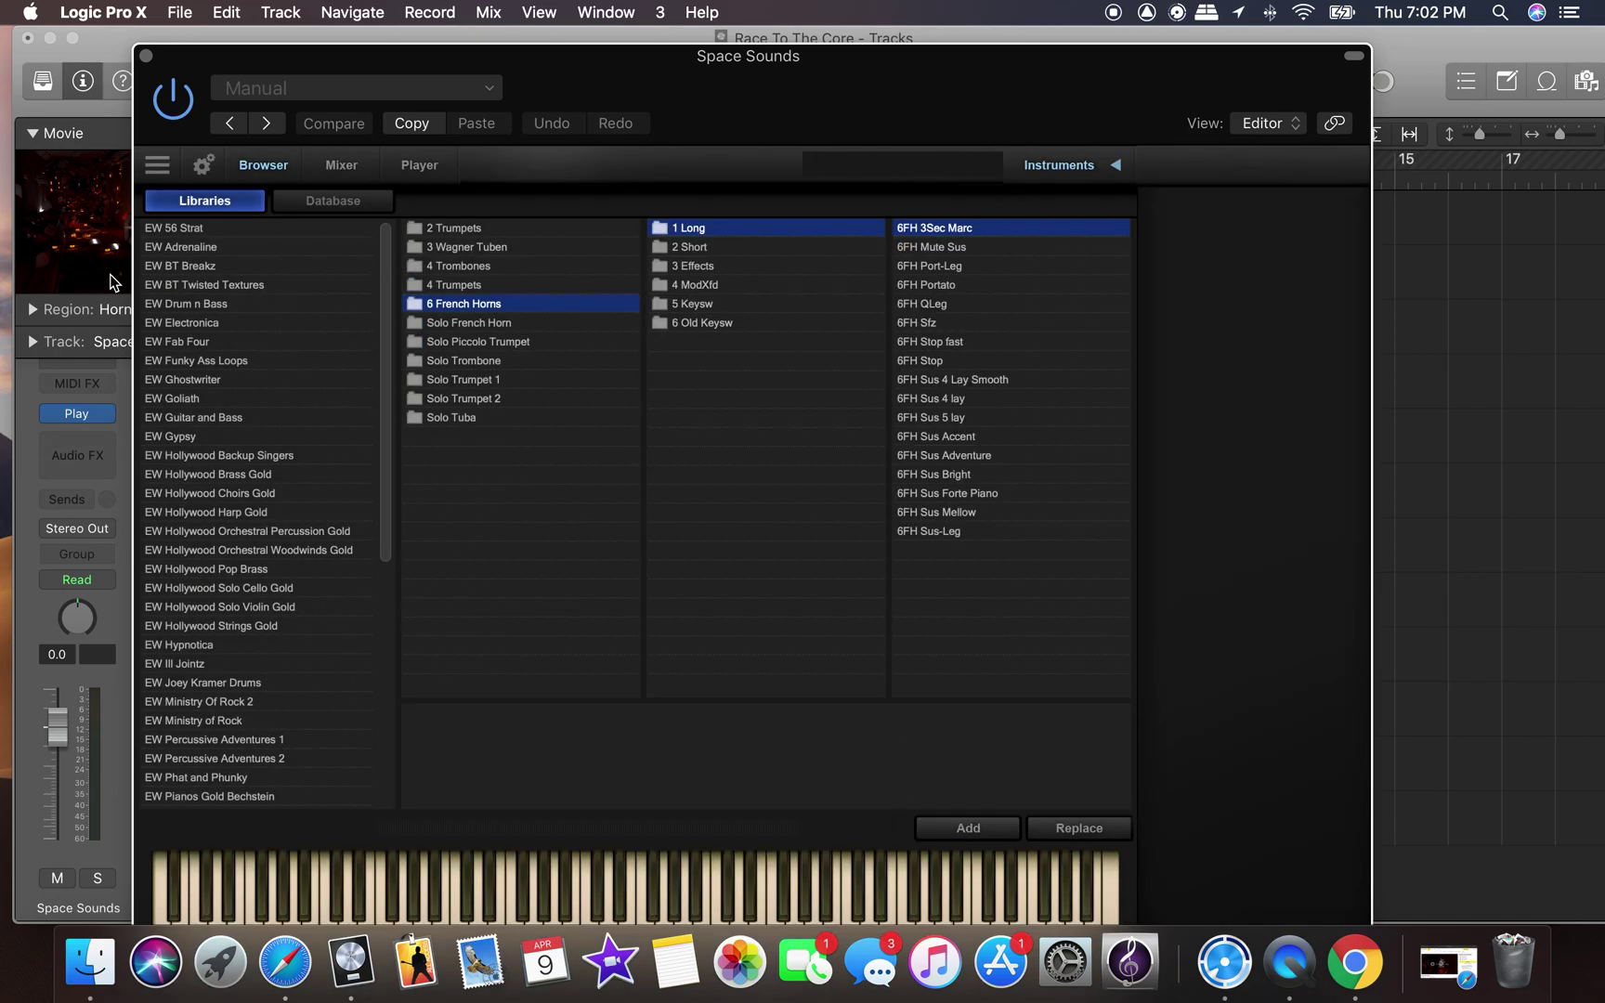
# Filter Play's instrument database to the Synth and FX category and the Sound FX type.
pyautogui.click(302, 202)
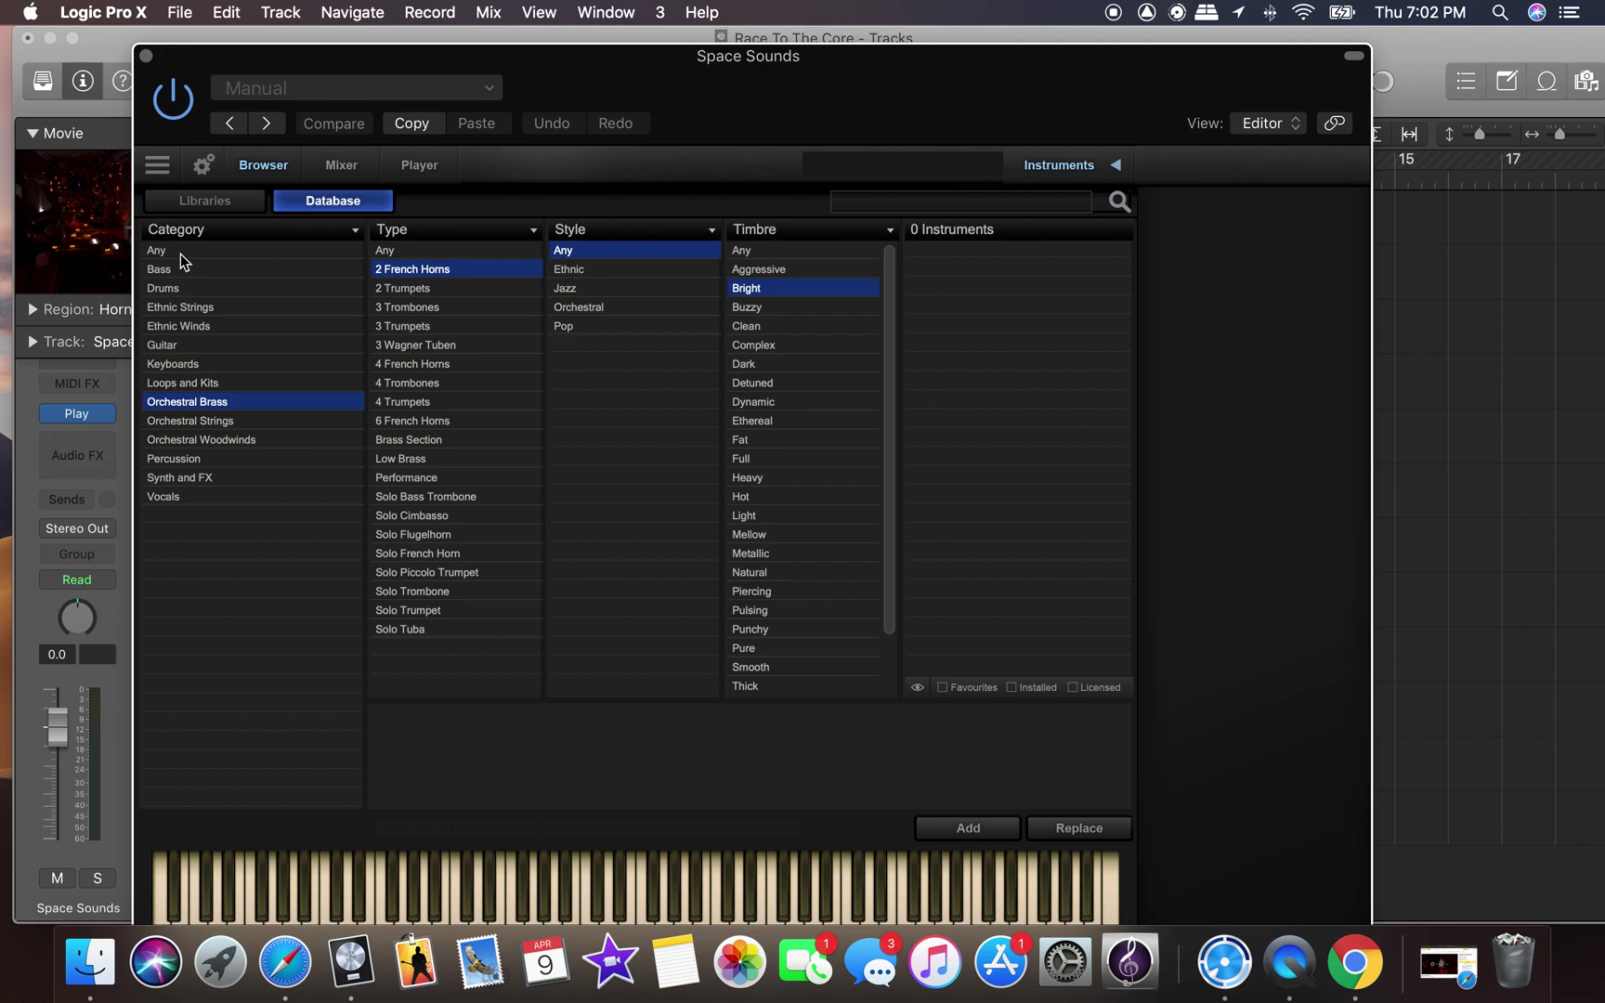
pyautogui.click(210, 477)
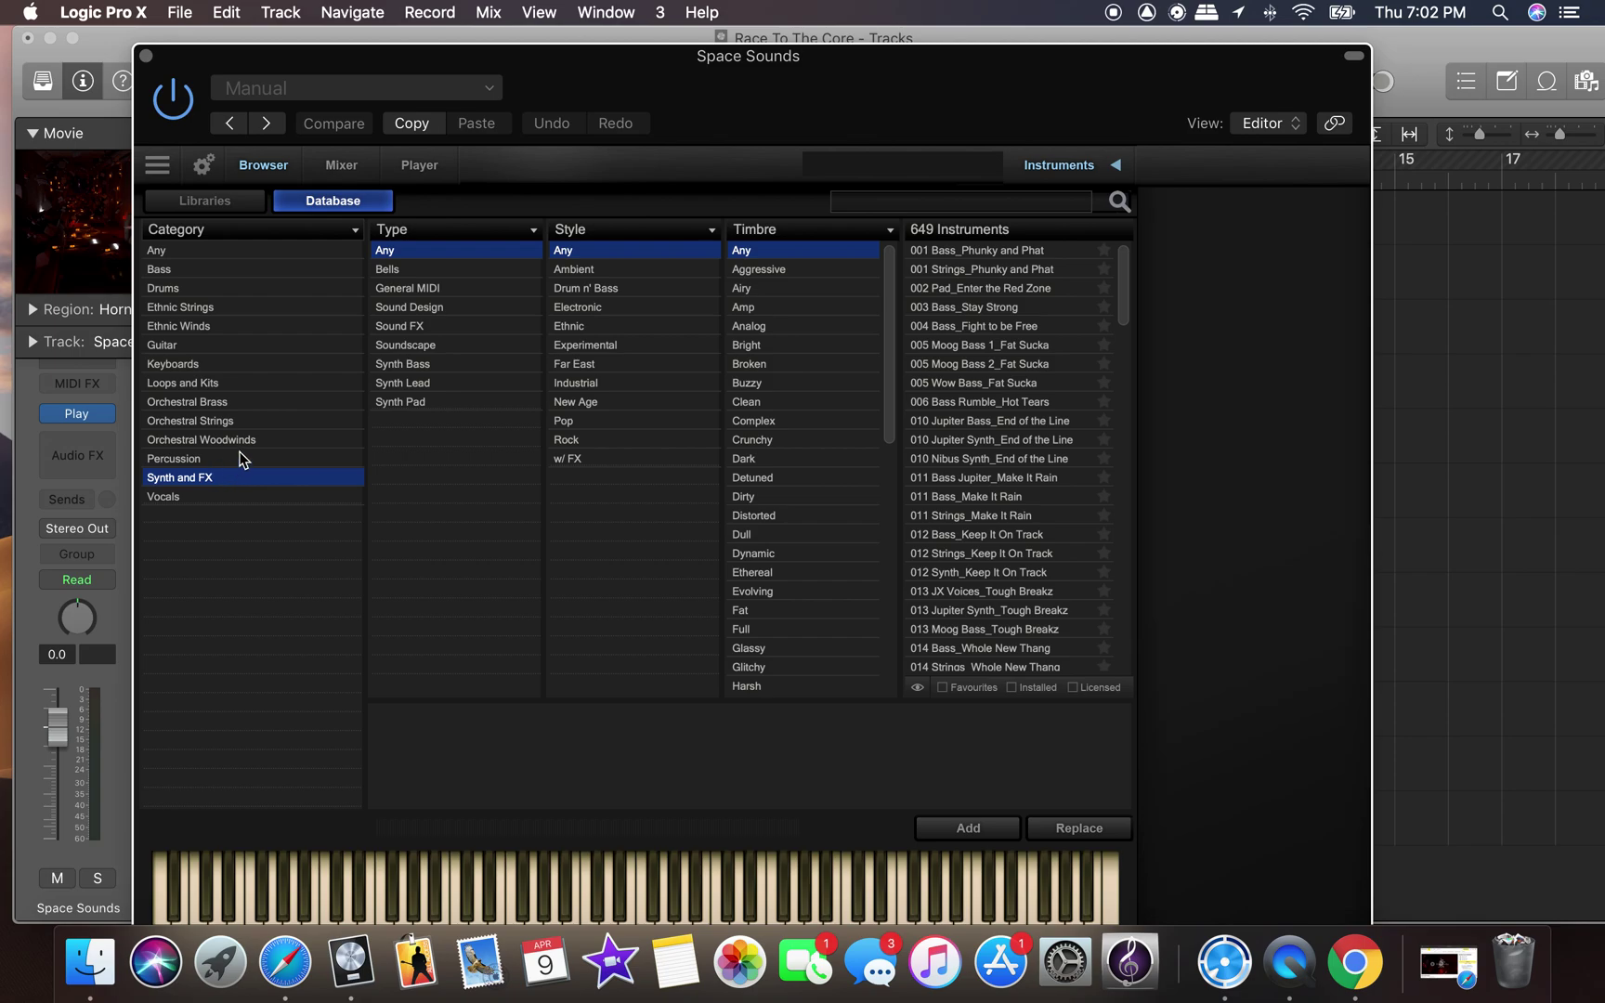
pyautogui.click(405, 324)
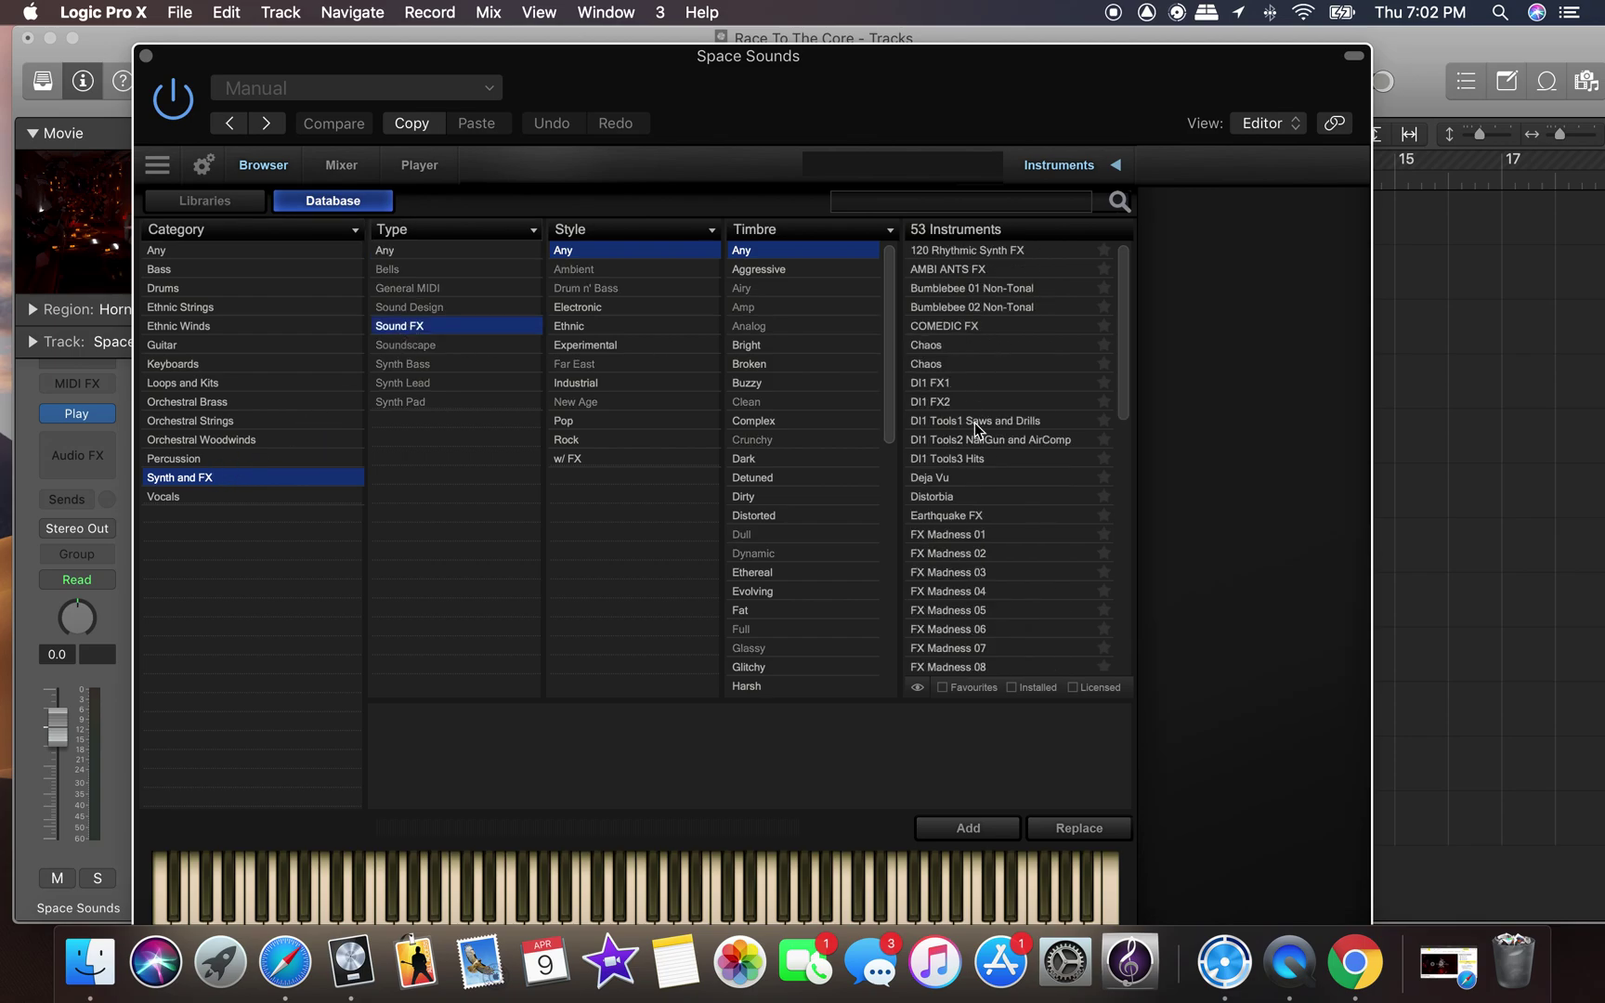
# Load and audition the Static, TRAILS, Panic Attack, Swoosh Maker high and Neural Exposure instruments in turn on the Space Sounds track.
pyautogui.scroll(-15, 977, 494)
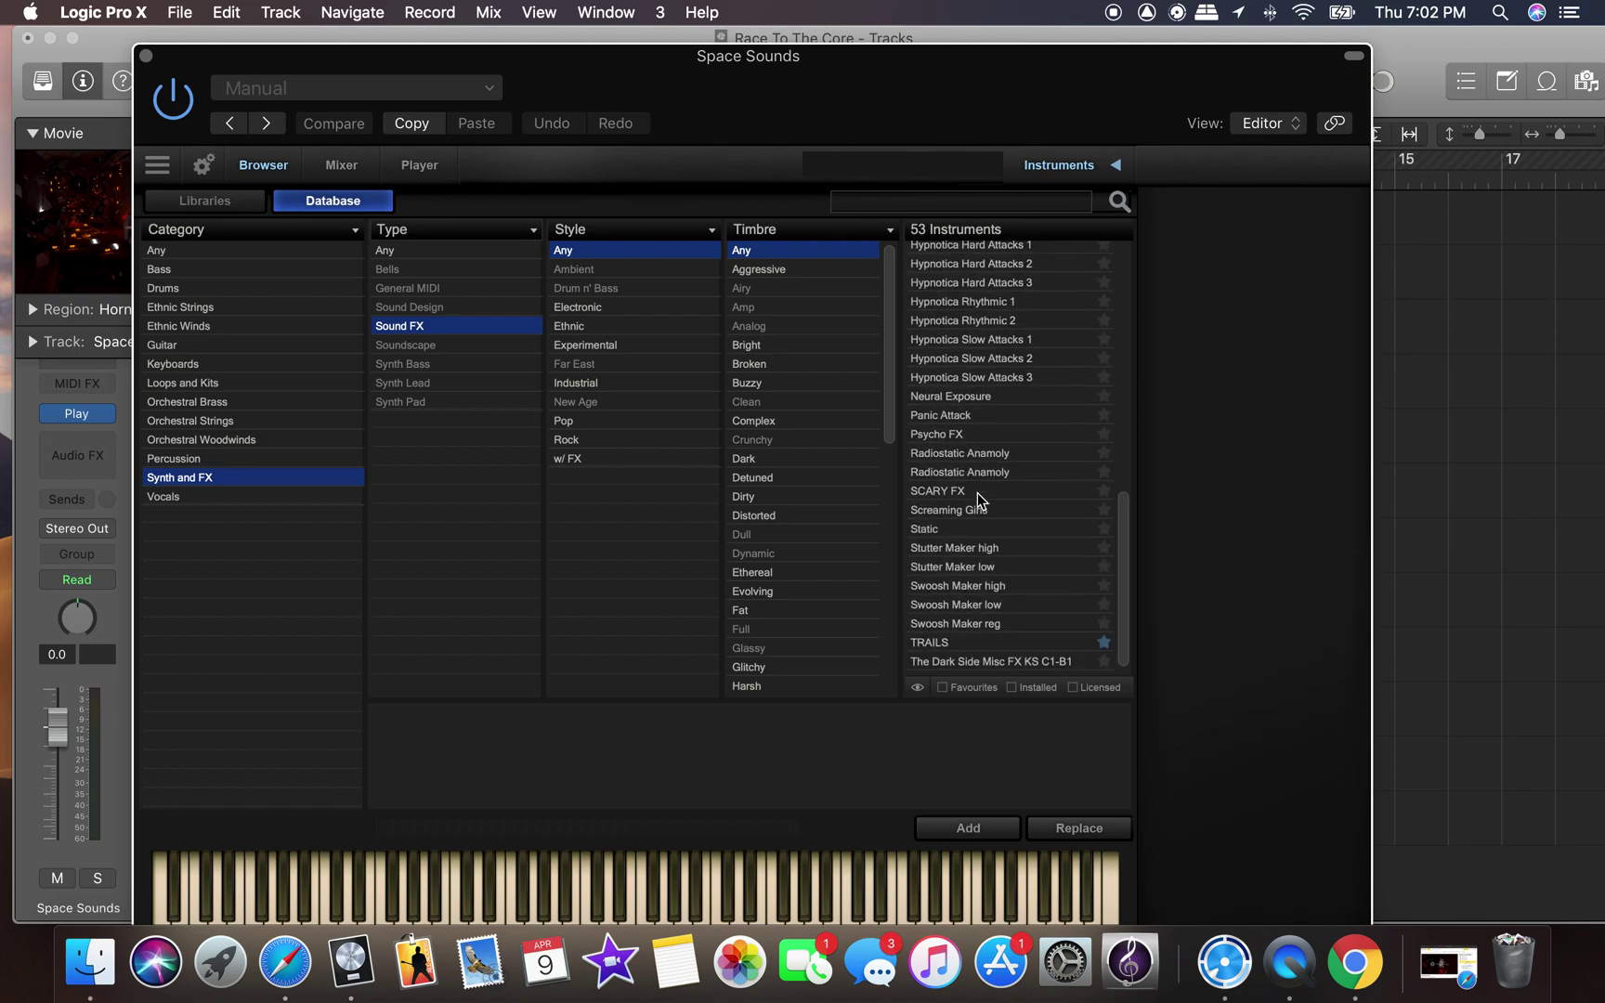
pyautogui.click(968, 530)
pyautogui.doubleClick(967, 530)
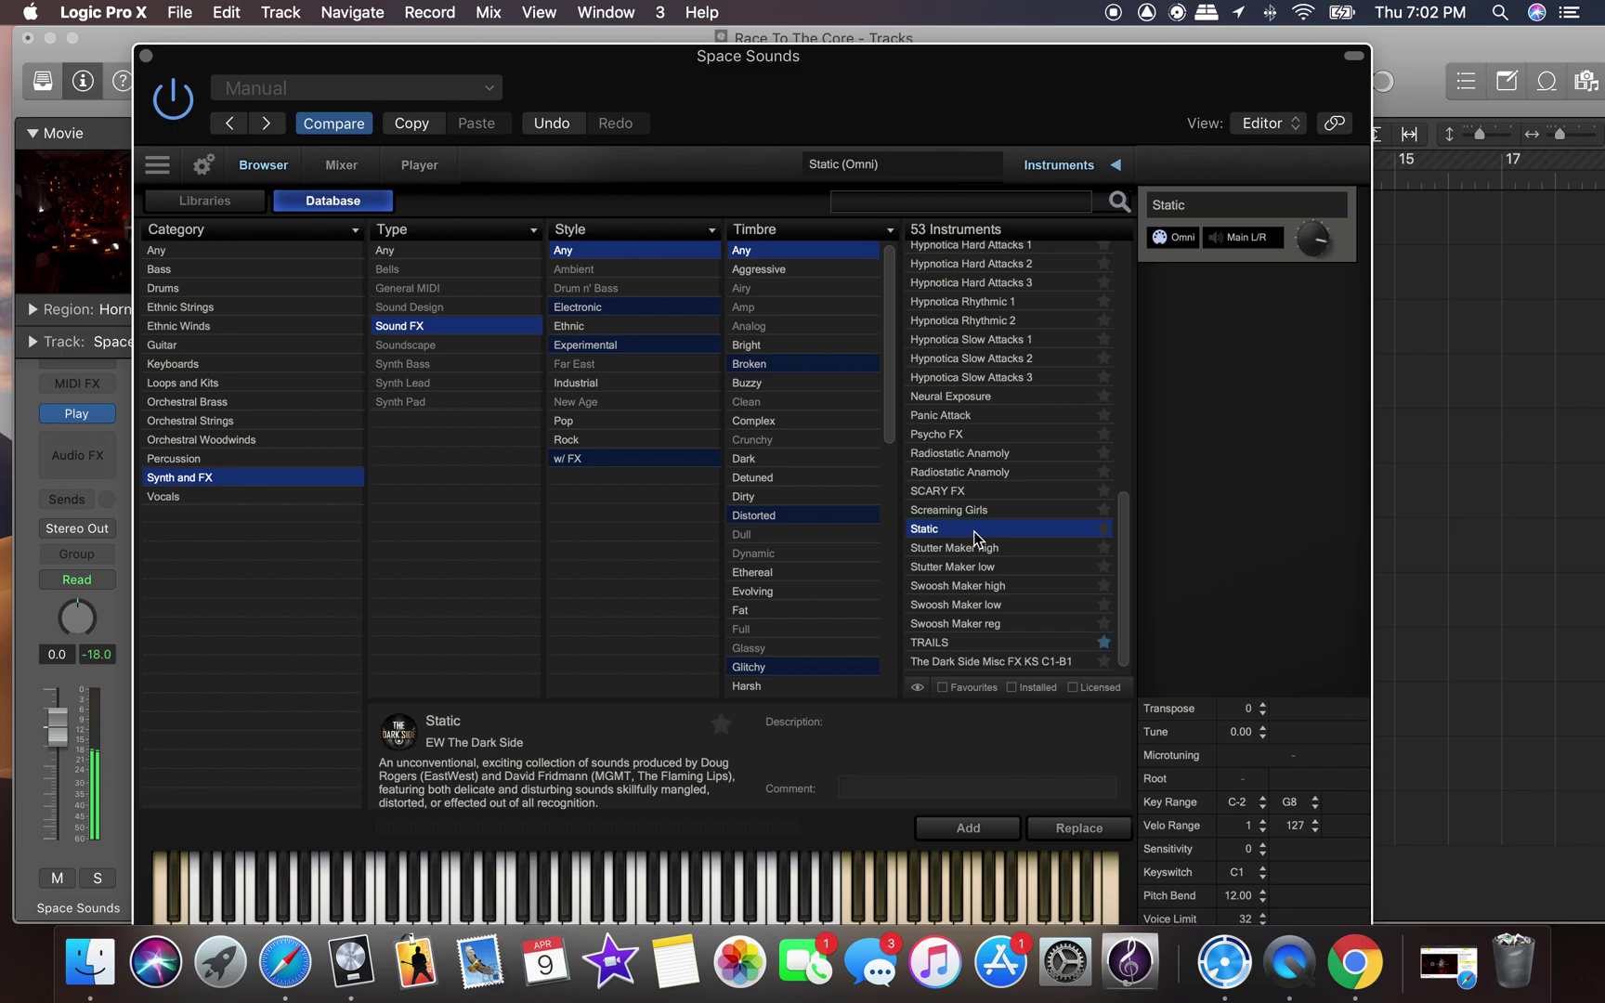
pyautogui.click(964, 641)
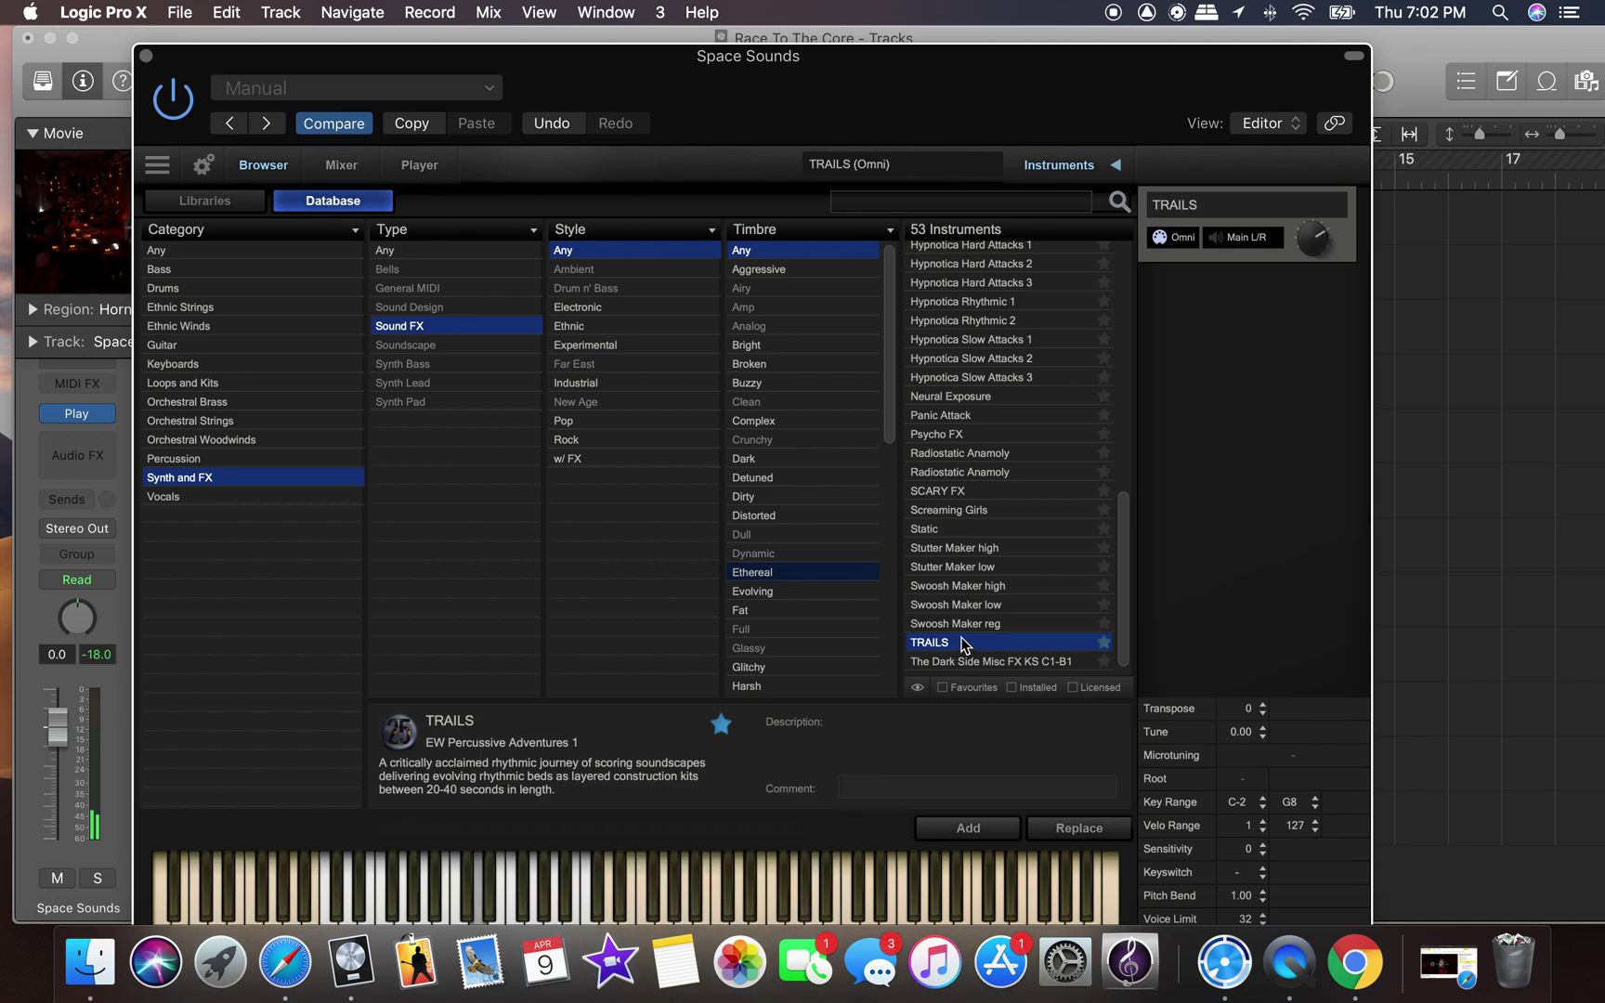
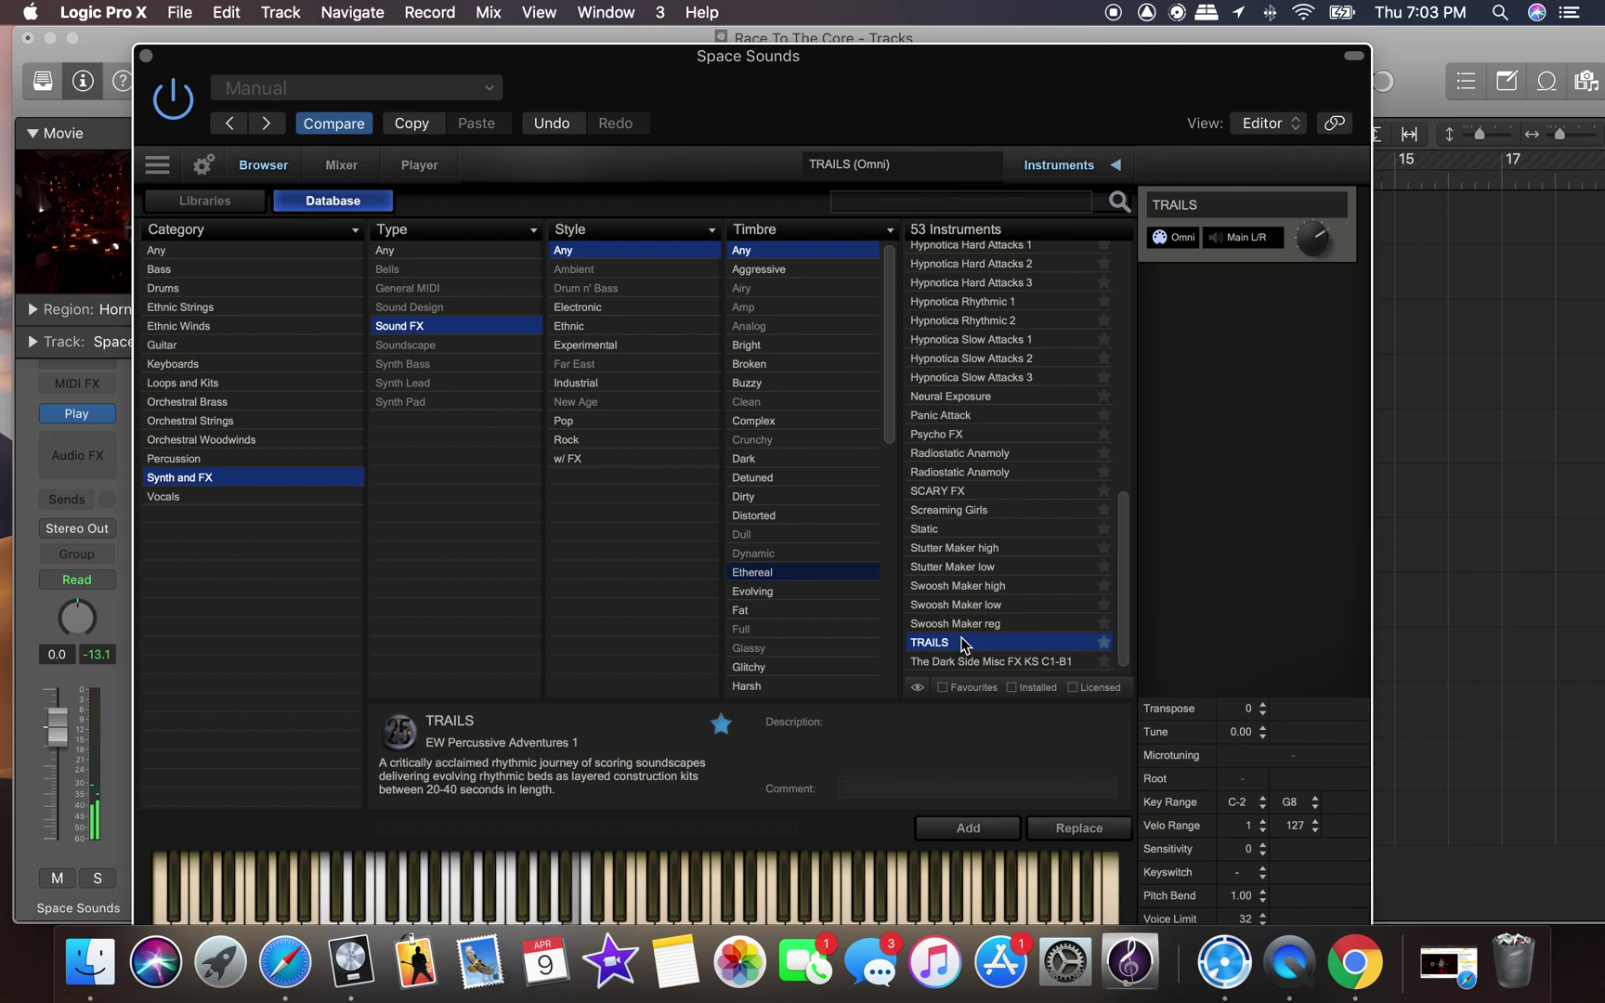
pyautogui.click(971, 420)
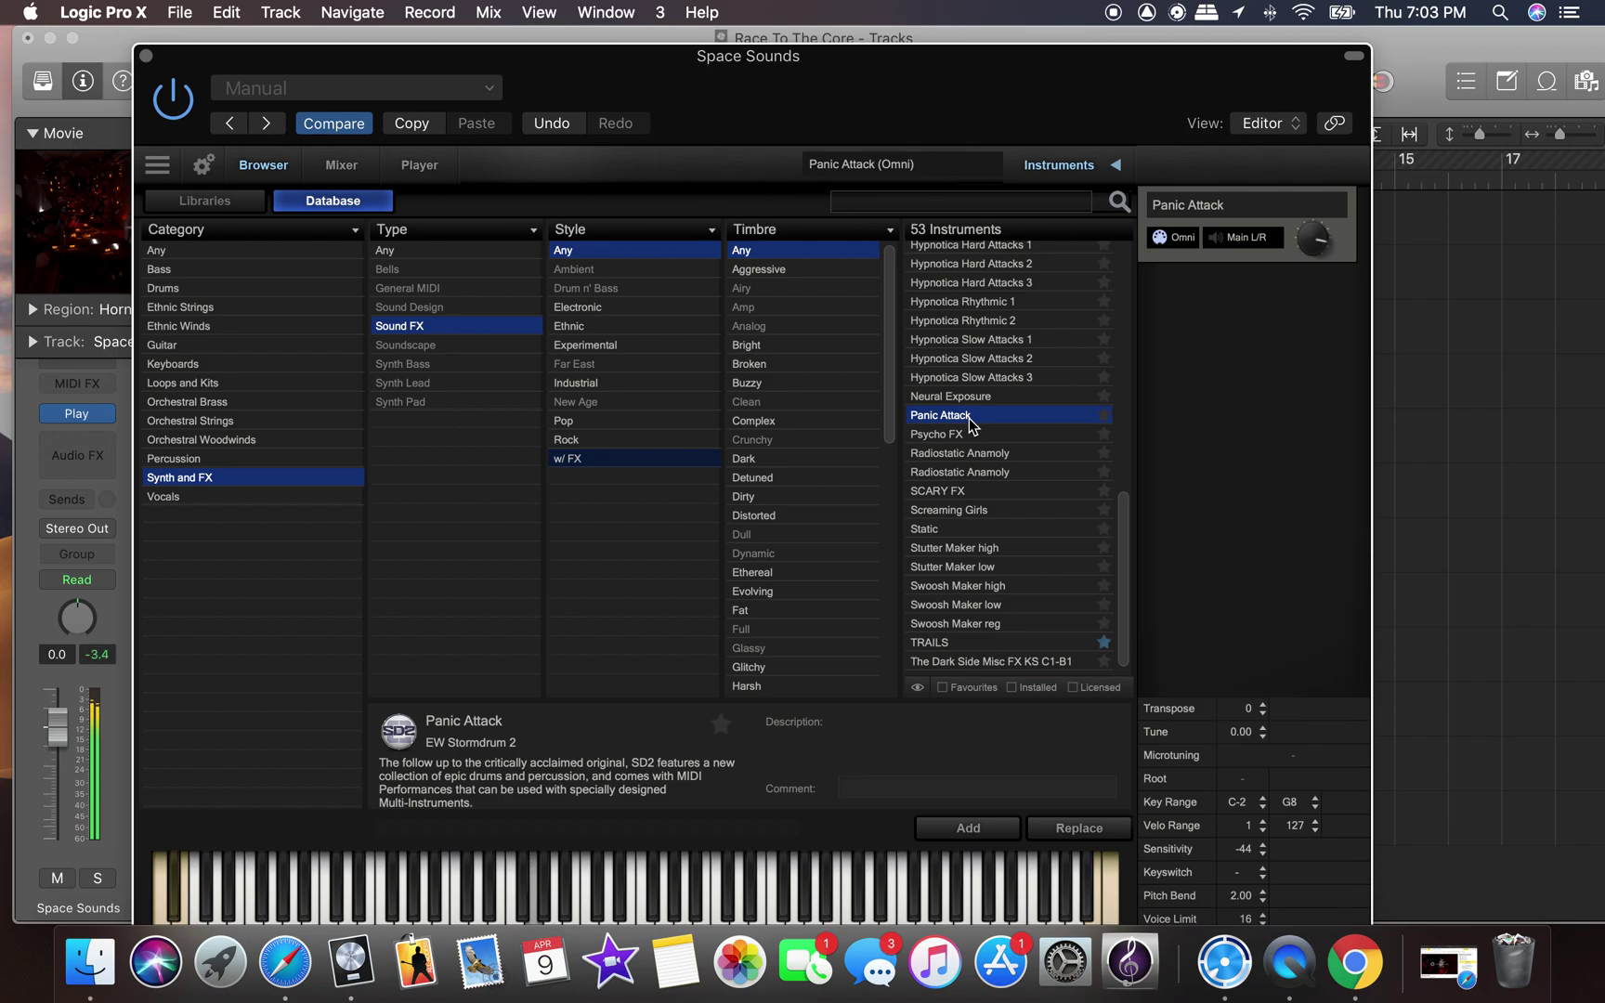
pyautogui.click(972, 587)
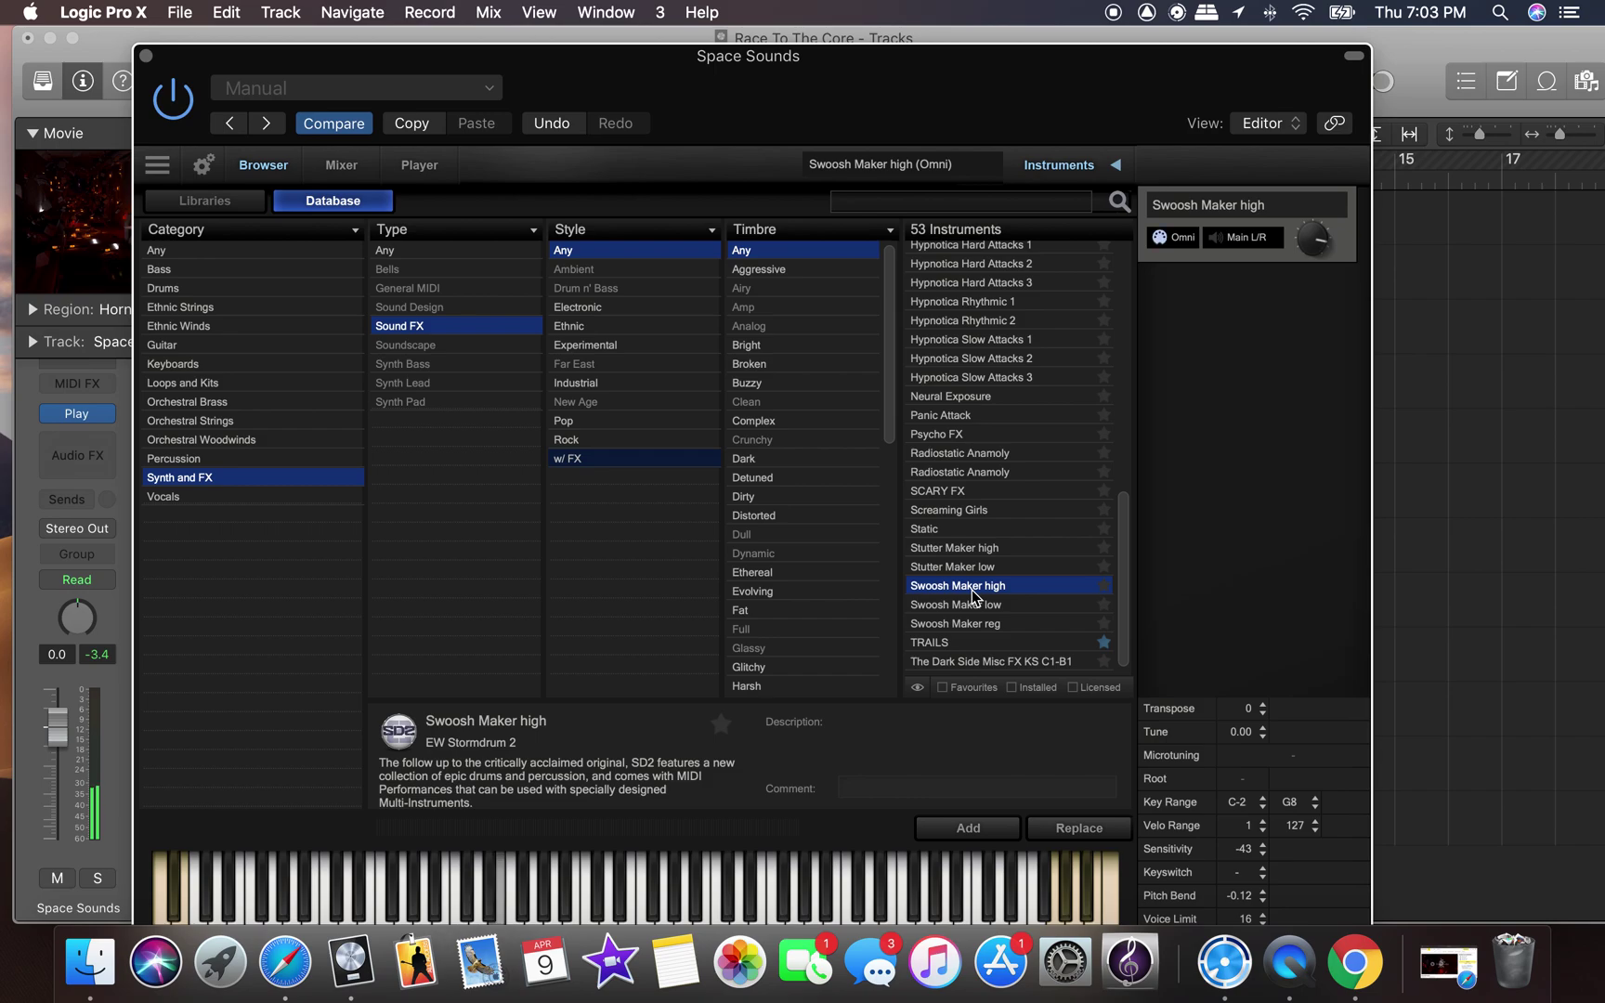
pyautogui.doubleClick(983, 398)
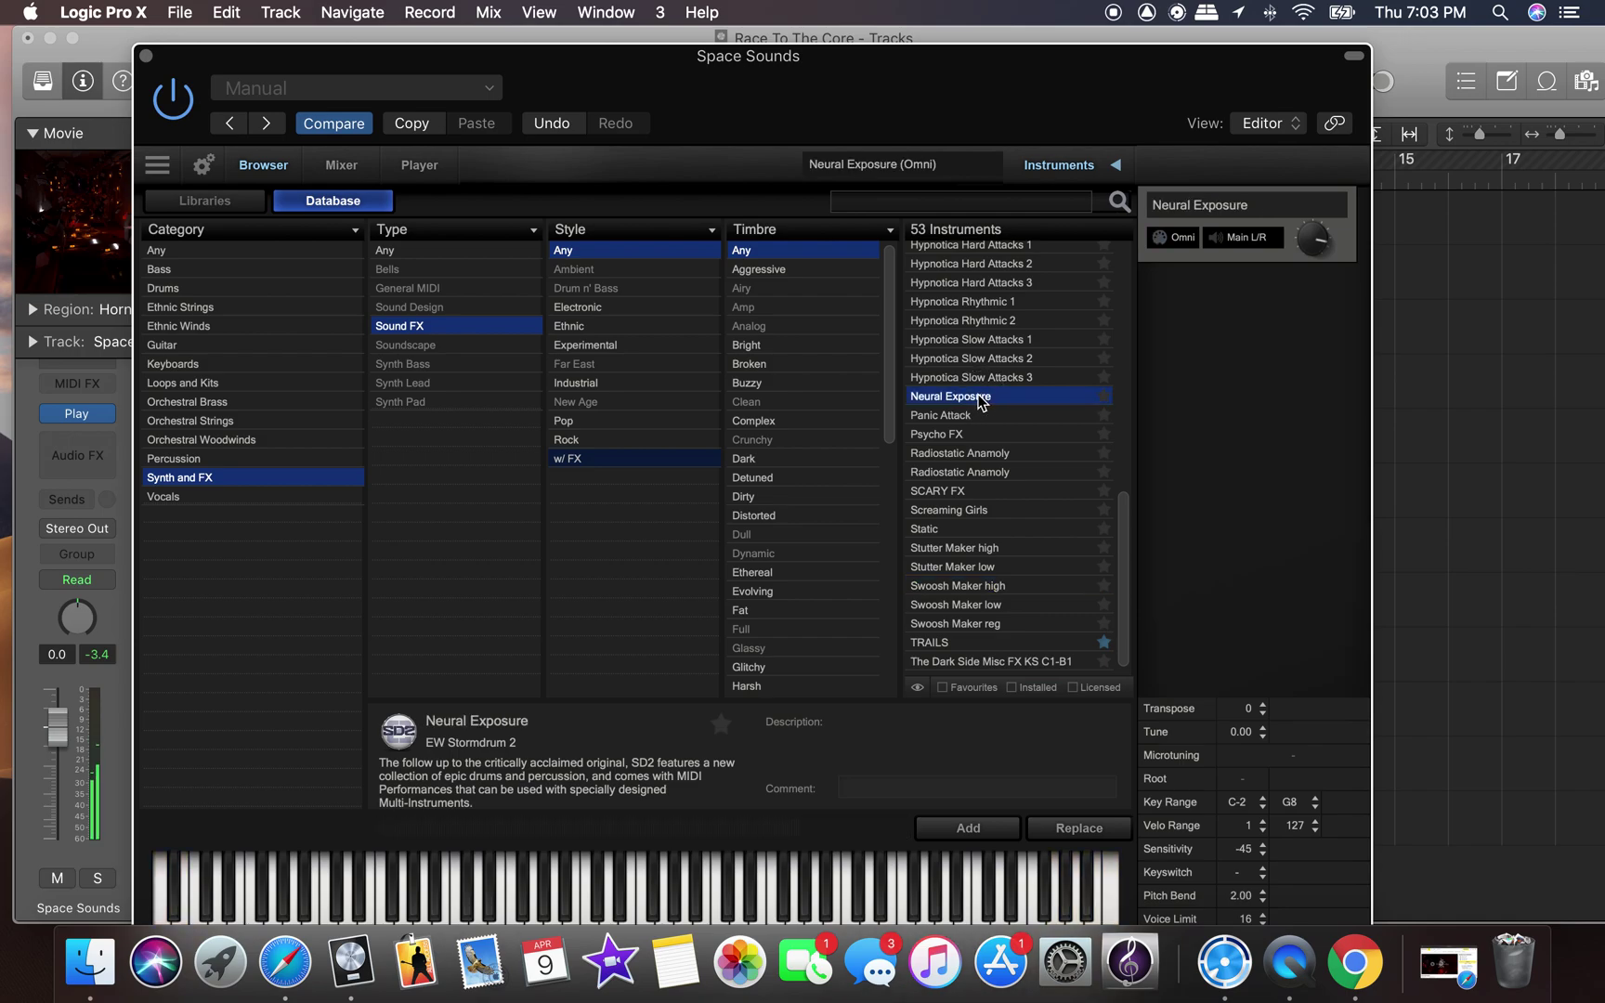
# Close the Play instrument window and delete the Space Sounds track.
pyautogui.click(146, 57)
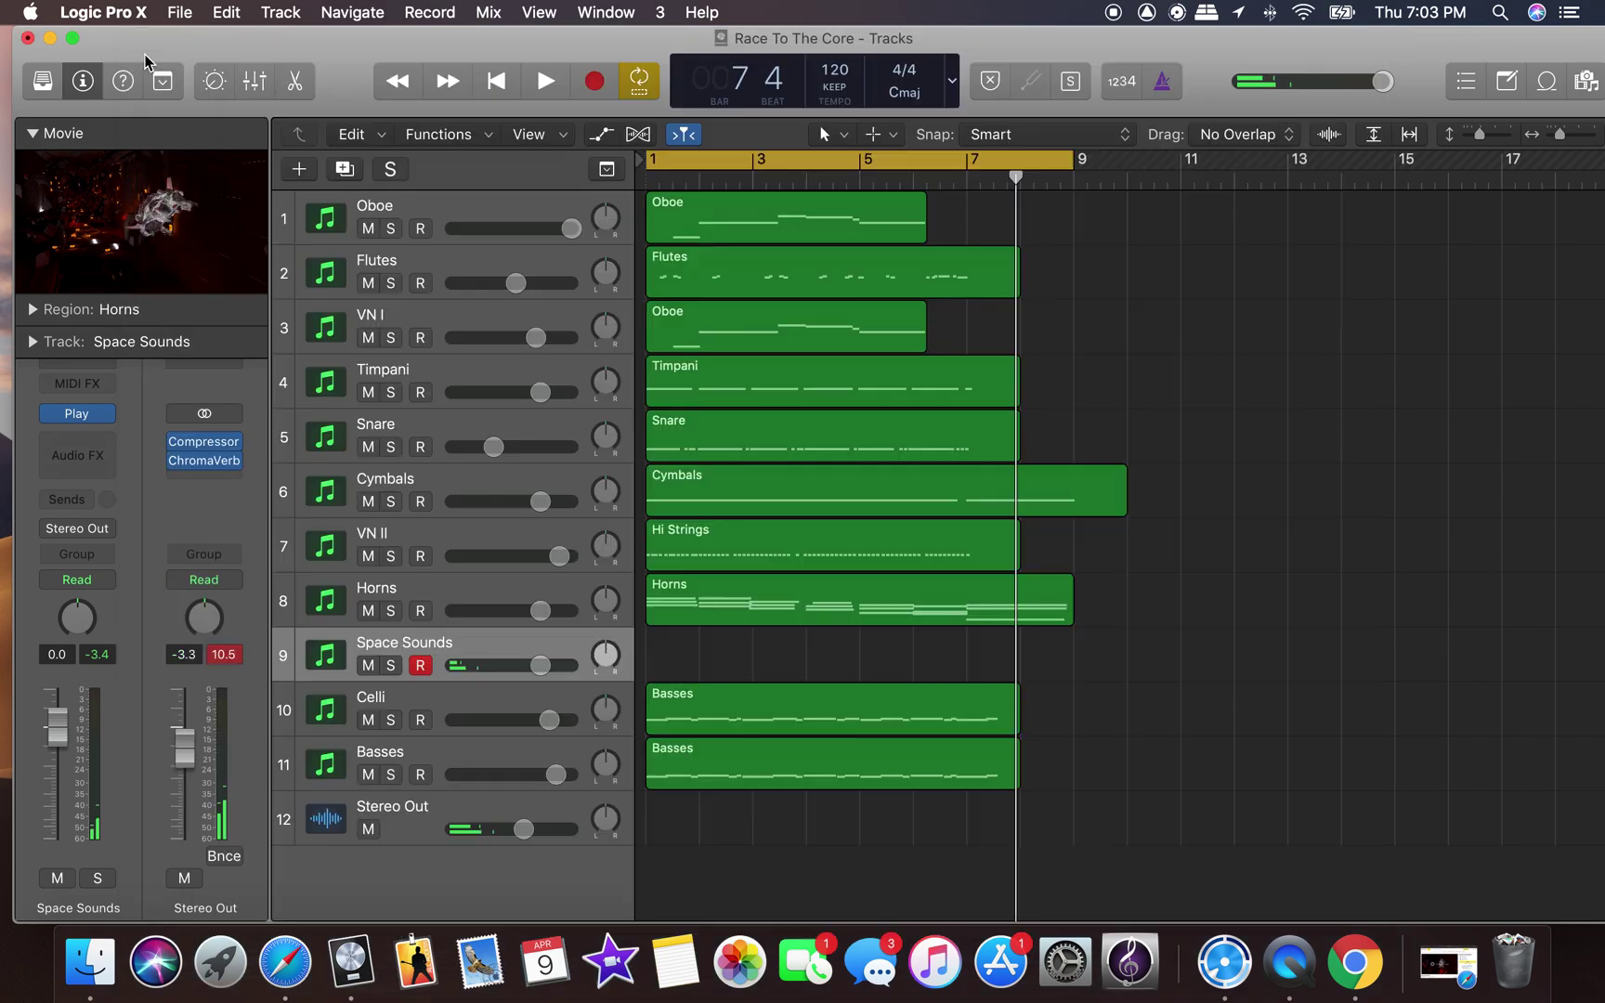
pyautogui.click(458, 648)
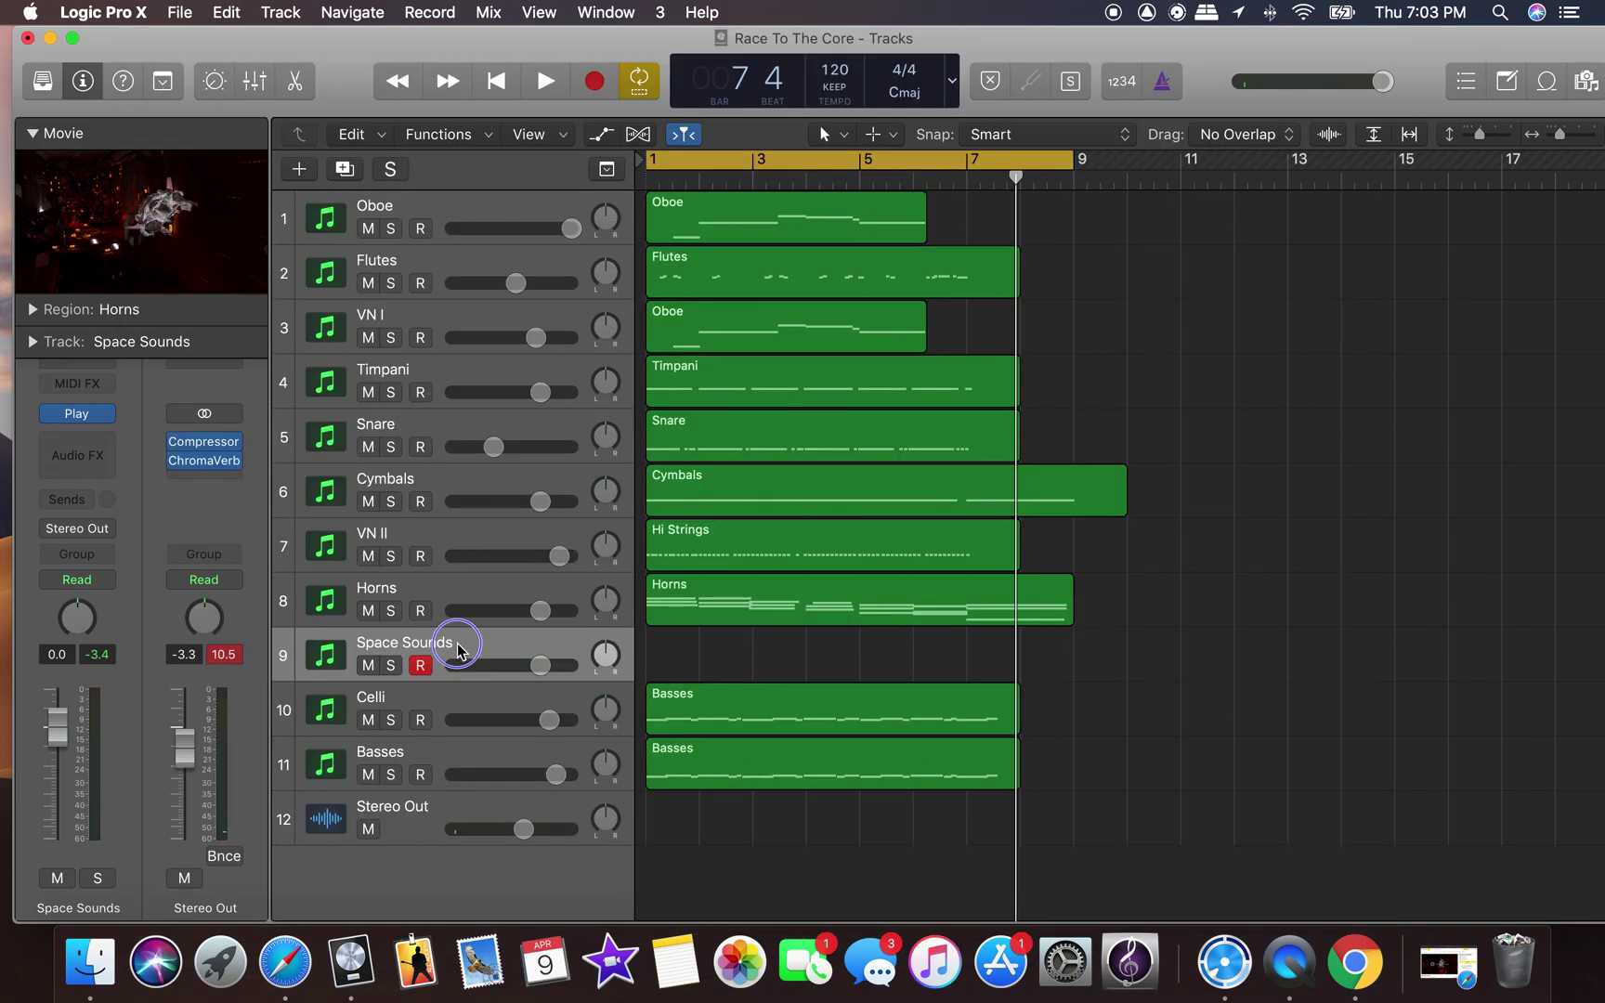
pyautogui.rightClick(459, 649)
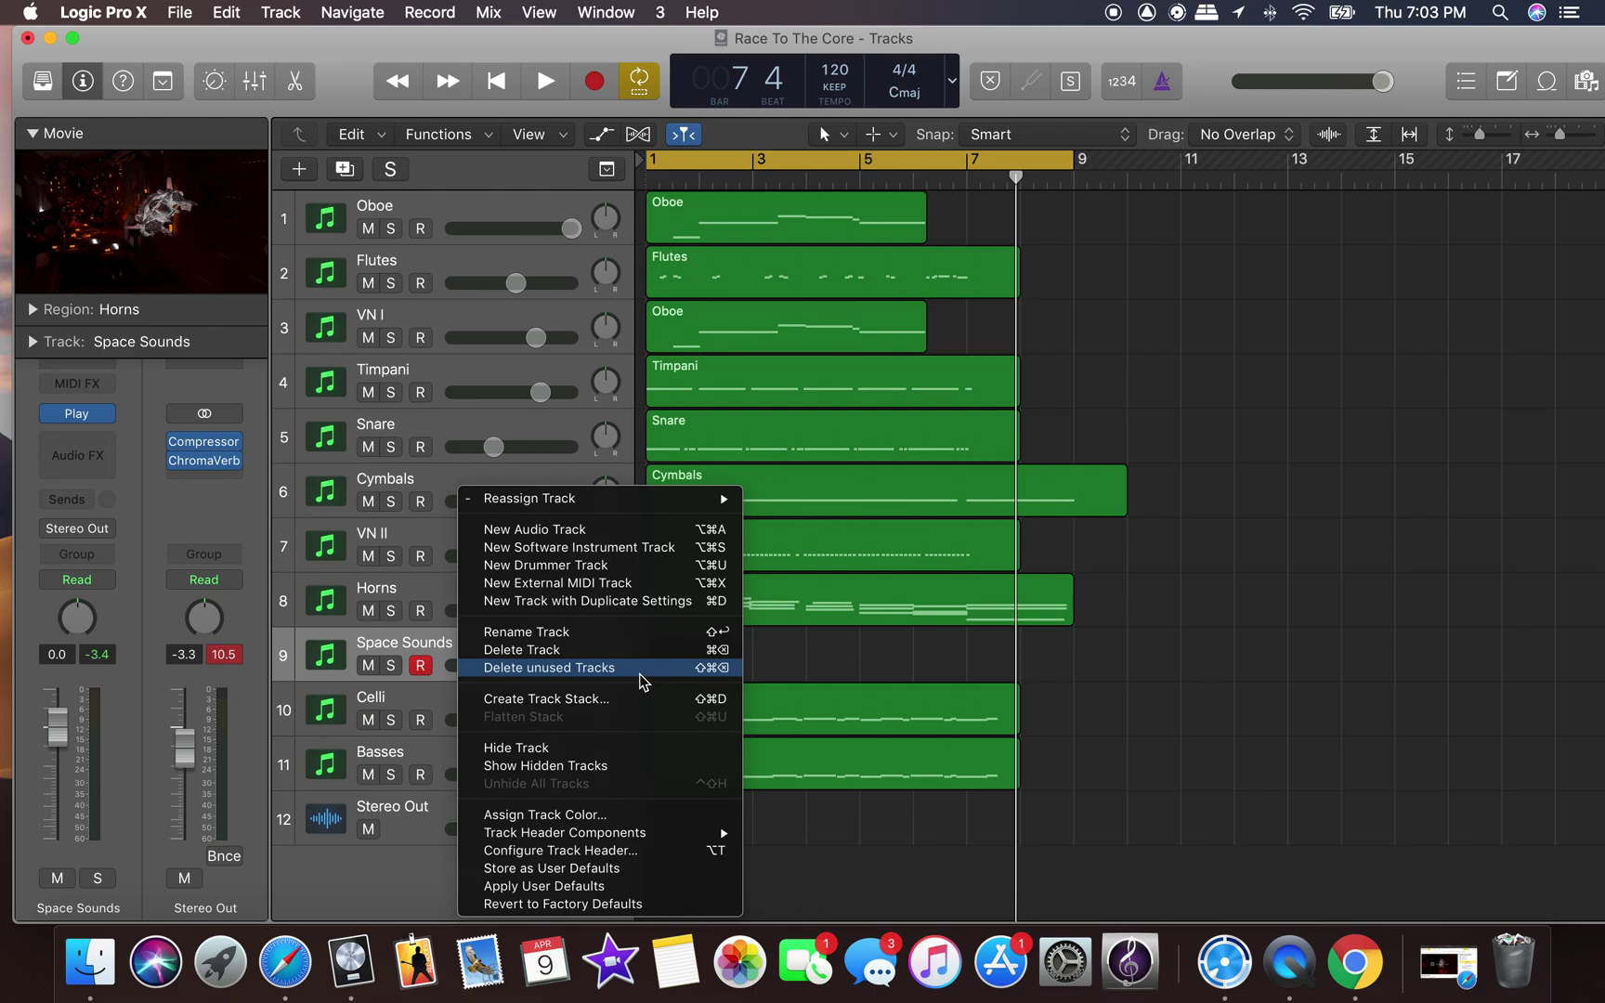
pyautogui.click(641, 650)
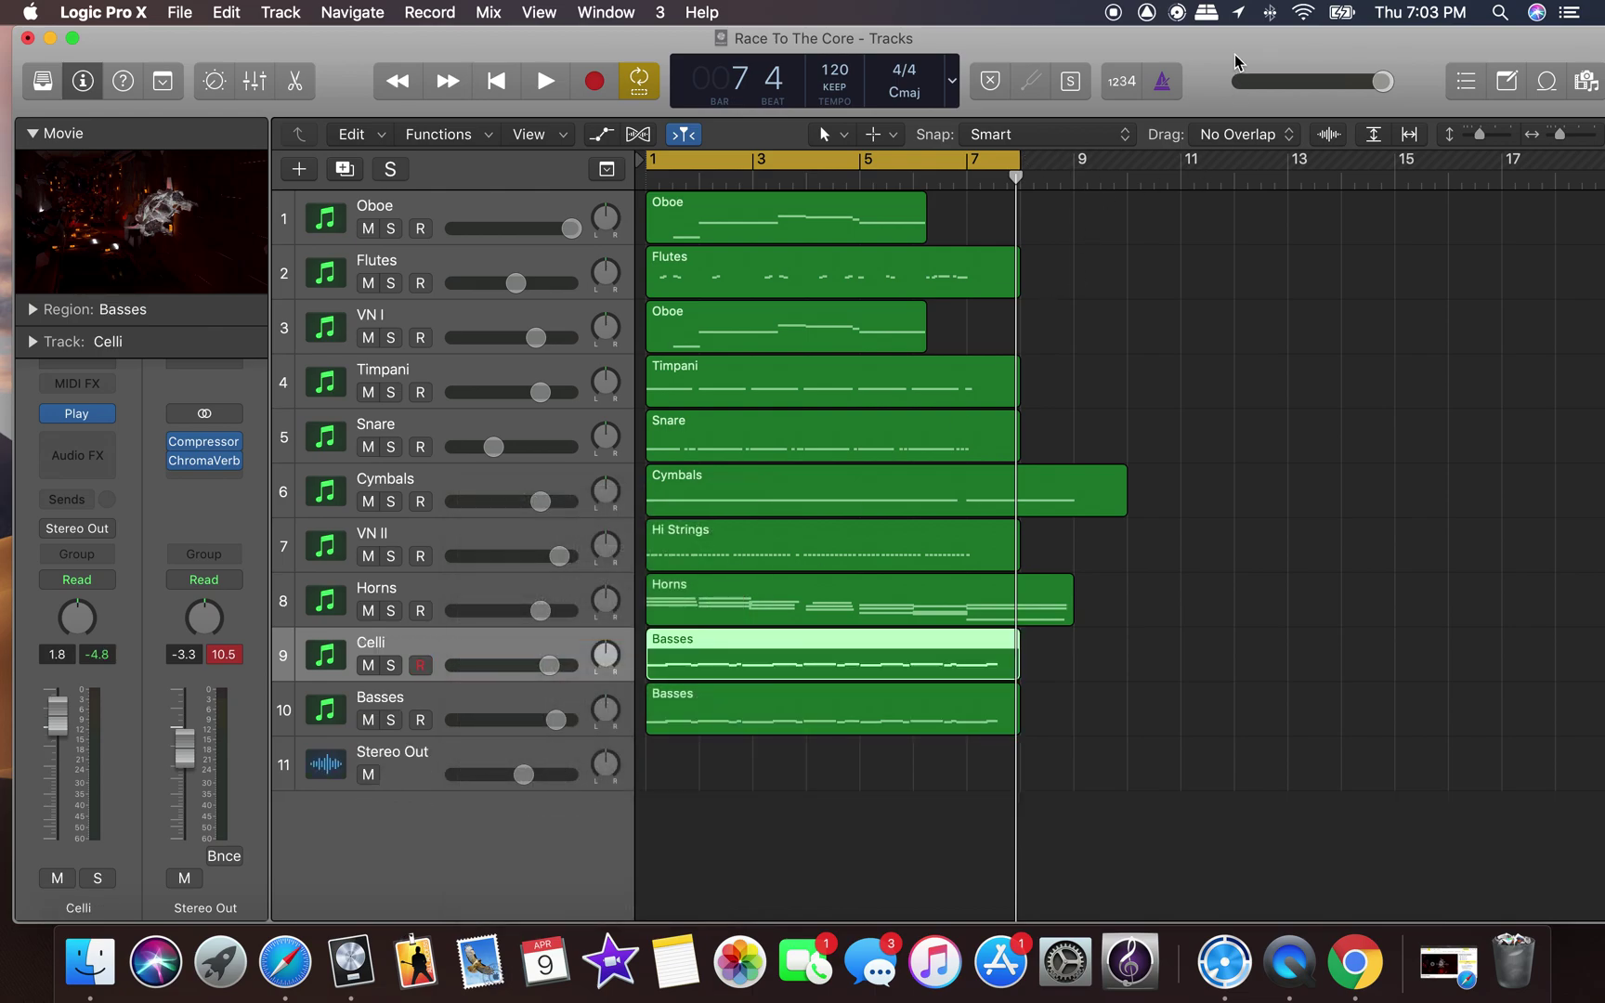
# Export the project's audio to the movie as "Race To The Core.mov" on Logic Sessions 1, as Linear PCM, 44100, 16 bit.
pyautogui.moveTo(1208, 44); pyautogui.dragTo(966, 86)
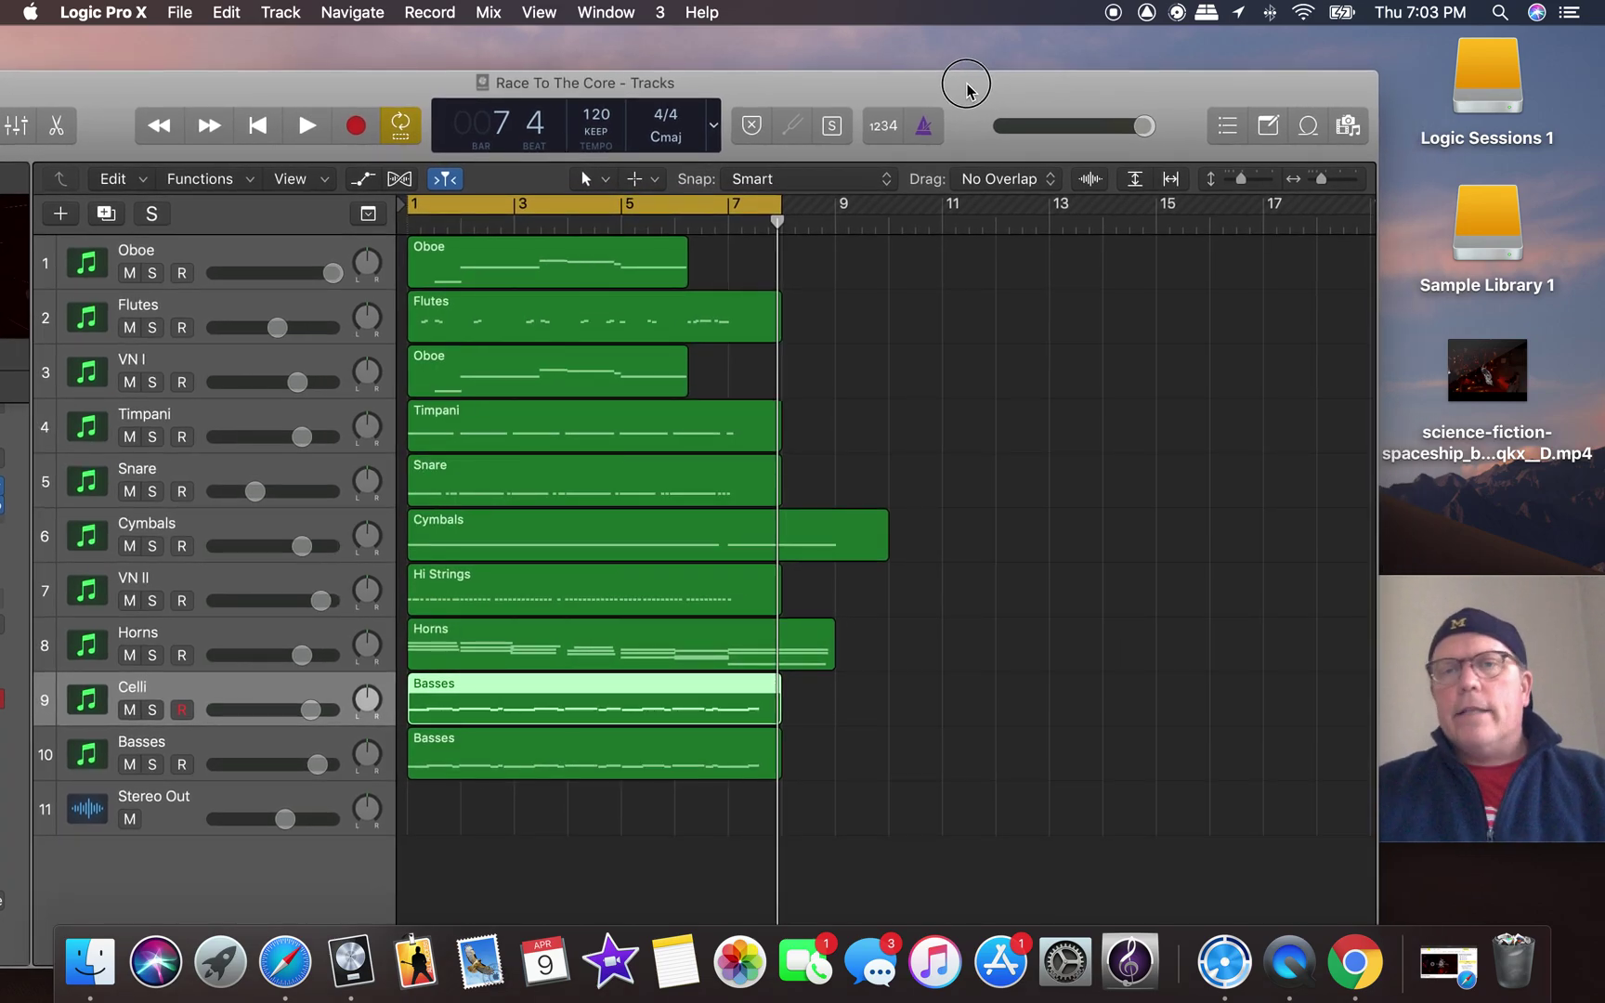
pyautogui.doubleClick(966, 85)
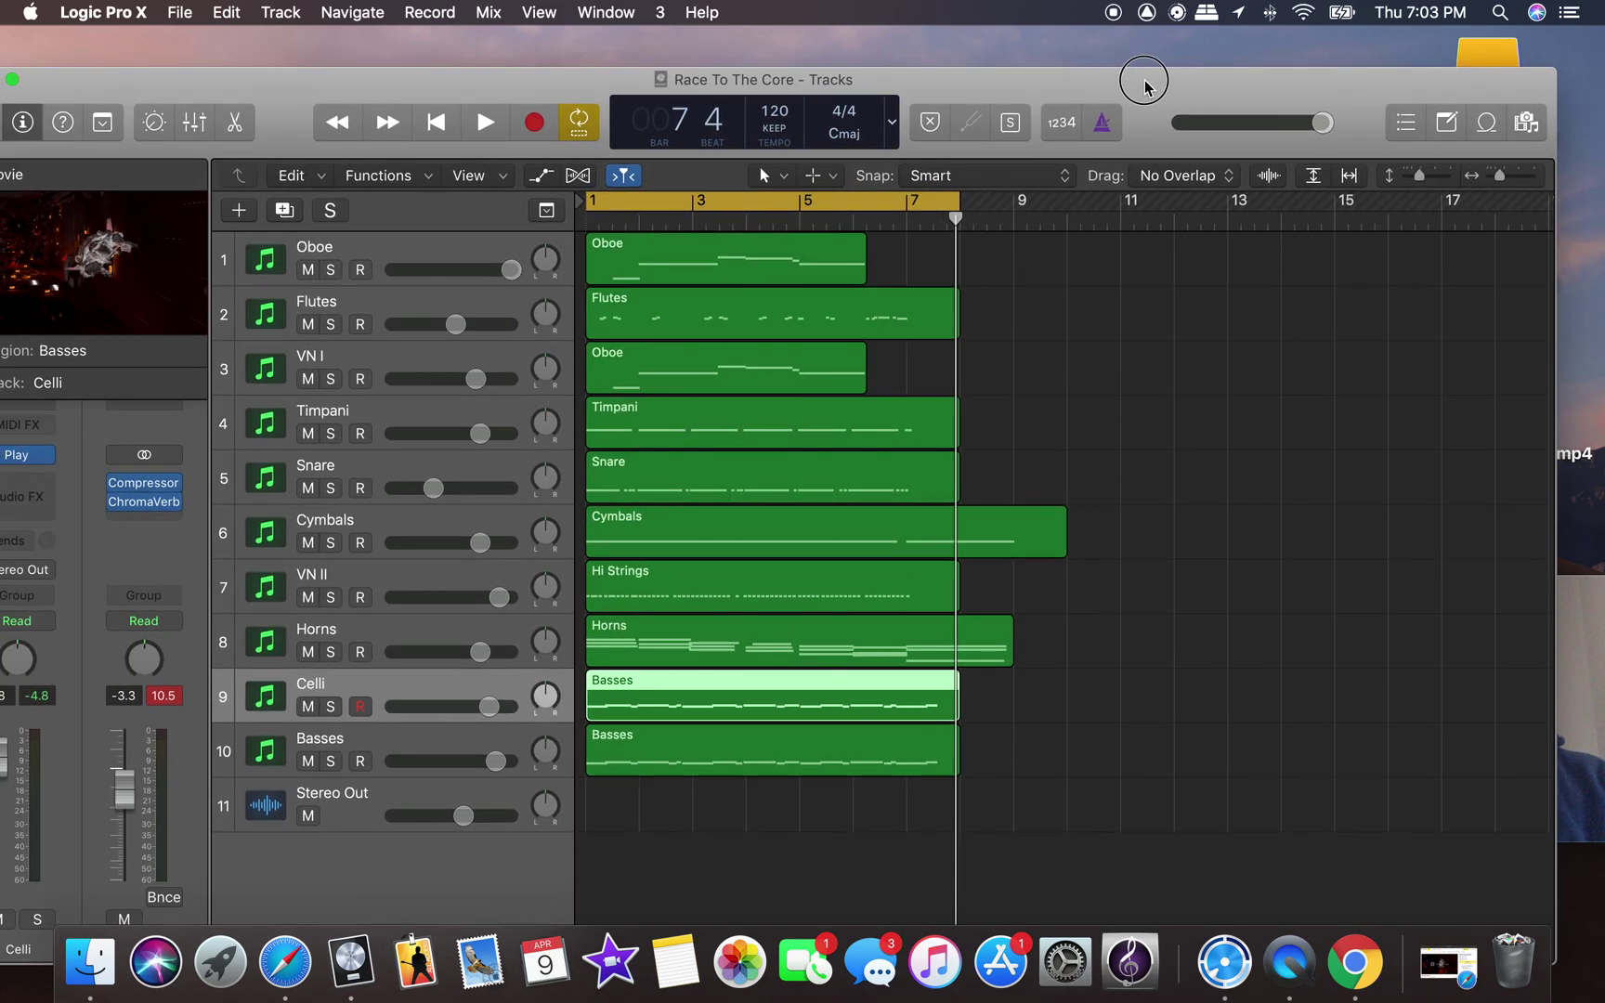
pyautogui.click(180, 12)
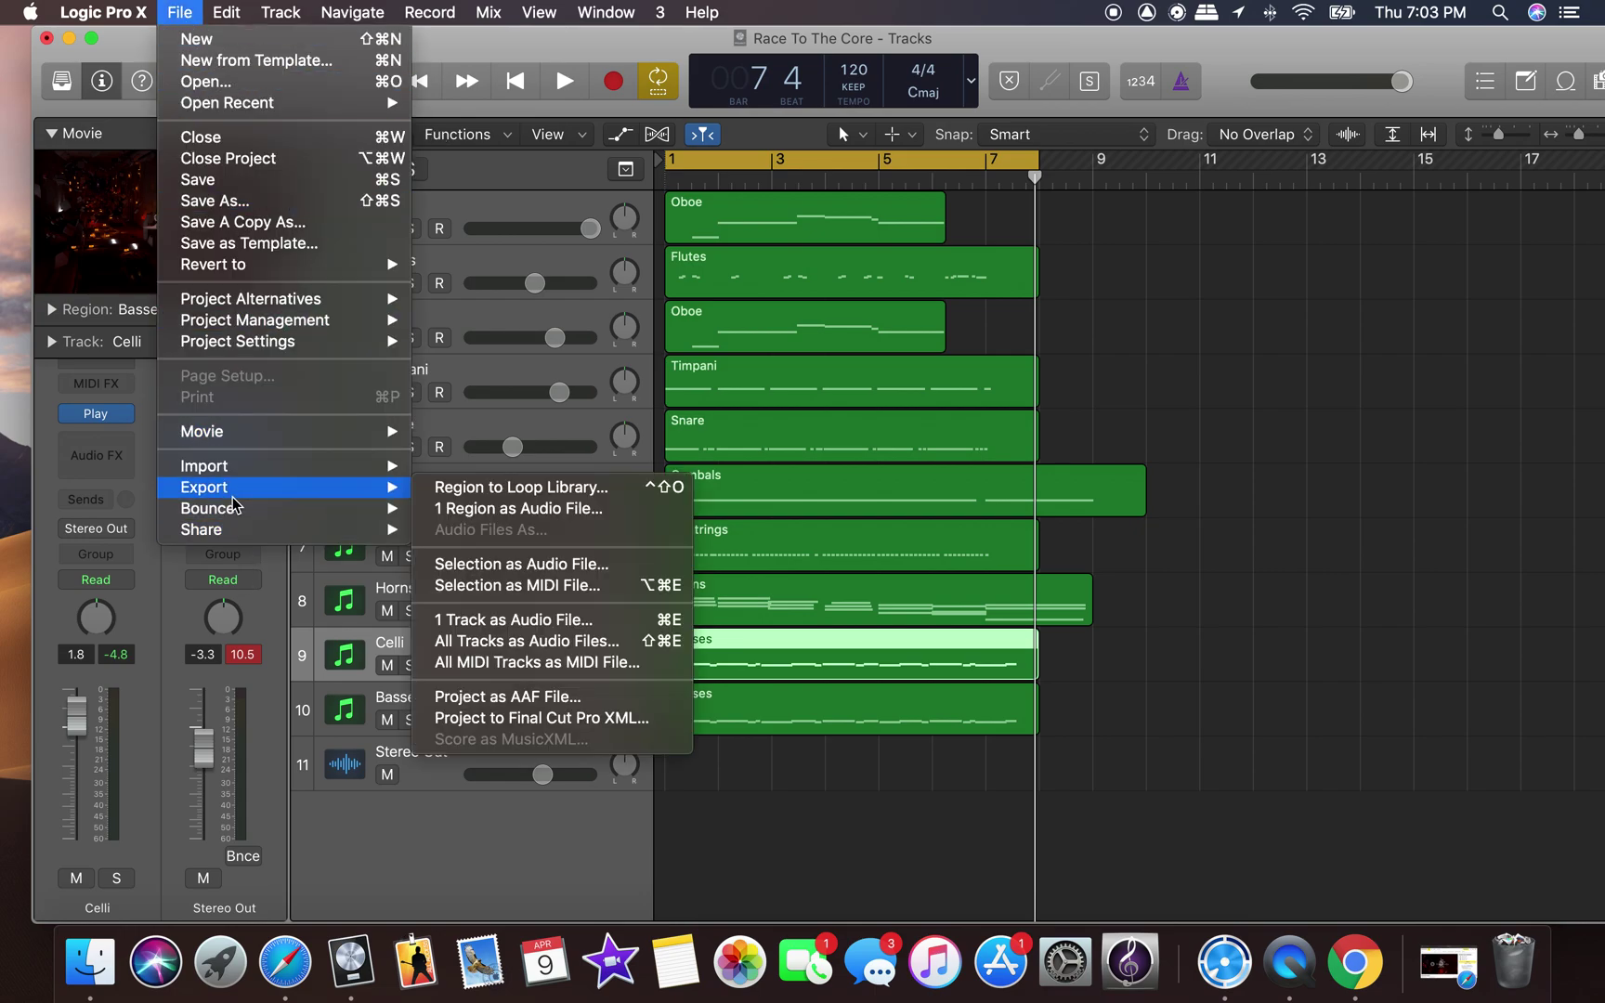
pyautogui.moveTo(406, 507)
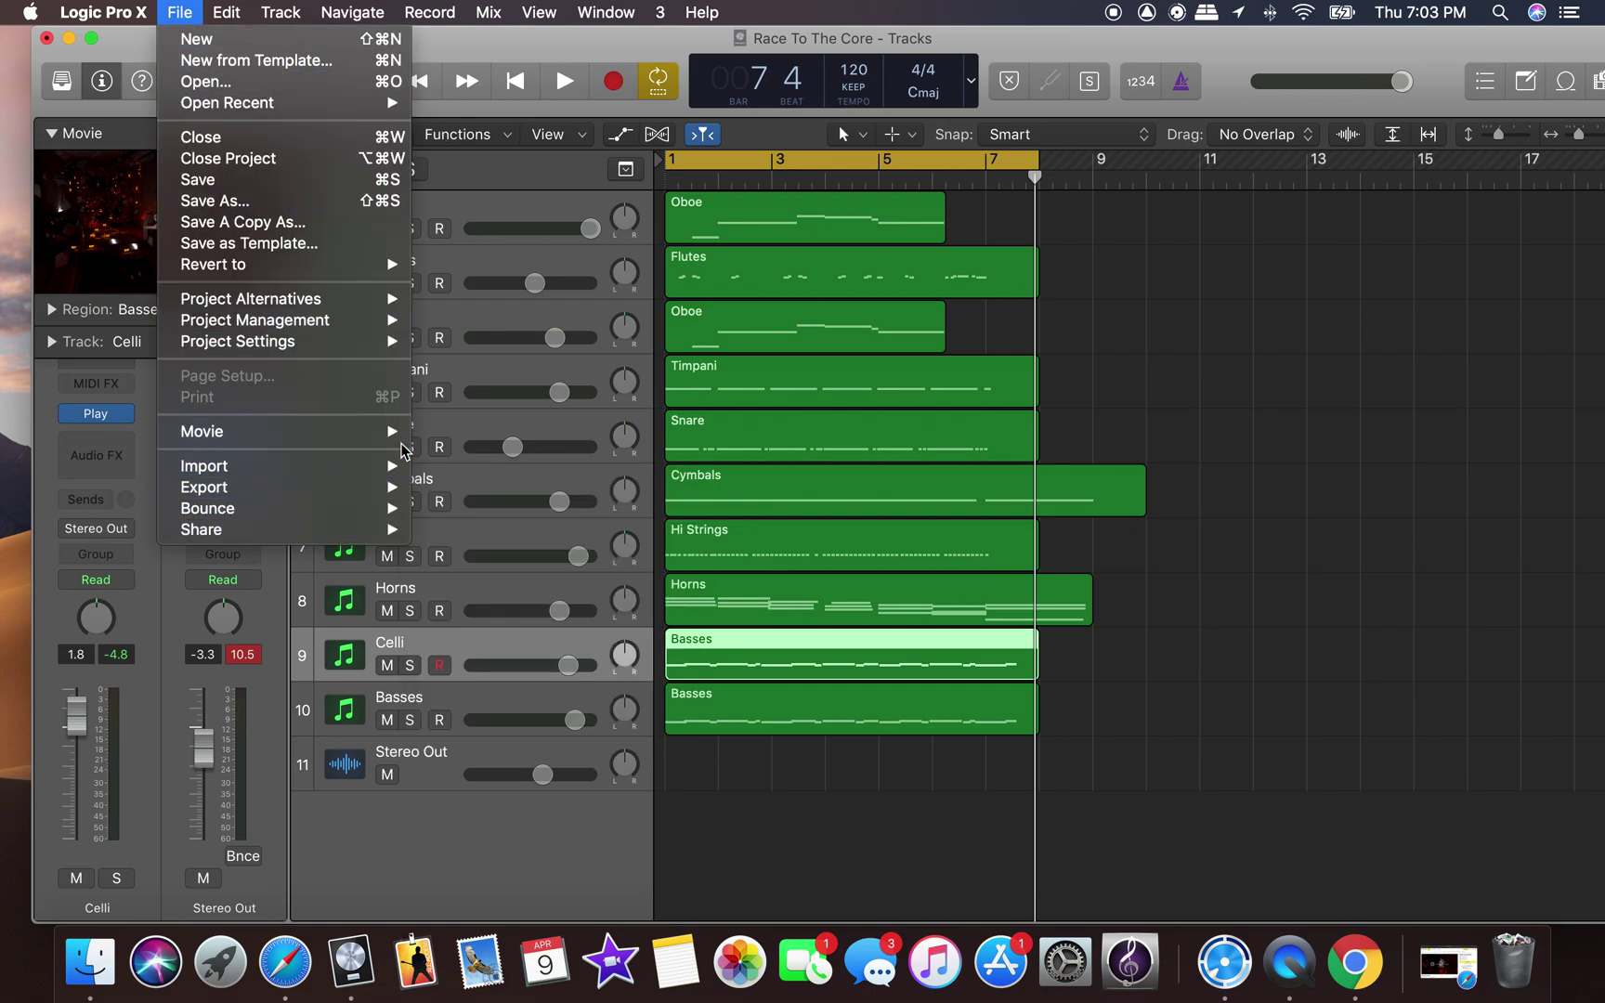
pyautogui.moveTo(402, 435)
pyautogui.click(517, 586)
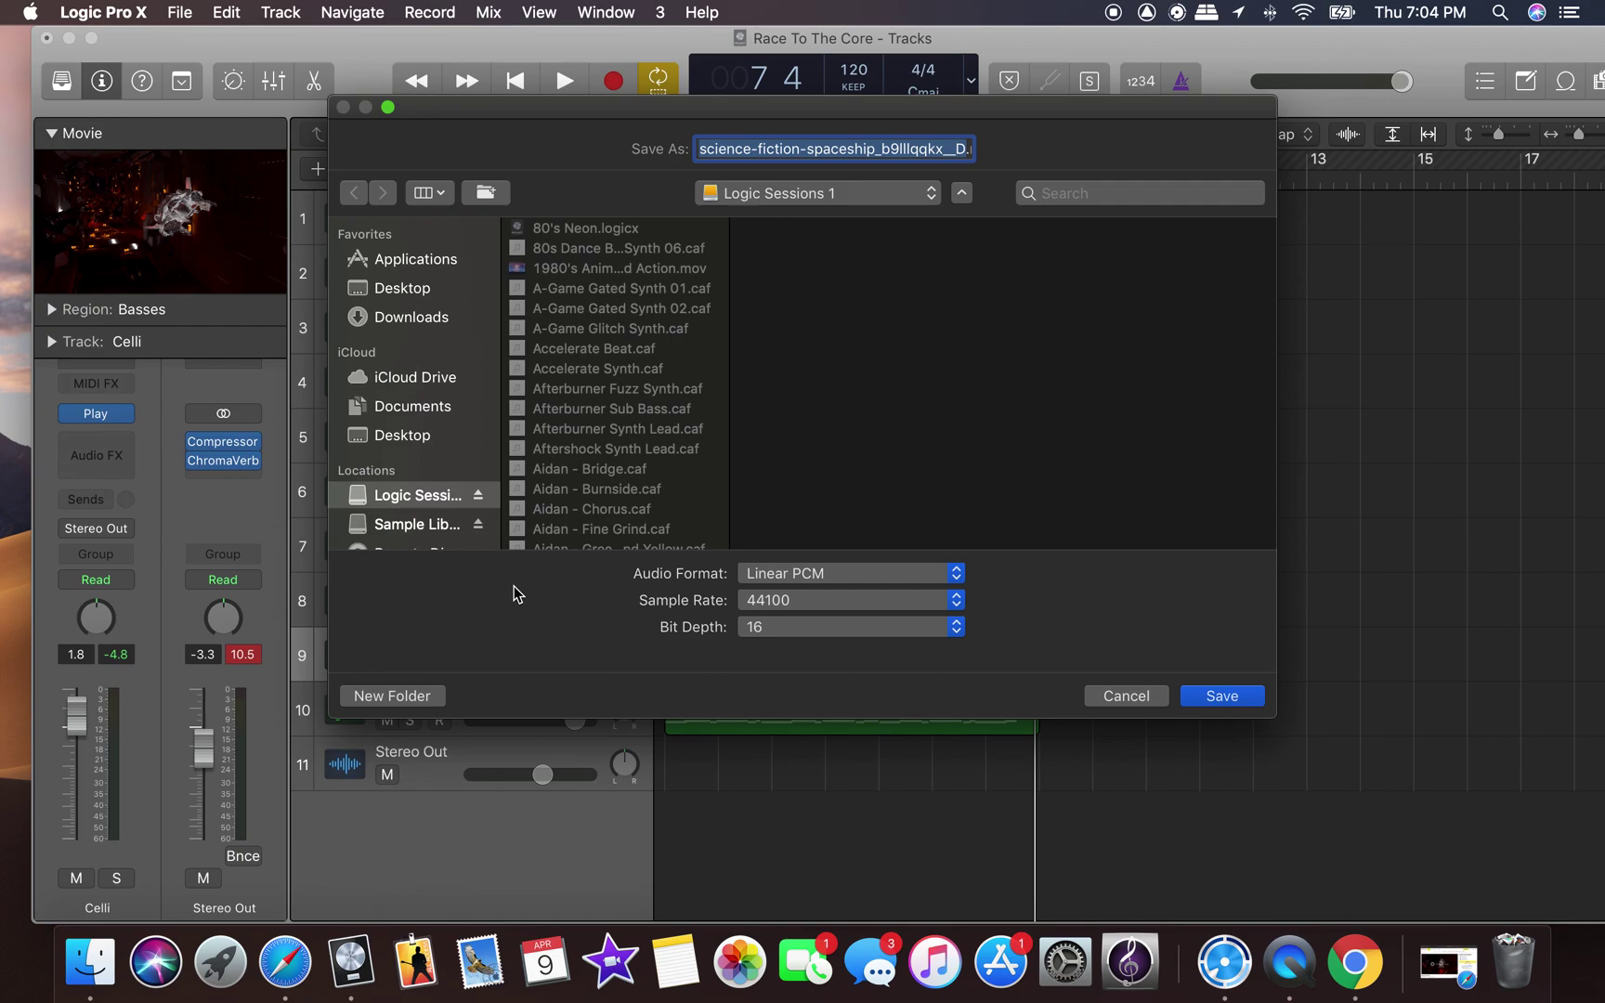
pyautogui.write('Race To The Core.mov')
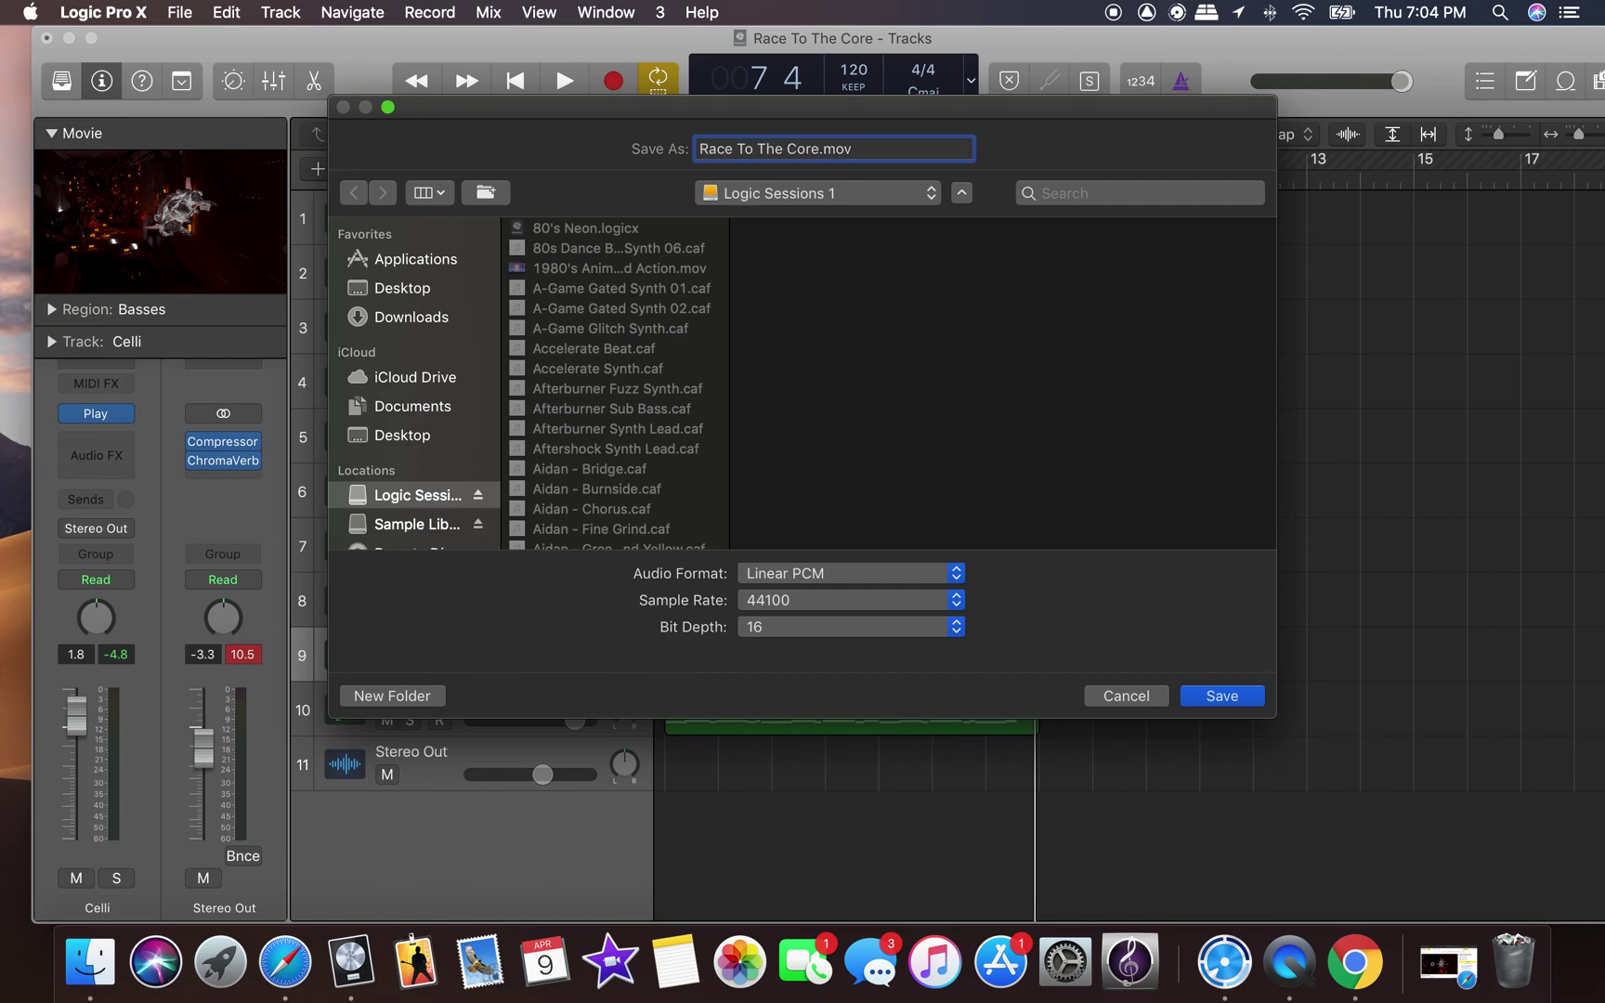
pyautogui.press('Return')
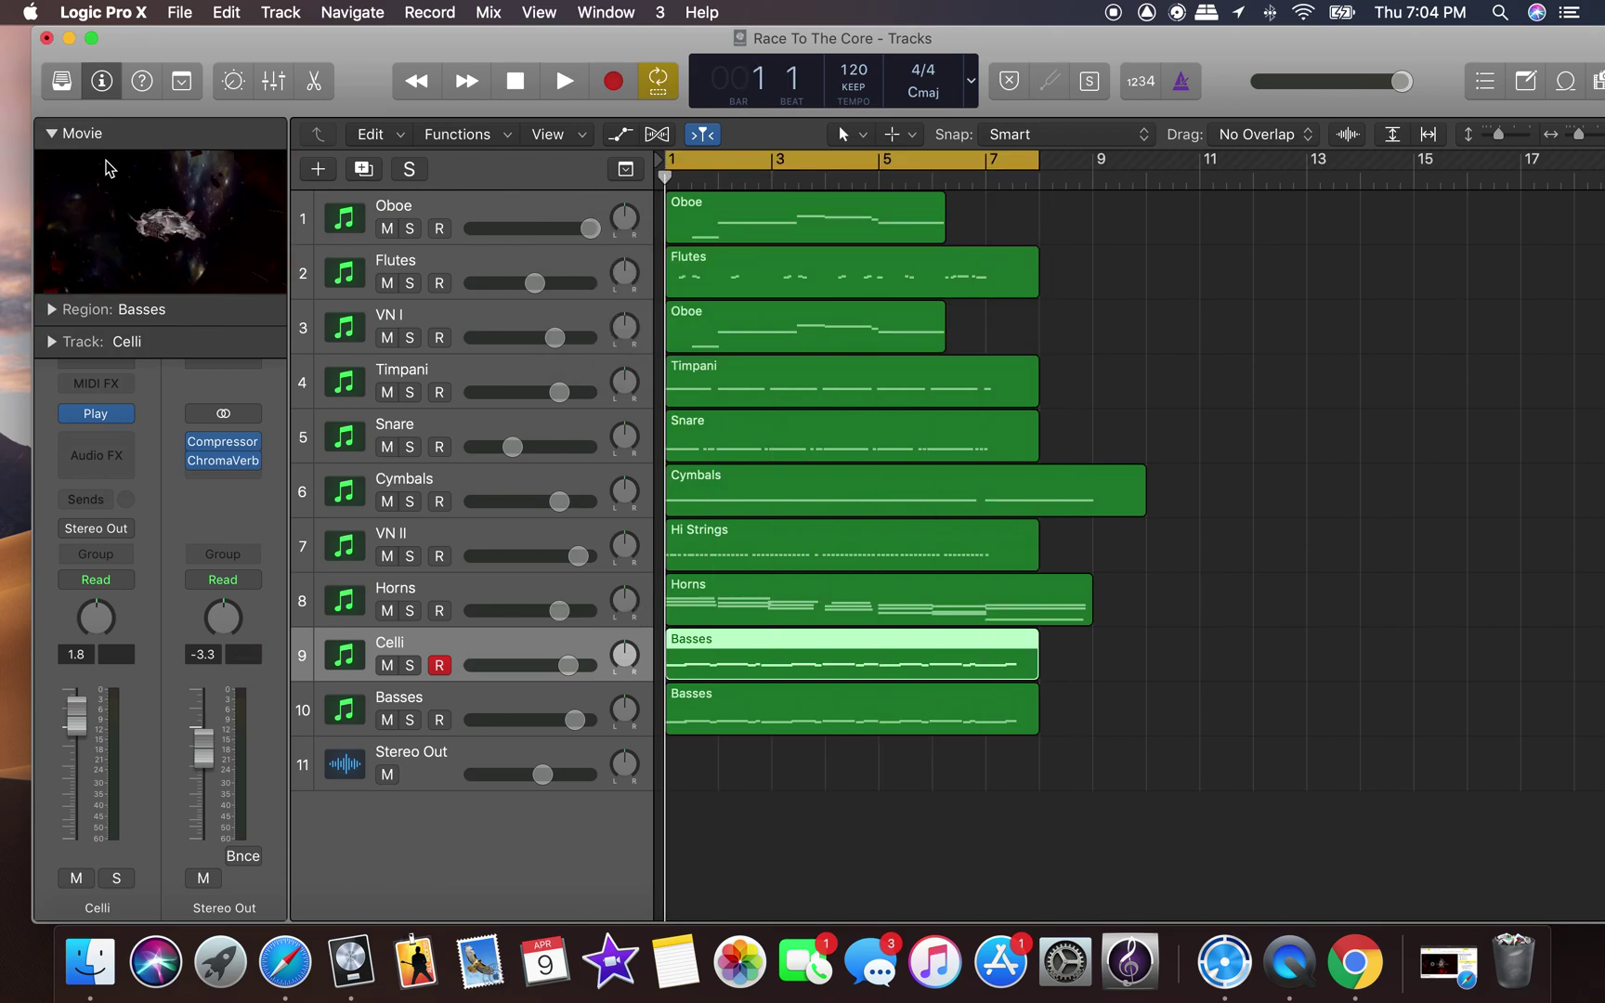
# Export the audio to the movie again as "Race To The Core.mov", saving it to the Desktop as Linear PCM, 44100, 16 bit.
pyautogui.click(182, 13)
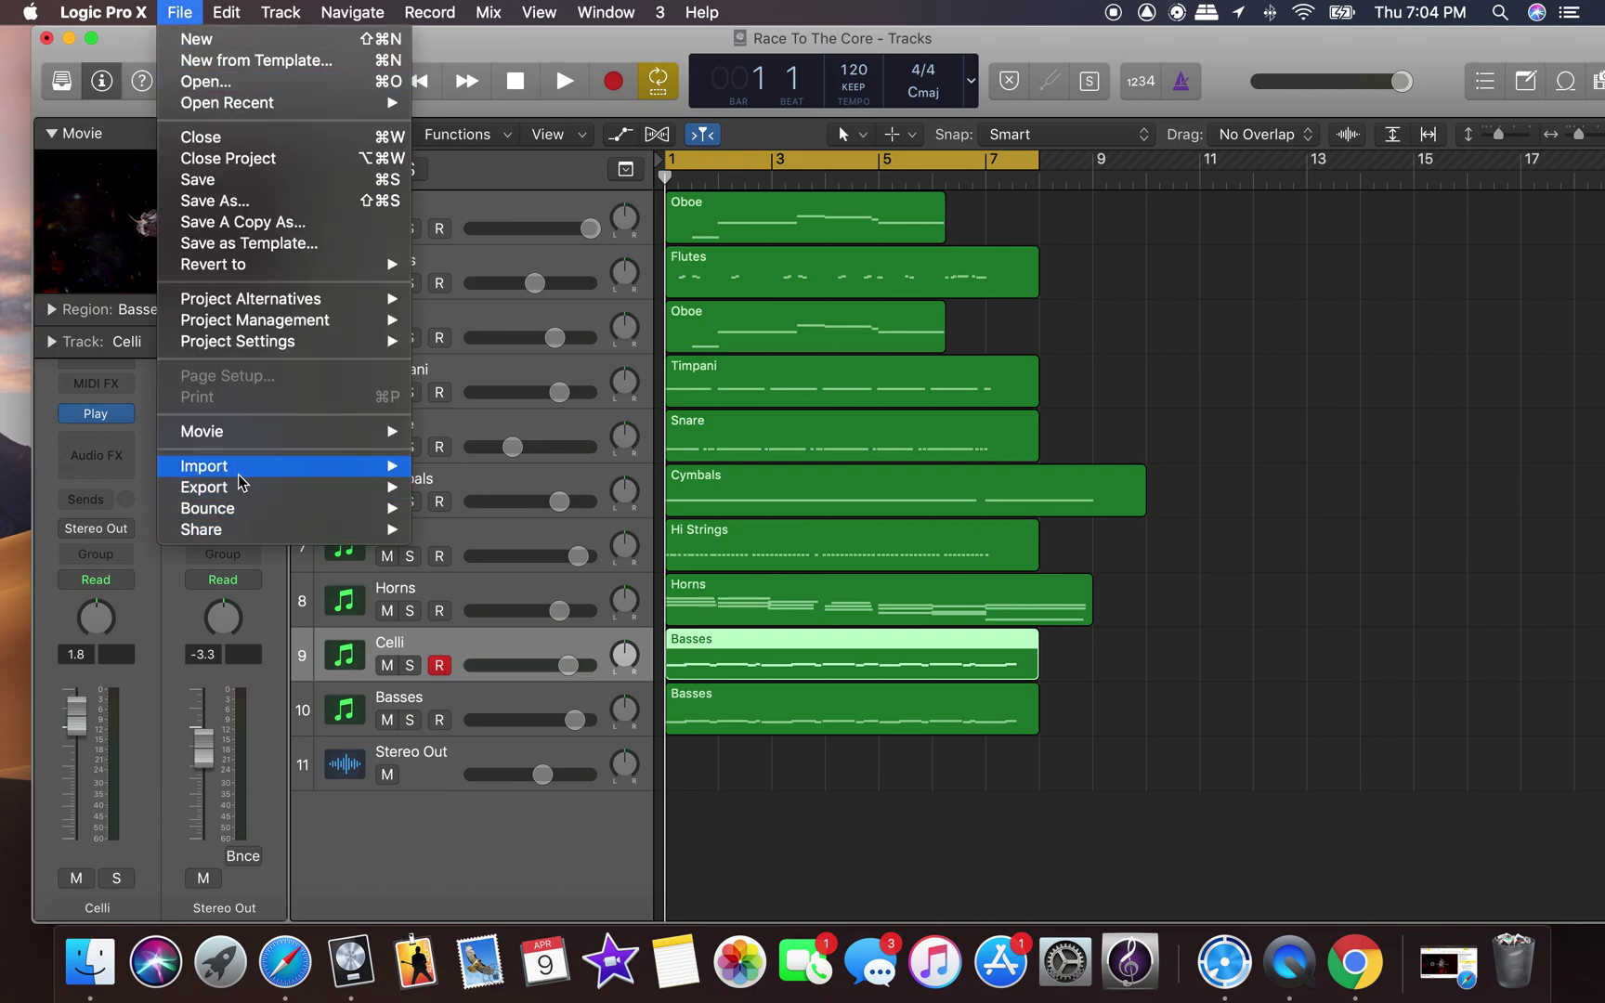
pyautogui.moveTo(249, 438)
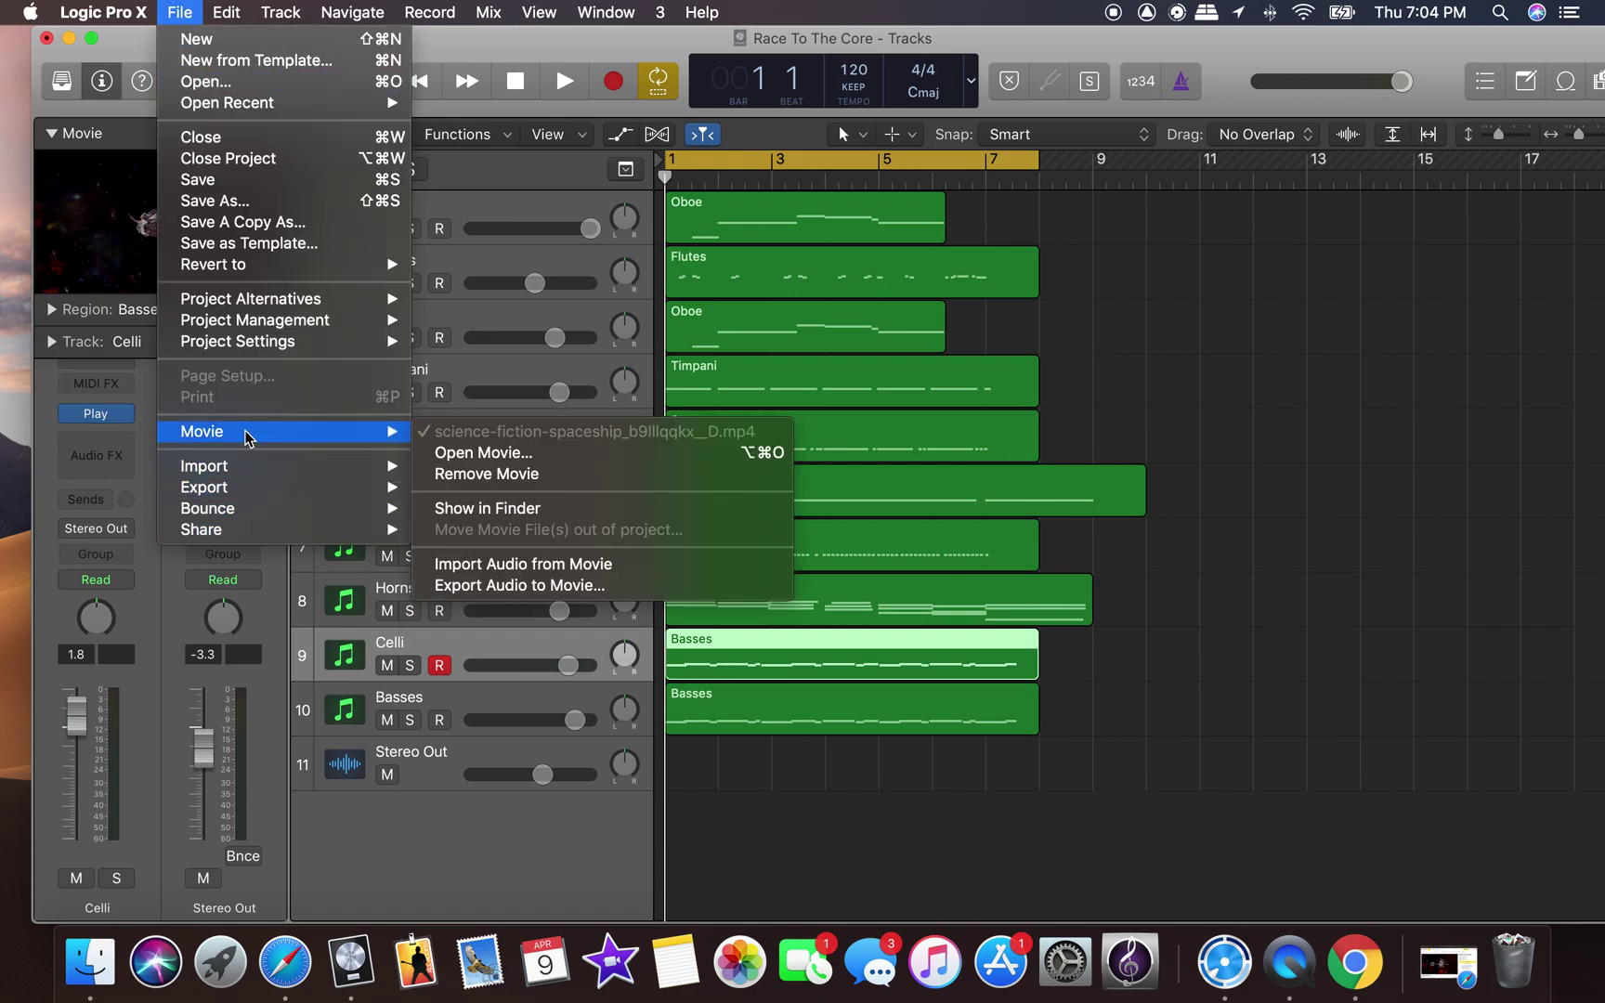
pyautogui.click(462, 585)
pyautogui.write('Race To The Core.mov')
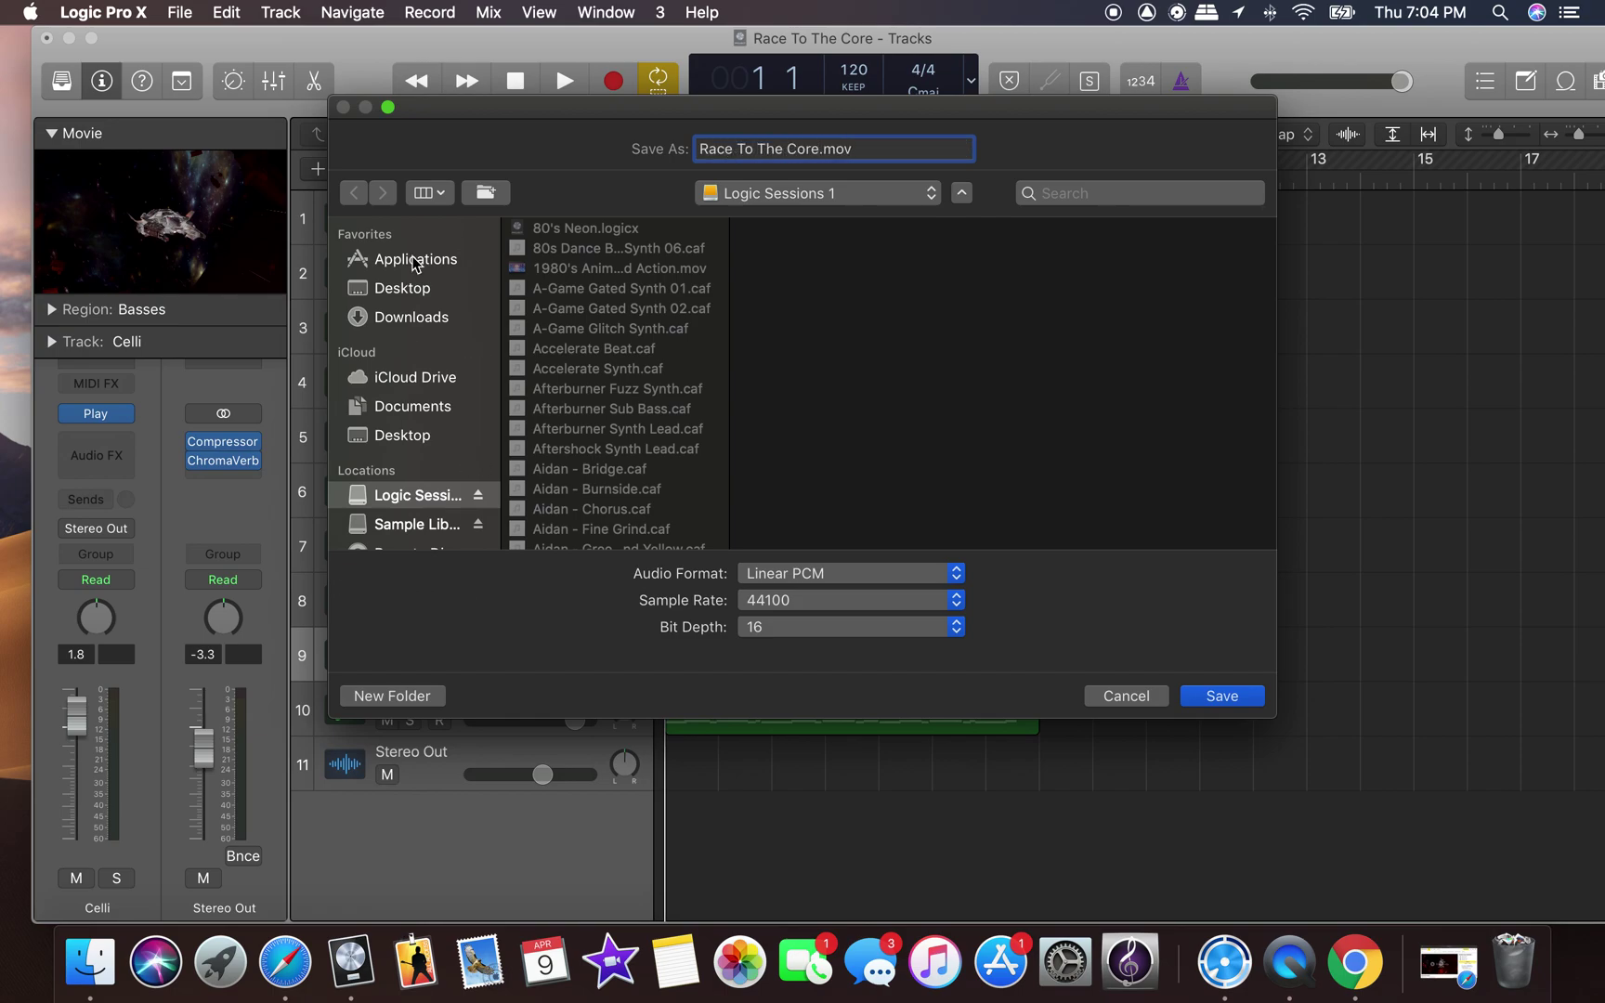
pyautogui.click(402, 288)
pyautogui.click(1246, 698)
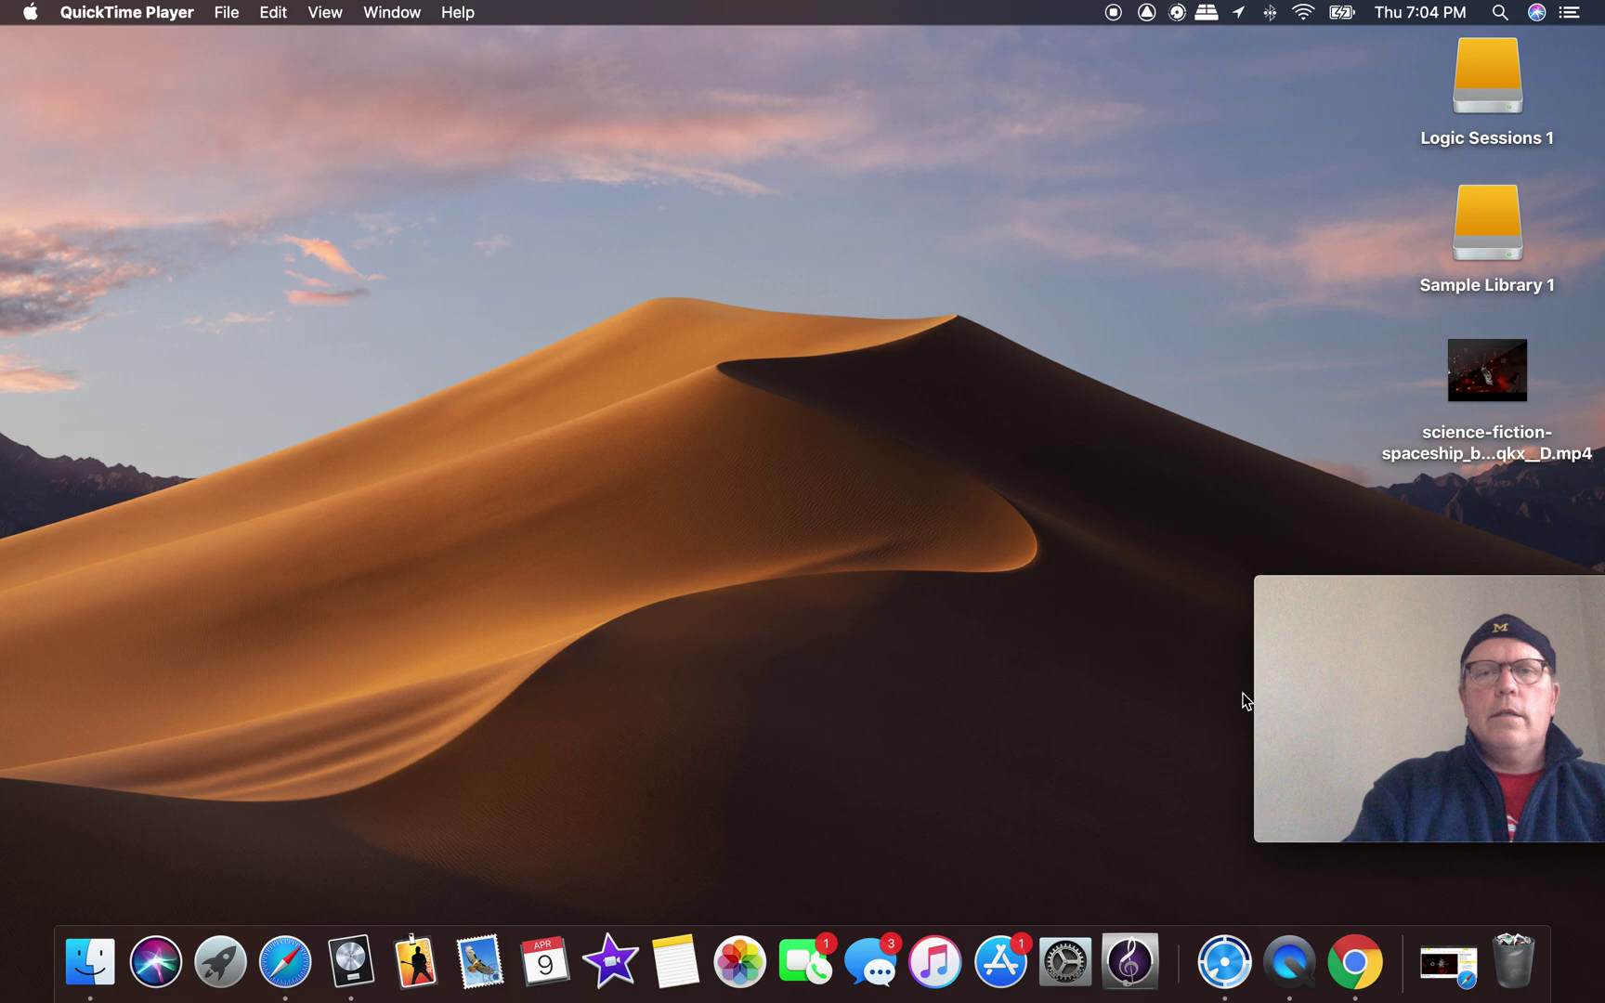
# Expand the Movies stack on the desktop, play "Race To The Core.mov" through in QuickTime Player, and close the movie.
pyautogui.click(1494, 391)
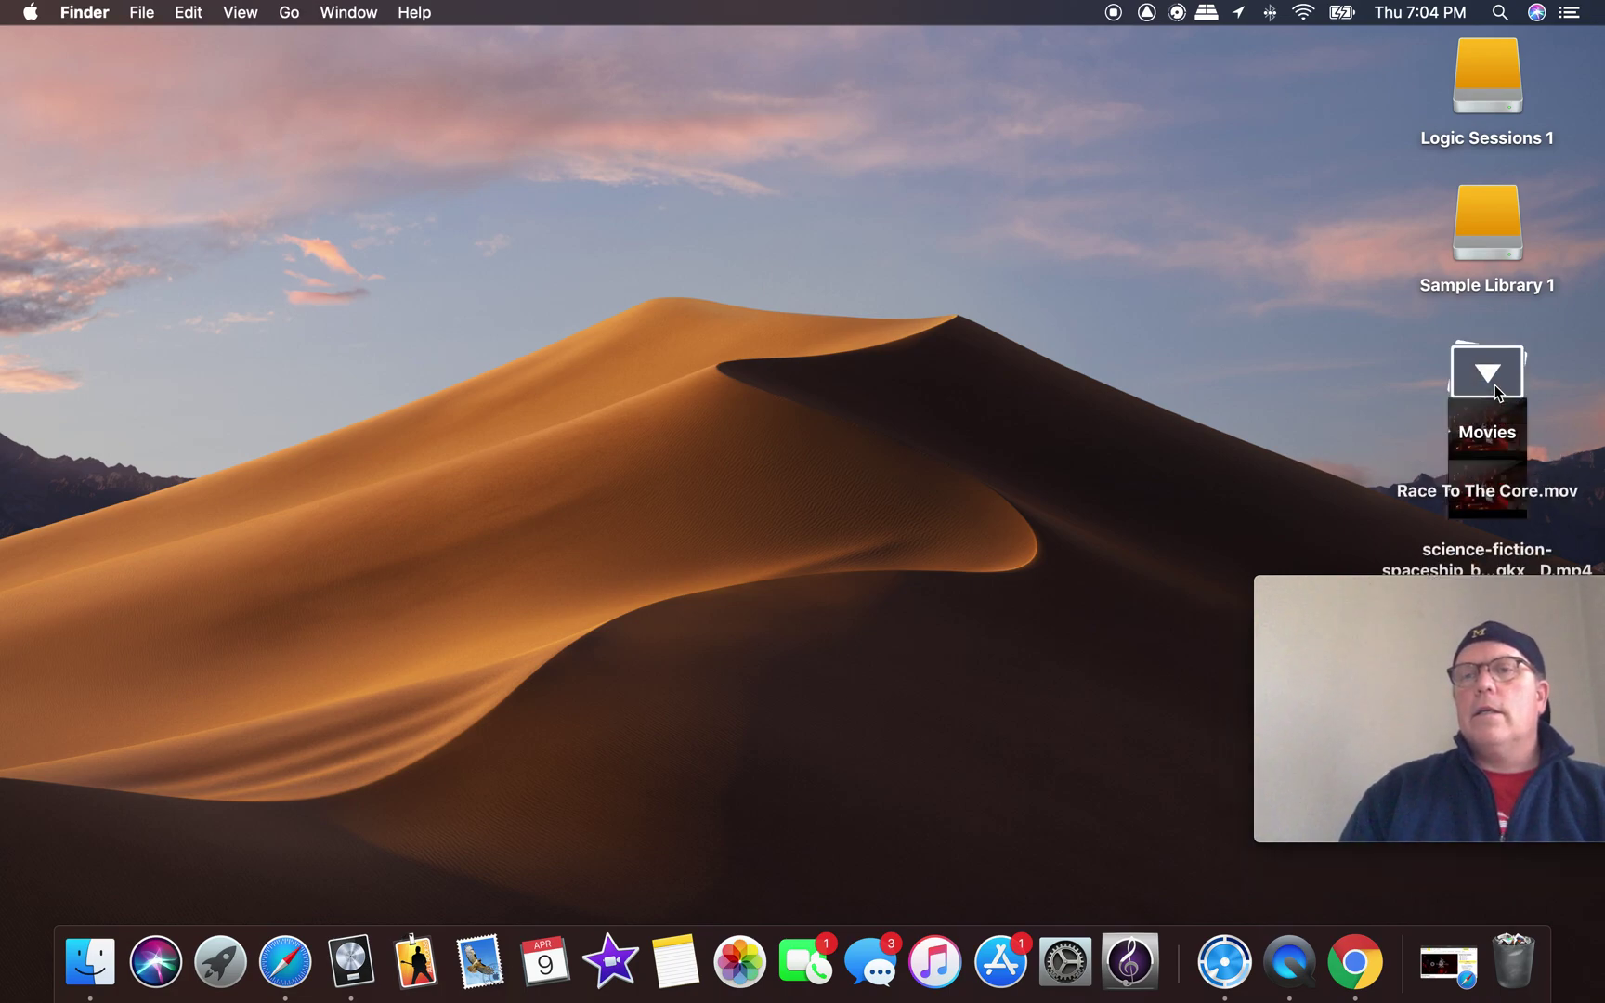
pyautogui.click(1485, 516)
pyautogui.doubleClick(1482, 515)
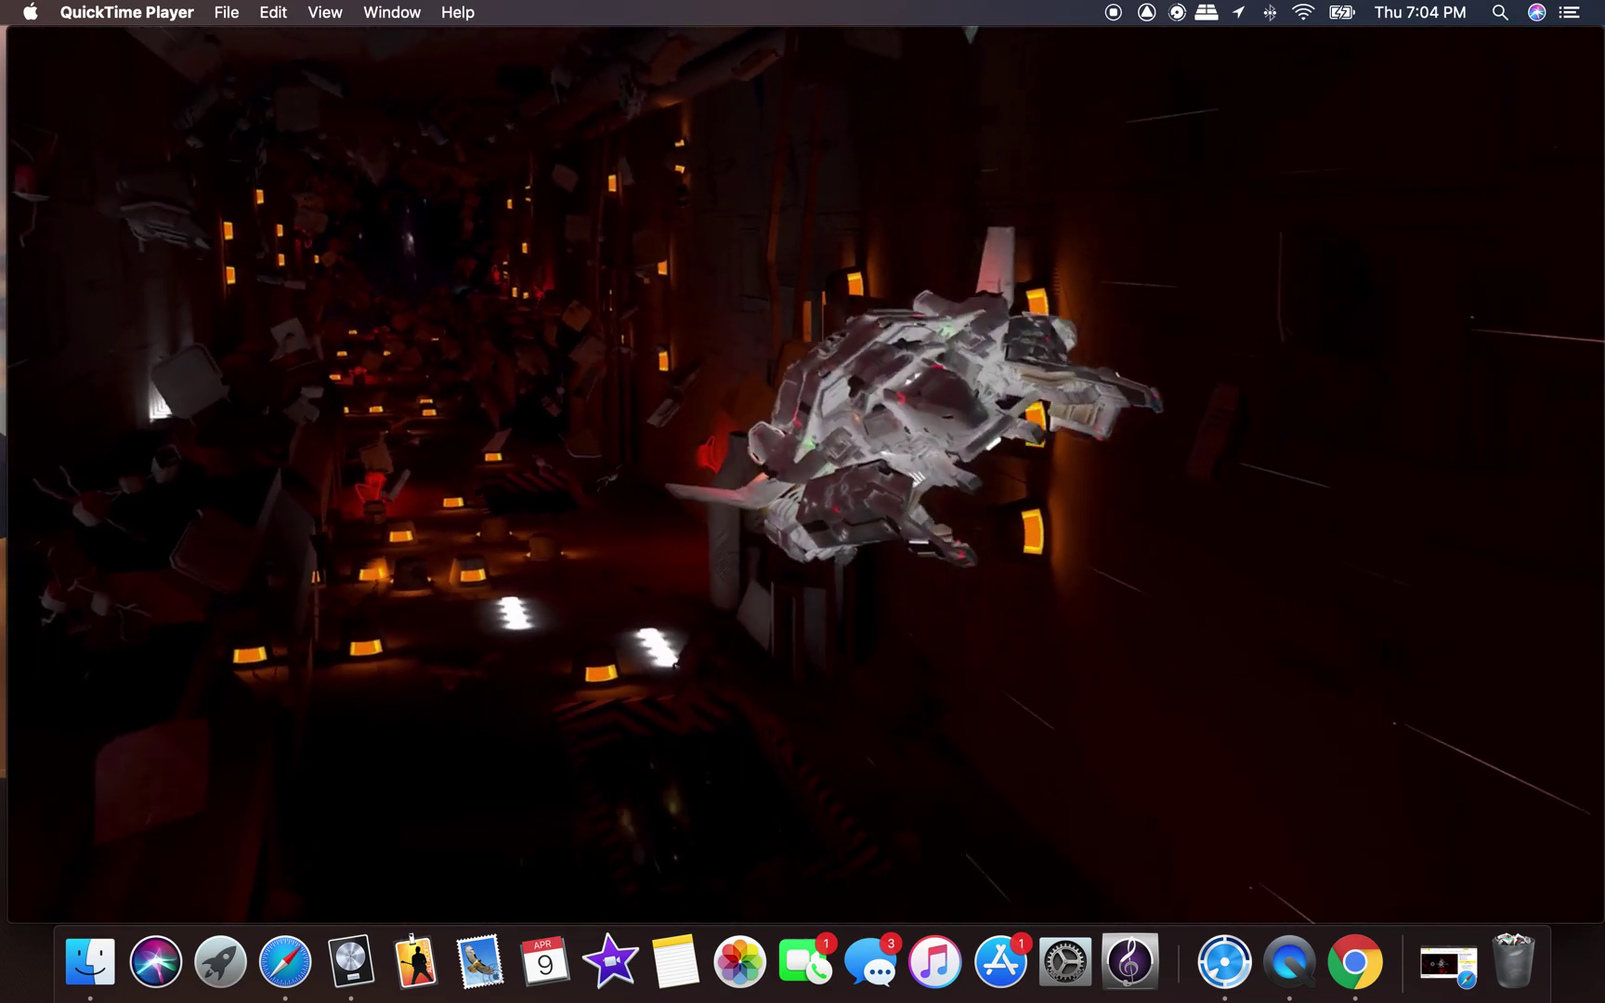
pyautogui.moveTo(763, 827)
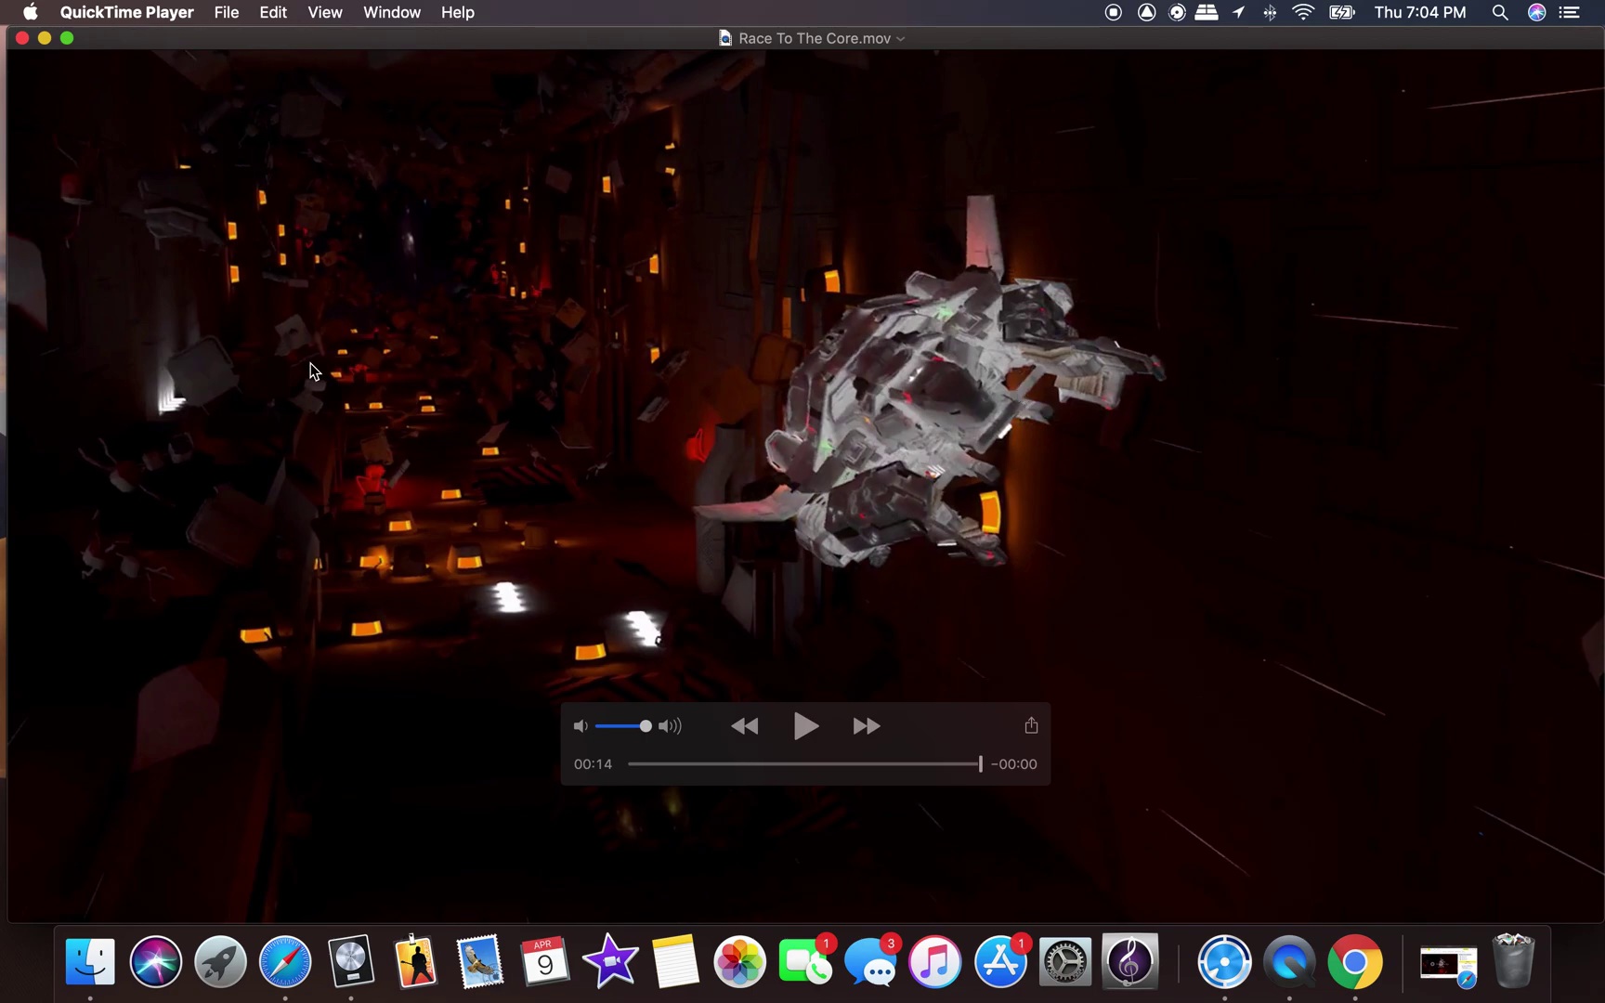
pyautogui.click(23, 40)
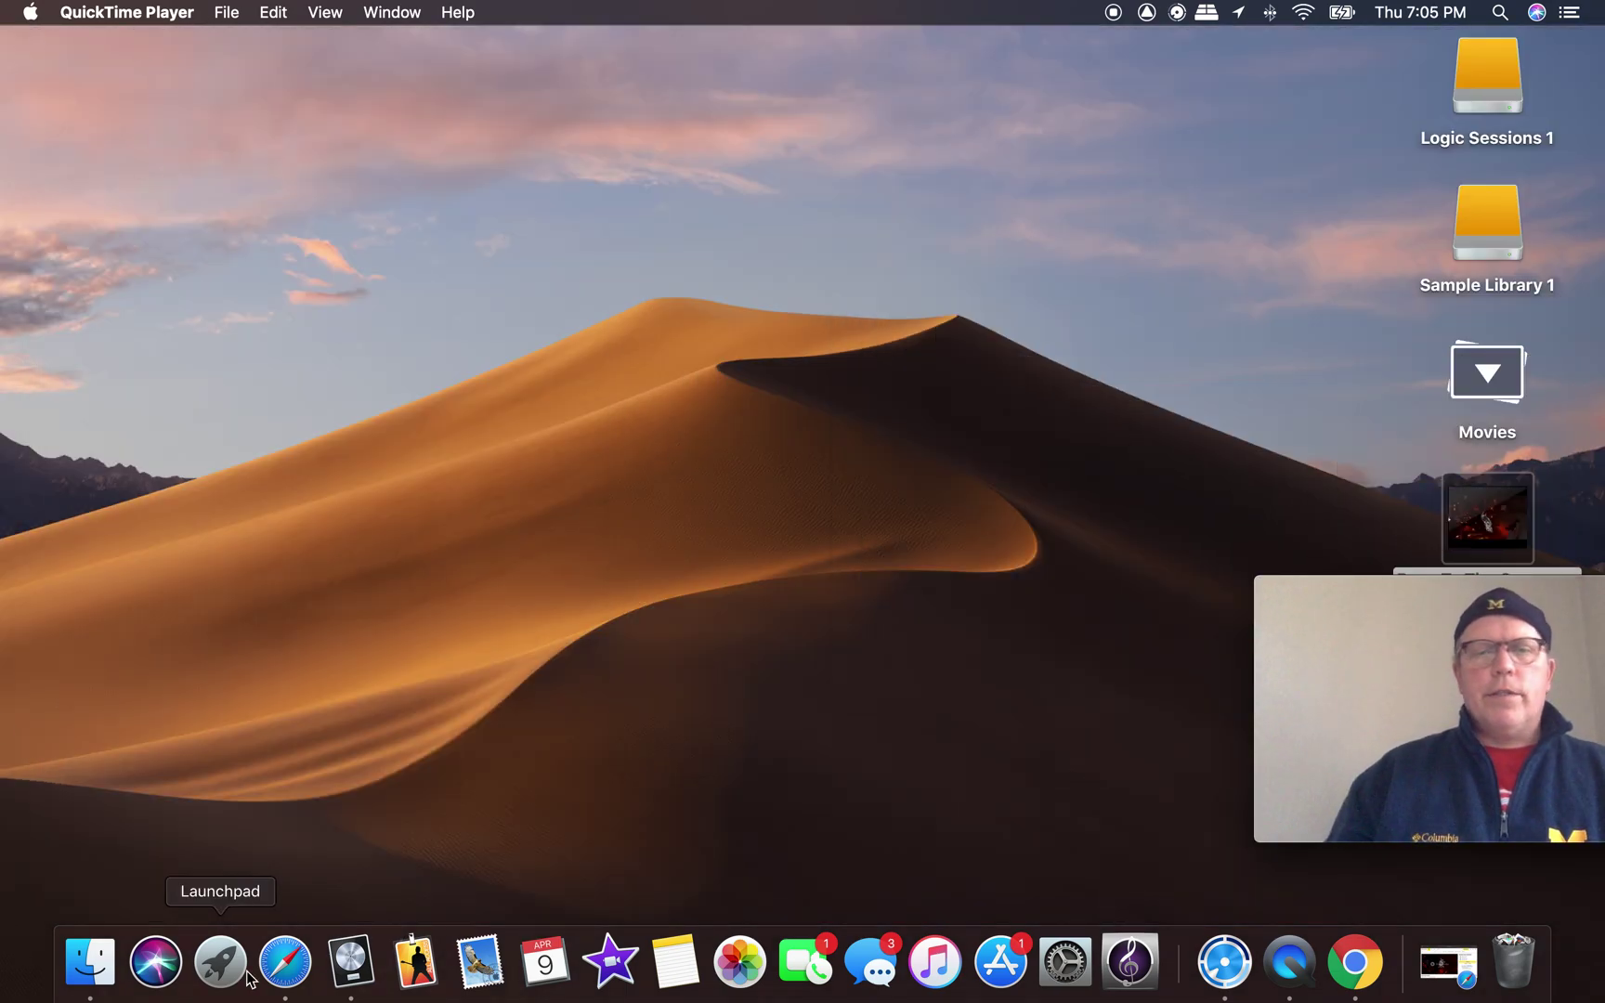
# Switch to iMovie, look through the events in its library, and close the iMovie window.
pyautogui.click(612, 974)
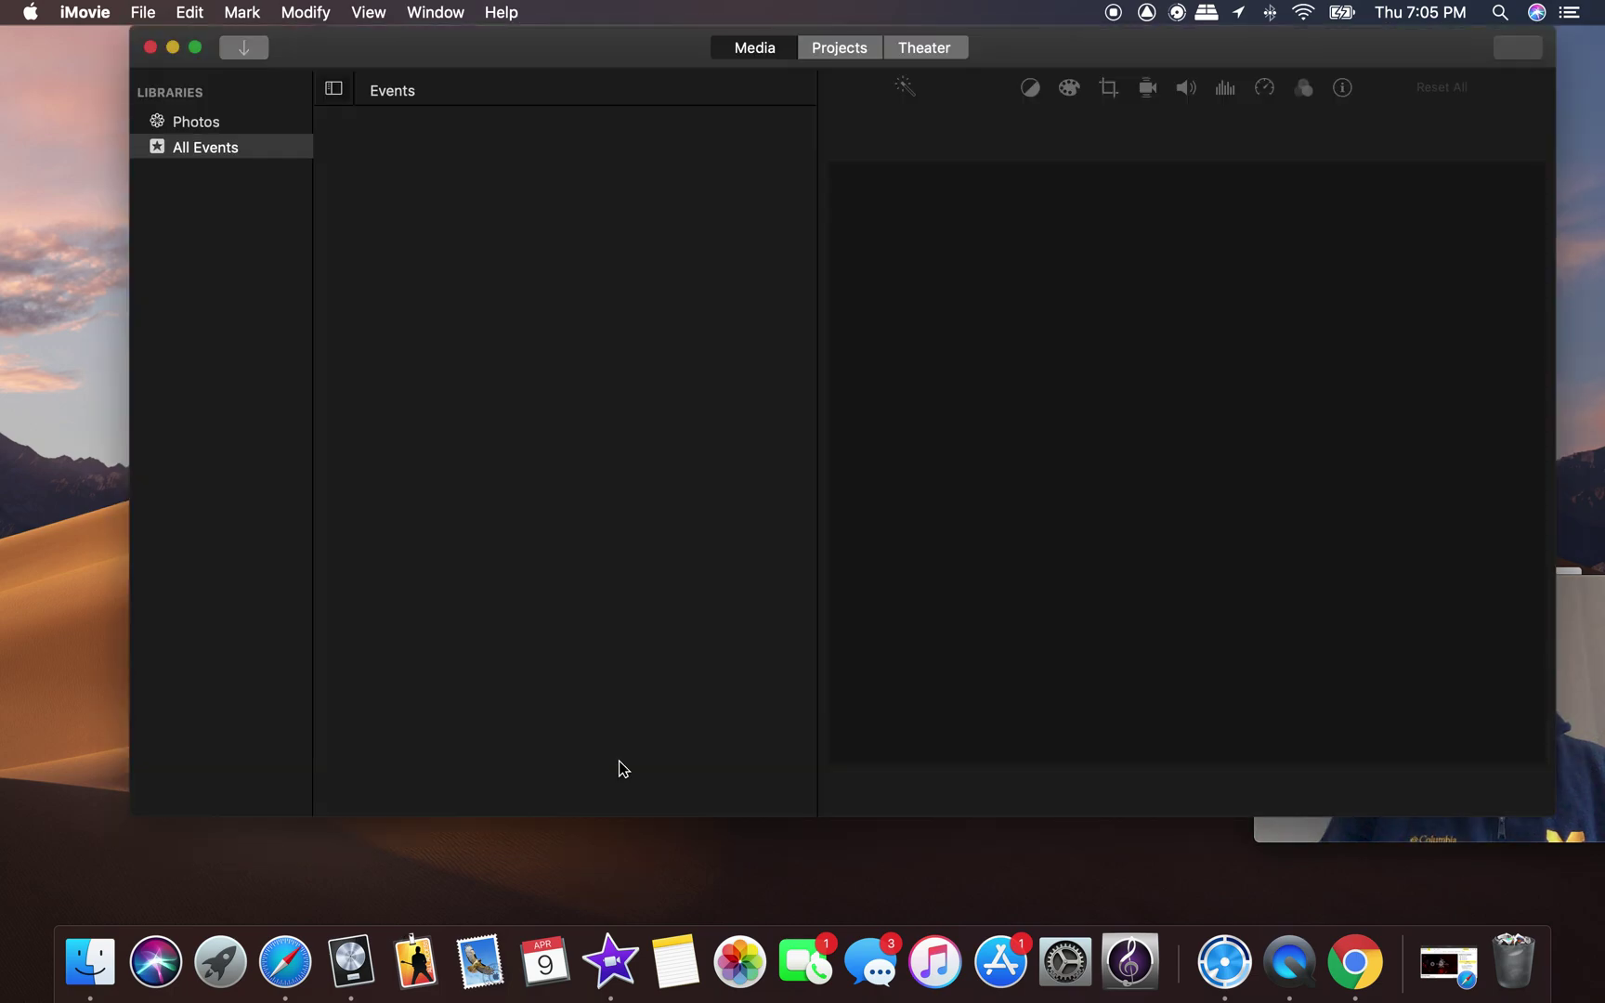
pyautogui.moveTo(624, 59); pyautogui.dragTo(455, 43)
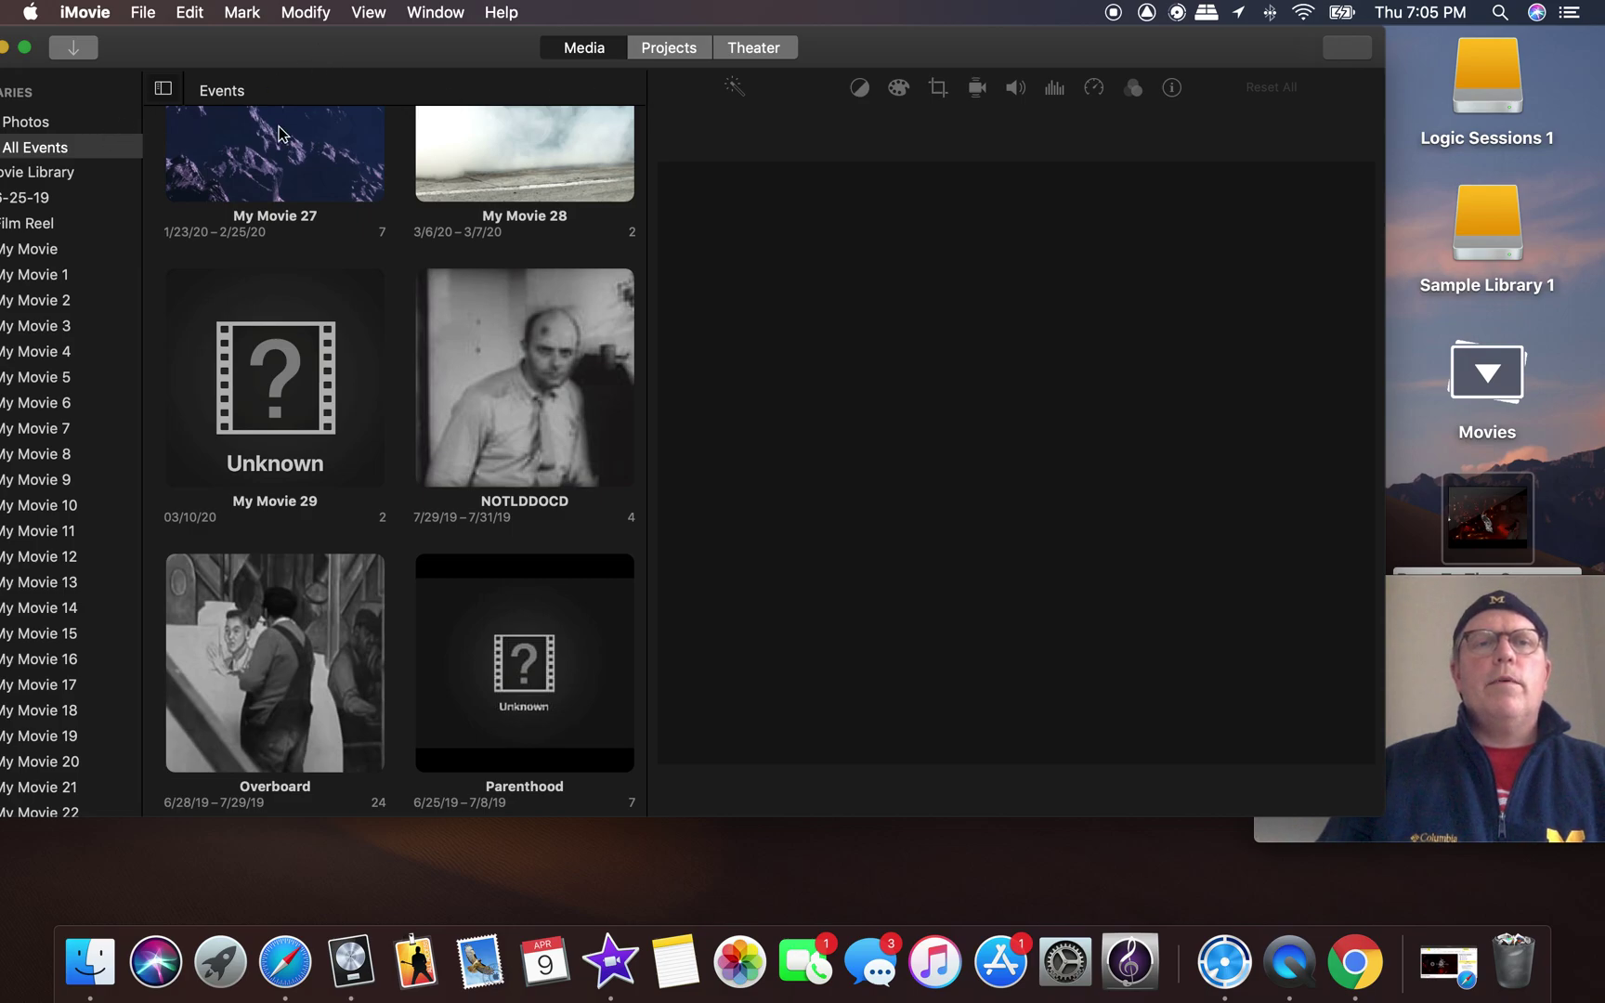
pyautogui.scroll(15, 281, 133)
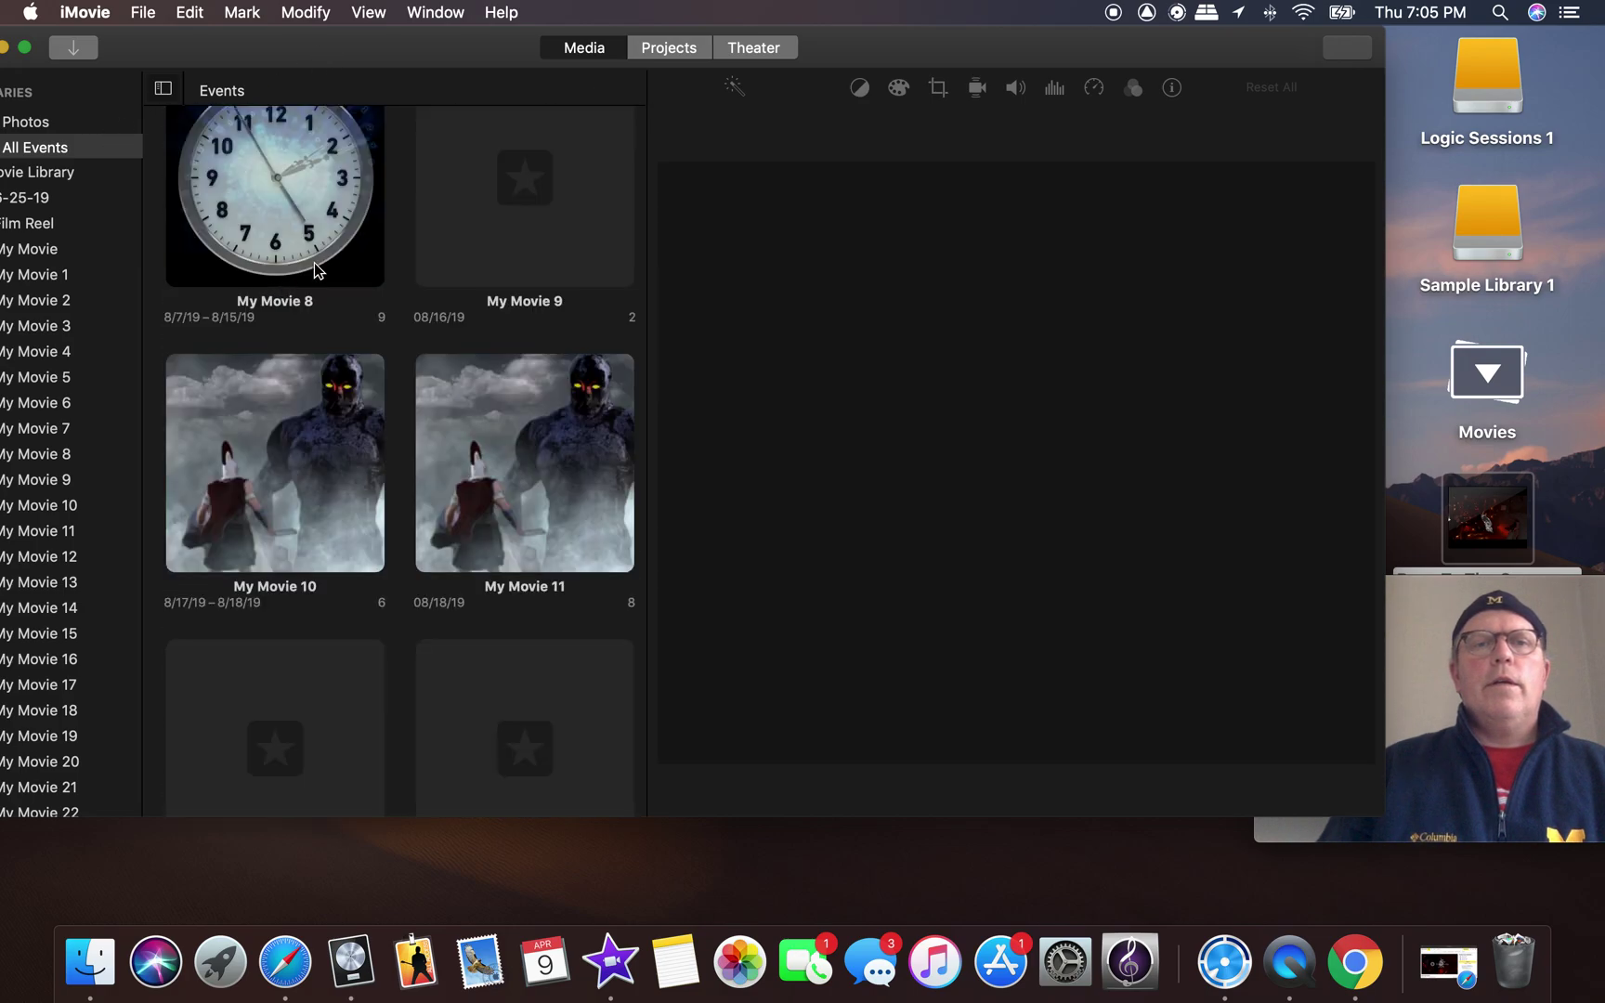
pyautogui.scroll(5, 296, 271)
pyautogui.moveTo(202, 42); pyautogui.dragTo(296, 34)
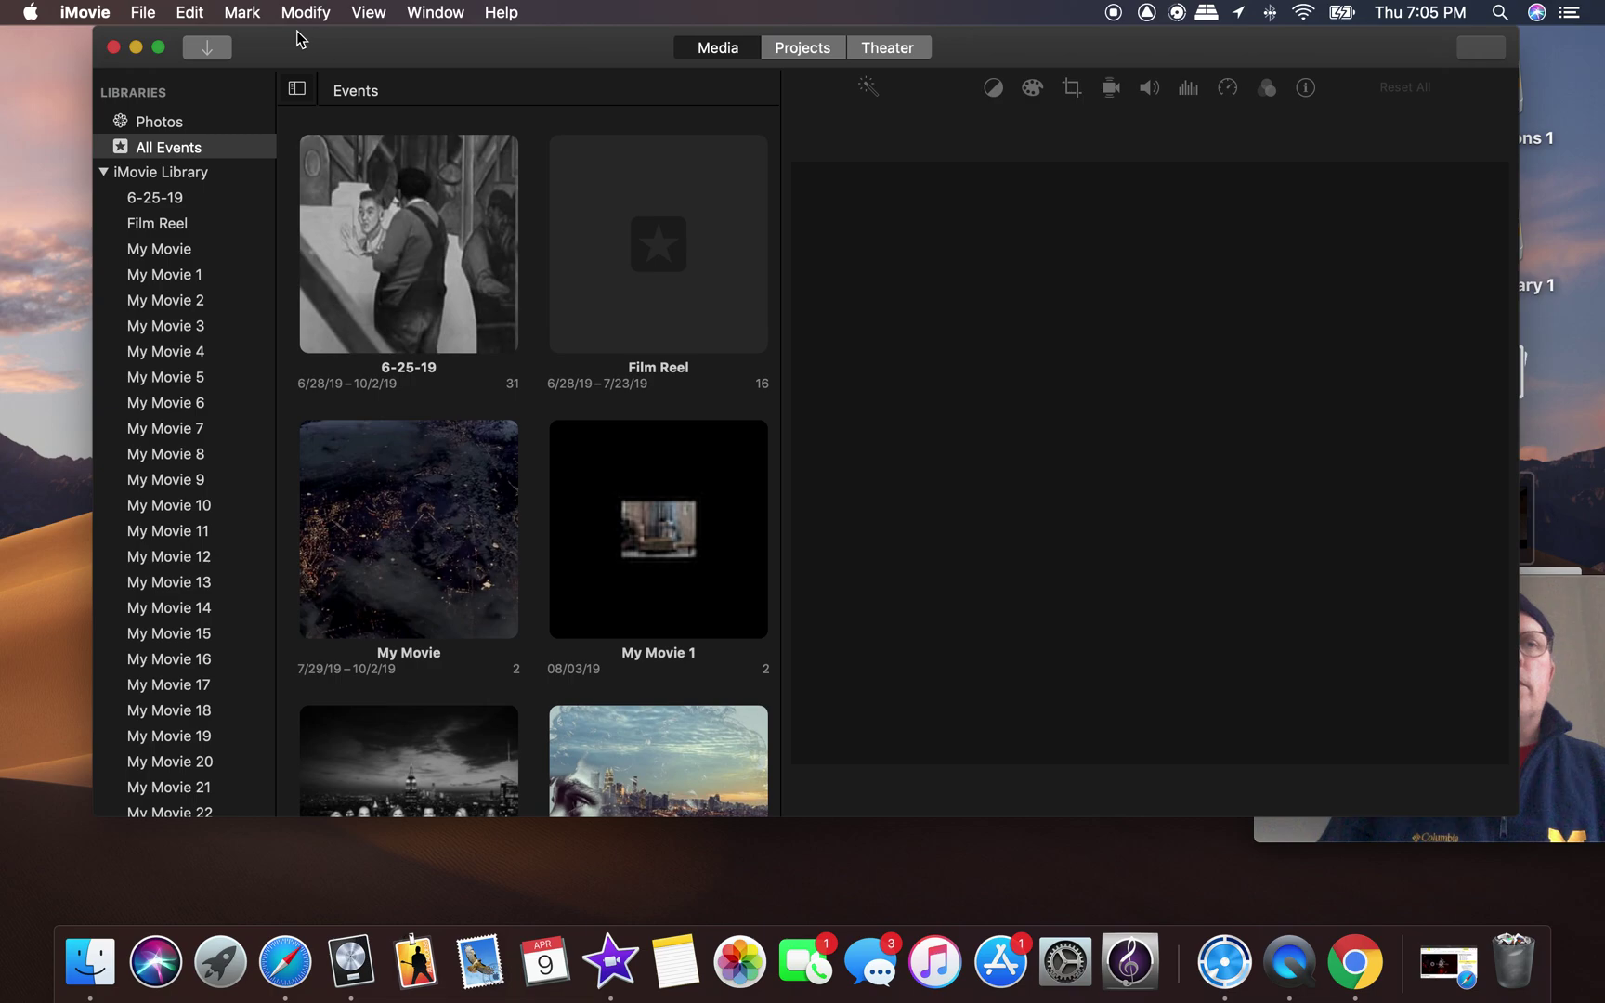
pyautogui.click(114, 49)
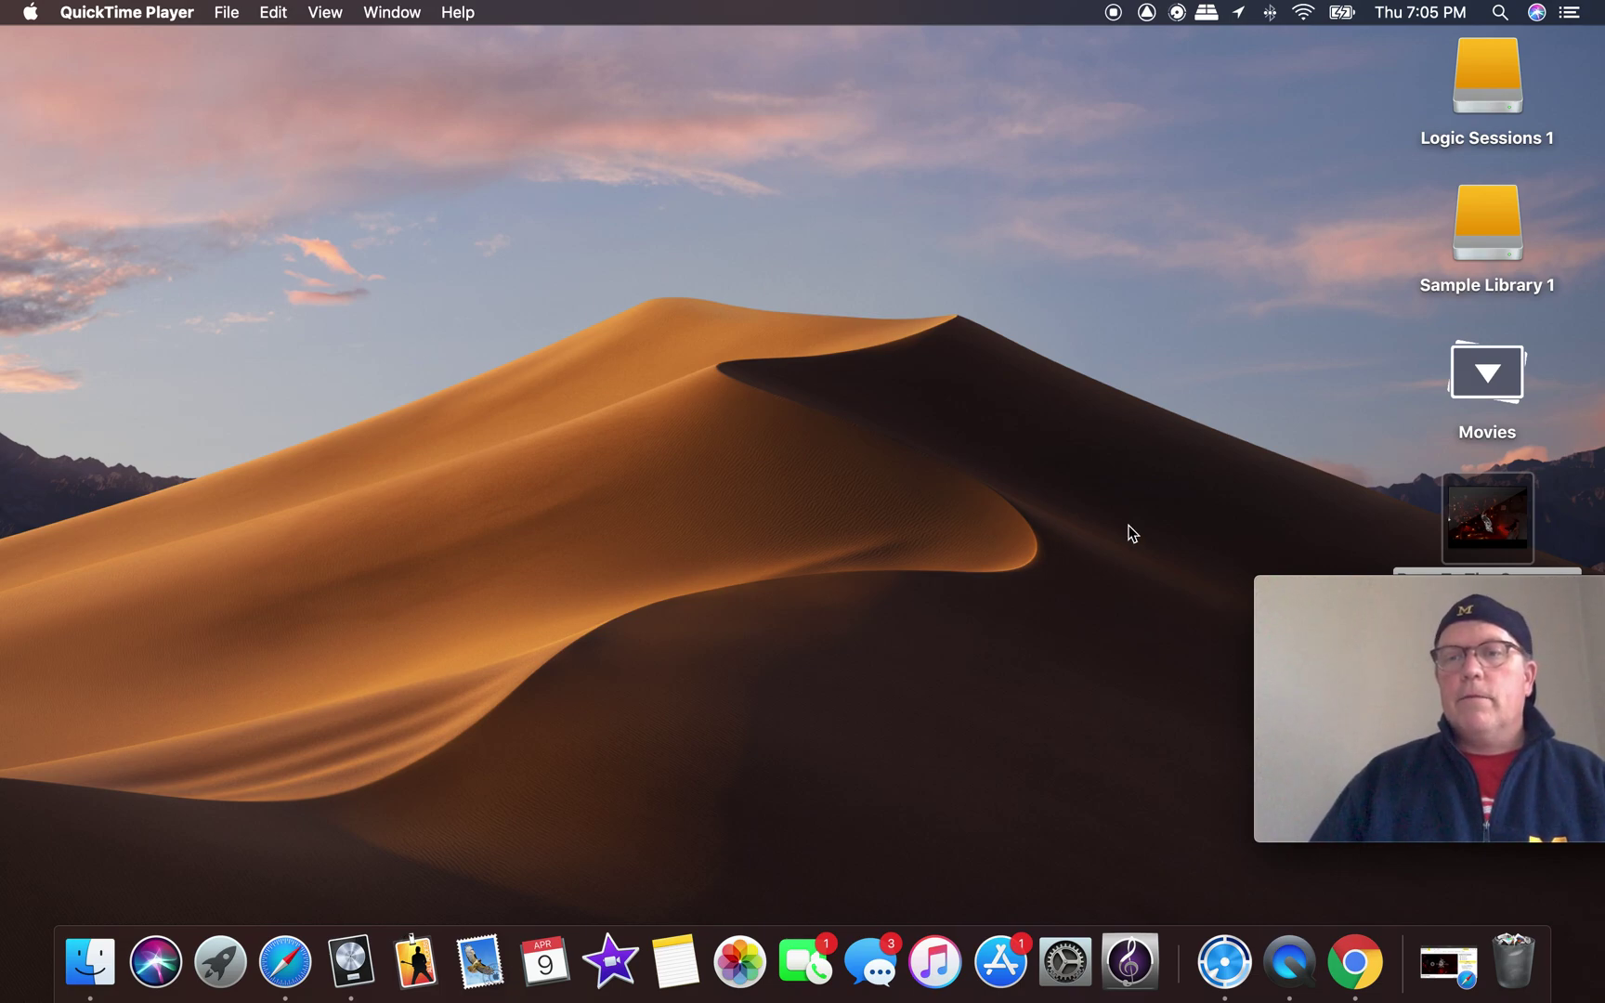
pyautogui.moveTo(1536, 667)
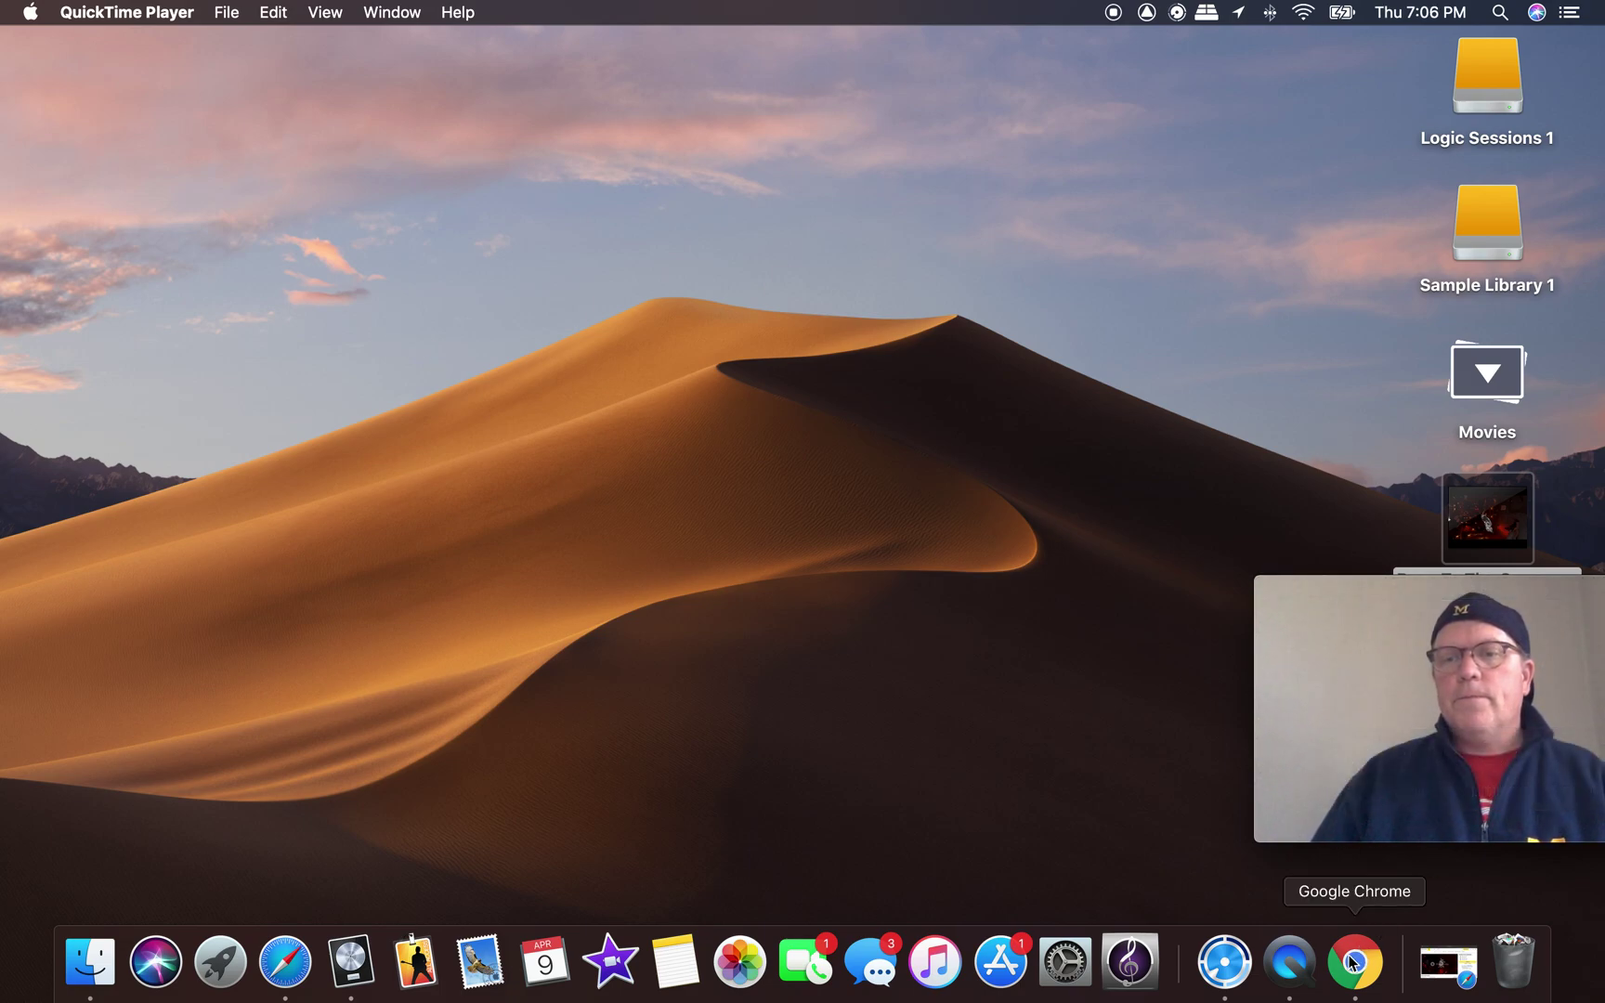